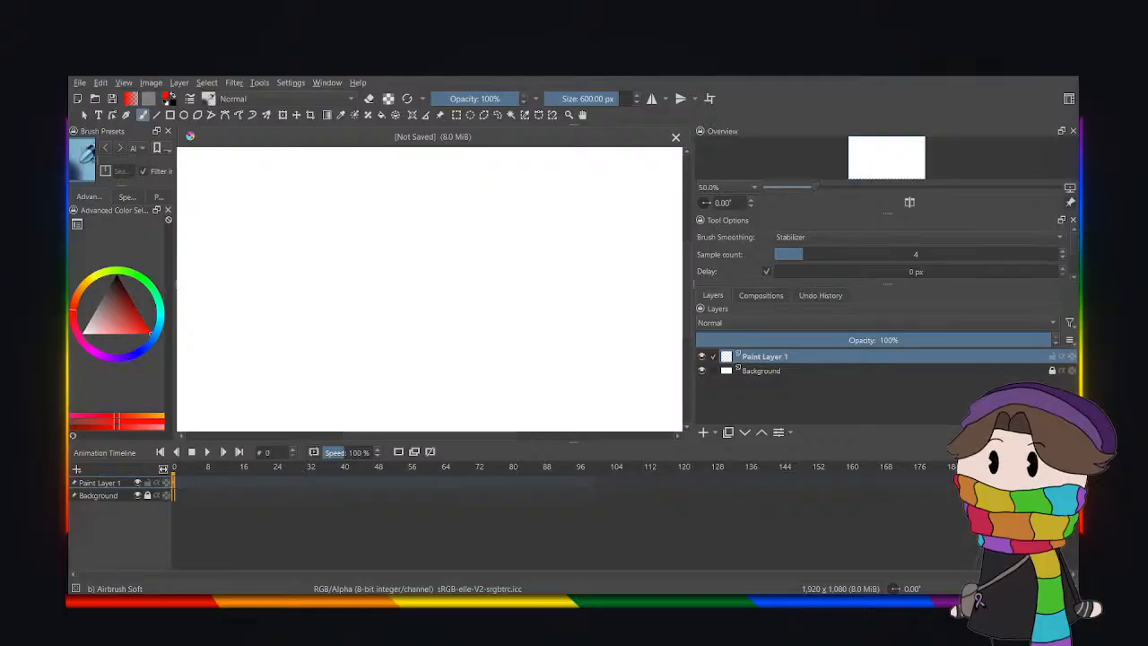
Play back the empty timeline and jump between frames around 279, 348 and 361 to gauge the animation's timing.
left_click(207, 452)
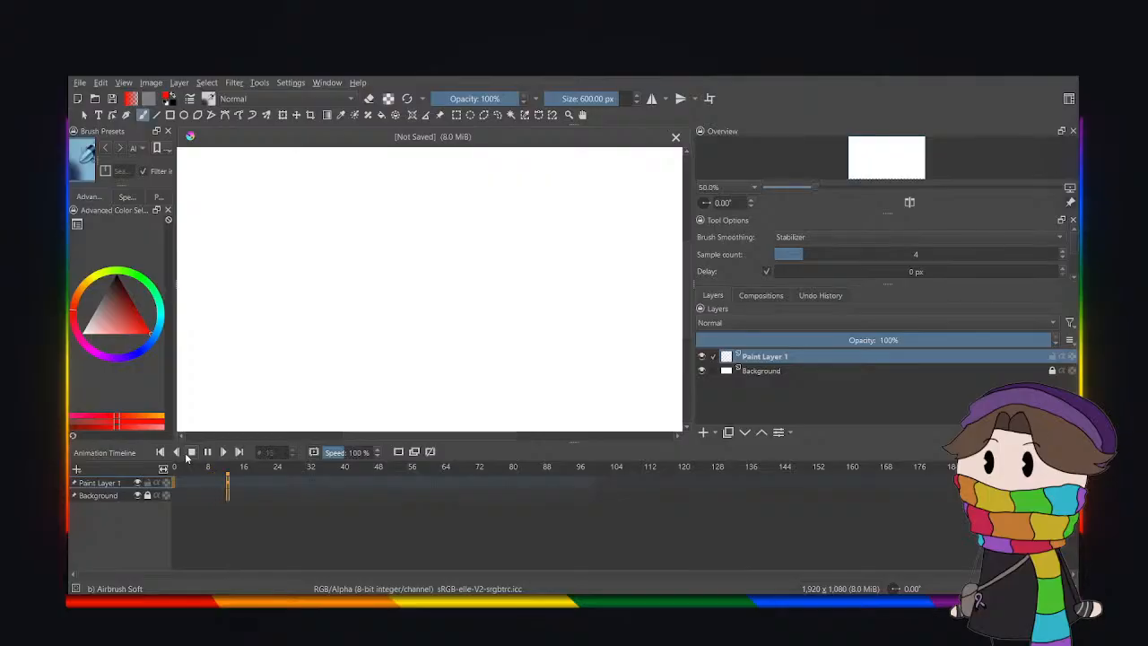
left_click(204, 454)
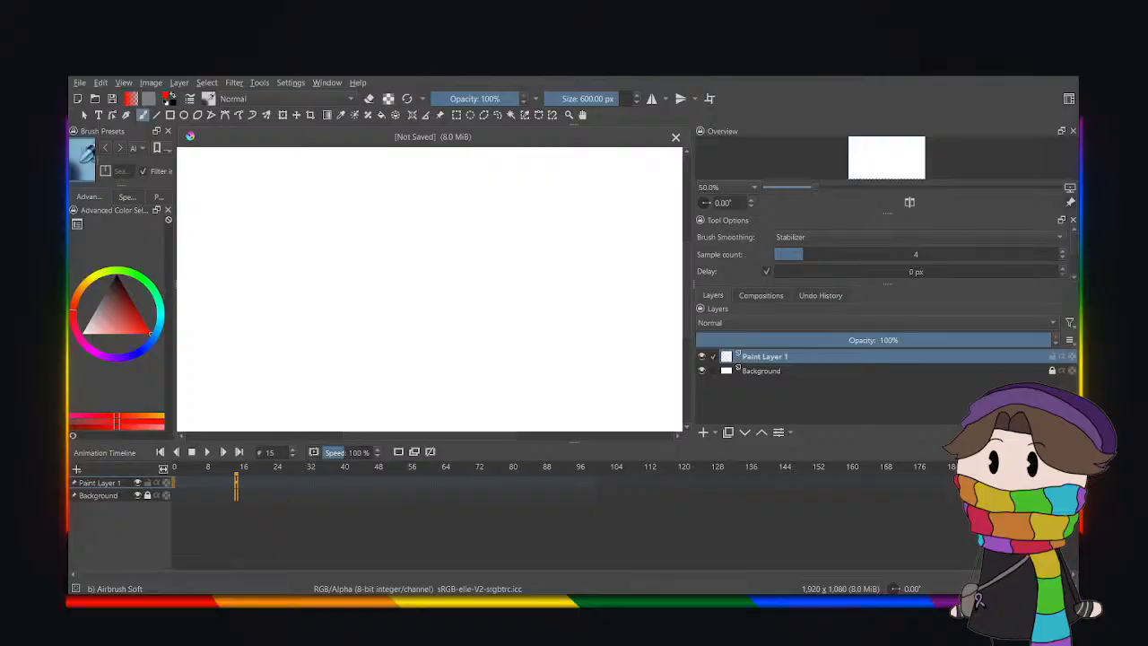
left_click_drag(577, 574, 977, 573)
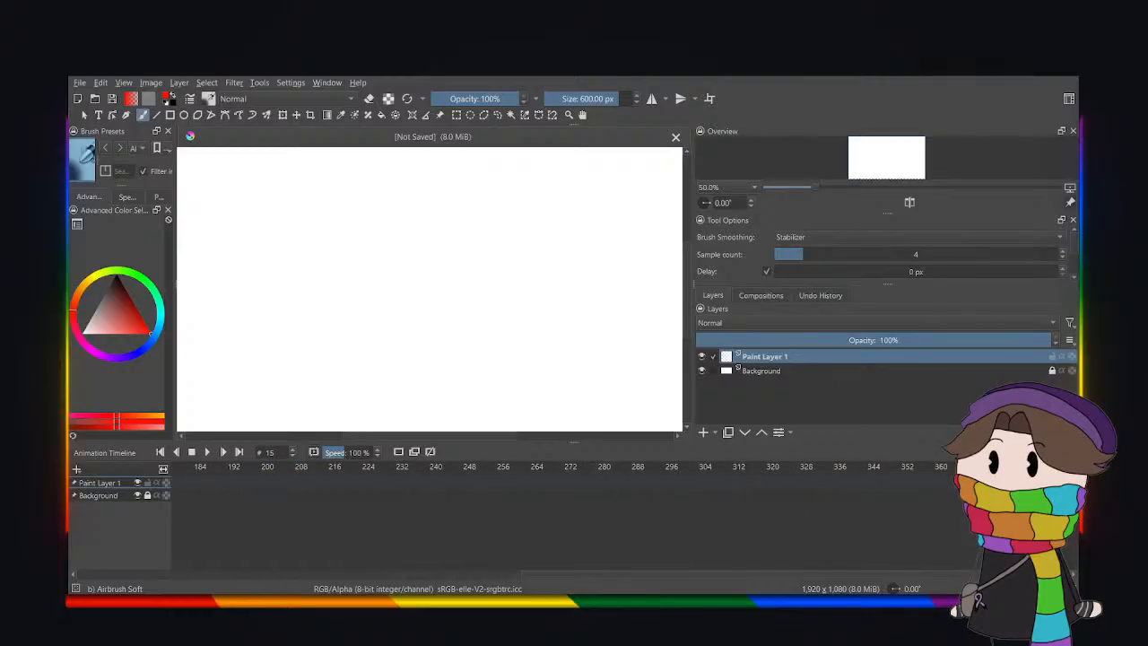
left_click(941, 487)
type("2")
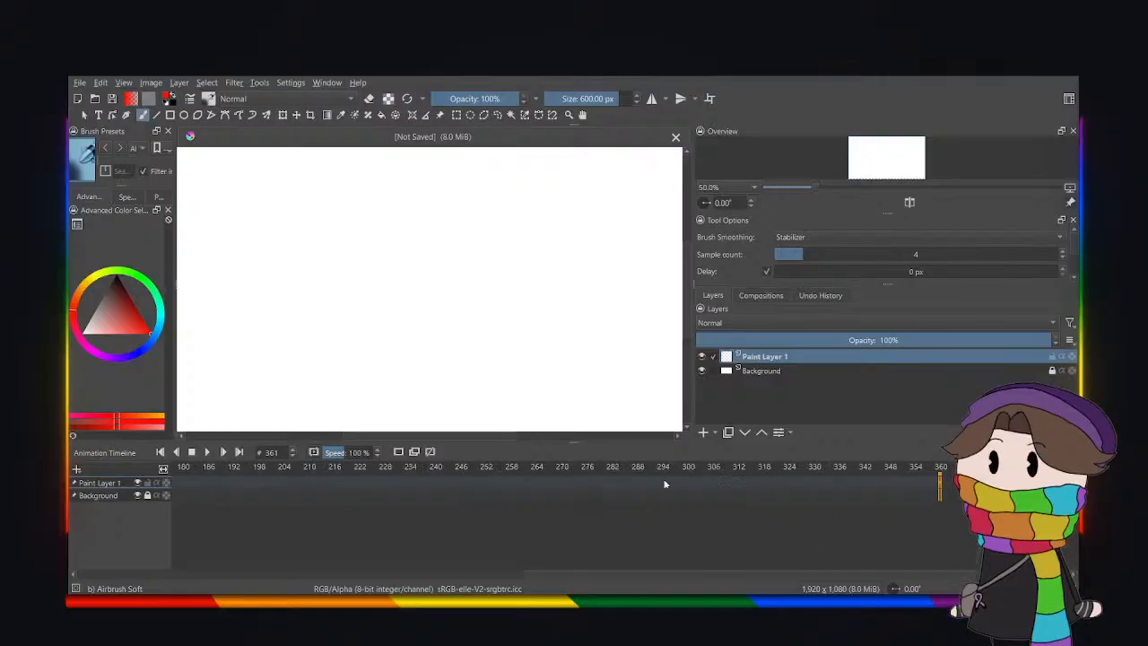
left_click(594, 481)
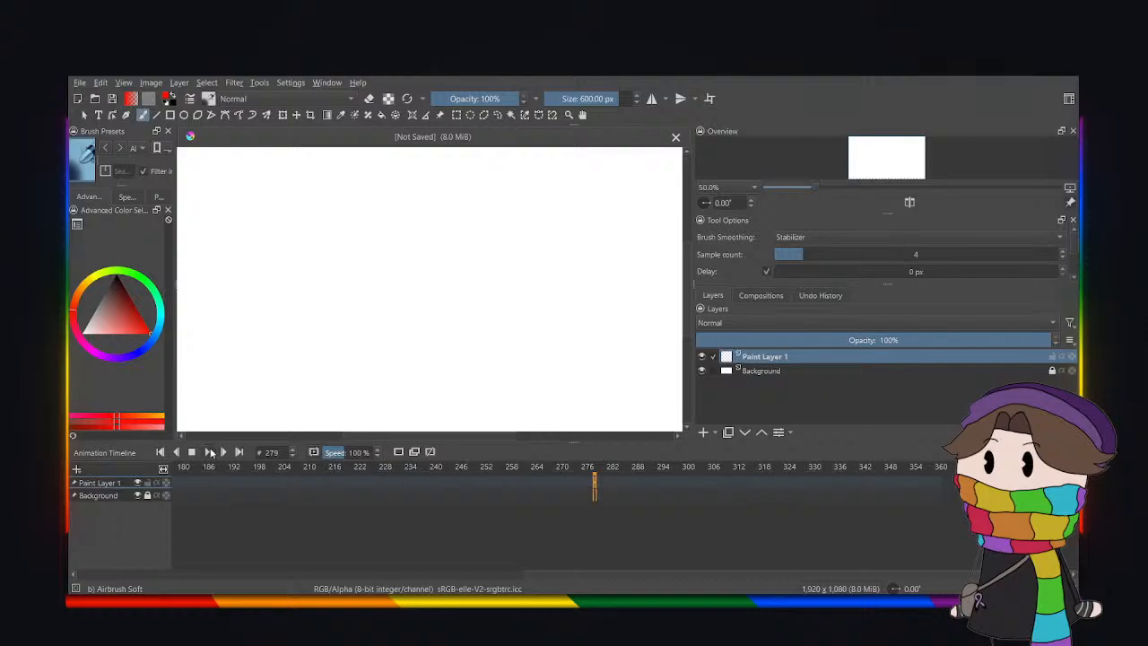
left_click(209, 452)
left_click(209, 452)
left_click(885, 485)
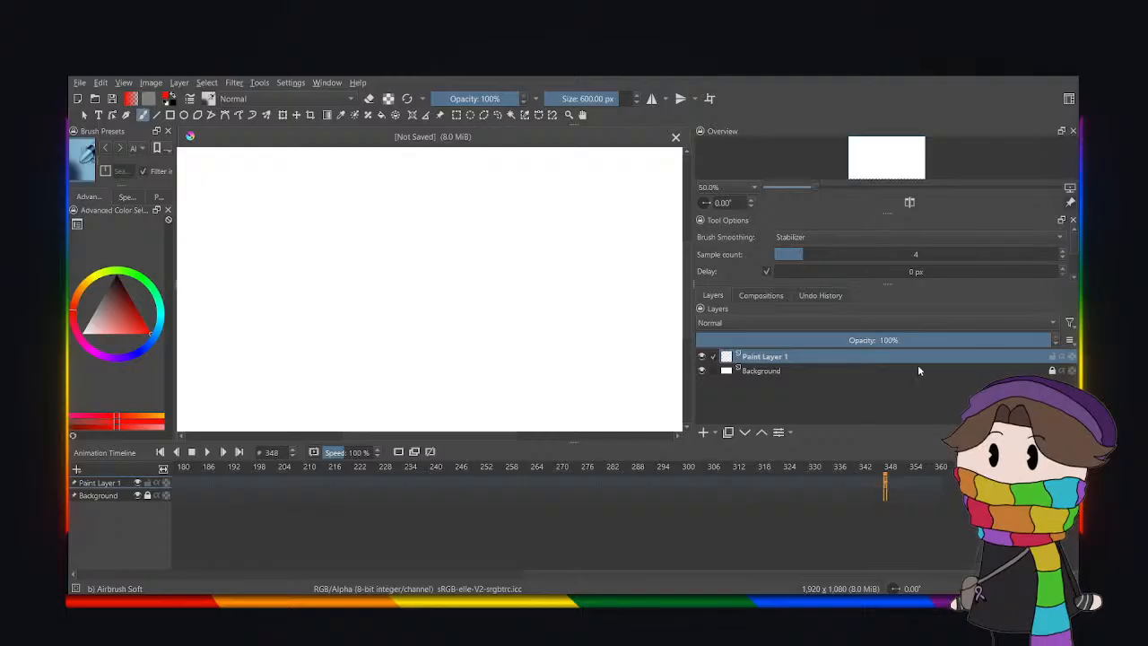
left_click(207, 451)
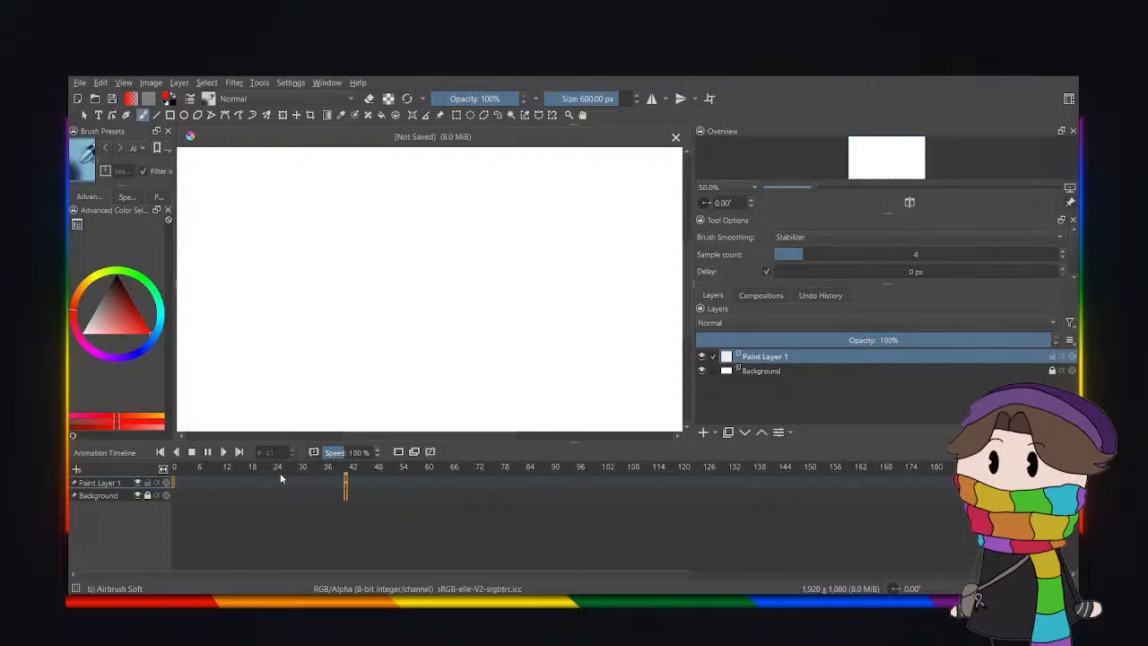
left_click(207, 452)
Preview playback from frame 50 to judge the timing and add a blank frame to Paint Layer 1 at frame 63.
left_click(383, 489)
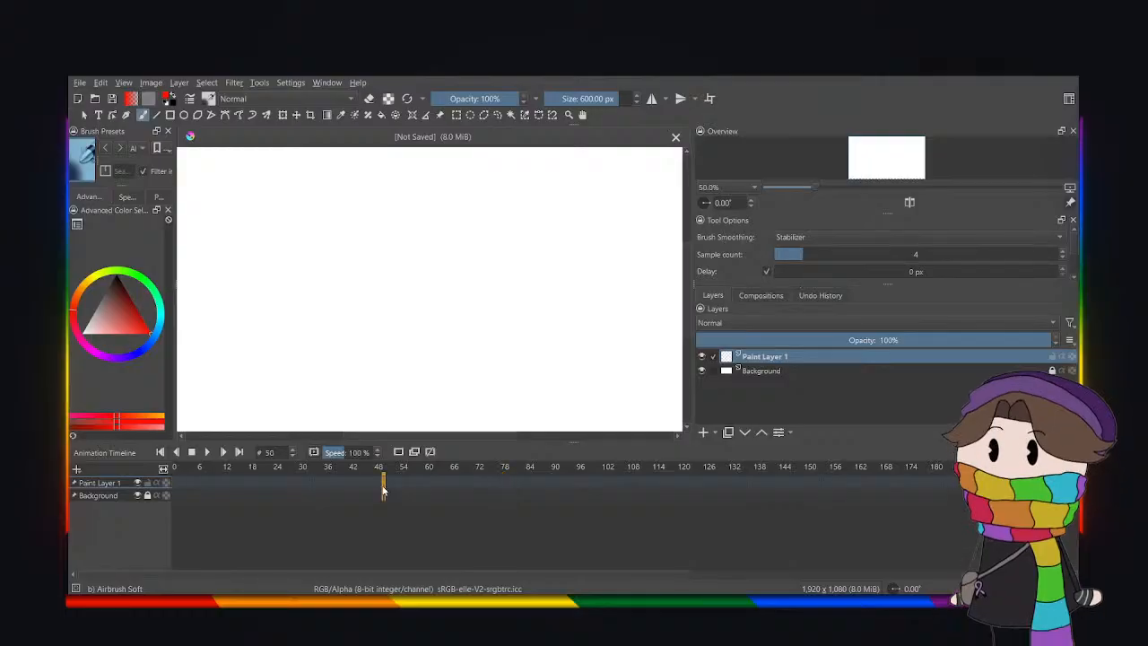
left_click(207, 453)
left_click(207, 452)
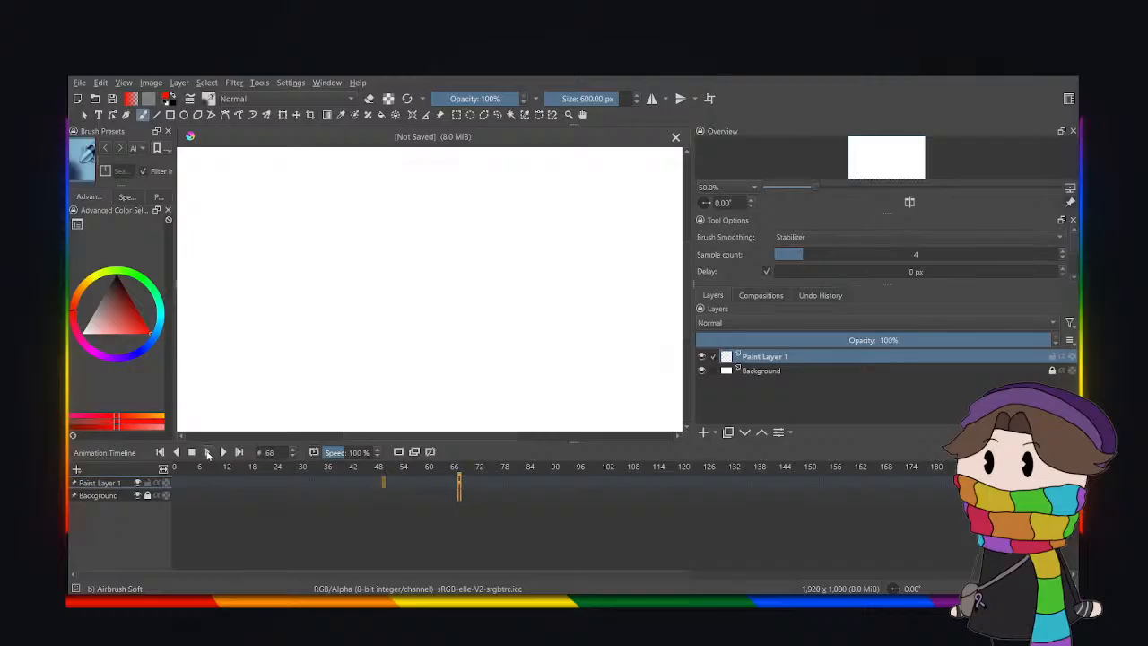
left_click(423, 485)
left_click_drag(426, 486, 441, 483)
left_click_drag(430, 485, 440, 484)
left_click(399, 452)
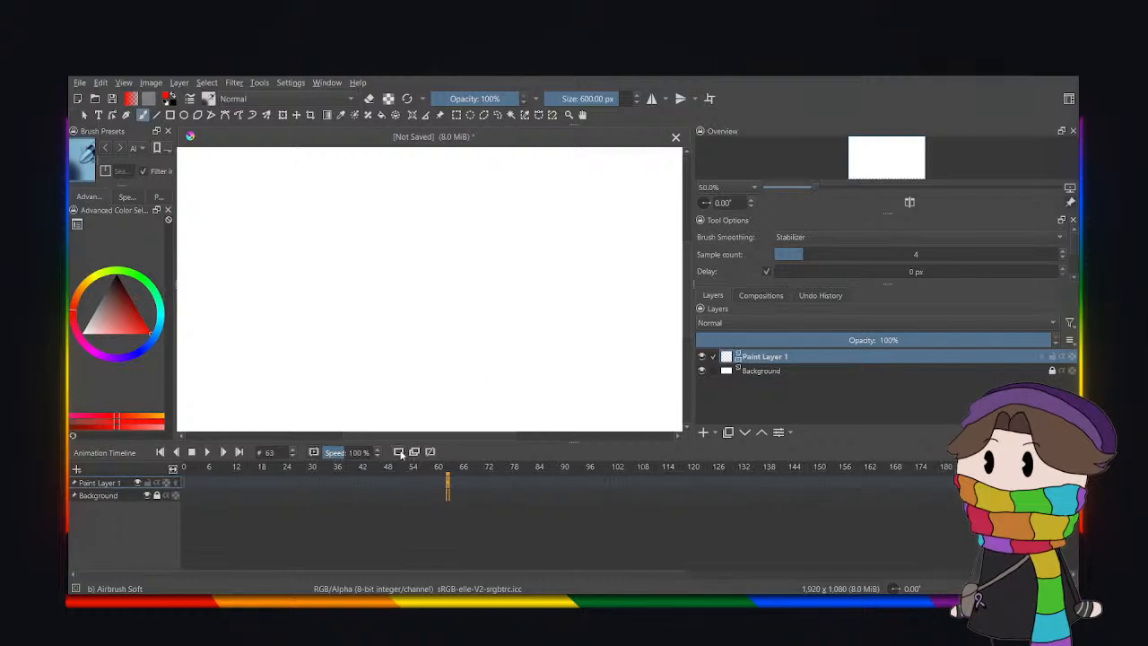
On frame 0, handwrite "ArtFight" in red across the upper canvas with the Ink-3 Gpen brush at 5 px.
left_click(183, 482)
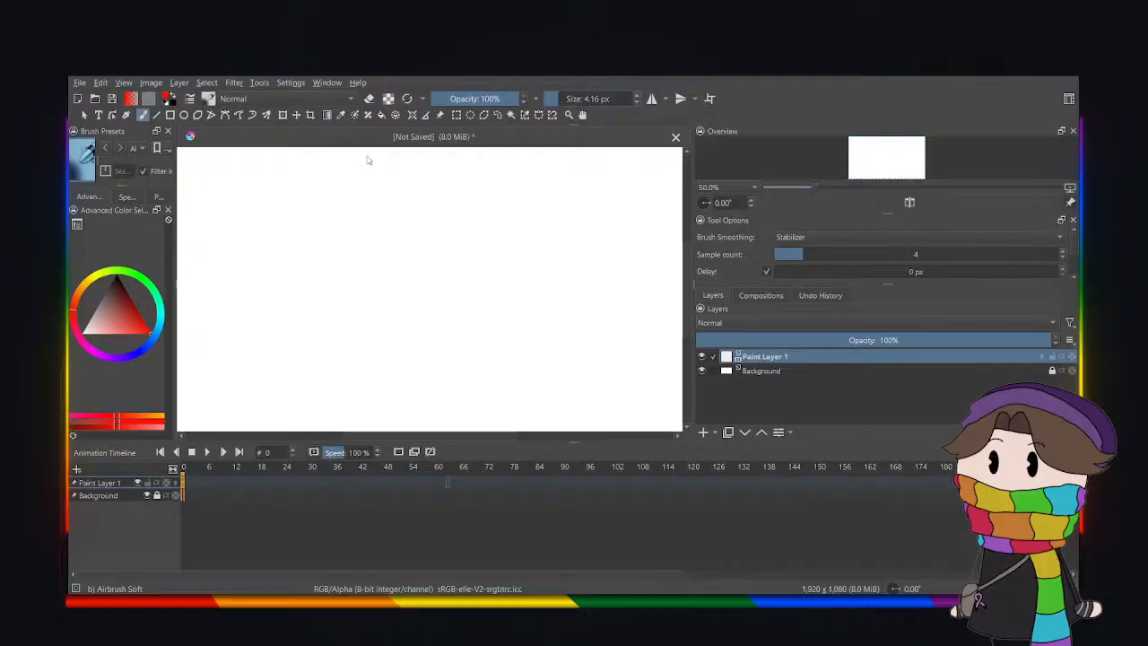
key("slash")
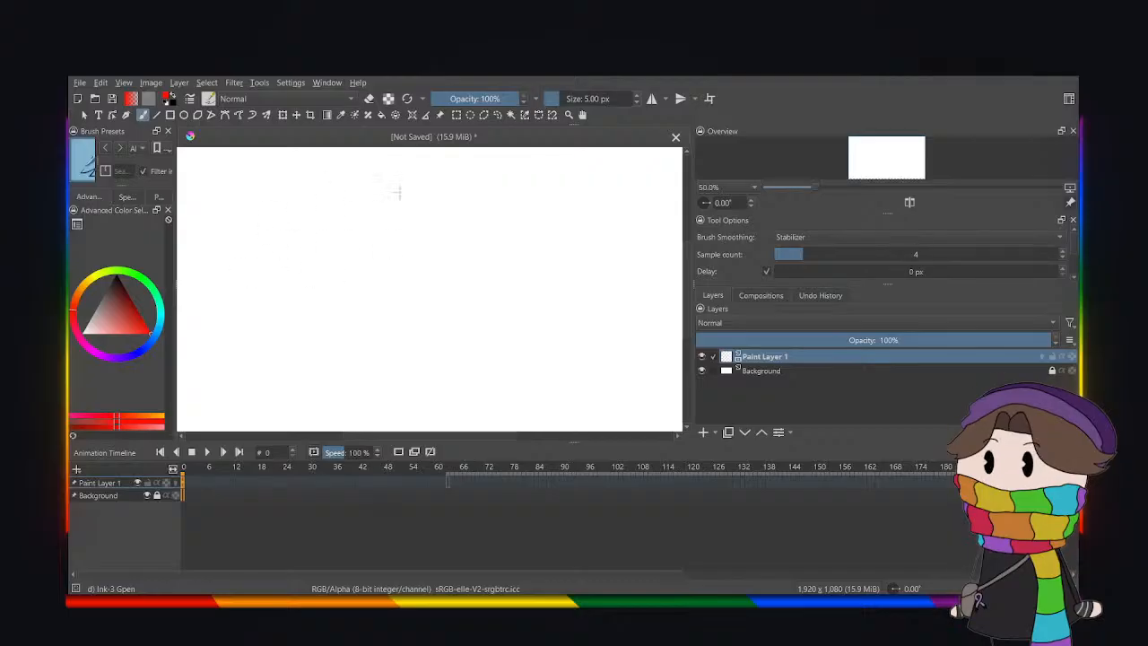
mouse_move(324, 182)
left_mouse_down()
mouse_move(363, 213)
mouse_move(314, 214)
mouse_move(360, 222)
mouse_move(358, 208)
mouse_move(395, 207)
left_mouse_up()
mouse_move(401, 196)
left_mouse_down()
mouse_move(407, 218)
mouse_move(419, 207)
left_mouse_up()
mouse_move(430, 203)
left_mouse_down()
mouse_move(428, 219)
mouse_move(465, 198)
left_mouse_up()
left_click_drag(434, 212, 492, 212)
left_click(492, 187)
mouse_move(522, 201)
left_mouse_down()
mouse_move(513, 229)
mouse_move(554, 213)
left_mouse_up()
left_click_drag(567, 194, 574, 215)
left_click_drag(557, 205, 588, 200)
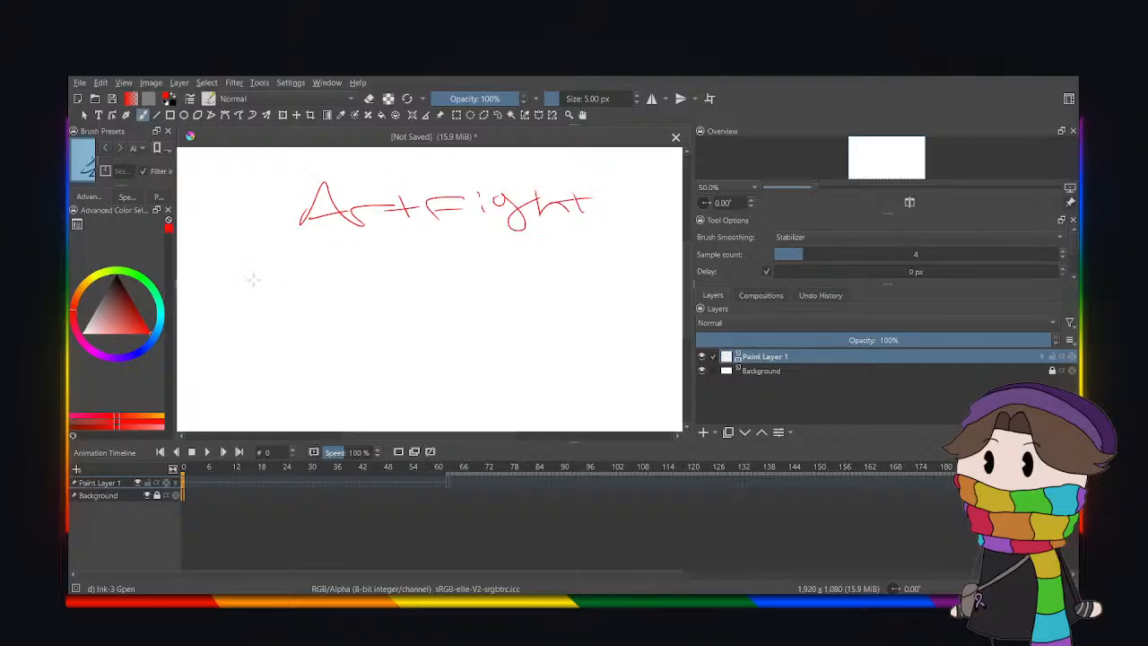
Handwrite "Mass" and "Attack!" in red on two separate lines below "ArtFight".
mouse_move(285, 308)
left_mouse_down()
mouse_move(296, 273)
mouse_move(352, 310)
mouse_move(408, 282)
mouse_move(413, 305)
left_mouse_up()
mouse_move(484, 263)
left_mouse_down()
mouse_move(453, 281)
mouse_move(453, 303)
left_mouse_up()
mouse_move(303, 393)
left_mouse_down()
mouse_move(370, 381)
mouse_move(391, 363)
mouse_move(411, 388)
mouse_move(428, 364)
left_mouse_up()
mouse_move(443, 357)
left_mouse_down()
mouse_move(445, 377)
mouse_move(481, 379)
left_mouse_up()
mouse_move(502, 359)
left_mouse_down()
mouse_move(515, 355)
mouse_move(502, 386)
mouse_move(592, 351)
left_mouse_up()
left_click_drag(639, 297, 618, 337)
left_click(595, 365)
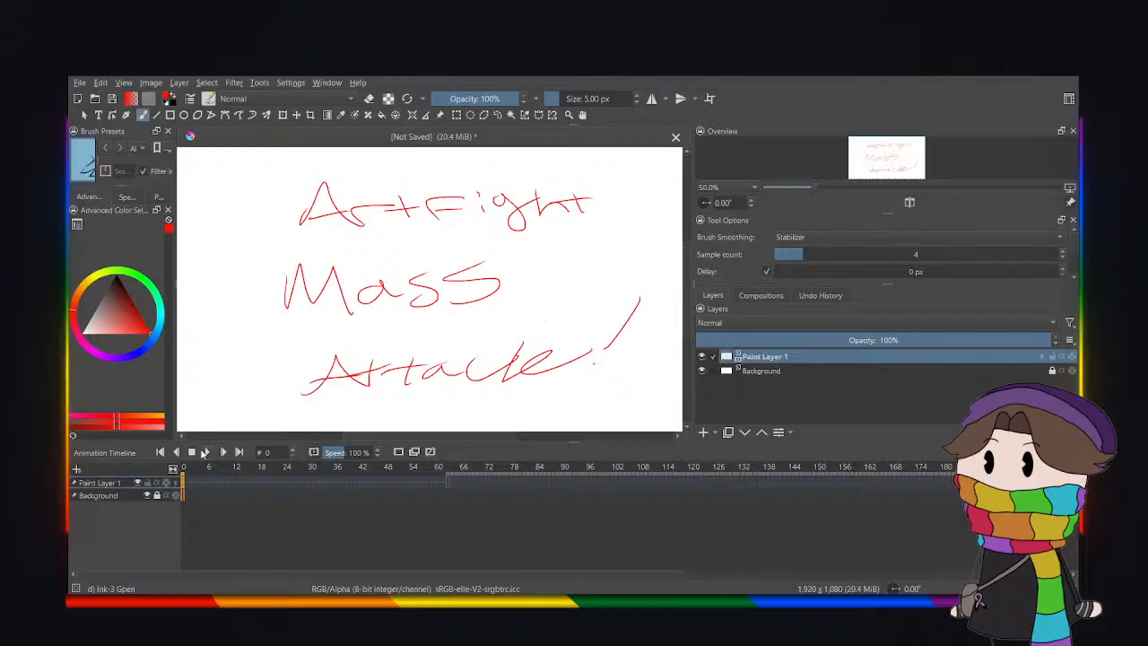
Play the animation from frame 0 to check the title's duration, stopping playback and returning to frame 63.
left_click(205, 452)
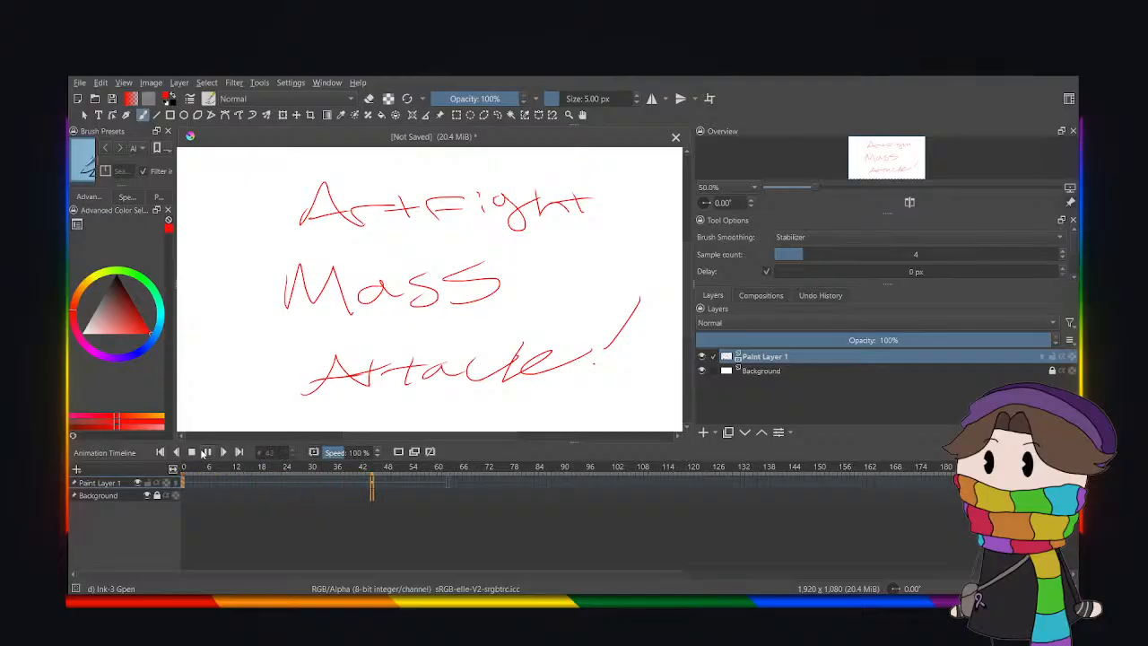
left_click(205, 452)
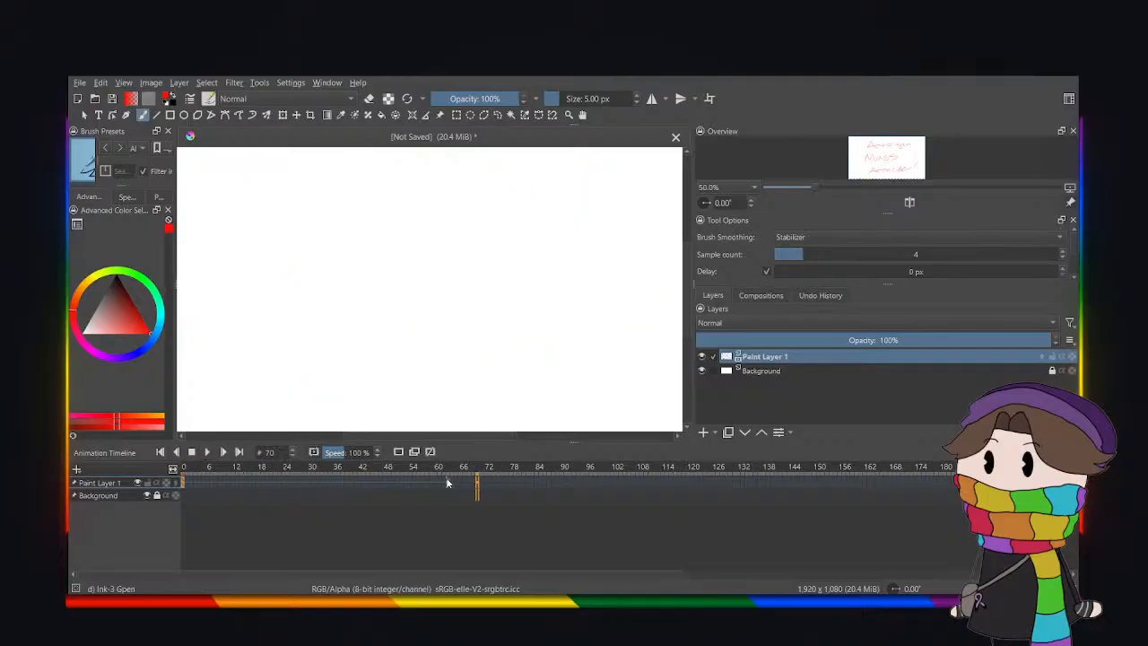
left_click(449, 482)
Rename Paint Layer 1 to "words".
double_click(764, 356)
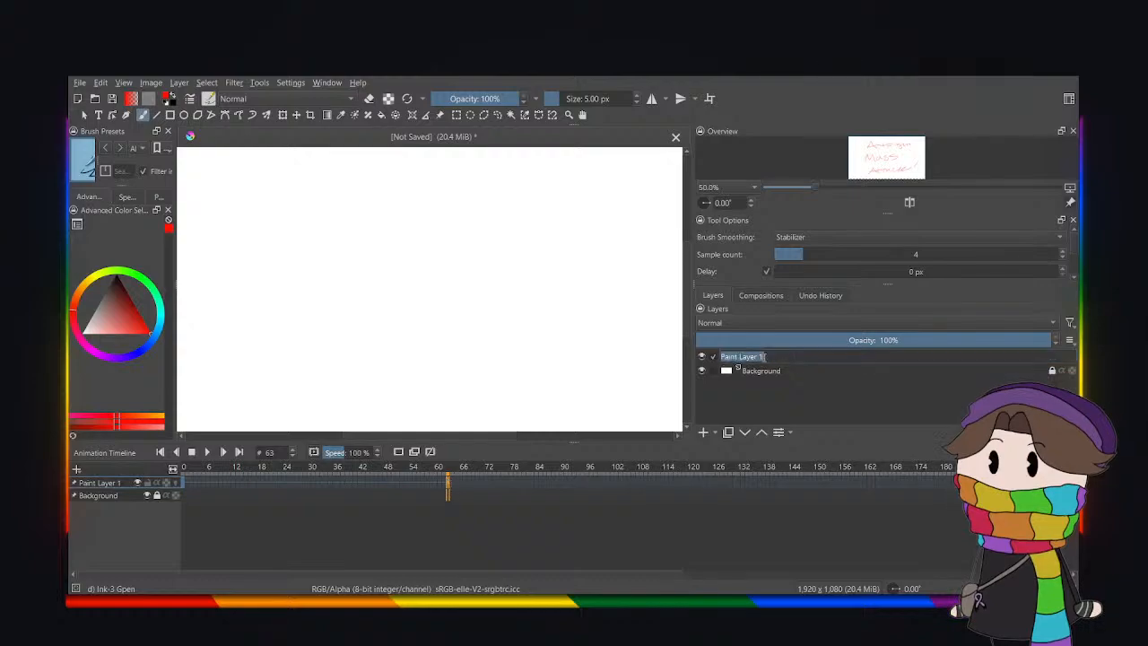
type("words")
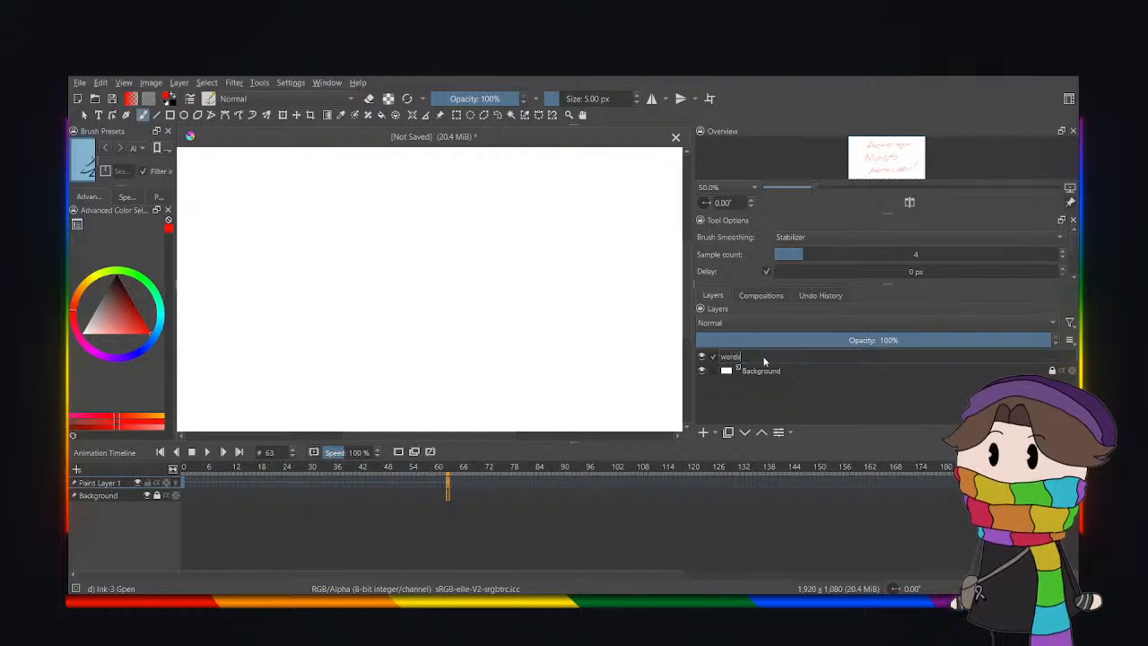
key("Return")
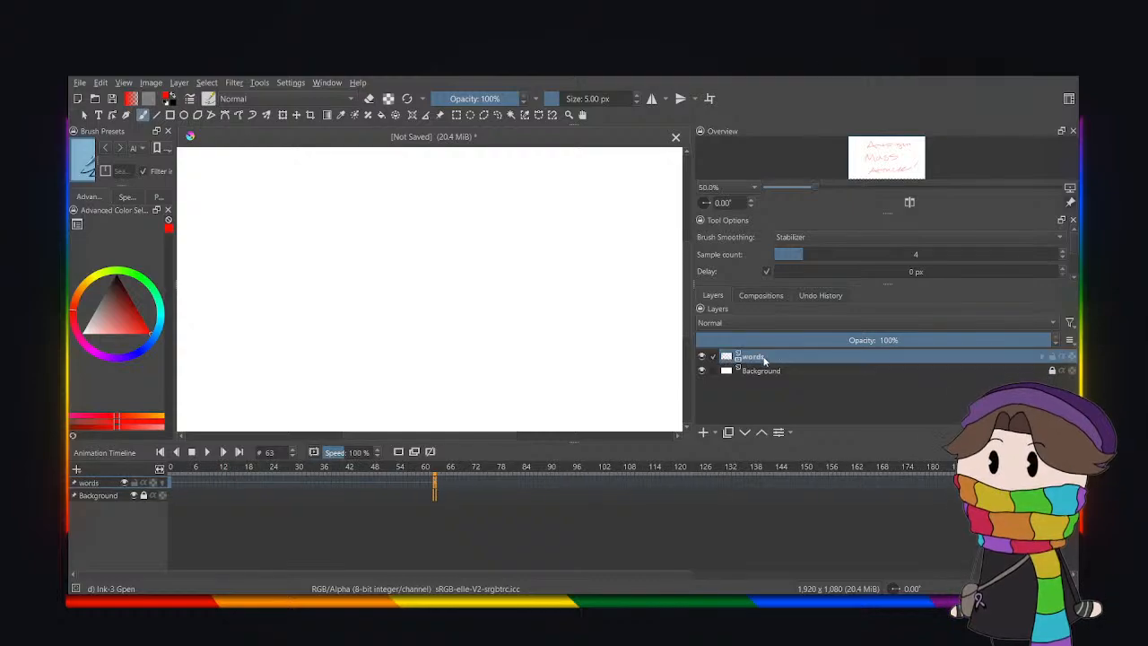
Add a new paint layer above the words layer and name it "Red sketch".
left_click(705, 433)
double_click(775, 357)
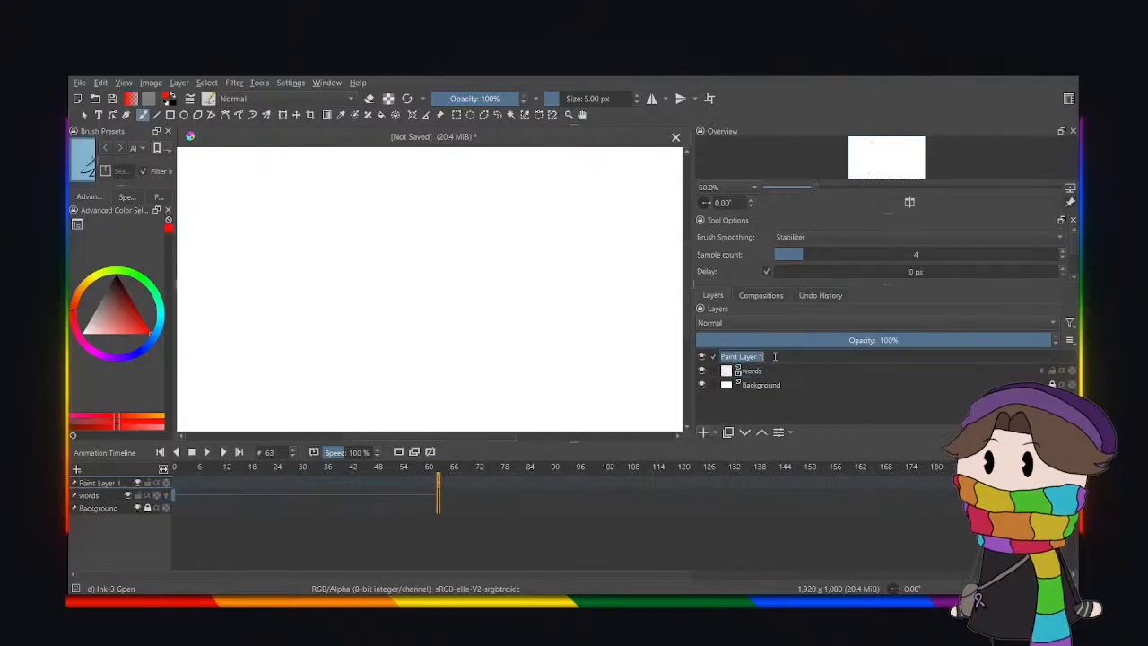
type("Red sketch")
key("Return")
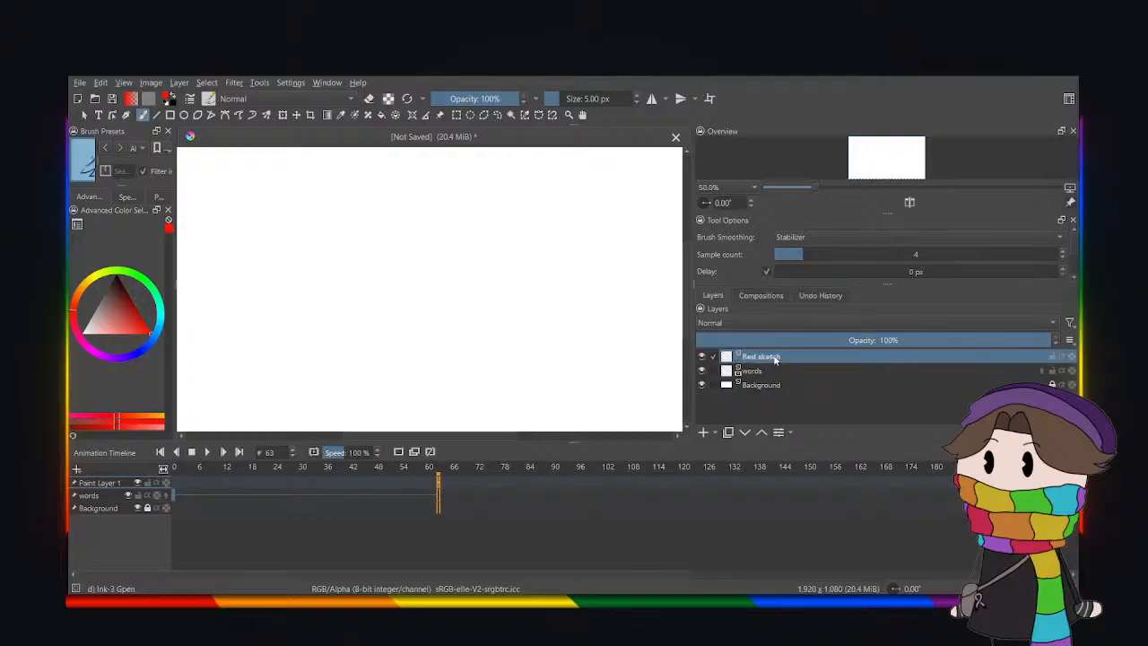
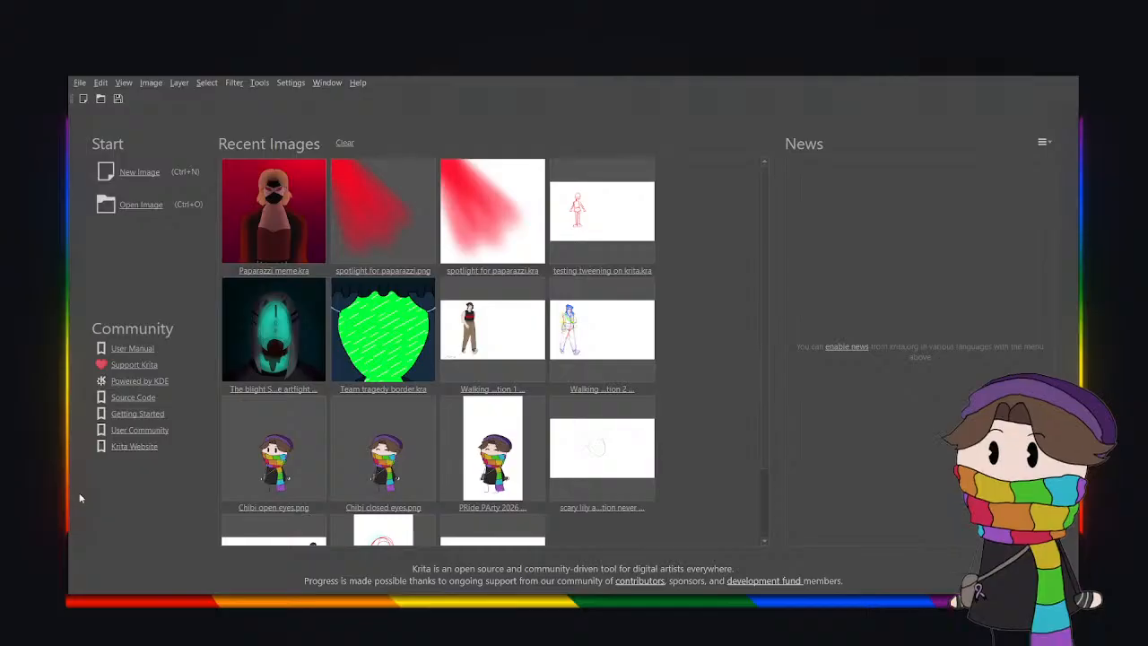
Restore the recovered document document_0.kra and scrub through the timeline to check the handwritten title frames.
key("ctrl+n")
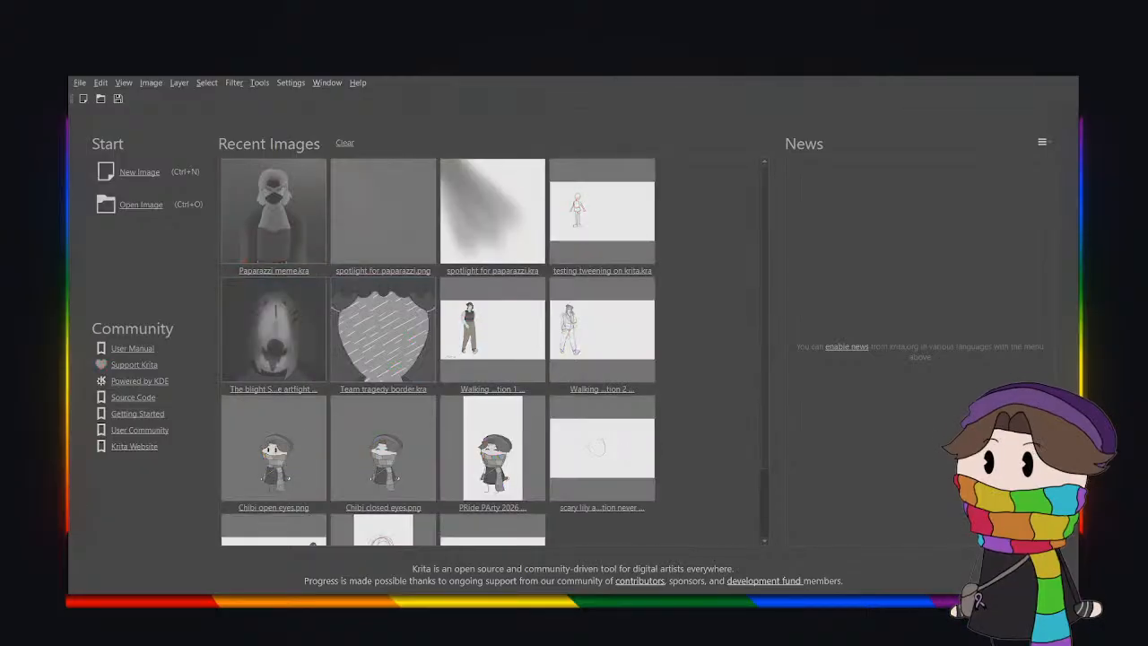
key("Return")
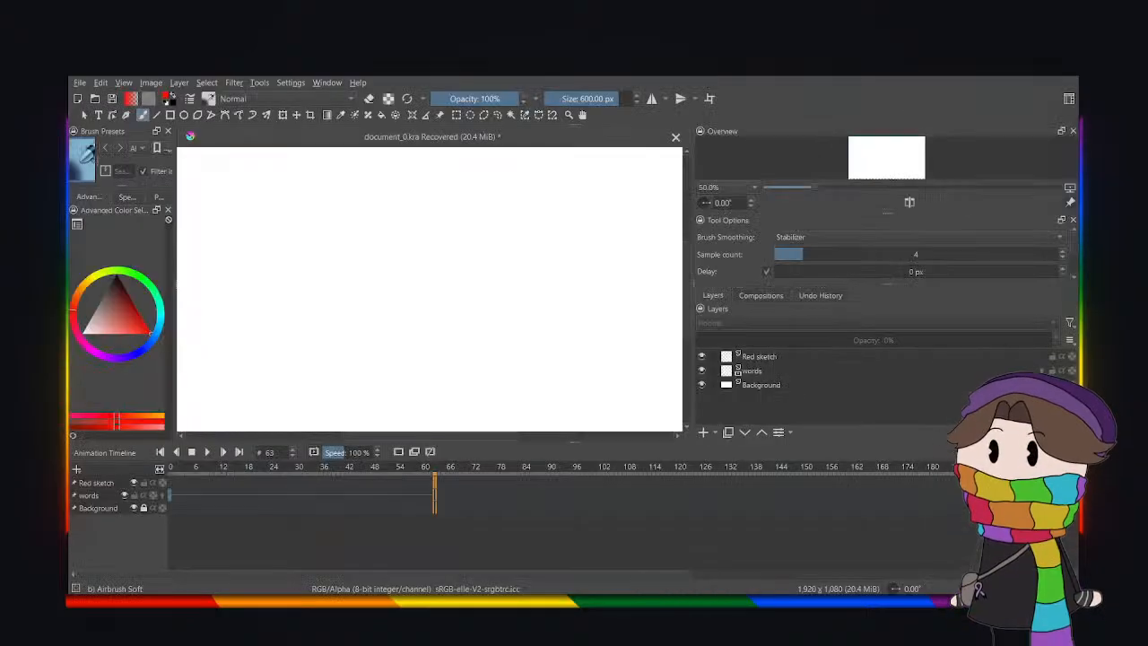
left_click(385, 492)
left_click(343, 480)
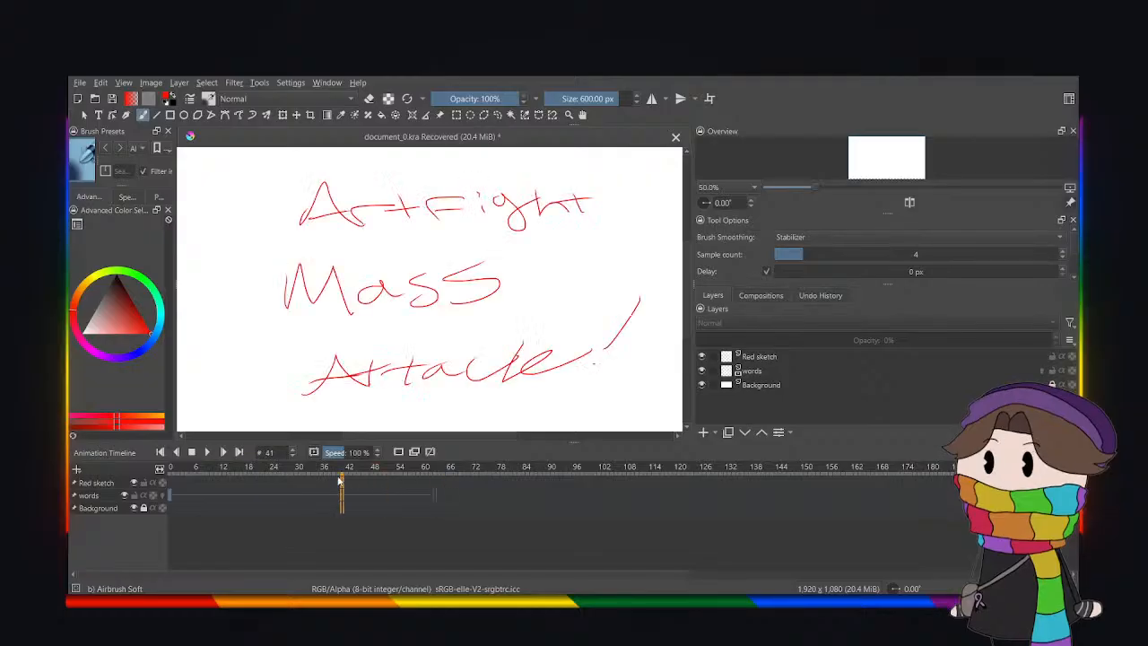
left_click(296, 490)
left_click(406, 492)
Add a blank frame to the Red sketch layer at frame 63.
left_click_drag(427, 494, 434, 489)
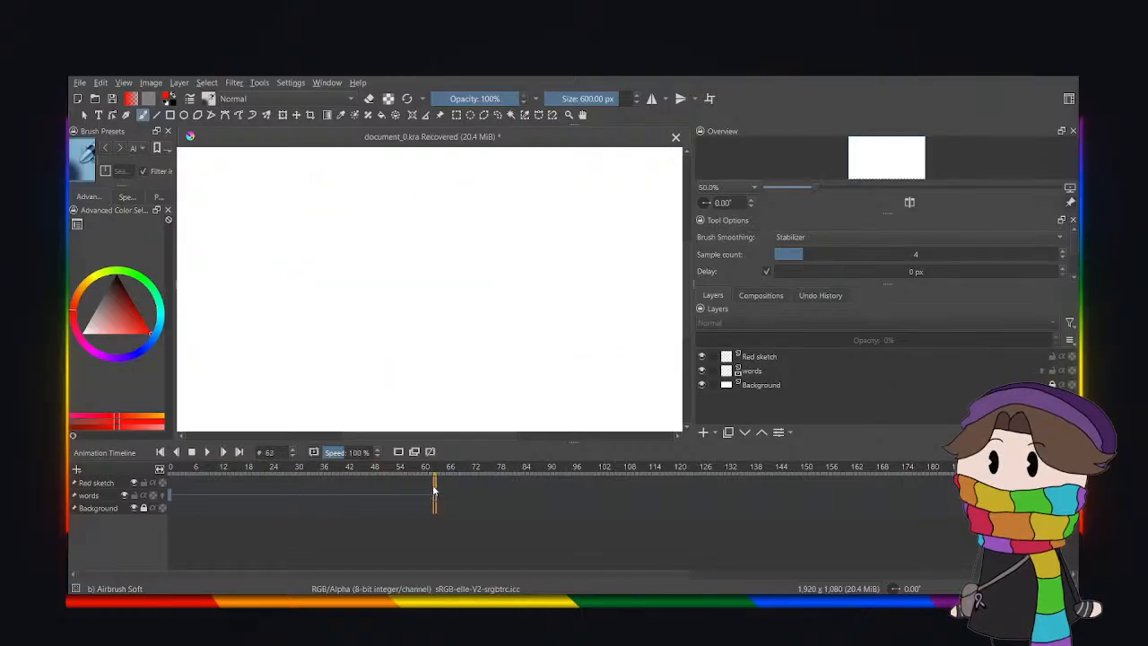
left_click(756, 357)
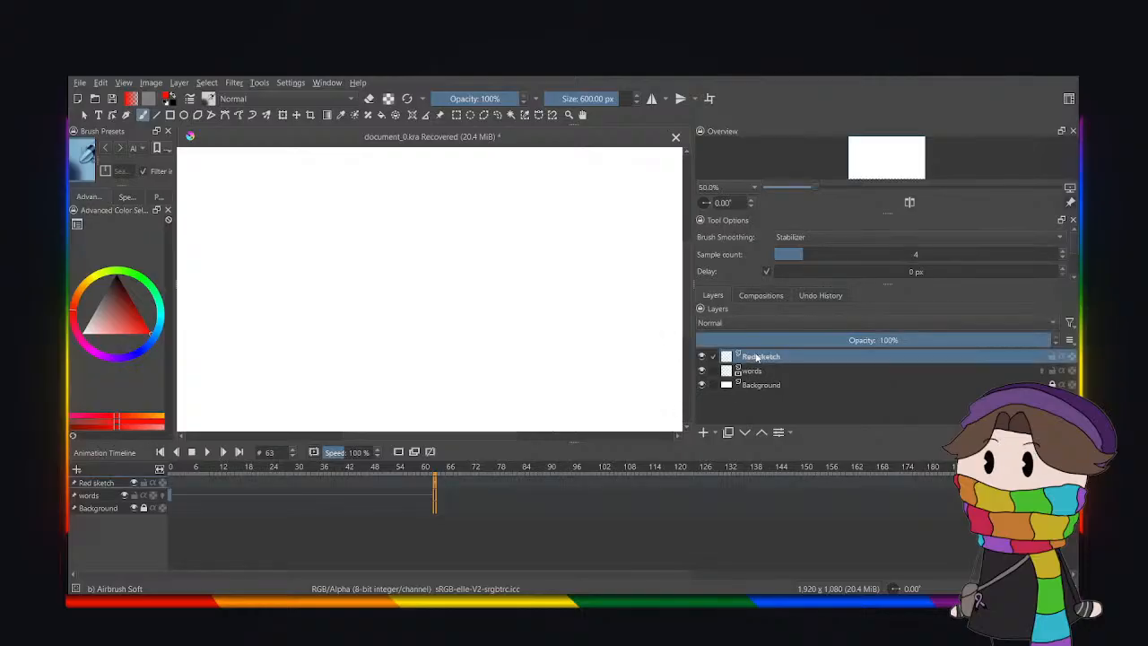
left_click(399, 452)
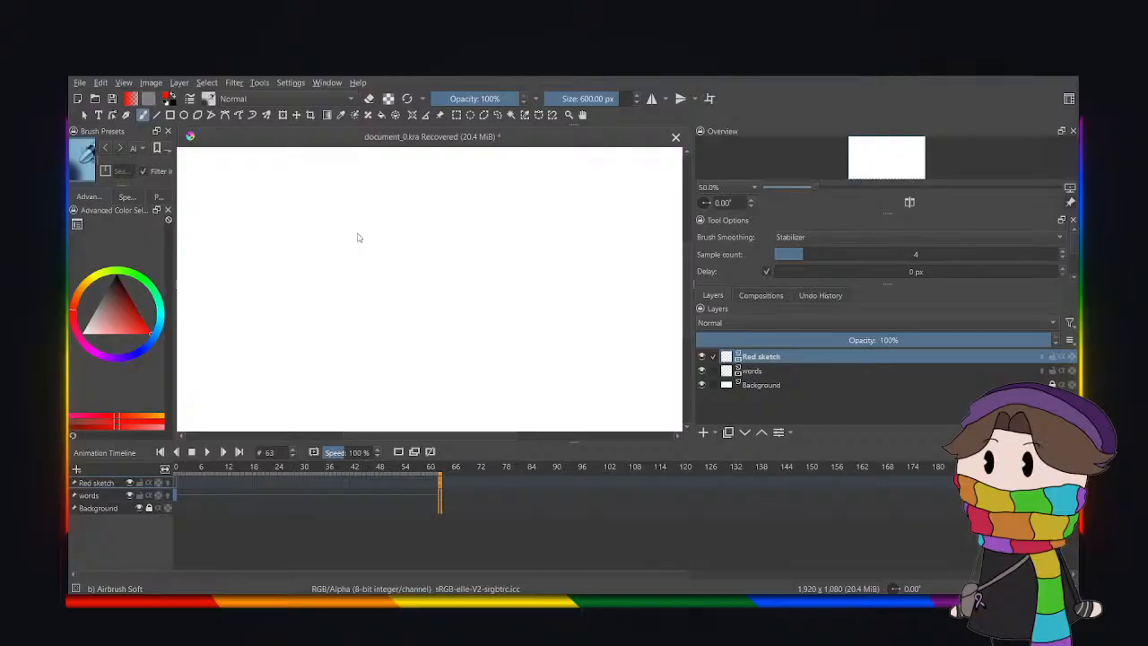
Switch the brush to Ink-3 Gpen at 5 px for drawing on the Red sketch layer.
key("slash")
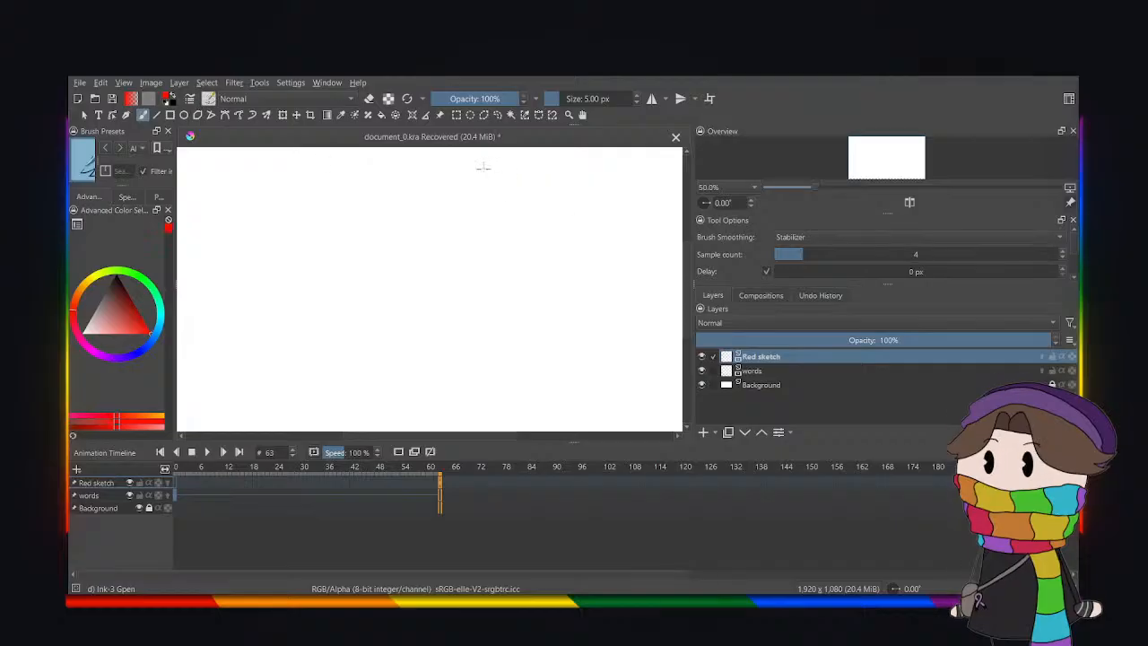
scroll(403, 269, "down", 2)
scroll(397, 251, "up", 2)
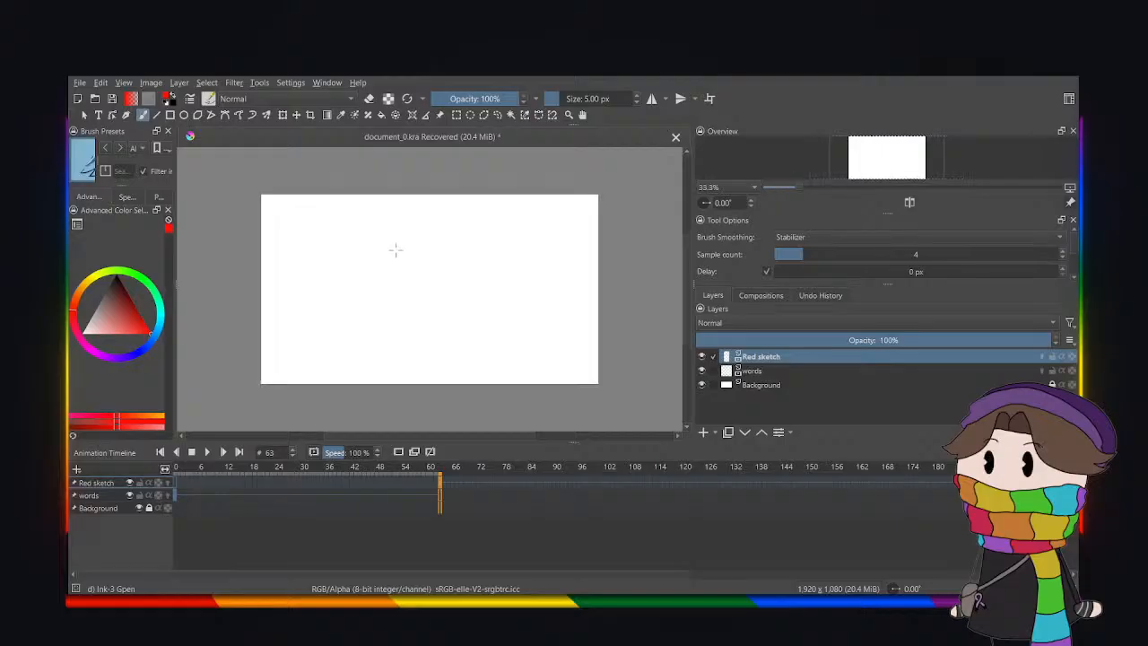
mouse_move(406, 197)
left_mouse_down()
mouse_move(471, 217)
mouse_move(440, 186)
mouse_move(399, 190)
left_mouse_up()
key("ctrl+z")
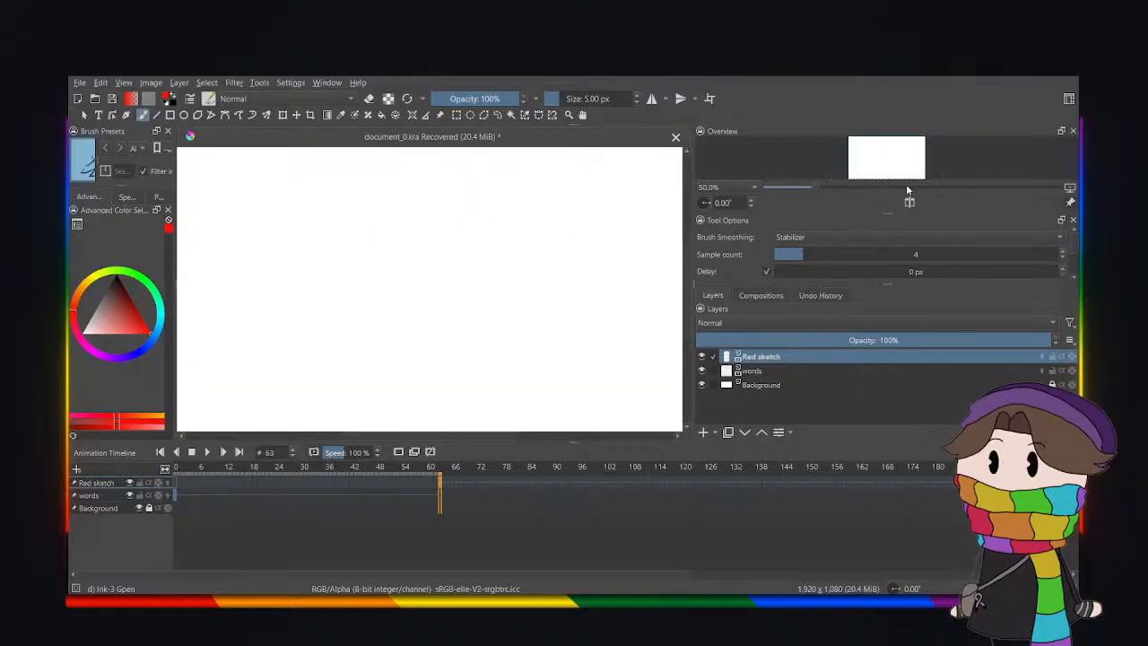
mouse_move(407, 201)
left_mouse_down()
mouse_move(450, 204)
mouse_move(408, 179)
mouse_move(386, 208)
mouse_move(422, 229)
left_mouse_up()
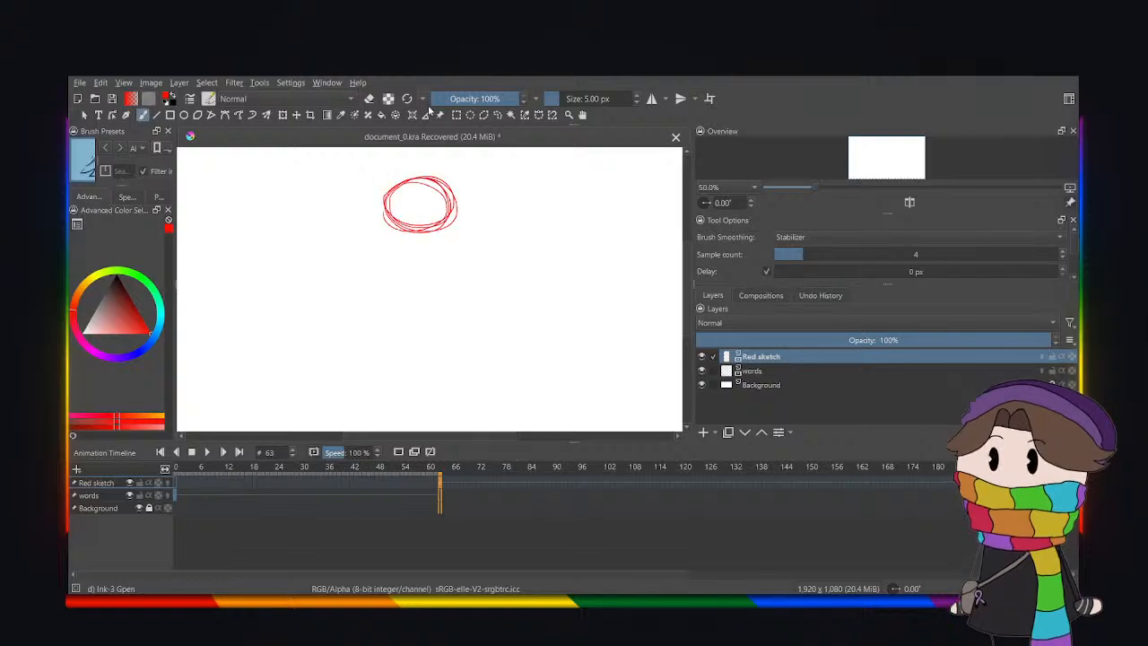
key("ctrl+z")
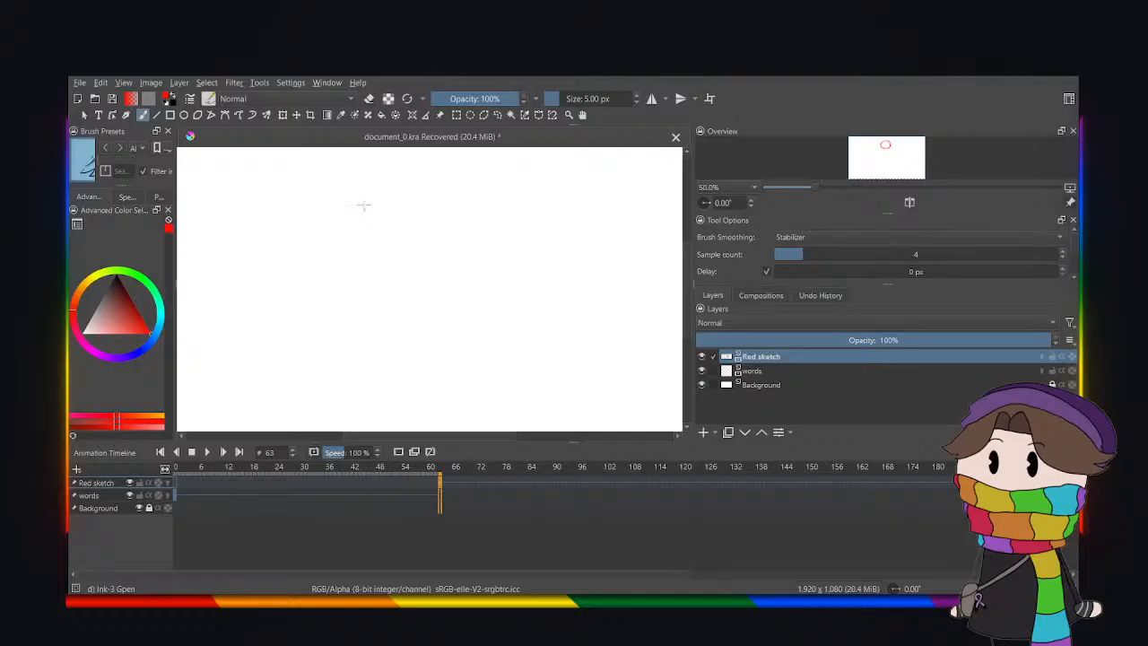
mouse_move(400, 199)
left_mouse_down()
mouse_move(416, 235)
mouse_move(451, 191)
mouse_move(389, 217)
left_mouse_up()
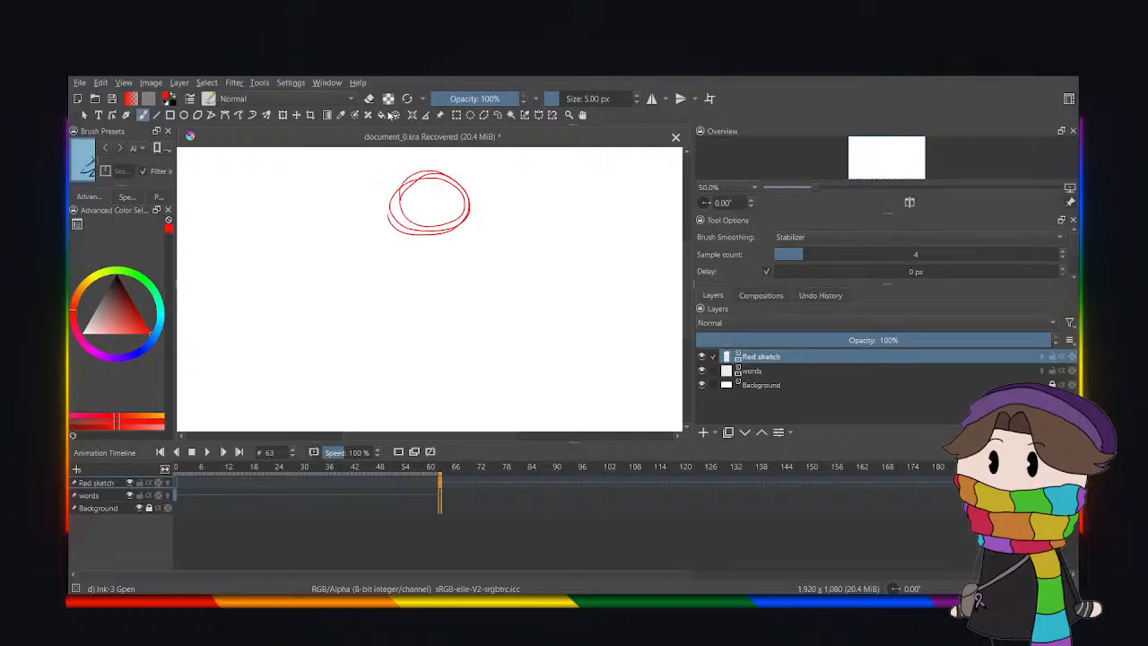
key("ctrl+z")
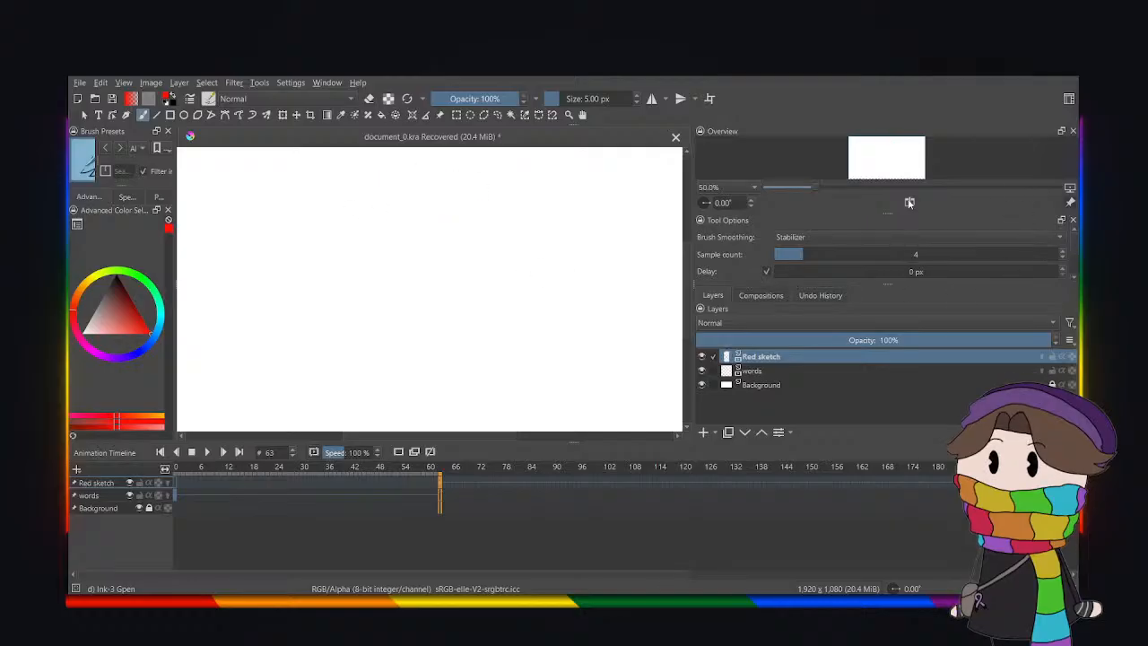
Set the brush size to 3.31 px and sketch a rough head circle of overlapping red strokes near the canvas's upper edge.
left_click(557, 98)
mouse_move(418, 174)
left_mouse_down()
mouse_move(467, 199)
mouse_move(415, 160)
mouse_move(397, 199)
mouse_move(466, 207)
mouse_move(456, 183)
mouse_move(408, 161)
mouse_move(391, 206)
mouse_move(474, 204)
mouse_move(412, 187)
mouse_move(465, 158)
left_mouse_up()
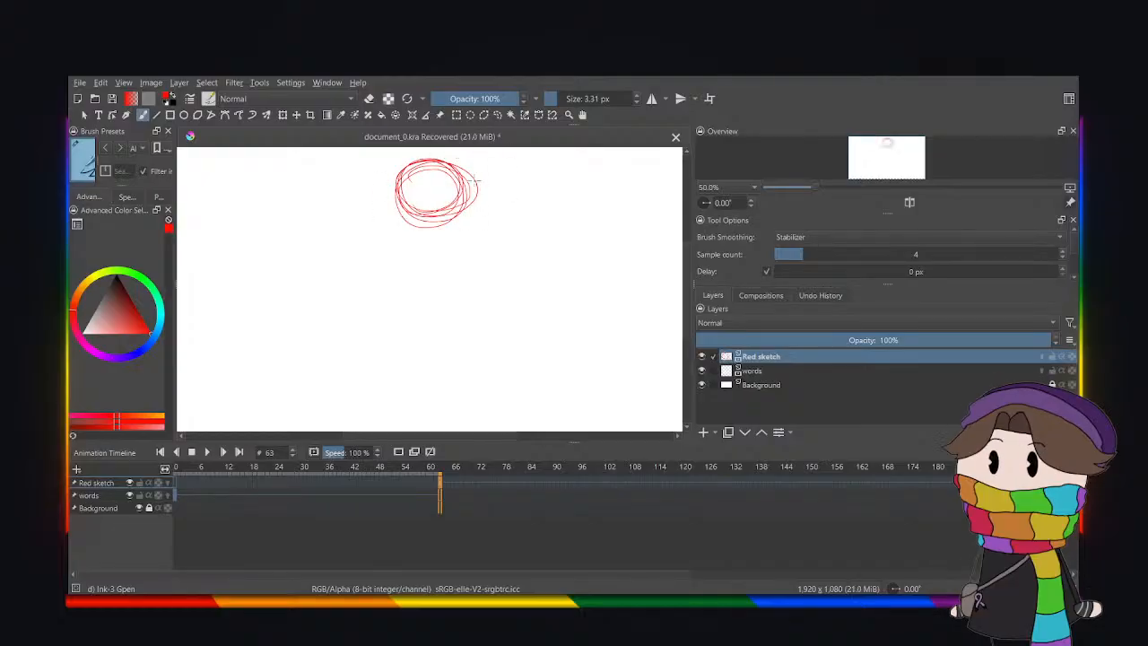
key("ctrl+plus")
key("ctrl+plus")
key("ctrl+minus")
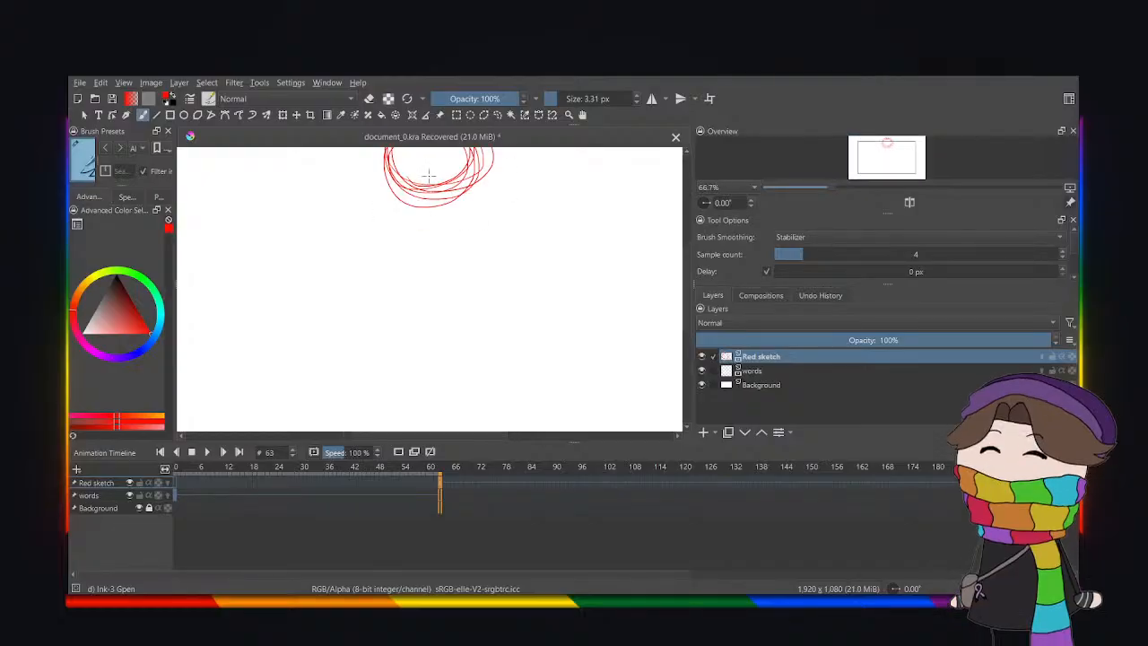
key("ctrl+minus")
key("ctrl+plus")
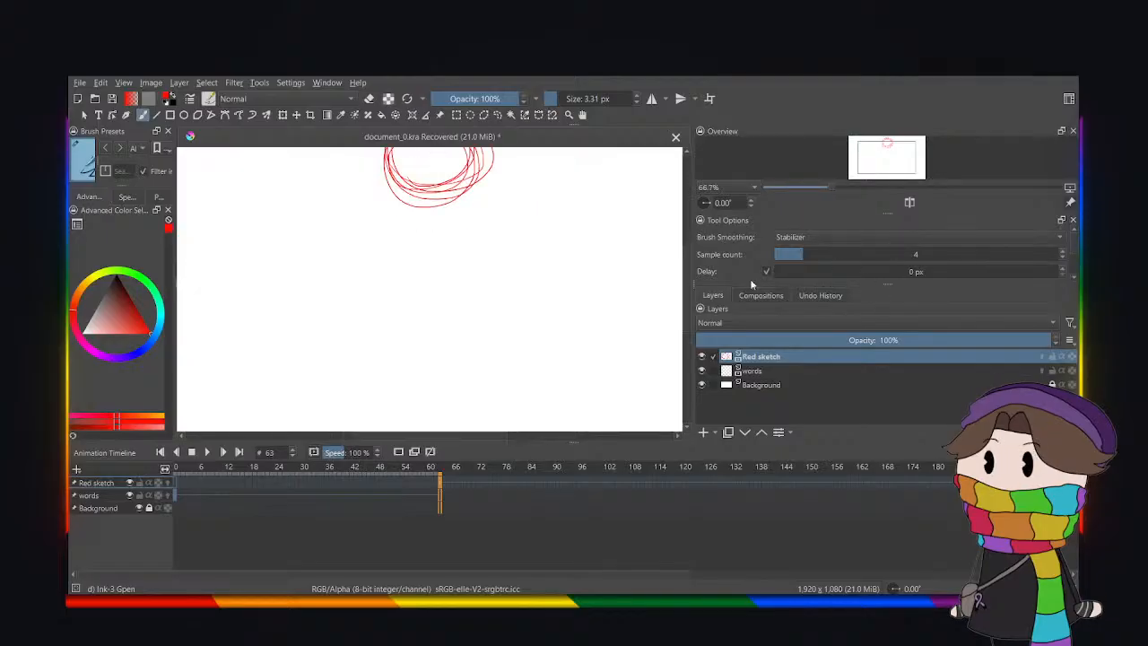
left_click_drag(687, 286, 687, 275)
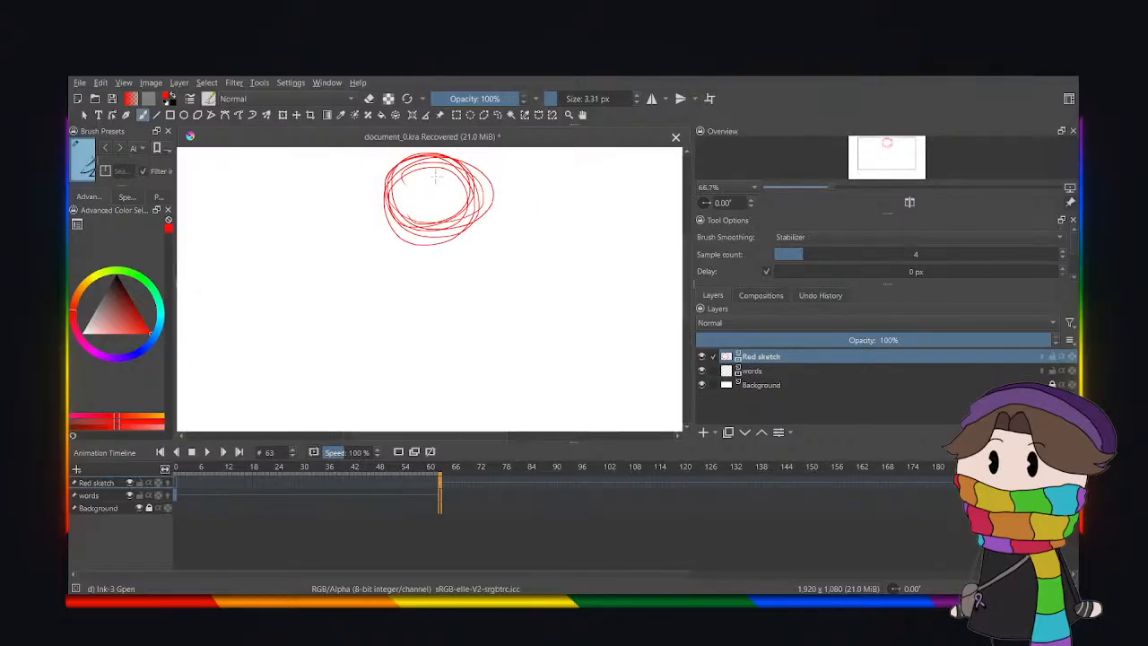
Sketch a vertical center line through the head circle and rough in the cheeks and a tapered chin.
left_click_drag(432, 168, 429, 266)
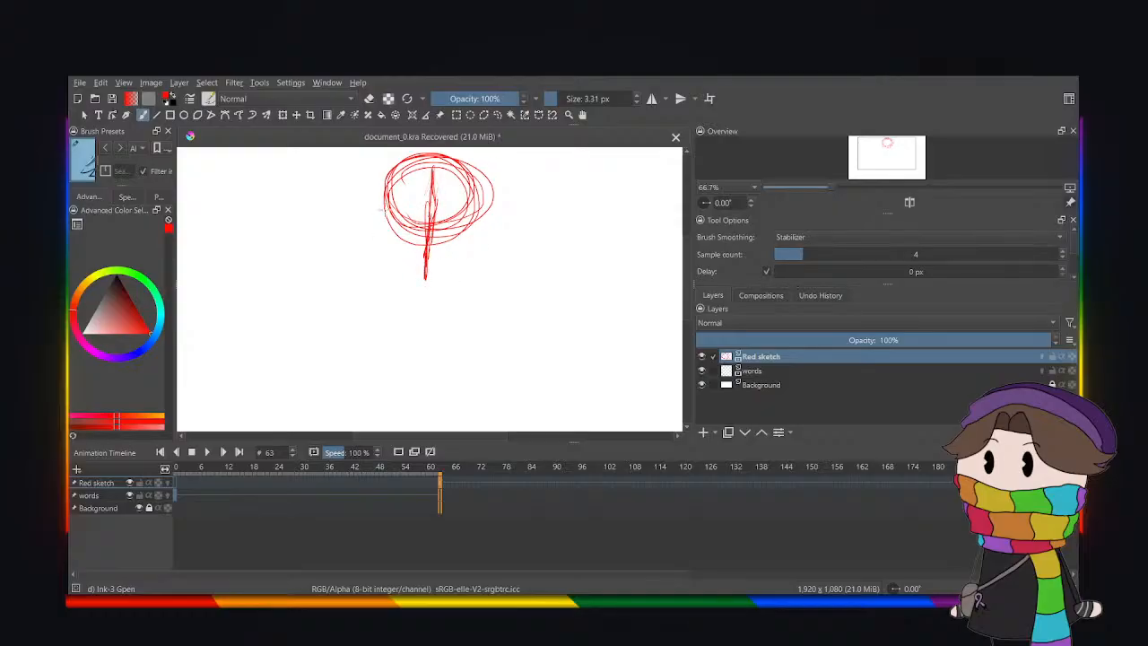
mouse_move(394, 203)
left_mouse_down()
mouse_move(405, 249)
mouse_move(438, 267)
left_mouse_up()
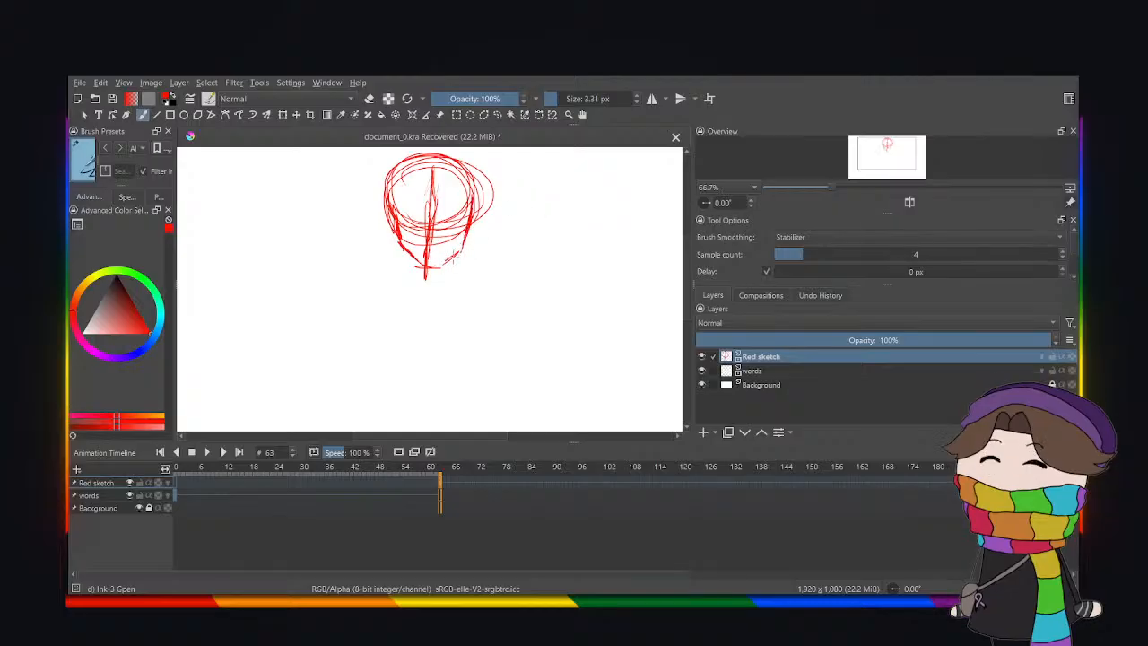
mouse_move(459, 253)
left_mouse_down()
mouse_move(438, 269)
mouse_move(447, 265)
left_mouse_up()
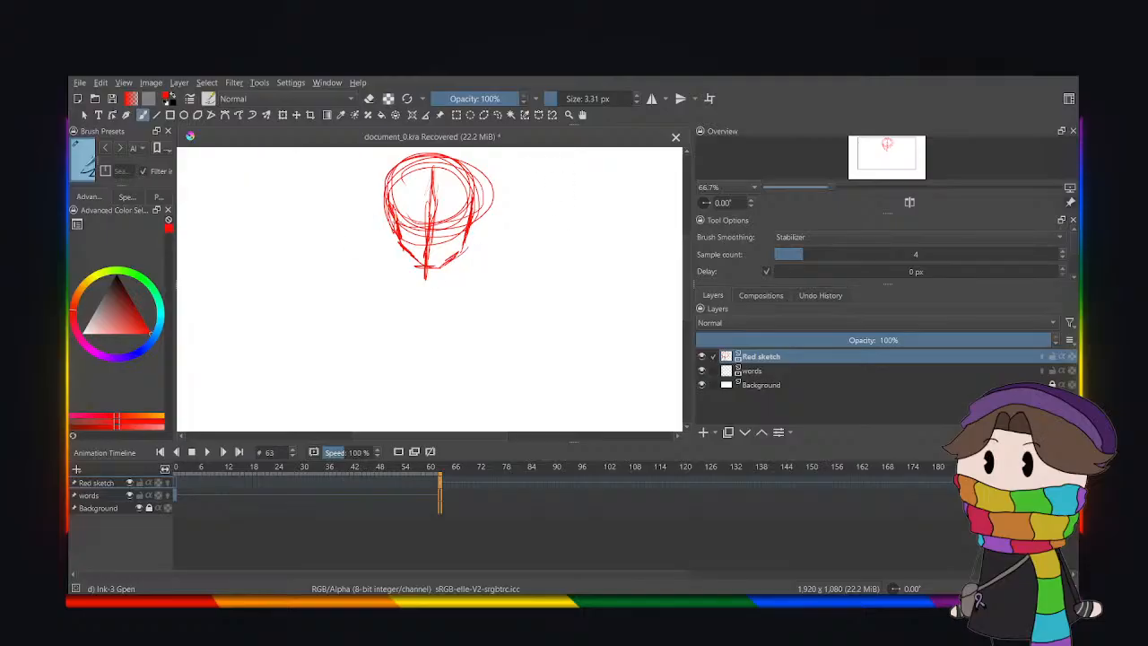
mouse_move(396, 203)
left_mouse_down()
mouse_move(388, 228)
mouse_move(408, 259)
left_mouse_up()
Select the whole head sketch freehand and delete it, including the leftover bit of chin line.
left_click(497, 115)
mouse_move(344, 162)
left_mouse_down()
mouse_move(595, 187)
mouse_move(287, 225)
mouse_move(318, 171)
left_mouse_up()
key("Delete")
key("ctrl+shift+a")
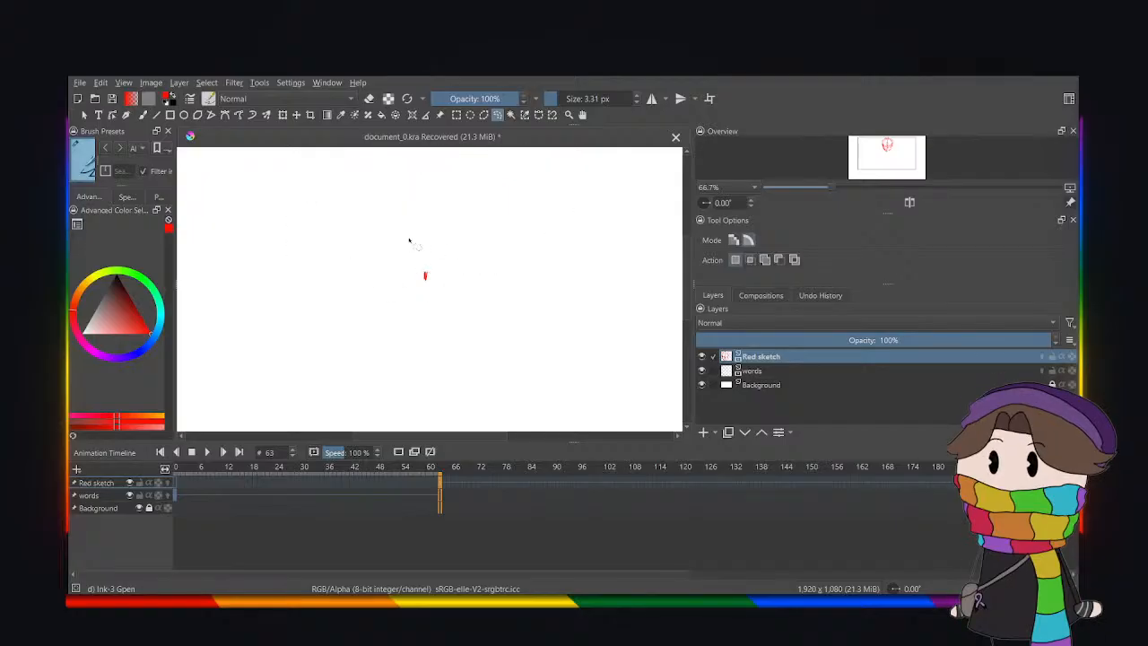
left_click_drag(410, 238, 353, 239)
left_click(353, 238)
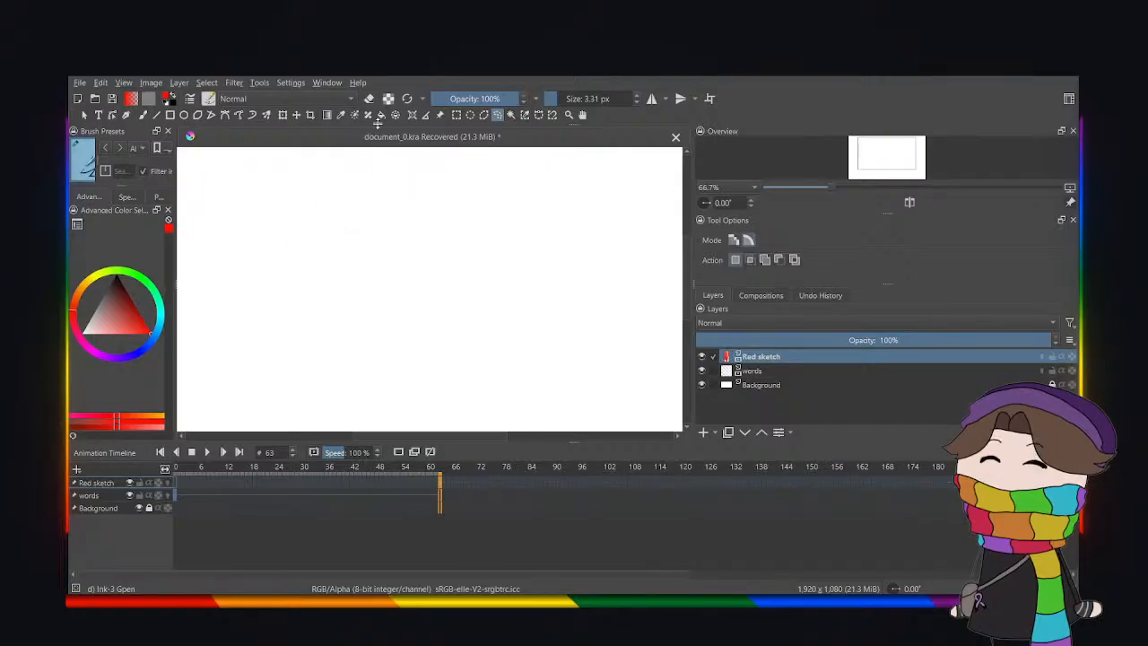
Sketch a new, wider head circle with overlapping brush strokes around the upper middle of the canvas.
left_click(143, 115)
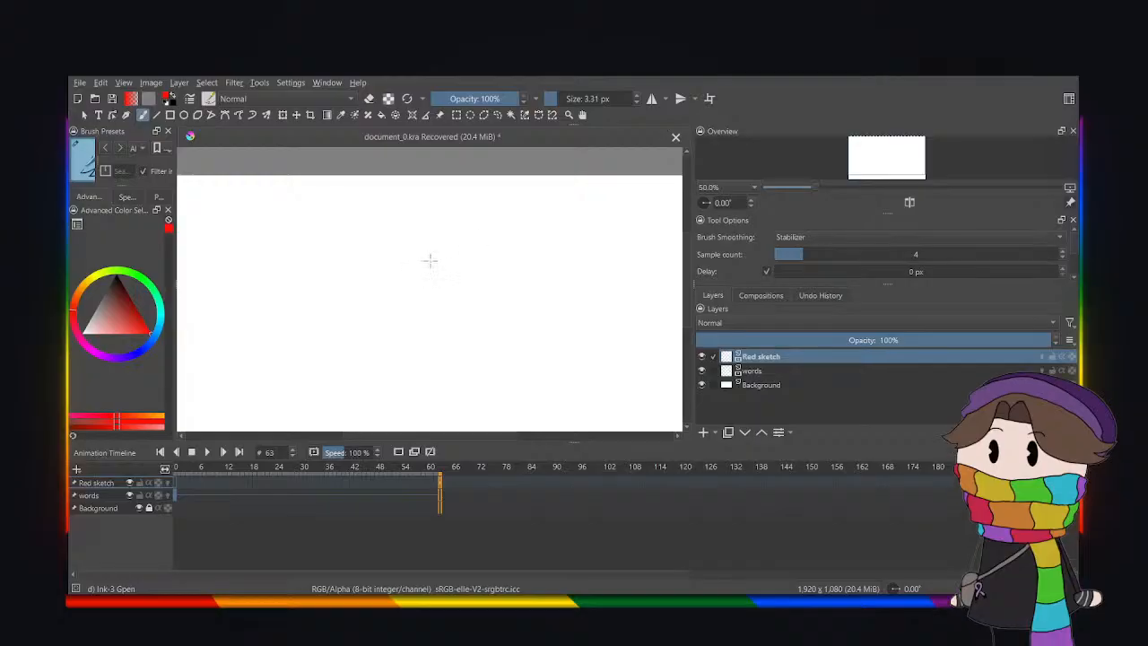
mouse_move(421, 240)
left_mouse_down()
mouse_move(480, 244)
mouse_move(405, 269)
mouse_move(503, 287)
mouse_move(467, 231)
mouse_move(495, 299)
left_mouse_up()
key("ctrl+z")
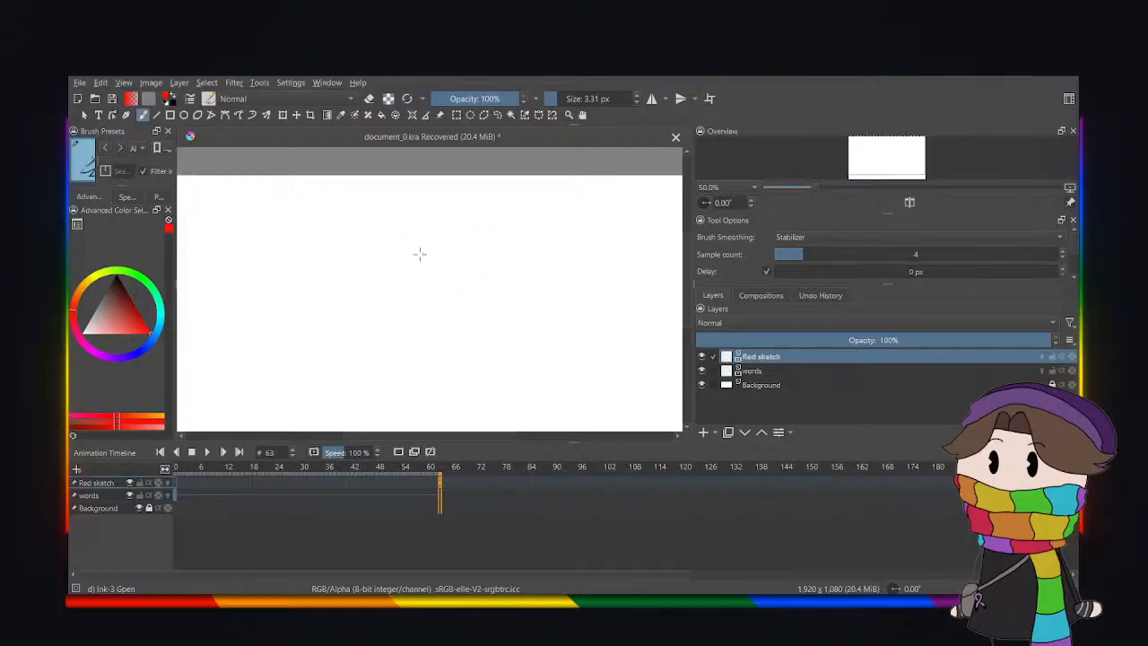
mouse_move(412, 247)
left_mouse_down()
mouse_move(394, 269)
mouse_move(471, 261)
mouse_move(413, 296)
mouse_move(403, 264)
mouse_move(484, 296)
mouse_move(399, 269)
left_mouse_up()
key("ctrl+z")
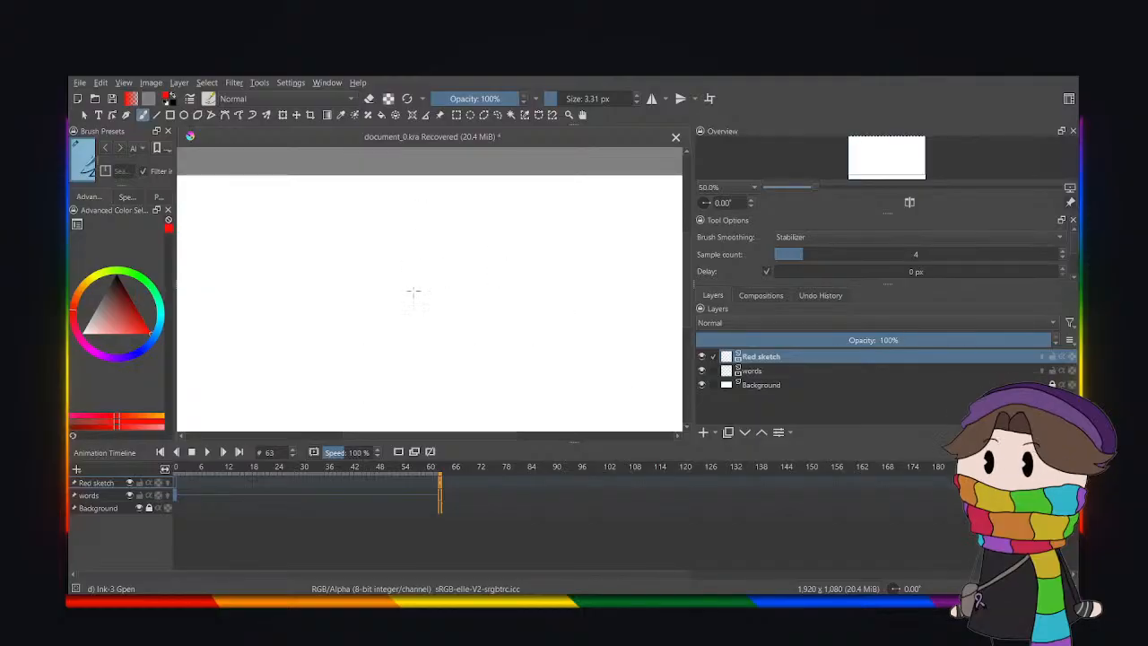
mouse_move(413, 291)
left_mouse_down()
mouse_move(422, 270)
mouse_move(476, 260)
mouse_move(408, 278)
mouse_move(399, 265)
mouse_move(493, 303)
left_mouse_up()
left_click_drag(690, 303, 692, 325)
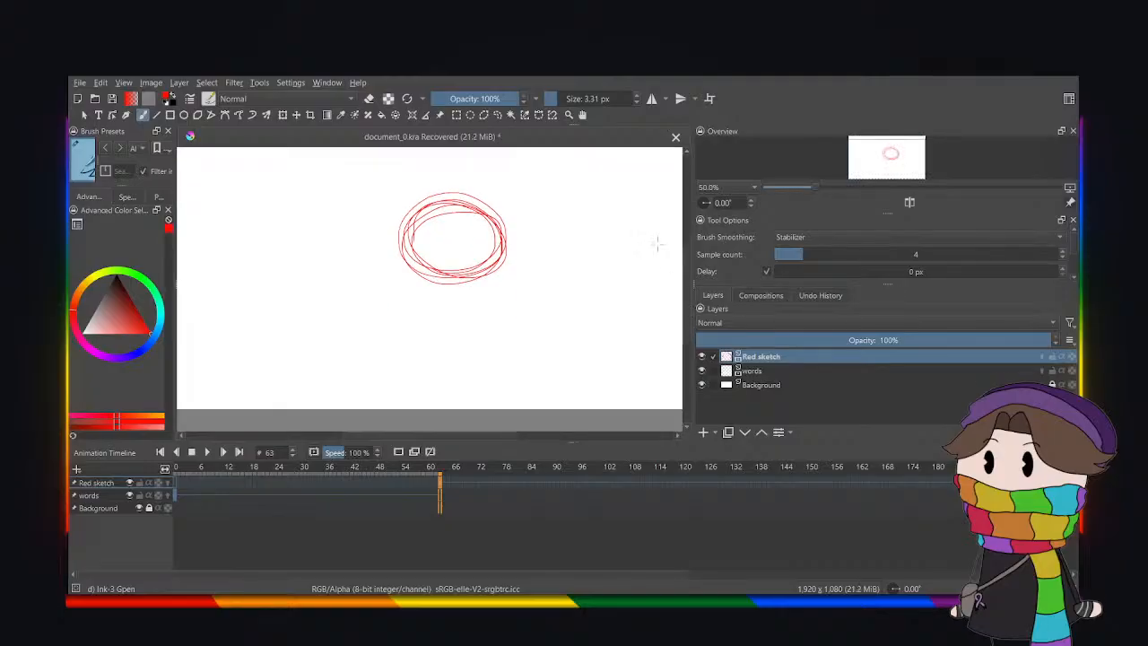
Move the head circle with the Transform tool so it is horizontally centered near the canvas's upper edge.
left_click(283, 114)
left_click_drag(455, 234, 428, 193)
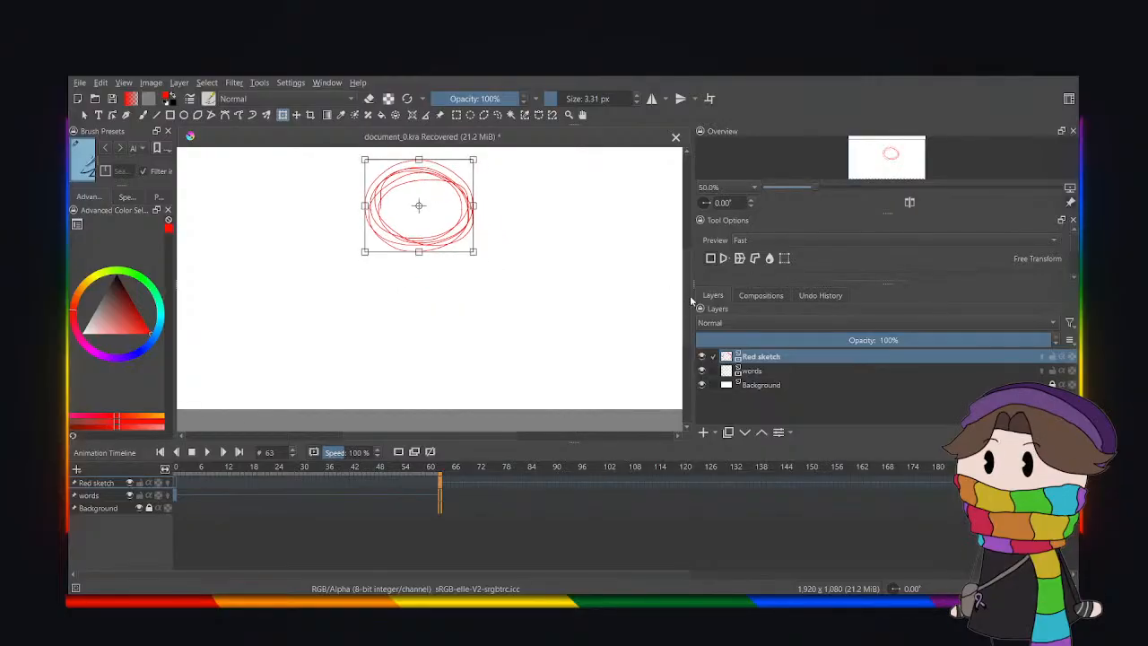
left_click_drag(691, 299, 689, 284)
left_click_drag(444, 265, 456, 245)
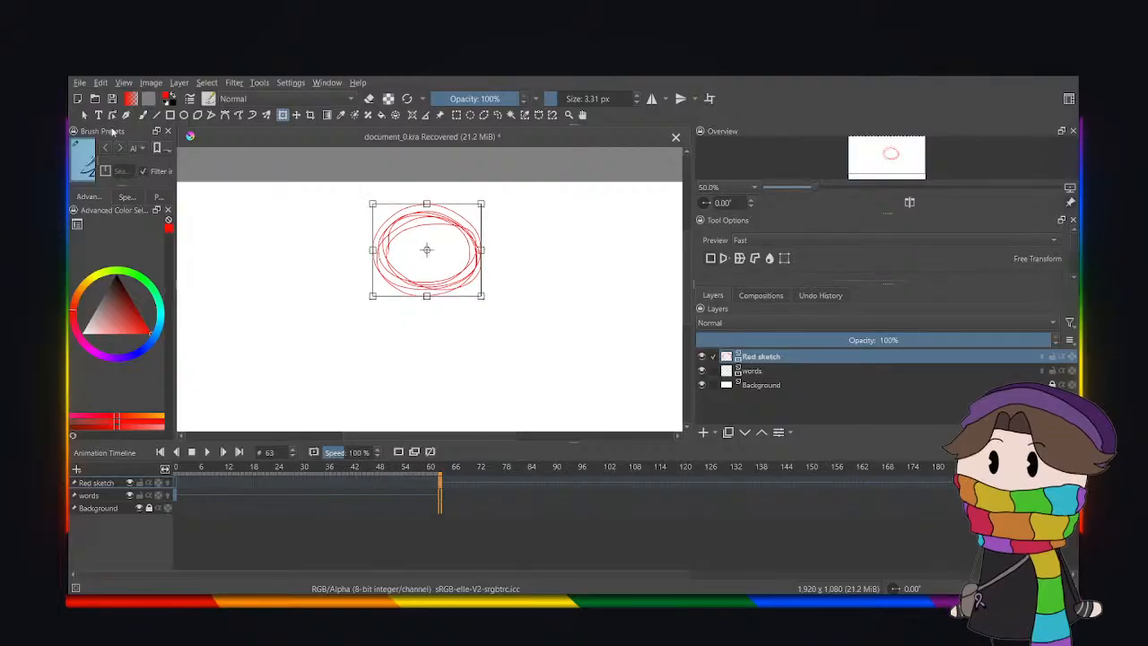
Draw a vertical center line with the brush from inside the head circle down to the chin level.
left_click(143, 116)
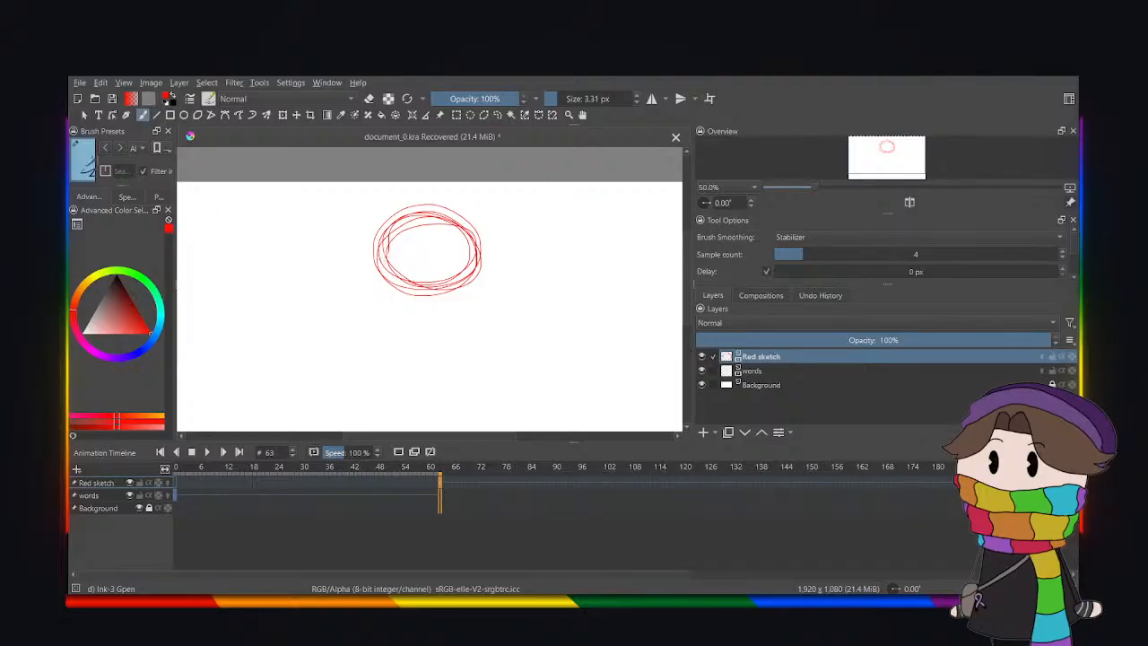
left_click_drag(431, 219, 431, 309)
left_click_drag(427, 260, 423, 329)
left_click_drag(427, 284, 421, 351)
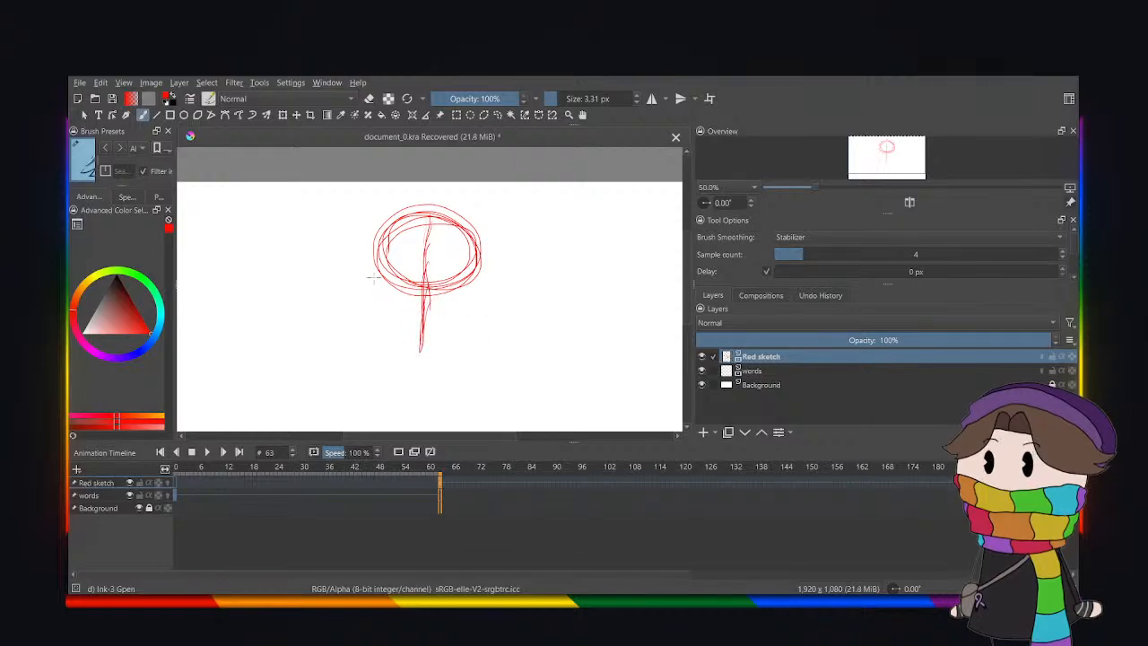
Sketch both cheeks and the jaw tapering to a narrow chin, and reinforce the center line.
left_click_drag(370, 260, 393, 316)
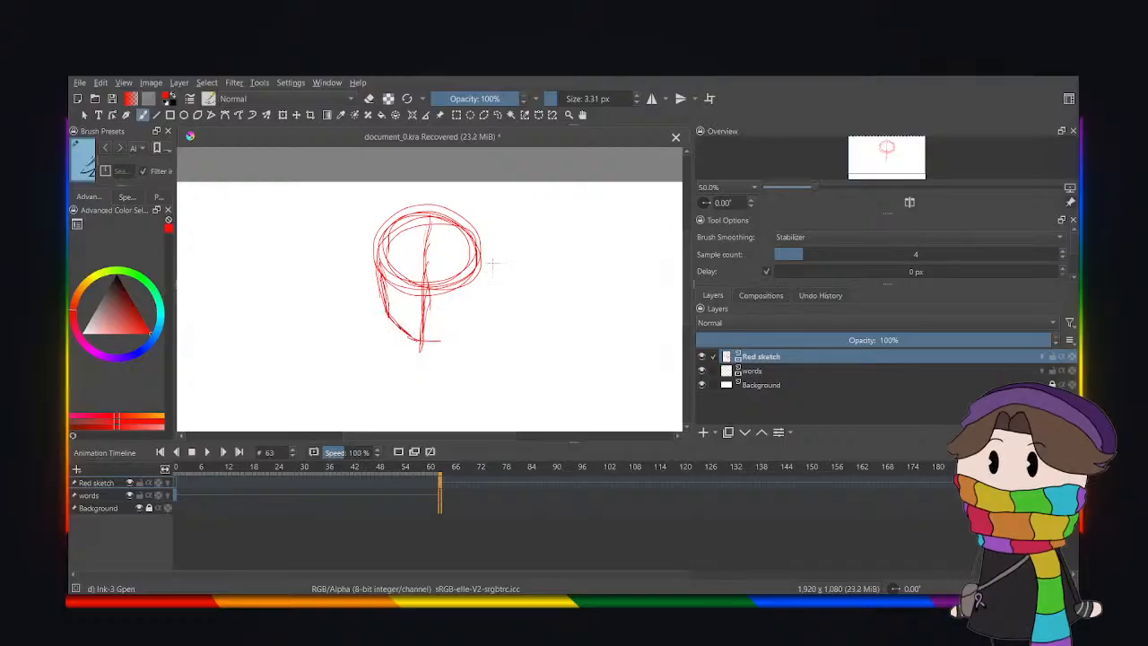
left_click_drag(482, 269, 470, 312)
left_click_drag(439, 340, 418, 343)
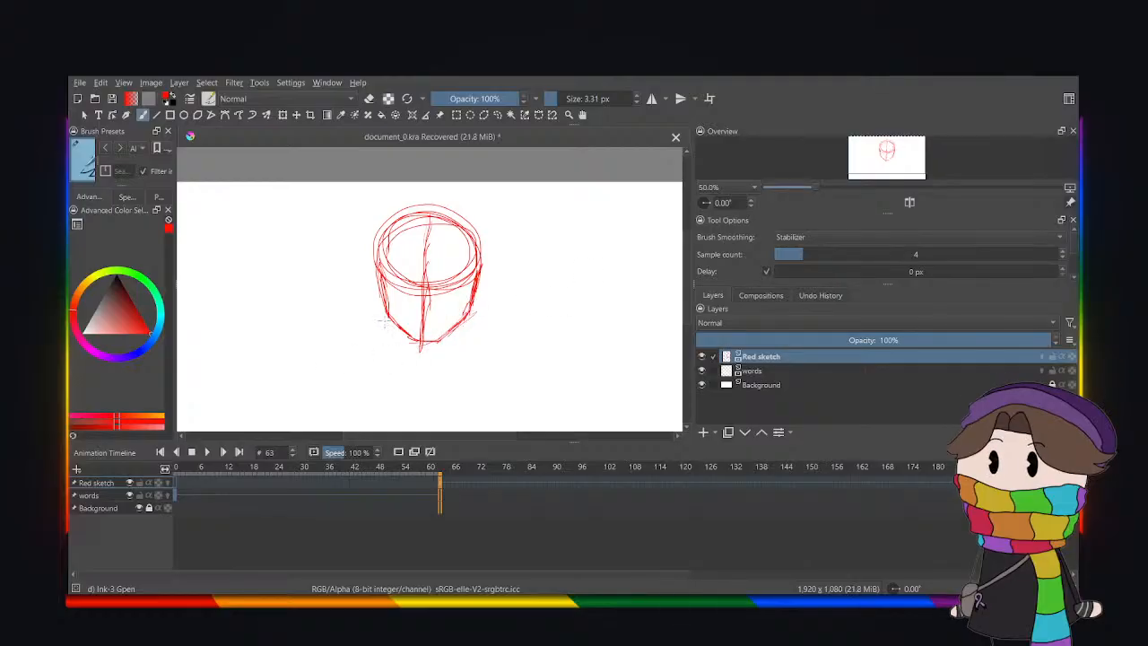
left_click_drag(396, 323, 432, 342)
mouse_move(427, 284)
left_mouse_down()
mouse_move(424, 352)
mouse_move(427, 256)
mouse_move(419, 275)
left_mouse_up()
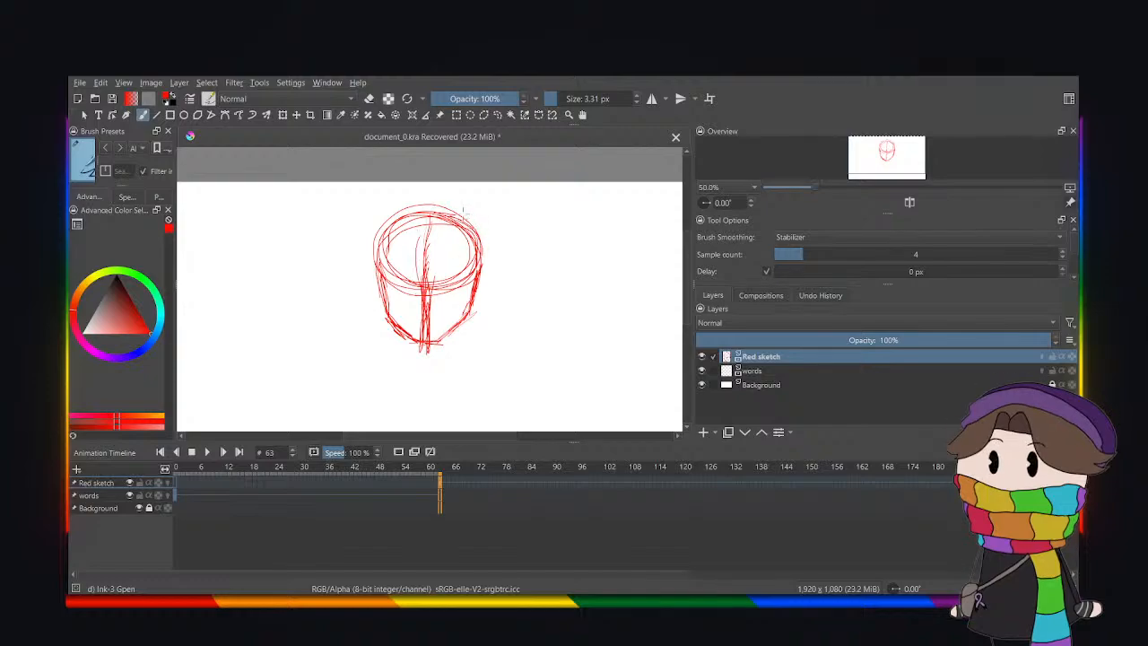
Select the head freehand and transform it to be slightly taller, shifting it a little to the right.
left_click(496, 116)
mouse_move(328, 206)
left_mouse_down()
mouse_move(556, 318)
mouse_move(325, 264)
mouse_move(331, 235)
left_mouse_up()
left_click(283, 115)
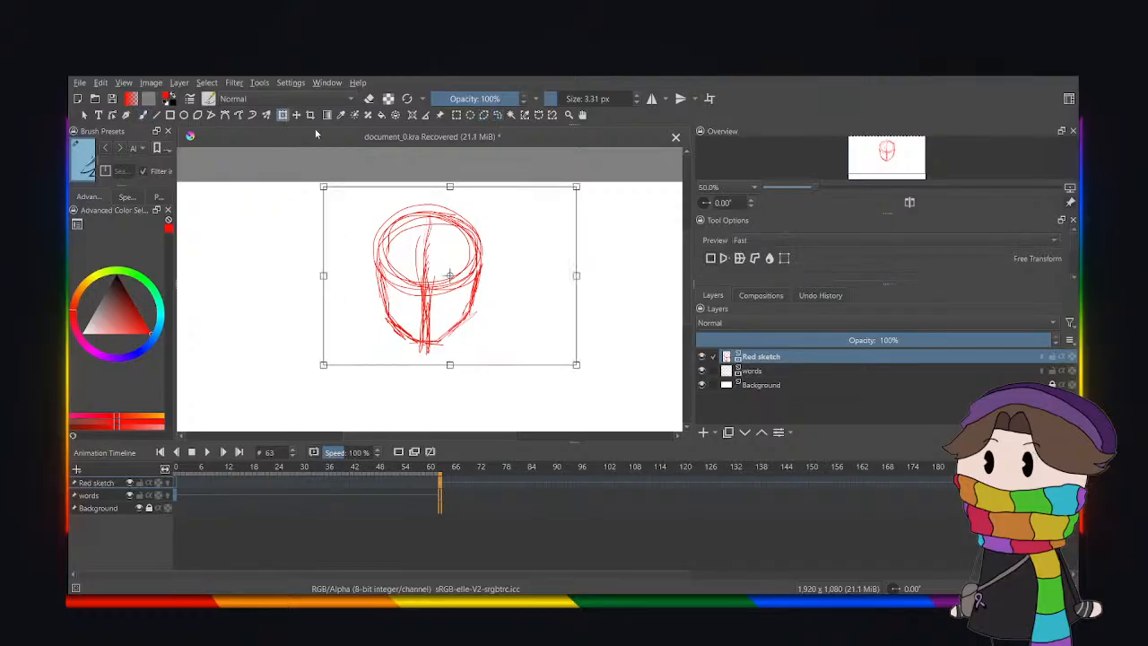
left_click_drag(449, 186, 449, 159)
left_click_drag(408, 236, 415, 249)
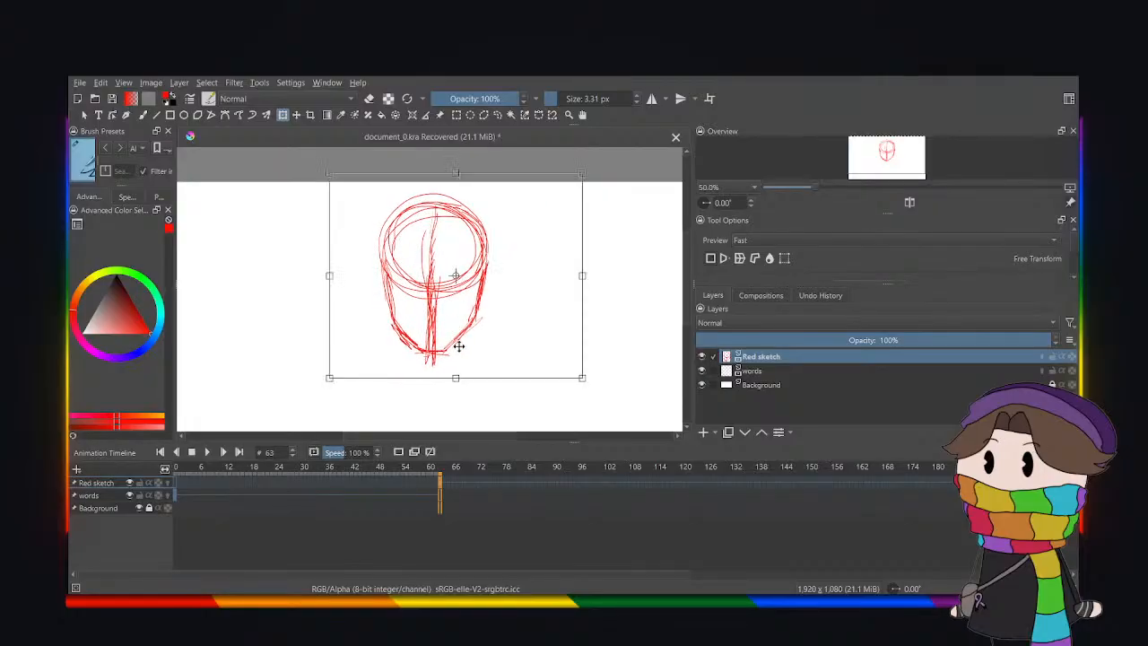
left_click_drag(456, 377, 455, 372)
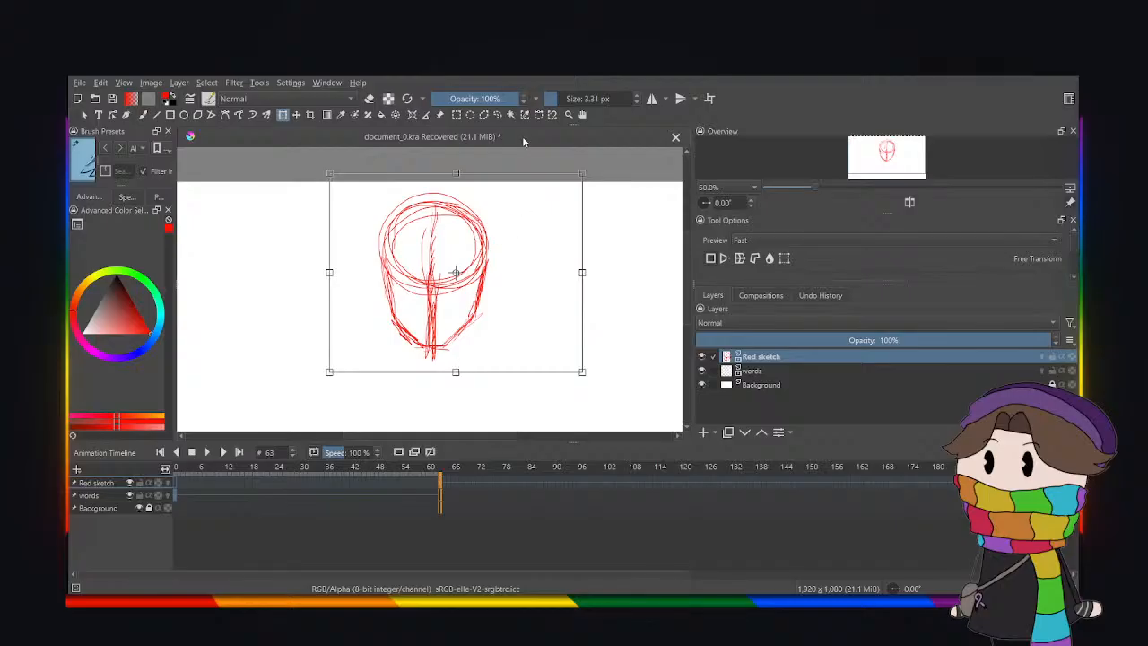
Deselect the head and reinforce the skull's upper-right outline with extra brush strokes.
left_click(497, 115)
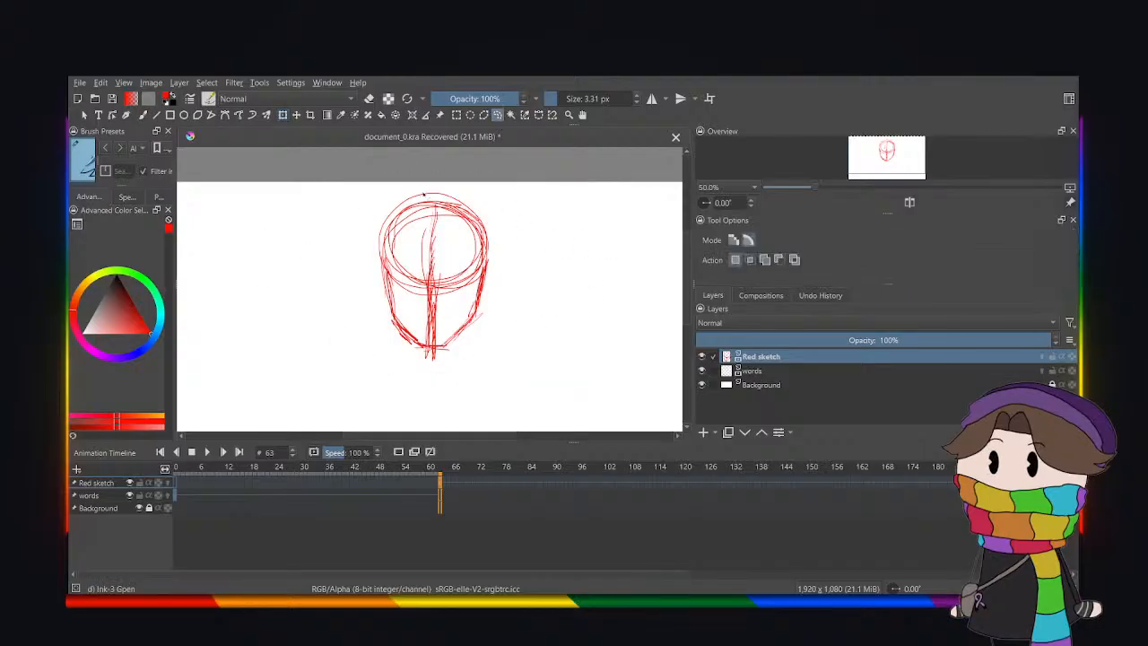
key("b")
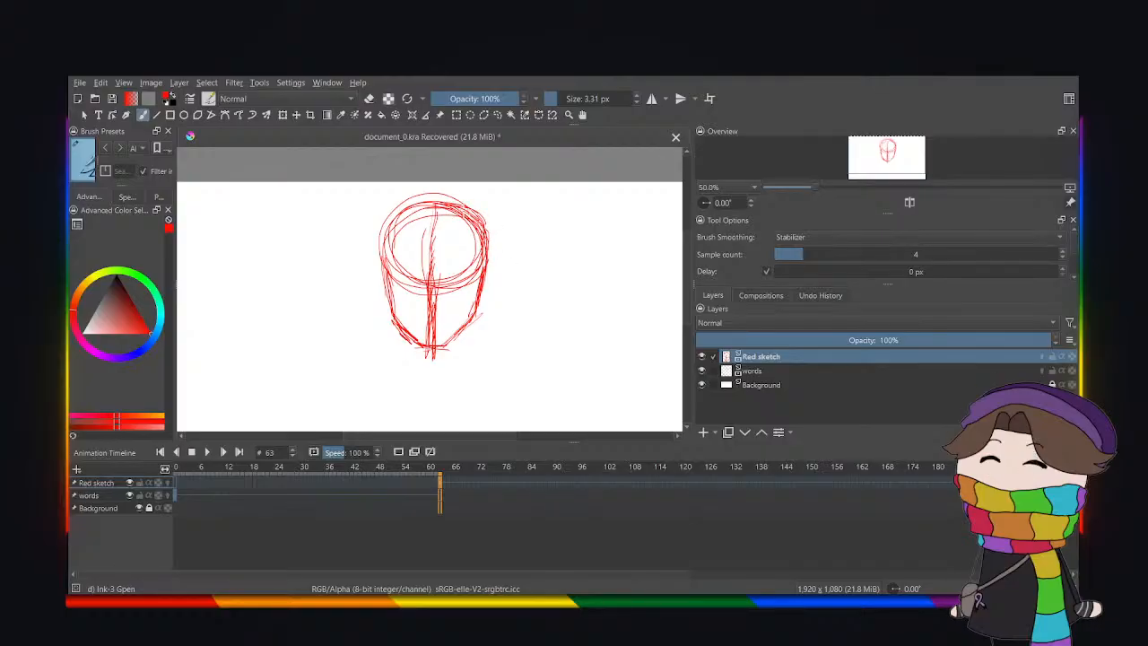
left_click_drag(487, 222, 490, 243)
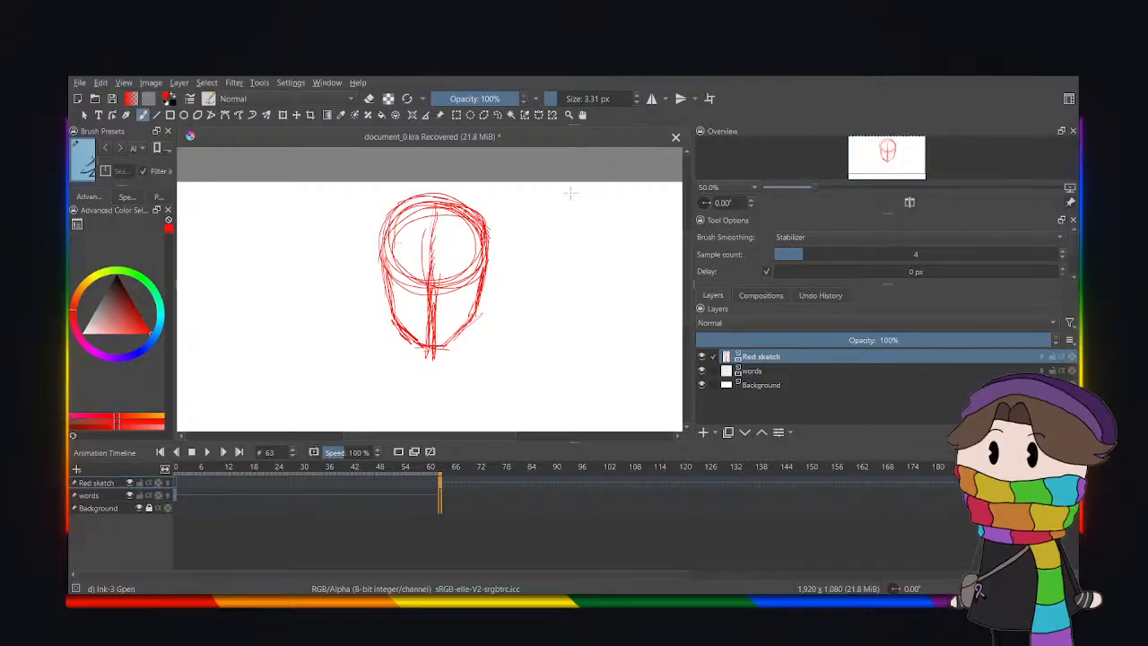
Draw two curved horizontal guidelines across the face at brow and nose level, redoing the first attempts.
key("plus")
key("plus")
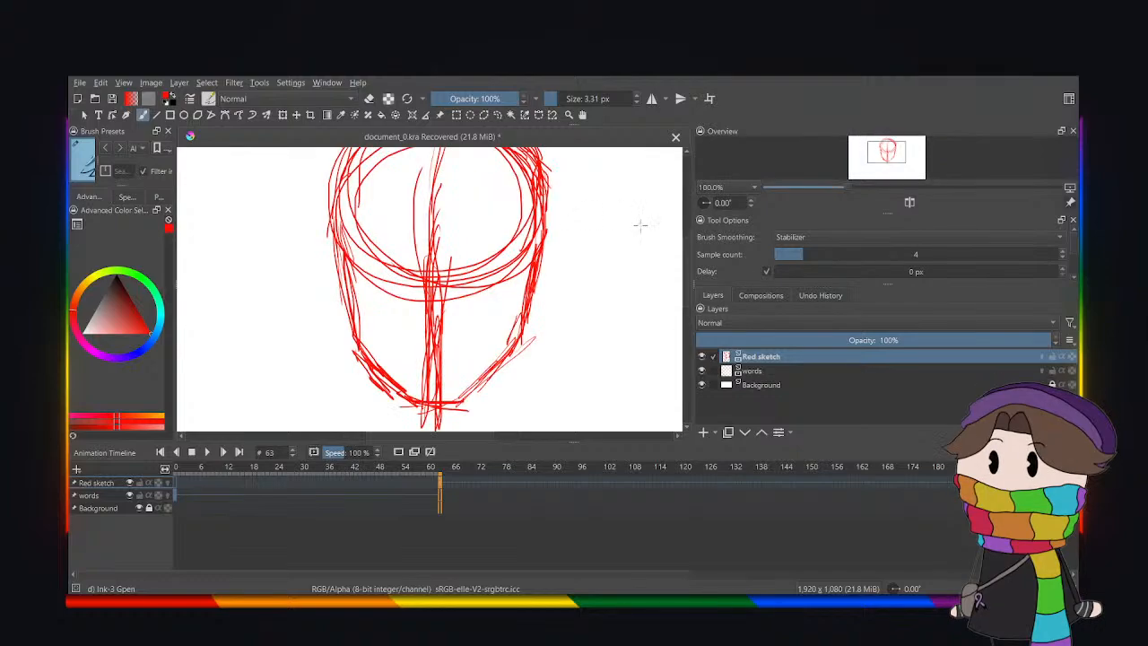
left_click_drag(572, 239, 426, 266)
mouse_move(334, 264)
left_mouse_down()
mouse_move(487, 251)
mouse_move(429, 269)
left_mouse_up()
left_click_drag(346, 243, 384, 261)
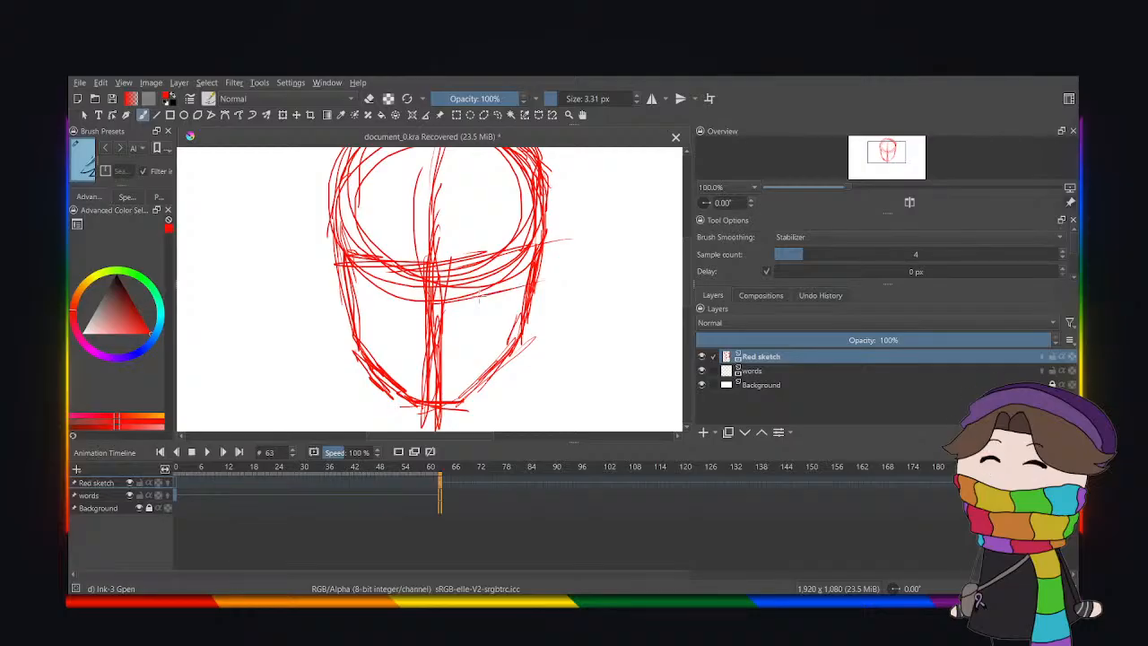
mouse_move(490, 296)
left_mouse_down()
mouse_move(357, 300)
mouse_move(546, 282)
left_mouse_up()
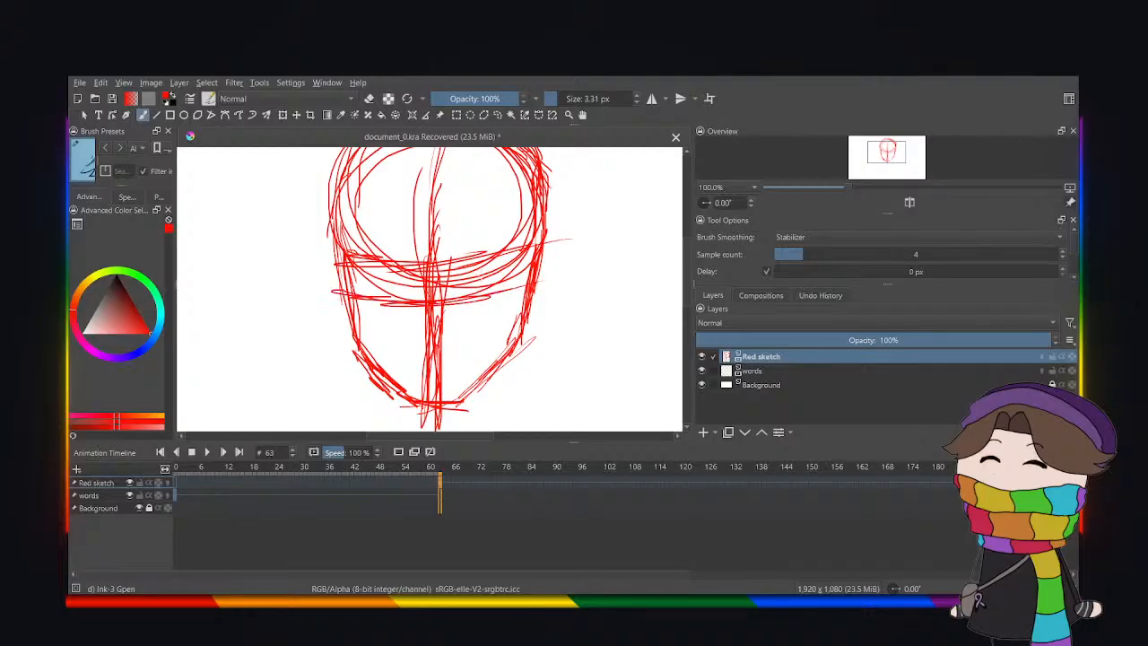
key("ctrl+z")
key("ctrl+z")
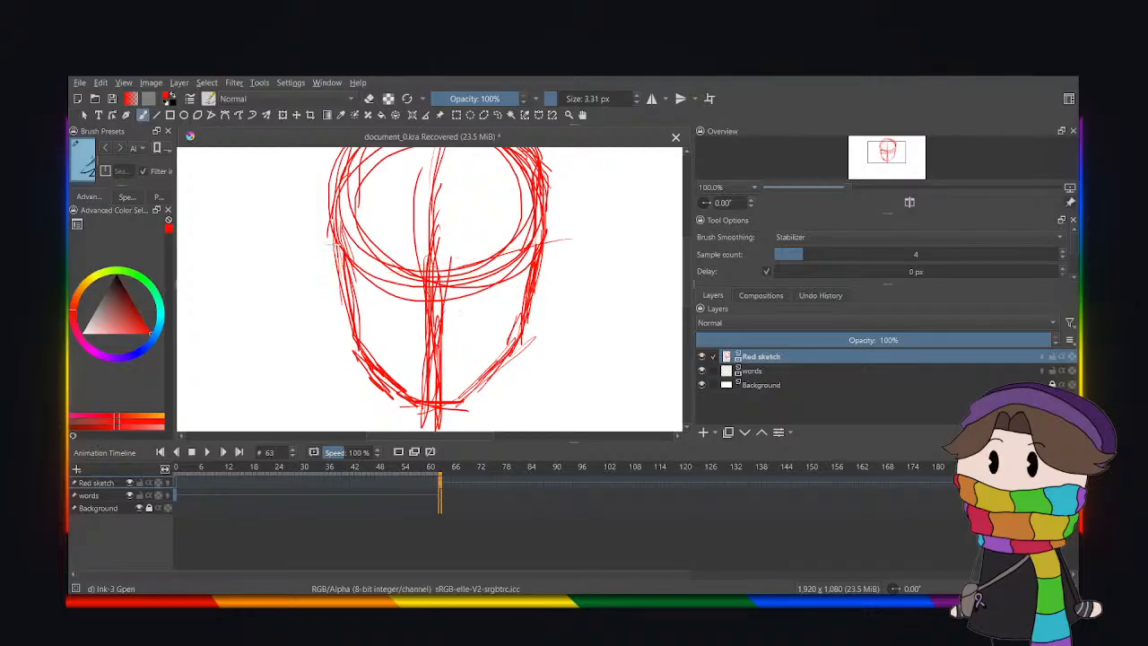
mouse_move(327, 242)
left_mouse_down()
mouse_move(453, 261)
mouse_move(389, 253)
mouse_move(462, 262)
mouse_move(549, 242)
left_mouse_up()
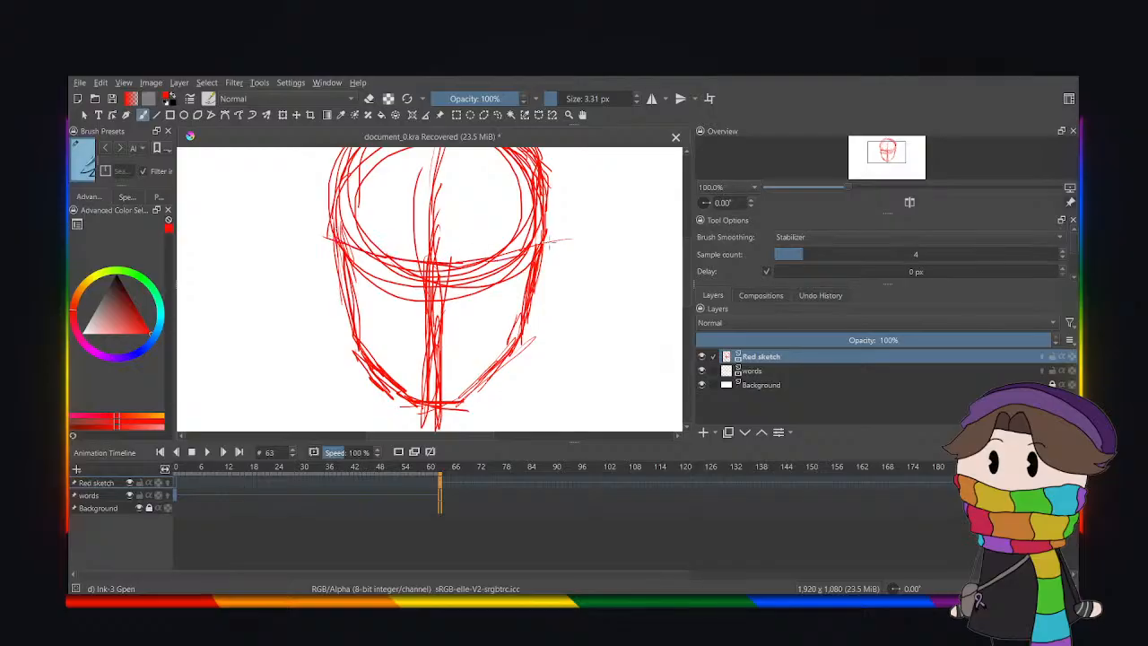
mouse_move(348, 287)
left_mouse_down()
mouse_move(443, 306)
mouse_move(536, 284)
left_mouse_up()
mouse_move(524, 284)
left_mouse_down()
mouse_move(447, 313)
mouse_move(468, 300)
mouse_move(386, 306)
left_mouse_up()
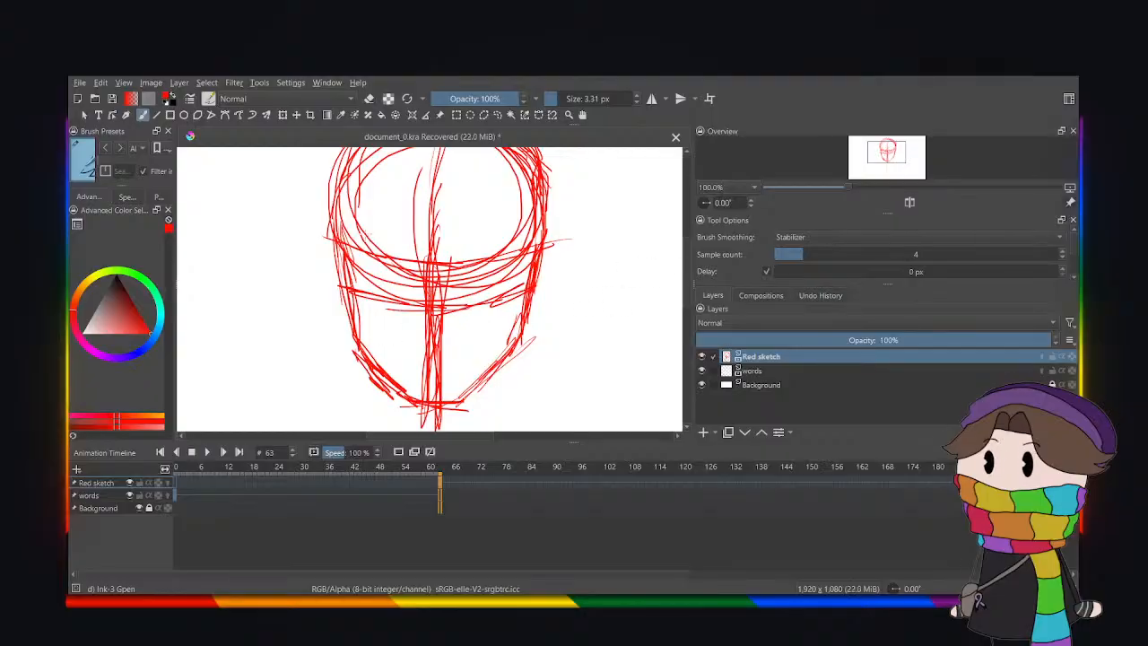
Sketch an ear on each side of the head between the two horizontal guidelines.
key("plus")
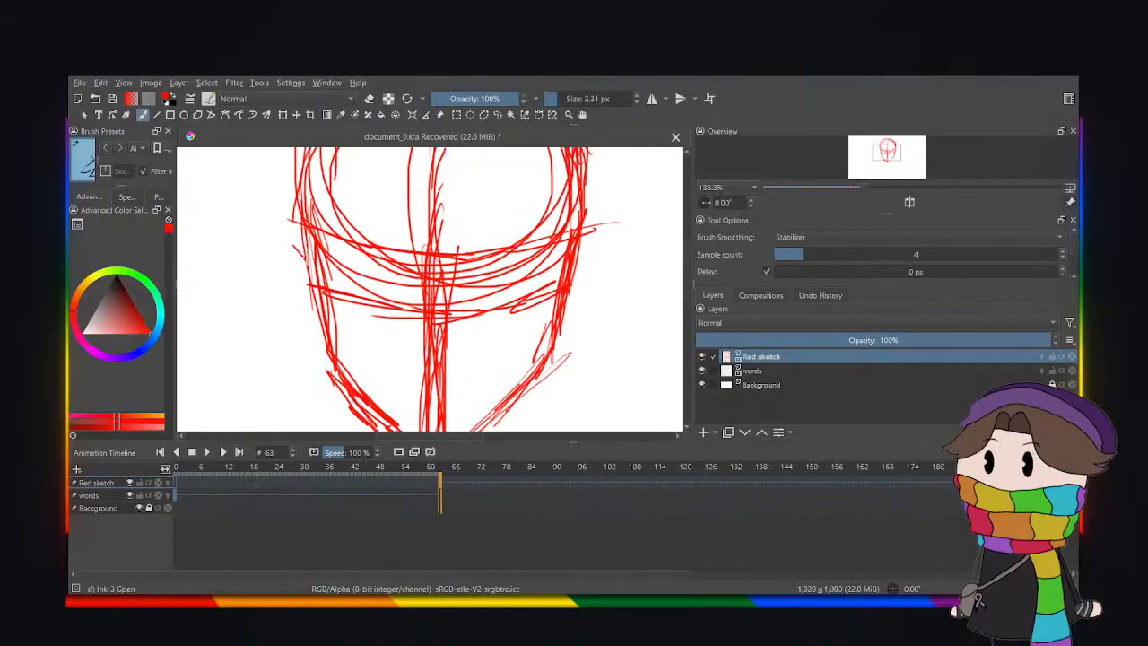
mouse_move(296, 240)
left_mouse_down()
mouse_move(286, 253)
mouse_move(294, 305)
mouse_move(325, 326)
left_mouse_up()
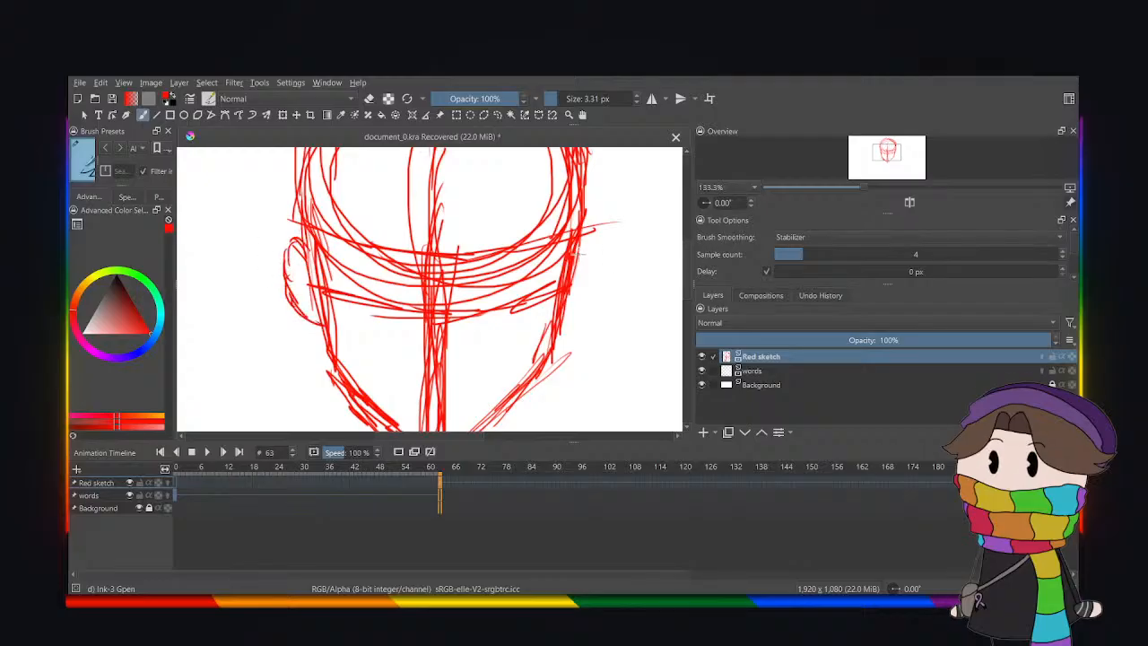
mouse_move(592, 254)
left_mouse_down()
mouse_move(590, 291)
mouse_move(557, 319)
mouse_move(594, 286)
left_mouse_up()
key("minus")
key("minus")
key("minus")
key("minus")
key("minus")
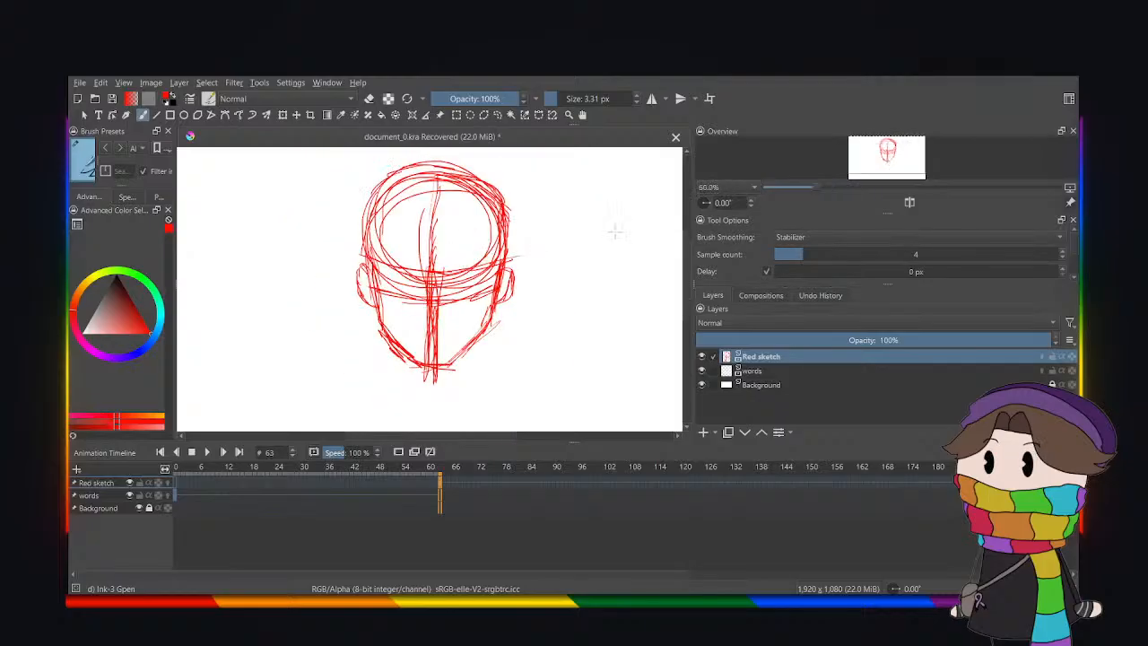
Select the head freehand, scale it down to roughly a third of its size at the canvas's top centre, and deselect it.
key("plus")
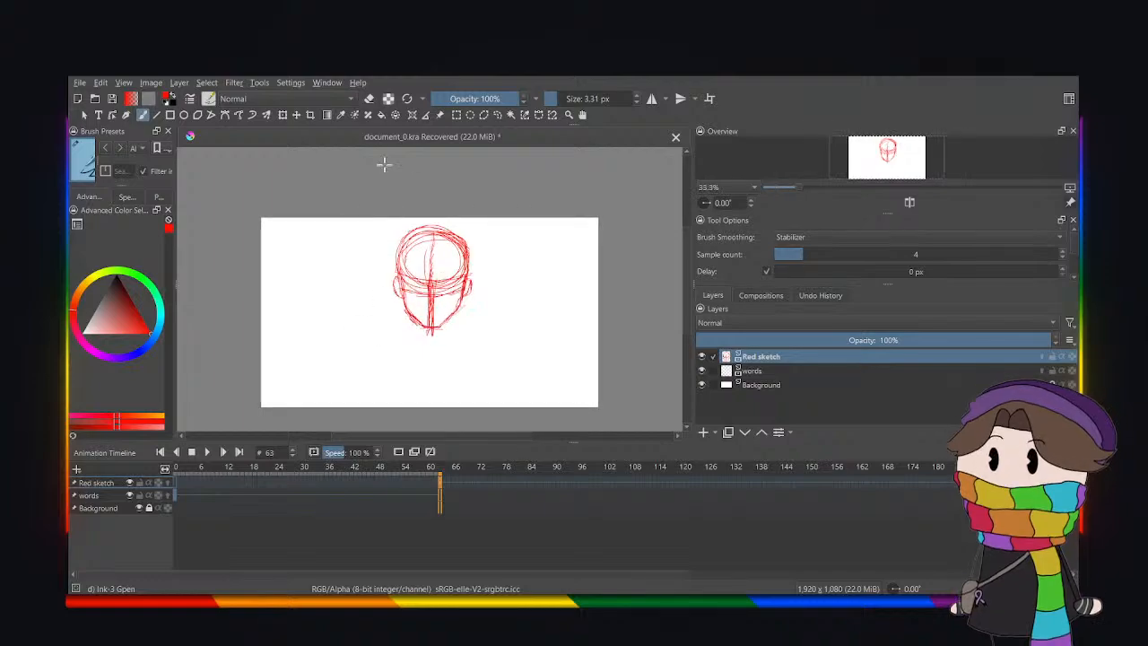
left_click(498, 115)
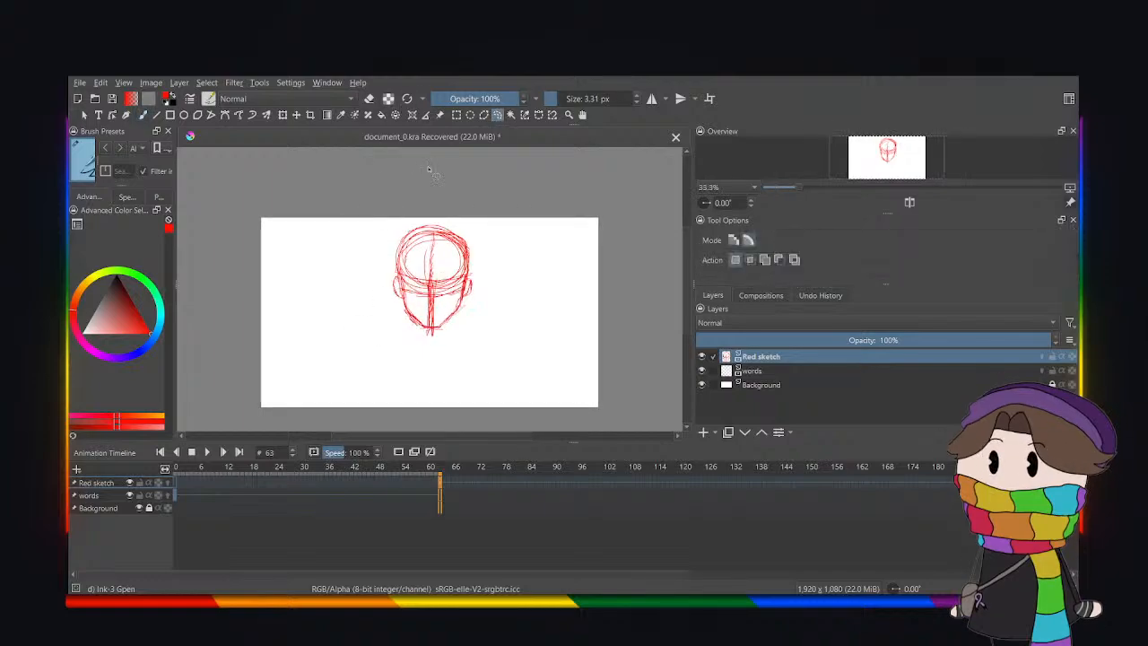
left_click_drag(303, 243, 309, 249)
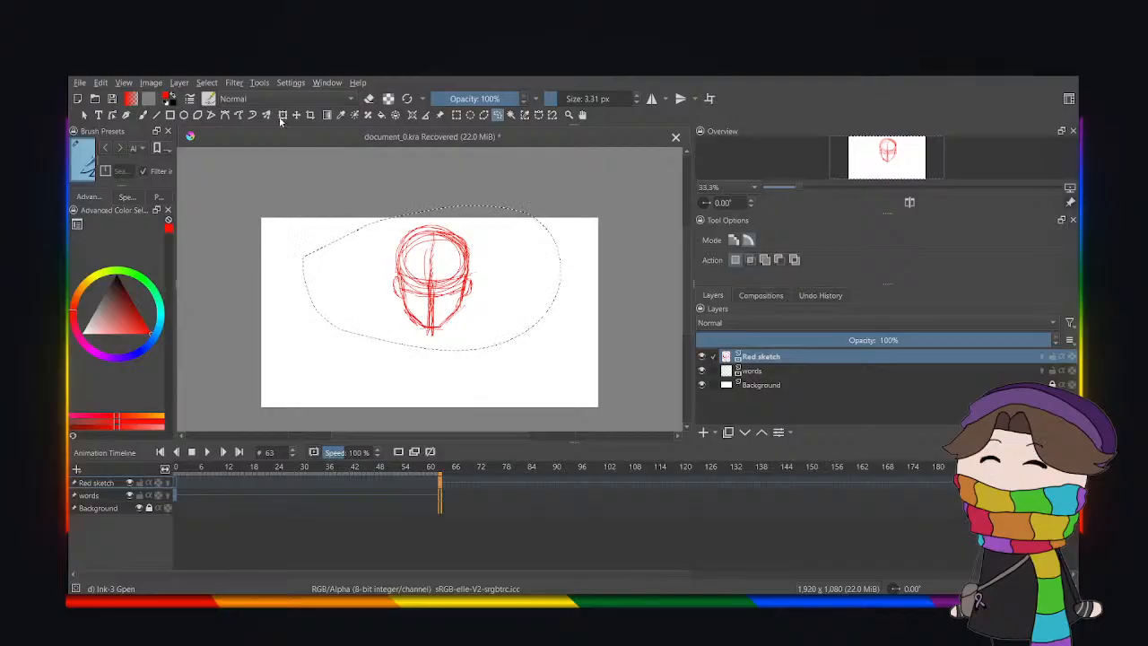
key("ctrl+t")
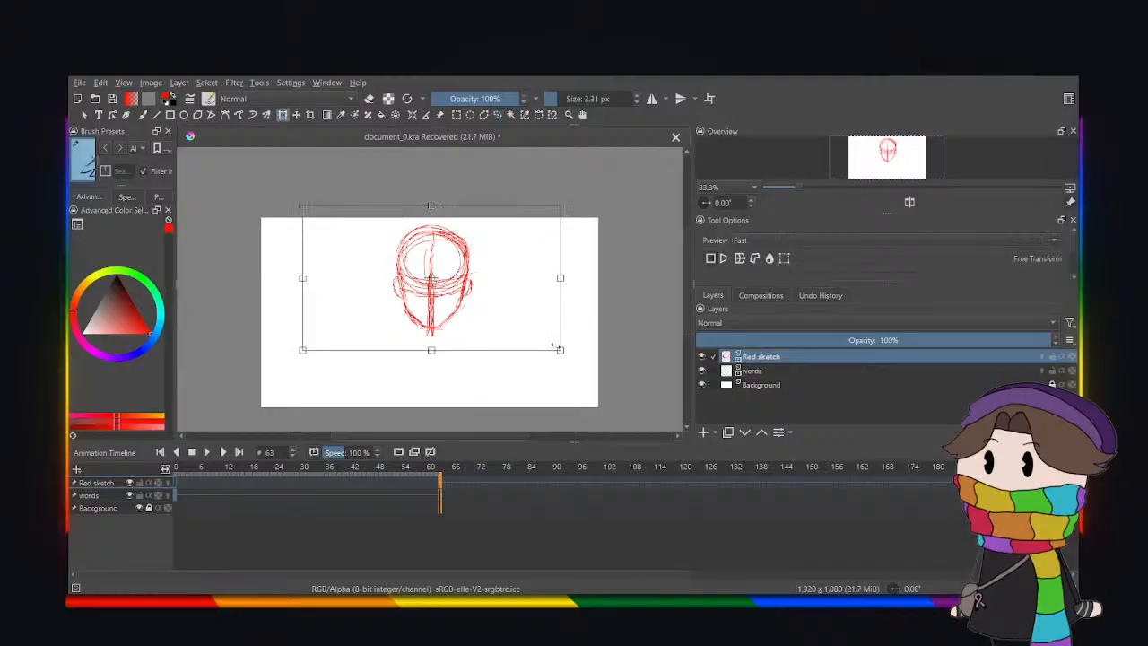
mouse_move(561, 350)
left_mouse_down()
mouse_move(425, 282)
mouse_move(479, 297)
mouse_move(440, 270)
mouse_move(476, 272)
mouse_move(438, 255)
left_mouse_up()
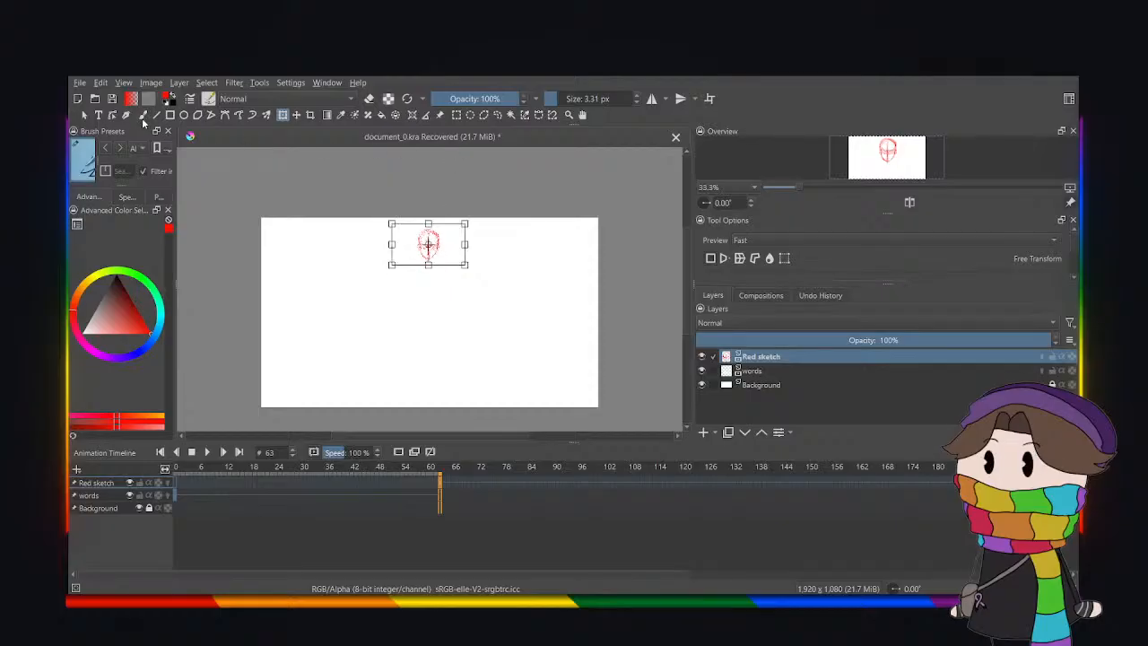
left_click(143, 117)
left_click(496, 117)
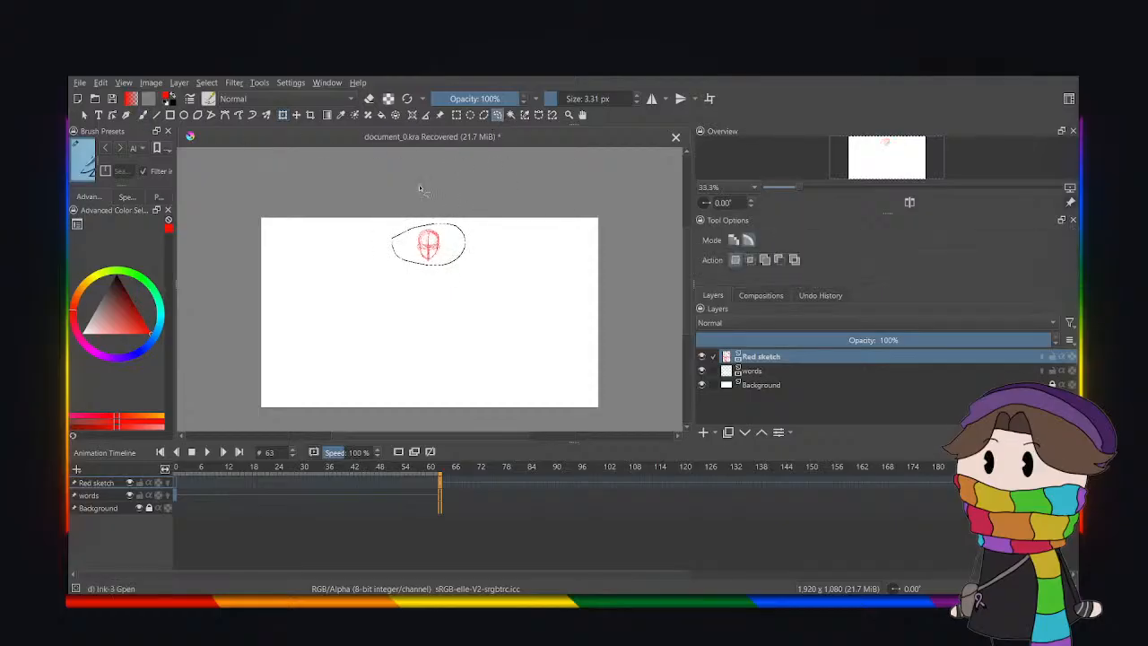
left_click(330, 246)
Sketch the neck with a line on each side below the jaw and a shallow V-shaped collar at its base.
left_click(143, 117)
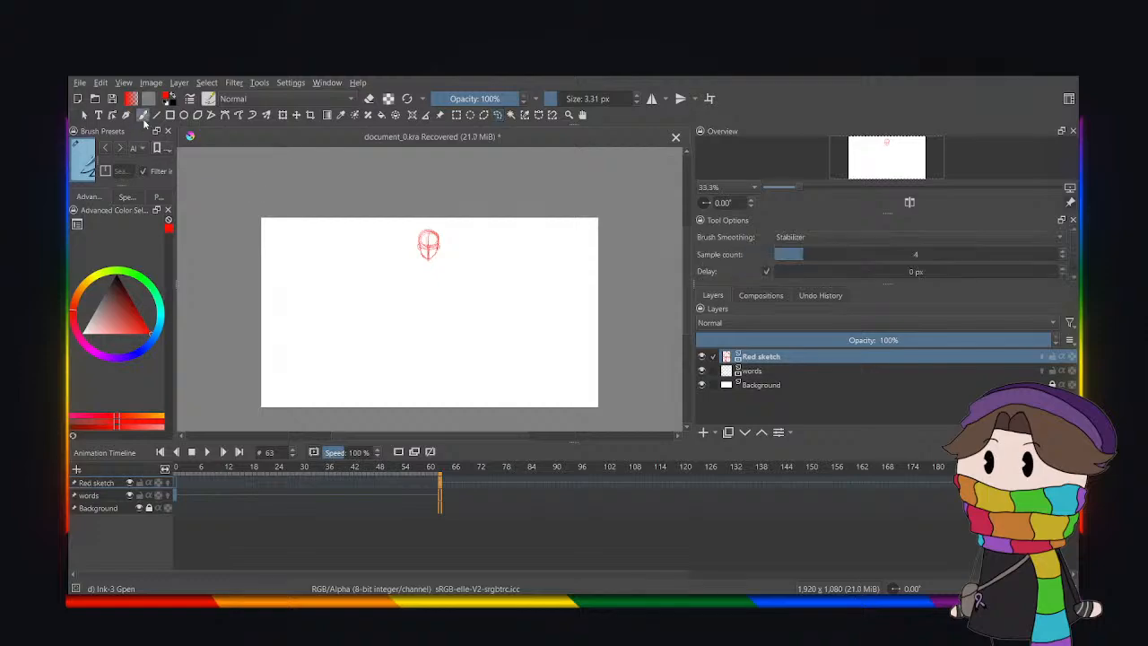
key("plus")
key("plus")
key("plus")
key("plus")
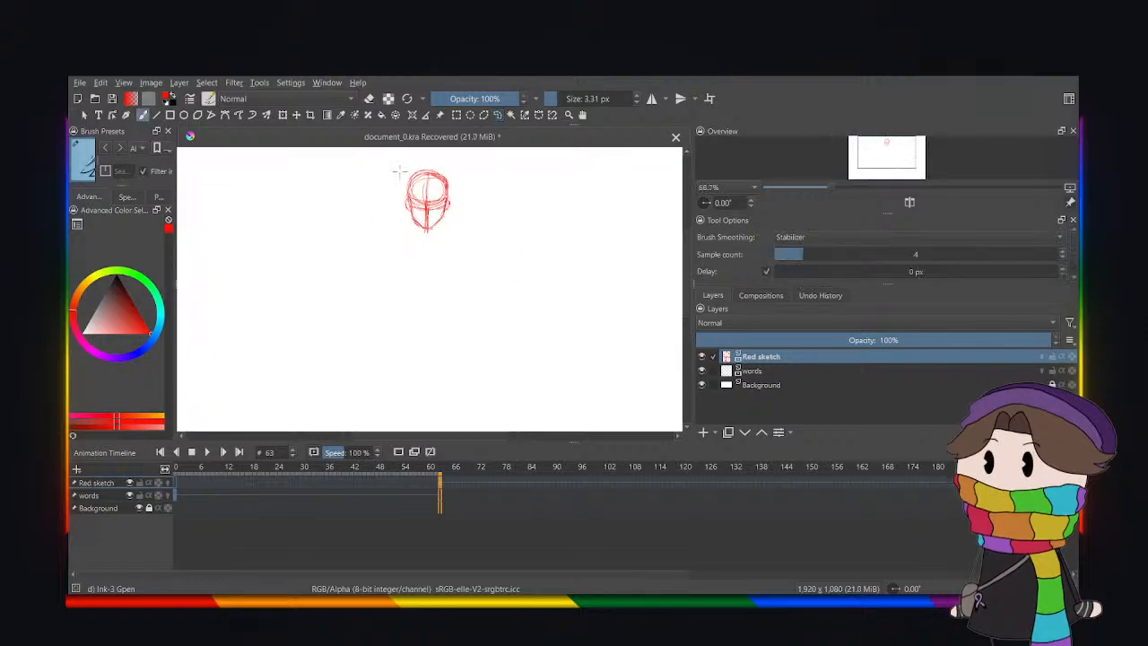
scroll(684, 267, "up", 3)
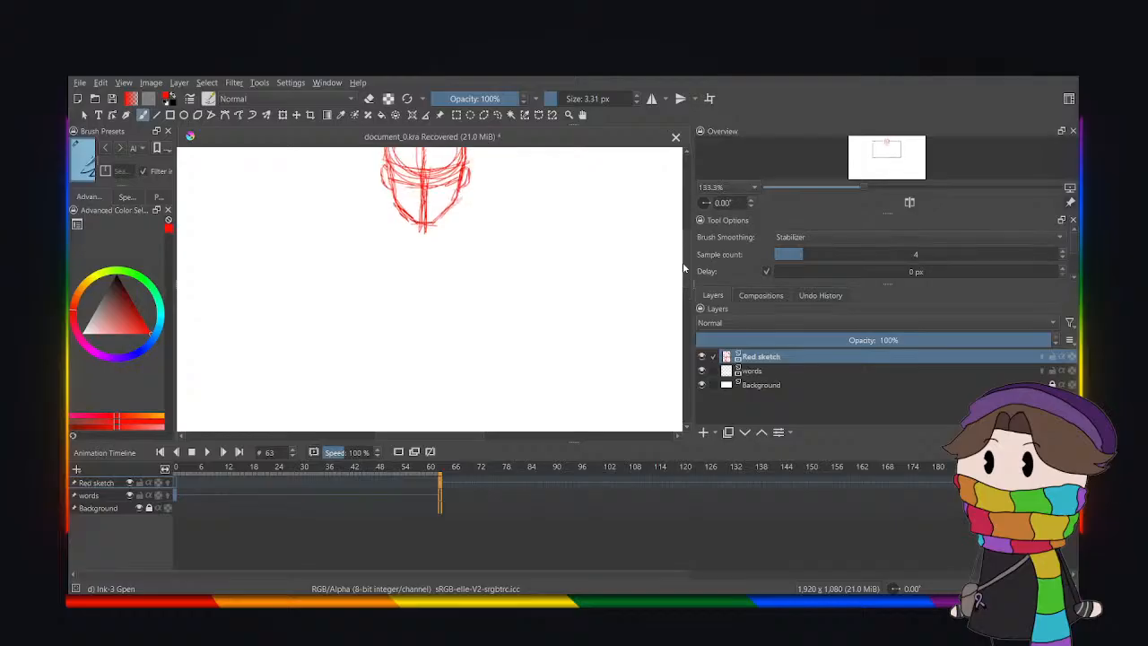
key("plus")
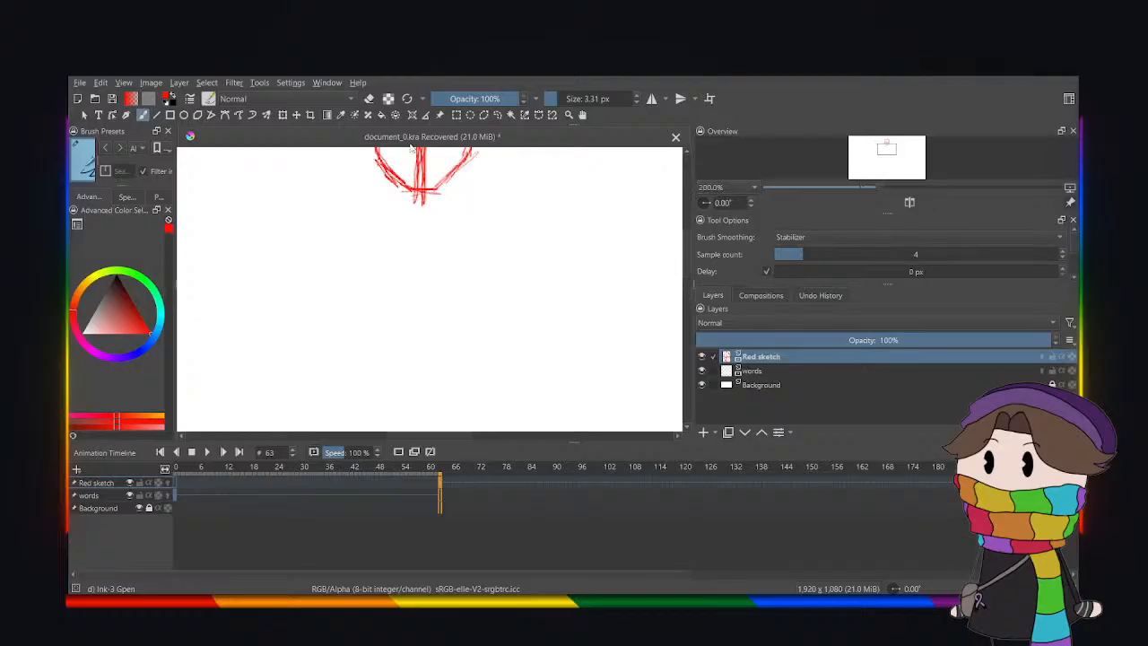
left_click_drag(384, 187, 369, 210)
mouse_move(459, 164)
left_mouse_down()
mouse_move(462, 216)
mouse_move(479, 207)
mouse_move(461, 232)
mouse_move(461, 217)
mouse_move(414, 243)
left_mouse_up()
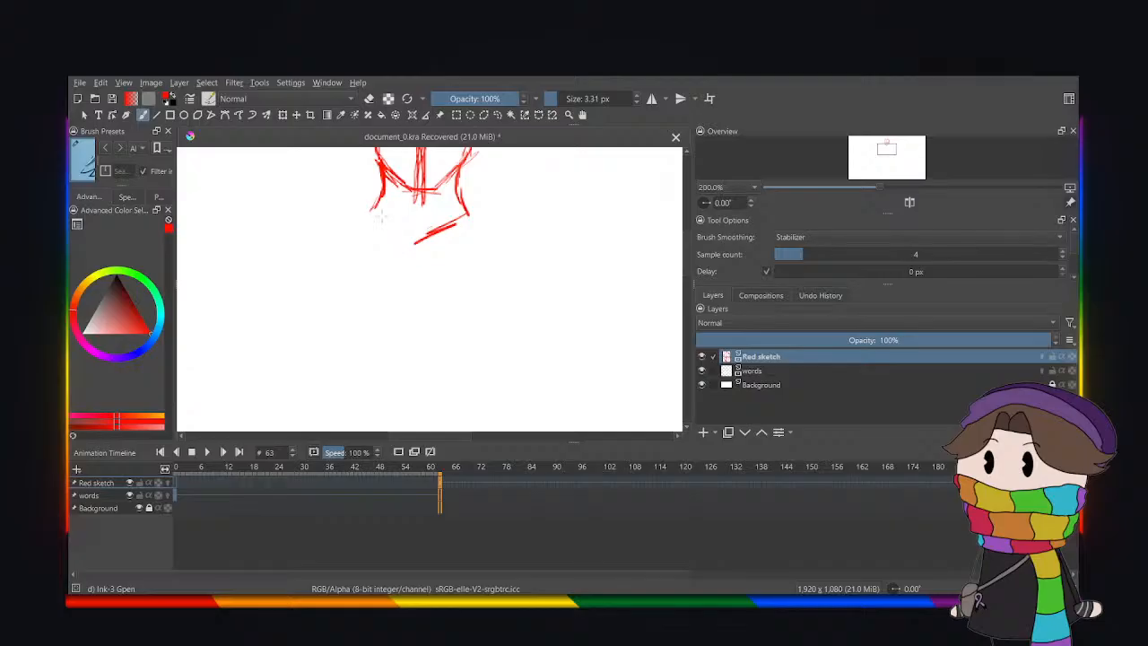
Sketch sloping shoulders and two inward-tapering chest sides closed by a curved bottom line, redoing the first shoulder stroke.
key("minus")
key("minus")
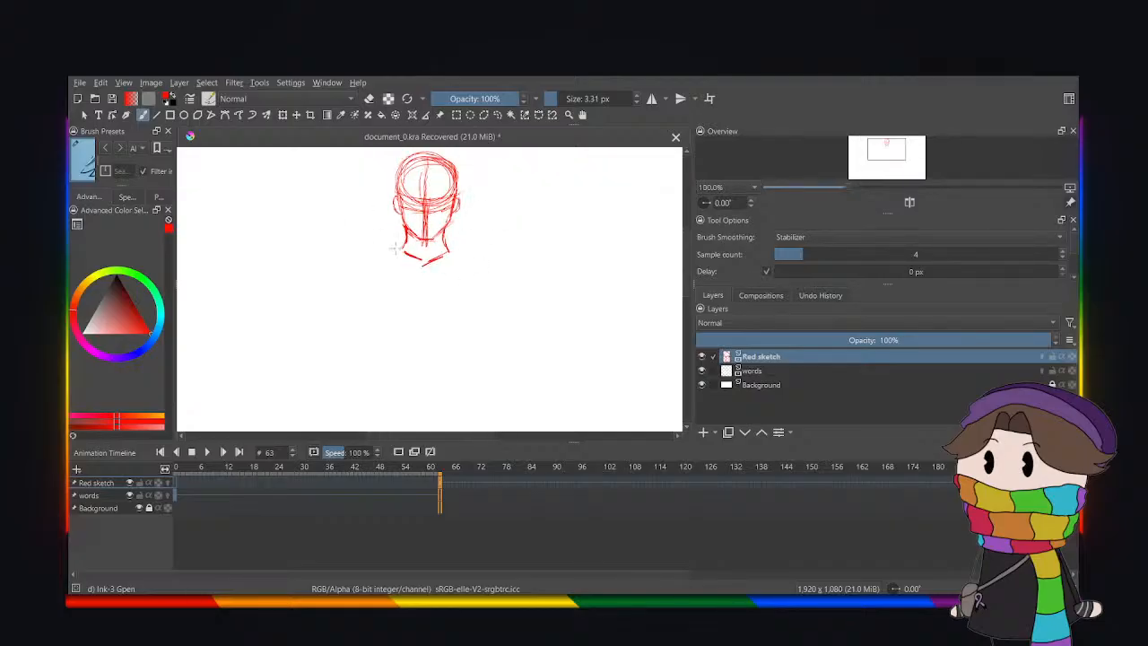
left_click_drag(393, 252, 335, 261)
key("ctrl+z")
mouse_move(366, 287)
left_mouse_down()
mouse_move(364, 266)
mouse_move(384, 363)
left_mouse_up()
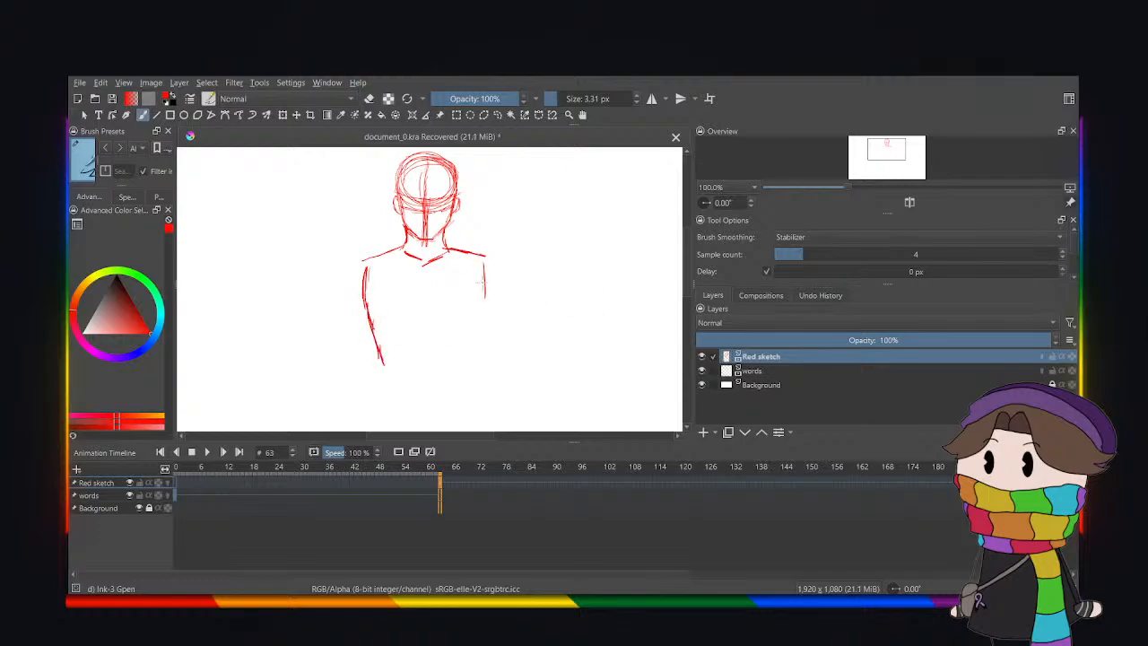
mouse_move(486, 258)
left_mouse_down()
mouse_move(484, 322)
mouse_move(468, 358)
left_mouse_up()
mouse_move(484, 292)
left_mouse_down()
mouse_move(470, 360)
mouse_move(355, 367)
mouse_move(472, 367)
left_mouse_up()
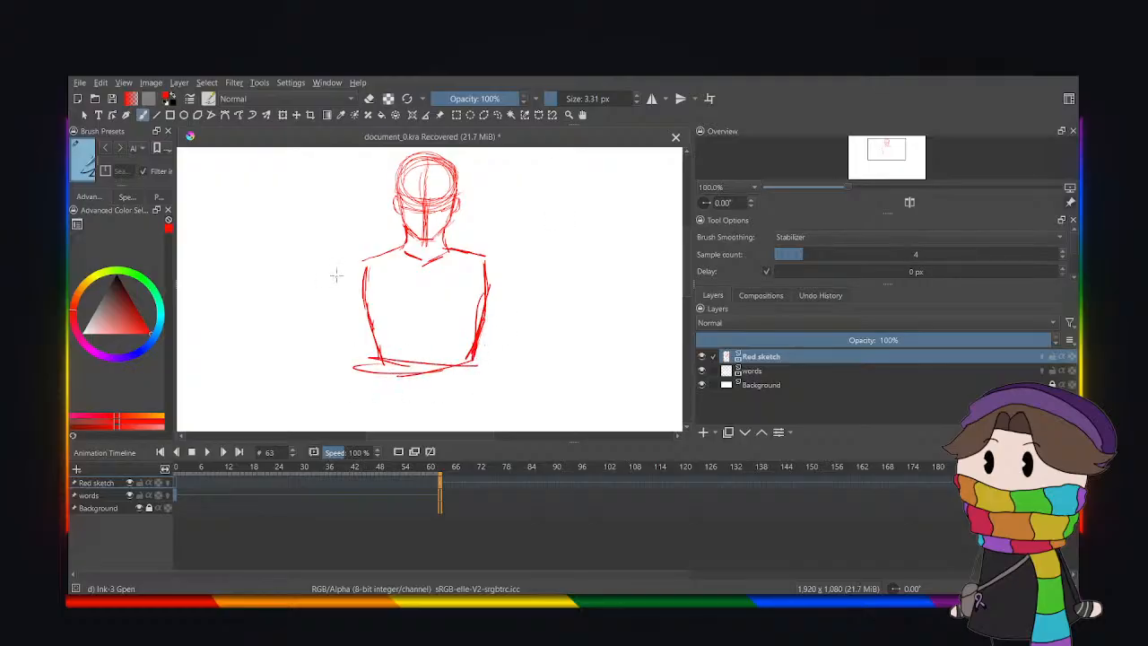
Reinforce the shoulder lines and both chest sides with extra brush strokes.
mouse_move(365, 271)
left_mouse_down()
mouse_move(367, 323)
mouse_move(368, 292)
left_mouse_up()
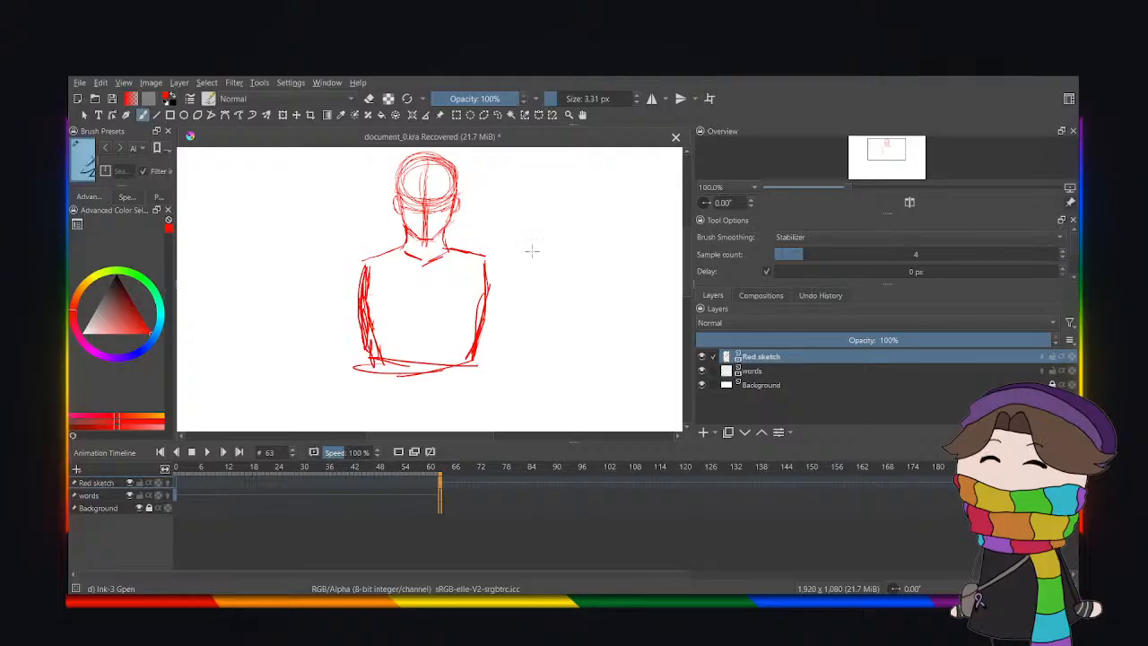
mouse_move(406, 243)
left_mouse_down()
mouse_move(359, 269)
mouse_move(365, 295)
left_mouse_up()
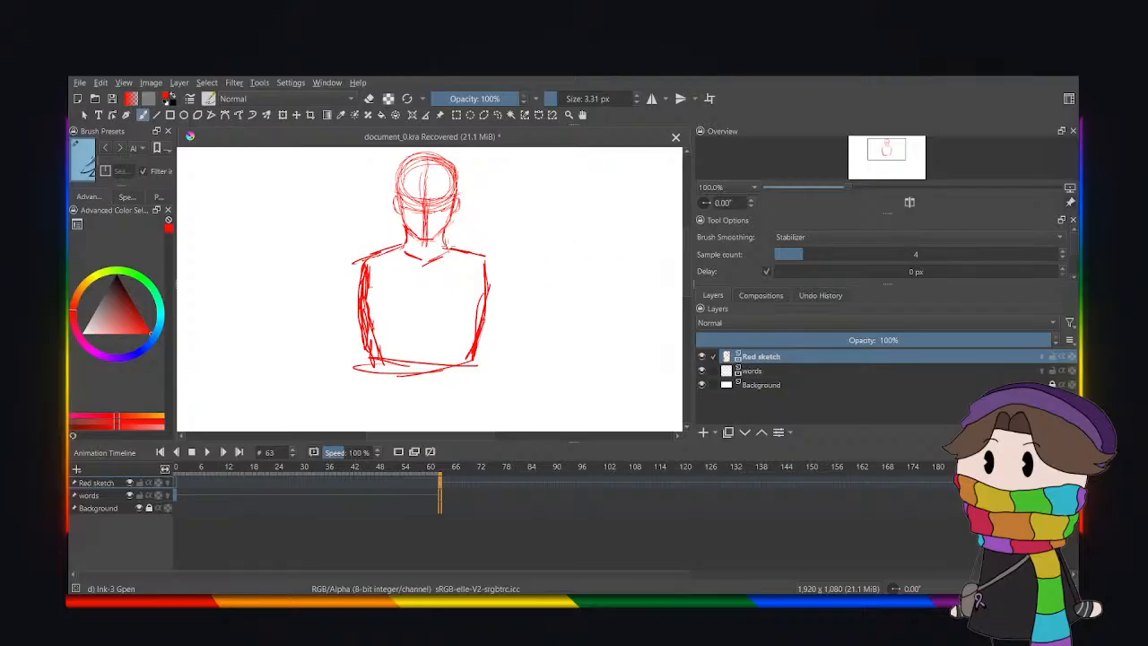
left_click_drag(443, 244, 489, 255)
left_click_drag(498, 321, 498, 326)
mouse_move(485, 266)
left_mouse_down()
mouse_move(481, 355)
mouse_move(423, 360)
left_mouse_up()
Add extra horizontal strokes across the bottom edge of the chest.
key("ctrl+minus")
key("ctrl+minus")
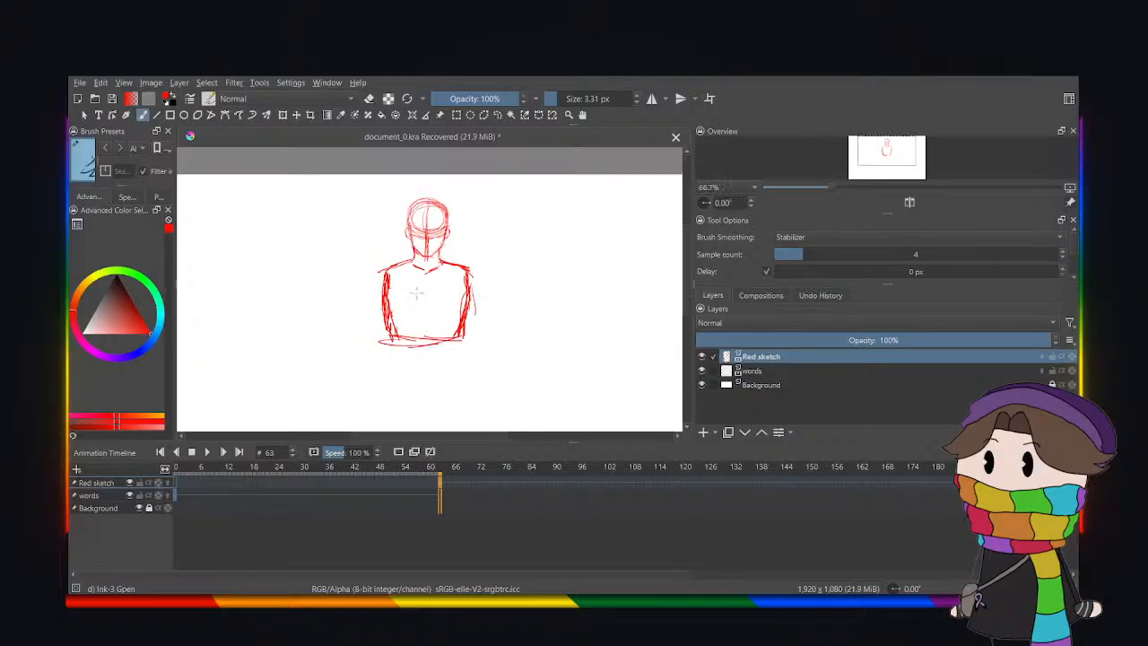
key("ctrl+plus")
key("ctrl+plus")
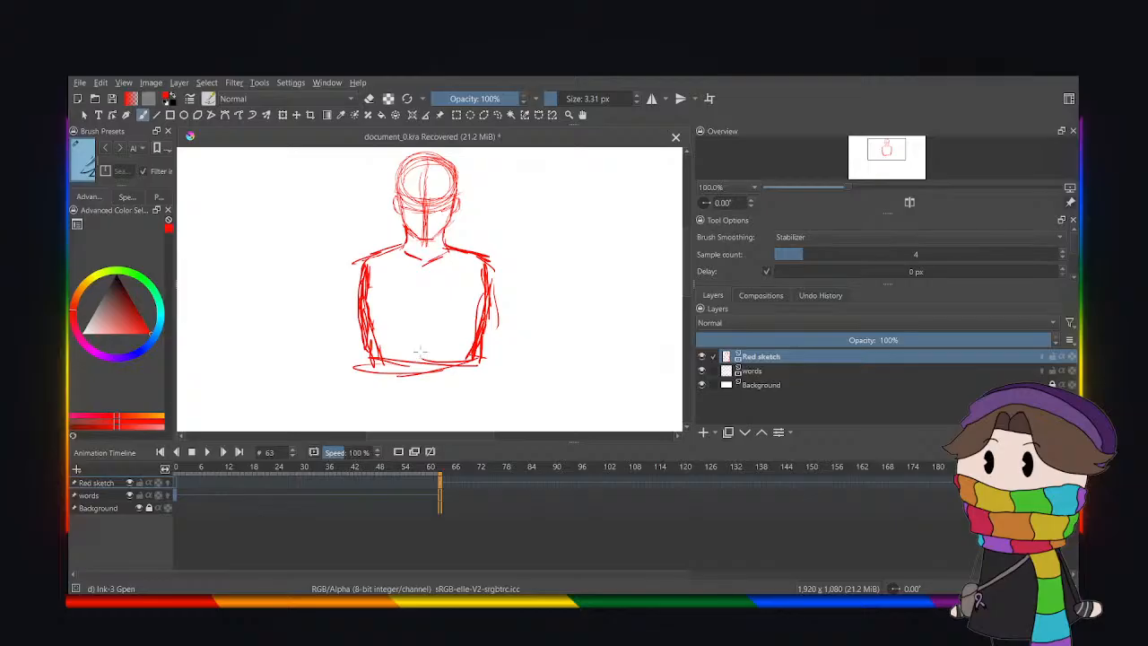
mouse_move(391, 348)
left_mouse_down()
mouse_move(468, 358)
mouse_move(362, 355)
mouse_move(469, 366)
mouse_move(360, 363)
left_mouse_up()
Sketch a short waist section below the chest with two sides and a curved bottom edge.
key("ctrl+minus")
key("ctrl+minus")
key("ctrl+plus")
key("ctrl+plus")
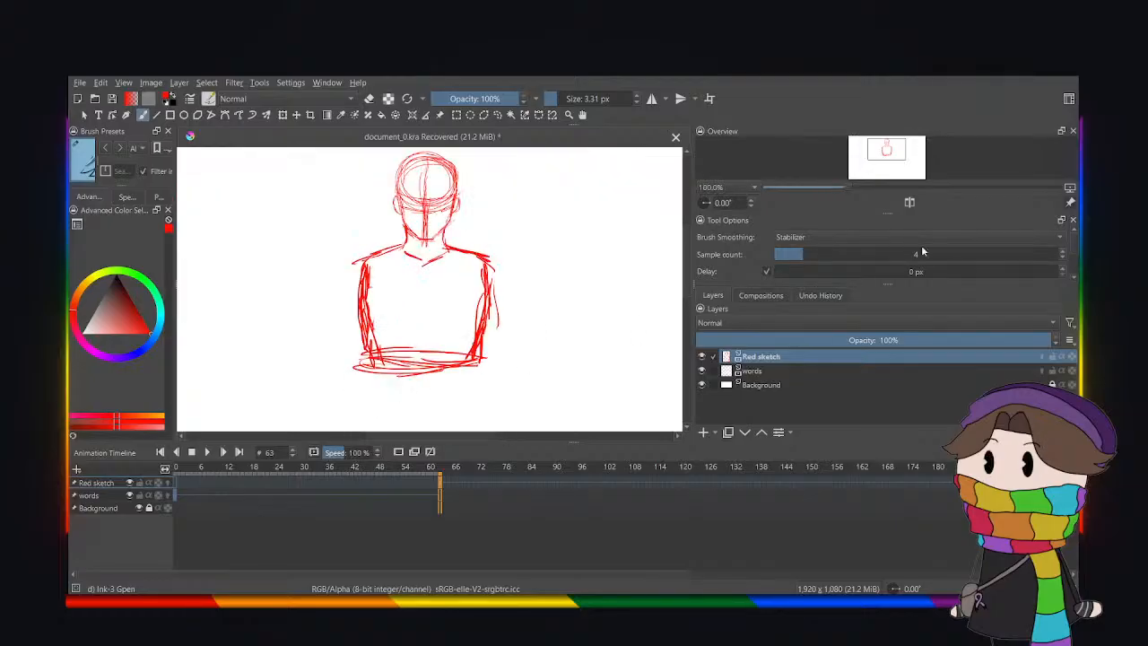
scroll(492, 263, "down", 3)
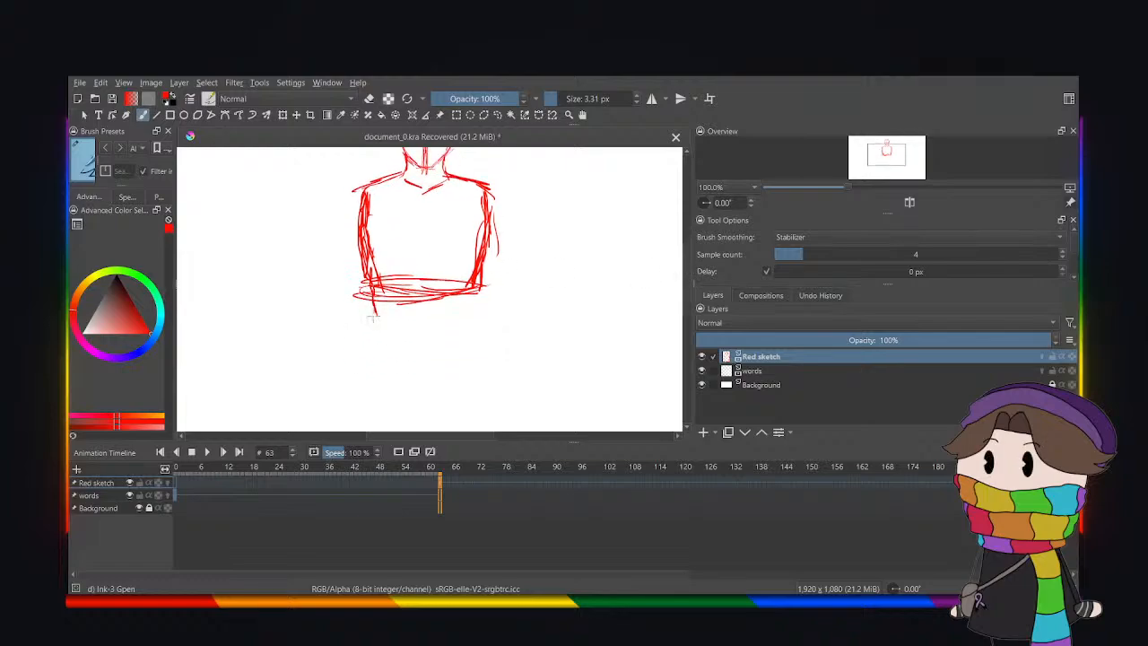
mouse_move(440, 332)
left_mouse_down()
mouse_move(470, 313)
mouse_move(389, 331)
mouse_move(360, 304)
mouse_move(363, 291)
mouse_move(374, 320)
left_mouse_up()
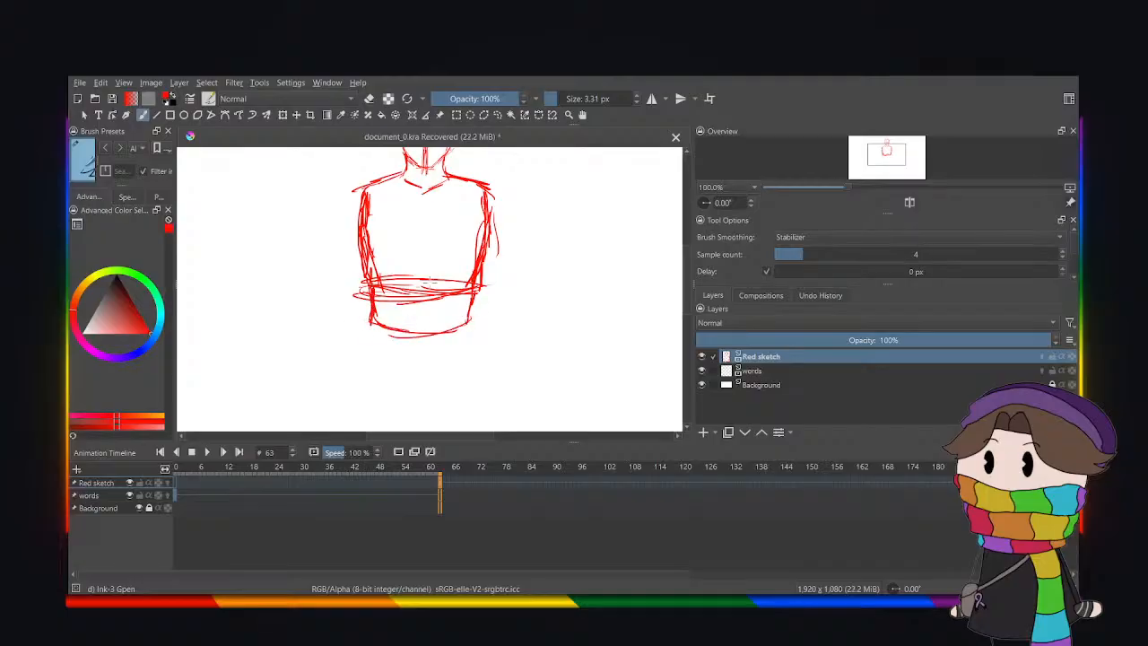
mouse_move(477, 315)
left_mouse_down()
mouse_move(455, 334)
mouse_move(417, 333)
mouse_move(477, 313)
left_mouse_up()
Sketch the hips below the waist with two outward-flaring sides and a V-shaped bottom edge, reinforcing the left side.
key("ctrl+minus")
key("ctrl+minus")
key("ctrl+minus")
key("ctrl+plus")
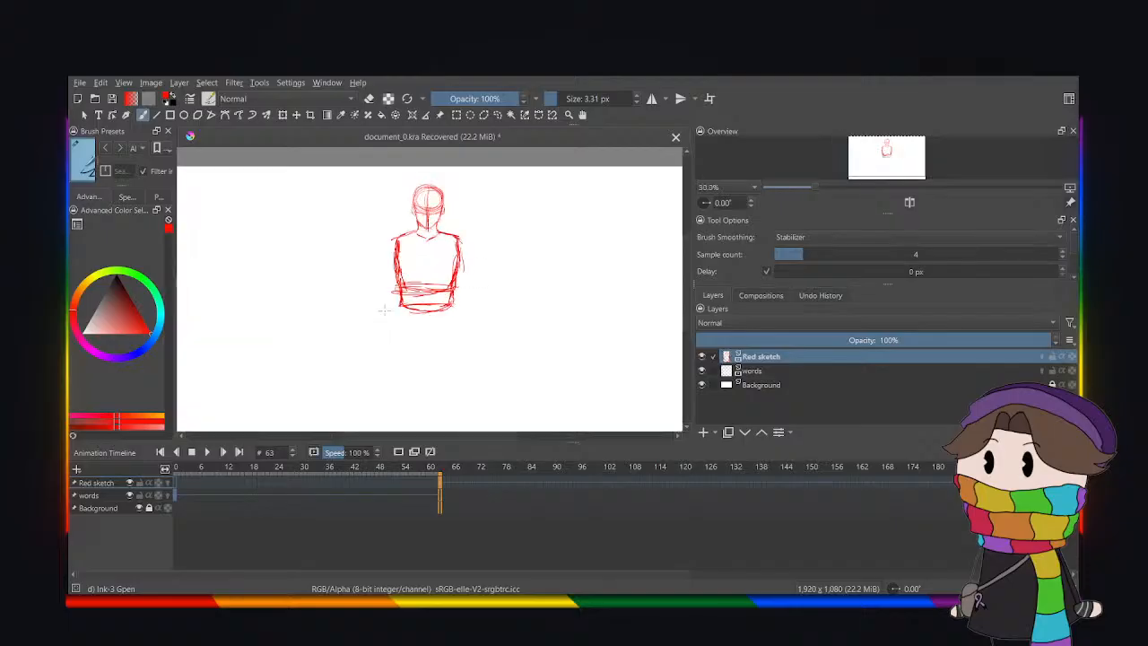
key("ctrl+plus")
scroll(512, 226, "down", 2)
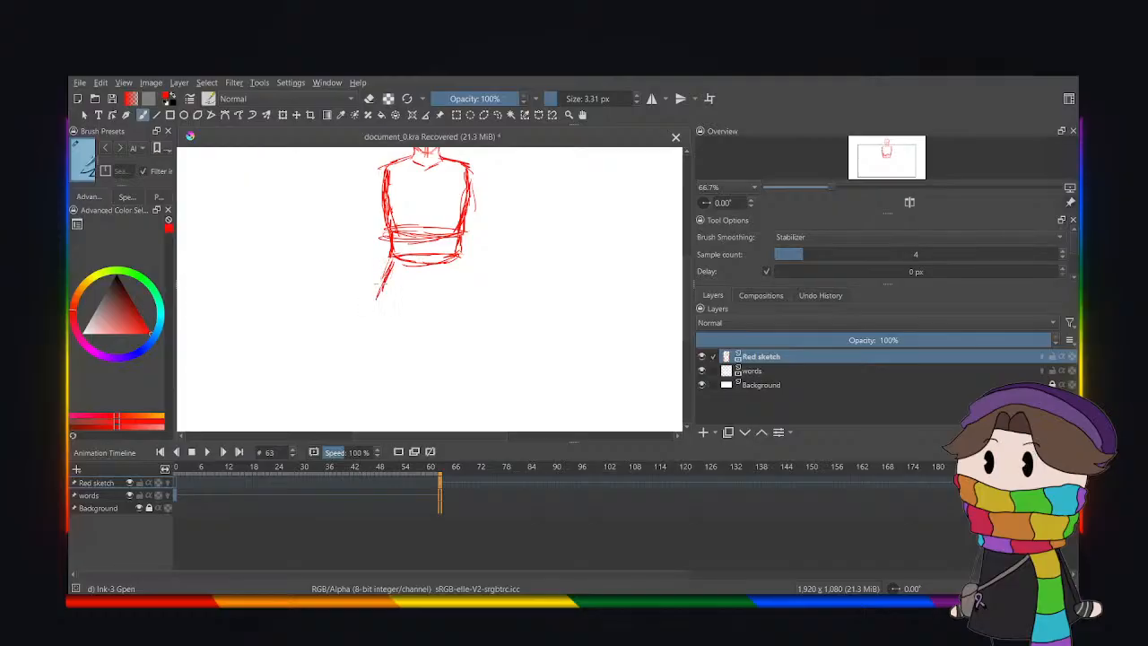
left_click_drag(387, 271, 372, 305)
left_click_drag(454, 252, 470, 292)
left_click_drag(419, 320, 458, 298)
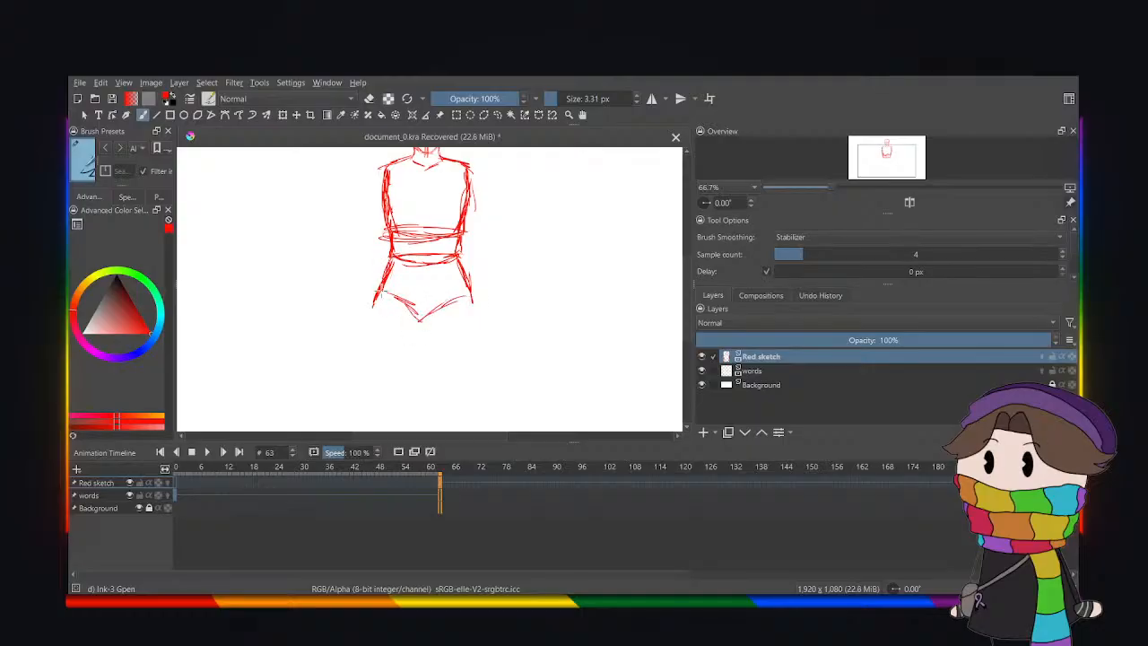
left_click_drag(402, 253, 375, 298)
Select the stroke ends at the hips' lower-left corner freehand, delete them, and clear the selection.
left_click(497, 117)
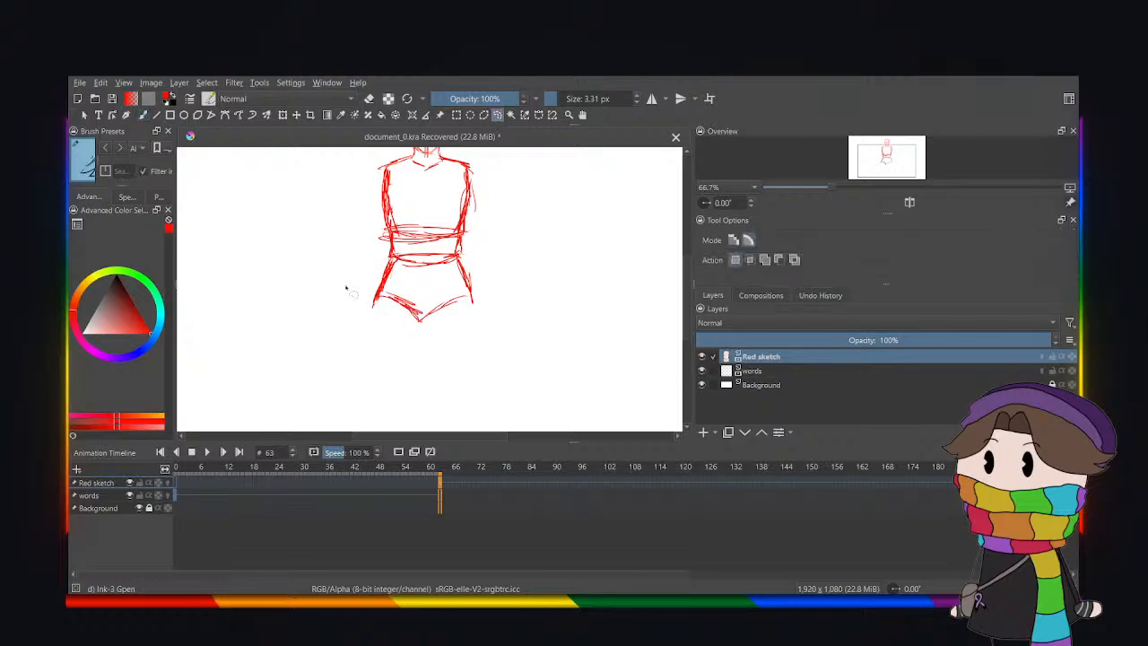
mouse_move(348, 301)
left_mouse_down()
mouse_move(390, 310)
mouse_move(347, 304)
left_mouse_up()
key("Delete")
key("ctrl+shift+a")
Select the whole figure freehand, scale it down to about three quarters of its size, and position it at the canvas's top centre.
key("minus")
key("minus")
key("minus")
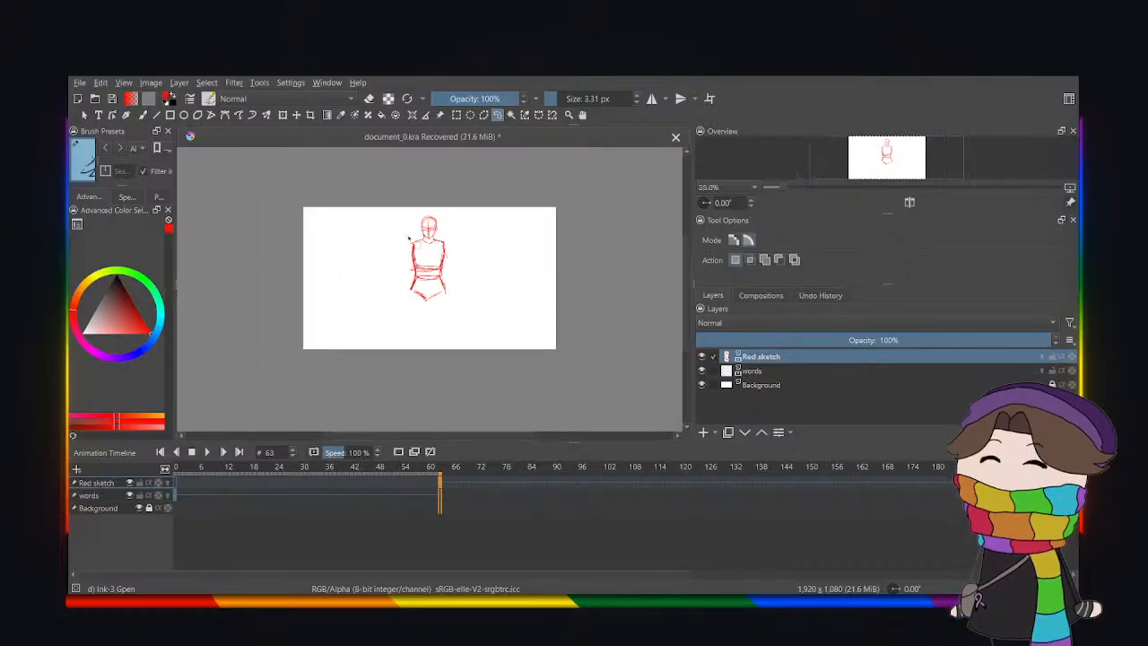
left_click_drag(534, 238, 340, 220)
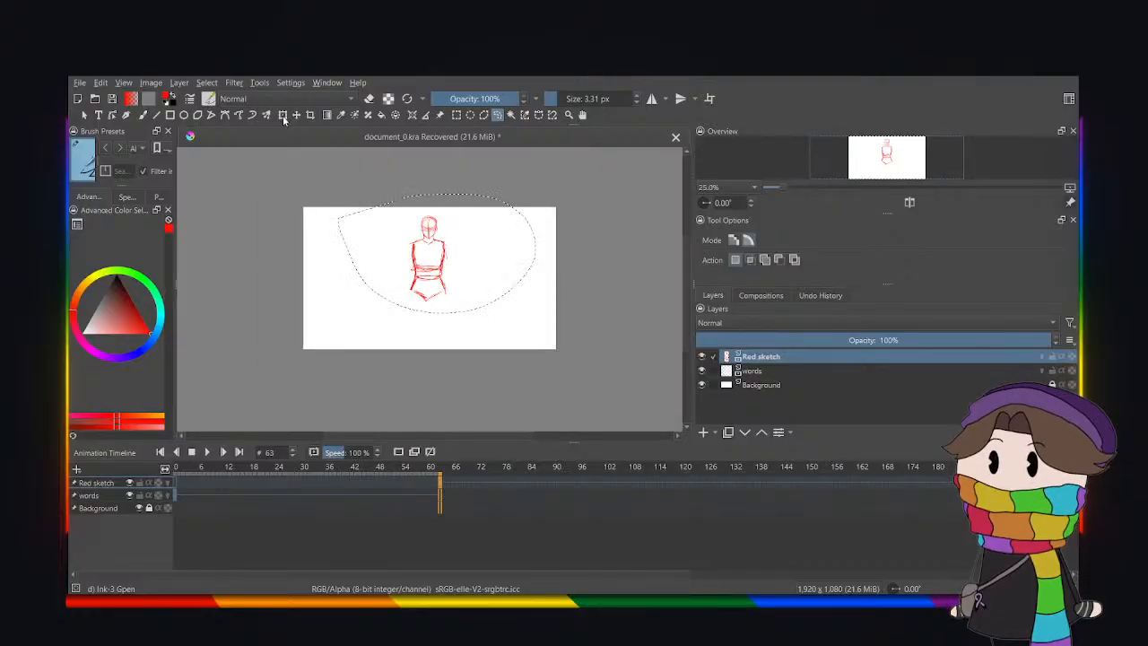
left_click(284, 116)
left_click_drag(535, 313, 493, 279)
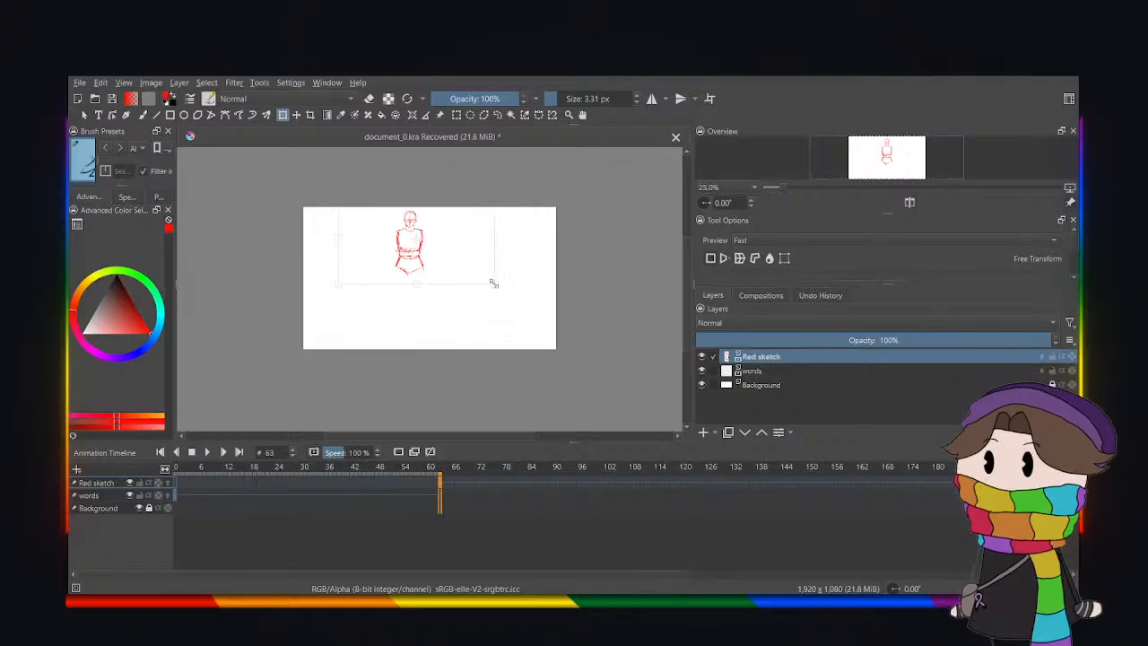
left_click_drag(430, 254, 467, 271)
left_click(498, 115)
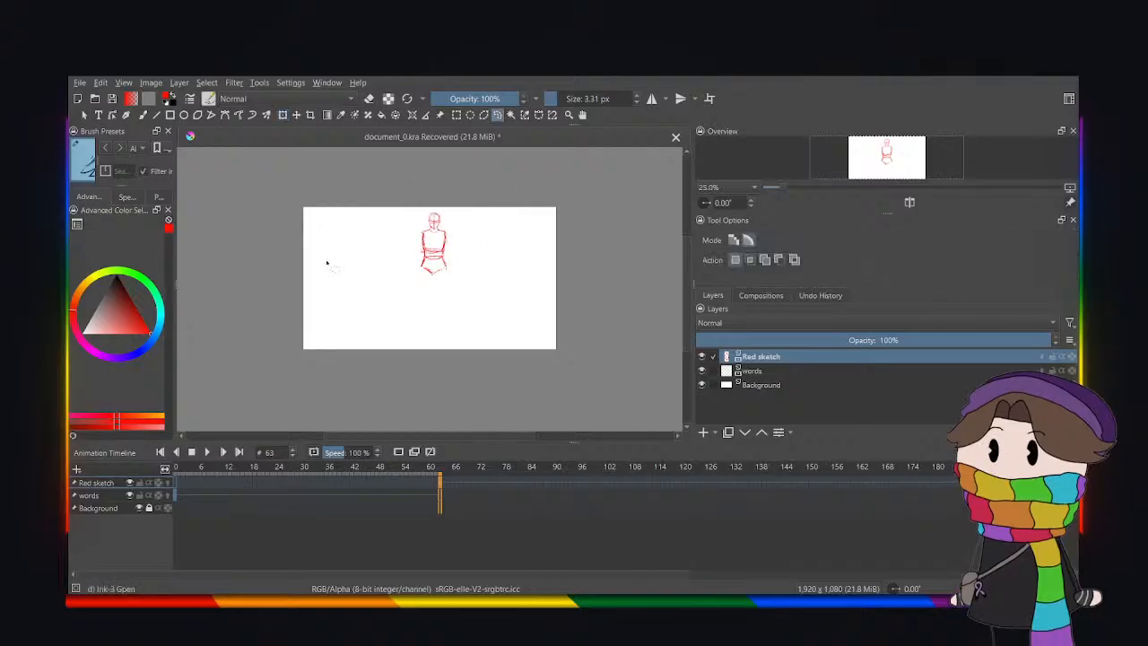
Sketch the outer outline of the right-hand thigh below the hip, with a short horizontal knee line at its end.
left_click(142, 115)
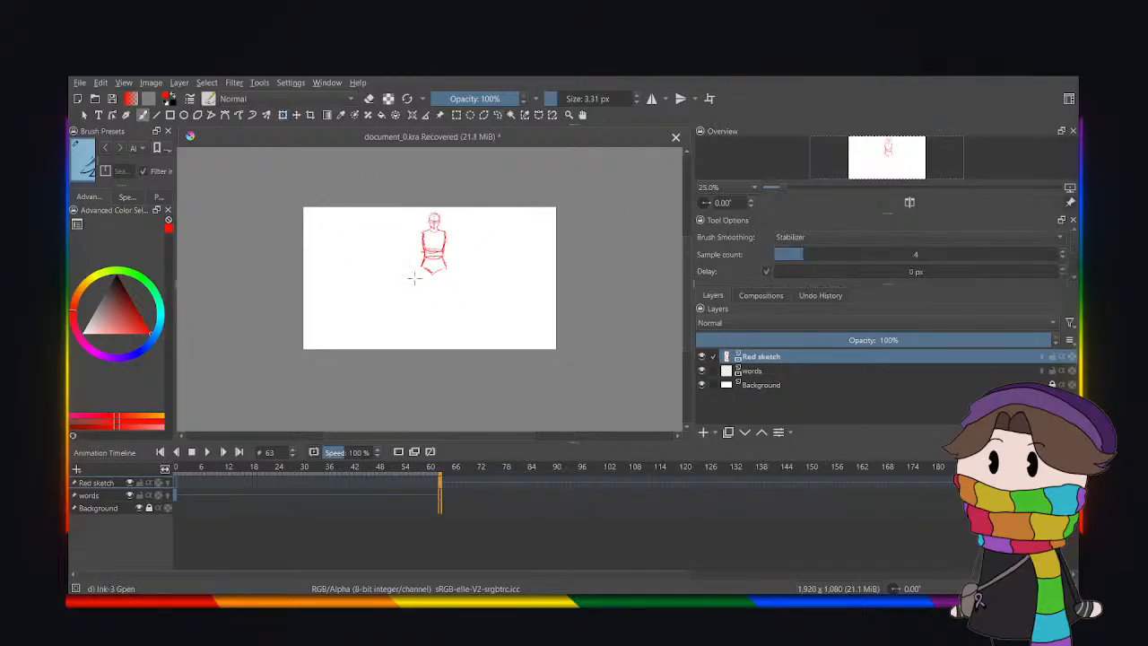
key("ctrl+plus")
key("ctrl+plus")
key("ctrl+plus")
key("ctrl+plus")
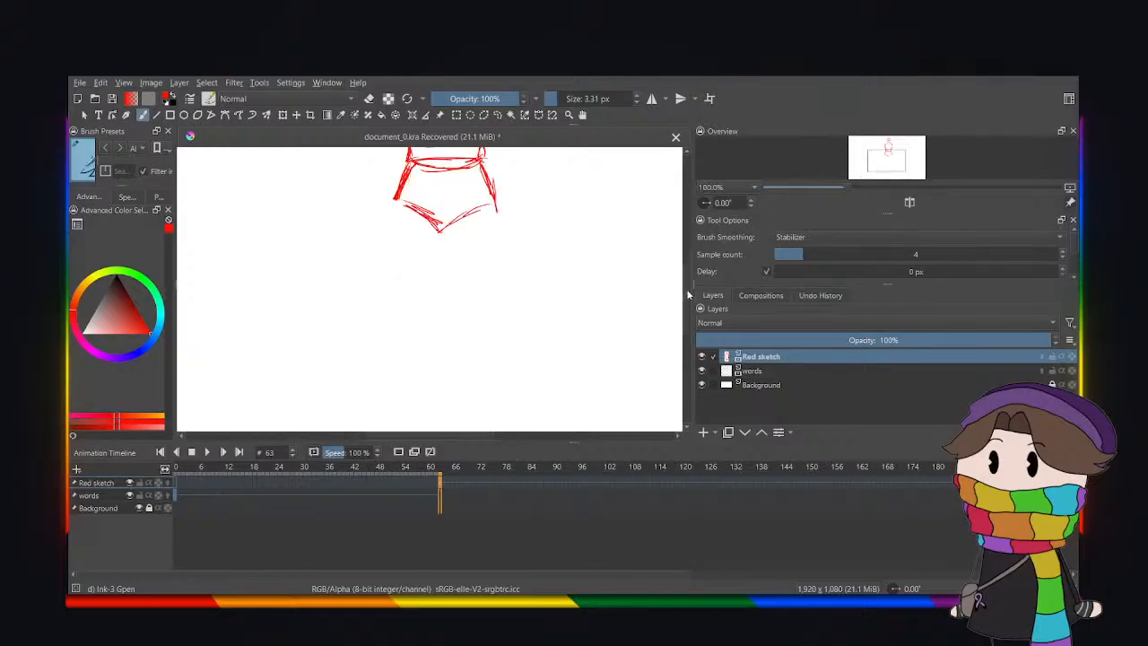
scroll(502, 308, "up", 2)
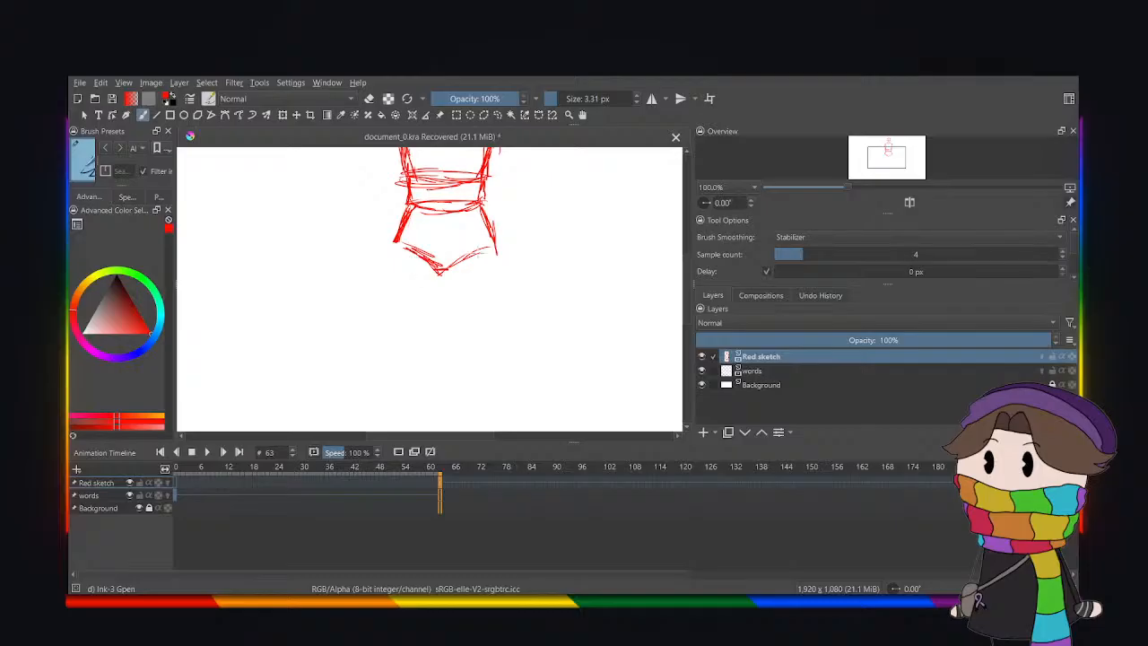
left_click_drag(498, 259, 490, 327)
mouse_move(499, 280)
left_mouse_down()
mouse_move(486, 330)
mouse_move(441, 332)
left_mouse_up()
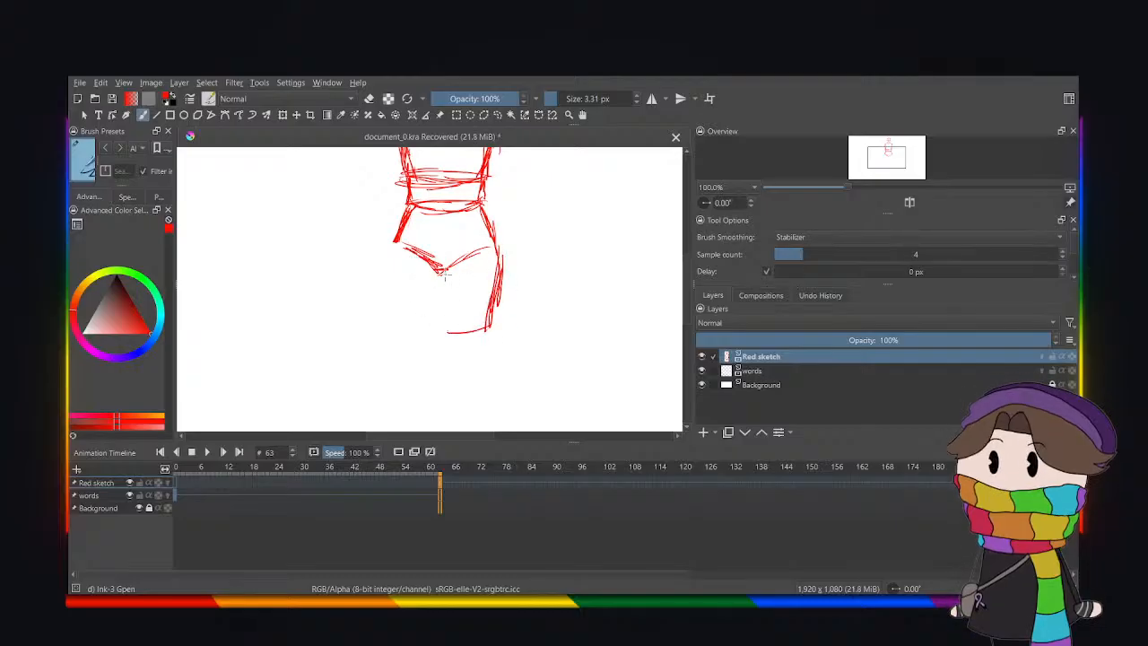
left_click_drag(446, 269, 449, 330)
mouse_move(394, 254)
left_mouse_down()
mouse_move(414, 328)
mouse_move(448, 332)
left_mouse_up()
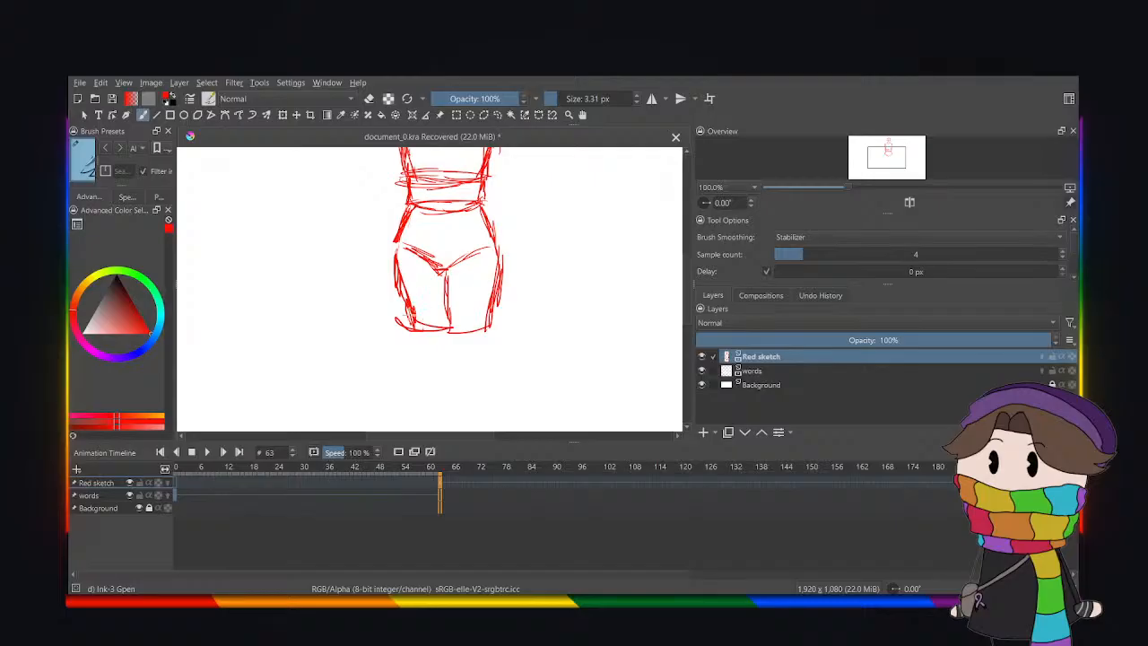
key("ctrl+z")
key("ctrl+z")
key("ctrl+z")
key("ctrl+z")
key("ctrl+z")
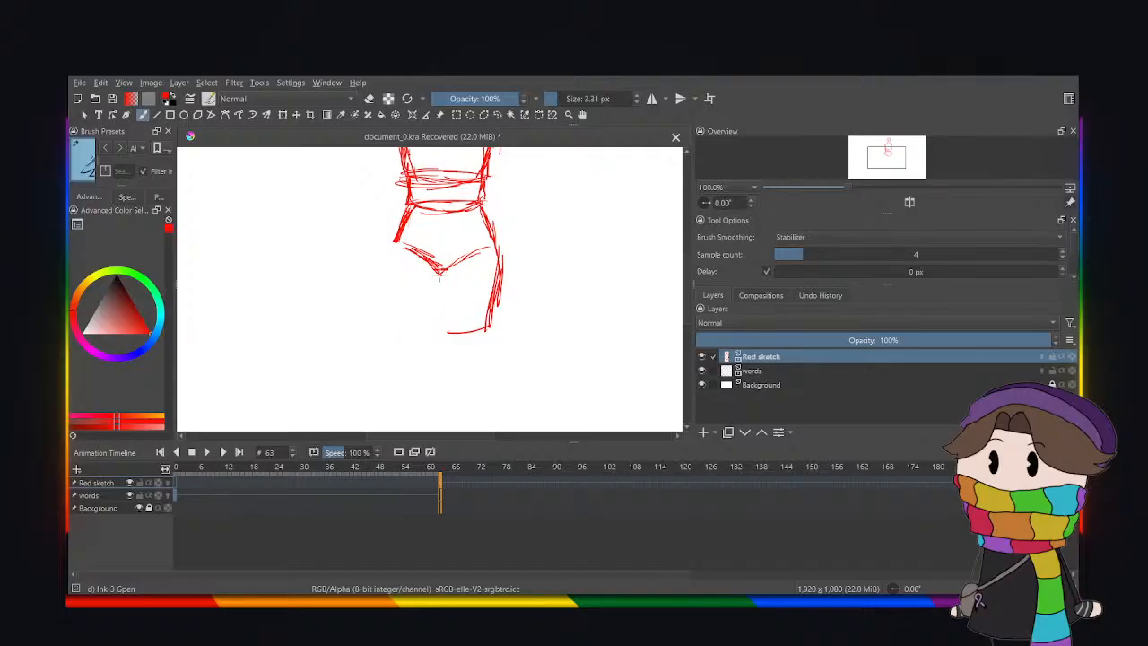
Sketch the inner thigh line below the V and the left-hand thigh's outer outline with a knee line.
left_click_drag(438, 296, 448, 334)
mouse_move(395, 244)
left_mouse_down()
mouse_move(397, 332)
mouse_move(400, 310)
mouse_move(455, 325)
mouse_move(394, 328)
mouse_move(392, 319)
mouse_move(434, 331)
left_mouse_up()
key("ctrl+minus")
key("ctrl+minus")
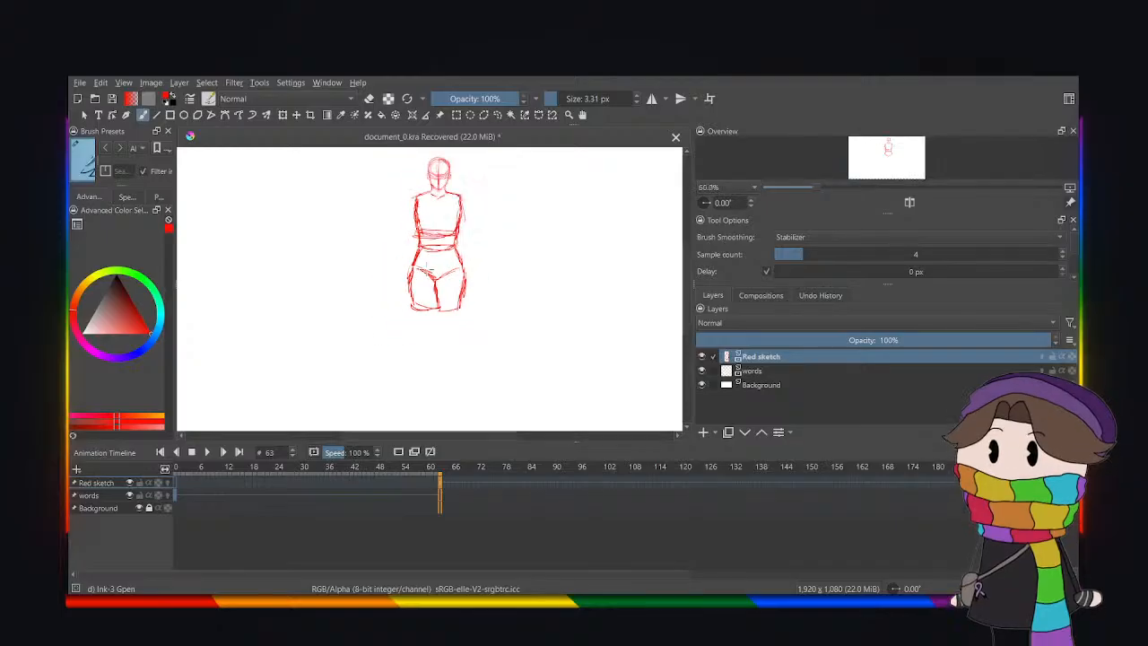
scroll(435, 224, "up", 1)
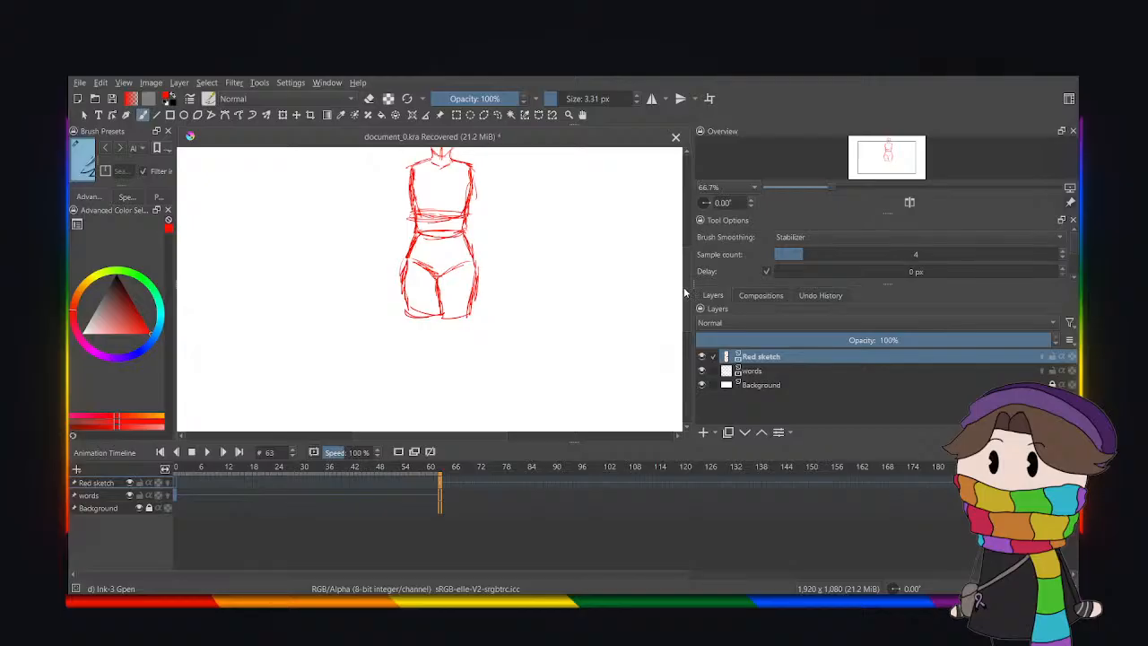
left_click_drag(686, 293, 686, 278)
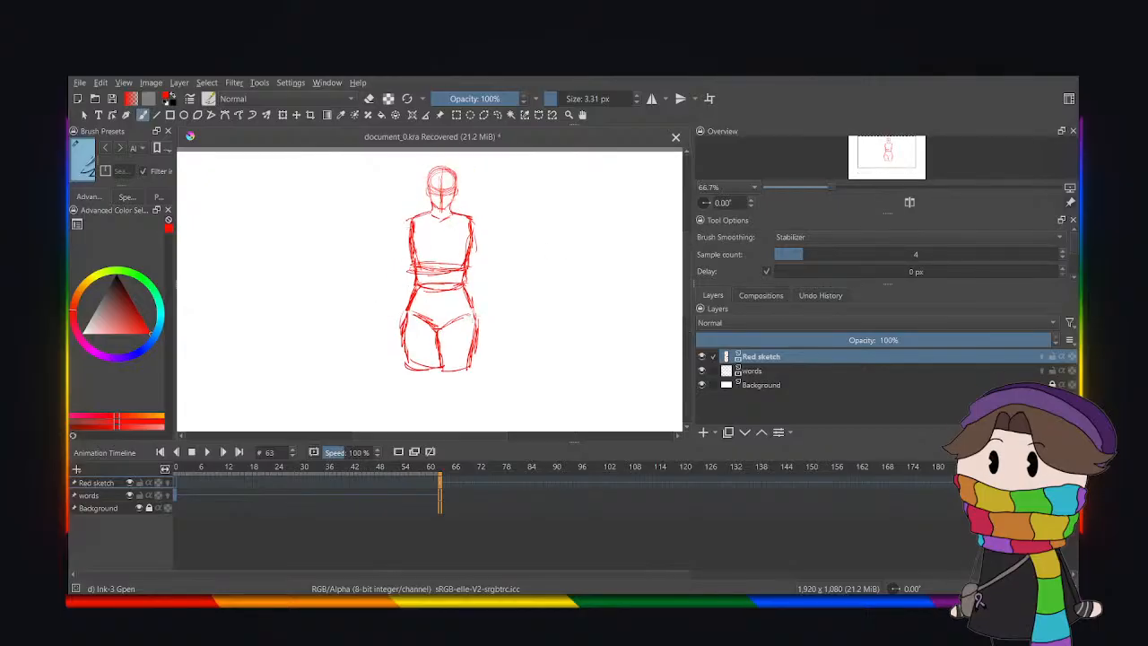
key("ctrl+minus")
left_click_drag(686, 294, 689, 313)
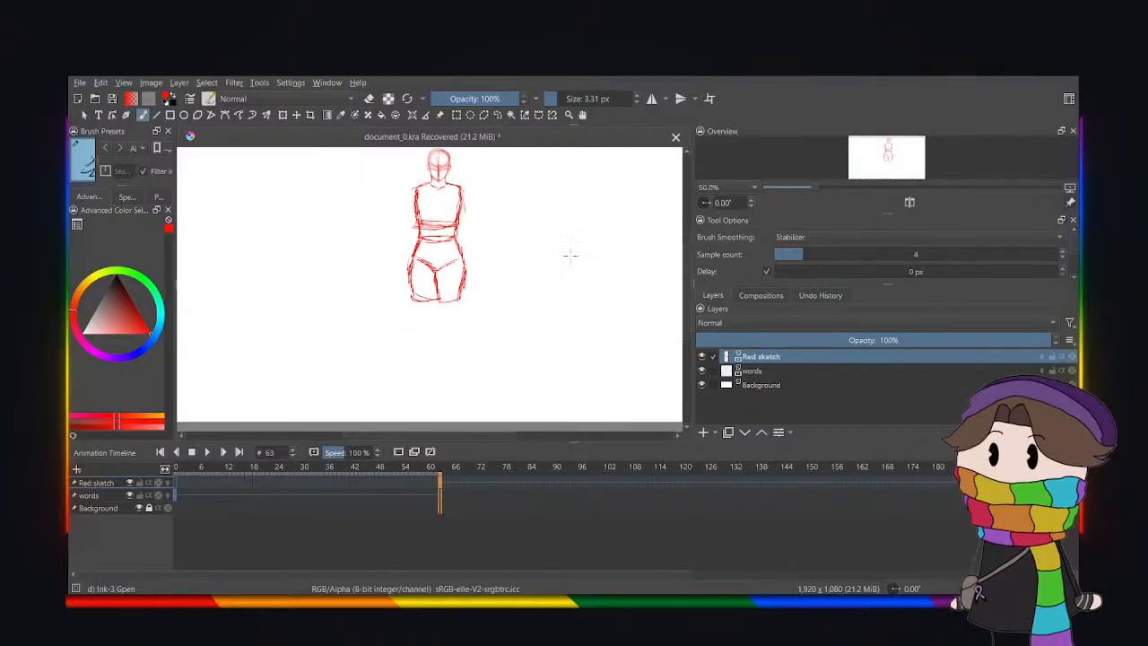
Undo the strokes of both thighs back to the bare hips with their V-shaped bottom edge.
key("ctrl+plus")
key("ctrl+plus")
key("ctrl+z")
key("ctrl+z")
key("ctrl+z")
key("ctrl+z")
key("ctrl+z")
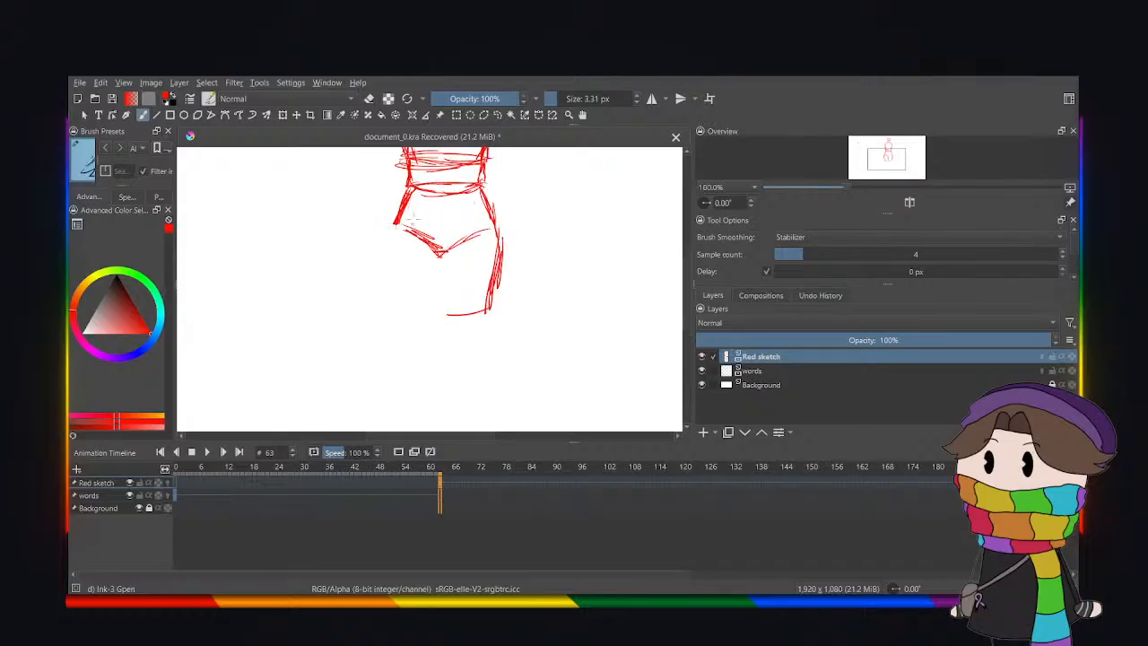
key("ctrl+z")
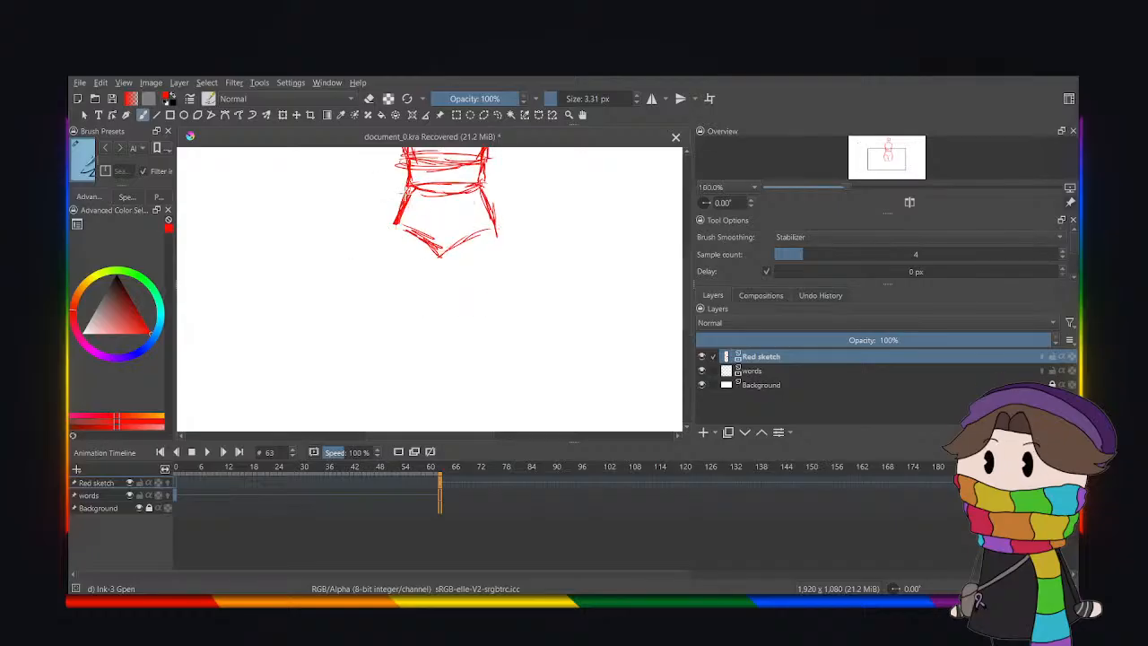
Reinforce both sides of the hips and sketch two narrower, tapering thighs with an inner line and a knee line.
left_click_drag(393, 213, 390, 229)
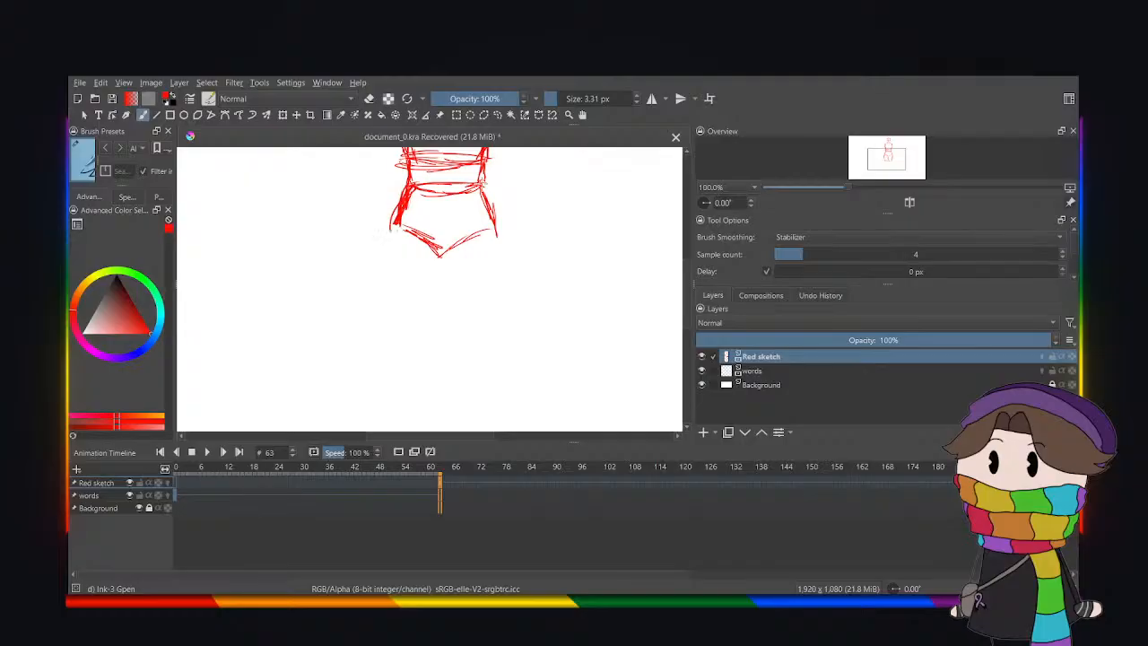
left_click_drag(476, 184, 493, 237)
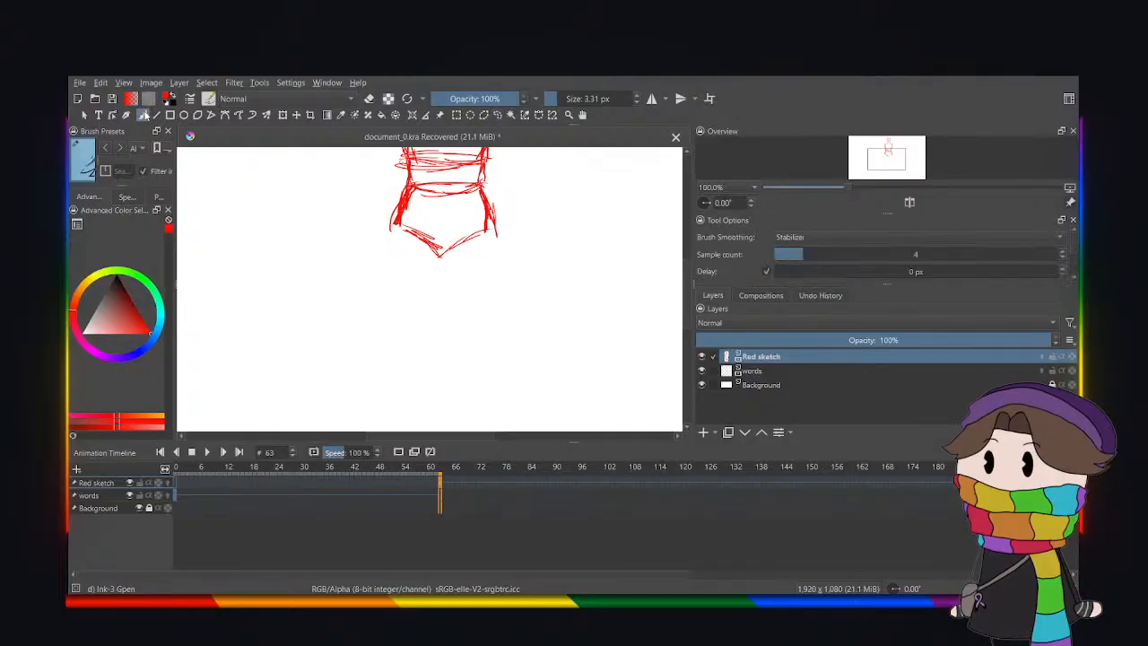
left_click_drag(395, 217, 408, 292)
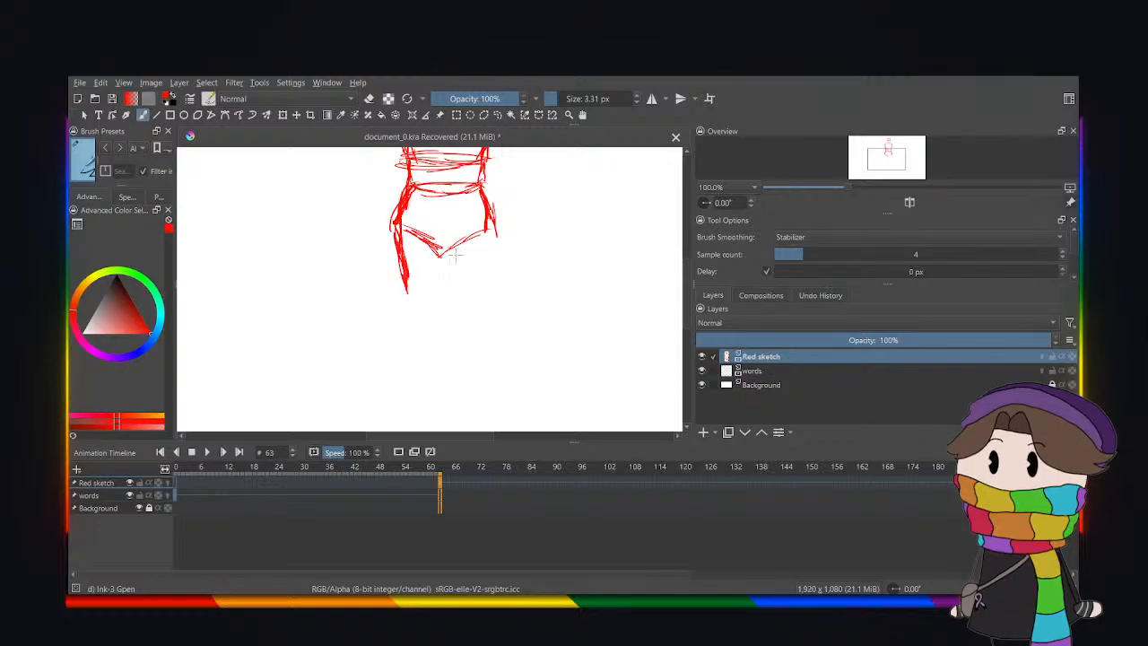
mouse_move(440, 255)
left_mouse_down()
mouse_move(445, 292)
mouse_move(408, 300)
mouse_move(454, 299)
left_mouse_up()
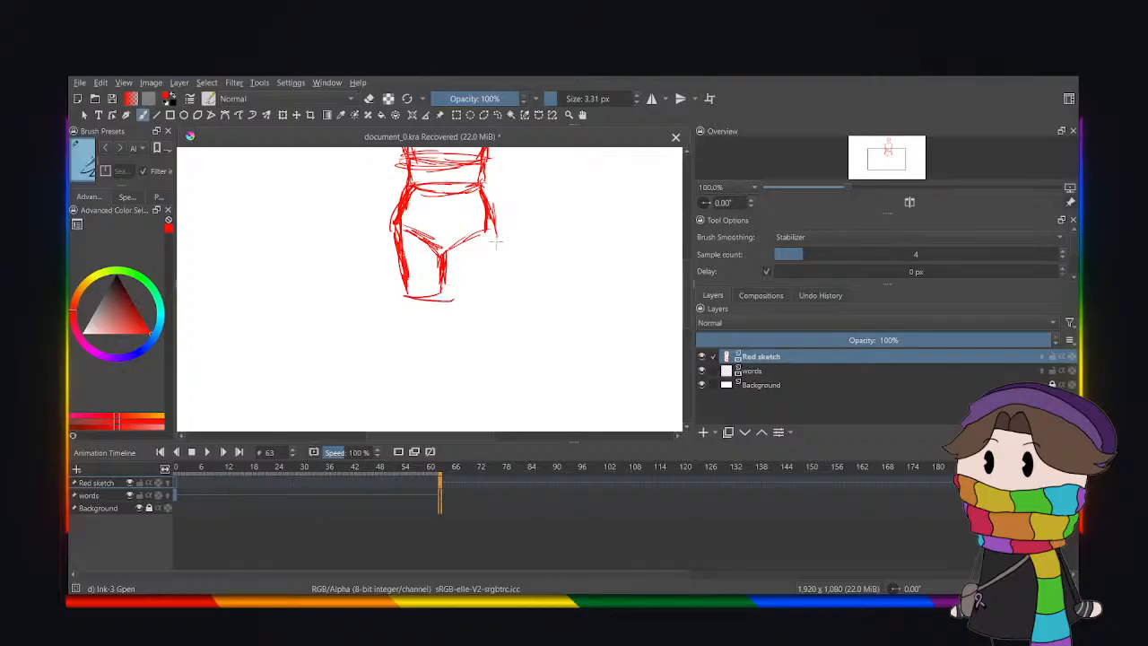
mouse_move(490, 219)
left_mouse_down()
mouse_move(467, 299)
mouse_move(481, 295)
left_mouse_up()
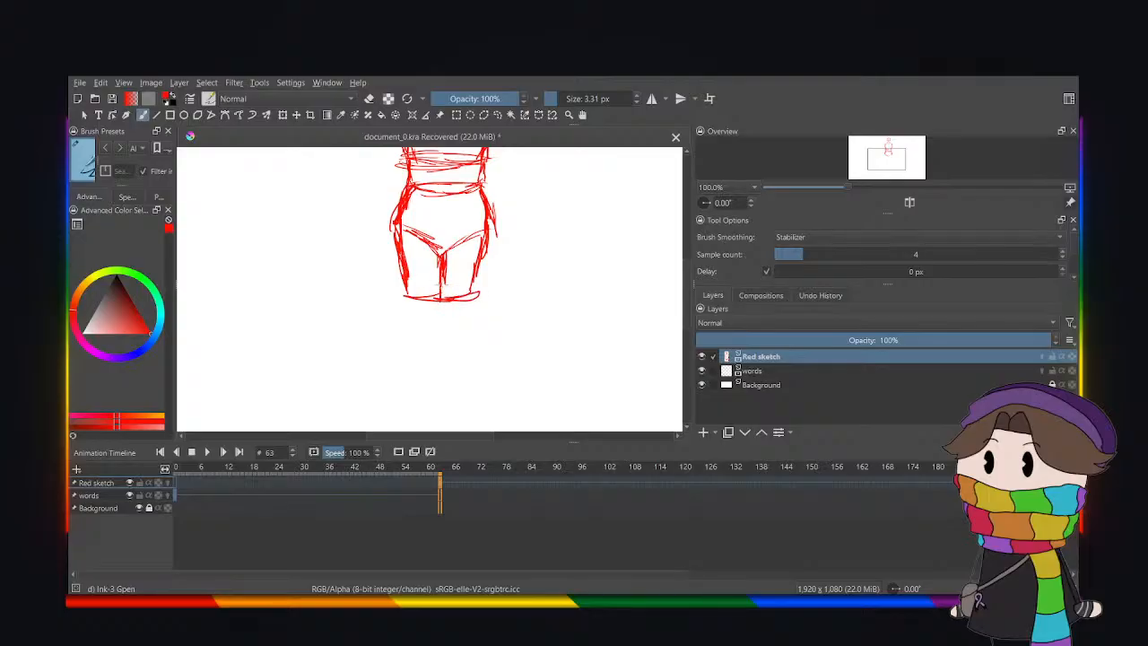
left_click_drag(405, 296, 448, 300)
key("ctrl+minus")
key("ctrl+minus")
key("ctrl+minus")
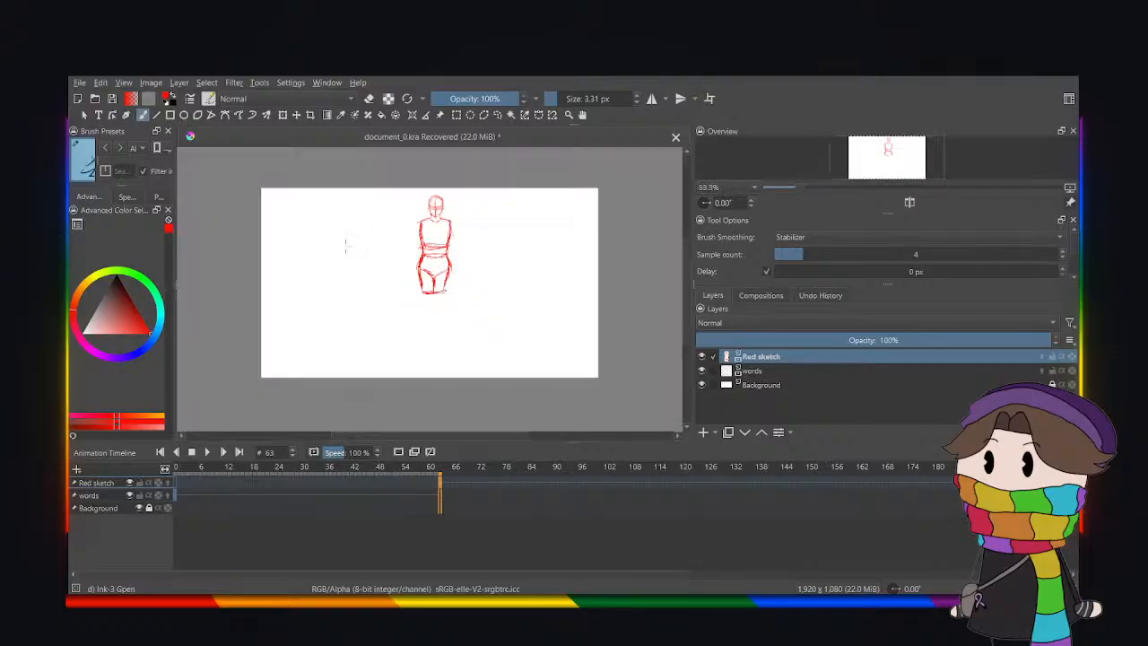
key("ctrl+plus")
key("ctrl+plus")
key("ctrl+plus")
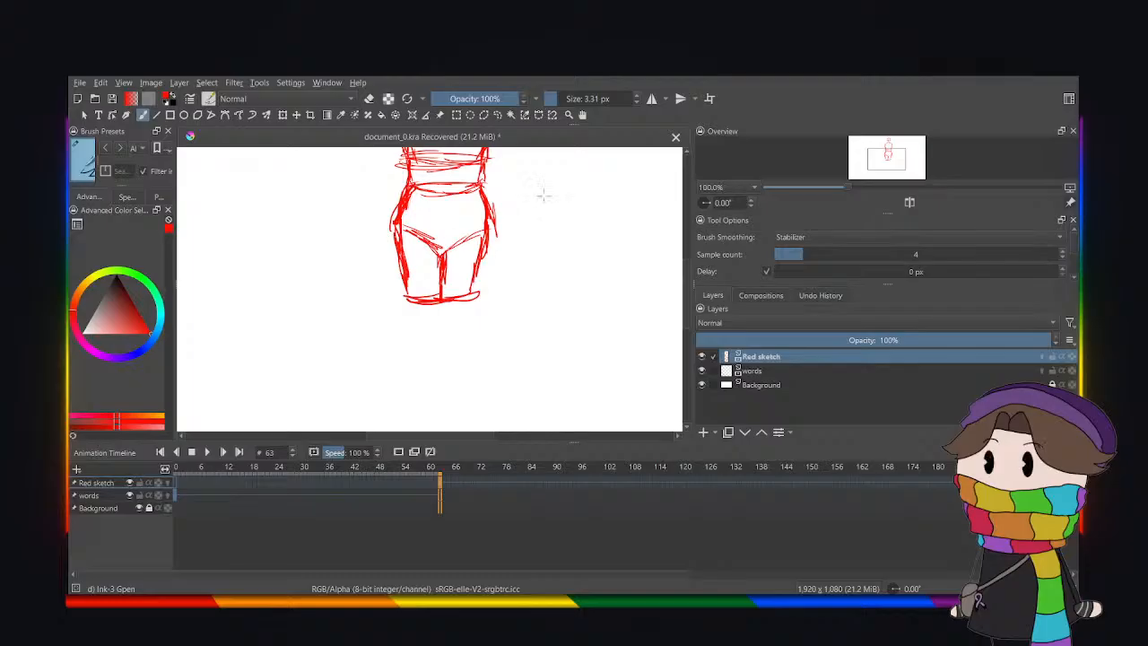
Undo the narrower thighs and the extra strokes on the right-hand side of the hips.
key("ctrl+z")
key("ctrl+z")
key("ctrl+z")
key("ctrl+z")
key("ctrl+z")
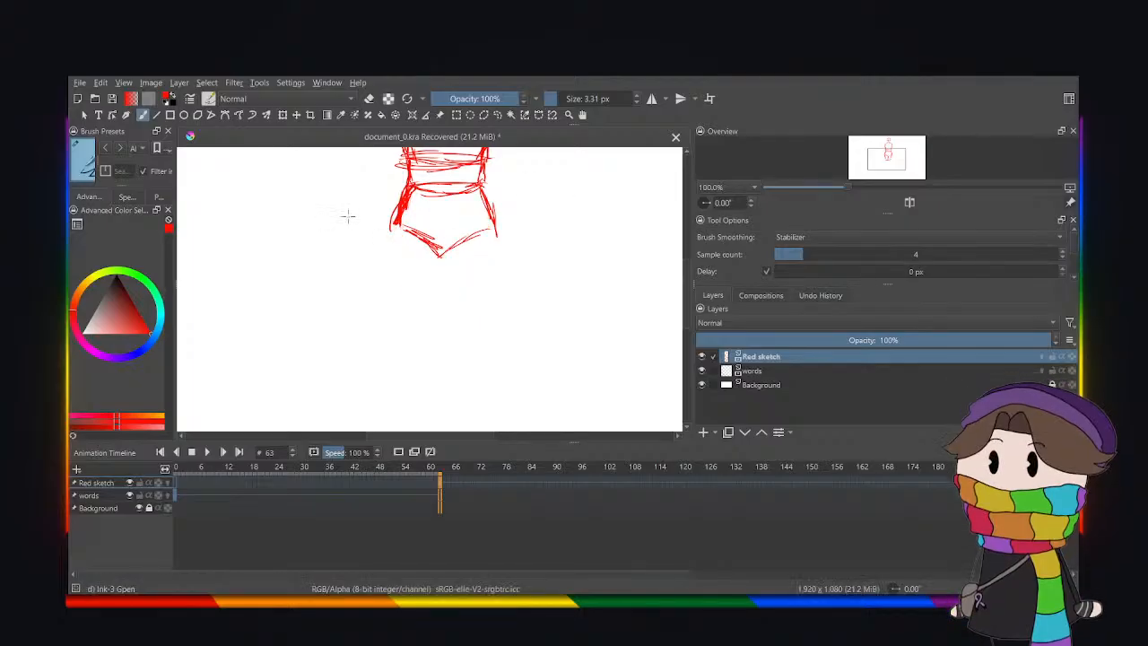
Select the hips below the waist freehand, delete them, and clear the selection.
left_click(496, 115)
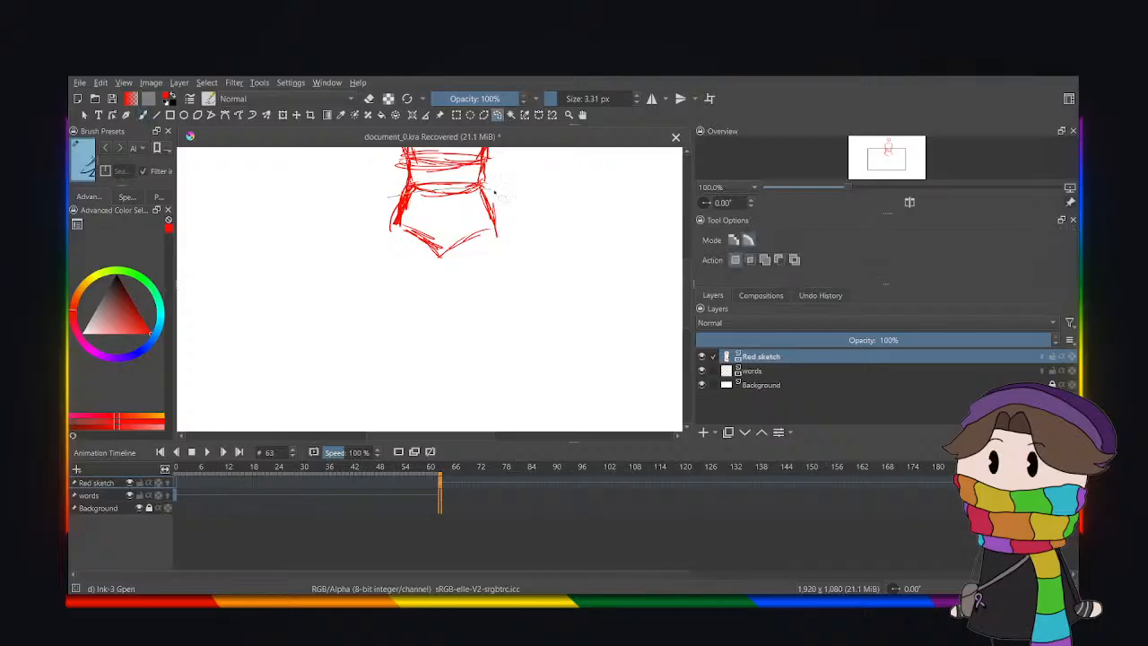
mouse_move(315, 238)
left_mouse_down()
mouse_move(359, 213)
mouse_move(339, 226)
left_mouse_up()
key("Delete")
key("ctrl+shift+a")
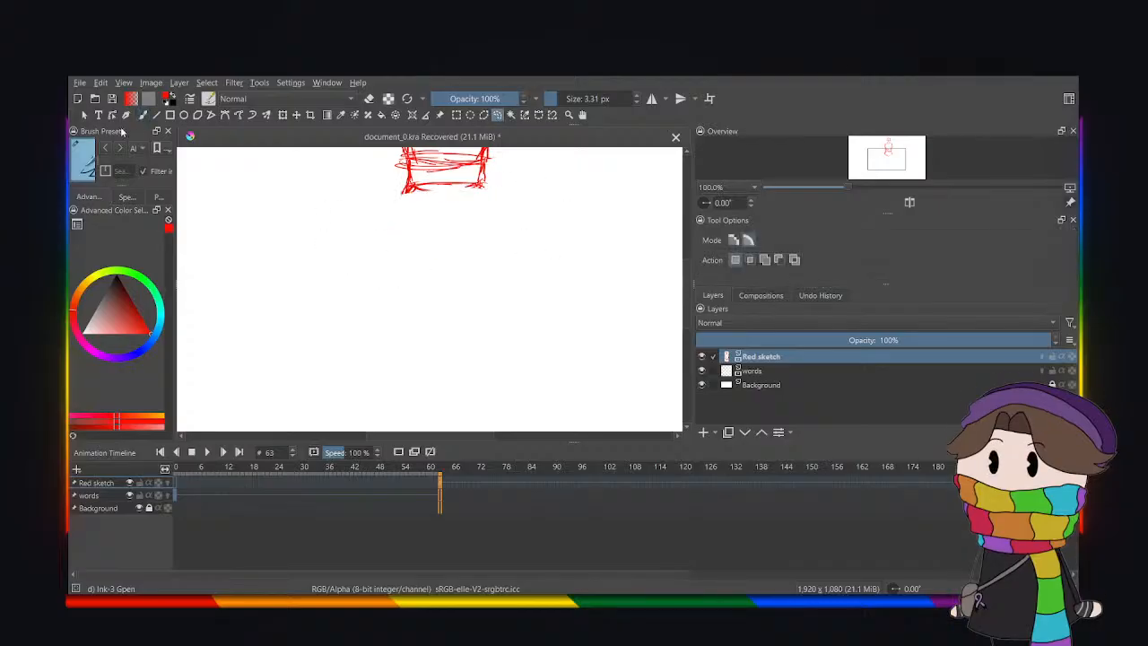
Redraw the curved lower edge of the waist with the brush.
key("b")
left_click_drag(408, 188, 485, 189)
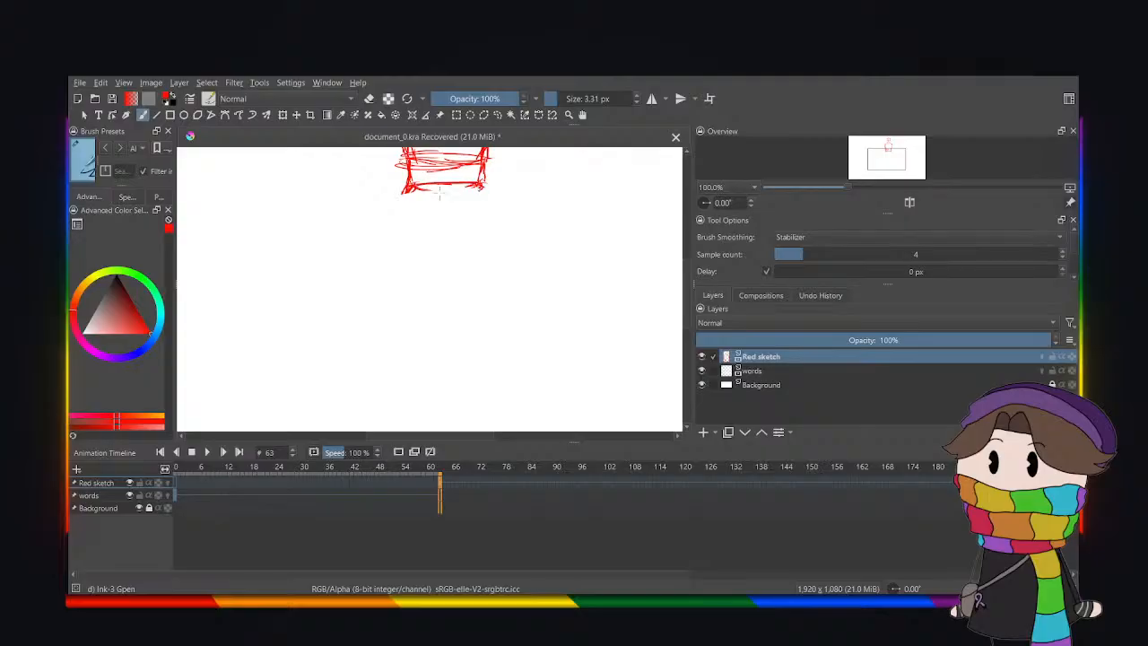
left_click_drag(691, 274, 689, 274)
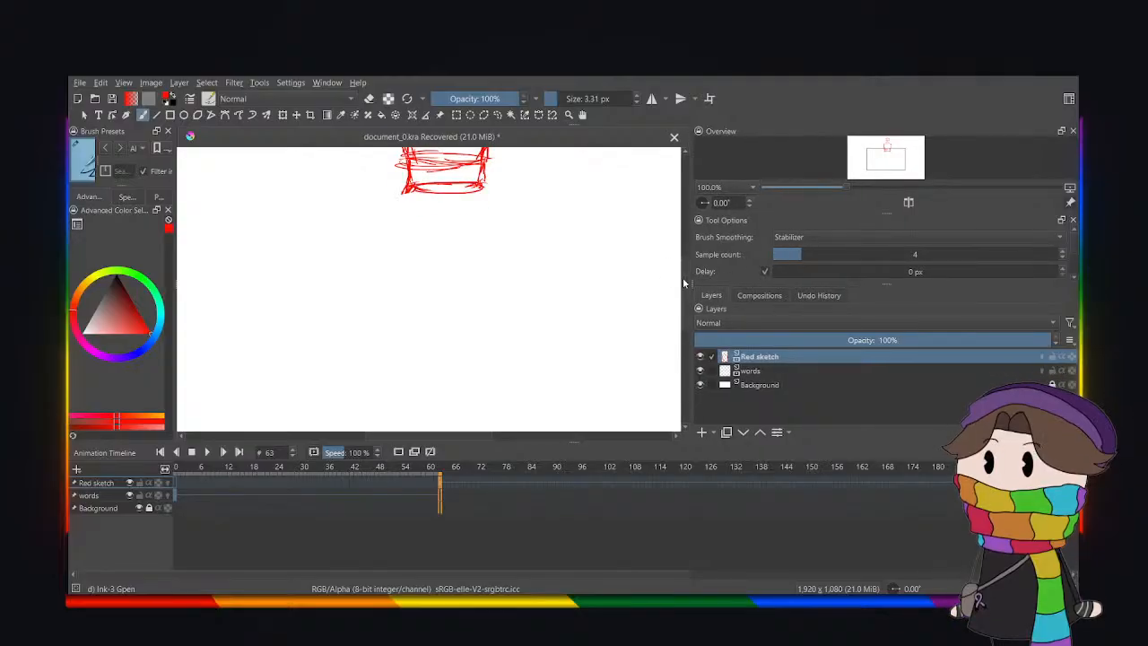
scroll(524, 179, "up", 1)
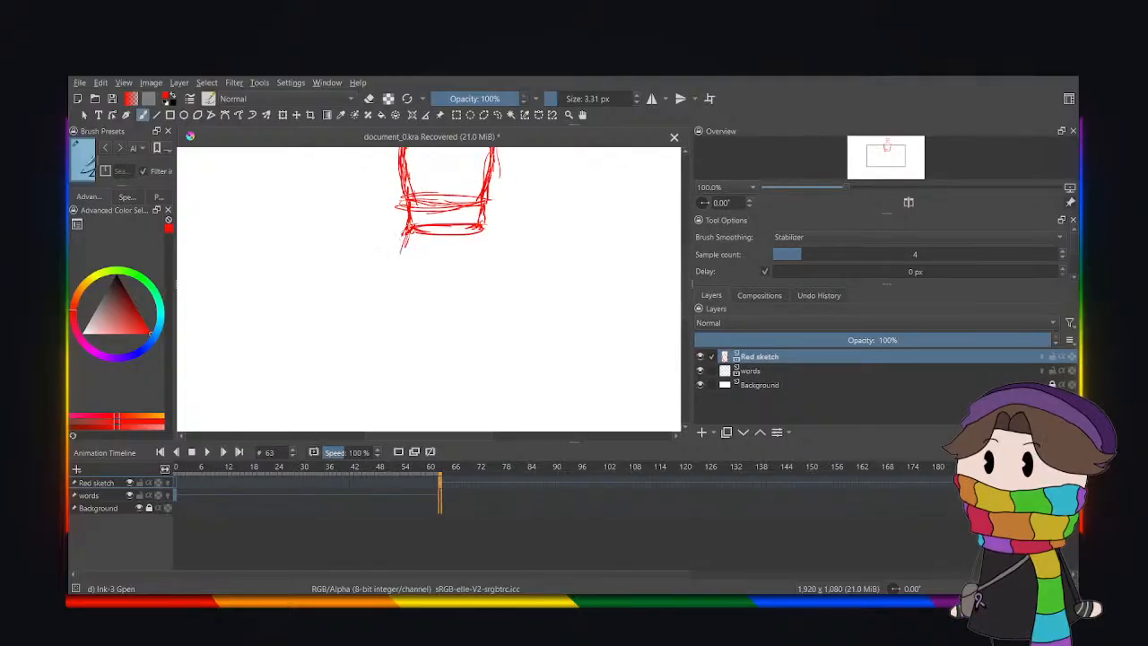
Try to sketch the hips below the waist with steep sides and a V-shaped bottom edge, and undo the strokes.
left_click_drag(406, 229, 401, 279)
mouse_move(479, 222)
left_mouse_down()
mouse_move(488, 282)
mouse_move(441, 296)
mouse_move(392, 281)
mouse_move(448, 294)
mouse_move(389, 269)
left_mouse_up()
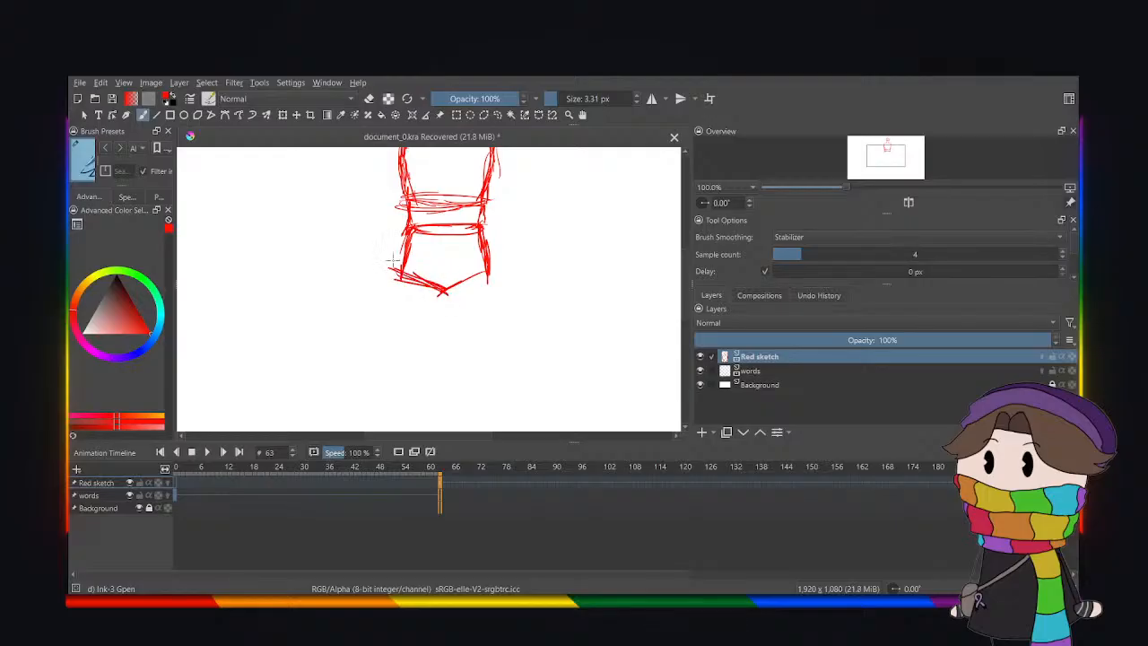
key("minus")
key("ctrl+z")
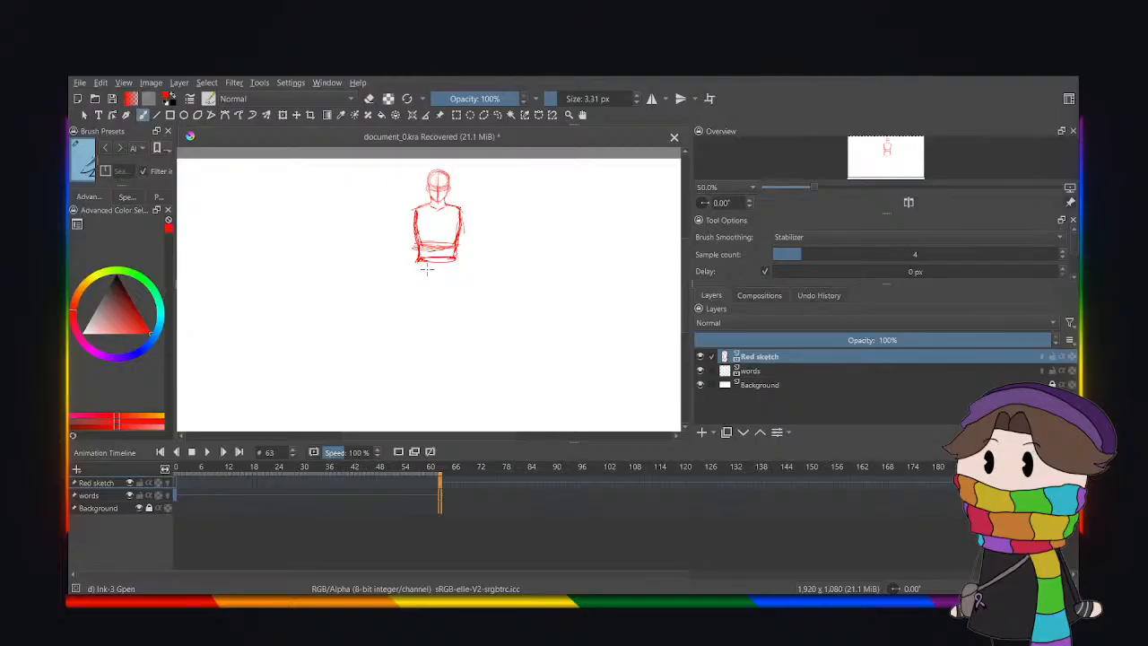
Sketch shorter hips below the waist with outward-flaring sides and two curved lines meeting in a V.
key("plus")
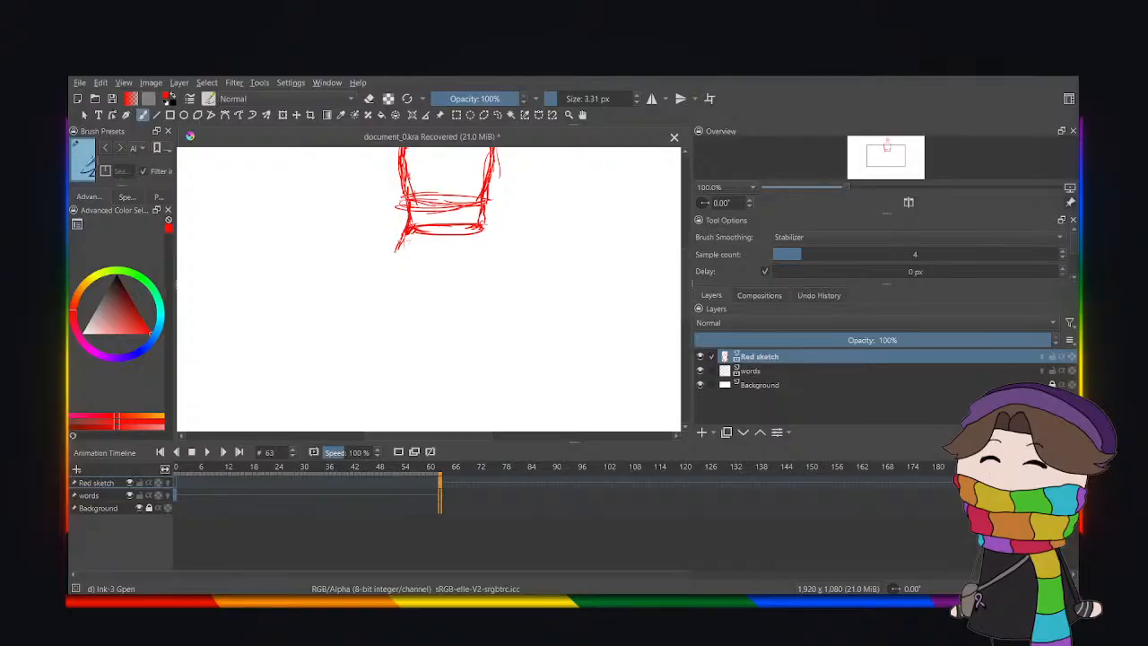
mouse_move(405, 235)
left_mouse_down()
mouse_move(400, 267)
mouse_move(441, 277)
left_mouse_up()
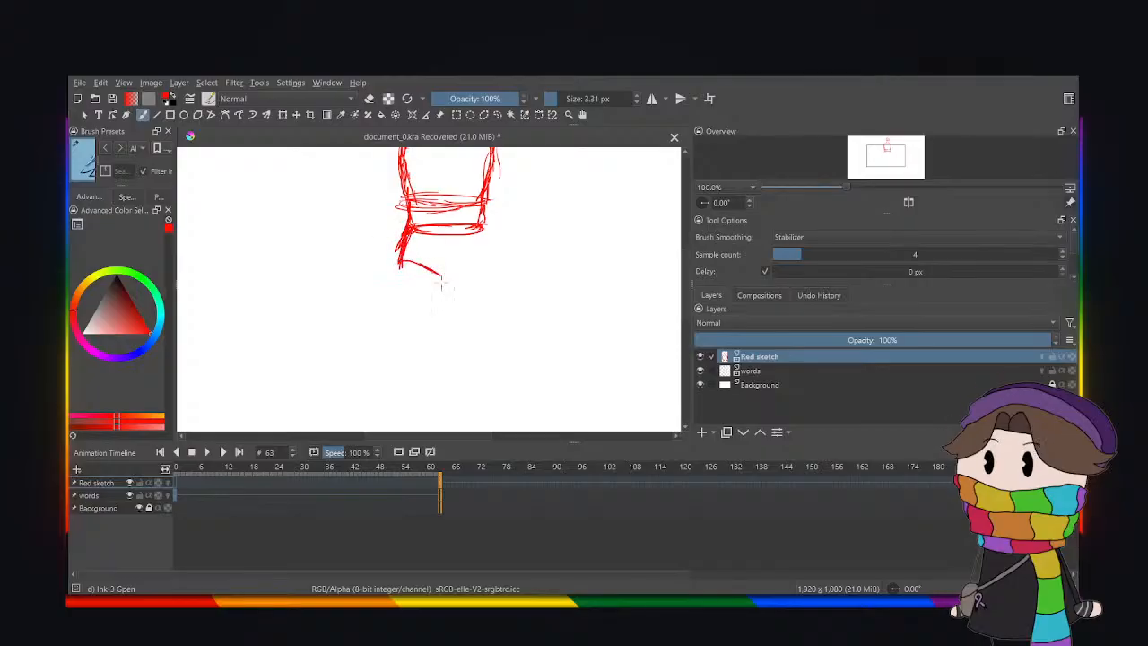
mouse_move(489, 229)
left_mouse_down()
mouse_move(495, 260)
mouse_move(453, 267)
left_mouse_up()
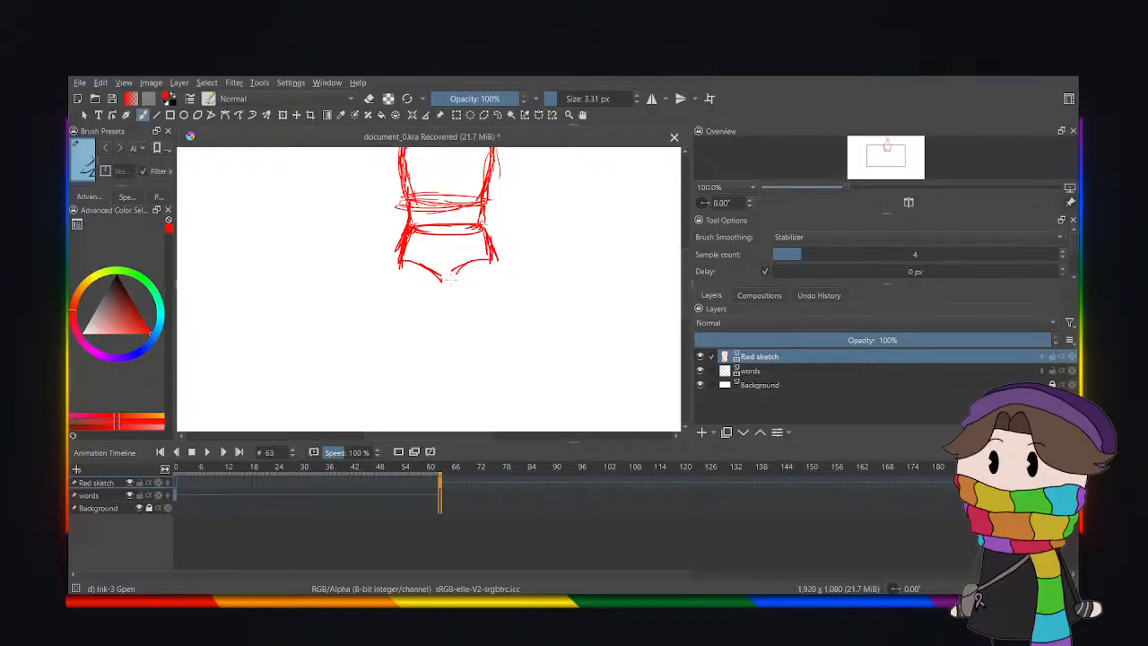
key("minus")
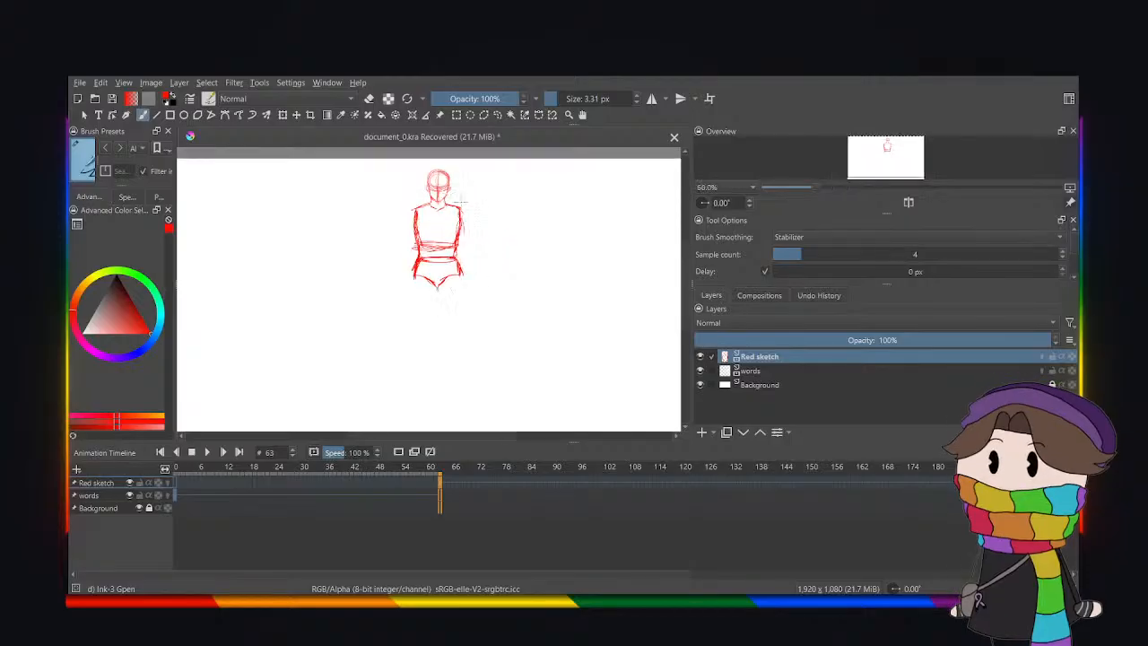
Draw a vertical centre line from the neck down through the hips and a horizontal guide line across the chest.
key("plus")
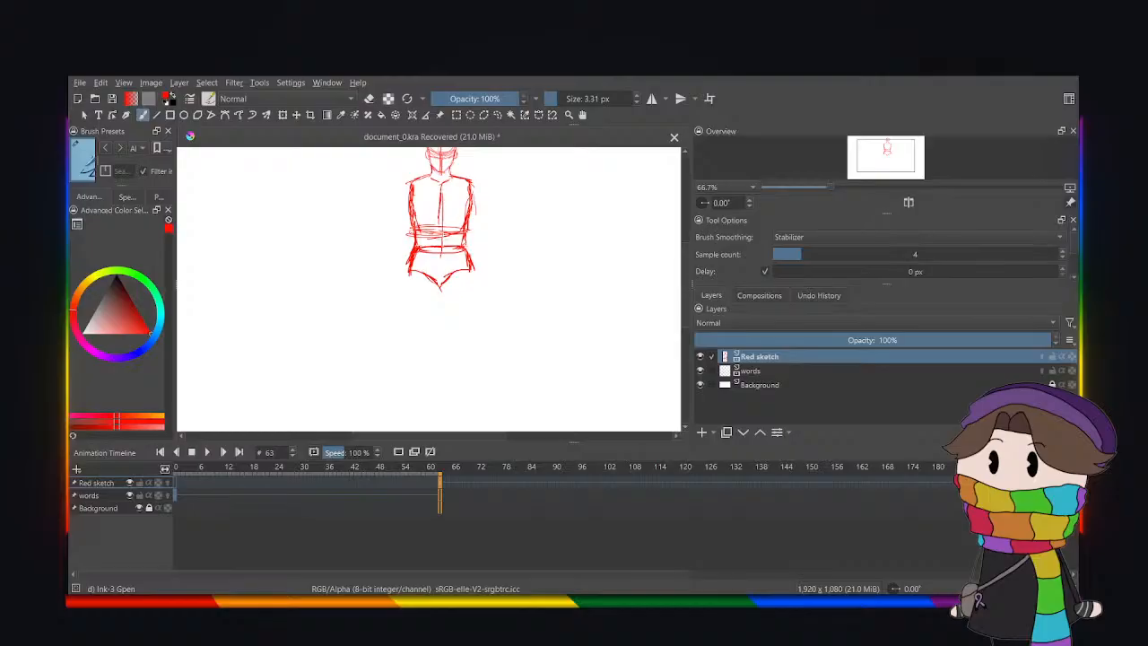
left_click_drag(442, 230, 447, 296)
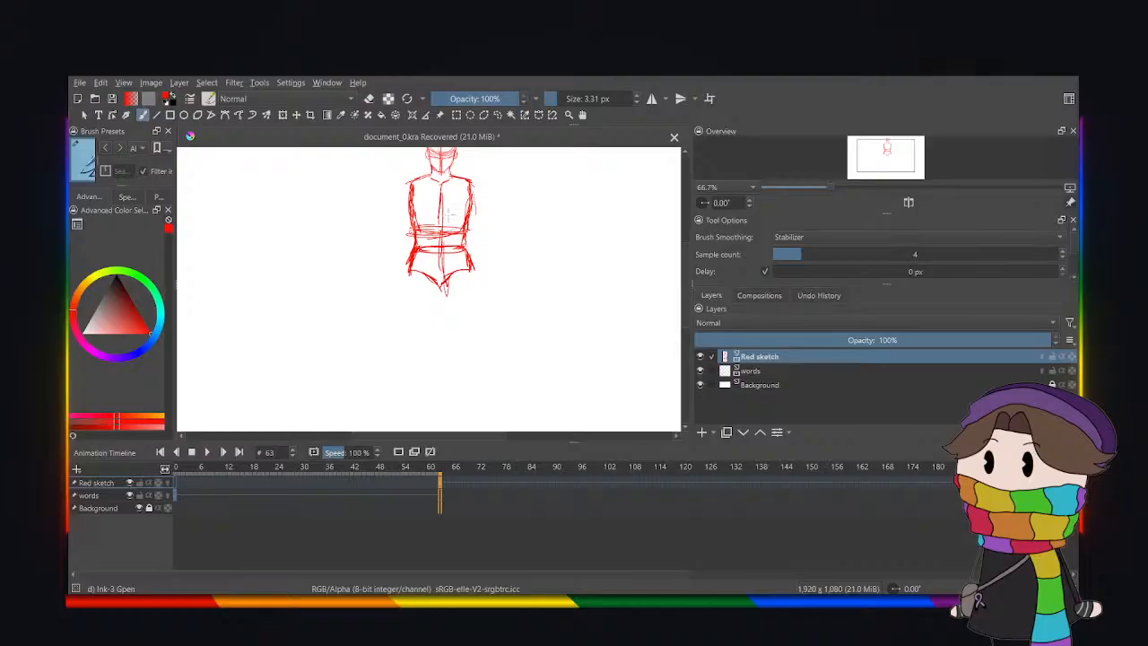
left_click_drag(404, 211, 463, 215)
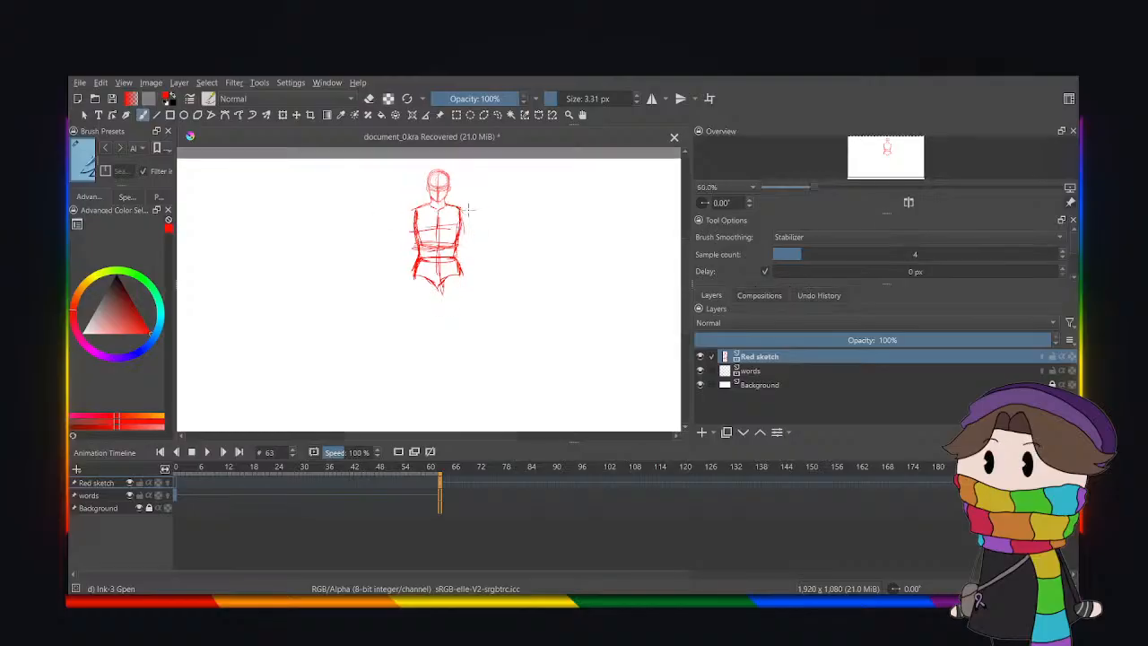
Select the stray stroke ends below the right side of the hips' V freehand, delete them, and return to the brush.
scroll(438, 281, "up", 2)
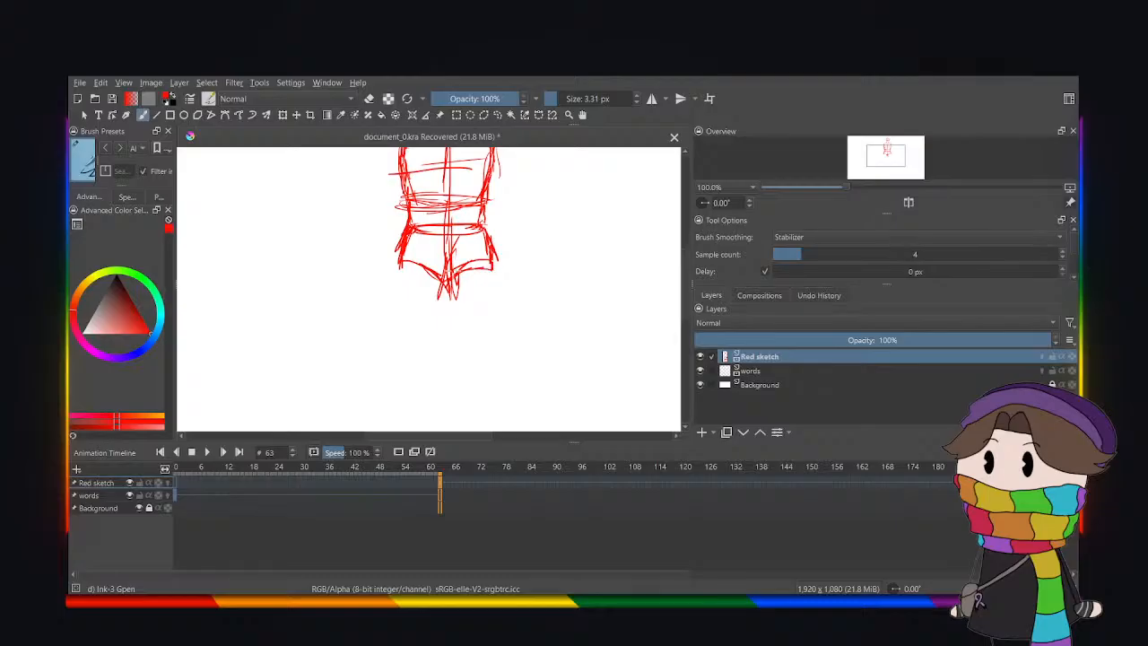
left_click(497, 116)
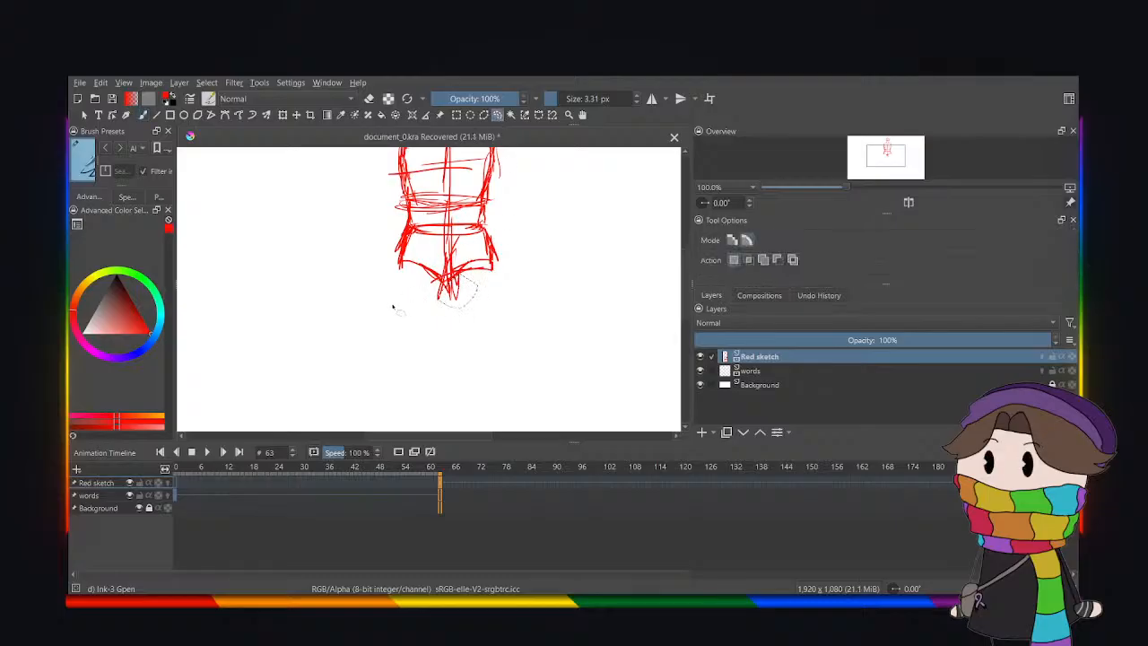
left_click(141, 115)
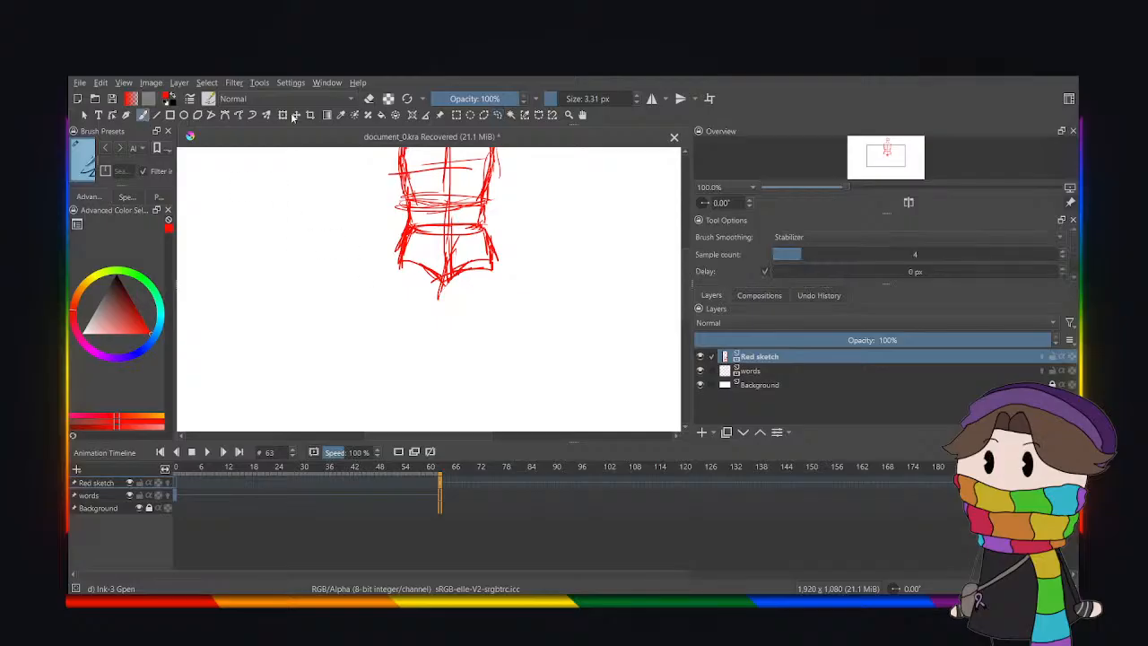
Sketch both thighs below the hips with slightly curved outer outlines, a shared inner line, and knee lines at their ends.
key("ctrl+plus")
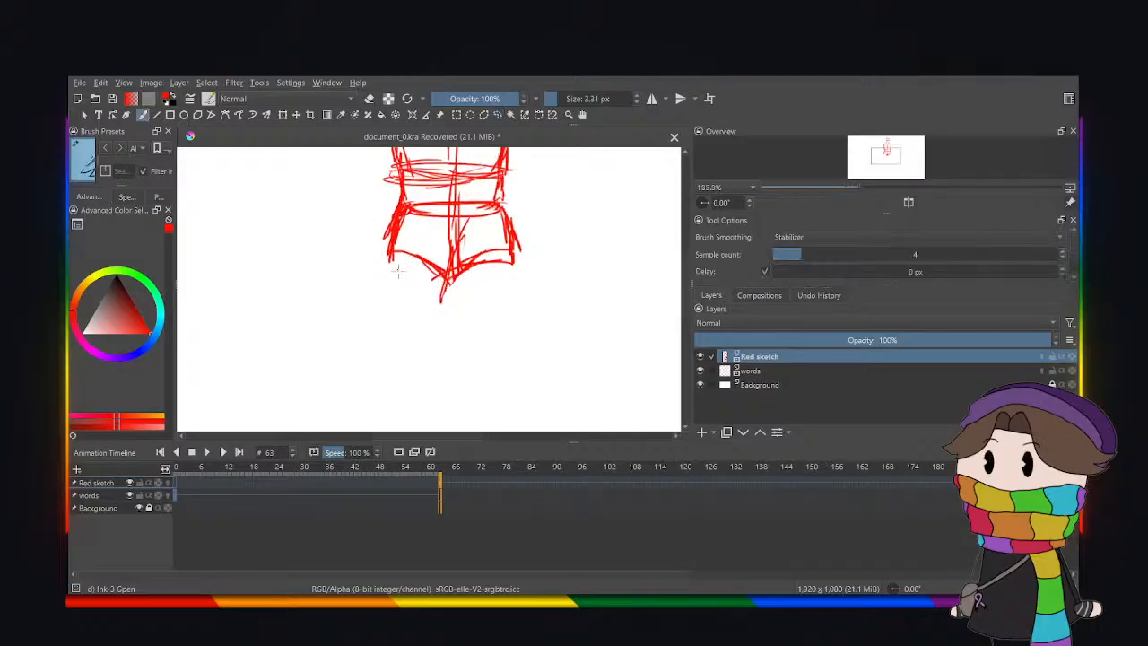
mouse_move(388, 259)
left_mouse_down()
mouse_move(388, 330)
mouse_move(466, 339)
left_mouse_up()
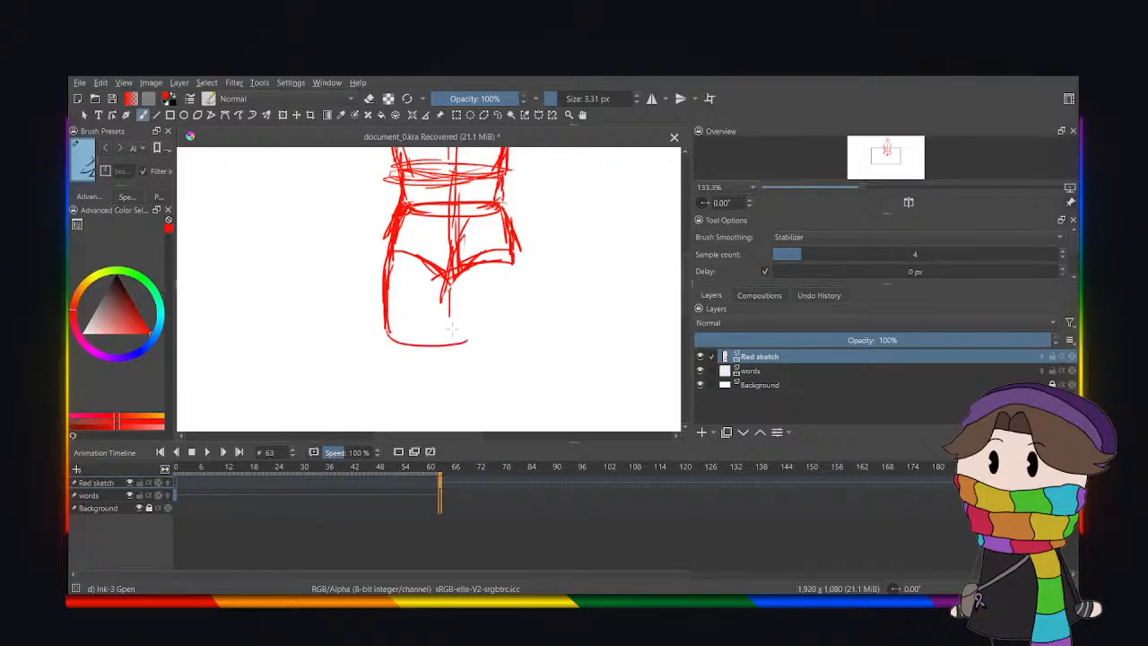
left_click_drag(446, 295, 448, 337)
mouse_move(516, 253)
left_mouse_down()
mouse_move(504, 302)
mouse_move(514, 322)
mouse_move(454, 347)
mouse_move(518, 328)
left_mouse_up()
left_click_drag(516, 288, 516, 327)
mouse_move(448, 298)
left_mouse_down()
mouse_move(454, 356)
mouse_move(391, 353)
left_mouse_up()
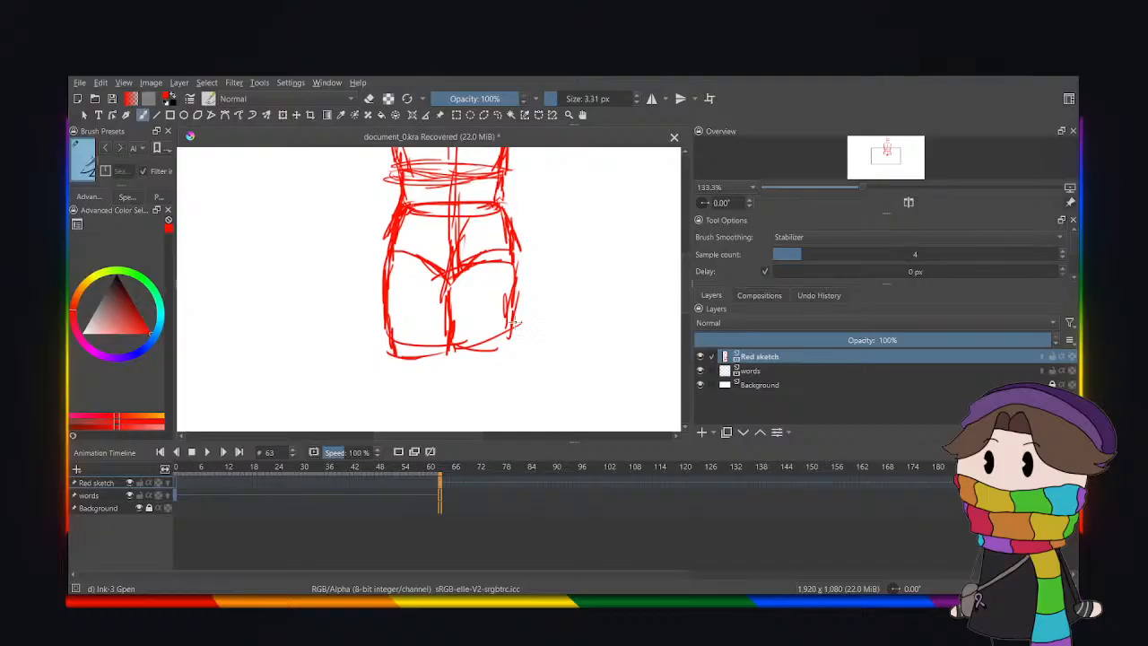
mouse_move(508, 304)
left_mouse_down()
mouse_move(502, 350)
mouse_move(457, 357)
mouse_move(514, 353)
left_mouse_up()
key("minus")
key("minus")
key("plus")
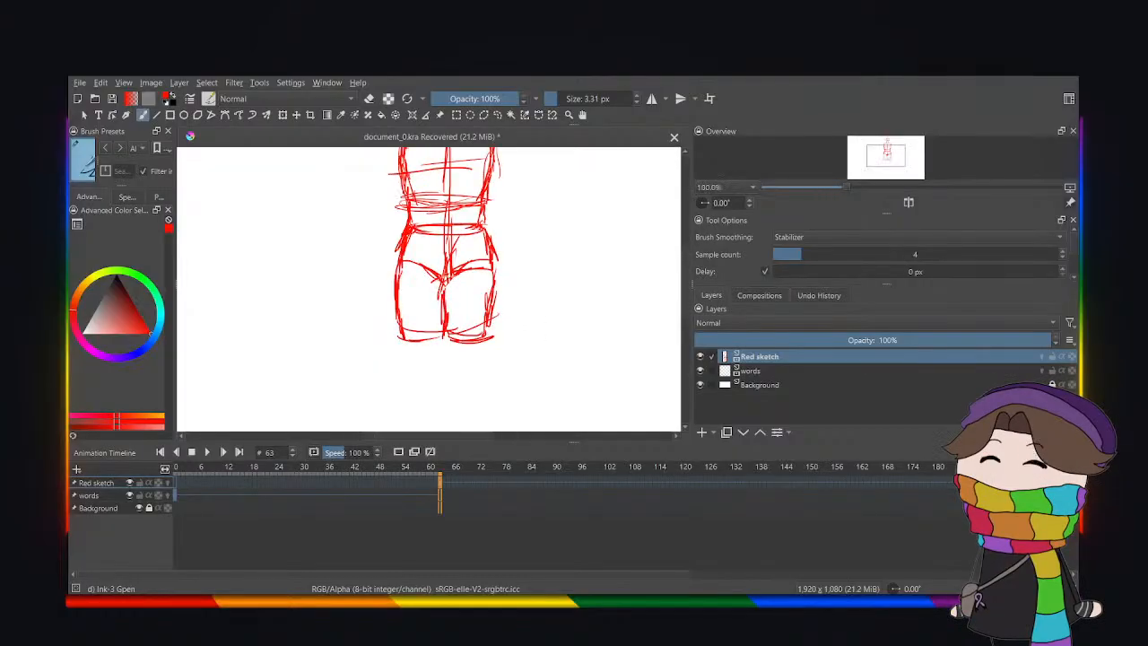
Thicken the shared inner line between the thighs down to the knee lines with repeated strokes.
left_click_drag(445, 302, 446, 336)
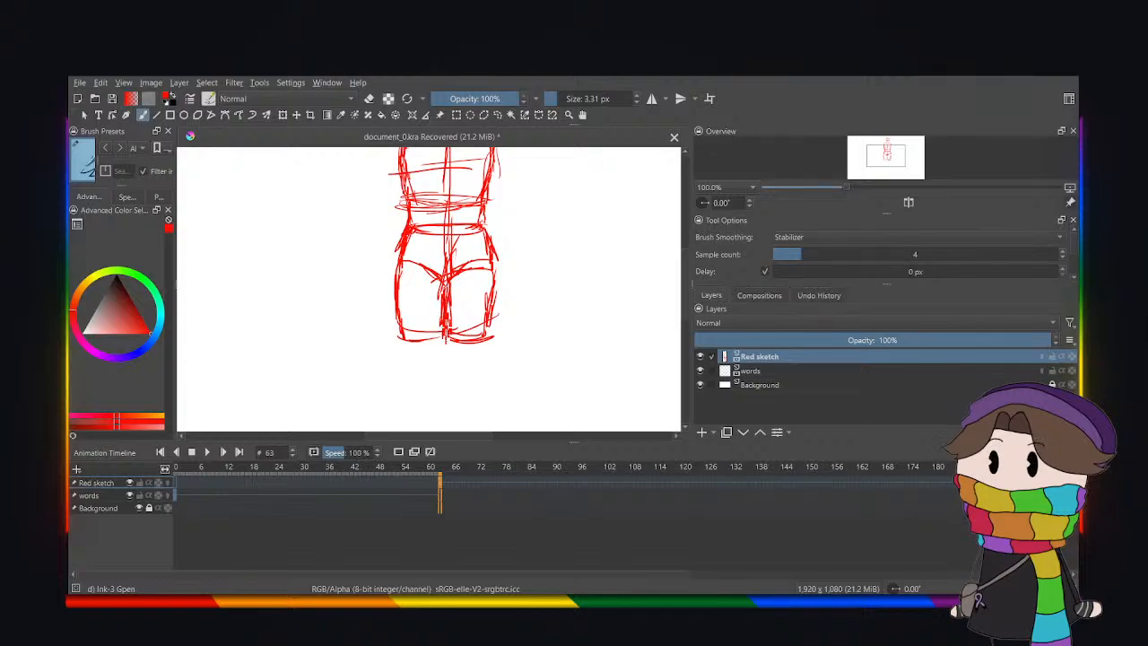
left_click_drag(448, 289, 446, 350)
key("minus")
key("minus")
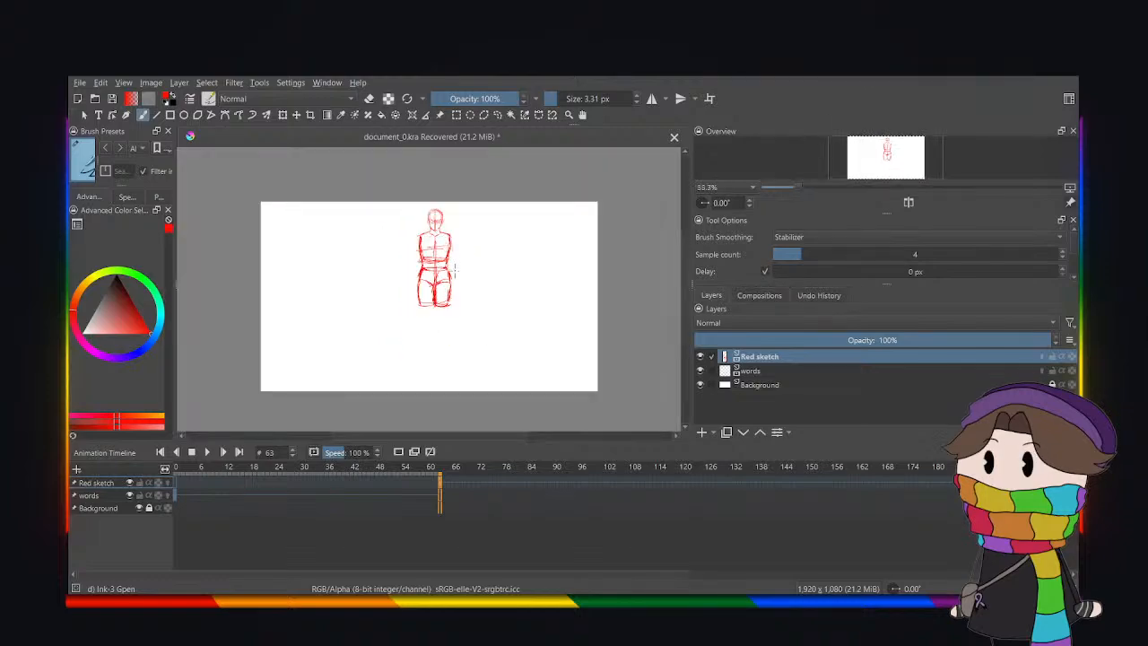
Sketch both lower legs below the knees, tapering to narrow ankles closed off with short curved lines.
key("plus")
key("plus")
scroll(681, 292, "down", 3)
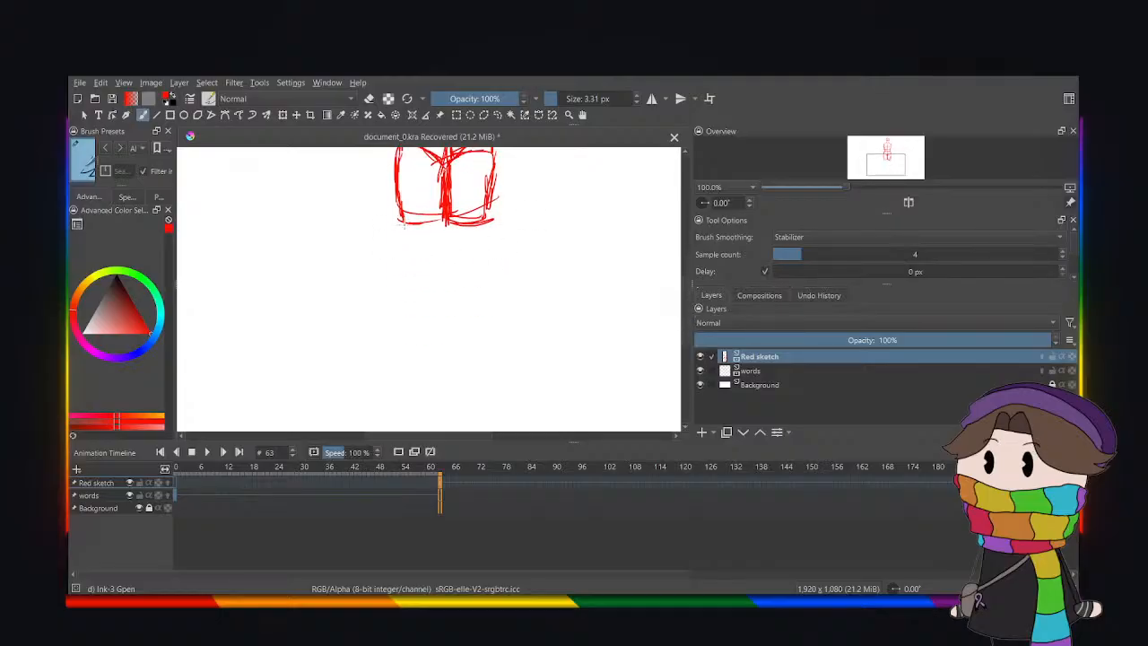
left_click_drag(408, 229, 398, 248)
key("minus")
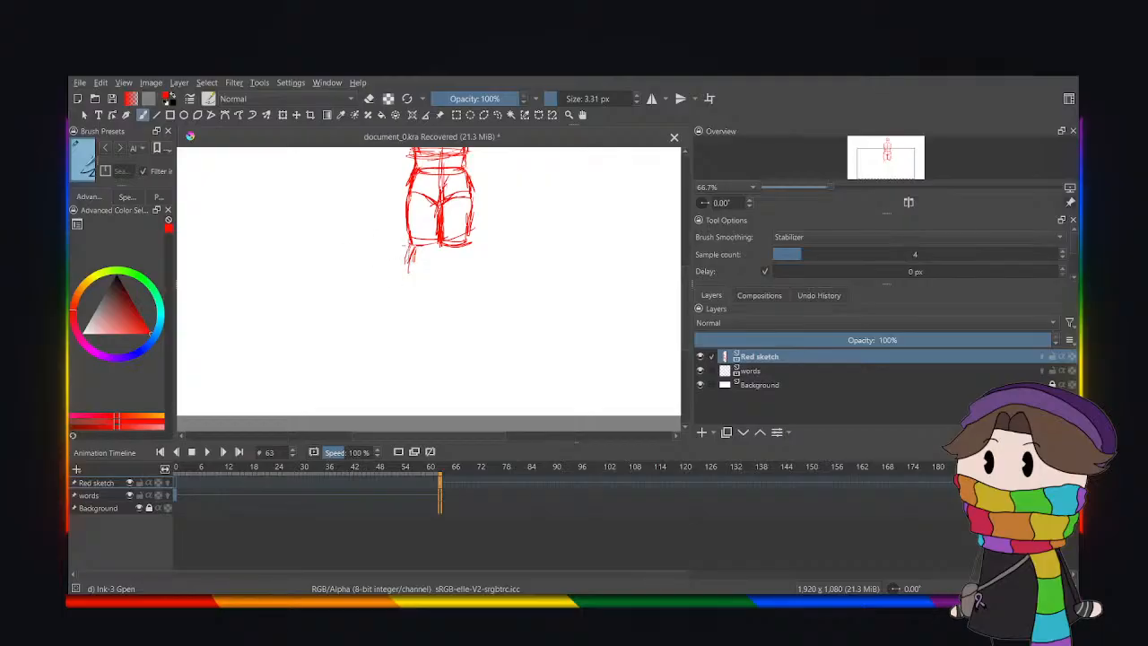
left_click_drag(408, 272, 414, 332)
left_click_drag(441, 249, 431, 326)
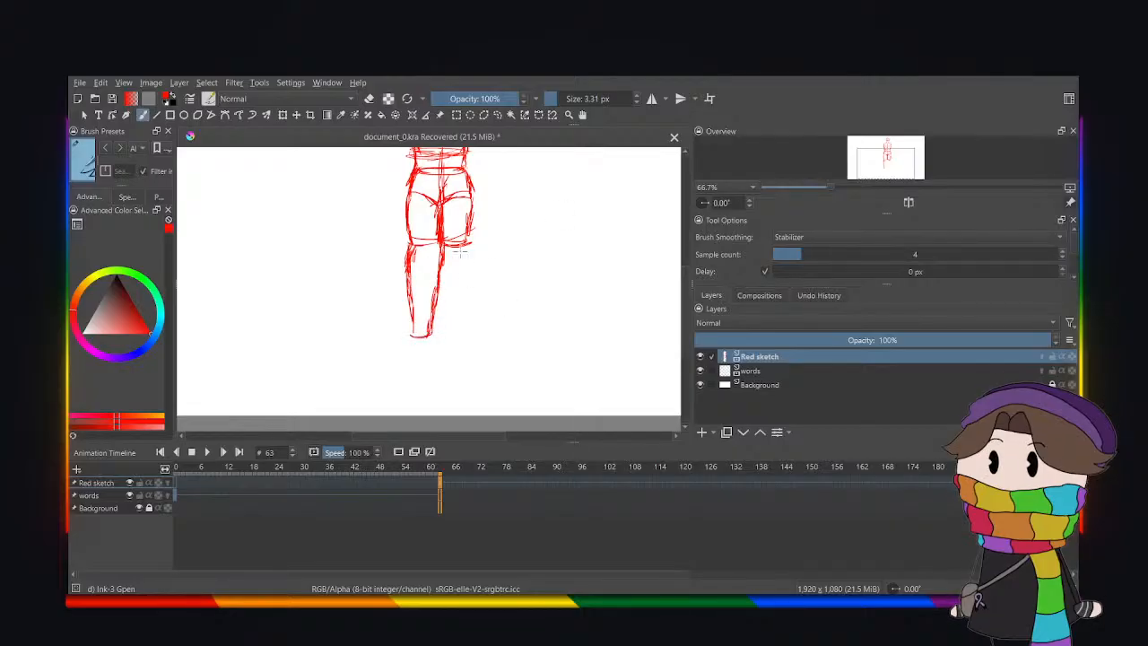
left_click_drag(461, 251, 447, 332)
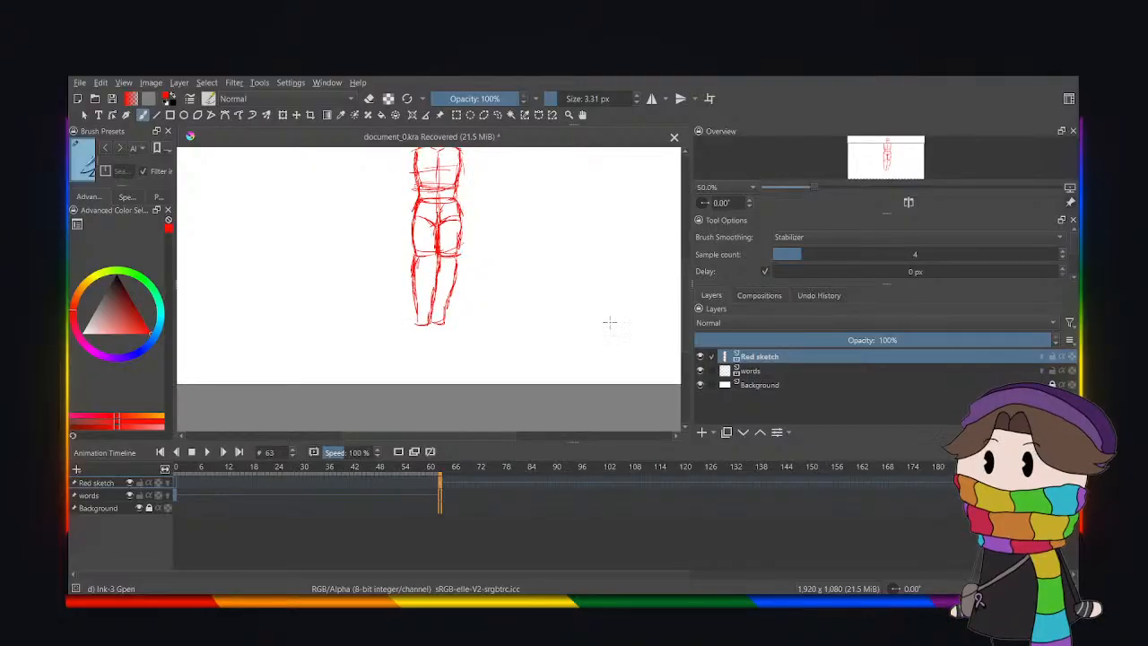
Select both lower legs freehand, rotate them slightly counter-clockwise and shift them to line up under the knees.
scroll(685, 315, "up", 2)
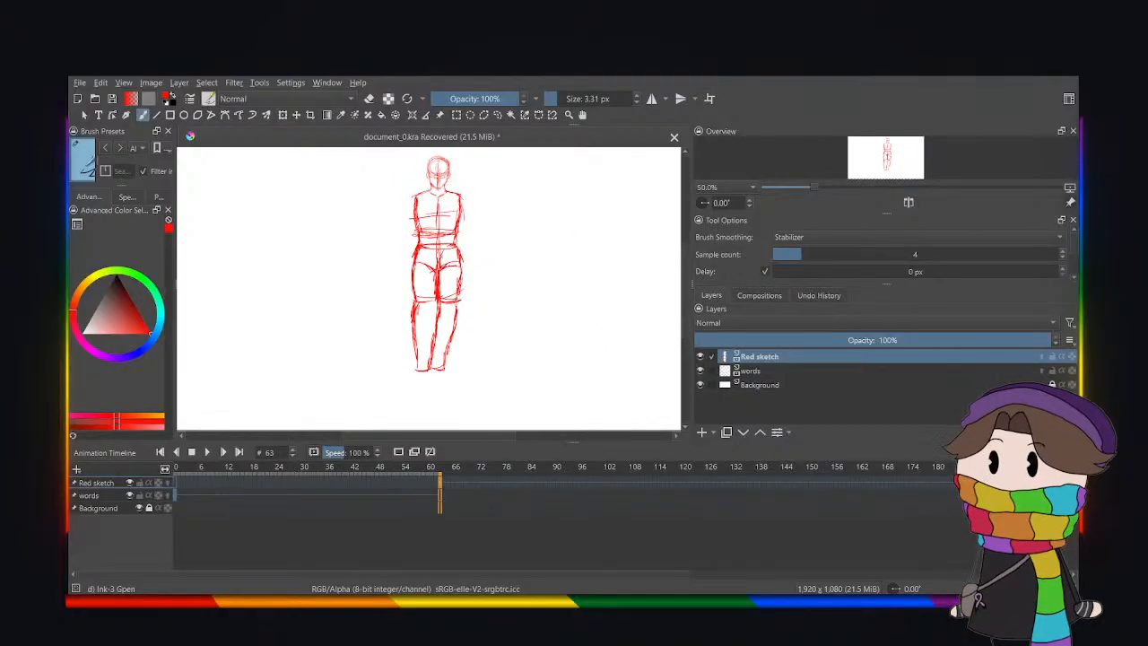
left_click(497, 116)
scroll(432, 292, "up", 1)
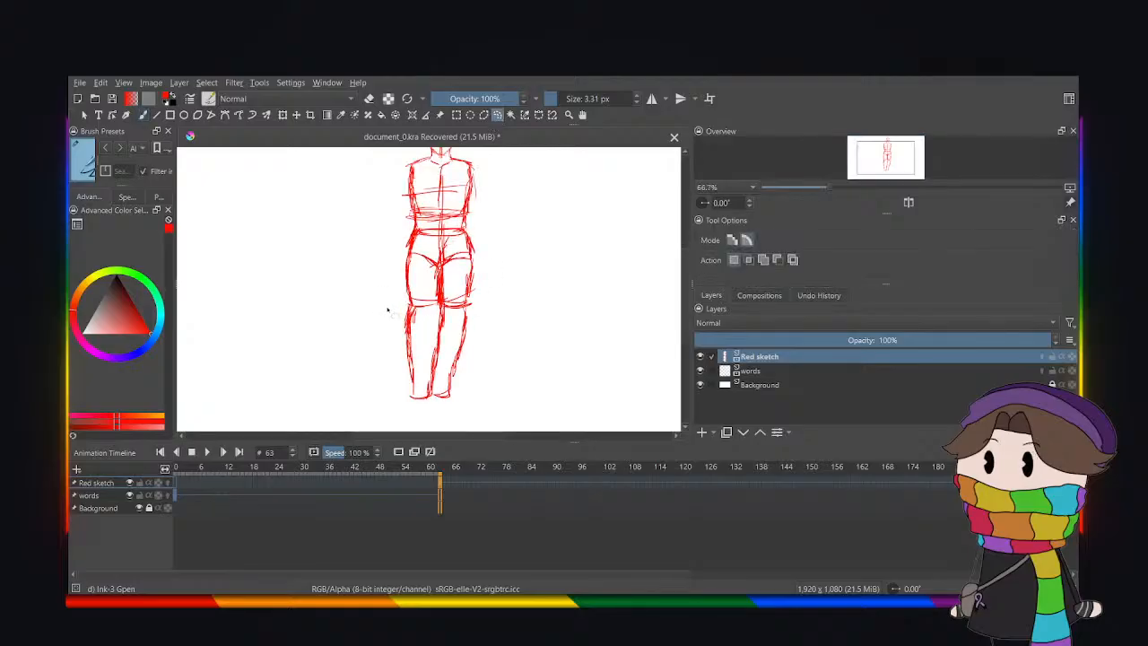
mouse_move(388, 311)
left_mouse_down()
mouse_move(469, 305)
mouse_move(514, 373)
mouse_move(340, 362)
left_mouse_up()
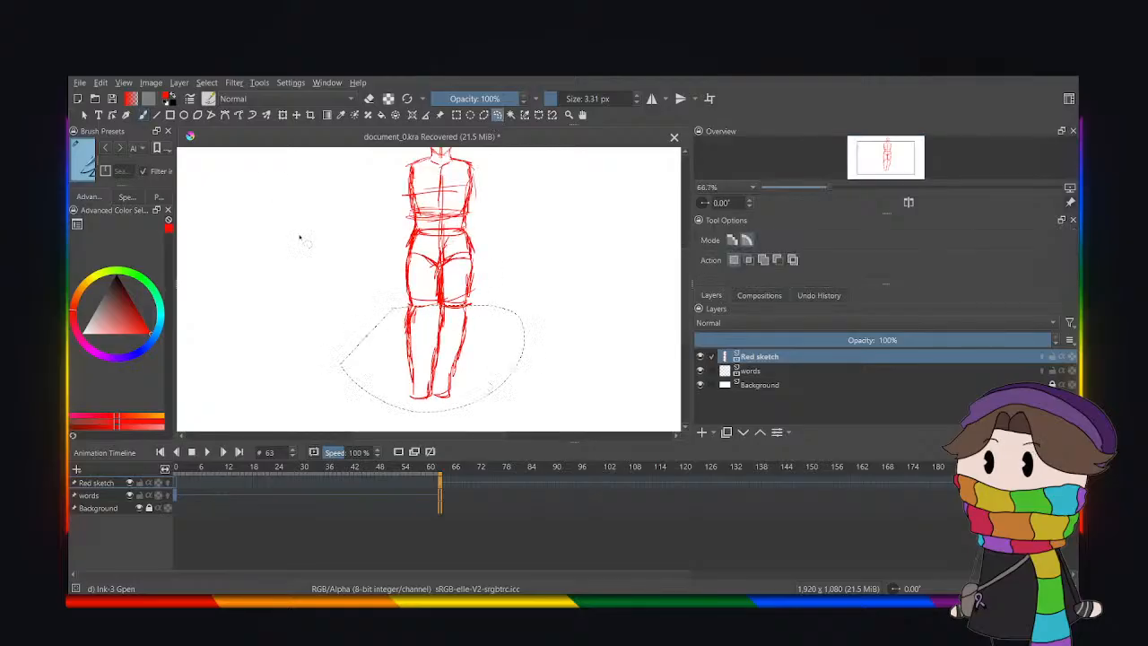
left_click(283, 115)
left_click_drag(431, 418, 433, 425)
left_click_drag(340, 362, 351, 360)
left_click_drag(299, 331, 300, 340)
left_click_drag(414, 348, 413, 349)
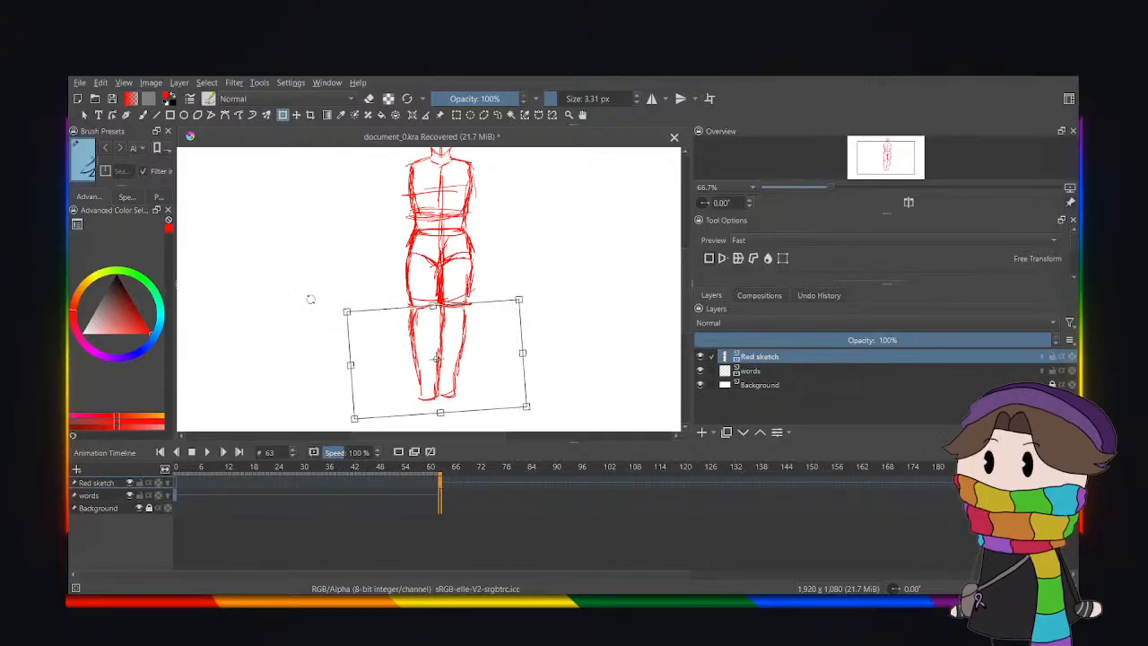
left_click_drag(310, 300, 311, 304)
left_click_drag(404, 338, 405, 336)
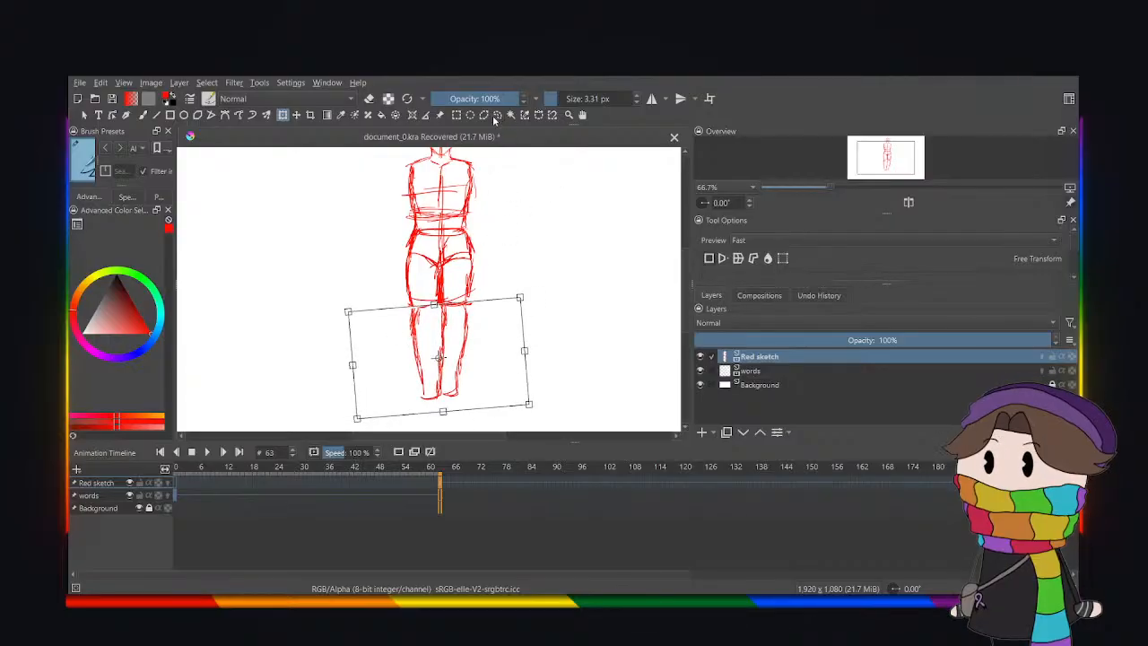
left_click(496, 114)
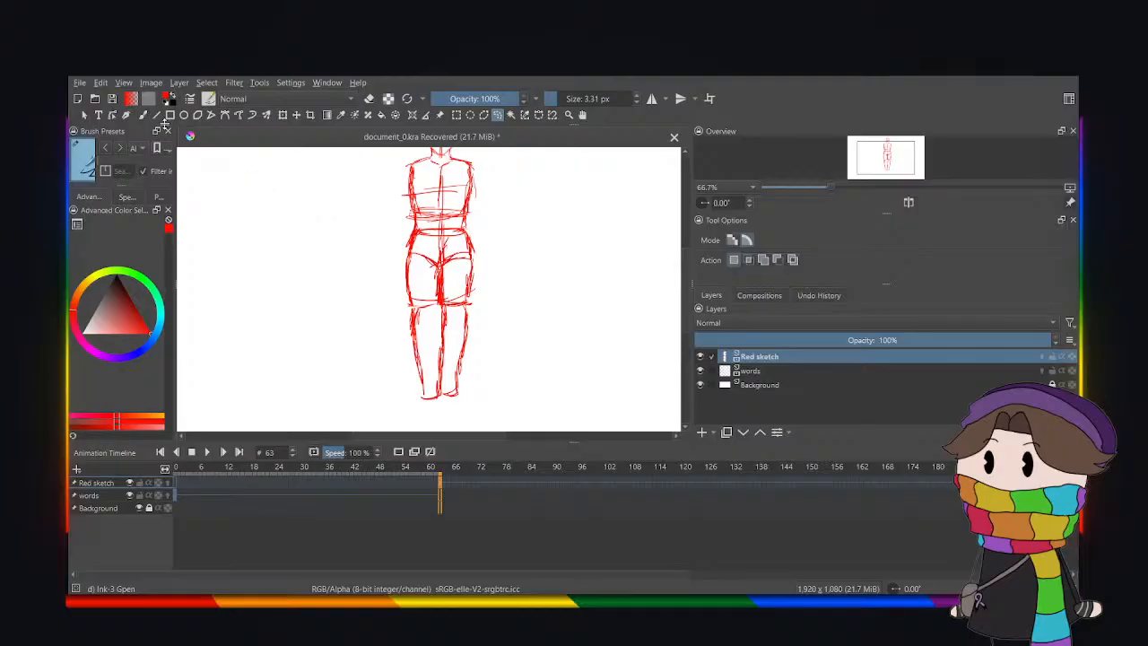
Return to the brush and thicken the shared inner line between the lower legs.
left_click(142, 116)
key("plus")
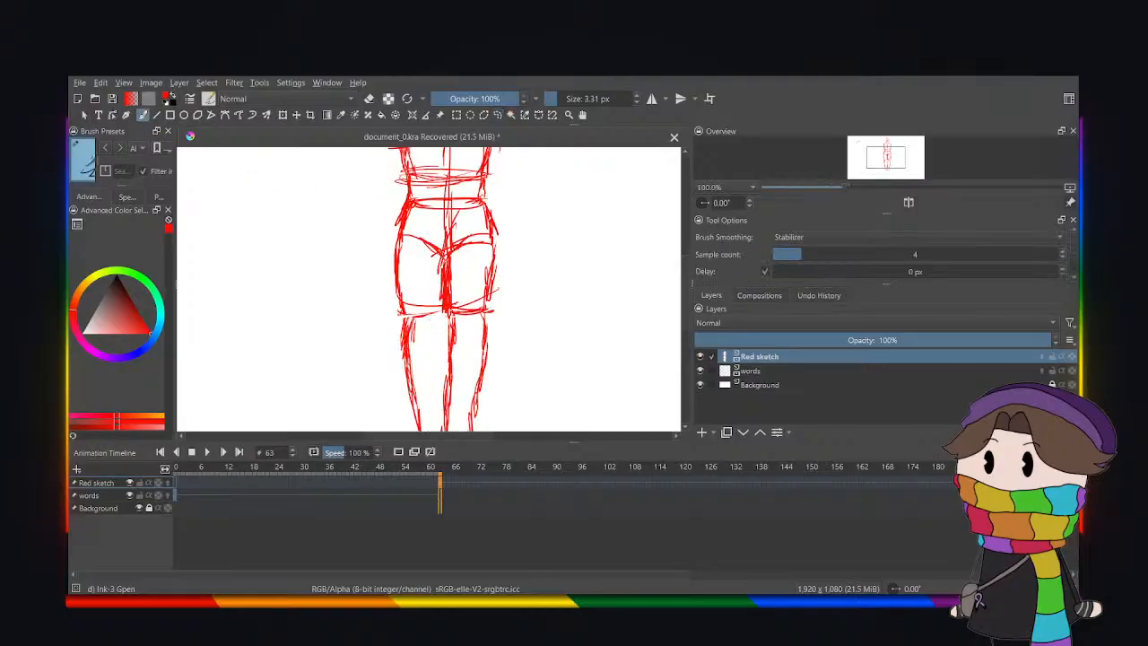
left_click_drag(448, 300, 445, 402)
Try to sketch two wide feet with flat soles, flaring outward below the ankle lines.
left_click_drag(686, 292, 684, 311)
key("plus")
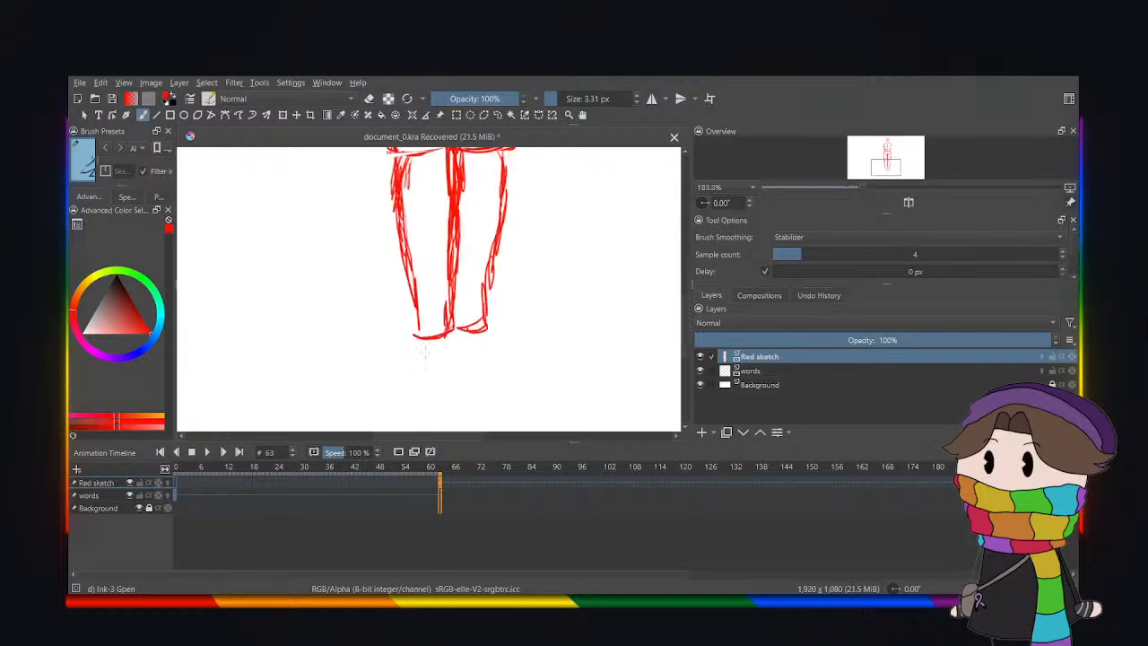
mouse_move(417, 332)
left_mouse_down()
mouse_move(416, 367)
mouse_move(367, 370)
mouse_move(360, 394)
mouse_move(423, 401)
left_mouse_up()
mouse_move(458, 336)
left_mouse_down()
mouse_move(451, 381)
mouse_move(408, 405)
left_mouse_up()
mouse_move(485, 328)
left_mouse_down()
mouse_move(526, 369)
mouse_move(530, 393)
mouse_move(444, 391)
mouse_move(488, 392)
left_mouse_up()
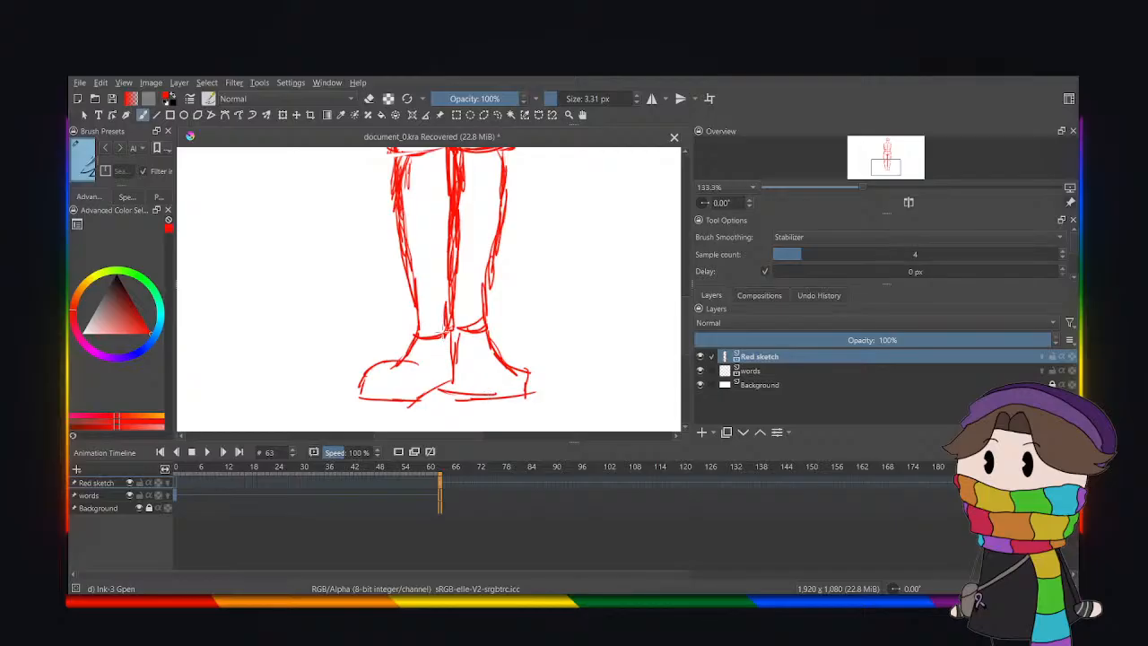
scroll(482, 270, "down", 5)
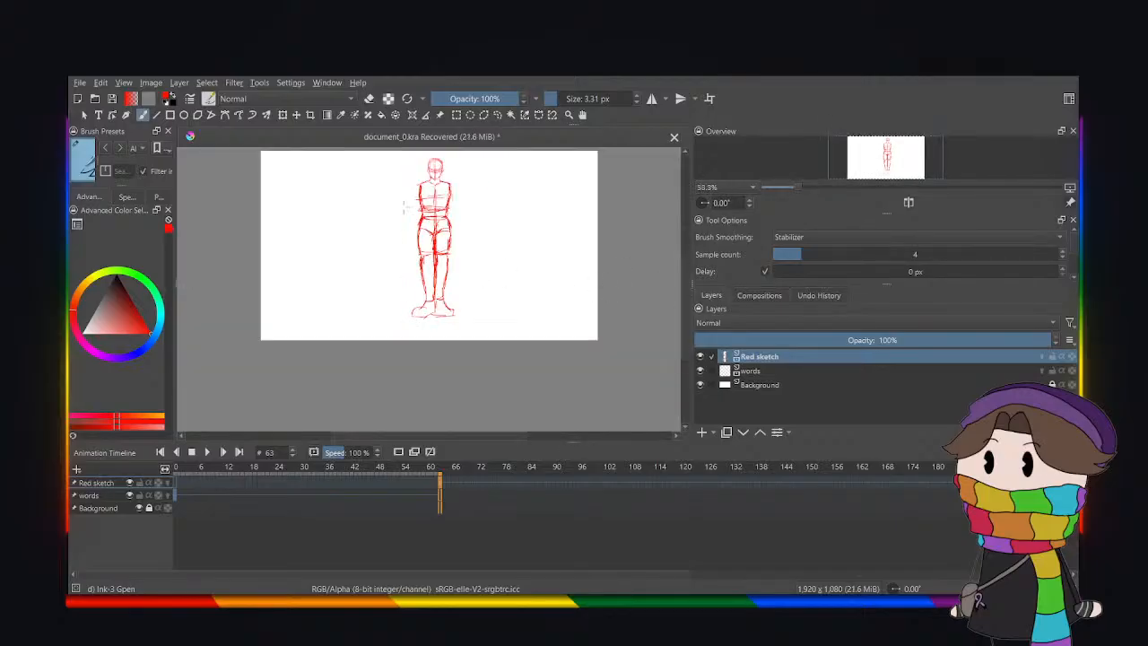
key("1")
key("3")
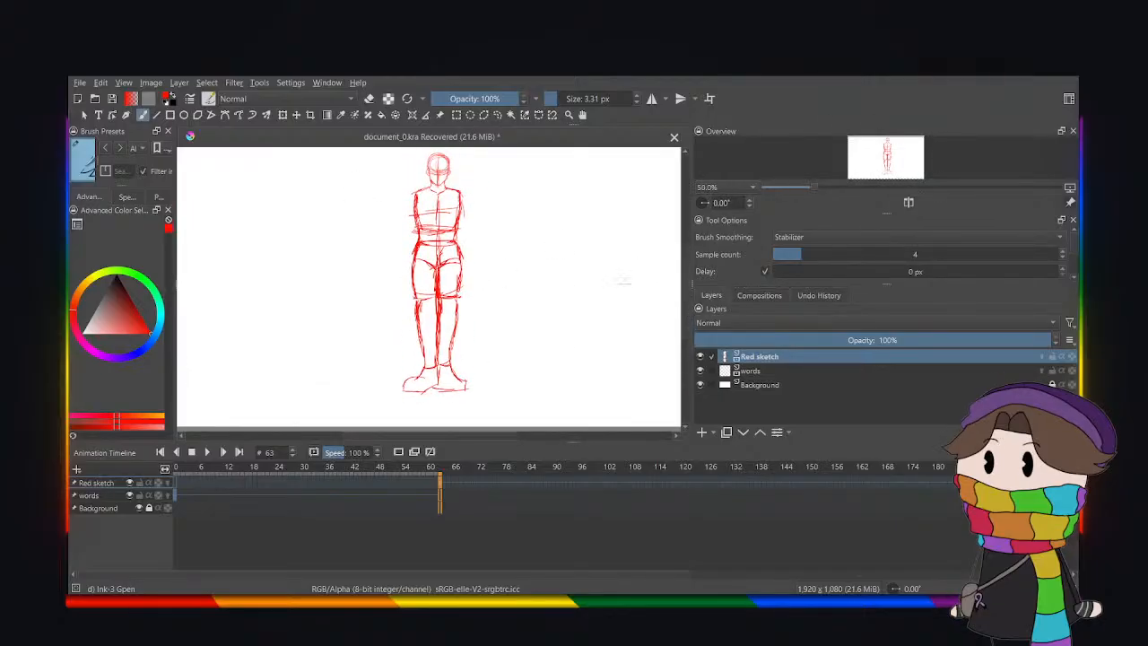
key("ctrl+z")
Sketch a small rounded shoe with a curved sole below the ankle of the figure's left-hand leg as drawn.
key("plus")
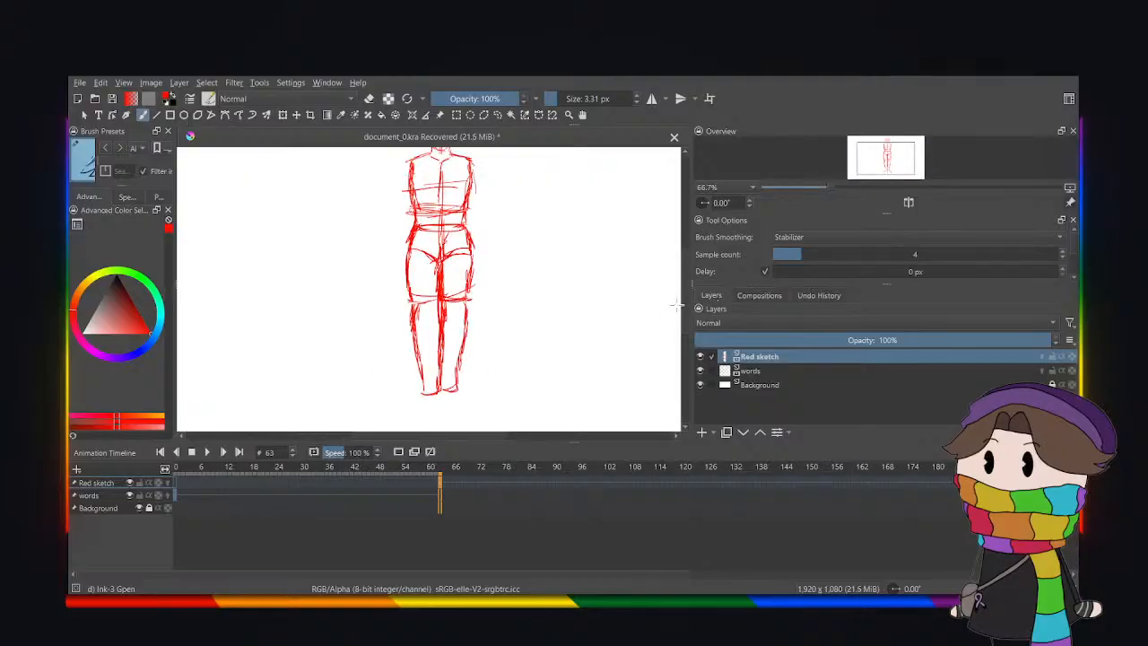
left_click_drag(685, 309, 685, 329)
key("plus")
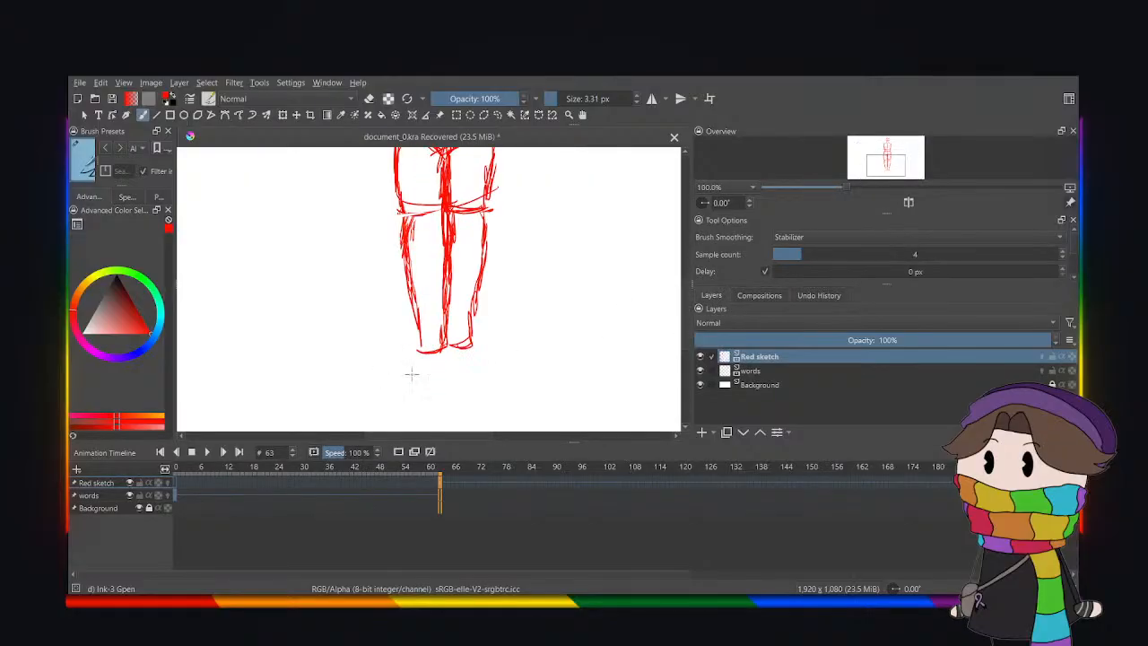
mouse_move(408, 380)
left_mouse_down()
mouse_move(425, 369)
mouse_move(448, 382)
left_mouse_up()
mouse_move(453, 378)
left_mouse_down()
mouse_move(421, 395)
mouse_move(442, 398)
left_mouse_up()
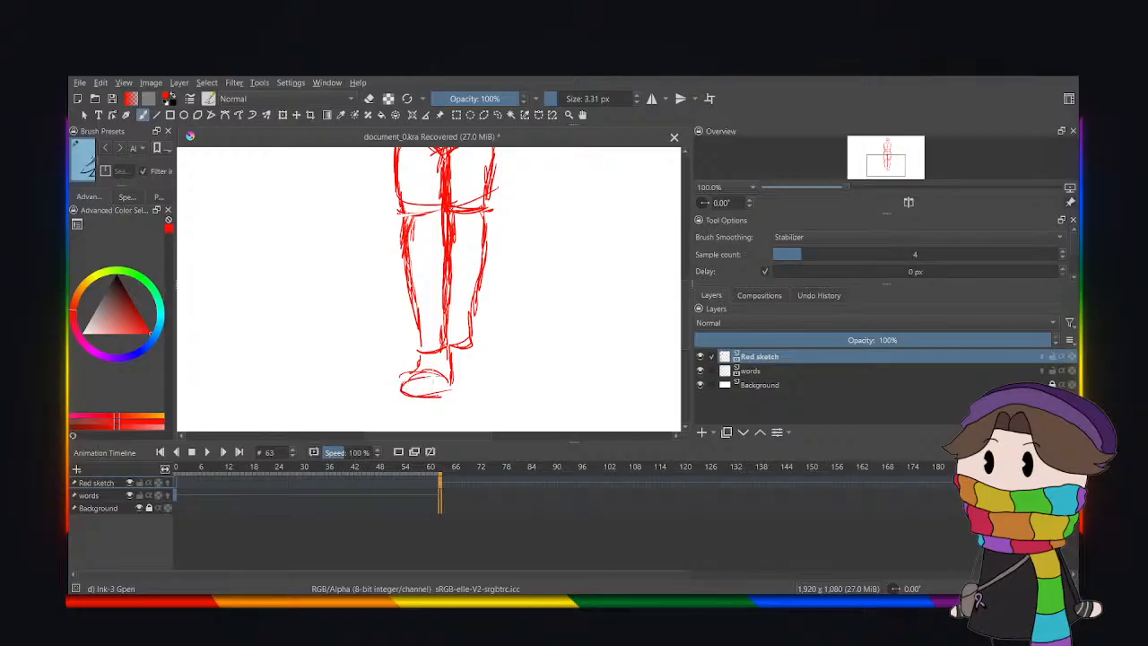
left_click_drag(450, 391, 428, 393)
Sketch a matching rounded shoe below the other ankle, and reinforce the sole of the first shoe.
left_click_drag(498, 383, 481, 391)
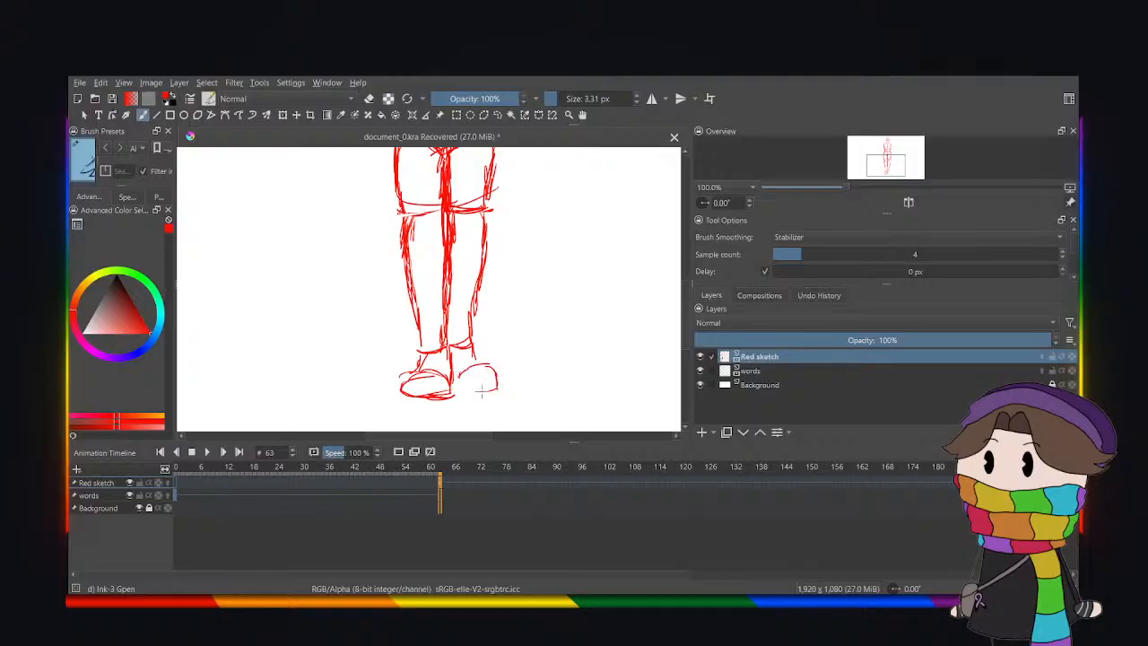
mouse_move(471, 352)
left_mouse_down()
mouse_move(482, 364)
mouse_move(469, 361)
left_mouse_up()
key("ctrl+plus")
key("ctrl+minus")
key("ctrl+plus")
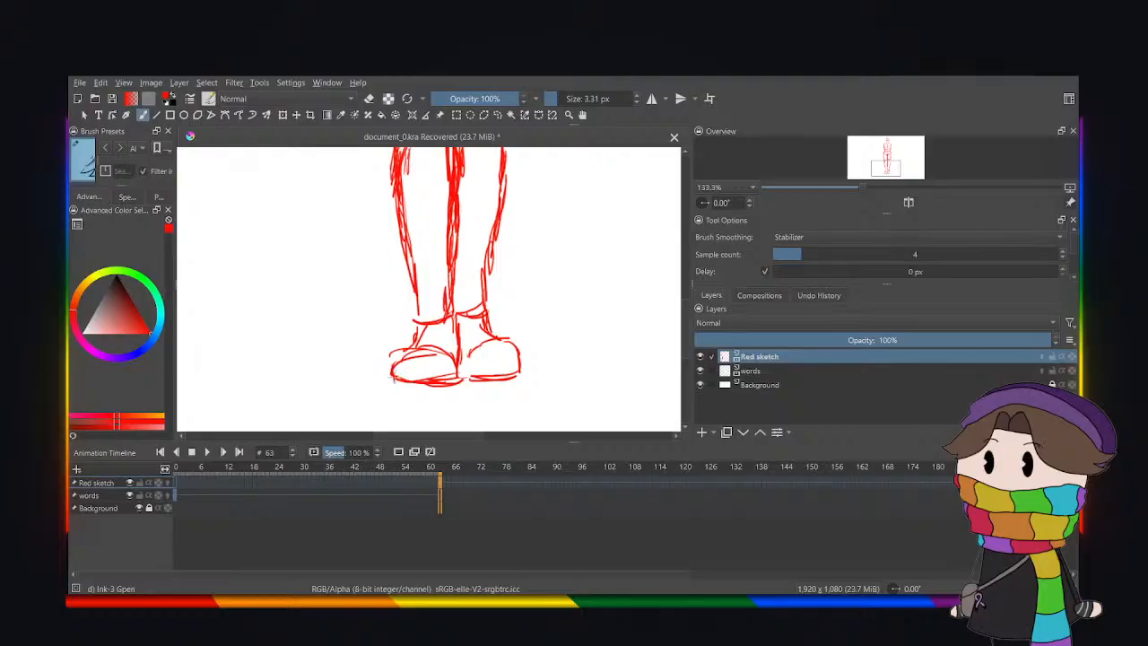
mouse_move(392, 375)
left_mouse_down()
mouse_move(417, 392)
mouse_move(456, 384)
left_mouse_up()
Select both feet freehand and scale them down slightly with a free transform.
key("ctrl+minus")
key("ctrl+minus")
key("ctrl+minus")
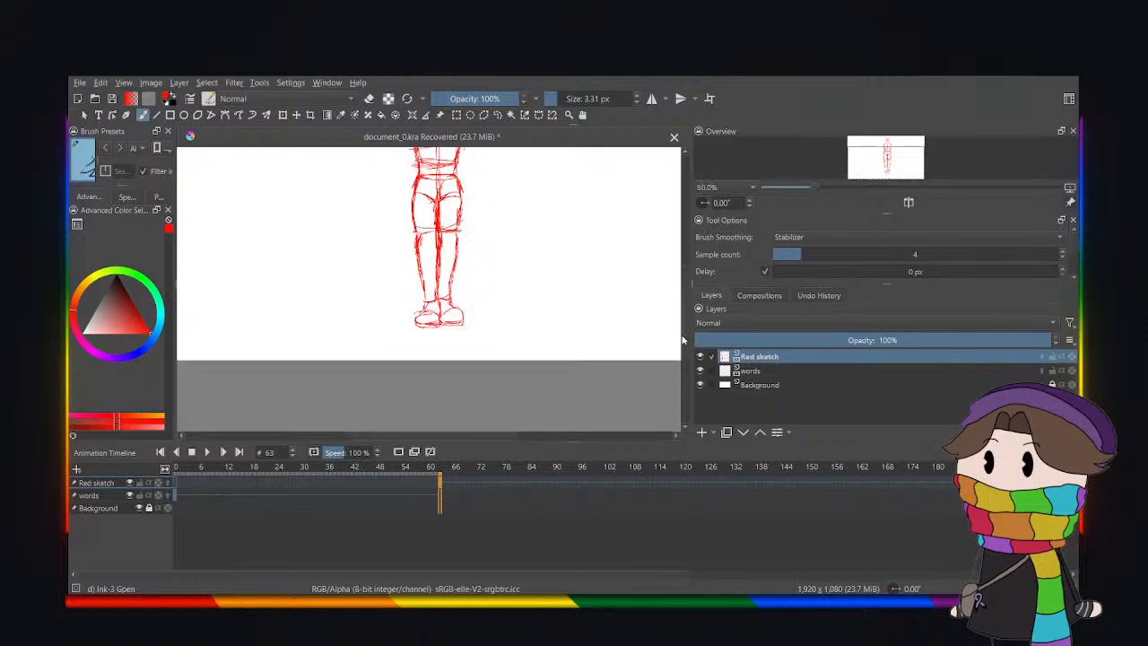
left_click_drag(683, 338, 689, 311)
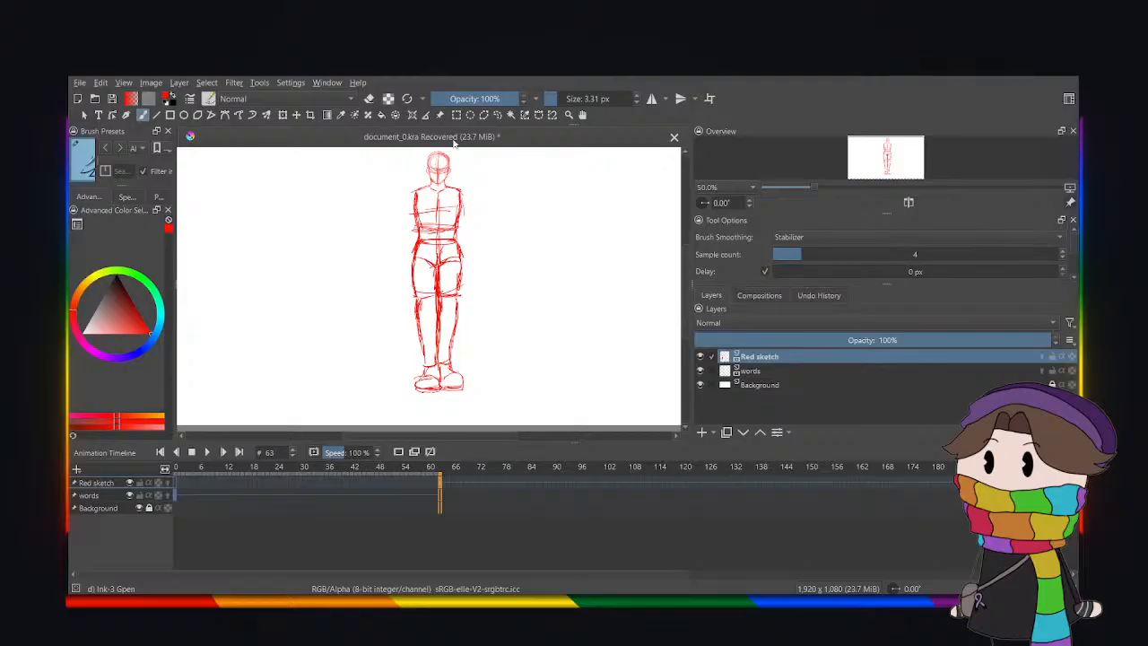
left_click(498, 116)
mouse_move(423, 367)
left_mouse_down()
mouse_move(371, 384)
mouse_move(422, 364)
left_mouse_up()
left_click(282, 115)
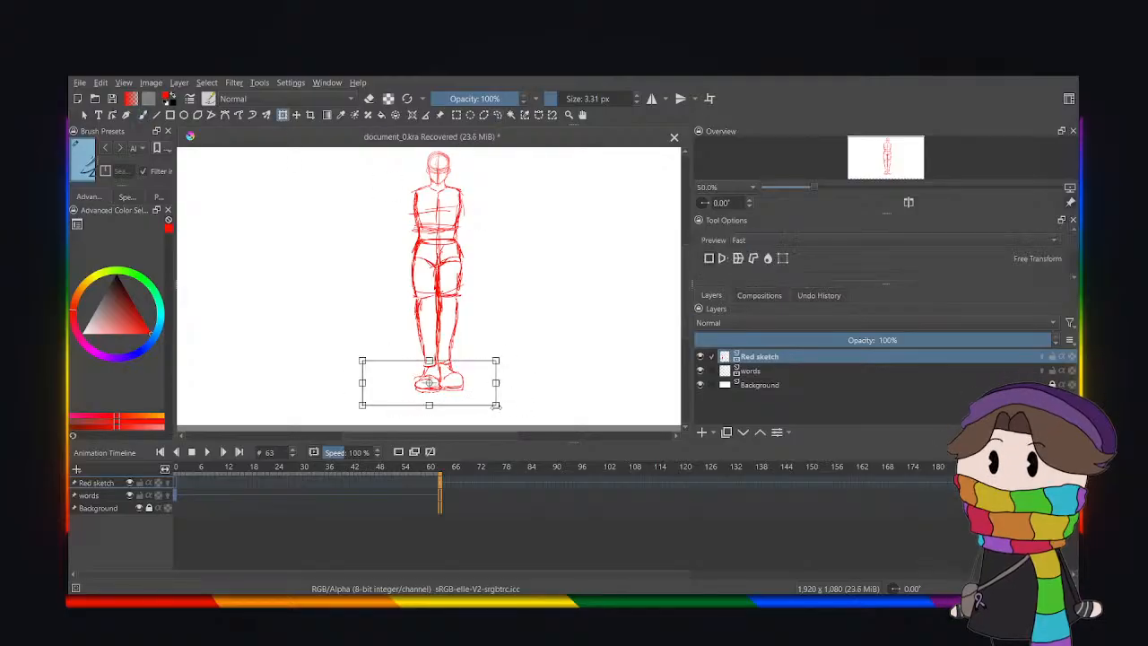
left_click_drag(496, 404, 469, 388)
Select the lower legs and feet freehand, move them up to shorten the legs, and rotate them slightly clockwise.
left_click(497, 115)
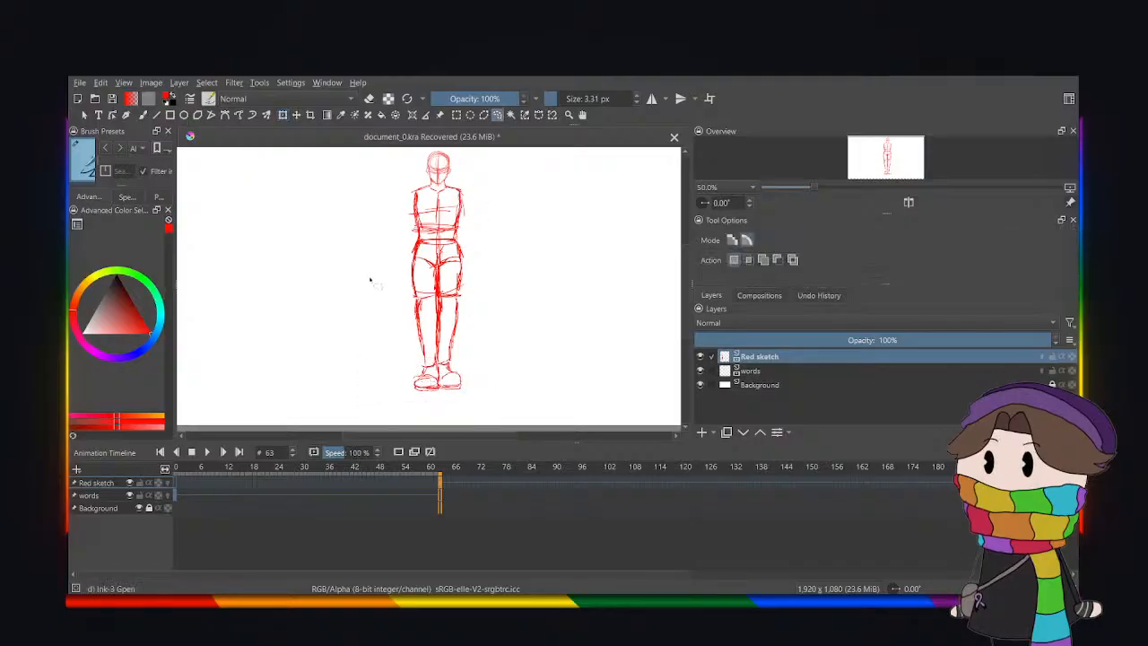
mouse_move(405, 322)
left_mouse_down()
mouse_move(343, 396)
mouse_move(404, 321)
mouse_move(375, 314)
left_mouse_up()
left_click(282, 115)
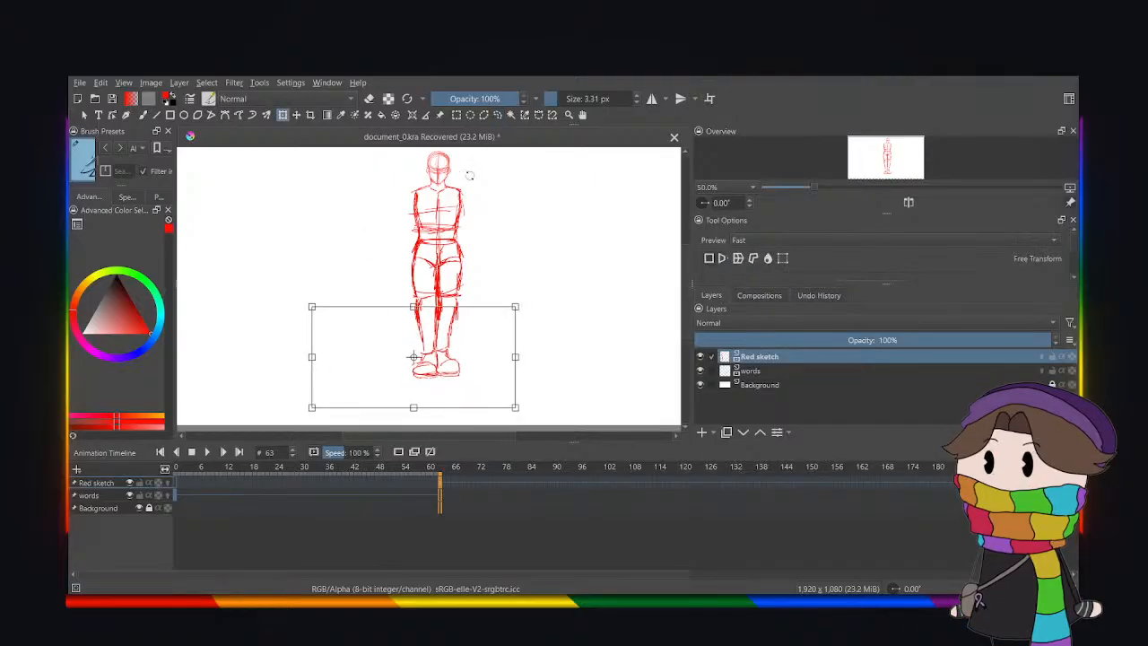
left_click_drag(467, 171, 481, 193)
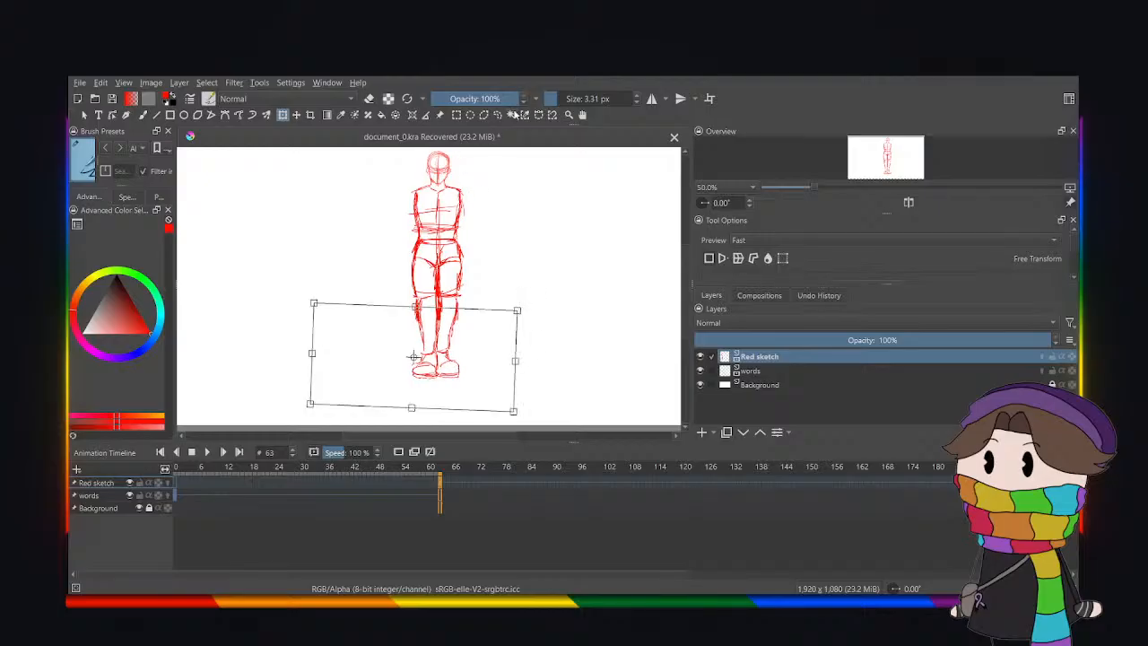
left_click(498, 117)
left_click(318, 252)
key("ctrl+minus")
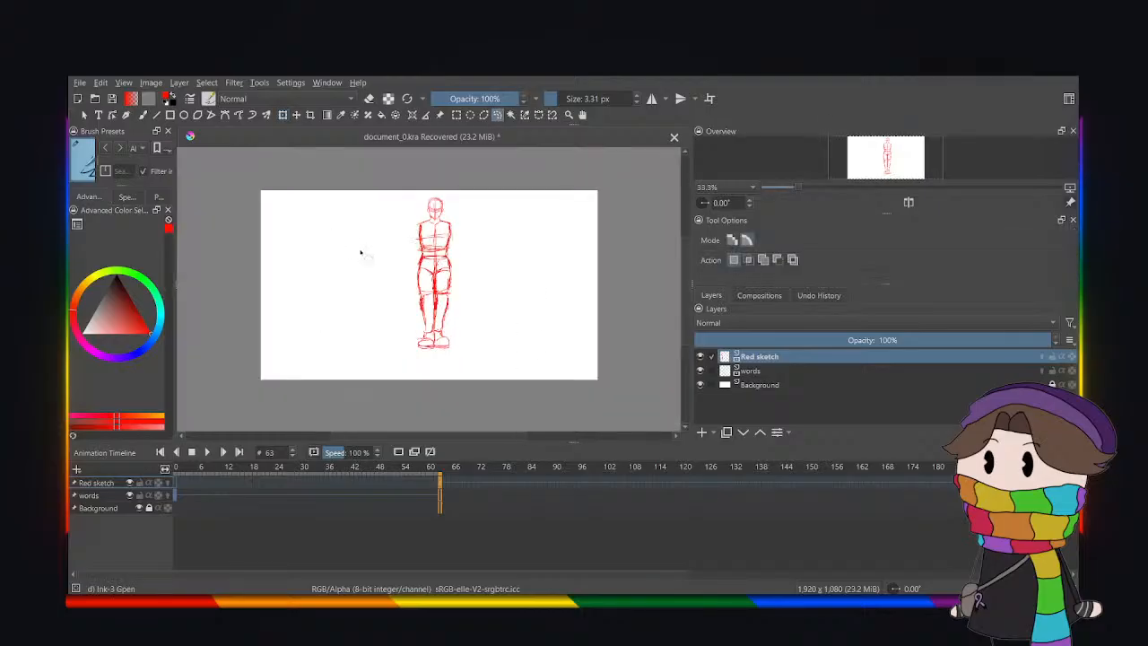
key("ctrl+plus")
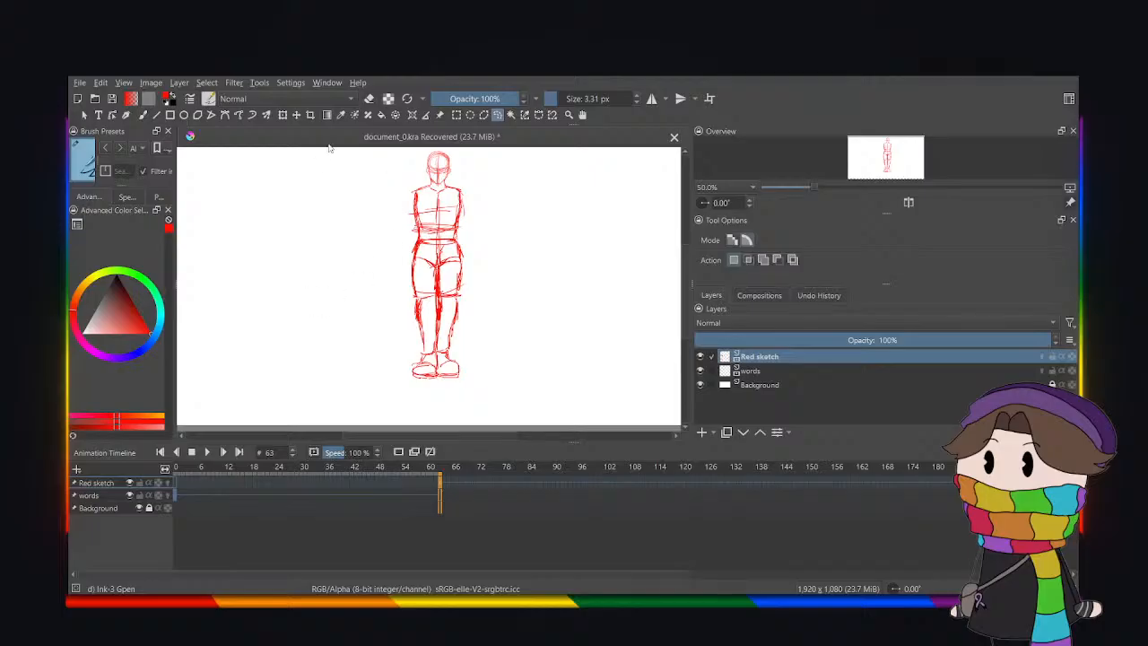
Return to the brush and redraw the outer calf contours on both lower legs with extra strokes below the knees.
left_click(143, 115)
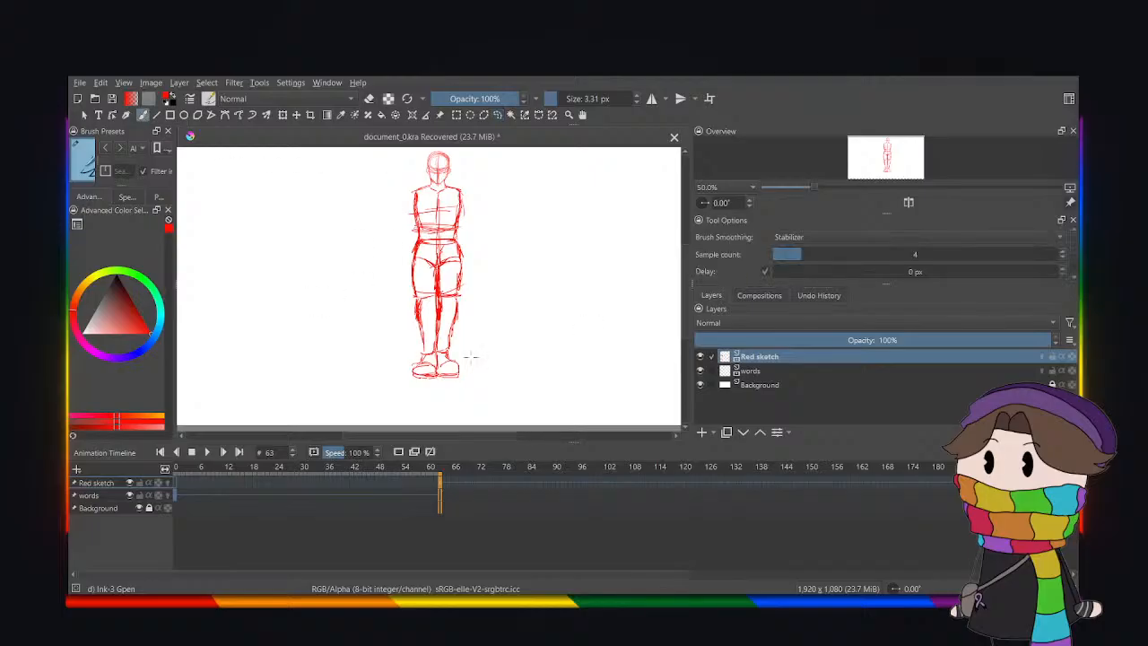
key("ctrl+plus")
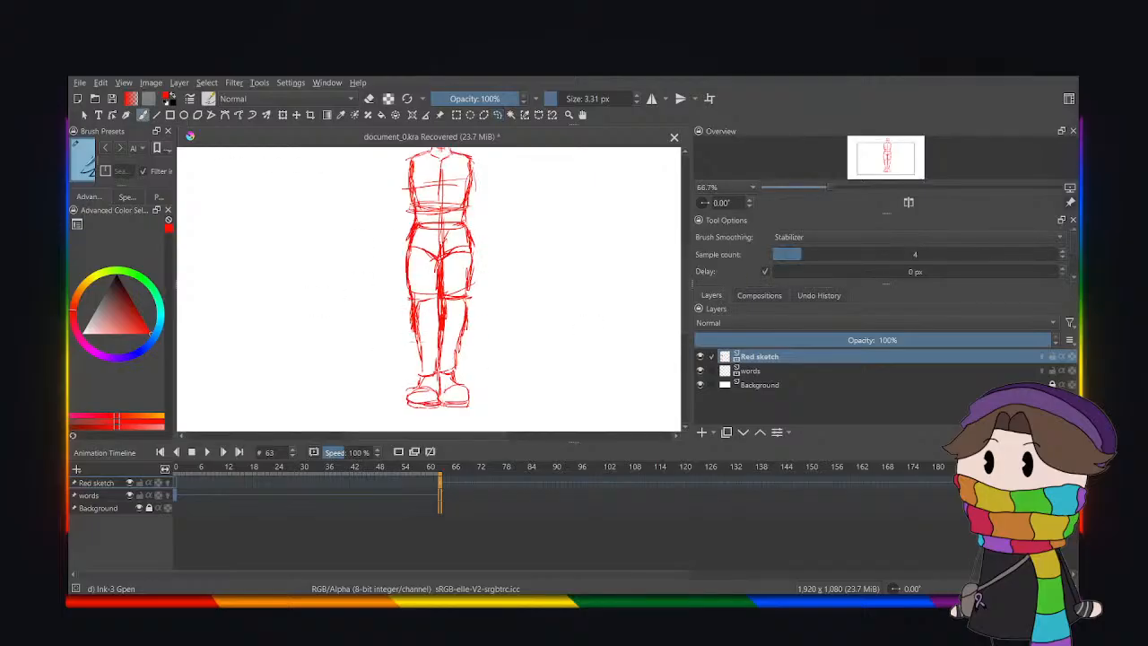
left_click_drag(468, 298, 455, 343)
key("ctrl+minus")
key("ctrl+plus")
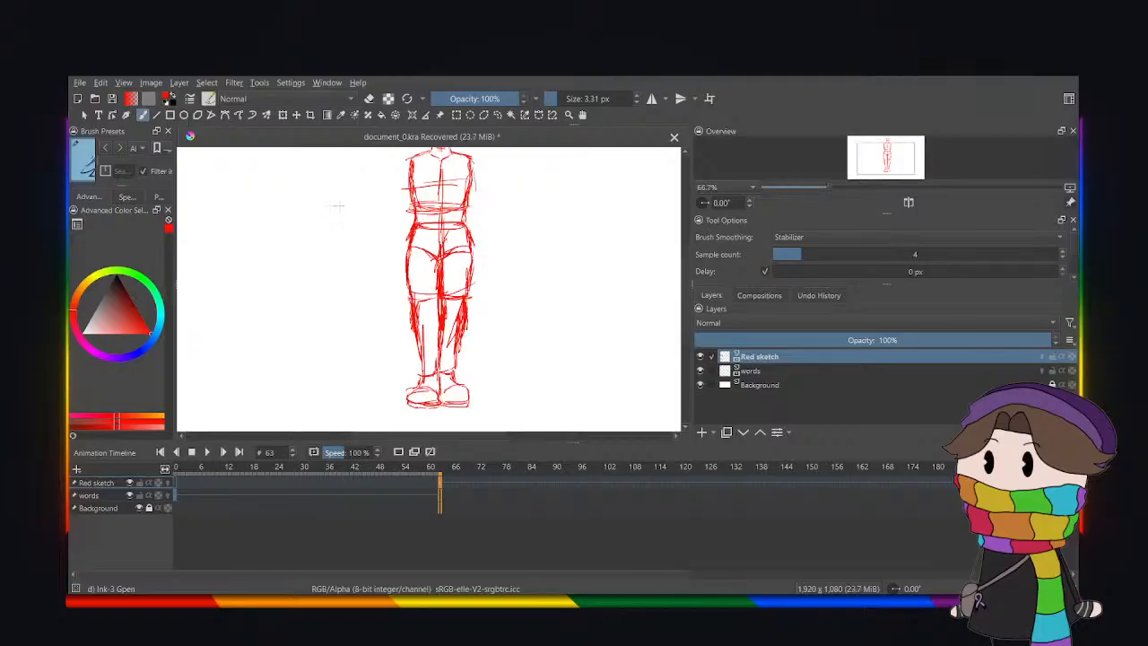
Select the stray stroke ends beside each knee freehand, delete them, and clear the selection.
left_click(497, 115)
key("ctrl+plus")
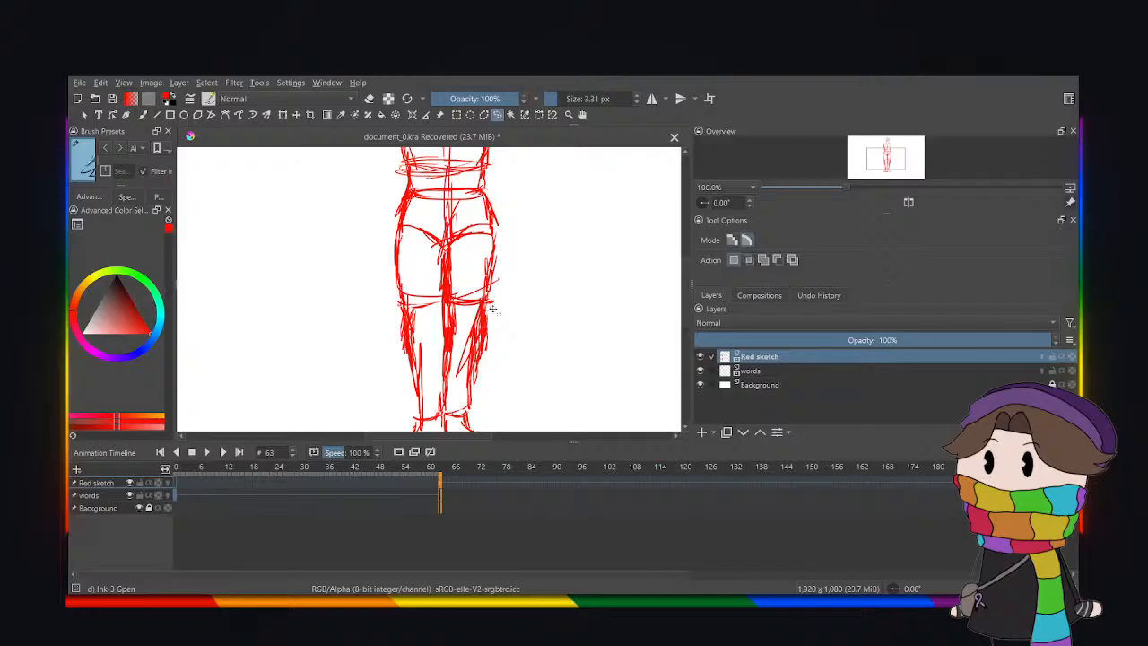
left_click_drag(489, 312, 484, 309)
key("Delete")
left_click(343, 324)
mouse_move(397, 316)
left_mouse_down()
mouse_move(413, 345)
mouse_move(391, 306)
mouse_move(373, 313)
mouse_move(408, 311)
mouse_move(386, 302)
left_mouse_up()
key("Delete")
key("Delete")
left_click(362, 292)
key("minus")
key("minus")
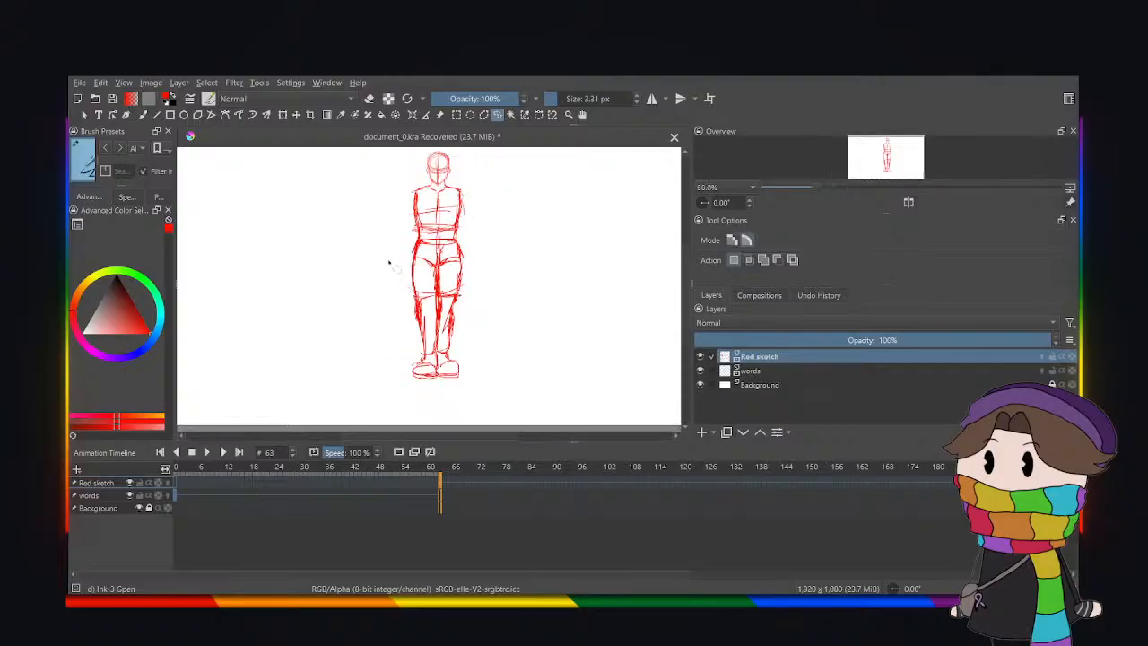
key("plus")
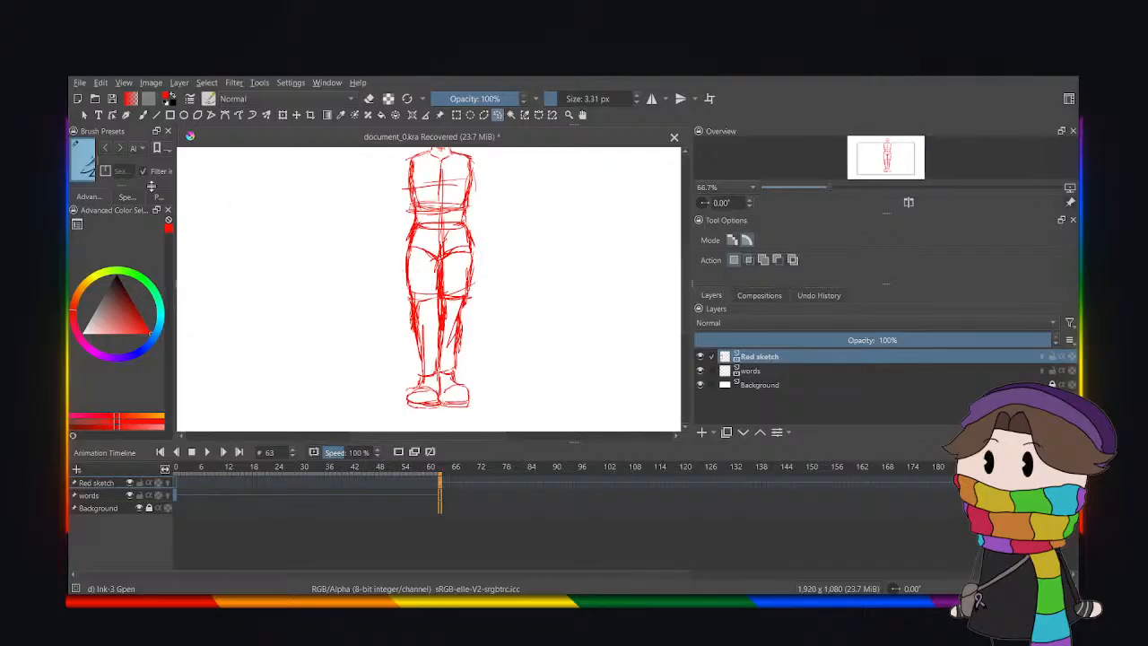
left_click(142, 115)
key("plus")
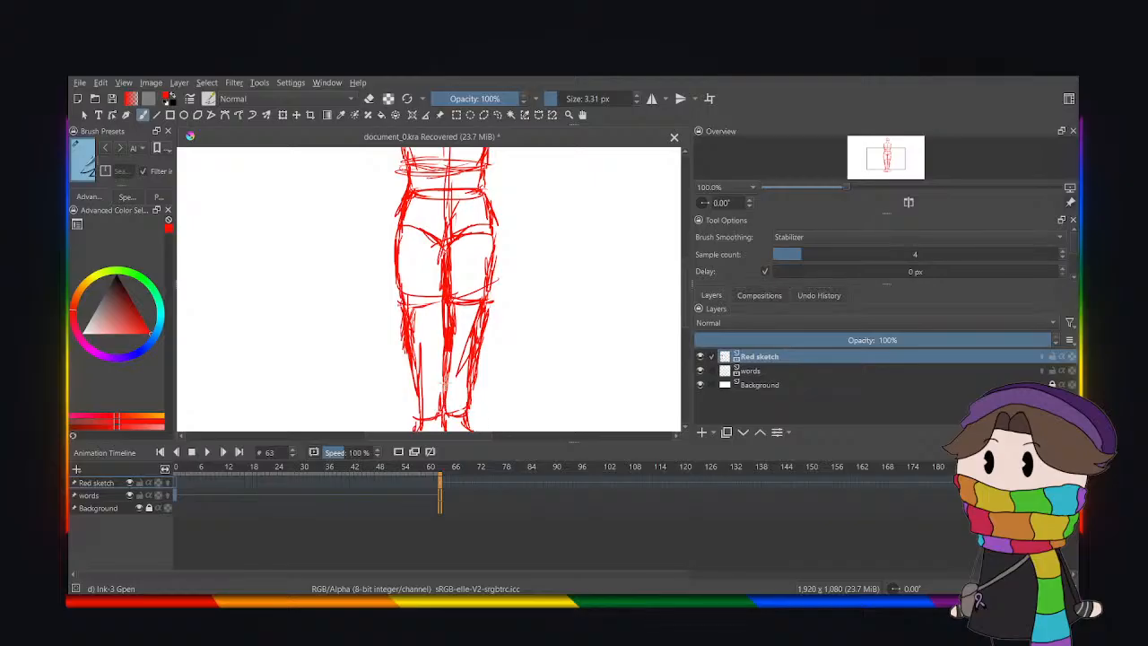
key("minus")
key("minus")
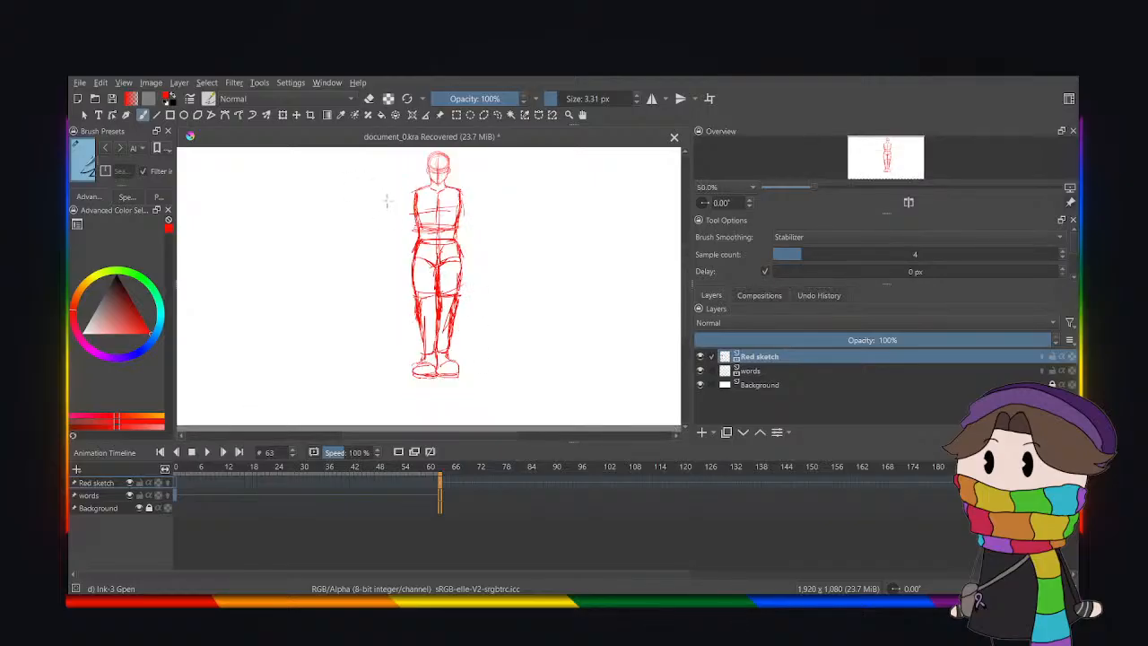
Select the entire red figure freehand, move it down and slightly left with a free transform, and clear the selection.
left_click(499, 115)
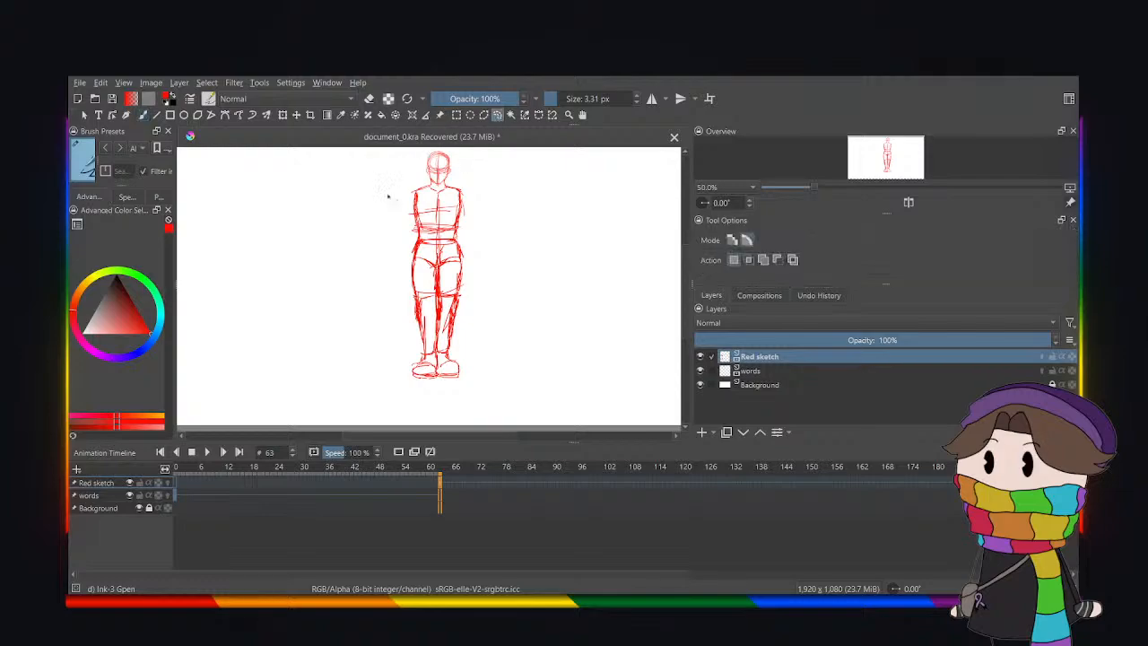
mouse_move(332, 190)
left_mouse_down()
mouse_move(437, 141)
mouse_move(597, 225)
mouse_move(375, 401)
mouse_move(300, 285)
left_mouse_up()
key("minus")
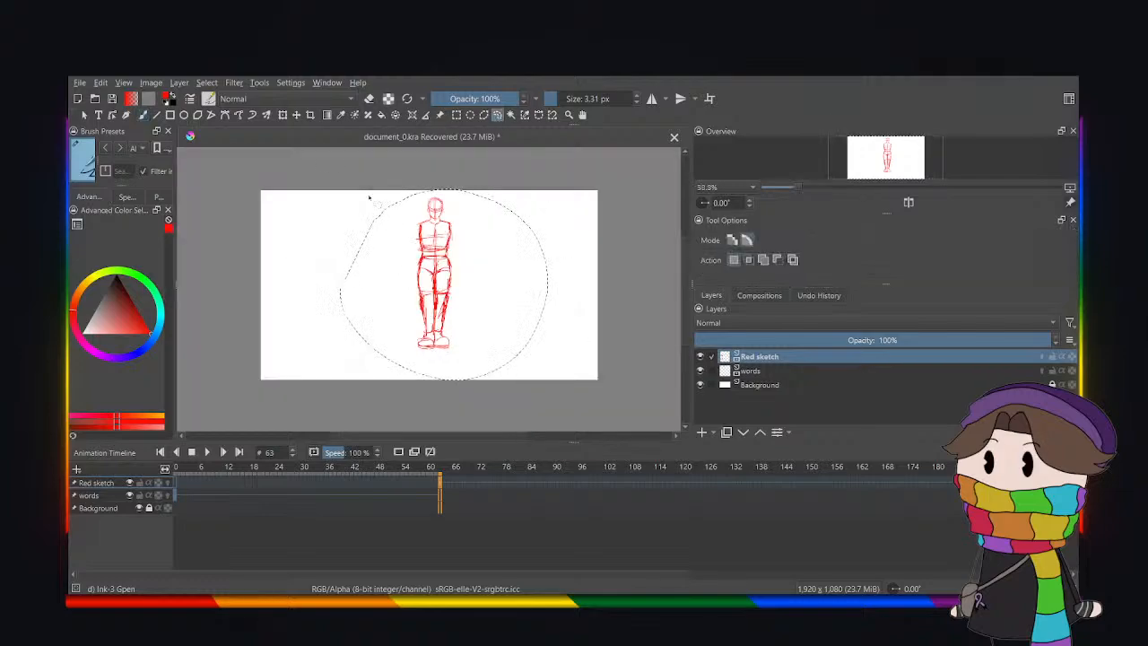
key("ctrl+t")
left_click_drag(416, 285, 404, 302)
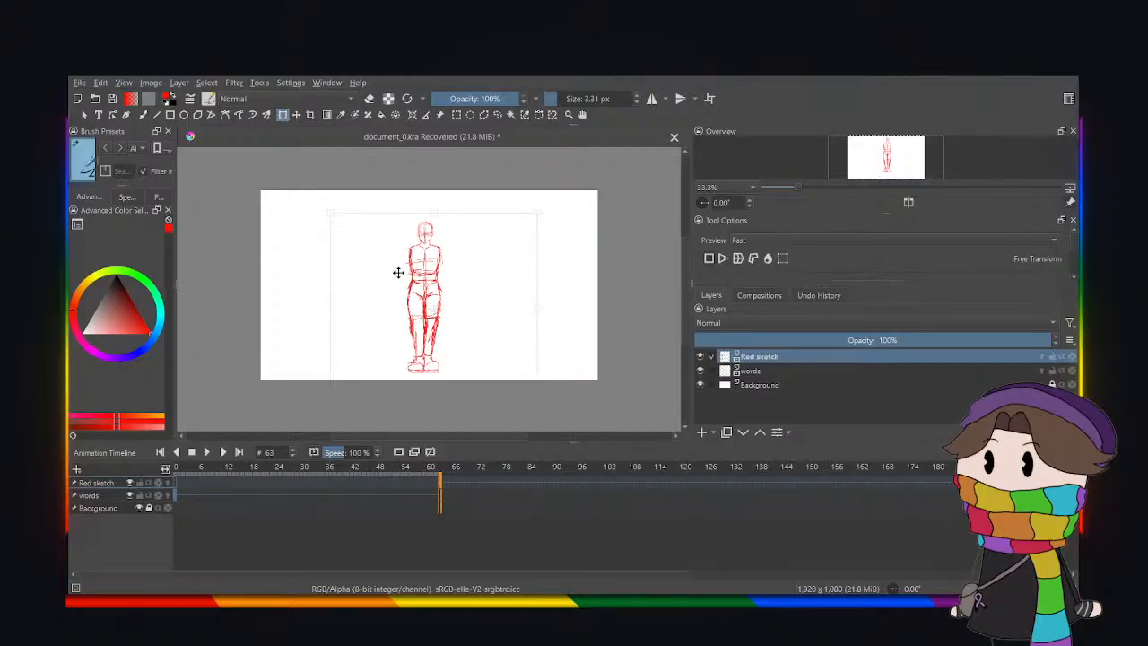
left_click(498, 115)
key("ctrl+shift+a")
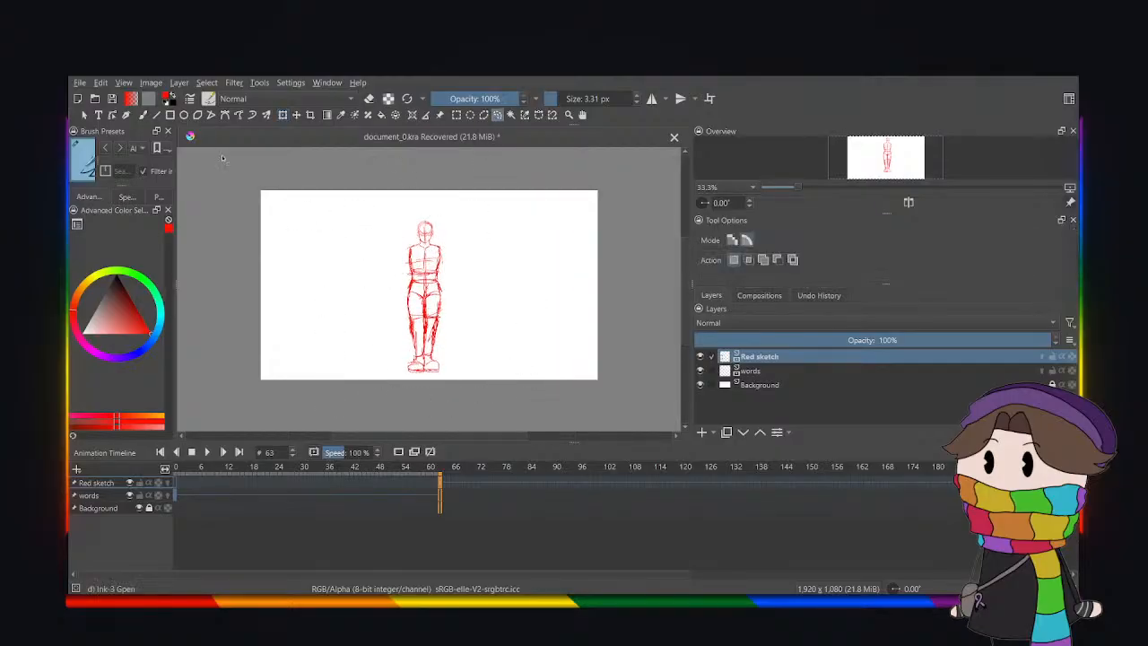
Add a new paint layer above the red sketch and name it Arms.
key("b")
key("ctrl+plus")
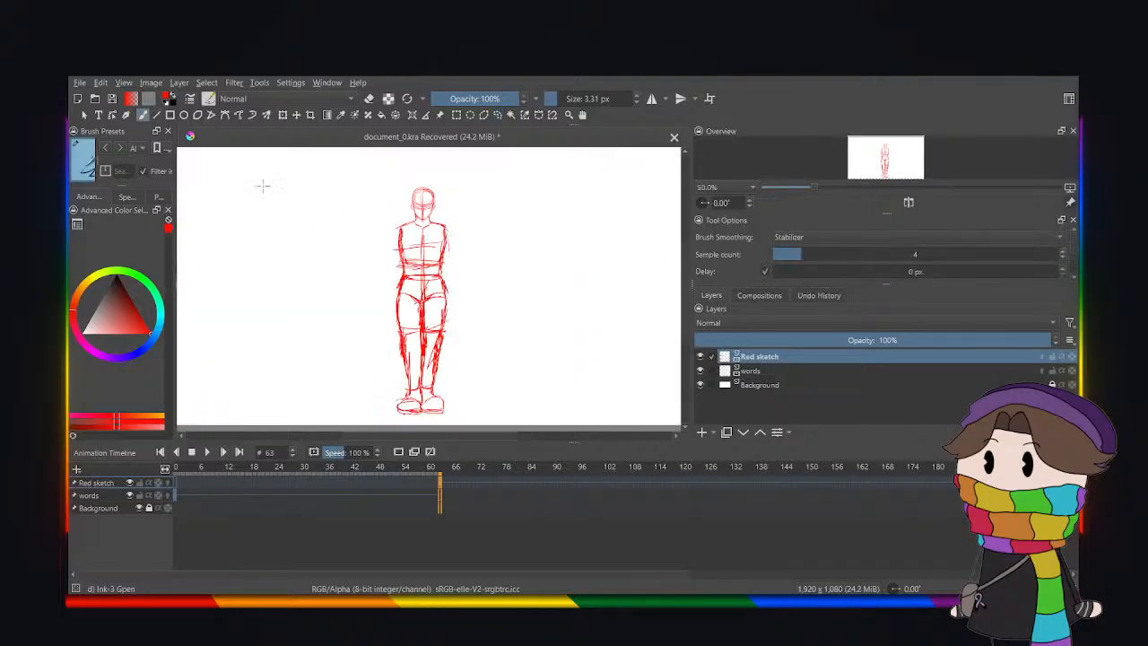
key("ctrl+plus")
left_click(703, 433)
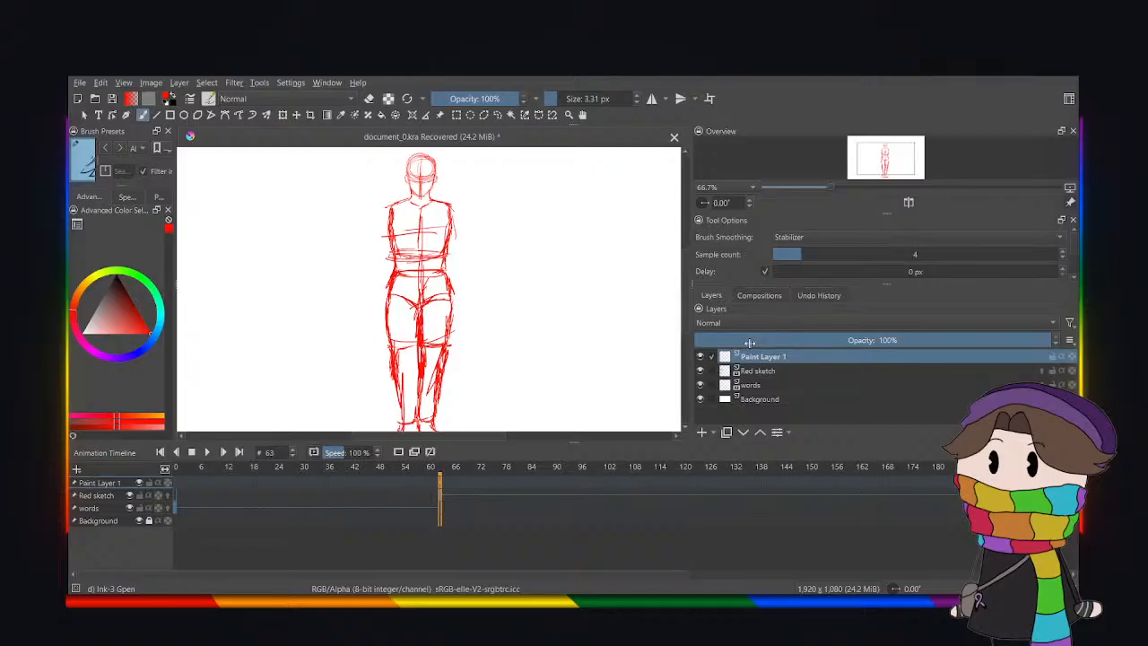
double_click(756, 357)
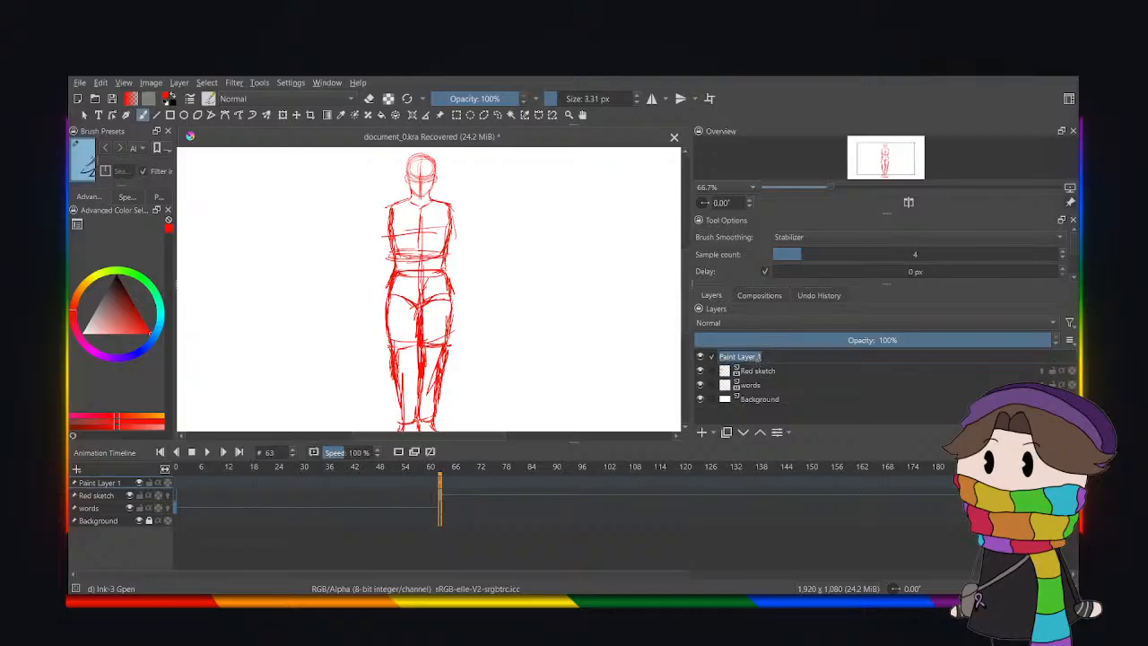
key("BackSpace")
type("Arms")
key("Return")
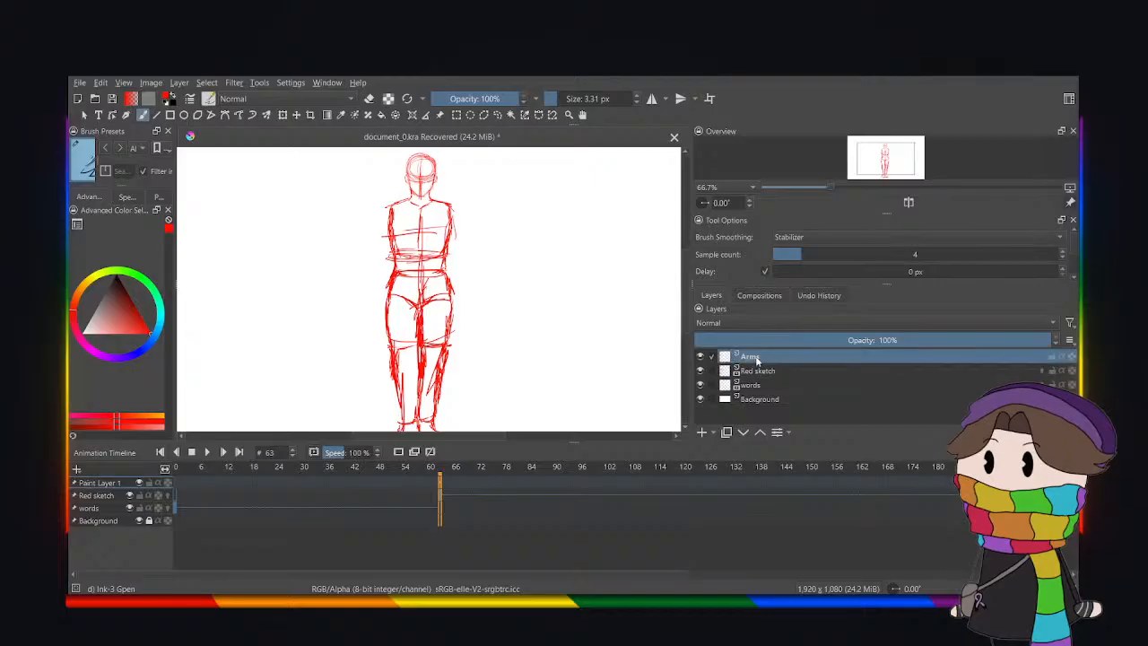
Switch the brush colour to yellow and sketch a small blocky hand with one raised finger above the figure's left-hand shoulder.
left_click(91, 277)
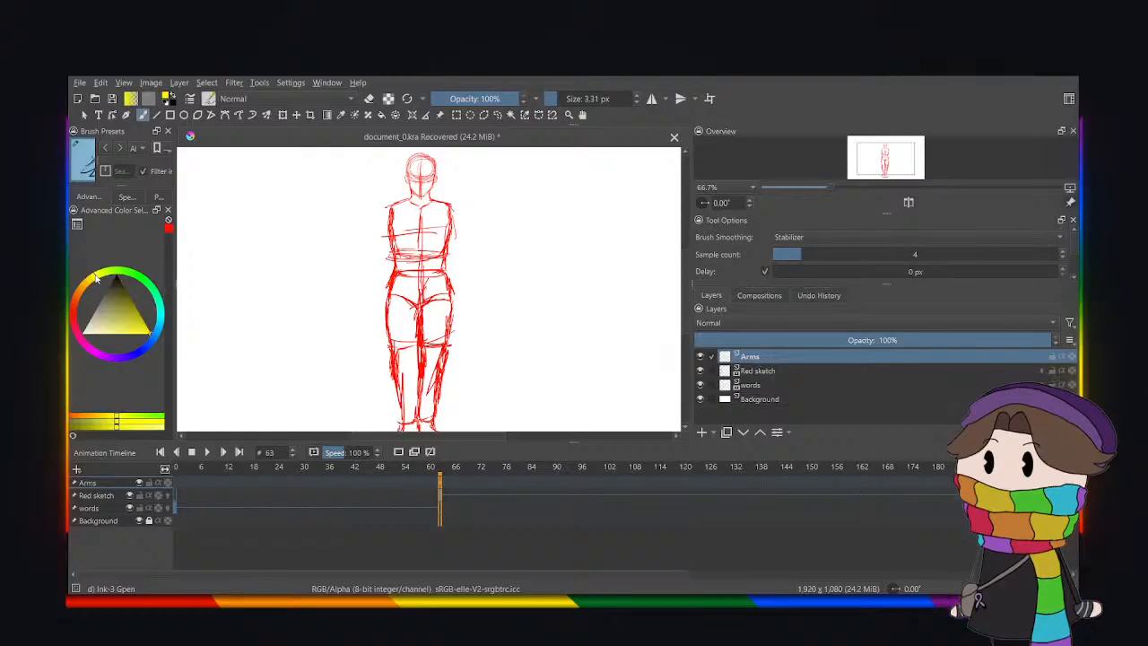
left_click_drag(686, 308, 679, 272)
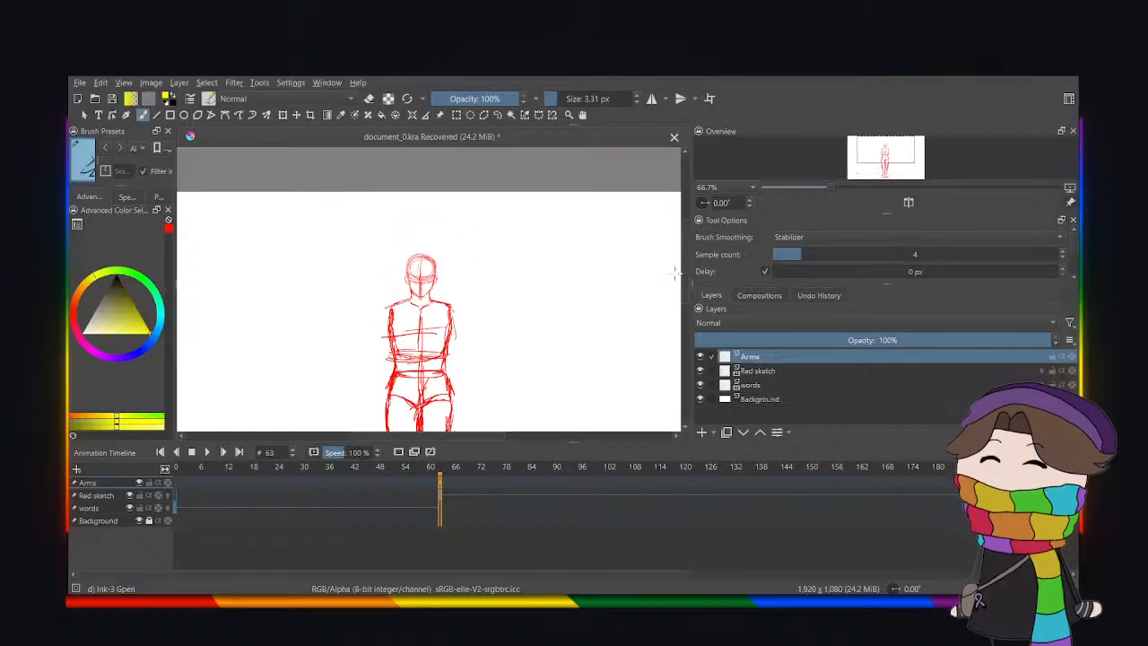
key("ctrl+plus")
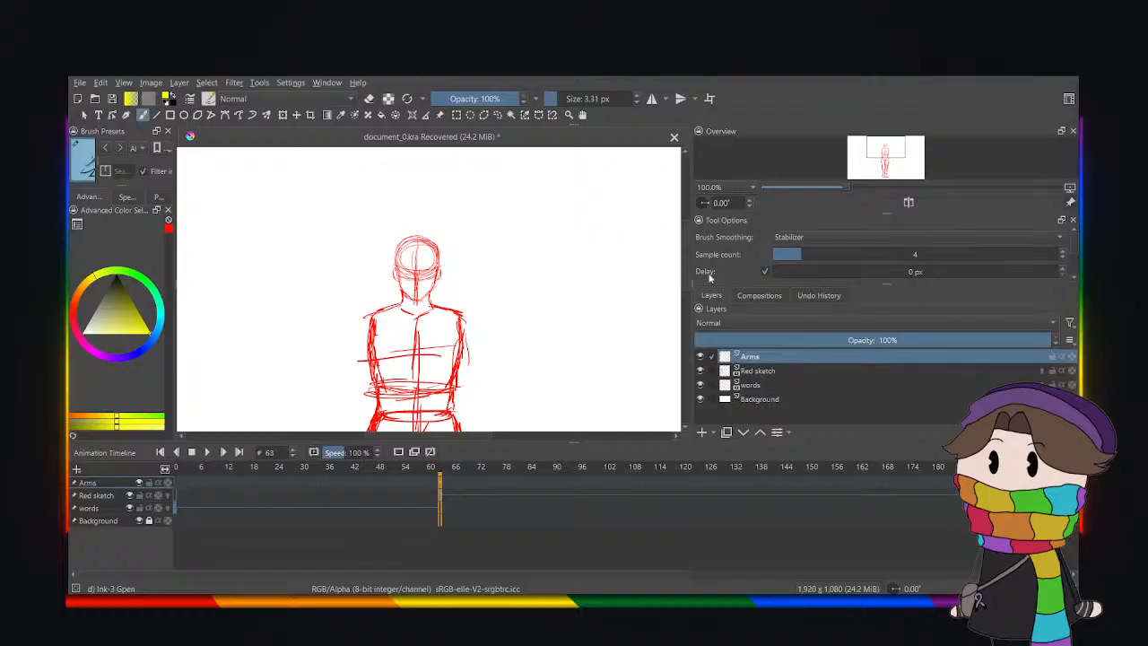
scroll(684, 269, "up", 2)
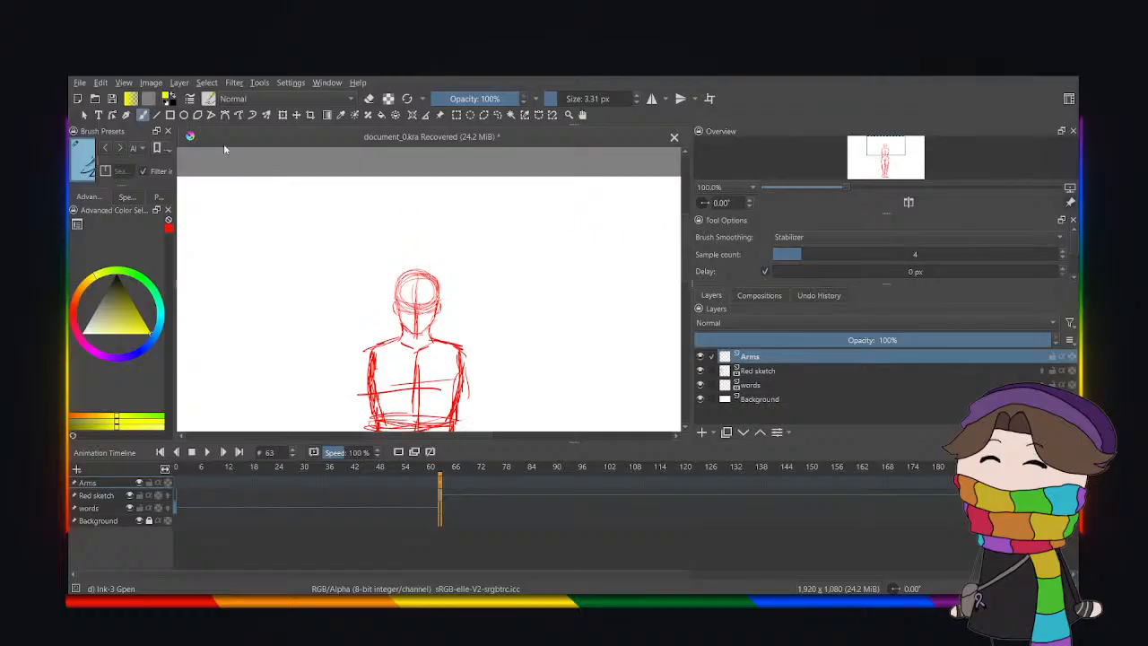
left_click_drag(355, 223, 358, 222)
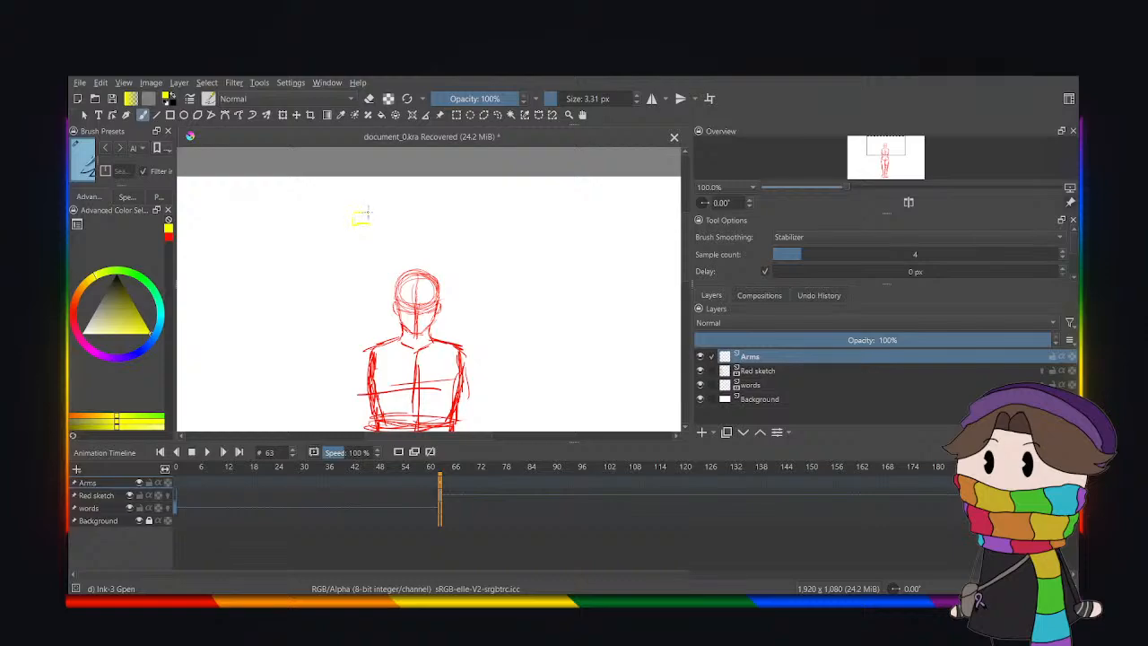
key("plus")
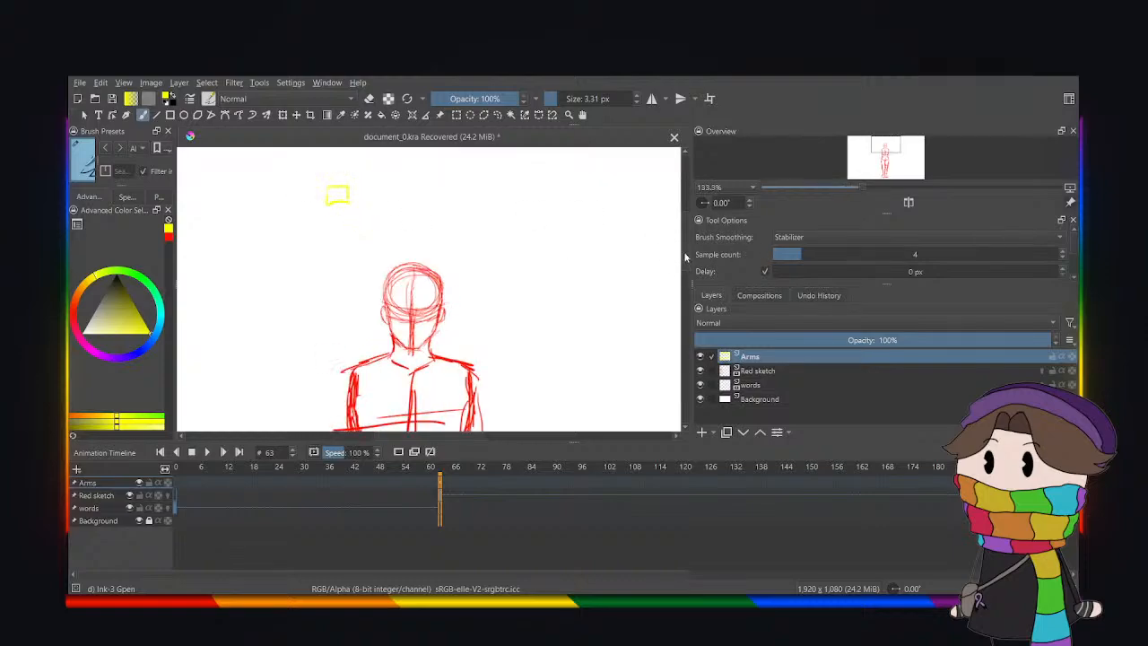
left_click_drag(685, 257, 685, 244)
key("plus")
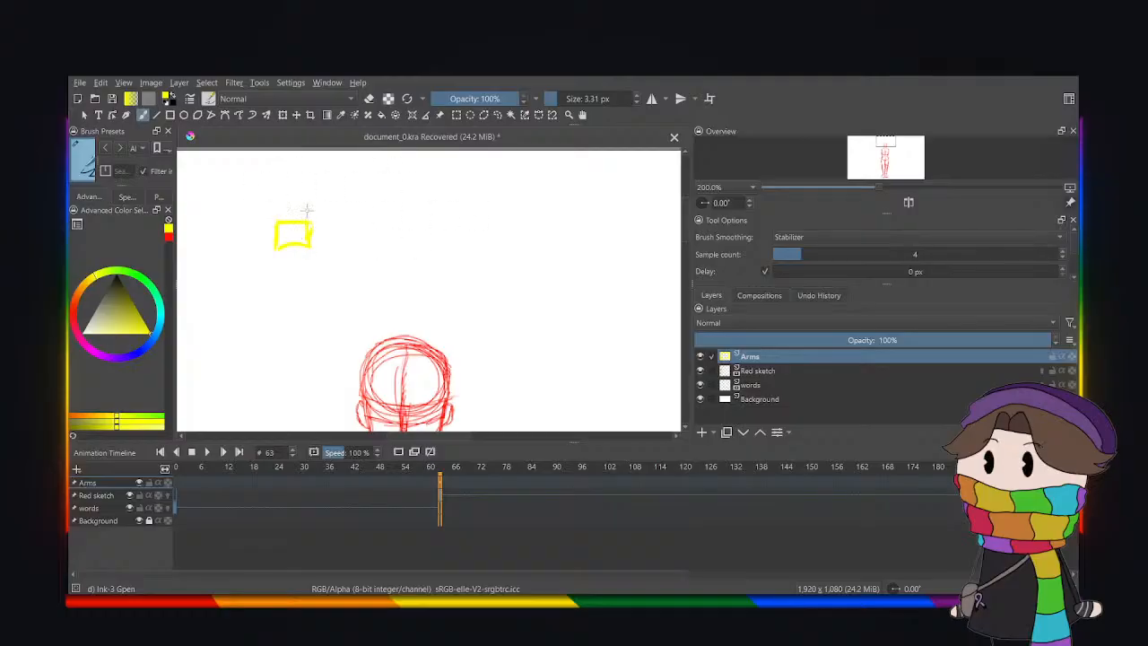
left_click_drag(302, 216, 302, 196)
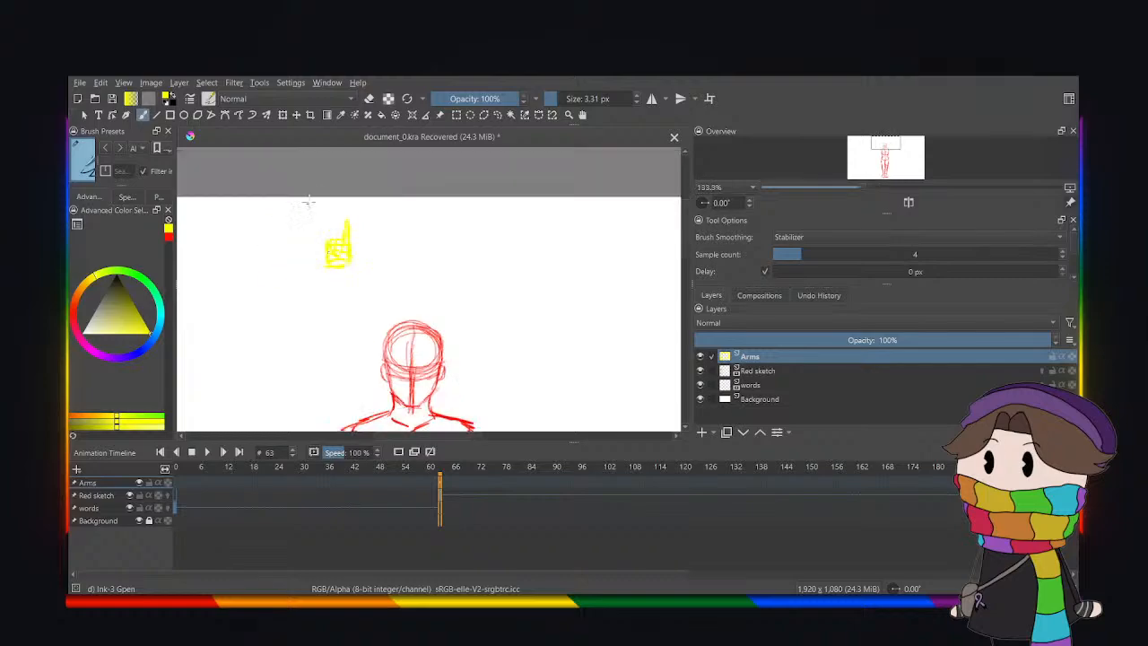
Sketch a yellow circle for the shoulder joint on the body directly below the raised hand.
key("minus")
key("minus")
key("minus")
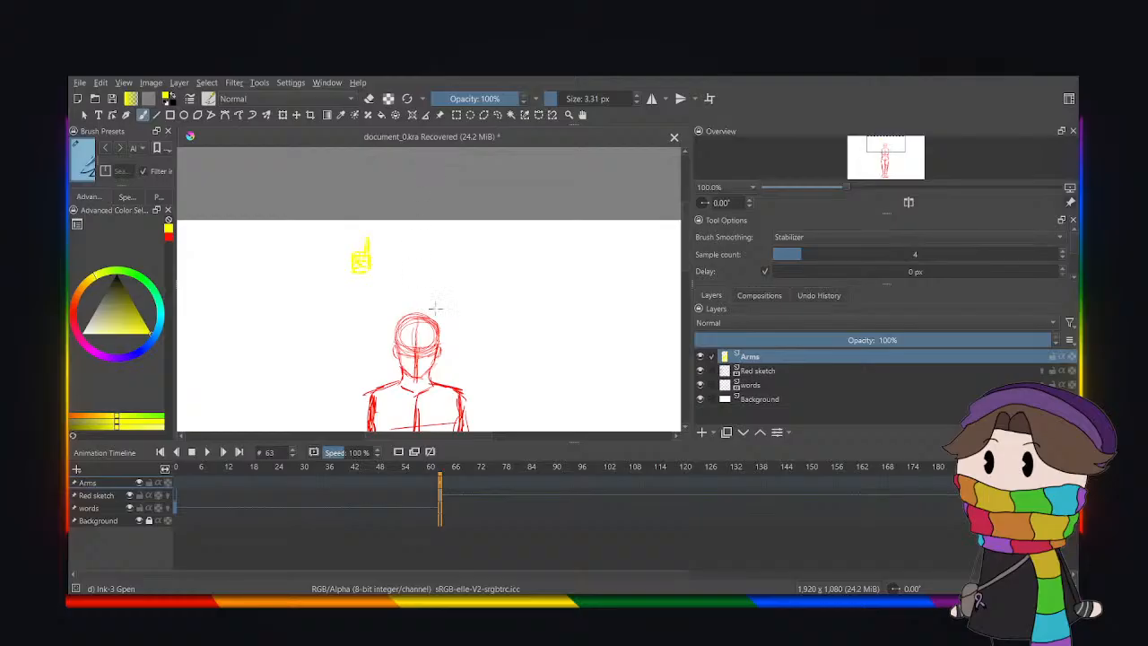
key("plus")
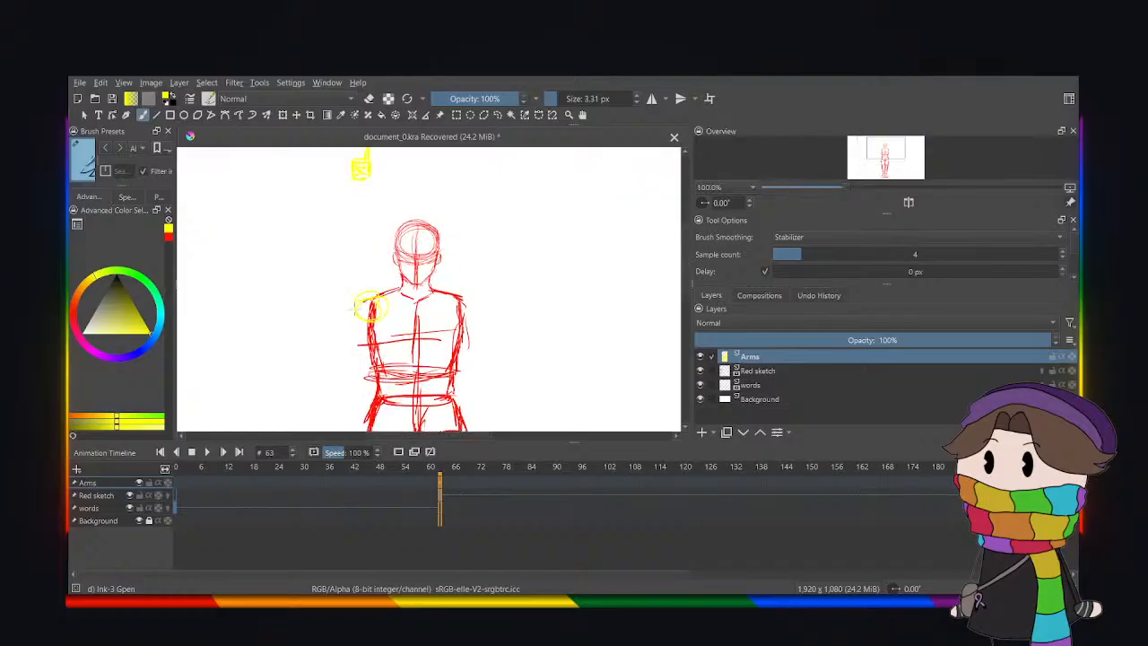
key("plus")
key("minus")
left_click_drag(686, 271, 688, 264)
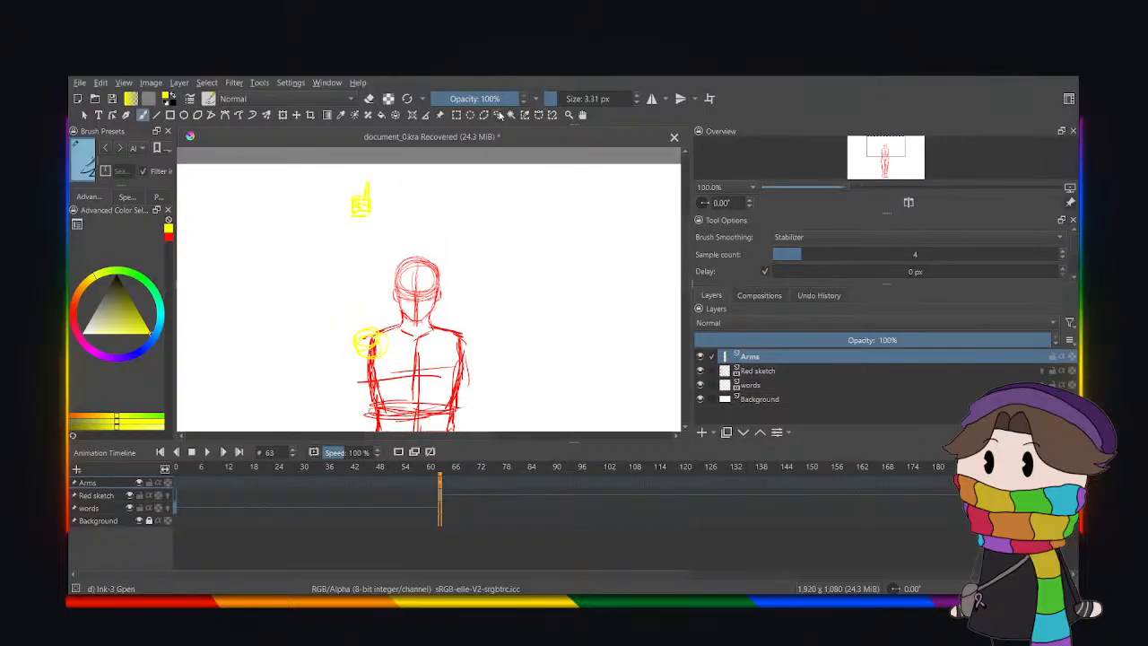
Select the yellow hand freehand and shift it slightly right with a free transform.
left_click(499, 115)
mouse_move(300, 181)
left_mouse_down()
mouse_move(322, 223)
mouse_move(295, 176)
mouse_move(332, 195)
left_mouse_up()
left_click(284, 116)
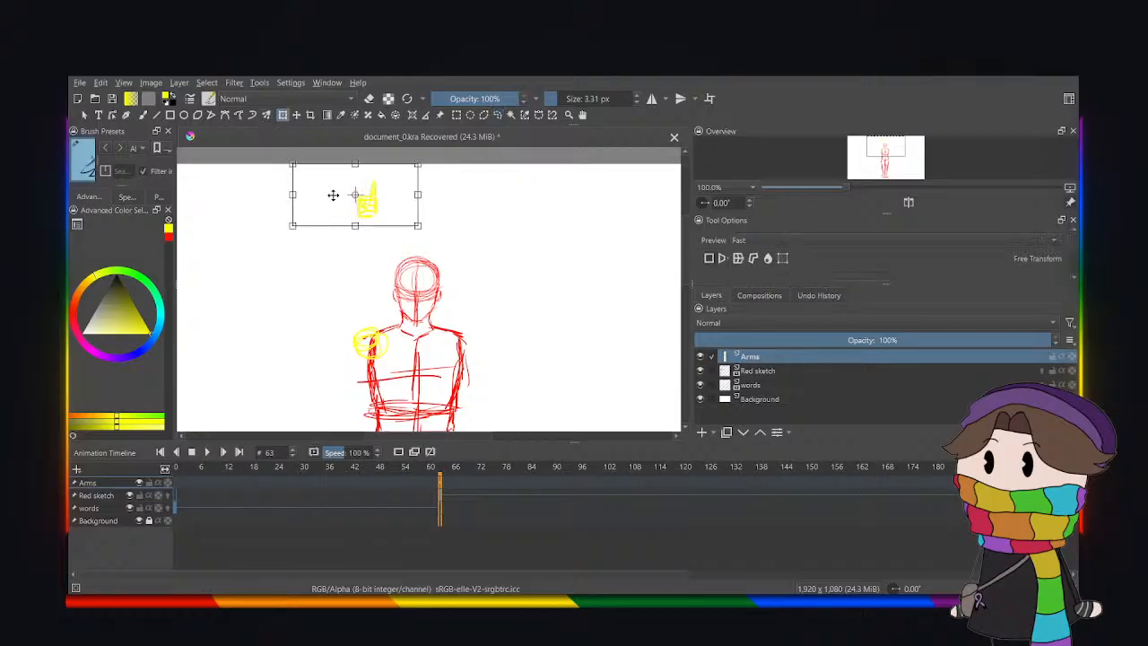
left_click(499, 115)
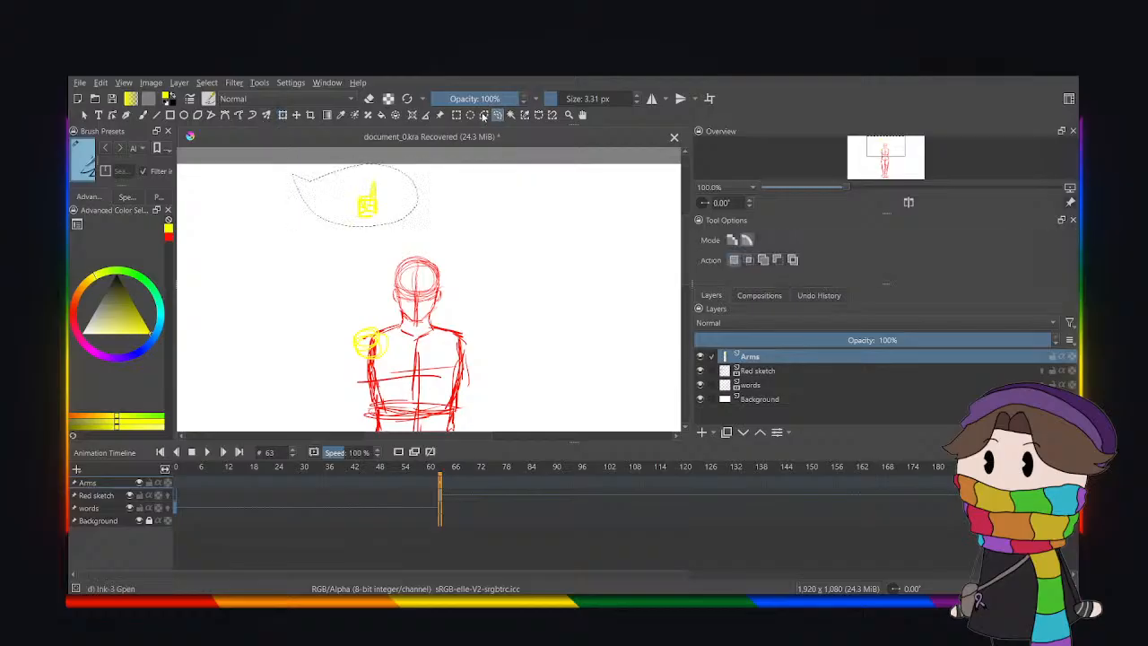
Return to the brush and draw the raised upper arm, elbow circle and forearm joining the shoulder circle to the hand.
left_click(144, 115)
key("plus")
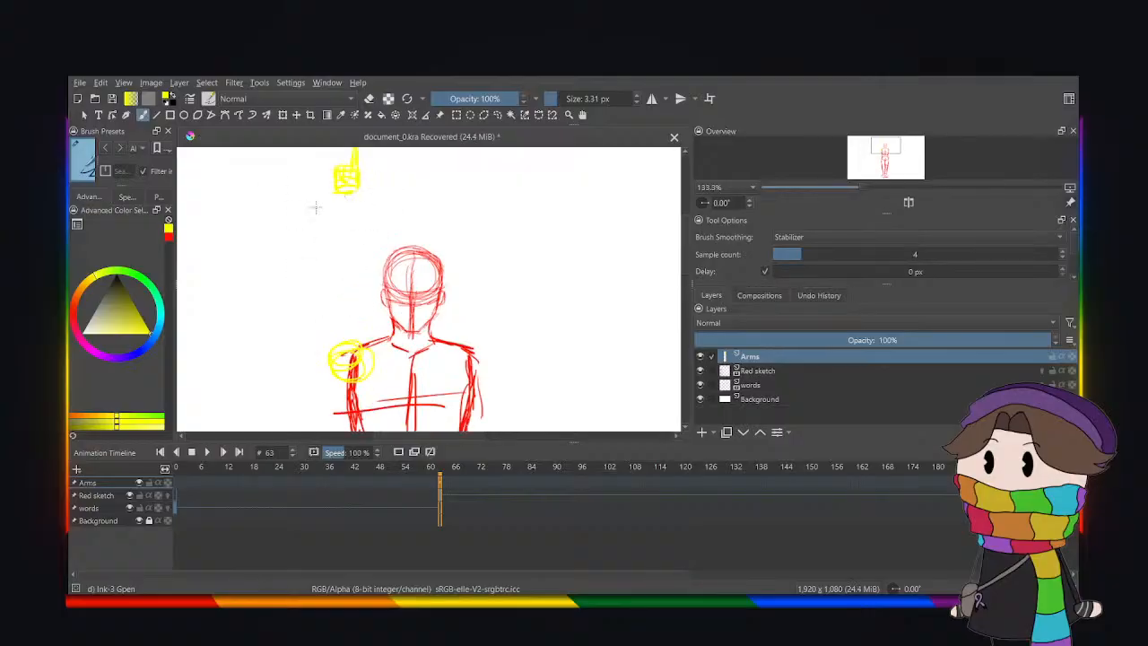
left_click_drag(337, 193, 332, 226)
left_click_drag(337, 287, 324, 346)
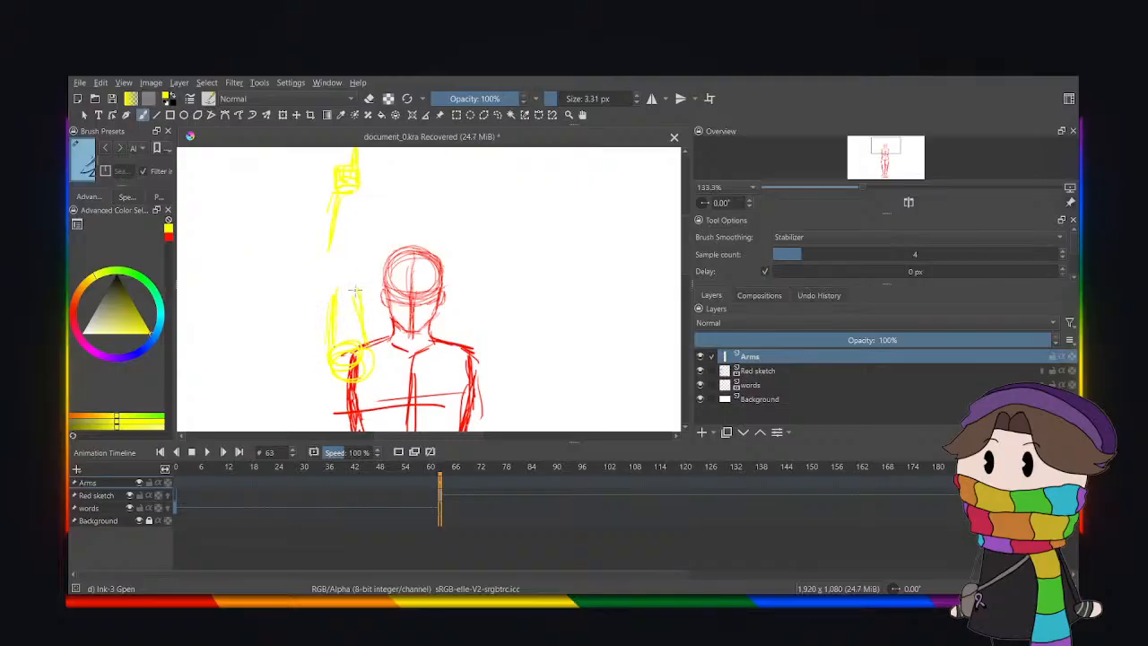
left_click_drag(347, 307, 332, 289)
left_click_drag(332, 236, 326, 275)
left_click_drag(355, 192, 368, 245)
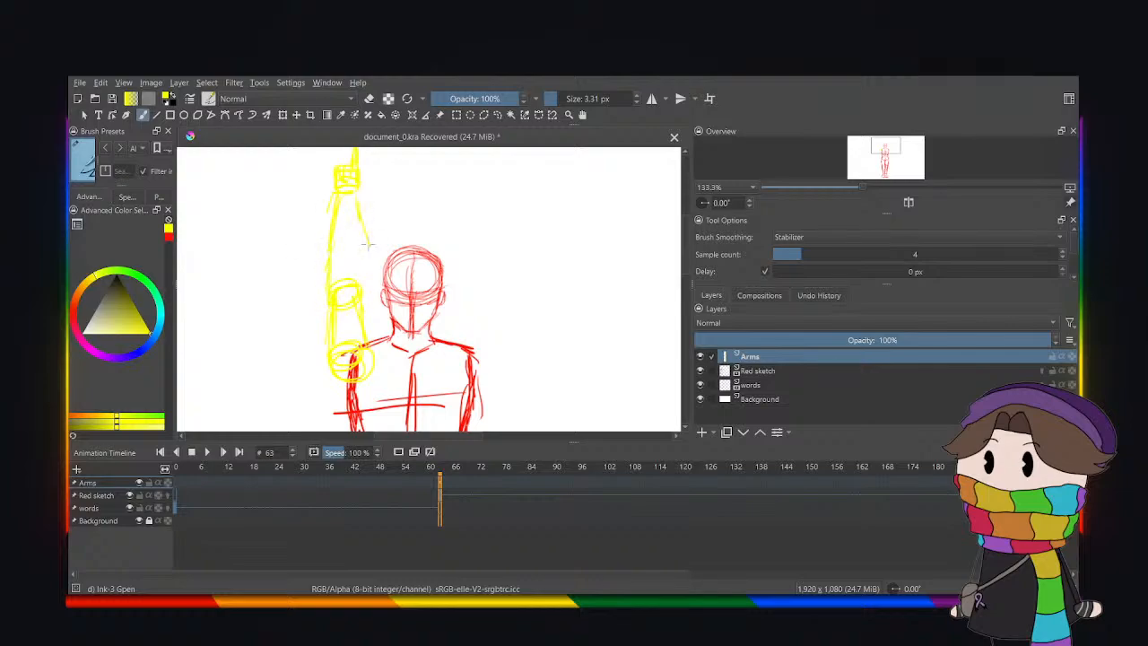
scroll(359, 262, "down", 4)
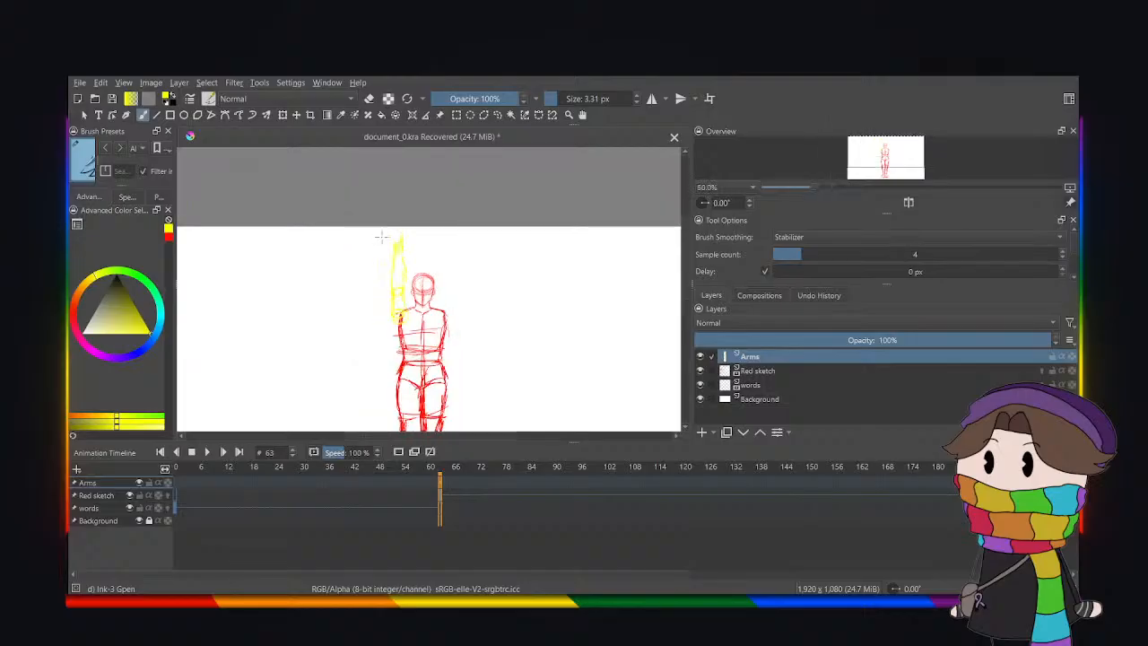
scroll(363, 283, "up", 4)
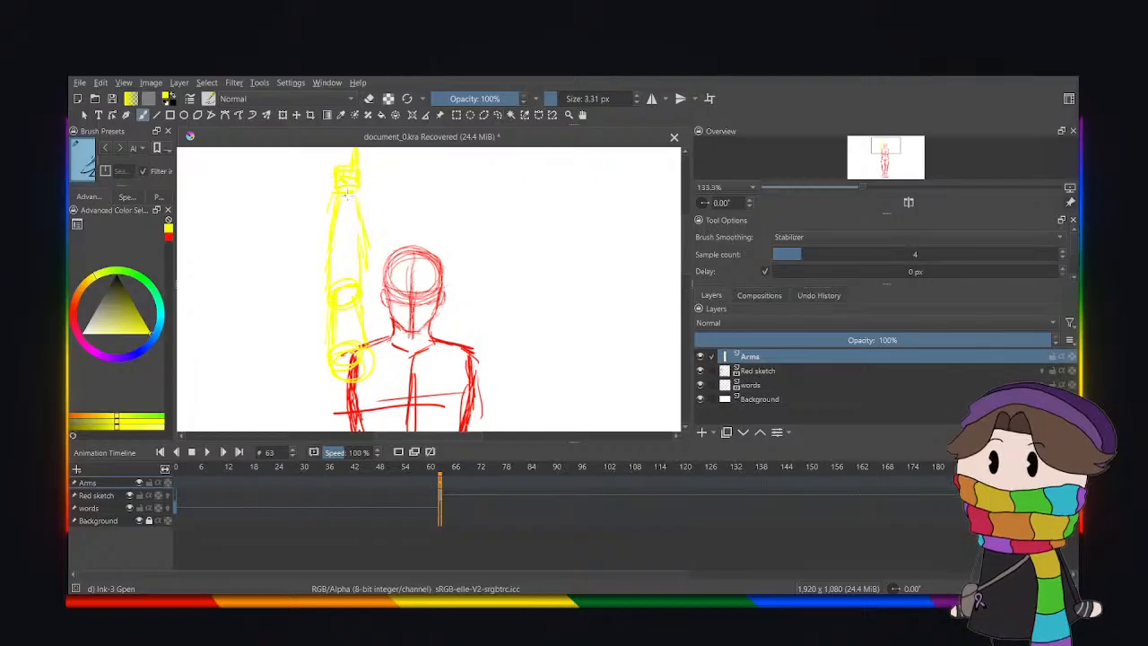
Select the hand freehand, enlarge it slightly and move it down onto the forearm with a free transform, and clear the selection.
left_click(497, 115)
mouse_move(288, 154)
left_mouse_down()
mouse_move(296, 224)
mouse_move(427, 208)
mouse_move(350, 147)
mouse_move(287, 157)
left_mouse_up()
key("ctrl+t")
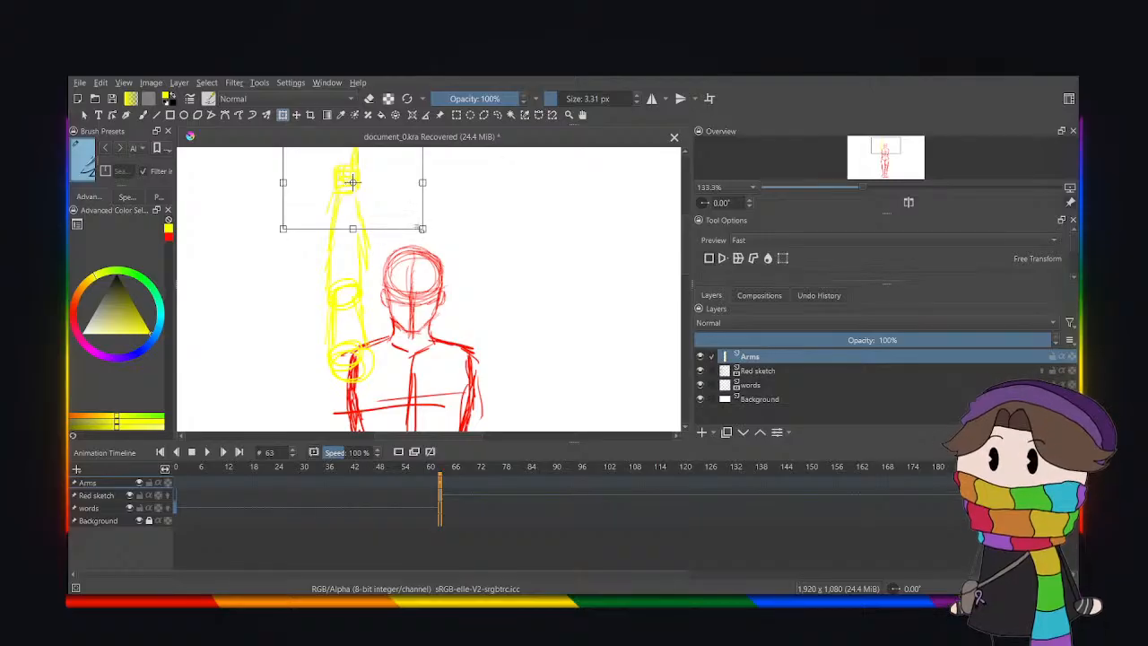
left_click_drag(420, 229, 449, 240)
left_click_drag(350, 227, 339, 233)
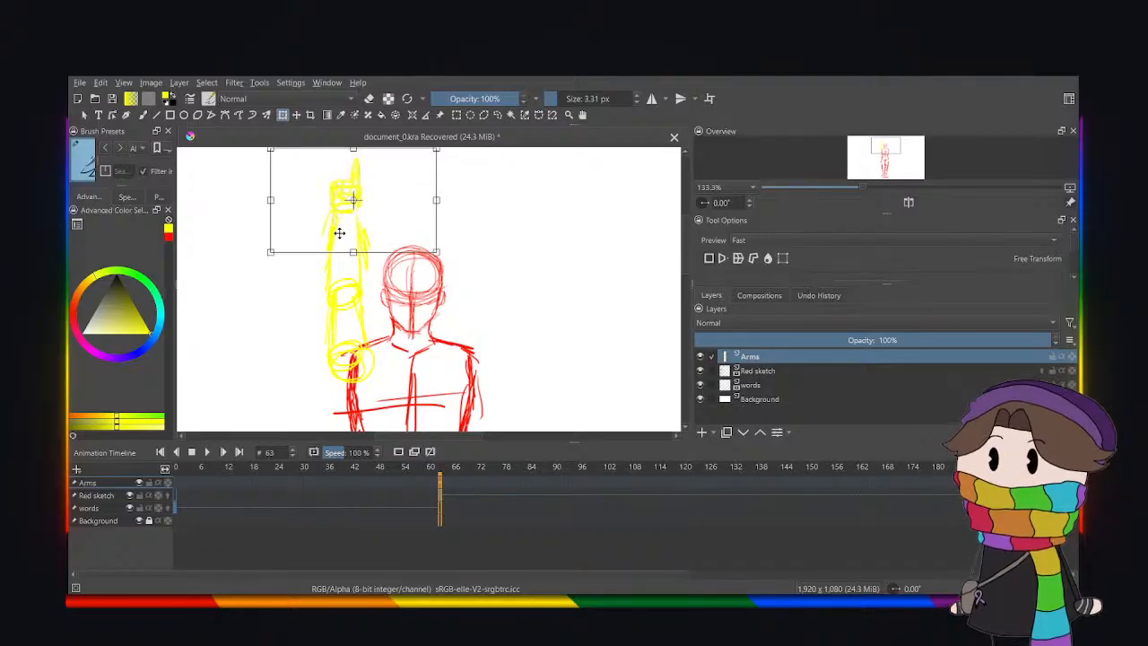
left_click(496, 116)
left_click(455, 223)
Select the whole raised yellow arm freehand, shift it slightly outward and up with a free transform, and clear the selection.
key("minus")
key("minus")
key("minus")
key("minus")
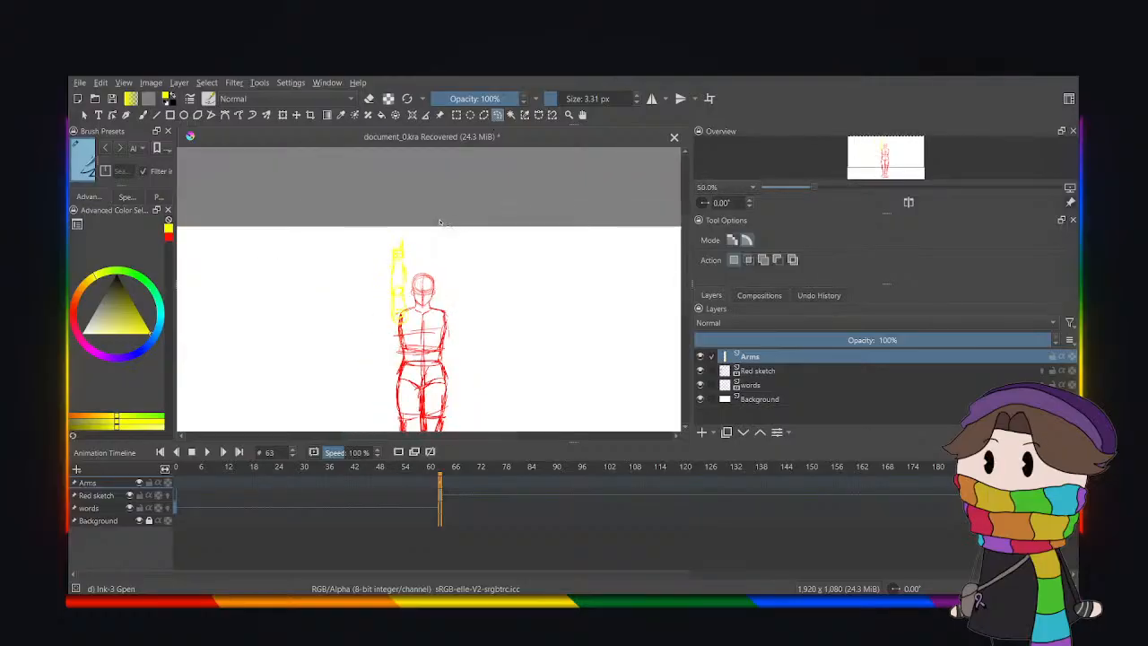
key("plus")
left_click(143, 115)
key("plus")
key("plus")
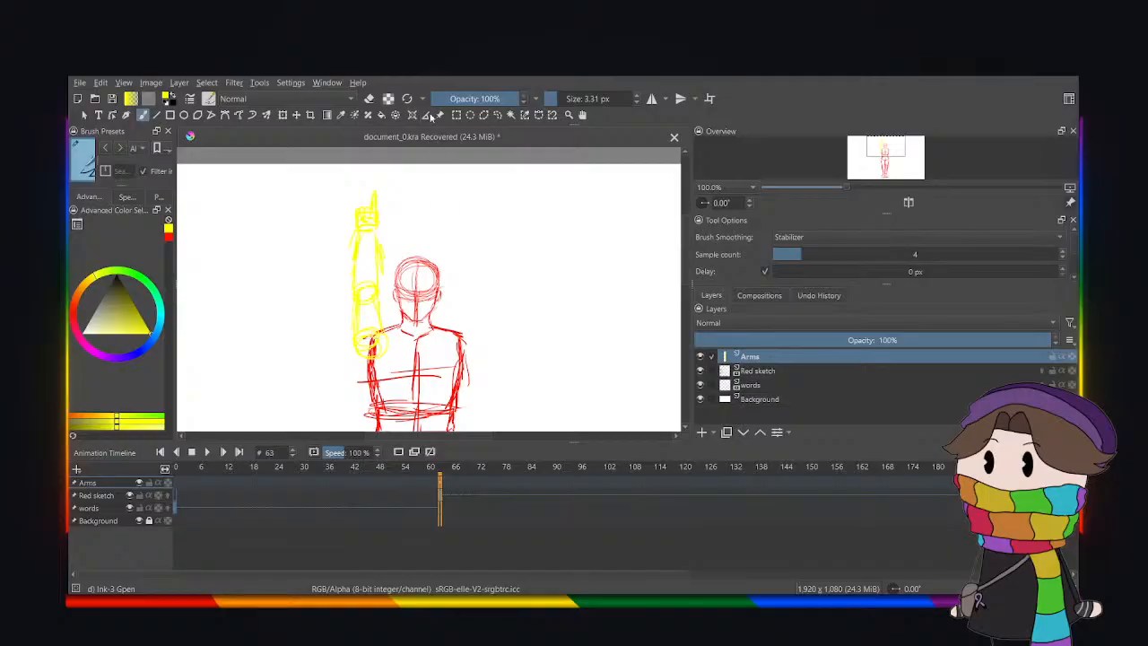
left_click(497, 115)
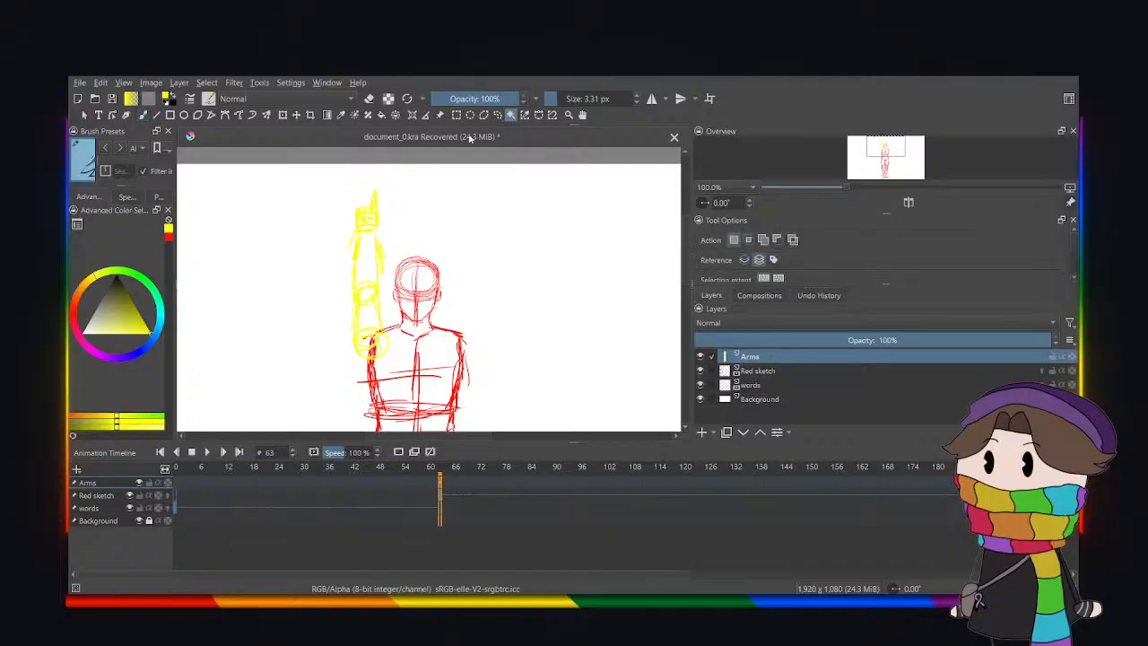
mouse_move(307, 218)
left_mouse_down()
mouse_move(469, 316)
mouse_move(303, 209)
left_mouse_up()
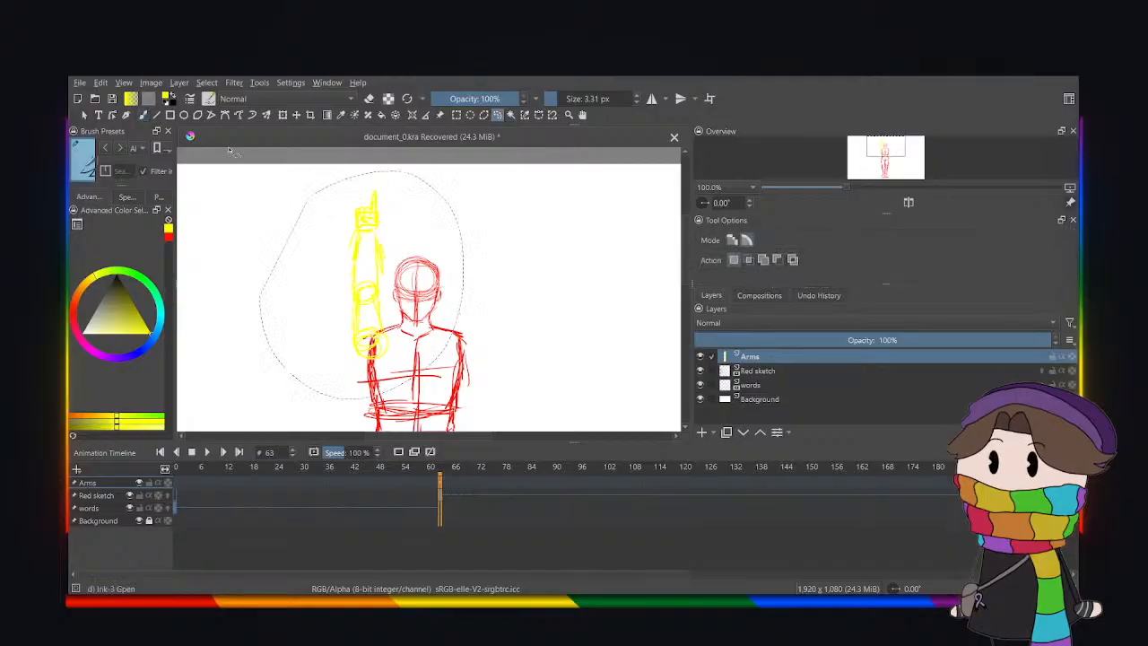
left_click(283, 114)
left_click_drag(347, 284, 338, 279)
left_click(496, 115)
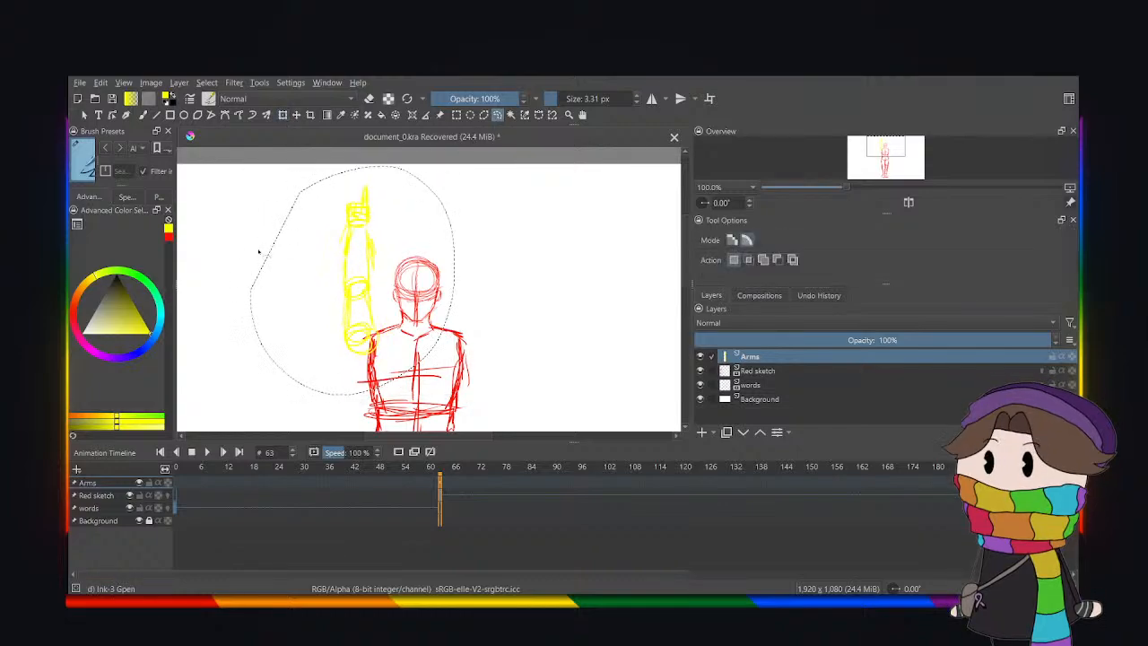
left_click(232, 159)
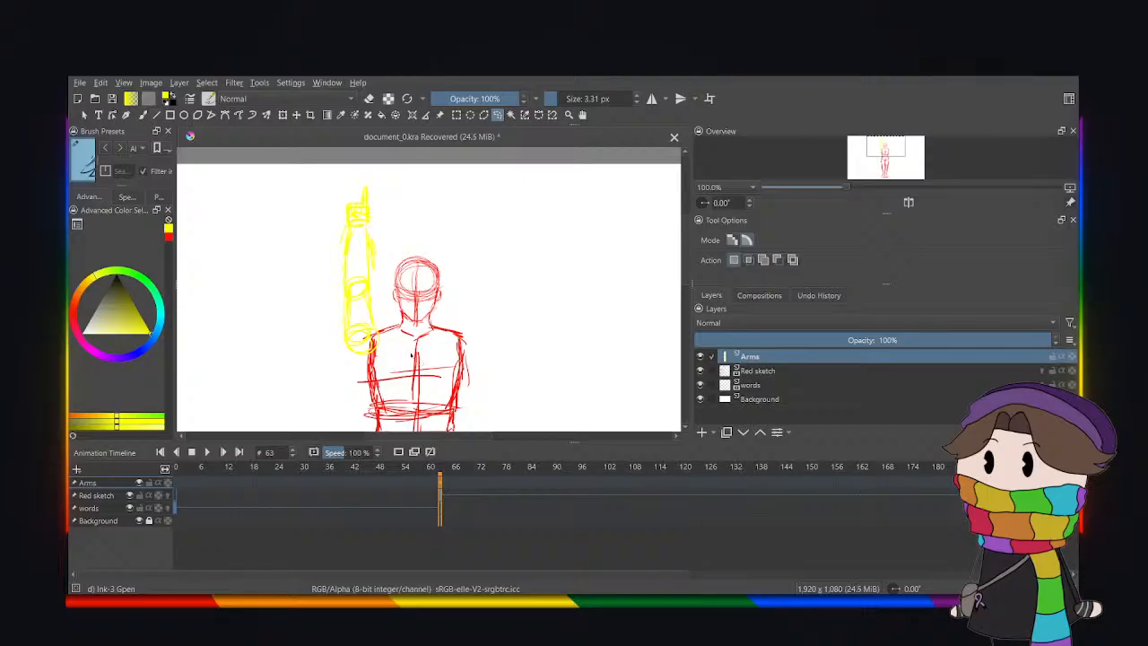
Return to the brush and draw yellow lines joining the raised arm's shoulder to the side of the torso and the base of the neck.
left_click(144, 116)
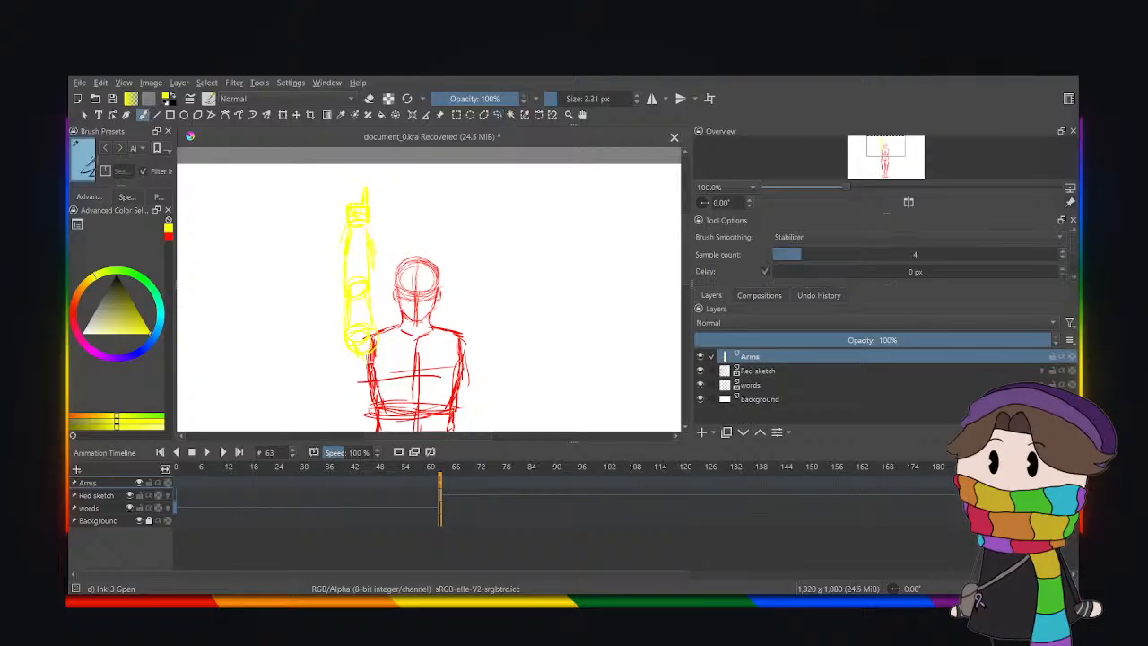
left_click_drag(363, 354, 370, 404)
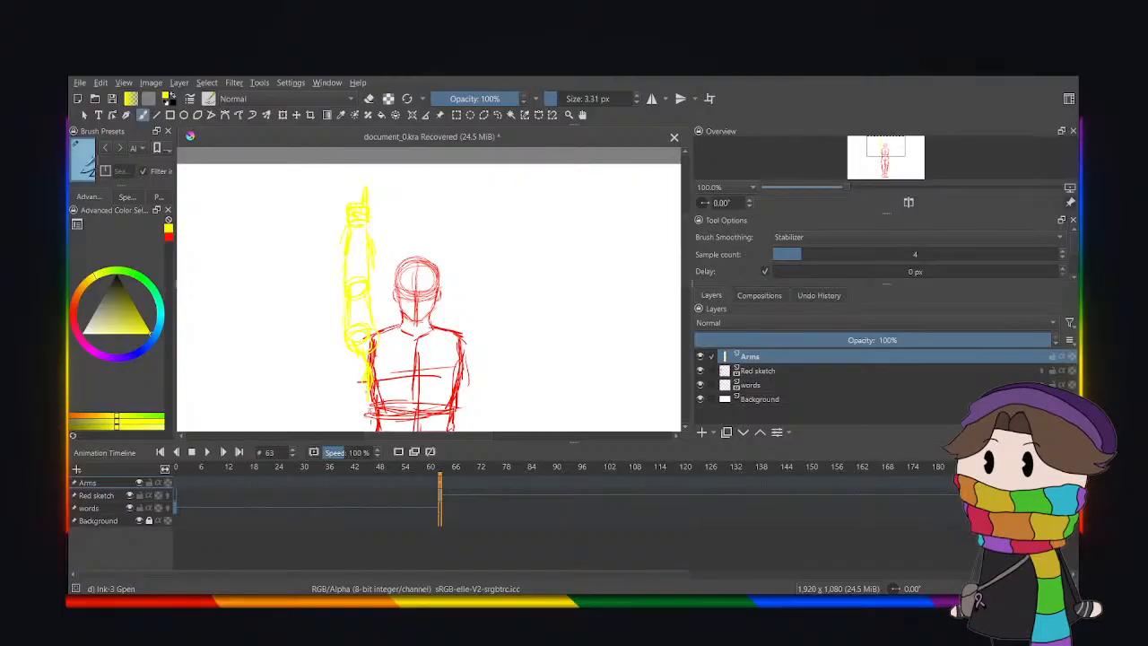
left_click_drag(373, 308, 400, 331)
key("ctrl+minus")
key("ctrl+minus")
key("ctrl+minus")
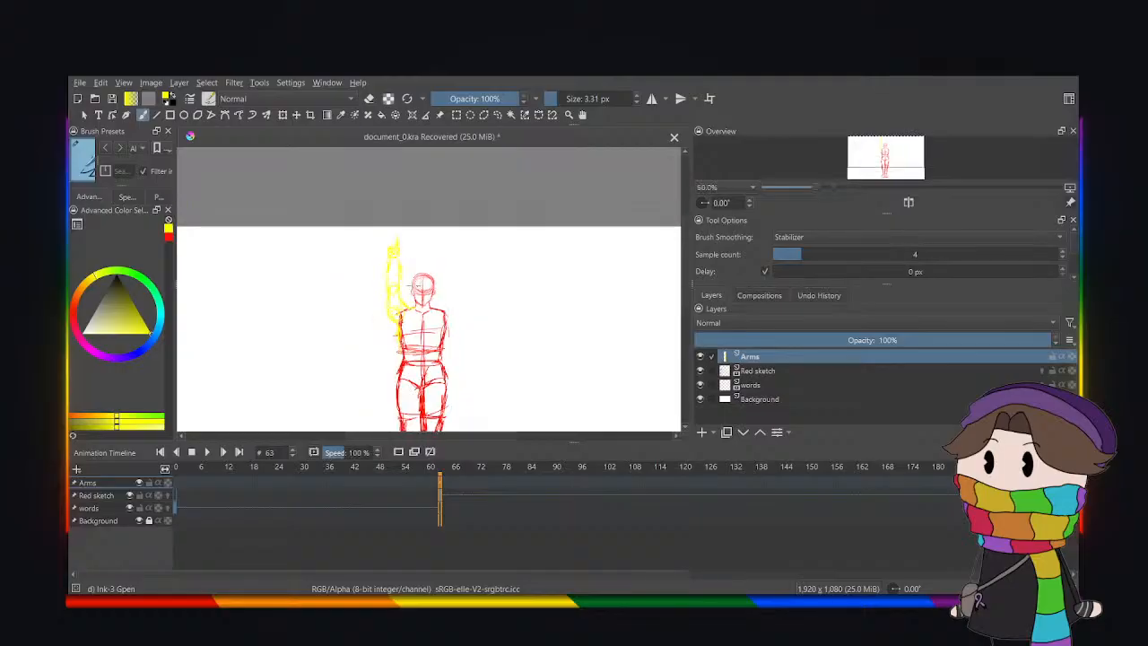
key("ctrl+plus")
key("ctrl+plus")
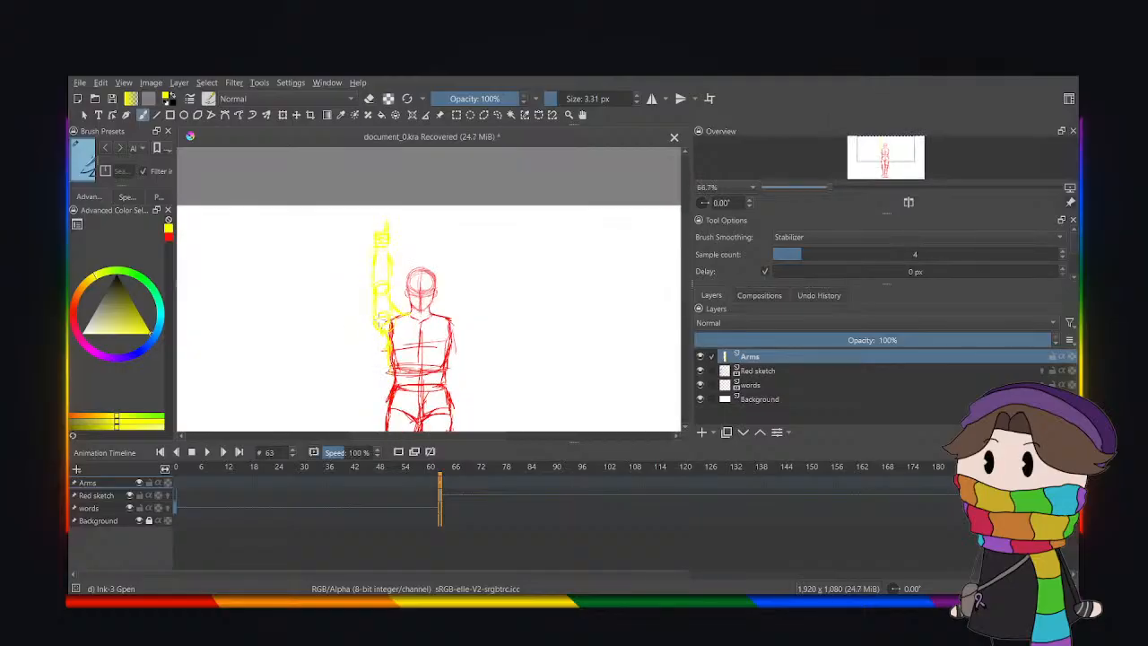
key("ctrl+minus")
key("ctrl+minus")
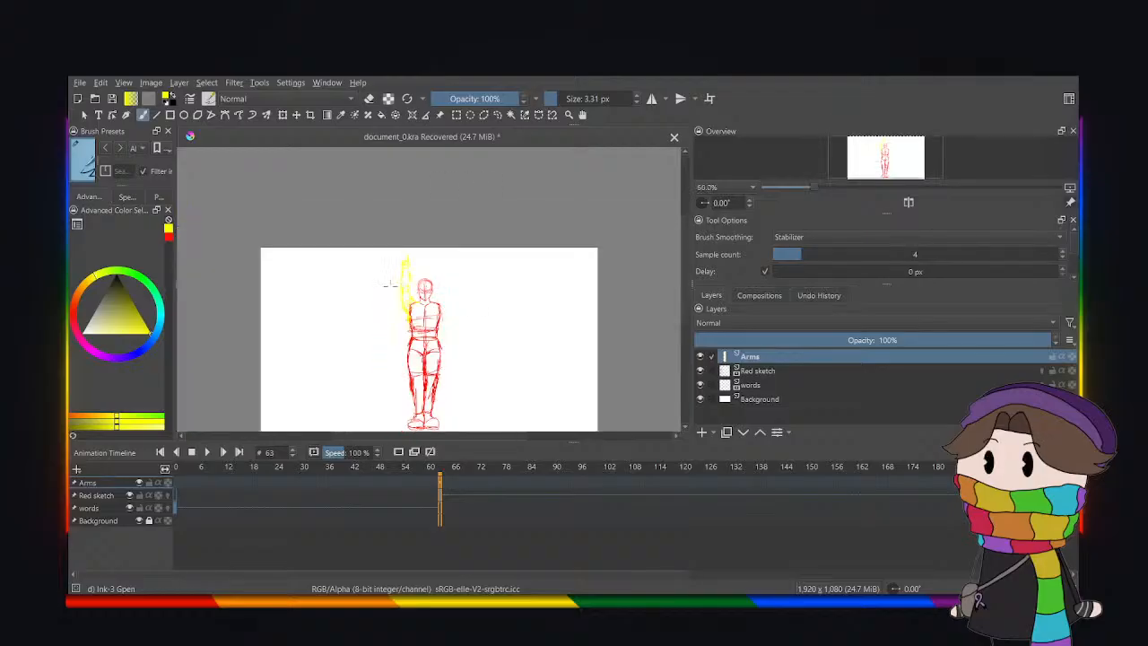
key("ctrl+plus")
key("ctrl+plus")
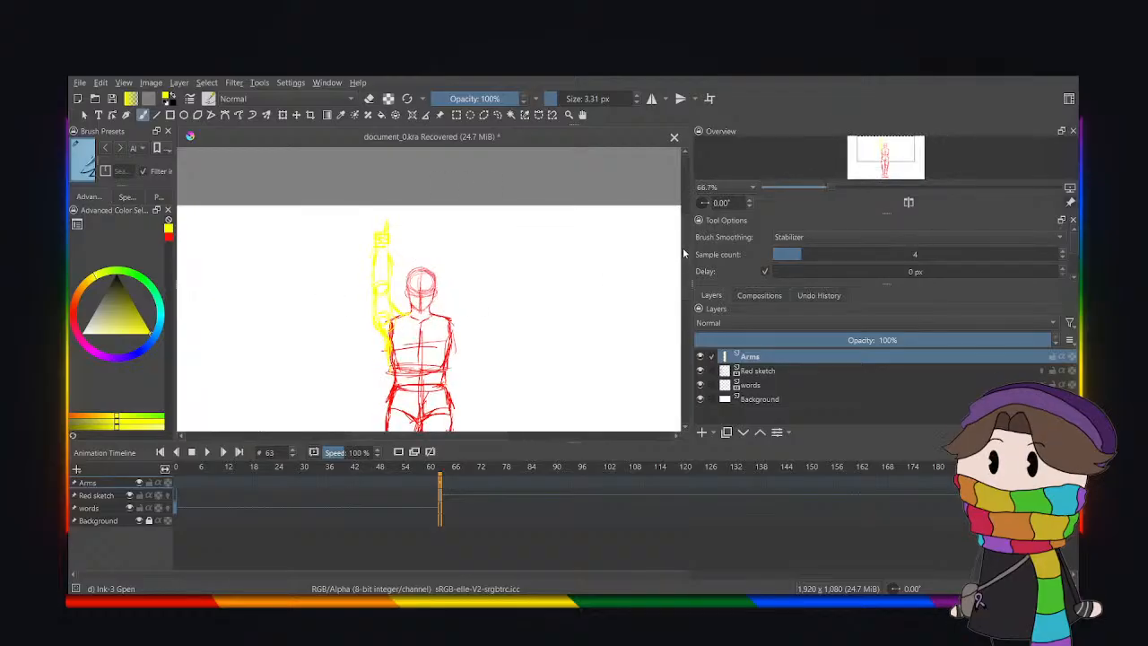
Select the raised arm with its connecting lines freehand, shift it slightly toward the body with a free transform, and clear the selection.
scroll(560, 199, "down", 2)
left_click(497, 115)
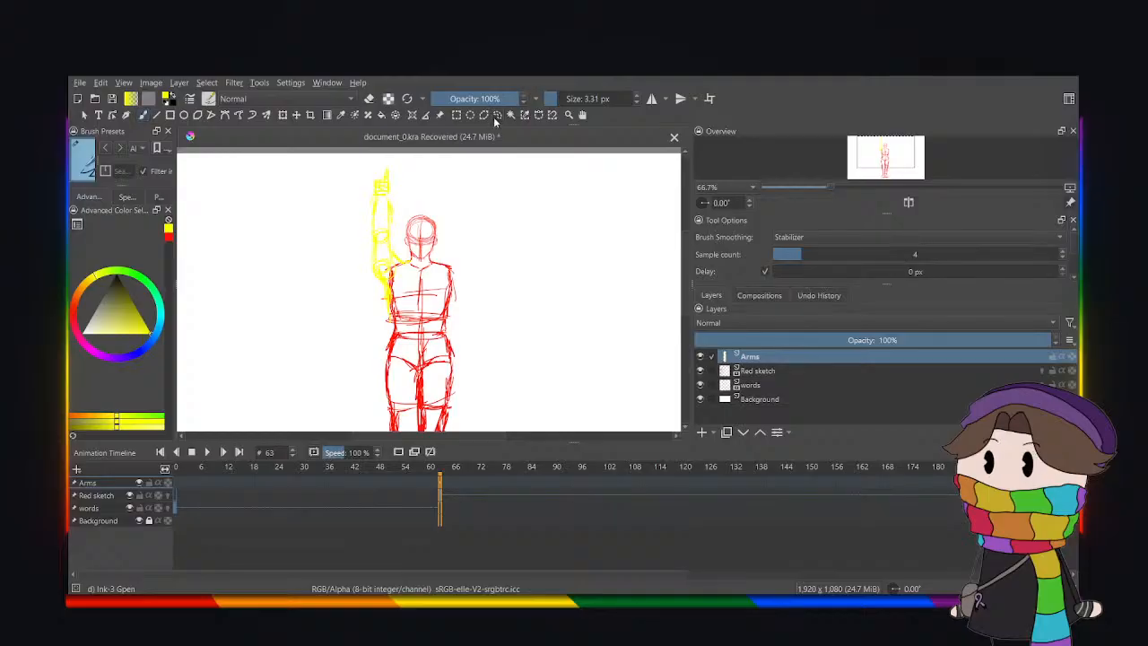
mouse_move(332, 177)
left_mouse_down()
mouse_move(411, 318)
mouse_move(296, 269)
left_mouse_up()
left_click(281, 116)
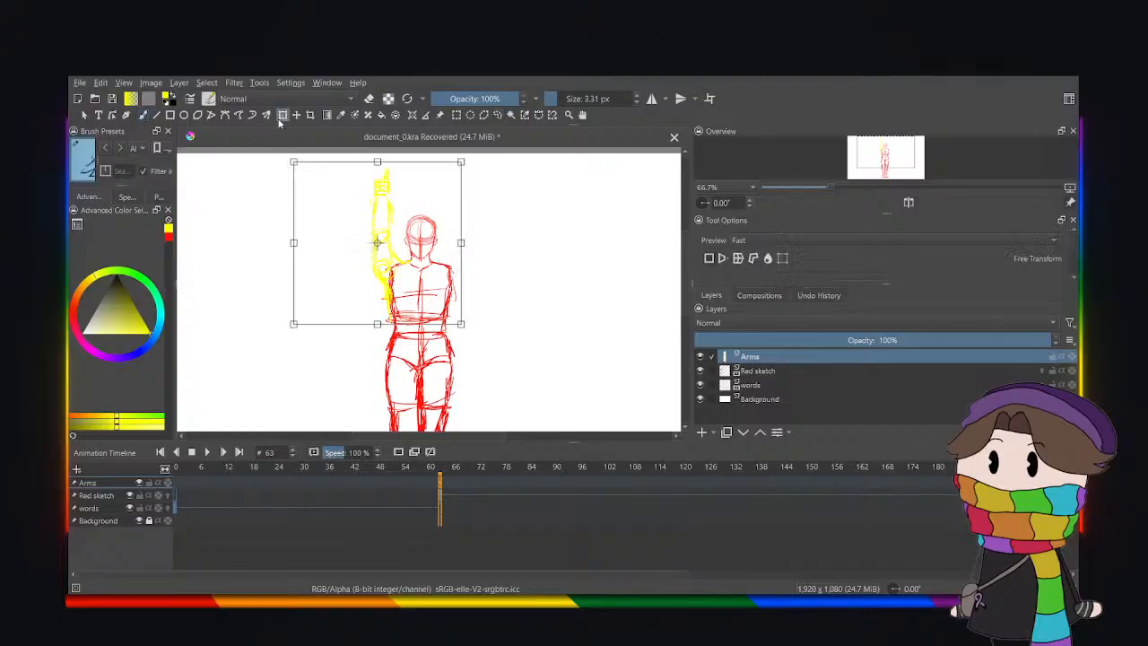
left_click_drag(363, 236, 372, 235)
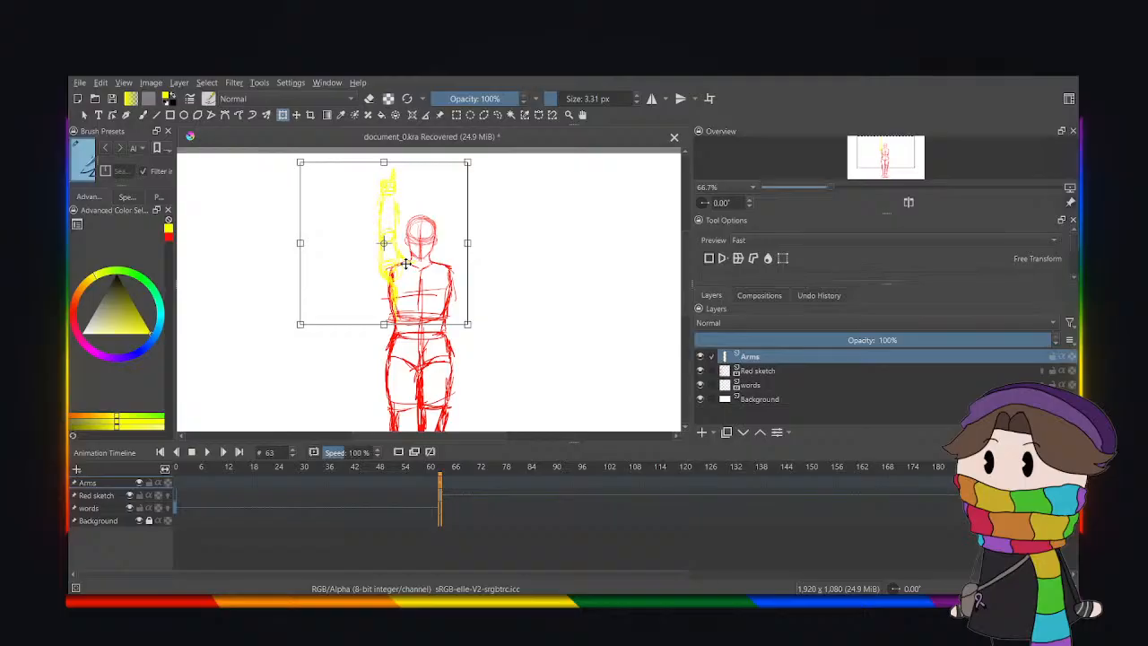
left_click(140, 115)
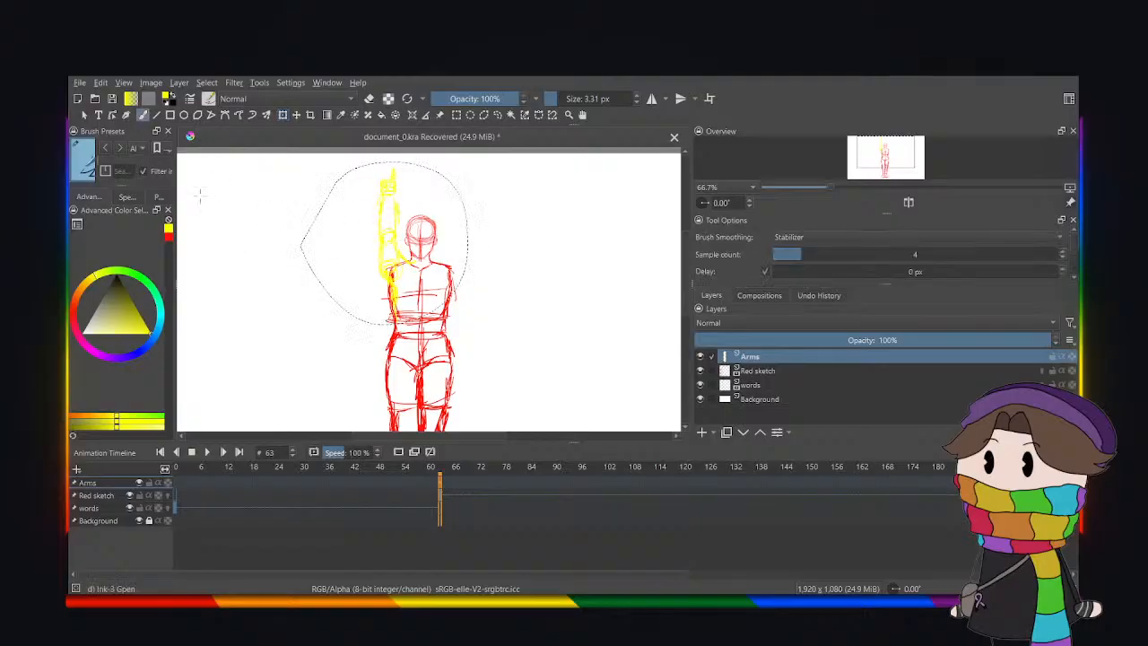
left_click(498, 115)
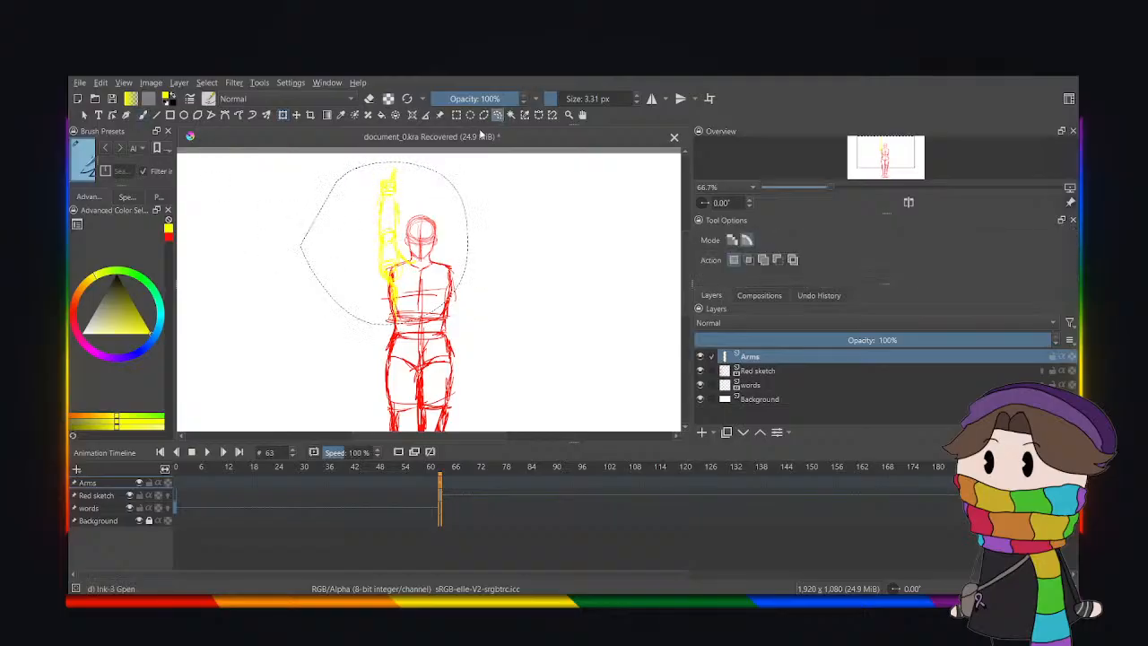
left_click(316, 246)
Select and delete the excess yellow lines along the collar and down the torso's side, clearing each selection.
scroll(358, 224, "up", 2)
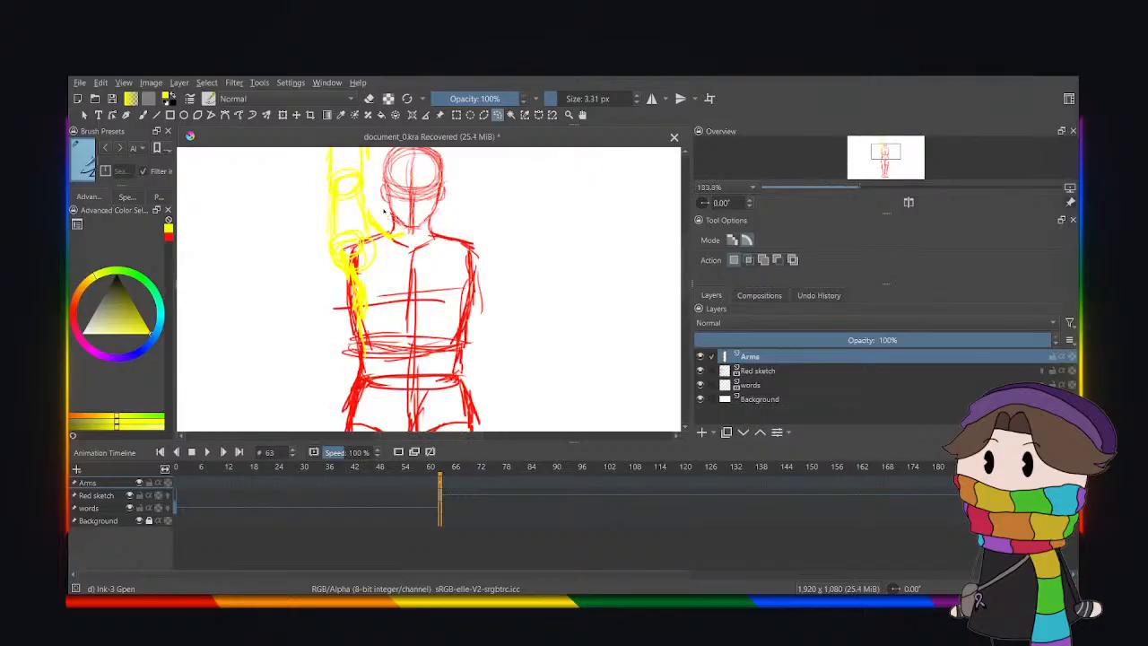
left_click_drag(394, 233, 366, 261)
key("Delete")
left_click(250, 300)
mouse_move(307, 285)
left_mouse_down()
mouse_move(365, 282)
mouse_move(409, 340)
mouse_move(297, 340)
left_mouse_up()
key("Delete")
left_click(275, 266)
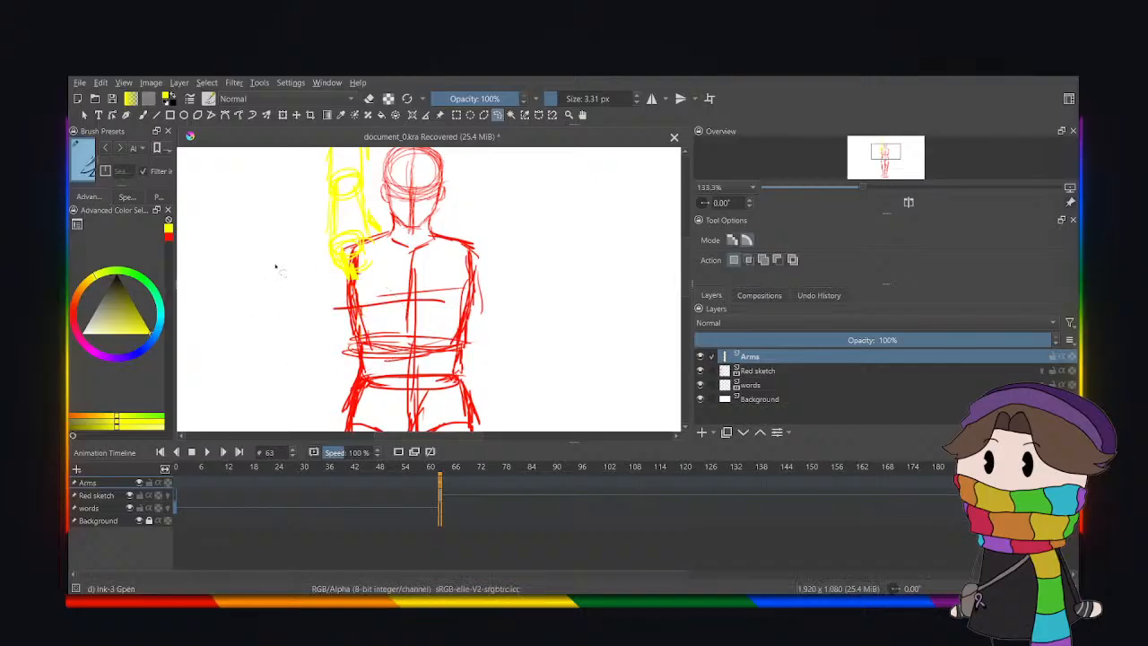
Return to the brush and sketch a yellow circle for the shoulder joint on the opposite shoulder.
key("b")
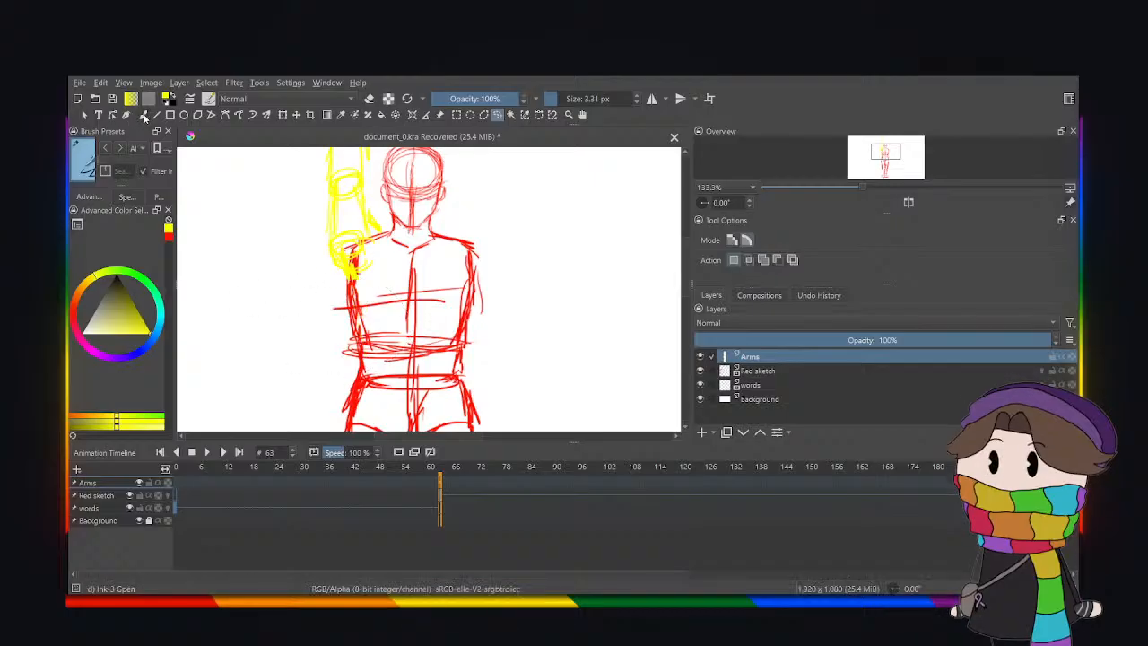
key("1")
left_click_drag(469, 251, 460, 265)
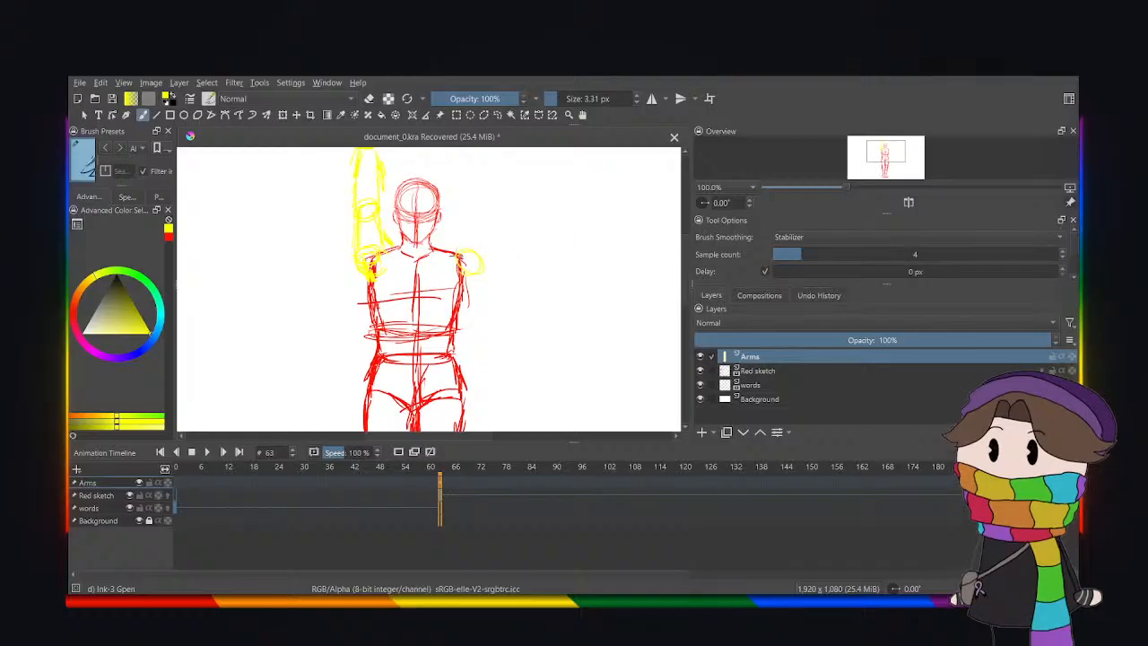
Sketch the lowered arm's yellow hand over the hip and thigh, with a boxy palm, thumb and fingers.
left_click_drag(687, 258, 691, 269)
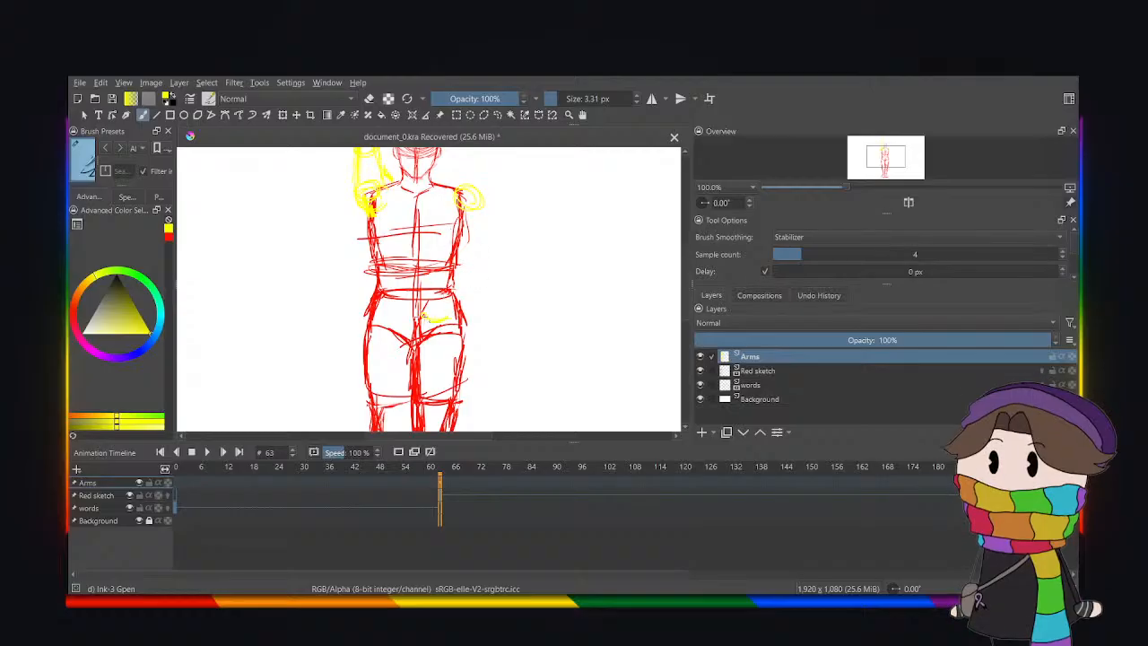
left_click_drag(448, 319, 428, 335)
scroll(426, 351, "up", 2)
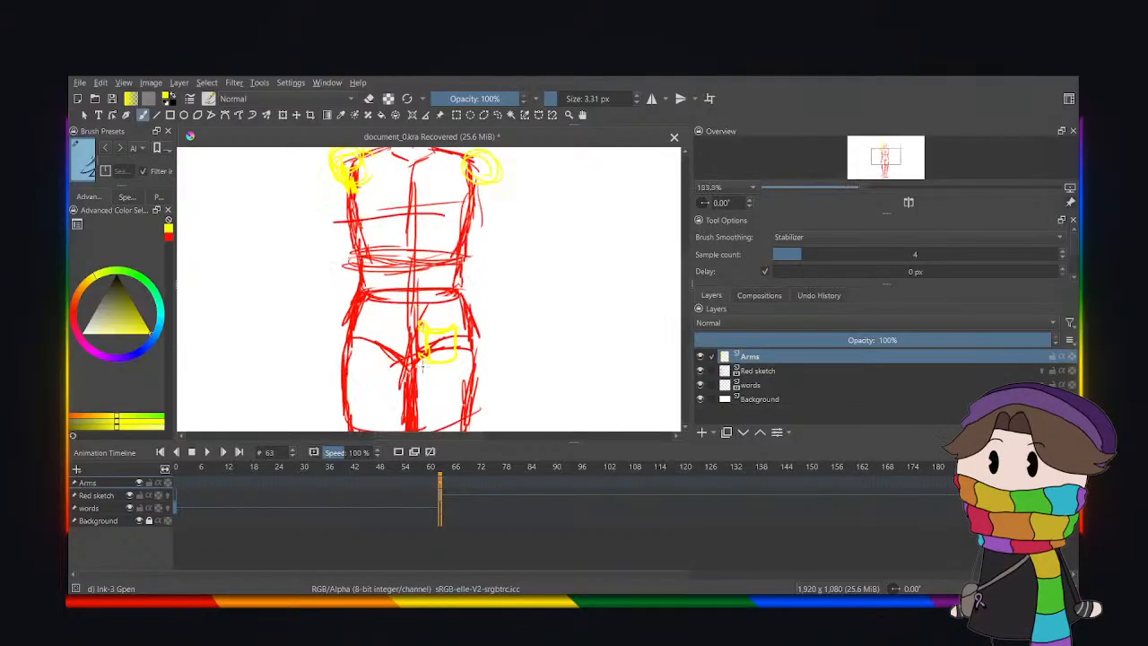
left_click_drag(435, 361, 437, 386)
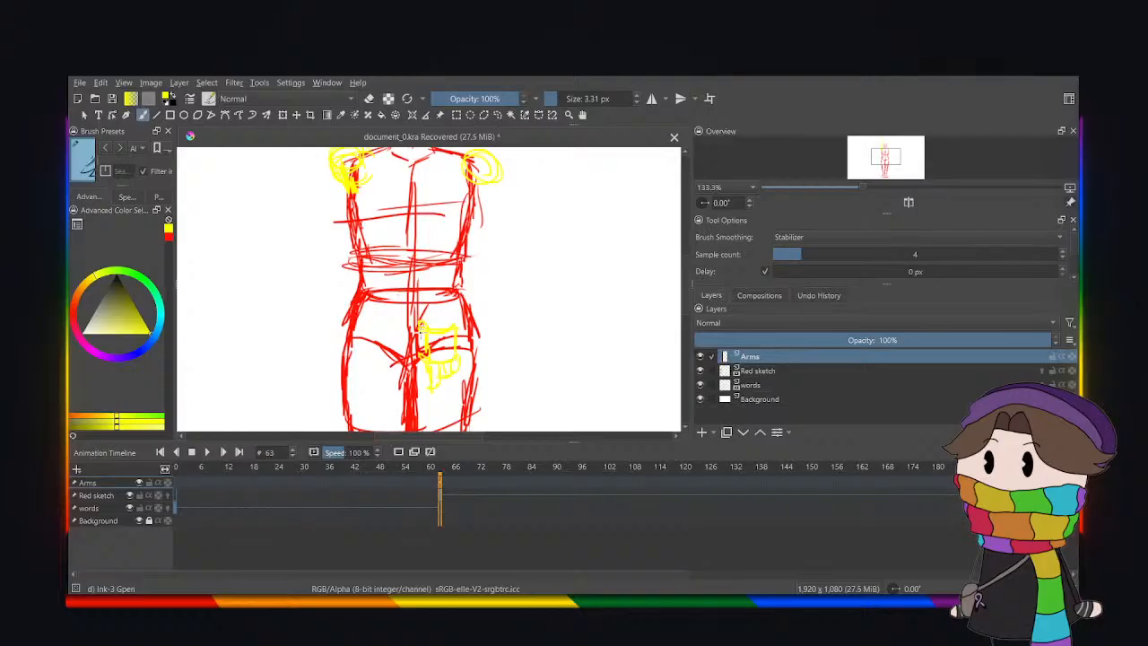
Select the lowered hand freehand, rotate it slightly and move it down onto the thigh with a free transform, and clear the selection.
scroll(421, 345, "down", 2)
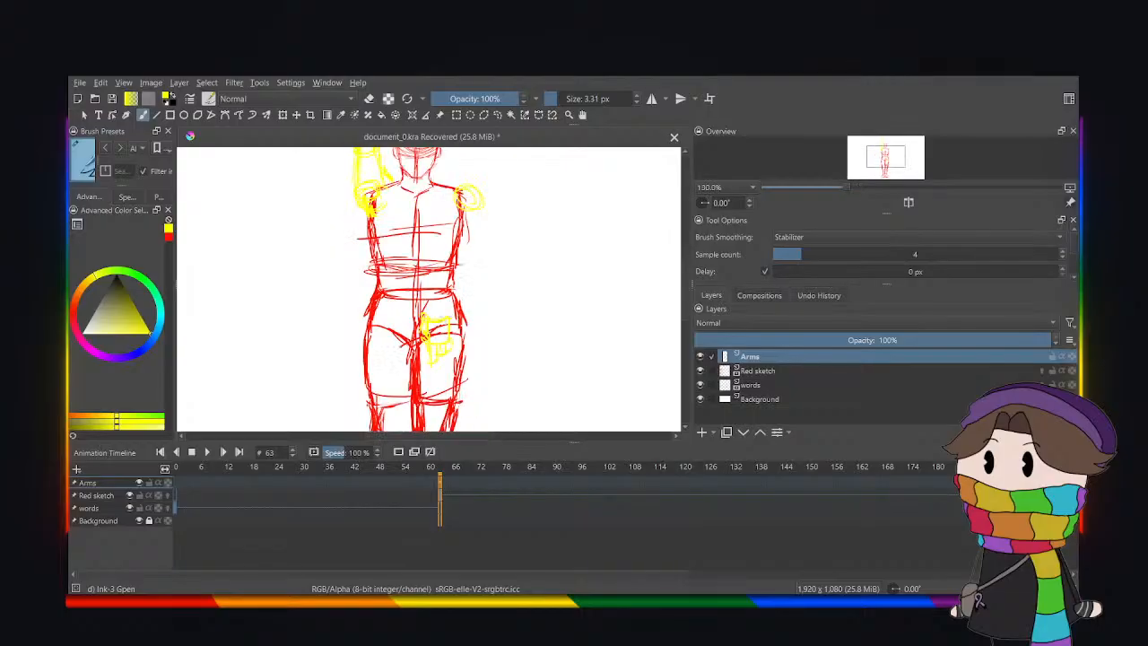
left_click(497, 115)
left_click_drag(481, 276, 431, 334)
key("ctrl+t")
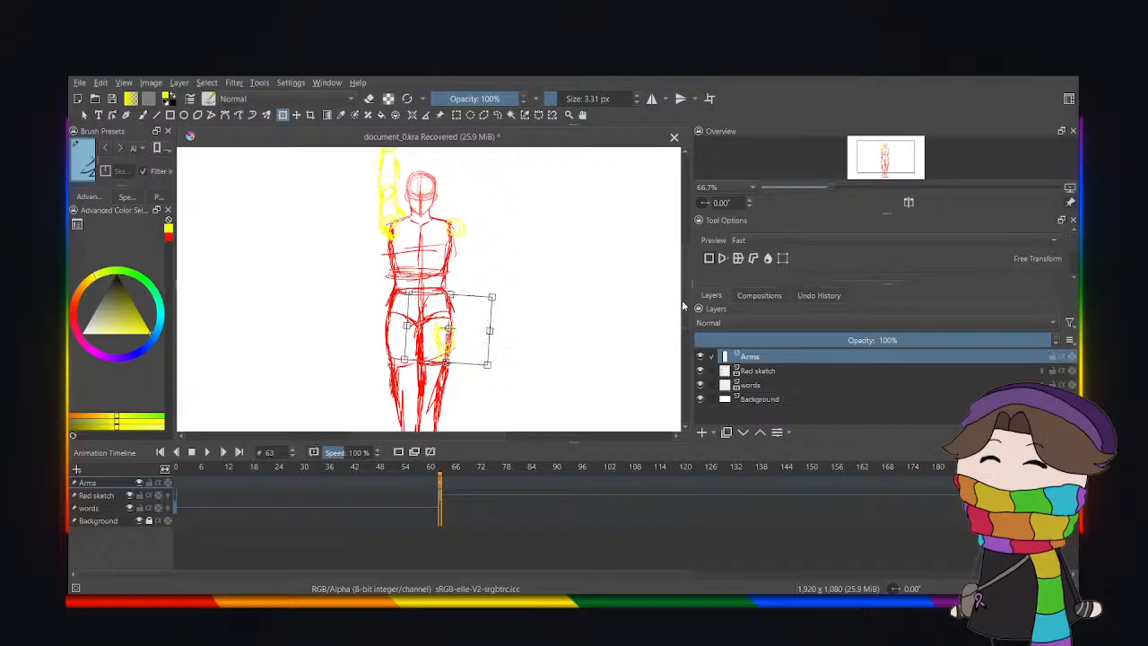
scroll(587, 313, "up", 1)
mouse_move(433, 375)
left_mouse_down()
mouse_move(417, 355)
mouse_move(365, 158)
mouse_move(409, 332)
mouse_move(403, 322)
mouse_move(428, 366)
mouse_move(420, 375)
left_mouse_up()
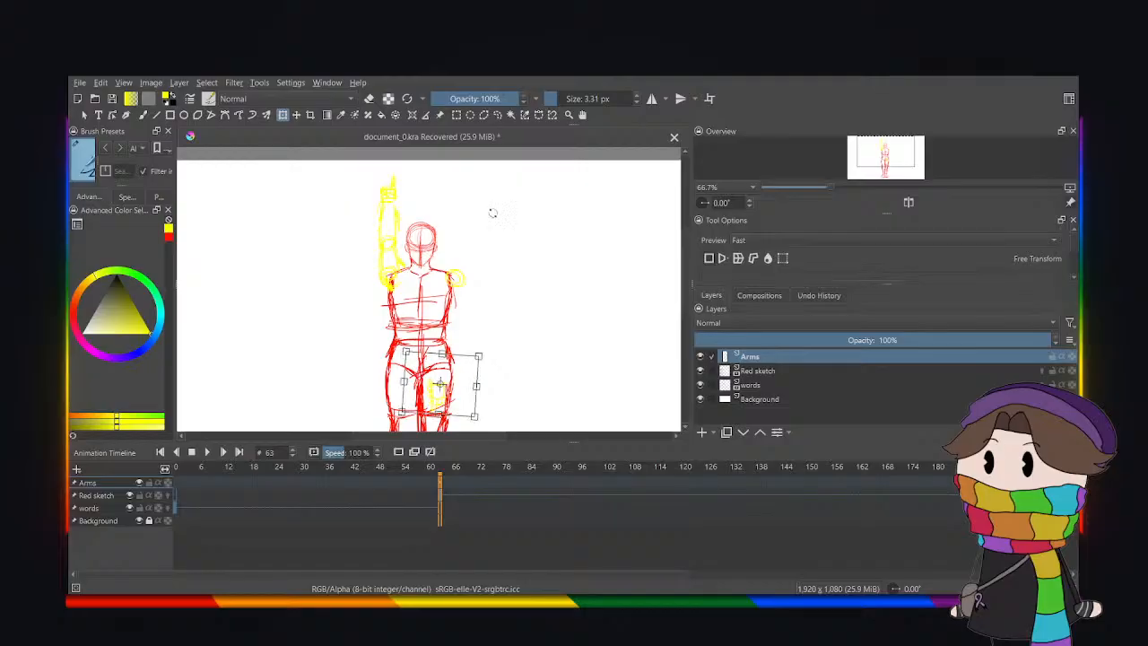
left_click(497, 114)
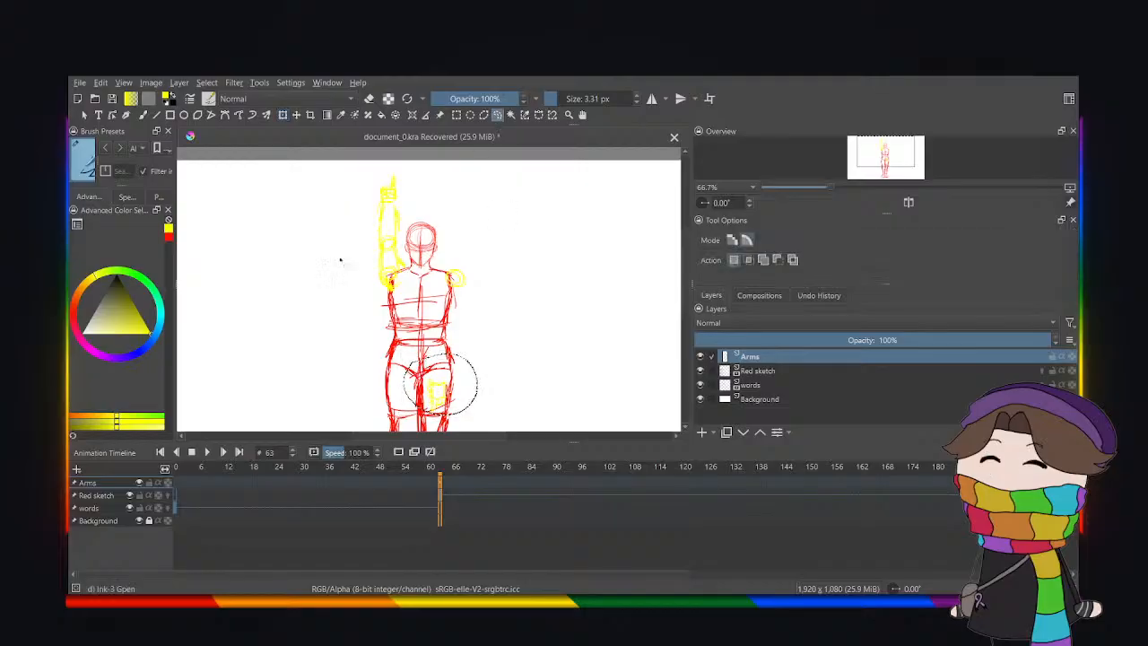
Return to the brush and draw the lowered upper arm and forearm joining the shoulder circle to the hand on the thigh.
left_click(143, 116)
left_click_drag(684, 300, 689, 324)
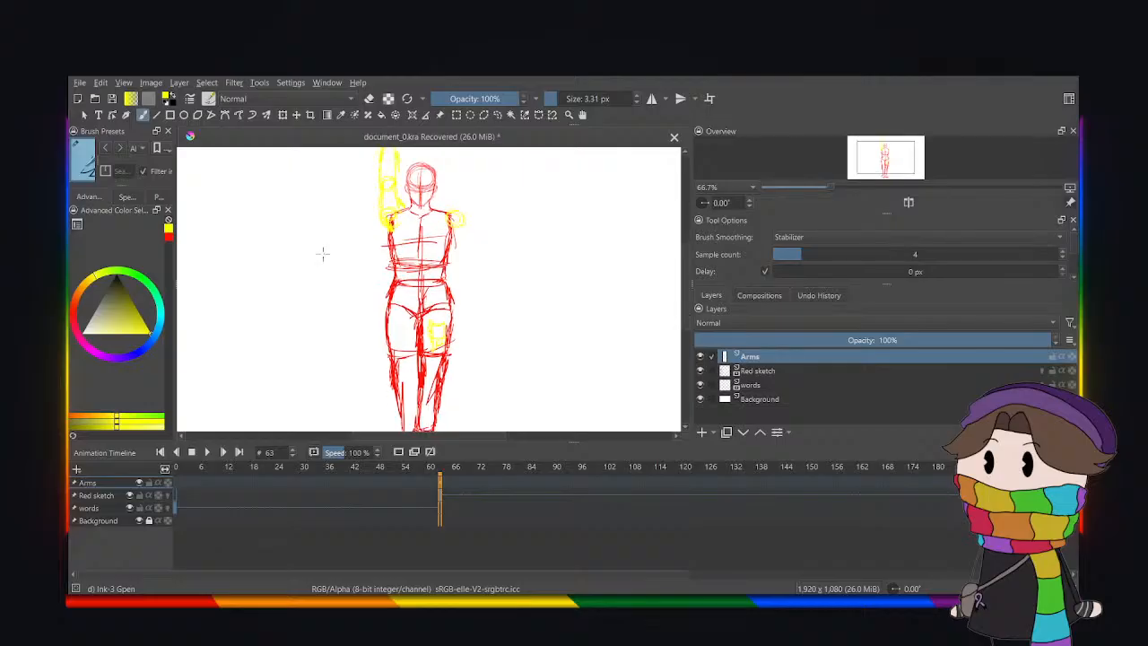
key("ctrl+plus")
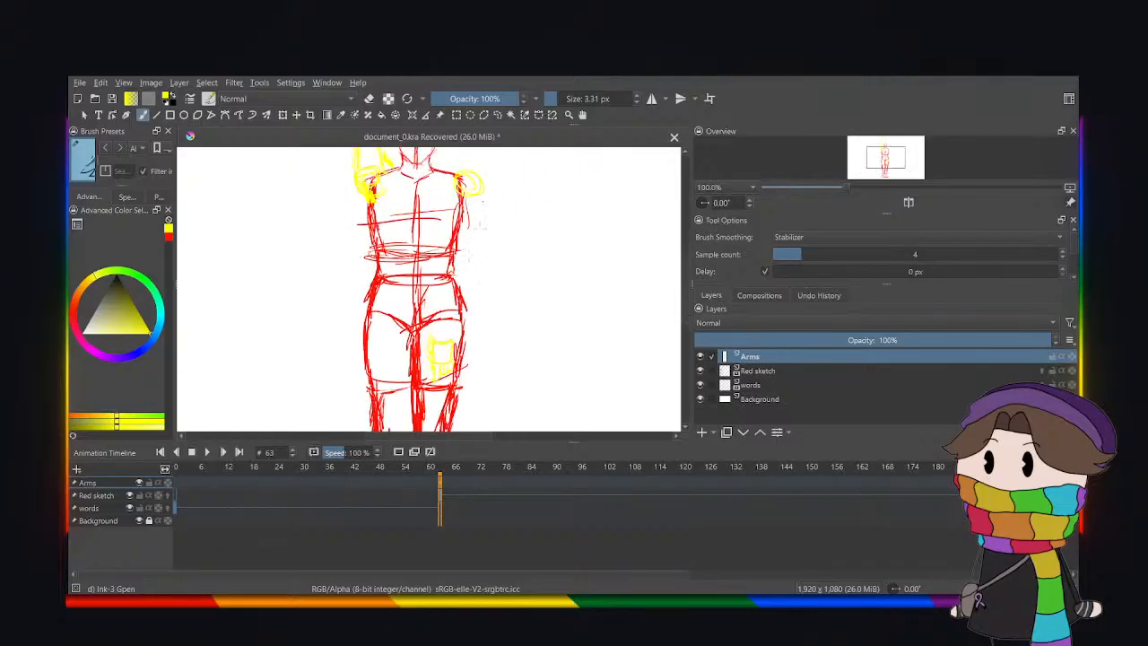
left_click_drag(480, 231, 469, 264)
left_click_drag(452, 191, 451, 267)
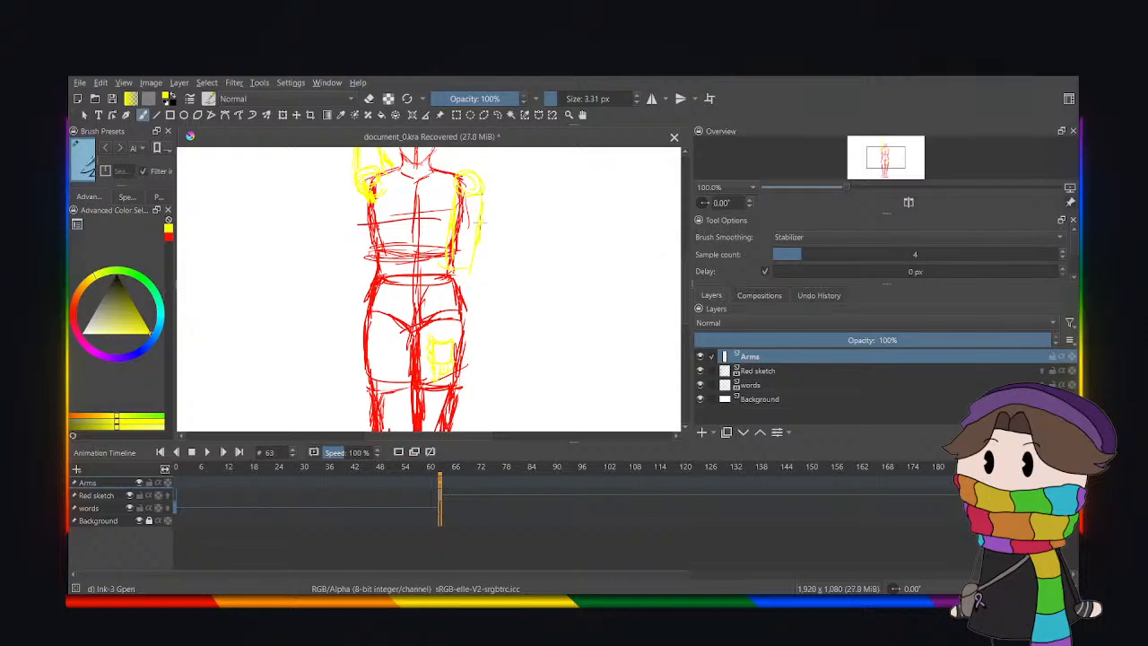
mouse_move(480, 220)
left_mouse_down()
mouse_move(478, 273)
mouse_move(471, 267)
mouse_move(441, 285)
left_mouse_up()
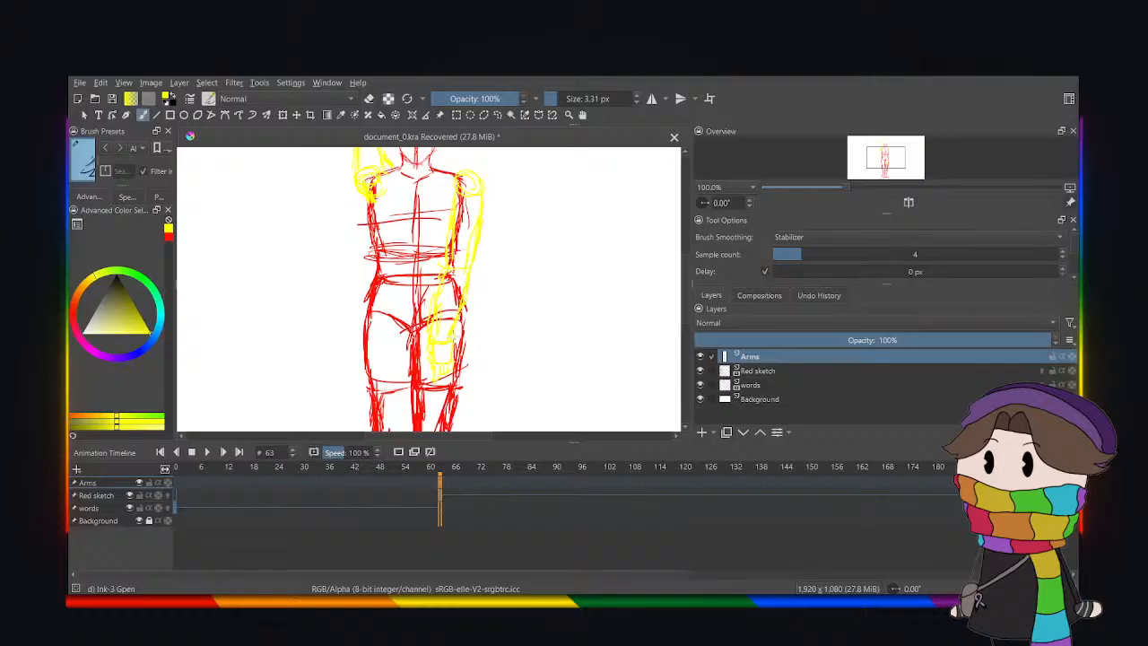
scroll(451, 245, "down", 2)
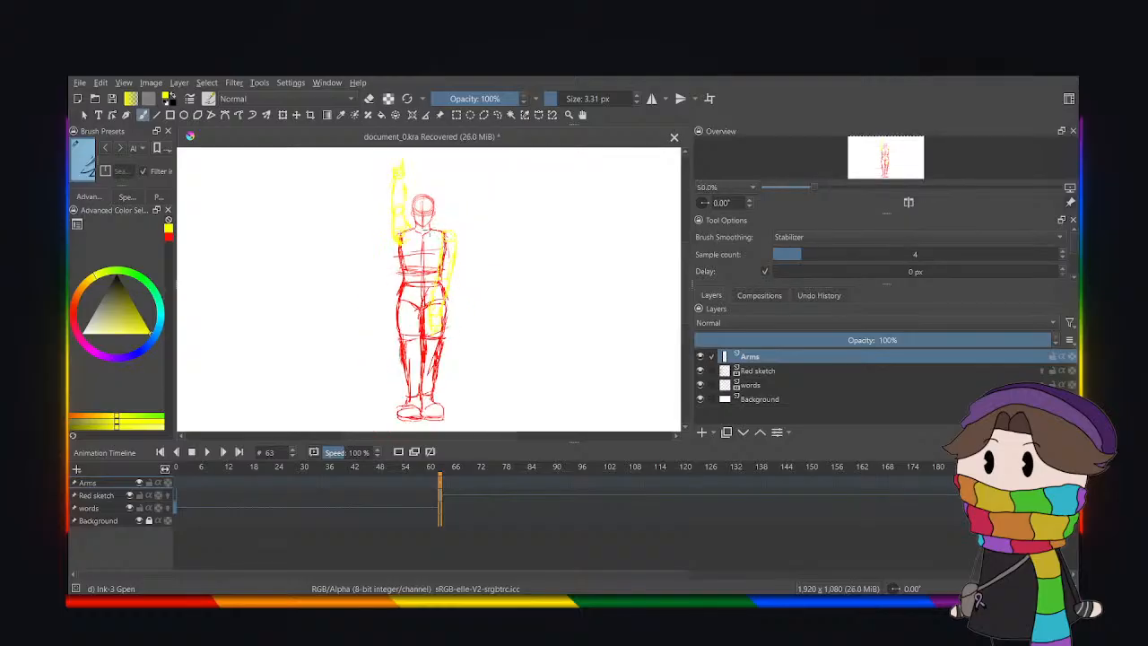
scroll(429, 286, "down", 1)
scroll(428, 286, "up", 1)
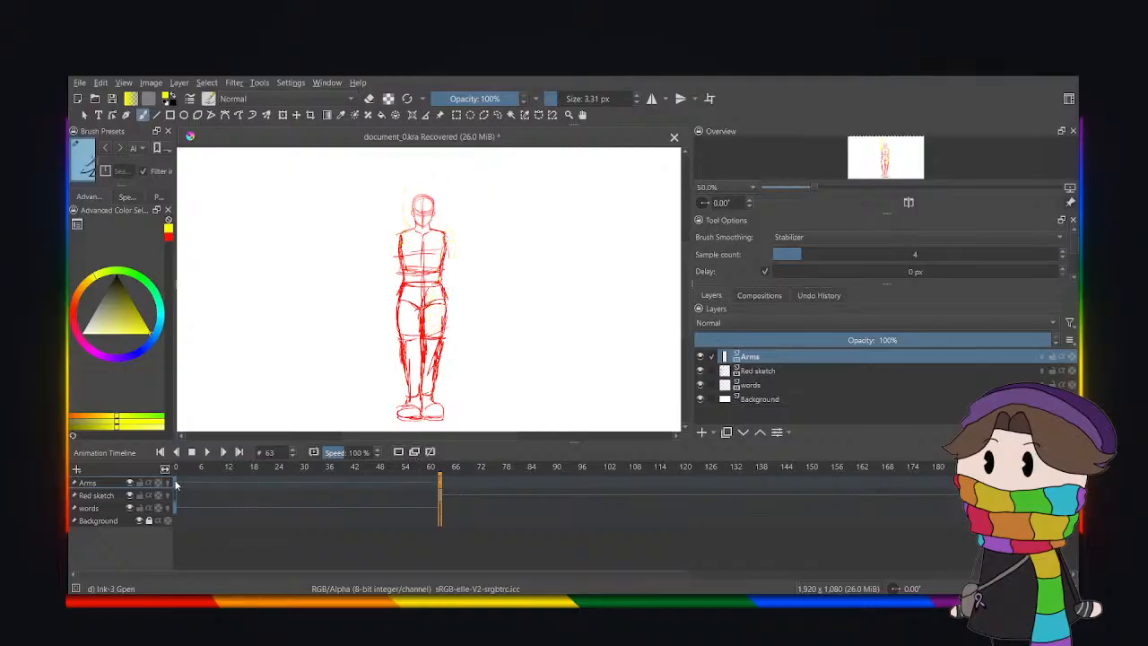
Move the Arms layer's first keyframe to frame 63 in the animation timeline.
left_click(191, 482)
left_click_drag(226, 481, 439, 485)
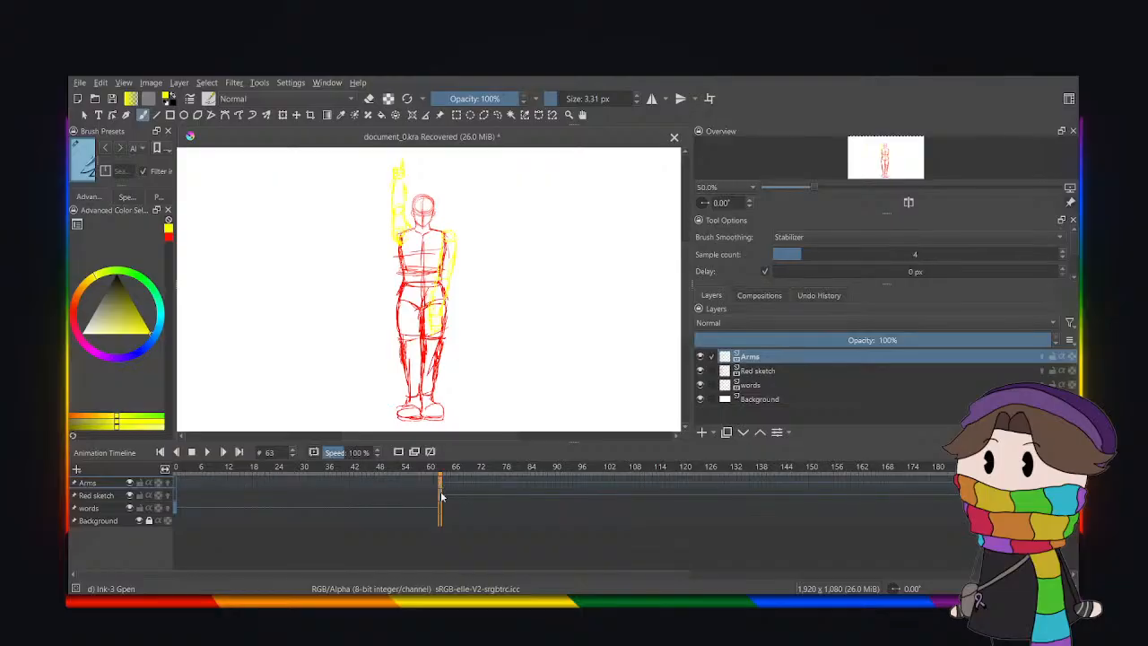
Reselect the Arms layer and play the animation from frame 63 to judge how long the raised-arm pose should hold.
left_click(769, 372)
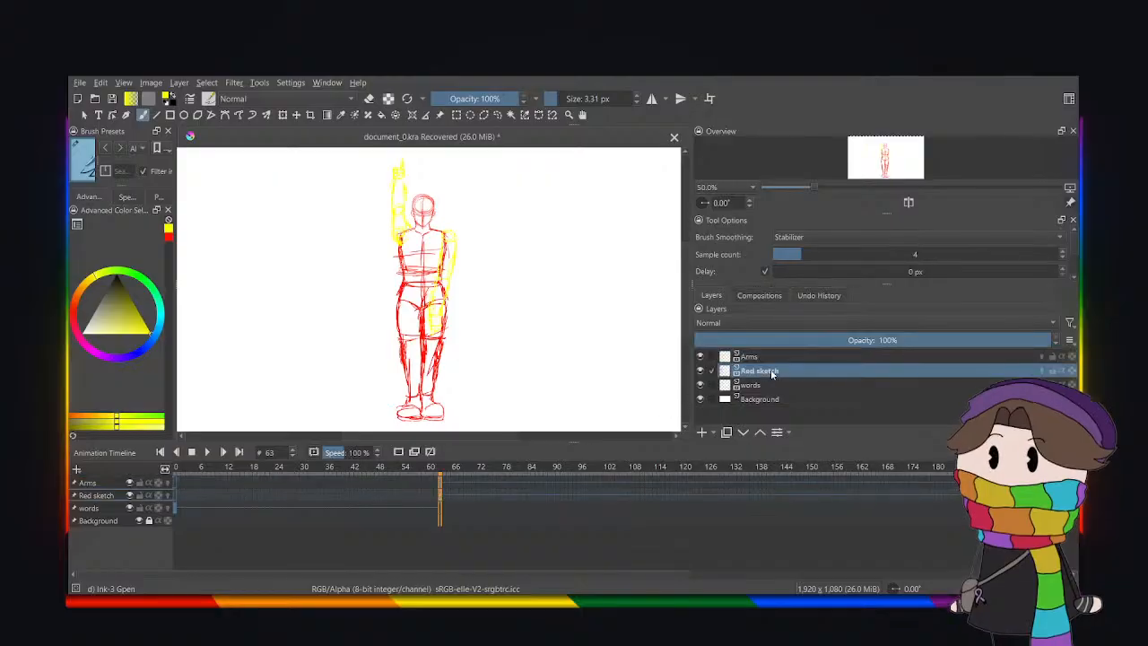
left_click(764, 357)
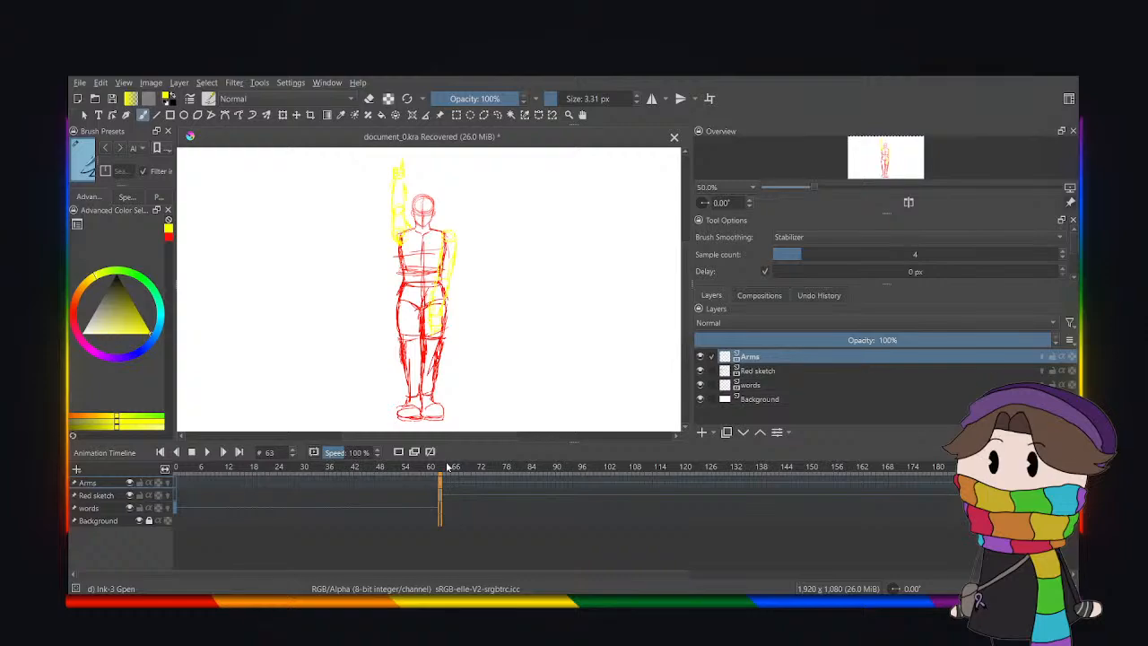
left_click(206, 453)
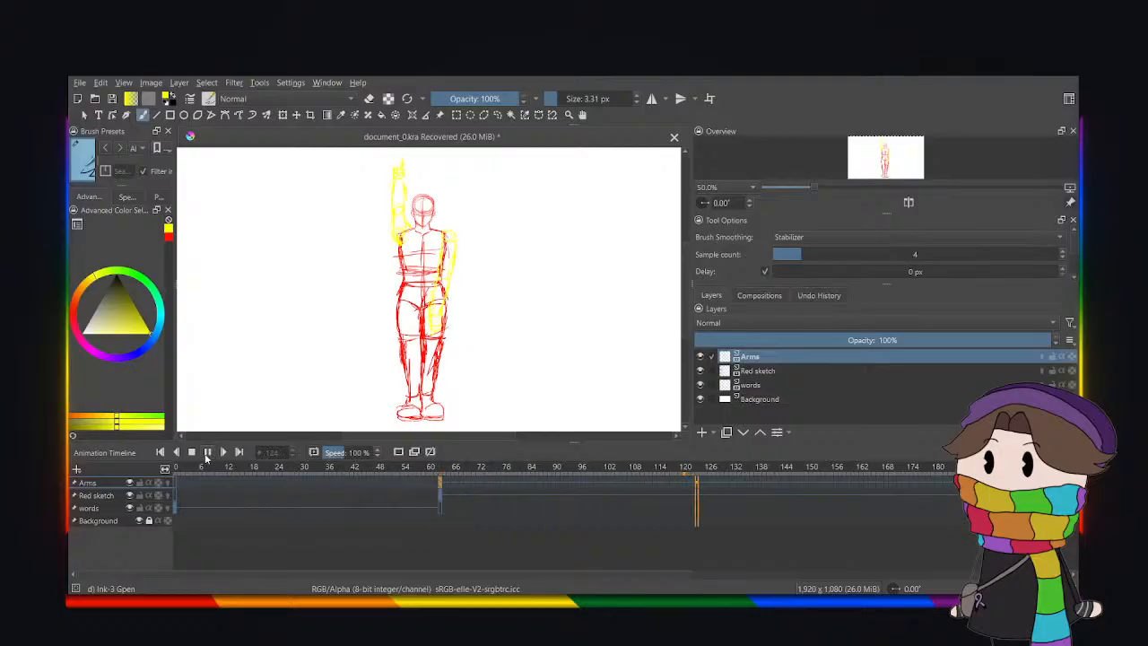
left_click(207, 453)
left_click(442, 482)
left_click(206, 452)
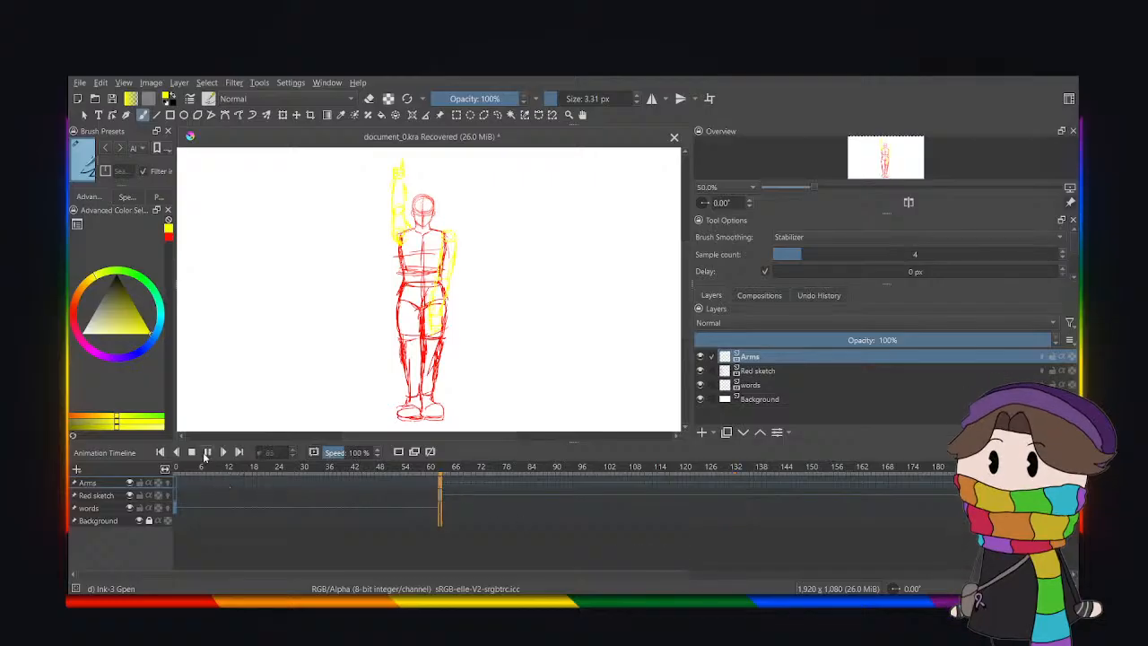
left_click(206, 453)
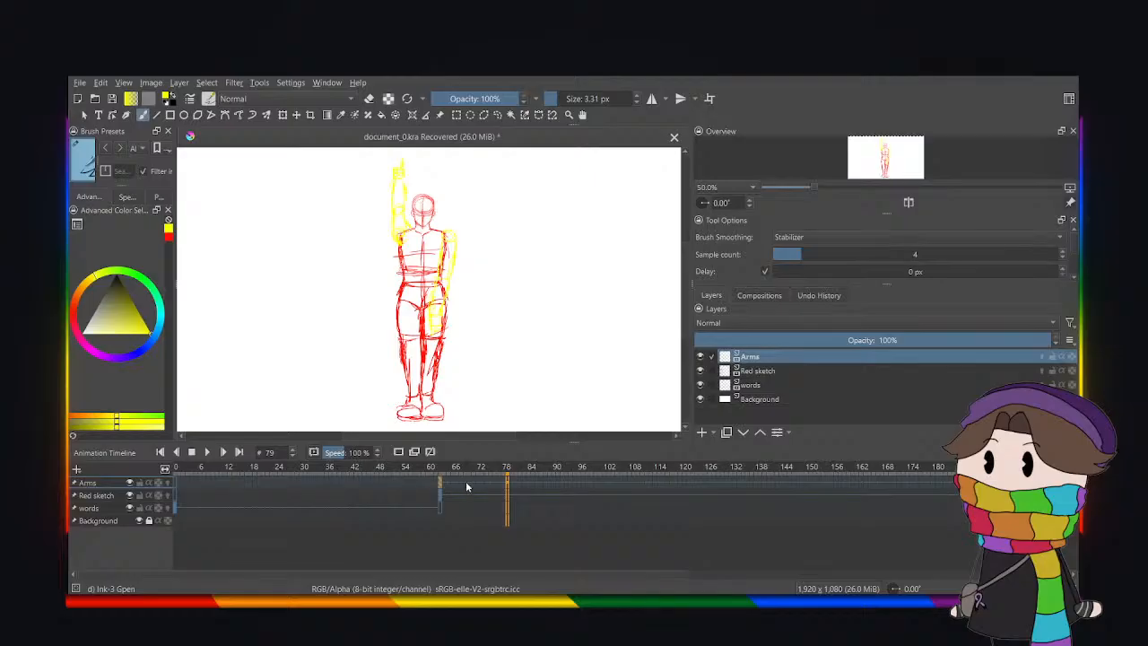
Give the Arms layer a keyframe at frame 73 that repeats the frame 63 arms, undoing the blank keyframe tried first.
left_click_drag(466, 486, 483, 483)
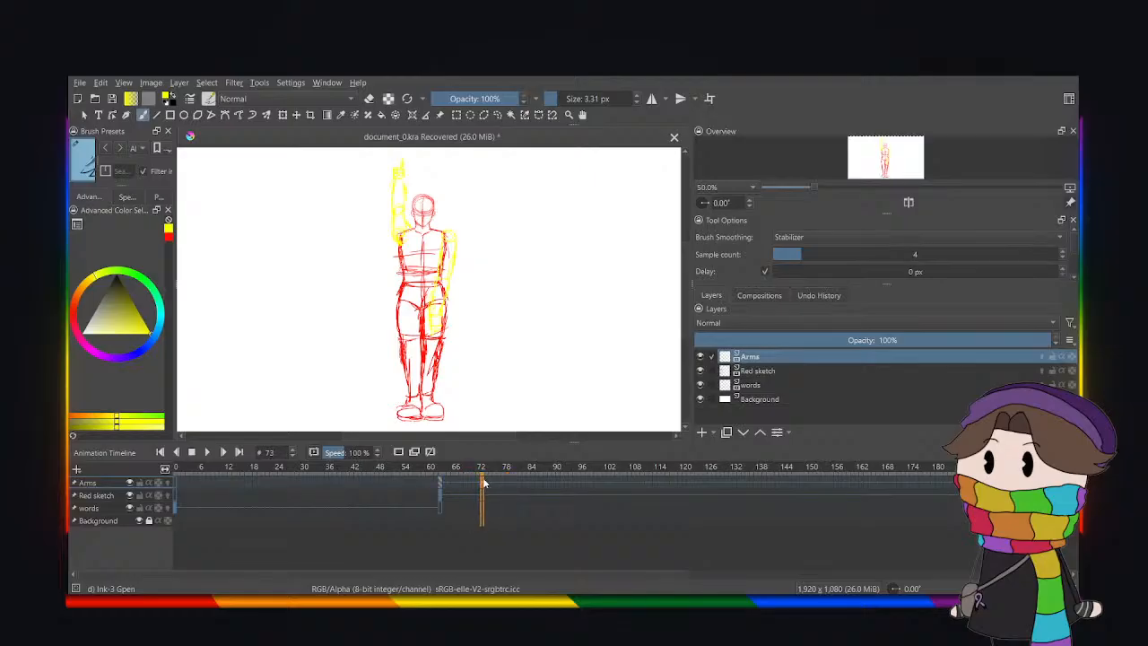
left_click(439, 483)
key("Delete")
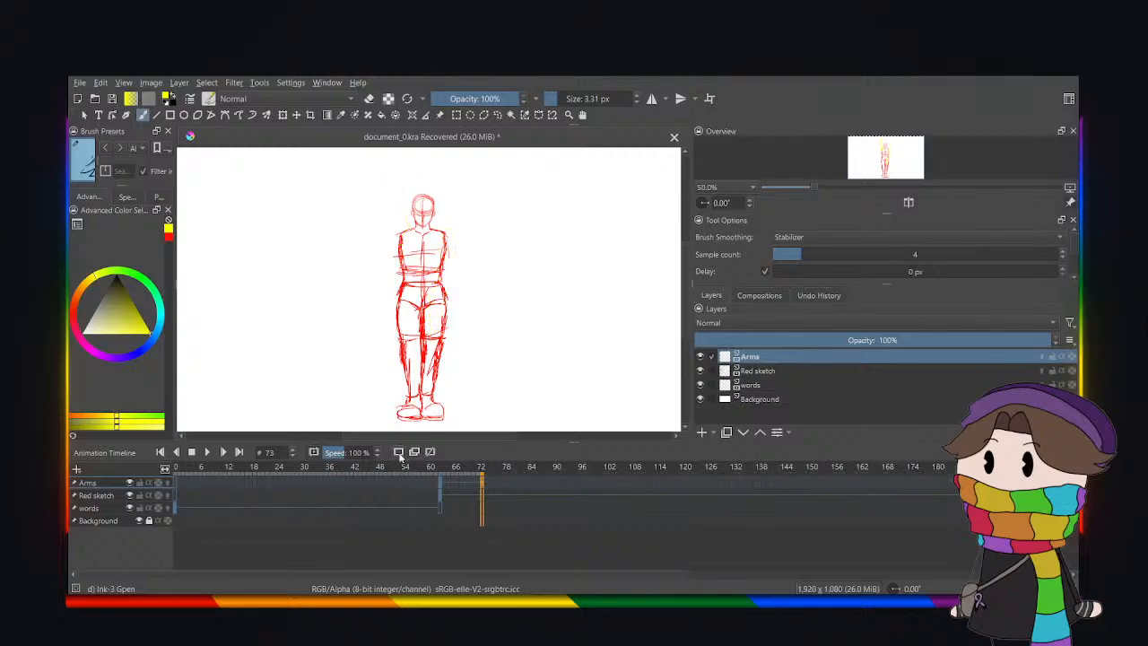
left_click(440, 482)
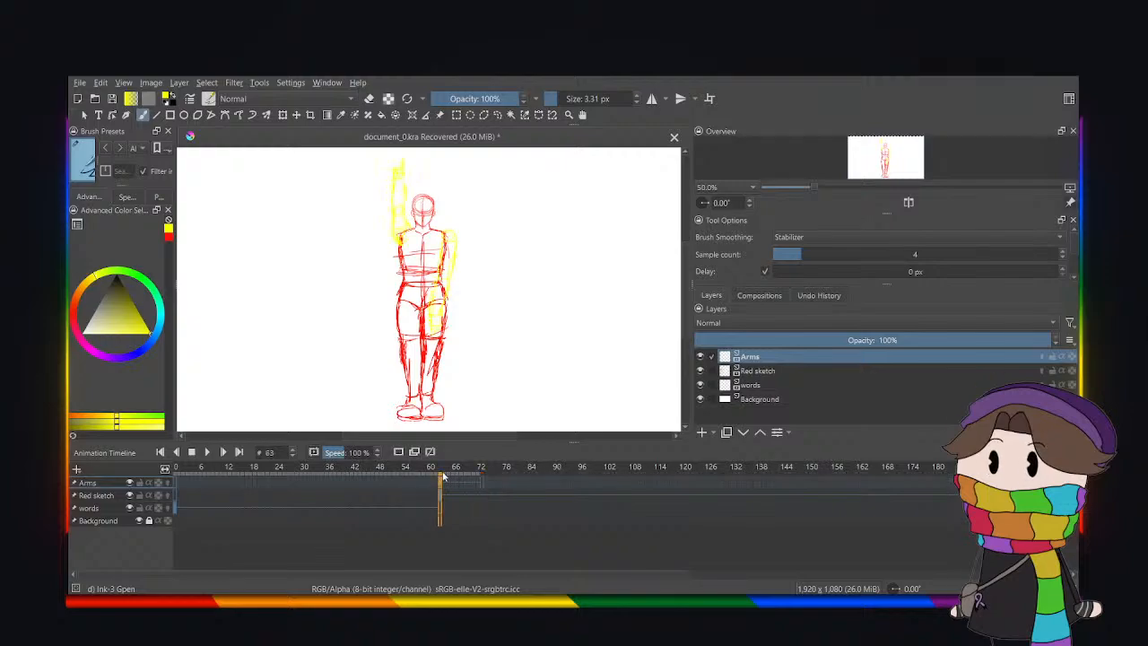
left_click(482, 485)
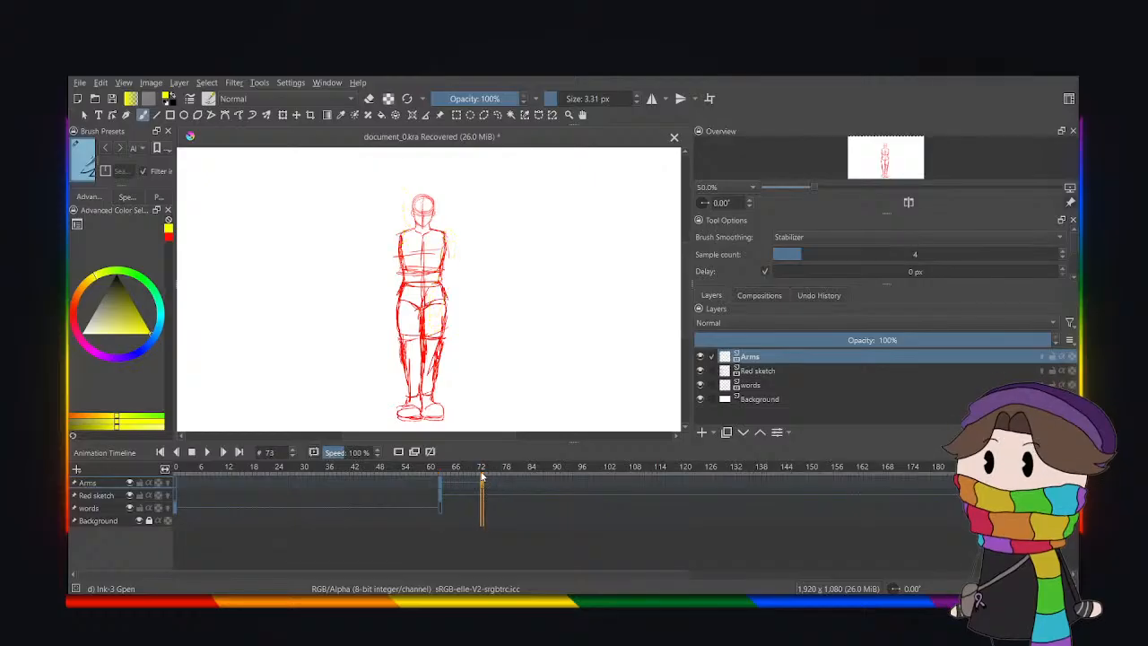
key("ctrl+z")
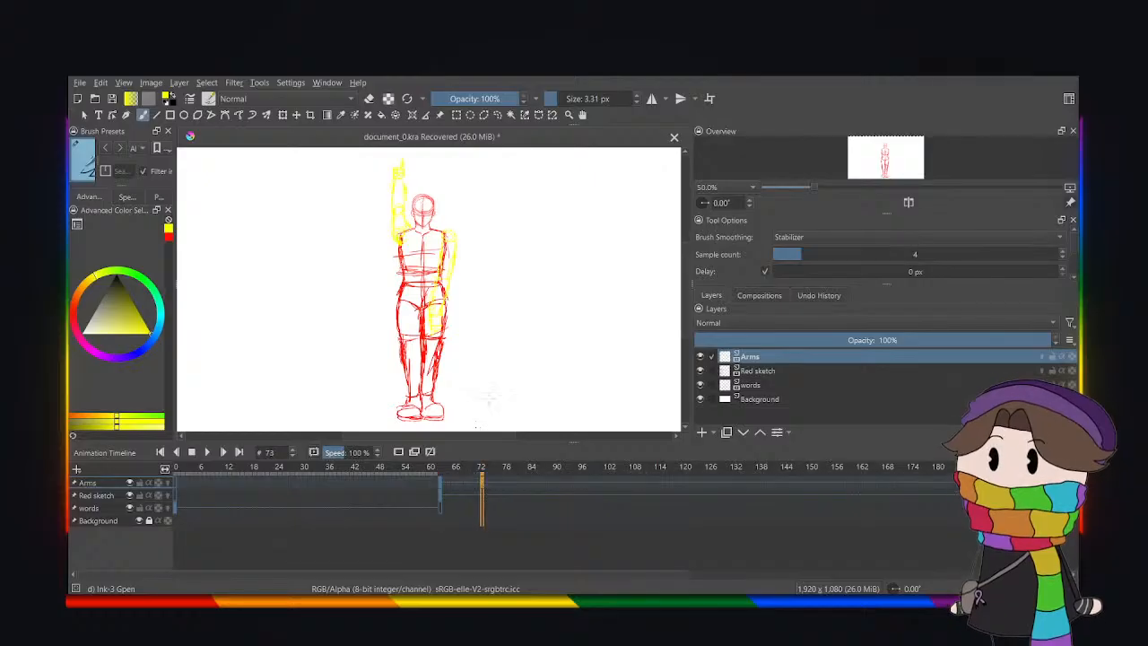
Try mirroring the whole image horizontally at frame 73 and flip it back.
left_click(106, 84)
key("m")
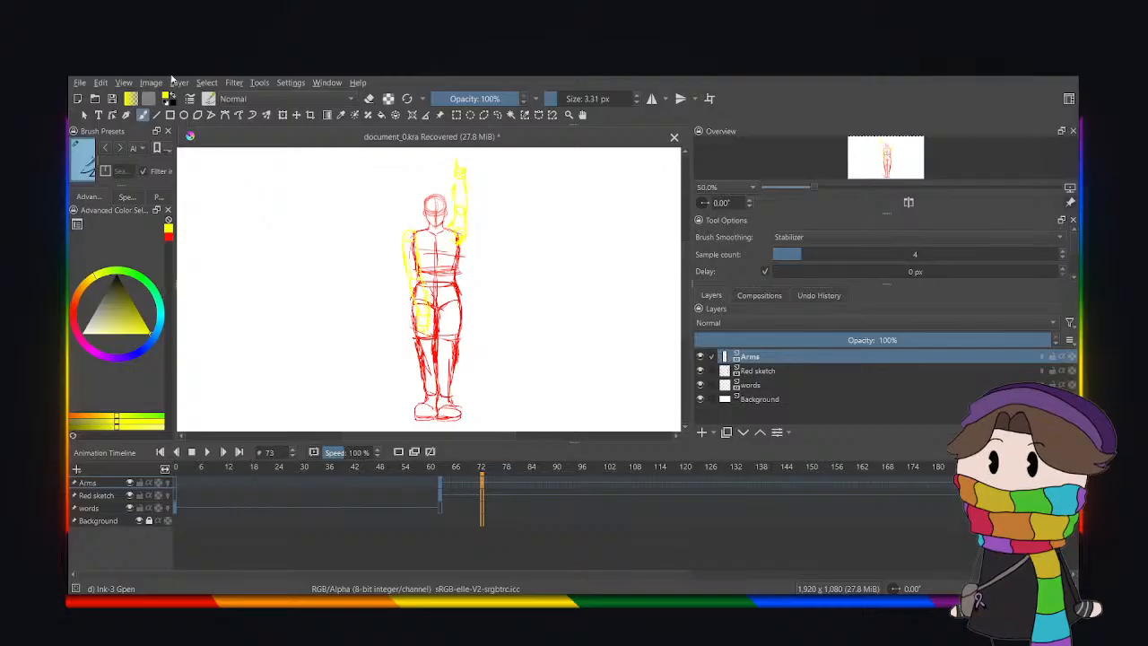
key("m")
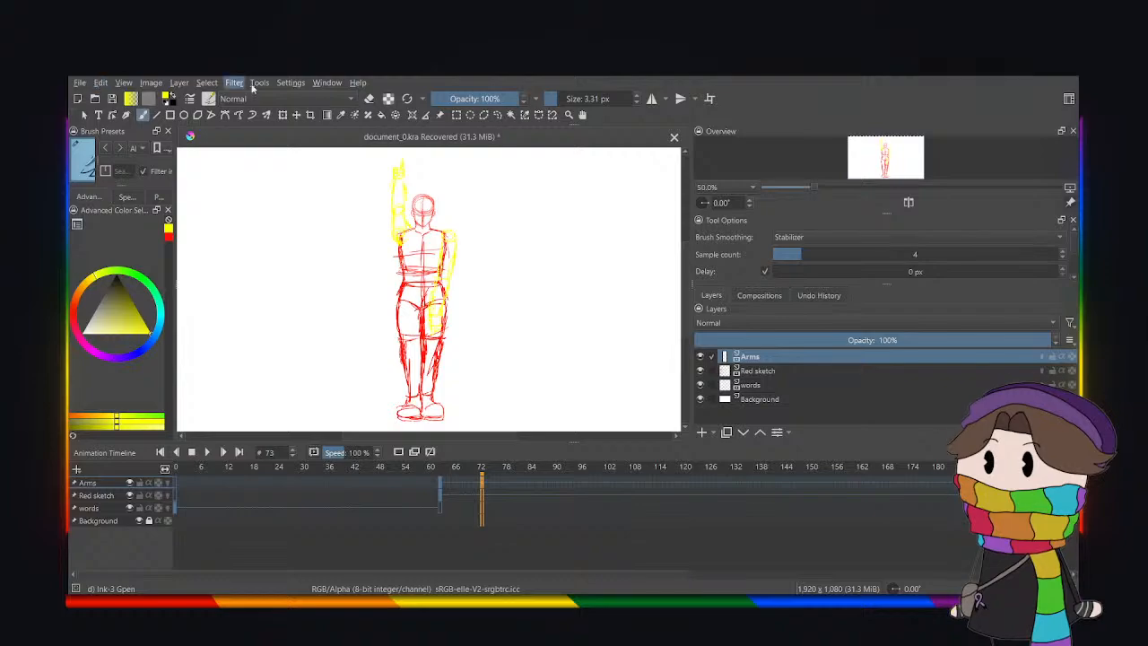
Flip the arms at frame 73 horizontally with the Transform tool, swapping the raised and lowered arms.
left_click(282, 116)
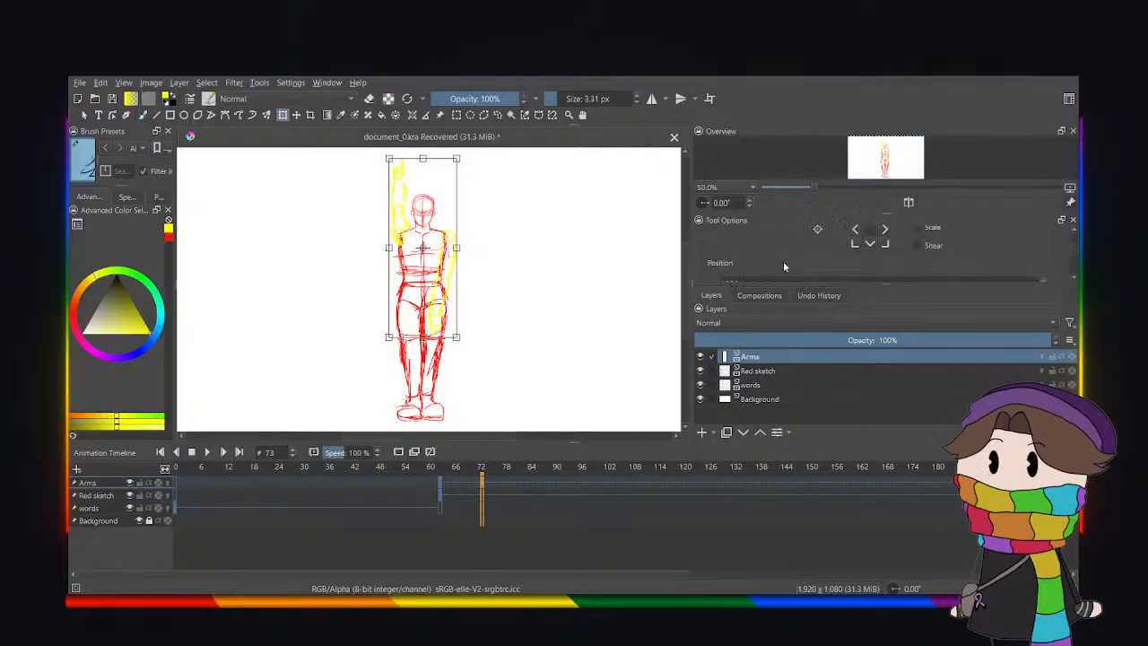
scroll(783, 261, "down", 3)
left_click(722, 246)
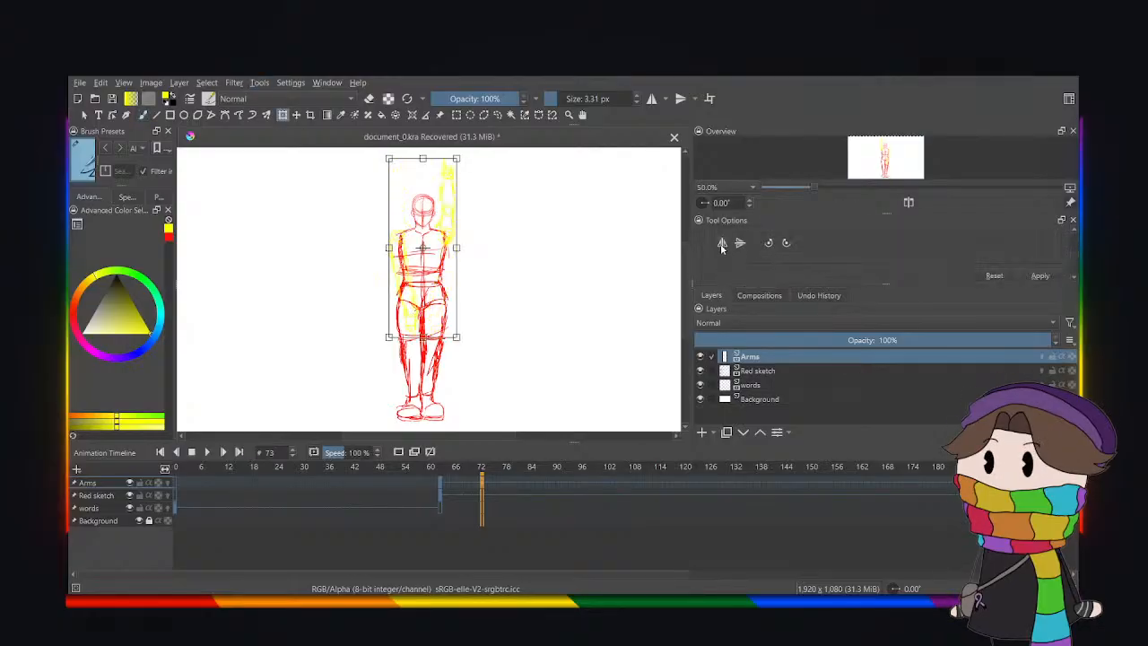
left_click(439, 490)
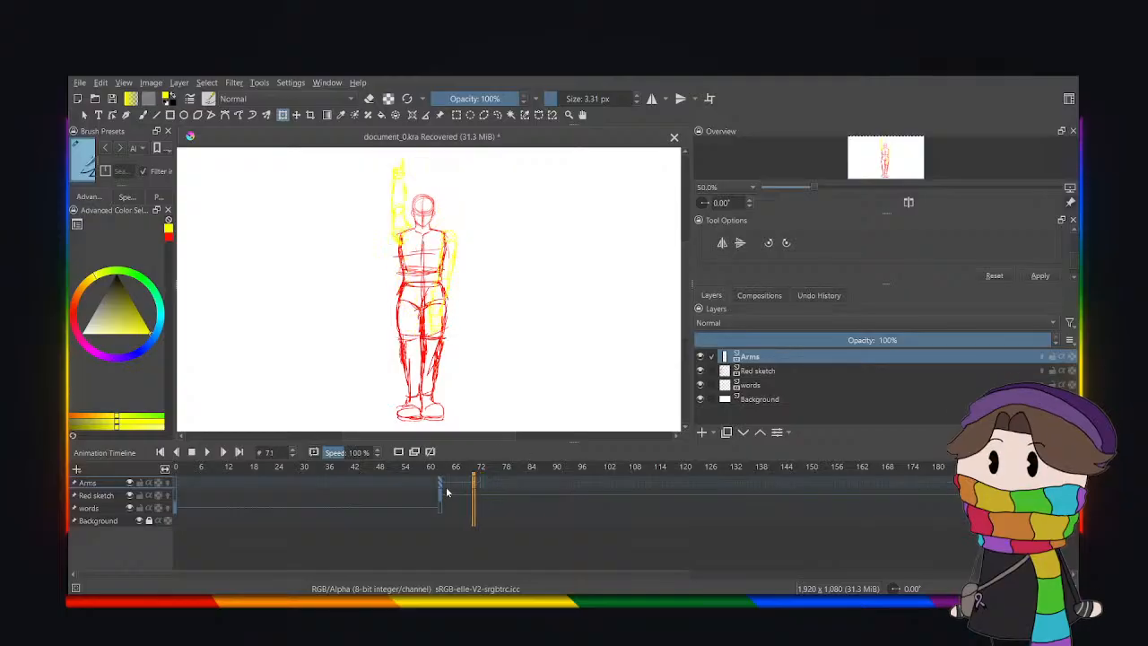
Play the animation from around frame 63 to check the timing of the arm swap.
left_click(207, 452)
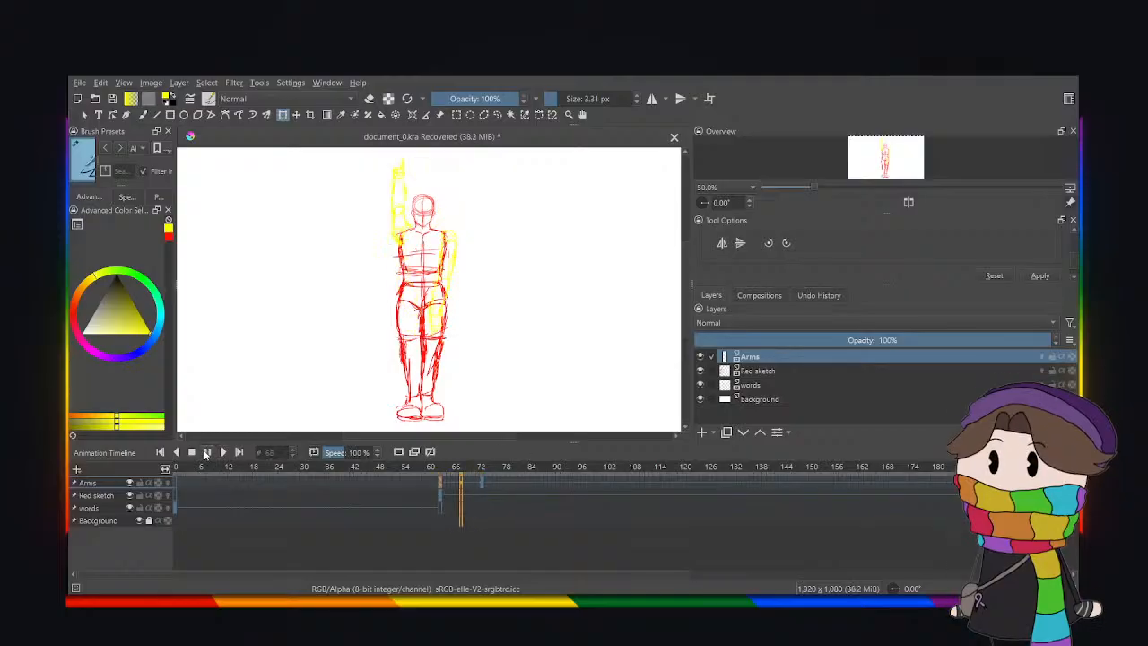
left_click(206, 452)
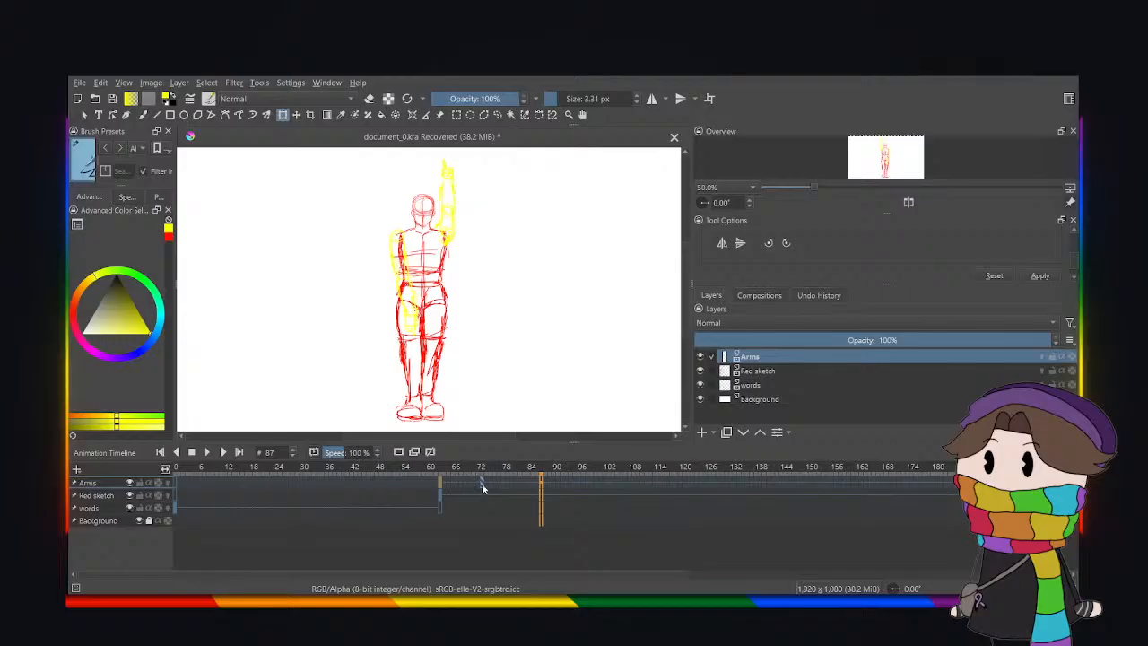
left_click_drag(482, 489, 457, 487)
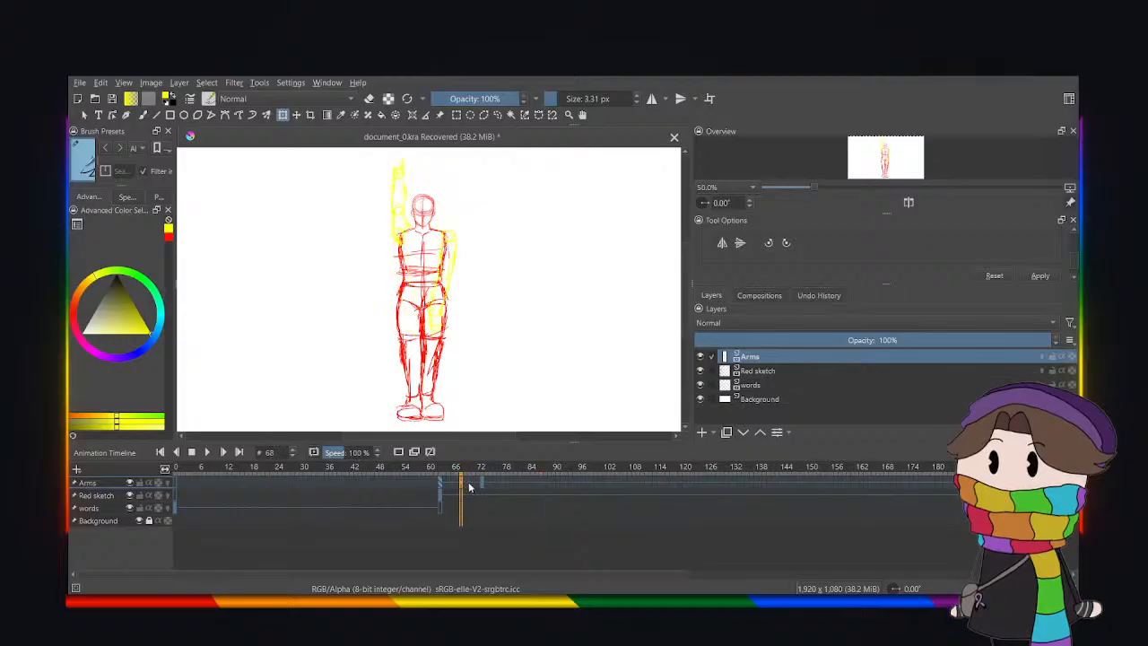
left_click(440, 483)
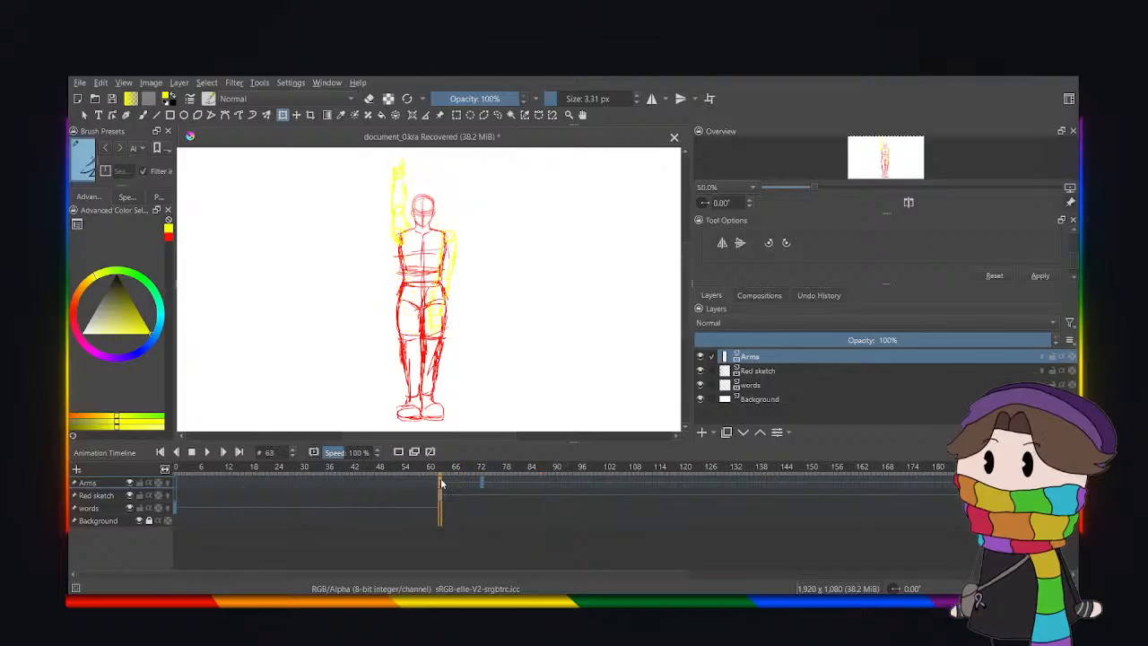
left_click(206, 452)
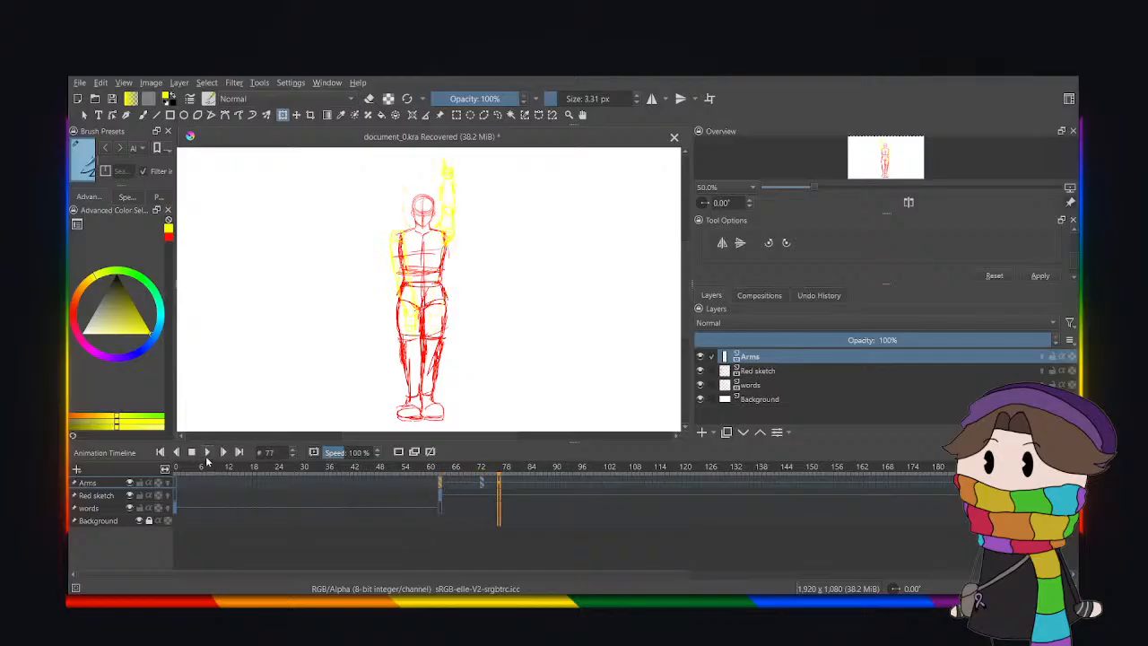
left_click(206, 456)
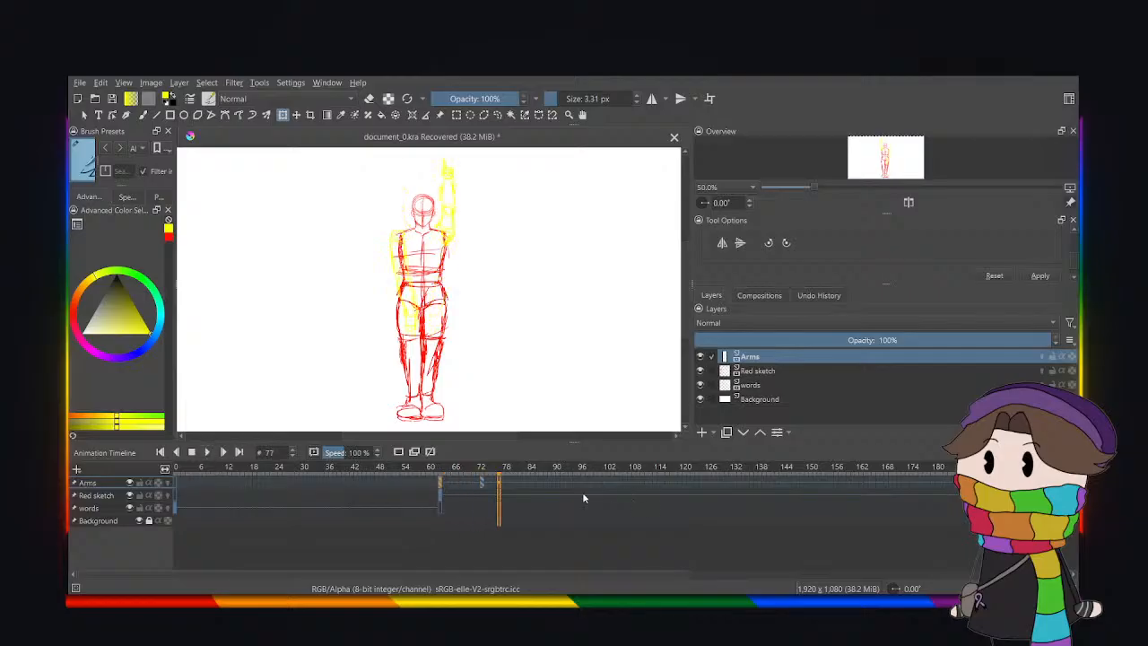
Move the flipped arms keyframe to frame 71 and replay the animation from before frame 63 to check the timing.
left_click(481, 485)
left_click_drag(482, 484, 474, 484)
left_click(434, 480)
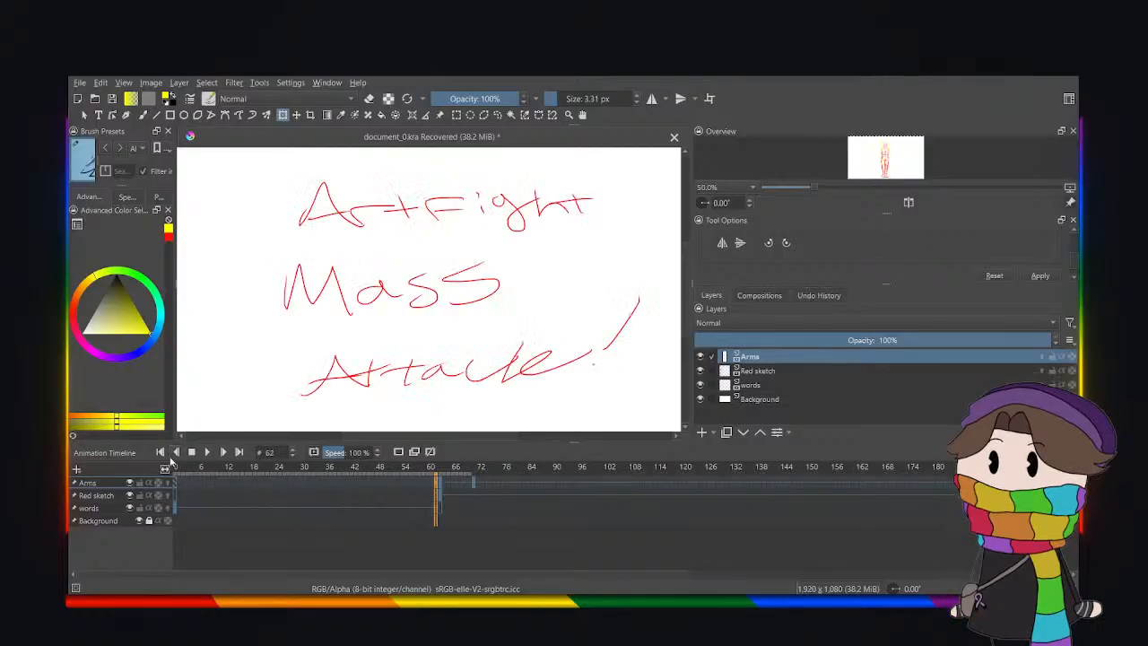
left_click(207, 452)
left_click(209, 452)
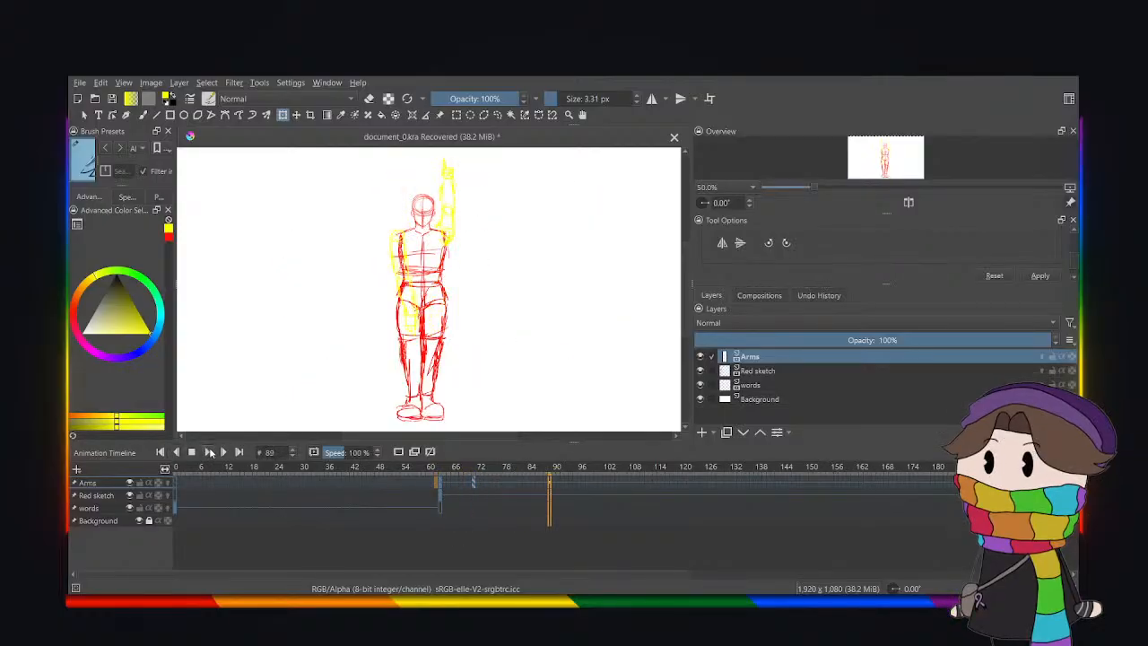
left_click(416, 492)
left_click(208, 453)
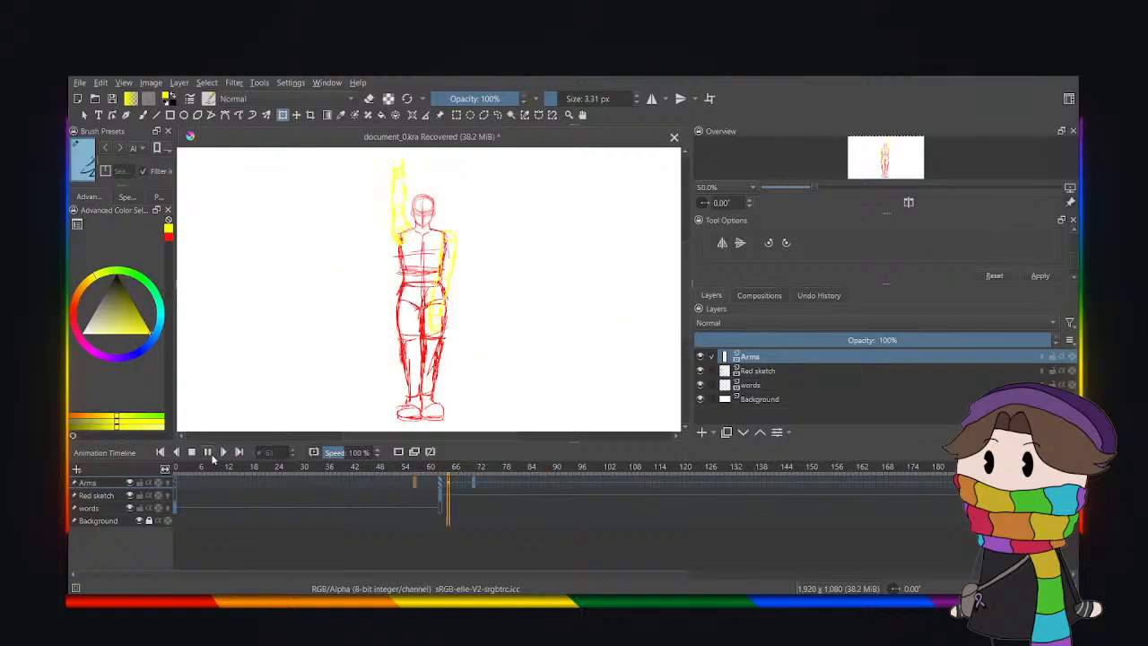
left_click(208, 452)
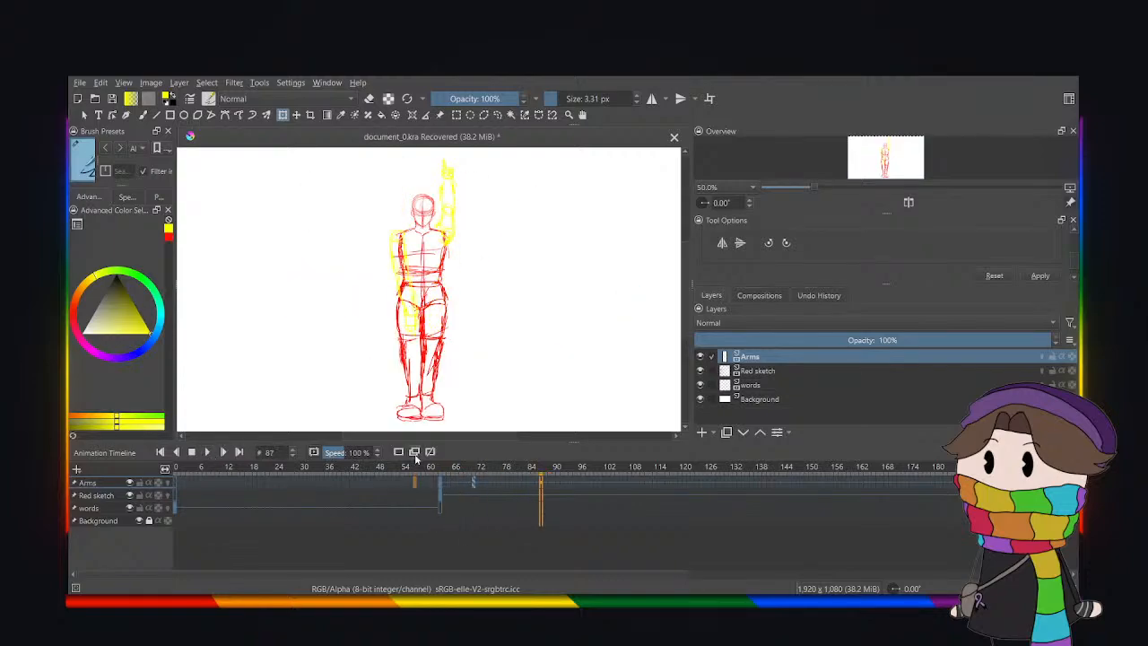
Step through the timeline frame by frame up to frame 71 to count the spacing between the two arm keyframes.
left_click(479, 482)
left_click(491, 482)
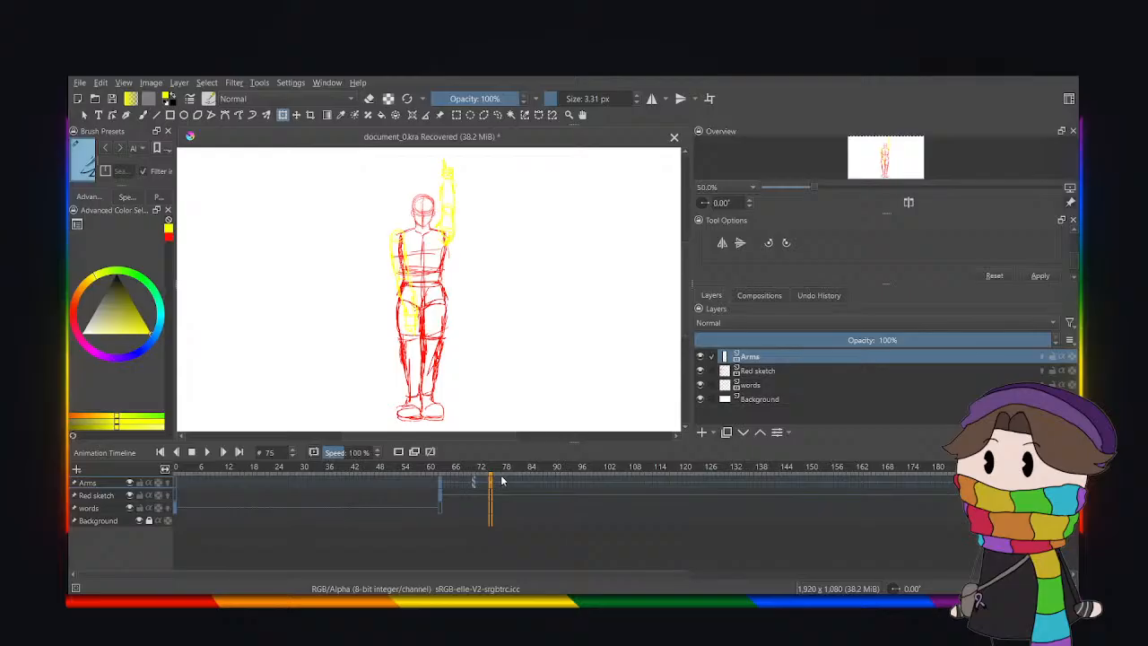
left_click(442, 482)
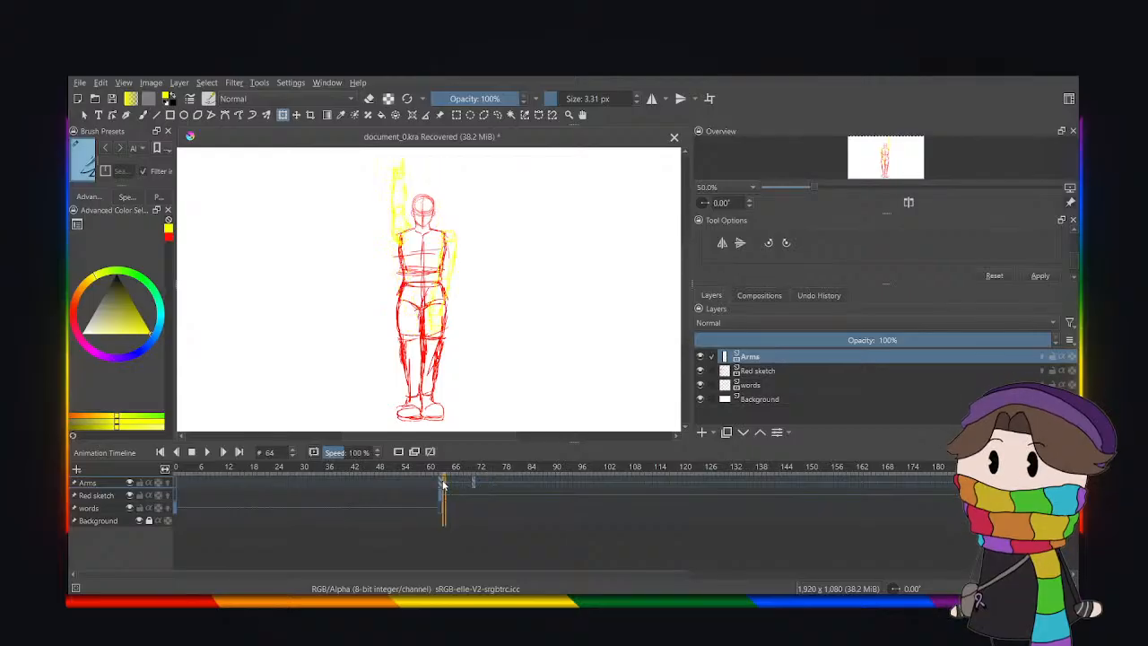
left_click(449, 483)
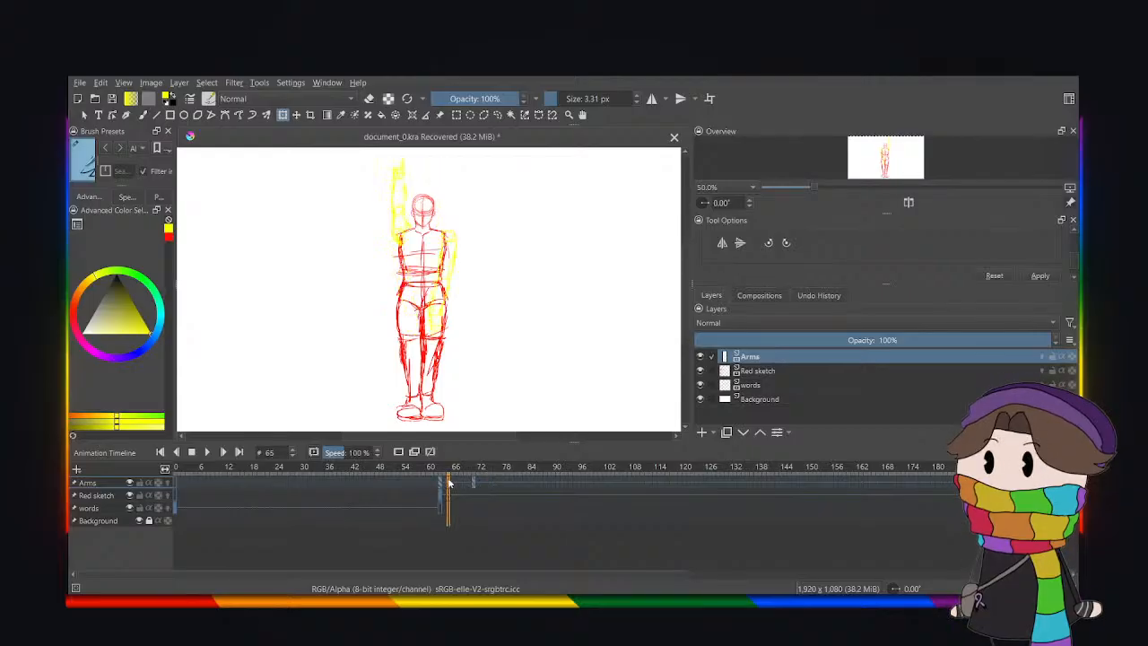
left_click(454, 483)
left_click(460, 483)
left_click(461, 483)
left_click(465, 482)
left_click(469, 482)
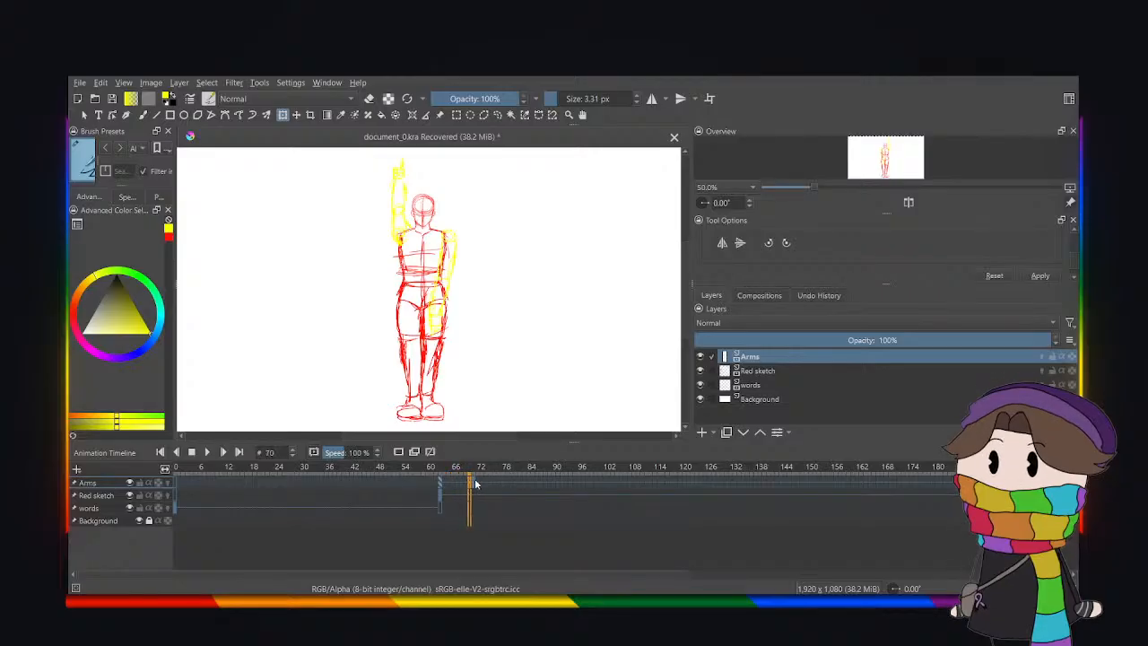
left_click(475, 484)
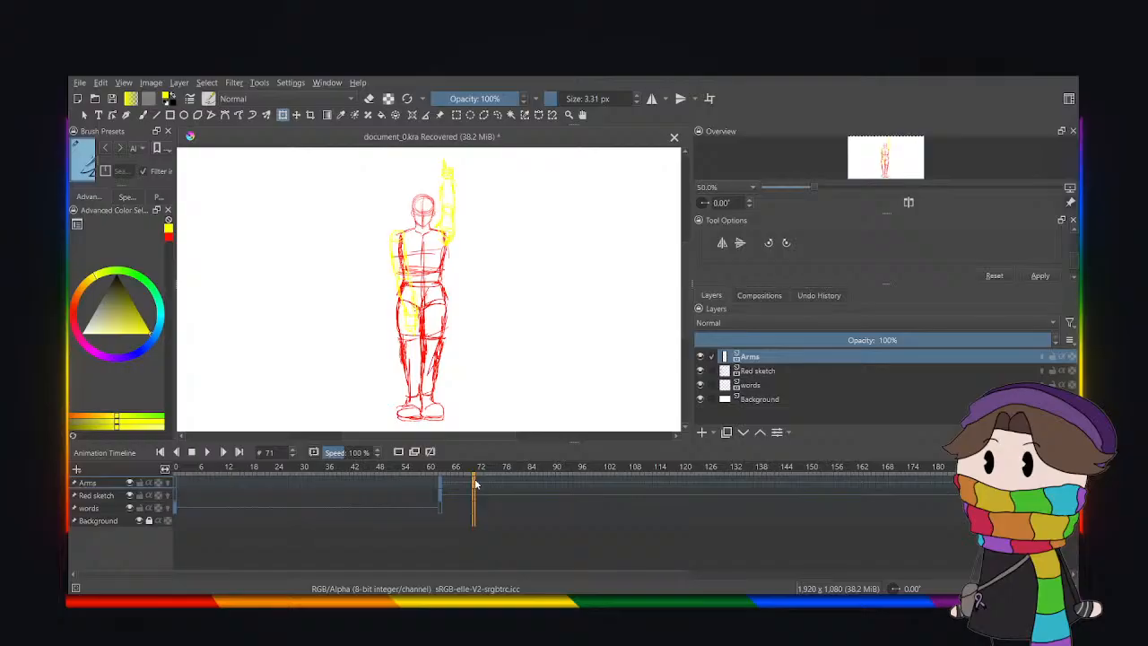
Count the same eight-frame interval past frame 71 and add a blank keyframe to the Arms layer at frame 79.
left_click(478, 483)
left_click(482, 484)
left_click(477, 483)
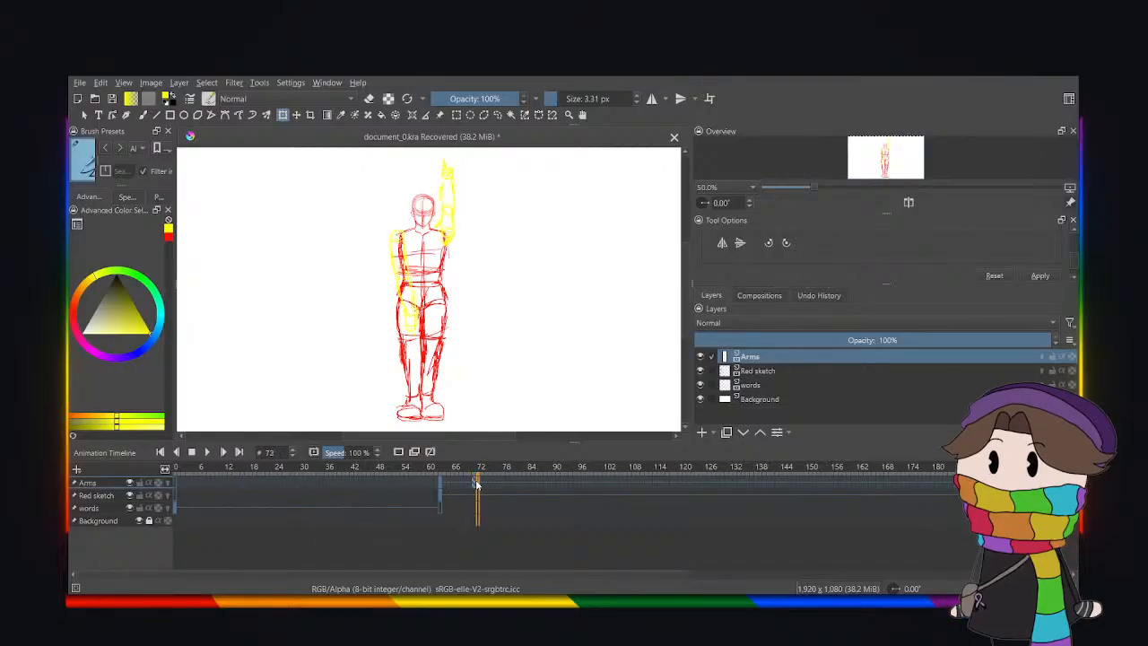
left_click(484, 484)
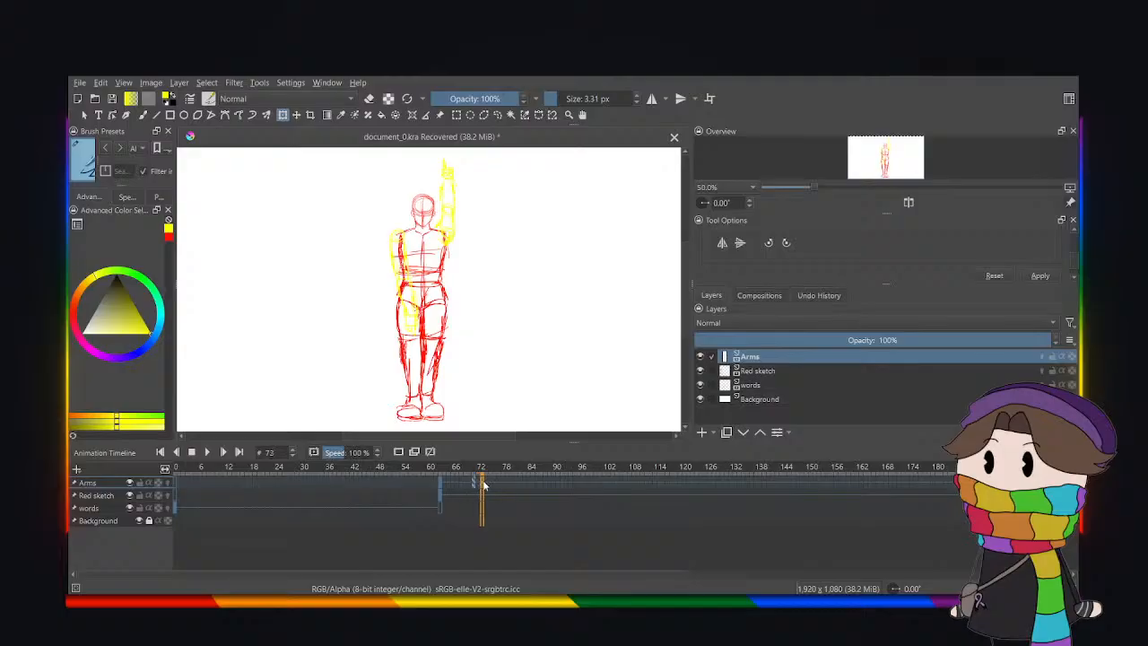
left_click(487, 485)
left_click(489, 485)
left_click(496, 485)
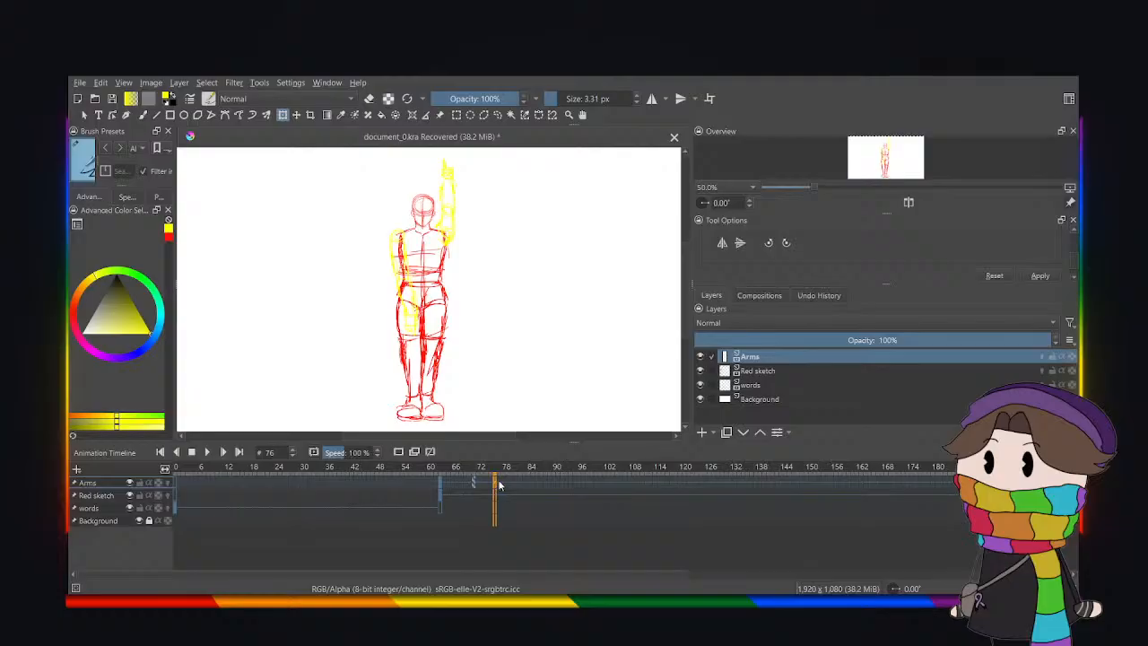
left_click(500, 484)
left_click(504, 485)
left_click(508, 485)
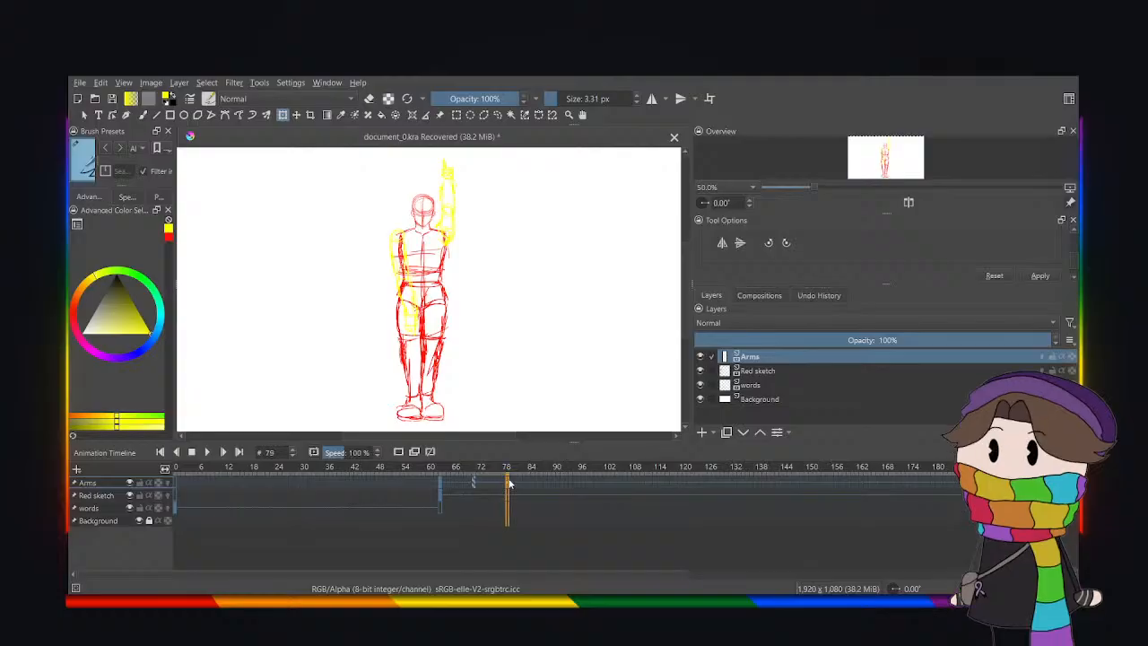
left_click(399, 451)
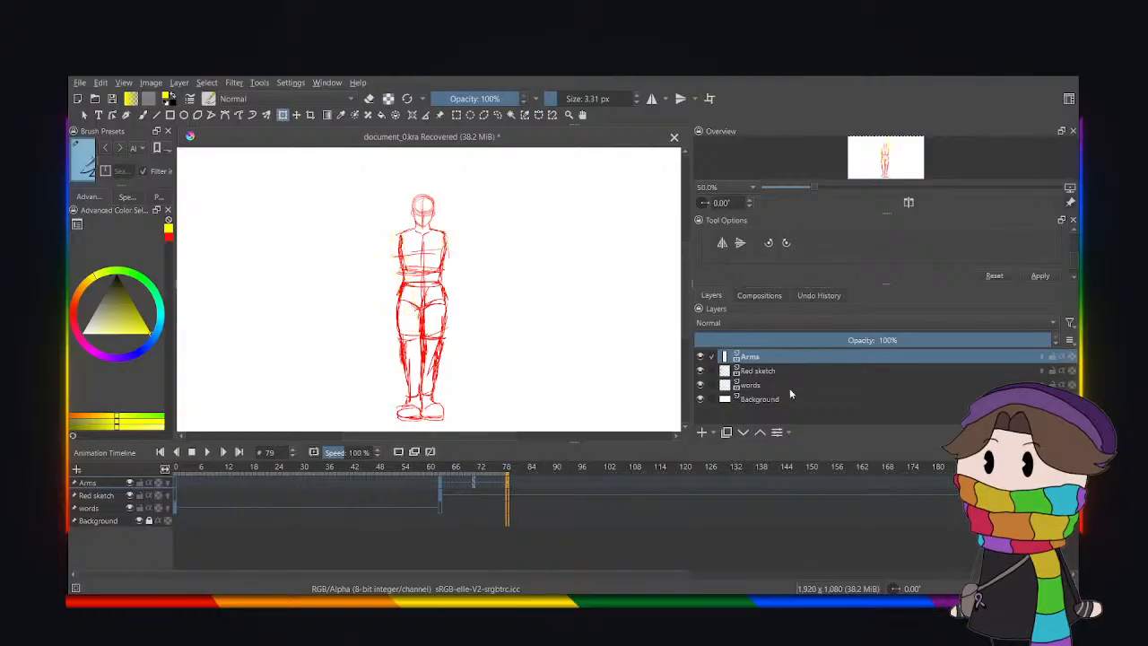
Add a blank keyframe to the Red sketch layer at frame 79 and play the animation from frame 63 to check the timing.
left_click(781, 373)
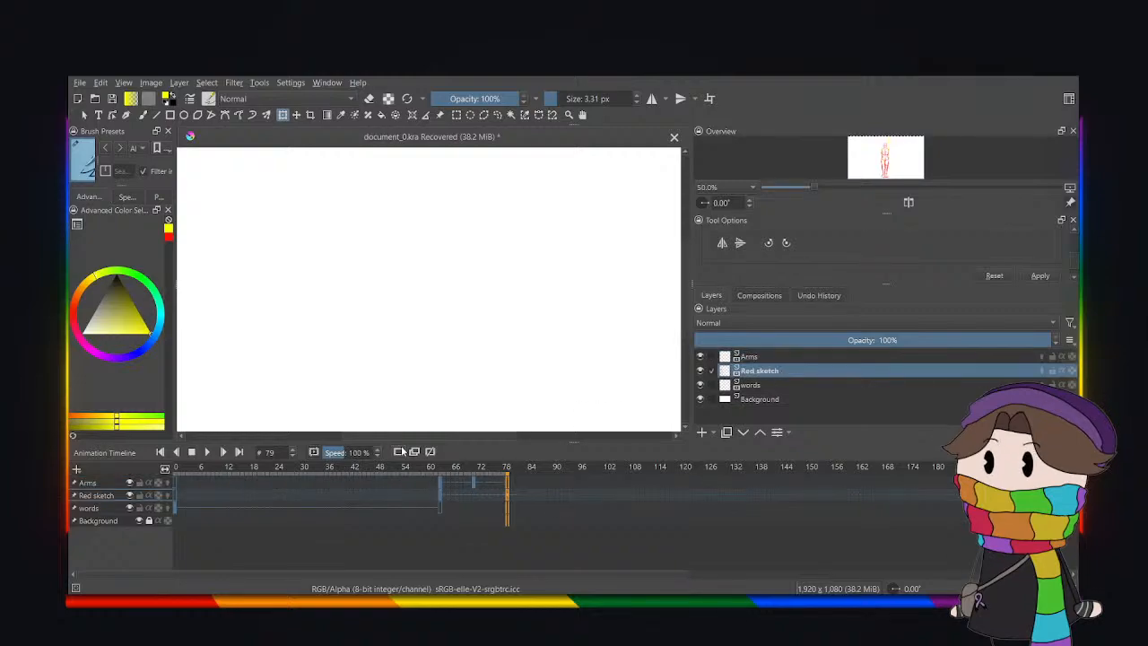
left_click(399, 451)
left_click(440, 495)
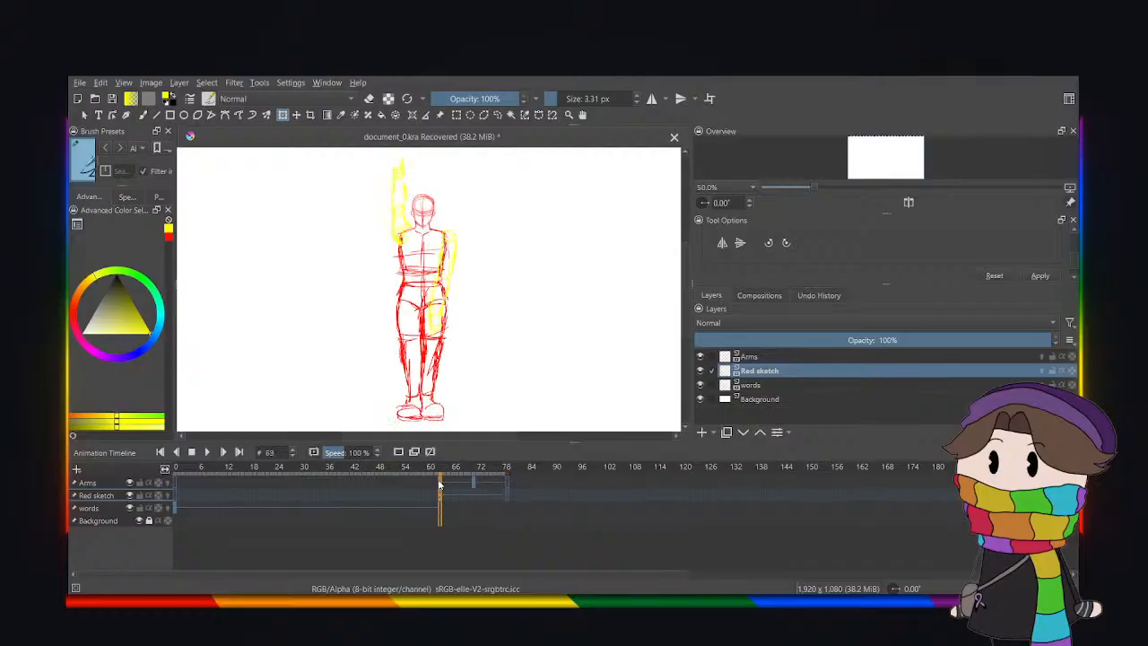
left_click(207, 451)
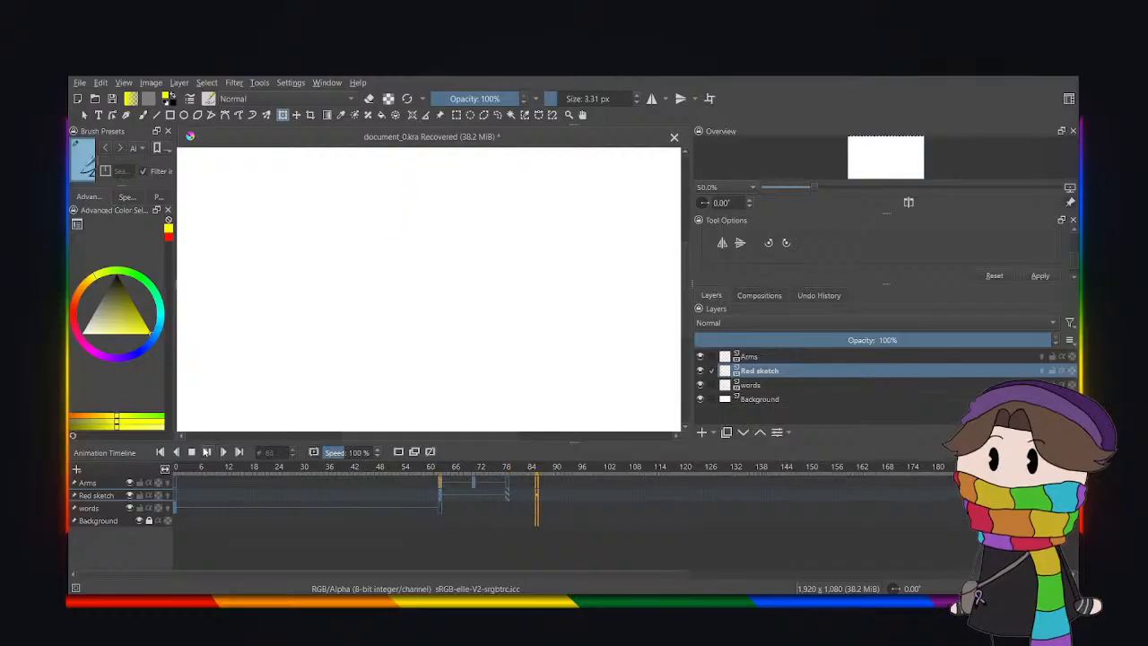
key("space")
Return to frame 79 on the Red sketch layer, set the freehand brush colour to red and save the file as Avgn dance animation meme.kra.
left_click(508, 495)
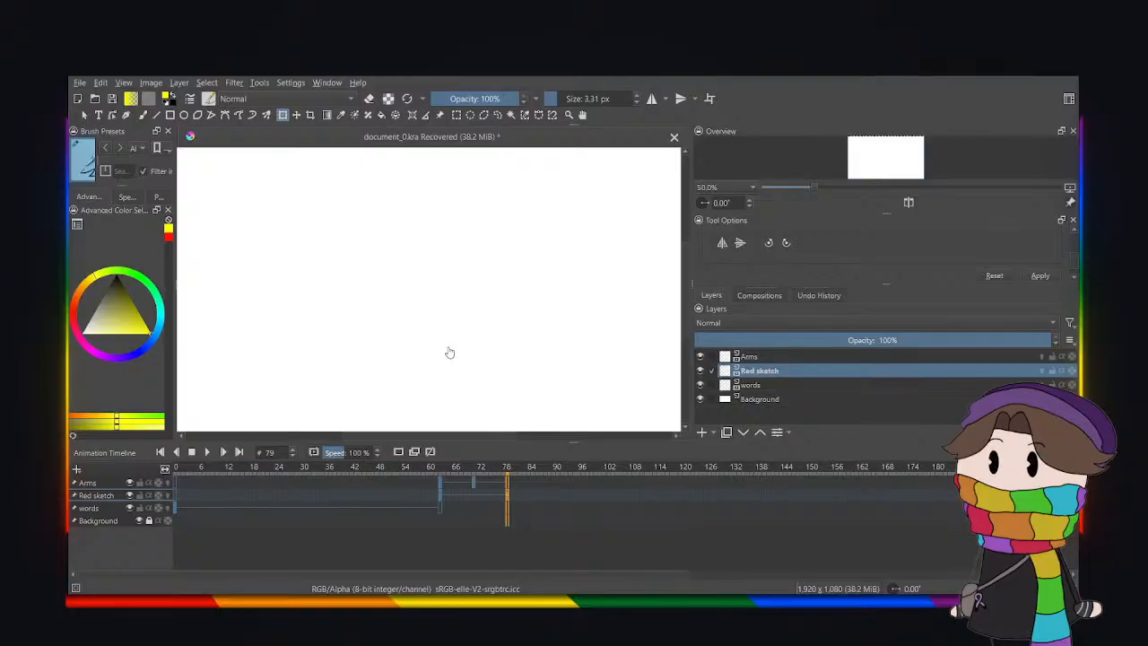
left_click(142, 115)
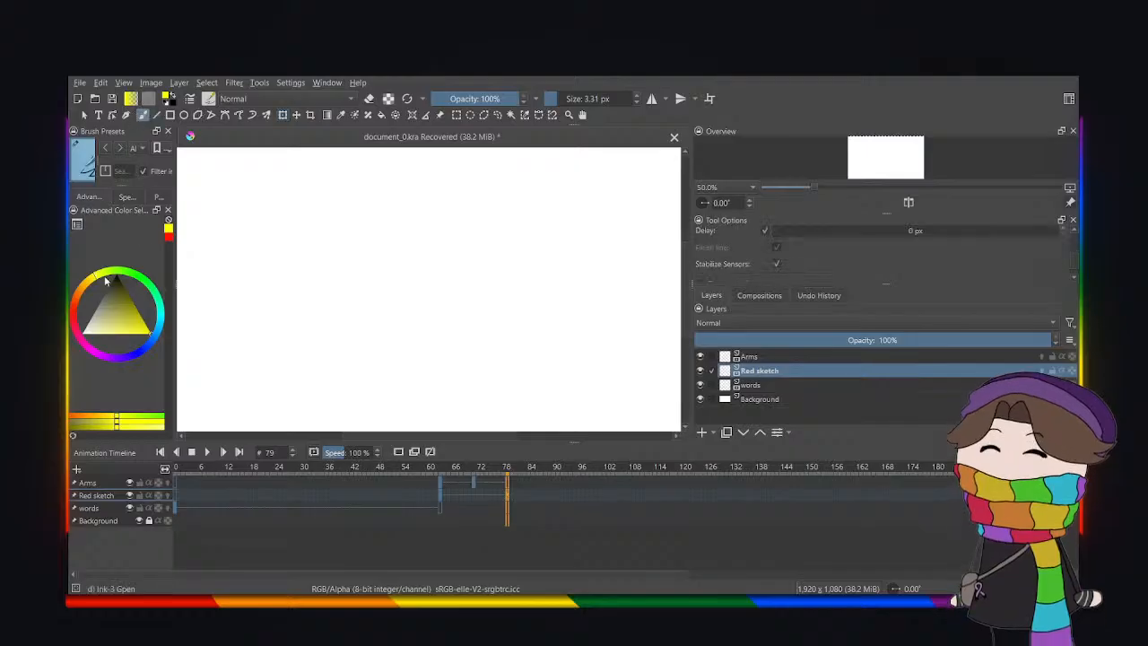
left_click(74, 308)
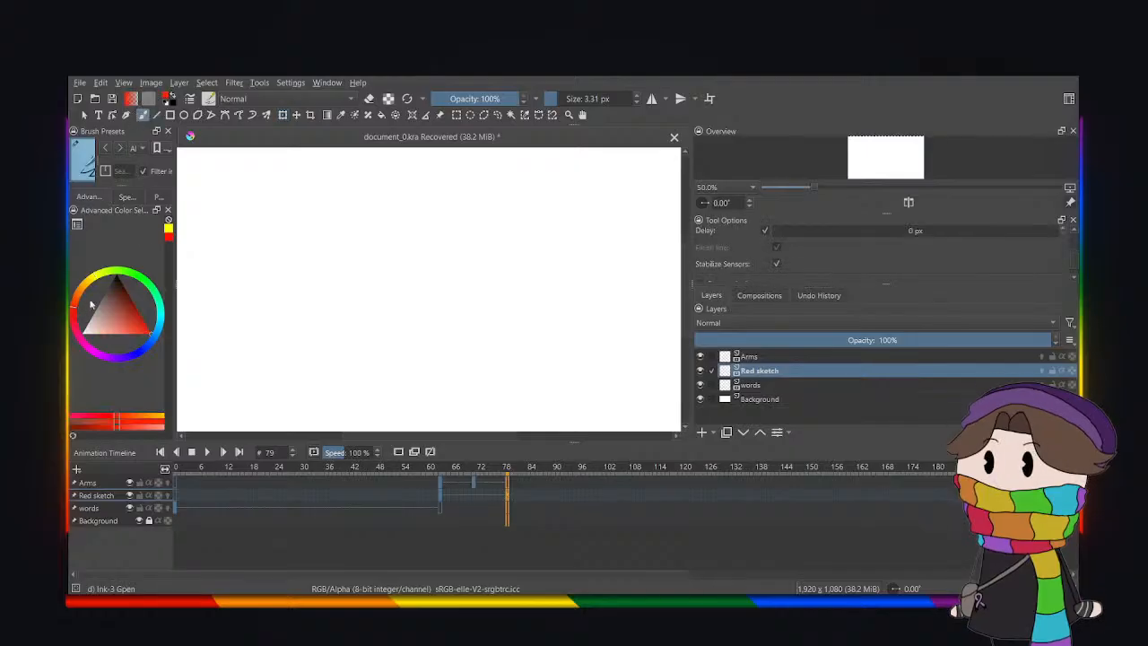
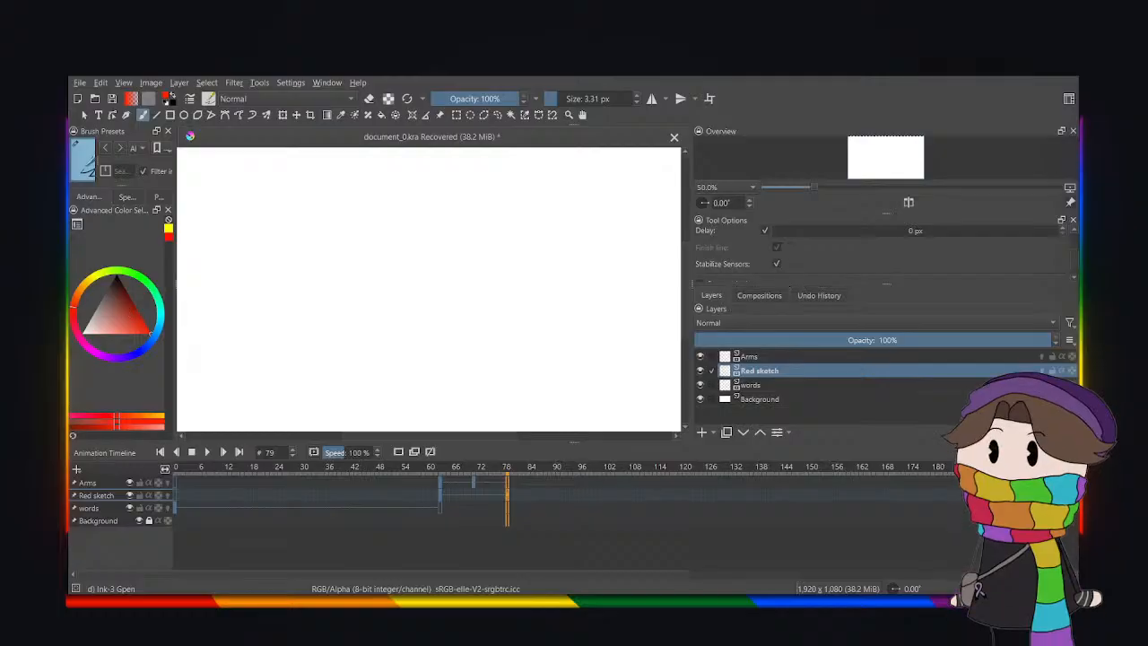
key("ctrl+s")
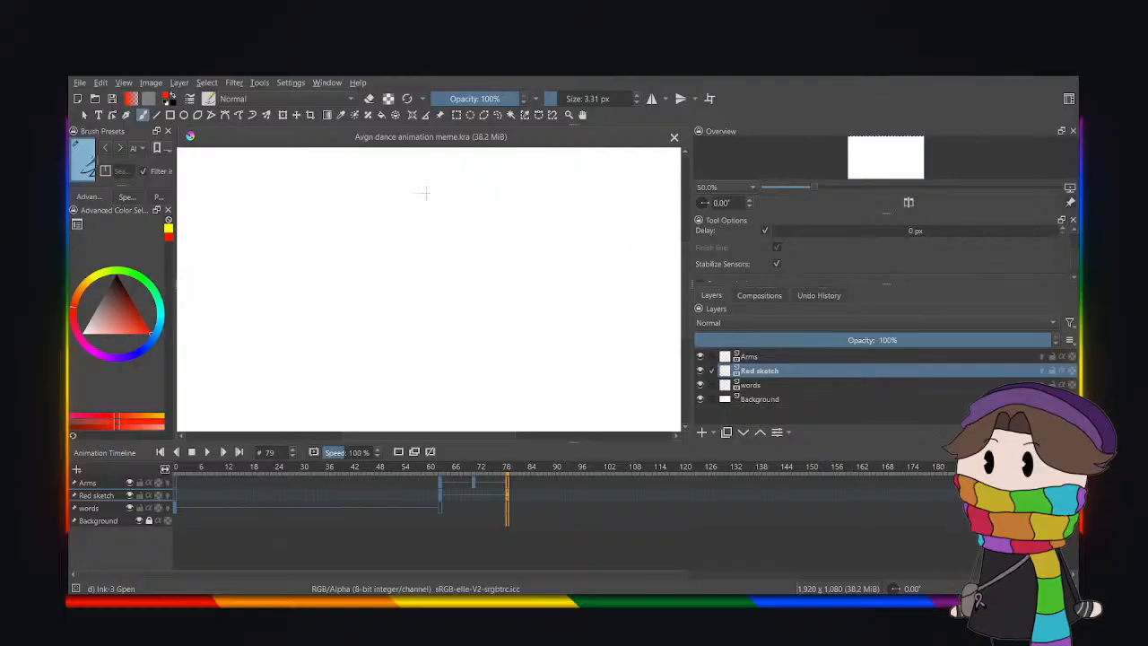
Sketch a round red head near the top centre of the canvas, erase its stray left-edge lines and redraw that outline.
mouse_move(460, 184)
left_mouse_down()
mouse_move(419, 208)
mouse_move(465, 189)
mouse_move(452, 186)
mouse_move(459, 216)
mouse_move(418, 197)
mouse_move(467, 184)
mouse_move(414, 210)
mouse_move(433, 221)
mouse_move(413, 202)
mouse_move(438, 177)
mouse_move(435, 223)
left_mouse_up()
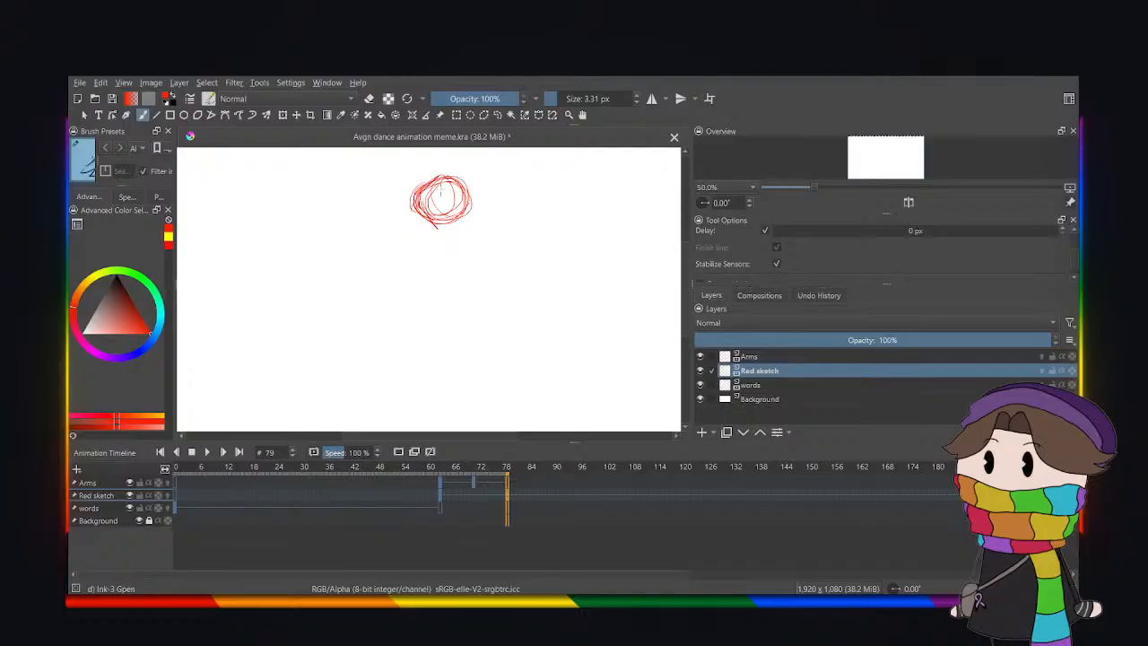
left_click(497, 114)
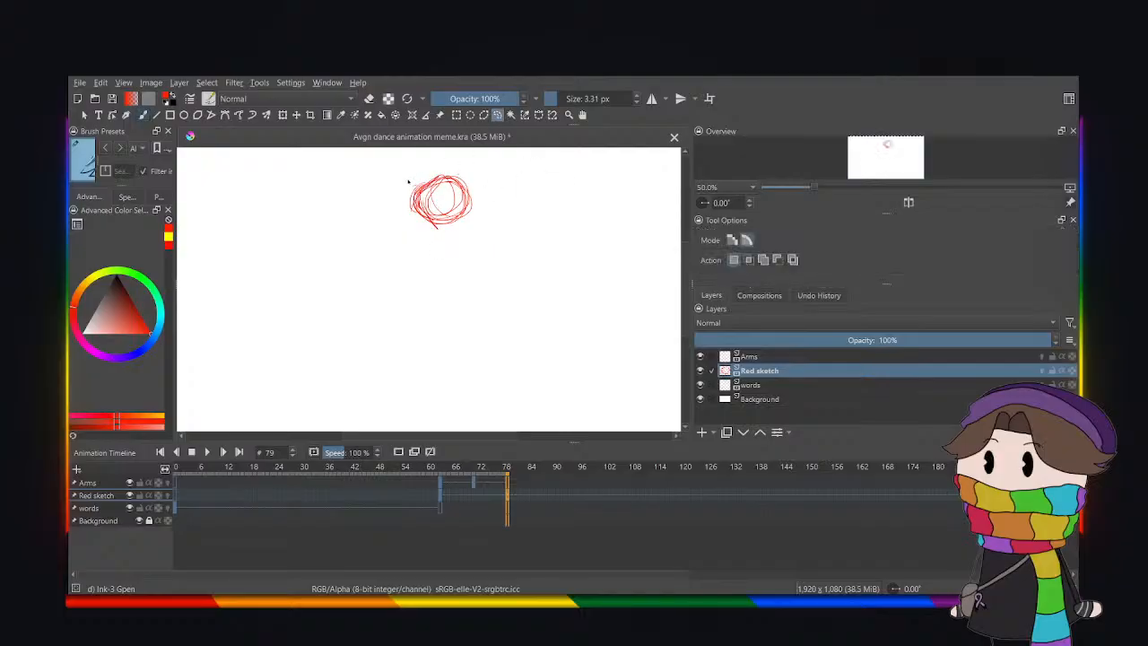
mouse_move(411, 176)
left_mouse_down()
mouse_move(420, 218)
mouse_move(391, 192)
left_mouse_up()
key("Delete")
key("ctrl+shift+a")
left_click(143, 115)
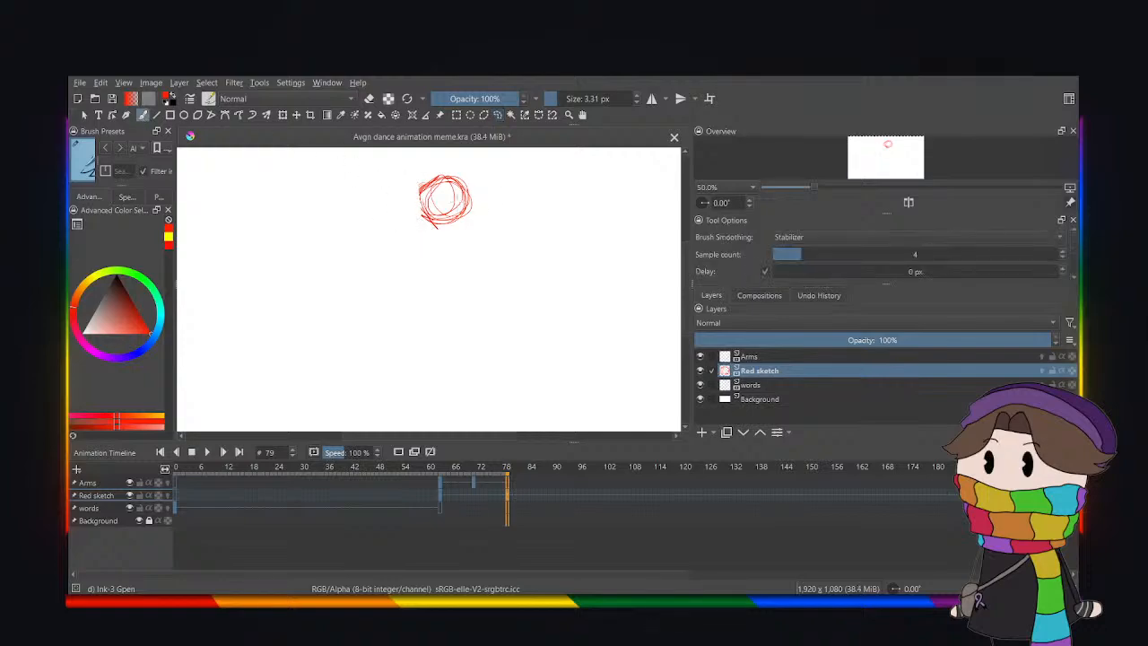
mouse_move(422, 187)
left_mouse_down()
mouse_move(420, 212)
mouse_move(435, 221)
mouse_move(462, 177)
left_mouse_up()
Sketch the tilted jawline, chin and ear below the head circle.
key("plus")
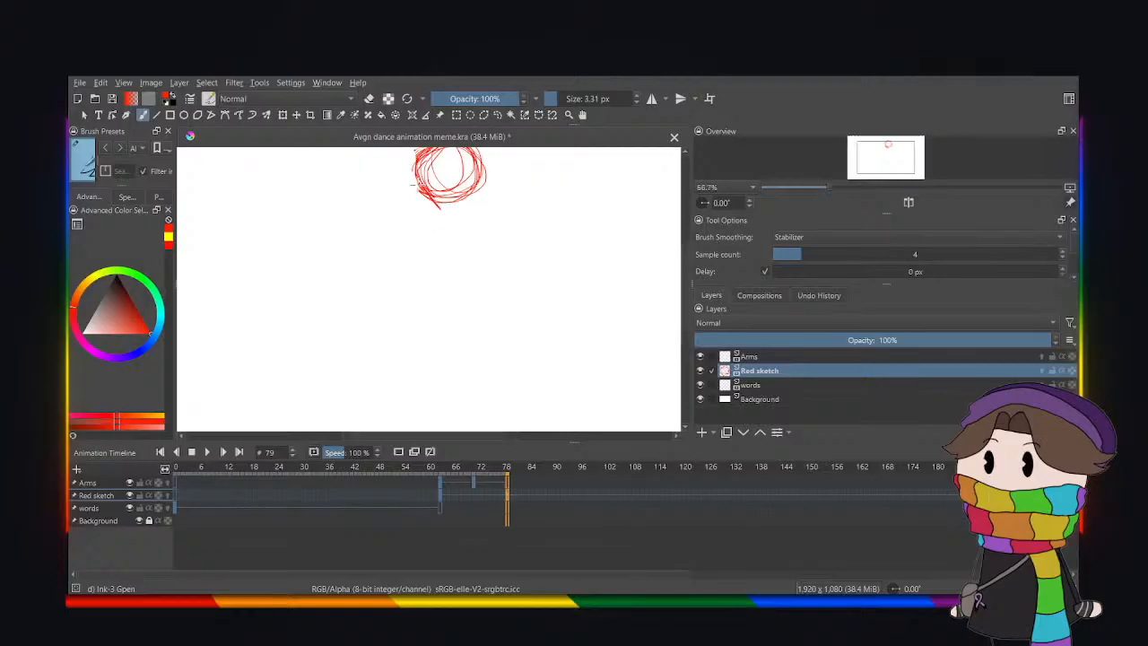
scroll(685, 271, "up", 2)
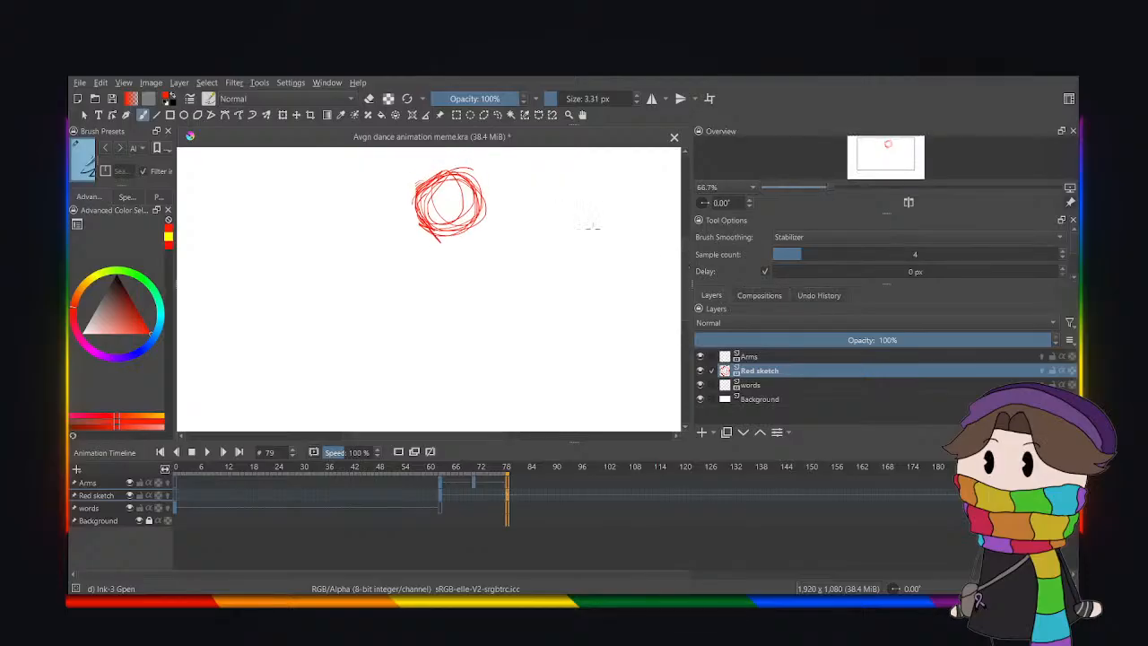
left_click_drag(434, 196, 454, 260)
left_click_drag(420, 225, 439, 246)
mouse_move(421, 224)
left_mouse_down()
mouse_move(439, 250)
mouse_move(462, 254)
left_mouse_up()
key("1")
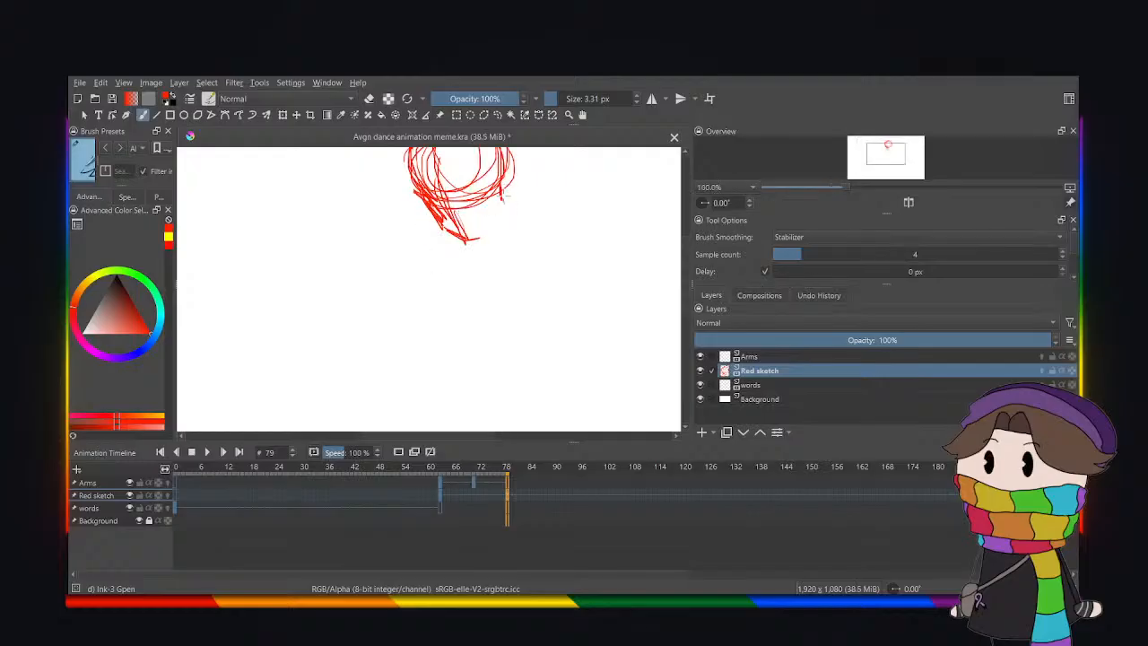
mouse_move(502, 204)
left_mouse_down()
mouse_move(481, 240)
mouse_move(467, 240)
left_mouse_up()
Sketch the neck with a curved collar line beneath the jaw.
key("minus")
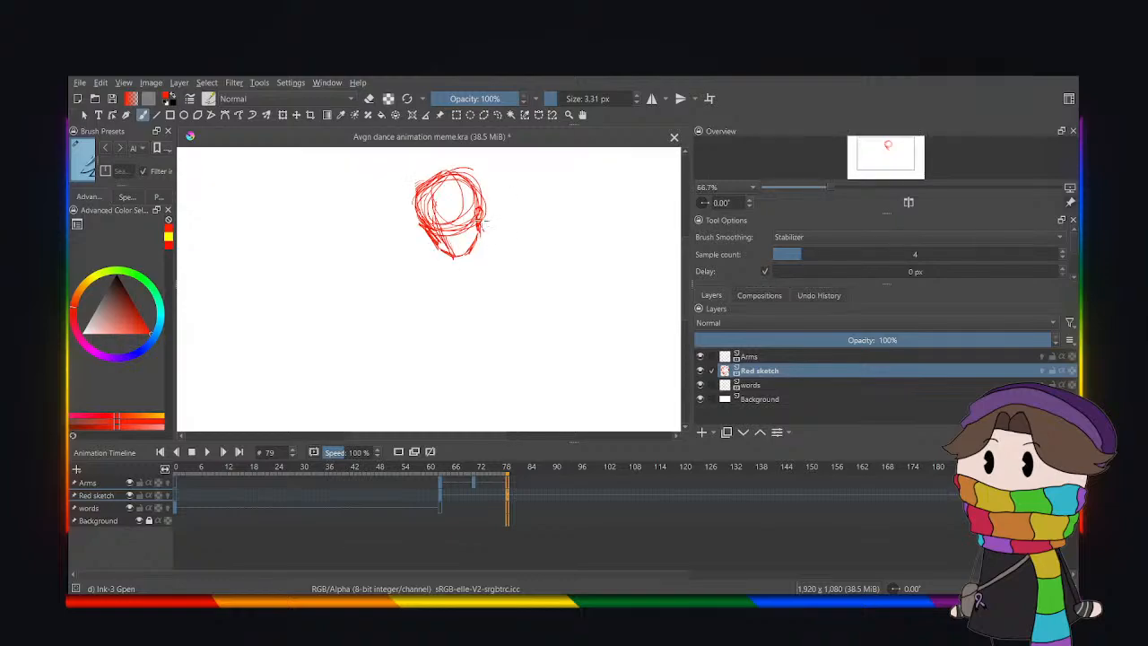
mouse_move(485, 238)
left_mouse_down()
mouse_move(497, 254)
mouse_move(451, 278)
left_mouse_up()
mouse_move(494, 254)
left_mouse_down()
mouse_move(453, 278)
mouse_move(468, 271)
left_mouse_up()
Sketch the leaning upper torso with both shoulders, curved sides, a side plane and an elliptical lower edge.
key("minus")
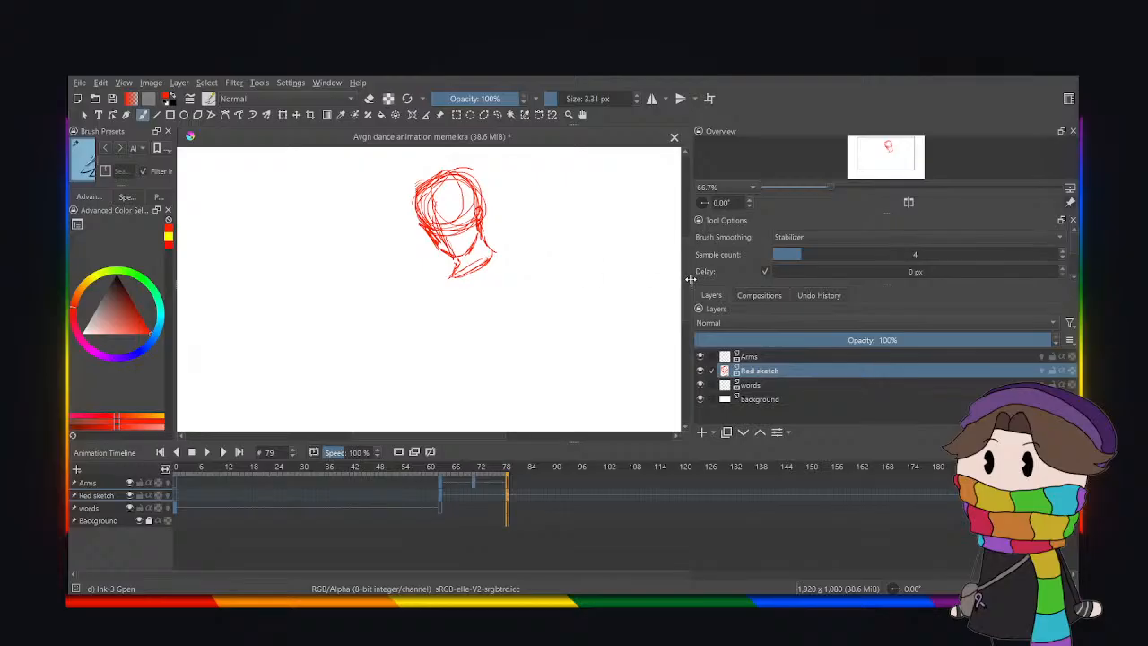
scroll(557, 242, "down", 2)
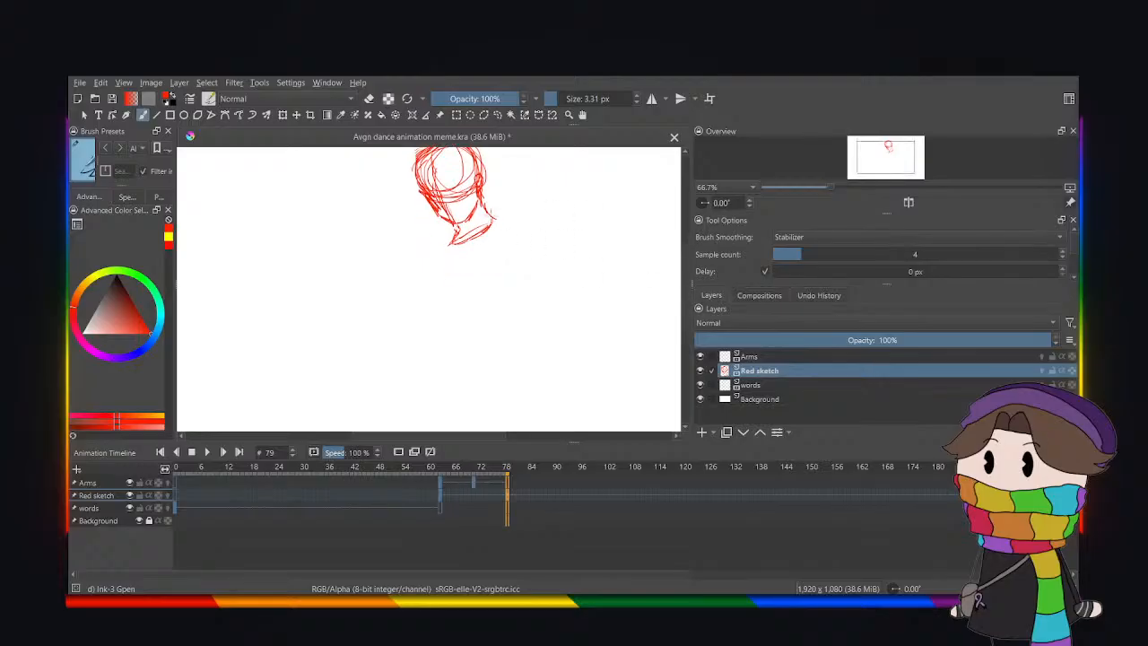
left_click_drag(485, 209, 534, 232)
left_click_drag(455, 229, 440, 236)
mouse_move(527, 248)
left_mouse_down()
mouse_move(475, 324)
mouse_move(387, 330)
left_mouse_up()
left_click_drag(401, 285, 485, 330)
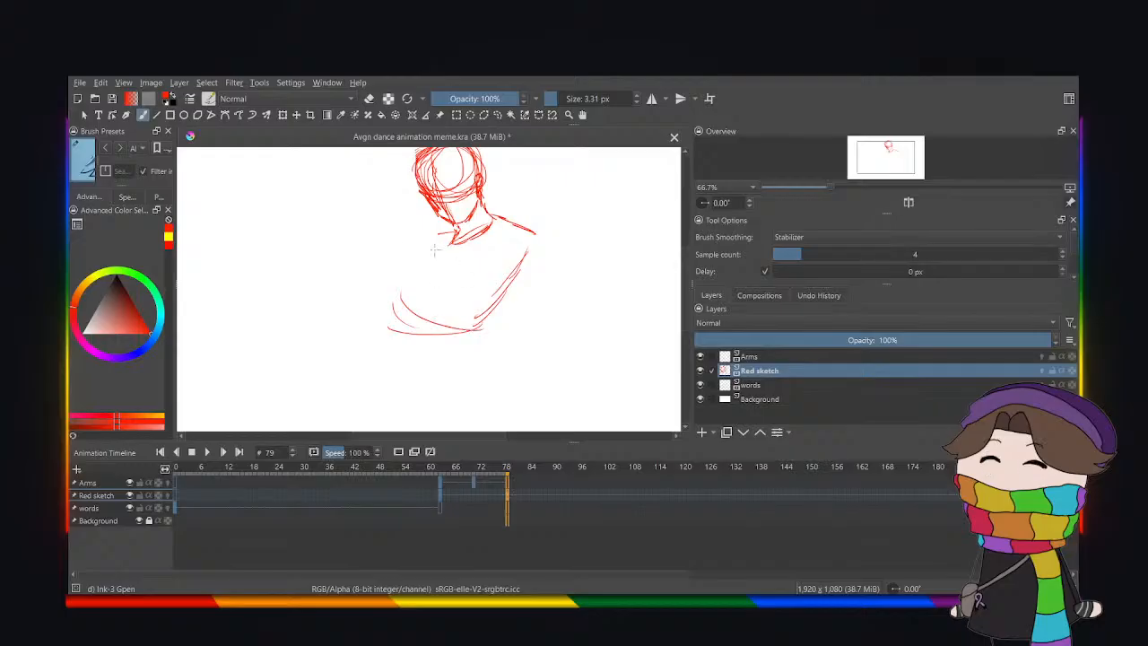
left_click_drag(439, 239, 393, 288)
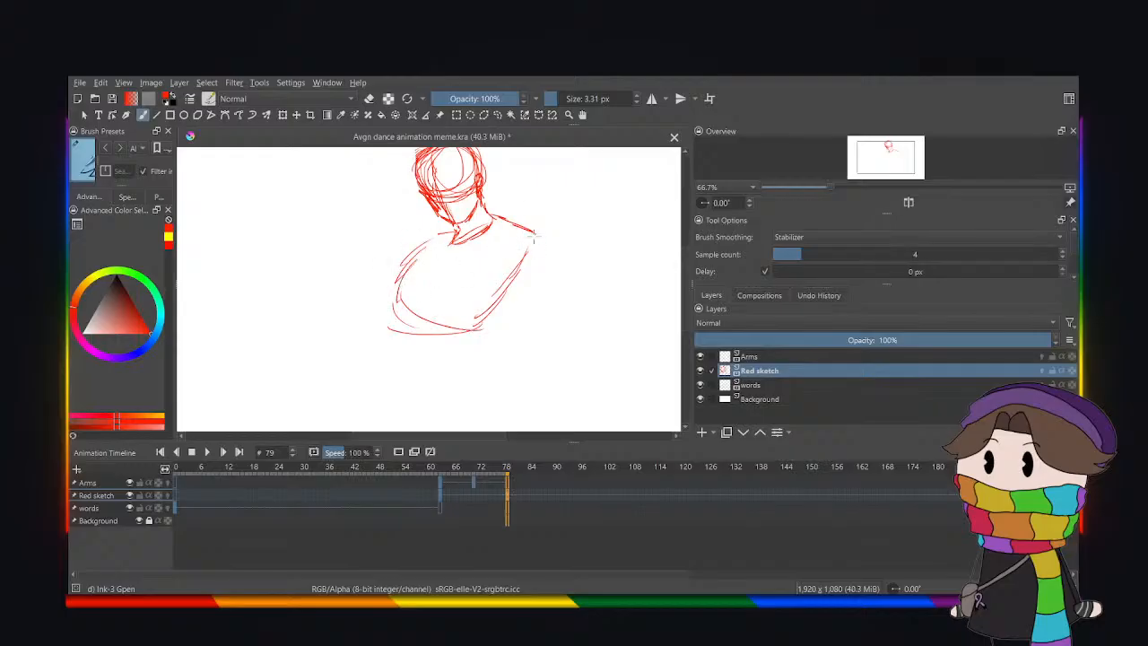
mouse_move(535, 236)
left_mouse_down()
mouse_move(486, 322)
mouse_move(478, 295)
mouse_move(539, 236)
mouse_move(474, 298)
left_mouse_up()
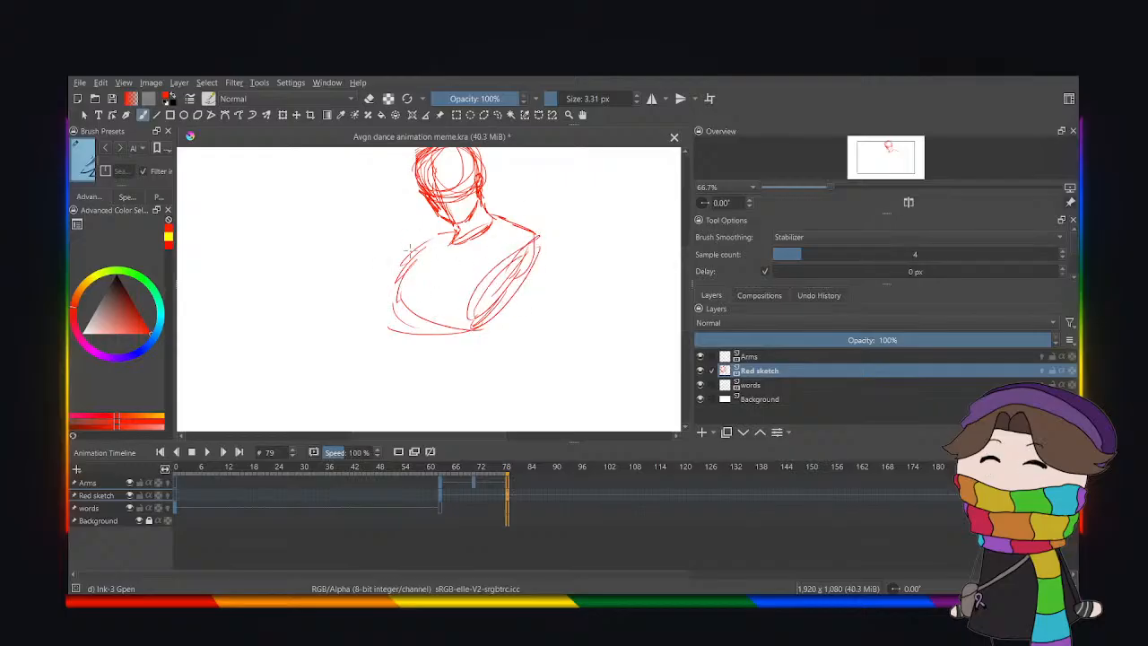
mouse_move(433, 238)
left_mouse_down()
mouse_move(391, 294)
mouse_move(398, 311)
mouse_move(495, 330)
mouse_move(400, 308)
mouse_move(489, 312)
left_mouse_up()
left_click_drag(489, 312, 396, 304)
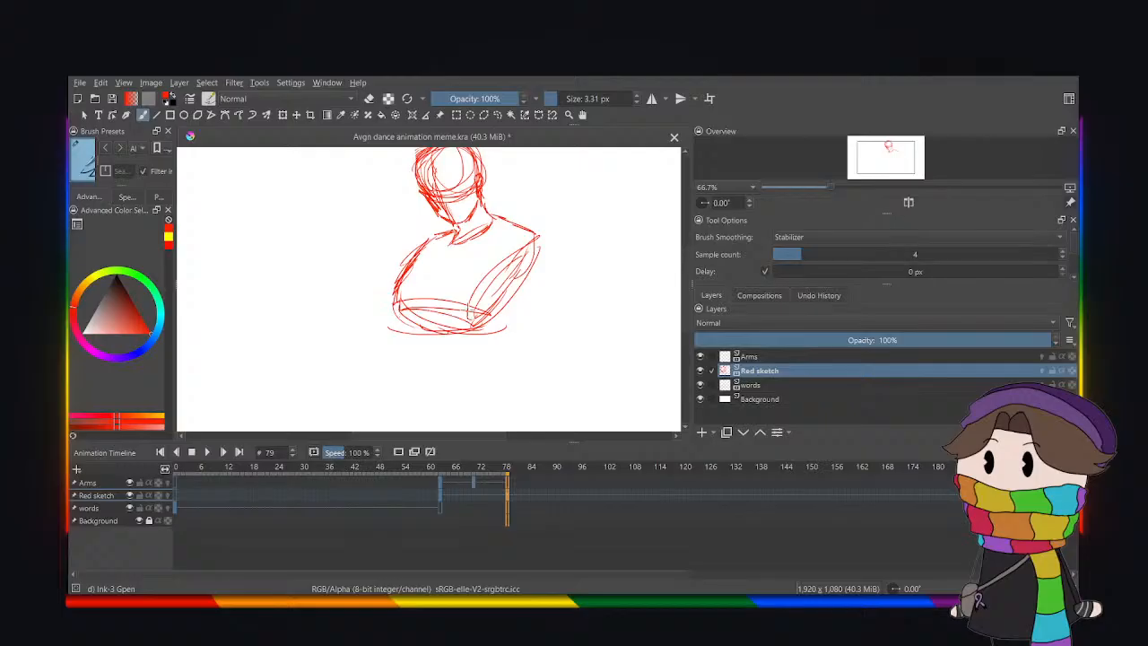
Turn on onion skin for the Red sketch layer, scale the head and torso to about half size and place them right of the previous figure.
key("ctrl+minus")
key("ctrl+minus")
key("ctrl+minus")
key("ctrl+minus")
key("ctrl+plus")
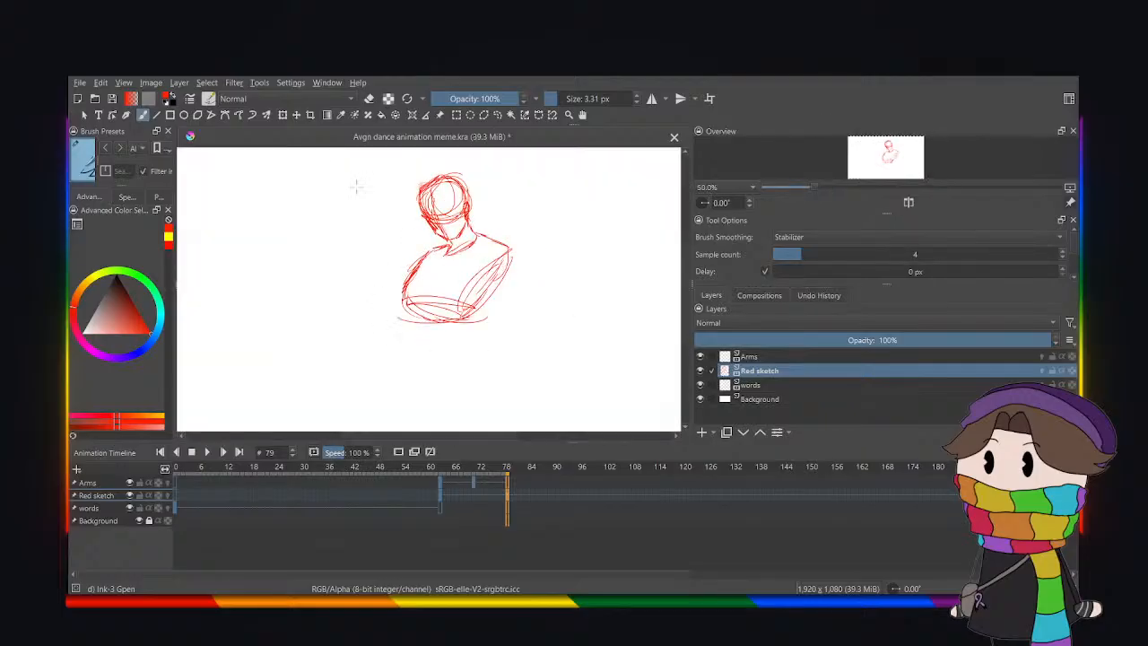
left_click(1042, 371)
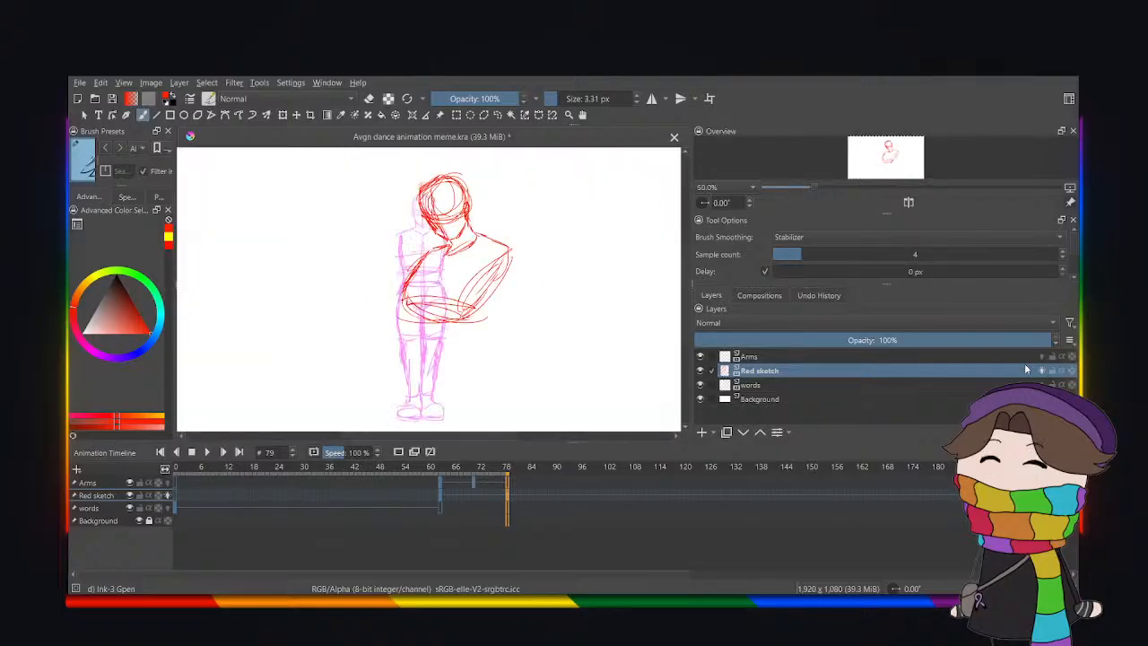
left_click(497, 115)
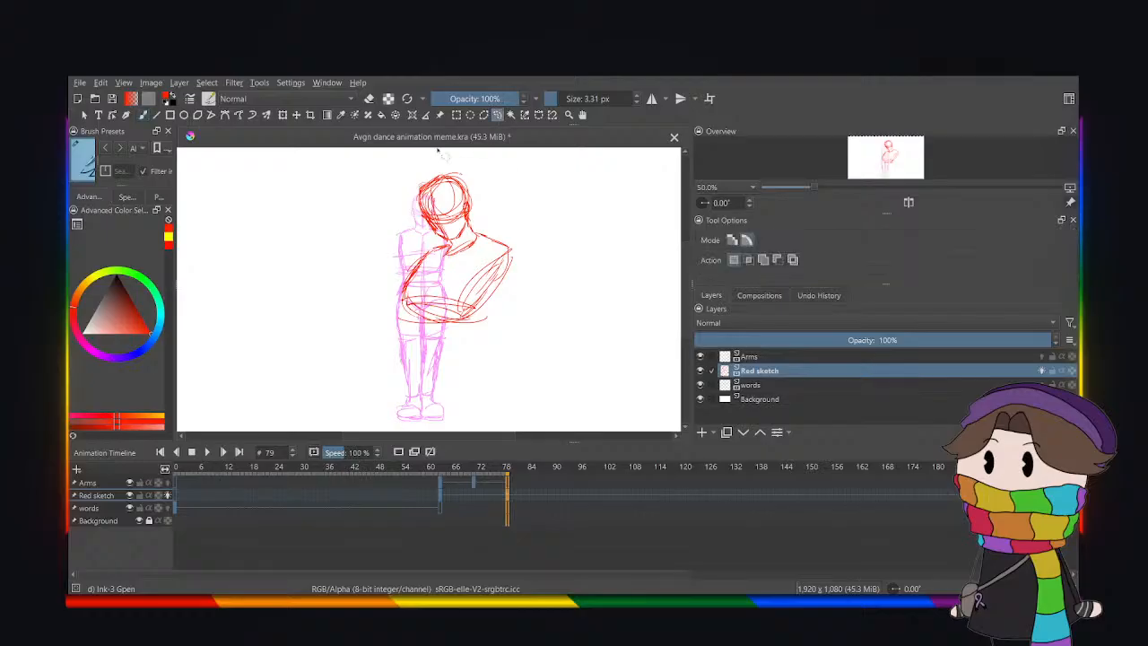
mouse_move(377, 176)
left_mouse_down()
mouse_move(589, 243)
mouse_move(381, 170)
left_mouse_up()
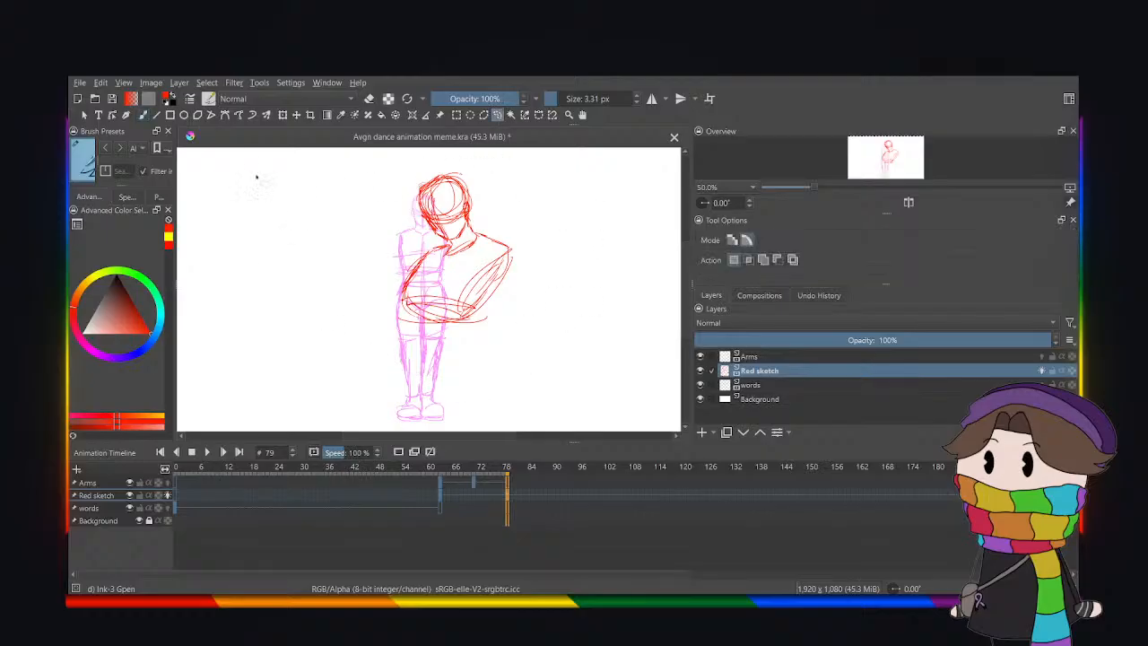
left_click(282, 116)
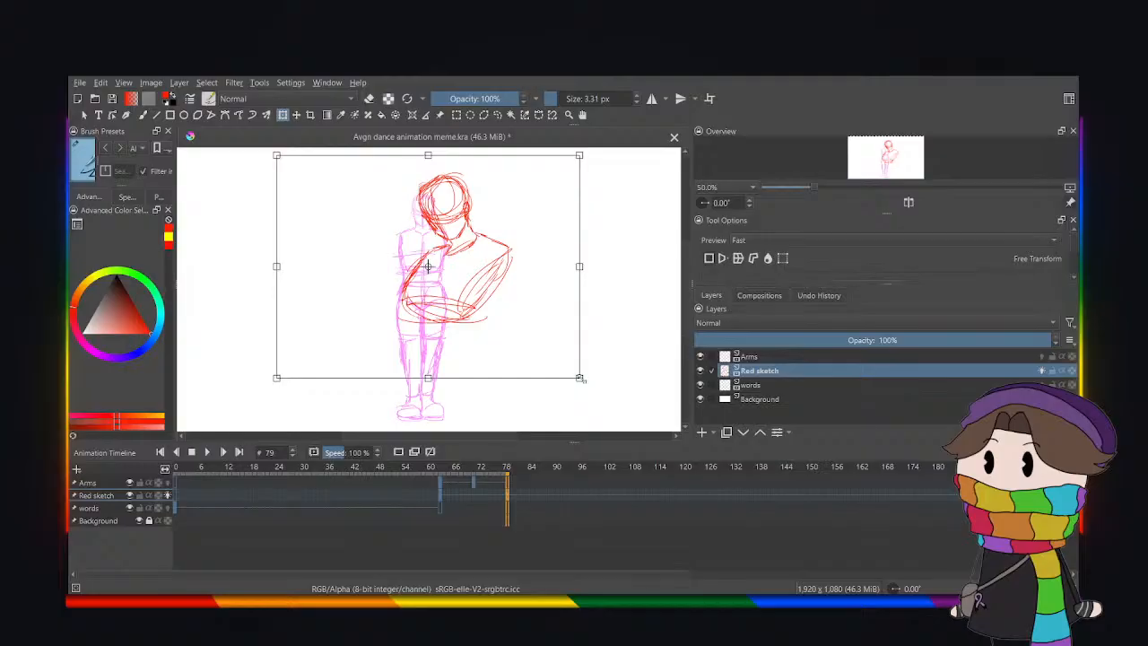
mouse_move(580, 378)
left_mouse_down()
mouse_move(485, 303)
mouse_move(392, 264)
mouse_move(397, 249)
mouse_move(479, 295)
mouse_move(500, 299)
mouse_move(501, 286)
left_mouse_up()
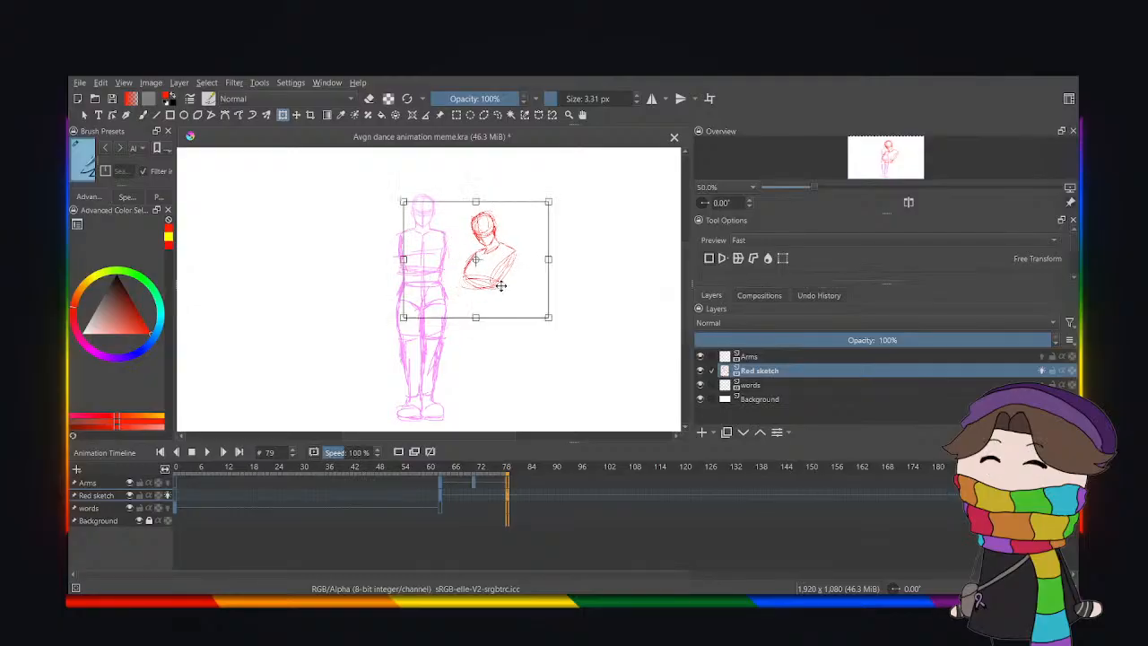
left_click(498, 115)
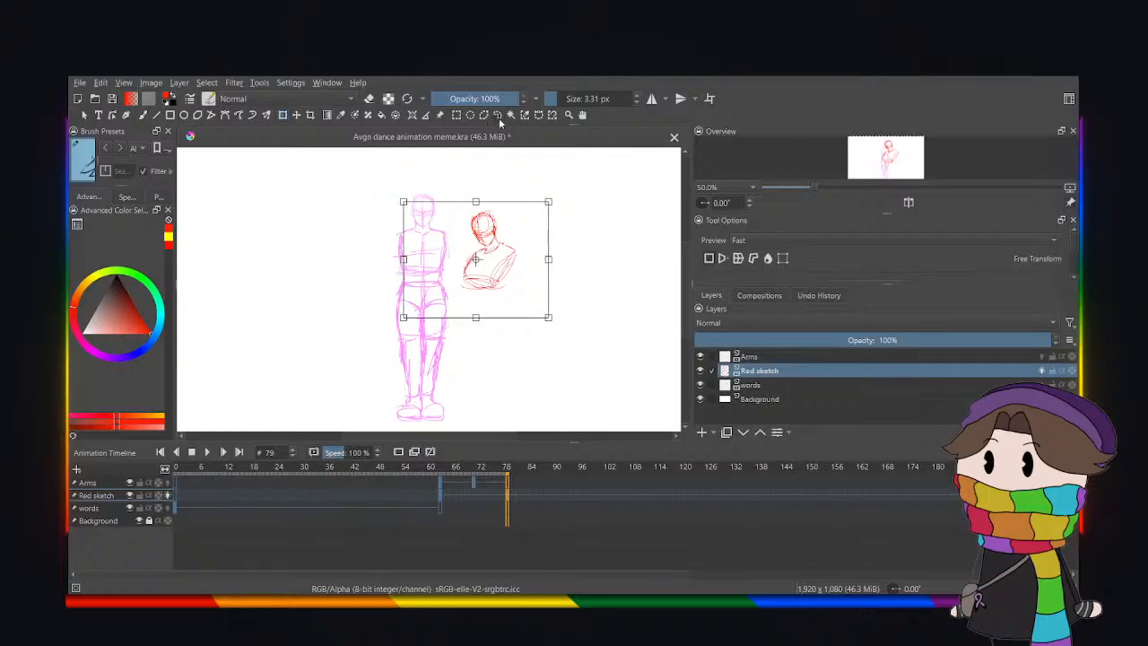
Sketch the waist, hips and slanted near thigh below the reduced torso with the freehand brush.
left_click(142, 115)
key("plus")
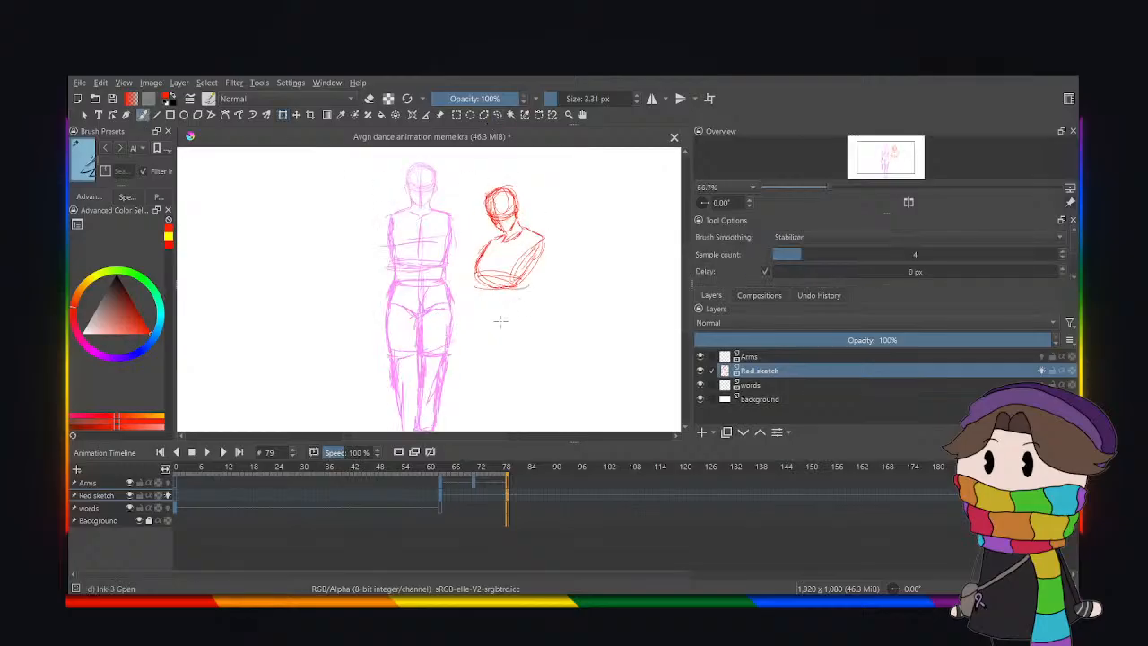
scroll(524, 217, "down", 3)
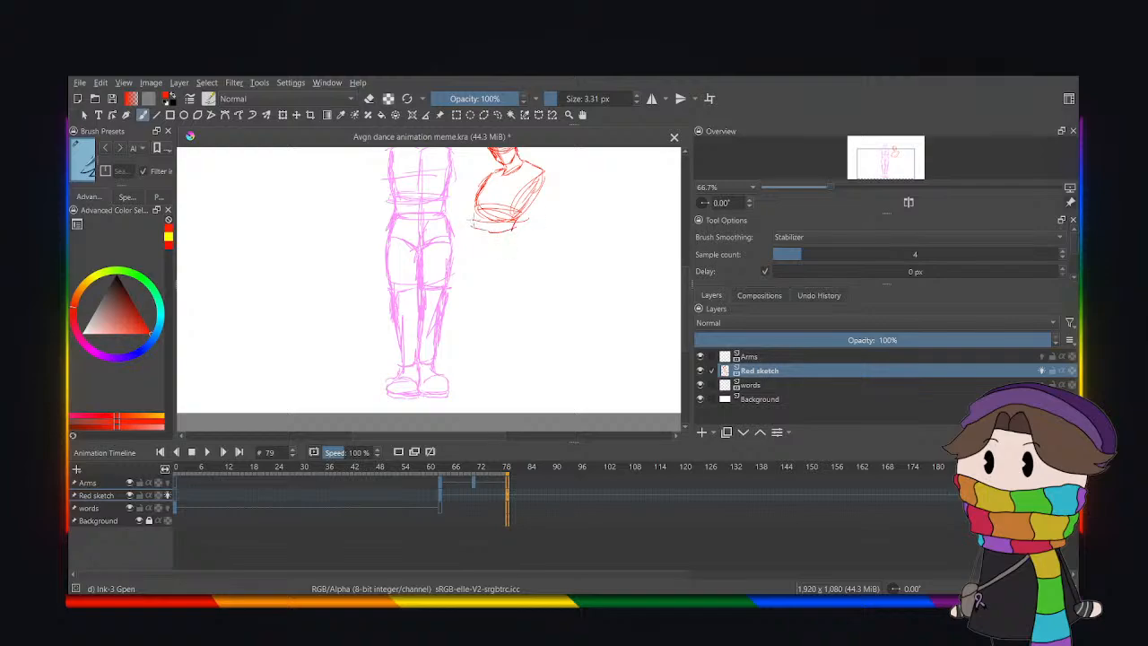
left_click_drag(478, 206, 469, 231)
mouse_move(516, 245)
left_mouse_down()
mouse_move(468, 260)
mouse_move(464, 235)
mouse_move(518, 233)
mouse_move(521, 223)
mouse_move(519, 252)
mouse_move(476, 255)
left_mouse_up()
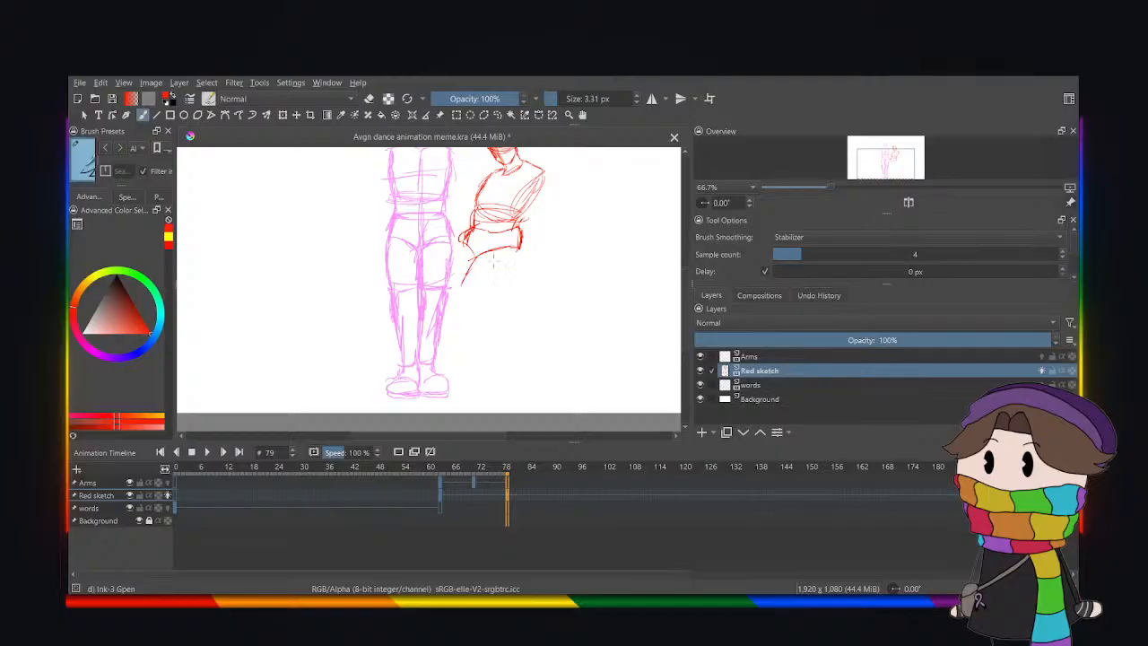
left_click_drag(520, 254, 482, 299)
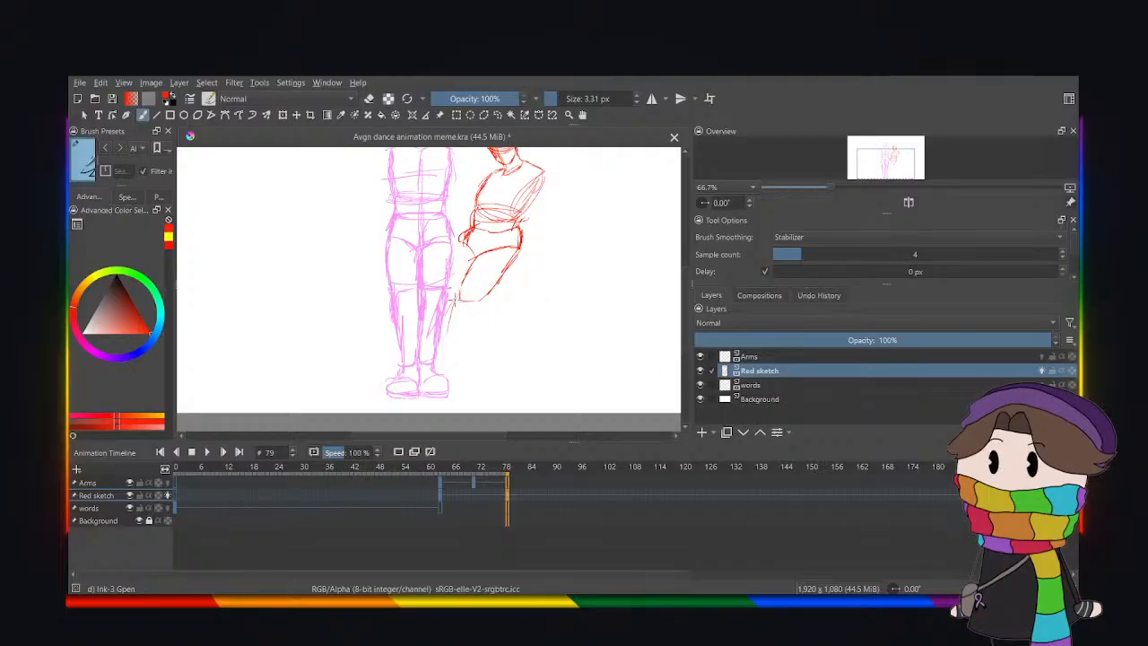
Sketch the near lower leg slanting from the knee to a shoe that overlaps the onion-skinned figure's feet.
left_click_drag(455, 301, 434, 355)
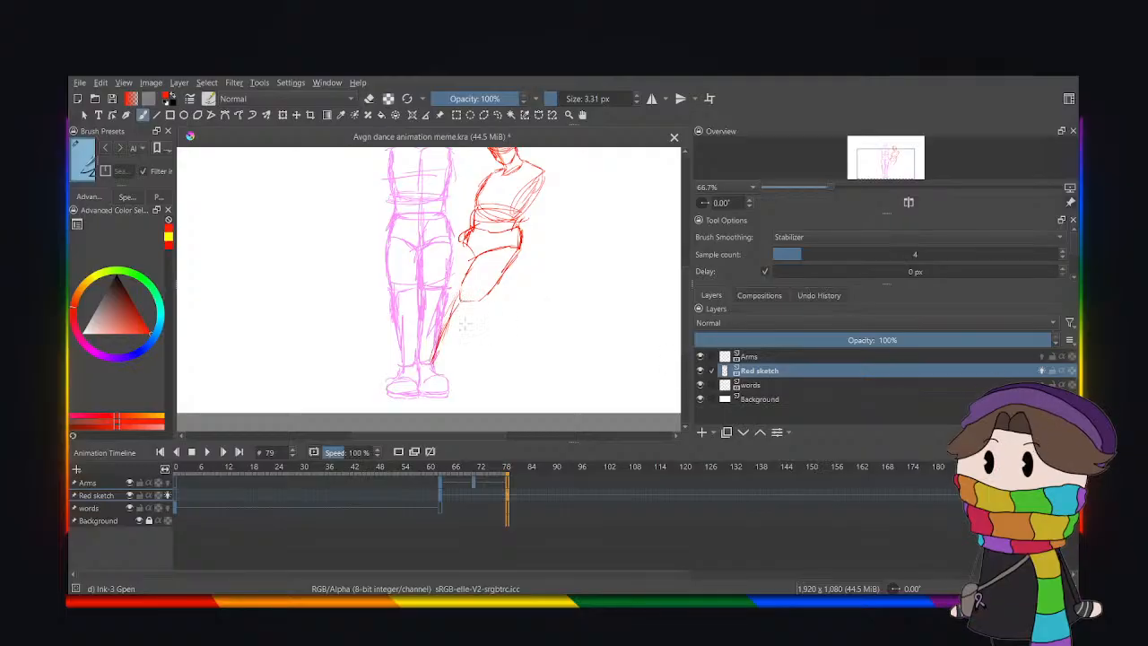
left_click_drag(482, 305, 445, 368)
left_click_drag(458, 295, 428, 371)
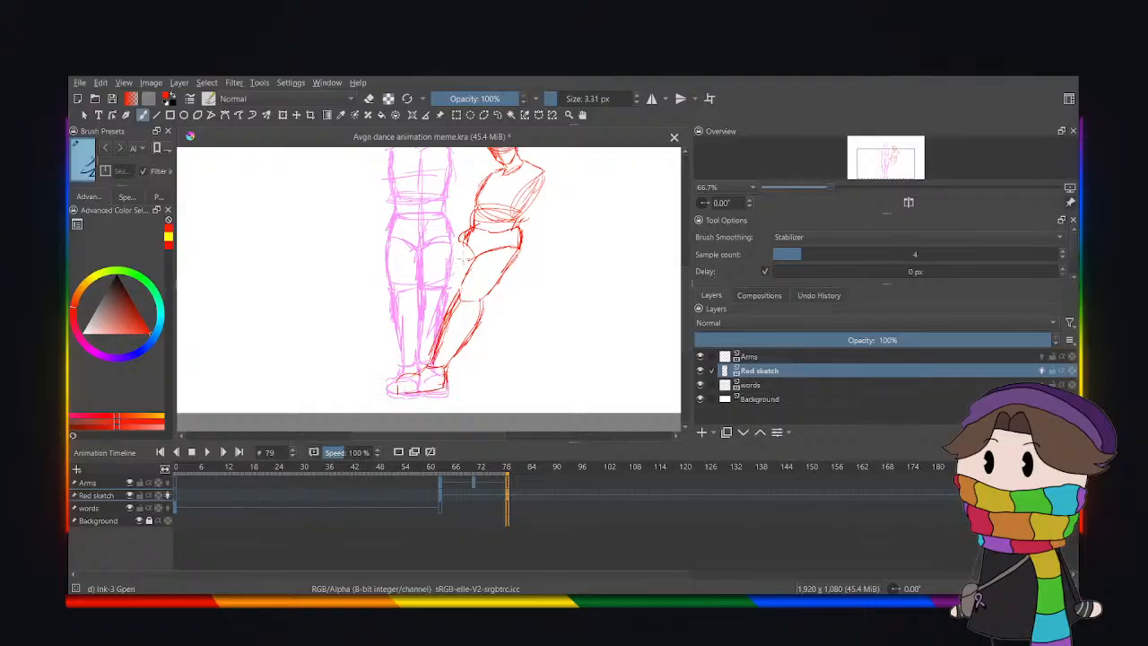
Start the raised far thigh with short slanted strokes, and shift the standing leg slightly right with a freehand selection and free transform.
left_click_drag(460, 252, 433, 275)
left_click(496, 116)
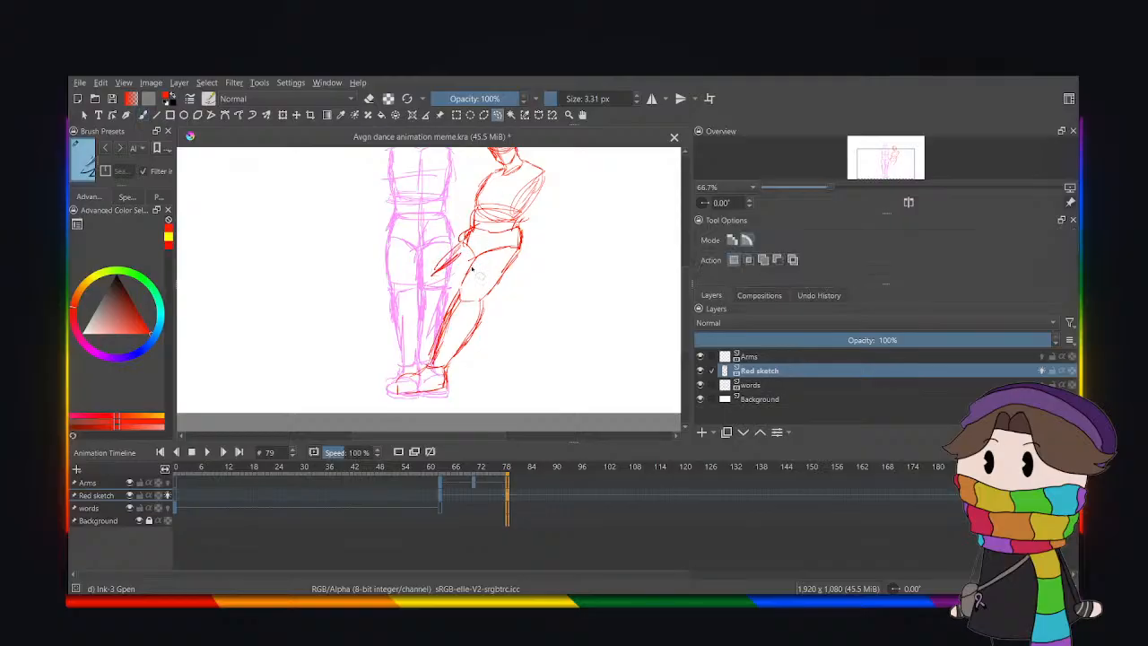
mouse_move(478, 242)
left_mouse_down()
mouse_move(410, 400)
mouse_move(468, 243)
left_mouse_up()
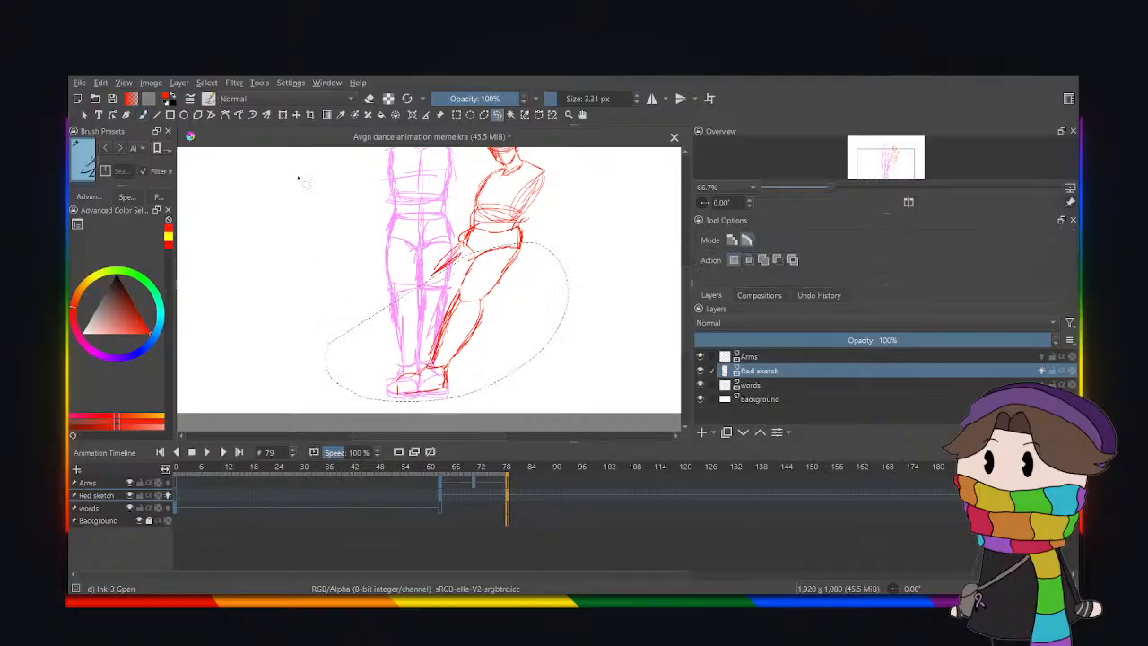
left_click(283, 115)
left_click_drag(326, 321, 390, 318)
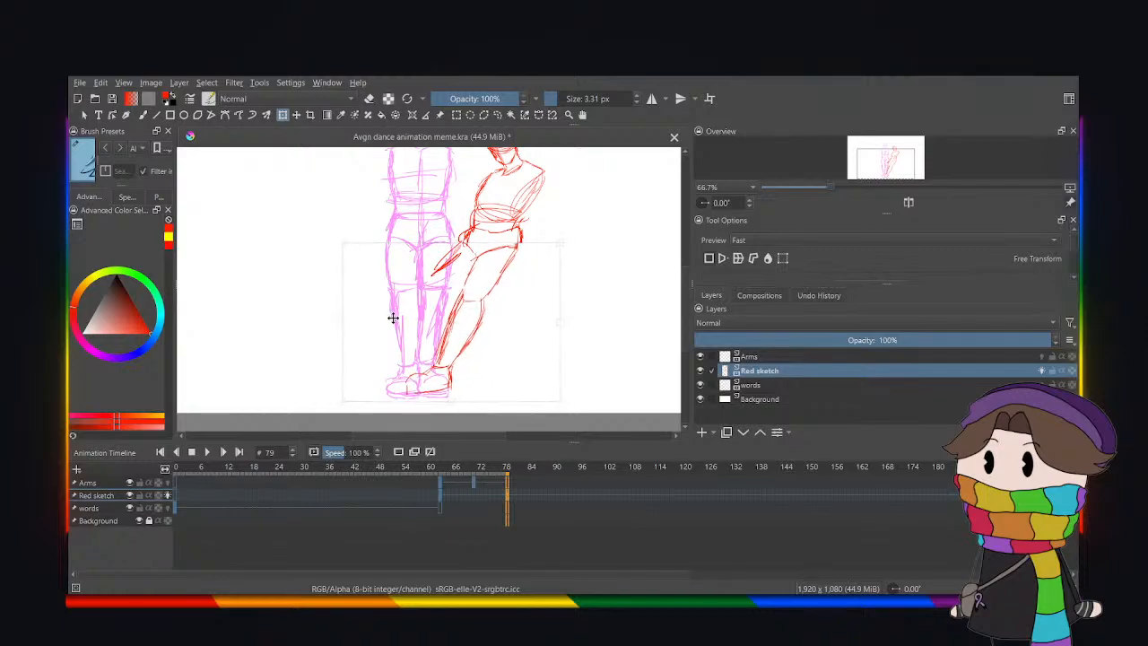
left_click(496, 114)
key("ctrl+shift+a")
Sketch the raised leg extending left across the onion-skinned figure's thighs, with a rounded knee, tapered shin and upturned shoe.
left_click(143, 115)
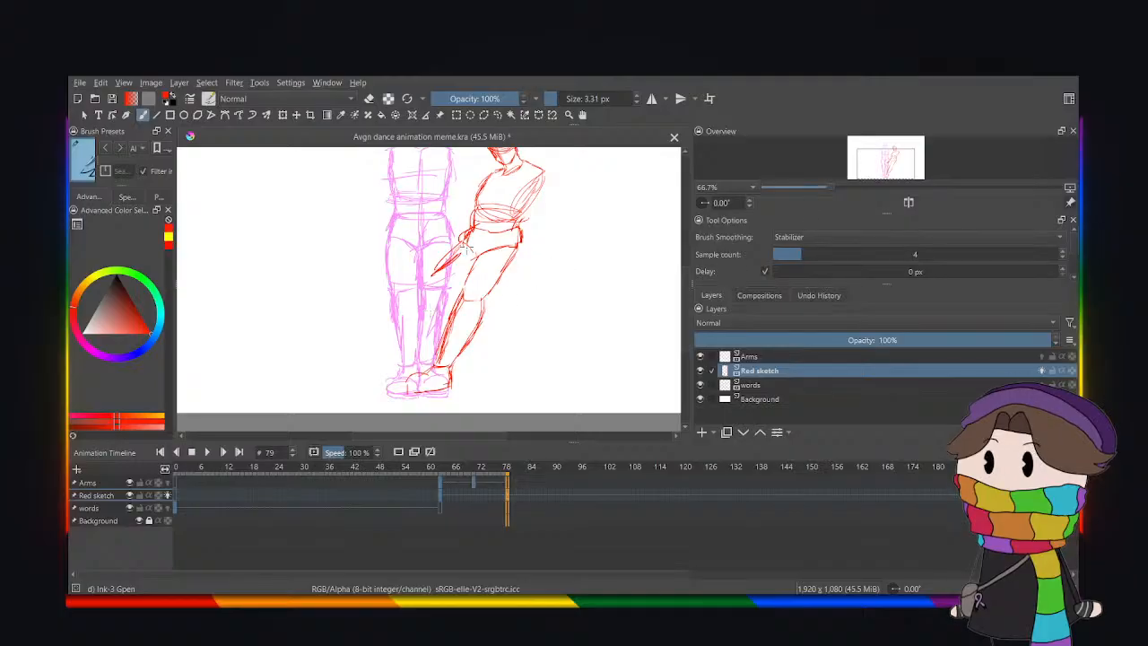
mouse_move(458, 241)
left_mouse_down()
mouse_move(422, 253)
mouse_move(433, 260)
mouse_move(478, 262)
mouse_move(442, 281)
mouse_move(447, 269)
mouse_move(421, 267)
mouse_move(452, 256)
mouse_move(421, 261)
mouse_move(356, 303)
left_mouse_up()
mouse_move(438, 280)
left_mouse_down()
mouse_move(397, 310)
mouse_move(353, 308)
left_mouse_up()
key("plus")
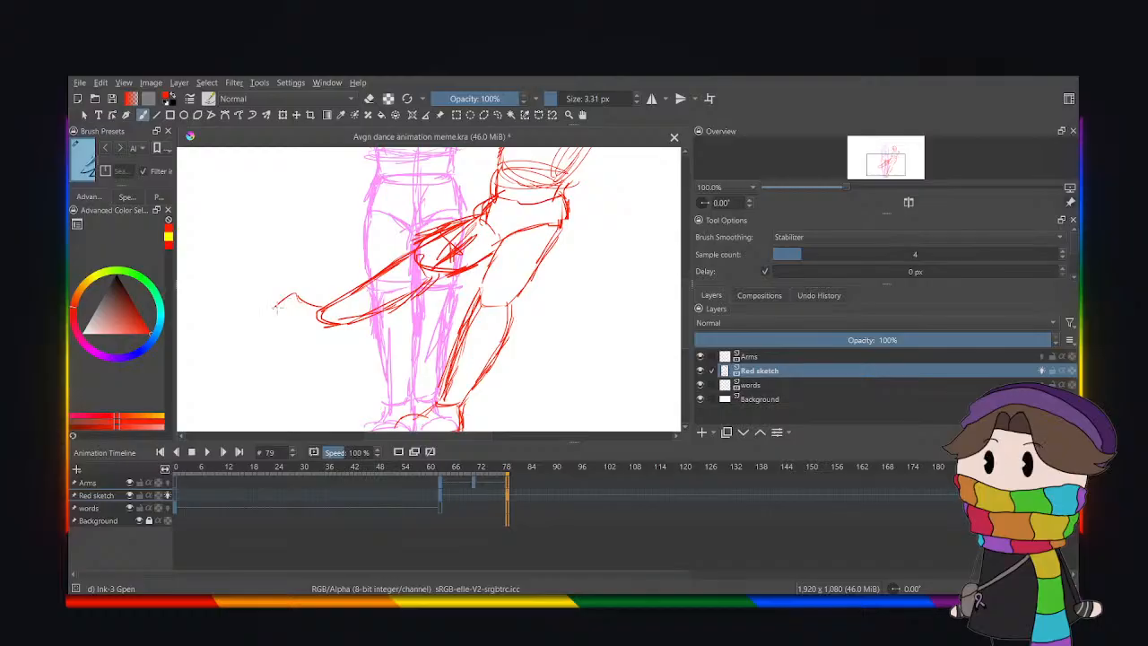
mouse_move(294, 296)
left_mouse_down()
mouse_move(333, 324)
mouse_move(303, 340)
left_mouse_up()
key("minus")
key("minus")
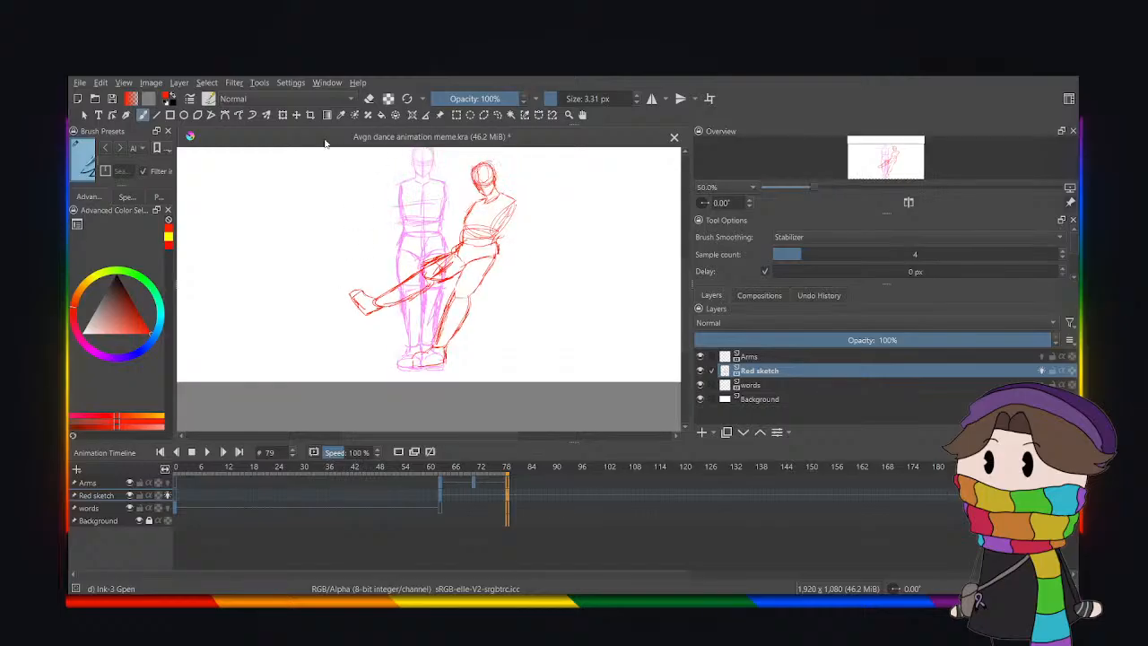
Select the raised shin and shoe with a freehand selection and transform them slightly closer to the knee.
left_click(498, 115)
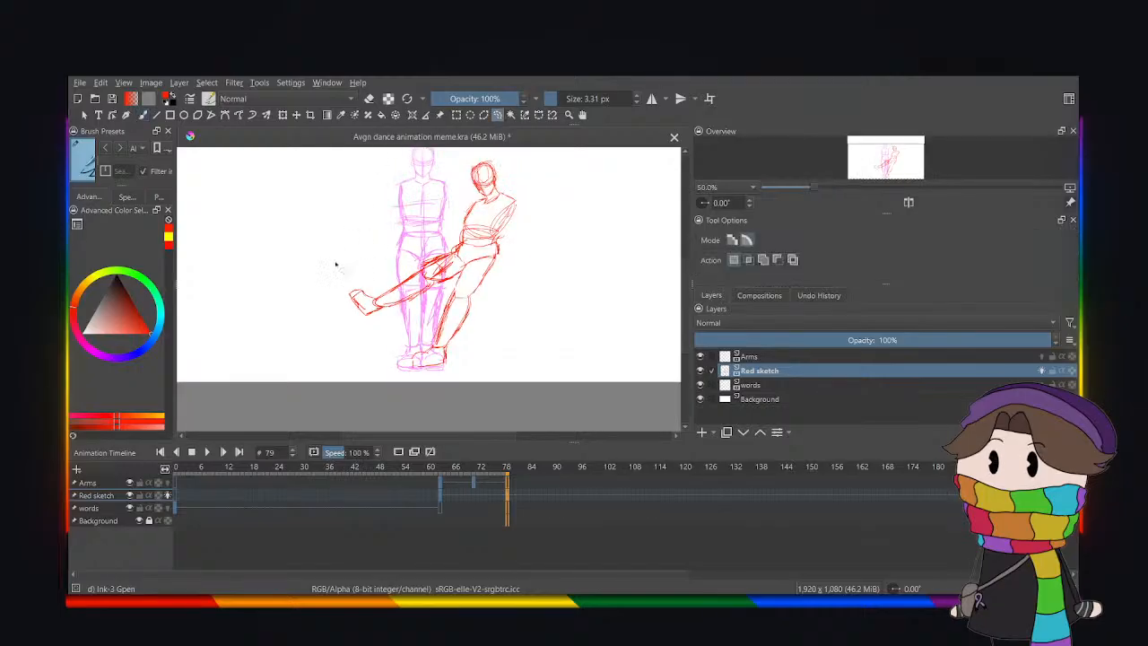
mouse_move(319, 243)
left_mouse_down()
mouse_move(347, 246)
mouse_move(395, 346)
mouse_move(428, 292)
mouse_move(340, 280)
left_mouse_up()
left_click(344, 201)
left_click(283, 115)
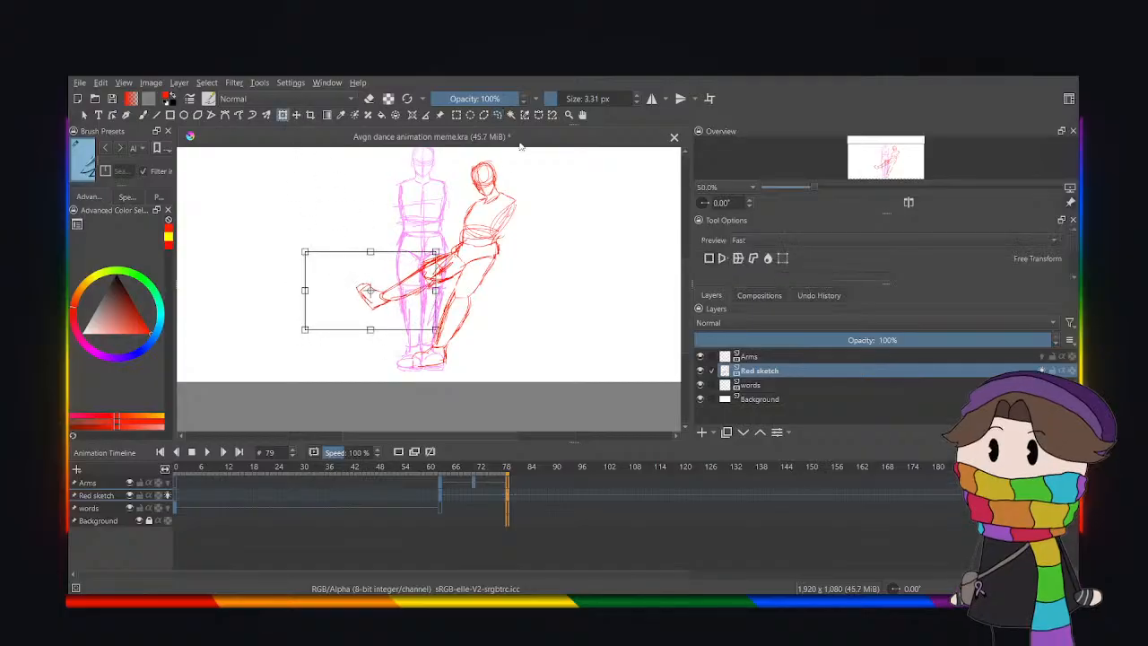
Reselect the raised lower leg and rotate it slightly counterclockwise, moving it to line up with the knee.
left_click(496, 114)
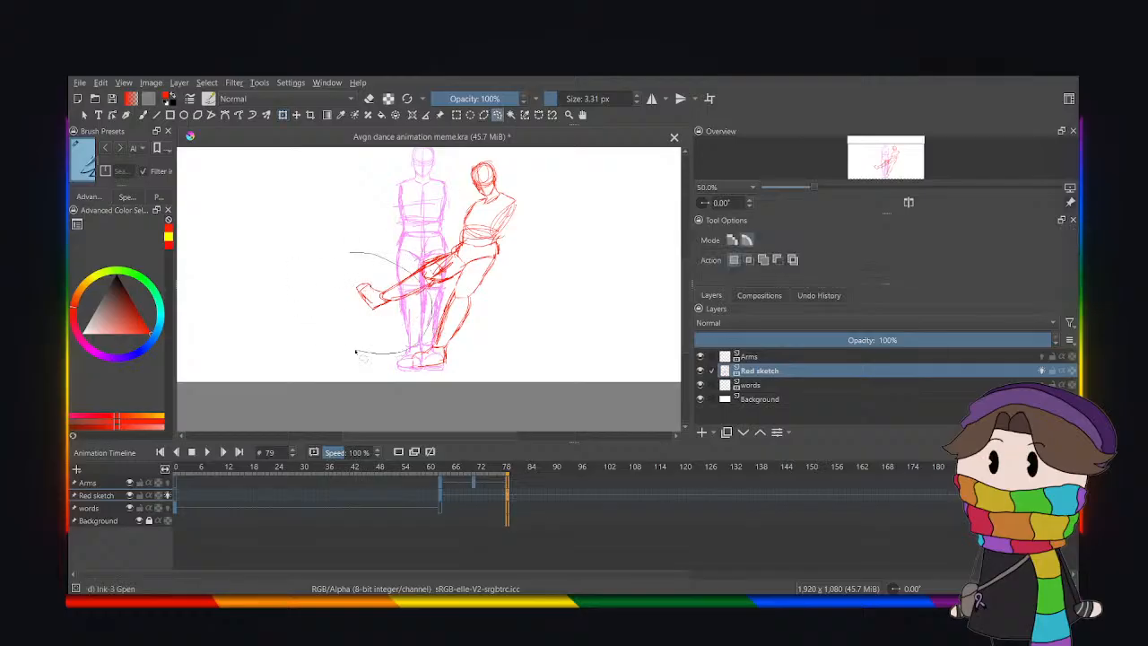
left_click(282, 115)
left_click_drag(366, 308, 361, 317)
left_click_drag(361, 236, 349, 234)
left_click_drag(347, 287, 343, 297)
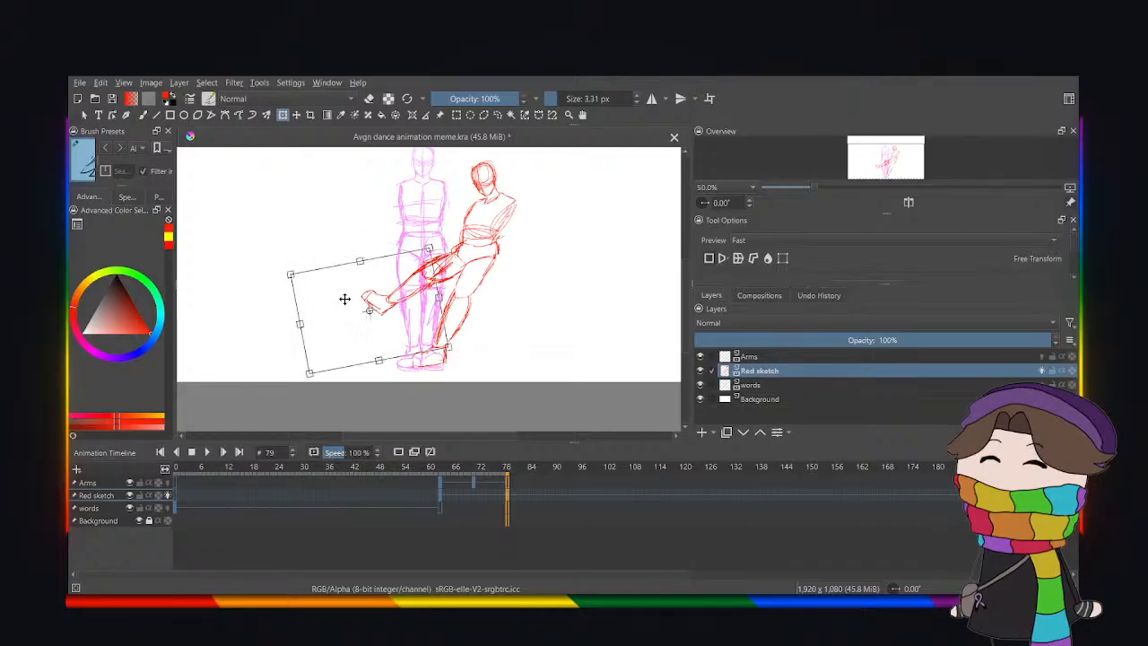
Select the standing leg and skew it so its lower end shifts right, beside the onion-skinned figure's feet.
left_click(497, 115)
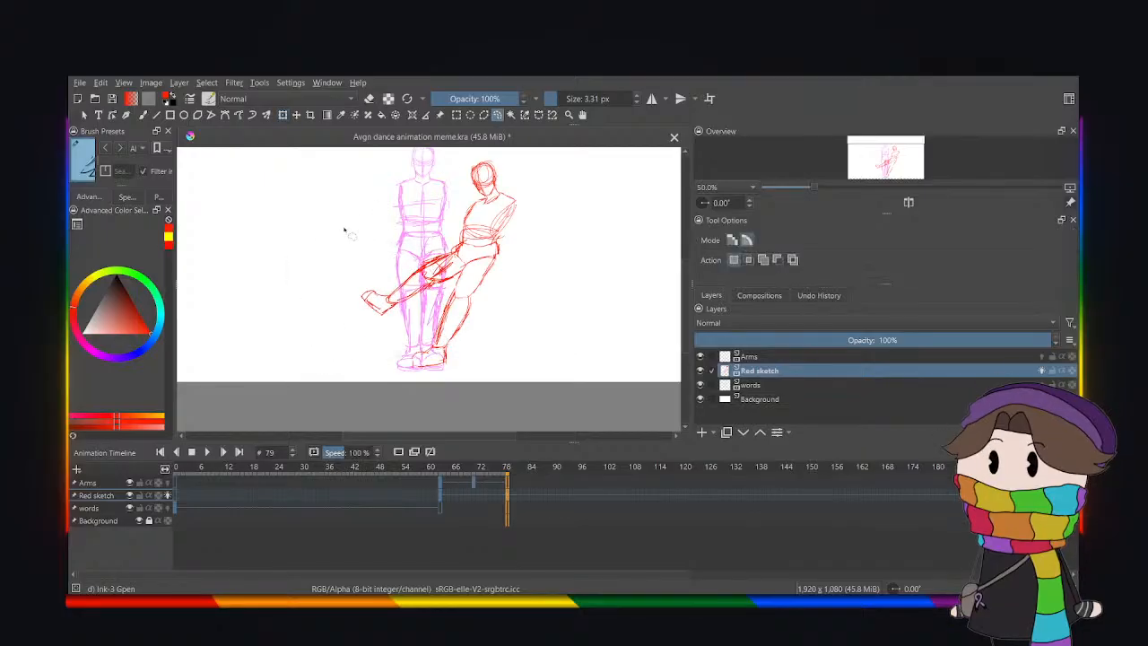
key("plus")
mouse_move(466, 271)
left_mouse_down()
mouse_move(546, 255)
mouse_move(450, 418)
mouse_move(350, 381)
mouse_move(427, 296)
left_mouse_up()
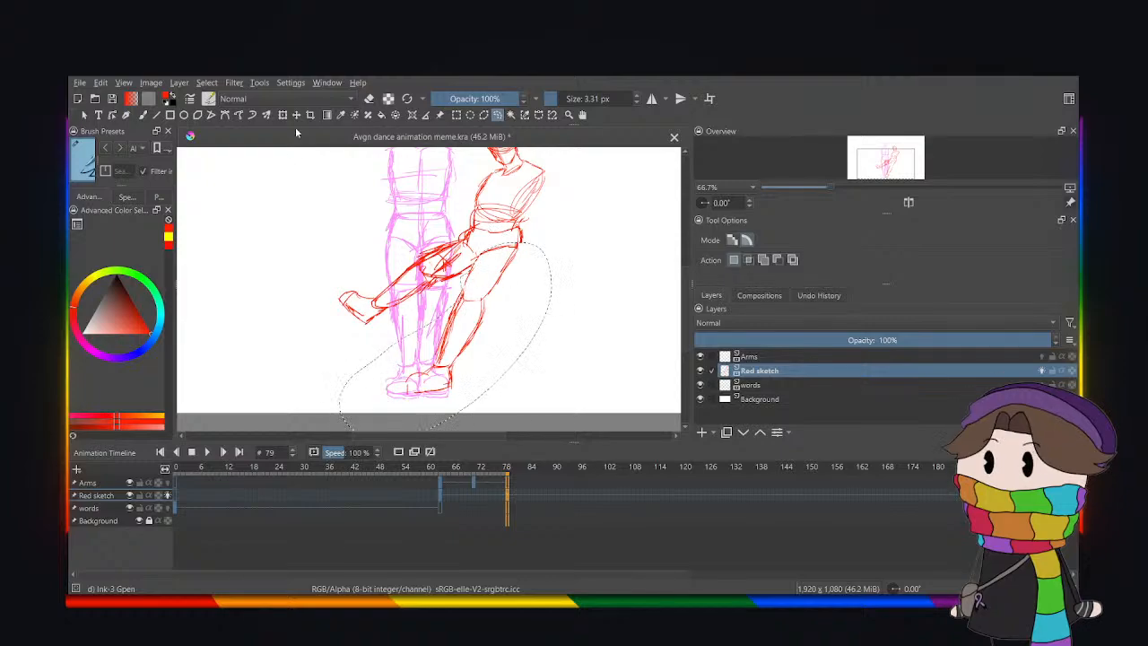
key("ctrl+t")
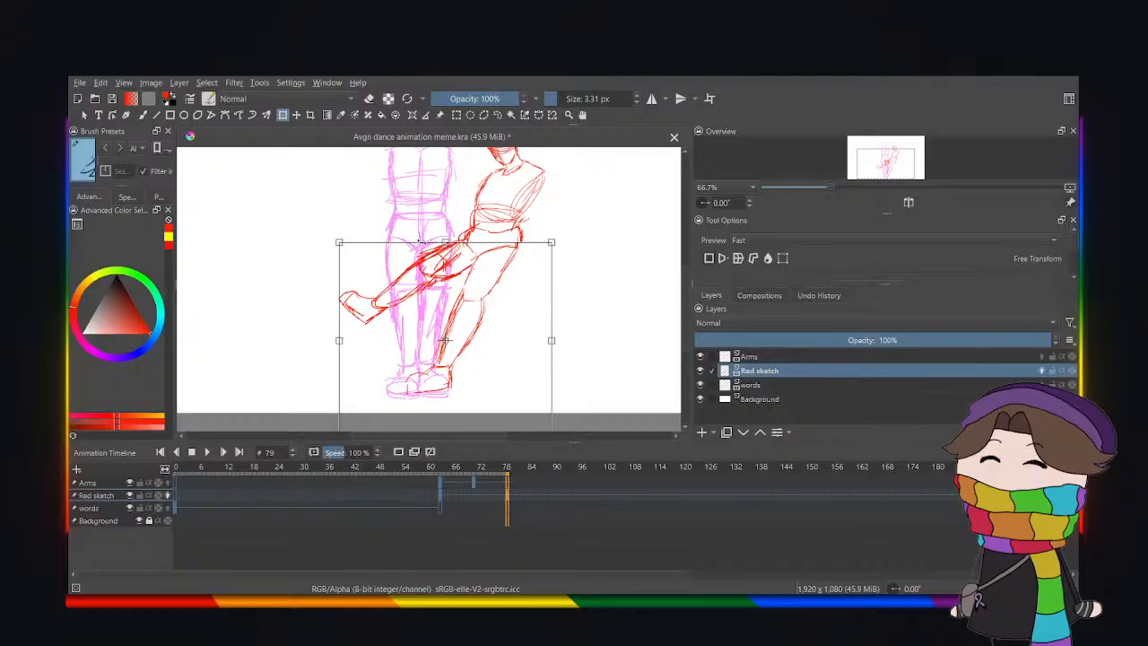
left_click_drag(425, 238, 430, 267)
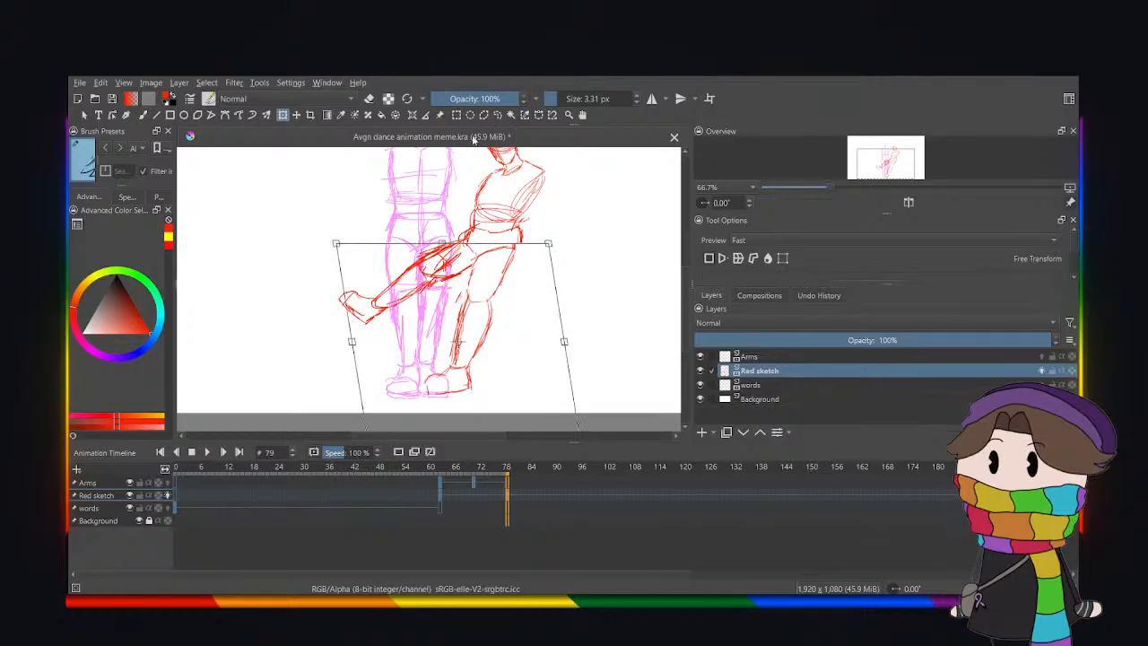
Select the standing foot's shoe, rotate it slightly and nudge it left under the ankle.
left_click(498, 114)
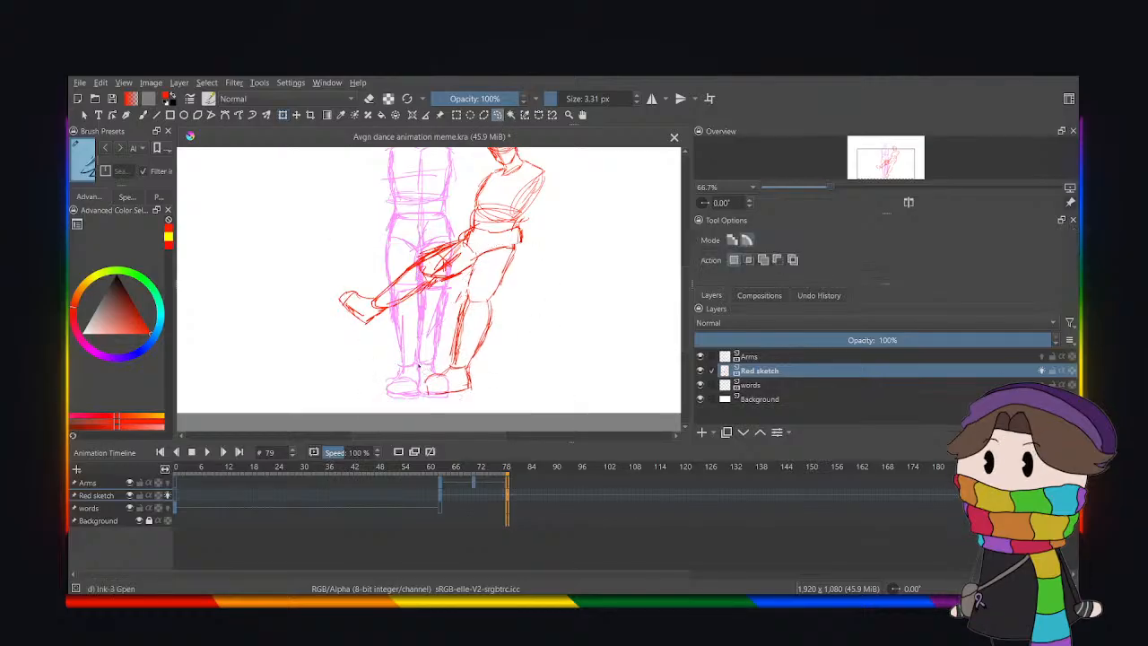
mouse_move(420, 364)
left_mouse_down()
mouse_move(395, 406)
mouse_move(419, 368)
left_mouse_up()
key("ctrl+t")
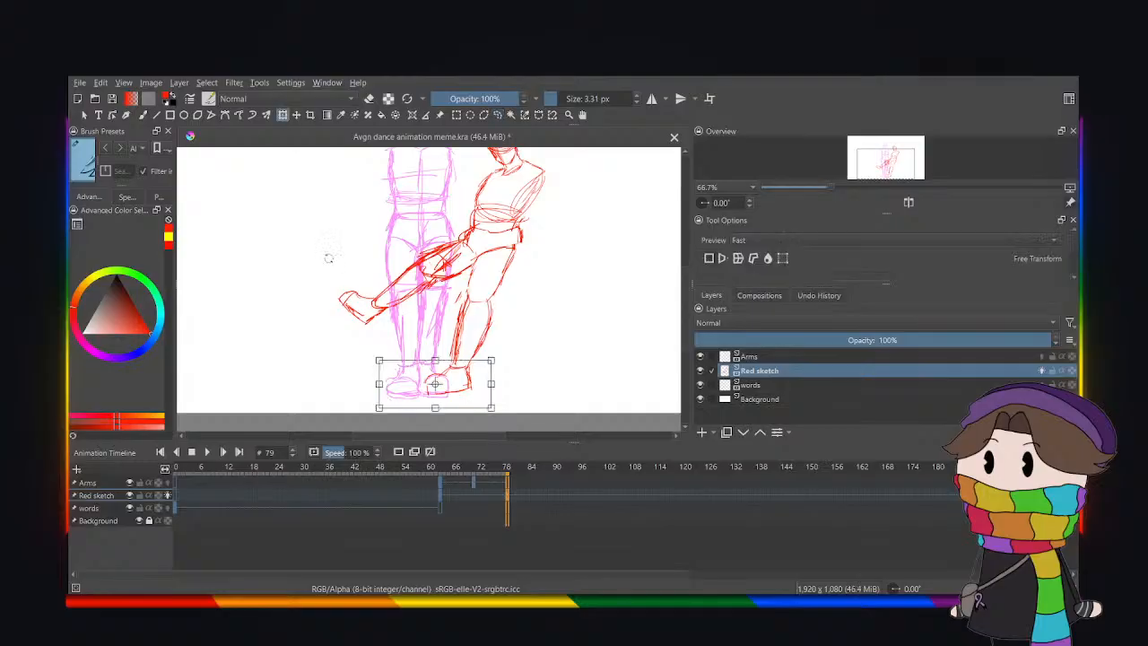
left_click_drag(340, 252, 347, 248)
left_click_drag(421, 373, 417, 374)
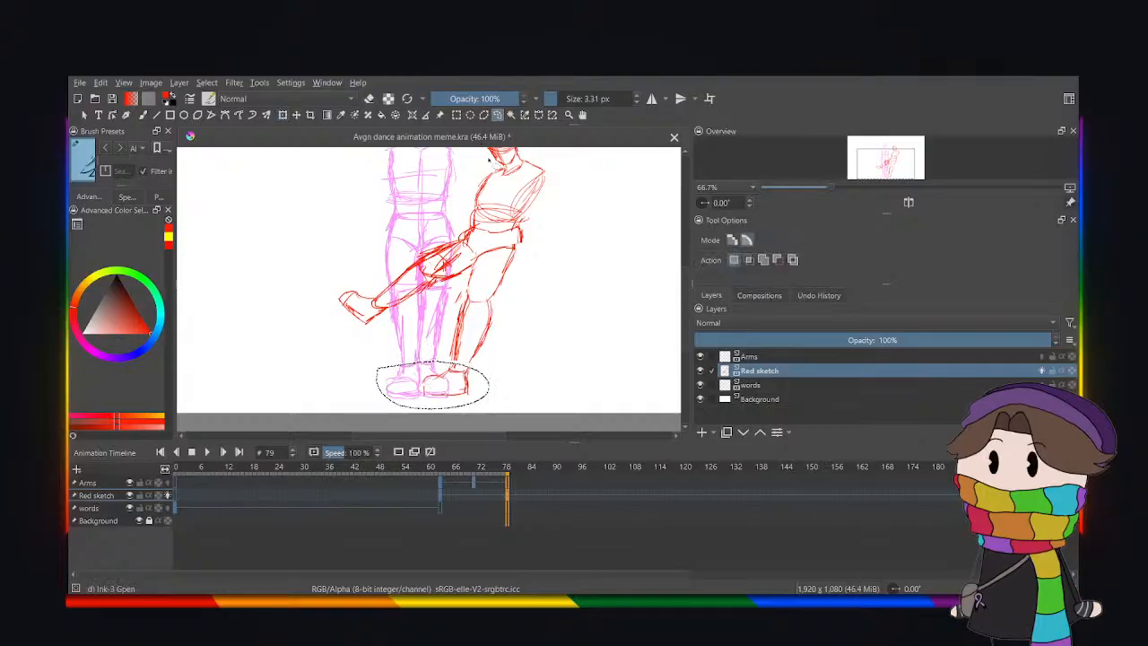
Enlarge the selected torso slightly, and free-transform the hips beneath it.
left_click(498, 115)
key("minus")
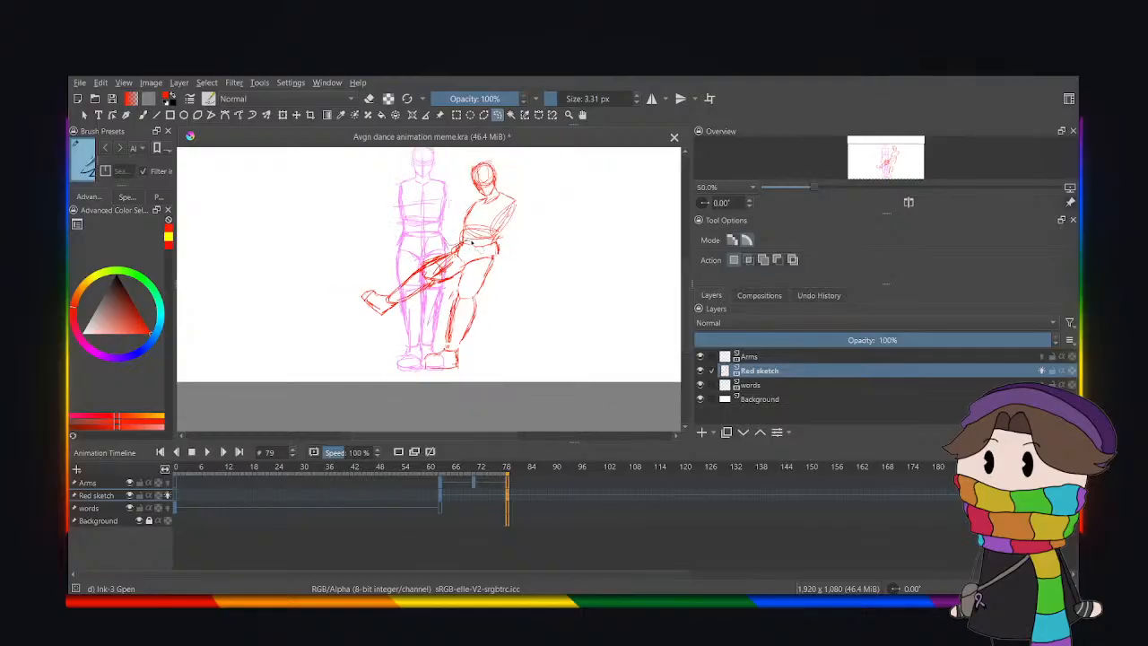
mouse_move(472, 242)
left_mouse_down()
mouse_move(522, 238)
mouse_move(519, 190)
left_mouse_up()
left_click(283, 114)
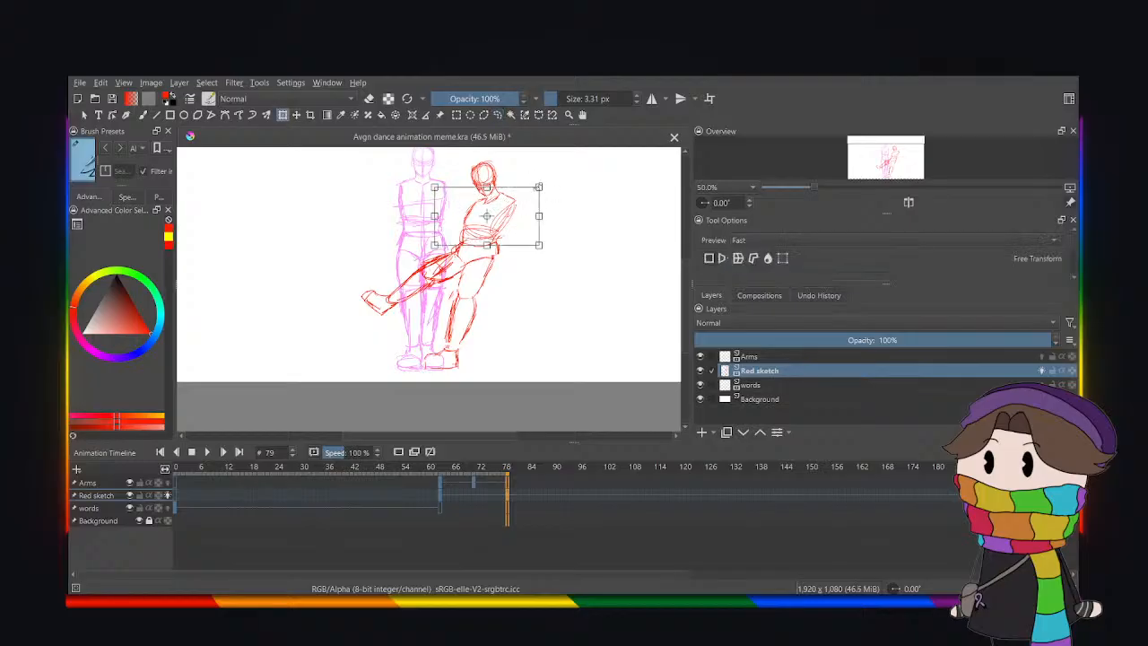
left_click_drag(538, 187, 543, 181)
left_click(498, 115)
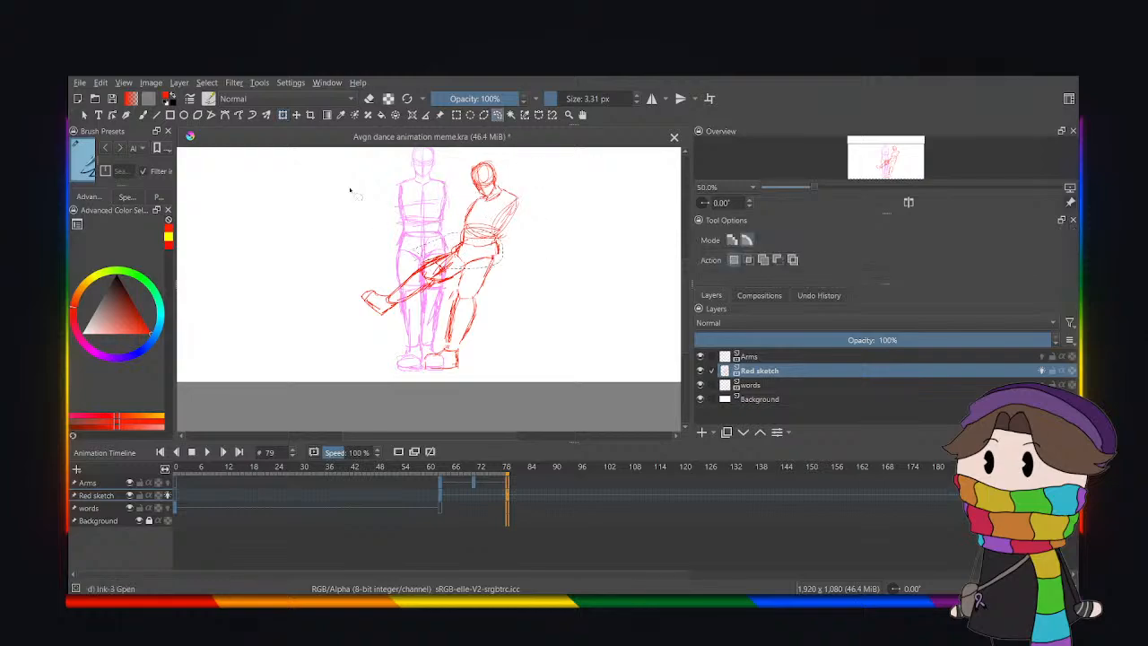
key("ctrl+t")
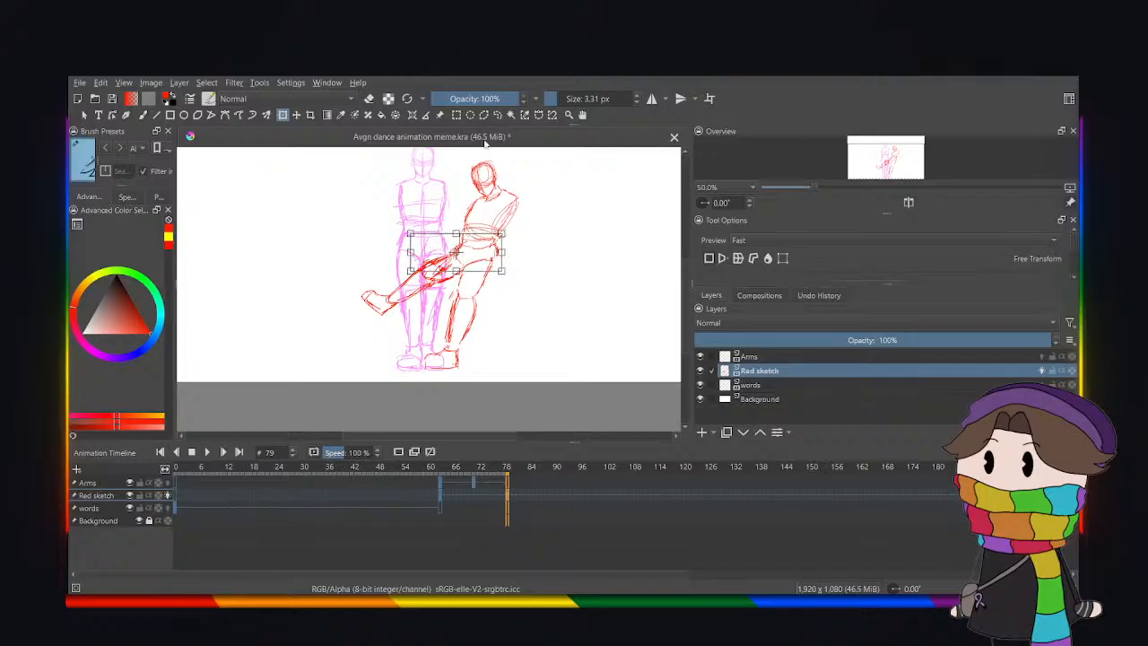
left_click(496, 117)
Try to shift the whole raised leg slightly right, closer to the standing leg.
scroll(390, 280, "up", 1)
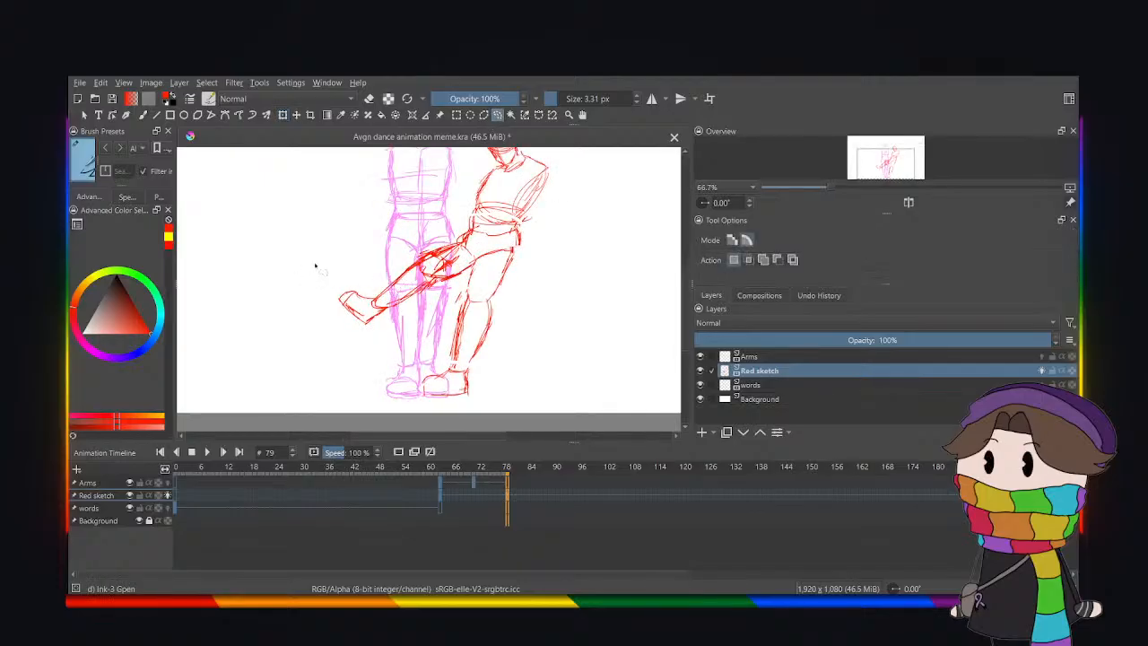
mouse_move(315, 266)
left_mouse_down()
mouse_move(459, 244)
mouse_move(412, 318)
mouse_move(301, 269)
mouse_move(305, 258)
left_mouse_up()
left_click(282, 114)
left_click_drag(298, 345, 310, 342)
left_click(496, 115)
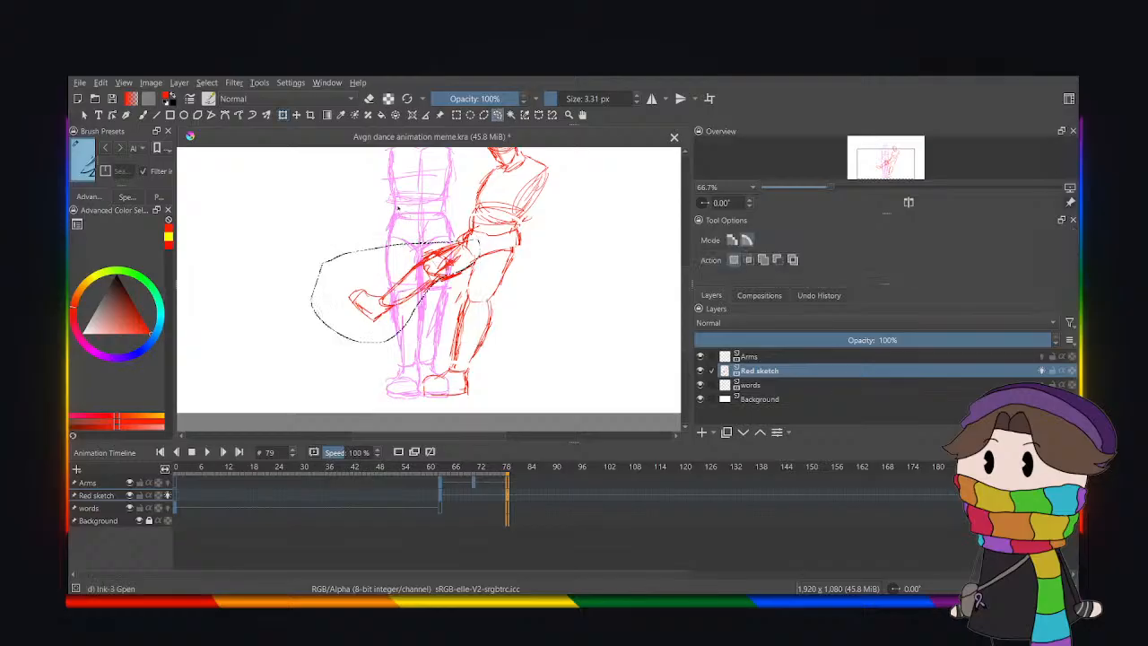
key("minus")
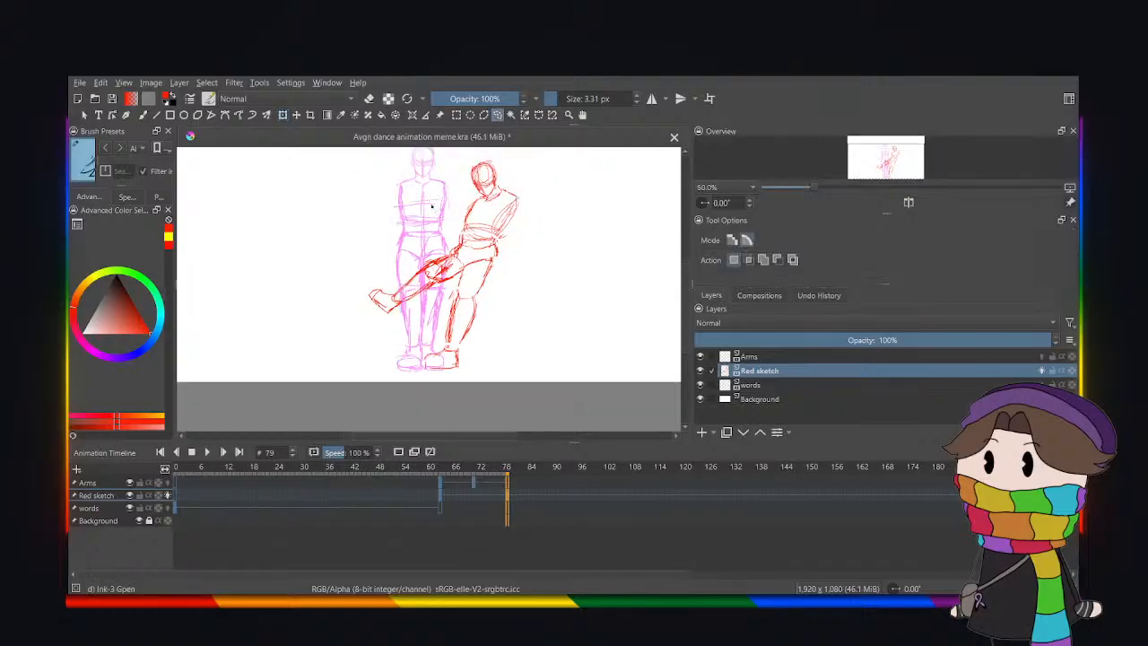
mouse_move(400, 259)
left_mouse_down()
mouse_move(395, 328)
mouse_move(444, 269)
left_mouse_up()
left_click(432, 210)
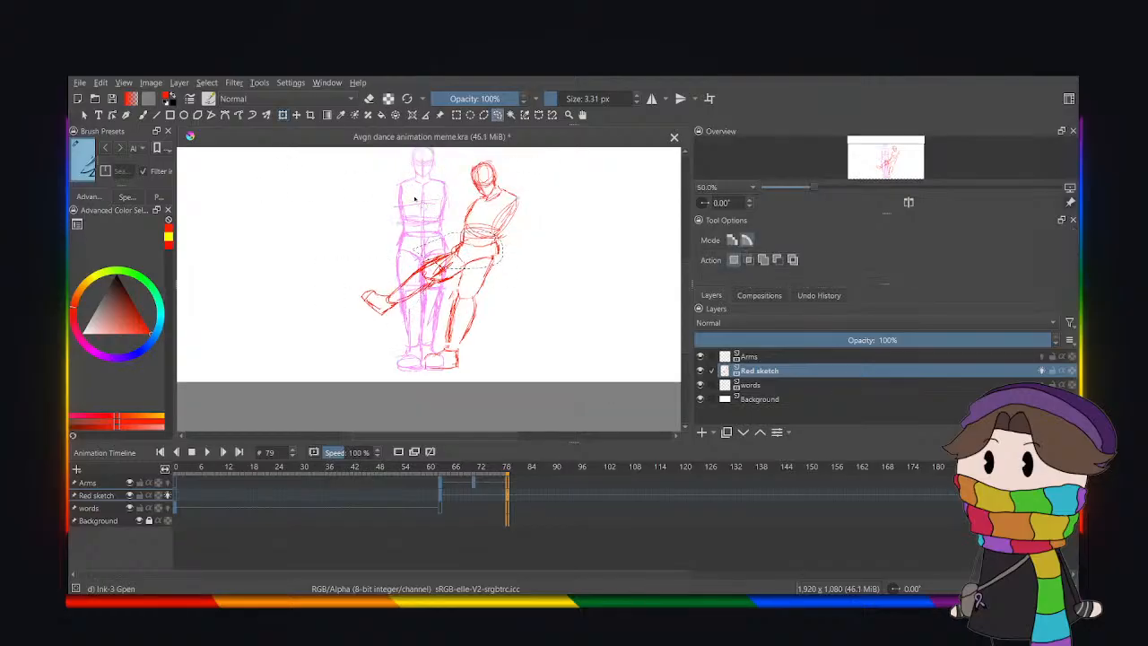
Select the head, transform it slightly to the right above the neck, and deselect it.
left_click_drag(685, 289, 687, 264)
key("plus")
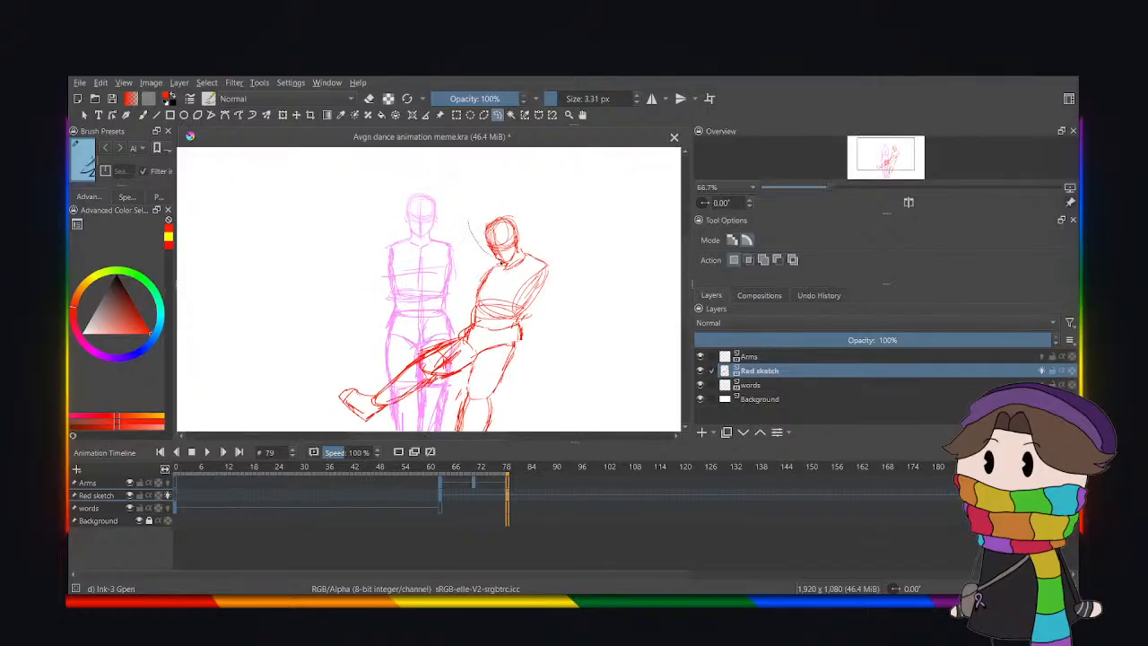
mouse_move(529, 262)
left_mouse_down()
mouse_move(492, 206)
mouse_move(504, 245)
mouse_move(492, 231)
mouse_move(404, 209)
mouse_move(385, 179)
mouse_move(432, 205)
mouse_move(489, 216)
mouse_move(466, 194)
mouse_move(491, 218)
left_mouse_up()
left_click(283, 115)
left_click(156, 115)
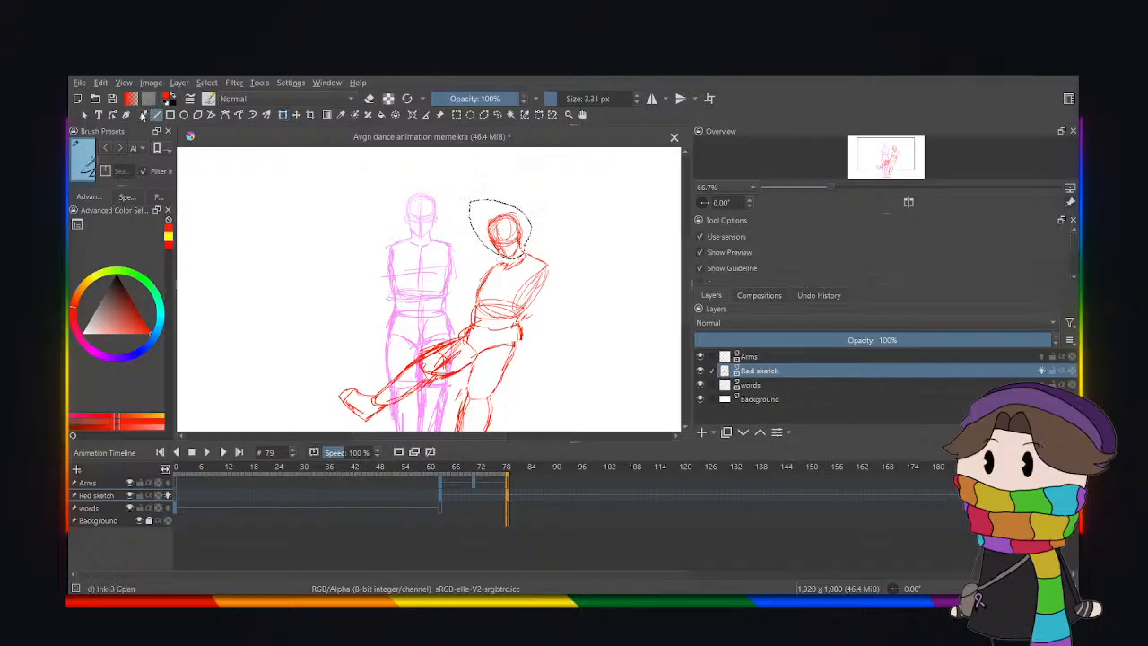
key("plus")
key("plus")
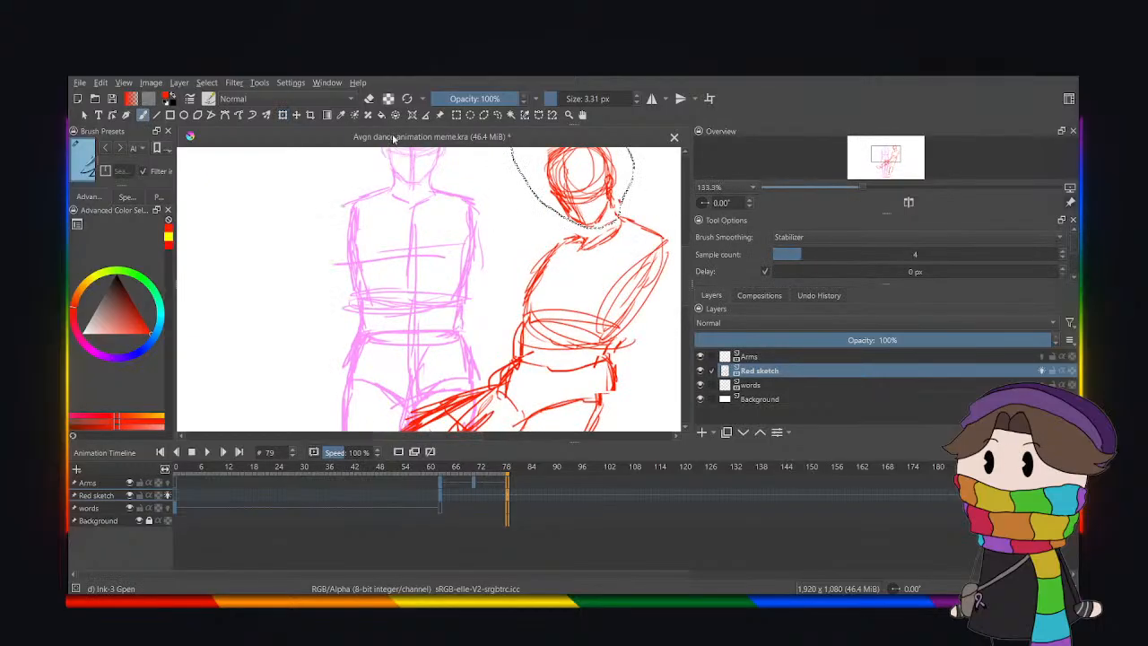
left_click(499, 116)
left_click(475, 201)
left_click(143, 115)
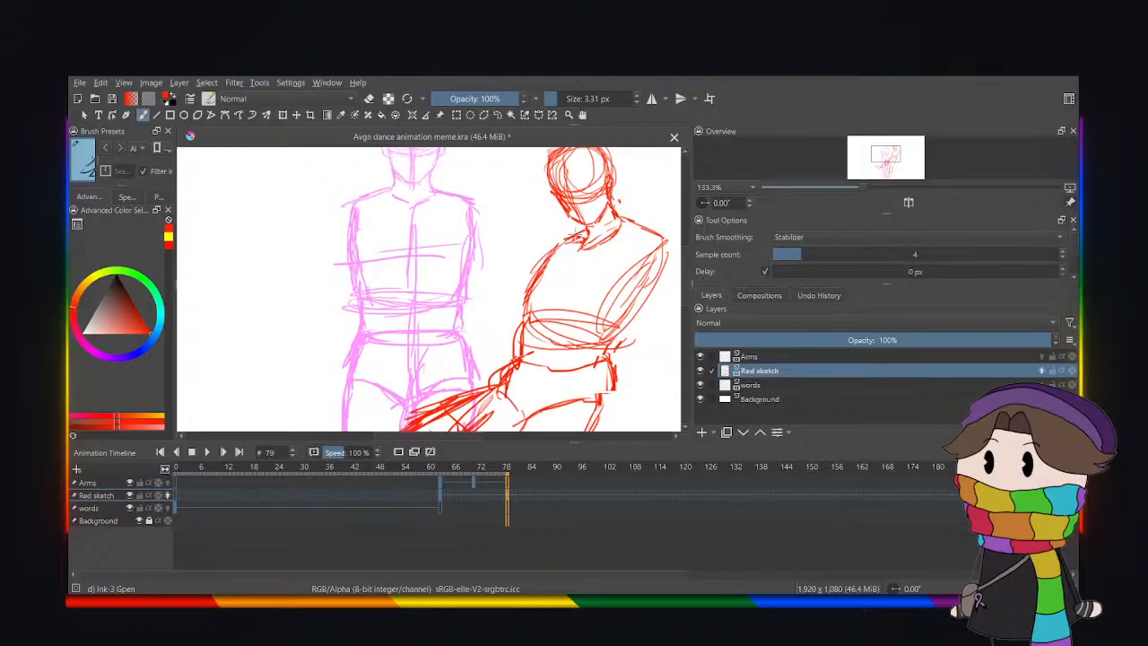
Retrace the hip, both sides of the standing leg and the raised leg's edges with heavier freehand brush strokes.
key("minus")
key("minus")
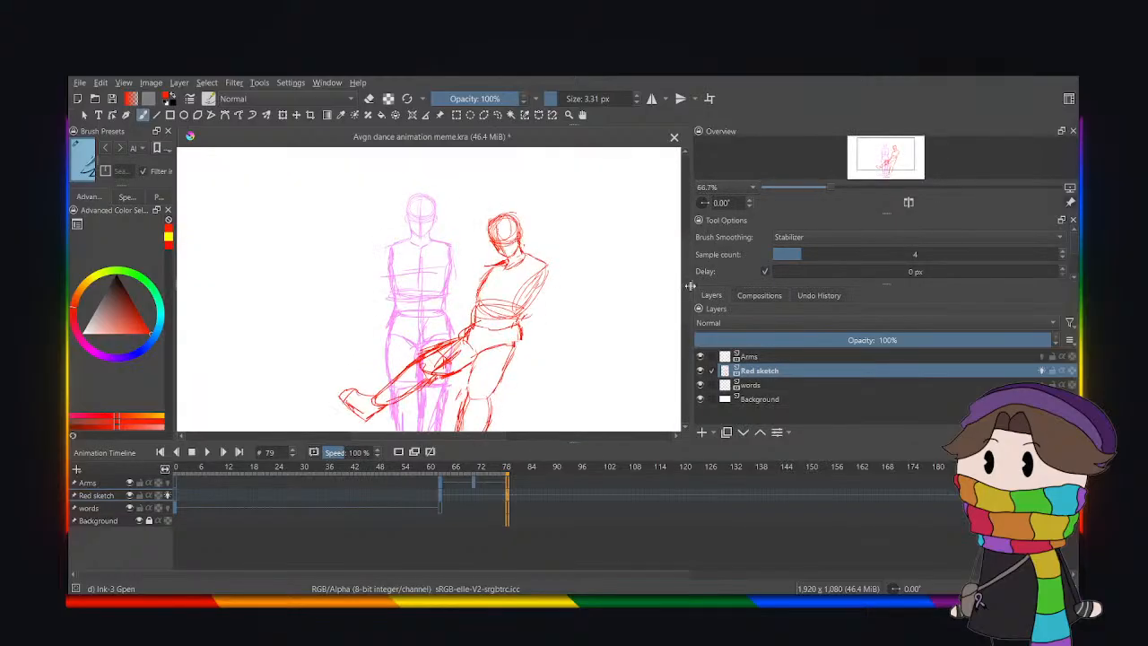
scroll(576, 248, "down", 2)
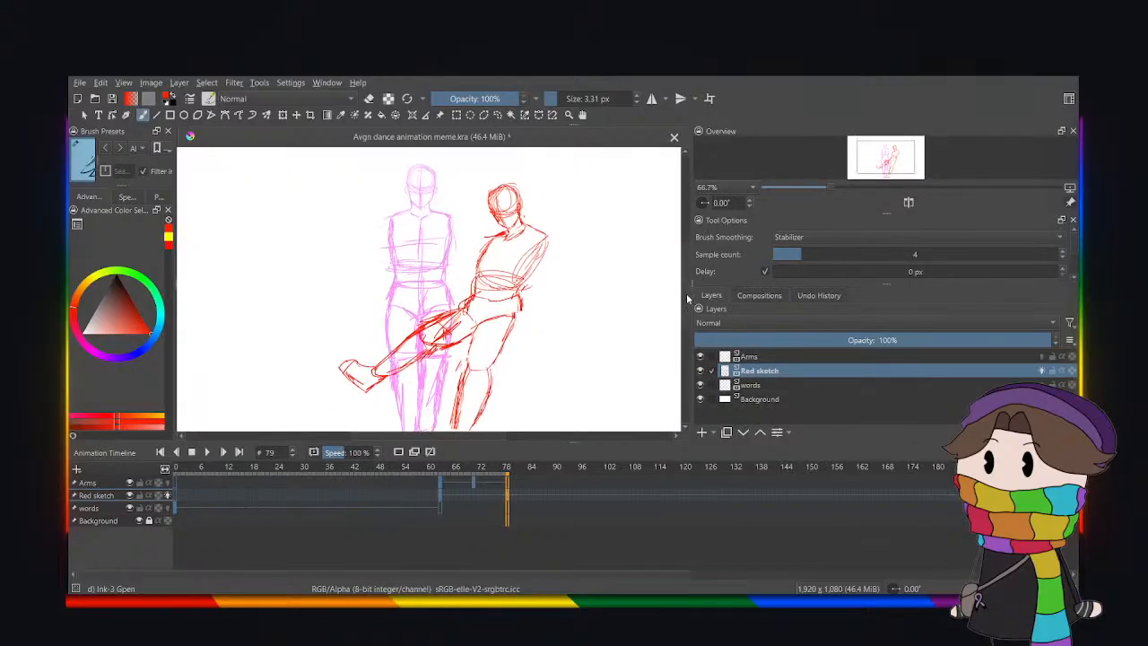
left_click_drag(525, 237, 489, 328)
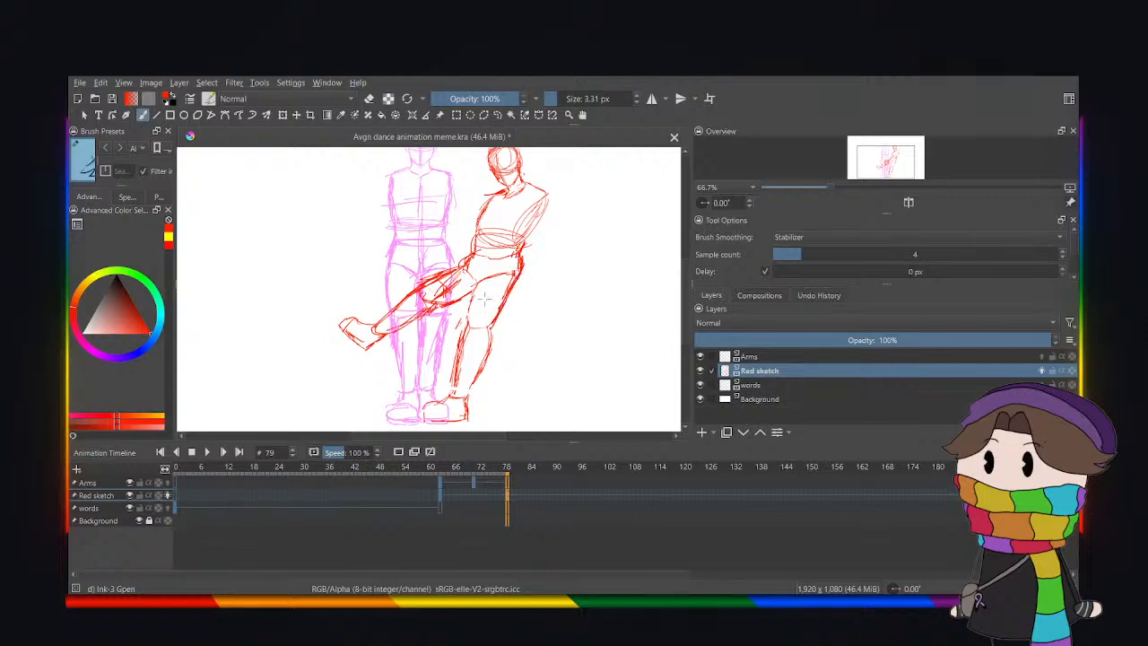
mouse_move(471, 281)
left_mouse_down()
mouse_move(459, 306)
mouse_move(479, 332)
mouse_move(488, 324)
mouse_move(452, 367)
left_mouse_up()
mouse_move(473, 325)
left_mouse_down()
mouse_move(448, 396)
mouse_move(484, 368)
left_mouse_up()
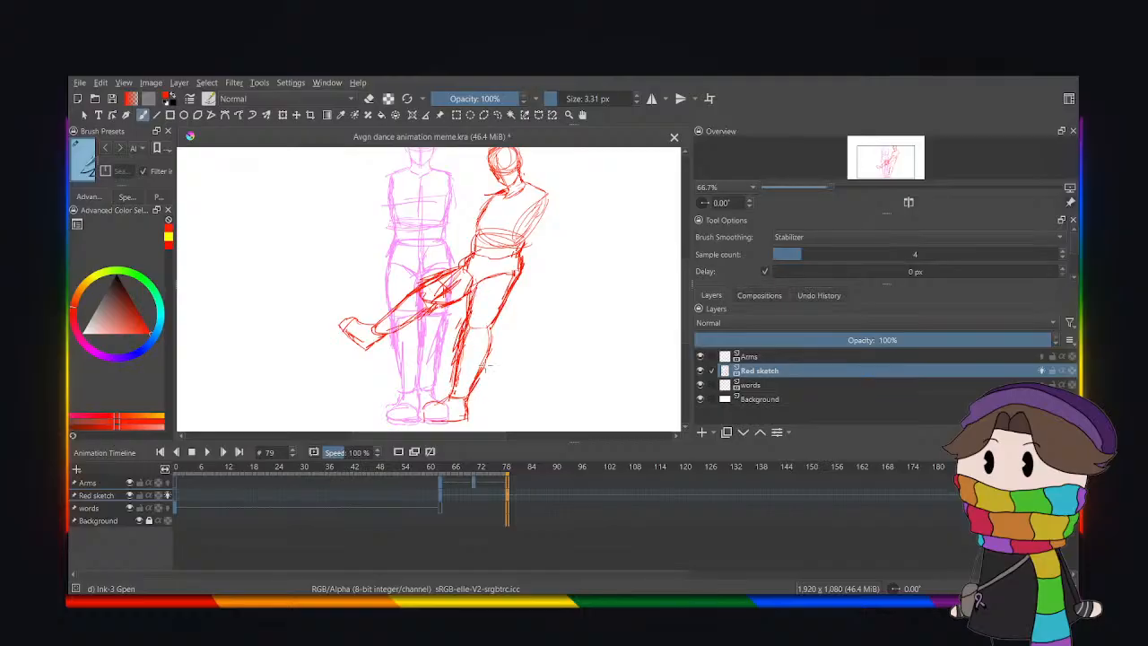
left_click_drag(500, 317, 482, 353)
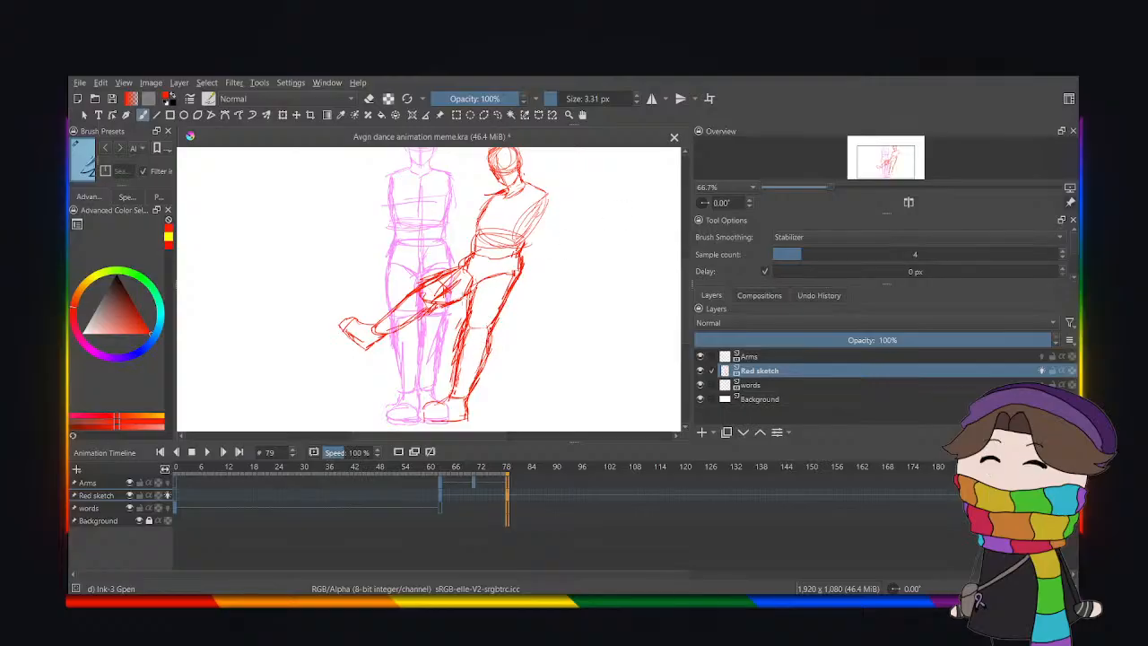
mouse_move(431, 305)
left_mouse_down()
mouse_move(376, 344)
mouse_move(395, 336)
left_mouse_up()
left_click_drag(427, 281, 381, 325)
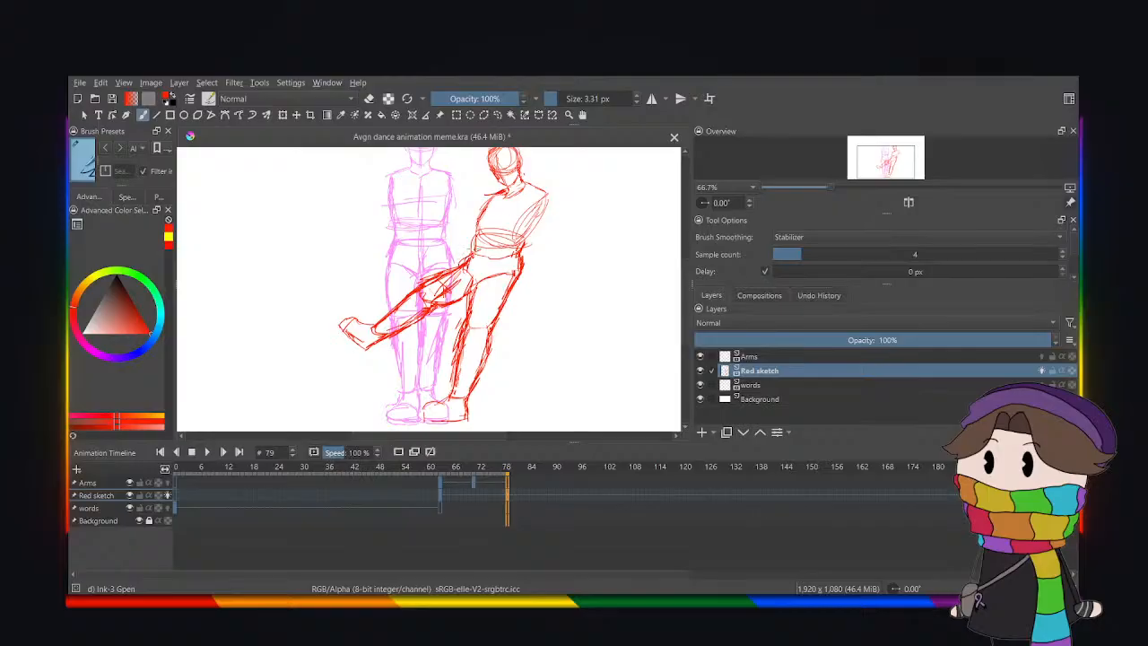
Sketch the arm from the shoulder farther from the pink figure, with shoulder and elbow circles and a forearm crossing the red torso.
key("minus")
key("minus")
key("equal")
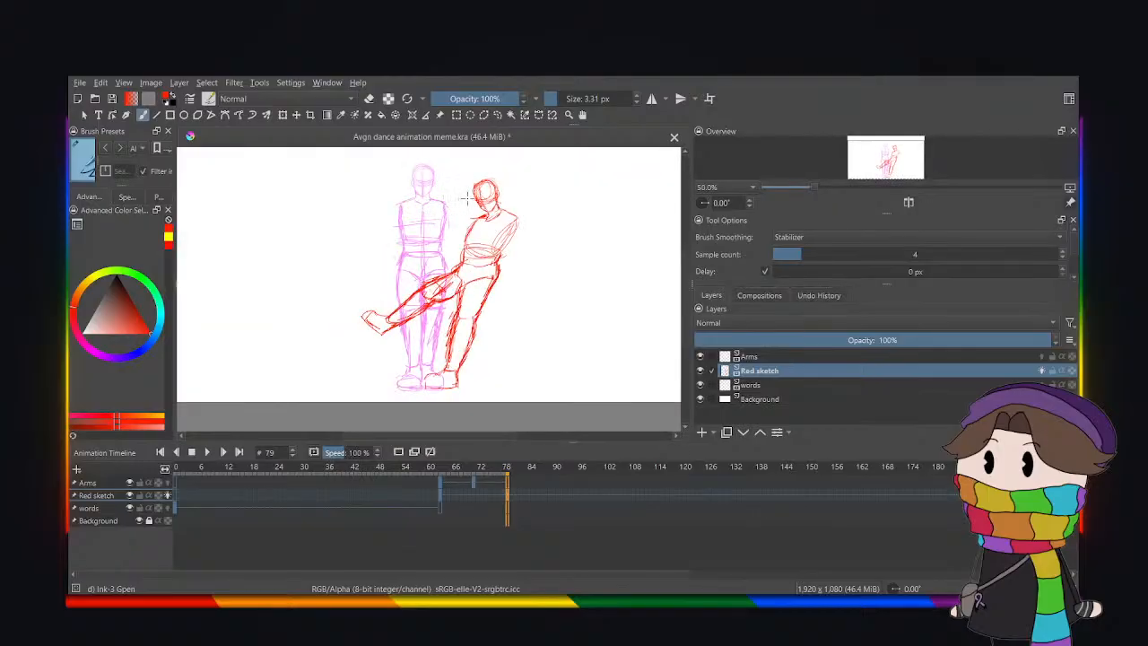
scroll(441, 232, "up", 2)
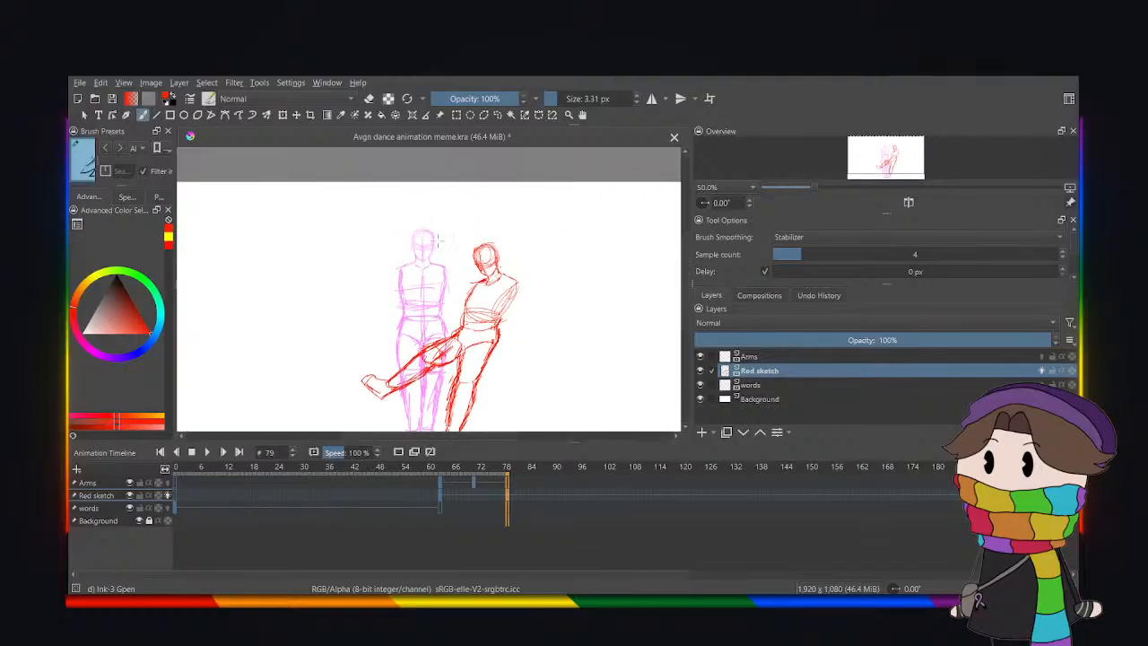
key("equal")
key("equal")
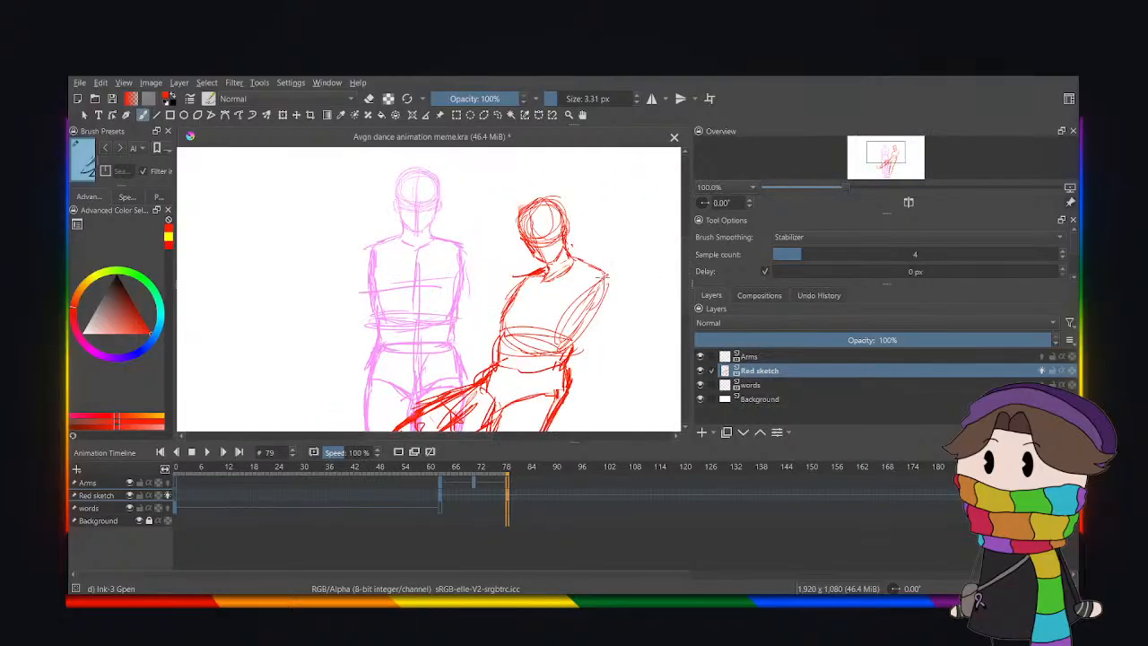
mouse_move(610, 288)
left_mouse_down()
mouse_move(564, 365)
mouse_move(619, 311)
mouse_move(617, 289)
left_mouse_up()
mouse_move(678, 267)
left_mouse_down()
mouse_move(678, 224)
mouse_move(535, 271)
left_mouse_up()
mouse_move(613, 237)
left_mouse_down()
mouse_move(568, 280)
mouse_move(571, 269)
mouse_move(492, 262)
left_mouse_up()
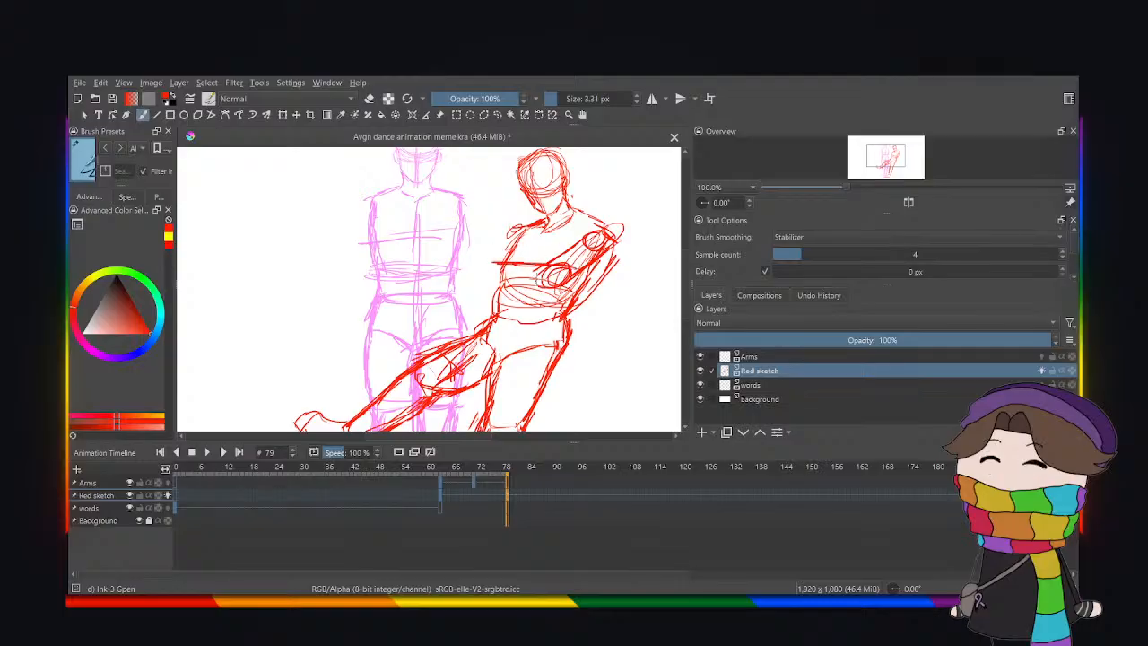
left_click_drag(548, 288, 476, 280)
mouse_move(552, 290)
left_mouse_down()
mouse_move(474, 282)
mouse_move(539, 285)
mouse_move(493, 277)
left_mouse_up()
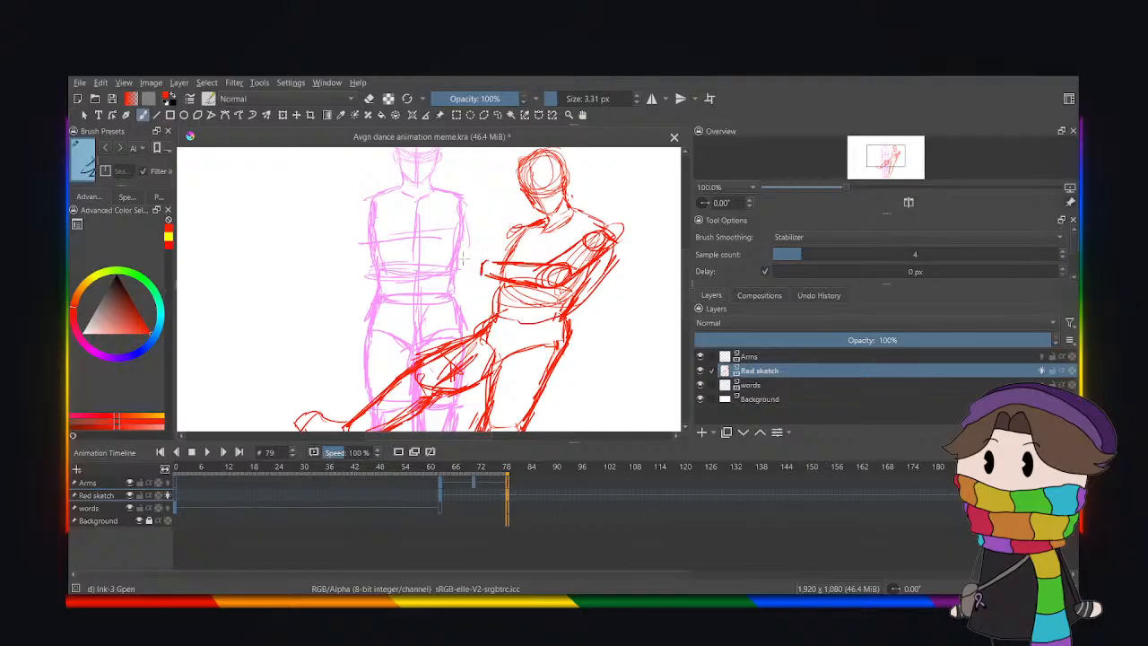
key("plus")
left_click_drag(647, 211, 599, 249)
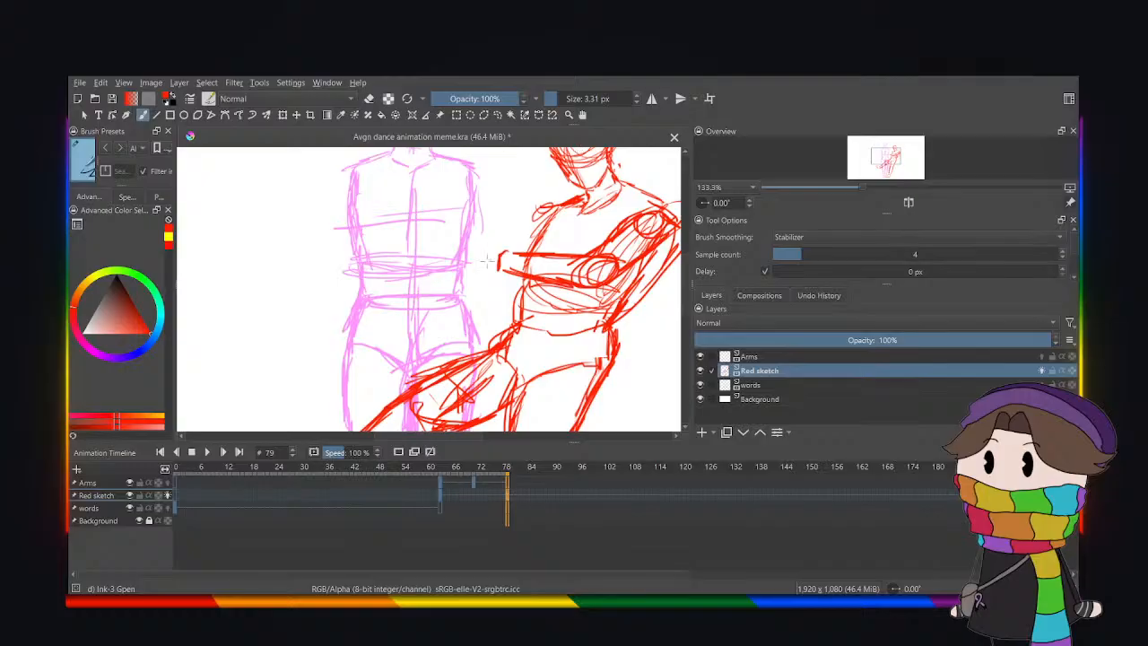
Draw a pointing hand beside the new forearm, free-transform it onto the wrist, and deselect it.
key("plus")
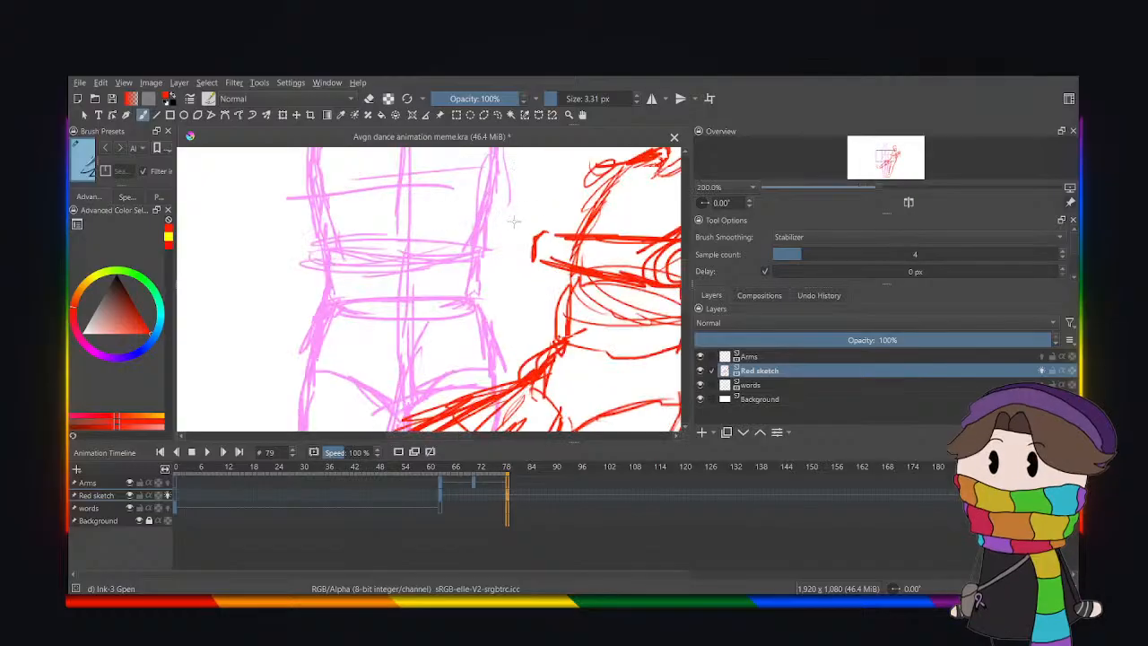
mouse_move(493, 204)
left_mouse_down()
mouse_move(454, 194)
mouse_move(479, 209)
mouse_move(471, 238)
mouse_move(500, 243)
mouse_move(517, 214)
mouse_move(501, 241)
left_mouse_up()
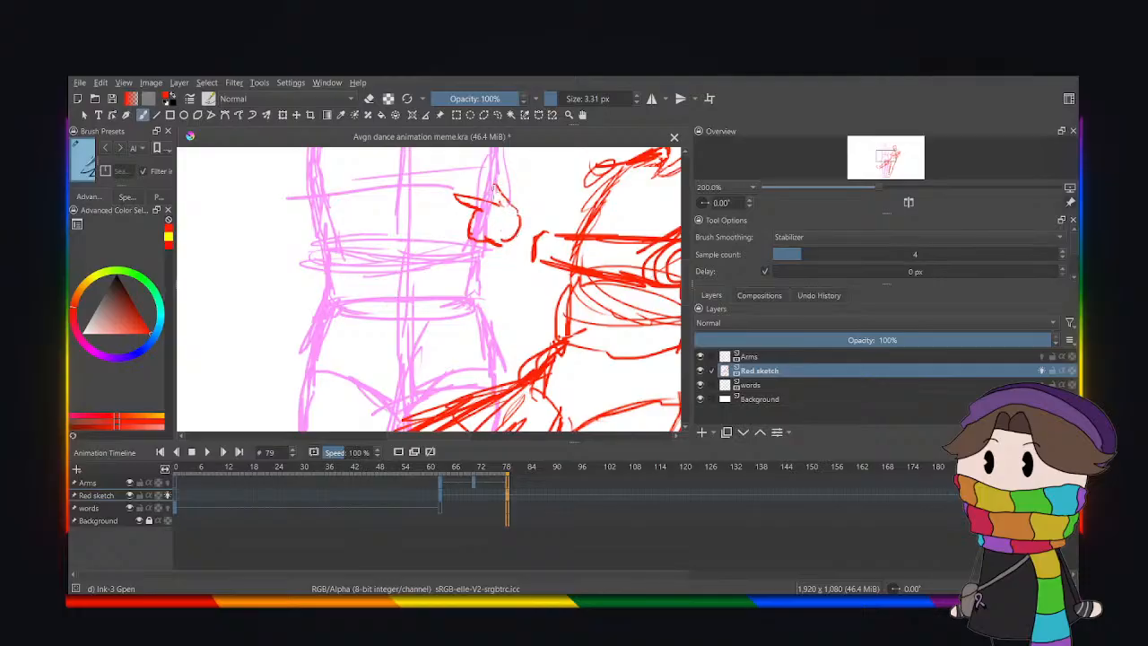
left_click(499, 115)
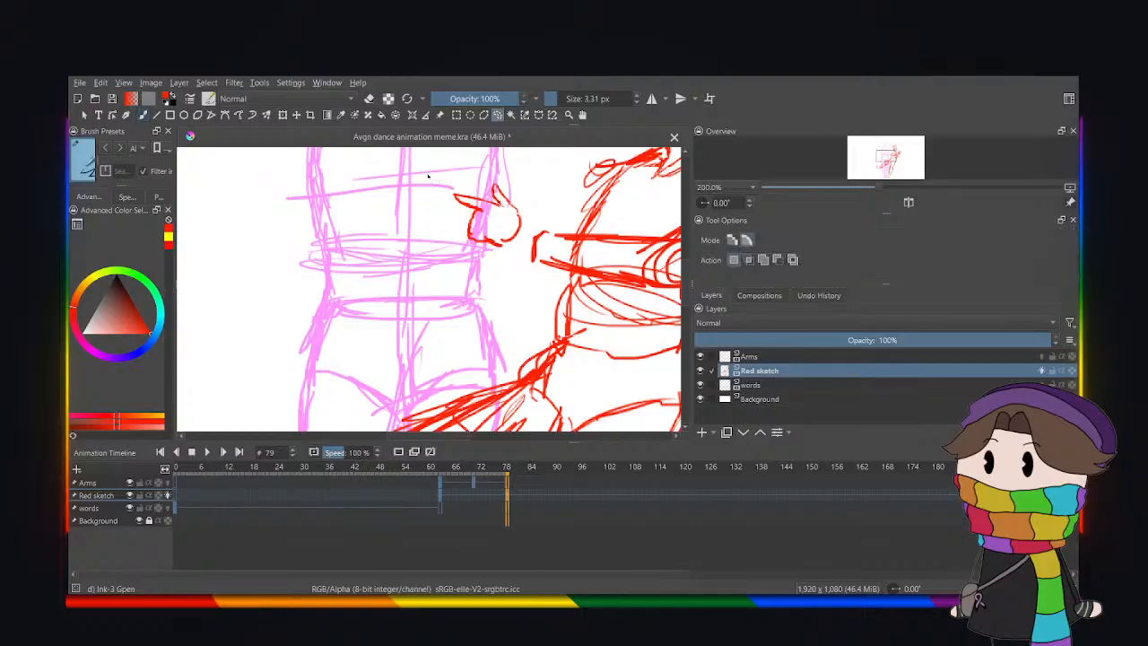
mouse_move(435, 178)
left_mouse_down()
mouse_move(550, 207)
mouse_move(434, 185)
left_mouse_up()
left_click(283, 115)
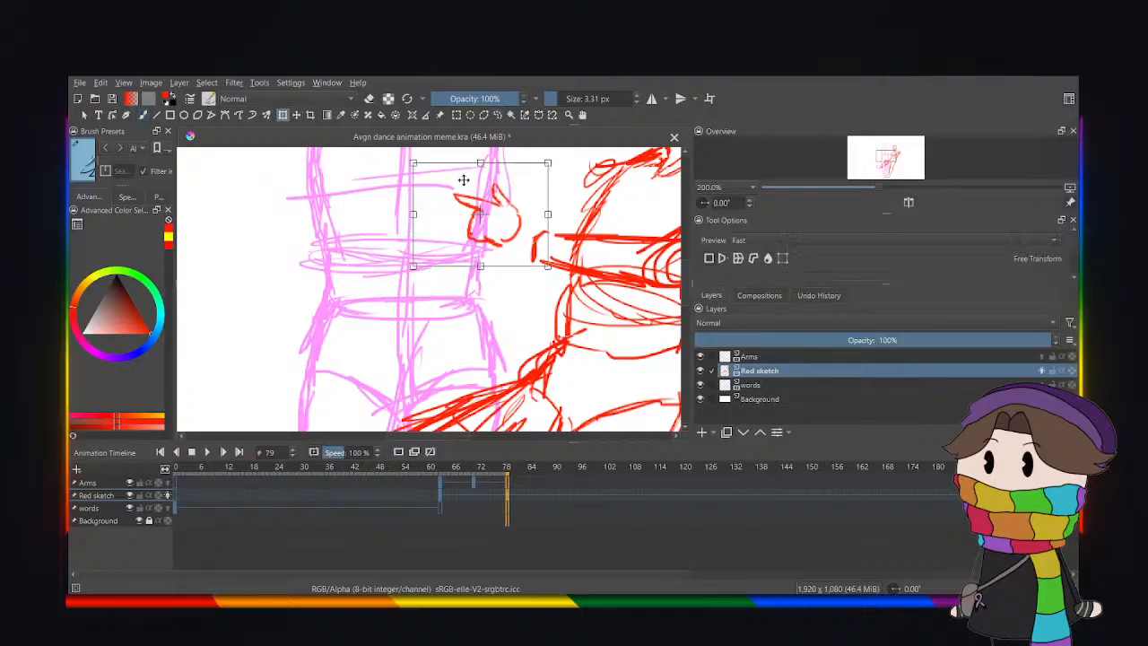
mouse_move(514, 247)
left_mouse_down()
mouse_move(536, 265)
mouse_move(508, 290)
mouse_move(473, 265)
left_mouse_up()
key("ctrl+minus")
key("ctrl+minus")
left_click(497, 115)
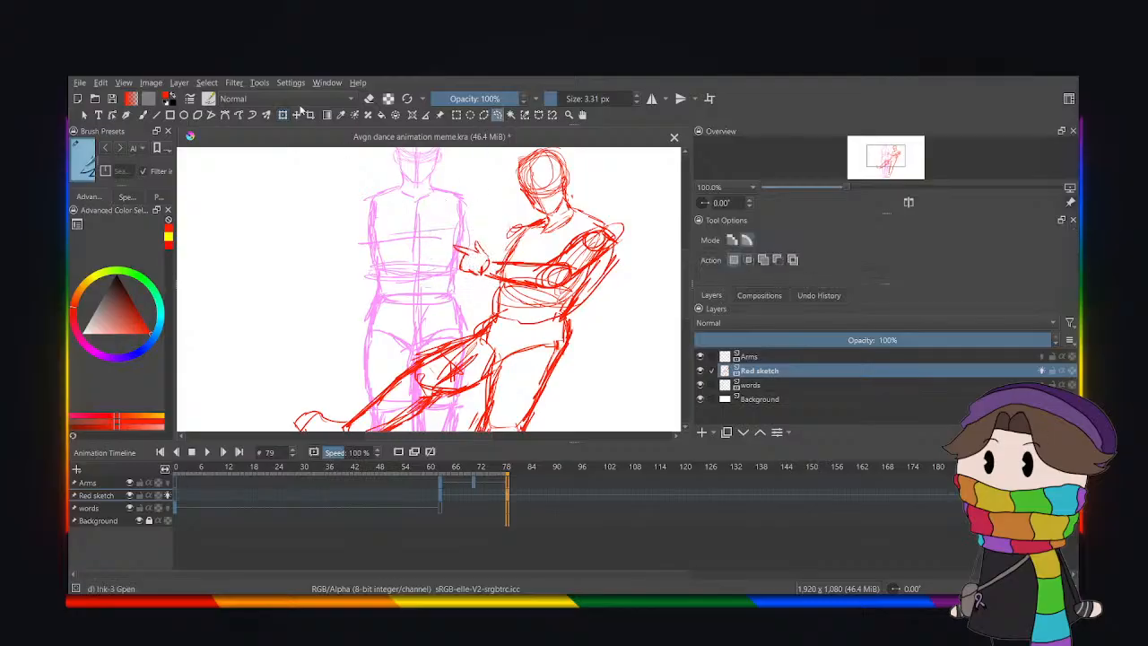
Add the curled finger lines to the pointing hand with the freehand brush.
left_click(139, 116)
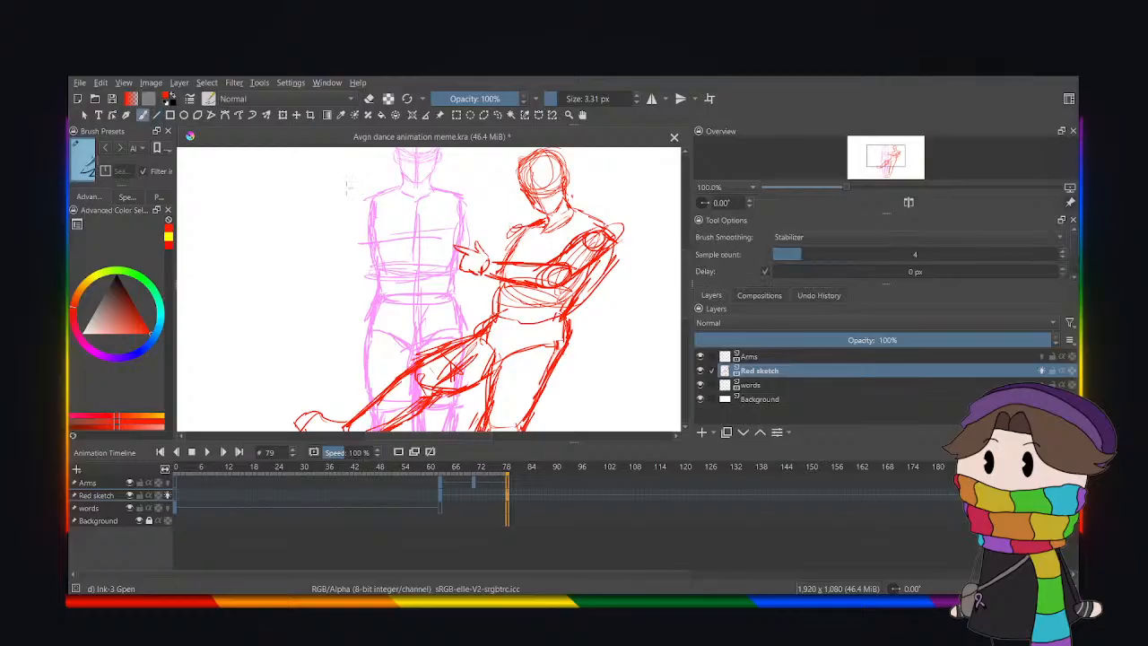
key("plus")
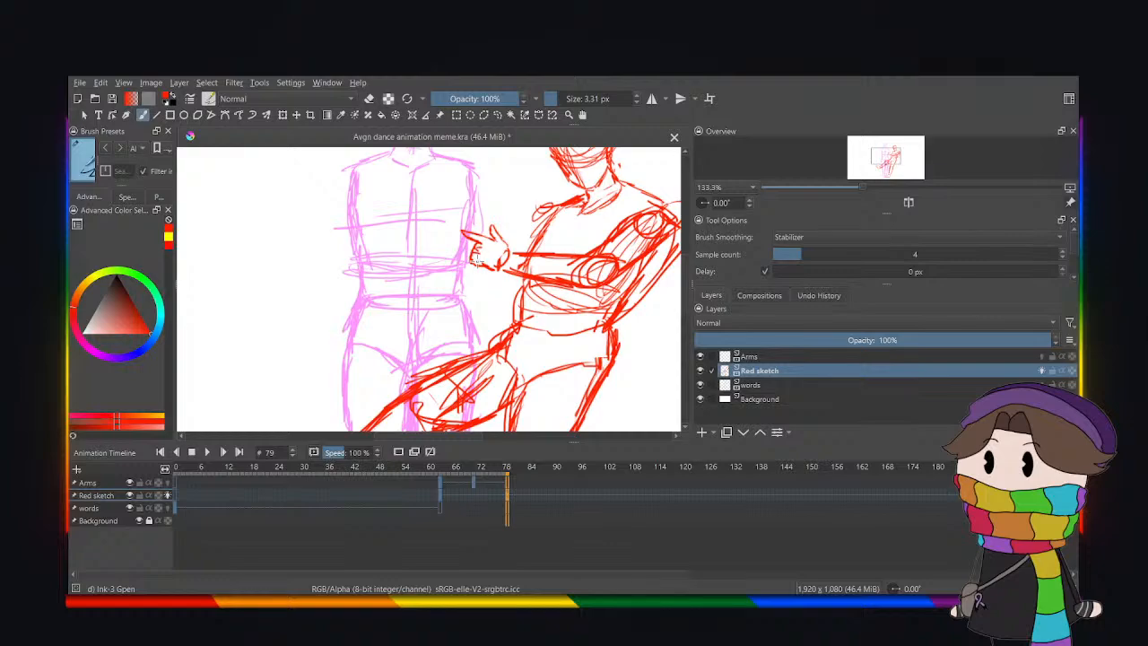
key("minus")
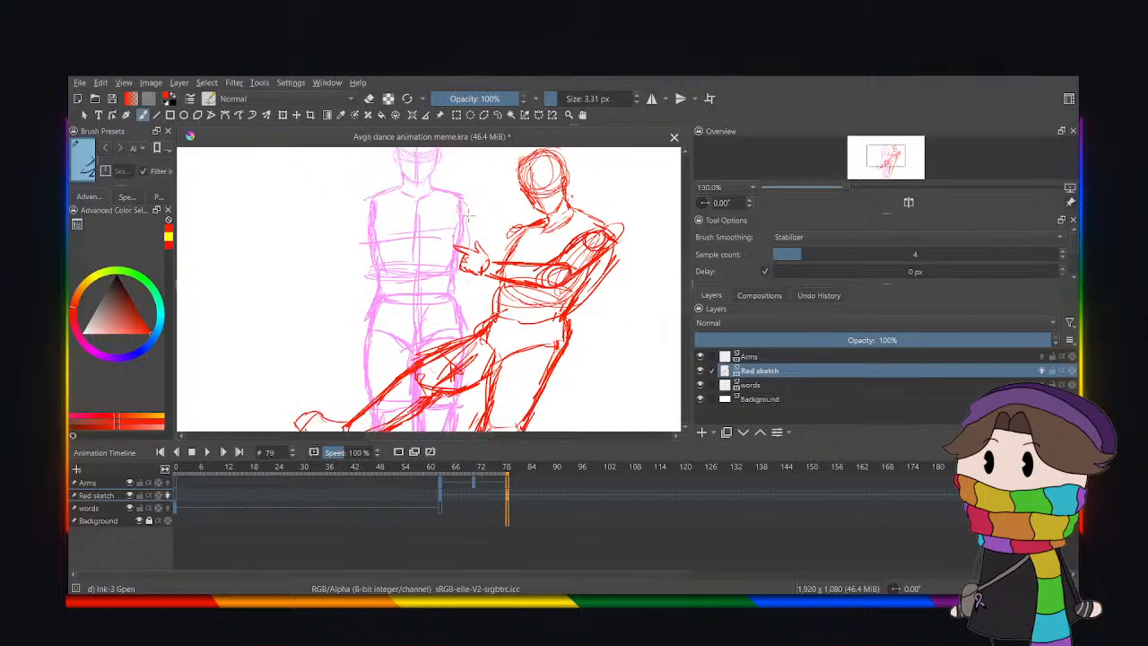
Sketch the second arm from the shoulder nearer the pink figure, with its forearm reaching over the pink figure's chest.
key("minus")
key("plus")
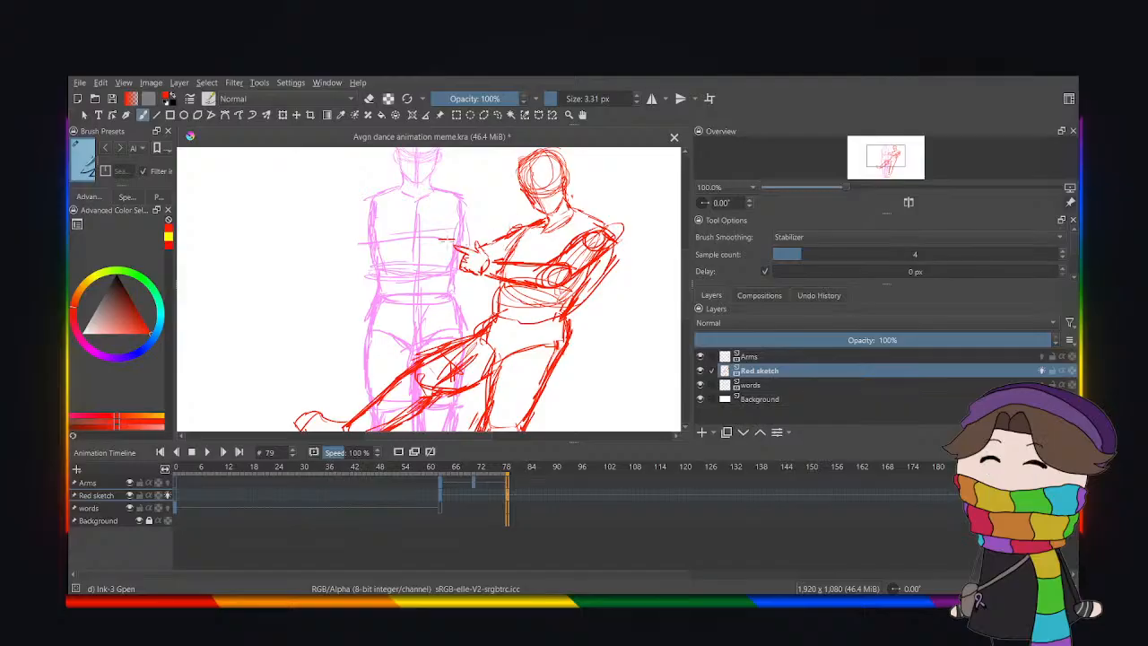
left_click_drag(418, 242, 468, 273)
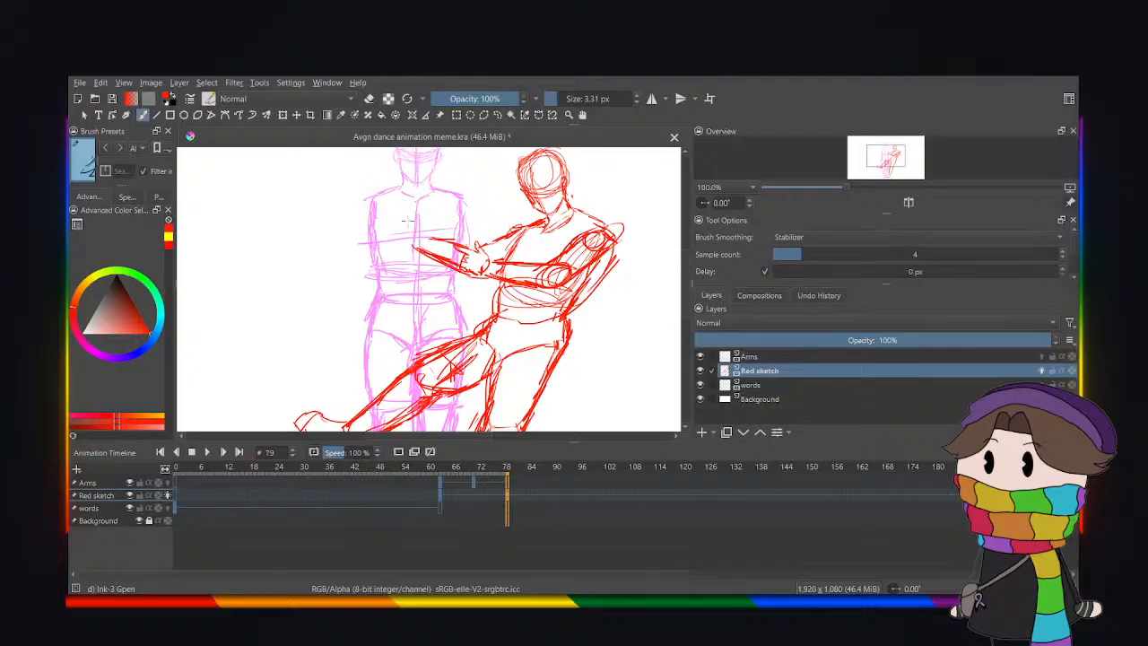
scroll(422, 238, "up", 1)
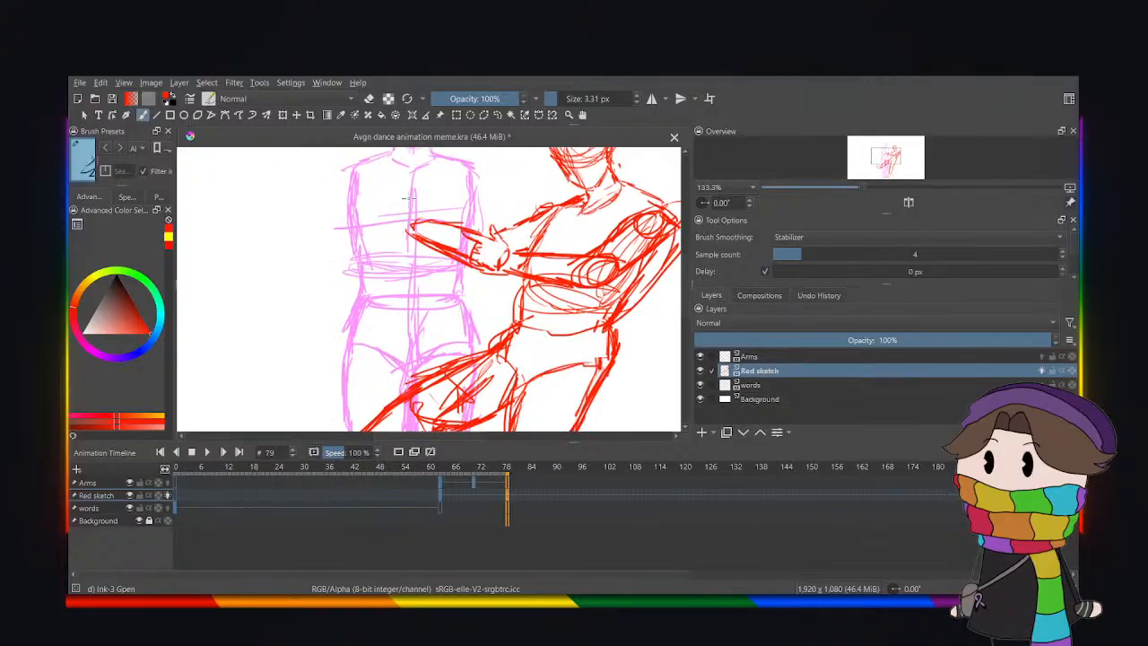
Draw a hand with outstretched fingers on the second arm, and free-transform it with a slight rotation onto the wrist.
left_click_drag(388, 202, 389, 198)
mouse_move(365, 184)
left_mouse_down()
mouse_move(418, 206)
mouse_move(405, 184)
mouse_move(418, 206)
mouse_move(389, 218)
mouse_move(421, 208)
left_mouse_up()
key("ctrl+z")
left_click(496, 115)
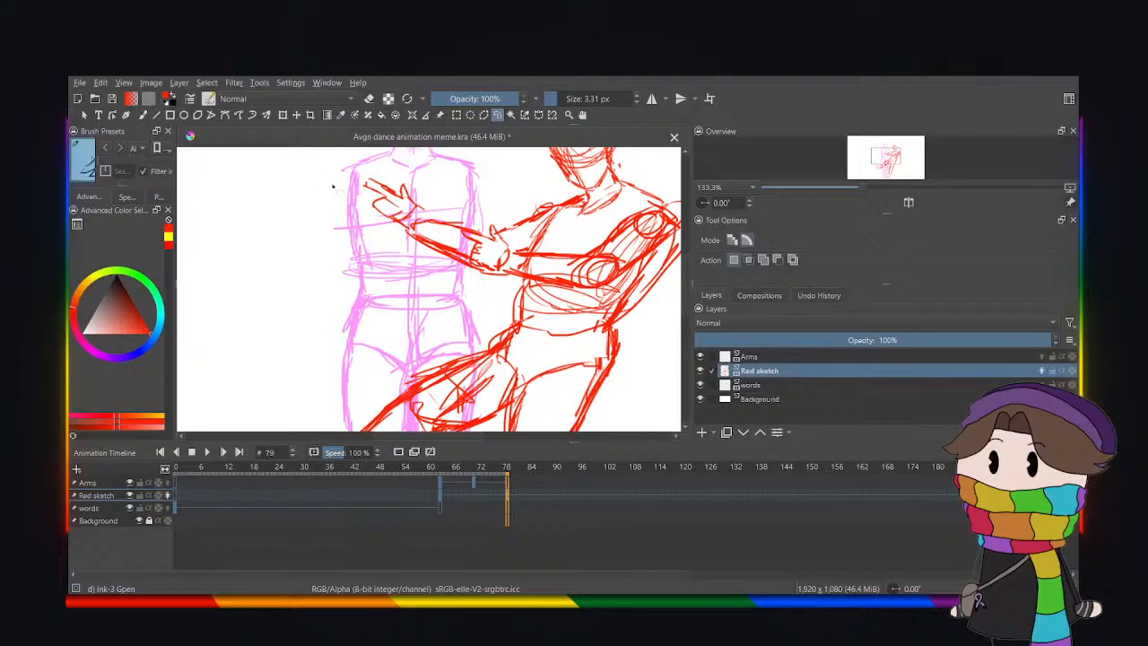
mouse_move(332, 185)
left_mouse_down()
mouse_move(398, 169)
mouse_move(430, 193)
mouse_move(360, 226)
left_mouse_up()
key("ctrl+t")
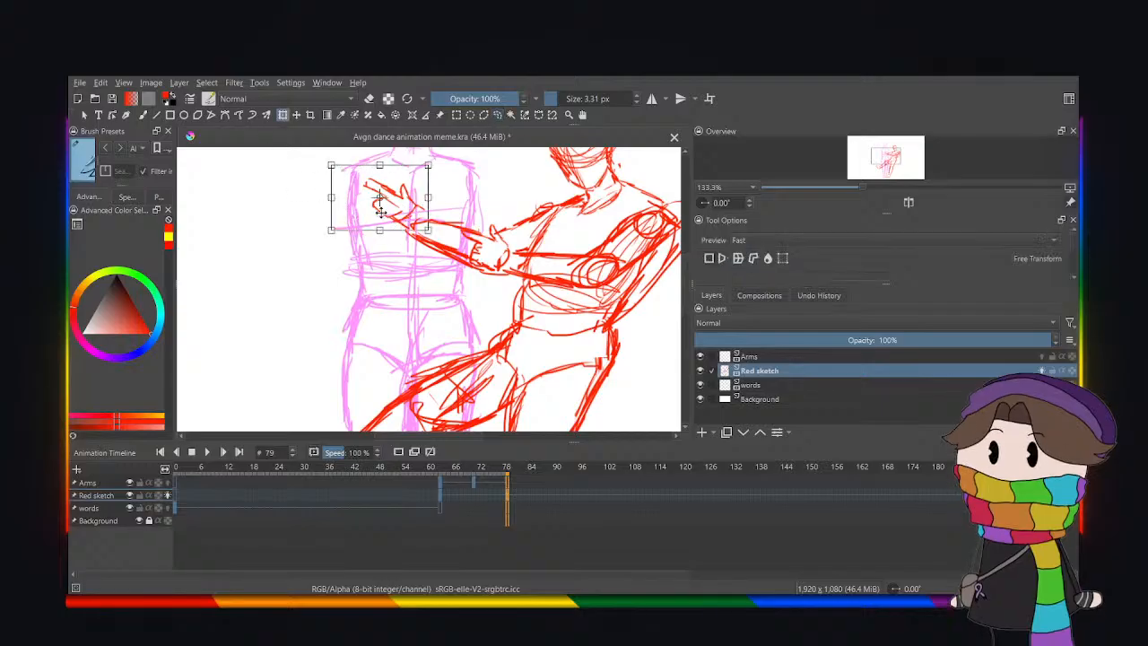
mouse_move(446, 233)
left_mouse_down()
mouse_move(428, 231)
mouse_move(461, 216)
left_mouse_up()
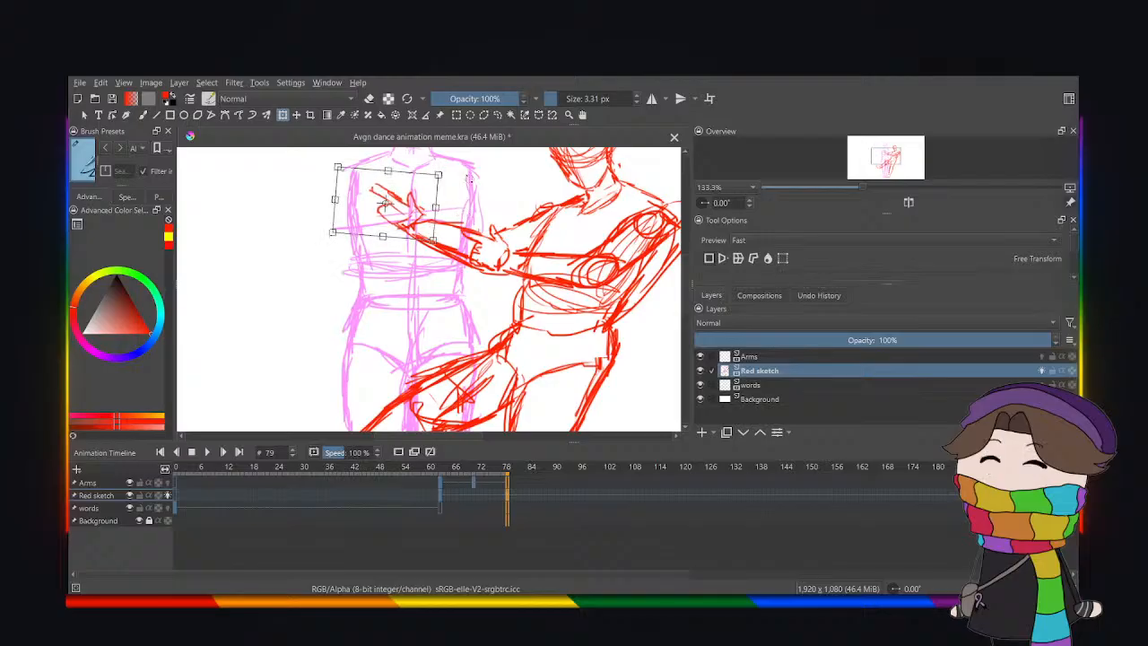
left_click(498, 115)
left_click(320, 180)
left_click(142, 115)
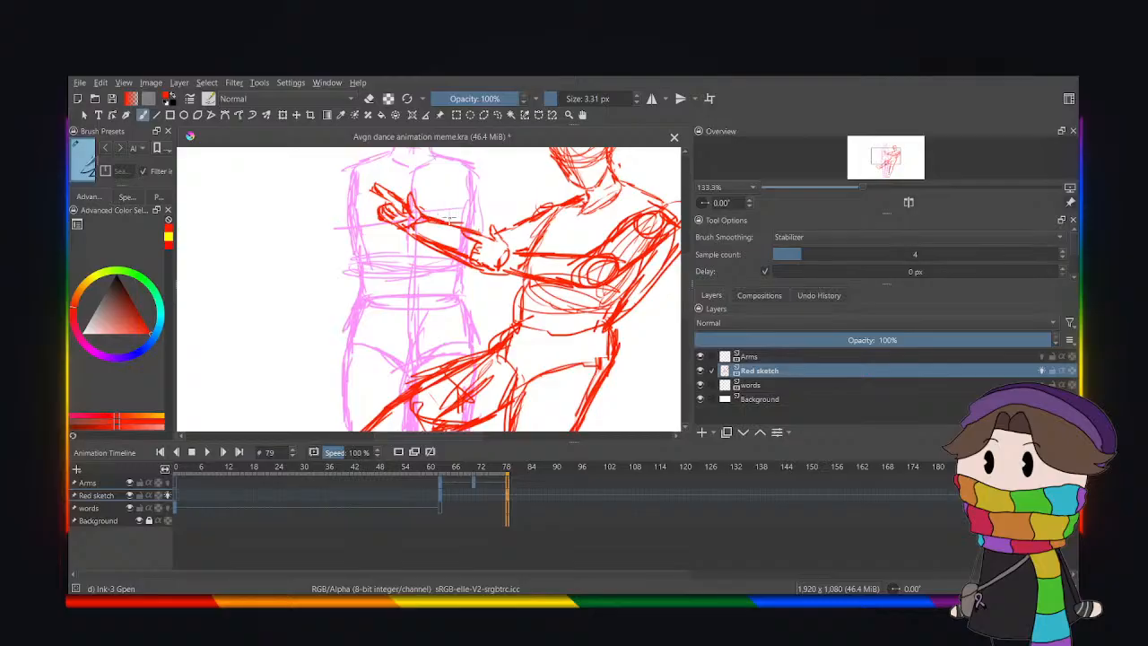
Widen the standing leg's outer edge with freehand strokes from the hip down to the ankle.
key("ctrl+minus")
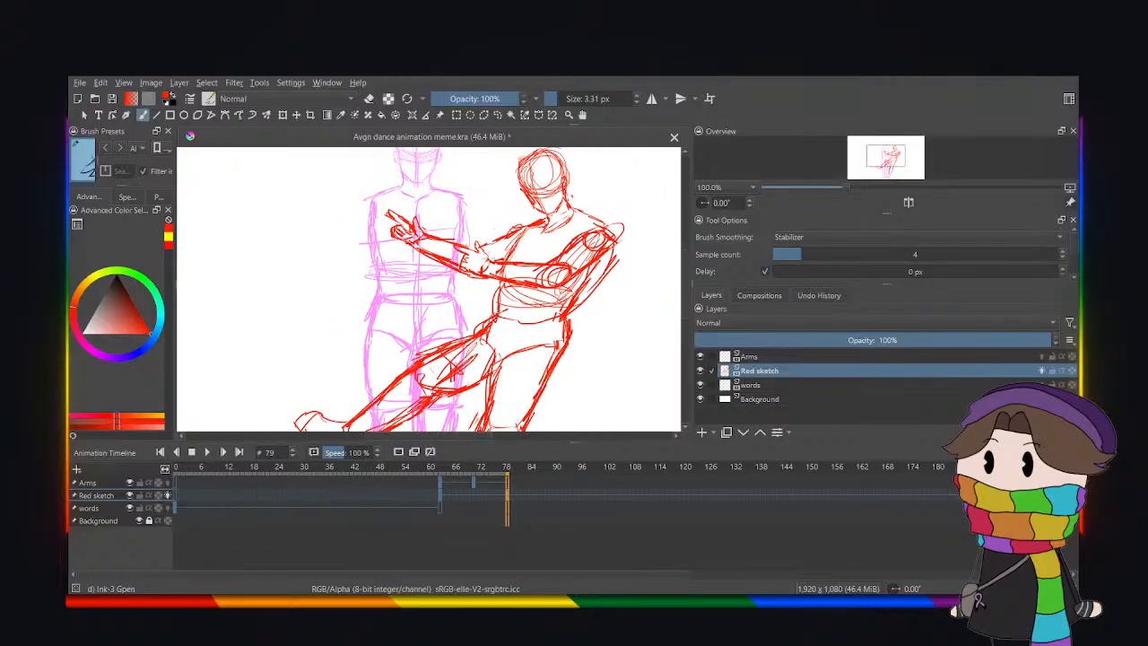
key("ctrl+minus")
key("ctrl+minus")
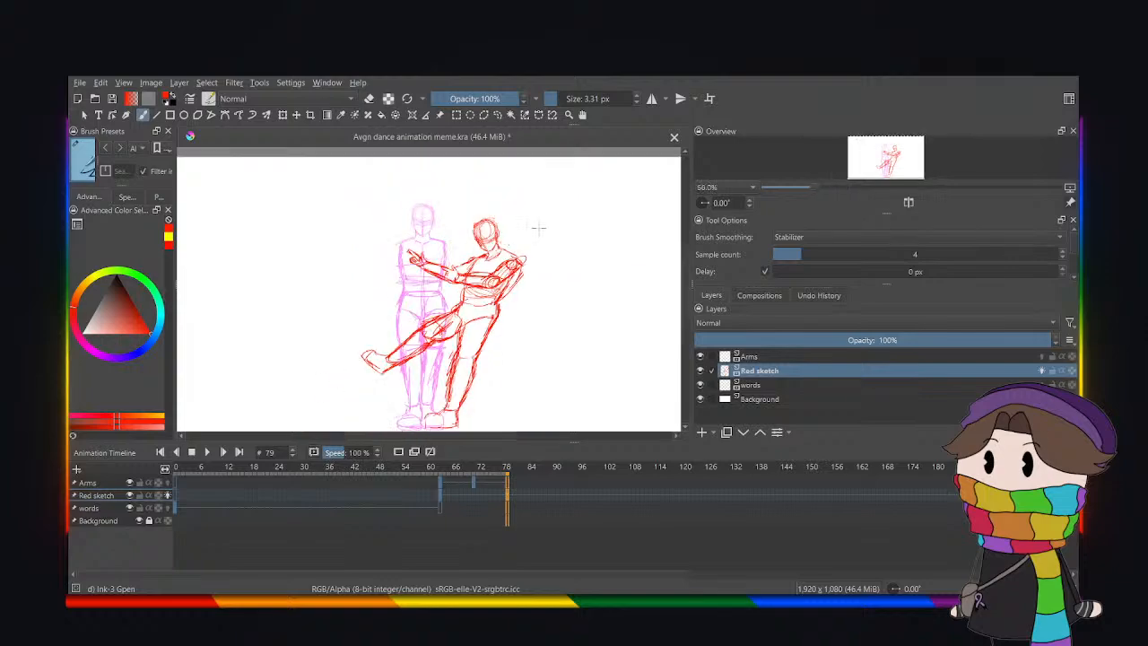
scroll(645, 241, "down", 1)
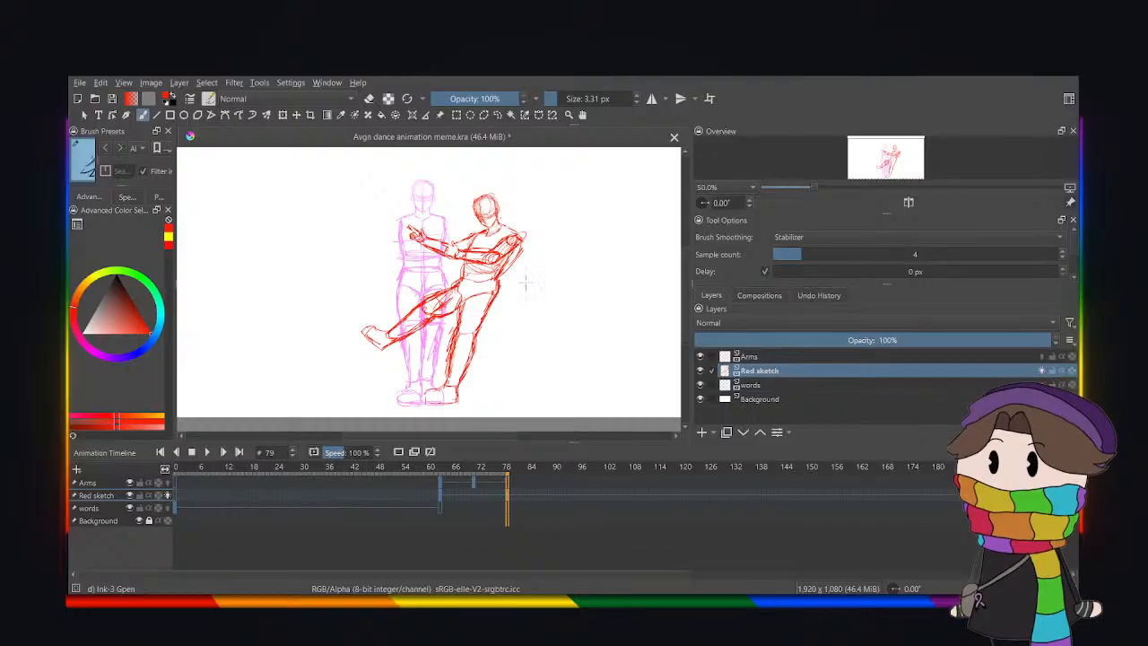
key("ctrl+plus")
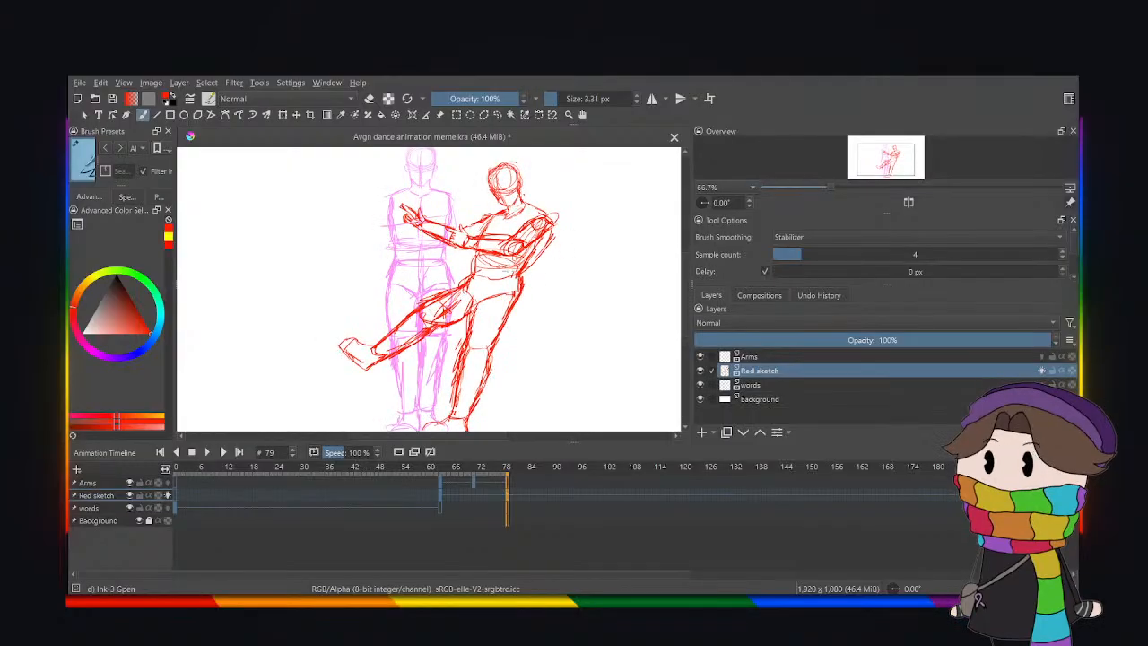
left_click_drag(536, 253, 503, 335)
mouse_move(525, 287)
left_mouse_down()
mouse_move(489, 356)
mouse_move(477, 401)
left_mouse_up()
left_click_drag(489, 380, 461, 425)
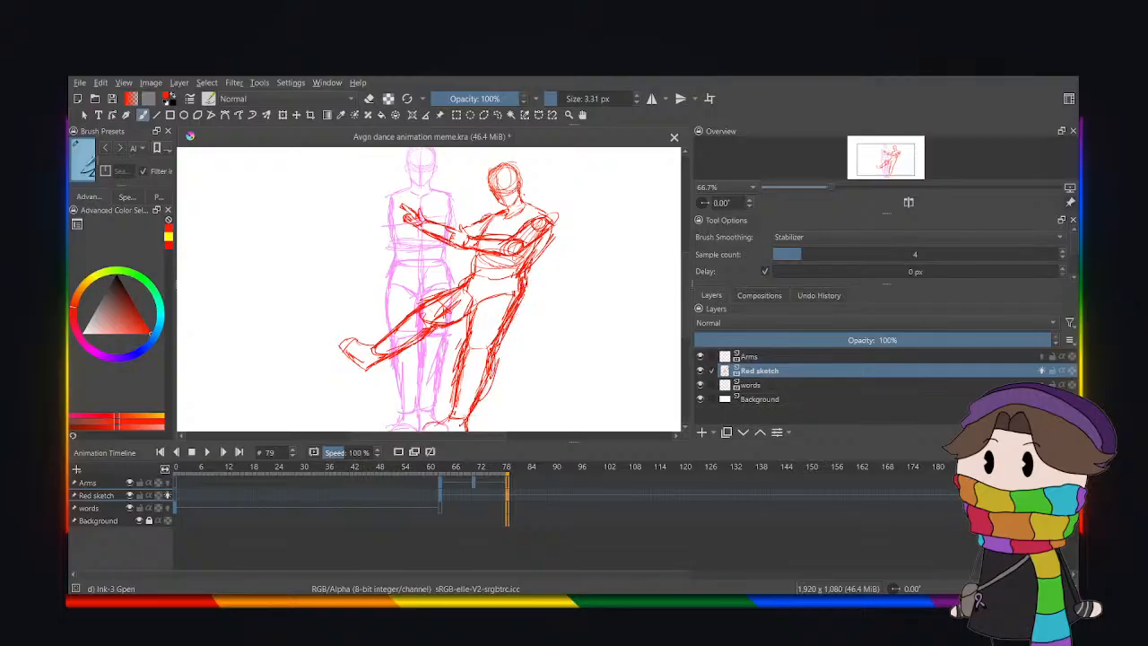
Select the heavy strokes on the standing leg's thigh, delete them, and clear the selection.
left_click(496, 115)
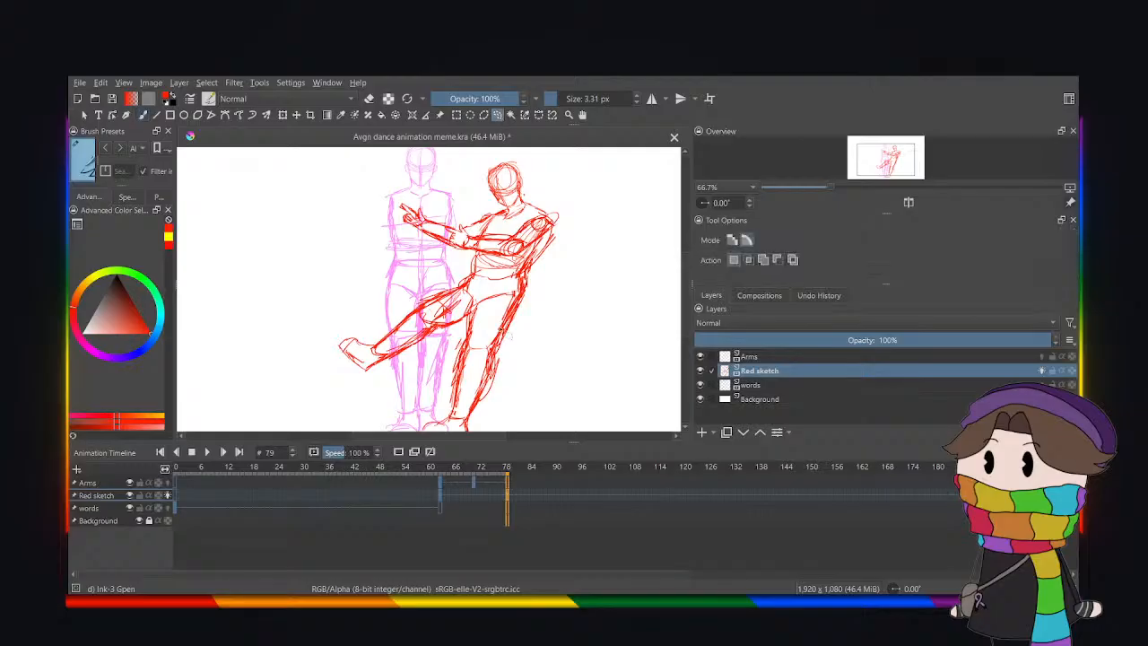
mouse_move(487, 329)
left_mouse_down()
mouse_move(493, 346)
mouse_move(514, 323)
mouse_move(514, 276)
mouse_move(498, 305)
left_mouse_up()
key("Delete")
key("ctrl+shift+a")
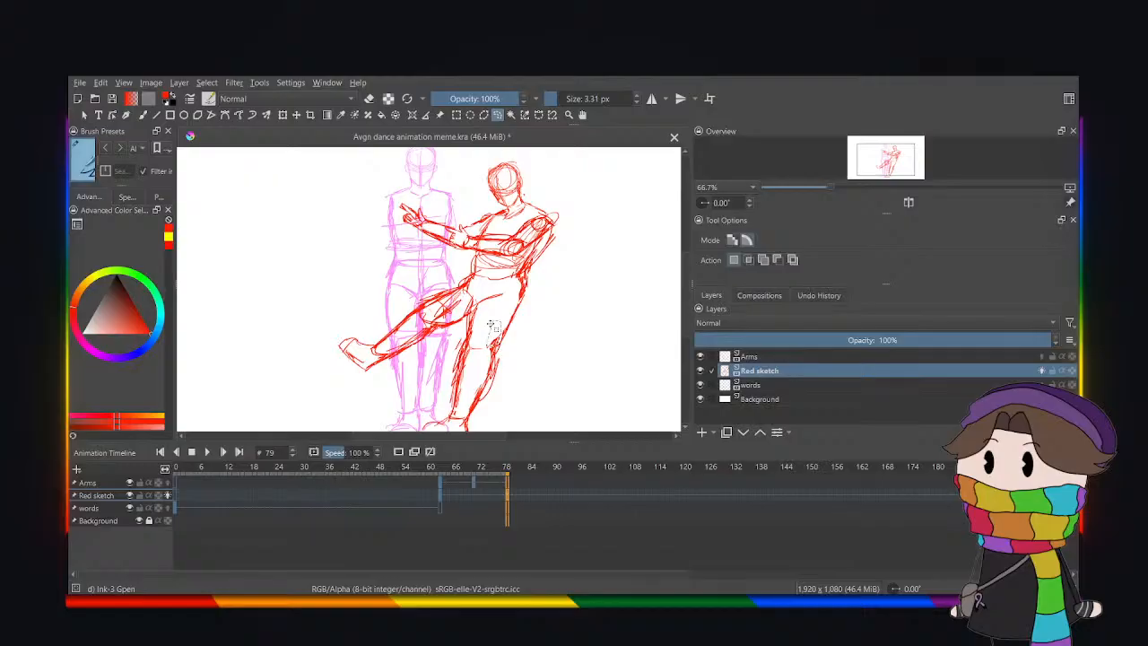
Draw a hem line across the top of the standing leg's thigh and another line across its knee.
left_click(143, 115)
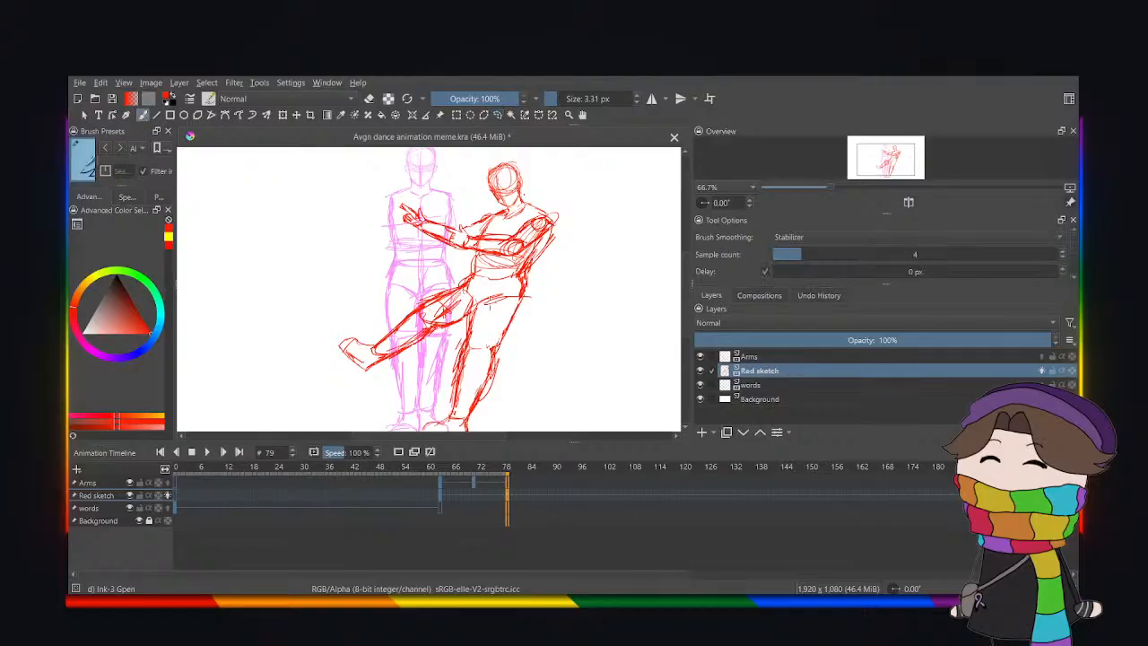
mouse_move(528, 296)
left_mouse_down()
mouse_move(484, 305)
mouse_move(504, 309)
left_mouse_up()
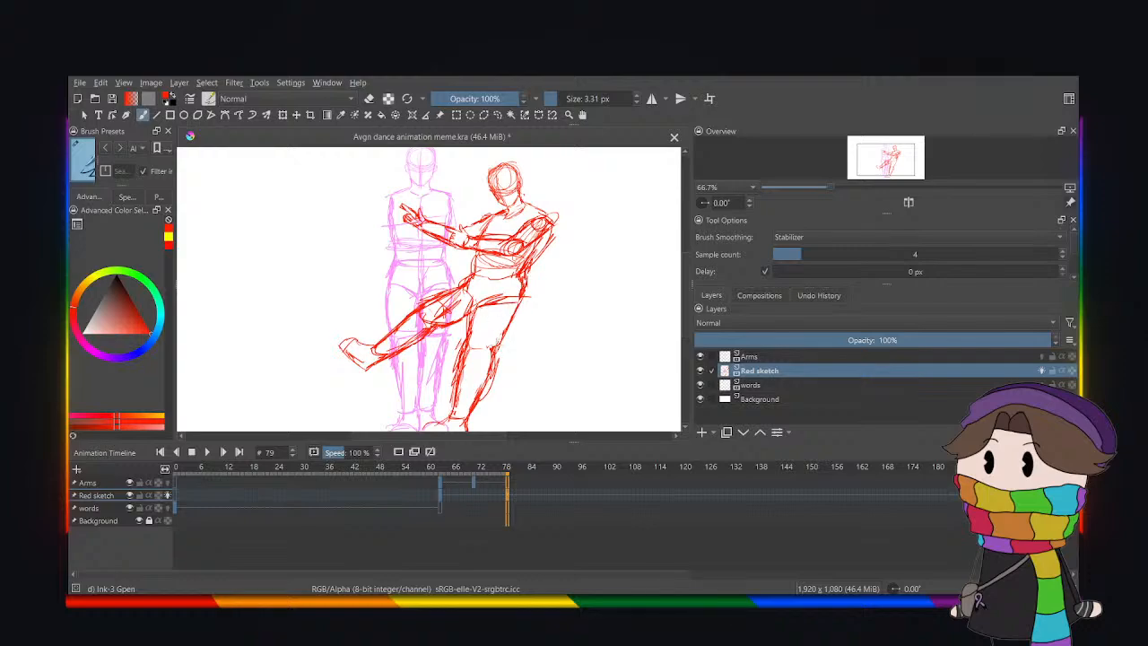
left_click_drag(494, 347, 466, 341)
Make the Arms layer the active layer.
scroll(464, 196, "down", 3)
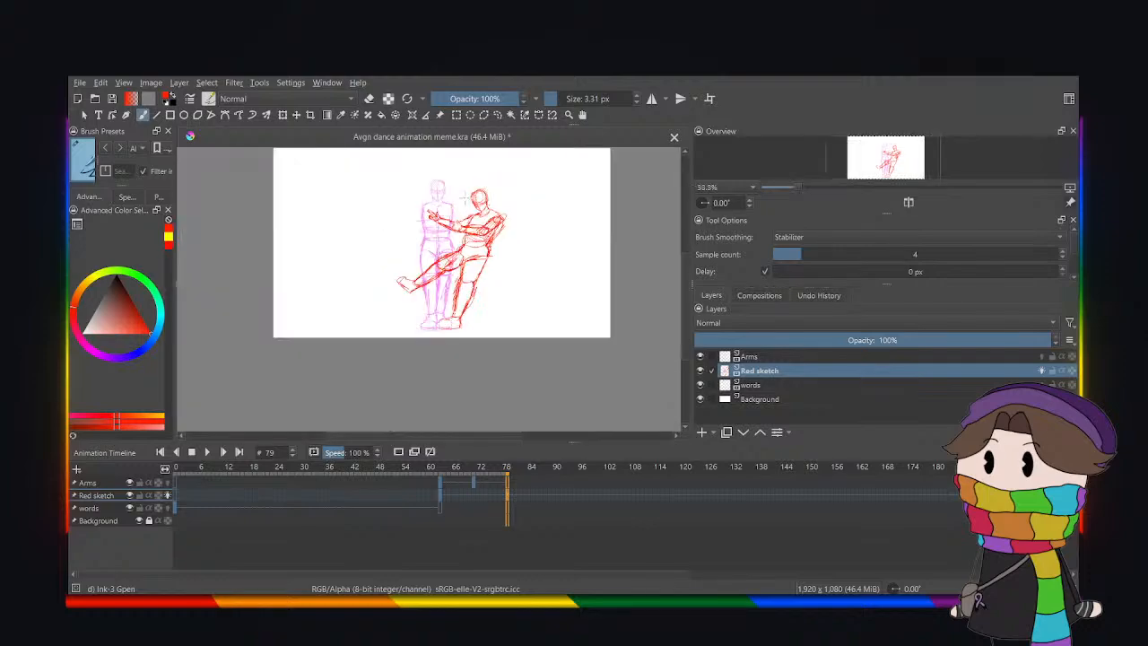
scroll(477, 209, "up", 2)
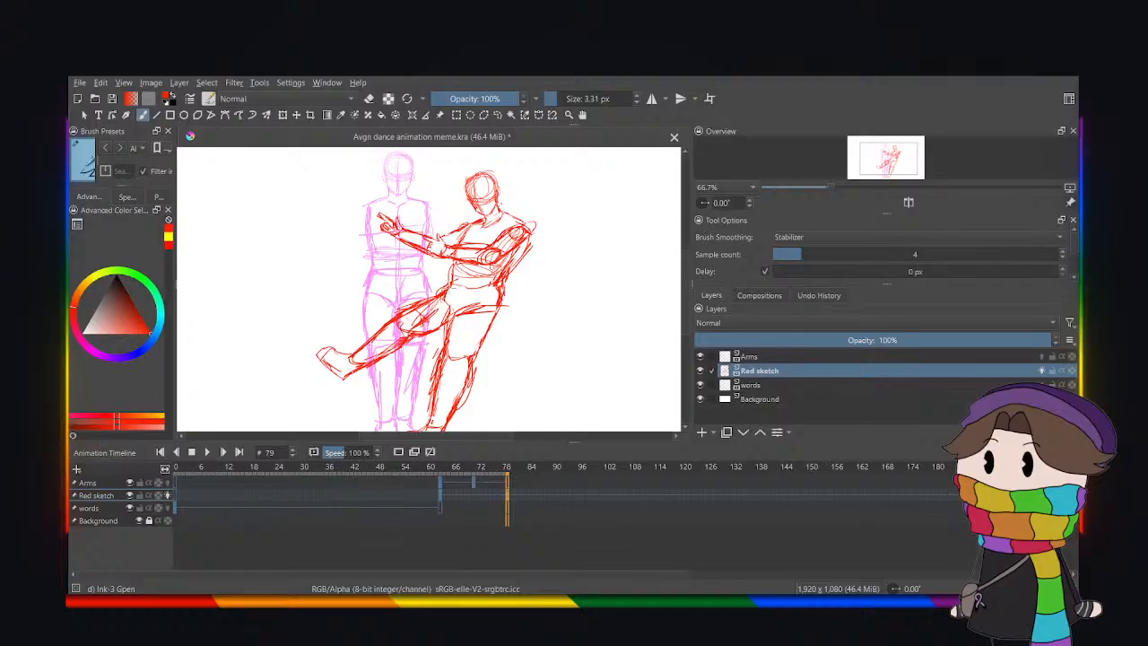
scroll(479, 213, "down", 1)
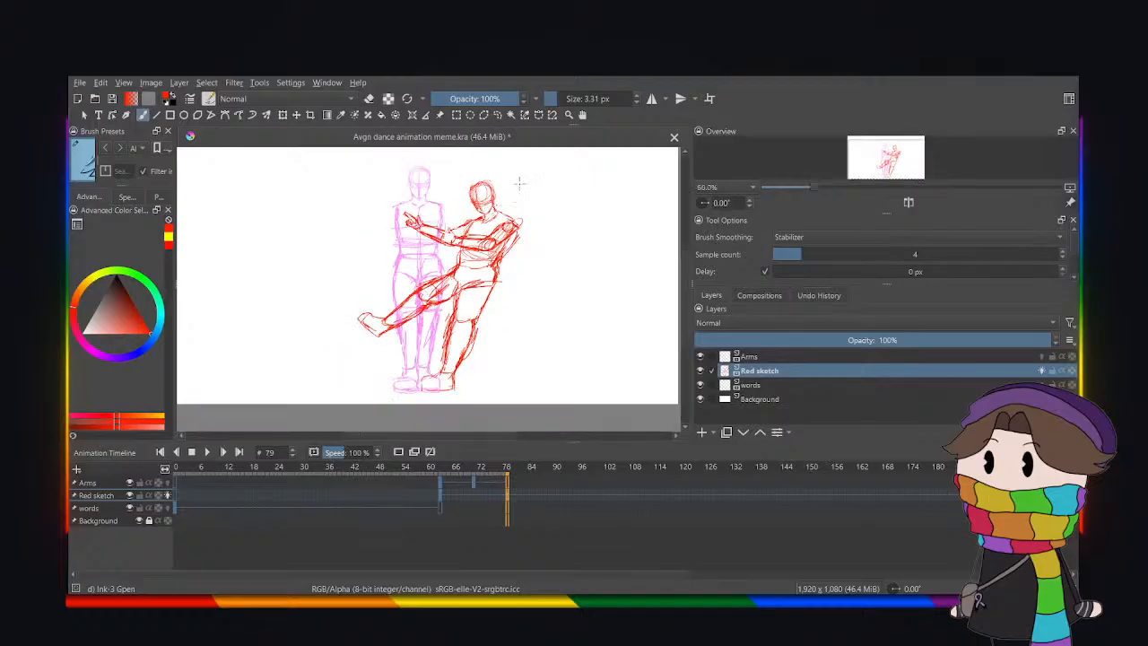
left_click_drag(684, 273, 686, 266)
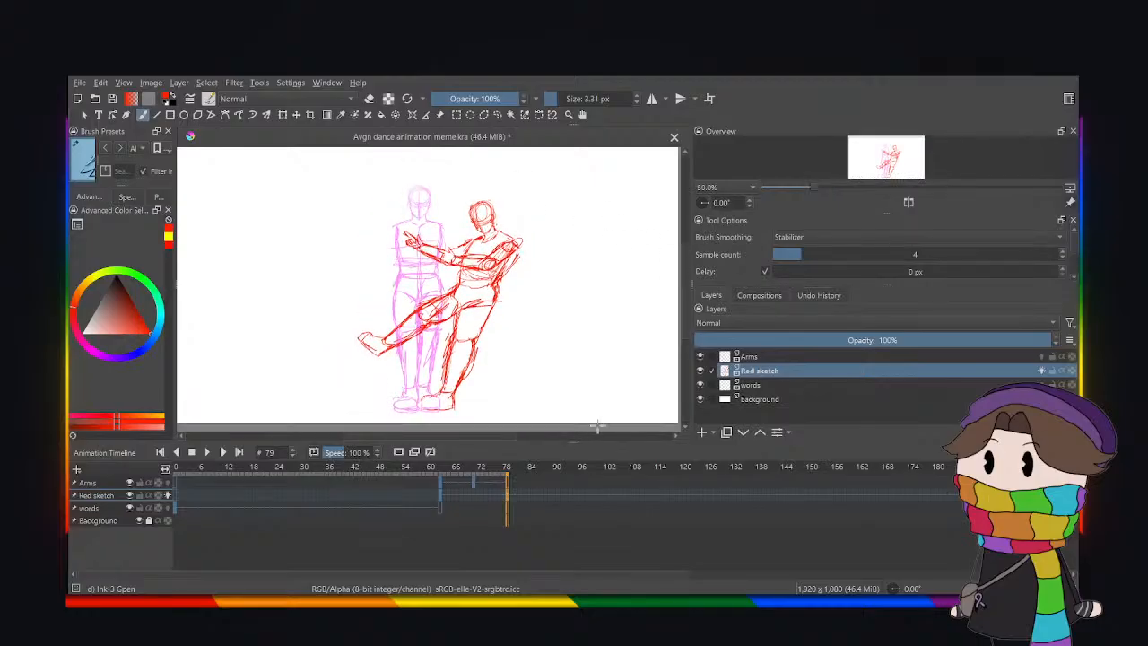
left_click(780, 358)
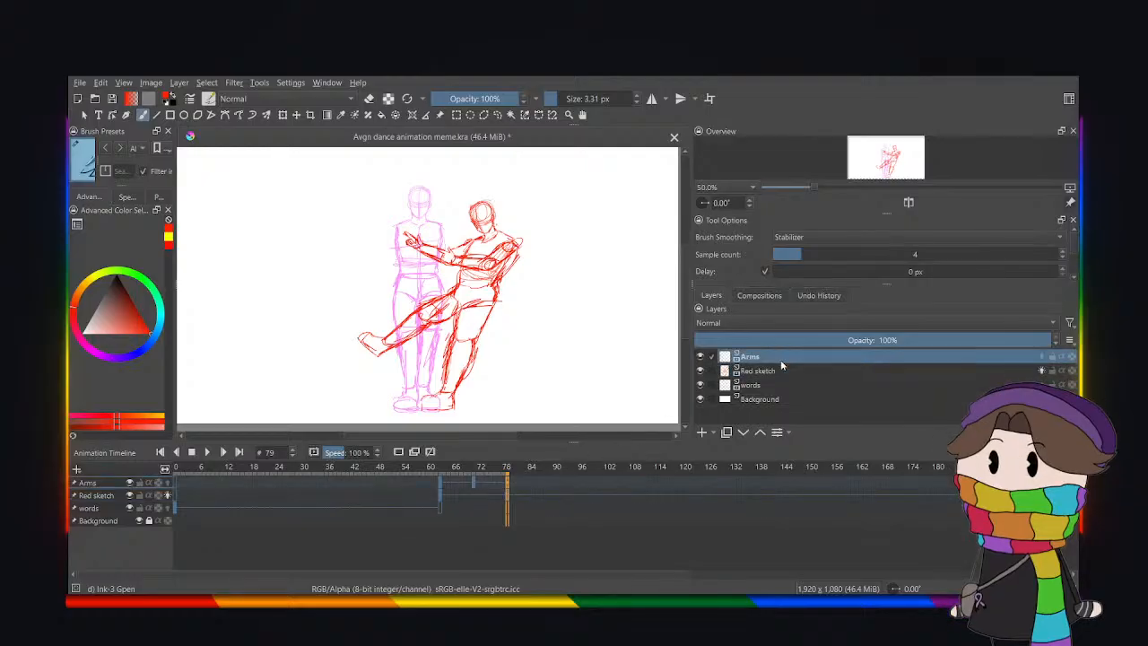
Lasso the leaning figure's arms on the Red sketch layer at frame 79 and copy them onto the Arms layer at the same frame.
left_click(506, 496)
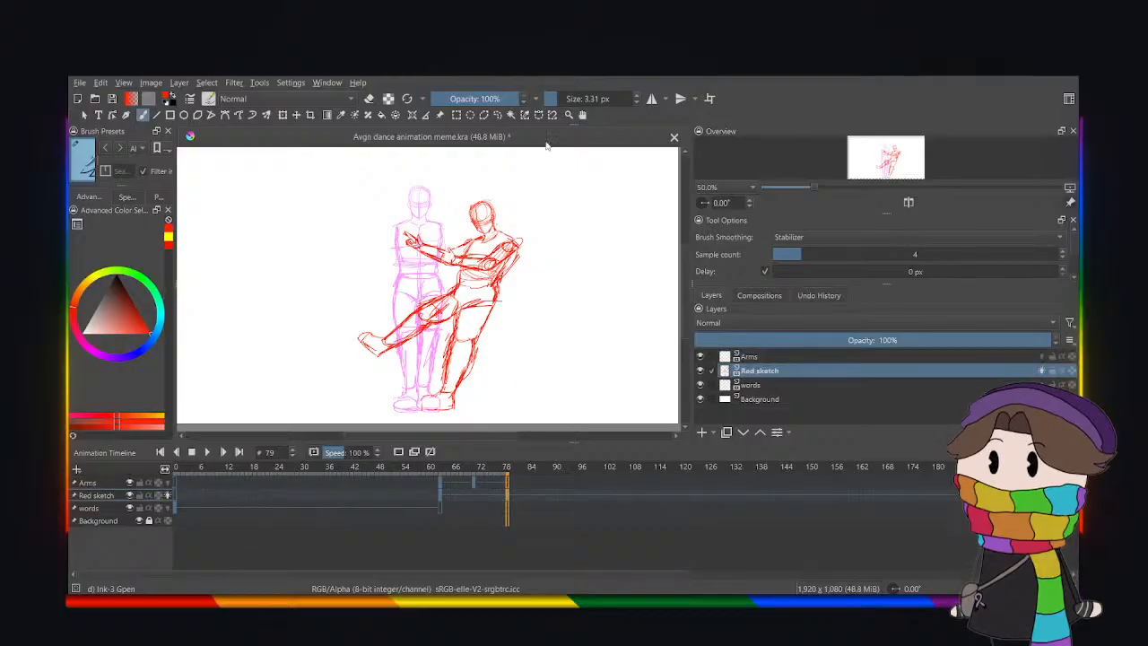
left_click(497, 115)
scroll(423, 211, "up", 2)
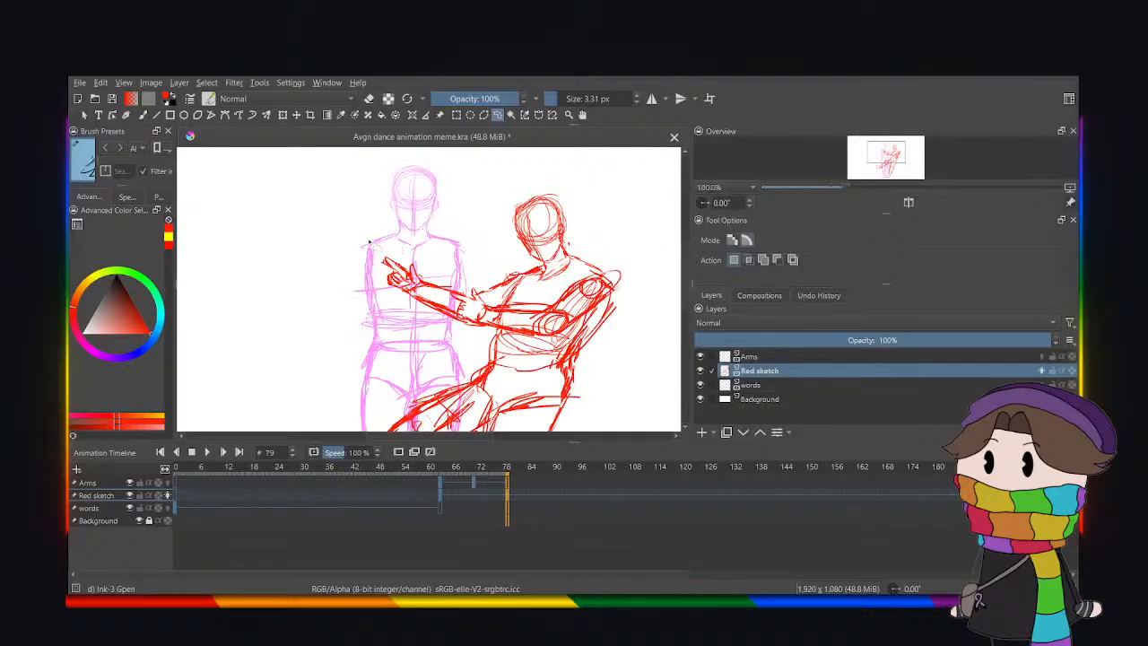
mouse_move(369, 238)
left_mouse_down()
mouse_move(467, 281)
mouse_move(572, 296)
mouse_move(616, 281)
mouse_move(601, 305)
mouse_move(534, 339)
mouse_move(406, 310)
mouse_move(350, 271)
mouse_move(368, 239)
left_mouse_up()
left_click(507, 482)
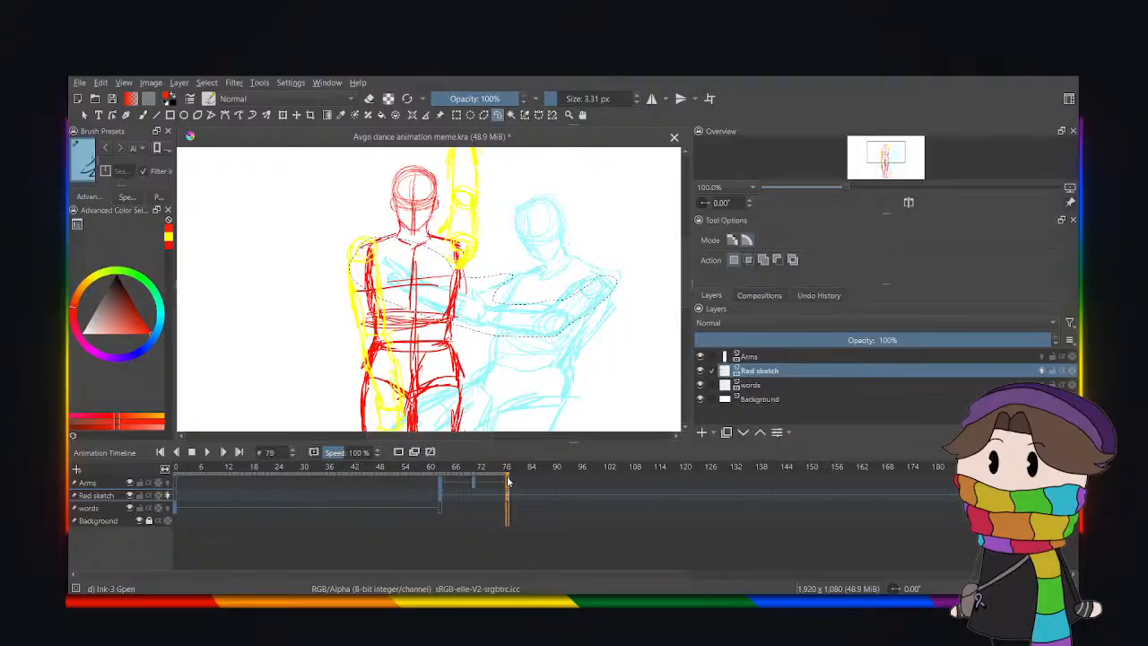
left_click(756, 357)
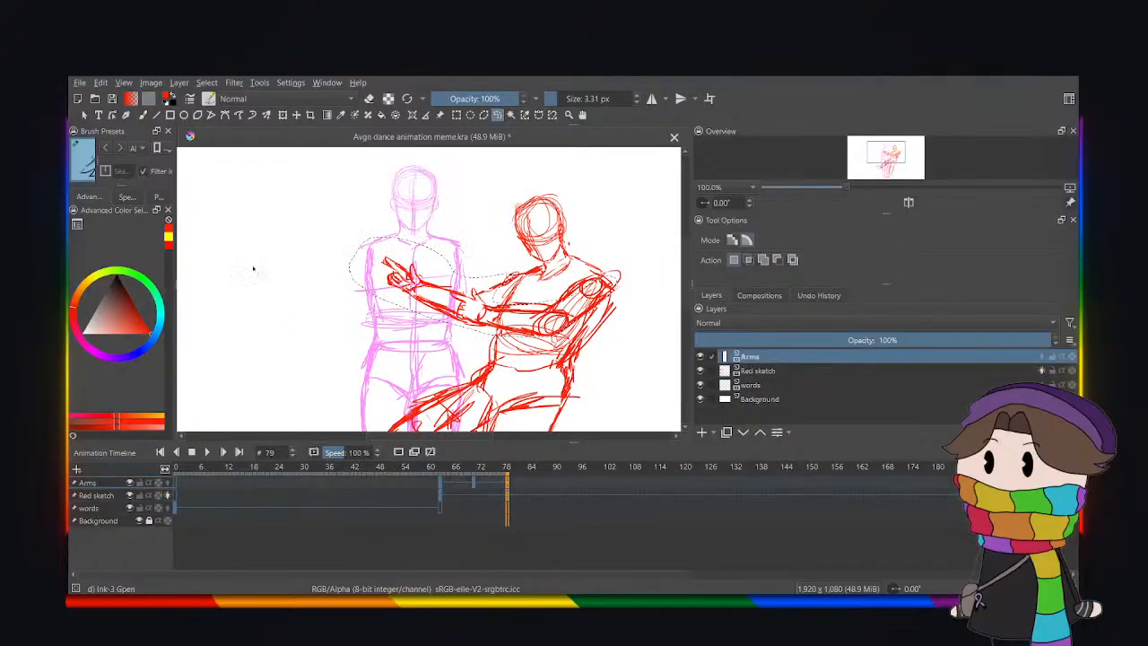
left_click(101, 84)
left_click(136, 240)
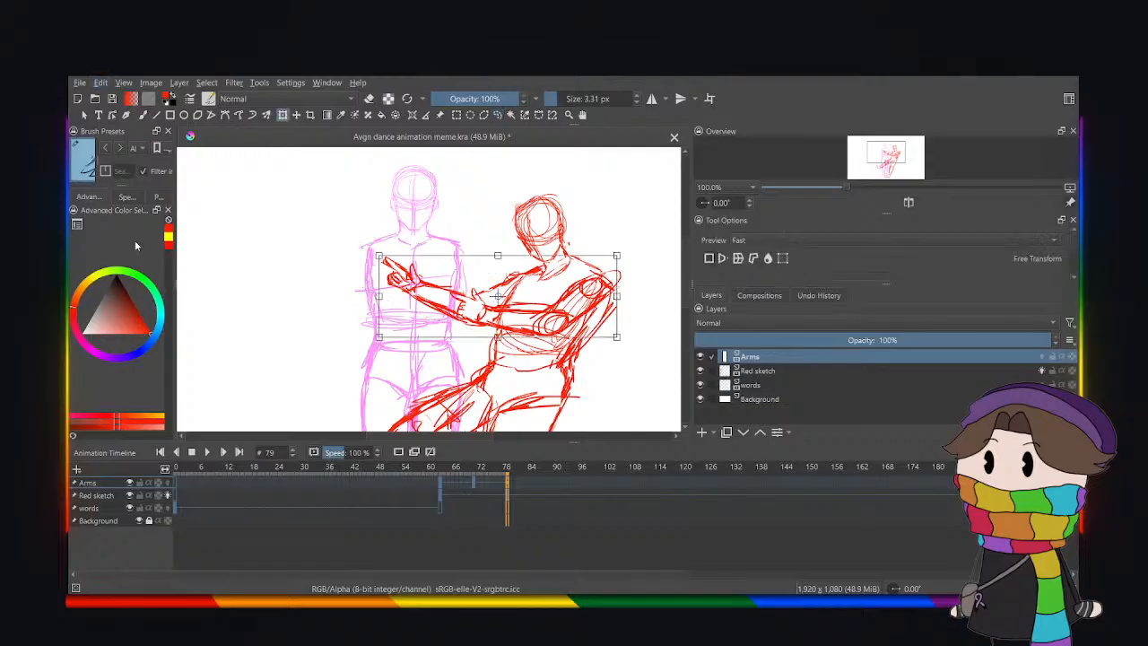
Delete the selected arms from the Red sketch layer, hide the Arms layer, and clear the selection.
left_click(786, 371)
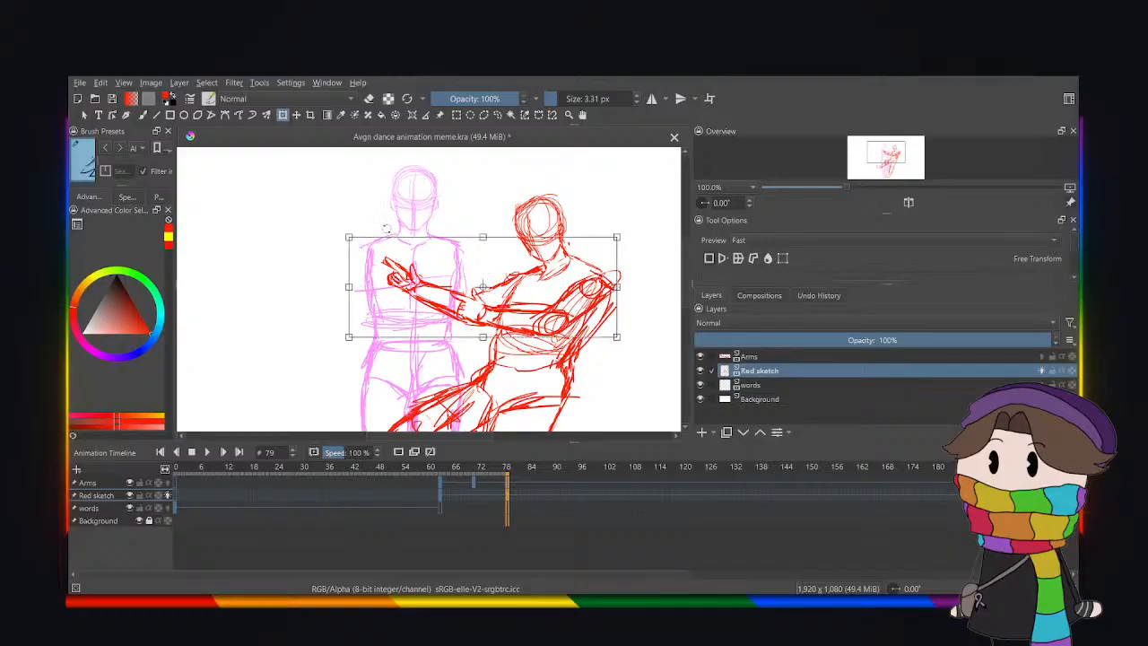
left_click(701, 356)
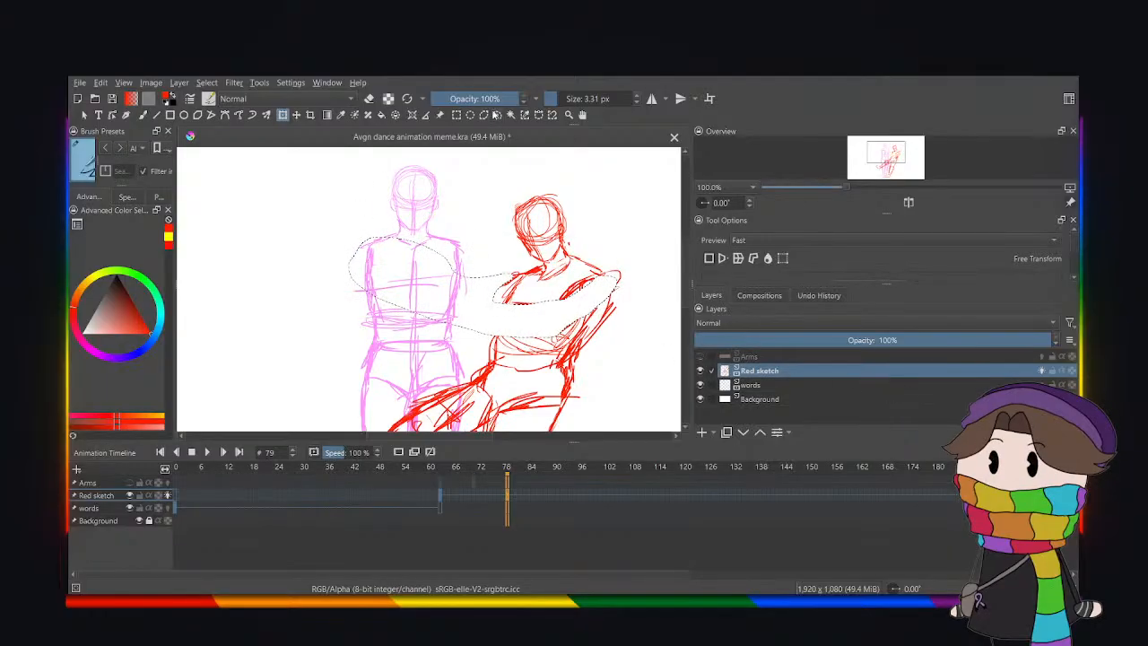
left_click(498, 115)
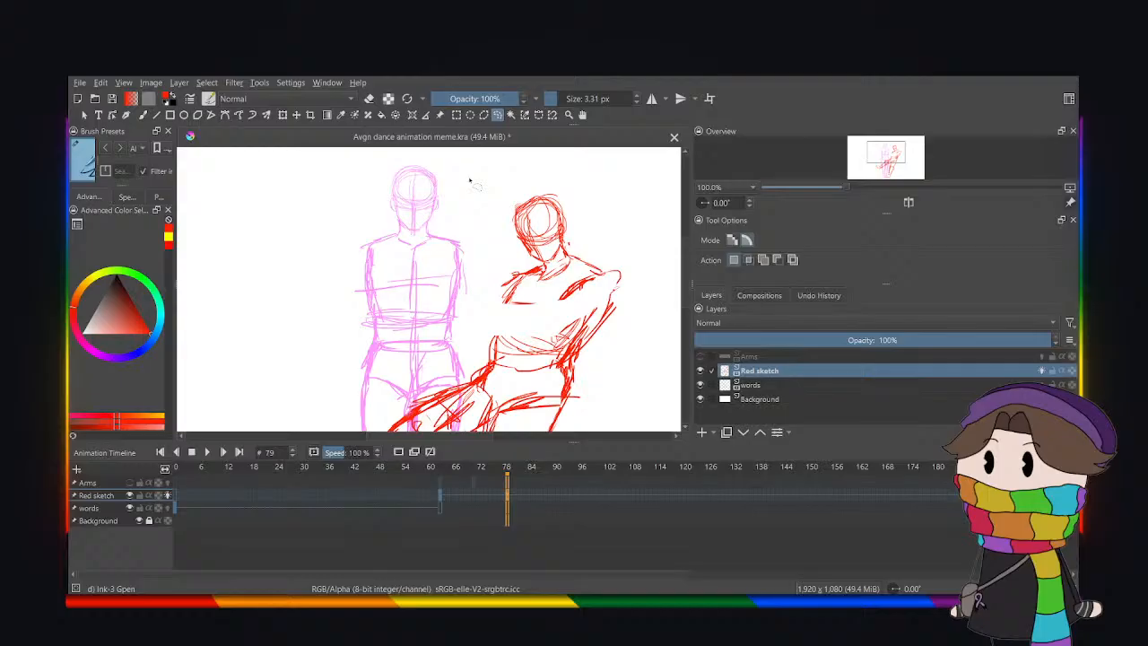
Redraw the missing side of the leaning figure's torso from the armpit to the hip with freehand brush strokes.
left_click(142, 116)
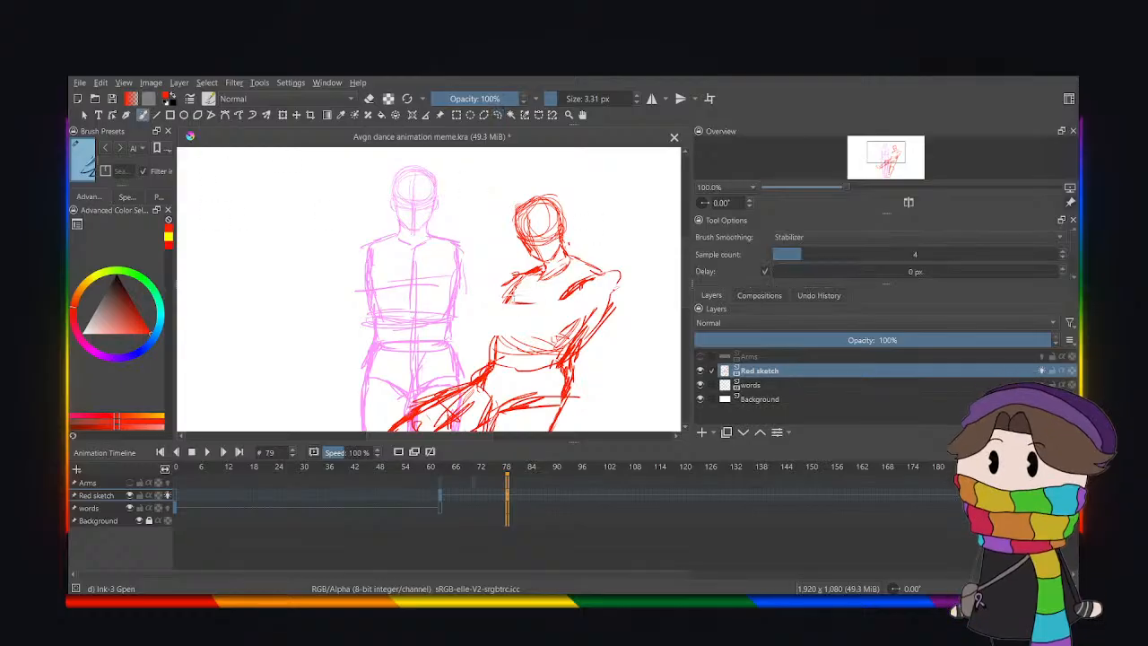
mouse_move(513, 289)
left_mouse_down()
mouse_move(499, 343)
mouse_move(475, 354)
left_mouse_up()
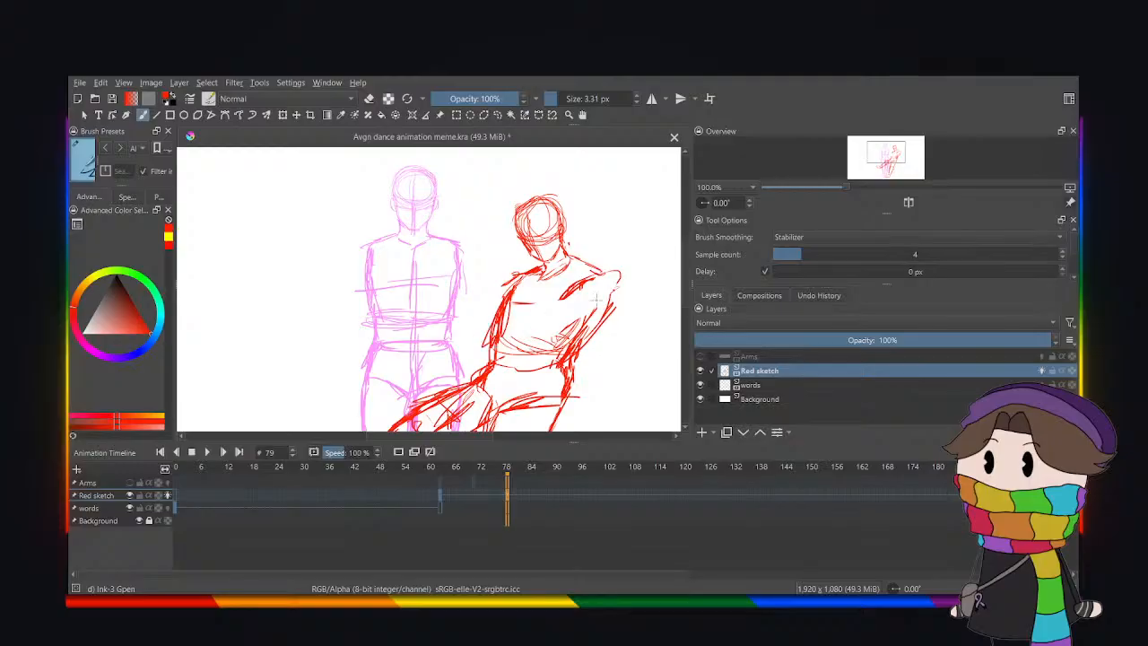
Sketch more red strokes along the leaning figure's outer shoulder, upper arm and side on the Red sketch layer at frame 79.
left_click_drag(592, 280, 560, 357)
mouse_move(612, 264)
left_mouse_down()
mouse_move(592, 283)
mouse_move(602, 299)
mouse_move(583, 340)
left_mouse_up()
mouse_move(599, 295)
left_mouse_down()
mouse_move(562, 367)
mouse_move(589, 318)
left_mouse_up()
scroll(610, 309, "down", 5)
scroll(615, 313, "up", 3)
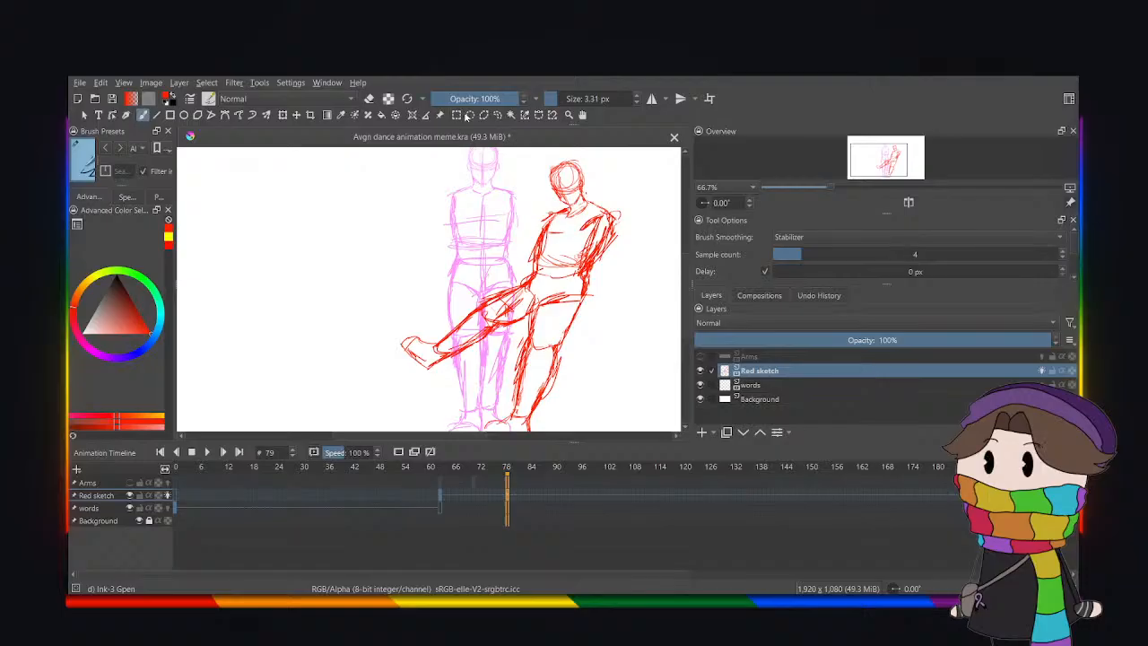
Show the hidden Arms layer and make it the active layer.
left_click(497, 116)
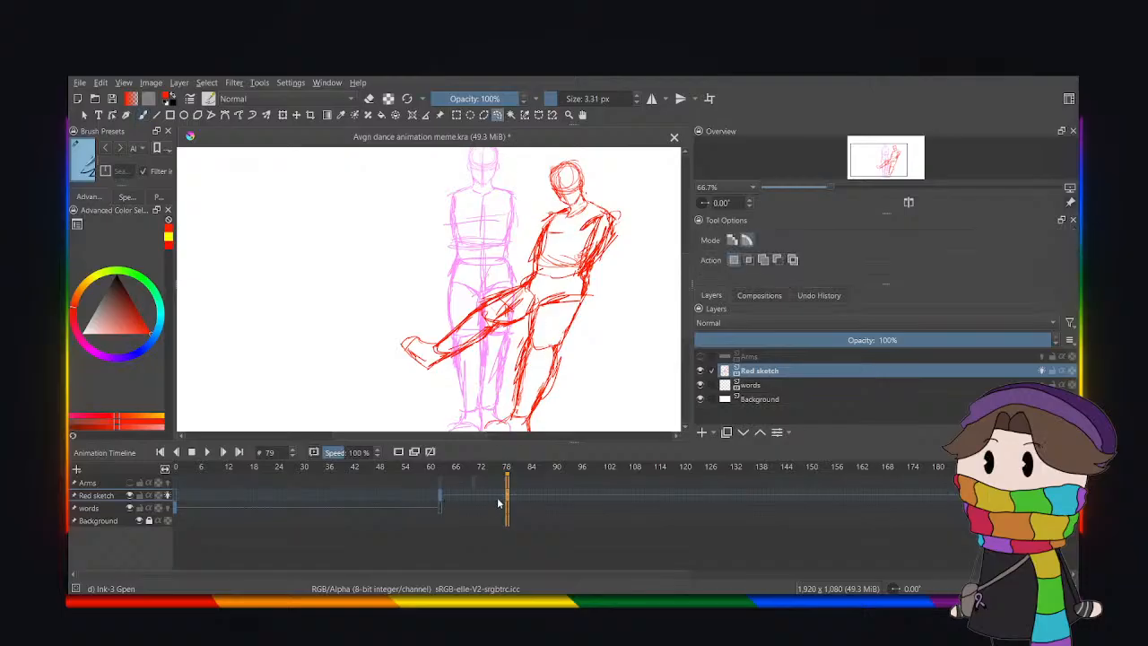
left_click(700, 356)
left_click(749, 357)
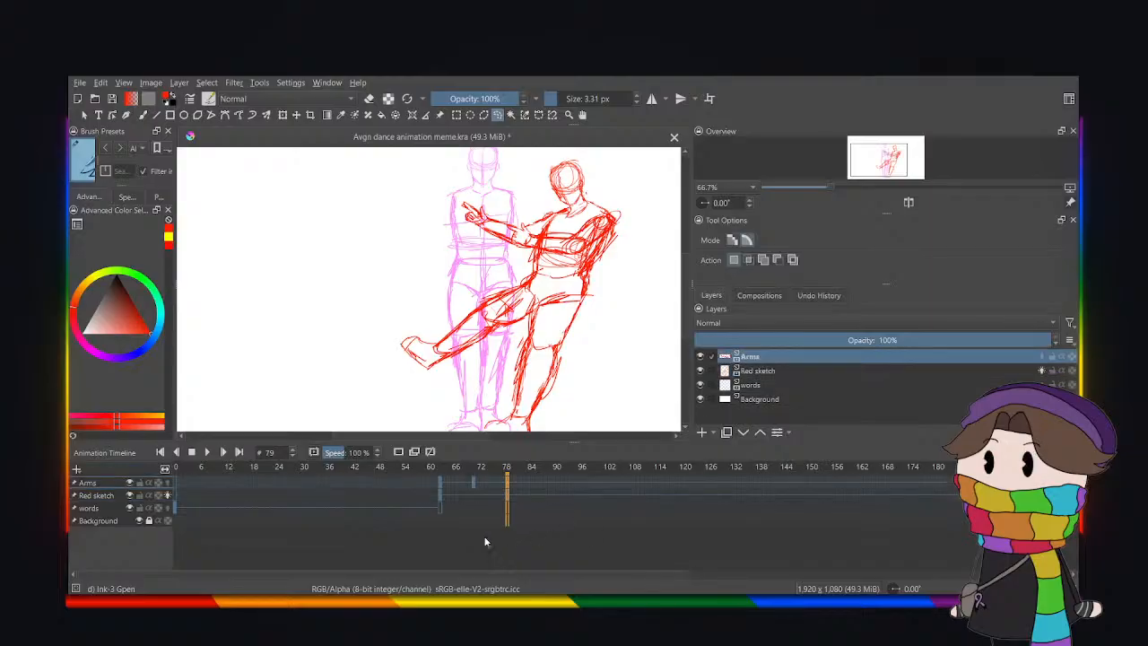
Play the animation from frame 63 to review the motion into the leaning pose.
left_click(440, 487)
left_click(207, 452)
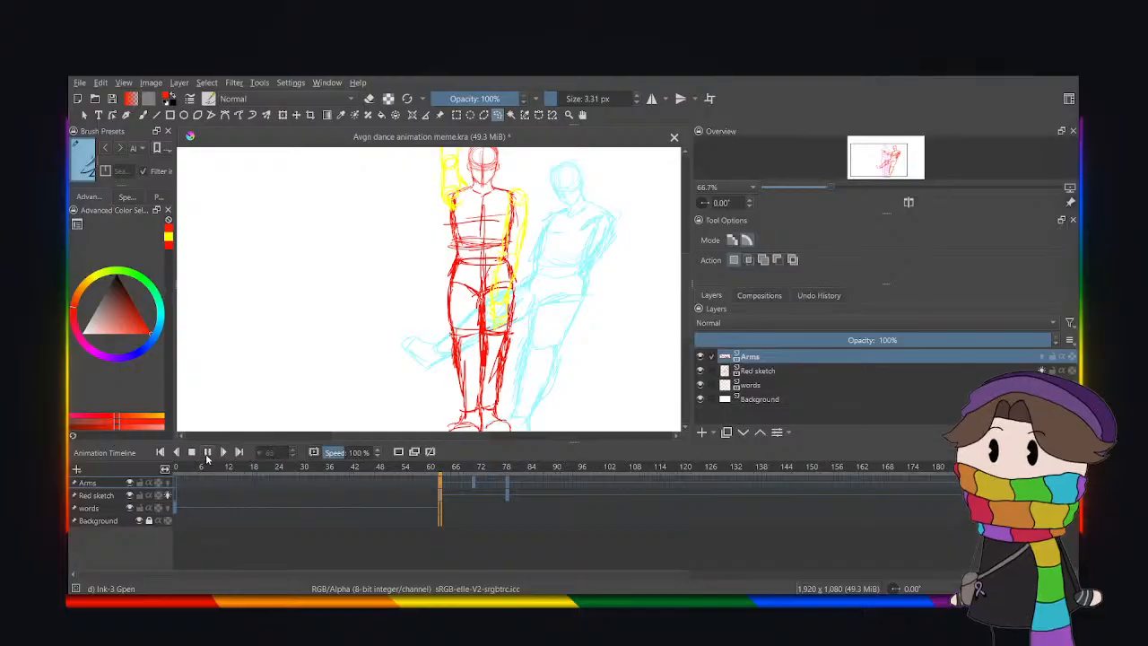
left_click(208, 452)
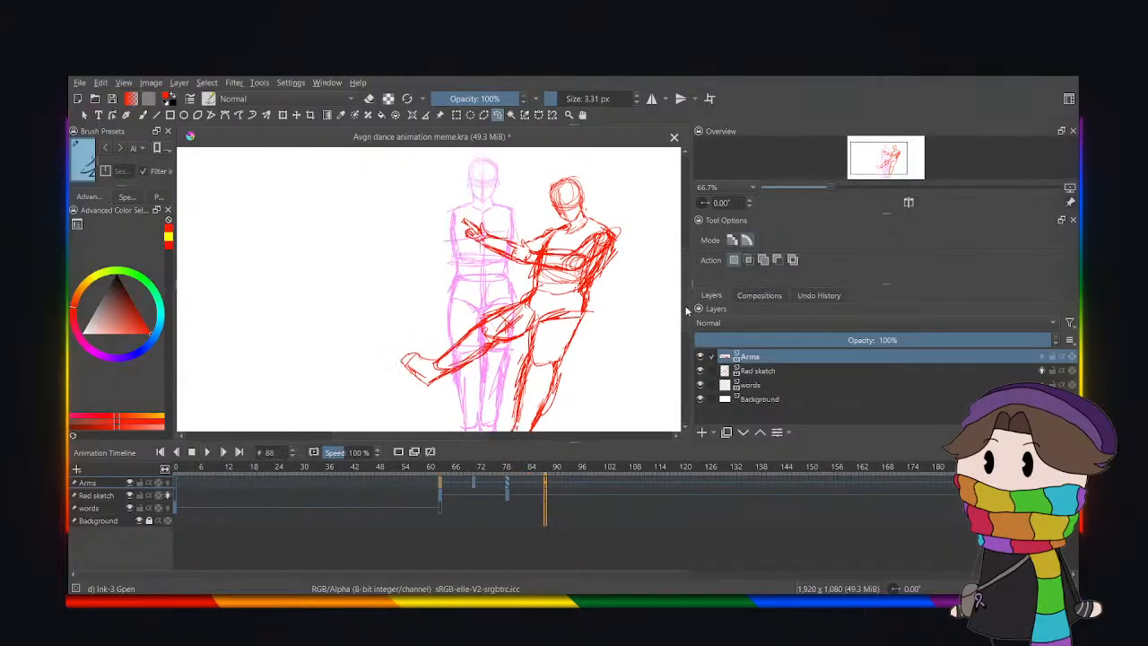
left_click(283, 116)
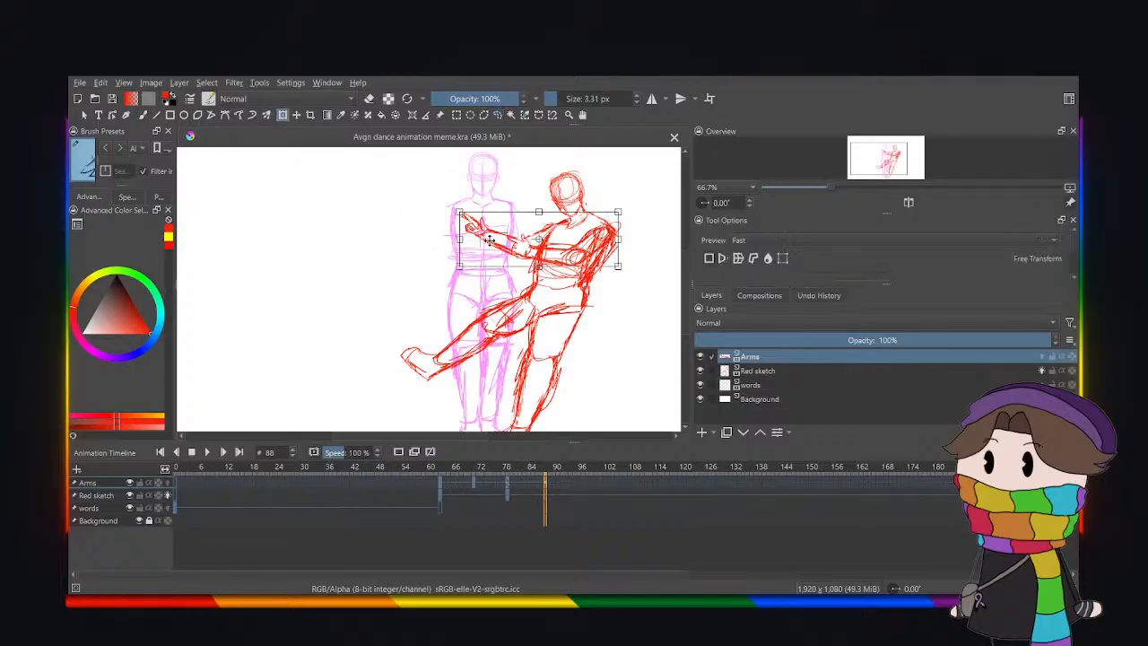
left_click(773, 371)
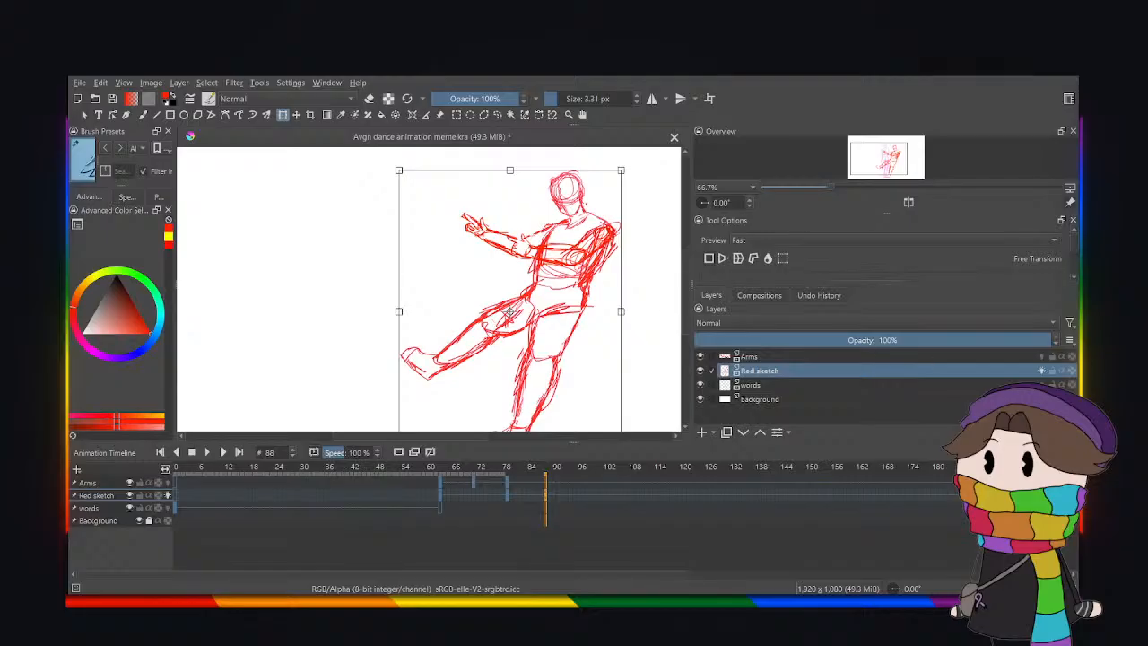
key("Left")
key("Left")
key("Left")
key("Left")
key("Left")
key("Left")
key("Left")
key("Left")
key("Left")
key("Left")
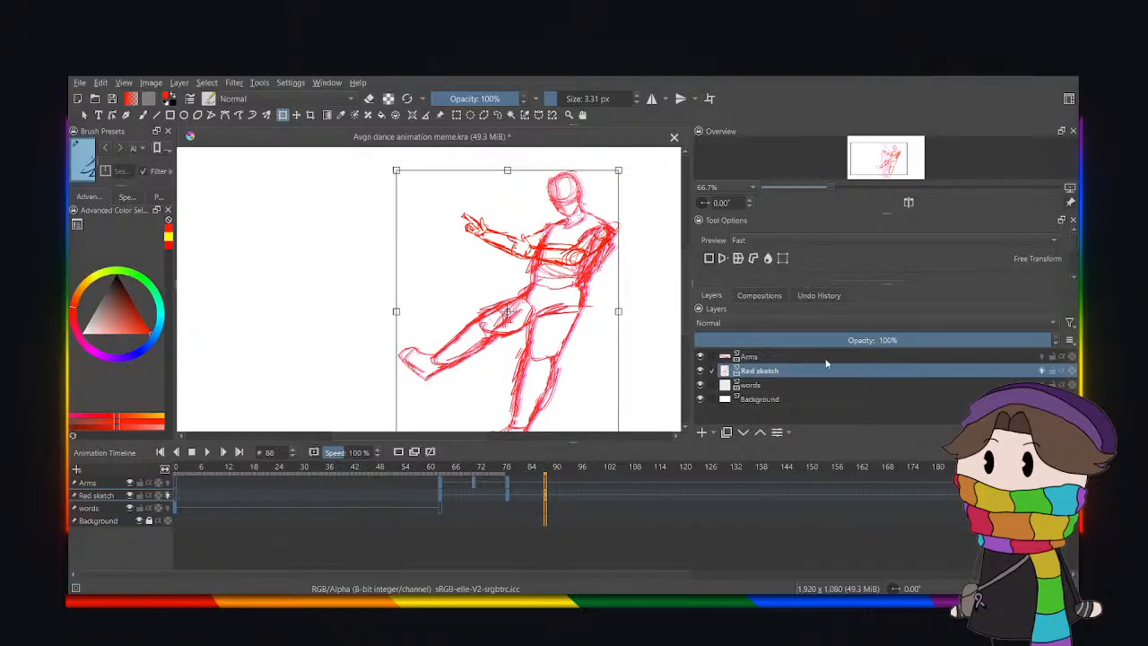
key("Return")
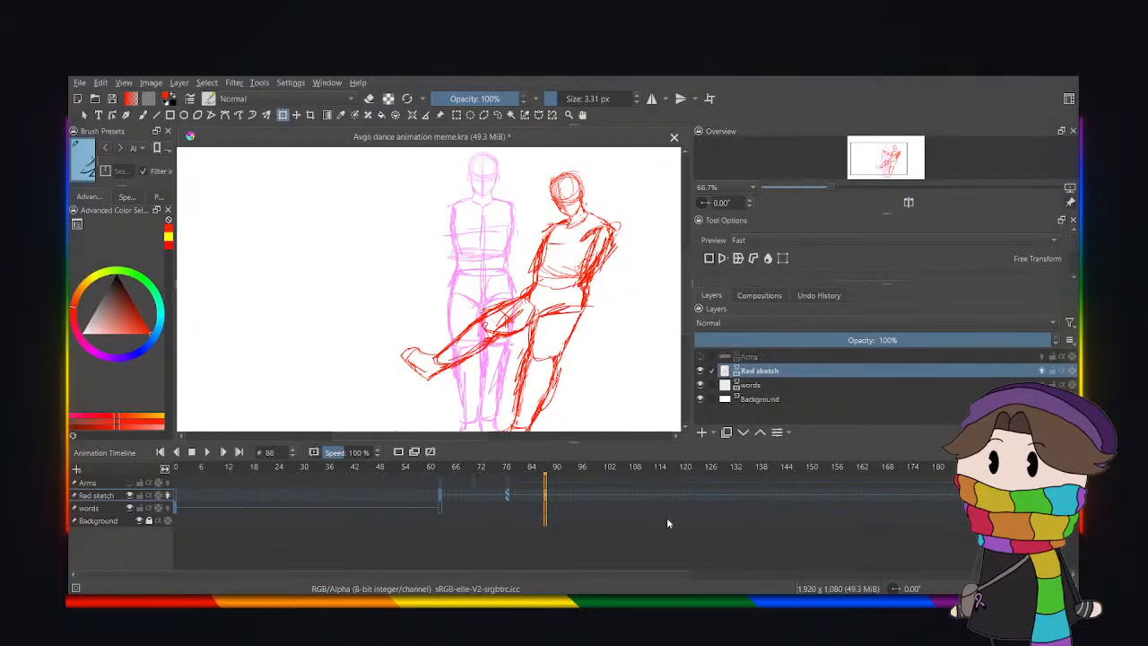
Shift the leaning body on the Red sketch layer at frame 79 slightly to the left with Free Transform.
left_click(508, 496)
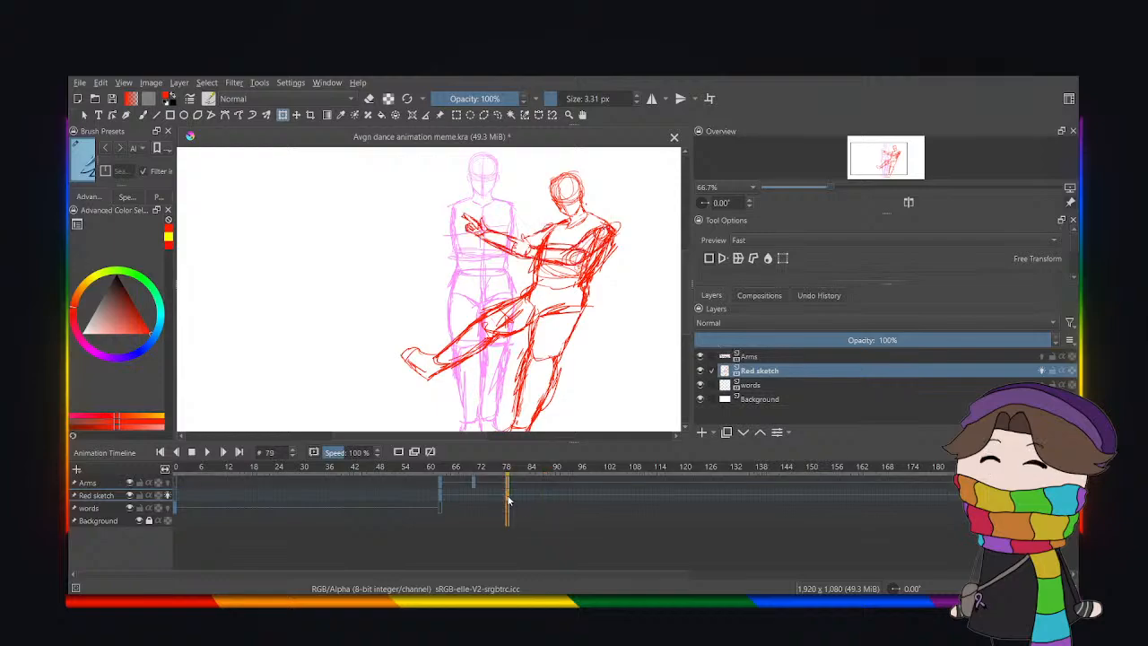
scroll(534, 369, "down", 1)
left_click(535, 376)
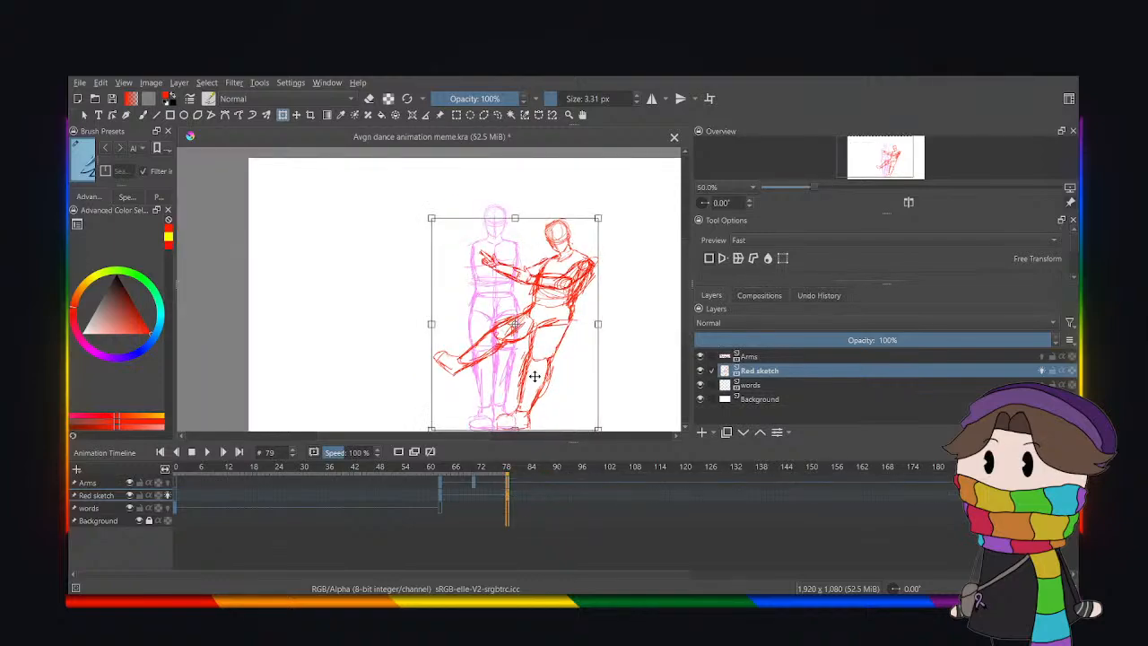
key("Left")
key("Left")
key("Left")
key("Left")
key("Left")
key("Left")
key("Left")
key("Left")
key("Left")
key("Left")
key("Left")
key("Left")
key("Left")
key("Left")
key("Left")
key("Left")
key("Left")
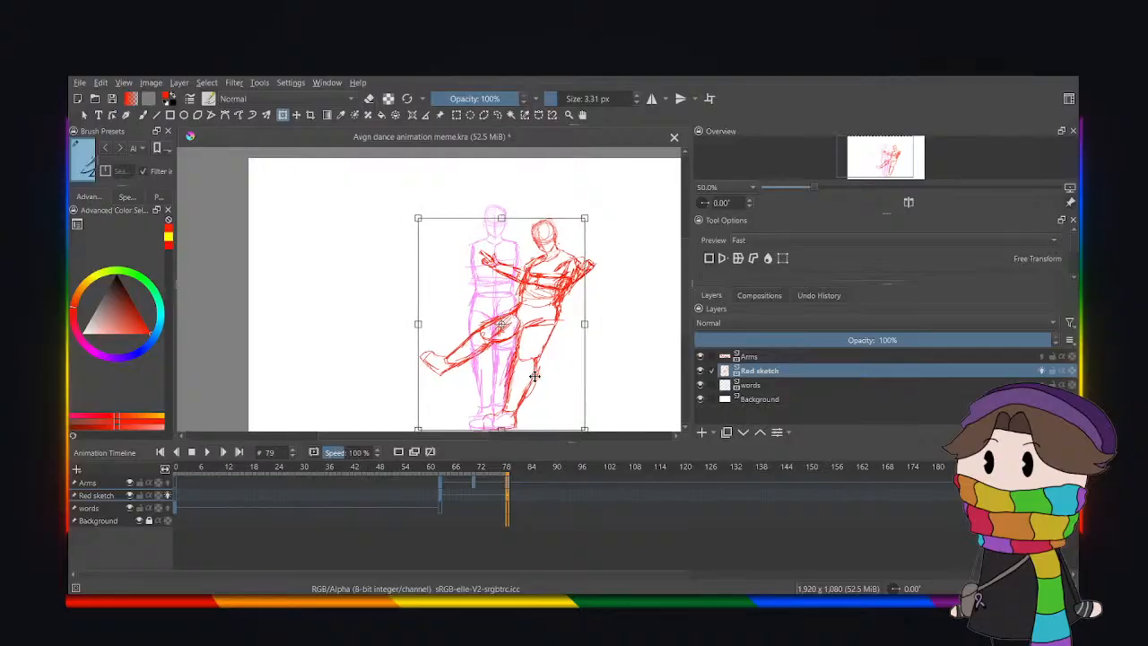
Shift the arms on the Arms layer at frame 79 to the left so they line up with the body's shoulders.
left_click(749, 356)
left_click(481, 288)
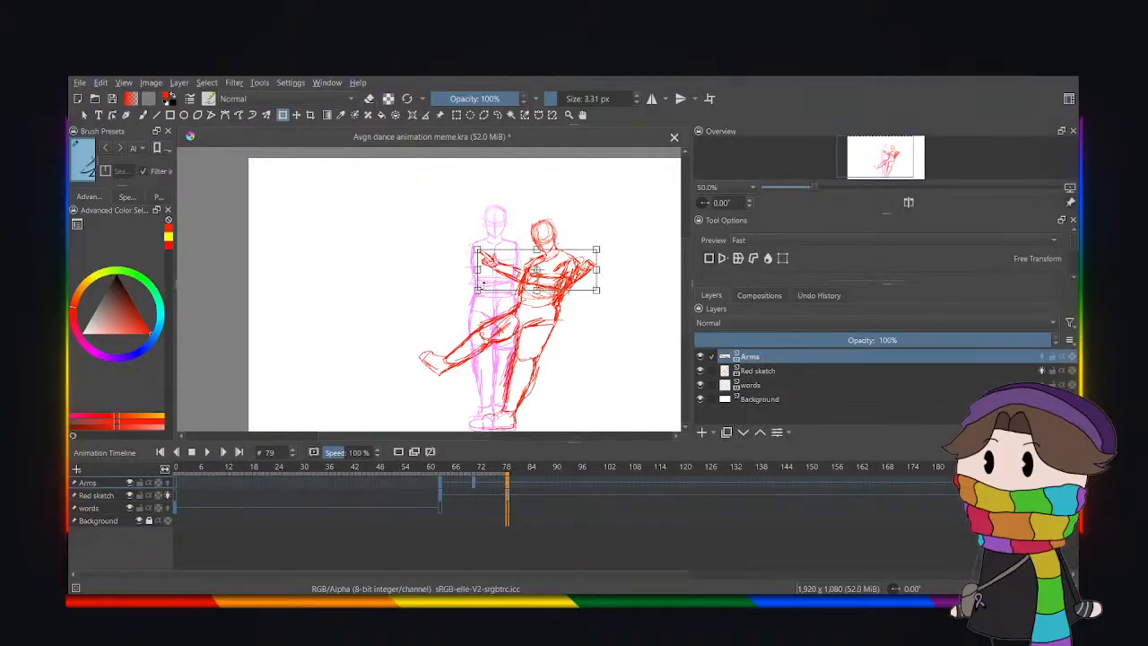
key("Left")
key("Left")
key("Left")
key("Left")
key("Left")
key("Left")
key("Left")
key("Left")
key("Left")
key("Left")
key("Left")
key("Left")
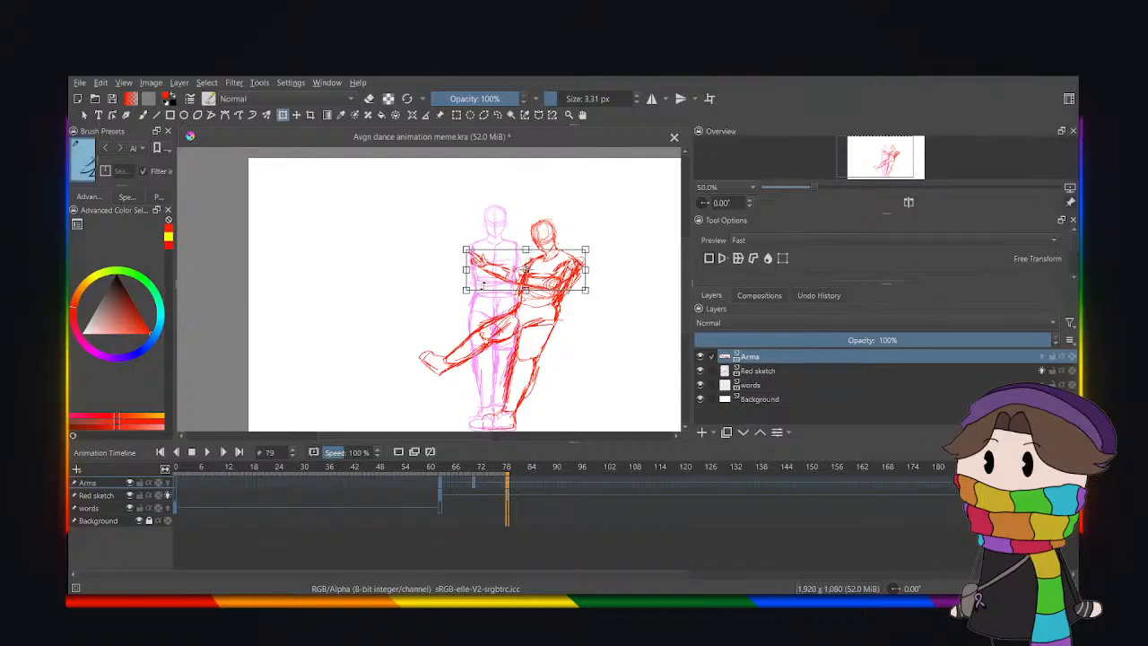
key("Left")
key("Left")
key("Left")
key("Left")
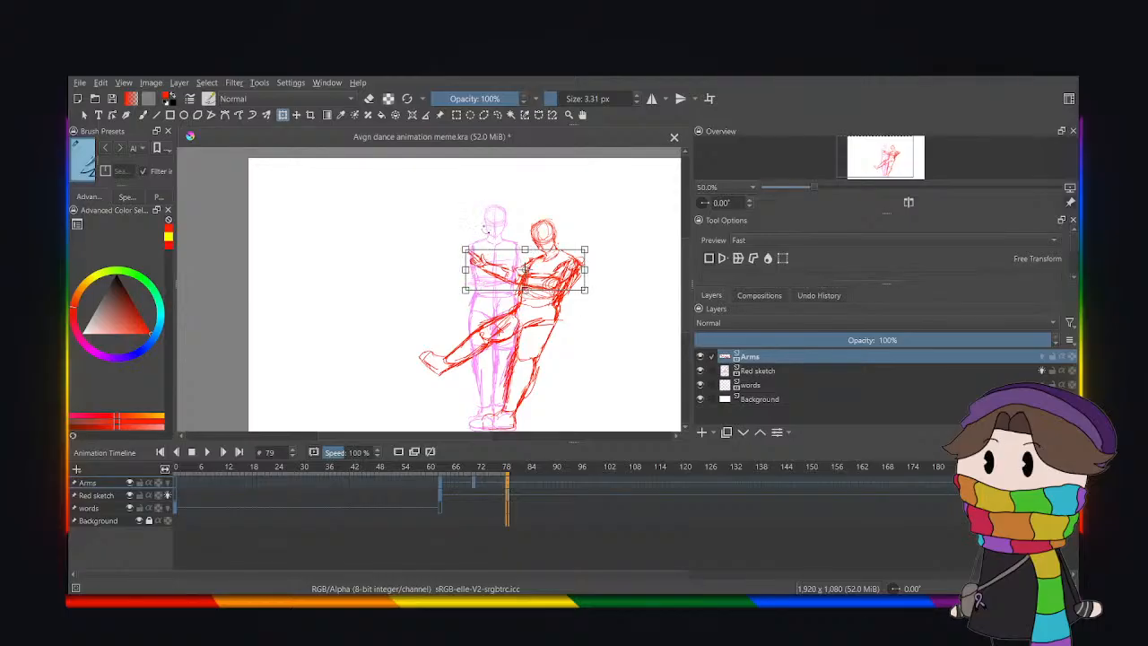
left_click(497, 115)
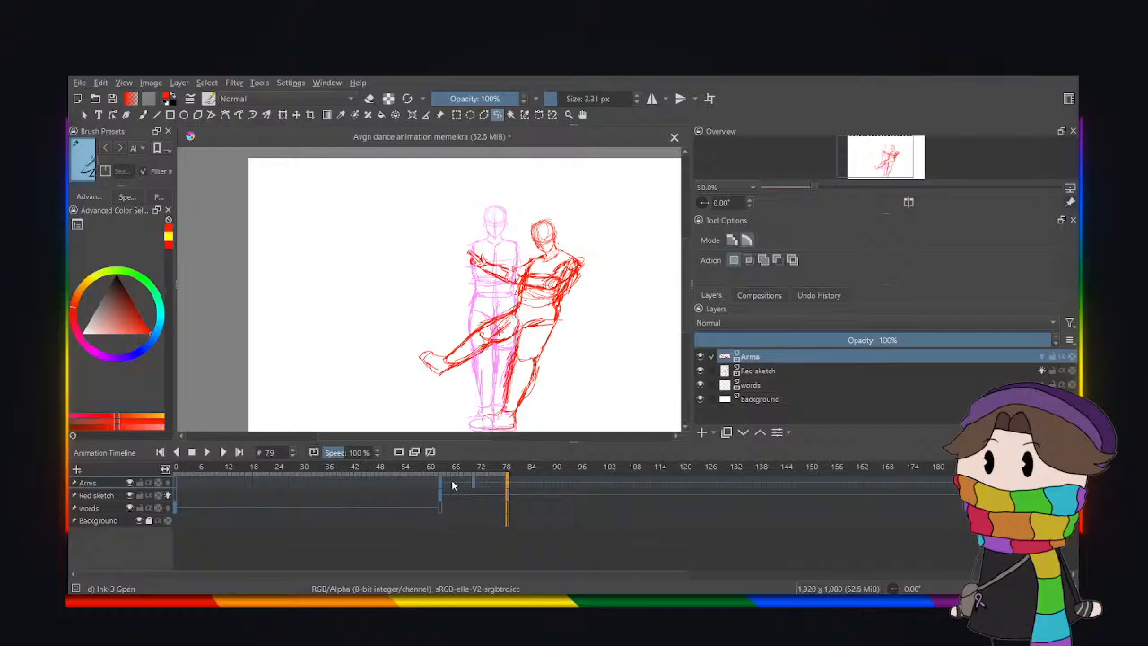
Play the animation from frame 63 to check the repositioned pose, and return to frame 79.
left_click(441, 483)
left_click(204, 453)
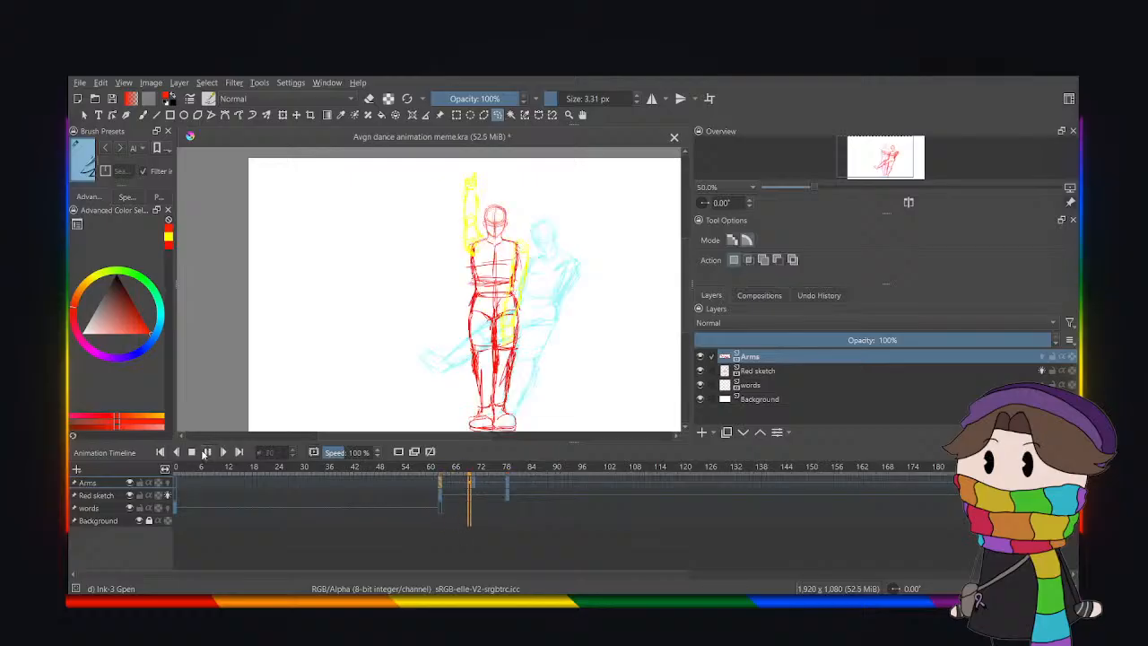
left_click(506, 502)
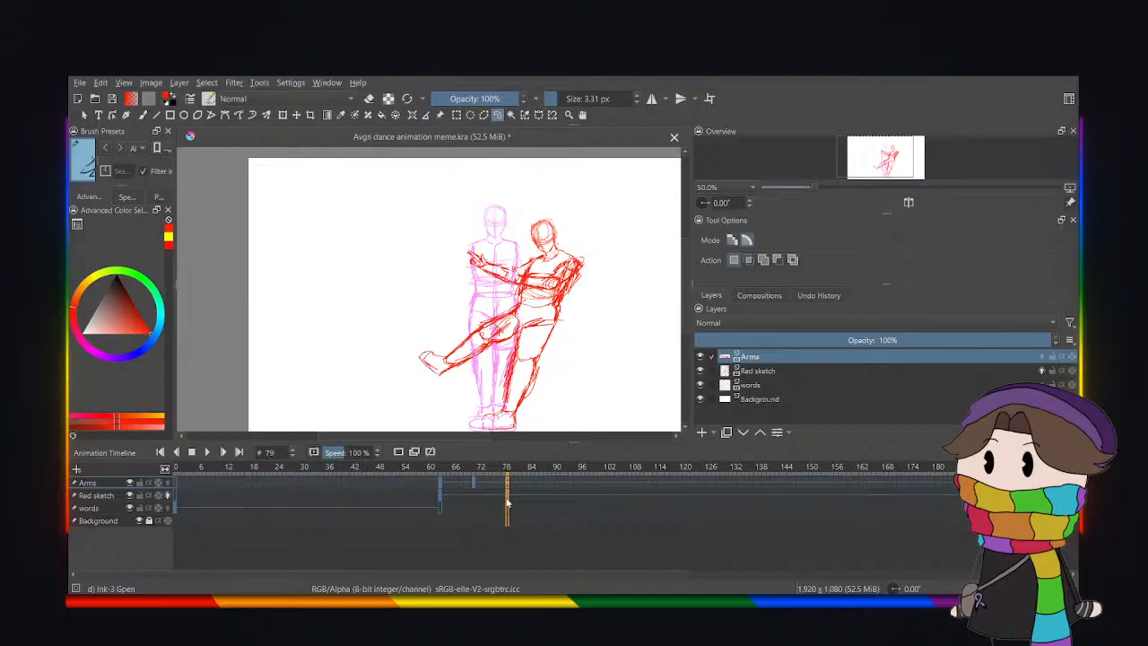
Copy the Red sketch keyframe at frame 79 to frame 89.
left_click(770, 370)
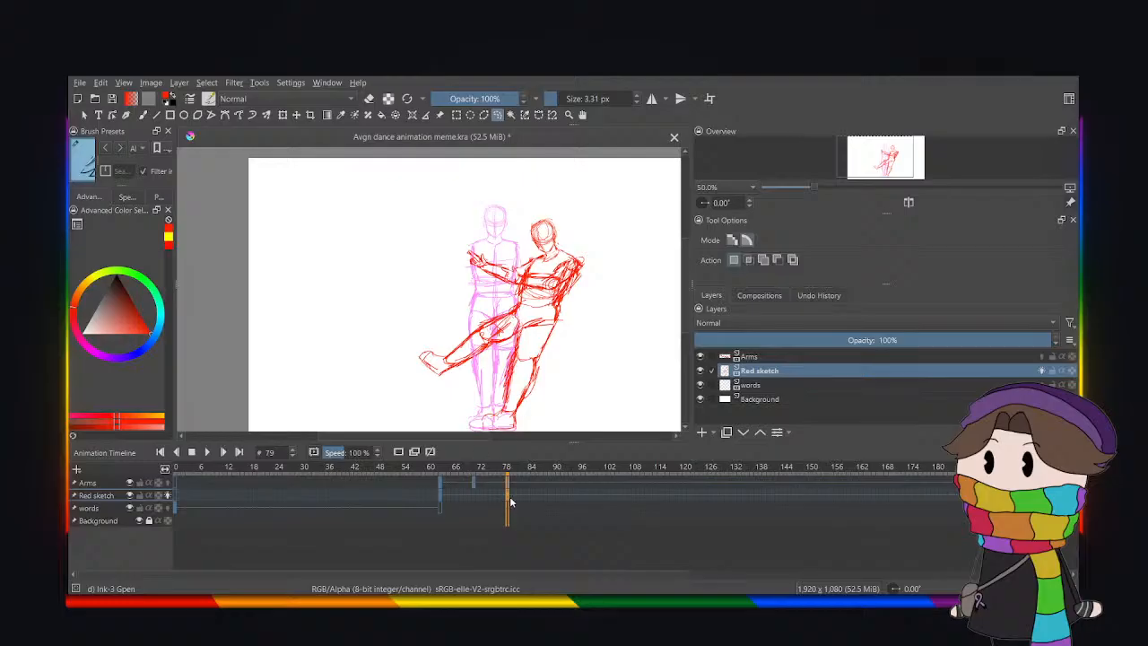
left_click_drag(509, 502, 550, 496)
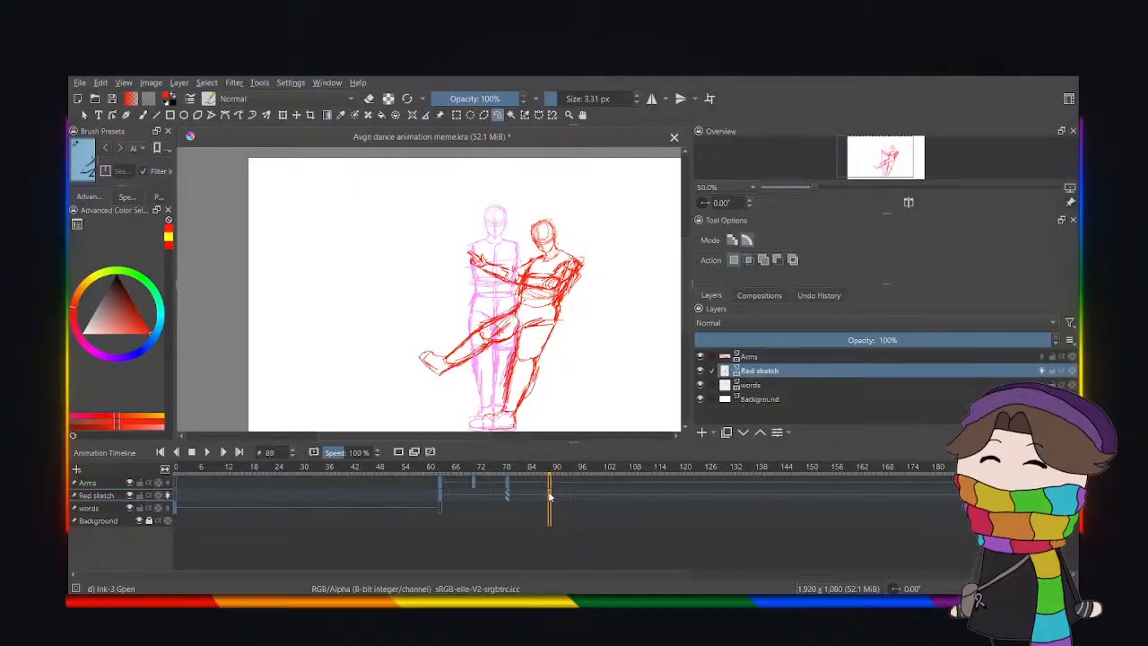
left_click(566, 400)
Scrub through the frames between 63 and 92 with the Arms layer active to check the timing of the poses.
left_click(757, 359)
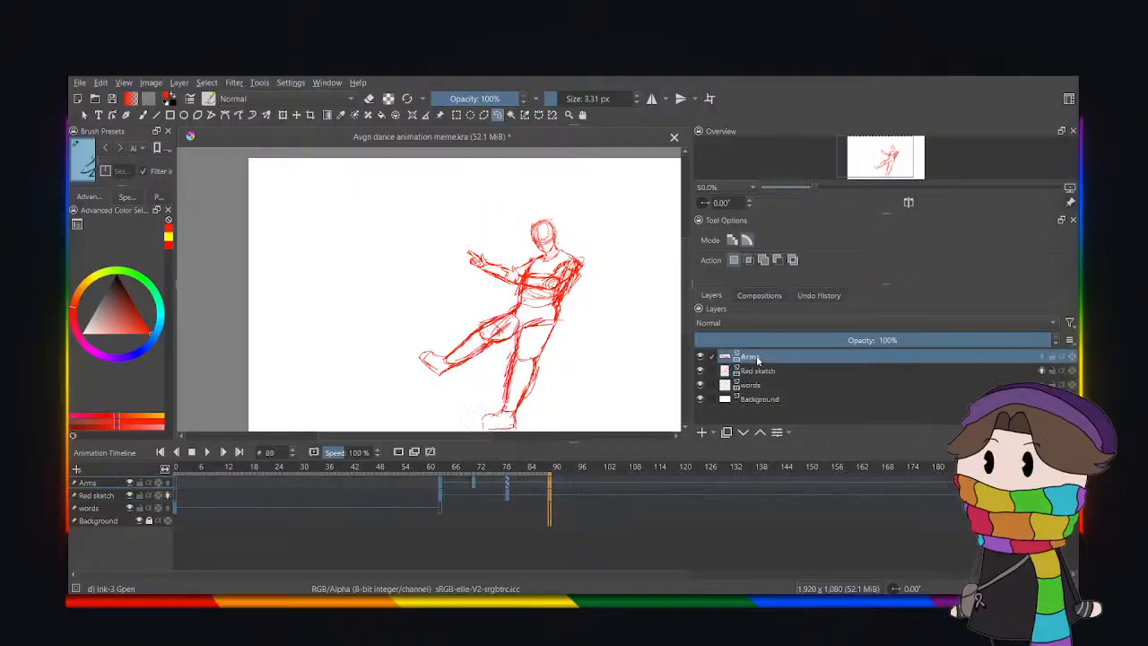
left_click(564, 495)
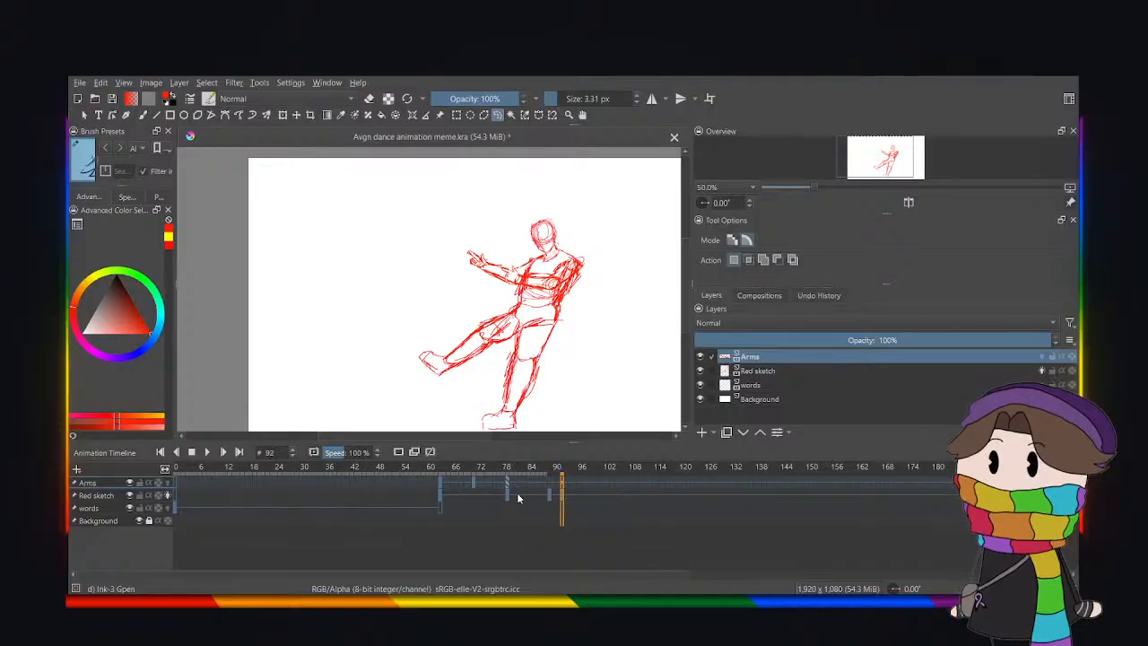
left_click(511, 499)
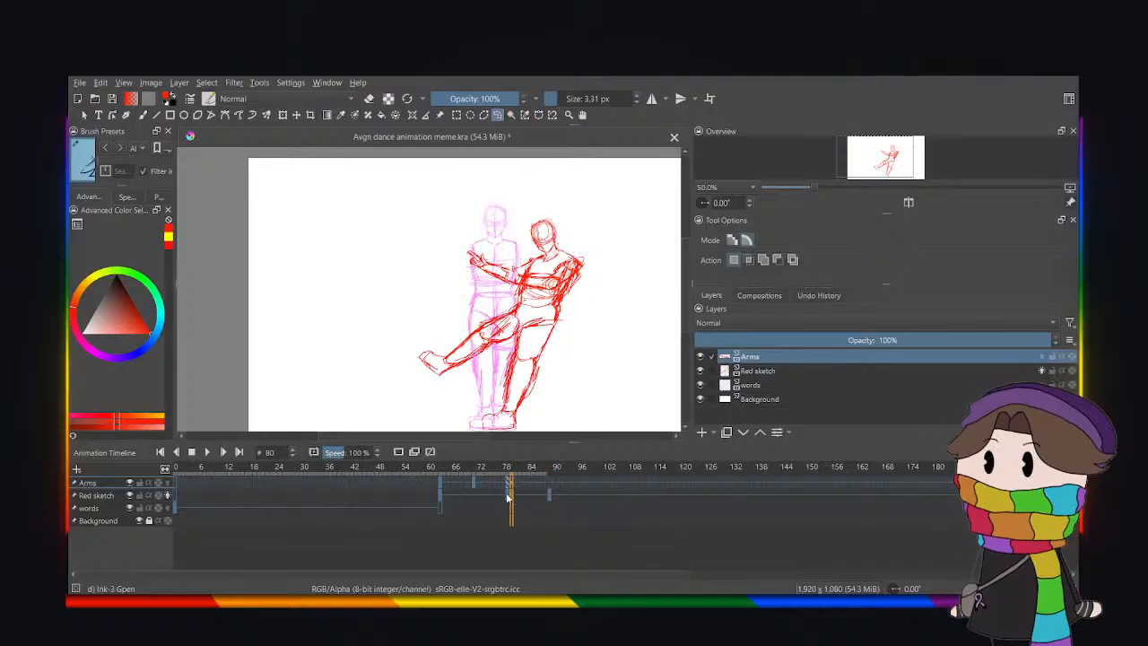
left_click(508, 498)
left_click(441, 484)
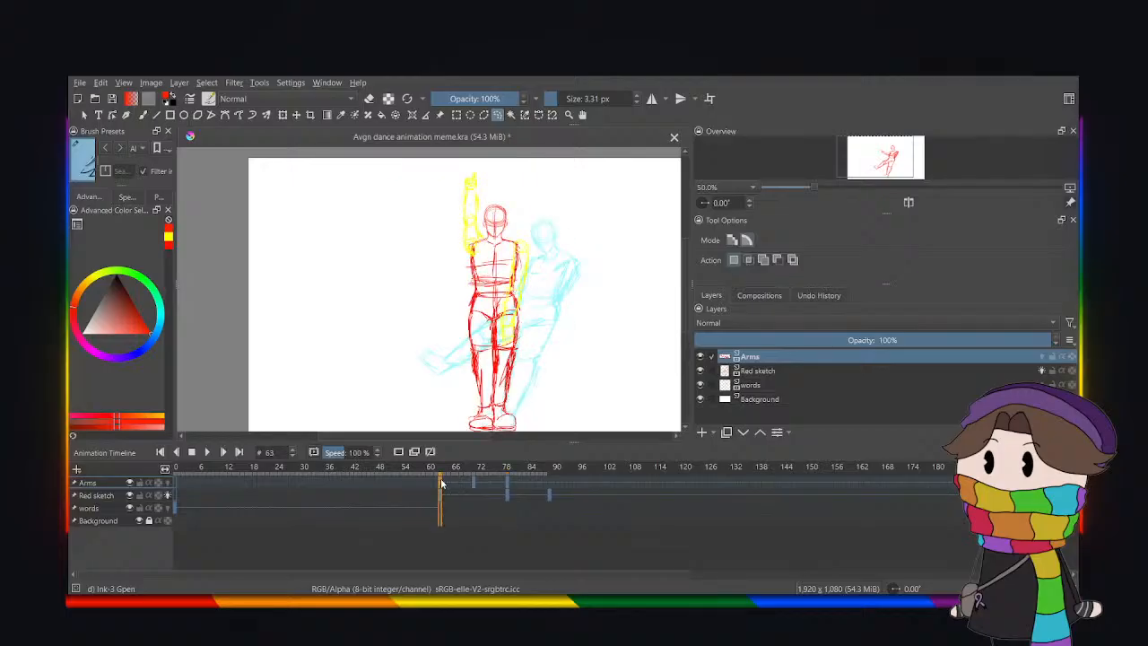
left_click_drag(445, 484, 520, 496)
Move the copied Red sketch keyframe to frame 87 and go to that frame.
left_click(547, 494)
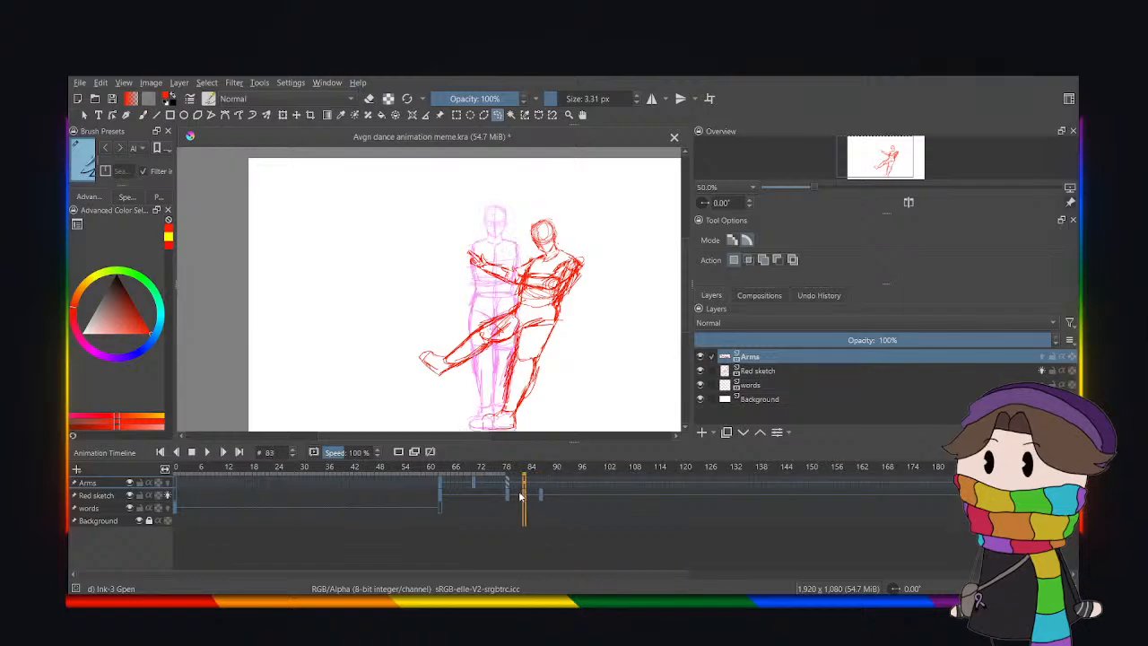
left_click(757, 371)
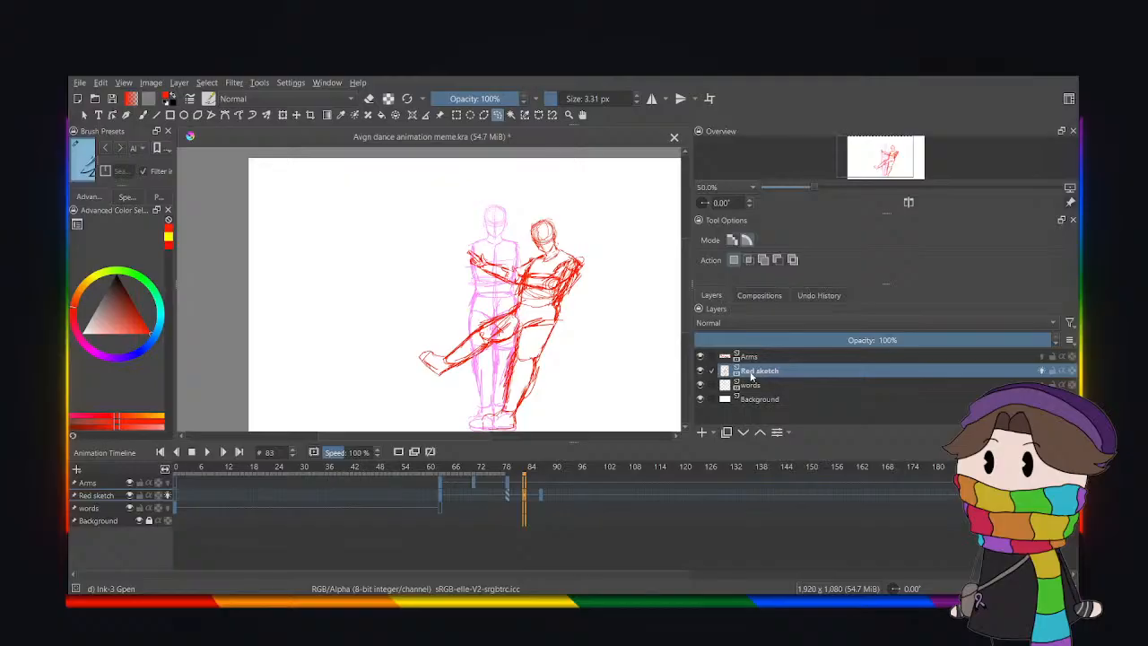
left_click(542, 494)
Compare the figure's pose at frames 79 and 87 with the Arms layer active.
left_click(779, 357)
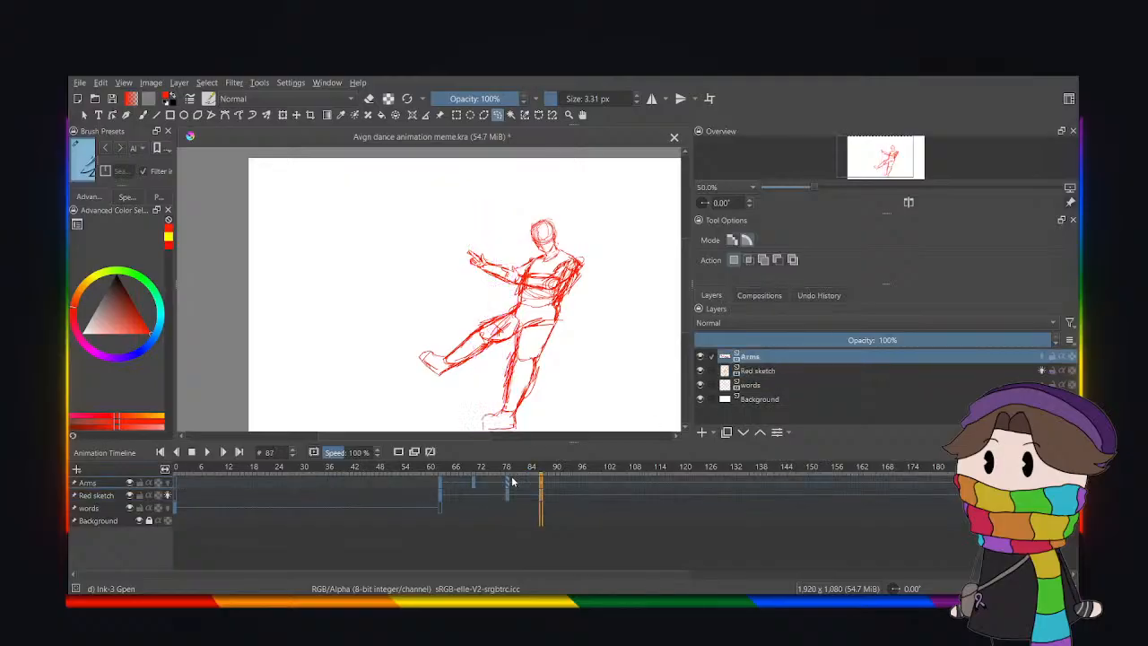
left_click(508, 486)
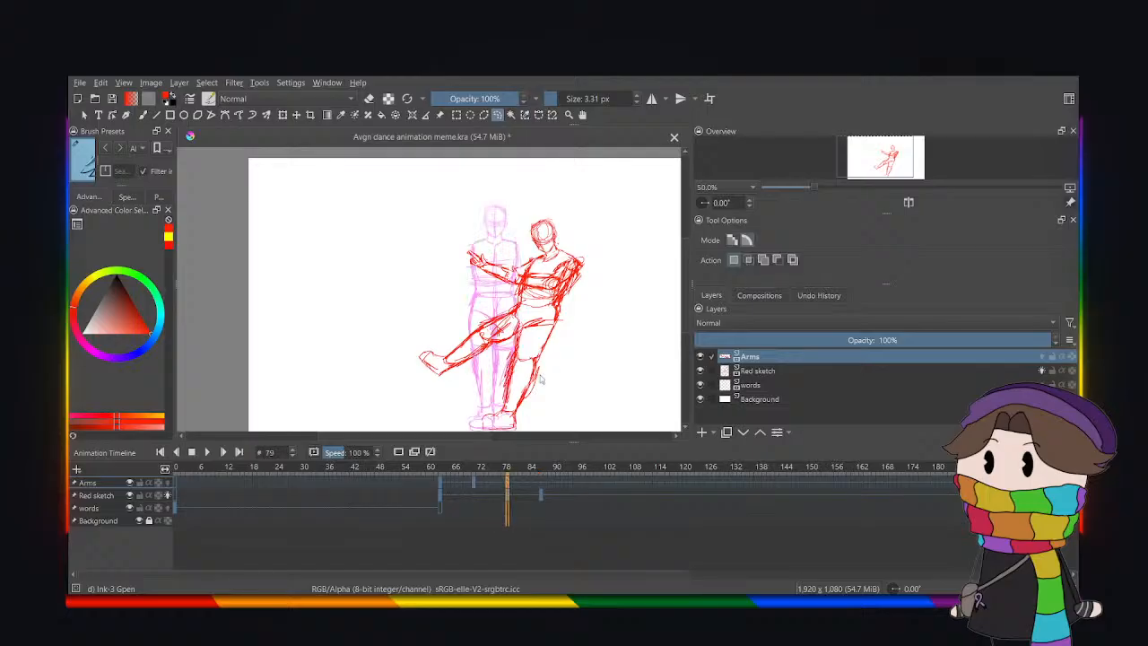
left_click(543, 487)
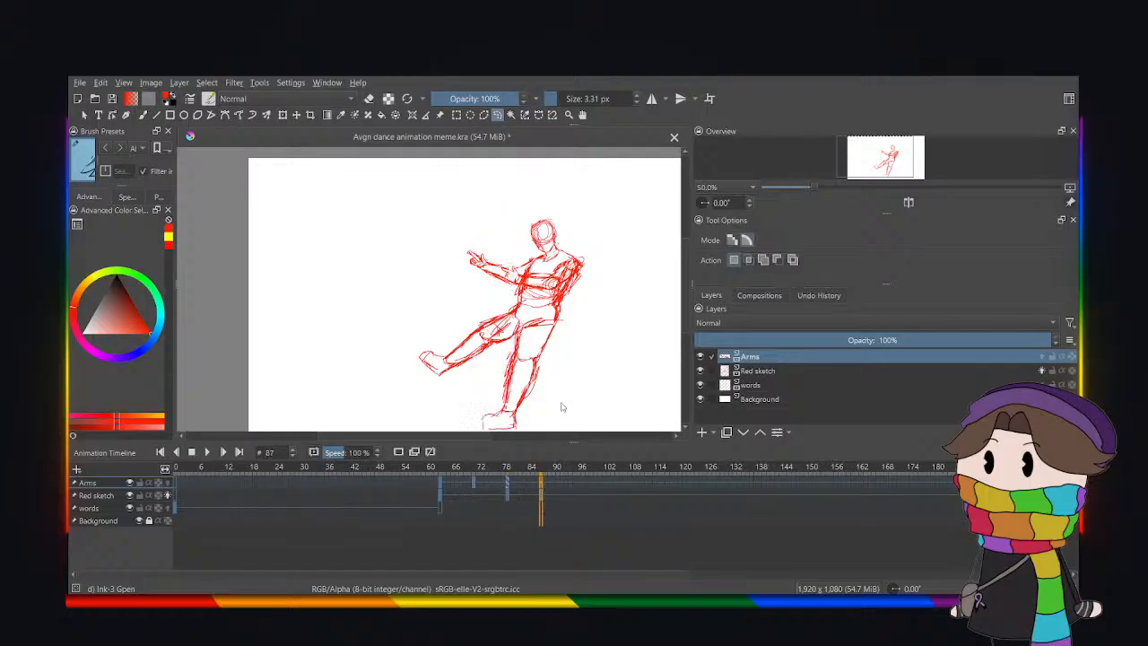
Lasso the whole figure at frame 87 and flip it horizontally on the Red sketch layer, with the Arms layer flipped to match.
left_click(746, 371)
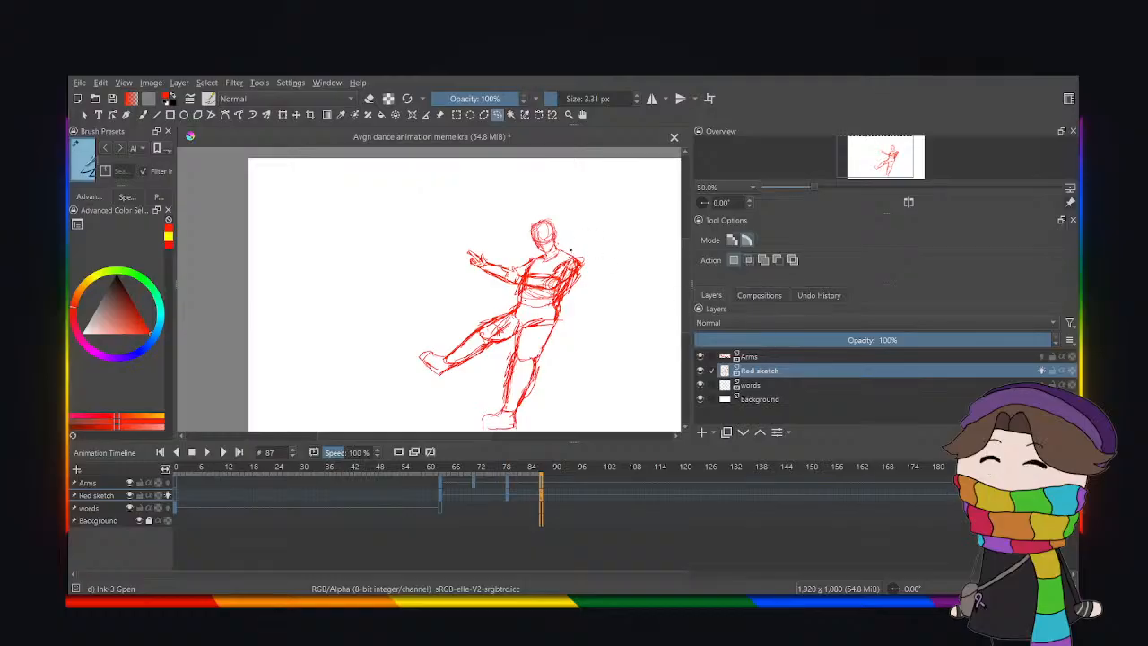
mouse_move(475, 197)
left_mouse_down()
mouse_move(559, 191)
mouse_move(622, 299)
mouse_move(574, 427)
mouse_move(476, 447)
mouse_move(366, 387)
mouse_move(432, 234)
mouse_move(484, 215)
left_mouse_up()
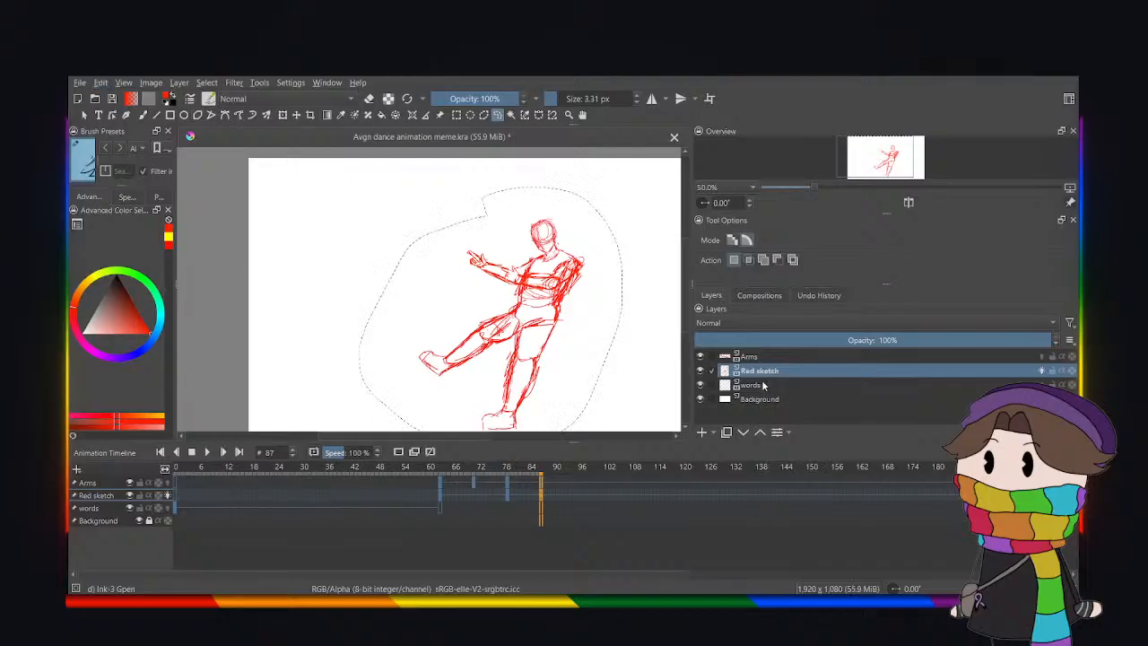
left_click(283, 115)
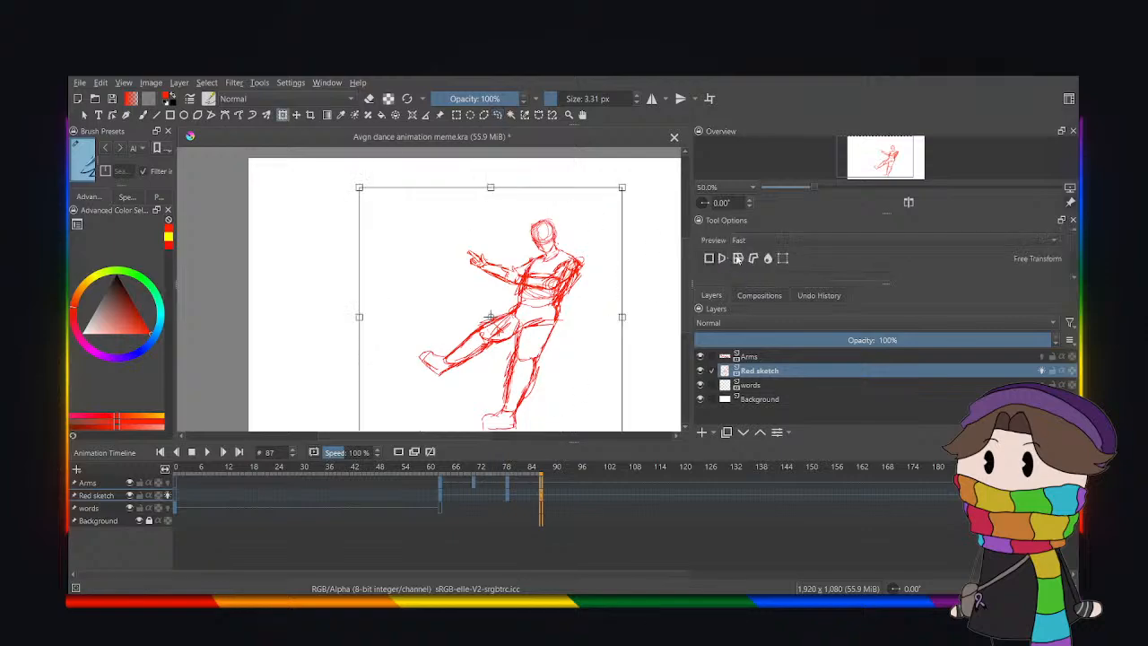
scroll(737, 258, "down", 3)
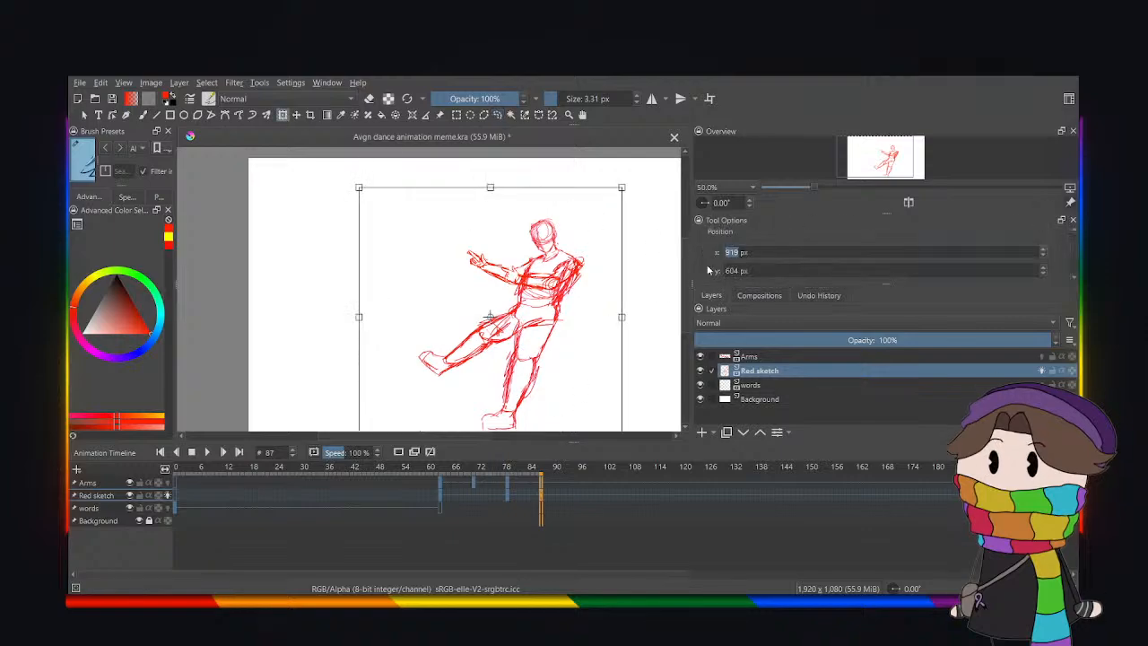
scroll(707, 270, "down", 1)
scroll(707, 270, "up", 1)
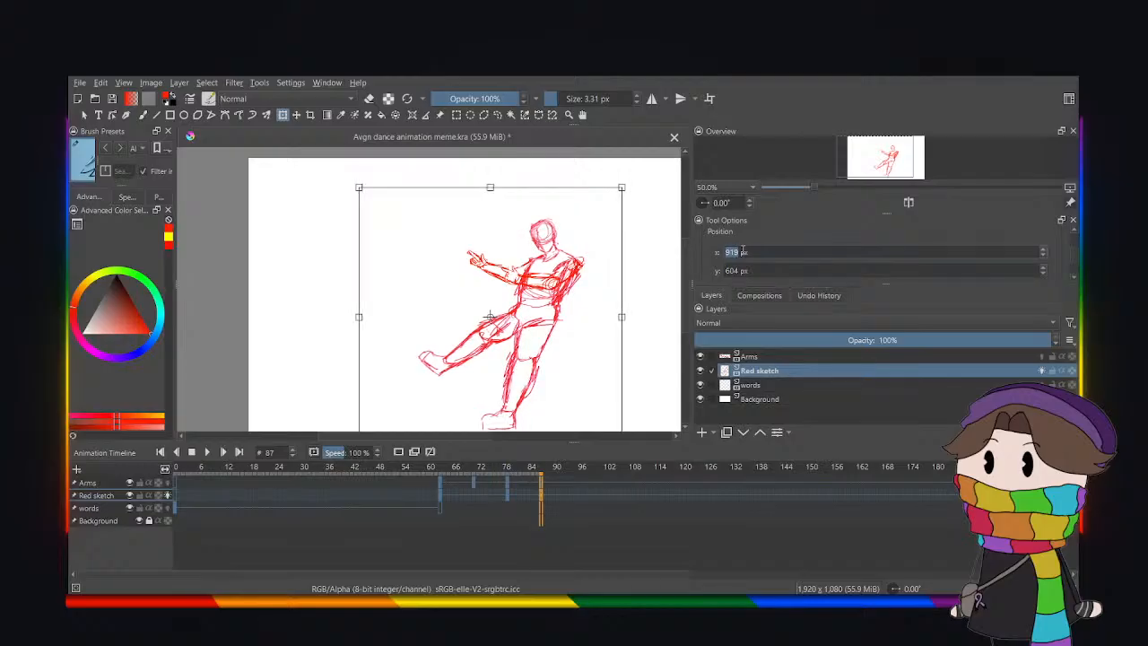
scroll(743, 252, "up", 4)
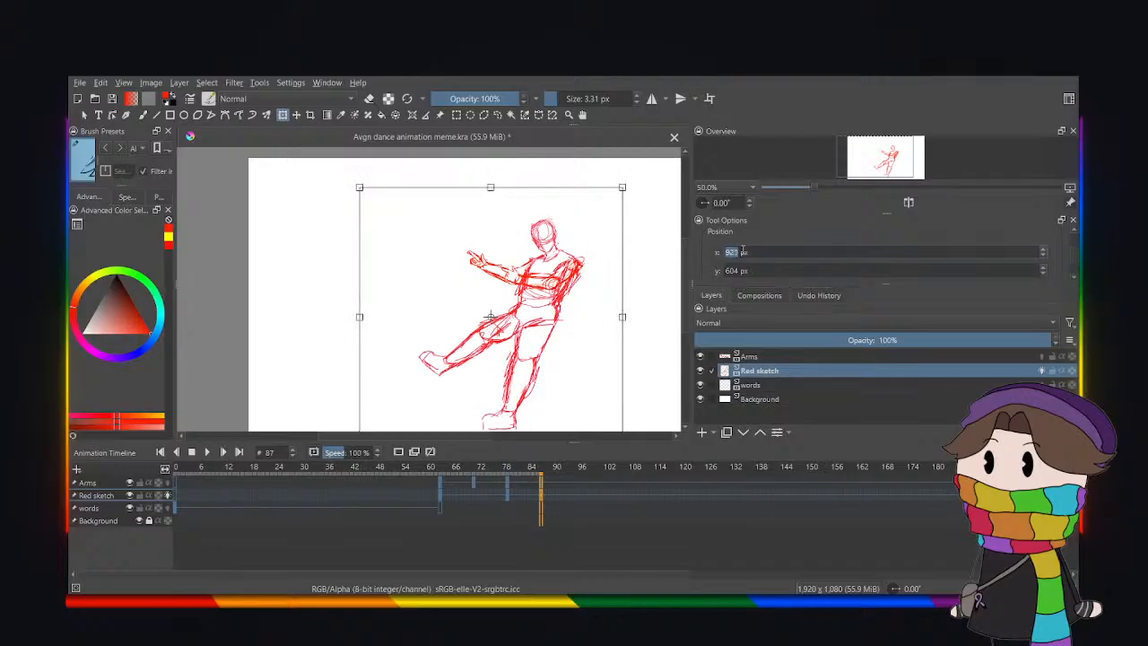
scroll(743, 251, "down", 1)
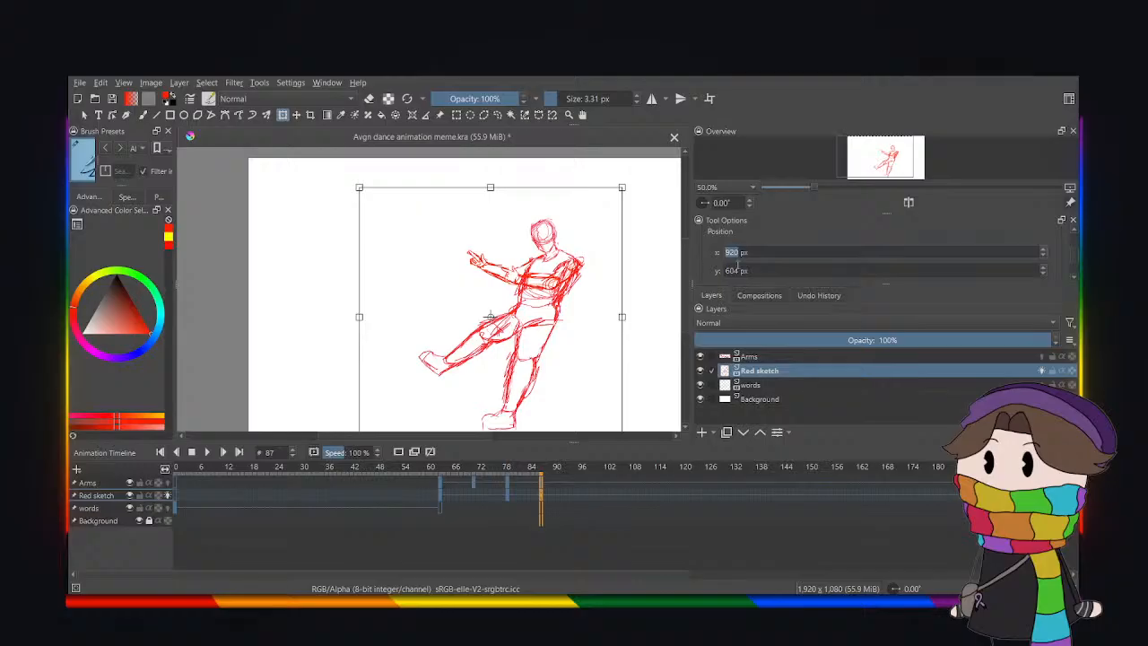
scroll(956, 258, "down", 5)
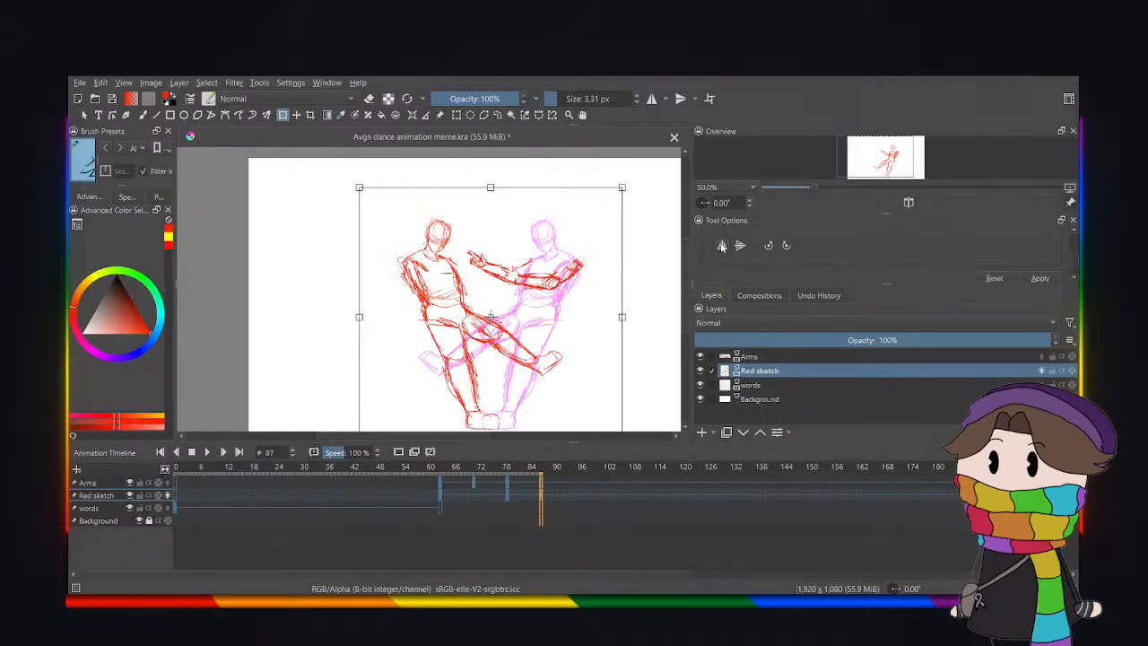
left_click(726, 355)
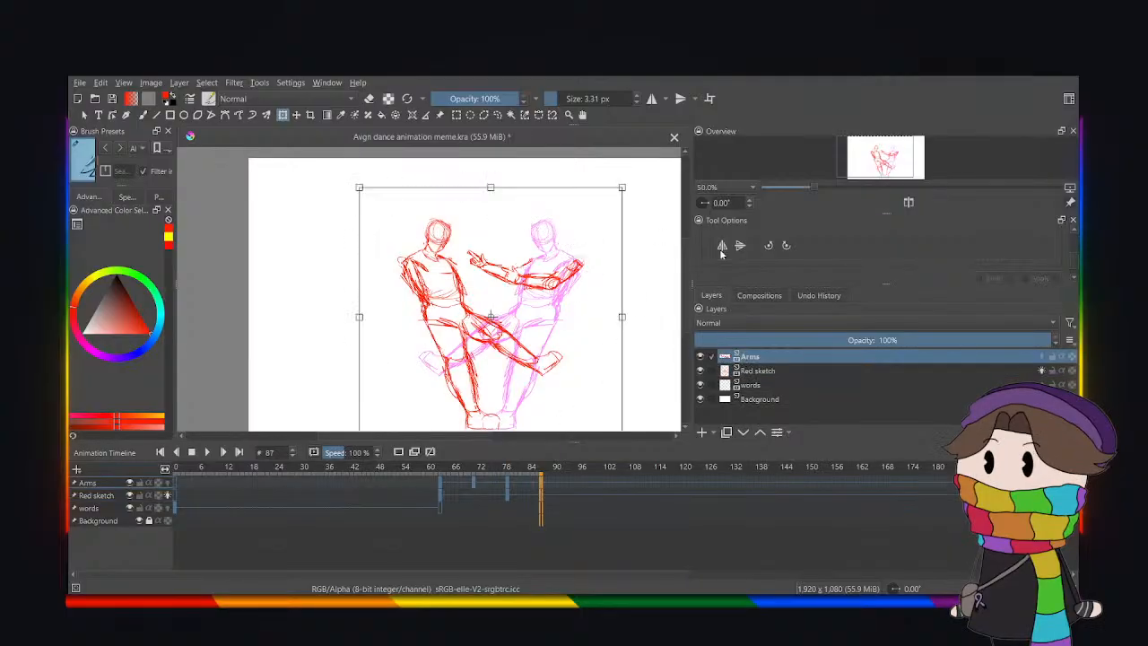
Play the animation from around frame 63 several times to check how the mirrored pose at frame 87 reads.
left_click(596, 509)
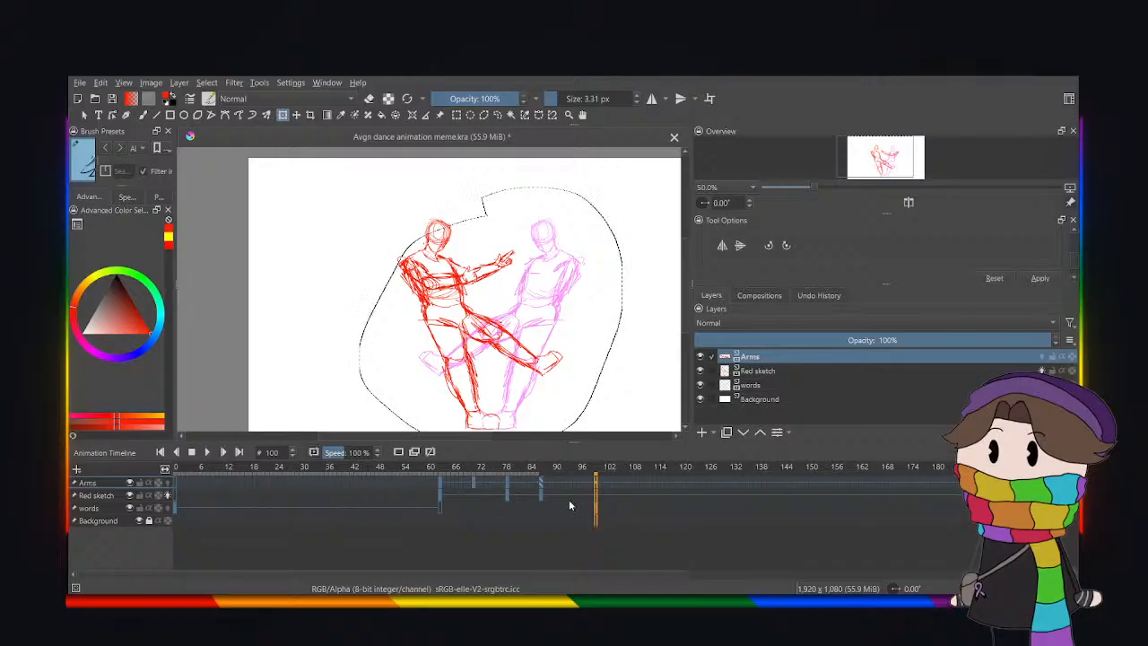
left_click(562, 506)
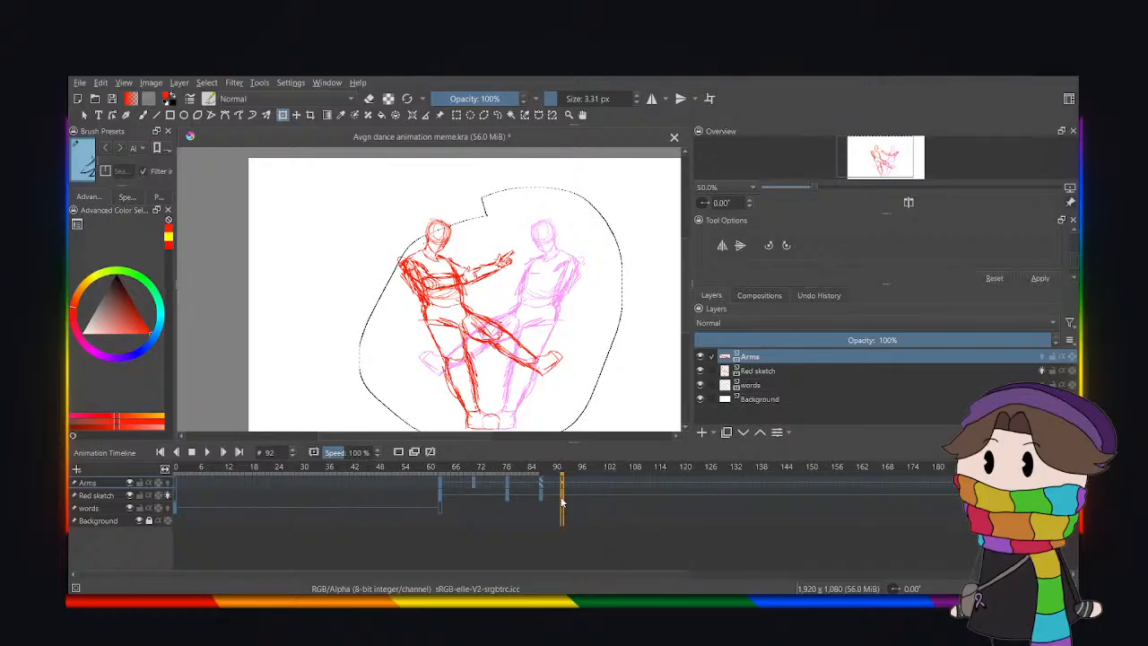
left_click(499, 115)
left_click(439, 493)
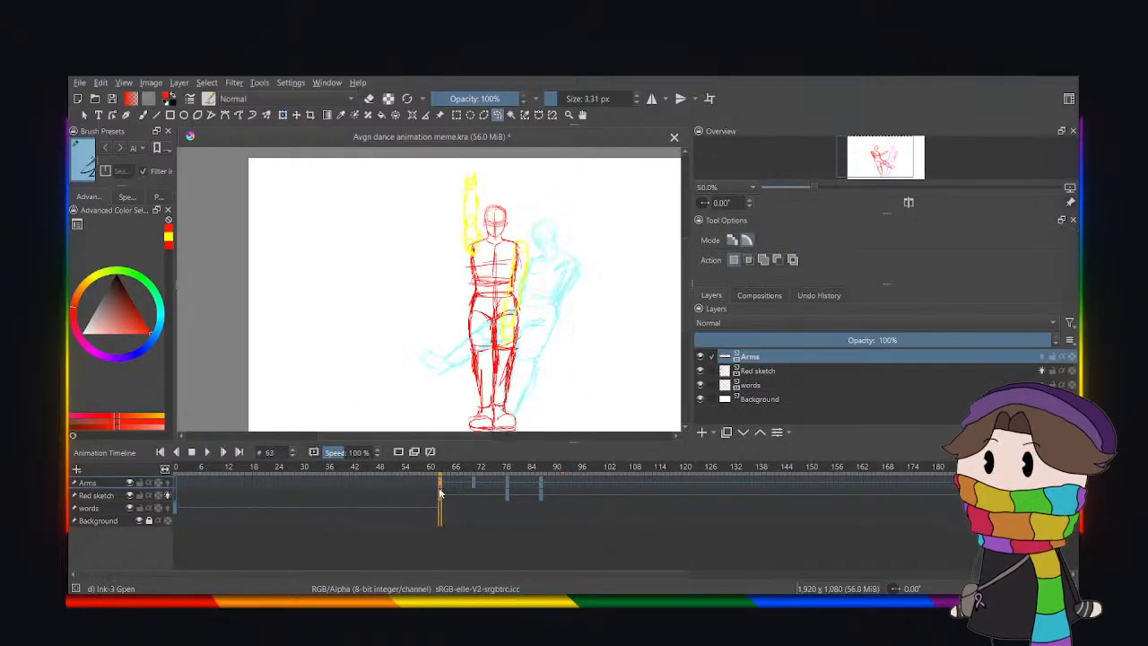
left_click(208, 451)
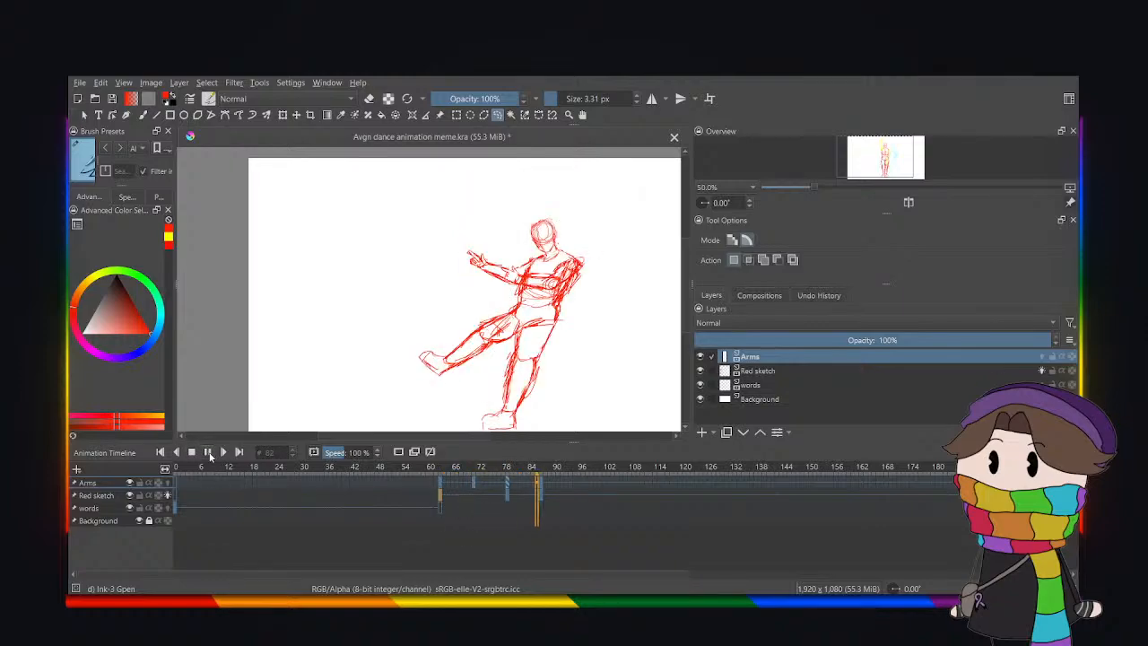
left_click(207, 451)
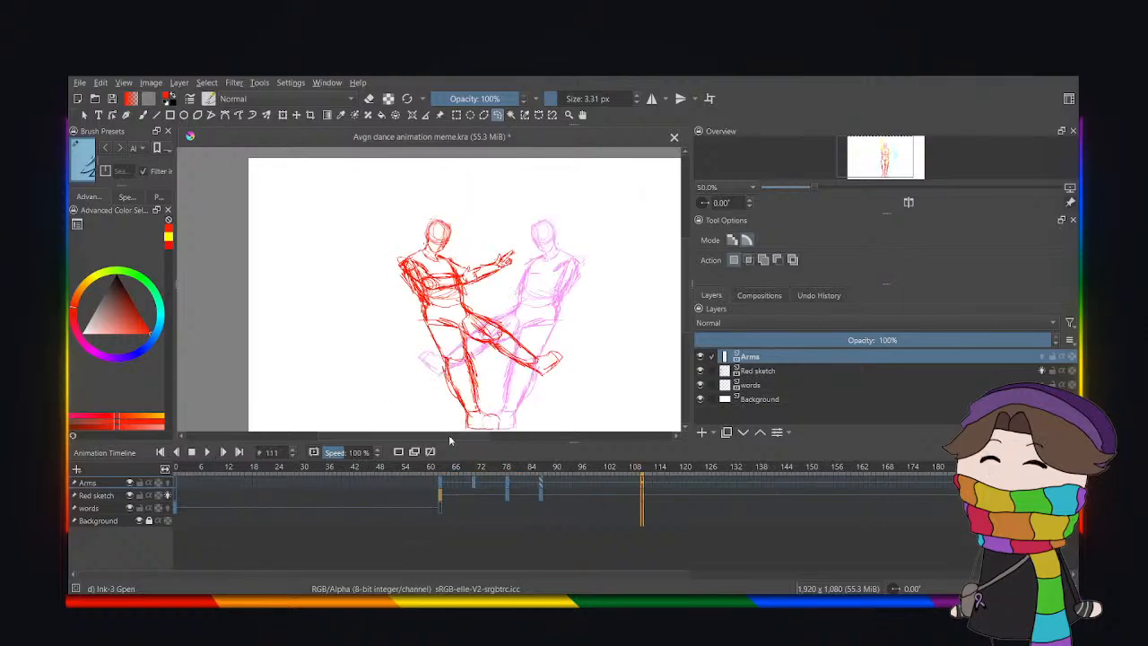
left_click_drag(450, 437, 463, 452)
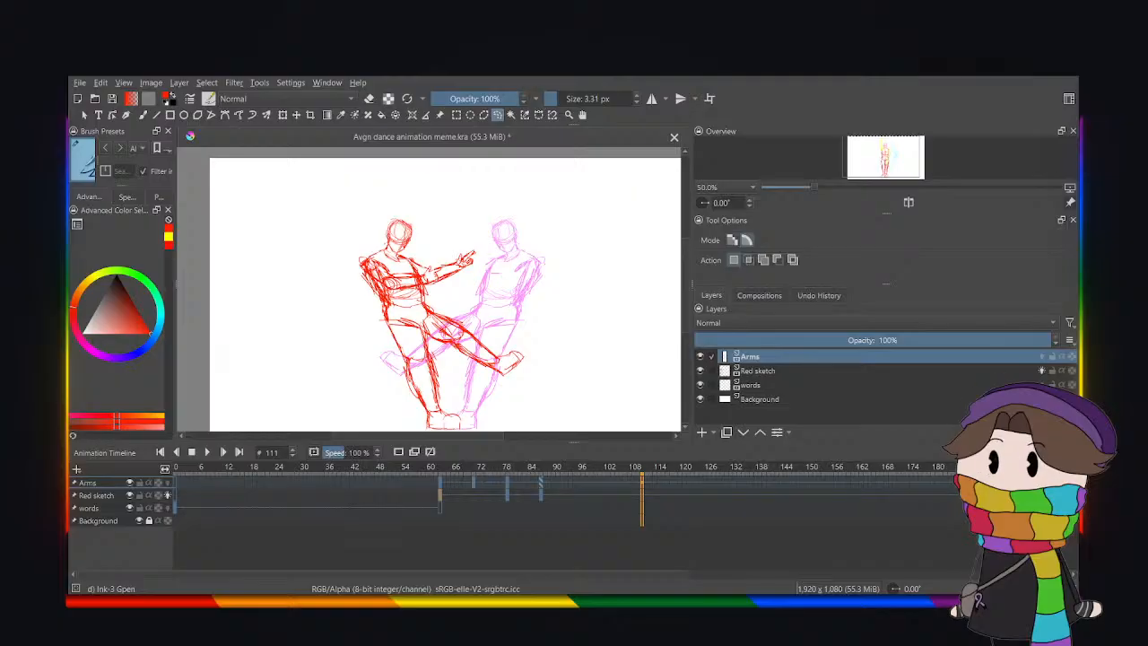
left_click(443, 482)
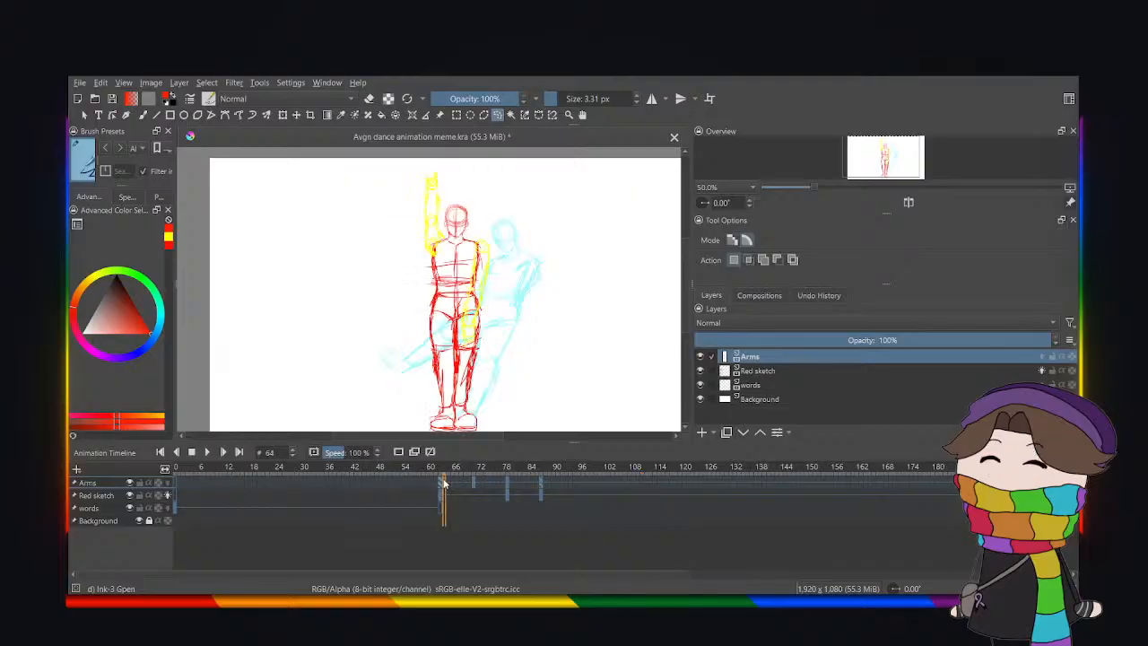
left_click(211, 458)
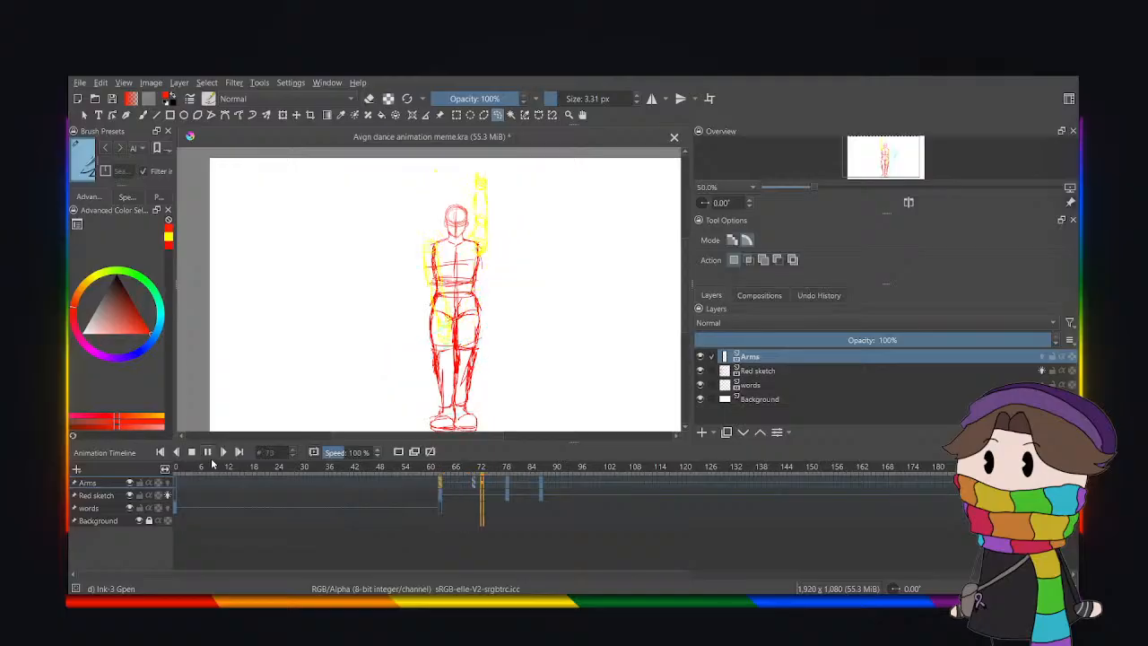
left_click(209, 455)
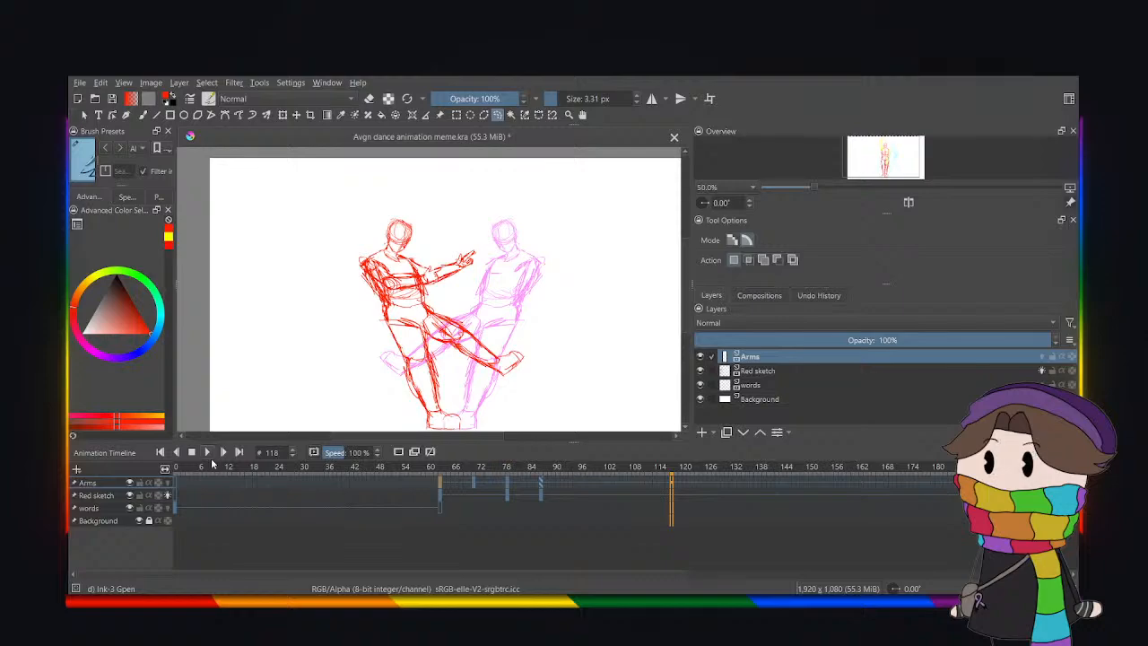
Compare the poses at frames 63, 67, 79 and 87 to look for where an in-between body pose fits.
left_click(458, 489)
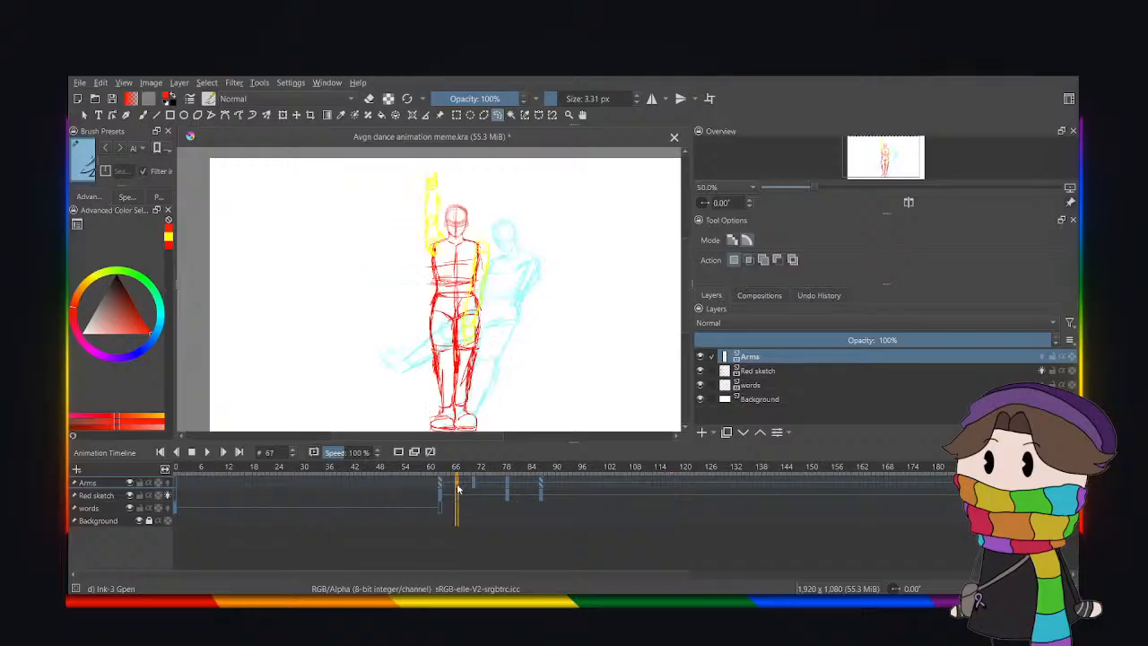
left_click(508, 495)
left_click(540, 491)
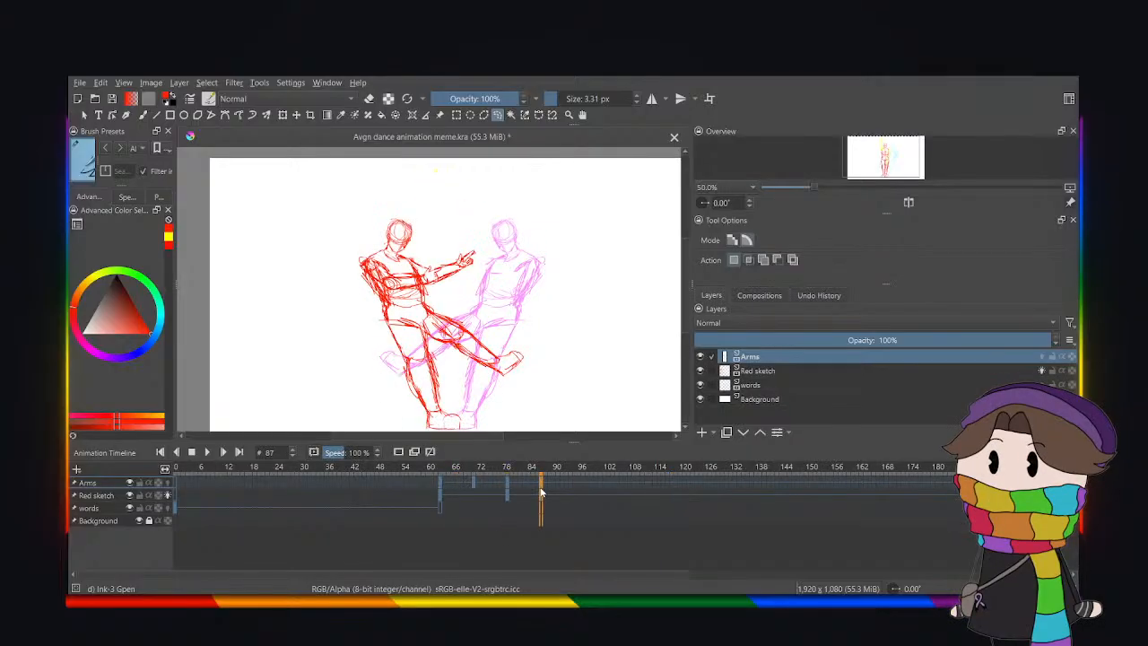
left_click(456, 486)
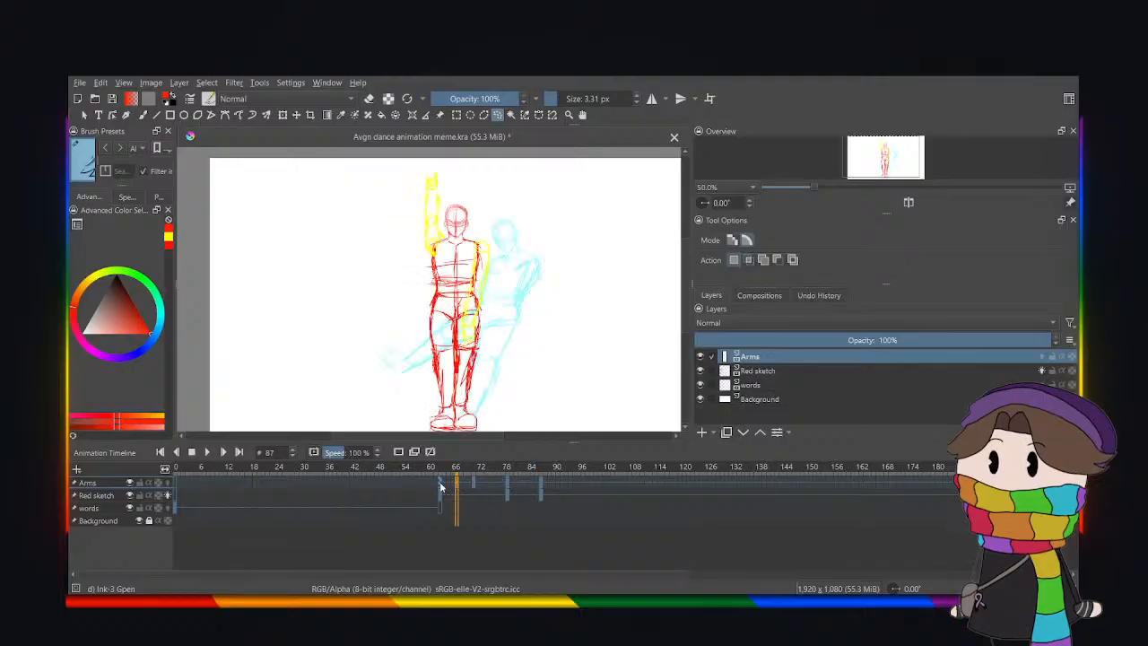
left_click(441, 486)
At frame 67 on the Red sketch layer, lasso the figure's head and nudge it down a few pixels with Free Transform.
left_click(456, 485)
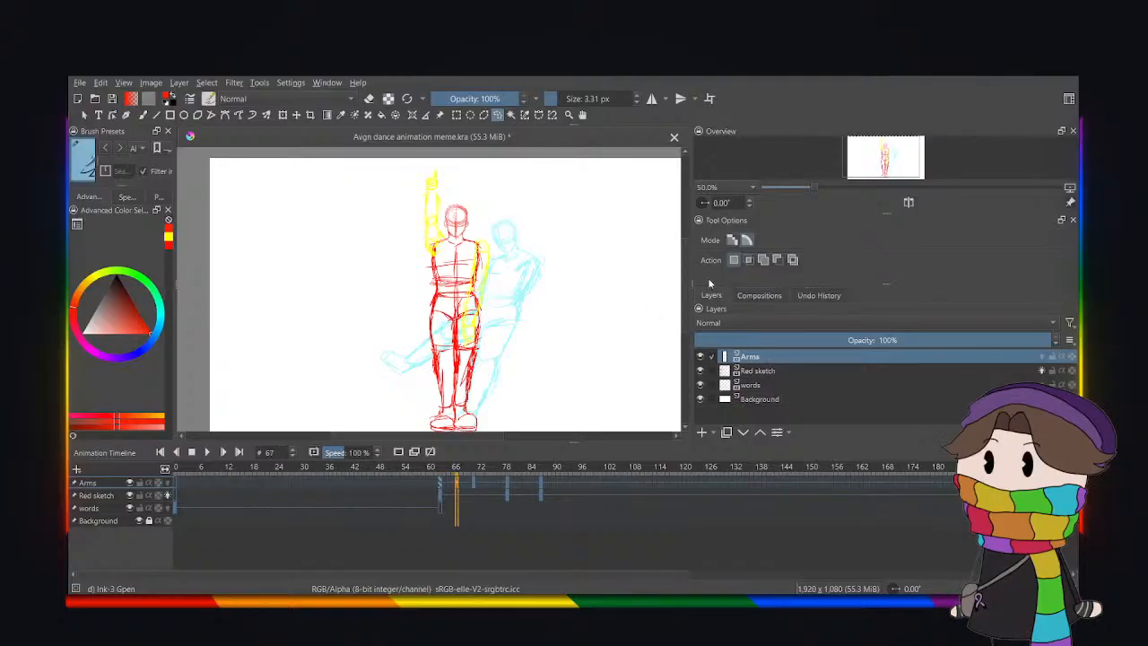
left_click(752, 370)
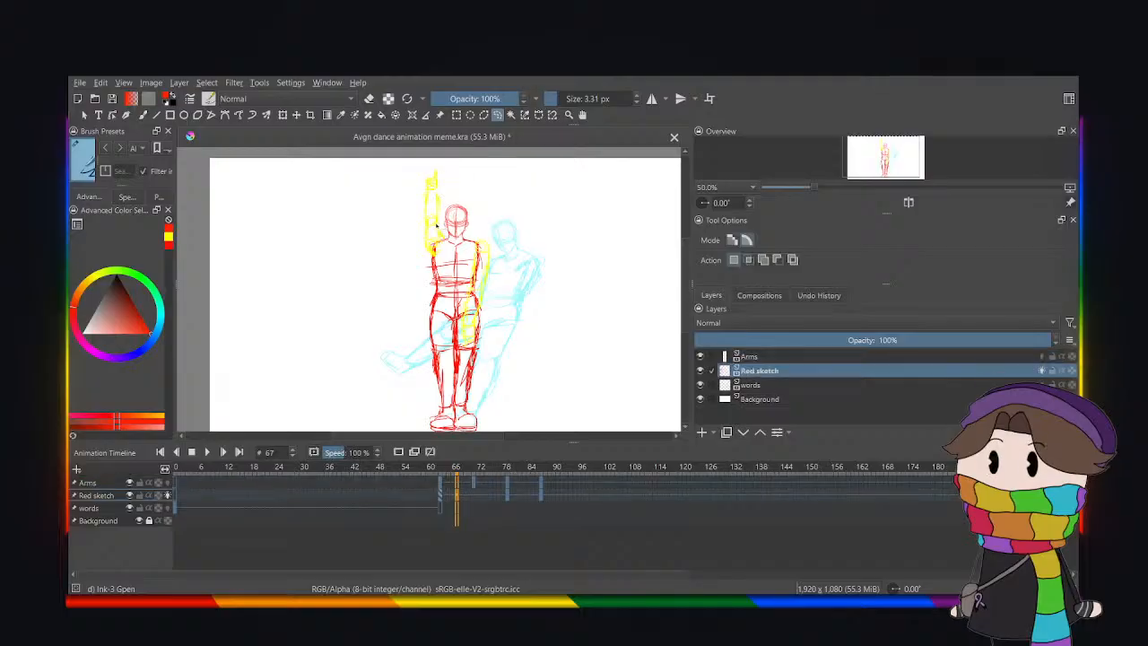
scroll(436, 224, "up", 2)
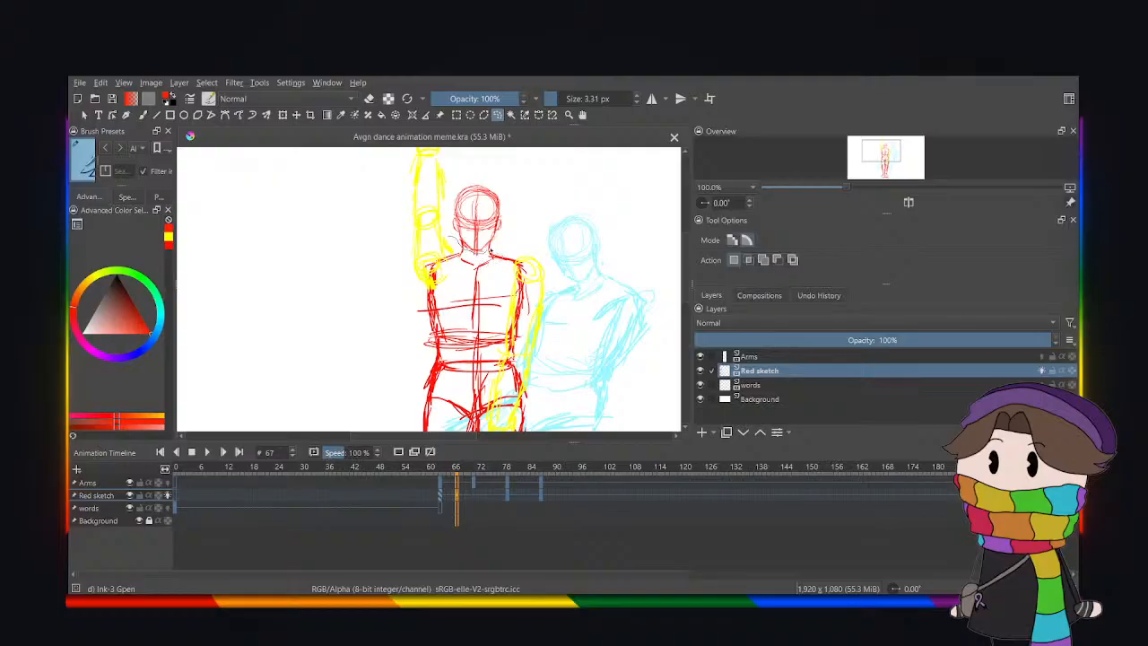
mouse_move(490, 251)
left_mouse_down()
mouse_move(487, 167)
mouse_move(480, 252)
left_mouse_up()
left_click(283, 115)
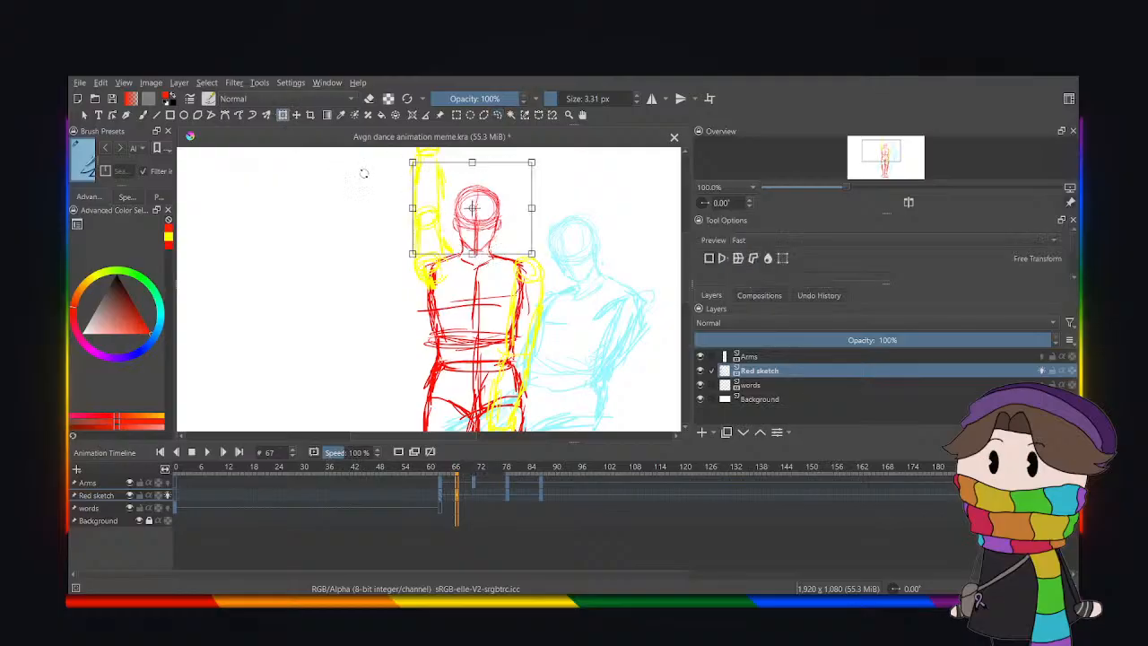
key("Down")
key("Down")
key("Down")
key("Down")
key("Down")
key("Down")
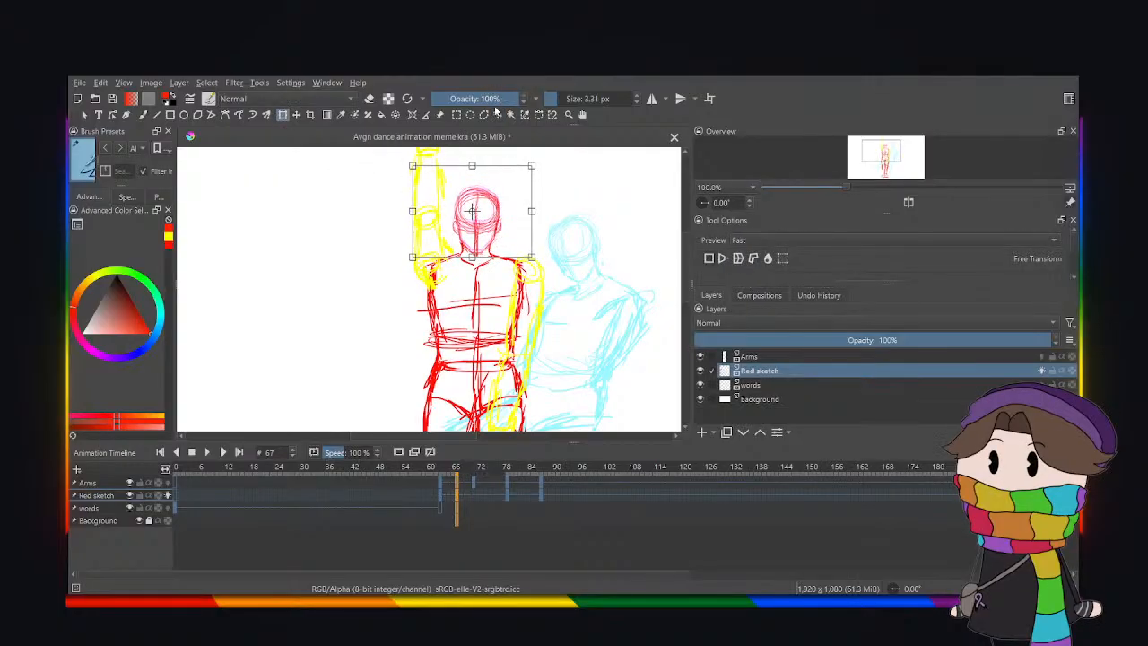
Lasso the head and torso down to the waist and nudge them down a few pixels with Free Transform.
left_click(497, 115)
mouse_move(397, 310)
left_mouse_down()
mouse_move(565, 325)
mouse_move(598, 185)
mouse_move(325, 216)
left_mouse_up()
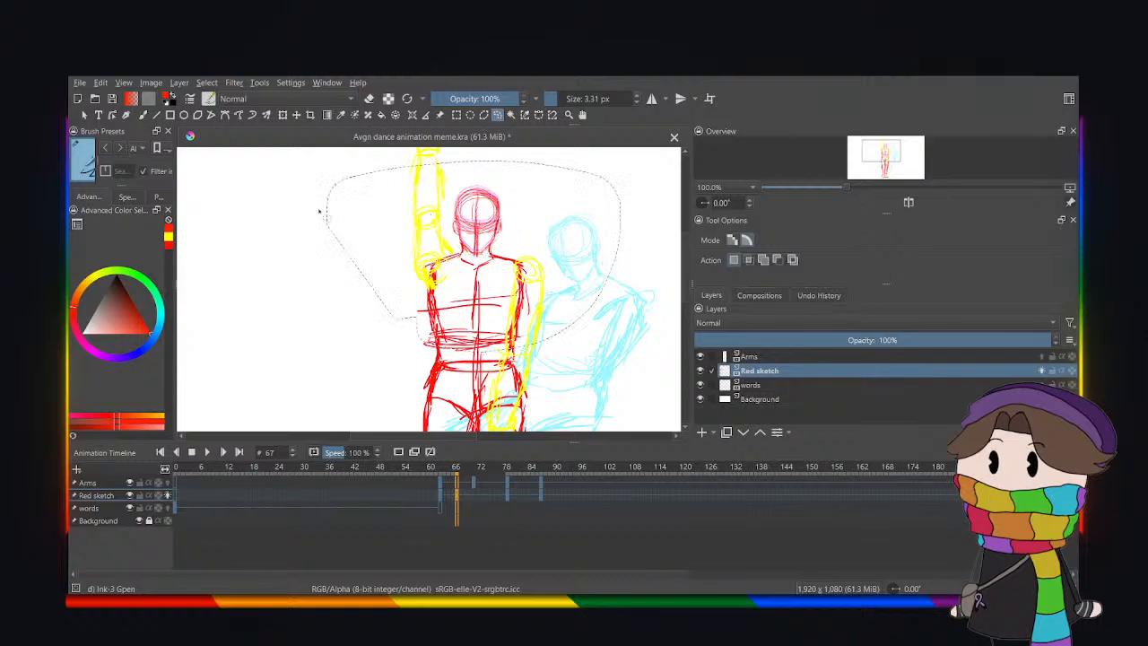
left_click(283, 115)
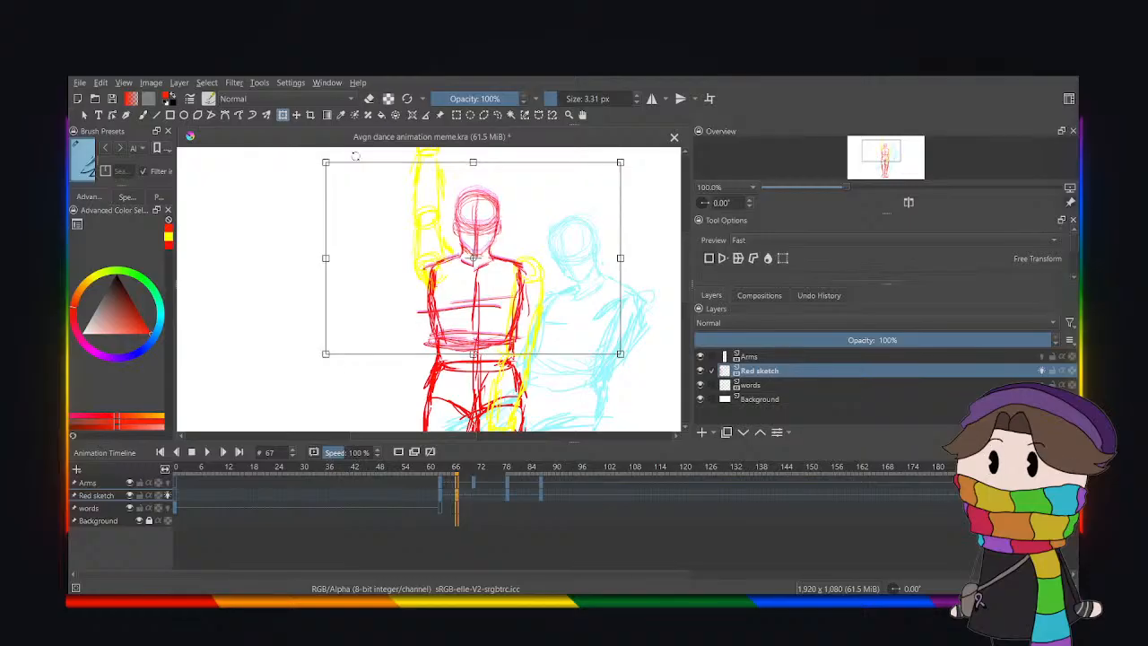
key("Down")
key("Down")
key("Down")
key("Down")
key("Down")
key("Down")
key("Down")
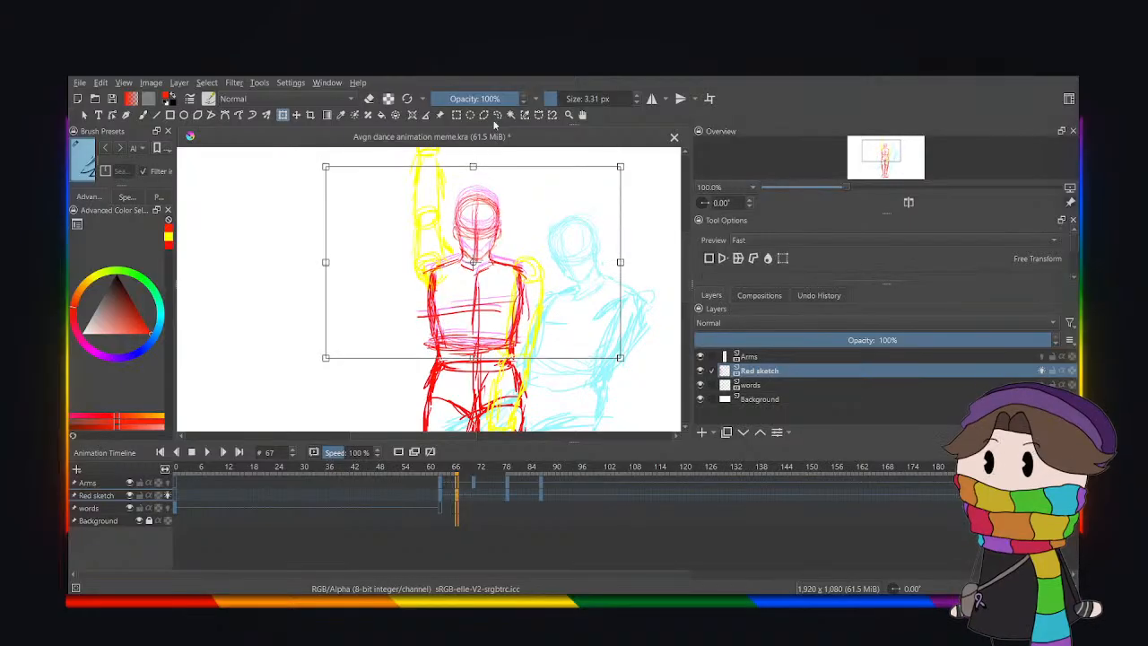
Lasso the figure's lower leg on the viewer's left, rotate it slightly counterclockwise and shift it outward so the knee bends.
left_click(496, 115)
key("minus")
key("minus")
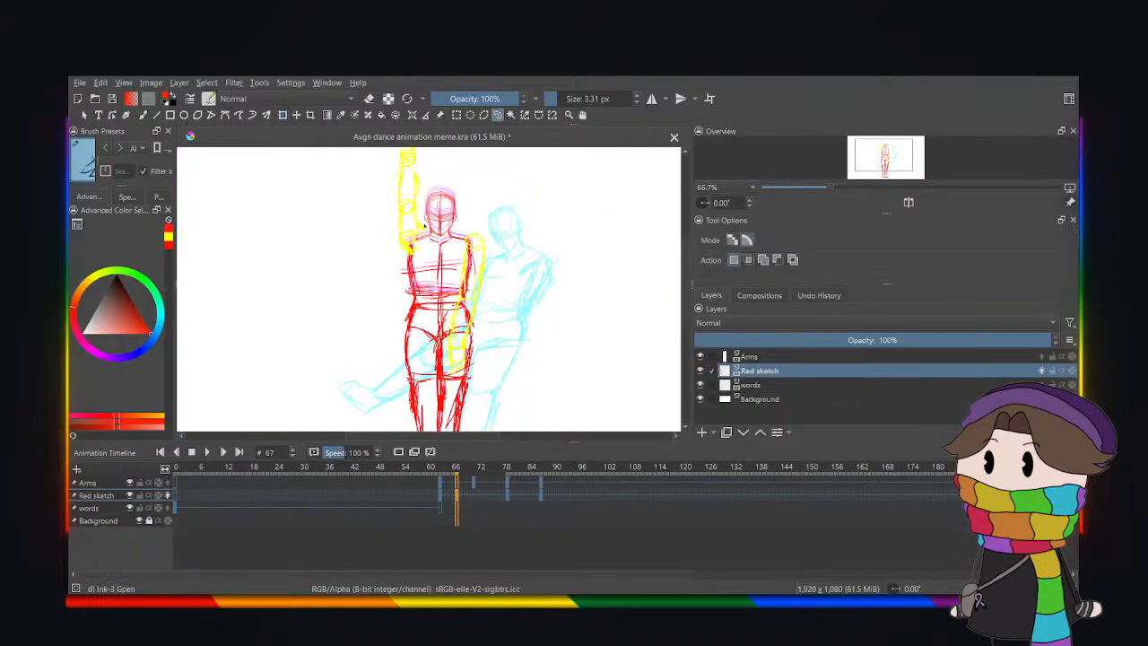
scroll(417, 304, "up", 1)
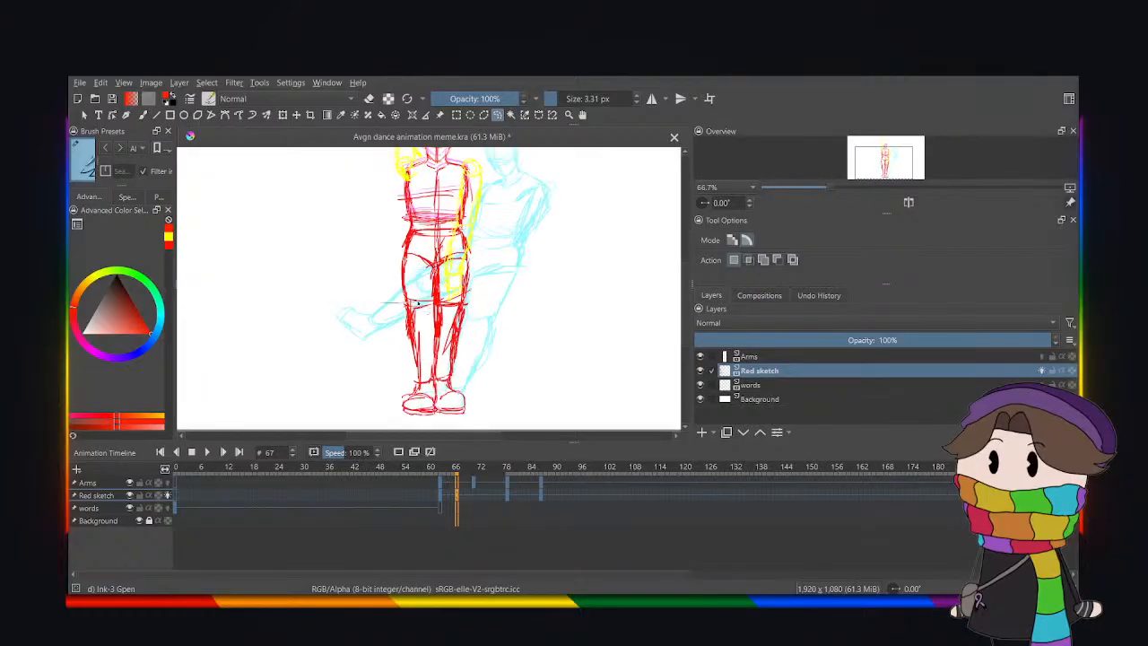
mouse_move(427, 331)
left_mouse_down()
mouse_move(436, 367)
mouse_move(378, 312)
left_mouse_up()
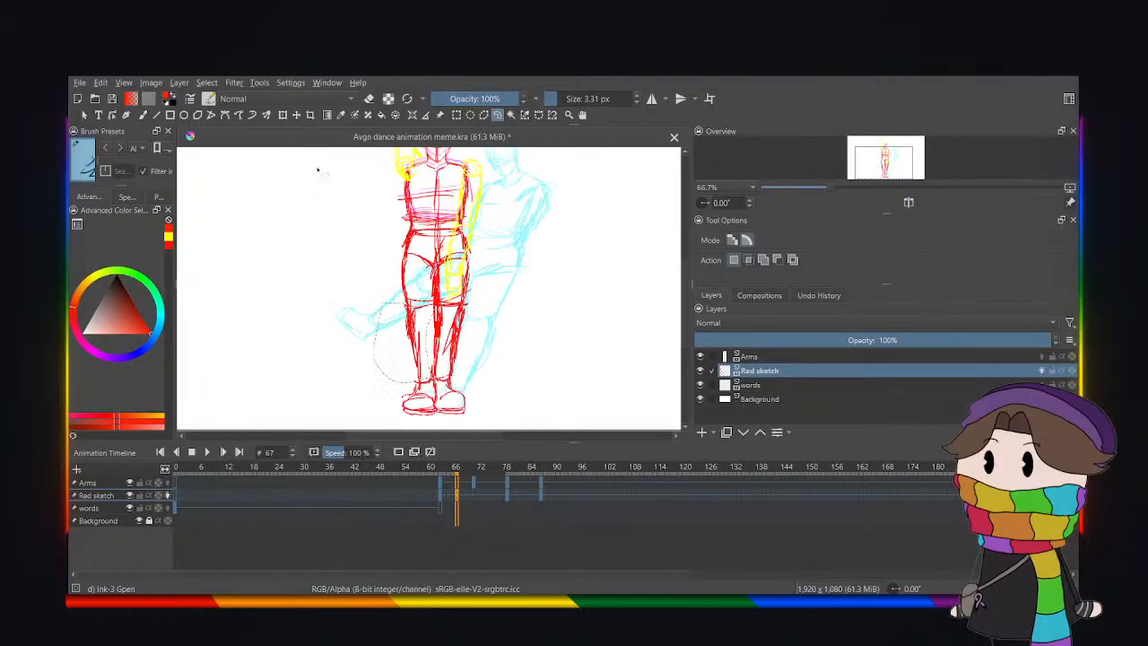
left_click(283, 116)
left_click_drag(348, 267, 343, 280)
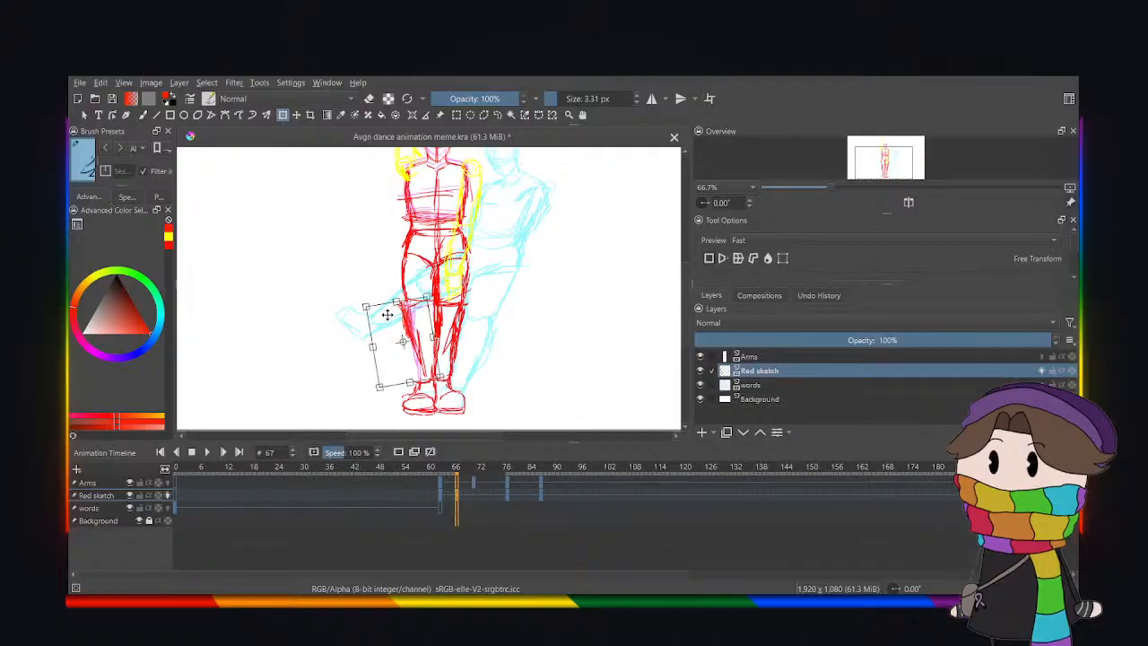
left_click_drag(387, 315, 378, 322)
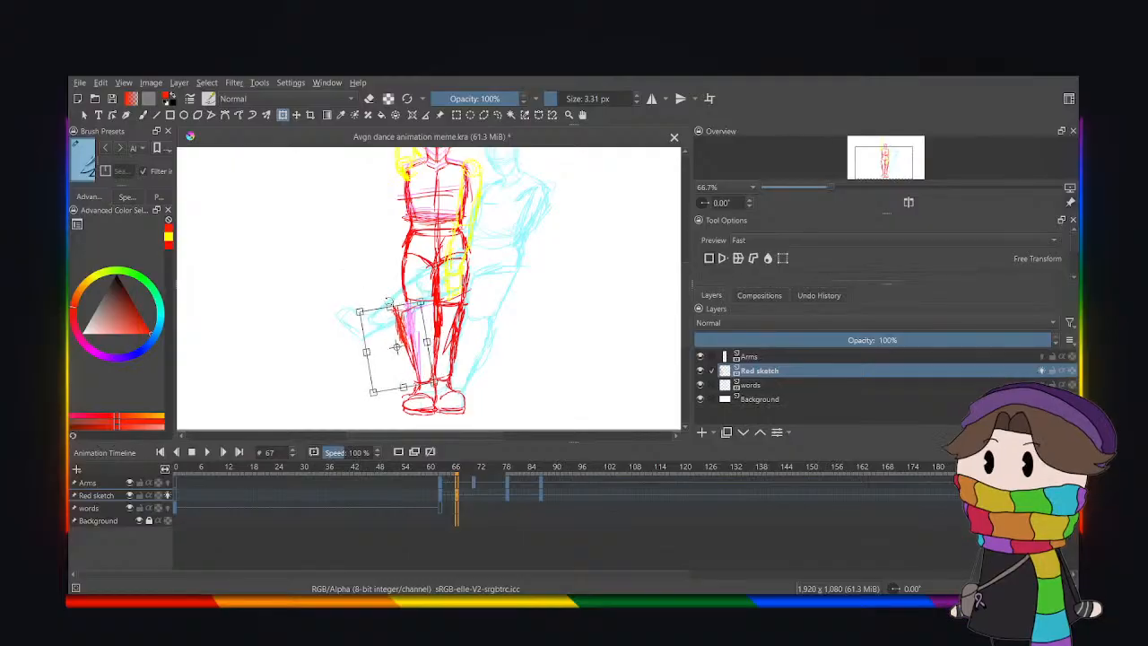
left_click(484, 115)
left_click(343, 252)
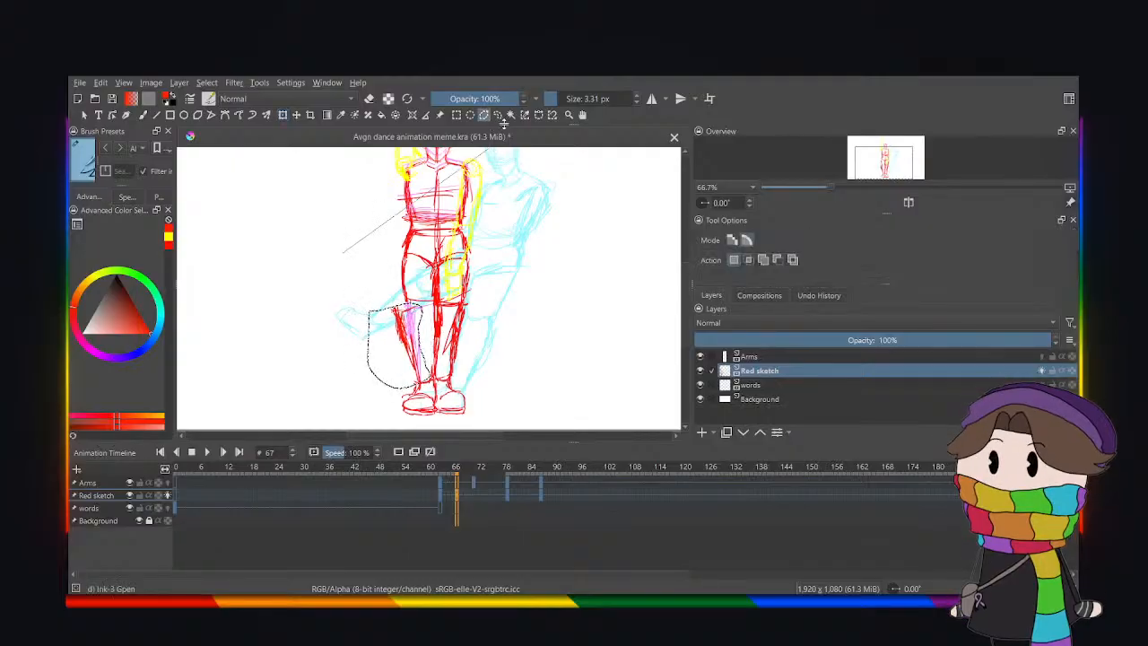
Try to lasso the figure's thigh on the viewer's left and rotate it outward with Free Transform.
left_click(498, 116)
left_click(374, 208)
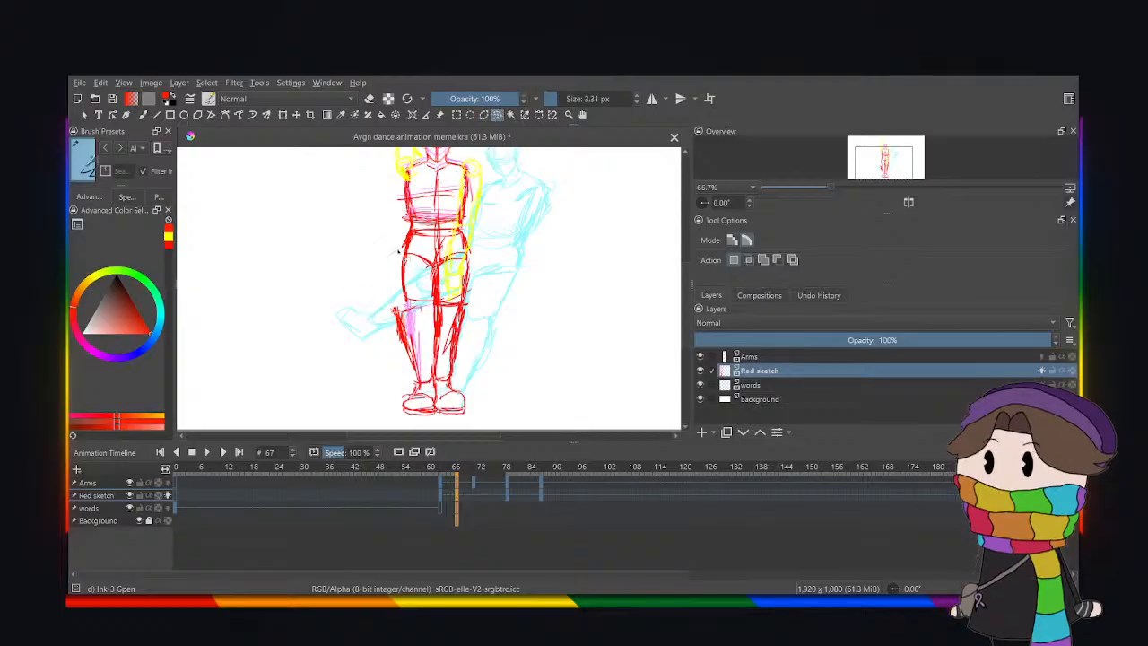
mouse_move(399, 252)
left_mouse_down()
mouse_move(427, 298)
mouse_move(367, 287)
mouse_move(346, 226)
left_mouse_up()
left_click(282, 115)
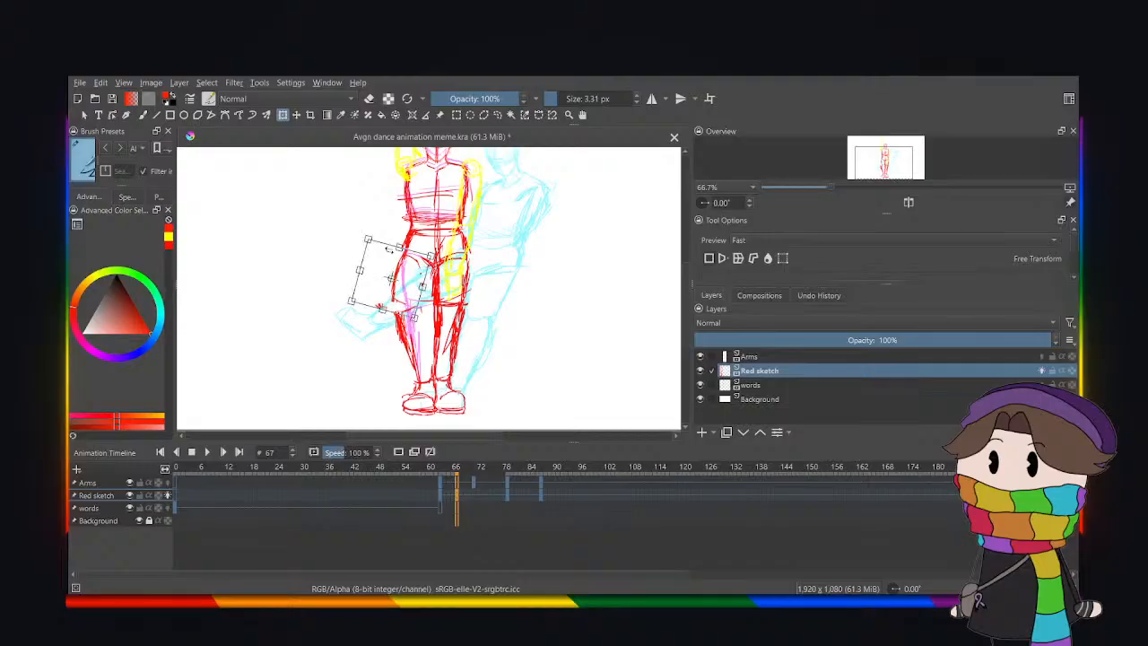
Lasso both of the figure's legs between the hips and the ankles and delete the selected lines.
left_click(497, 115)
left_click(465, 293)
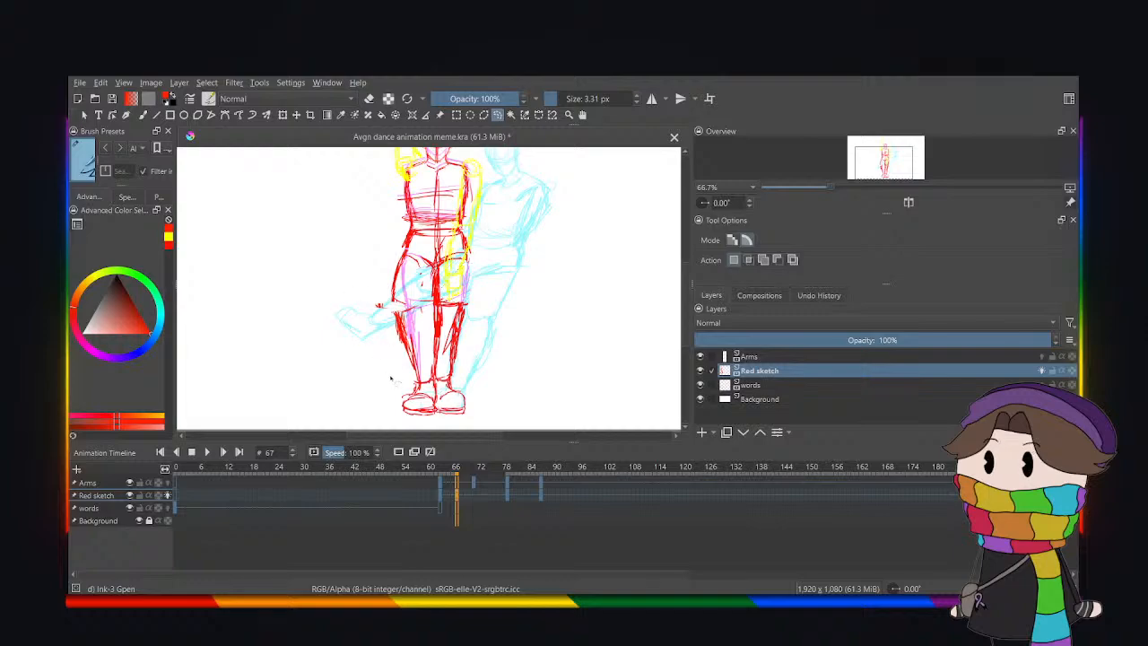
mouse_move(390, 377)
left_mouse_down()
mouse_move(453, 382)
mouse_move(495, 350)
mouse_move(496, 288)
mouse_move(463, 270)
mouse_move(377, 257)
mouse_move(349, 275)
left_mouse_up()
key("Delete")
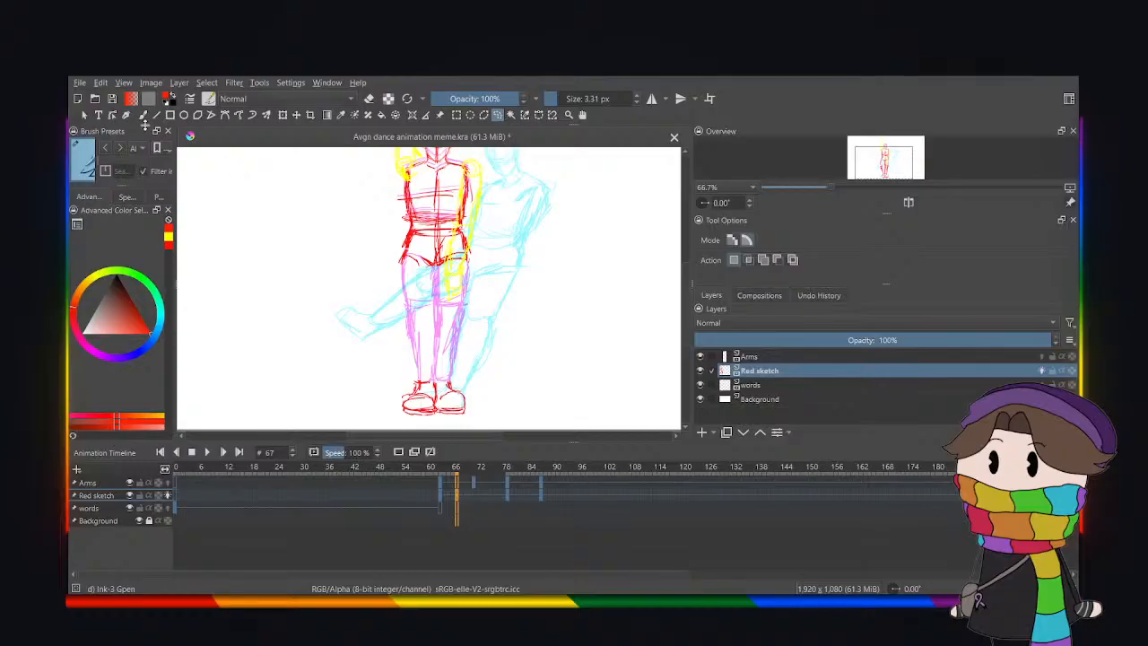
With the brush, redraw both thighs in red, angled outward from the hips down to the bent knees.
left_click(142, 115)
key("1")
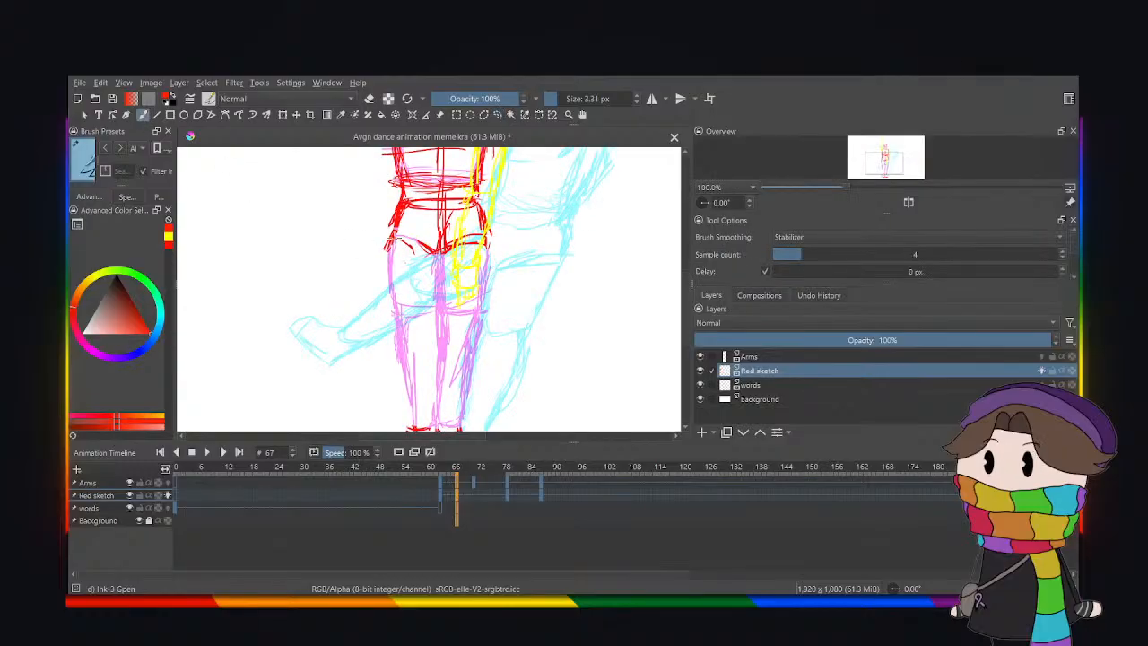
mouse_move(397, 232)
left_mouse_down()
mouse_move(369, 302)
mouse_move(420, 311)
left_mouse_up()
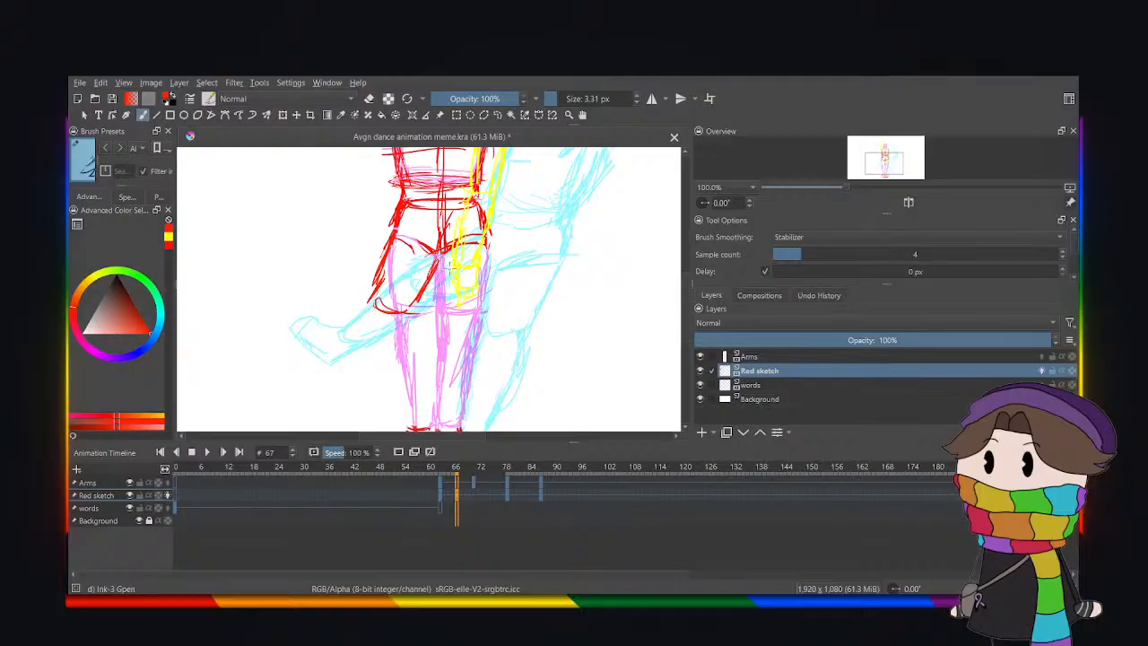
left_click_drag(492, 260, 512, 309)
left_click_drag(439, 258, 470, 305)
left_click_drag(686, 329, 689, 357)
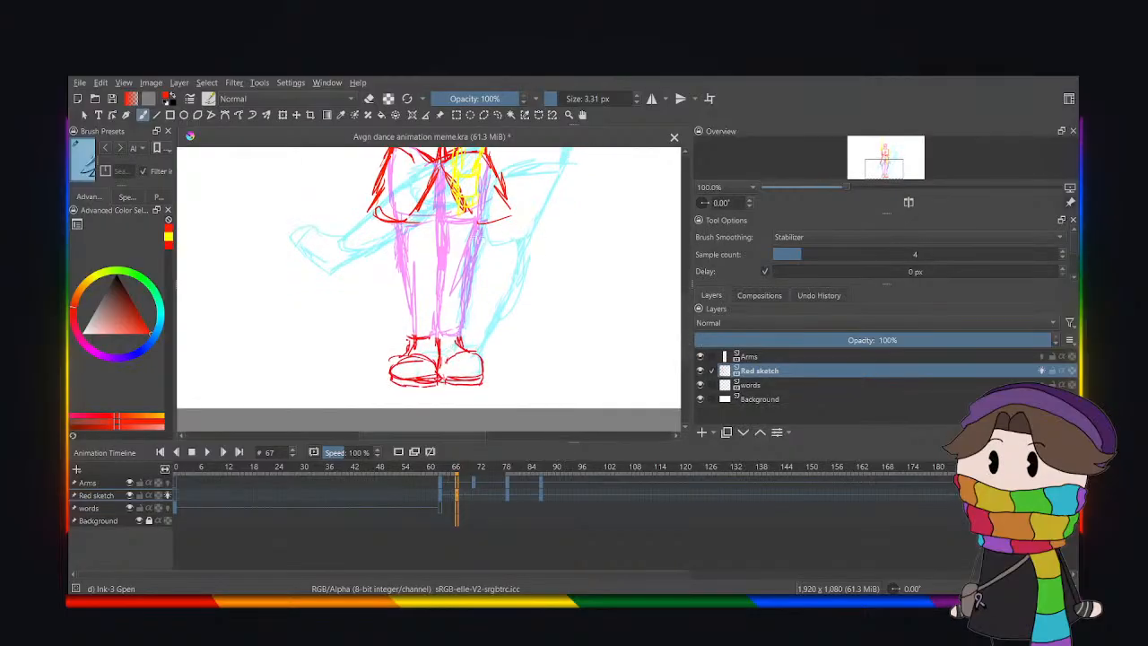
Sketch both lower legs in red, tapering inward from the bent knees to the existing ankles.
left_click_drag(380, 249, 411, 332)
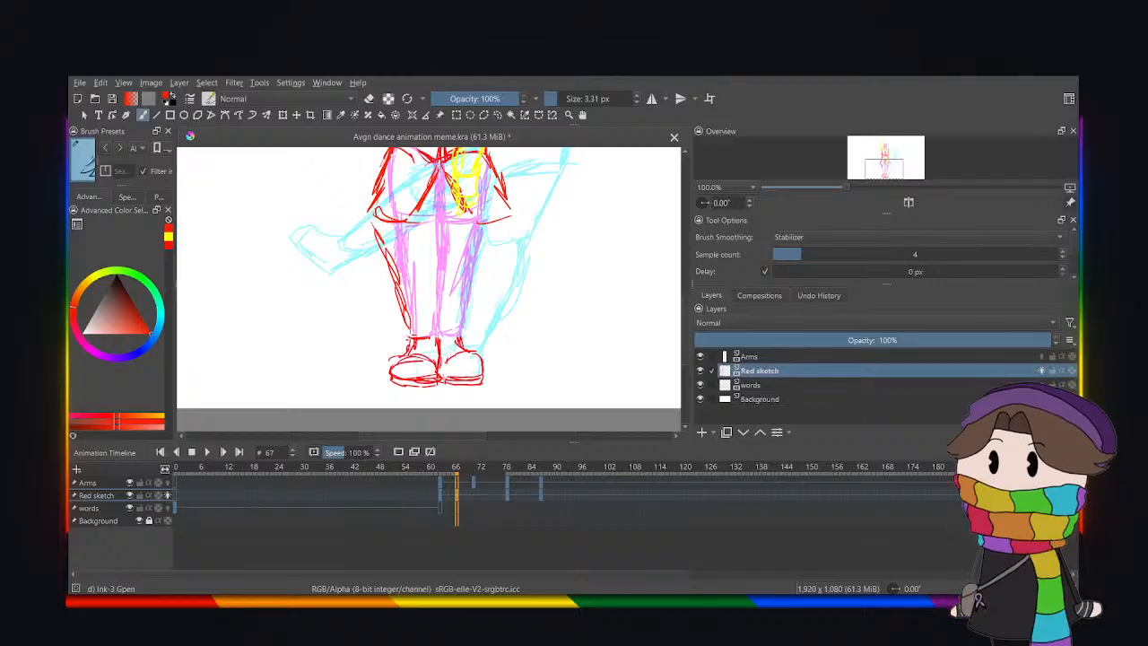
left_click_drag(413, 218, 431, 341)
left_click_drag(512, 216, 459, 339)
mouse_move(473, 221)
left_mouse_down()
mouse_move(448, 242)
mouse_move(436, 337)
left_mouse_up()
mouse_move(439, 295)
left_mouse_down()
mouse_move(440, 343)
mouse_move(462, 339)
left_mouse_up()
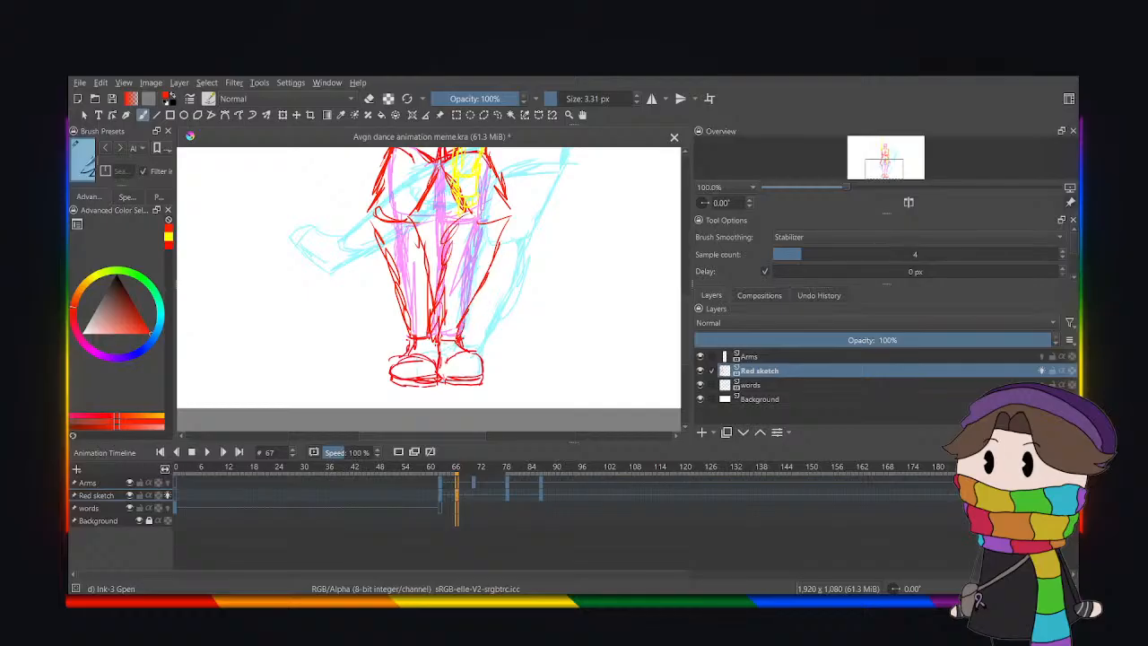
Reinforce the outlines of both lower legs and the outer knee with extra red strokes.
key("ctrl+minus")
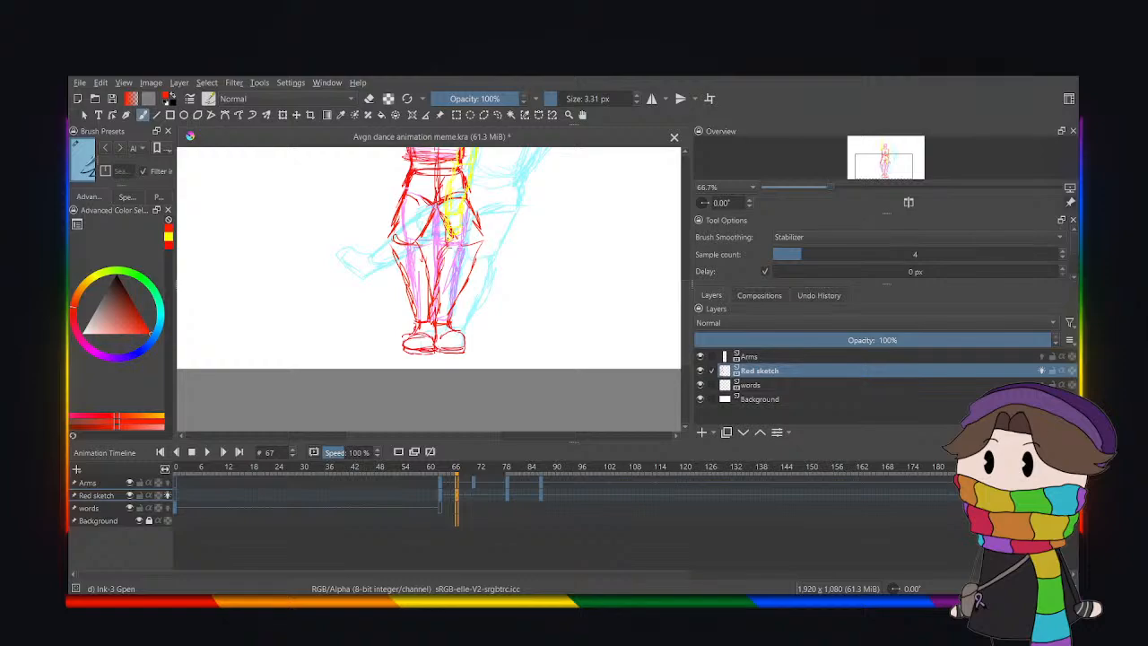
left_click_drag(479, 248, 452, 300)
mouse_move(443, 247)
left_mouse_down()
mouse_move(427, 265)
mouse_move(436, 289)
left_mouse_up()
mouse_move(419, 240)
left_mouse_down()
mouse_move(432, 269)
mouse_move(423, 301)
left_mouse_up()
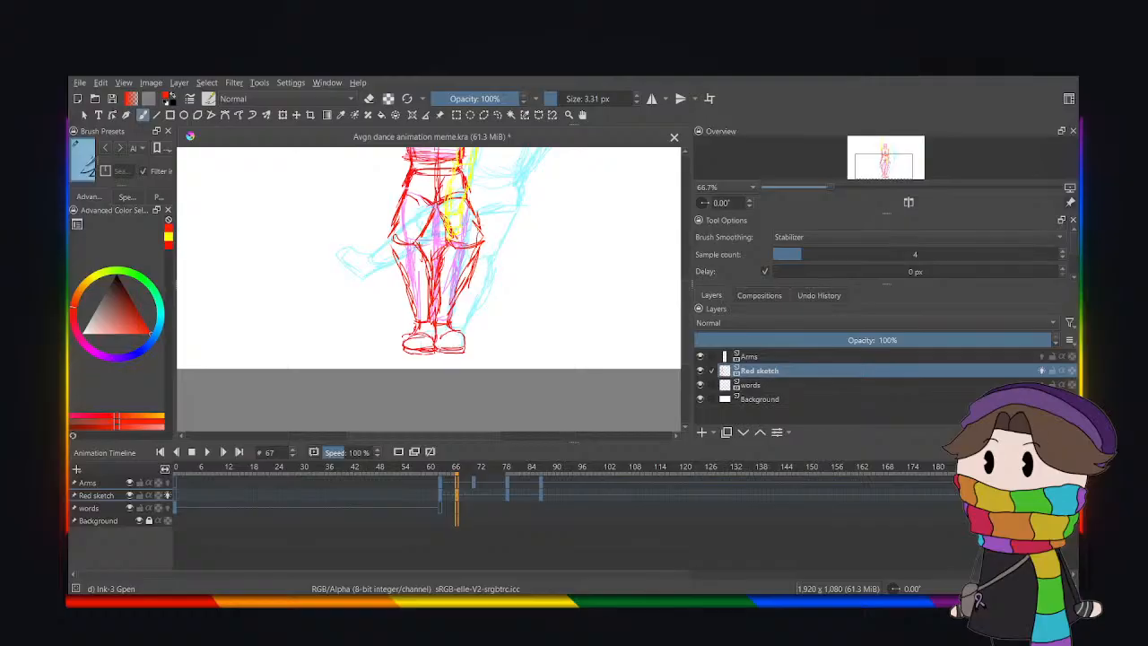
left_click_drag(483, 217, 469, 251)
scroll(430, 269, "up", 3)
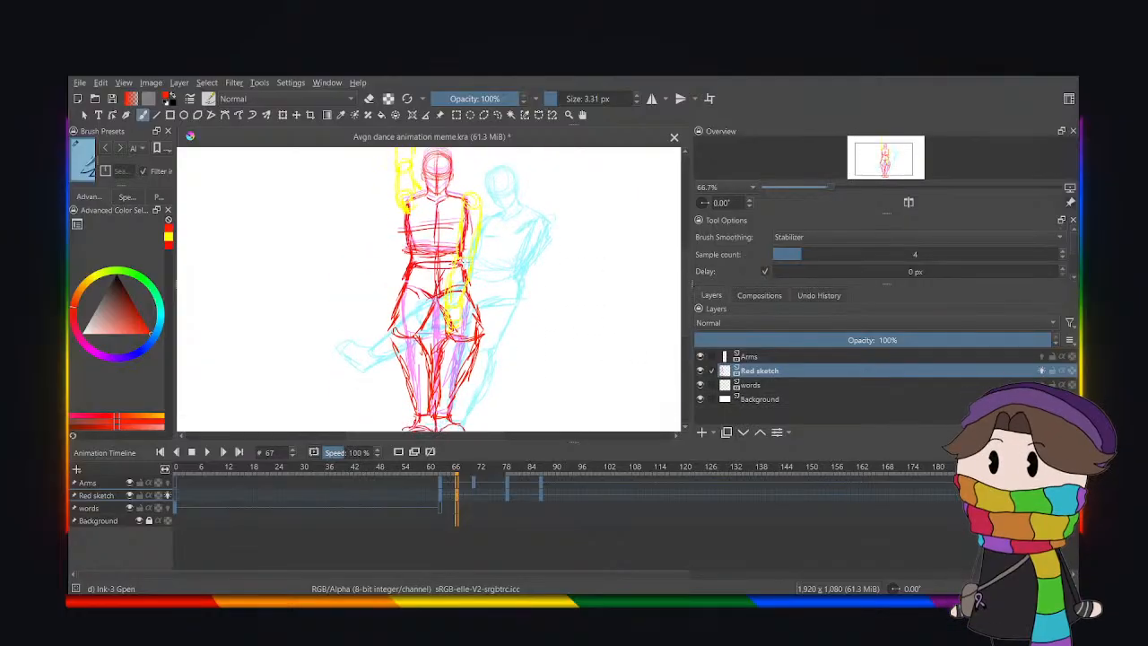
scroll(462, 264, "down", 1)
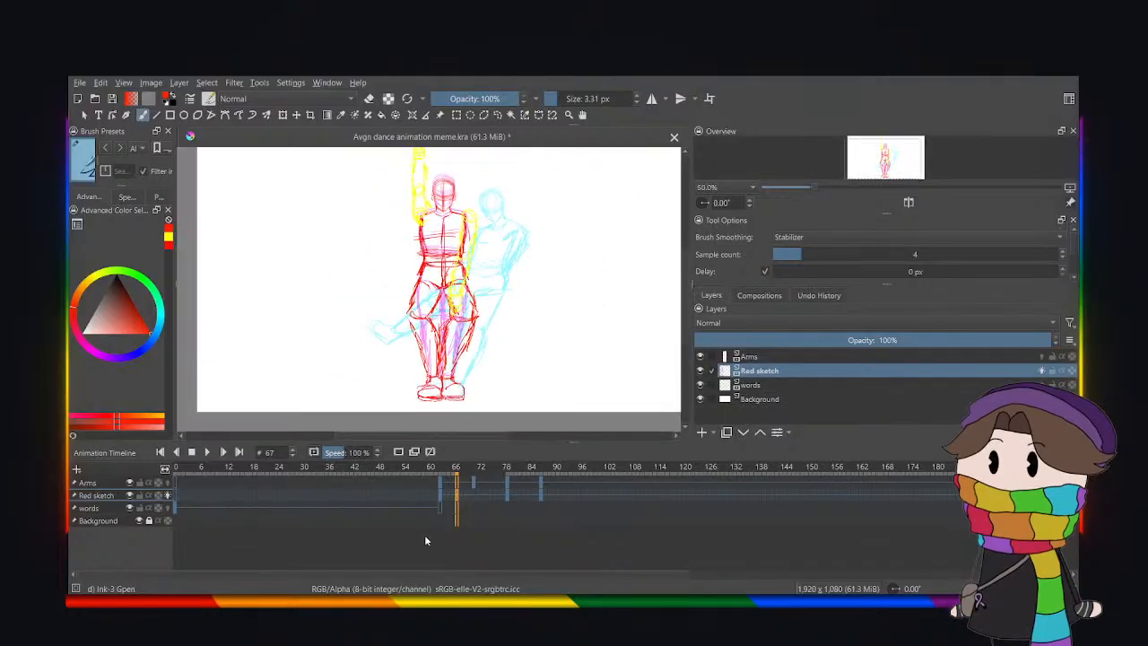
Play the animation from frame 63 to check the bent-knee body pose in motion.
left_click(442, 473)
left_click(207, 453)
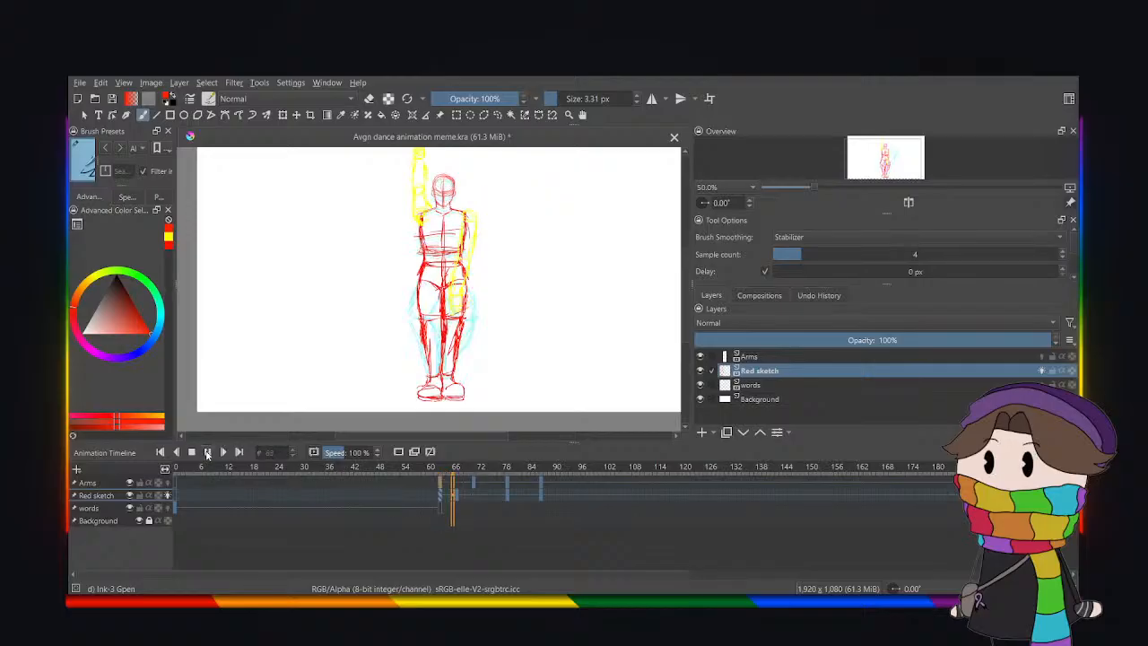
left_click(207, 453)
On the Red sketch layer, copy the straight-leg keyframe from frame 63 to 71 and the bent-knee keyframe from frame 67 to 75.
left_click_drag(473, 484, 455, 503)
left_click(440, 500)
left_click(473, 500)
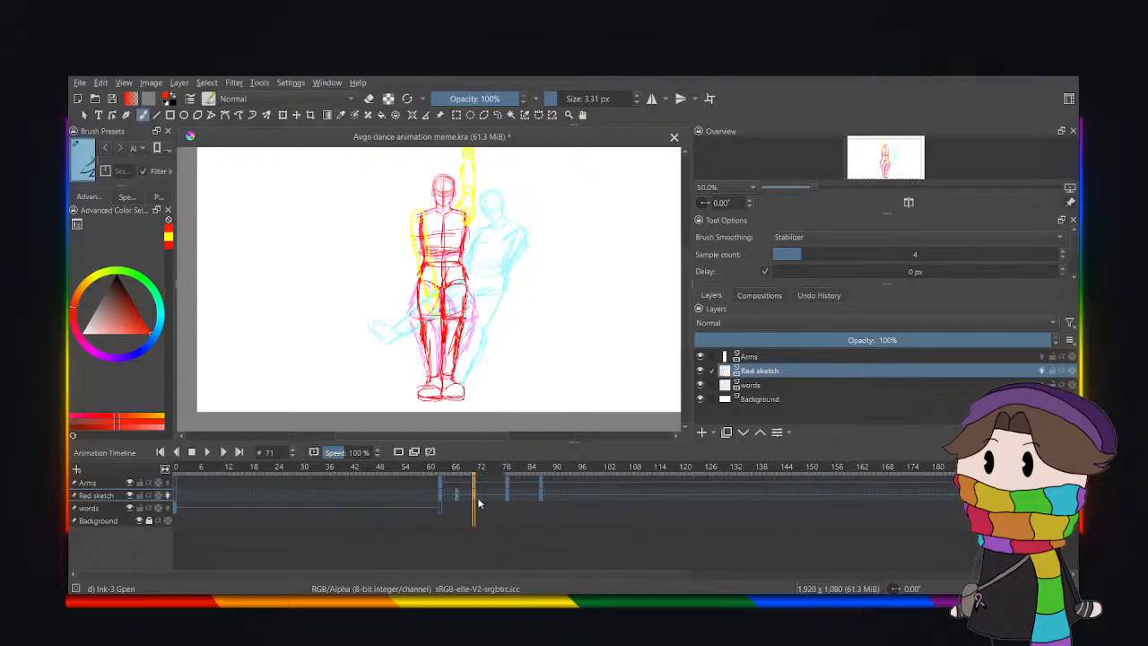
left_click(458, 500)
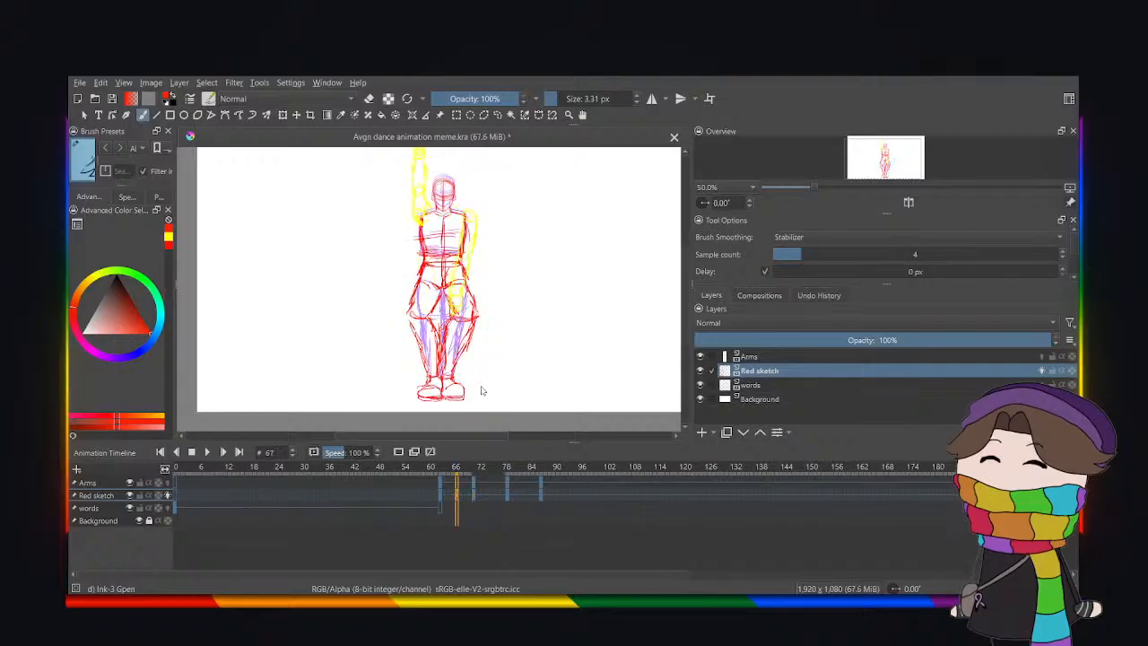
left_click(490, 498)
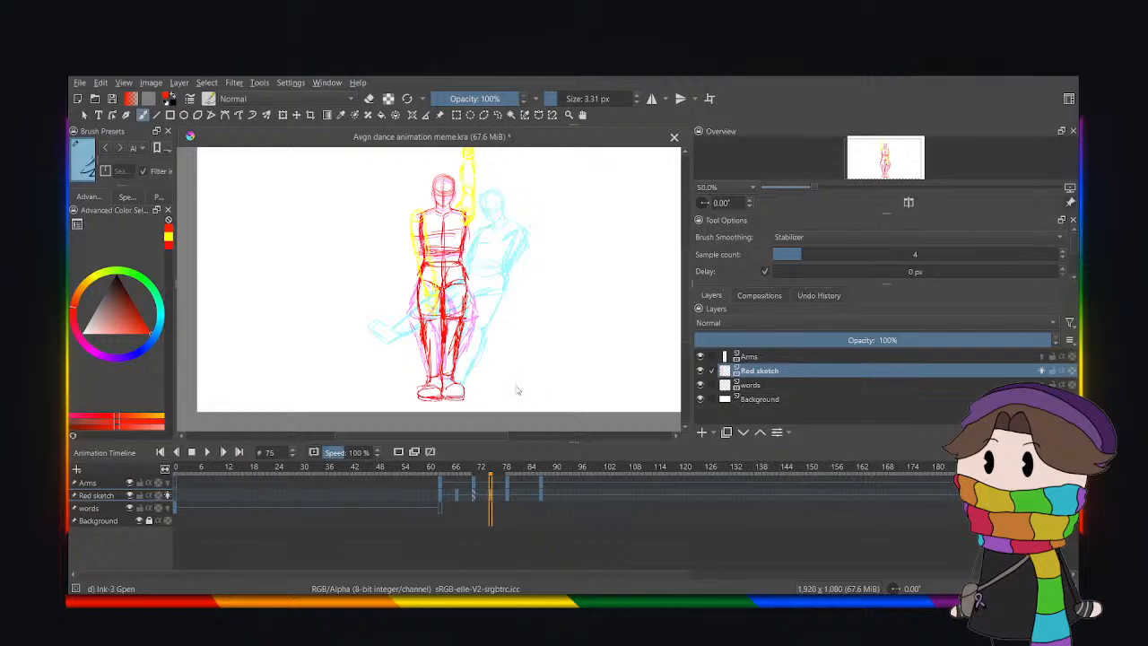
Play the animation again to check the timing of the copied body keyframes.
left_click(456, 484)
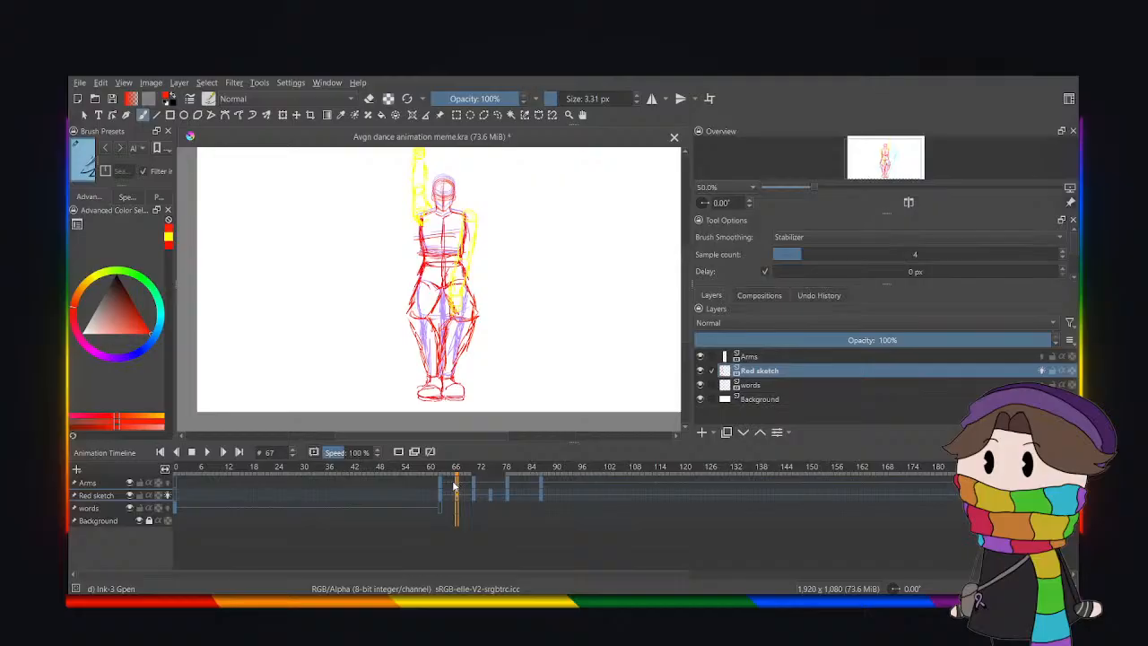
left_click(206, 452)
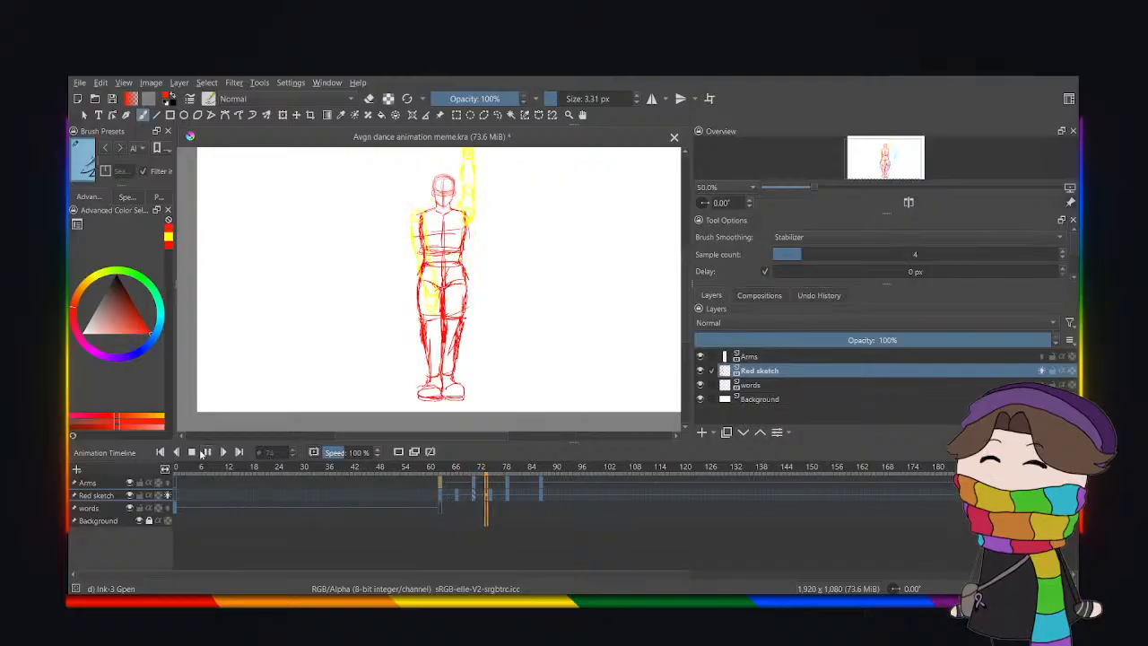
left_click(205, 452)
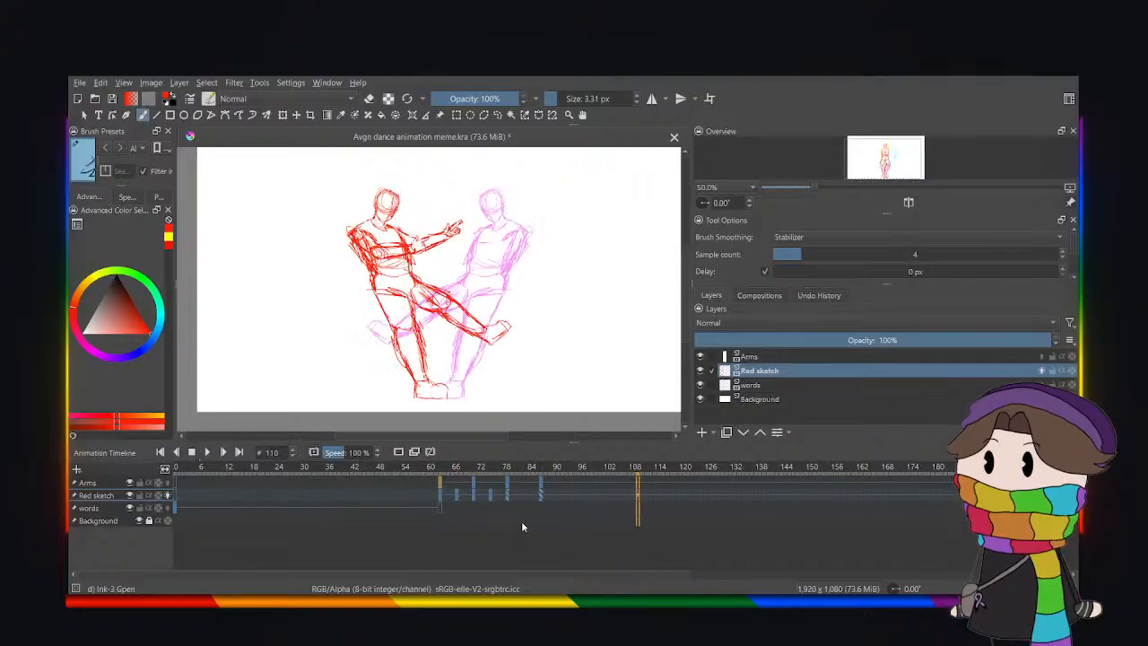
Add a blank keyframe at frame 67 on the Arms layer, choose yellow, and turn on the layer's onion skin.
left_click(456, 493)
left_click(753, 357)
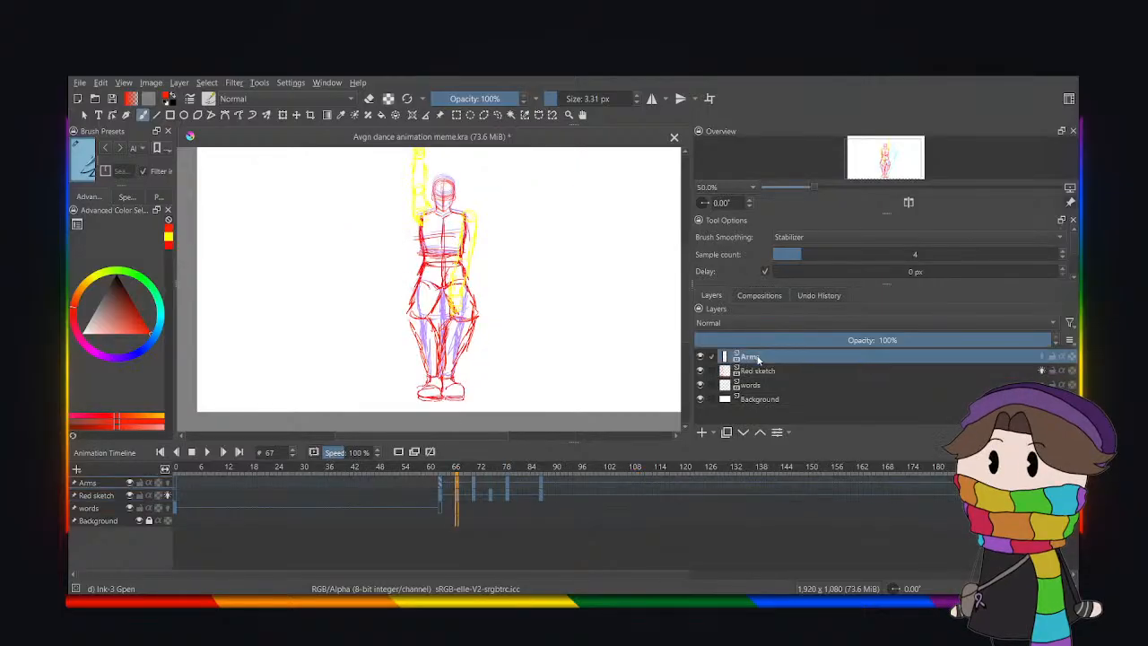
left_click(399, 456)
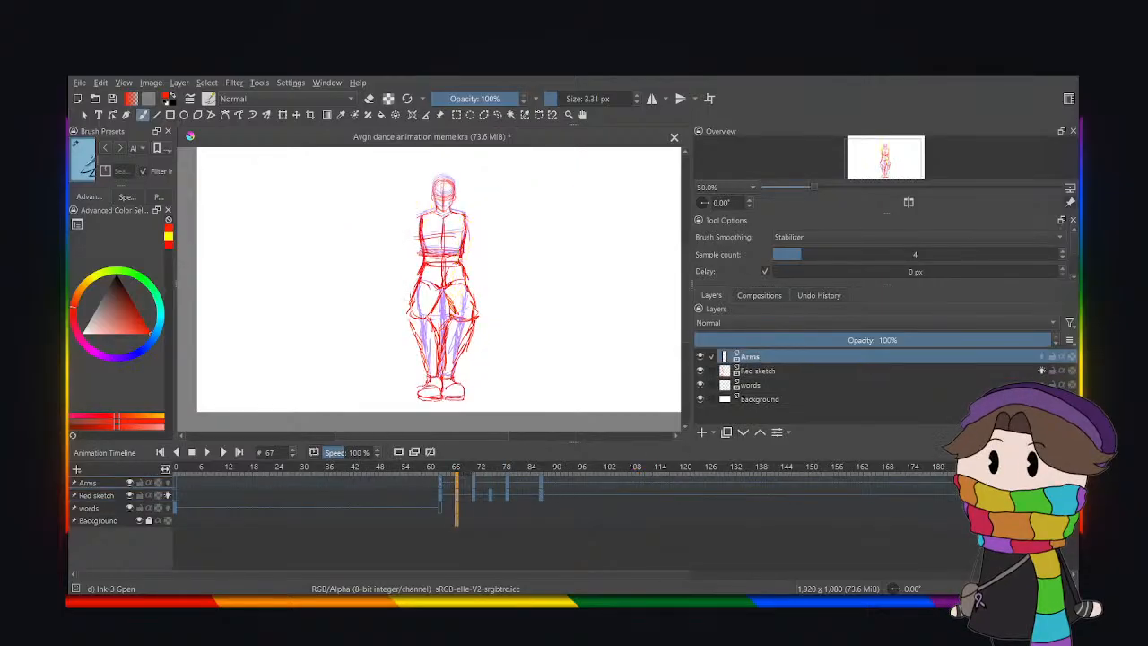
scroll(451, 187, "up", 2)
left_click(94, 280)
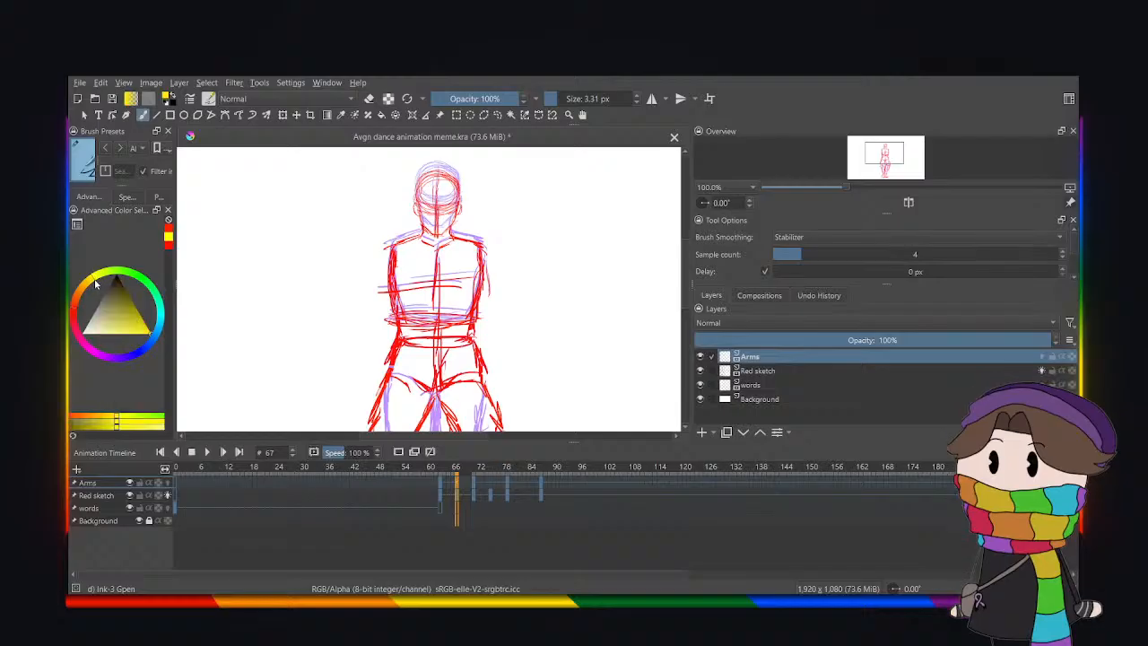
scroll(374, 237, "up", 1)
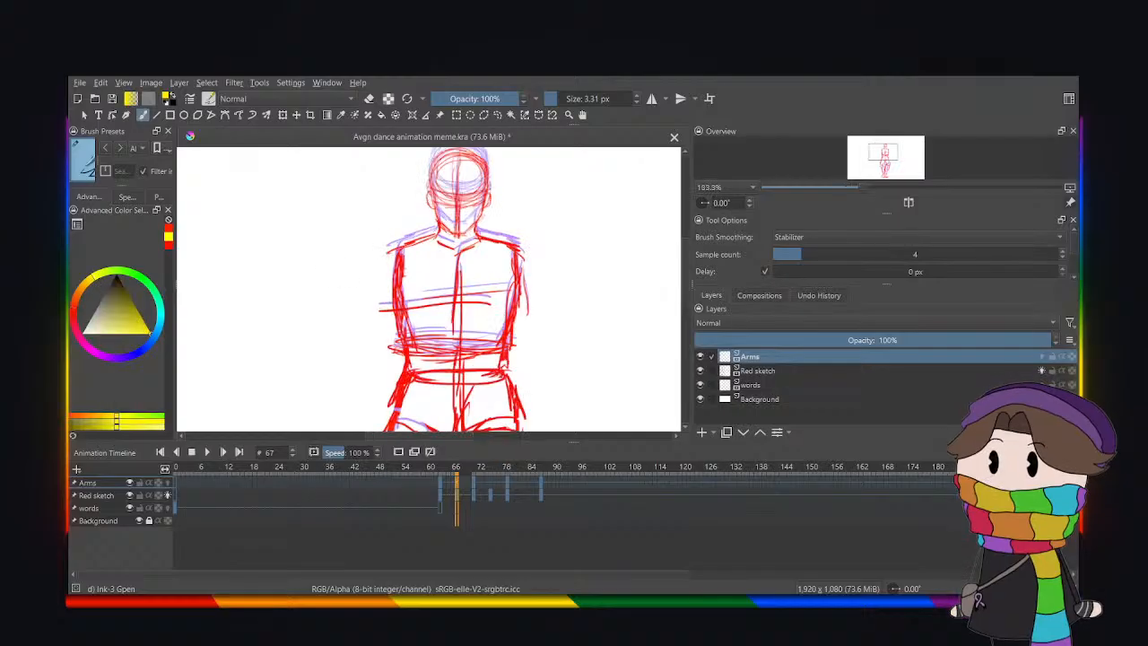
left_click(1041, 356)
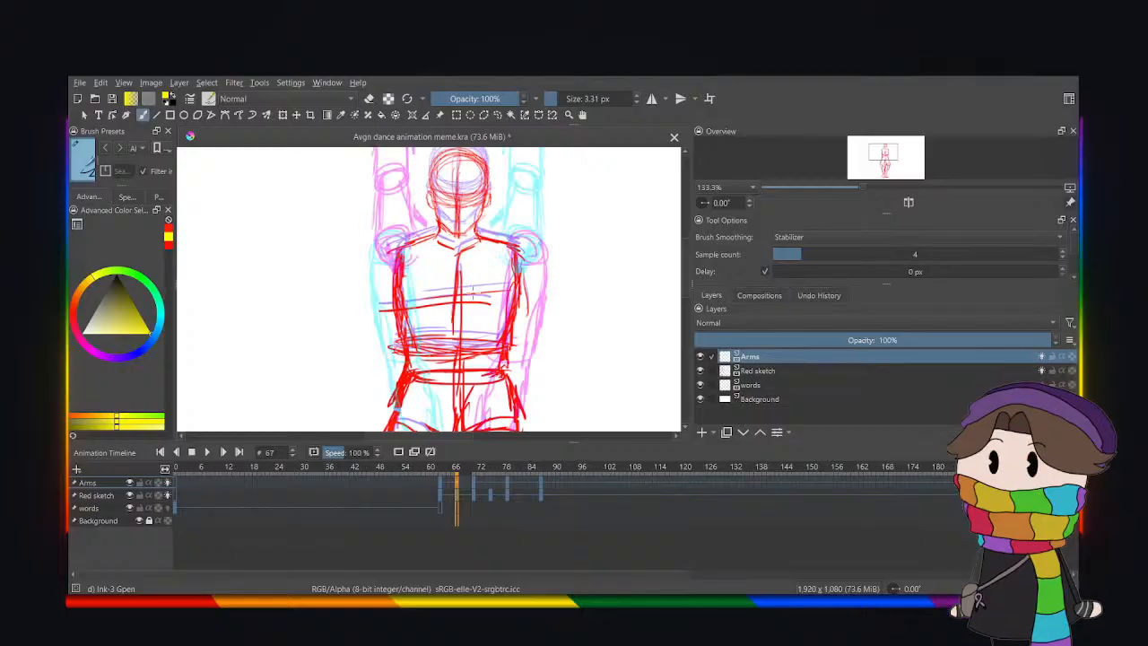
Sketch the raised arm on the viewer's left in yellow, with the elbow bent outward and the hand near the top of the head.
key("minus")
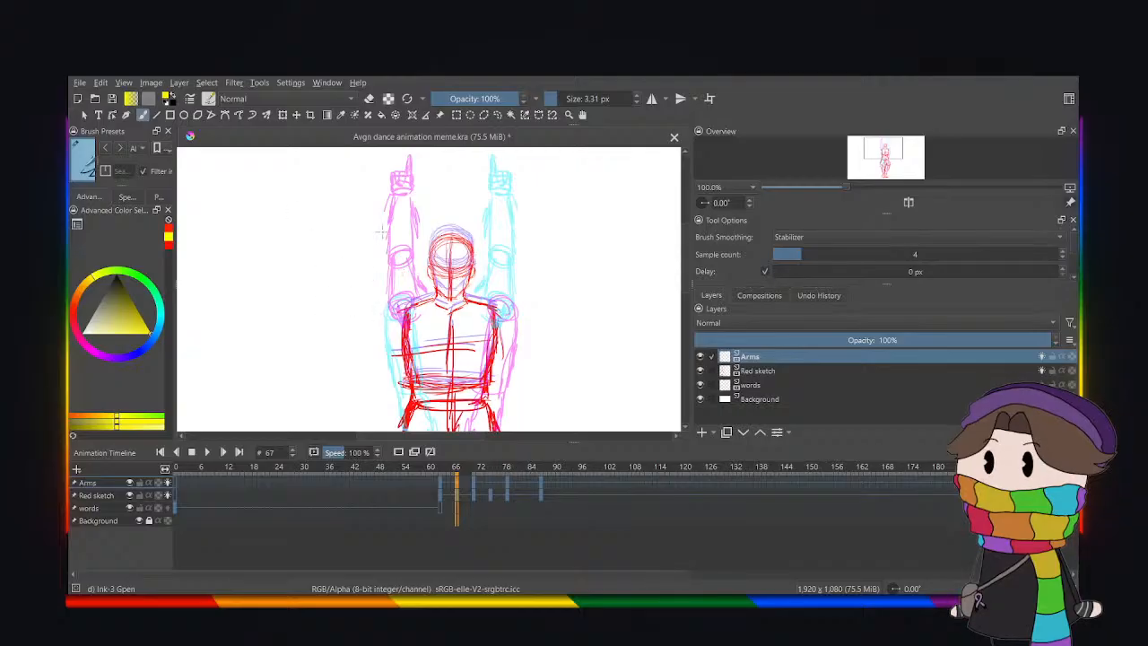
mouse_move(359, 266)
left_mouse_down()
mouse_move(379, 290)
mouse_move(360, 280)
mouse_move(375, 302)
mouse_move(363, 292)
mouse_move(396, 324)
mouse_move(418, 308)
mouse_move(378, 269)
mouse_move(410, 296)
left_mouse_up()
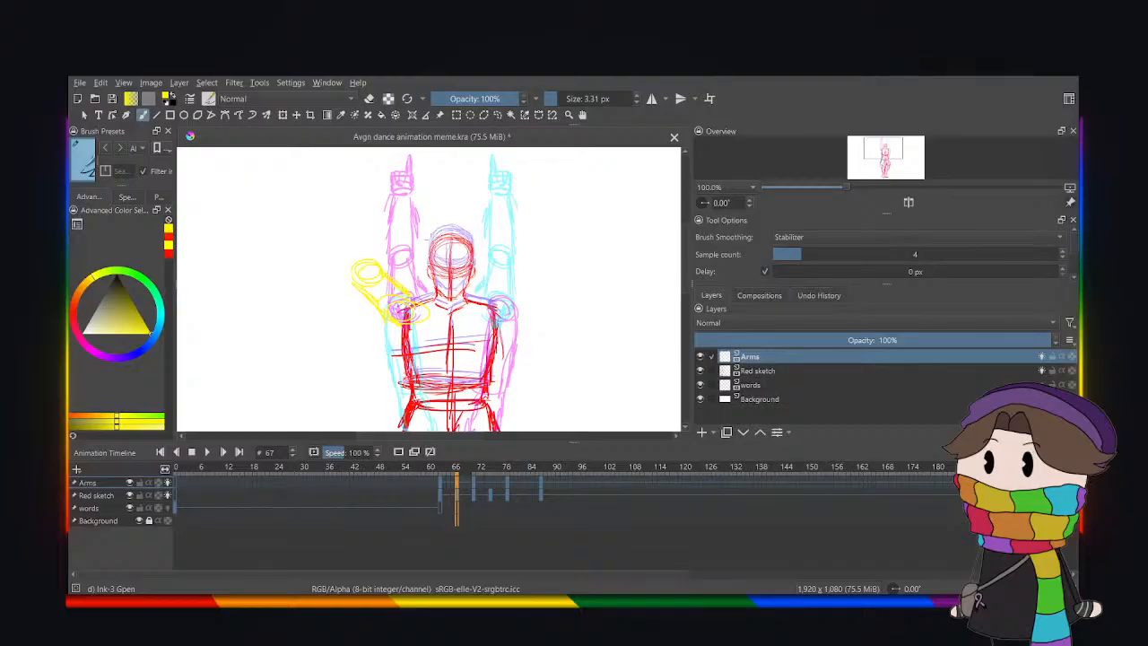
key("plus")
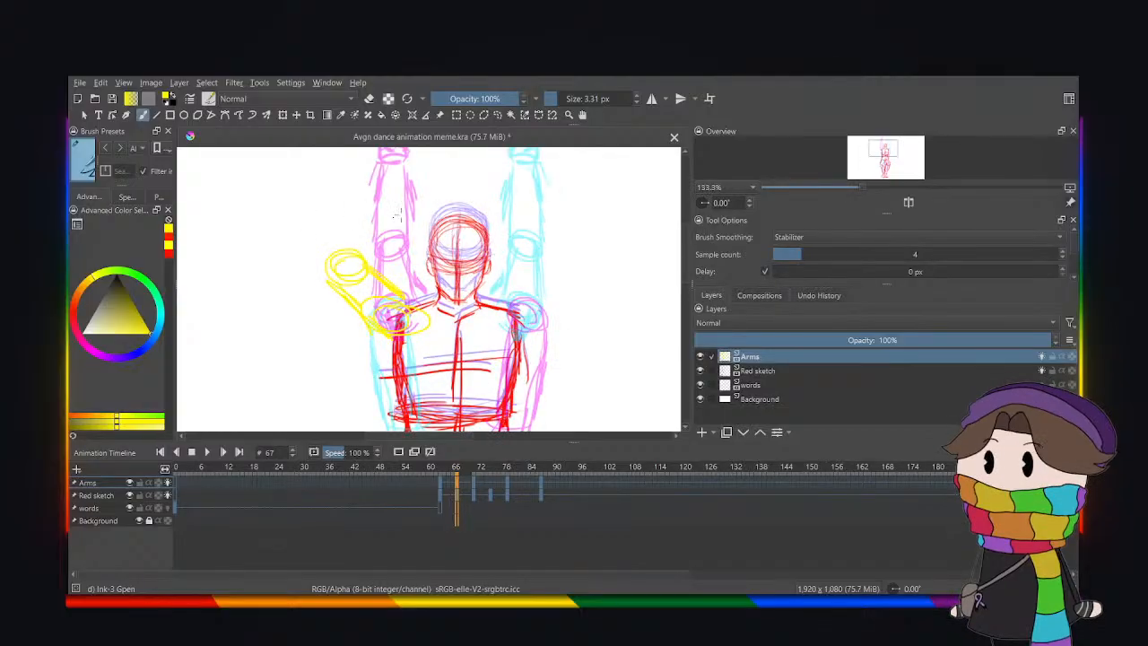
left_click_drag(343, 239, 399, 216)
left_click_drag(319, 256, 313, 262)
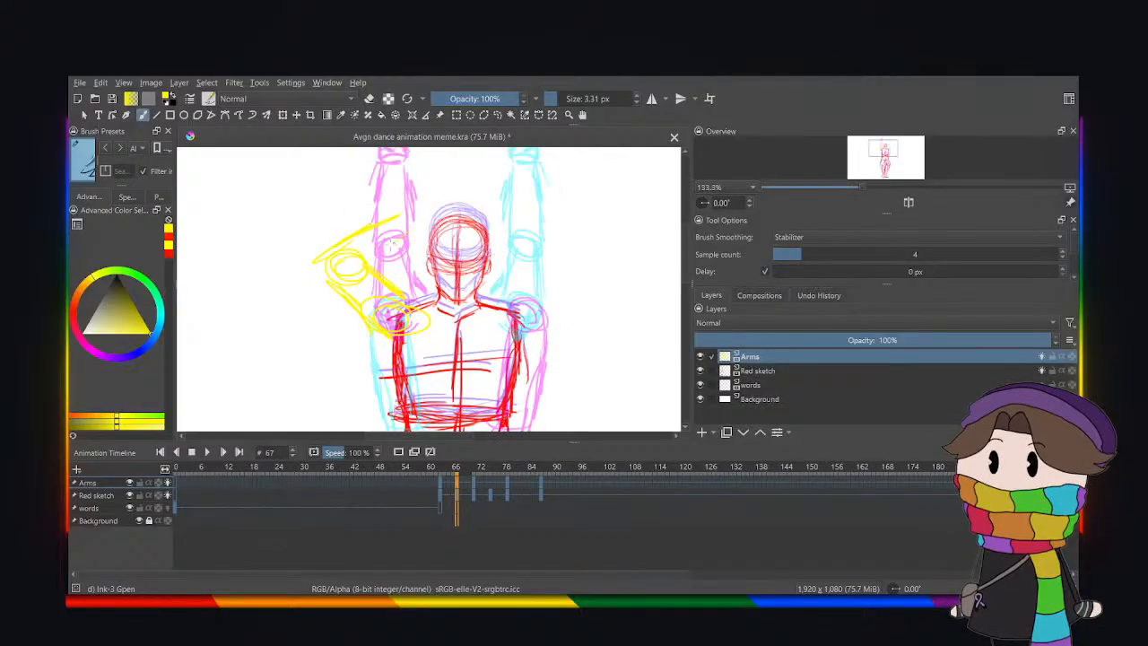
left_click_drag(408, 233, 368, 260)
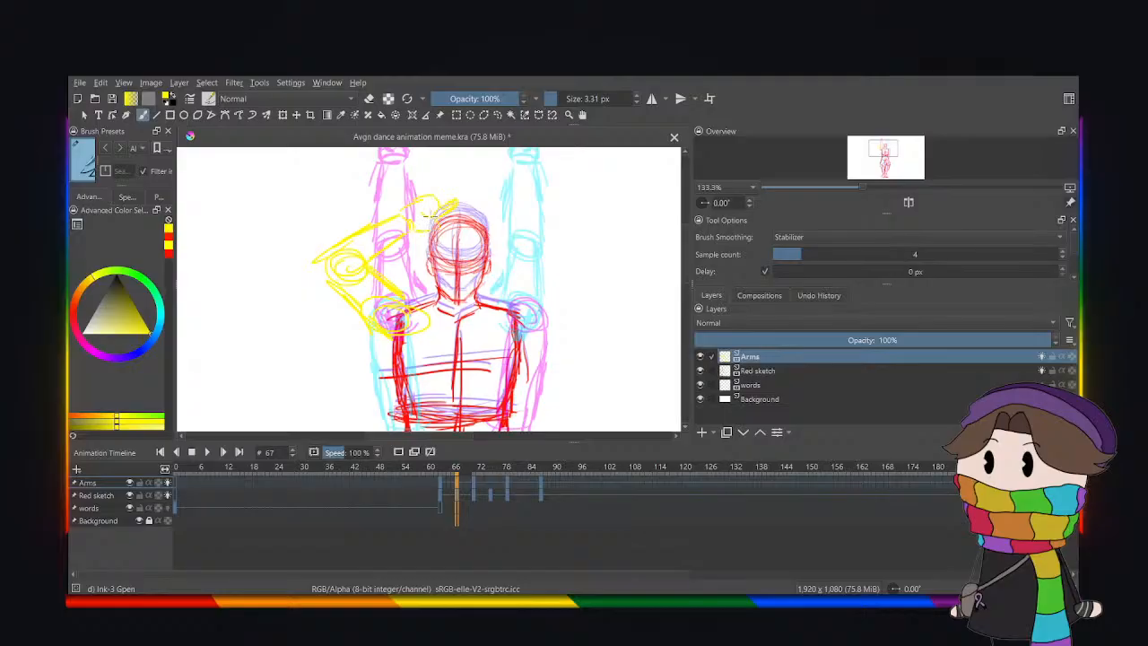
Sketch the lowered arm on the viewer's right in yellow, with the elbow bent outward and the hand in front of the waist.
key("minus")
key("minus")
key("minus")
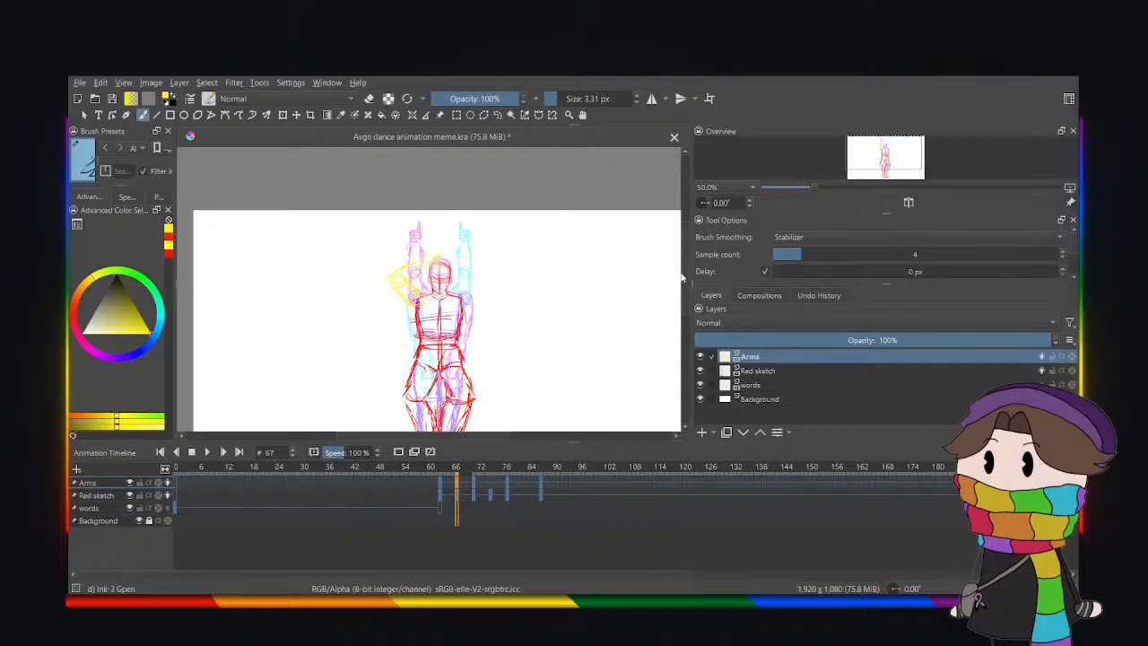
left_click_drag(684, 278, 684, 284)
key("plus")
key("plus")
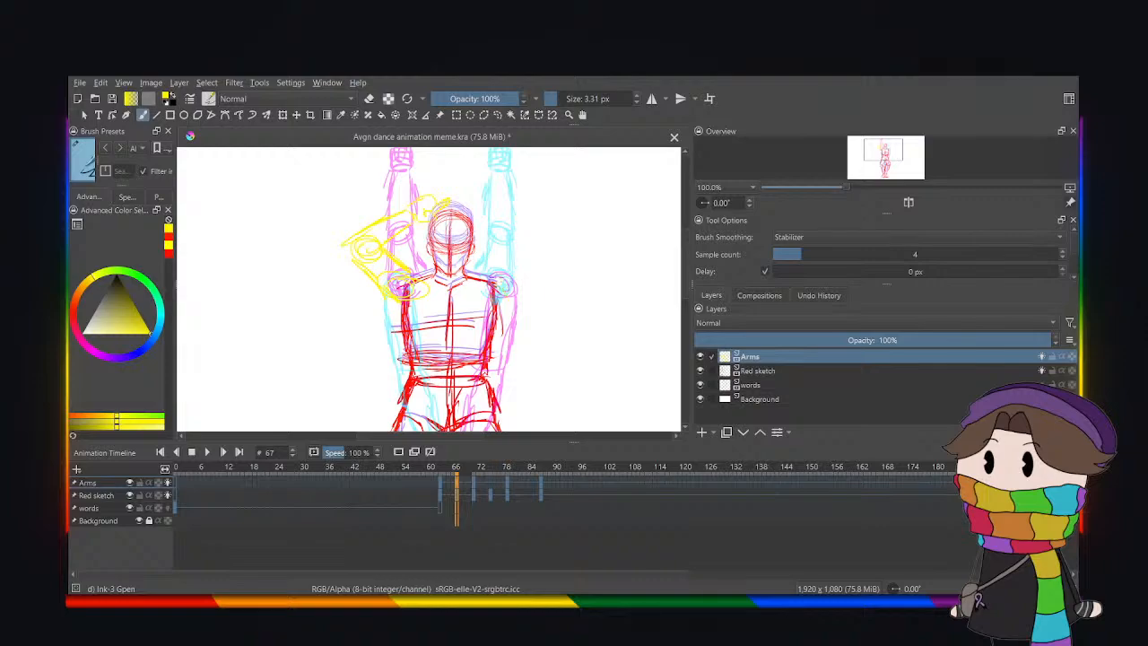
mouse_move(520, 303)
left_mouse_down()
mouse_move(527, 310)
mouse_move(493, 298)
mouse_move(502, 282)
left_mouse_up()
left_click_drag(687, 273, 690, 285)
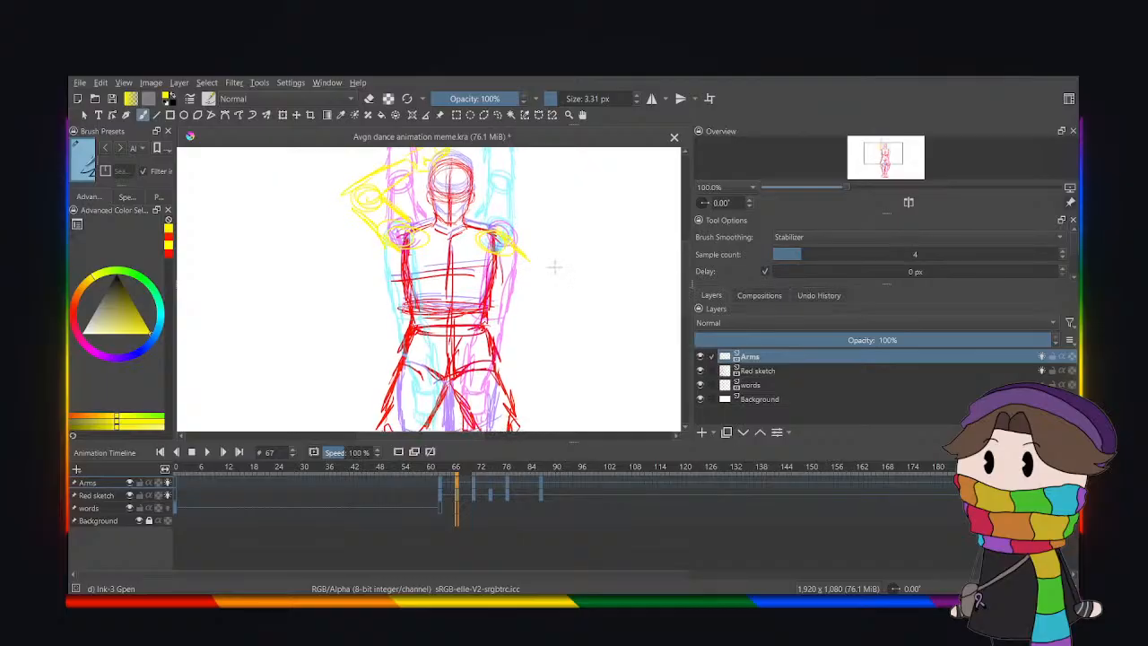
mouse_move(516, 294)
left_mouse_down()
mouse_move(534, 265)
mouse_move(524, 285)
mouse_move(535, 272)
mouse_move(528, 297)
mouse_move(537, 294)
mouse_move(489, 318)
mouse_move(527, 274)
mouse_move(534, 280)
mouse_move(530, 265)
mouse_move(461, 328)
left_mouse_up()
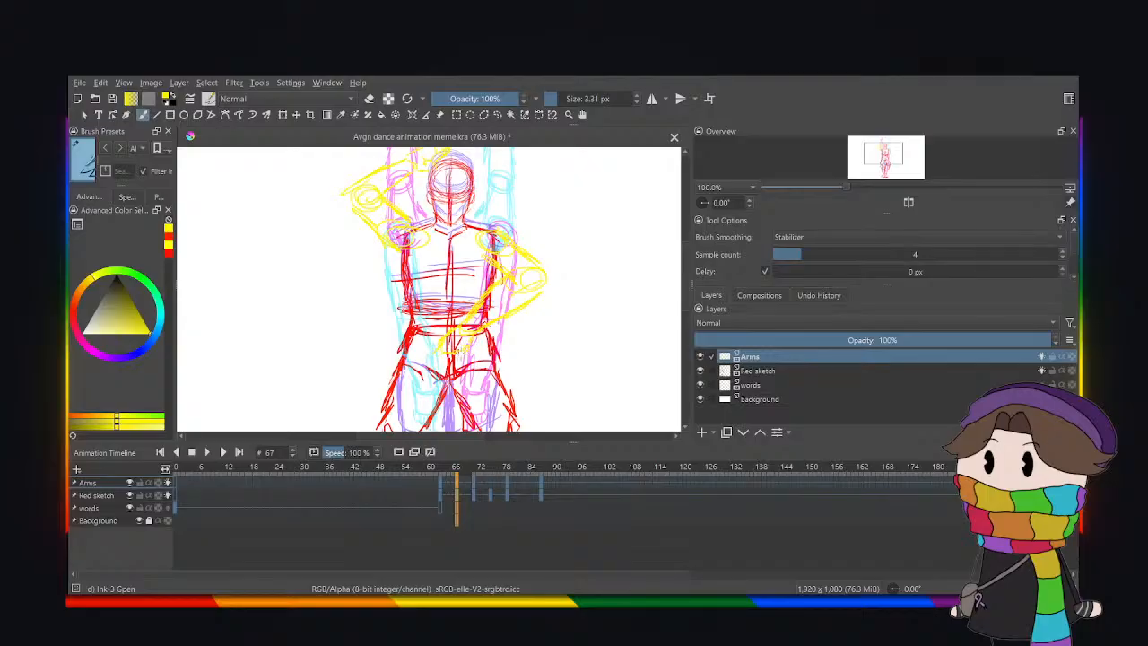
scroll(669, 314, "up", 3)
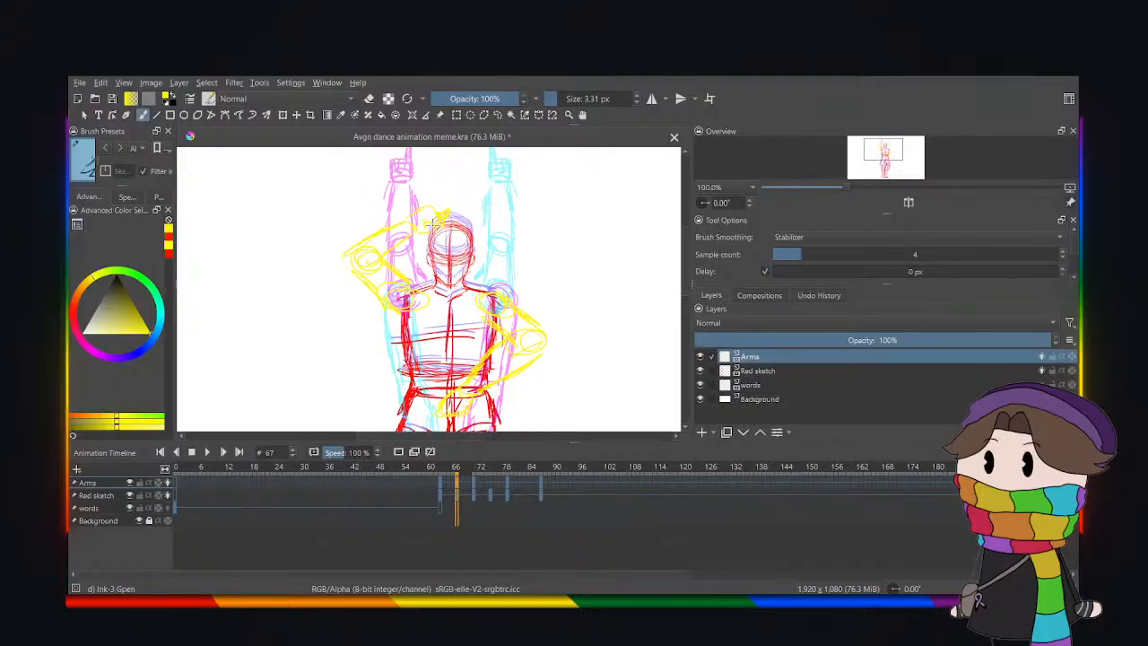
Play the animation from frame 63 to check the new bent-arm pose in motion.
scroll(668, 260, "down", 4)
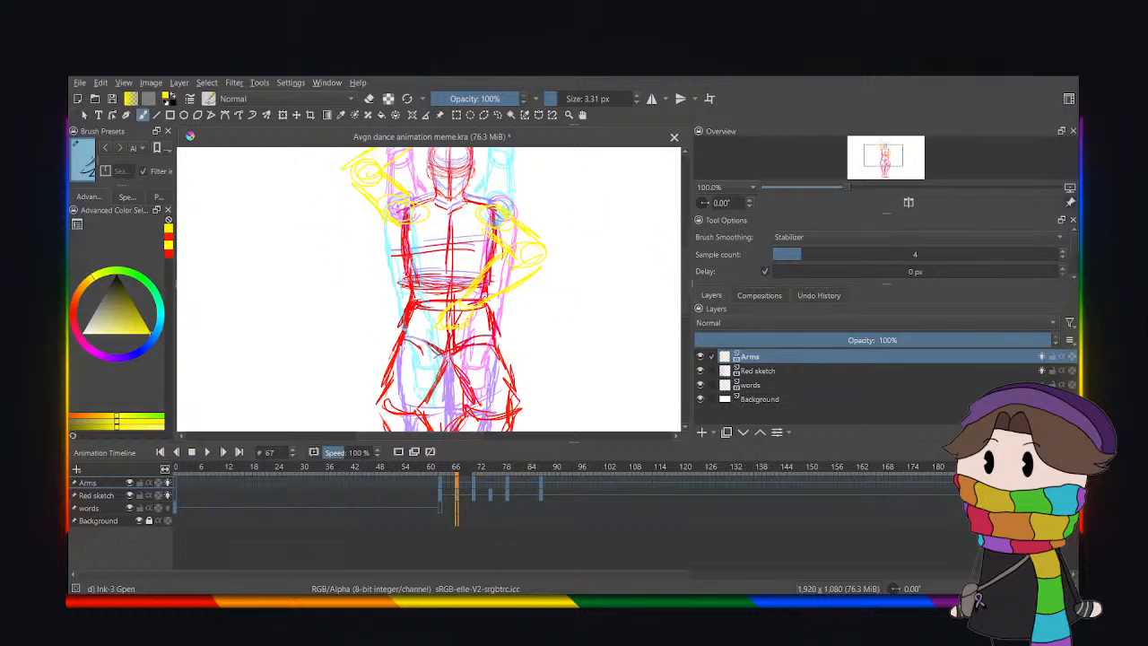
key("minus")
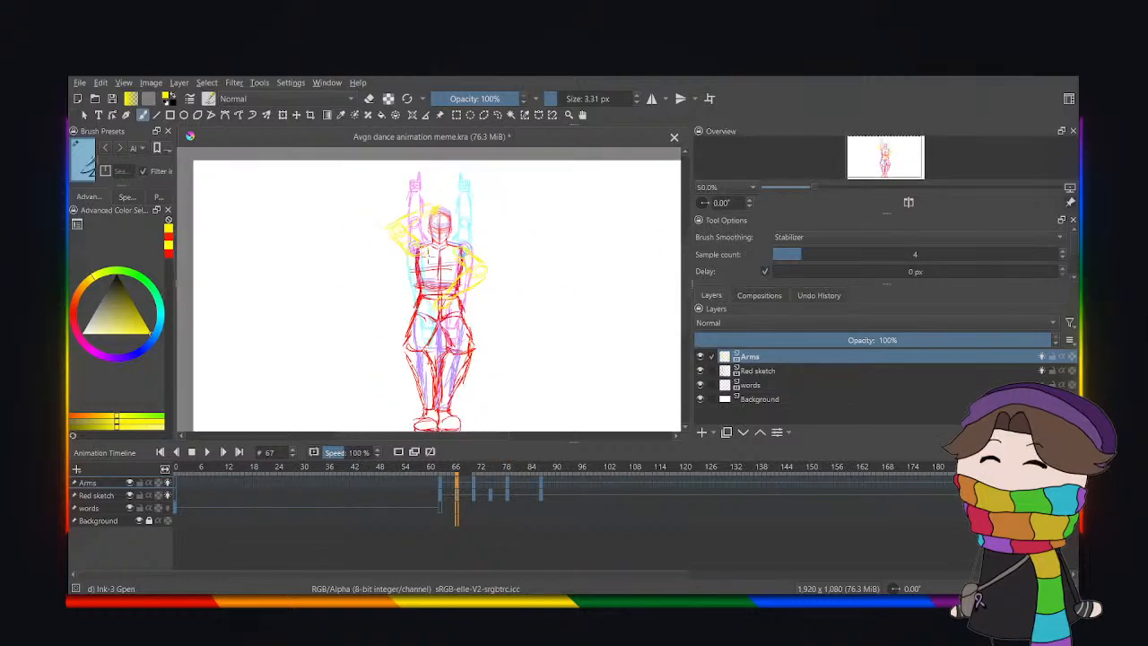
left_click(440, 490)
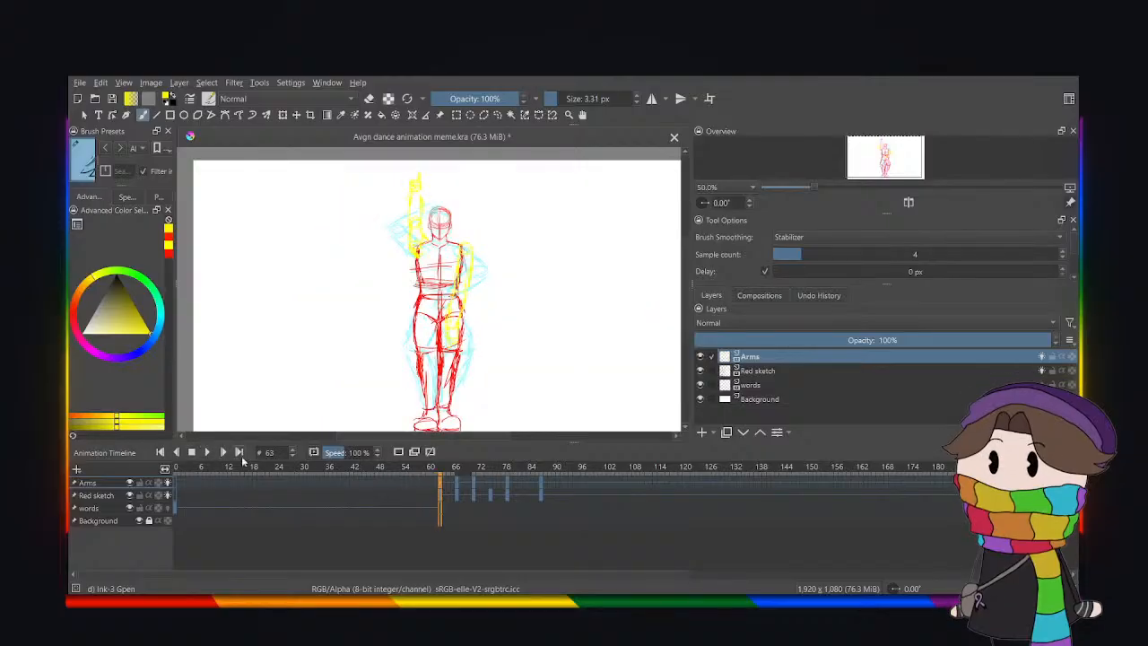
left_click(207, 453)
left_click(207, 453)
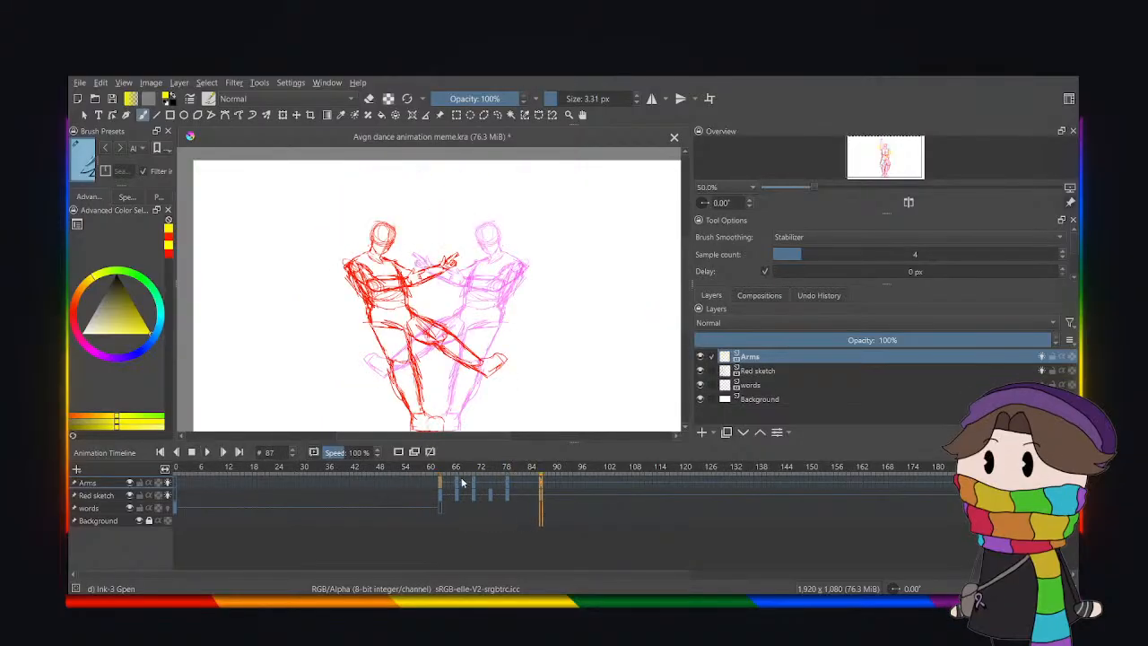
Copy the bent-arm drawing from frame 67 to frame 75 on the Arms layer and mirror it horizontally.
left_click(458, 484)
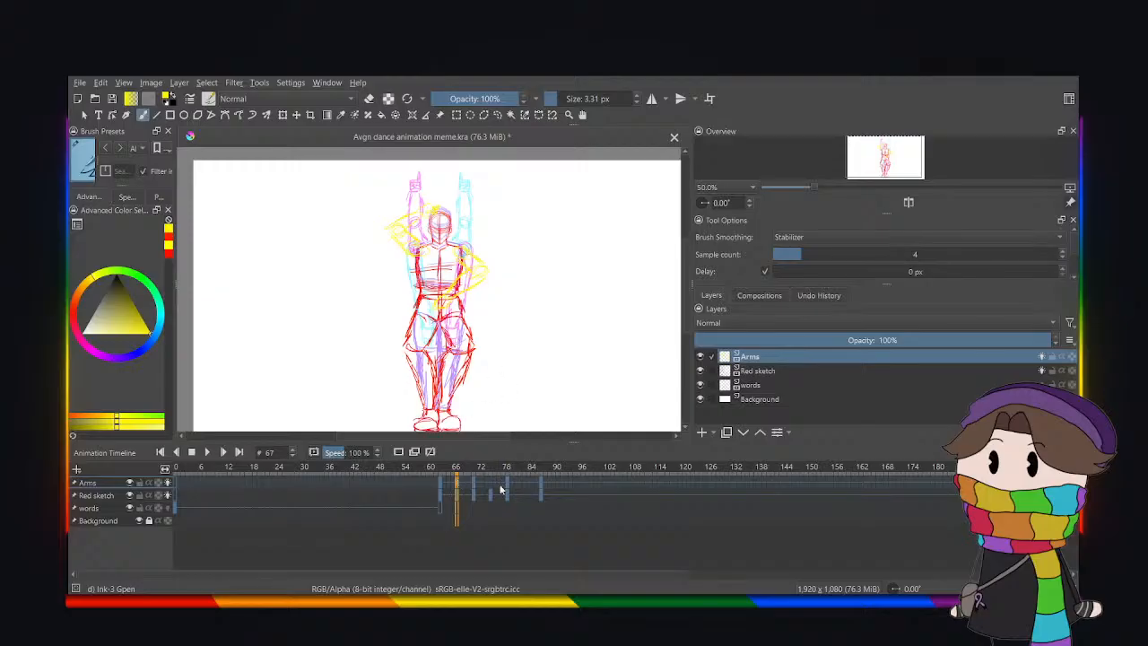
left_click(491, 489)
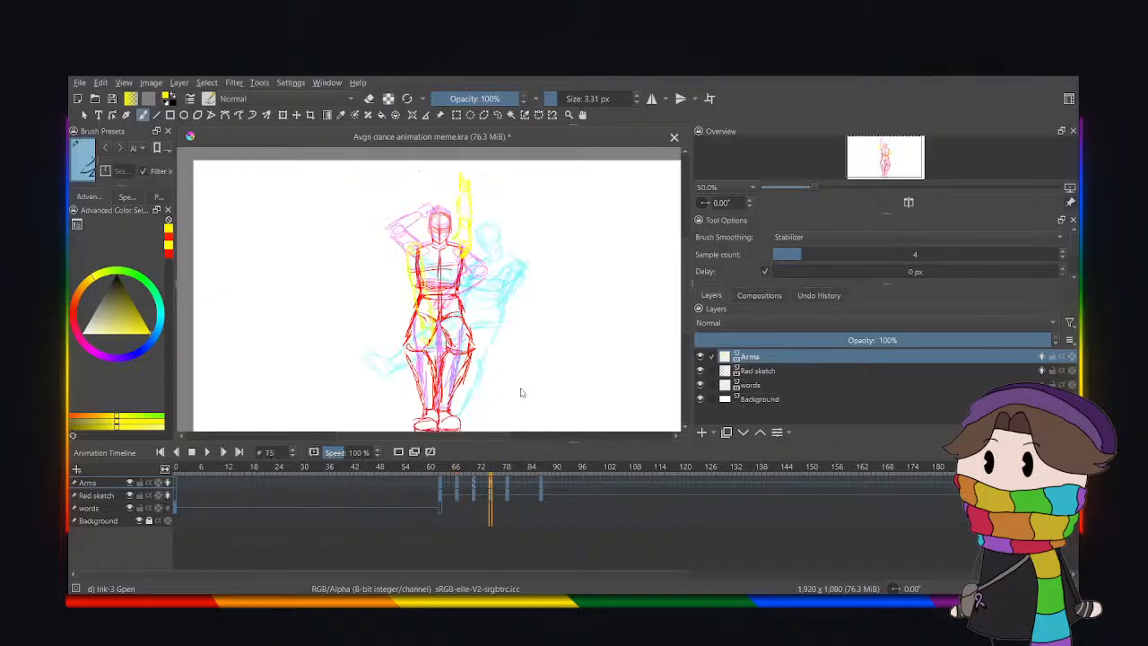
left_click(281, 117)
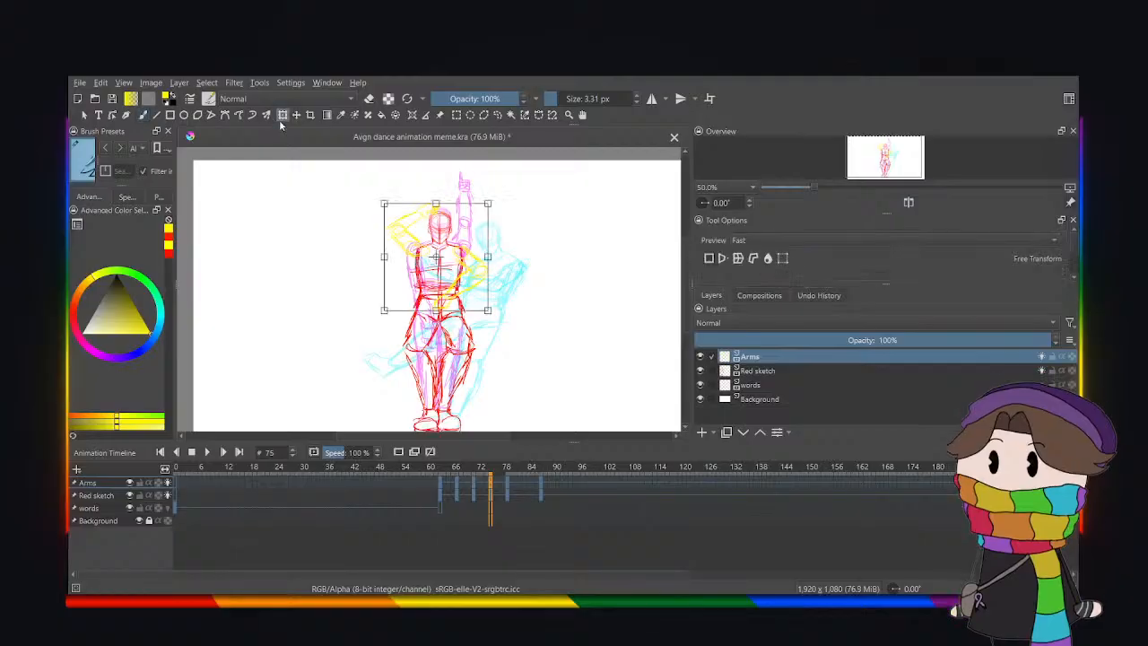
scroll(741, 262, "down", 3)
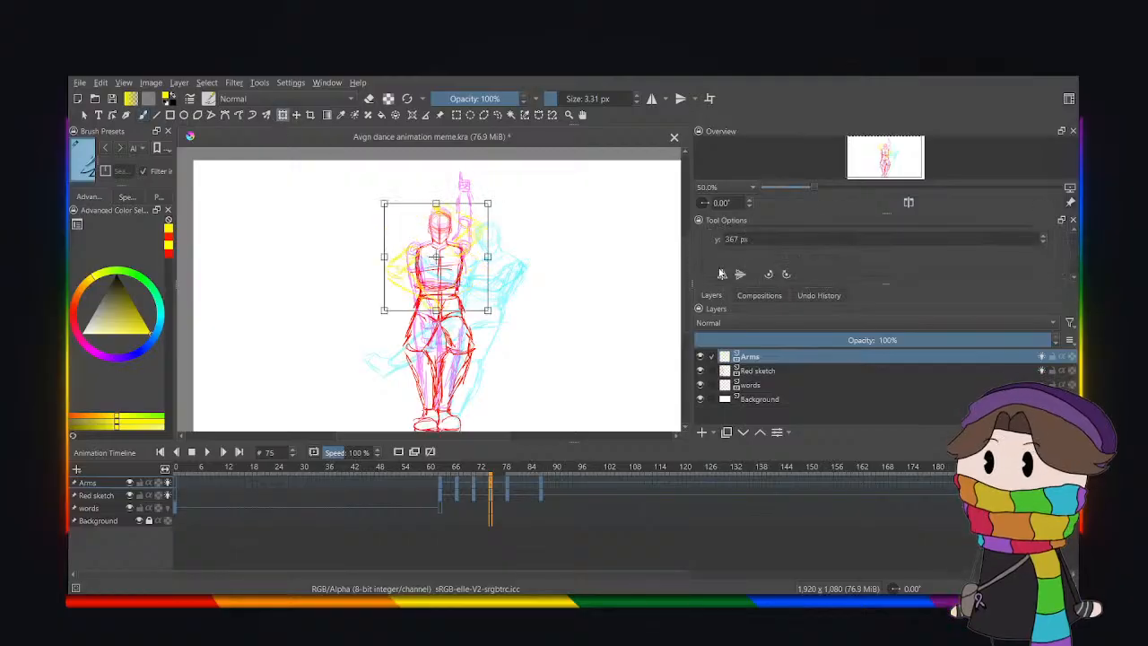
left_click(499, 115)
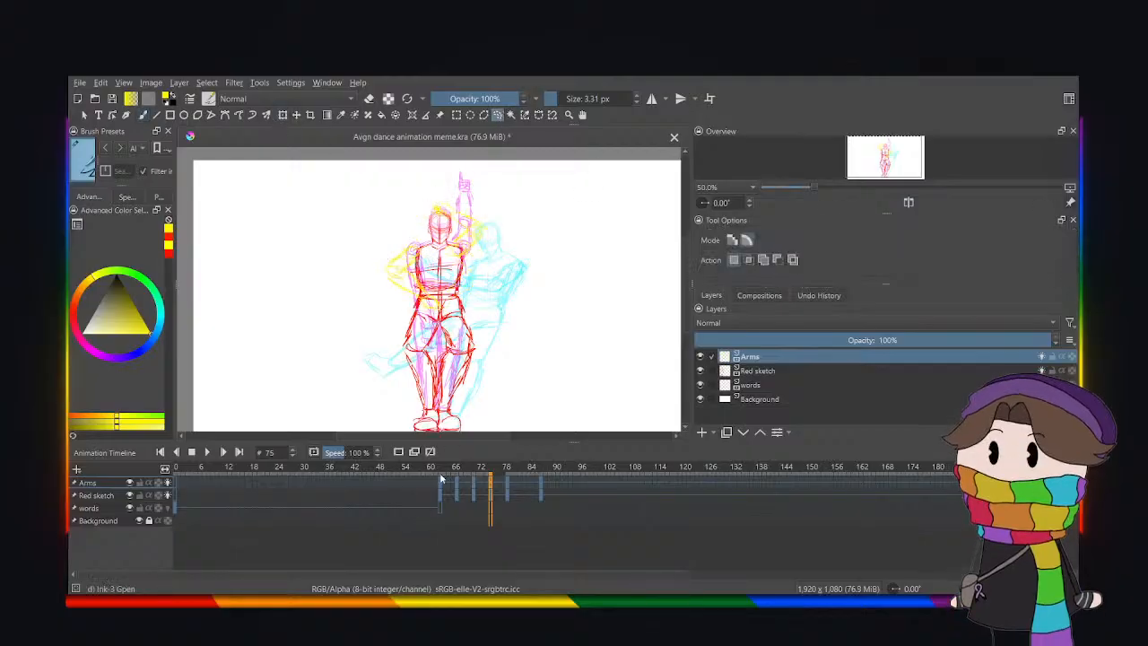
Play the animation repeatedly from around frame 63 to check the timing of the mirrored arm pose.
left_click(432, 484)
left_click(207, 451)
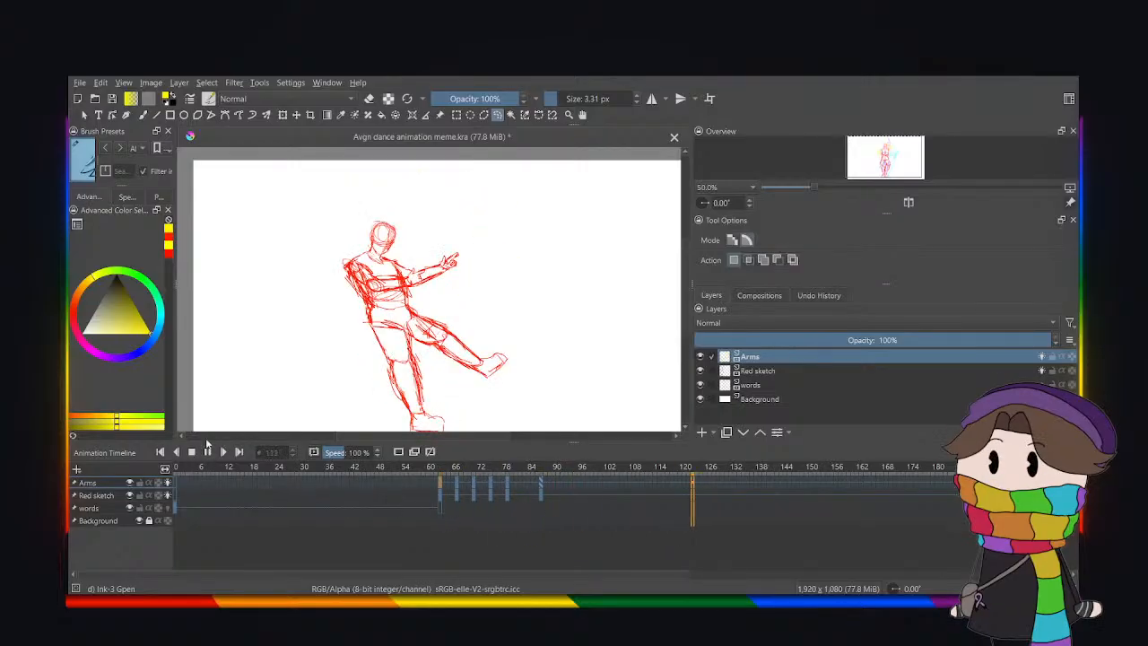
key("space")
left_click(436, 485)
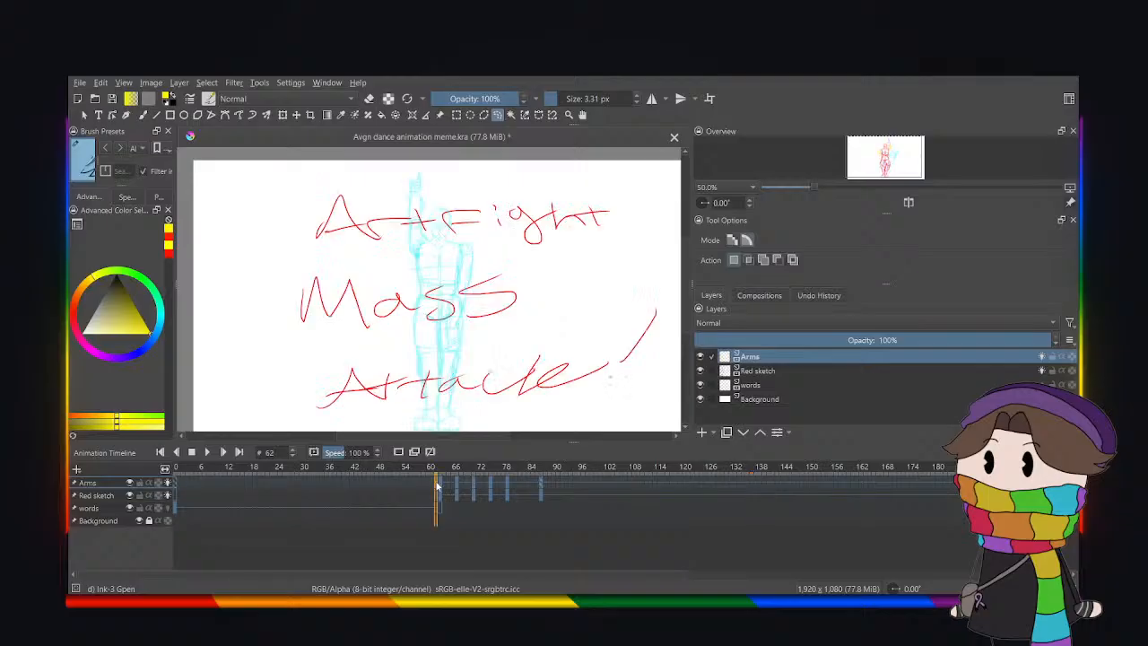
left_click(207, 452)
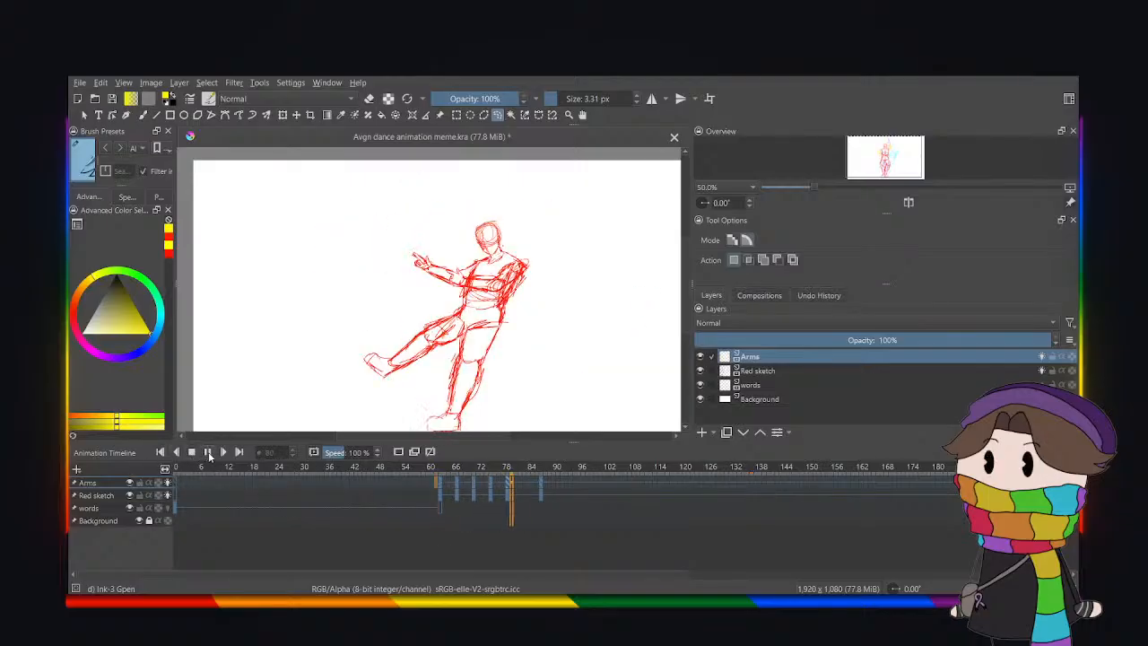
left_click(206, 454)
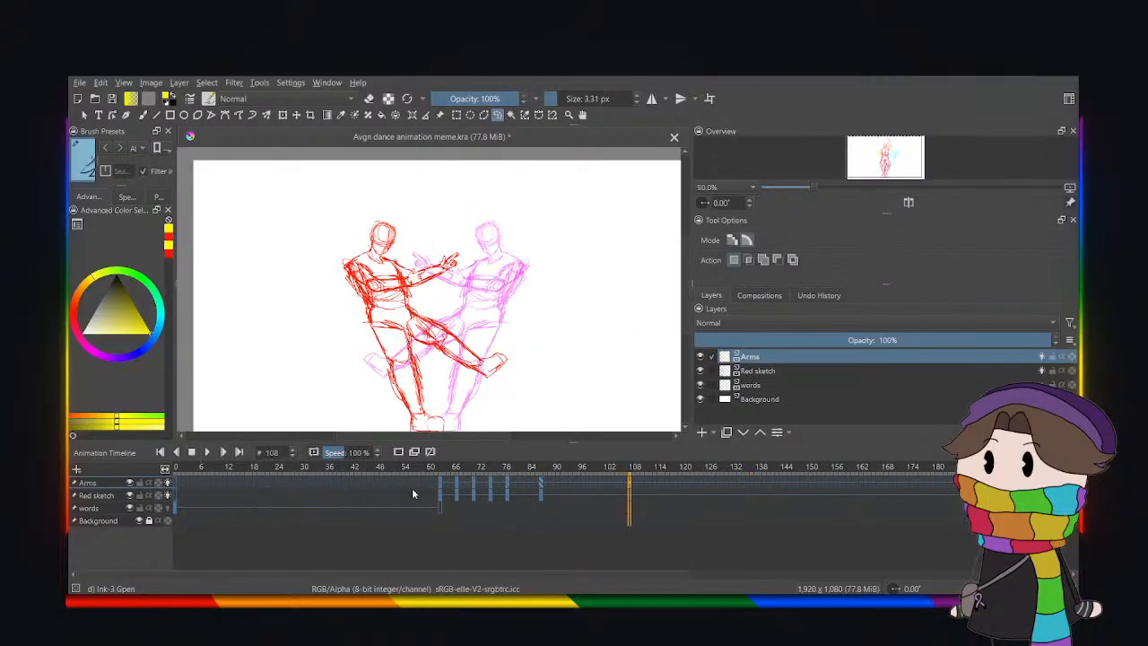
left_click(440, 490)
left_click(207, 452)
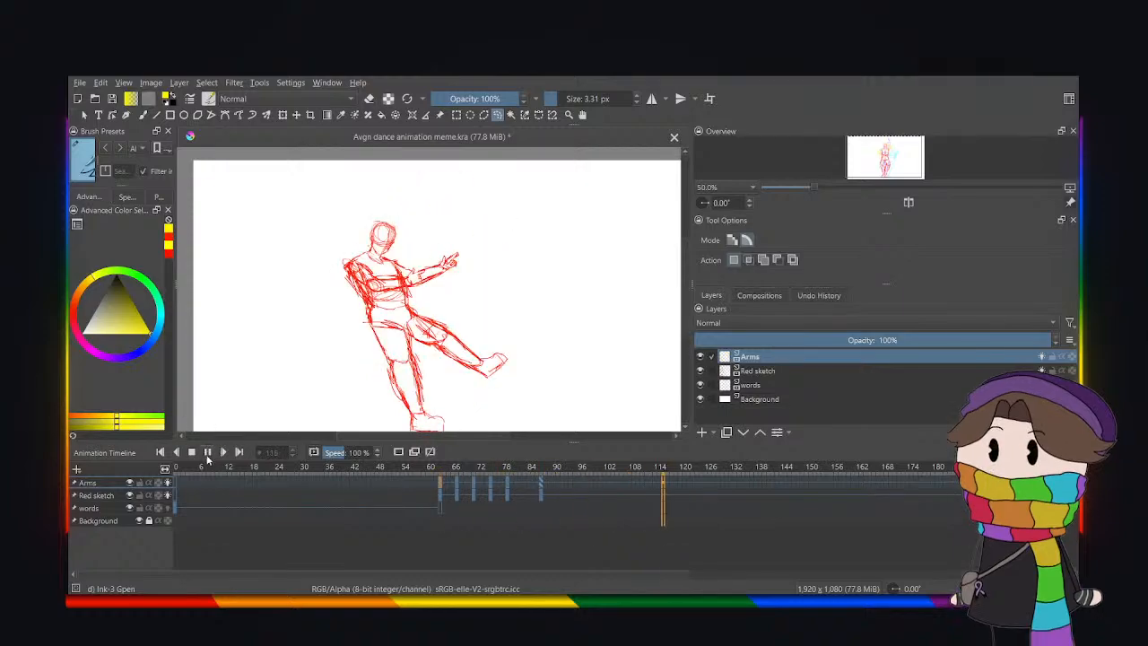
left_click(206, 453)
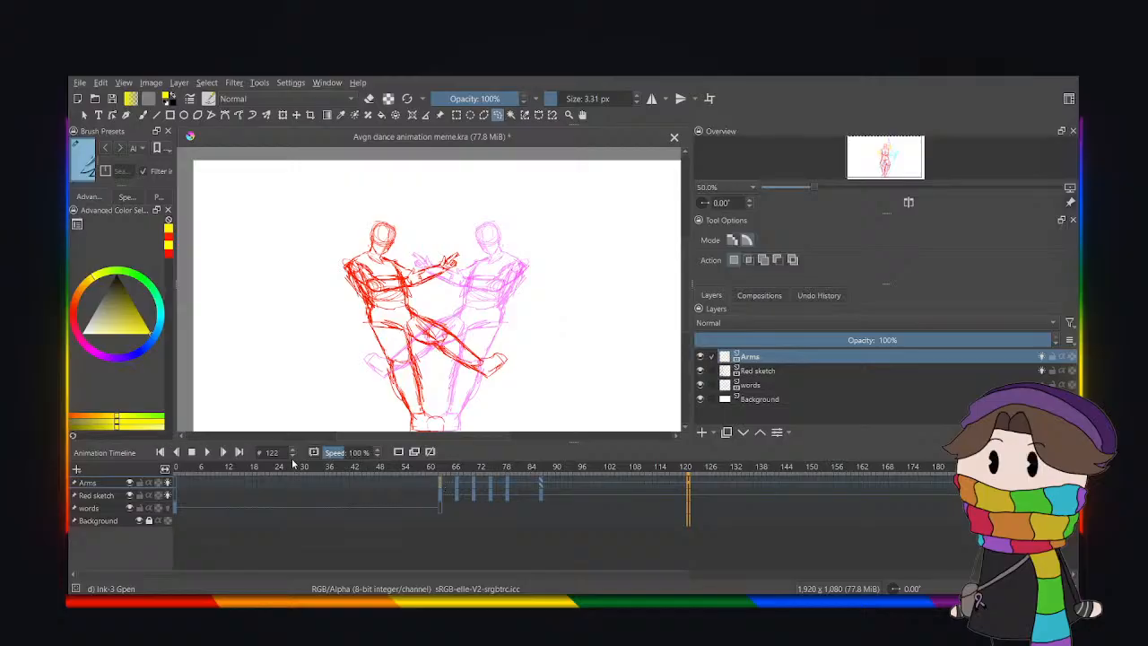
left_click(441, 485)
left_click(442, 484)
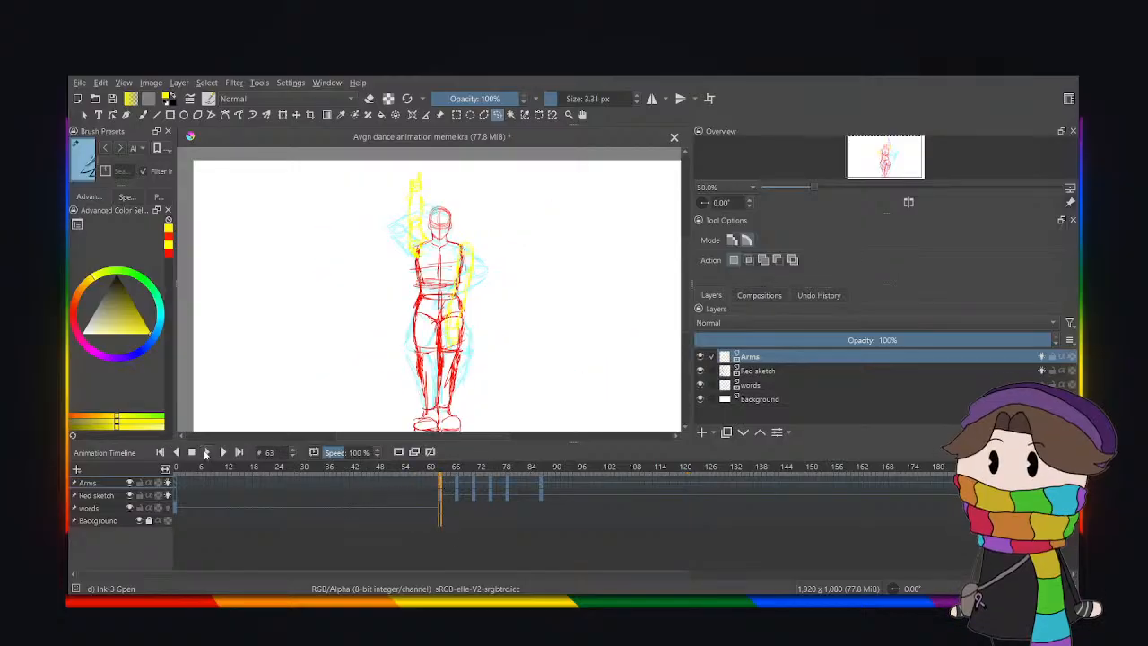
left_click(206, 453)
left_click(207, 453)
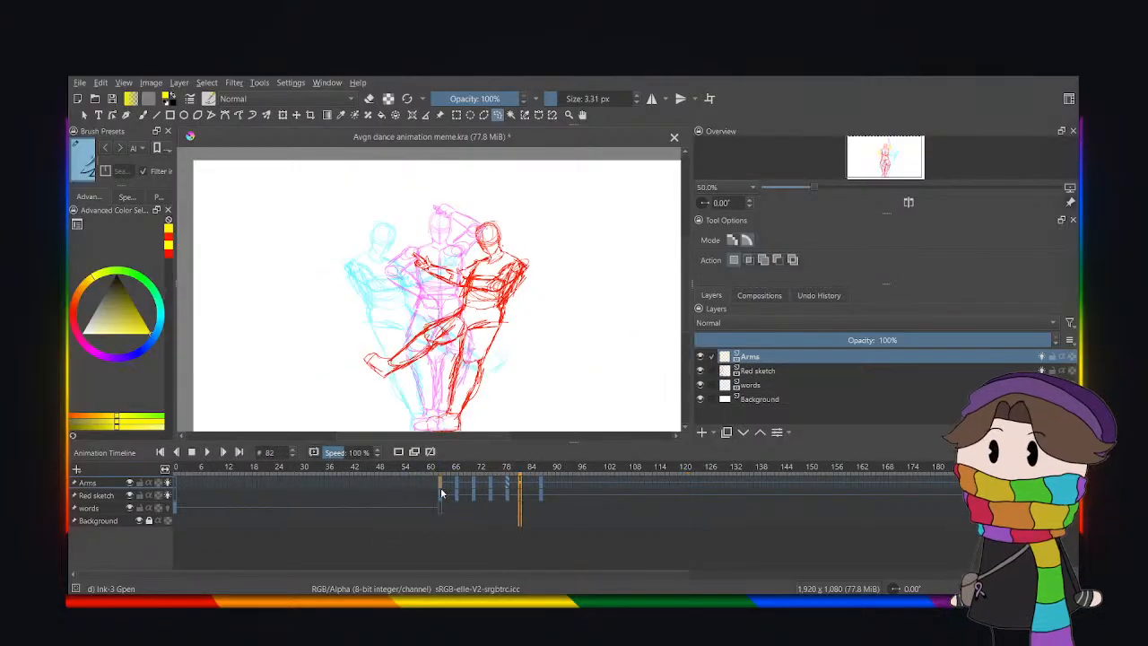
On the Red sketch layer at frame 67, select the figure's upper body and move it slightly down.
left_click(848, 372)
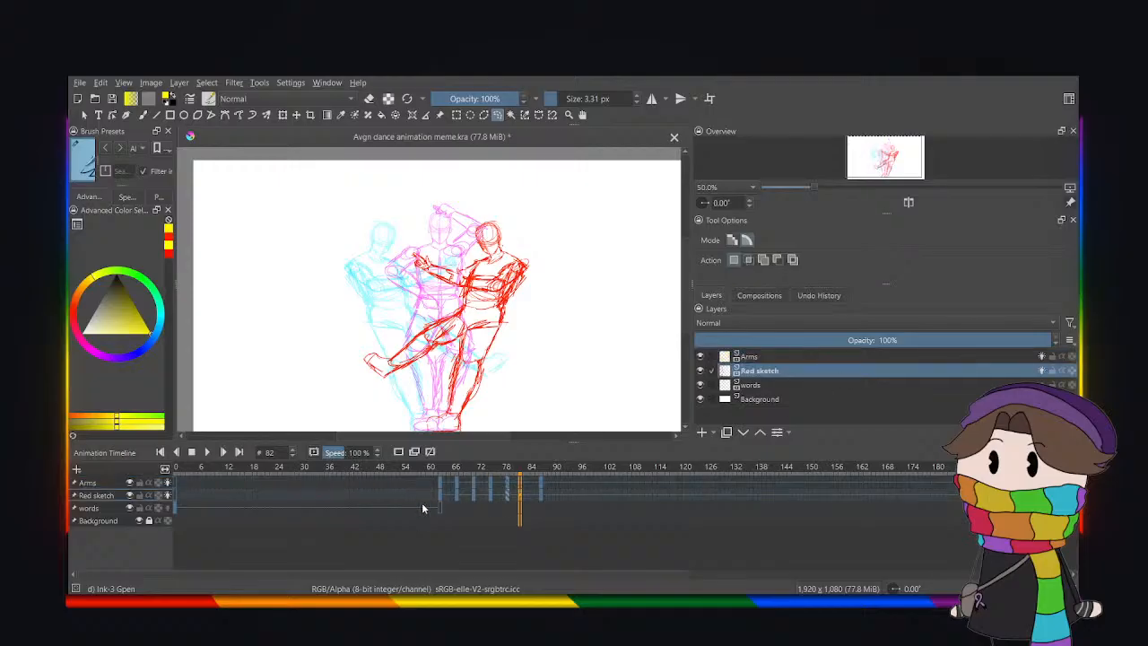
left_click(458, 498)
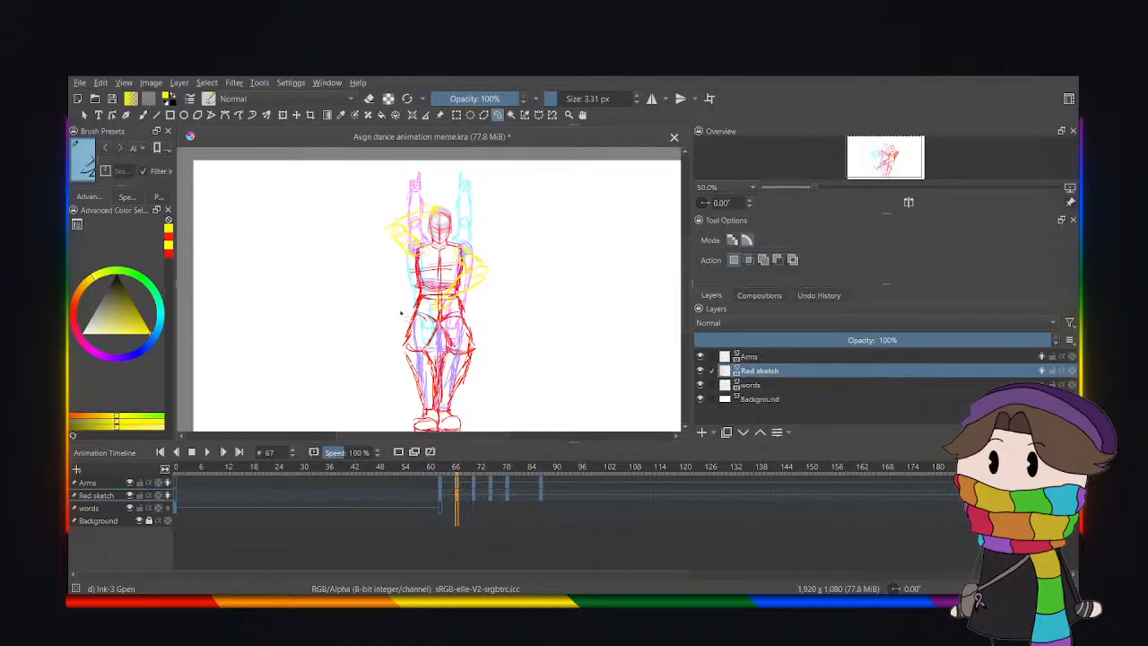
mouse_move(401, 311)
left_mouse_down()
mouse_move(538, 243)
mouse_move(320, 212)
mouse_move(395, 305)
left_mouse_up()
key("ctrl+t")
scroll(428, 253, "up", 1)
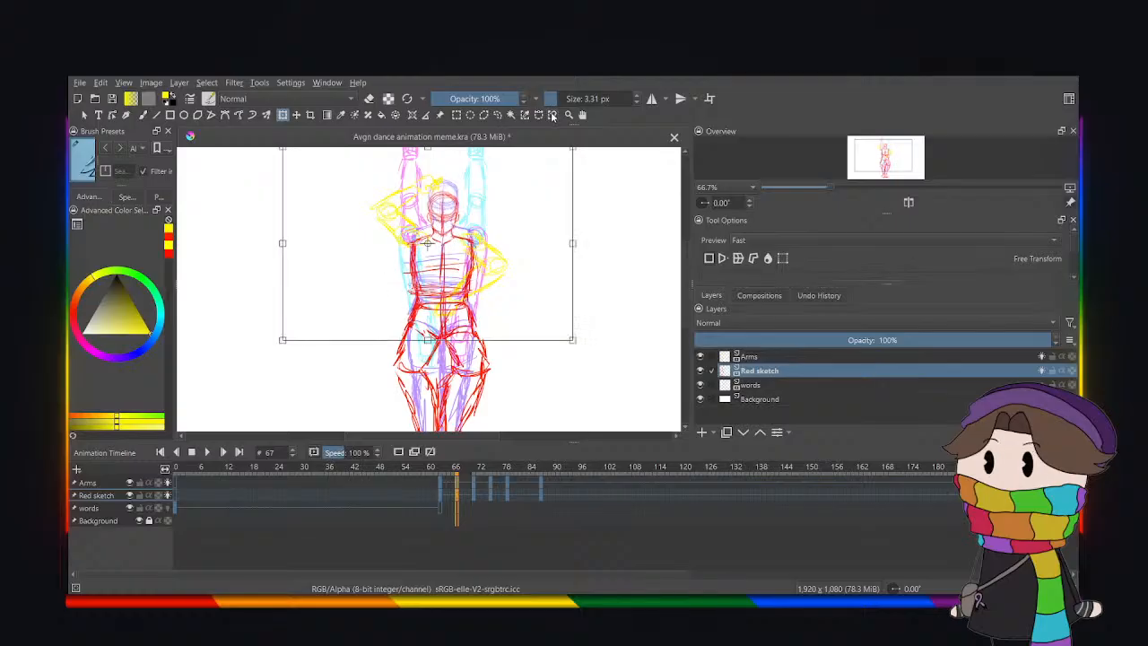
left_click(497, 115)
scroll(383, 334, "down", 1)
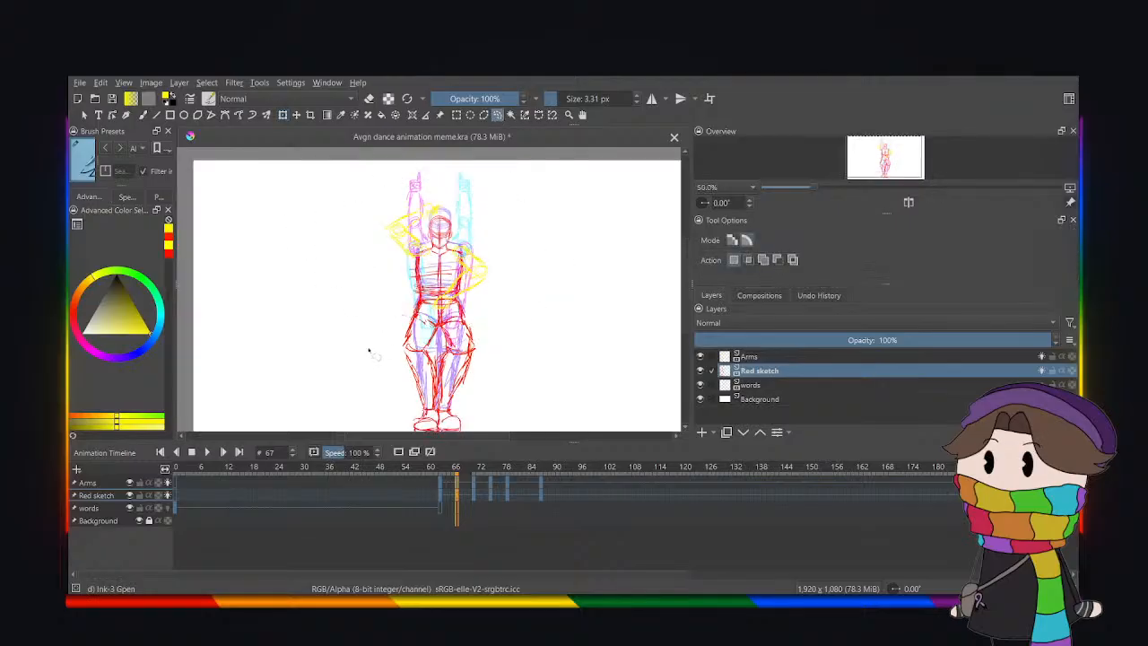
Transform the lower legs on the frame 67 Red sketch pose, and shift the figure from the knees up slightly down.
mouse_move(388, 353)
left_mouse_down()
mouse_move(439, 366)
mouse_move(461, 413)
mouse_move(384, 361)
left_mouse_up()
key("ctrl+t")
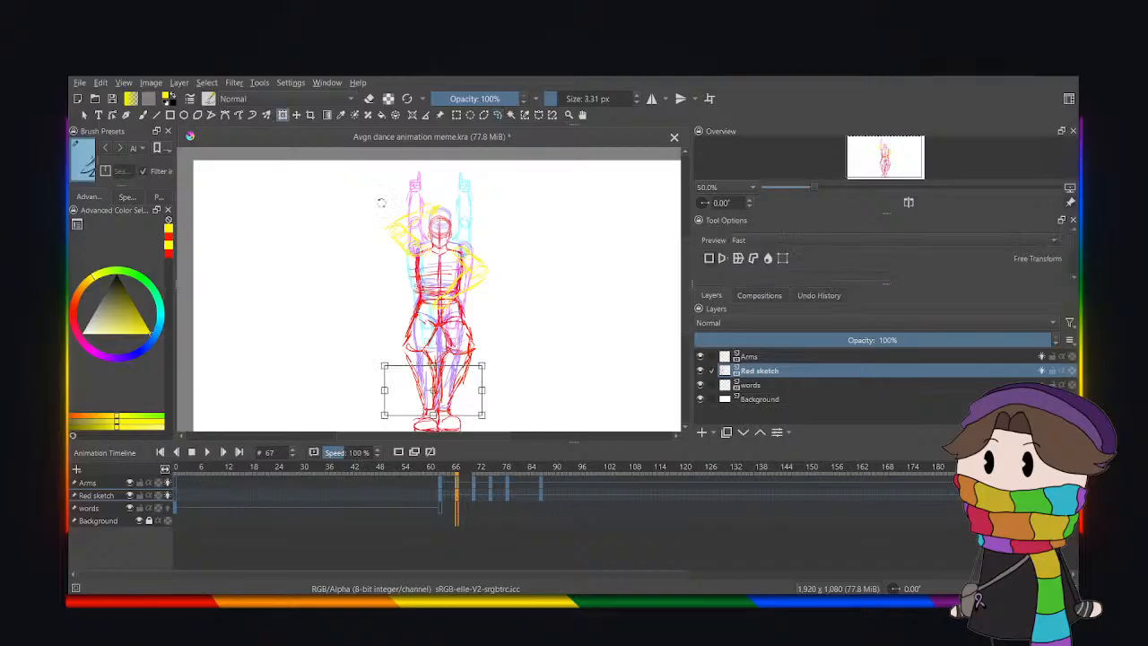
left_click(496, 115)
mouse_move(381, 381)
left_mouse_down()
mouse_move(504, 380)
mouse_move(538, 273)
mouse_move(466, 201)
mouse_move(388, 180)
mouse_move(334, 332)
left_mouse_up()
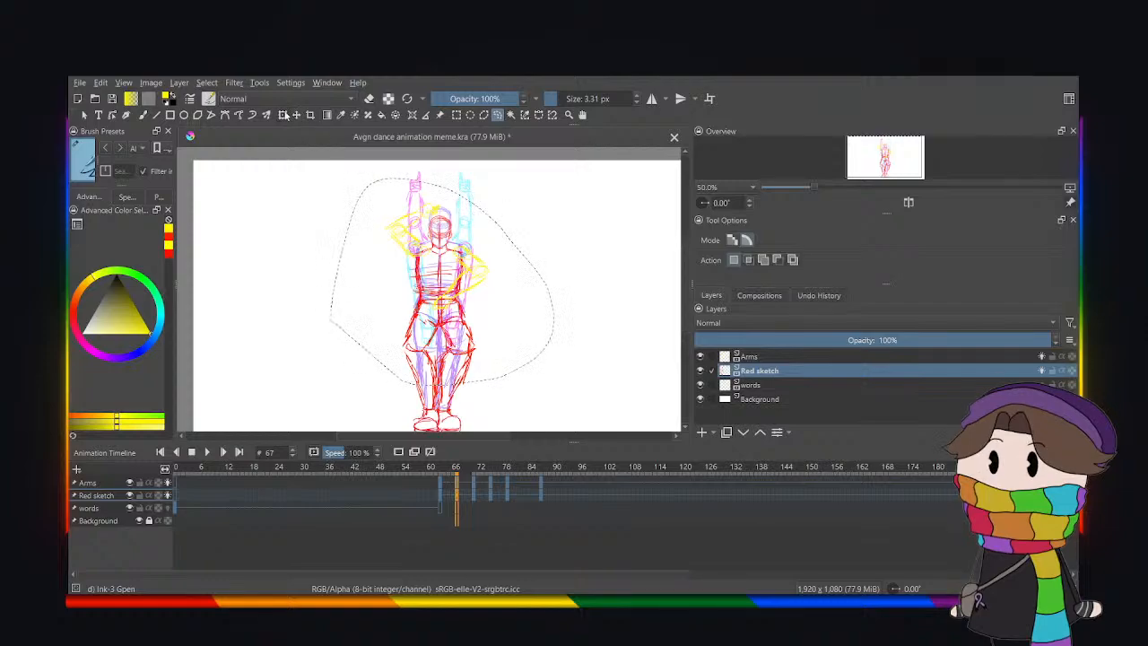
left_click(284, 115)
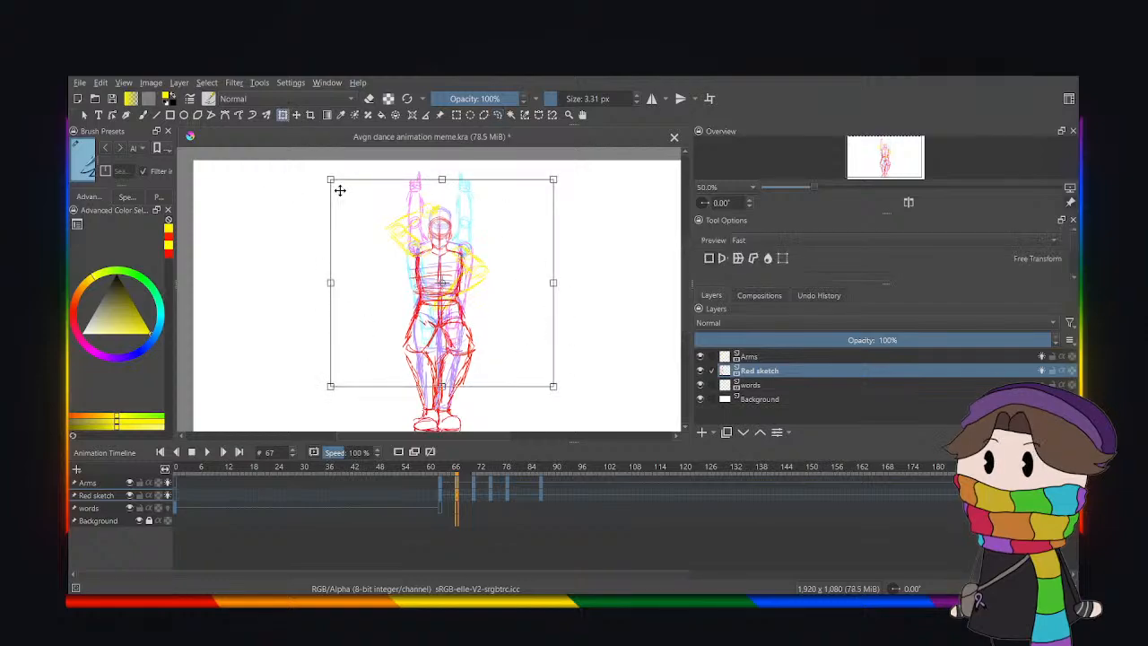
left_click_drag(340, 190, 339, 194)
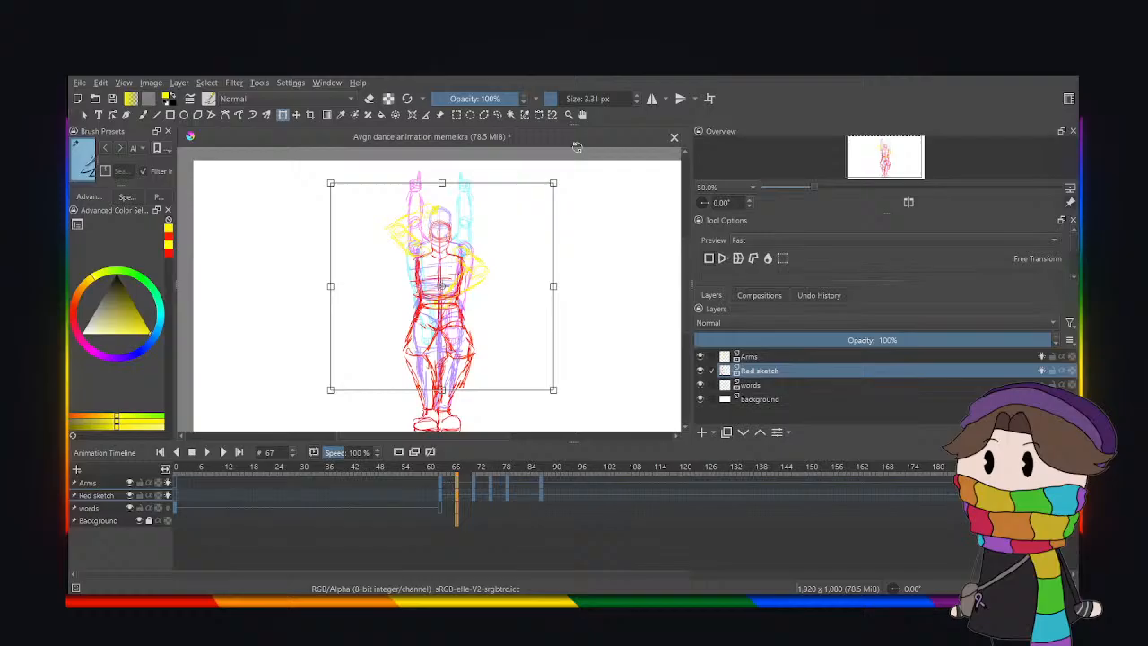
left_click(497, 115)
Move the yellow arms at frame 67 on the Arms layer slightly down to line up with the lowered body.
left_click(831, 356)
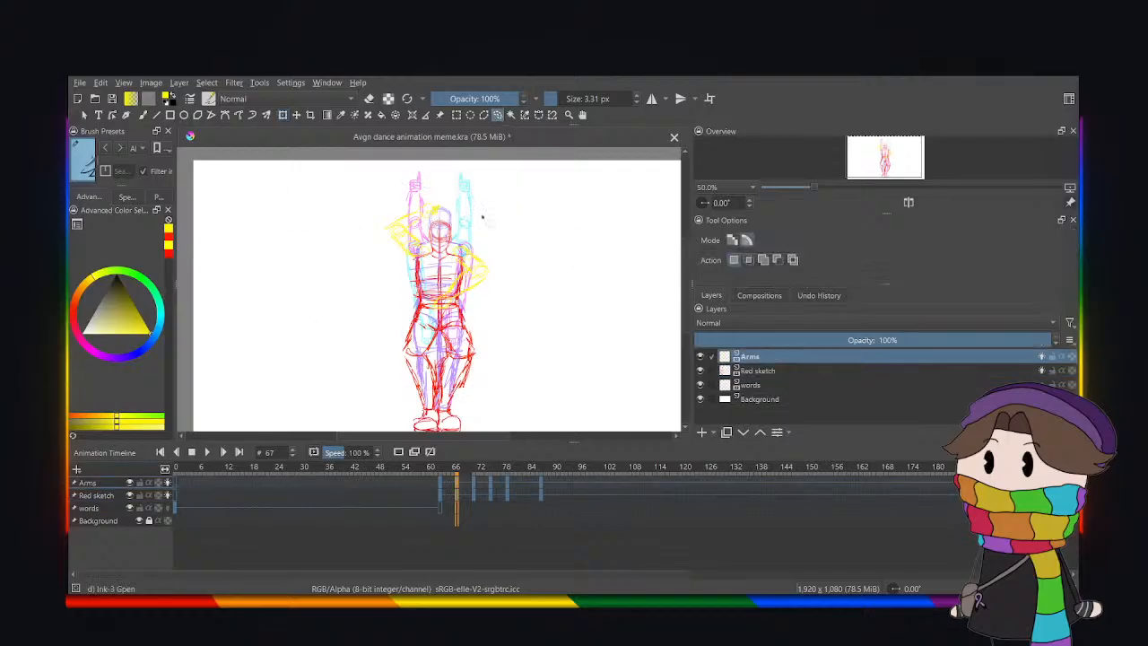
left_click(283, 116)
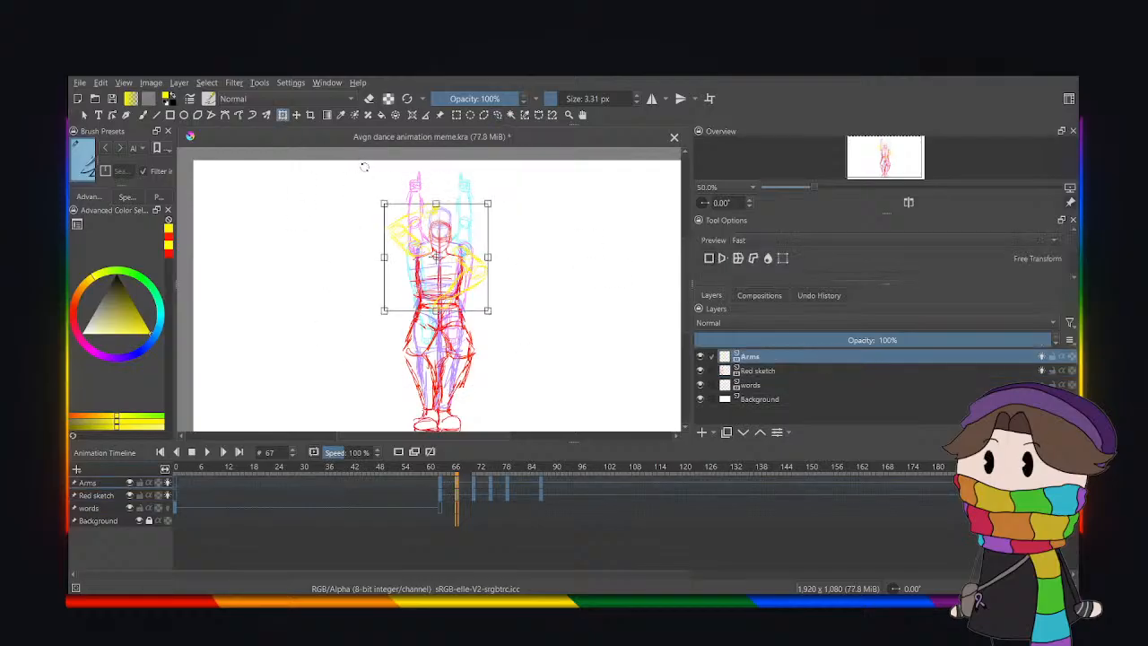
left_click_drag(364, 167, 362, 174)
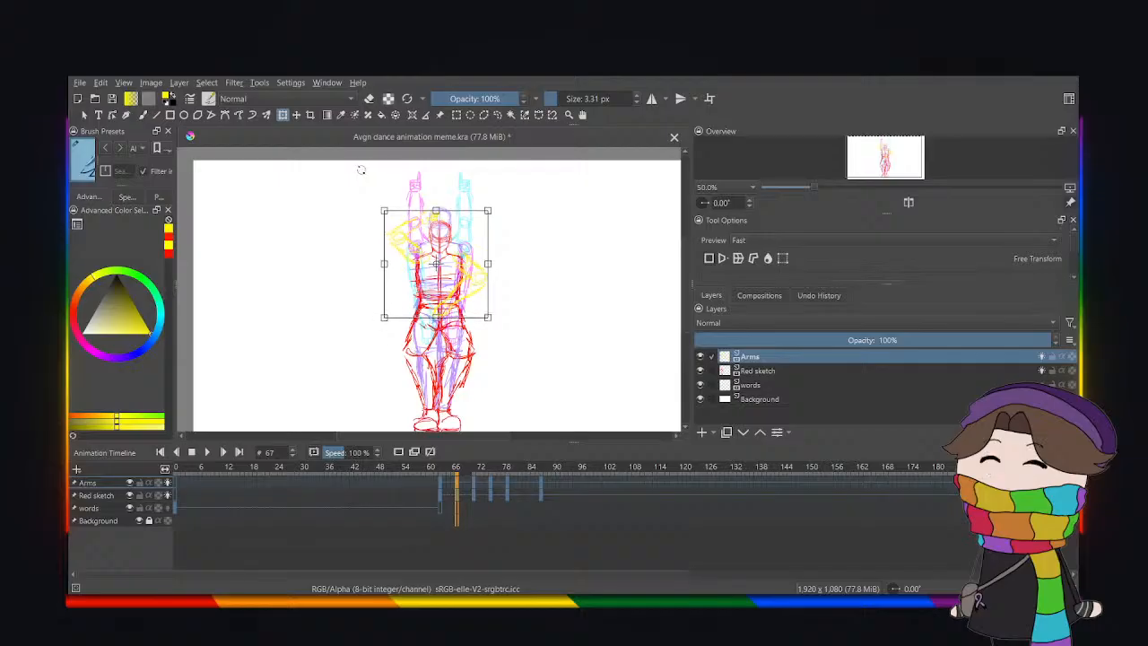
left_click(497, 116)
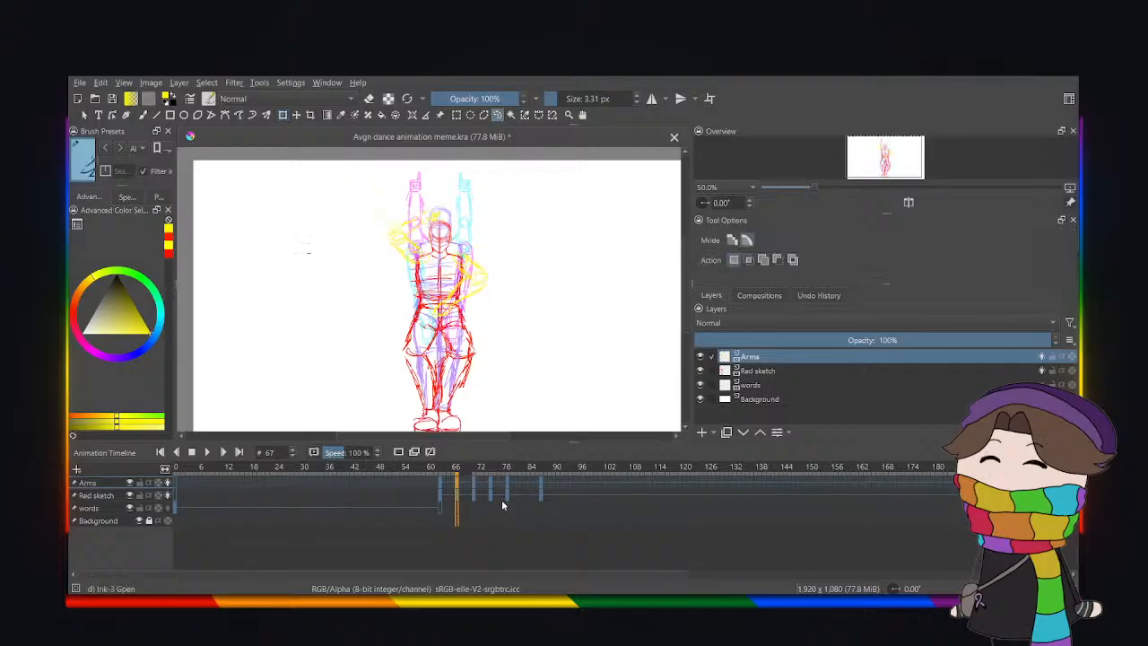
Play the animation from frame 62 to check the lowered body and arms.
left_click(453, 495)
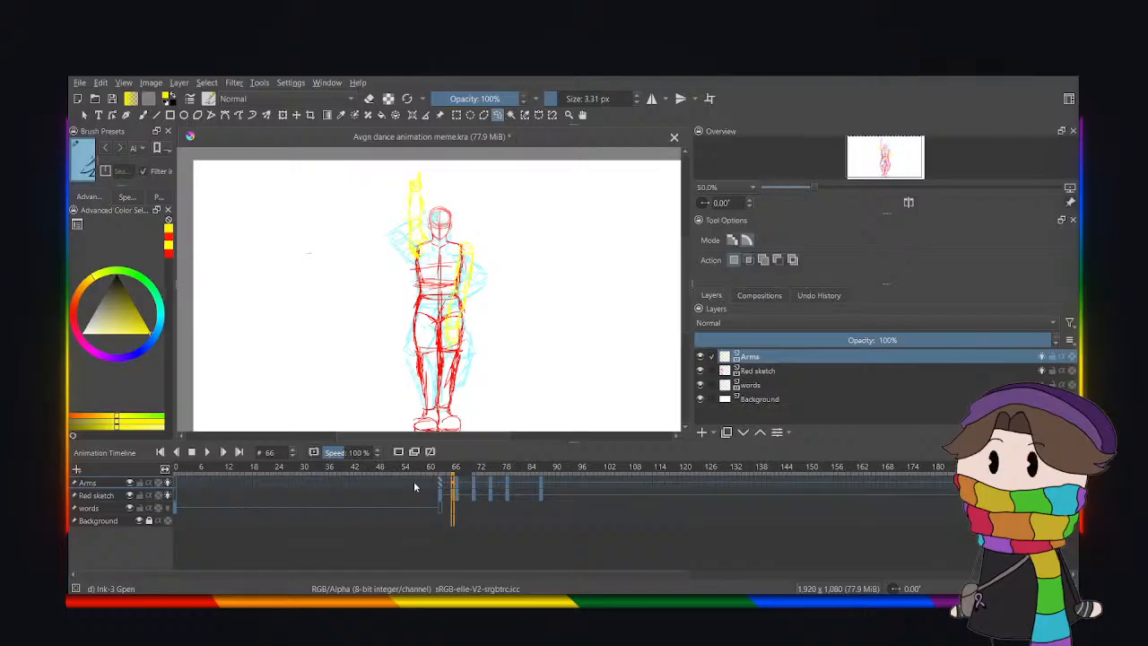
left_click(438, 482)
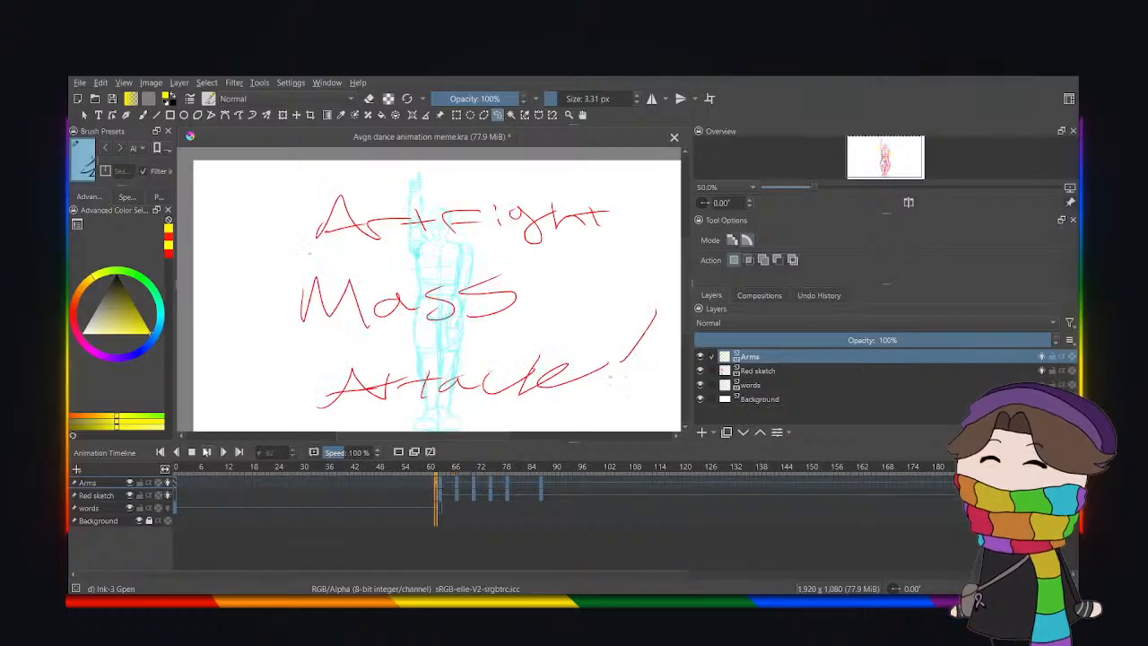
left_click(206, 451)
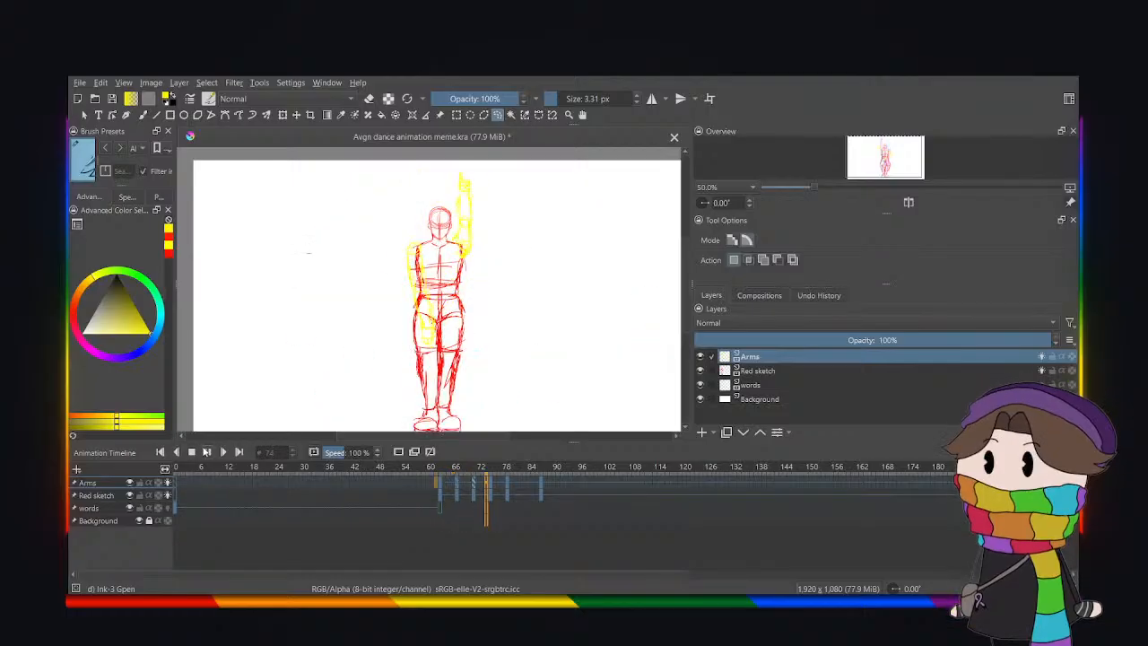
Remove the old body keyframe at frame 75 on the Red sketch layer.
left_click(456, 496)
left_click(459, 496)
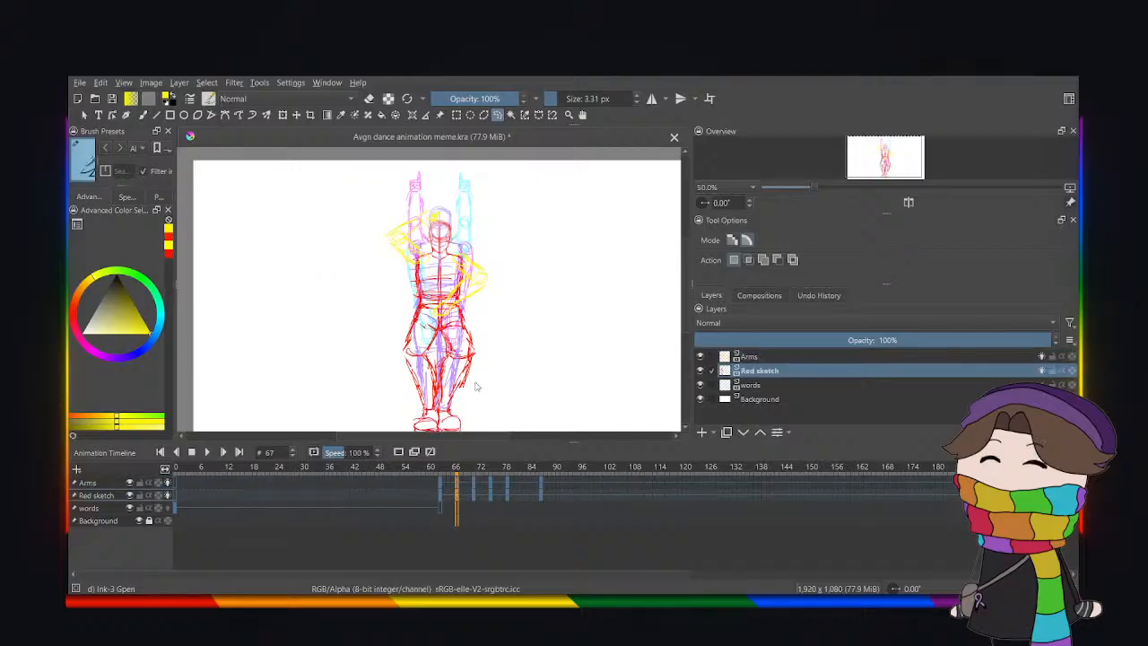
left_click(491, 501)
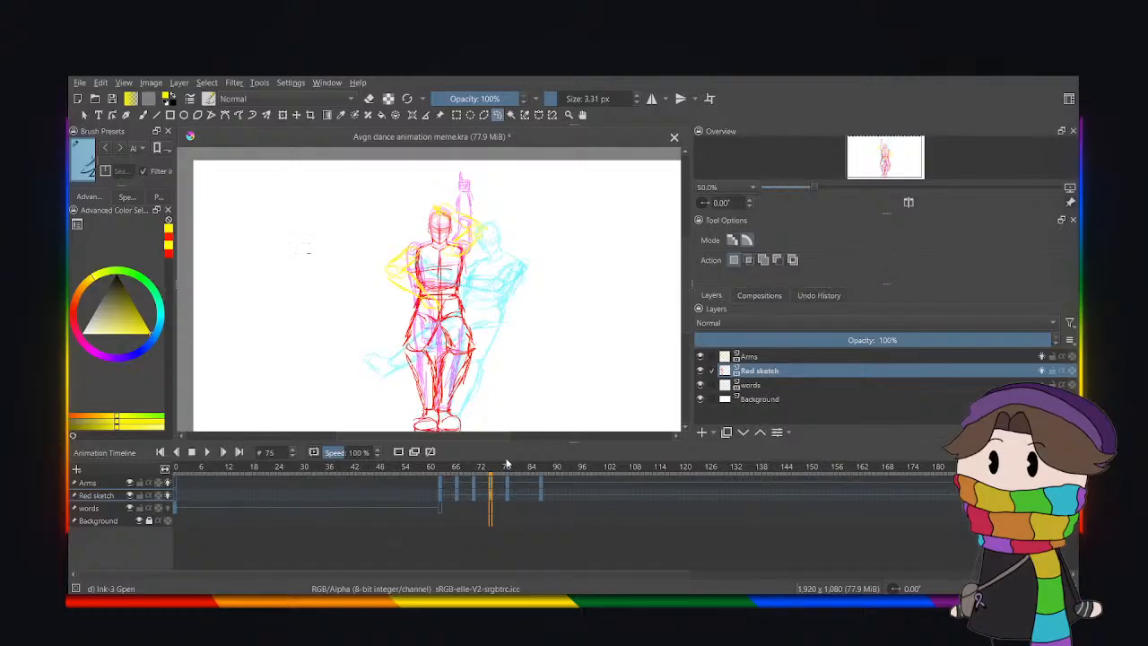
left_click_drag(507, 463, 487, 507)
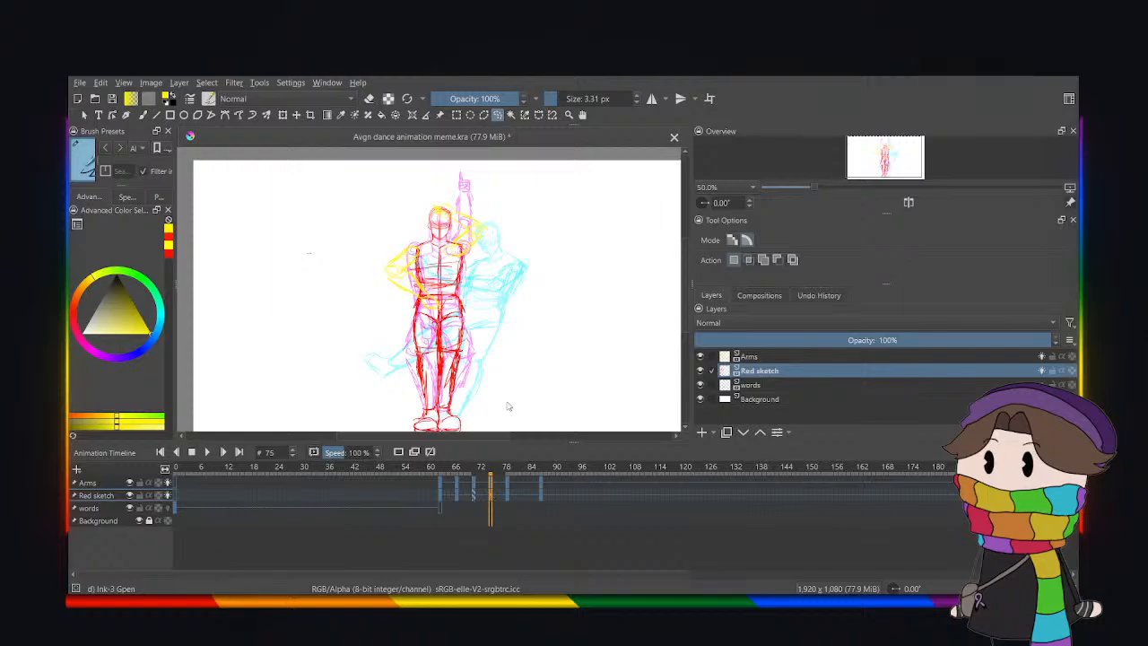
Copy the lowered body keyframe from frame 67 to frame 75 on the Red sketch layer.
left_click(455, 496)
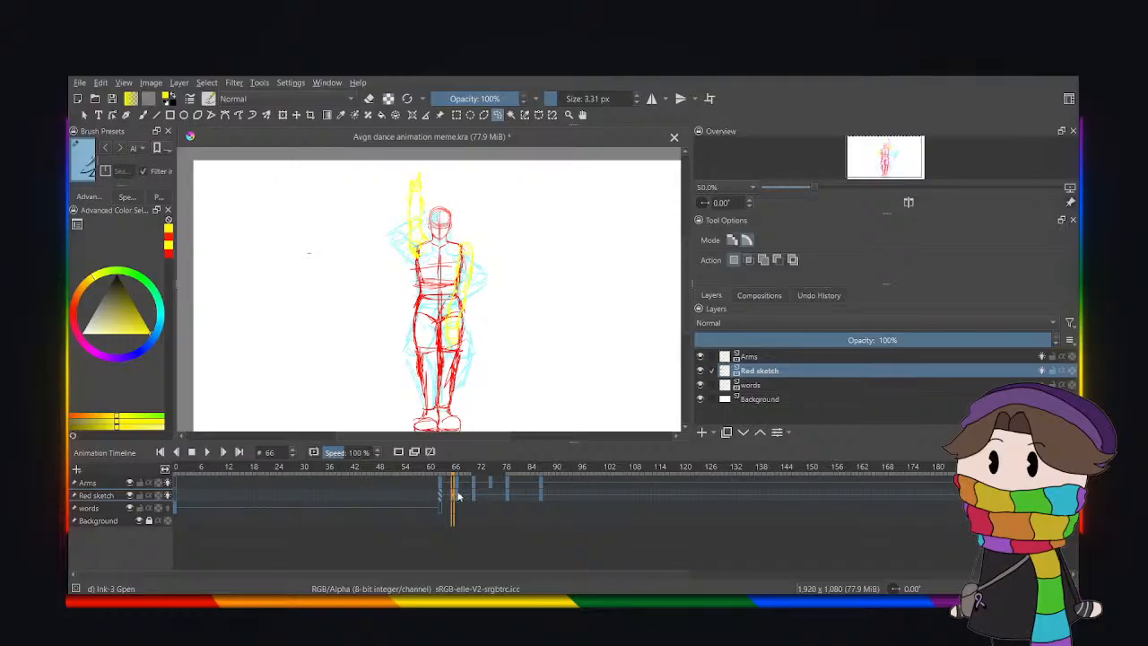
left_click(458, 496)
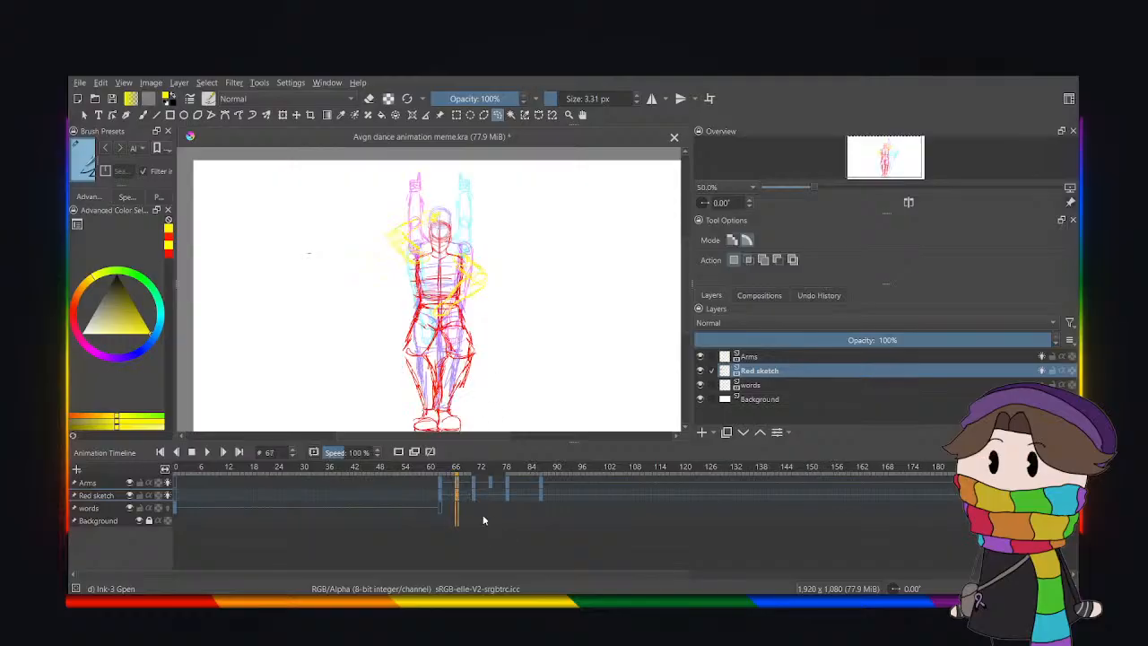
left_click(490, 503)
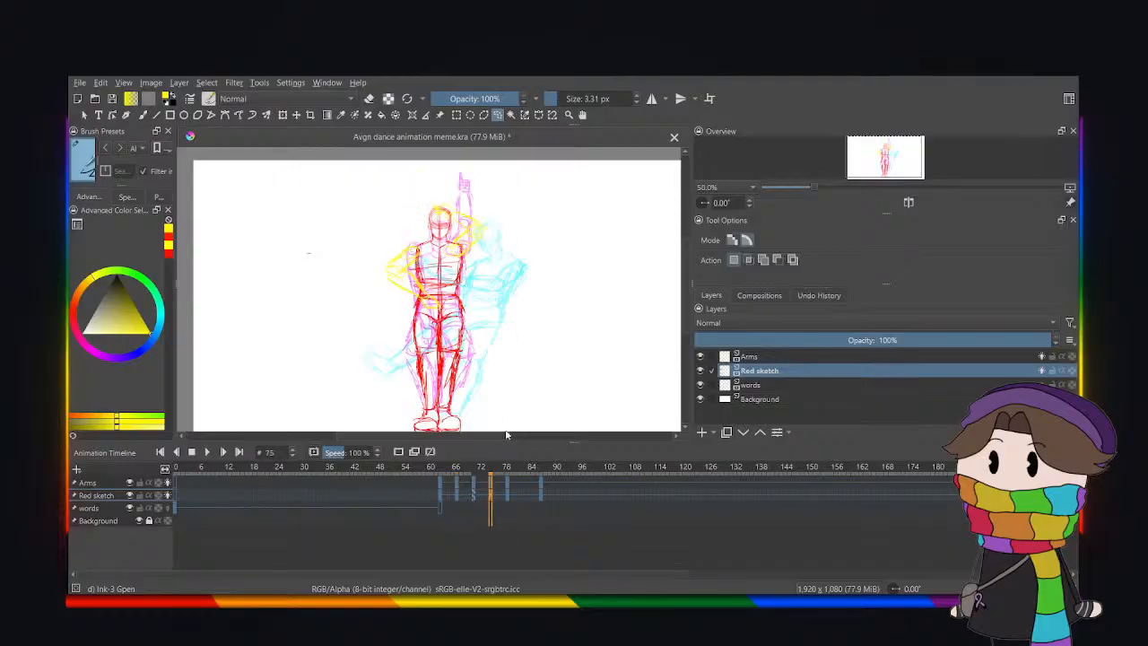
key("ctrl+z")
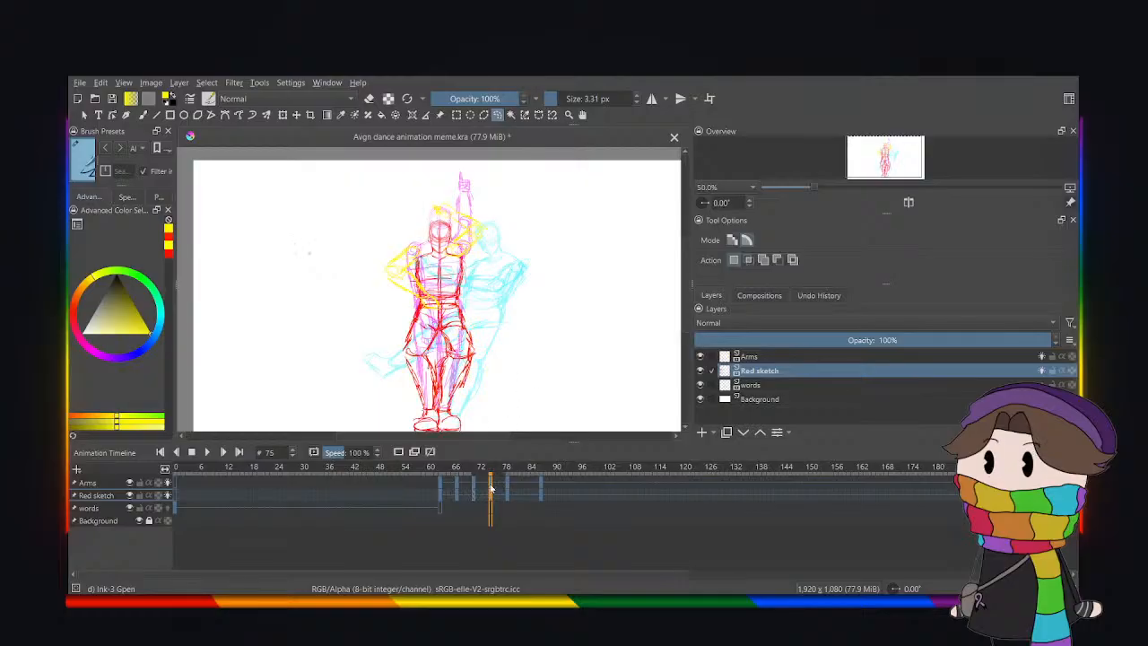
Turn off the Red sketch layer's onion skins and clear the stray mark beside the figure at frame 75.
left_click(283, 115)
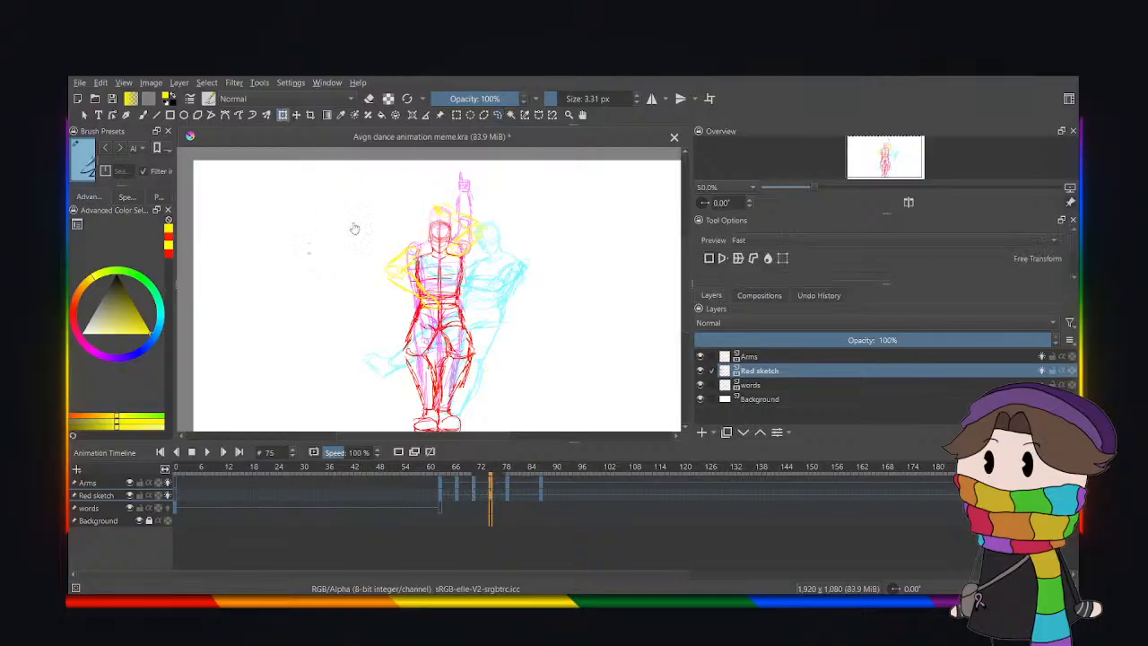
left_click(309, 253)
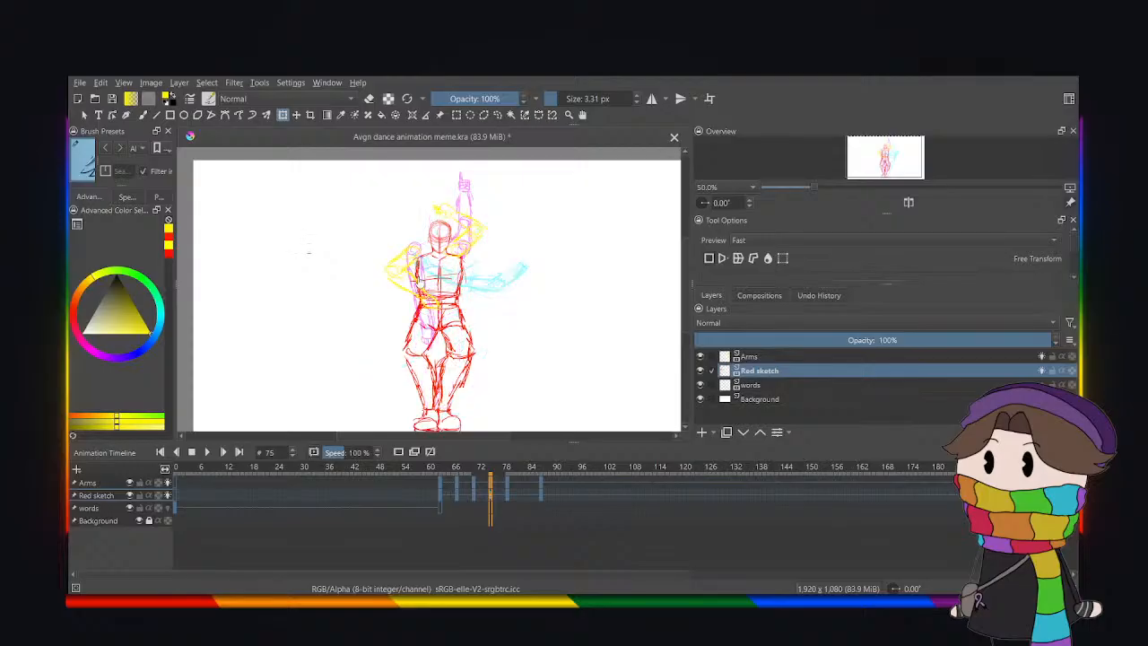
left_click(498, 115)
Move the yellow arms at frame 75 on the Arms layer down and slightly right to line up with the lowered body.
left_click(283, 115)
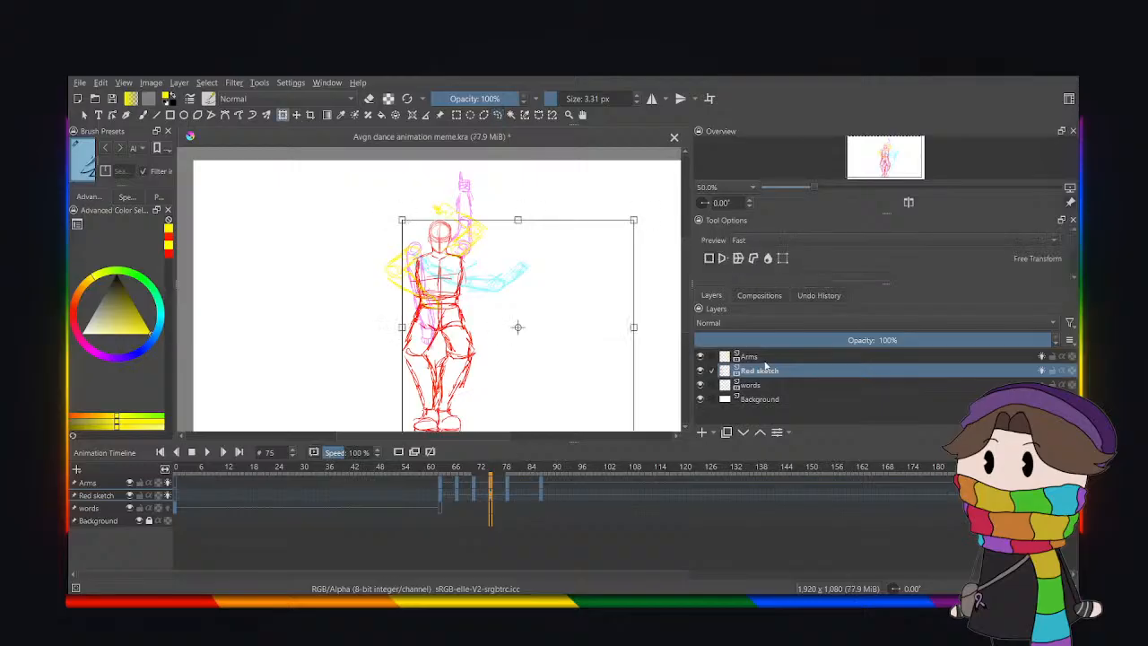
left_click(742, 358)
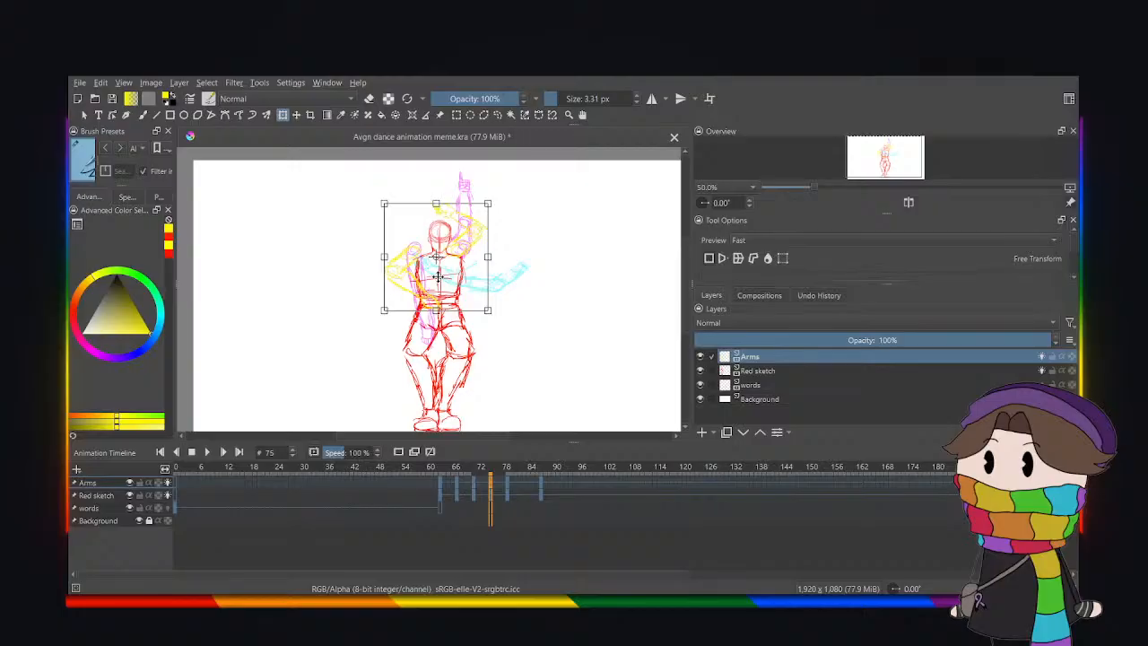
key("Down")
key("Down")
key("Down")
key("Down")
key("Down")
key("Down")
key("Down")
key("Down")
key("Down")
key("Down")
key("Down")
key("Down")
key("Down")
key("Down")
key("Down")
key("Down")
key("Down")
key("Down")
key("Down")
key("Down")
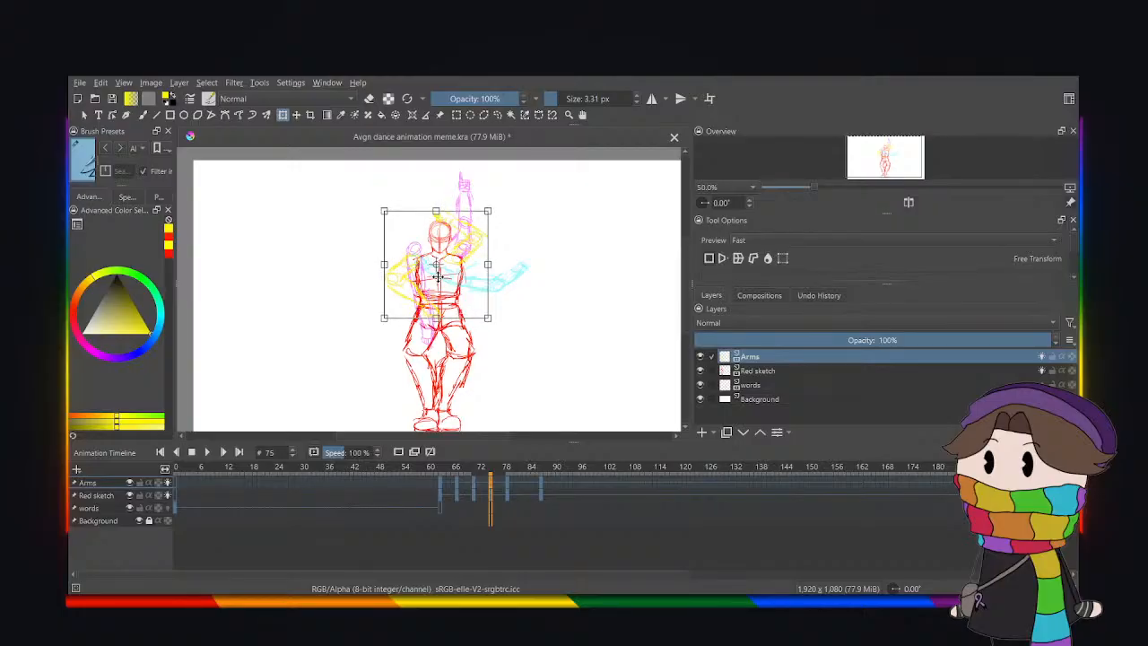
key("Down")
key("Down")
key("Down")
key("Down")
key("Down")
key("Down")
key("Down")
key("Down")
key("Down")
key("Down")
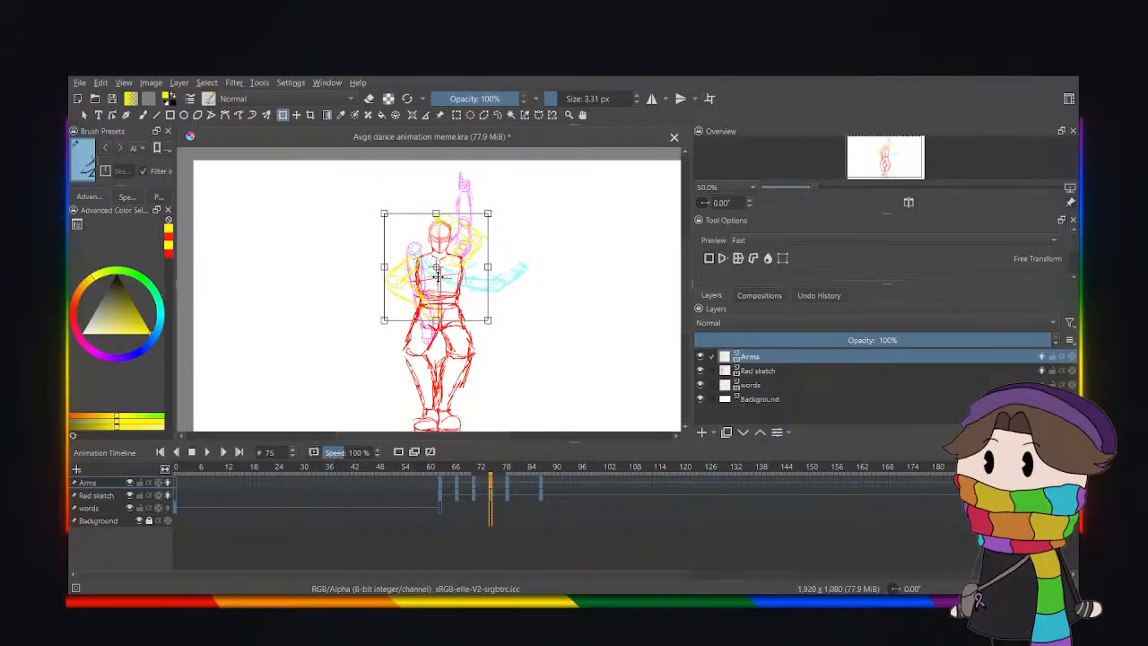
key("Right")
key("Right")
key("Right")
key("Right")
key("Right")
key("Right")
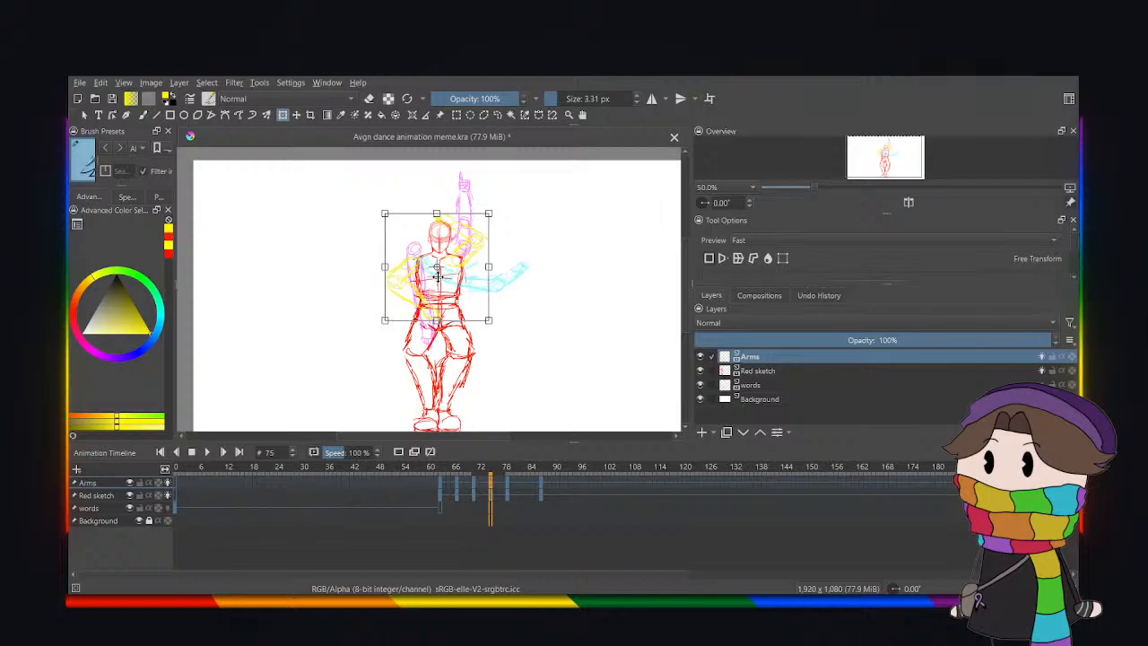
key("Right")
key("Right")
key("Right")
key("Right")
key("Right")
key("Right")
key("Right")
key("Right")
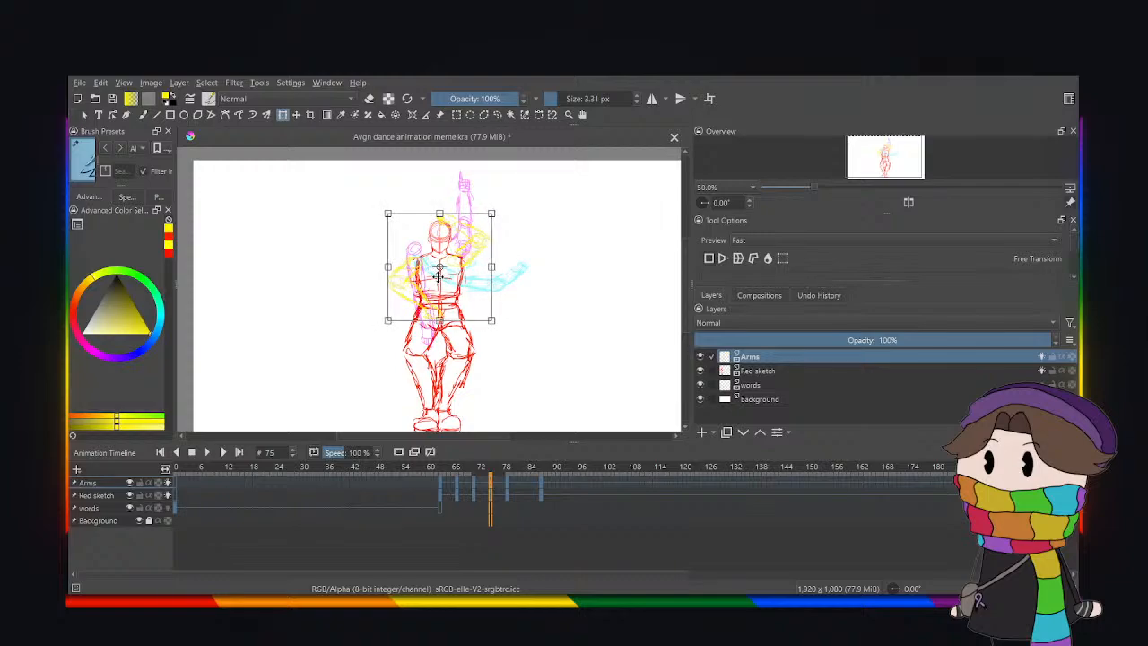
Play the animation twice from frame 63 to check the adjusted arms and body poses.
left_click(481, 503)
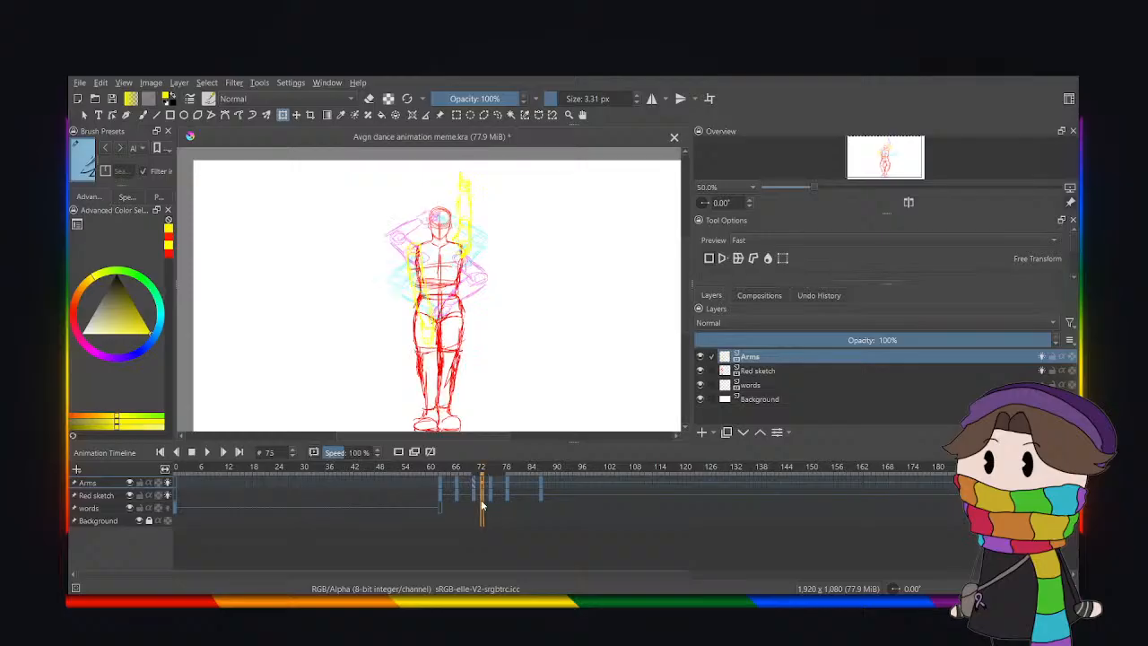
left_click(458, 485)
left_click(441, 486)
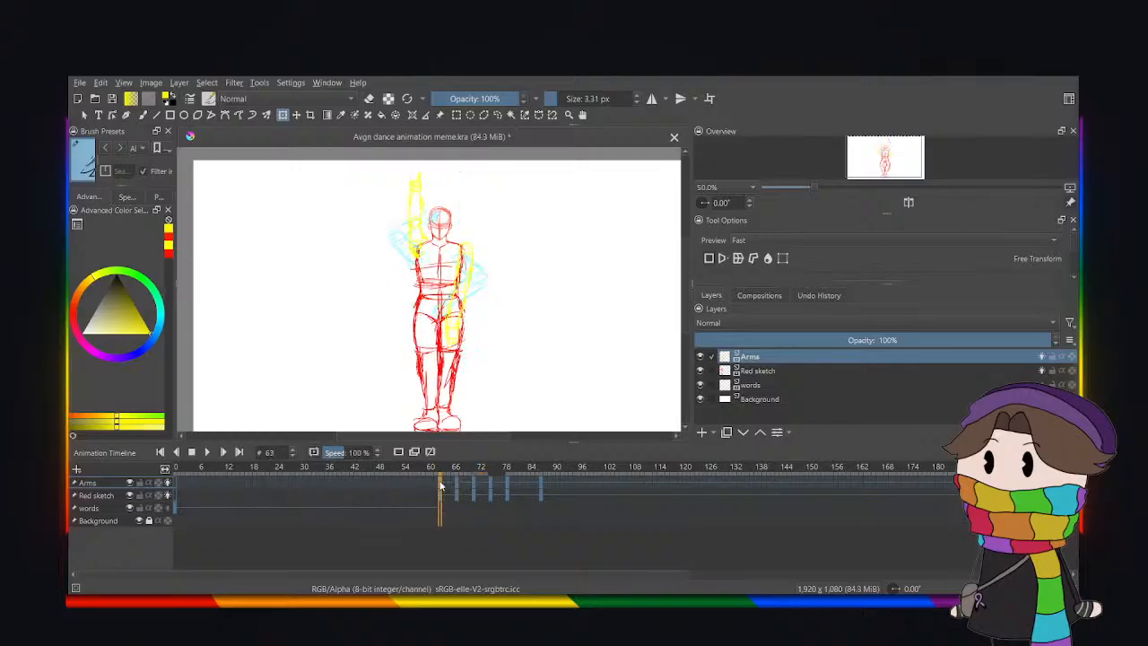
left_click(208, 452)
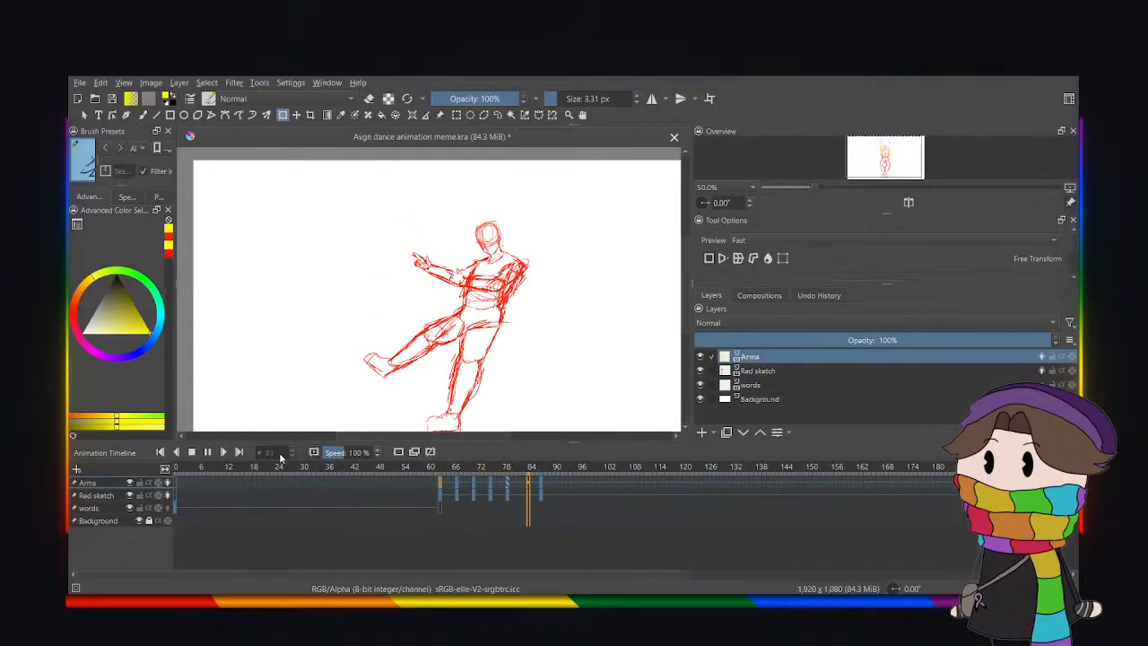
left_click(208, 452)
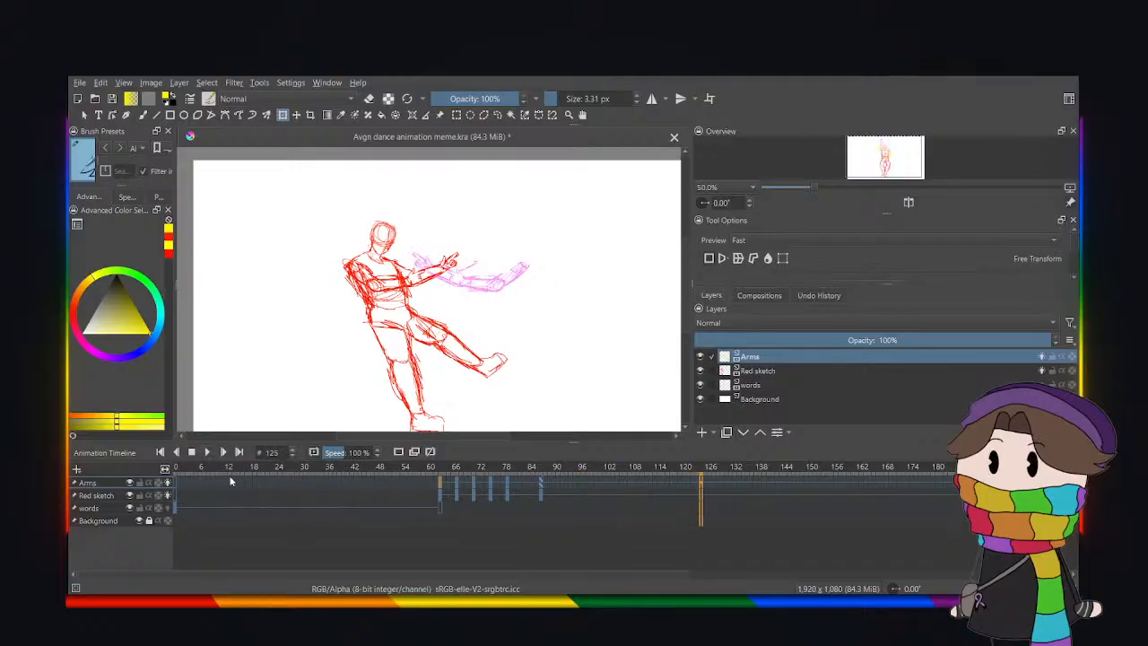
left_click(447, 485)
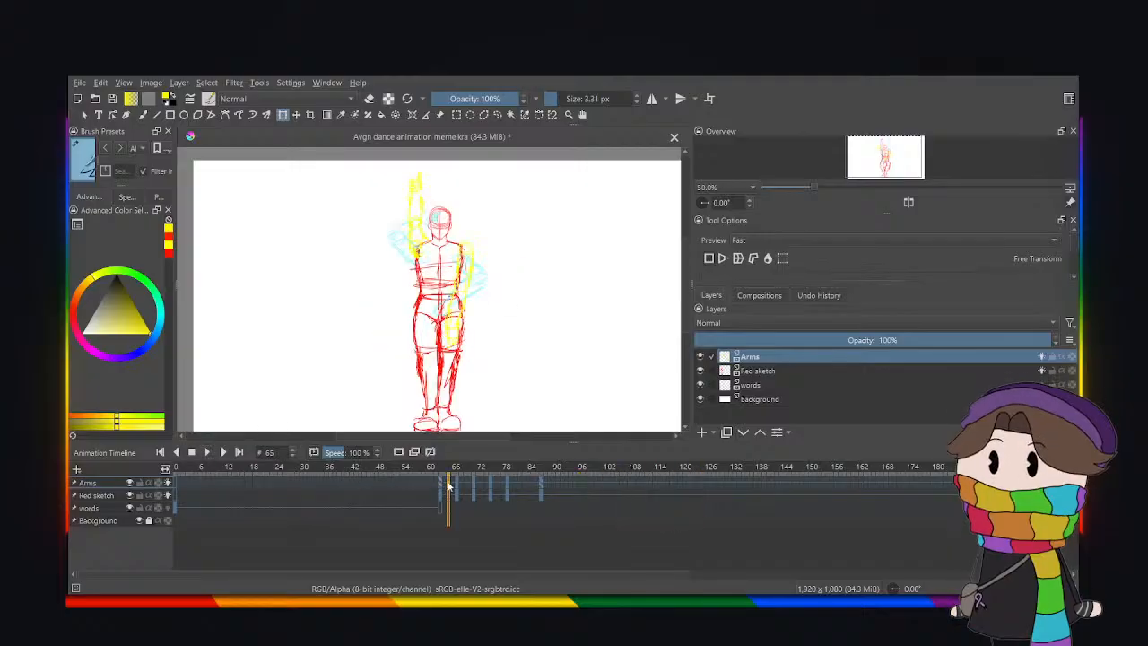
left_click(436, 485)
key("Right")
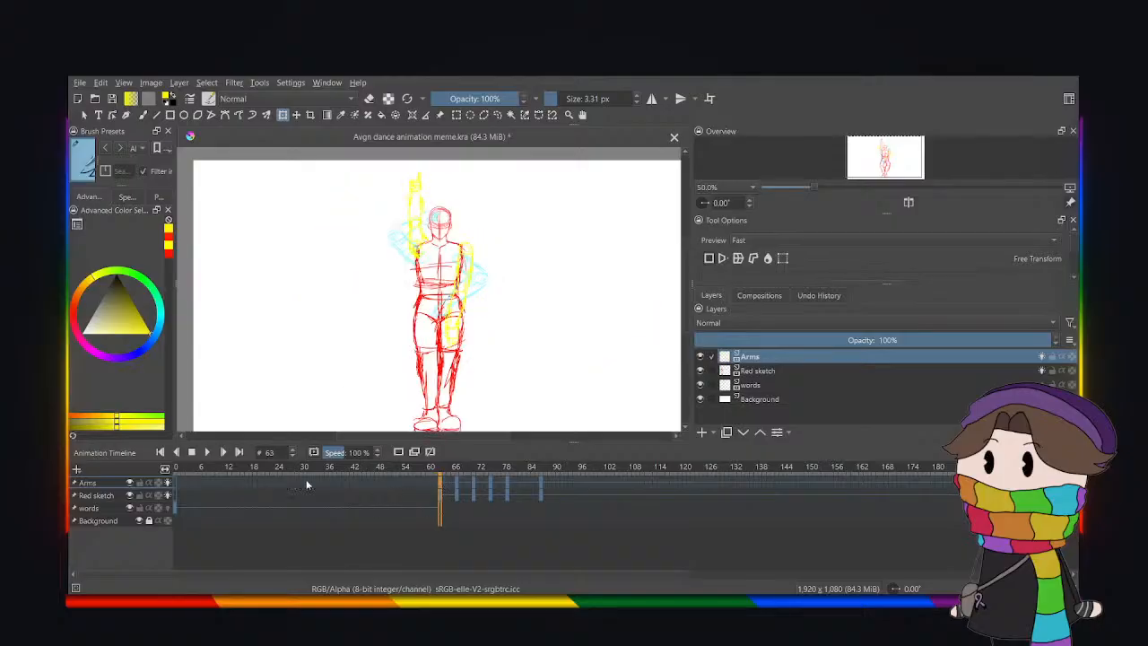
left_click(208, 452)
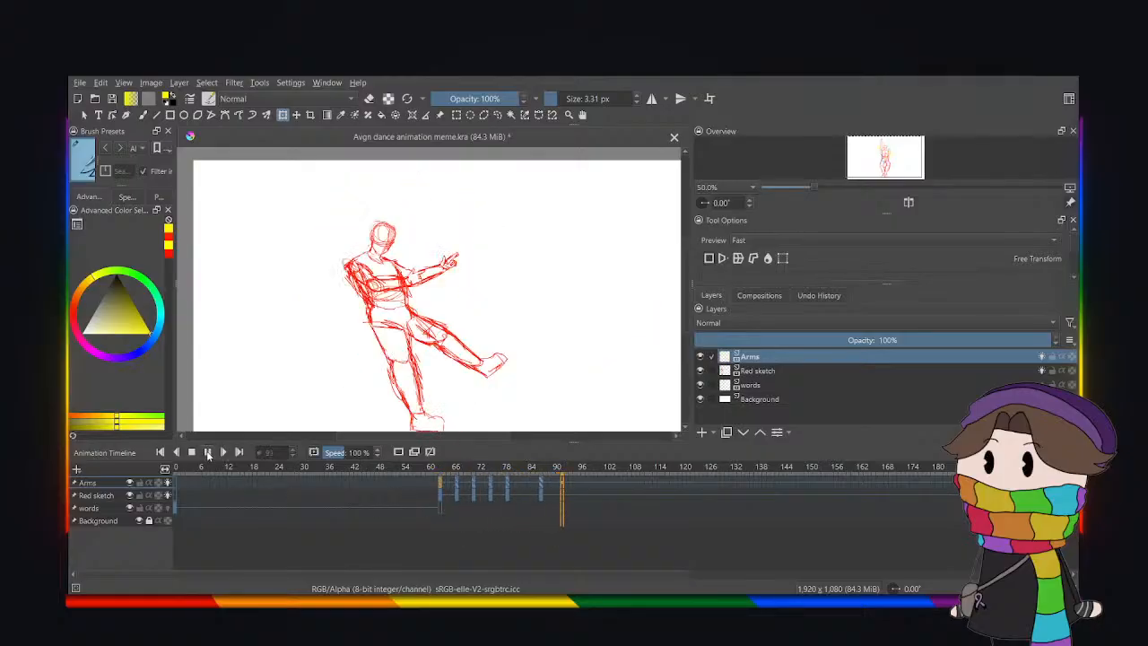
left_click(208, 452)
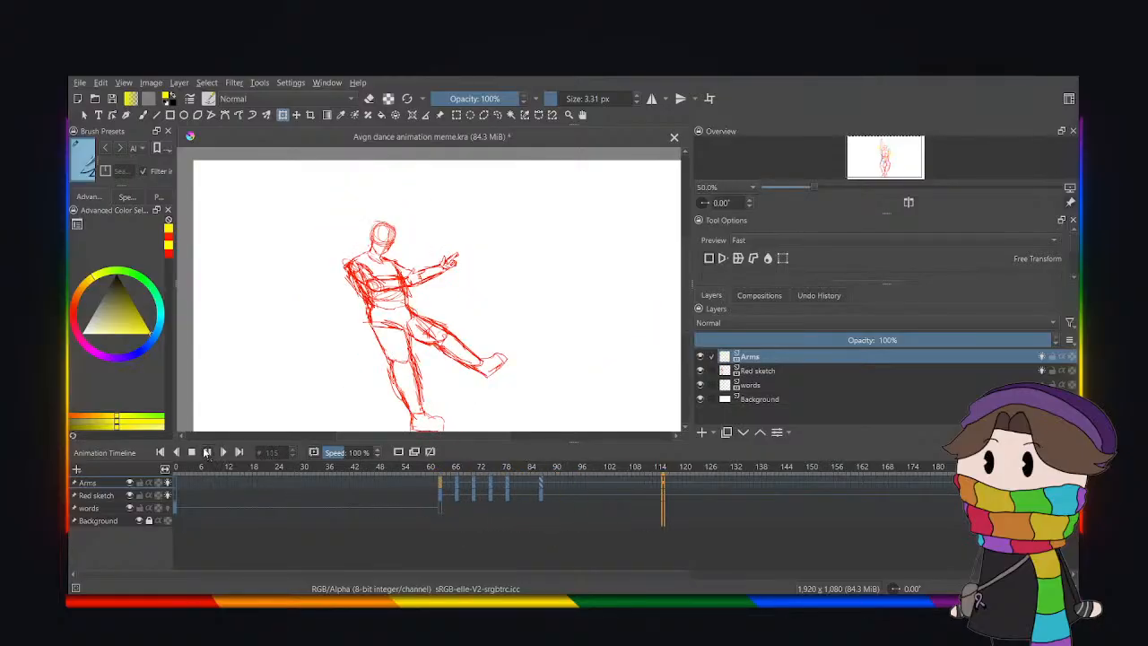
Examine the poses between frames 77 and 83, and replay the animation from frame 63 to judge the transition.
left_click(514, 491)
left_click(522, 485)
left_click(499, 489)
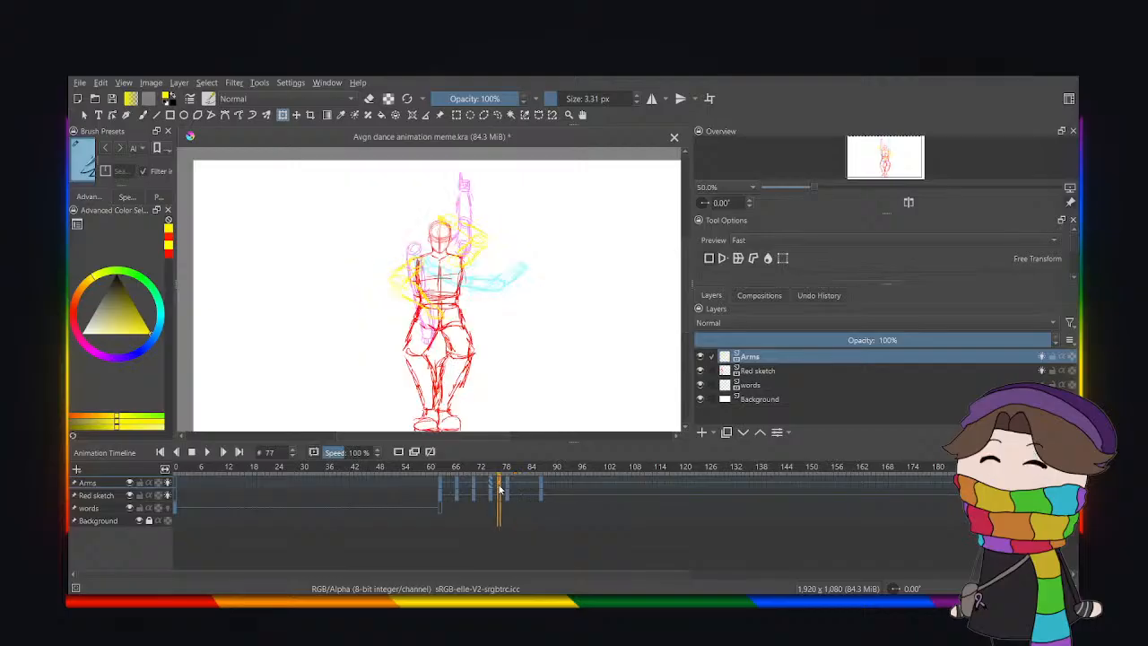
left_click(509, 489)
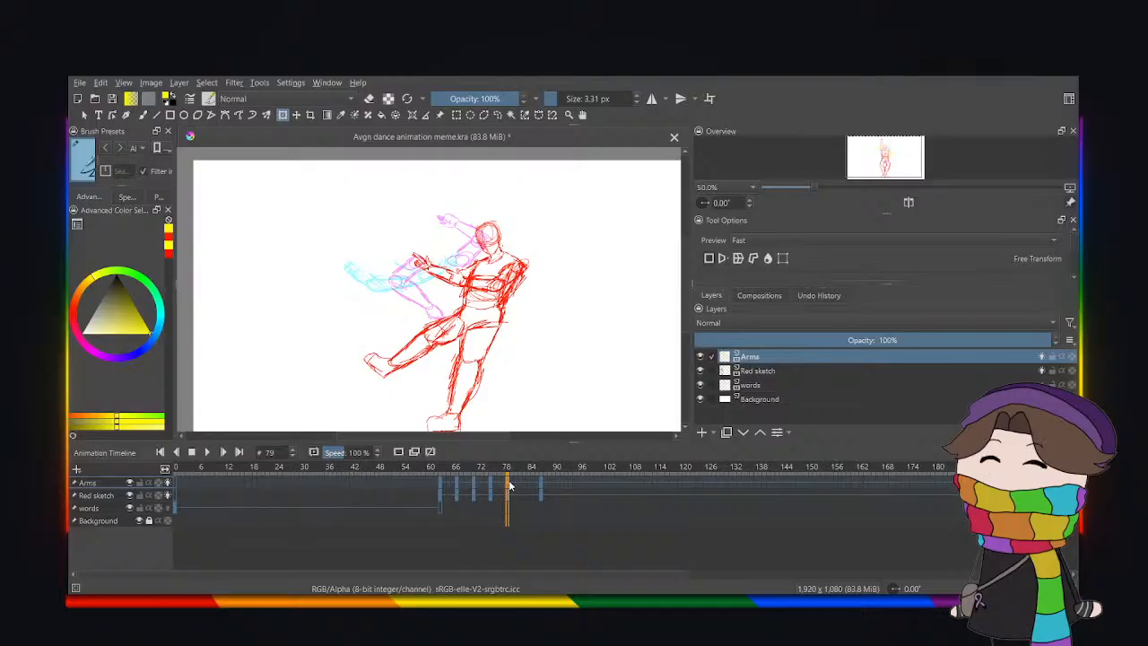
left_click(526, 485)
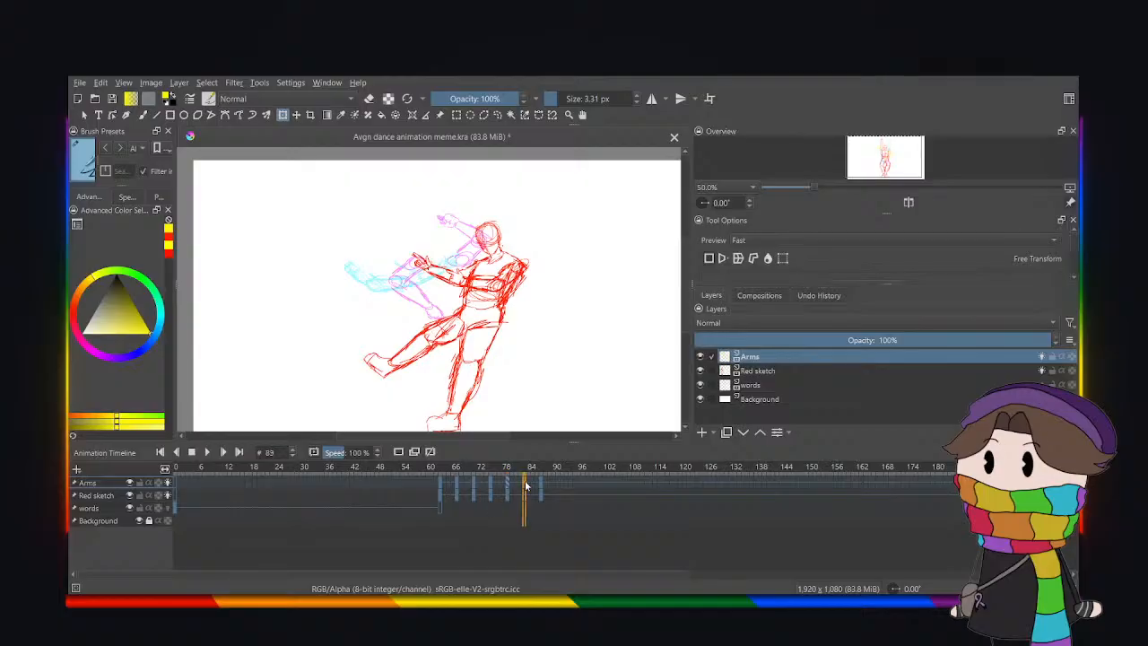
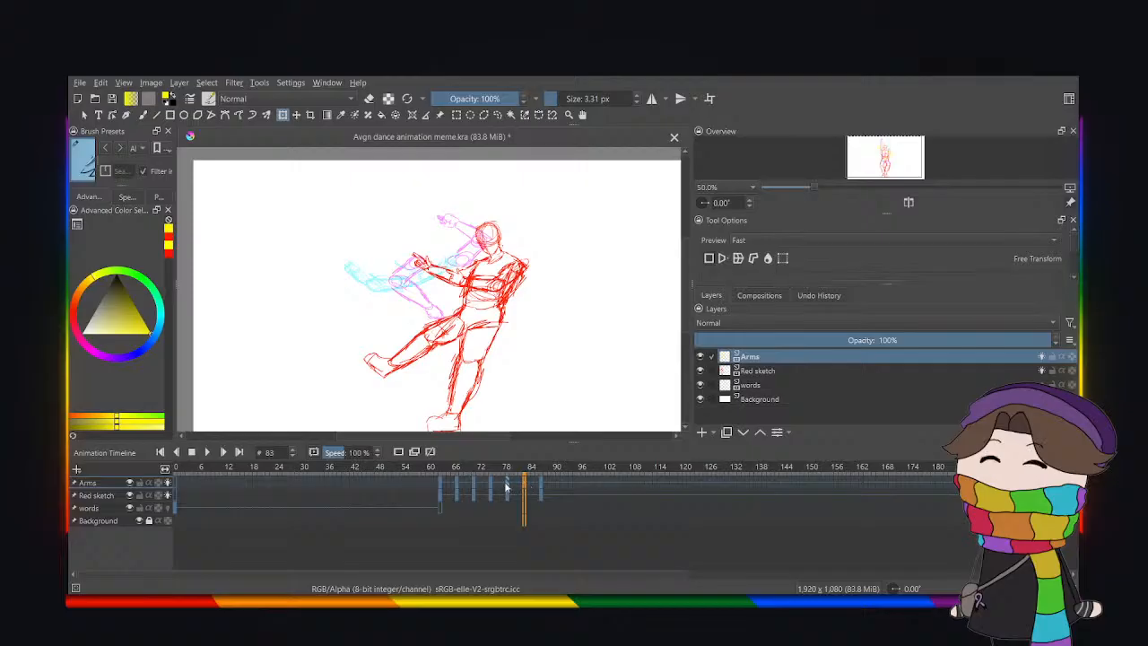
left_click(442, 485)
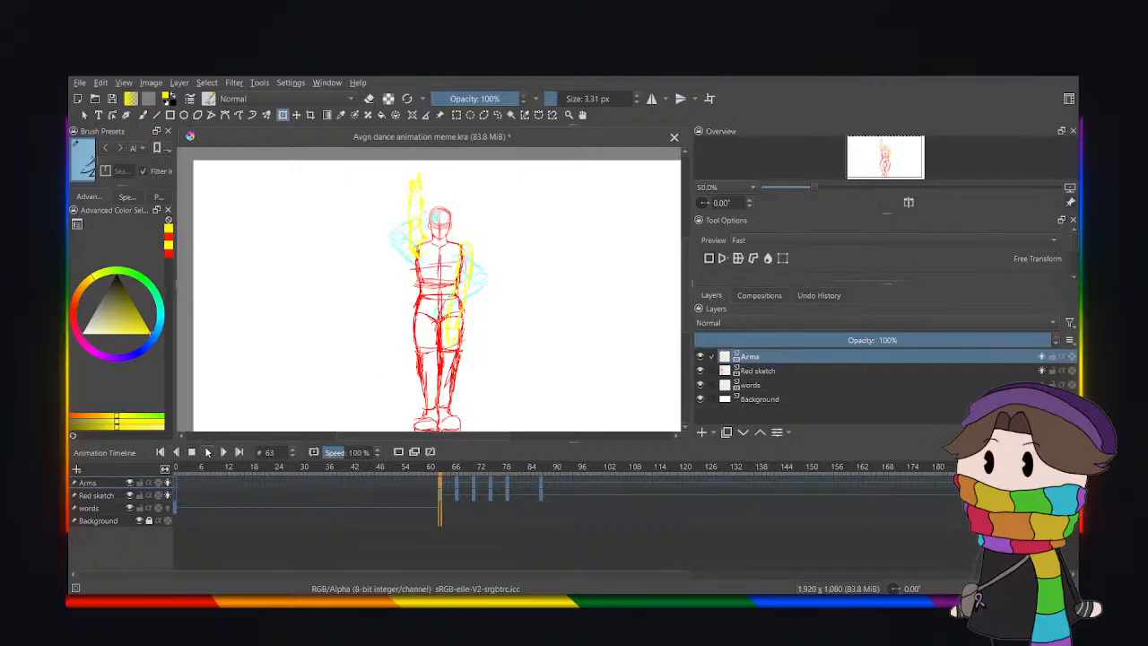
left_click(207, 452)
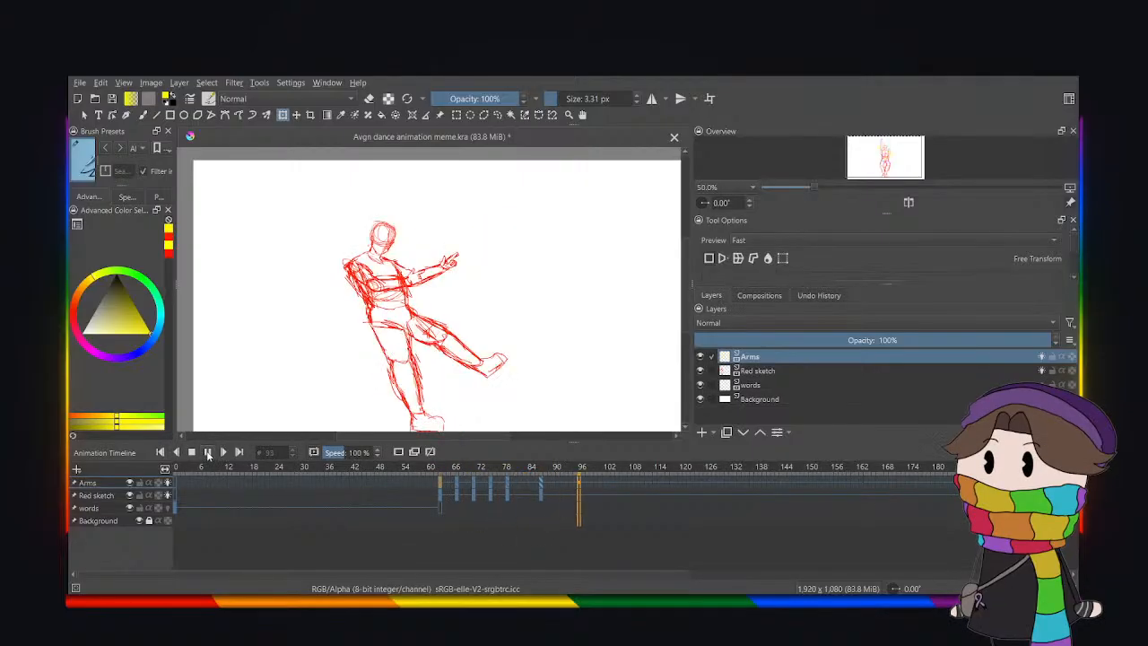
left_click(208, 453)
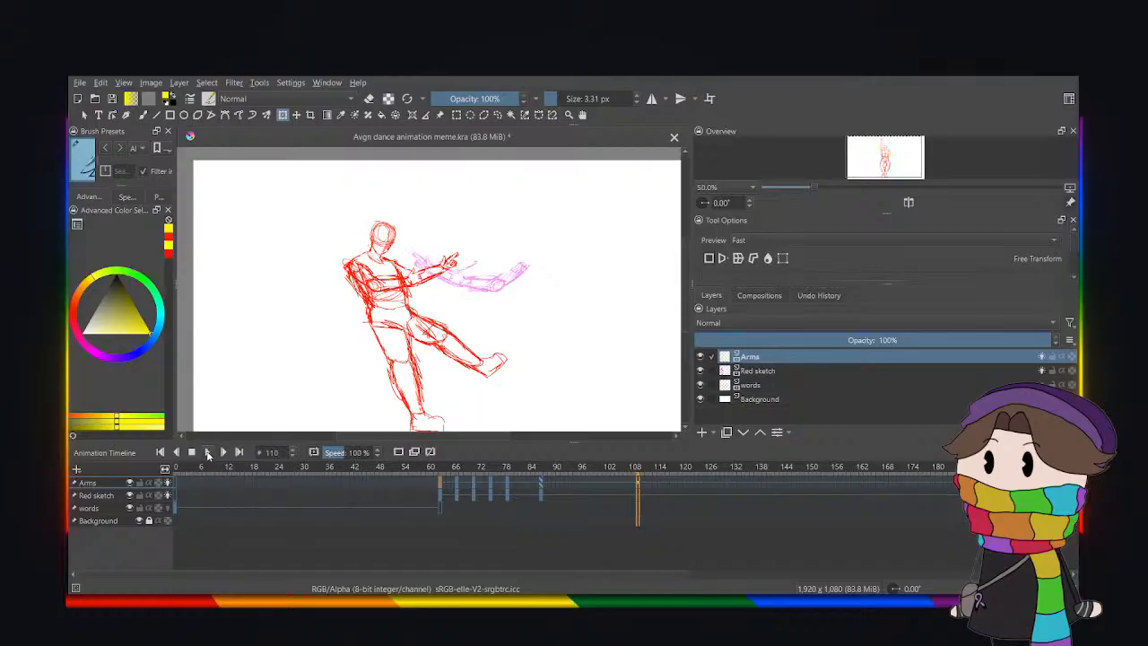
Move the frame 79 keyframes on the Arms and Red sketch layers to frame 81 and create blank keyframes on both at frame 78.
left_click(507, 485)
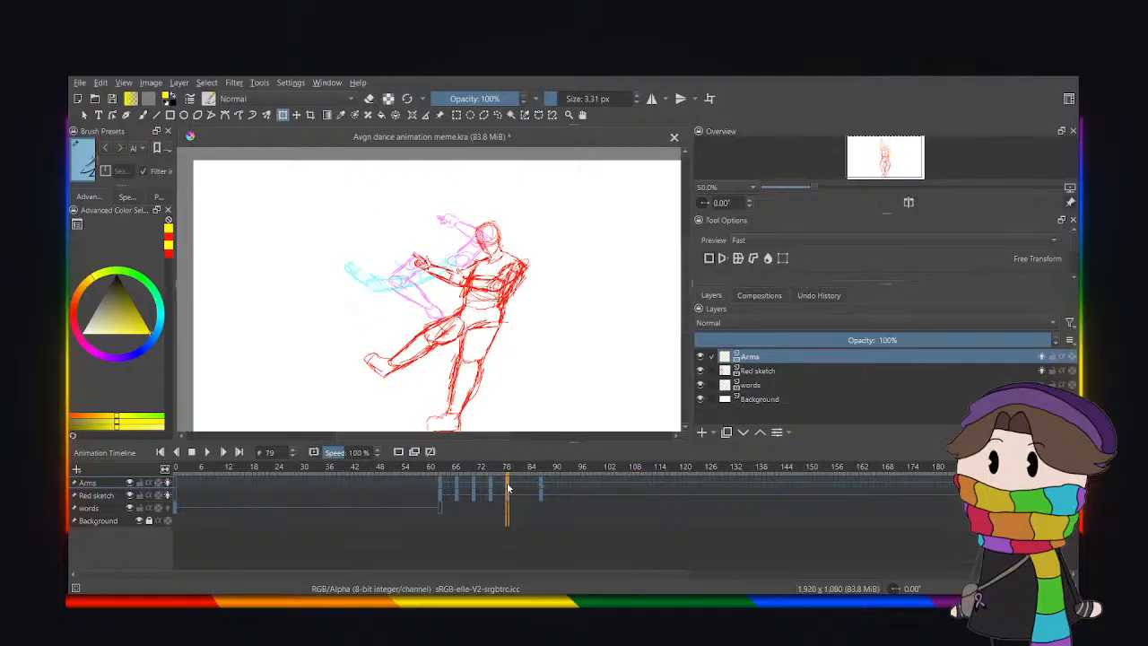
mouse_move(506, 485)
left_mouse_down()
mouse_move(527, 491)
mouse_move(512, 501)
mouse_move(520, 510)
mouse_move(503, 501)
left_mouse_up()
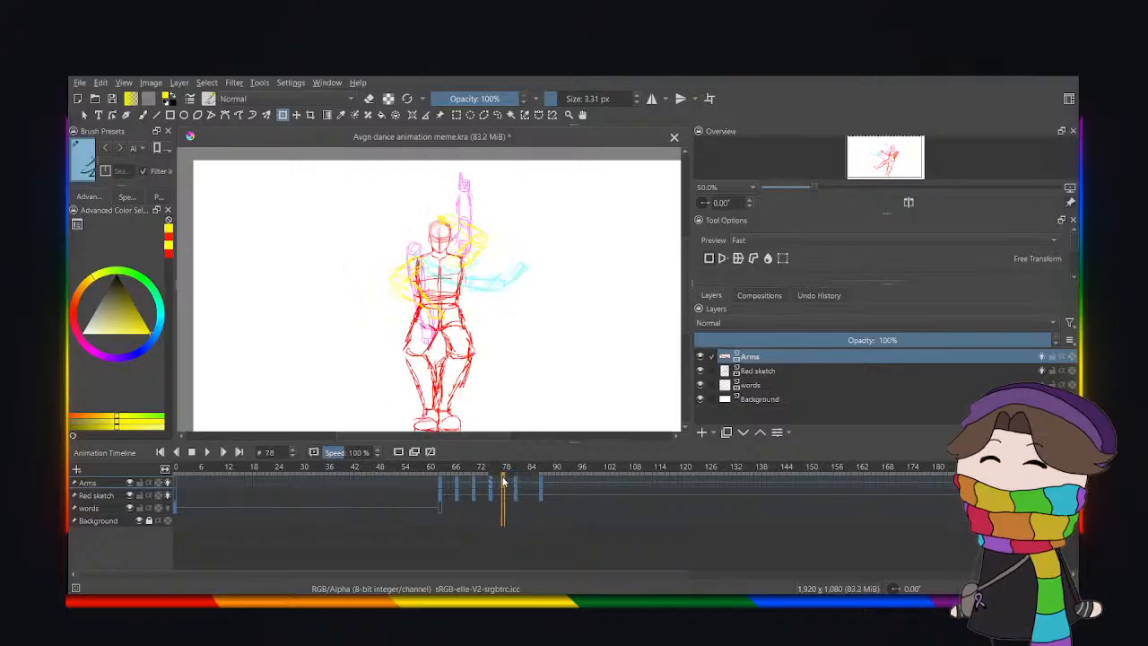
left_click(778, 370)
key("Delete")
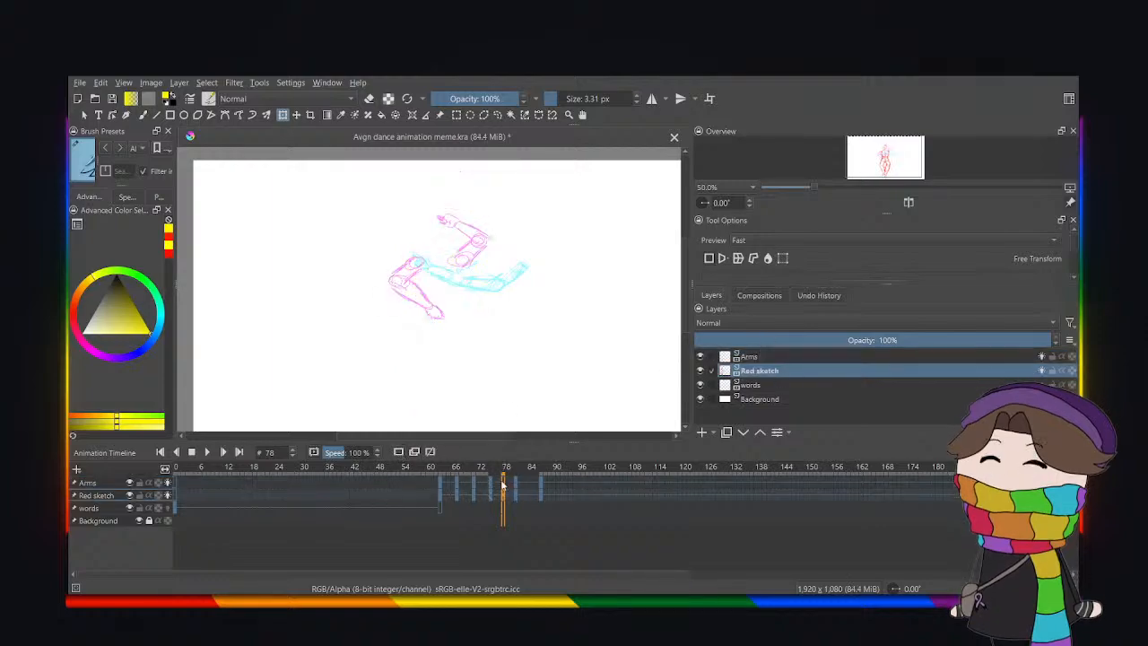
left_click(507, 497)
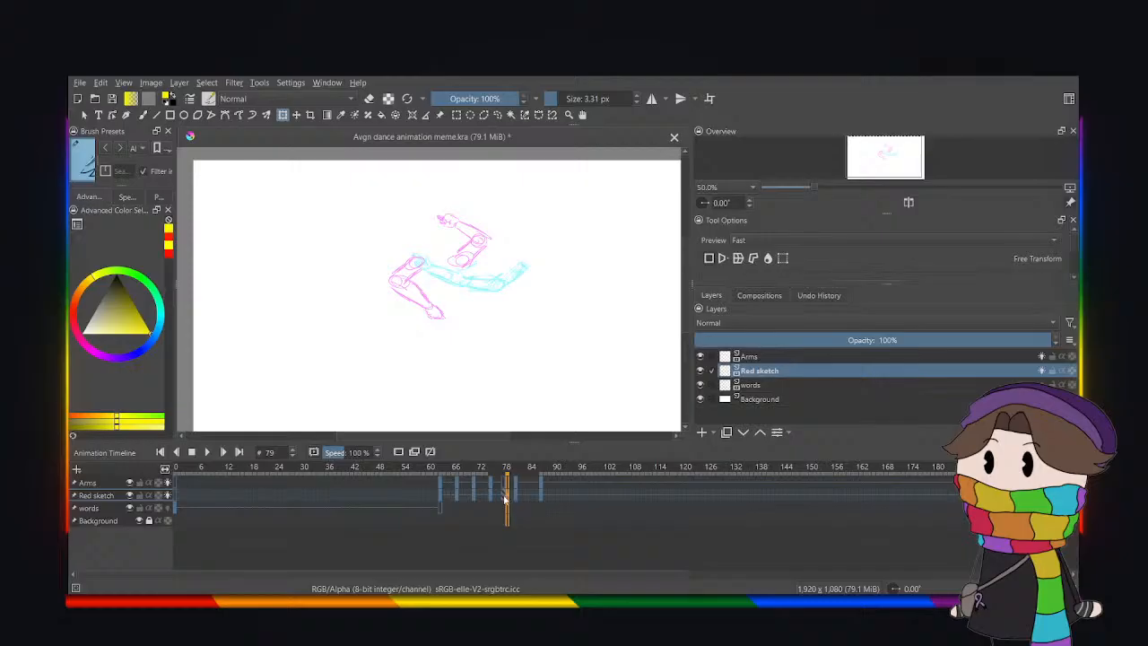
left_click(503, 498)
Compare the poses at frames 75 and 78 with the brush ready, and turn off onion skinning on the Arms layer.
scroll(424, 320, "down", 1)
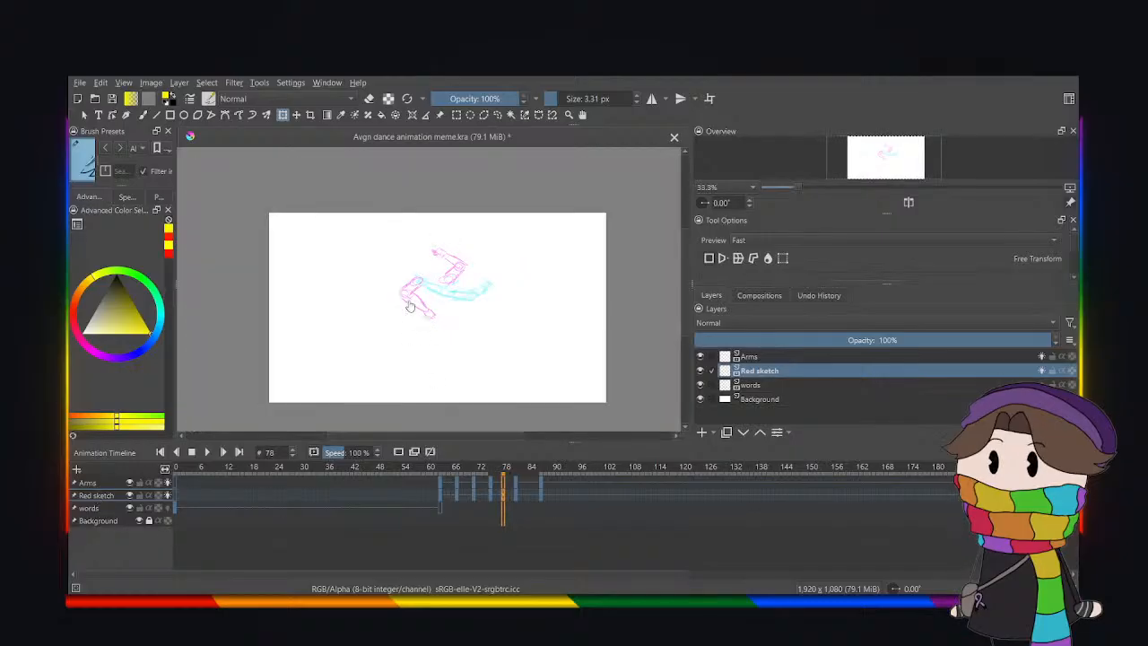
left_click(141, 115)
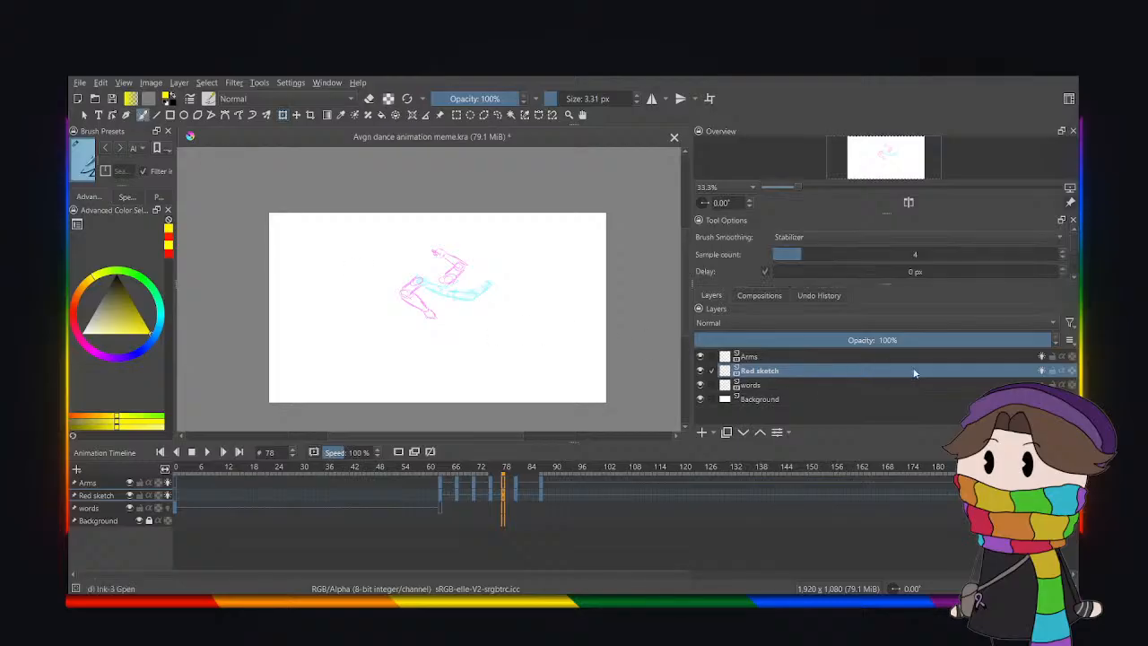
left_click(490, 497)
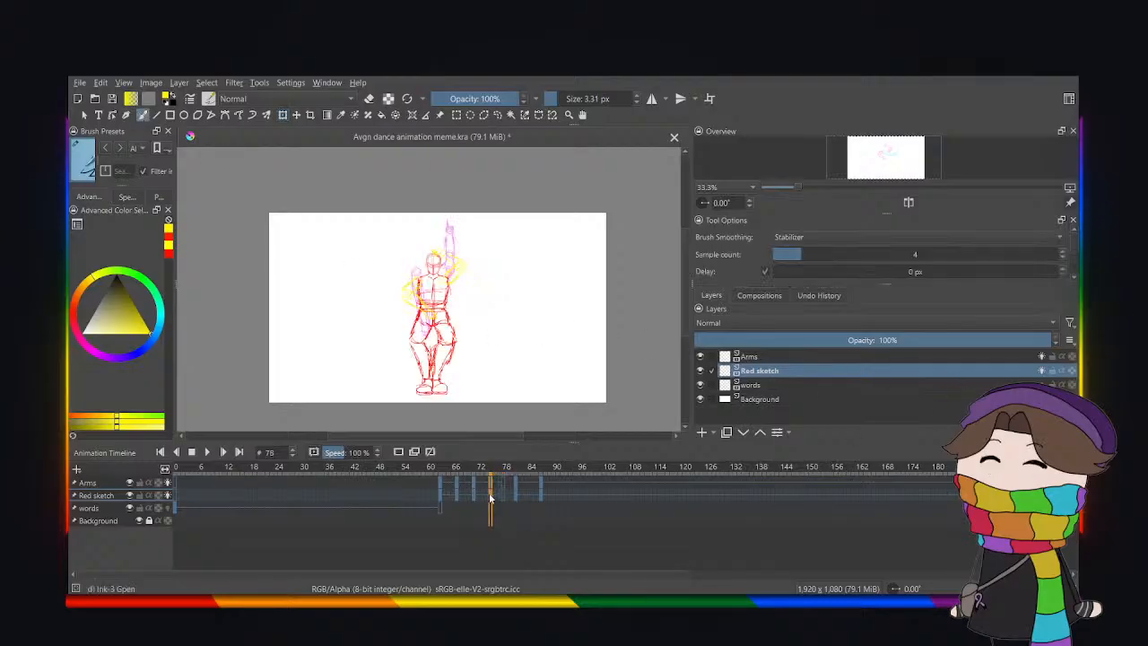
left_click(503, 496)
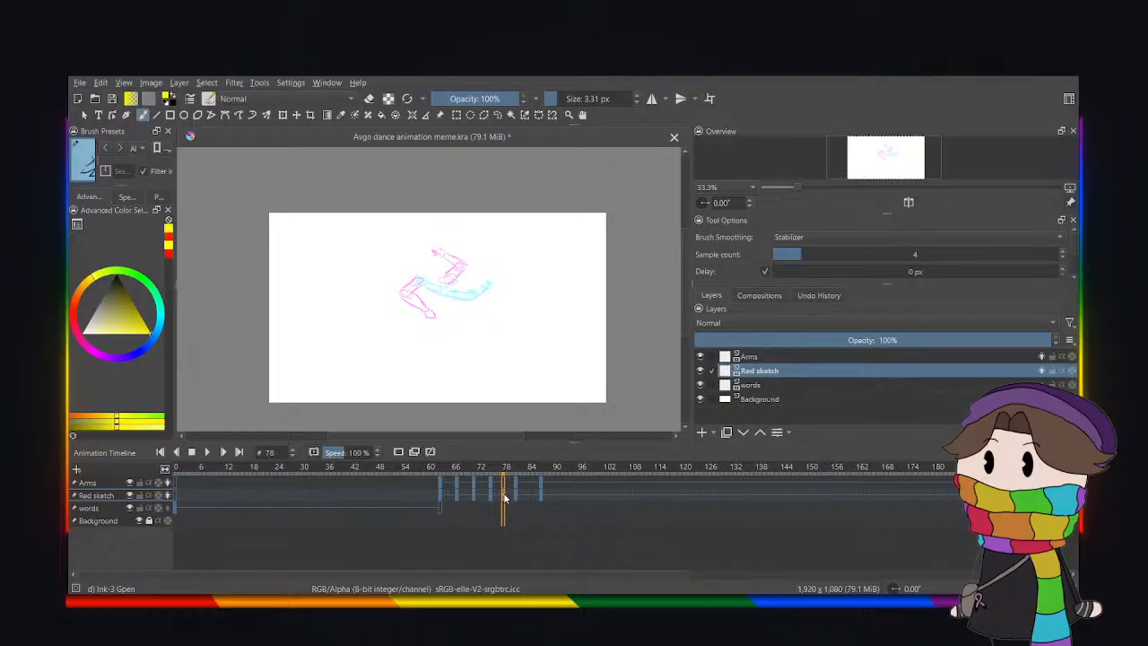
scroll(451, 301, "up", 1)
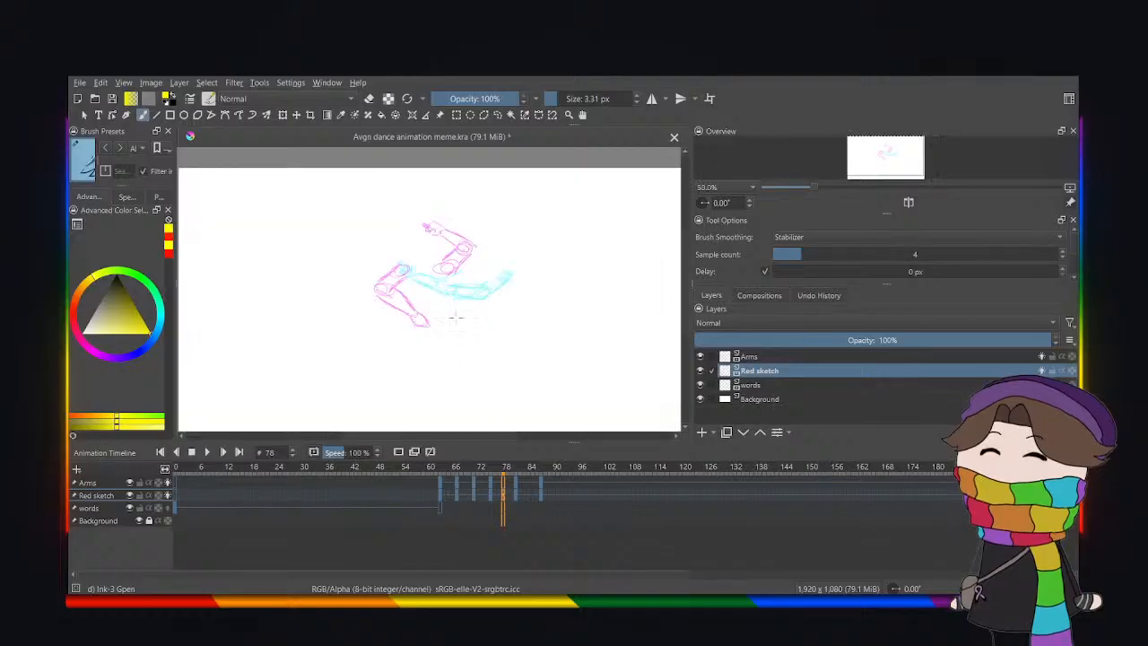
left_click(490, 499)
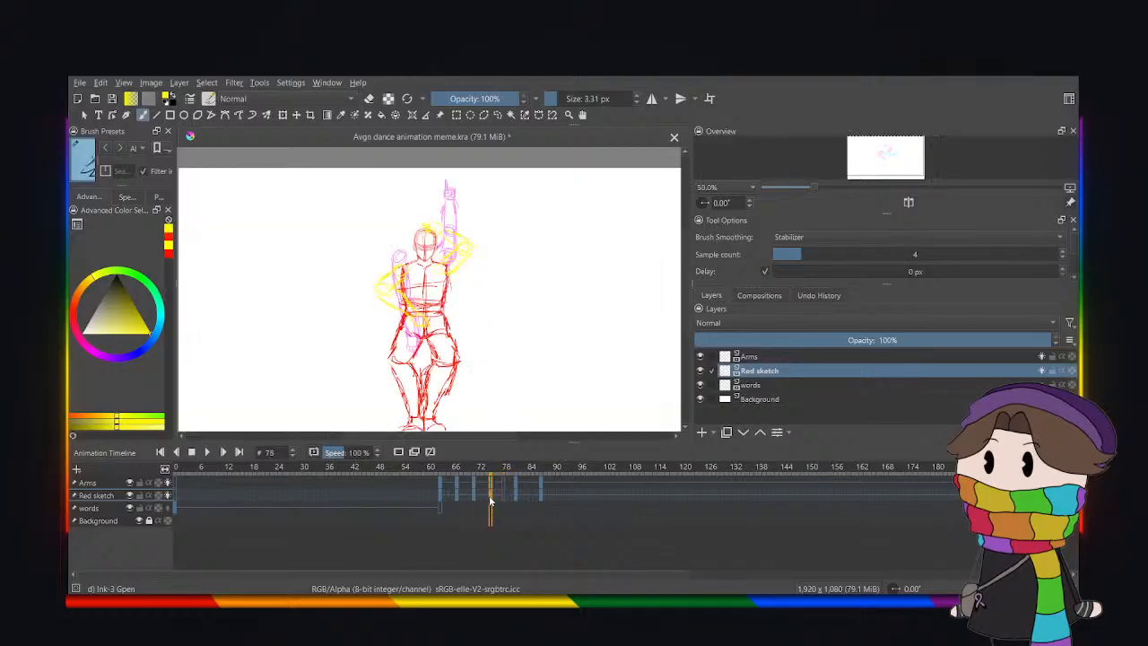
left_click(701, 370)
left_click(701, 370)
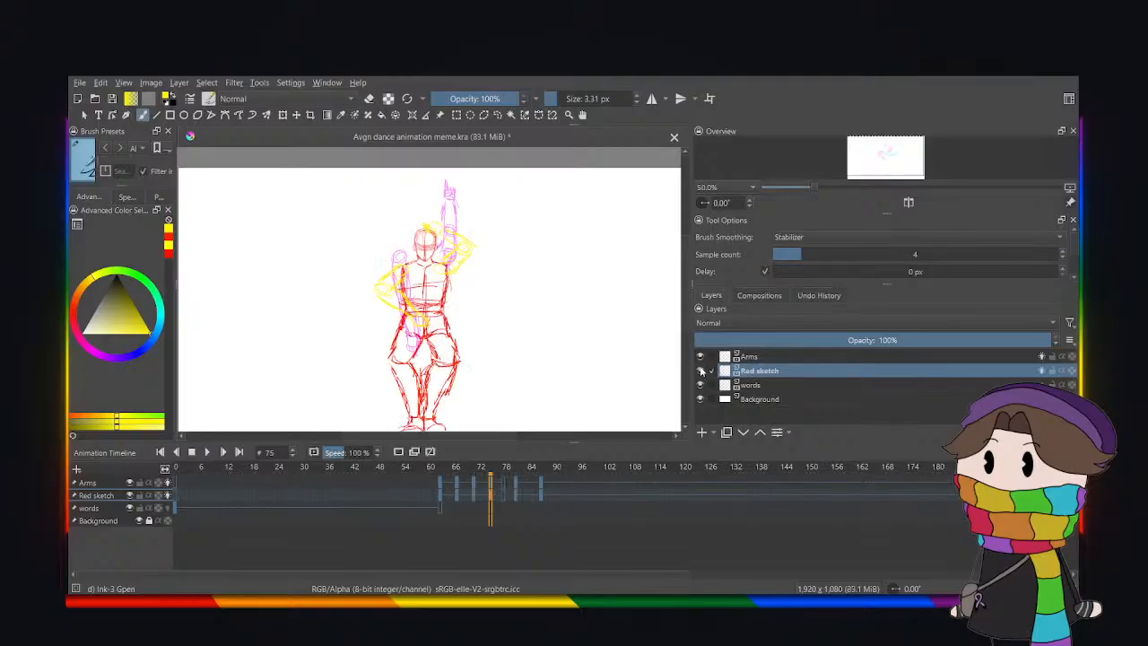
left_click(504, 496)
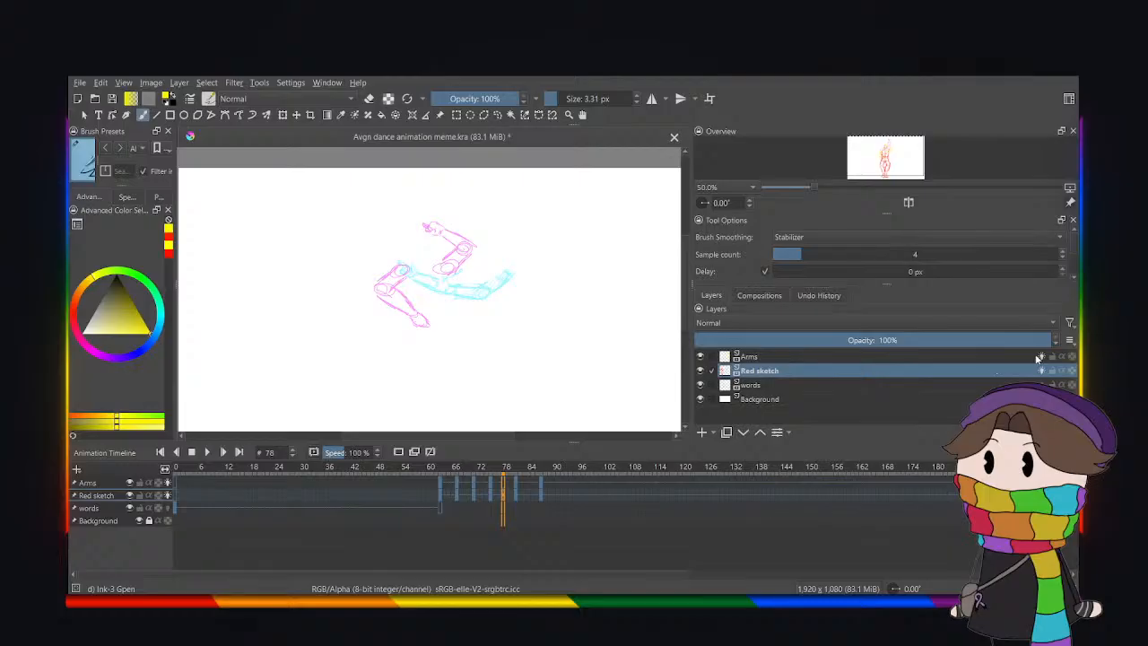
left_click(1039, 358)
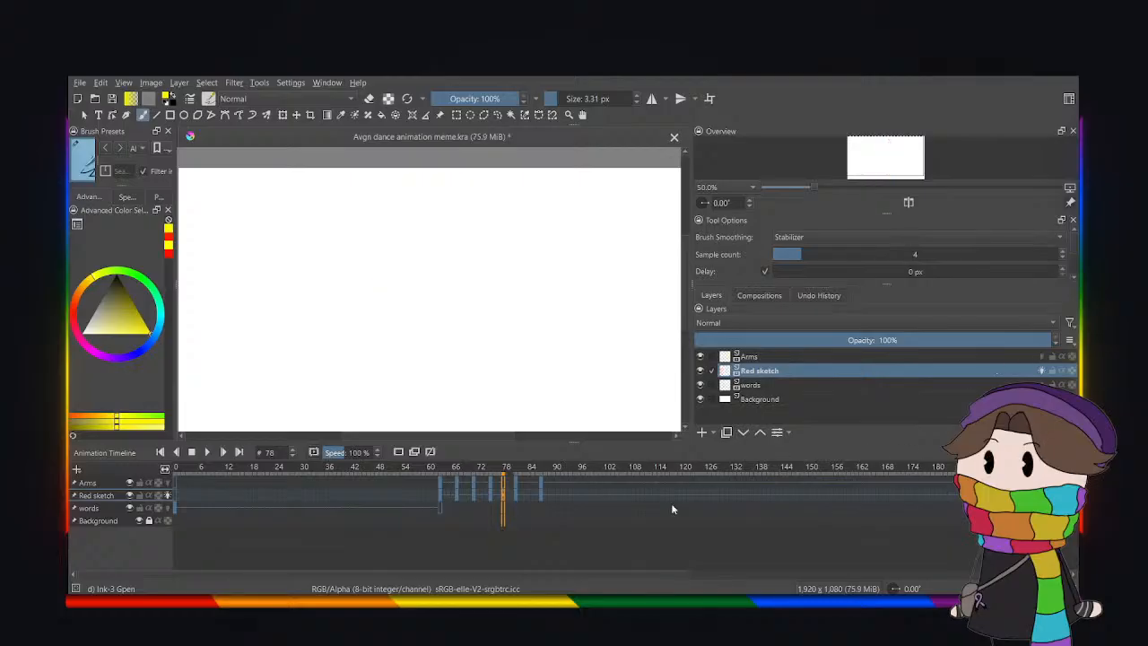
Check the pose at frame 81, try a rough yellow stroke on the Red sketch layer at frame 78, and undo it.
left_click(490, 498)
left_click(515, 497)
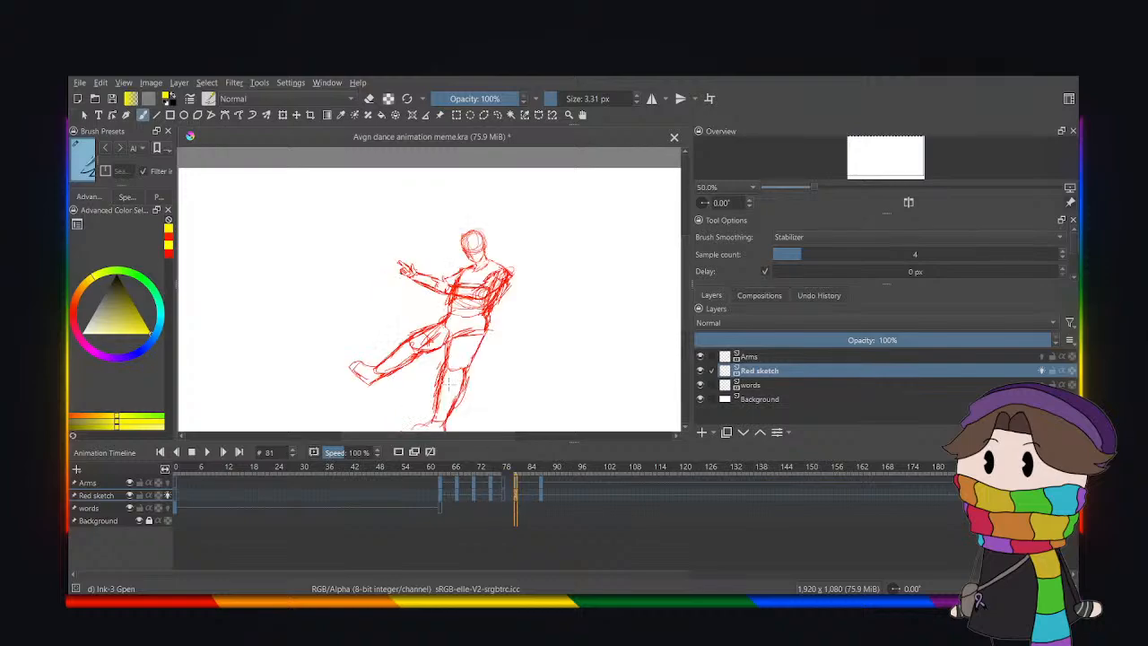
left_click(503, 499)
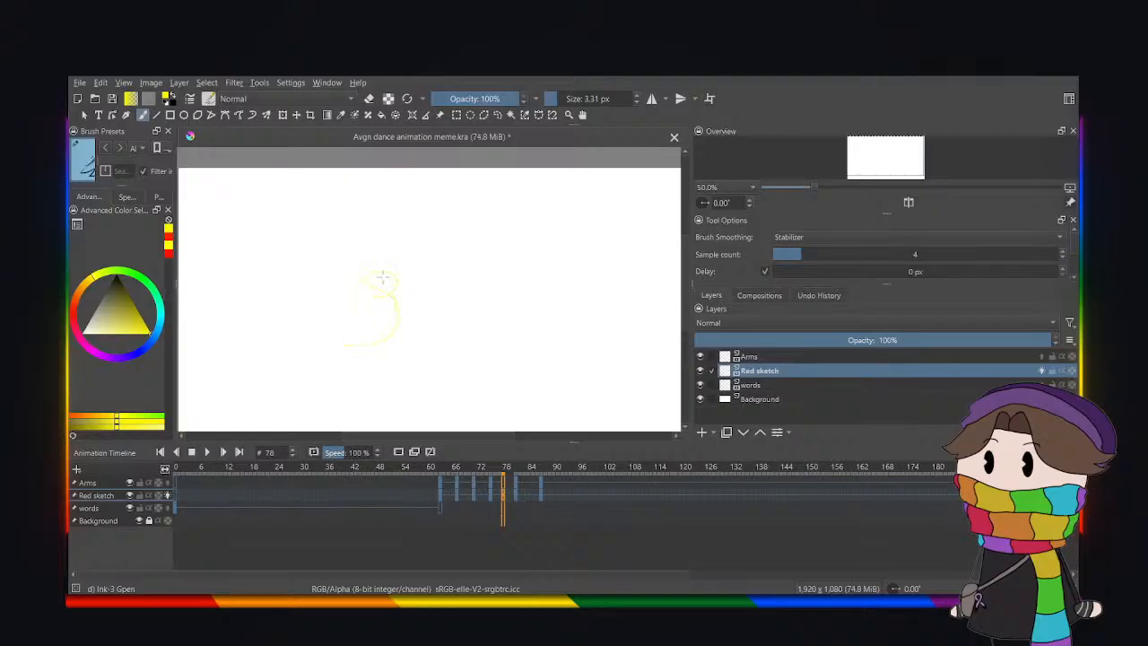
key("ctrl+z")
Try shifting the red body at frame 75 with a free transform, and undo the move.
left_click(491, 498)
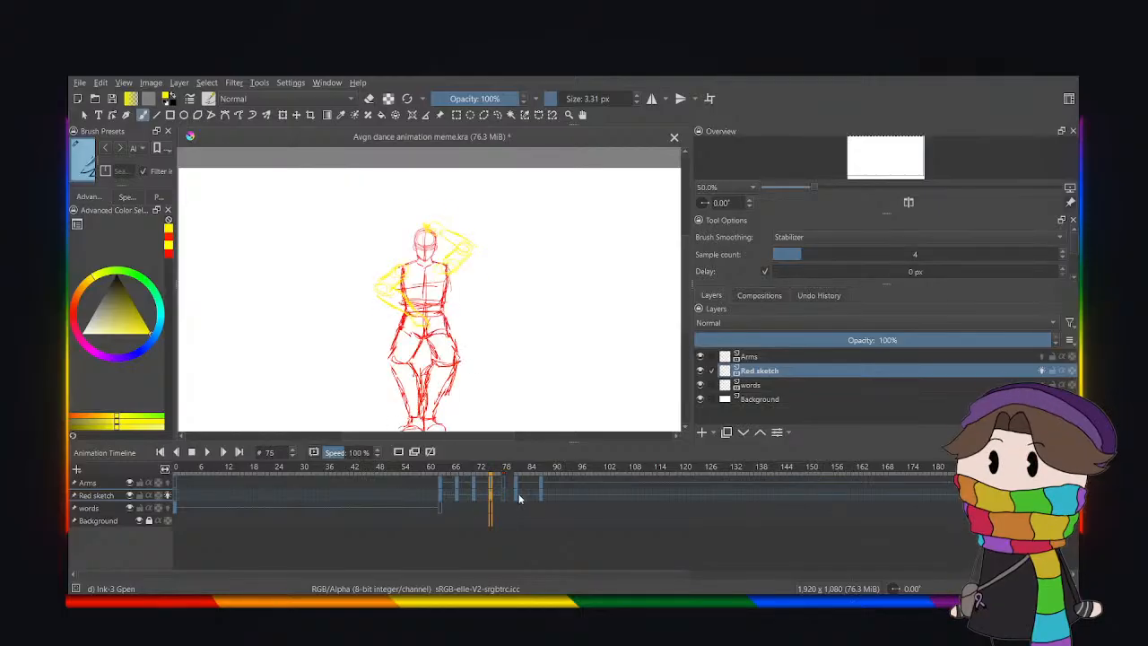
key("ctrl+t")
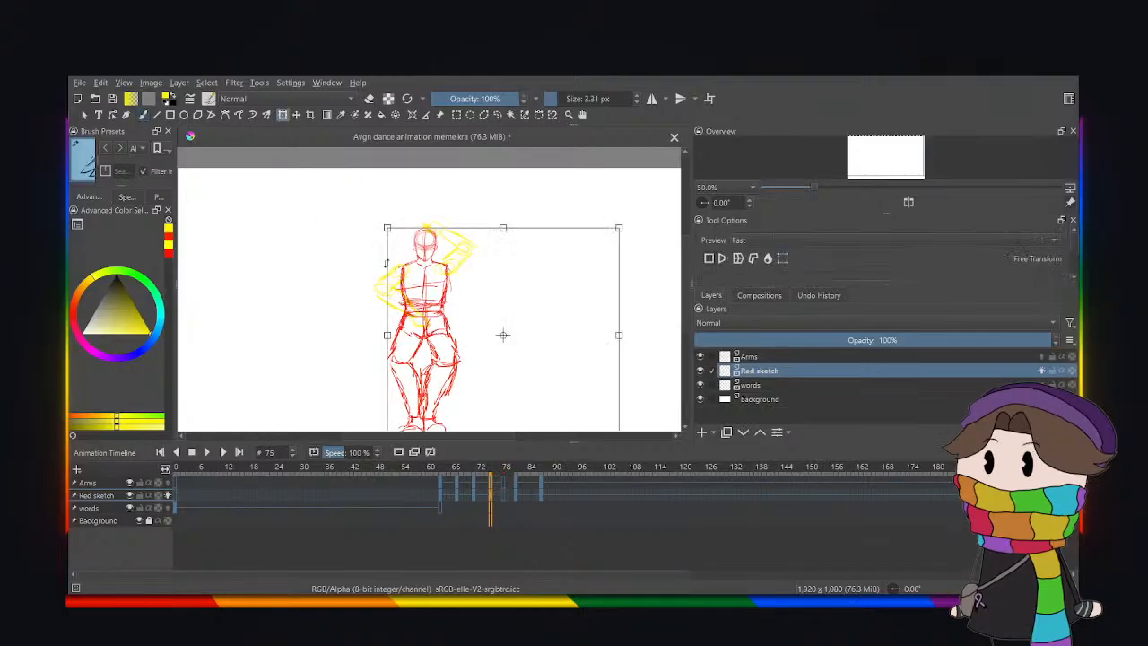
left_click_drag(441, 281, 446, 291)
key("ctrl+z")
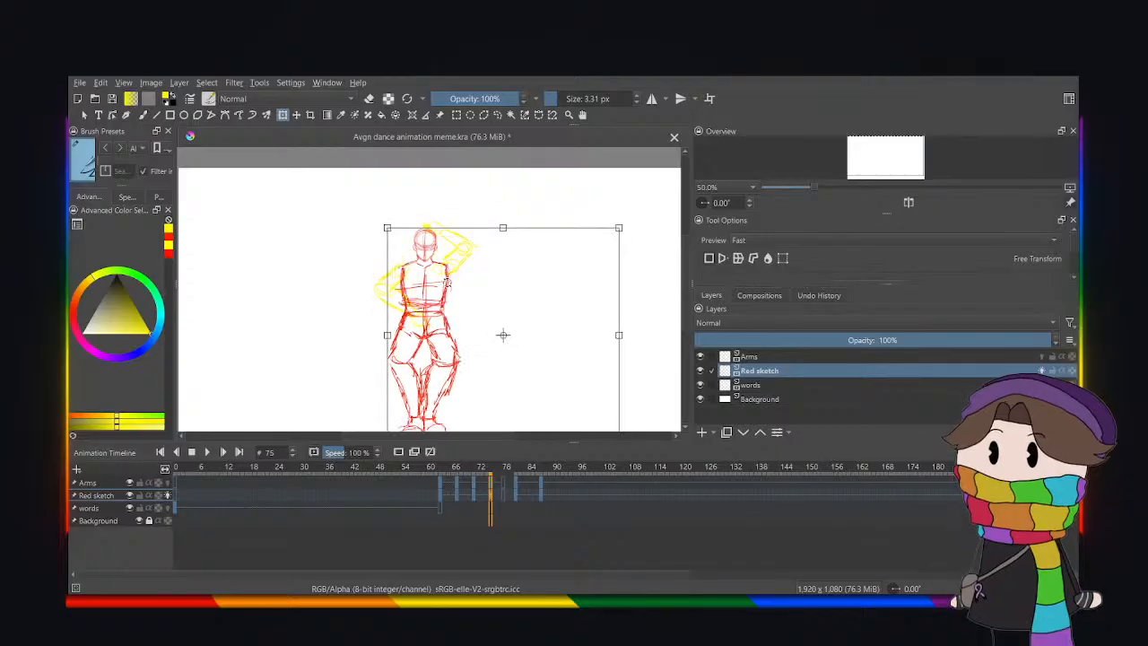
Try pasting the frame 75 body into frame 78 of the Red sketch layer, and undo the paste.
left_click(503, 499)
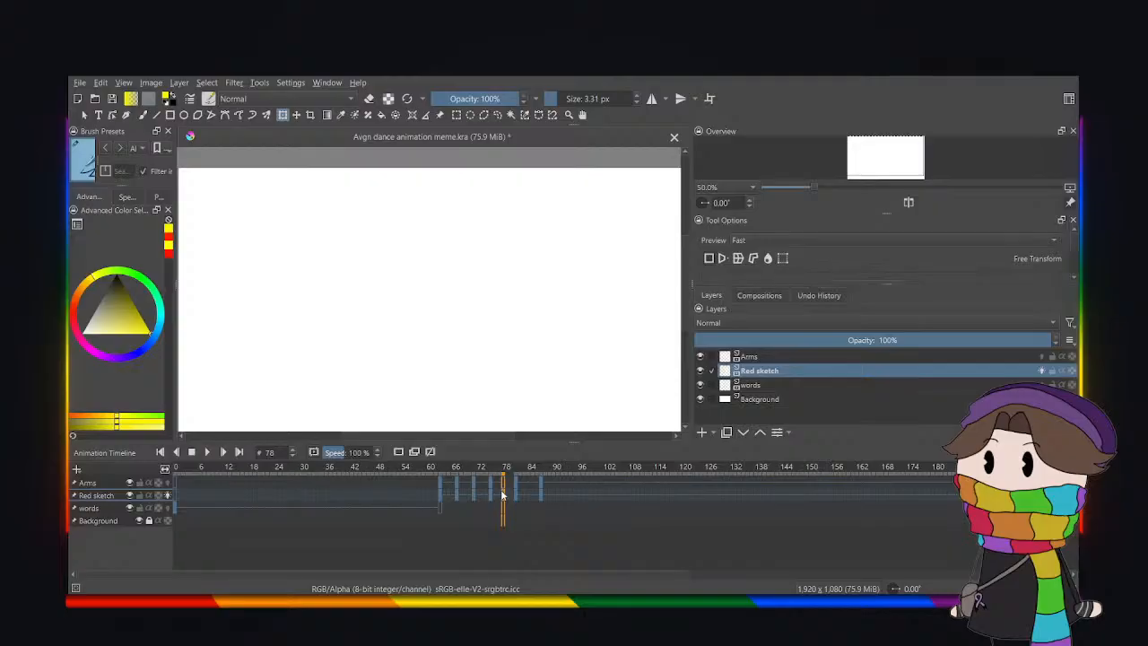
key("ctrl+v")
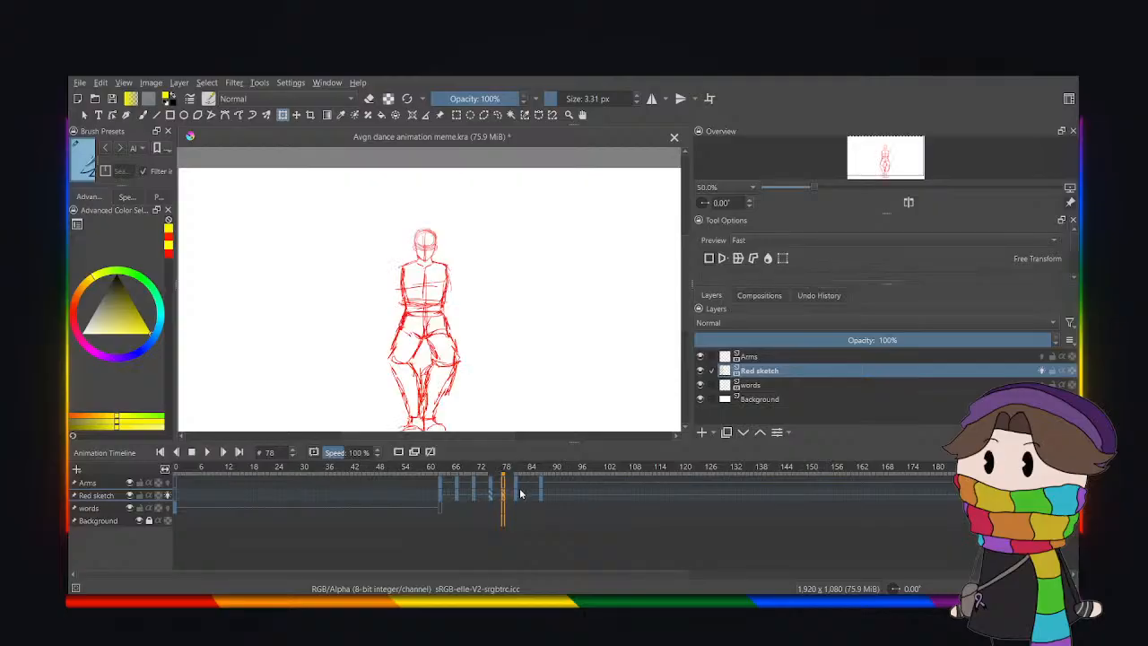
key("ctrl+z")
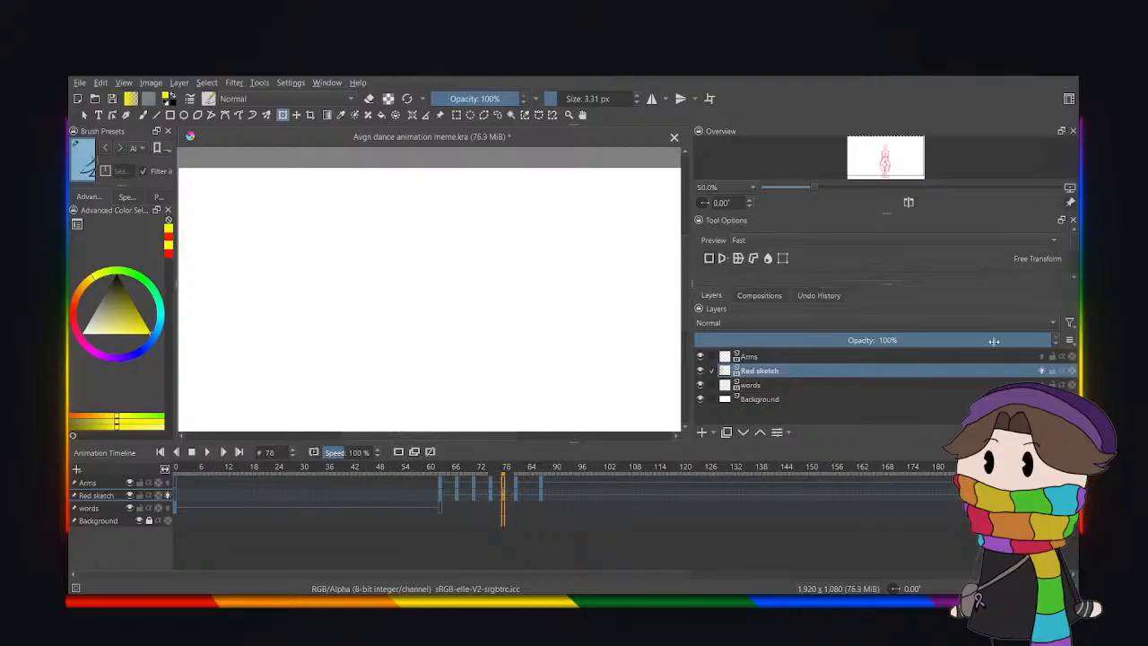
Compare frames 78 and 81 on the timeline and examine the onion skin settings.
scroll(412, 320, "down", 2)
scroll(410, 359, "up", 1)
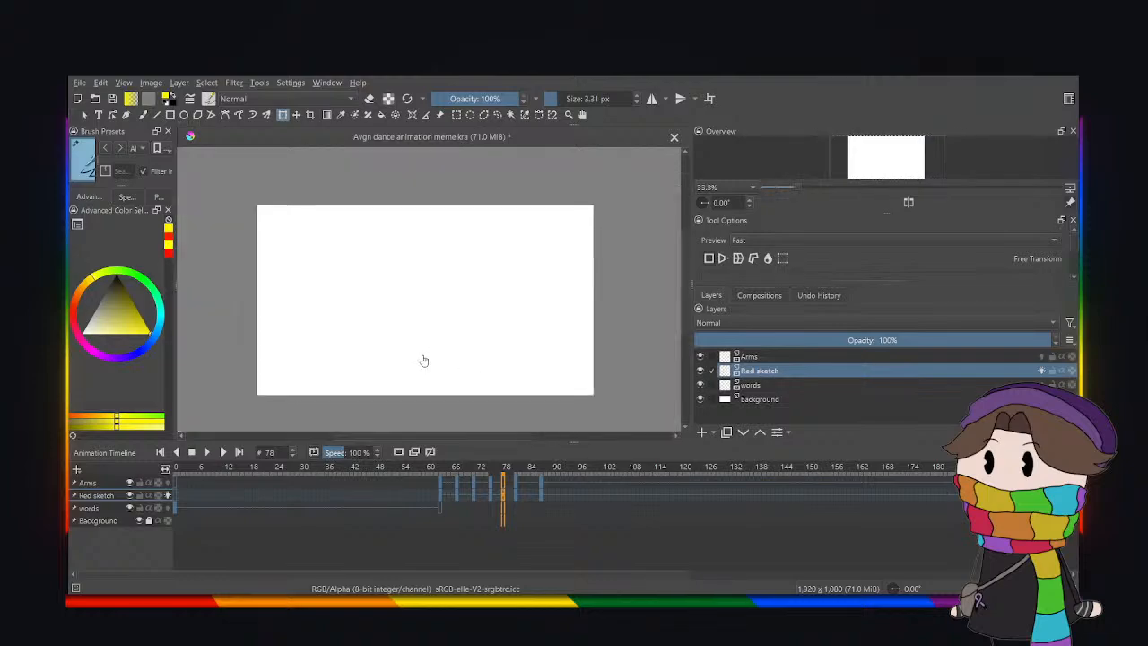
scroll(423, 360, "up", 1)
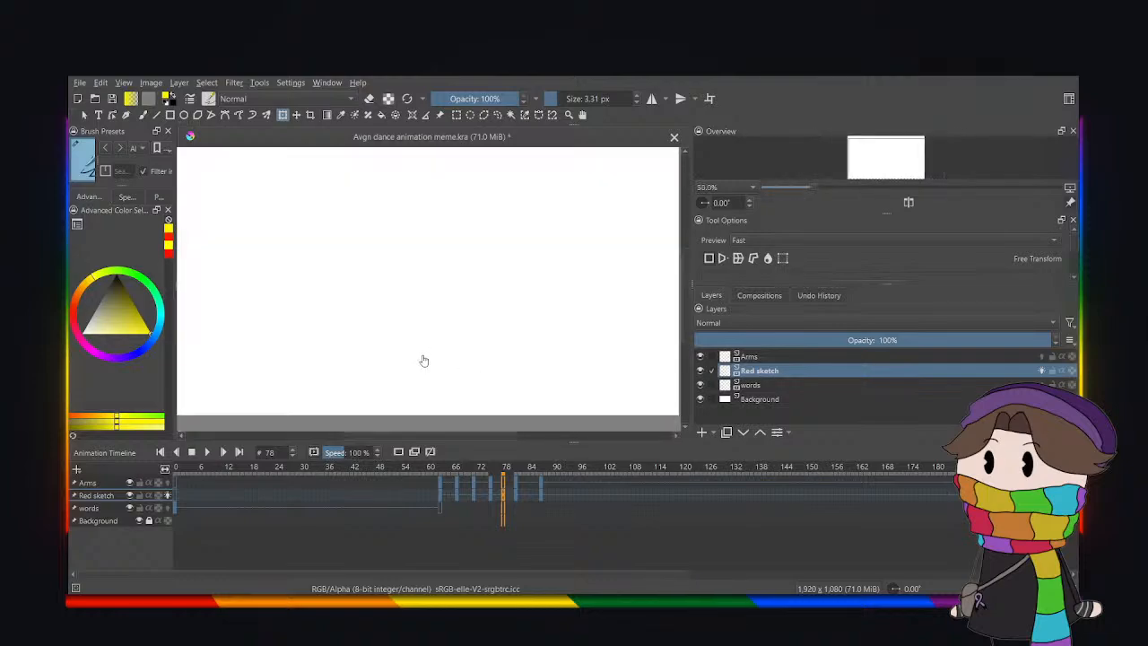
left_click(514, 496)
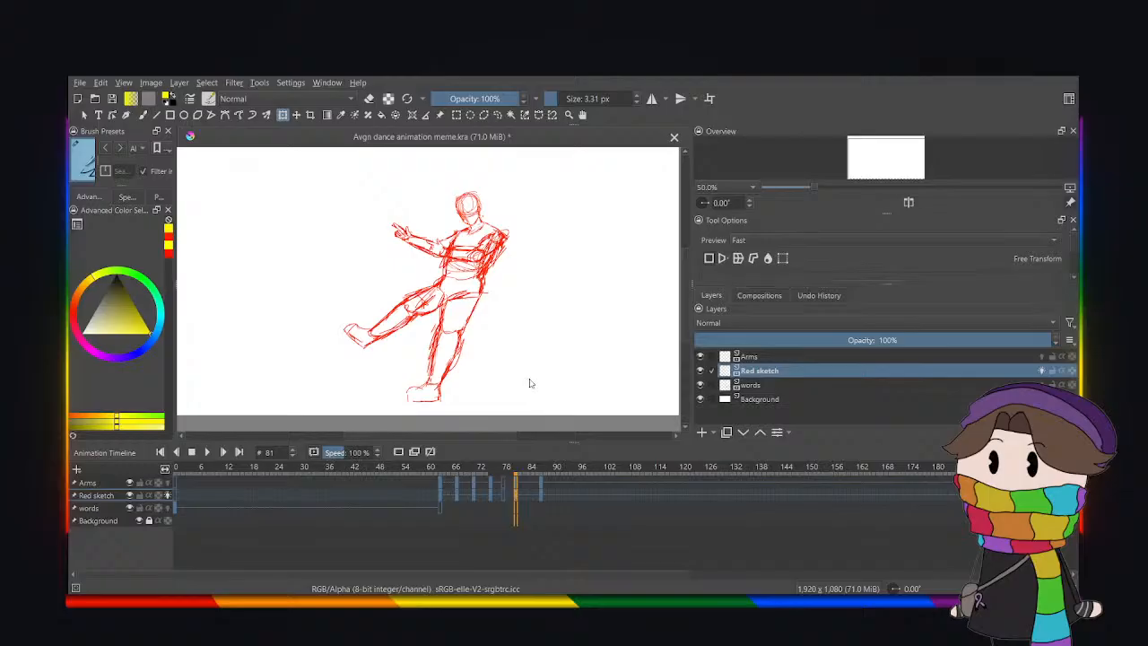
mouse_move(519, 498)
left_mouse_down()
mouse_move(537, 506)
mouse_move(545, 492)
mouse_move(503, 497)
left_mouse_up()
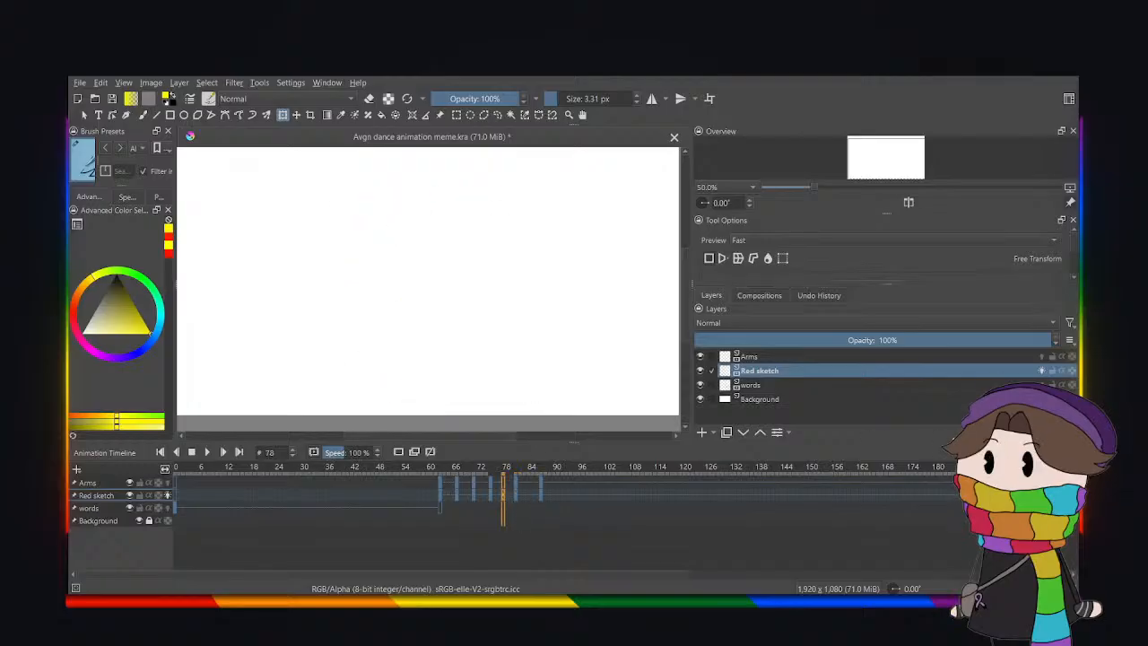
left_click(991, 452)
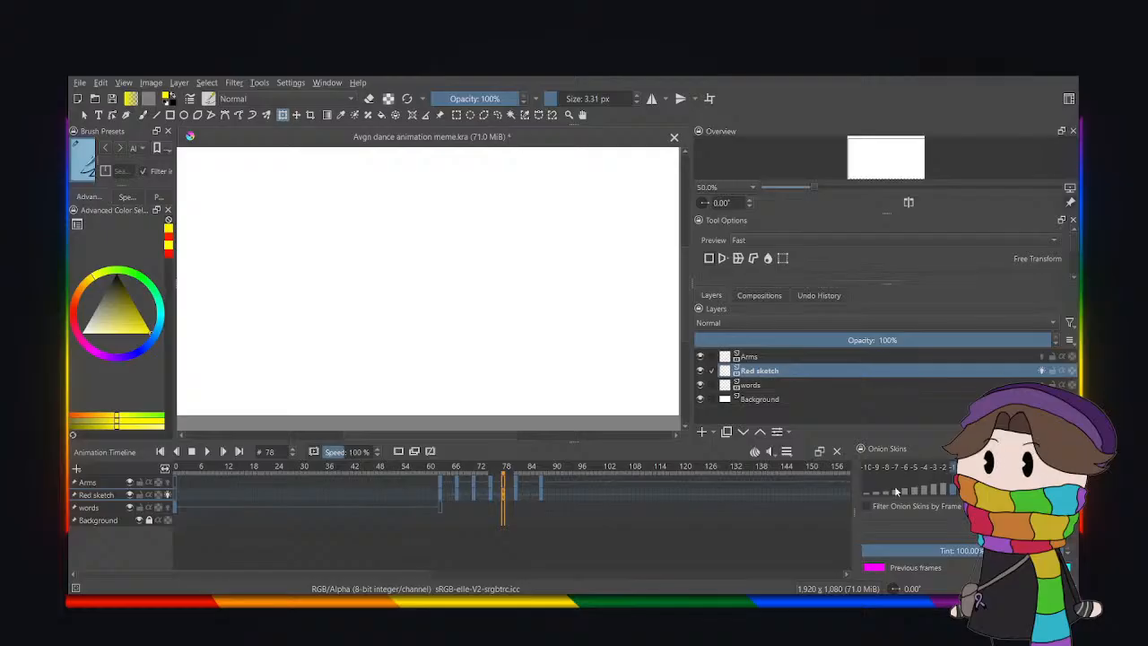
left_click(790, 520)
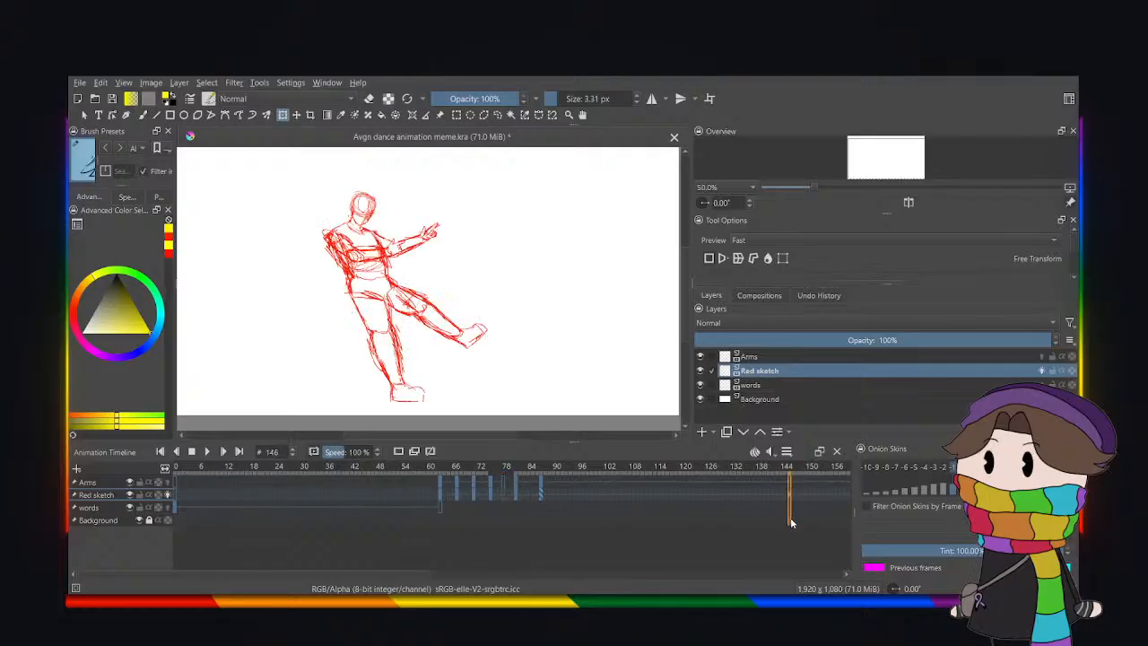
left_click(516, 496)
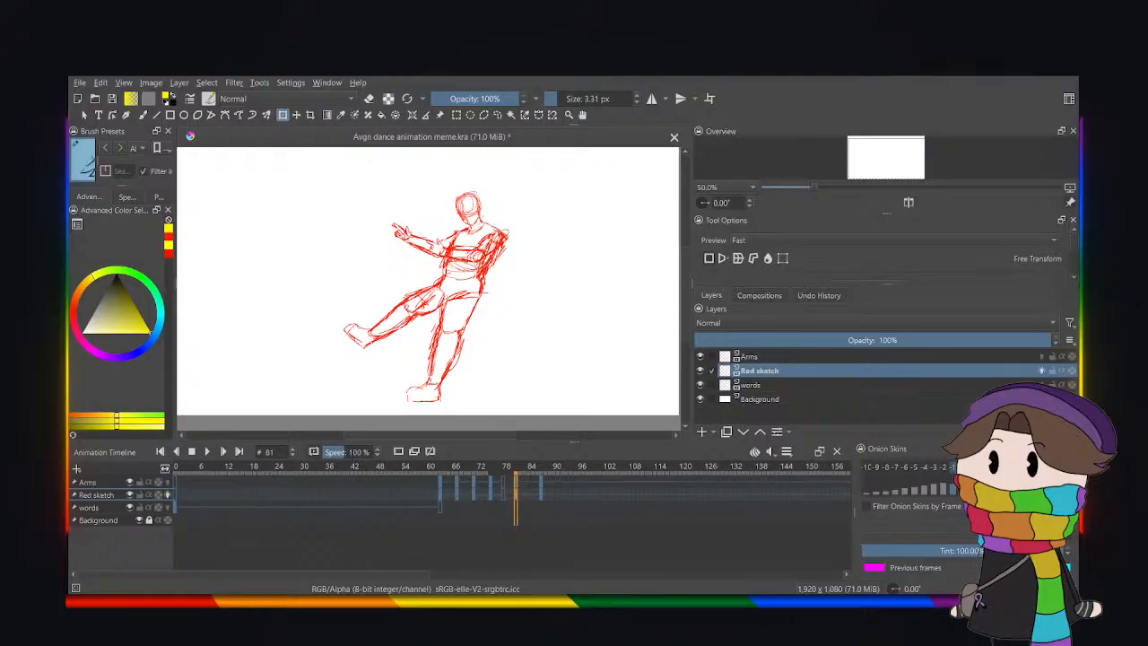
left_click(1073, 449)
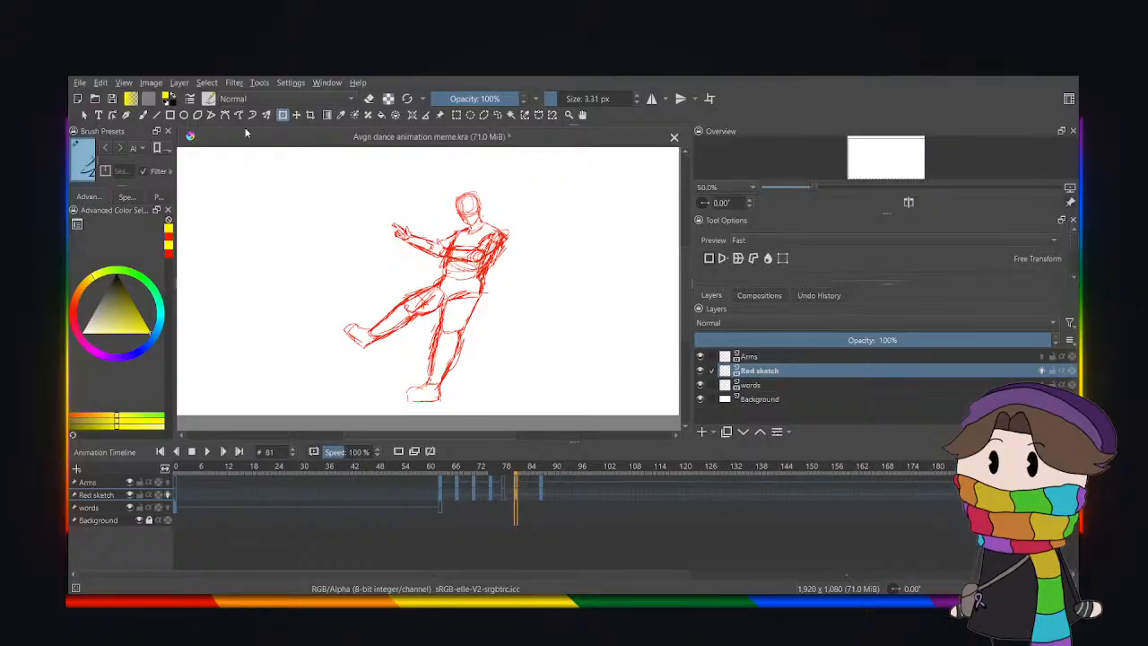
Briefly hide the Arms layer at frame 81 to inspect the body alone, and recheck the onion skin settings at frame 78.
left_click(700, 357)
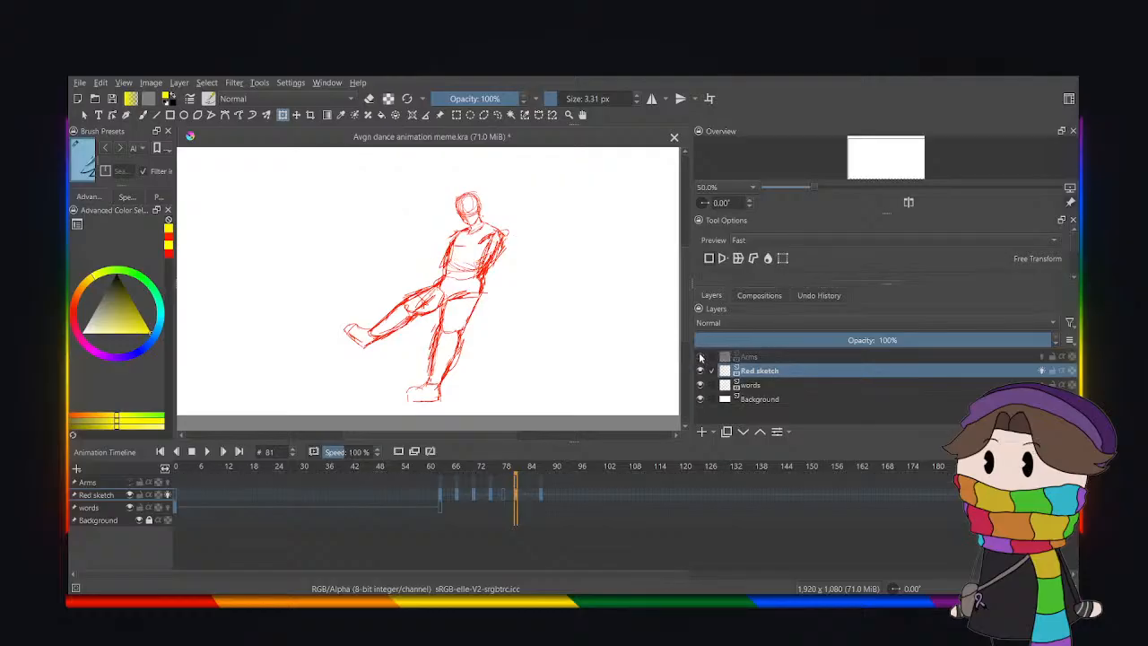
left_click(700, 357)
left_click(502, 499)
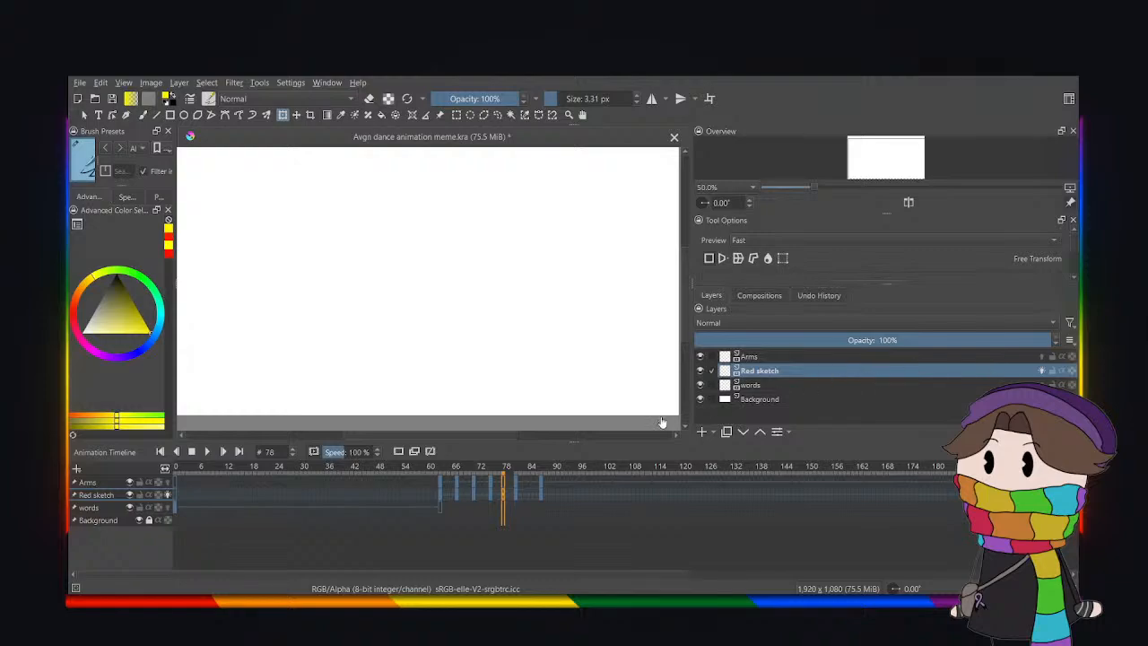
left_click(991, 452)
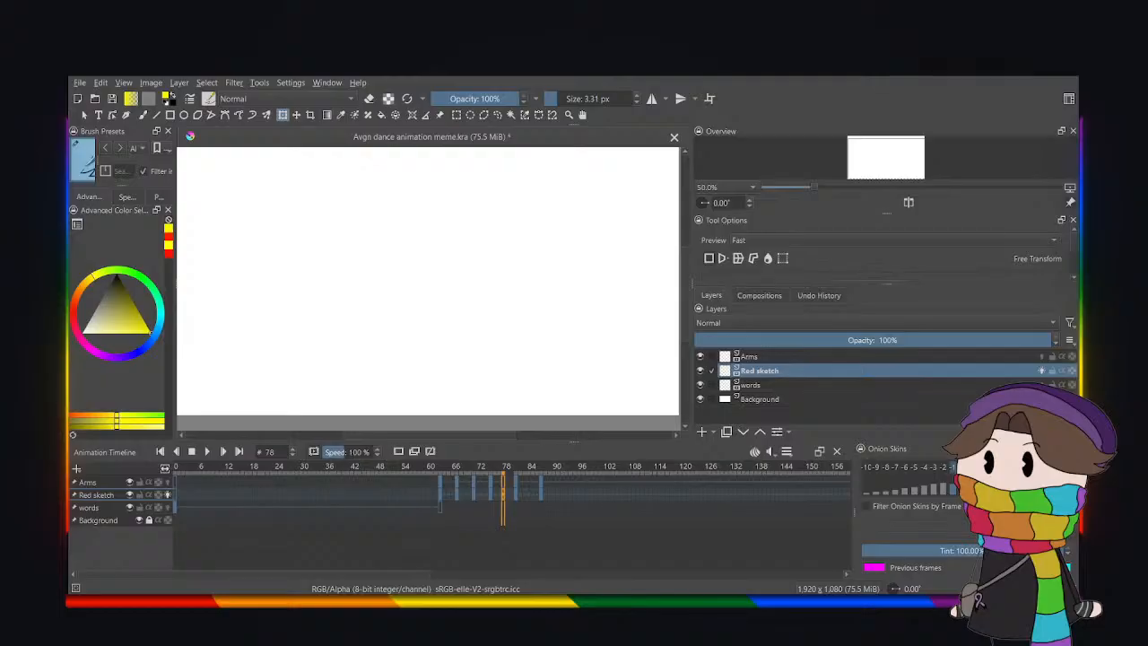
left_click(1072, 450)
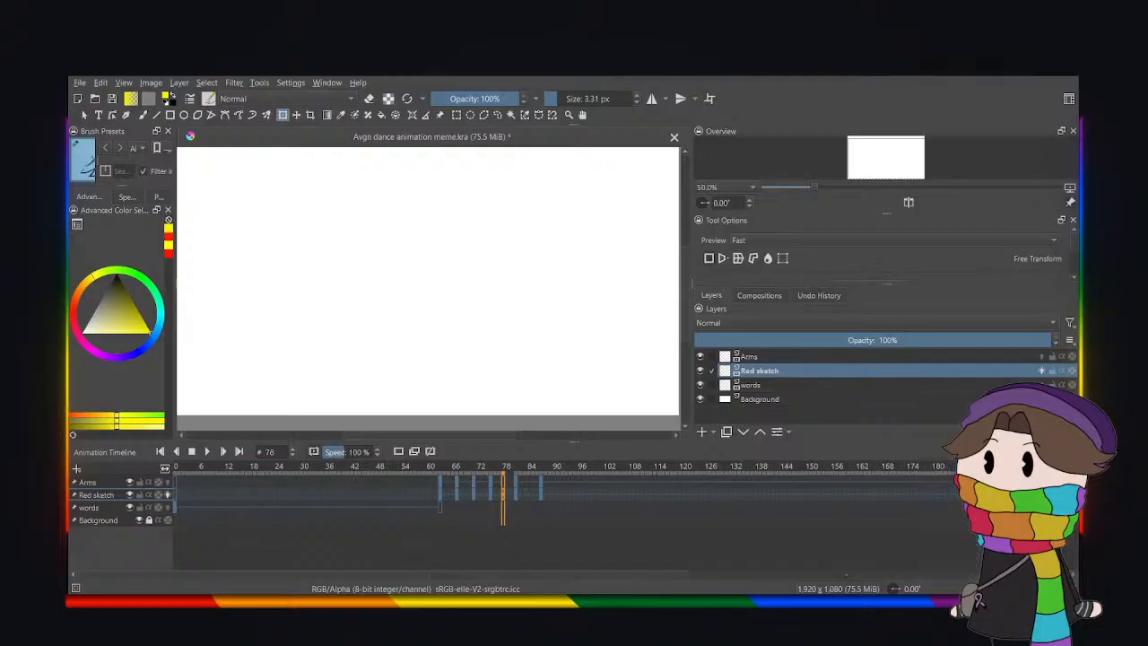
Copy the Red sketch keyframe from frame 81 and paste it at frame 78.
left_click(519, 495)
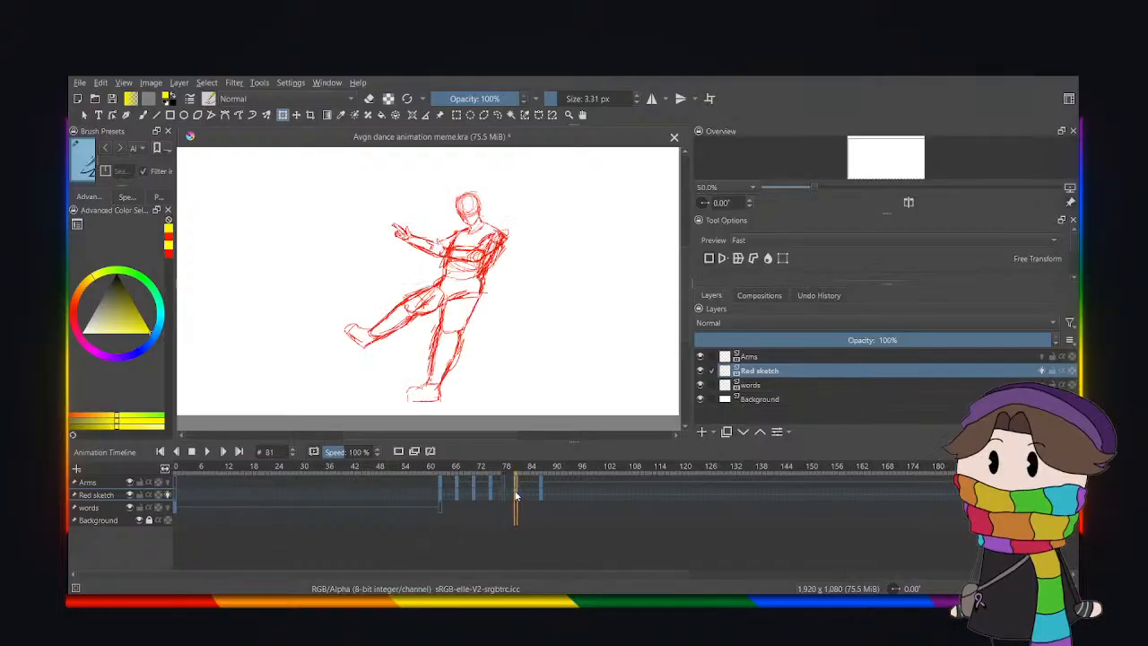
left_click(504, 495)
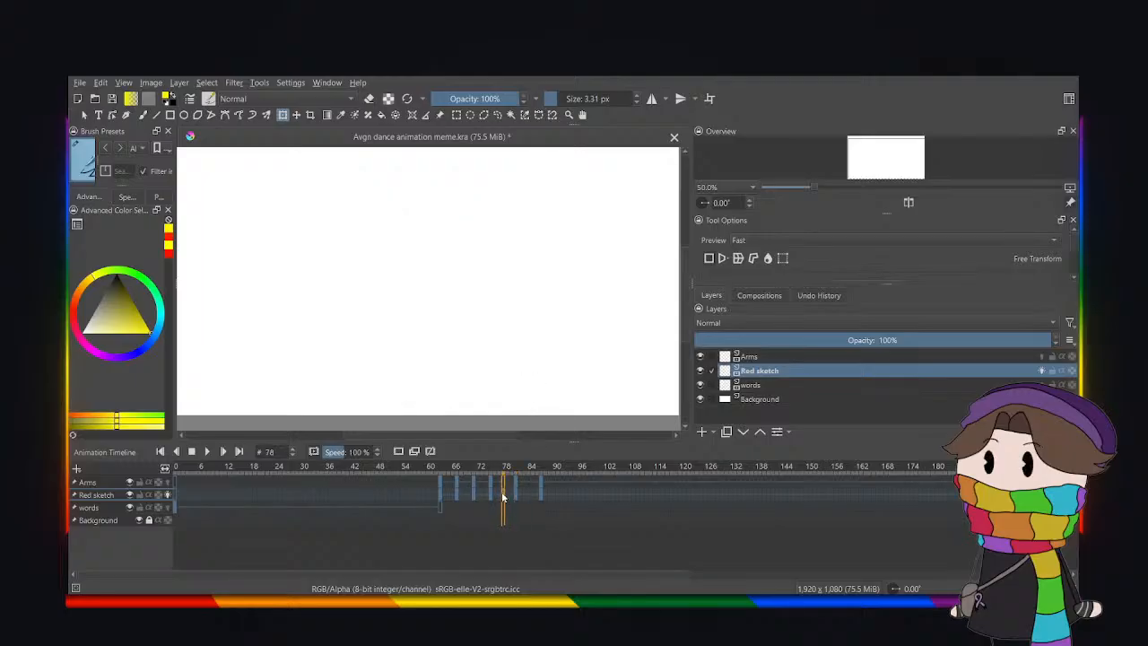
key("ctrl+v")
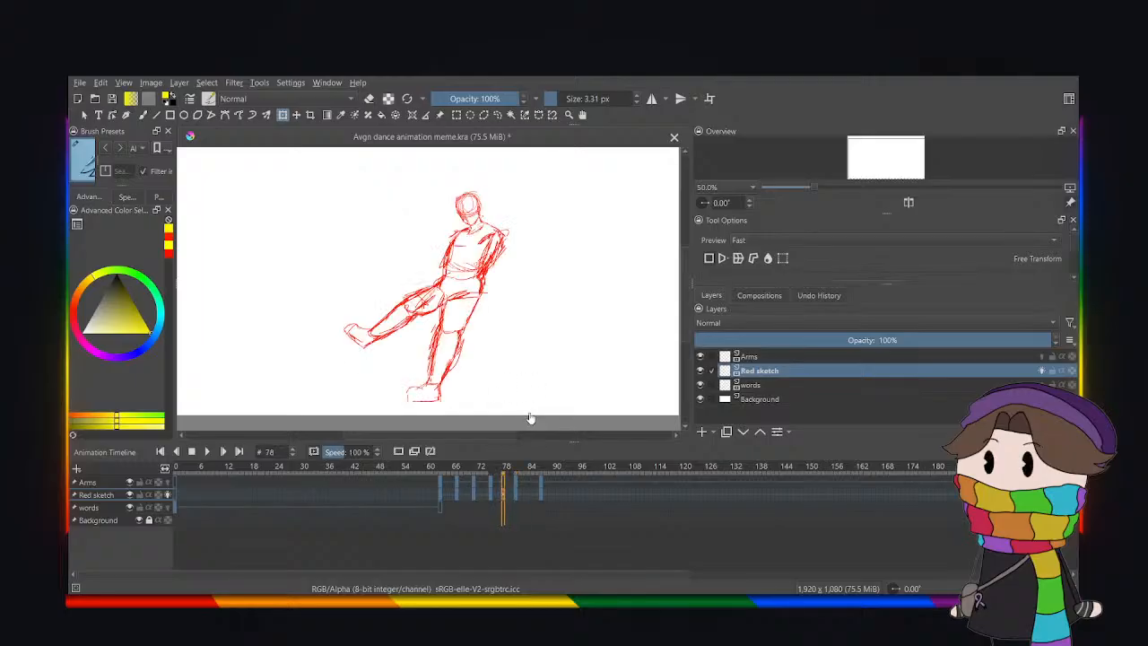
Rotate the body at frame 78 slightly counter-clockwise and shift it slightly left to form a more upright in-between pose.
left_click(460, 205)
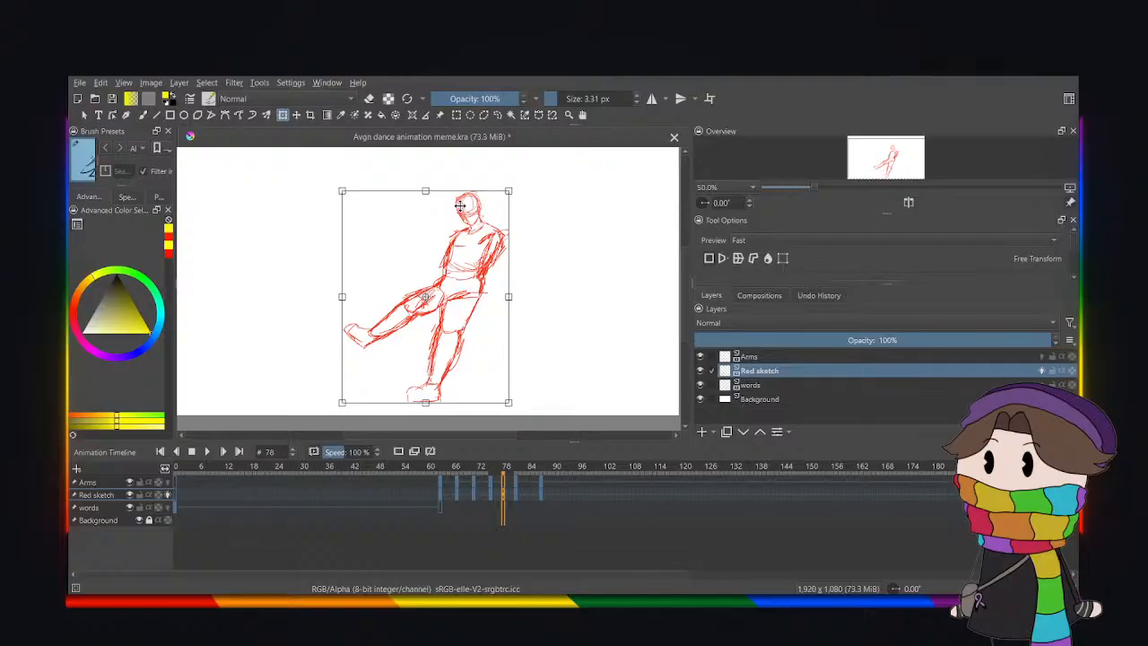
left_click_drag(441, 183, 432, 184)
left_click_drag(461, 232, 451, 233)
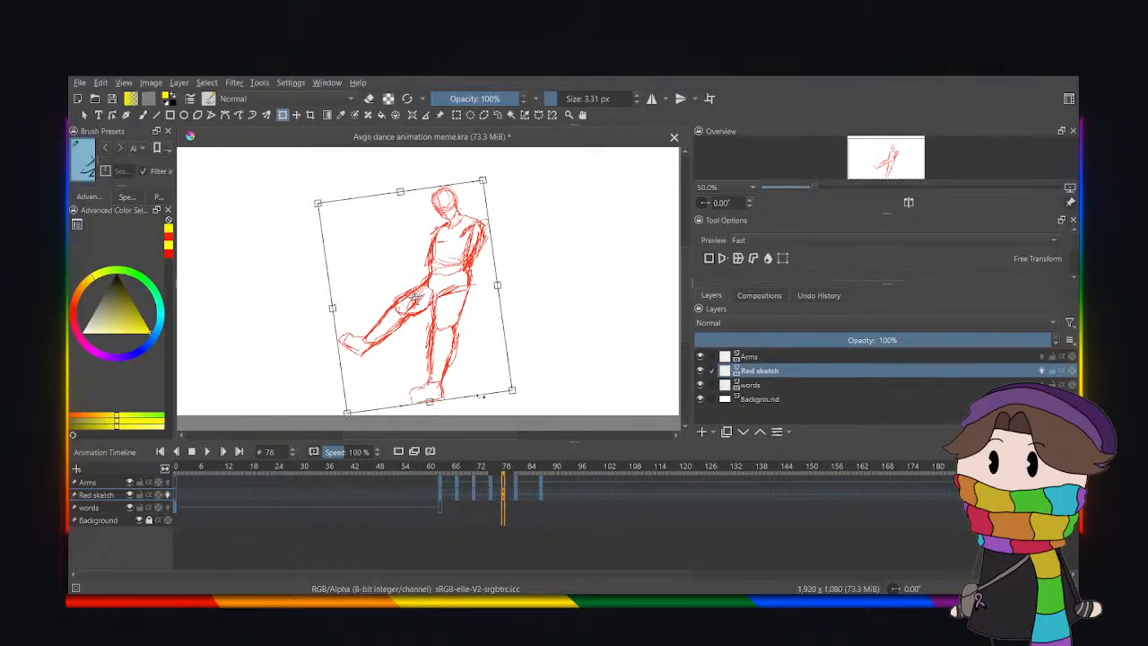
left_click(503, 500)
left_click(505, 500)
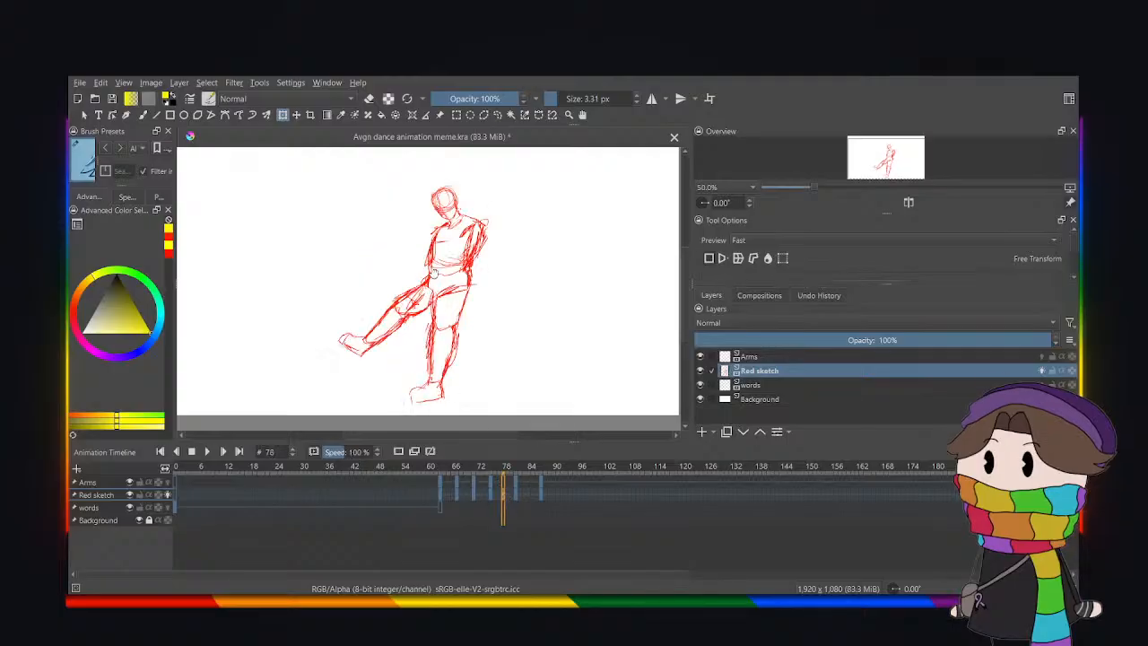
Select the standing foot at frame 78 and rotate it slightly clockwise so that its sole lies flat.
left_click(497, 115)
scroll(406, 336, "up", 4)
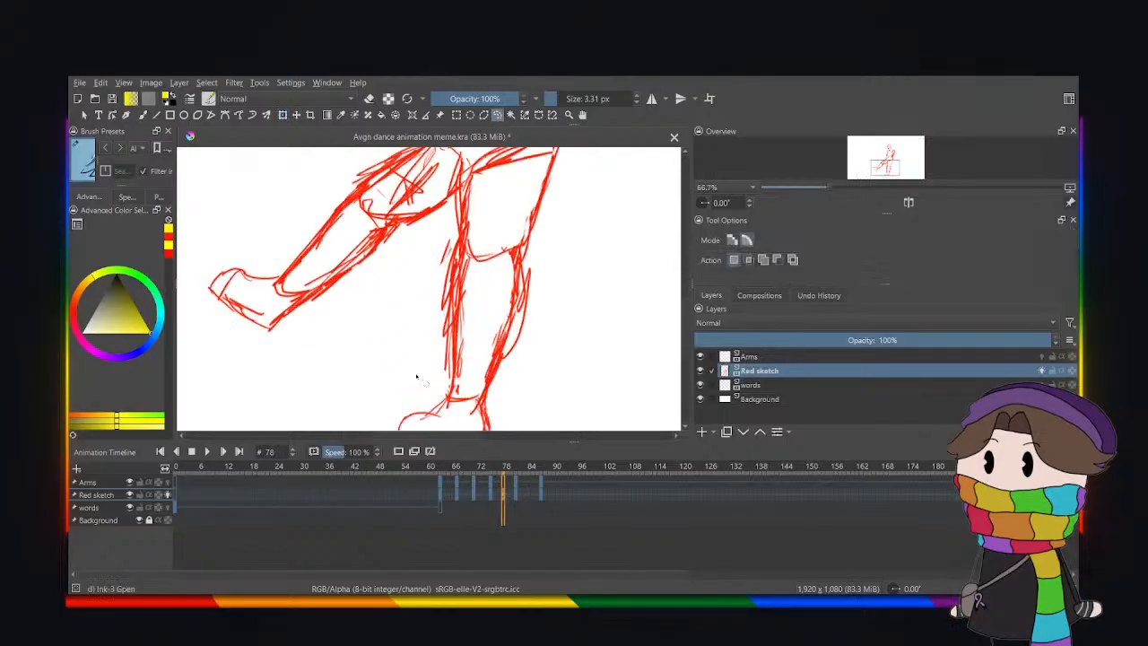
scroll(413, 348, "down", 4)
scroll(442, 416, "up", 3)
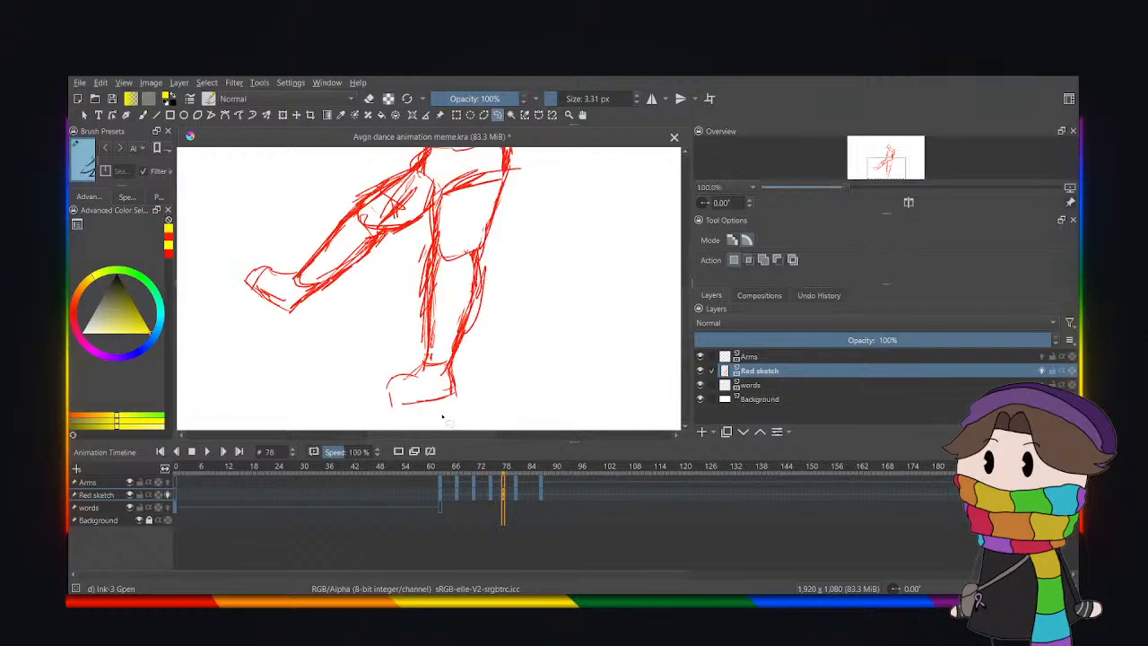
mouse_move(459, 361)
left_mouse_down()
mouse_move(473, 406)
mouse_move(394, 423)
mouse_move(358, 391)
mouse_move(411, 334)
left_mouse_up()
left_click(283, 115)
mouse_move(402, 374)
left_mouse_down()
mouse_move(395, 364)
mouse_move(403, 369)
left_mouse_up()
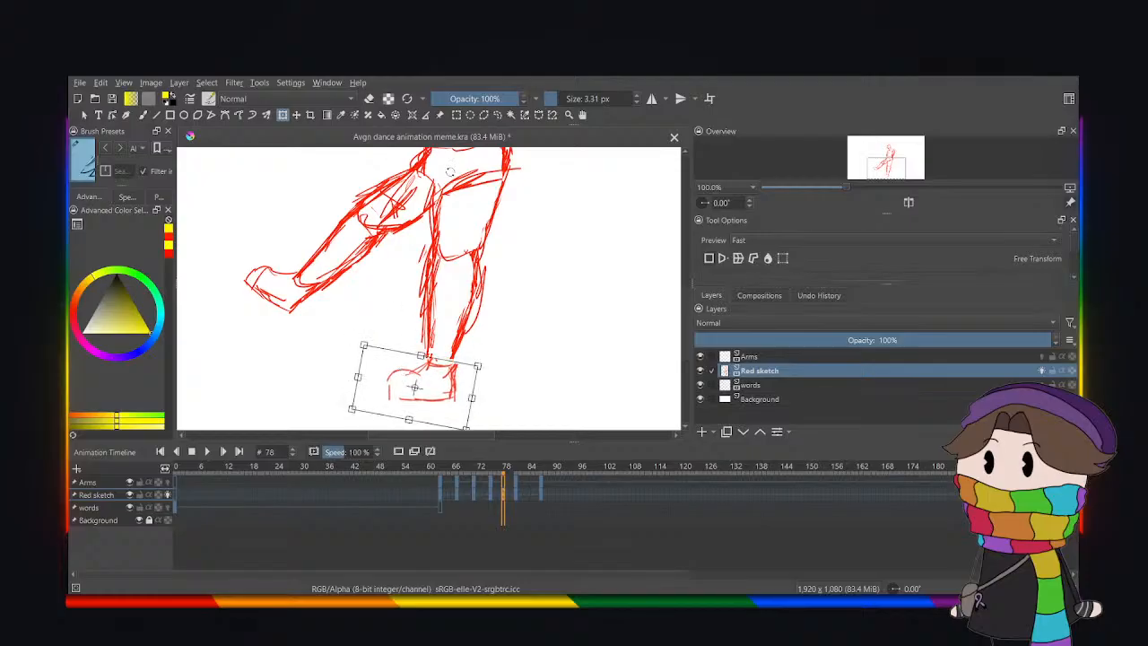
left_click(497, 115)
left_click(524, 287)
Compare frame 78 with frames 75 and 81, and shift the whole body at frame 78 slightly down and left.
scroll(524, 287, "down", 5)
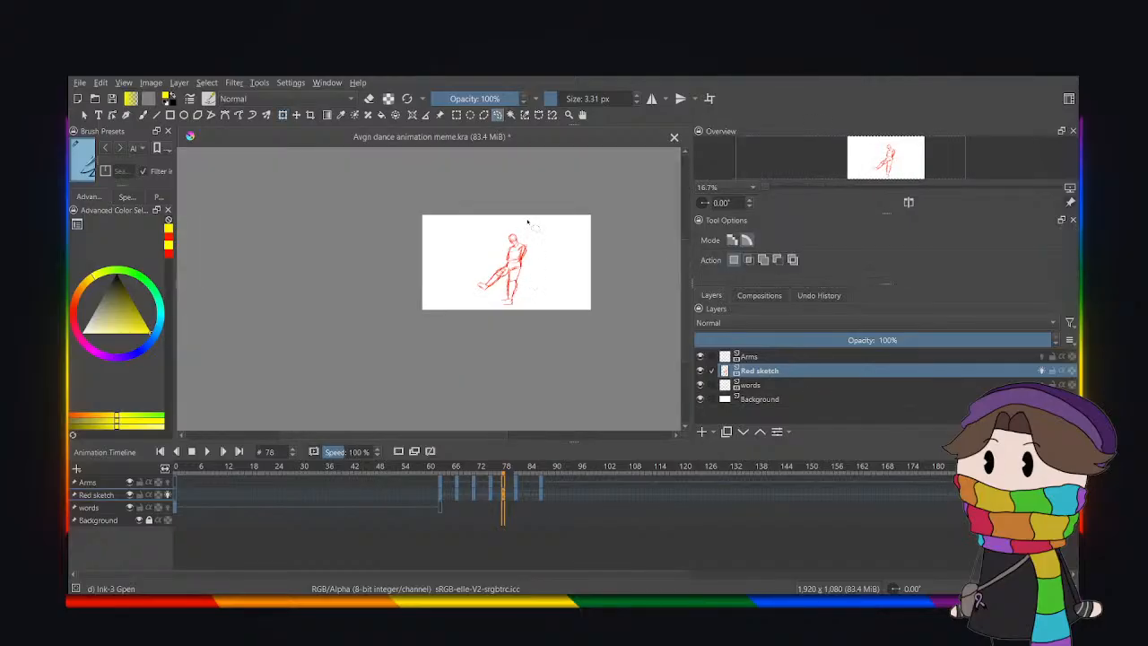
scroll(532, 224, "up", 2)
scroll(502, 331, "up", 1)
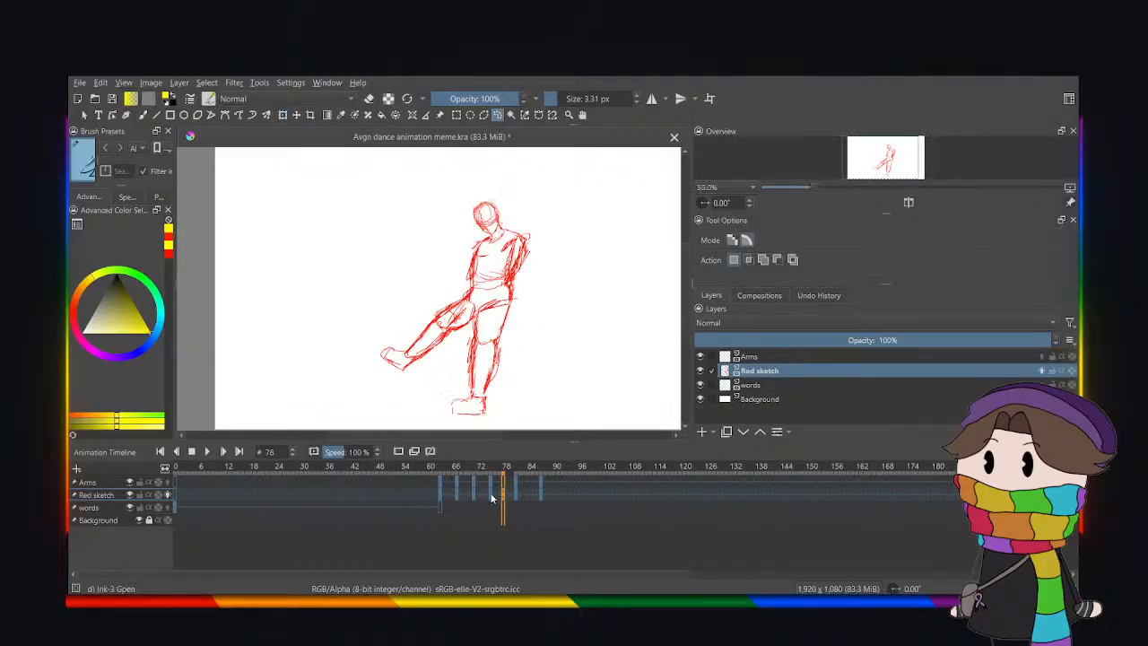
left_click(493, 499)
left_click(503, 496)
left_click(517, 496)
left_click(503, 495)
left_click(284, 117)
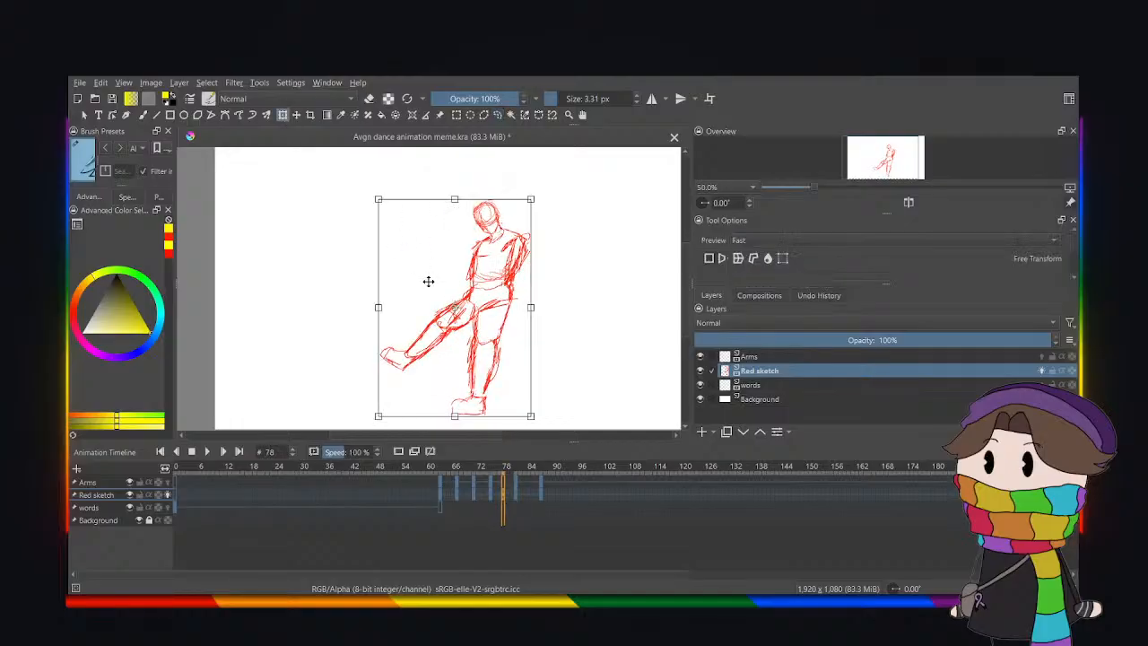
left_click(496, 116)
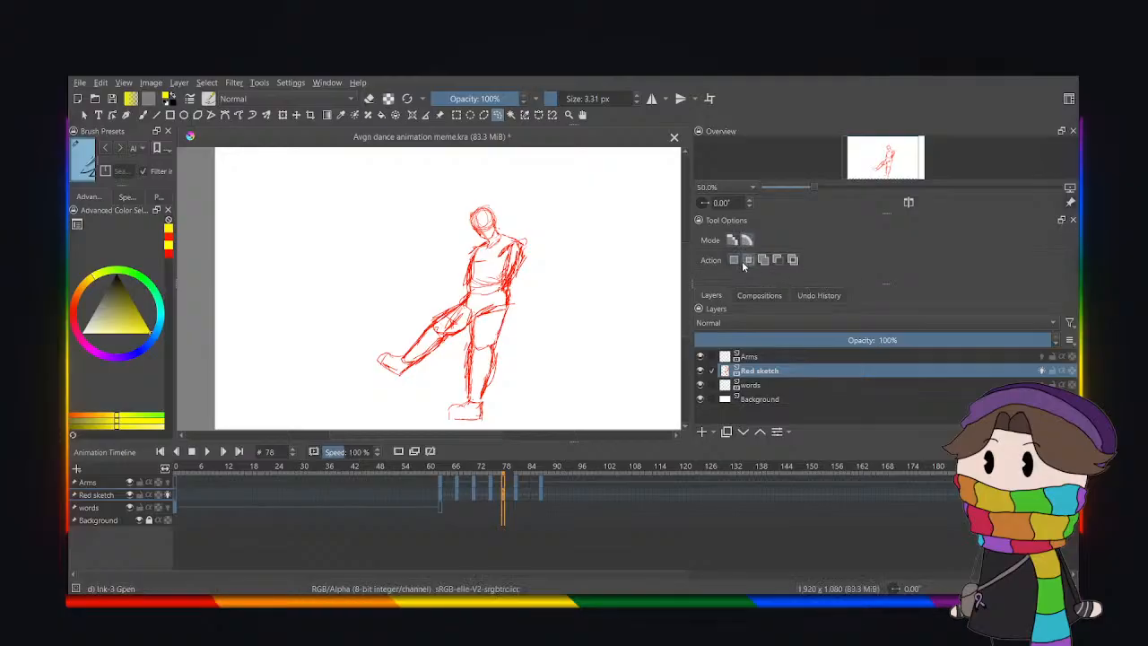
left_click(142, 115)
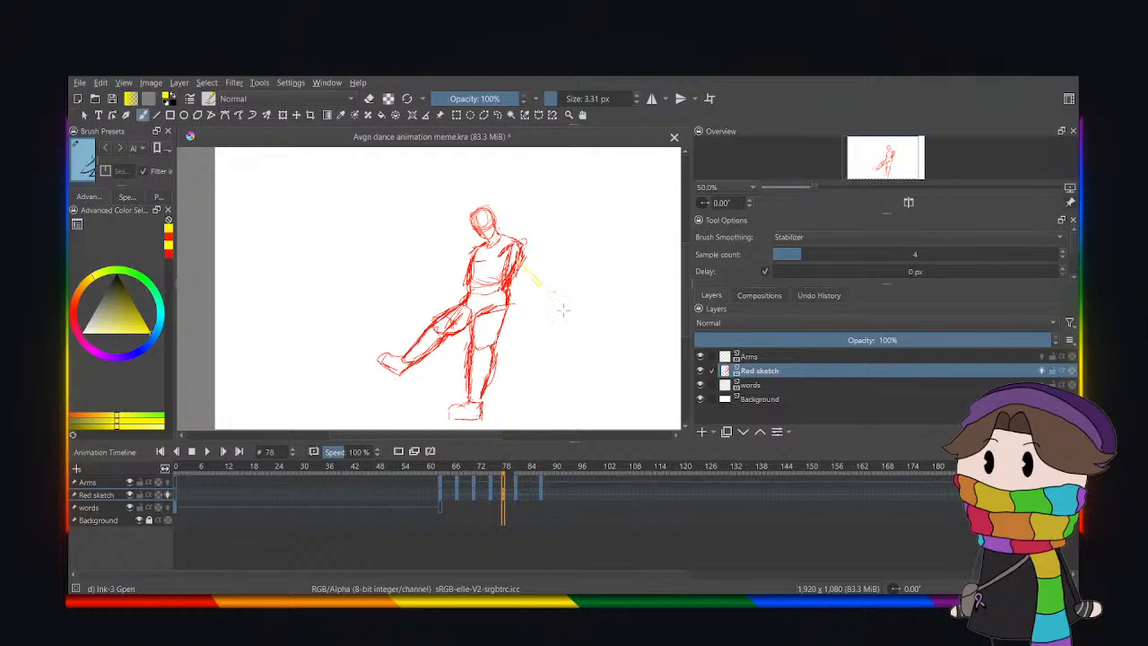
left_click_drag(554, 291, 557, 339)
key("ctrl+z")
Compare frames 78 and 81 with the onion skin settings open, then save the animation file and close those settings.
left_click(981, 451)
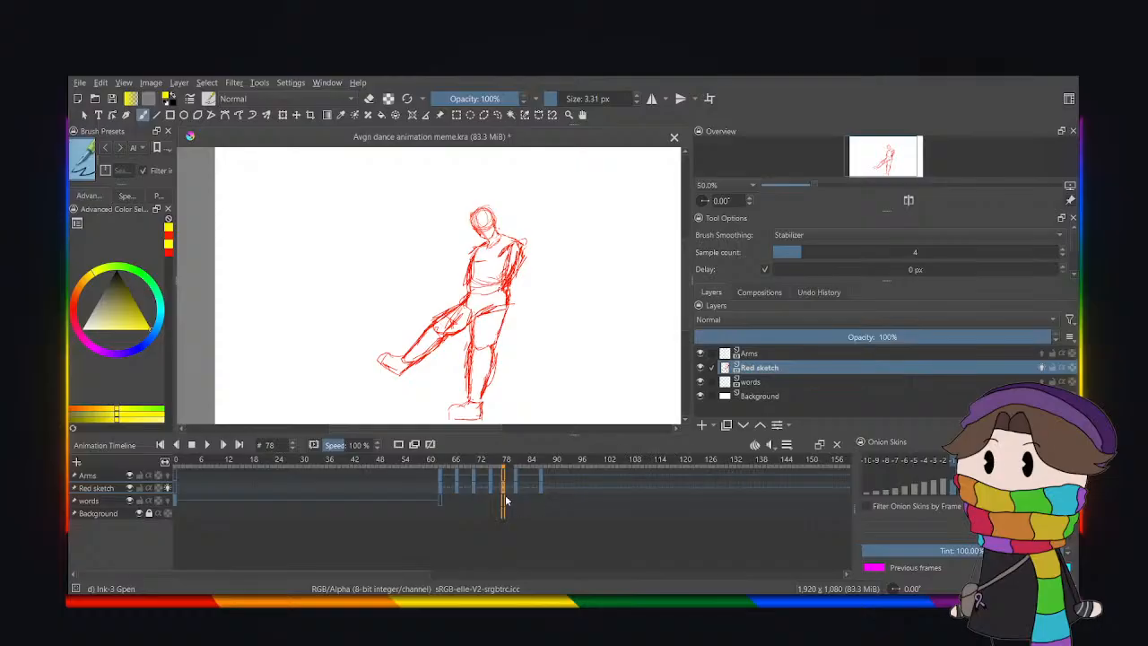
left_click_drag(505, 501, 516, 491)
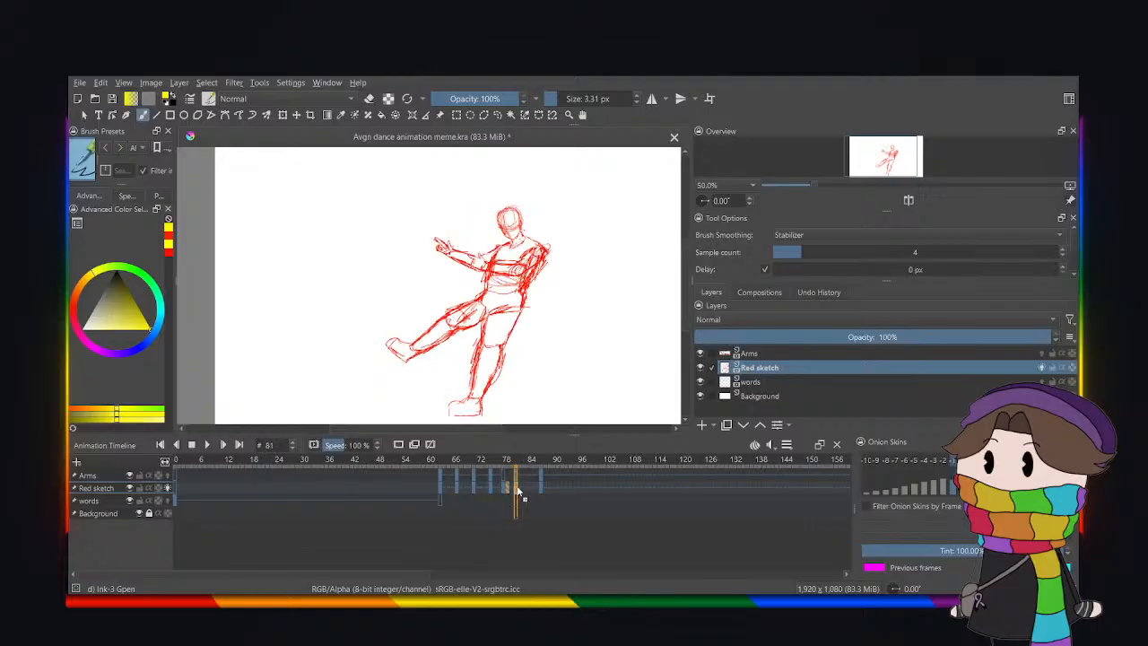
left_click(111, 99)
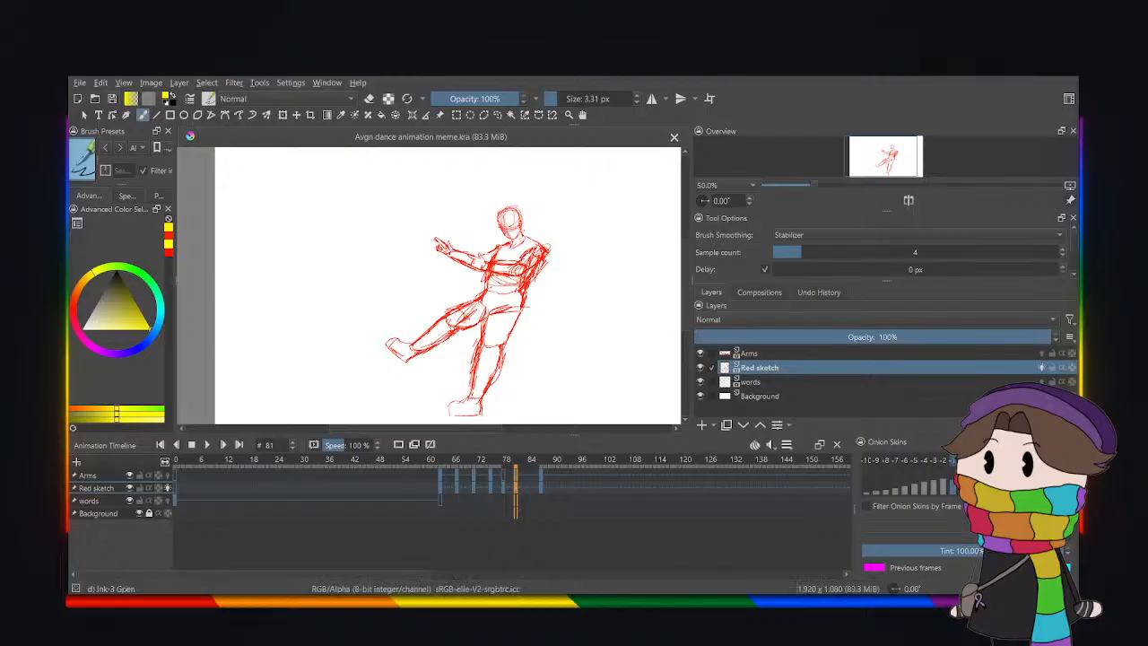
left_click(1073, 441)
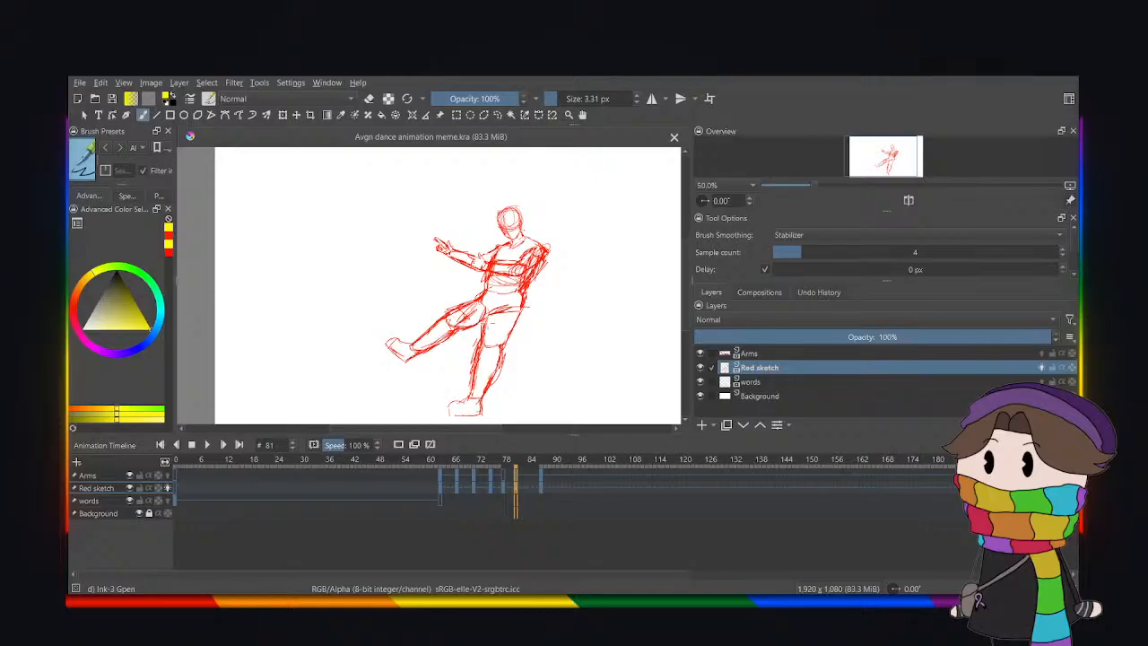
key("minus")
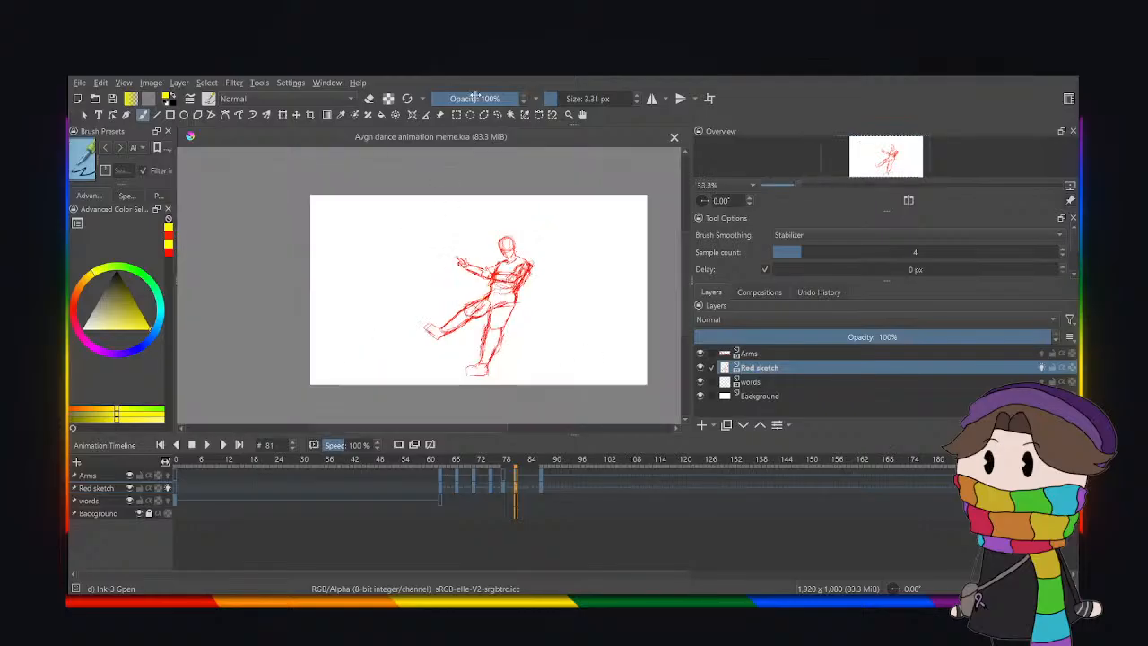
left_click(508, 115)
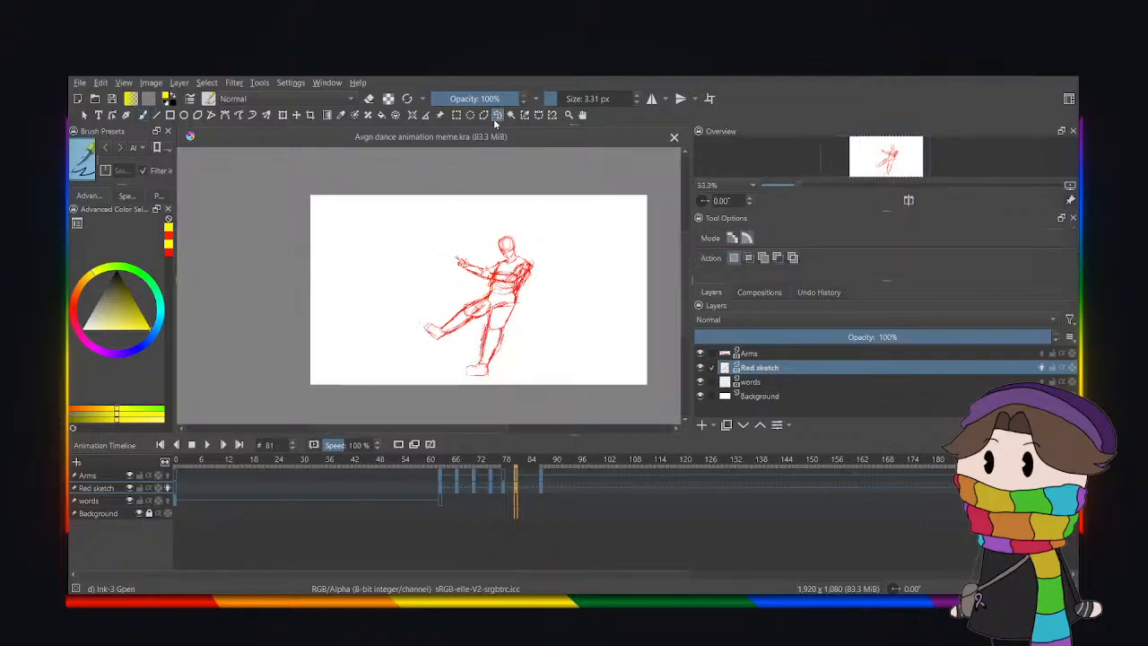
left_click(432, 241)
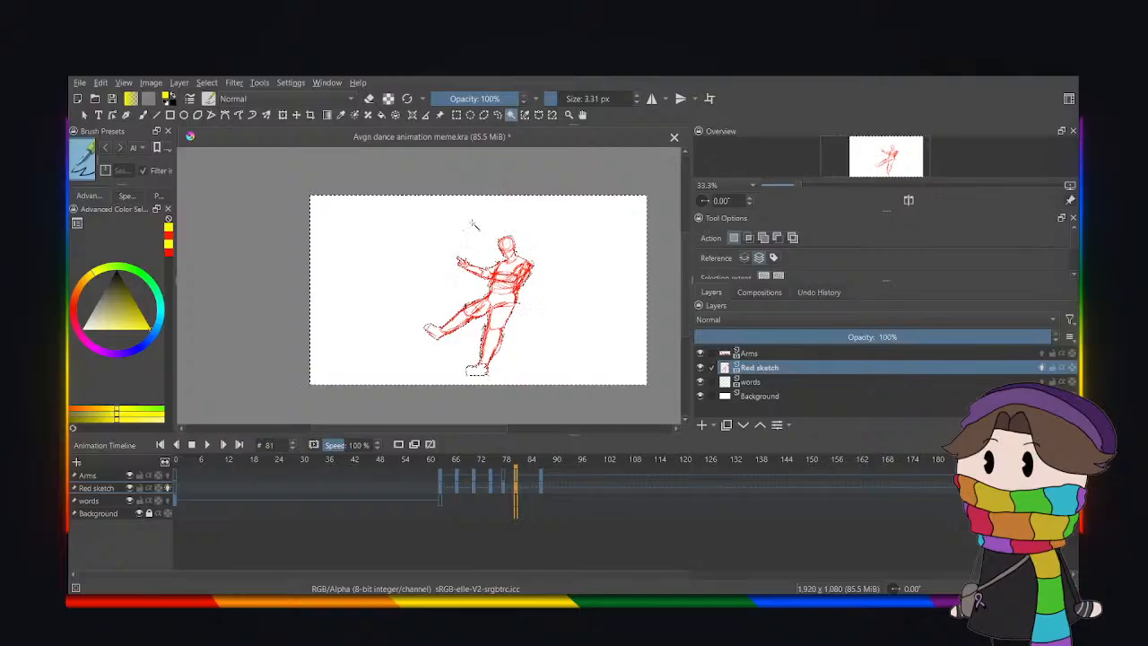
left_click(499, 117)
left_click(512, 117)
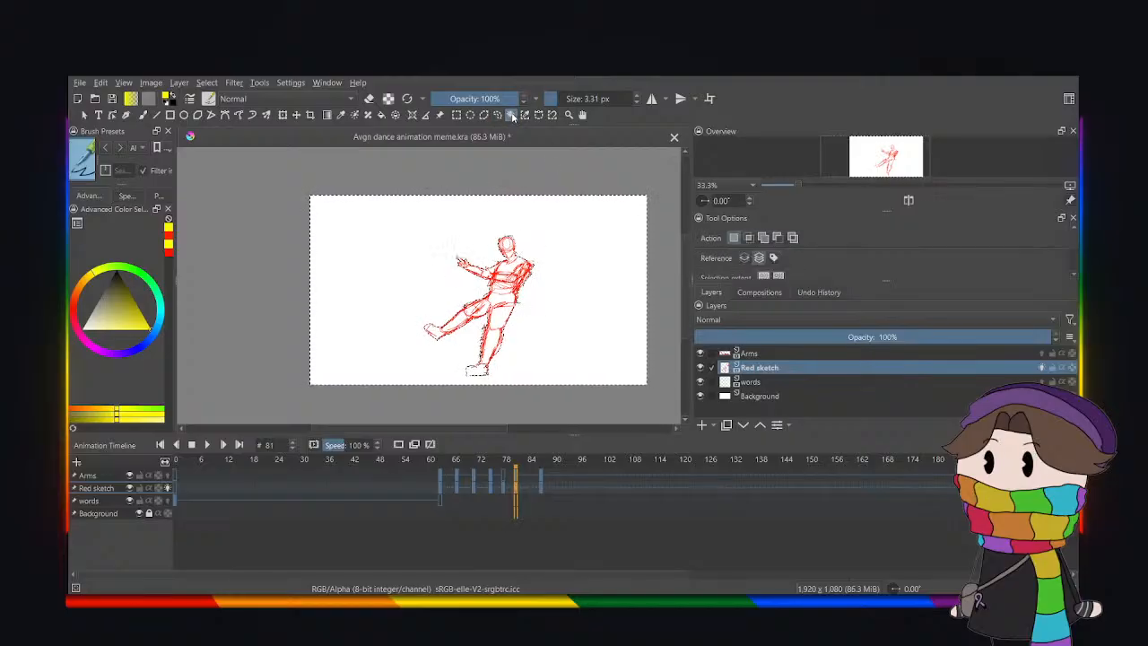
left_click(498, 117)
left_click(494, 178)
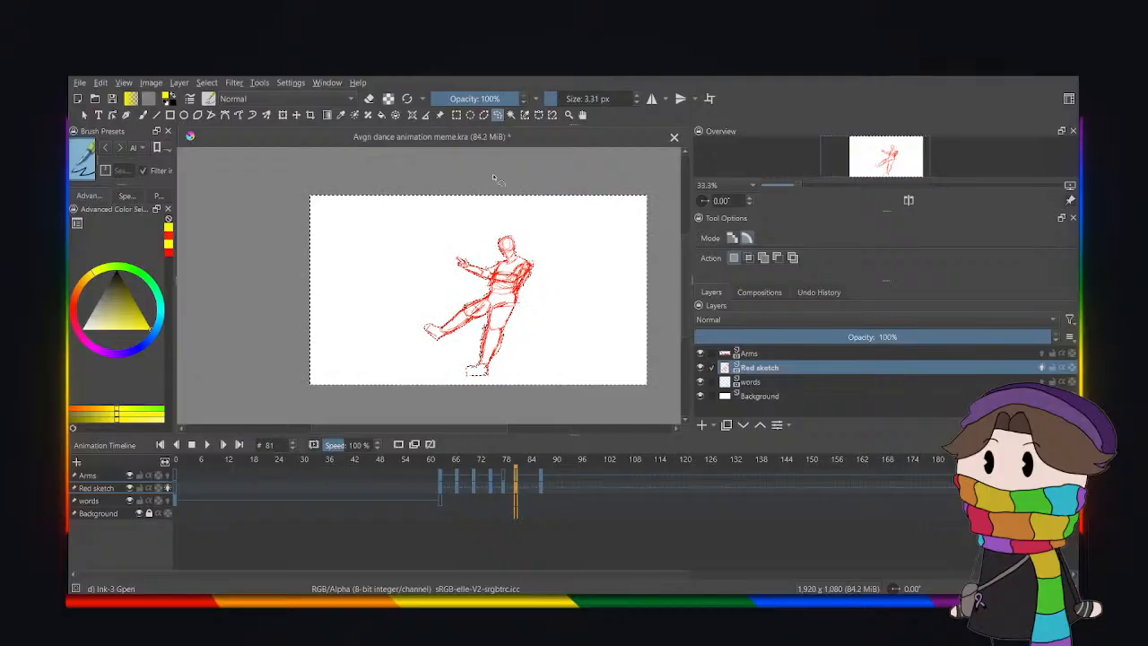
key("ctrl+shift+a")
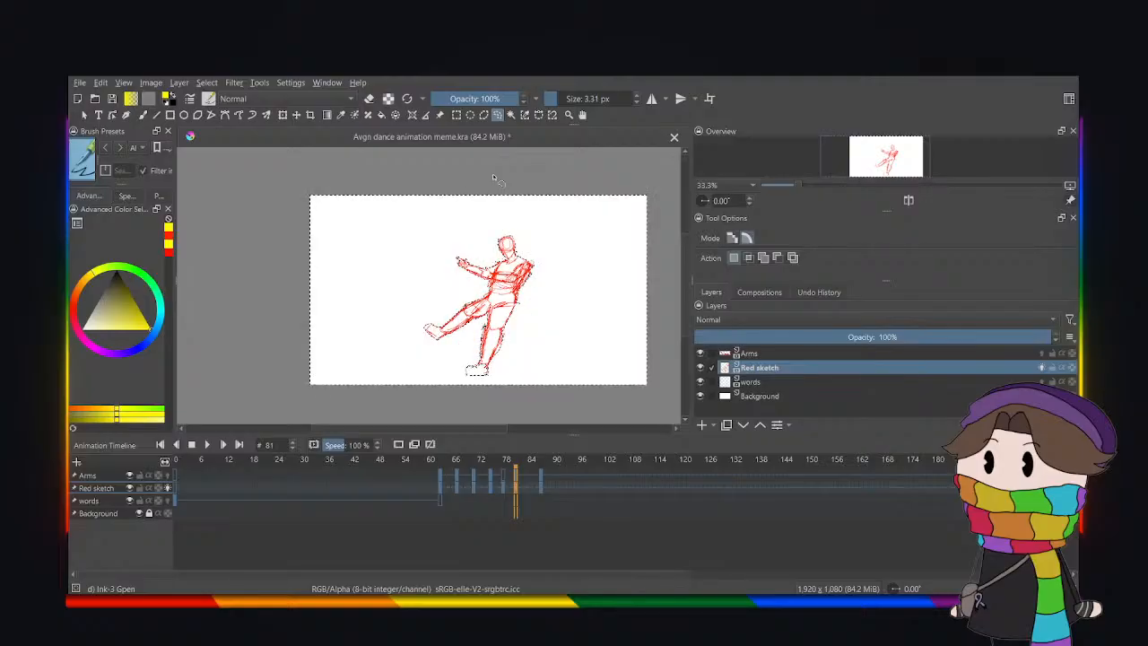
Save the animation file and briefly toggle the Background layer's visibility at frame 81.
key("ctrl+s")
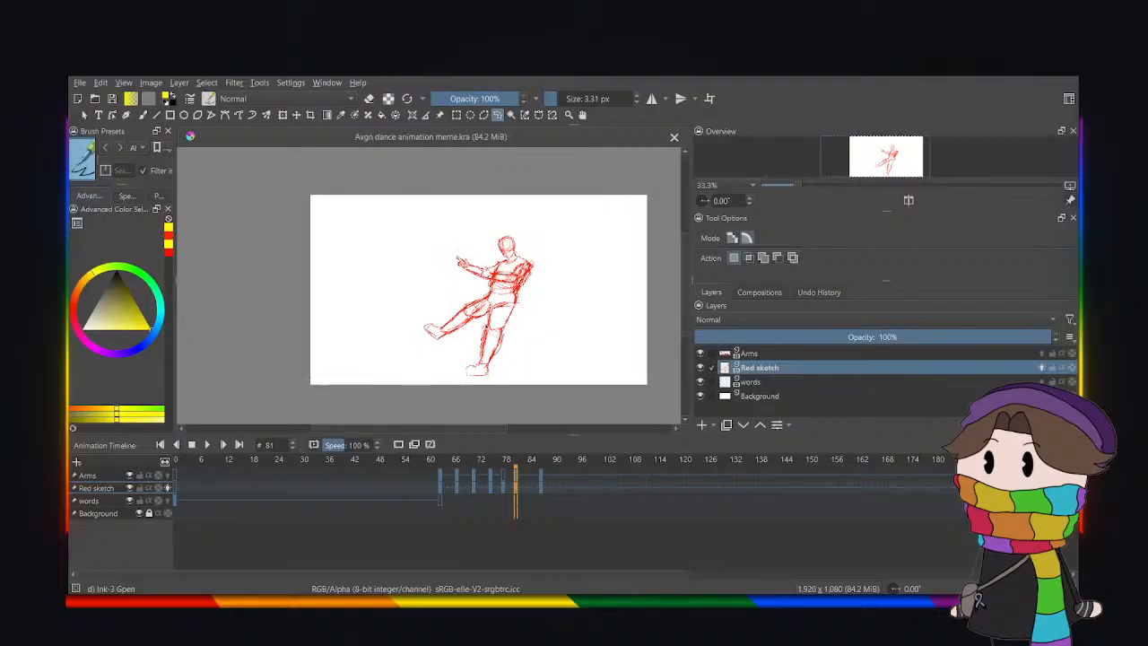
scroll(463, 363, "up", 1)
scroll(487, 372, "up", 1)
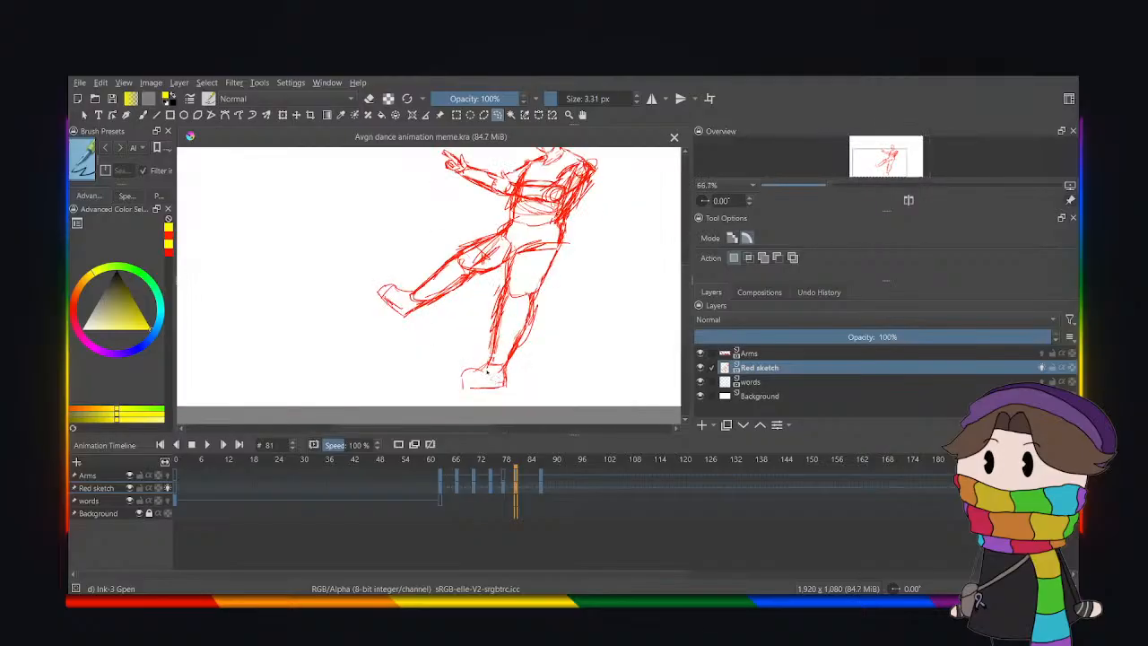
scroll(563, 262, "down", 1)
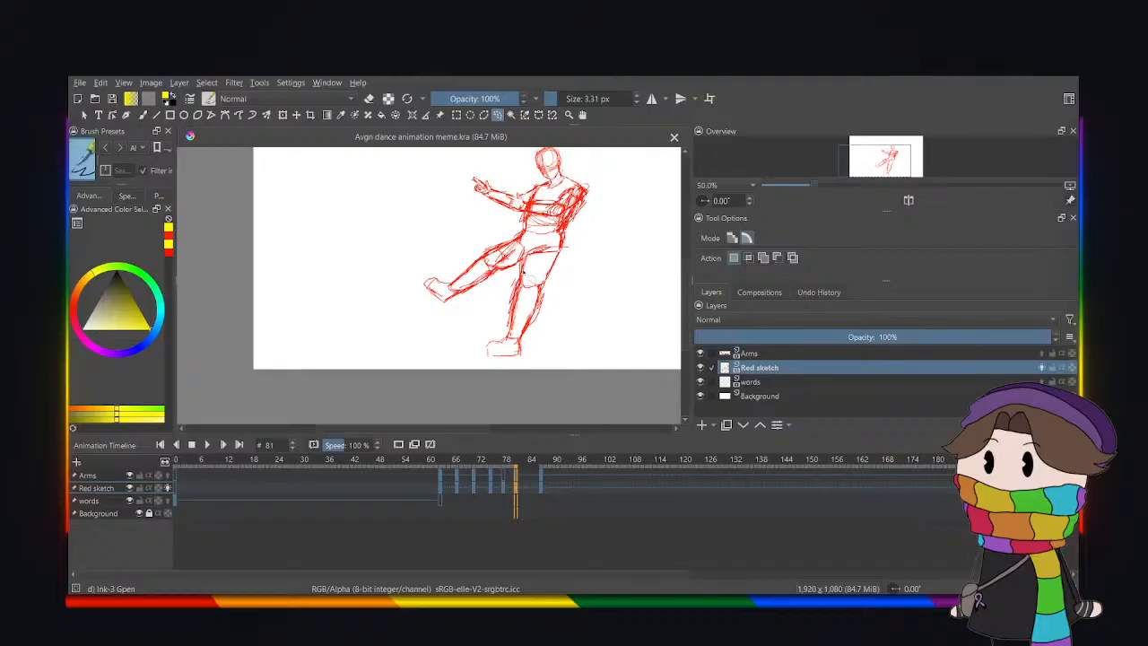
left_click(700, 396)
left_click(701, 396)
left_click_drag(684, 294, 688, 281)
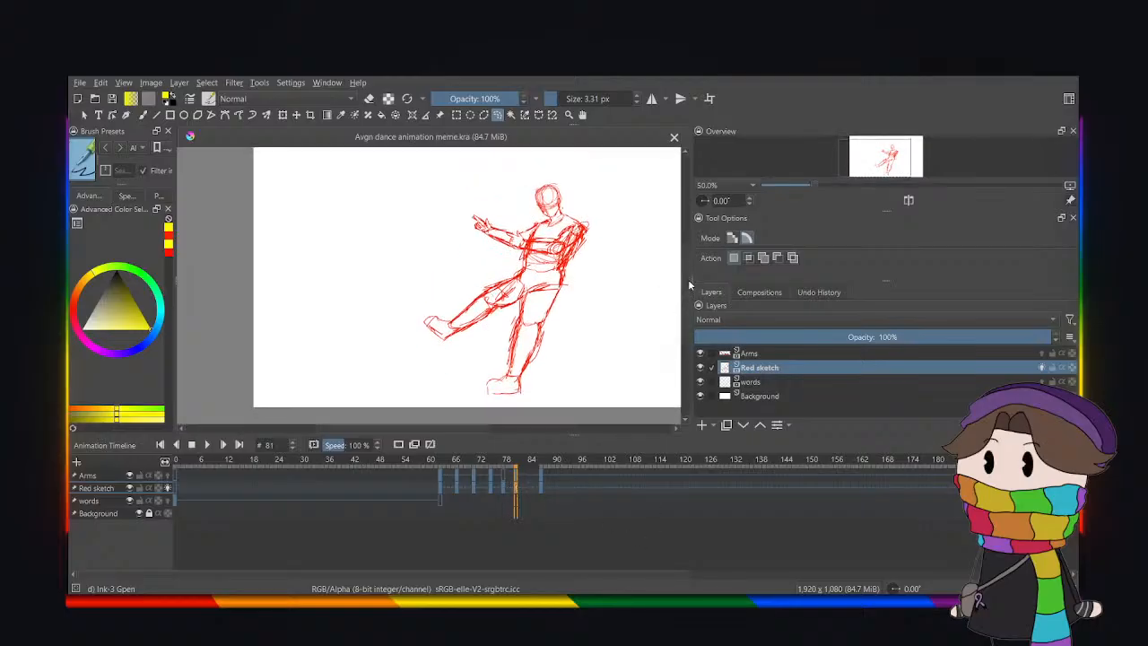
Move the body and arms keyframes from frame 78 to 79 and from frame 81 to 83.
left_click(508, 491)
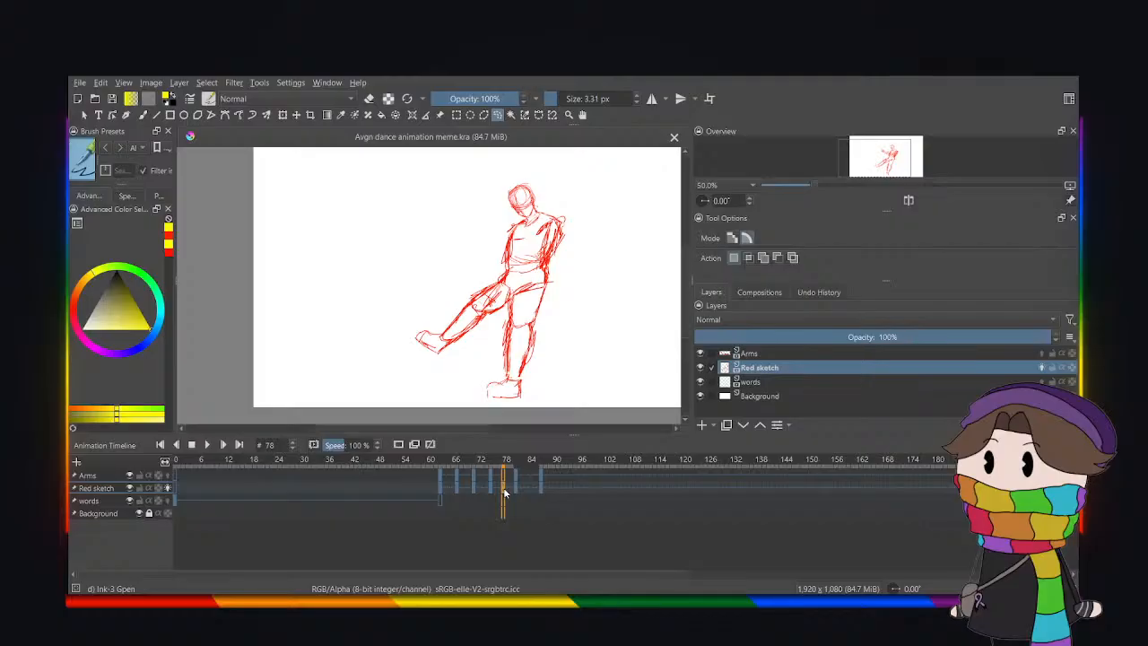
left_click_drag(504, 492, 507, 476)
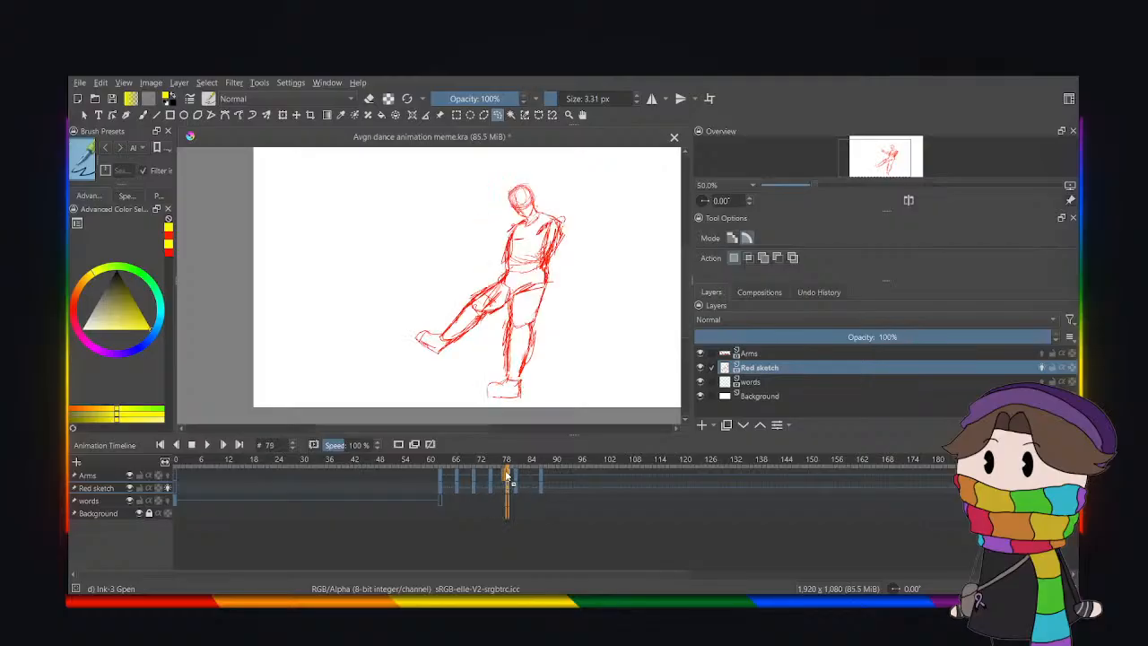
left_click(518, 487)
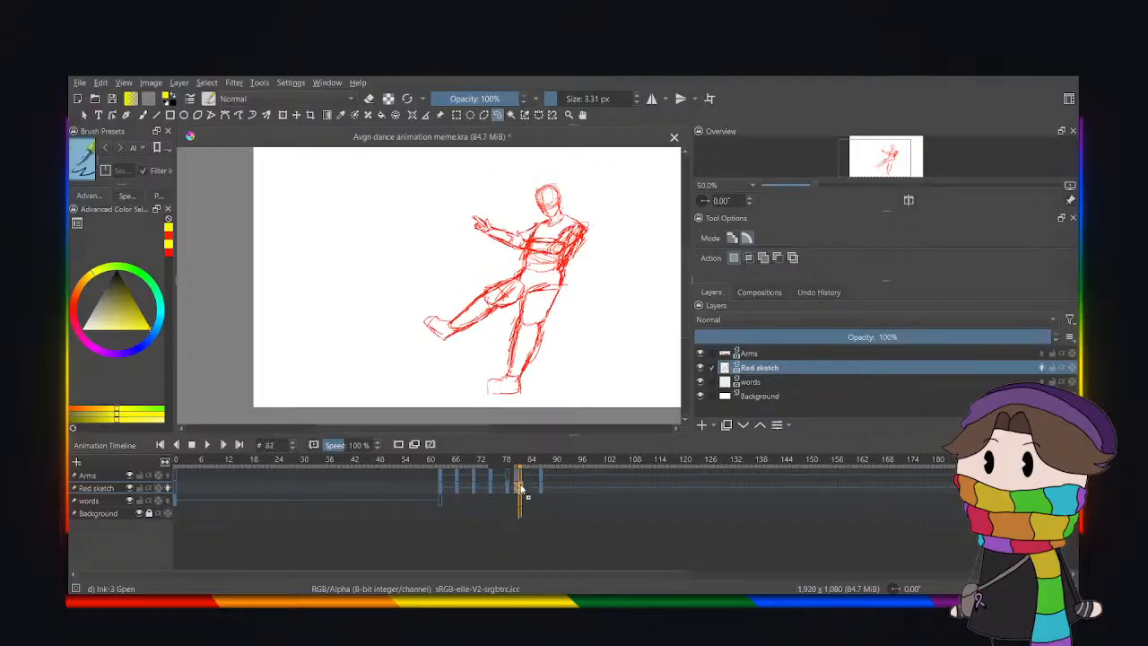
left_click(516, 478)
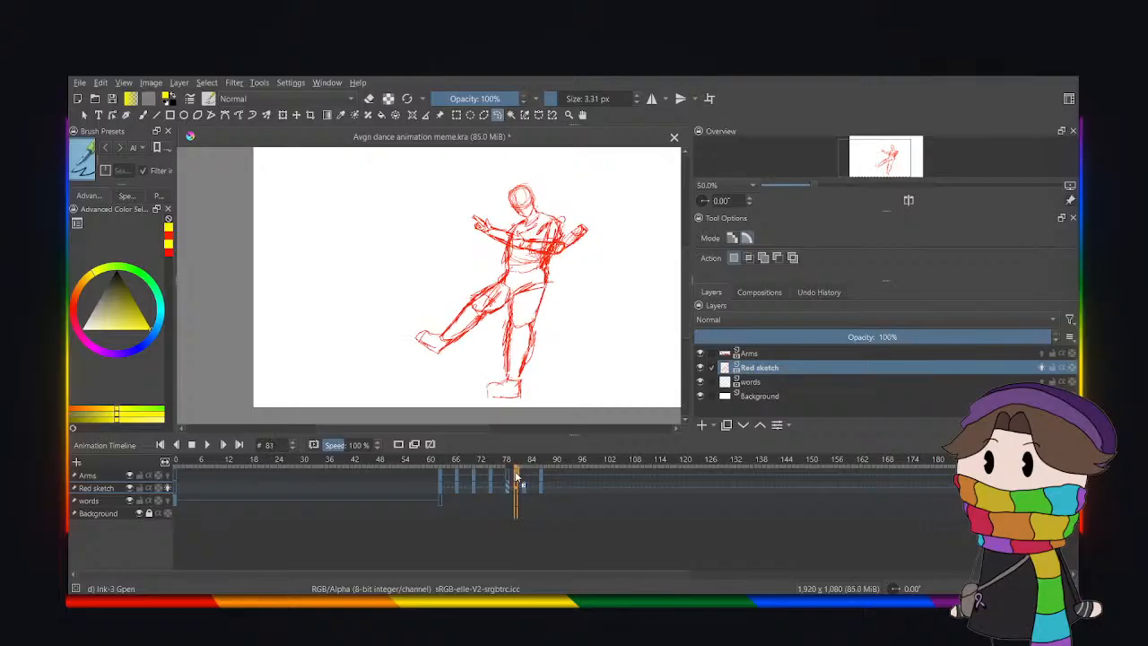
left_click(526, 478)
left_click(508, 495)
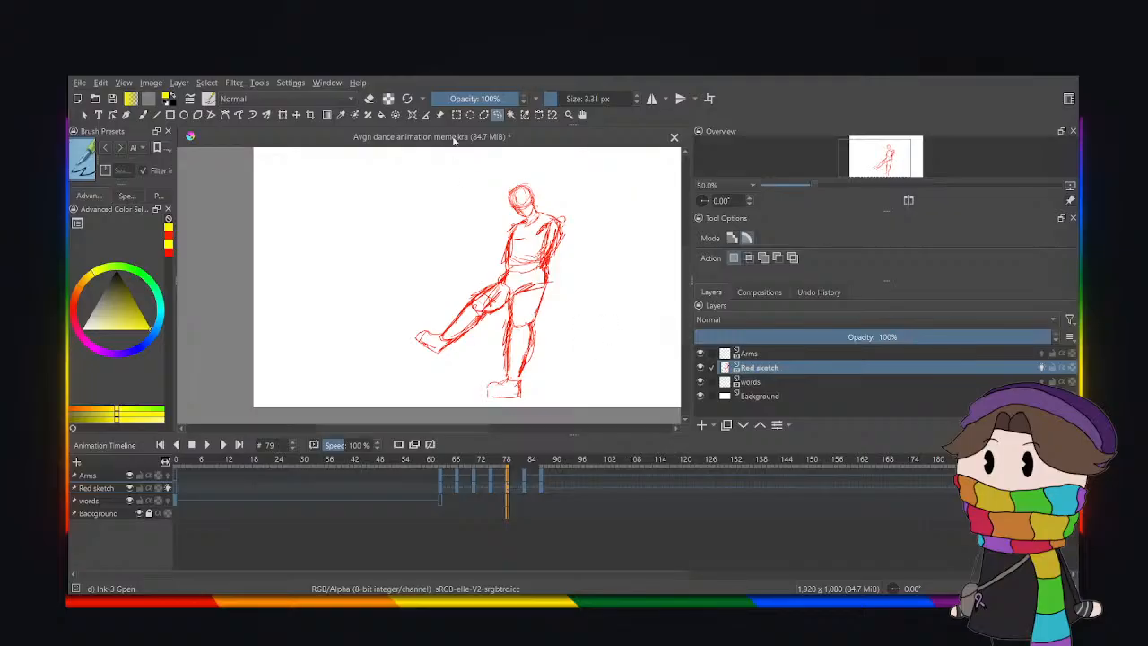
Select the raised leg at frame 79, rotate it counter-clockwise to lower it, and realign it with the hip.
left_click(156, 114)
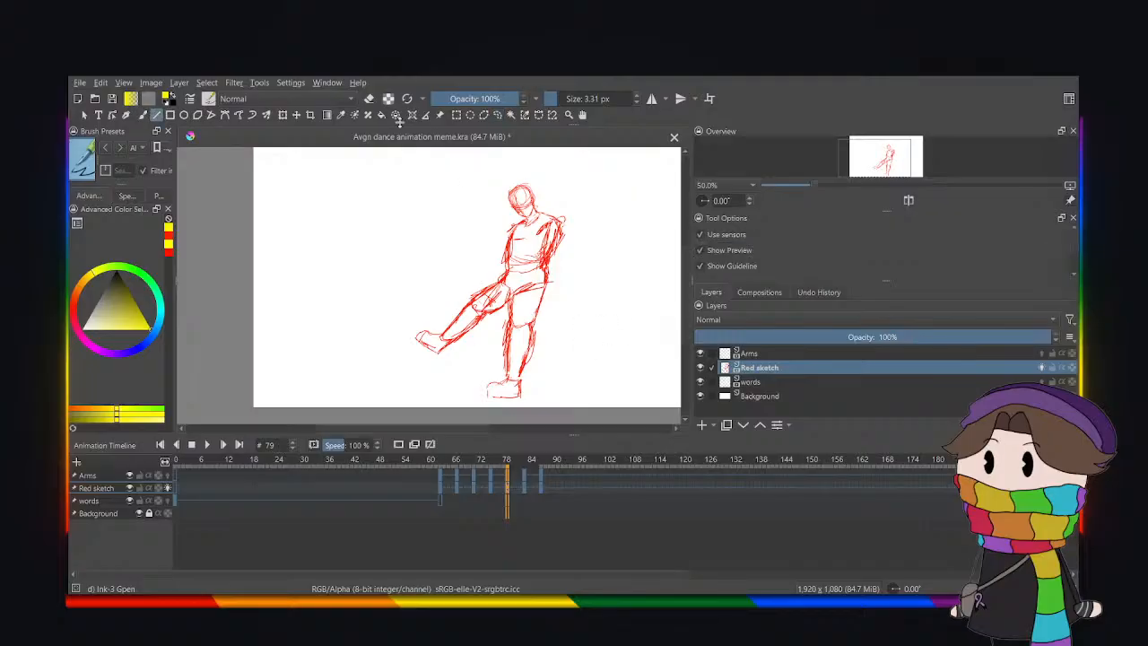
left_click(499, 115)
mouse_move(445, 266)
left_mouse_down()
mouse_move(507, 305)
mouse_move(378, 370)
mouse_move(445, 267)
left_mouse_up()
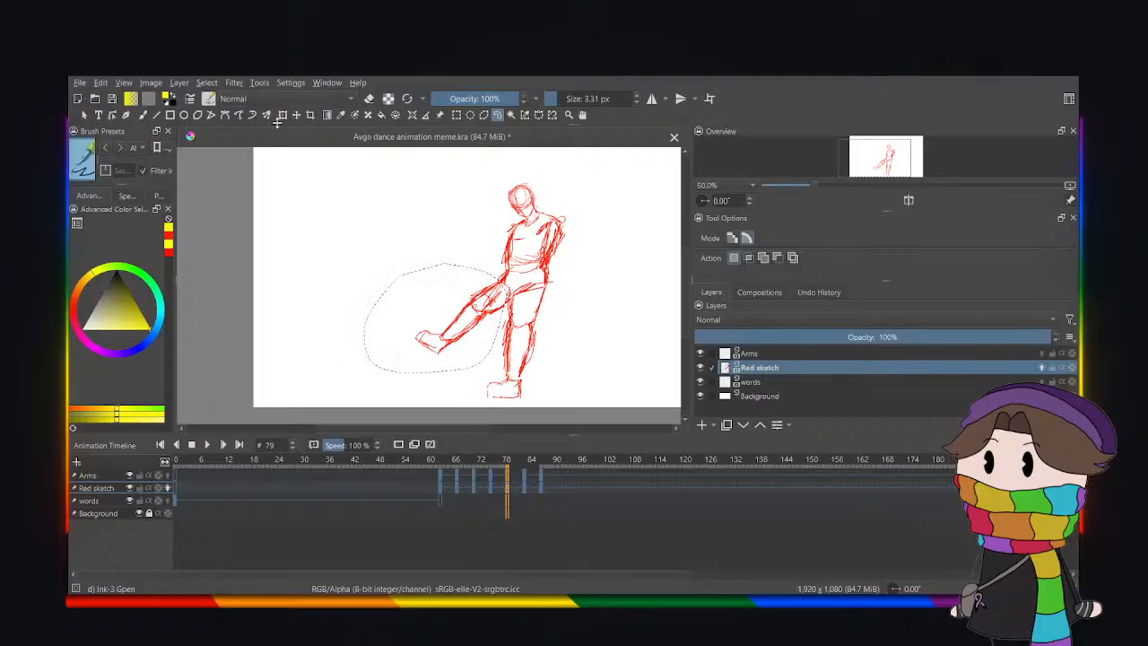
left_click(282, 114)
left_click_drag(361, 258, 348, 277)
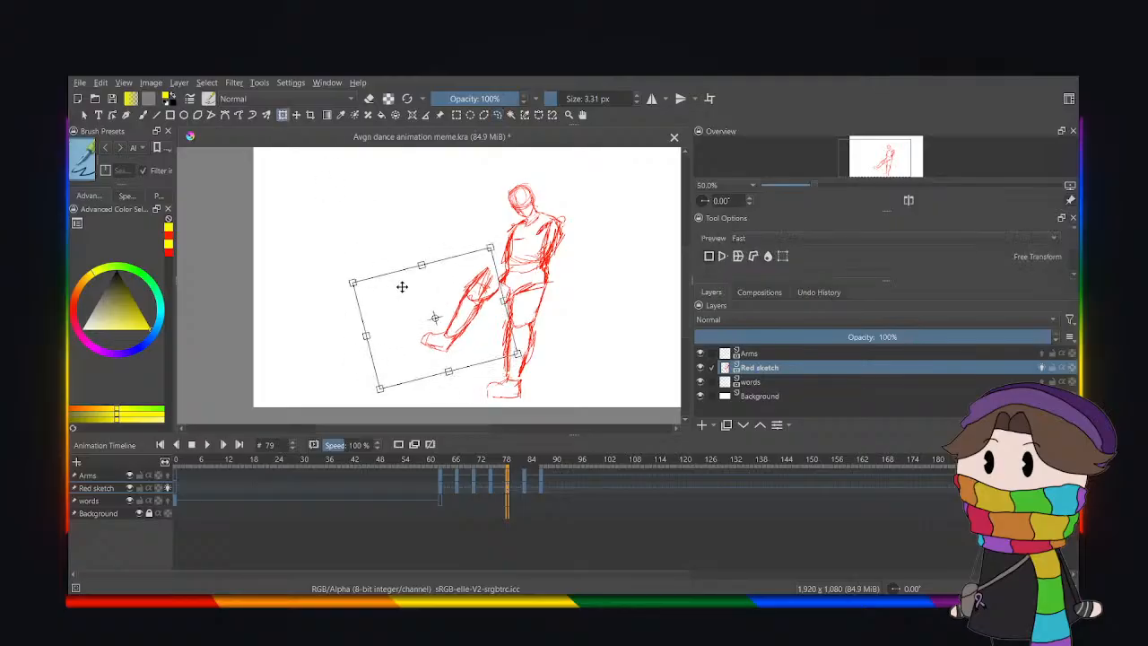
mouse_move(428, 289)
left_mouse_down()
mouse_move(495, 323)
mouse_move(402, 318)
left_mouse_up()
Select the lower part of the raised leg and rotate it to hang nearly vertically beneath the bent knee.
left_click(497, 116)
left_click(405, 249)
left_click(283, 115)
left_click_drag(377, 232, 382, 308)
left_click_drag(440, 341, 456, 352)
key("Return")
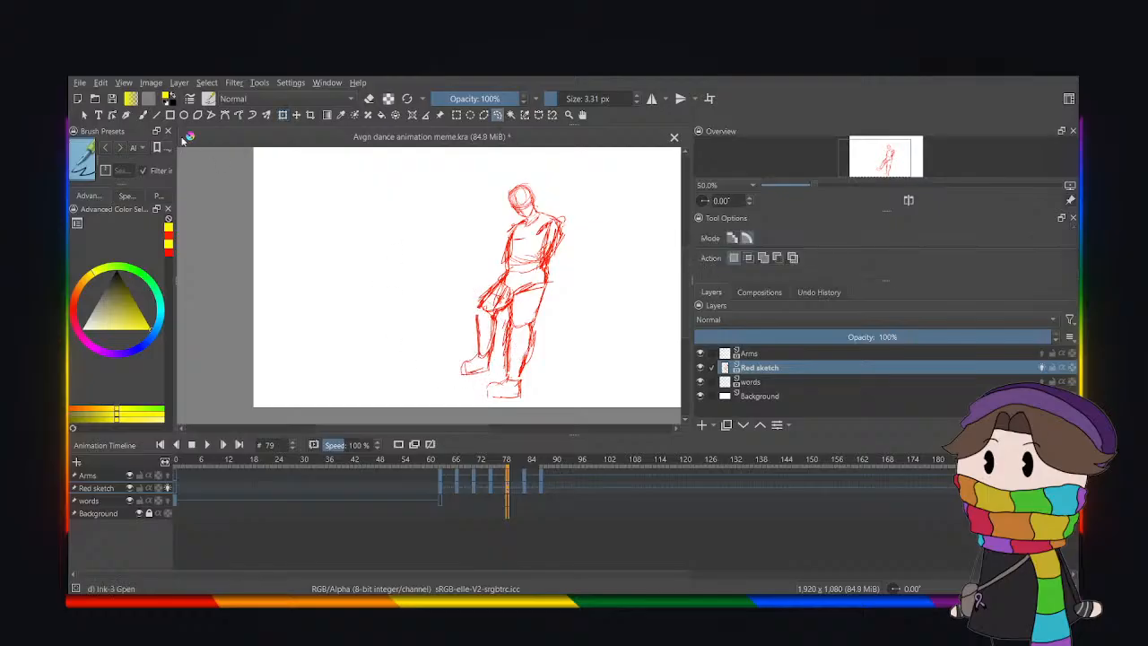
Set the brush colour to red and sketch the outline of the bent knee to join the thigh and shin.
left_click(142, 114)
left_click_drag(482, 299, 475, 330)
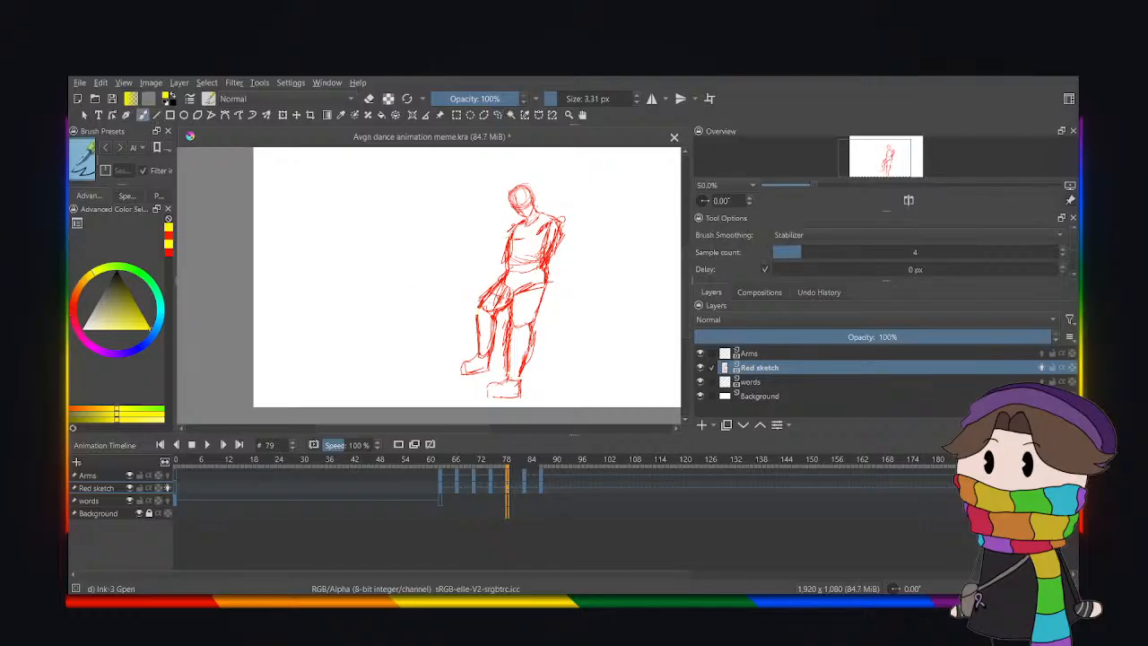
left_click(76, 311)
left_click_drag(481, 297, 470, 329)
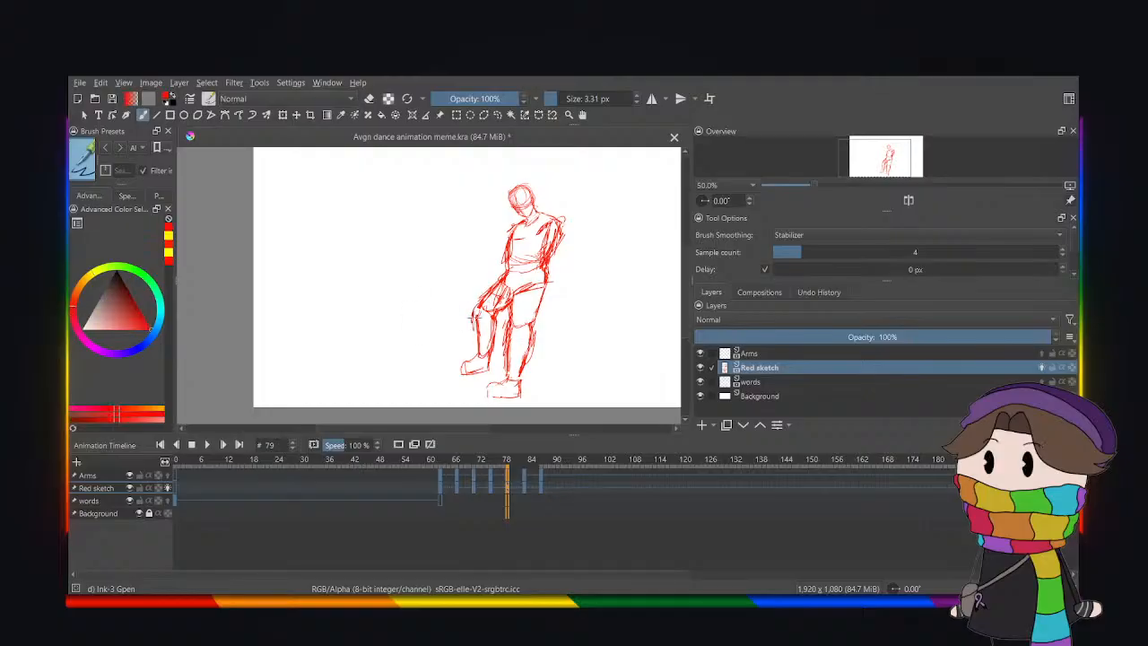
Select the raised leg's foot at frame 79, rotate it so the toes point downward beneath the shin, and clear the selection.
left_click(497, 115)
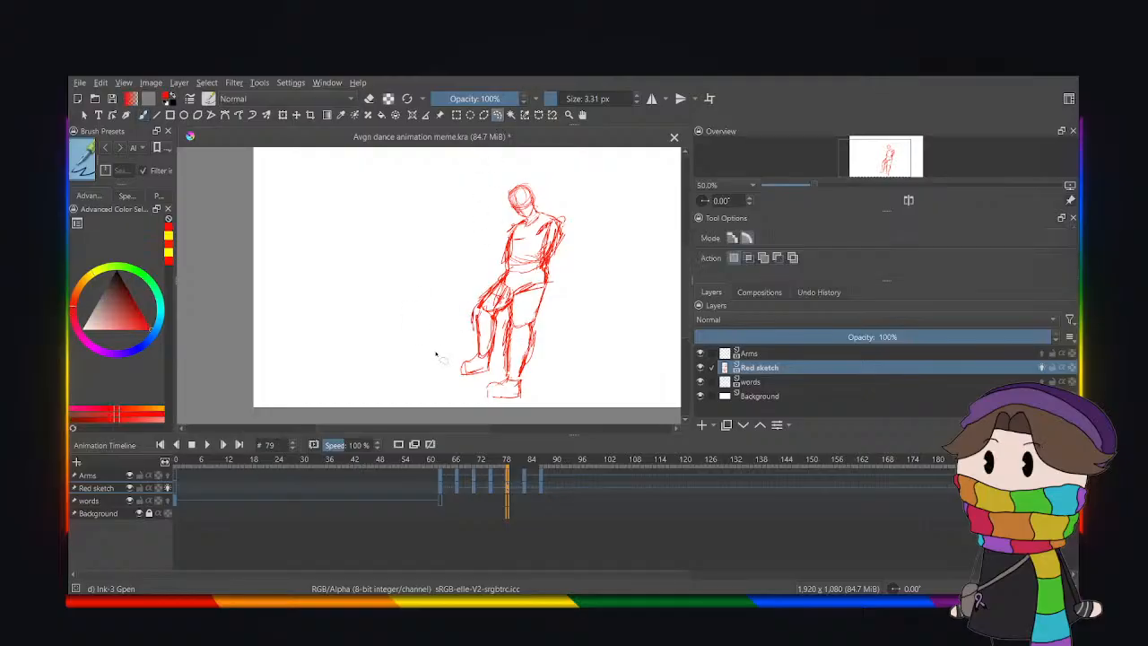
left_click_drag(479, 377, 463, 356)
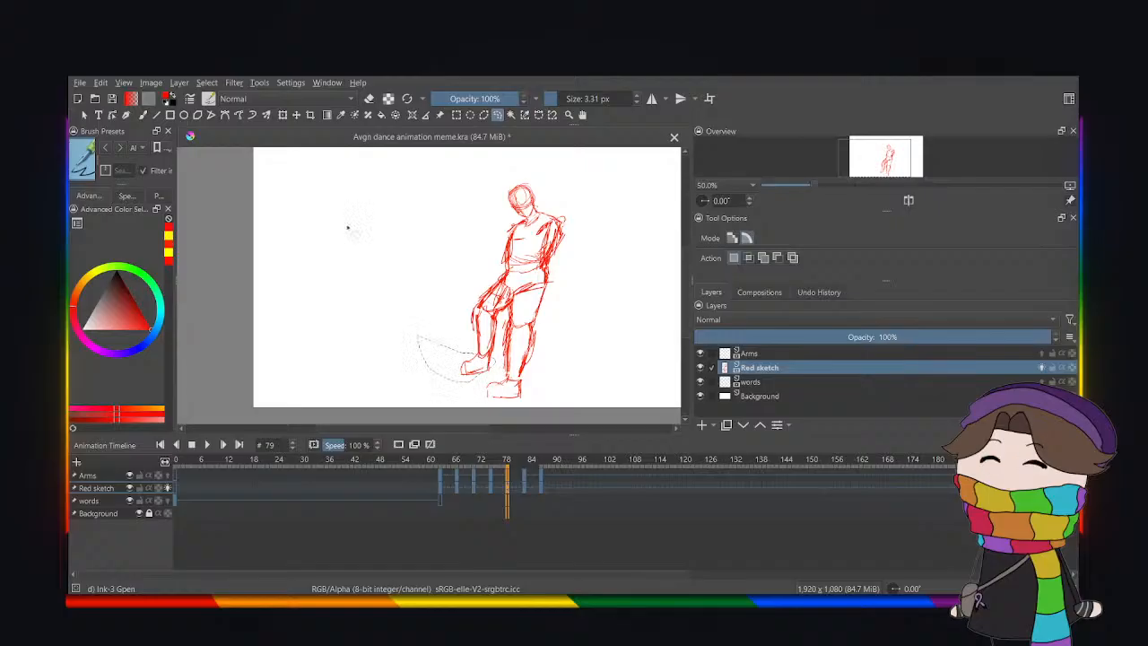
left_click(284, 114)
left_click_drag(395, 332, 451, 376)
left_click(498, 115)
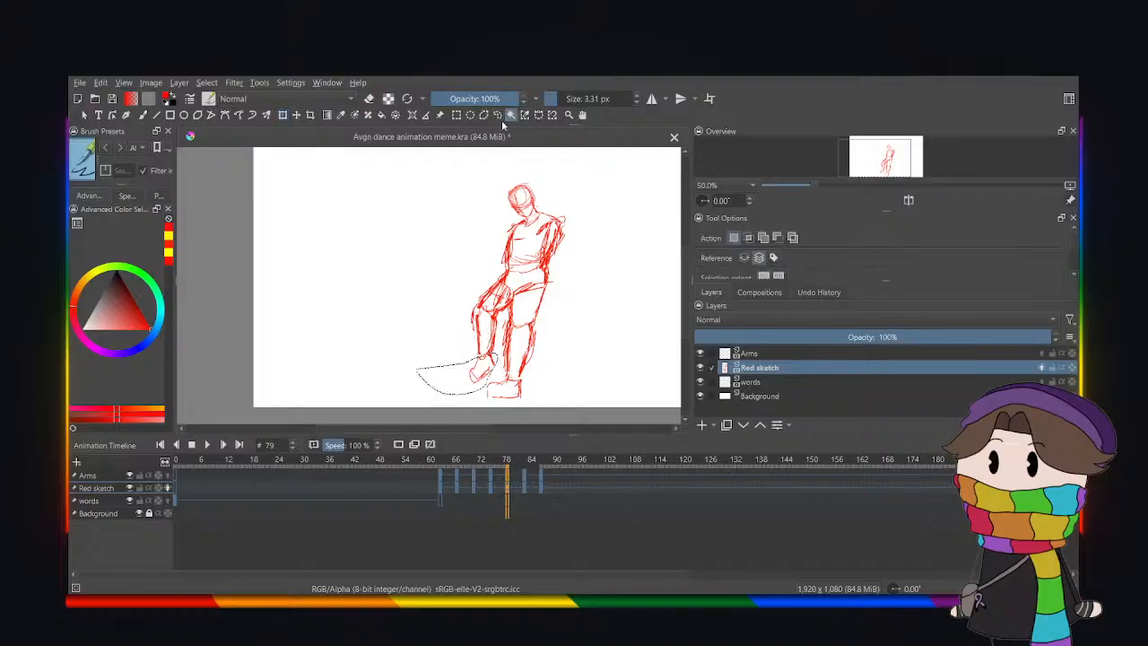
left_click(428, 217)
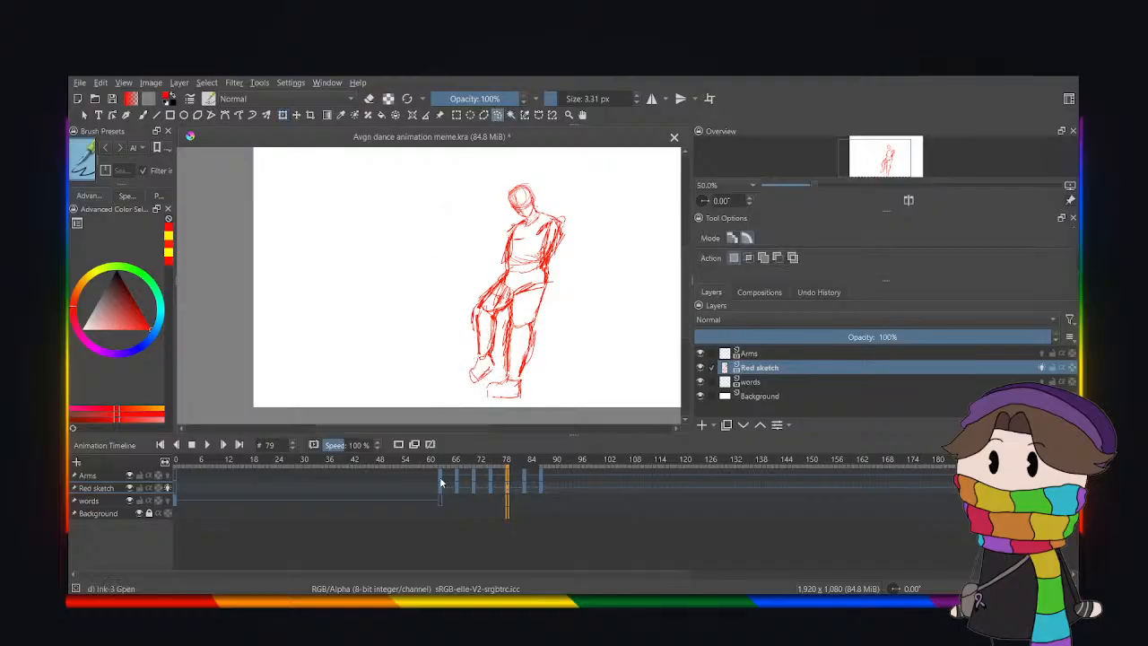
On the Arms layer at frame 79, sketch a yellow arm running diagonally from the far shoulder across the torso, with its hand over the raised thigh.
left_click(801, 355)
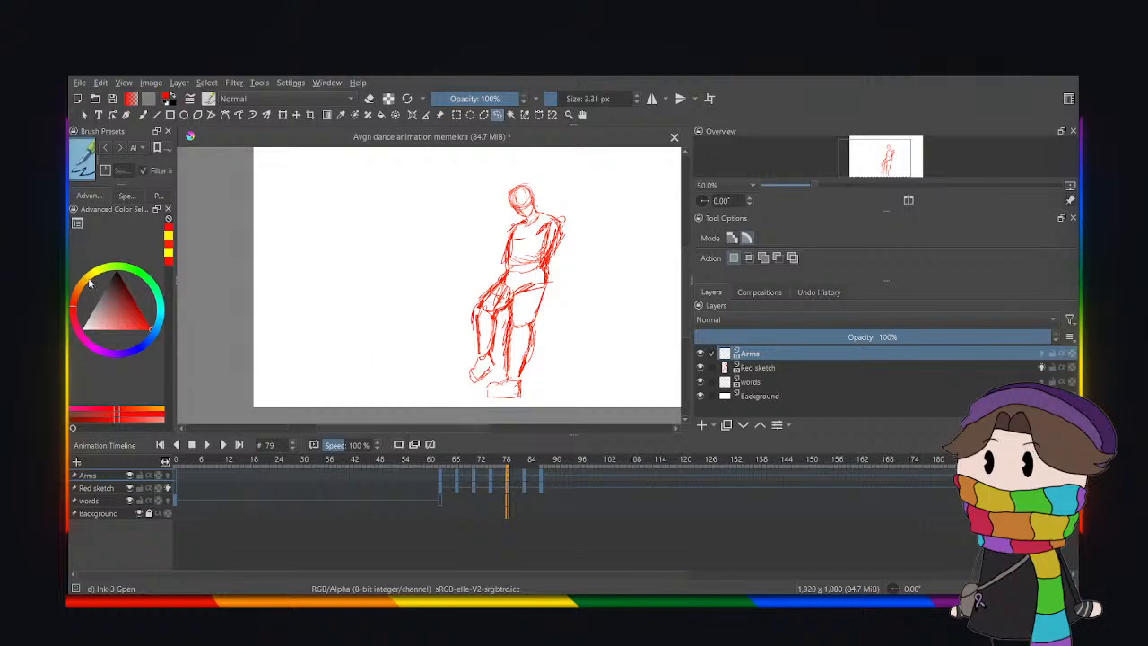
left_click(168, 238)
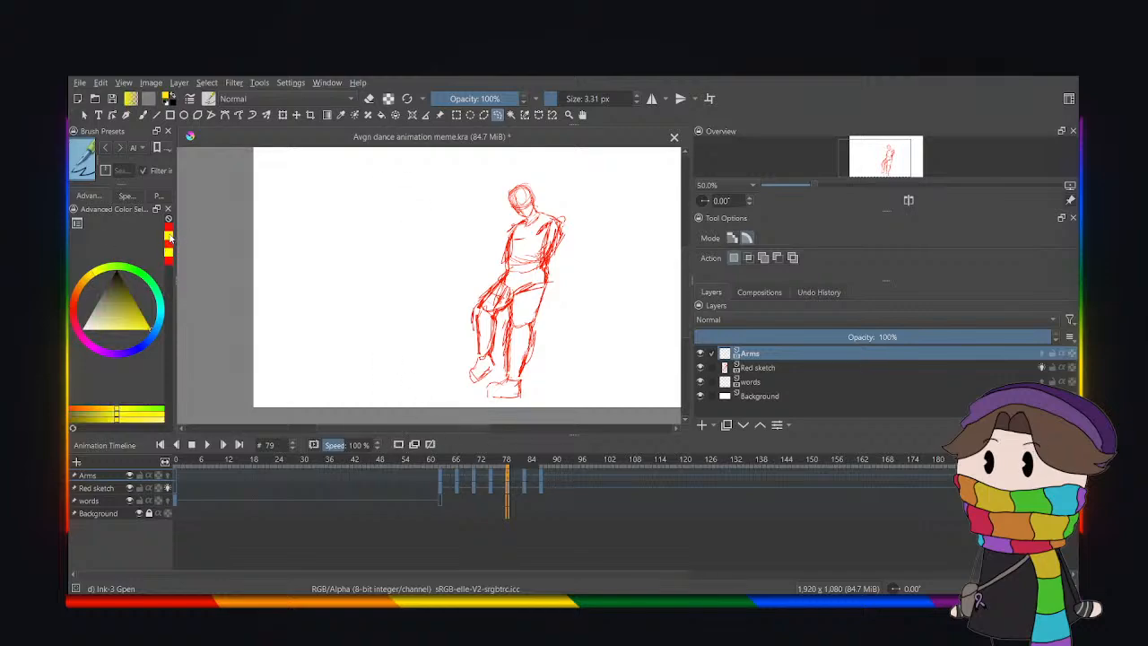
left_click(143, 115)
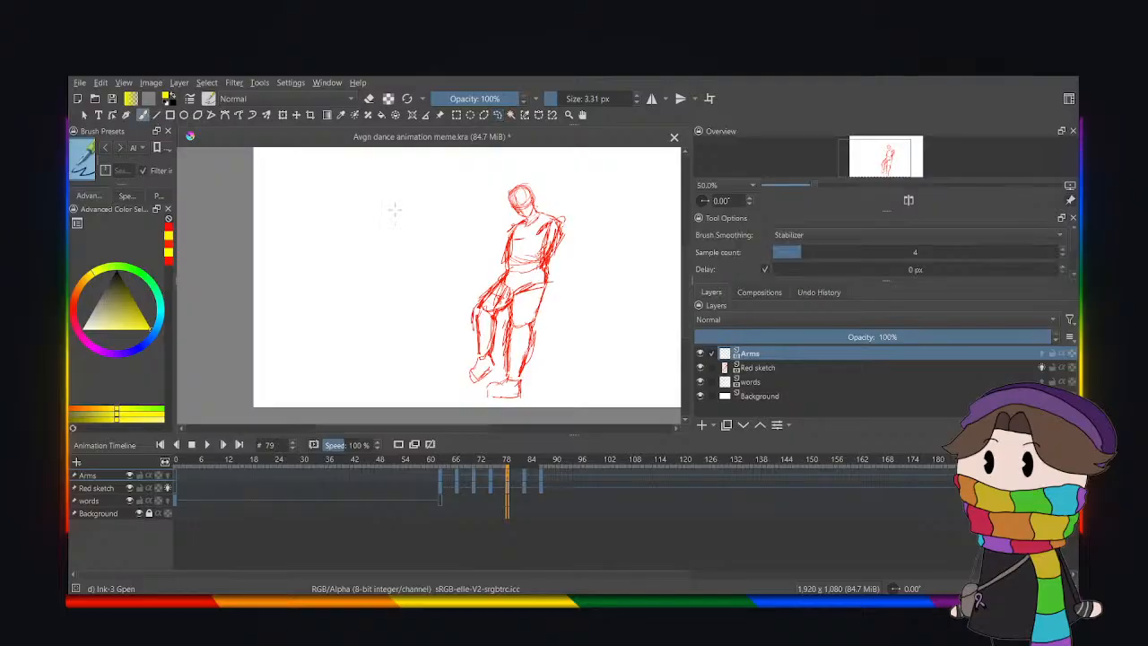
left_click(524, 478)
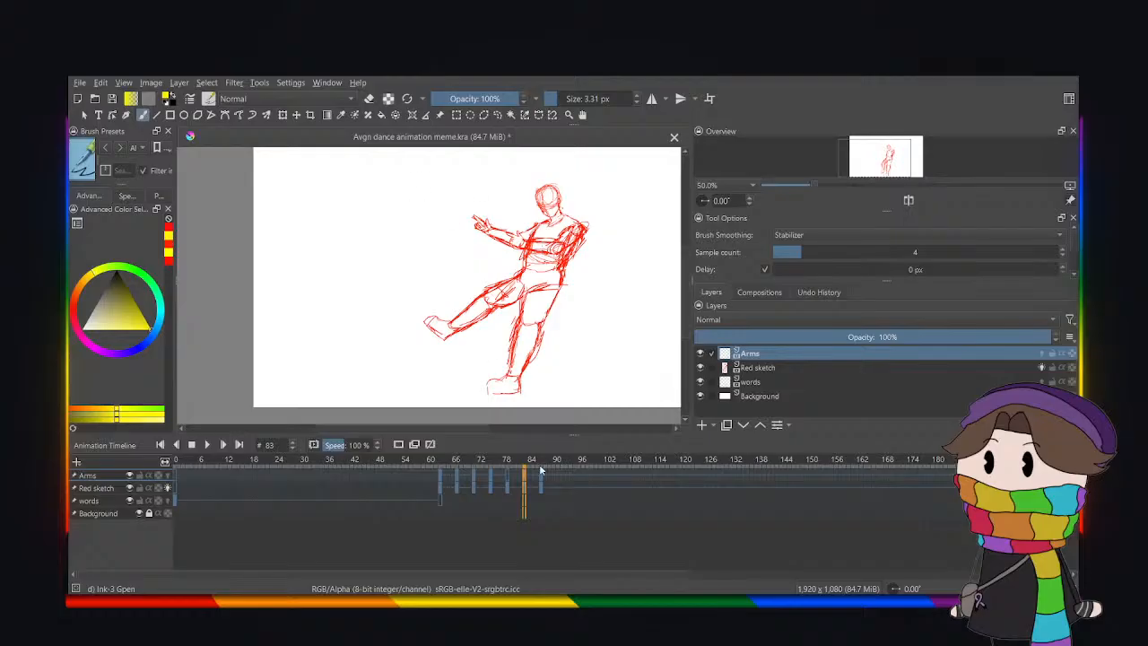
left_click(509, 476)
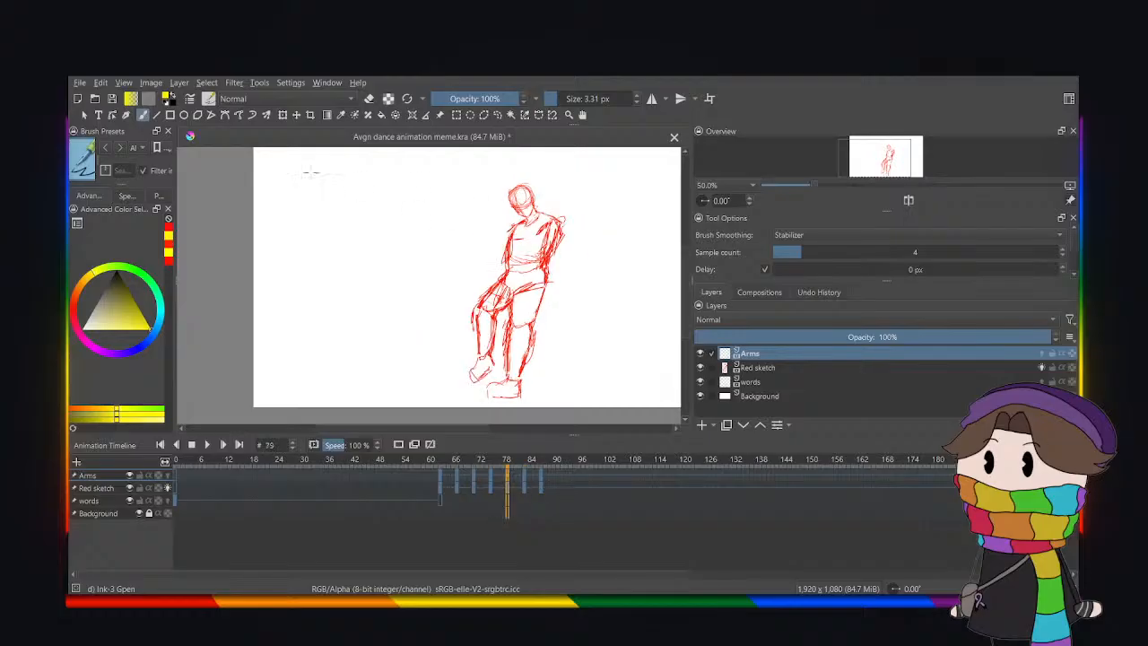
key("plus")
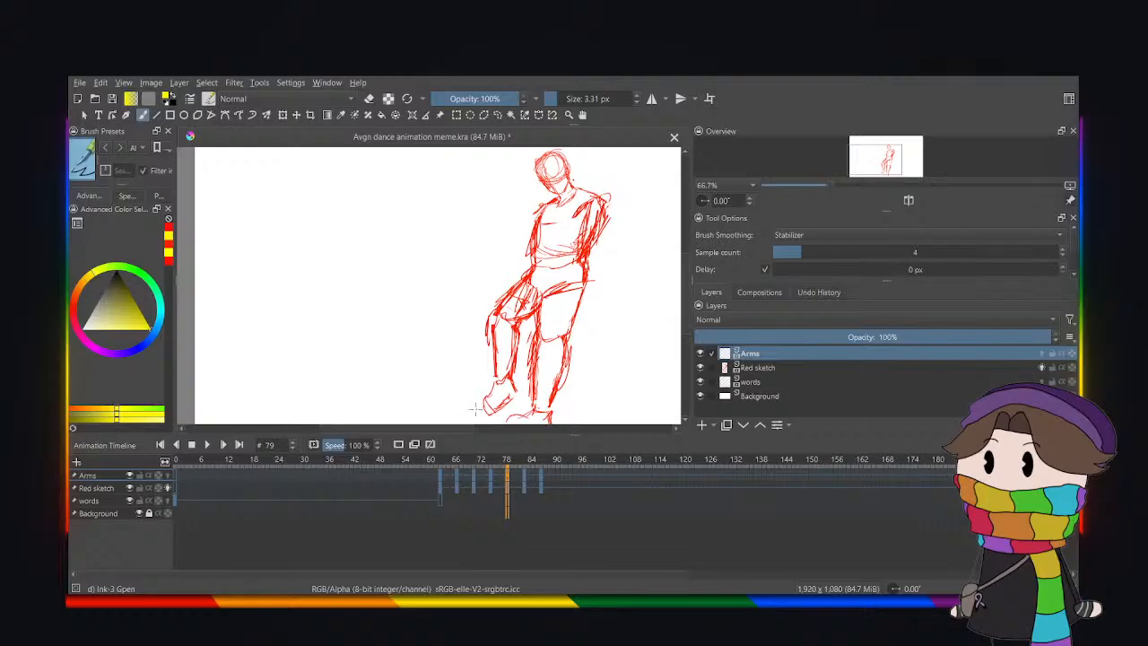
left_click_drag(462, 429, 485, 428)
key("plus")
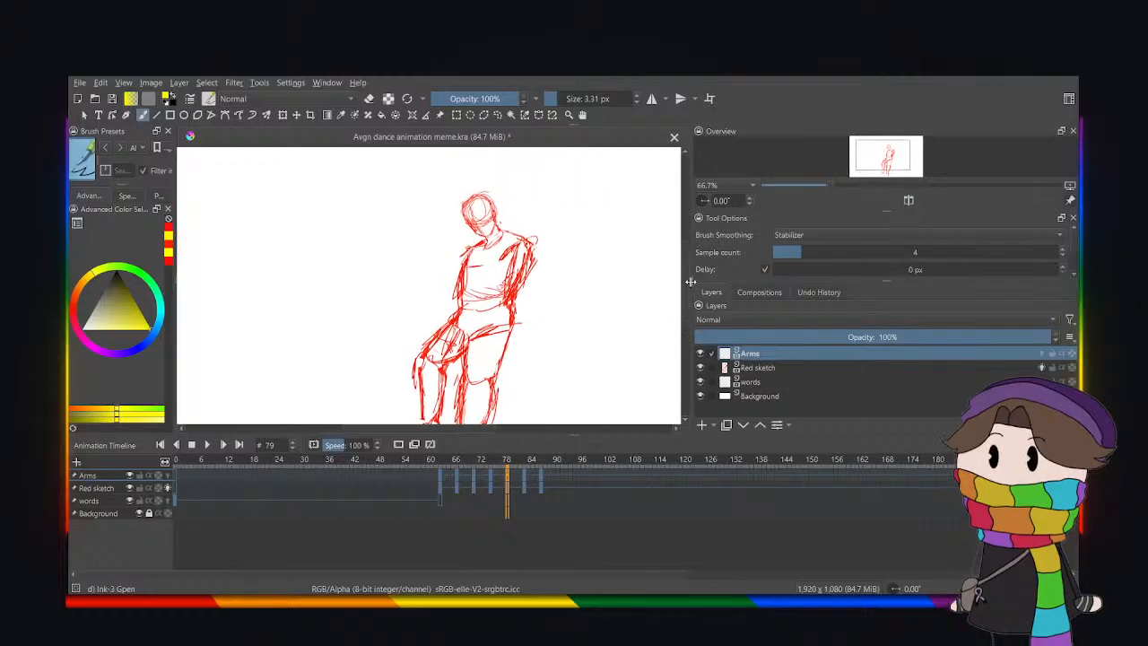
key("plus")
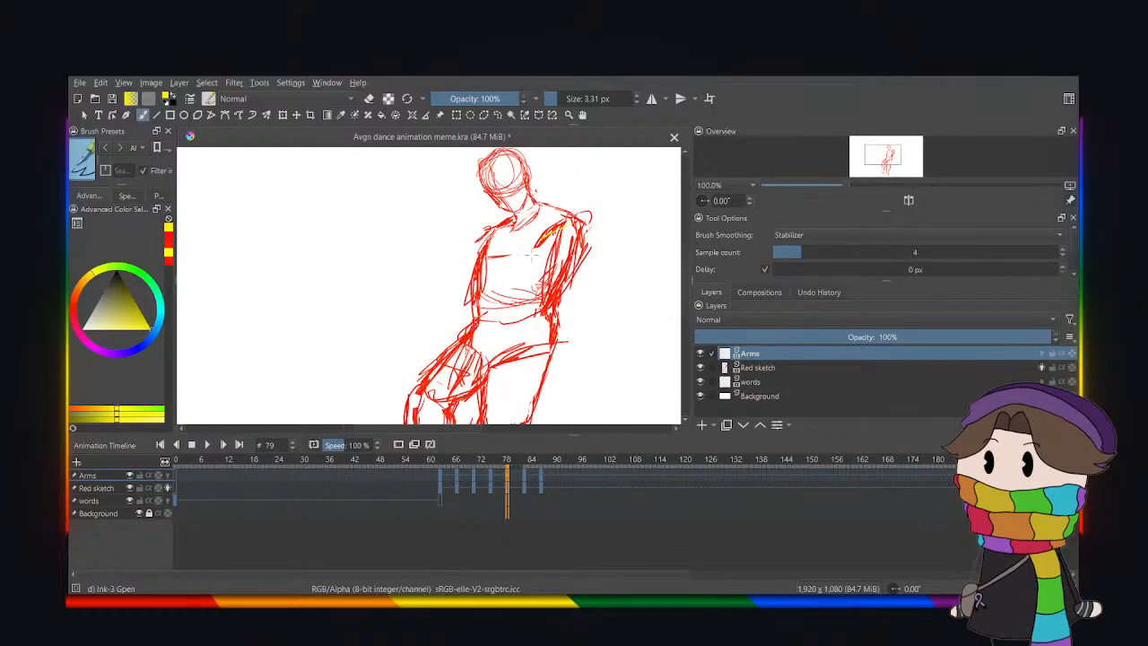
left_click_drag(565, 229, 513, 275)
mouse_move(575, 219)
left_mouse_down()
mouse_move(585, 248)
mouse_move(525, 286)
mouse_move(547, 252)
mouse_move(588, 242)
mouse_move(535, 284)
mouse_move(516, 275)
mouse_move(455, 326)
left_mouse_up()
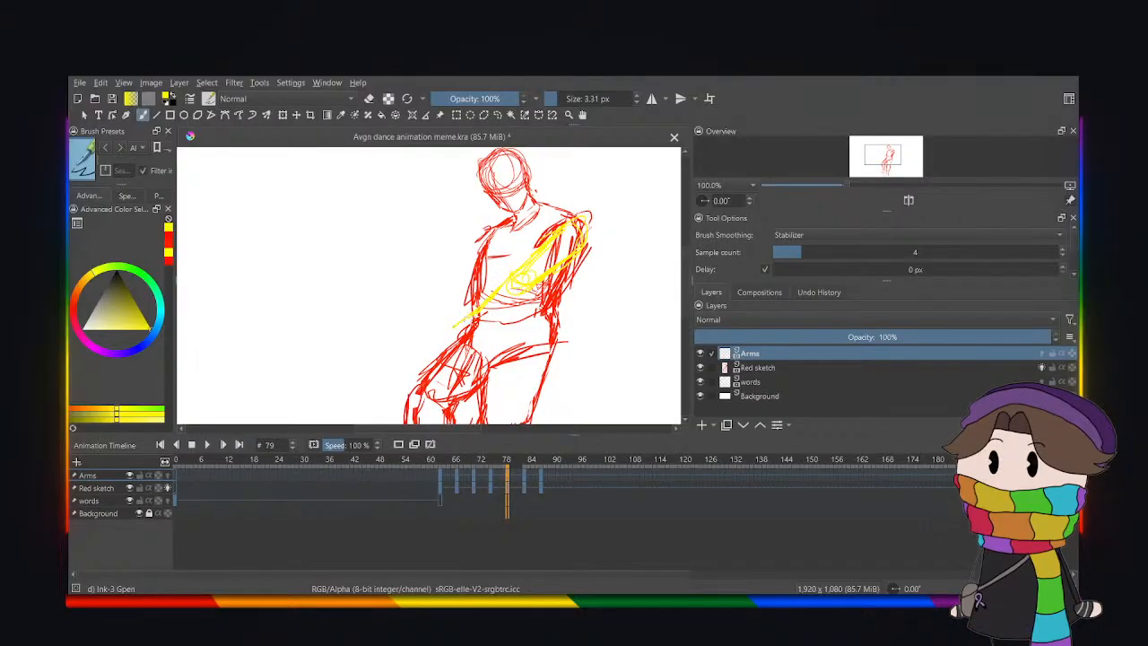
left_click_drag(536, 291, 504, 317)
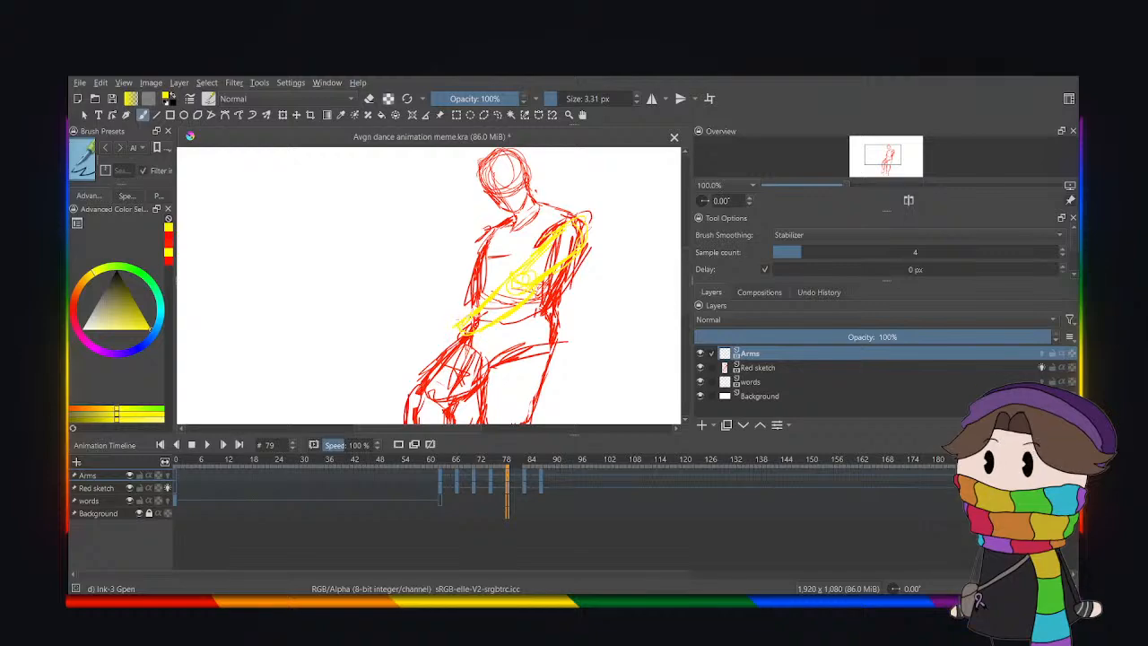
key("ctrl+minus")
key("ctrl+plus")
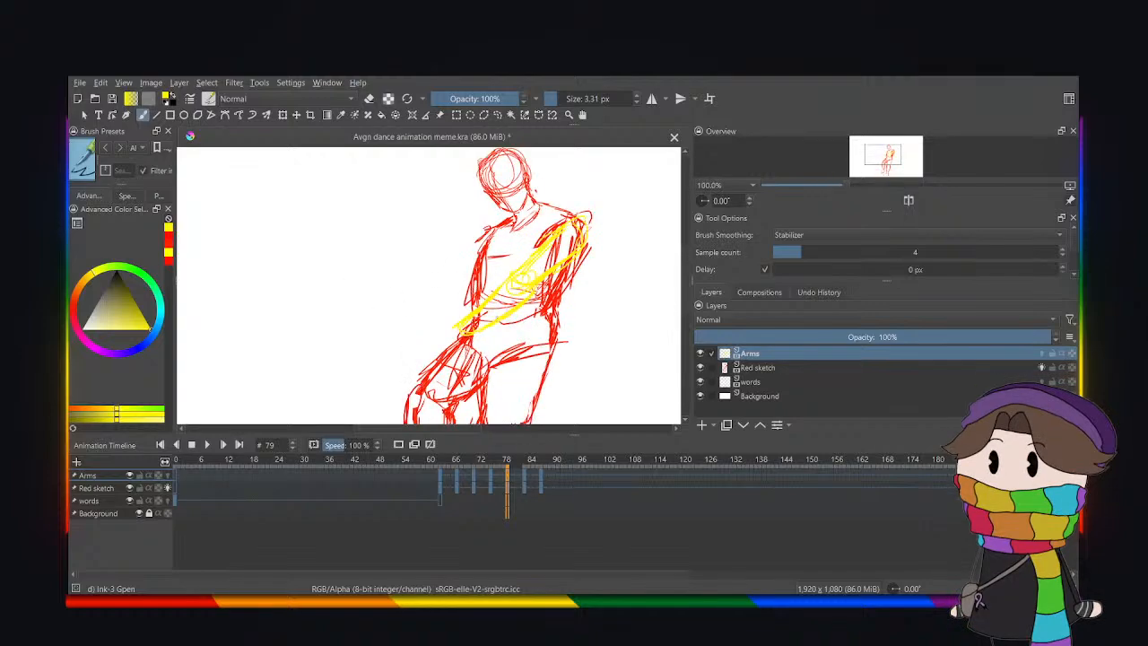
scroll(433, 248, "down", 3)
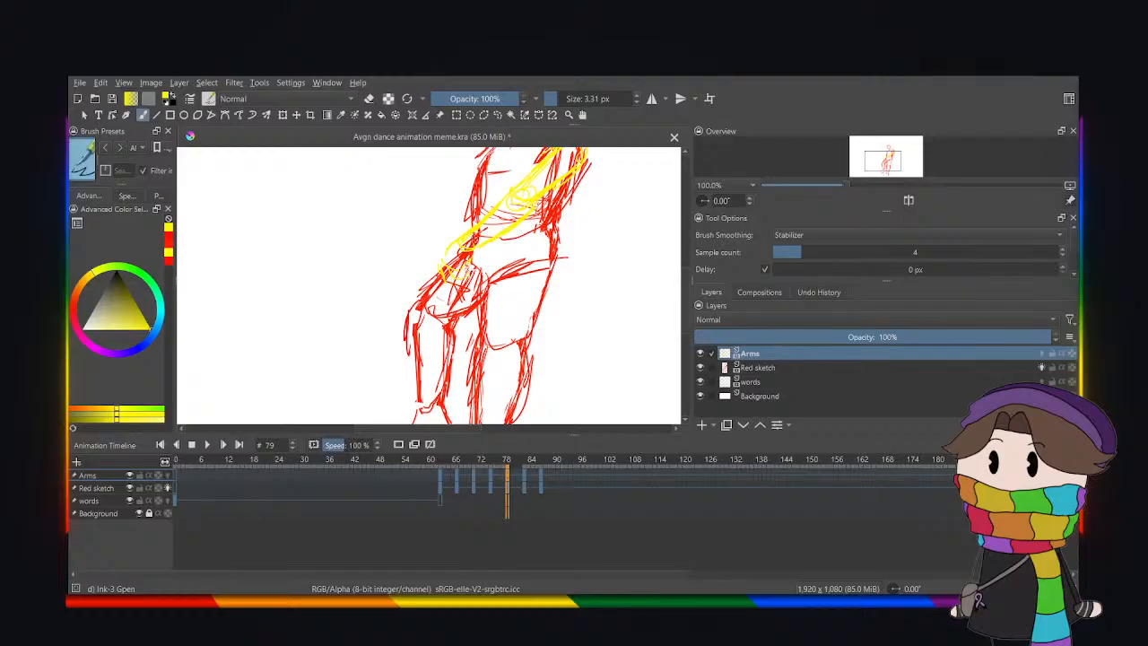
Sketch the other arm in yellow, slanting down and outward from the near shoulder to beside the raised thigh, redoing the last strokes.
scroll(459, 269, "down", 1)
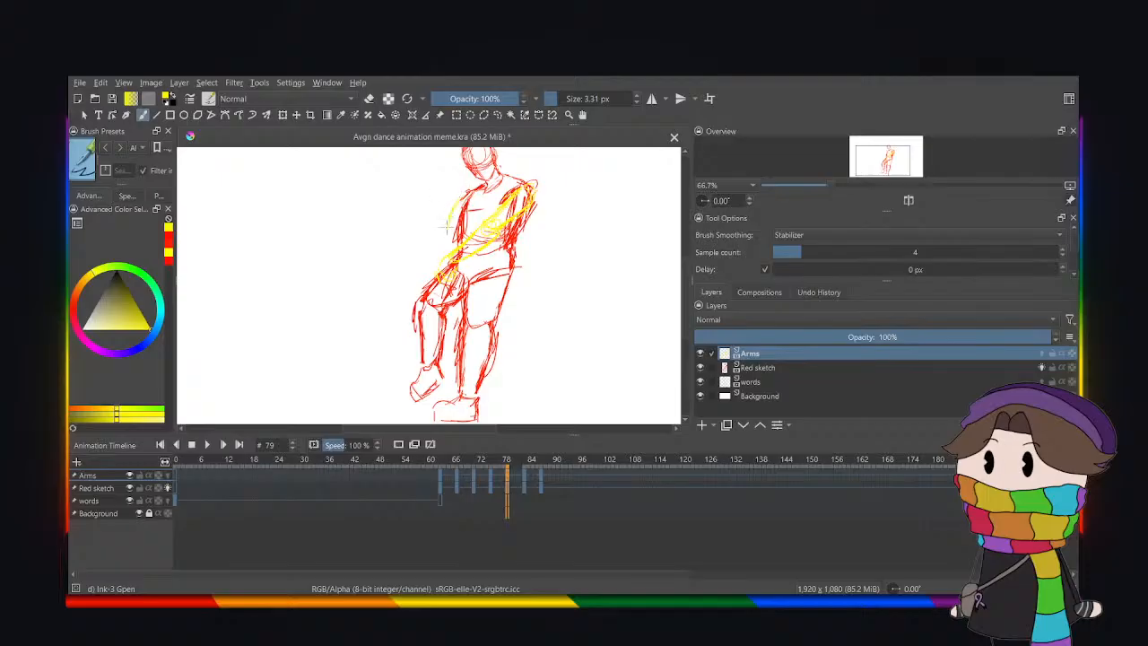
left_click_drag(446, 227, 451, 240)
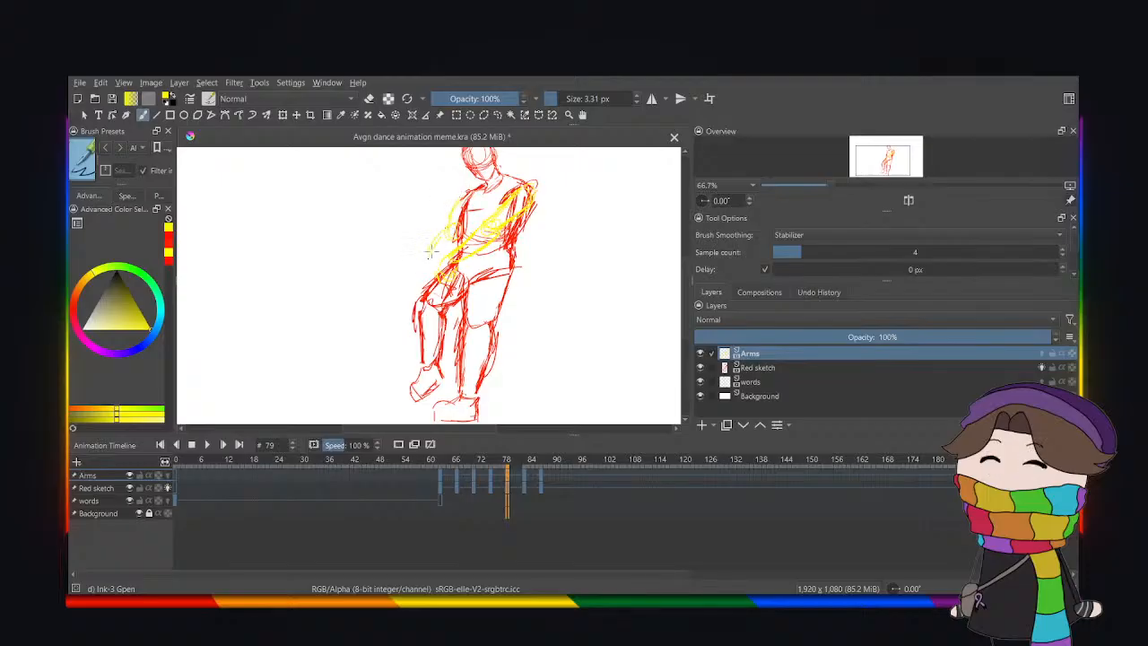
key("ctrl+z")
key("ctrl+z")
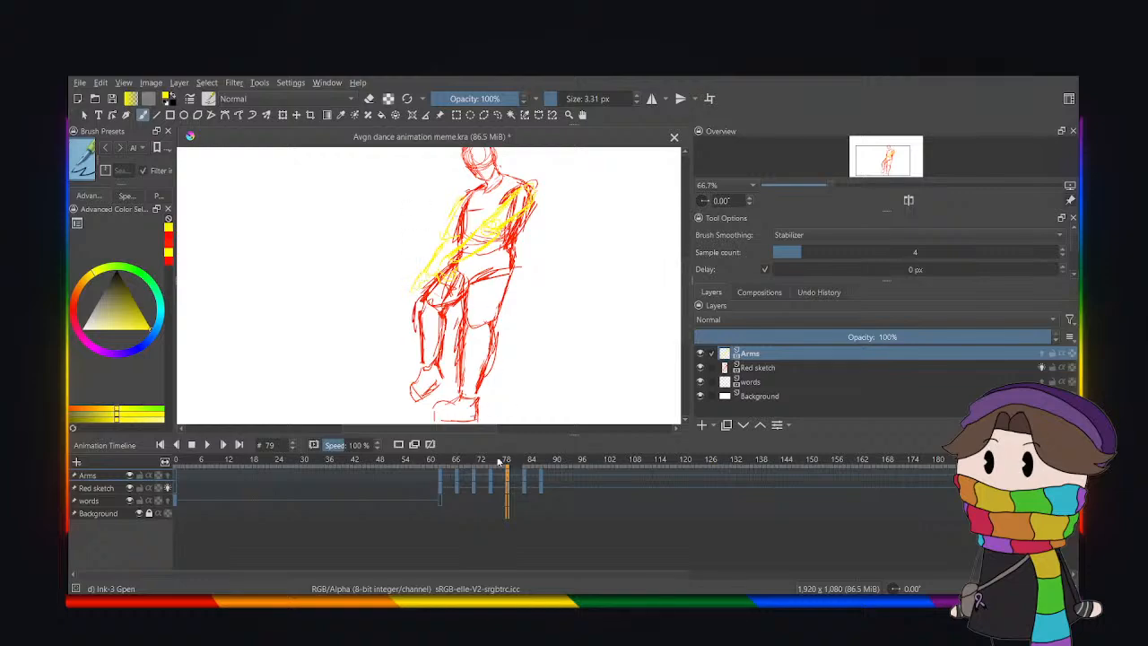
Step through the poses at frames 75, 79, 83 and 87, and play the animation from frame 63 to check the motion.
left_click(493, 482)
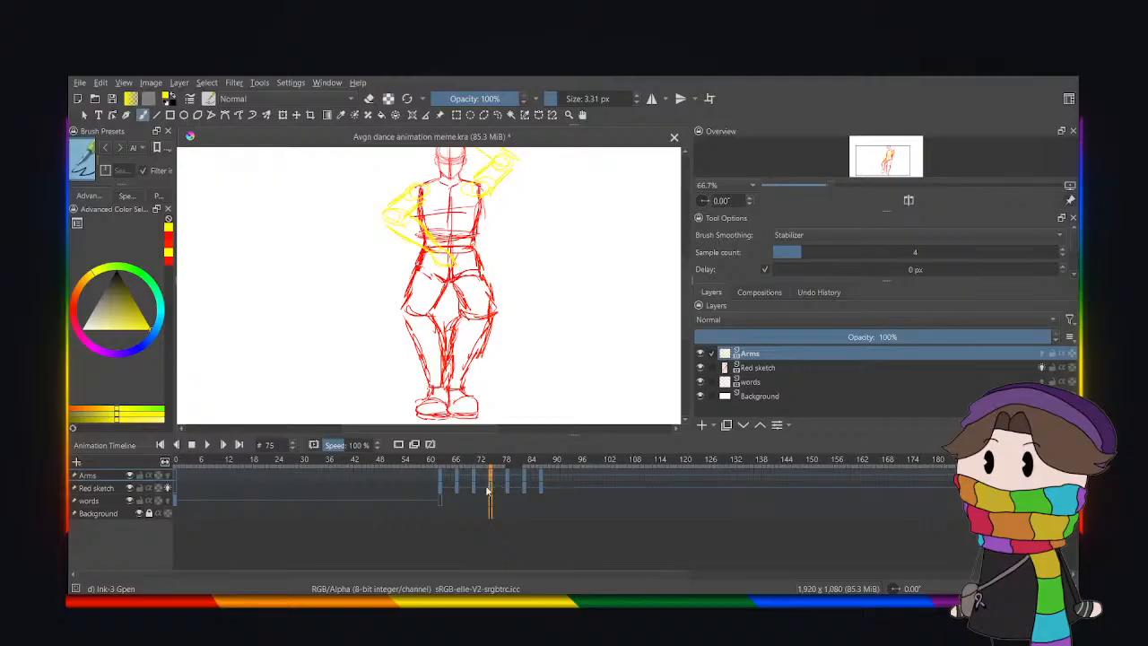
left_click(511, 480)
left_click(525, 480)
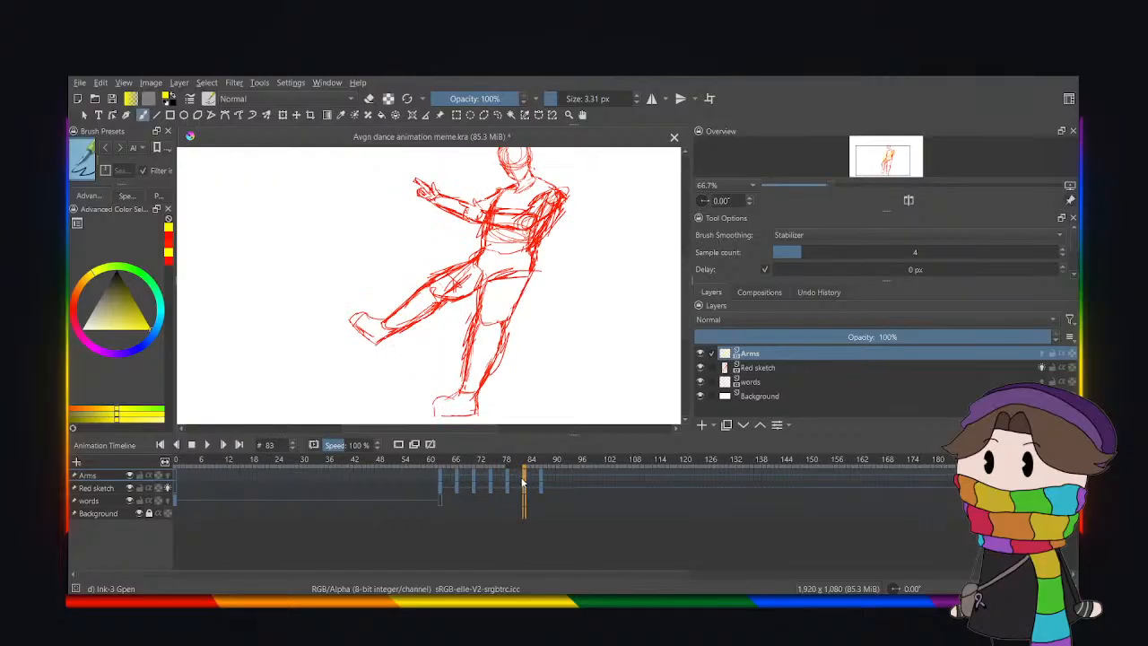
left_click(541, 482)
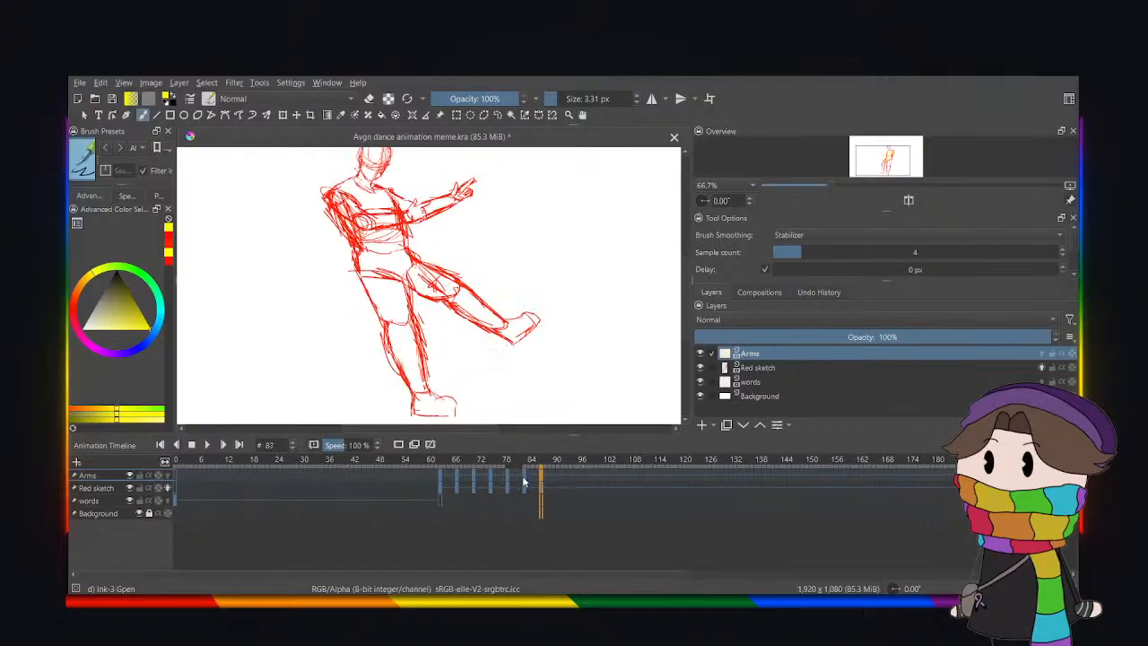
left_click(524, 481)
left_click(439, 479)
left_click(208, 445)
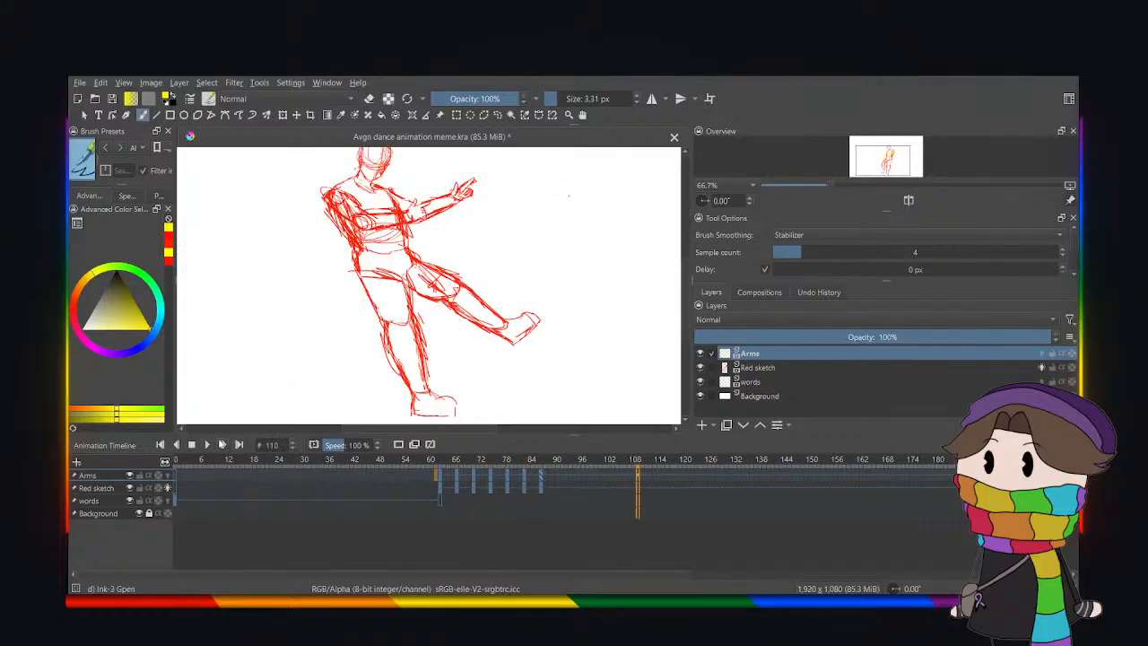
Select the lower part of the outer yellow arm at frame 79, transform it slightly closer to the body, and clear the selection.
left_click(506, 480)
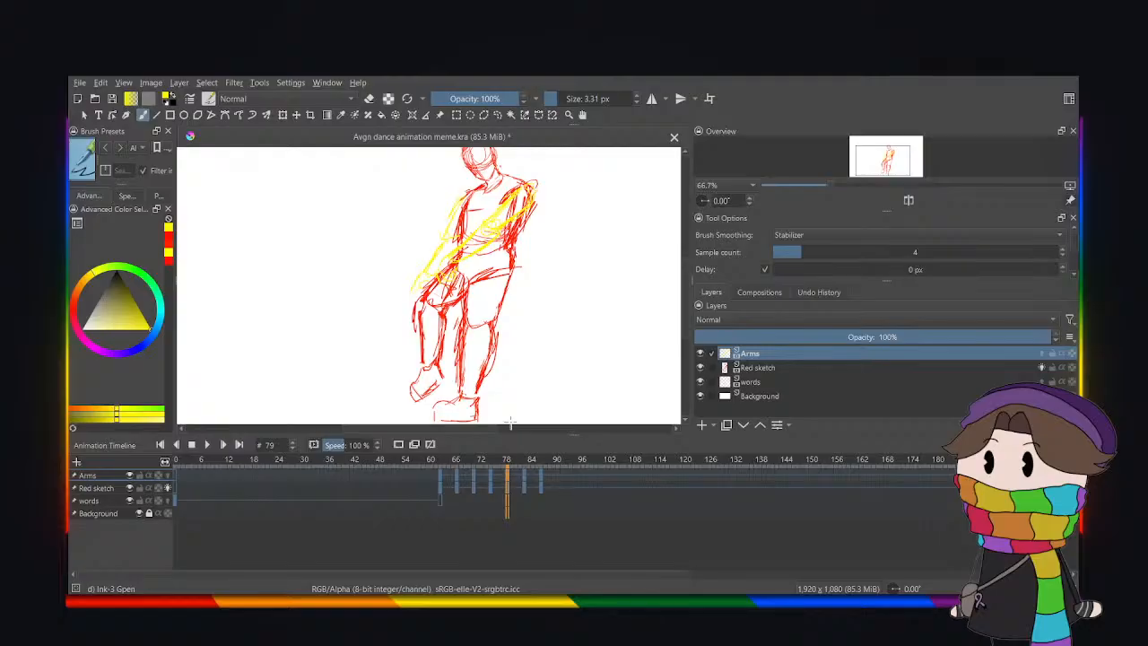
left_click(498, 115)
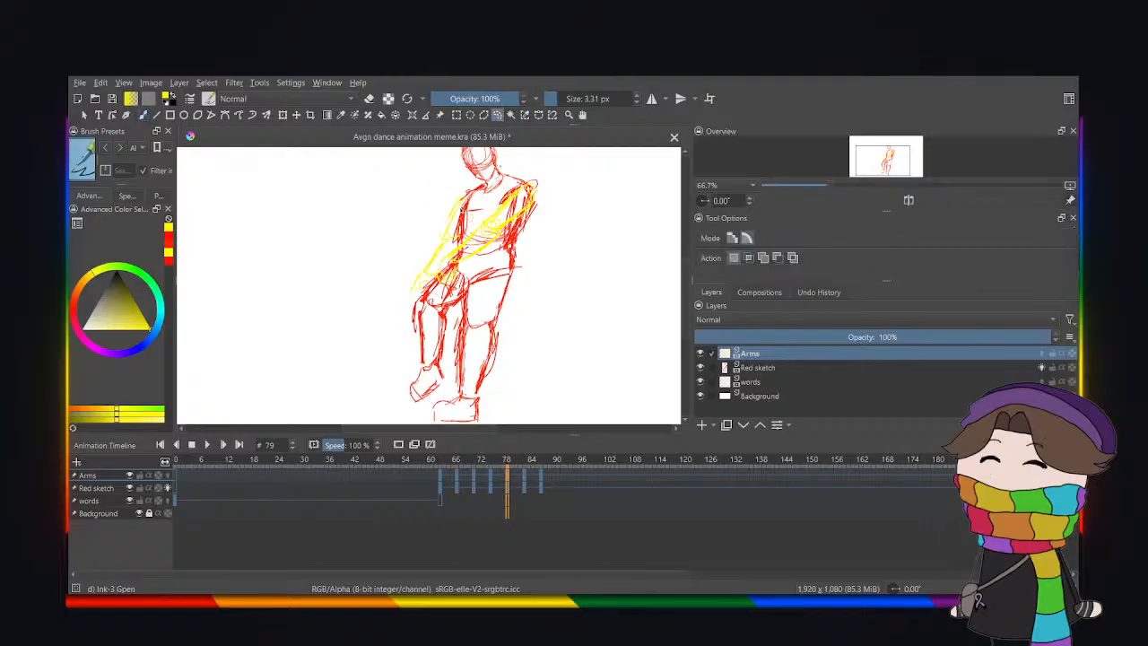
mouse_move(392, 281)
left_mouse_down()
mouse_move(431, 269)
mouse_move(439, 289)
mouse_move(392, 286)
left_mouse_up()
left_click(282, 115)
left_click(497, 115)
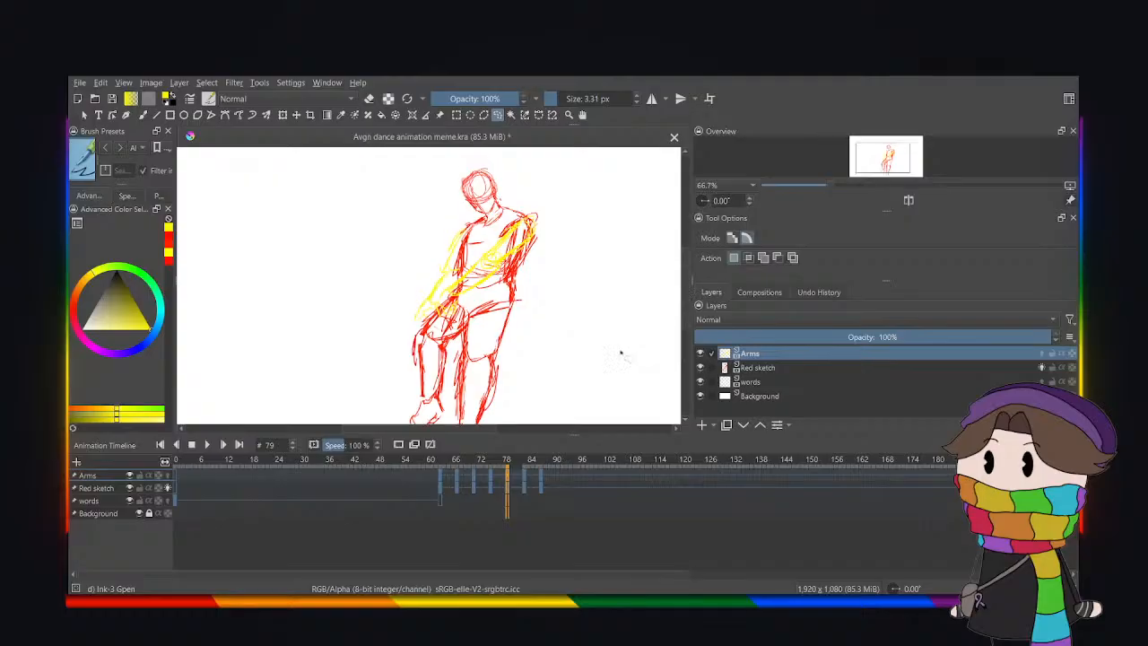
Compare the poses at frames 63, 79, 83 and 86.
left_click(524, 481)
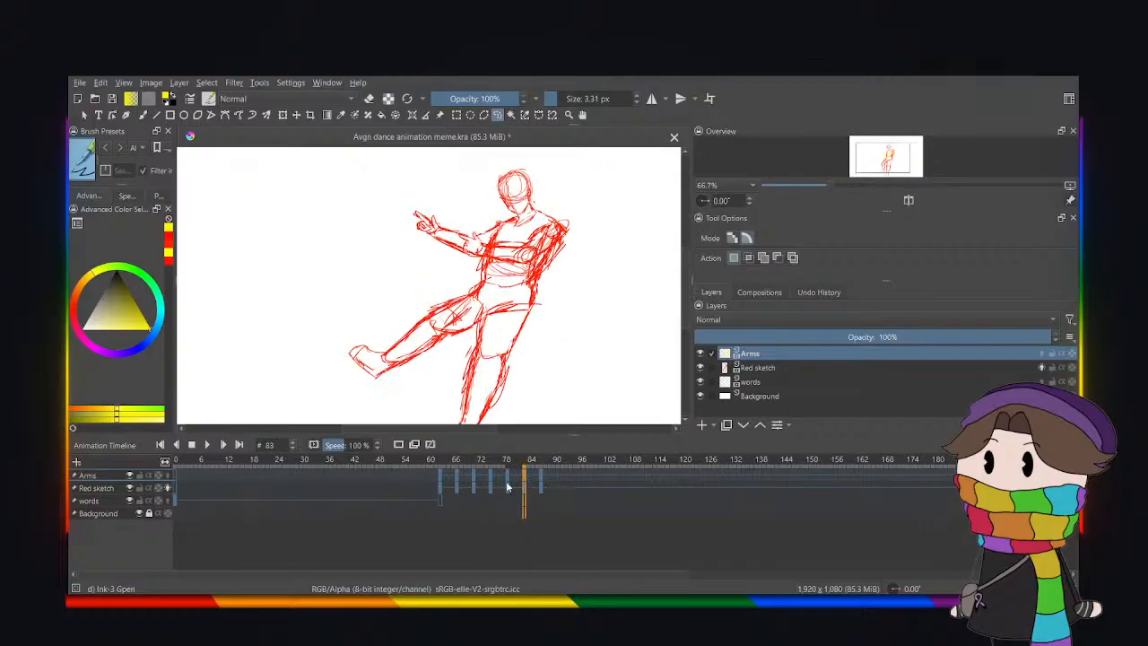
left_click(507, 482)
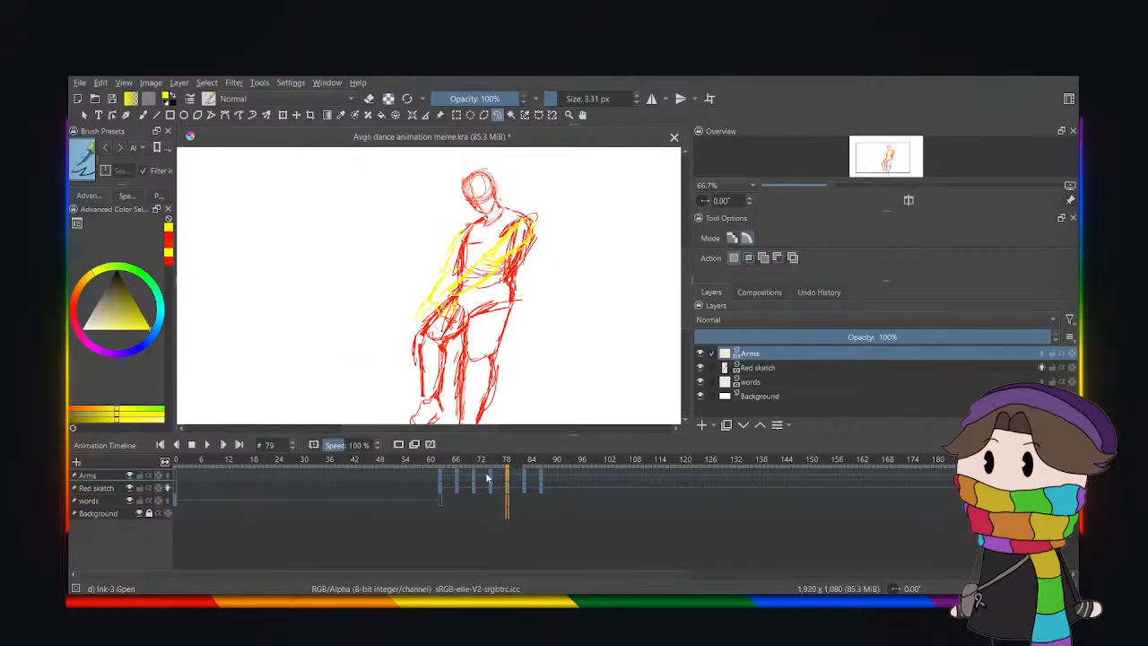
left_click(538, 478)
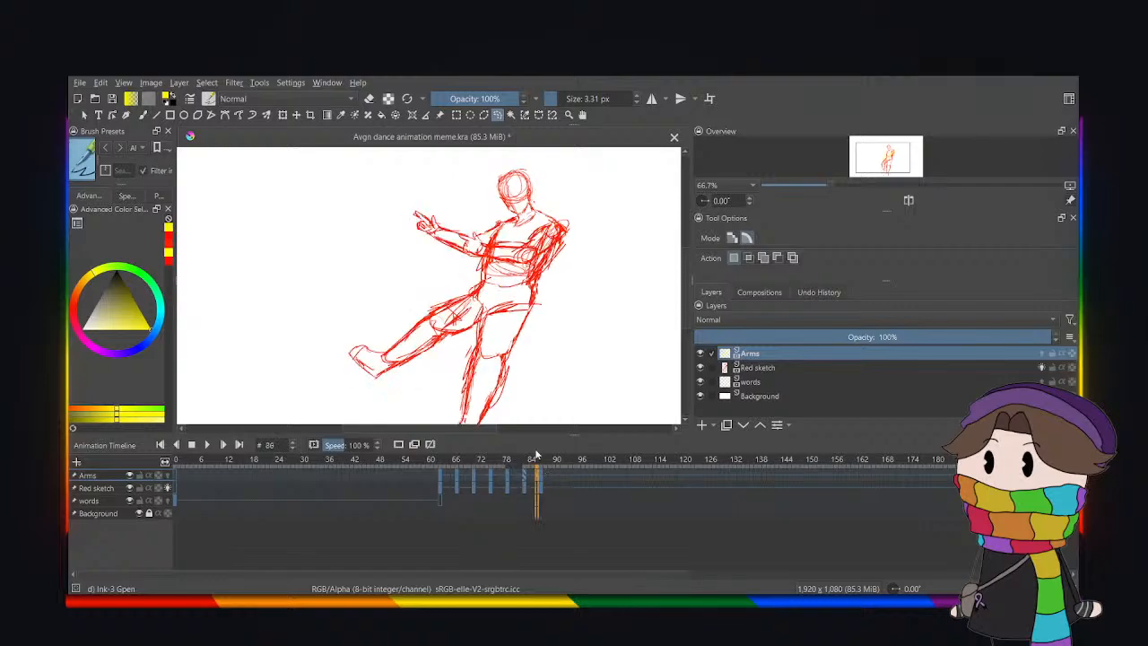
scroll(523, 389, "down", 1)
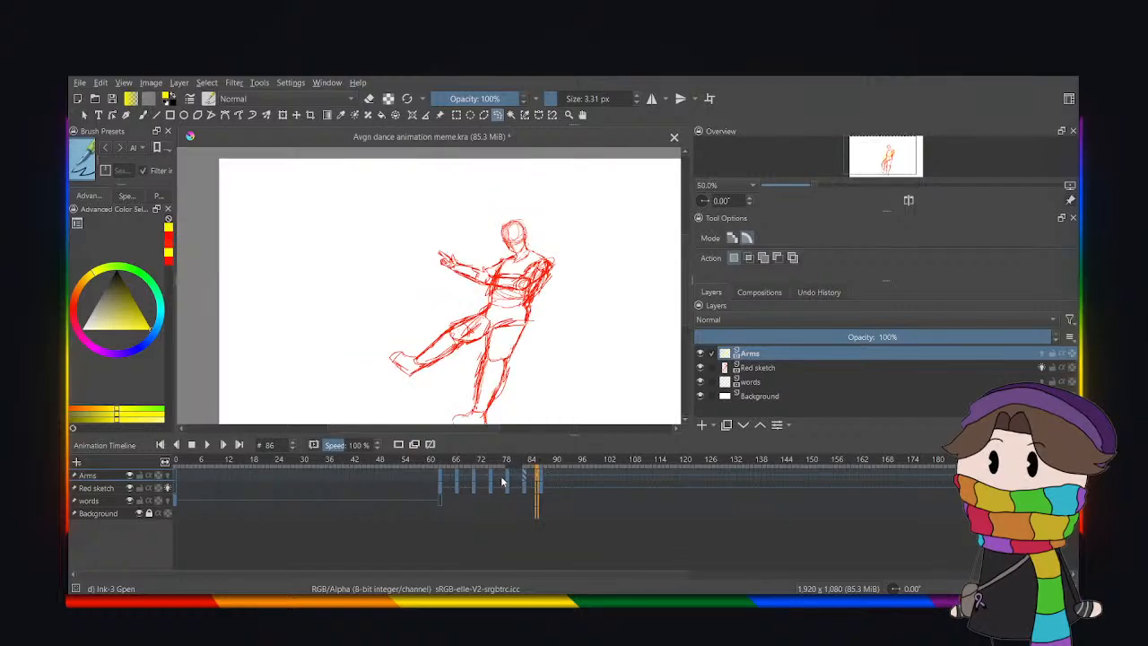
left_click_drag(431, 482, 441, 482)
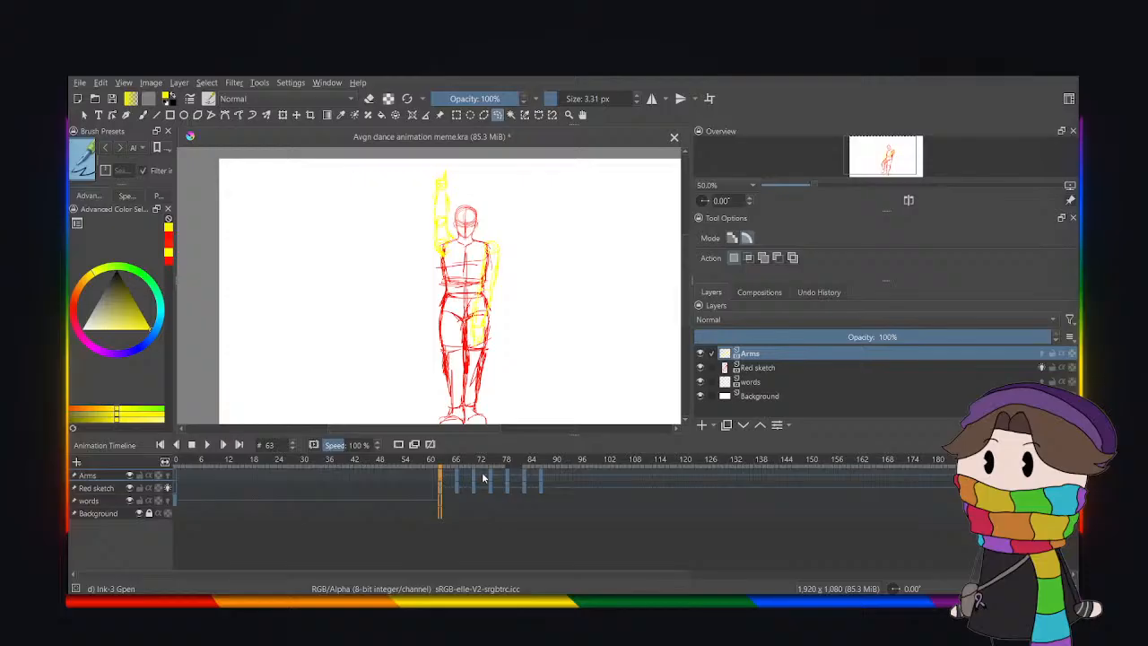
left_click(523, 478)
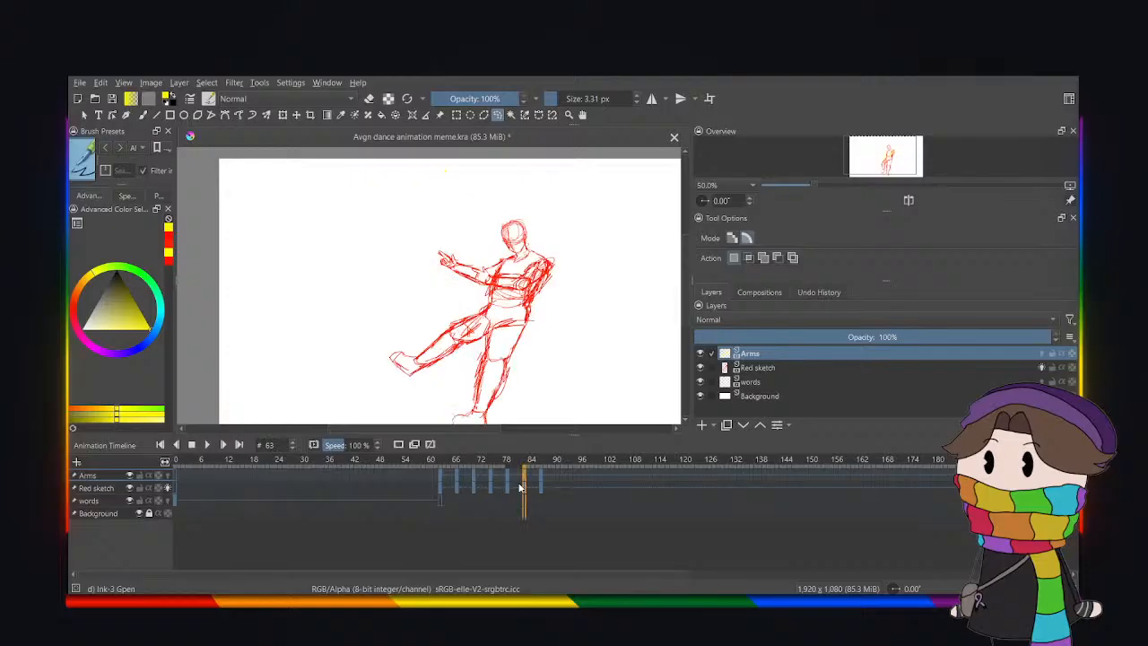
Copy the Red sketch layer's keyframe from frame 79 to frame 91.
left_click(508, 478)
left_click(508, 488)
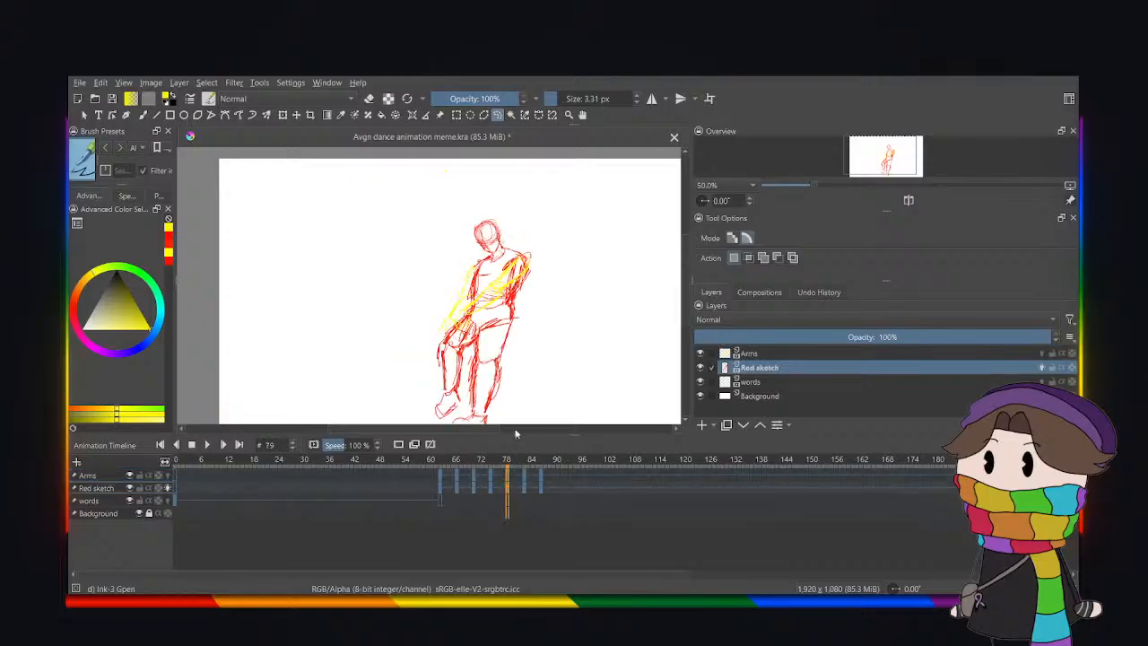
left_click(554, 488)
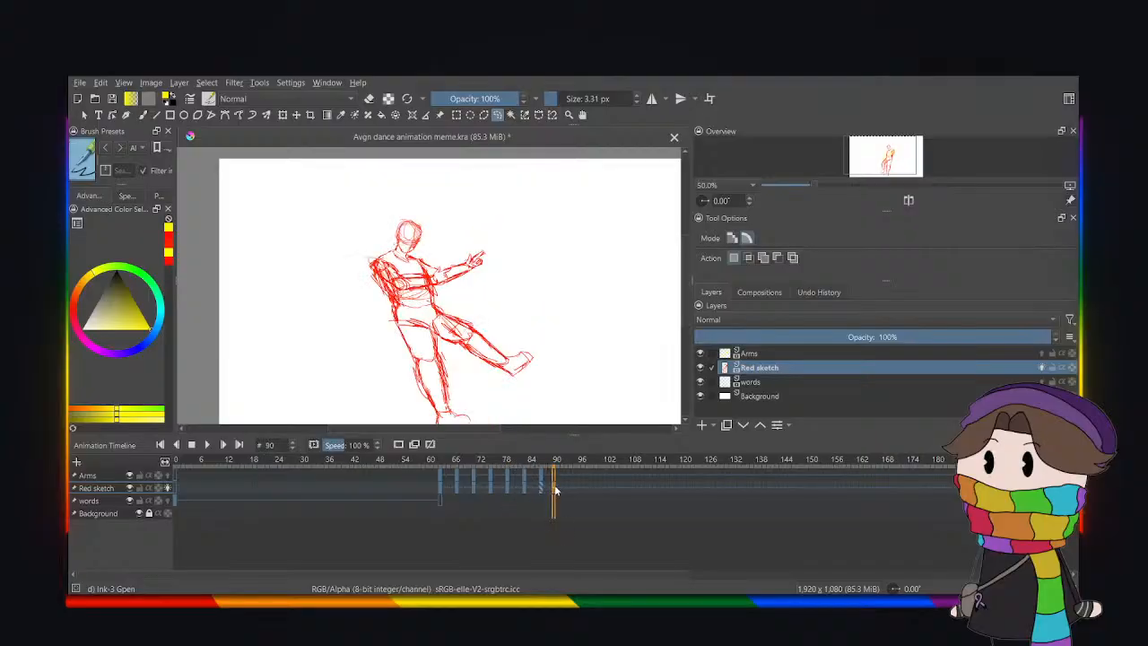
left_click(557, 489)
left_click(585, 392)
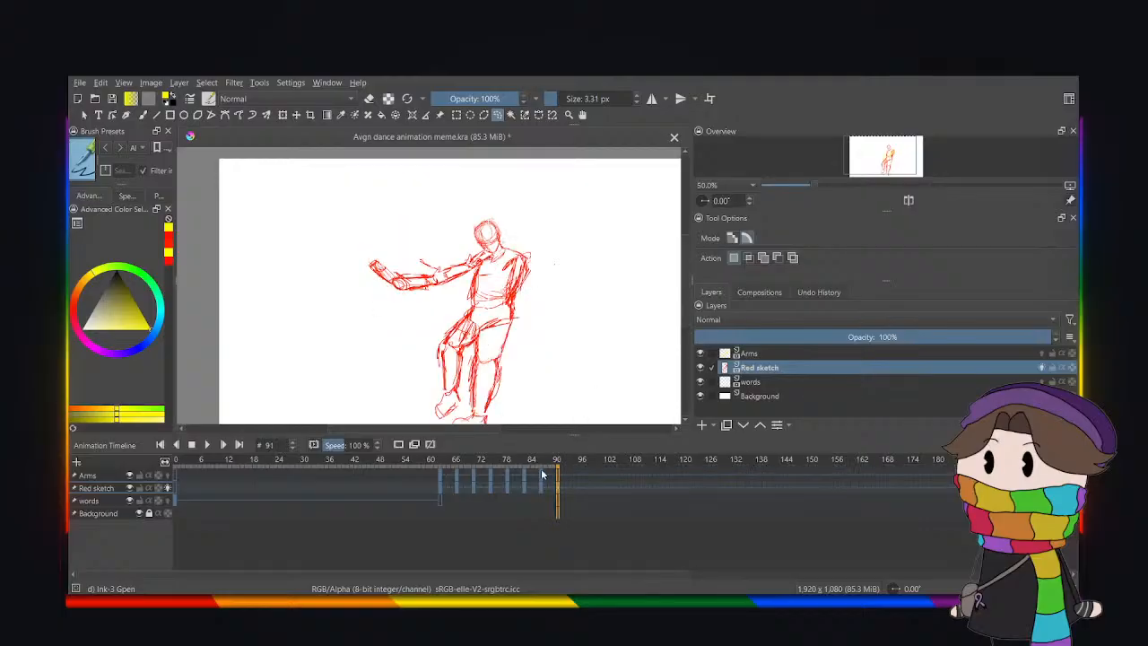
Copy the Arms layer's keyframe from frame 79 to frame 91.
left_click(507, 477)
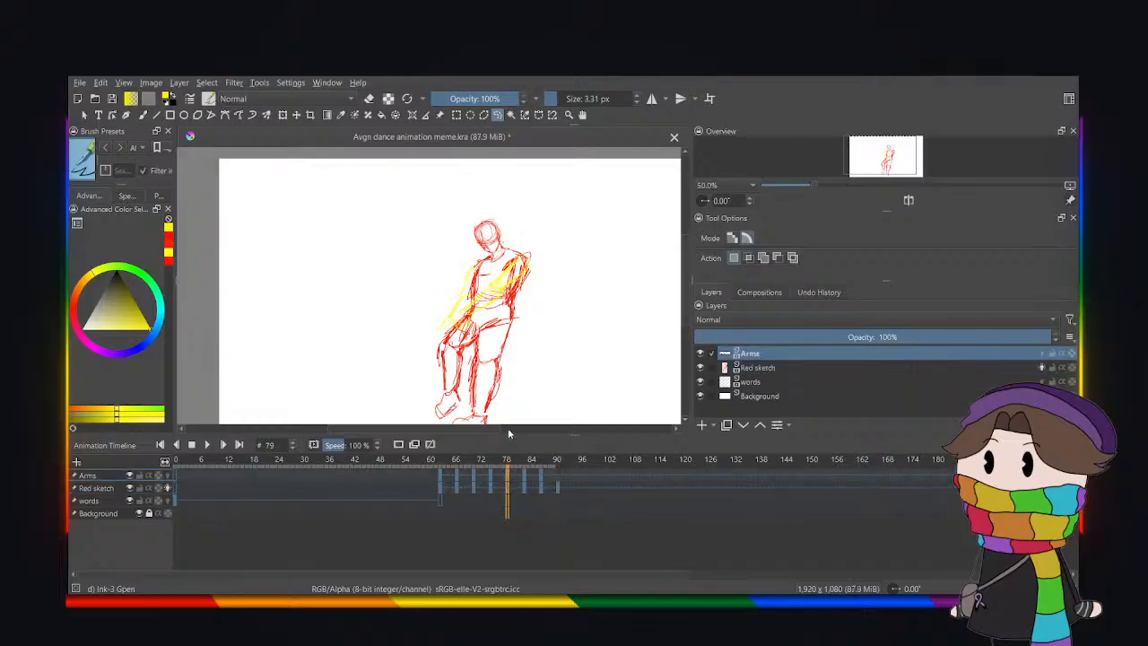
left_click(559, 483)
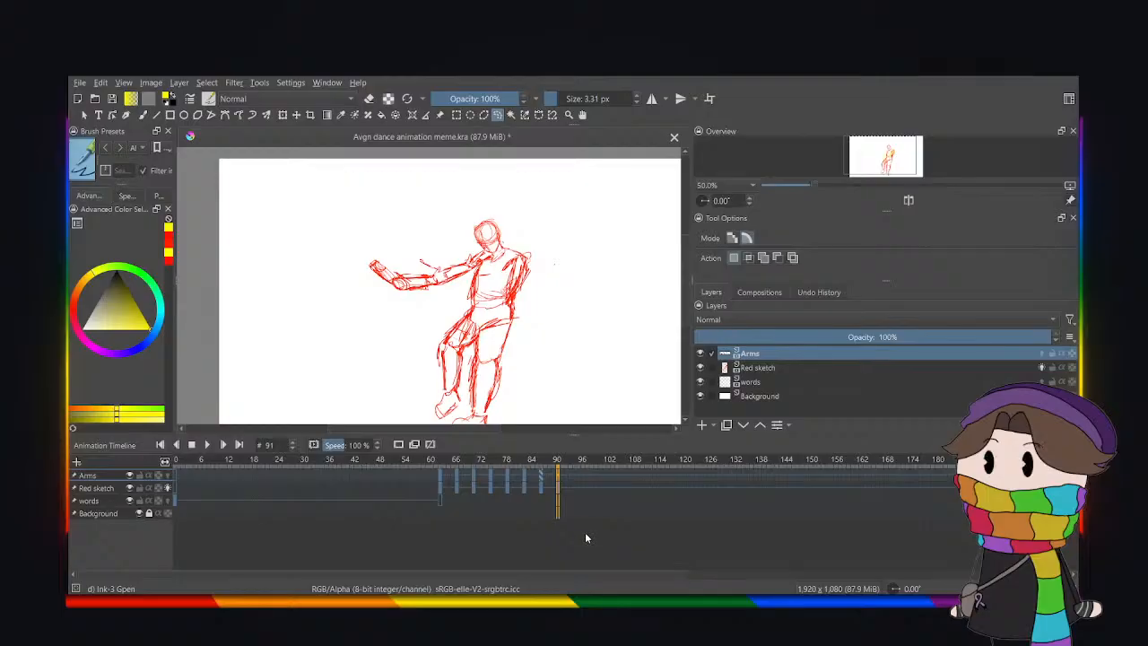
key("ctrl+v")
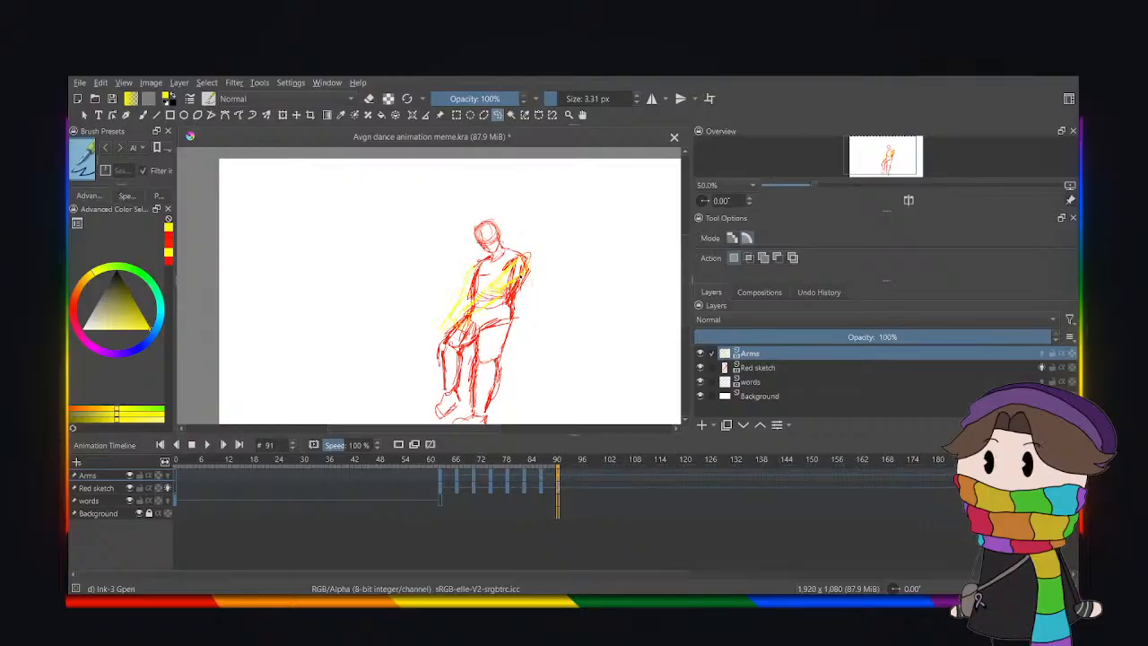
Mirror the yellow arms horizontally at frame 91 with the Transform tool and apply the change.
left_click(283, 115)
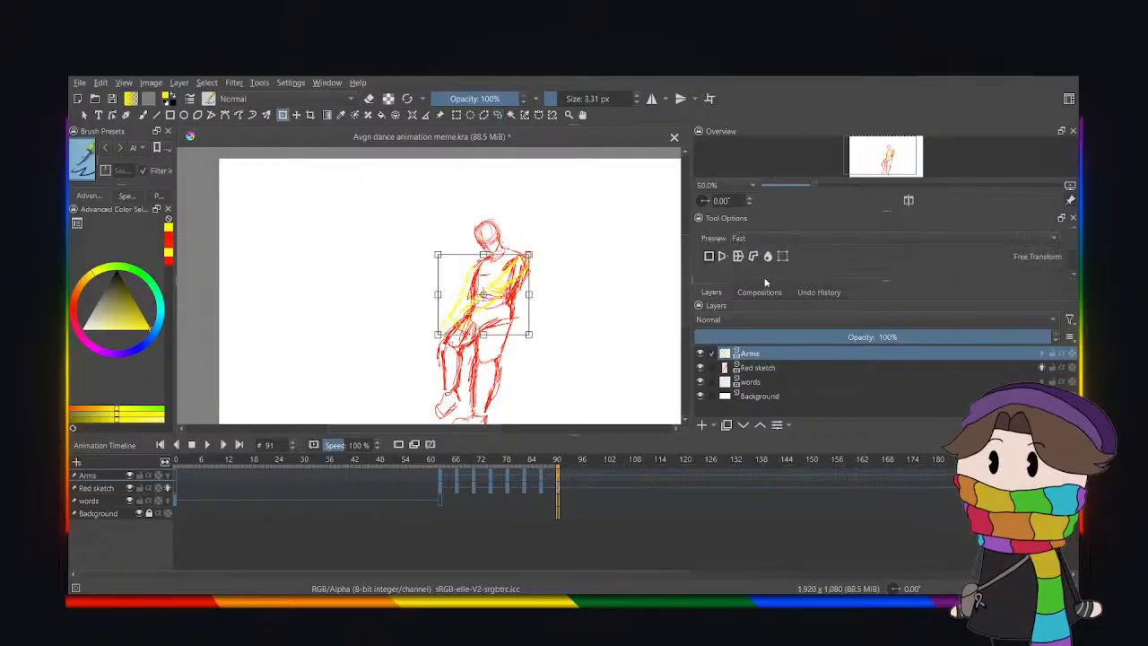
scroll(762, 260, "down", 3)
scroll(763, 247, "down", 2)
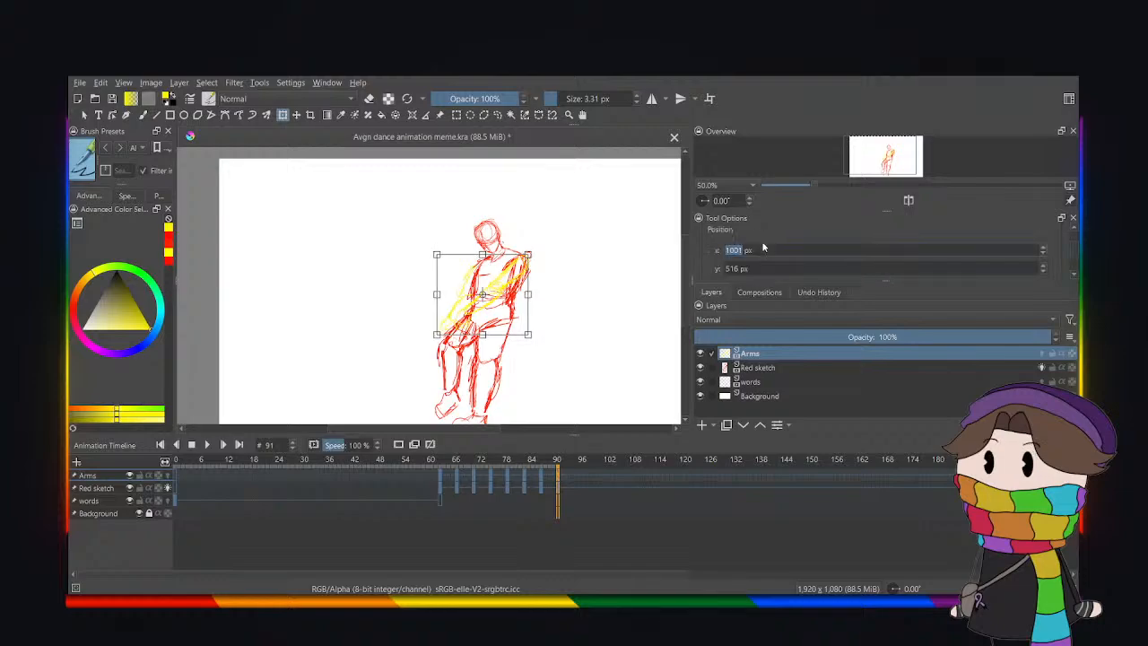
scroll(763, 247, "up", 2)
scroll(1073, 261, "down", 3)
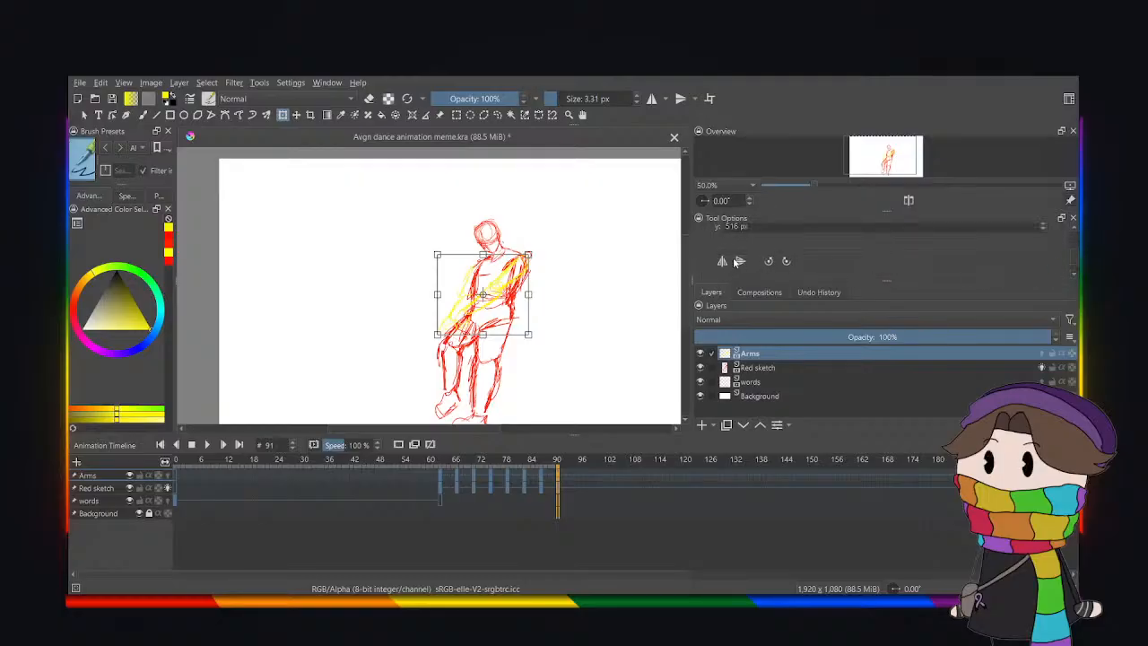
left_click(723, 261)
key("Return")
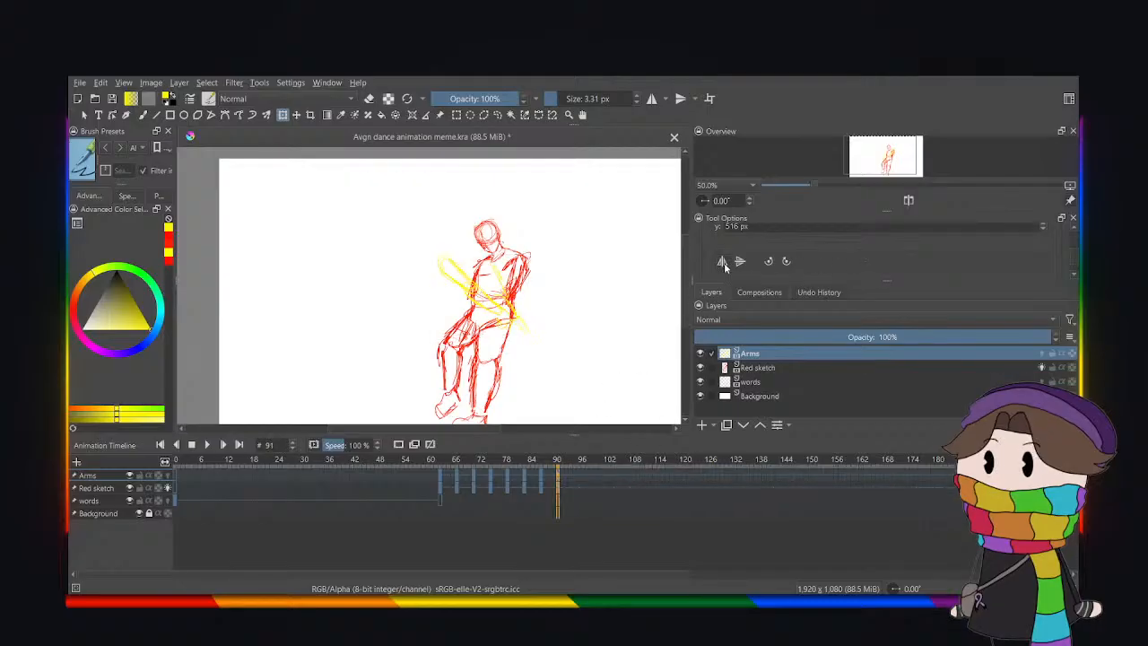
left_click(438, 273)
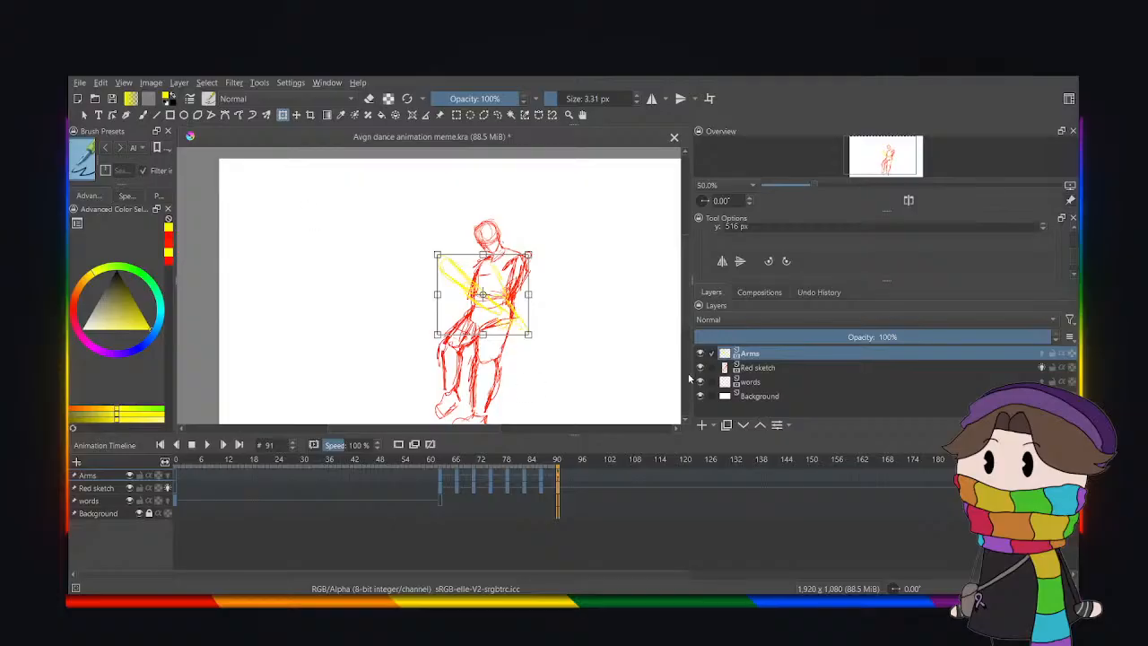
Mirror the Red sketch layer's body horizontally at frame 91 to match the flipped arms.
left_click(758, 371)
left_click(421, 306)
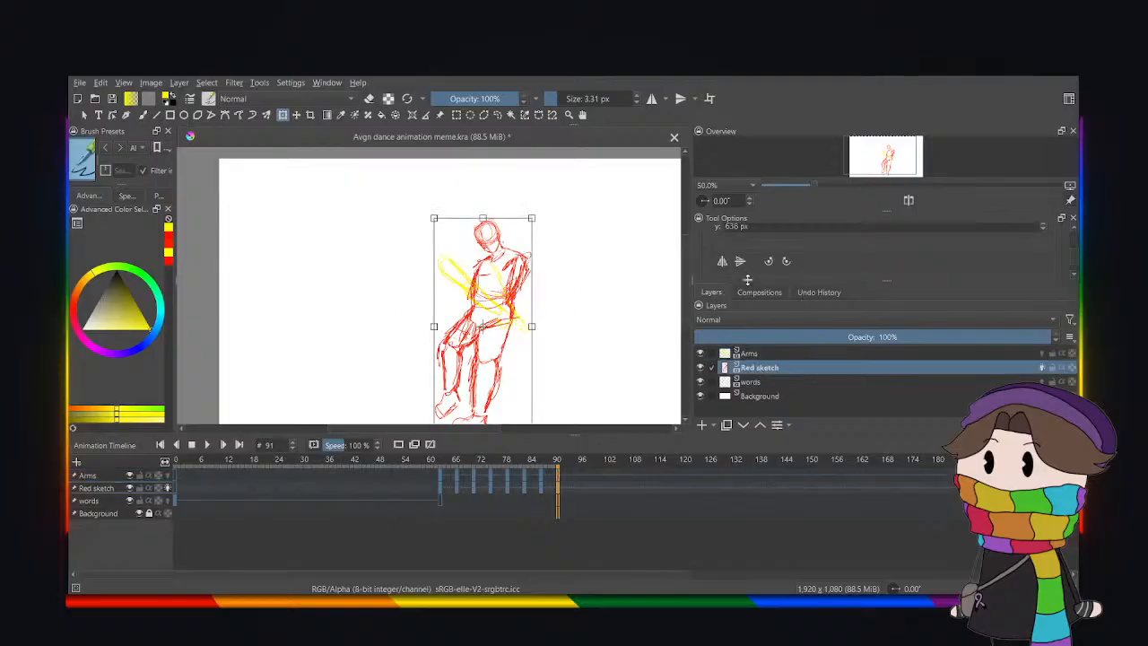
left_click(722, 263)
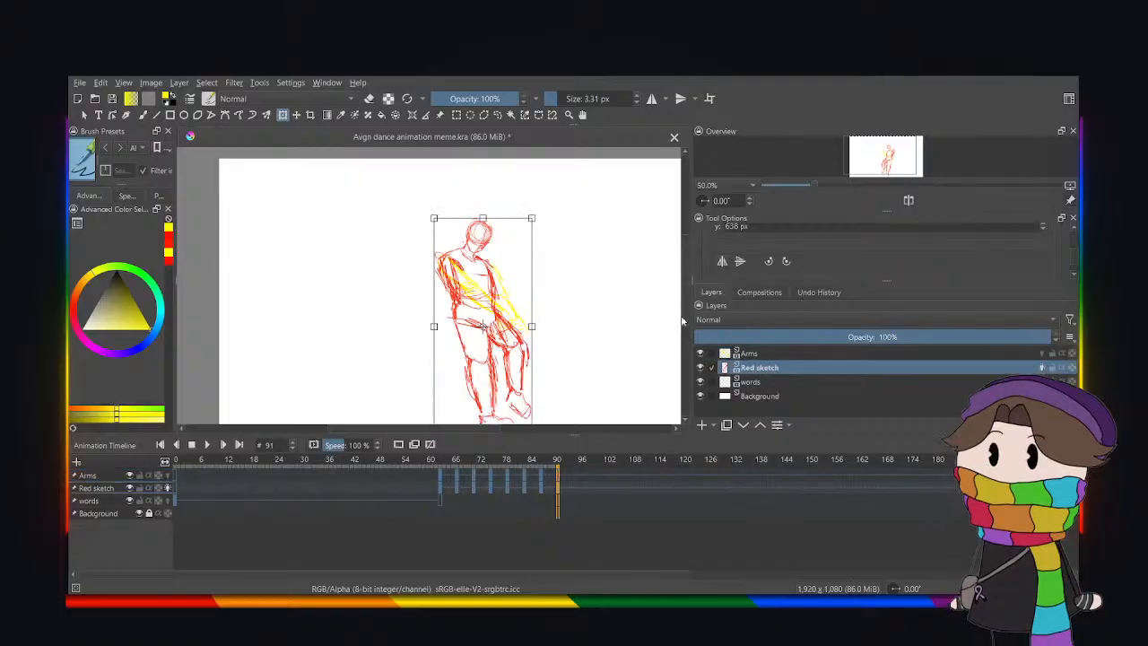
Play the animation from frame 63, then review the poses at frames 92, 87 and 83.
left_click(545, 485)
left_click(439, 486)
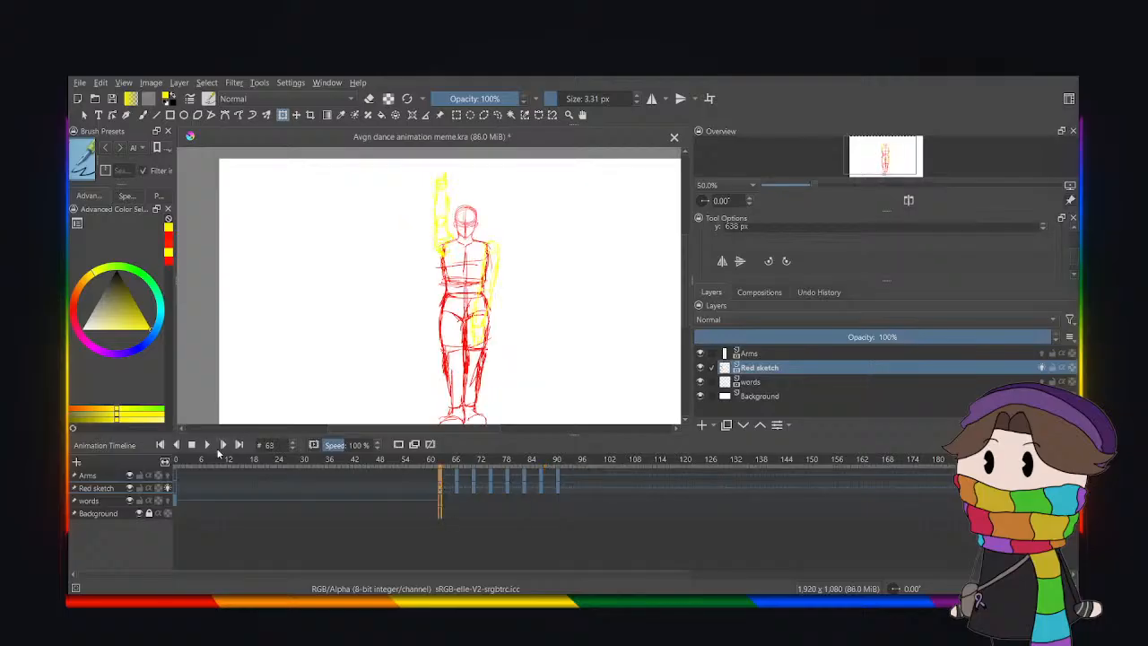
left_click(208, 447)
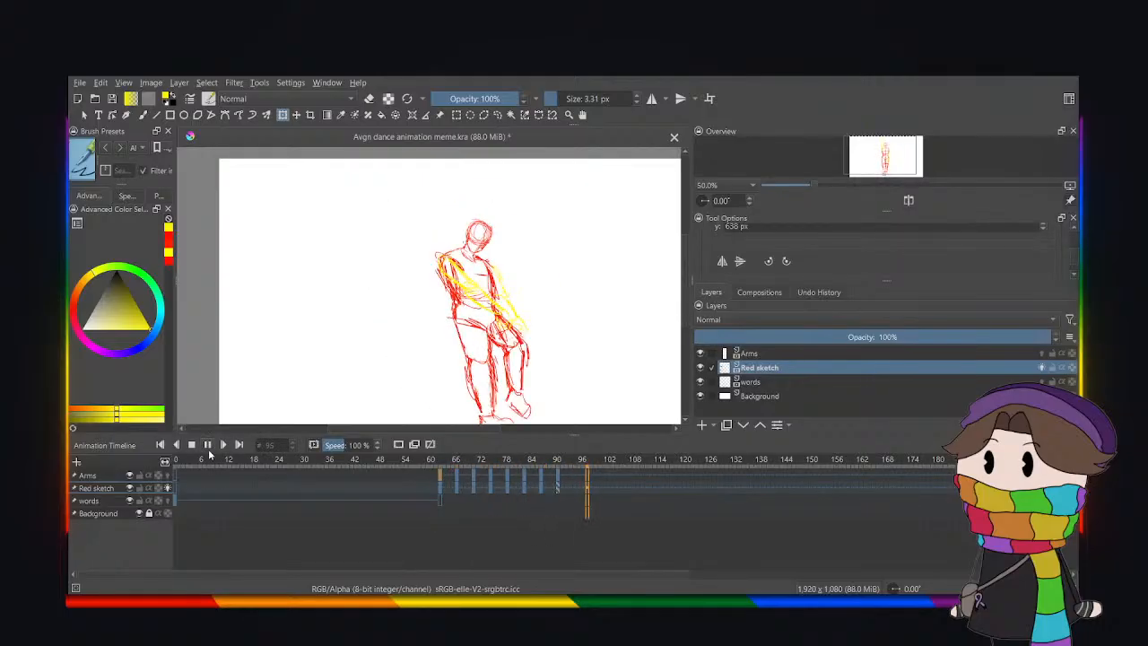
left_click(208, 445)
left_click(561, 482)
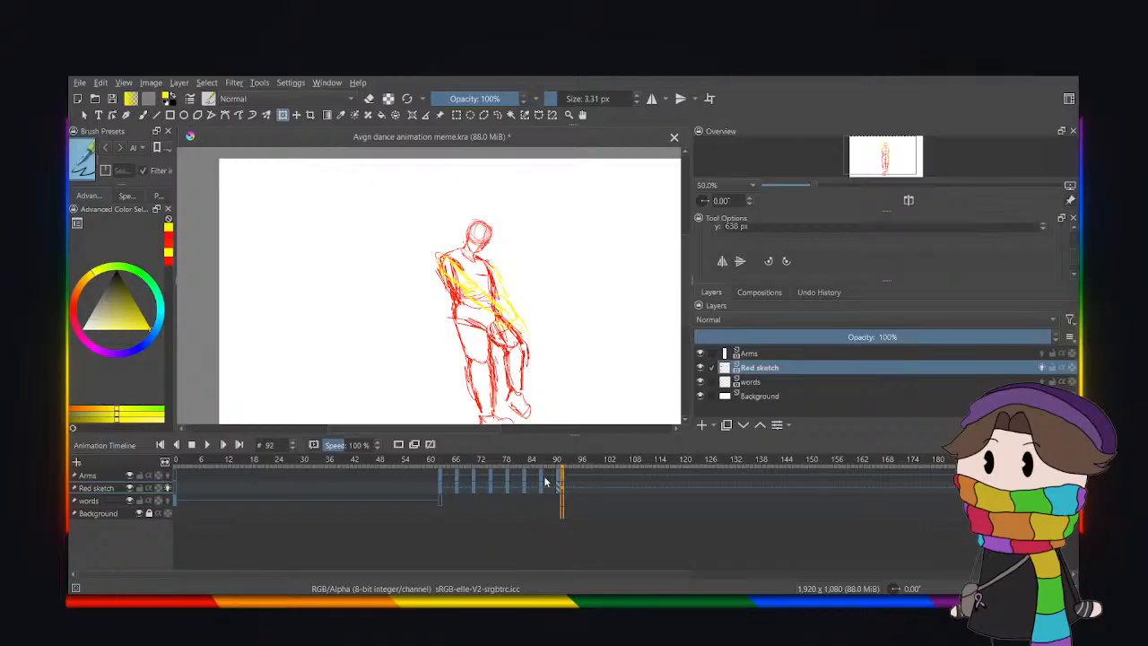
left_click(545, 483)
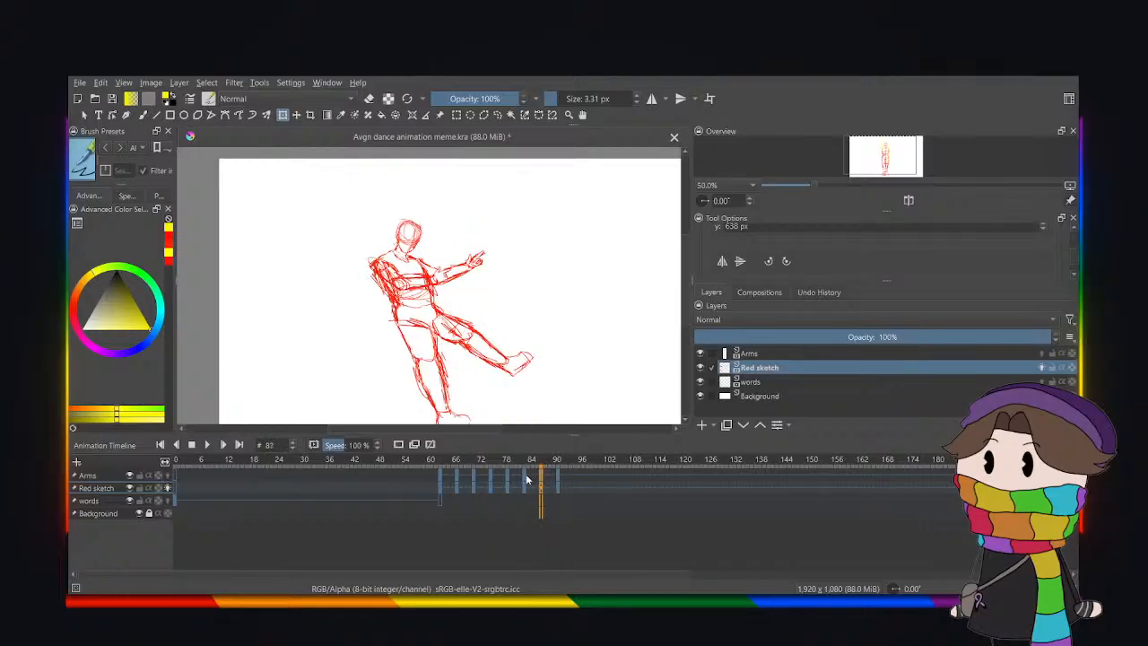
left_click(526, 482)
Select the red body above the feet at frame 79, rotate it slightly counter-clockwise, and clear the selection.
left_click(508, 482)
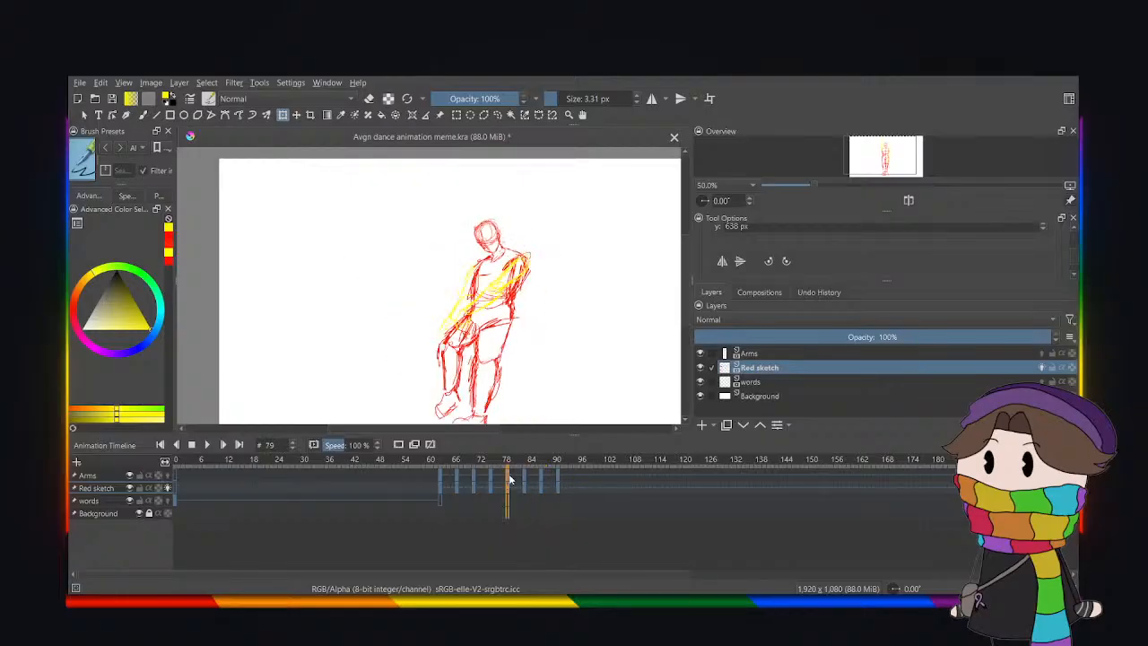
left_click(500, 114)
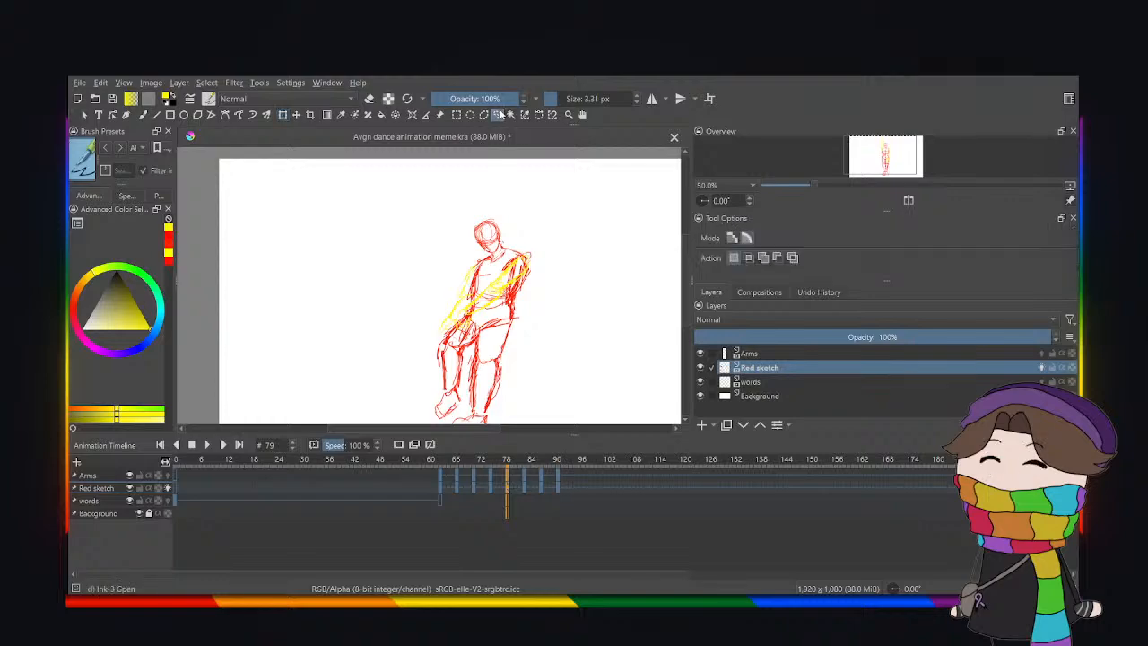
mouse_move(384, 382)
left_mouse_down()
mouse_move(435, 422)
mouse_move(452, 420)
mouse_move(593, 286)
mouse_move(524, 201)
mouse_move(335, 262)
mouse_move(306, 252)
left_mouse_up()
key("ctrl+t")
left_click_drag(398, 266, 382, 269)
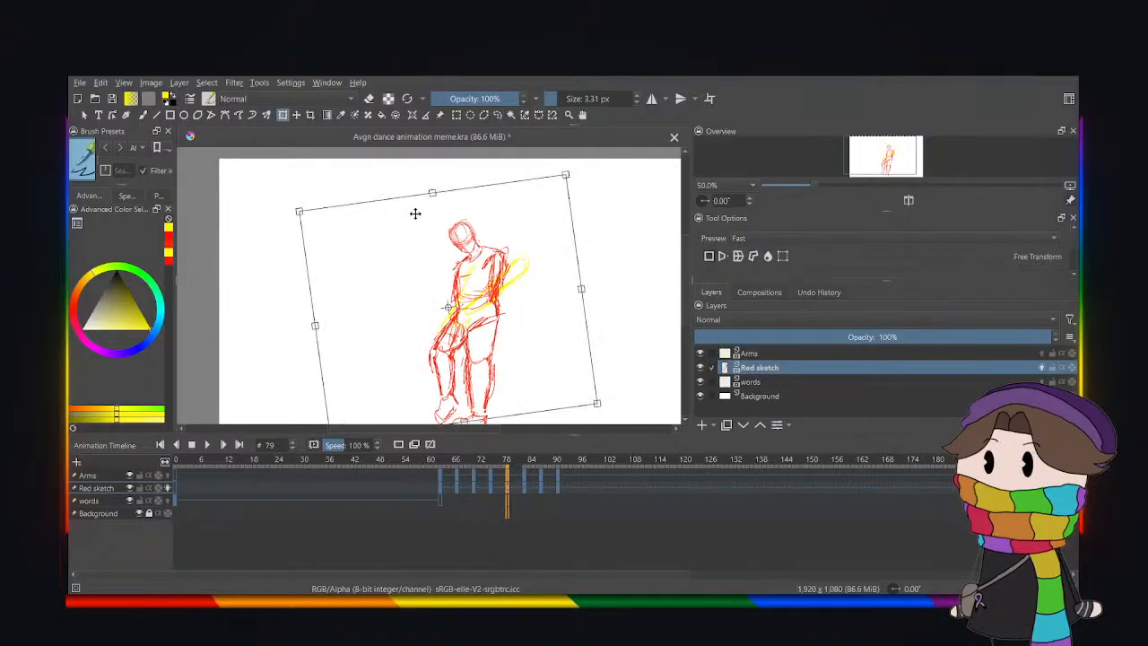
left_click(484, 115)
left_click(336, 193)
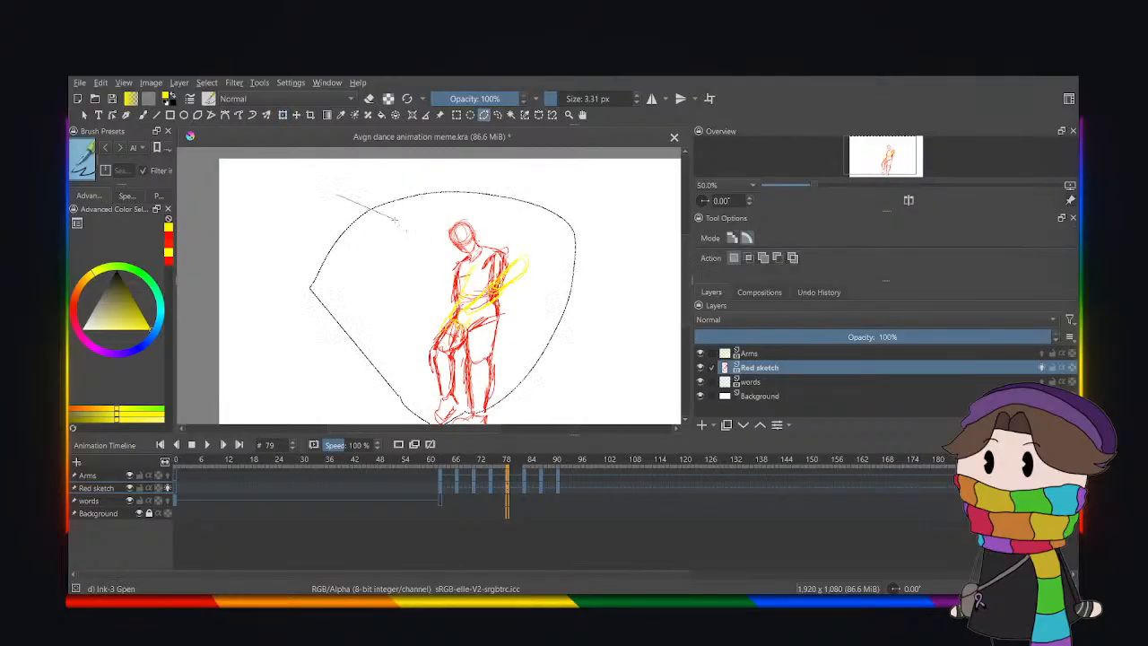
left_click(498, 115)
key("ctrl+shift+a")
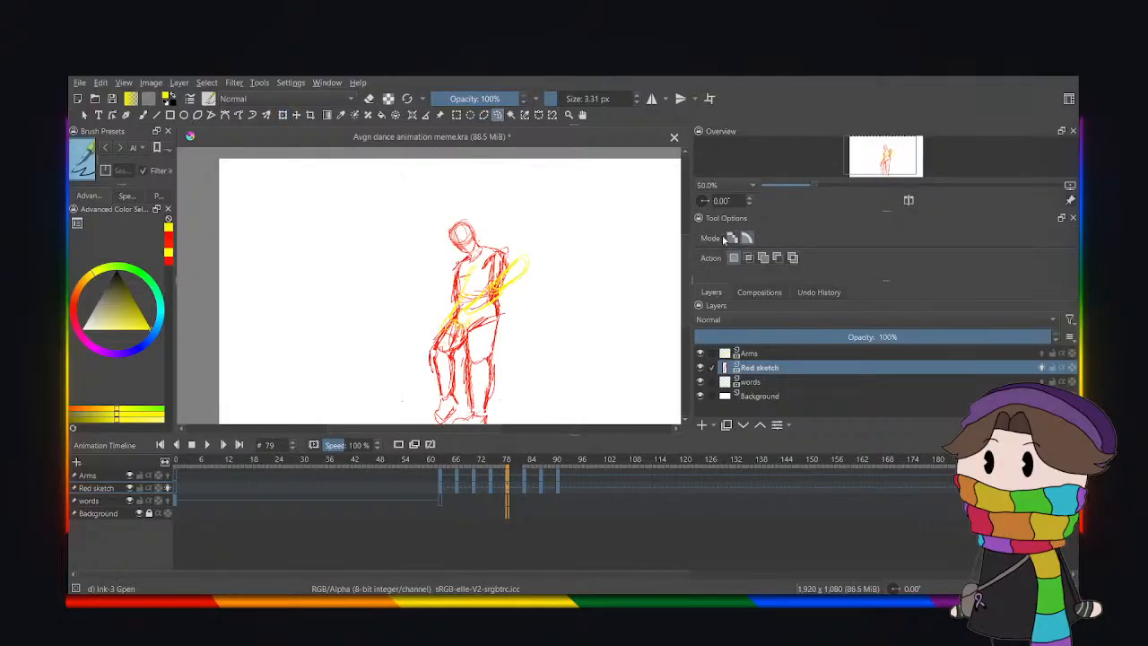
Select the yellow arms on the Arms layer at frame 79, rotate and move them onto the tilted body, and clear the selection.
left_click(749, 354)
mouse_move(451, 266)
left_mouse_down()
mouse_move(547, 335)
mouse_move(466, 237)
left_mouse_up()
left_click(282, 115)
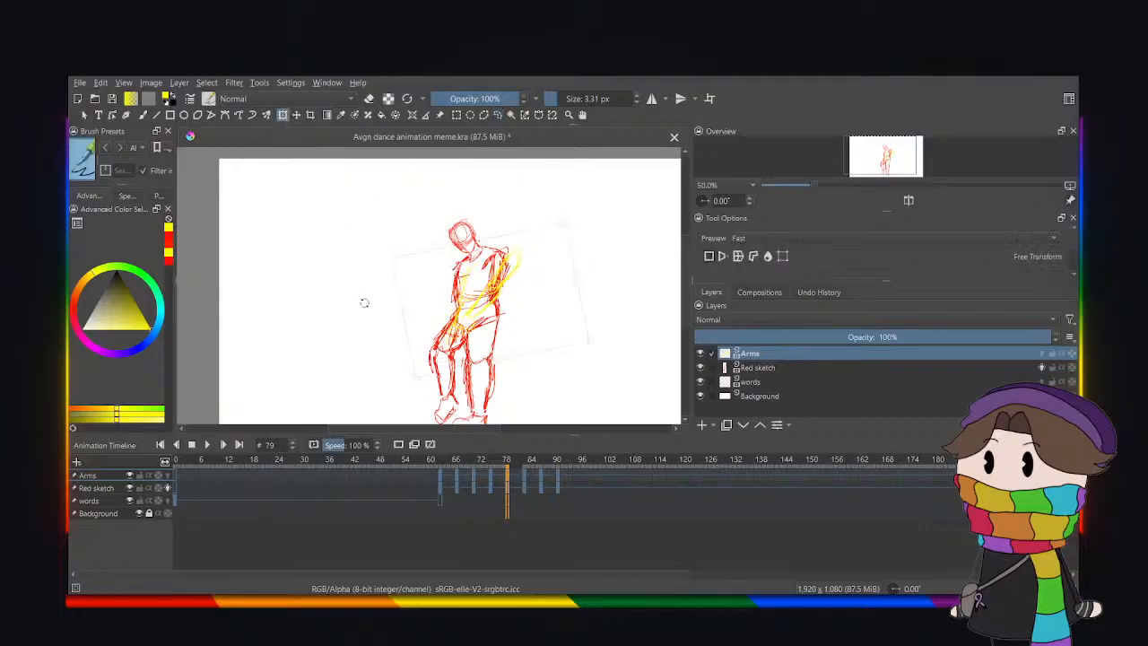
mouse_move(364, 302)
left_mouse_down()
mouse_move(377, 278)
mouse_move(448, 301)
left_mouse_up()
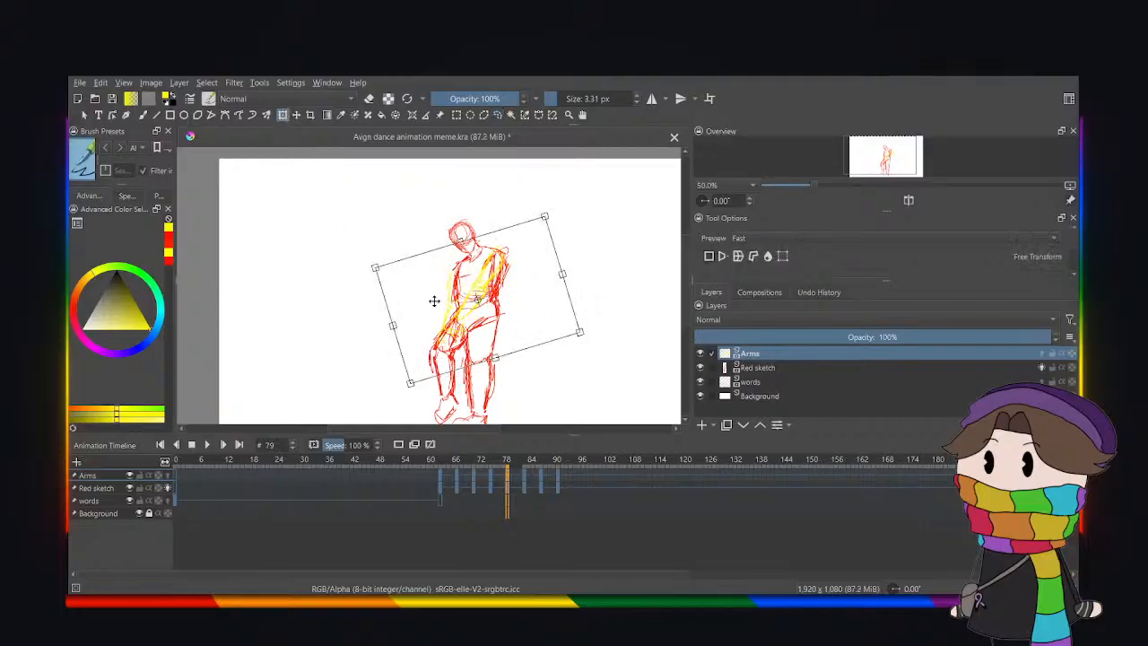
left_click(500, 117)
left_click(372, 241)
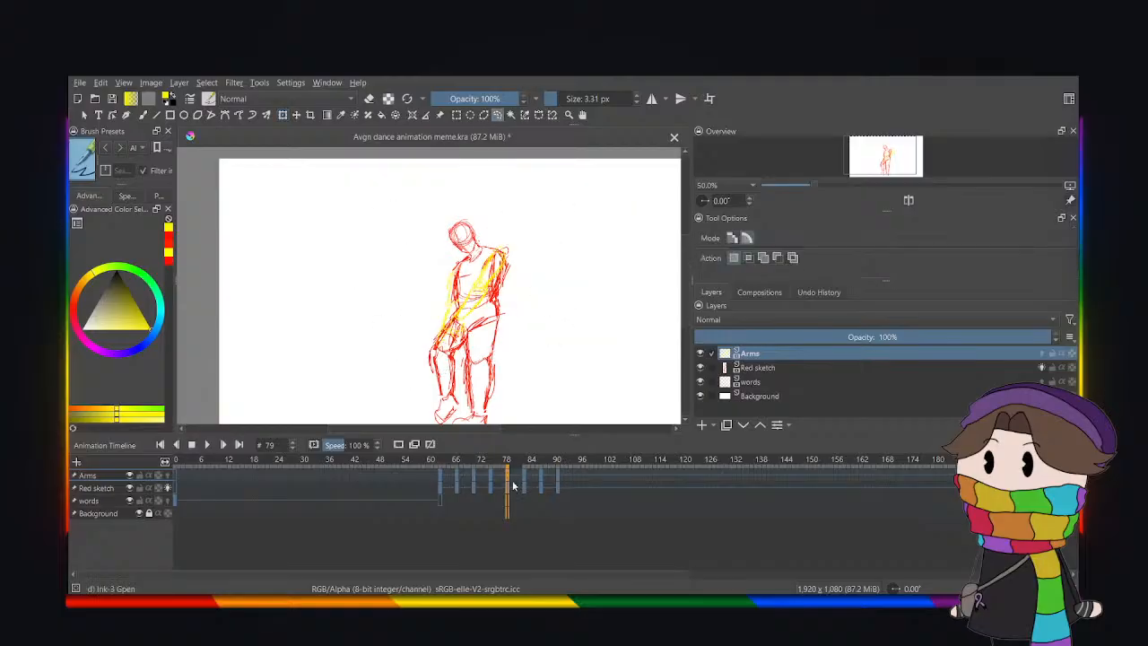
Play the animation from just before frame 63 to check the motion, and return to frame 79.
left_click(434, 485)
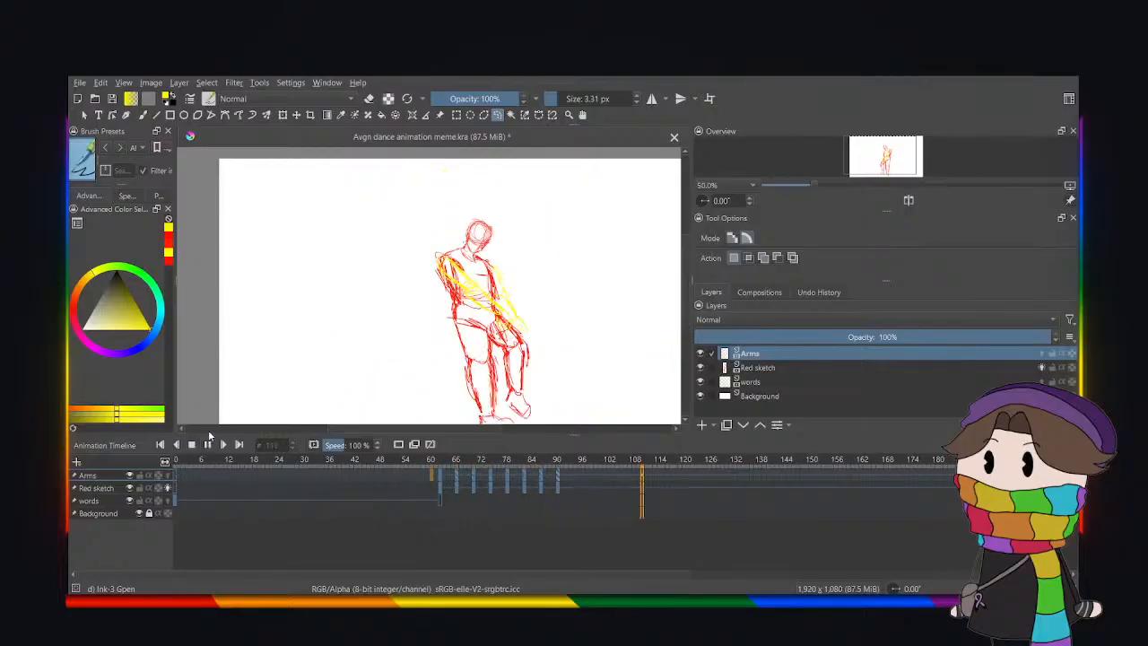
left_click(208, 444)
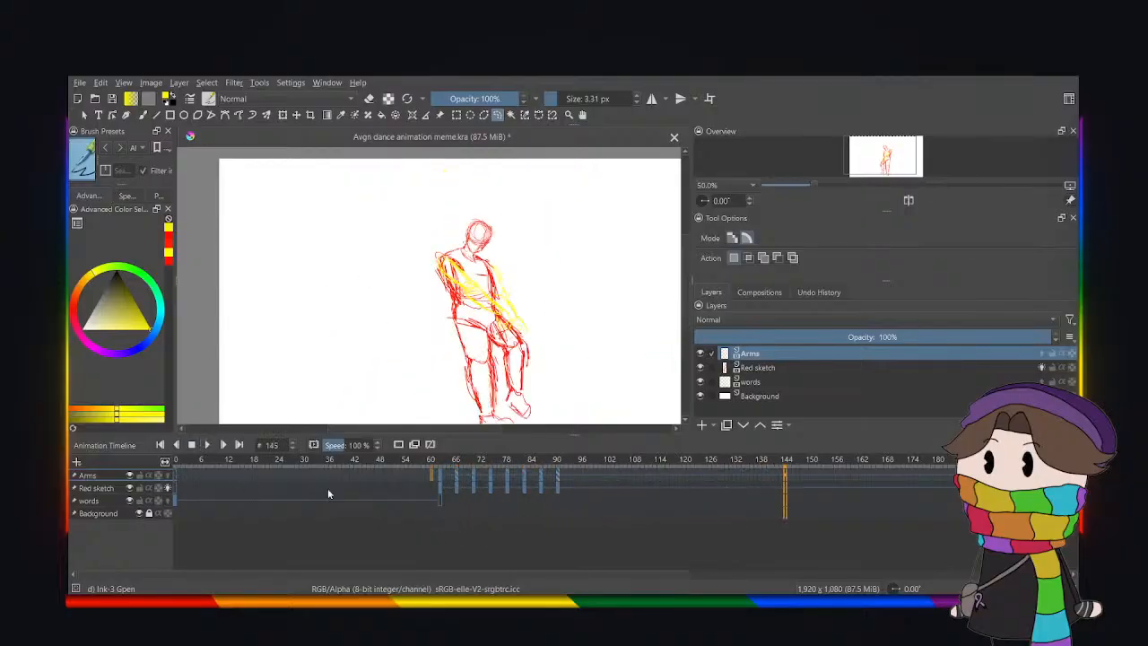
left_click(509, 485)
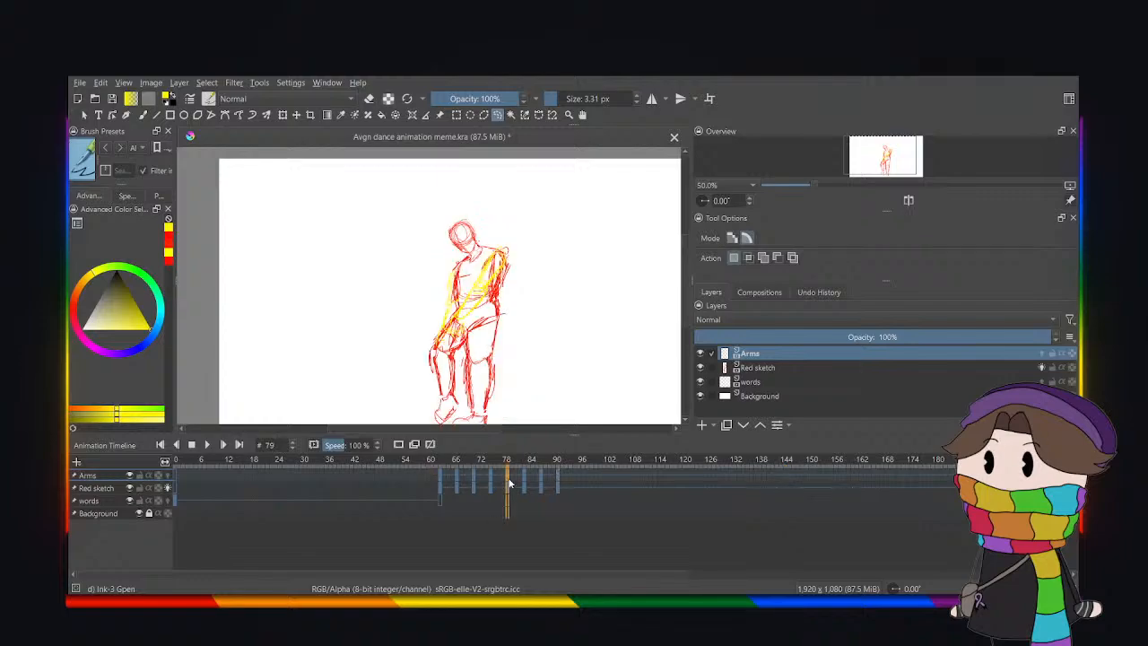
Copy the Red sketch layer's tilted body keyframe from frame 79 to frame 91.
left_click(508, 491)
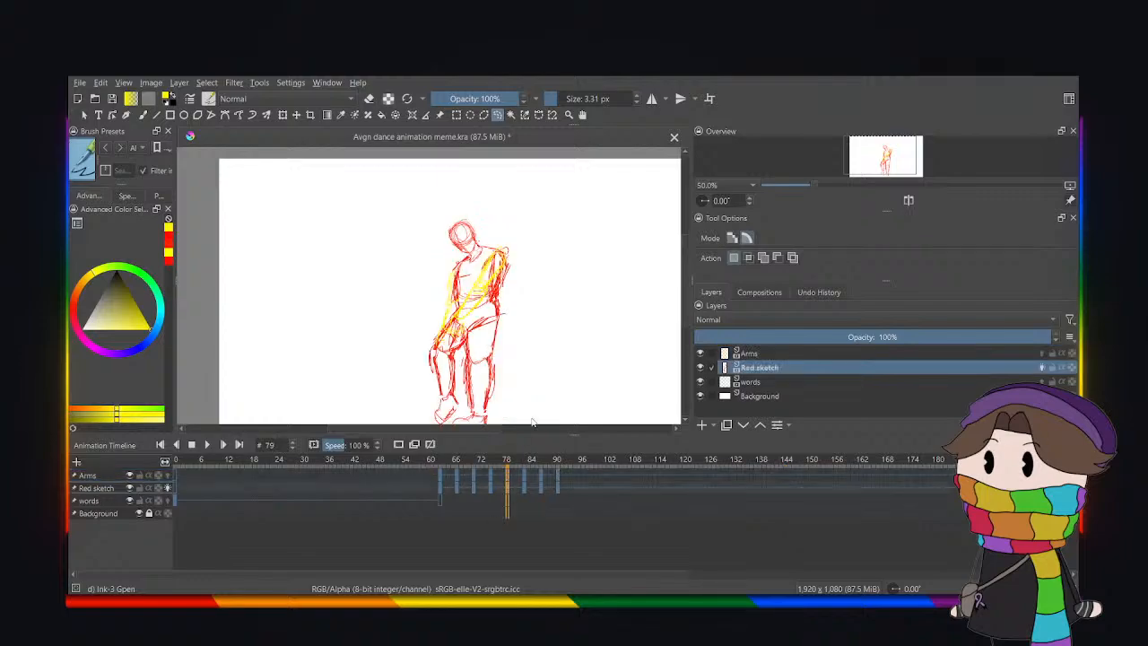
left_click(541, 488)
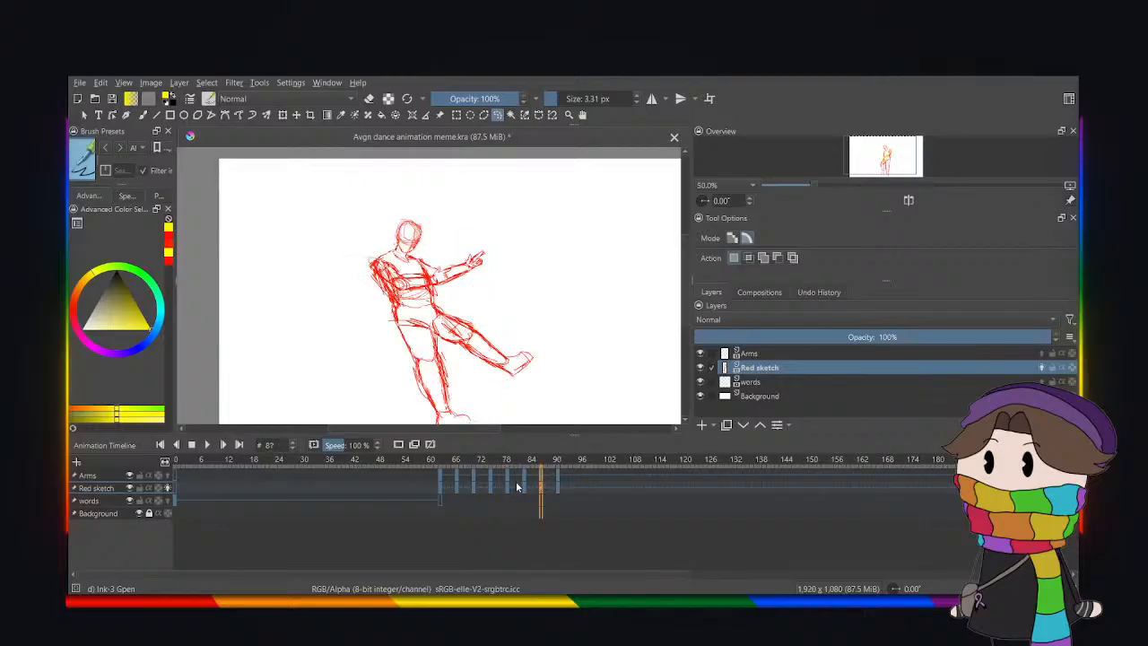
left_click_drag(517, 487, 557, 491)
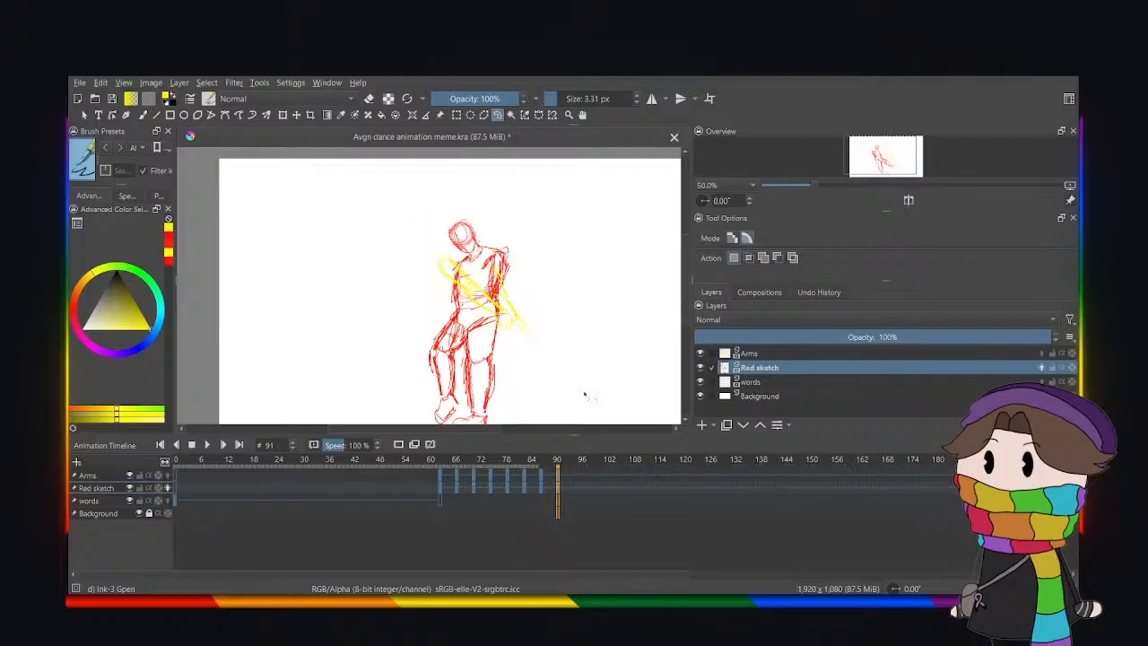
Replace the Arms layer's drawing at frame 91 with a copy of its adjusted keyframe from frame 79.
left_click(762, 355)
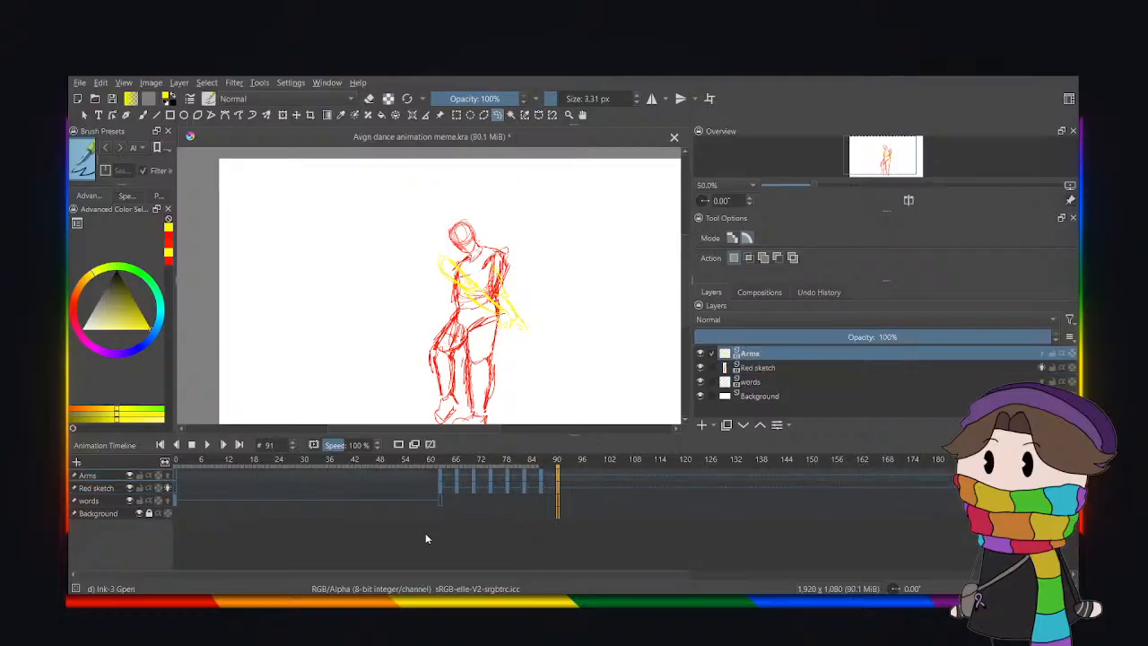
left_click(489, 476)
left_click(504, 476)
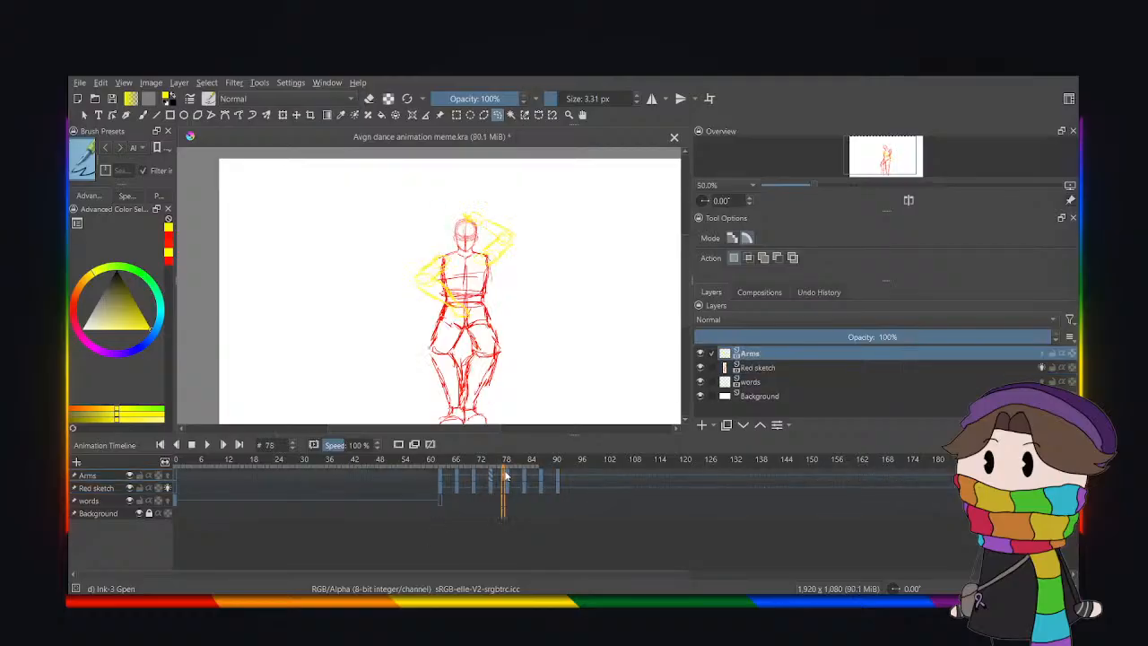
left_click(507, 476)
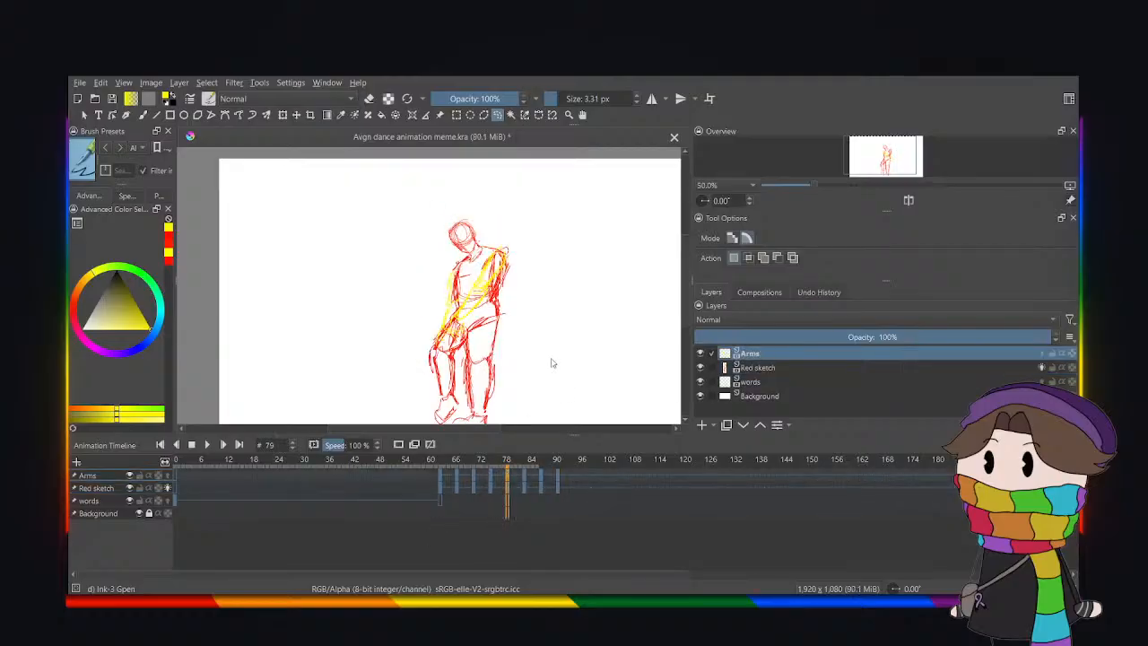
left_click(558, 478)
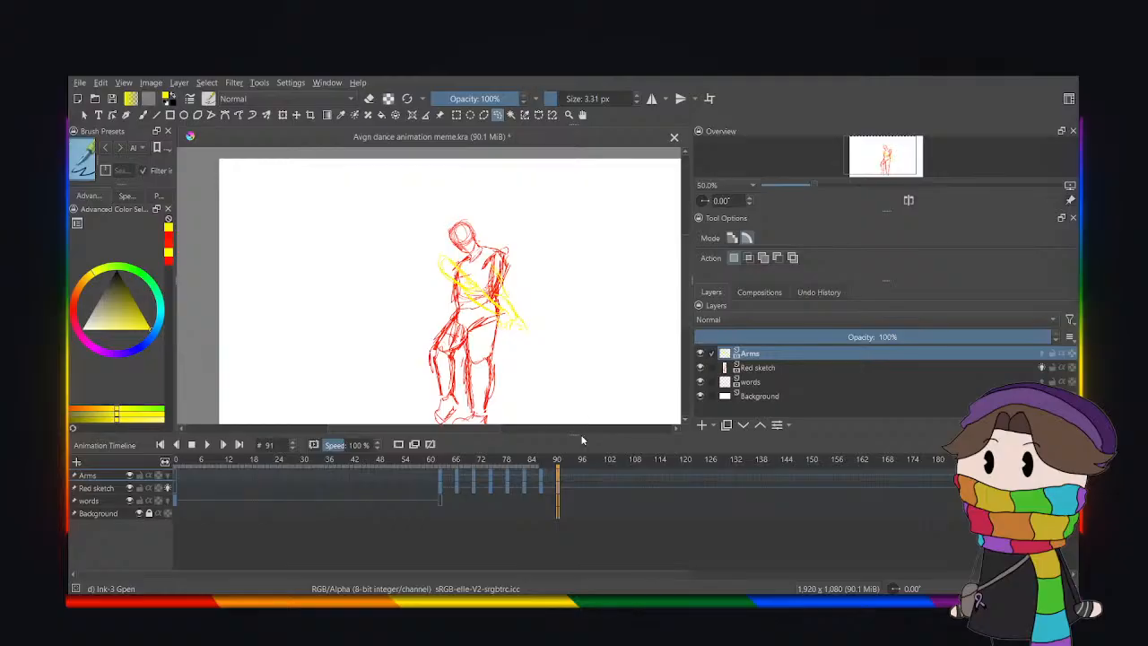
key("ctrl+z")
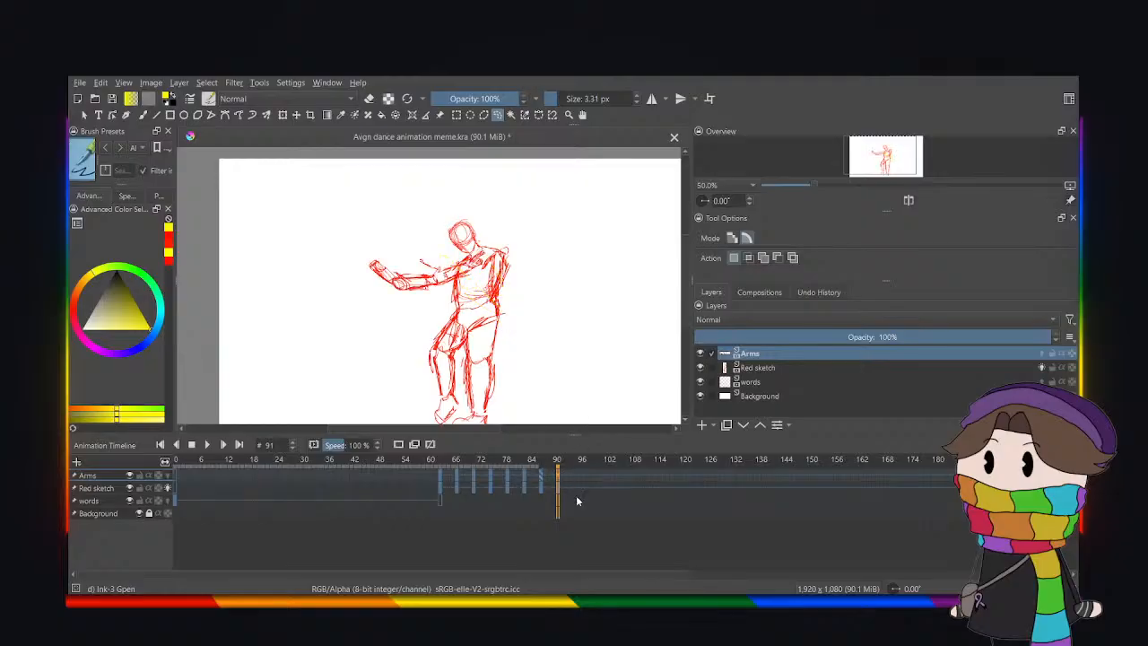
key("ctrl+shift+z")
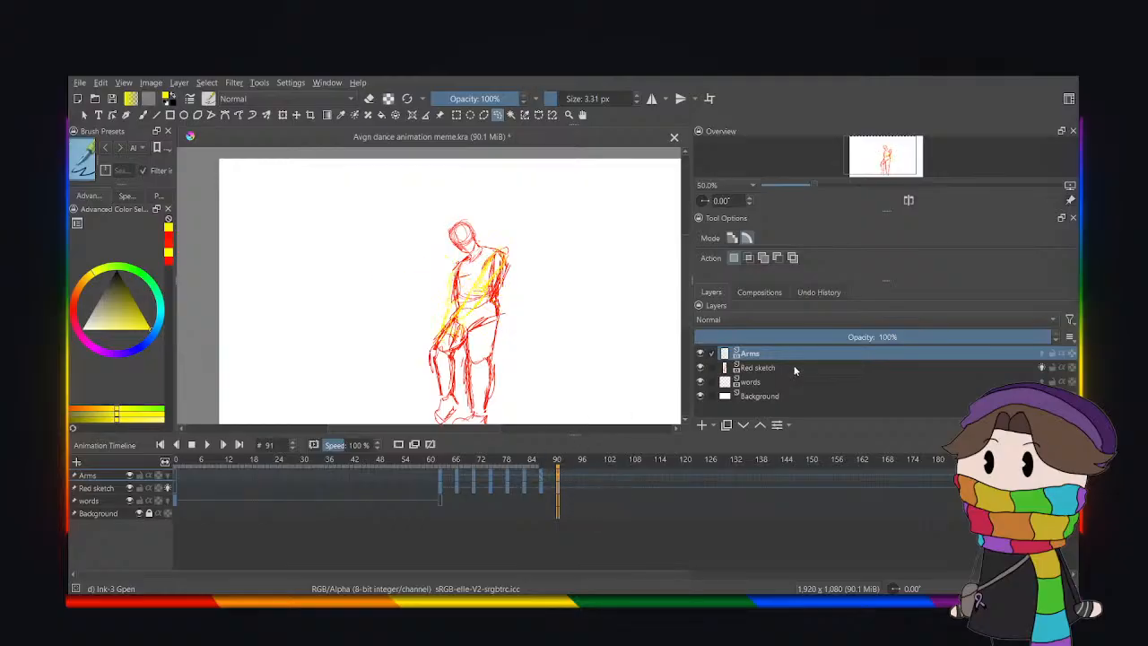
Mirror the Arms drawing and the Red sketch body horizontally at frame 91.
key("ctrl+t")
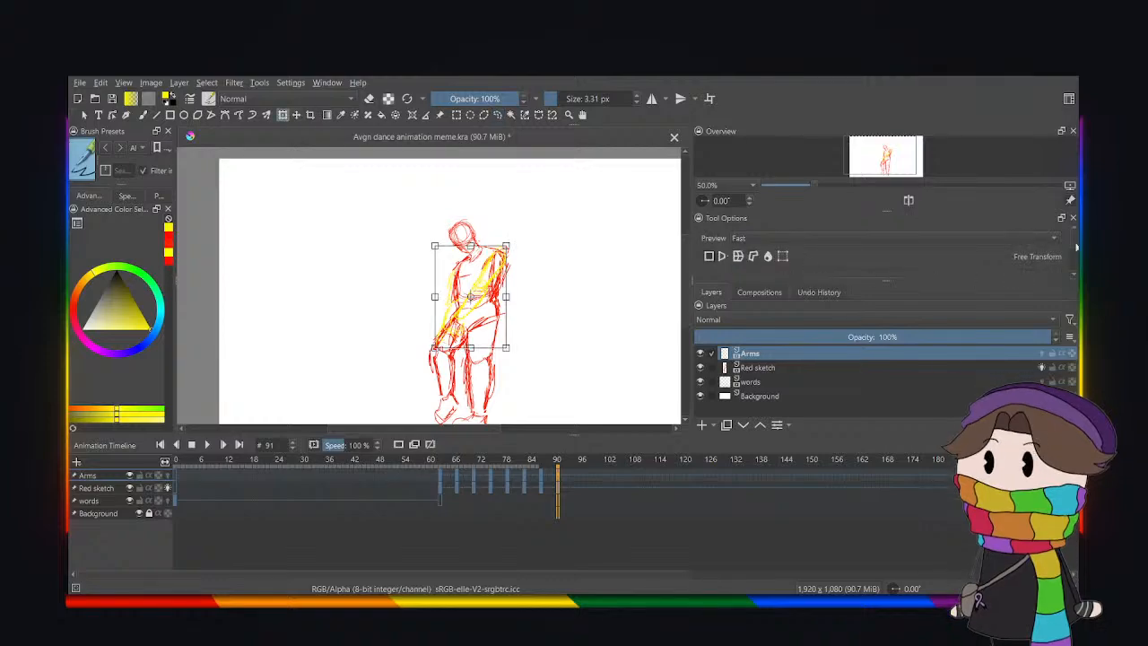
scroll(1058, 265, "down", 3)
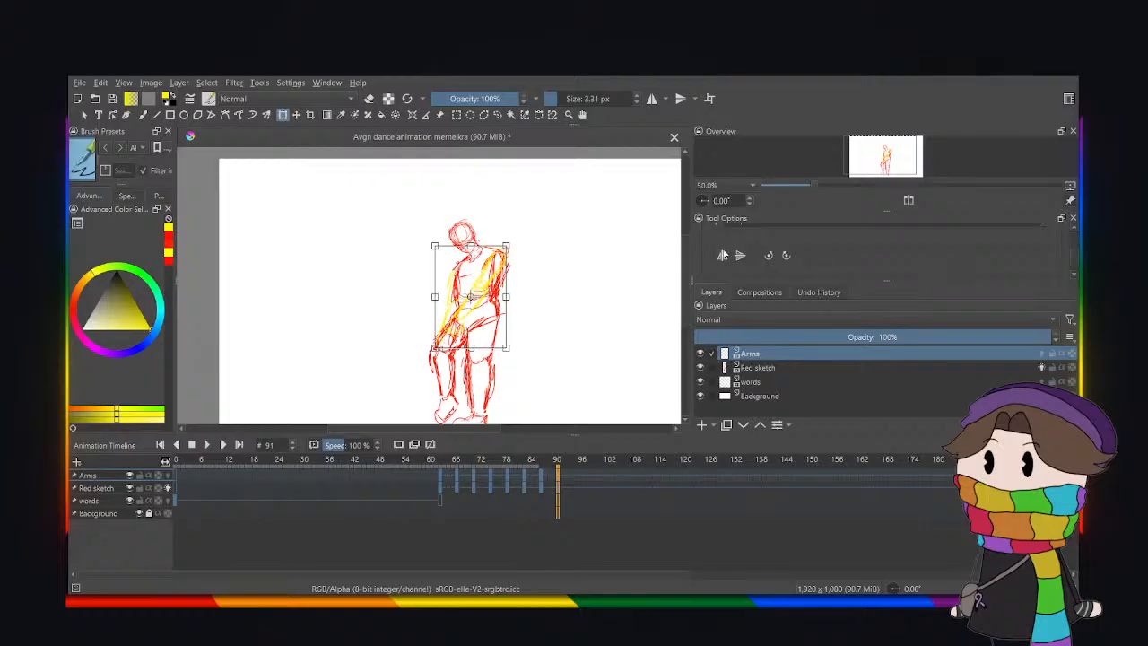
key("Page_Down")
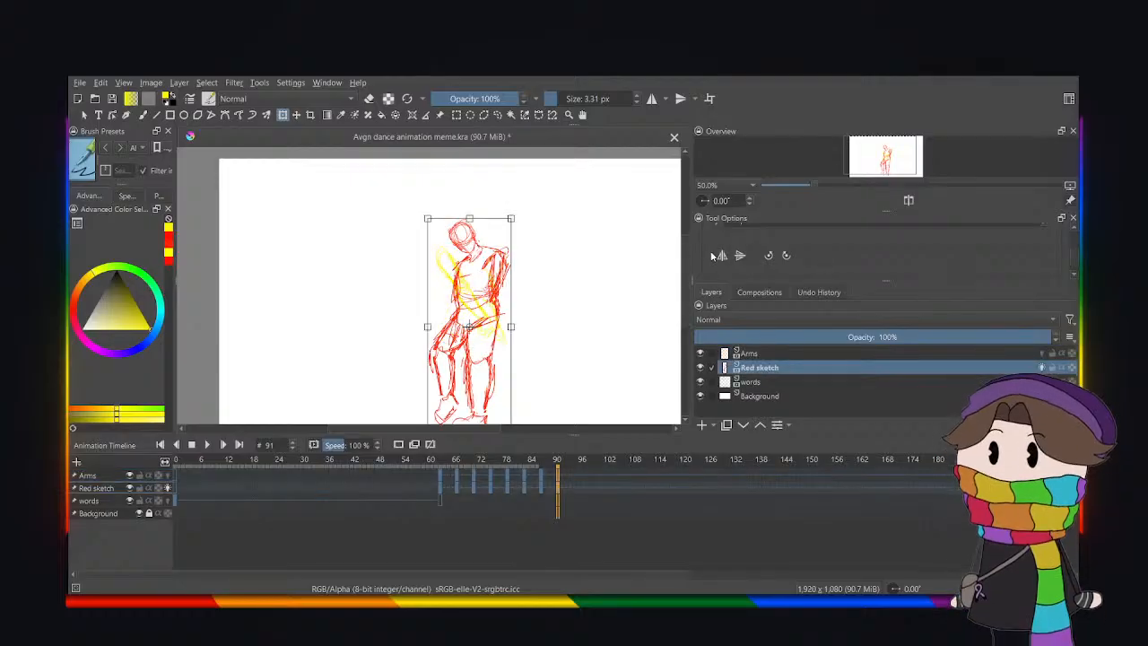
Play the animation from frame 82 and compare the poses at frames 79 and 83.
left_click(521, 483)
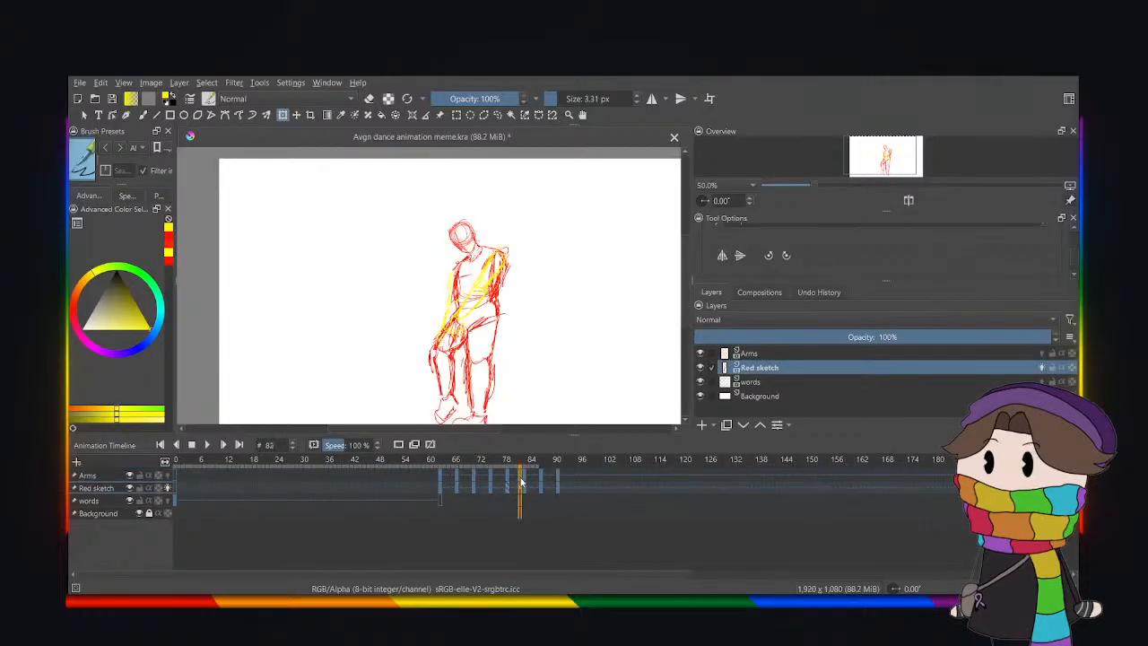
left_click(206, 444)
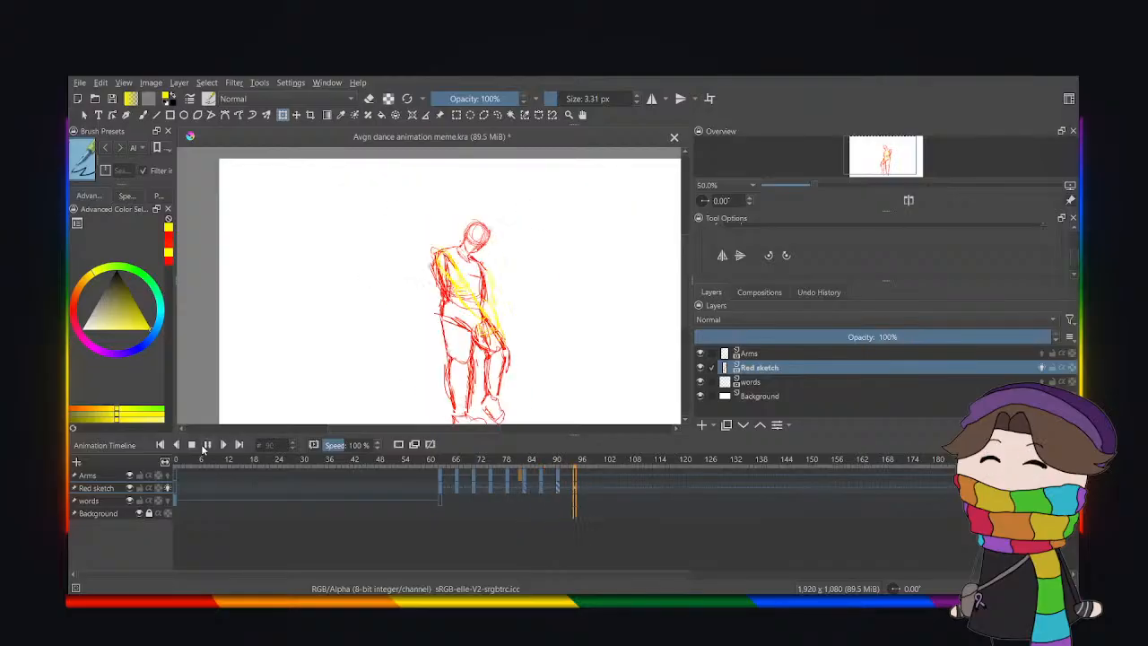
left_click(507, 482)
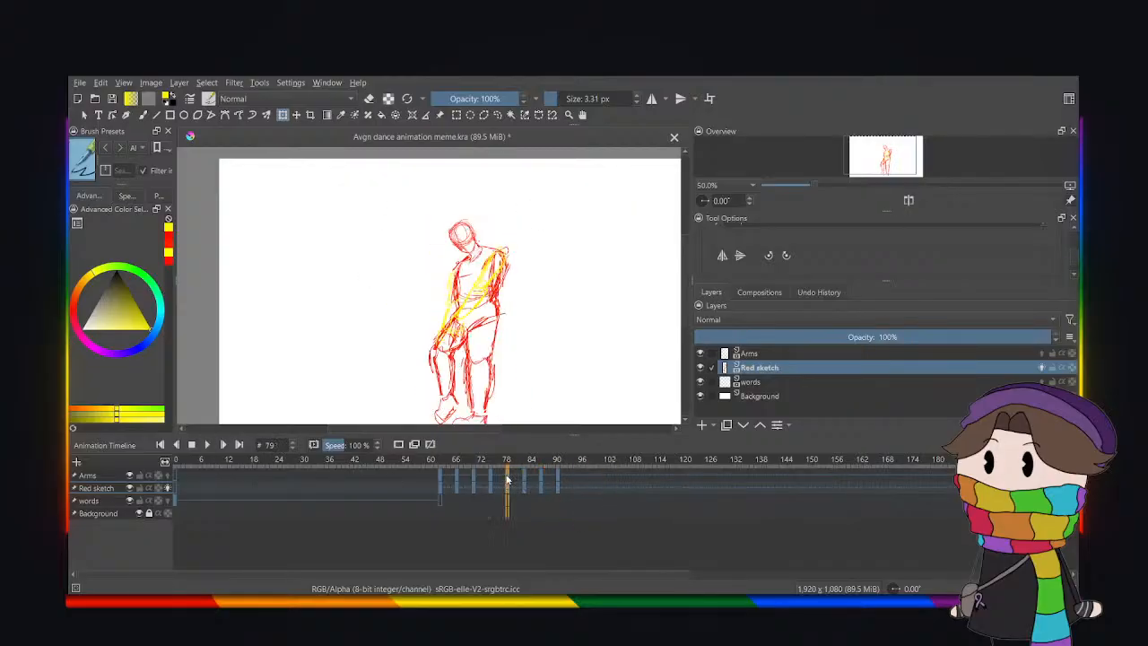
left_click(525, 480)
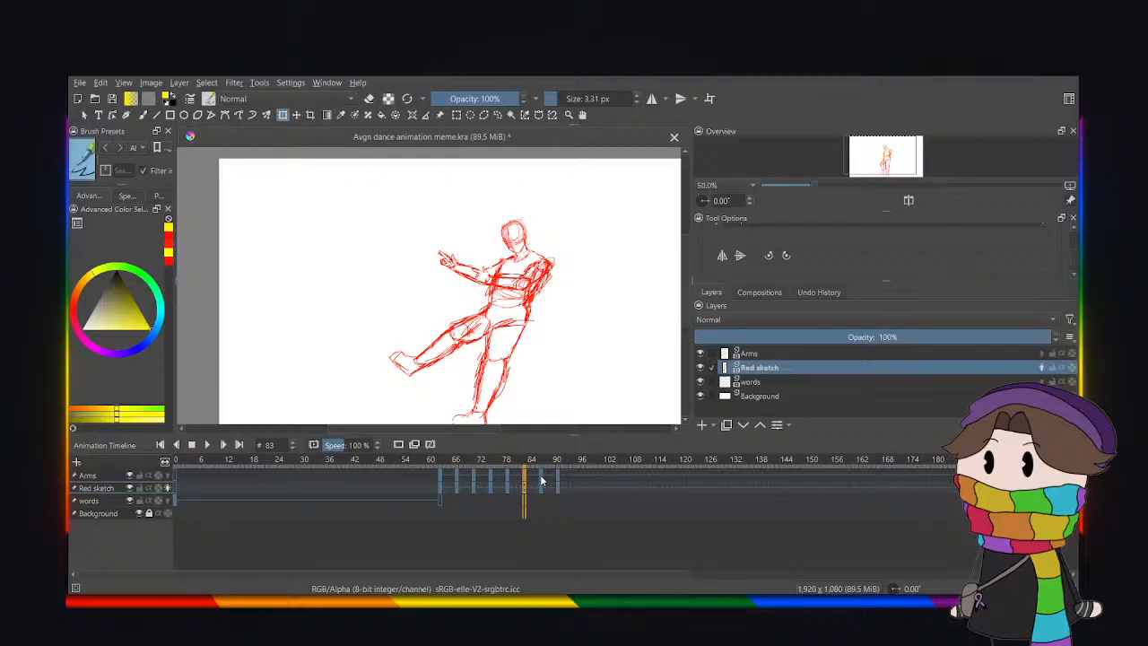
Swap the last two poses, moving the kicking pose's body and arm keyframes from frame 87 to 91 and the mirrored in-between to 87.
left_click(541, 481)
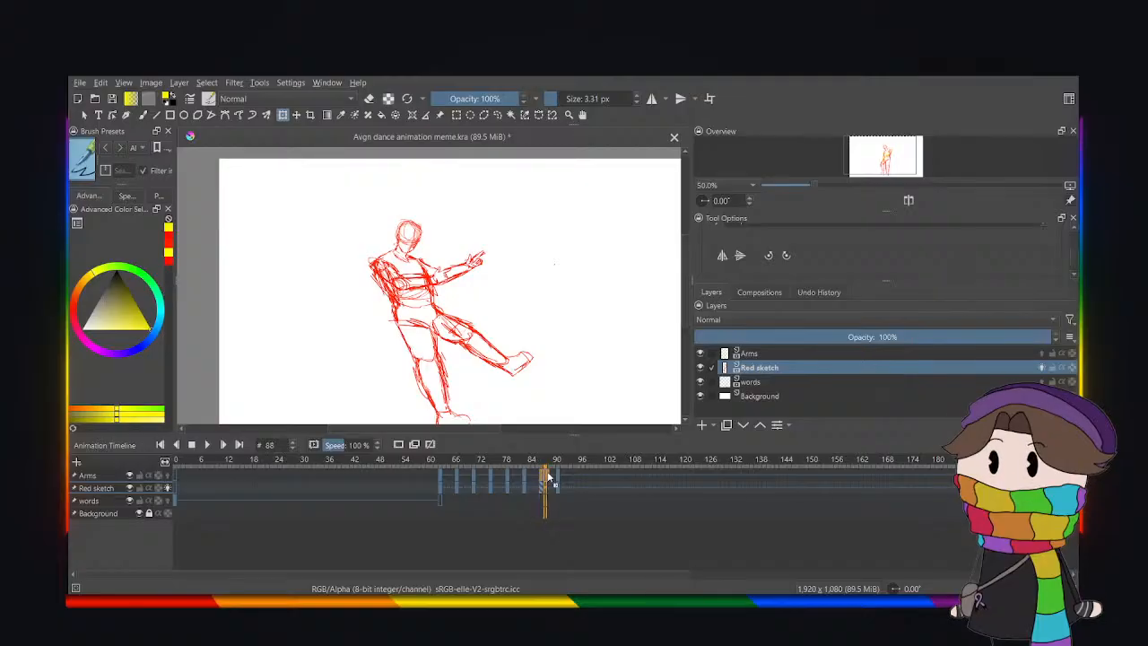
mouse_move(549, 478)
left_mouse_down()
mouse_move(563, 478)
mouse_move(544, 480)
left_mouse_up()
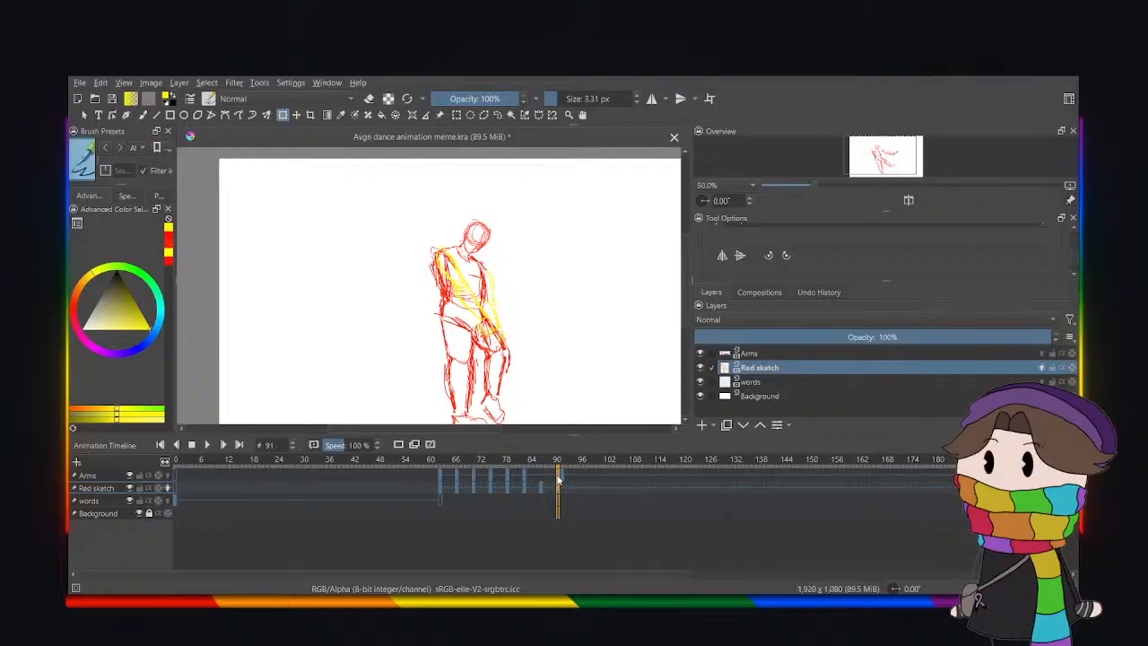
left_click(544, 480)
left_click(543, 481)
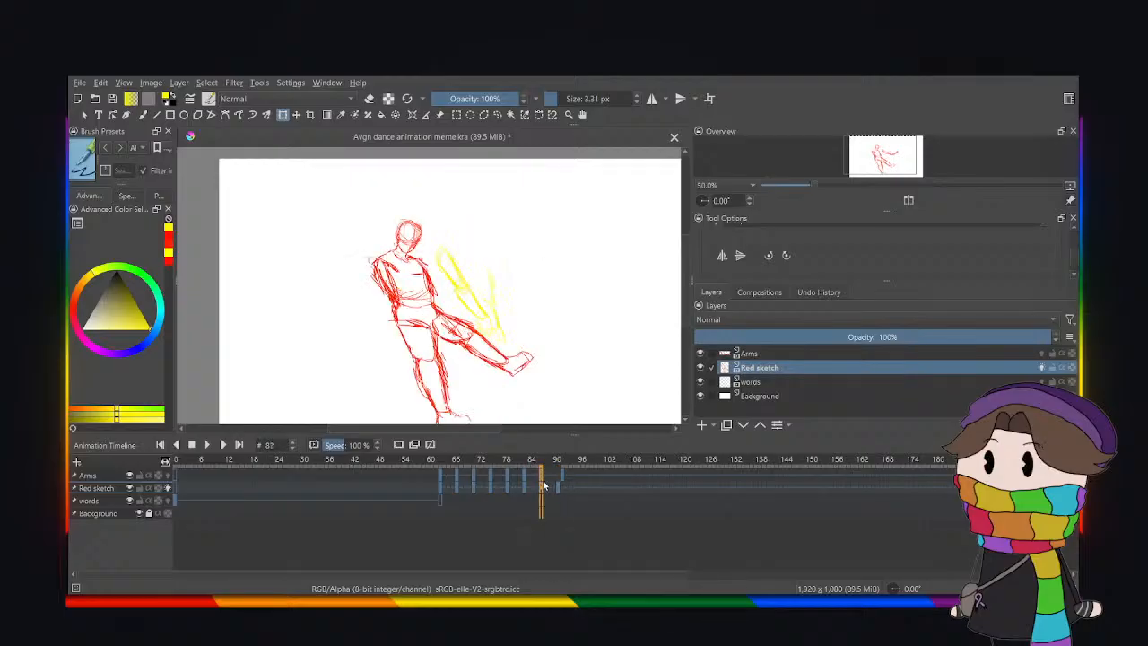
mouse_move(541, 490)
left_mouse_down()
mouse_move(562, 489)
mouse_move(541, 491)
mouse_move(558, 492)
mouse_move(542, 493)
mouse_move(559, 491)
mouse_move(558, 480)
left_mouse_up()
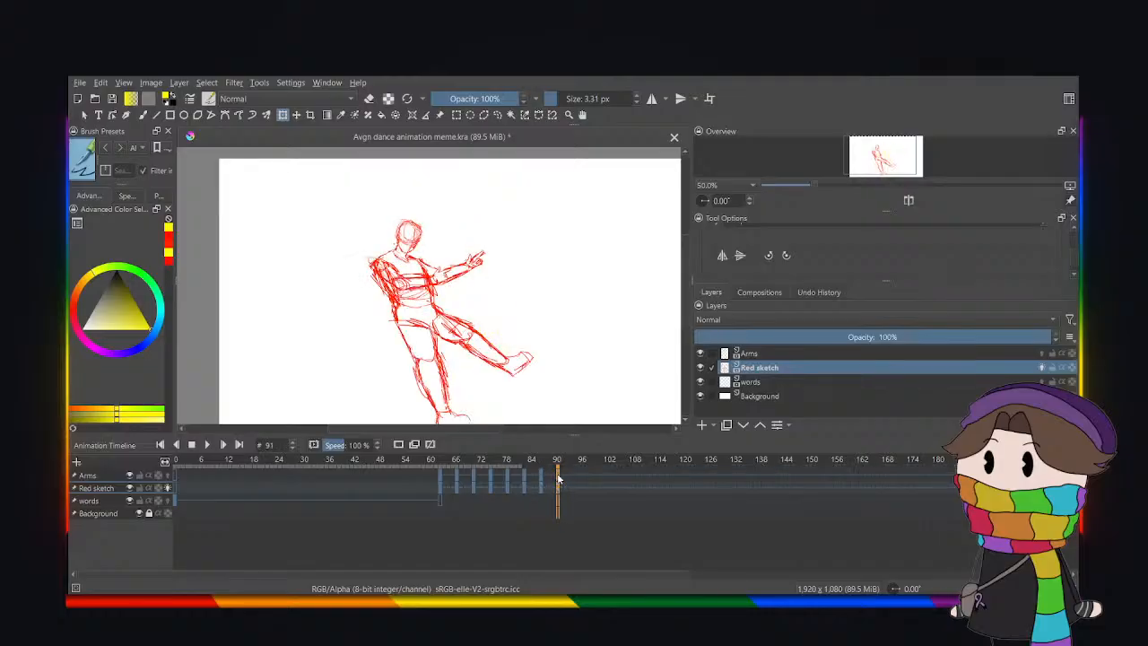
Play the animation with the reordered poses to check the motion.
left_click(207, 445)
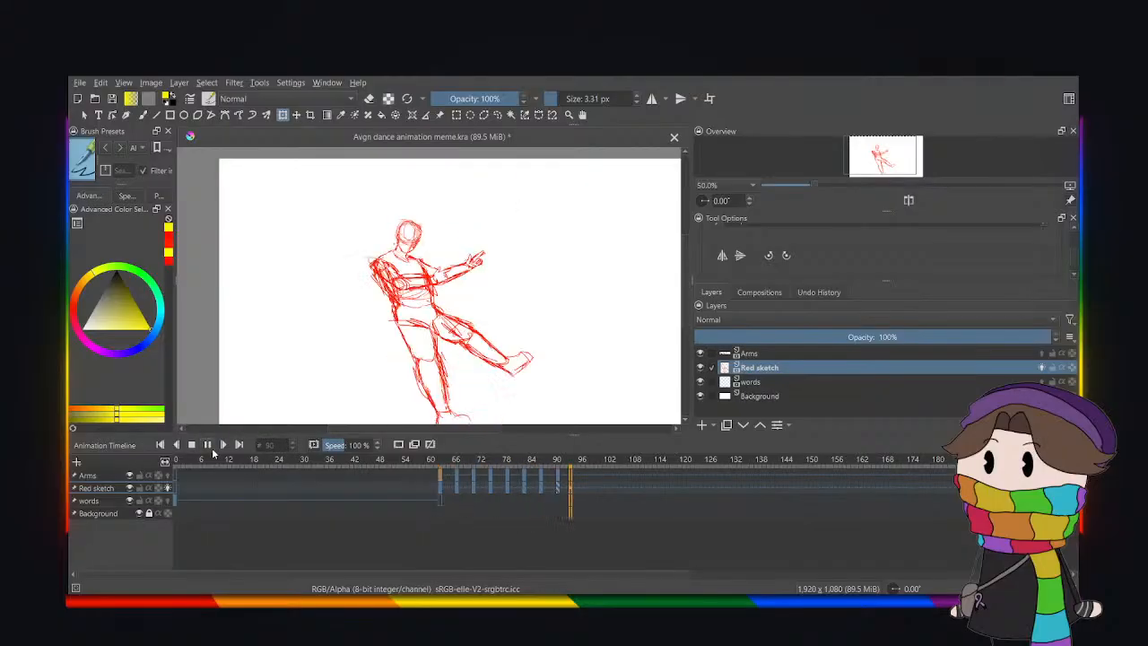
left_click(211, 451)
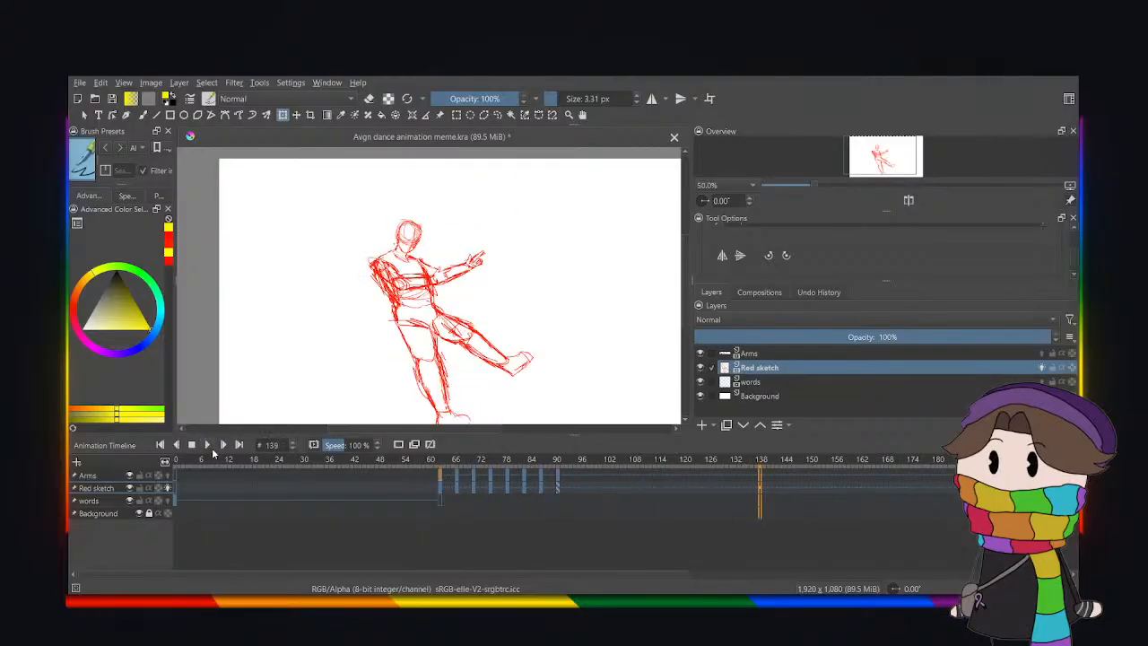
left_click(561, 483)
left_click(557, 476)
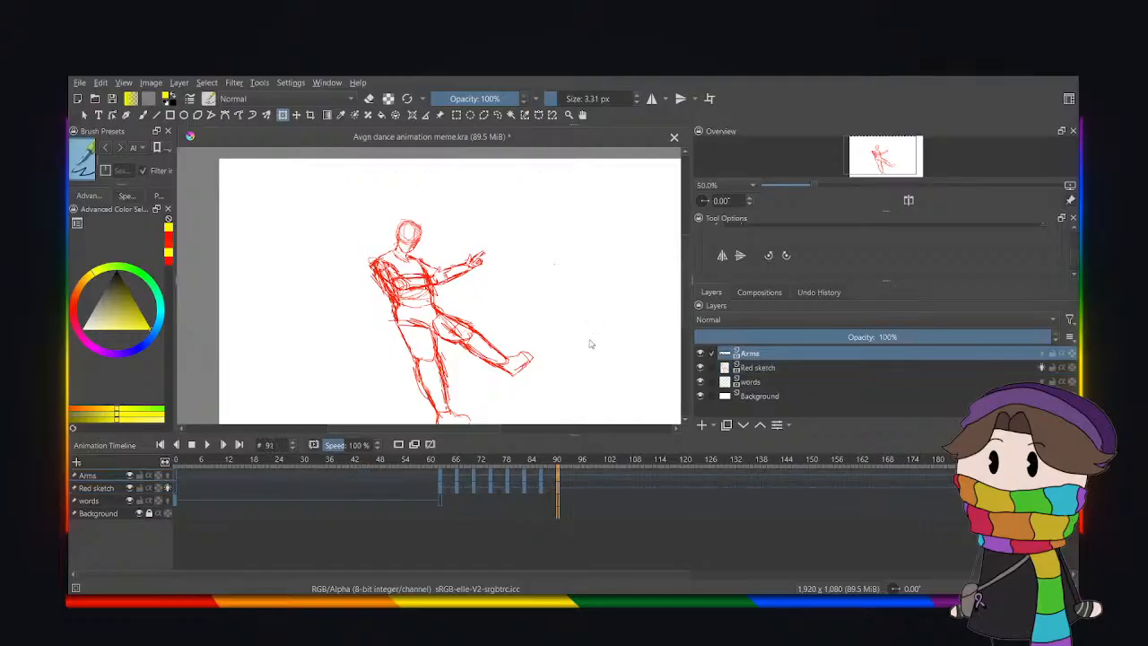
left_click(440, 476)
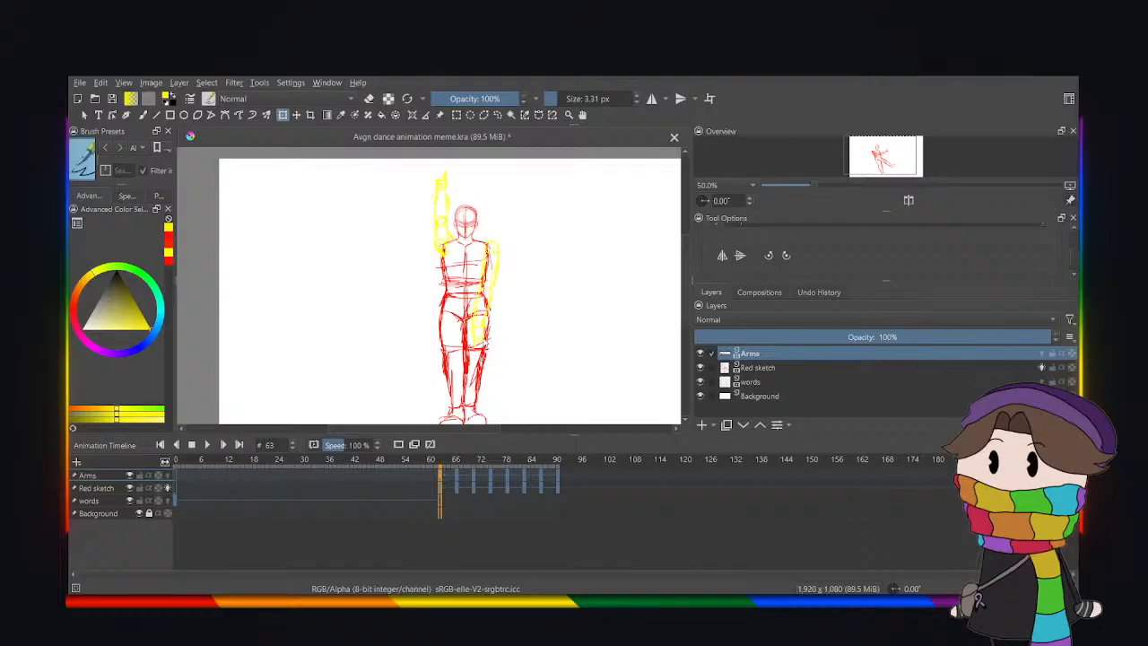
left_click(207, 445)
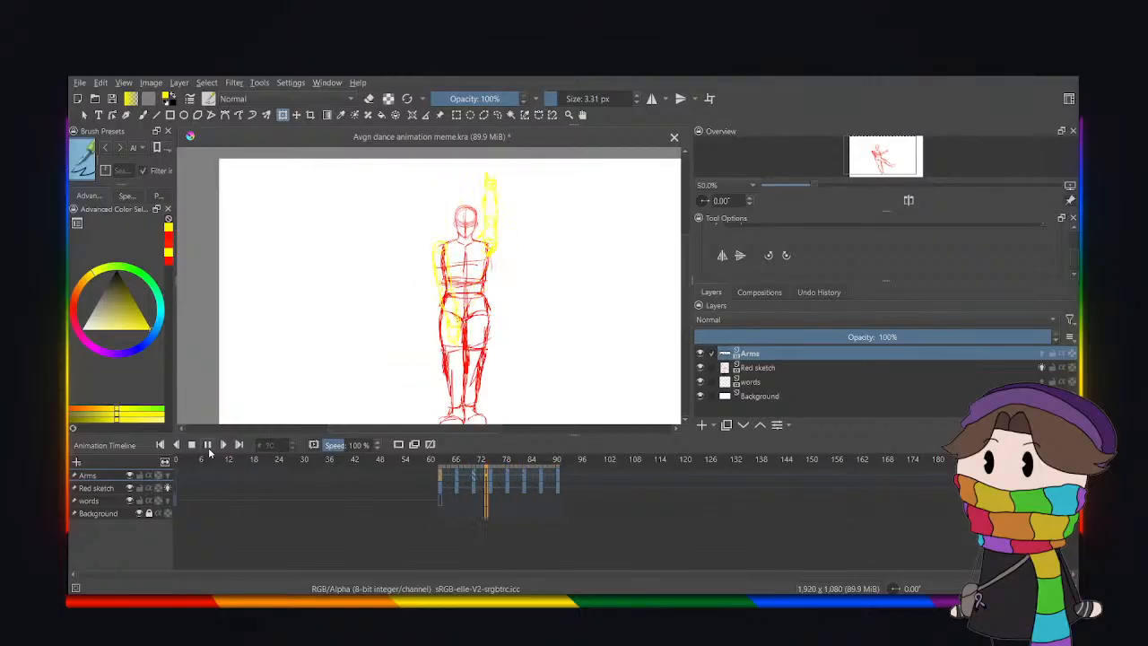
left_click(208, 445)
Replay the dance from frame 63 and compare the poses at frames 87 and 91.
left_click(574, 477)
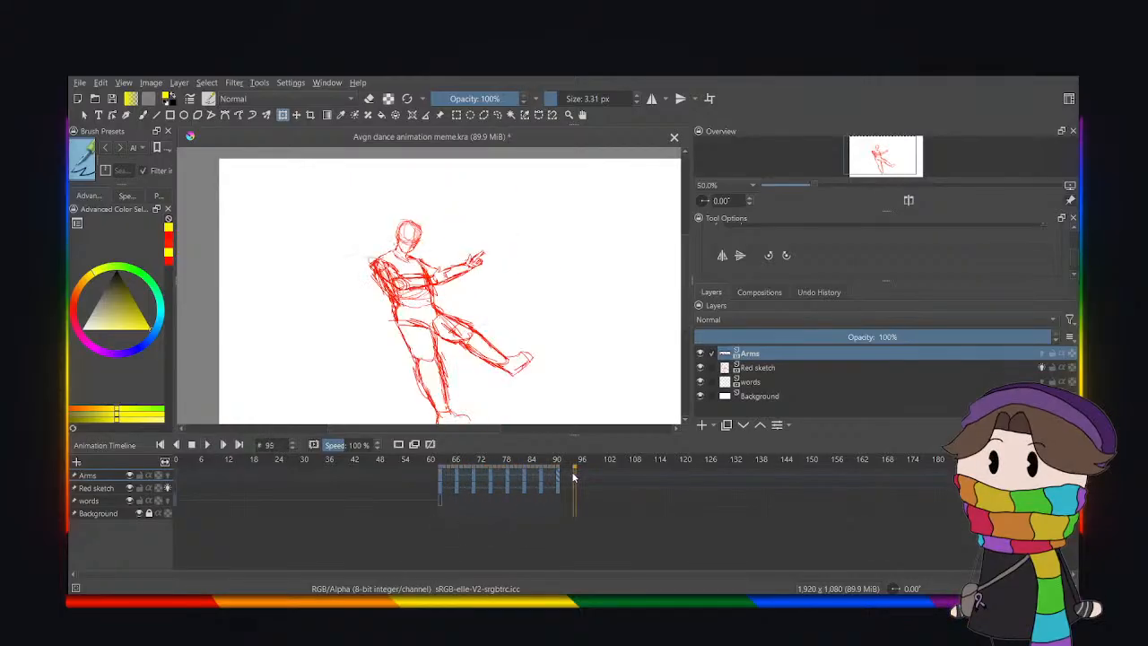
key("Left")
left_click(440, 478)
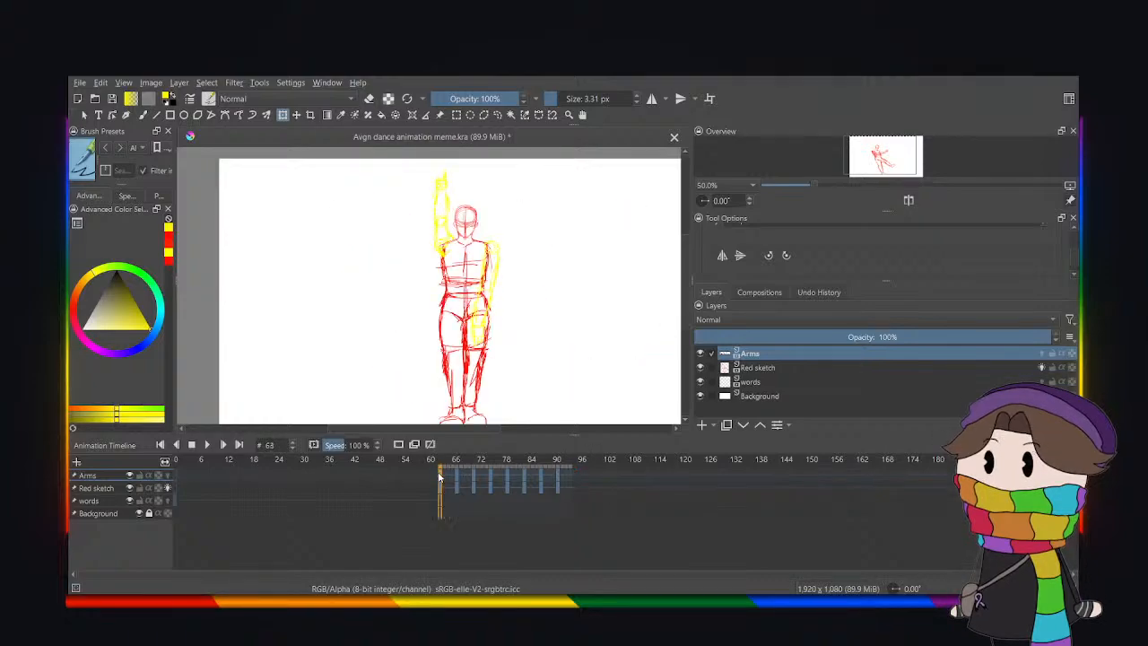
left_click(208, 444)
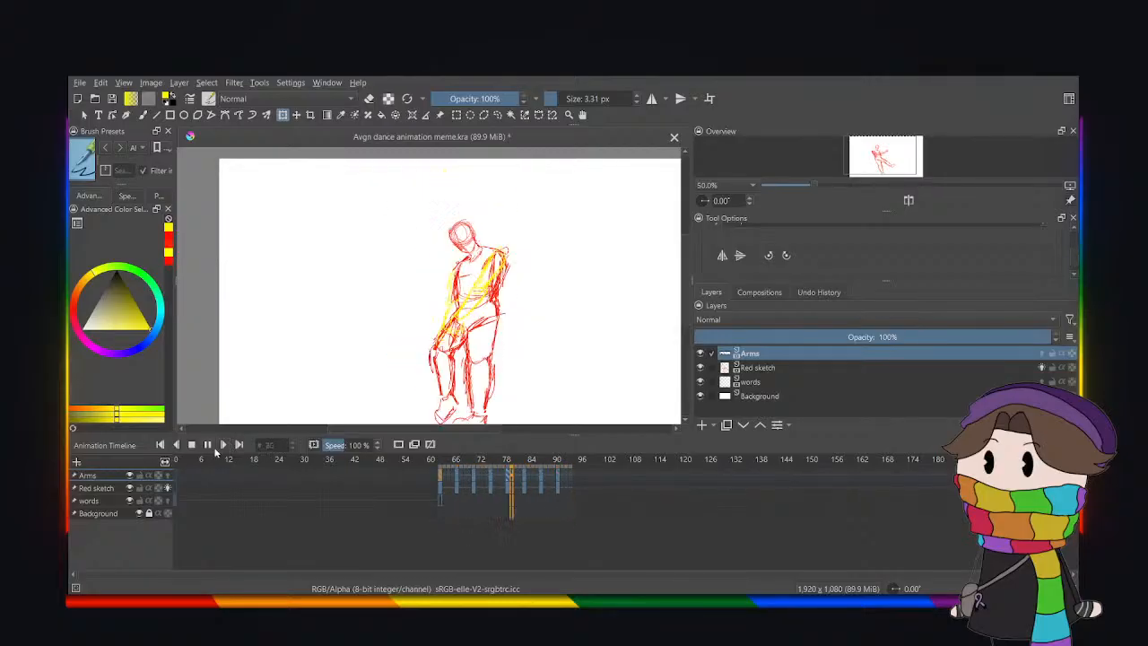
left_click(215, 451)
left_click(541, 478)
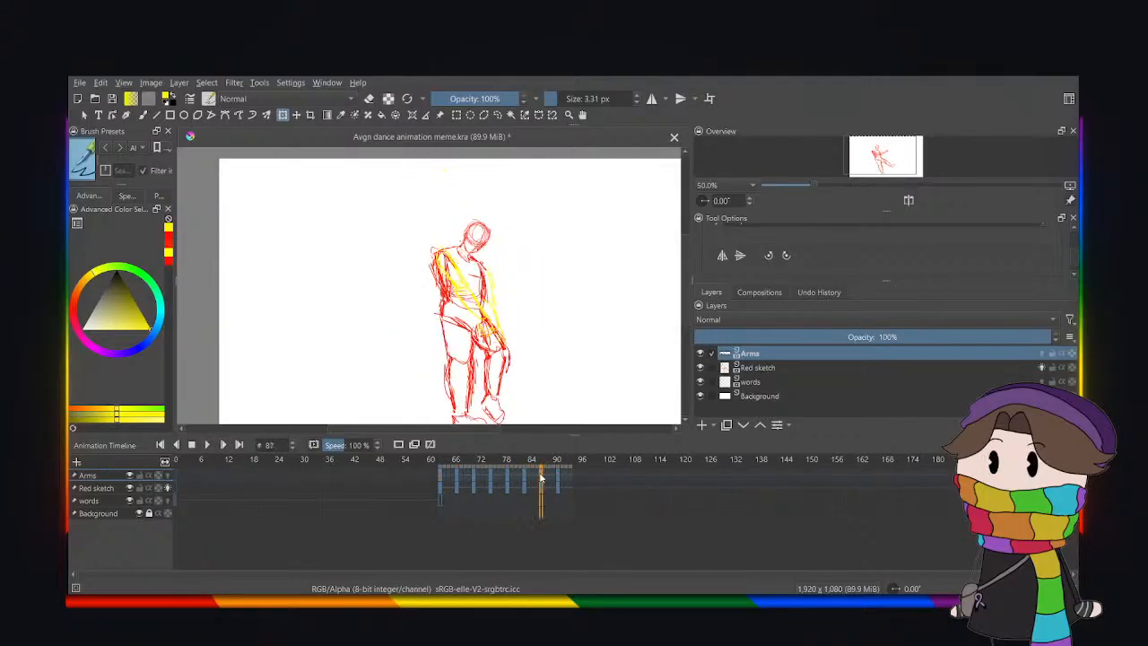
left_click(557, 478)
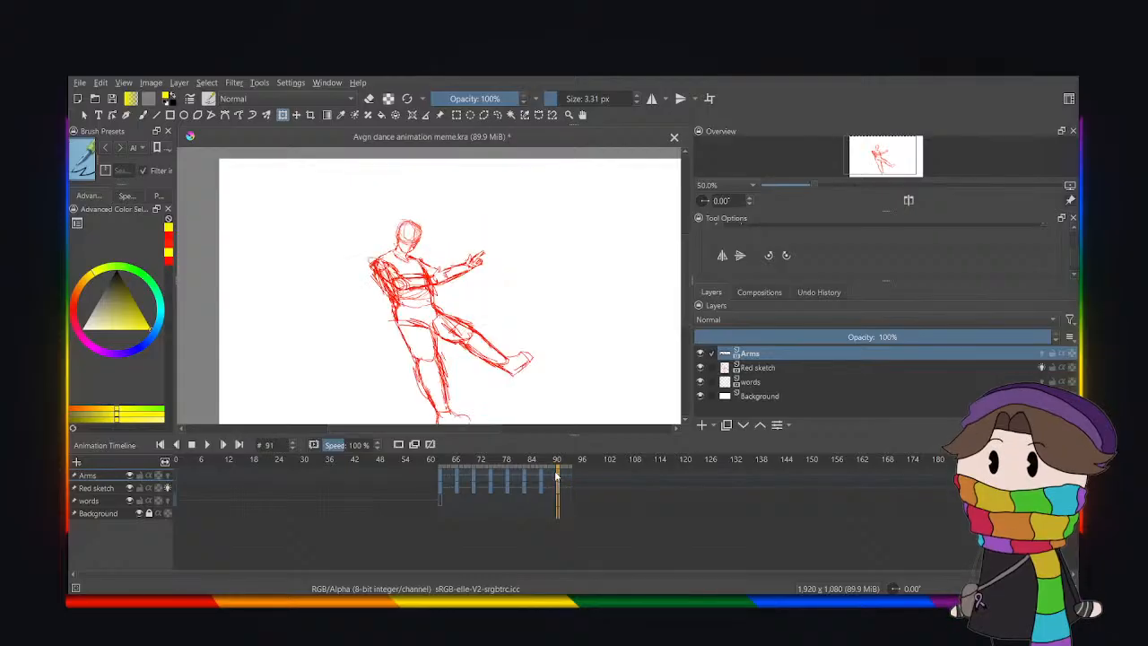
left_click(541, 478)
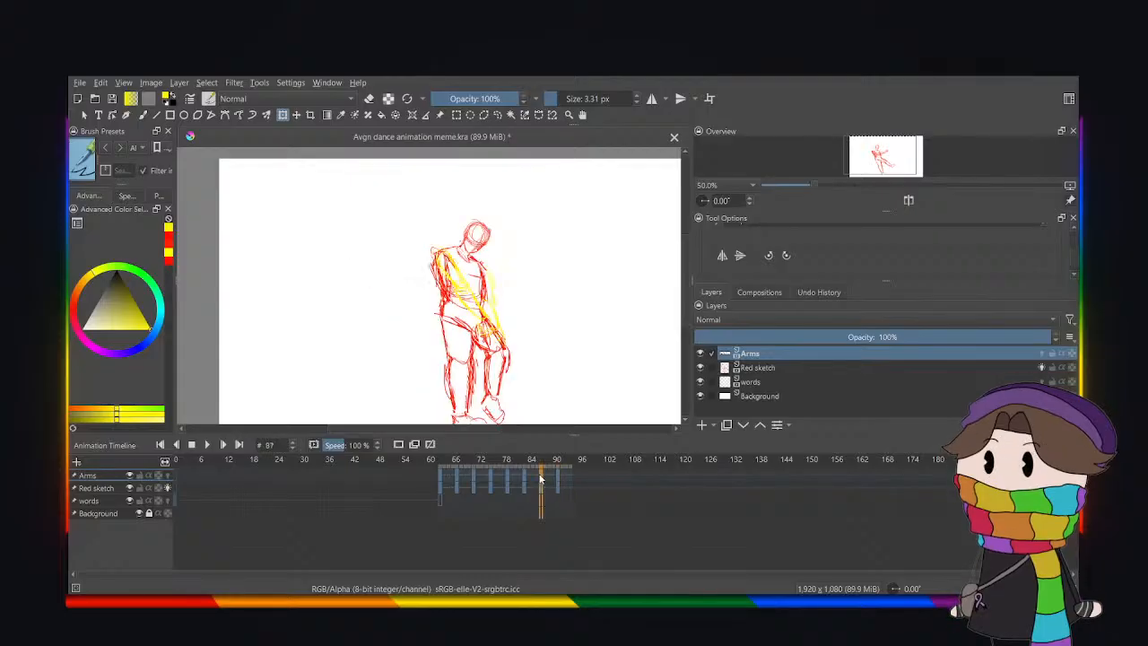
Go to the tilted in-between at frame 79 and add a paint layer above the Arms layer.
left_click(779, 381)
left_click(759, 368)
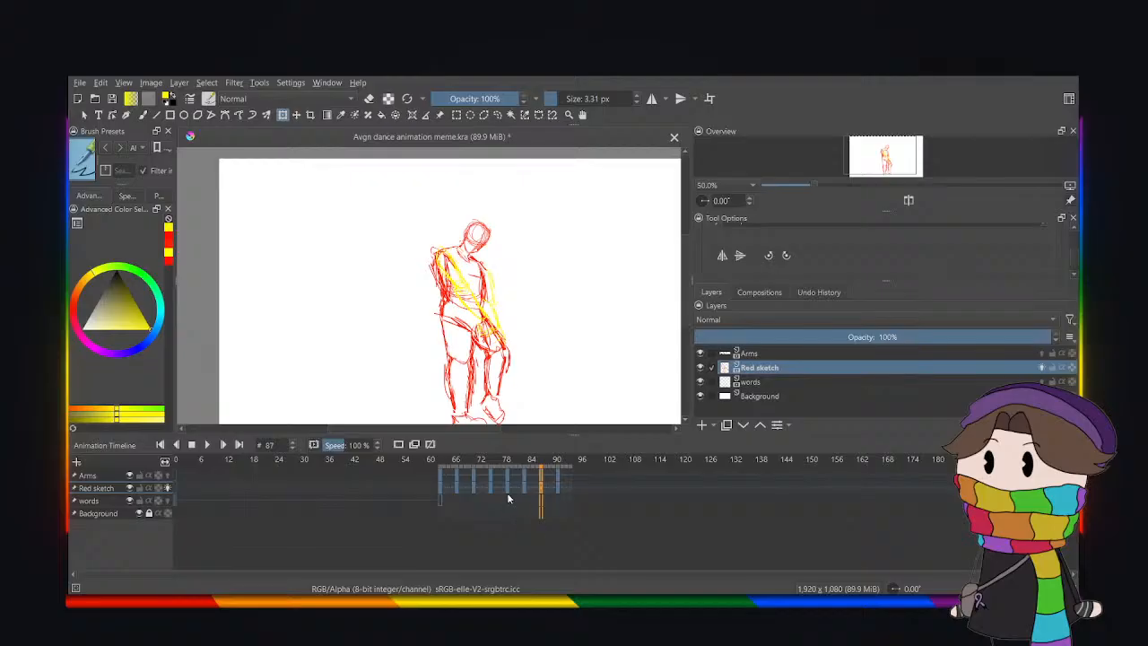
left_click(506, 490)
left_click(789, 354)
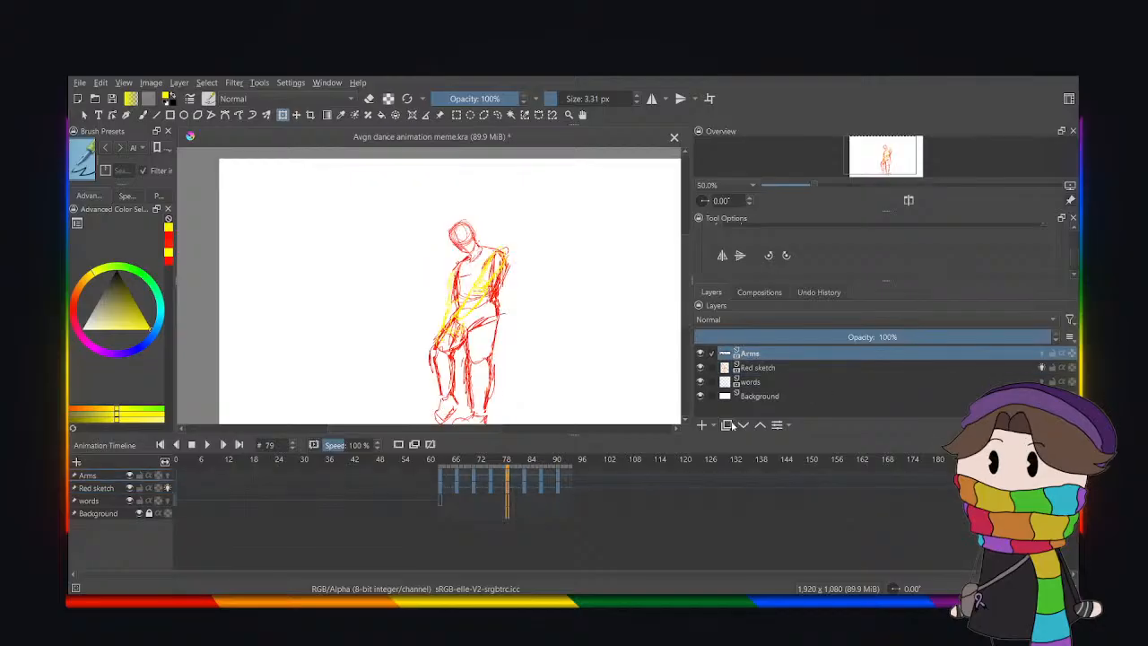
left_click(701, 425)
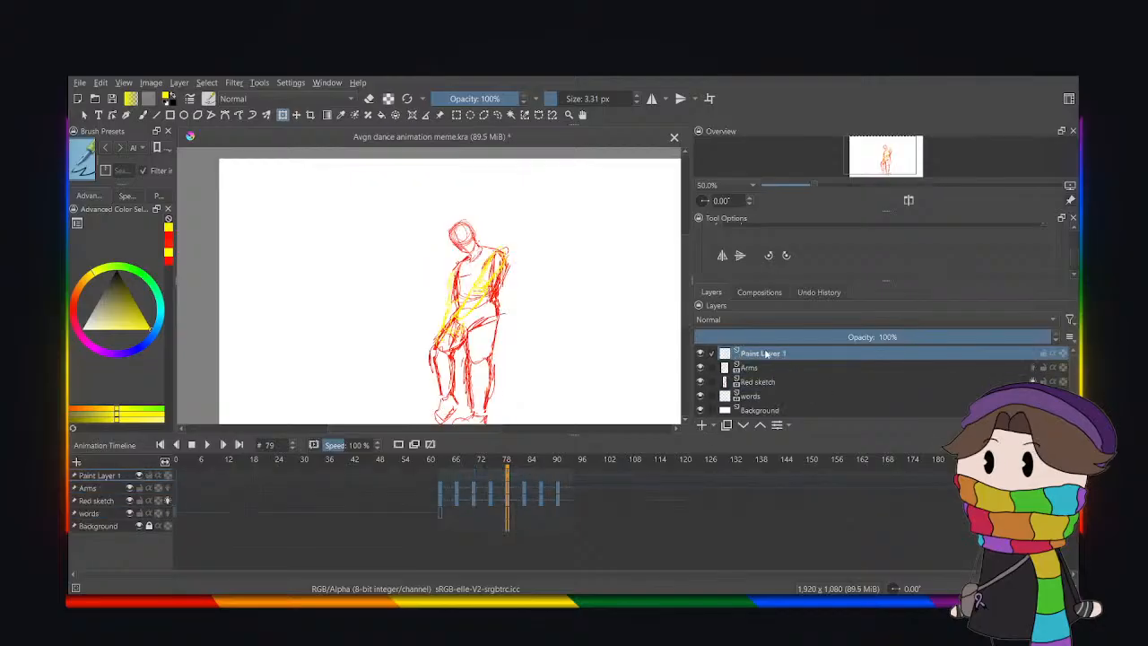
Create a blank keyframe on the new paint layer at frame 79 and mark the head with a cyan brush dot.
left_click(163, 313)
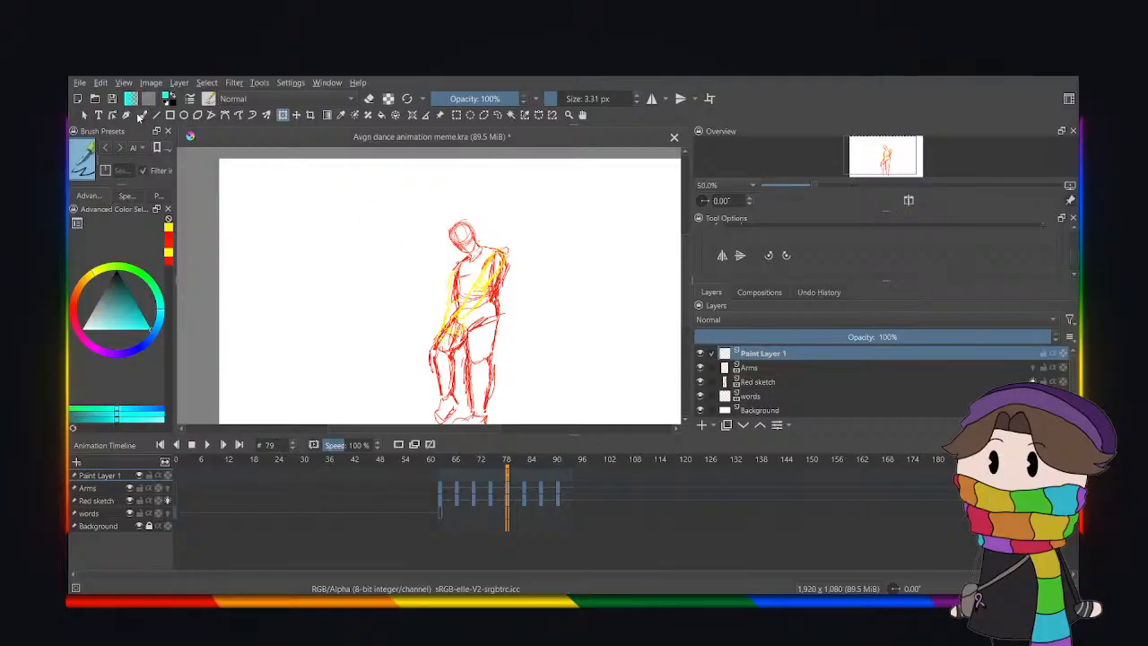
key("b")
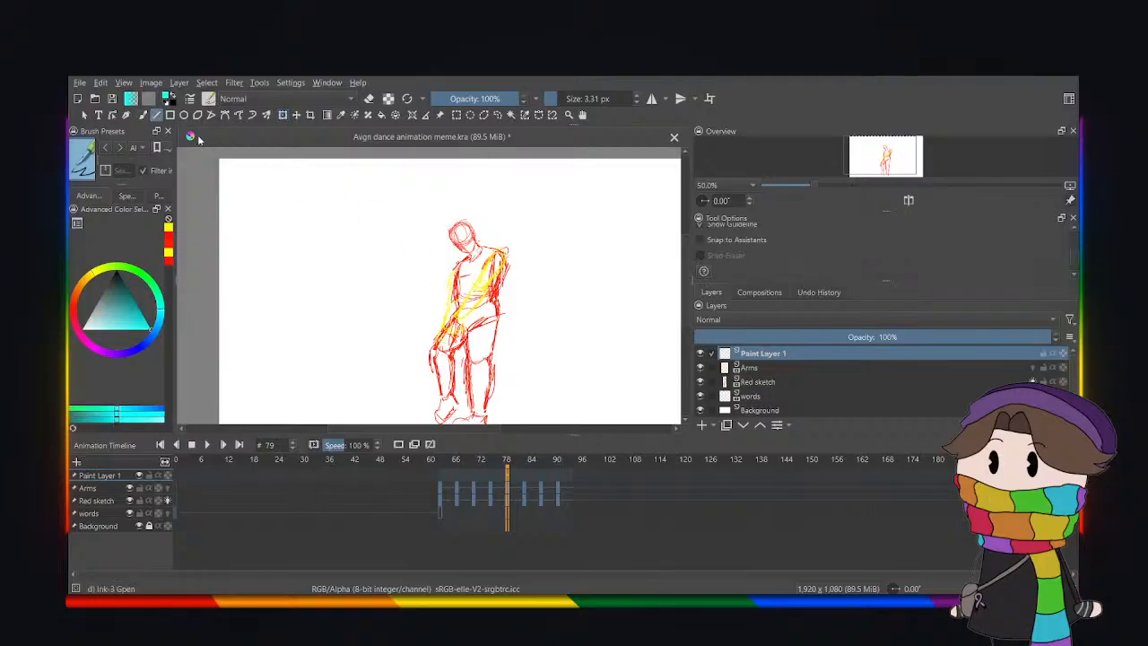
left_click(399, 444)
key("ctrl+plus")
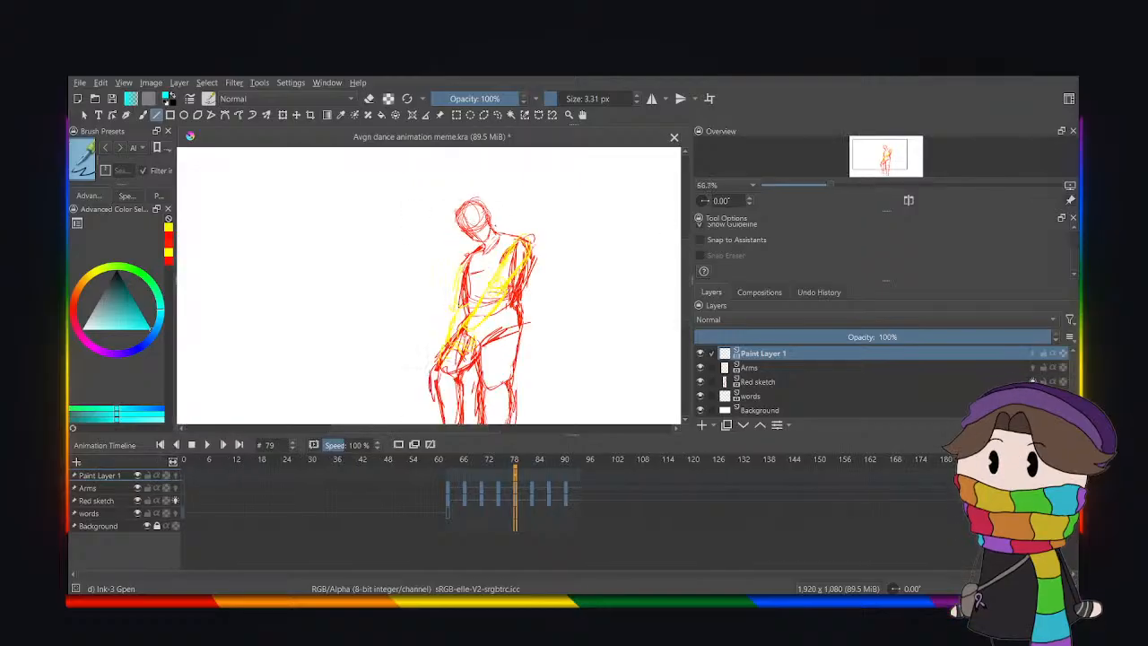
left_click(141, 114)
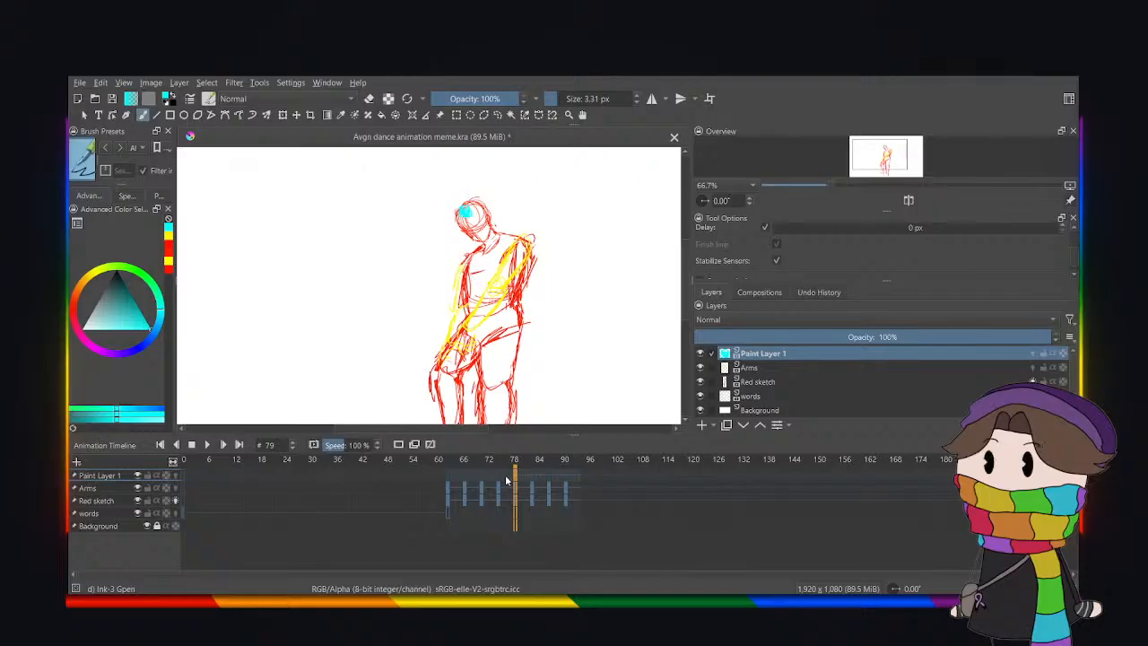
Mark the head at frame 83 with a cyan circle and a line back to the frame 79 dot, and return to frame 79.
left_click(533, 481)
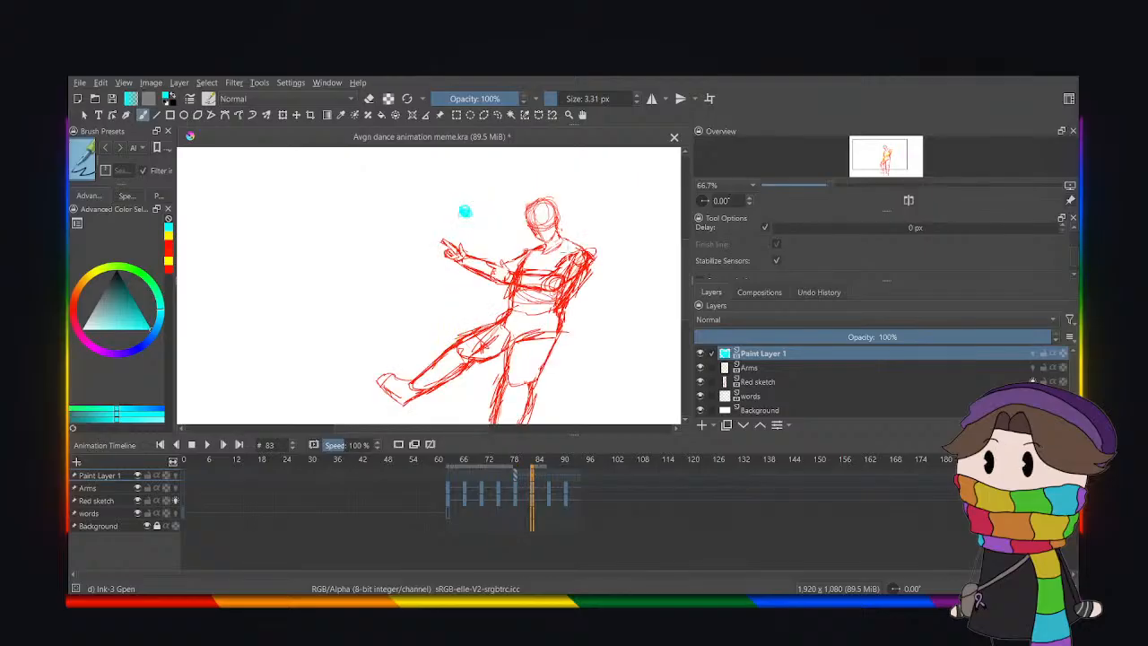
mouse_move(534, 206)
left_mouse_down()
mouse_move(548, 212)
mouse_move(531, 212)
left_mouse_up()
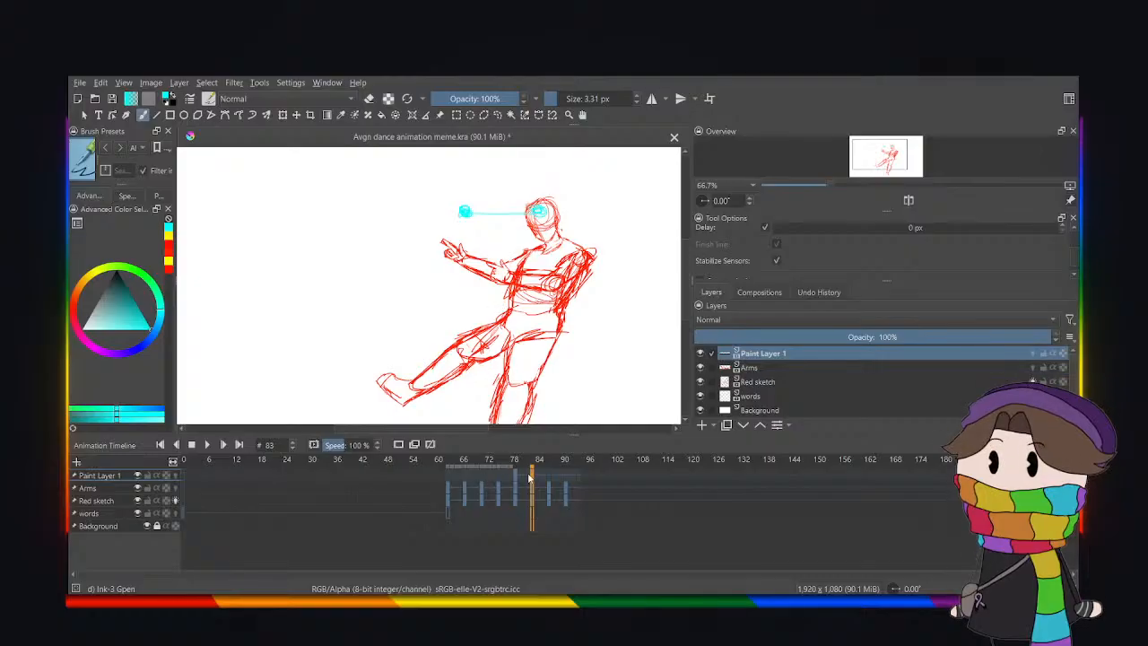
left_click(516, 479)
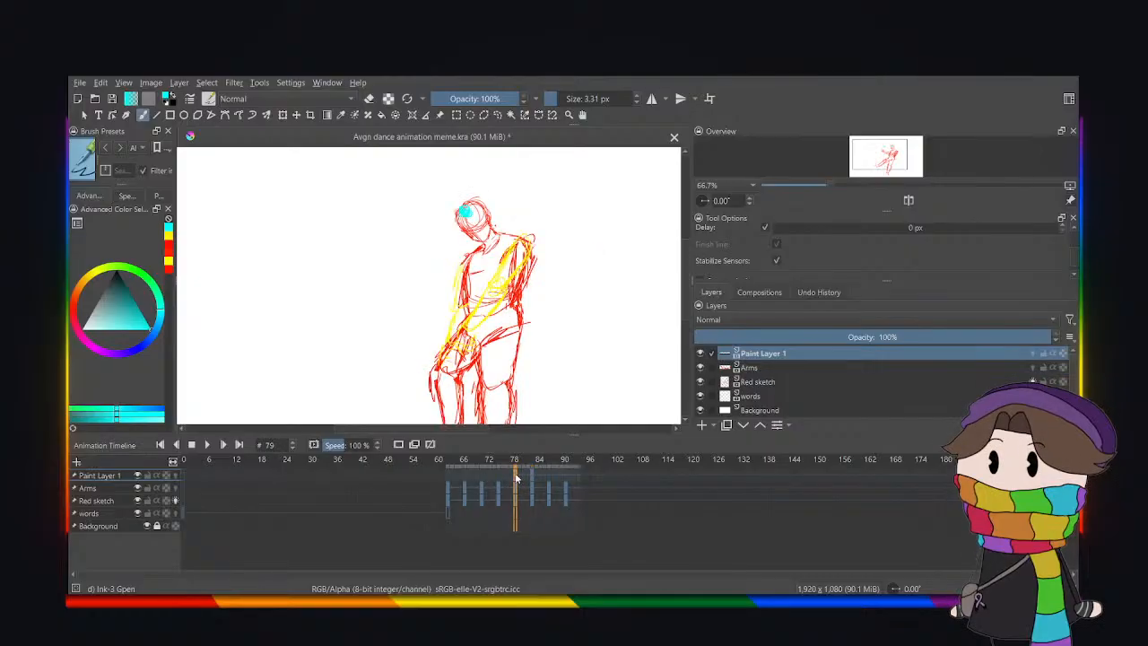
On the Red sketch layer at frame 79, lasso the figure above its standing foot and shift it slightly upward.
left_click(778, 383)
left_click(496, 118)
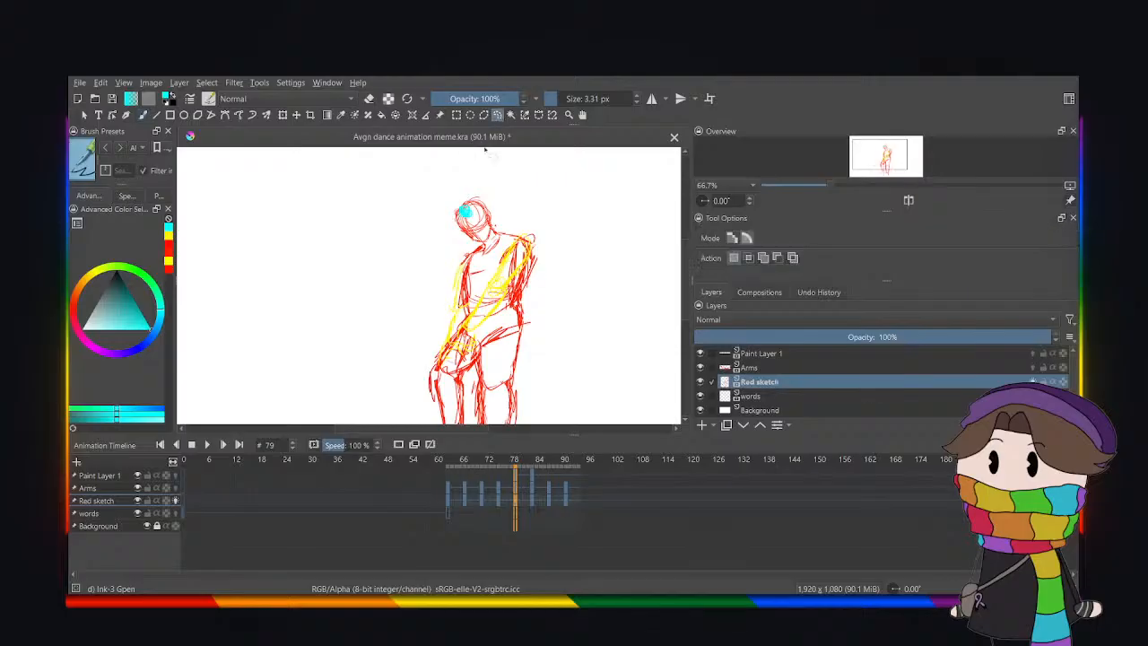
key("ctrl+minus")
mouse_move(418, 398)
left_mouse_down()
mouse_move(443, 397)
mouse_move(418, 428)
left_mouse_up()
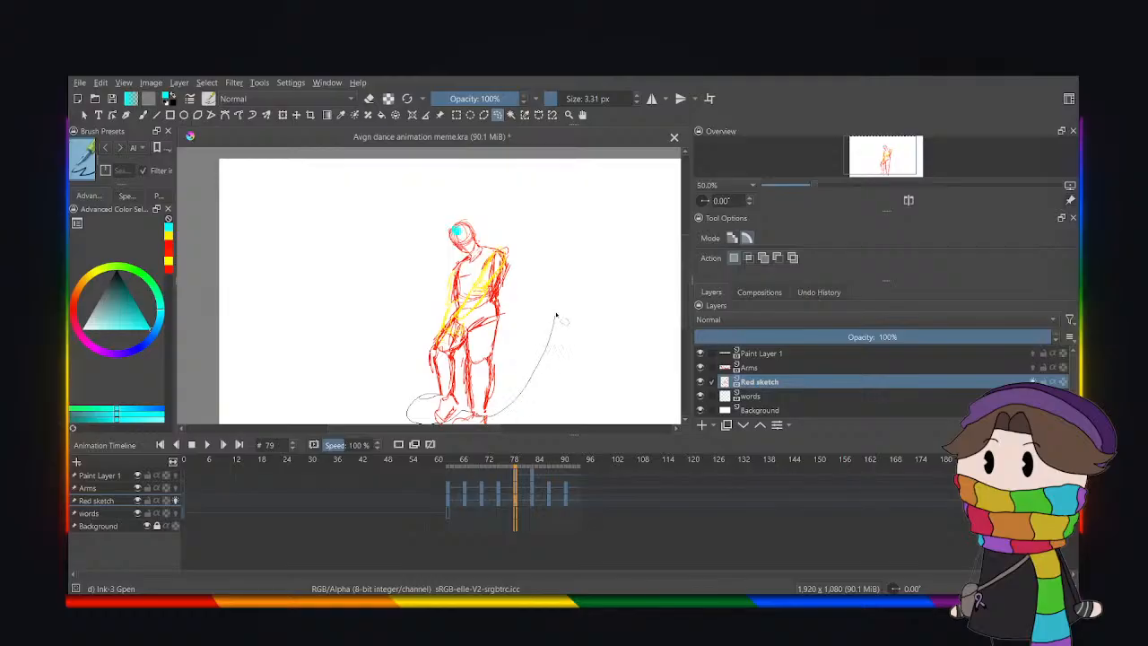
left_click_drag(392, 186, 360, 259)
key("ctrl+t")
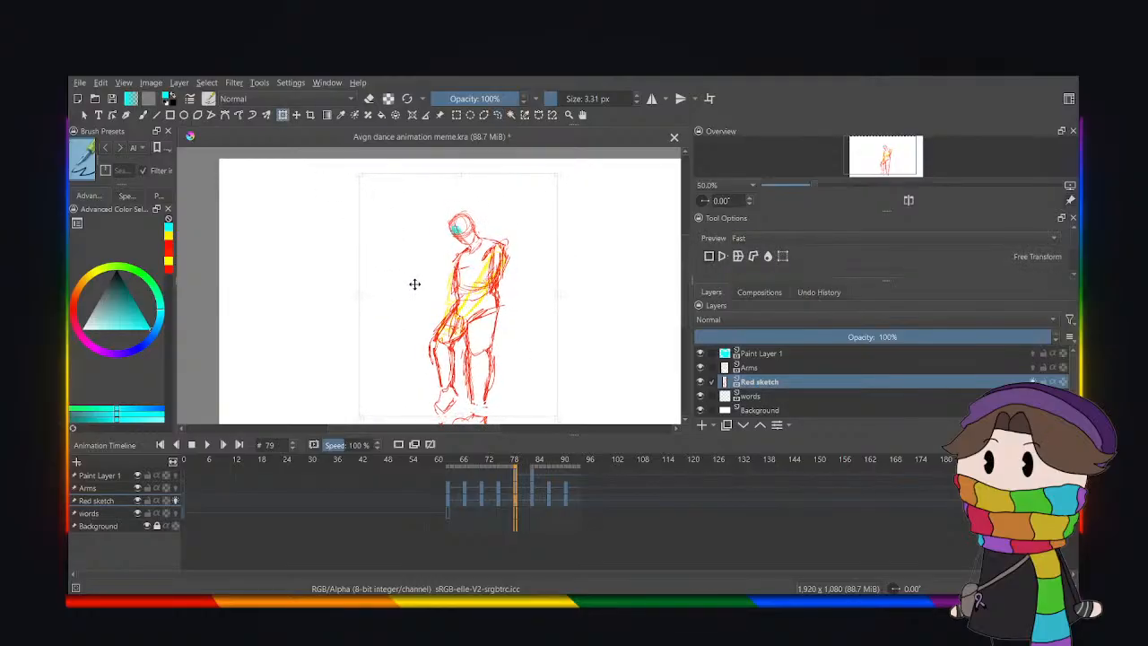
left_click(498, 118)
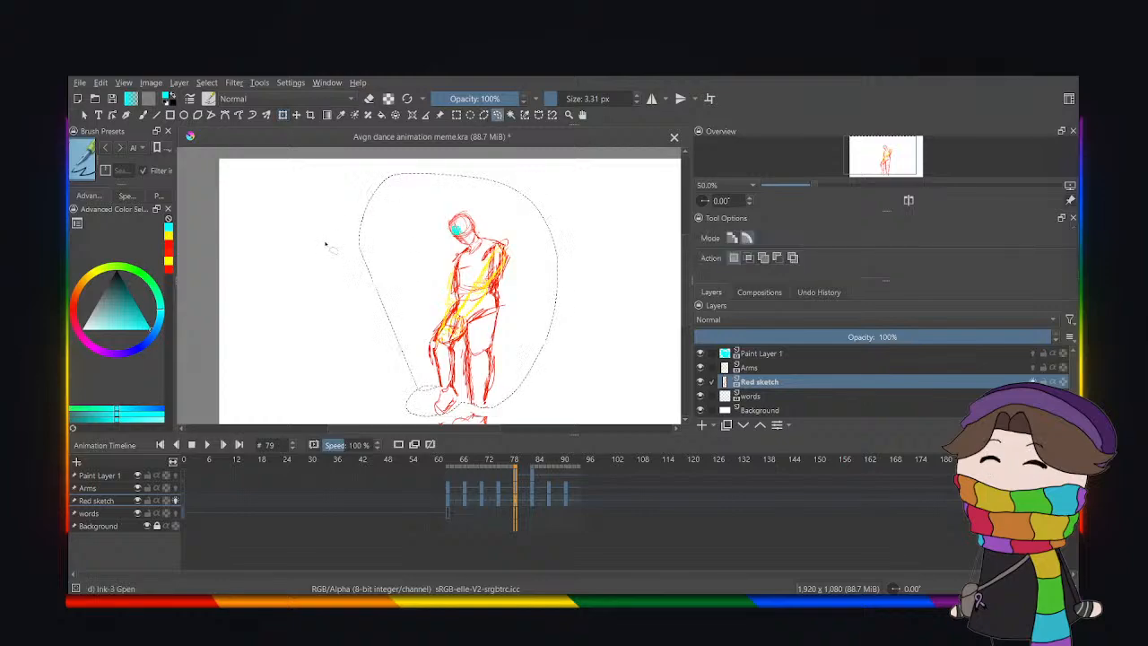
Touch up the standing leg near the ankle in red at frame 79 and compare the pose with frame 83.
left_click(155, 116)
left_click(74, 304)
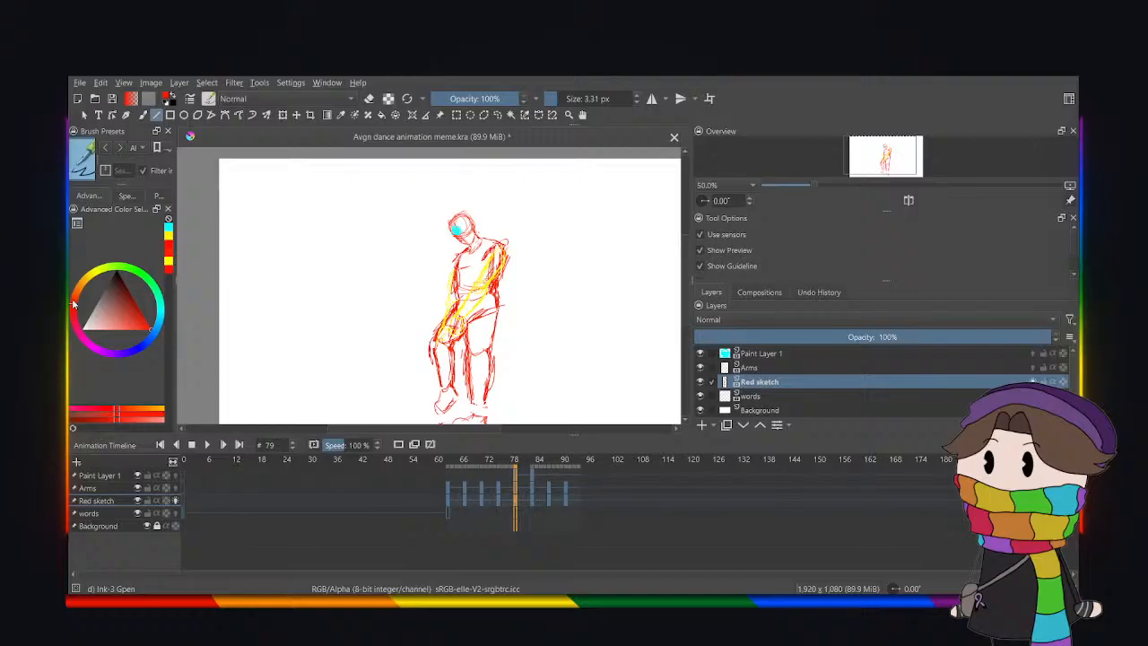
left_click(142, 116)
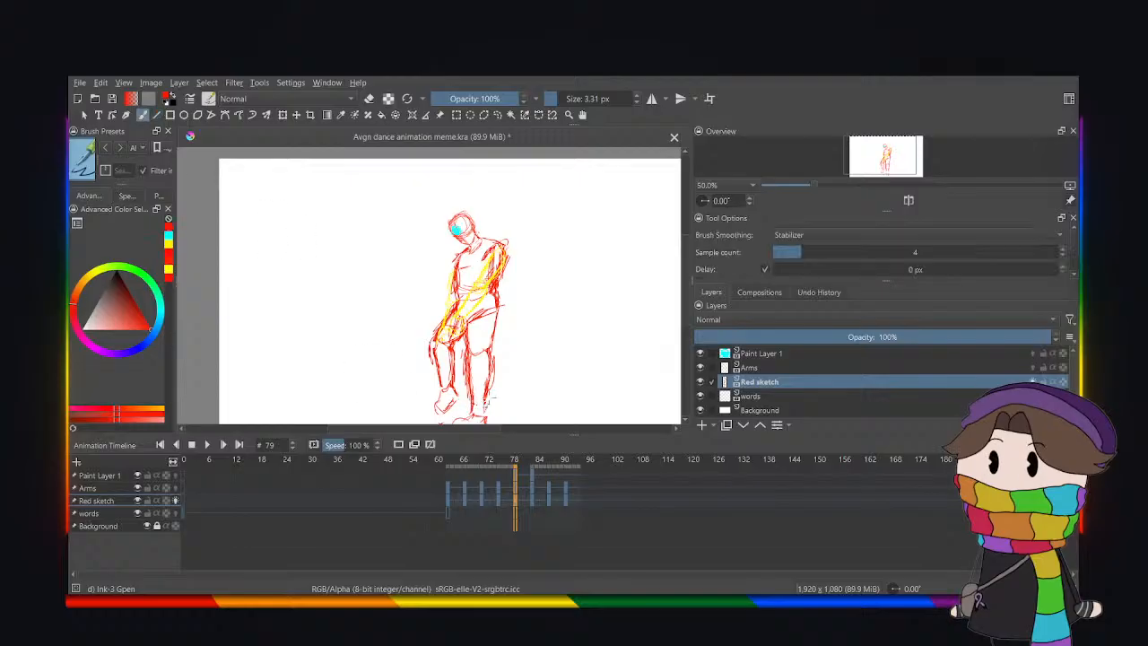
left_click_drag(511, 475, 527, 484)
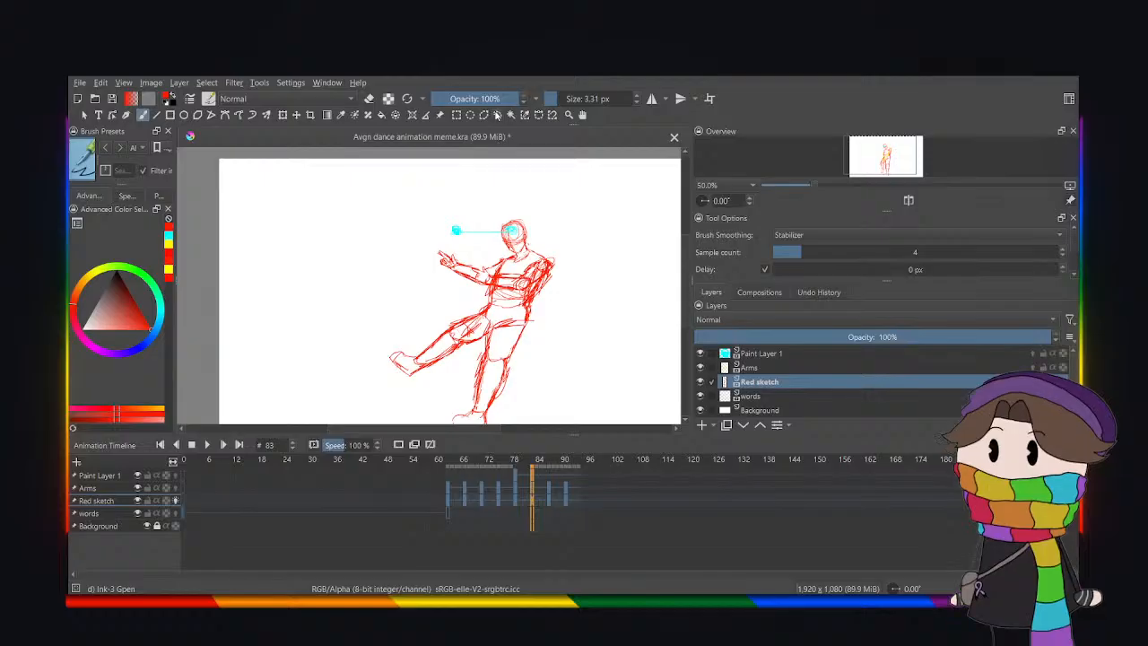
left_click(516, 480)
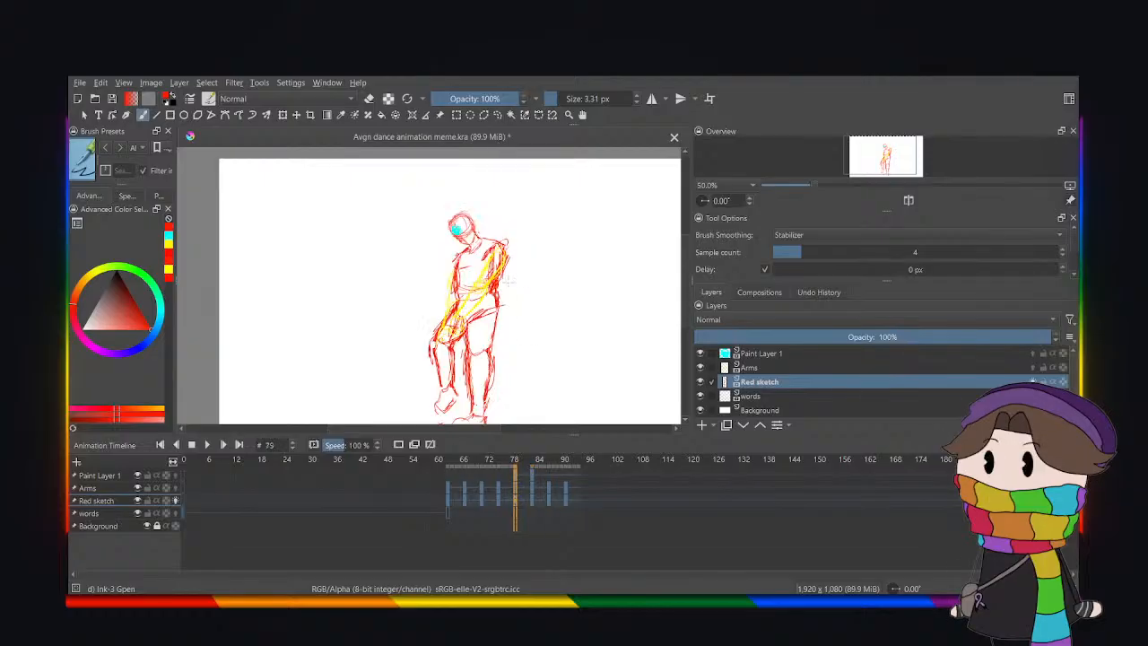
Lasso the cyan head marker on Paint Layer 1 at frame 79 and move it up to match the raised head.
left_click(497, 115)
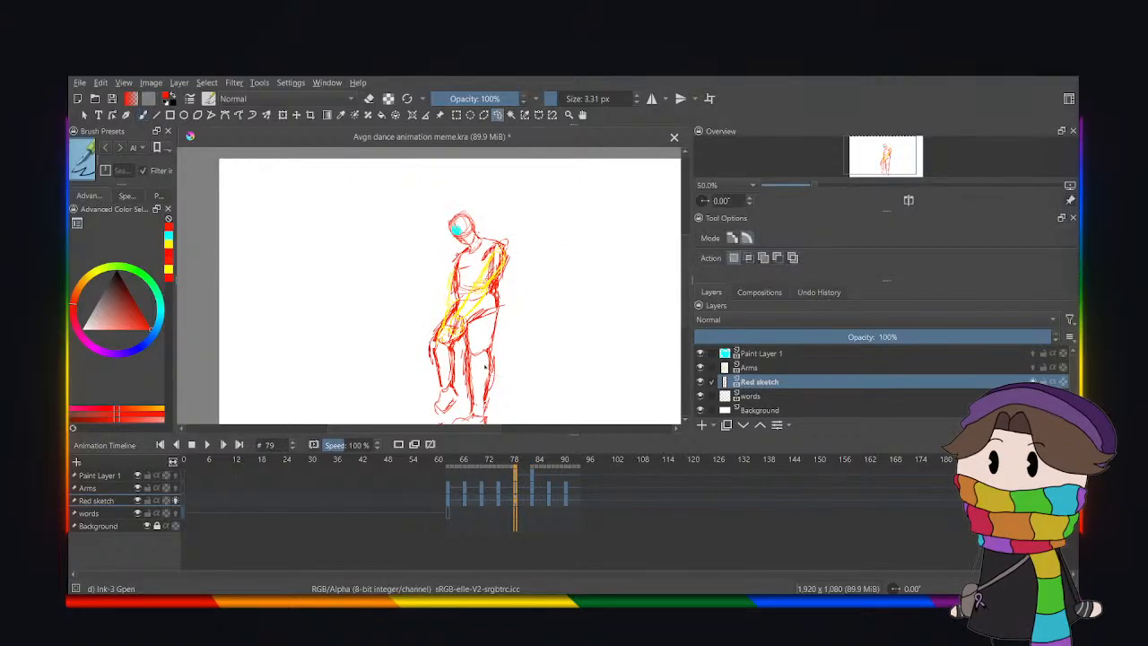
left_click(761, 353)
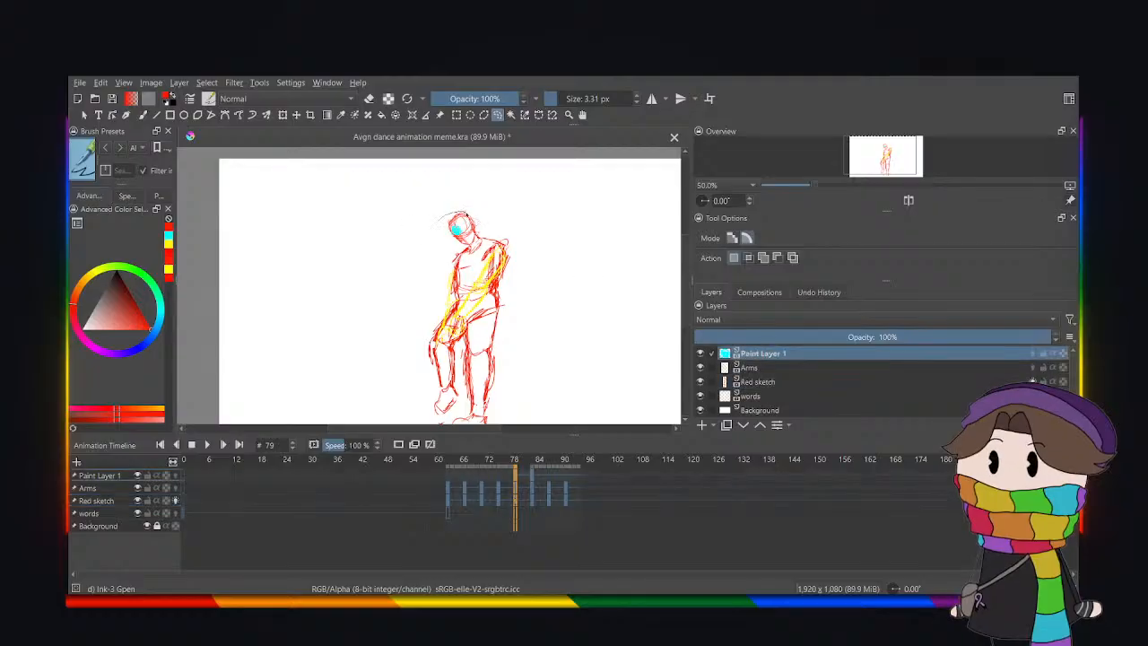
left_click(282, 114)
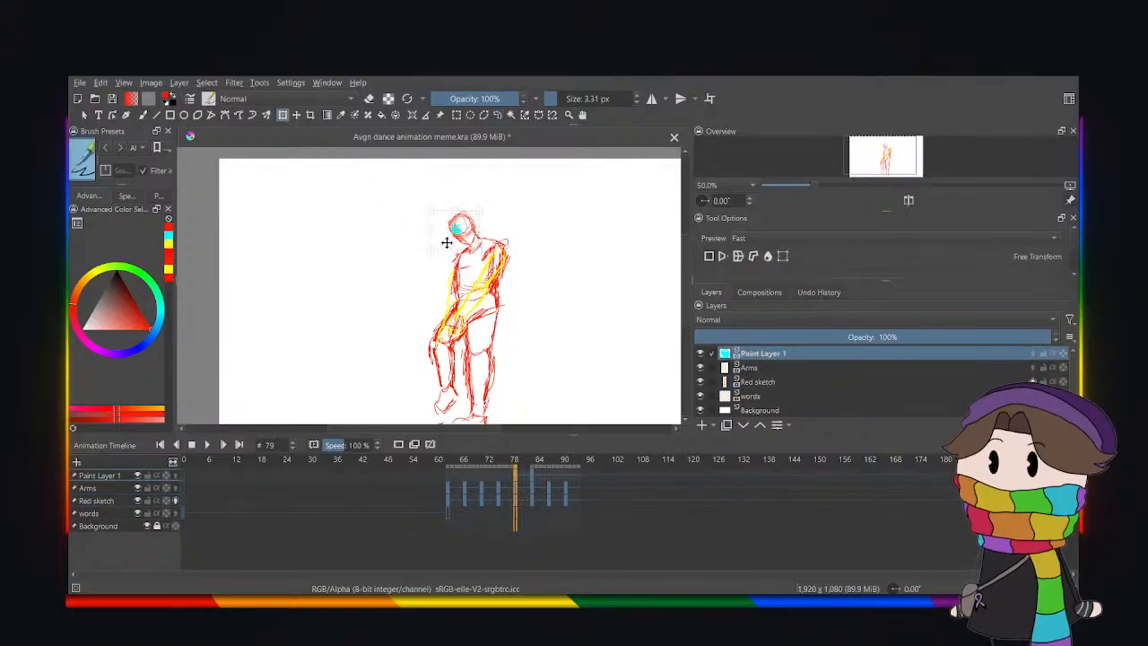
left_click_drag(446, 242, 447, 236)
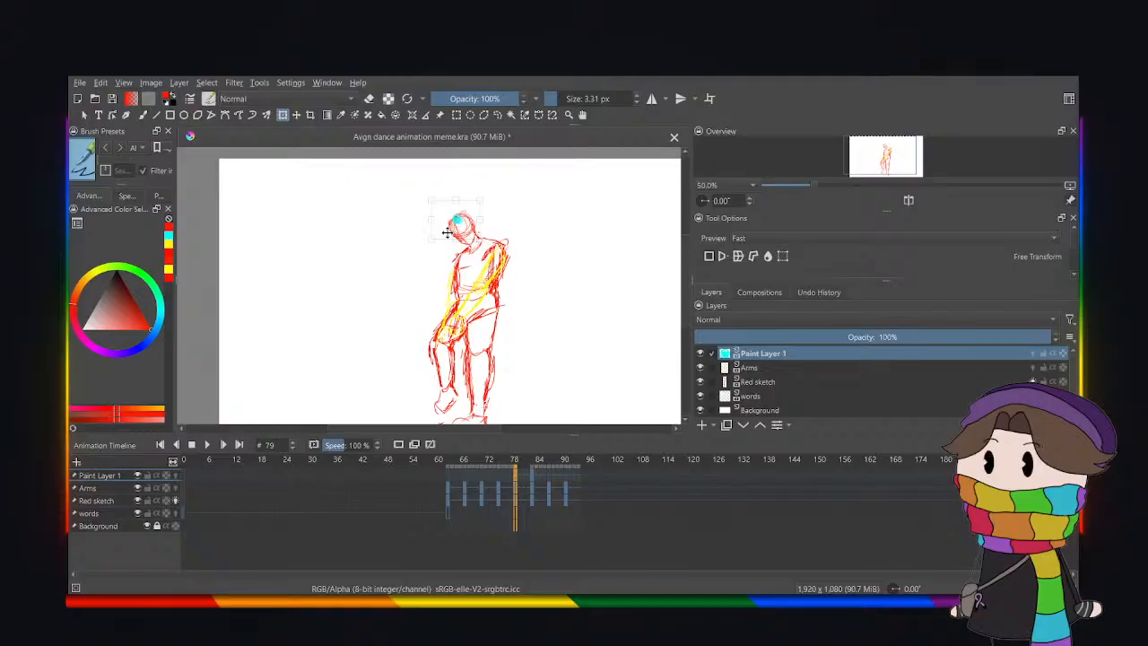
left_click_drag(443, 233, 445, 232)
Remove the old cyan marker and line at frame 83 and mark the head with a fresh cyan dot.
left_click(535, 473)
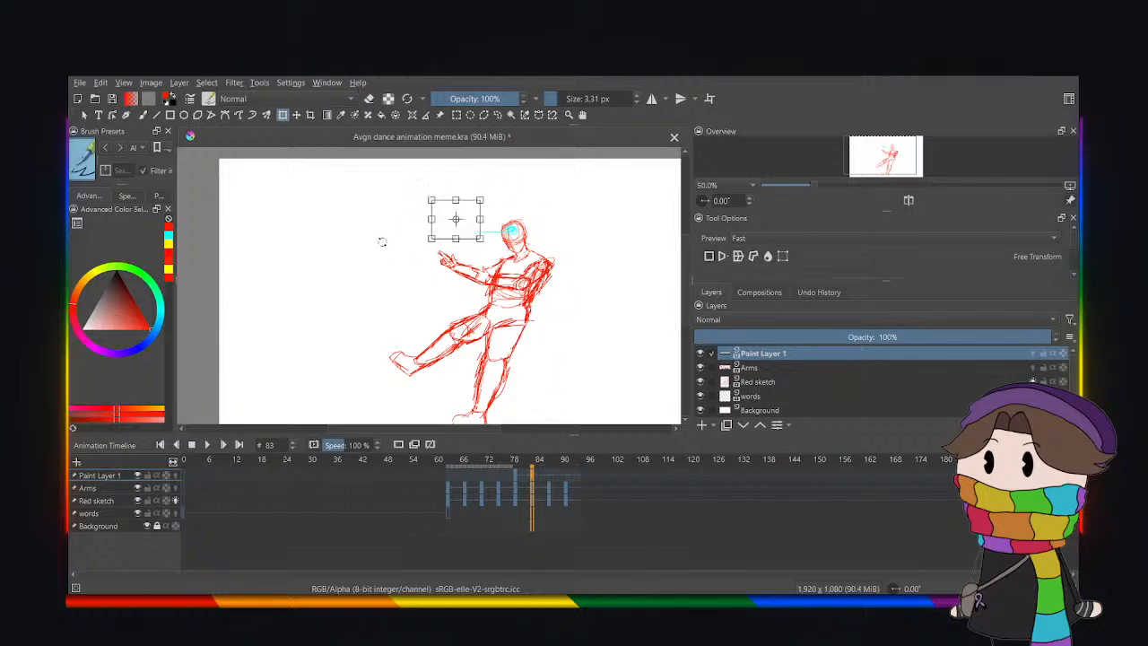
left_click(498, 116)
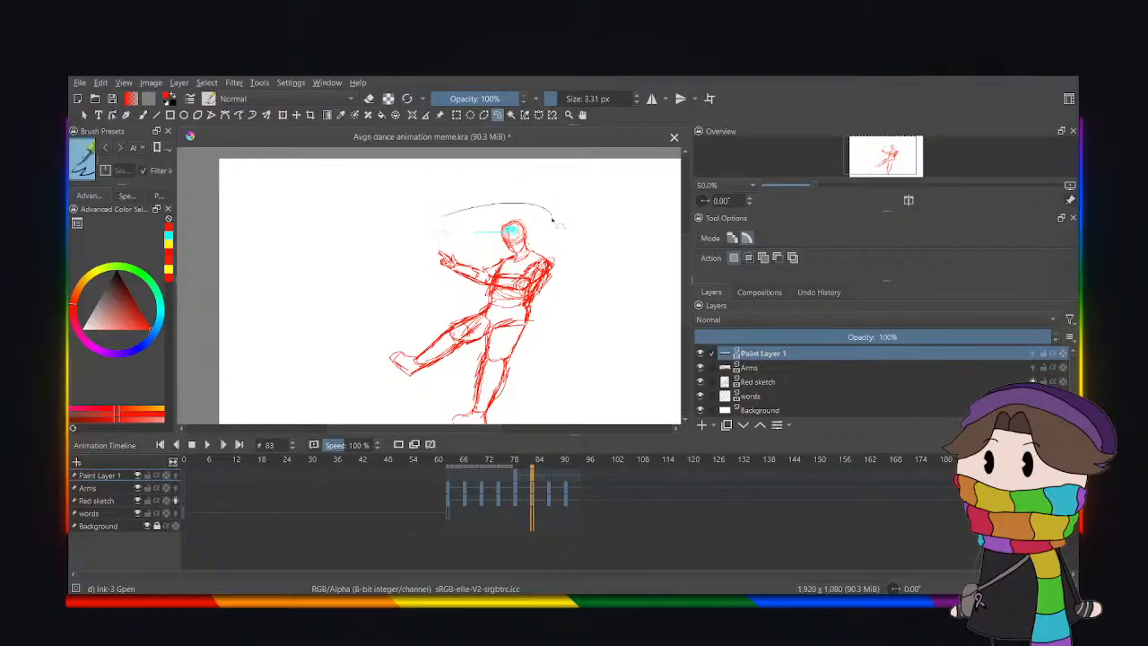
left_click(143, 116)
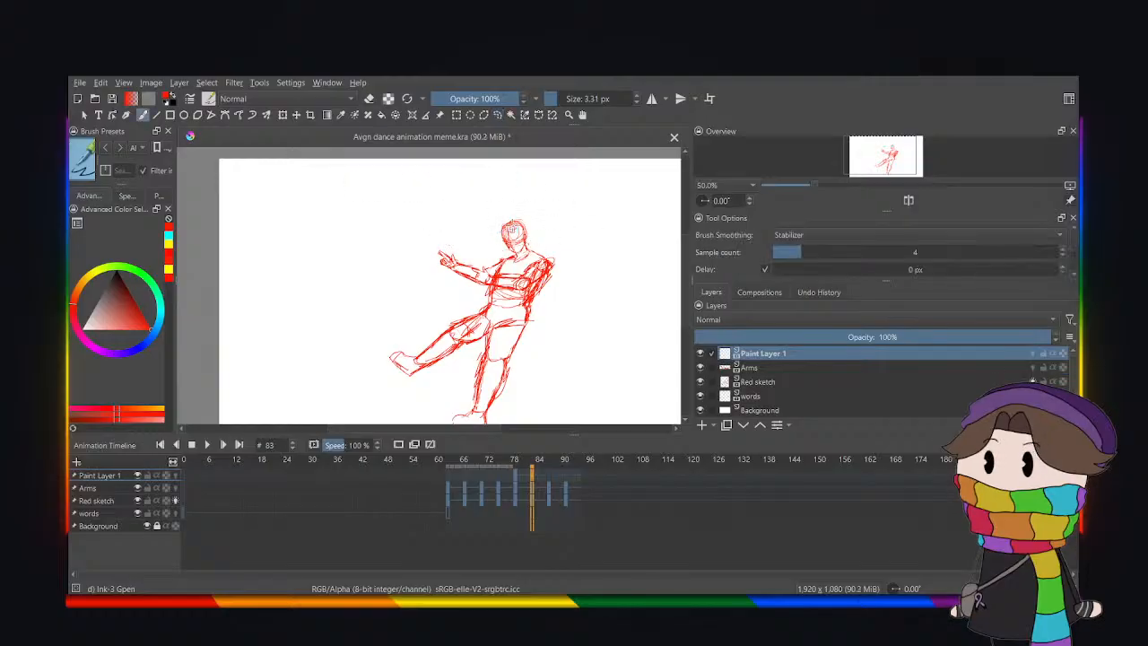
key("ctrl+z")
left_click(160, 304)
left_click_drag(515, 225, 514, 230)
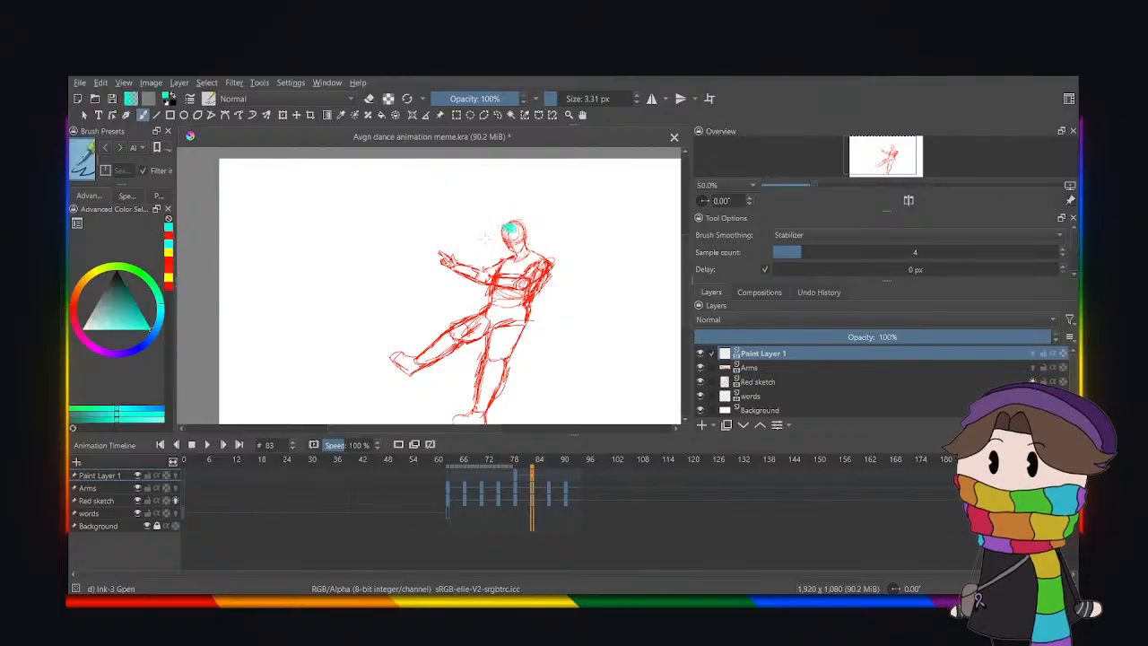
Enable onion skins on Paint Layer 1 and draw a curved cyan path at frame 83 from the frame 79 marker to the head.
left_click(516, 476)
left_click(520, 481)
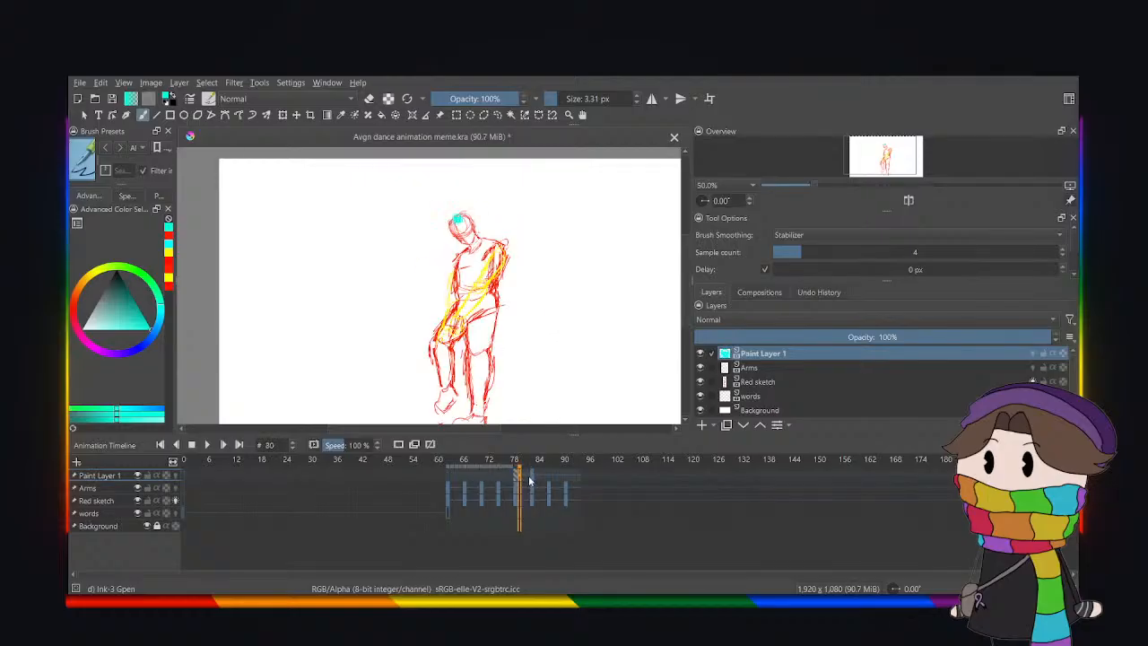
left_click(532, 480)
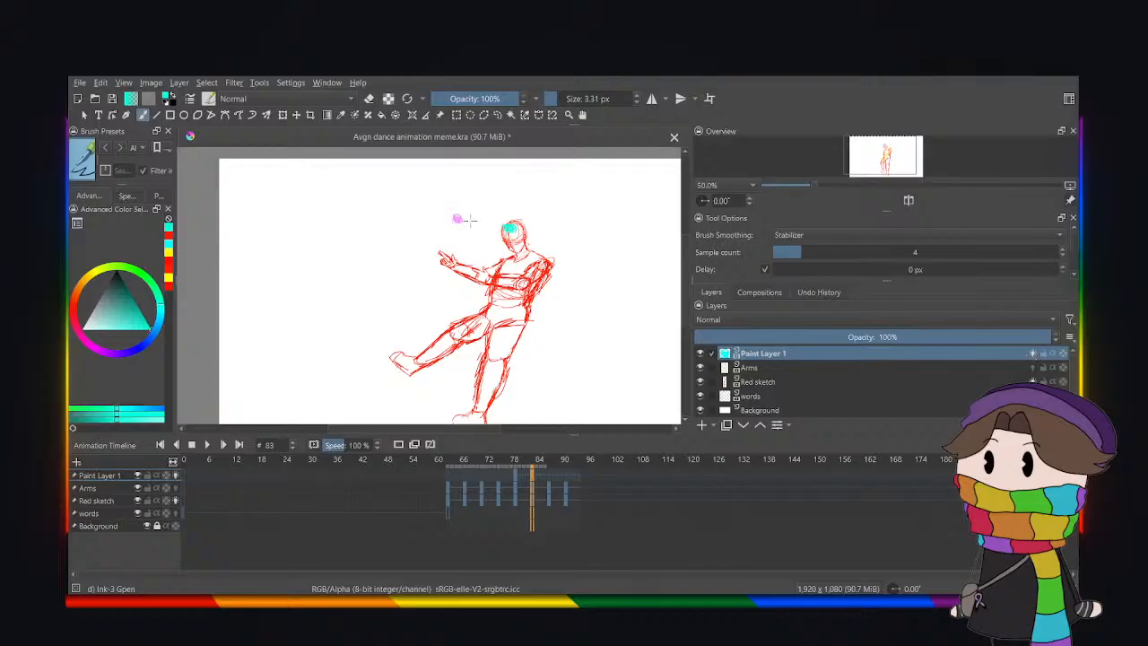
left_click_drag(464, 218, 505, 228)
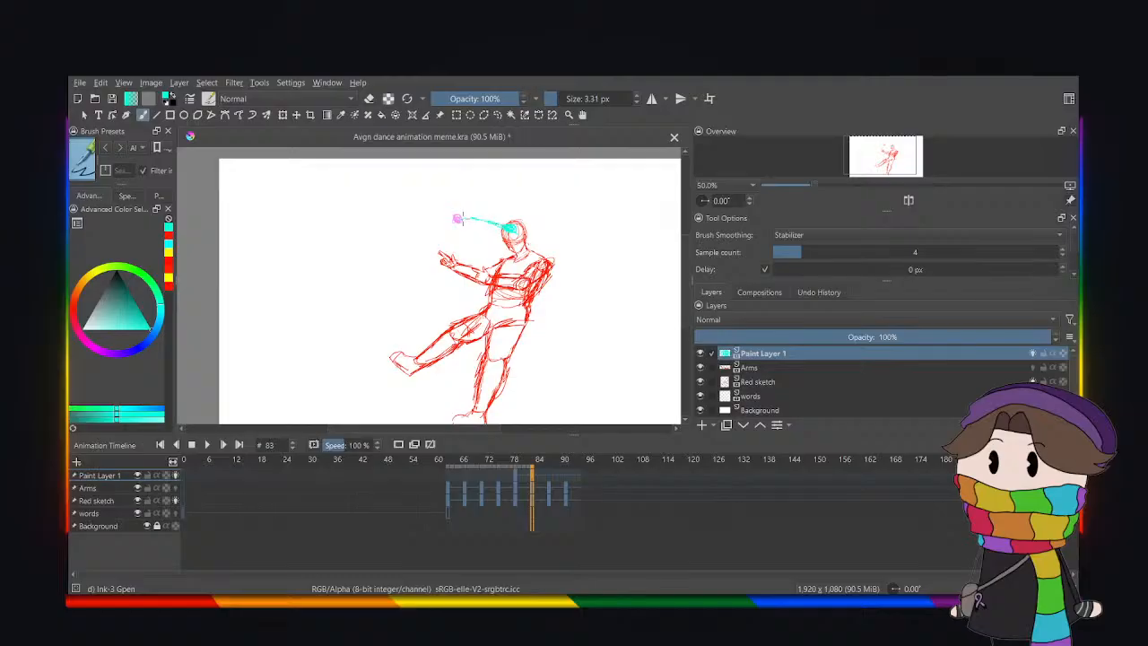
mouse_move(505, 226)
left_mouse_down()
mouse_move(471, 215)
mouse_move(513, 228)
left_mouse_up()
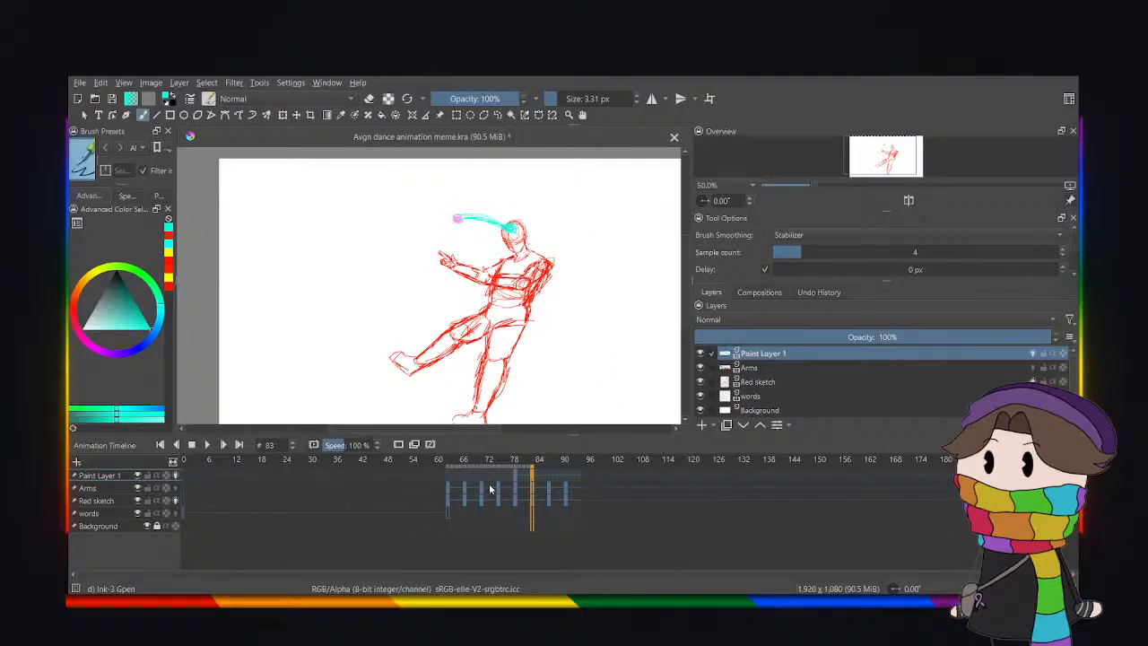
Replay the dance to check the head movement and return to the in-between at frame 79.
left_click(518, 475)
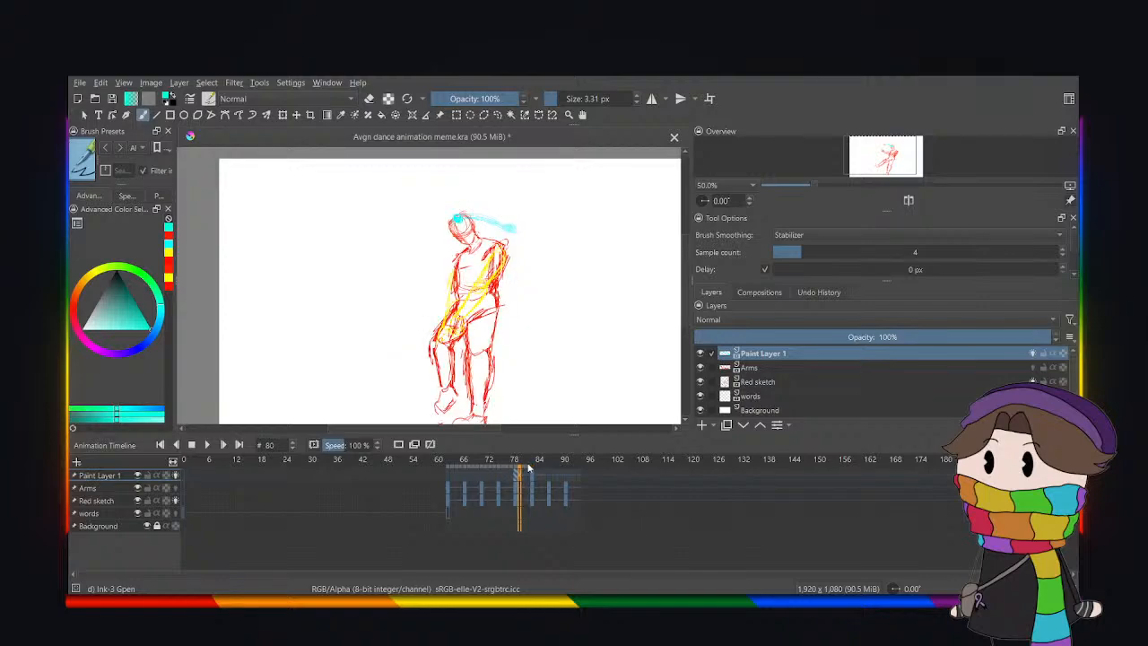
left_click(483, 478)
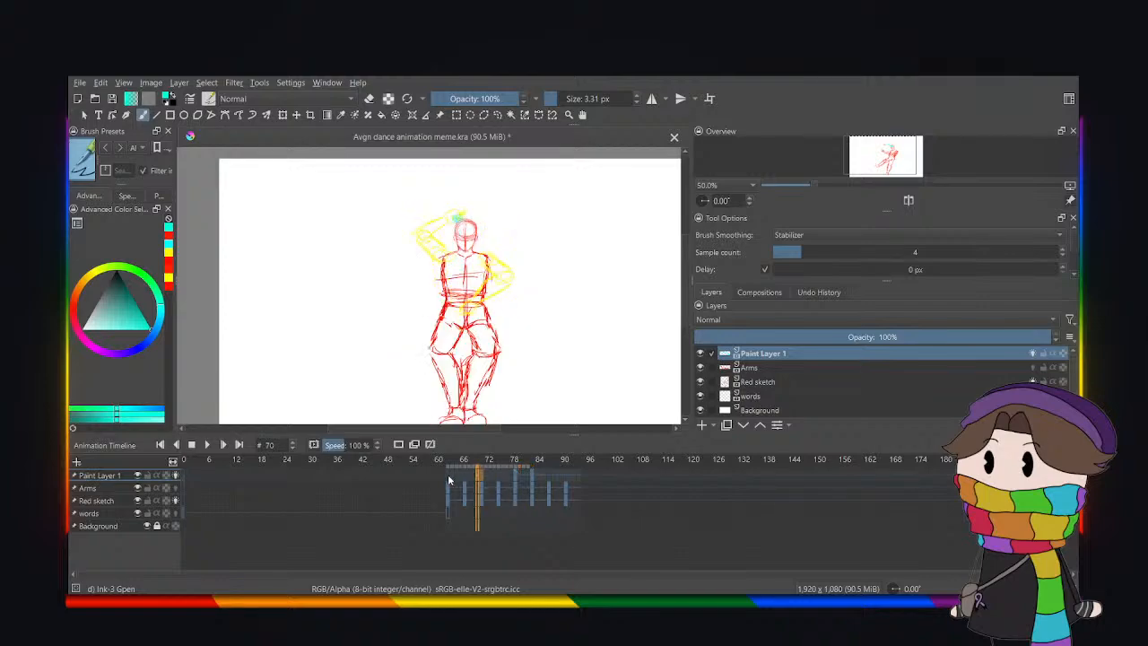
left_click(455, 481)
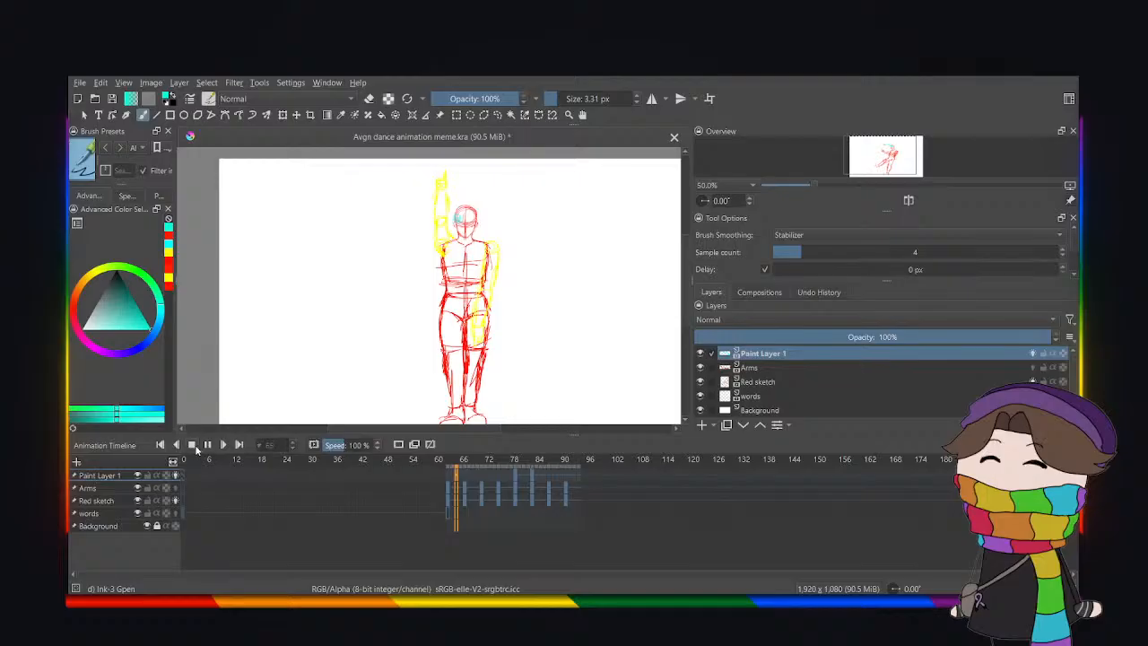
left_click(206, 444)
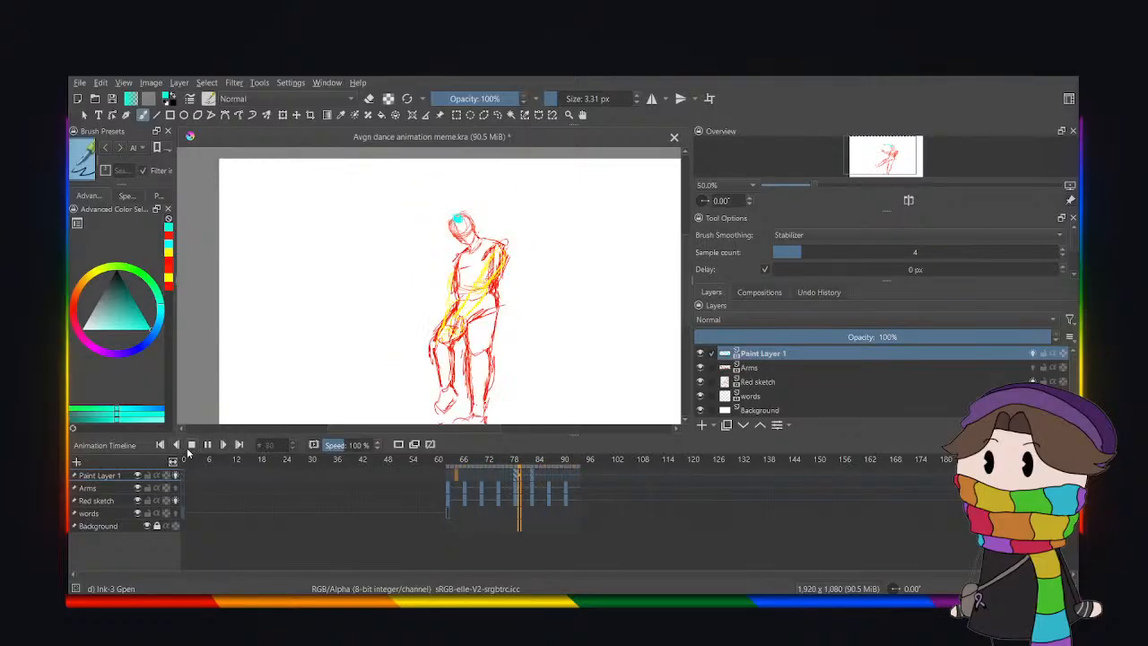
left_click(206, 446)
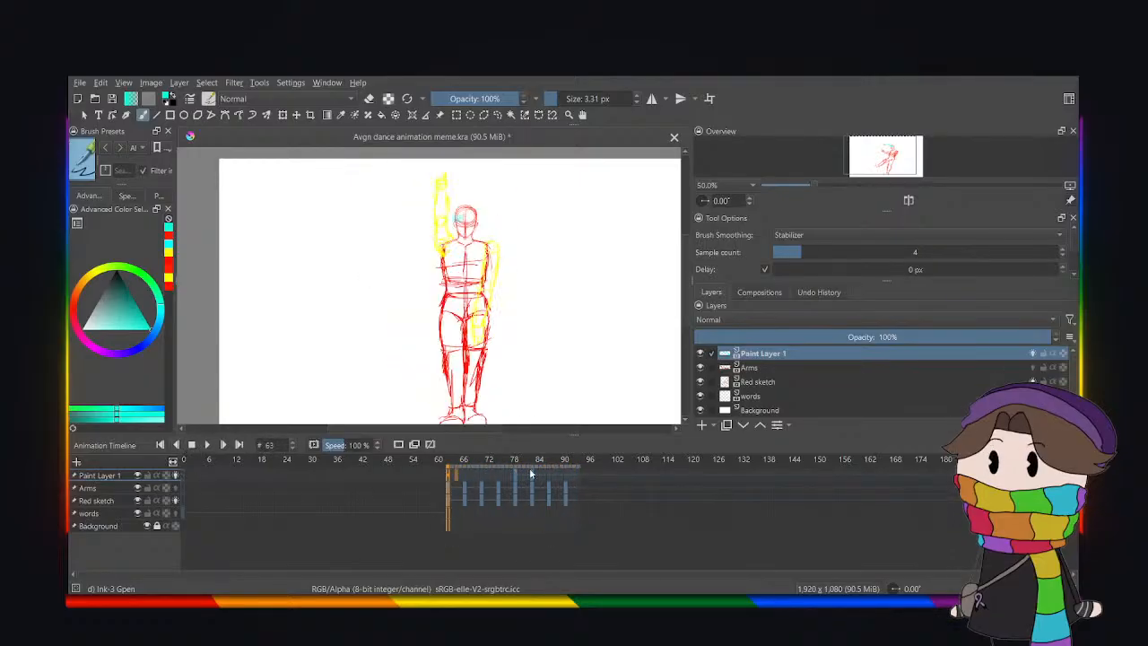
left_click(514, 478)
left_click(517, 489)
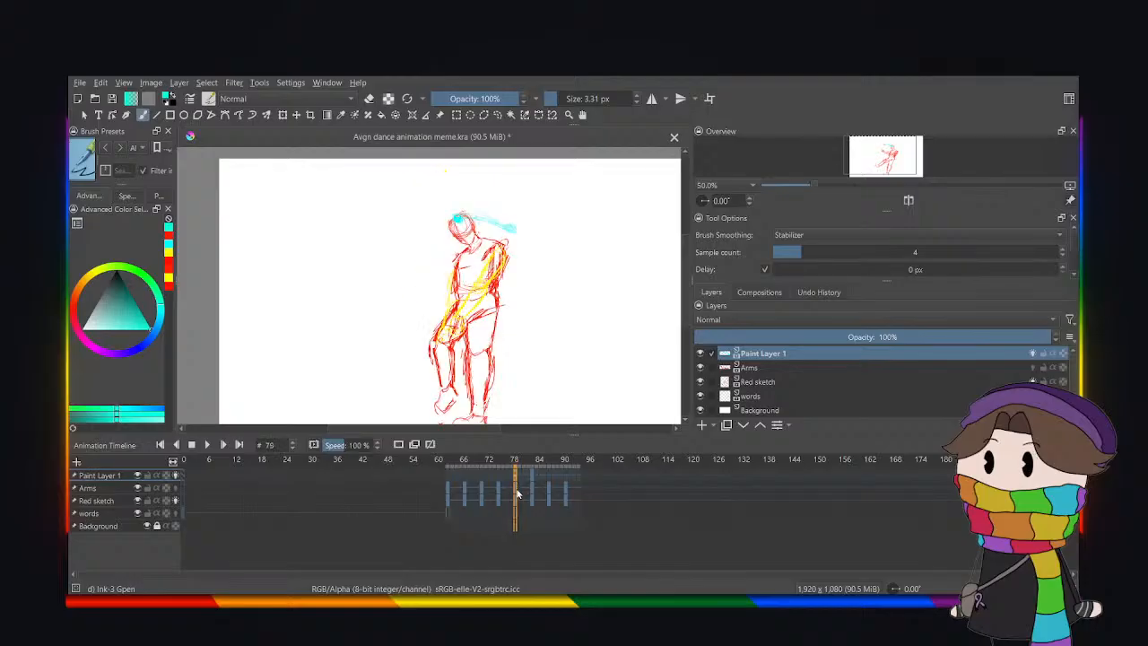
Replace the Red sketch keyframe at frame 87 with a copy of the body keyframe from frame 79.
left_click(793, 380)
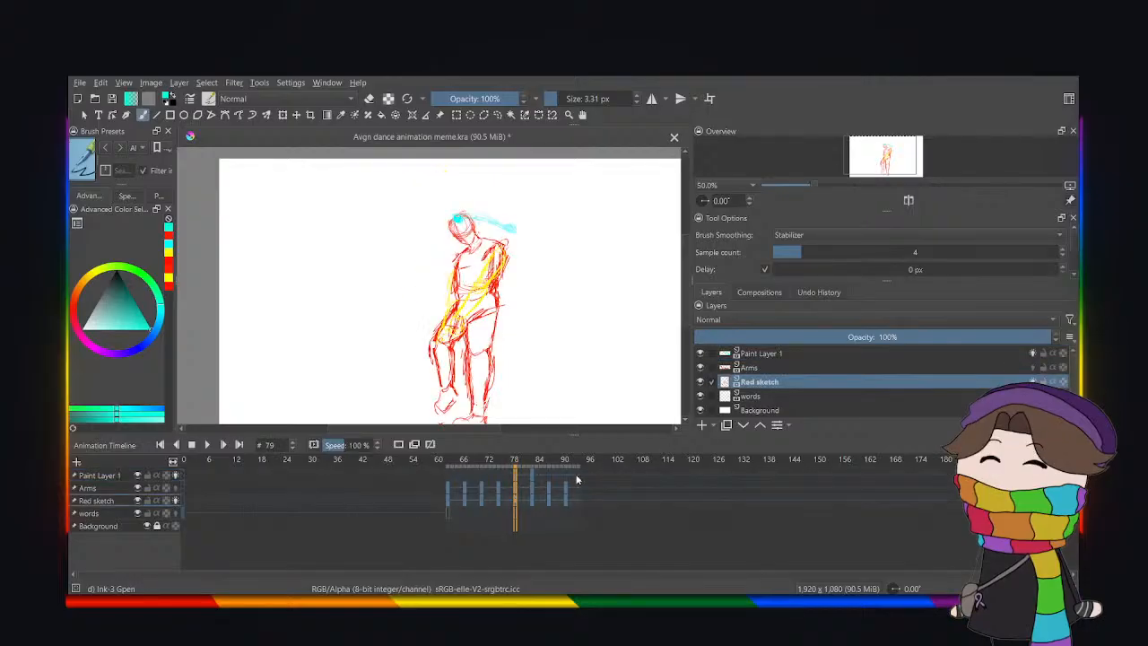
left_click(515, 503)
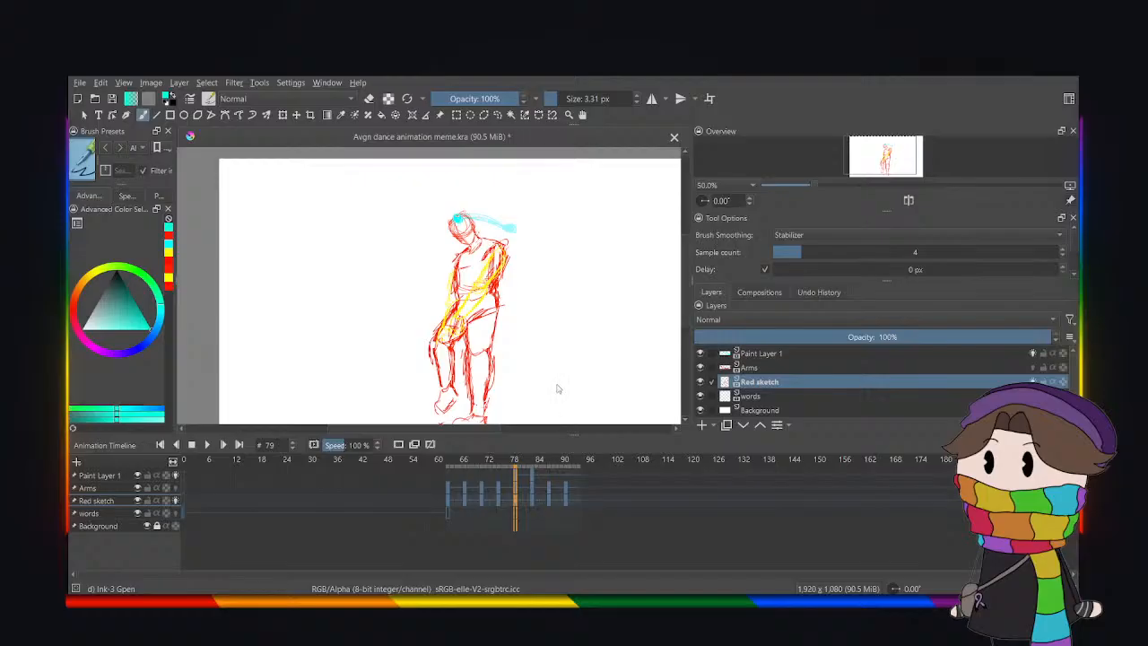
left_click(549, 503)
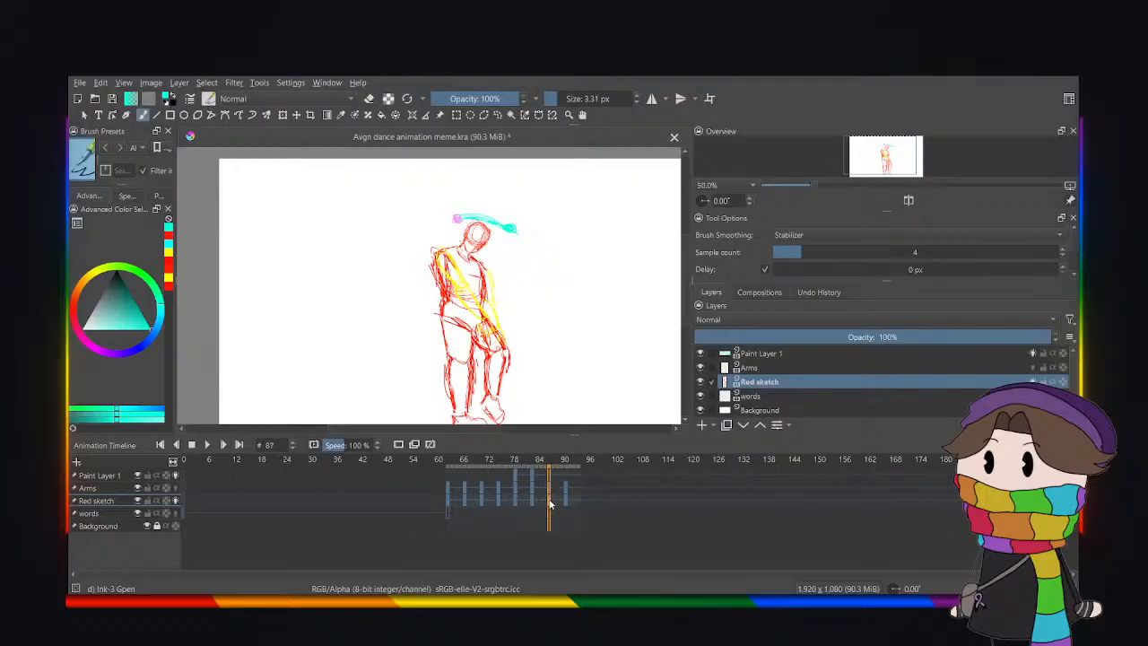
left_click_drag(492, 498, 516, 500)
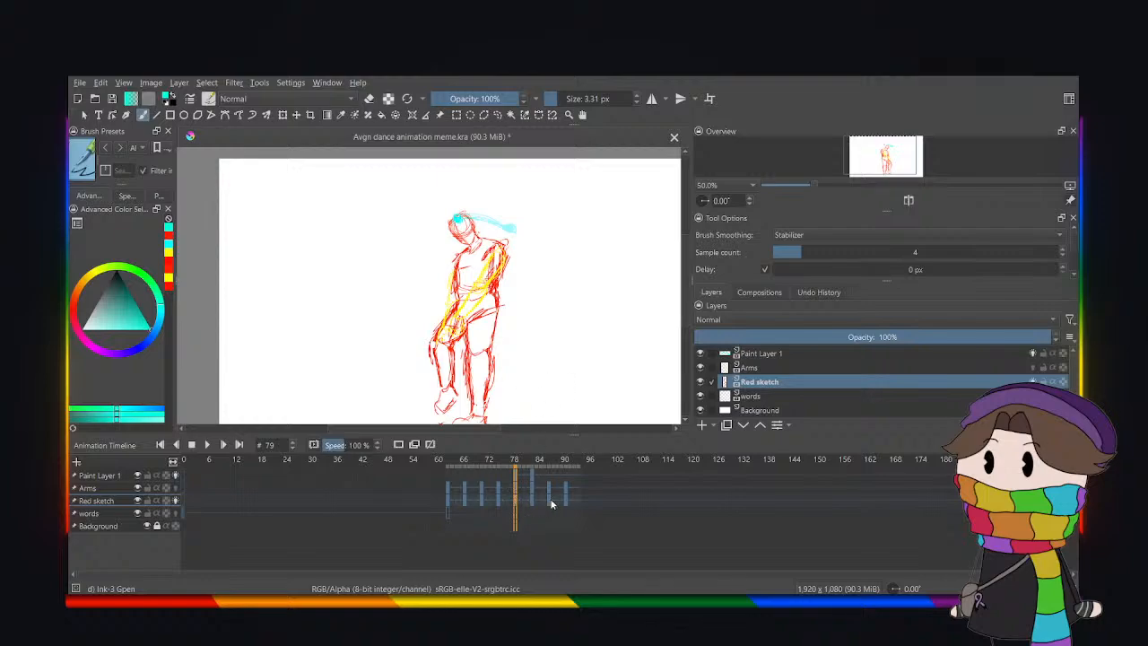
left_click(551, 504)
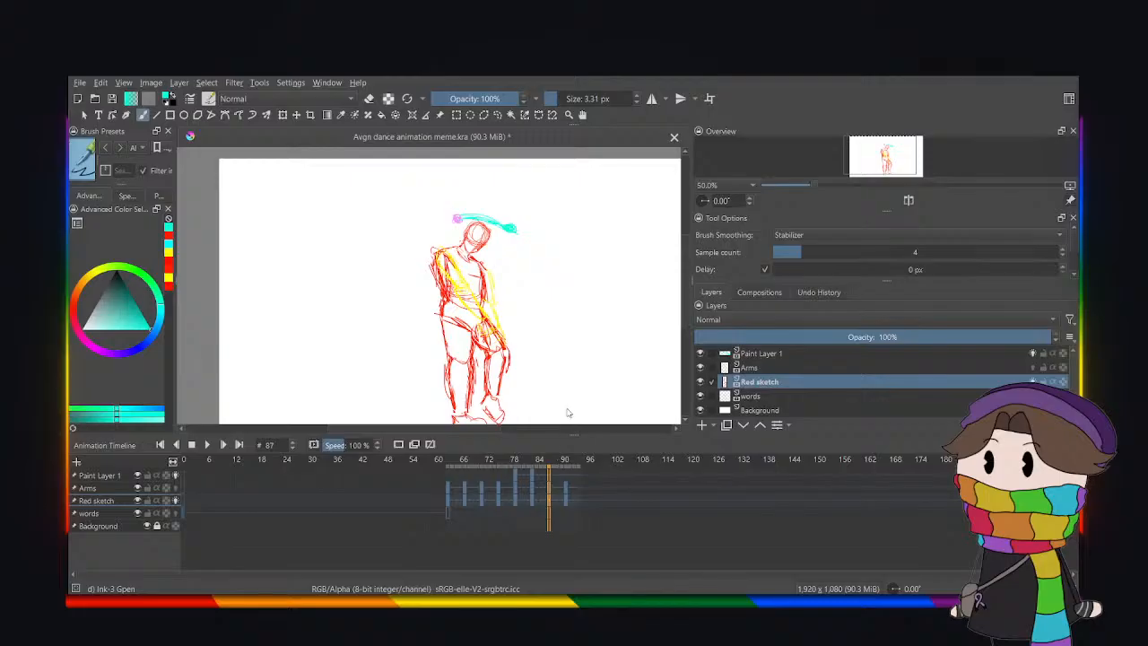
left_click(546, 502)
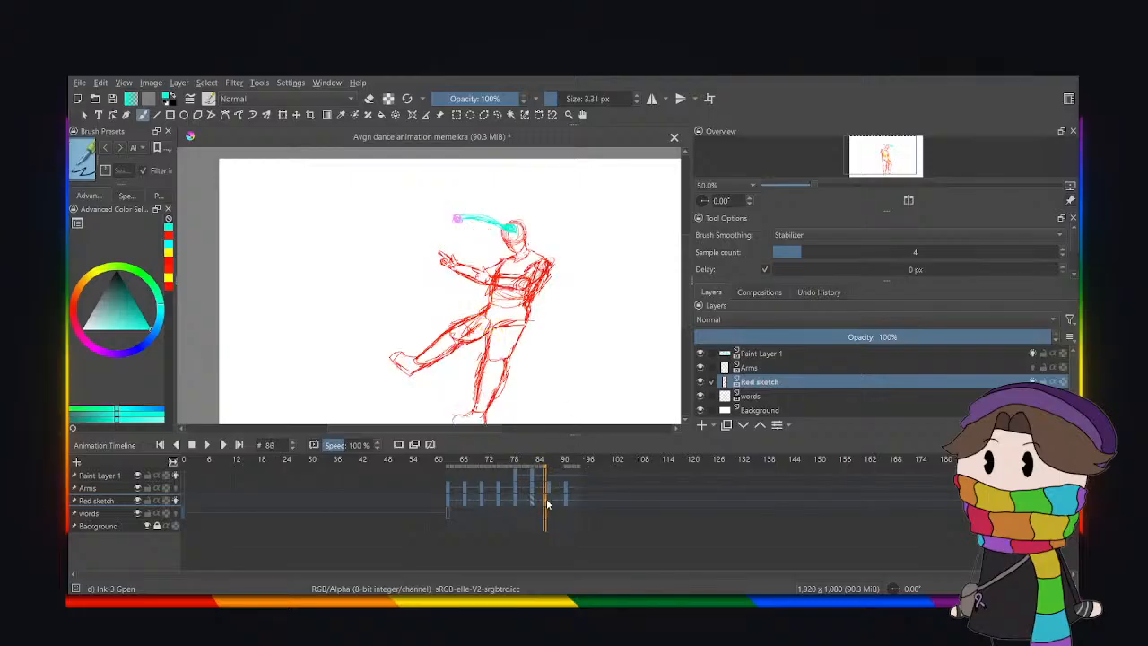
left_click(549, 504)
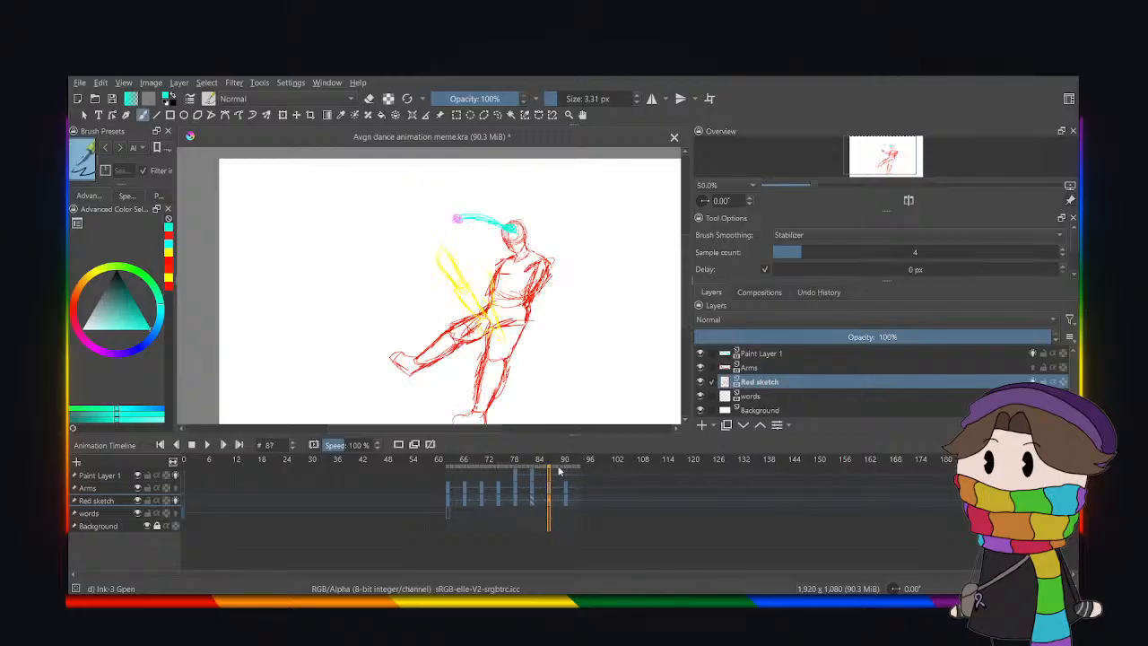
key("ctrl+z")
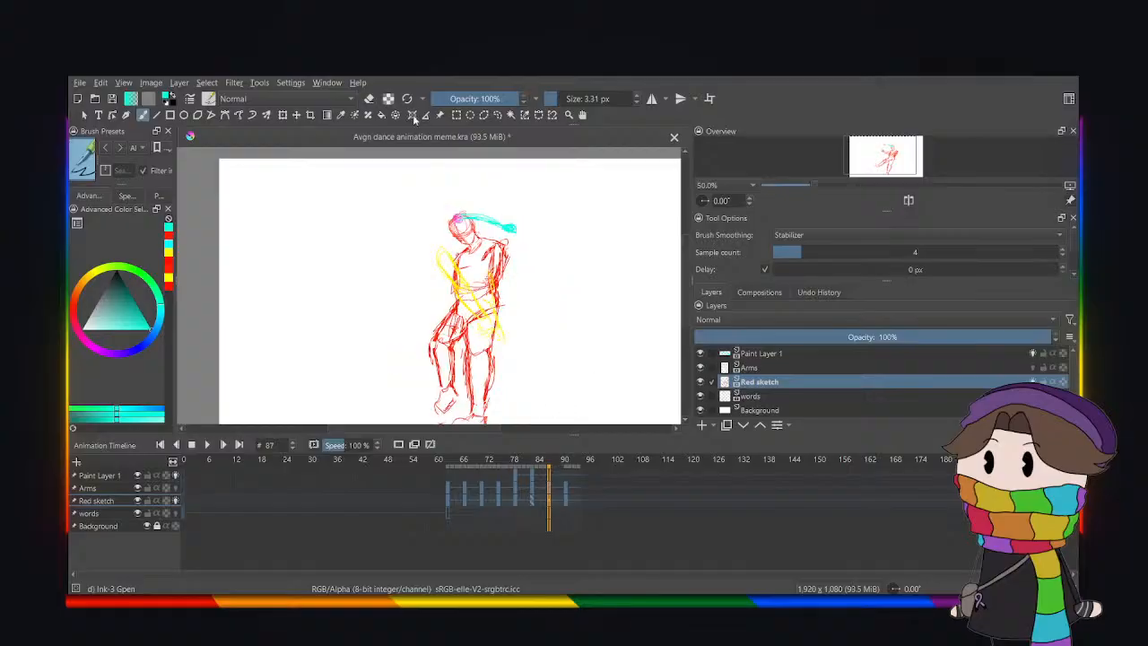
Flip the copied body drawing at frame 87 on the Red sketch layer horizontally and apply the transform.
key("ctrl+t")
scroll(756, 269, "down", 3)
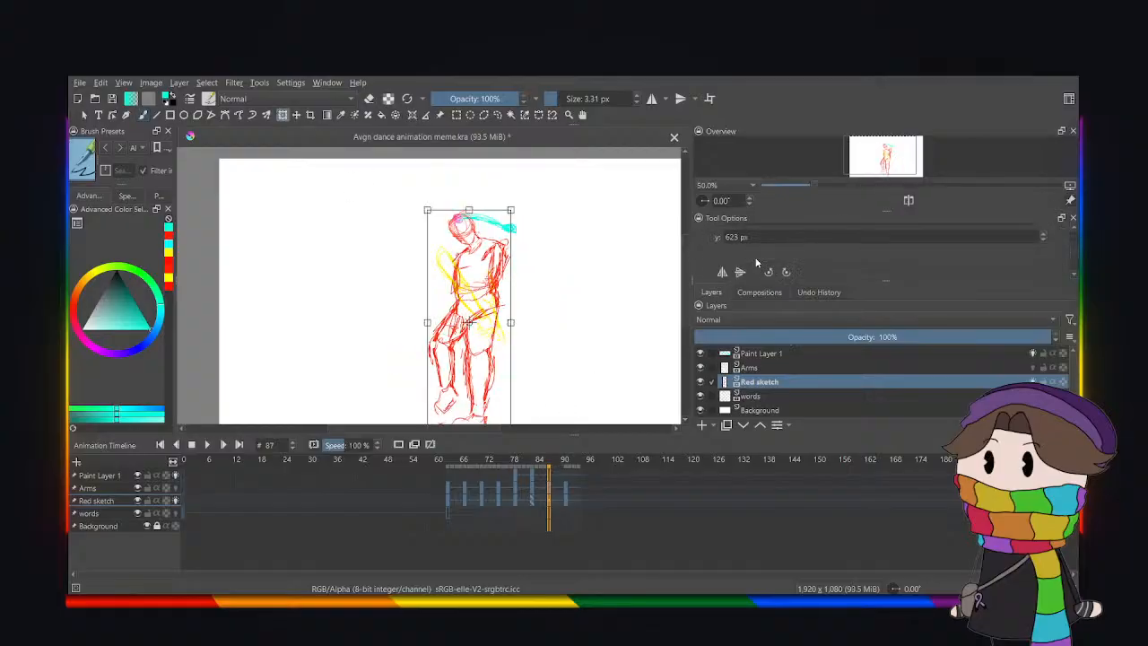
left_click(724, 272)
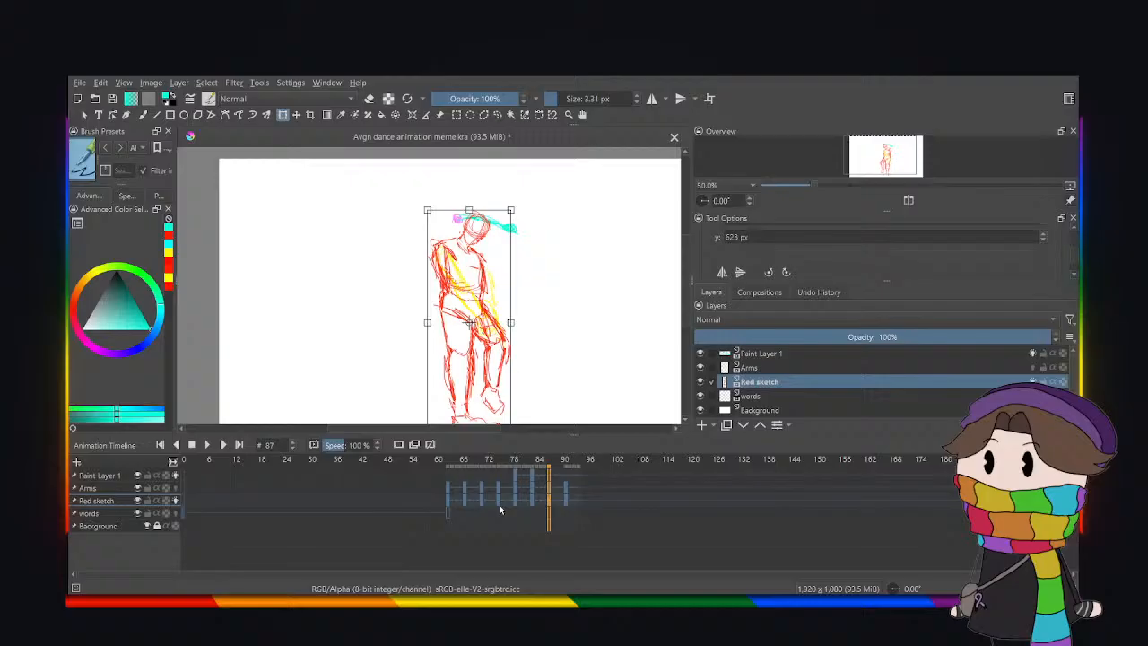
left_click(557, 489)
left_click(549, 489)
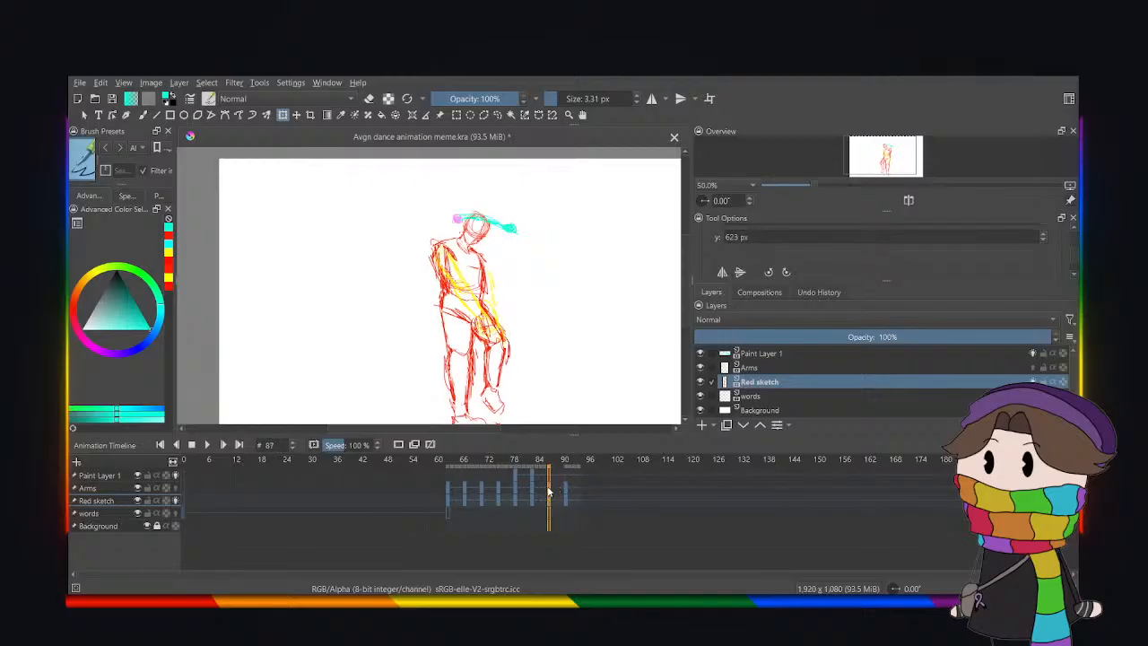
Raise the body drawing at frame 79 on the Red sketch layer to a y position of 606 px.
left_click(498, 488)
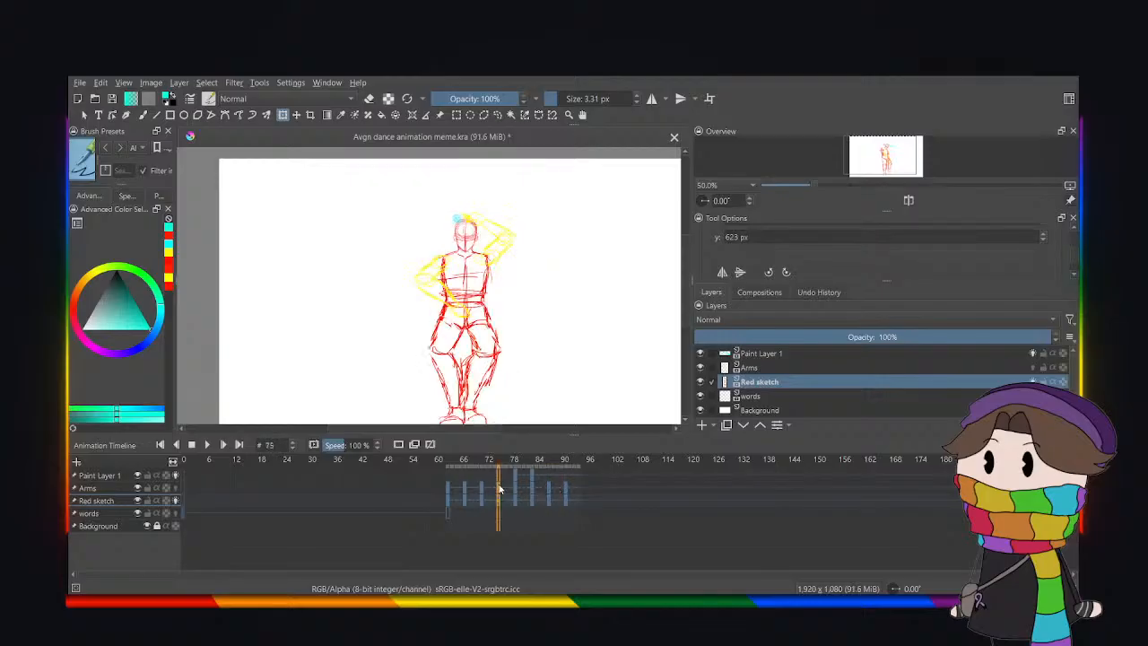
left_click(516, 489)
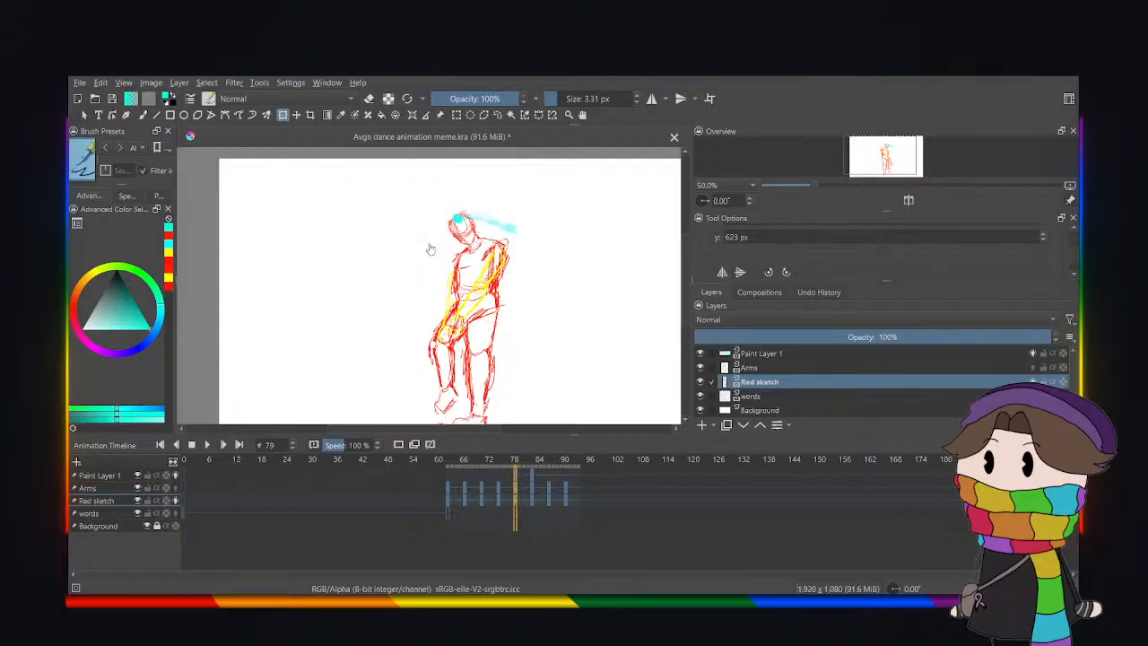
left_click(470, 283)
key("Up")
key("Up")
key("Up")
key("Up")
key("Up")
key("Up")
key("Up")
key("Up")
key("Up")
key("Up")
key("Up")
key("Up")
key("Up")
key("Up")
key("Up")
key("Up")
key("Up")
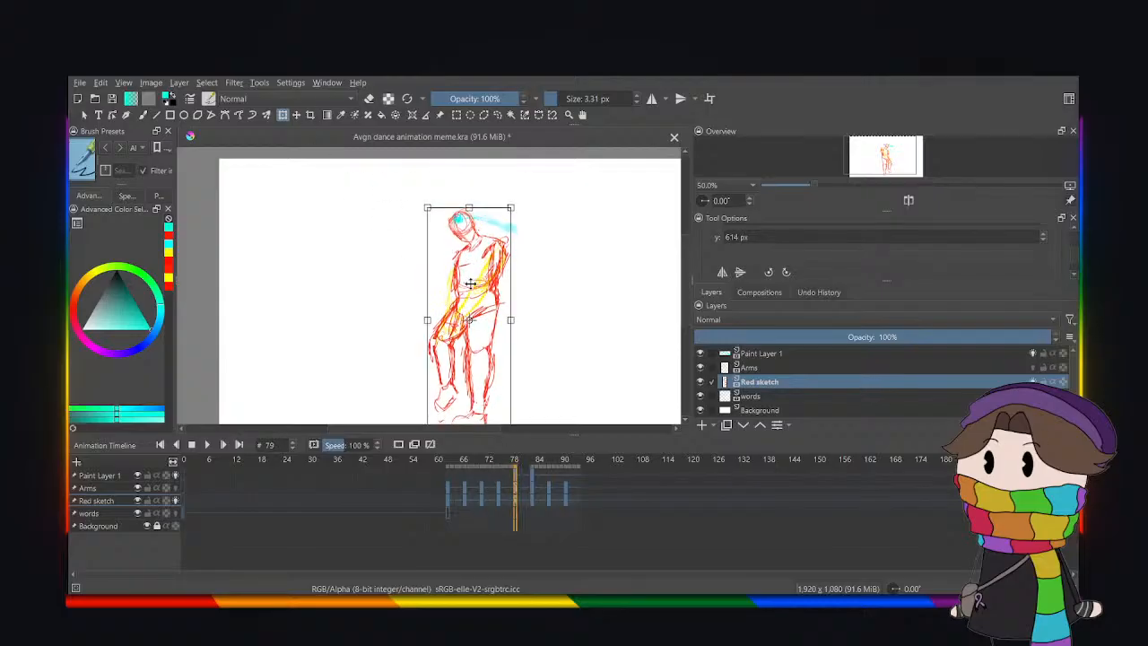
key("Return")
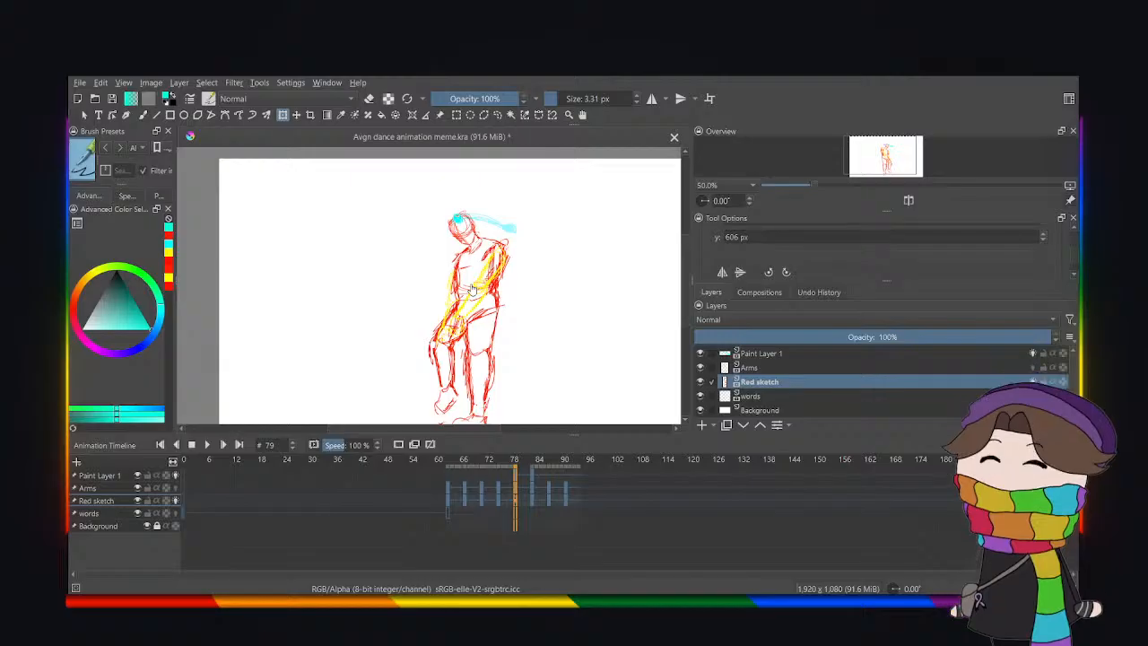
Raise the arms drawing at frame 79 on the Arms layer to a y position of 502 px.
left_click(750, 368)
left_click(440, 271)
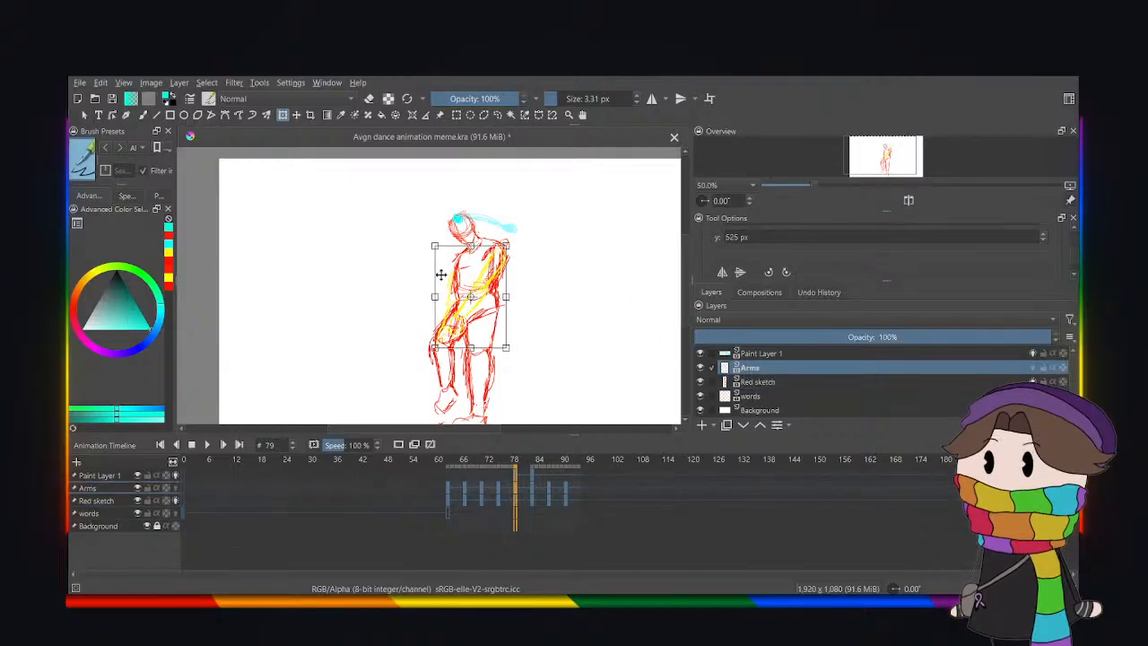
key("Up")
key("Up")
key("Up")
key("Up")
key("Up")
key("Up")
key("Up")
key("Up")
key("Up")
key("Up")
key("Up")
key("Up")
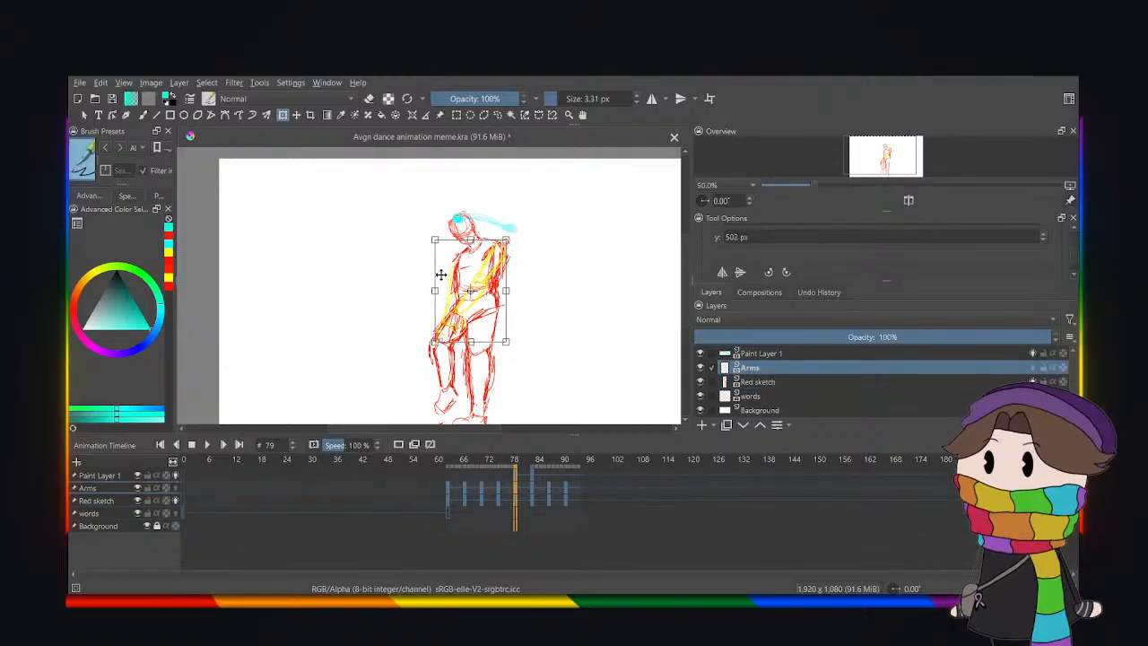
Raise the arms drawing at frame 87 on the Arms layer to a y position of about 491 px.
left_click(548, 488)
key("Up")
key("Up")
key("Up")
key("Up")
key("Up")
key("Up")
key("Up")
key("Up")
key("Up")
key("Up")
key("Up")
key("Up")
key("Up")
key("Up")
key("Up")
key("Up")
key("Up")
key("Up")
key("Up")
key("Up")
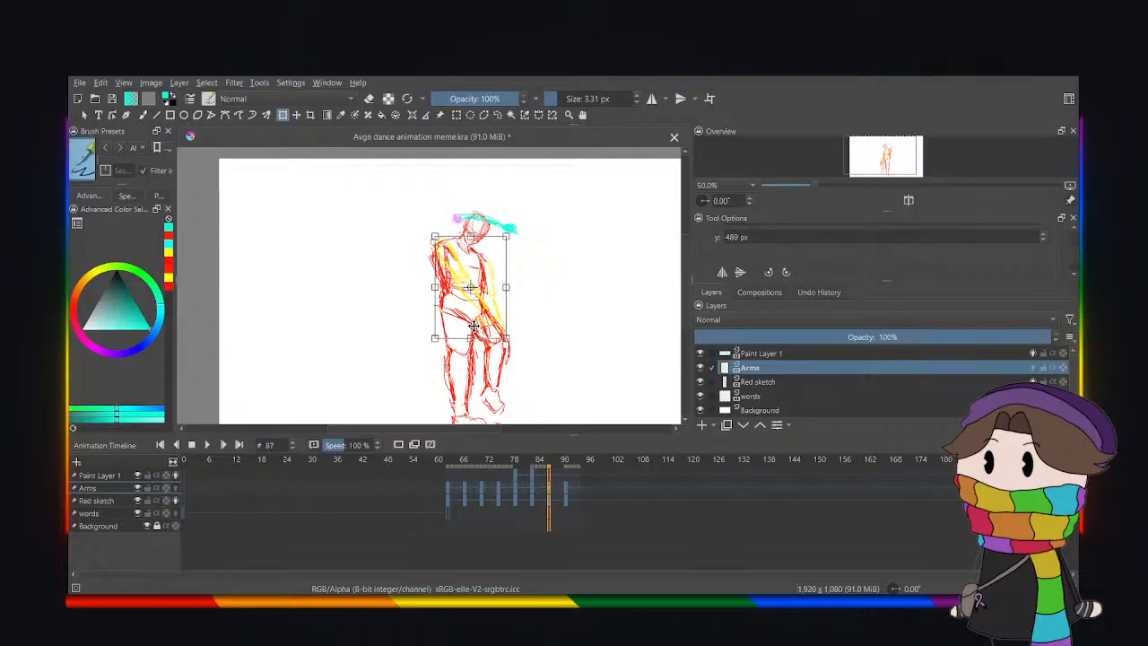
Replay the dance to check the new poses and hide the Paint Layer 1 head markers.
left_click(582, 489)
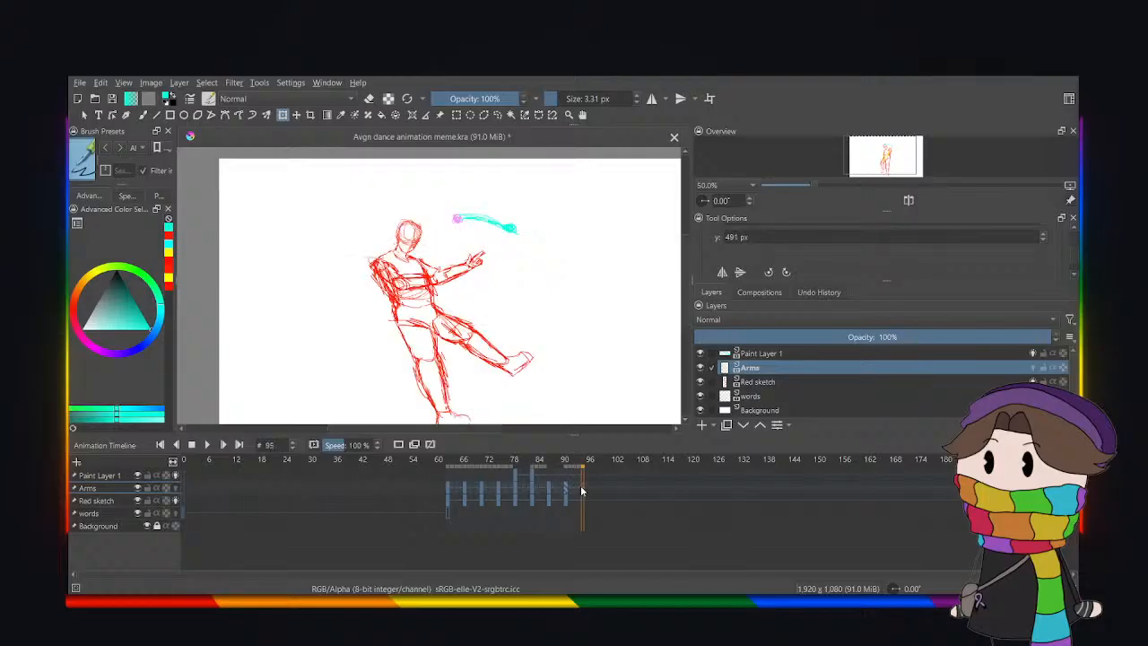
left_click(206, 444)
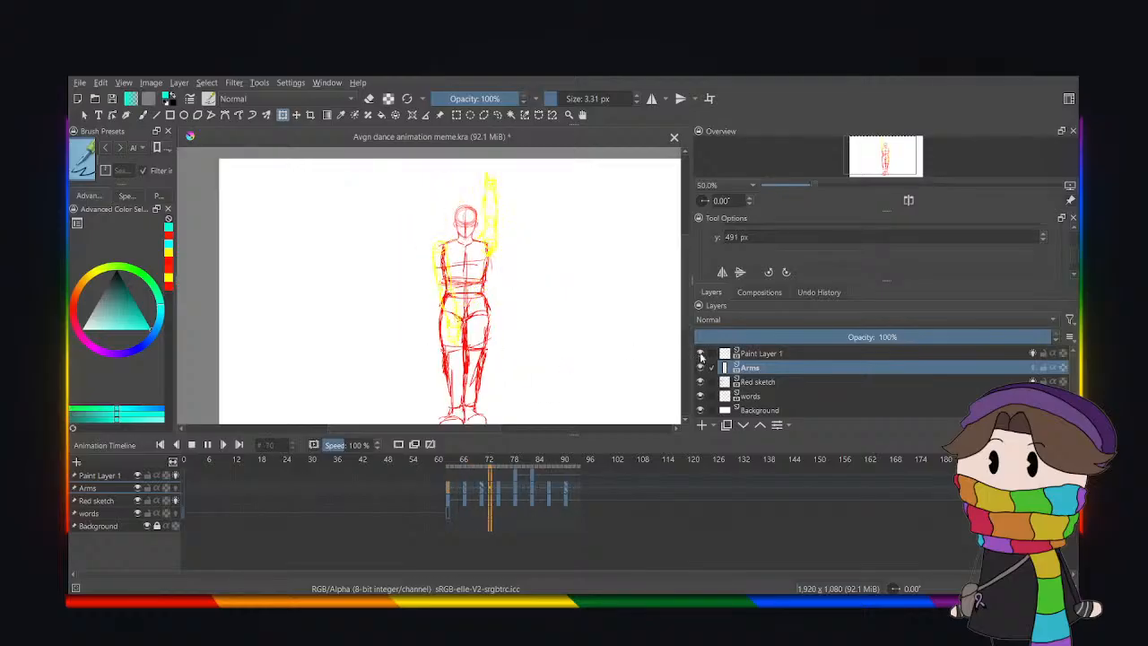
left_click(206, 444)
left_click(206, 445)
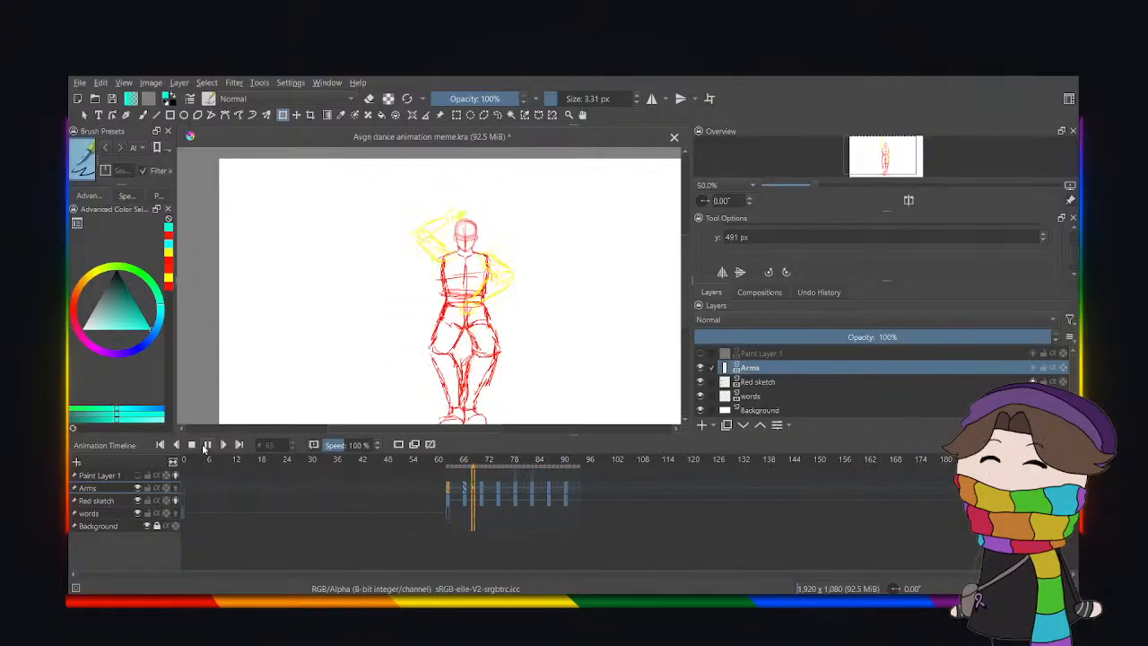
left_click(206, 445)
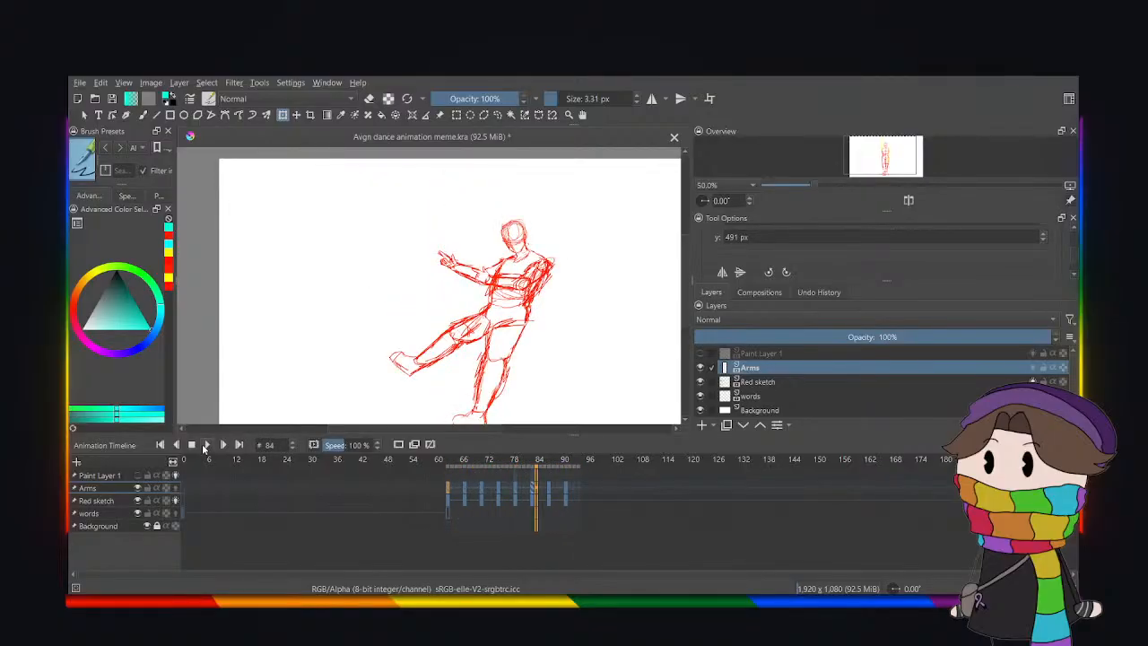
left_click(462, 498)
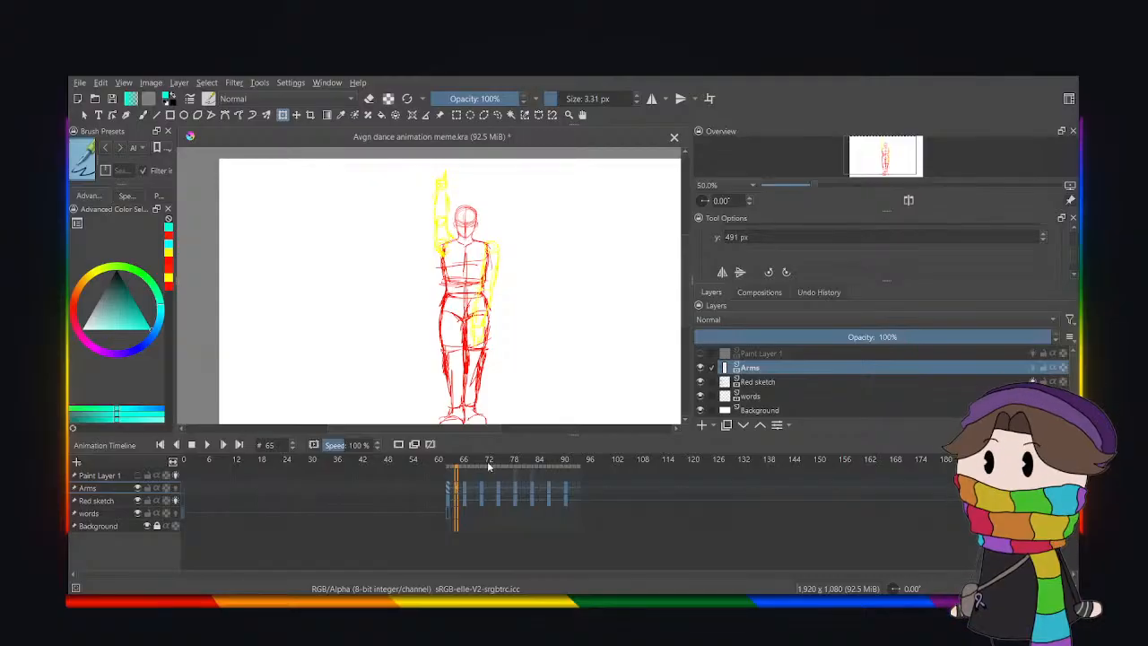
left_click(746, 384)
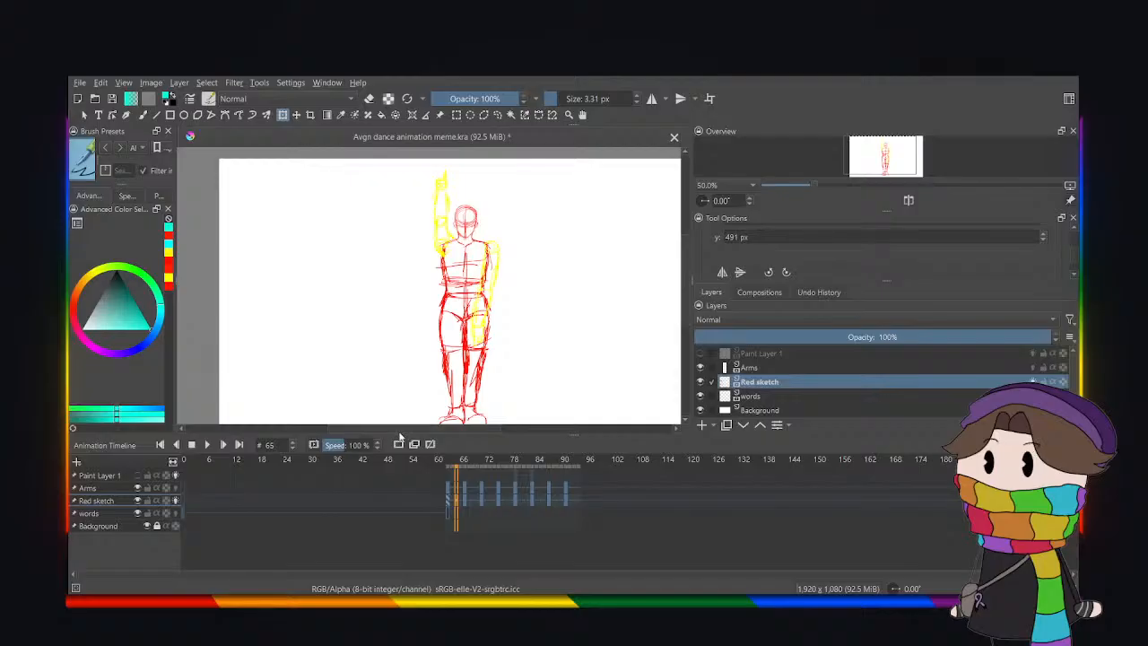
left_click(399, 444)
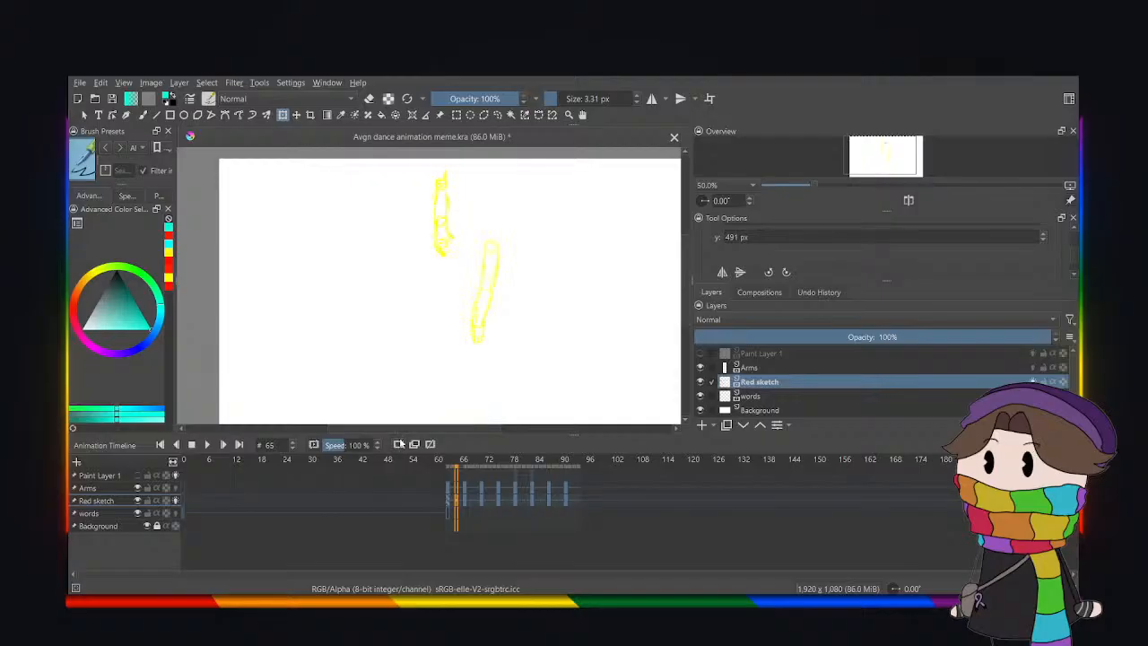
left_click(399, 444)
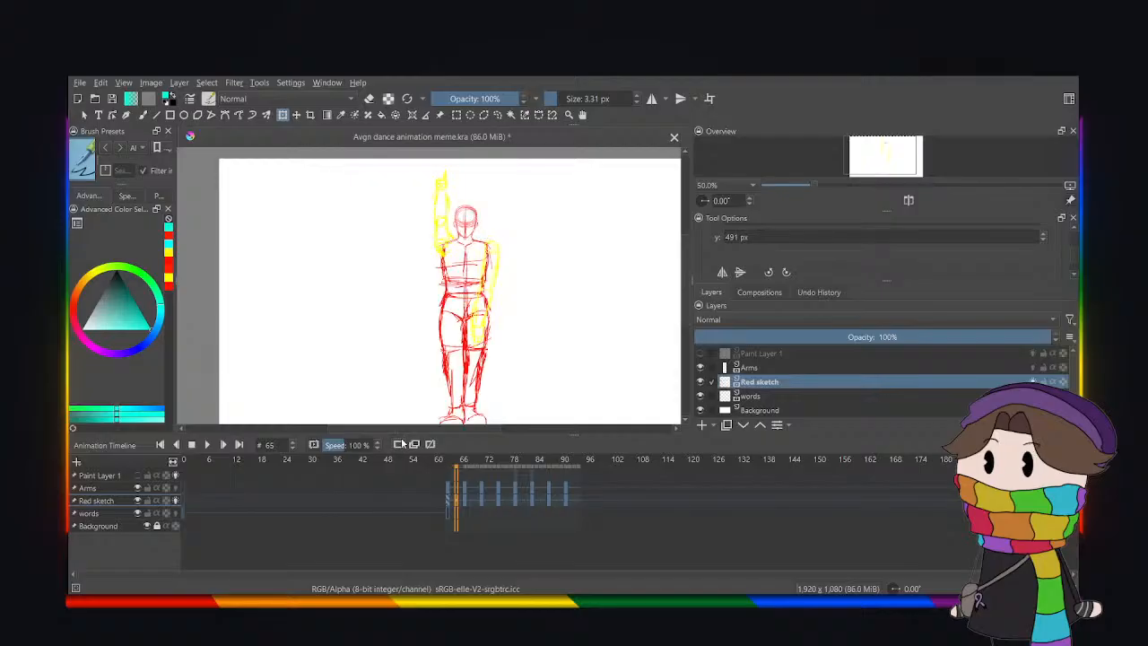
Go to frame 64 and save the animation file.
left_click(452, 487)
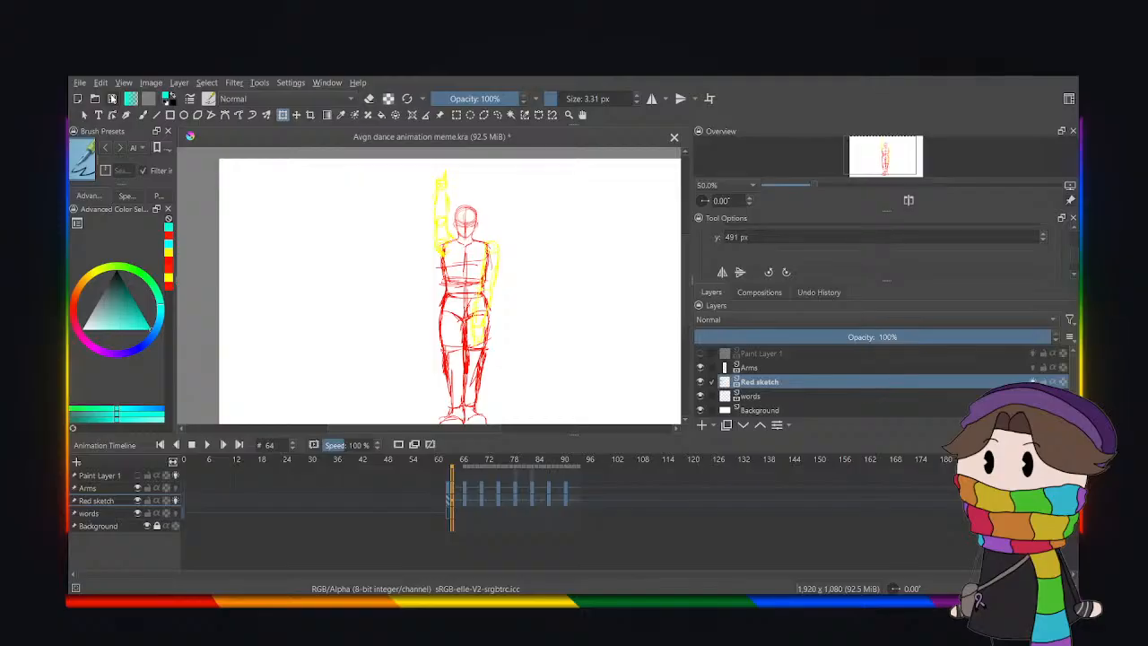
left_click(112, 99)
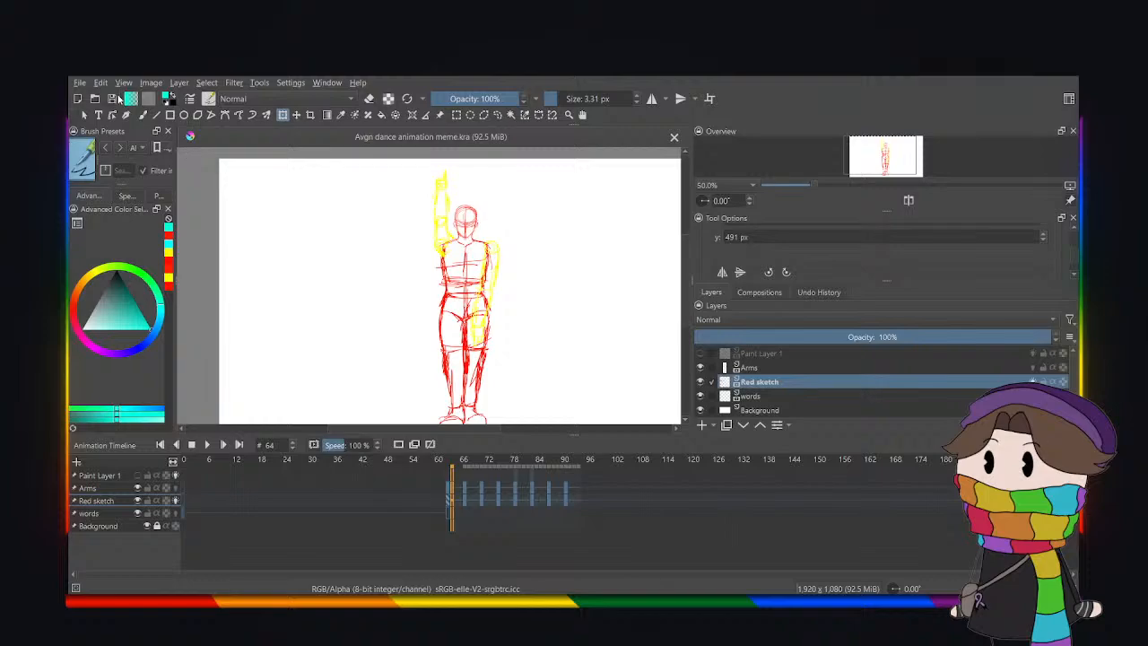
scroll(406, 353, "down", 1)
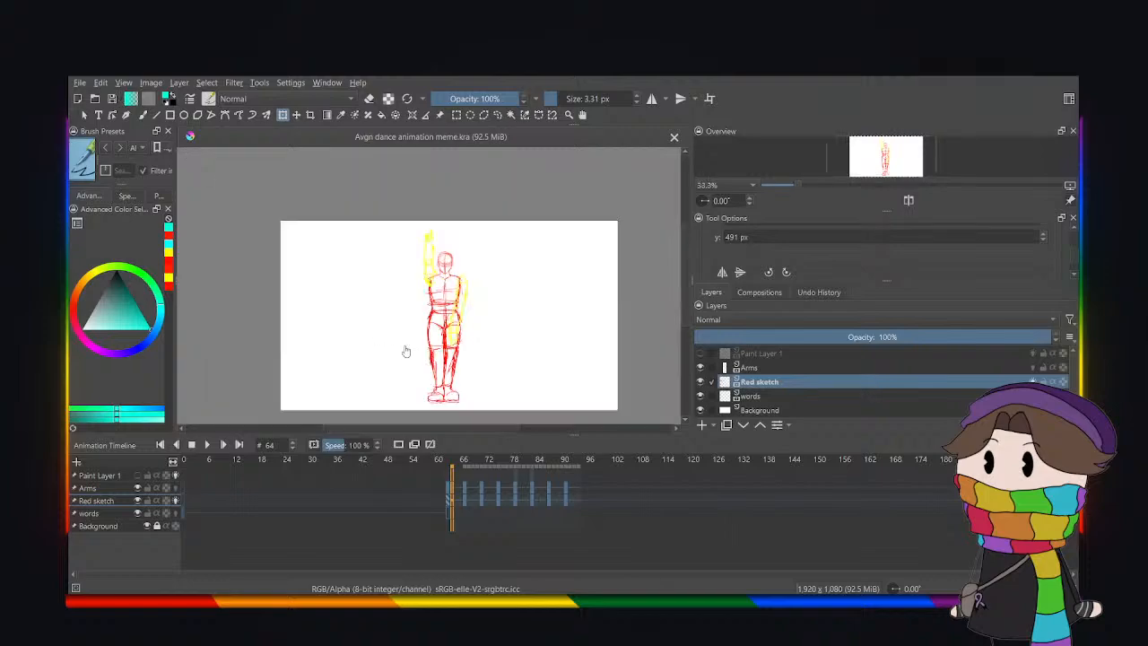
scroll(408, 355, "up", 1)
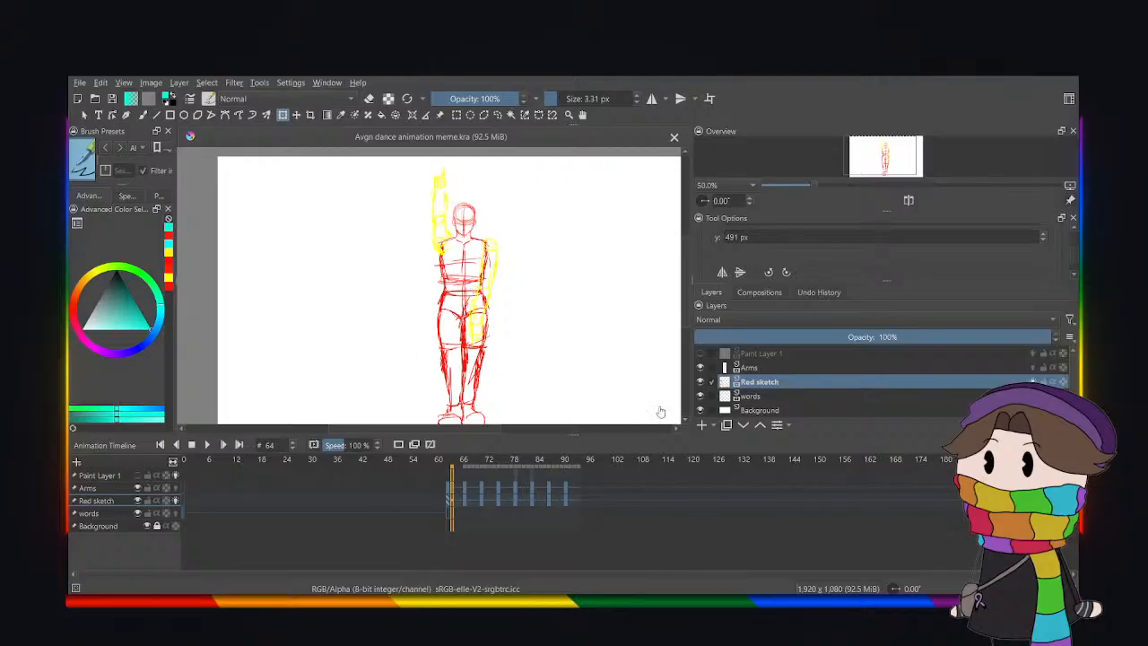
Show the onion skin settings and turn on onion skins for the Arms layer at frame 63.
left_click(990, 444)
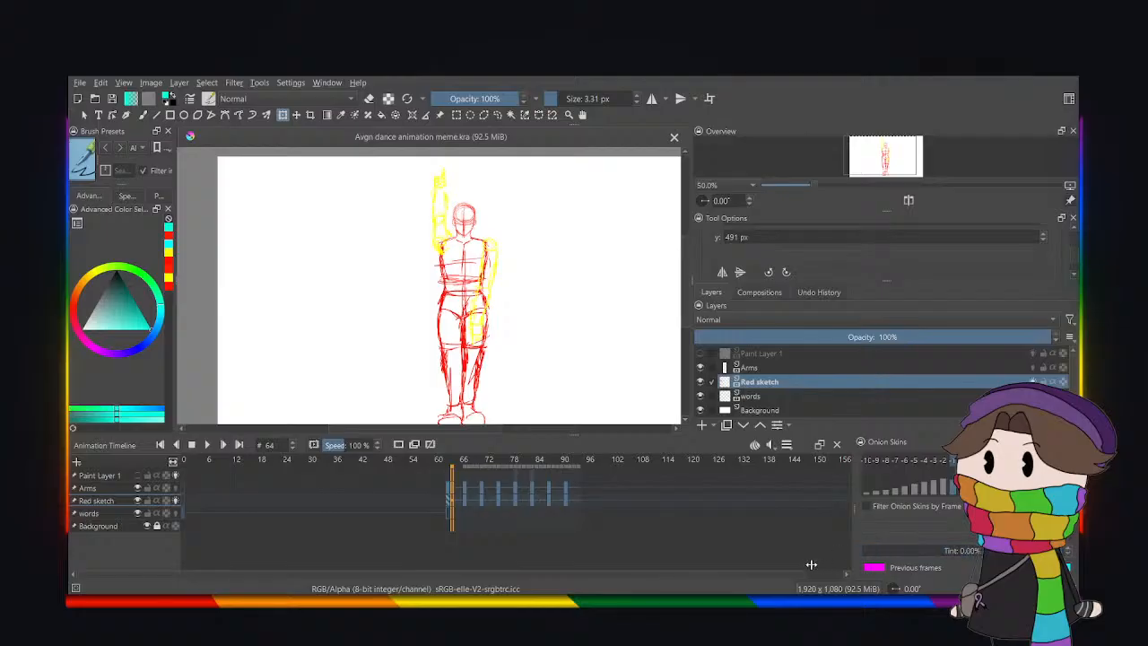
left_click(468, 499)
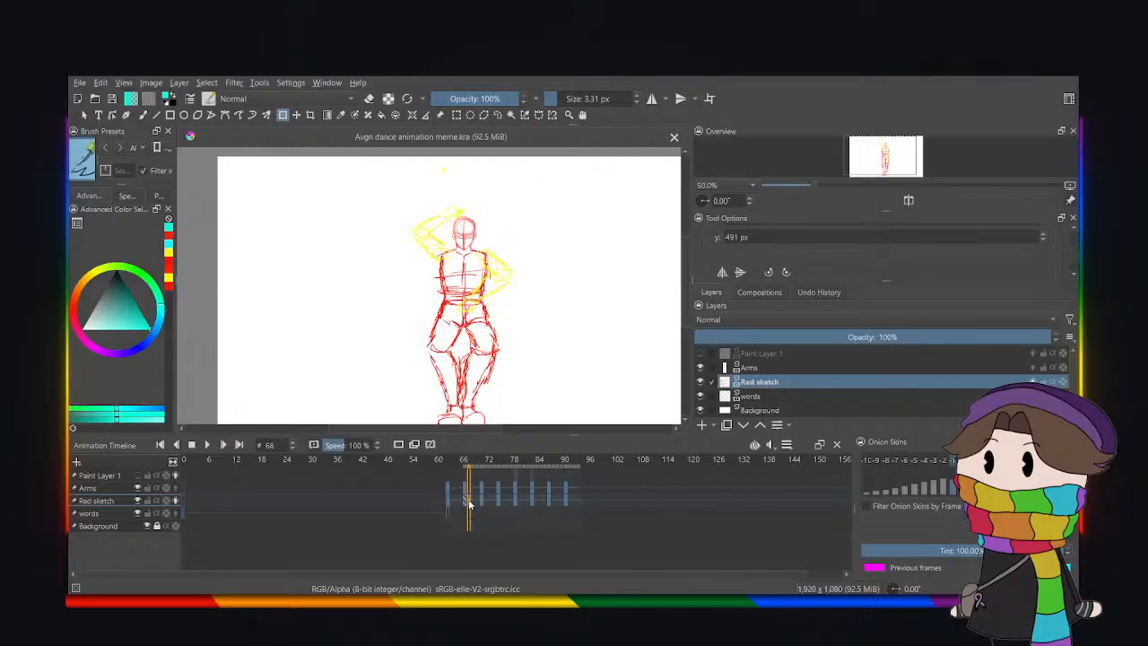
left_click(449, 502)
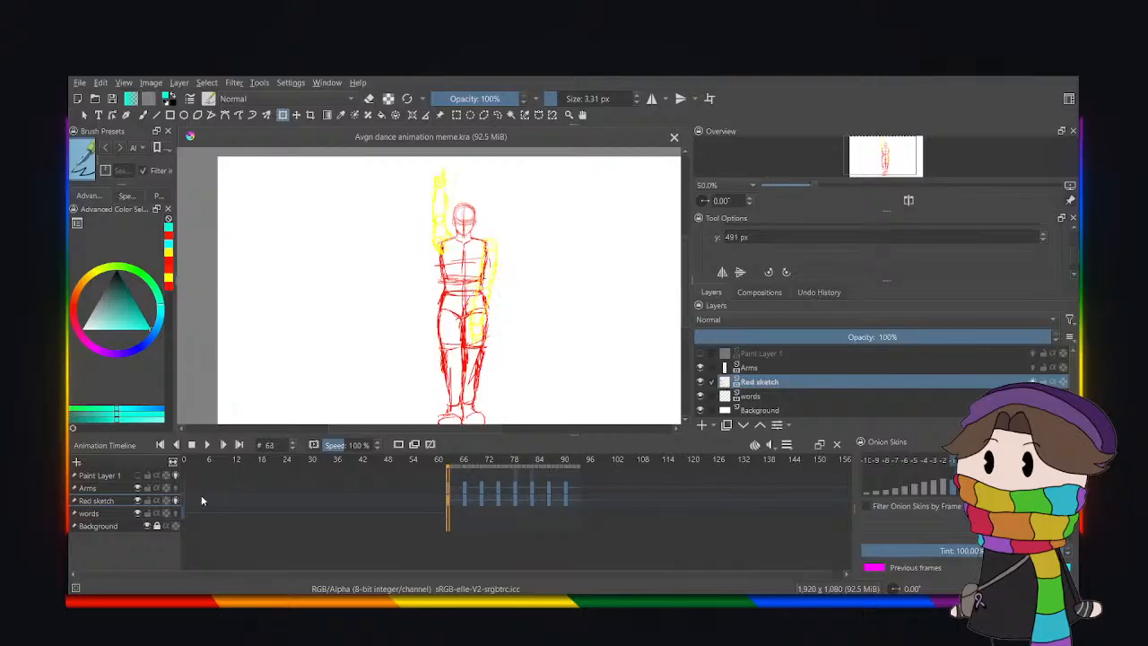
left_click(175, 489)
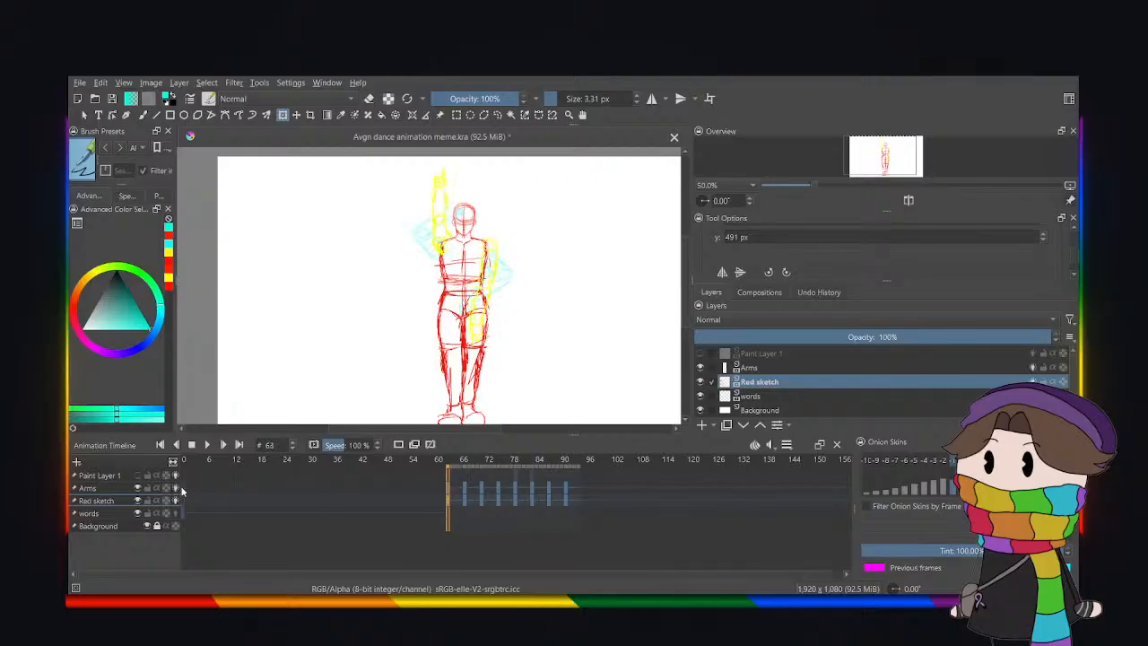
Compare the poses at frames 63 and 67 using the onion skins, and finish on frame 65.
left_click(463, 500)
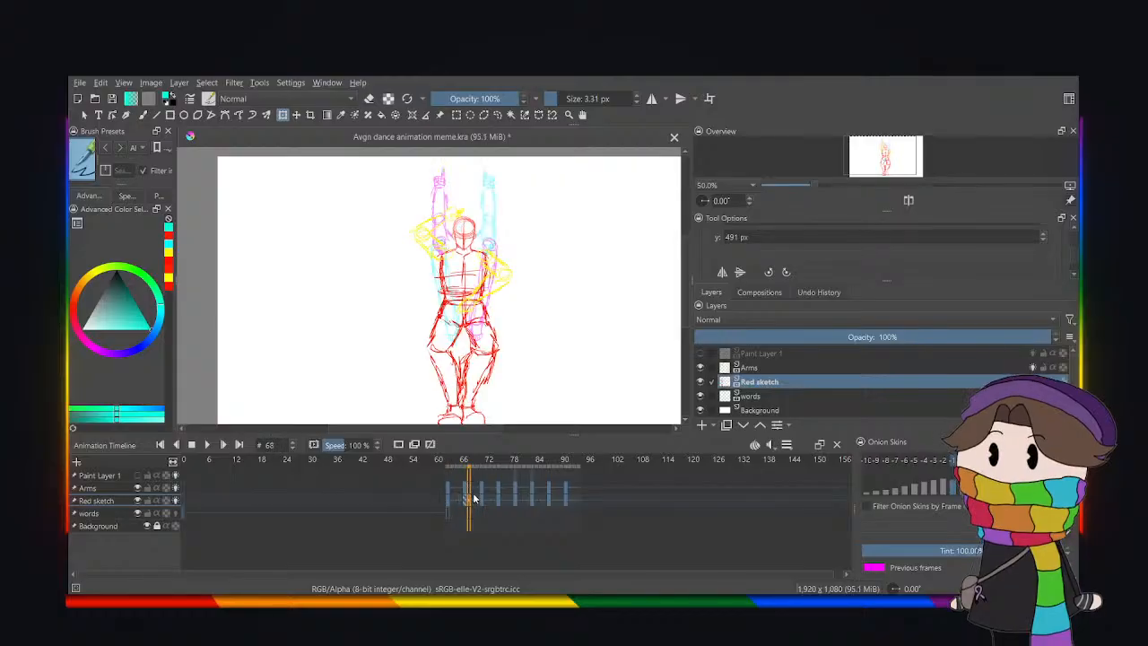
left_click(473, 496)
left_click(464, 501)
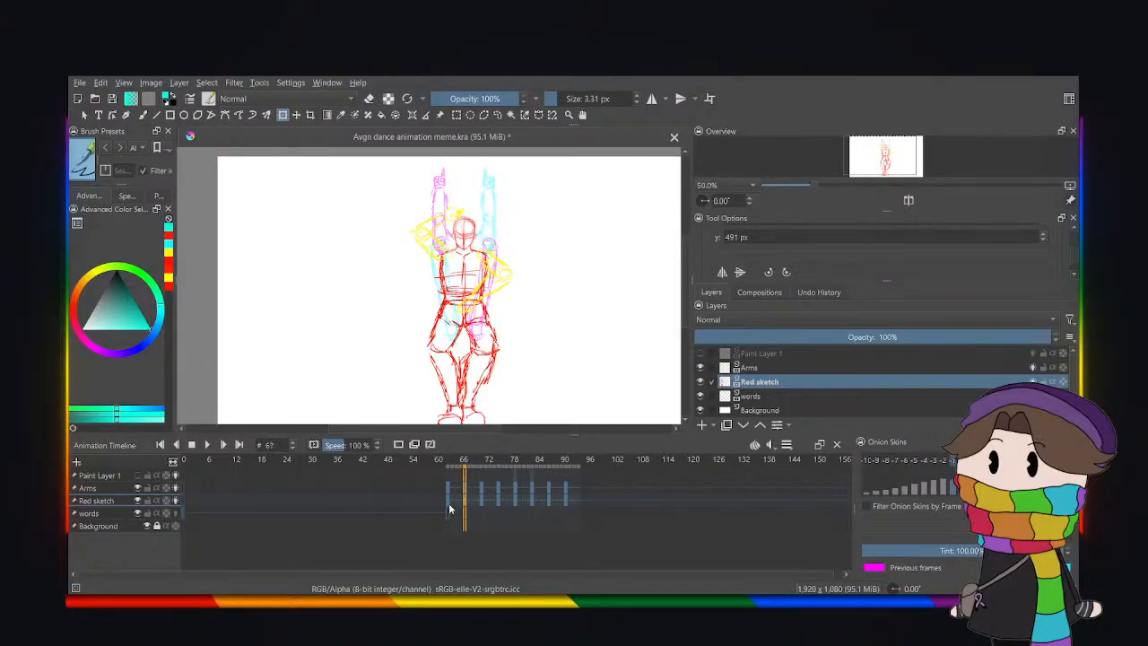
left_click(450, 510)
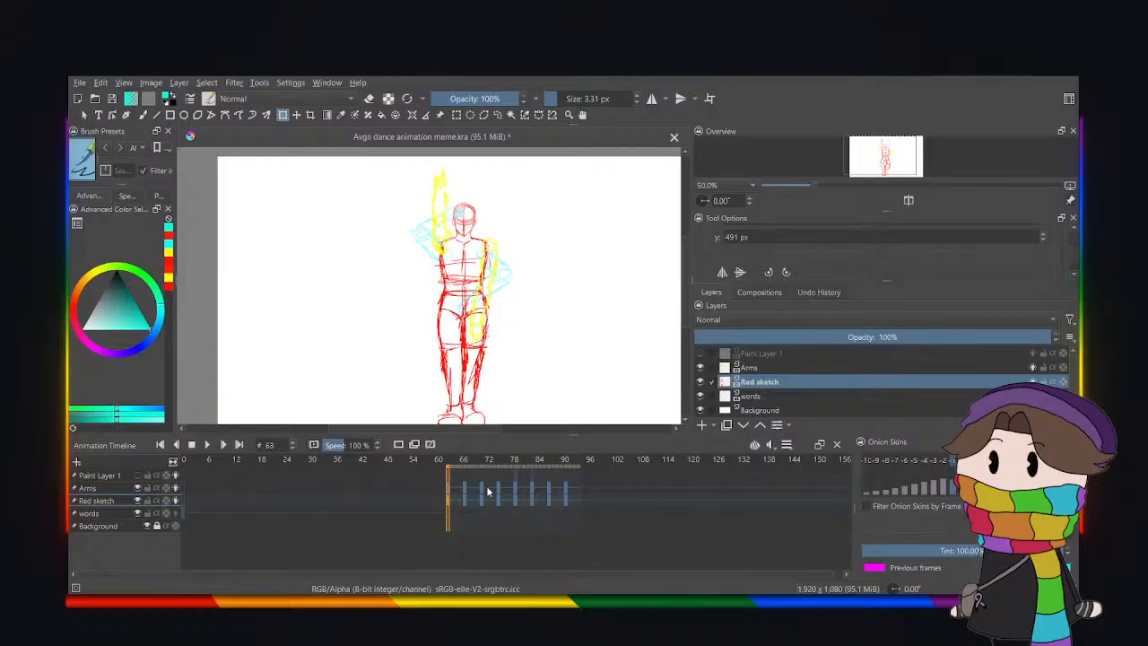
left_click(463, 503)
left_click(456, 504)
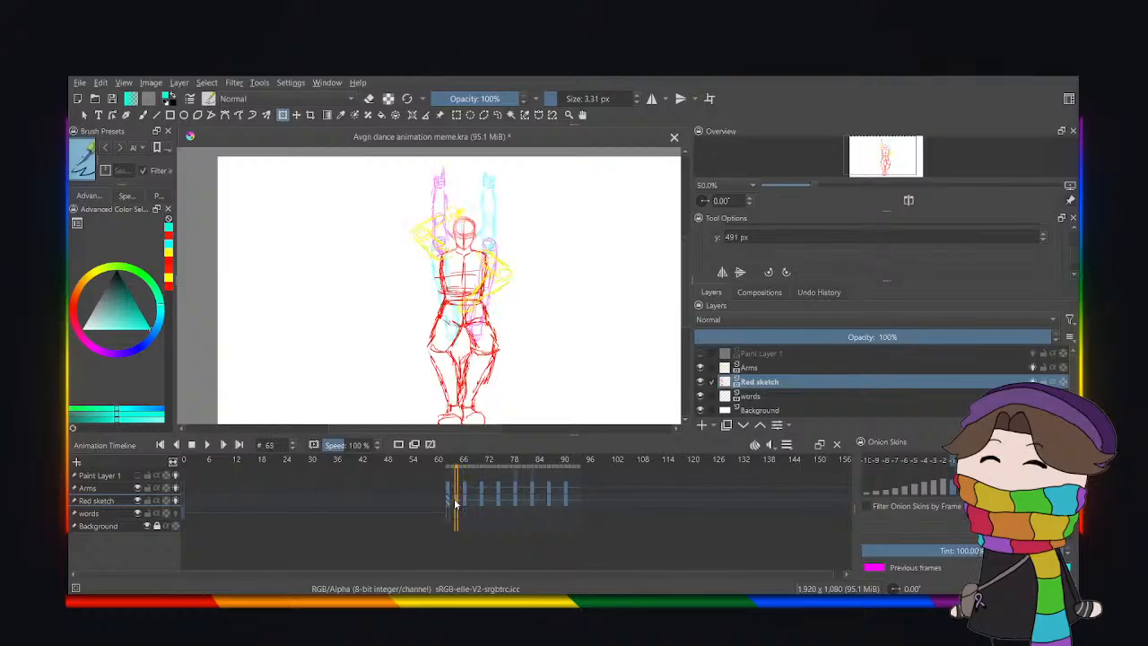
left_click(450, 503)
left_click(455, 503)
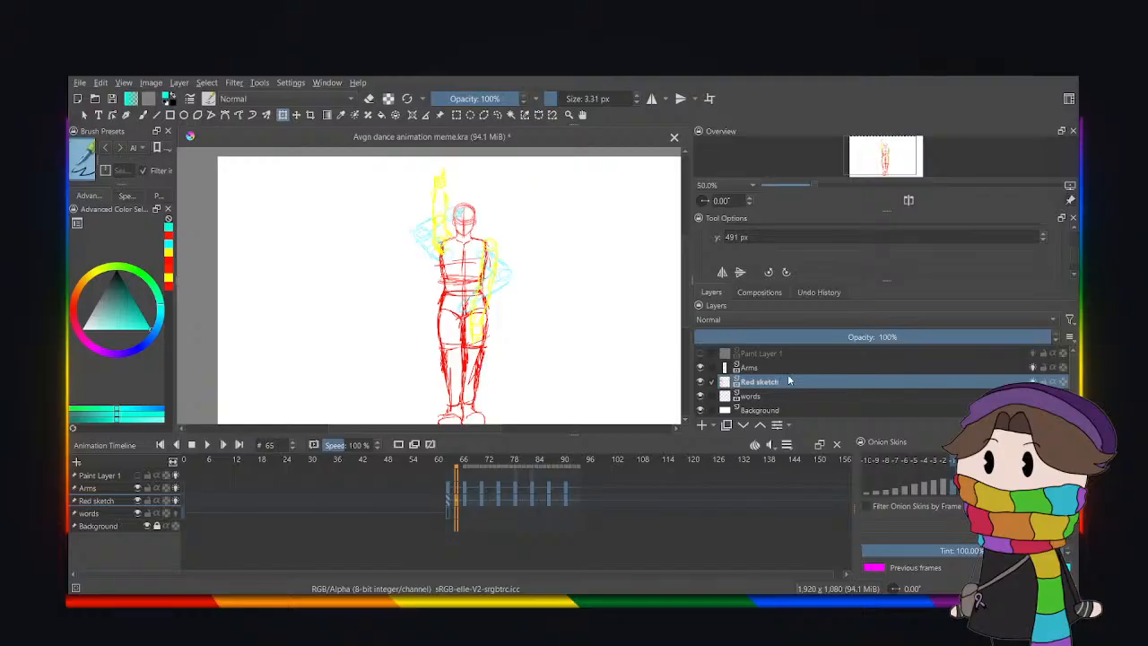
Make a freehand selection of the blank area beside the figure and clear it to create a Red sketch keyframe at frame 65.
scroll(536, 358, "down", 1)
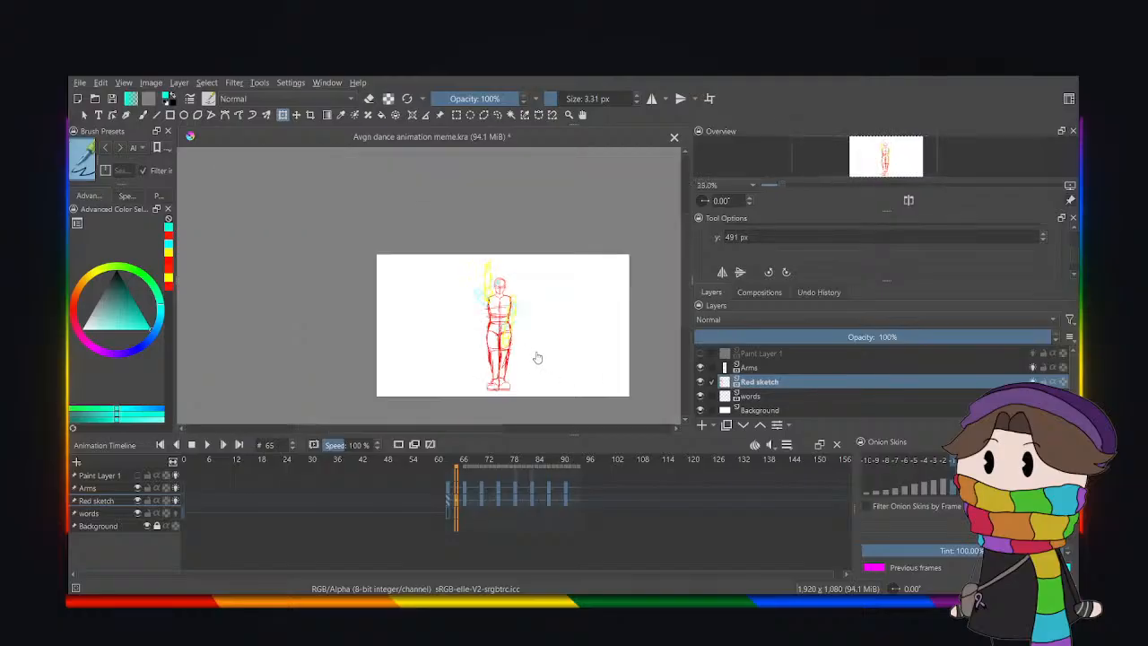
left_click(498, 116)
mouse_move(538, 254)
left_mouse_down()
mouse_move(505, 346)
mouse_move(537, 408)
mouse_move(576, 326)
left_mouse_up()
left_click_drag(570, 255, 538, 321)
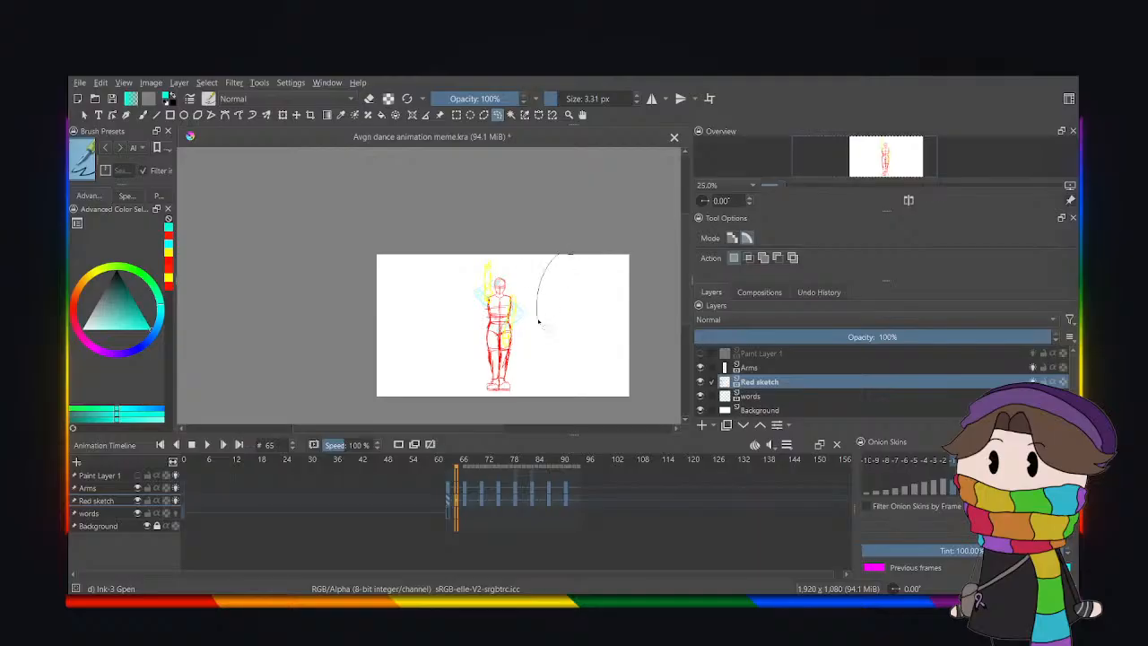
mouse_move(699, 352)
left_mouse_down()
mouse_move(632, 220)
mouse_move(562, 209)
left_mouse_up()
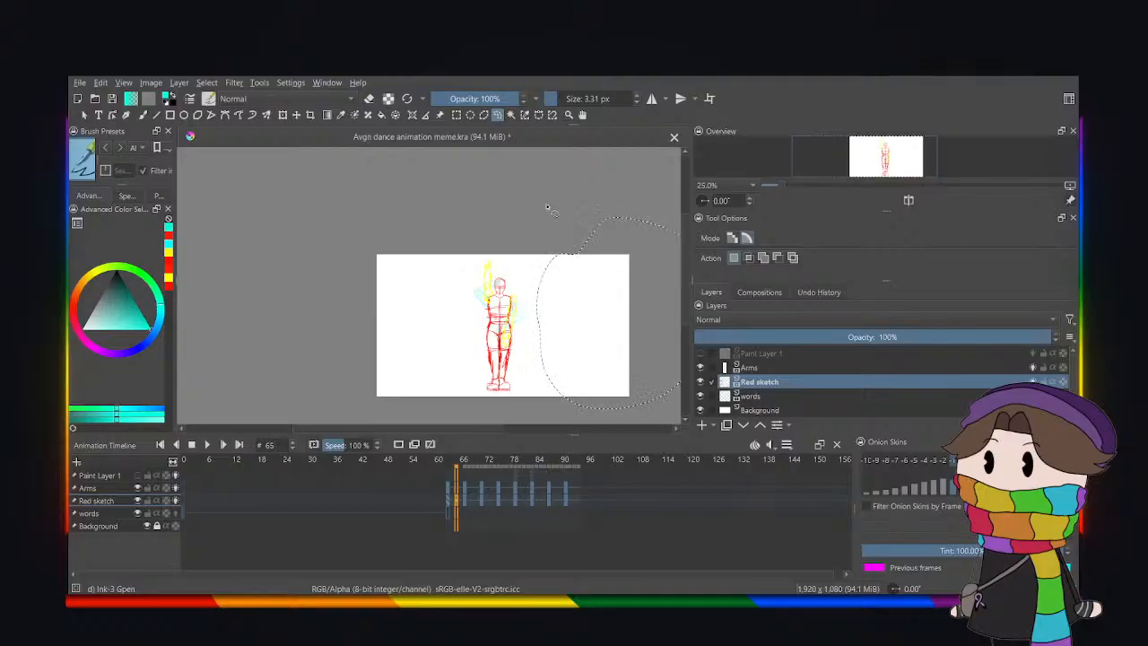
key("Delete")
Examine the Red sketch poses on the keyframes from frame 63 to frame 83, returning to frame 63.
left_click(444, 500)
left_click(447, 499)
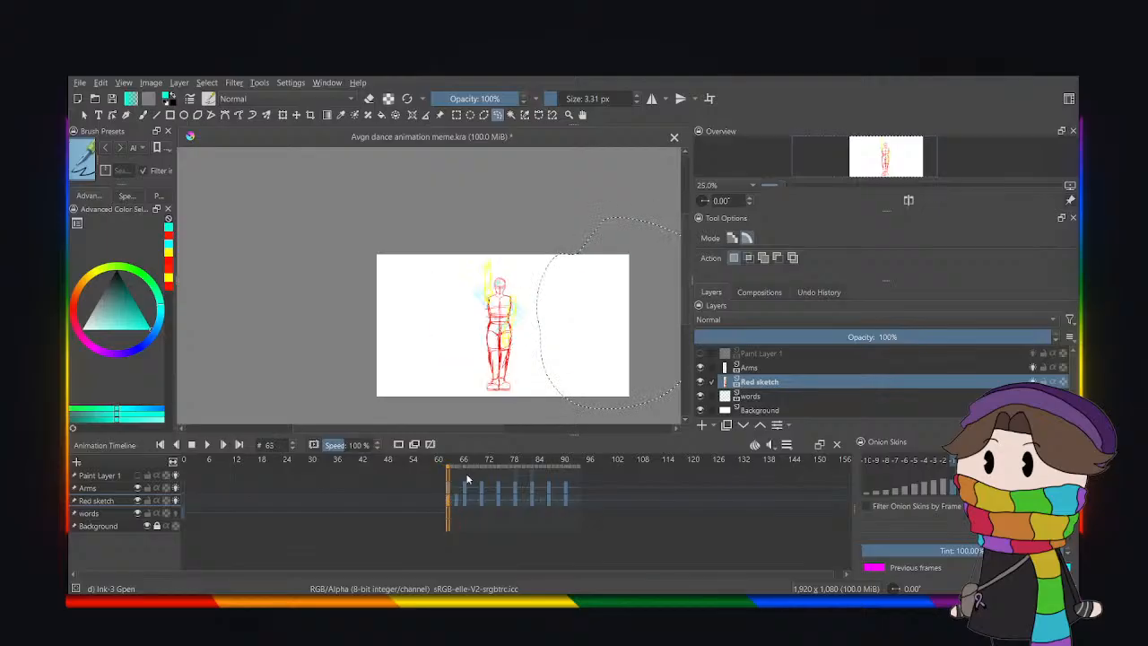
left_click(464, 501)
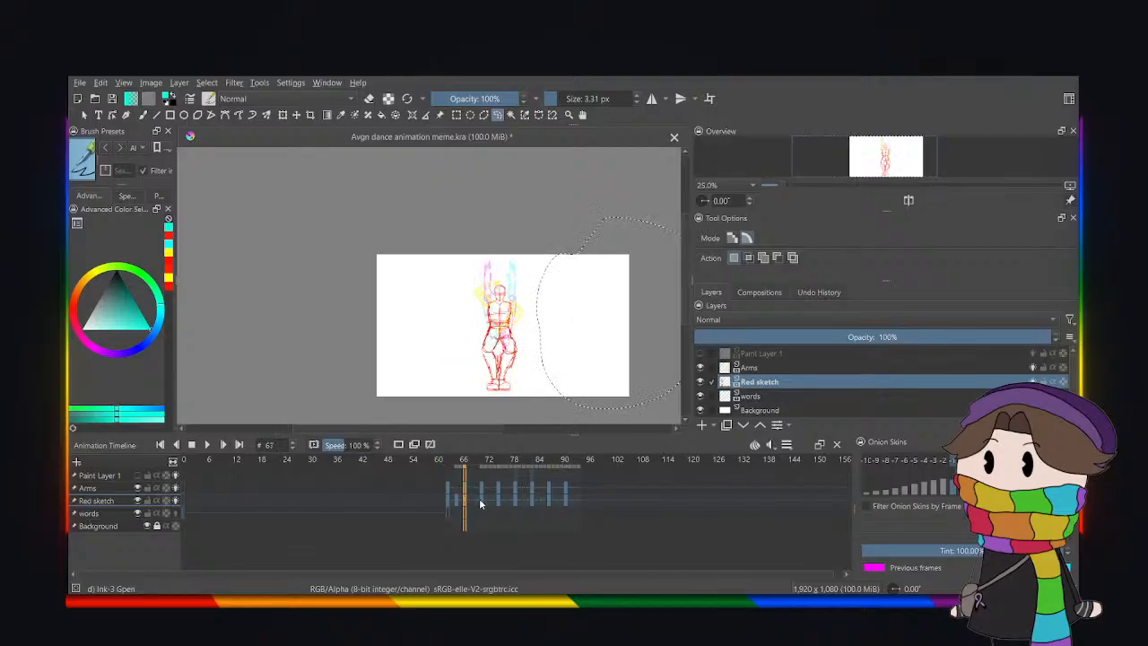
left_click(484, 502)
left_click(497, 501)
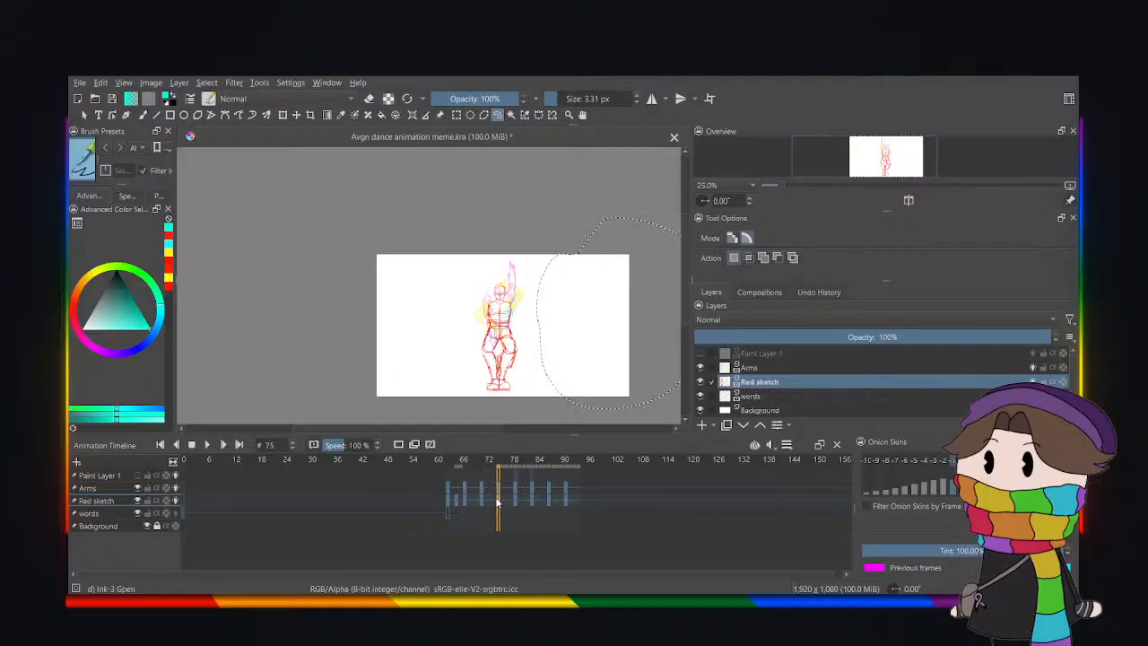
left_click(515, 504)
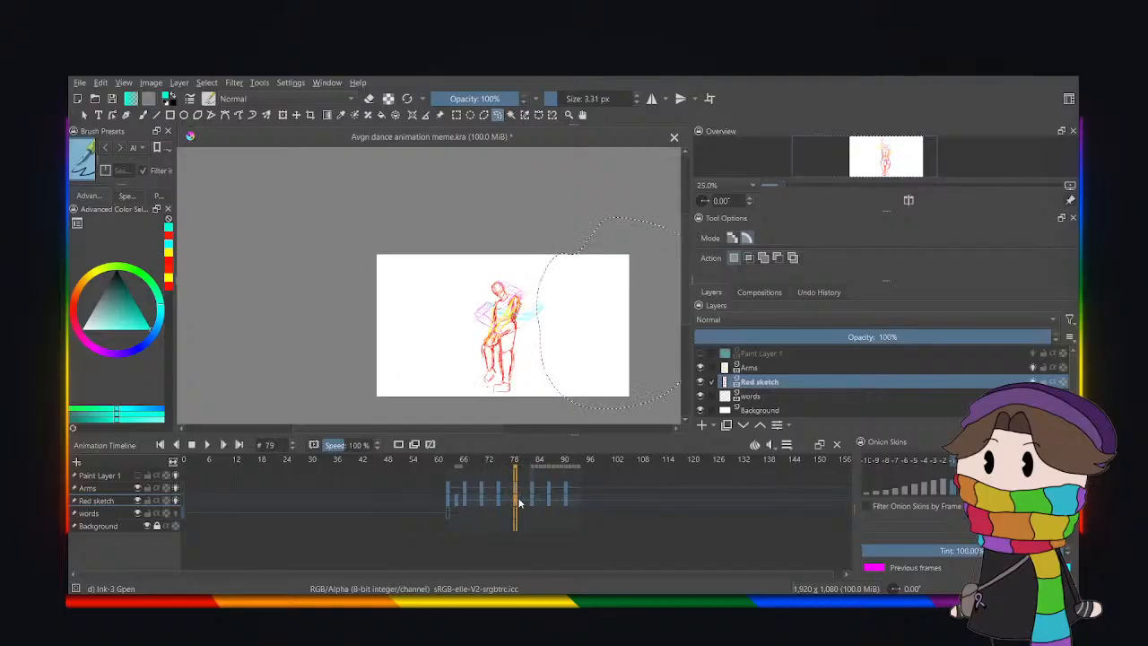
left_click(531, 502)
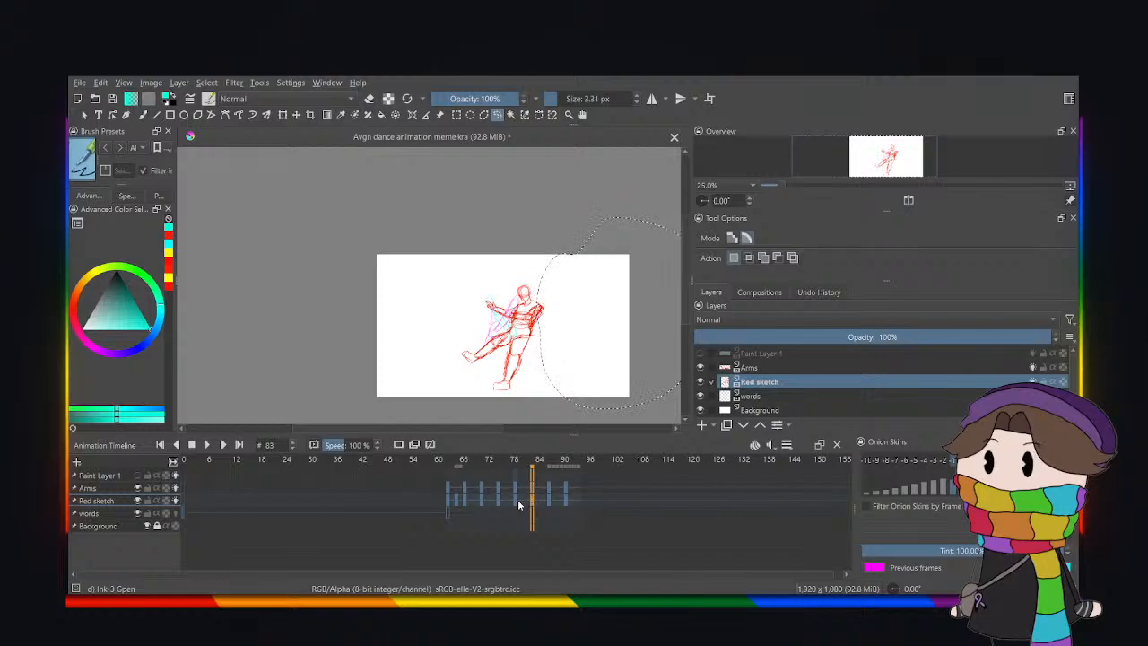
left_click(518, 499)
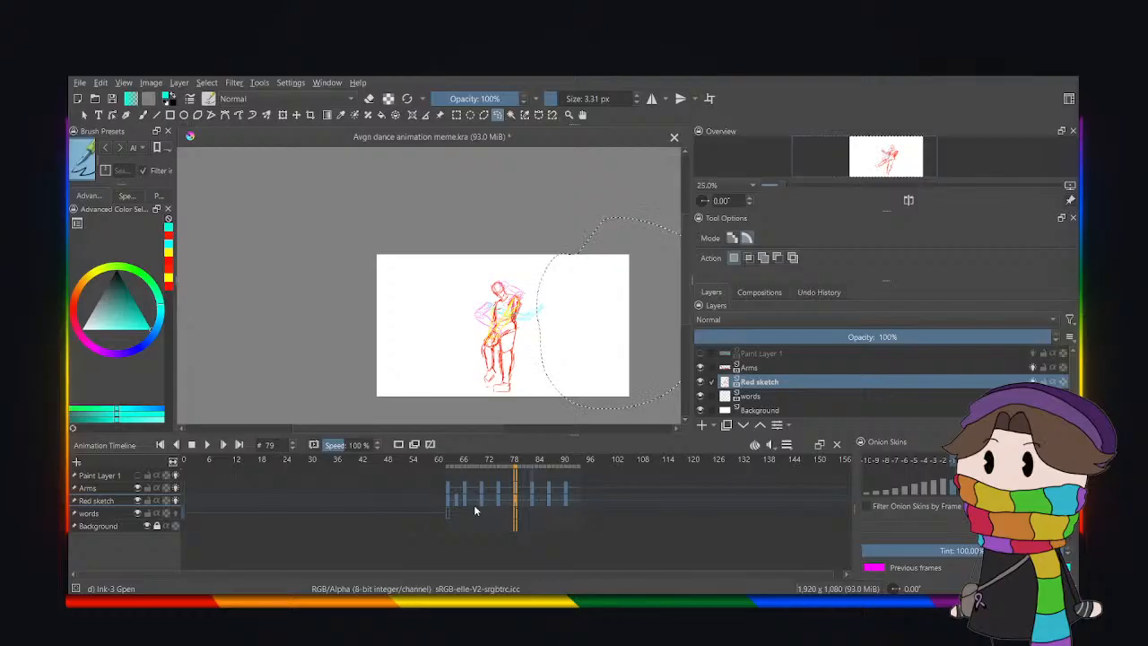
left_click(448, 501)
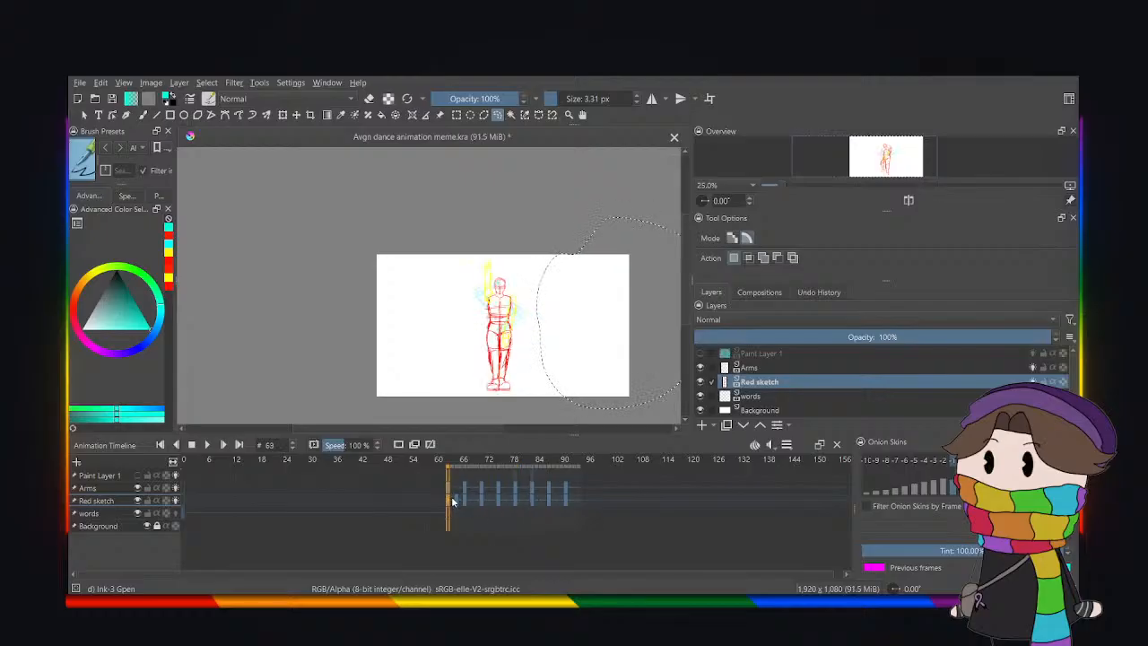
Clear the selection, return to frame 65, and close the onion skin settings.
left_click(547, 226)
scroll(520, 376, "up", 2)
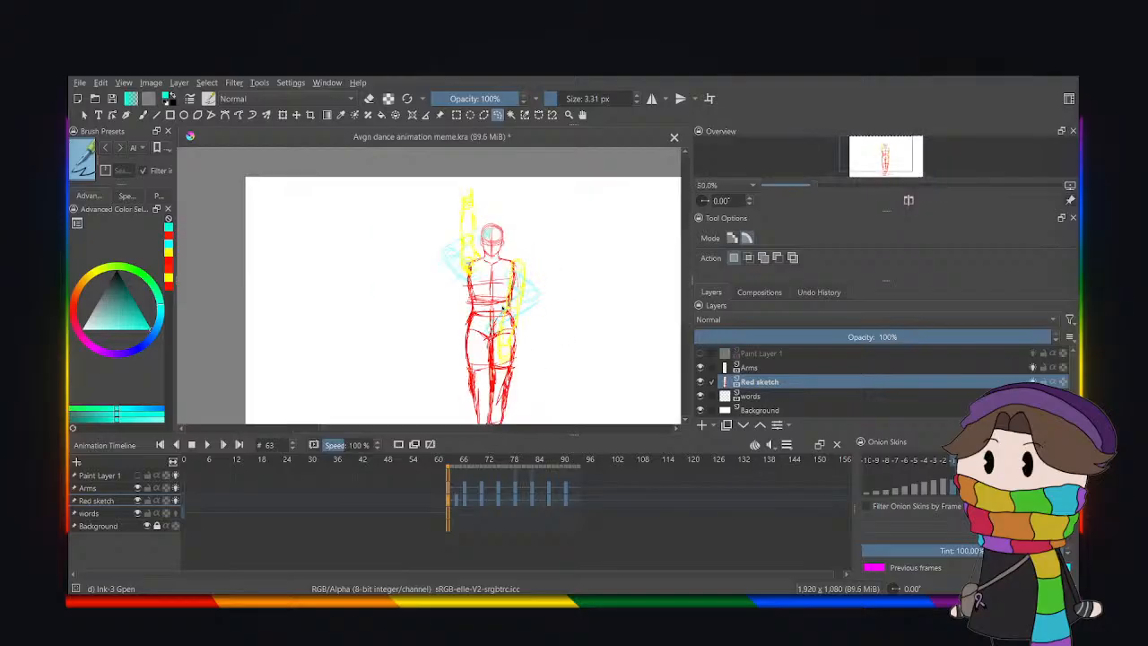
left_click(456, 504)
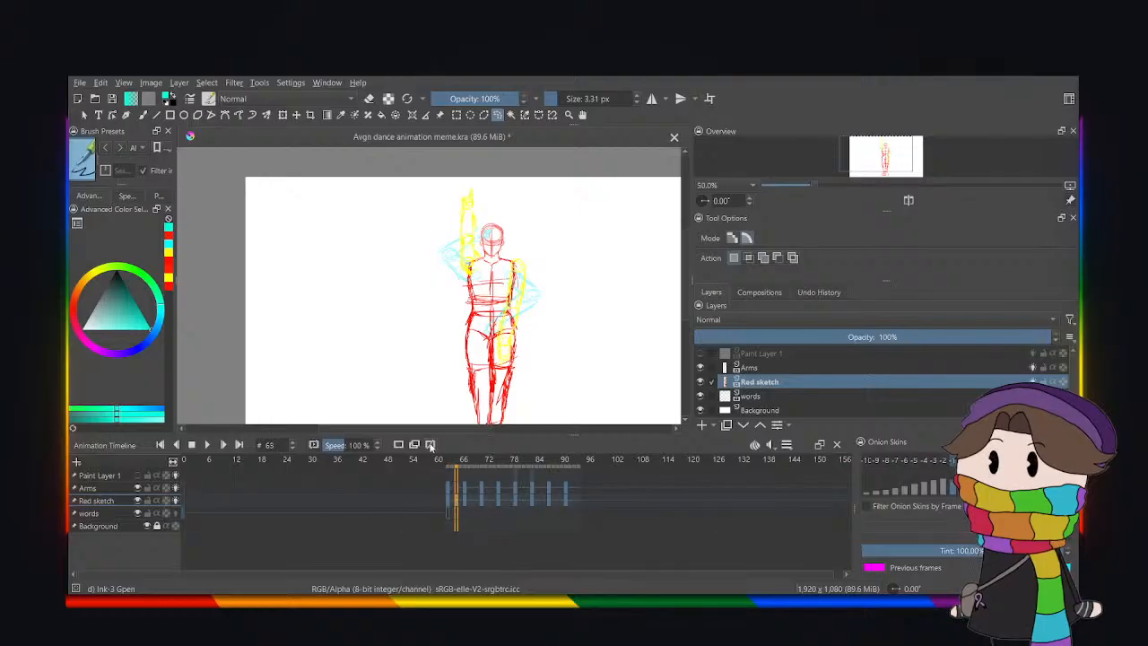
scroll(490, 301, "down", 1)
scroll(530, 384, "up", 1)
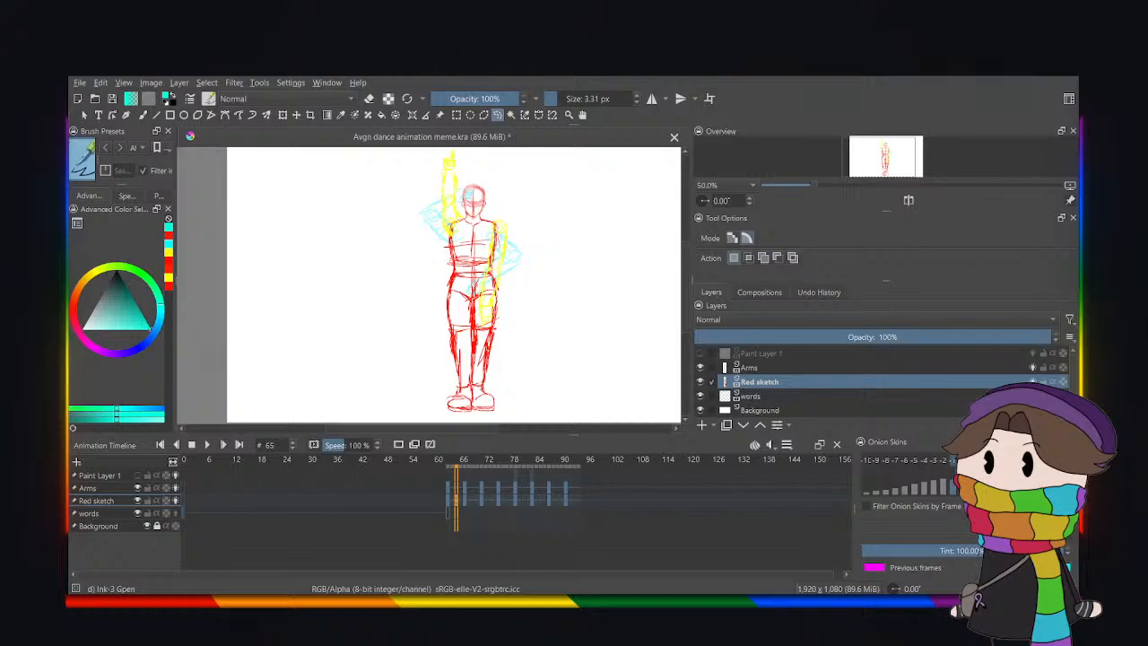
left_click(1074, 441)
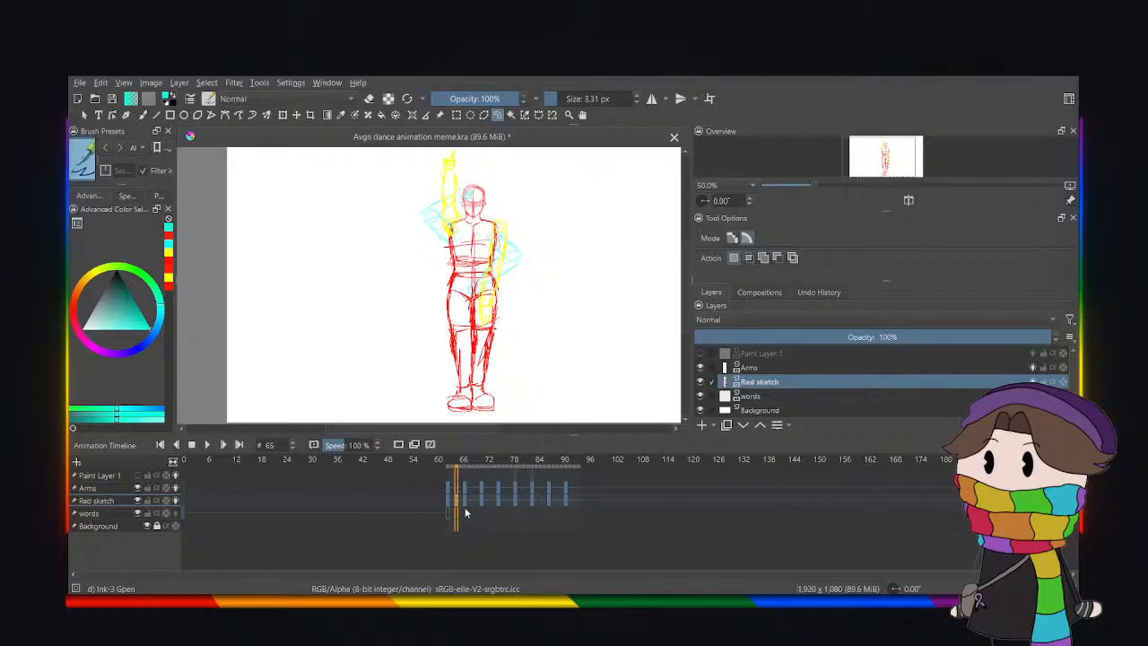
Select the figure's legs between hips and feet on frame 65, delete them, and deselect.
scroll(476, 336, "up", 1)
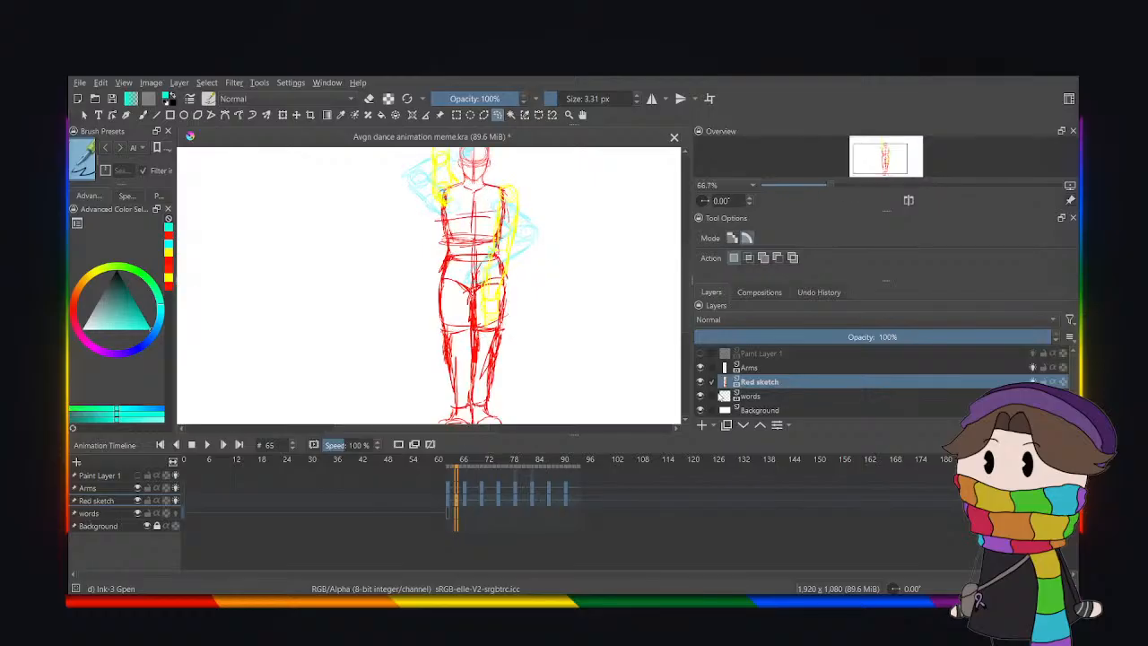
mouse_move(424, 284)
left_mouse_down()
mouse_move(505, 301)
mouse_move(536, 340)
mouse_move(523, 383)
mouse_move(502, 403)
mouse_move(435, 410)
mouse_move(364, 341)
left_mouse_up()
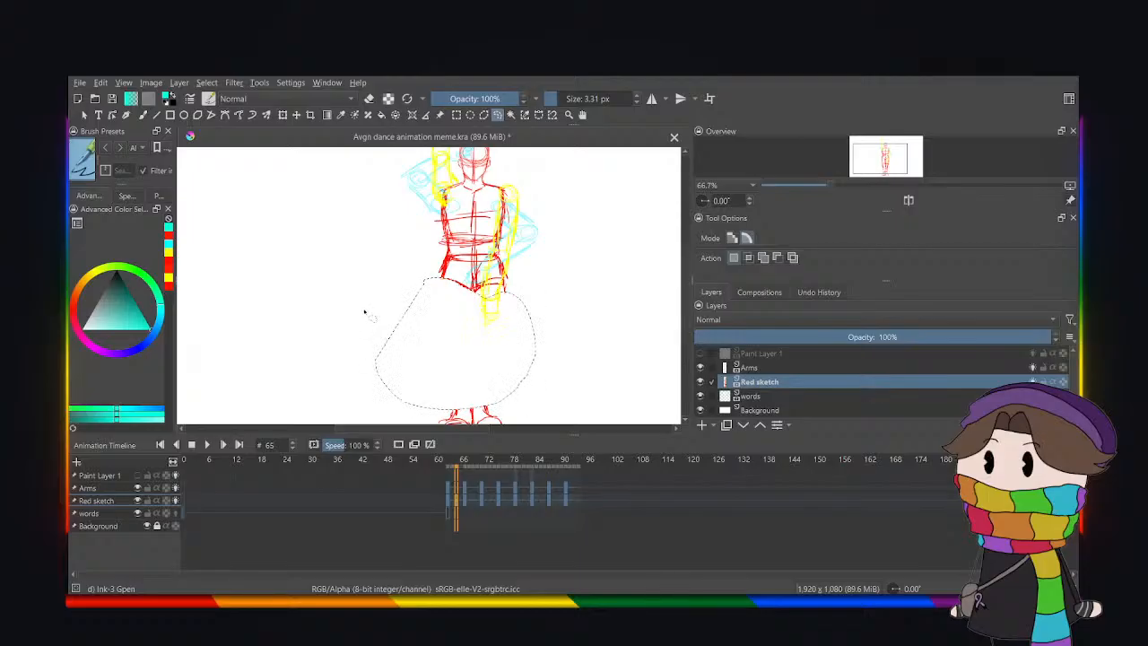
key("Delete")
key("ctrl+shift+a")
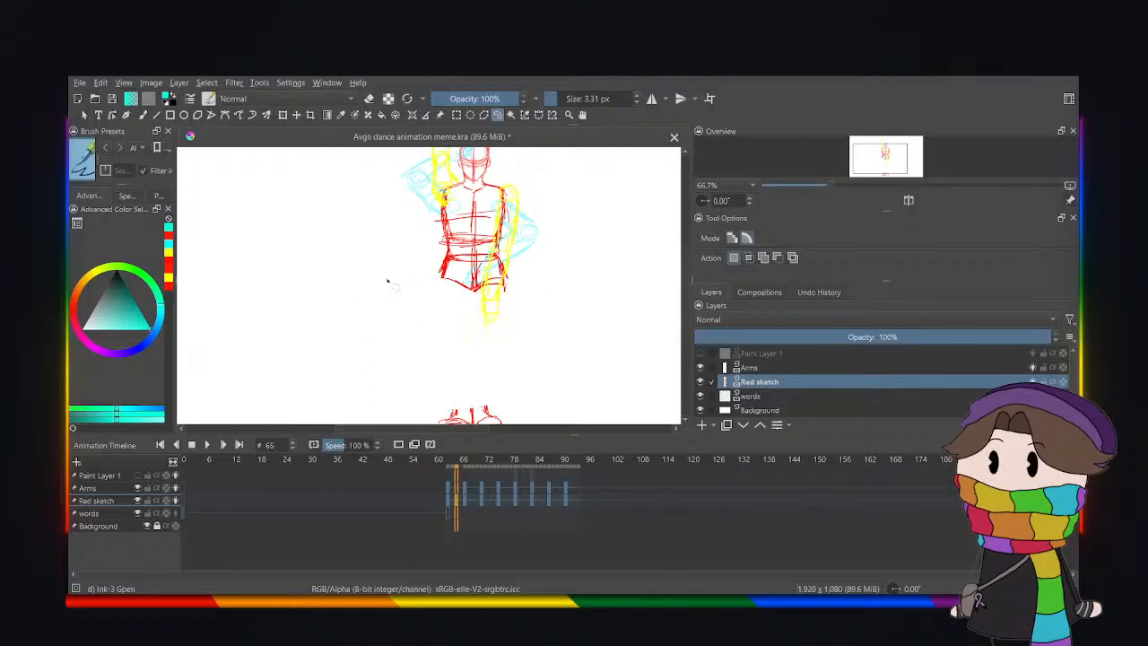
Switch to the freehand brush with red as the colour and save the animation file.
left_click(142, 115)
left_click(168, 237)
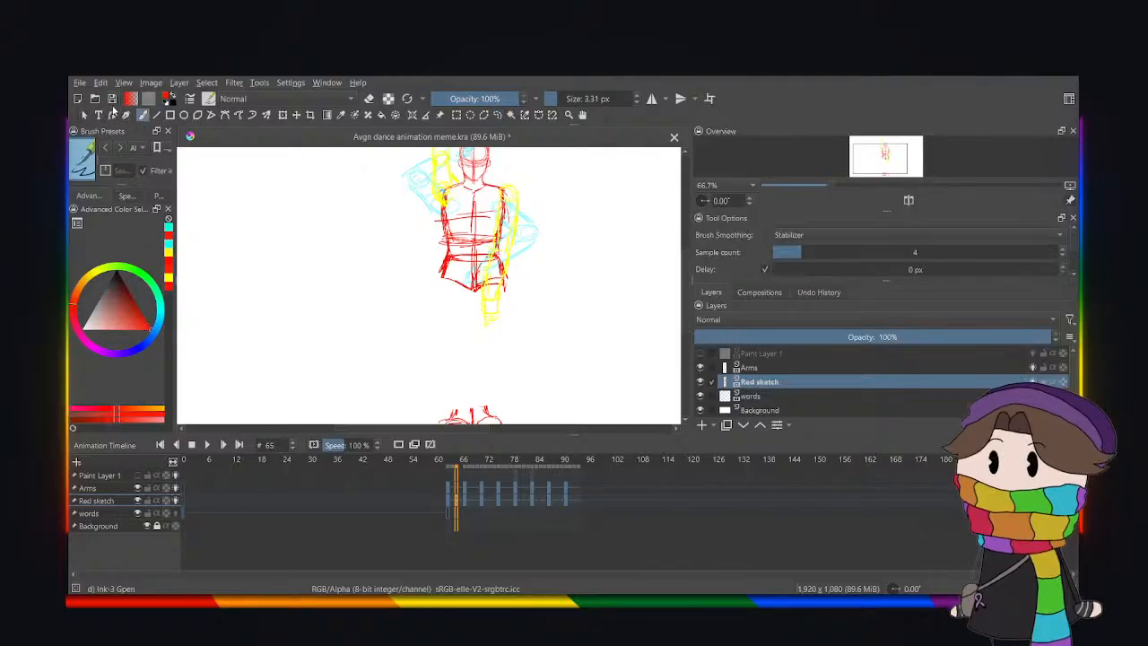
left_click(112, 100)
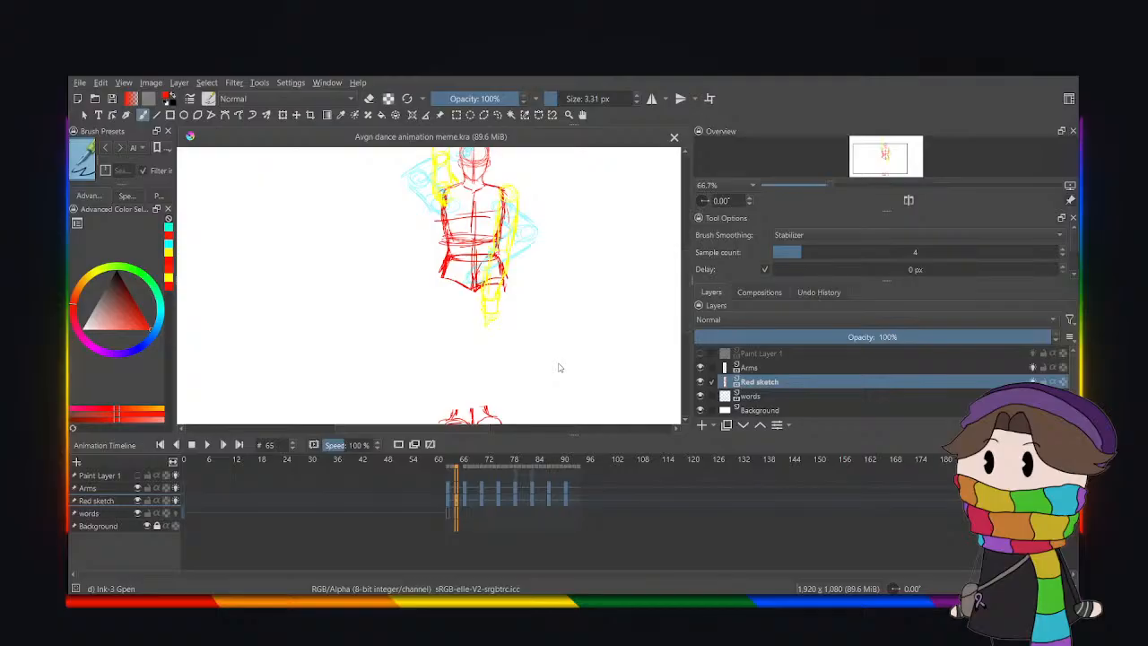
left_click(694, 409)
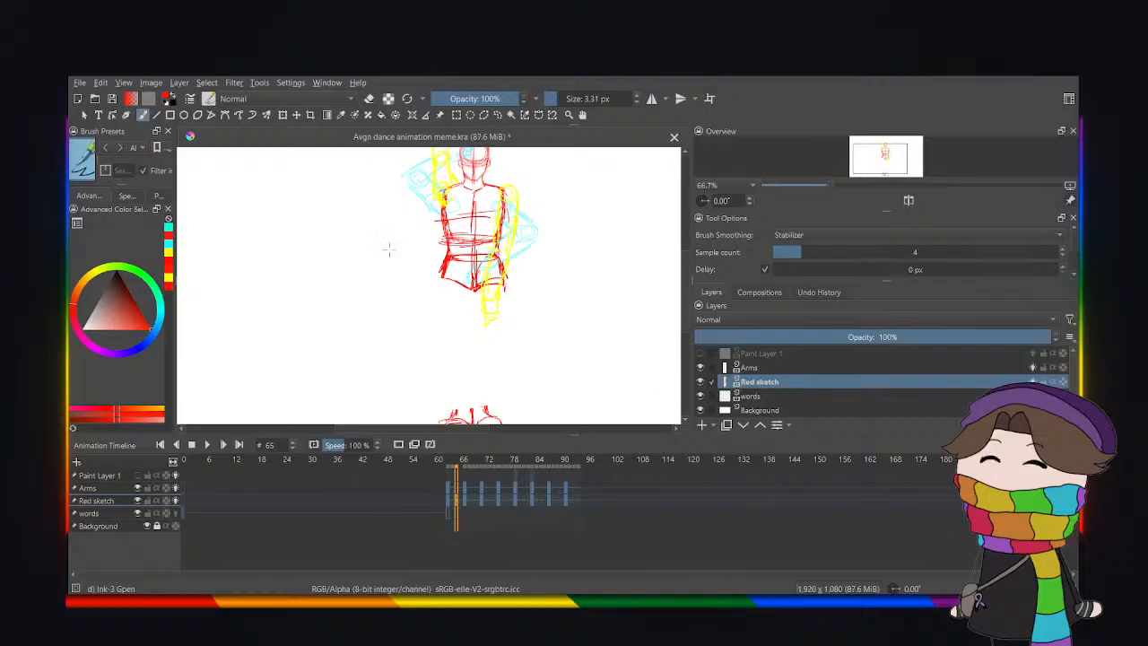
scroll(362, 268, "down", 1)
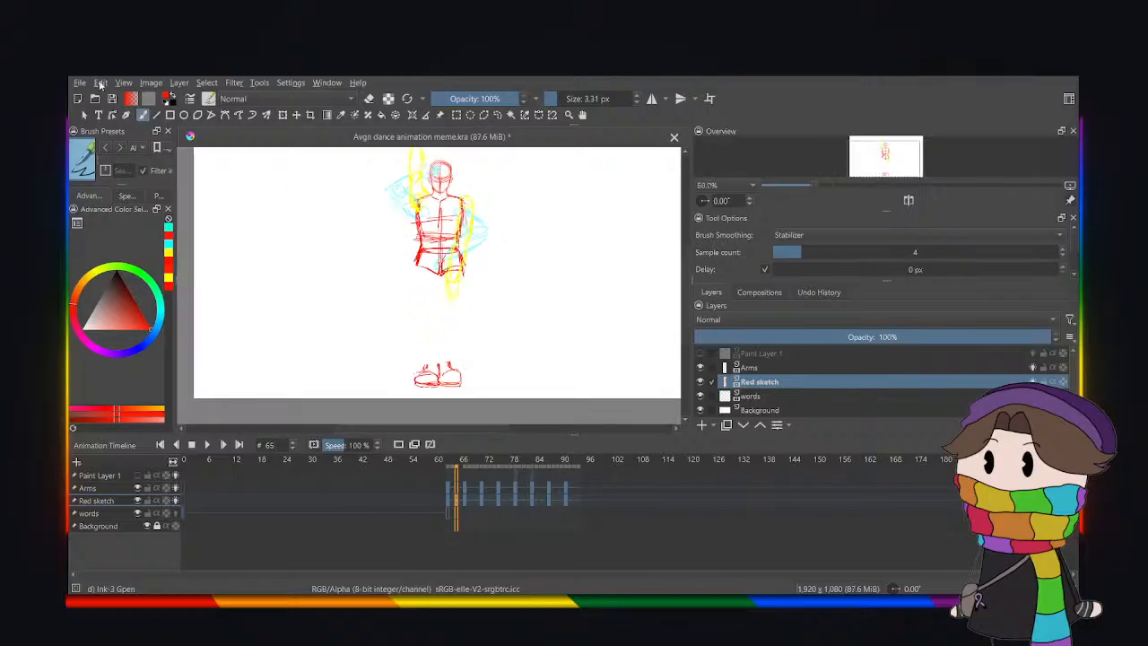
key("ctrl+s")
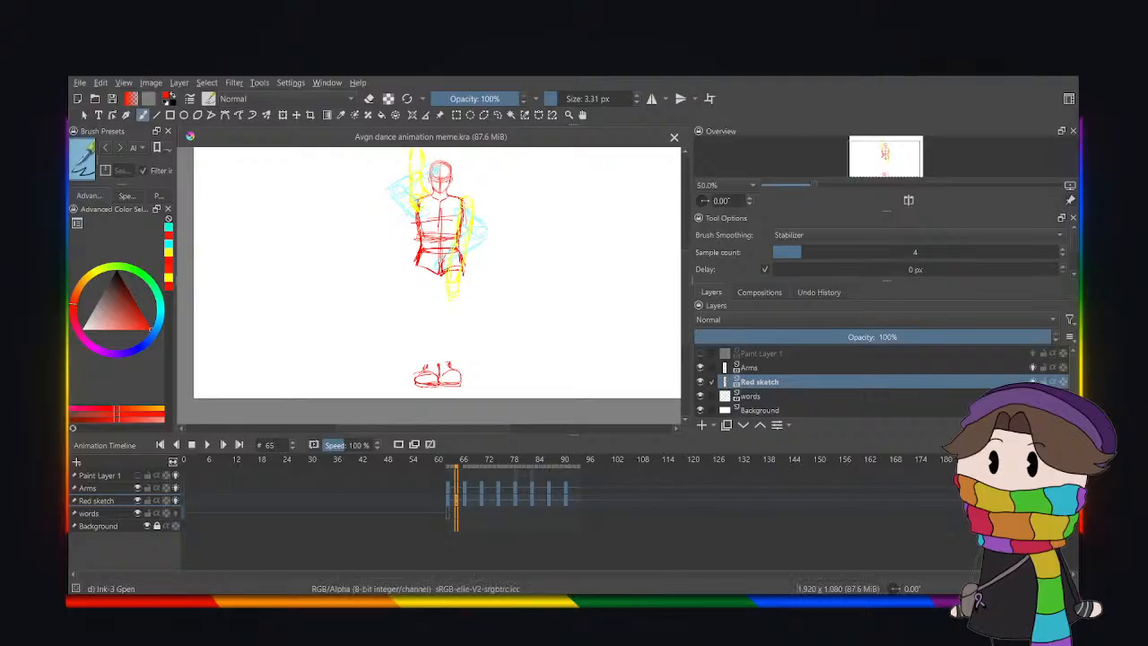
Quit Krita and, after restarting it, accept the recovery of the autosaved file.
key("ctrl+q")
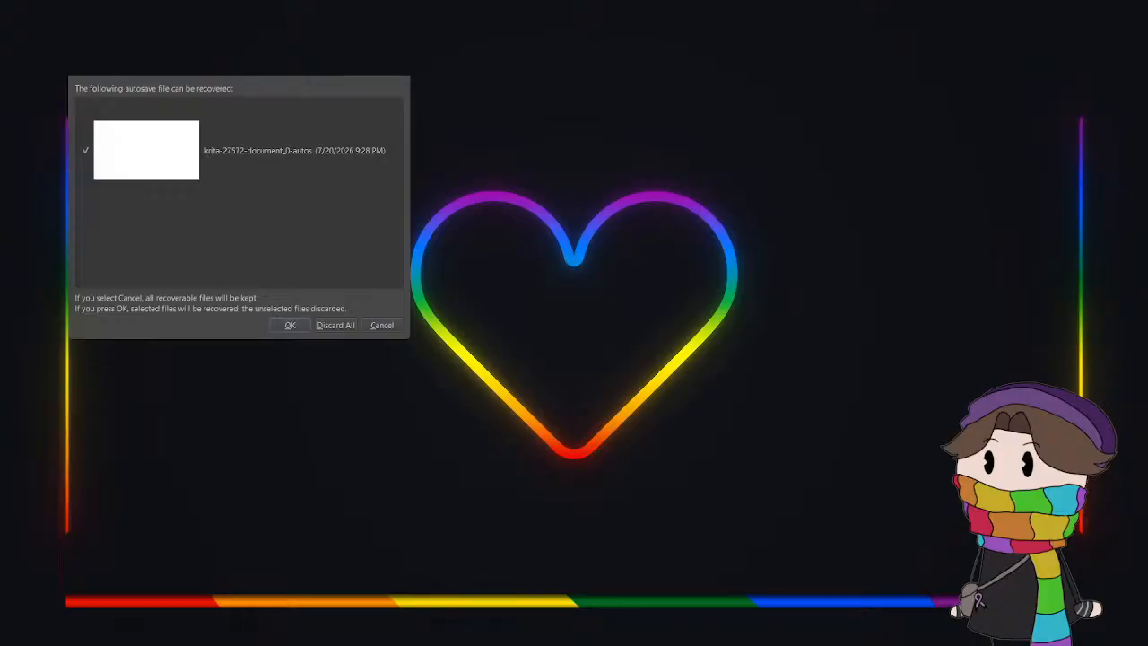
key("Return")
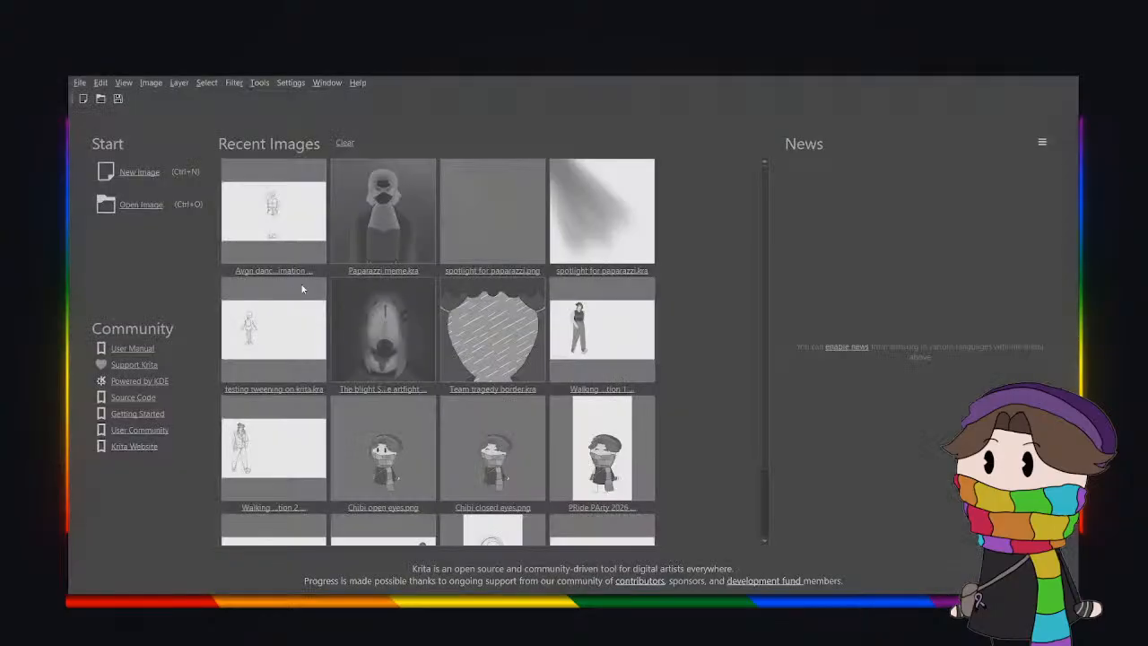
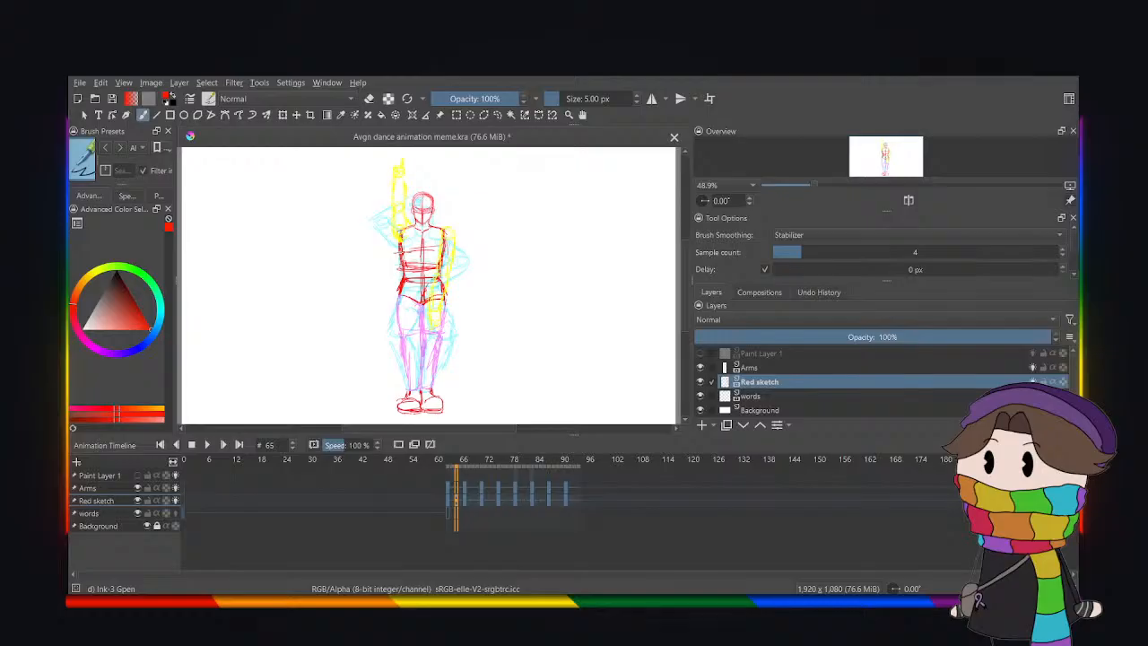
Select the figure's head and torso on frame 65 of the Red sketch layer and move them slightly down with the Transform tool.
left_click(498, 115)
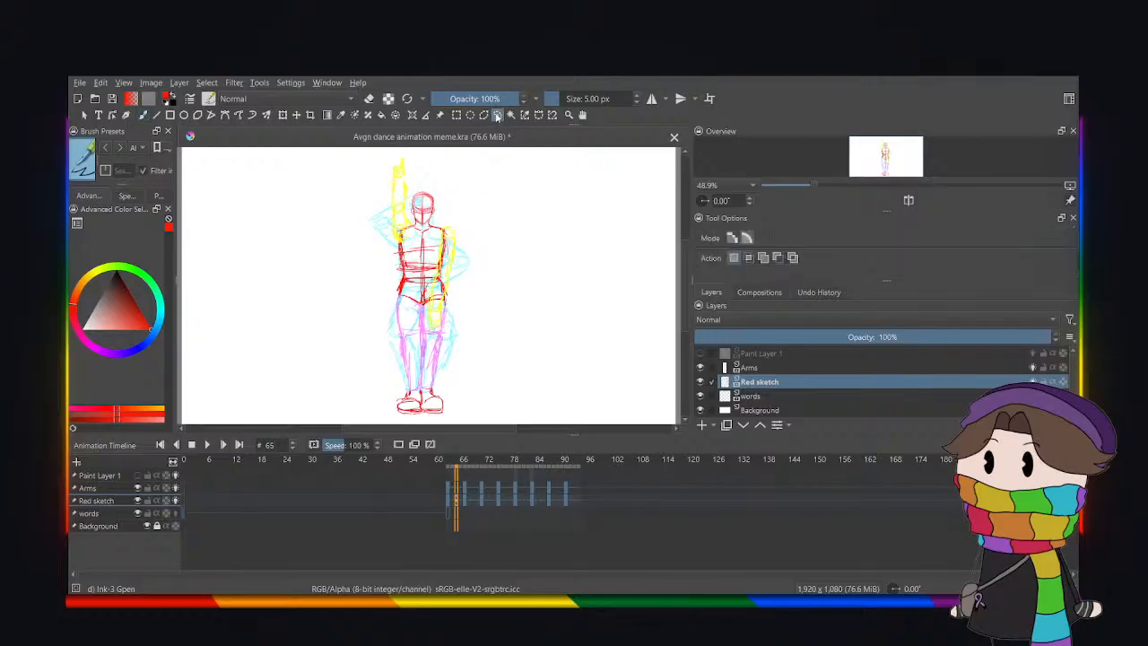
key("ctrl+plus")
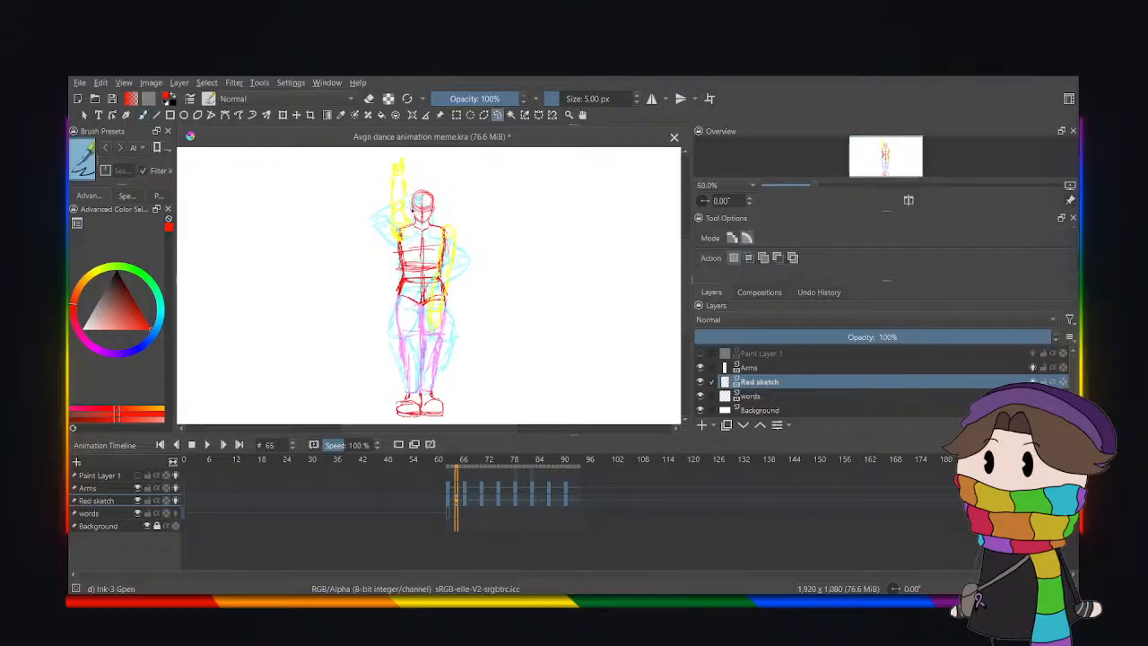
key("ctrl+plus")
key("ctrl+plus")
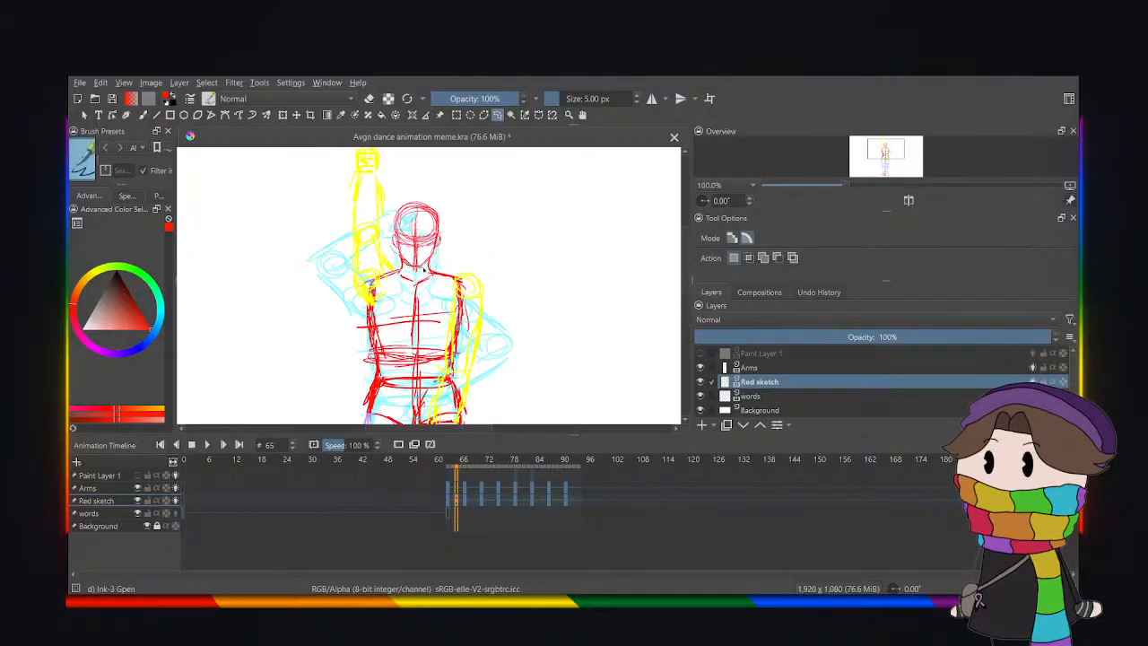
mouse_move(424, 269)
left_mouse_down()
mouse_move(453, 229)
mouse_move(438, 182)
mouse_move(359, 208)
left_mouse_up()
key("ctrl+t")
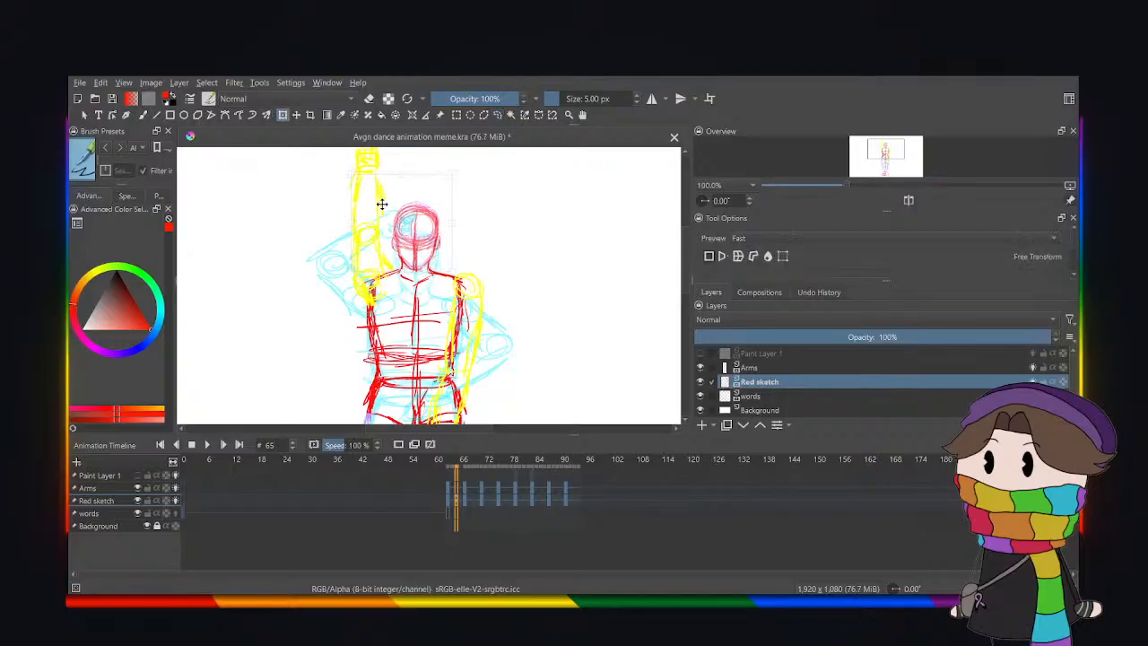
left_click(497, 114)
key("minus")
mouse_move(359, 231)
left_mouse_down()
mouse_move(495, 222)
mouse_move(529, 356)
mouse_move(463, 399)
mouse_move(307, 305)
mouse_move(341, 240)
left_mouse_up()
left_click(283, 115)
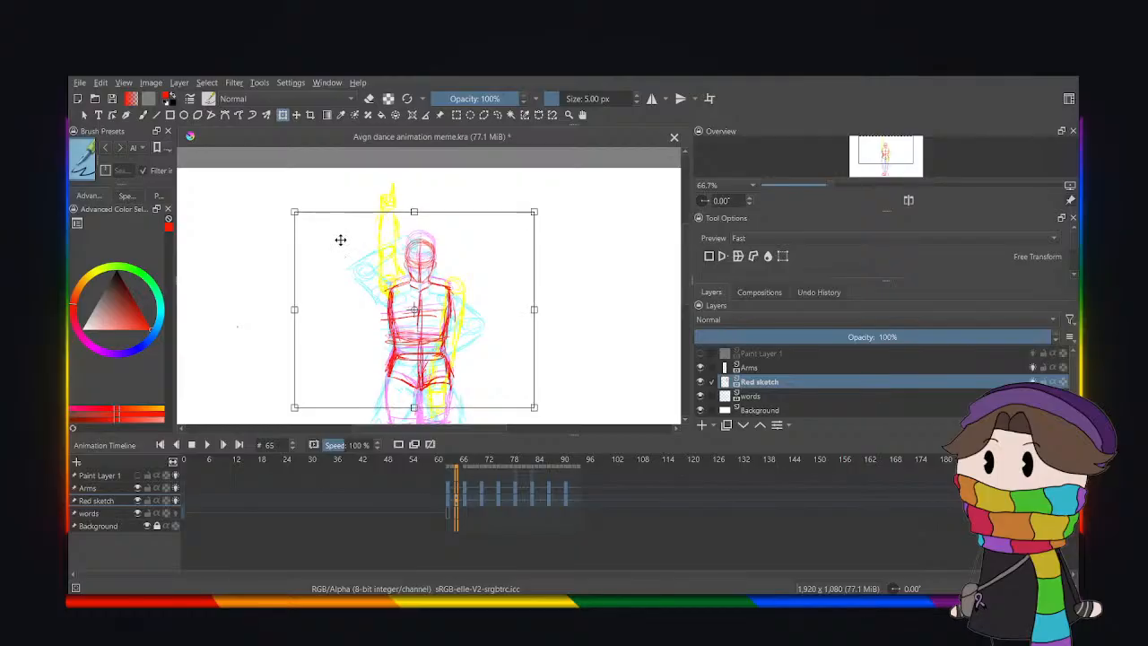
left_click(498, 115)
key("minus")
key("minus")
key("minus")
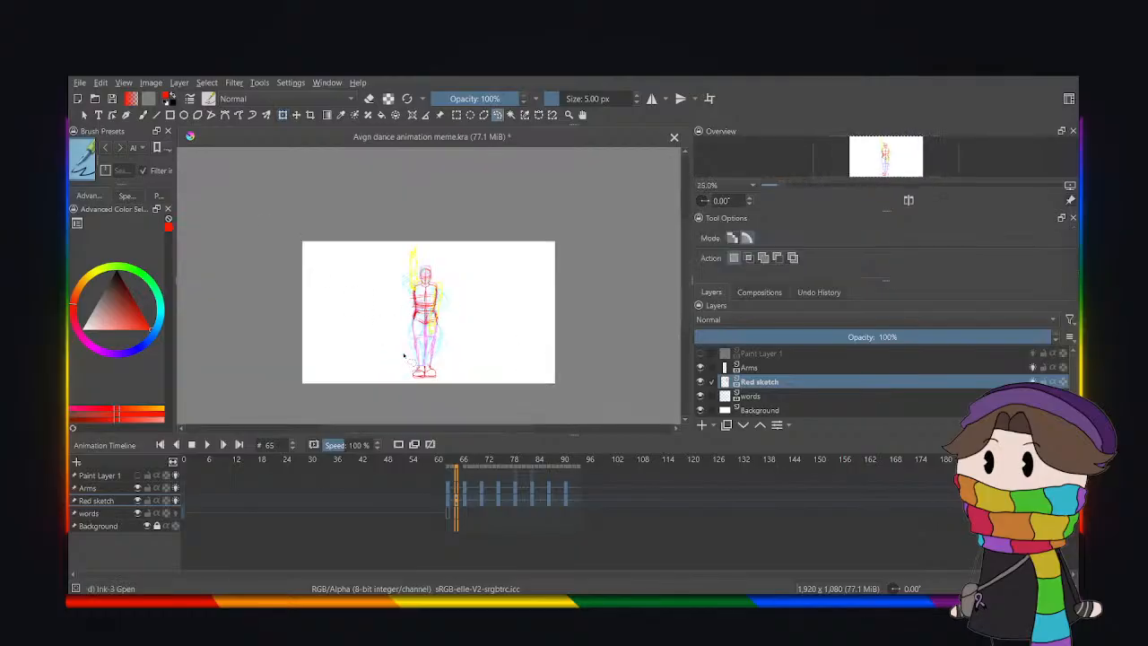
Sketch both thighs in red from the hips to the knees with the freehand brush, following the onion skins.
key("plus")
key("plus")
key("plus")
left_click_drag(685, 266, 679, 305)
scroll(408, 310, "down", 1)
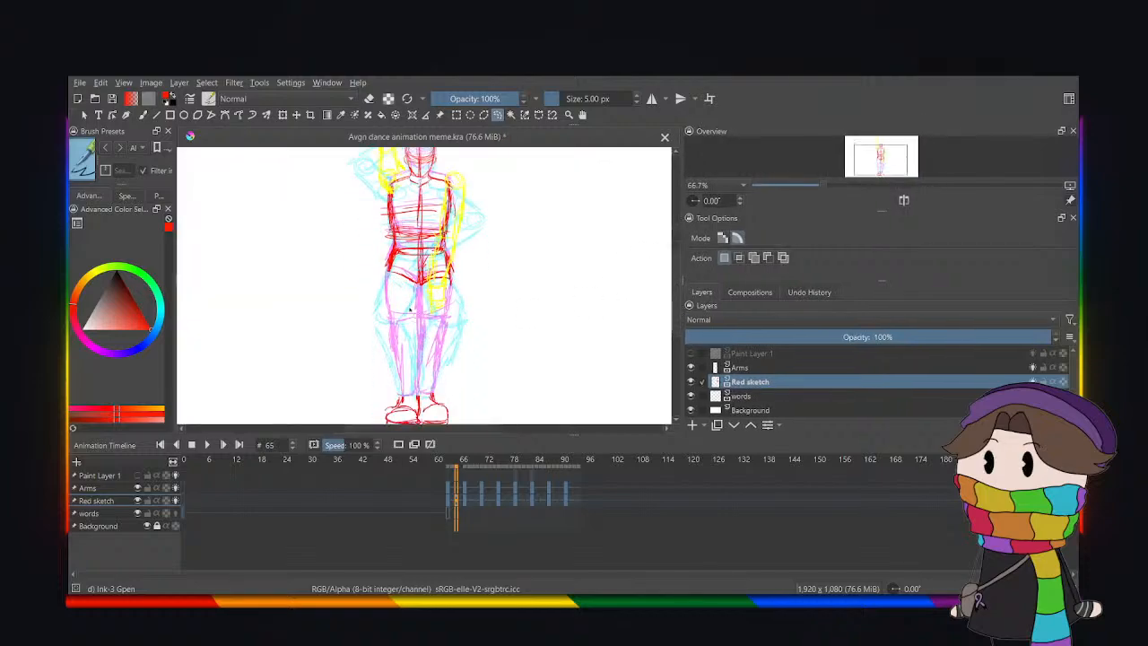
key("plus")
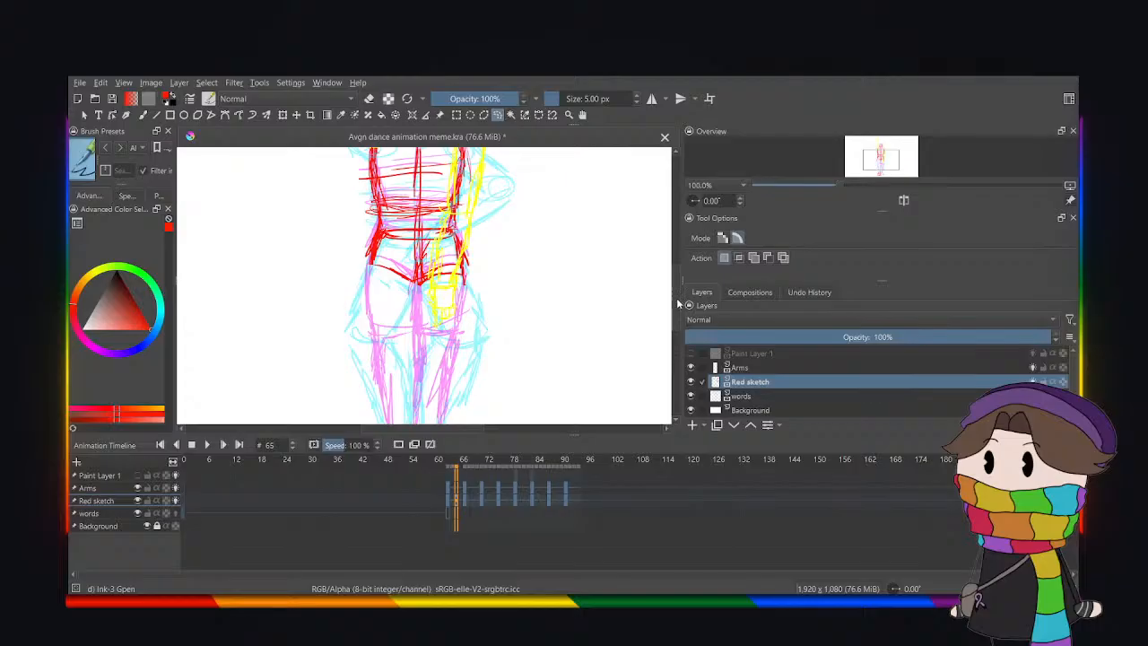
scroll(679, 314, "down", 1)
left_click(144, 115)
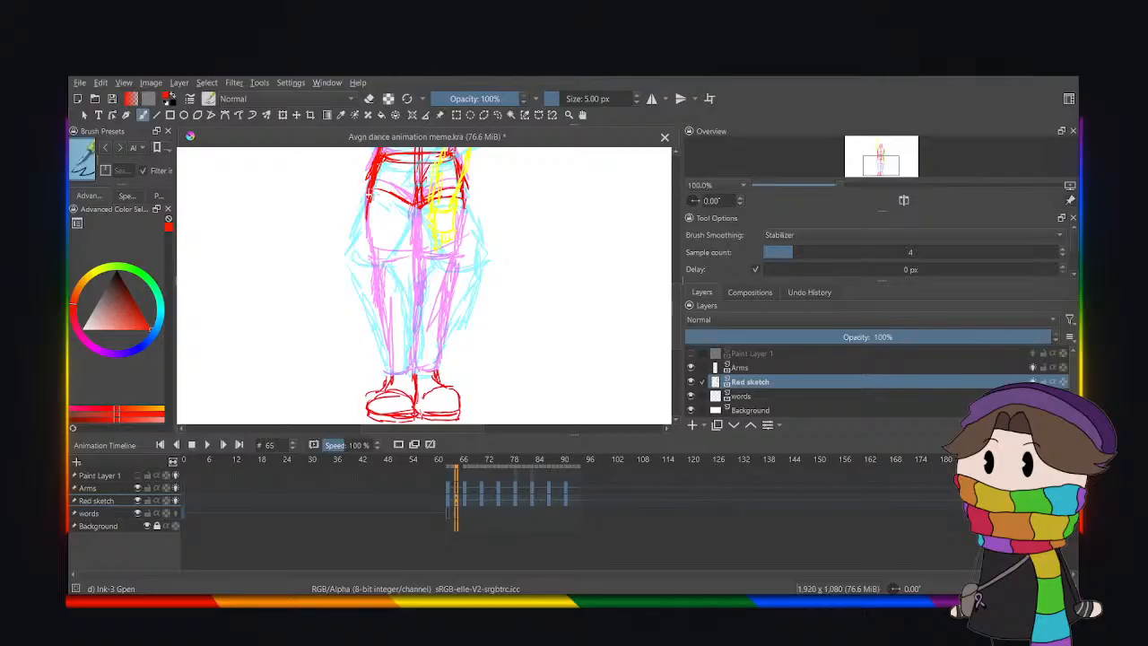
mouse_move(366, 193)
left_mouse_down()
mouse_move(364, 259)
mouse_move(405, 253)
left_mouse_up()
left_click_drag(416, 211, 405, 257)
mouse_move(460, 192)
left_mouse_down()
mouse_move(472, 249)
mouse_move(435, 258)
left_mouse_up()
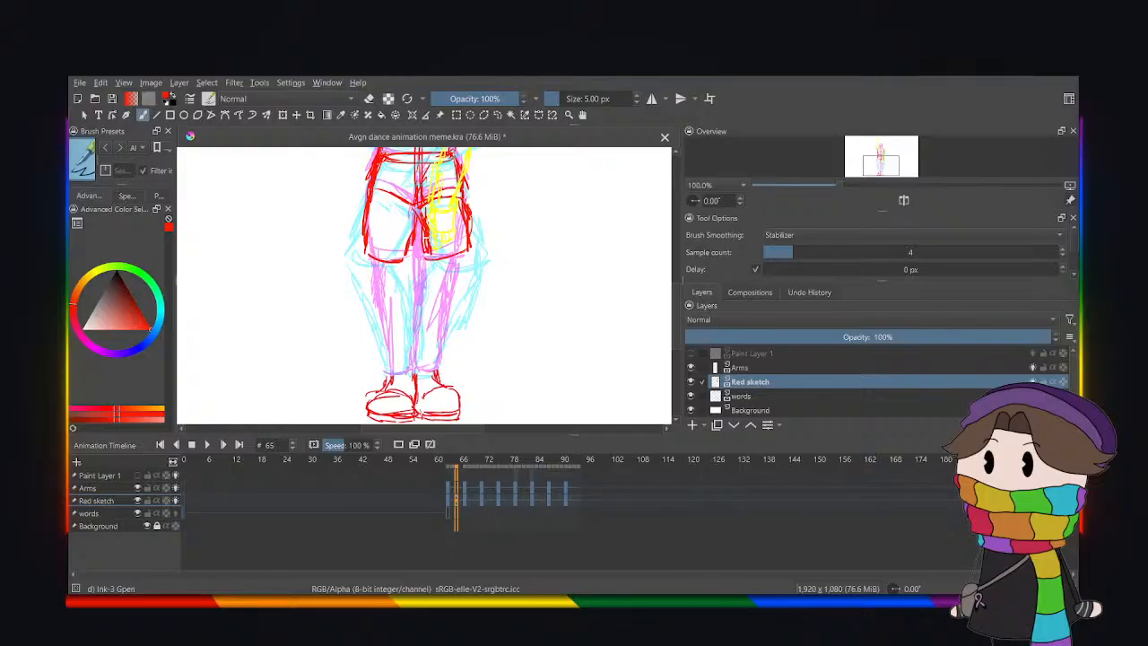
left_click_drag(426, 242, 440, 260)
Sketch both lower legs in red from the knees down to the ankles, joining them to the shoes.
key("minus")
key("minus")
key("minus")
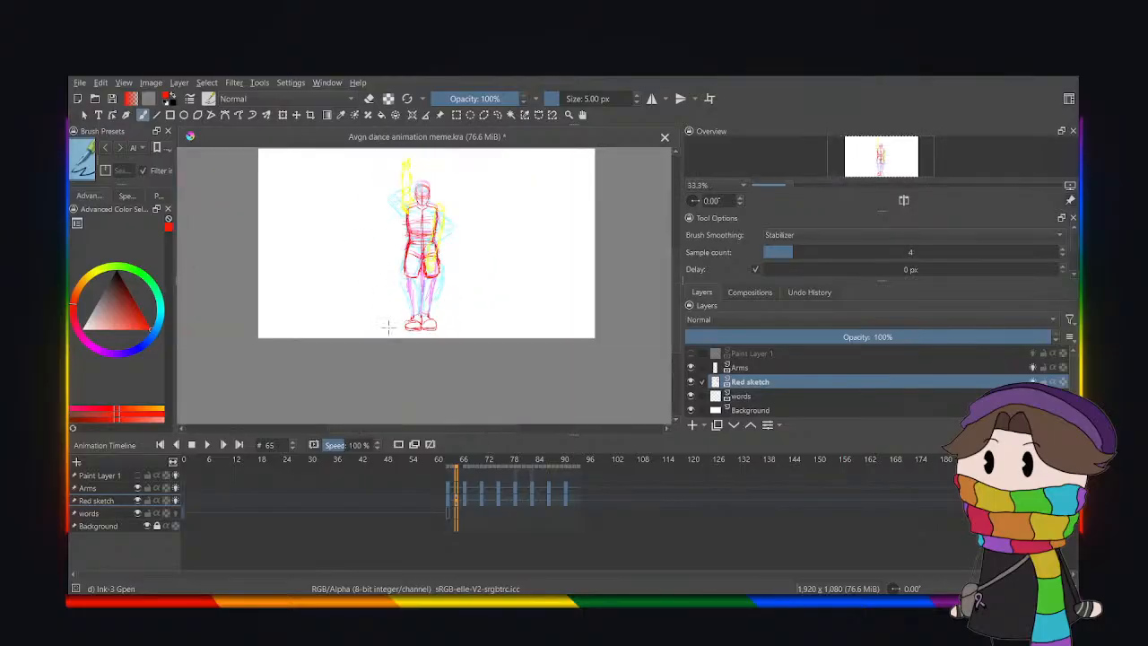
key("plus")
key("plus")
key("plus")
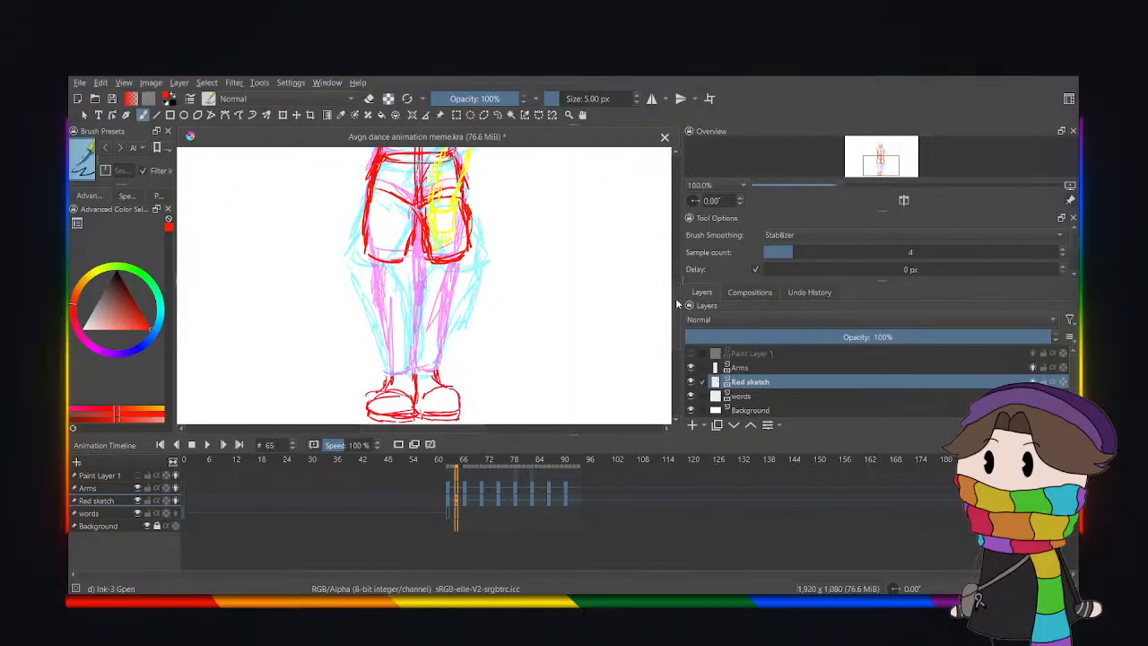
scroll(677, 305, "down", 2)
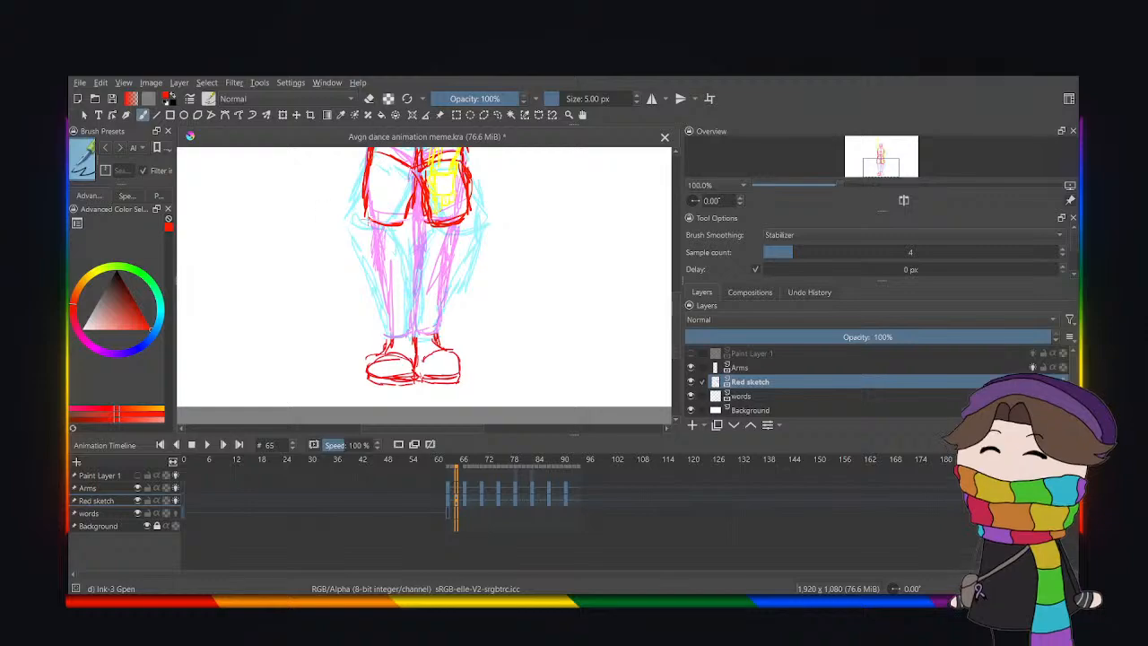
left_click_drag(366, 221, 382, 297)
mouse_move(379, 276)
left_mouse_down()
mouse_move(391, 339)
mouse_move(417, 336)
left_mouse_up()
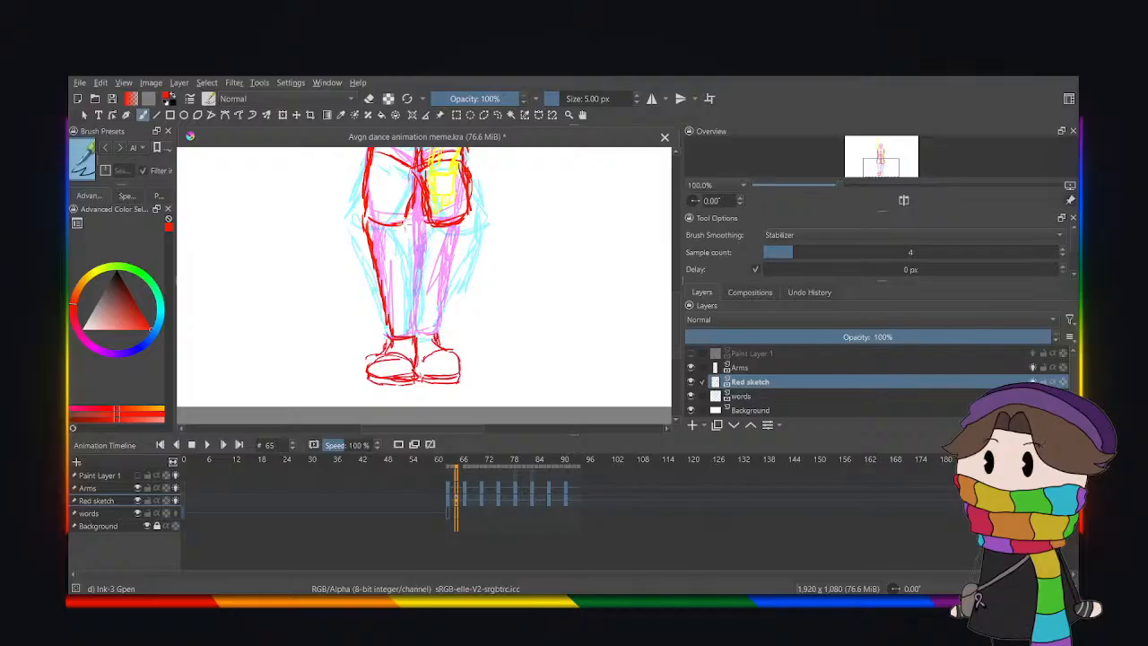
left_click_drag(406, 226, 416, 337)
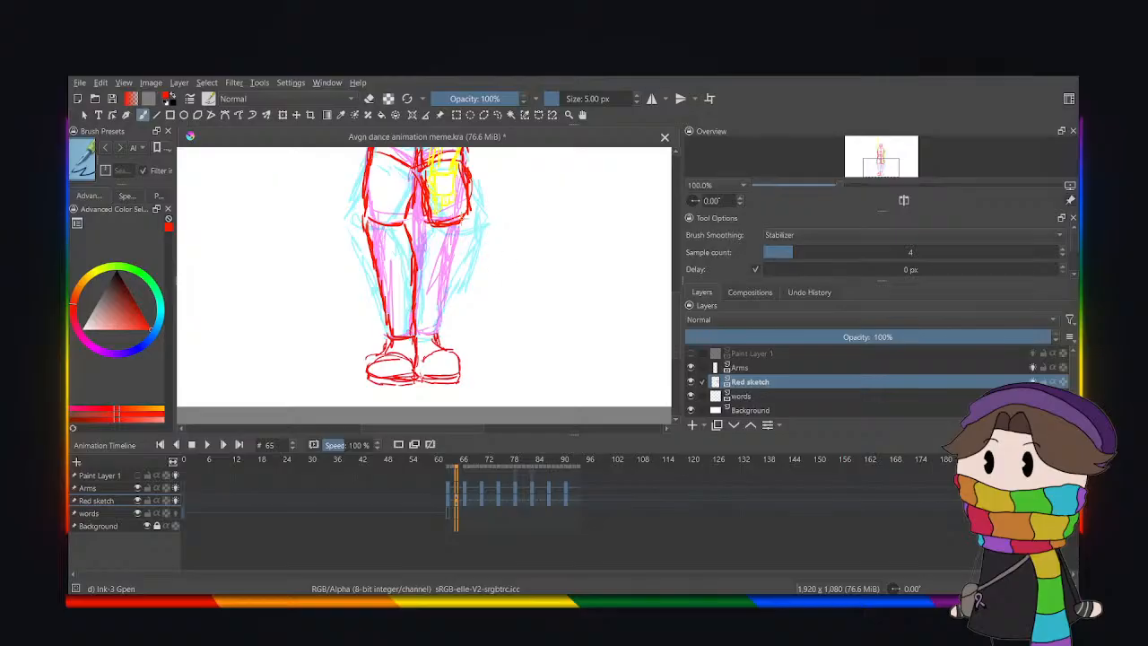
left_click_drag(469, 213, 436, 335)
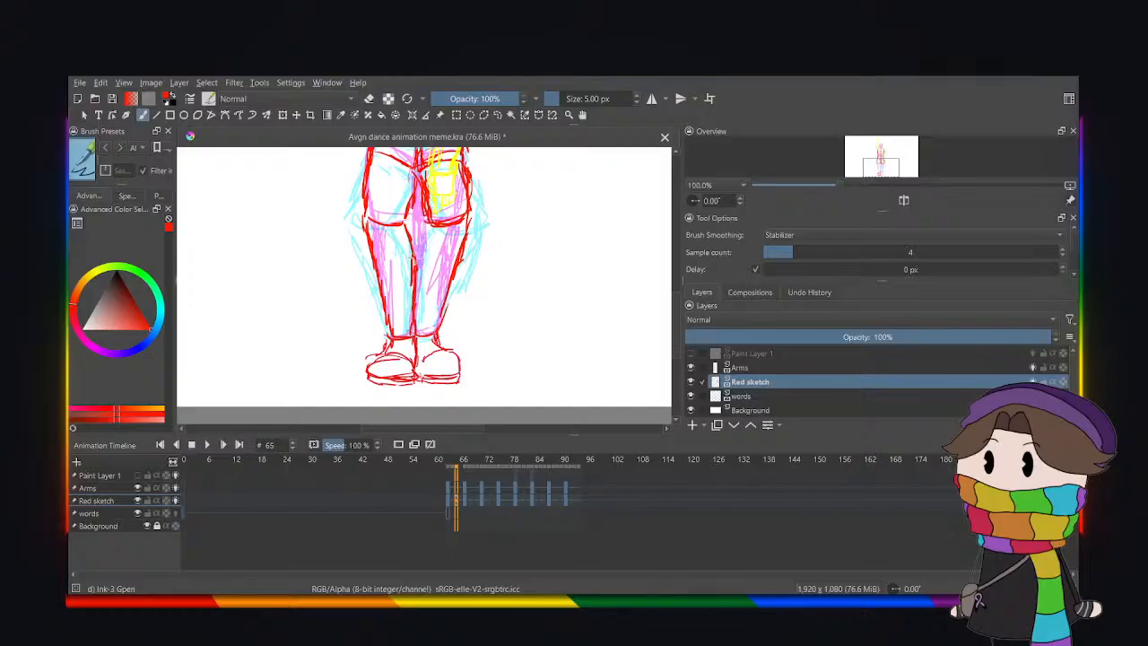
mouse_move(428, 224)
left_mouse_down()
mouse_move(420, 247)
mouse_move(425, 227)
left_mouse_up()
On the Arms layer, set the brush colour to yellow and create a blank keyframe at frame 65.
key("minus")
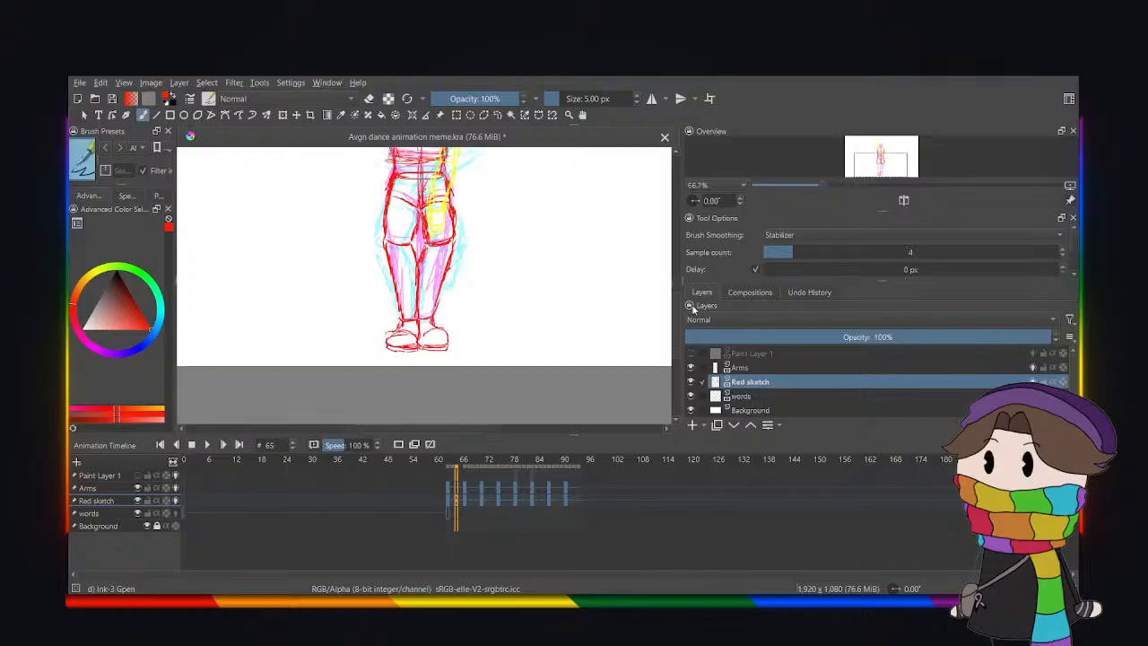
left_click_drag(678, 321, 682, 275)
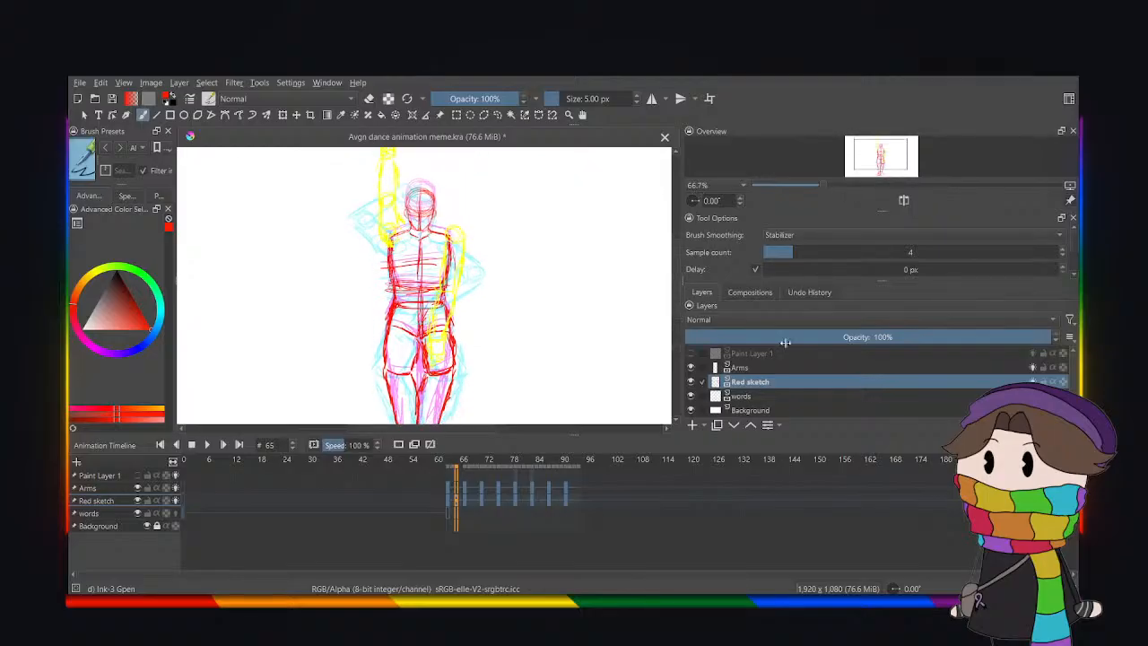
left_click(785, 367)
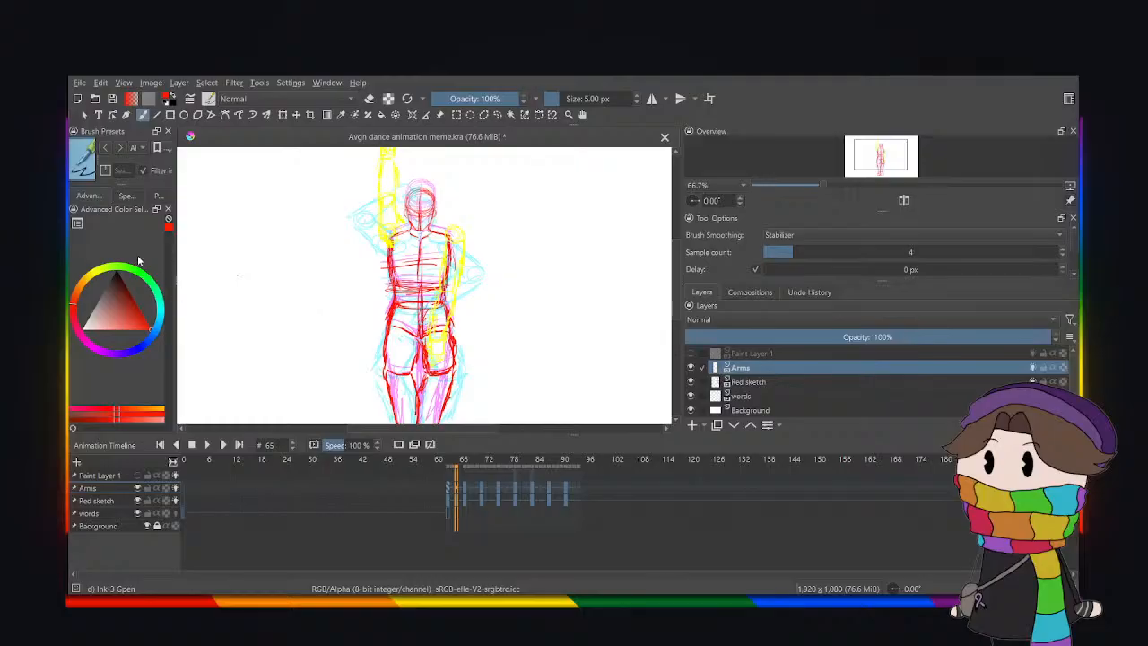
left_click(97, 277)
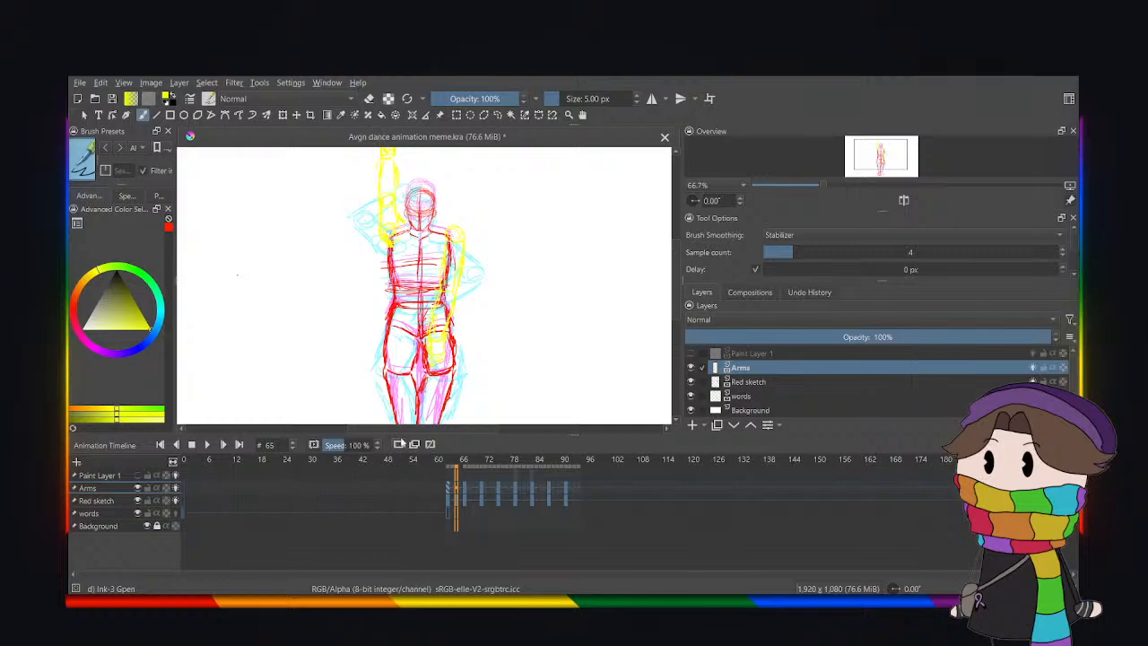
left_click(449, 491)
left_click(456, 490)
left_click(402, 448)
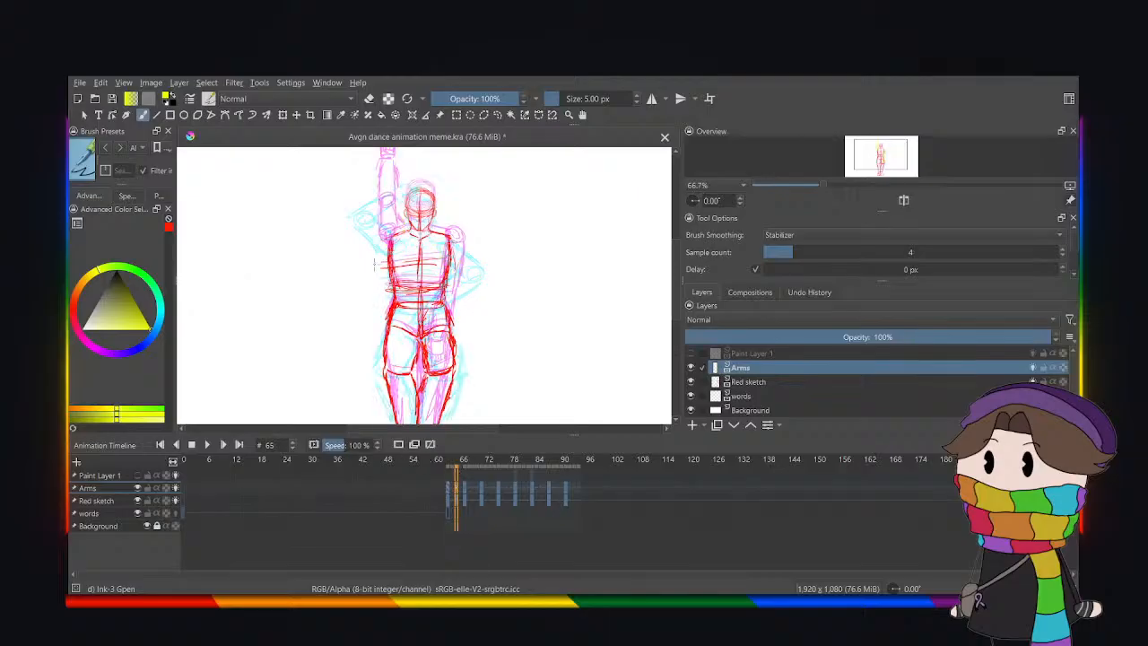
Draw a yellow circle over each shoulder joint of the red torso.
scroll(367, 260, "up", 1)
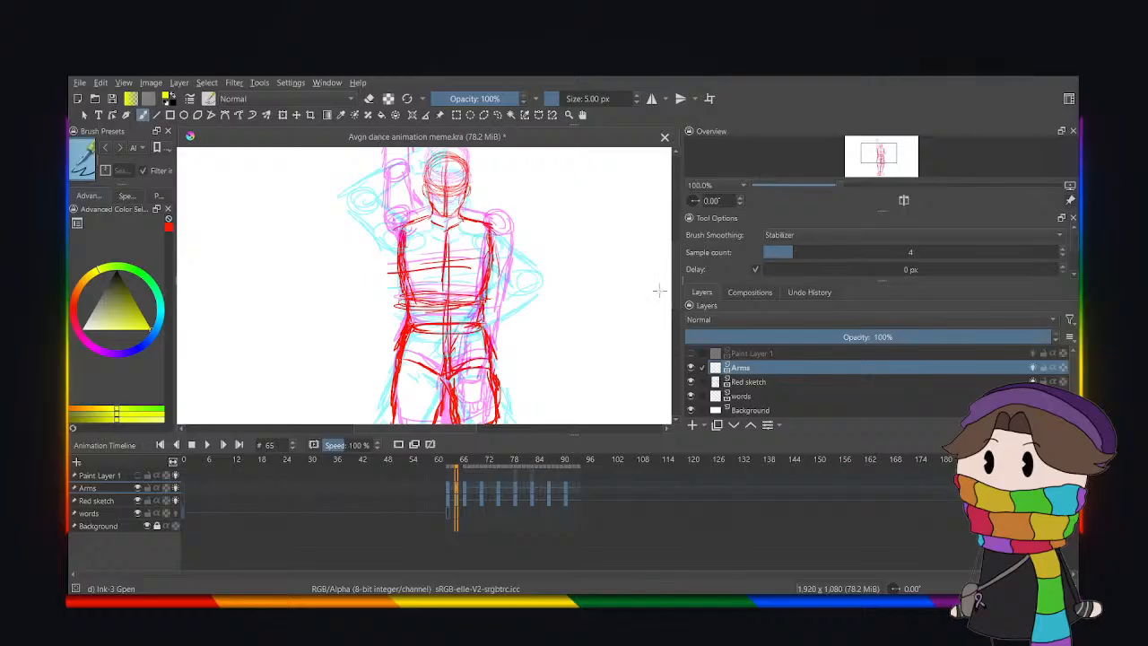
left_click_drag(676, 282, 677, 272)
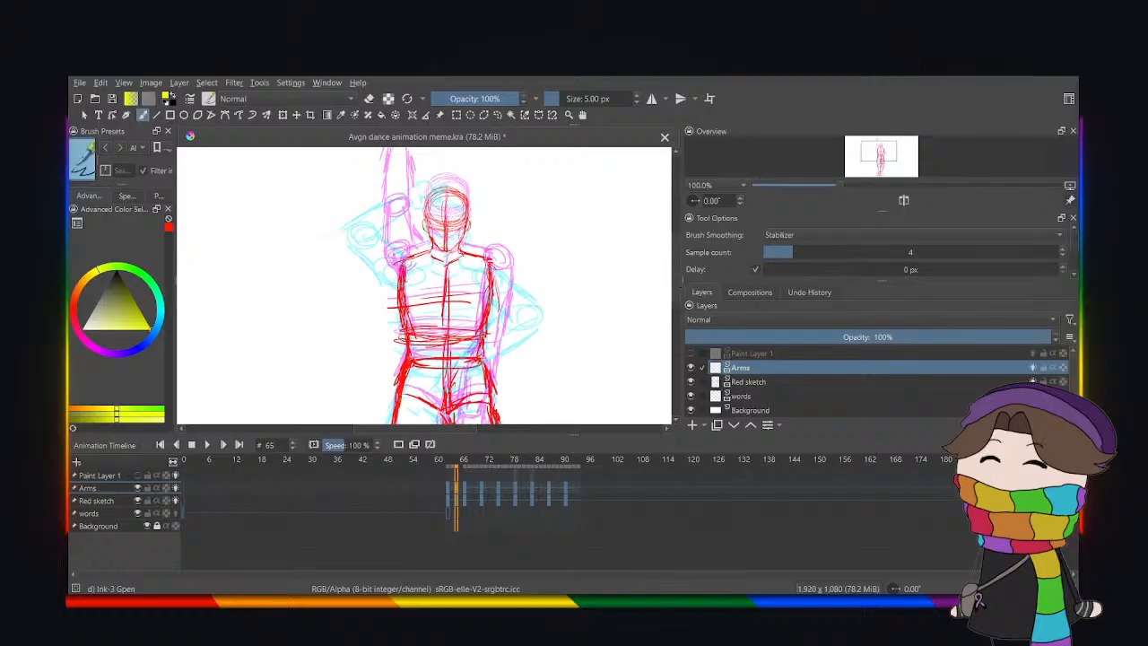
left_click_drag(486, 256, 498, 257)
mouse_move(401, 260)
left_mouse_down()
mouse_move(401, 272)
mouse_move(395, 256)
left_mouse_up()
Set the brush size to 3.72 px.
left_click(555, 99)
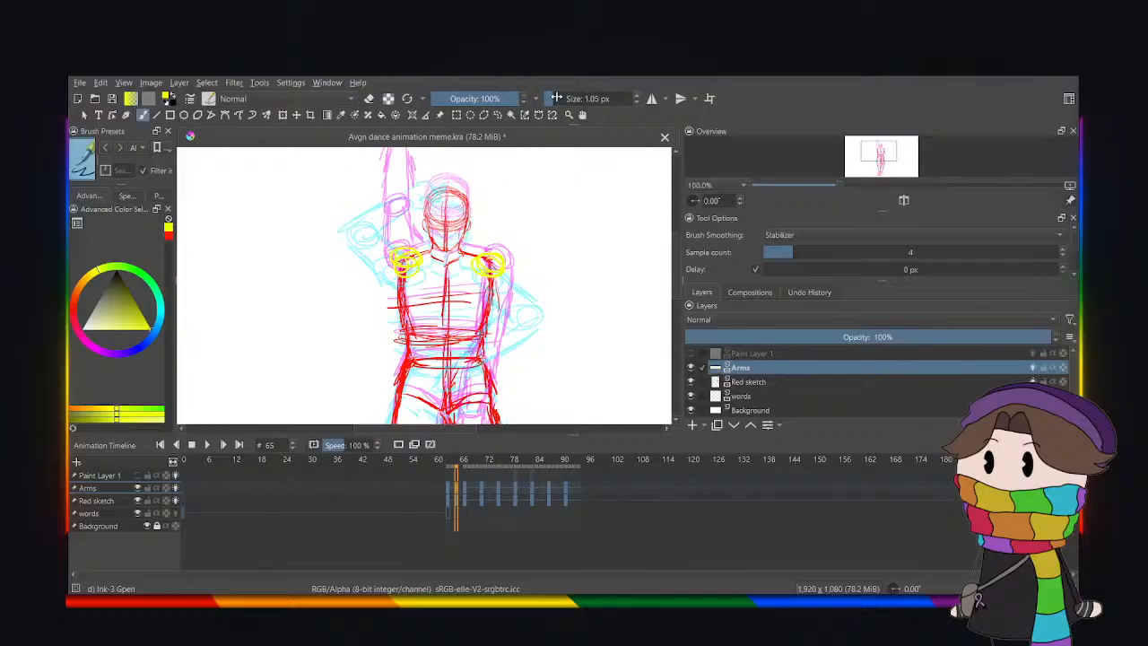
key("minus")
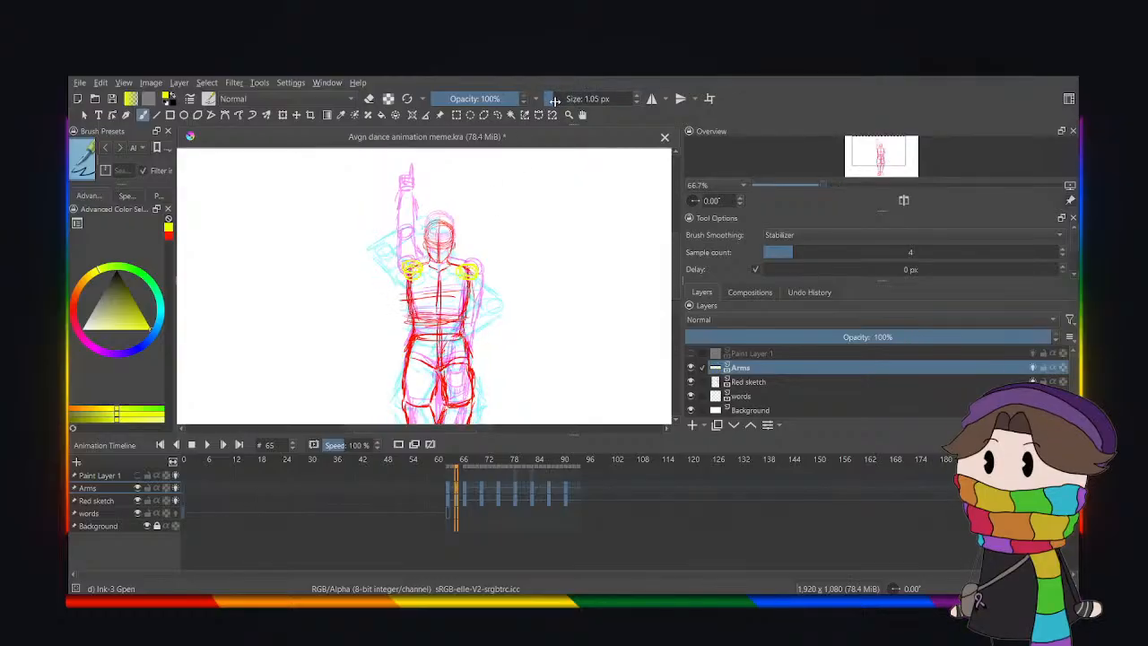
left_click(256, 307)
left_click(553, 100)
left_click_drag(553, 100, 557, 100)
key("1")
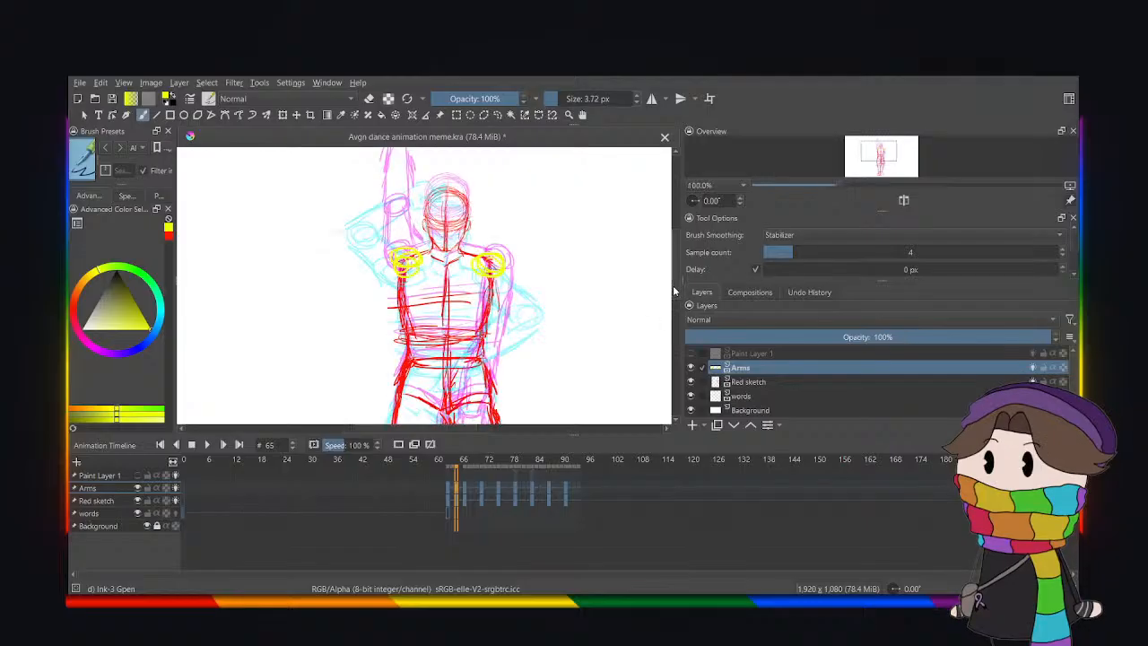
Draw a small yellow hand shape in front of the hips, just beside the body's centre line.
scroll(678, 298, "down", 3)
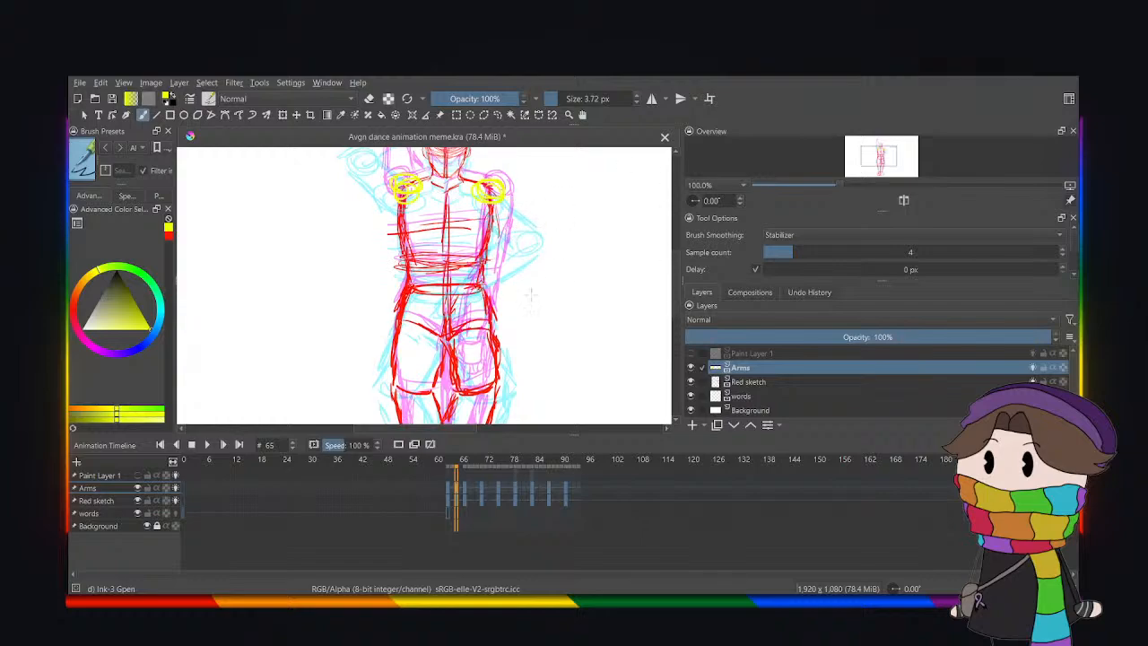
scroll(678, 282, "down", 1)
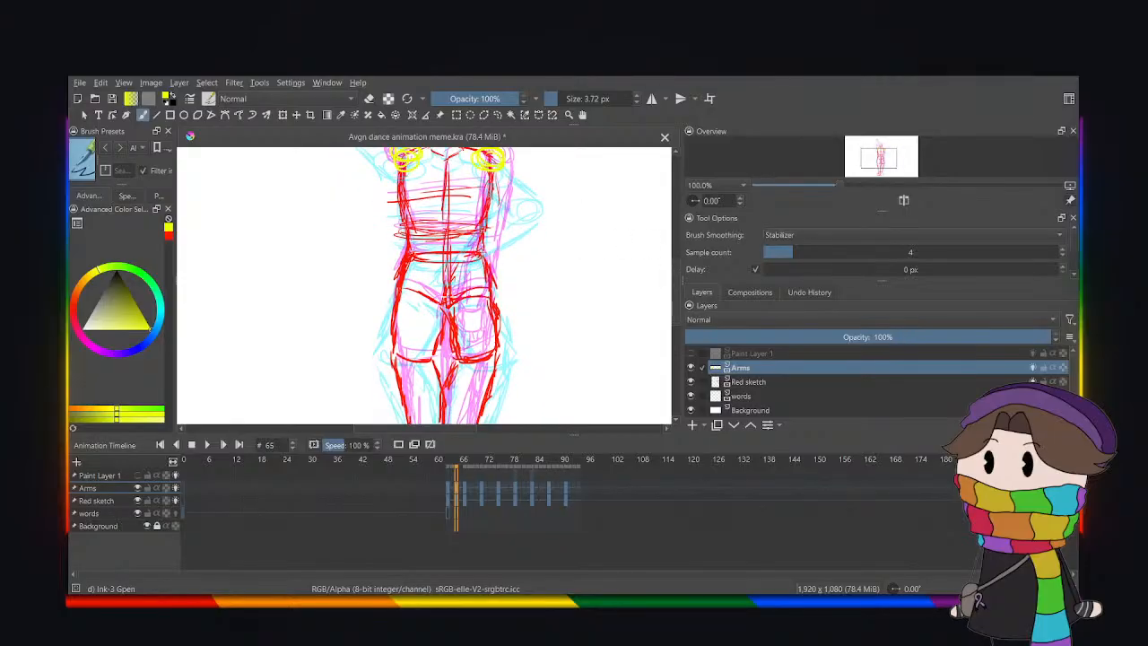
mouse_move(439, 285)
left_mouse_down()
mouse_move(449, 303)
mouse_move(453, 282)
mouse_move(441, 314)
left_mouse_up()
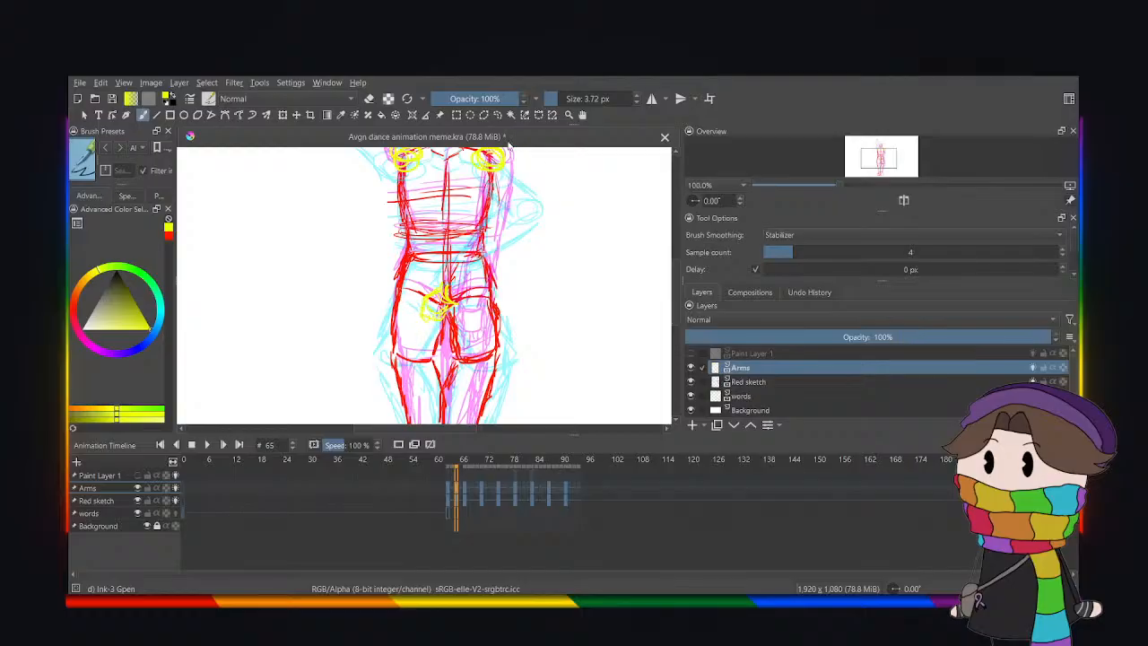
Select the yellow hand, then rotate and move it onto the body's centre line just below the hips.
left_click(497, 114)
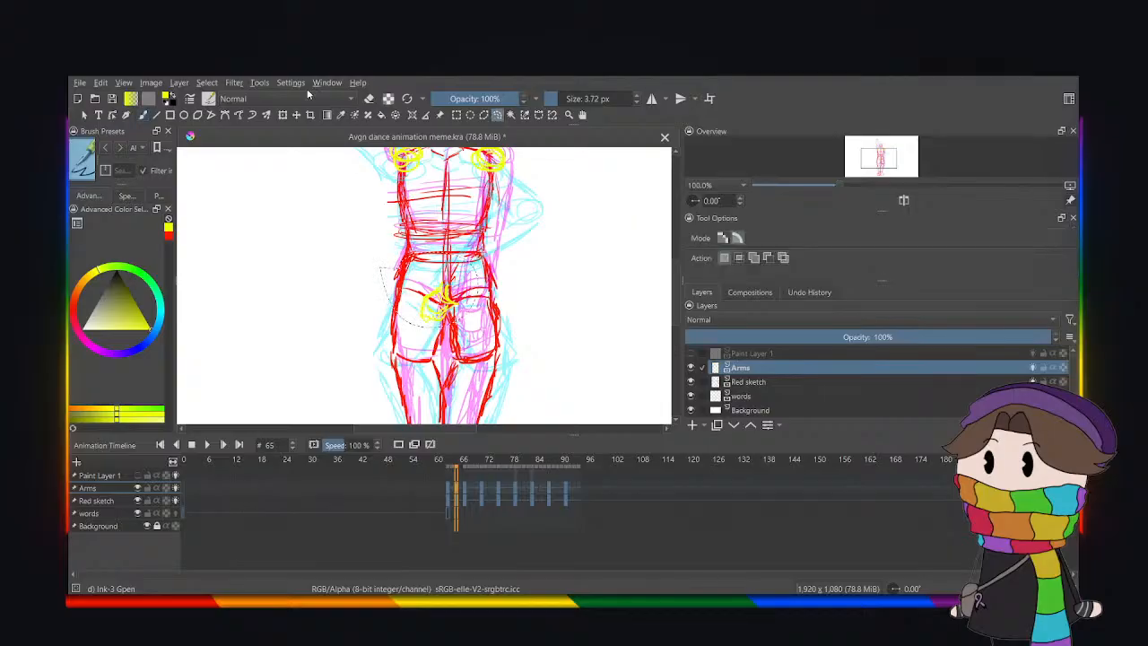
left_click(282, 114)
left_click_drag(405, 292, 422, 299)
mouse_move(392, 246)
left_mouse_down()
mouse_move(382, 255)
mouse_move(417, 256)
mouse_move(418, 285)
left_mouse_up()
key("Return")
left_click(498, 117)
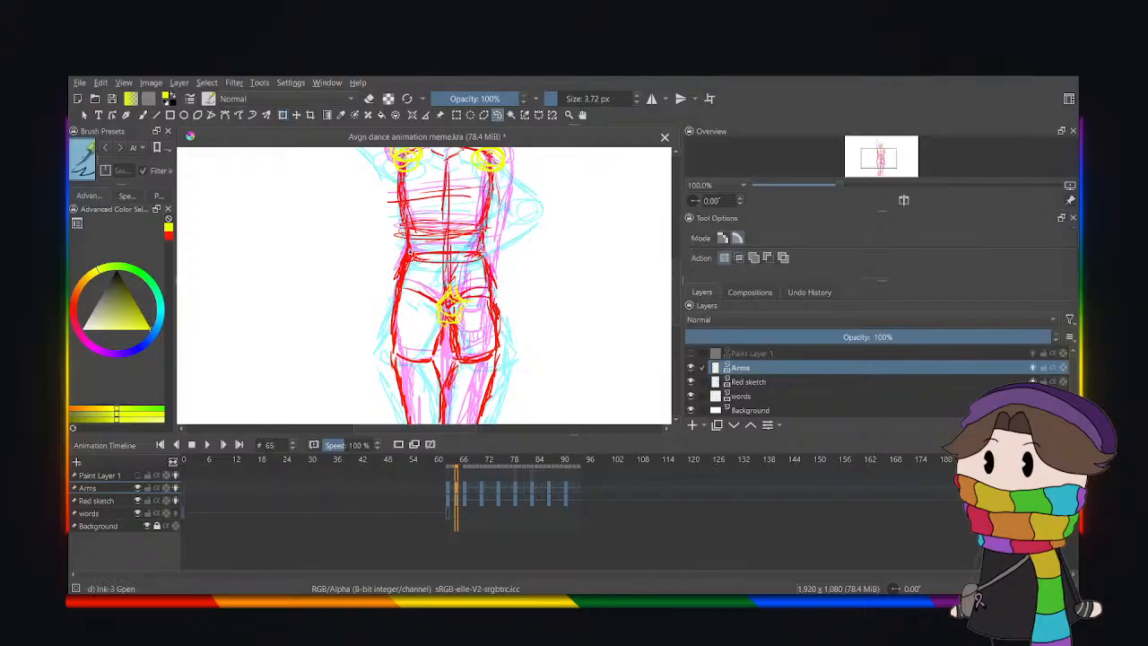
Draw the yellow elbow circle on the right of the torso and outline the bent arm from shoulder to hand.
left_click_drag(675, 288, 677, 274)
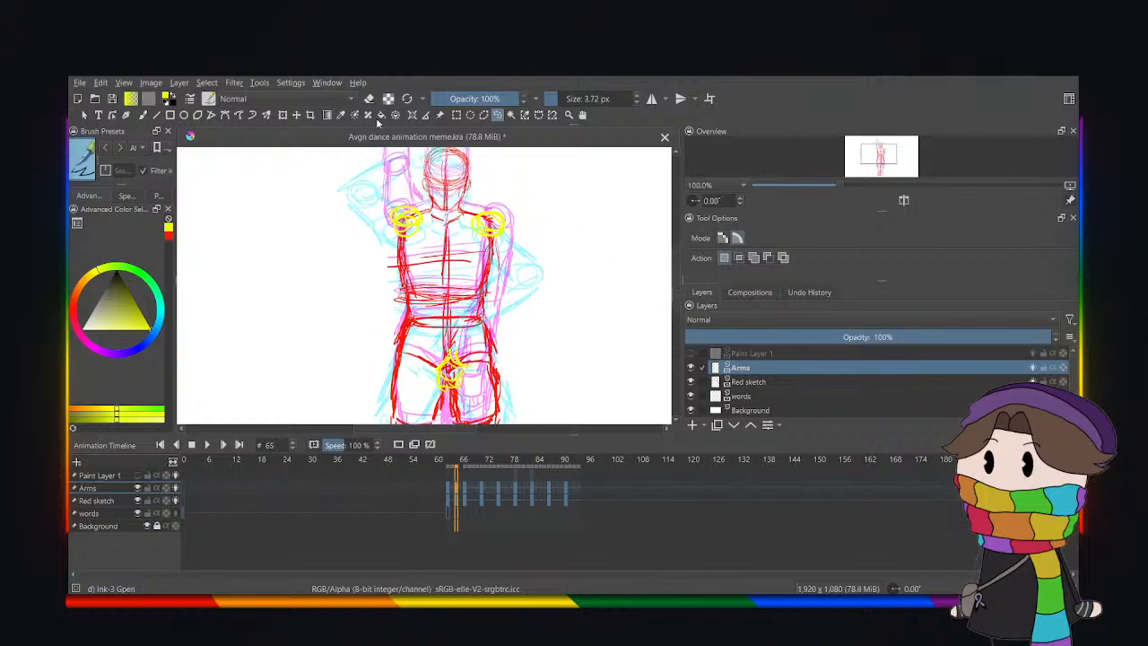
left_click(142, 116)
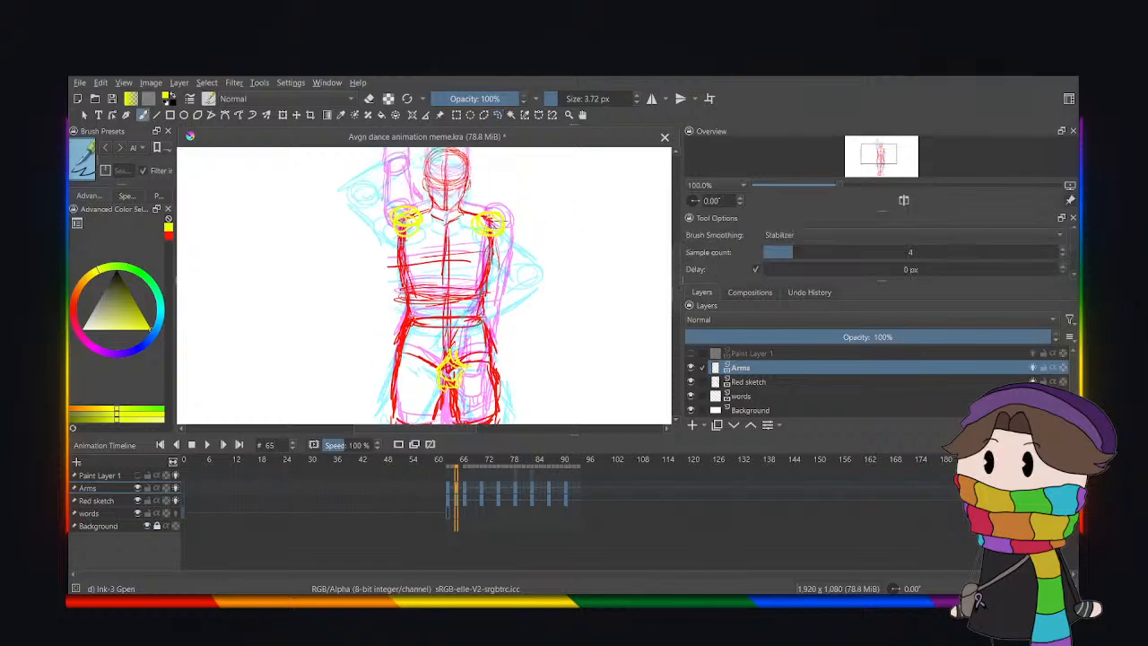
mouse_move(512, 241)
left_mouse_down()
mouse_move(511, 280)
mouse_move(509, 256)
left_mouse_up()
key("ctrl+z")
mouse_move(499, 217)
left_mouse_down()
mouse_move(513, 267)
mouse_move(498, 295)
mouse_move(524, 280)
mouse_move(517, 291)
left_mouse_up()
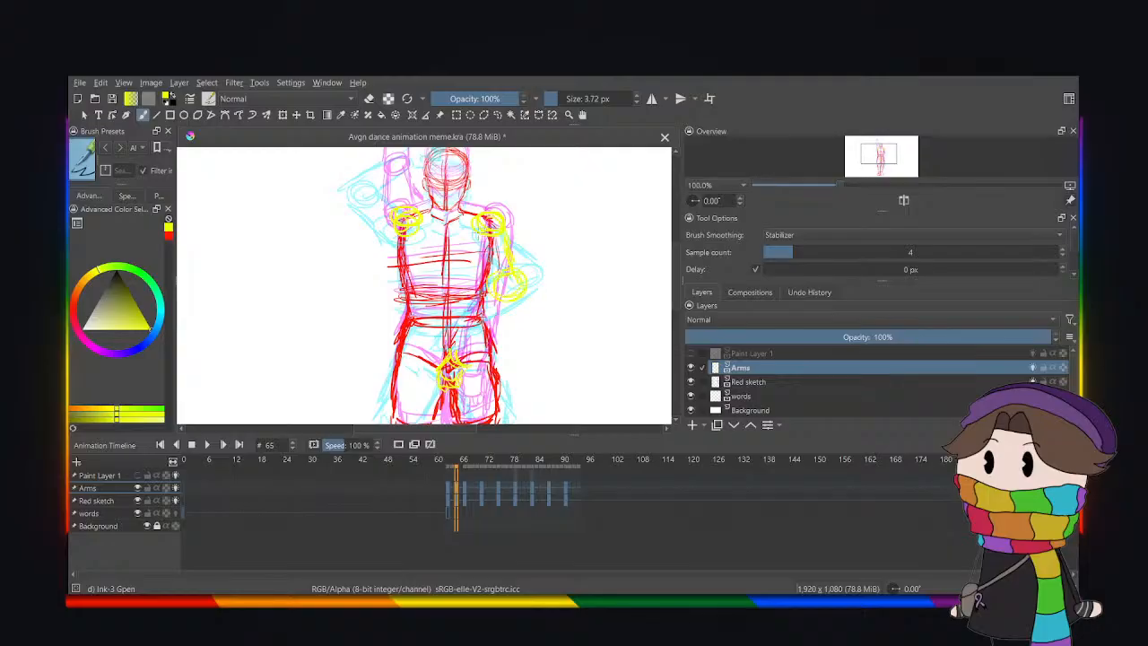
mouse_move(477, 231)
left_mouse_down()
mouse_move(508, 319)
mouse_move(465, 359)
left_mouse_up()
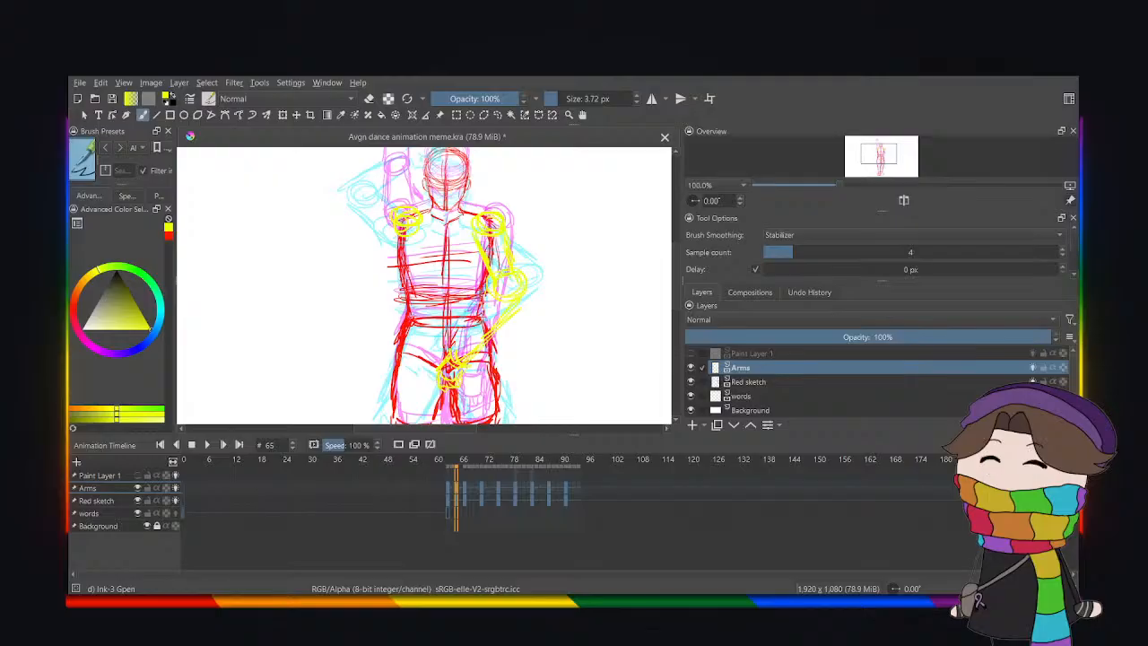
Complete the lowered arm's forearm line down to the hand and draw a yellow pointing hand just above the head.
left_click_drag(486, 289, 457, 358)
key("minus")
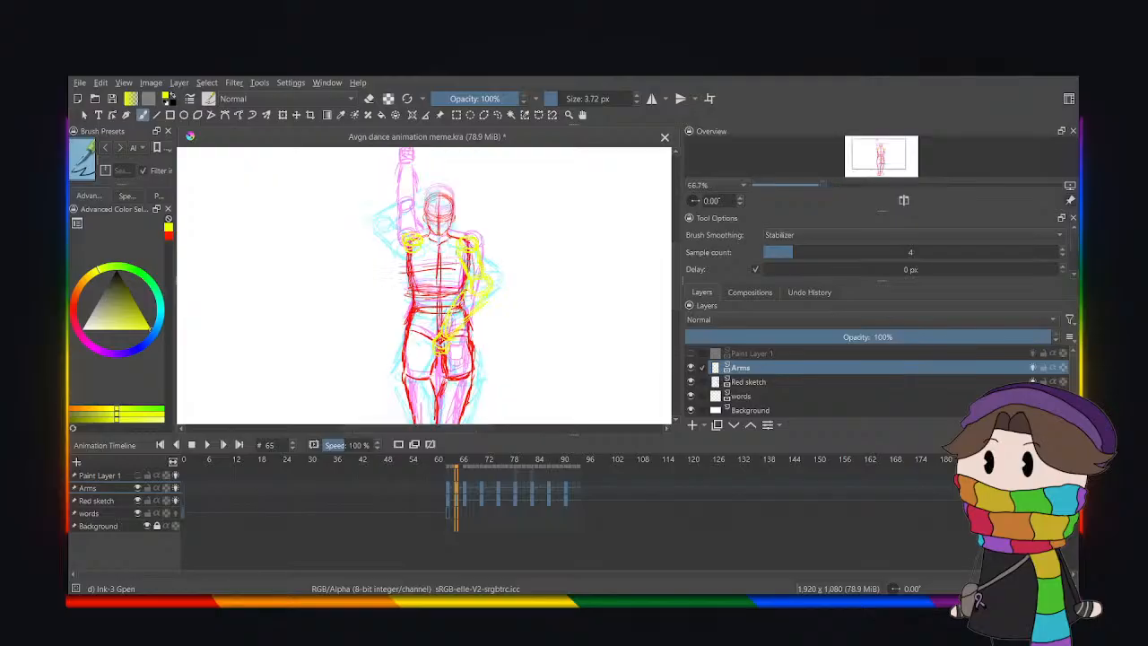
key("plus")
left_click_drag(678, 284, 673, 259)
key("plus")
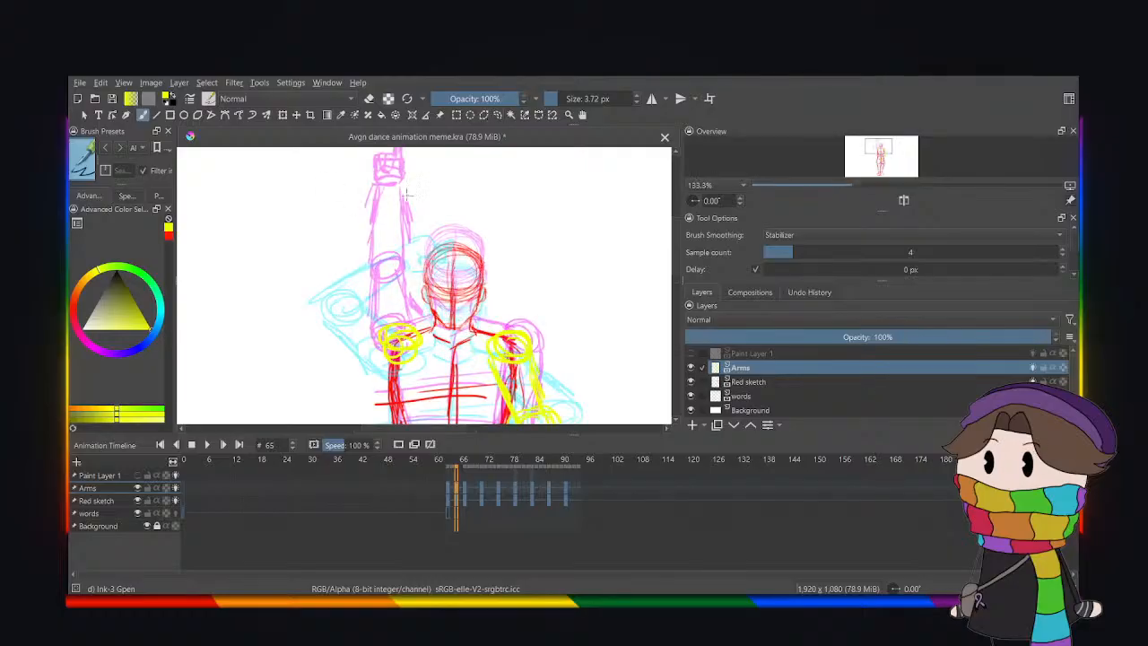
mouse_move(401, 196)
left_mouse_down()
mouse_move(420, 185)
mouse_move(440, 195)
left_mouse_up()
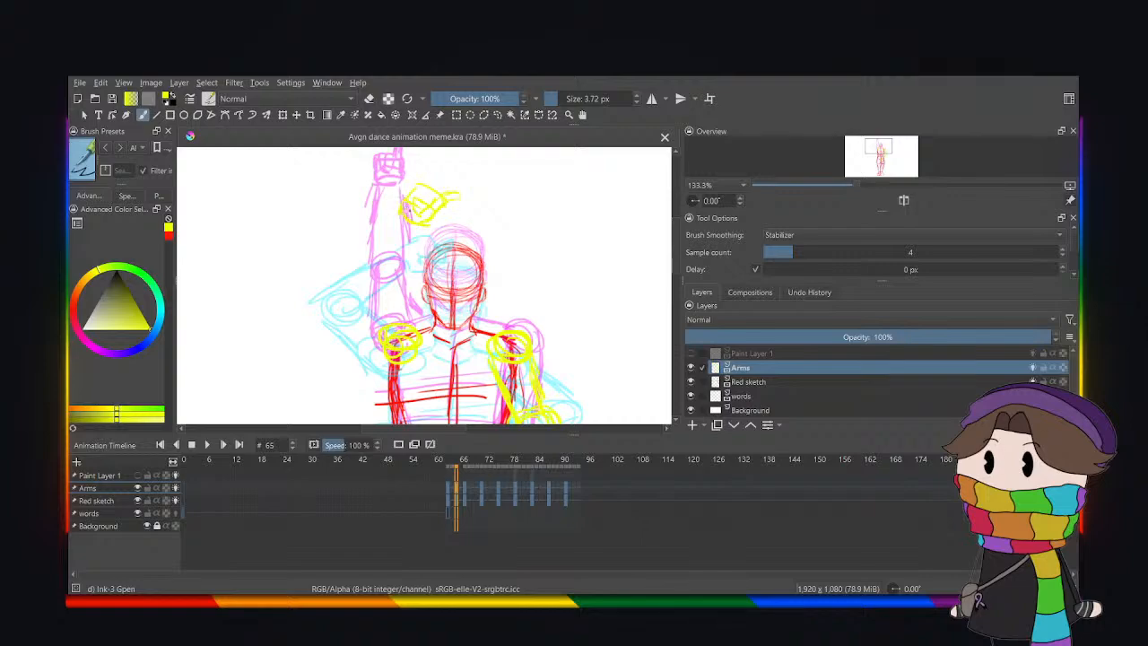
Select the yellow raised hand above the head and transform it slightly to adjust its placement.
left_click(499, 116)
mouse_move(380, 168)
left_mouse_down()
mouse_move(451, 226)
mouse_move(477, 221)
mouse_move(439, 212)
left_mouse_up()
left_click(282, 115)
left_click(497, 116)
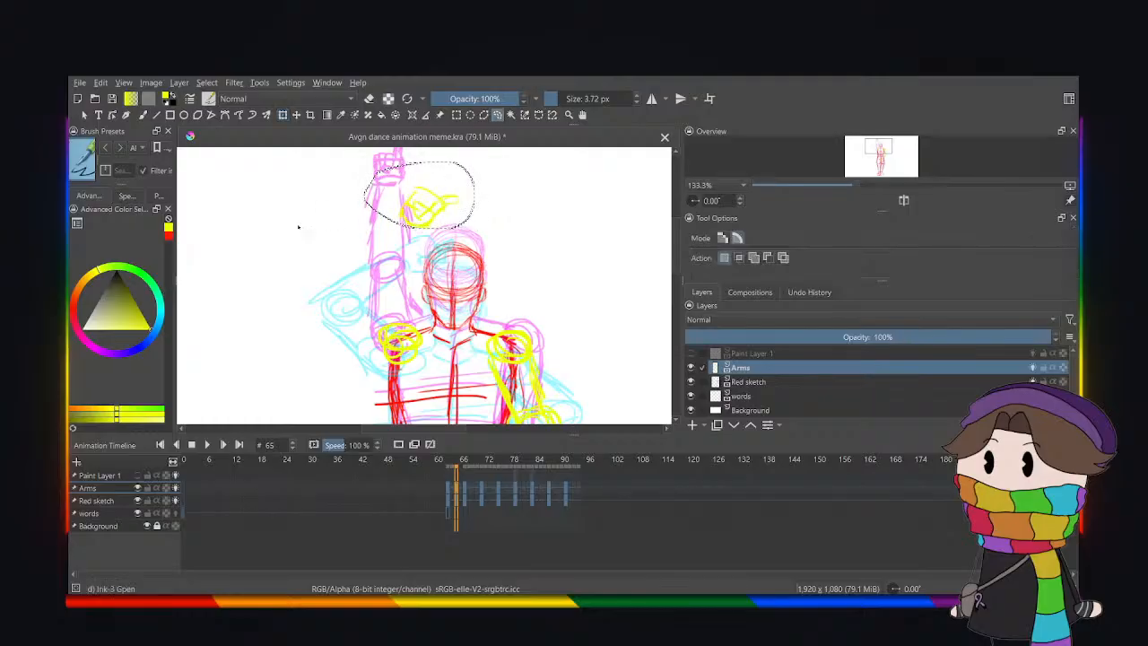
left_click(141, 115)
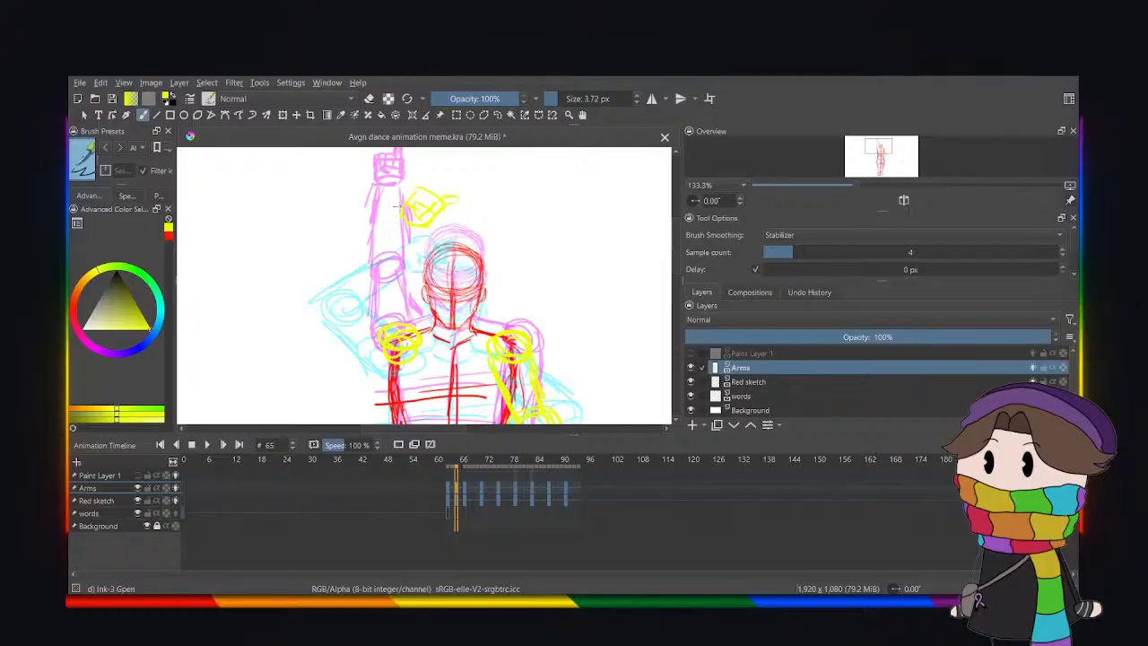
Reselect the raised hand and nudge it slightly up and away from the pink onion-skin arm.
left_click(497, 114)
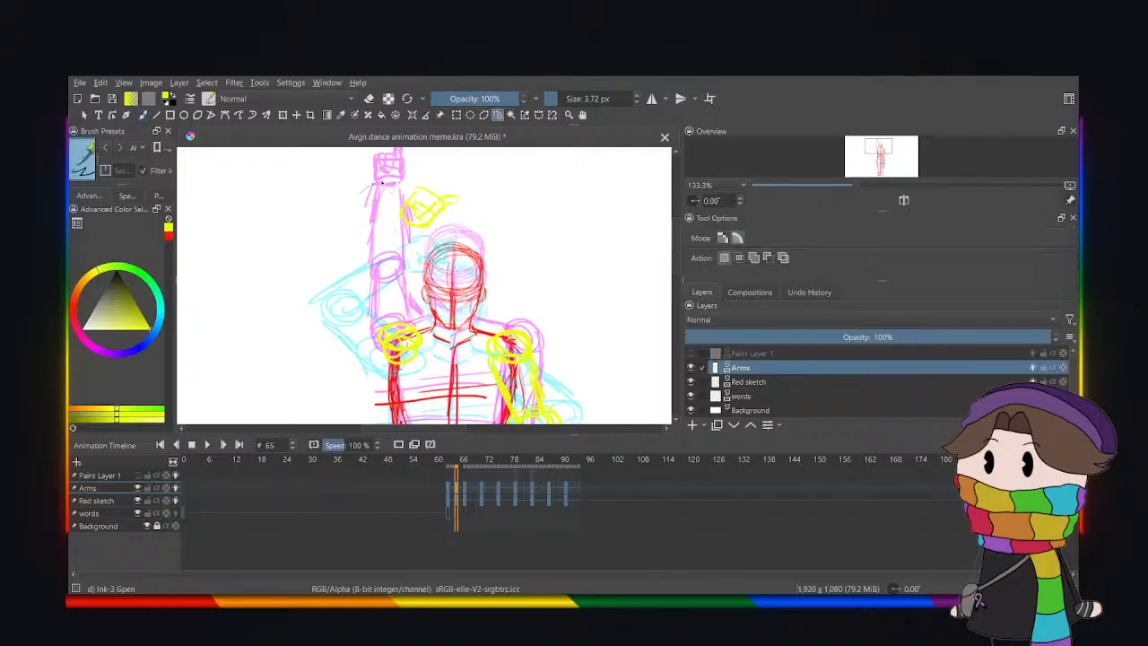
left_click_drag(368, 188, 355, 191)
left_click(282, 114)
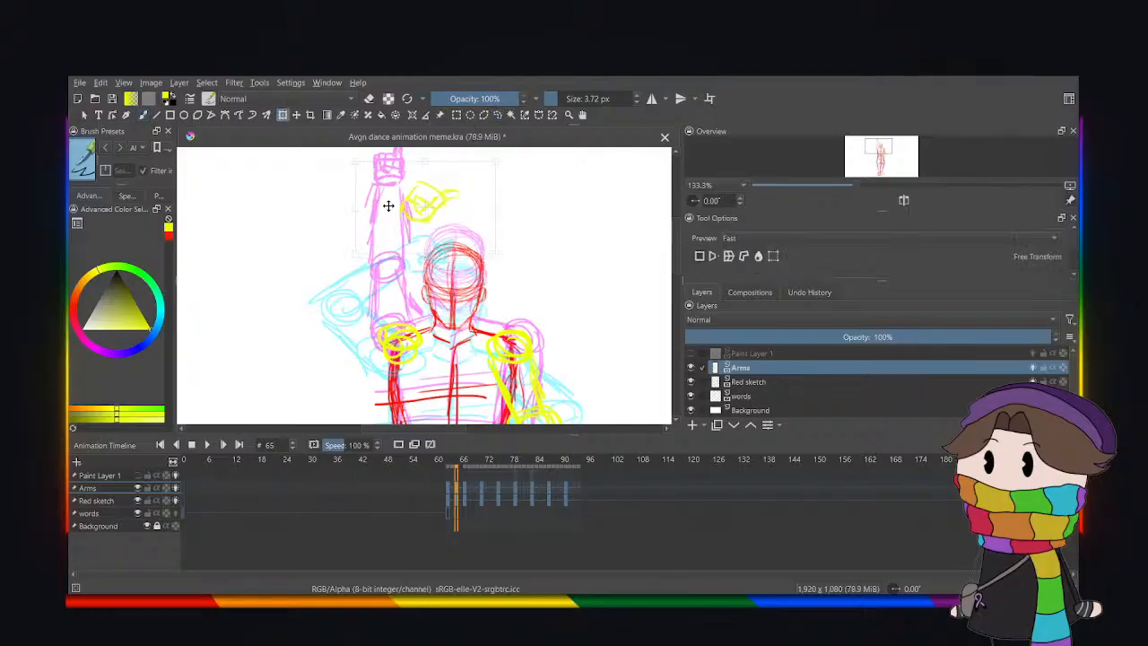
left_click_drag(391, 199, 397, 197)
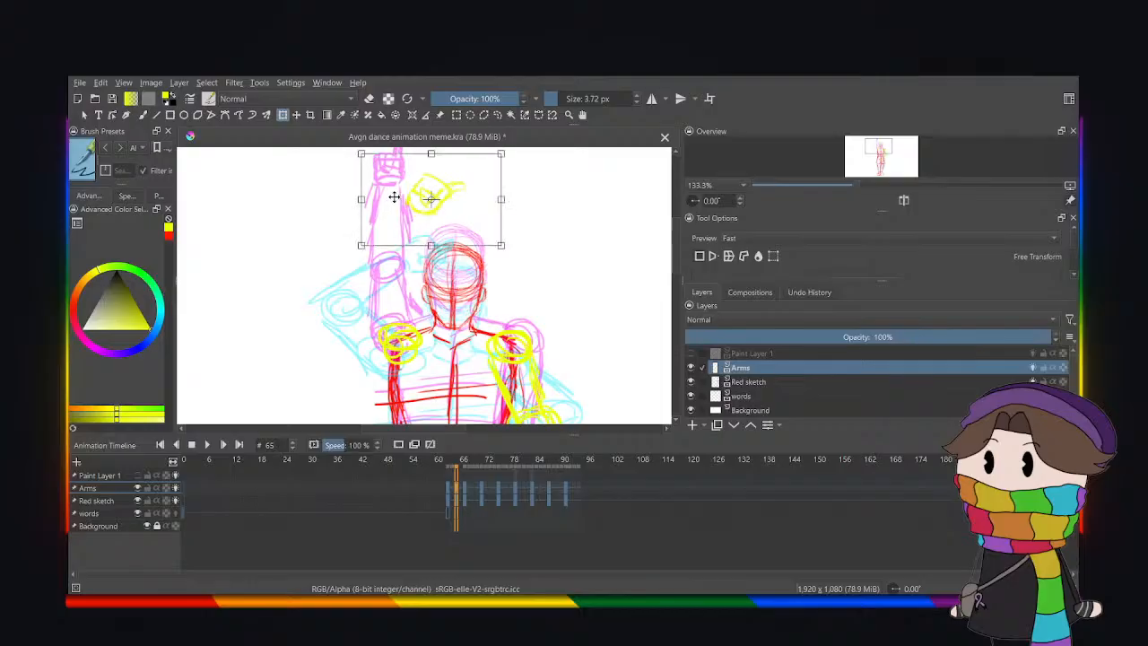
left_click(498, 115)
left_click(302, 232)
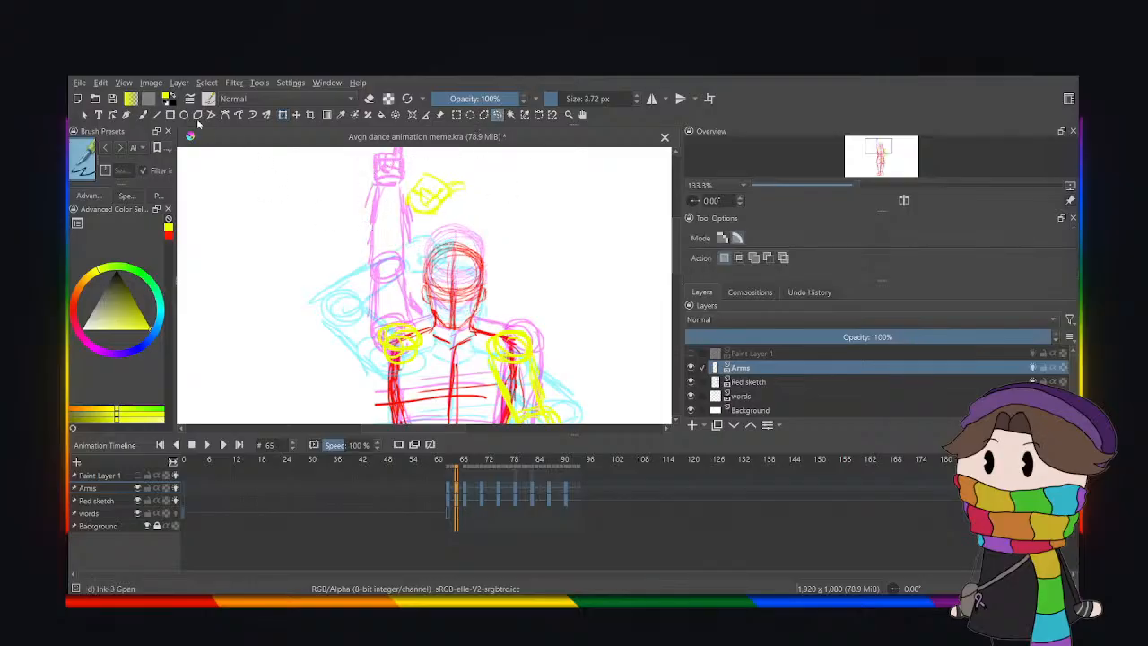
left_click(142, 115)
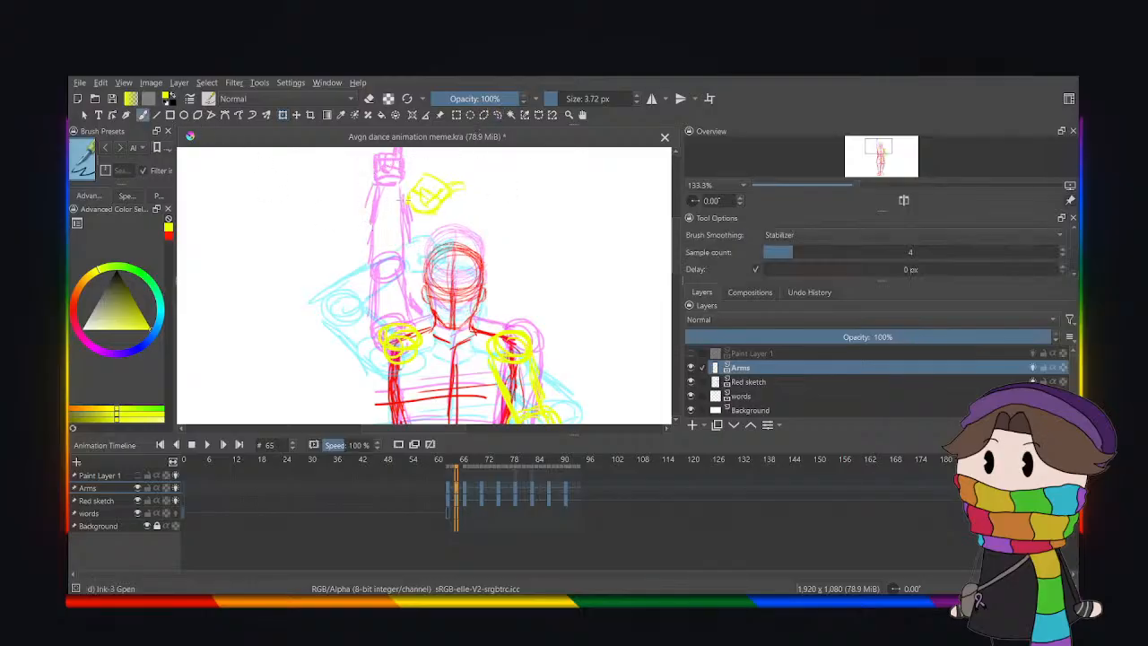
Select the raised hand again and shift it up and in, close beside the pink onion-skin hand.
left_click(498, 115)
mouse_move(456, 150)
left_mouse_down()
mouse_move(377, 150)
mouse_move(391, 167)
left_mouse_up()
left_click(284, 117)
left_click(498, 115)
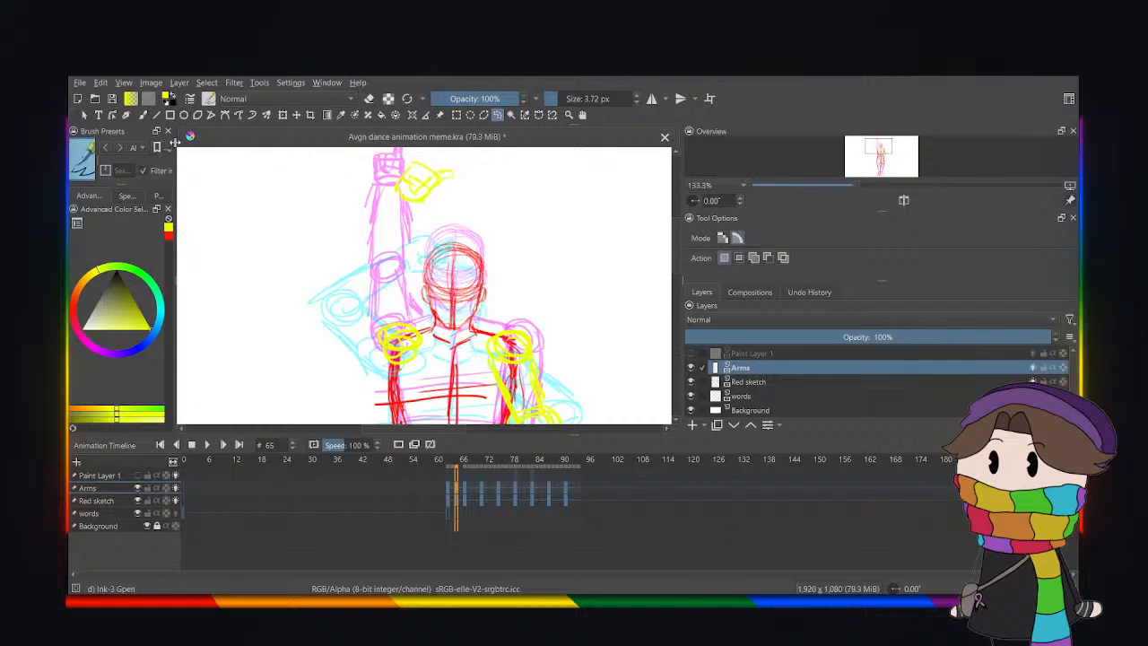
key("b")
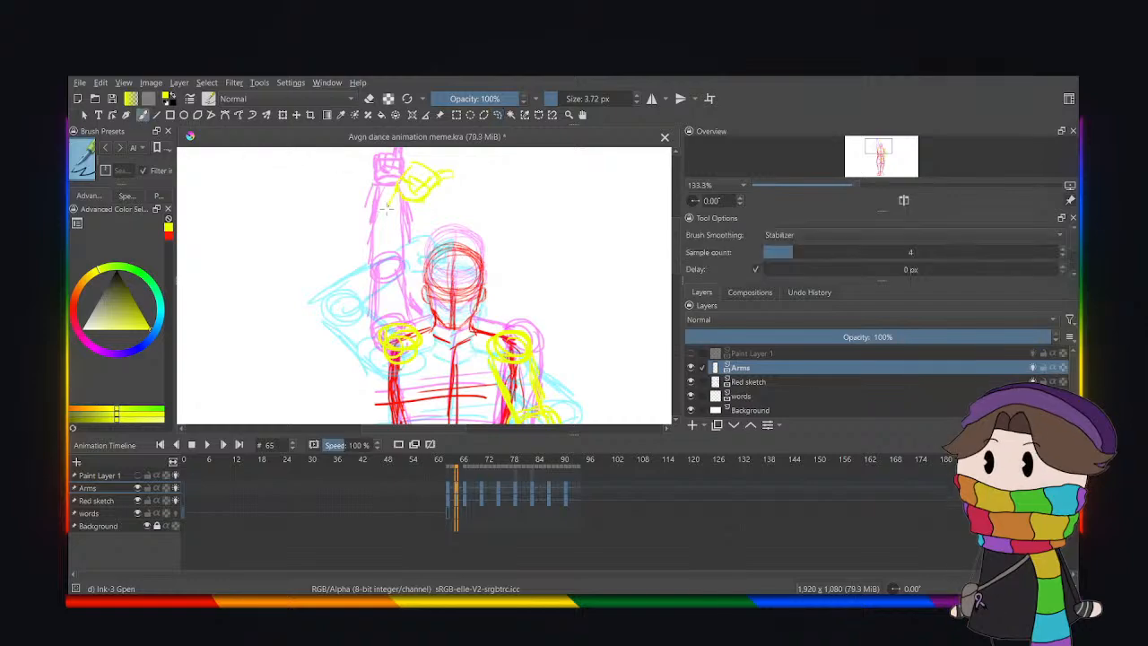
Draw the raised arm in yellow, with the forearm, an elbow circle outside the pink arm, and the upper arm down to the shoulder.
mouse_move(399, 191)
left_mouse_down()
mouse_move(341, 267)
mouse_move(362, 280)
left_mouse_up()
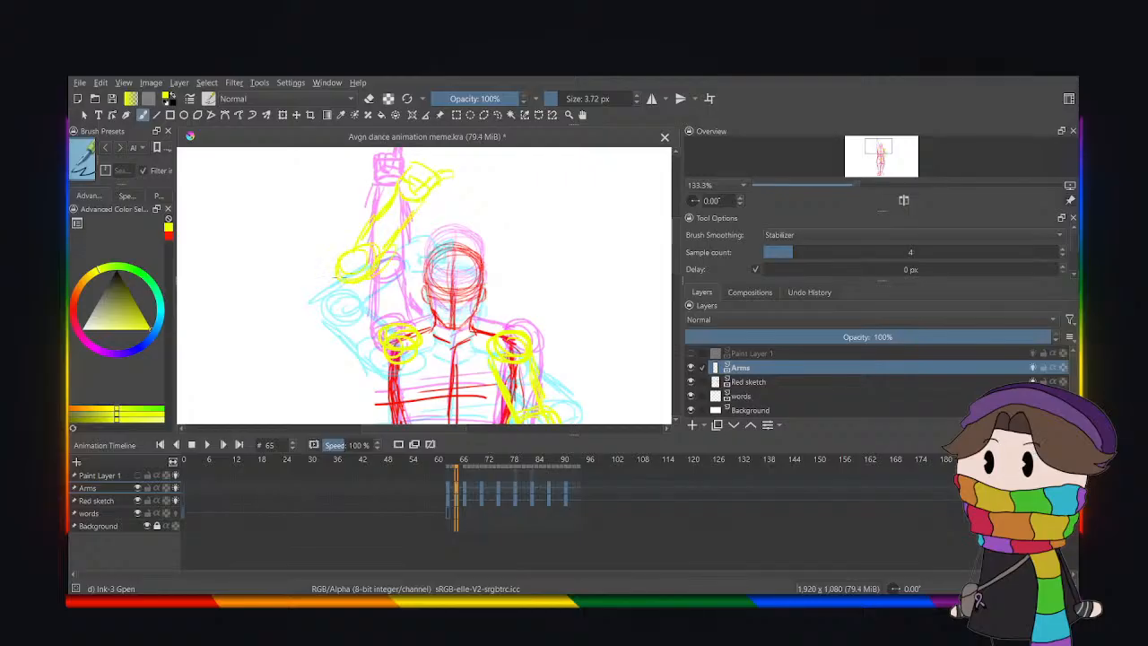
left_click_drag(341, 284, 377, 340)
left_click_drag(376, 258, 417, 312)
key("minus")
key("minus")
key("minus")
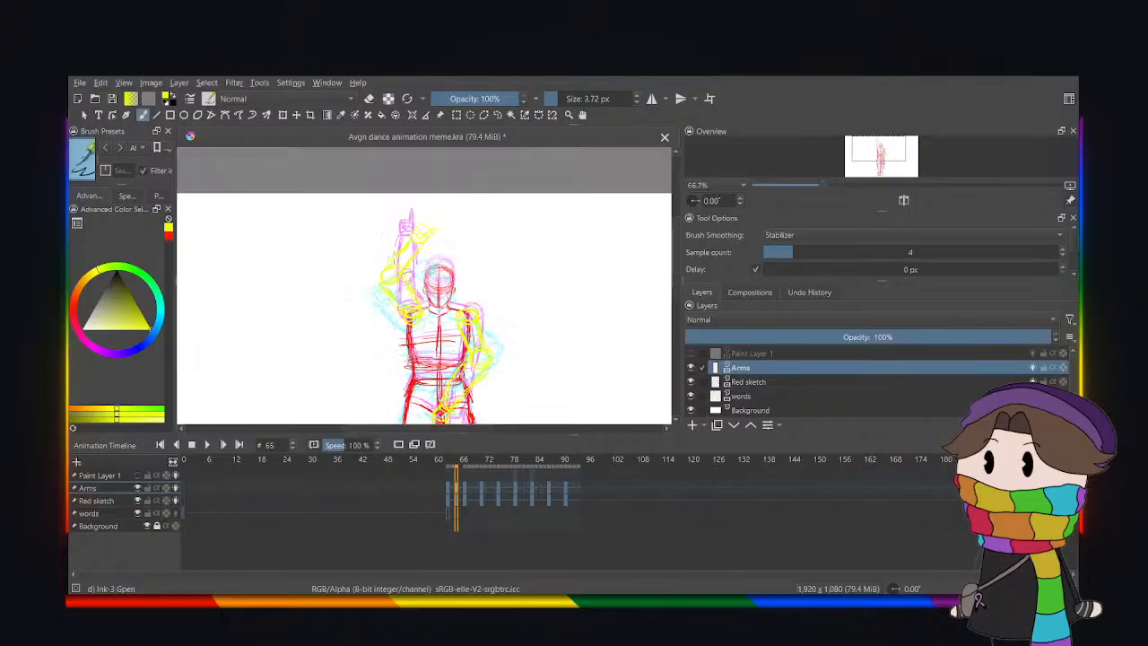
Play back the dance animation from frame 63 to review the in-between pose at frame 65.
left_click(445, 492)
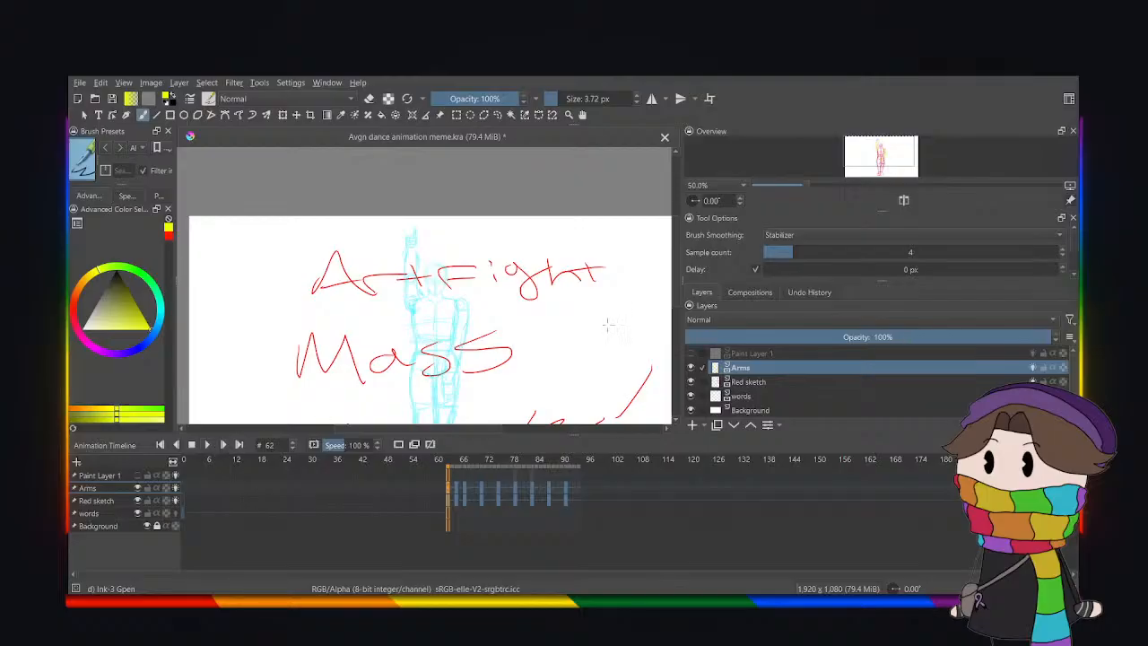
scroll(235, 397, "down", 3)
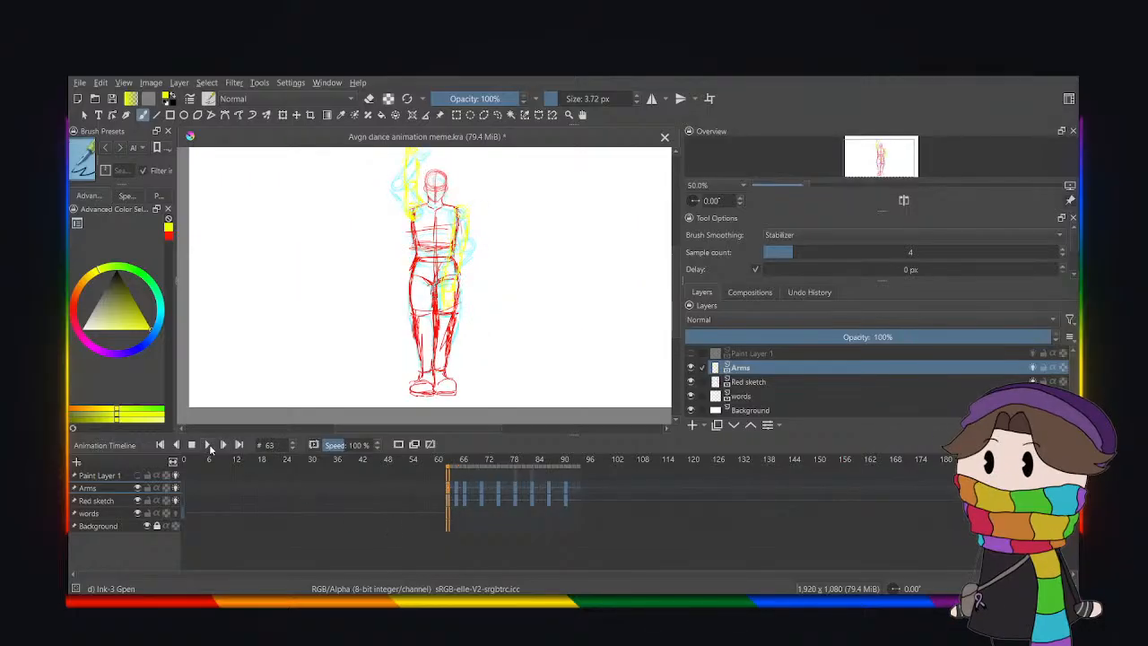
left_click(208, 444)
left_click(210, 448)
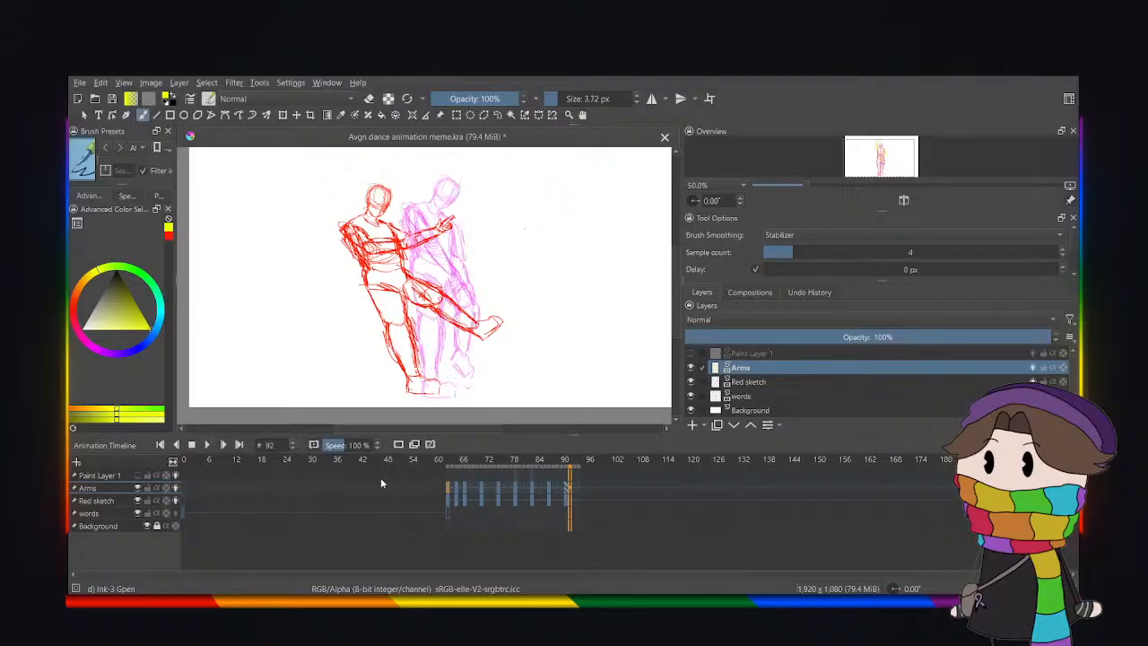
Copy the Arms keyframe from frame 65 to frame 73.
left_click(456, 489)
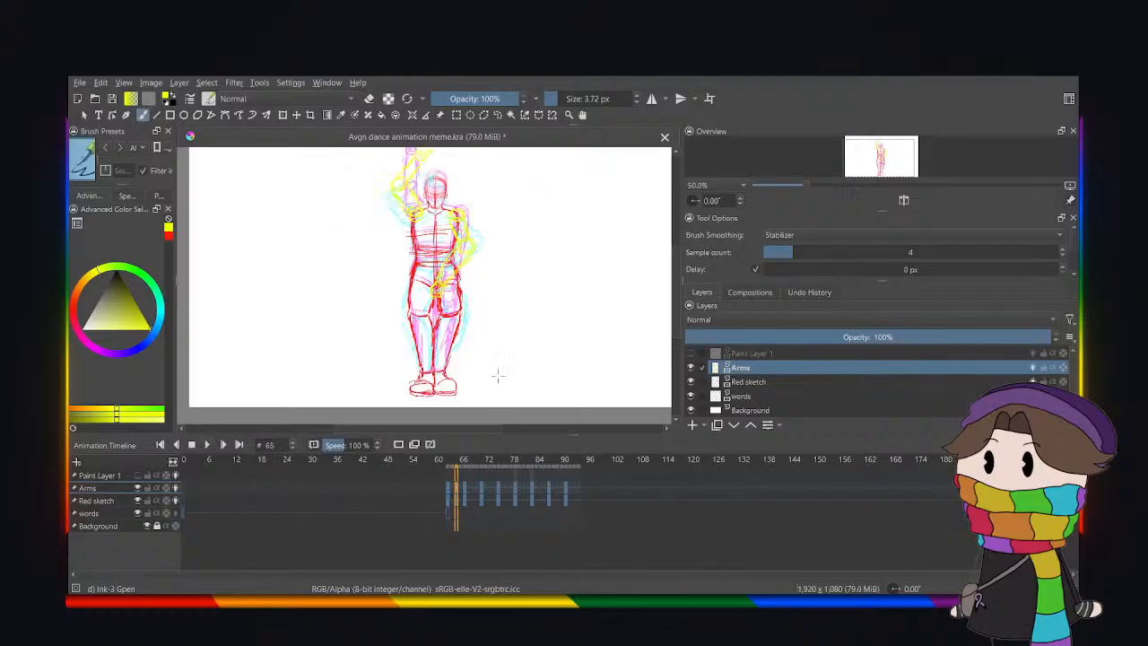
left_click(472, 490)
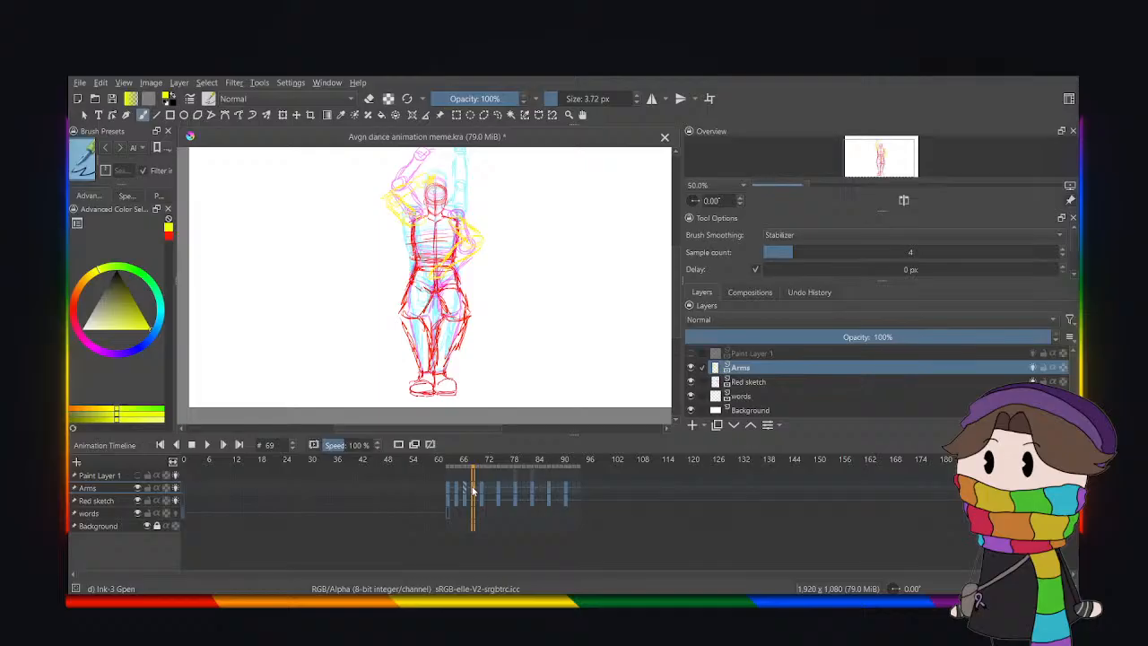
left_click(490, 490)
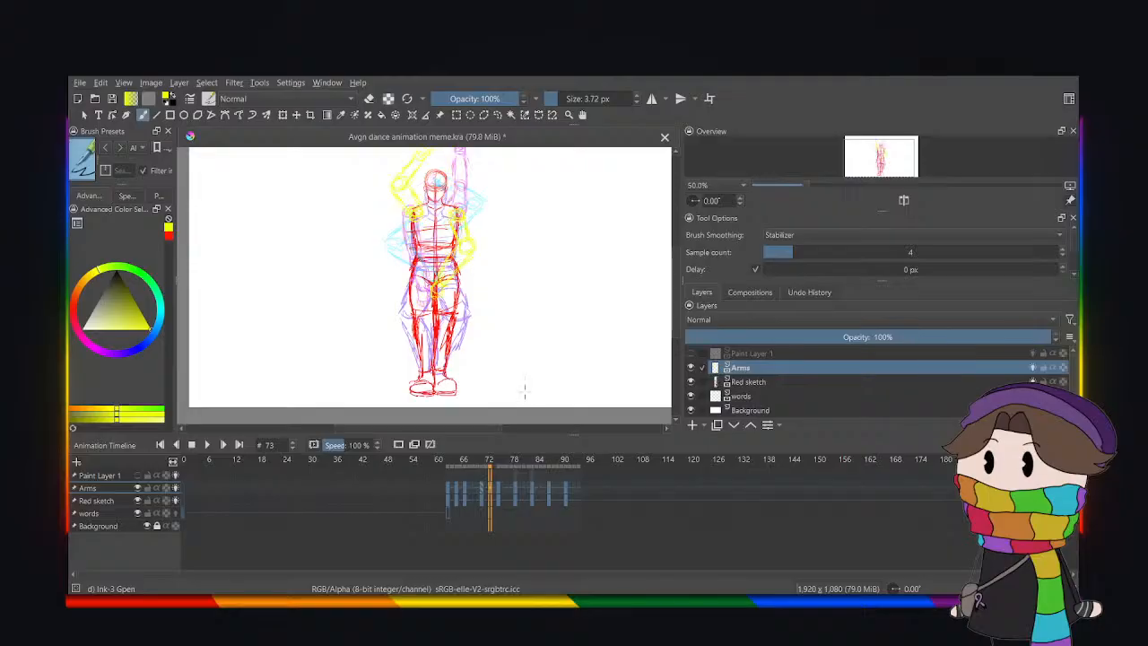
Mirror the copied arms horizontally on frame 73 with the Transform tool.
left_click(286, 117)
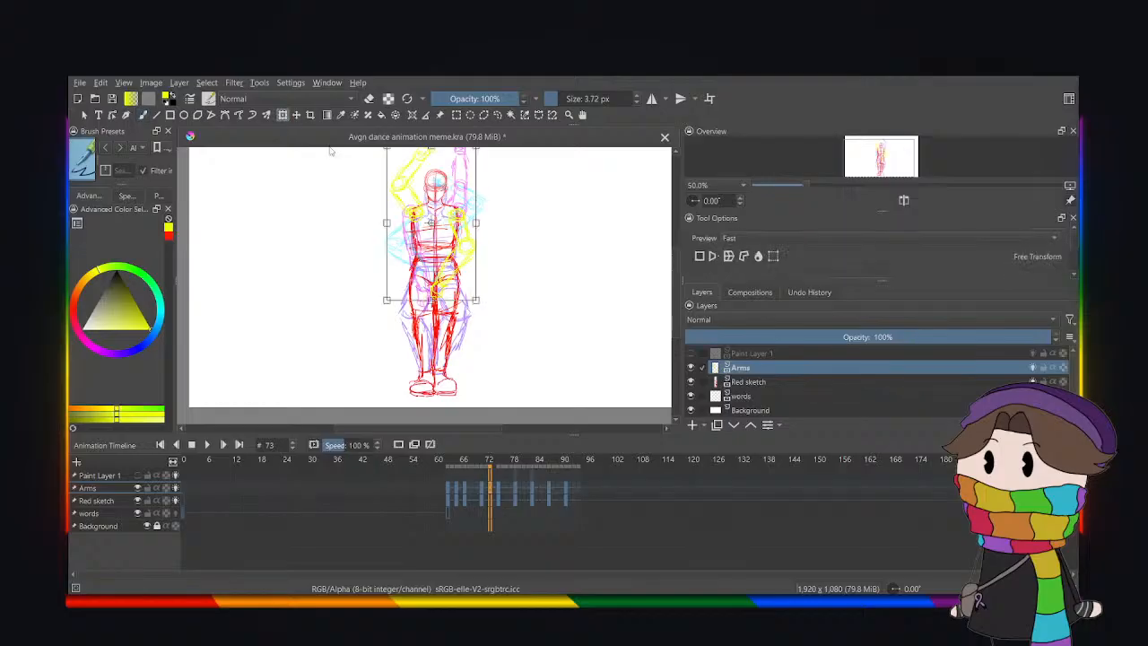
scroll(696, 260, "down", 3)
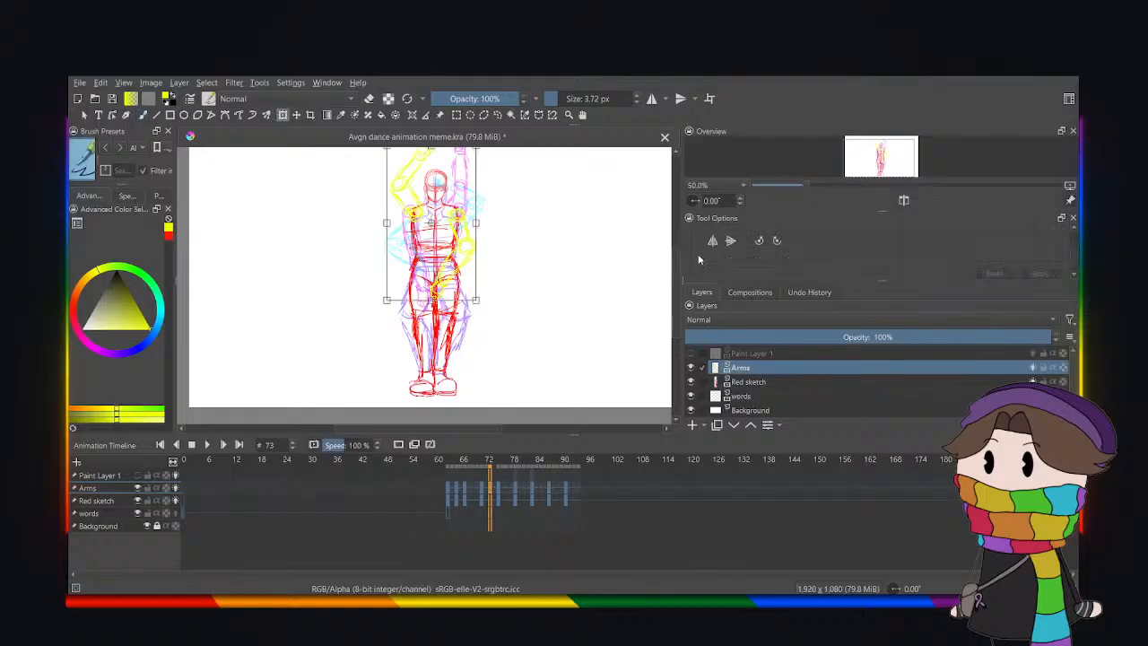
left_click(709, 244)
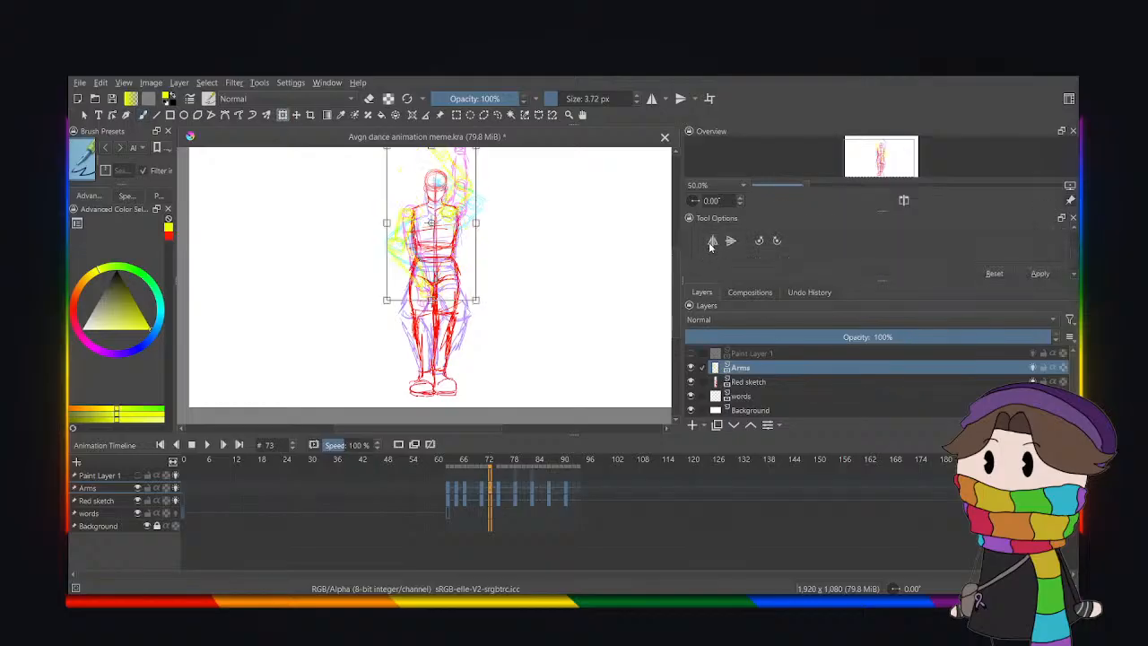
Inspect the poses at frames 77 and 81 and play the animation back from frame 63.
left_click(508, 491)
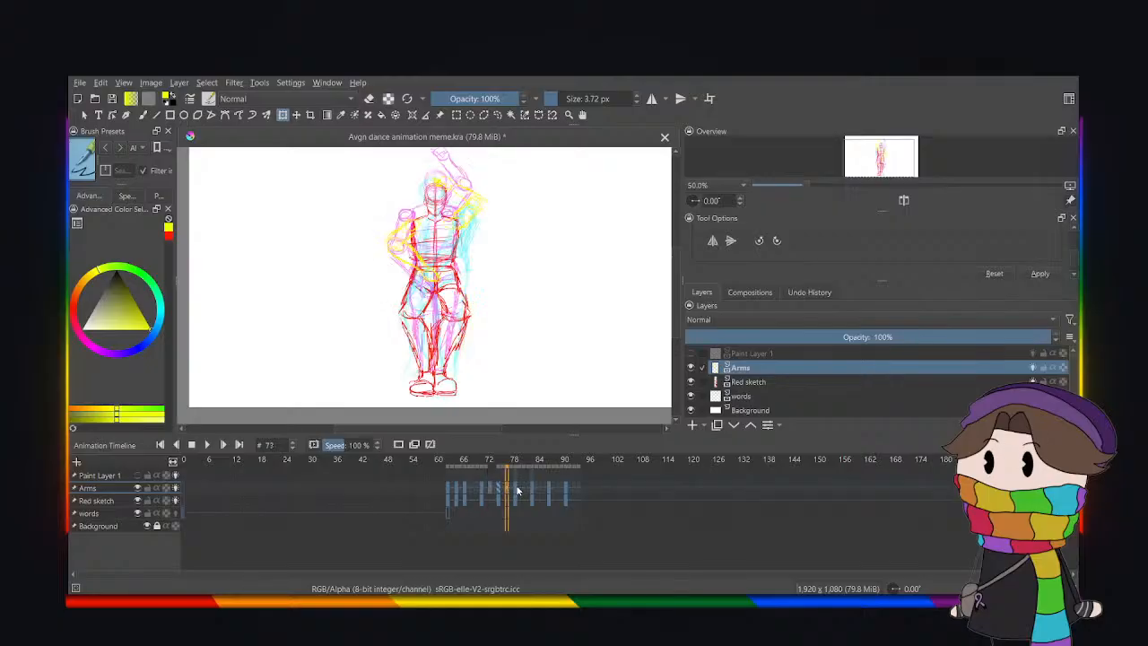
left_click(525, 489)
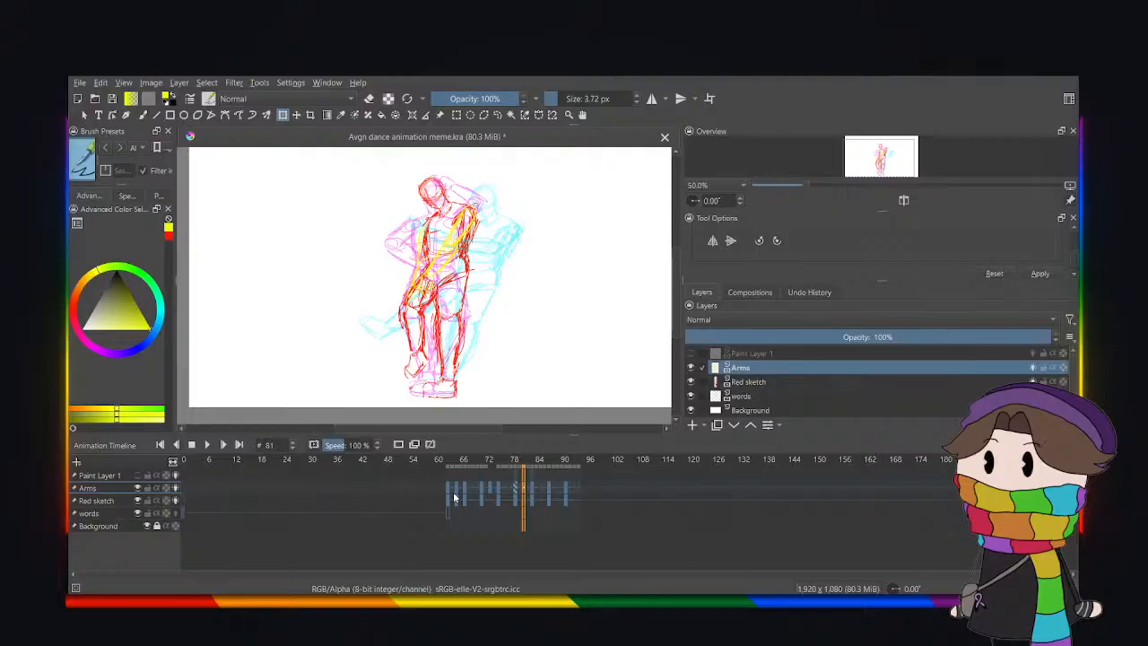
left_click(448, 491)
left_click(206, 444)
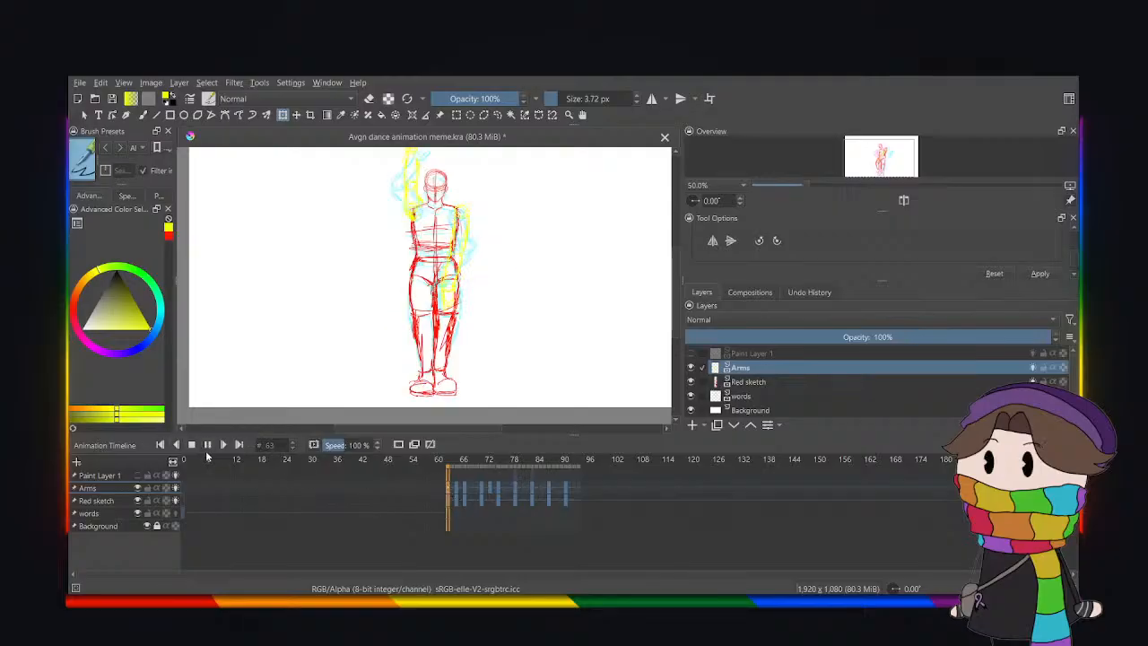
left_click(207, 445)
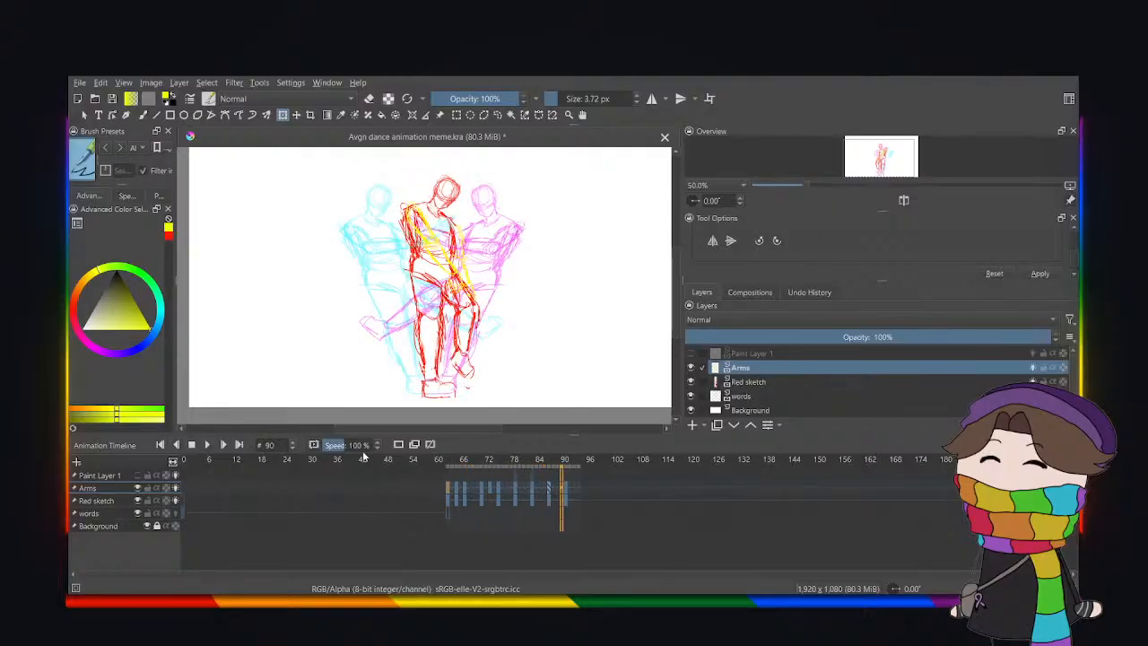
Copy the Red sketch keyframe from frame 65 to frame 73.
left_click(749, 382)
left_click(455, 507)
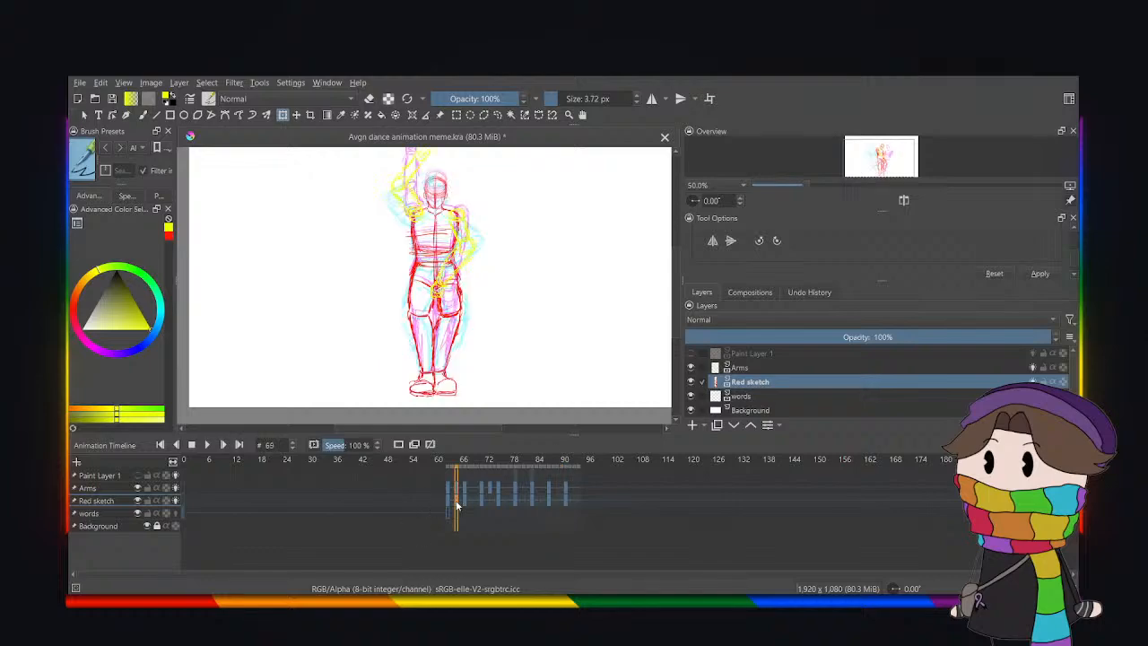
left_click(490, 504)
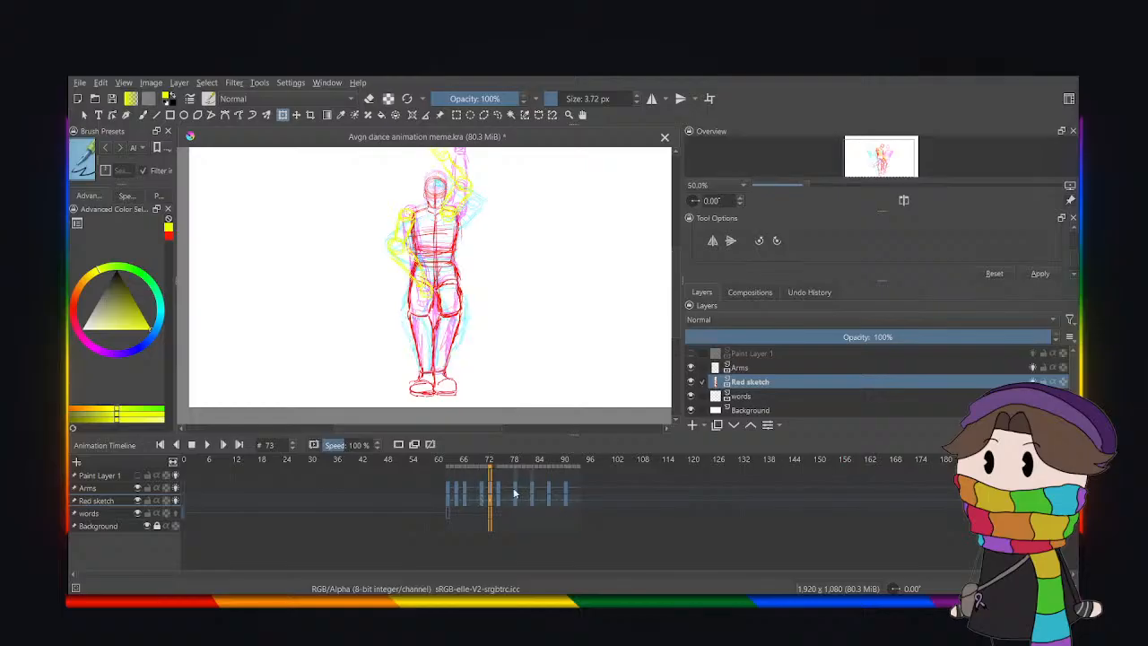
Play the animation from frame 63 to check the motion with the body and arms copied to frame 73.
left_click(449, 501)
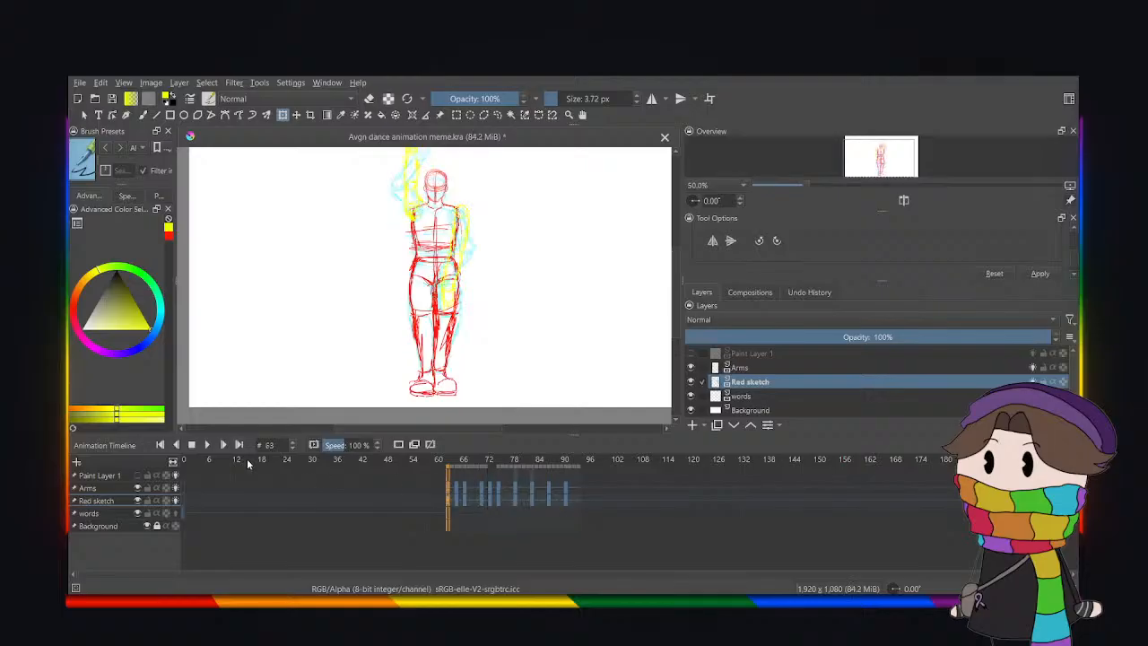
left_click(207, 445)
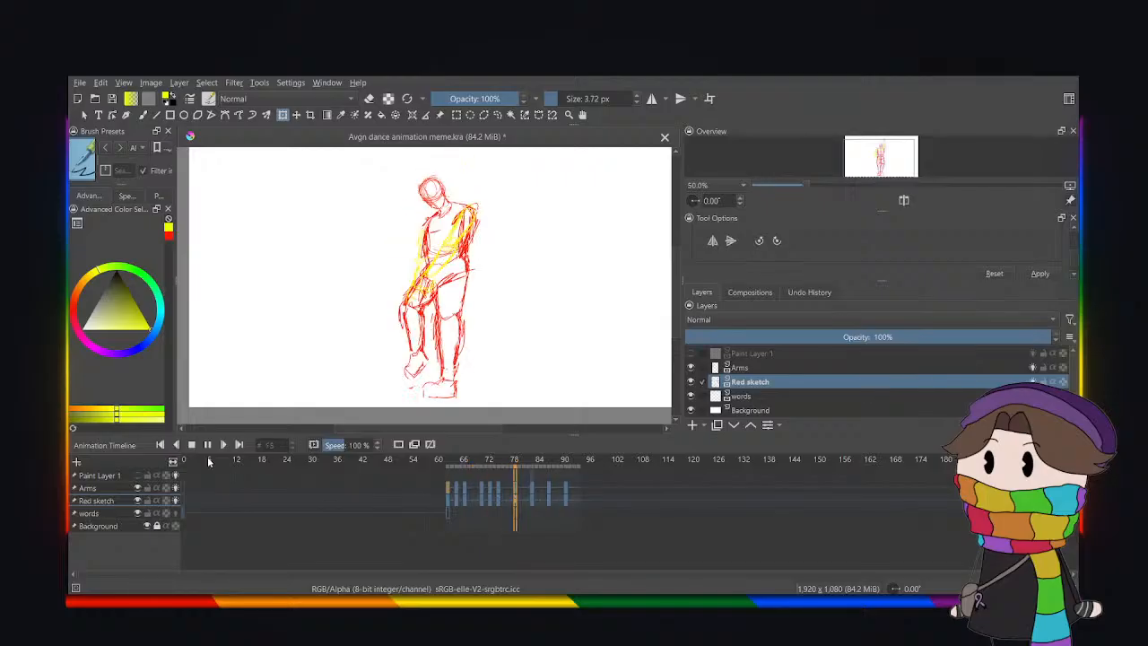
left_click(208, 448)
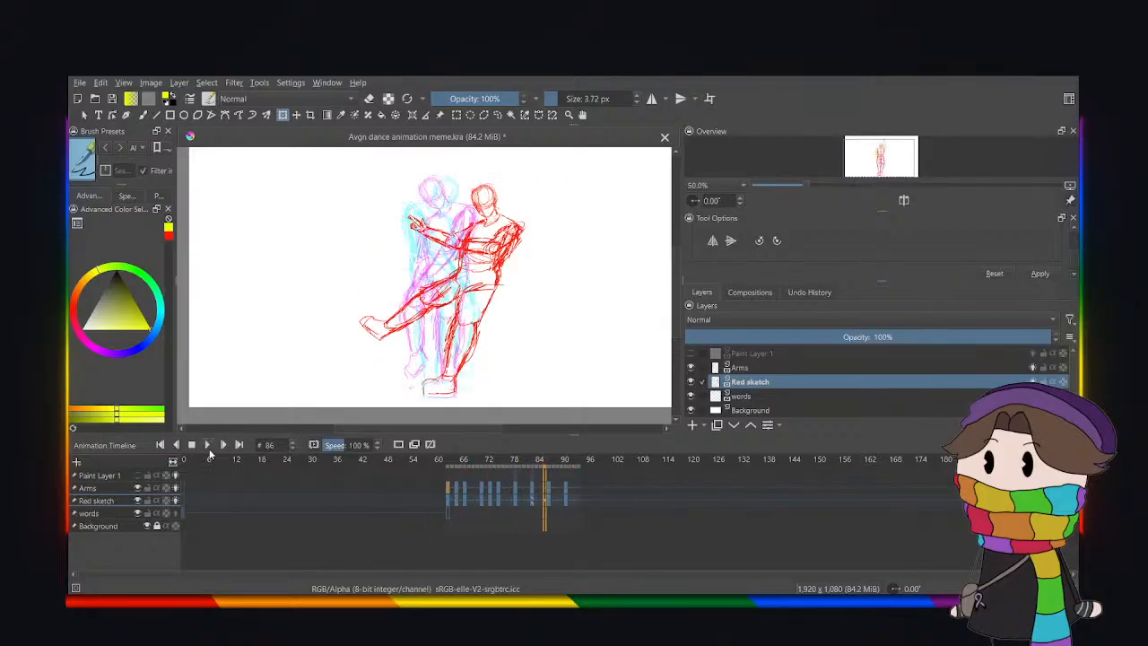
Clear the drawn arms from frame 69 on the Arms layer.
left_click(474, 501)
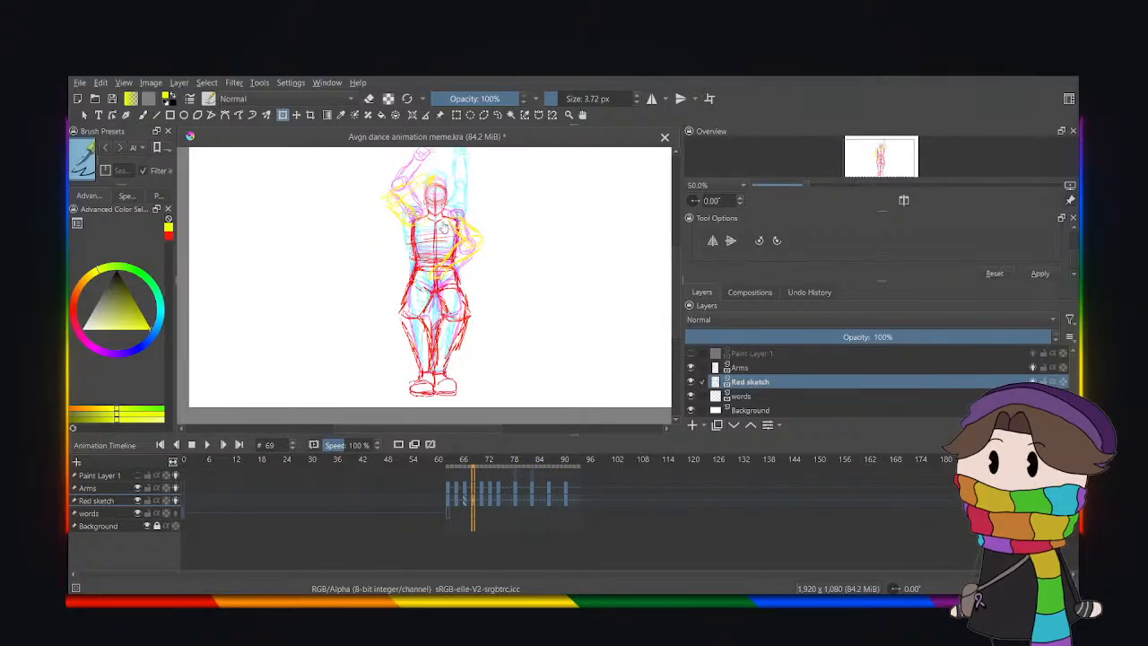
scroll(430, 221, "up", 1)
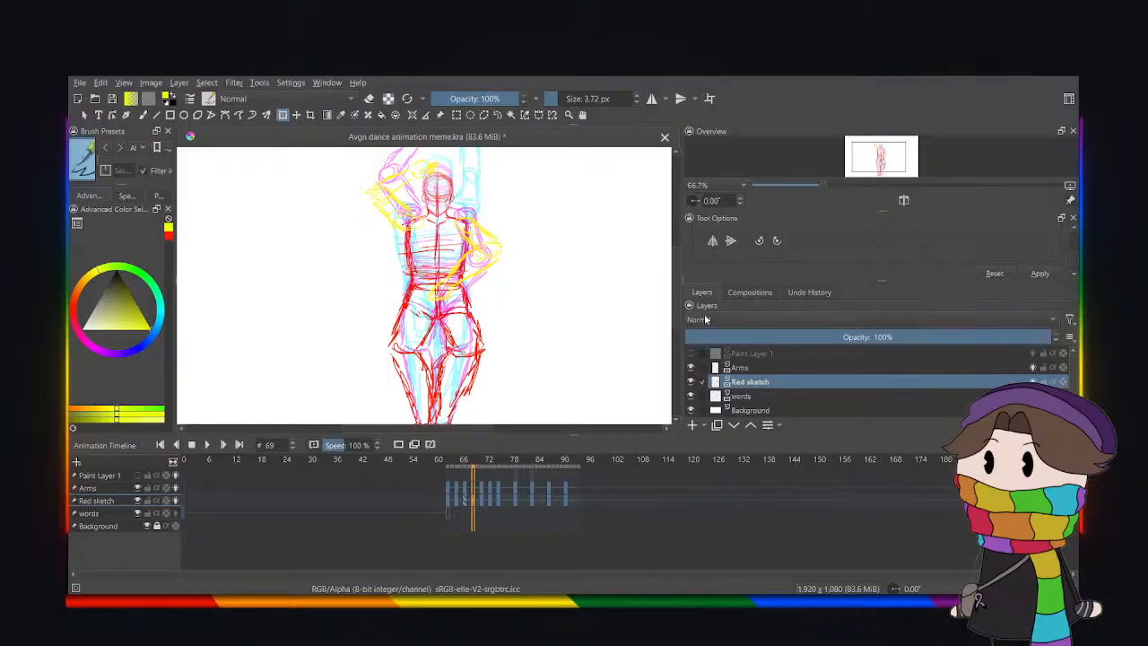
left_click(743, 368)
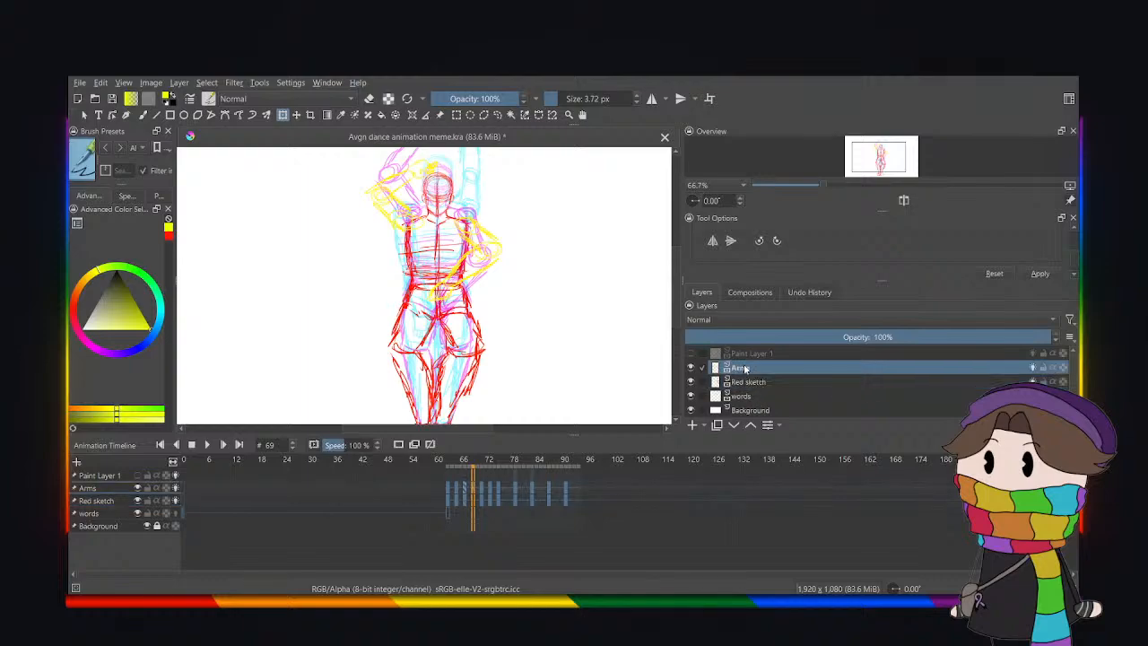
left_click(355, 210)
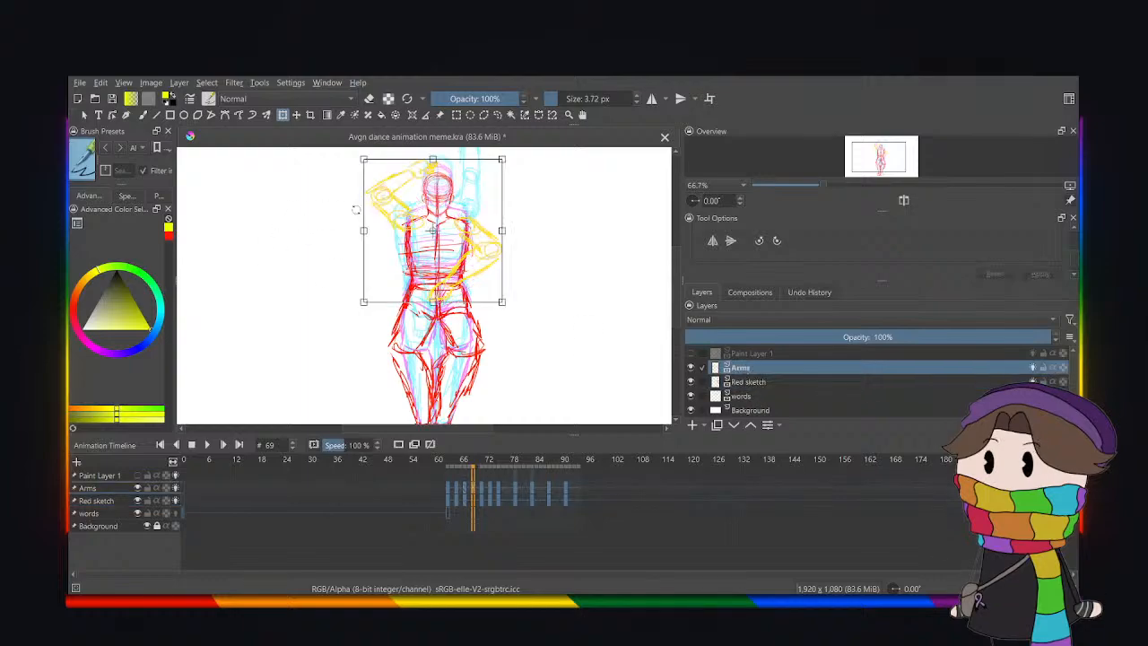
key("Delete")
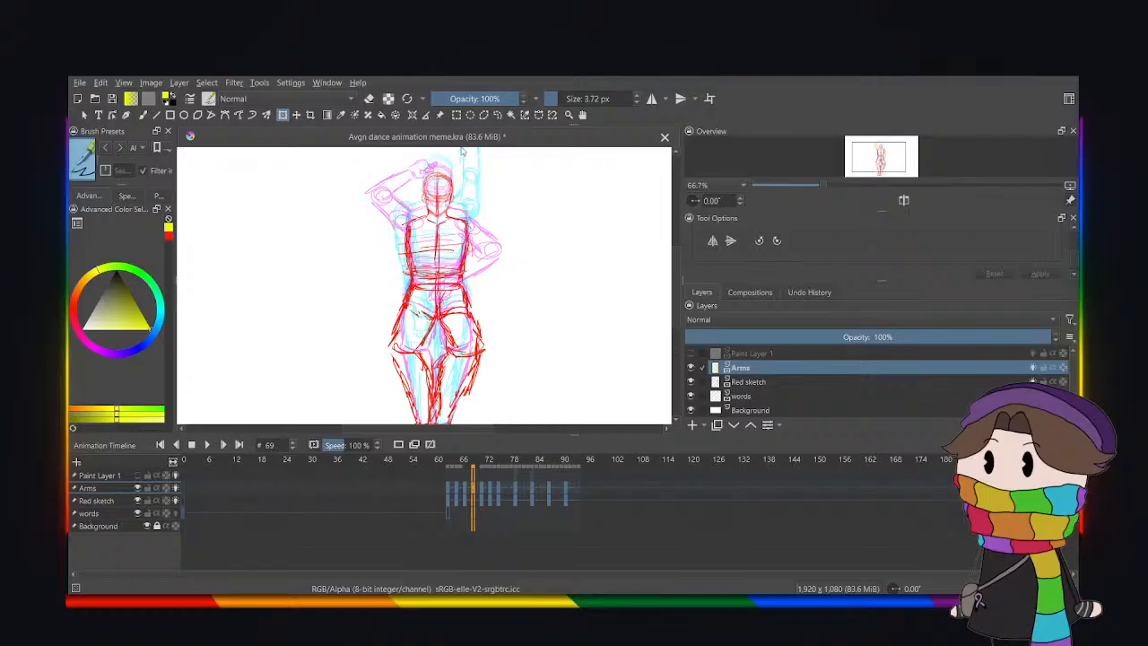
Copy the Arms keyframe from frame 65 to frame 69.
left_click_drag(677, 299, 676, 274)
scroll(357, 284, "up", 1)
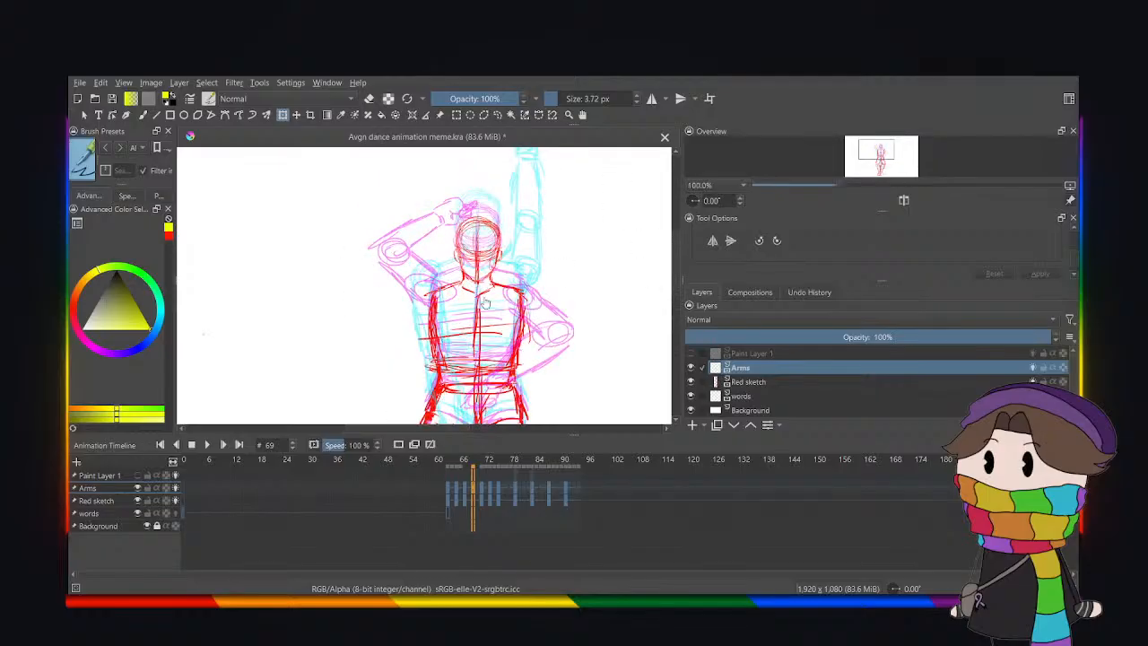
left_click(459, 492)
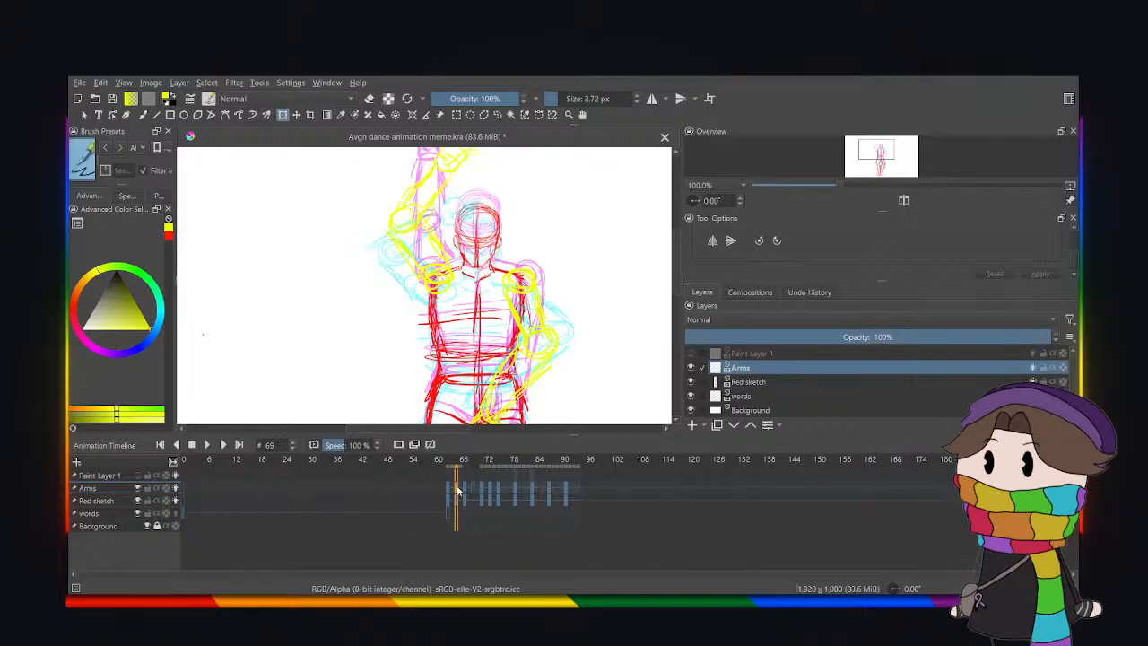
left_click(473, 487)
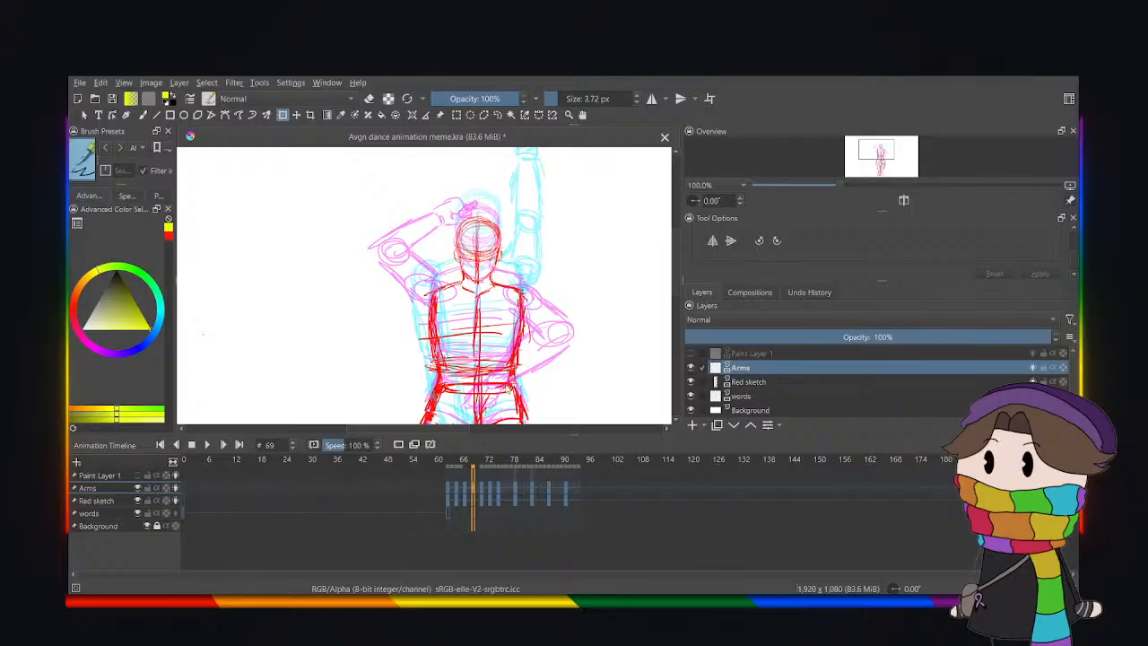
key("ctrl+v")
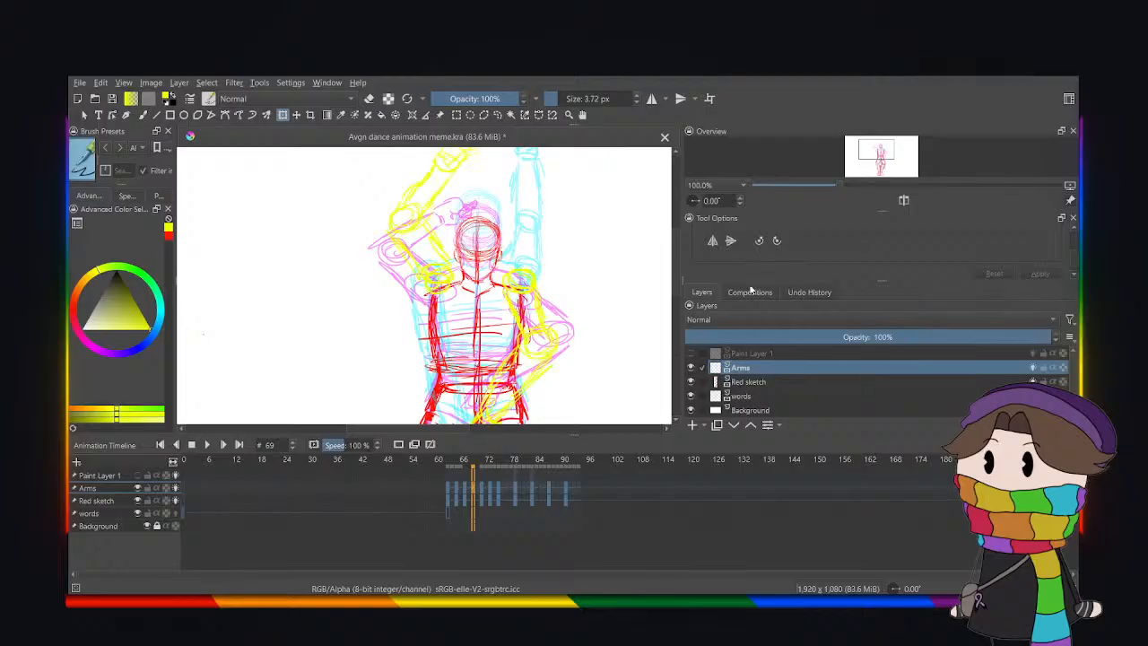
Mirror the copied arms horizontally on frame 69 with the Transform tool.
scroll(741, 320, "down", 1)
scroll(742, 320, "up", 1)
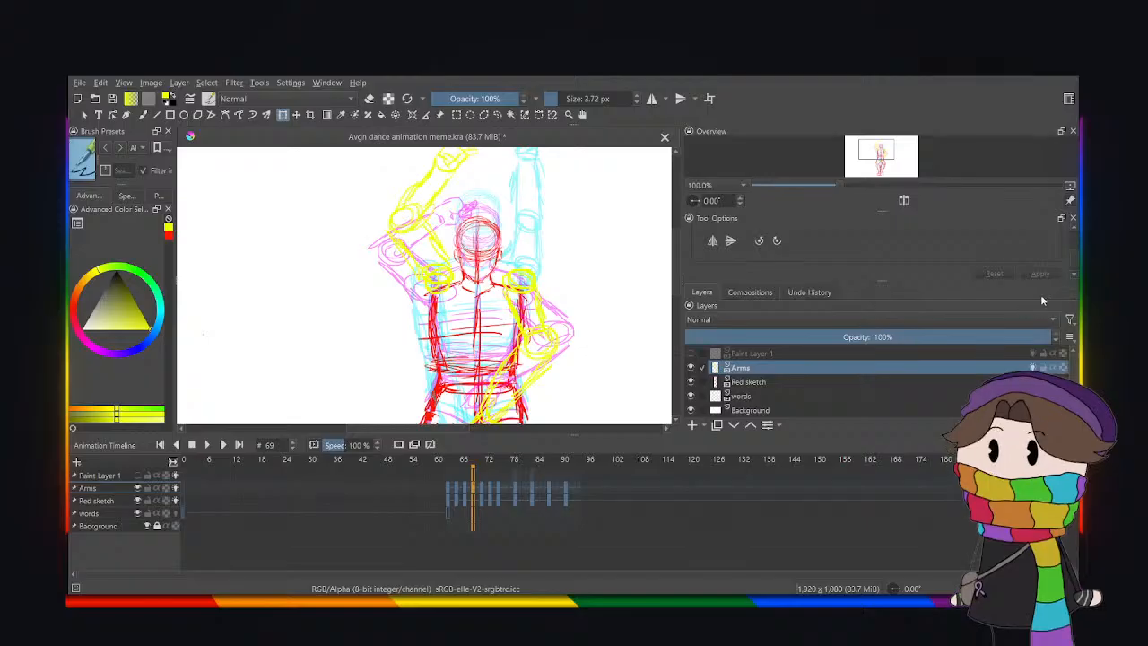
left_click(712, 244)
left_click(420, 289)
left_click(712, 242)
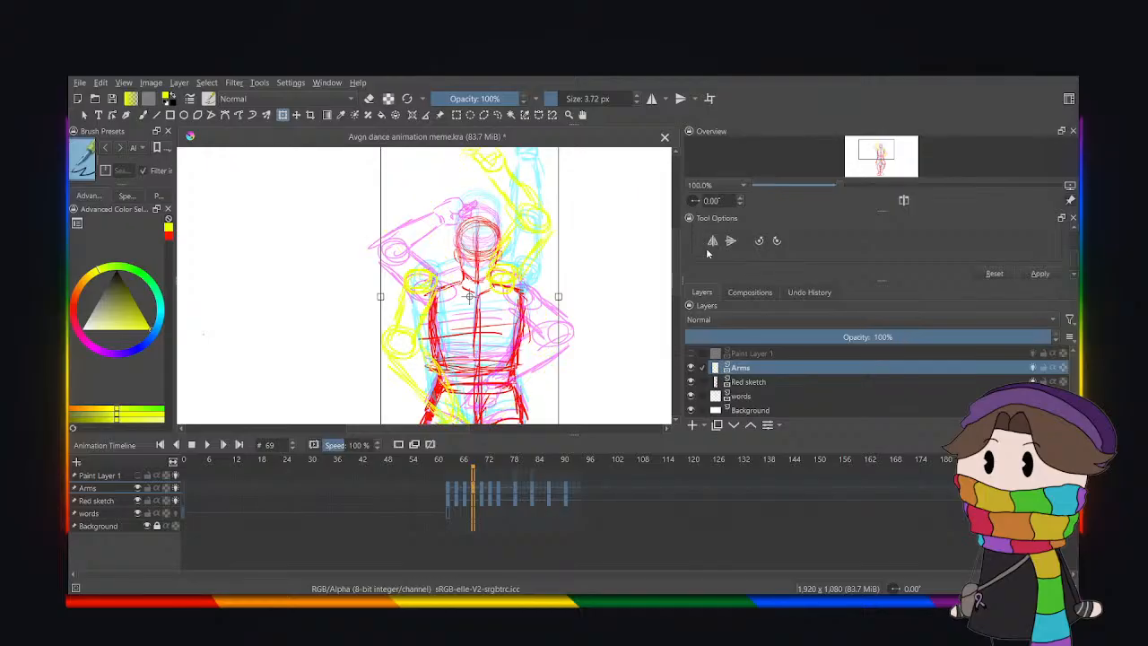
Copy the mirrored arms keyframe from frame 69 to frame 77.
left_click(484, 492)
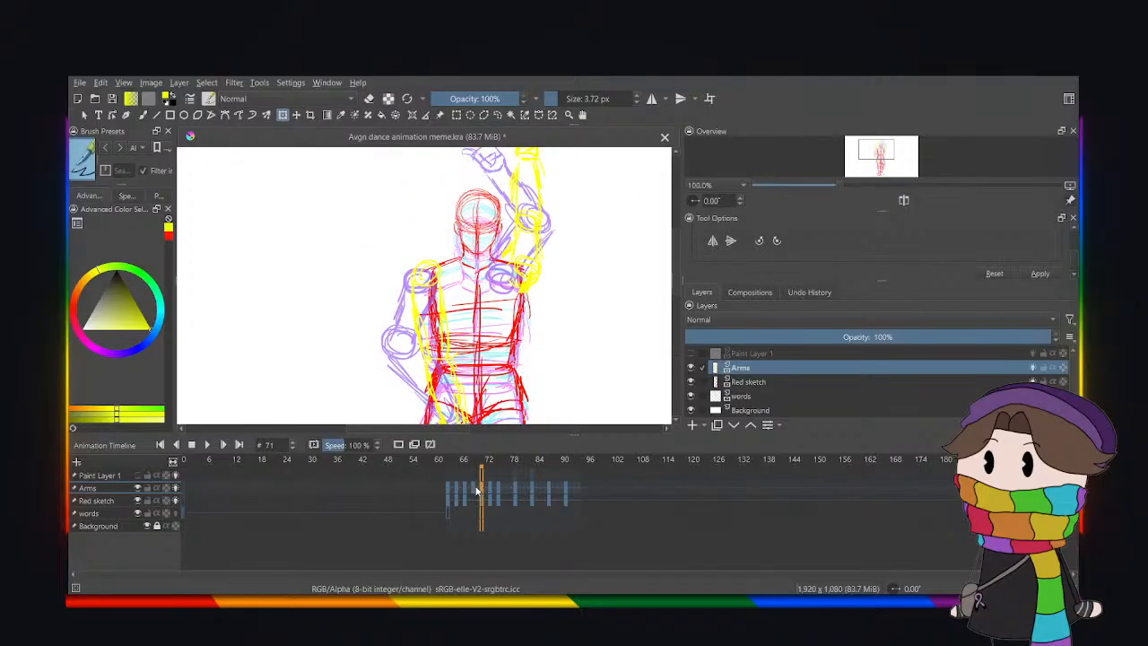
left_click(475, 492)
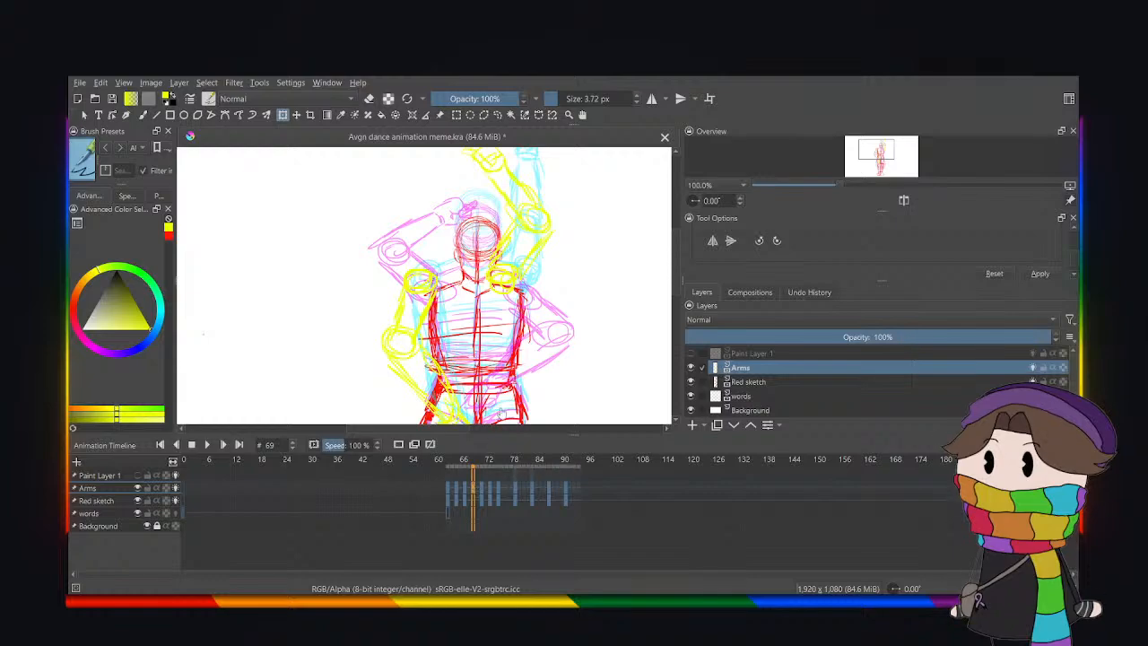
left_click(506, 490)
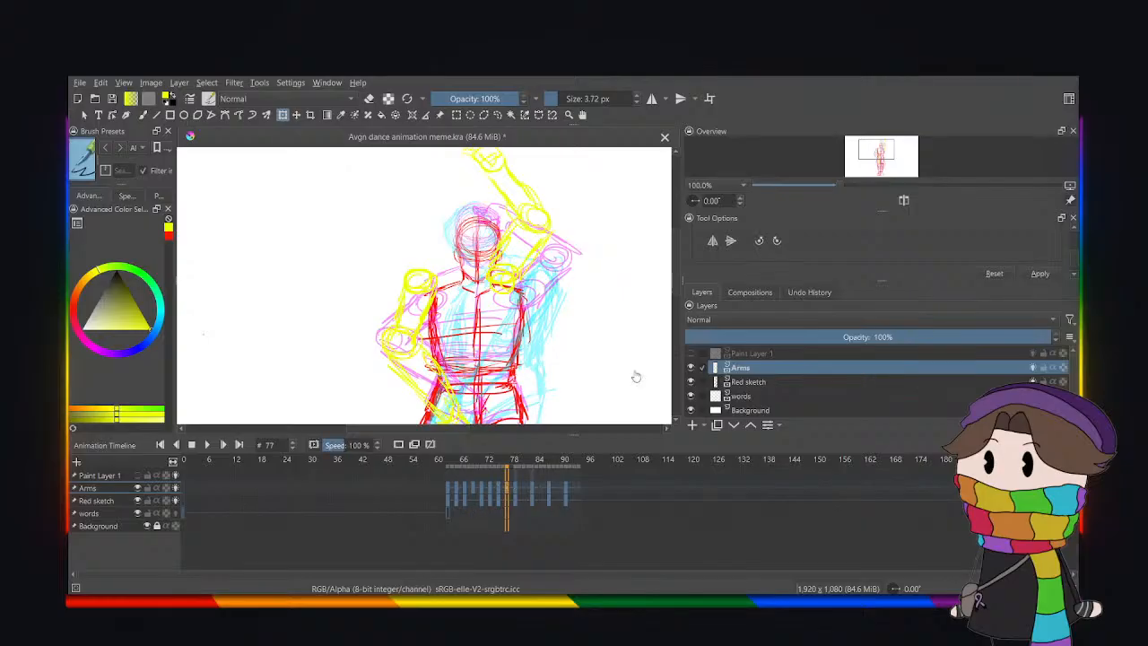
Nudge the mirrored arms on frame 69 of the Arms layer to the right until they line up with the body's shoulders.
left_click(733, 382)
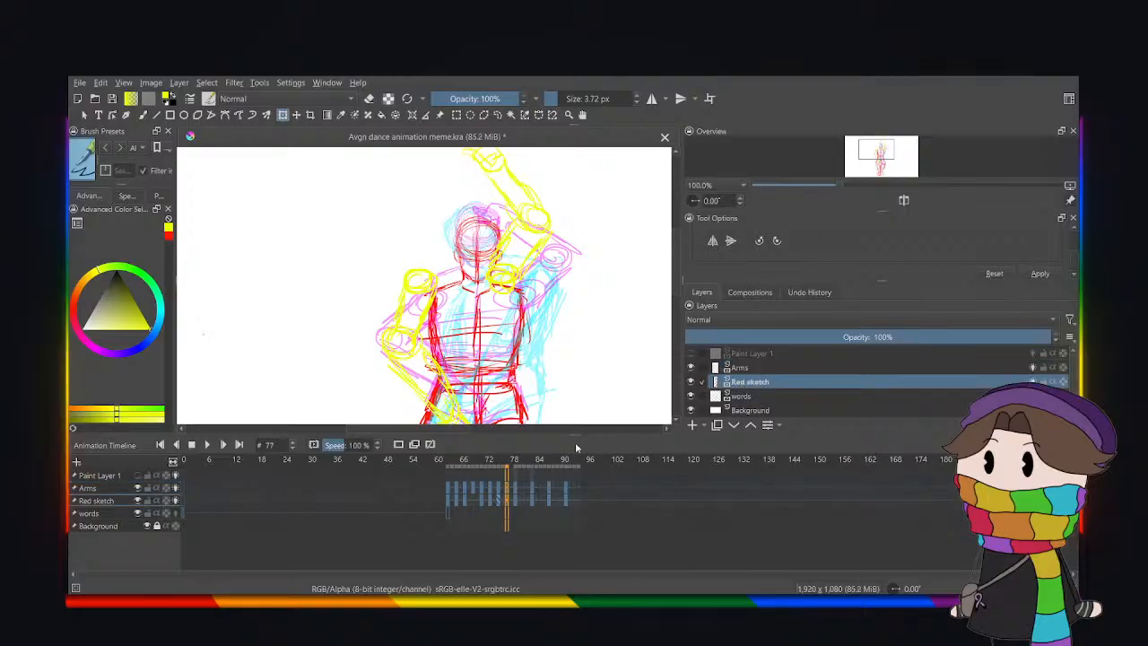
left_click(474, 490)
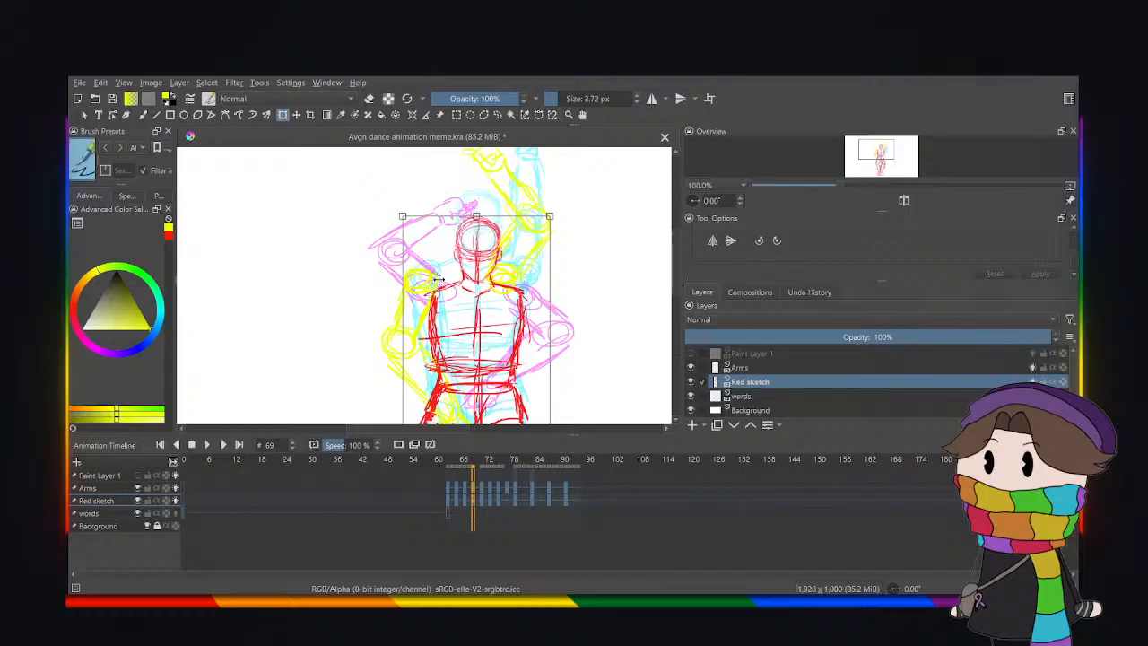
key("Page_Up")
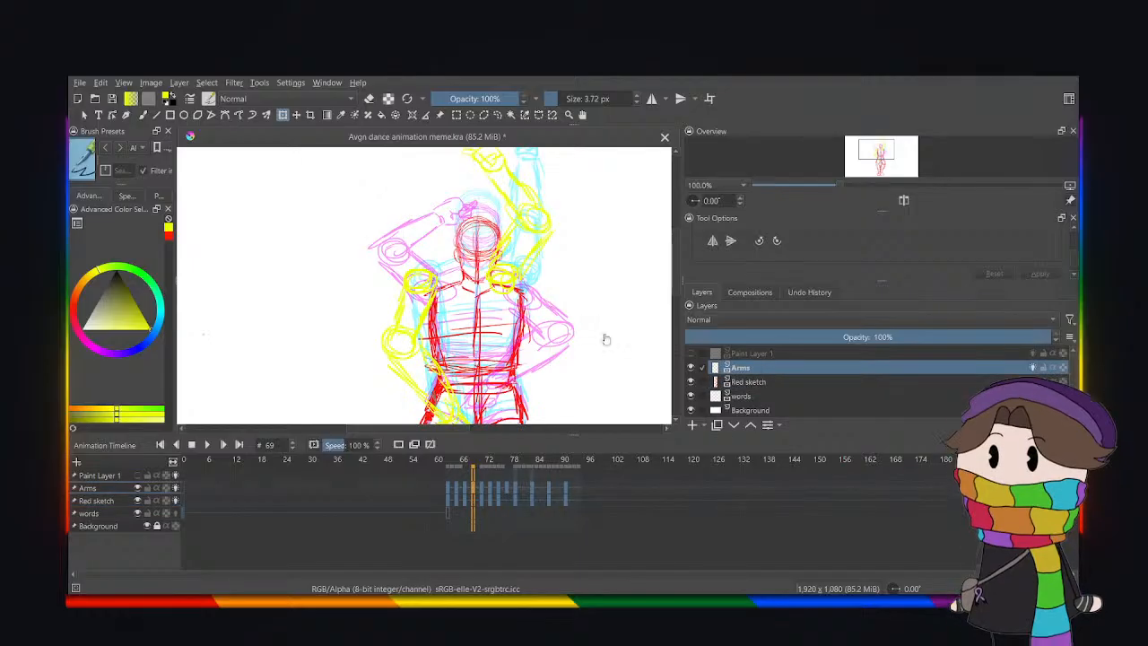
key("Right")
key("Right")
key("Right")
key("Right")
key("Right")
key("Right")
key("Right")
key("Right")
key("Right")
key("Right")
key("Right")
key("Right")
key("Right")
key("Right")
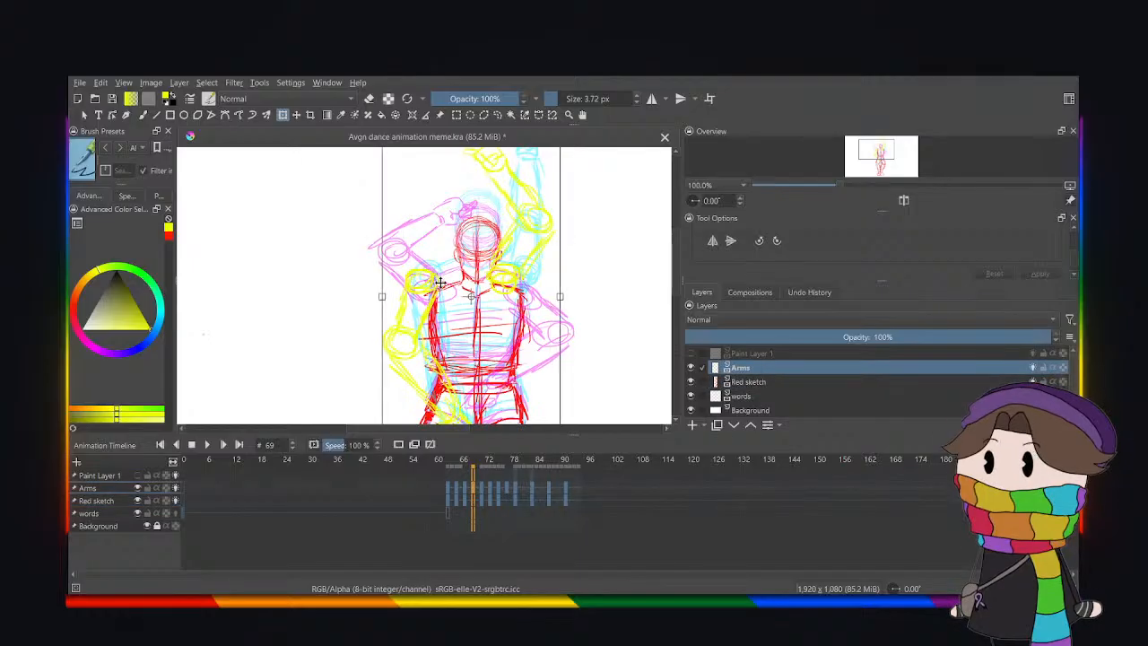
key("Right")
key("Right")
key("Right")
key("Right")
key("Right")
key("Right")
key("Right")
key("Right")
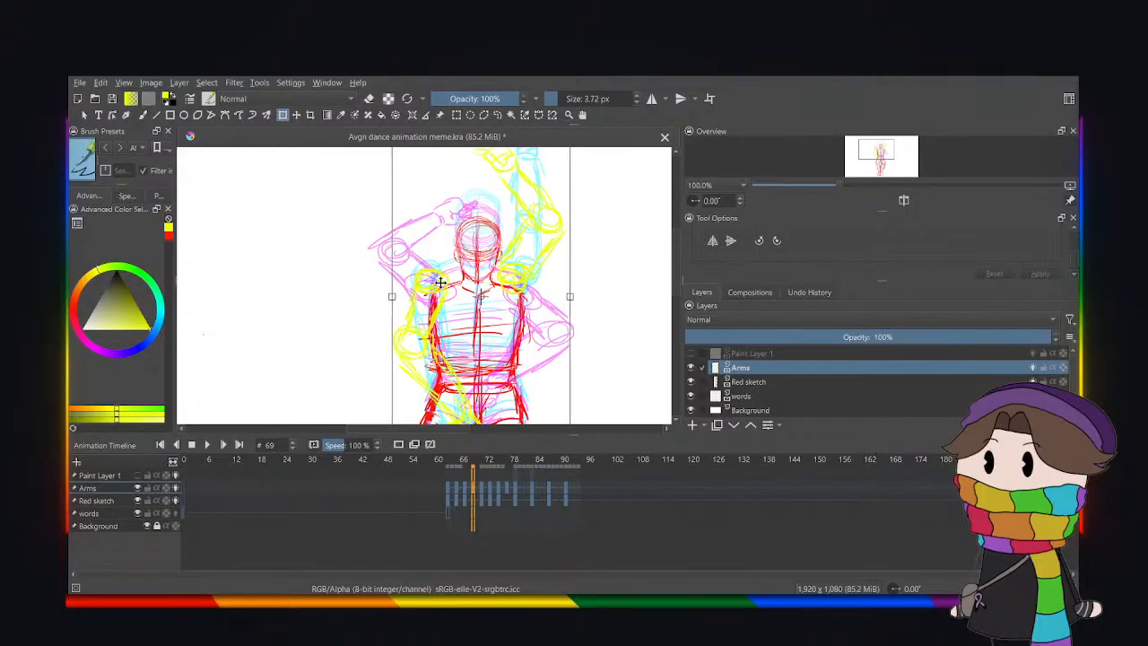
key("Right")
key("Right")
key("Right")
key("Right")
key("Right")
key("Right")
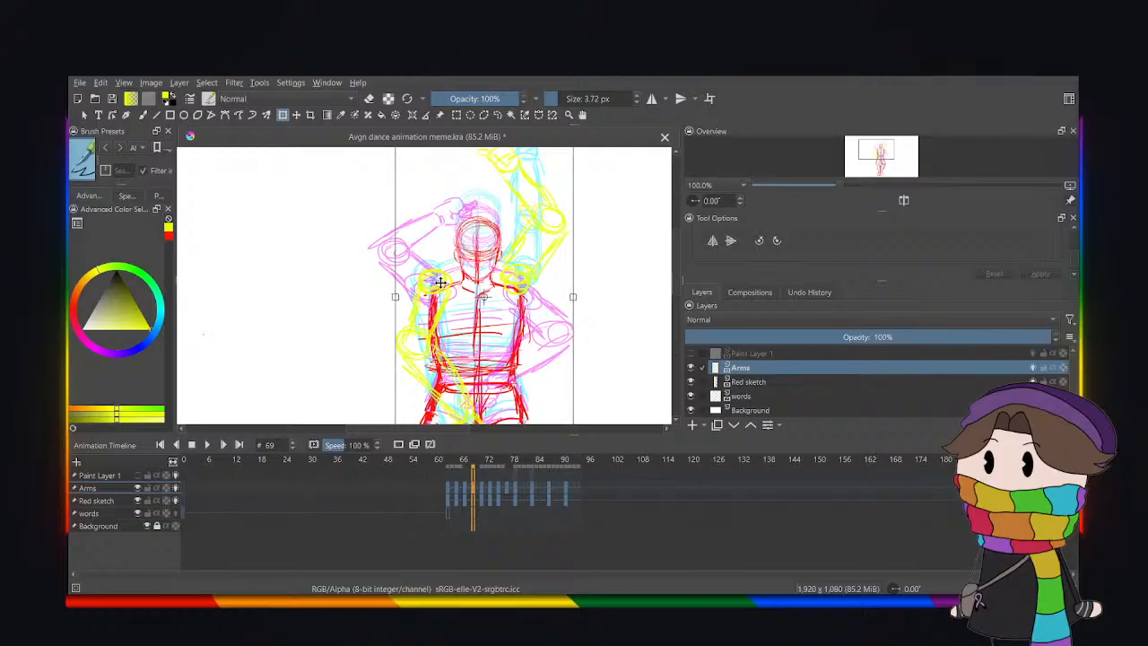
Replace the arms on frame 77 with a copy of the repositioned arms from frame 69.
left_click(505, 499)
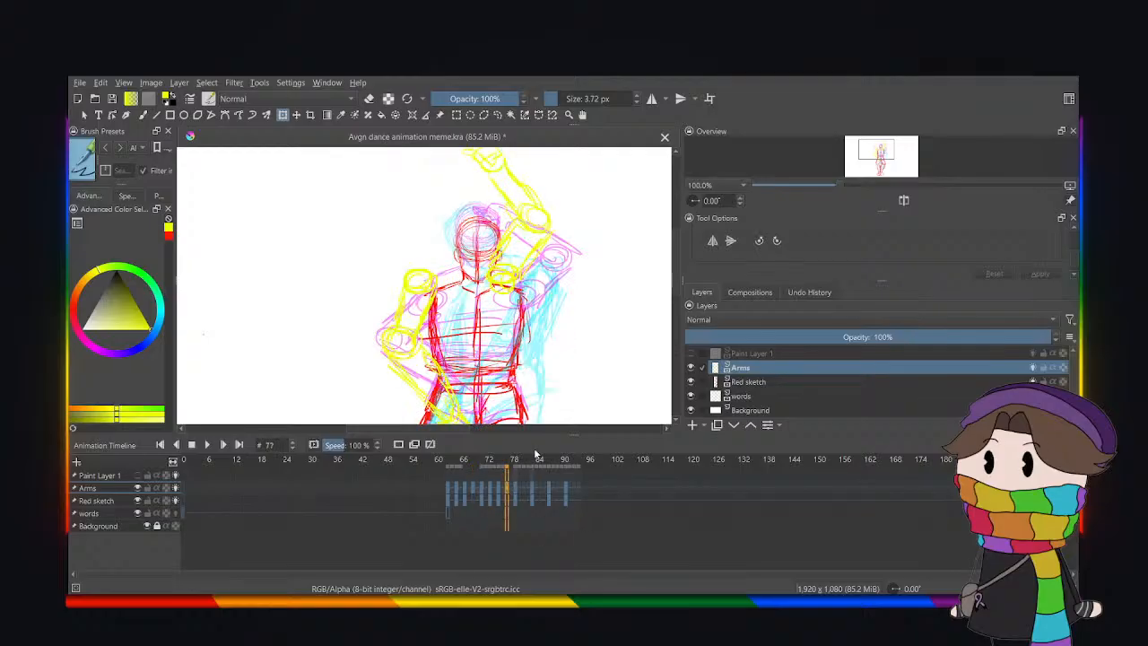
left_click(476, 492)
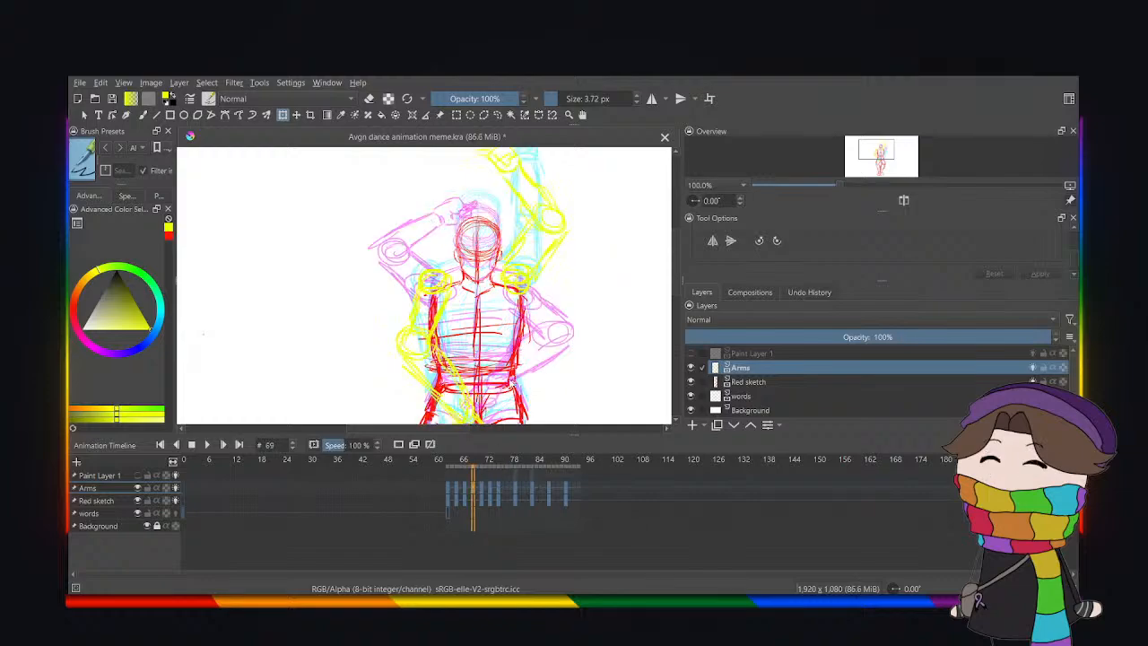
left_click(508, 497)
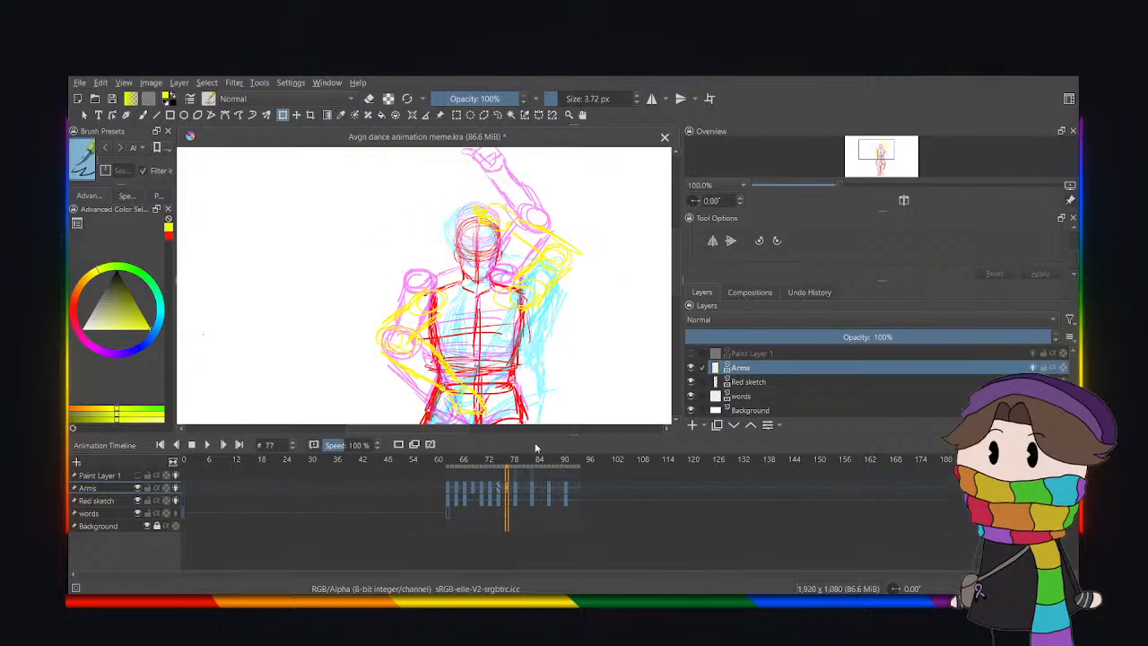
key("ctrl+v")
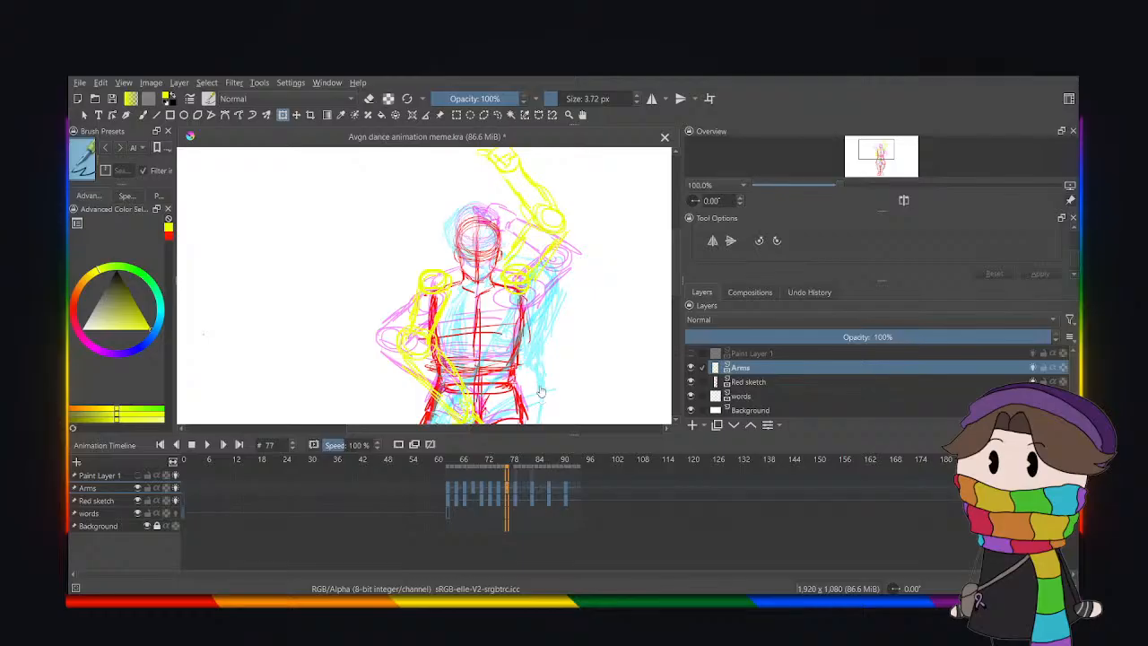
Nudge the pasted arms on frame 77 slightly right and down onto the body's shoulders.
left_click(465, 256)
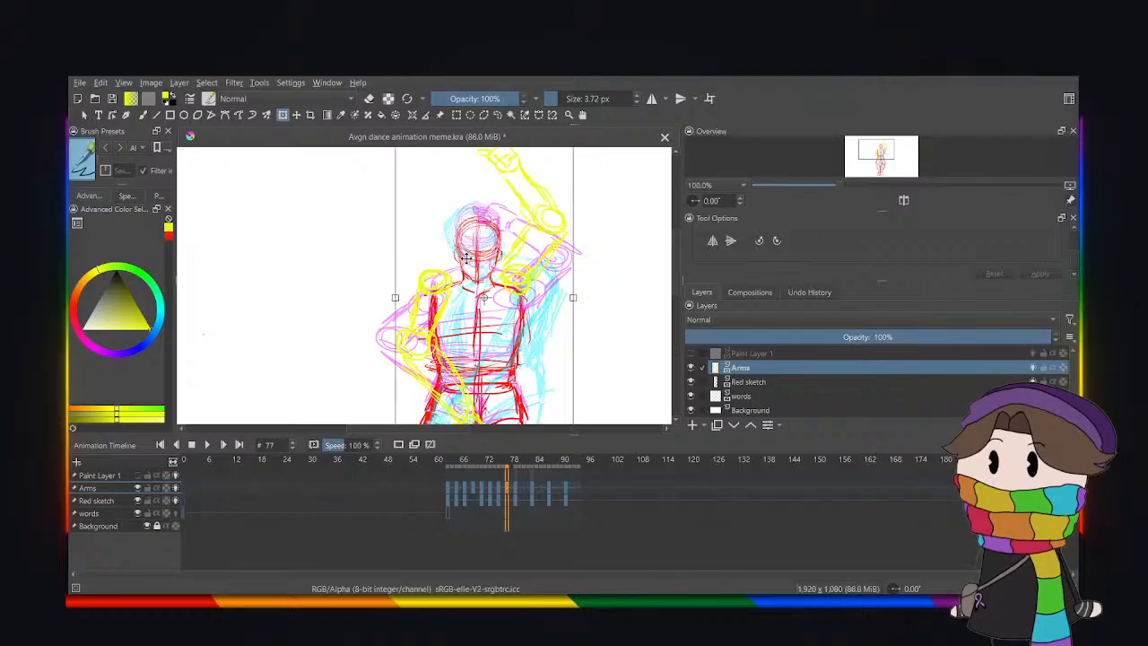
key("Right")
key("Right")
key("Right")
key("Right")
key("Right")
key("Right")
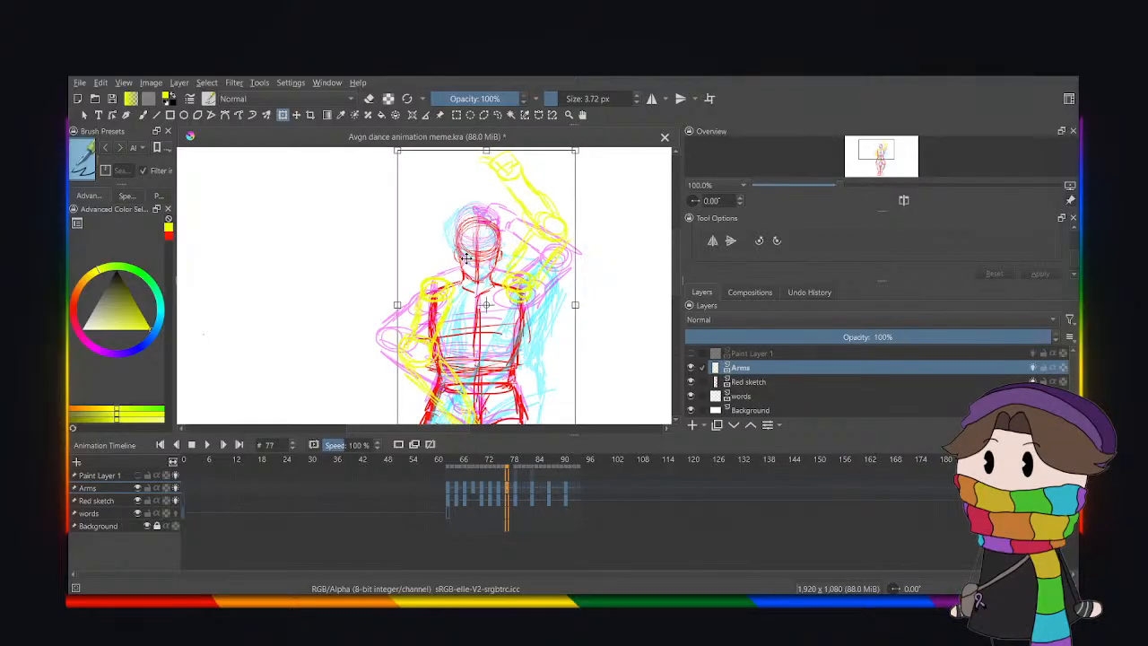
key("Down")
key("Down")
key("Down")
key("Down")
key("Down")
key("Down")
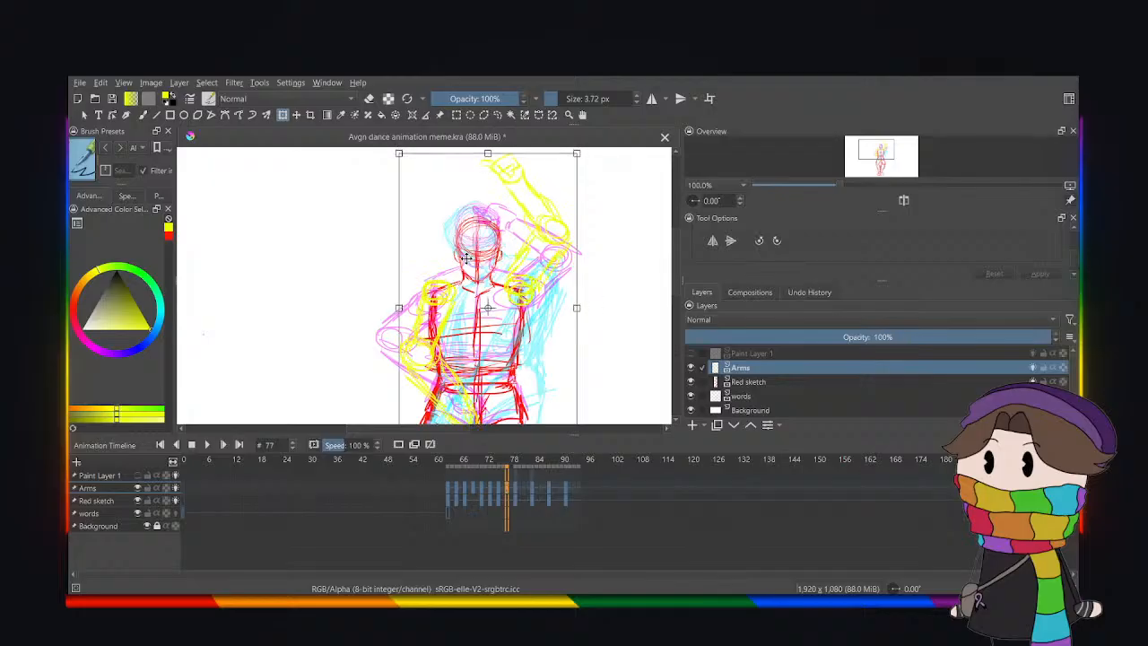
Copy the Red sketch keyframe from frame 65 to frames 69 and 77.
left_click(475, 495)
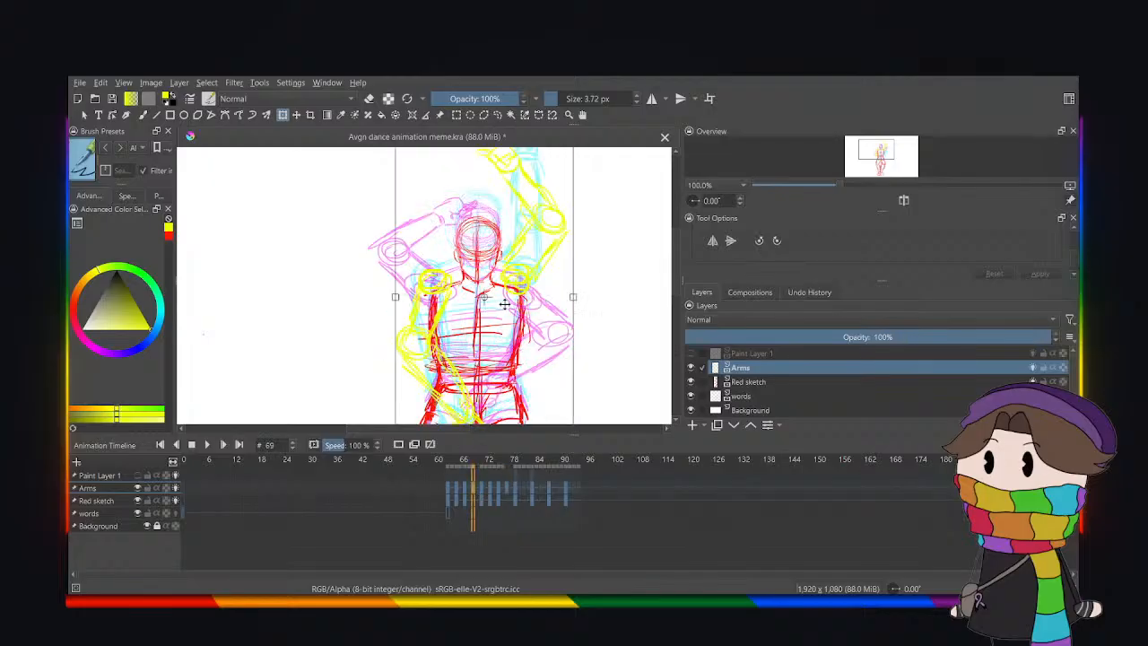
left_click(826, 382)
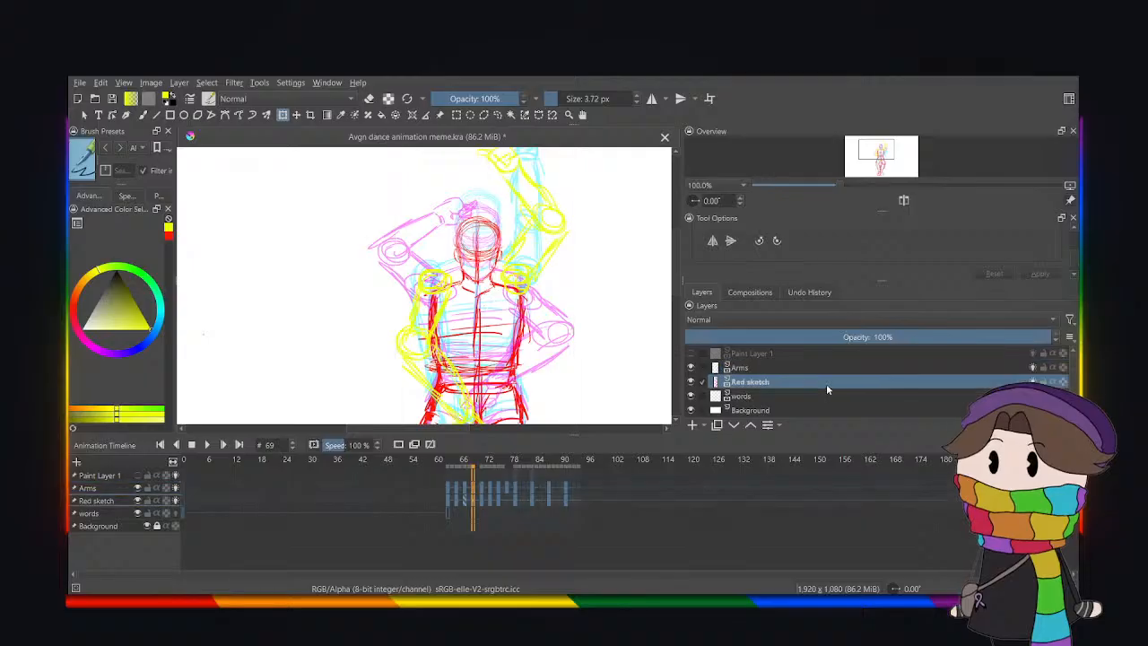
left_click(457, 504)
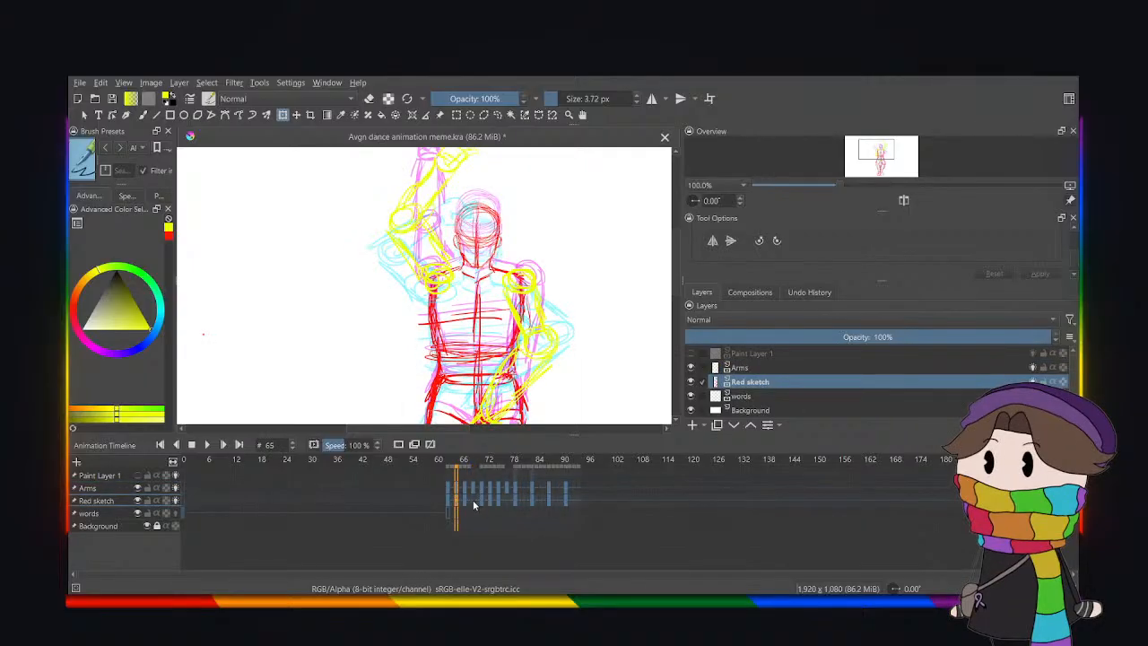
left_click(474, 504)
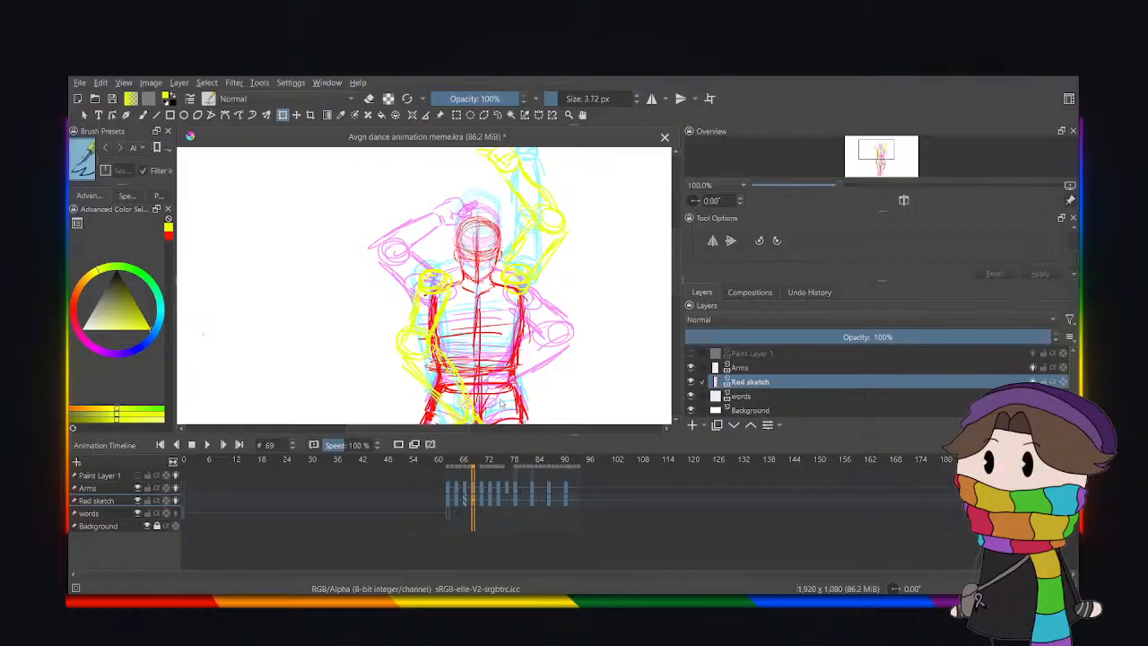
left_click(504, 500)
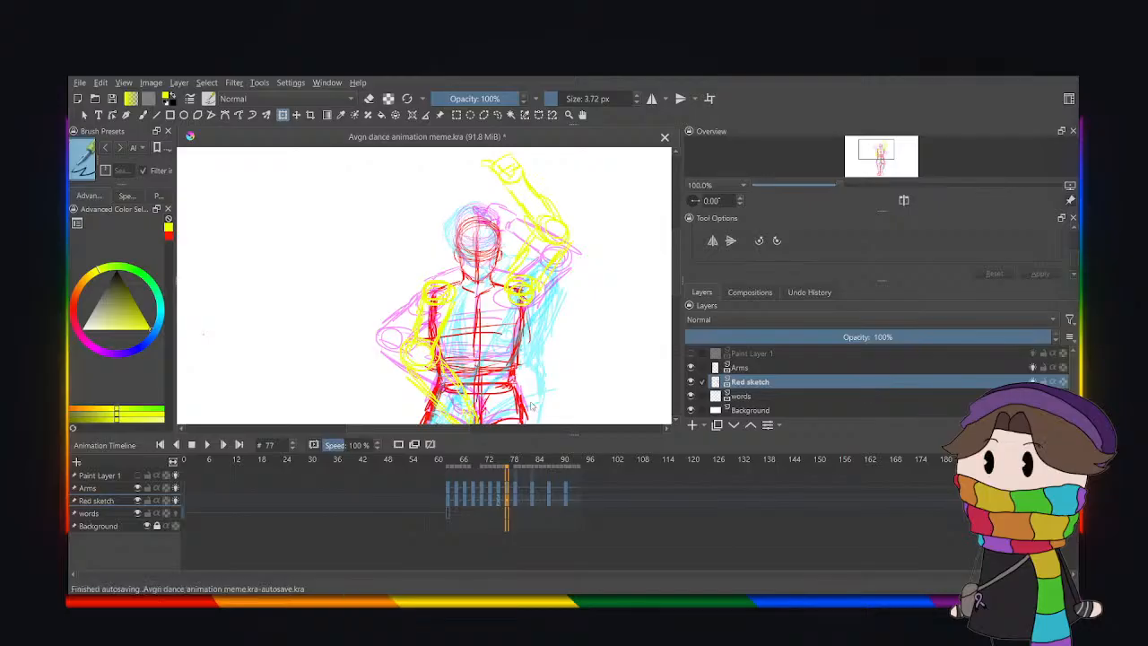
Nudge the arms on frame 77 of the Arms layer upward to meet the shoulders of the copied body.
left_click(741, 368)
left_click(495, 251)
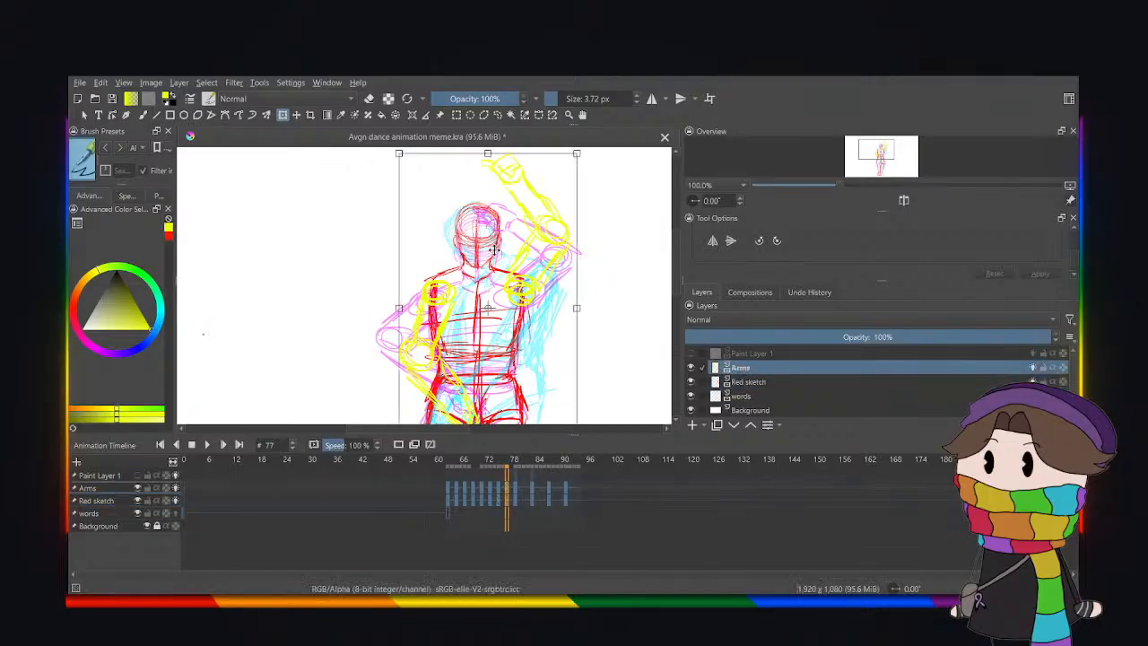
key("Up")
key("Up")
key("Up")
key("Up")
key("Up")
key("Up")
key("Up")
key("Up")
key("Up")
key("Up")
key("Up")
key("Up")
key("Up")
key("Up")
key("Up")
key("Up")
key("Up")
key("Up")
key("Up")
key("Up")
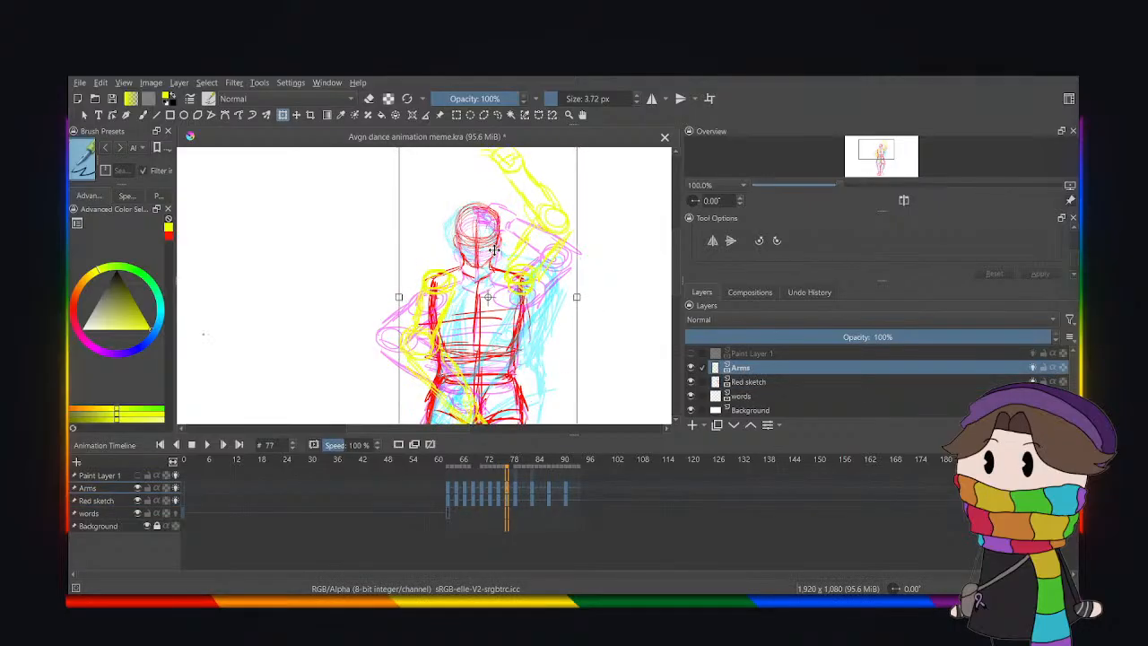
left_click(465, 491)
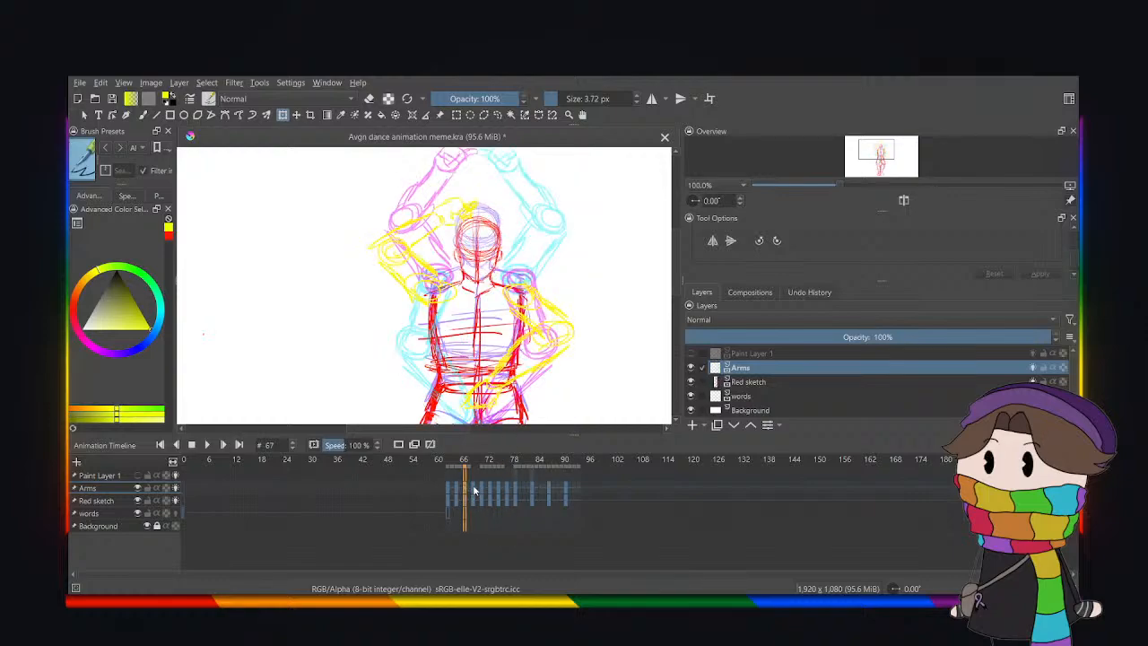
Nudge the arms on frame 69 of the Arms layer slightly upward to fit the body's shoulders.
left_click(475, 491)
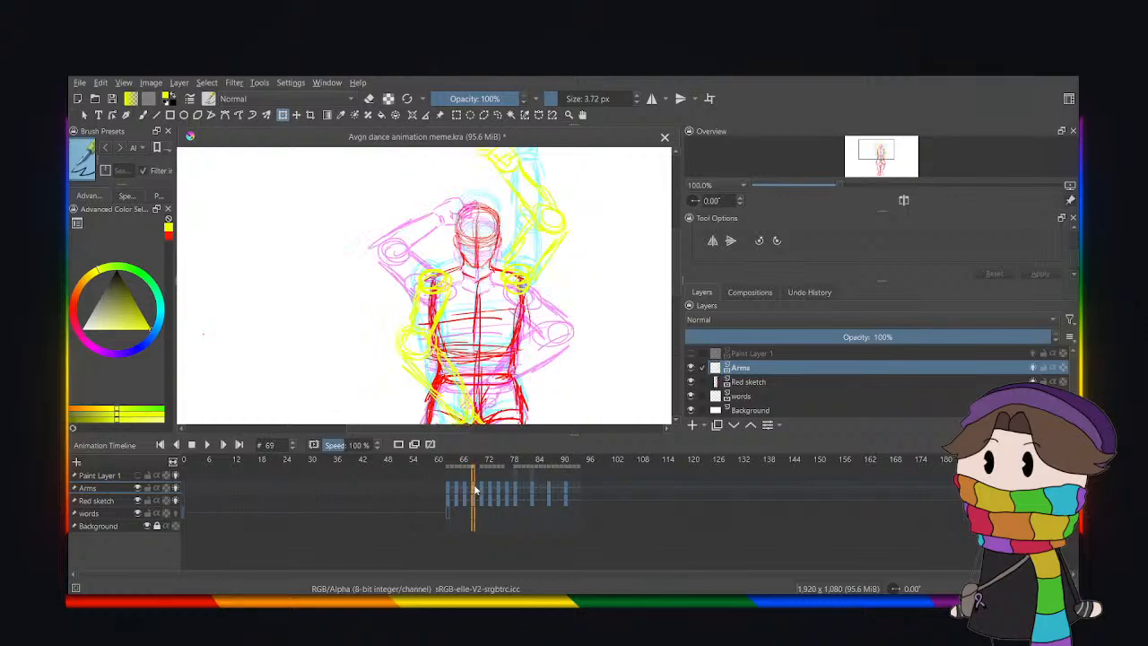
left_click(527, 330)
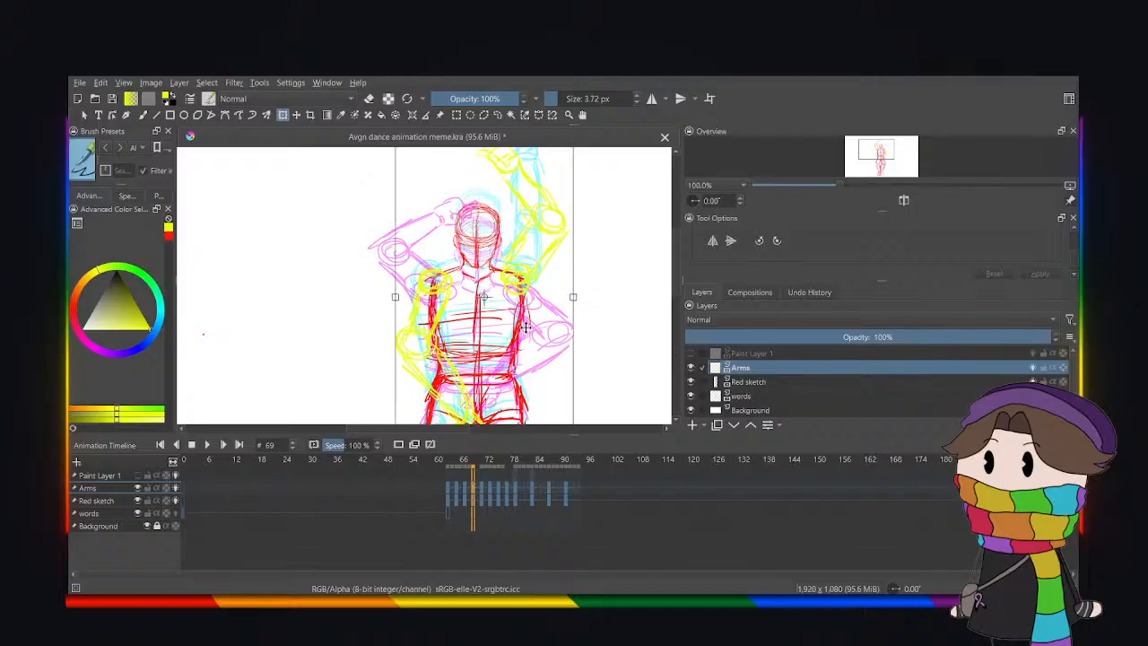
left_click_drag(525, 327, 526, 327)
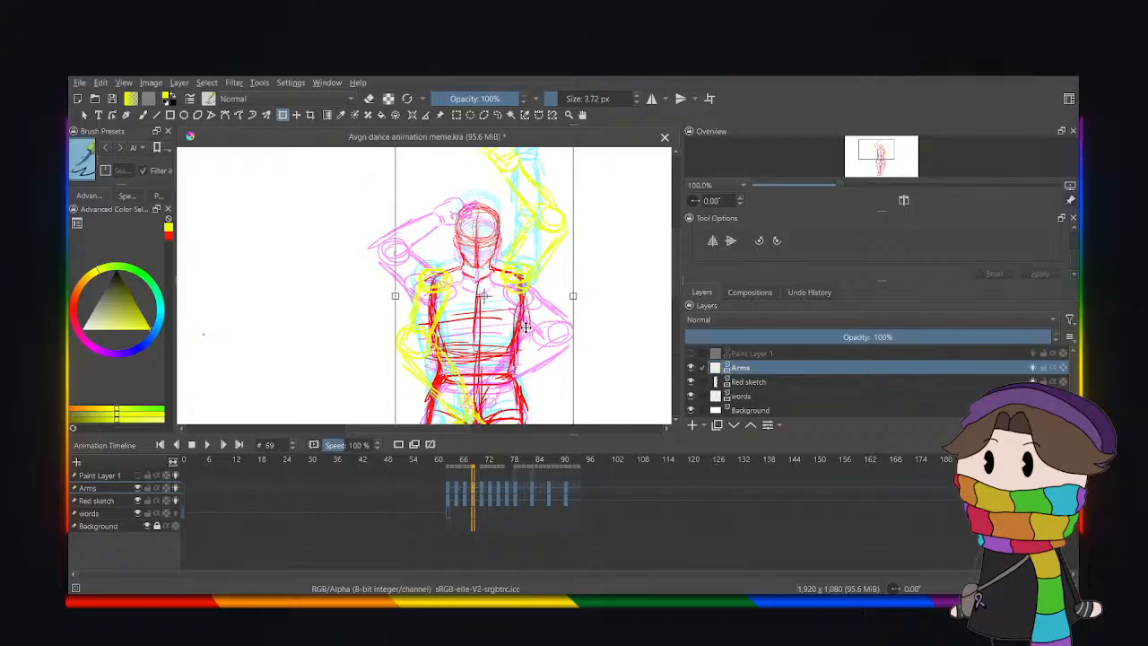
Play back the animation from frame 63 with the whole figure in view.
left_click(449, 491)
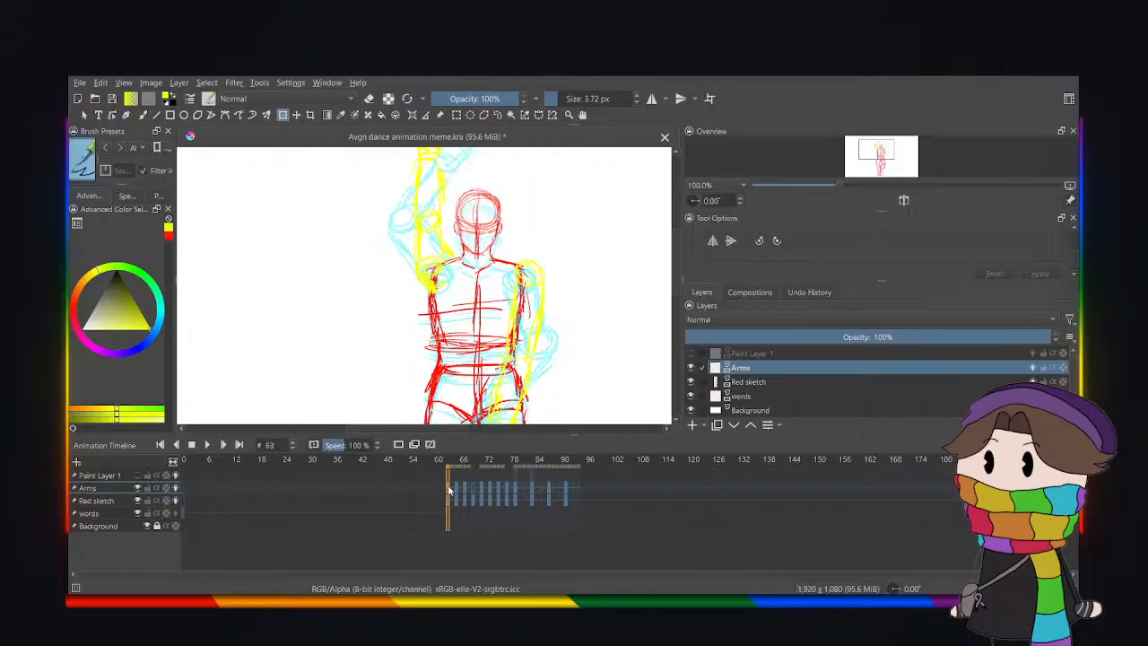
left_click(207, 444)
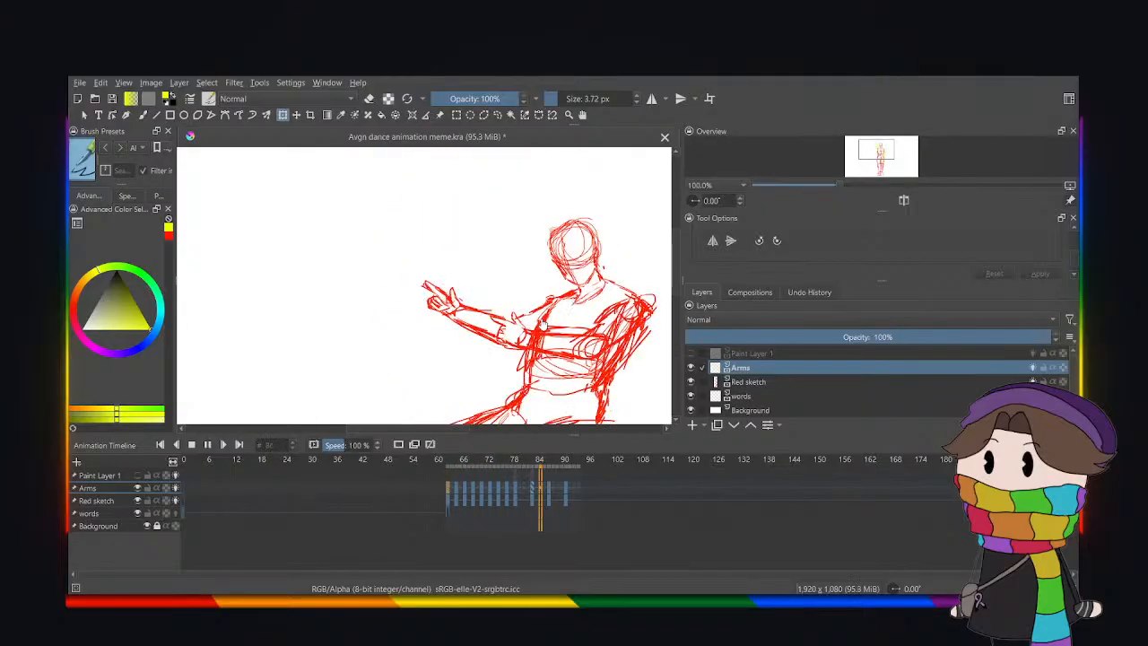
scroll(542, 324, "down", 1)
scroll(542, 325, "down", 1)
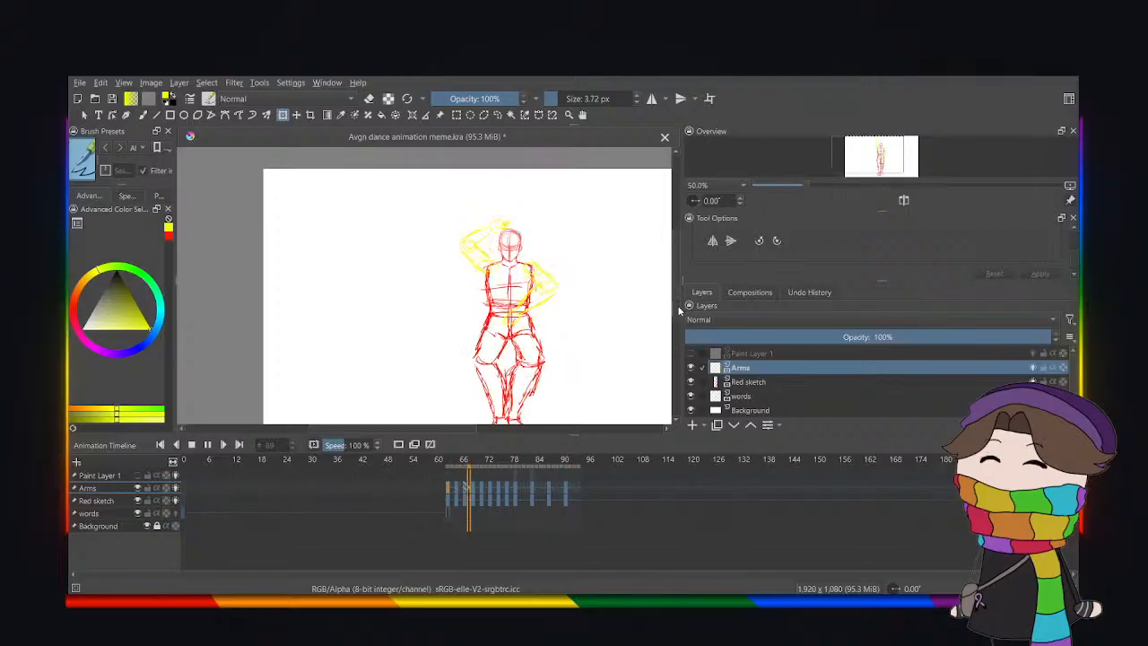
key("space")
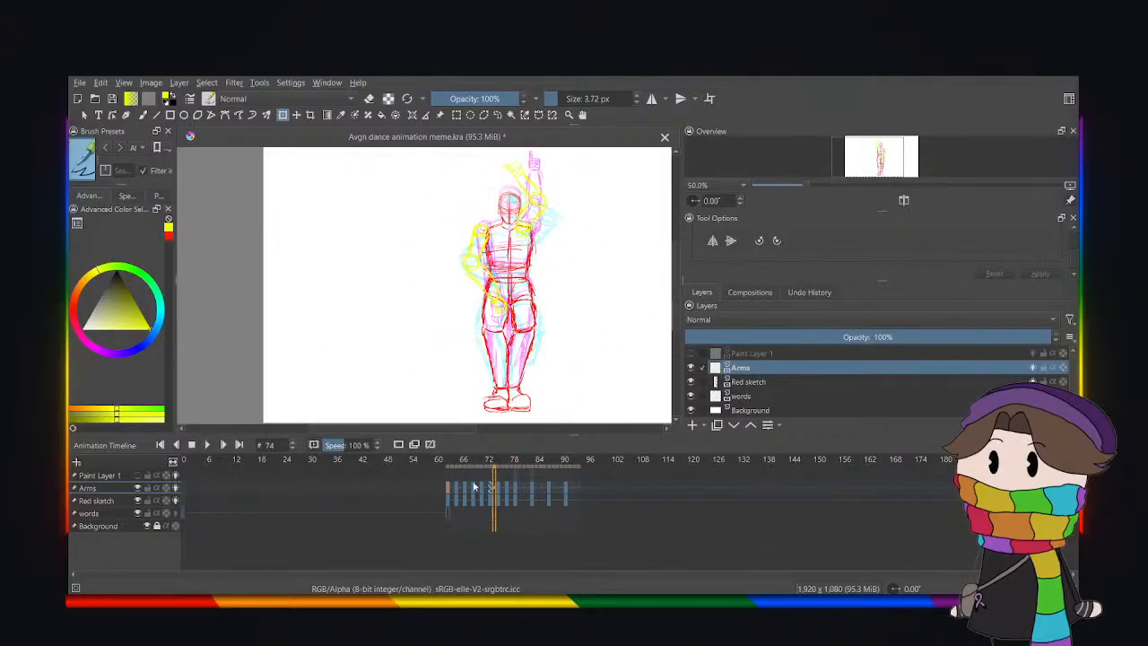
Compare the poses on frames 75, 77 and 79 of the Arms layer using the onion skins.
left_click(507, 489)
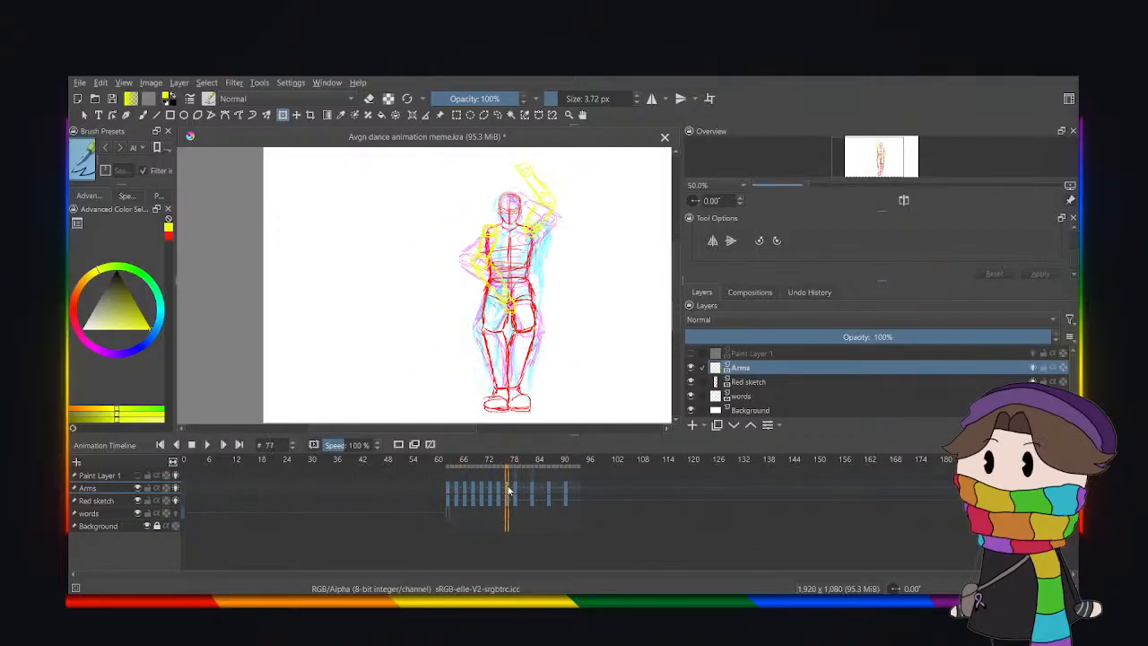
left_click(499, 490)
key("Left")
key("Left")
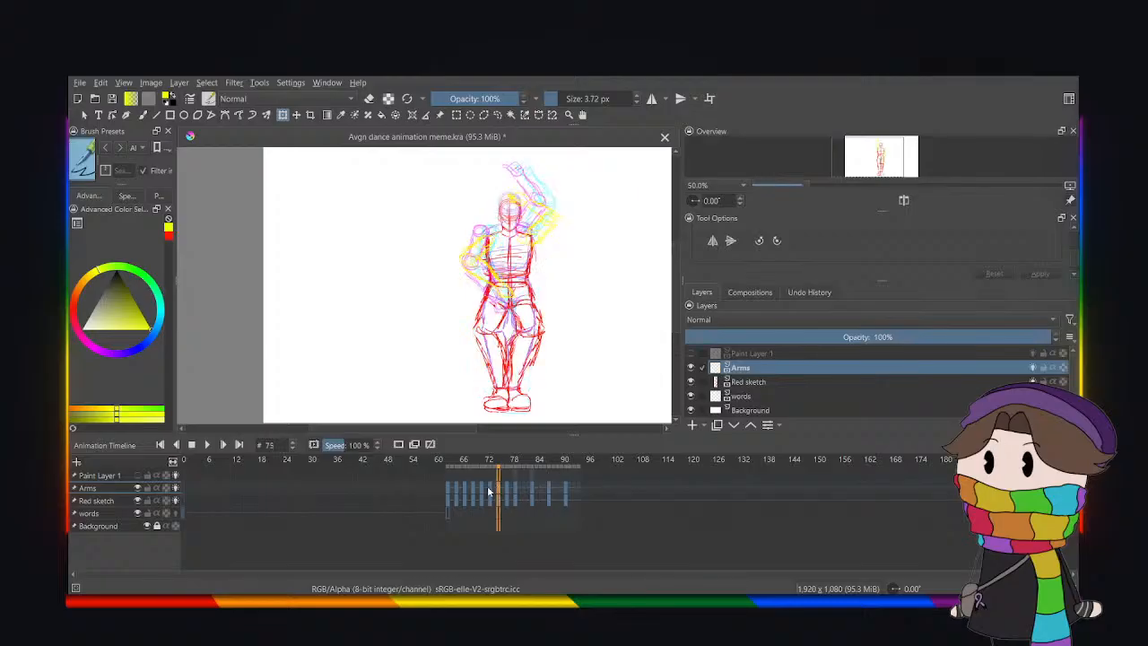
left_click(499, 491)
left_click(507, 490)
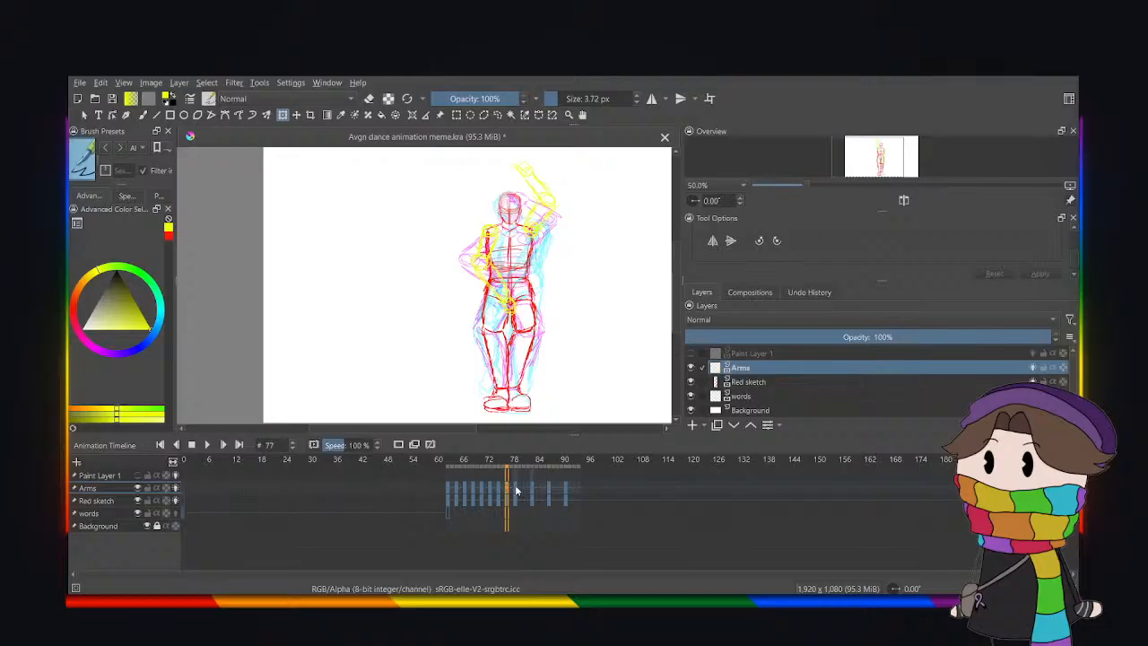
left_click(517, 490)
left_click(507, 491)
left_click(495, 492)
Replay the animation from frame 63 and inspect the poses on frames 71 and 69.
left_click(447, 491)
left_click(210, 444)
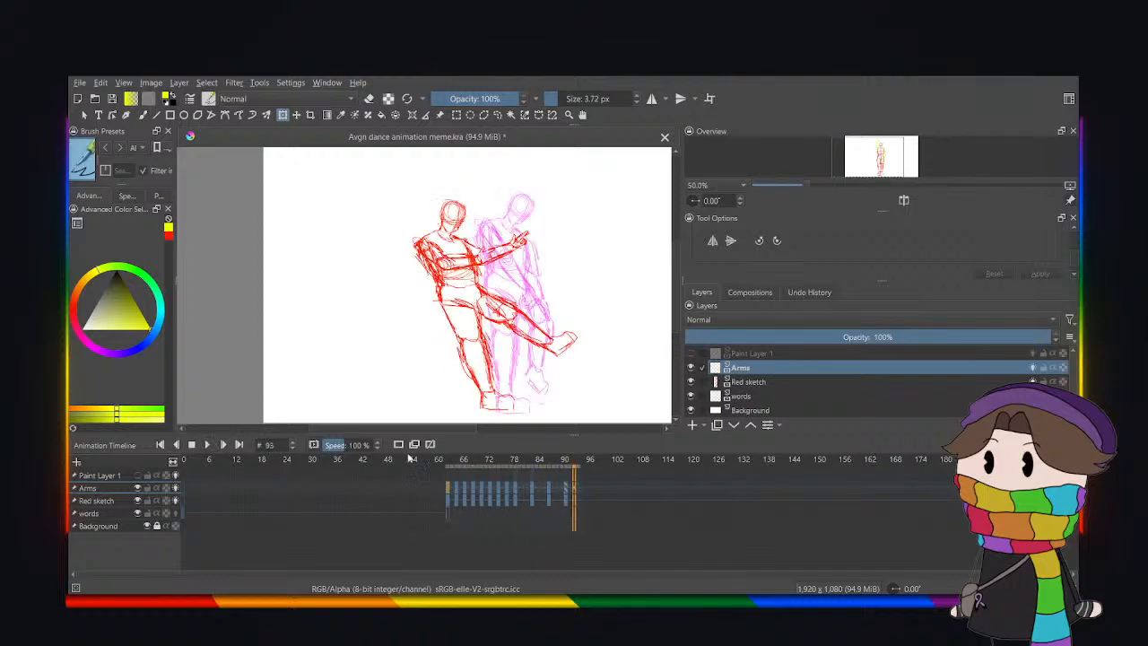
left_click(482, 489)
left_click(473, 490)
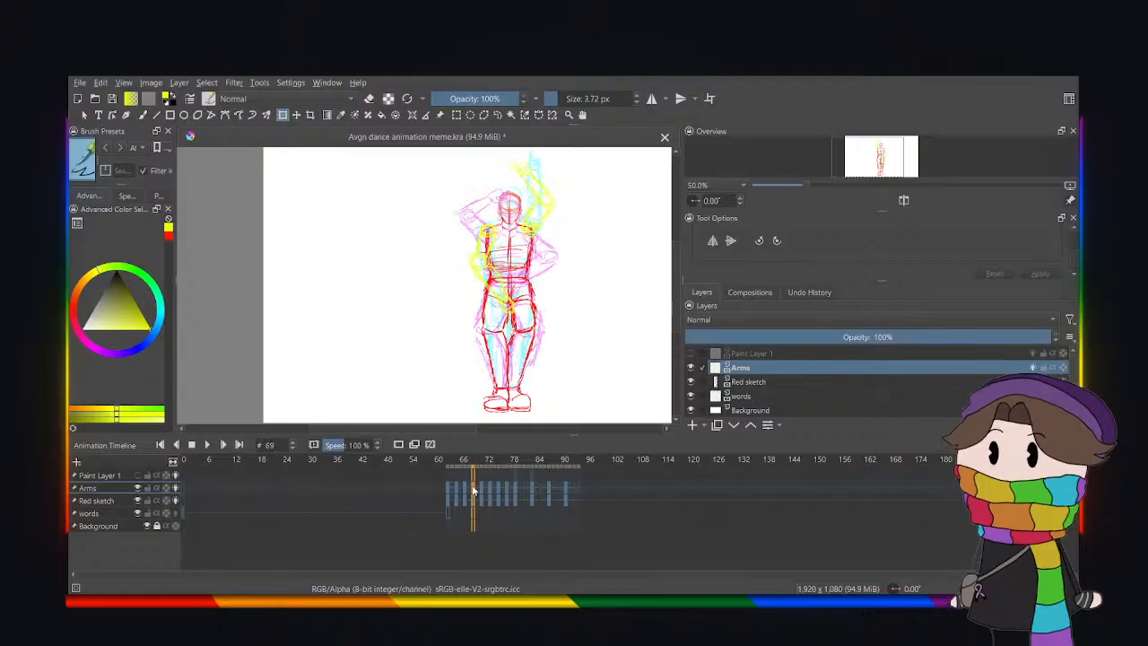
Step through the keyframes from frame 63 to frame 79 one by one to check the motion between poses.
left_click(448, 490)
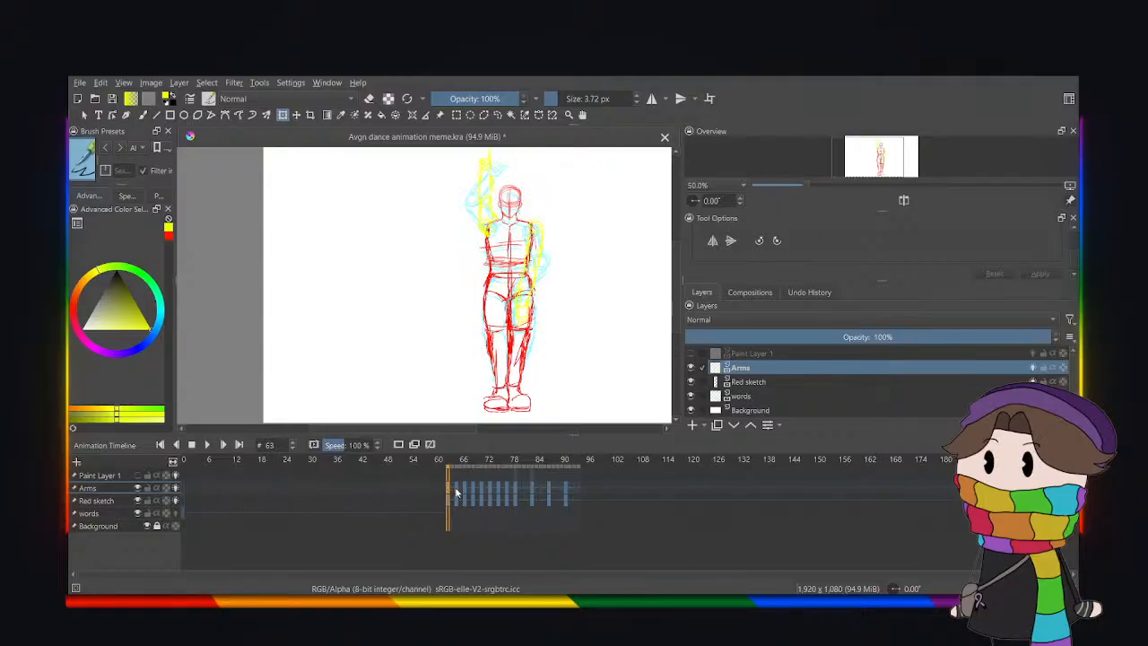
left_click(458, 491)
left_click(466, 492)
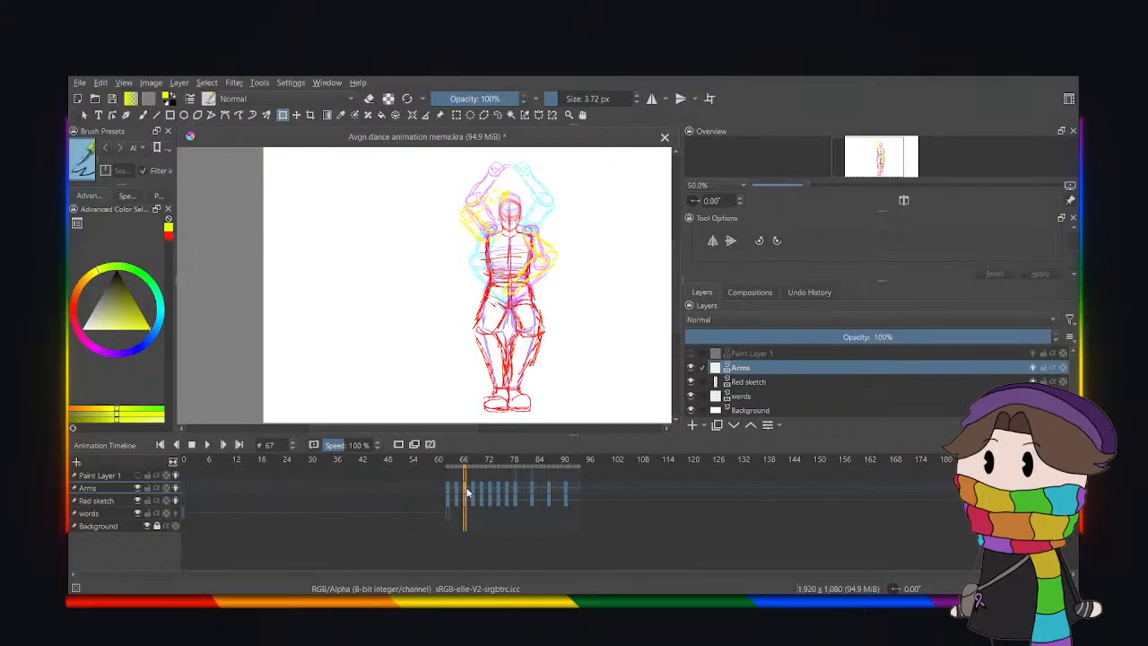
left_click(474, 489)
left_click(481, 489)
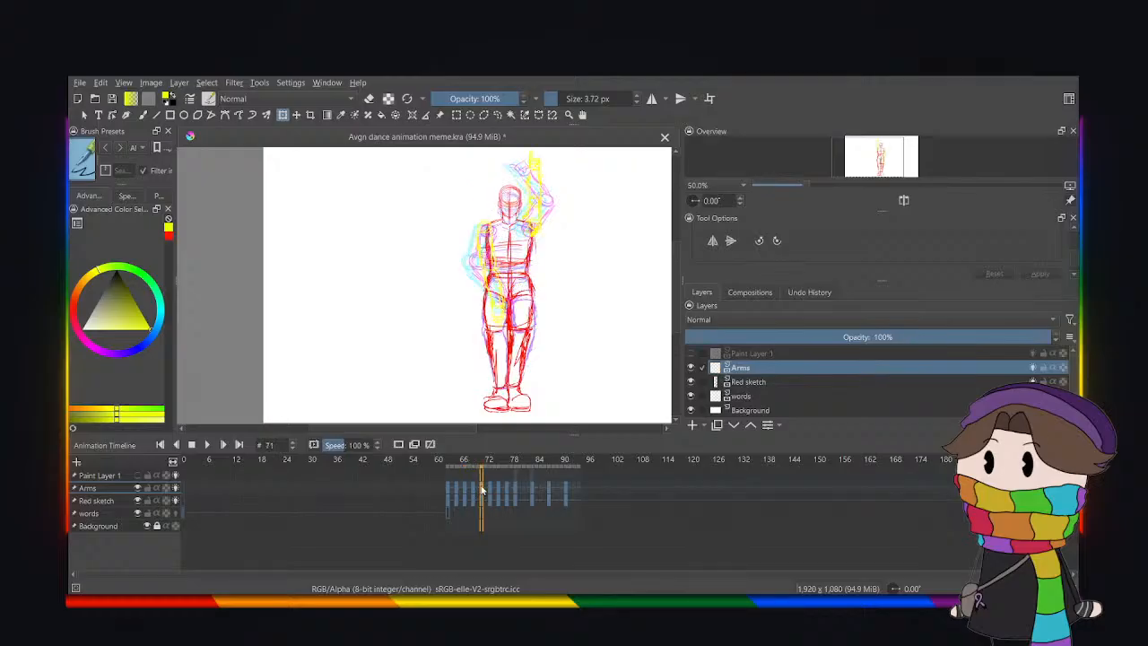
left_click(489, 490)
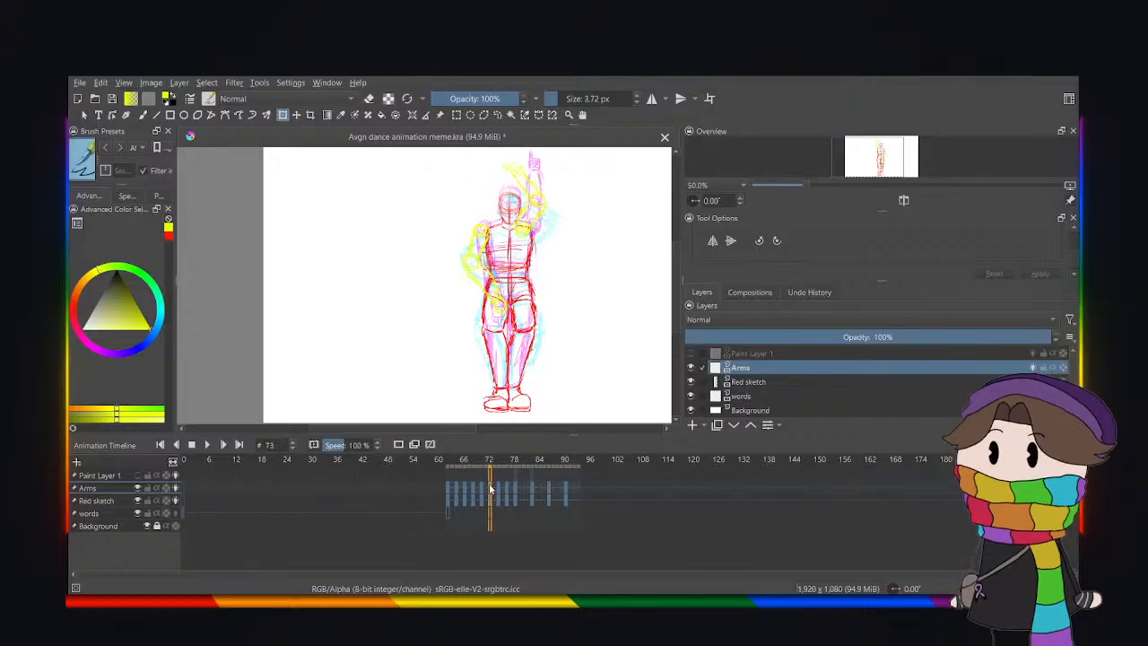
left_click(499, 490)
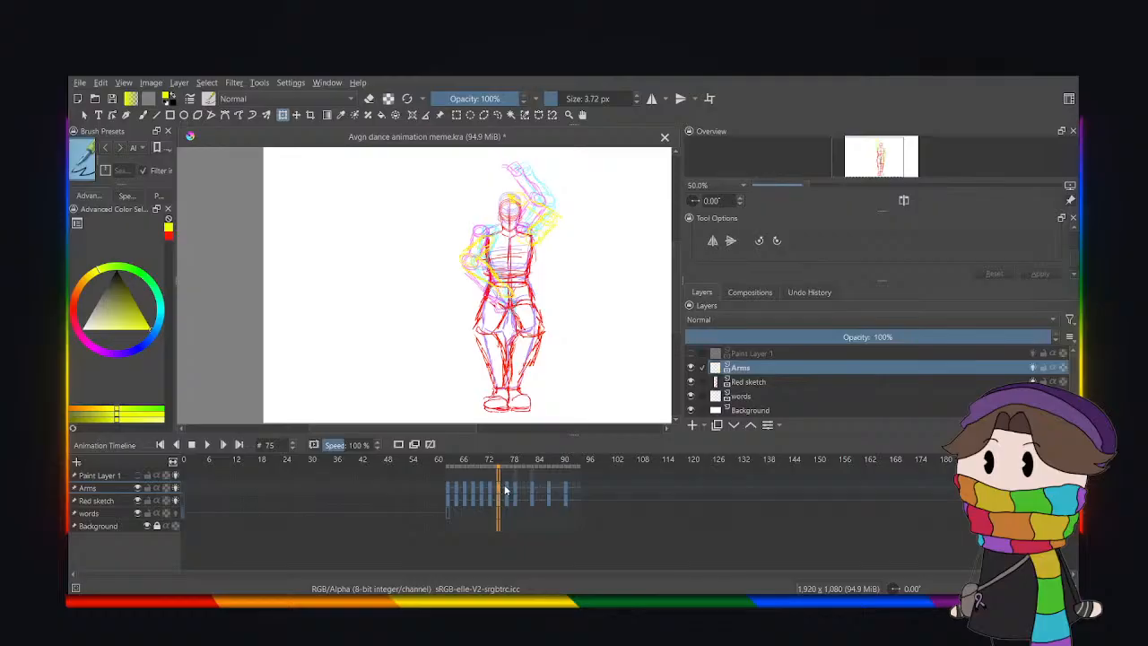
left_click(507, 489)
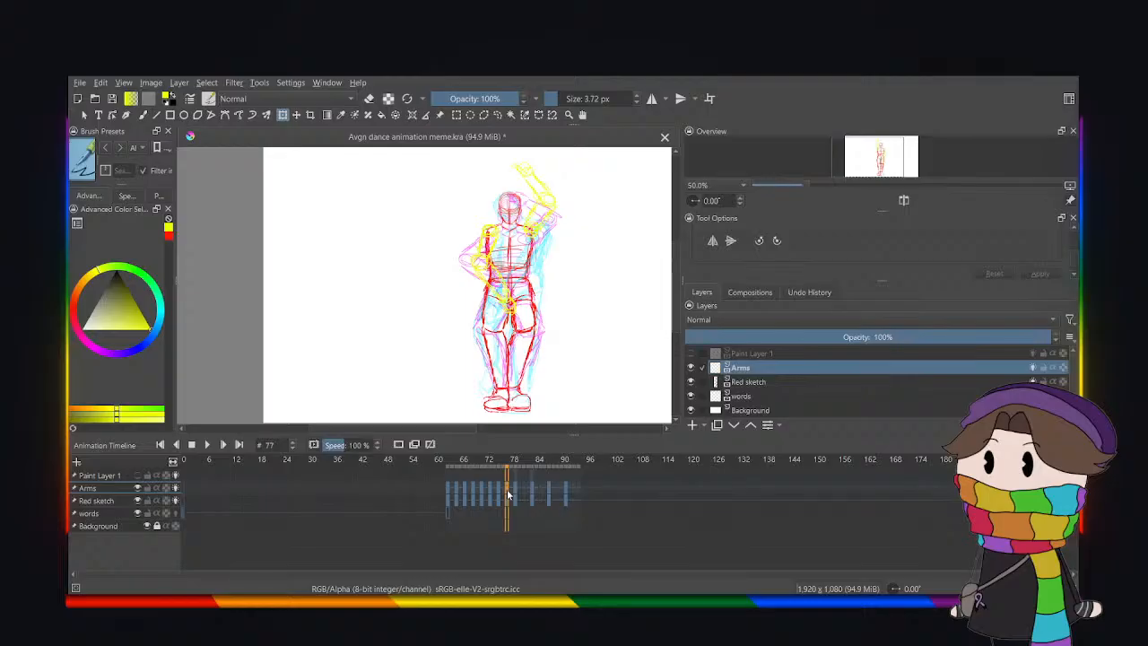
left_click(516, 493)
left_click(508, 491)
Replace the body on frame 77 of the Red sketch layer with the straight standing body from frame 63.
left_click(758, 385)
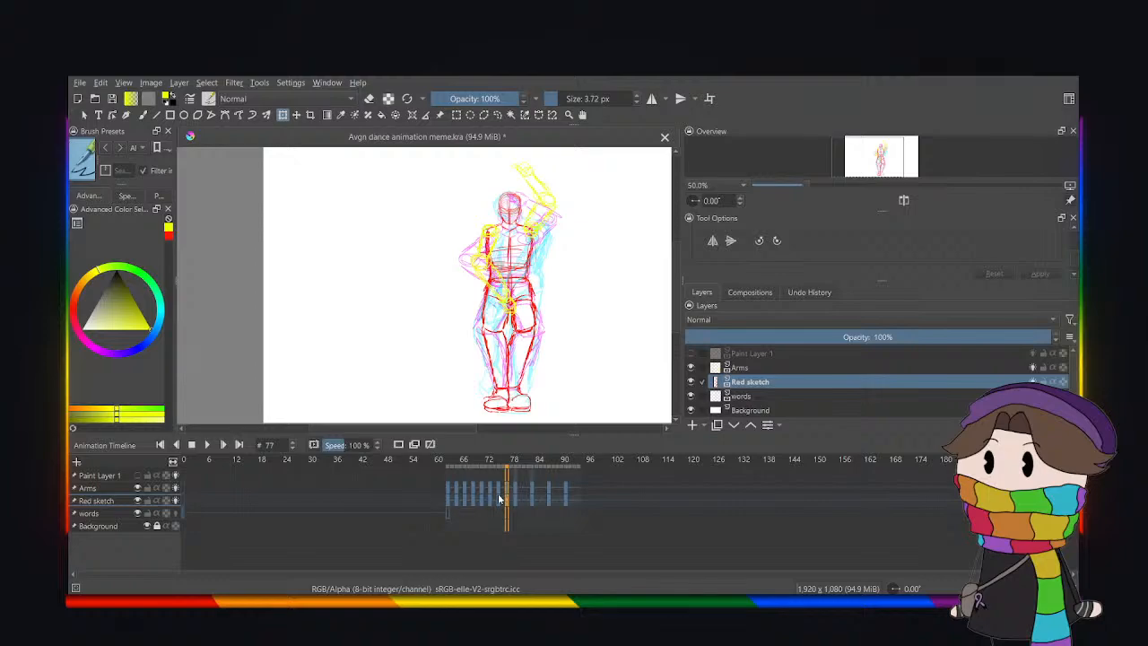
left_click(448, 503)
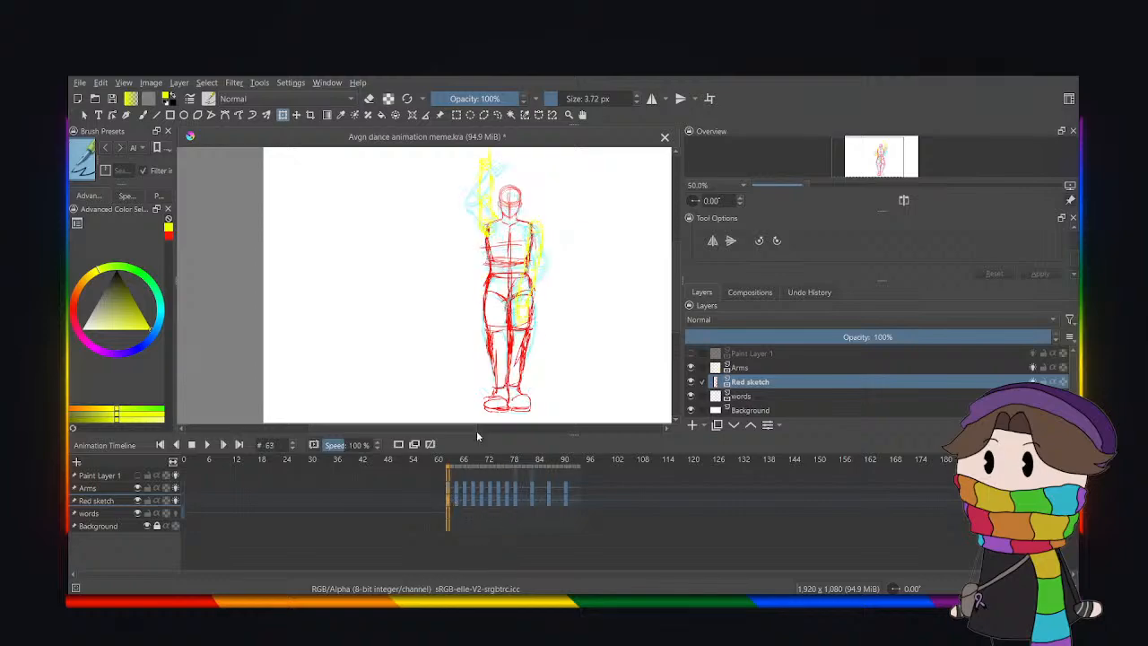
left_click(519, 501)
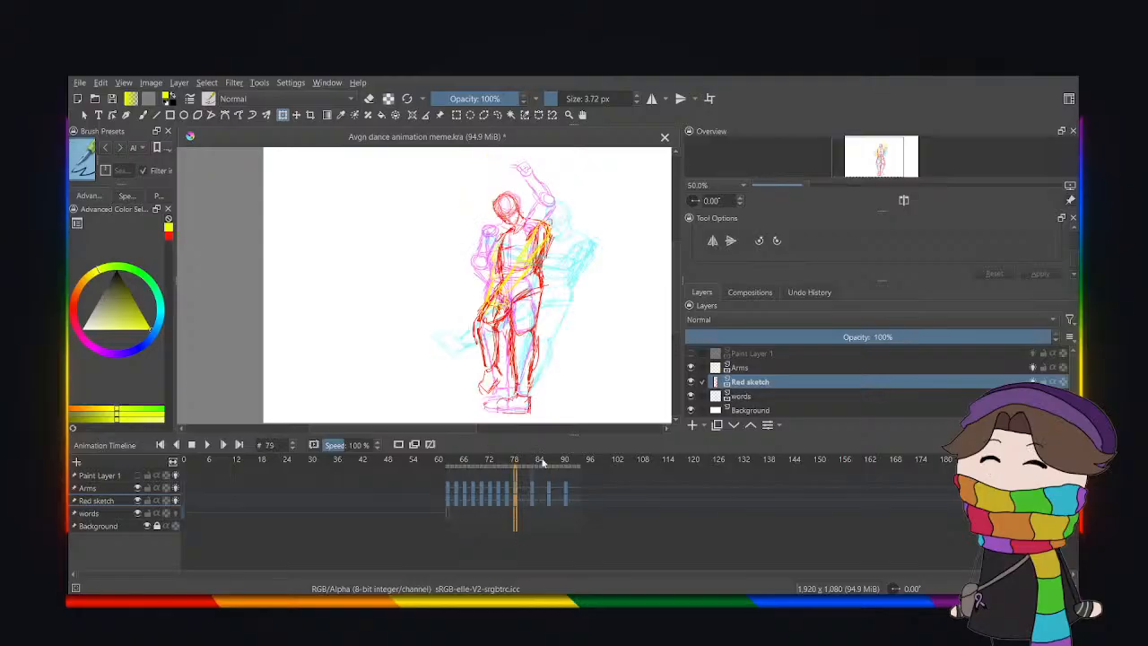
left_click(507, 500)
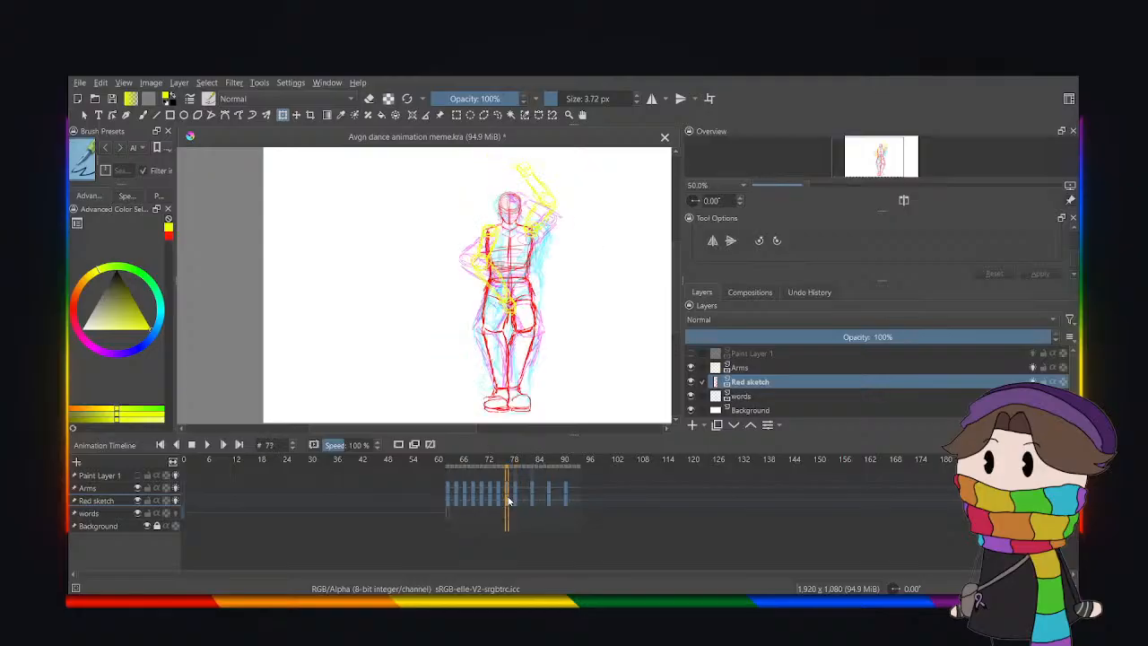
key("ctrl+z")
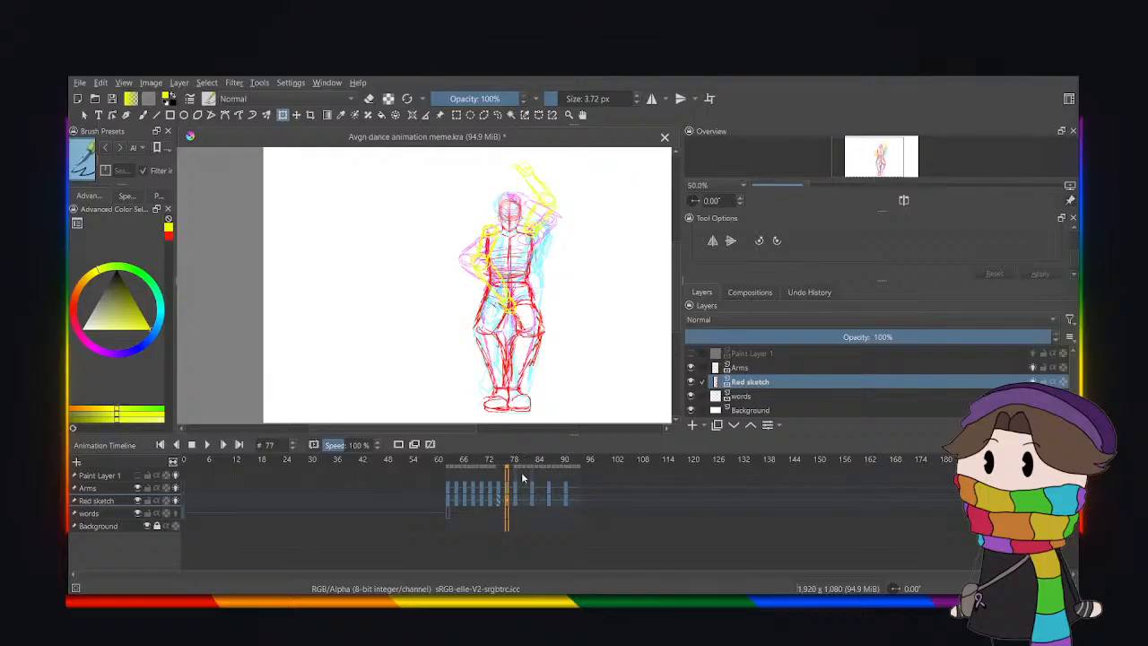
key("ctrl+z")
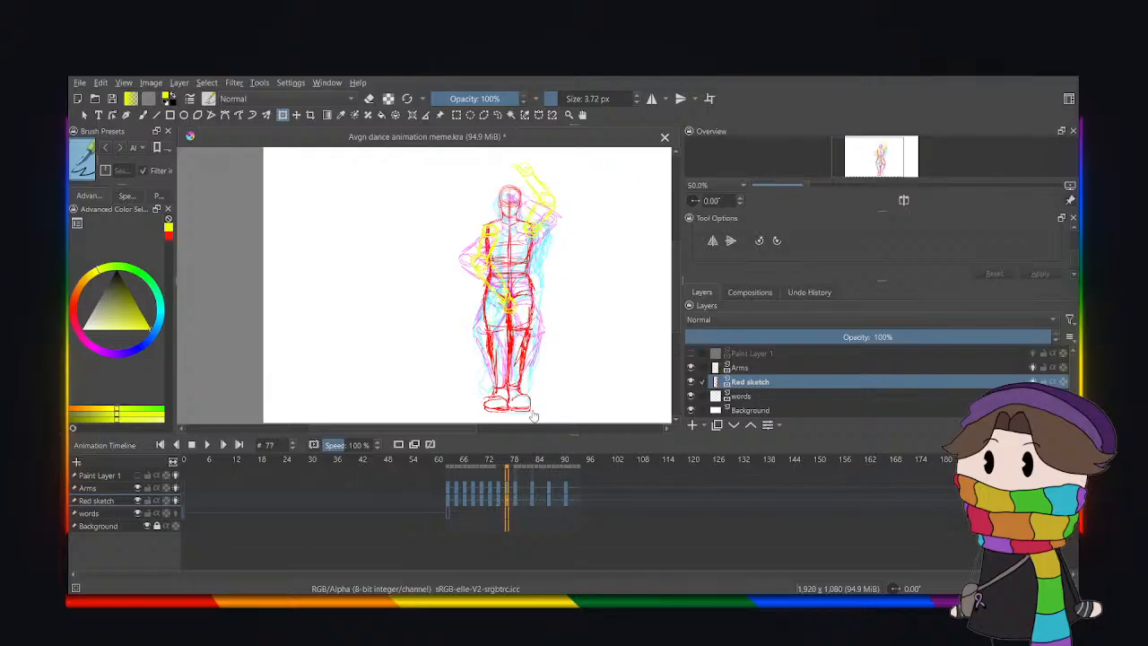
Delete the arms on frame 77 of the Arms layer and paste a copy of the arms from frame 63.
left_click(779, 367)
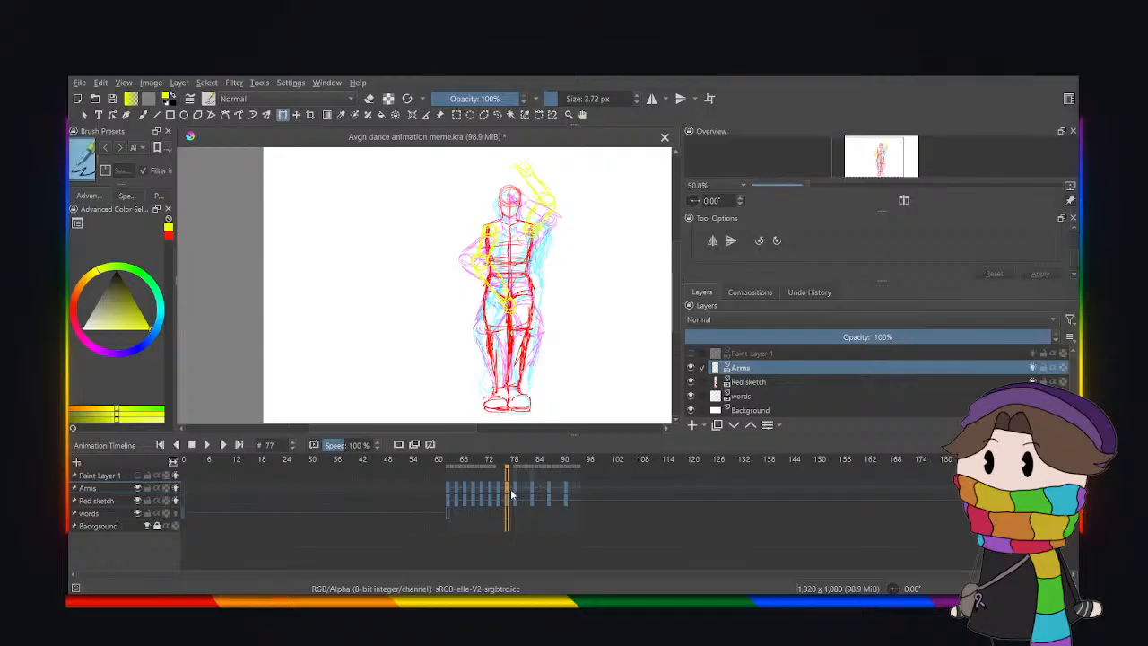
left_click(508, 353)
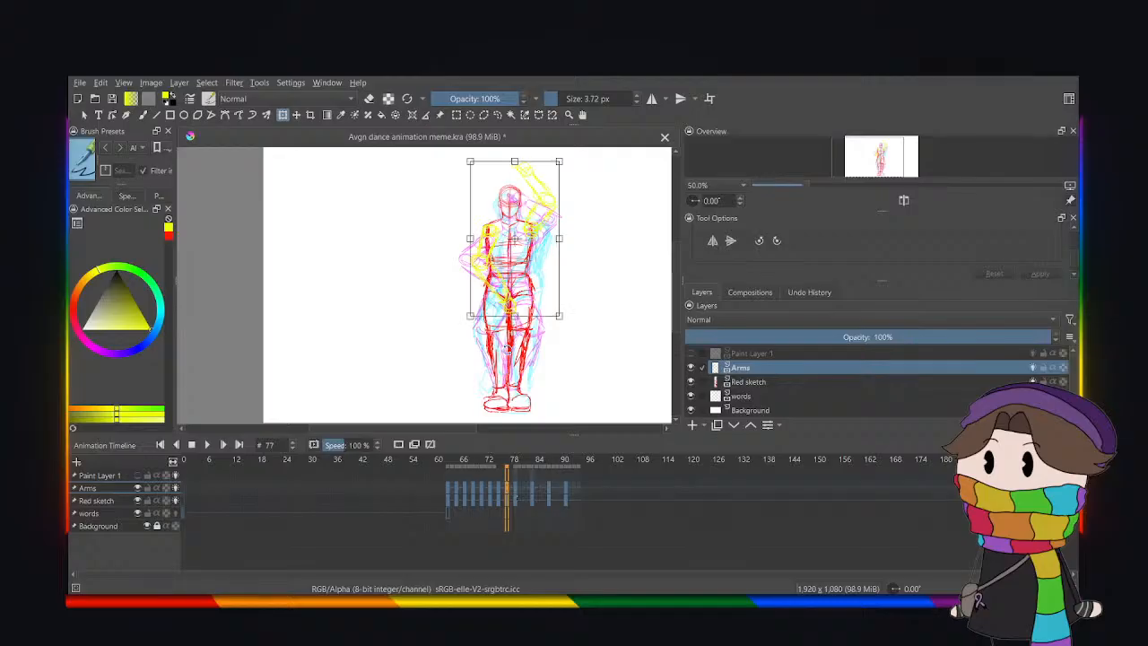
key("Delete")
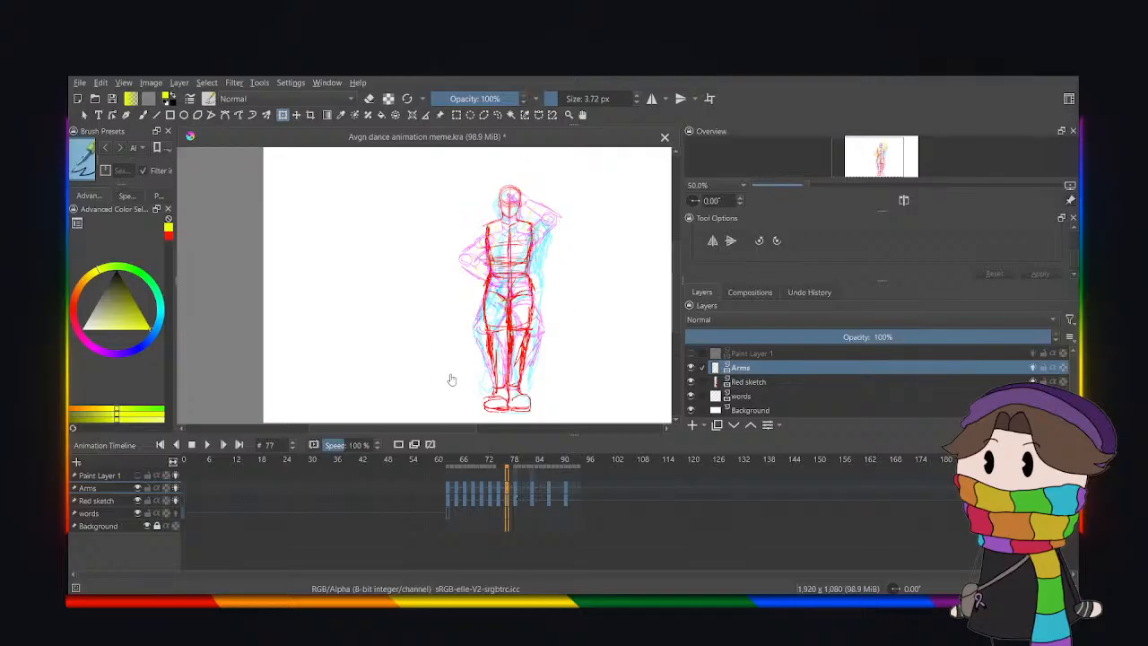
left_click(448, 491)
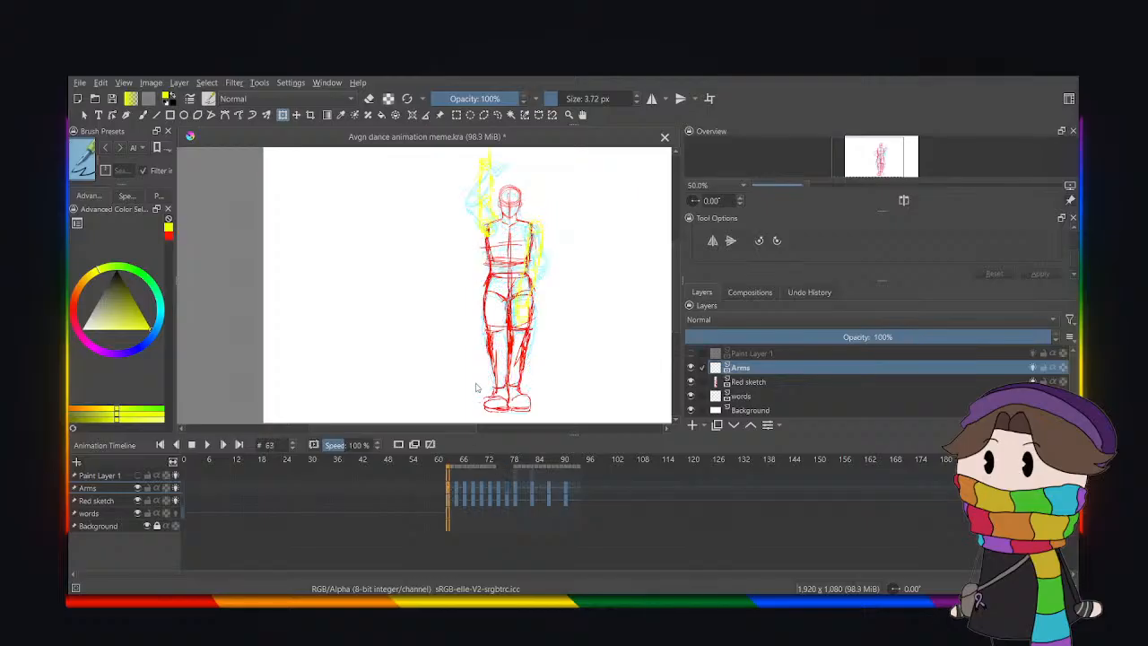
left_click(507, 494)
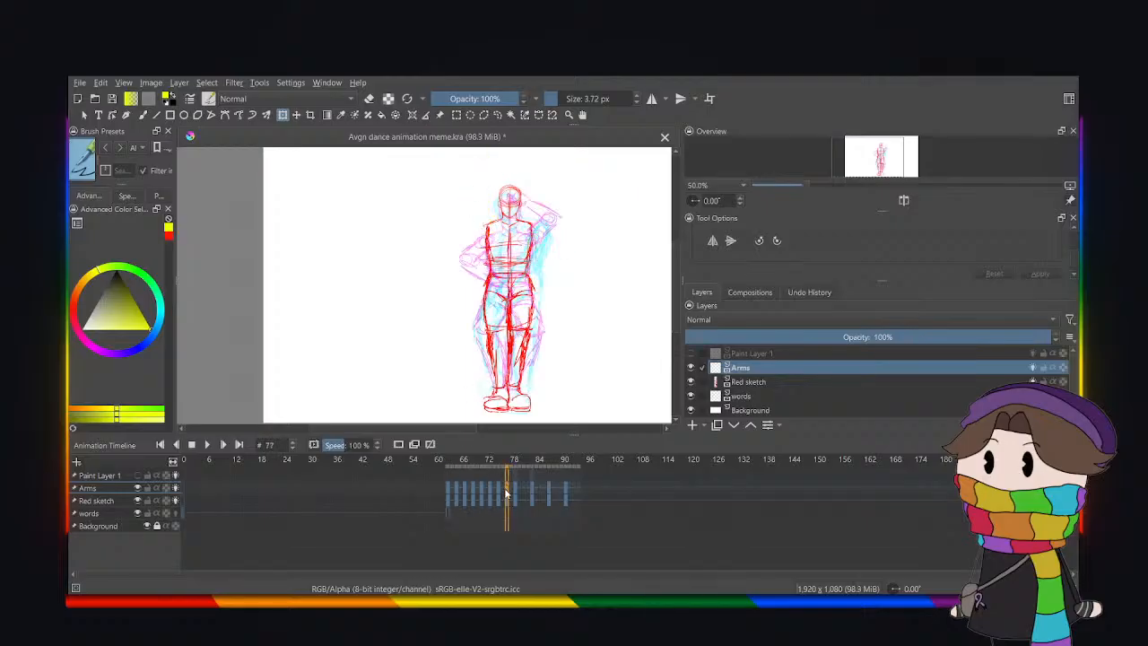
key("ctrl+v")
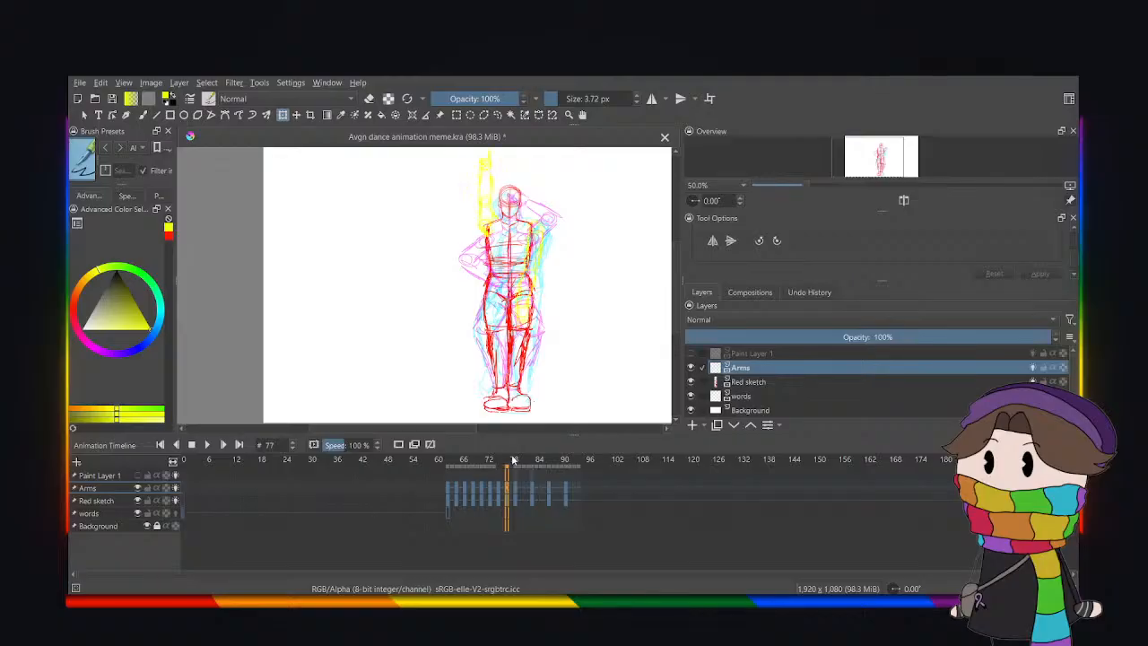
Play back the animation from frame 63 and check the transition between frames 77 and 79.
left_click(448, 492)
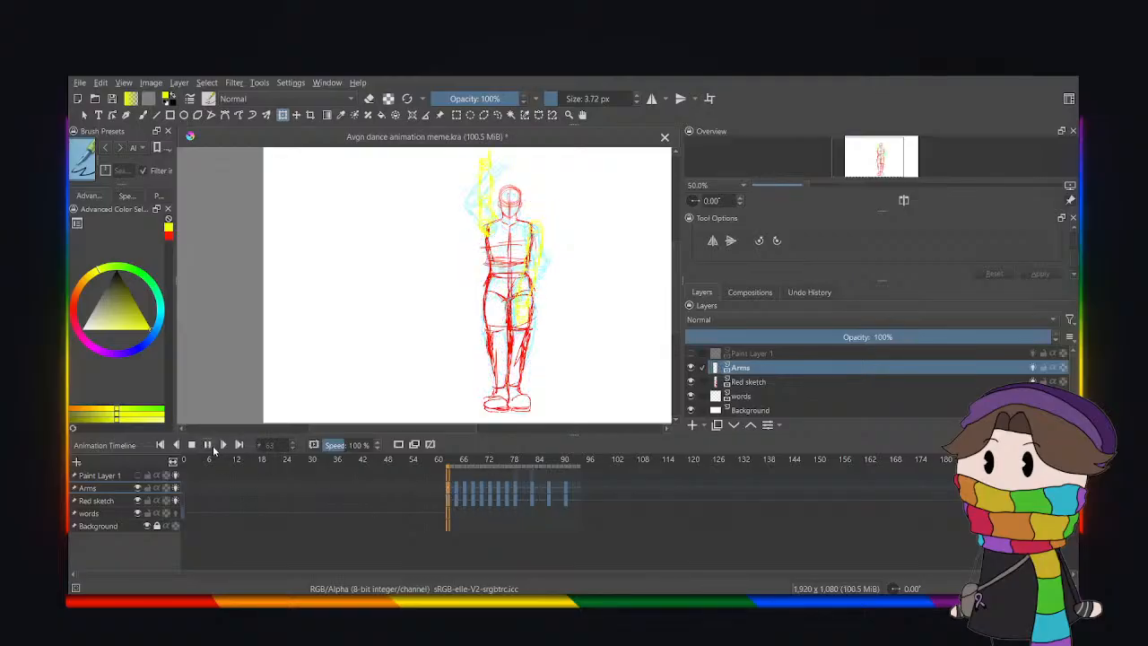
left_click(207, 444)
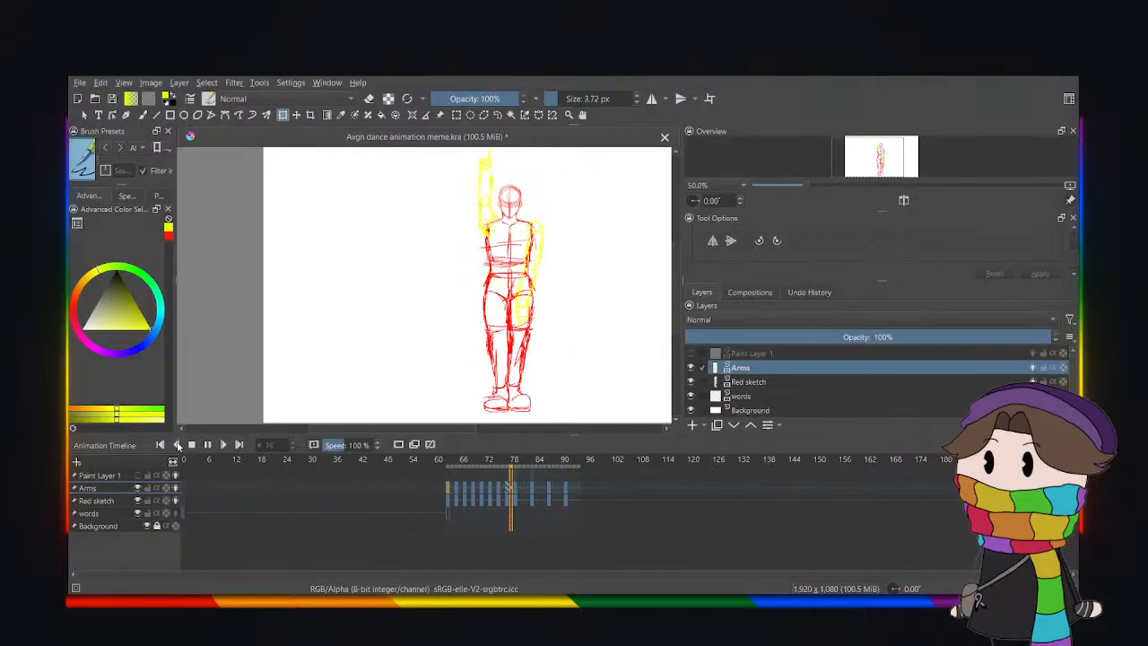
left_click(211, 445)
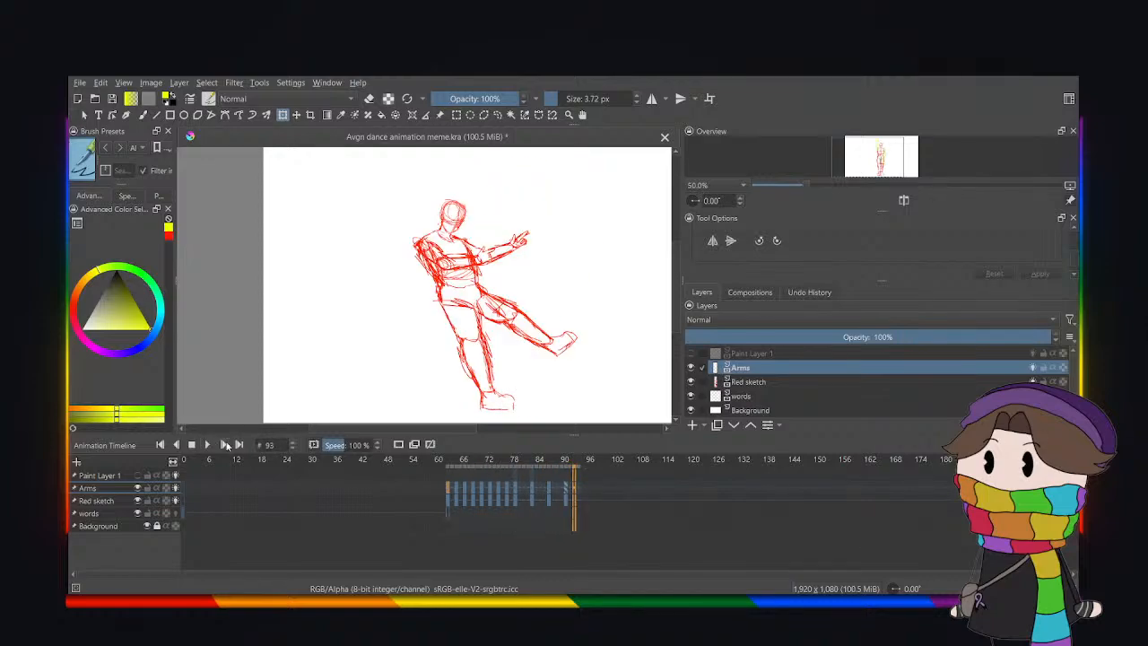
left_click(517, 502)
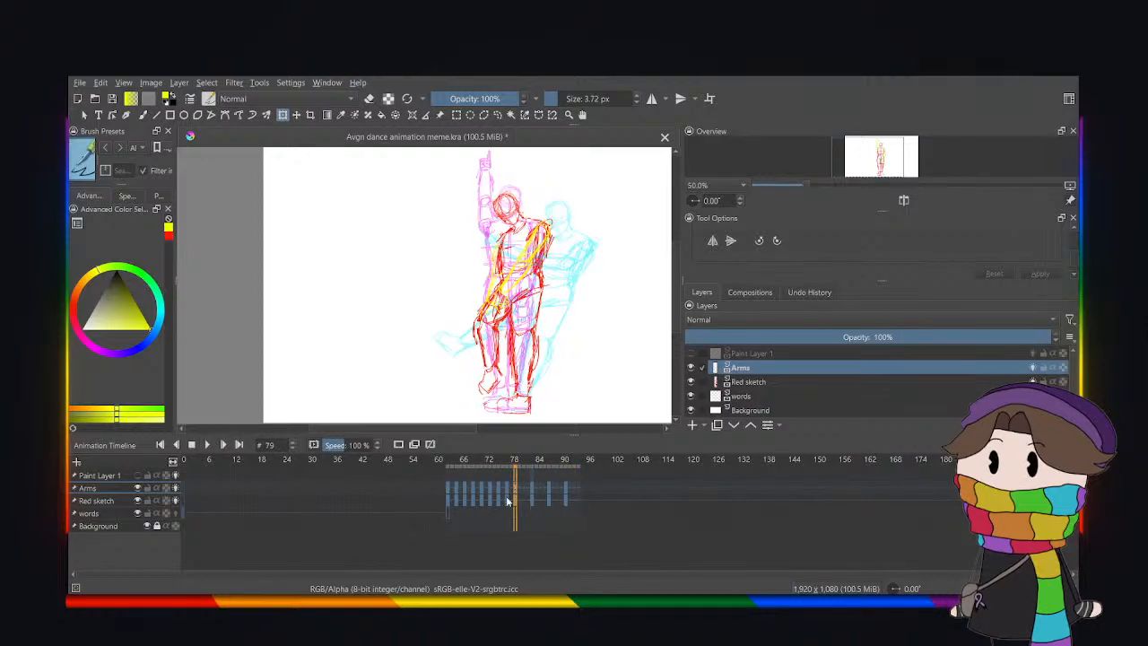
left_click(507, 501)
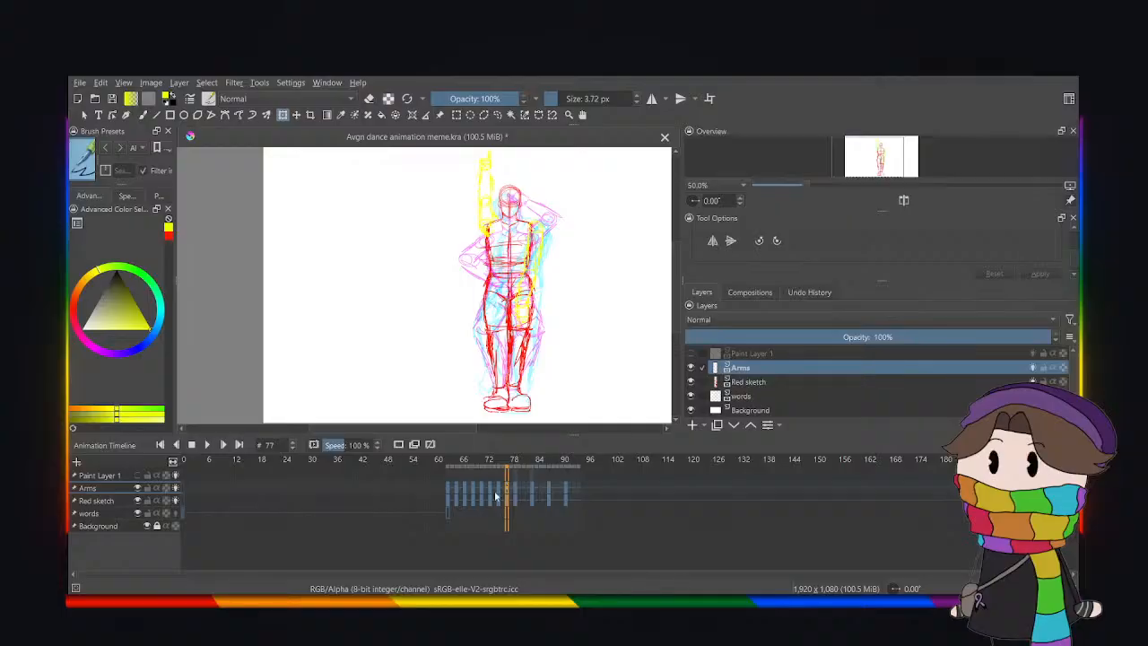
Play back the animation from frame 63 to check the motion with the reused pose on frame 77.
left_click(450, 491)
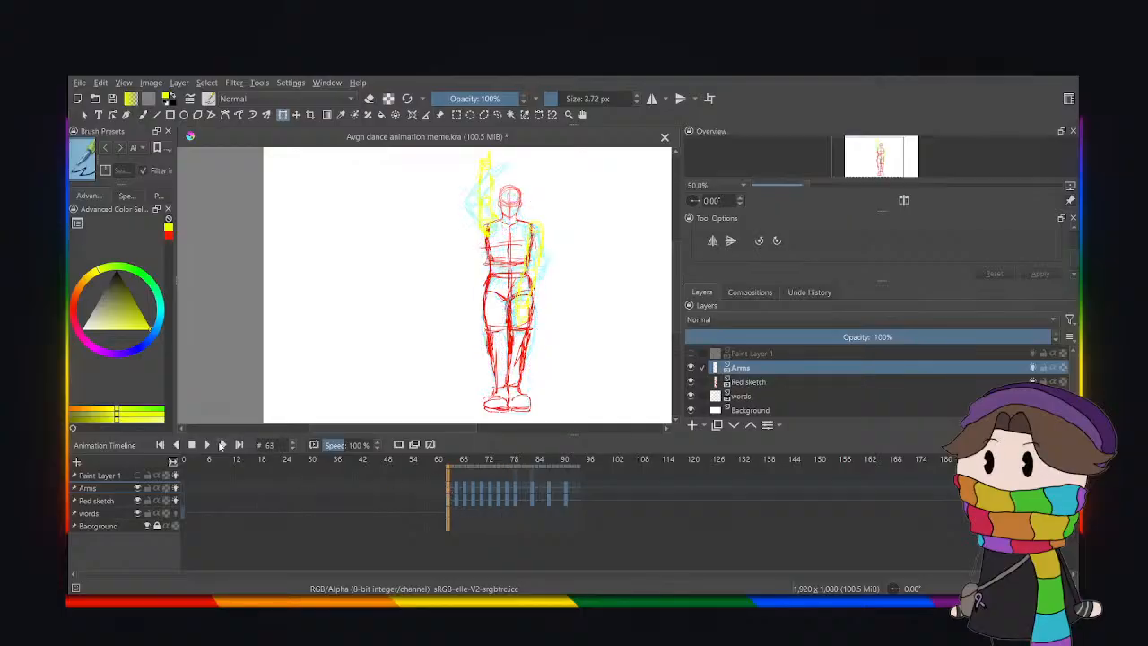
left_click(207, 445)
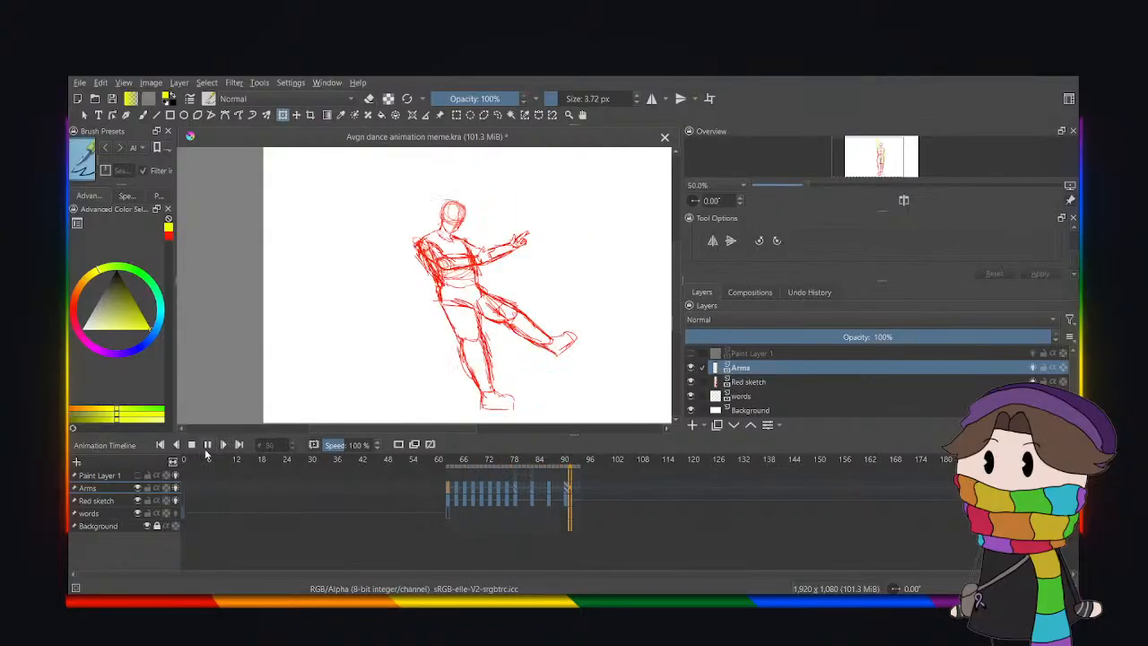
left_click(206, 452)
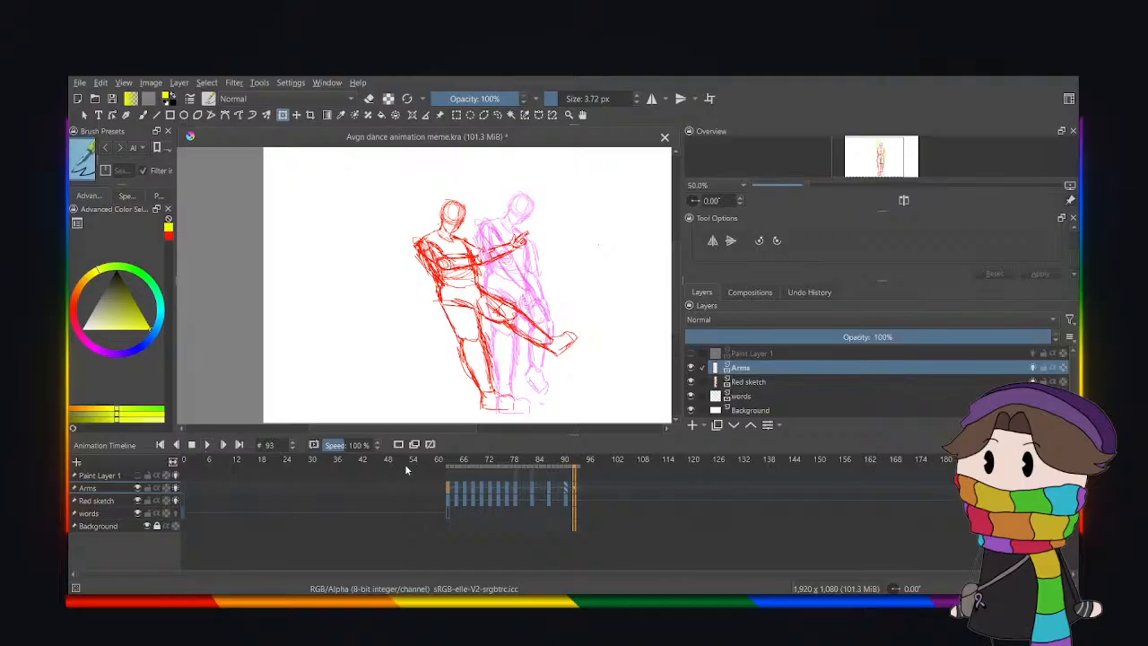
Compare the body and arm poses on the keyframes between frames 65 and 75 with the pose on frame 77.
left_click(512, 507)
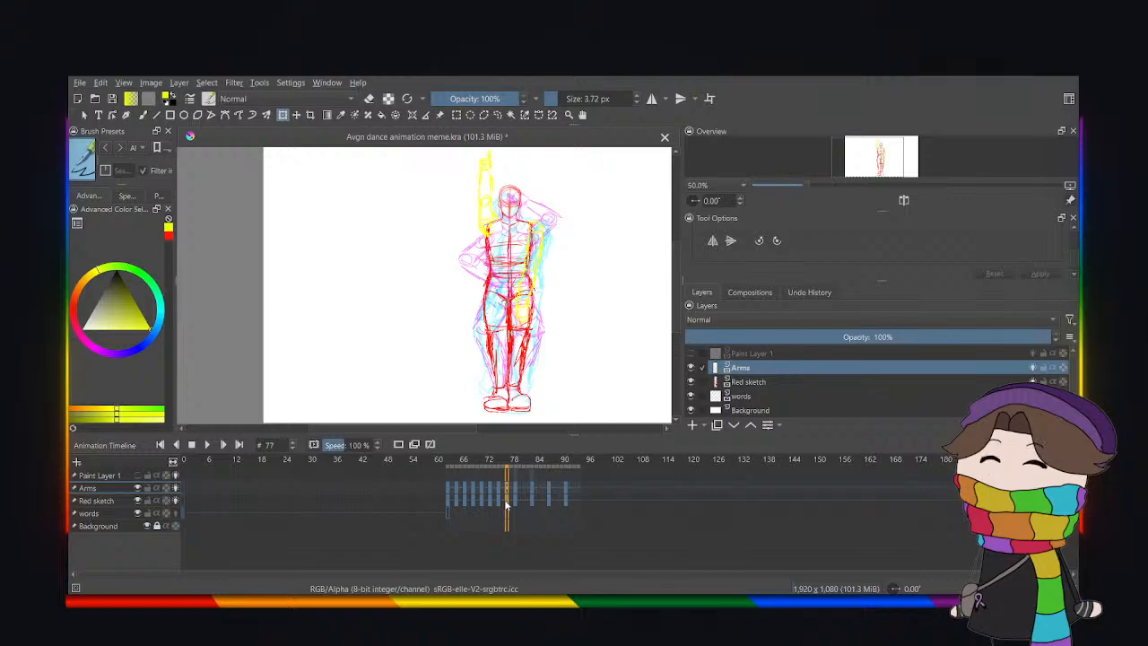
left_click(499, 507)
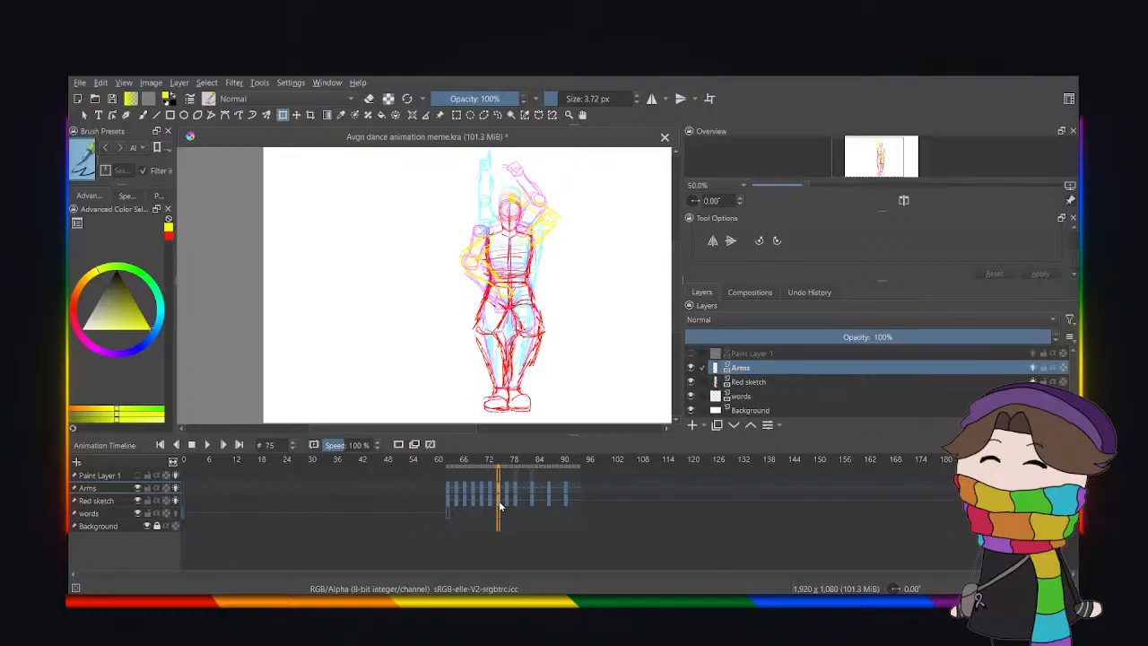
left_click(489, 507)
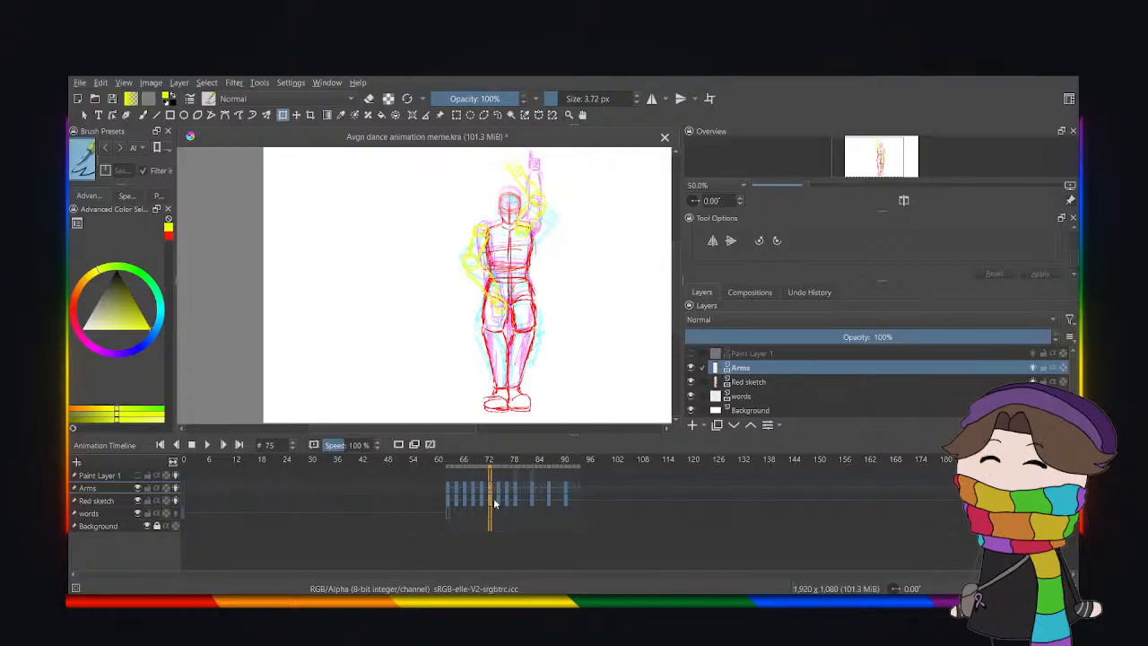
left_click(498, 501)
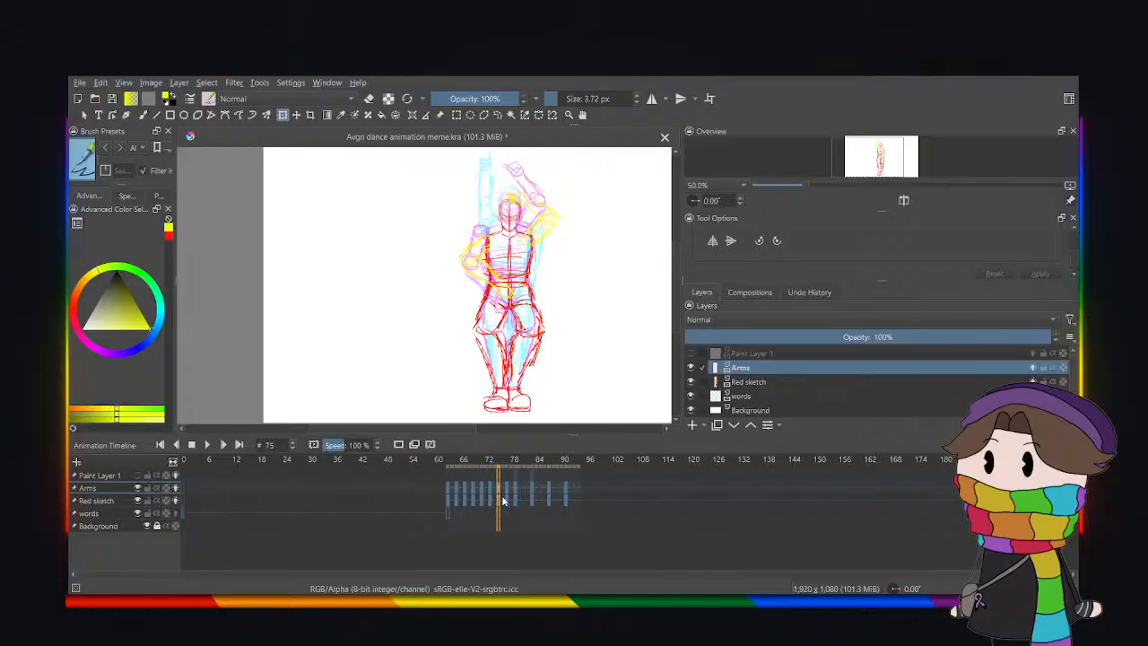
left_click(508, 501)
left_click(465, 500)
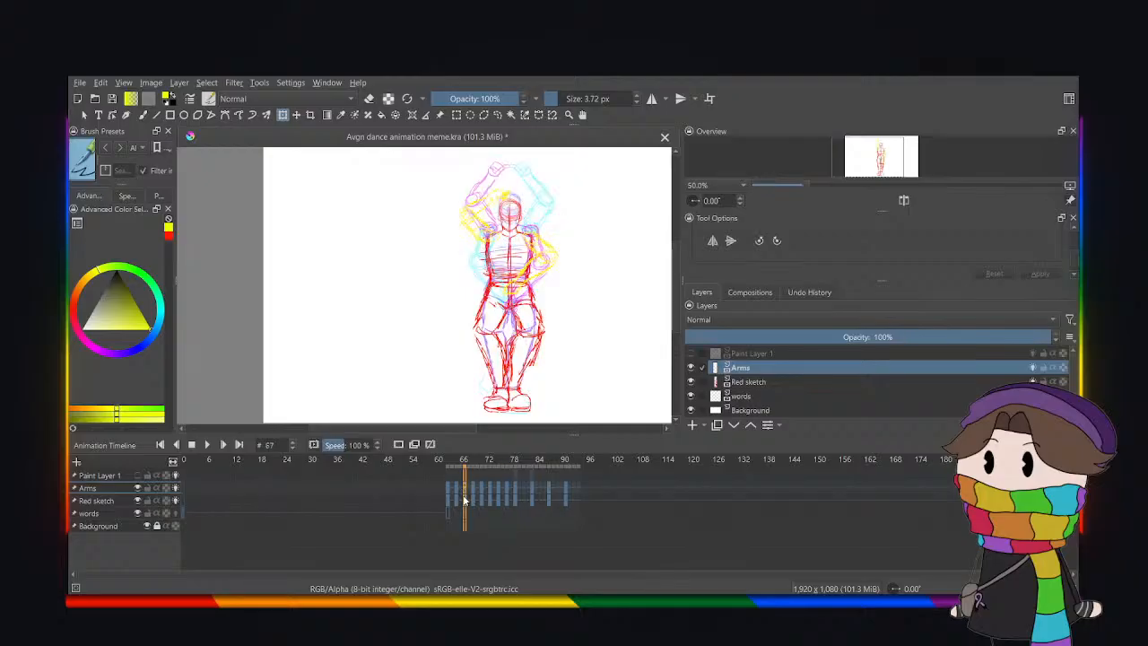
left_click(473, 500)
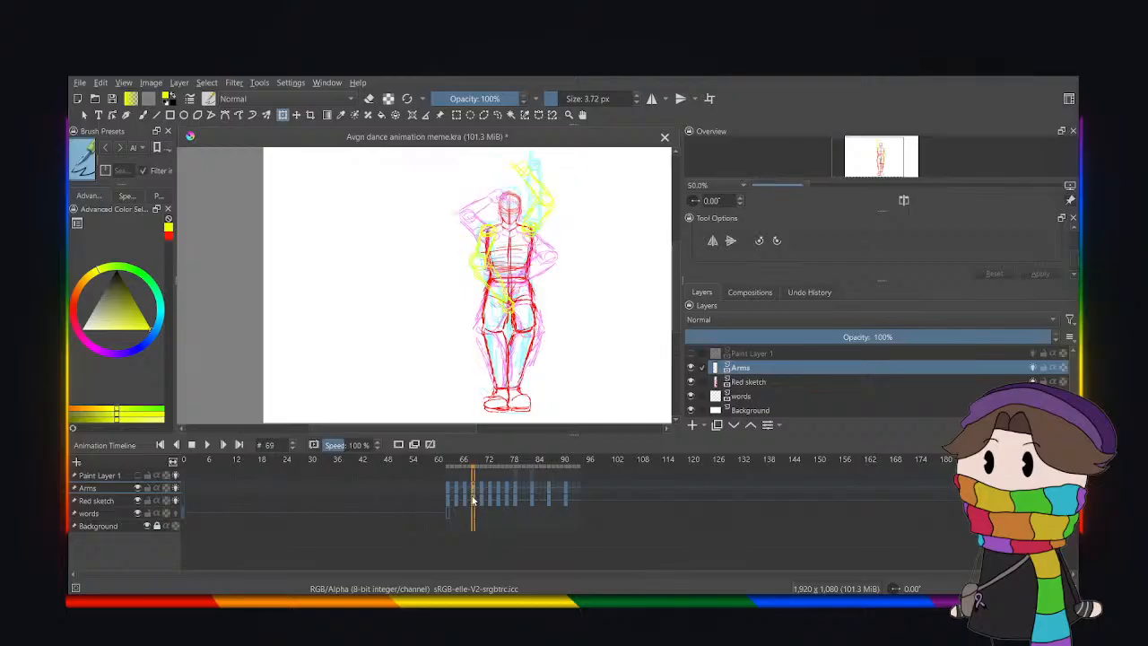
left_click(464, 501)
left_click(456, 501)
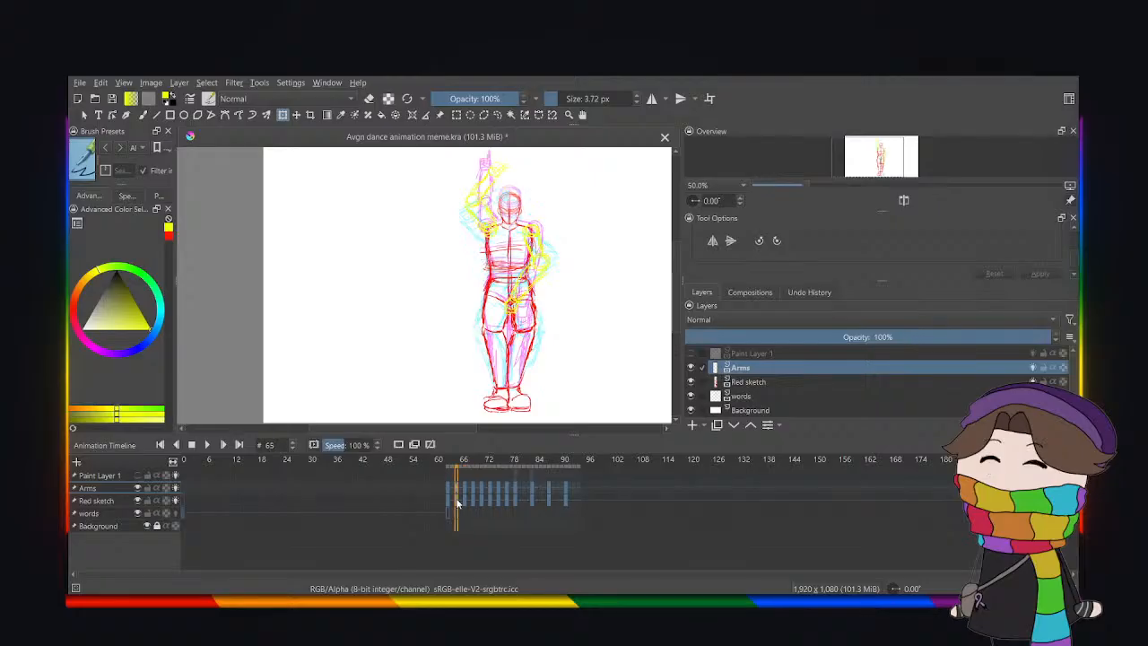
left_click(457, 502)
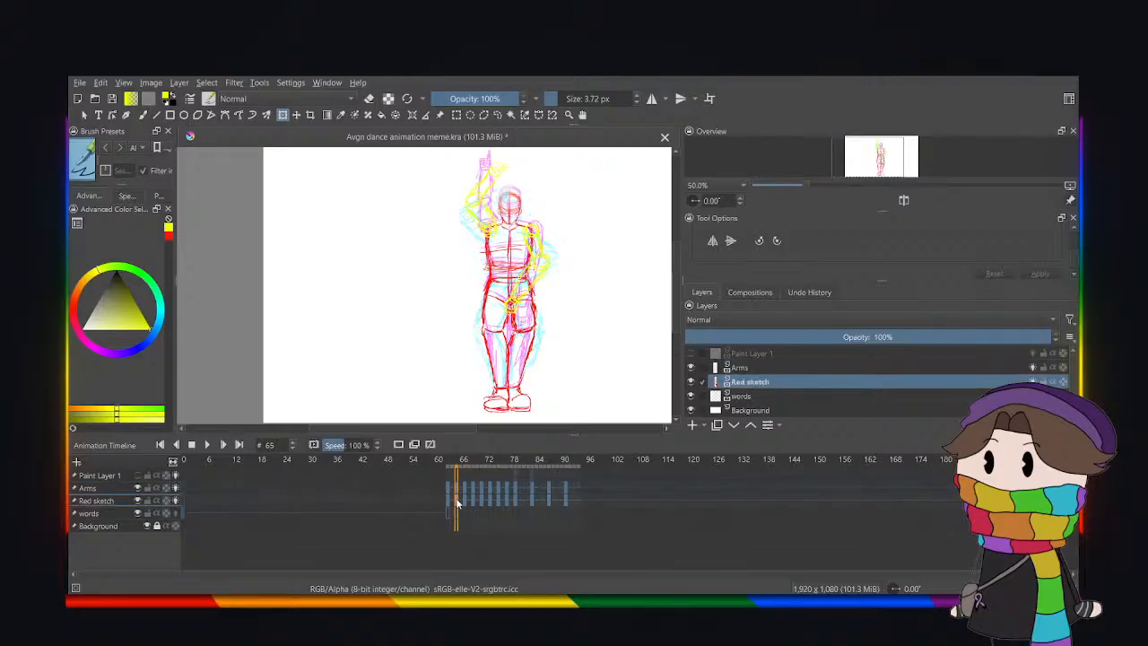
left_click(746, 368)
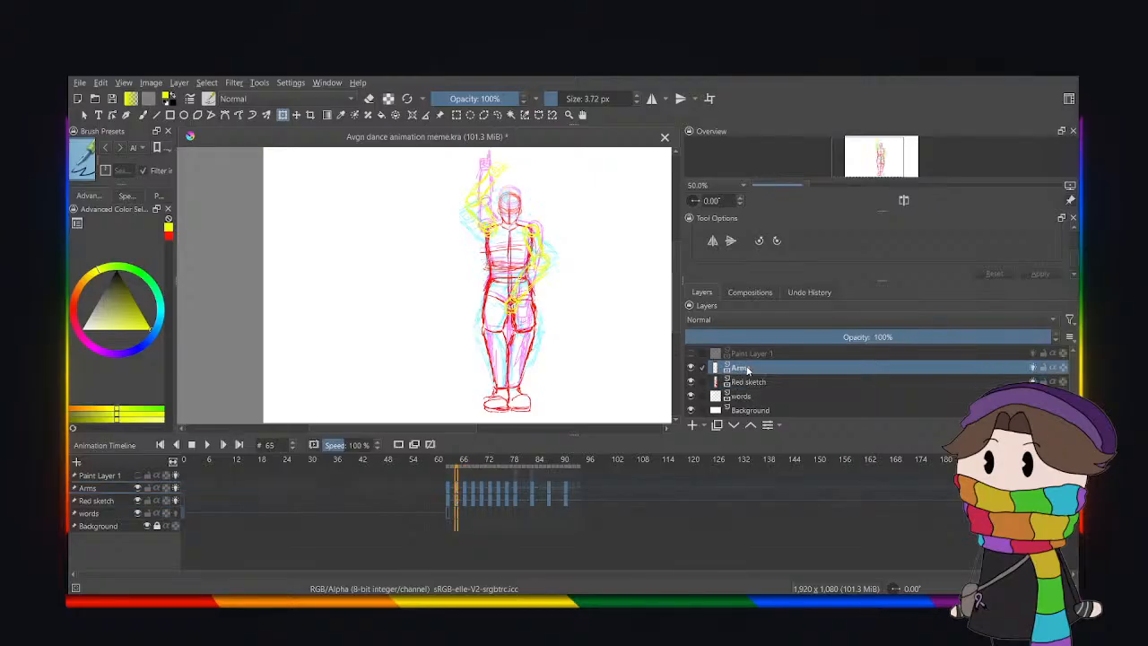
left_click(457, 503)
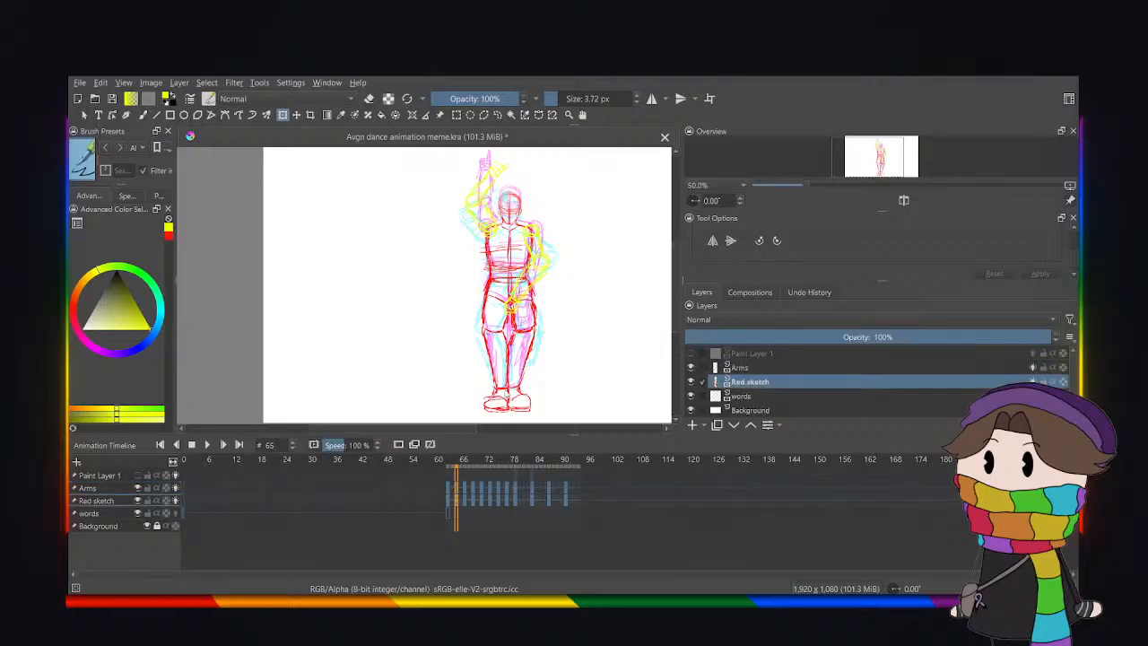
left_click(508, 504)
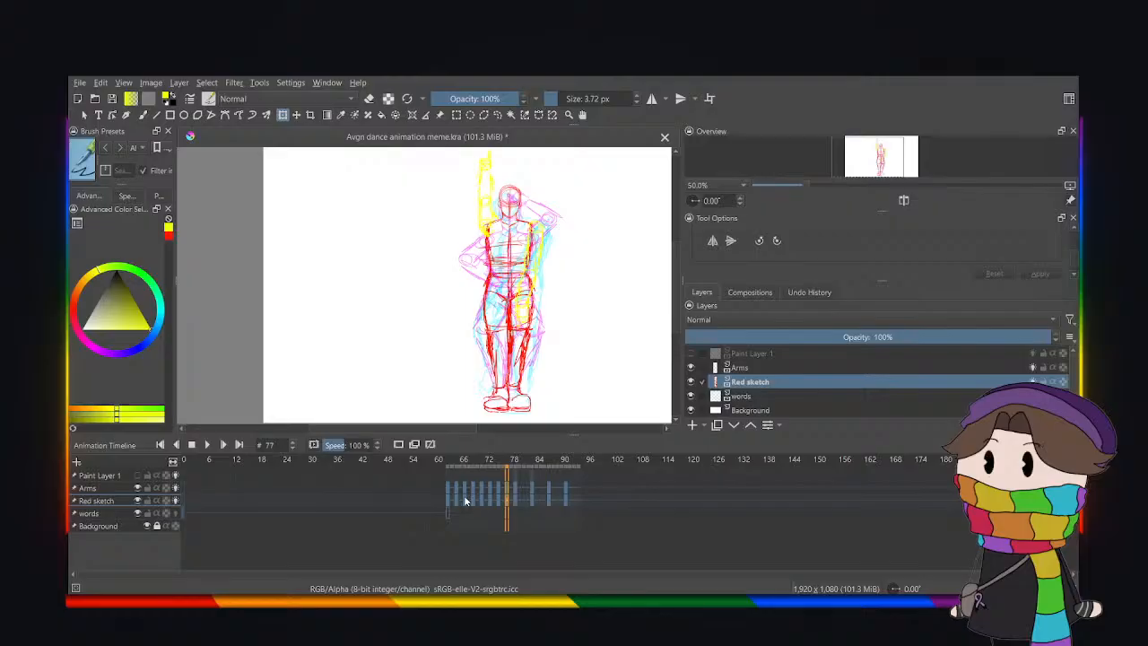
left_click(465, 503)
left_click(457, 502)
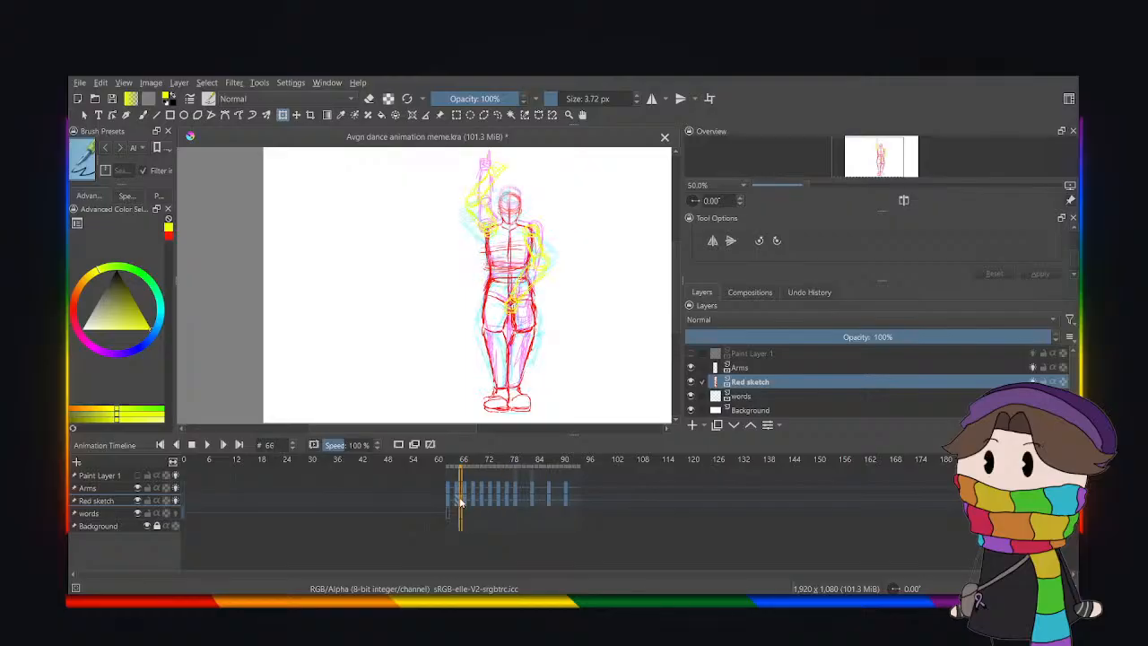
left_click(507, 502)
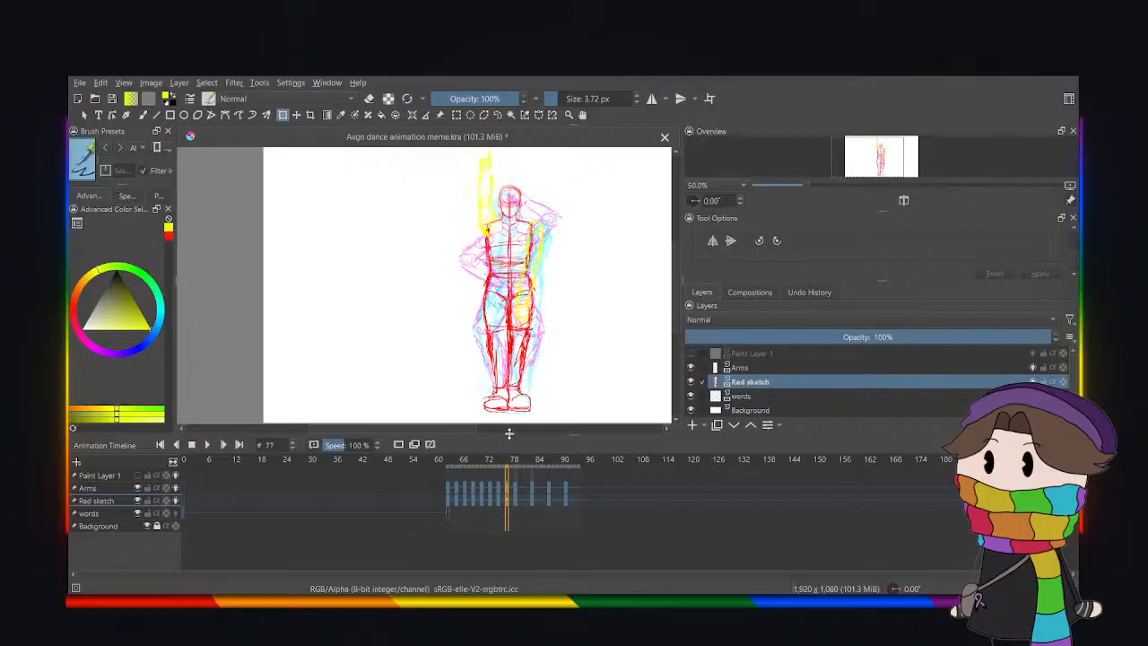
Delete the arms on frame 77 of the Arms layer and paste a copy of the arms from frame 67.
left_click(737, 368)
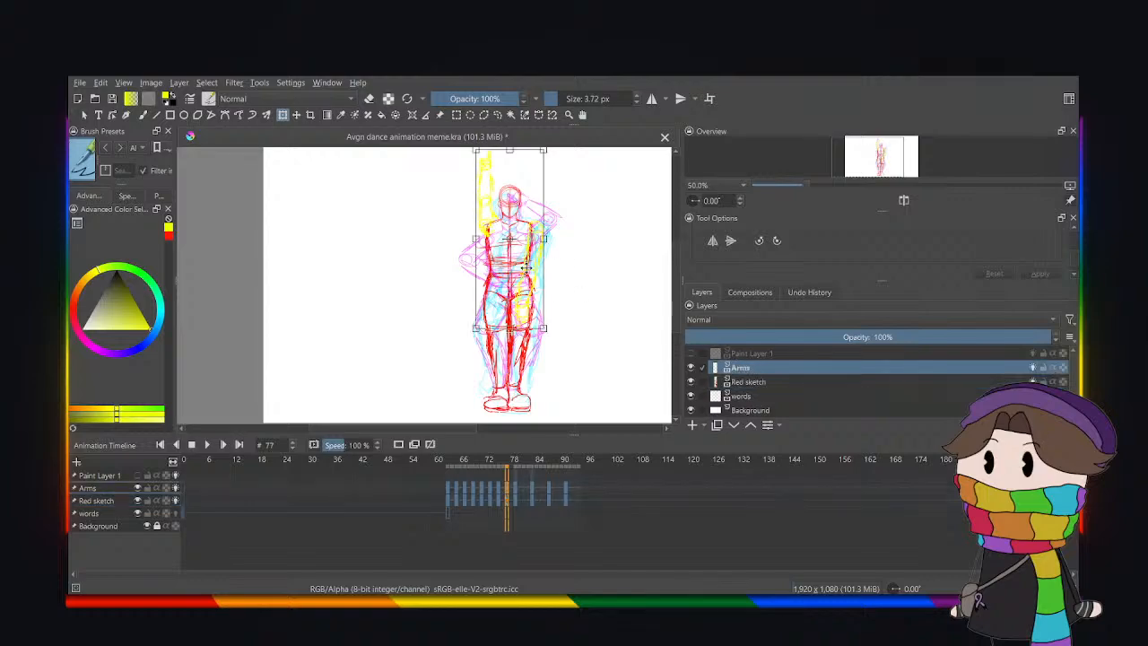
key("Delete")
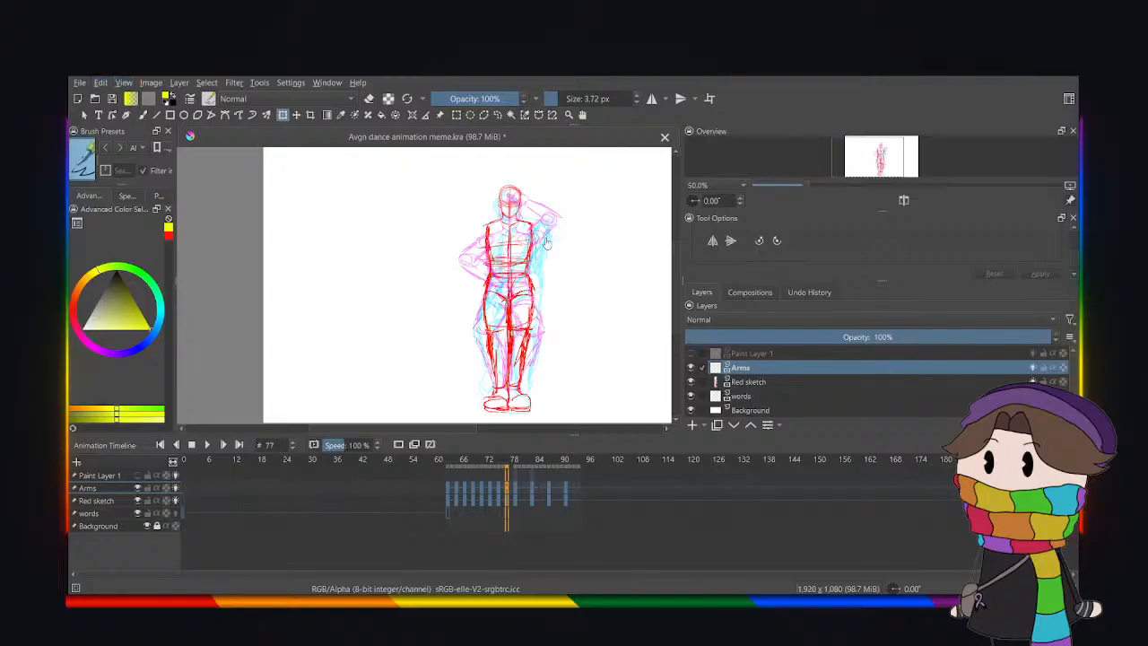
left_click(457, 491)
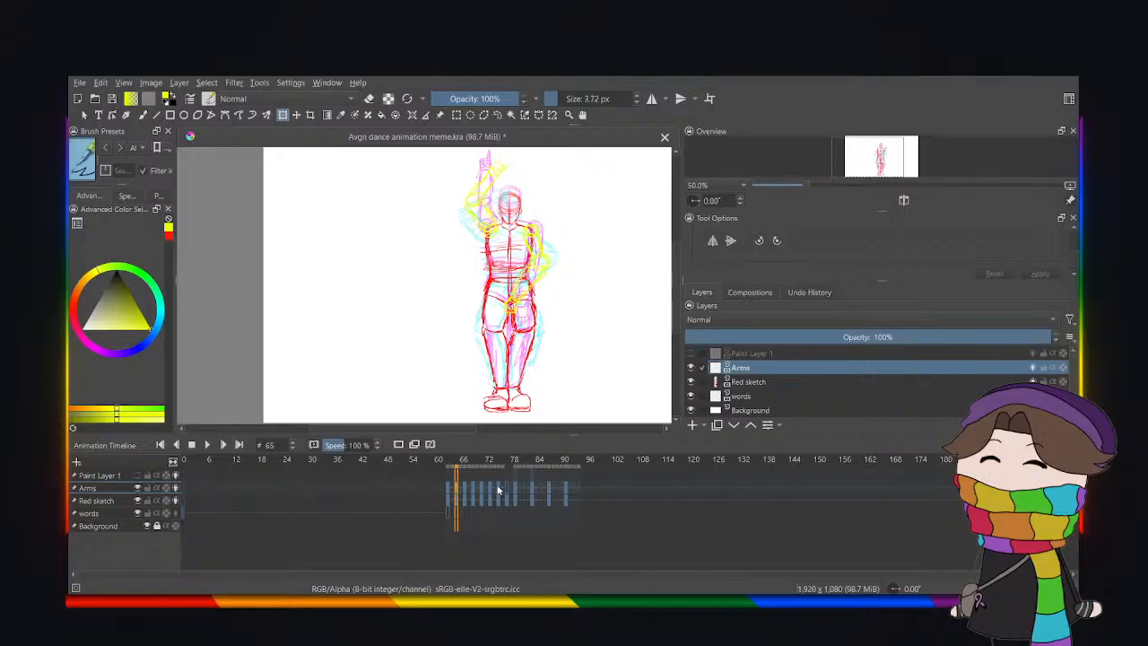
left_click(500, 490)
left_click(457, 493)
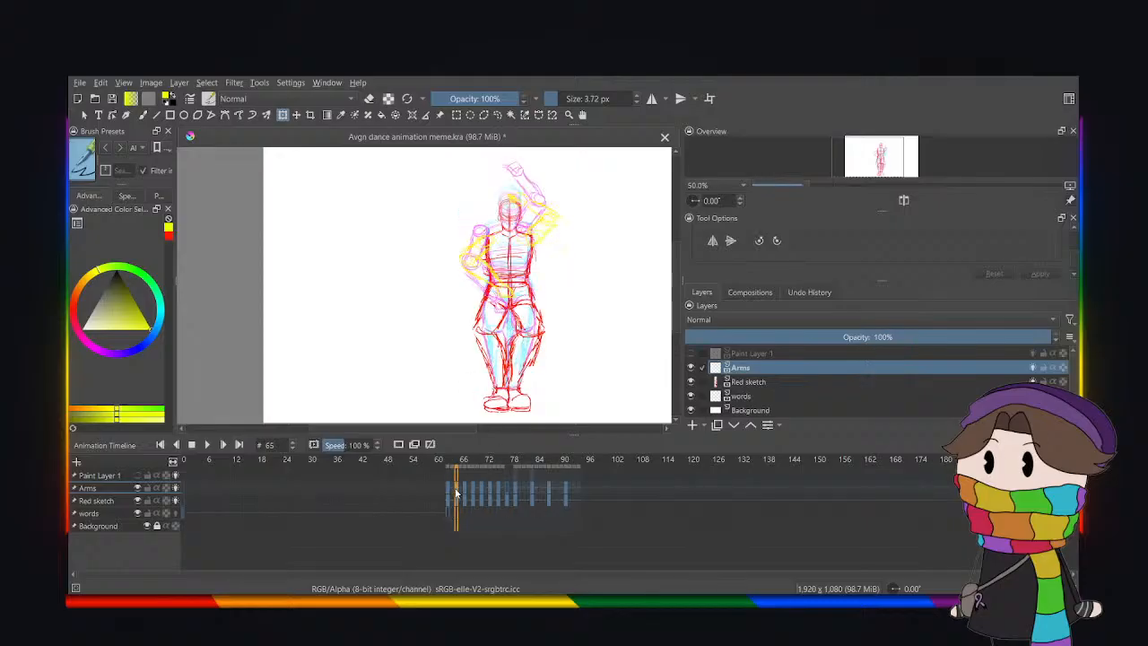
left_click(464, 488)
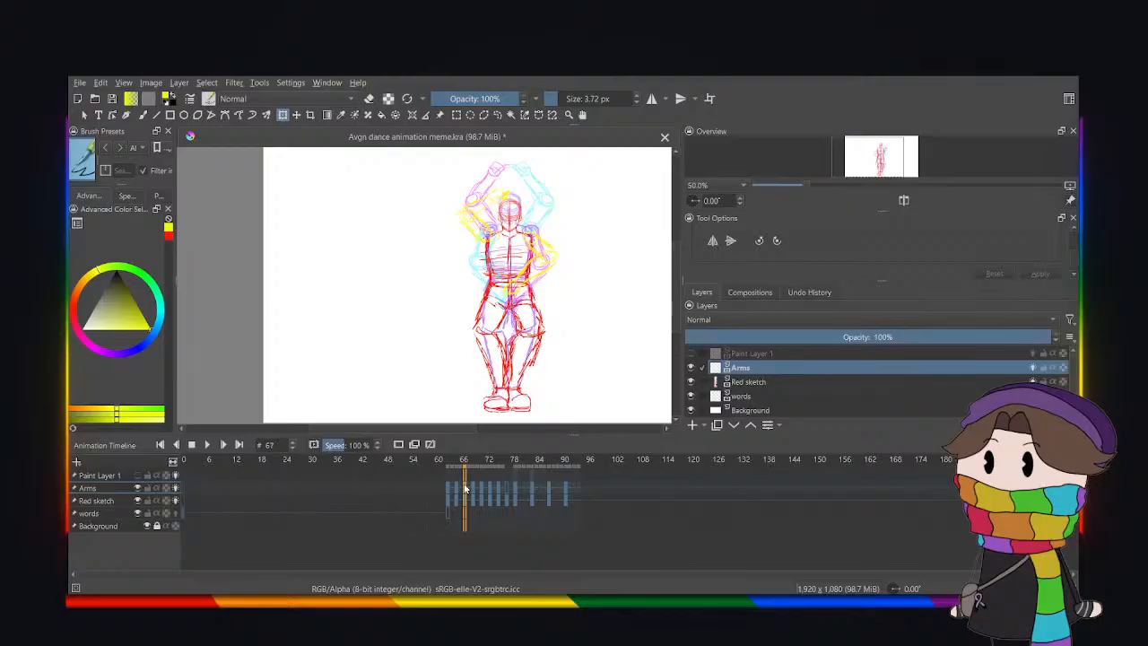
left_click(508, 493)
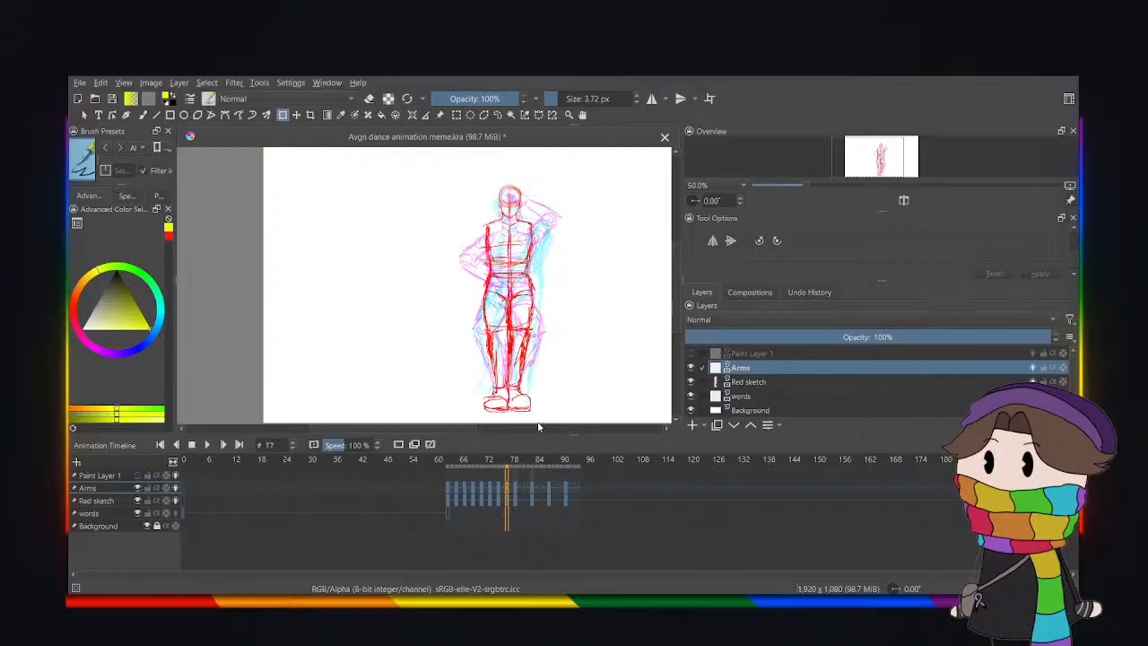
key("ctrl+v")
Replace the body on frame 77 of the Red sketch layer with the bent-knee body from frame 67.
left_click(752, 382)
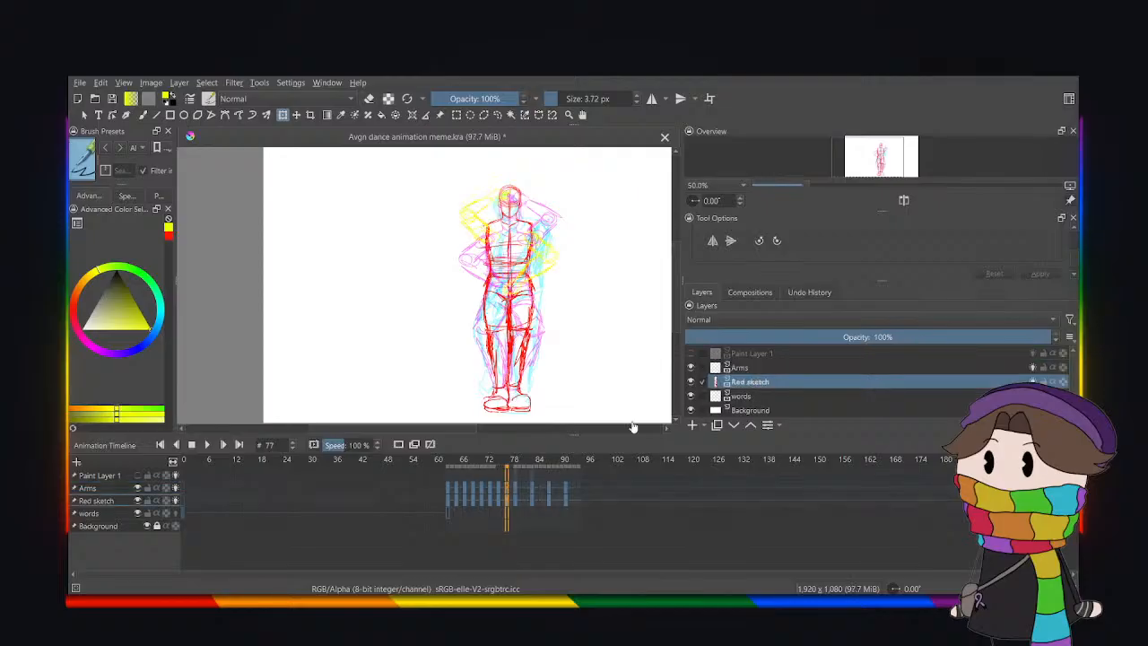
left_click(456, 503)
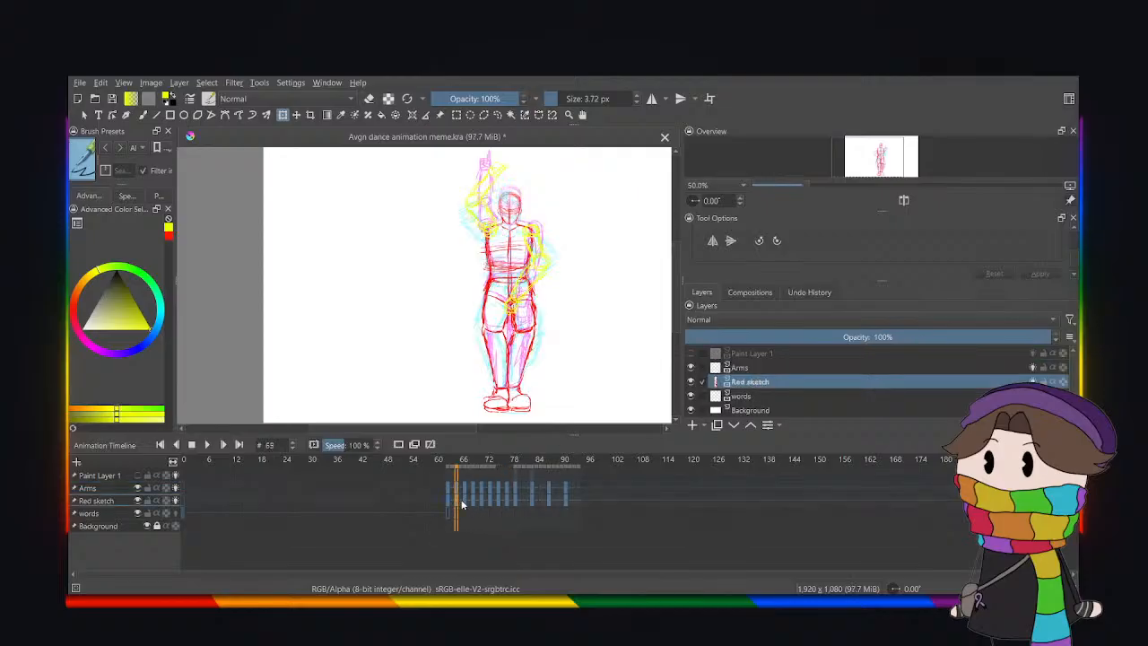
left_click(463, 504)
left_click(465, 503)
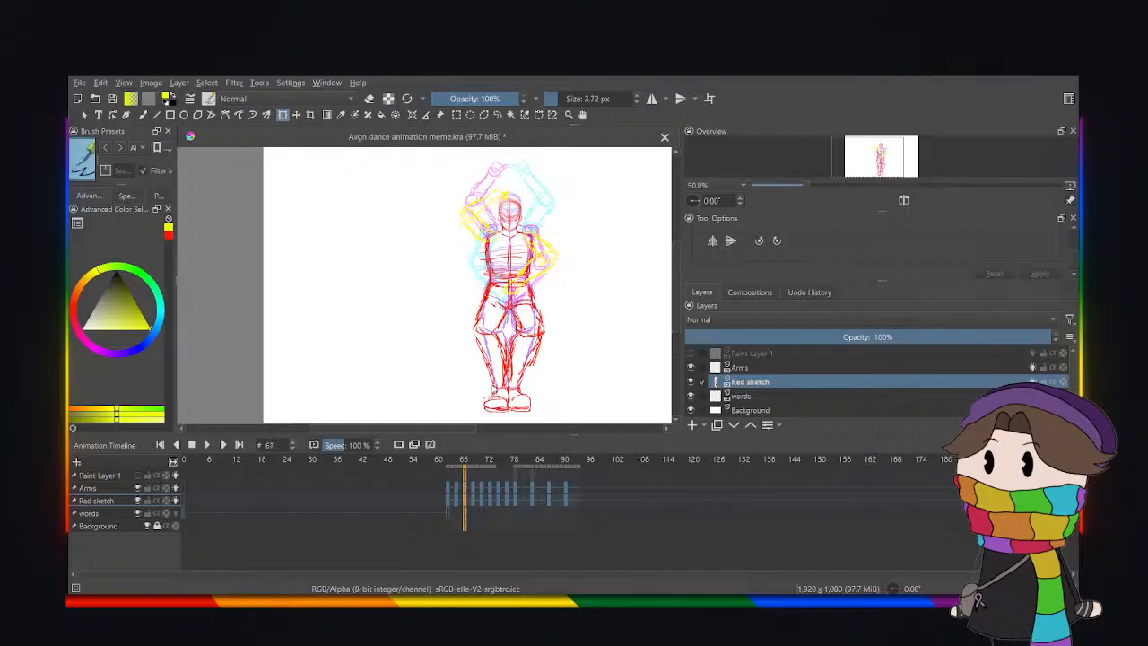
left_click(507, 499)
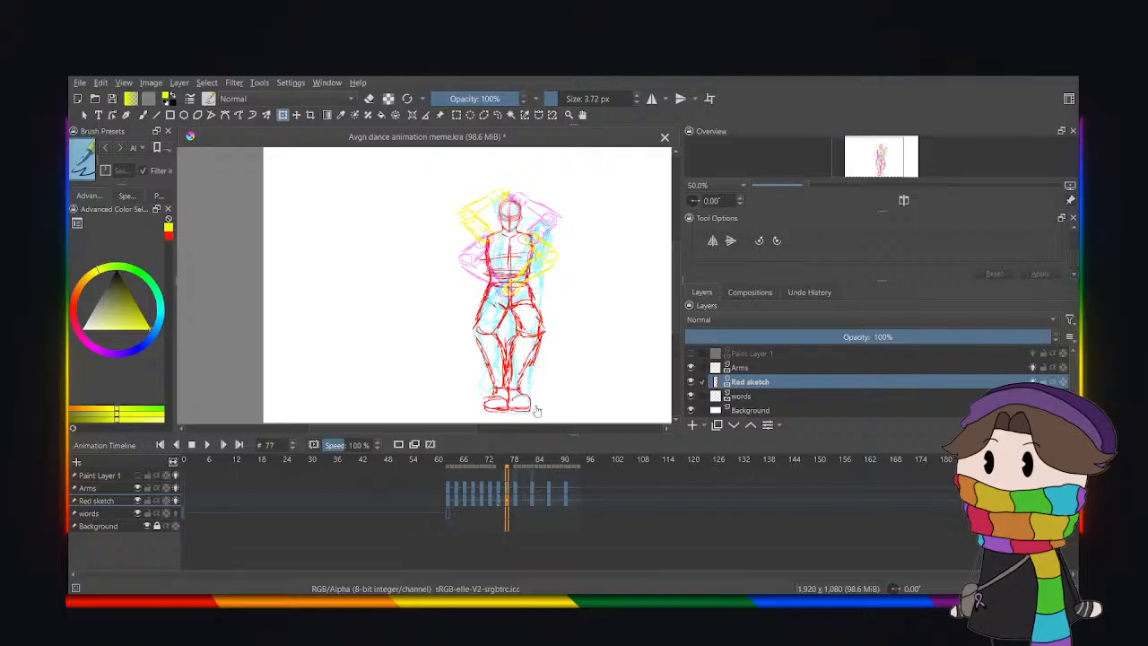
Play back the animation from frame 63 to check the new bent-knee pose on frame 77.
left_click(449, 487)
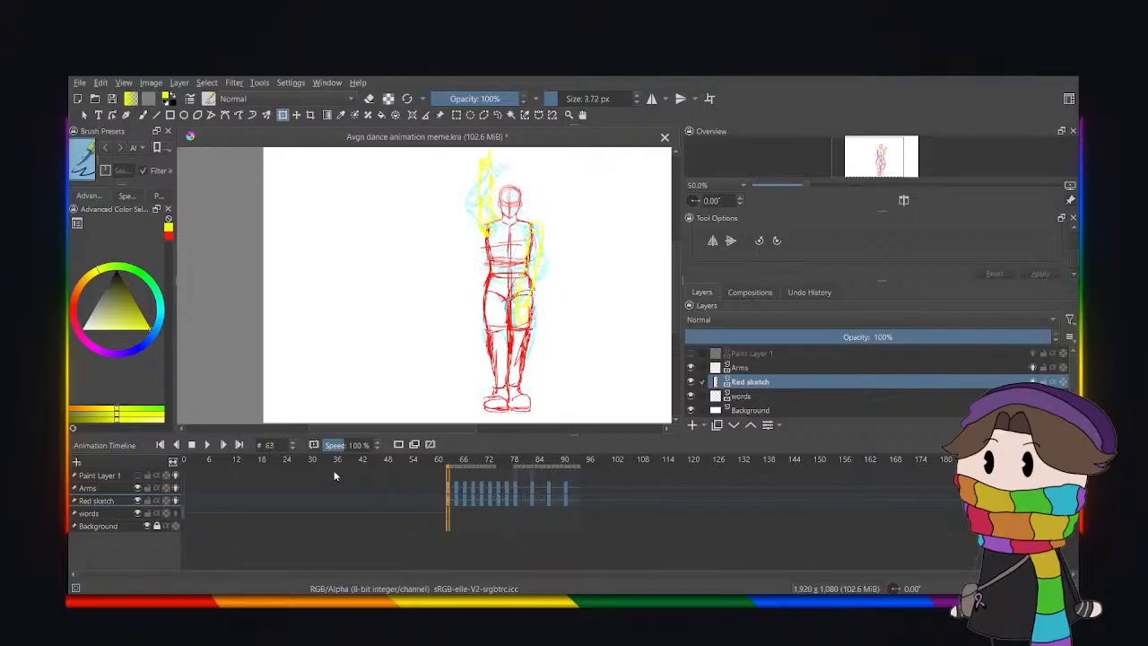
left_click(206, 445)
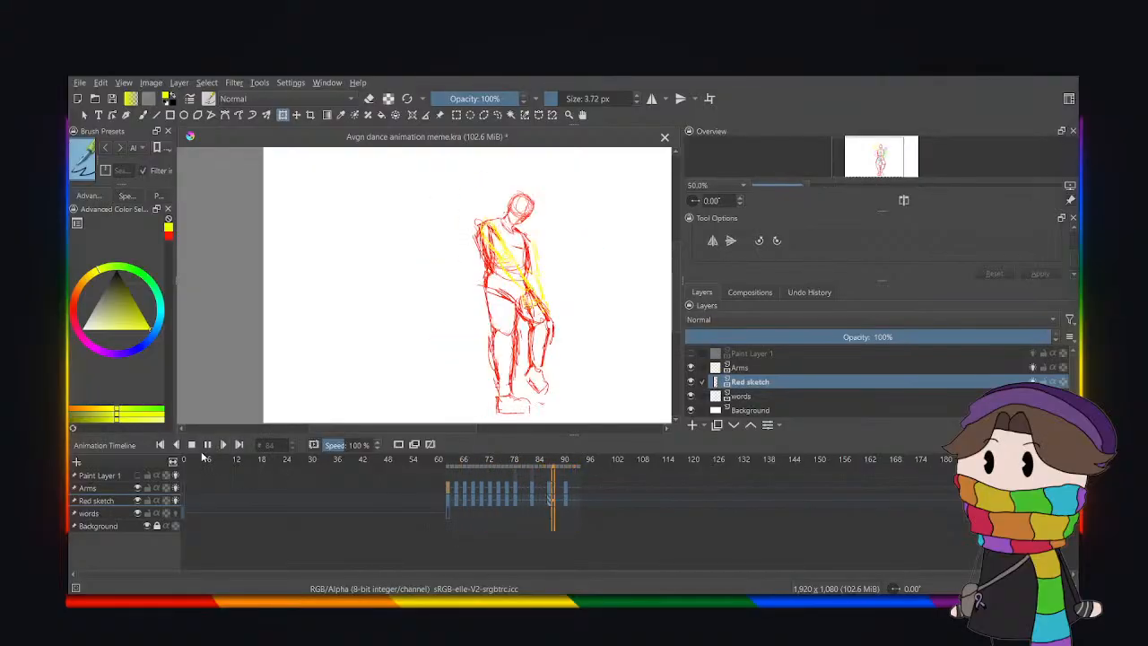
left_click(207, 444)
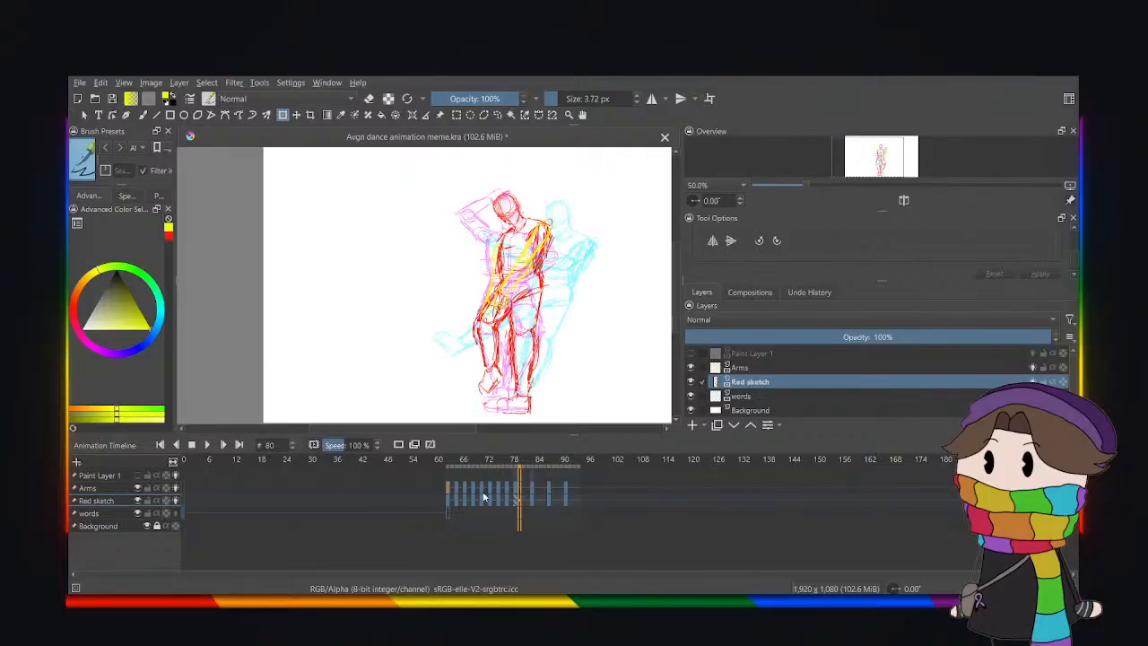
left_click(541, 504)
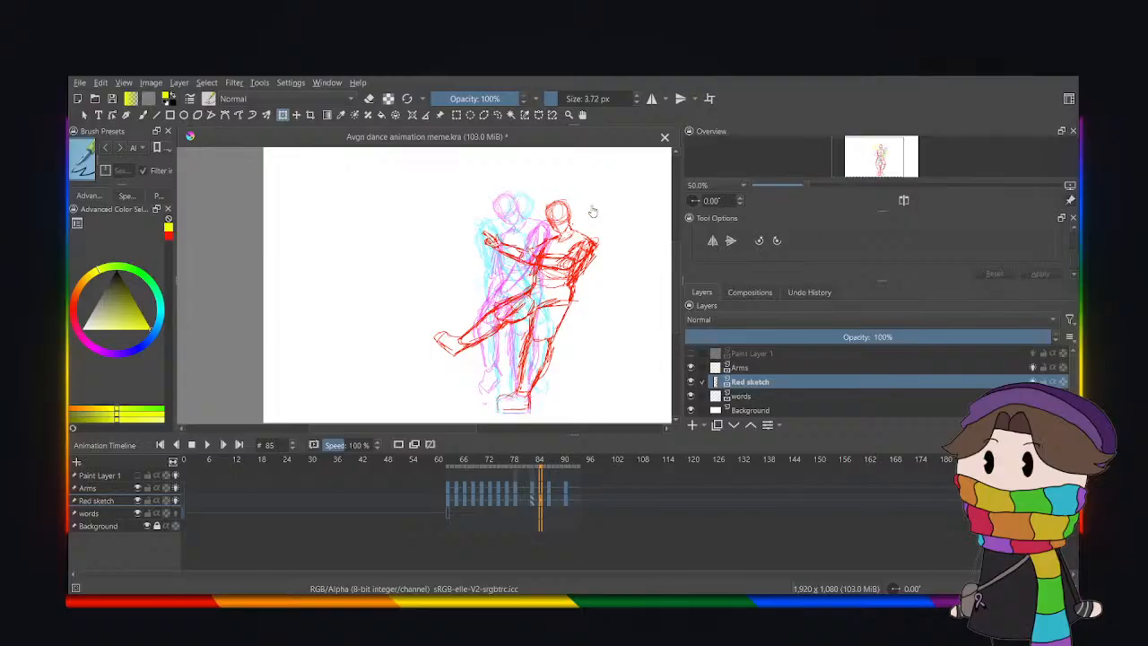
left_click(497, 115)
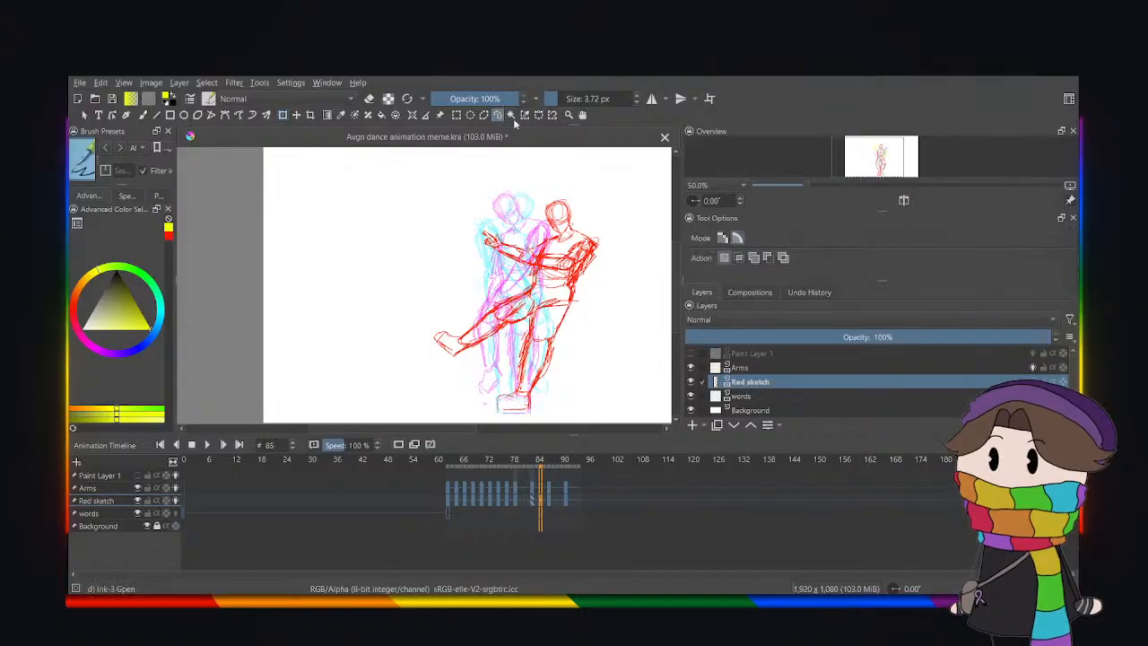
mouse_move(372, 314)
left_mouse_down()
mouse_move(452, 382)
mouse_move(527, 387)
mouse_move(614, 337)
mouse_move(641, 221)
mouse_move(484, 151)
mouse_move(305, 227)
left_mouse_up()
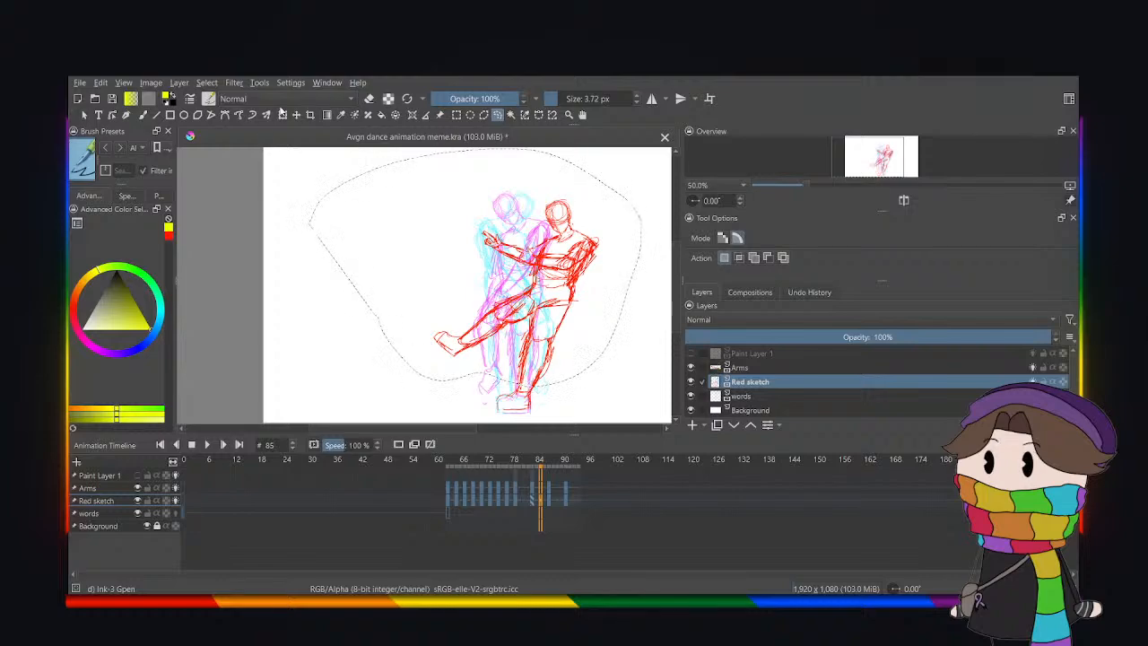
key("ctrl+t")
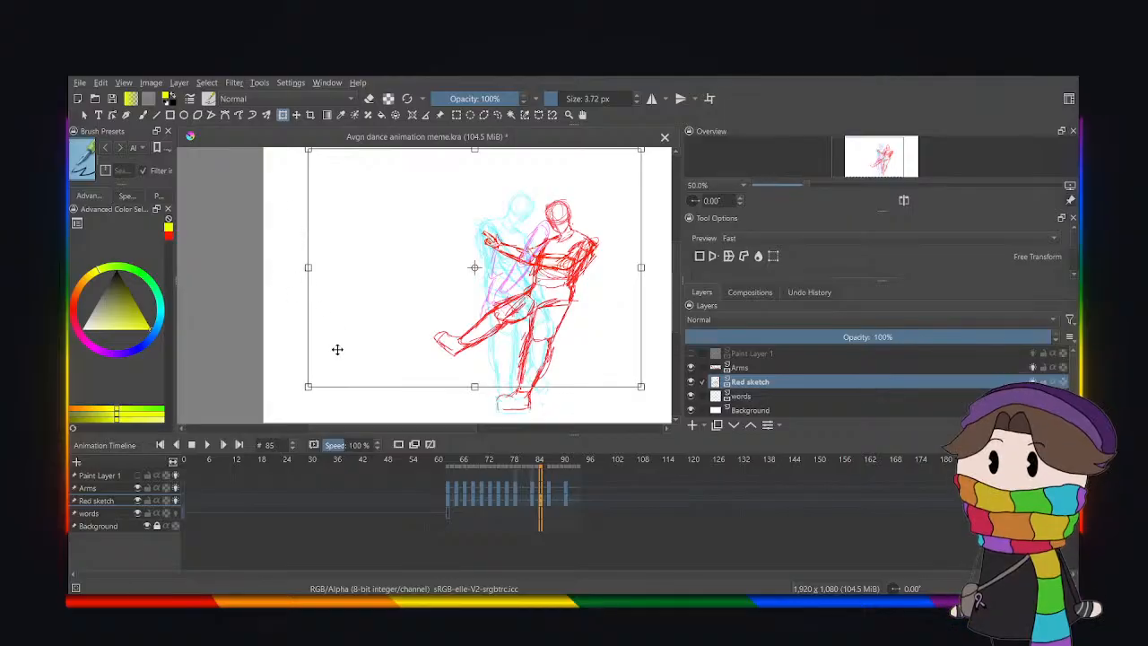
key("Return")
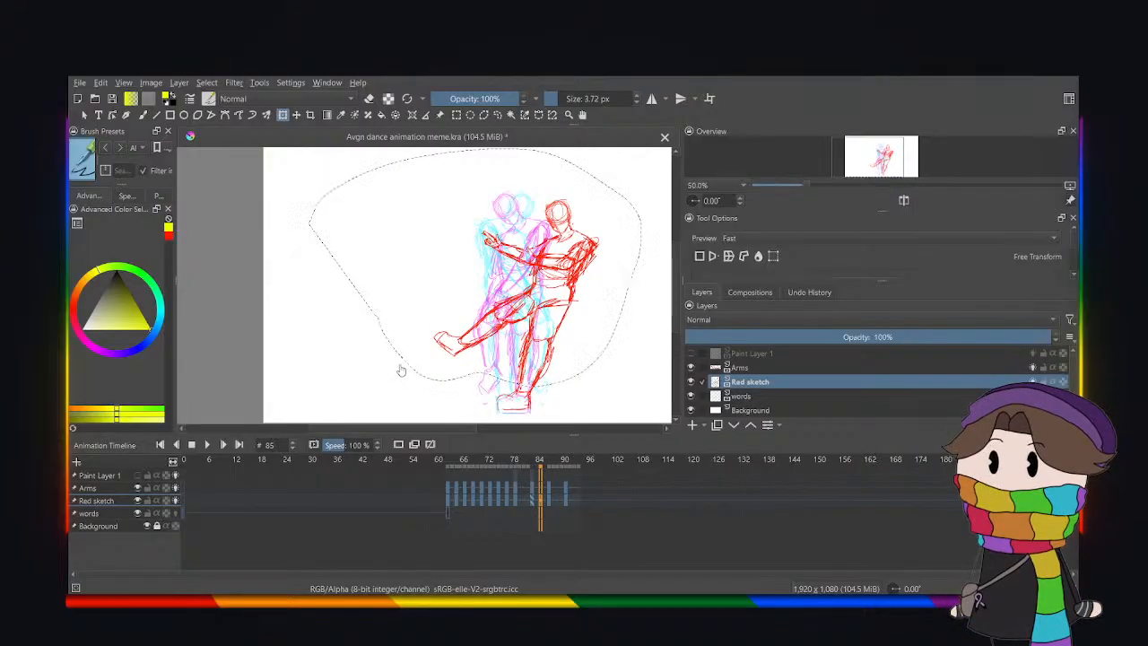
left_click(497, 115)
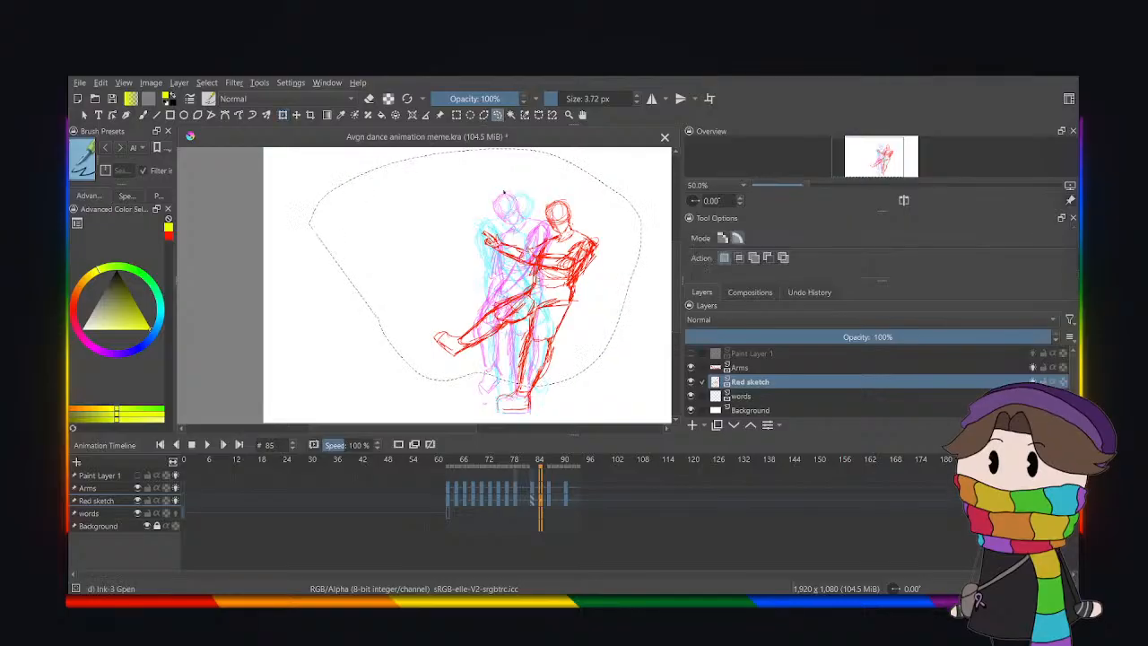
left_click(339, 305)
Rotate and shift the body above the planted foot on frame 81 of the Red sketch layer so it leans toward the next pose.
left_click(523, 506)
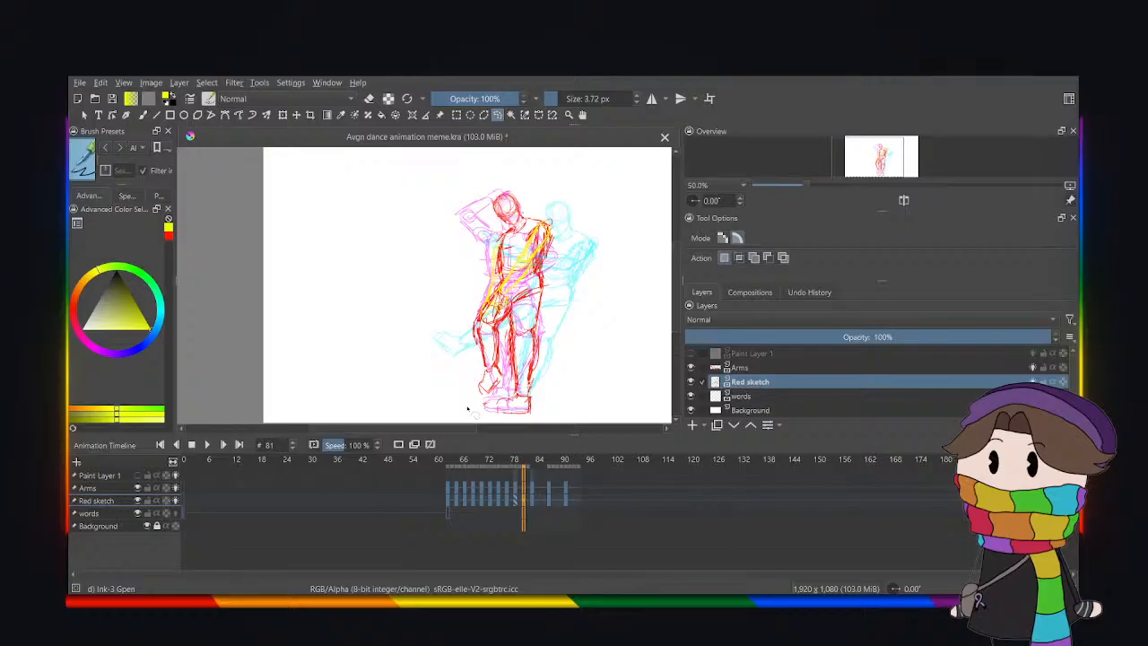
mouse_move(468, 409)
left_mouse_down()
mouse_move(511, 395)
mouse_move(585, 219)
mouse_move(376, 335)
mouse_move(467, 405)
left_mouse_up()
key("ctrl+t")
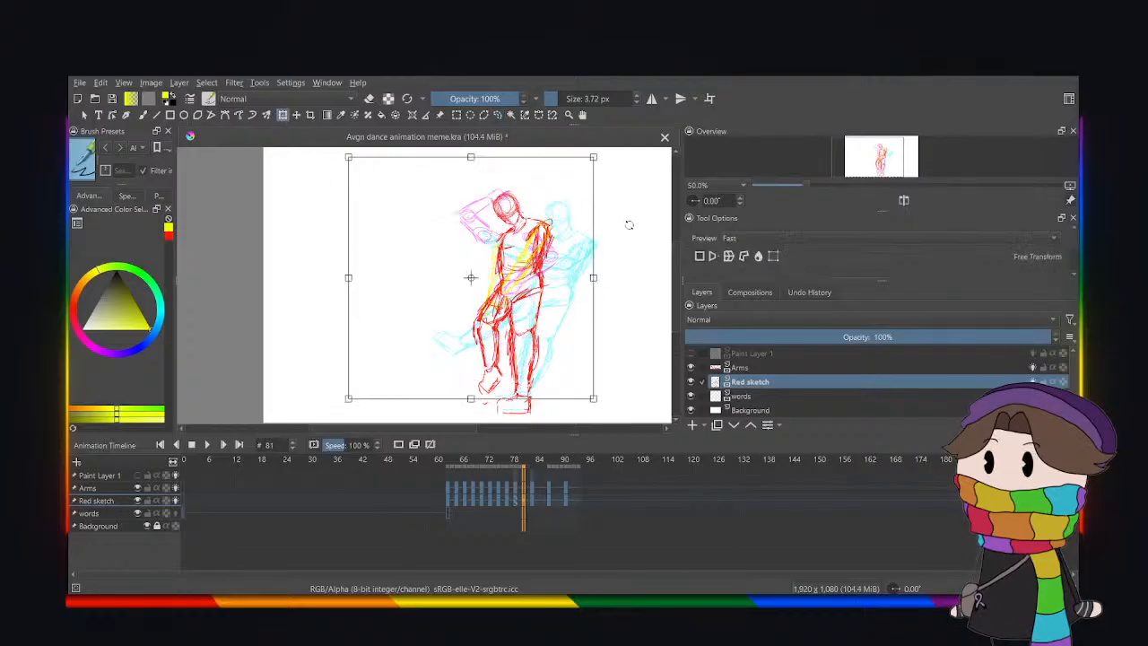
left_click_drag(617, 231, 634, 245)
left_click_drag(372, 238, 440, 221)
left_click(498, 114)
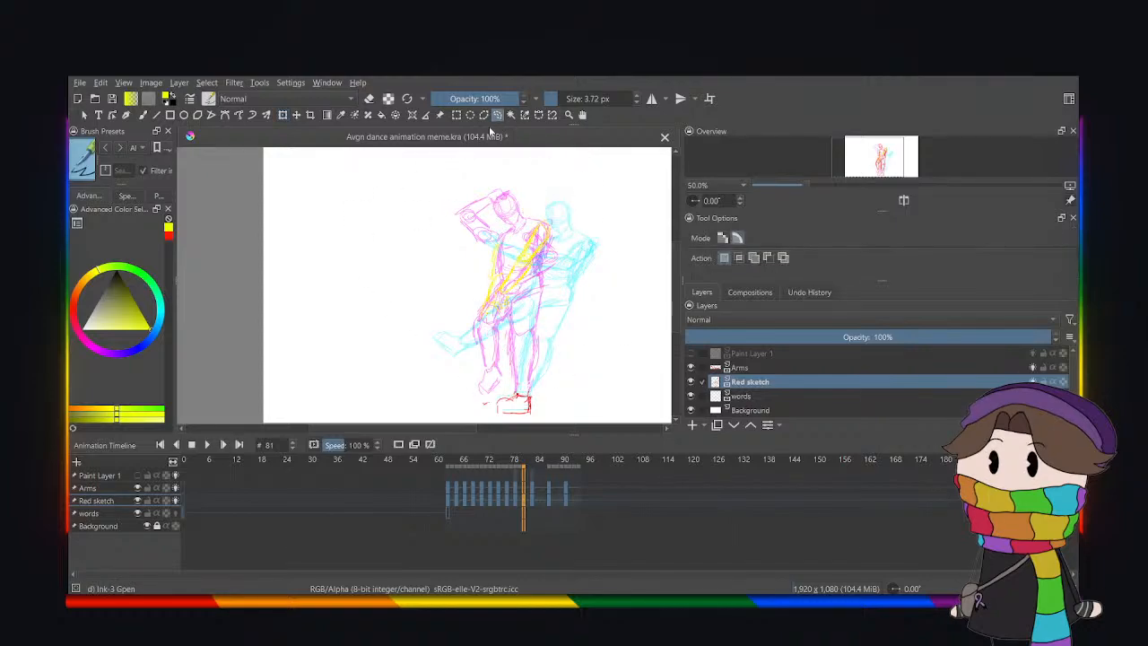
left_click(358, 265)
Select the standing leg's lower part on frame 81 and reposition it to line up with the planted foot.
left_click_drag(551, 300, 542, 395)
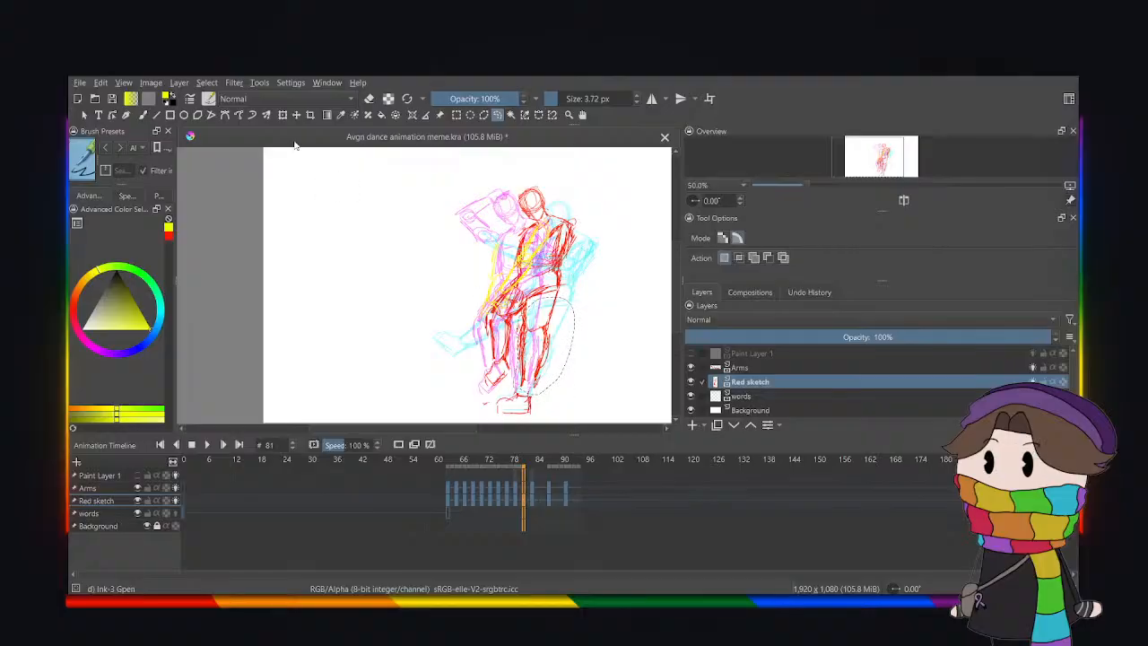
left_click(283, 115)
left_click_drag(414, 323, 418, 324)
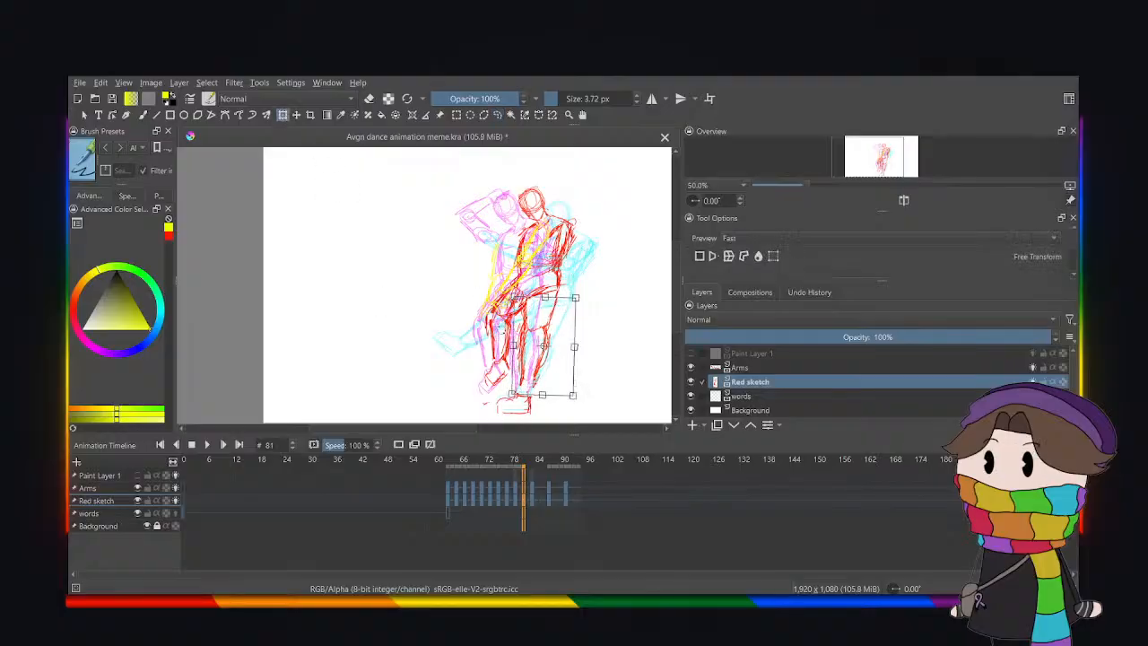
left_click_drag(534, 326, 531, 330)
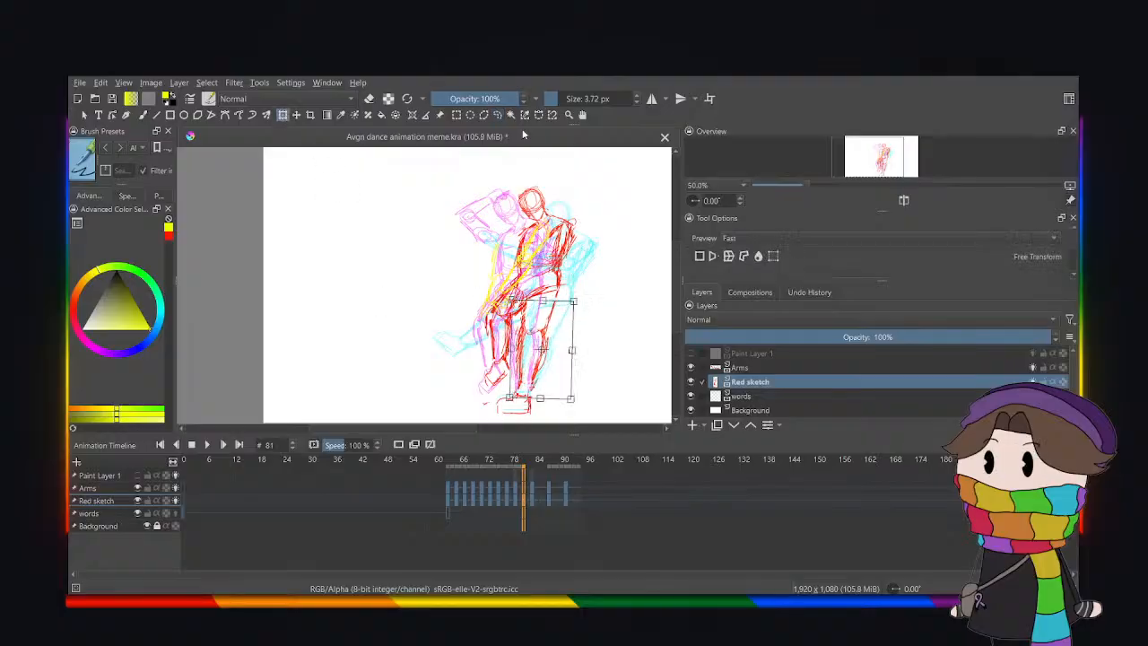
Select the bent leg's lower part on frame 81, then rotate and move it outward toward the kicking pose.
left_click(498, 115)
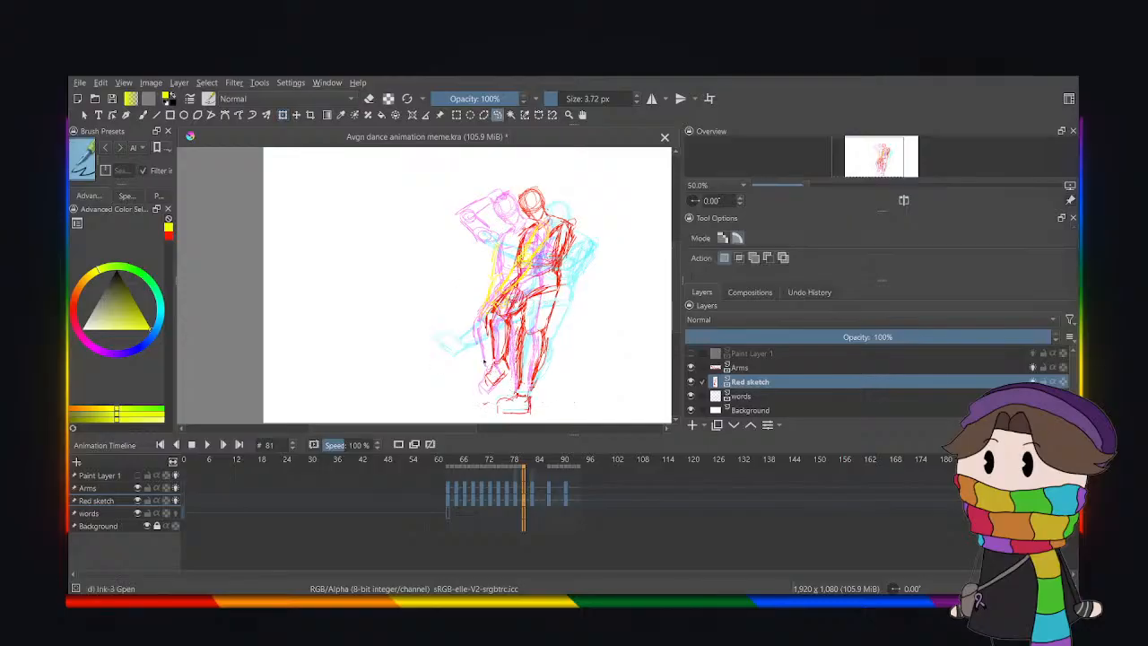
scroll(484, 362, "up", 1)
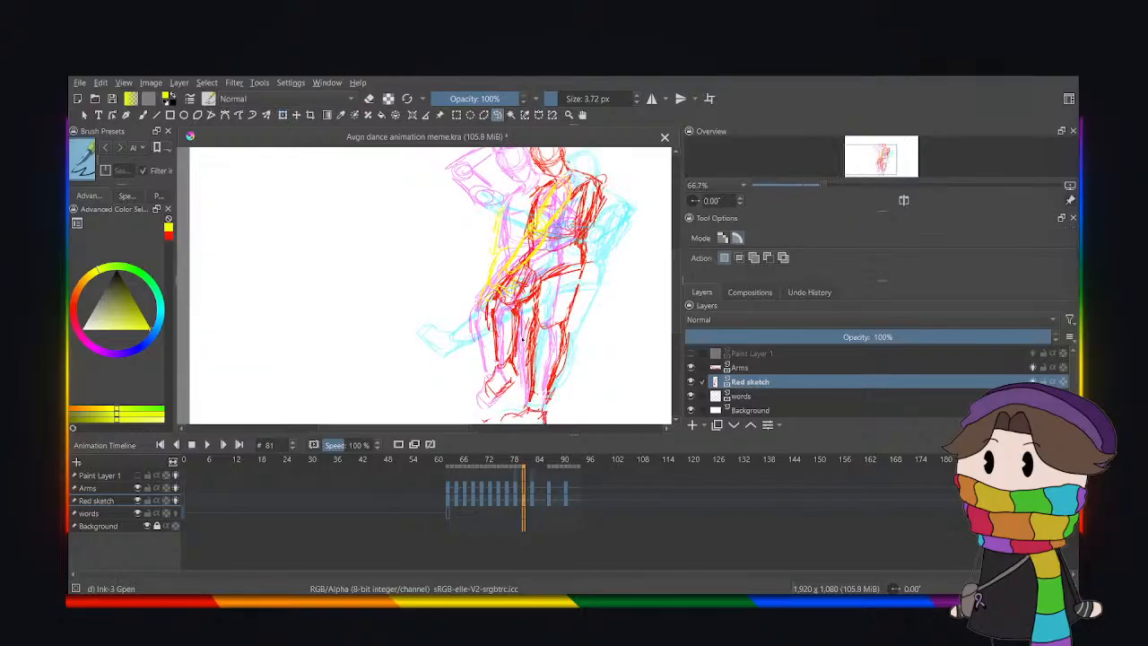
left_click(283, 115)
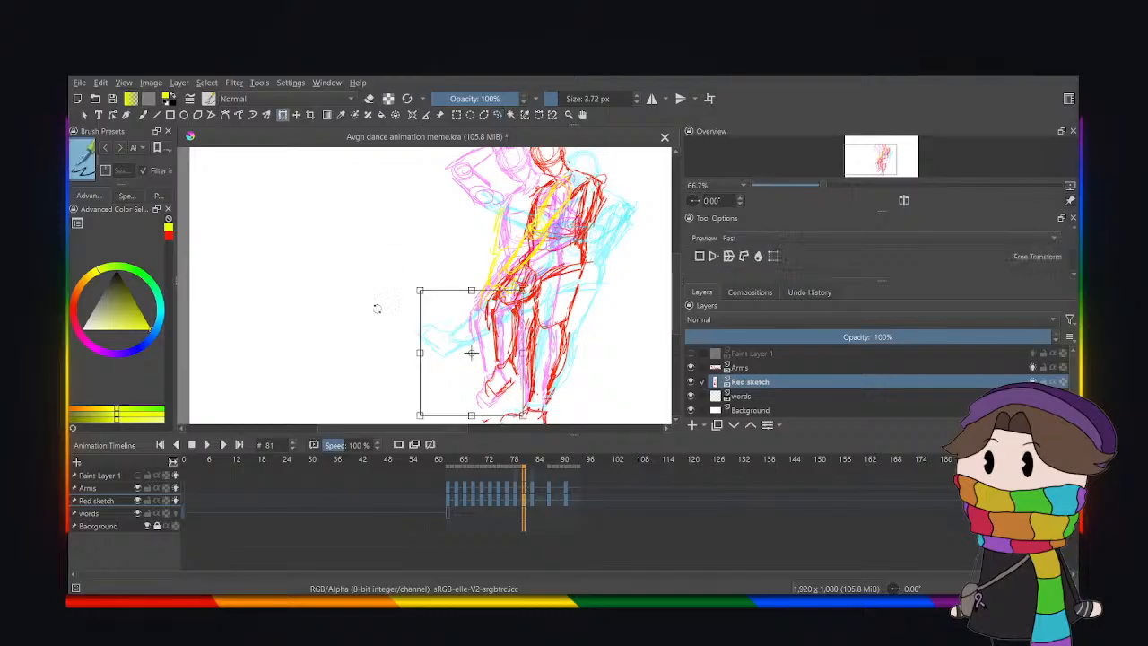
left_click_drag(380, 303, 396, 280)
mouse_move(475, 350)
left_mouse_down()
mouse_move(448, 330)
mouse_move(459, 326)
mouse_move(439, 335)
left_mouse_up()
left_click(459, 303)
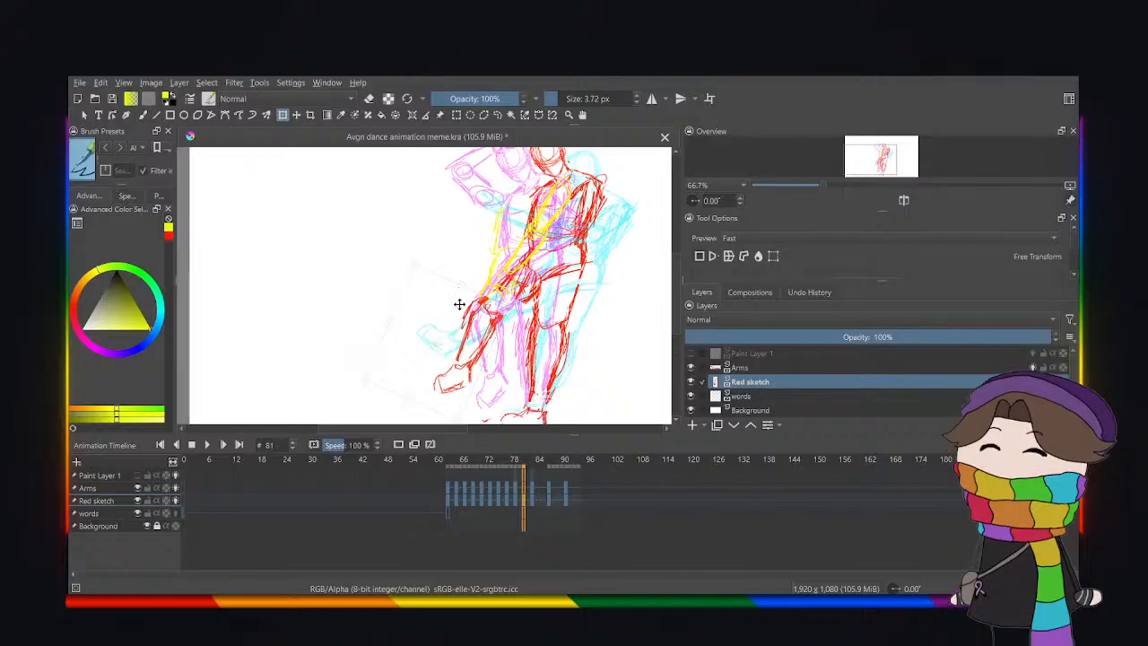
left_click(497, 115)
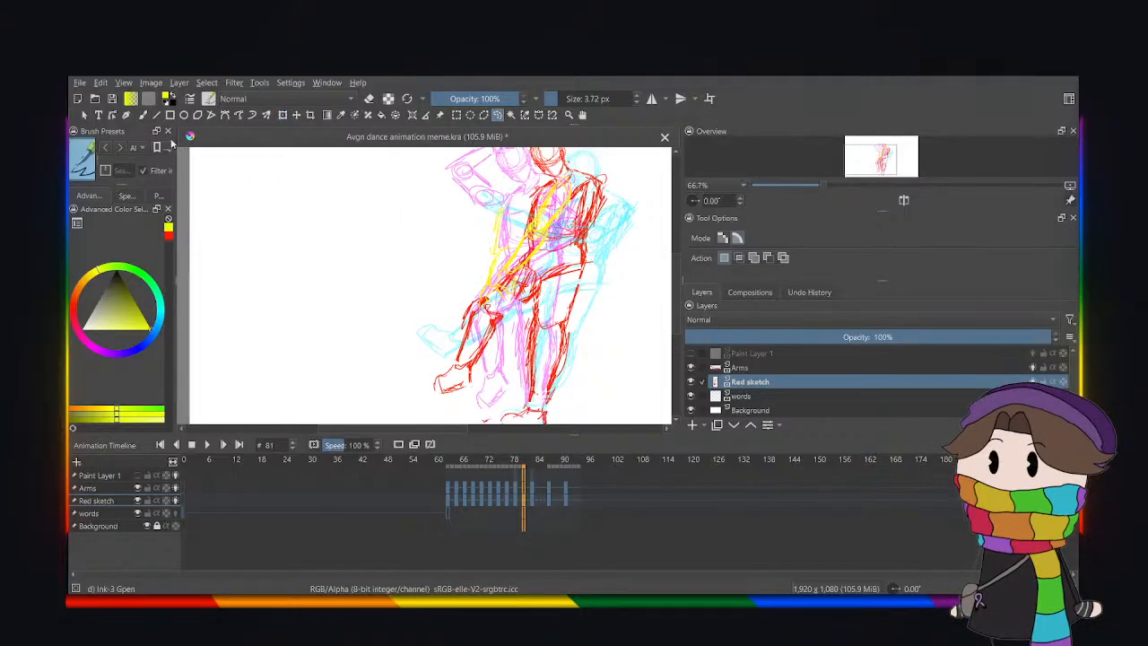
Draw the raised thigh in red with the brush to join the hip to the repositioned lower leg on frame 81.
left_click(143, 115)
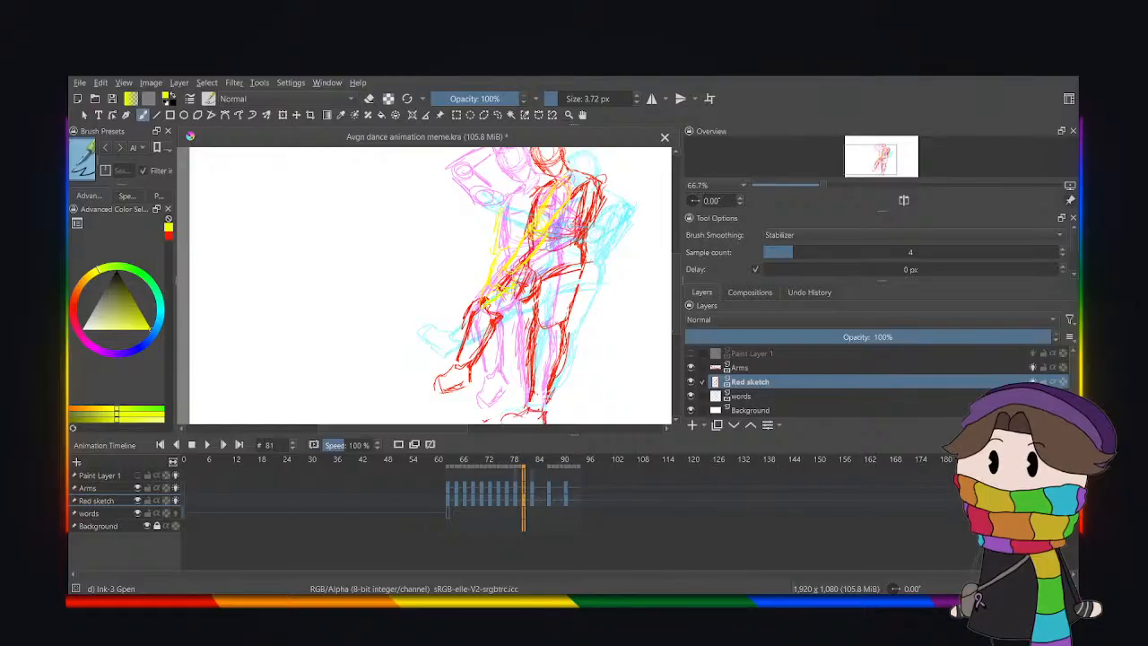
left_click(74, 304)
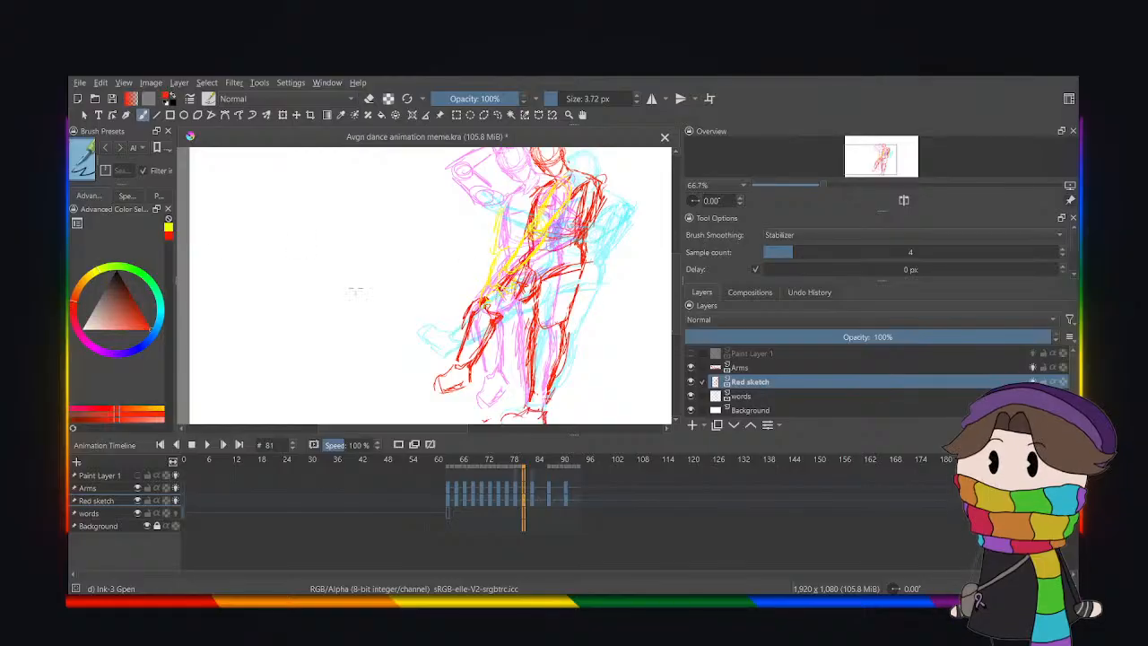
mouse_move(481, 304)
left_mouse_down()
mouse_move(495, 291)
mouse_move(529, 305)
left_mouse_up()
left_click_drag(504, 317, 526, 308)
left_click_drag(518, 309, 541, 290)
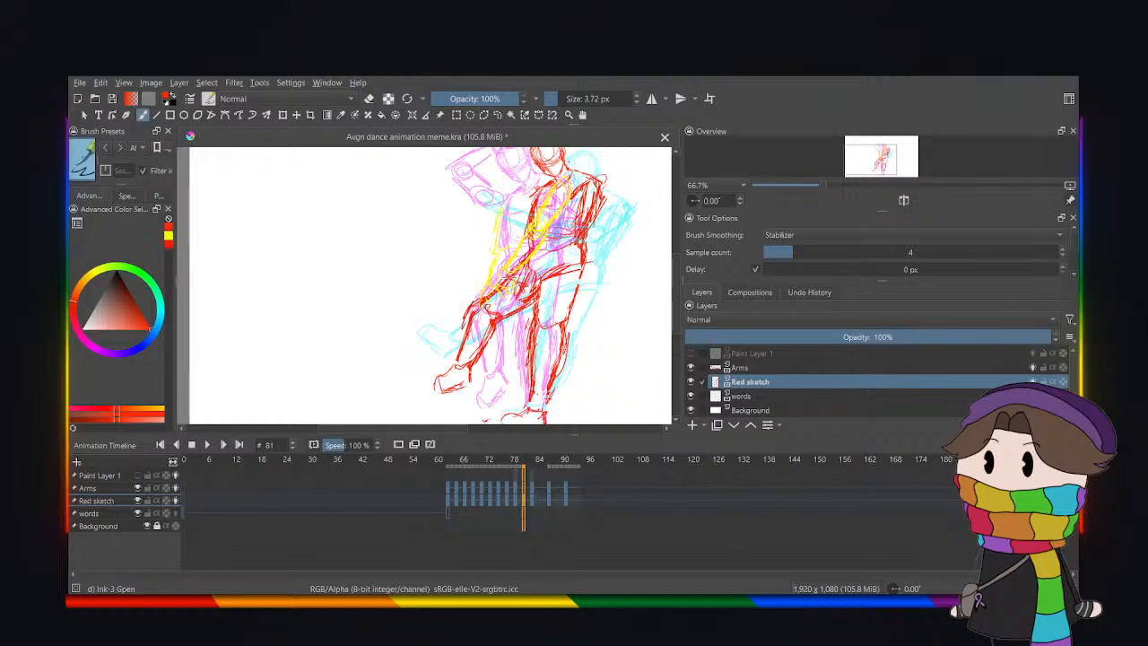
Move and rotate the arms on frame 81 of the Arms layer to fit the shoulders of the leaning body.
left_click(762, 367)
left_click(282, 115)
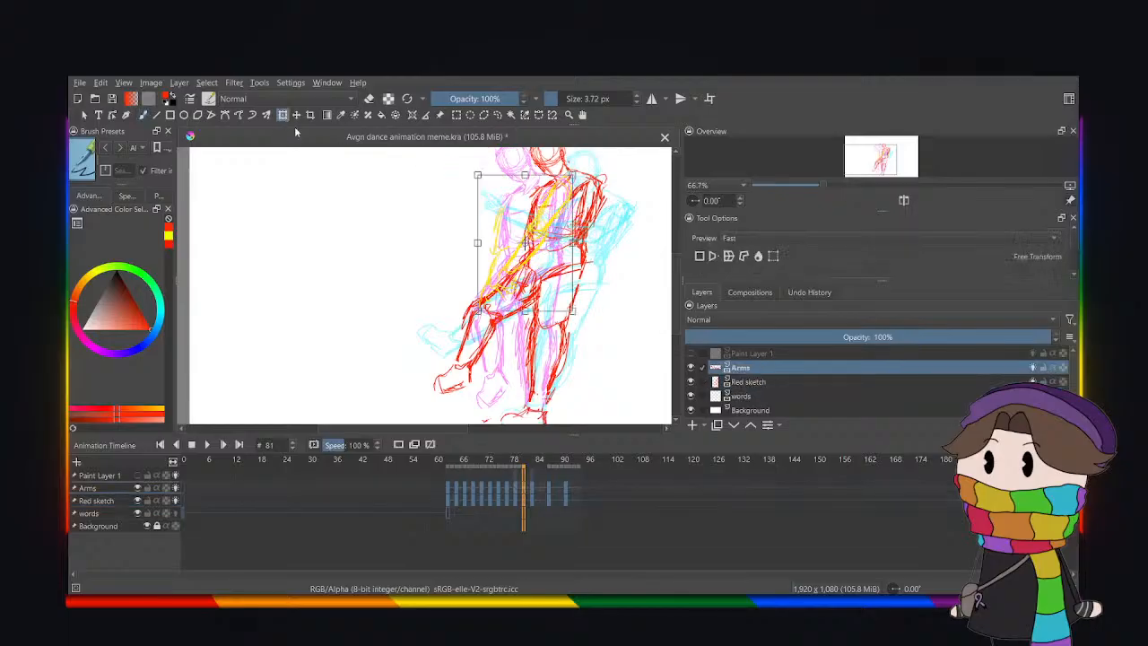
left_click_drag(539, 205, 552, 194)
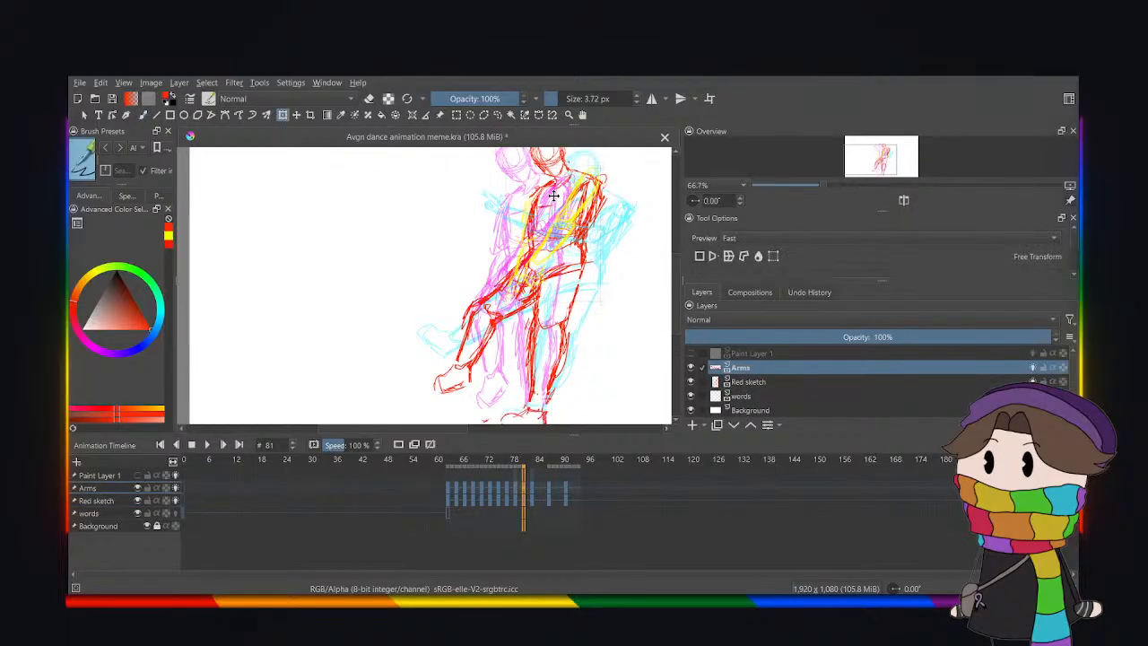
left_click_drag(409, 242, 426, 195)
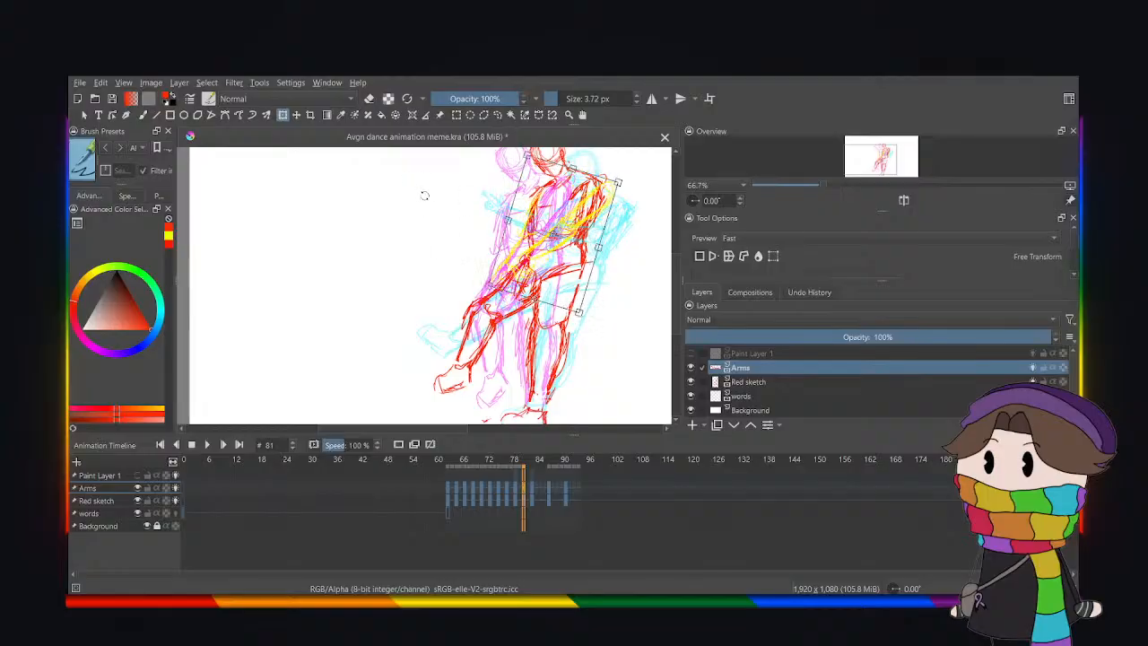
left_click_drag(520, 240, 525, 242)
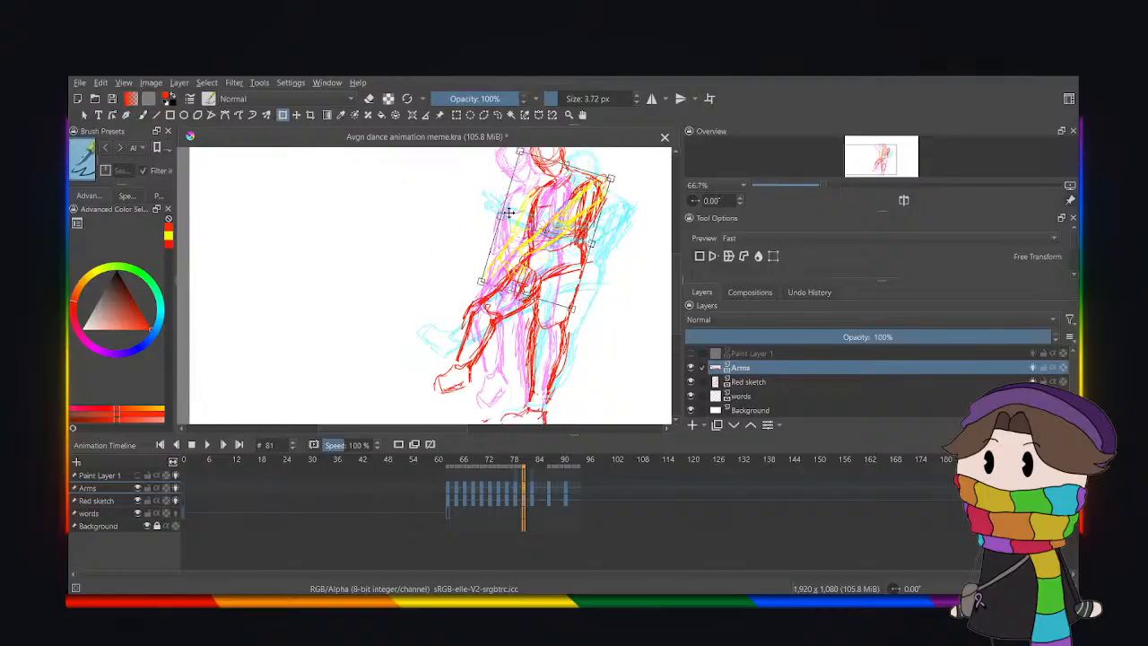
left_click(498, 115)
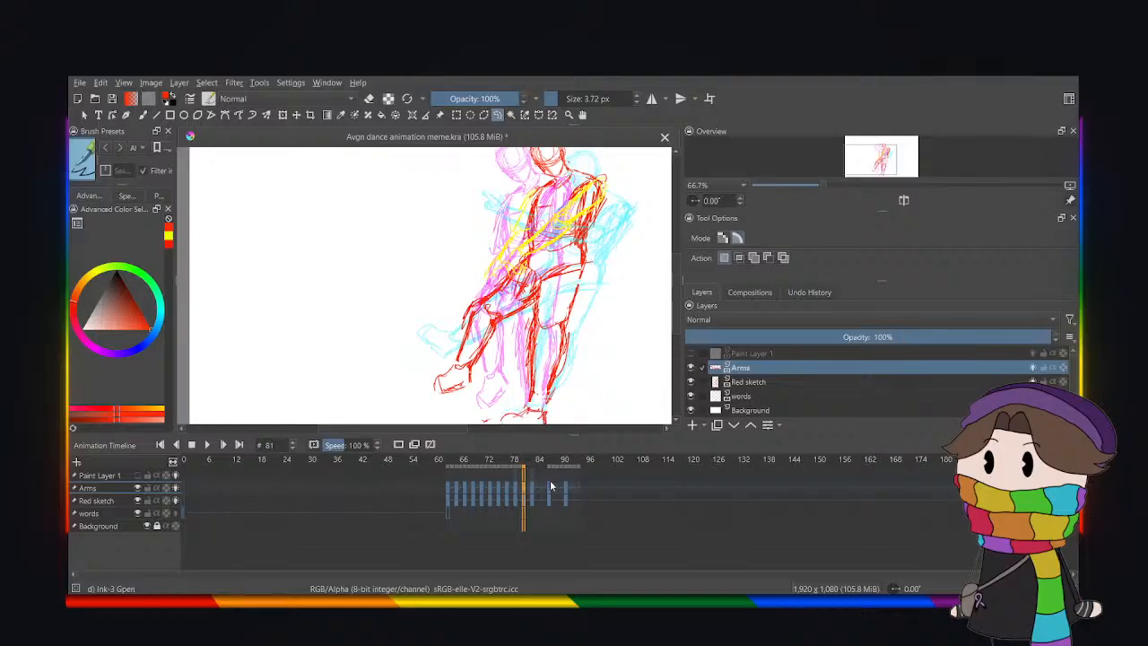
Compare the arms with the neighbouring keyframes and rotate the forearm crossing the body on frame 81 upward to nearly horizontal.
left_click(517, 486)
left_click(523, 491)
left_click(536, 489)
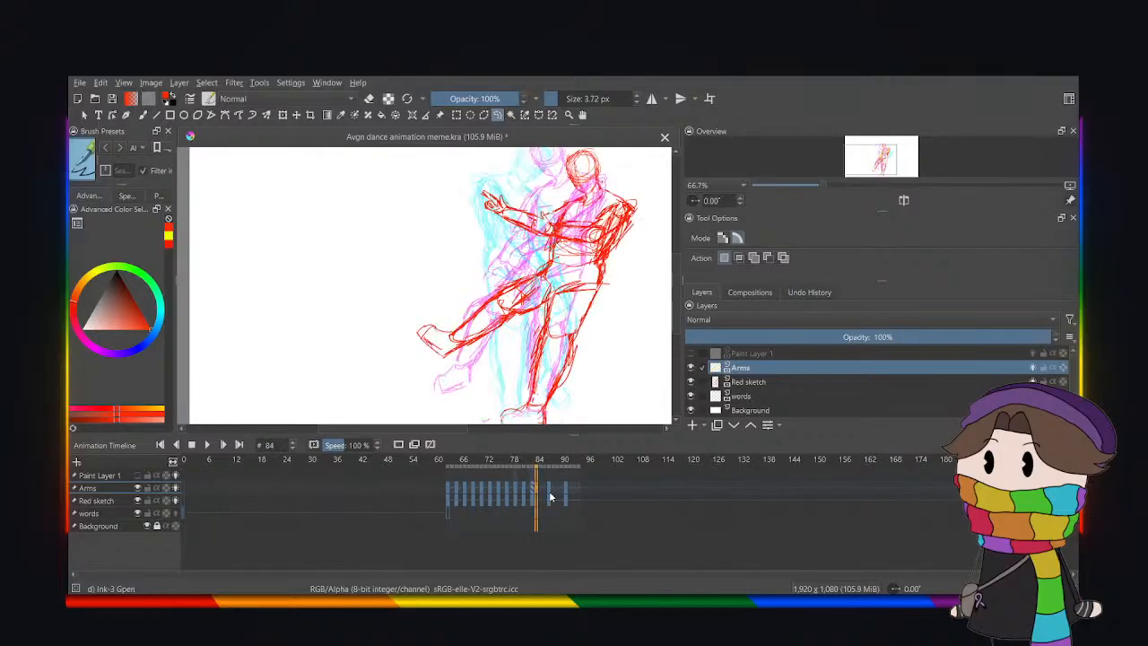
left_click(524, 488)
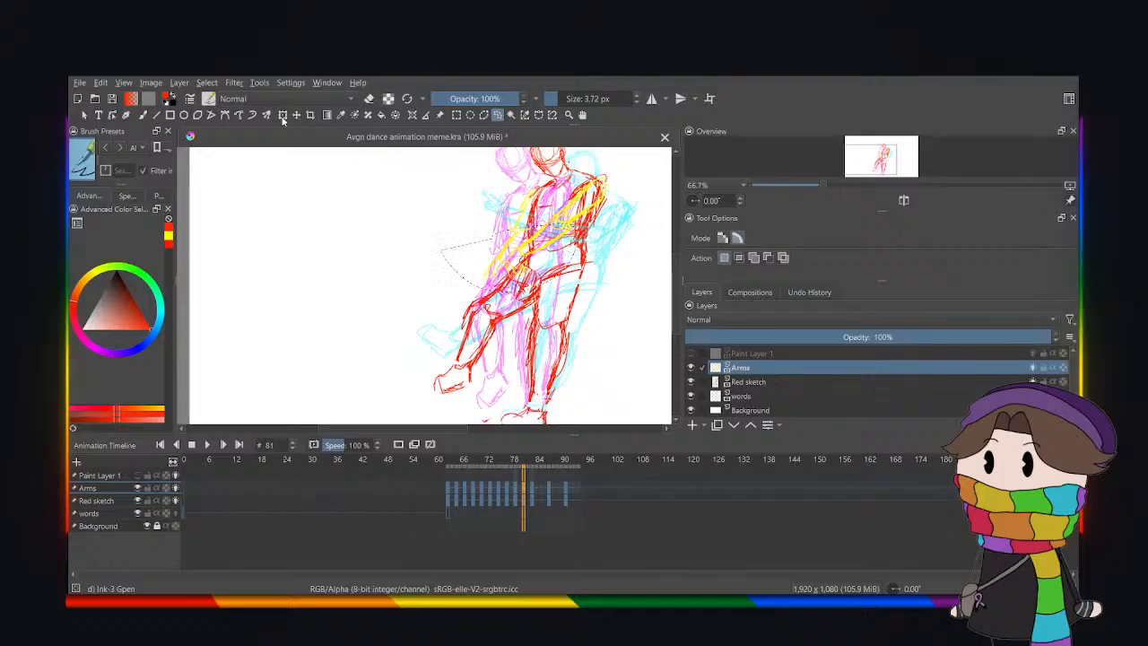
key("ctrl+t")
left_click_drag(382, 249, 379, 221)
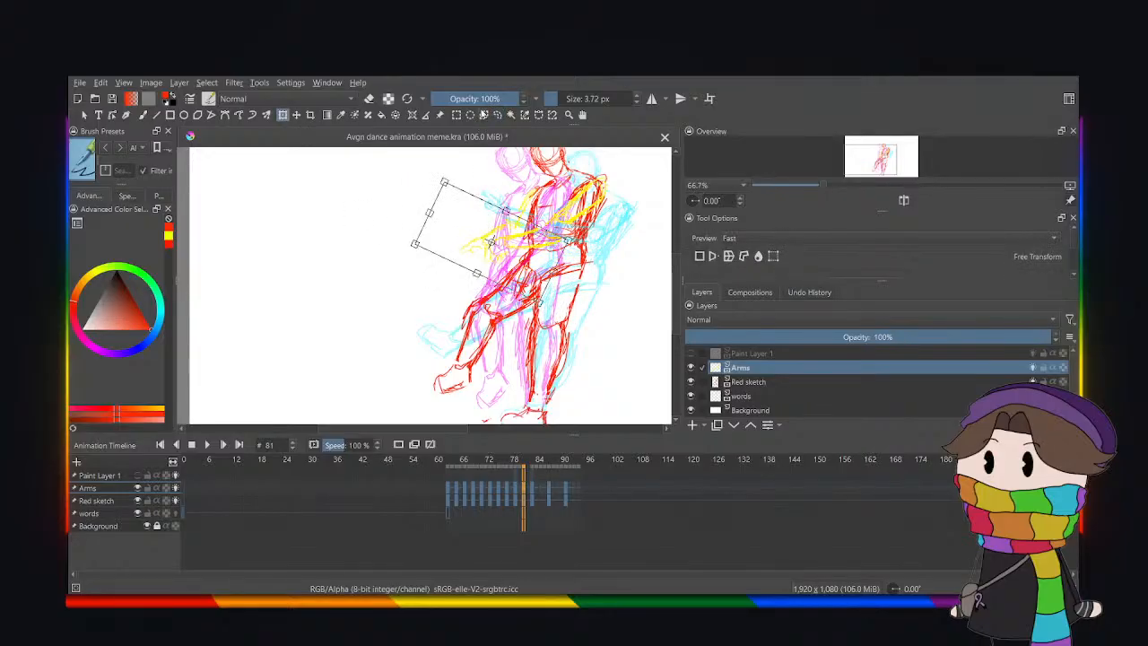
left_click(497, 114)
left_click(394, 221)
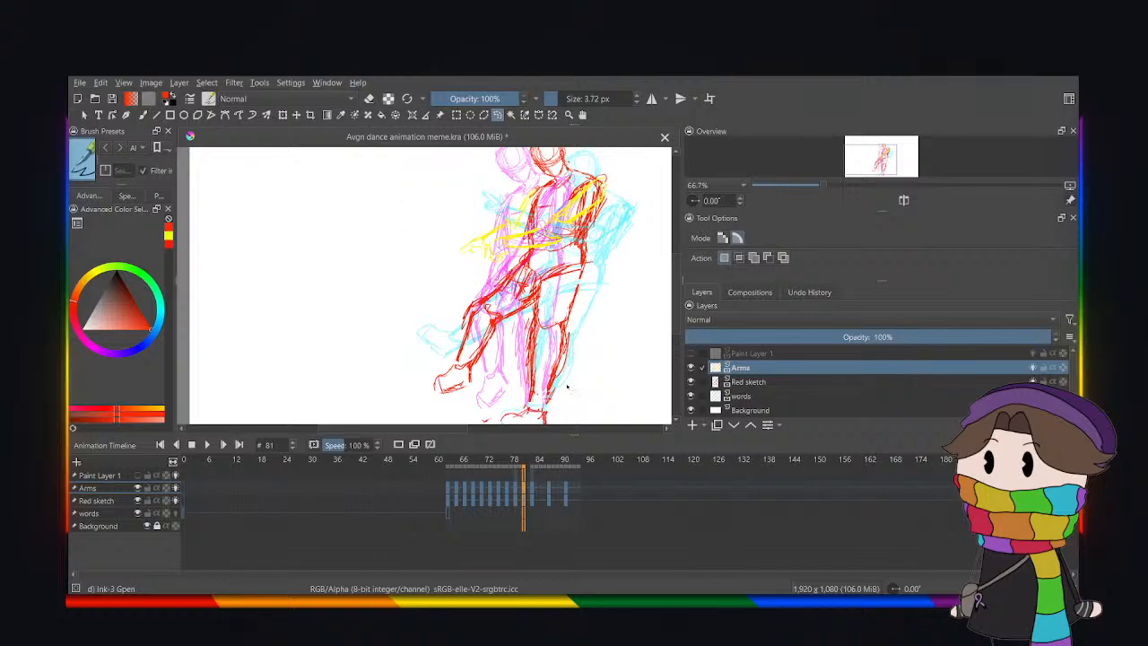
Compare the poses on frames 79 and 81, and play back the animation from frame 63 to check the leaning pose.
left_click(517, 489)
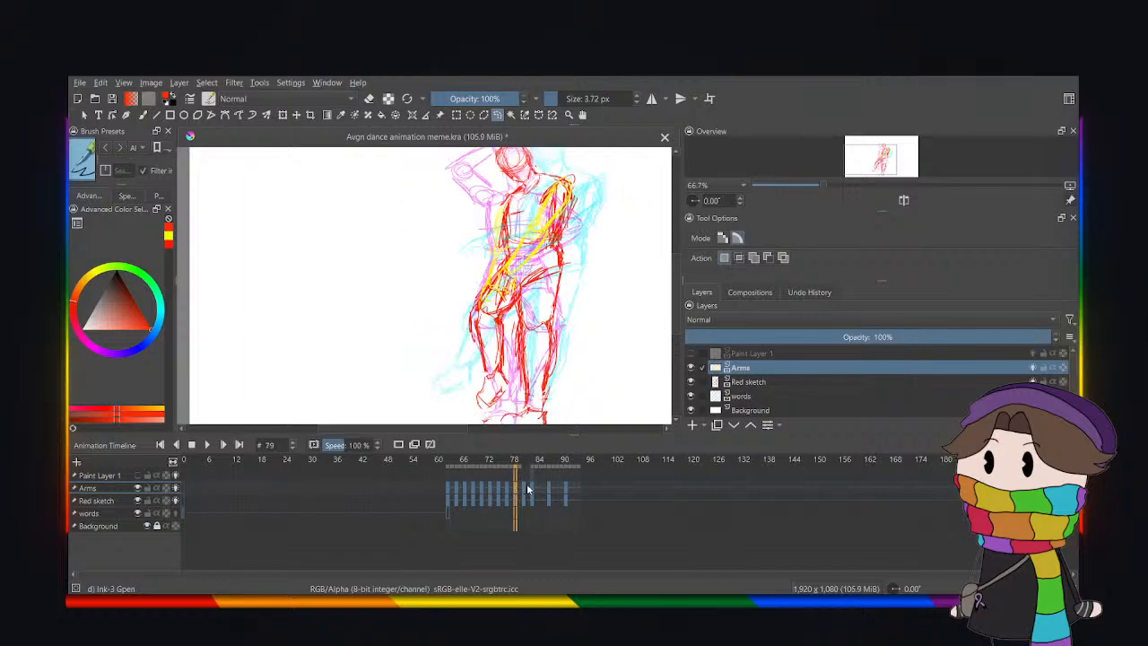
left_click(520, 488)
left_click(525, 492)
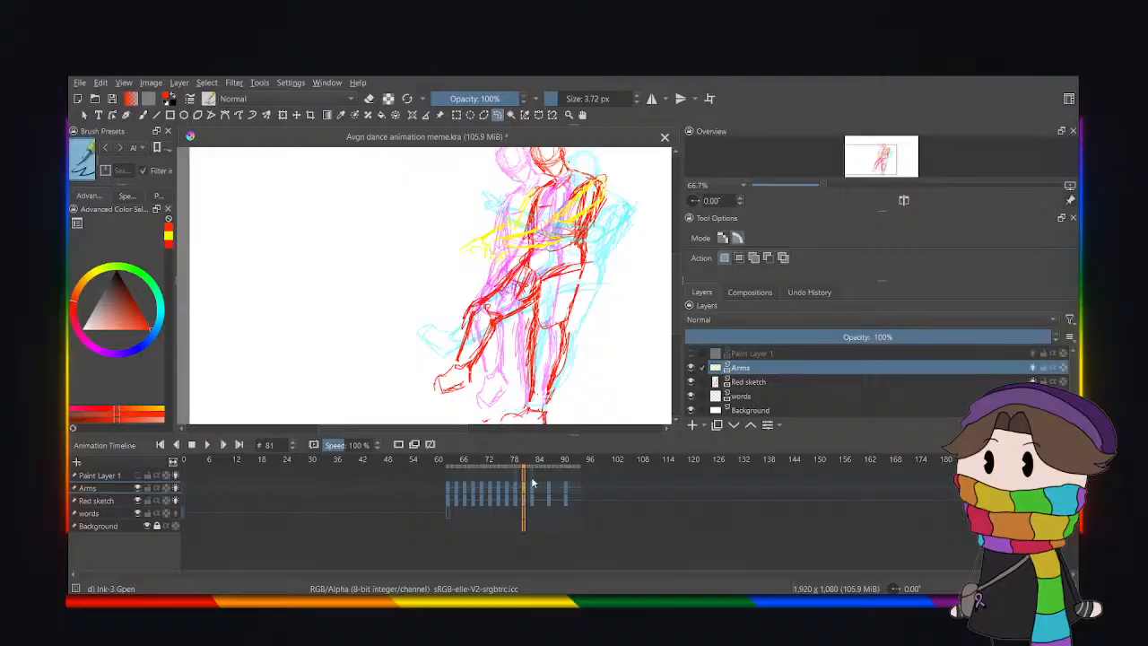
left_click(836, 385)
scroll(530, 220, "down", 1)
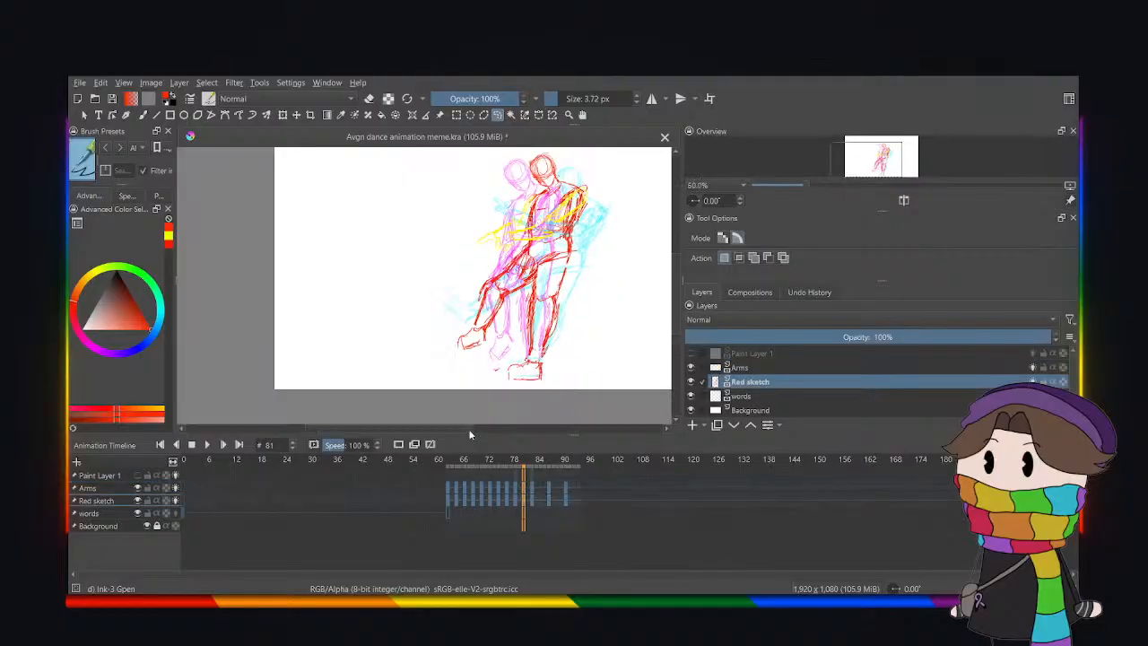
left_click(449, 489)
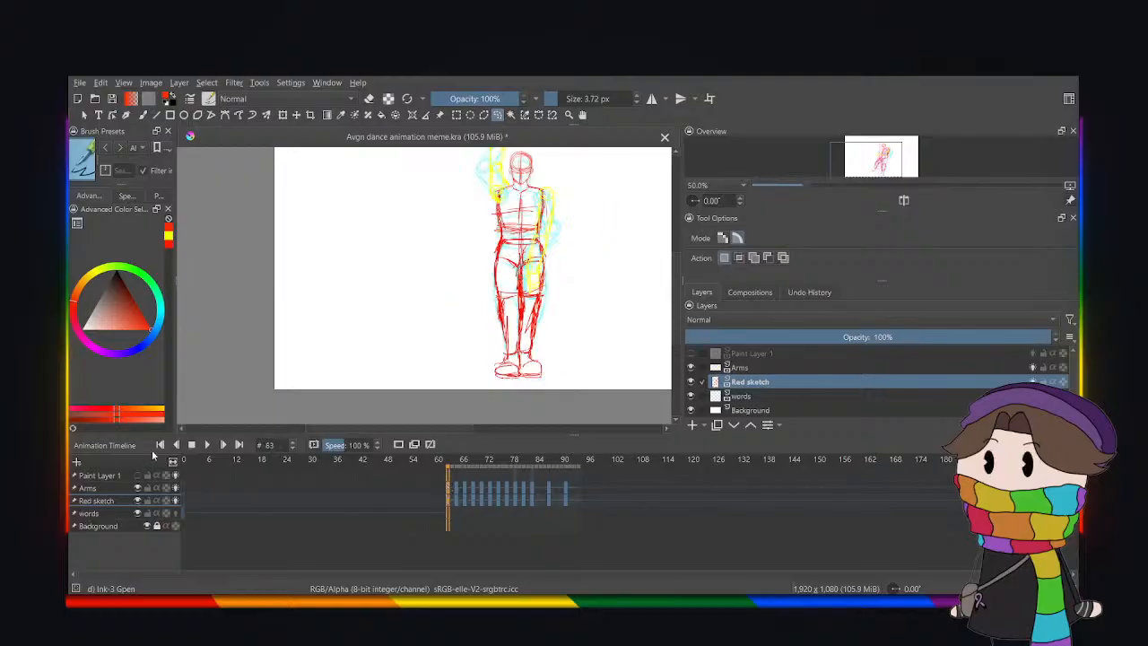
left_click(207, 444)
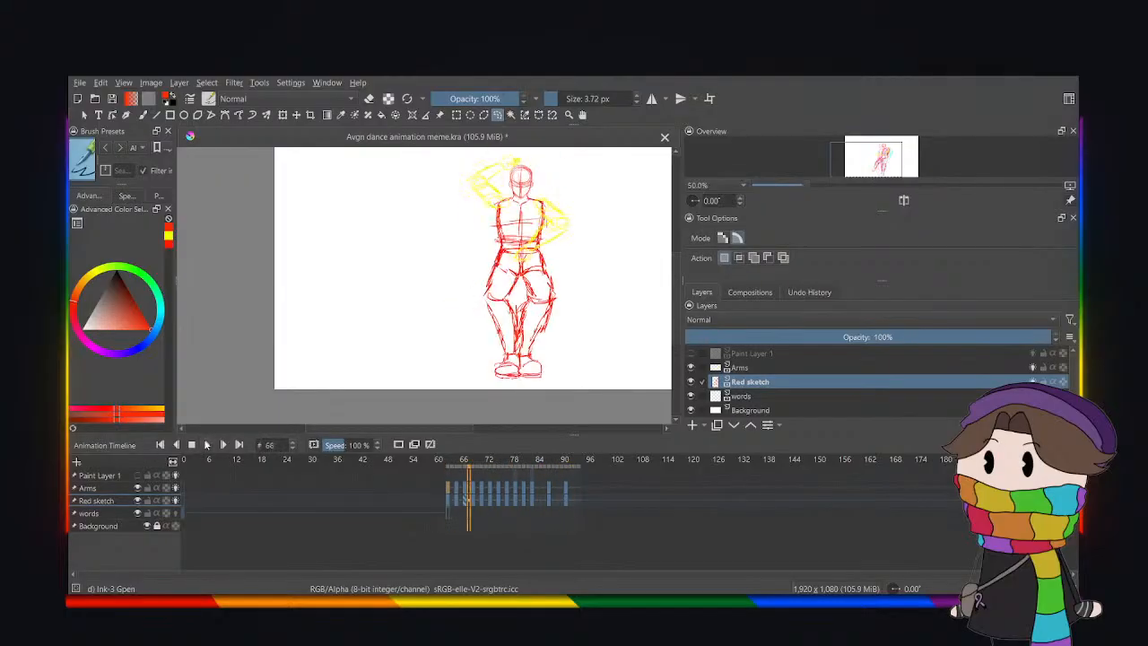
left_click(207, 444)
left_click(524, 503)
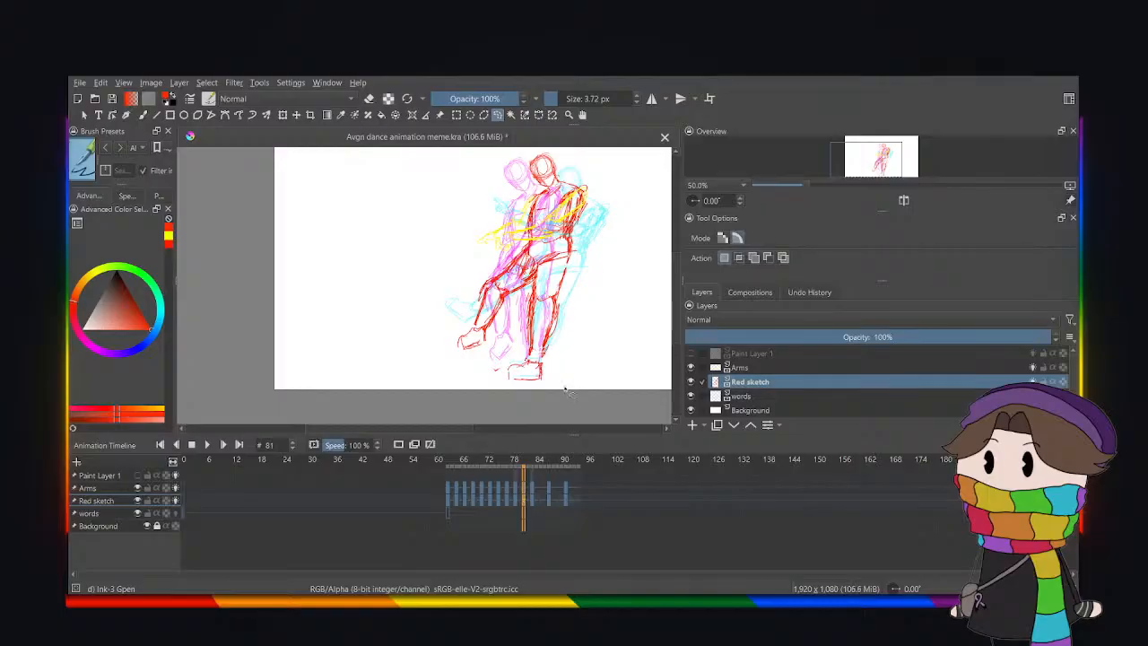
Duplicate the frame 81 pose onto frame 89 of the Red sketch layer and mirror it horizontally.
left_click(541, 503)
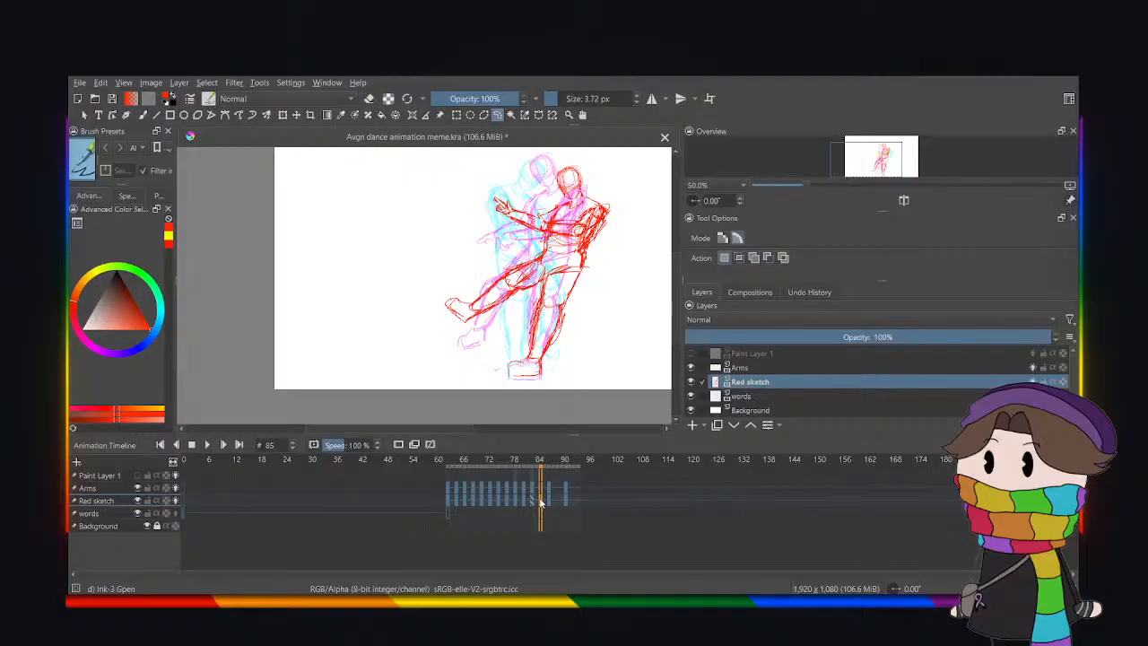
left_click(557, 500)
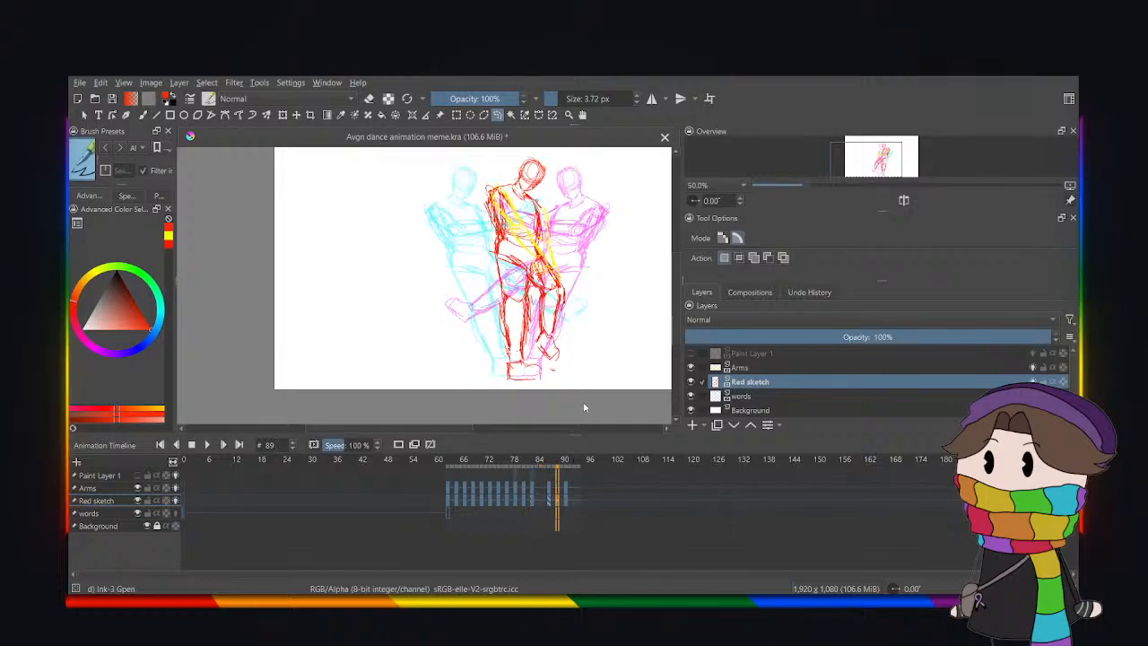
left_click(282, 117)
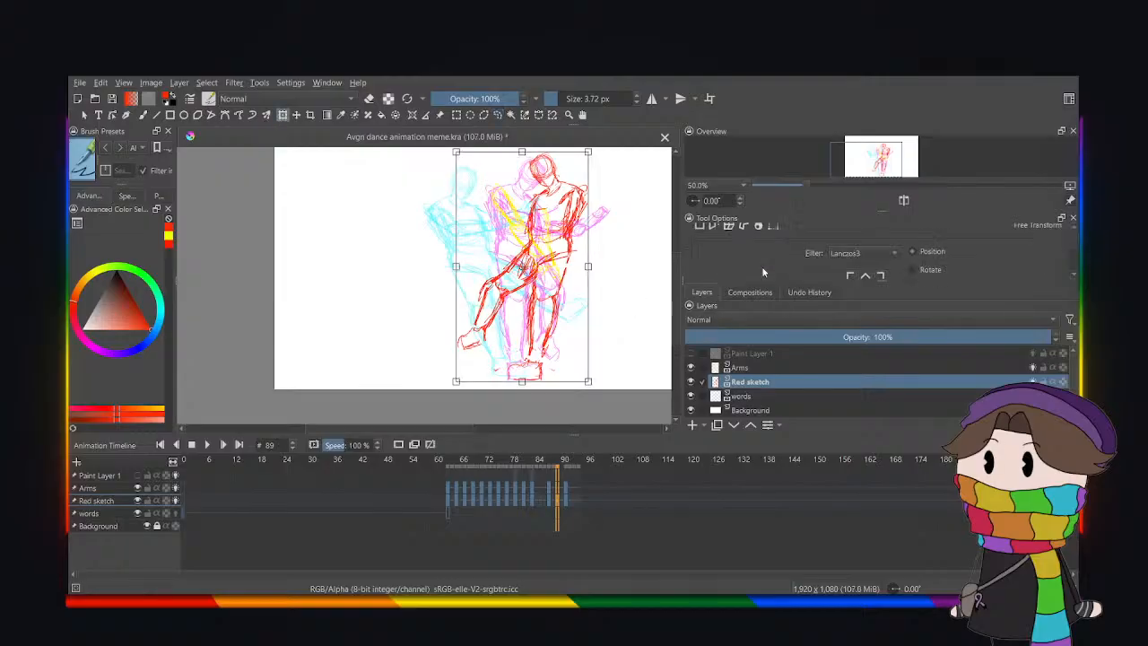
scroll(764, 272, "down", 3)
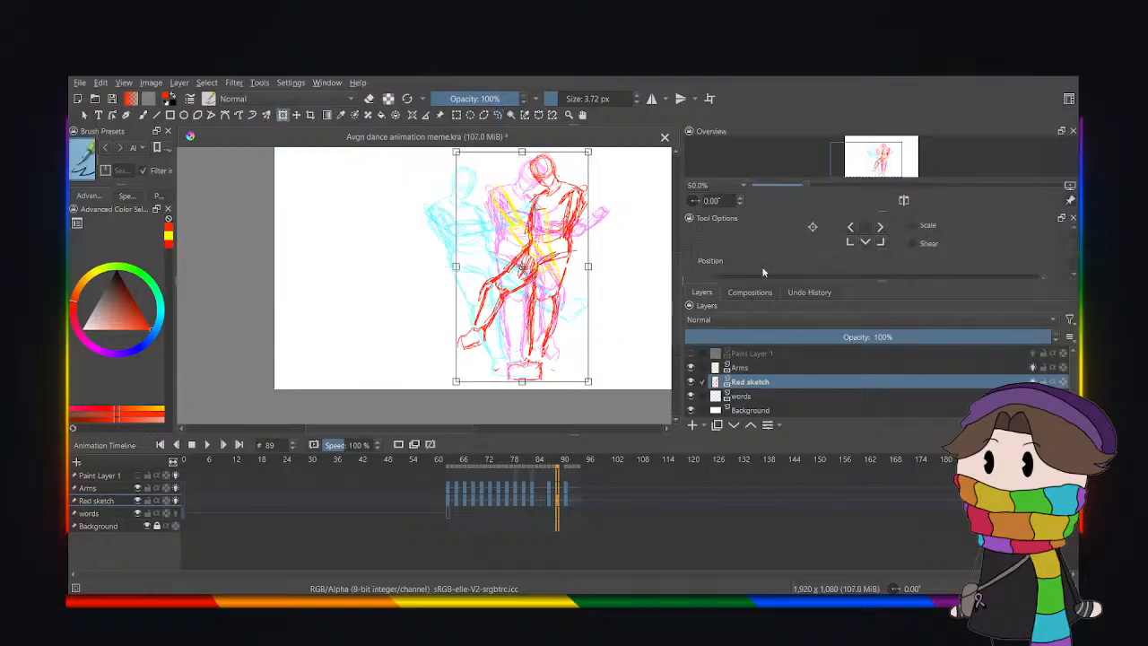
double_click(763, 270)
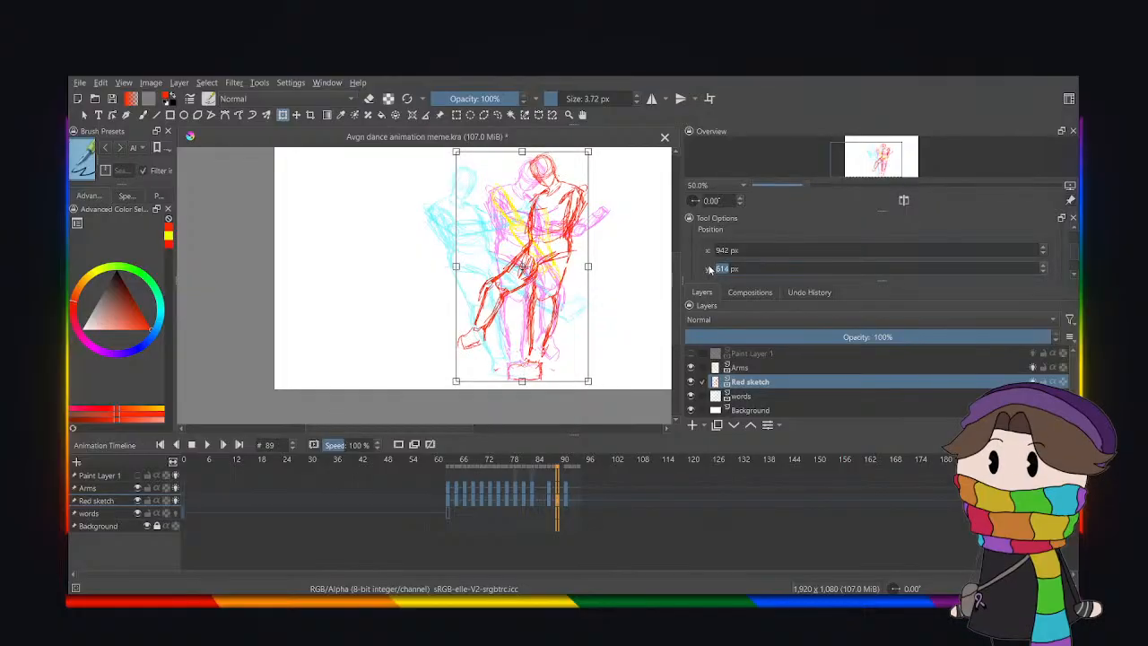
scroll(705, 270, "down", 2)
left_click(711, 273)
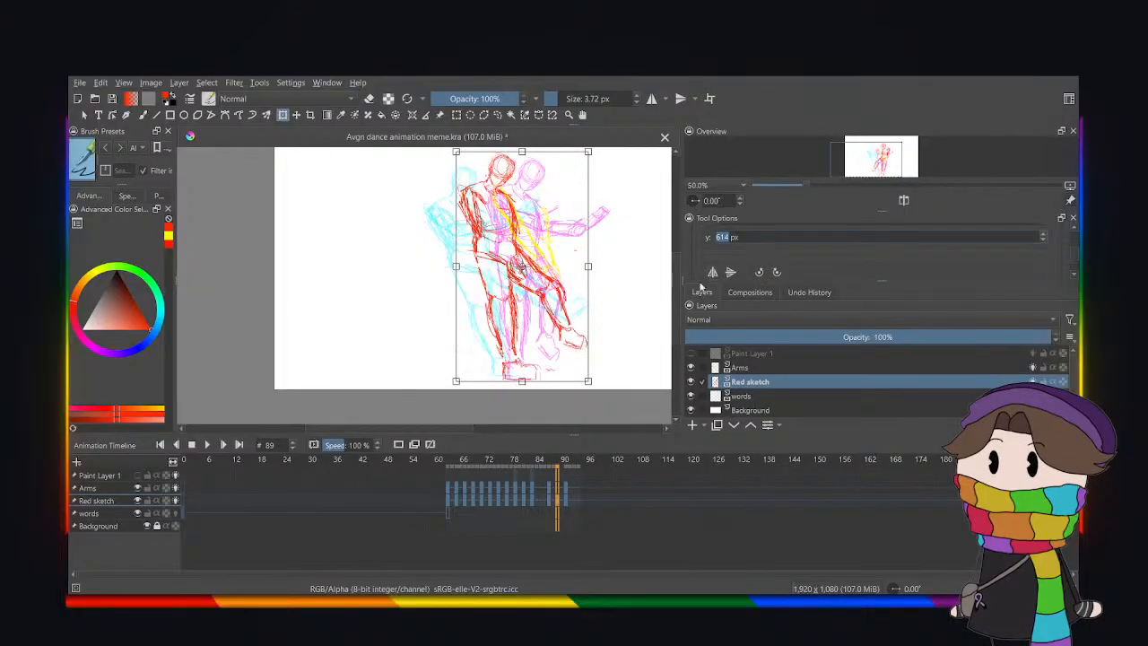
Duplicate the frame 81 arms onto frame 89 of the Arms layer and flip them horizontally to match the mirrored body.
left_click(522, 488)
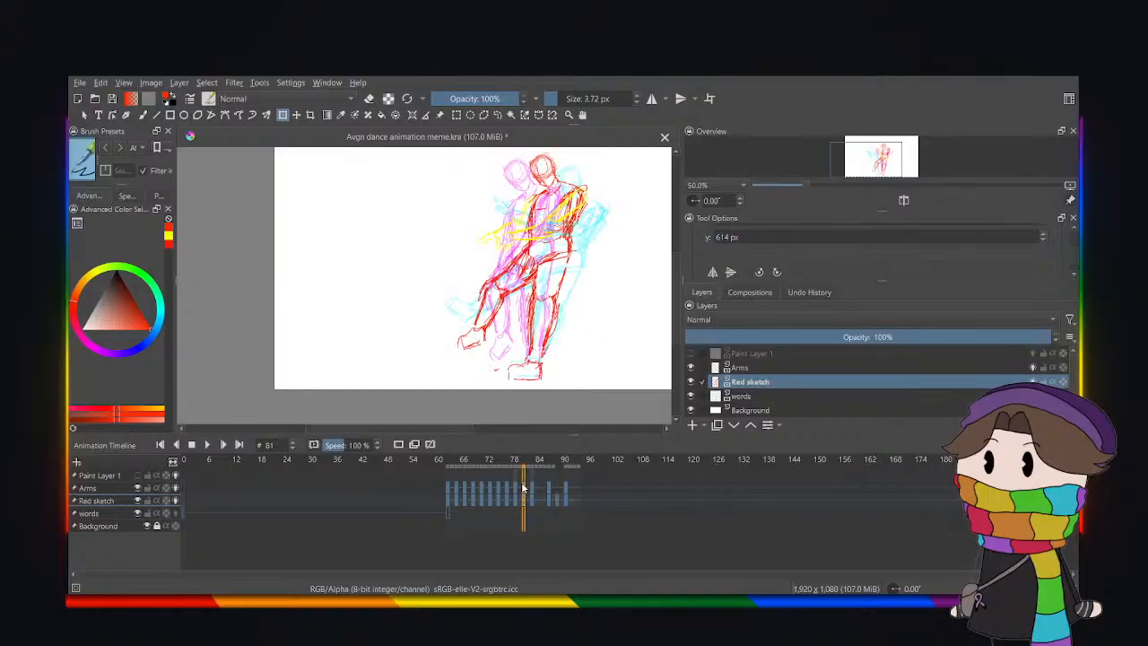
left_click(523, 488)
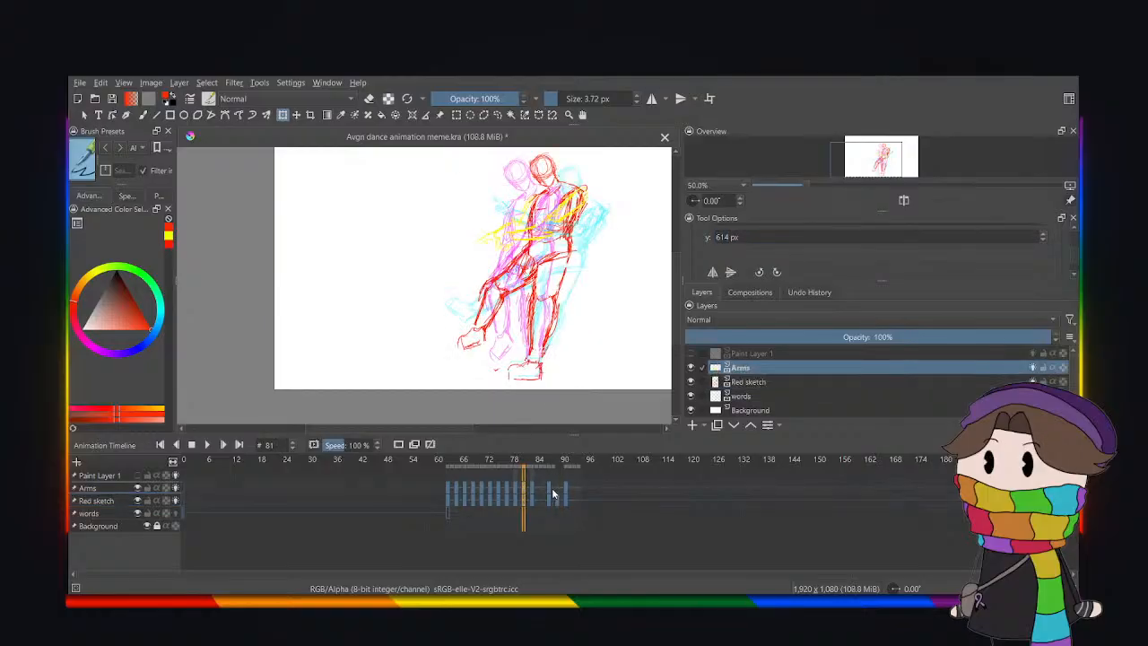
left_click(557, 493)
key("ctrl+z")
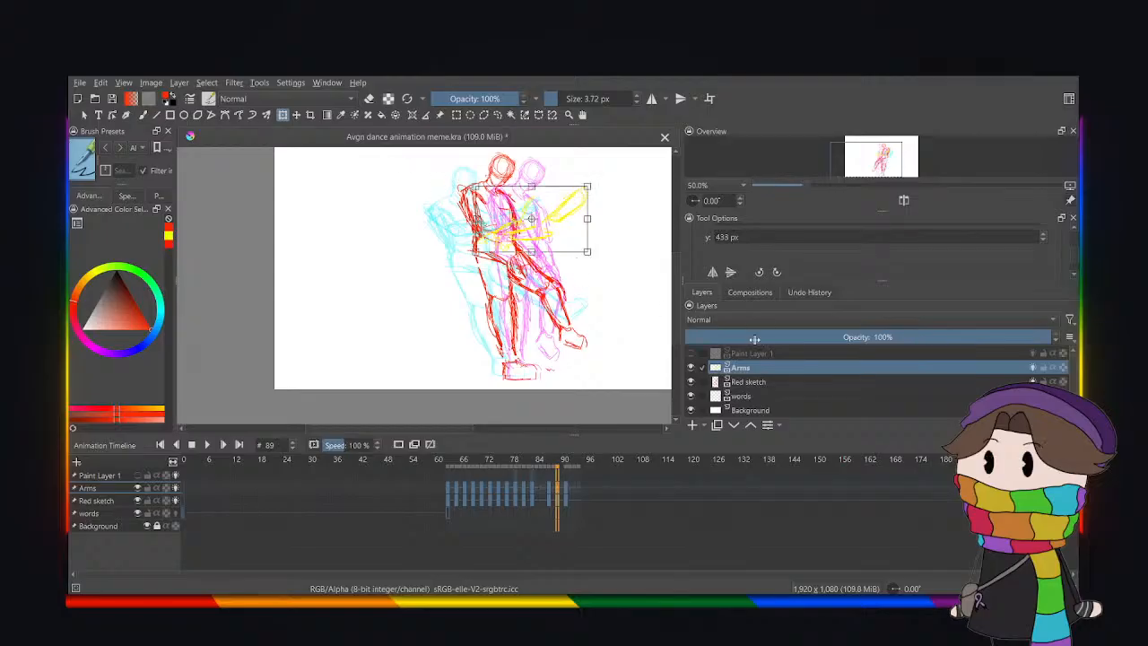
left_click(714, 273)
Play back the animation to check how the mirrored in-between on frame 89 moves.
left_click(532, 496)
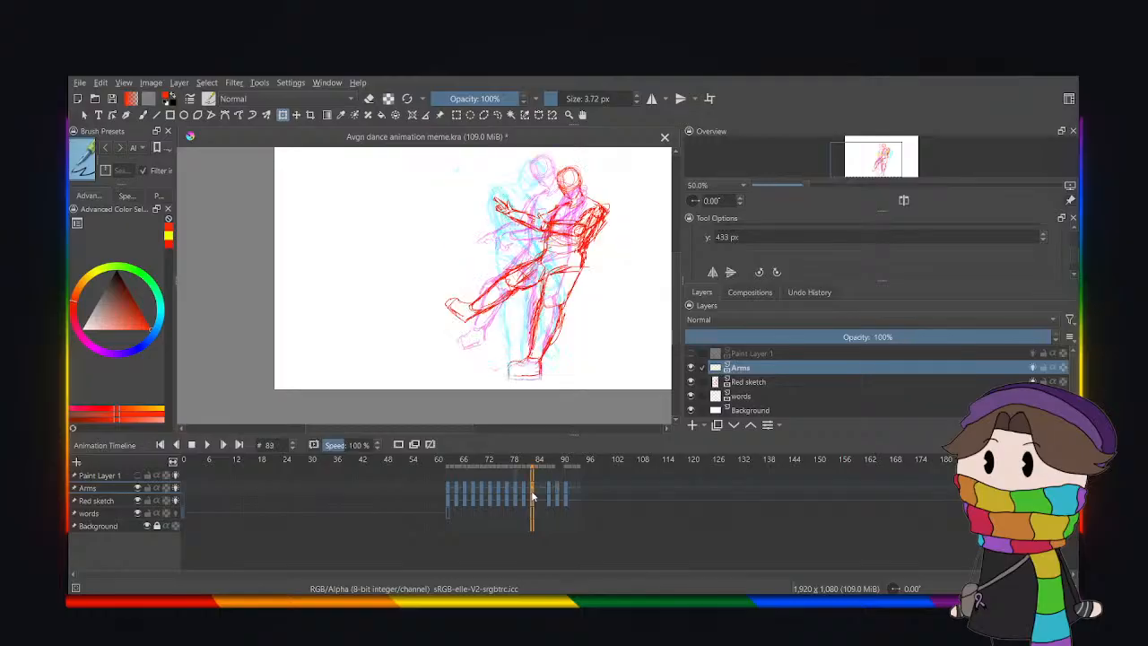
left_click(512, 492)
left_click(209, 444)
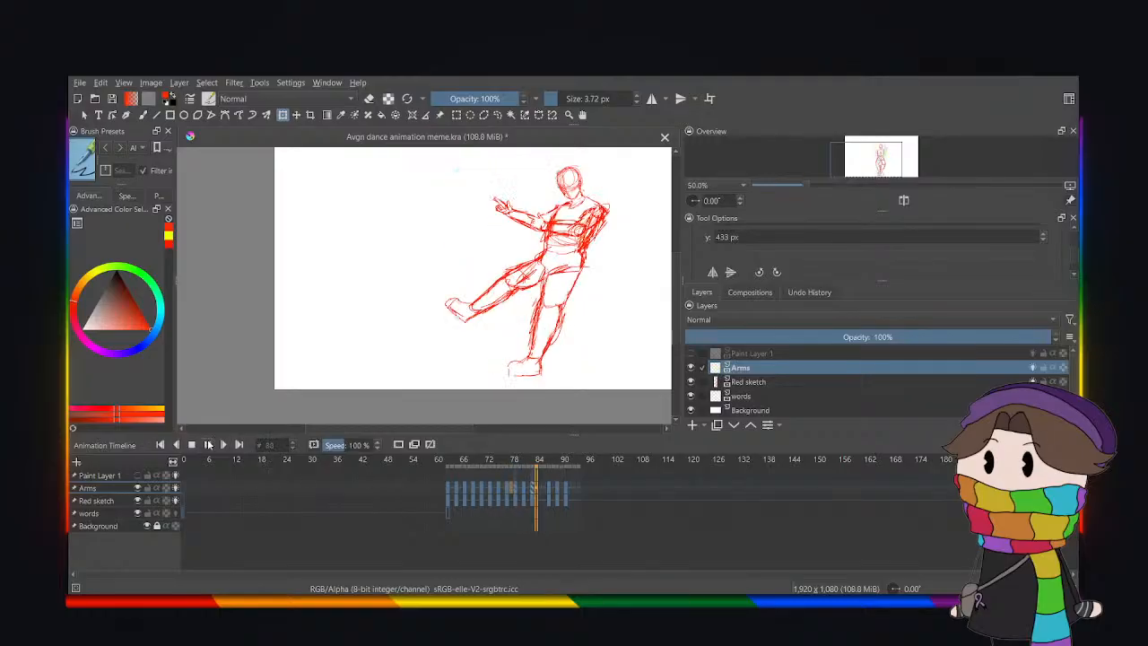
left_click(209, 444)
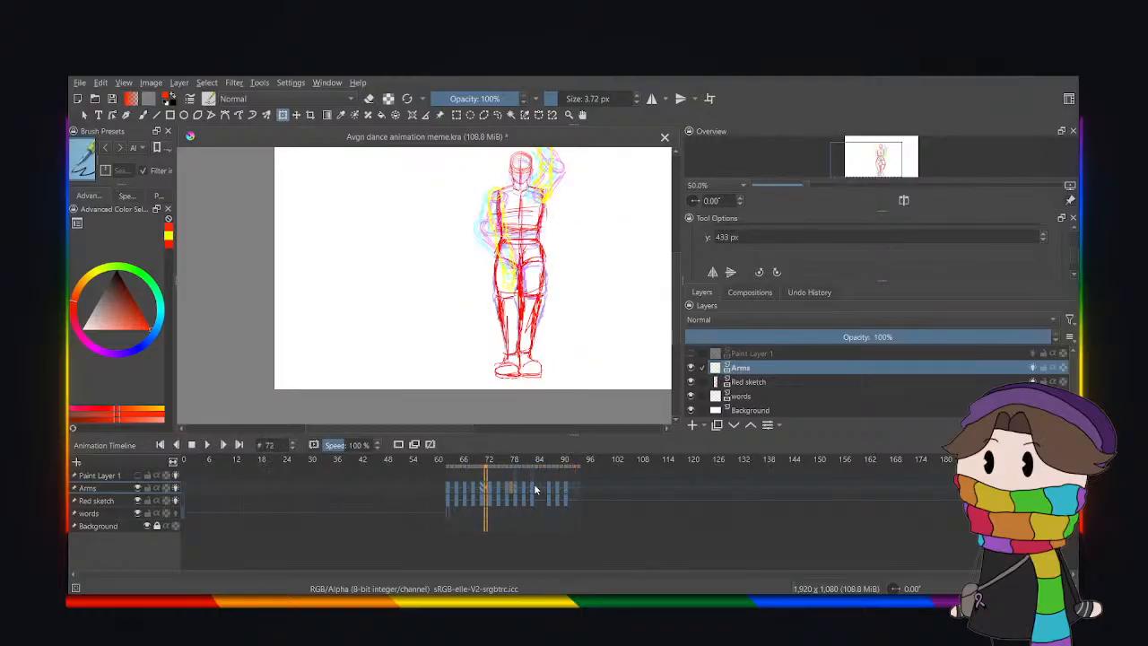
Nudge the mirrored arms on frame 89 of the Arms layer left until they meet the body's shoulders.
left_click(536, 489)
left_click(551, 491)
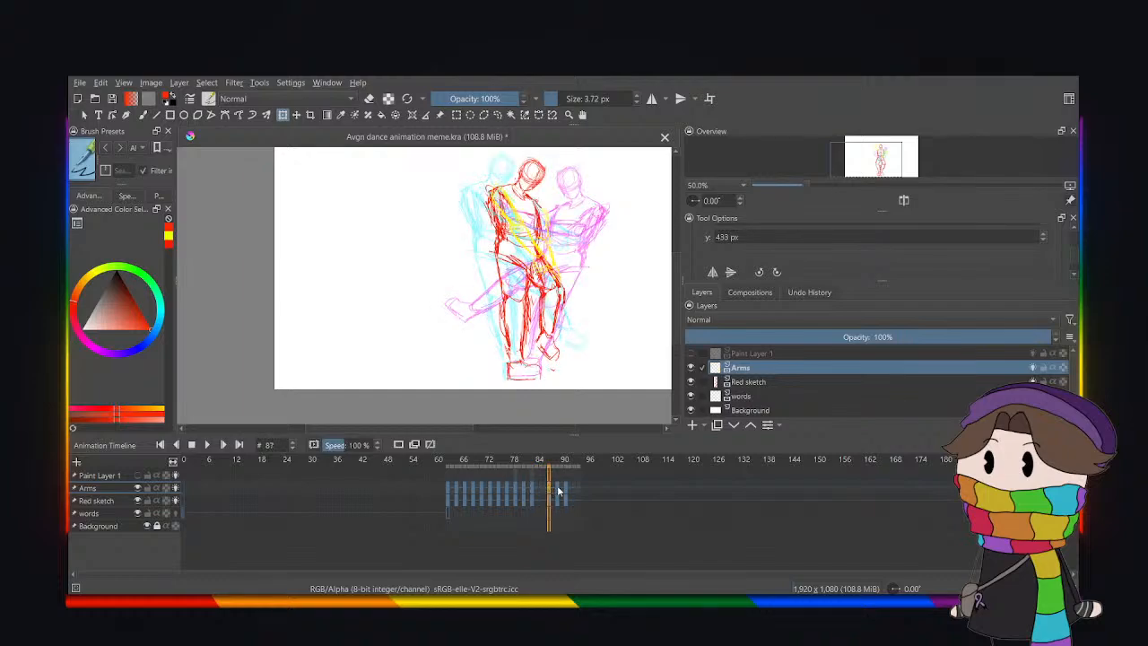
left_click(558, 491)
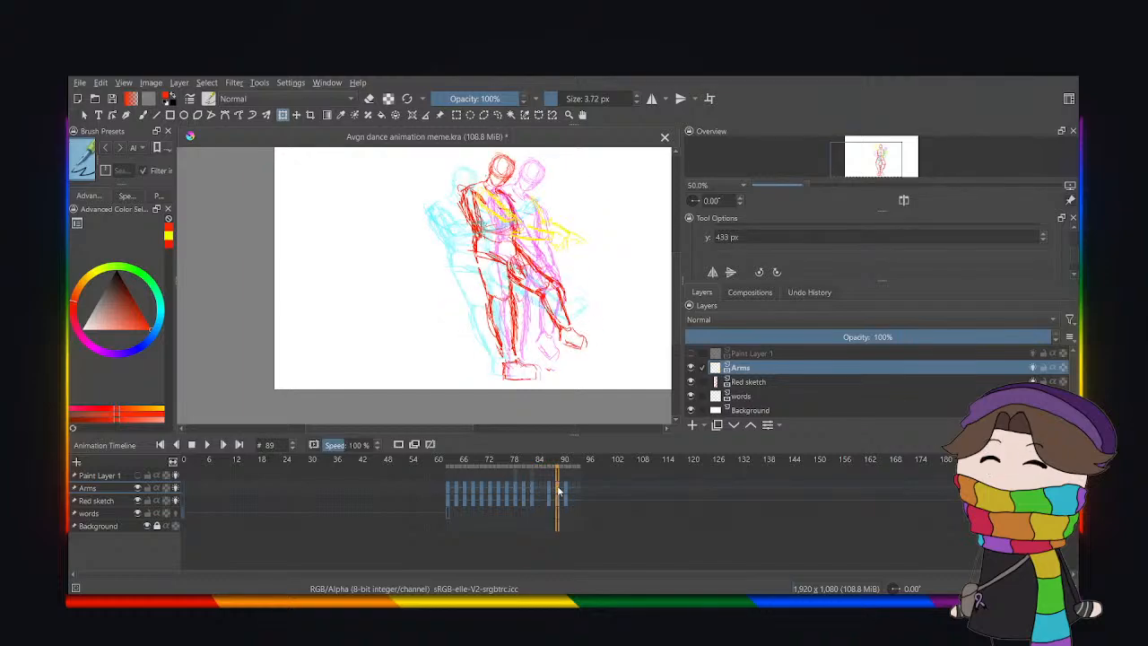
left_click(504, 234)
key("Left")
key("Left")
key("Left")
key("Left")
key("Left")
key("Left")
key("Left")
key("Left")
key("Left")
key("Left")
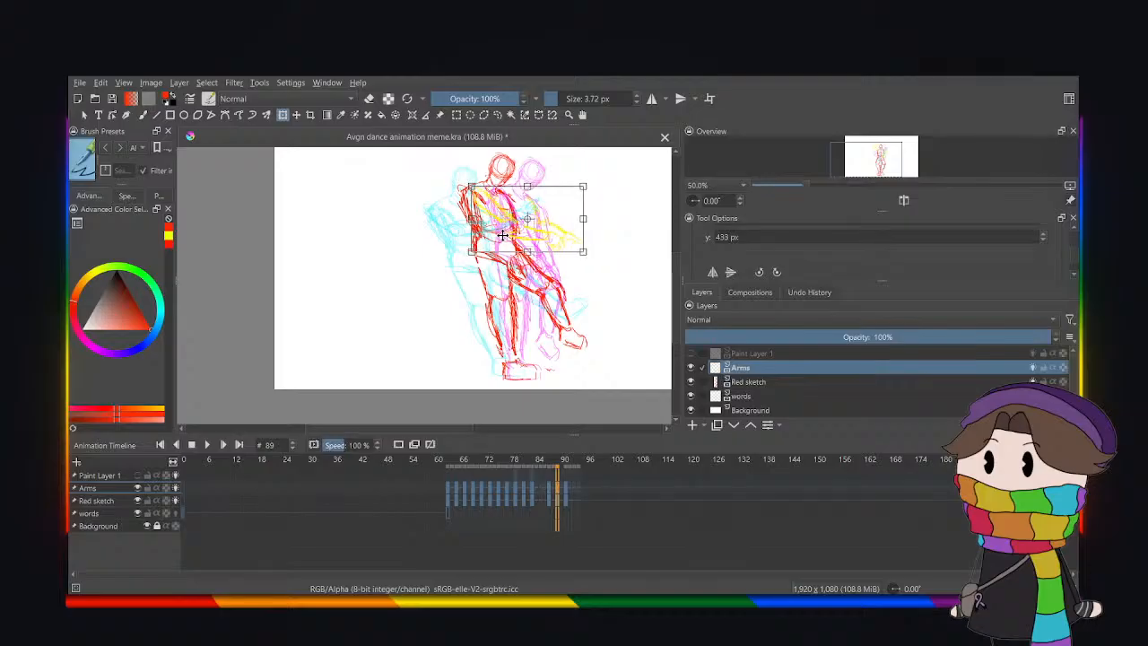
key("Left")
key("Left")
key("Left")
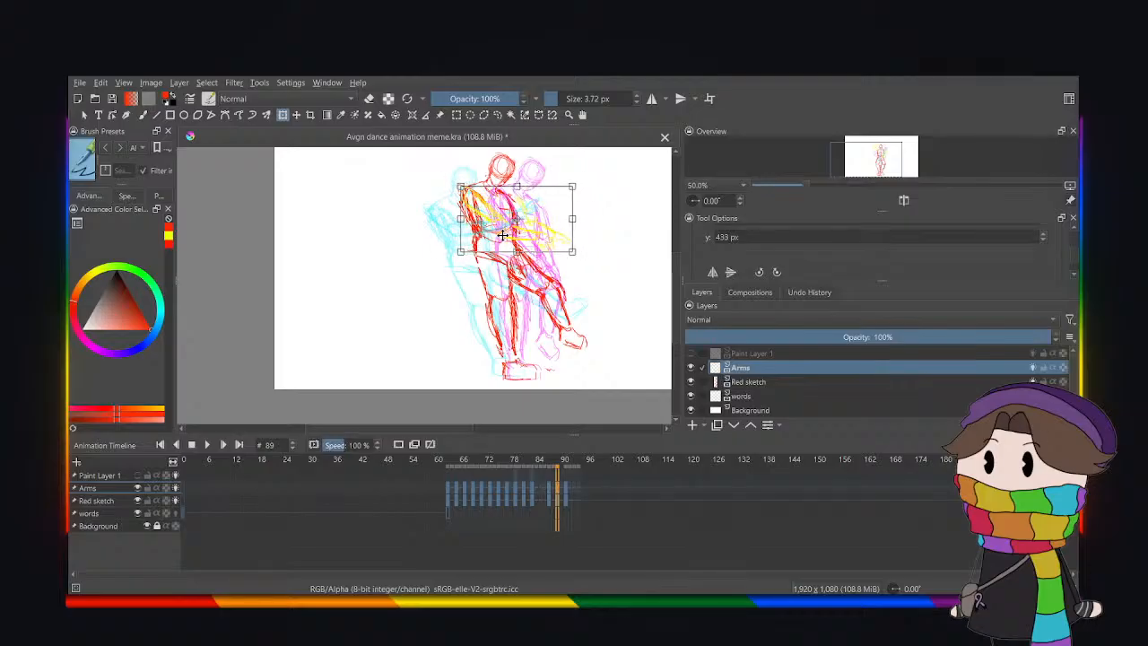
Play back the animation from frame 63 to check the adjusted arms.
left_click(540, 488)
left_click(521, 488)
left_click(441, 487)
left_click(449, 487)
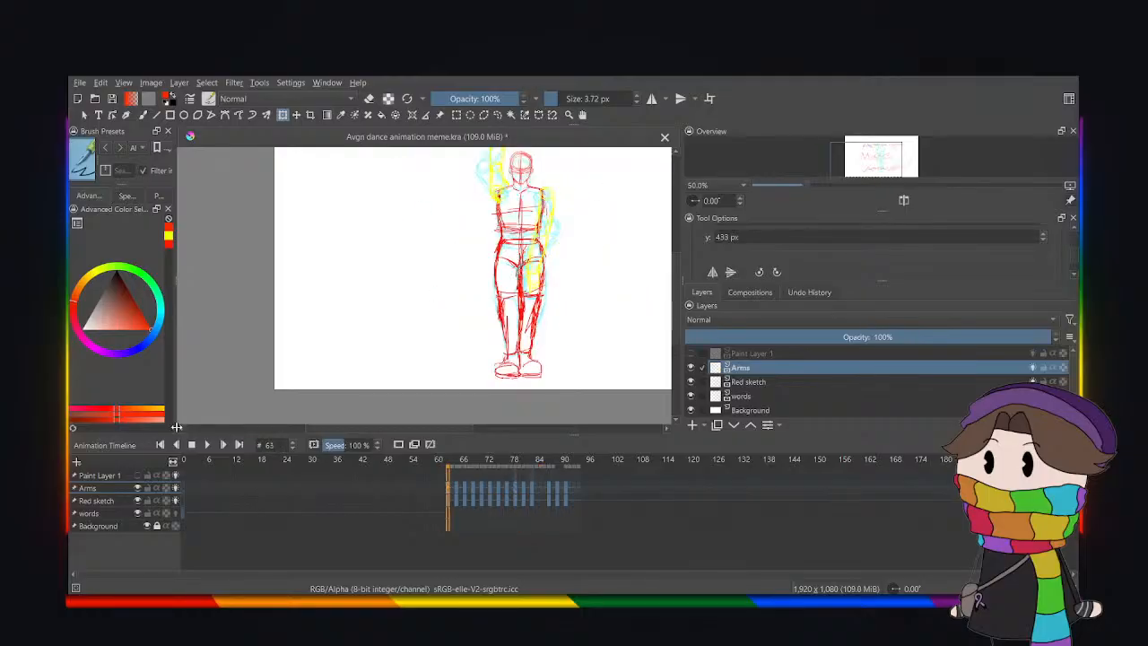
left_click(207, 444)
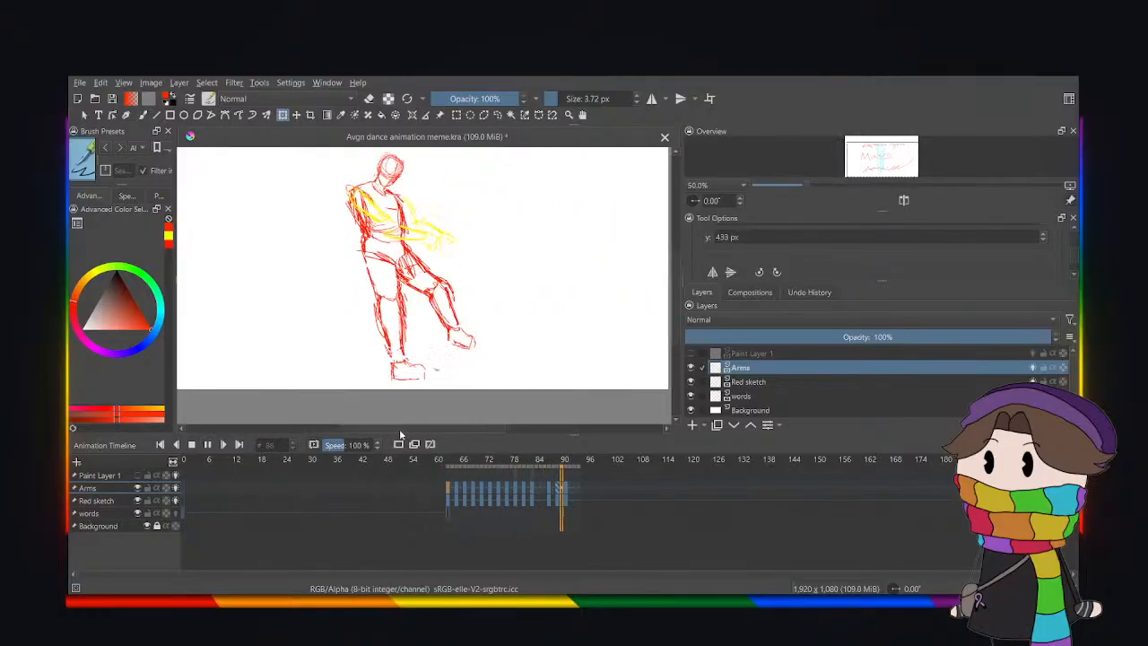
left_click(208, 444)
Duplicate the frame 83 kick pose onto frame 85 of both the Arms and Red sketch layers.
left_click(541, 487)
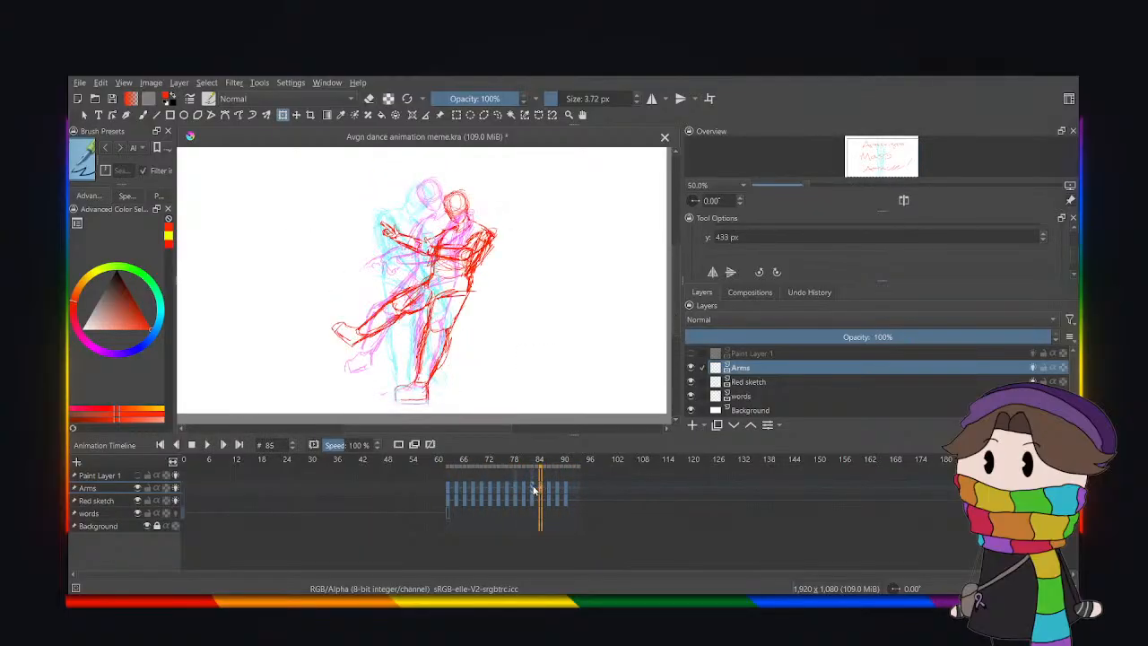
left_click(533, 489)
left_click(762, 382)
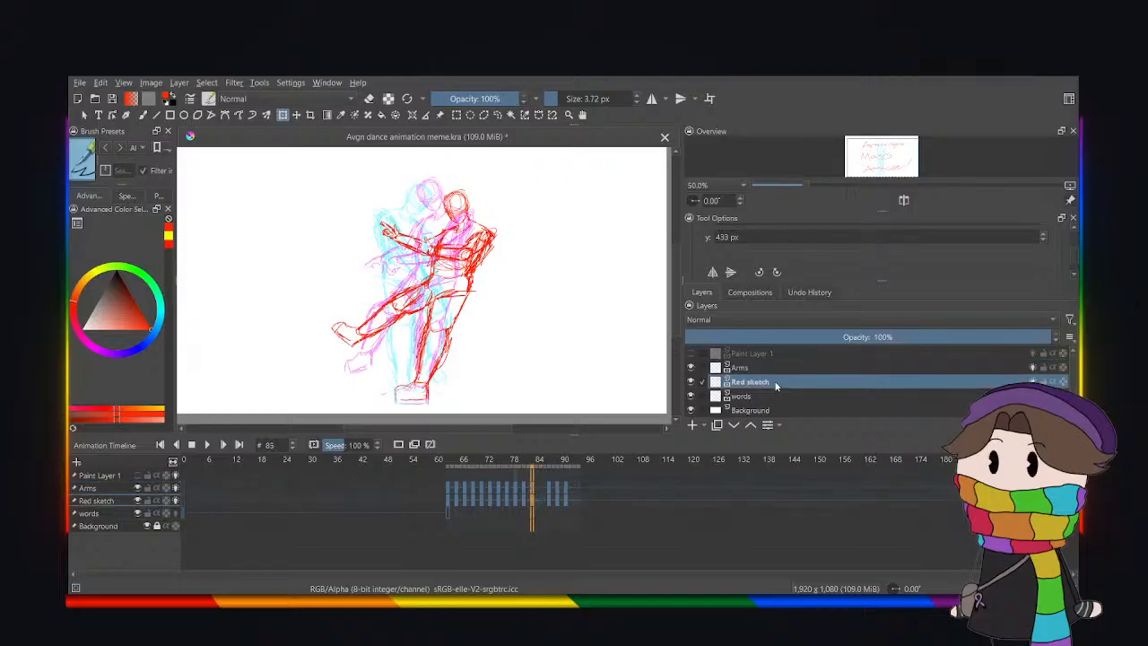
left_click(538, 493)
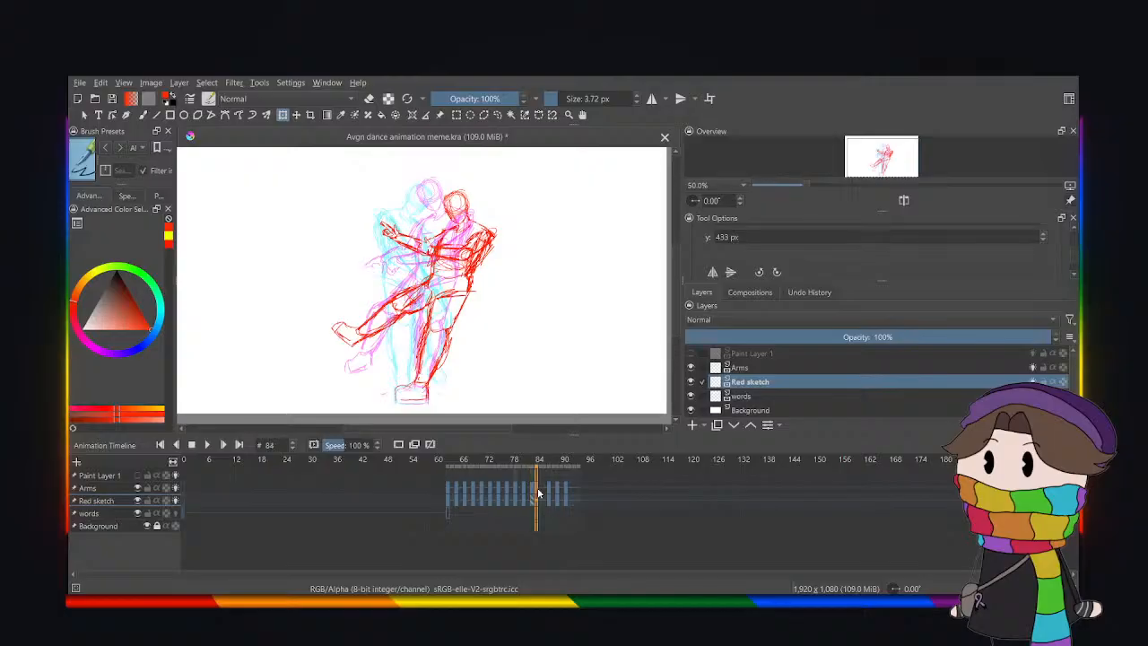
left_click(550, 489)
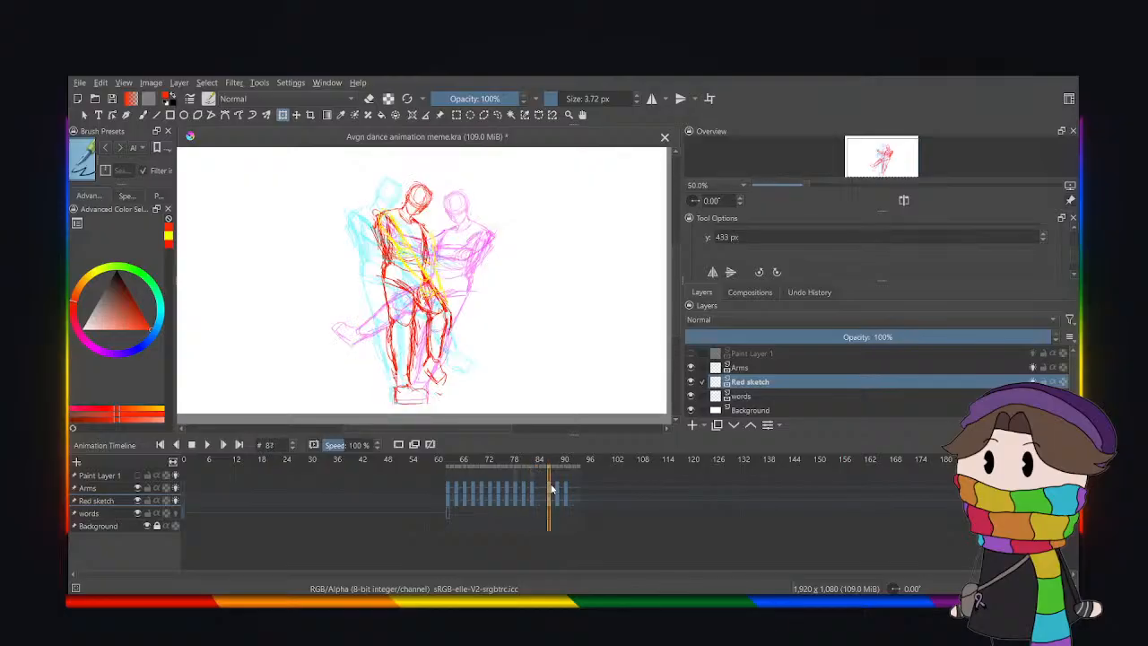
left_click(541, 493)
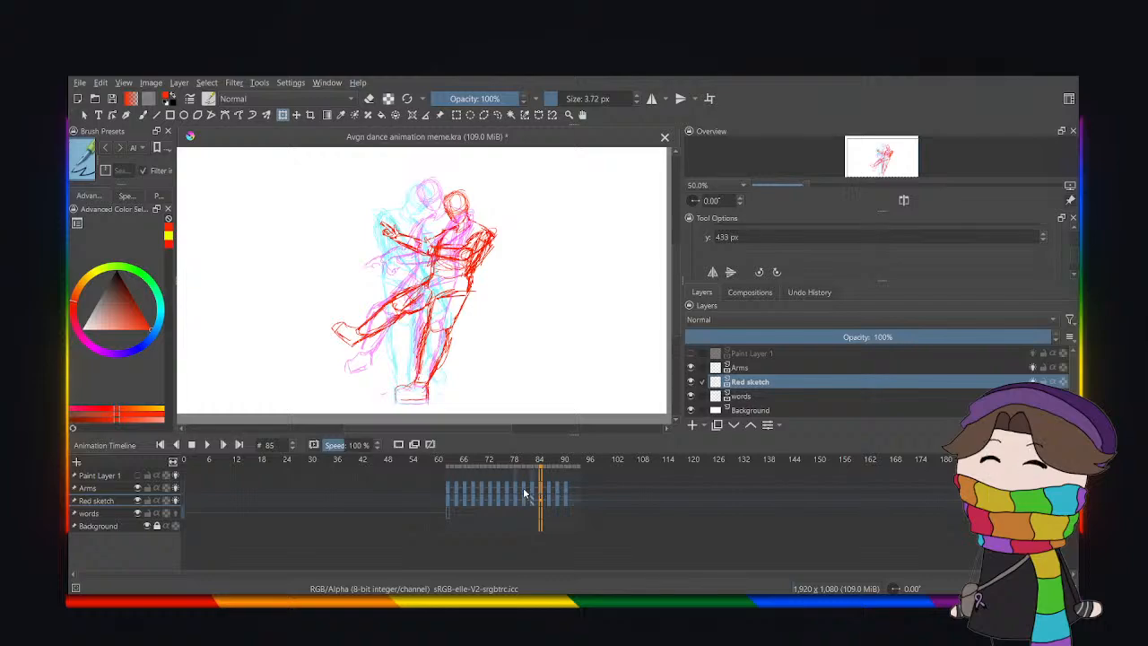
Play back the dance from frame 63 to review the timing of the held kick.
left_click(450, 489)
left_click(204, 451)
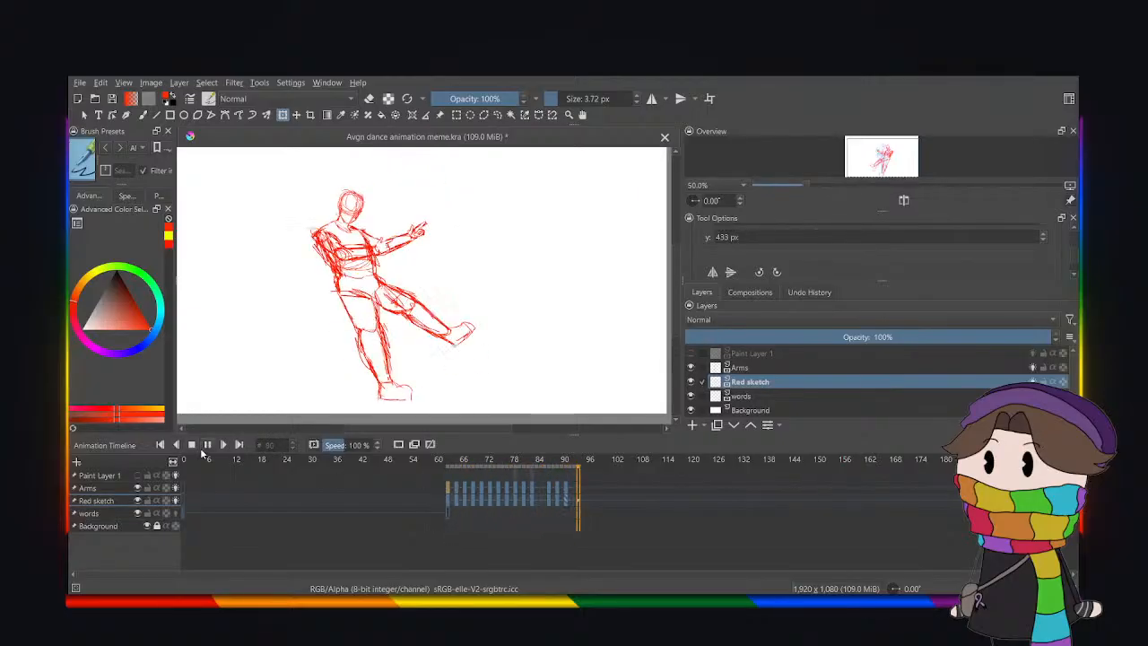
left_click(507, 487)
Select the figure above the standing foot on frame 85 of the Red sketch layer and rotate it slightly clockwise.
left_click(539, 490)
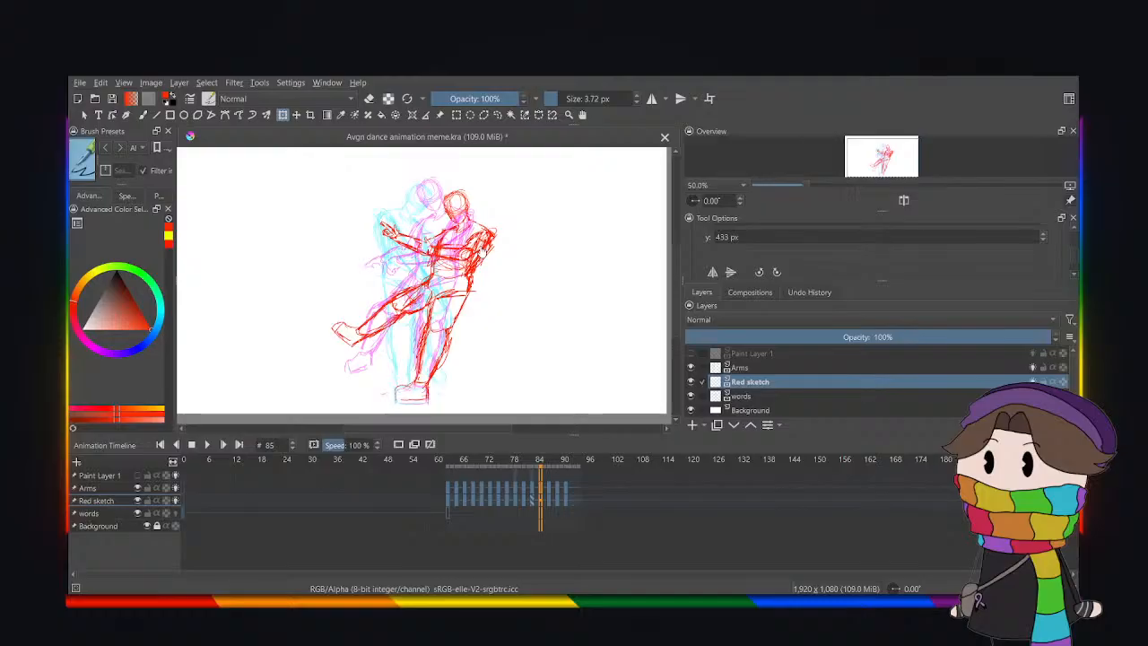
left_click(497, 114)
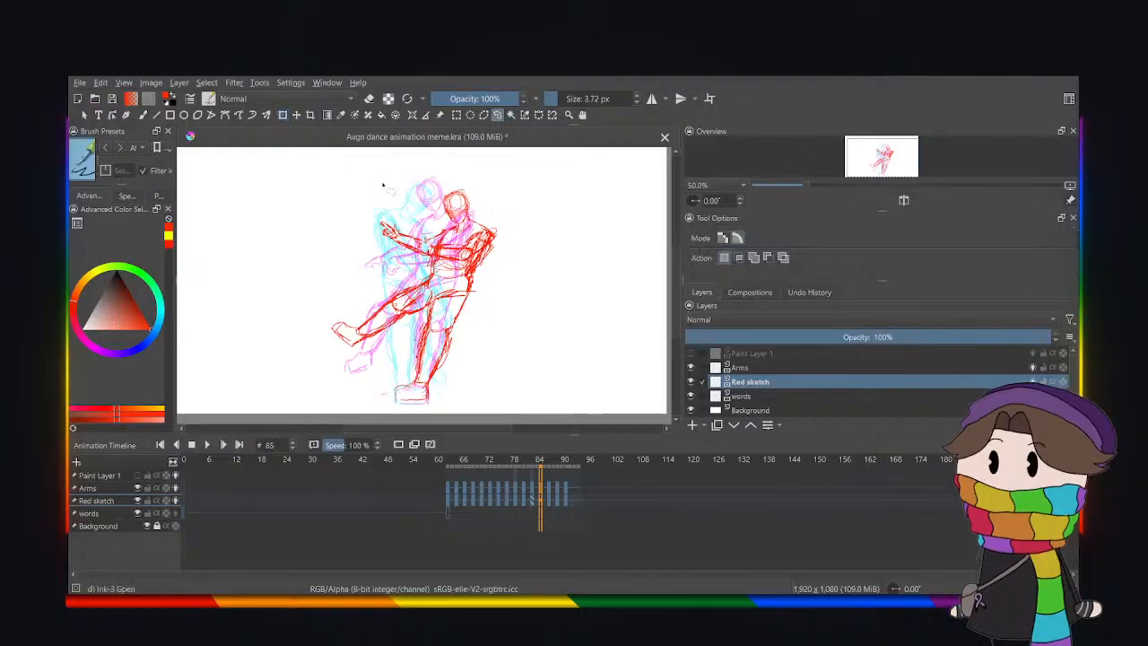
mouse_move(300, 305)
left_mouse_down()
mouse_move(323, 361)
mouse_move(429, 378)
mouse_move(565, 201)
mouse_move(296, 296)
left_mouse_up()
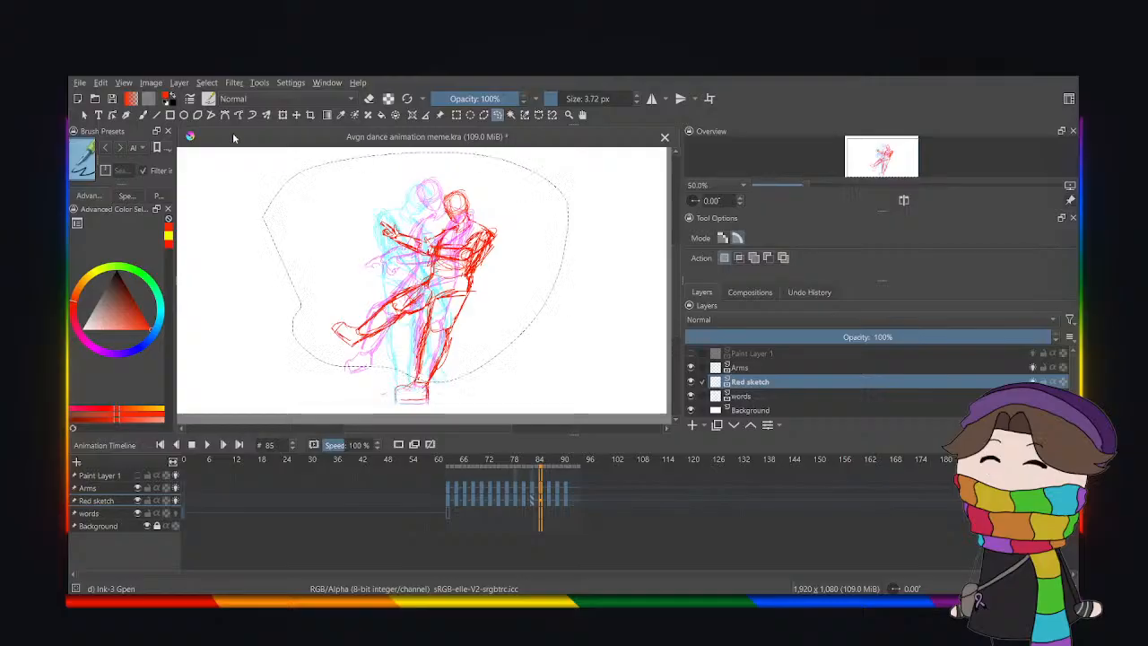
left_click(283, 115)
key("ctrl+z")
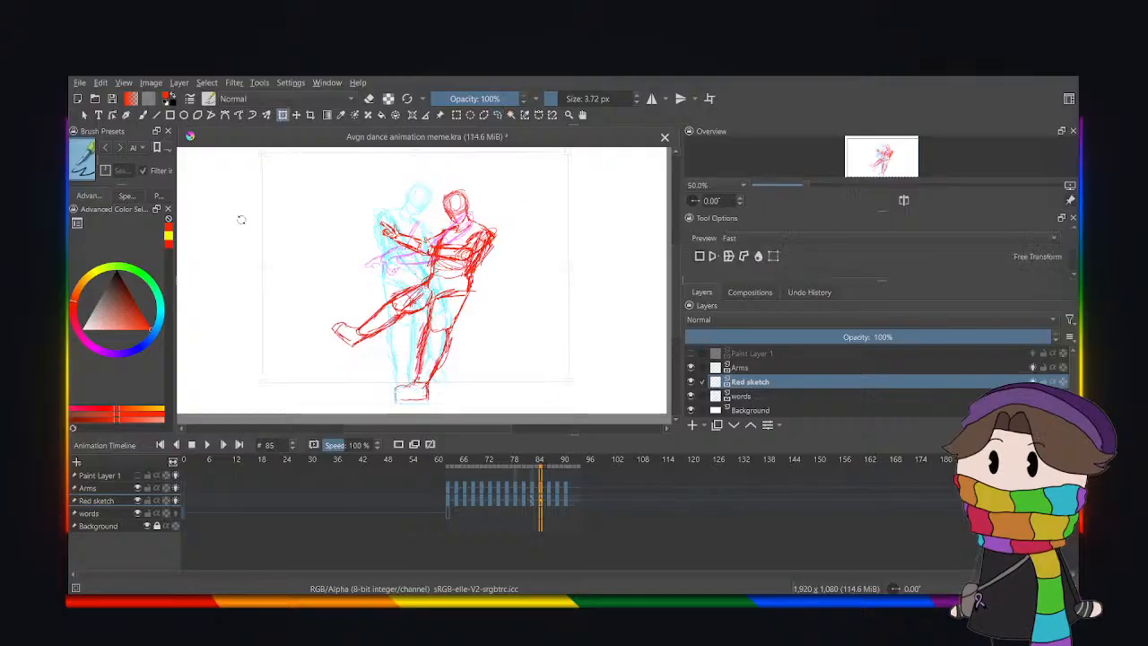
left_click_drag(241, 220, 252, 212)
left_click_drag(326, 236, 333, 230)
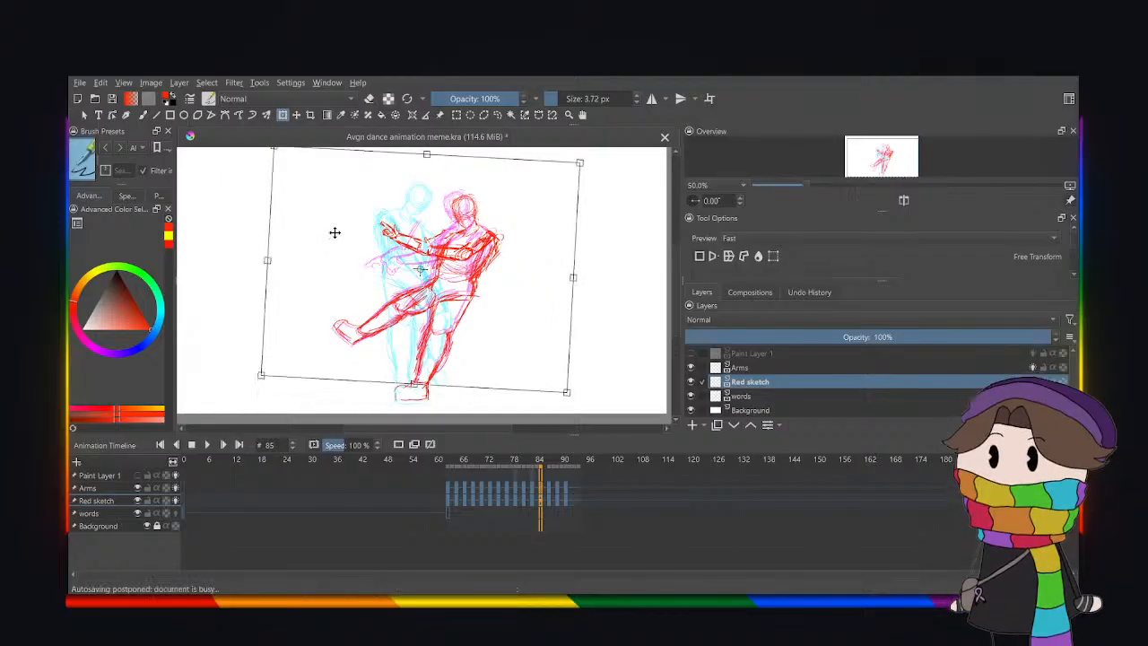
Select the raised kicking leg on frame 85 of the Red sketch layer and shift it slightly upward.
left_click(497, 115)
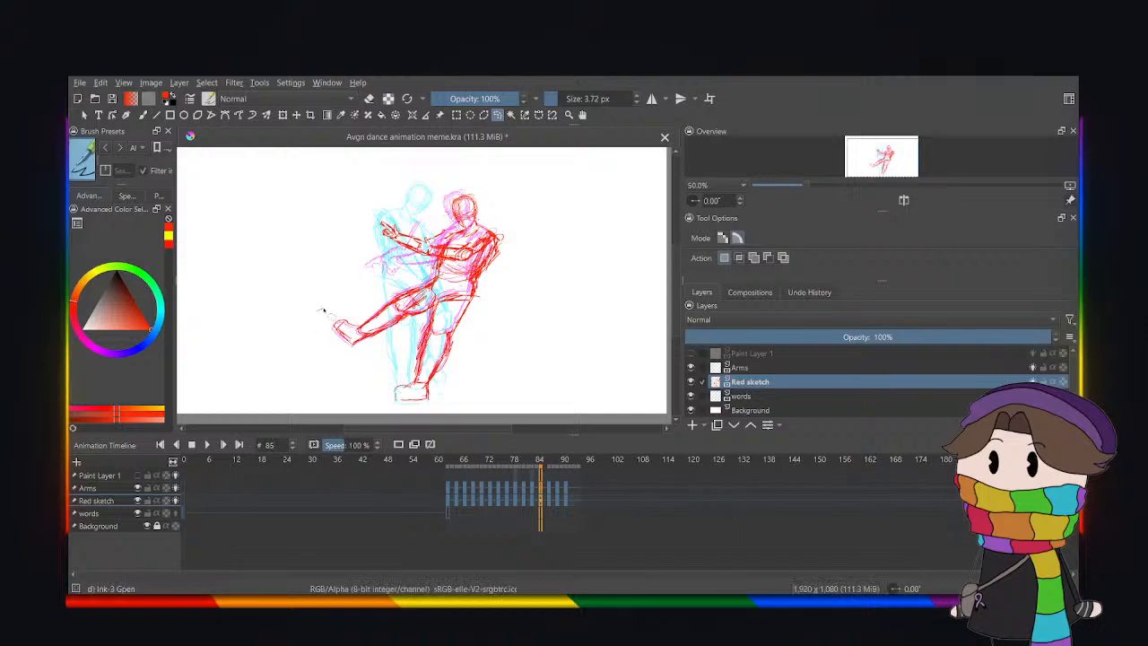
mouse_move(324, 310)
left_mouse_down()
mouse_move(424, 275)
mouse_move(429, 297)
mouse_move(378, 360)
mouse_move(291, 316)
left_mouse_up()
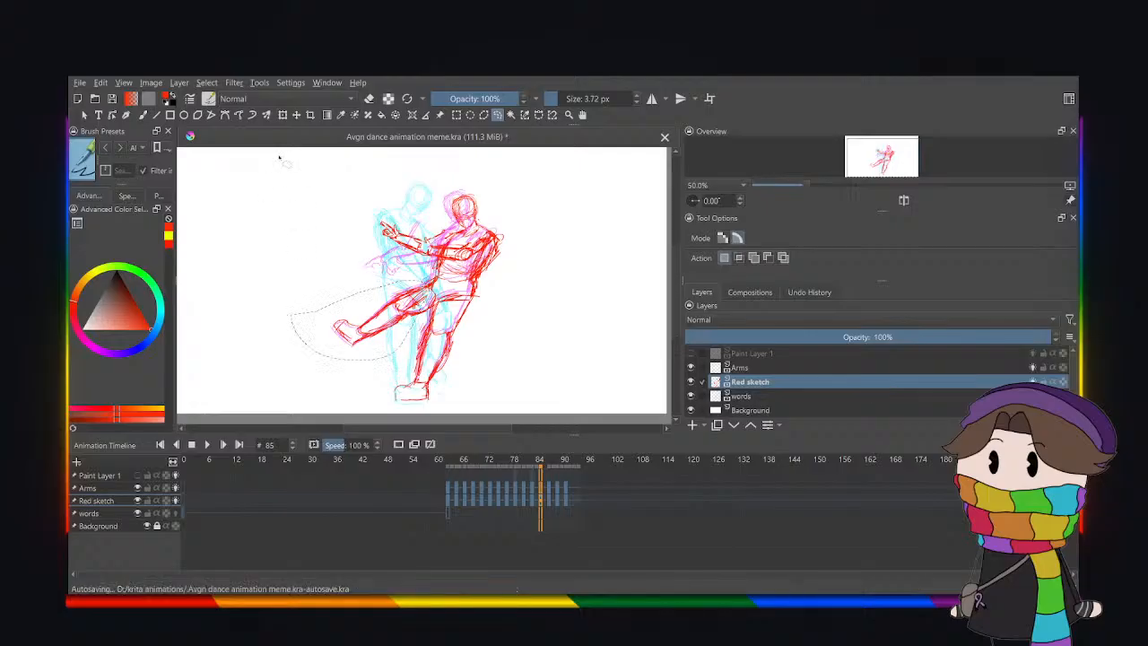
left_click(283, 116)
left_click_drag(287, 249, 292, 243)
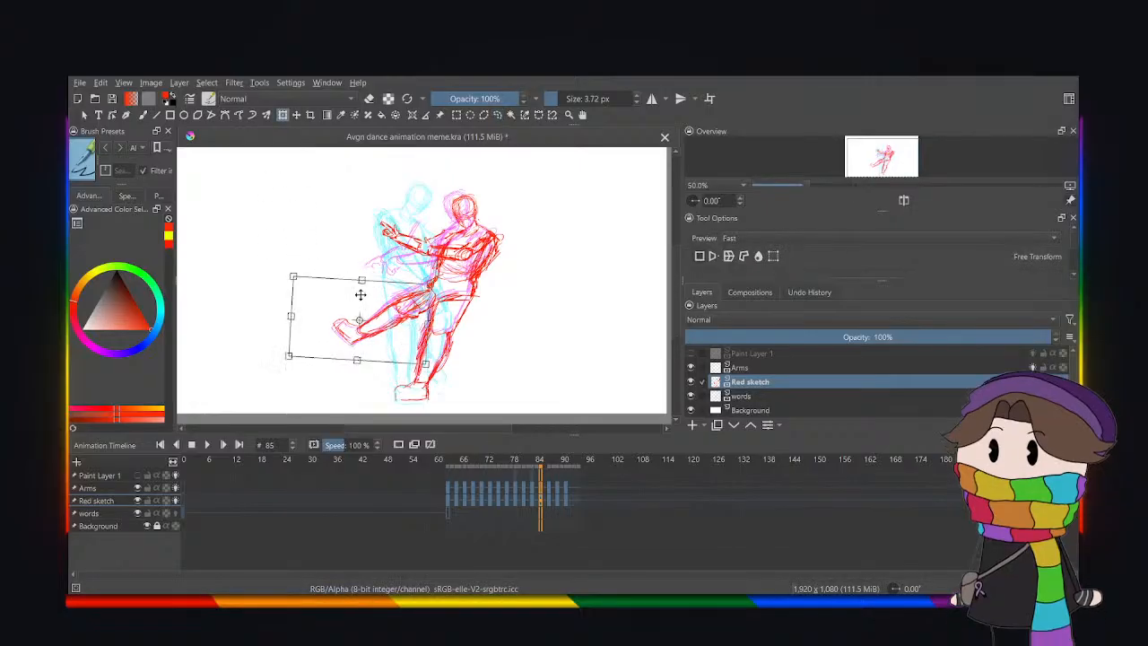
left_click_drag(359, 294, 352, 287)
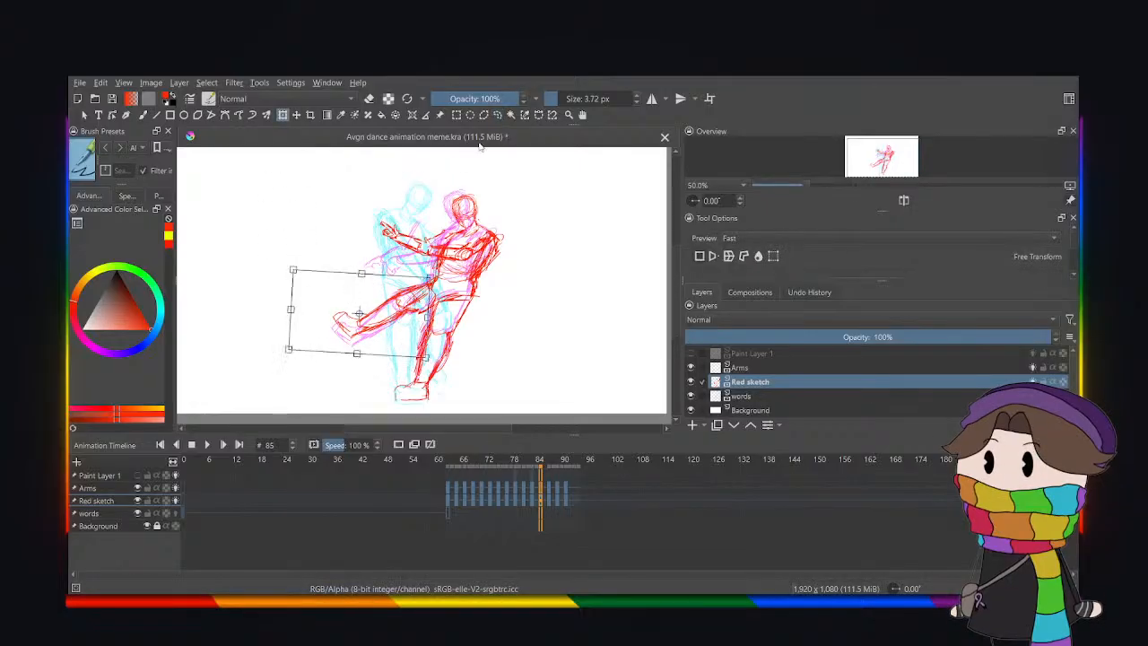
left_click(497, 115)
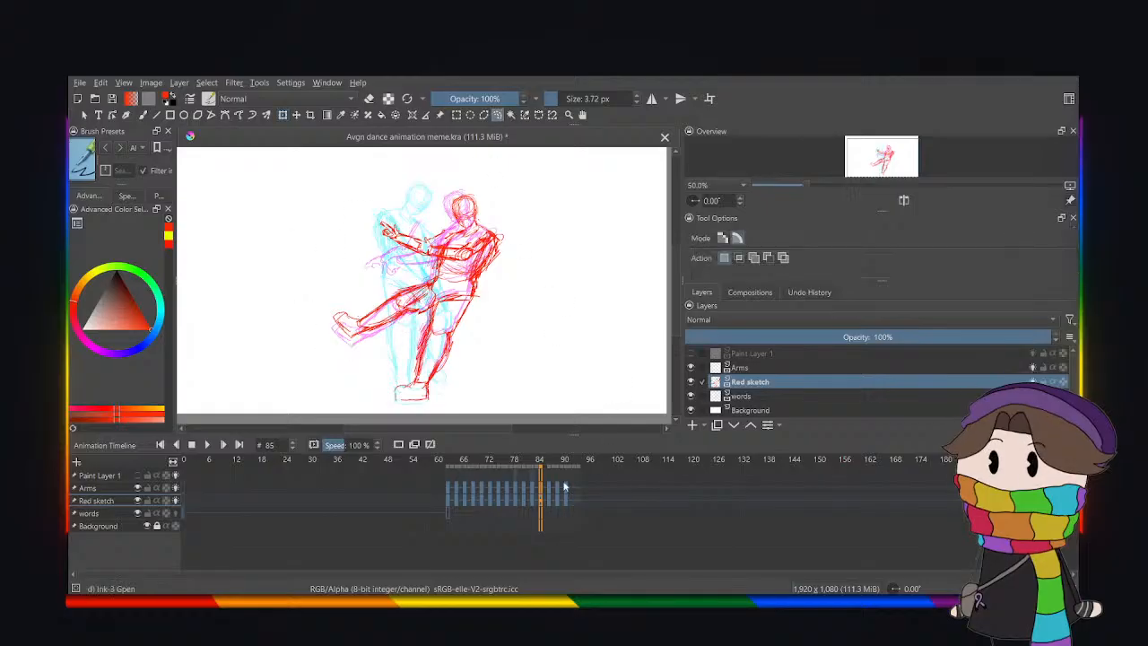
Nudge the arms on frame 85 of the Arms layer slightly toward the body to match the follow-through pose.
left_click(756, 368)
left_click(283, 115)
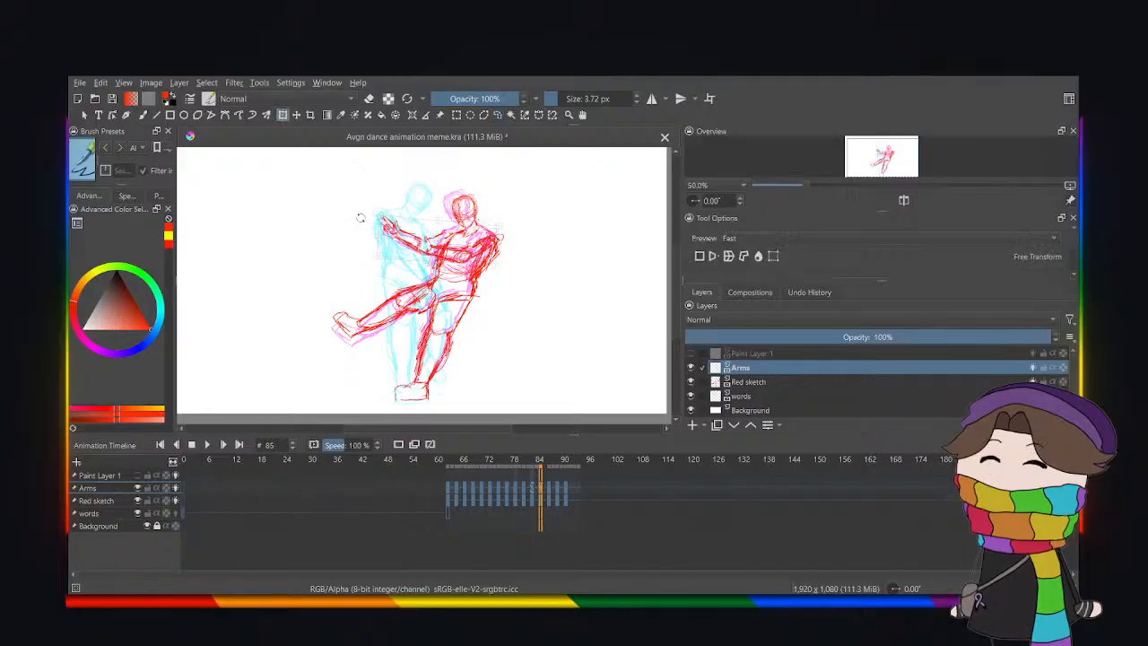
left_click_drag(405, 243, 408, 245)
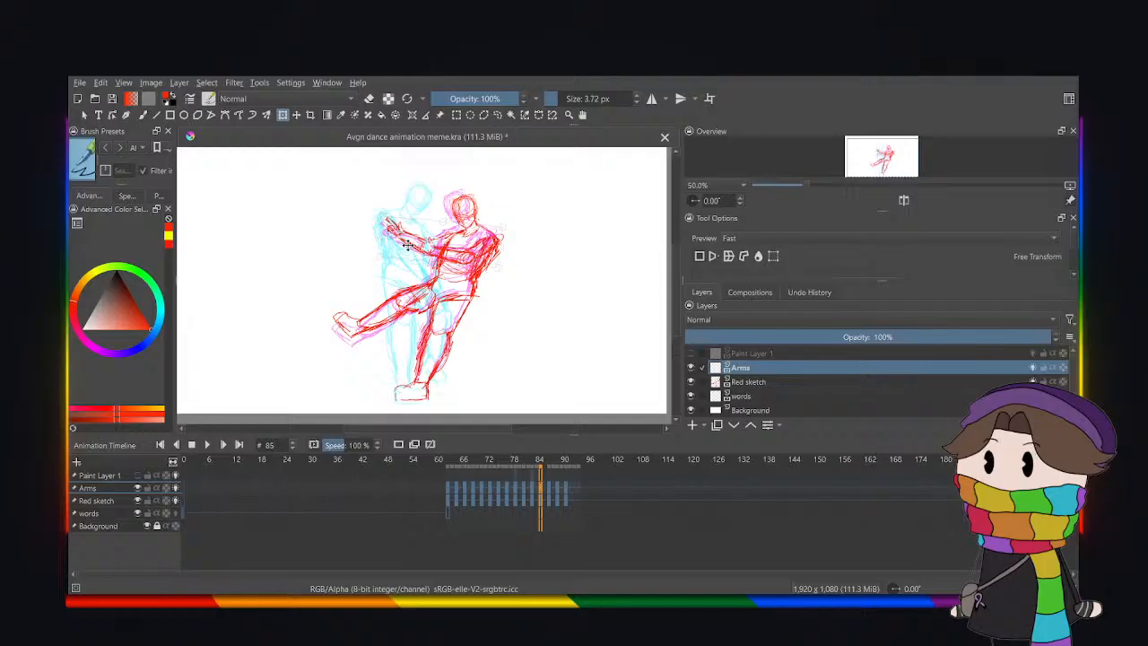
left_click(497, 115)
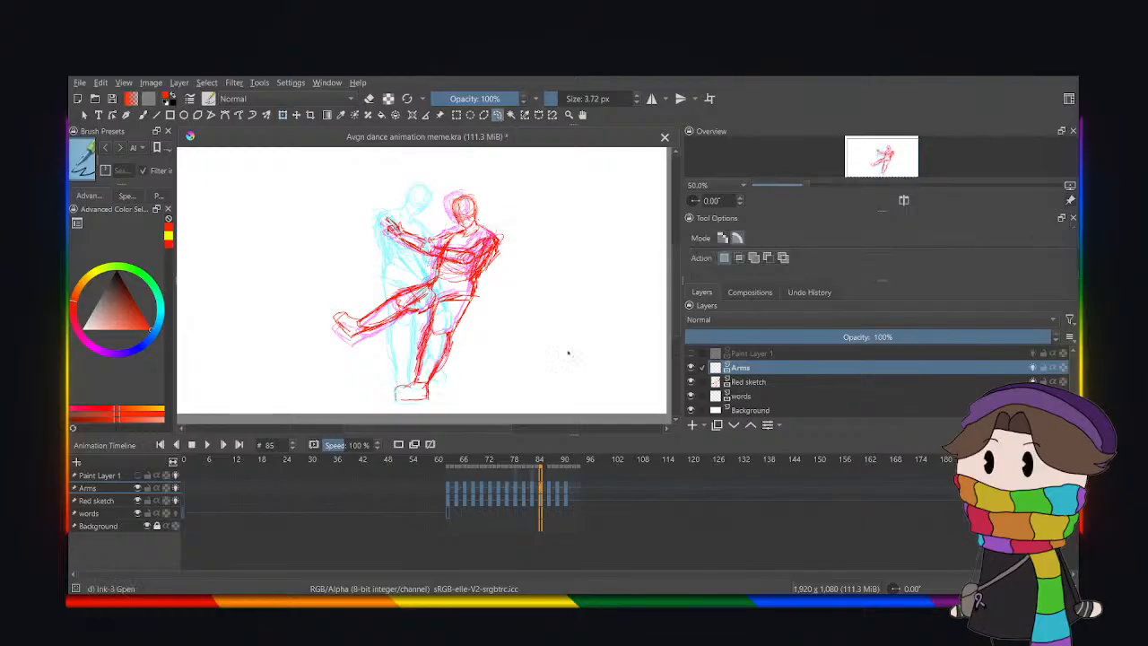
Duplicate the frame 85 kick pose onto frame 93 of both the Red sketch and Arms layers.
left_click(750, 396)
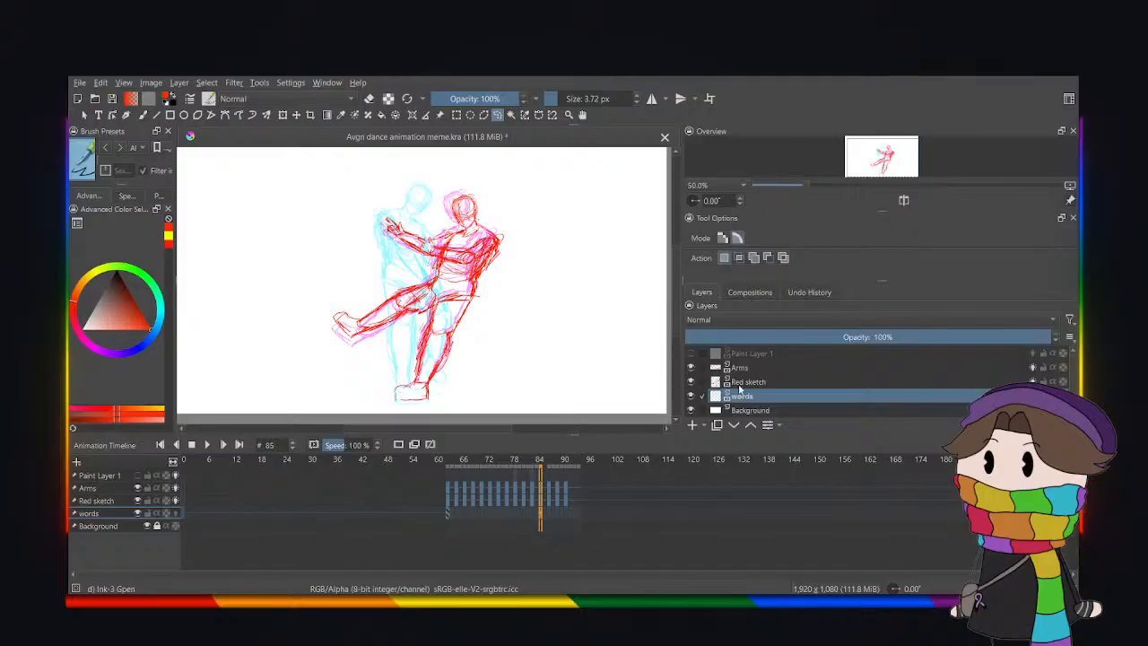
left_click(743, 383)
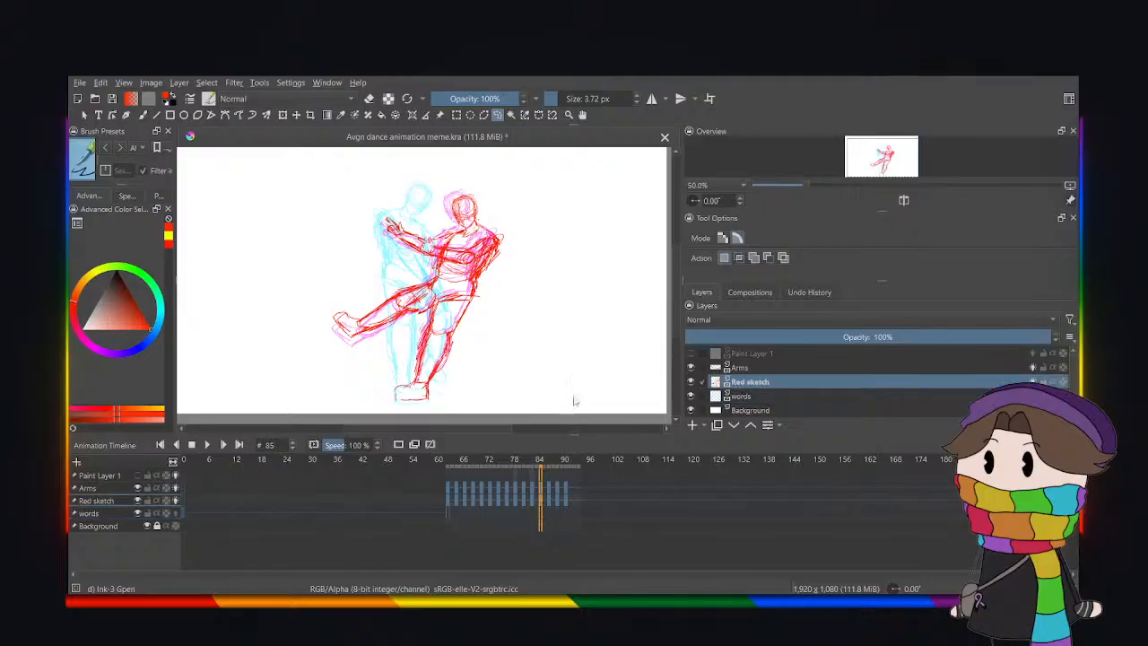
left_click(574, 507)
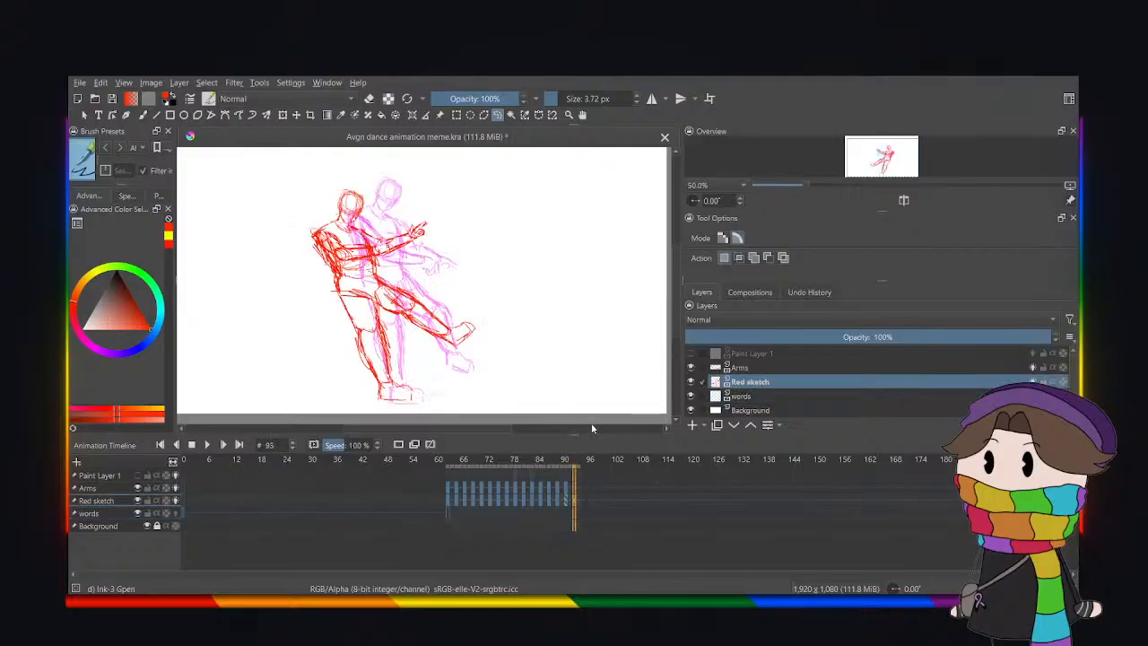
left_click(750, 370)
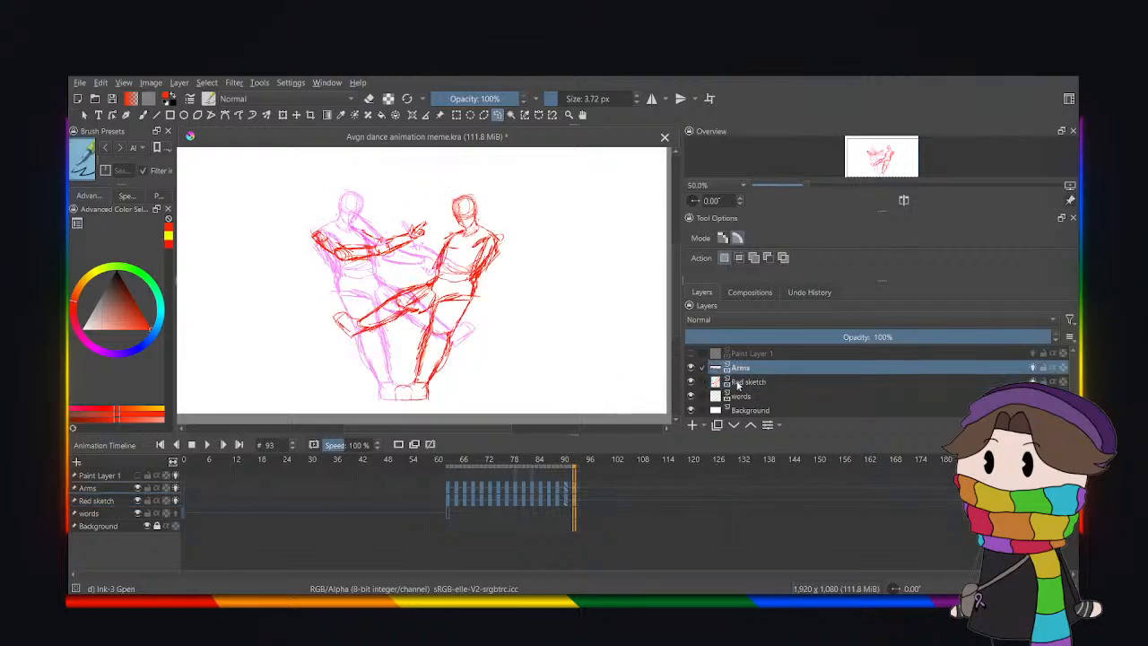
left_click(542, 487)
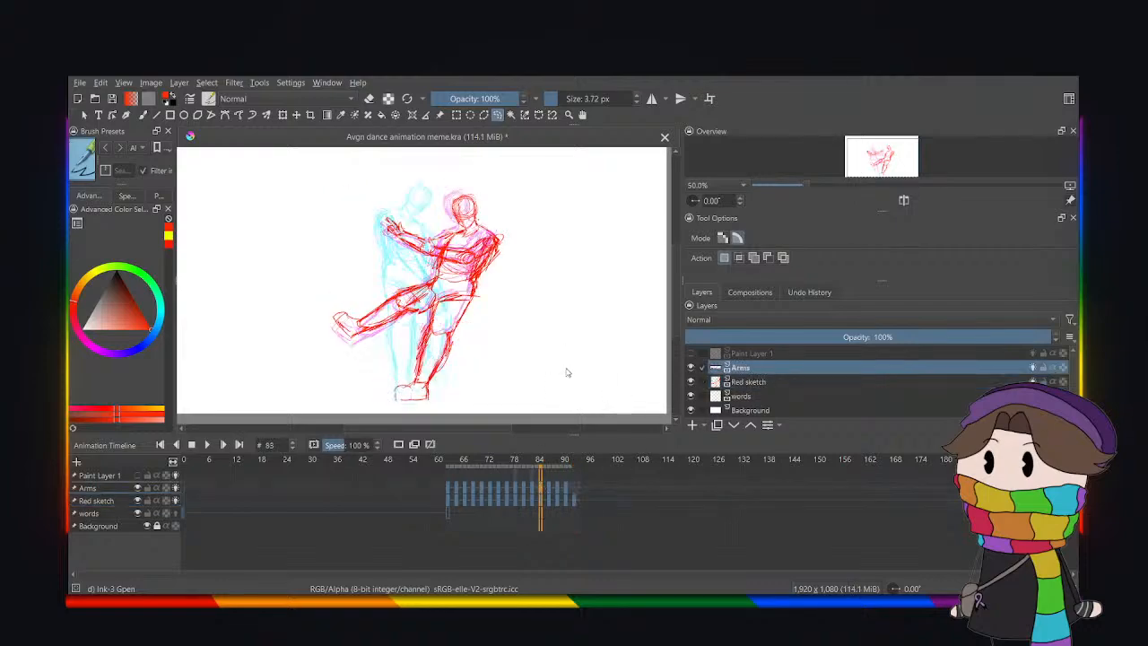
left_click(575, 485)
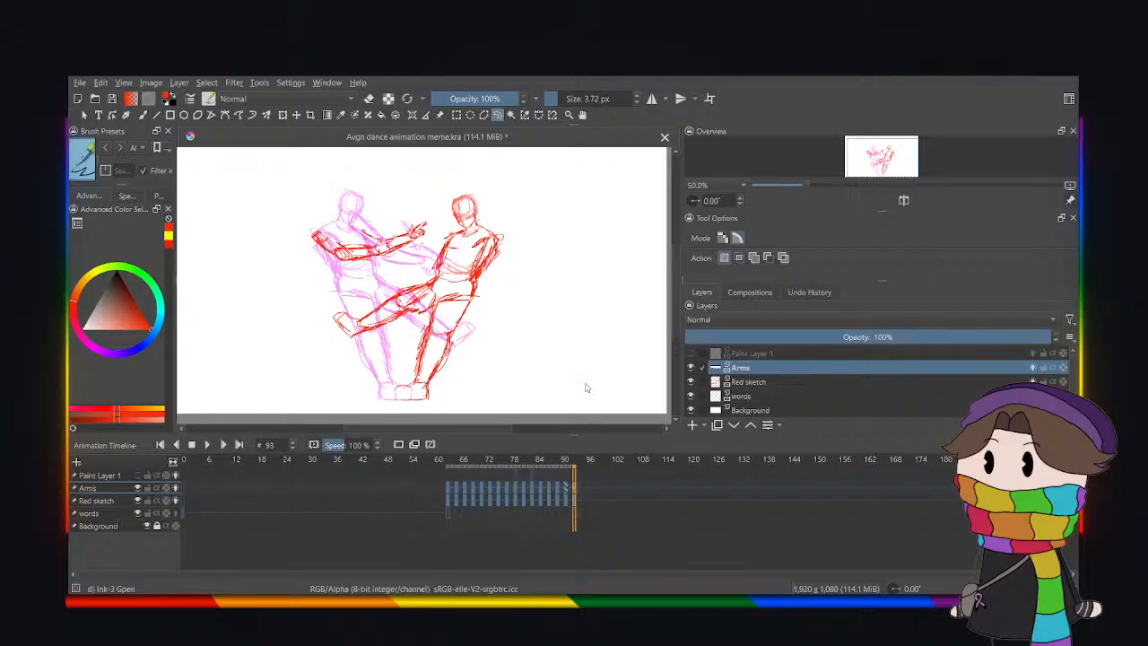
left_click(754, 382)
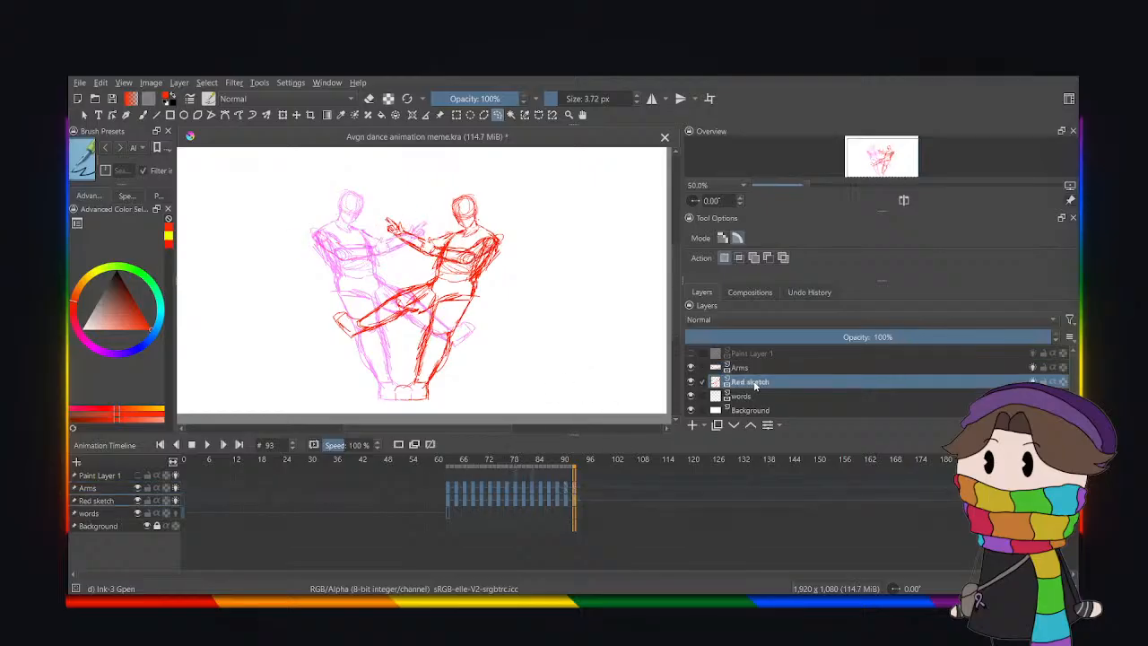
Mirror the frame 93 drawings horizontally on both the Red sketch and Arms layers.
left_click(282, 115)
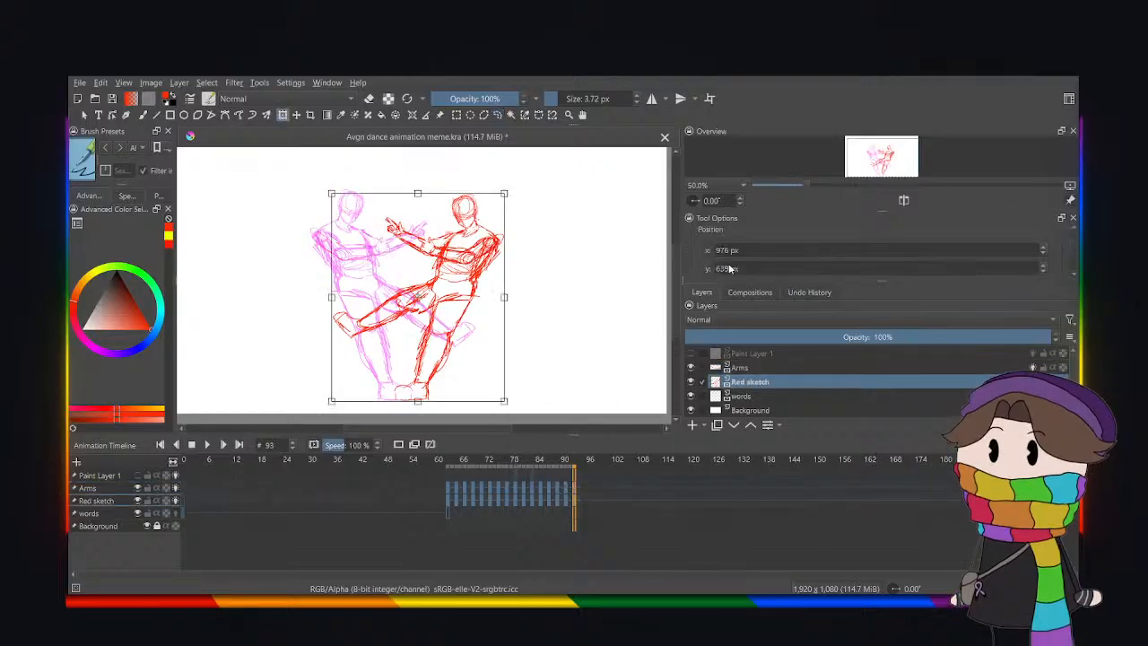
scroll(715, 271, "down", 5)
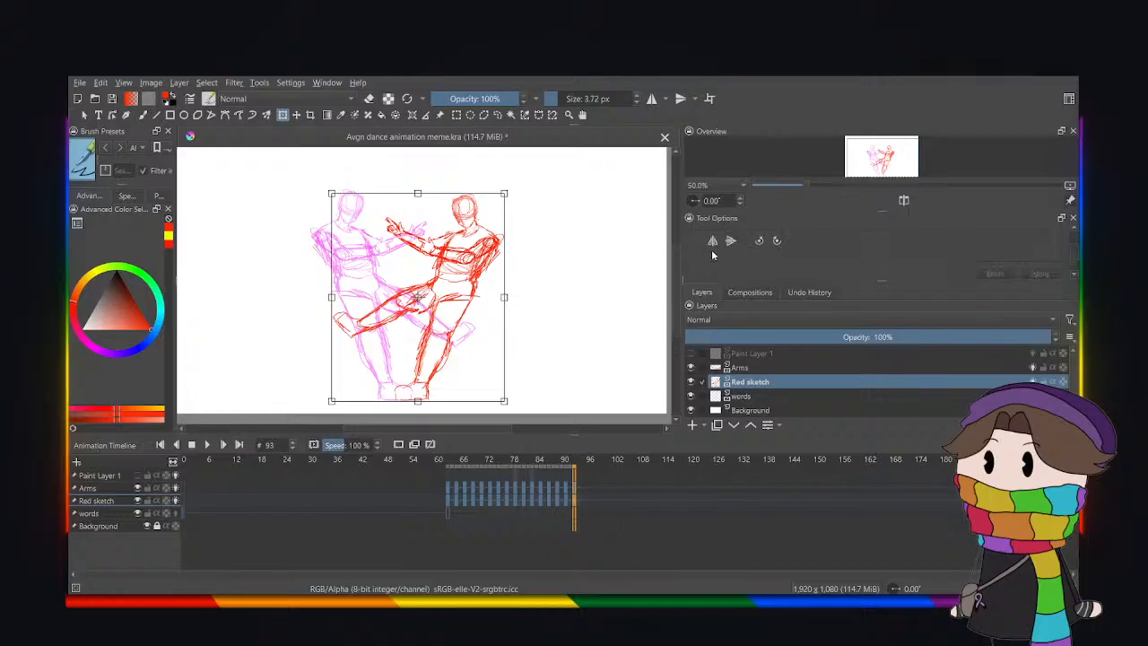
left_click(713, 245)
left_click(738, 368)
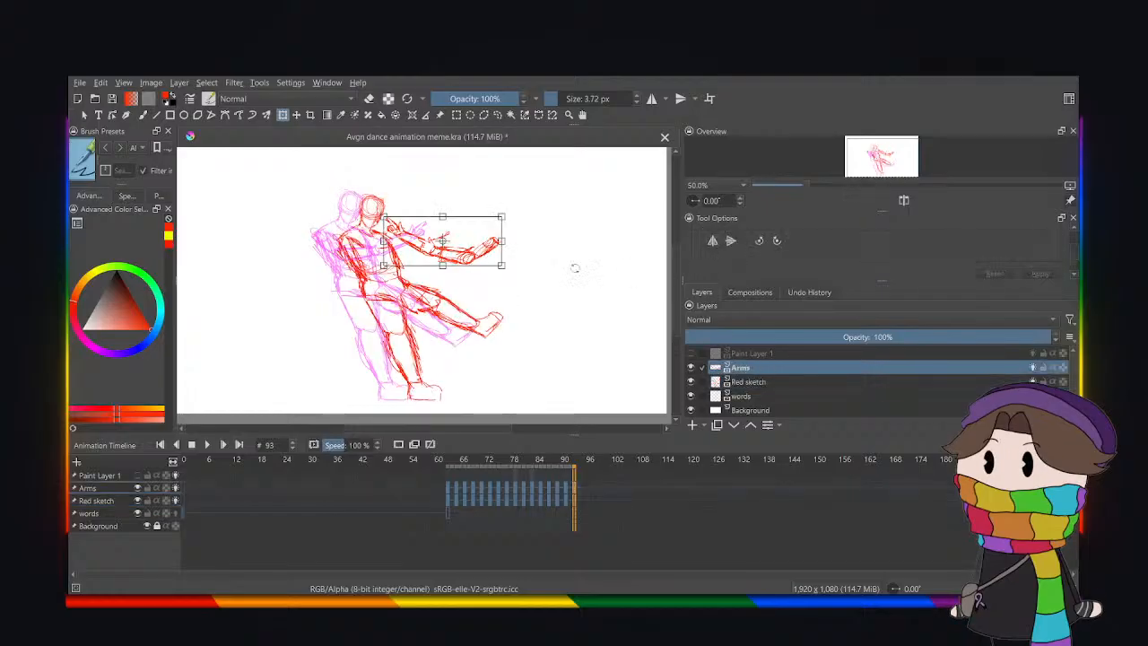
left_click(711, 243)
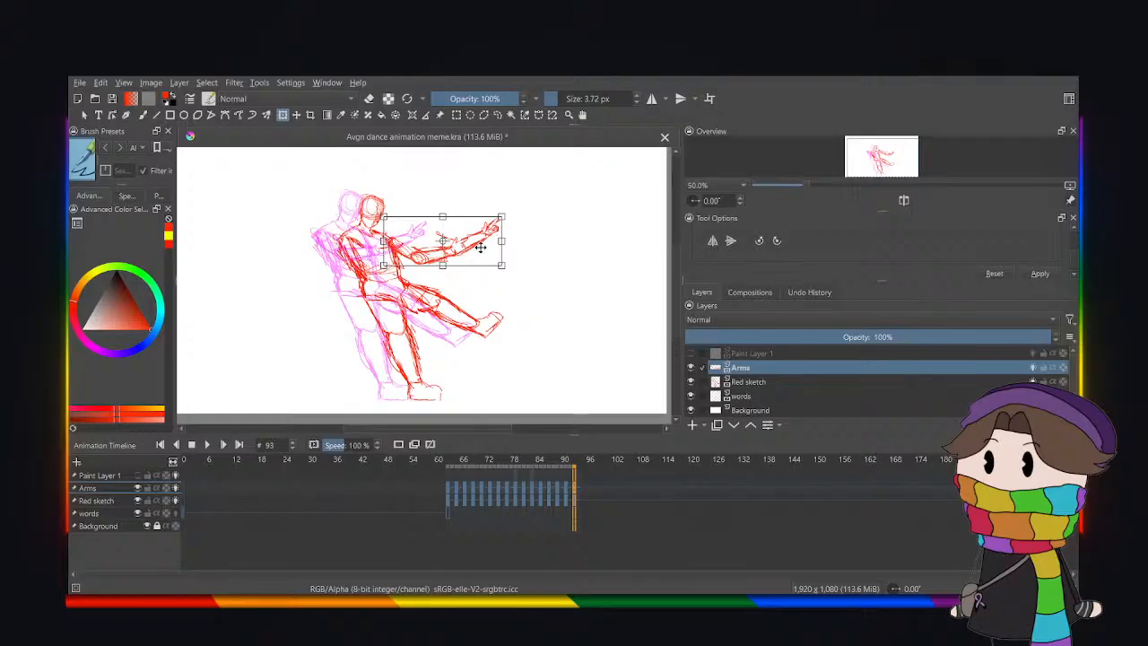
Move the mirrored arms on frame 93 left until they meet the mirrored figure's shoulders.
key("Left")
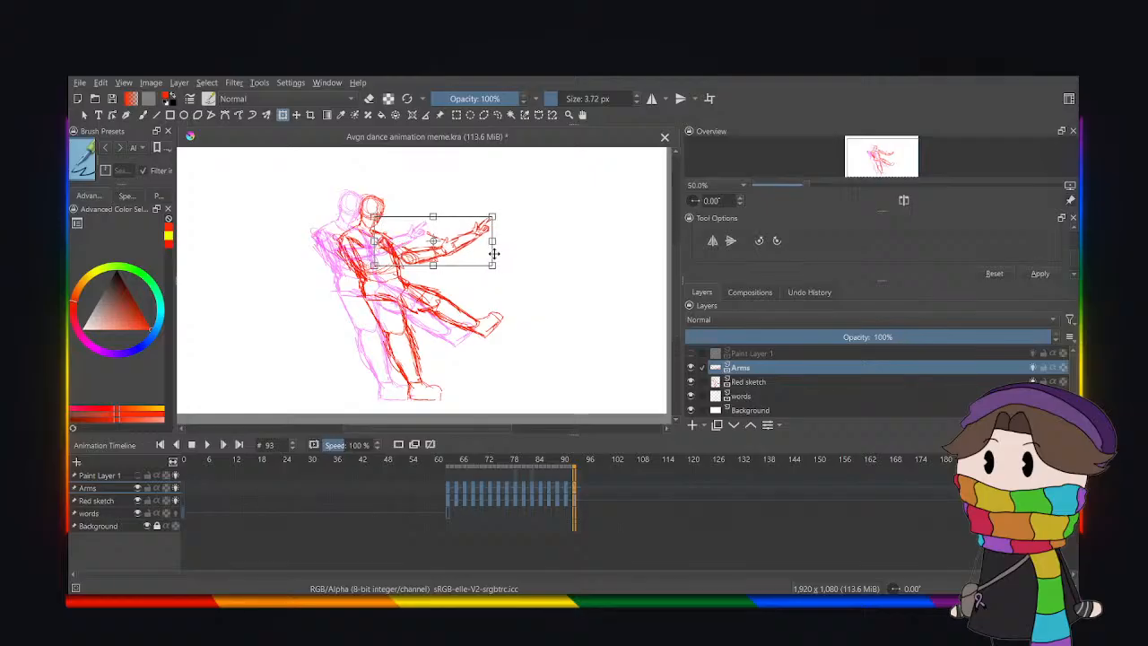
key("Left")
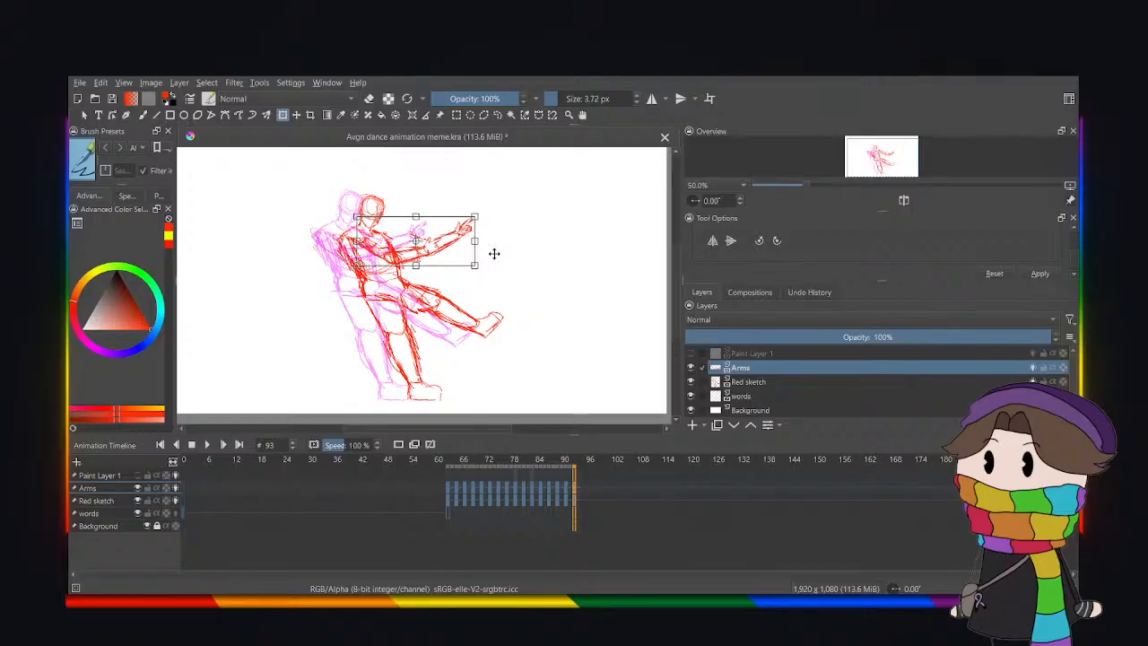
key("Left")
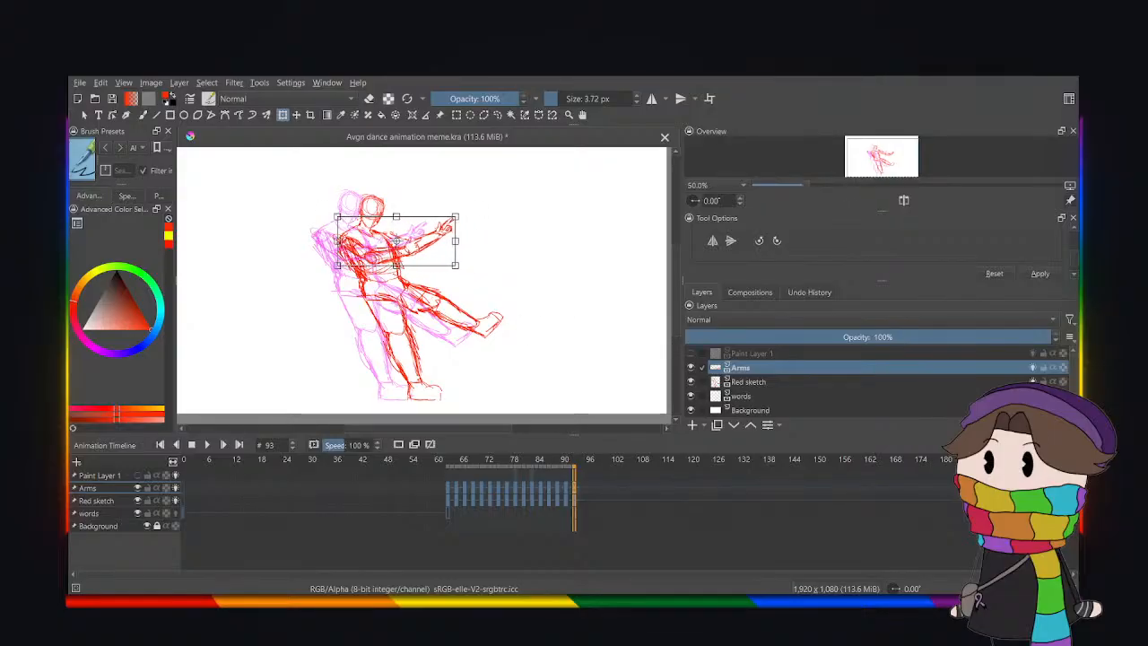
Shift the mirrored body on frame 93 of the Red sketch layer left until its standing foot lines up with frame 91.
left_click(565, 504)
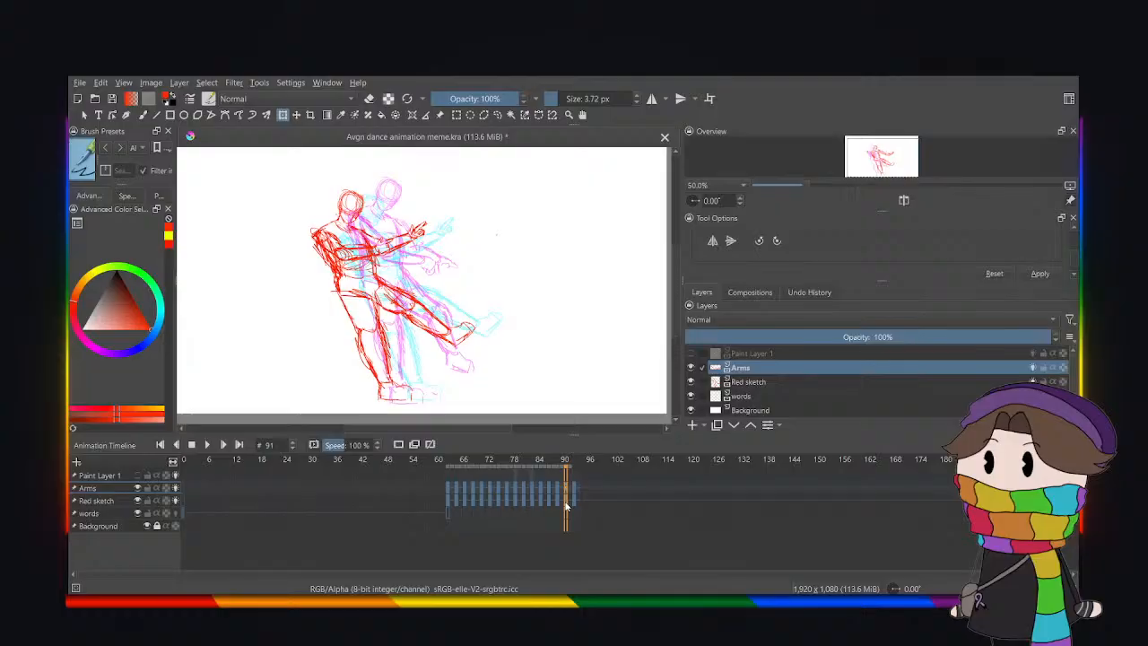
left_click(574, 500)
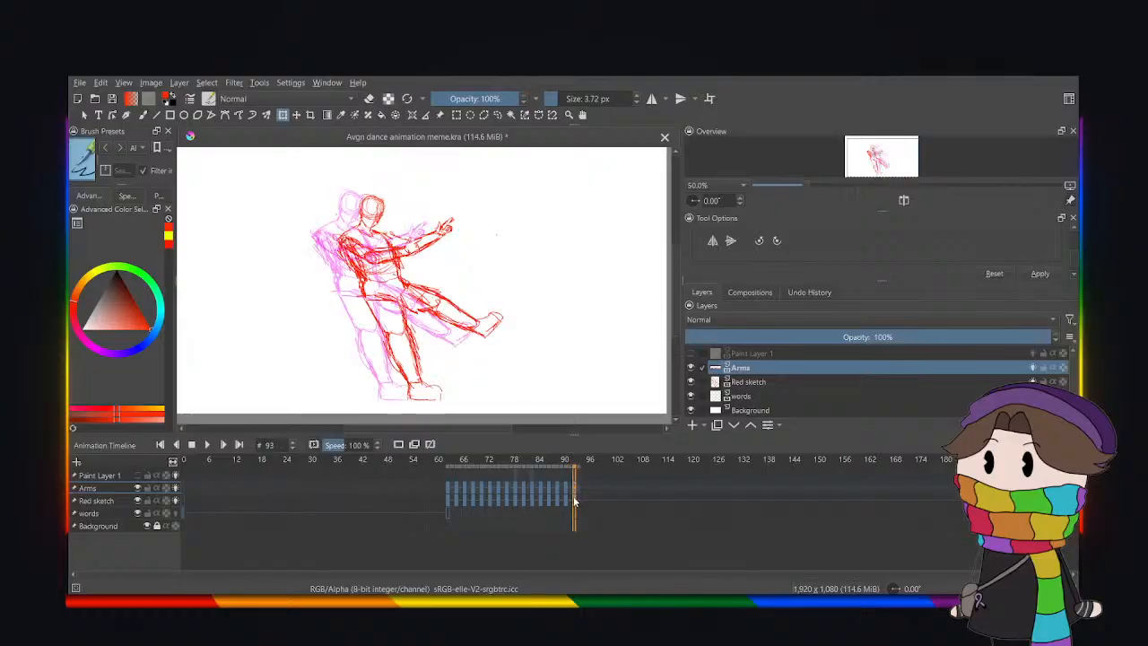
left_click(754, 381)
left_click(358, 305)
key("Left")
key("Left")
key("Left")
key("Left")
key("Left")
key("Left")
key("Left")
key("Left")
key("Left")
key("Left")
key("Left")
key("Left")
key("Left")
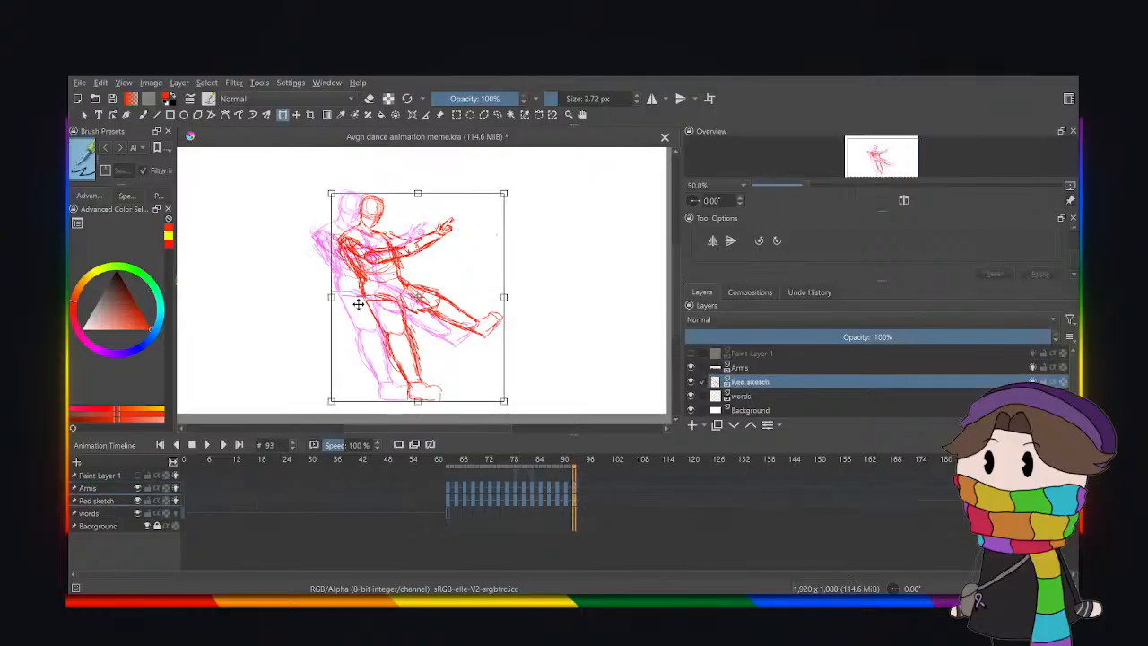
key("Left")
key("Left")
key("Left")
key("Left")
key("Left")
key("Left")
key("Left")
key("Left")
key("Left")
key("Left")
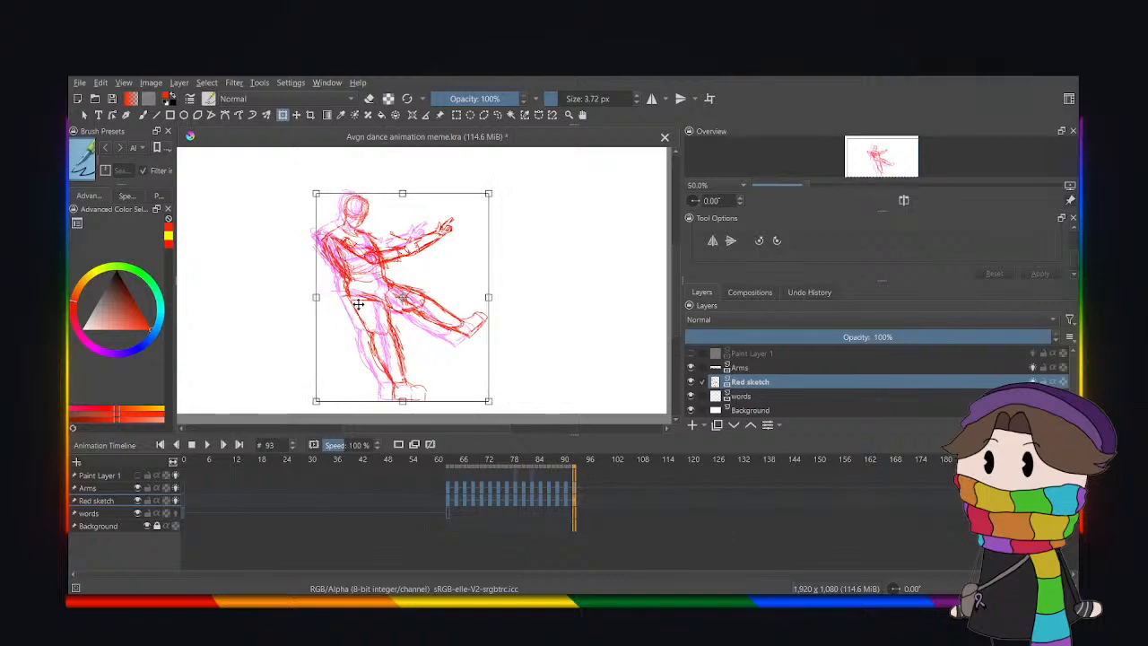
key("Left")
key("Left")
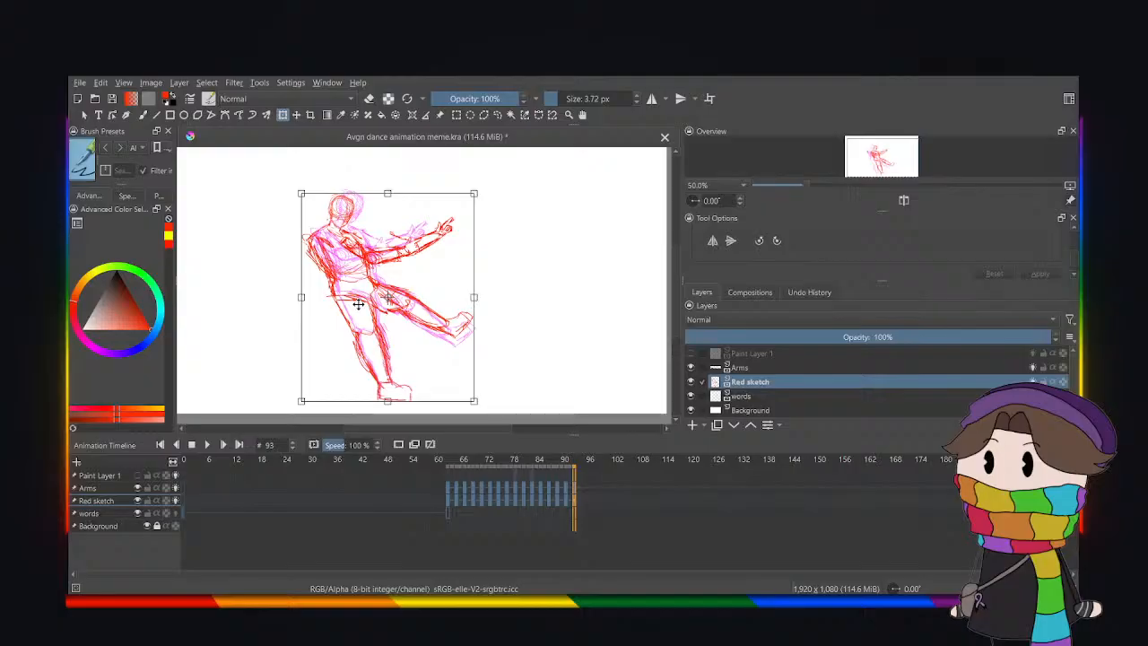
Shift the arms on frame 93 of the Arms layer left so they reattach to the repositioned body.
left_click(737, 367)
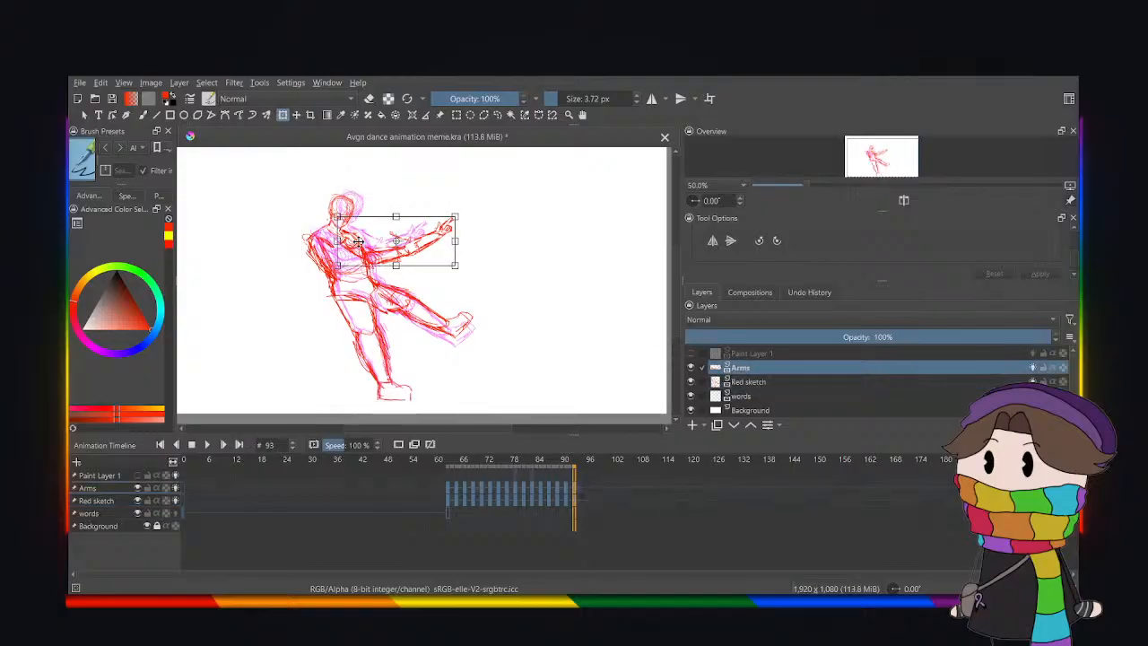
key("Left")
key("Left")
key("Left")
key("Left")
key("Left")
key("Left")
key("Left")
key("Left")
key("Left")
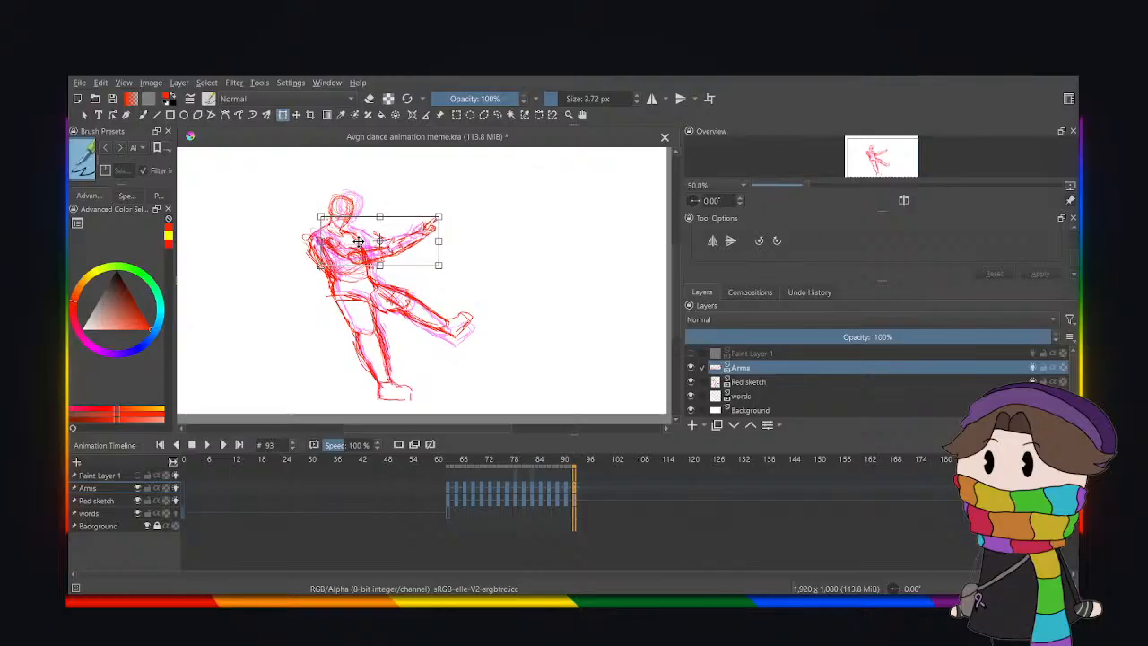
key("Left")
key("Left")
key("Left")
key("Left")
key("Left")
key("Left")
key("Left")
key("Left")
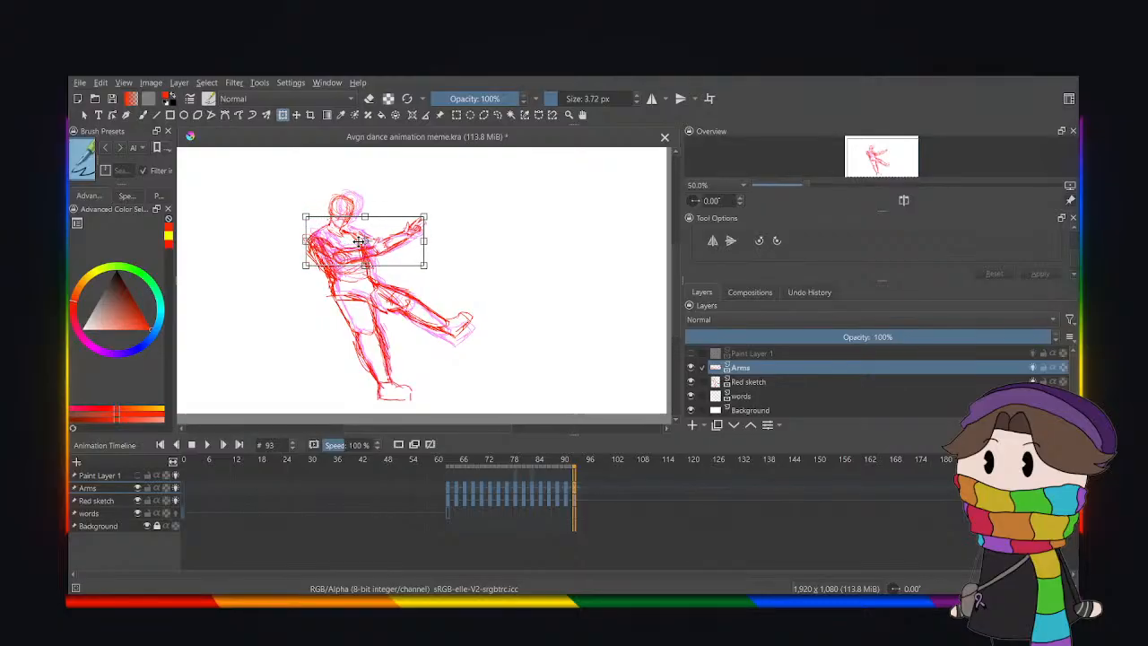
key("Right")
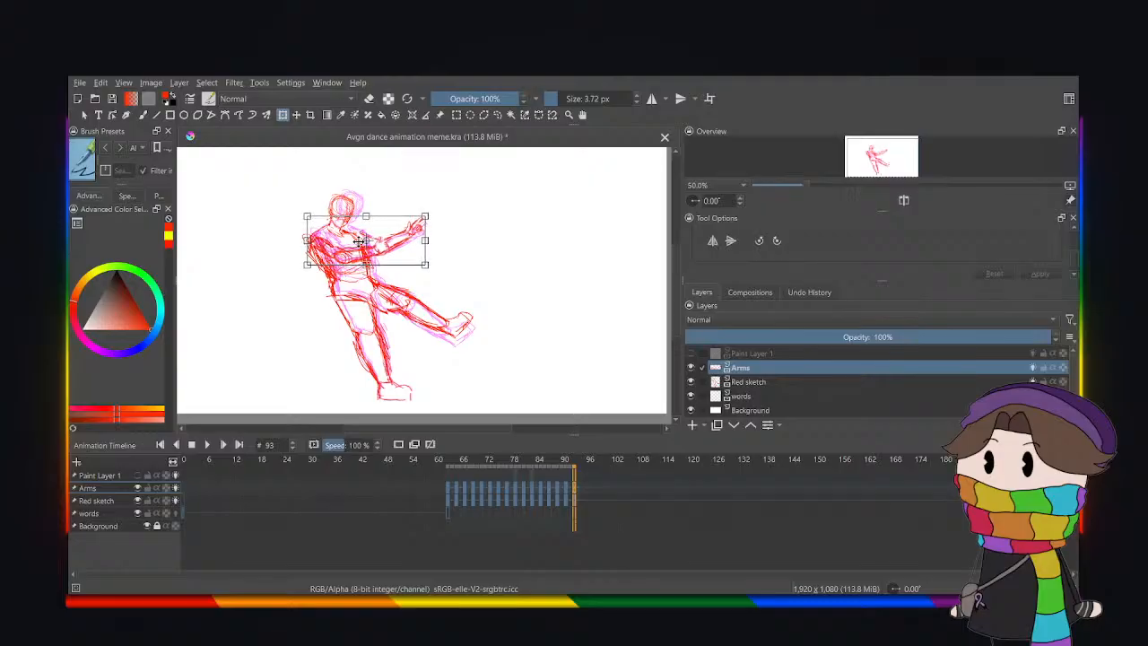
Play back the dance from frame 63 to review the motion with the mirrored follow-through kick.
left_click(564, 503)
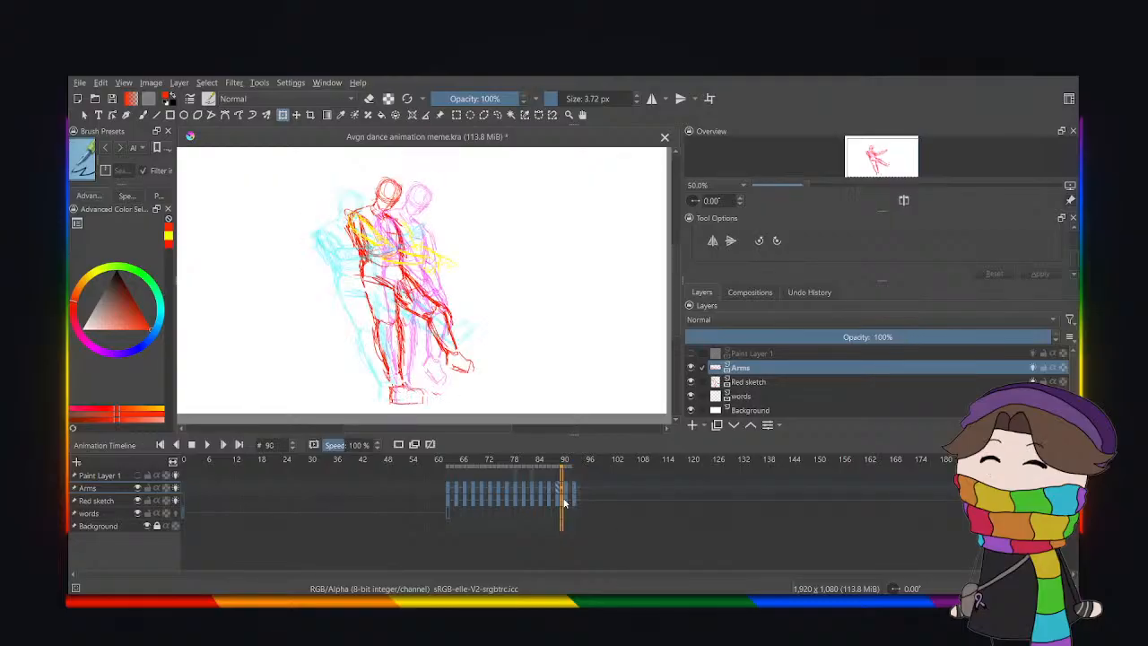
left_click_drag(535, 503, 447, 495)
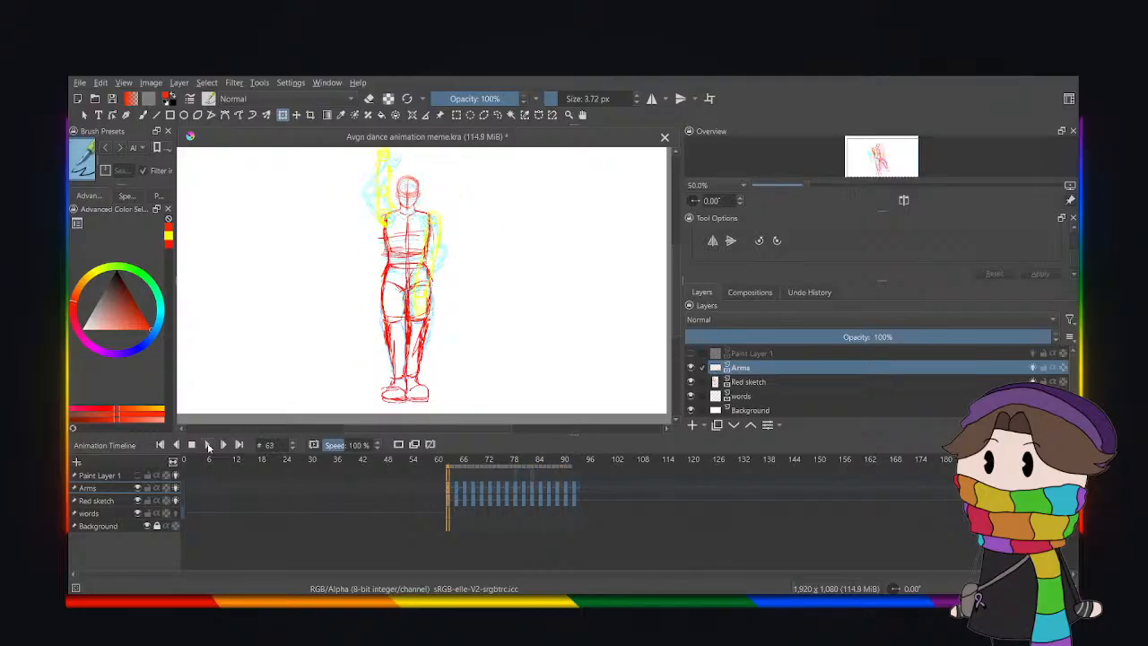
left_click(208, 445)
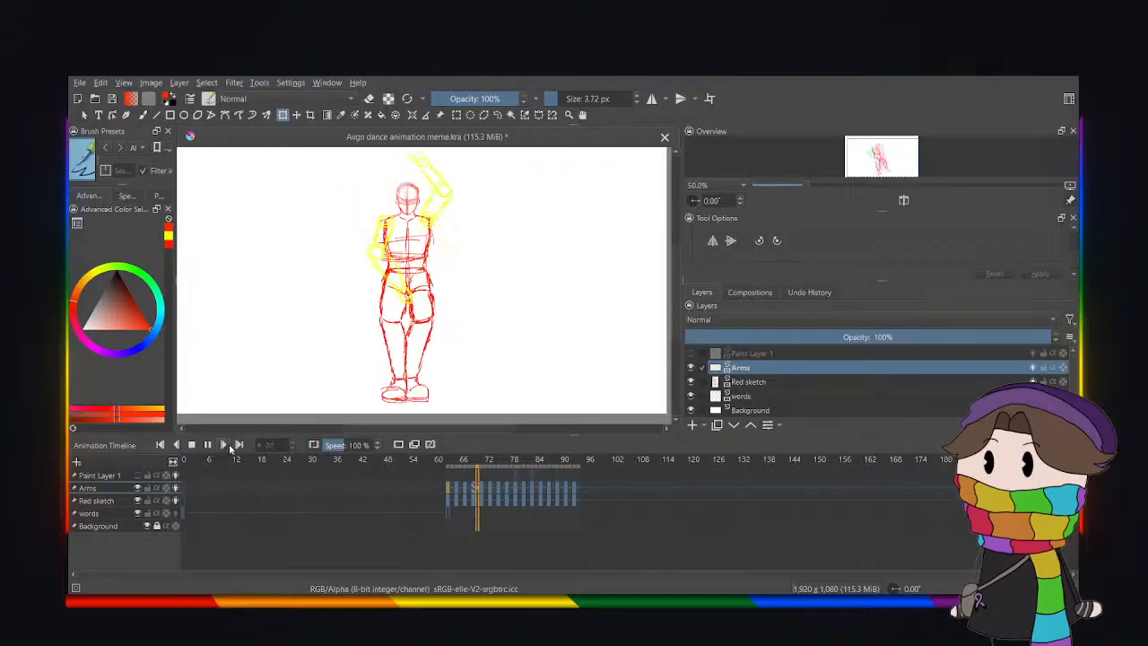
left_click(212, 446)
Step through the keyframes from frame 69 to frame 77 to compare the raised-arm poses.
left_click(475, 503)
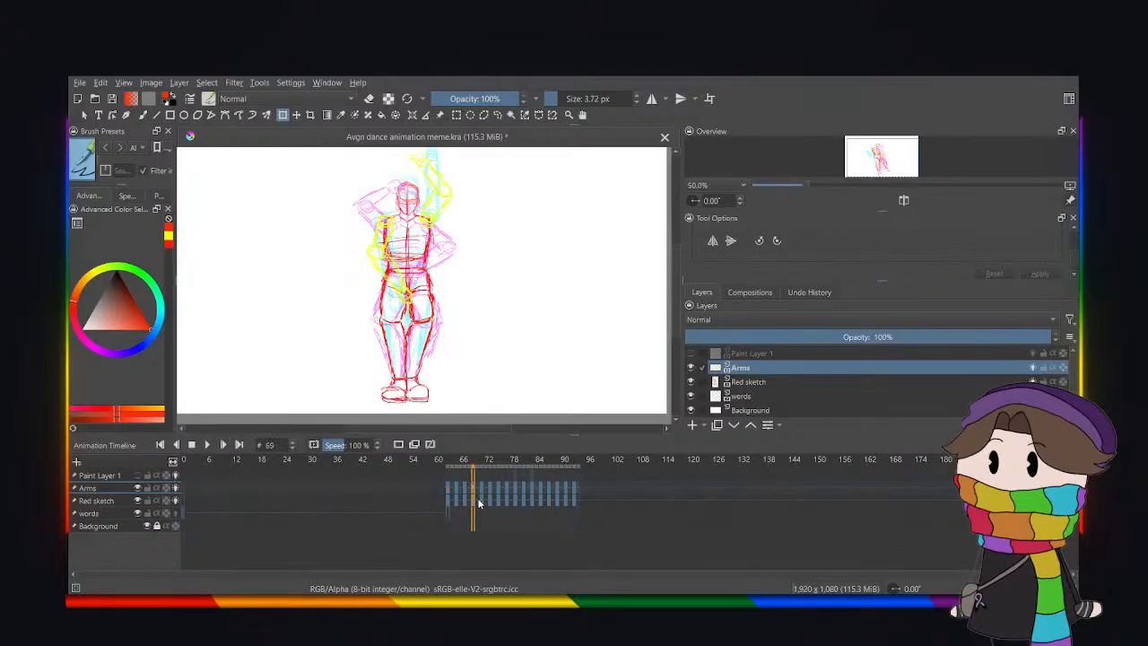
left_click(481, 502)
left_click(486, 502)
left_click(491, 502)
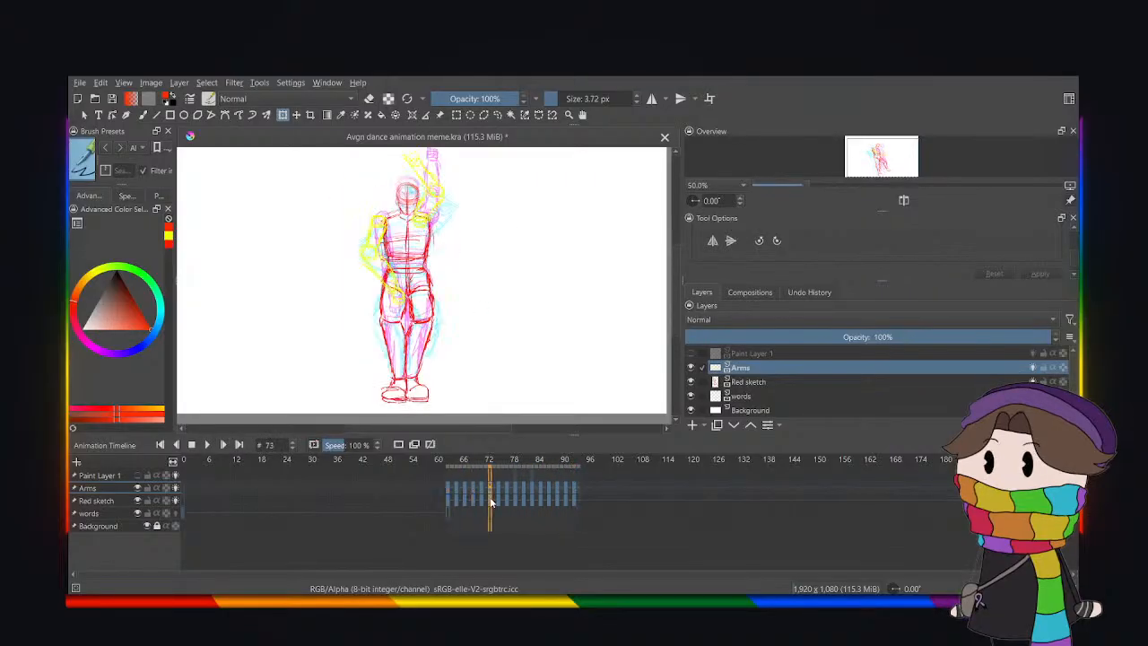
left_click(498, 503)
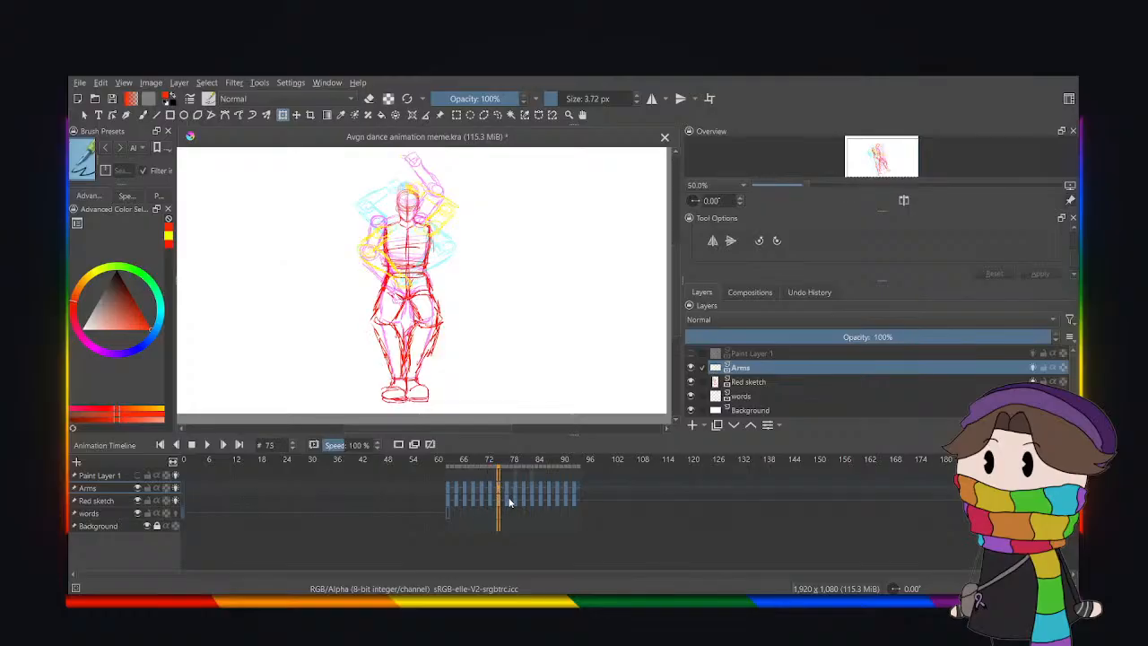
left_click(507, 502)
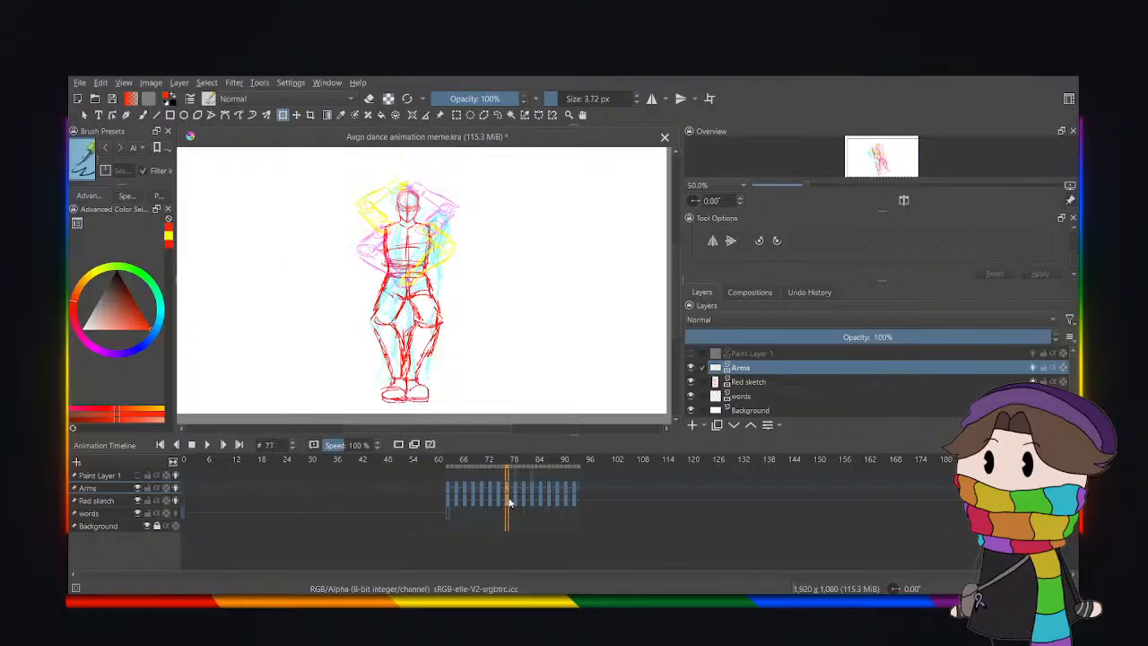
Replace the body on frame 77 of the Red sketch layer with a copy of the body from frame 65.
left_click(508, 502)
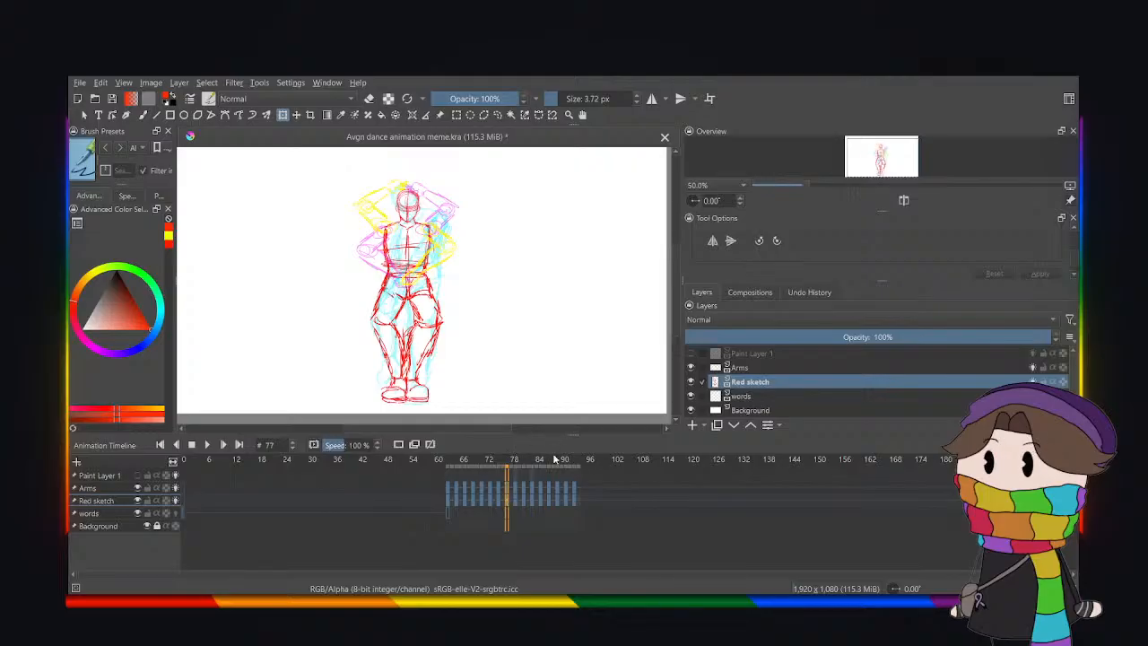
key("ctrl+z")
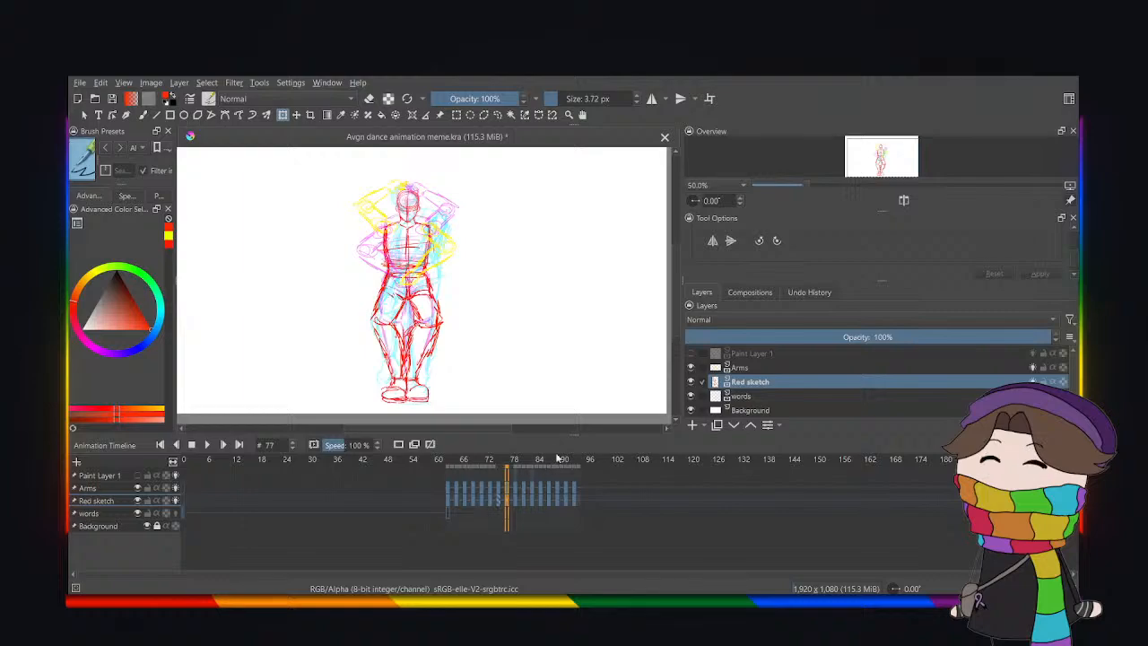
left_click(457, 500)
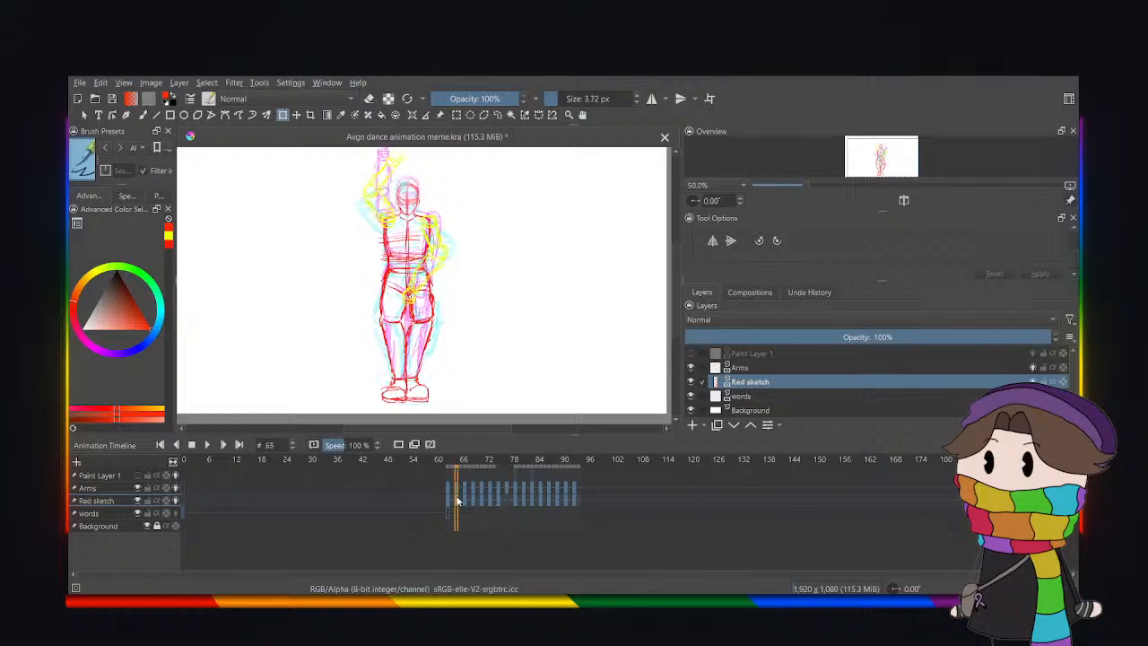
left_click(505, 500)
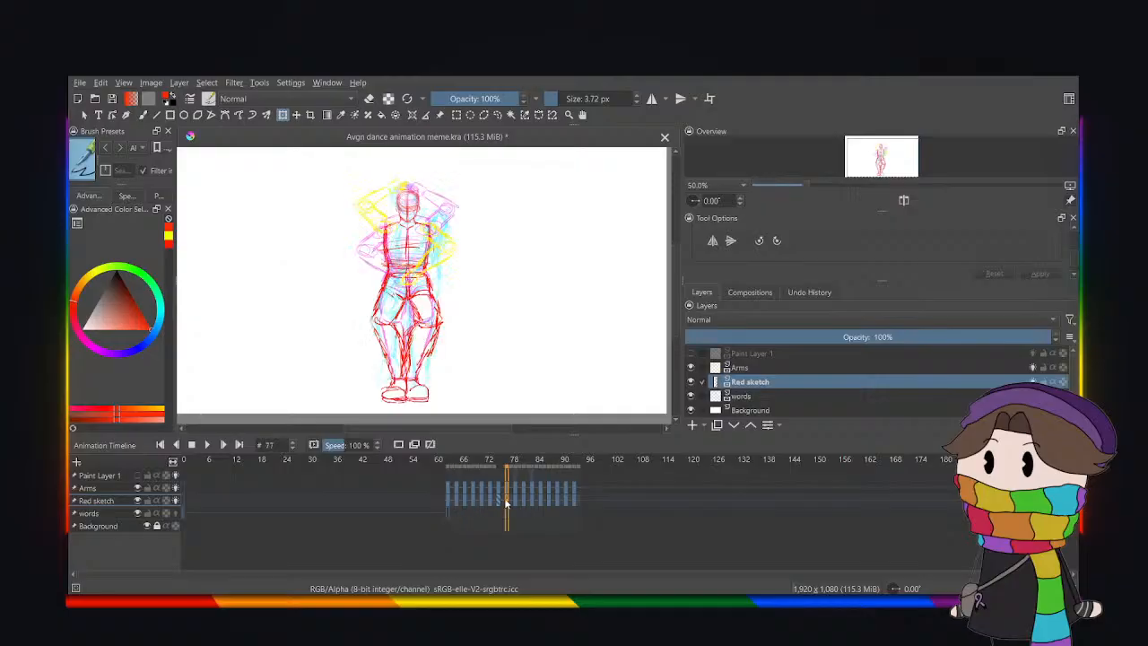
key("ctrl+v")
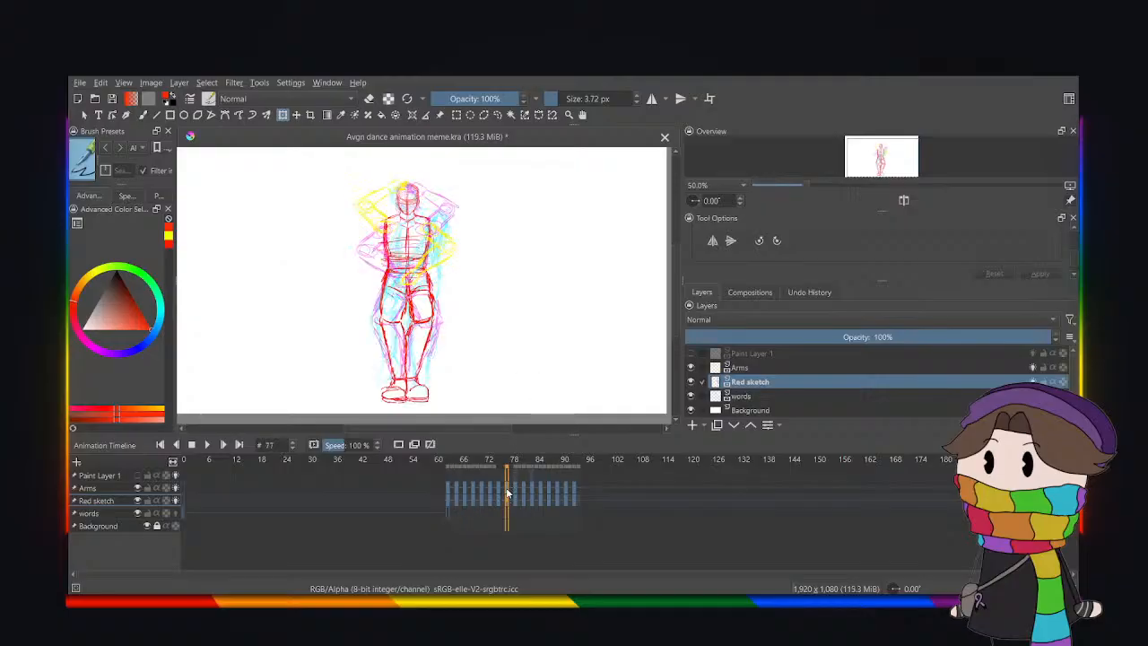
Replace the arms on frame 77 of the Arms layer with a copy of the arms from frame 65.
left_click(757, 369)
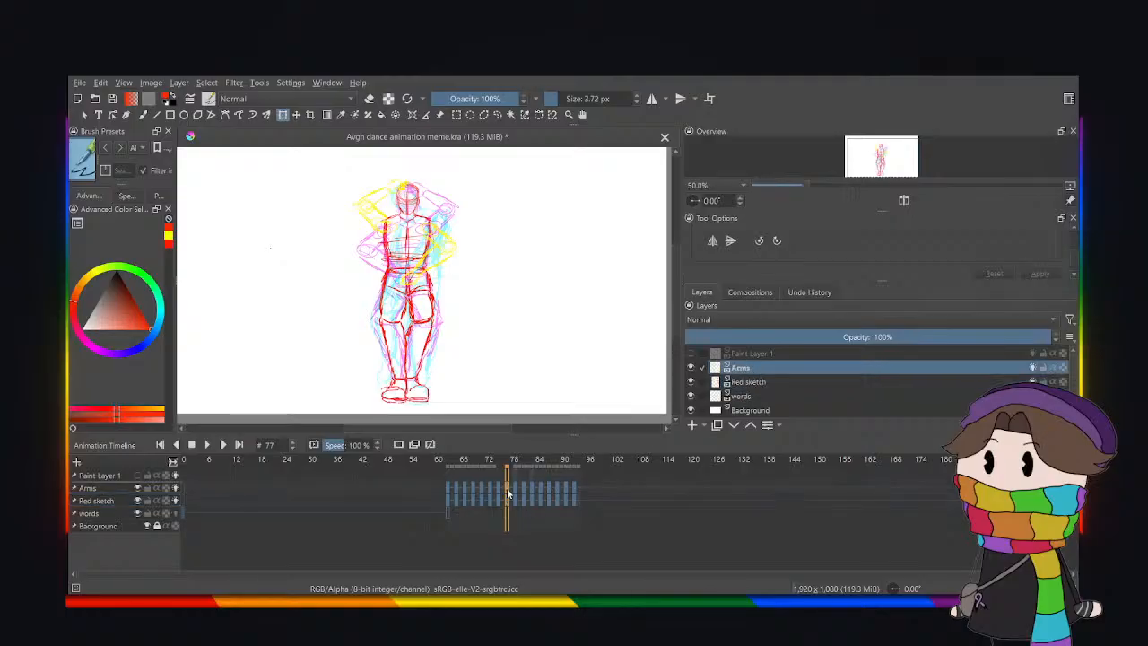
key("ctrl+v")
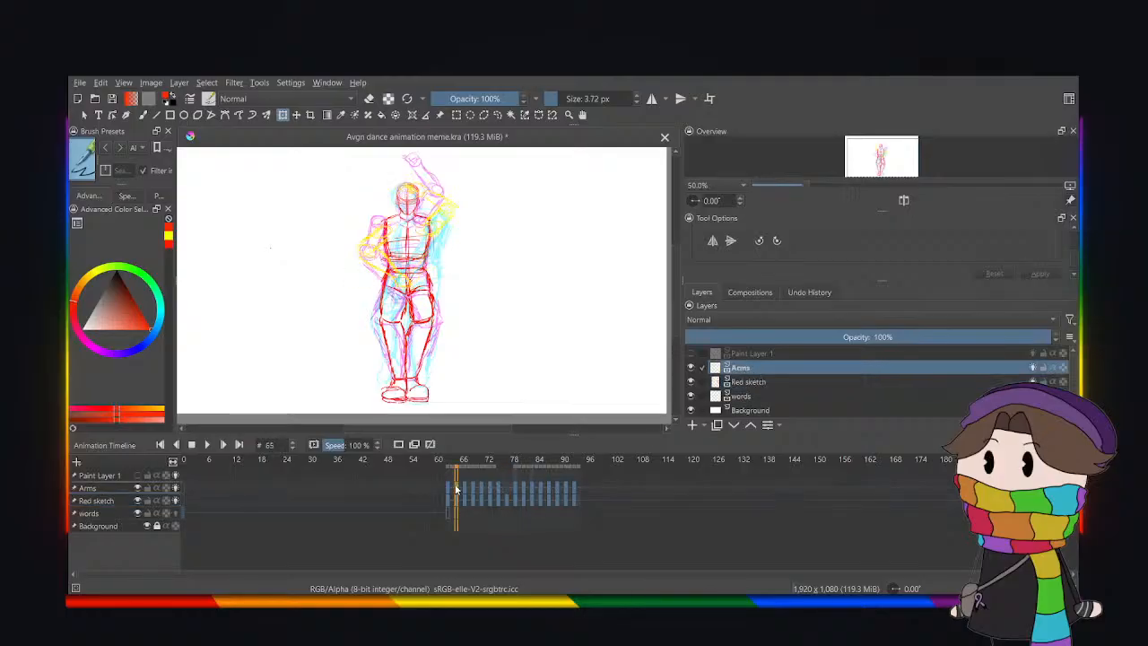
left_click(507, 491)
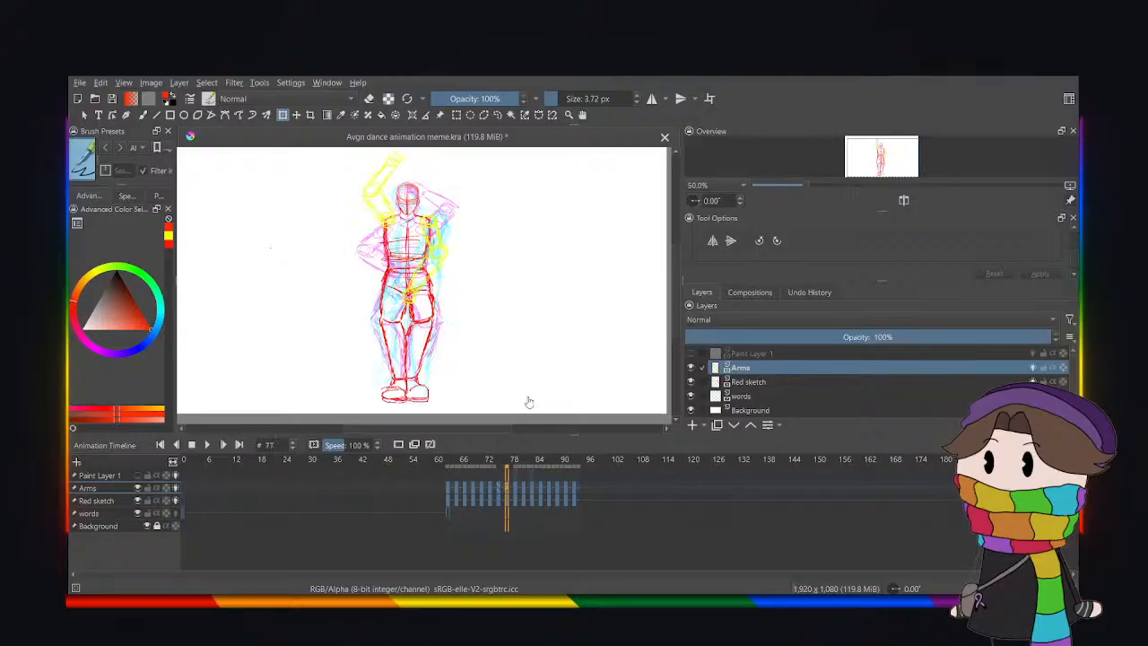
Play back the dance from frame 63 to check the motion with the copied pose on frame 77.
left_click(449, 489)
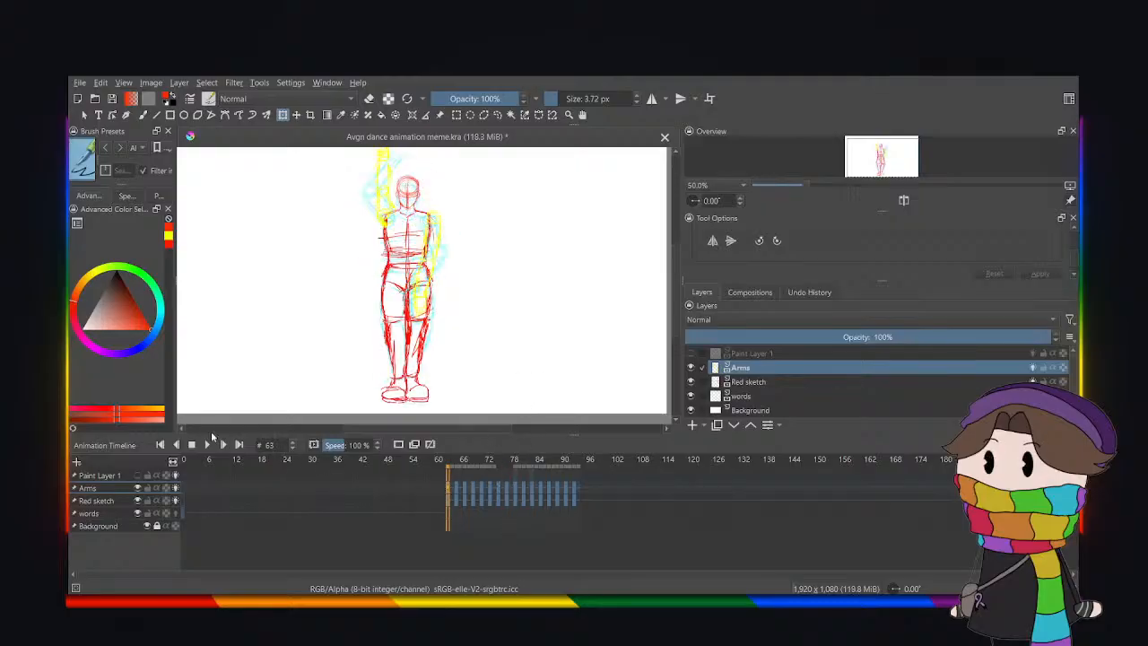
left_click(209, 444)
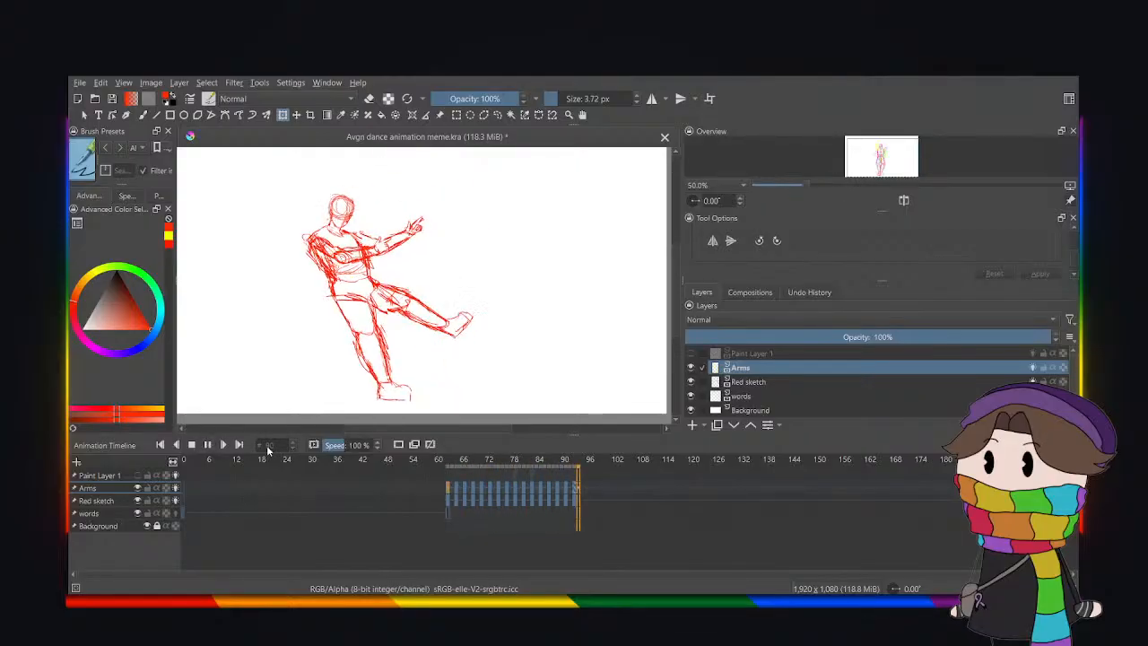
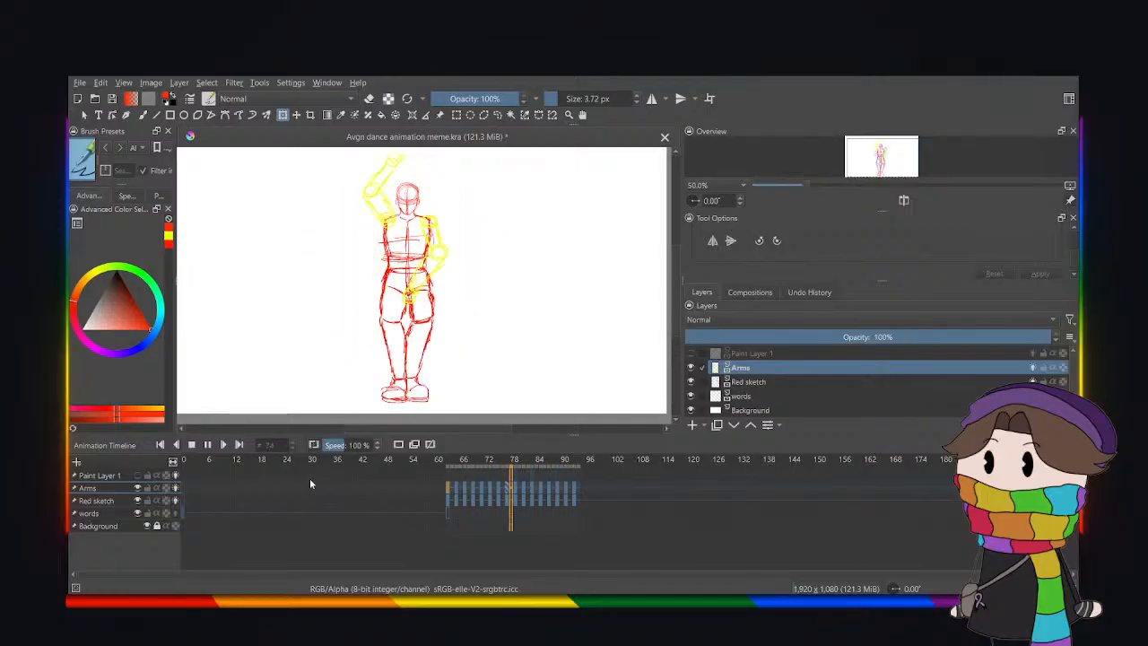
left_click(207, 444)
Inspect the timeline out to frame 348, the title on frame 0 and the dance keyframes from 63 to 93.
left_click_drag(492, 487, 579, 489)
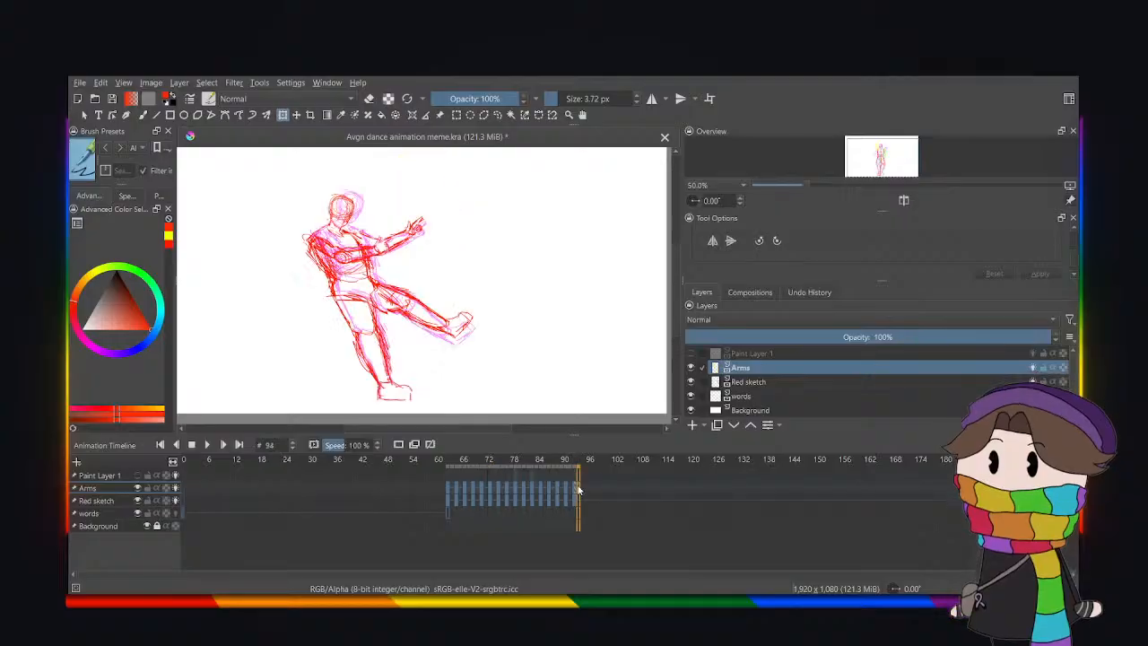
scroll(558, 556, "right", 10)
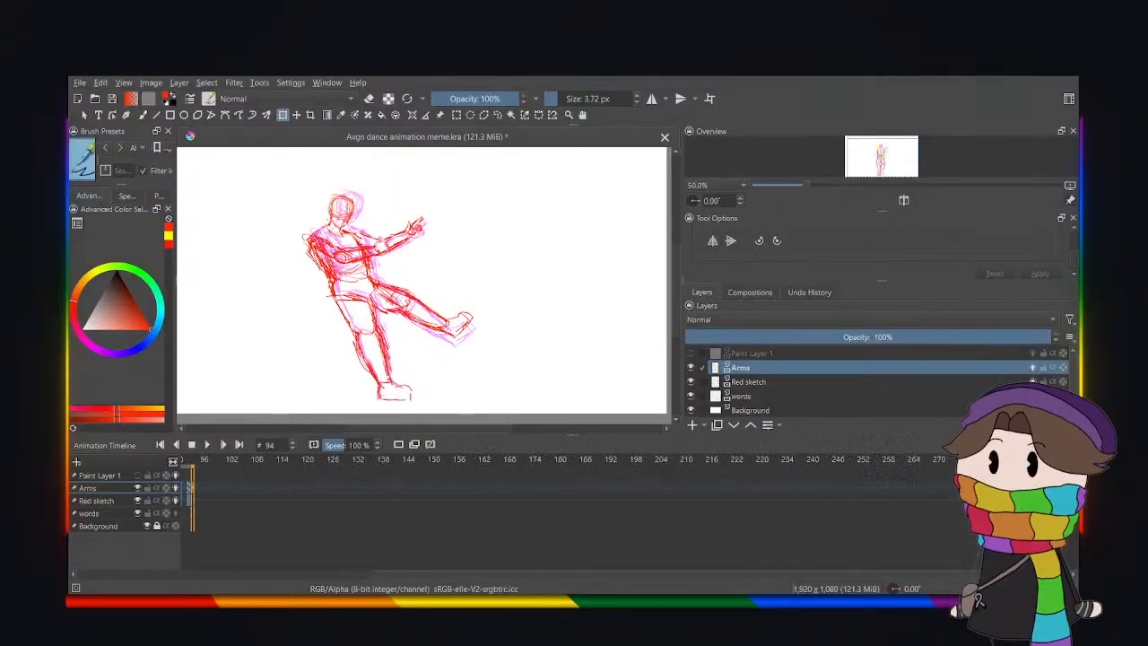
scroll(743, 501, "right", 3)
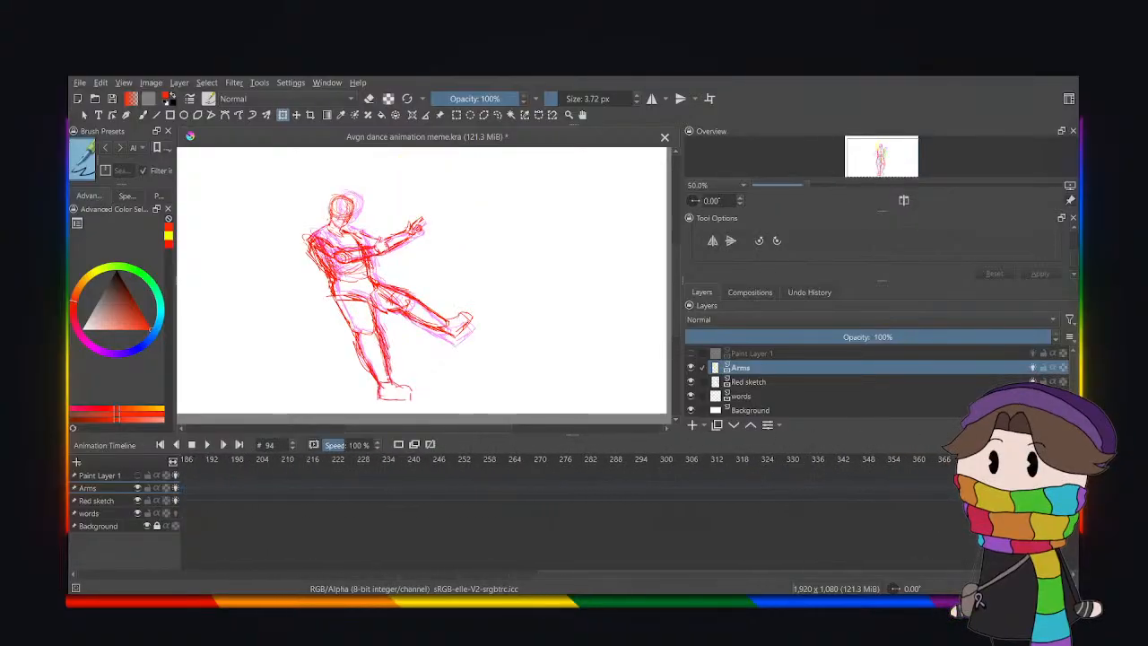
left_click(862, 492)
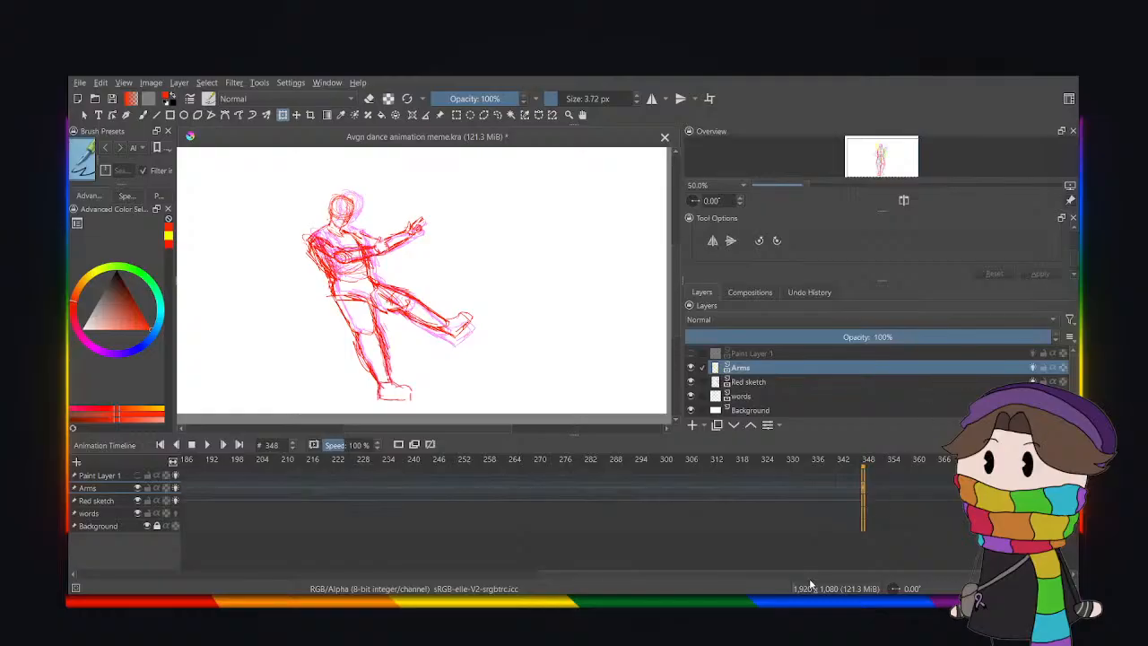
left_click_drag(810, 575, 336, 572)
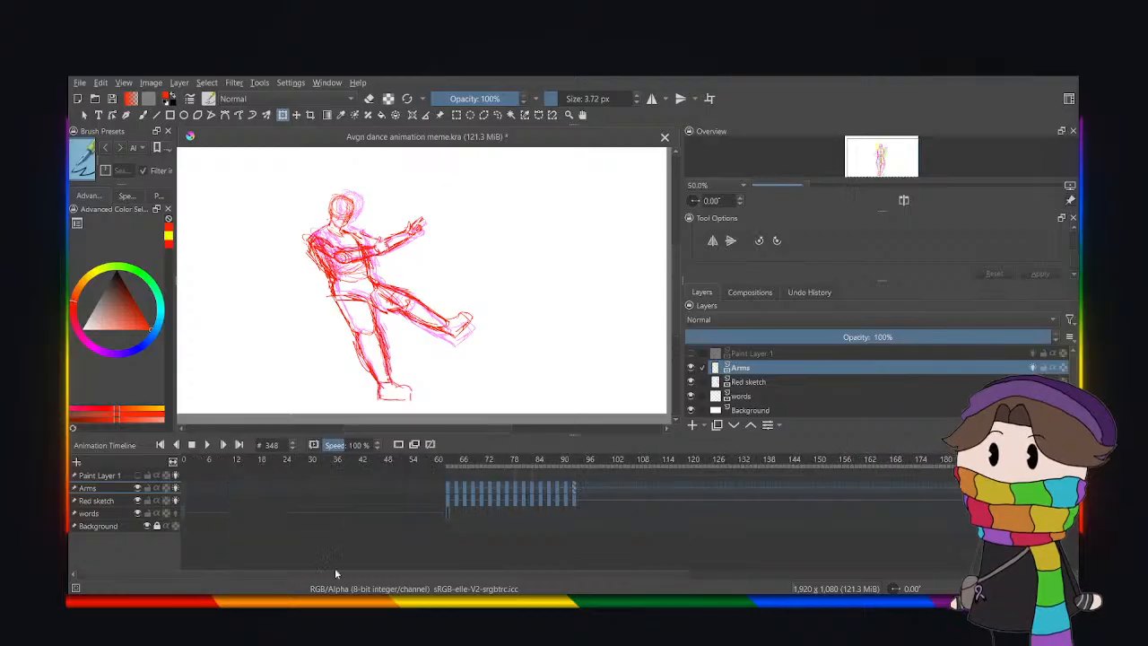
left_click(182, 489)
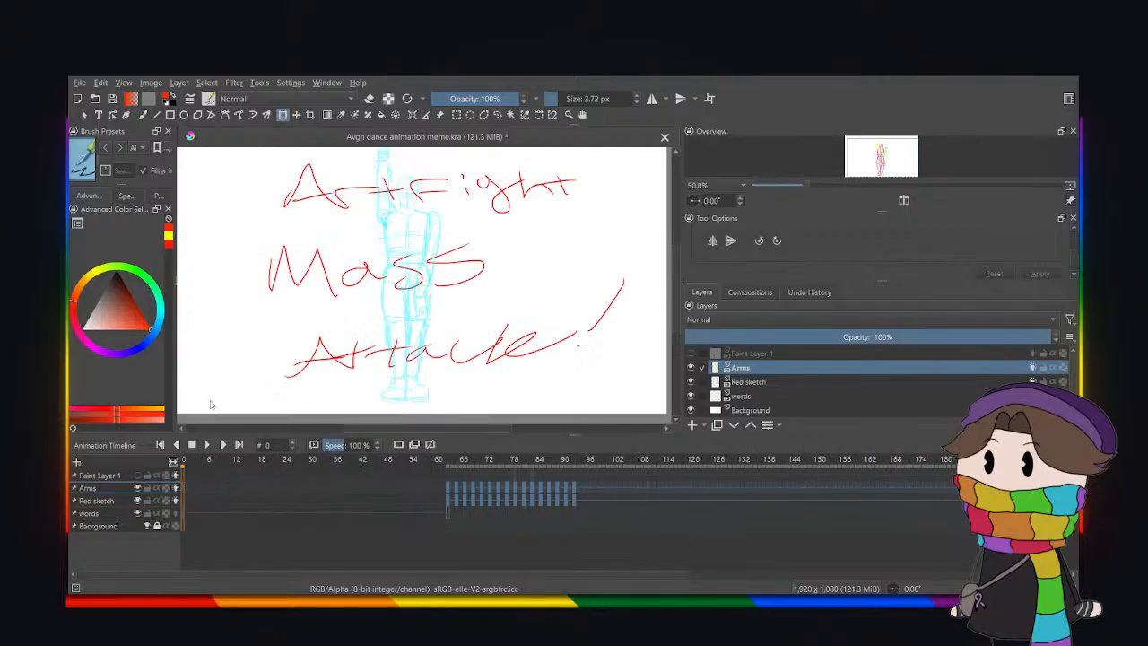
left_click(448, 491)
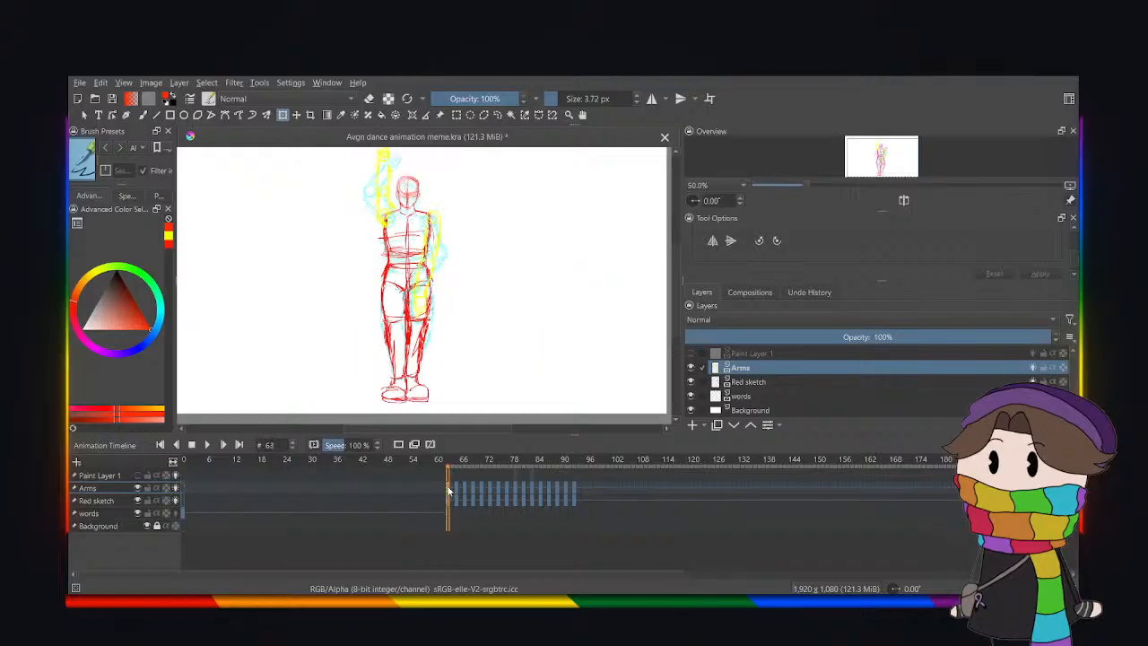
left_click(574, 495, "shift")
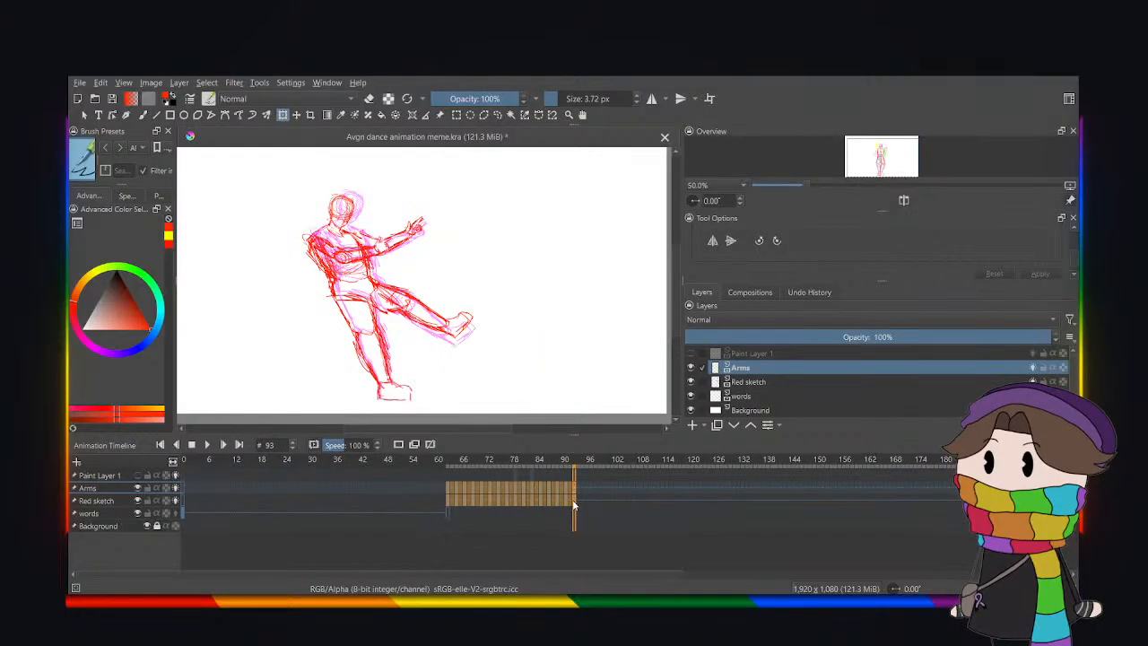
Add a blank keyframe on frame 94 of the words layer and handwrite a loop label beside the dancer.
left_click(817, 384)
left_click(810, 396)
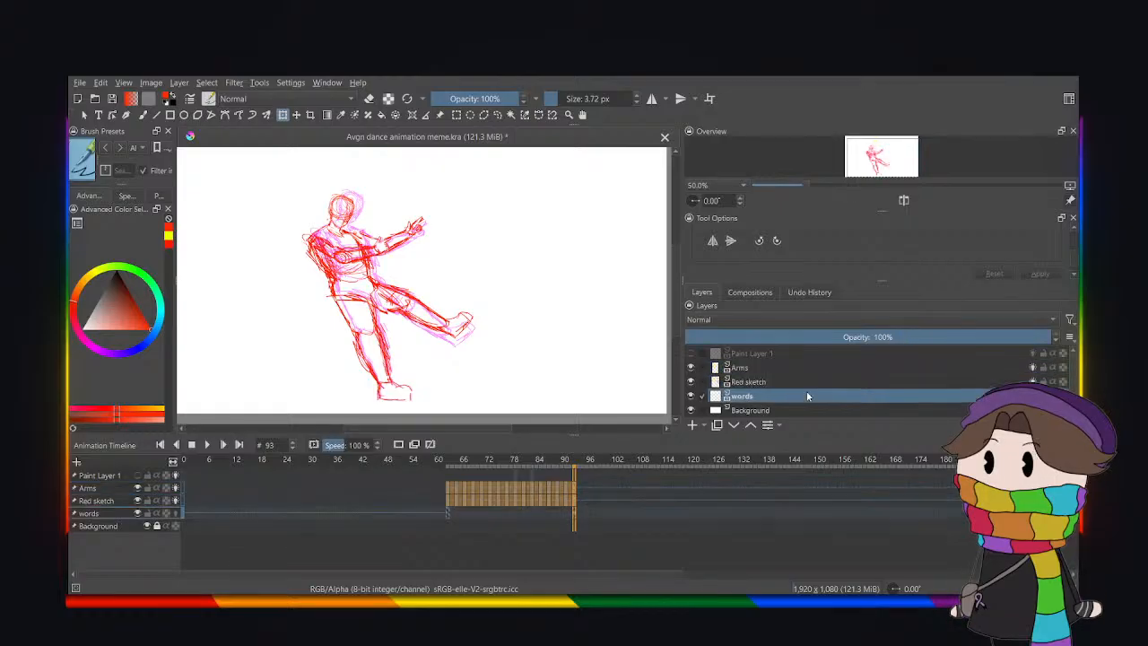
left_click(580, 498)
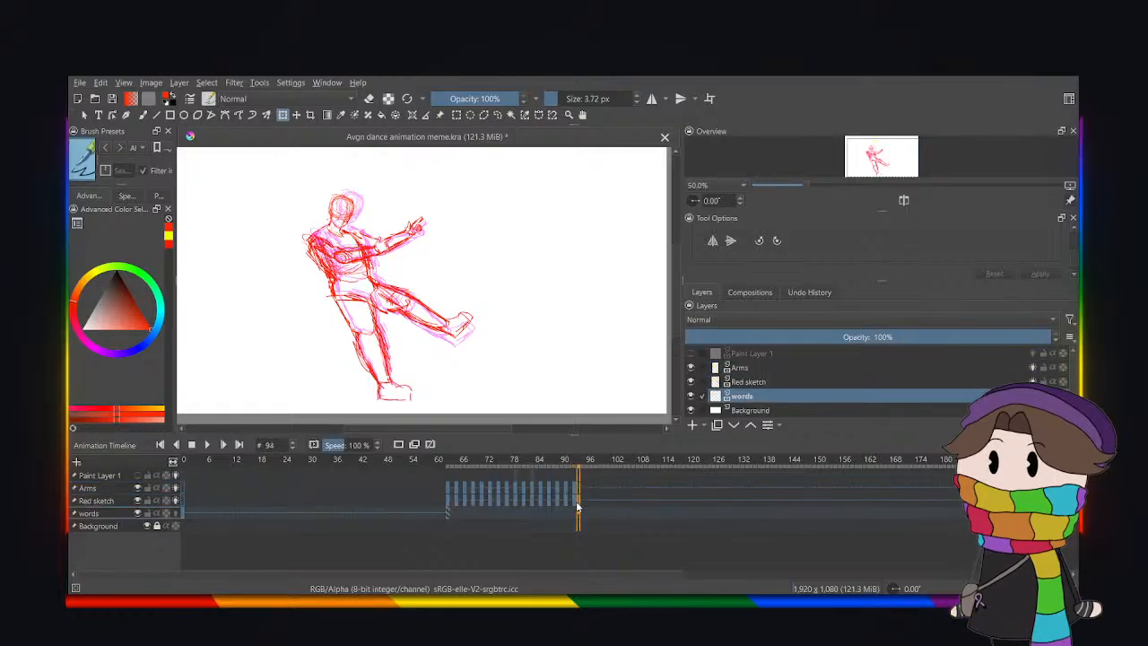
left_click(398, 444)
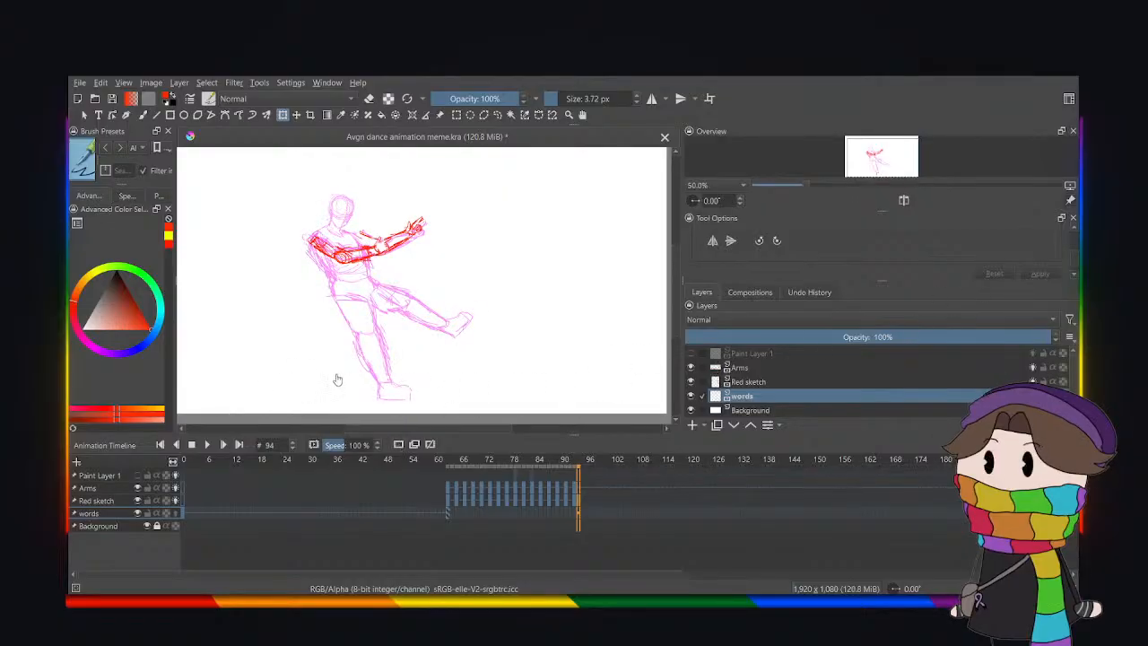
left_click(144, 117)
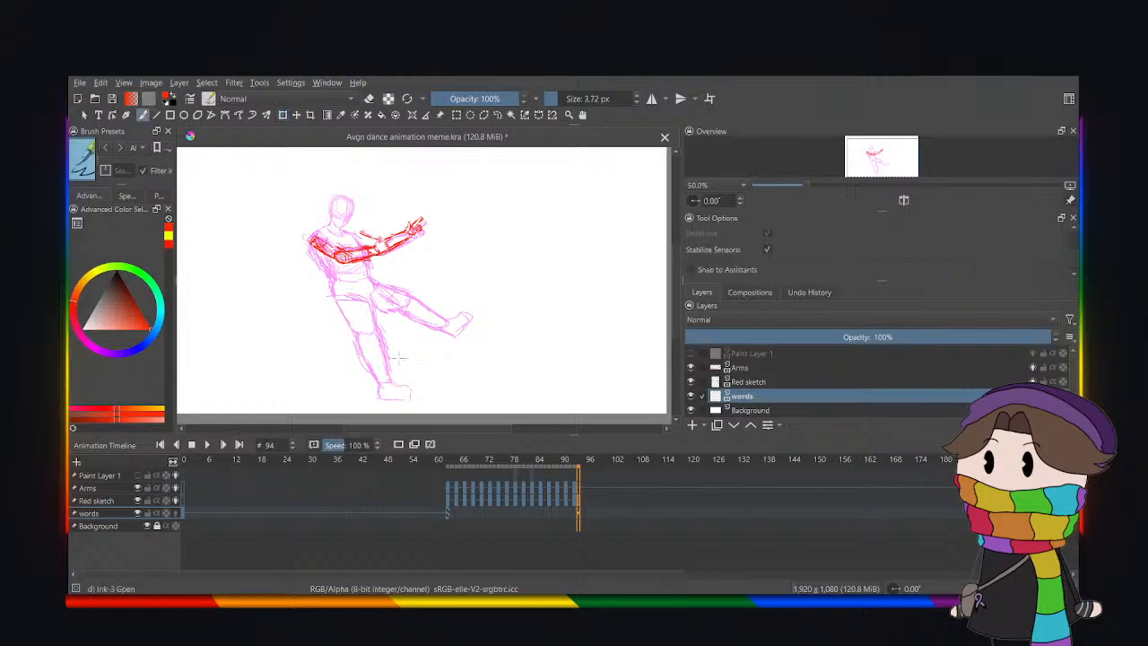
mouse_move(574, 240)
left_mouse_down()
mouse_move(576, 266)
mouse_move(606, 241)
left_mouse_up()
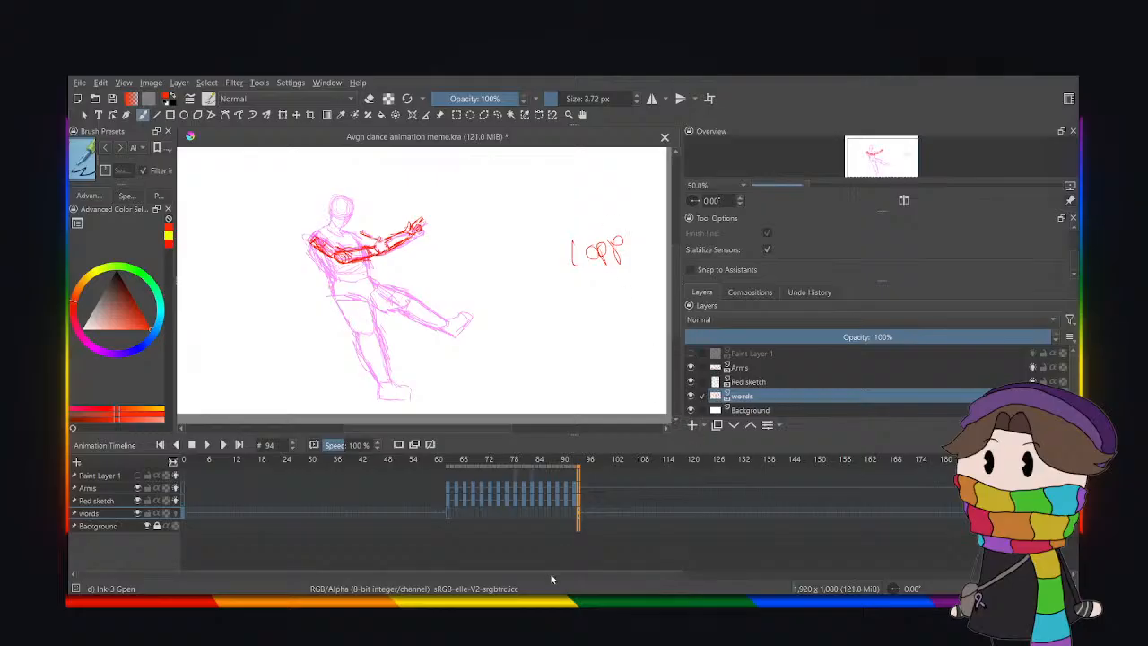
Move the loop label's keyframe to frame 95 of the words layer and end it with a blank keyframe on frame 96.
left_click(578, 500)
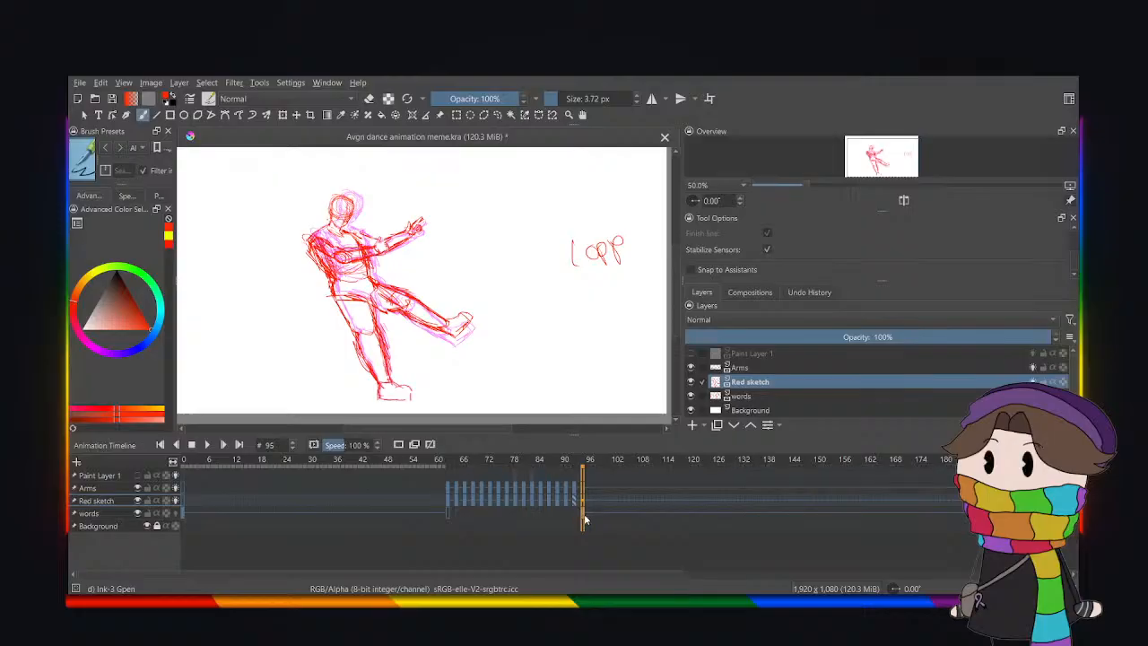
left_click(607, 500)
left_click(444, 468)
left_click(449, 467)
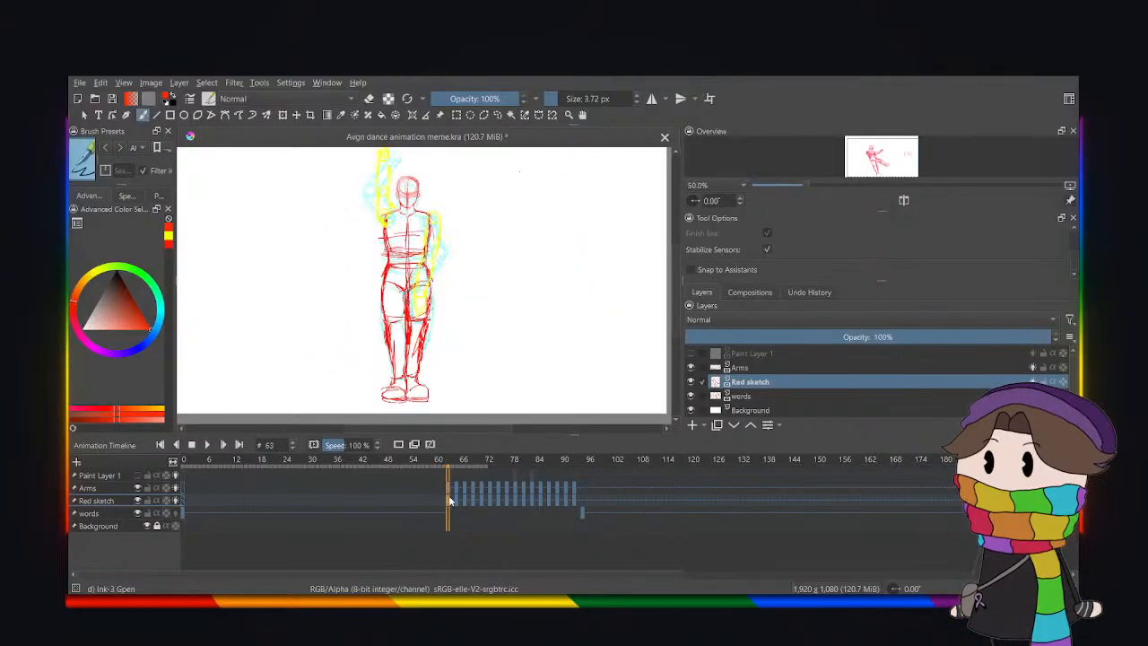
left_click(453, 469)
left_click(587, 519)
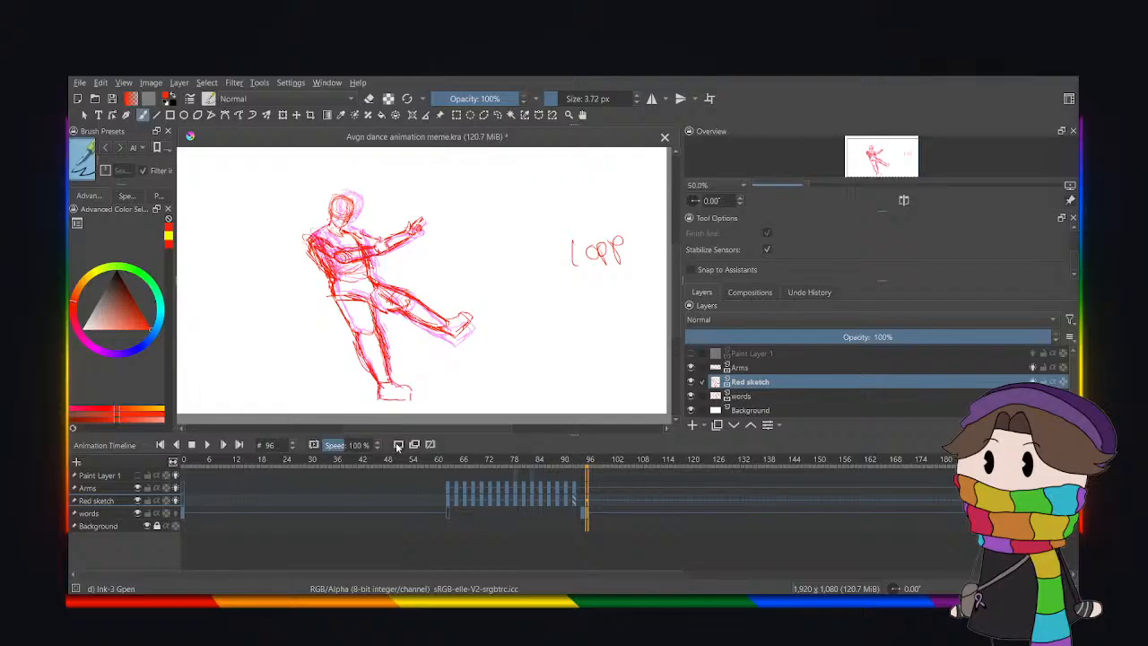
left_click(633, 482)
Copy the Arms and Red sketch keyframes from frames 63 to 93 and paste them starting at frames 95 and 127.
left_click(451, 493)
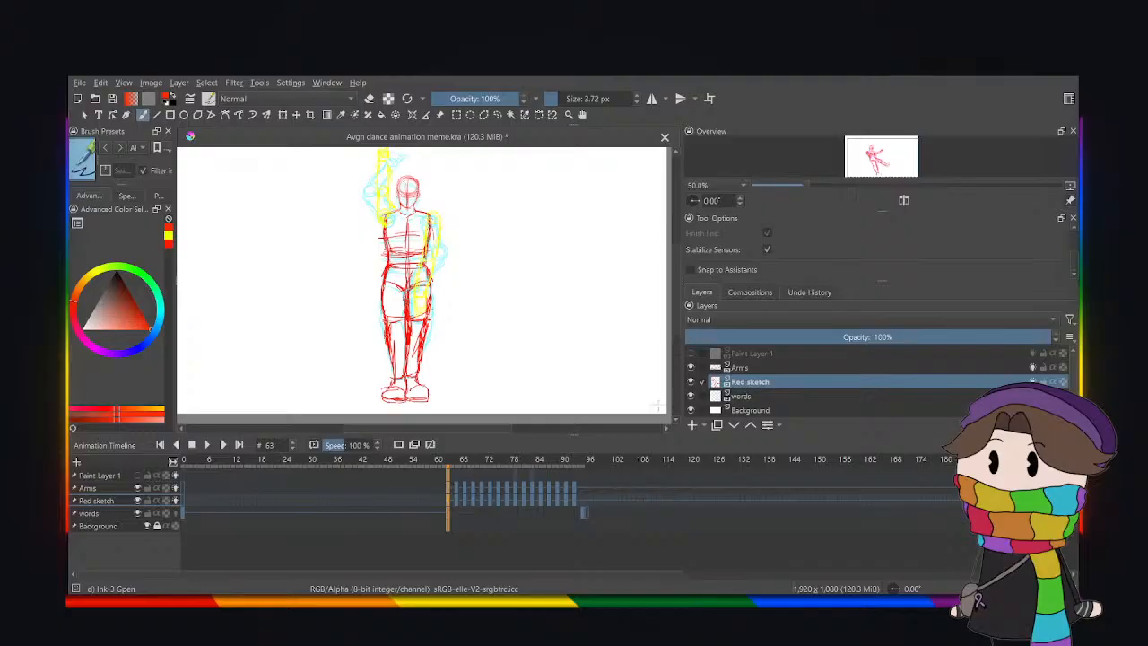
left_click(576, 495, "shift")
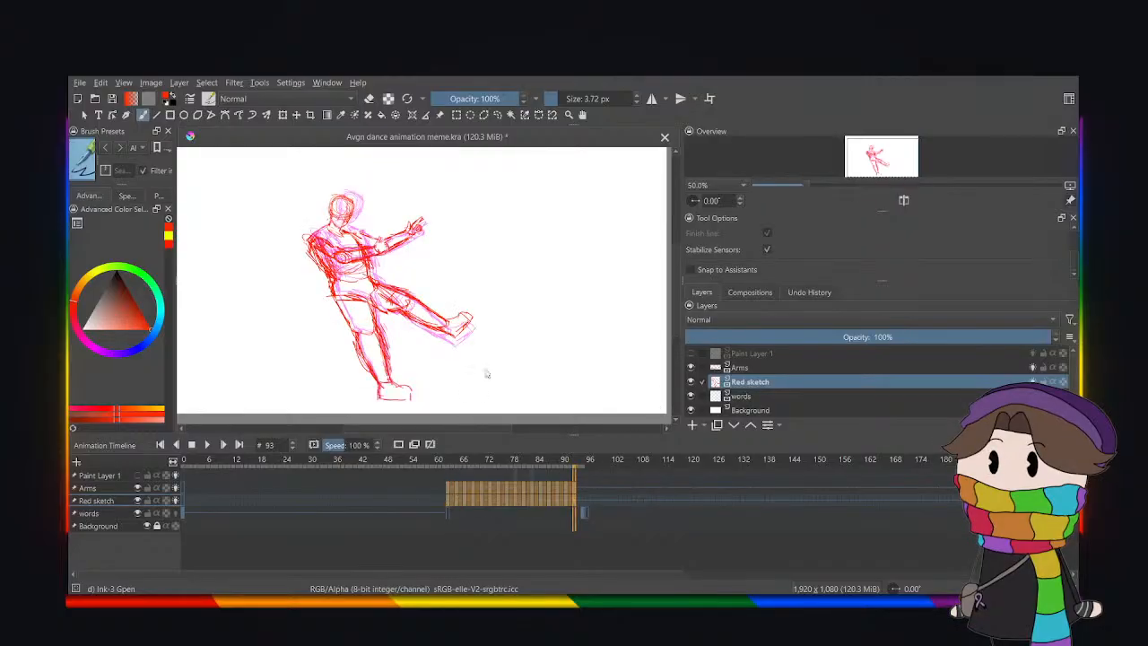
left_click(582, 500)
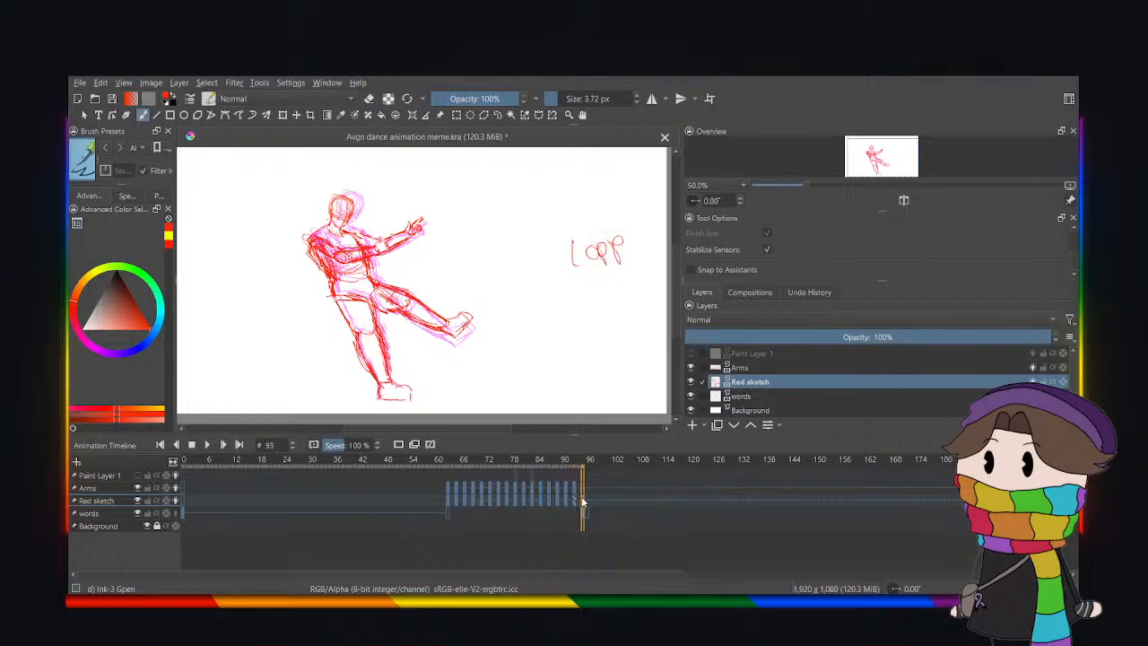
key("ctrl+v")
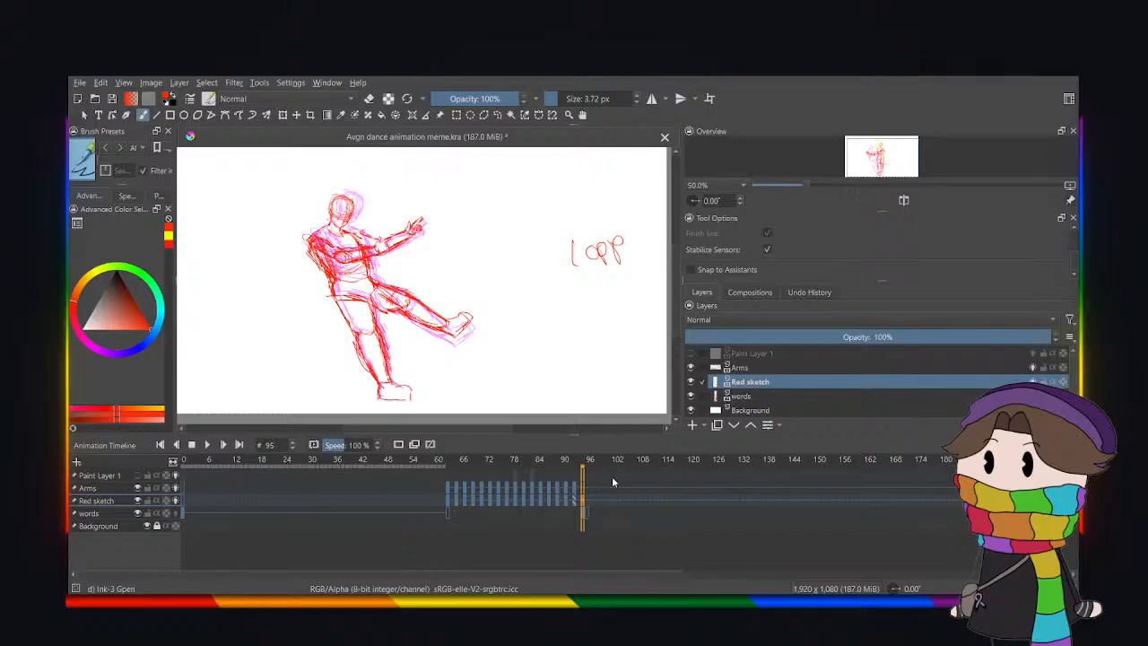
left_click(583, 489)
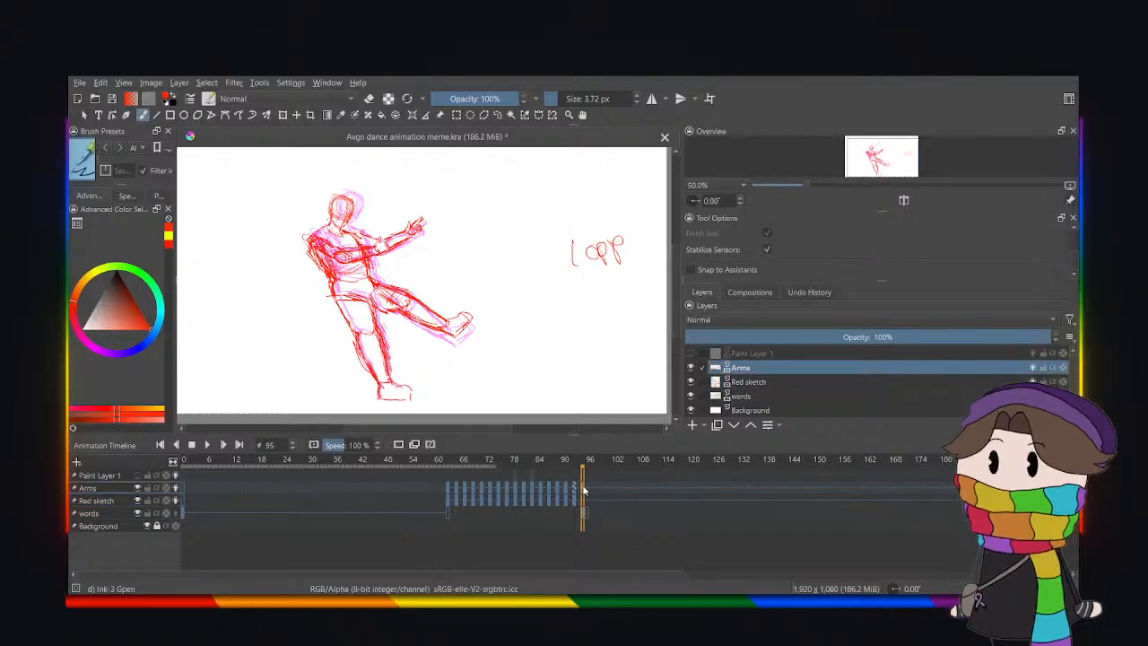
left_click(718, 488)
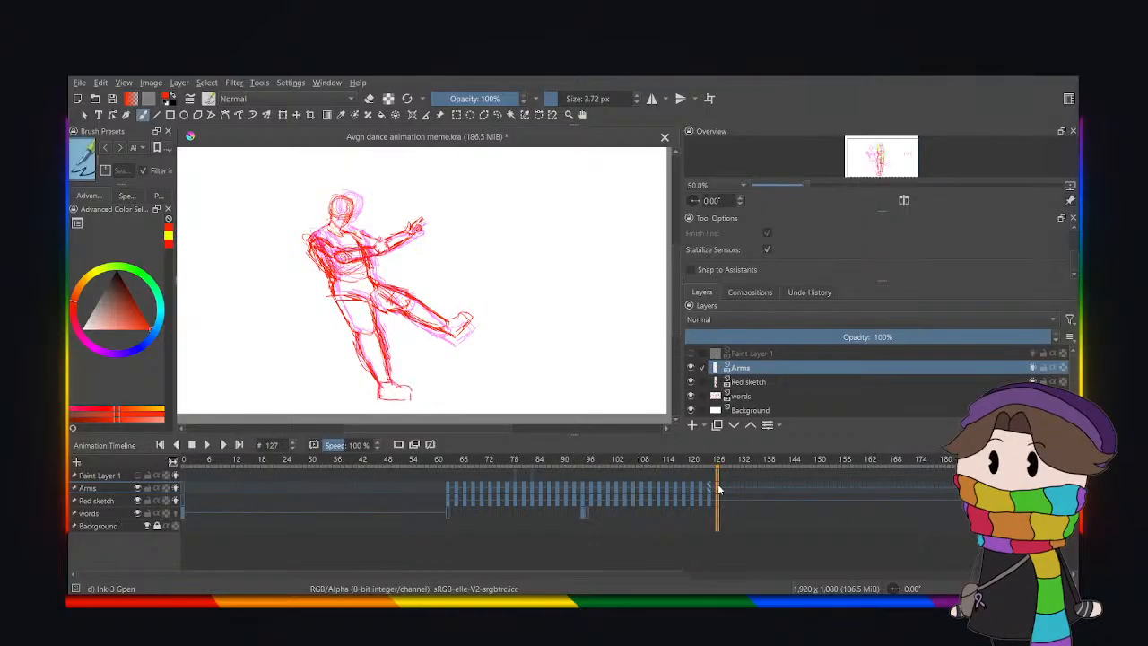
key("ctrl+v")
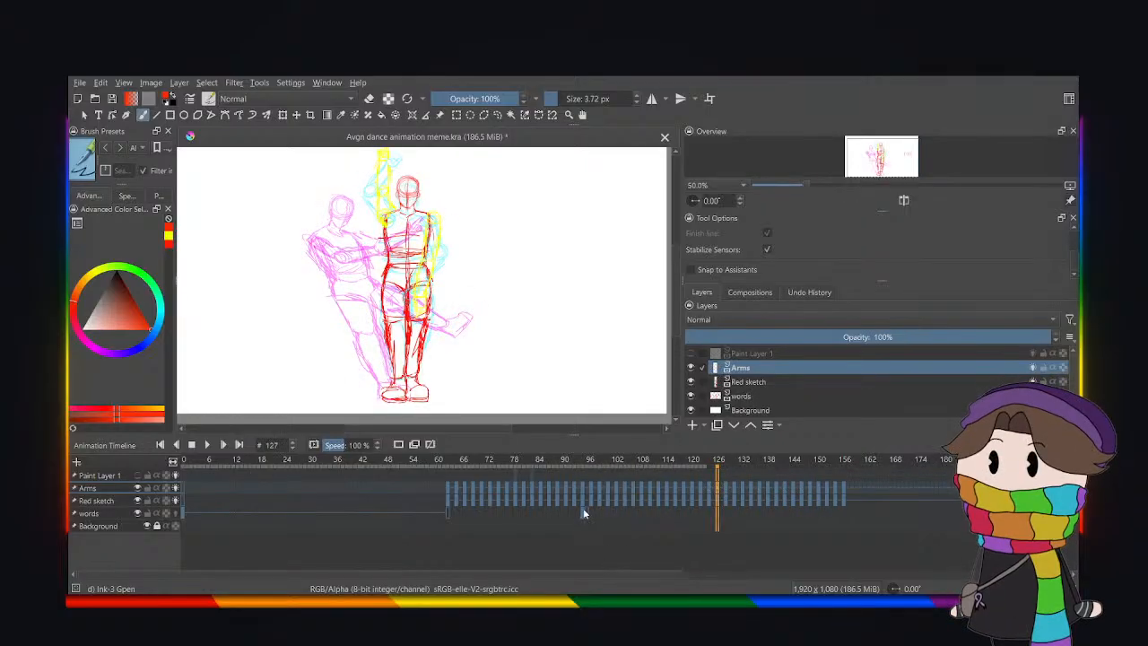
Undo the dance keyframes pasted at frame 127 and copy the loop label keyframe from frame 95 to frame 127 of the words layer.
left_click(583, 513)
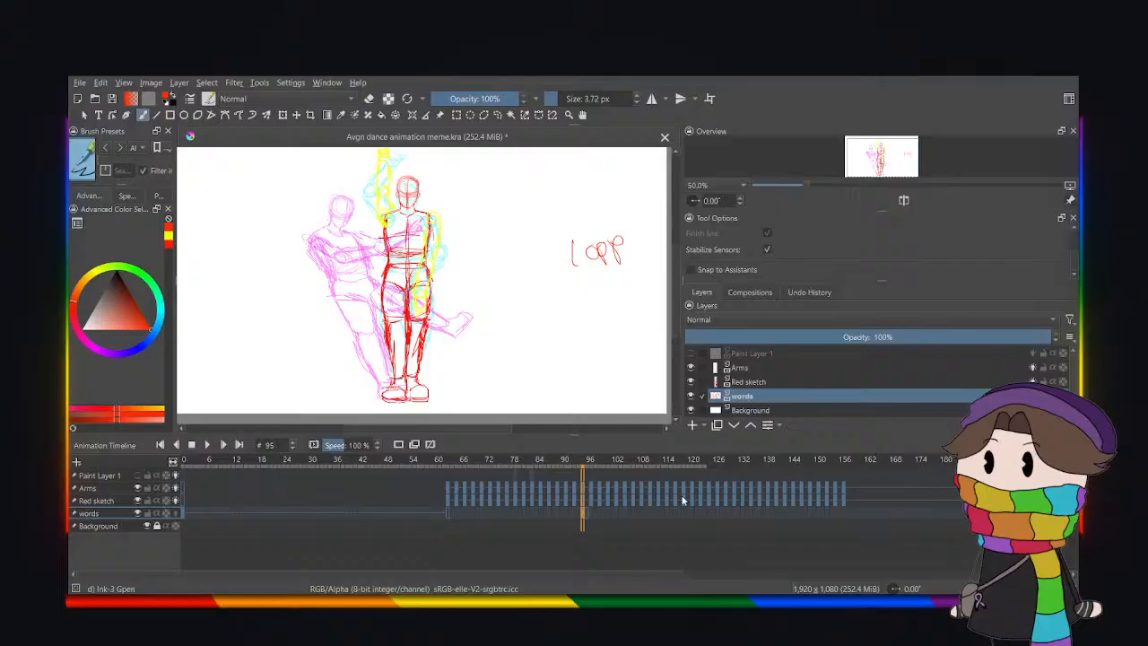
key("ctrl+z")
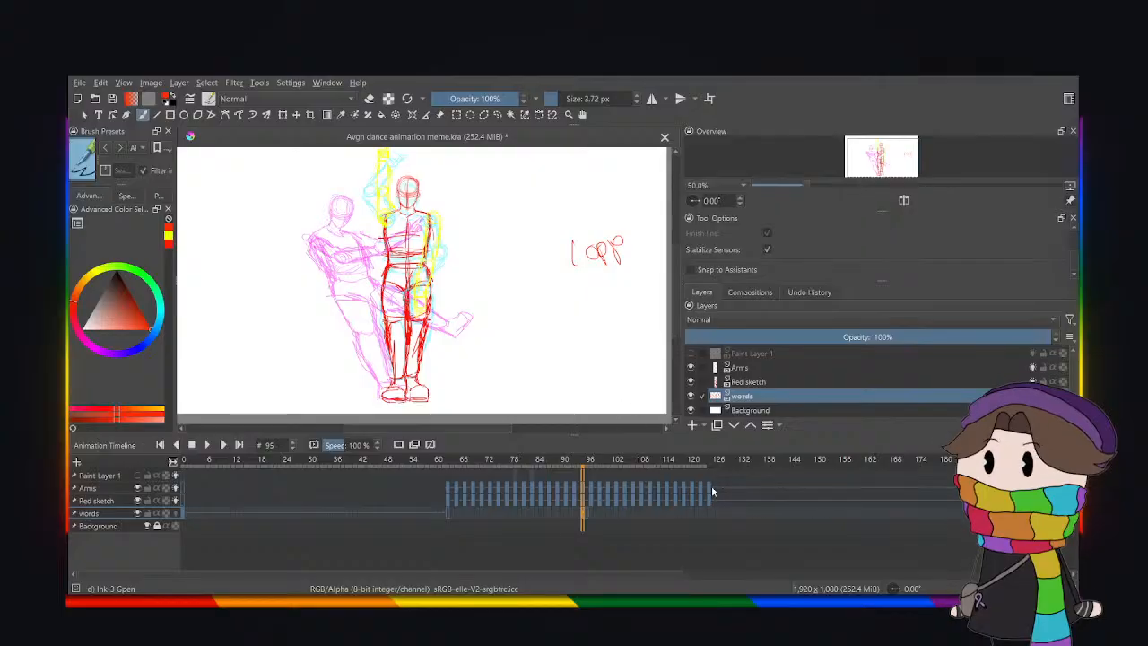
left_click(717, 488)
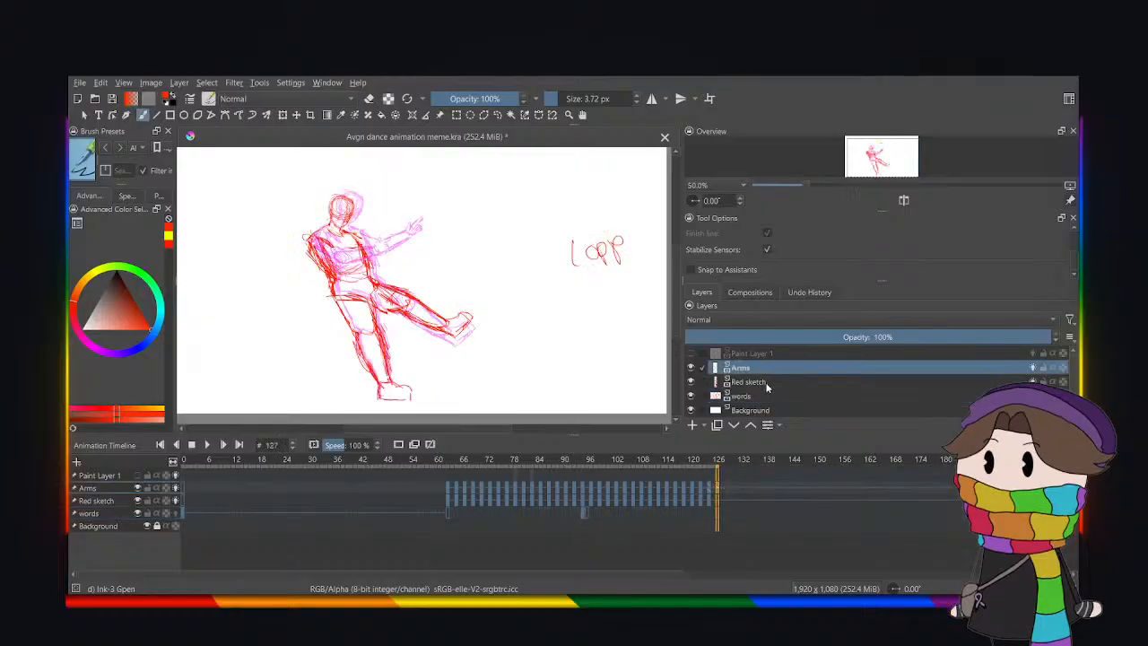
left_click(717, 515)
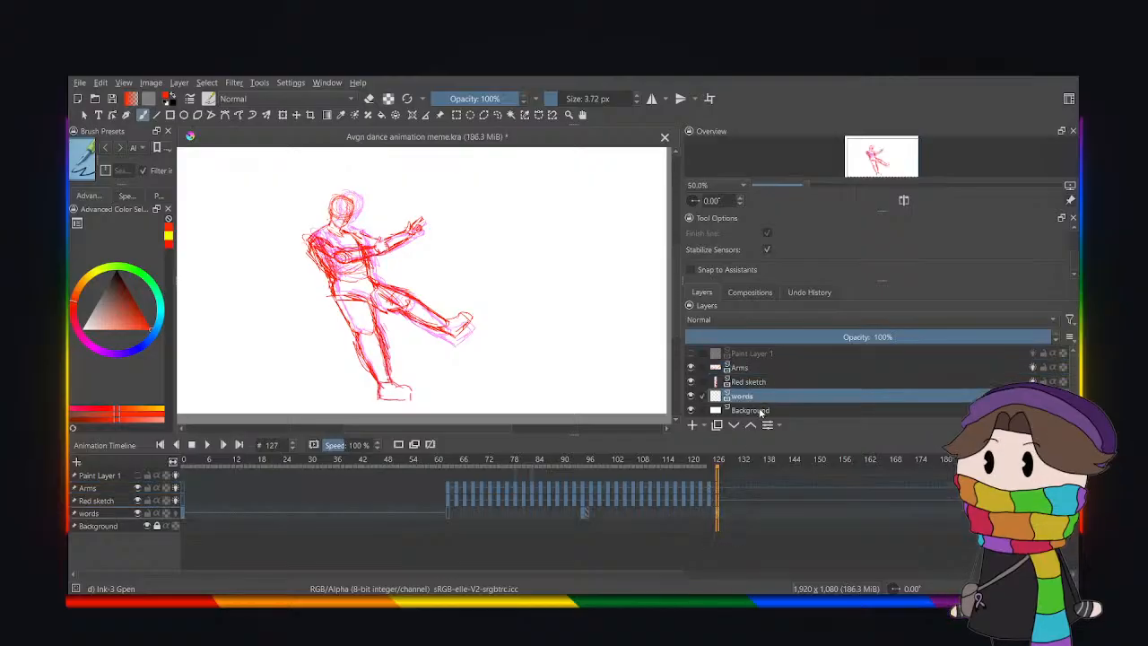
Copy the Arms and Red sketch keyframes from frames 95 to 125 and paste them starting at frame 127.
left_click(584, 503)
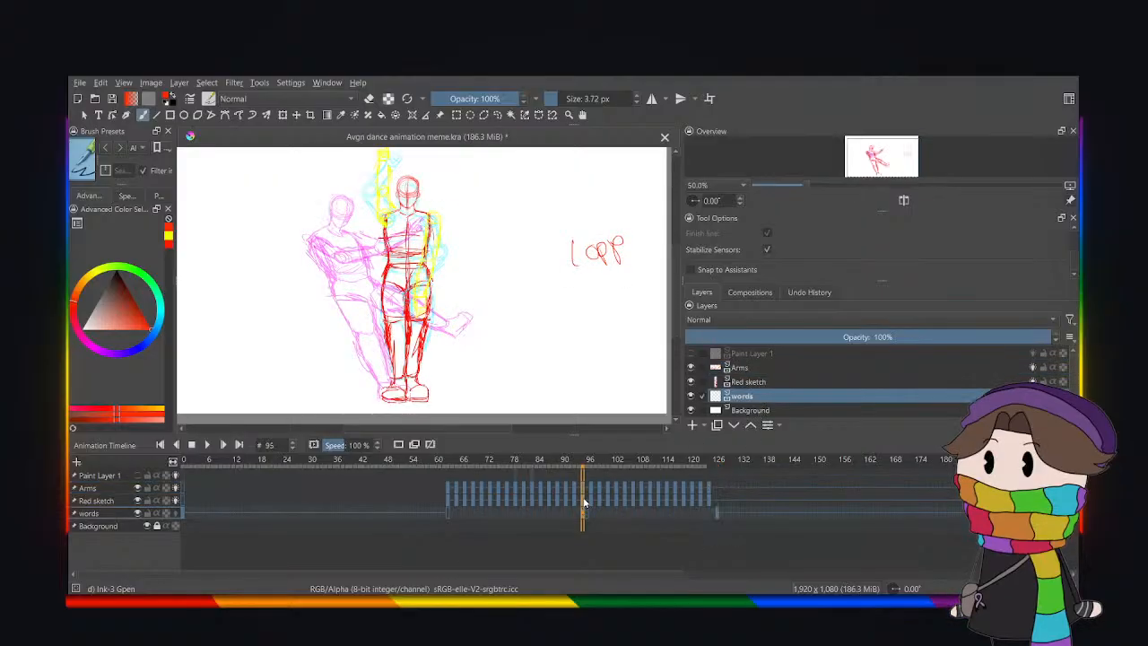
left_click(709, 489, "shift")
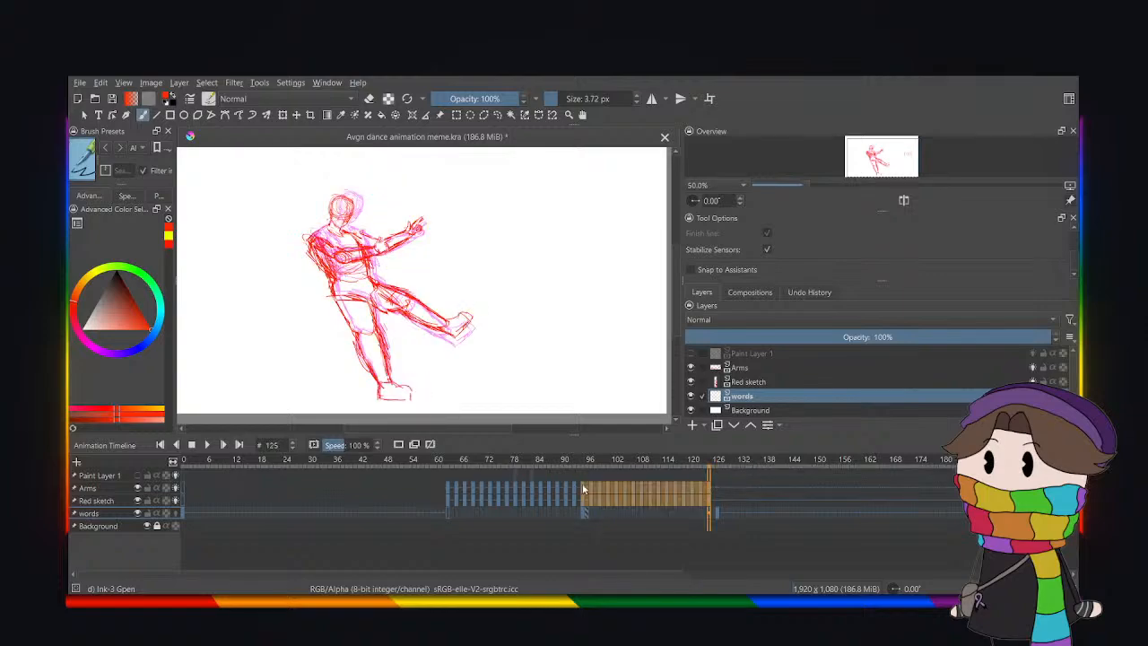
left_click(716, 487)
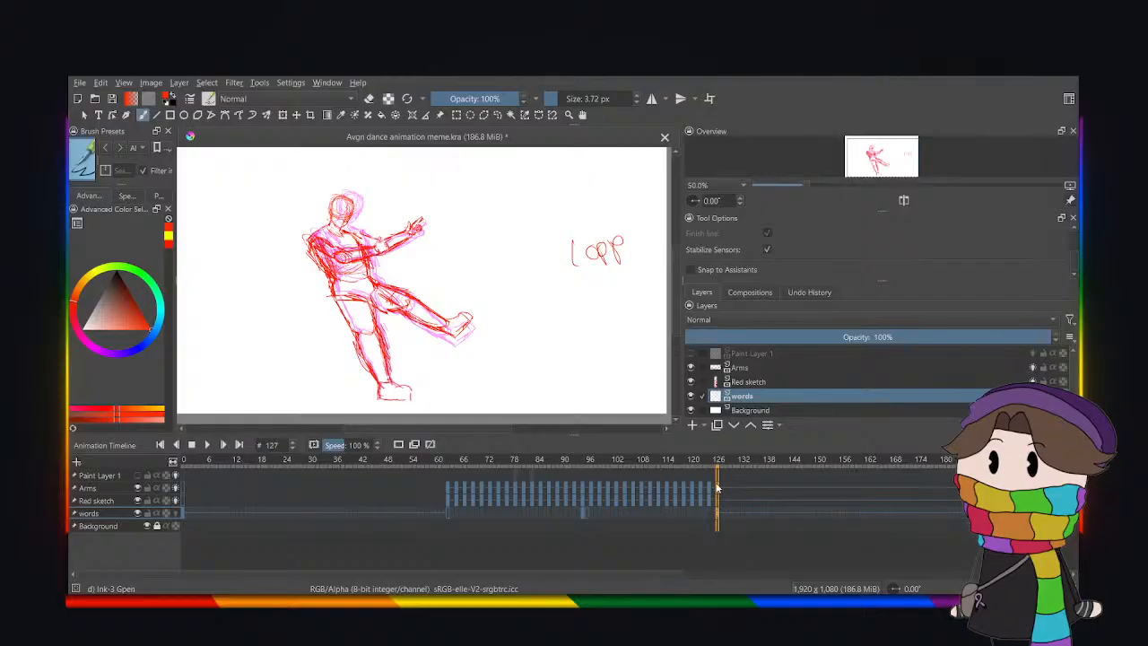
left_click(740, 384)
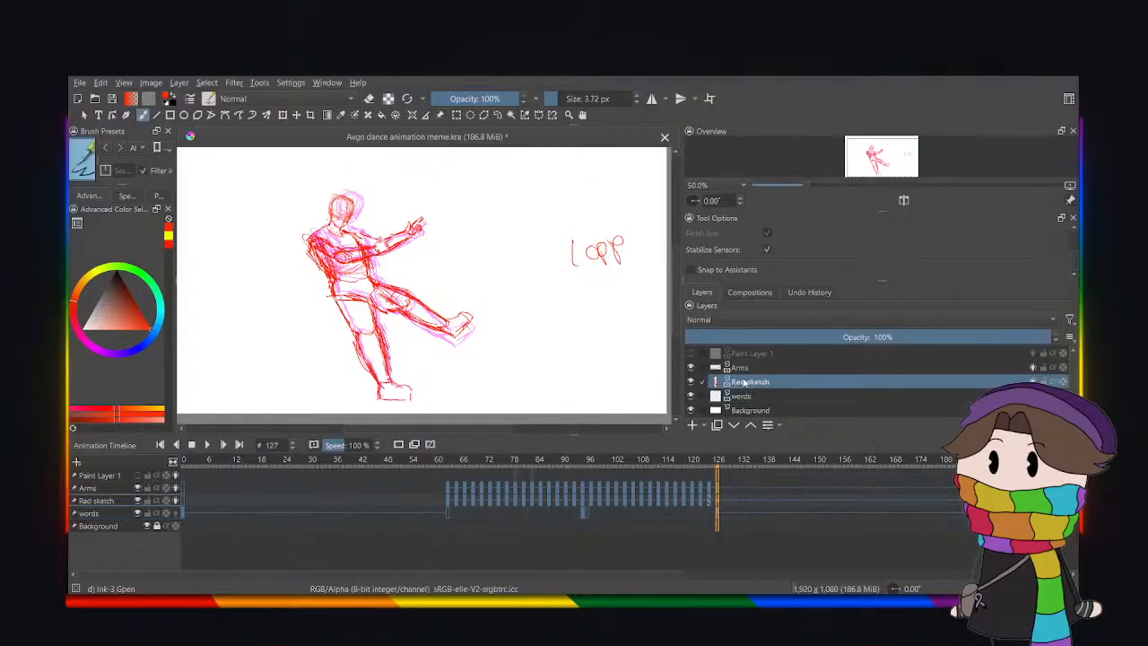
left_click(718, 487)
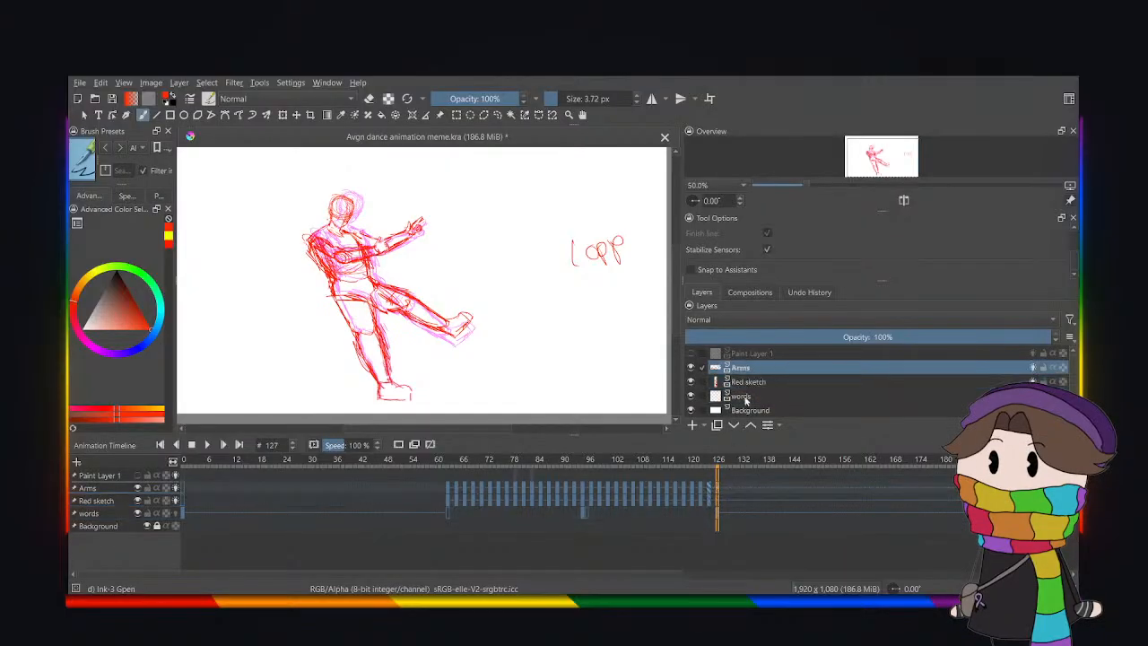
key("ctrl+v")
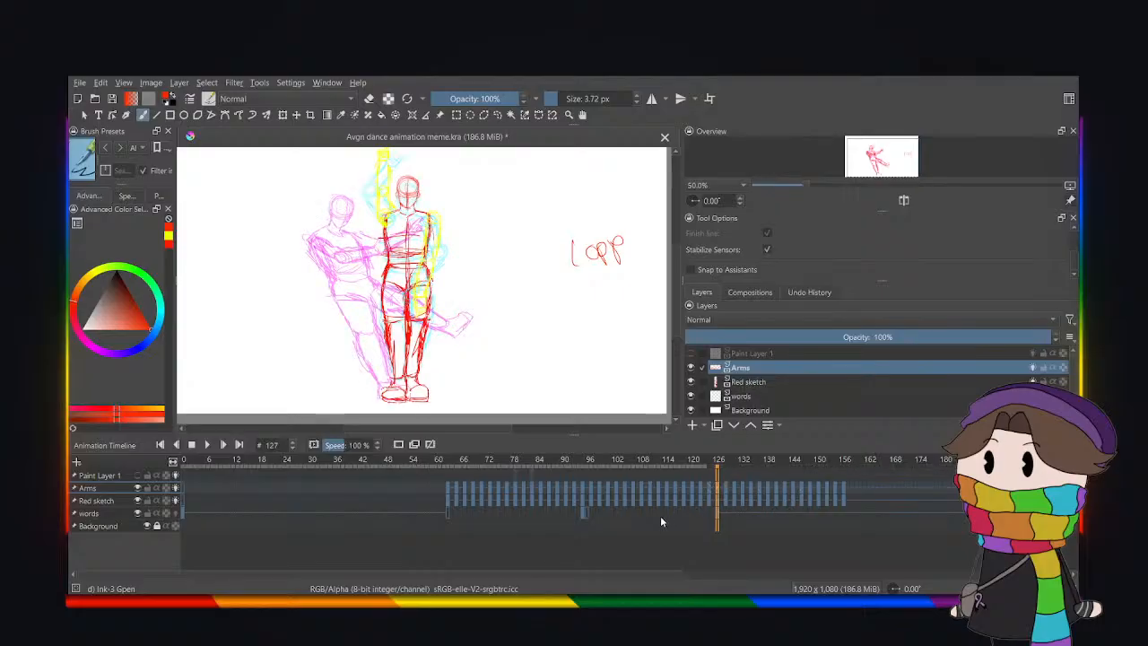
Play the animation twice from frame 63 to review the repeated dance loops, stopping playback each time.
left_click(449, 489)
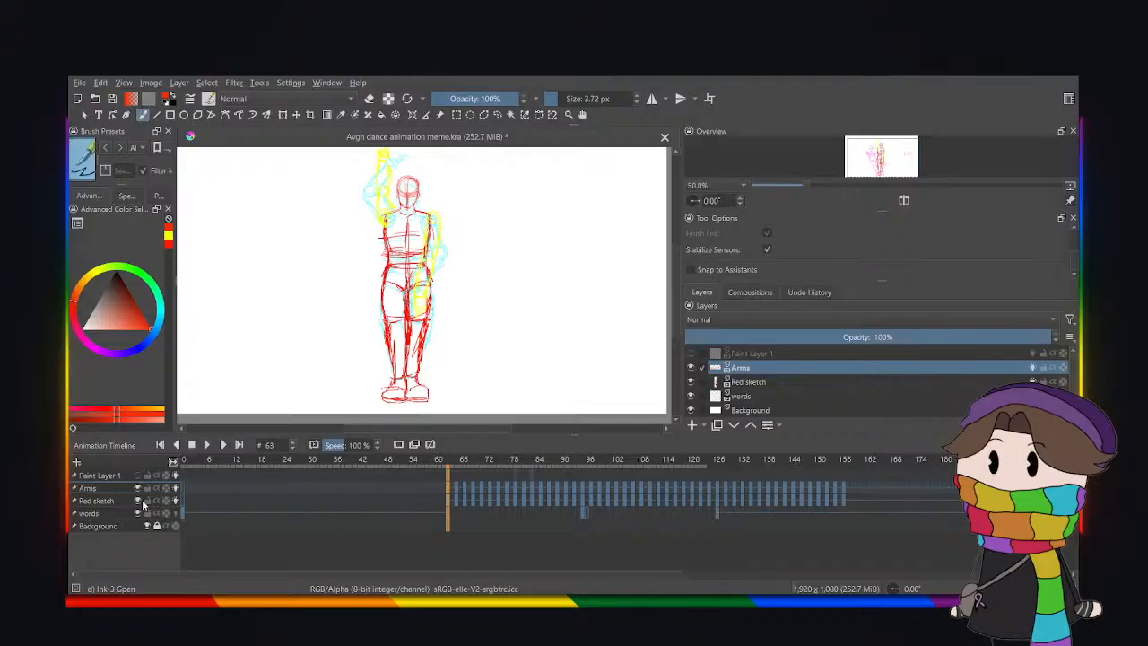
left_click(206, 444)
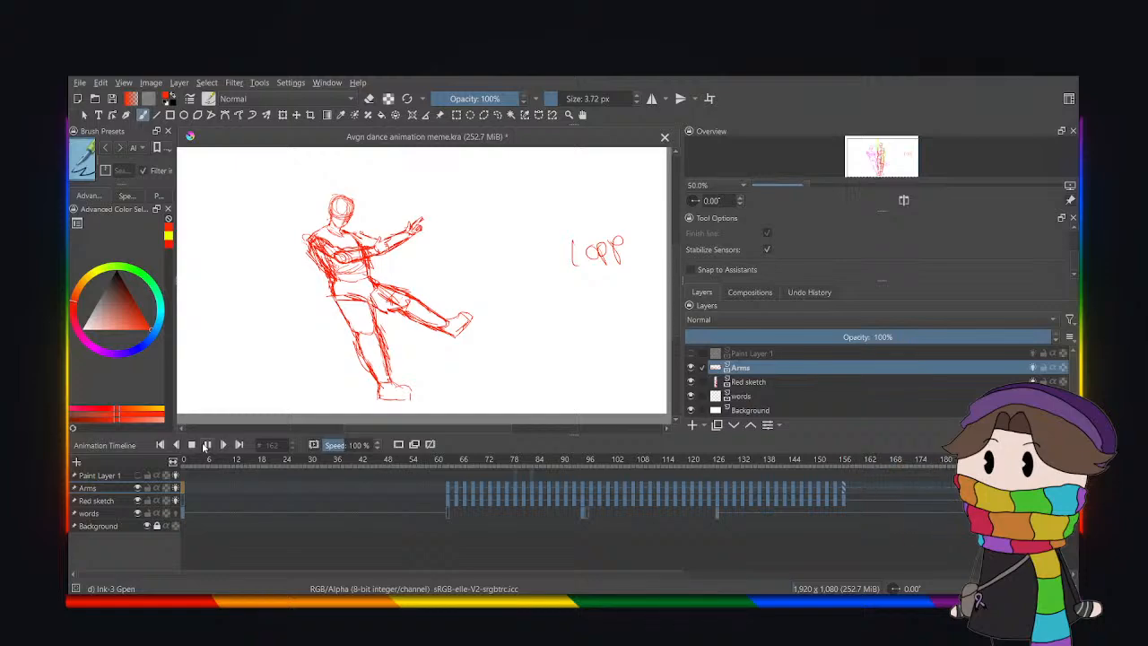
left_click(206, 446)
left_click(449, 489)
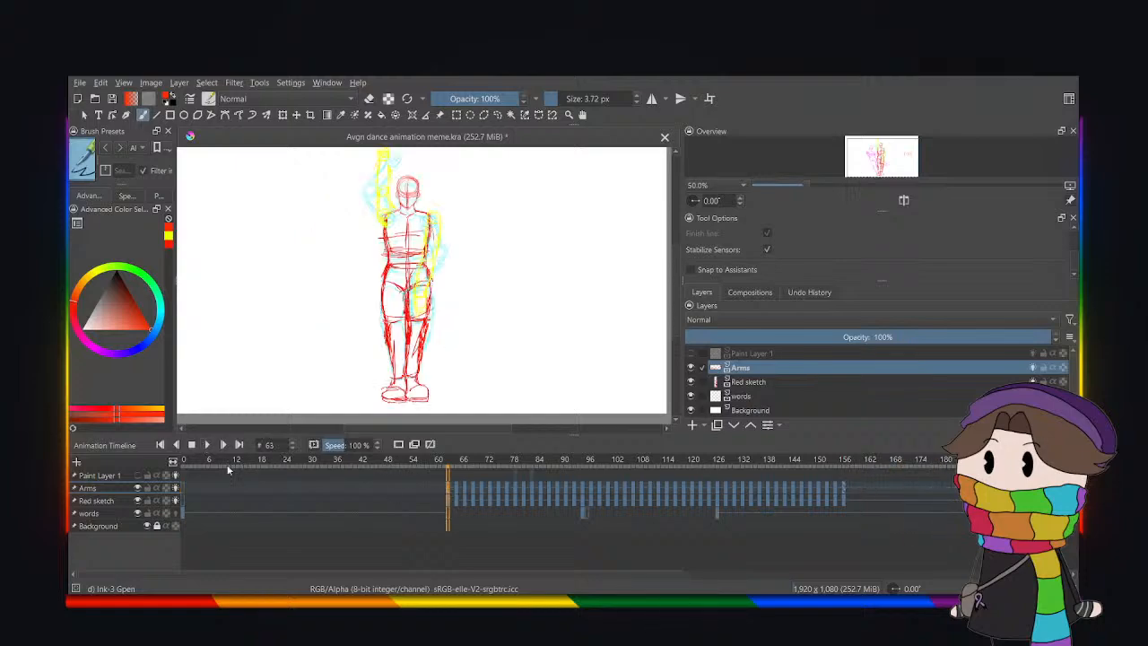
left_click(207, 446)
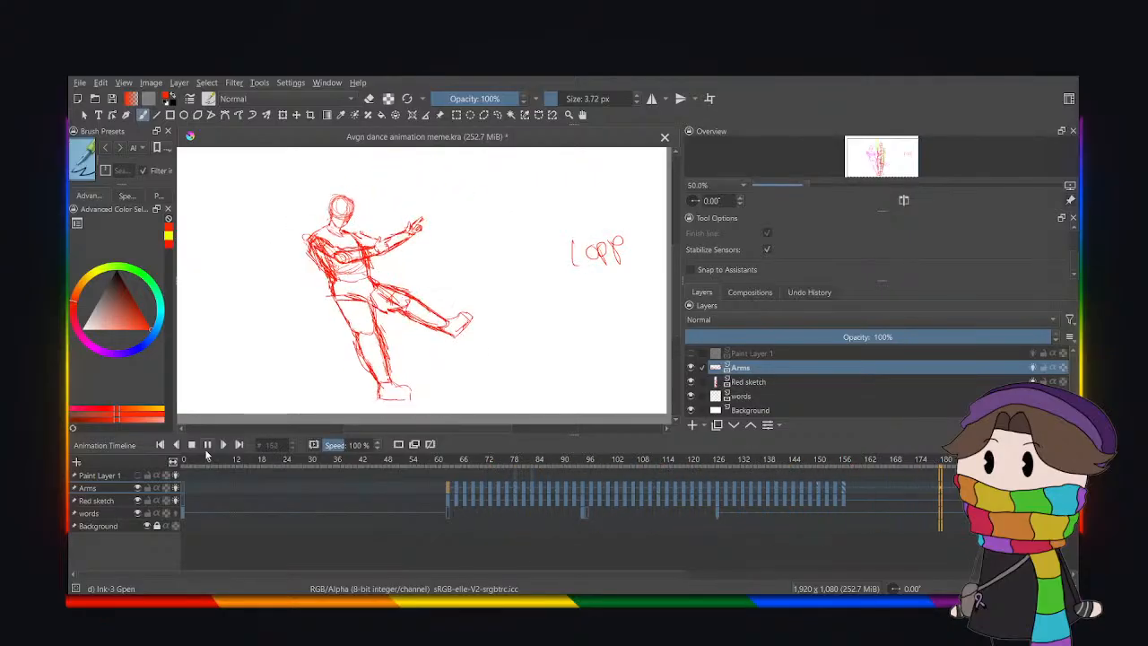
left_click(207, 448)
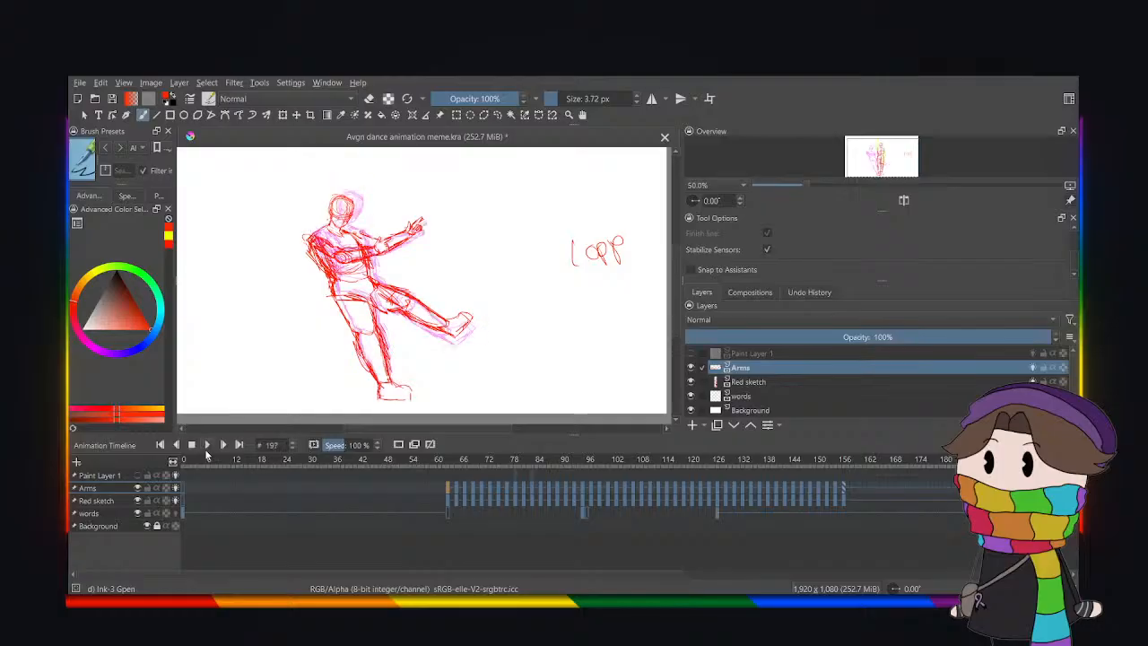
Copy the Arms and Red sketch keyframes from frames 127 to 157 and paste them starting at frame 159.
left_click(718, 500)
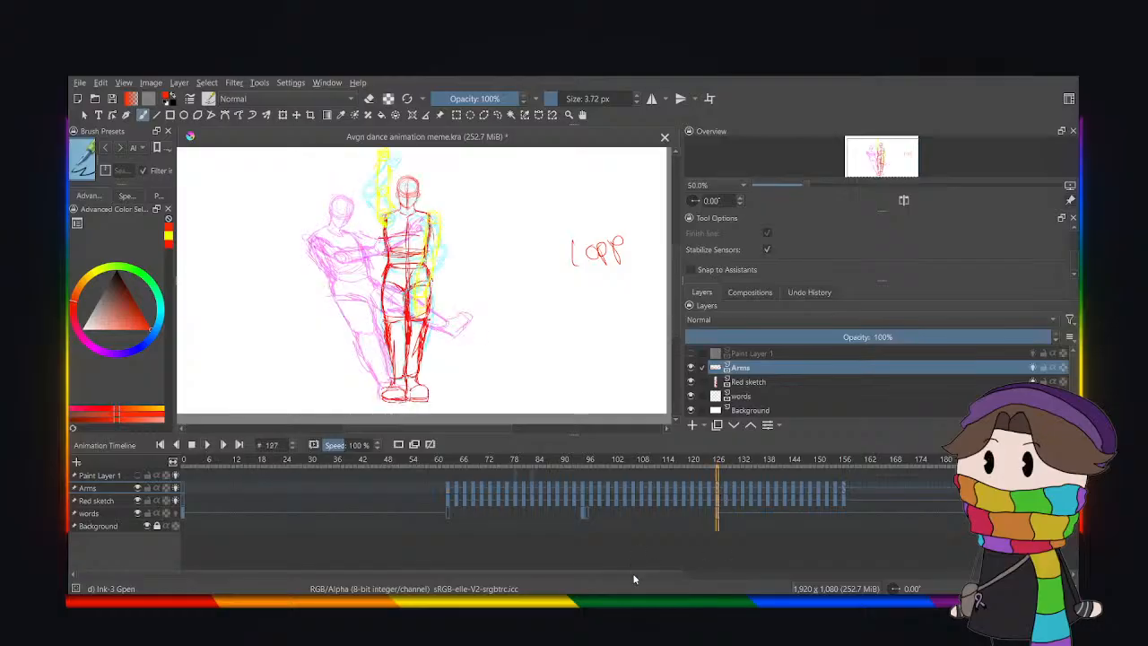
left_click_drag(634, 574, 804, 575)
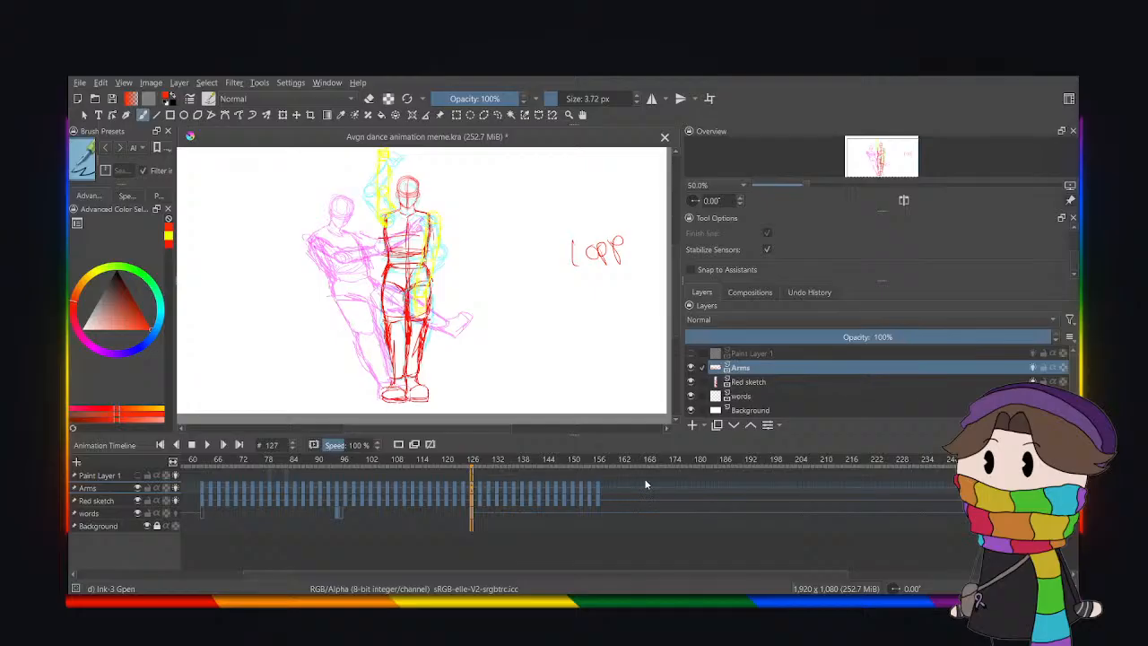
left_click_drag(600, 482, 473, 504)
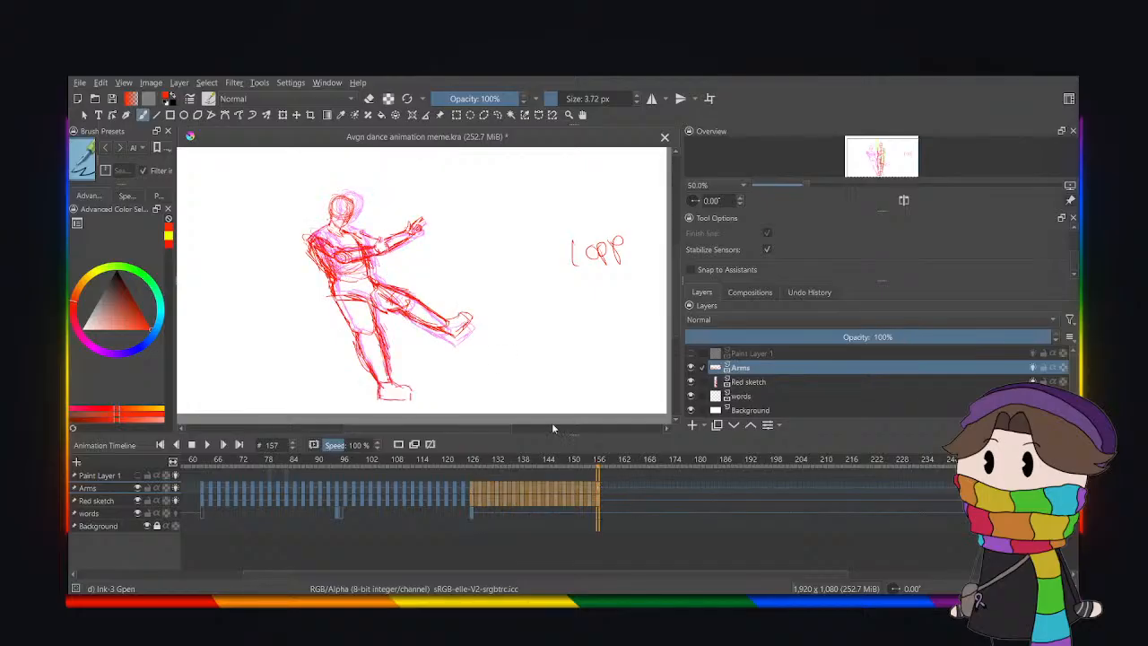
left_click(607, 489)
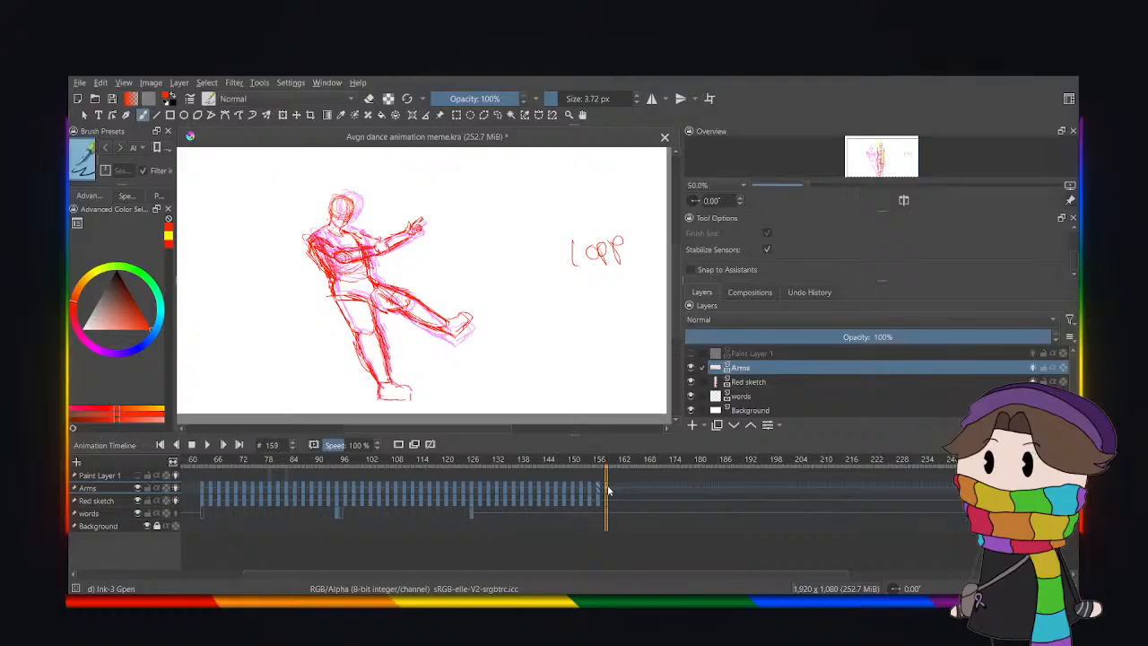
key("ctrl+v")
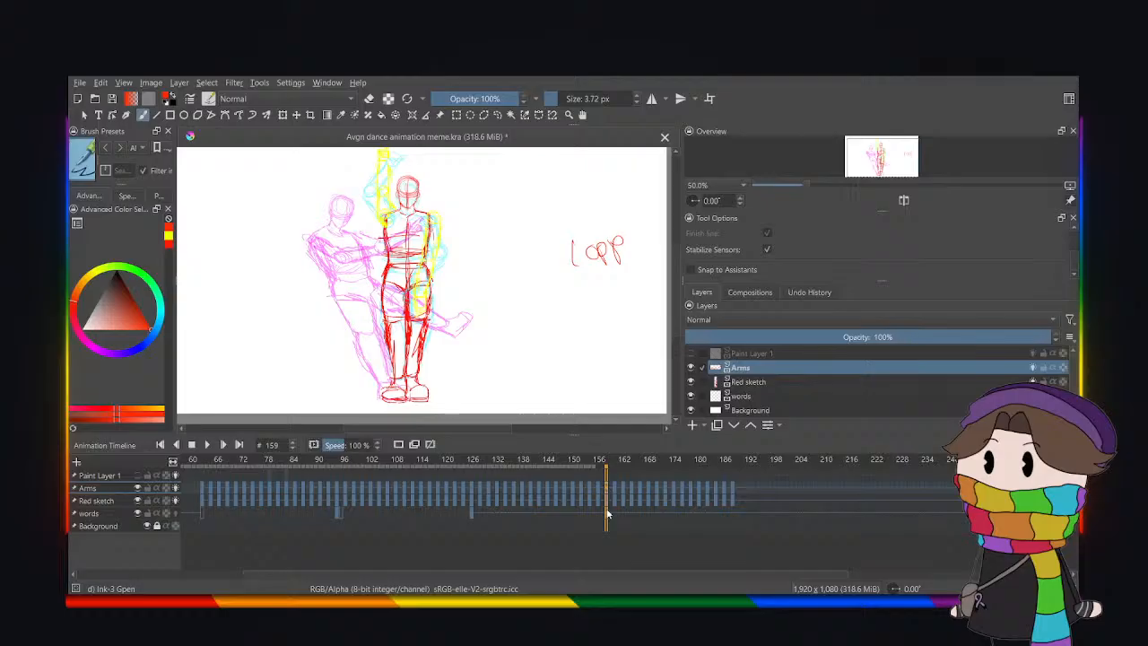
Copy the loop label keyframe on frame 127 of the words layer to frames 159 and 191.
left_click(468, 519)
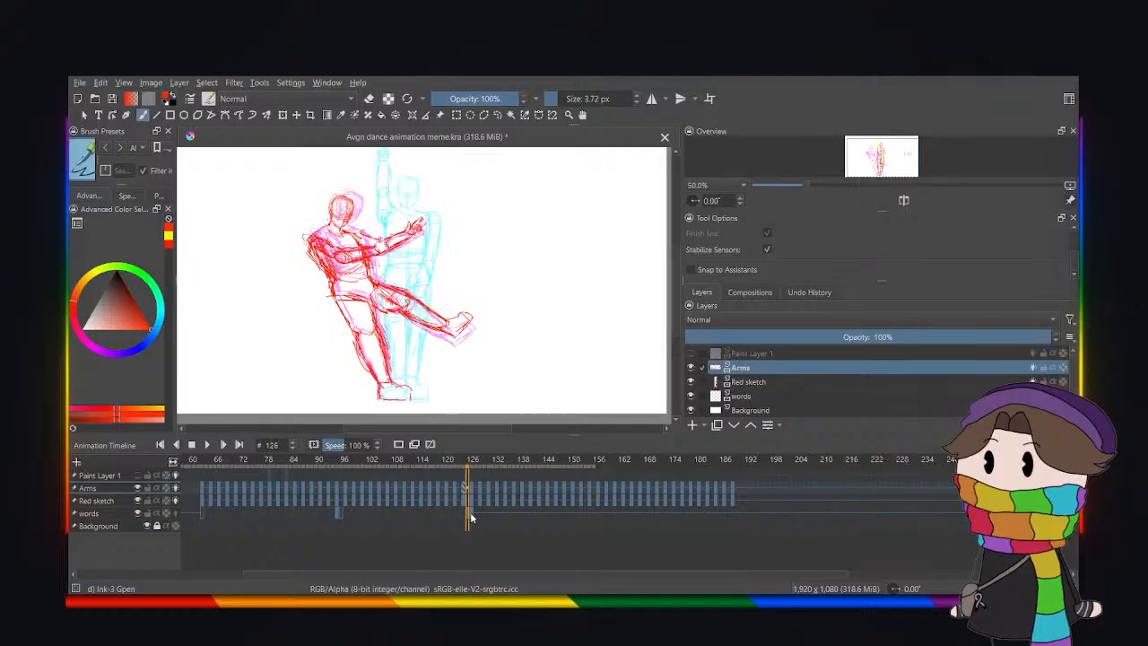
left_click(470, 513)
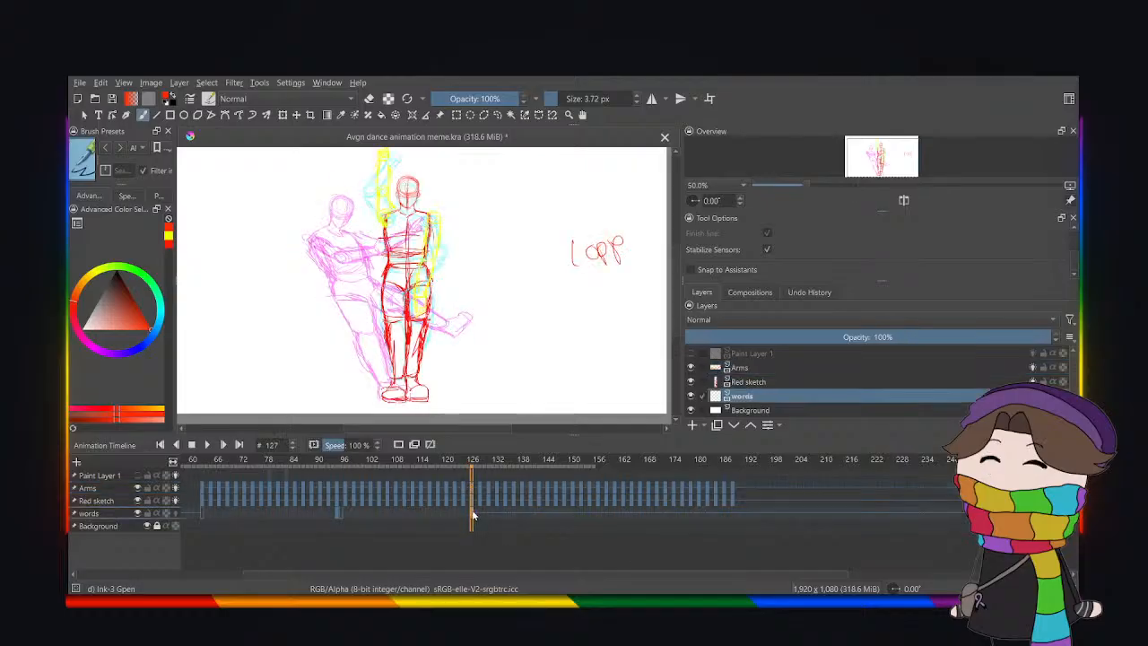
left_click(606, 517)
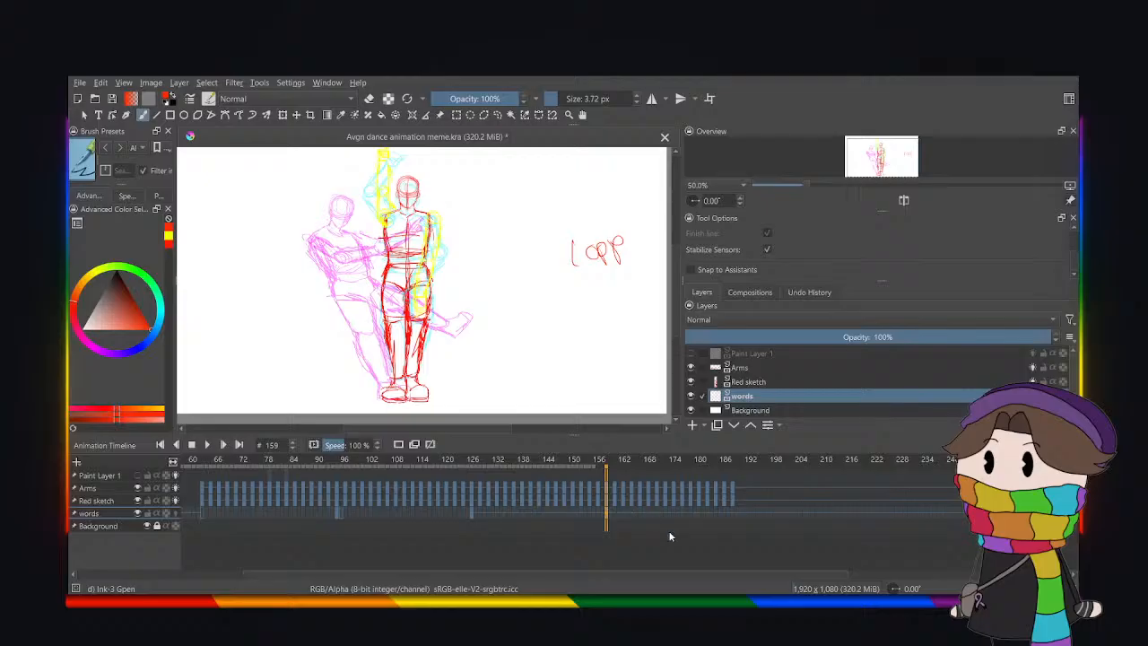
left_click(736, 515)
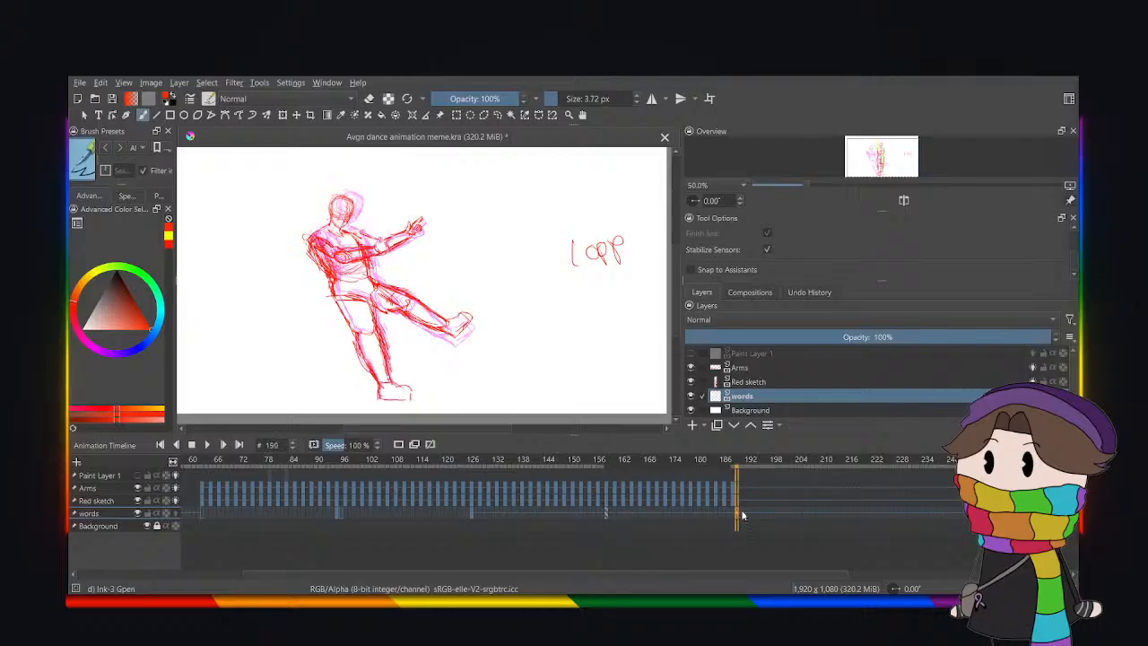
left_click(742, 515)
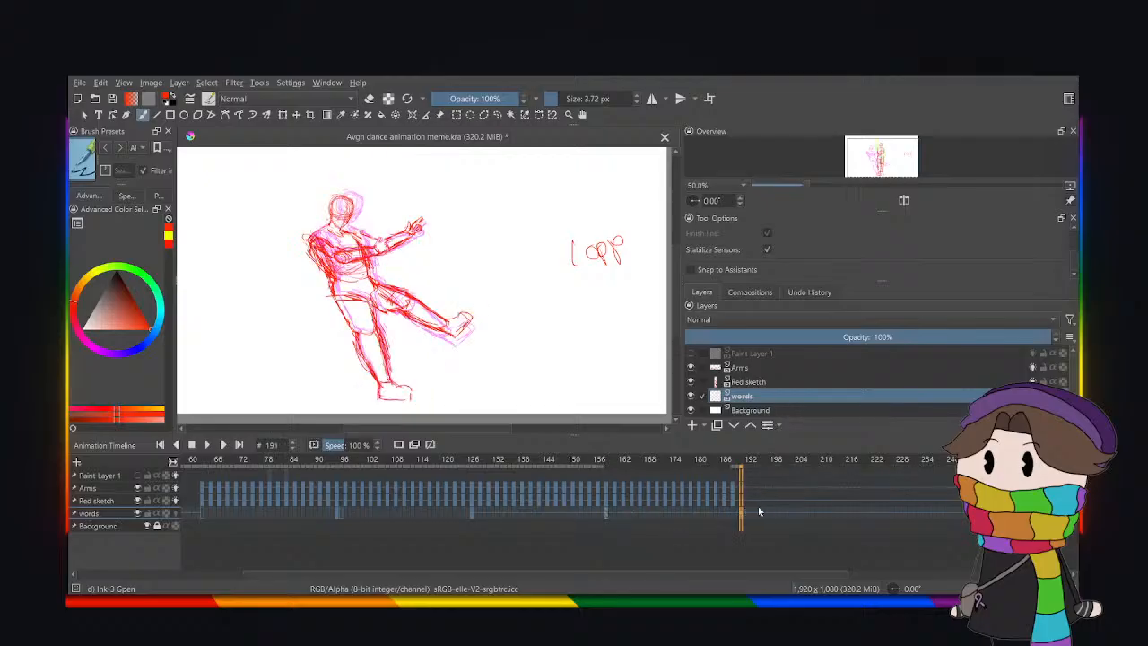
Copy the Arms and Red sketch keyframes from frames 159 to 189 and paste them starting at frame 191.
left_click(608, 502)
left_click(755, 384)
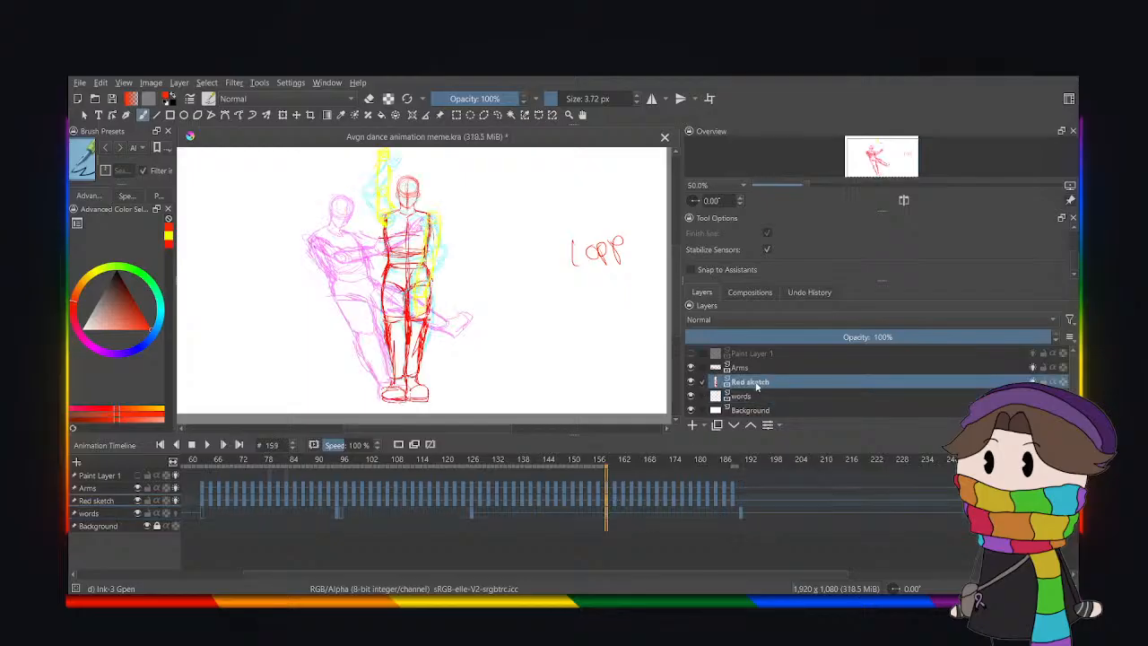
left_click(733, 490, "shift")
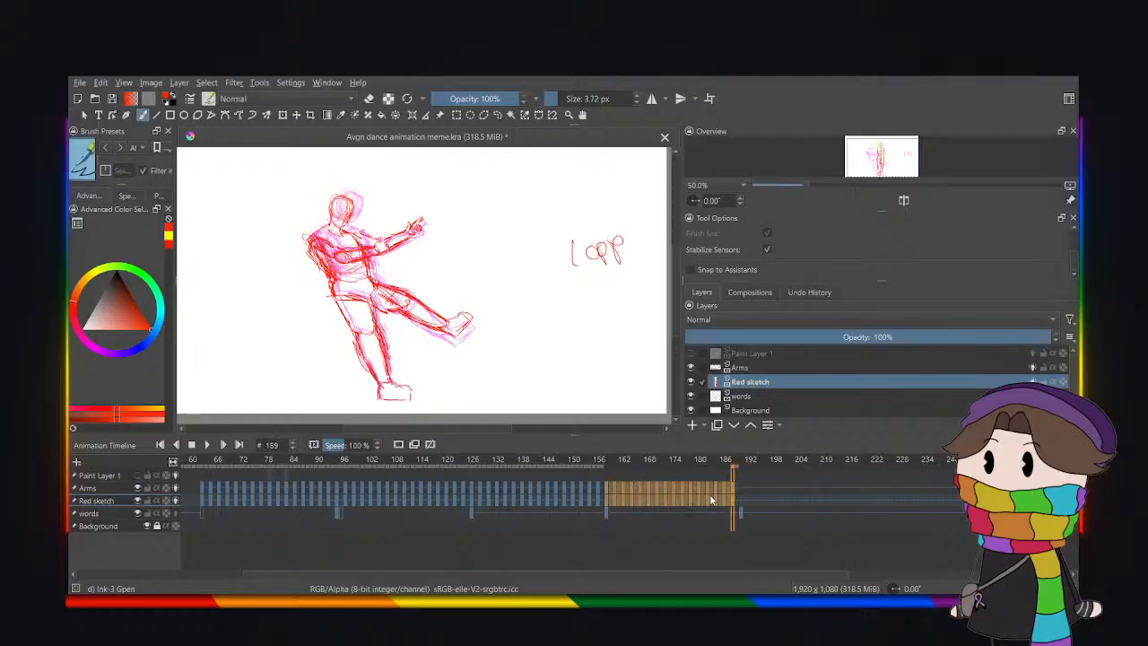
left_click(739, 489)
left_click(739, 489)
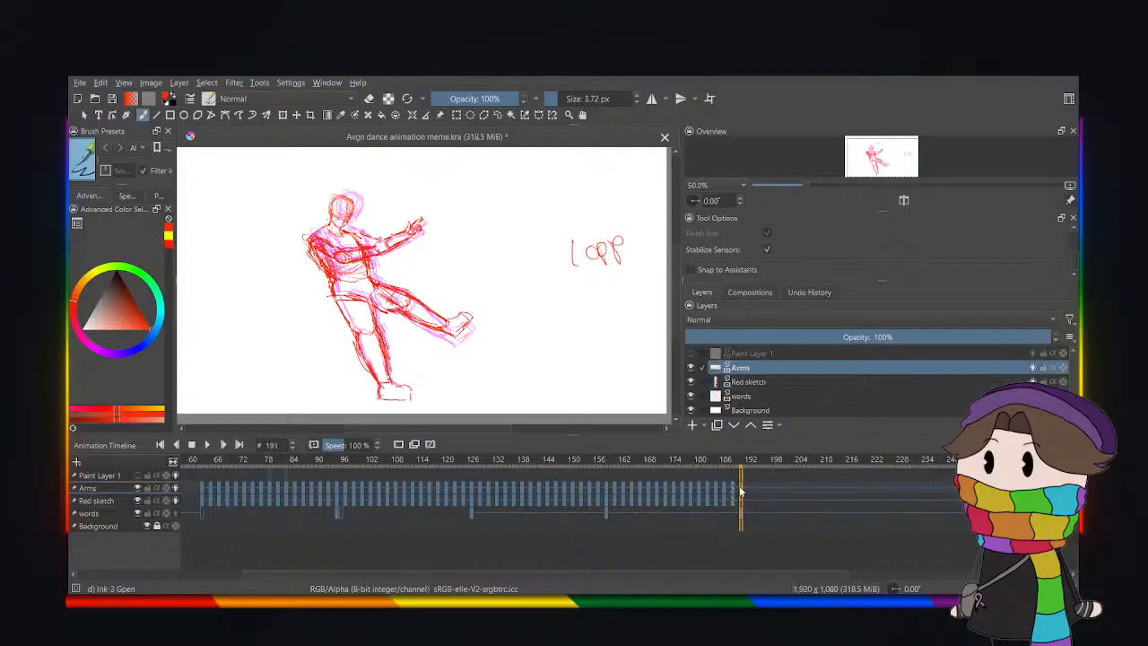
key("ctrl+v")
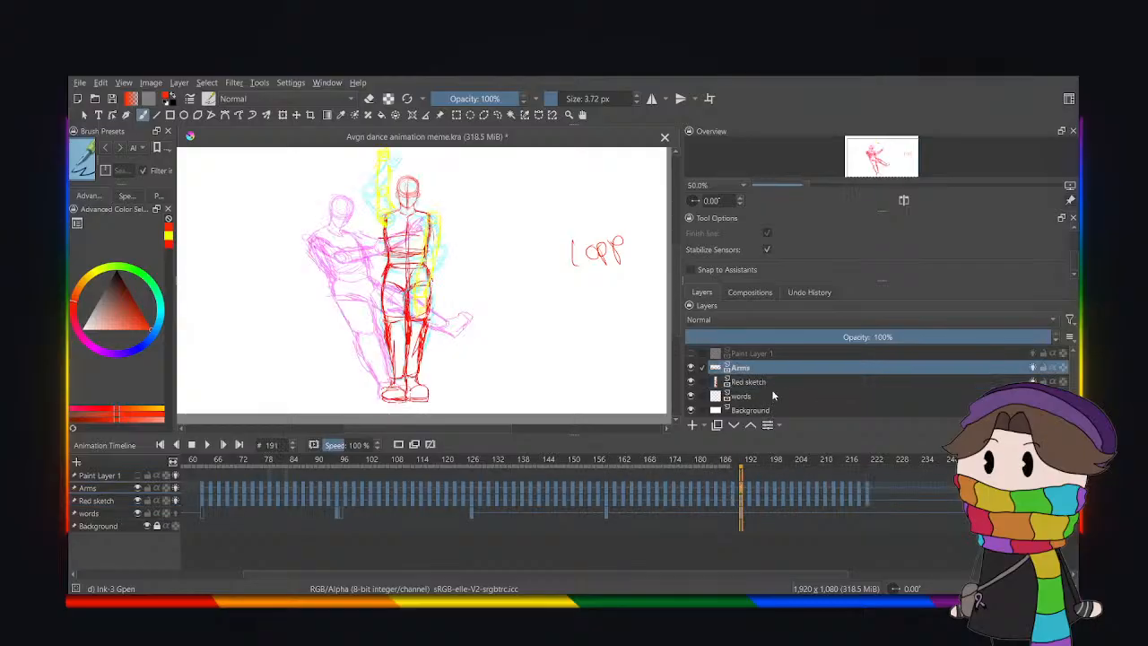
Copy the loop label keyframe from frame 191 to frame 223 of the words layer and check the loop starts at frames 191, 159 and 127.
left_click(803, 521)
left_click(741, 513)
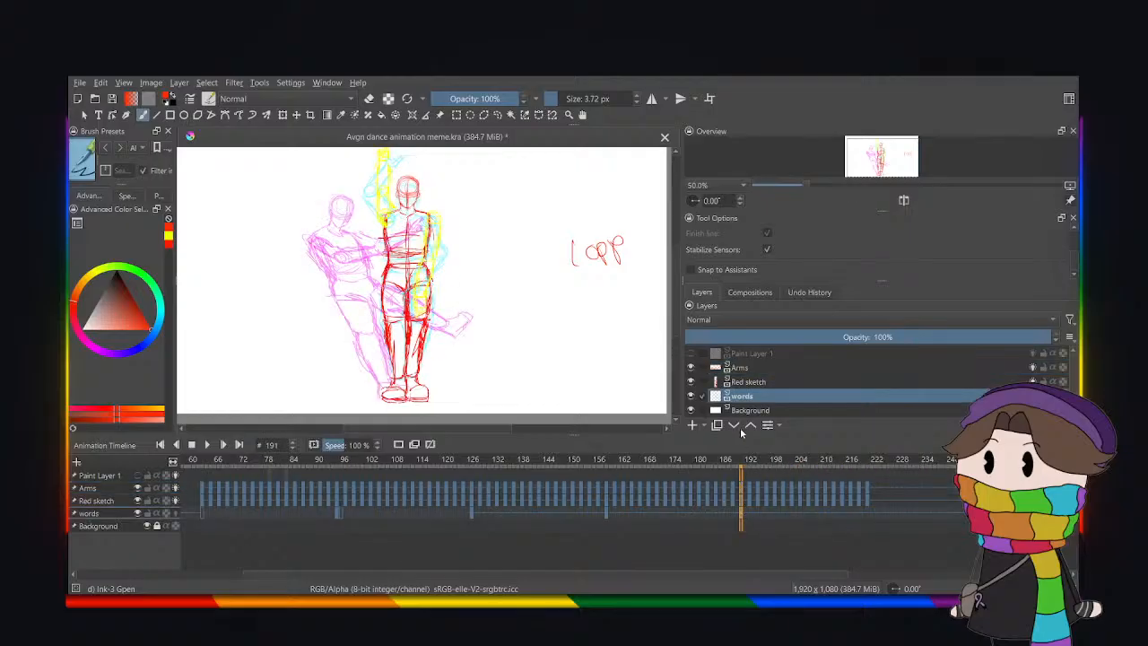
left_click(869, 515)
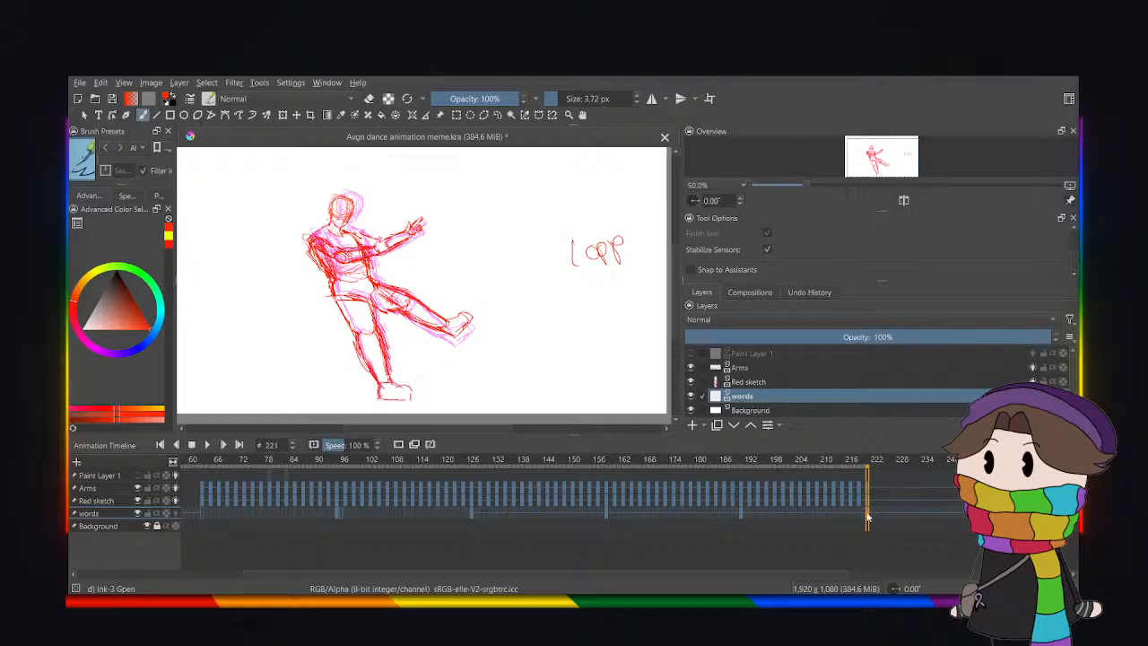
left_click_drag(867, 517, 875, 518)
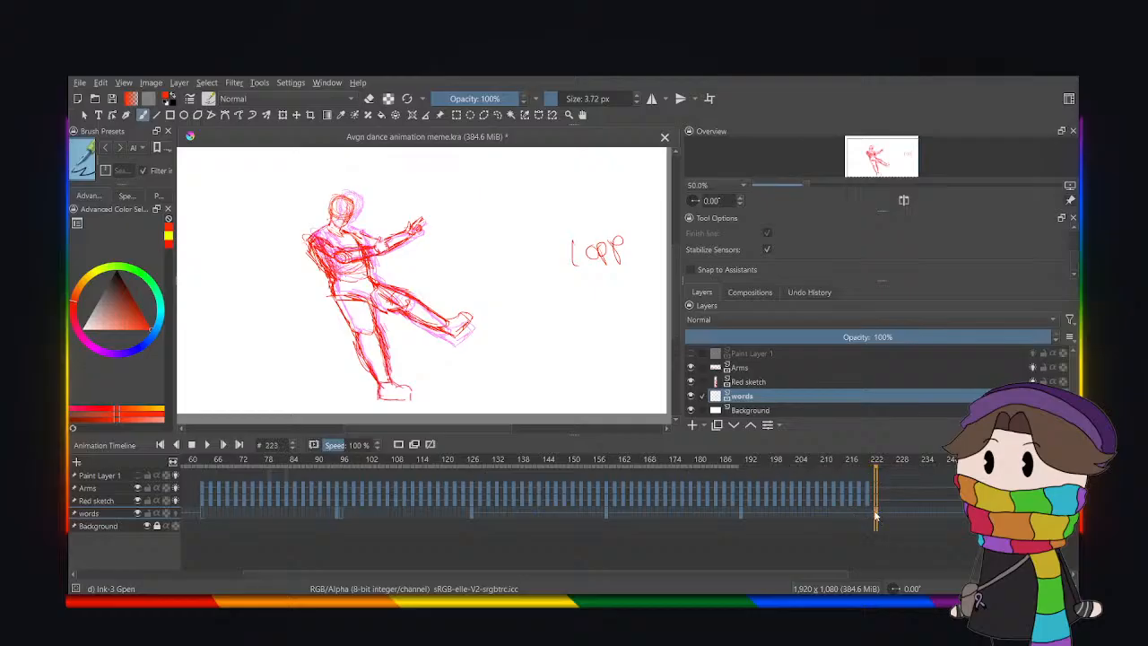
left_click(740, 500)
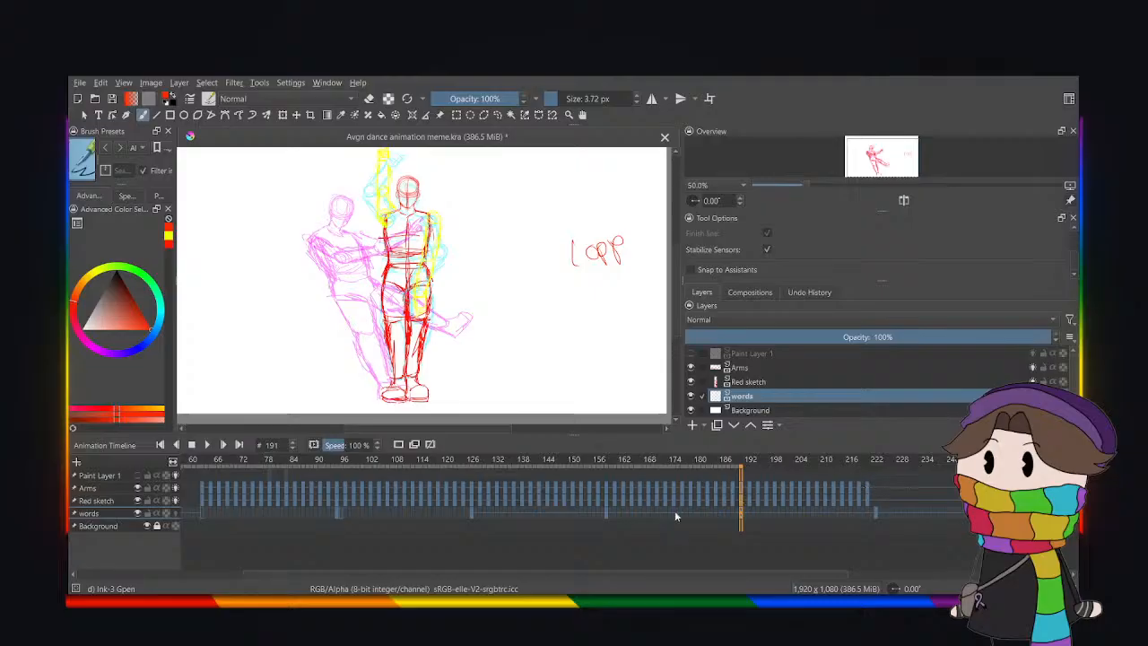
left_click(605, 502)
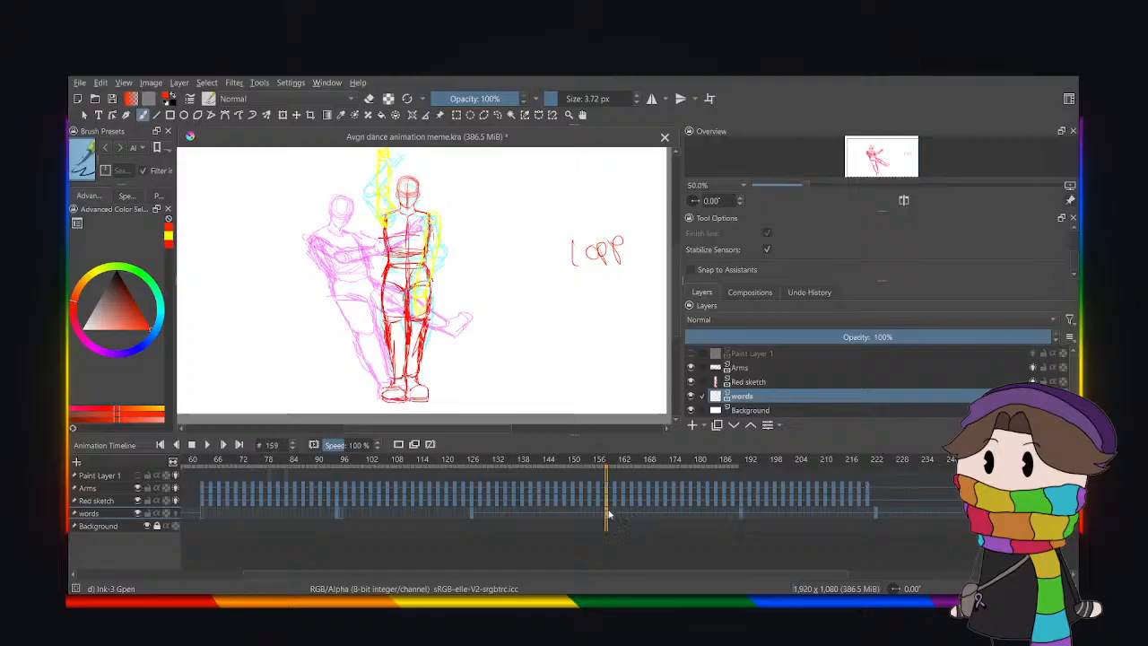
left_click(473, 514)
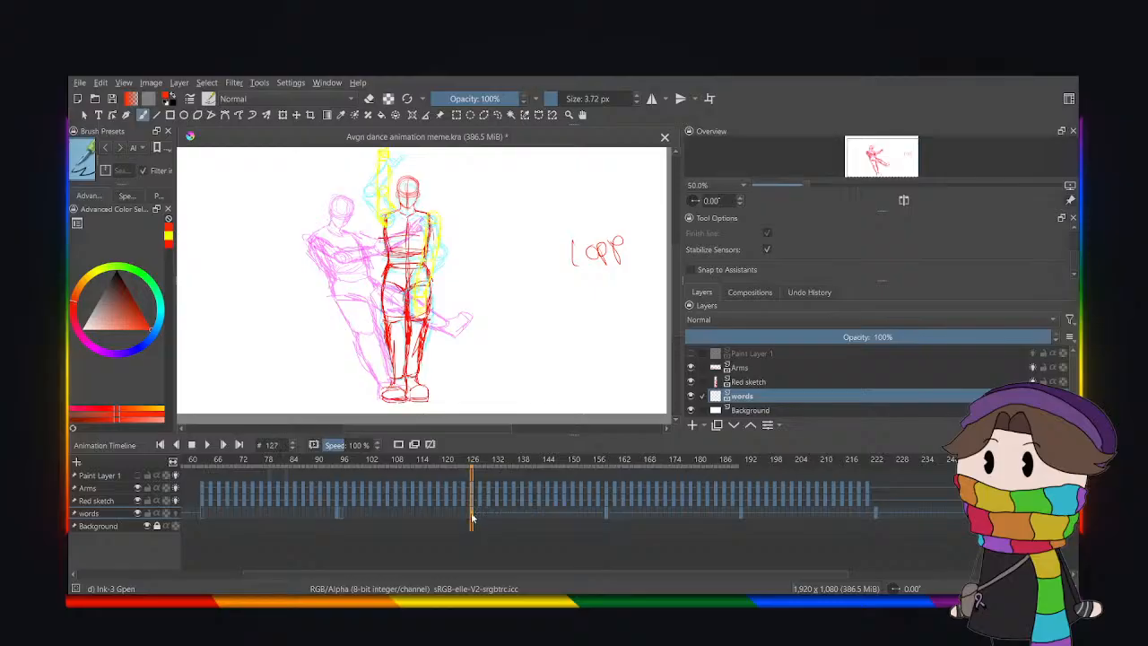
Copy the Arms, Red sketch and words keyframes from frames 127 to 221 and paste them starting at frame 223.
left_click(876, 486, "shift")
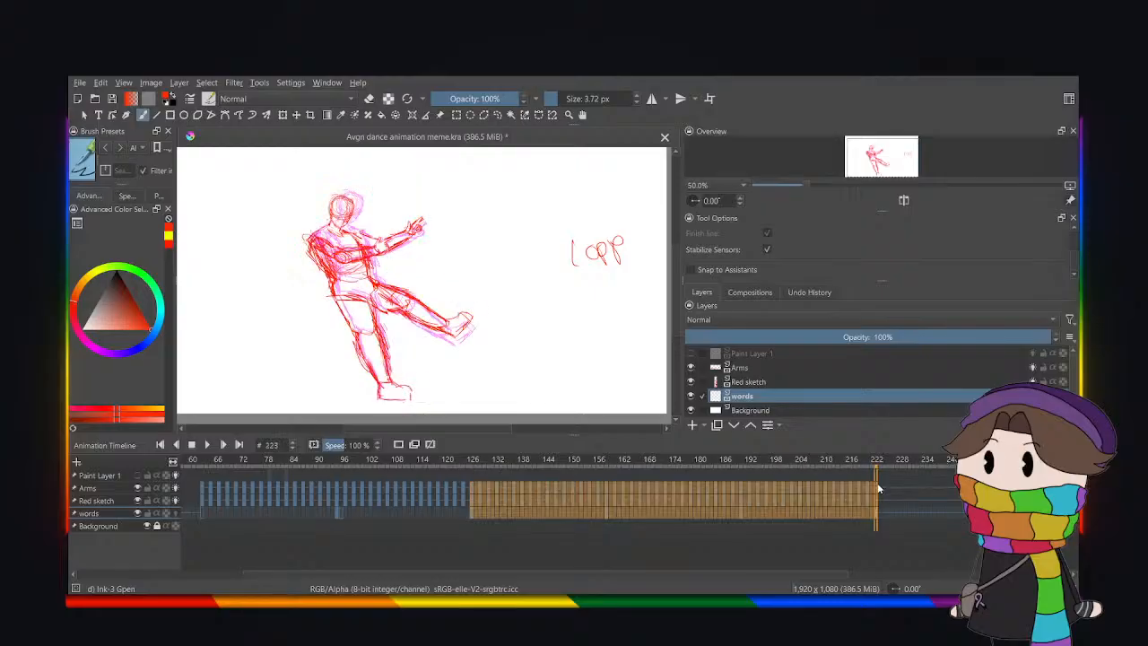
left_click(868, 490)
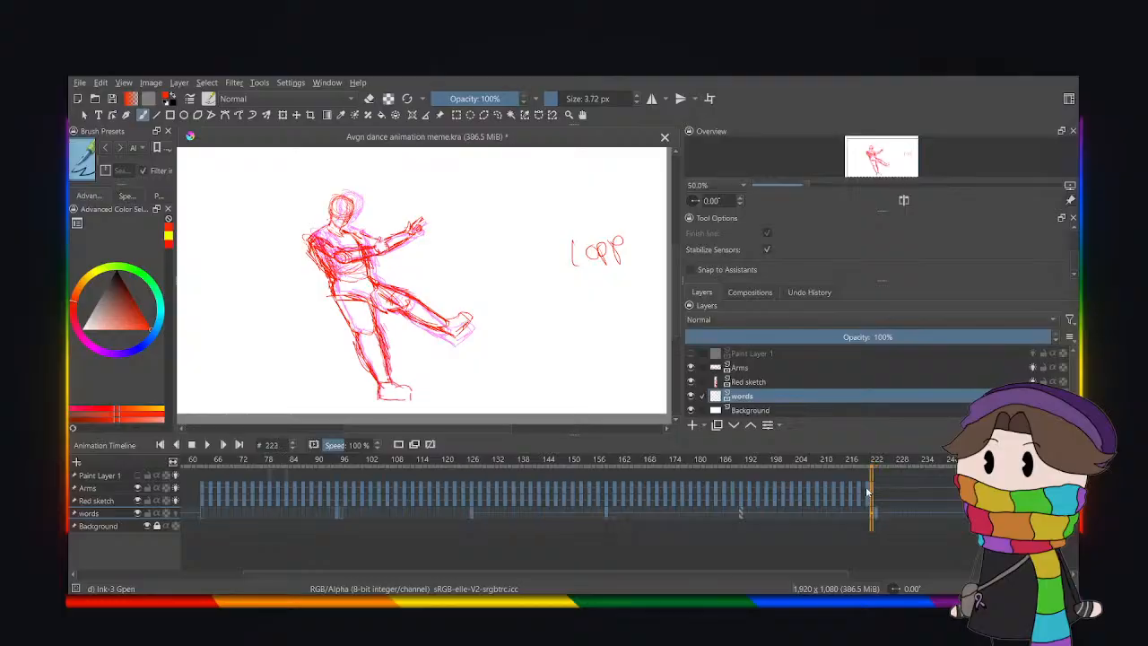
left_click(473, 513, "shift")
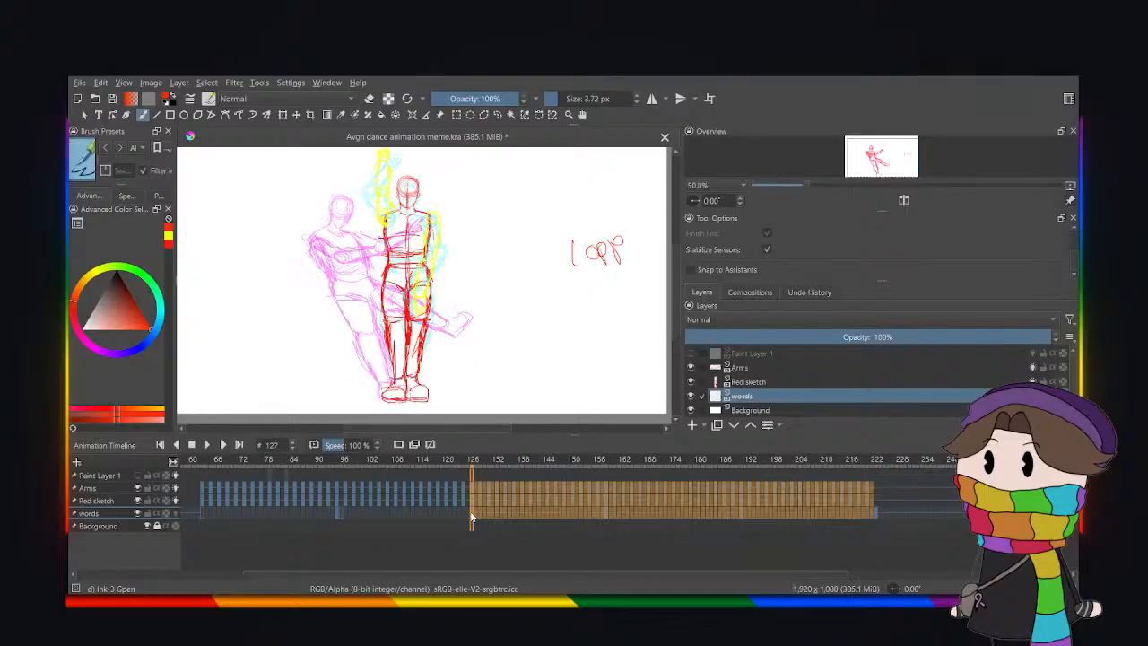
left_click(827, 497, "shift")
left_click(870, 495)
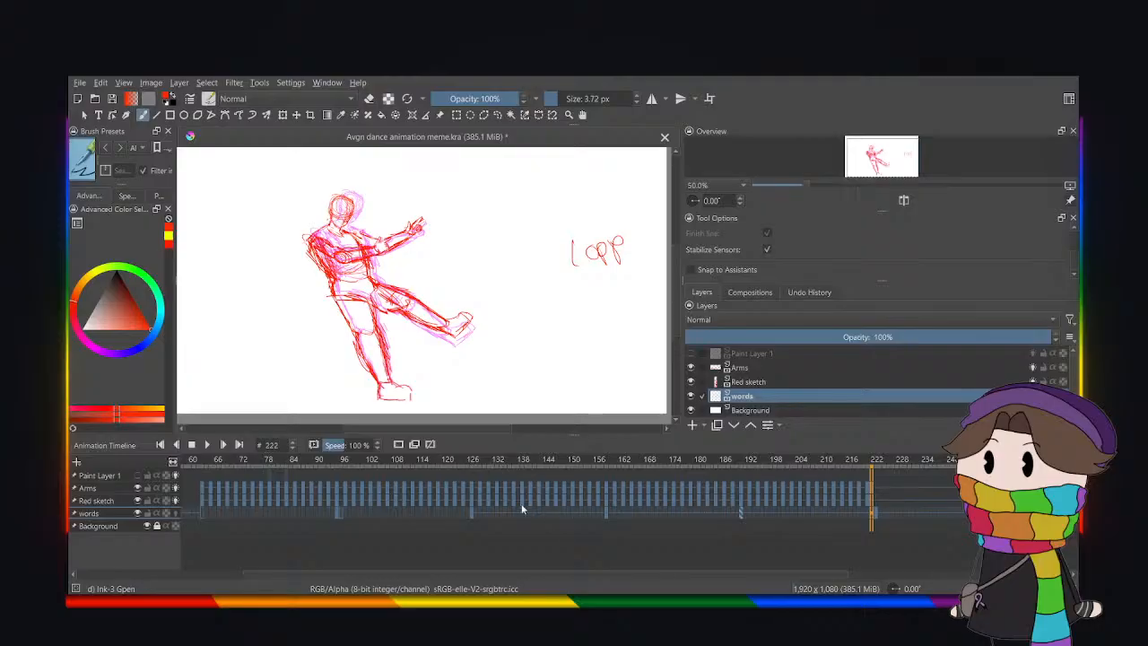
left_click(472, 507)
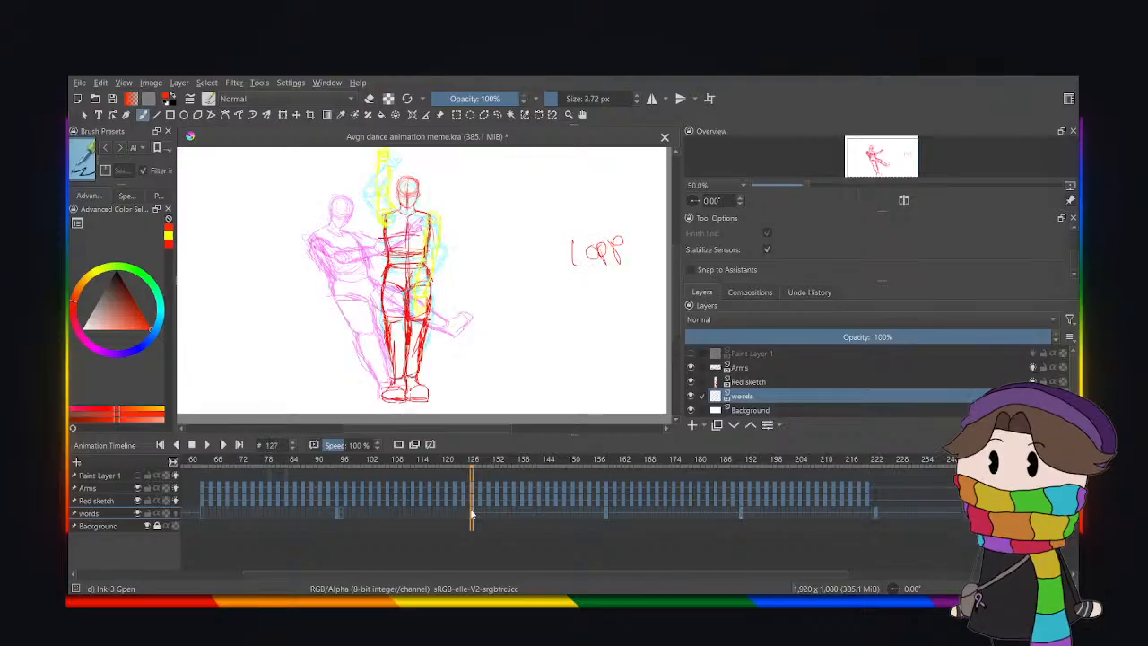
left_click(866, 490, "shift")
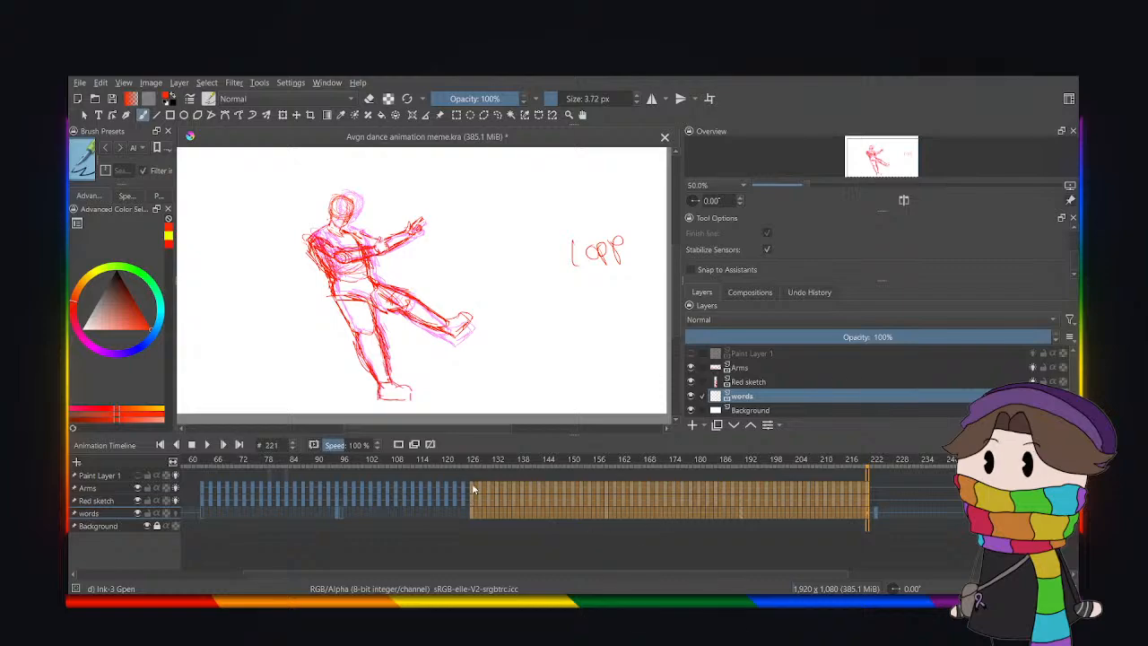
left_click(874, 491)
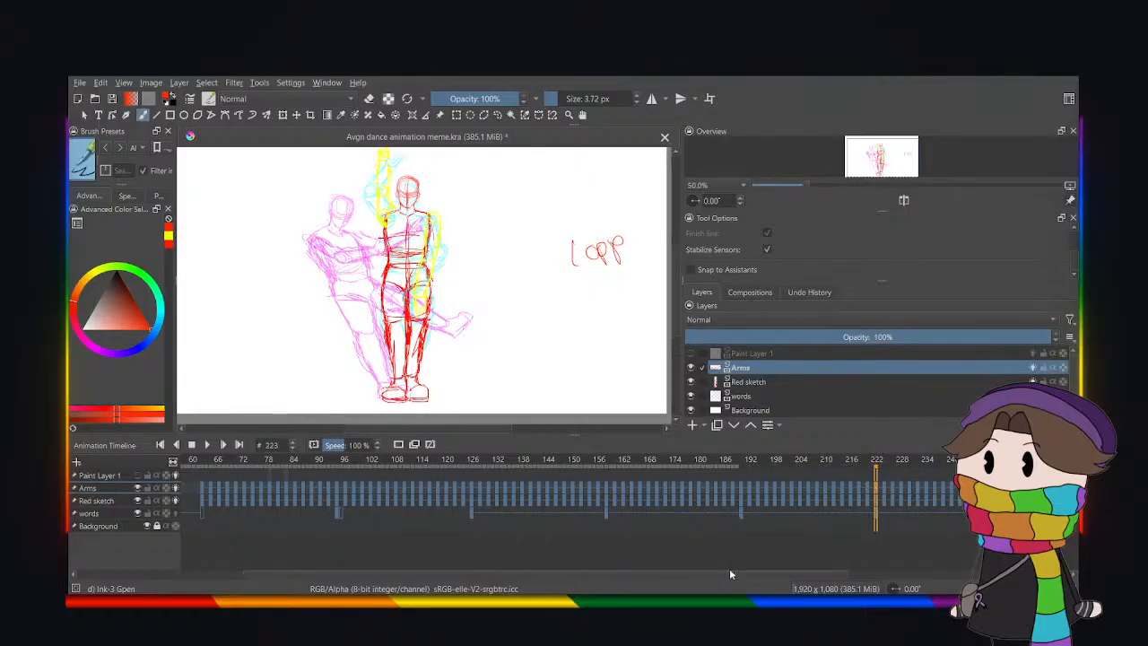
Paste the copied Arms, Red sketch and words keyframes again starting at frame 319.
left_click_drag(731, 573, 1003, 574)
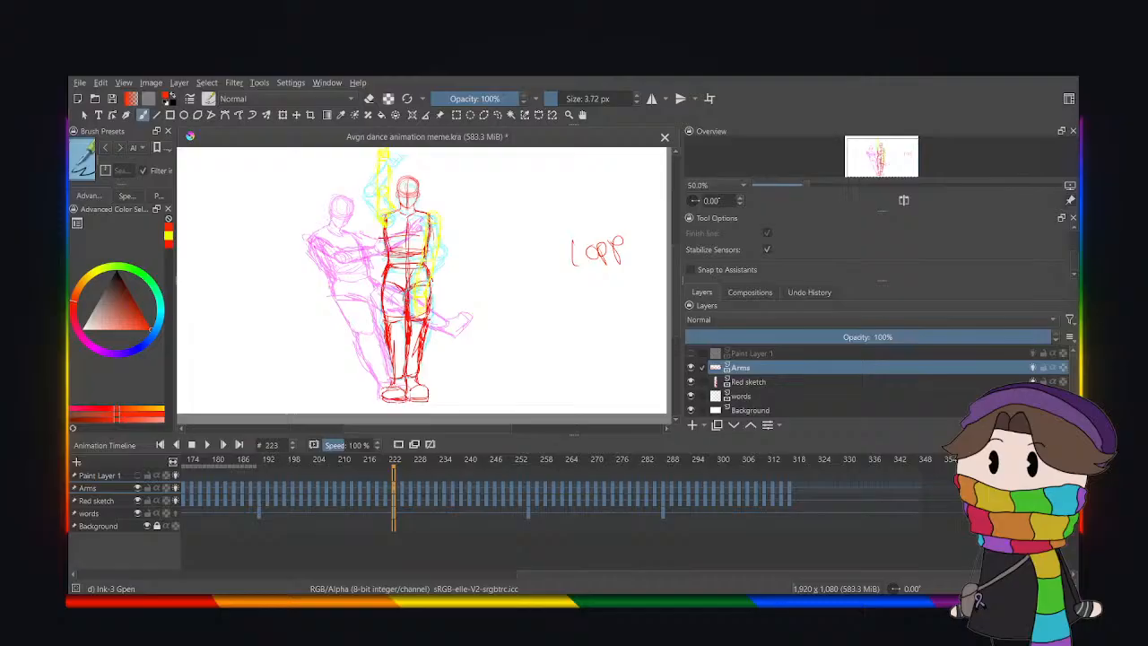
left_click(796, 489)
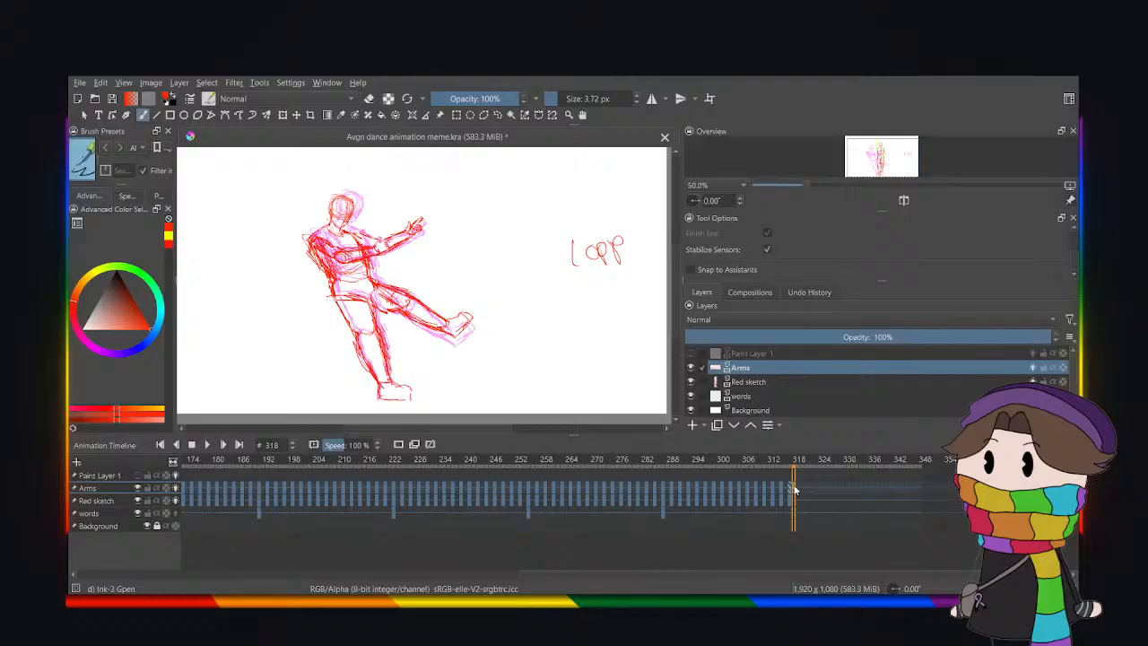
left_click(799, 489)
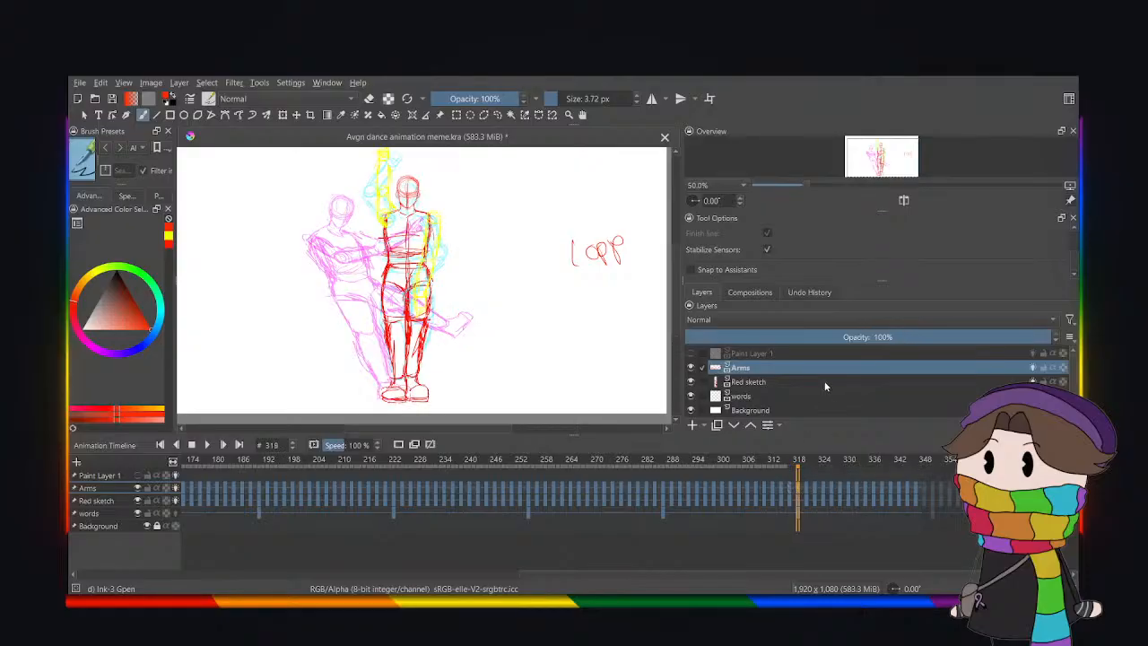
Save the document and play the animation from frame 0 to review the extended dance loop.
left_click_drag(689, 575, 268, 575)
left_click_drag(409, 569, 380, 557)
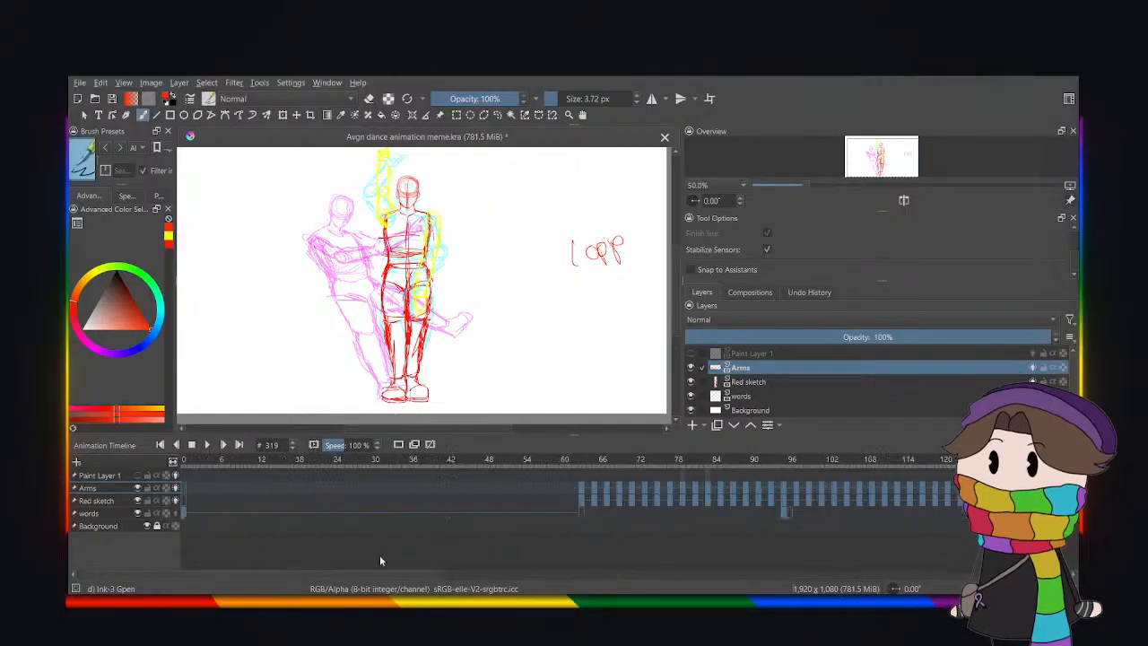
left_click(183, 475)
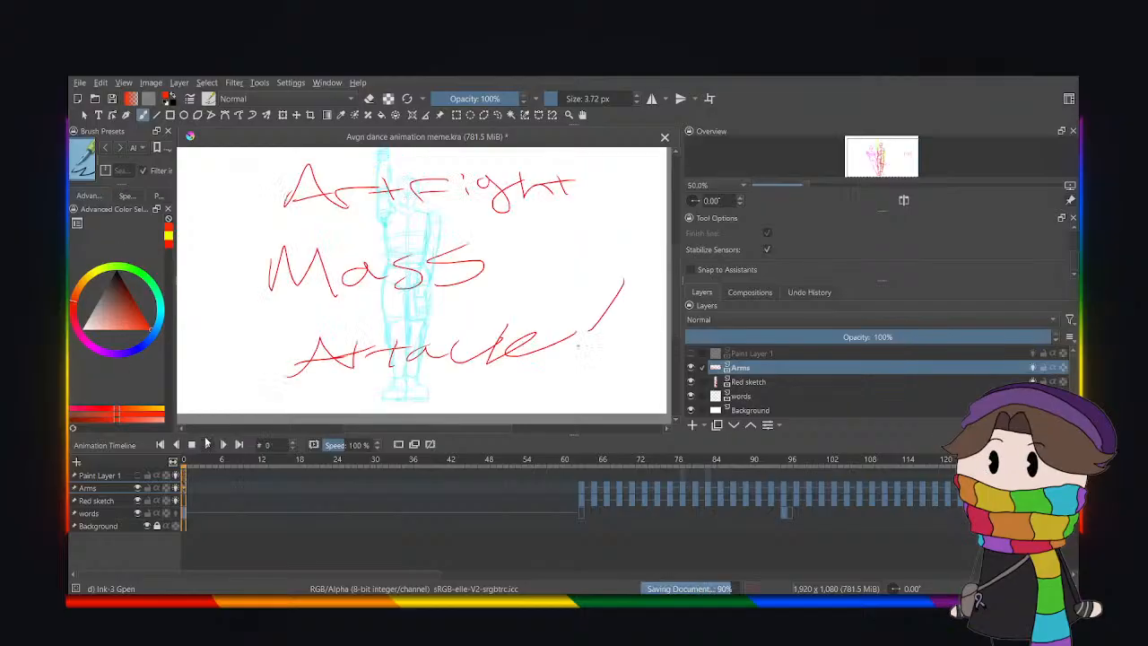
left_click(207, 444)
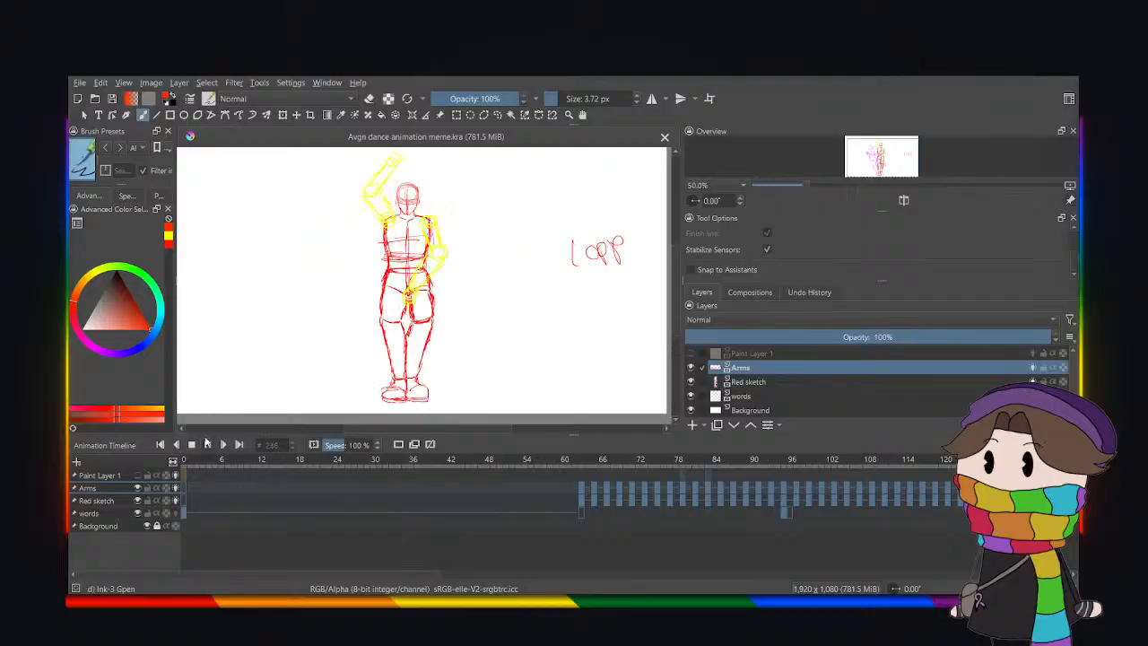
left_click(207, 444)
Undo the pasted dance loops and copied loop labels back to the first loop label at frame 95.
left_click_drag(209, 568, 325, 569)
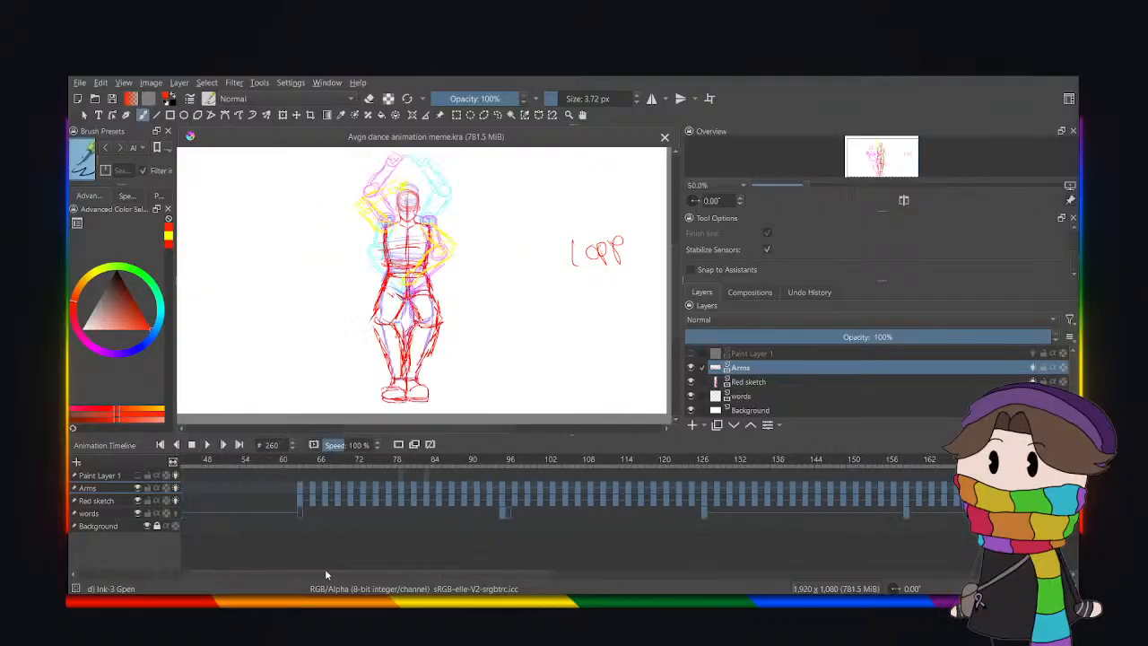
key("ctrl+z")
key("ctrl+z")
key("ctrl+z")
key("ctrl+z")
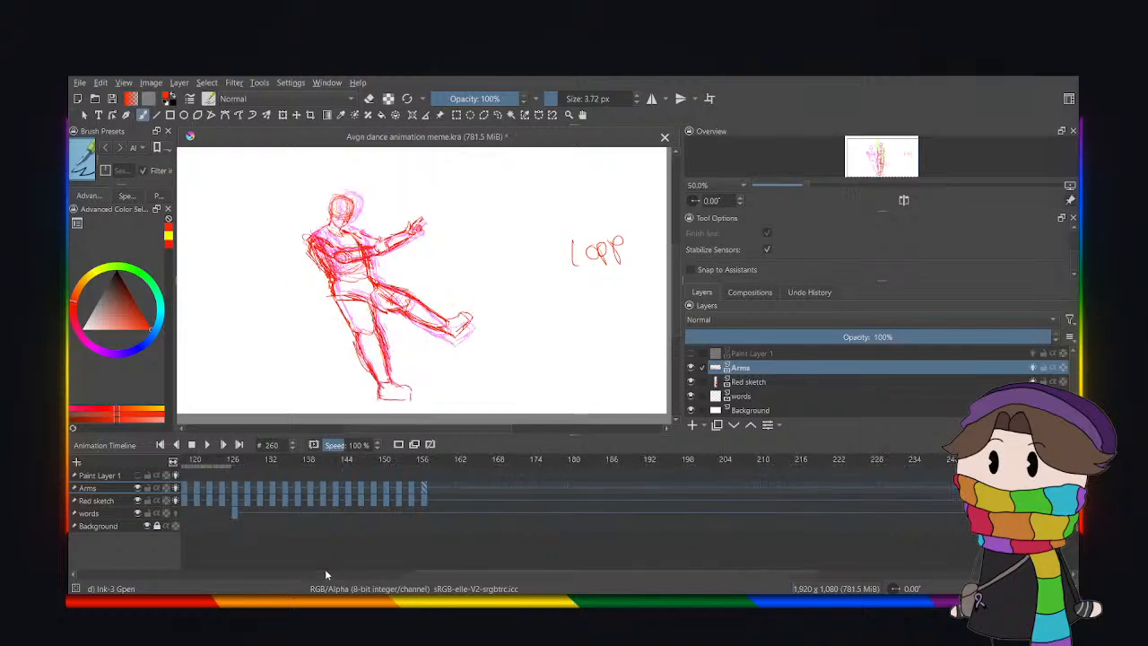
left_click_drag(432, 574, 173, 574)
key("ctrl+z")
key("ctrl+z")
key("ctrl+z")
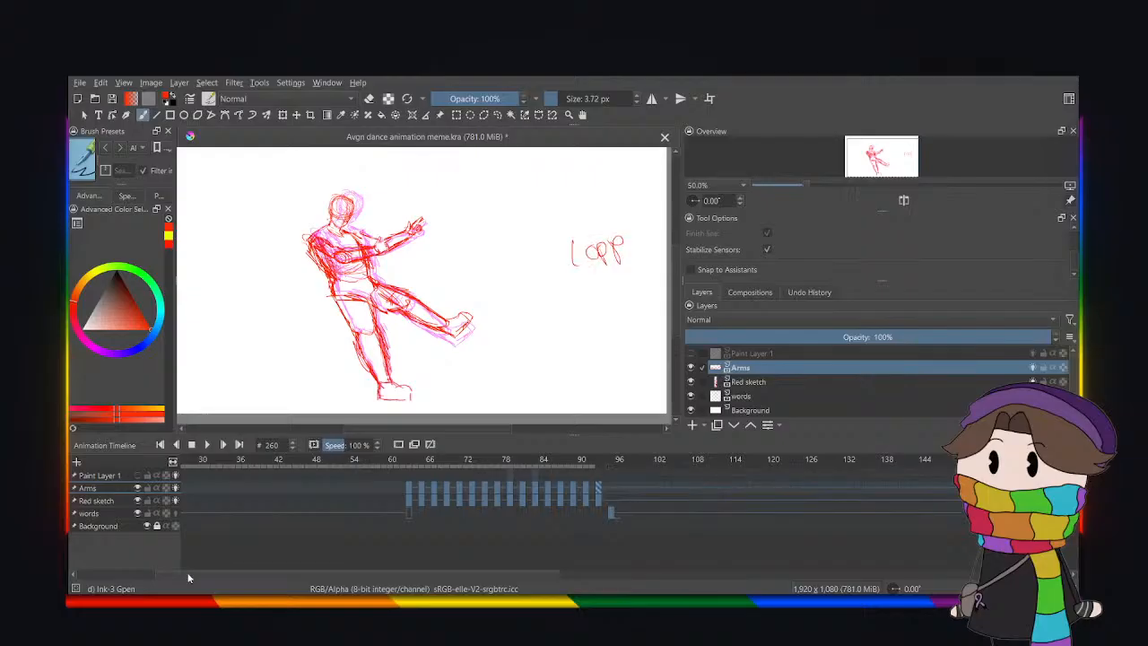
Undo the handwritten loop label and its keyframe after the first dance pass on the words layer.
key("ctrl+z")
key("ctrl+z")
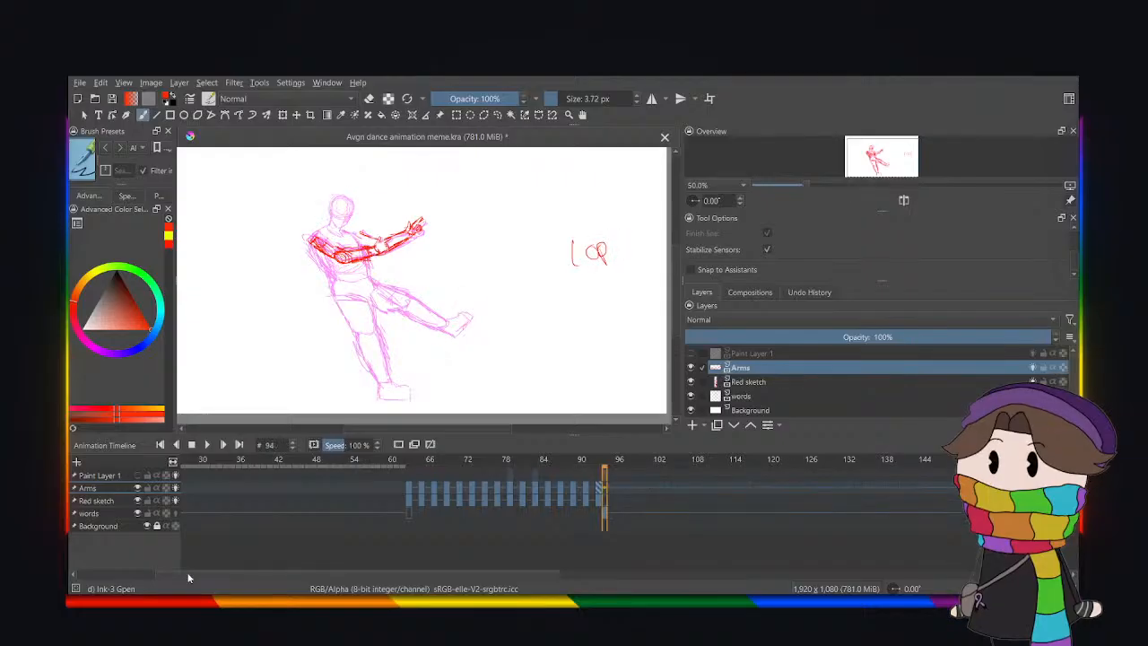
key("ctrl+z")
key("ctrl+z")
key("ctrl+z")
key("ctrl+z")
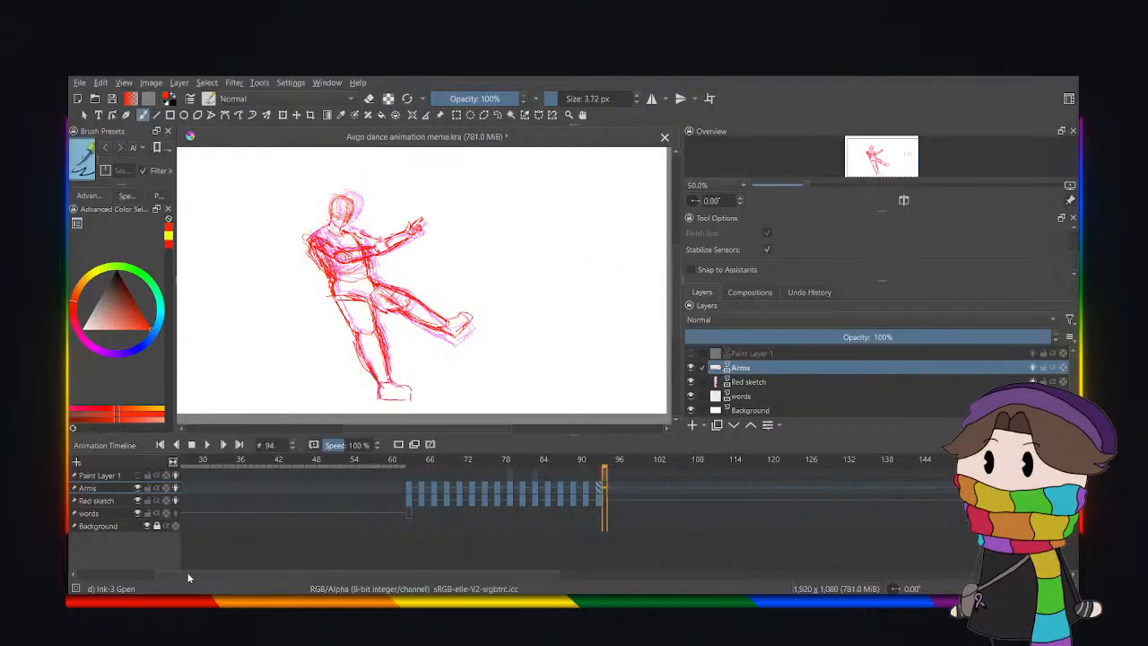
Go to frame 63, the first dance frame, on the Arms layer.
left_click(402, 484)
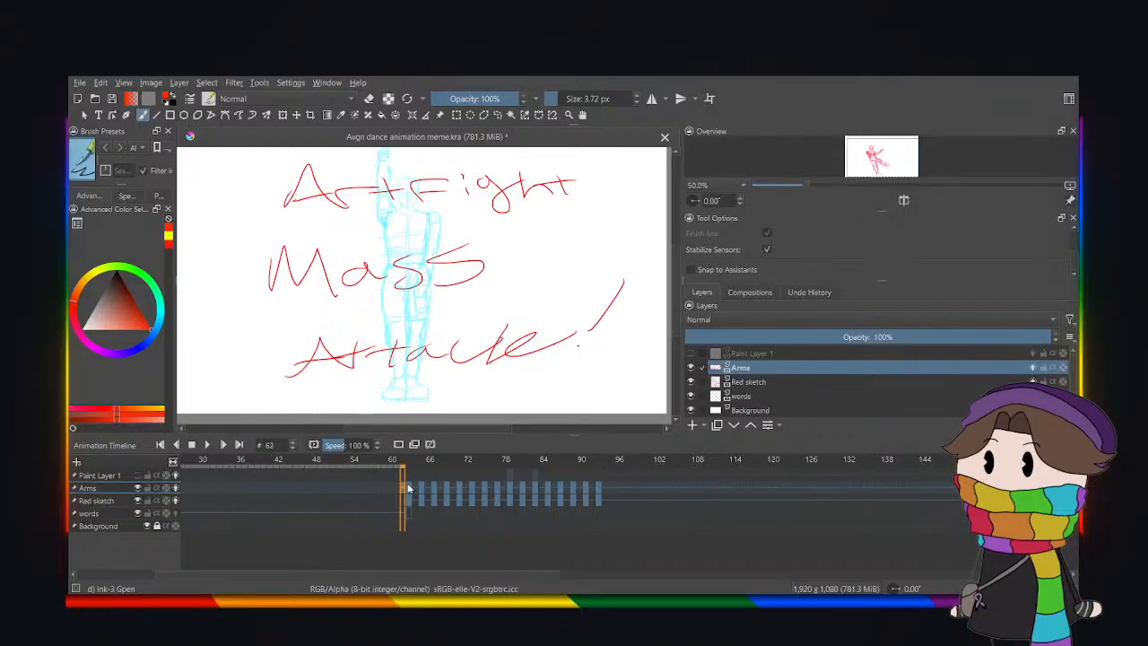
left_click(414, 486)
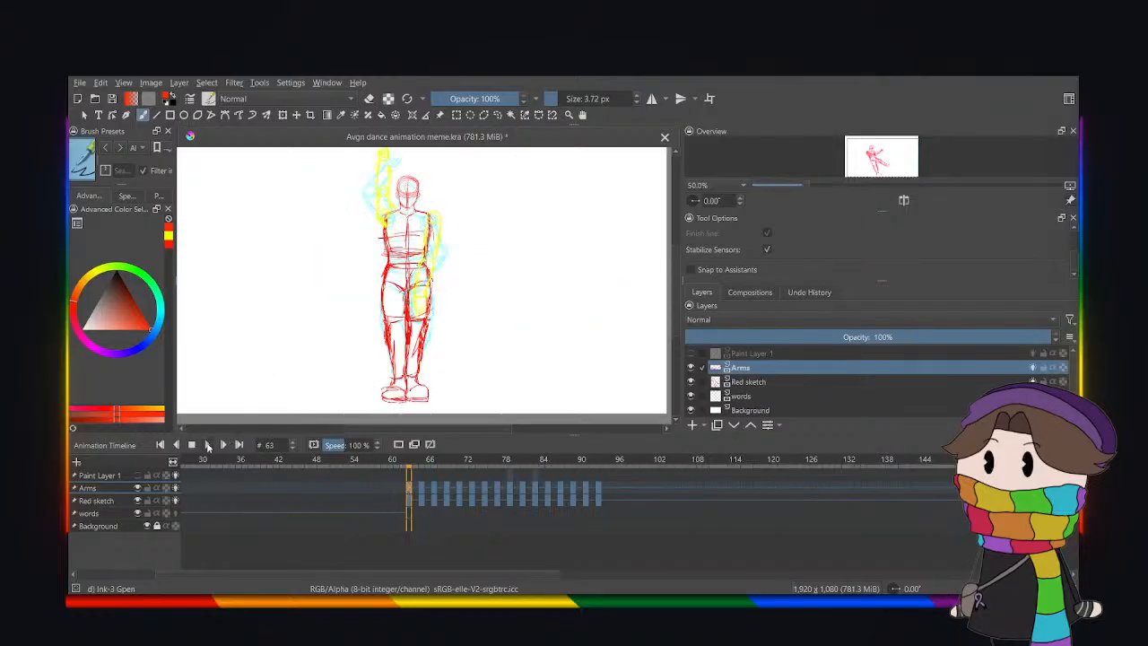
Shift the Arms and Red sketch keyframes from frames 79 to 93 two frames later, so the block starts at frame 81.
left_click(207, 444)
left_click(207, 444)
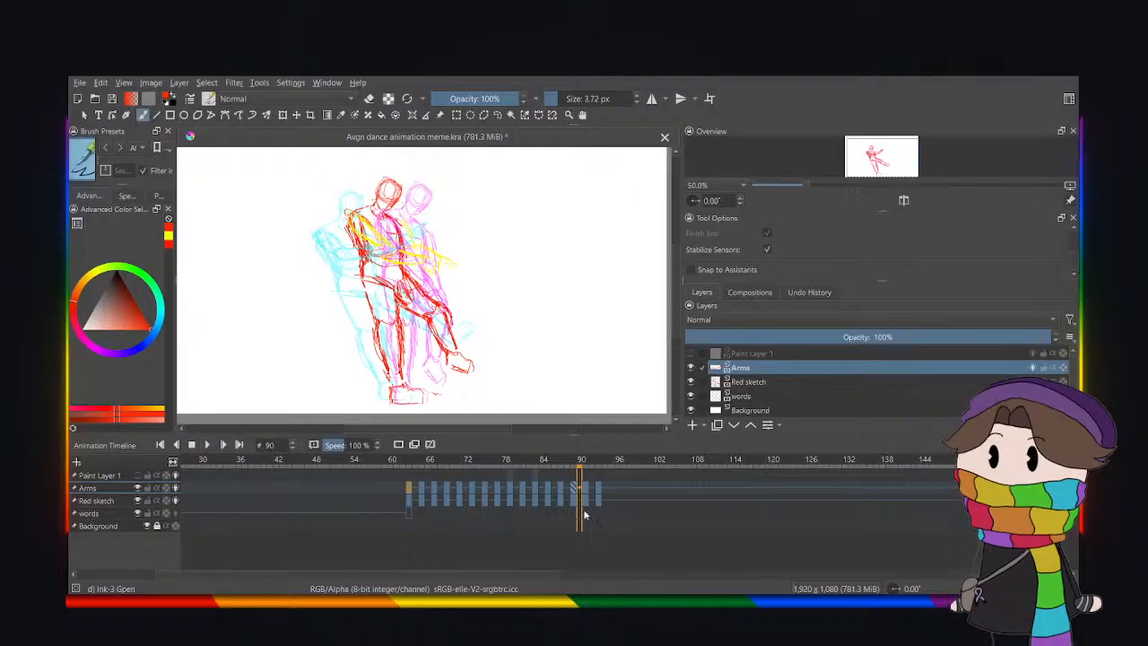
left_click(497, 485)
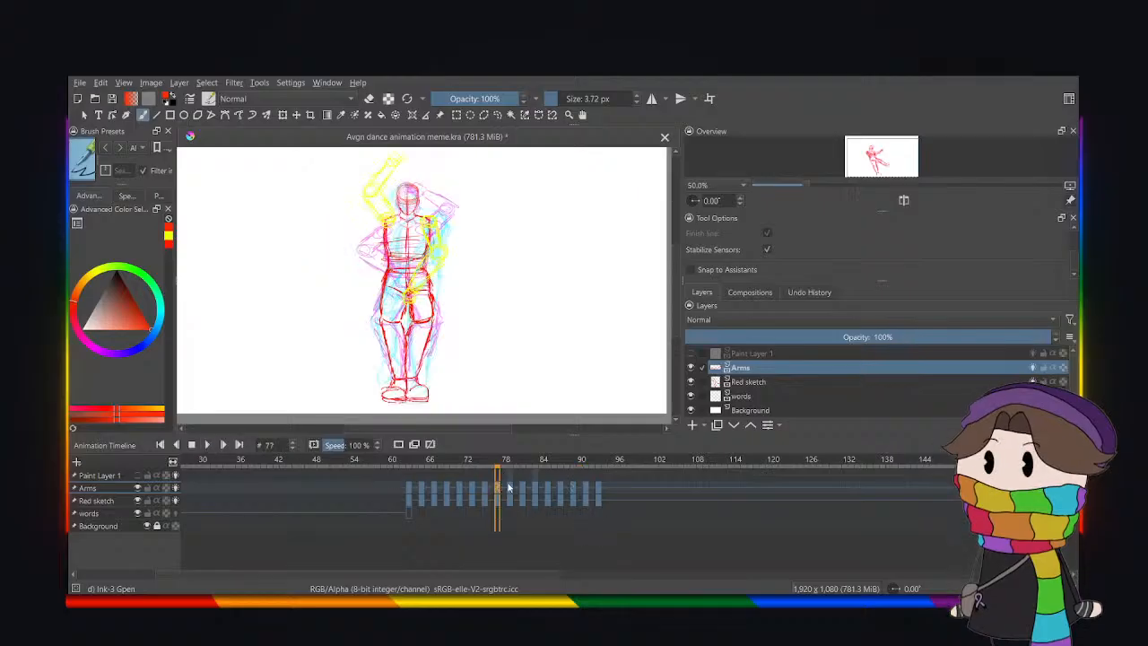
left_click(508, 487)
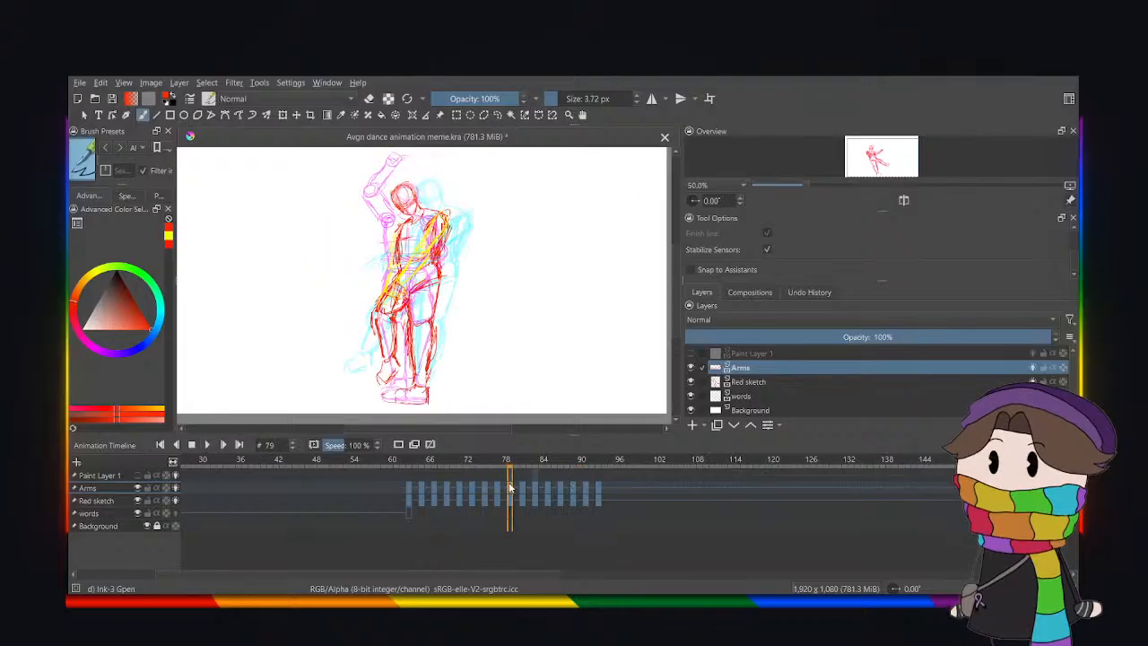
left_click(600, 500, "shift")
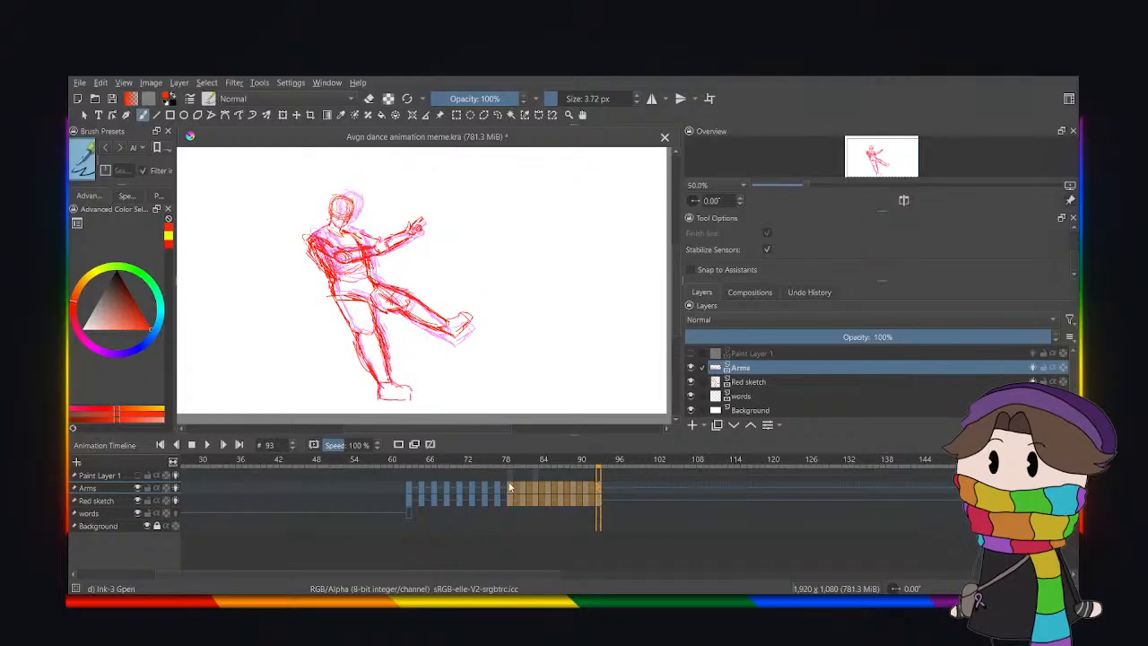
left_click_drag(509, 487, 522, 491)
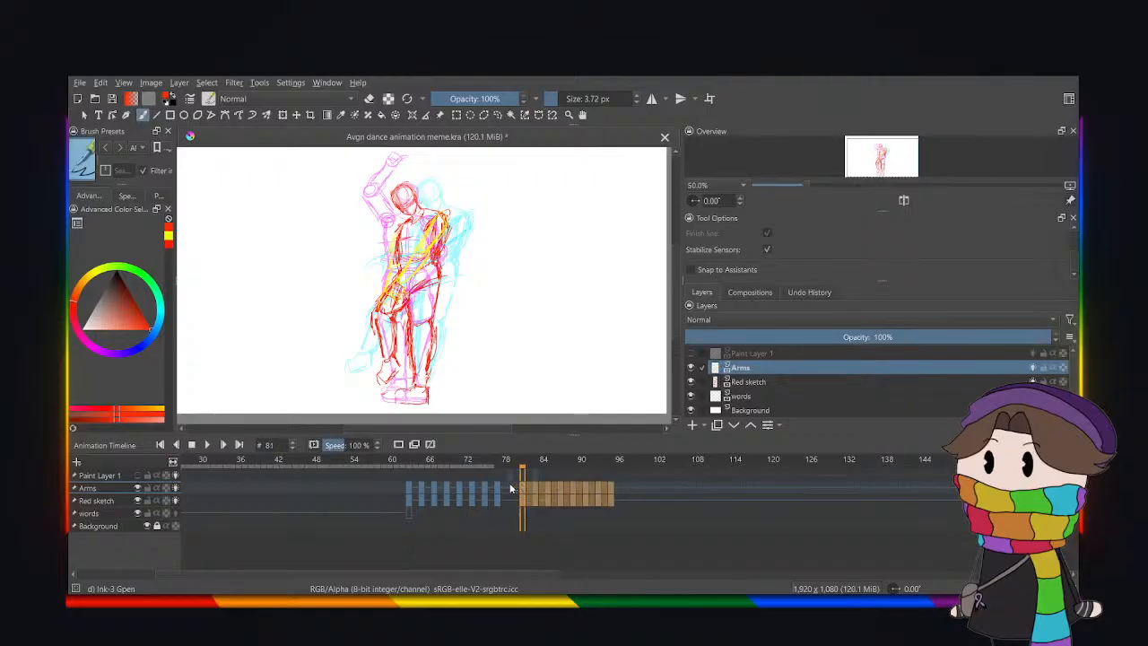
Play the animation from frame 63 to check the timing around the gap at frame 79.
left_click(510, 488)
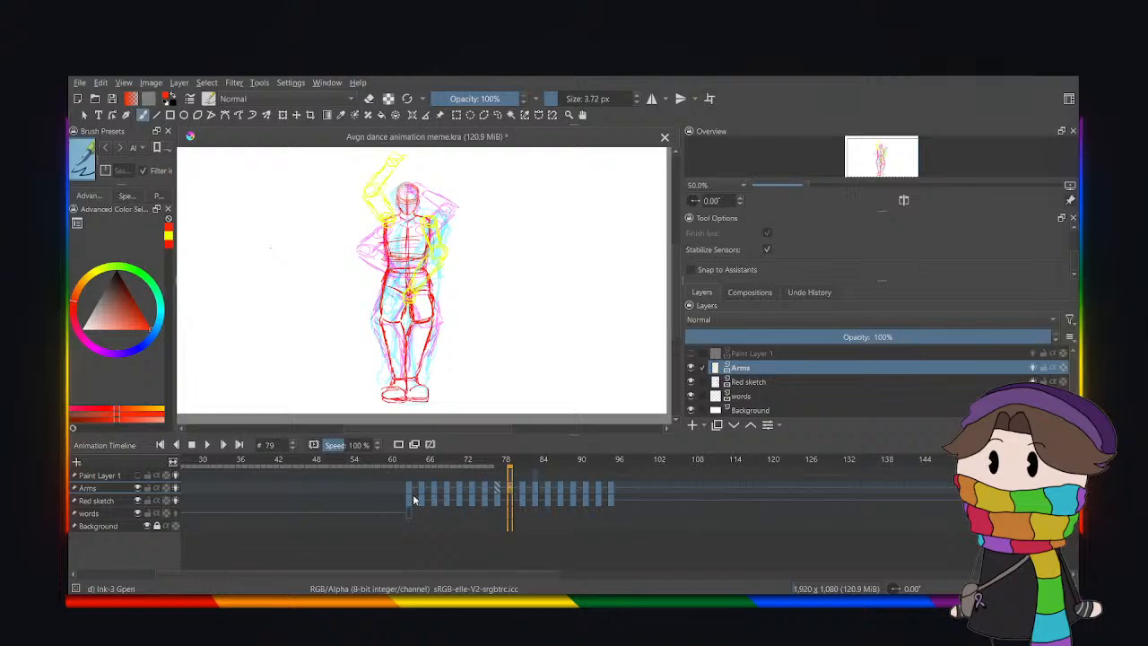
left_click(412, 494)
left_click(206, 446)
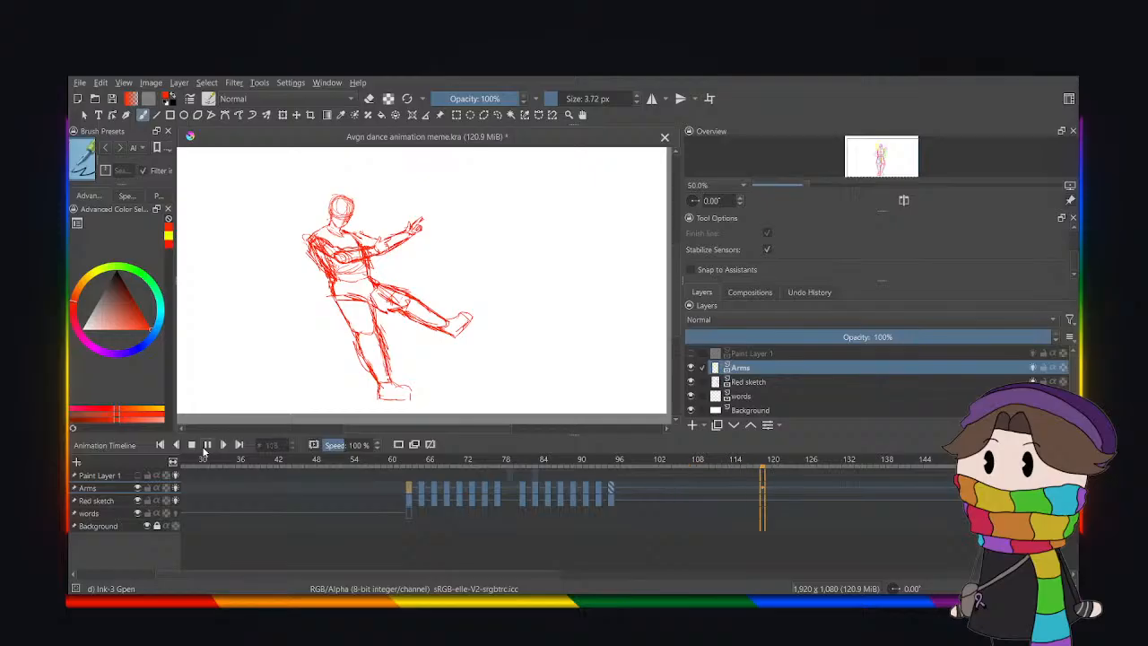
left_click(206, 444)
Add blank keyframes at frame 79 on the Red sketch and Arms layers, and turn off onion skins for Arms.
left_click(510, 495)
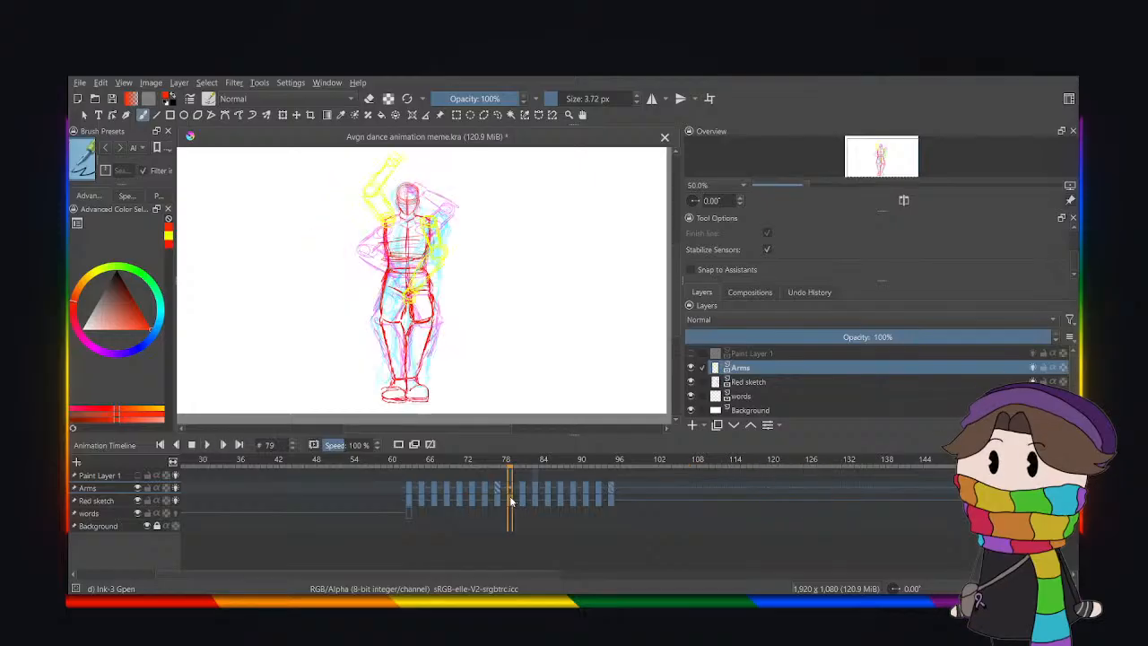
left_click(739, 382)
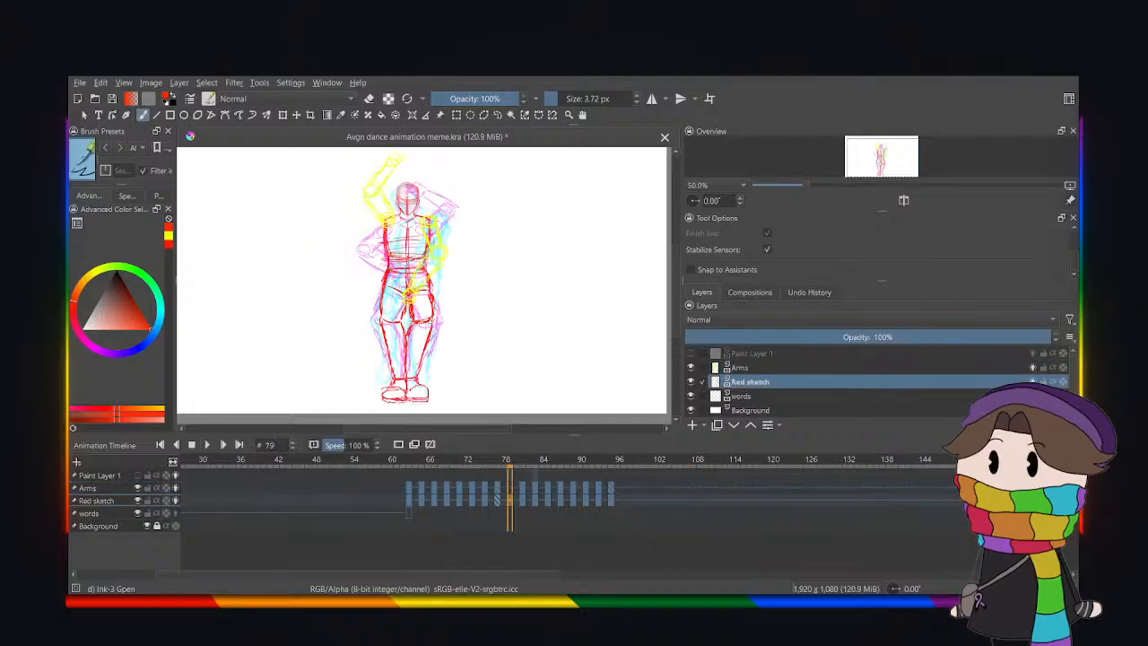
left_click(281, 115)
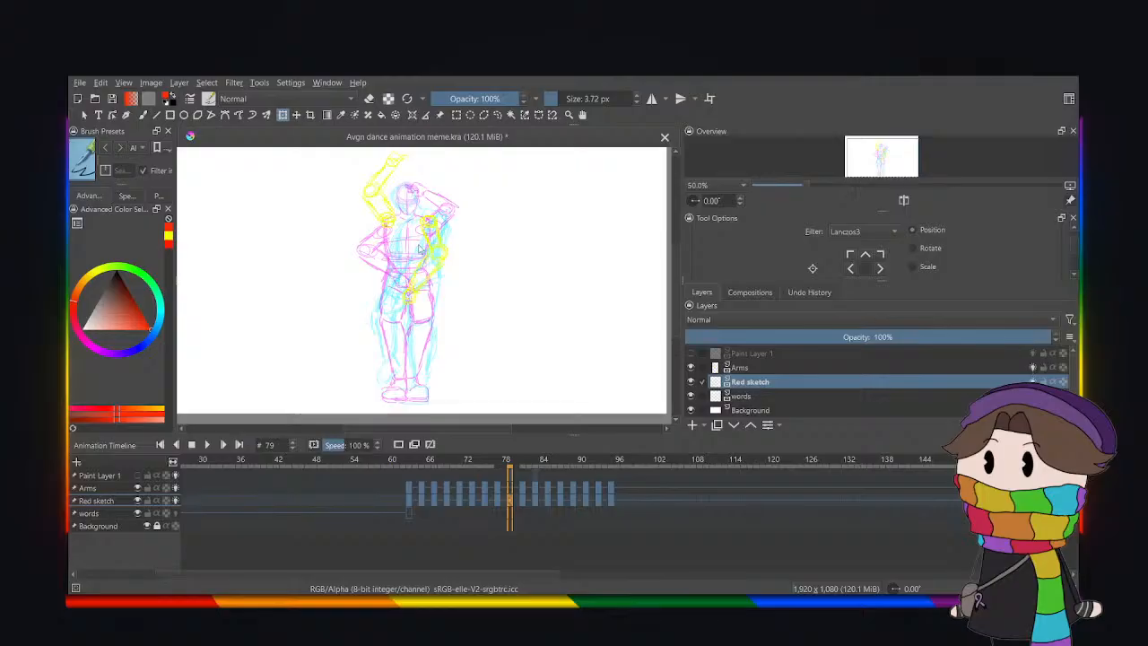
left_click(1032, 369)
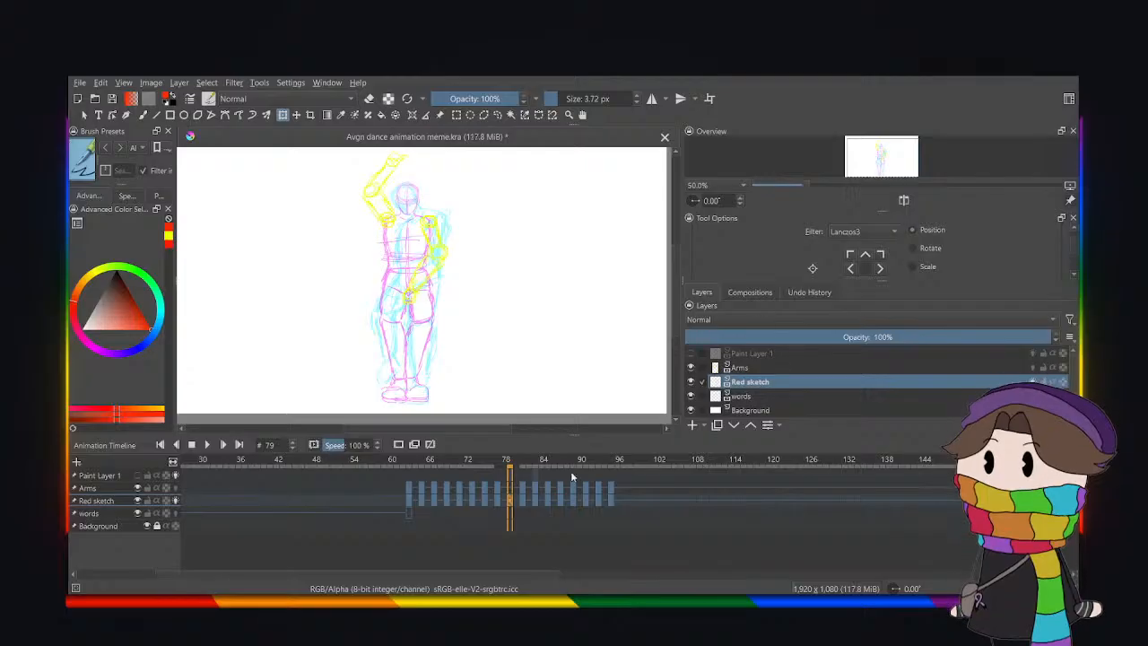
left_click(399, 447)
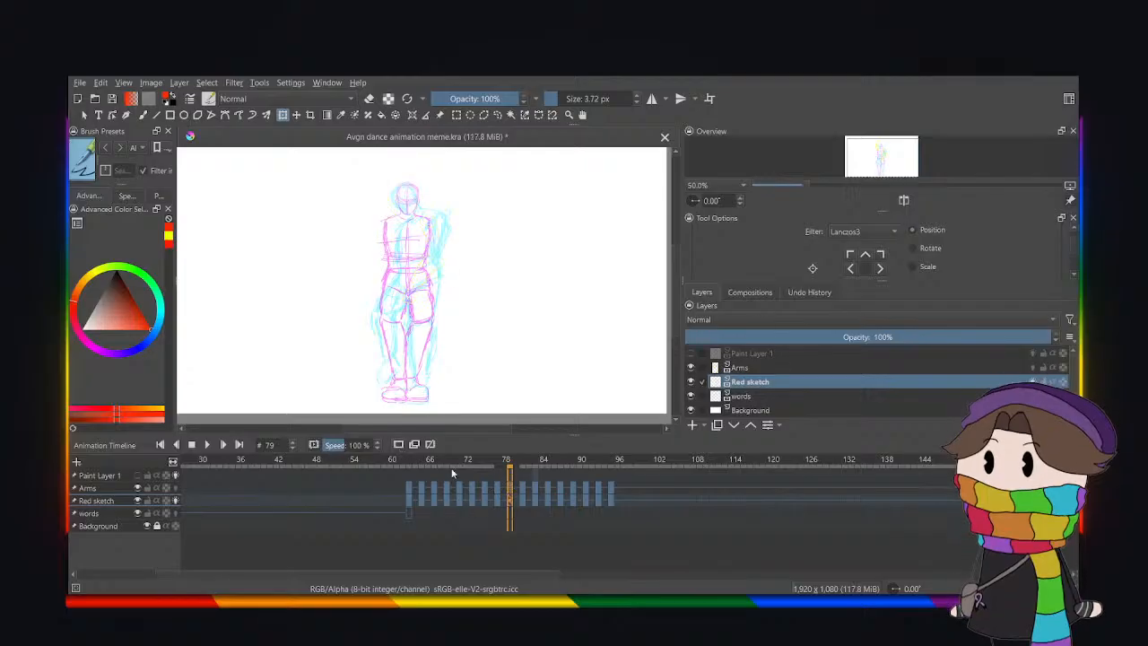
Switch to the Freehand Brush tool and examine the onion-skinned head and torso up close on frame 79.
left_click(744, 395)
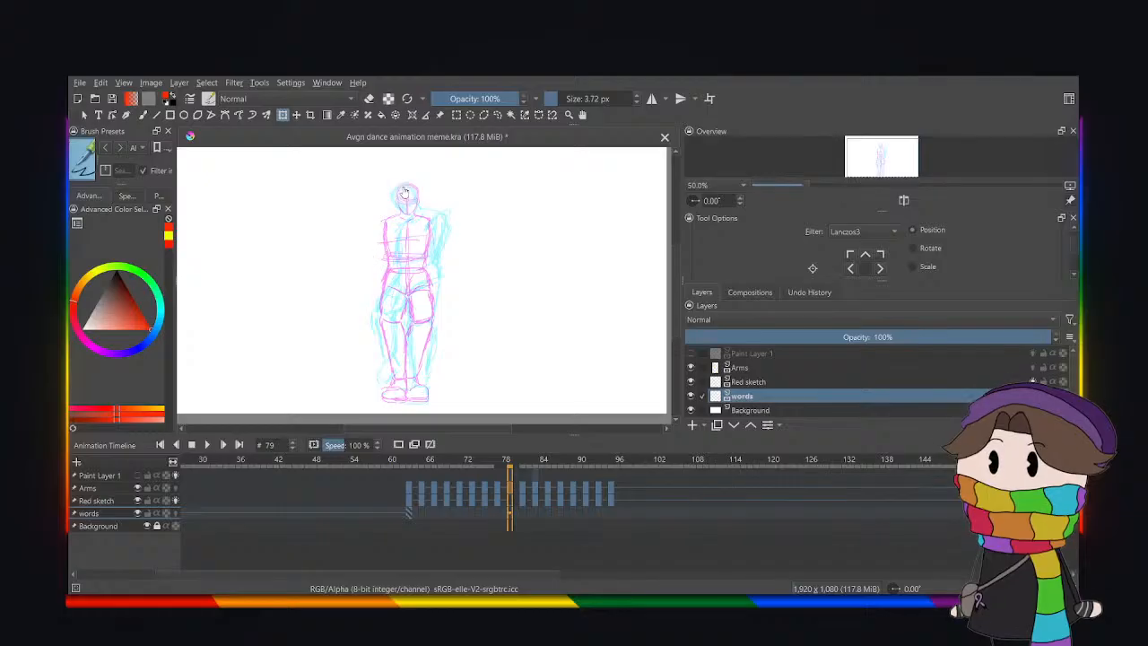
scroll(395, 173, "up", 1)
scroll(395, 173, "up", 1)
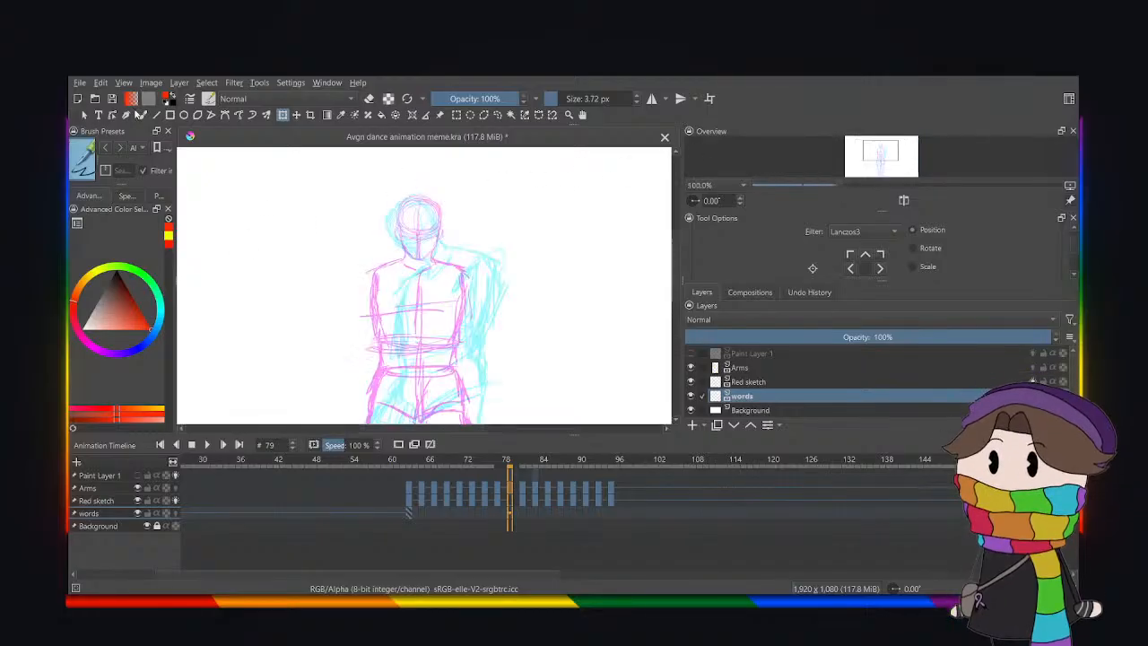
left_click(141, 115)
scroll(425, 182, "up", 1)
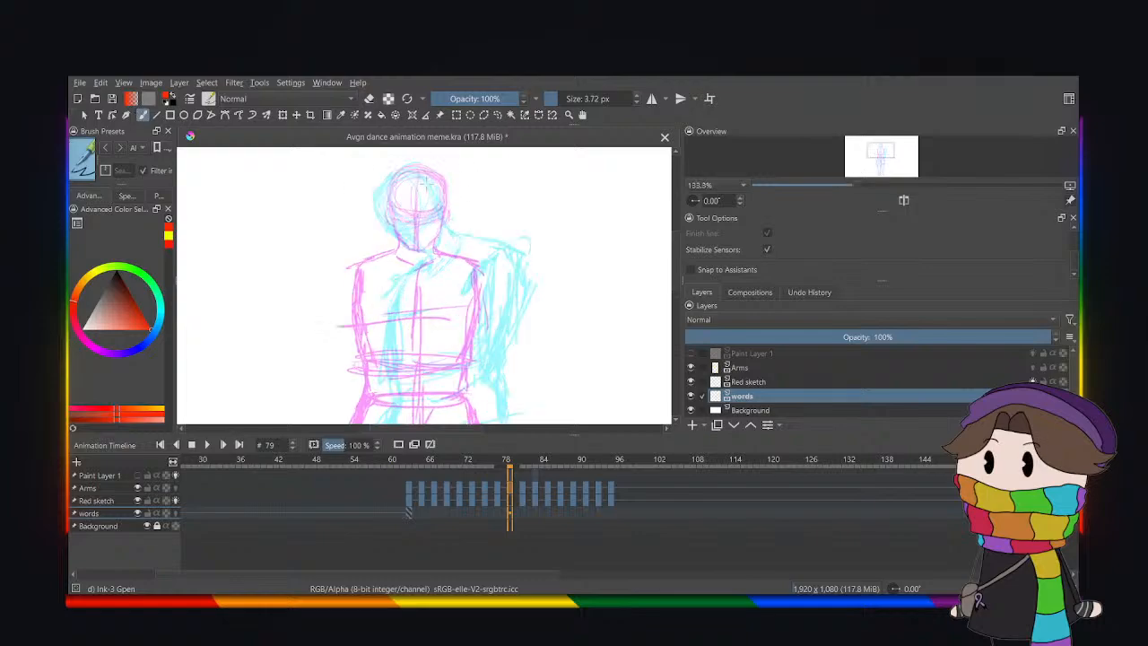
scroll(400, 186, "up", 1)
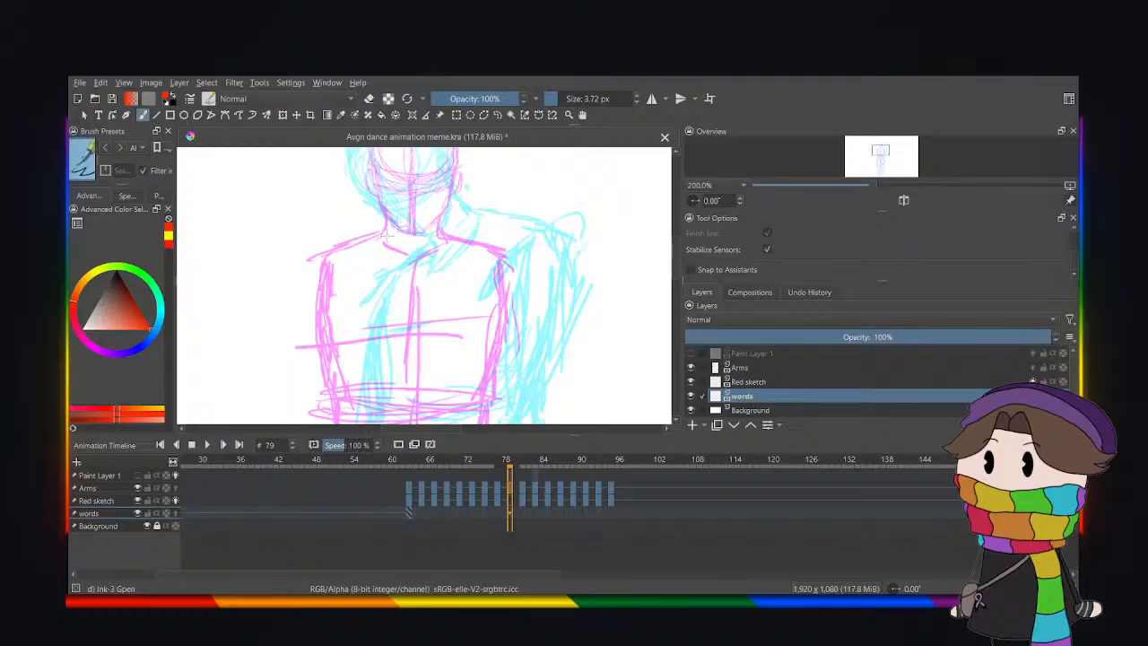
key("minus")
key("minus")
key("minus")
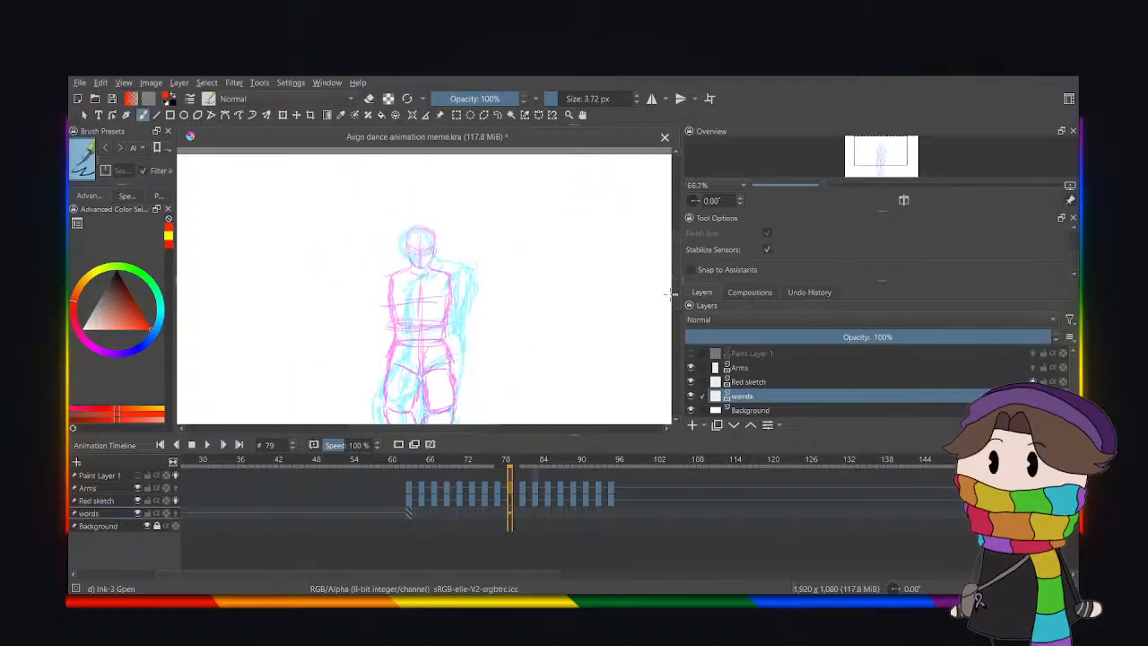
scroll(673, 300, "down", 3)
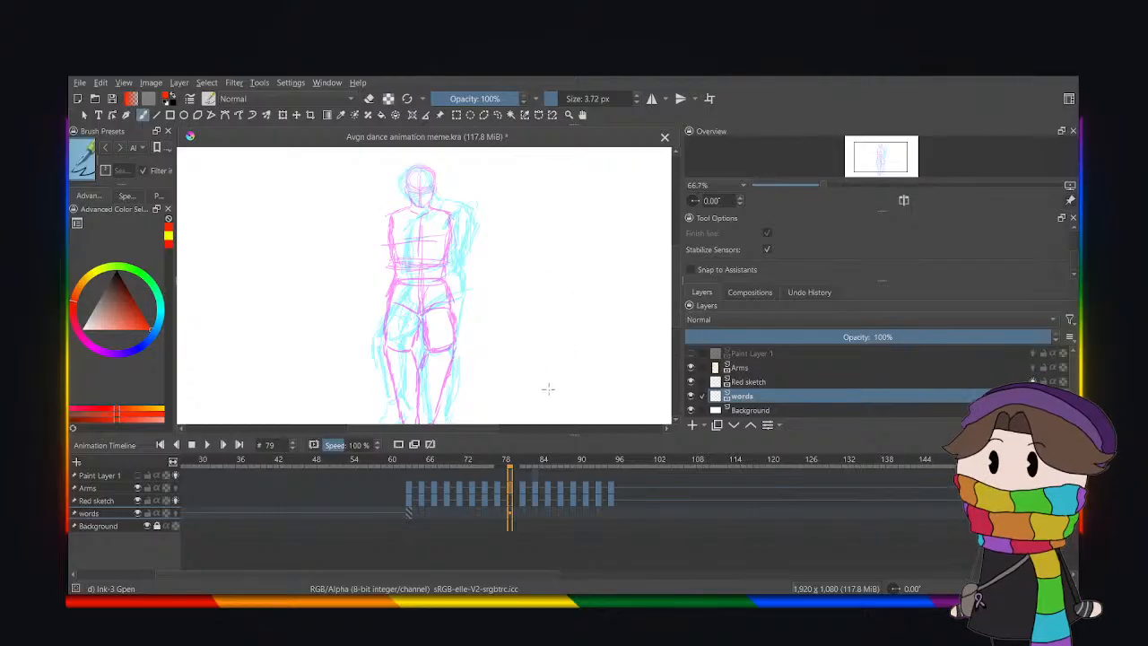
Make Red sketch the active layer and reduce the brush size to 2.58 px.
left_click(785, 384)
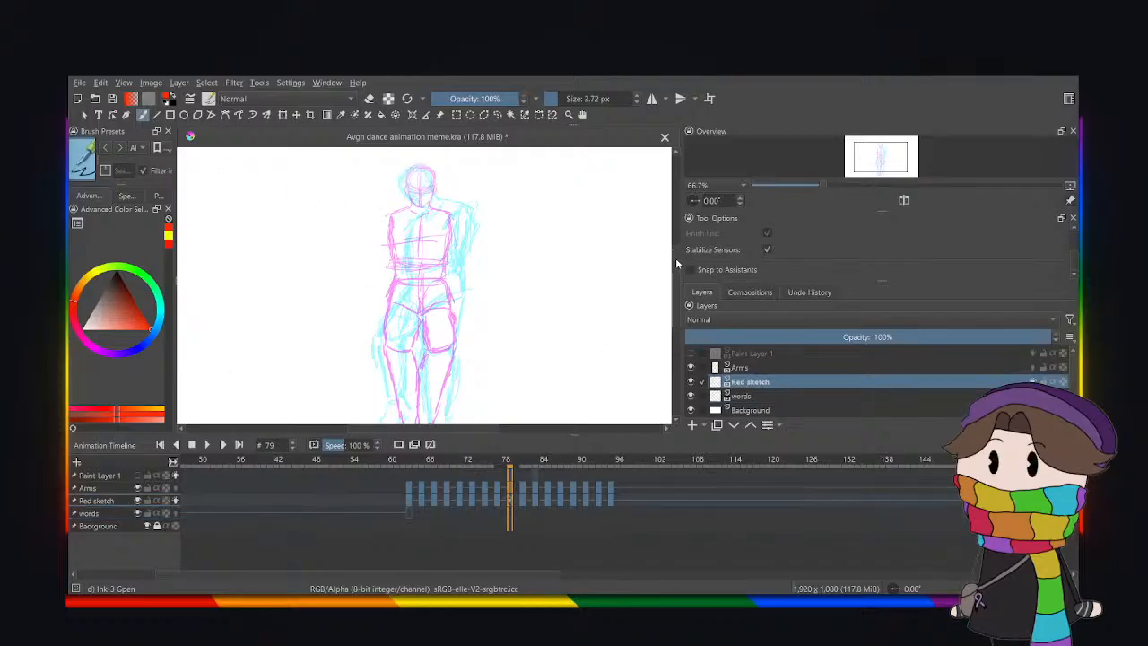
scroll(390, 255, "up", 2)
key("plus")
key("plus")
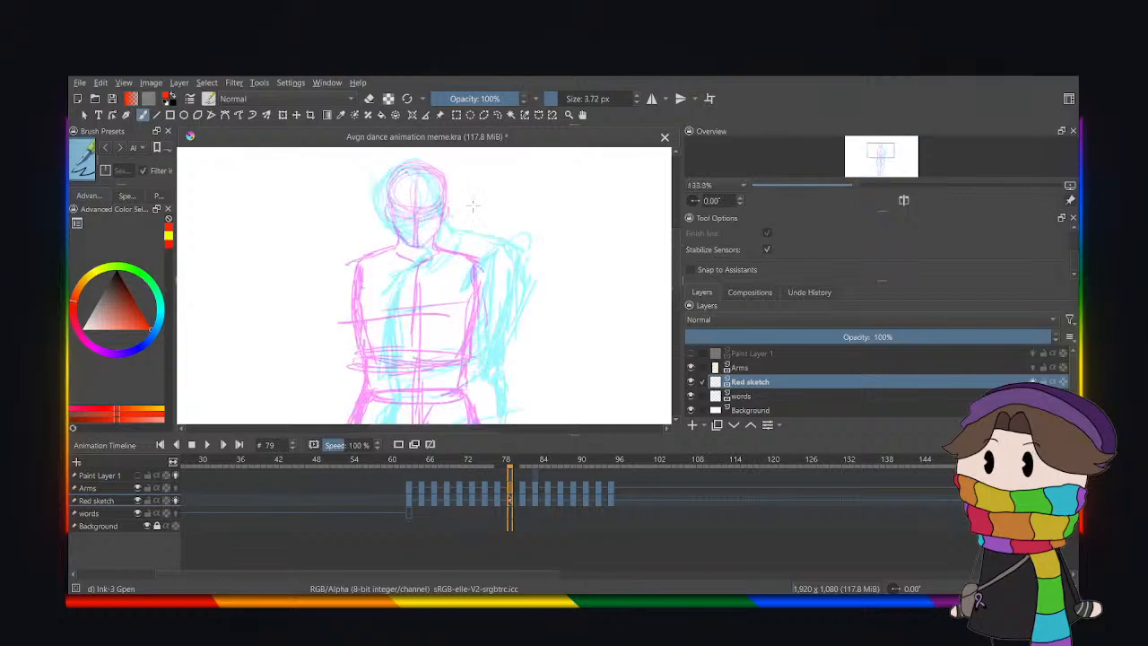
left_click_drag(679, 271, 679, 256)
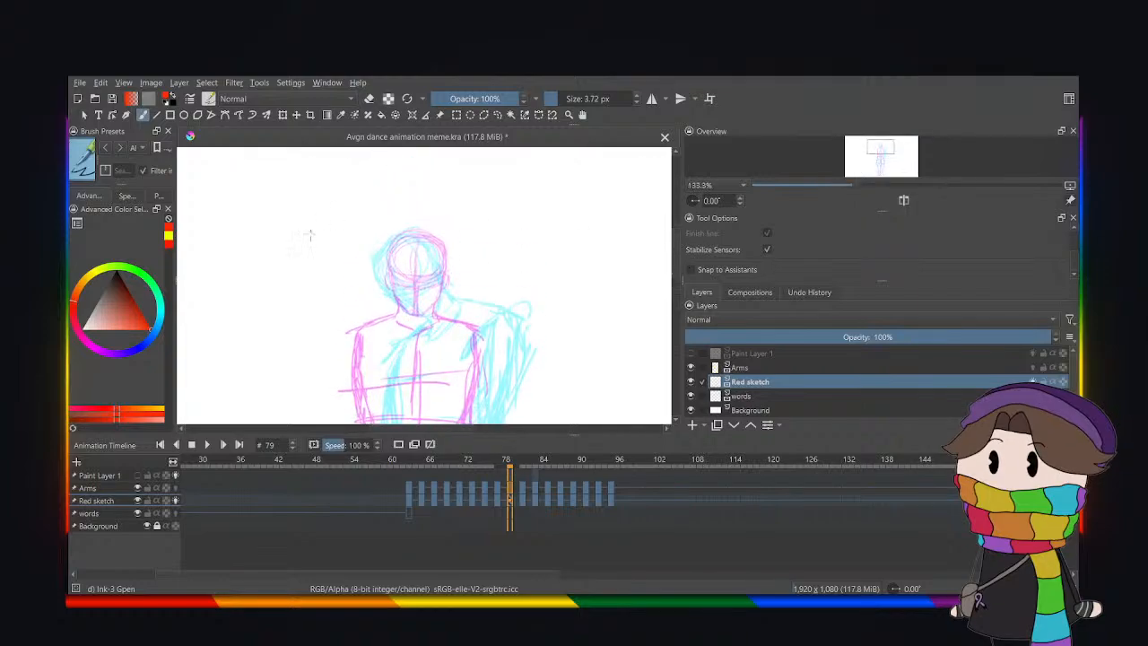
key("plus")
mouse_move(372, 231)
left_mouse_down()
mouse_move(444, 215)
mouse_move(462, 255)
mouse_move(362, 239)
mouse_move(376, 269)
mouse_move(366, 193)
left_mouse_up()
key("ctrl+z")
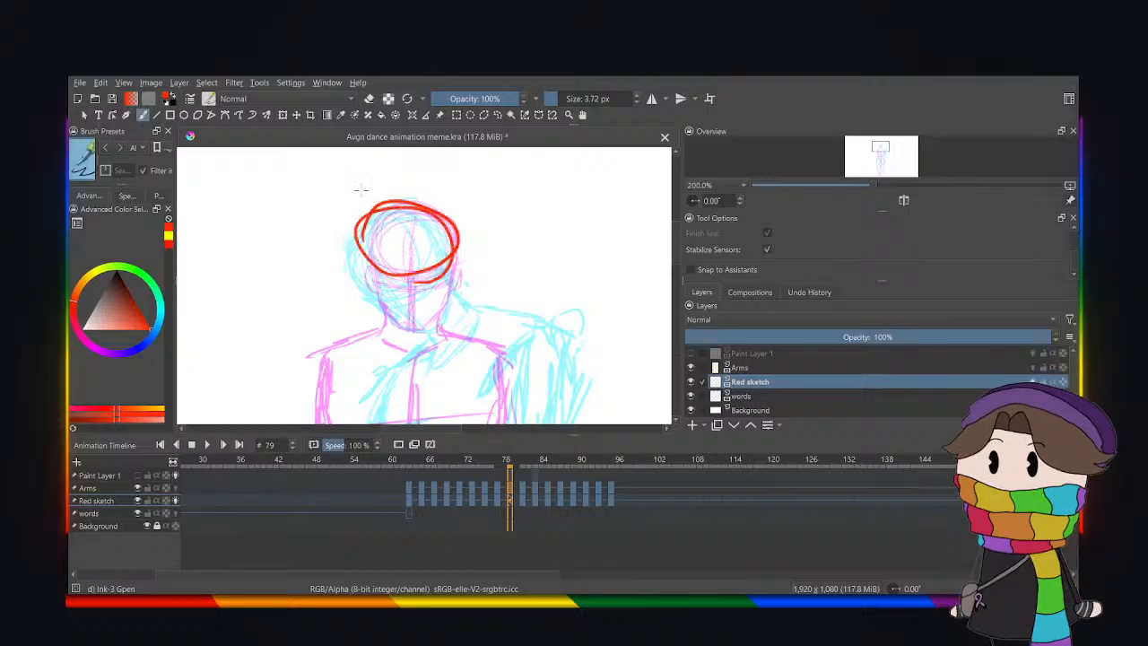
key("ctrl+z")
left_click_drag(556, 101, 550, 102)
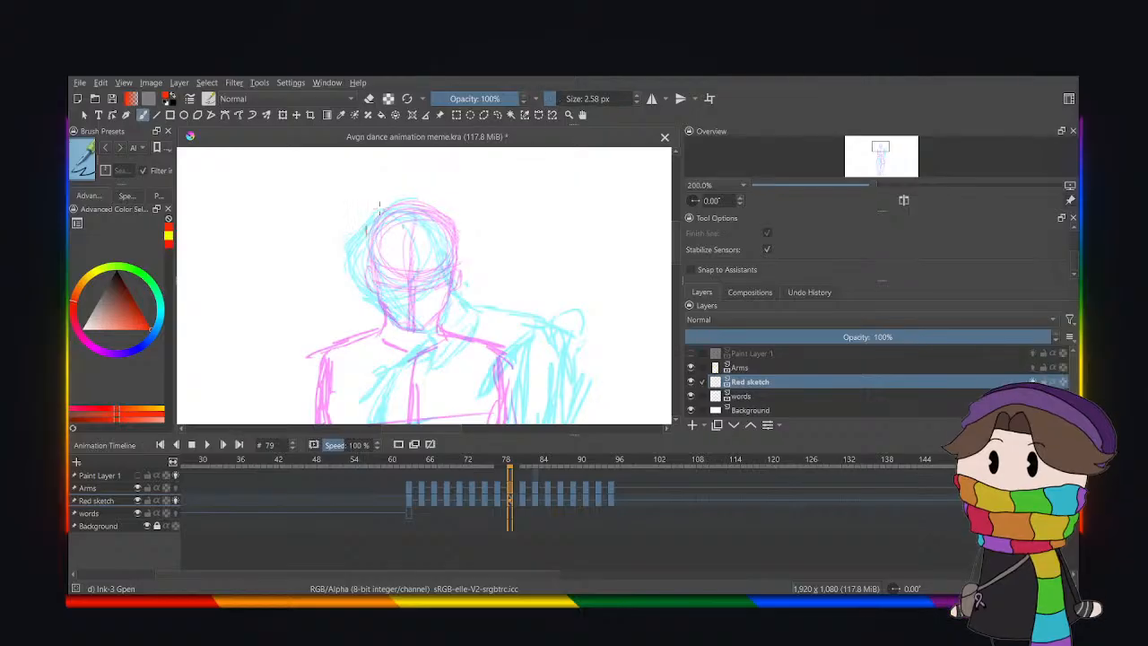
mouse_move(379, 206)
left_mouse_down()
mouse_move(399, 269)
mouse_move(372, 242)
mouse_move(449, 216)
mouse_move(440, 251)
left_mouse_up()
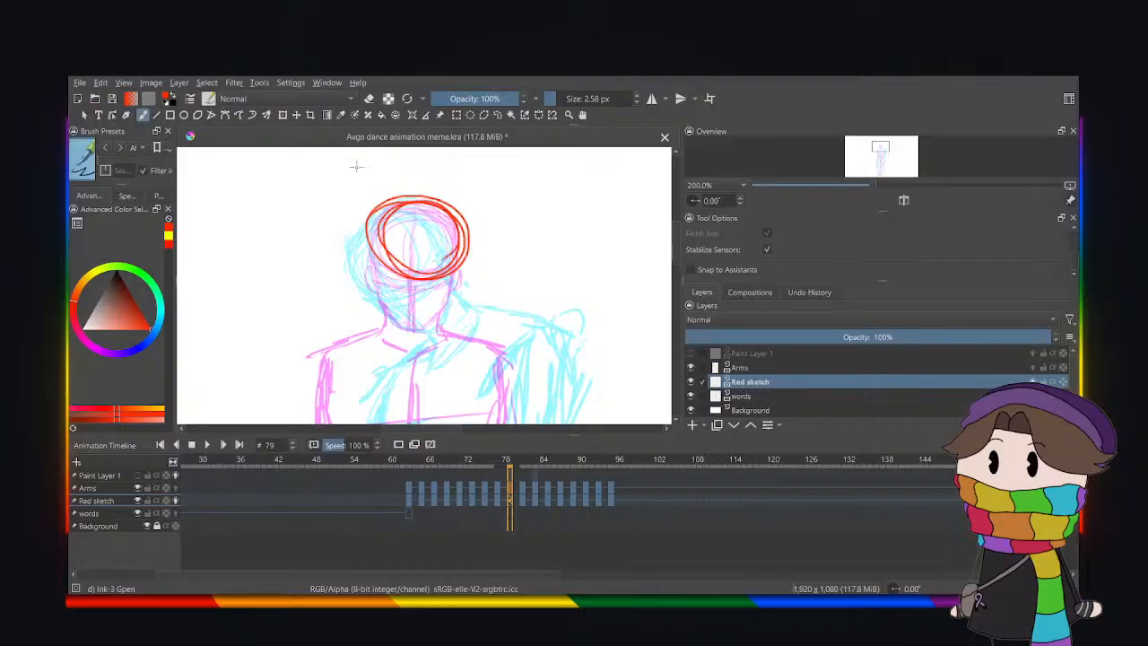
key("ctrl+z")
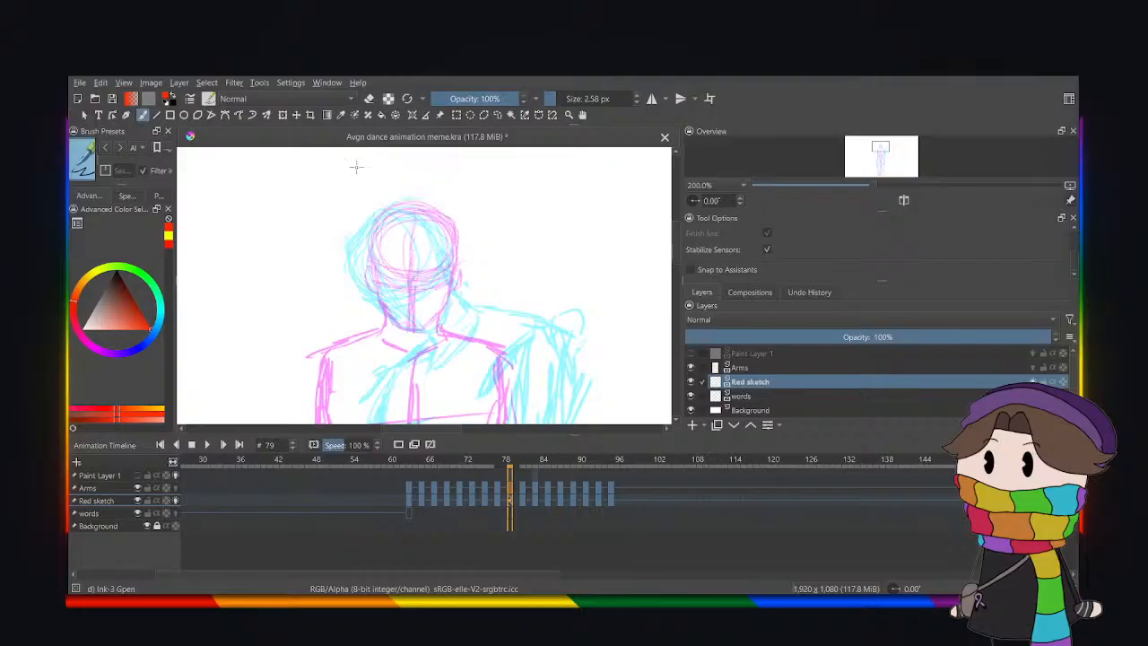
mouse_move(387, 239)
left_mouse_down()
mouse_move(427, 278)
mouse_move(426, 208)
mouse_move(469, 212)
mouse_move(442, 200)
left_mouse_up()
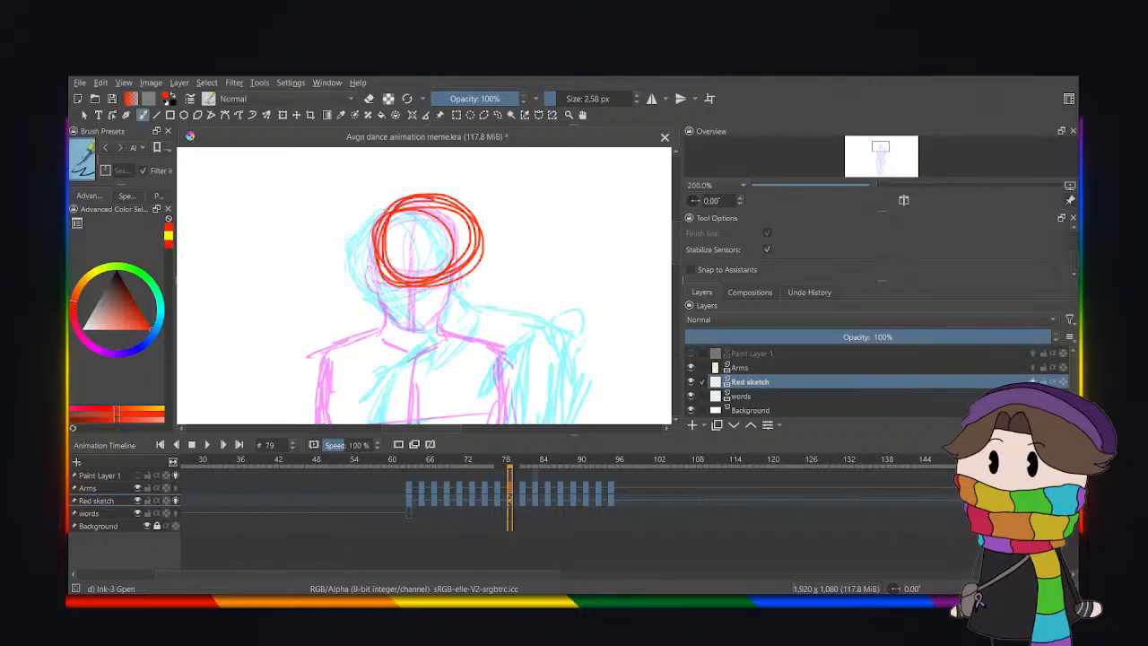
key("ctrl+z")
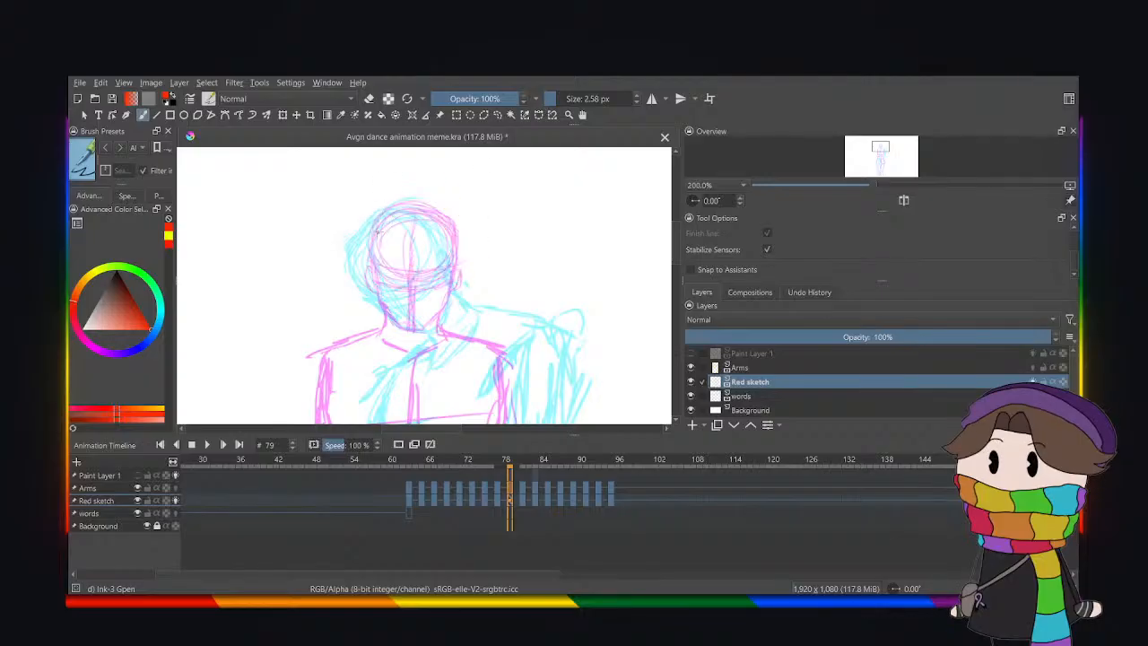
mouse_move(376, 232)
left_mouse_down()
mouse_move(421, 269)
mouse_move(466, 206)
mouse_move(439, 256)
left_mouse_up()
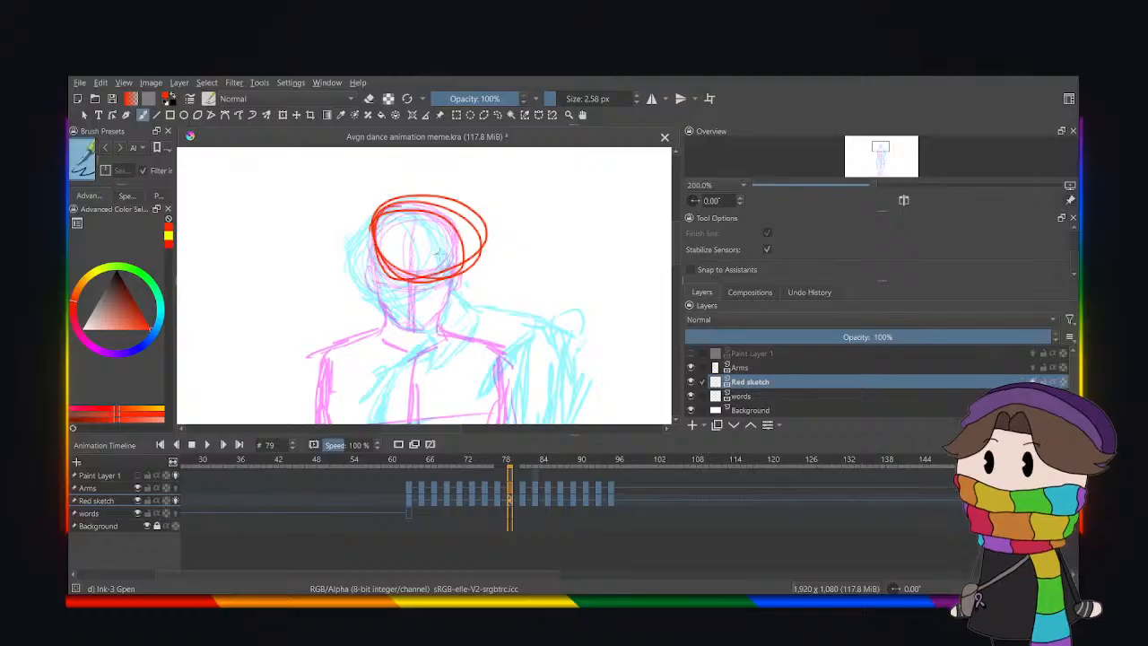
key("ctrl+z")
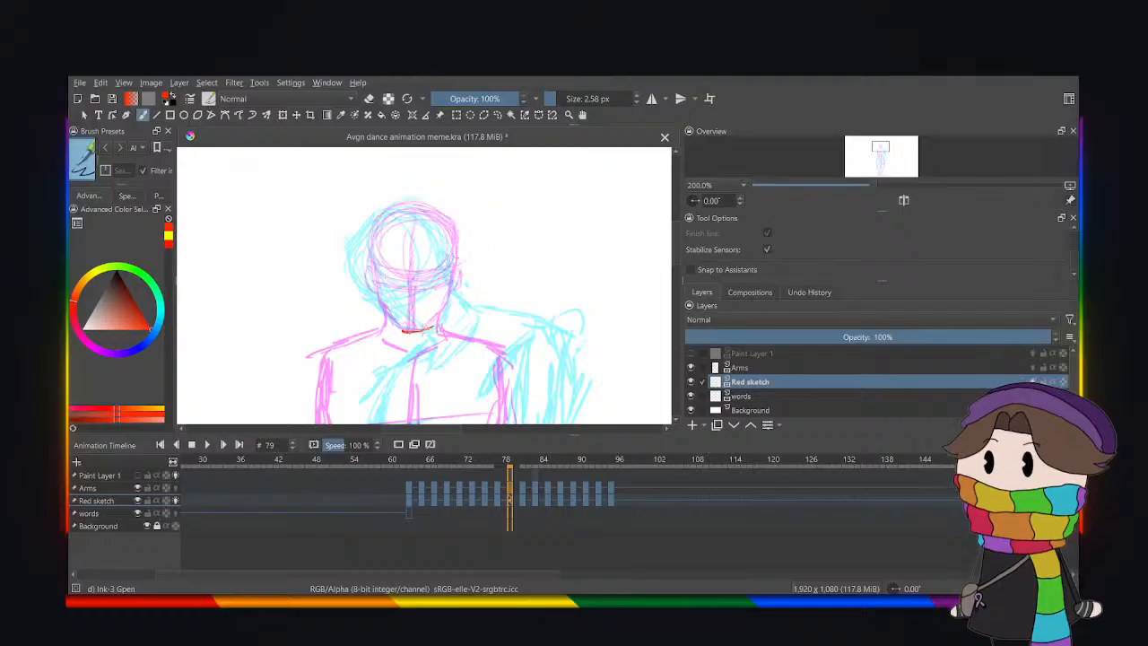
Sketch the head in red on frame 79 over the onion skins, drawing the chin, ear, jaw and skull outline.
left_click_drag(403, 330, 433, 328)
mouse_move(451, 259)
left_mouse_down()
mouse_move(447, 271)
mouse_move(451, 254)
left_mouse_up()
left_click_drag(366, 262, 400, 325)
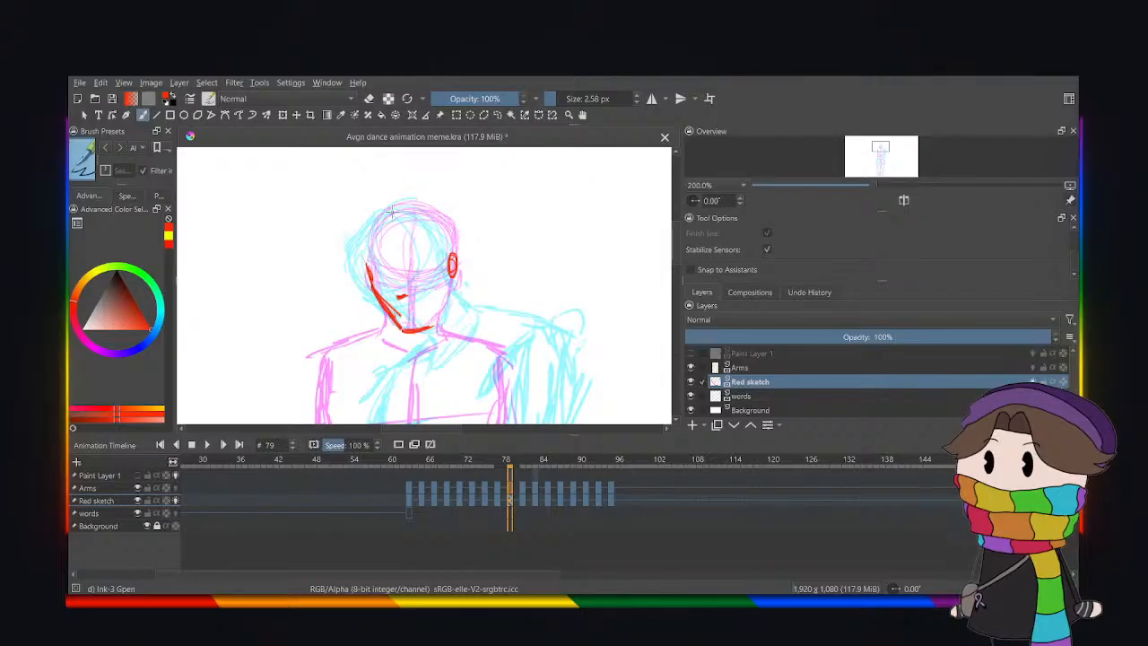
mouse_move(391, 210)
left_mouse_down()
mouse_move(368, 231)
mouse_move(366, 259)
left_mouse_up()
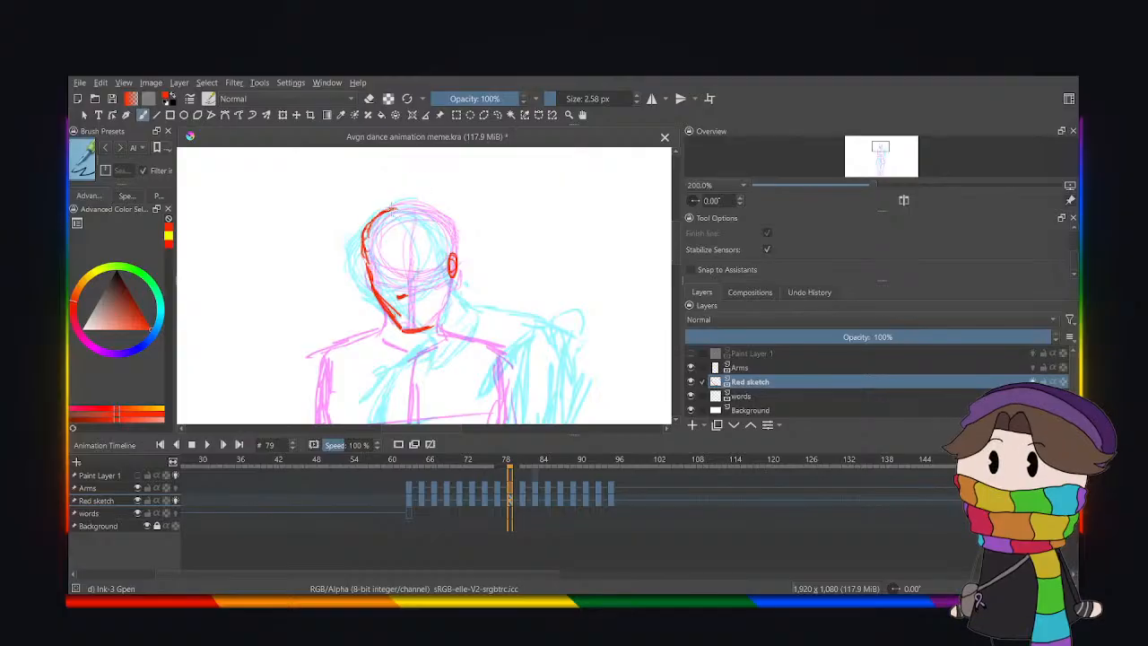
mouse_move(399, 206)
left_mouse_down()
mouse_move(449, 214)
mouse_move(455, 258)
left_mouse_up()
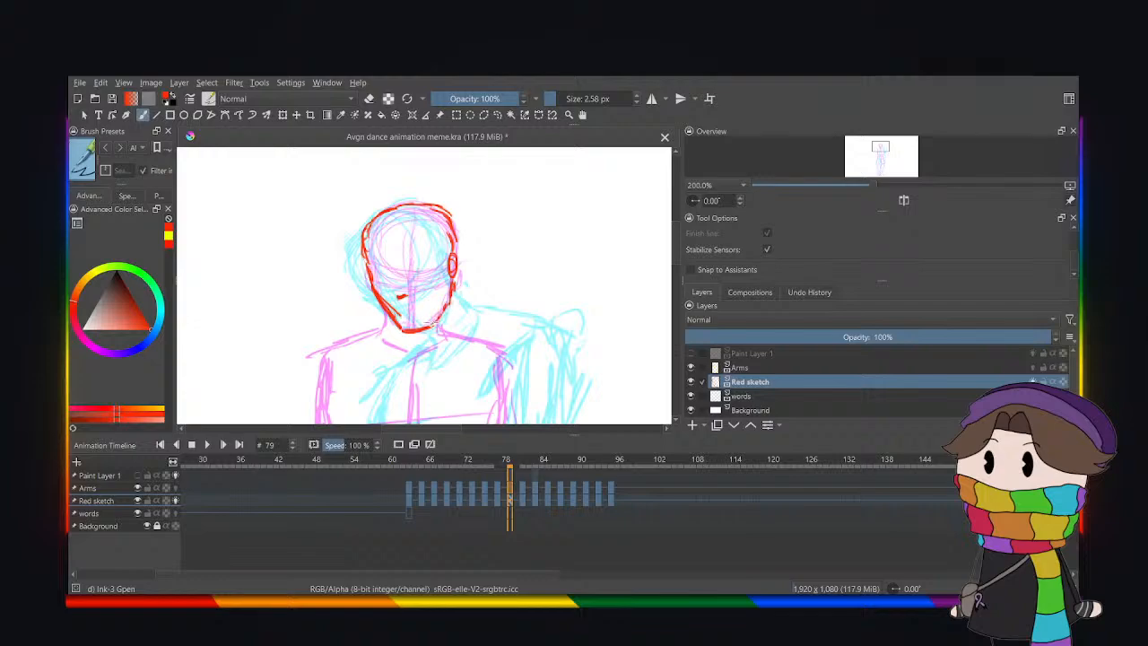
Add facial guidelines inside the head: two curved lines across the face and a vertical centre line turned slightly to the side.
key("ctrl+equal")
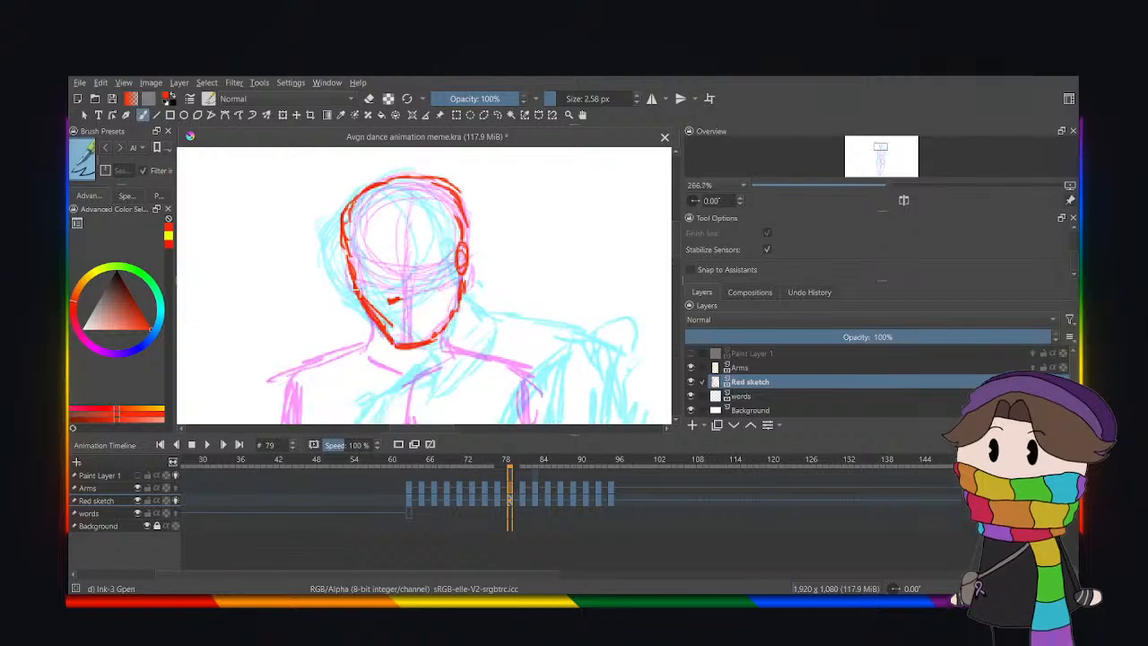
mouse_move(363, 289)
left_mouse_down()
mouse_move(400, 299)
mouse_move(444, 285)
mouse_move(449, 256)
mouse_move(345, 258)
left_mouse_up()
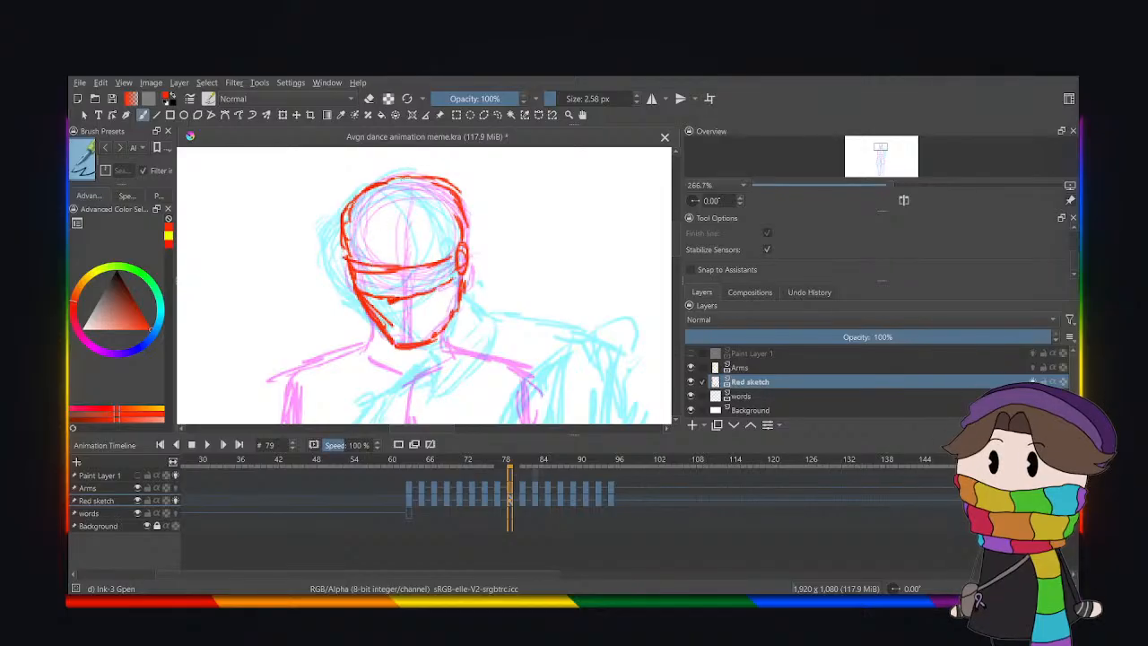
mouse_move(388, 222)
left_mouse_down()
mouse_move(396, 192)
mouse_move(384, 305)
mouse_move(418, 344)
left_mouse_up()
key("ctrl+z")
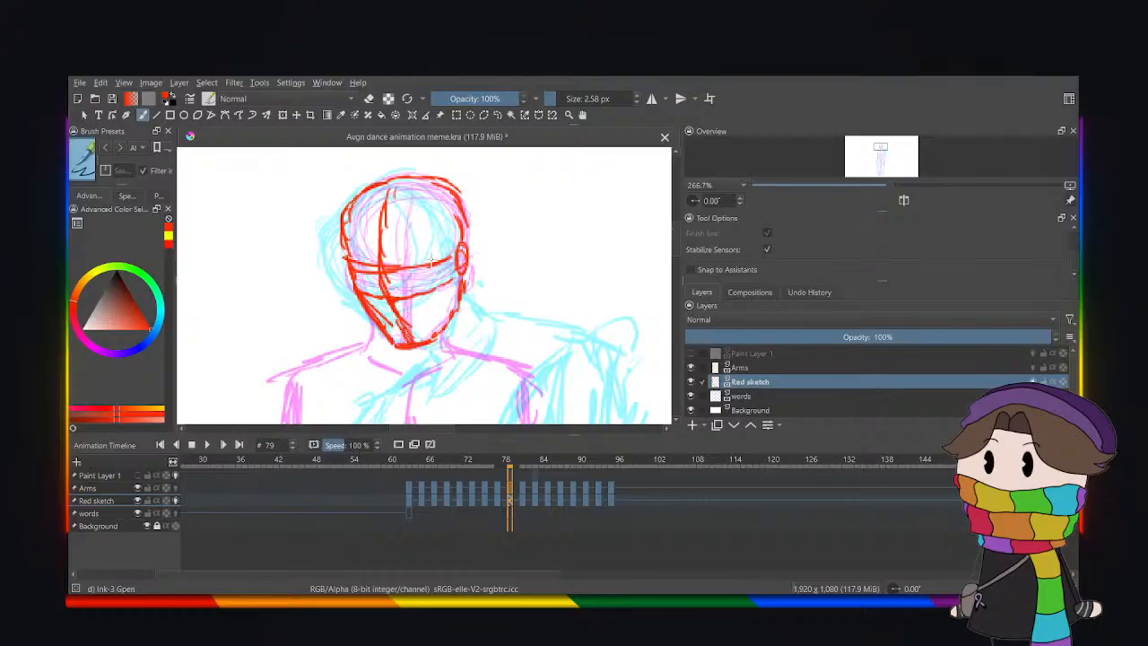
Draw the neck line and a curved collar in red just below the head.
scroll(431, 262, "down", 4)
scroll(391, 285, "up", 3)
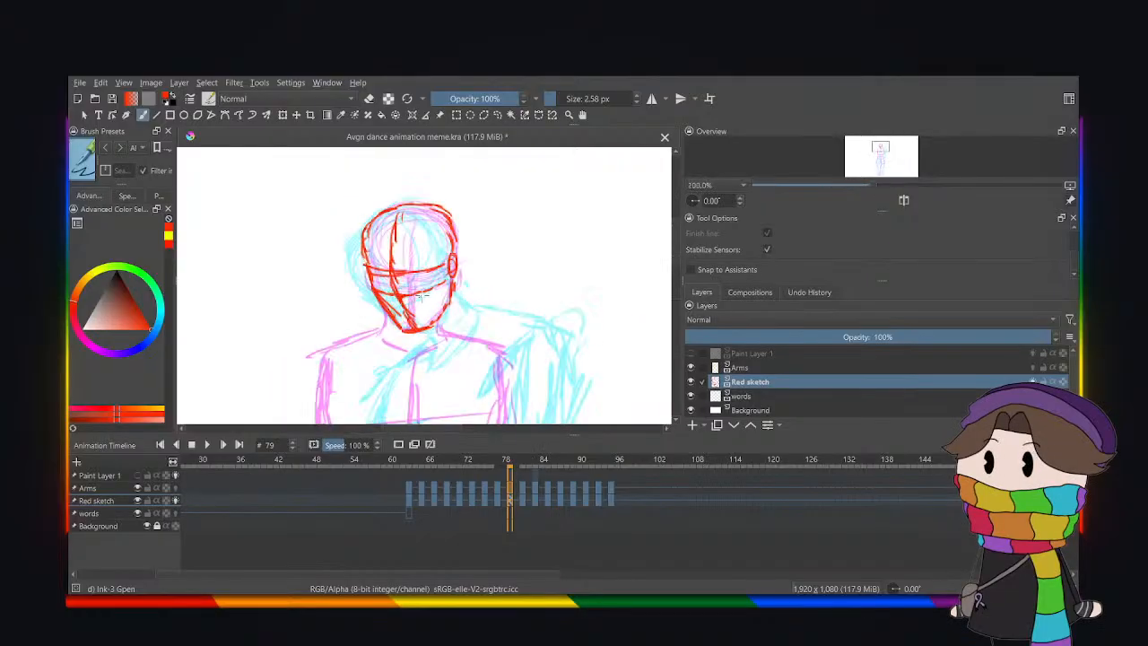
mouse_move(476, 299)
left_mouse_down()
mouse_move(475, 245)
mouse_move(461, 242)
mouse_move(468, 254)
left_mouse_up()
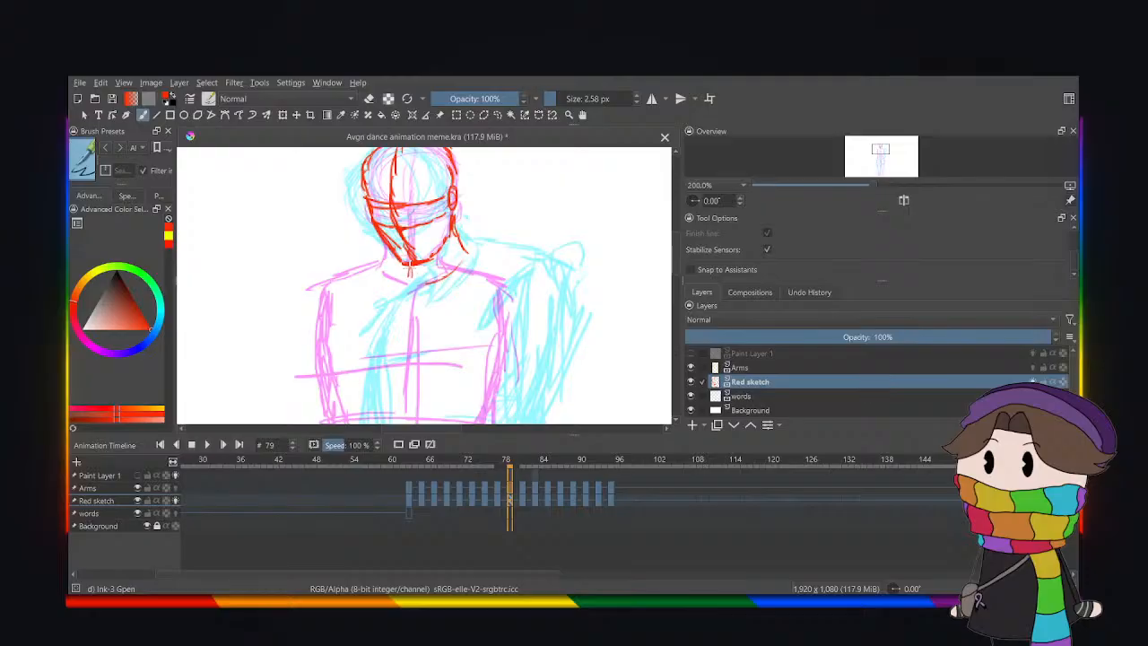
mouse_move(418, 286)
left_mouse_down()
mouse_move(466, 253)
mouse_move(409, 289)
left_mouse_up()
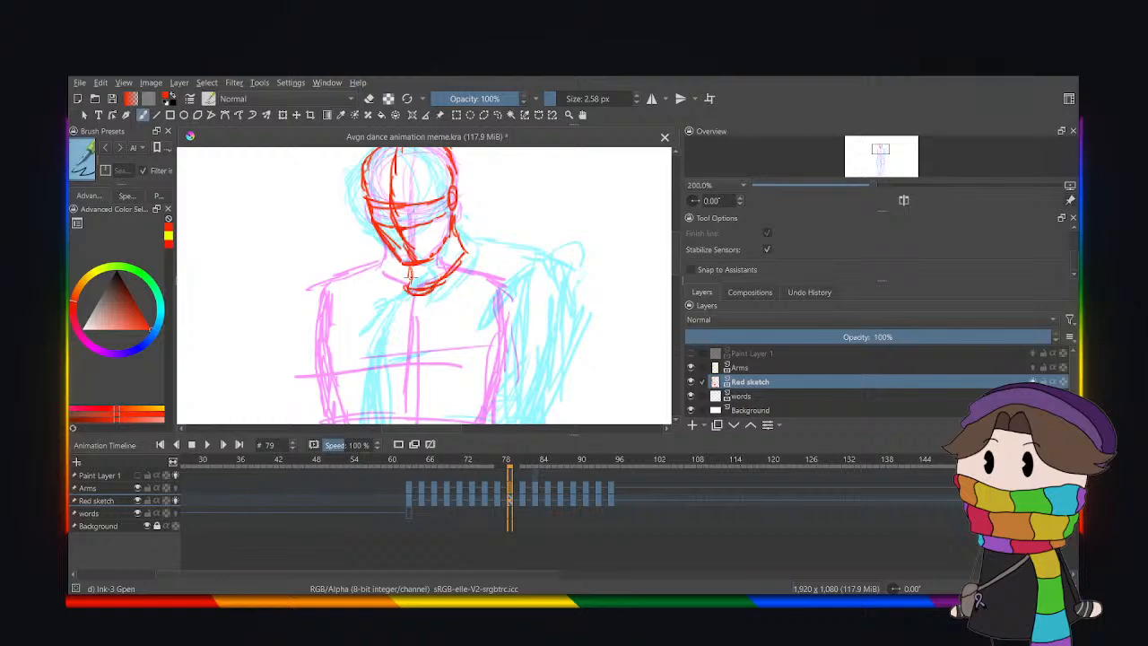
Sketch the torso in red between the onion-skinned poses, with both sides, the shoulder, the curved lower edge and a centre line.
scroll(424, 278, "down", 3)
scroll(426, 232, "up", 2)
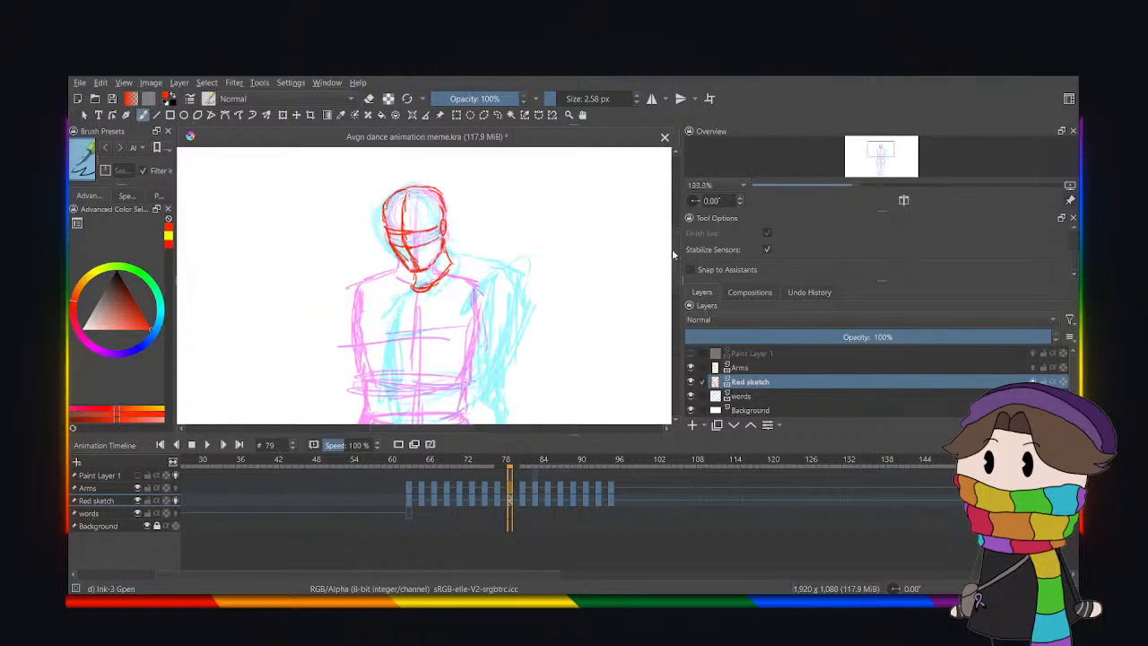
scroll(668, 246, "down", 3)
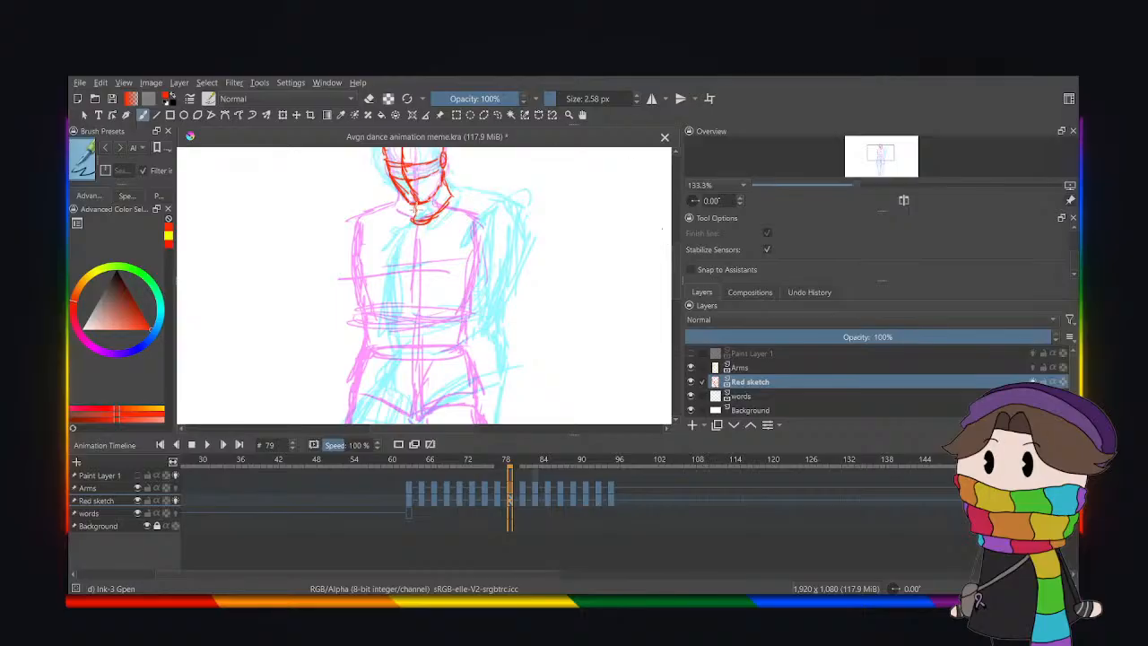
mouse_move(413, 212)
left_mouse_down()
mouse_move(388, 218)
mouse_move(376, 244)
mouse_move(367, 299)
mouse_move(381, 332)
left_mouse_up()
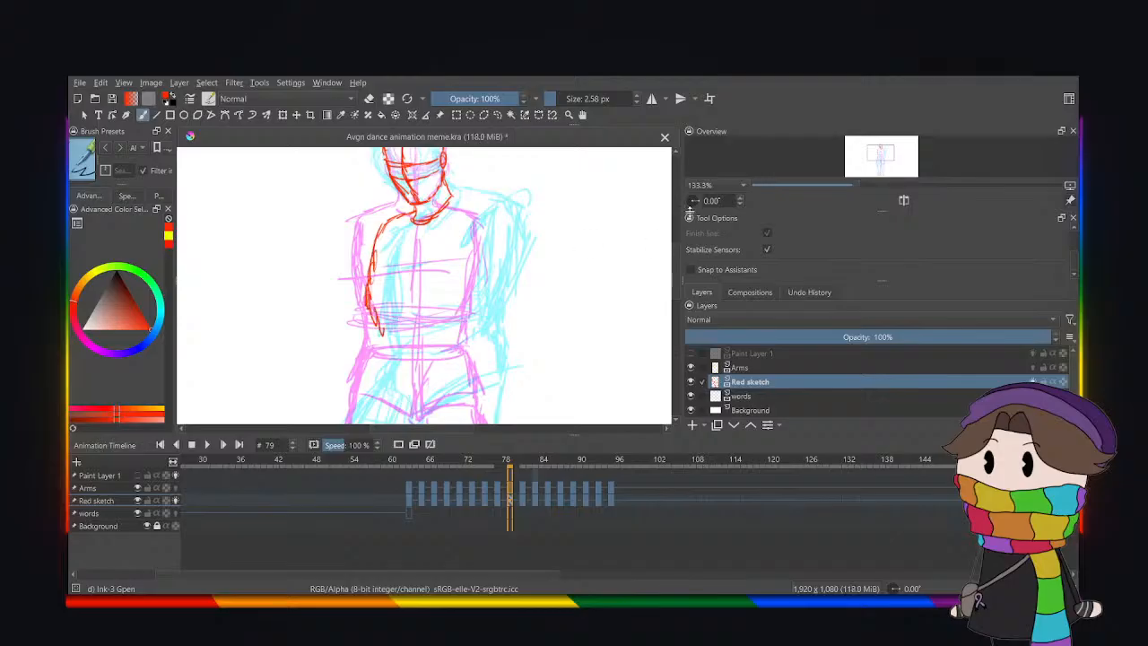
mouse_move(448, 190)
left_mouse_down()
mouse_move(497, 212)
mouse_move(504, 262)
mouse_move(485, 298)
left_mouse_up()
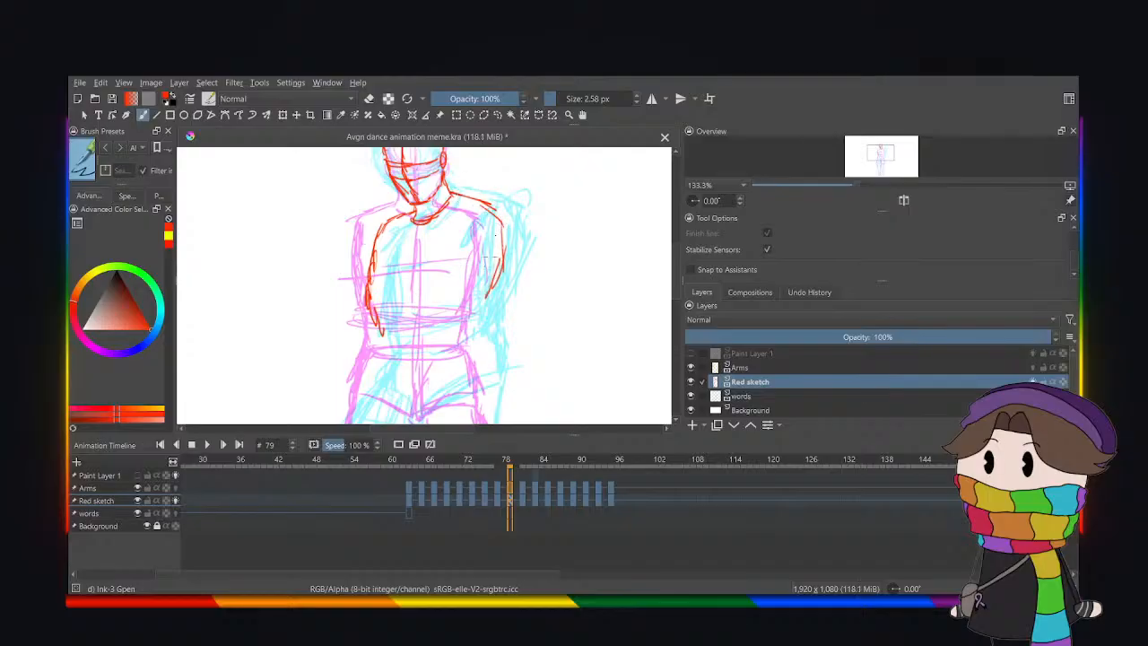
mouse_move(495, 235)
left_mouse_down()
mouse_move(490, 308)
mouse_move(476, 318)
mouse_move(417, 341)
mouse_move(428, 339)
mouse_move(379, 332)
mouse_move(474, 312)
left_mouse_up()
left_click_drag(387, 330, 427, 332)
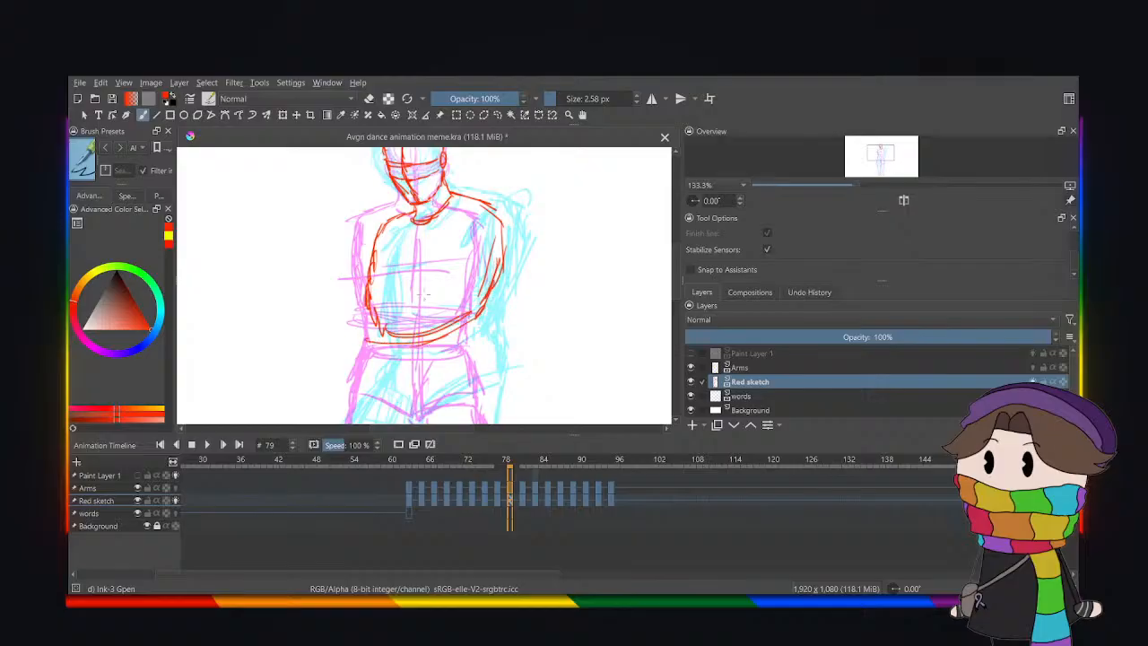
left_click_drag(499, 217, 467, 310)
Add the waistband and hip lines in red below the torso, with the V-shaped crotch line.
key("minus")
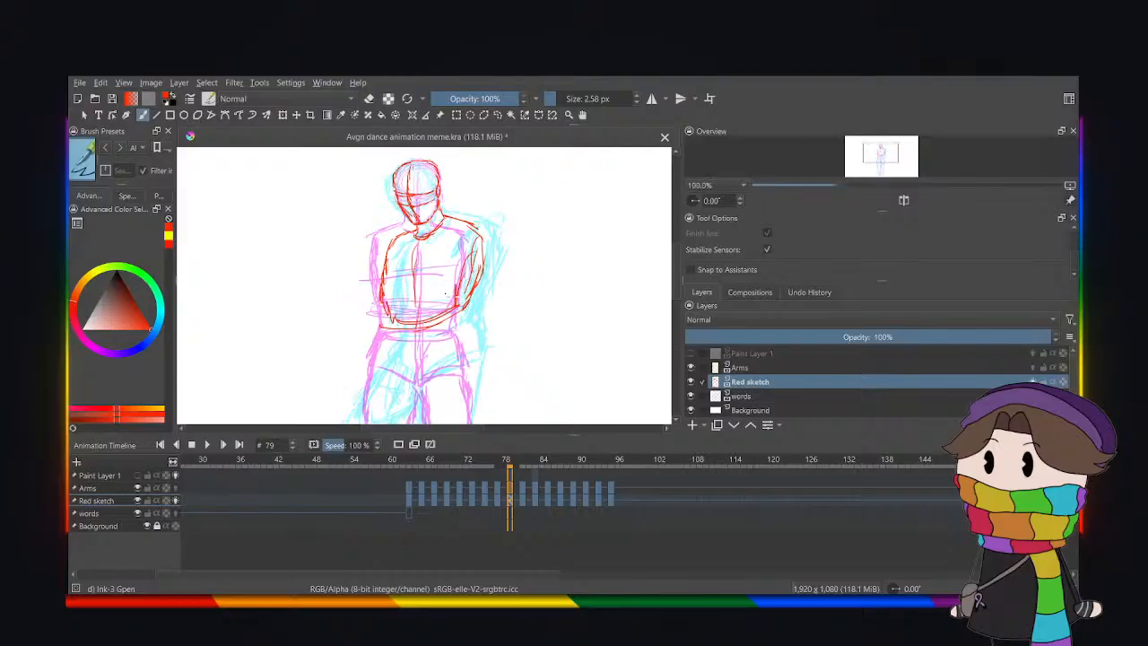
scroll(533, 239, "down", 3)
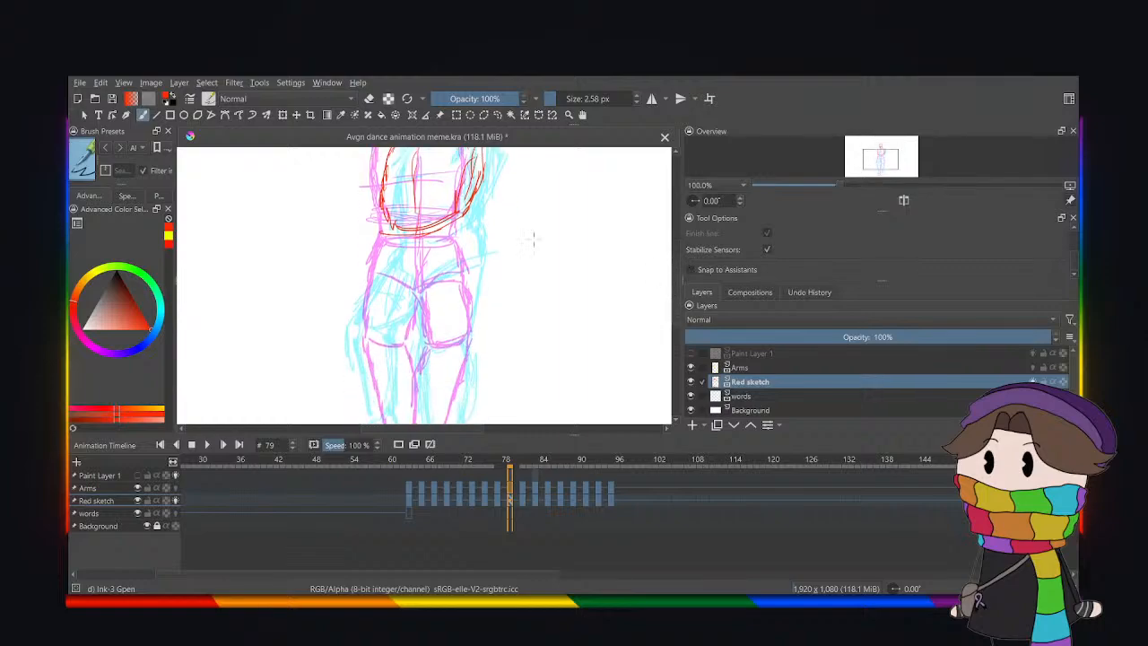
mouse_move(480, 167)
left_mouse_down()
mouse_move(461, 220)
mouse_move(476, 267)
mouse_move(414, 282)
mouse_move(389, 266)
mouse_move(386, 244)
left_mouse_up()
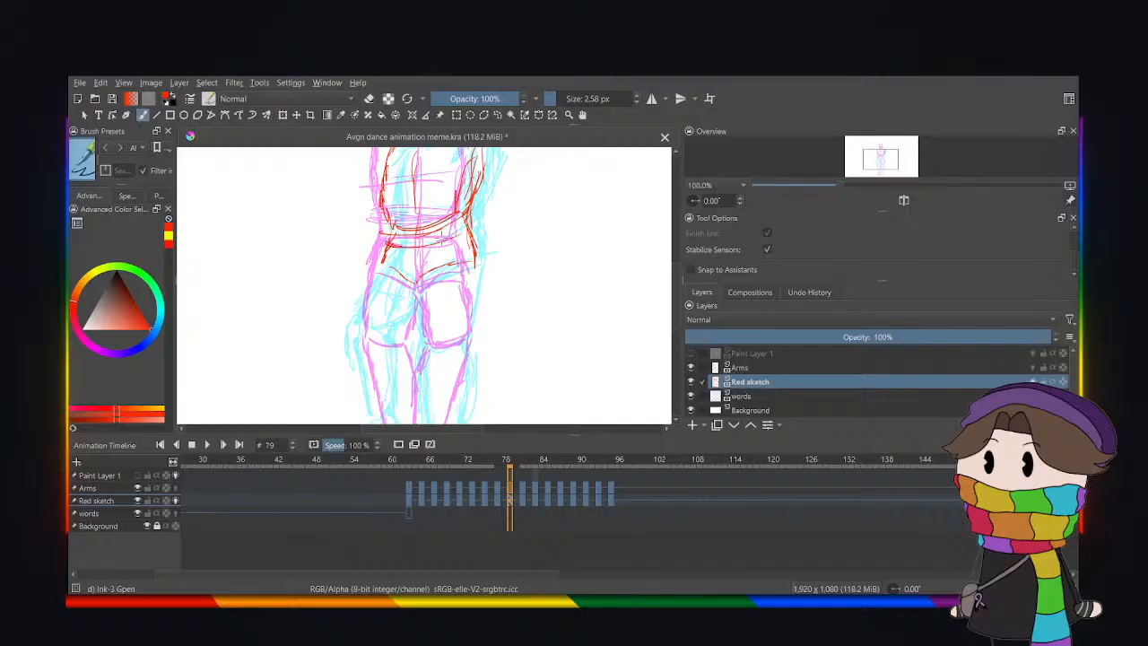
mouse_move(468, 208)
left_mouse_down()
mouse_move(466, 232)
mouse_move(414, 246)
mouse_move(393, 230)
mouse_move(386, 244)
mouse_move(402, 243)
left_mouse_up()
Sketch the leg on the image's right side in red, outlining the thigh, knee line and lower leg down to the ankle.
key("ctrl+minus")
left_click_drag(676, 285, 676, 301)
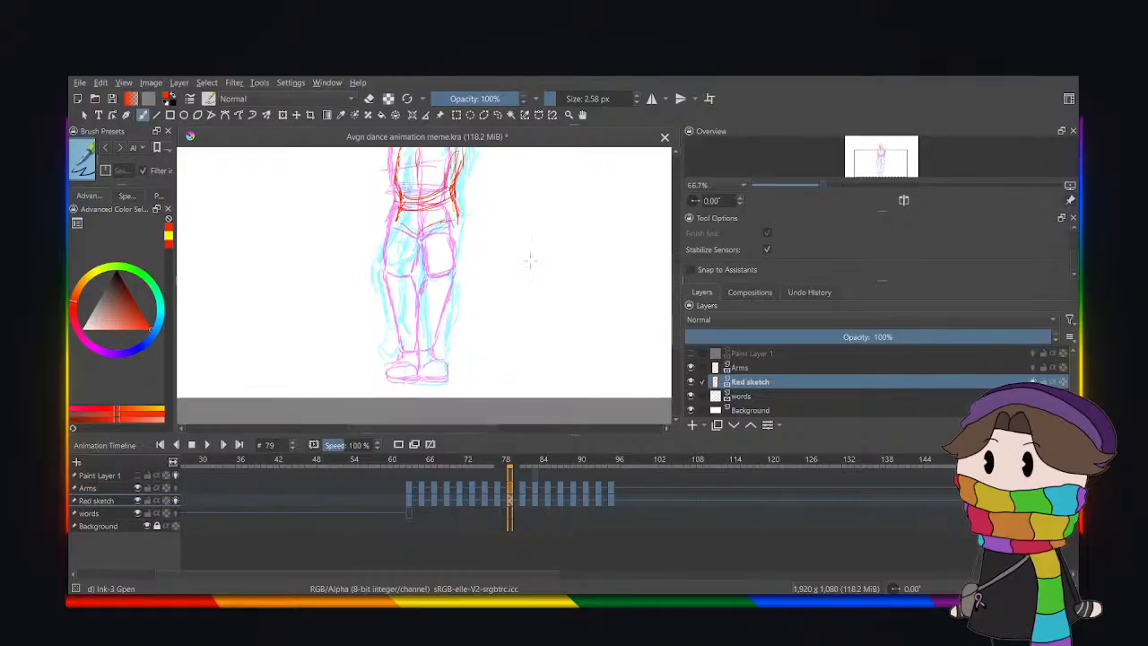
key("ctrl+plus")
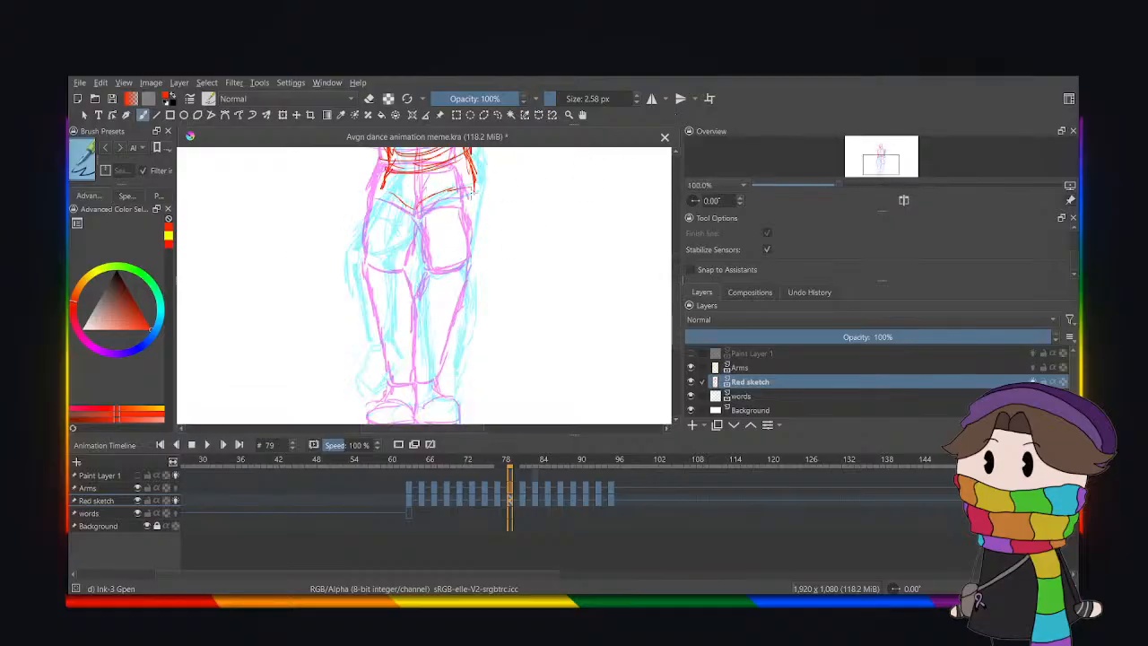
left_click_drag(477, 183, 471, 260)
mouse_move(470, 219)
left_mouse_down()
mouse_move(466, 269)
mouse_move(433, 270)
left_mouse_up()
left_click_drag(416, 211, 437, 272)
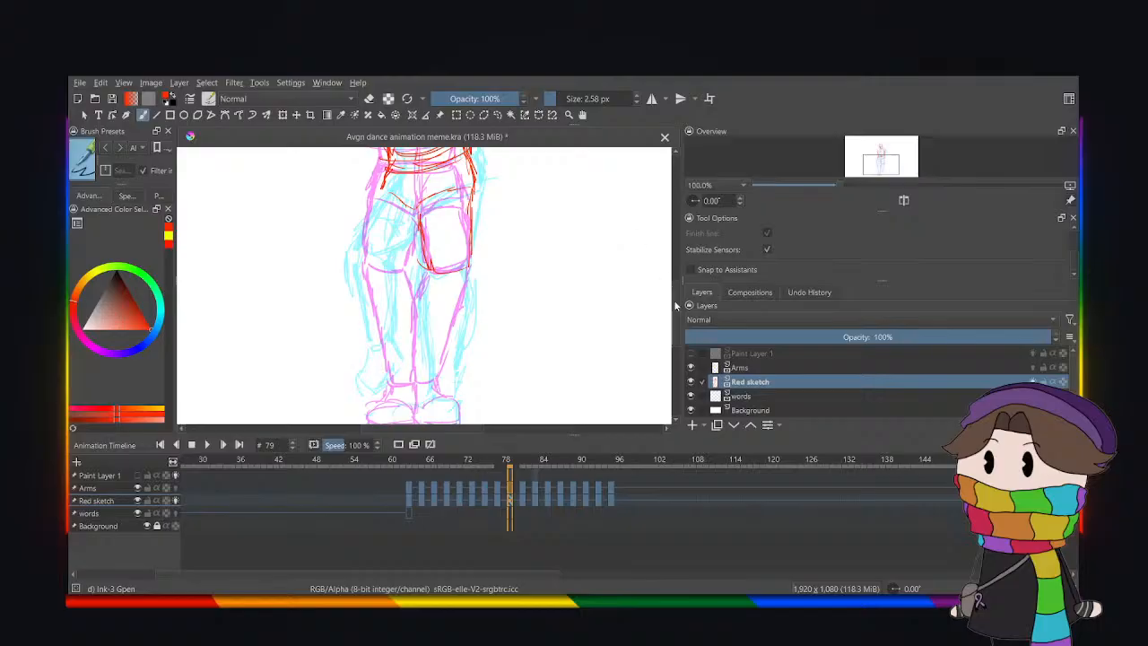
scroll(592, 161, "down", 1)
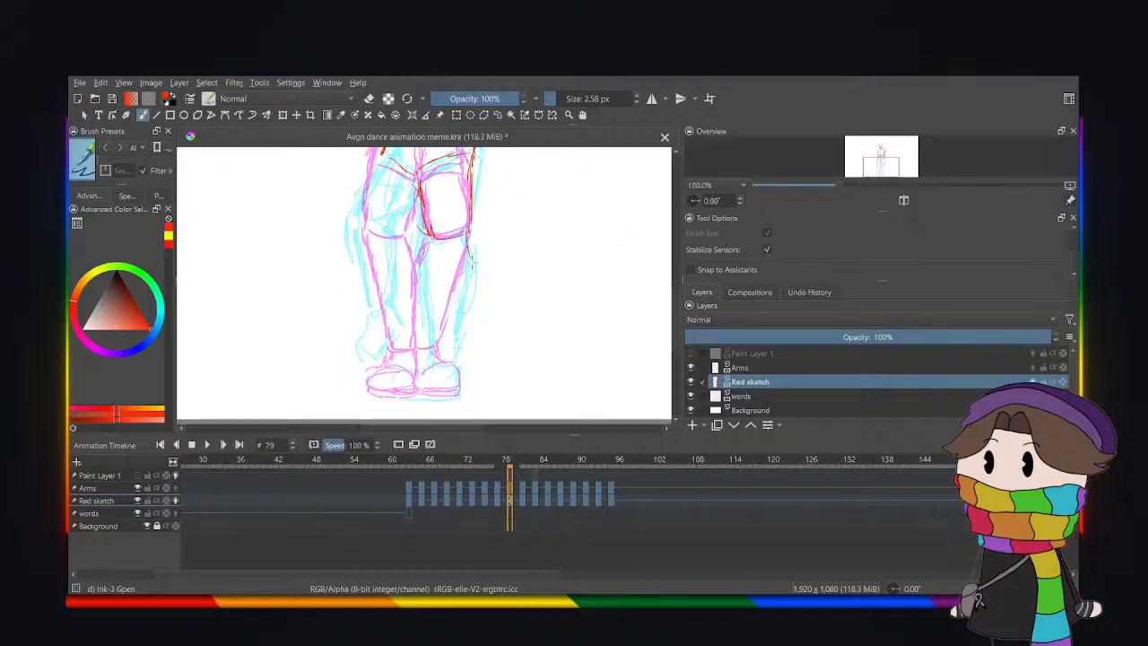
mouse_move(468, 244)
left_mouse_down()
mouse_move(446, 342)
mouse_move(427, 352)
left_mouse_up()
mouse_move(434, 231)
left_mouse_down()
mouse_move(420, 269)
mouse_move(424, 338)
mouse_move(449, 345)
mouse_move(419, 346)
left_mouse_up()
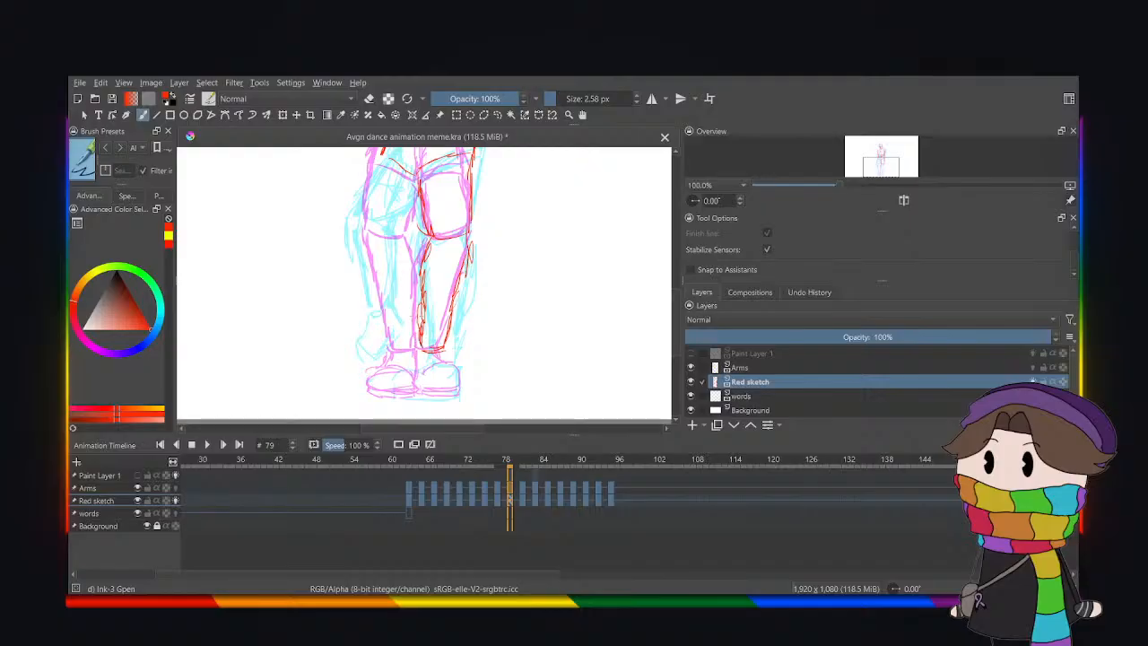
Sketch the leg on the image's left side in red, with its thigh, knee curve and shin.
mouse_move(378, 149)
left_mouse_down()
mouse_move(386, 165)
mouse_move(360, 223)
mouse_move(388, 235)
left_mouse_up()
mouse_move(419, 183)
left_mouse_down()
mouse_move(396, 231)
mouse_move(372, 241)
mouse_move(374, 231)
mouse_move(384, 334)
left_mouse_up()
mouse_move(400, 219)
left_mouse_down()
mouse_move(405, 253)
mouse_move(408, 337)
left_mouse_up()
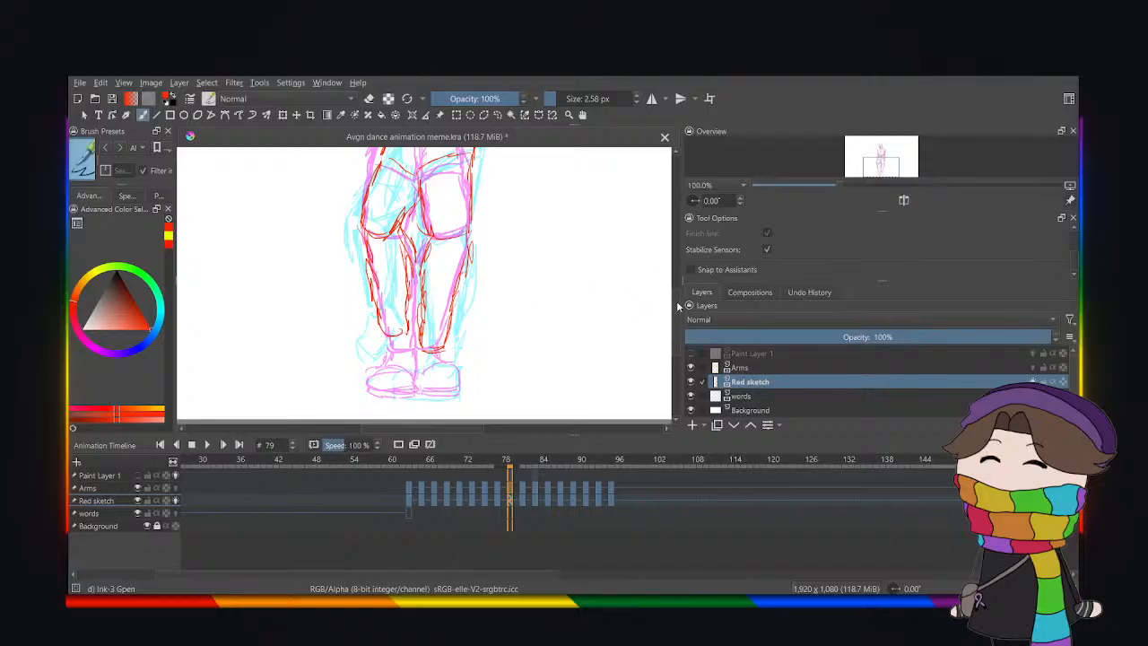
Draw both ankles and shoes in red over the onion-skinned feet, with the two shoes slightly overlapping.
scroll(664, 293, "down", 2)
key("plus")
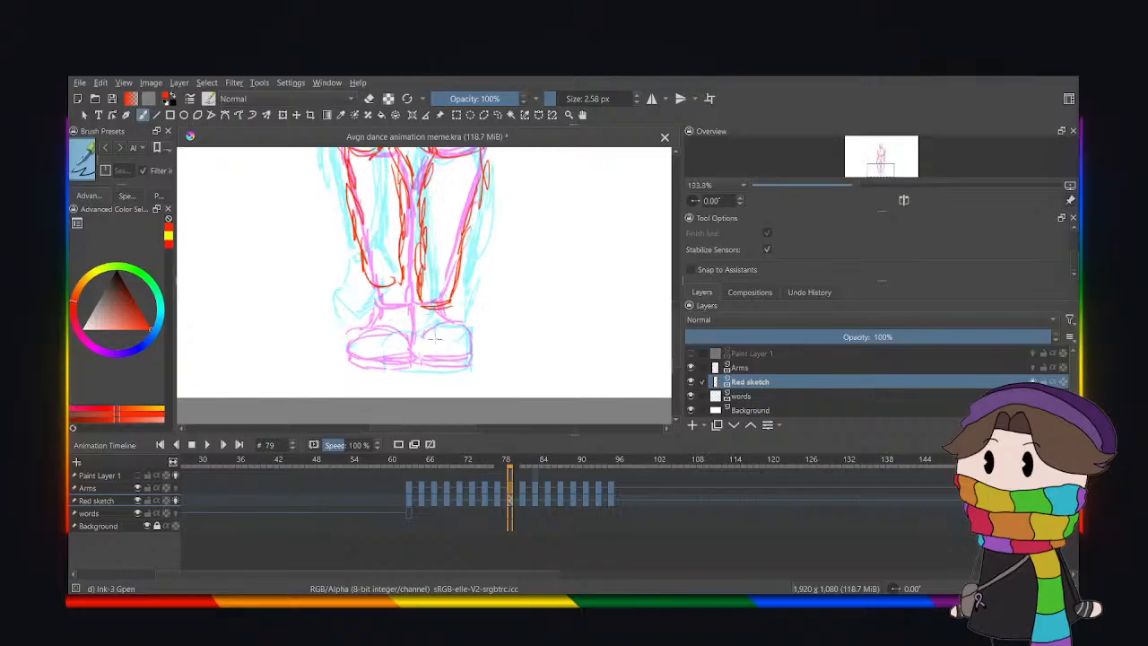
mouse_move(411, 337)
left_mouse_down()
mouse_move(446, 333)
mouse_move(418, 328)
mouse_move(446, 361)
mouse_move(398, 371)
mouse_move(386, 342)
left_mouse_up()
mouse_move(430, 303)
left_mouse_down()
mouse_move(451, 292)
mouse_move(471, 364)
left_mouse_up()
left_click_drag(434, 308, 415, 326)
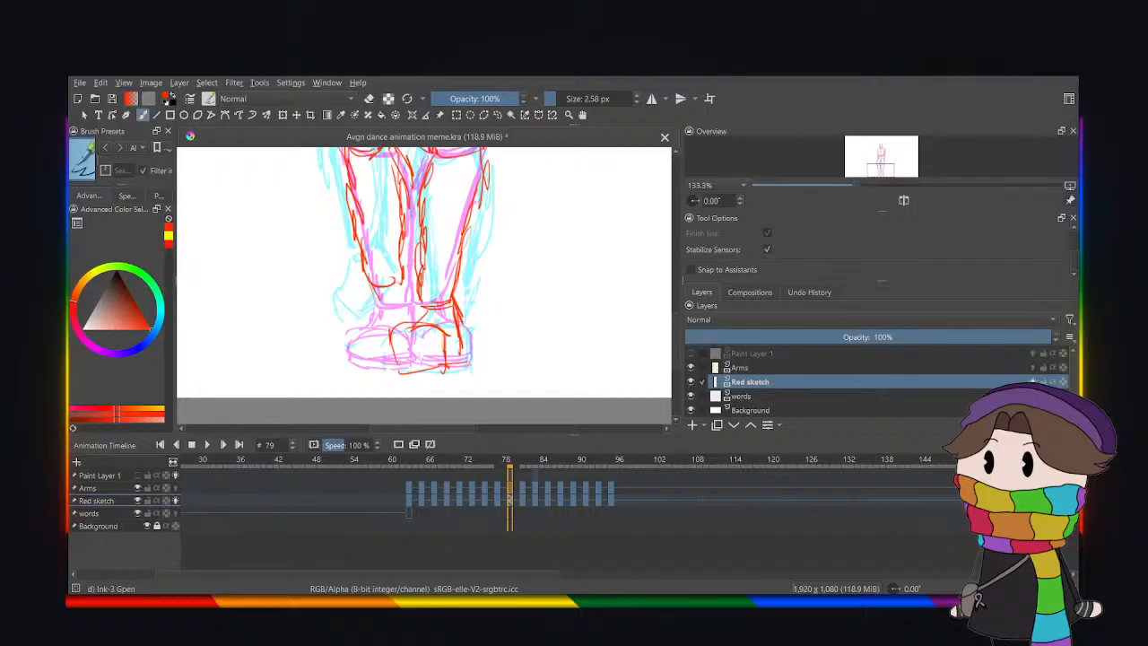
mouse_move(375, 279)
left_mouse_down()
mouse_move(366, 329)
mouse_move(352, 339)
mouse_move(355, 368)
mouse_move(389, 363)
left_mouse_up()
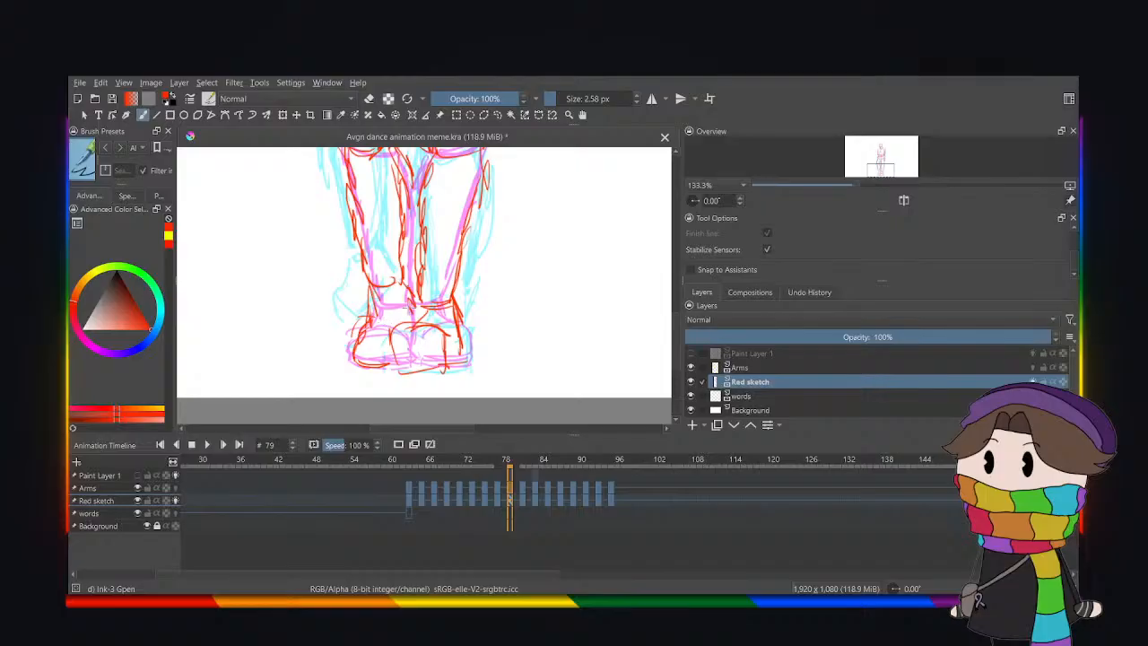
key("minus")
key("Left")
key("Right")
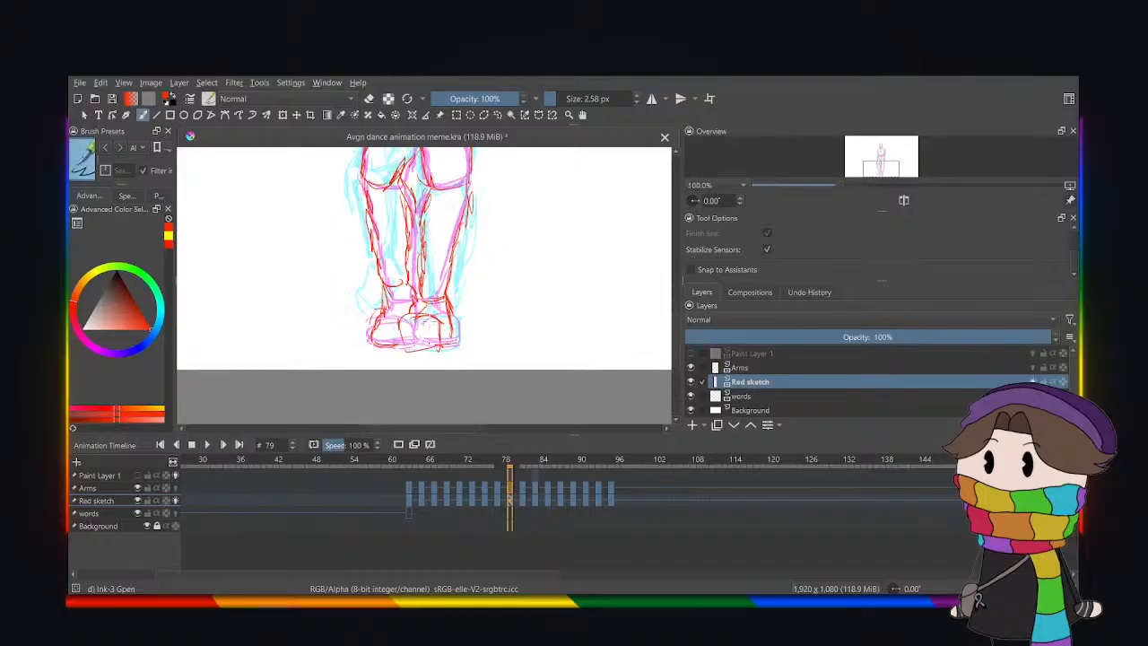
left_click_drag(404, 338, 440, 346)
Make Arms the active layer, choose yellow as the brush colour and turn on onion skins for that layer.
scroll(660, 287, "up", 5)
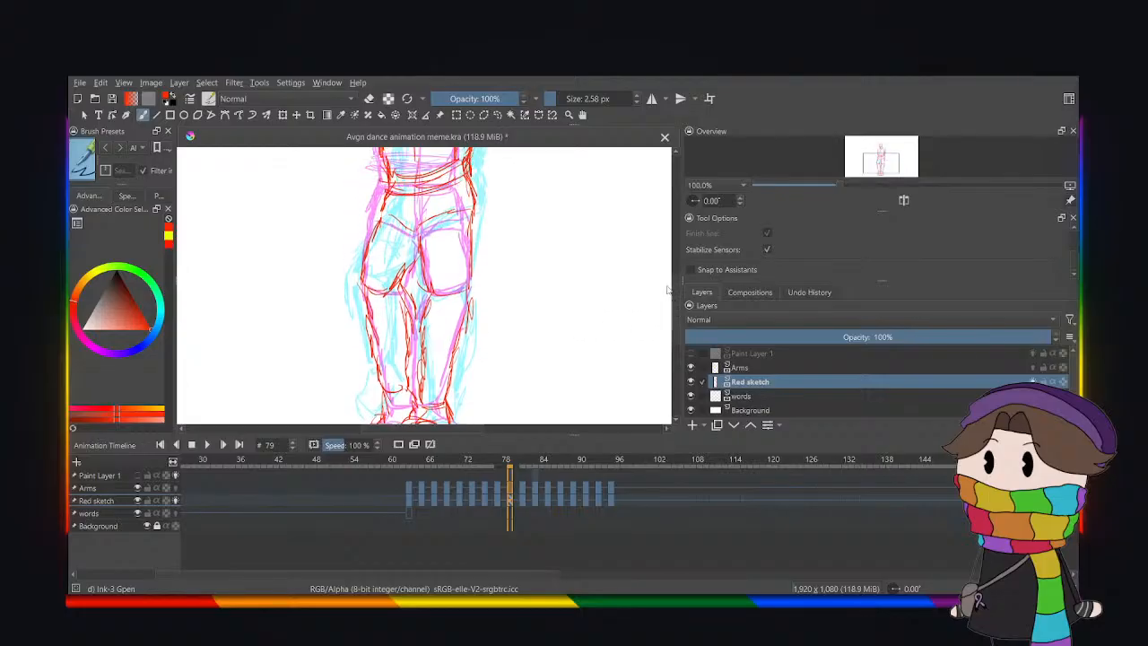
scroll(581, 267, "down", 1)
scroll(582, 266, "down", 1)
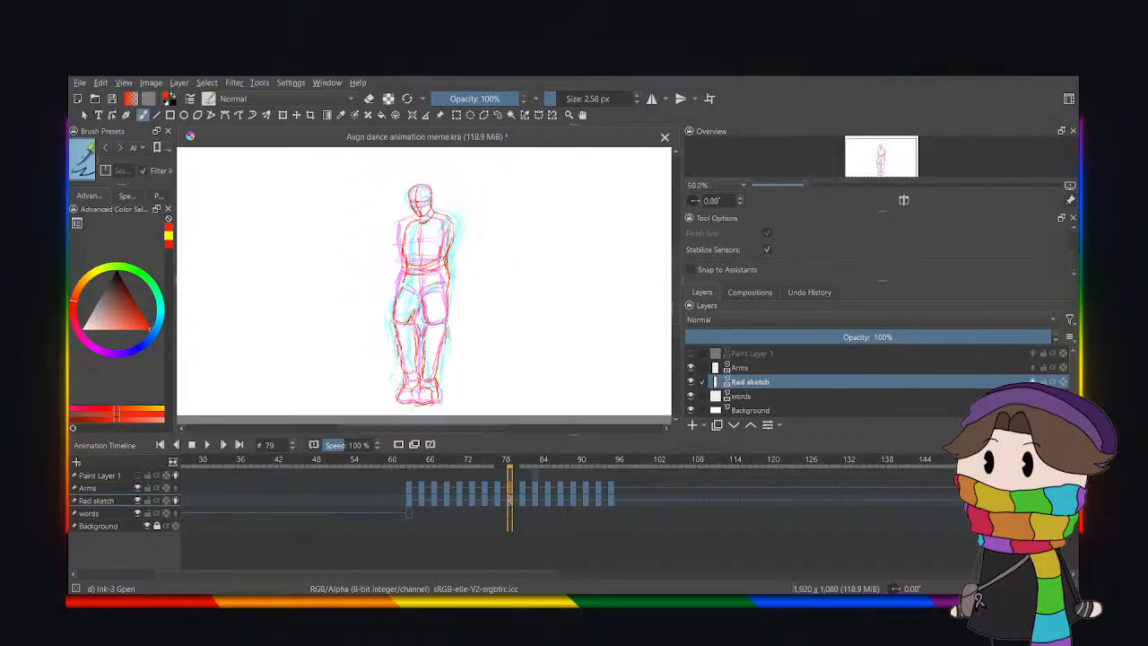
scroll(564, 249, "up", 1)
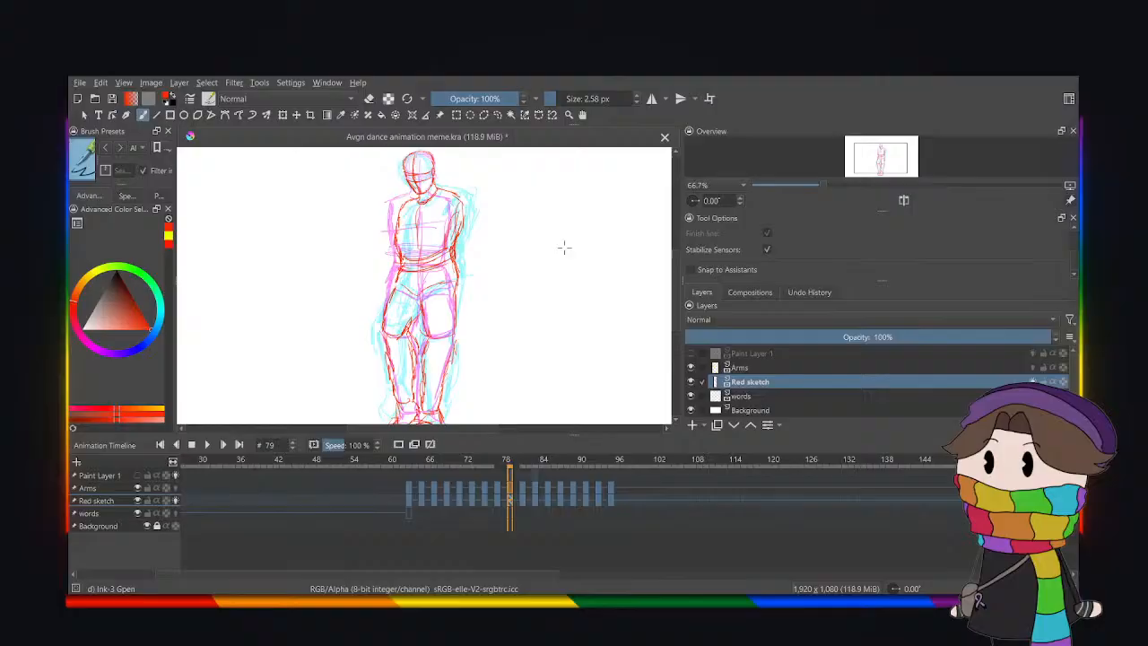
left_click(771, 368)
left_click(93, 287)
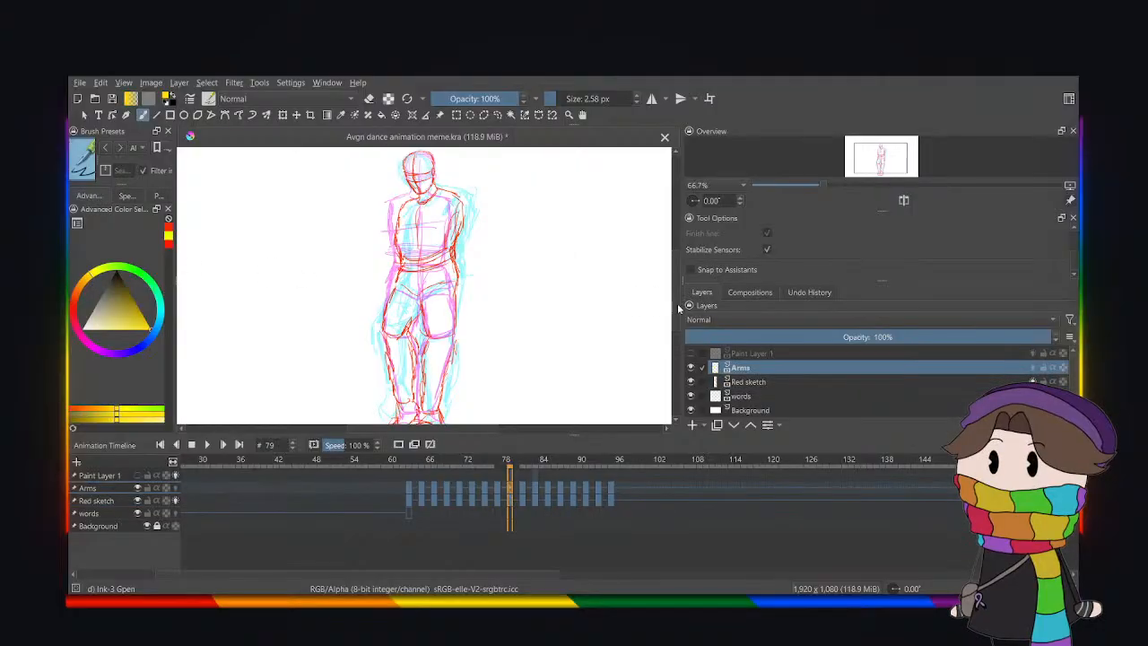
left_click(1033, 368)
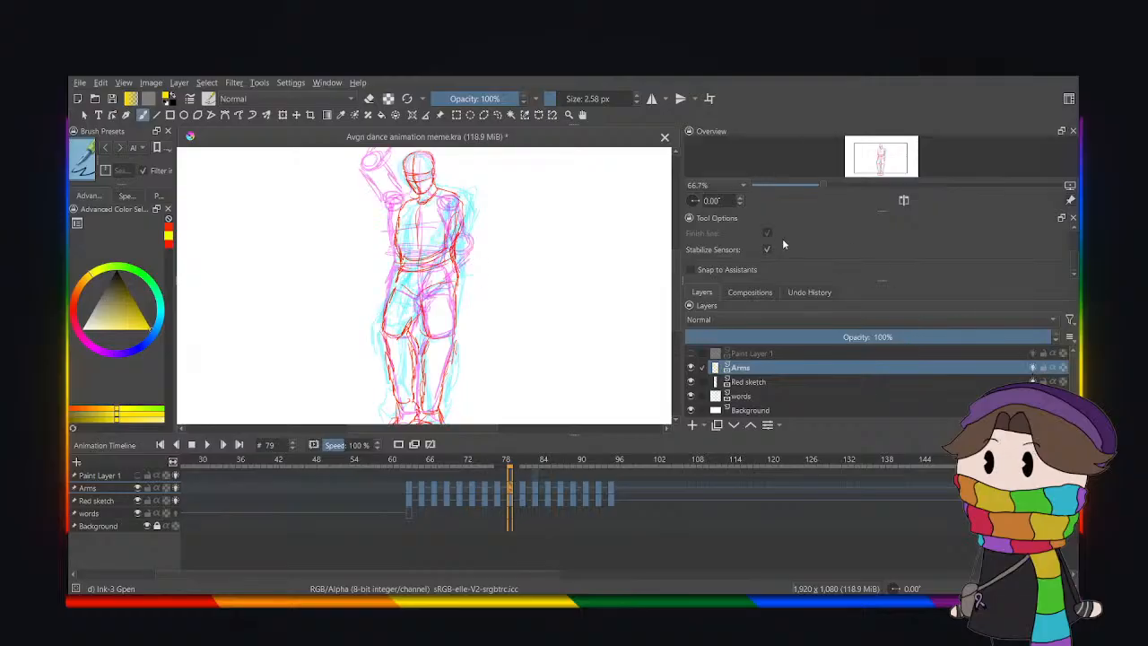
Start the arms in yellow with a slanted upper-arm line at the left-side shoulder and a circle for the opposite shoulder joint.
left_click_drag(677, 271, 675, 255)
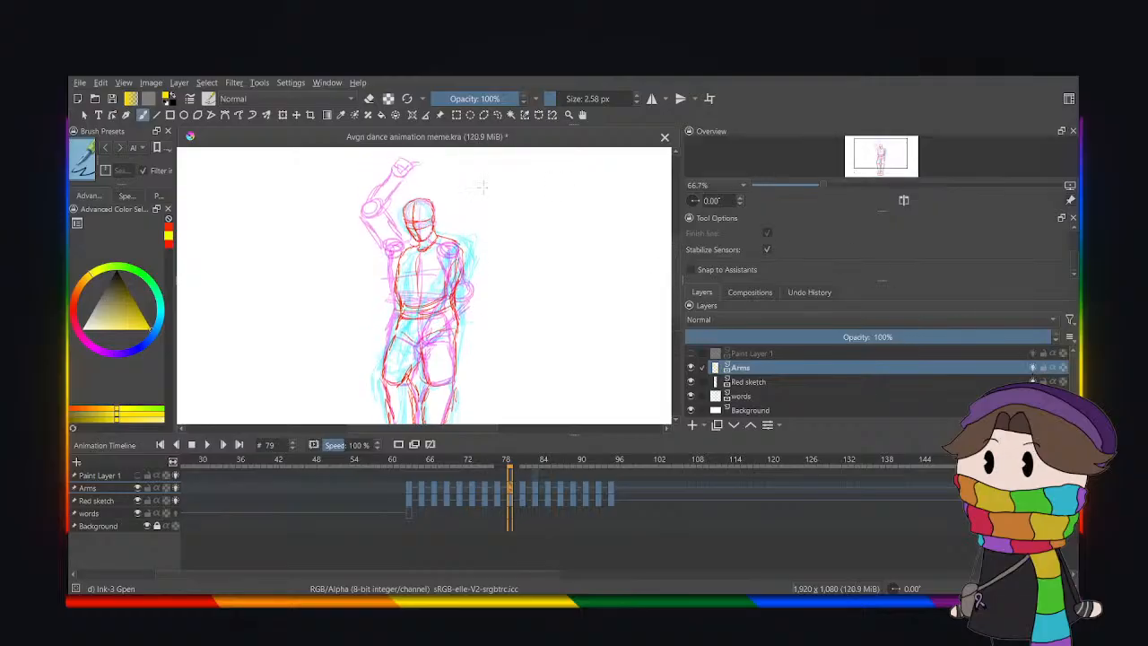
key("1")
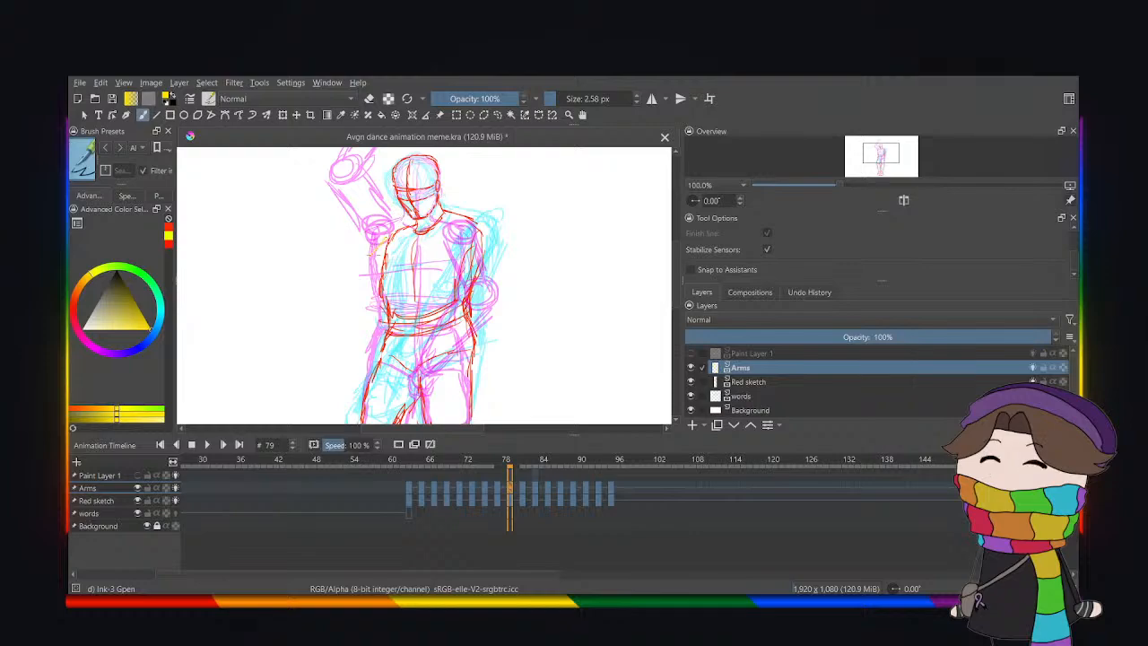
left_click_drag(387, 232, 346, 267)
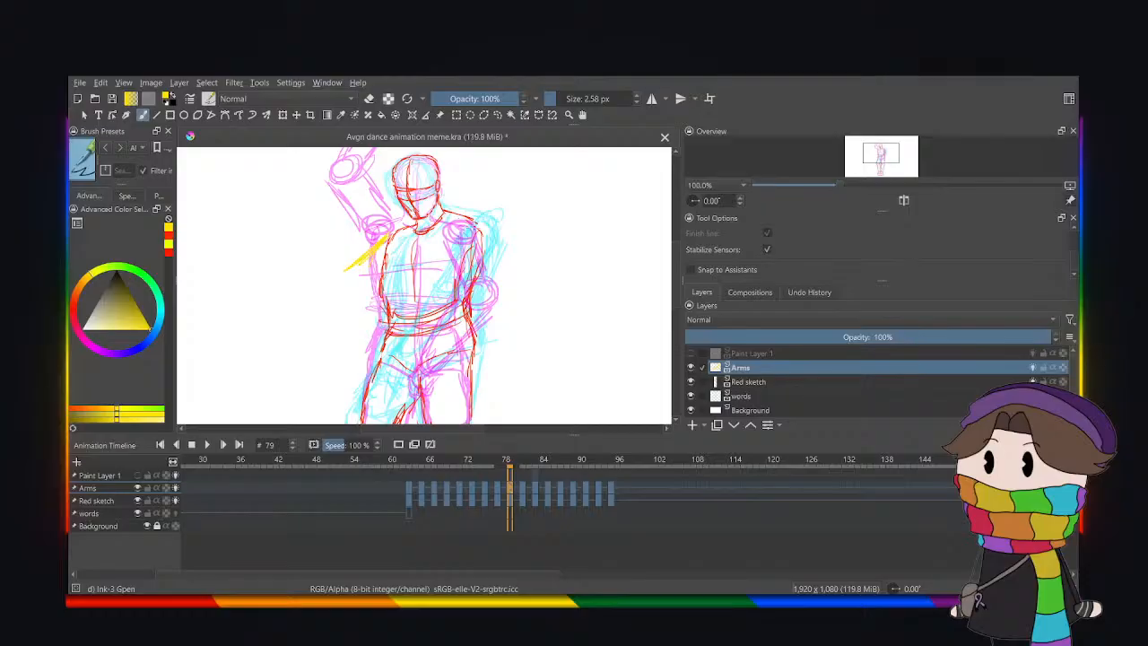
left_click_drag(481, 224, 464, 241)
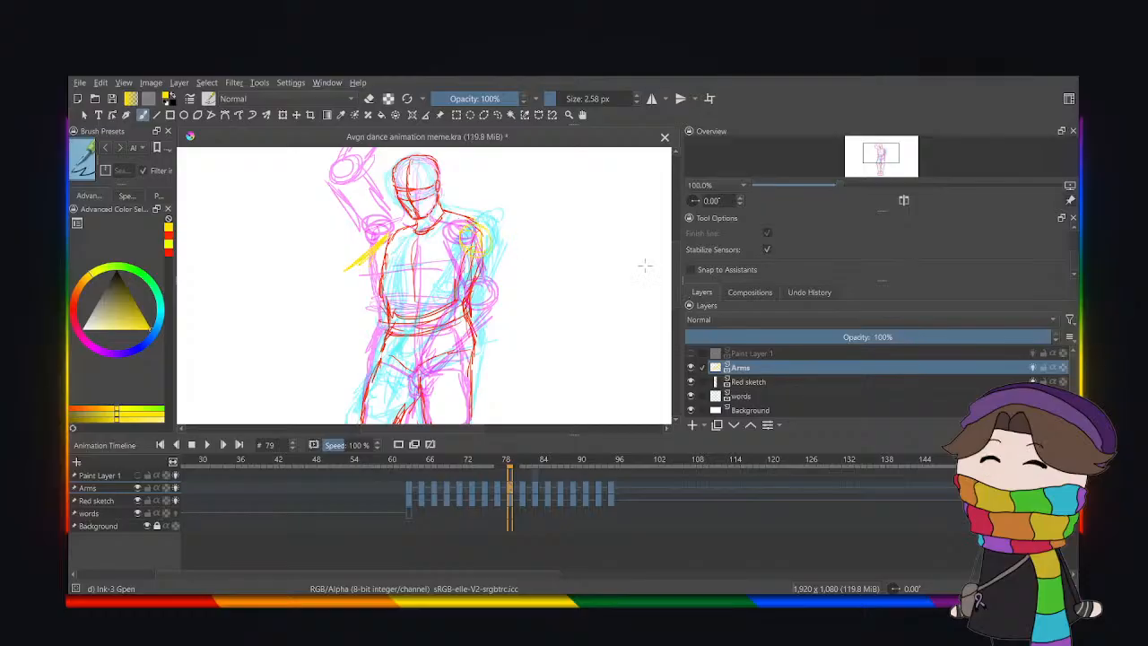
Turn off the Red sketch onion skins and sketch the arms in yellow, with one forearm and hand crossing the hip and the other extending outward.
left_click(1032, 382)
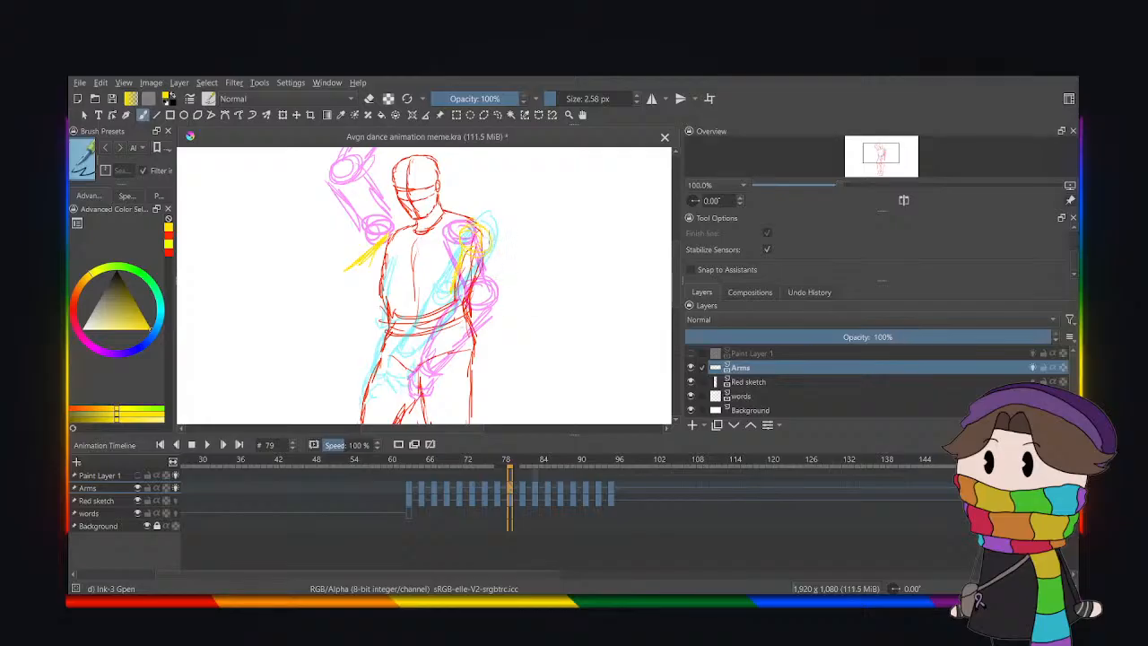
mouse_move(491, 244)
left_mouse_down()
mouse_move(481, 282)
mouse_move(451, 308)
left_mouse_up()
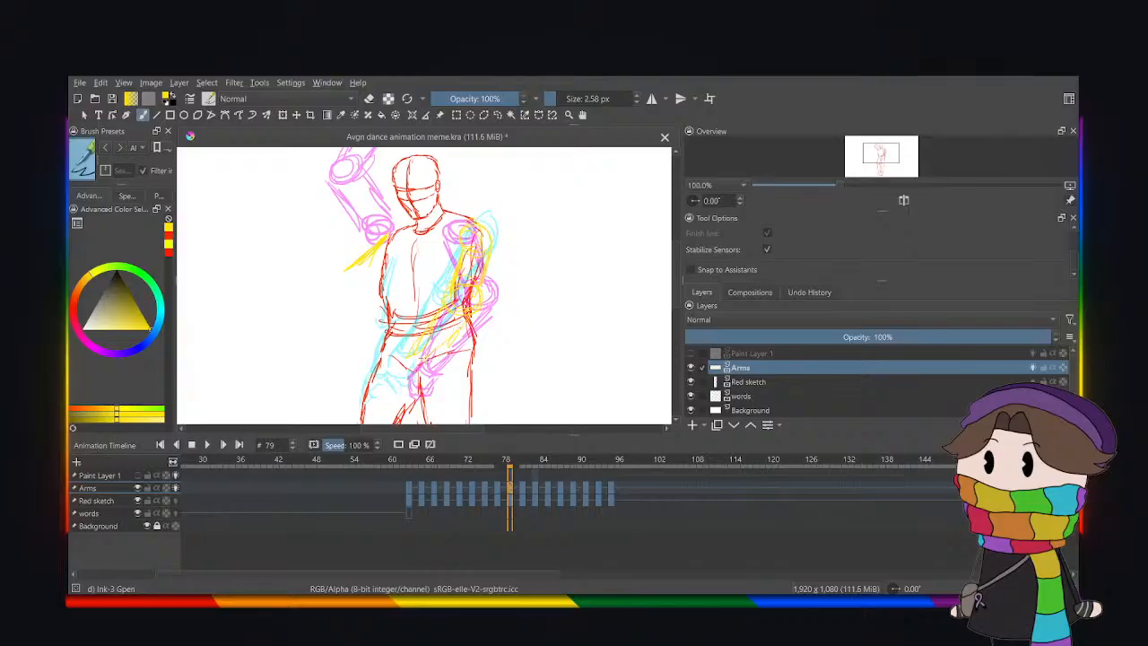
mouse_move(406, 354)
left_mouse_down()
mouse_move(387, 372)
mouse_move(408, 387)
left_mouse_up()
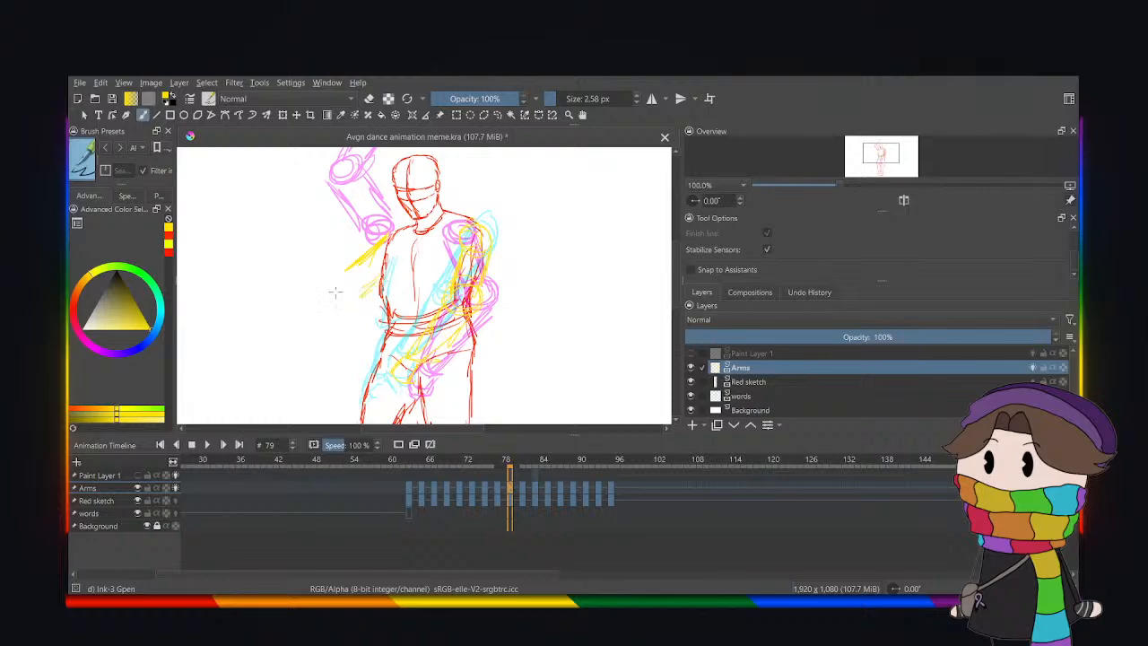
left_click_drag(346, 309, 297, 336)
Play the animation from frame 63 several times to review the flow of the dance poses.
left_click(411, 488)
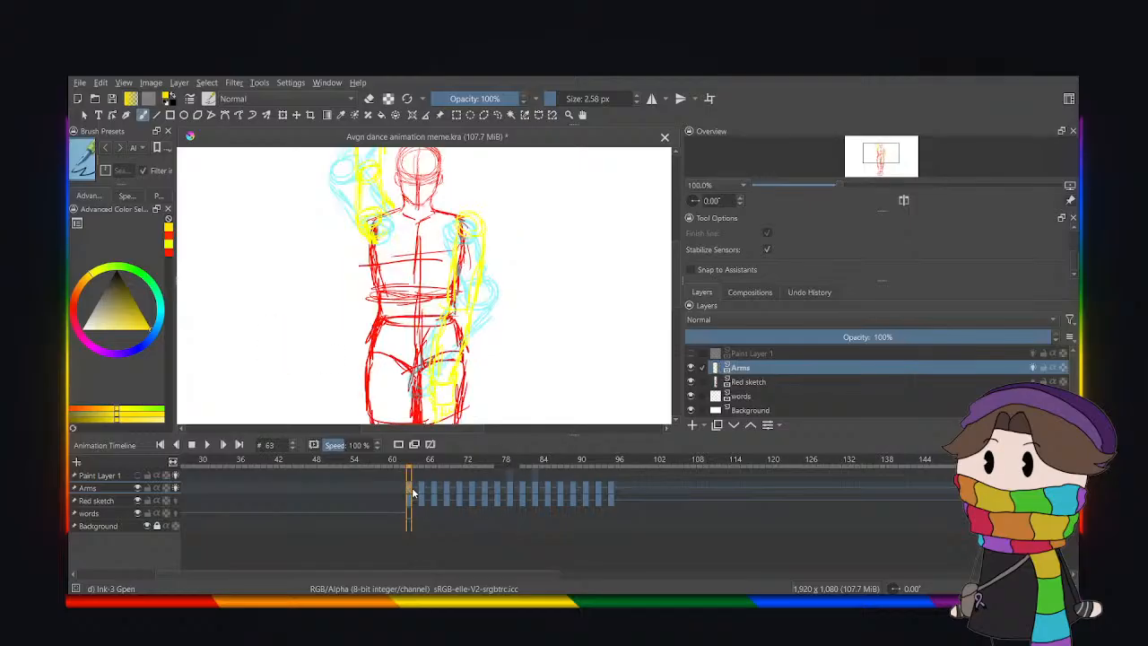
key("minus")
key("minus")
key("minus")
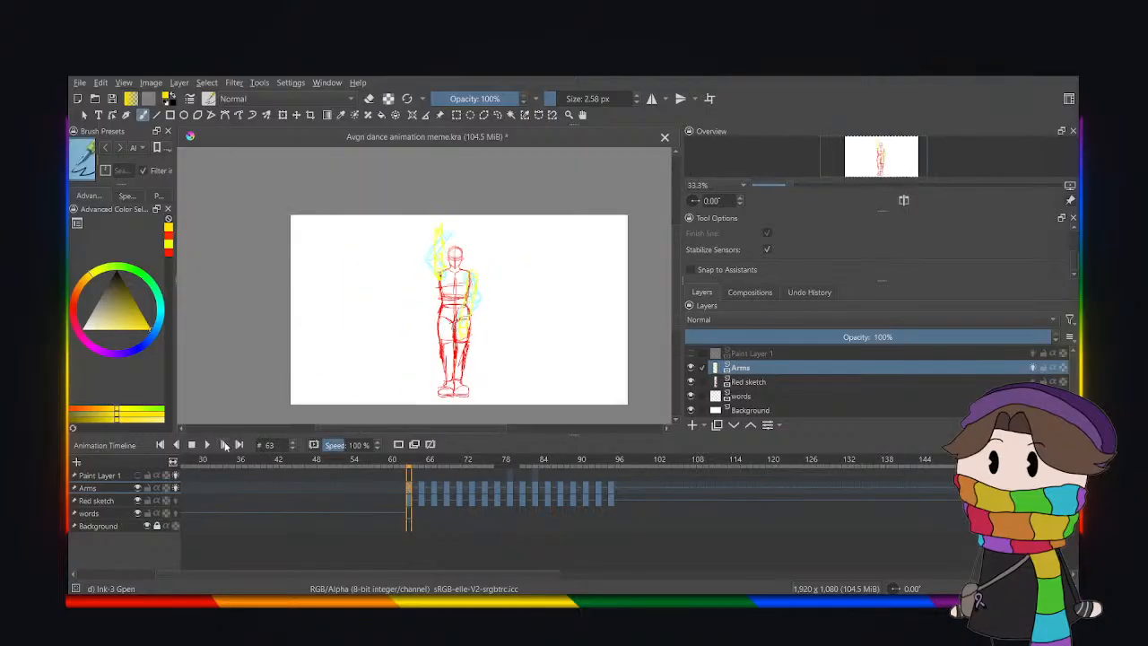
left_click(207, 445)
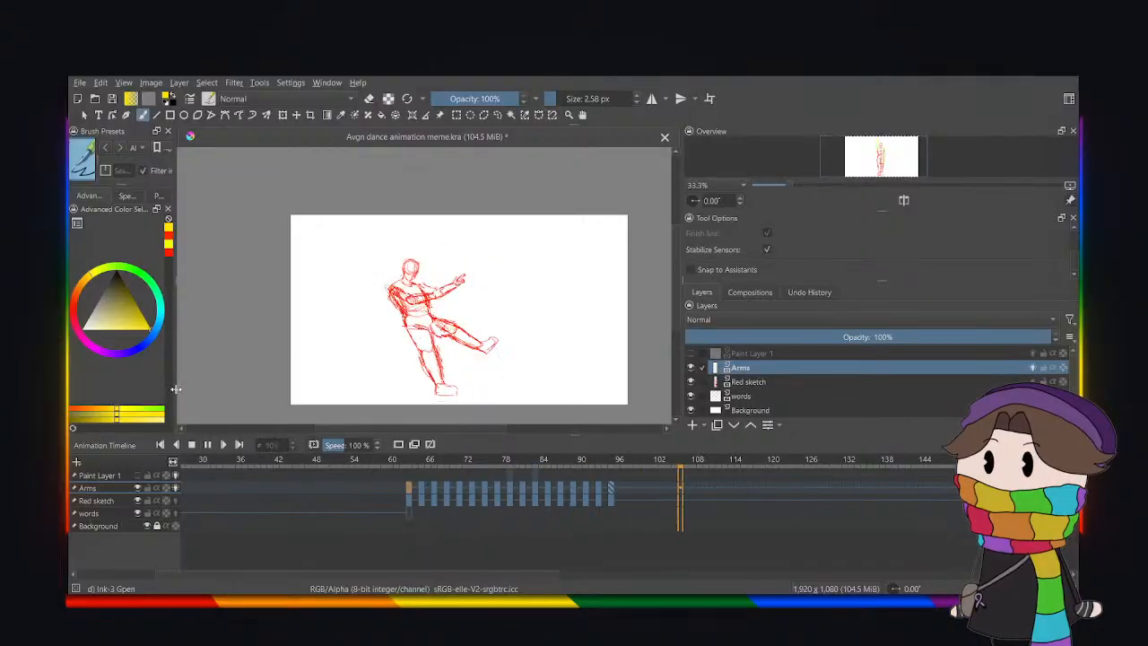
left_click(207, 445)
left_click(615, 486)
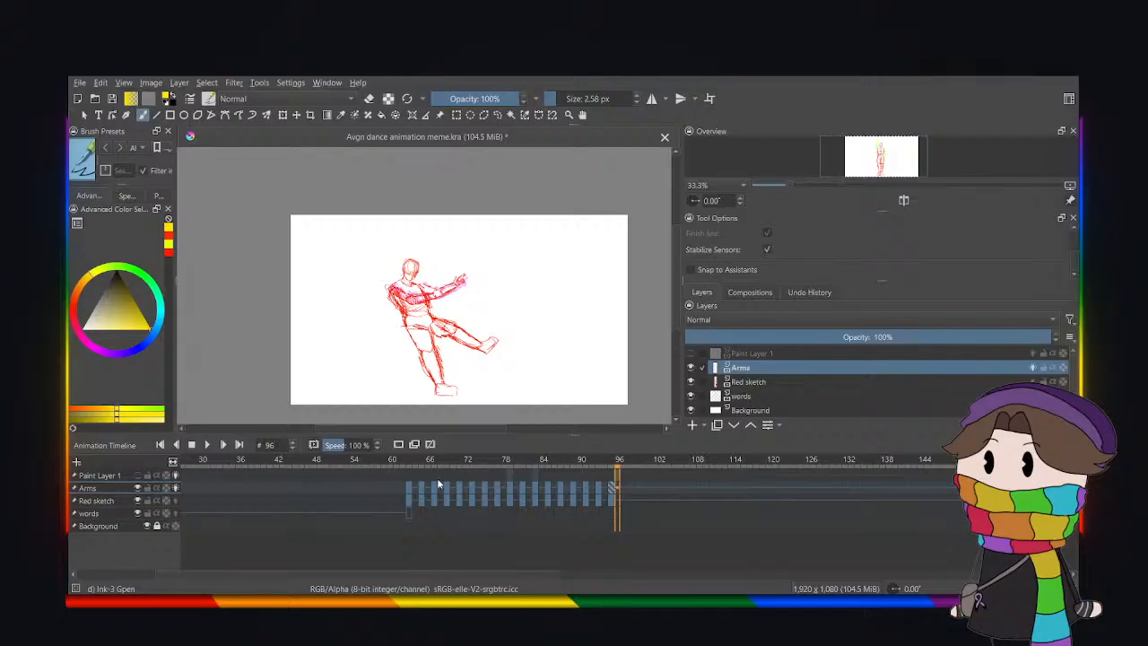
left_click(403, 487)
left_click(409, 487)
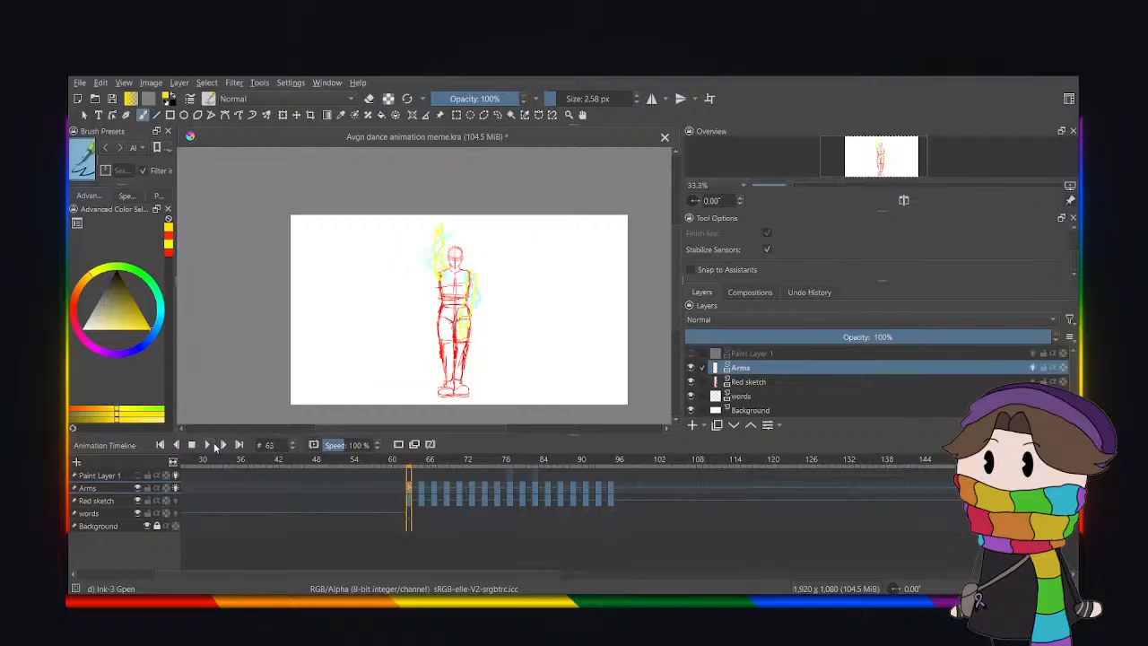
left_click(214, 446)
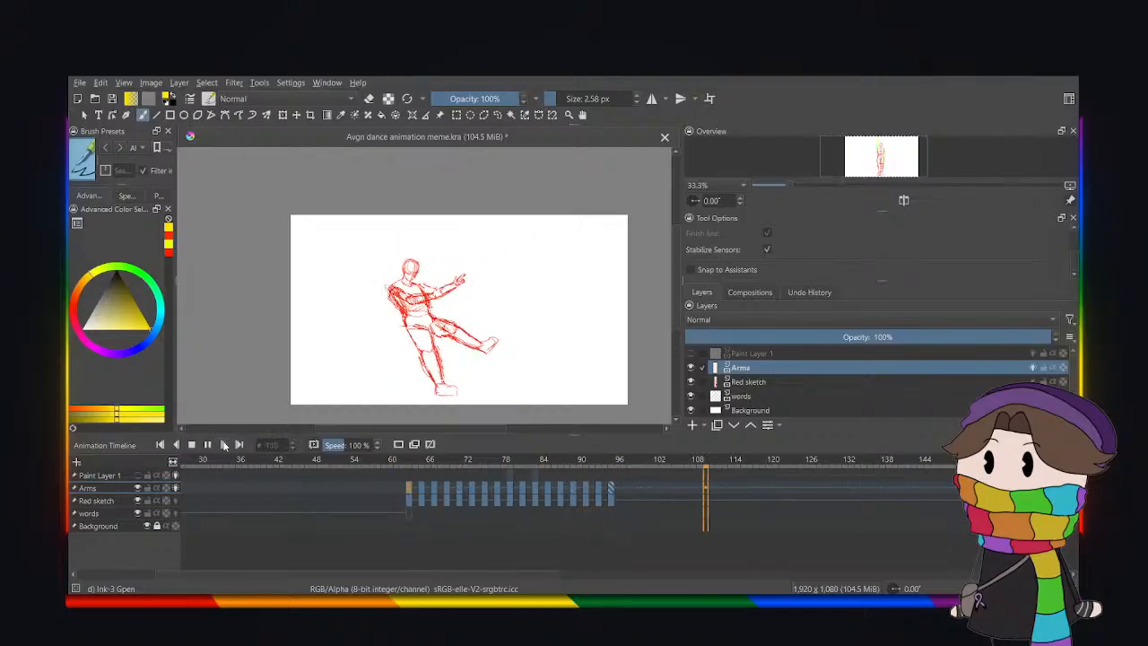
left_click(209, 445)
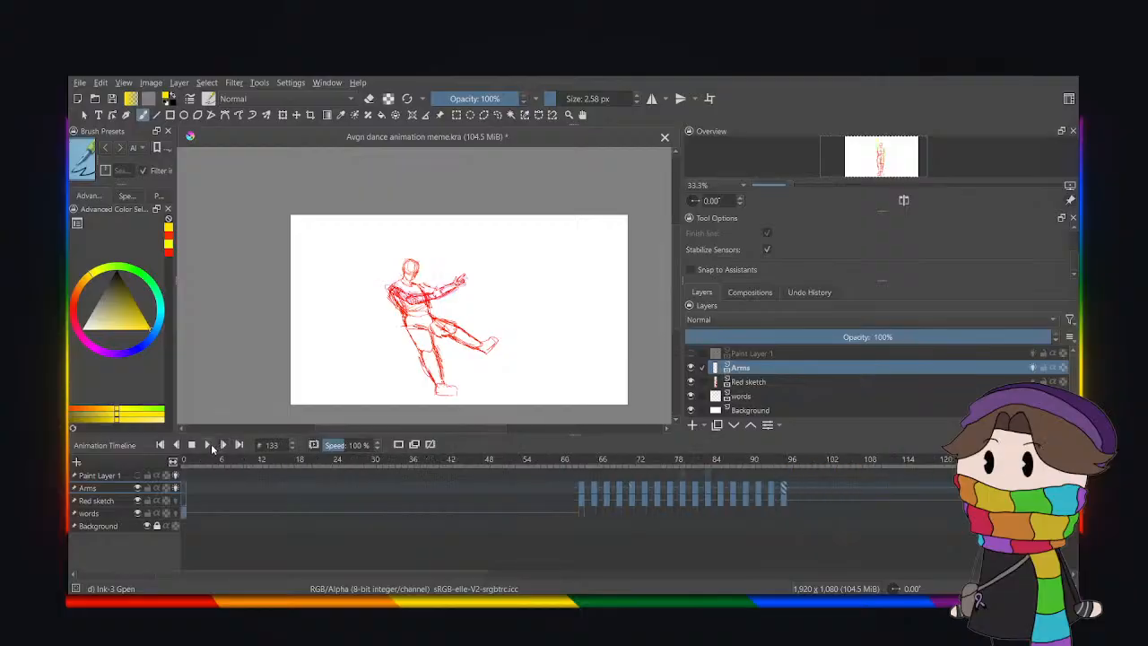
left_click(633, 493)
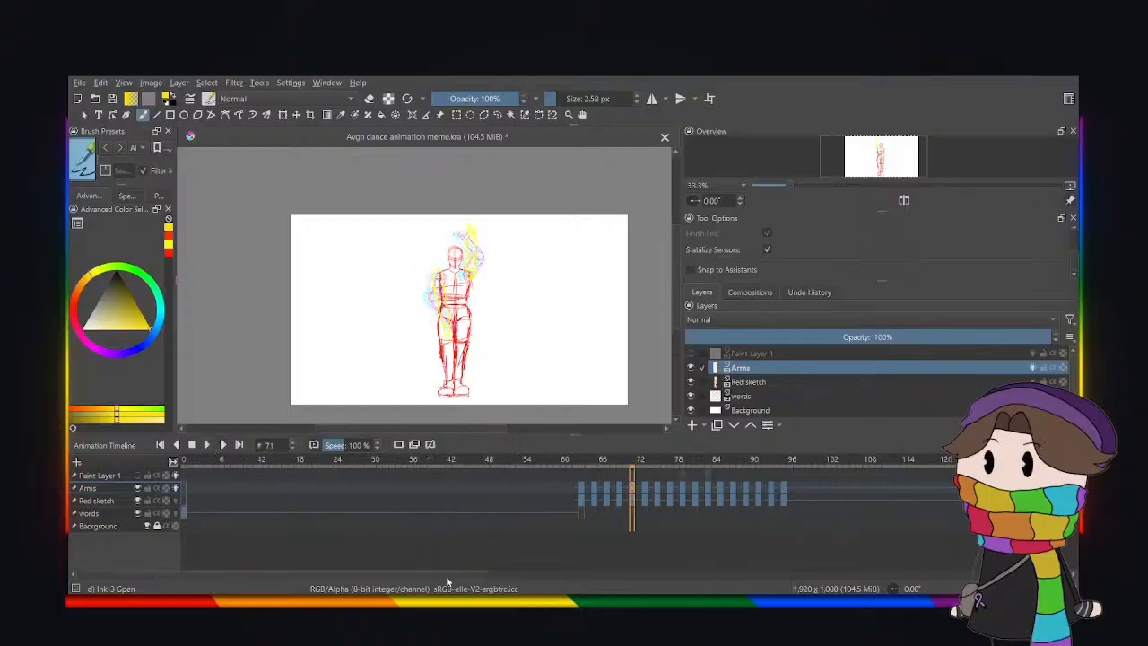
left_click_drag(447, 581, 530, 581)
left_click(401, 492)
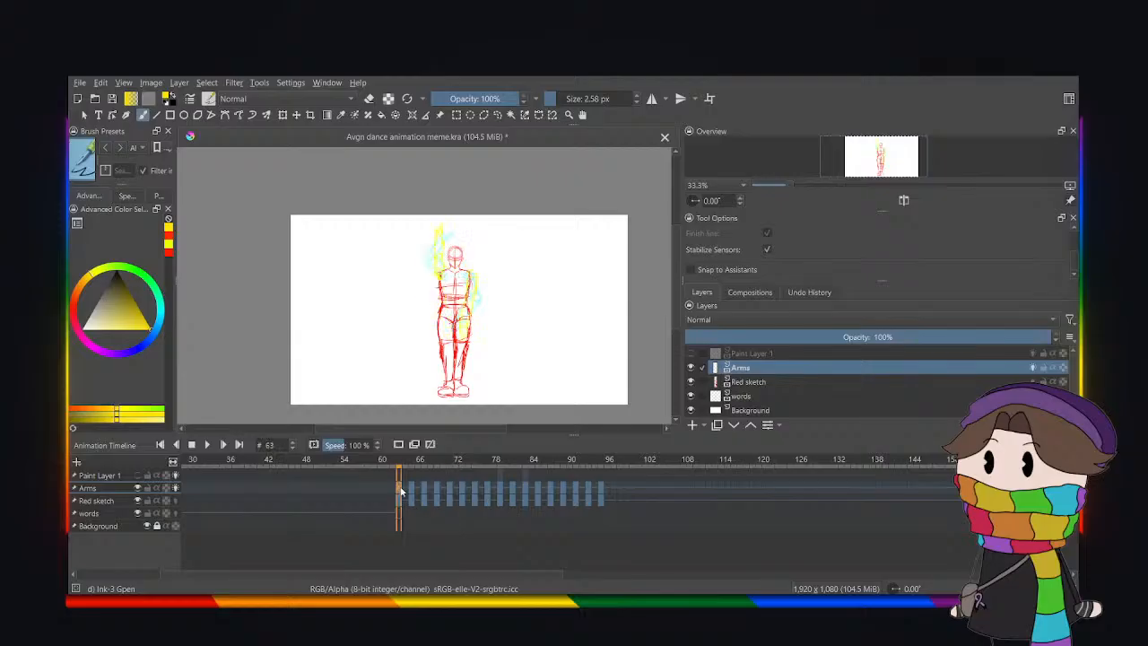
left_click(205, 444)
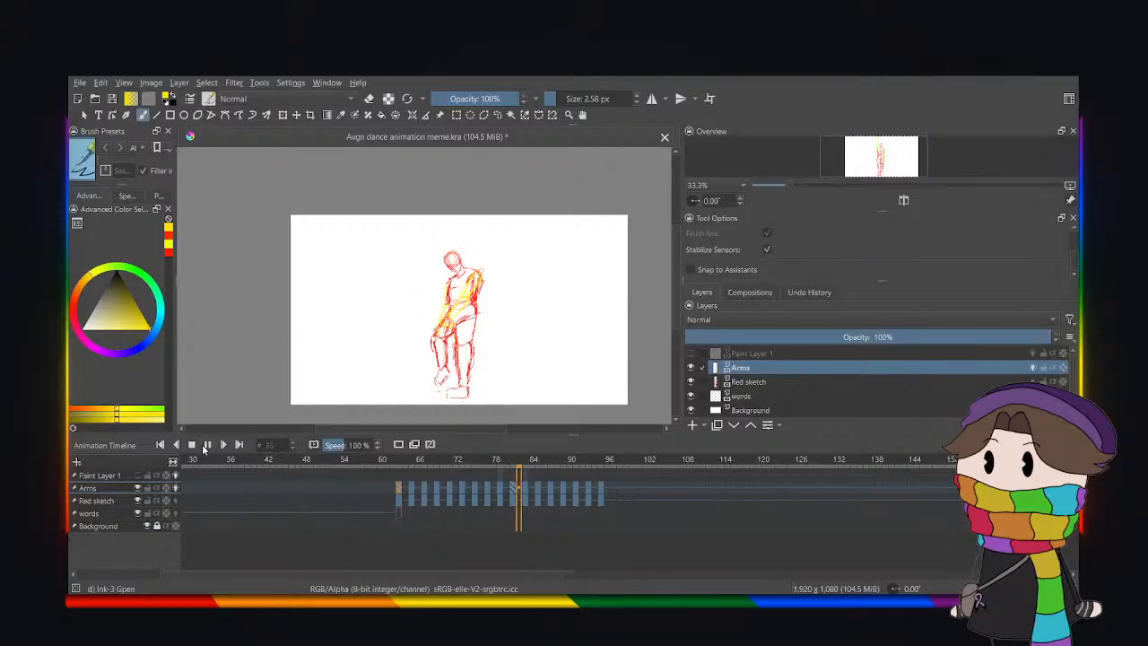
left_click(205, 448)
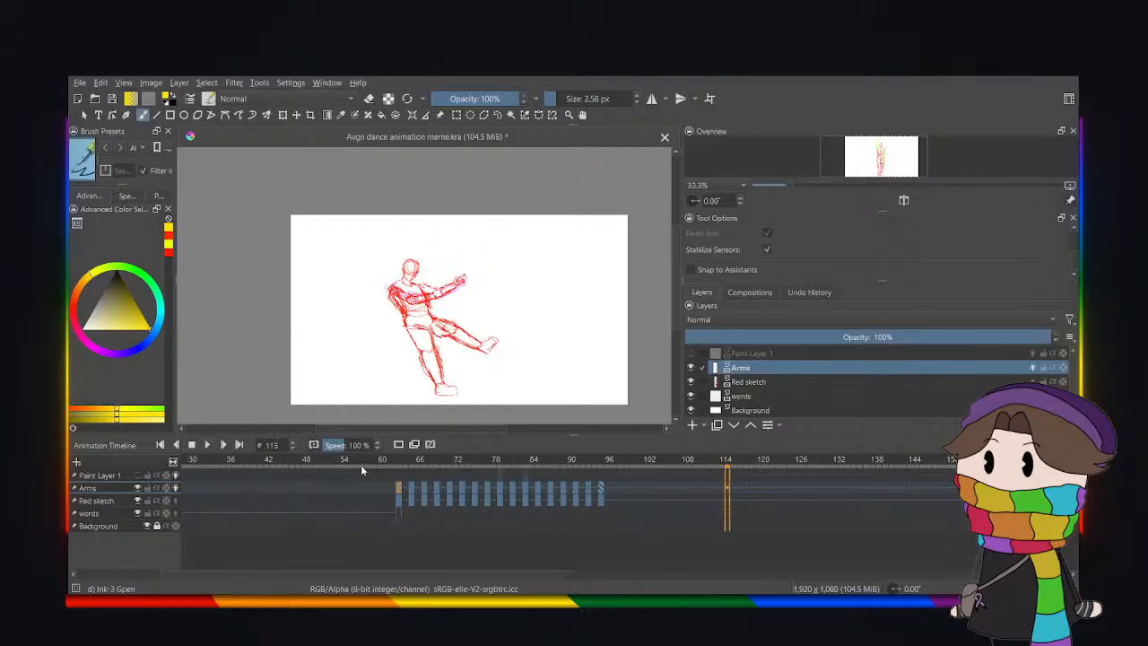
Compare the body and arm poses on frames 77, 79 and 81.
left_click(475, 486)
left_click(488, 488)
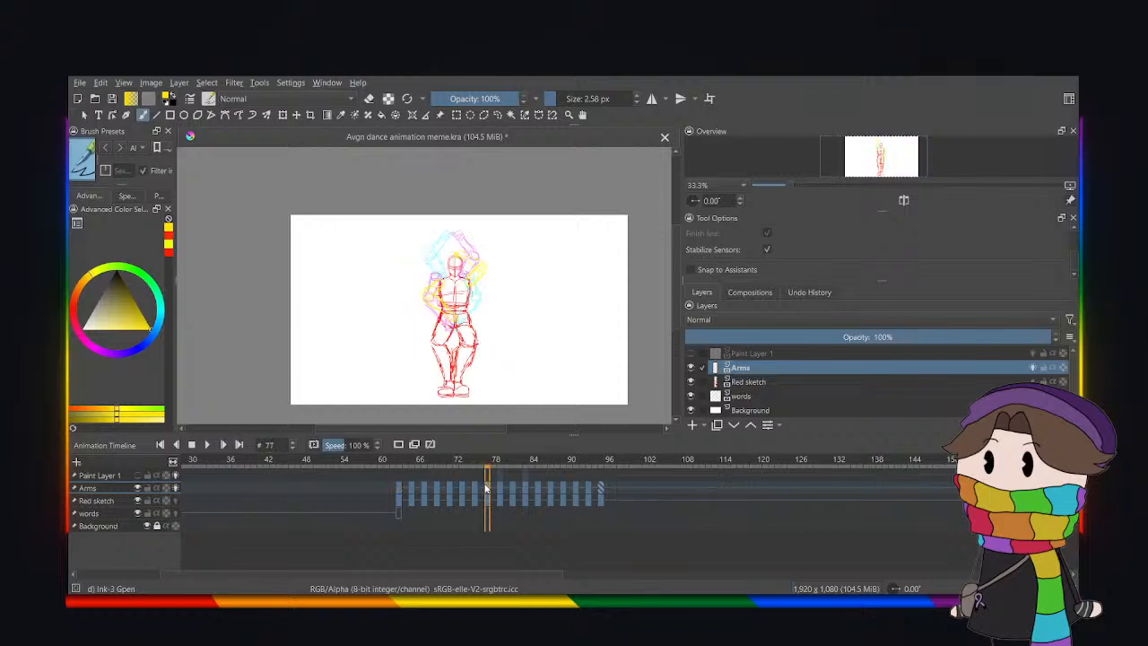
left_click(501, 491)
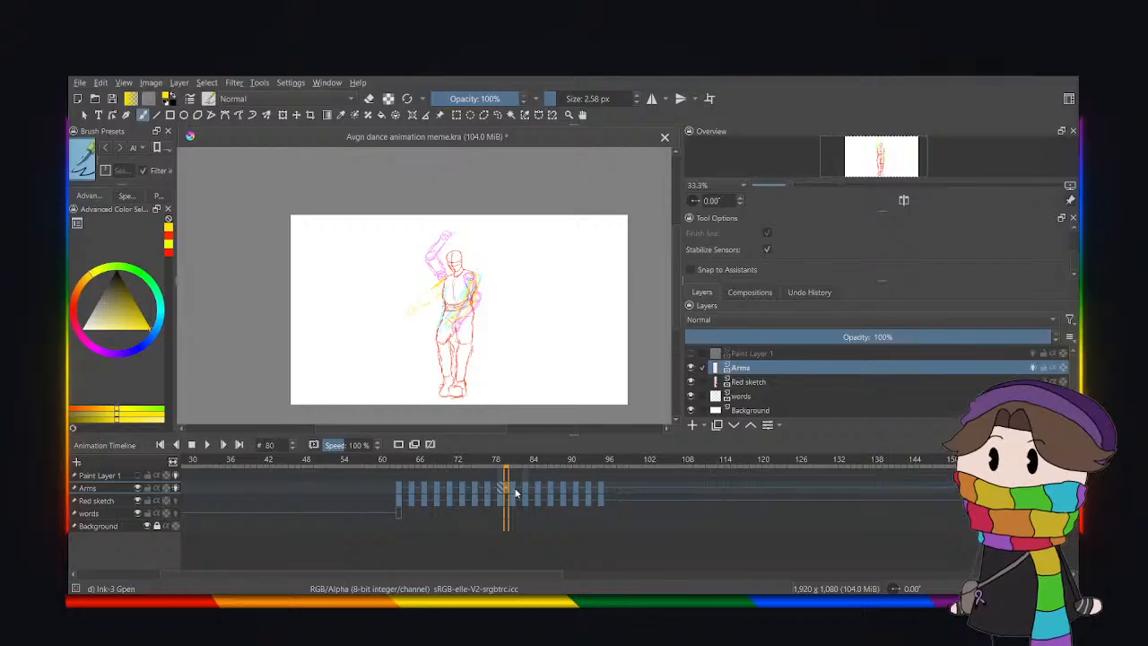
left_click(515, 491)
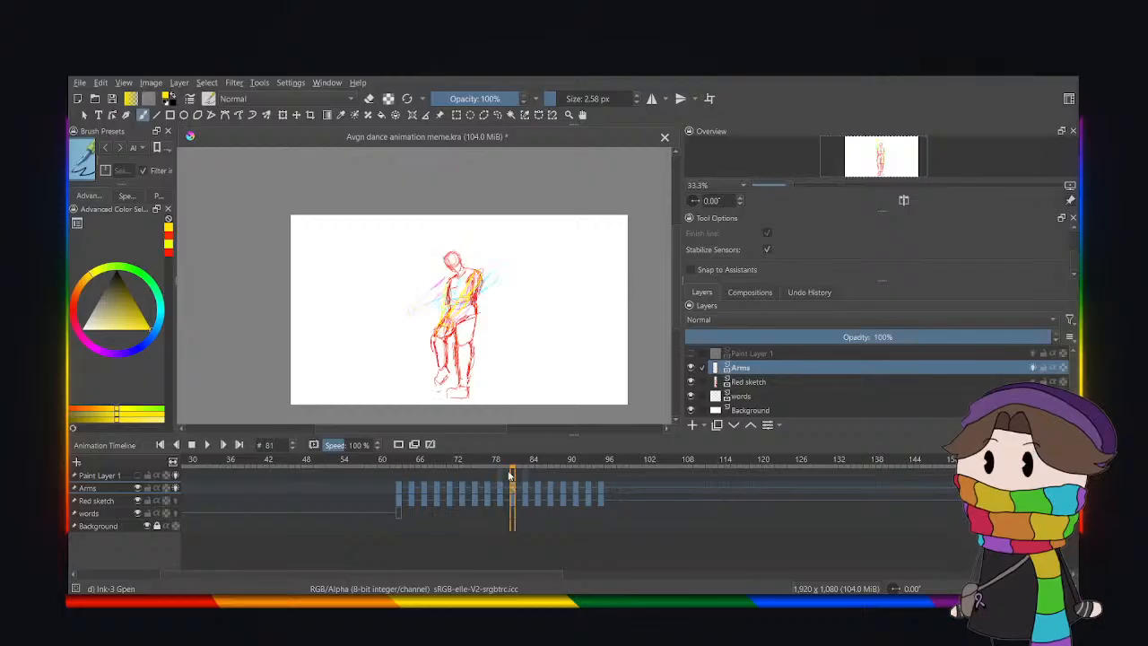
left_click(488, 488)
Copy the Arms keyframe from frame 79 to frame 97.
left_click_drag(490, 489, 501, 490)
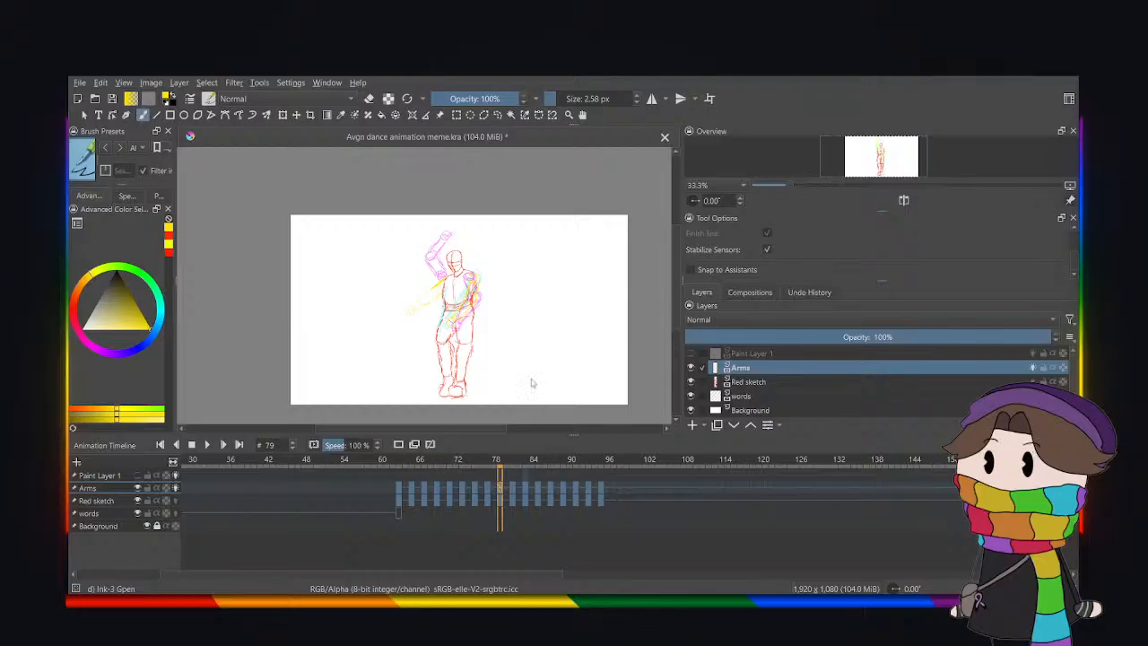
left_click(607, 486)
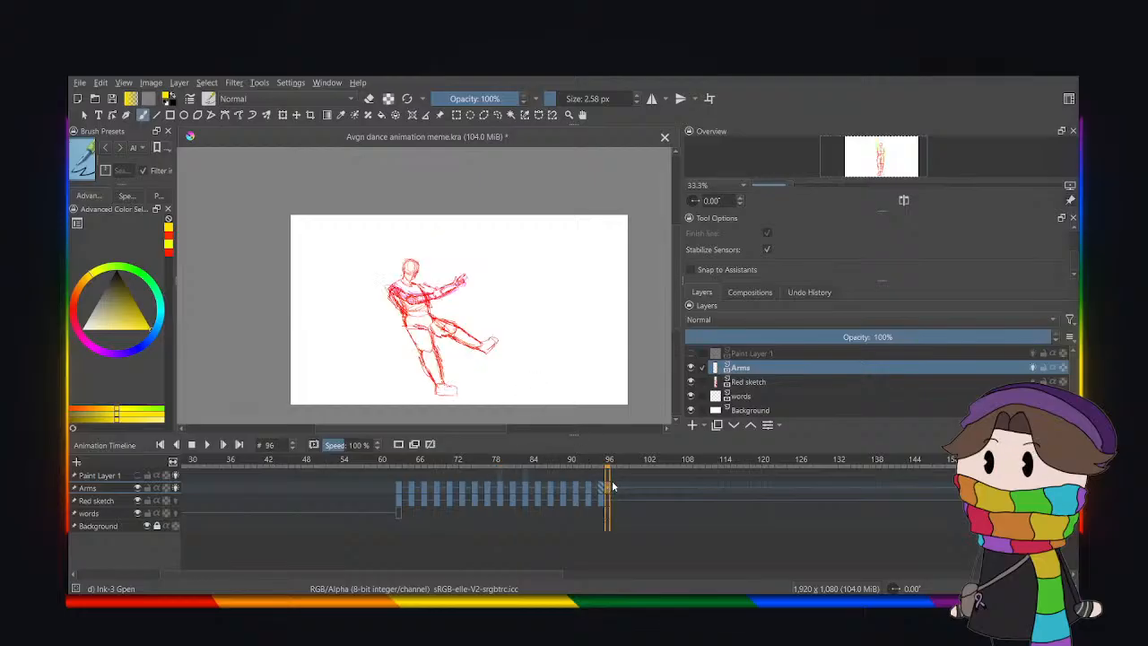
left_click(612, 486)
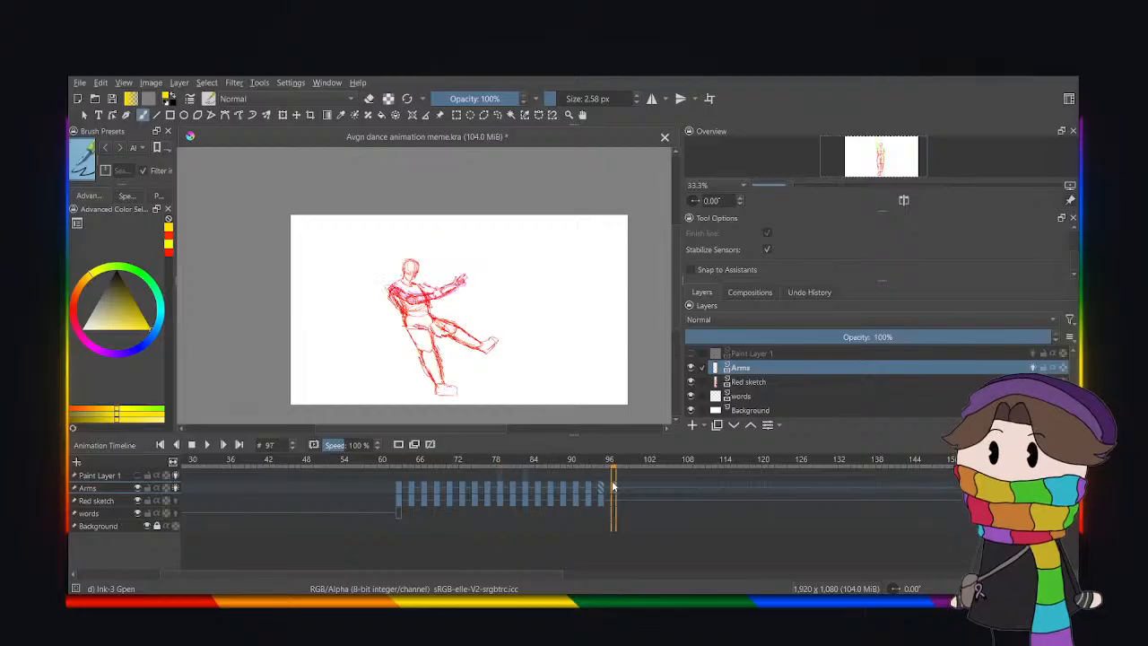
Copy the Red sketch keyframe from frame 79 to frame 97 to match the copied arms.
left_click(754, 383)
left_click(488, 500)
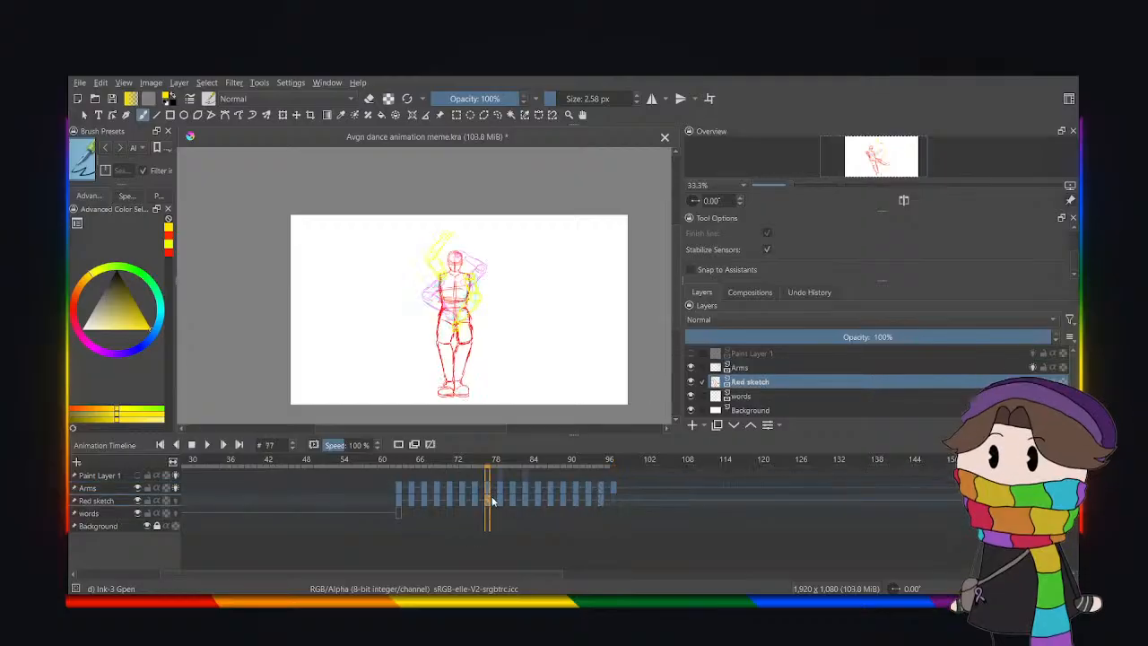
left_click(498, 500)
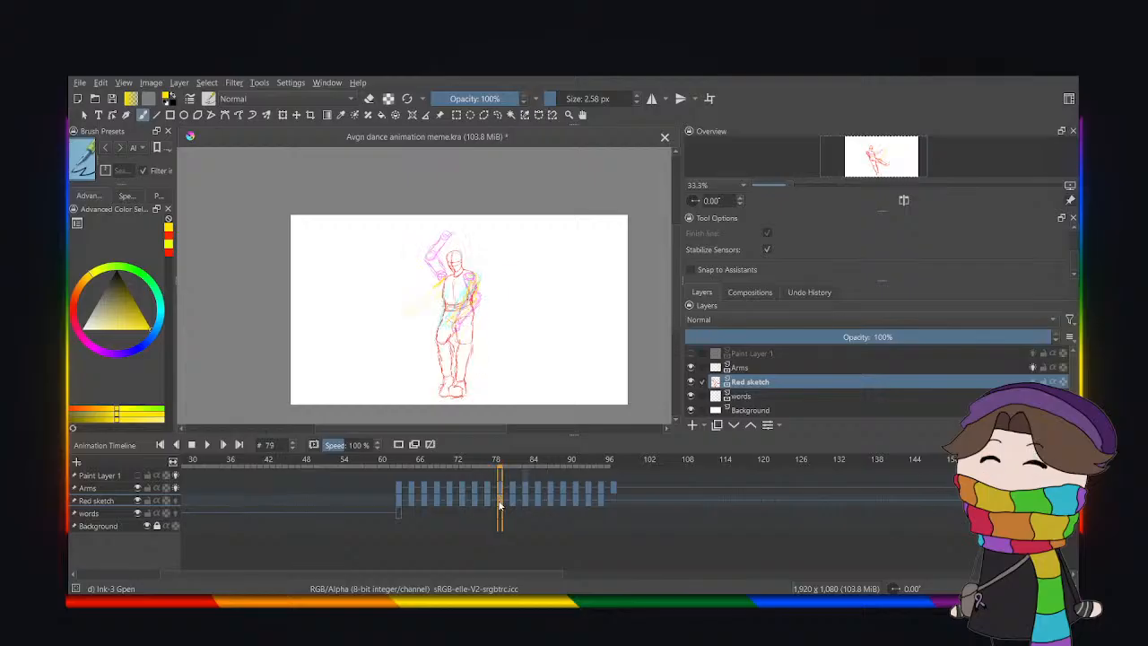
left_click(614, 494)
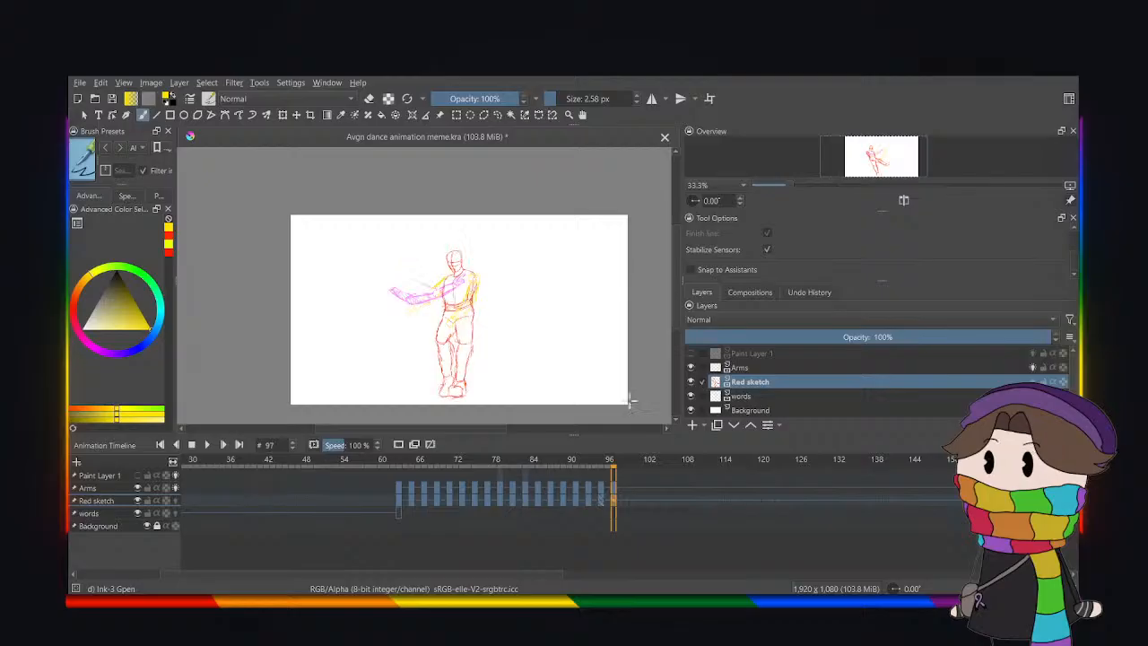
Mirror the Red sketch body and the Arms drawing horizontally on frame 97, and shift the arms slightly left.
left_click(283, 114)
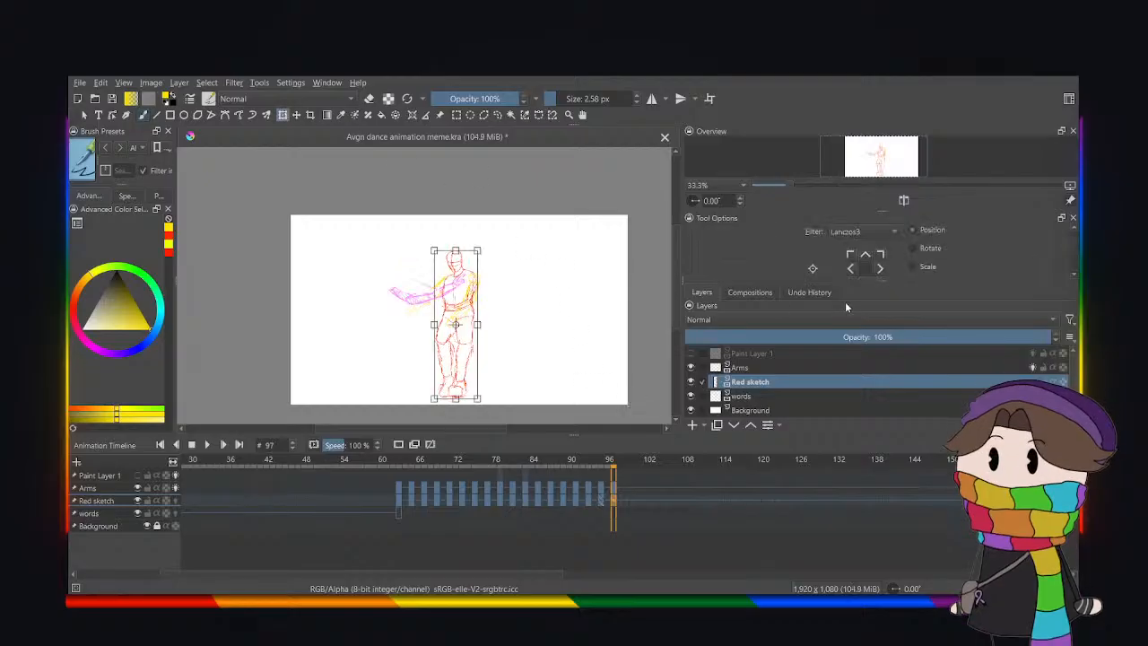
scroll(986, 257, "down", 3)
scroll(795, 251, "up", 2)
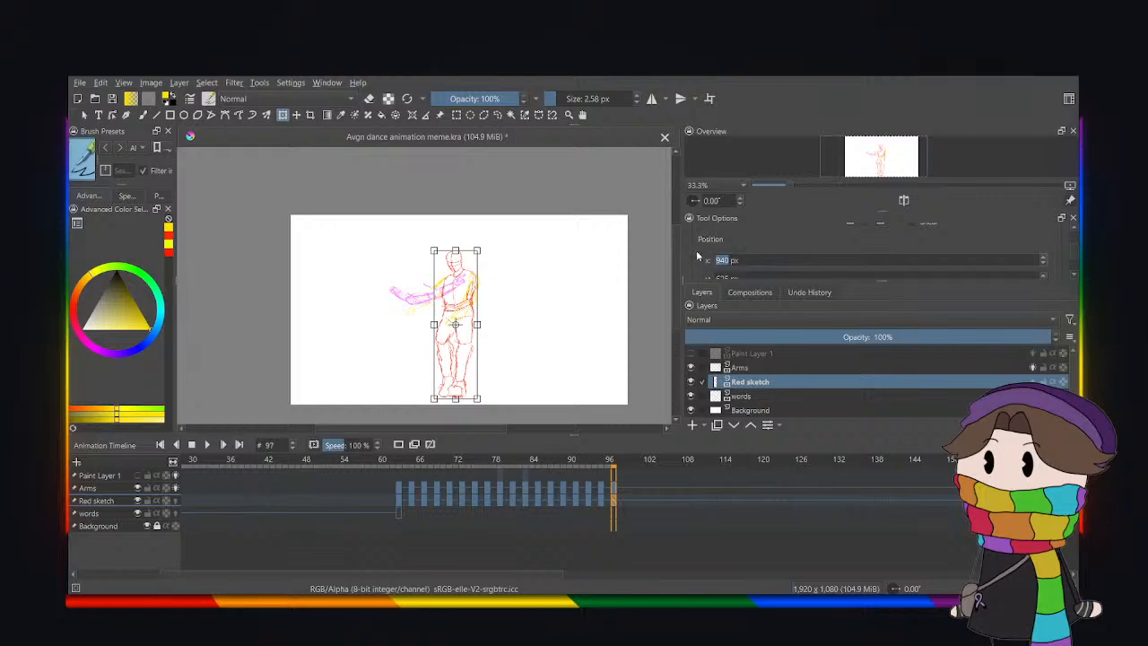
scroll(949, 257, "up", 3)
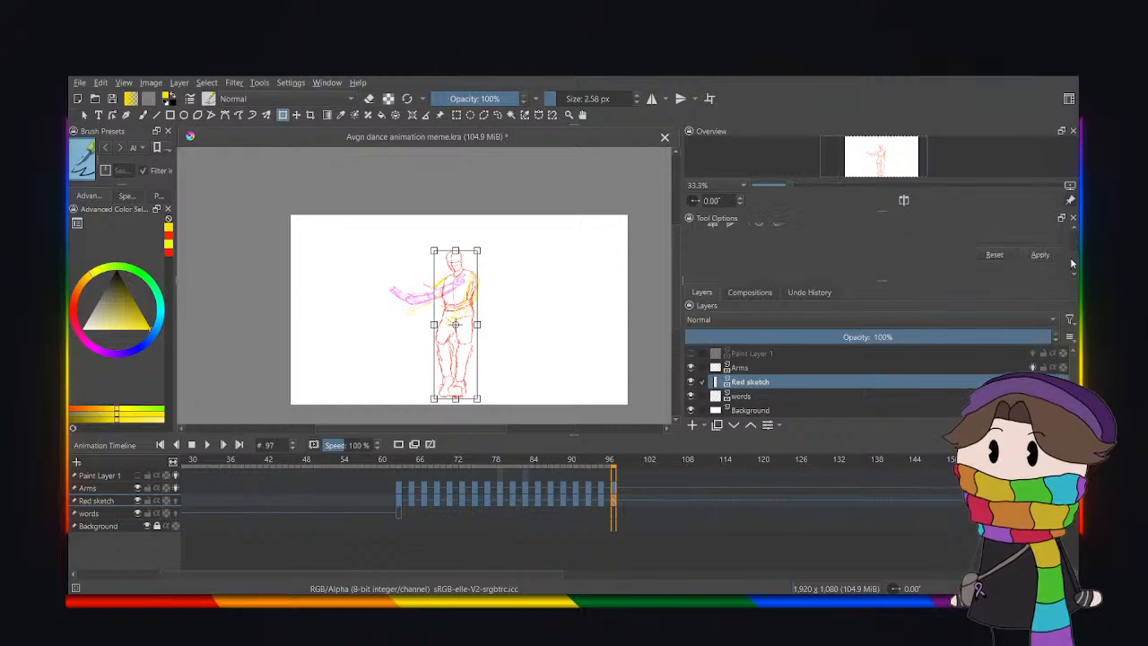
left_click(712, 251)
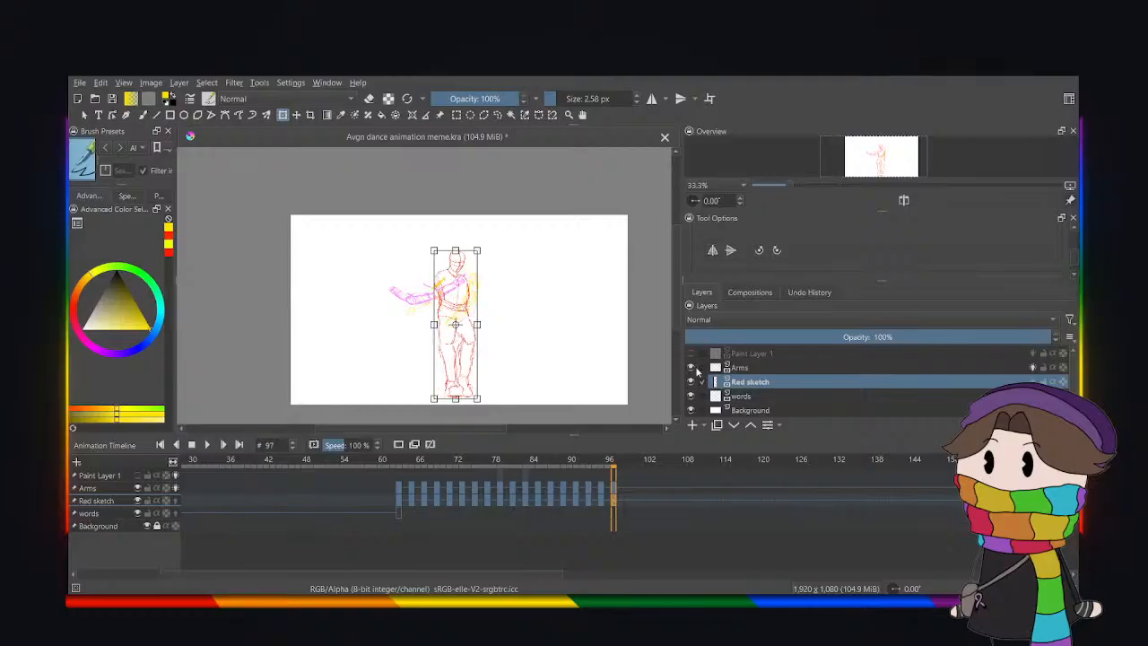
left_click(741, 369)
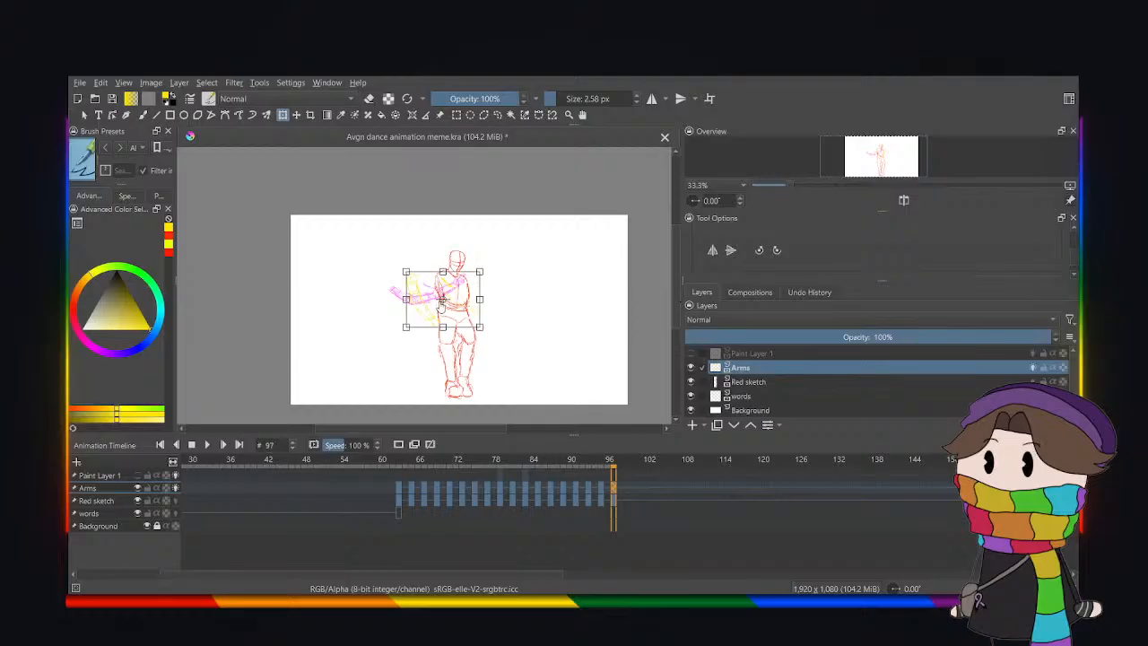
left_click_drag(437, 306, 433, 304)
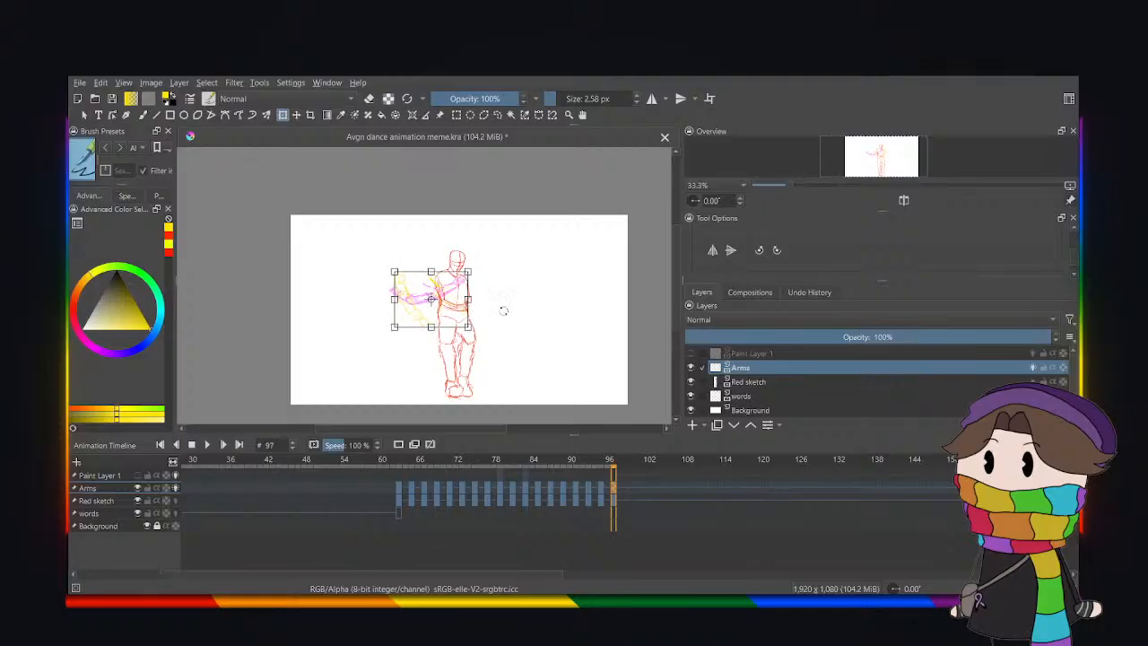
Turn on onion skins for Red sketch and nudge the mirrored body on frame 97 slightly left, closer to the preceding pose.
left_click(778, 395)
left_click(766, 388)
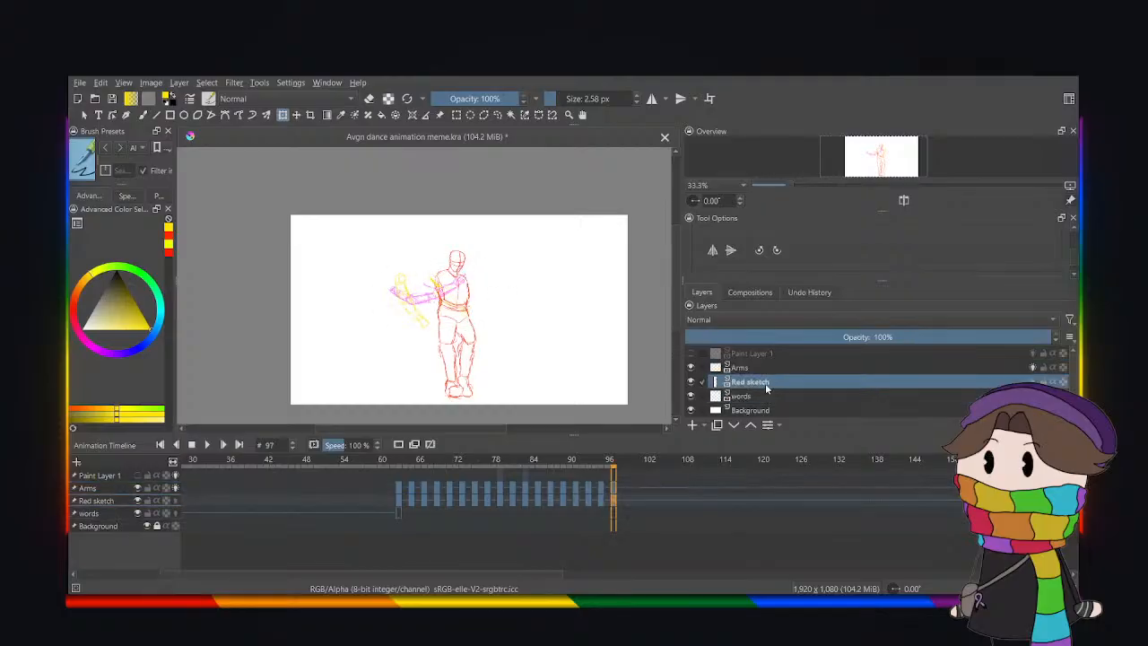
left_click(408, 325)
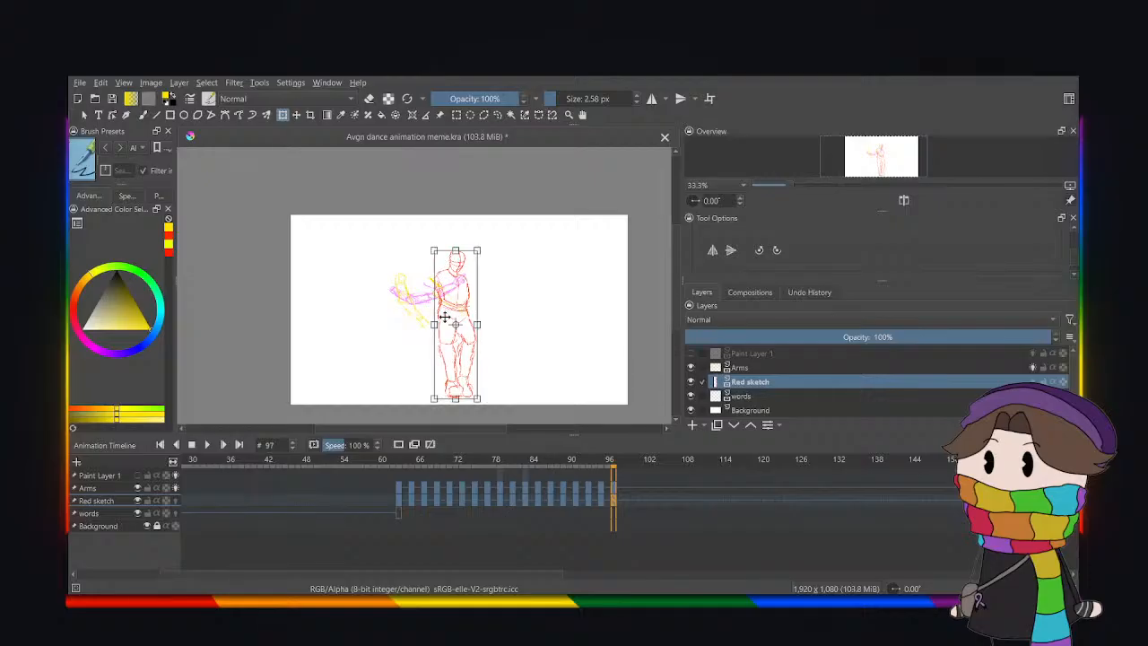
key("Return")
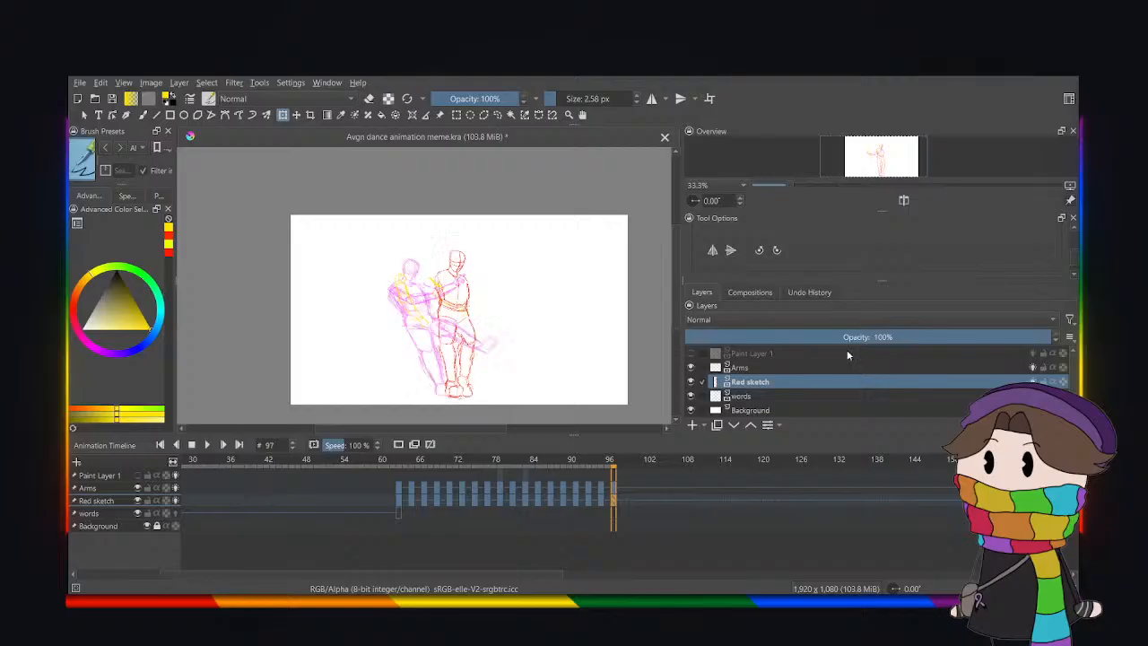
left_click(545, 317)
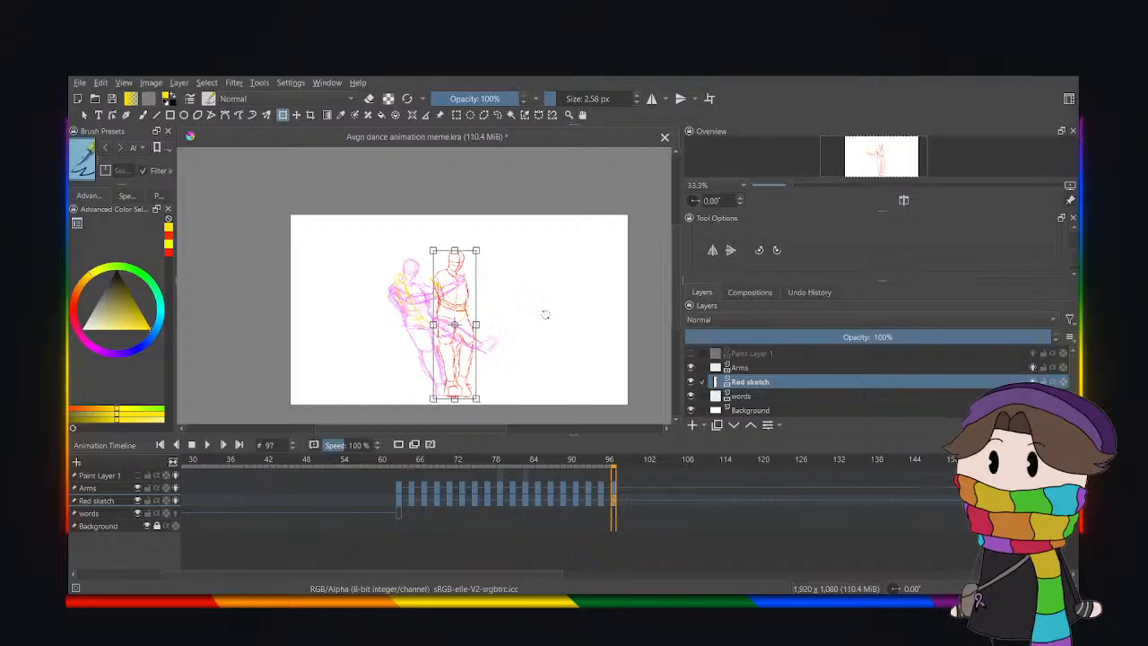
key("Left")
key("Left")
key("Left")
key("Left")
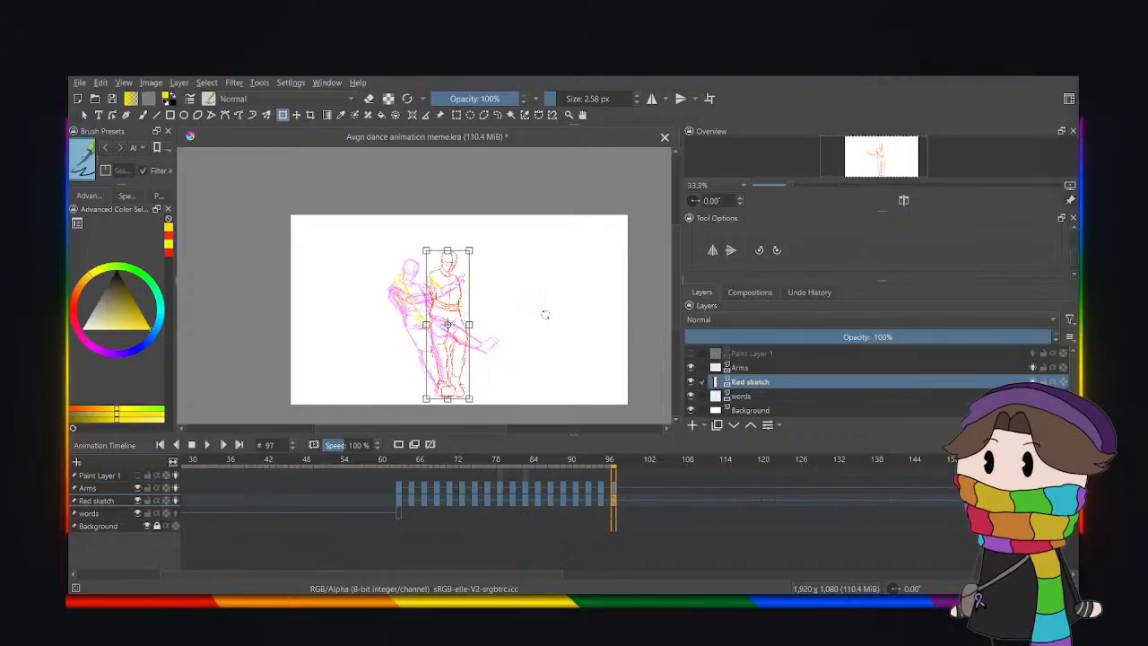
key("Right")
key("Right")
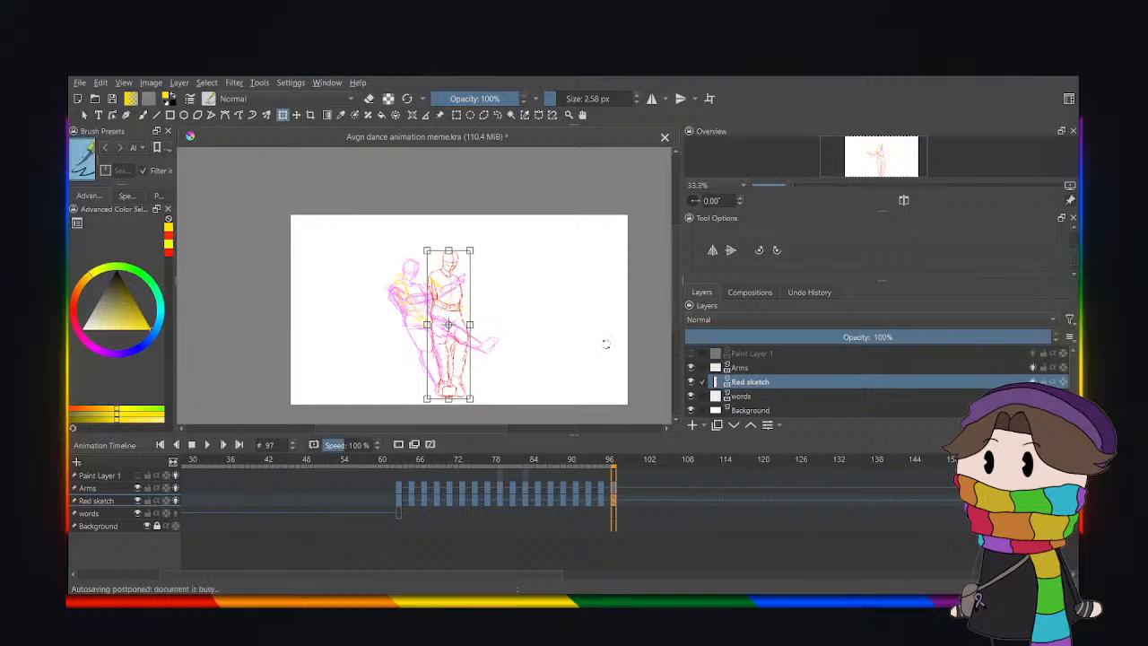
Nudge the Arms drawing on frame 97 right until the shoulders line up with the mirrored Red sketch body.
left_click(740, 368)
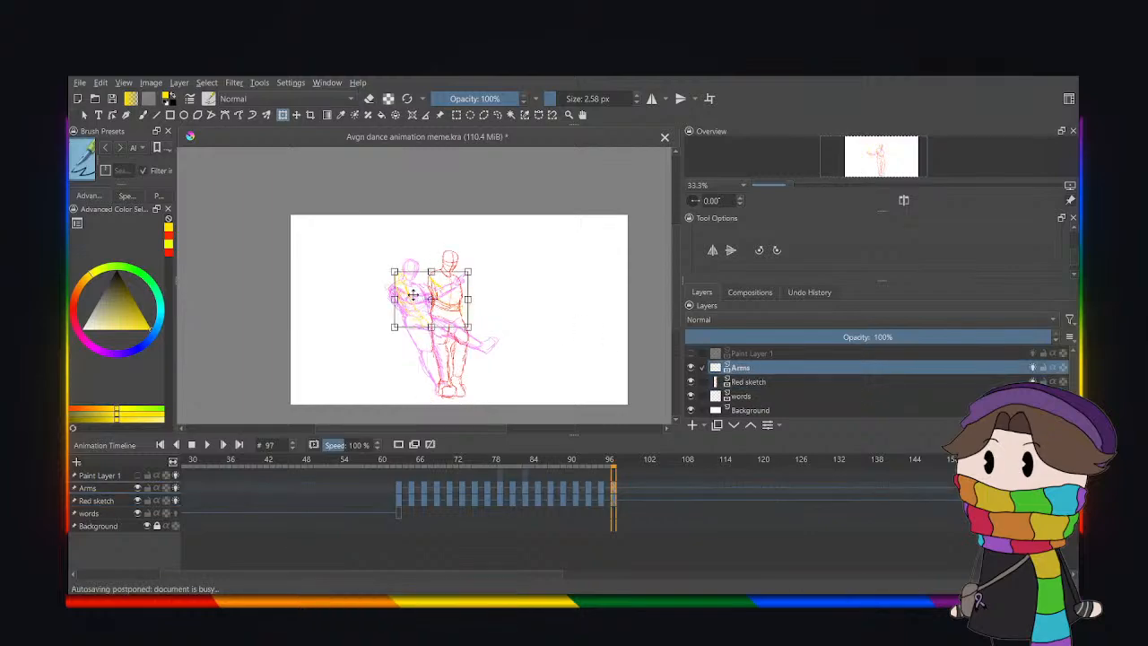
key("Right")
key("Right")
key("Right")
key("Right")
key("Right")
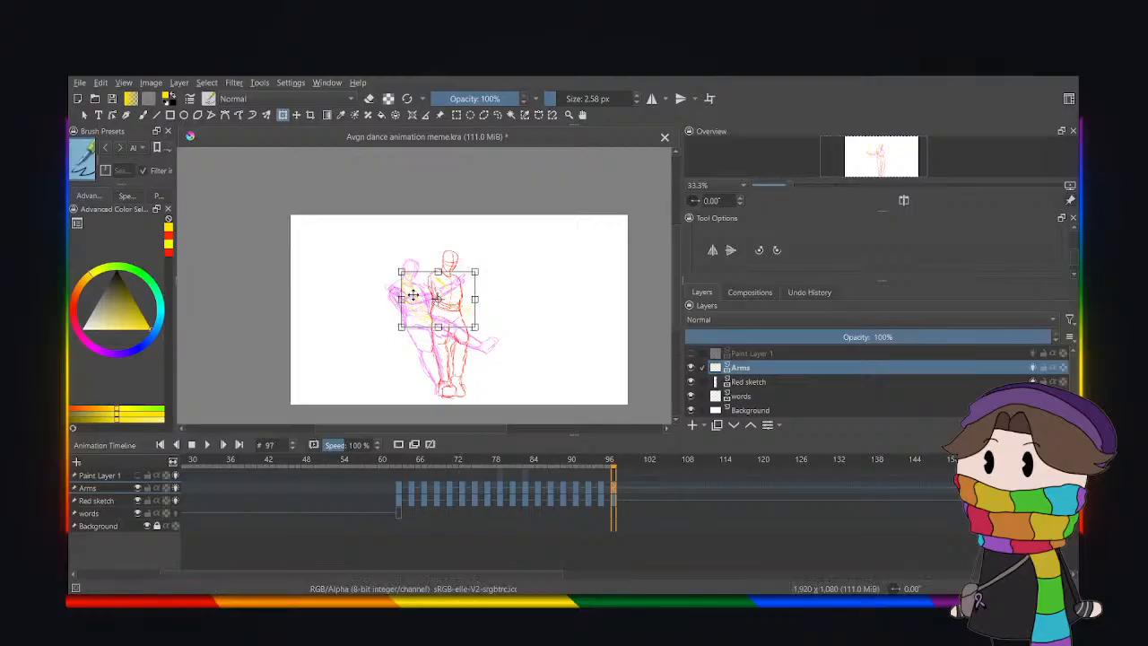
key("Right")
key("Right")
key("Right")
key("Right")
key("Right")
key("Right")
key("Right")
key("Right")
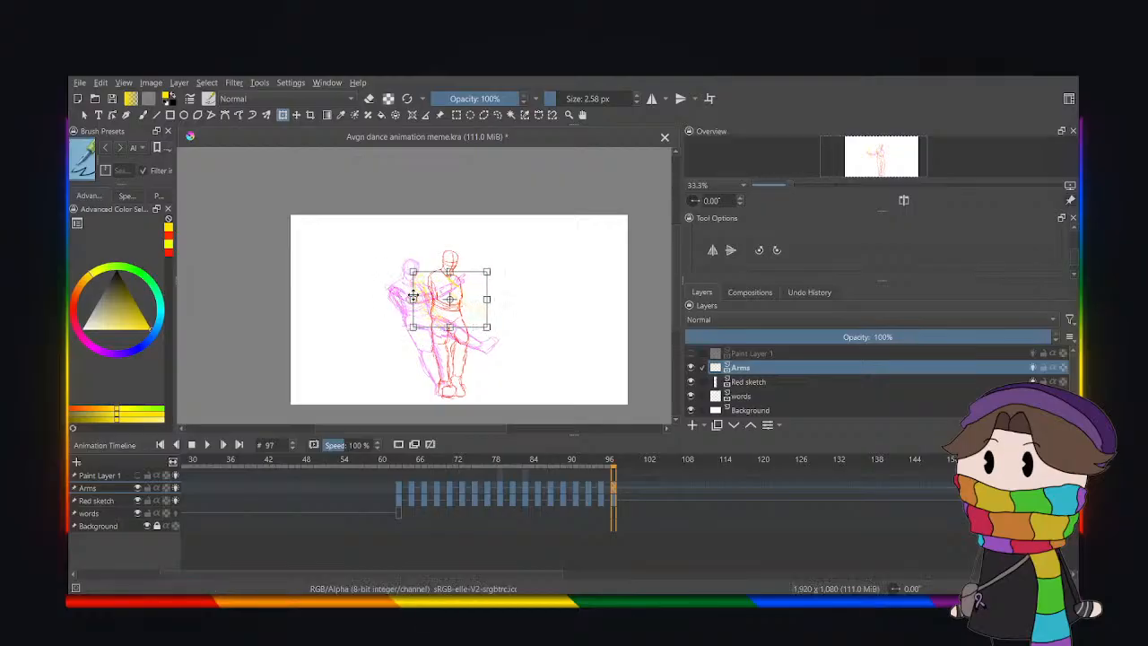
key("Right")
key("Right")
key("Right")
key("Right")
key("Right")
key("Right")
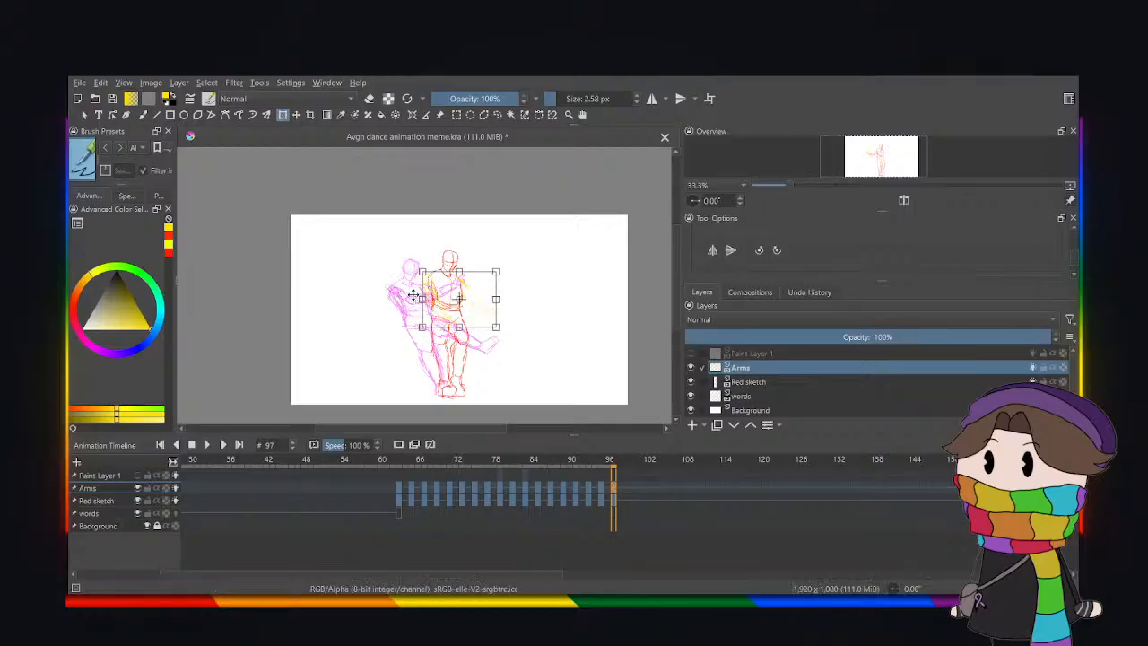
key("Right")
key("Right")
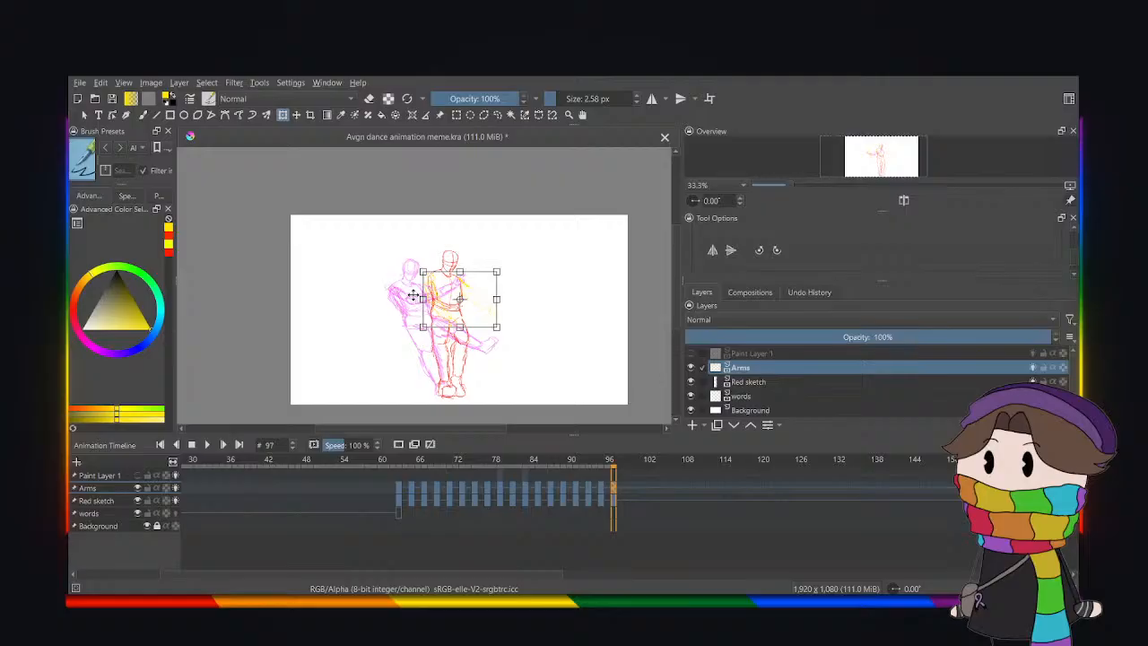
Play back the dance from frame 63 and check how the poses flow into the new frame 97 pose.
left_click(397, 490)
left_click(206, 444)
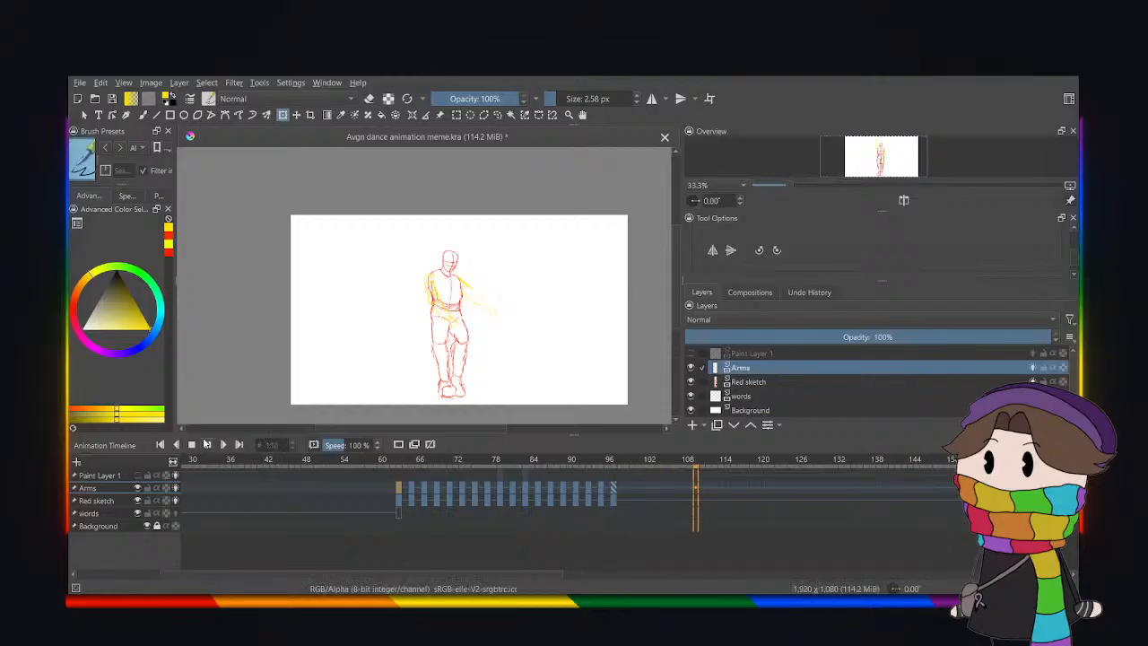
left_click(206, 444)
left_click(627, 492)
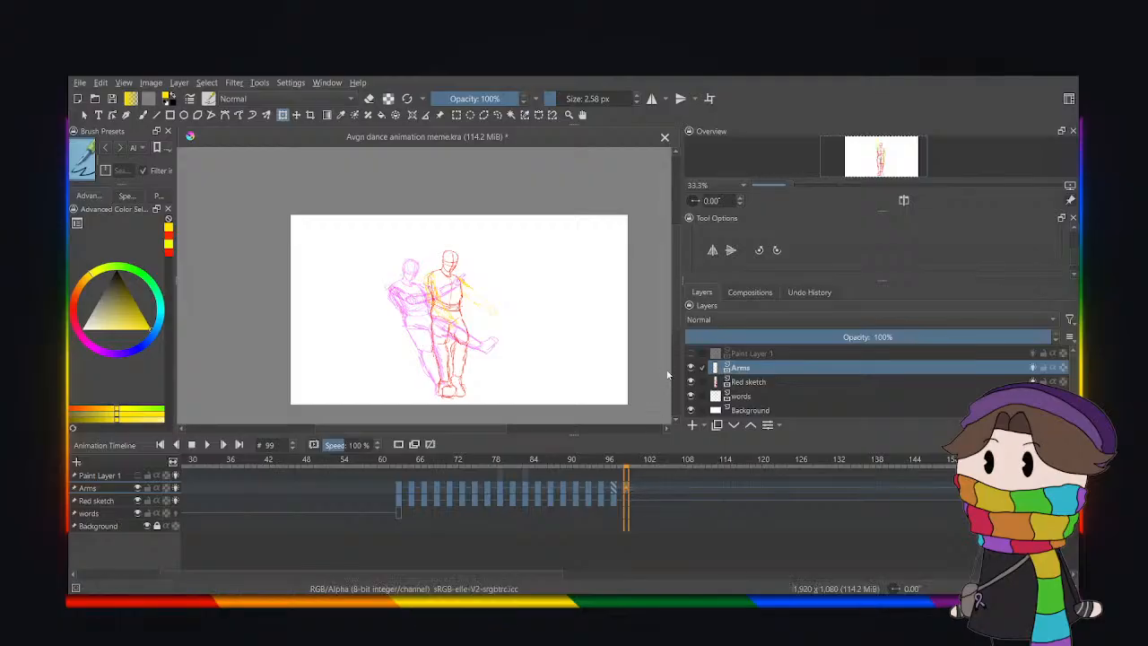
left_click(620, 488)
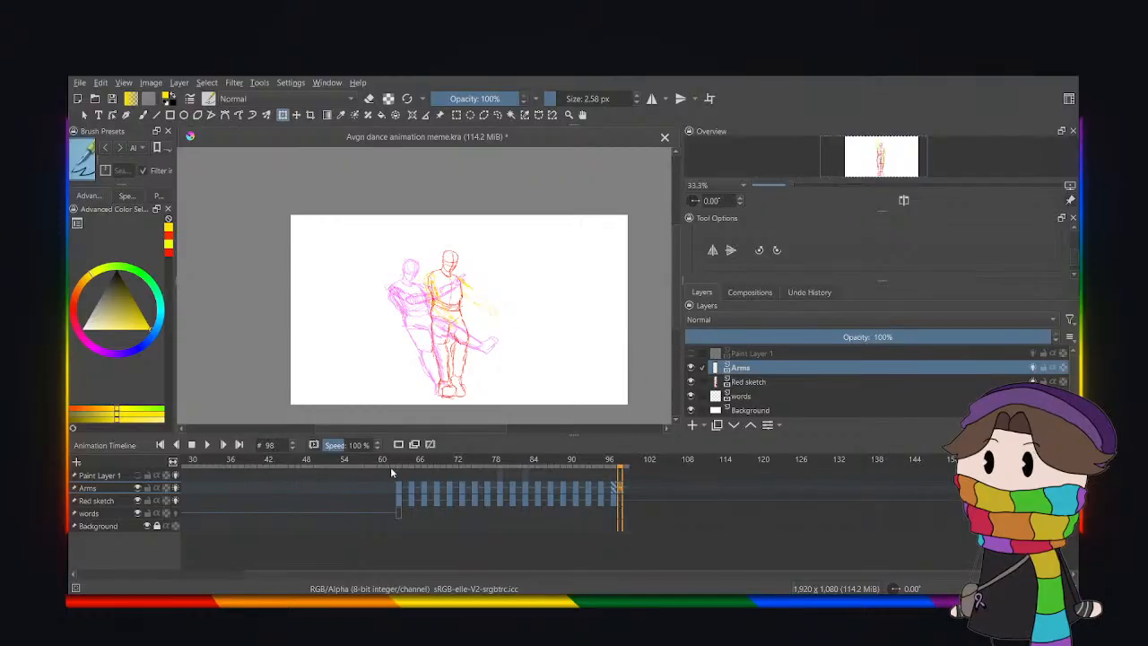
left_click(395, 488)
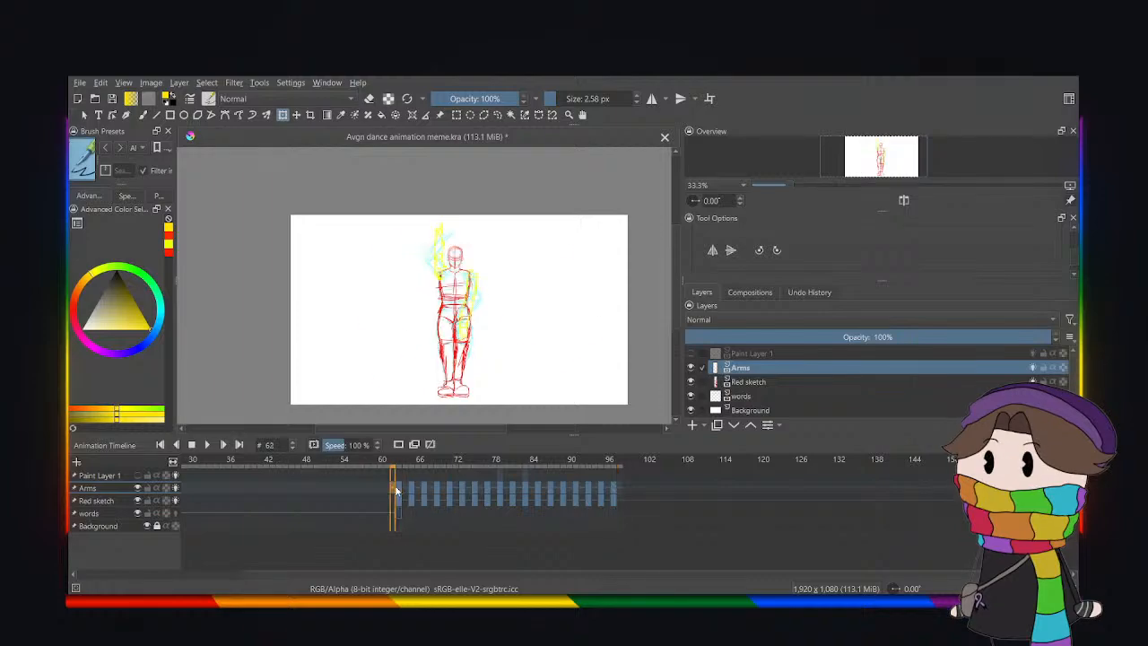
left_click(400, 491)
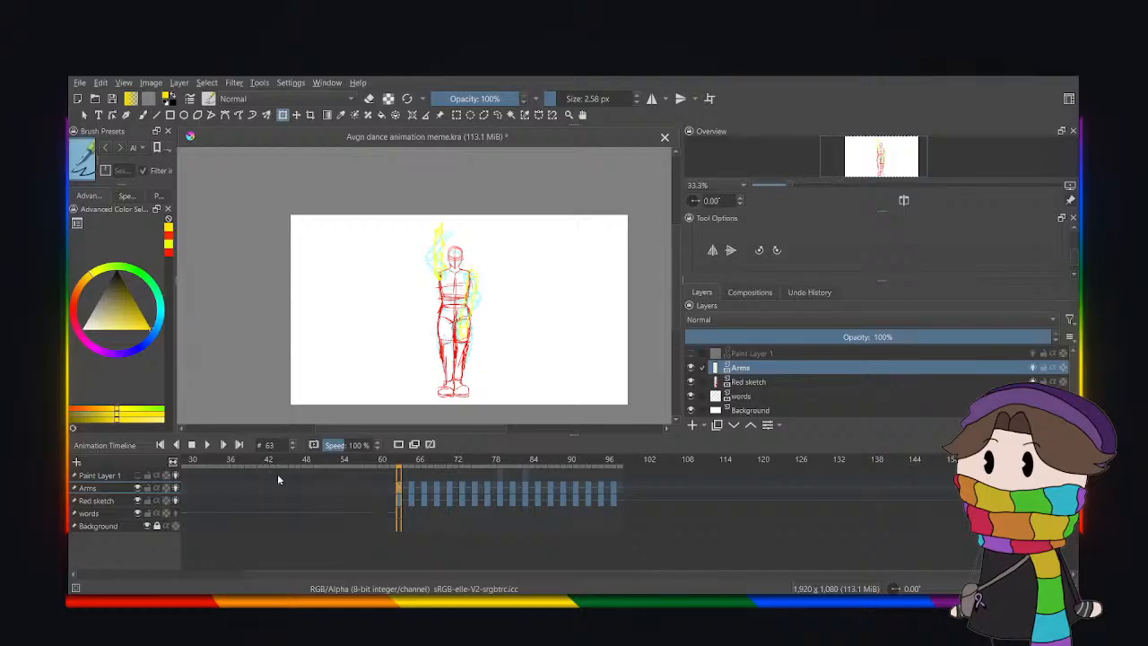
left_click(207, 445)
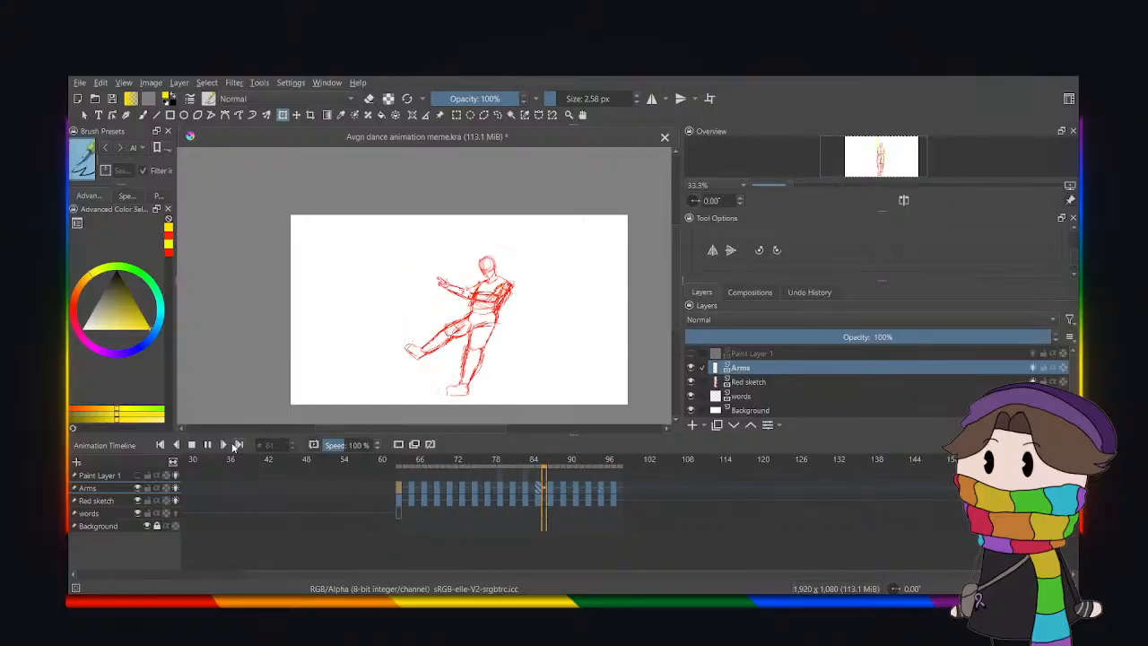
left_click(207, 445)
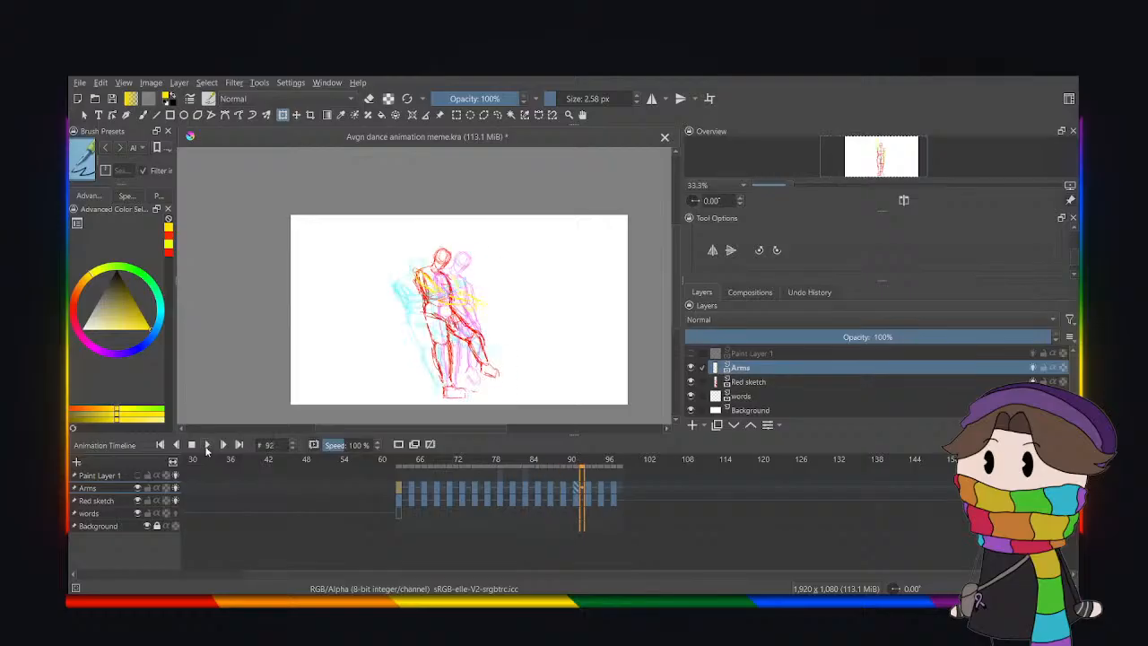
left_click(430, 485)
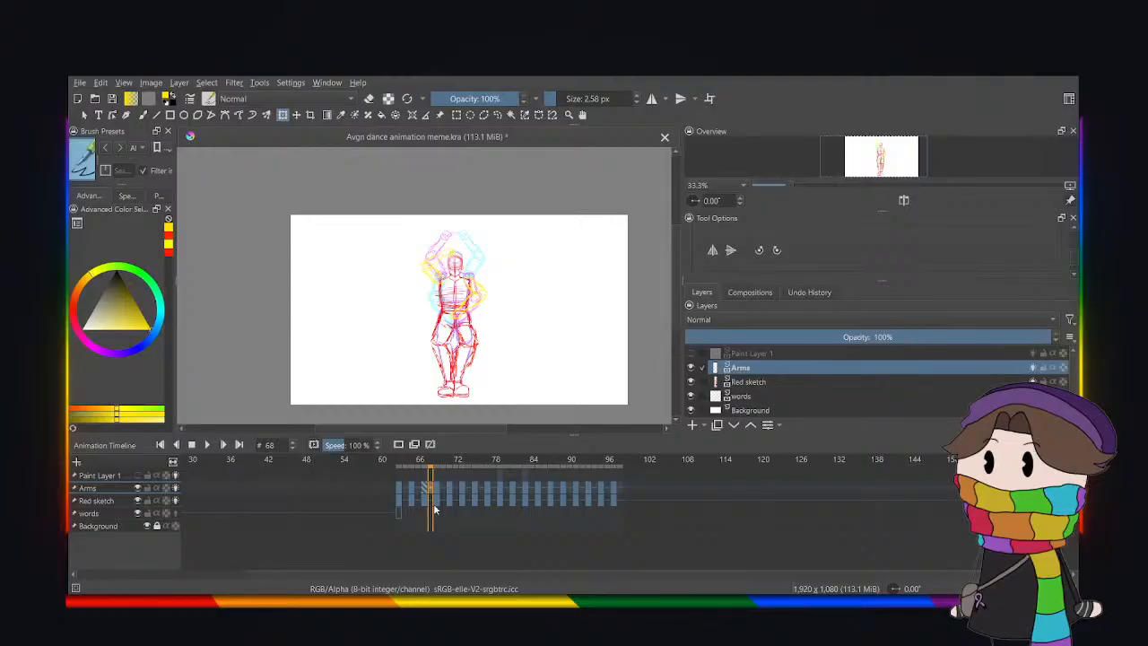
key("ctrl+z")
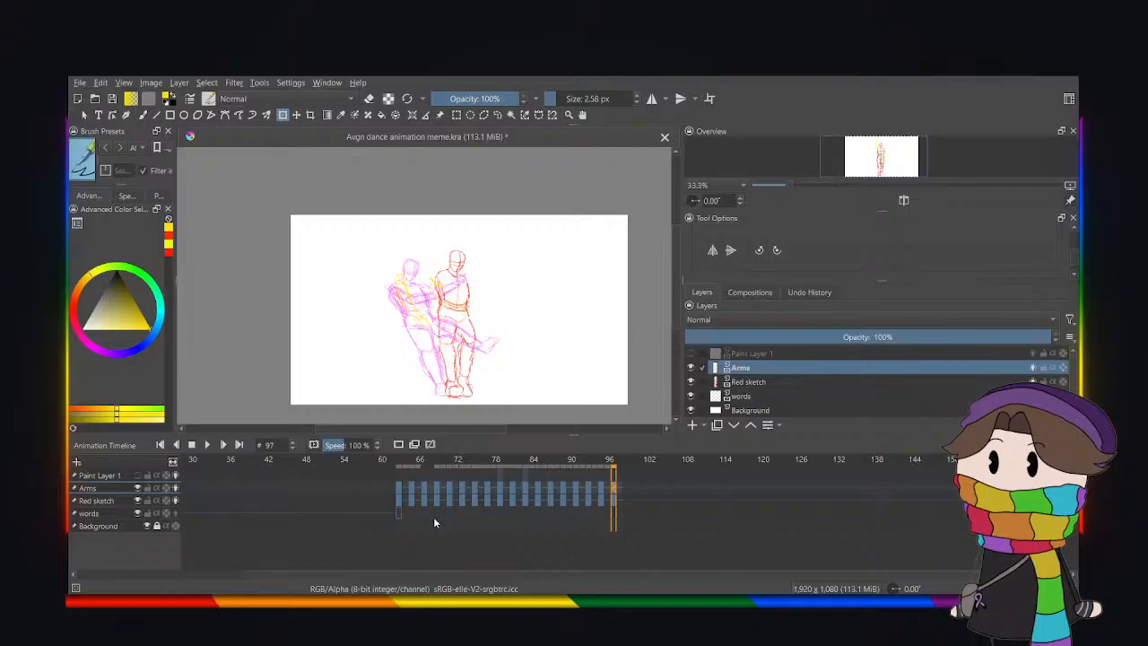
key("ctrl+z")
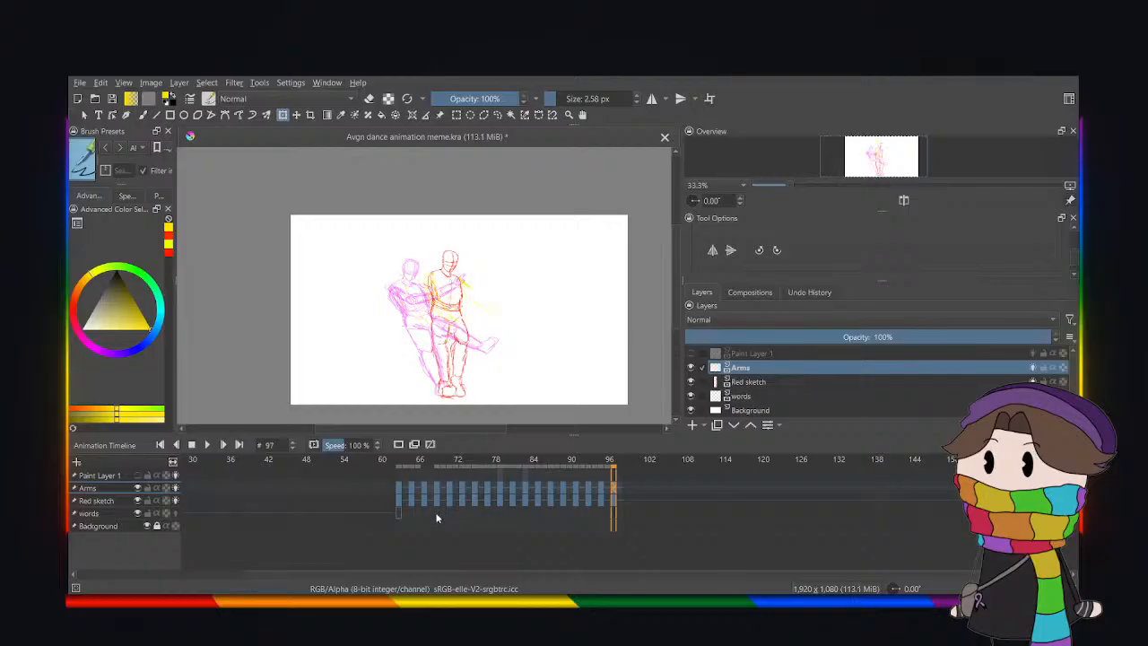
left_click(637, 490)
left_click(859, 487)
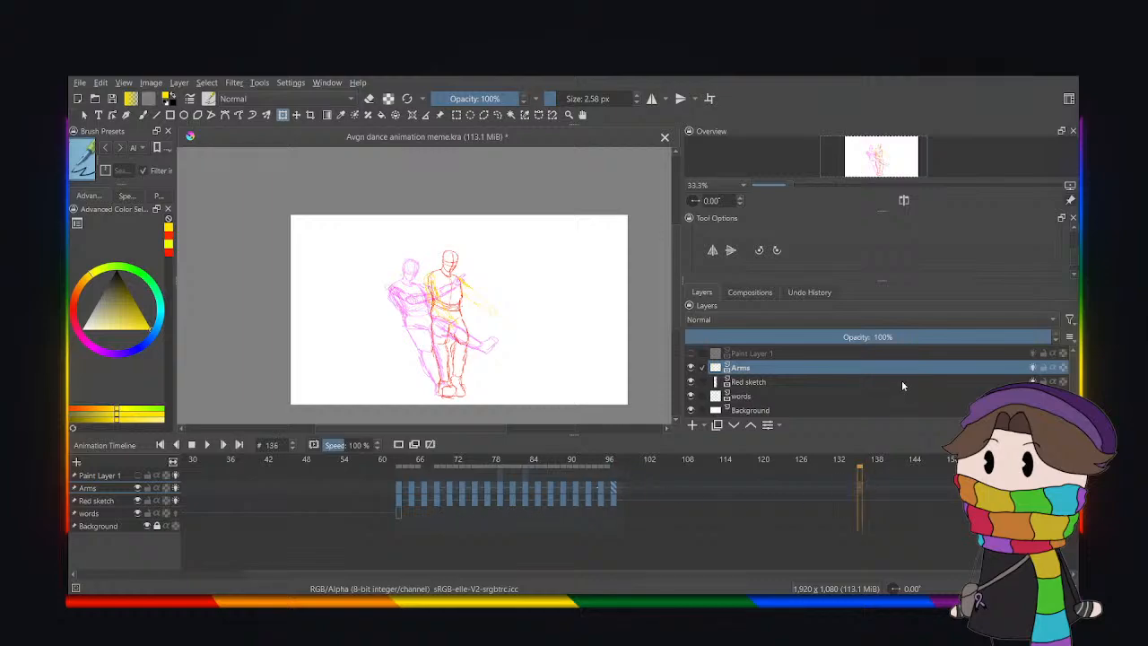
left_click(317, 490)
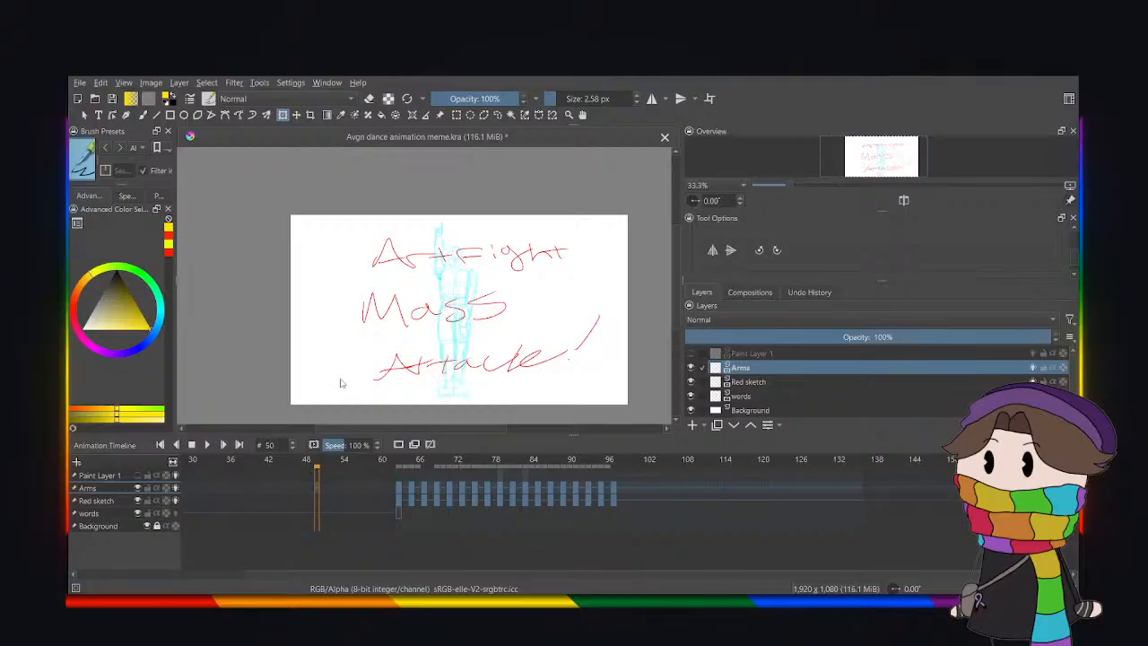
Shift the Arms and Red sketch keyframes from frames 73 to 97 two frames later, starting them at frame 75.
left_click(400, 490)
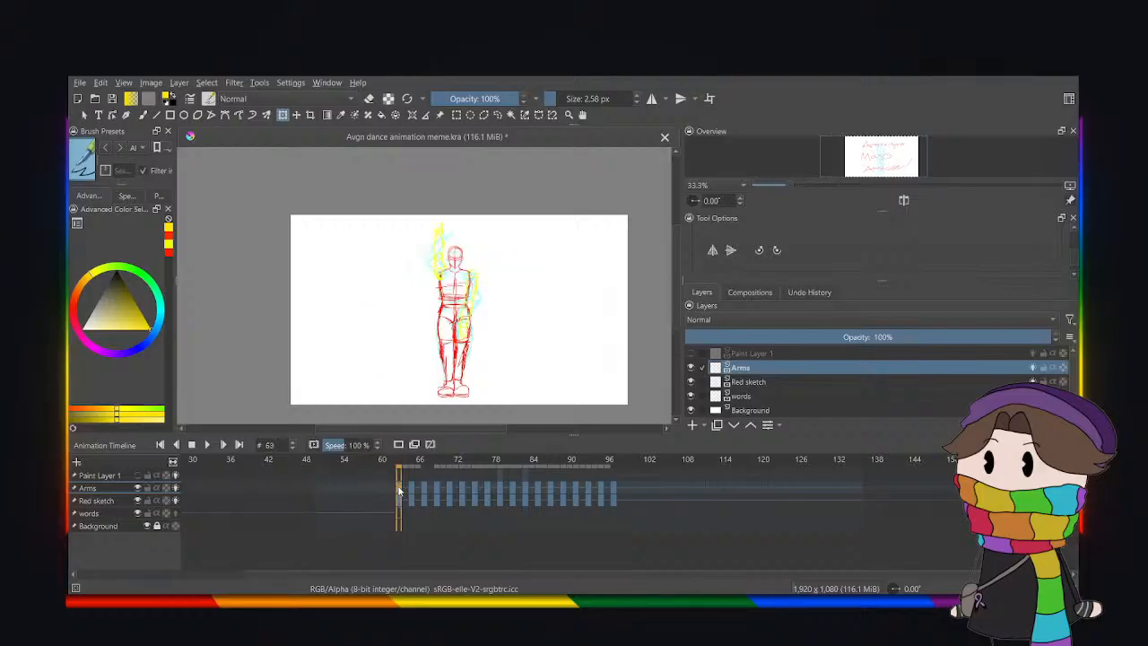
left_click(412, 489)
left_click(423, 489)
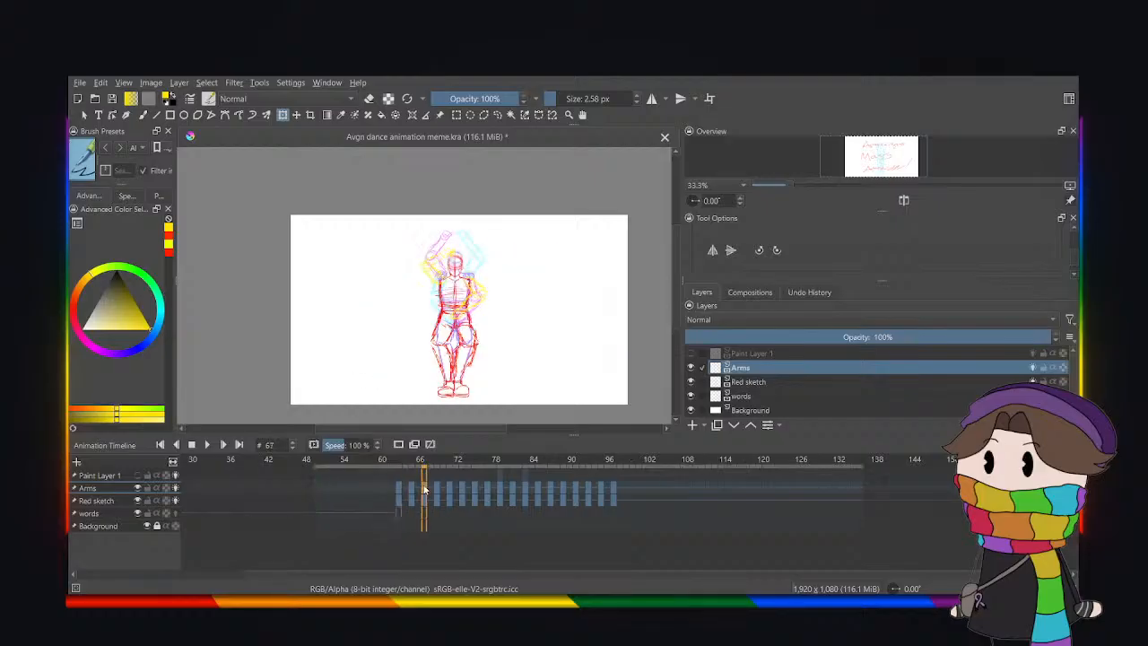
left_click(437, 489)
left_click(450, 489)
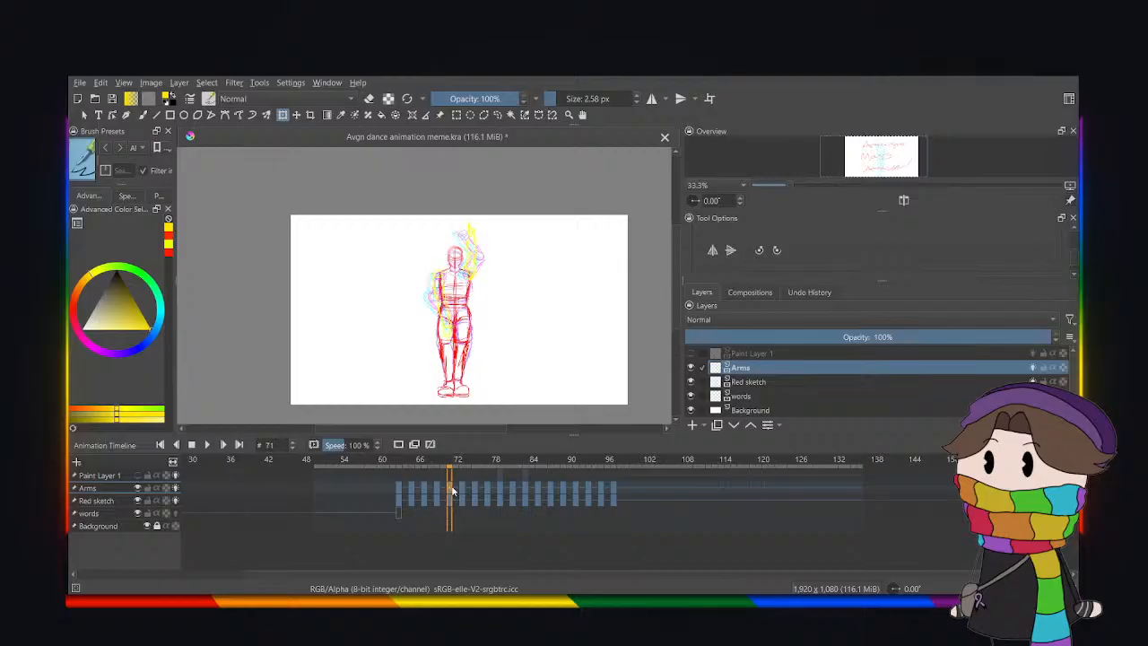
left_click(461, 489)
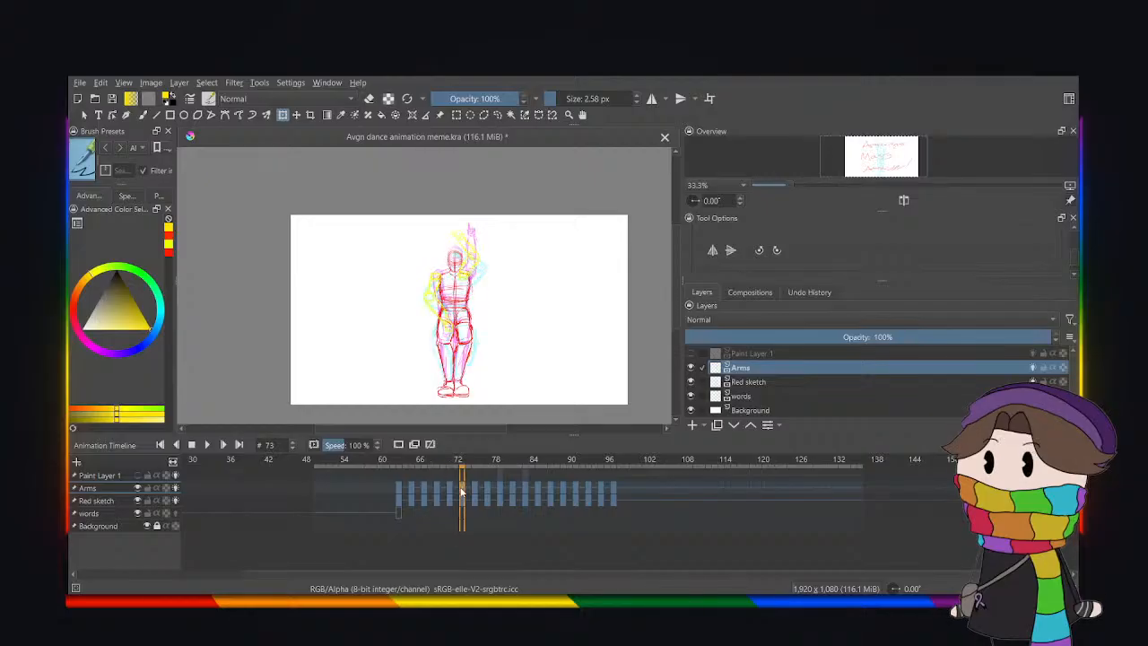
left_click(614, 502, "shift")
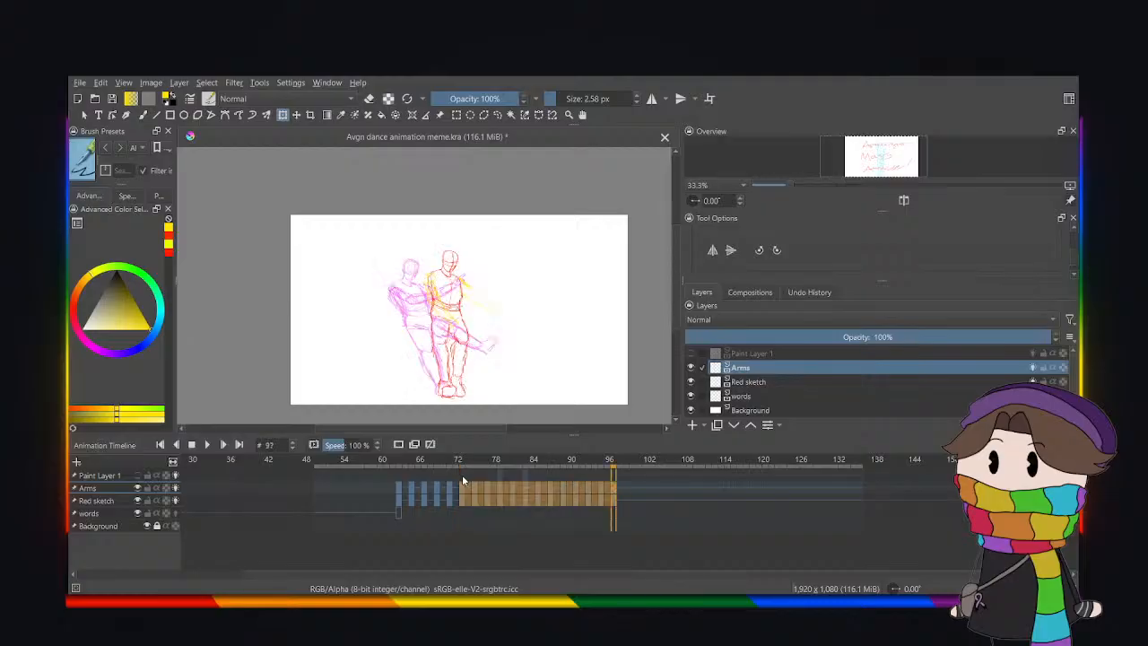
left_click_drag(464, 489, 474, 490)
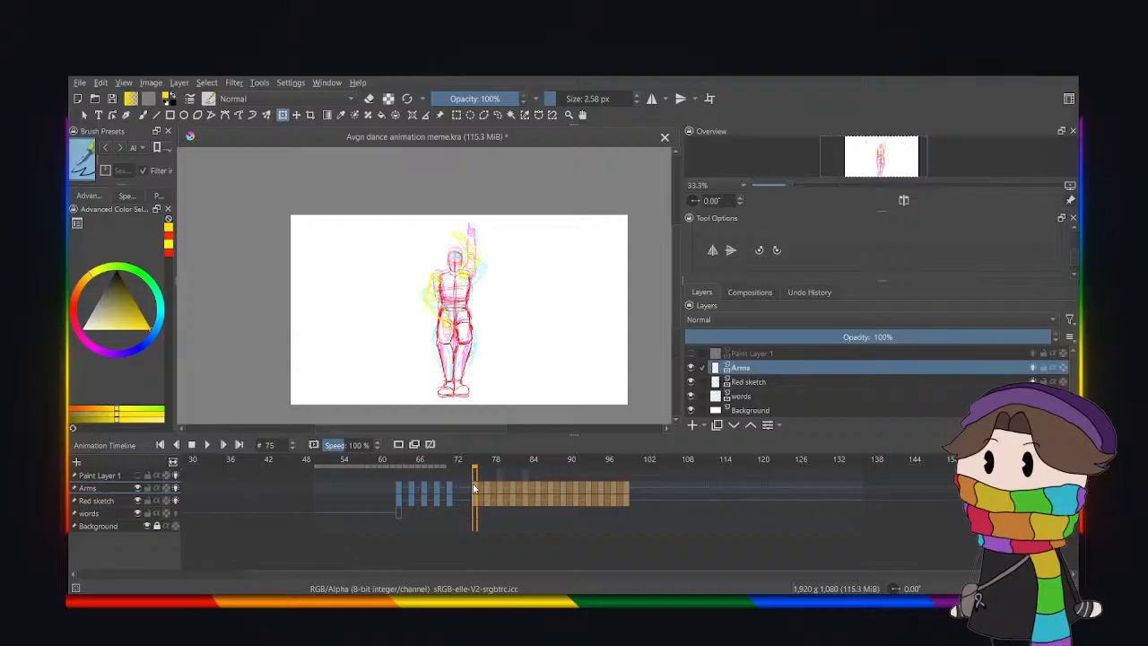
Shift the Arms and Red sketch keyframes from frames 65 to 99 two frames later, ending them at frame 101.
left_click(469, 490)
left_click(491, 493)
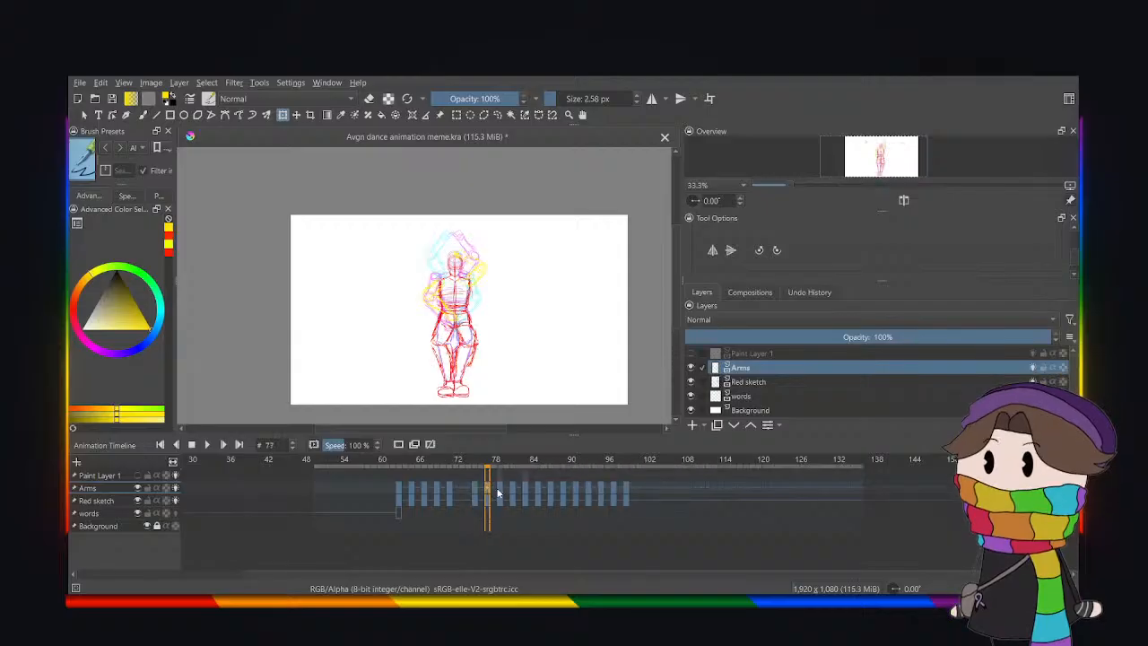
left_click(501, 492)
left_click(512, 491)
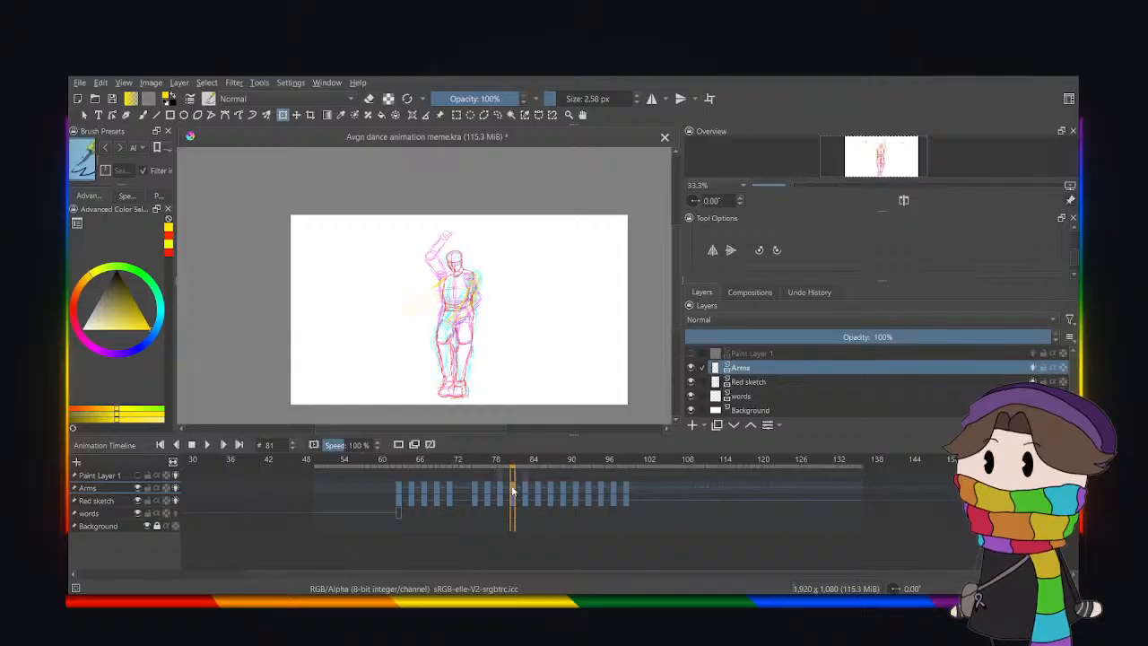
left_click(439, 492)
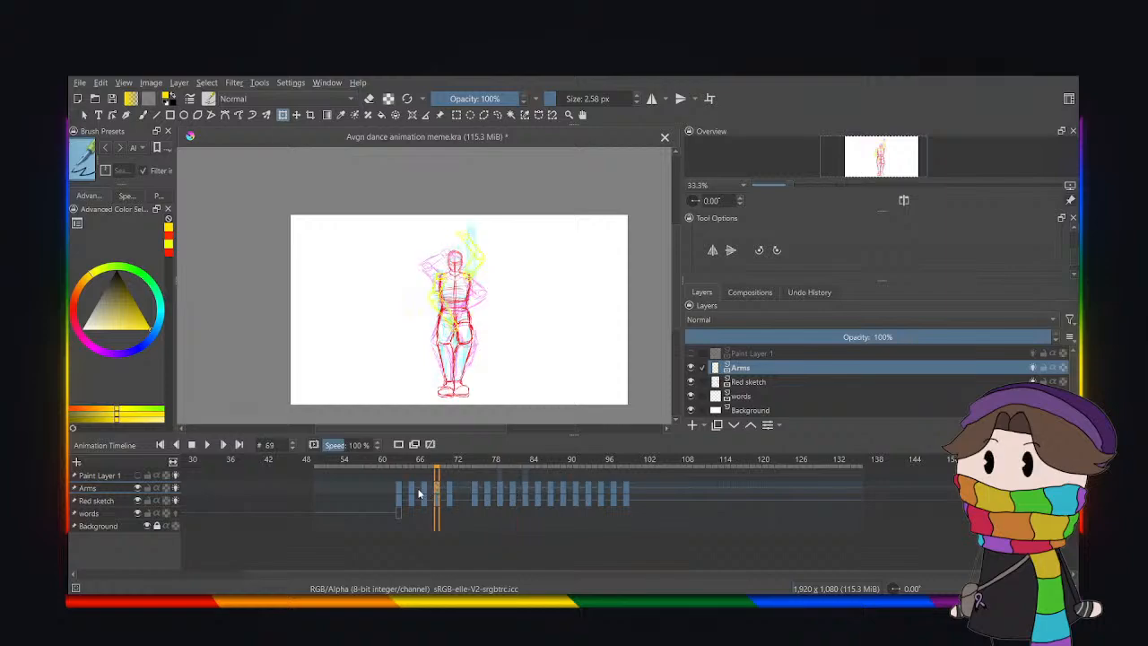
left_click(413, 490)
left_click(398, 490)
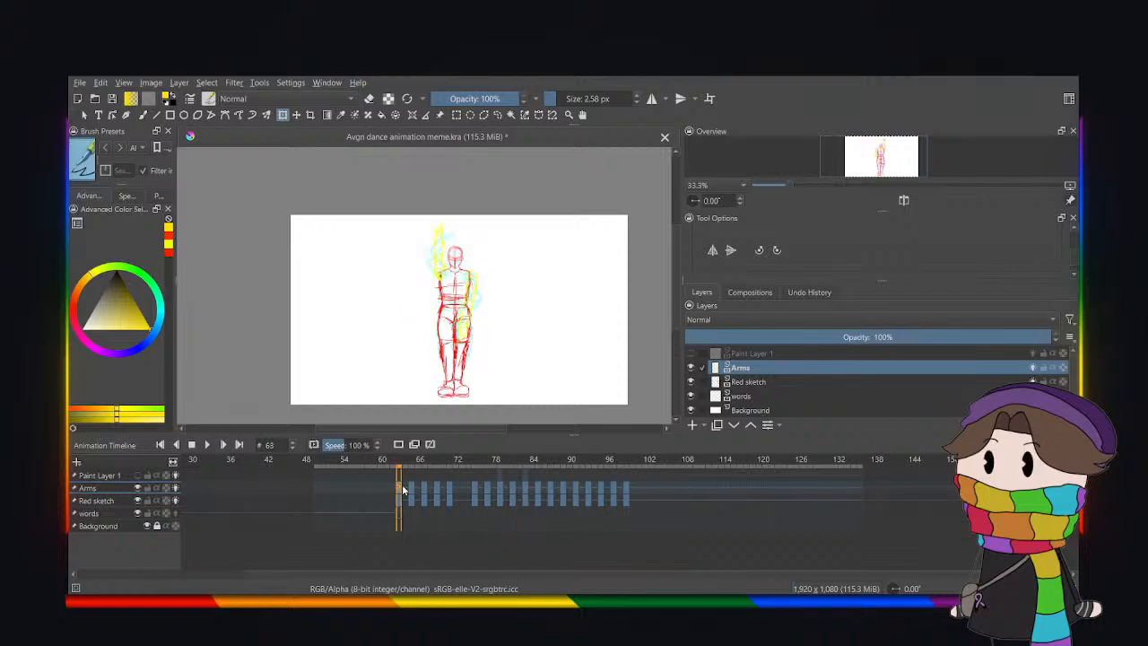
left_click(410, 491)
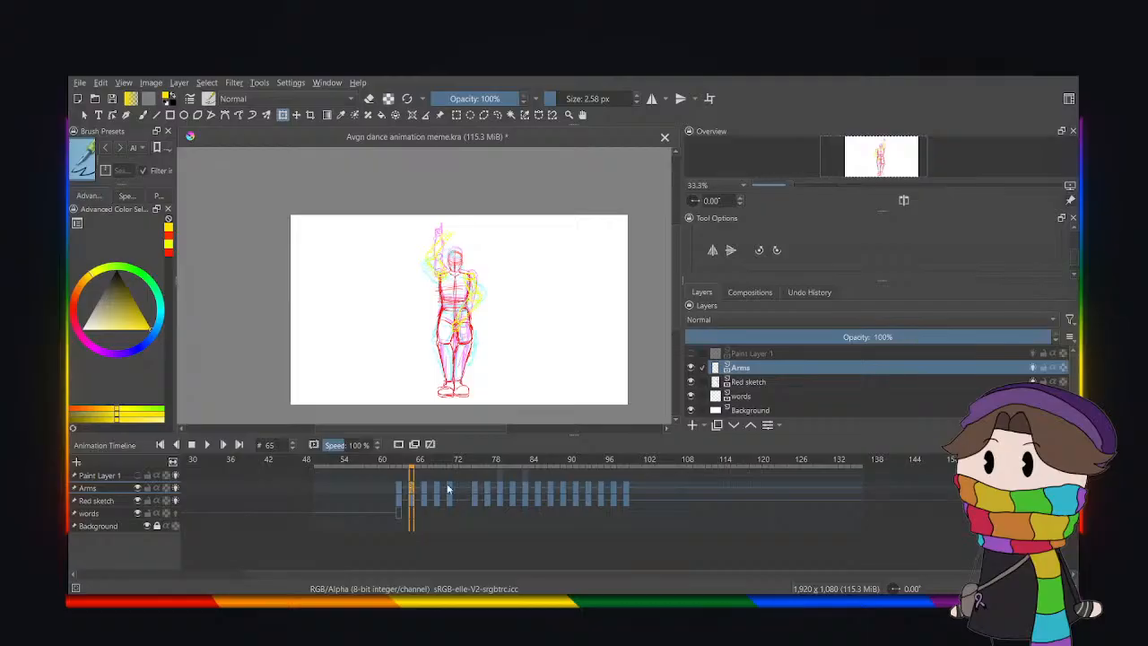
left_click(627, 499, "shift")
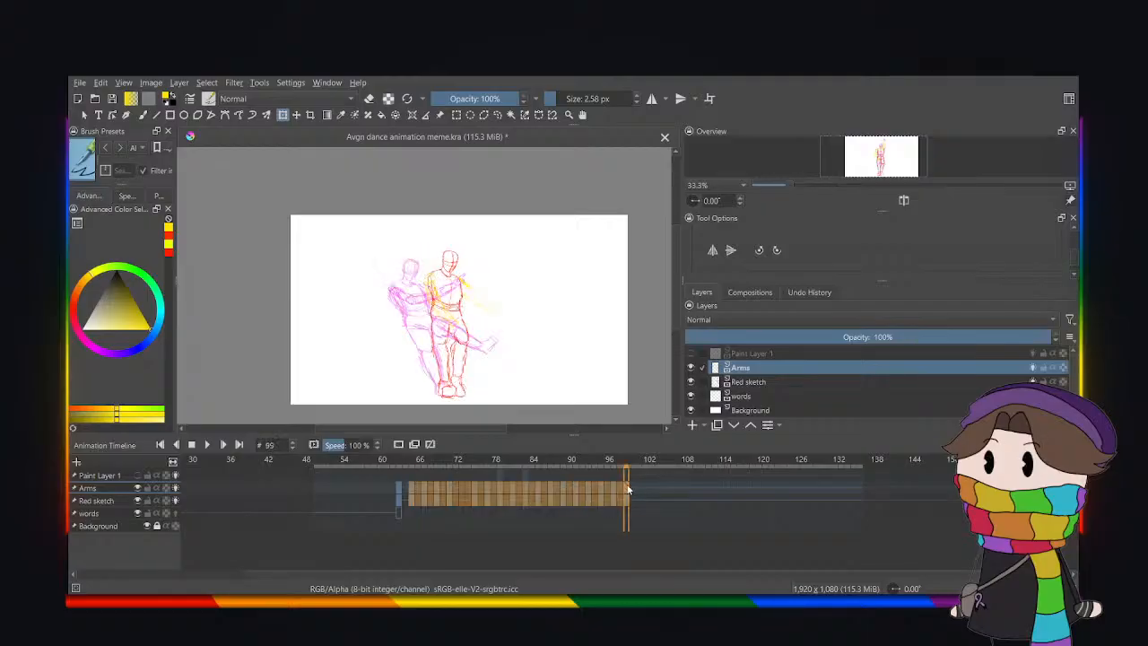
left_click_drag(627, 489, 639, 489)
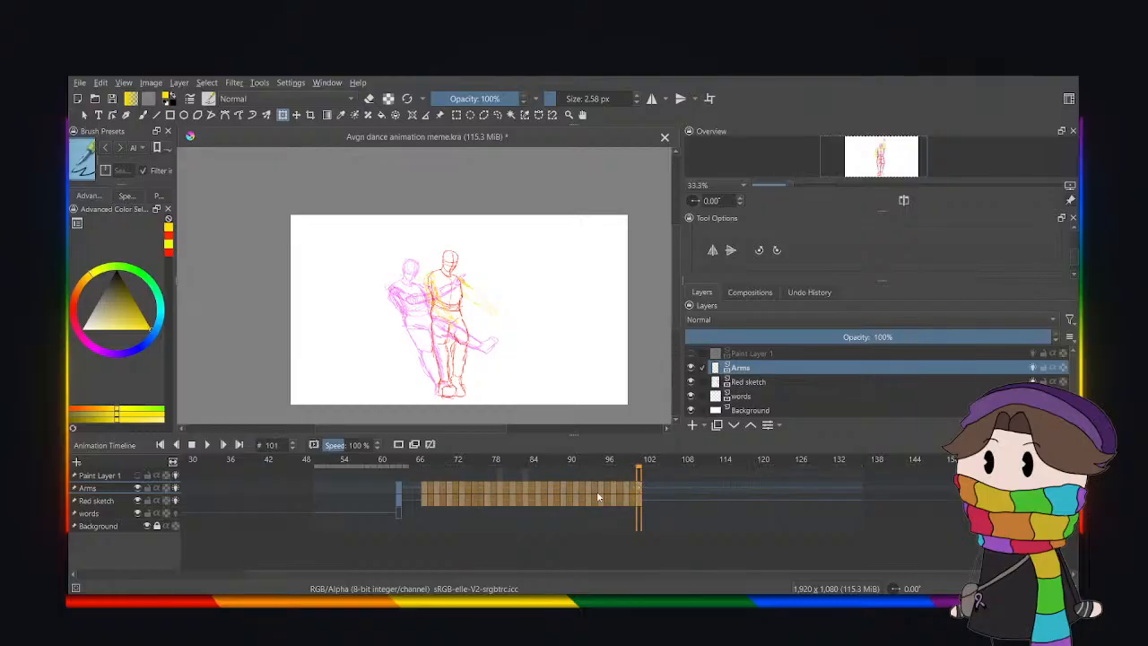
Step through the Arms keyframes from frame 67 to frame 83 and compare the successive poses.
left_click(443, 492)
left_click(425, 488)
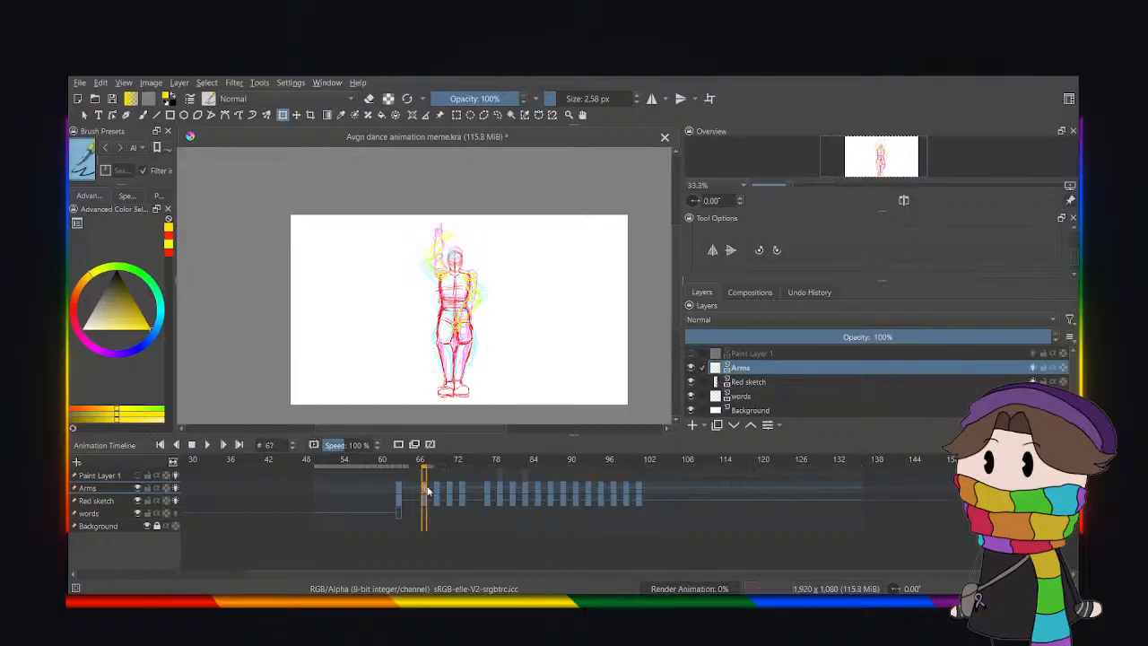
left_click(438, 489)
left_click(450, 489)
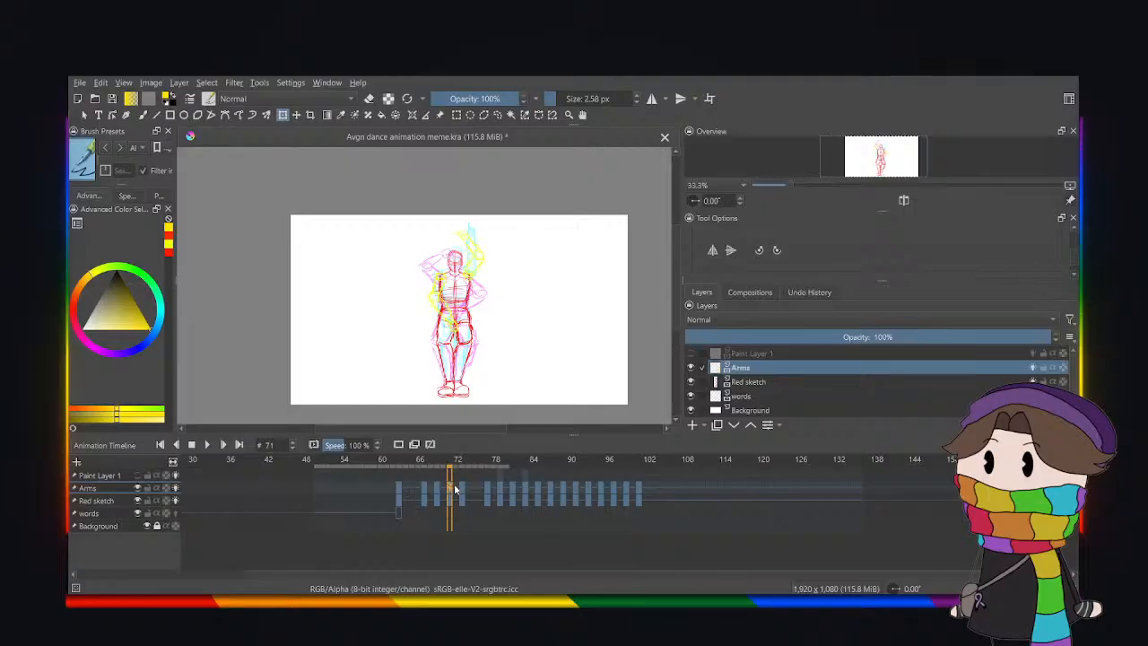
left_click(462, 489)
left_click(468, 488)
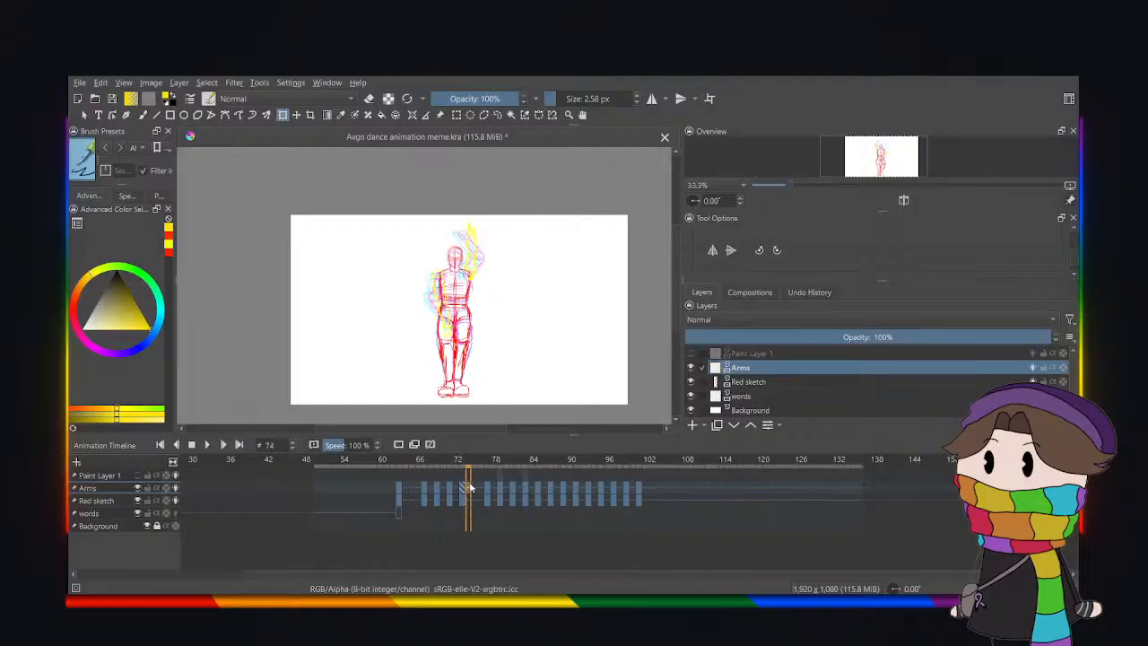
left_click(488, 488)
left_click(506, 489)
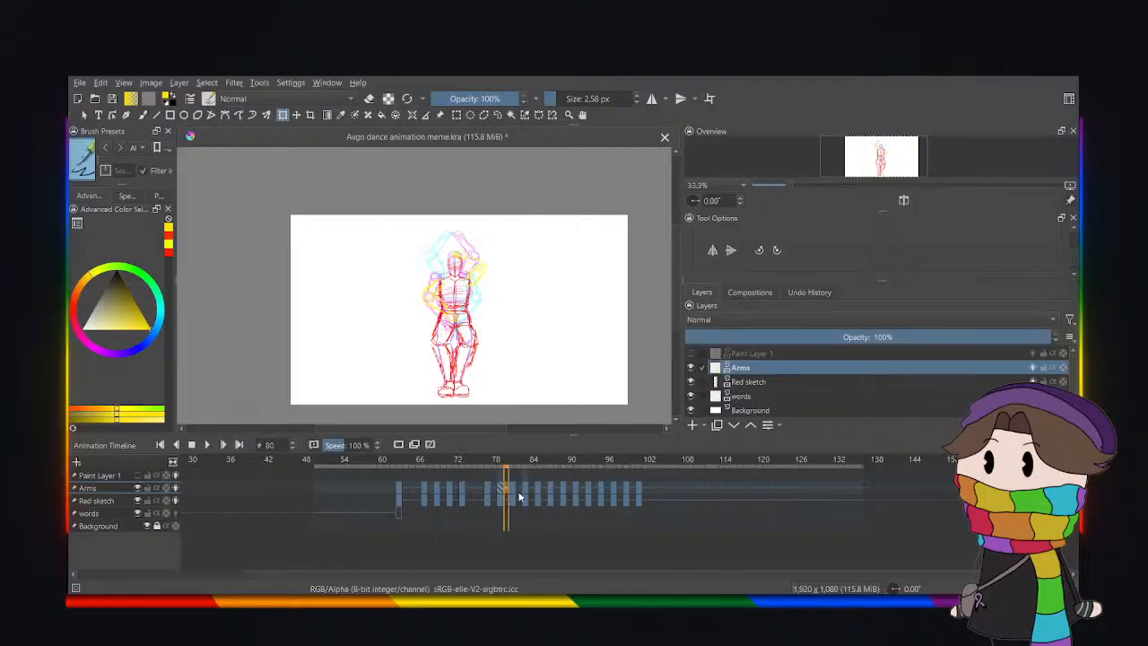
left_click(519, 492)
left_click(527, 498)
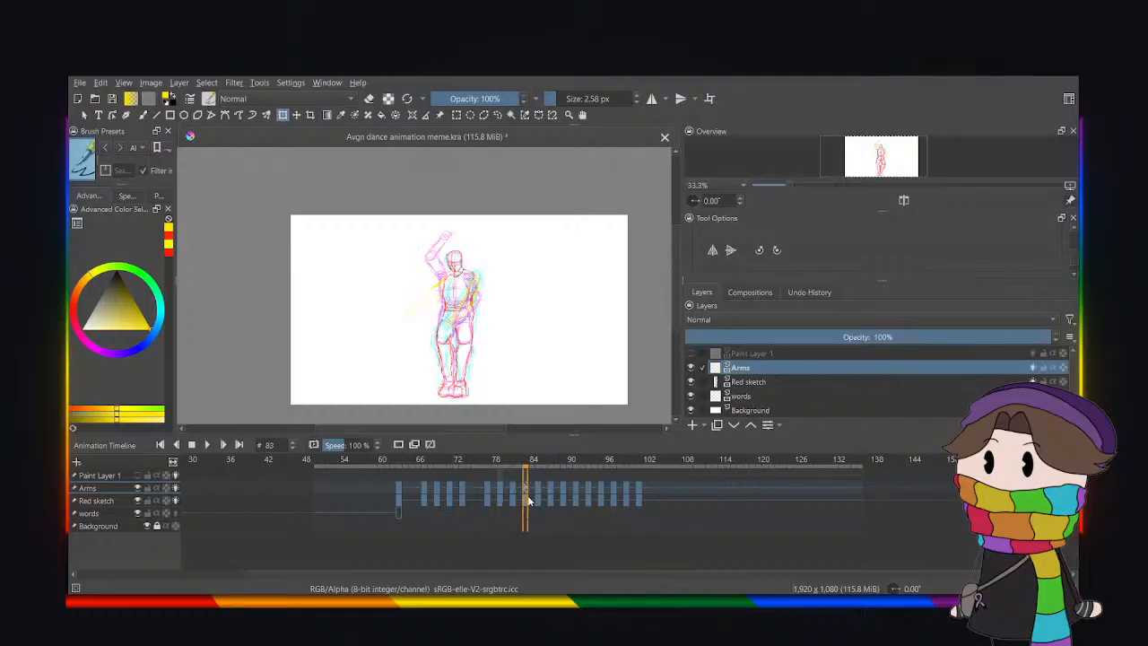
Play back the dance from frame 63 twice and check the timing of the shifted keyframes.
left_click(398, 493)
left_click(210, 445)
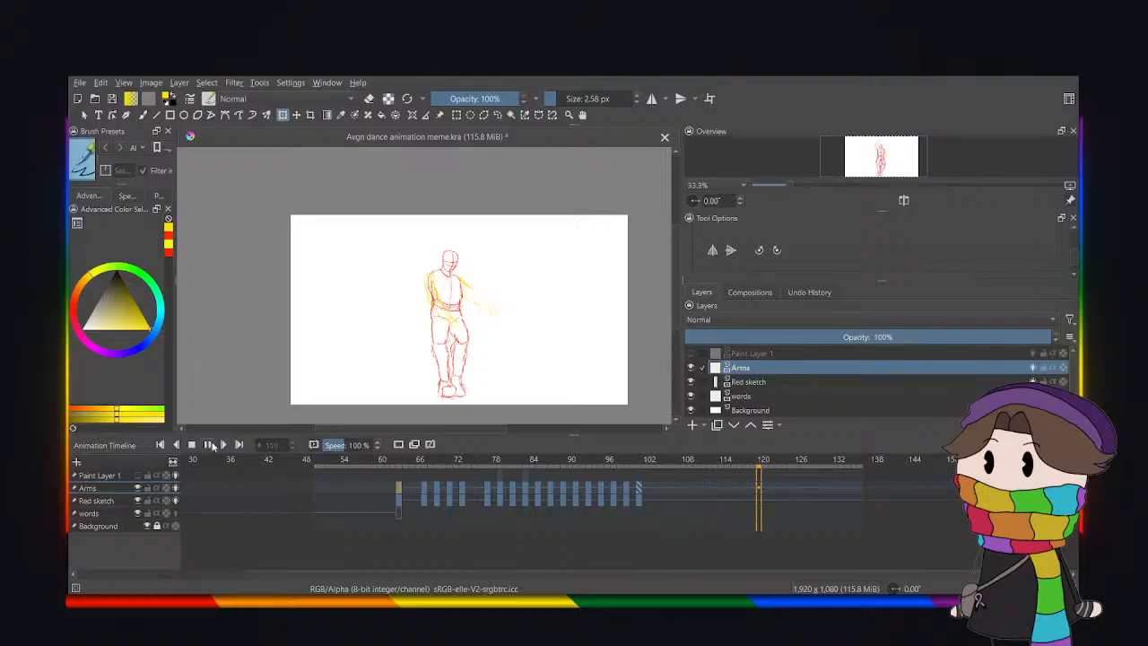
left_click(213, 445)
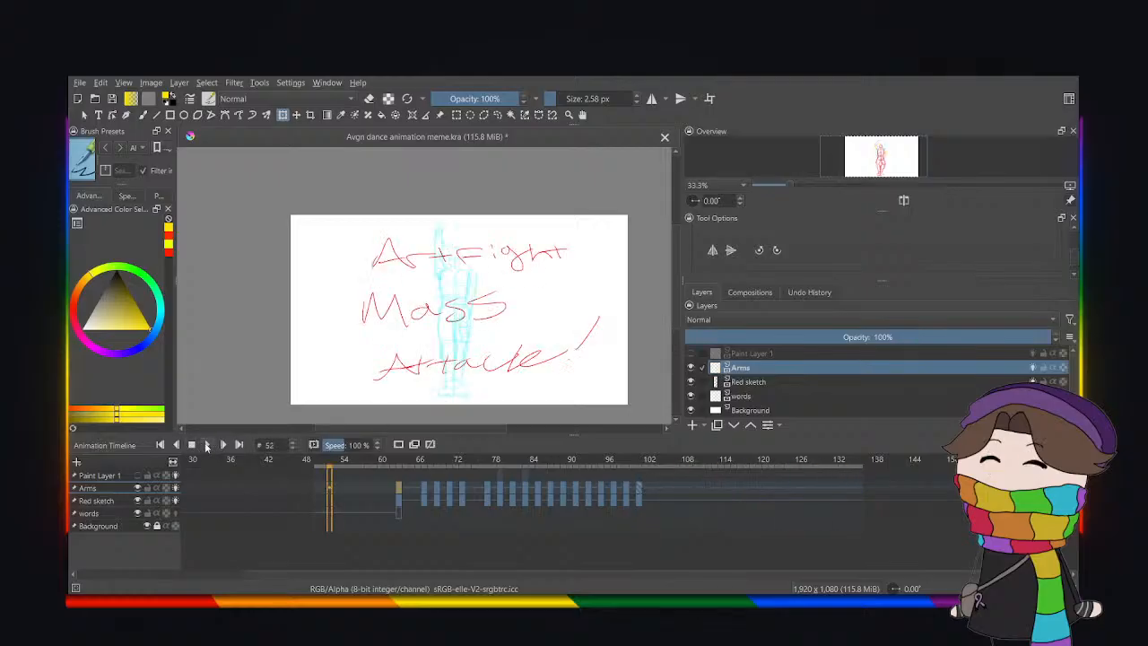
left_click(207, 445)
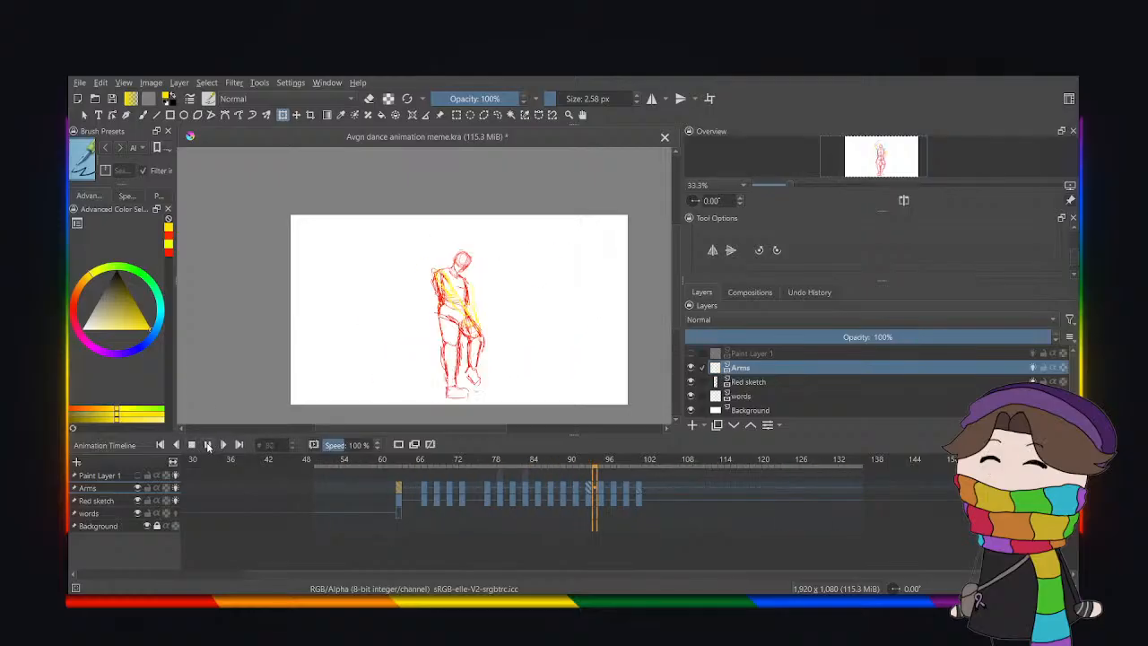
left_click(207, 445)
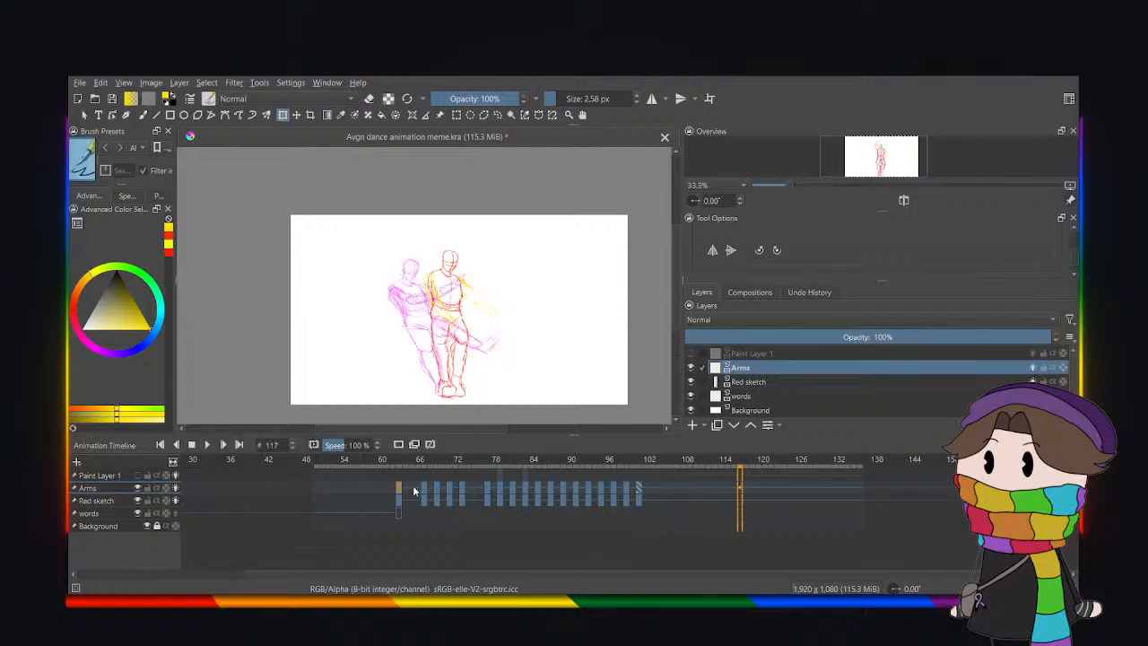
Transform the Arms drawing on frame 65 to move both arms slightly upward from the held frame 63 pose.
left_click(415, 490)
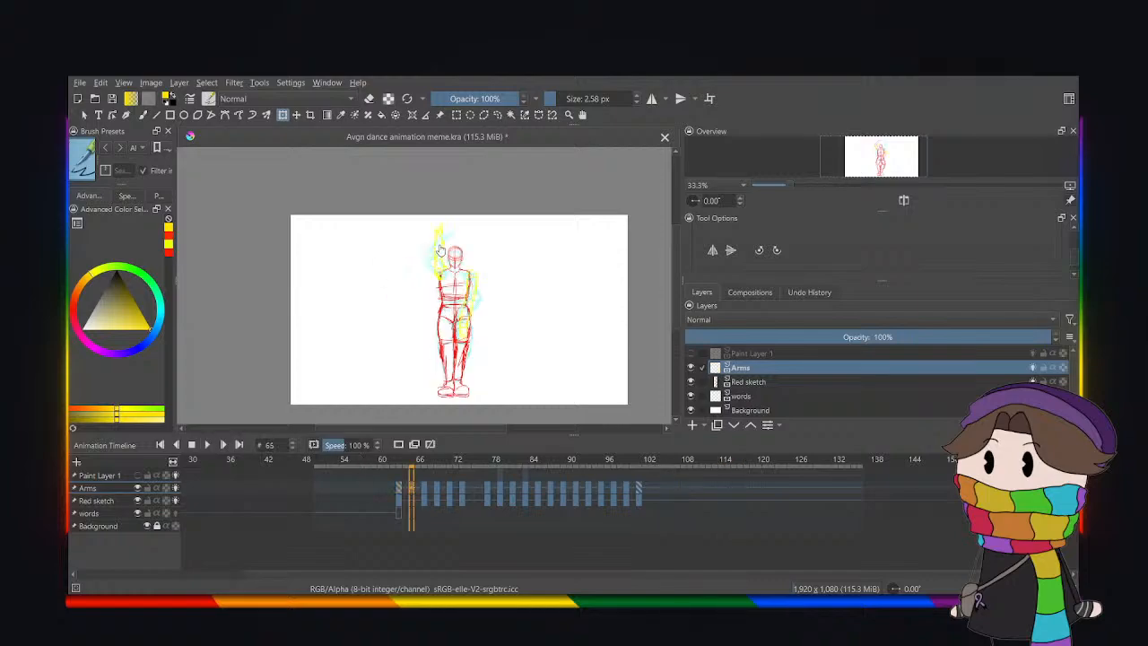
scroll(449, 252, "up", 1)
left_click_drag(676, 288, 678, 295)
scroll(455, 180, "up", 1)
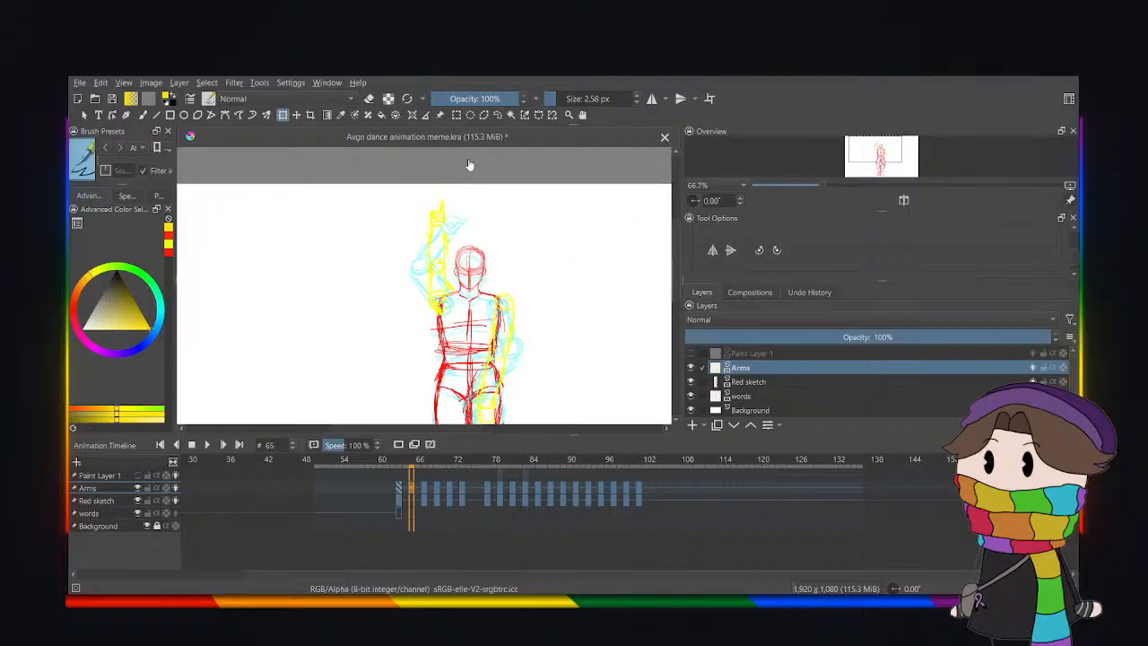
left_click(498, 115)
scroll(441, 210, "up", 2)
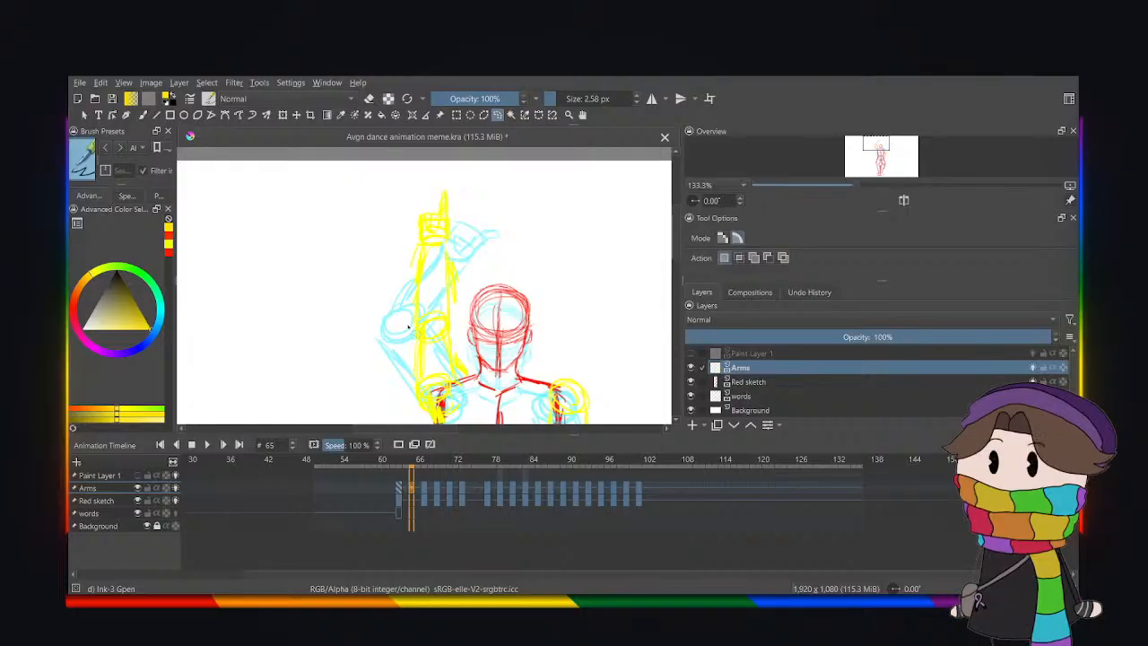
left_click(281, 115)
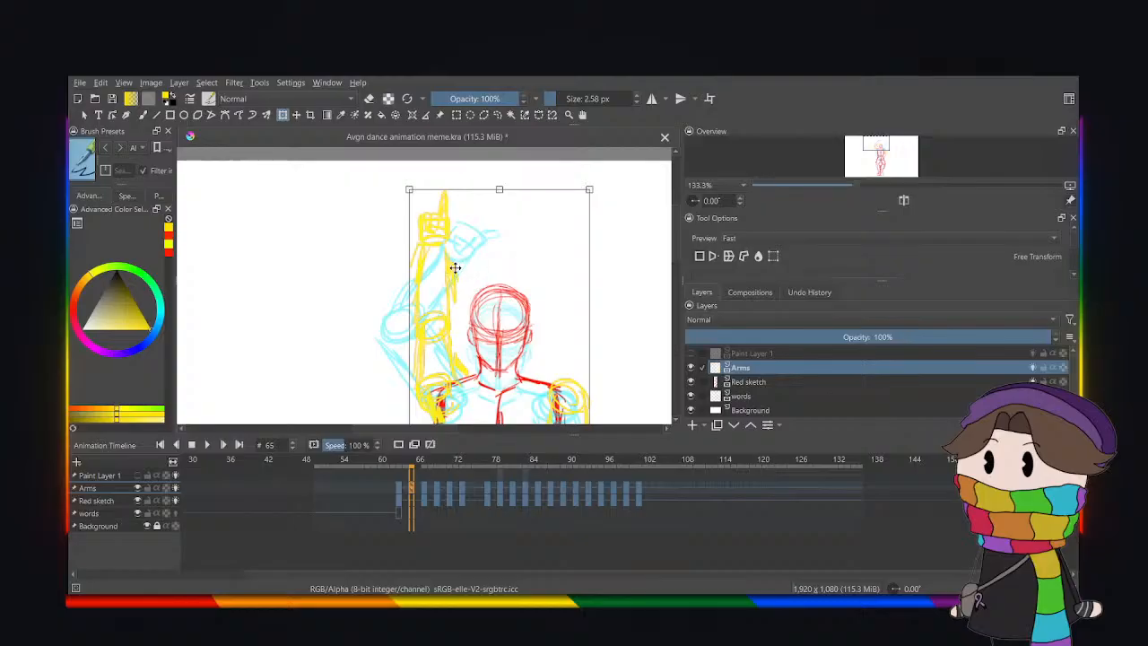
left_click_drag(457, 270, 457, 256)
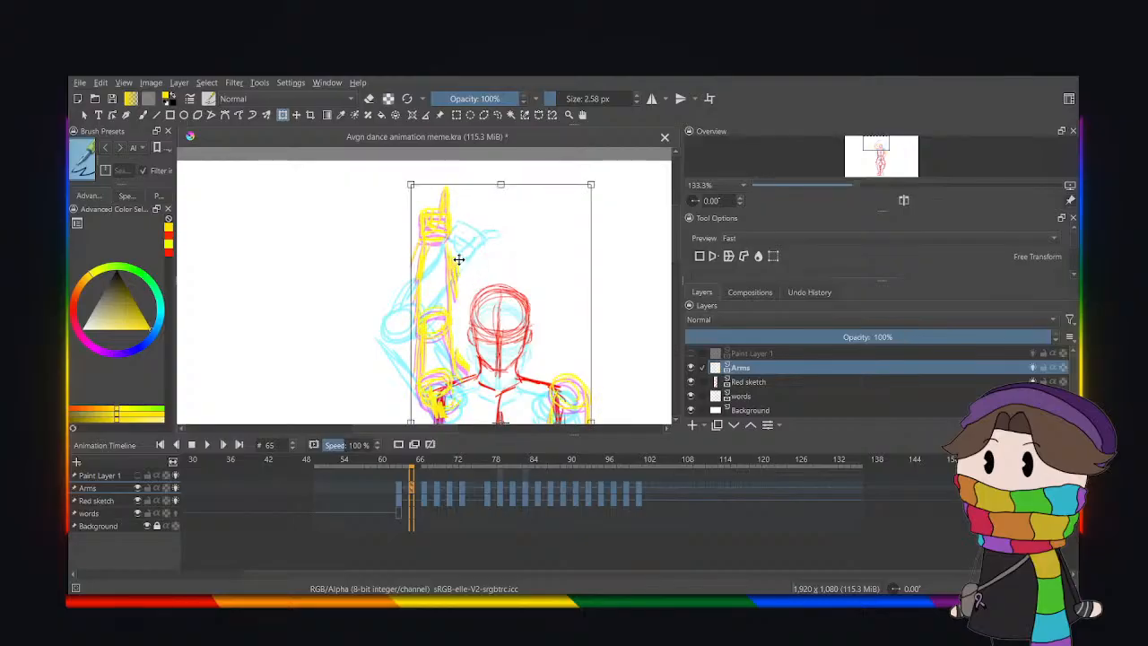
left_click(498, 115)
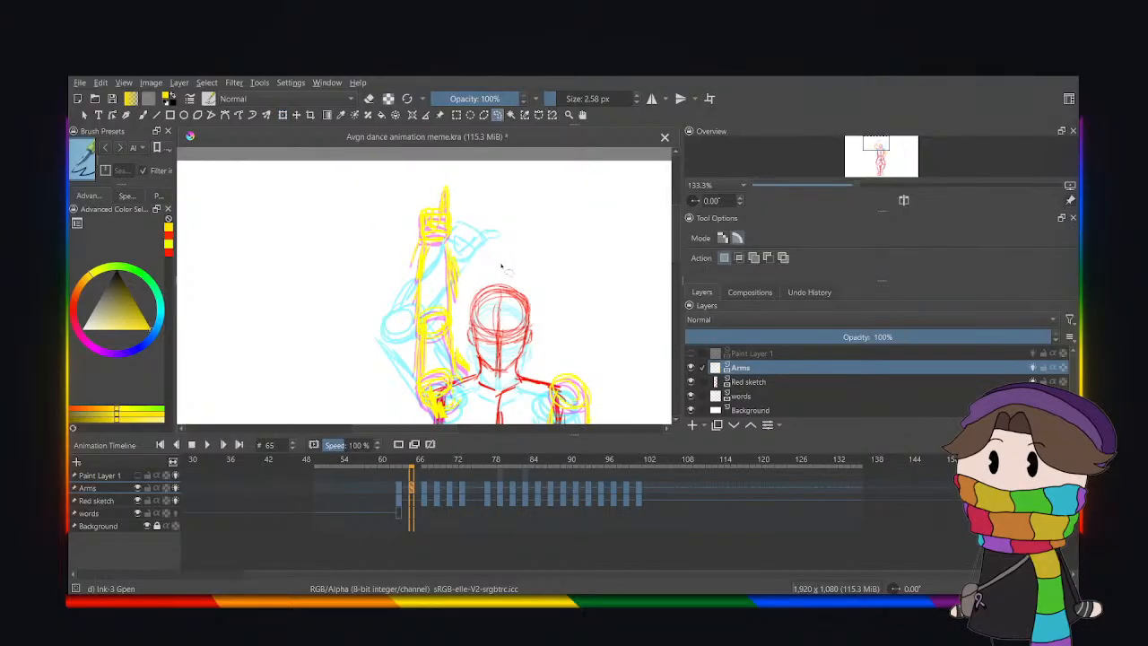
Select the lowered arm on frame 65 of the Arms layer with a freehand outline and shift it slightly.
scroll(502, 267, "down", 3)
scroll(562, 356, "up", 1)
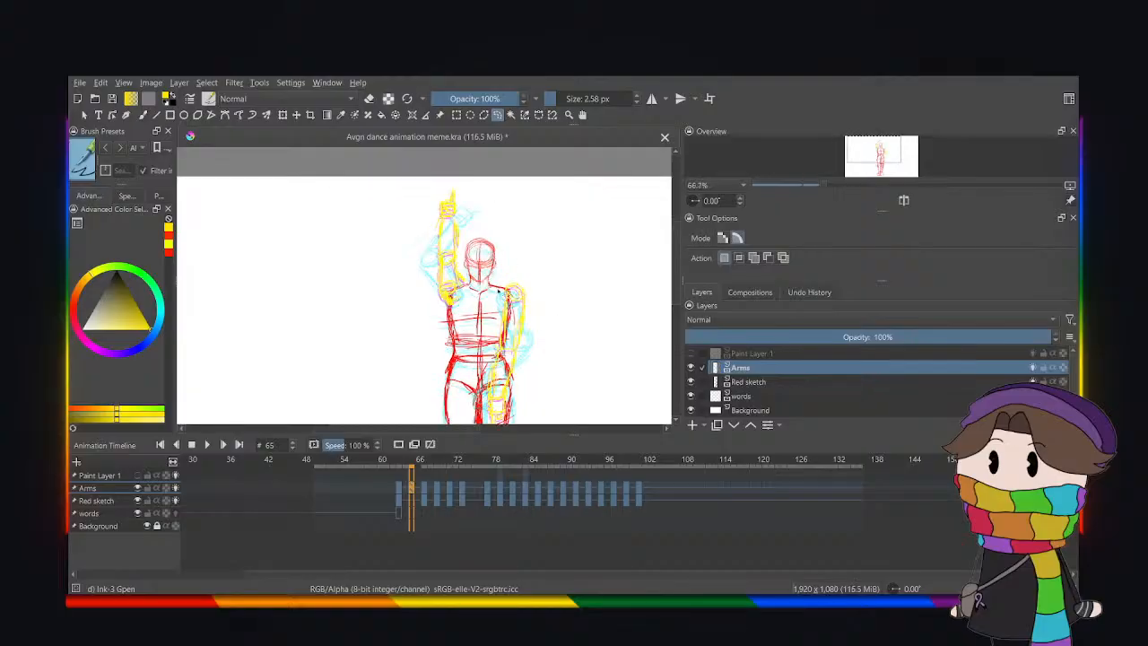
mouse_move(499, 290)
left_mouse_down()
mouse_move(558, 336)
mouse_move(516, 420)
left_mouse_up()
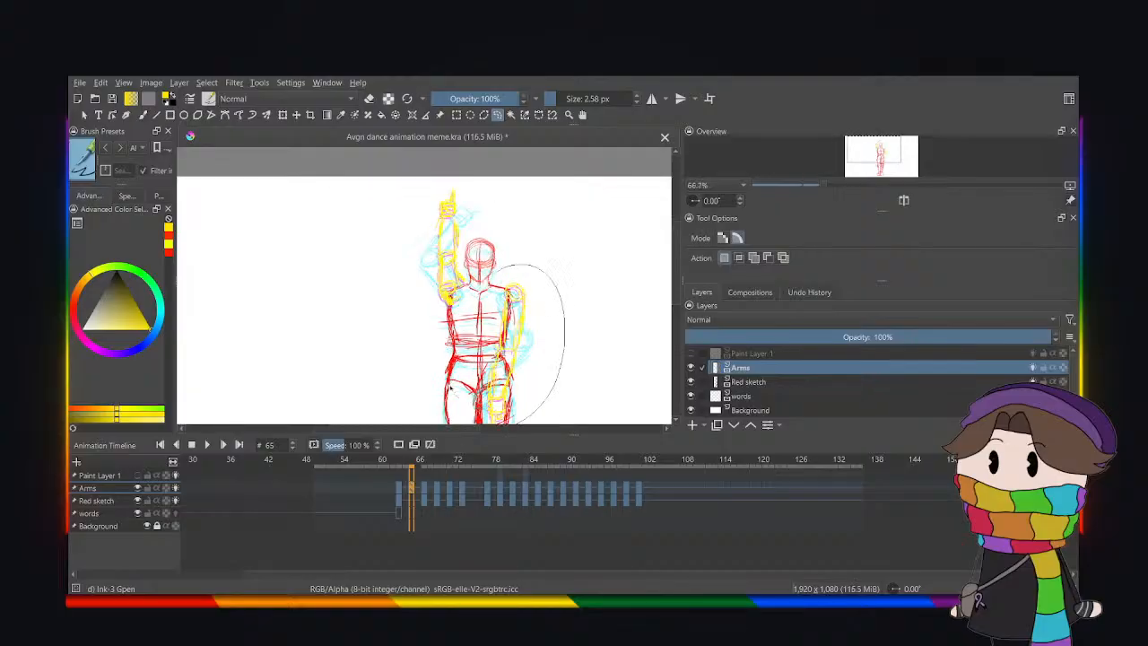
left_click(283, 115)
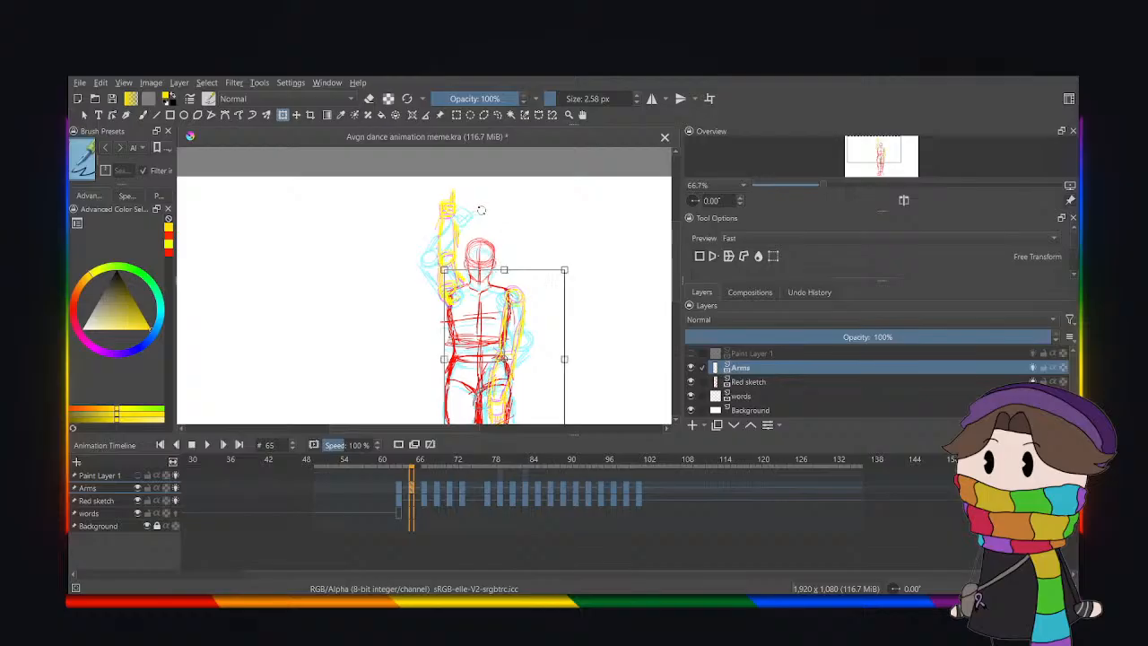
left_click(497, 115)
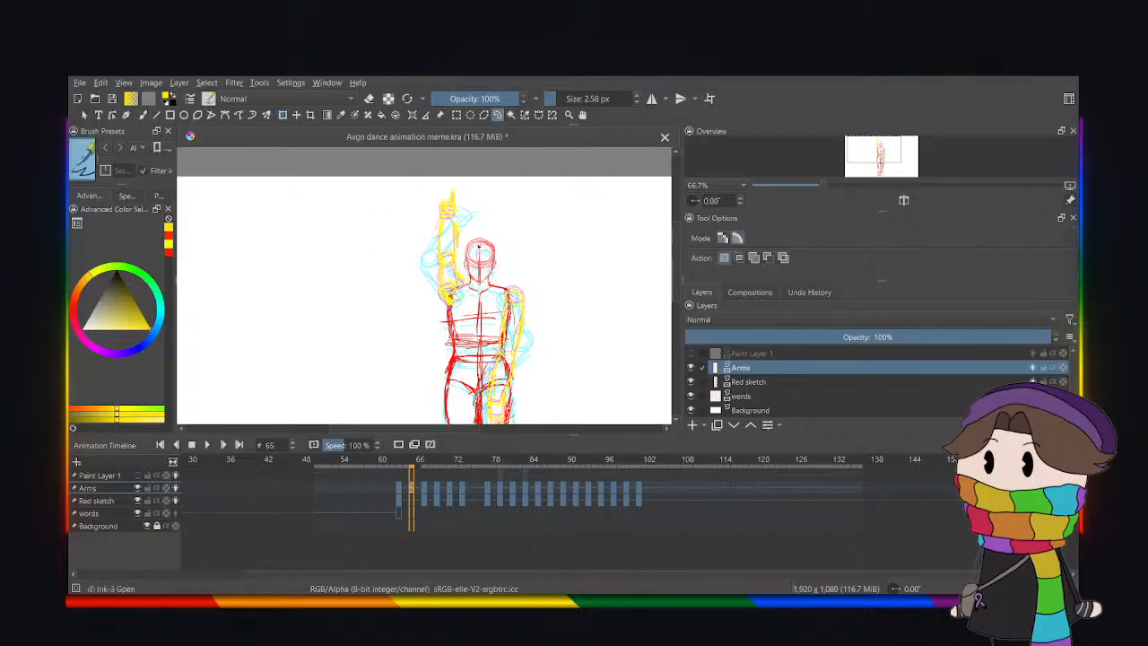
Outline the upper body on frame 65 of the Red sketch layer and move it slightly upward to match the arms.
left_click(795, 383)
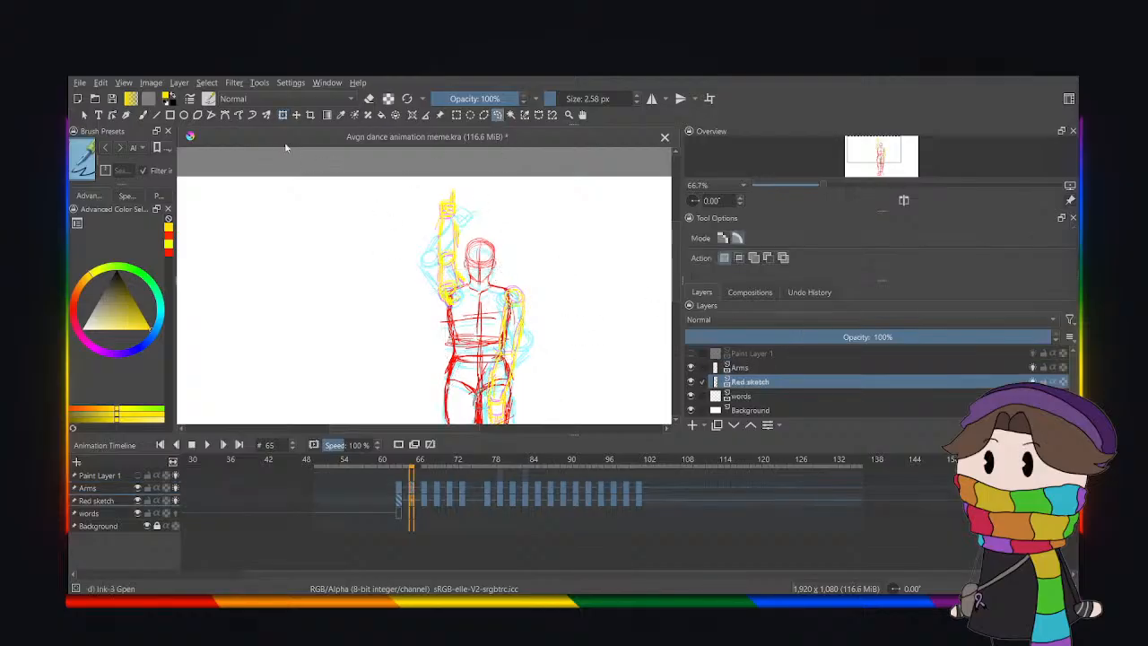
left_click(295, 116)
left_click(497, 114)
mouse_move(429, 359)
left_mouse_down()
mouse_move(481, 358)
mouse_move(556, 292)
mouse_move(321, 238)
mouse_move(421, 354)
left_mouse_up()
left_click(282, 115)
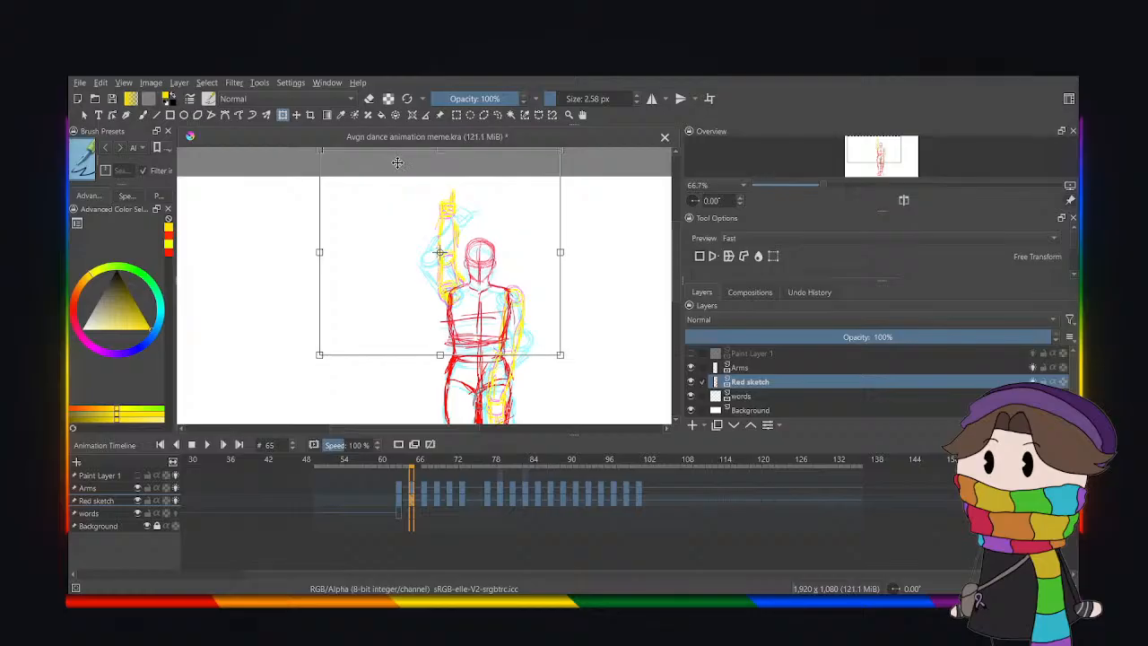
left_click_drag(409, 169, 407, 163)
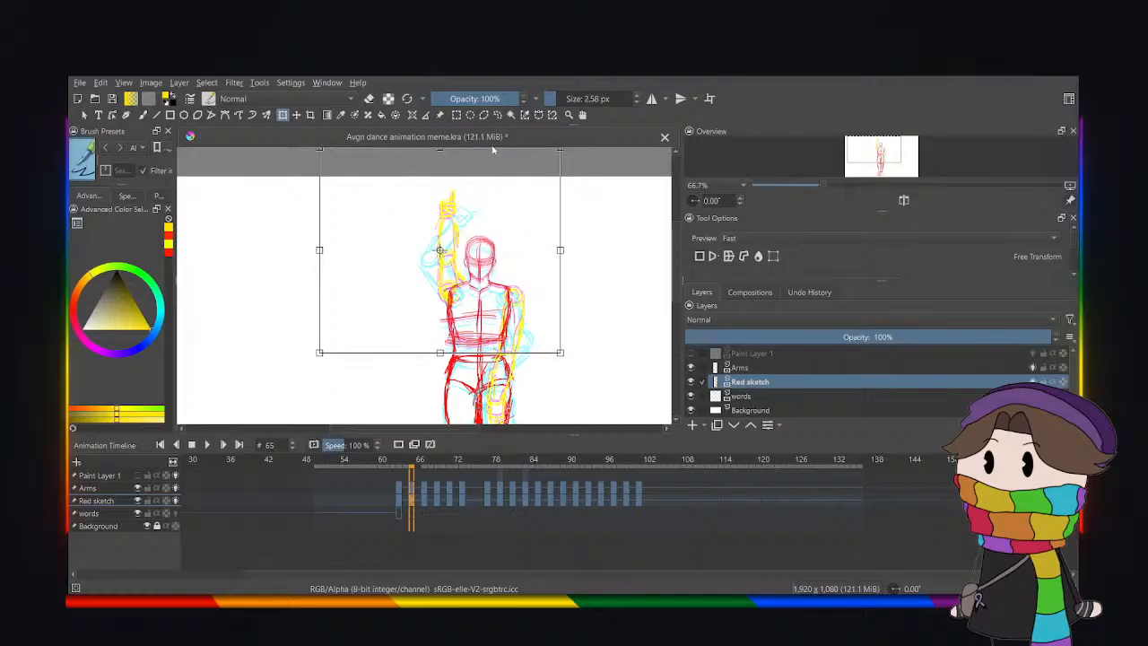
key("Up")
left_click(496, 116)
left_click(369, 301)
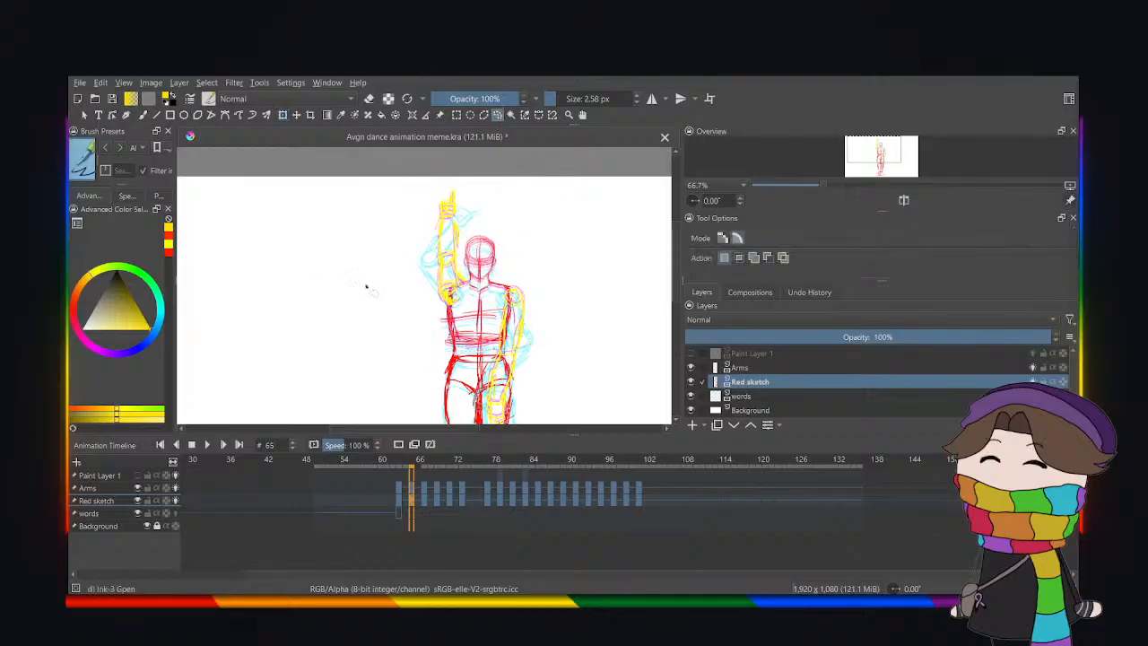
scroll(430, 287, "down", 3)
scroll(511, 389, "up", 1)
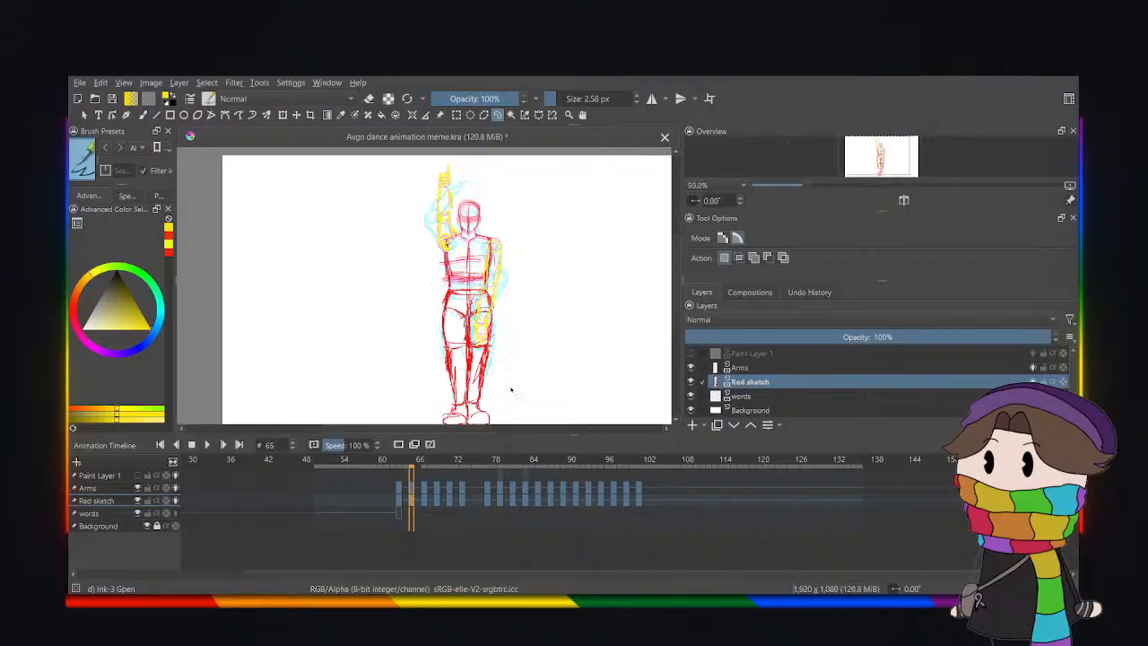
Play back the dance from frame 63 and check how the new frame 65 in-between moves.
left_click(398, 489)
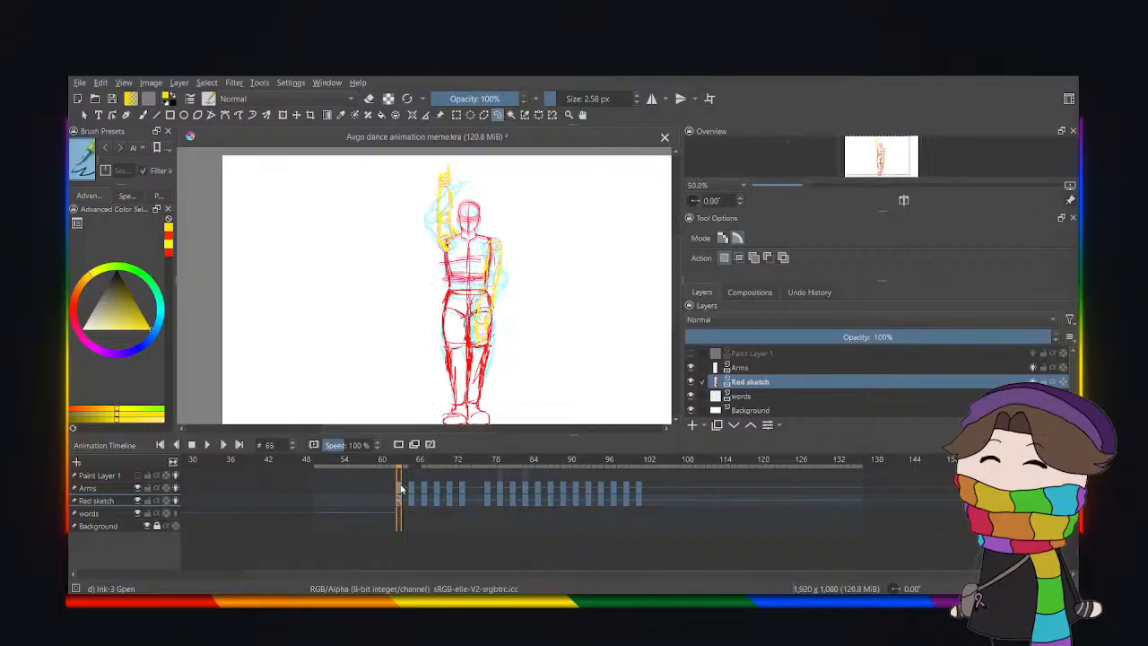
left_click(207, 445)
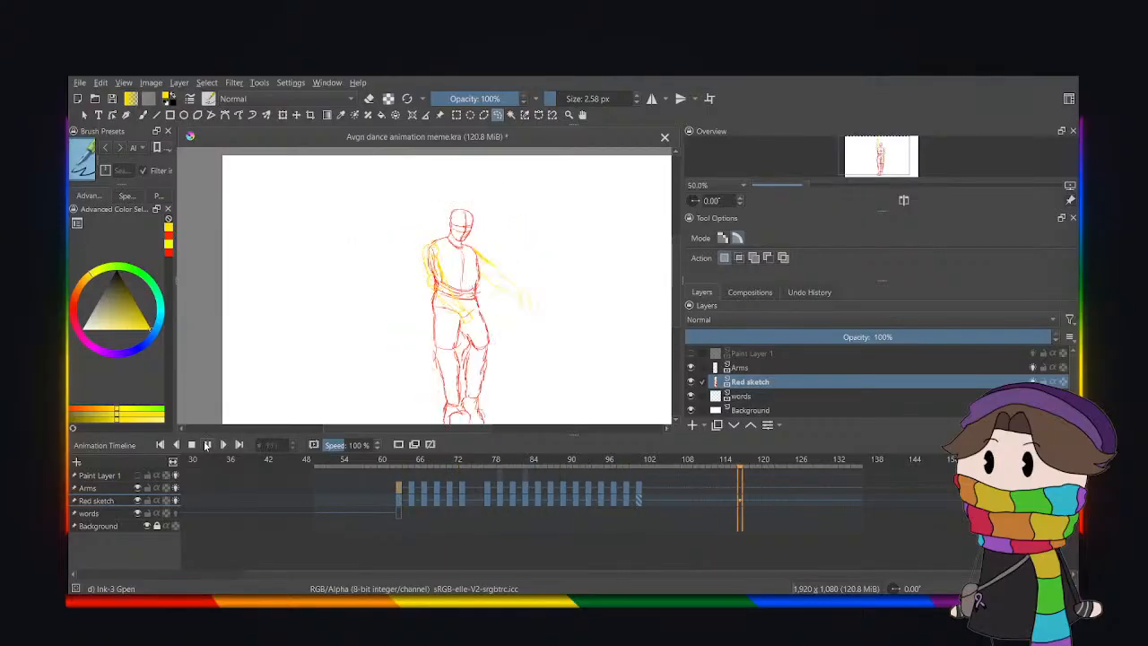
left_click(206, 445)
Copy the Red sketch drawing from frame 65 to frame 75.
left_click(410, 489)
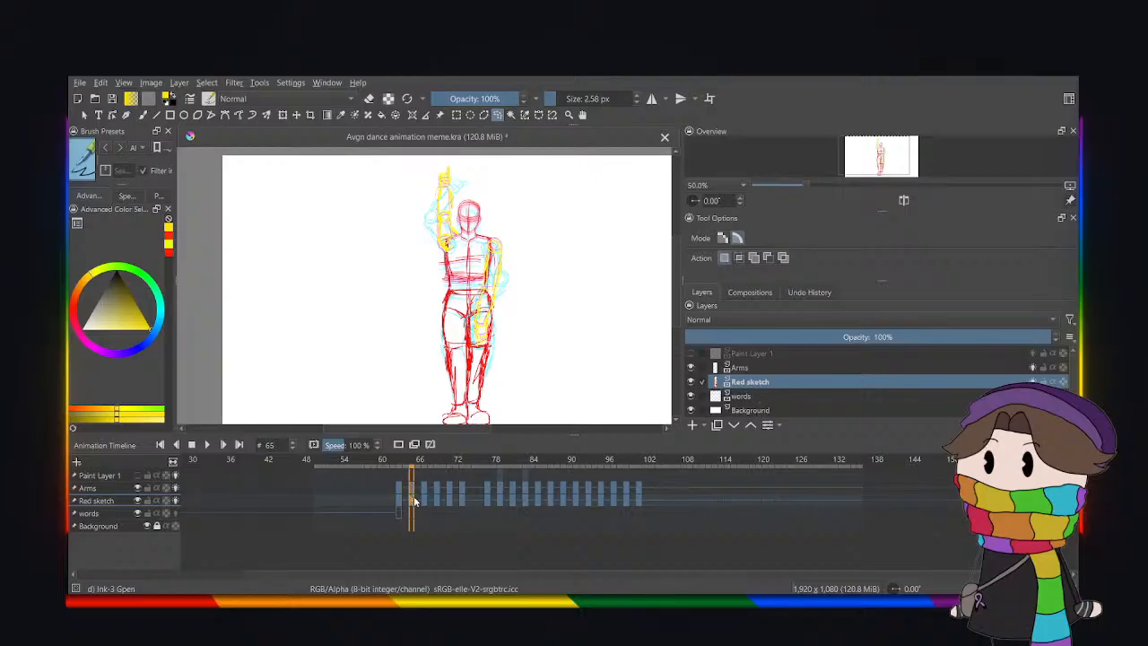
left_click(475, 501)
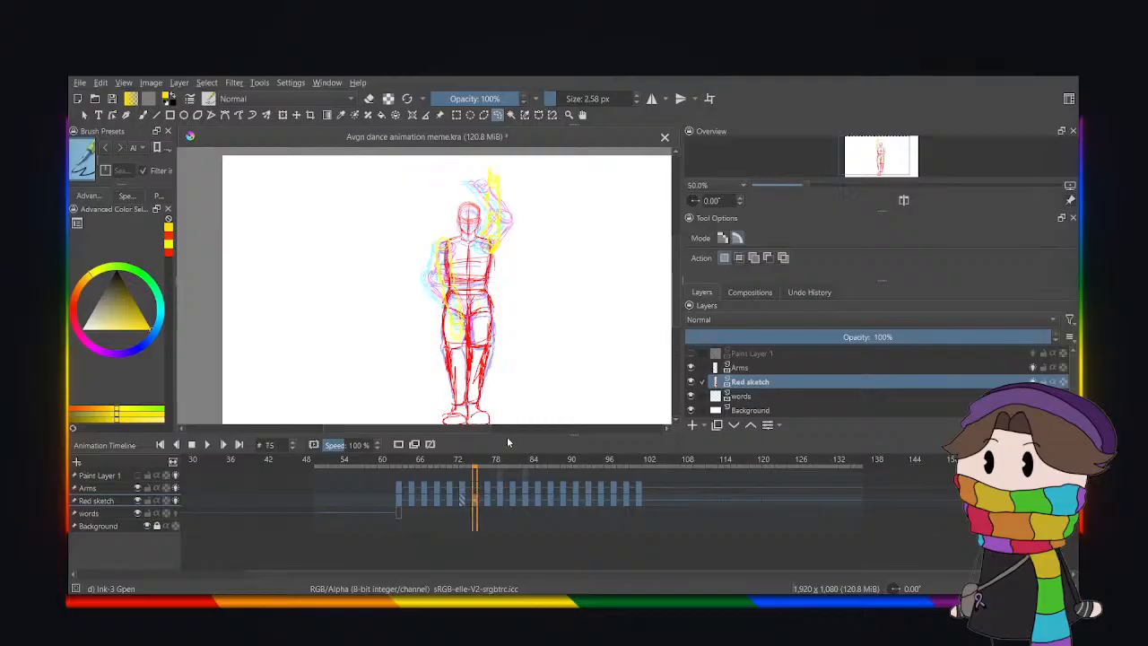
key("ctrl+v")
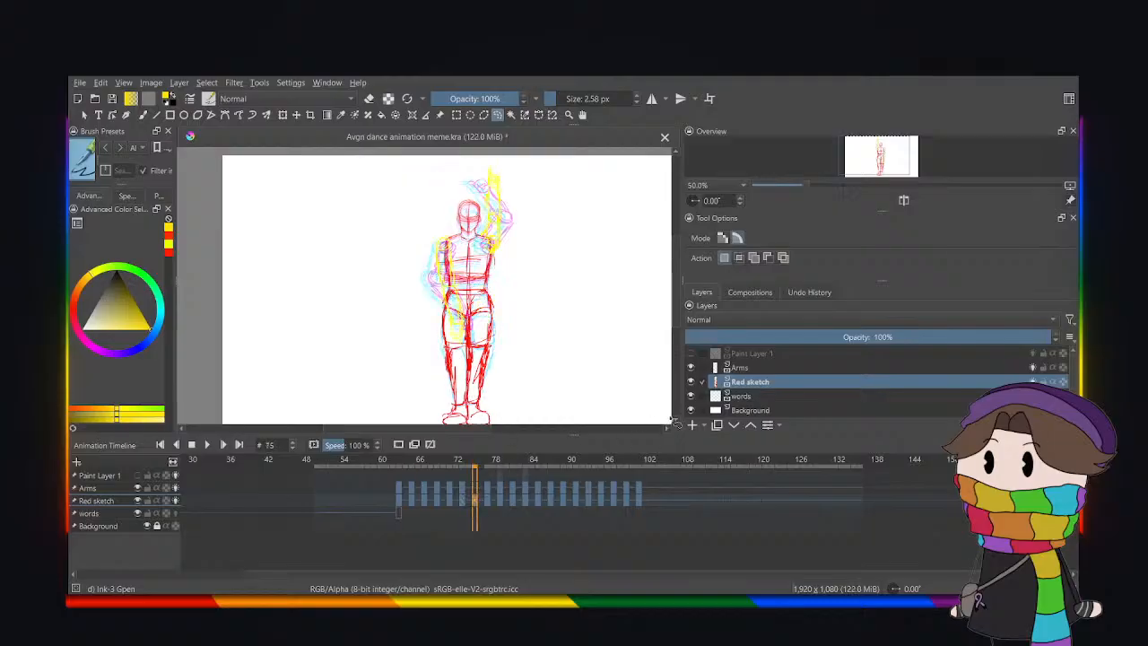
Copy the Arms drawing from frame 65 to frame 75 and mirror it horizontally.
left_click(741, 369)
left_click(411, 492)
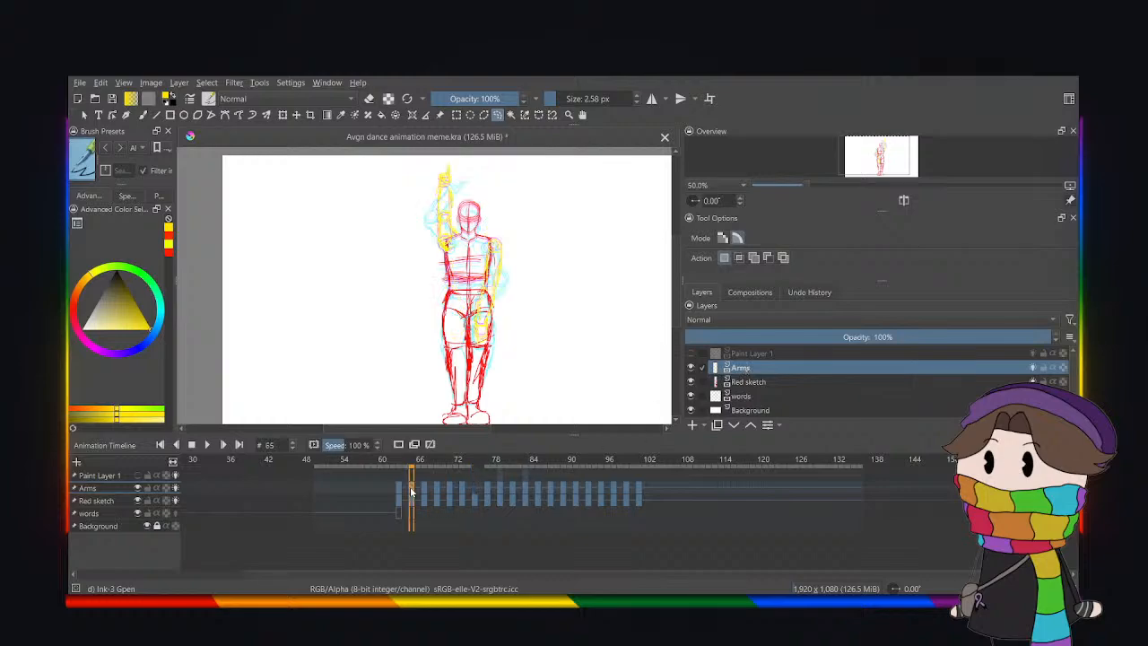
left_click(474, 491)
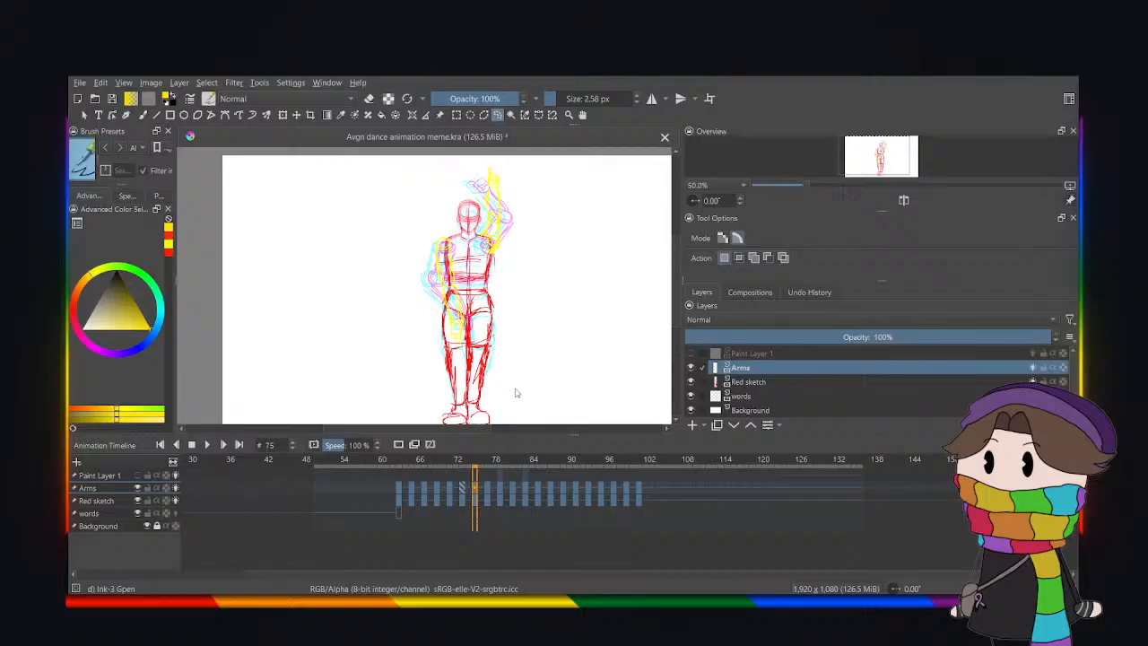
key("ctrl+t")
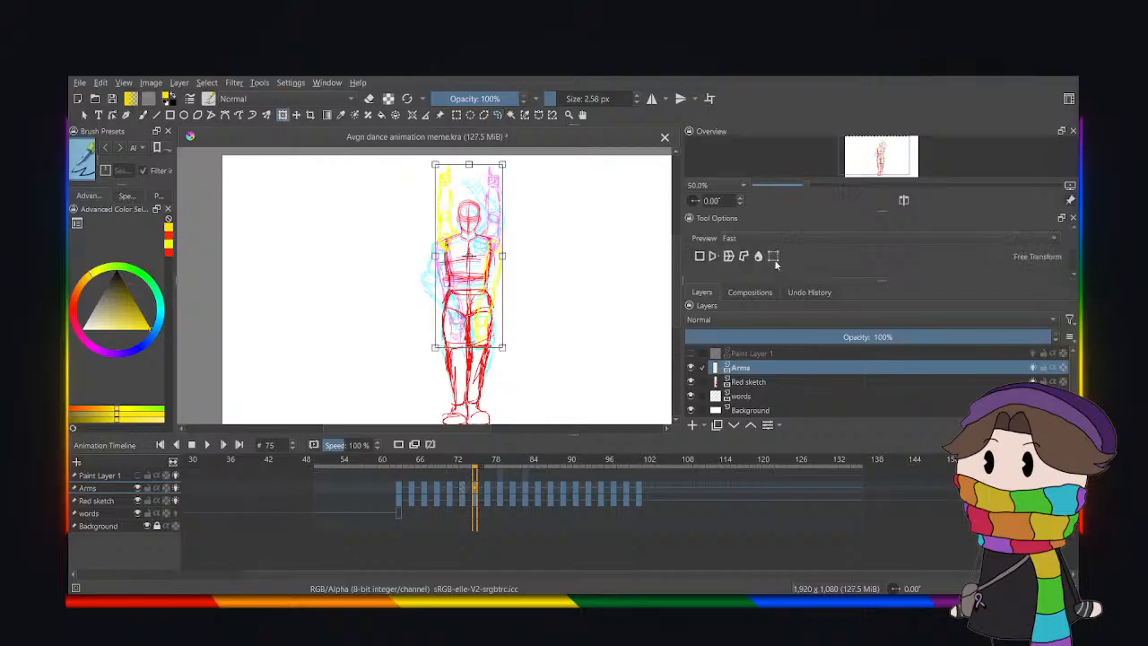
mouse_move(1073, 249)
left_mouse_down()
mouse_move(1074, 284)
mouse_move(1070, 266)
left_mouse_up()
left_click(730, 245)
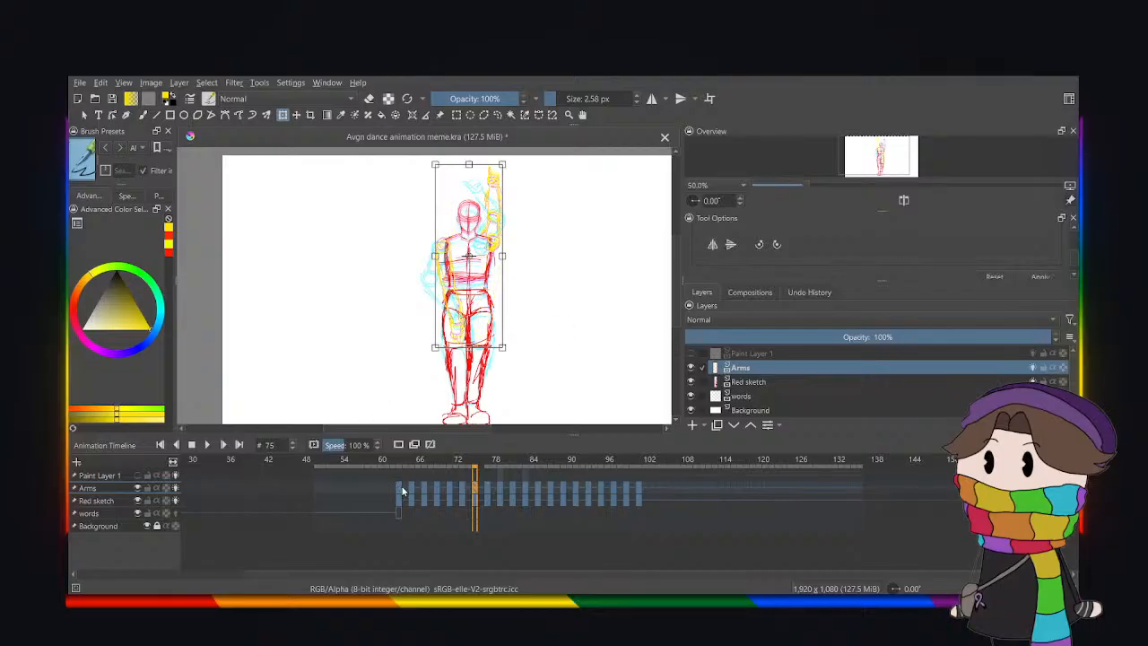
Nudge the mirrored Arms drawing on frame 75 horizontally, slightly to the right overall, to line it up with the body.
key("Right")
key("Right")
key("Right")
key("Right")
key("Right")
key("Right")
key("Right")
key("Right")
key("Right")
key("Right")
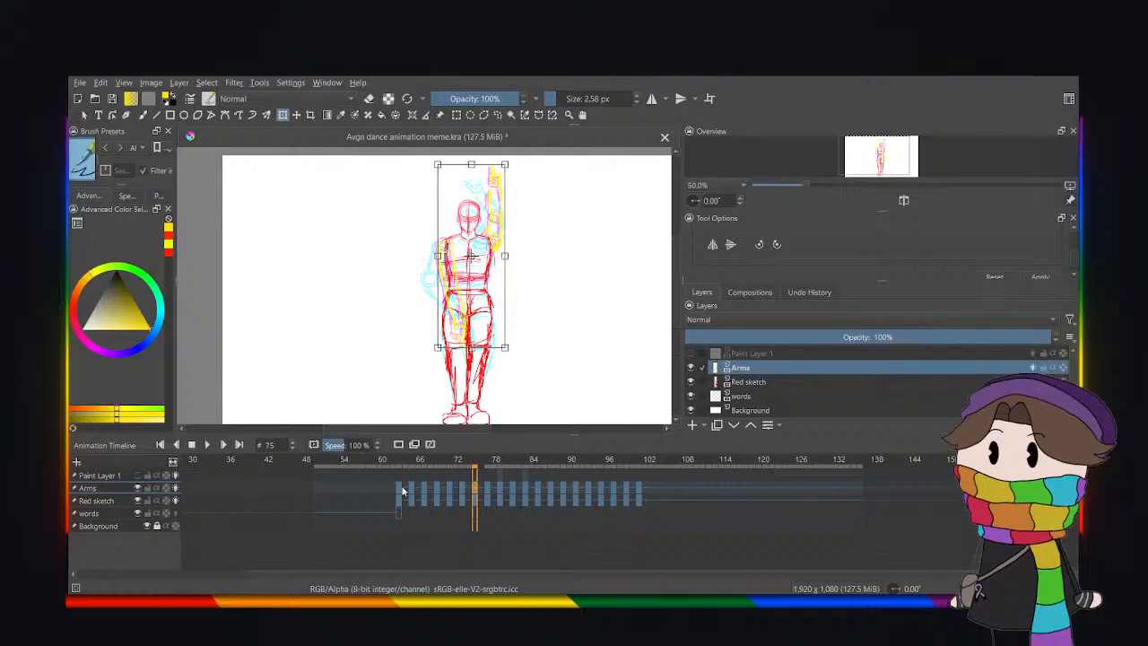
key("Left")
key("Left")
key("Left")
key("Left")
key("Left")
key("Left")
key("Left")
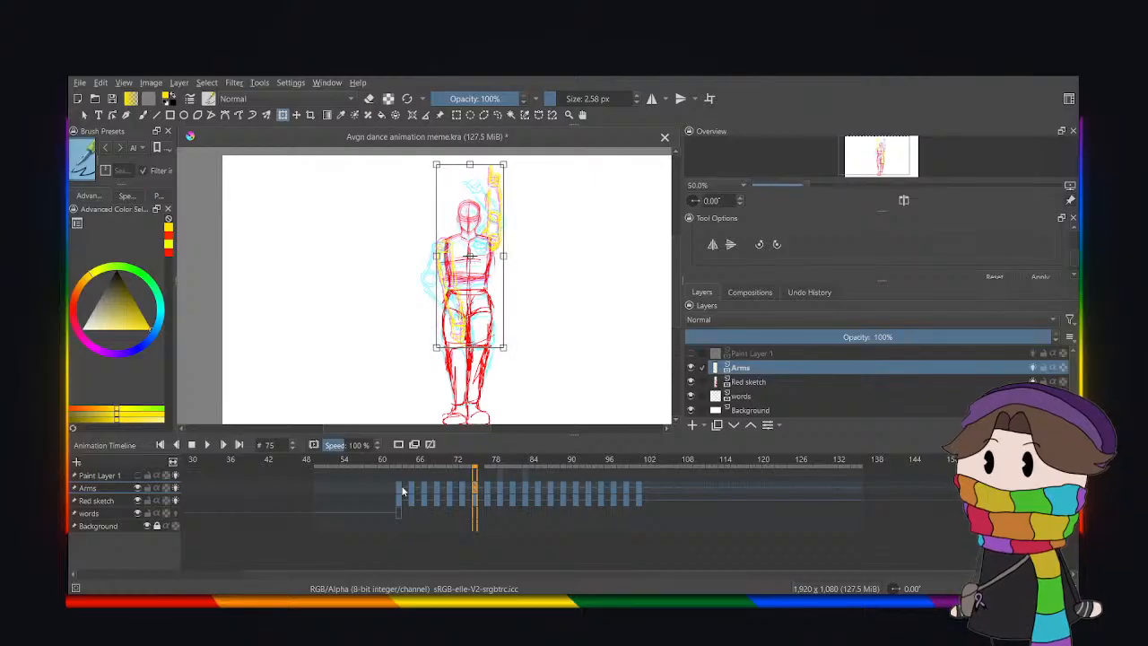
Play back the animation to check the new frame 75 in-between, stopping at frame 61.
key("space")
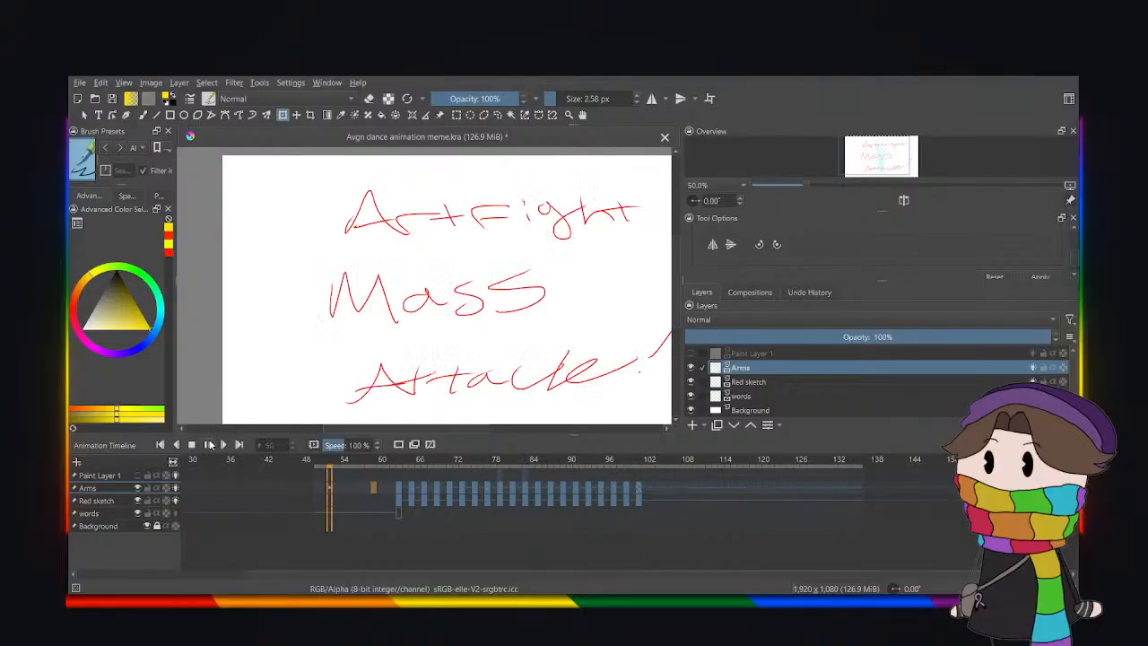
left_click(195, 443)
left_click(388, 488)
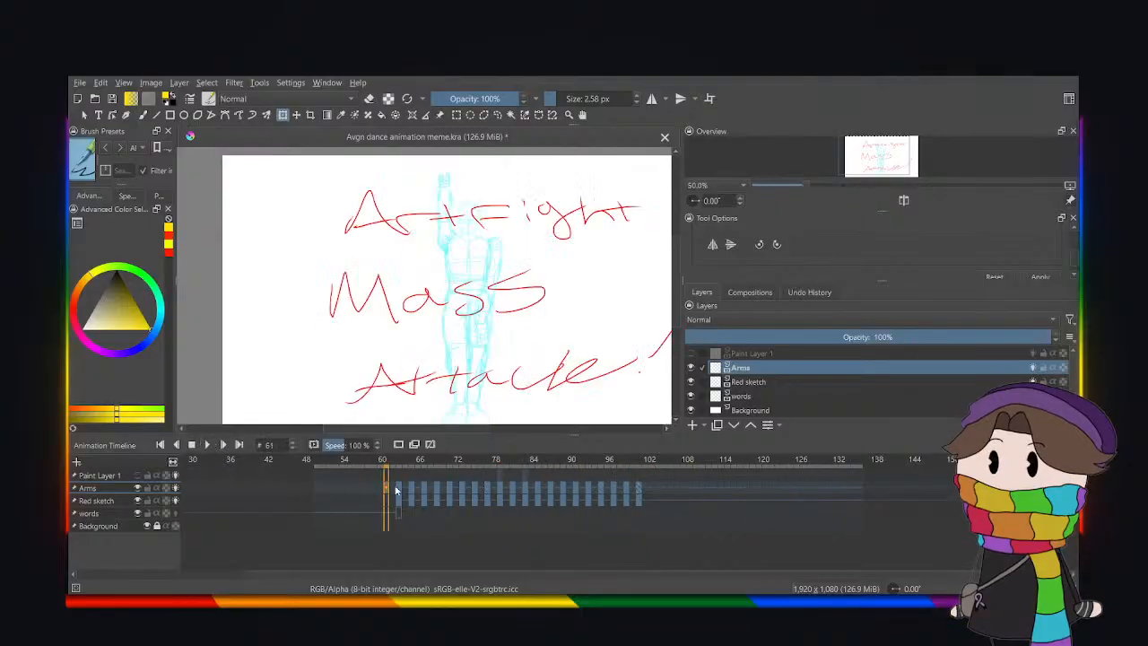
Examine the extent of the animation timeline, from its start at frame 0 to its end around frame 348.
left_click_drag(423, 575, 323, 575)
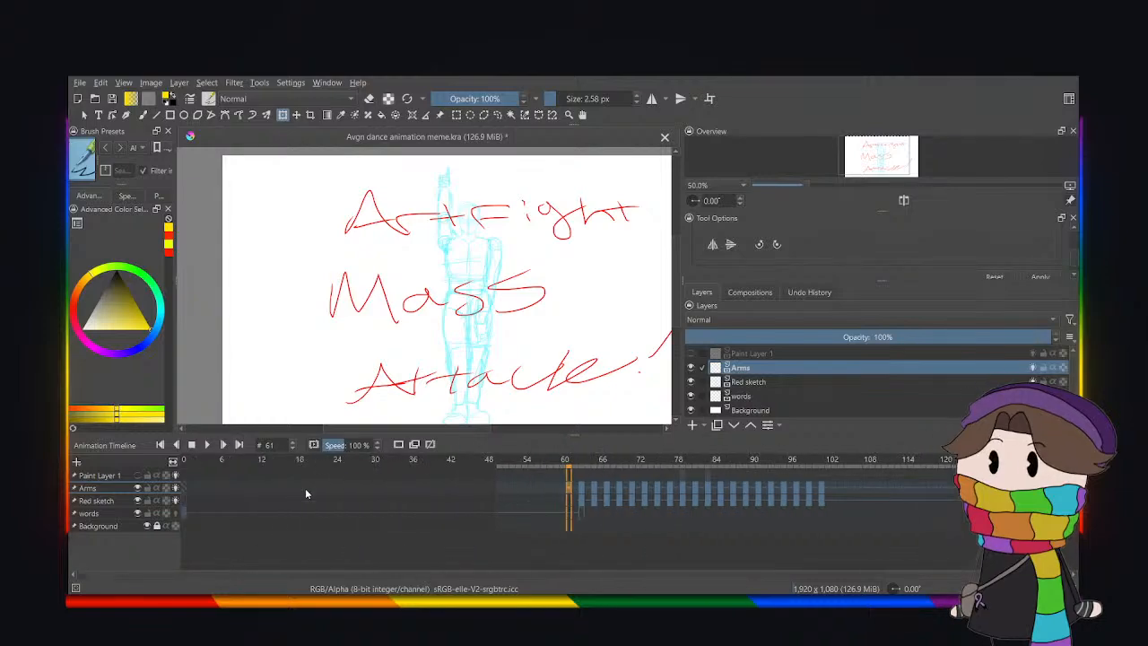
left_click(190, 481)
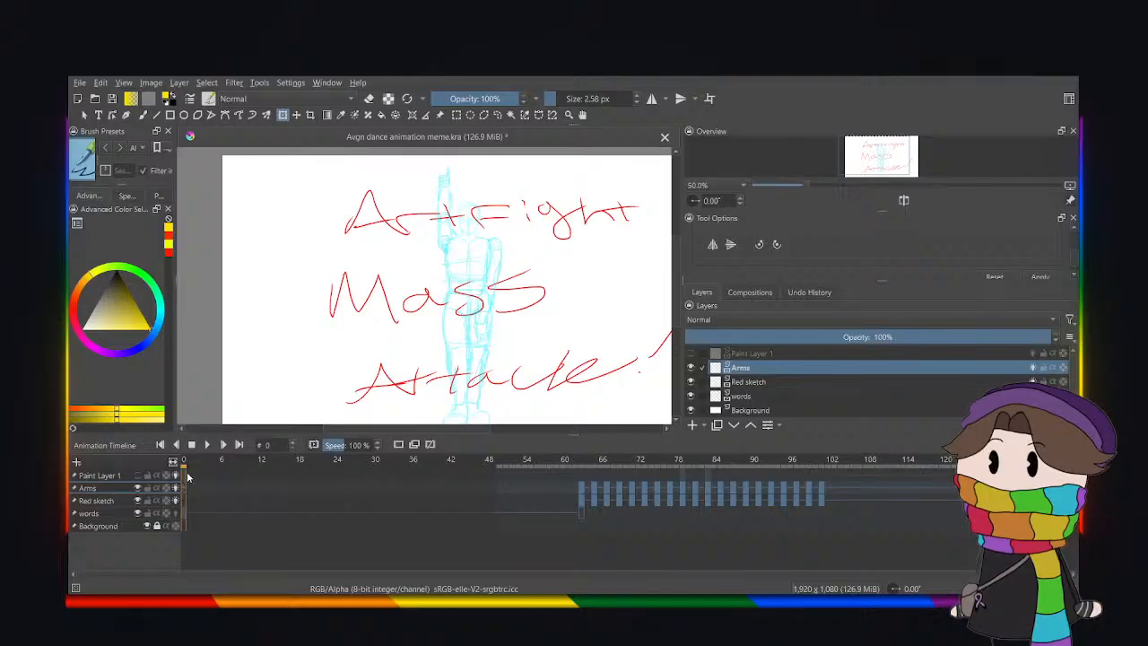
left_click(190, 473)
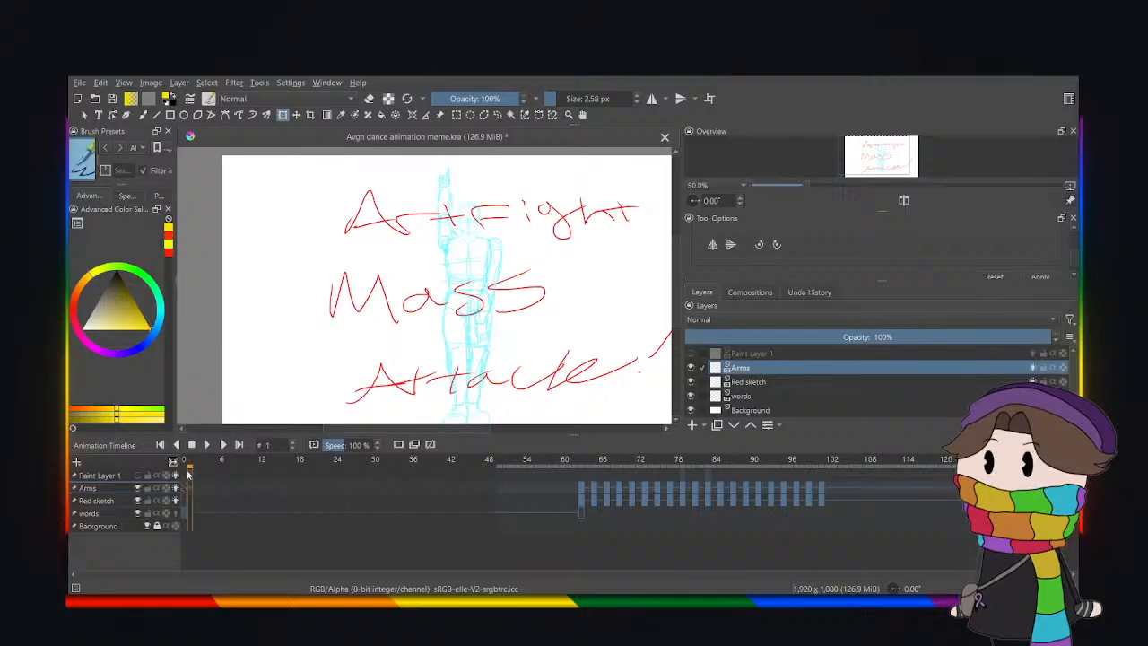
left_click(184, 476)
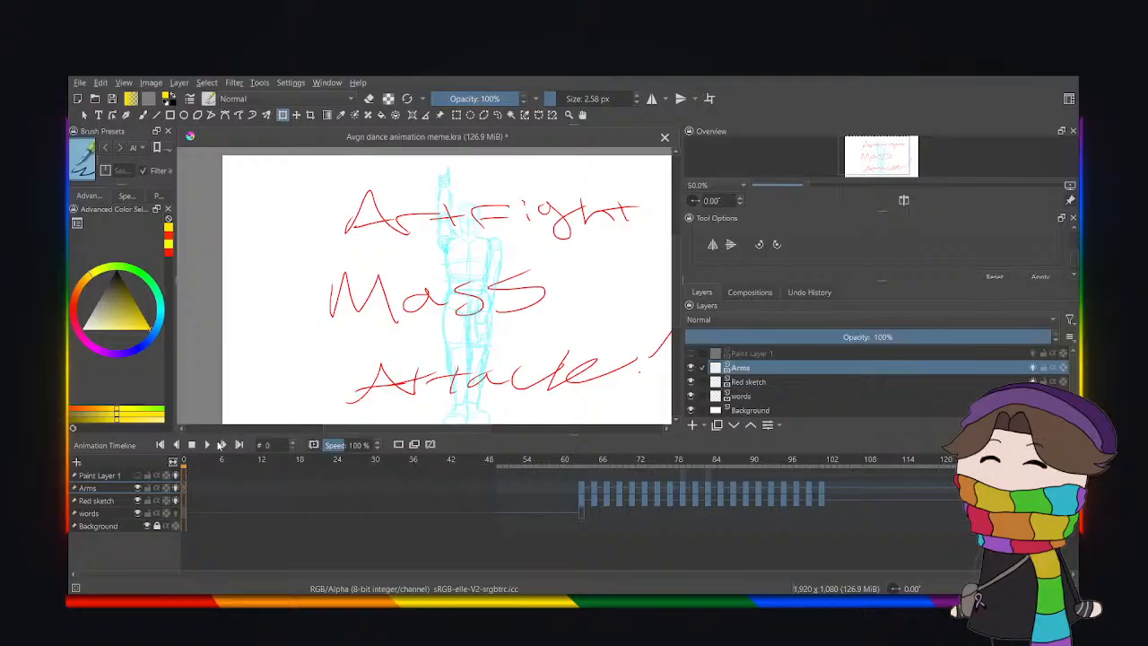
scroll(580, 508, "right", 10)
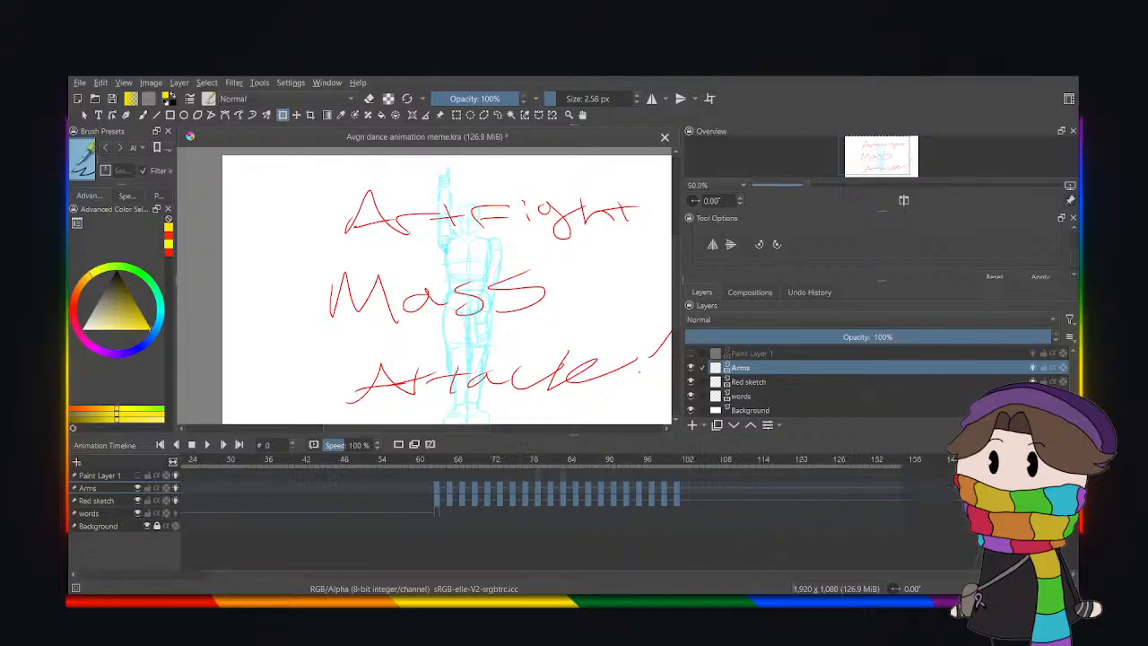
left_click_drag(807, 574, 748, 576)
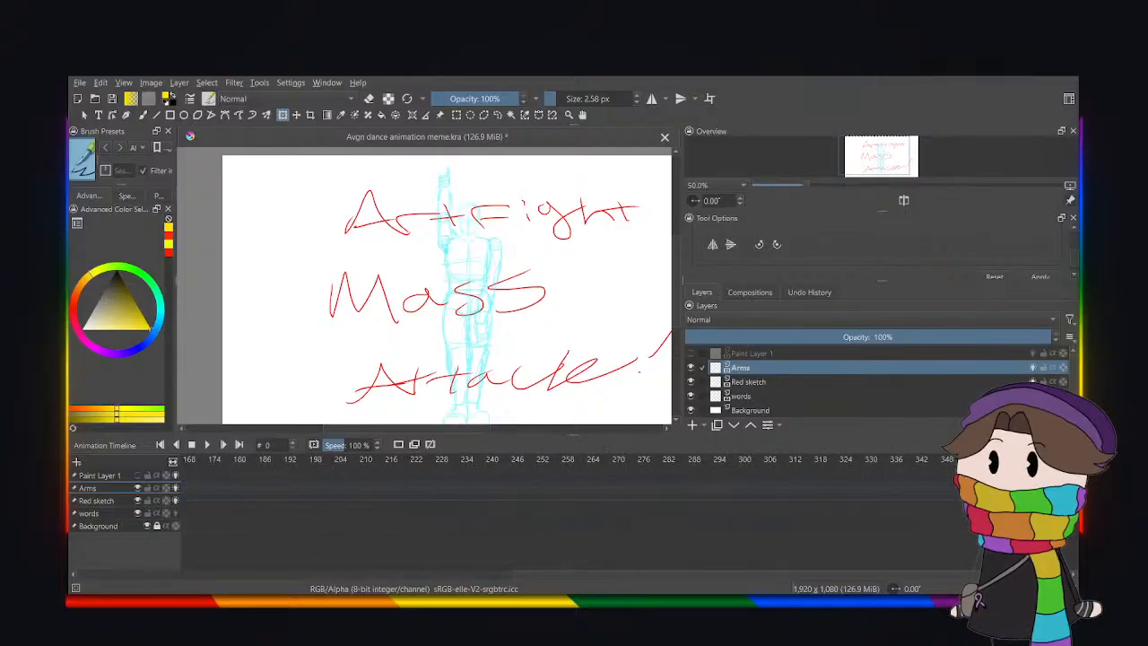
left_click(949, 482)
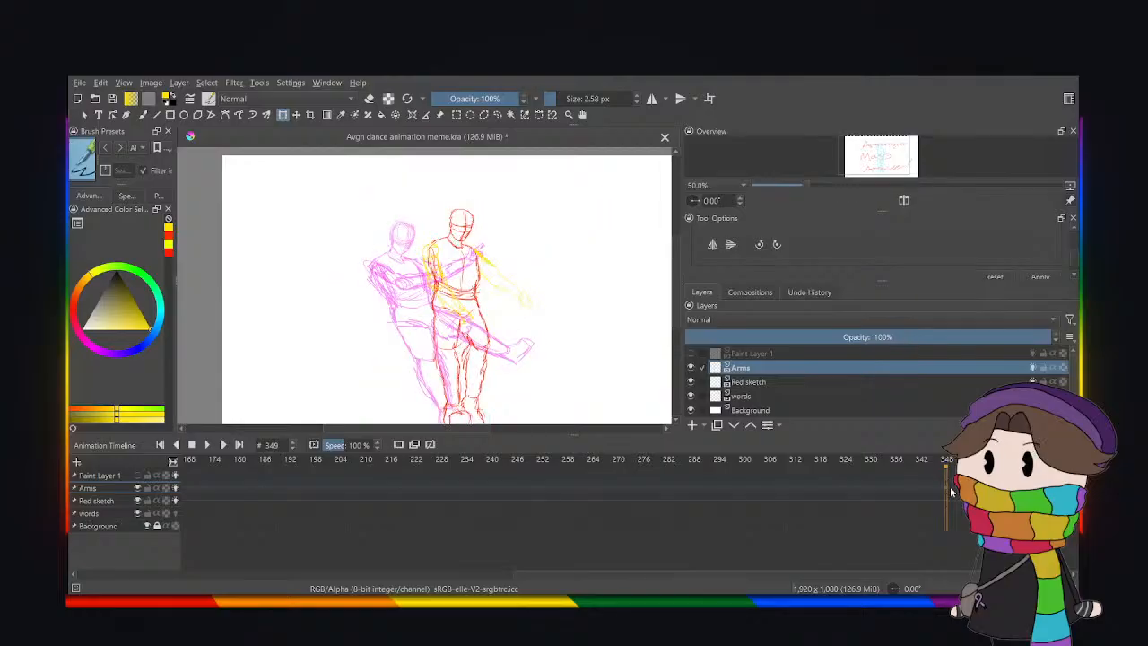
left_click(950, 488)
left_click(946, 488)
left_click(941, 488)
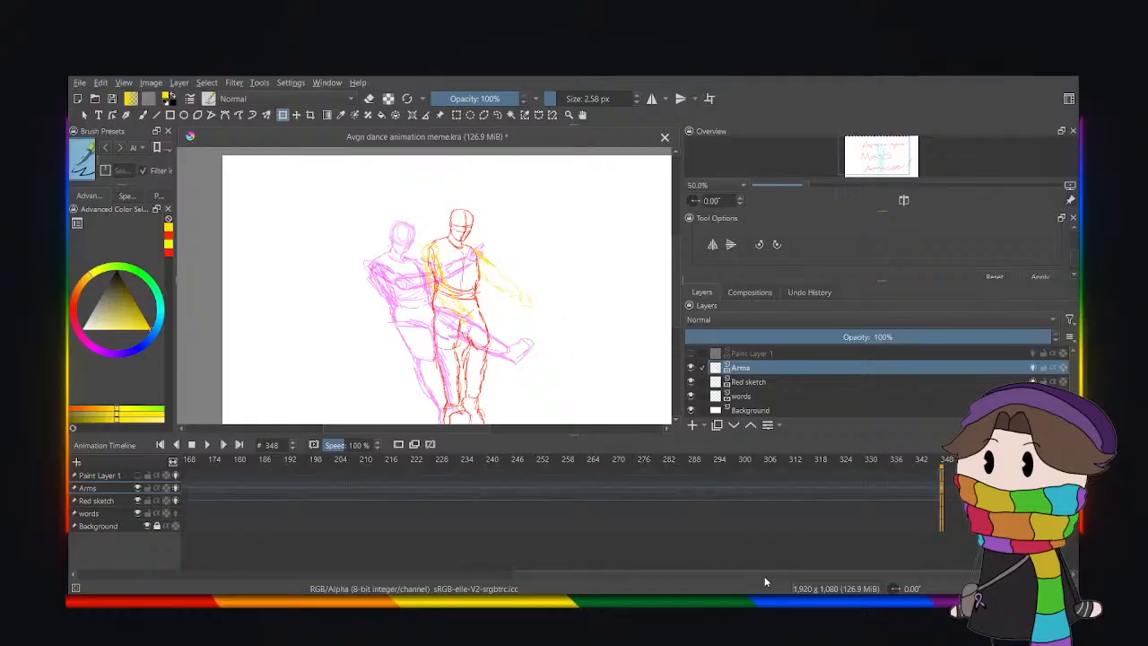
Handwrite a yellow "Loop" note beside the figure at frame 103 on the words layer with the brush.
left_click_drag(764, 575, 357, 575)
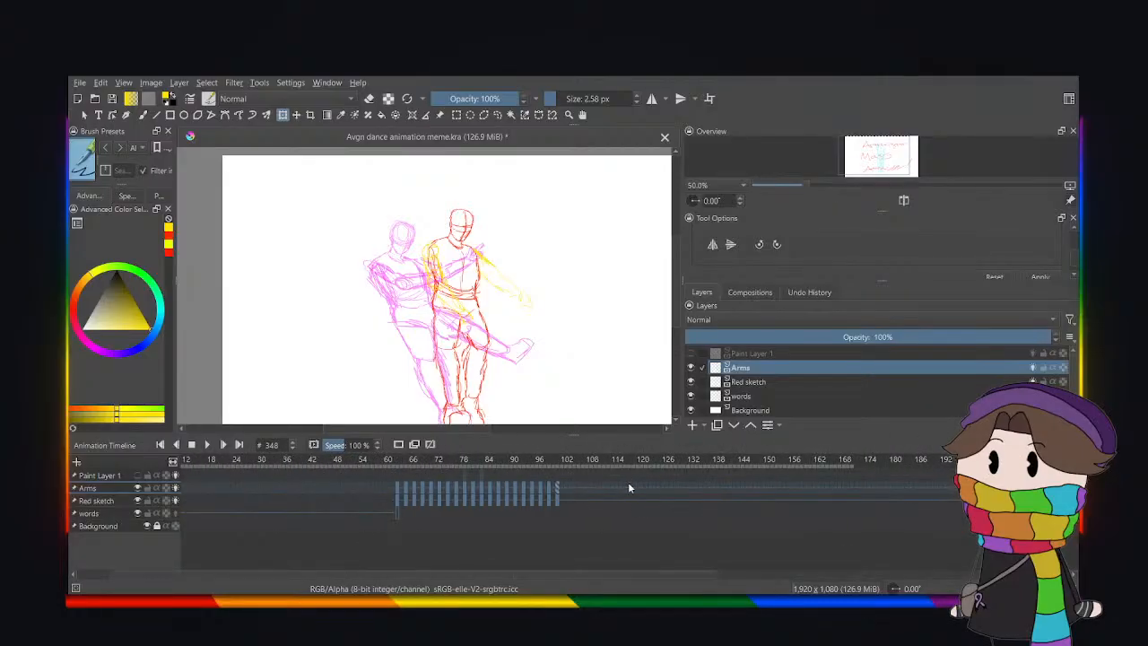
left_click(560, 515)
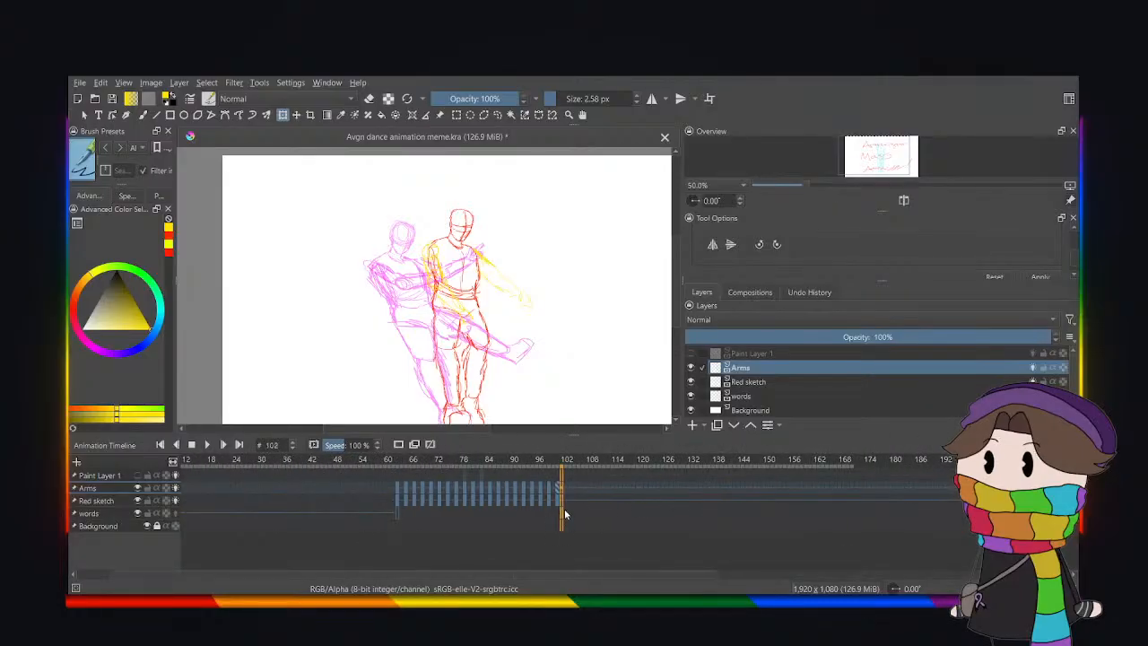
left_click(568, 513)
left_click(565, 514)
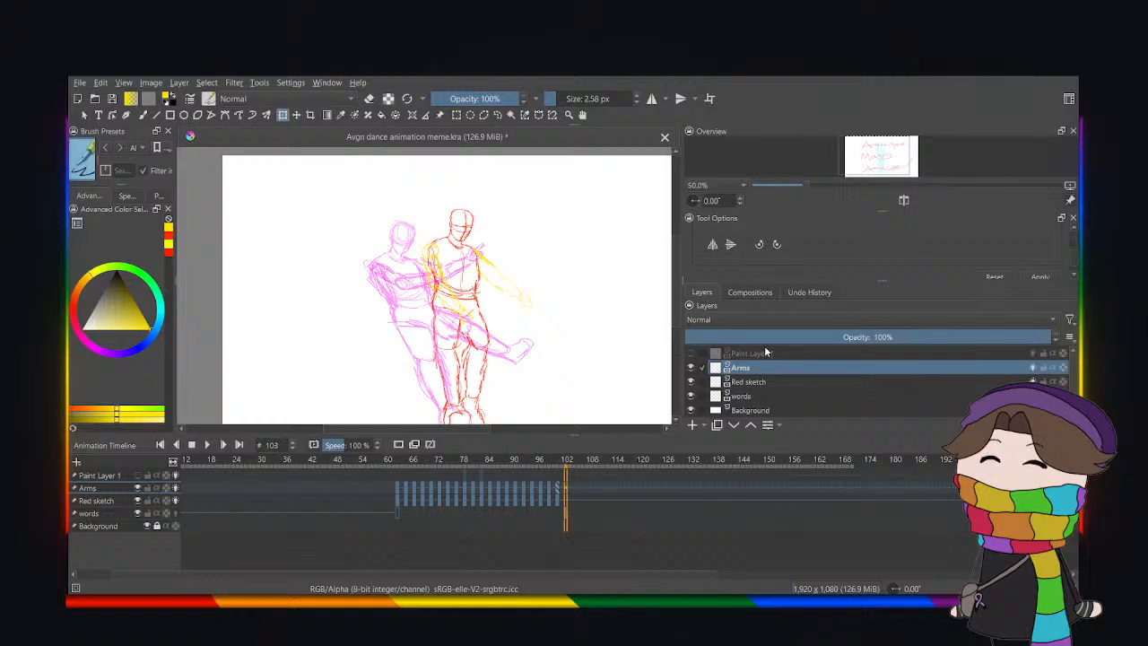
left_click(757, 396)
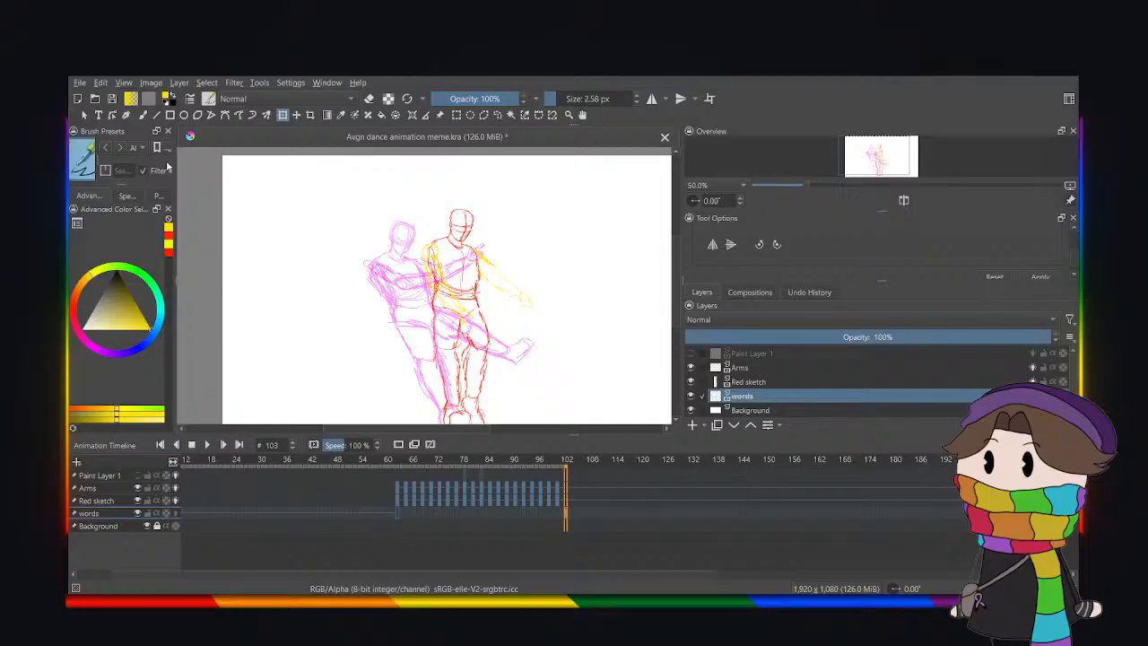
left_click(144, 115)
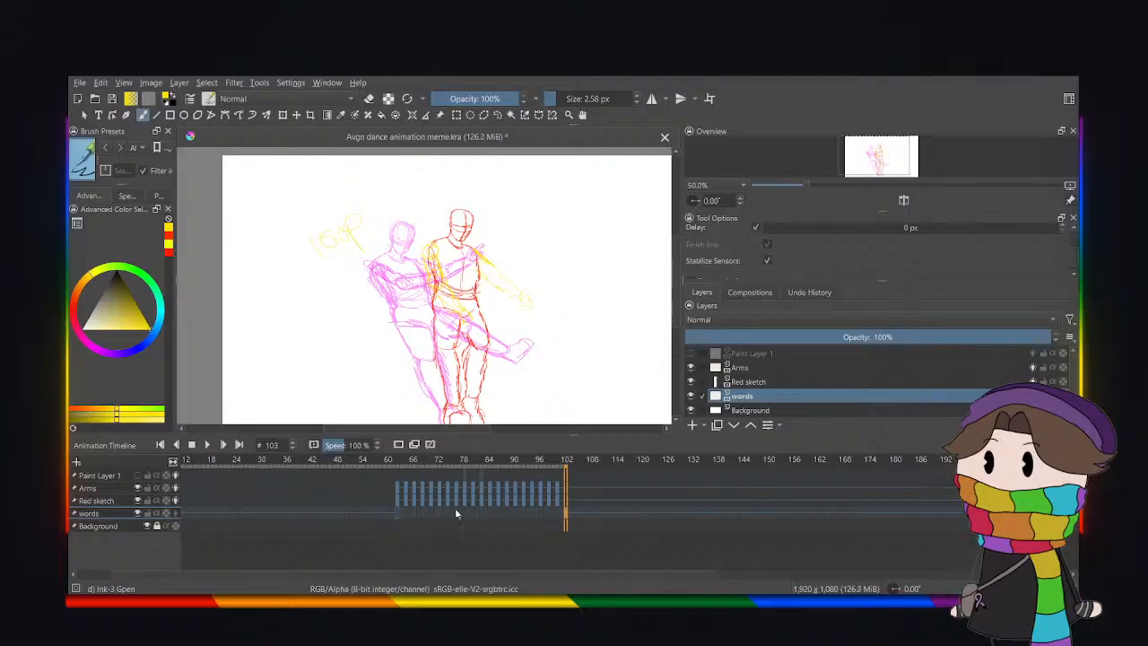
Copy the Arms and Red sketch keyframes from frame 63 through frame 101.
left_click(399, 500)
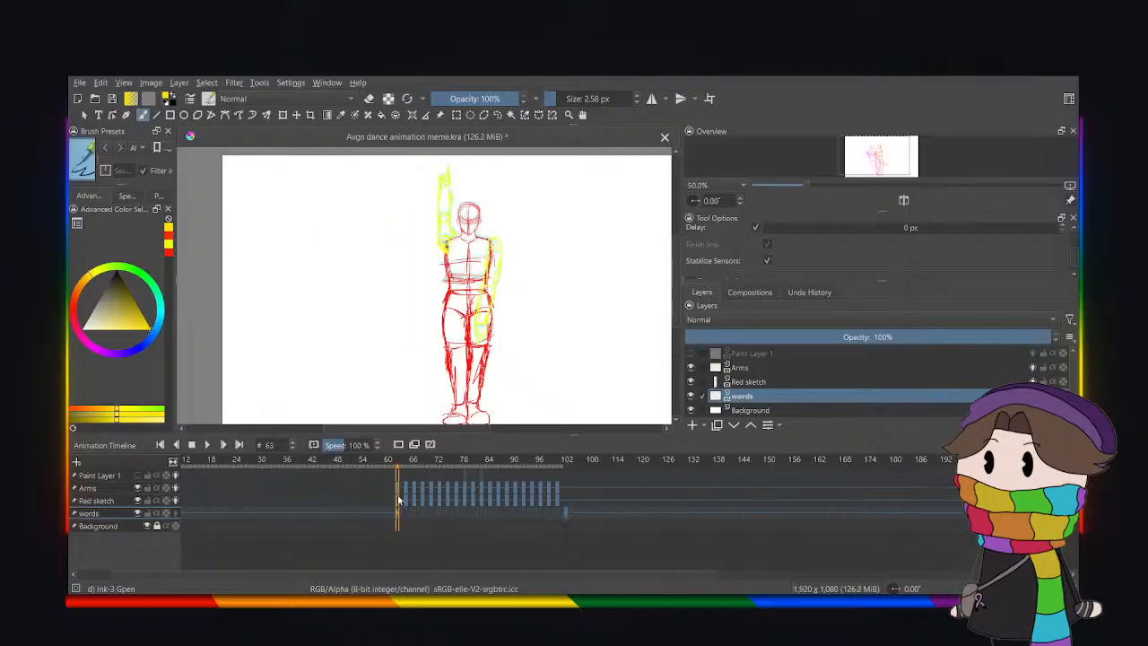
left_click(557, 493, "shift")
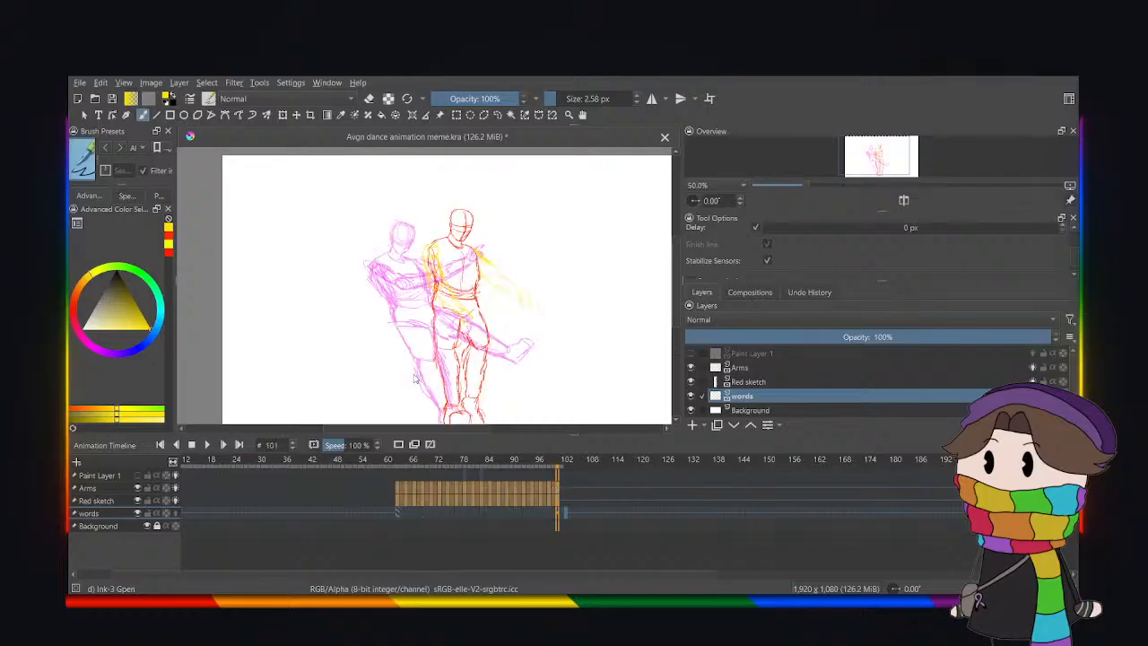
left_click(565, 502)
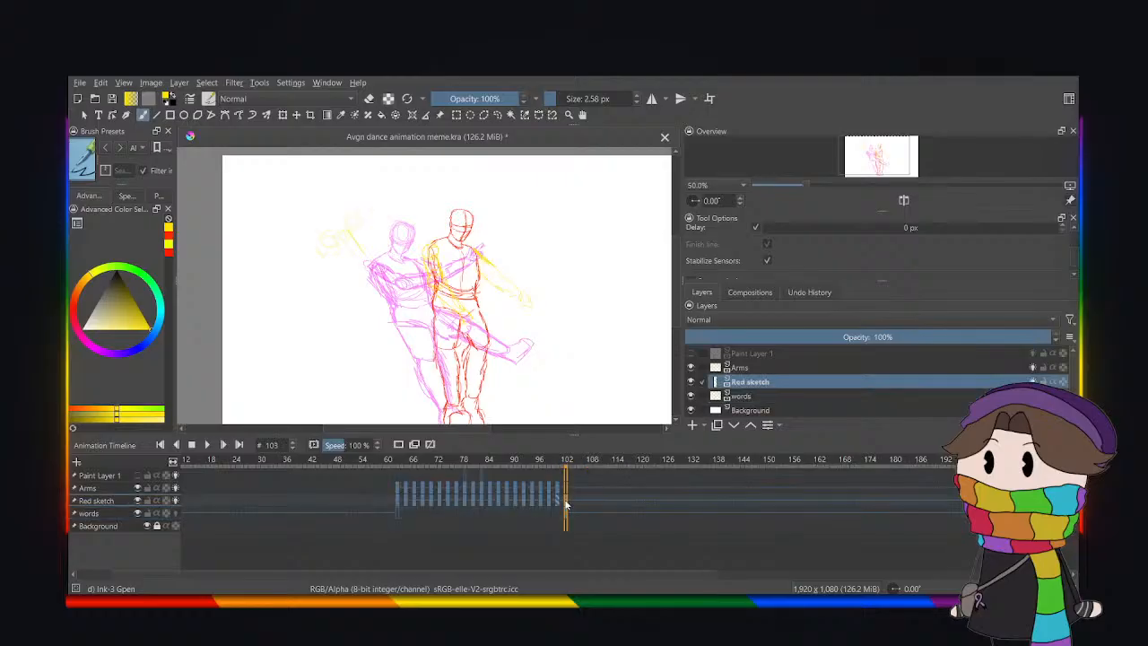
key("ctrl+v")
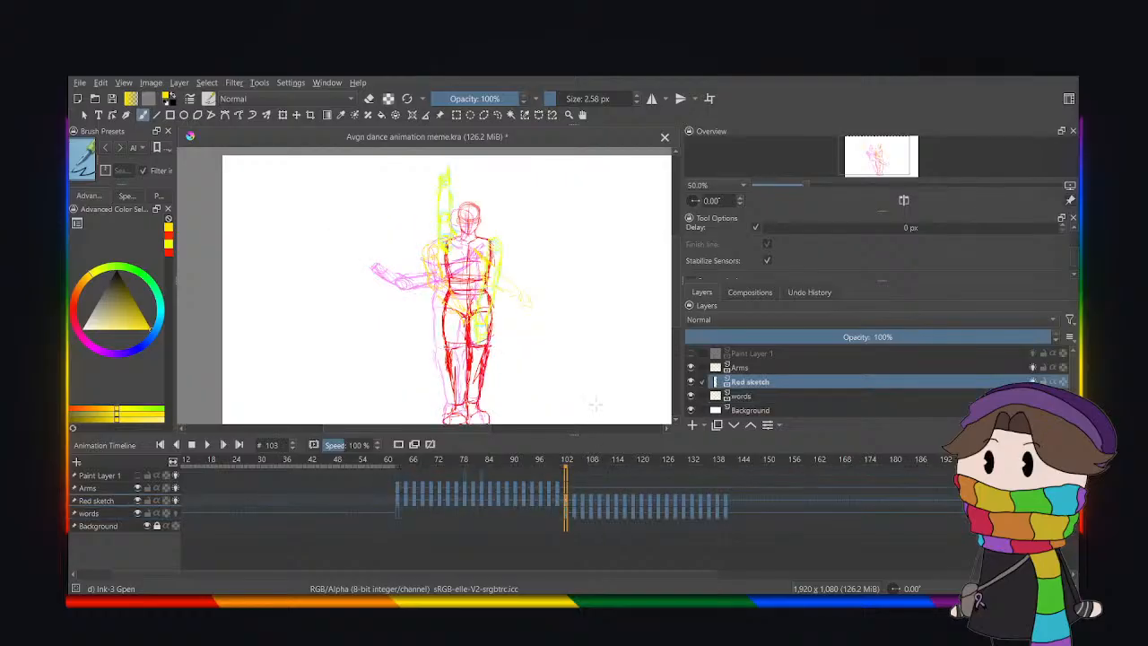
key("ctrl+z")
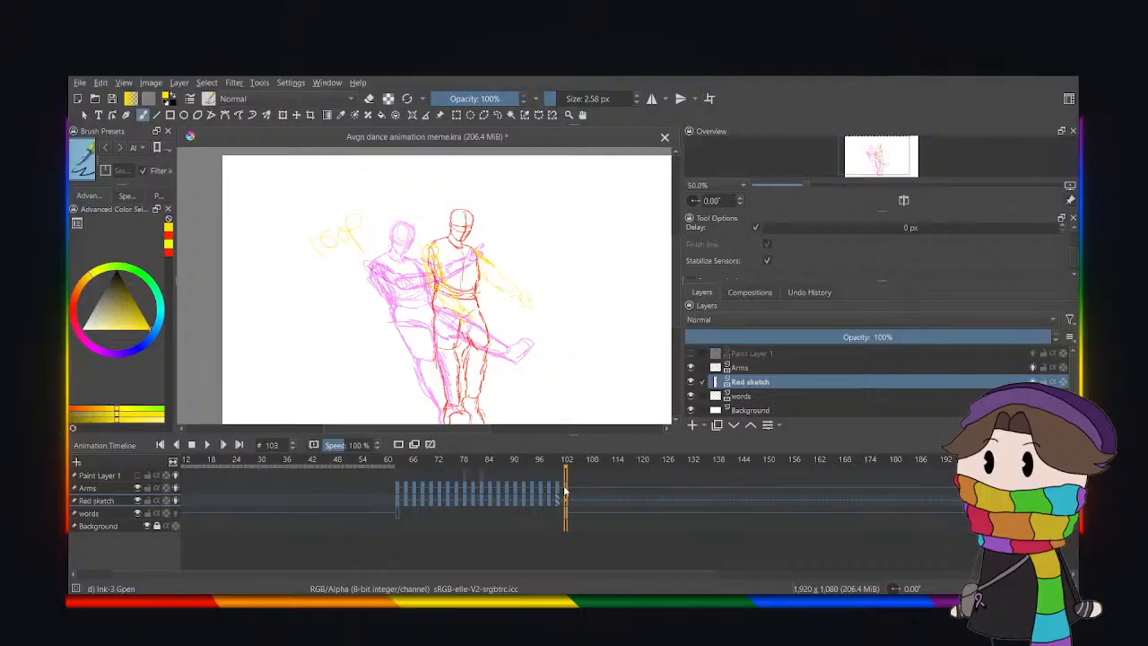
Paste the copied dance keyframes at frame 103, starting on the Arms layer.
left_click(565, 489)
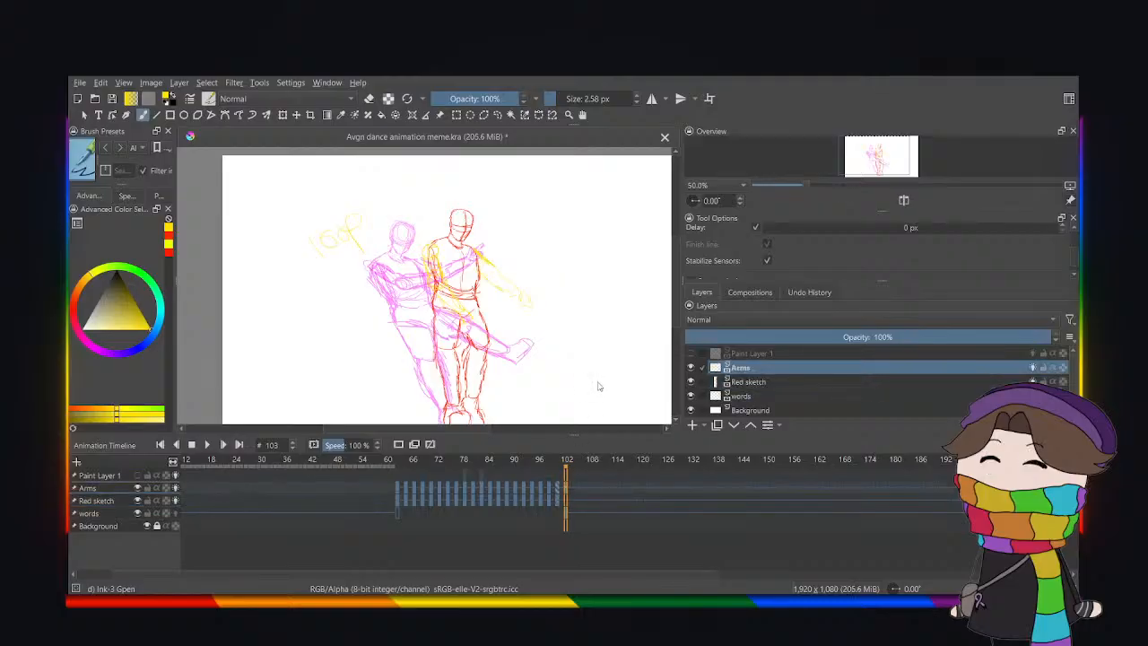
key("ctrl+v")
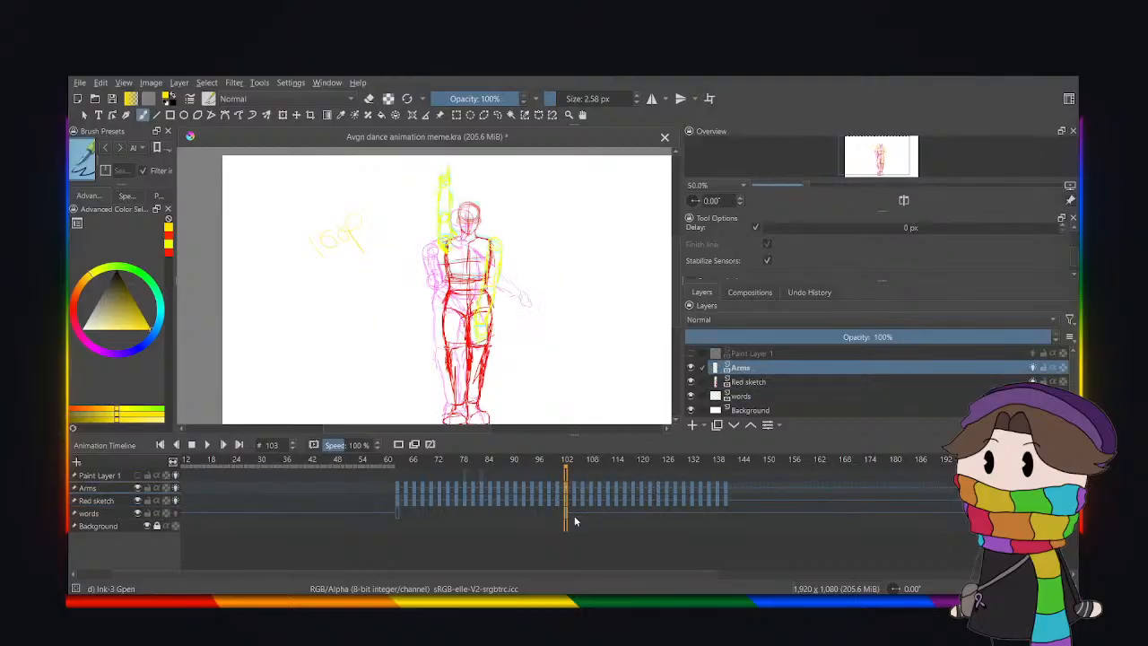
Copy the Arms, Red sketch and words keyframes from frame 103 through 141 and paste them at frame 143.
left_click(584, 523)
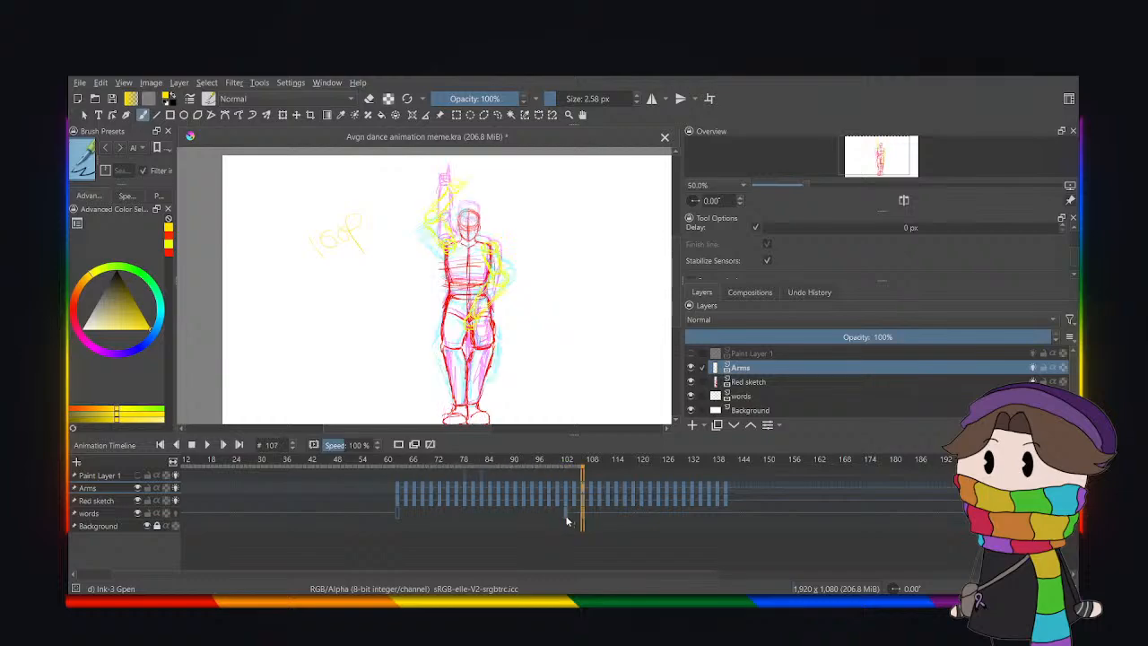
left_click(566, 521)
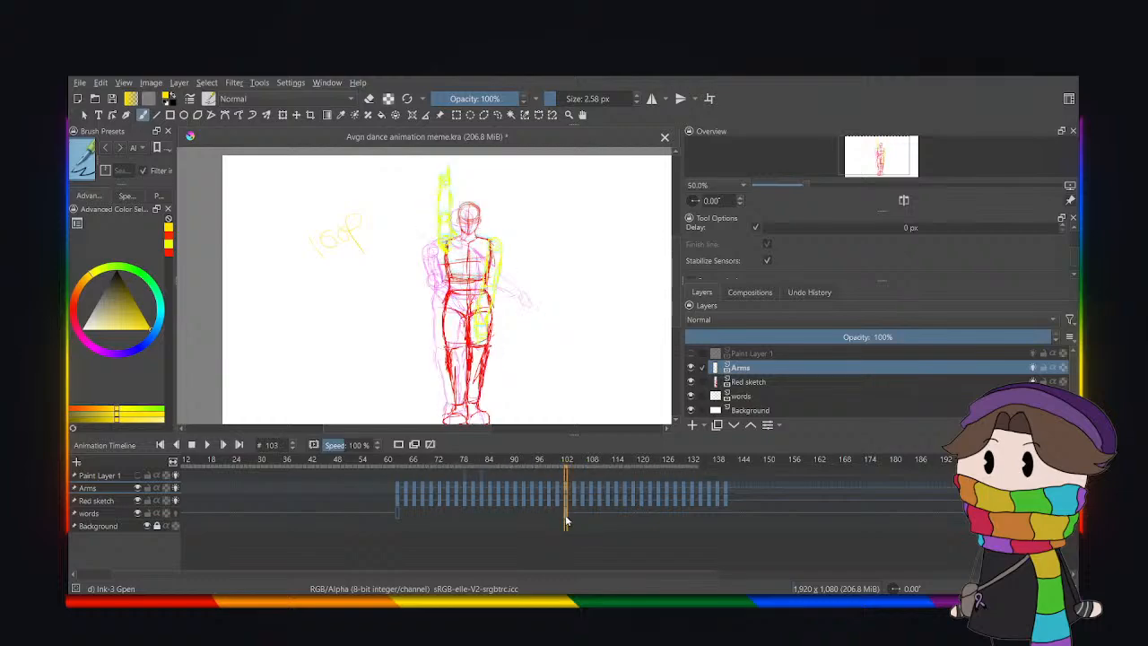
left_click(726, 488, "shift")
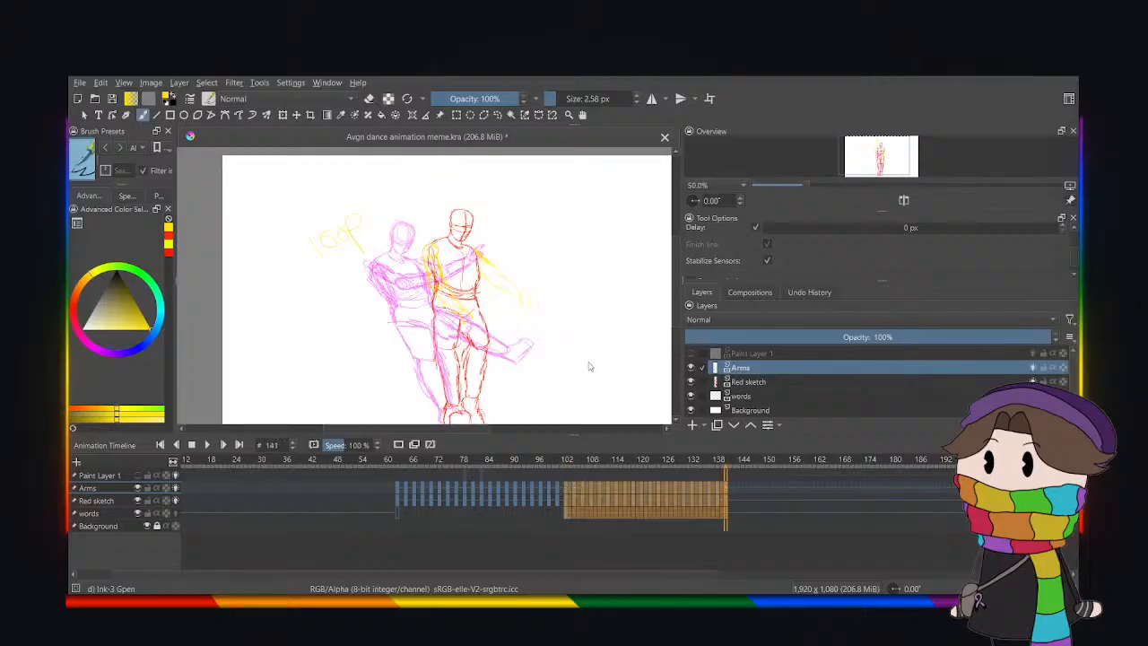
left_click(734, 489)
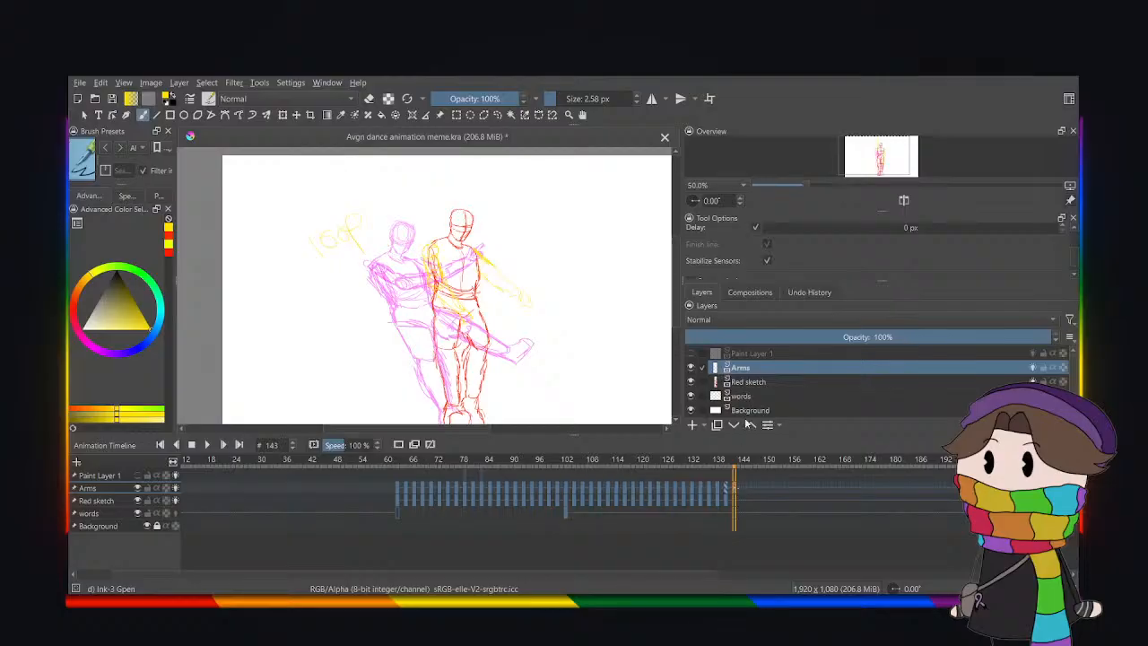
left_click(754, 391)
Paste the copied dance loop at frames 183 and 223, starting on the Arms layer.
left_click_drag(648, 575, 903, 576)
left_click(507, 493)
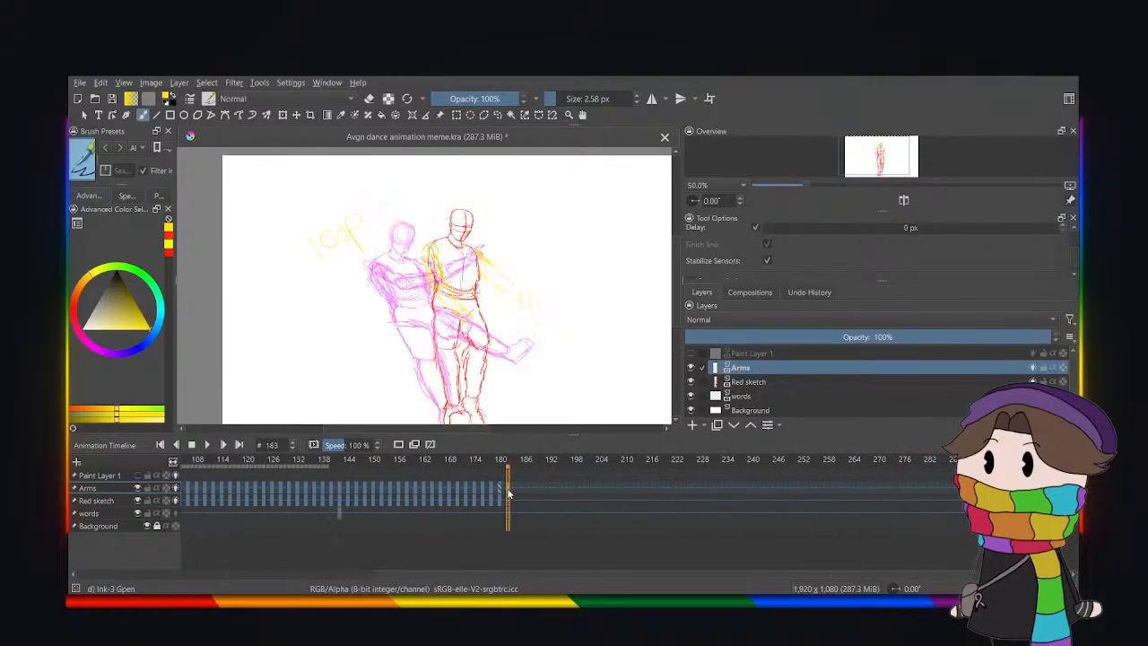
key("ctrl+v")
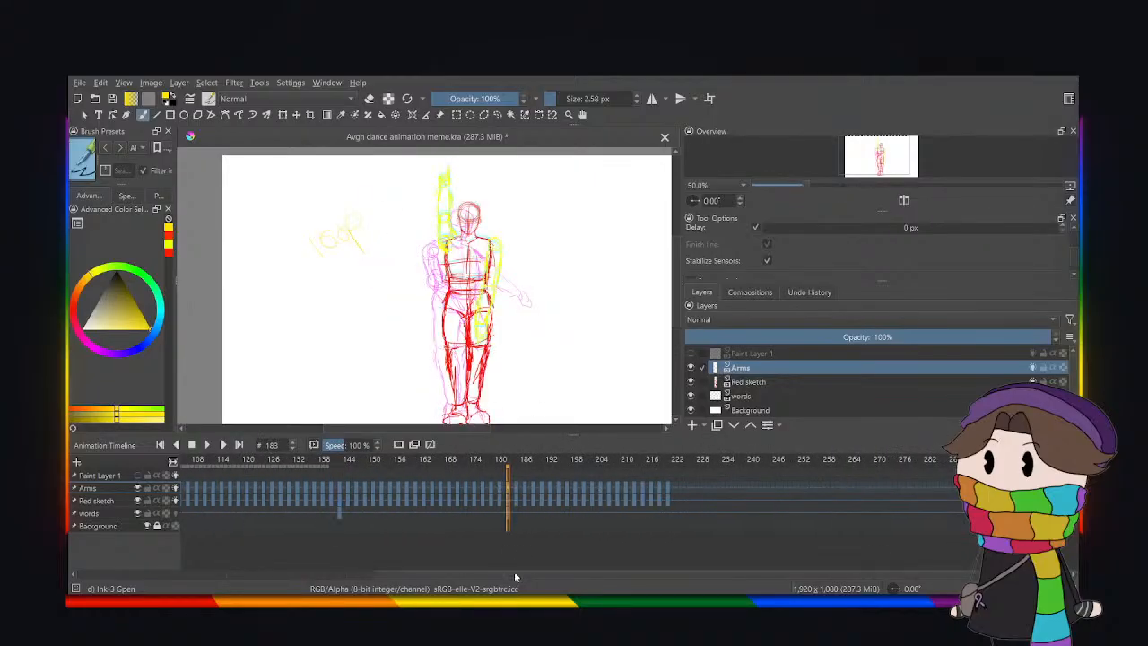
left_click_drag(514, 574, 684, 574)
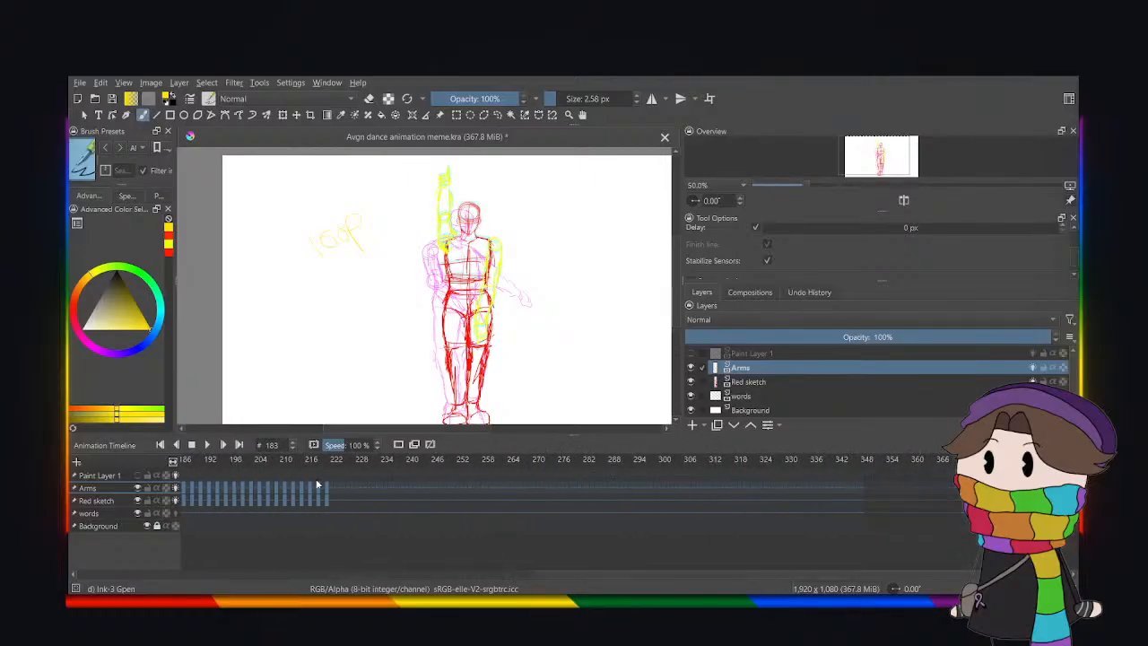
left_click(368, 396)
Paste the copied dance loop at frames 263, 303 and 343, starting on the Arms layer.
right_click(504, 489)
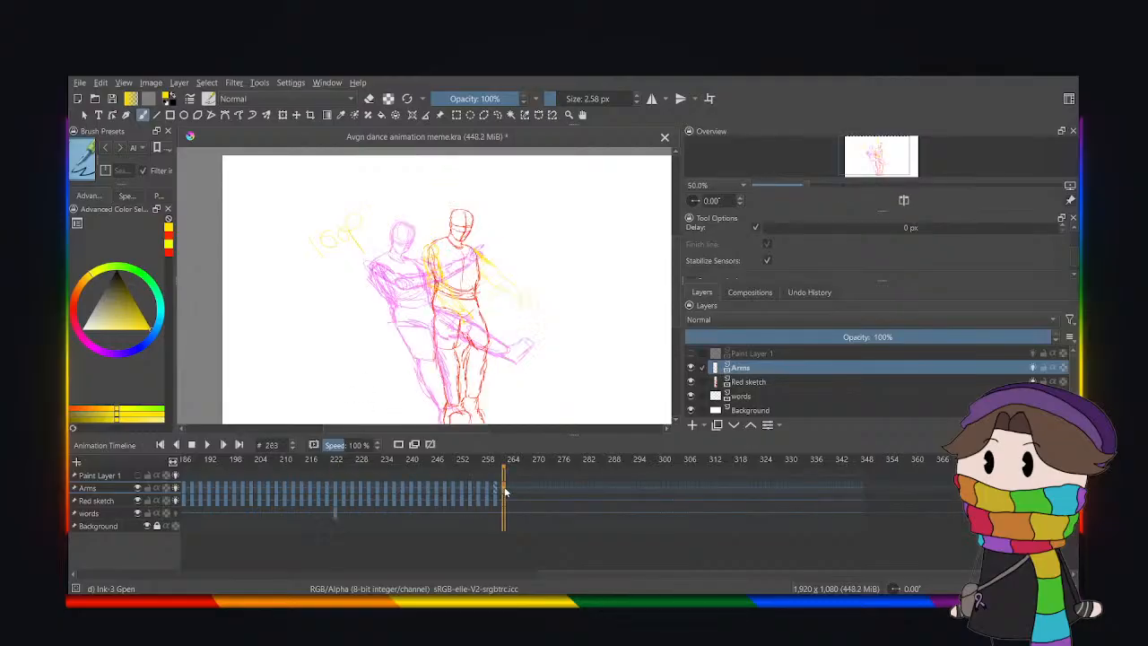
left_click(538, 393)
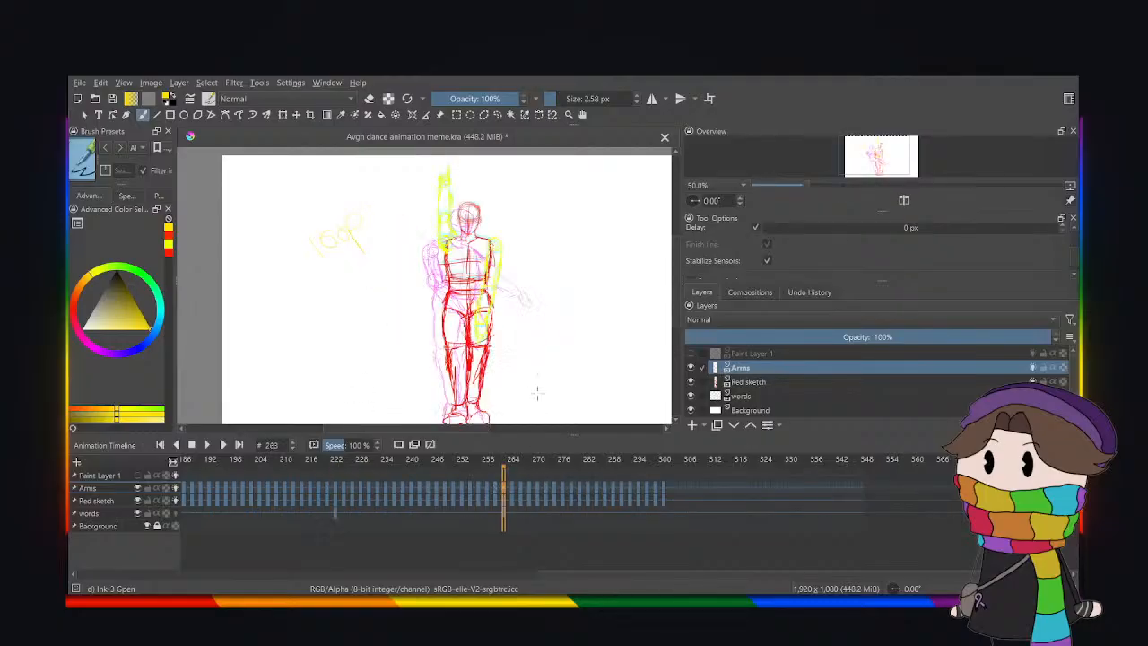
left_click(671, 491)
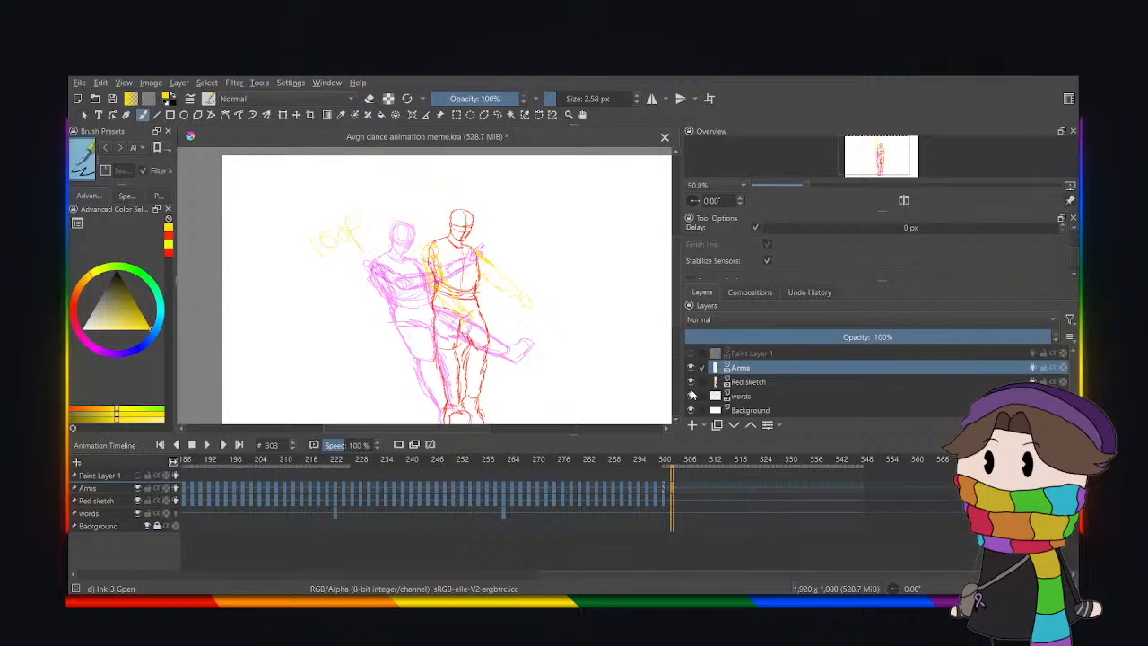
key("ctrl+v")
left_click(842, 491)
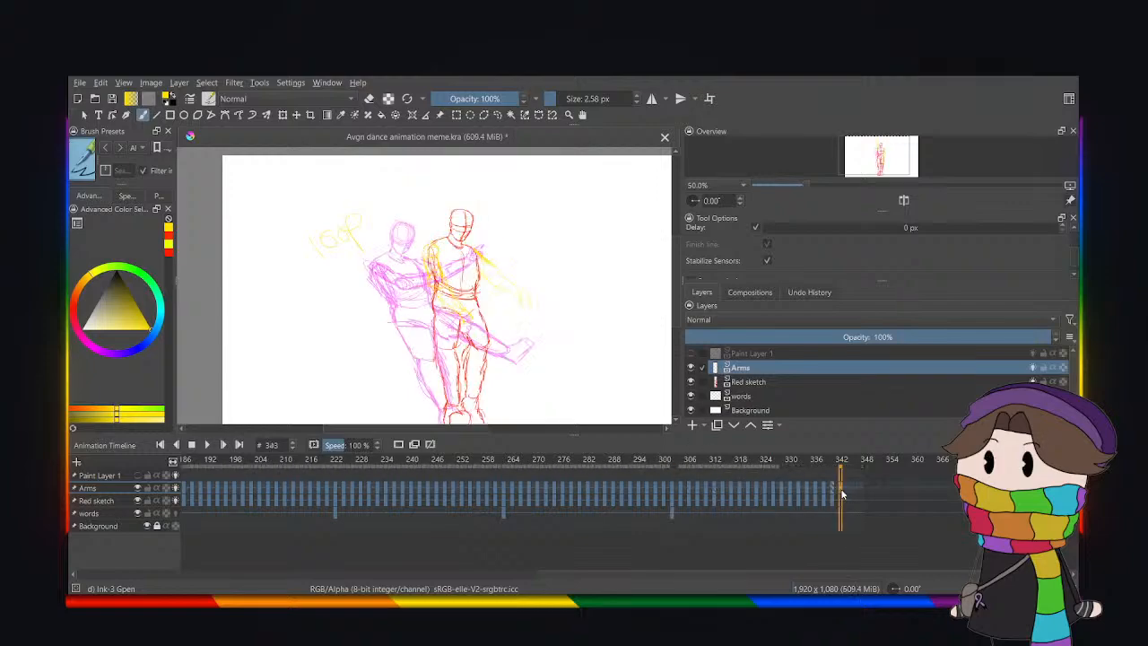
key("ctrl+v")
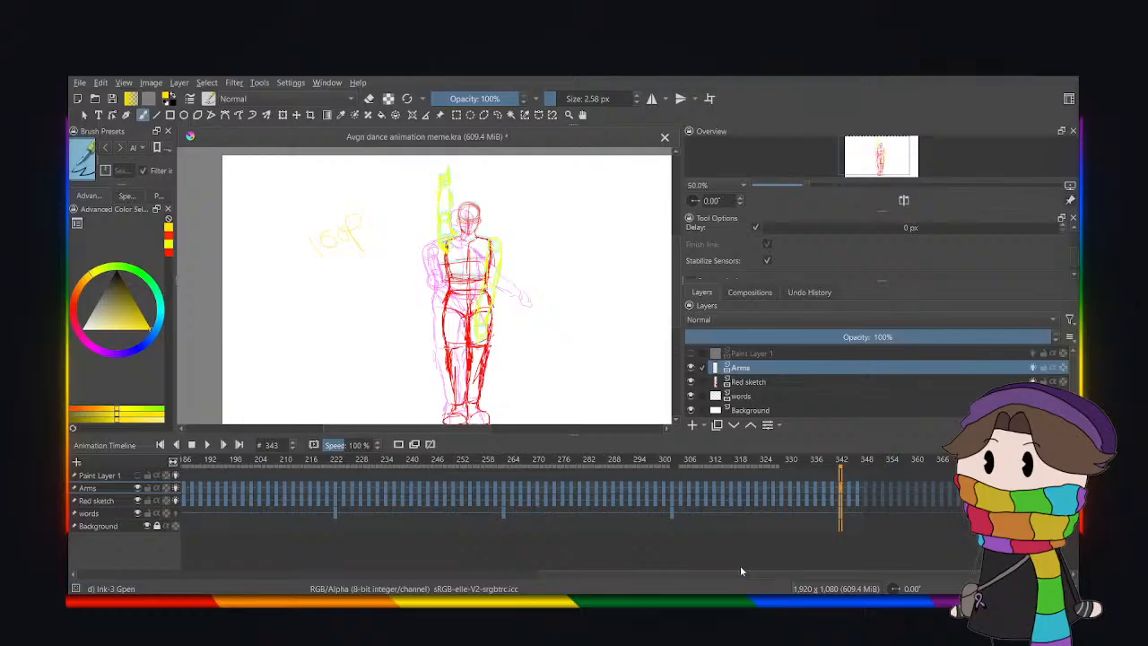
Play back the looped dance animation from frame 63 to review the repeats, and stop playback.
scroll(331, 558, "left", 5)
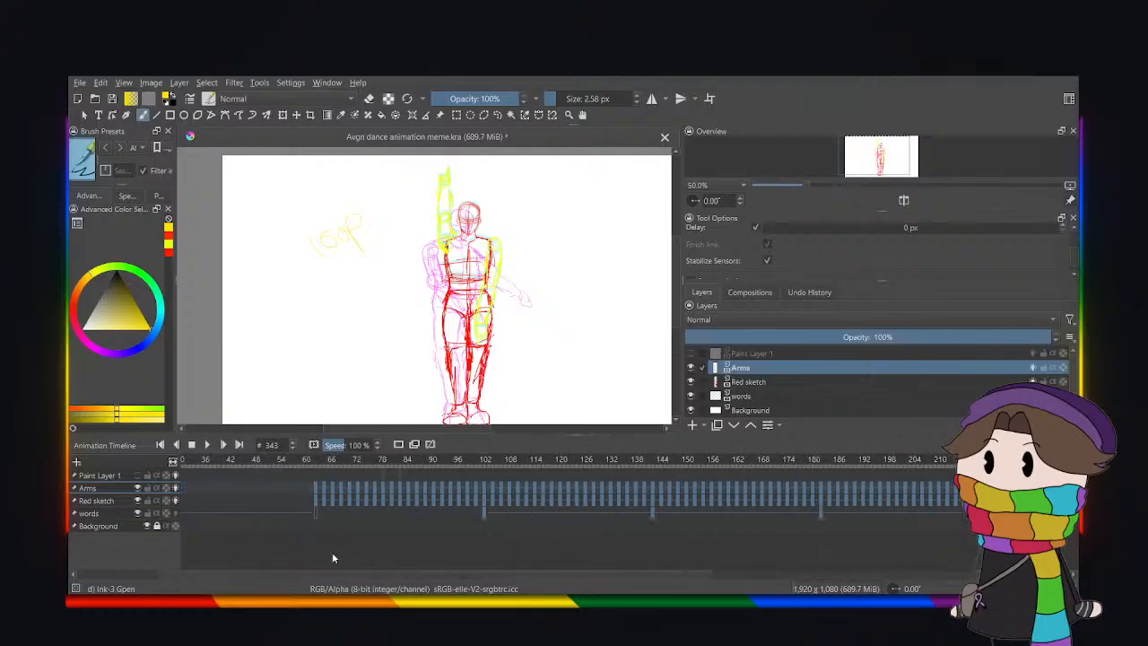
left_click(316, 488)
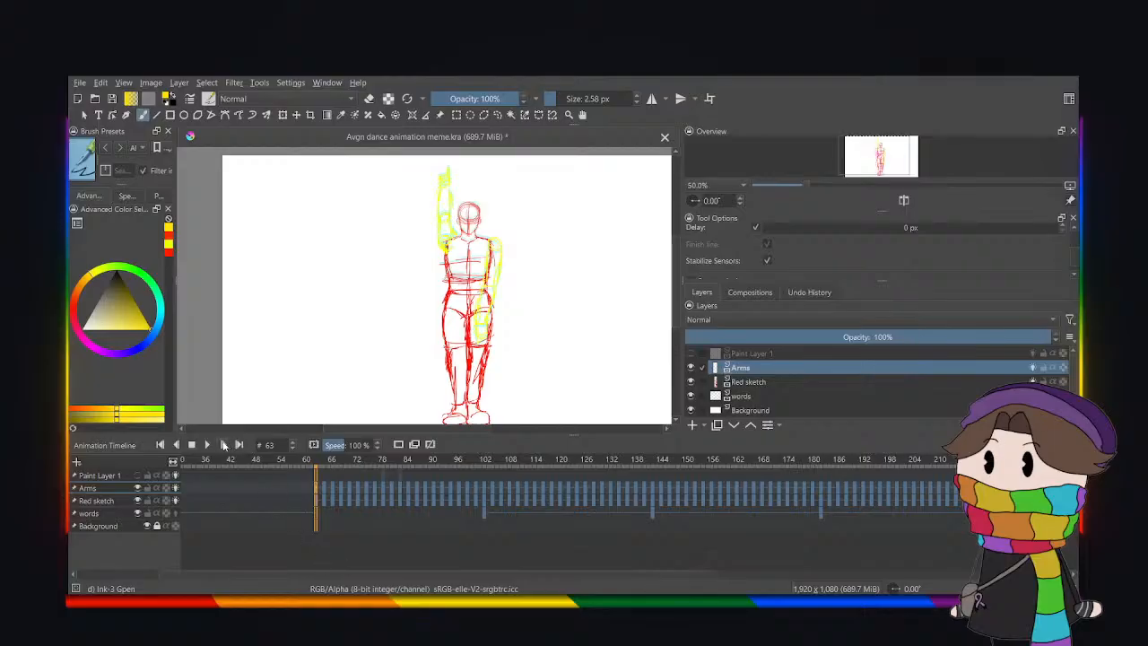
left_click(206, 444)
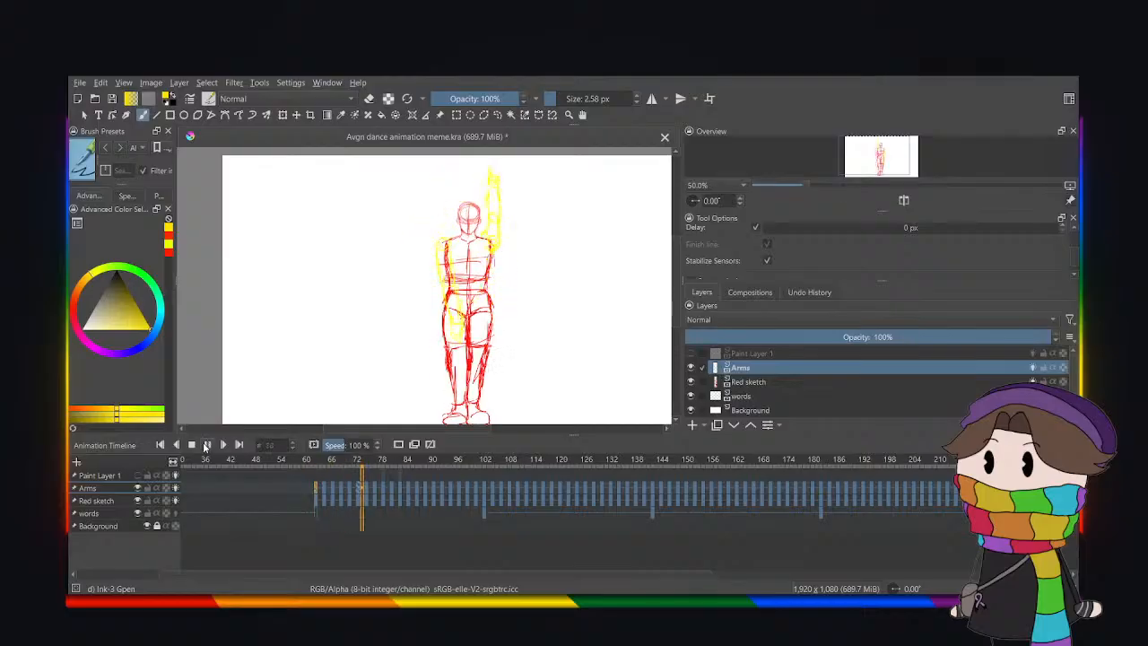
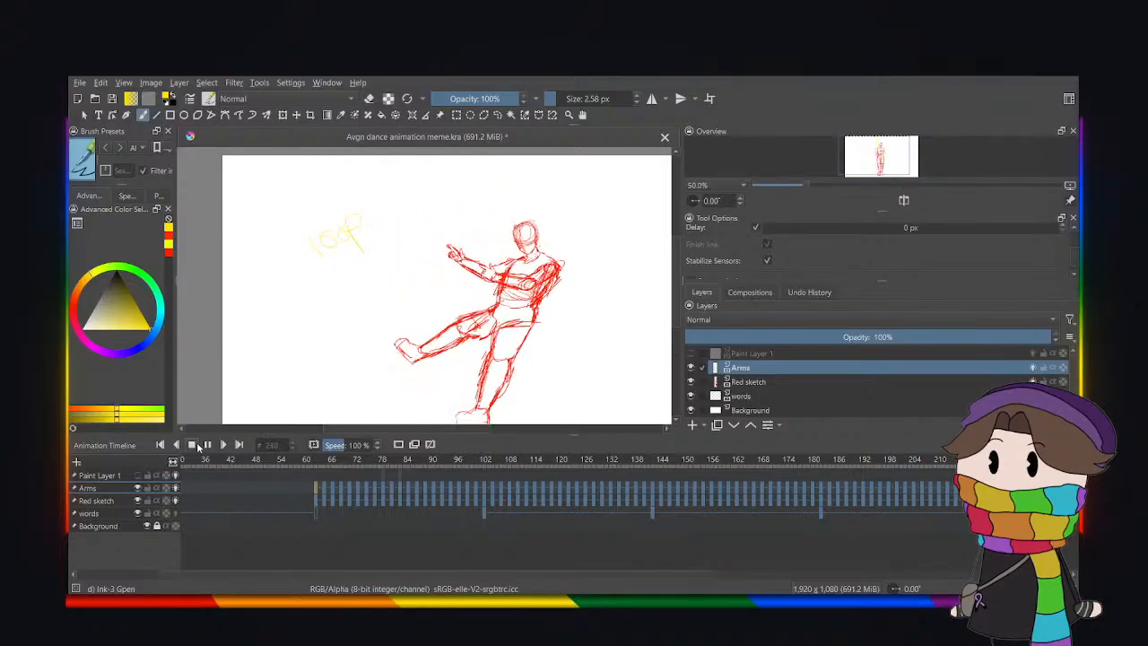
left_click(193, 445)
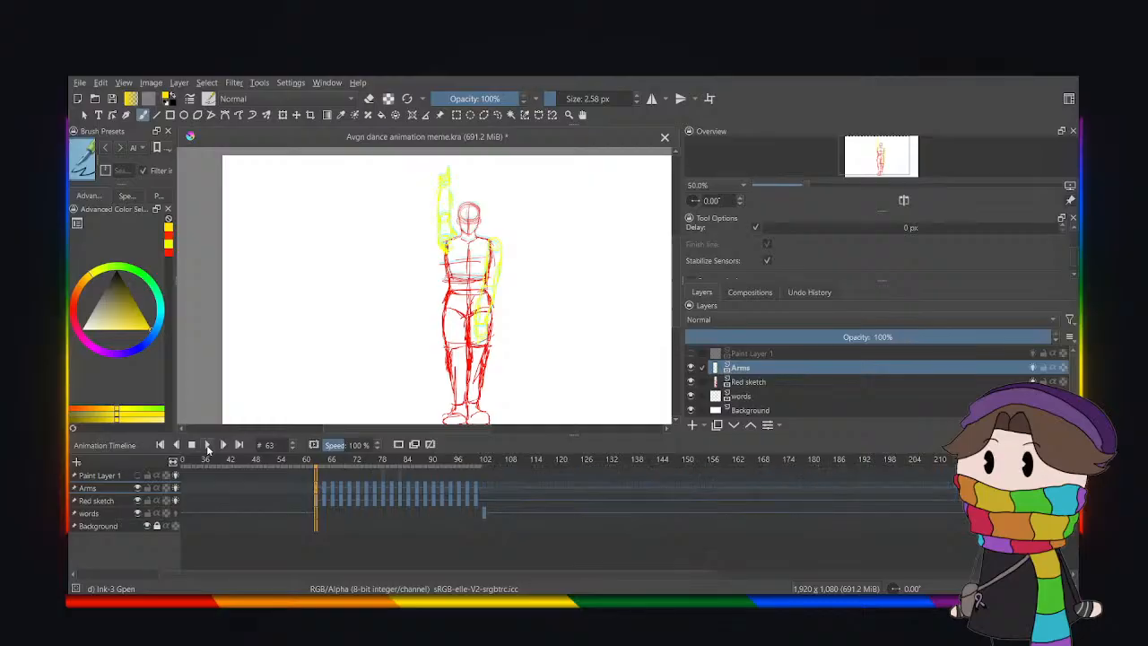
Move the Arms and Red sketch keyframes from frame 101 to frame 37 and add a blank Red sketch keyframe at frame 38.
left_click(476, 502)
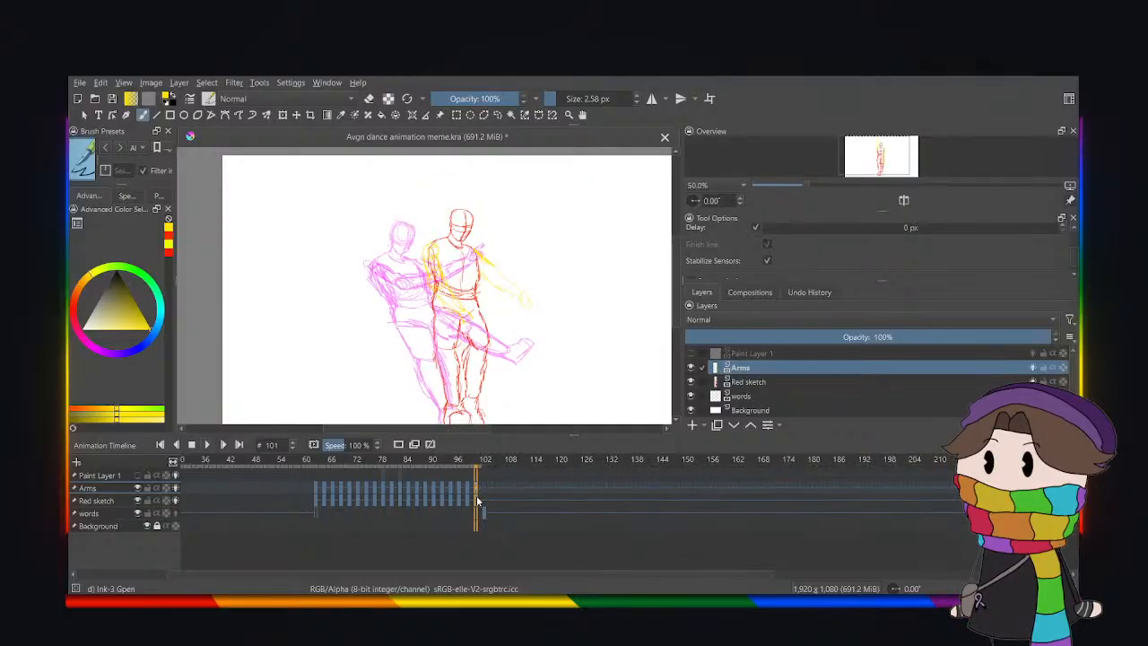
left_click(476, 503)
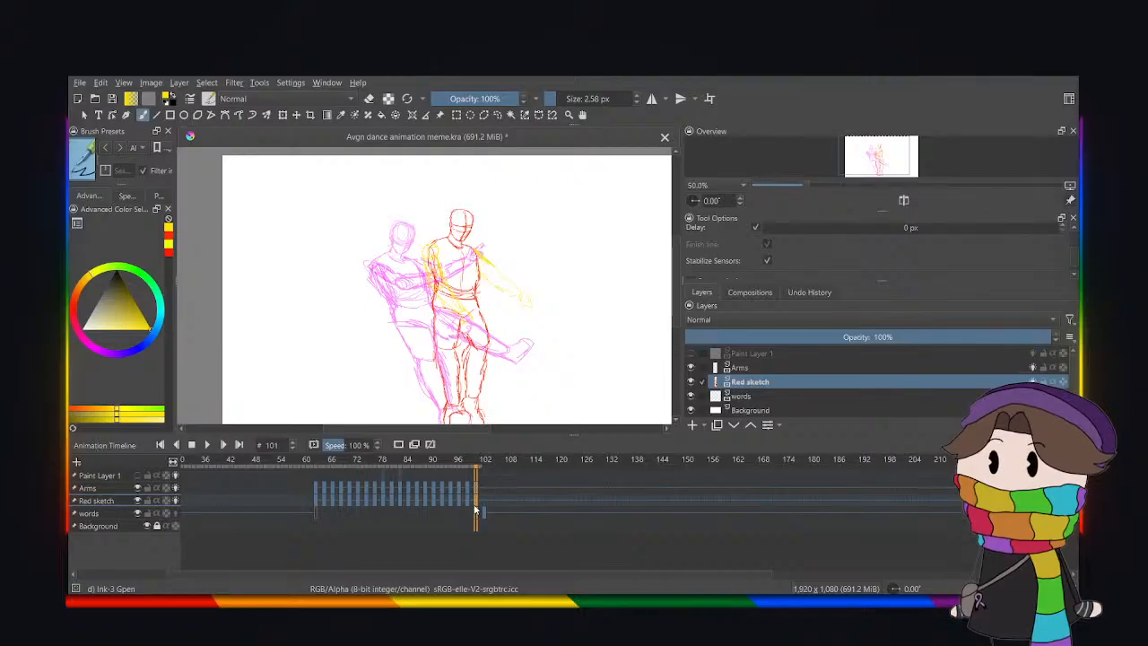
left_click_drag(251, 500, 209, 503)
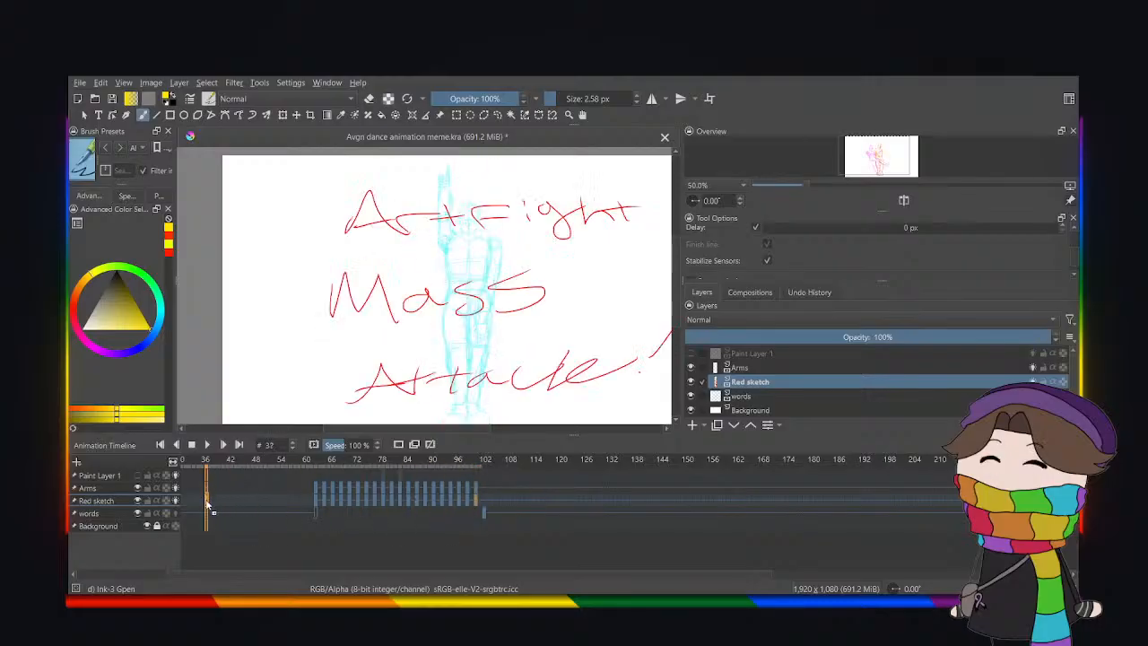
key("period")
left_click(207, 500)
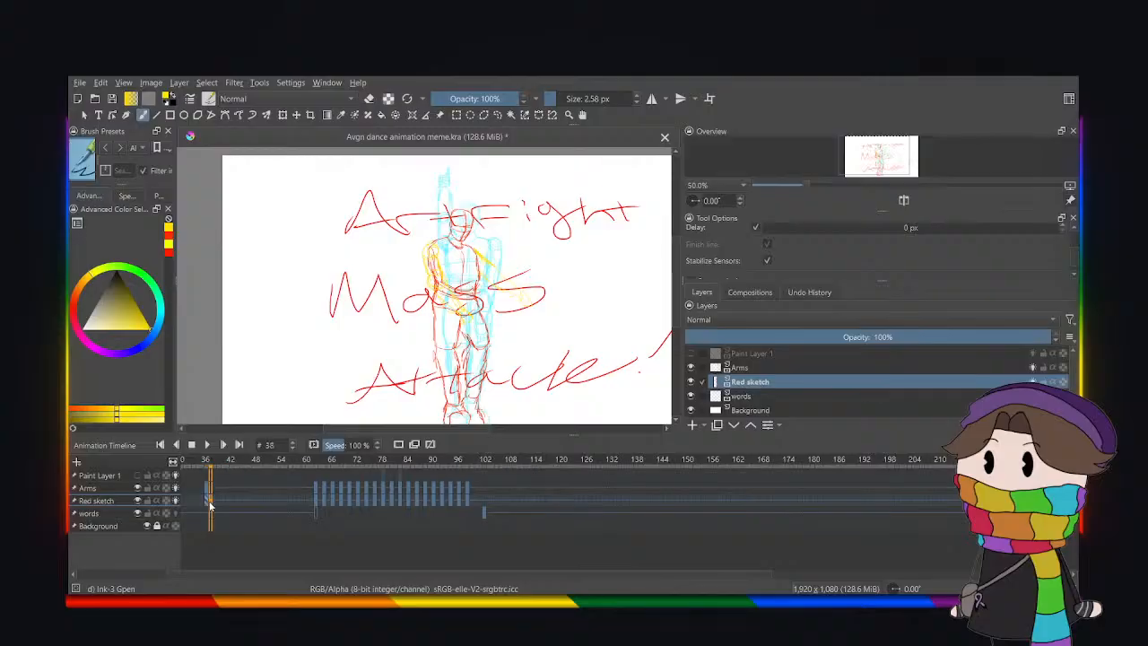
key("period")
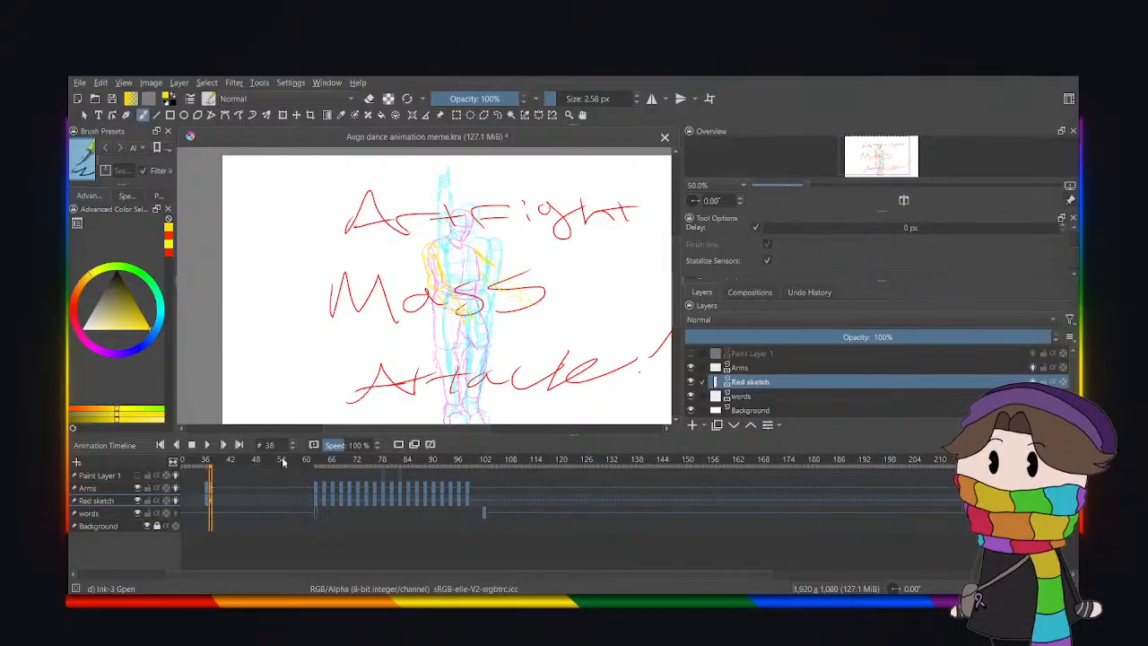
Move the words keyframe from frame 103 to 101 and copy the Arms and Red sketch keyframes from frame 63 through 99.
left_click(481, 516)
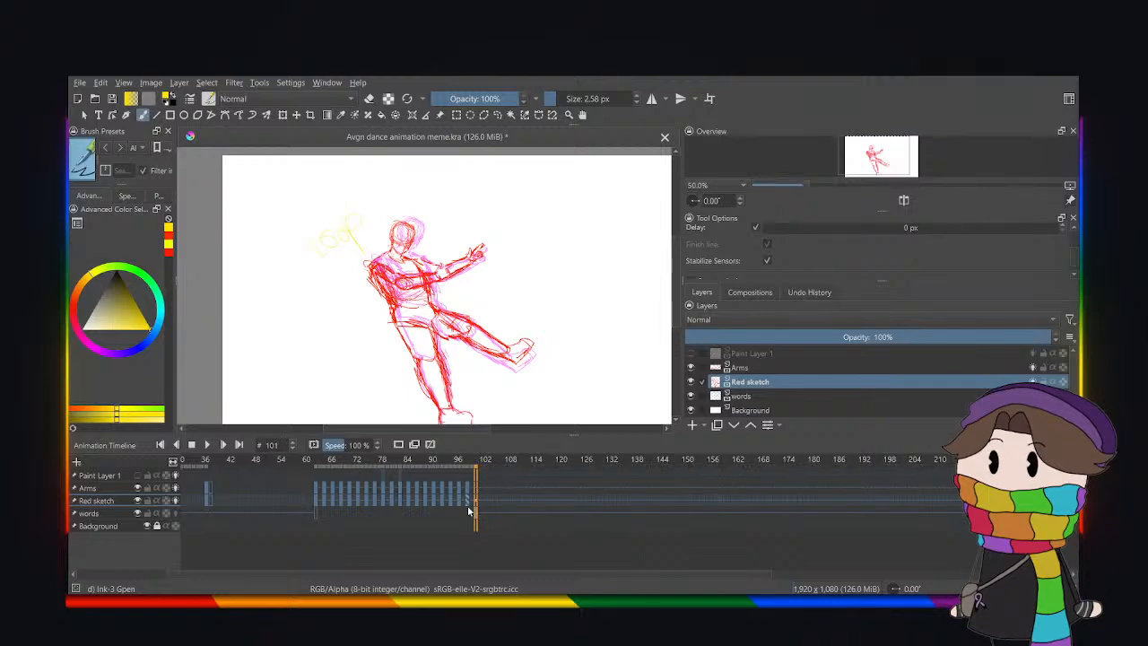
left_click(317, 500)
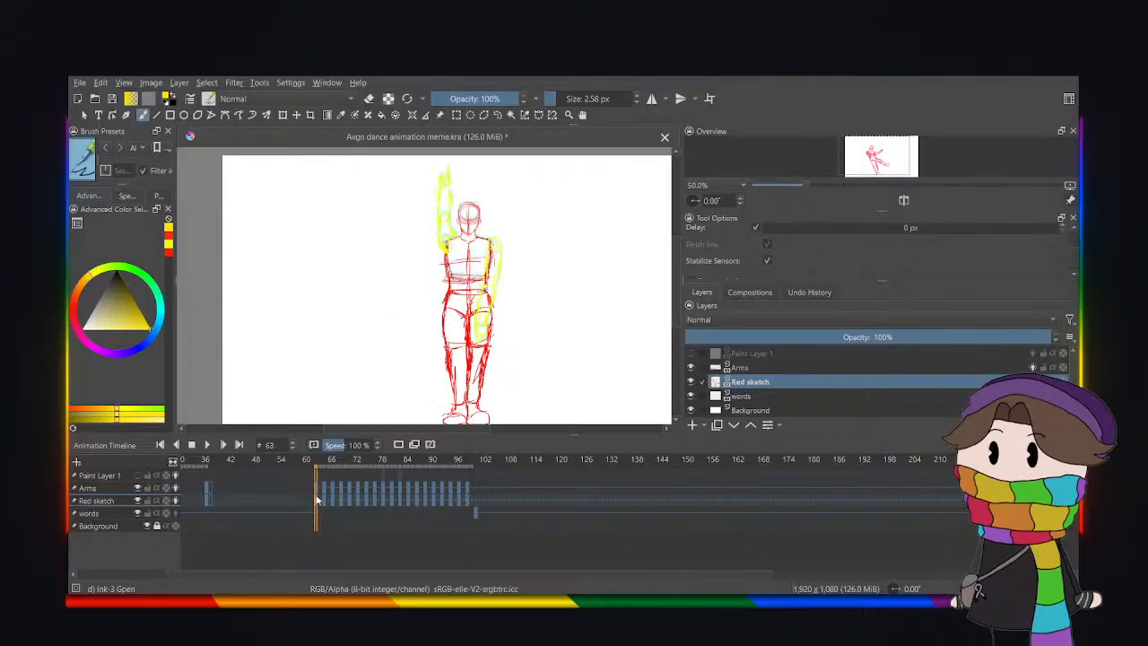
left_click(467, 489, "shift")
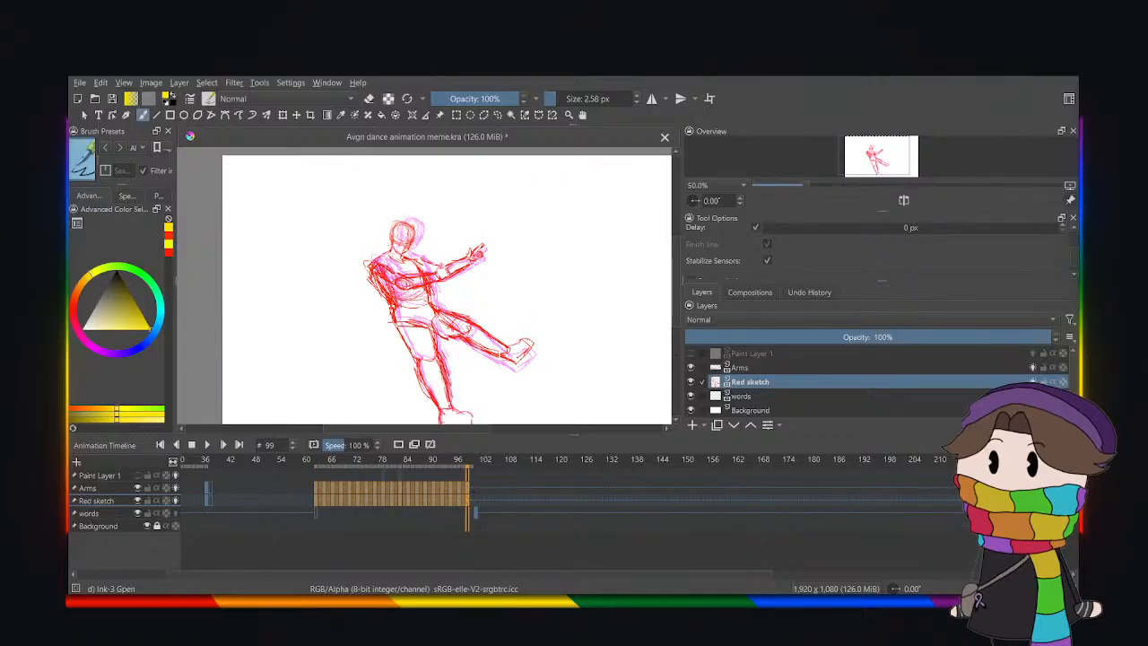
Try to paste the copied dance keyframes at frame 101, starting on the Red sketch layer.
left_click(476, 501)
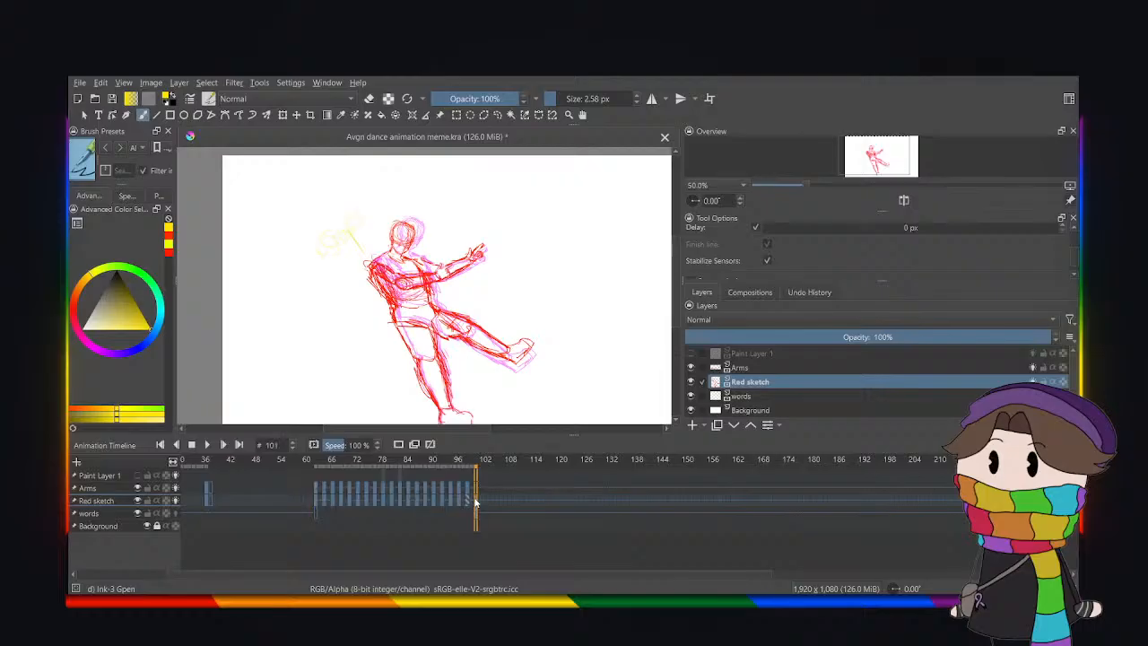
key("ctrl+v")
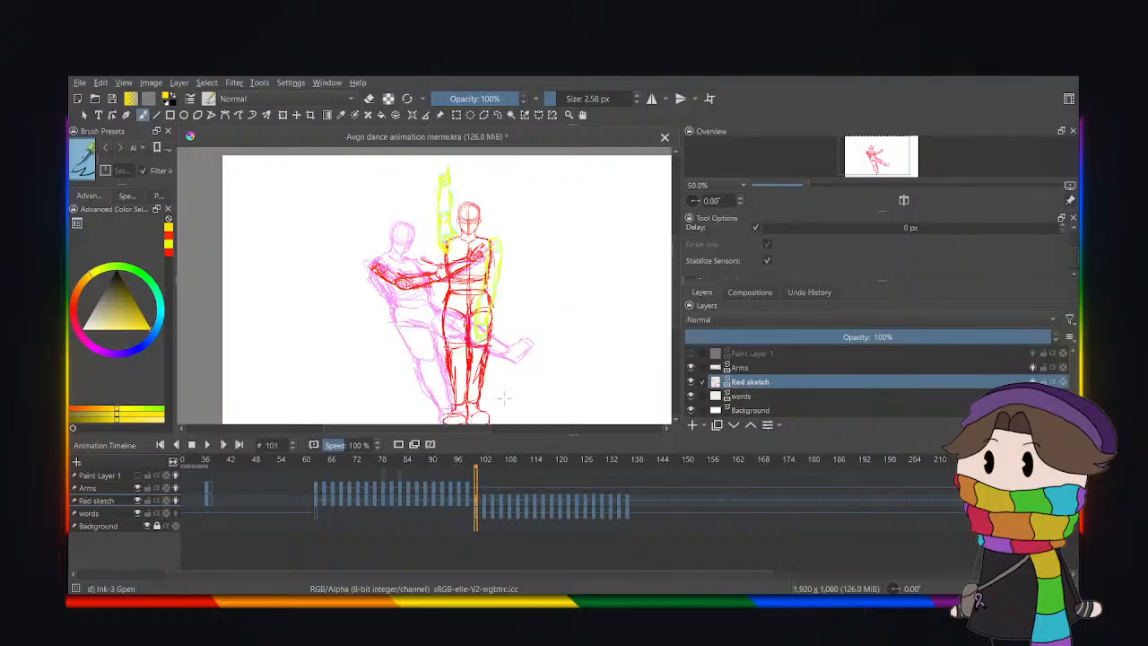
key("ctrl+z")
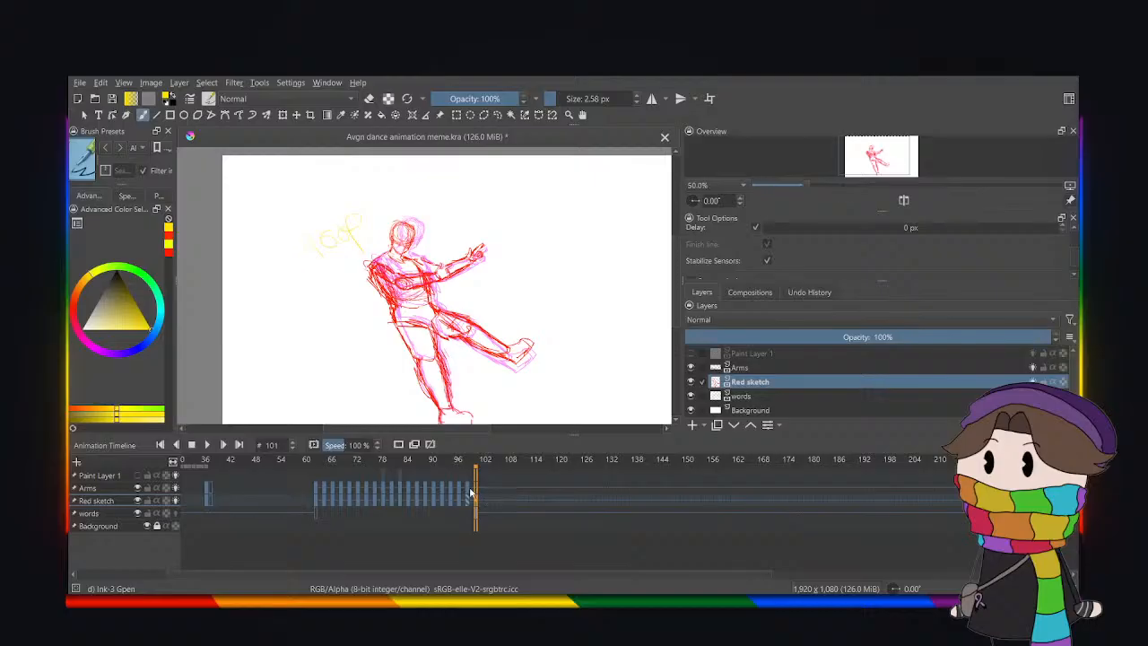
Paste the dance keyframes at frame 101 from the Arms layer, and duplicate the Arms, Red sketch and words keyframes of frames 101–137 at frame 139.
left_click(476, 489)
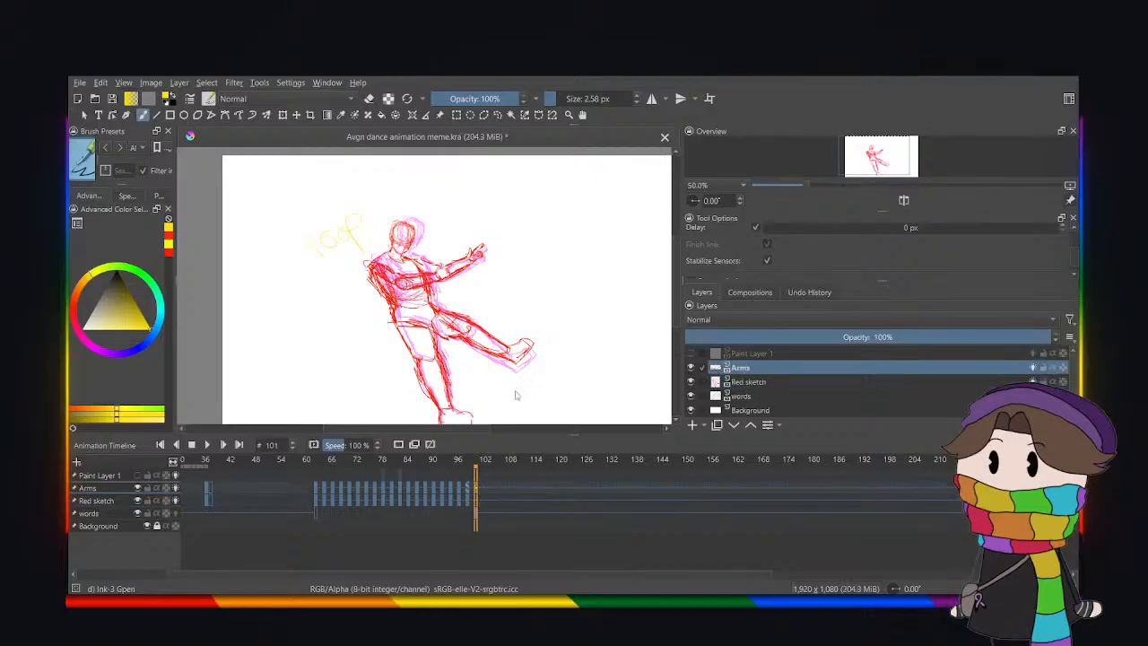
left_click(521, 381)
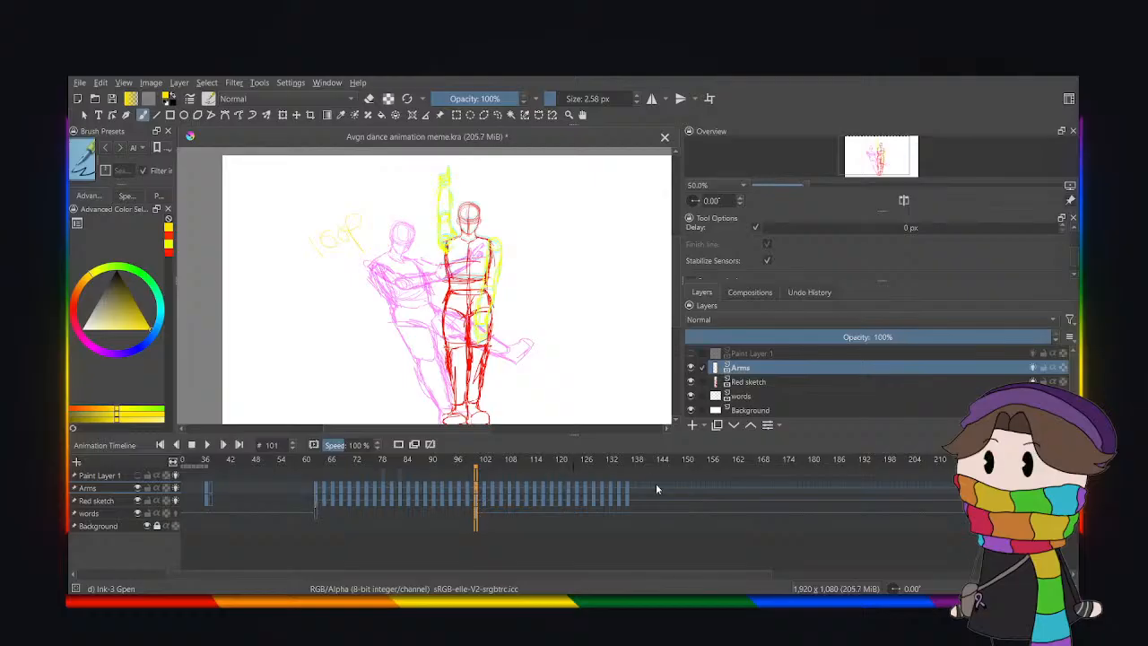
left_click(628, 494, "shift")
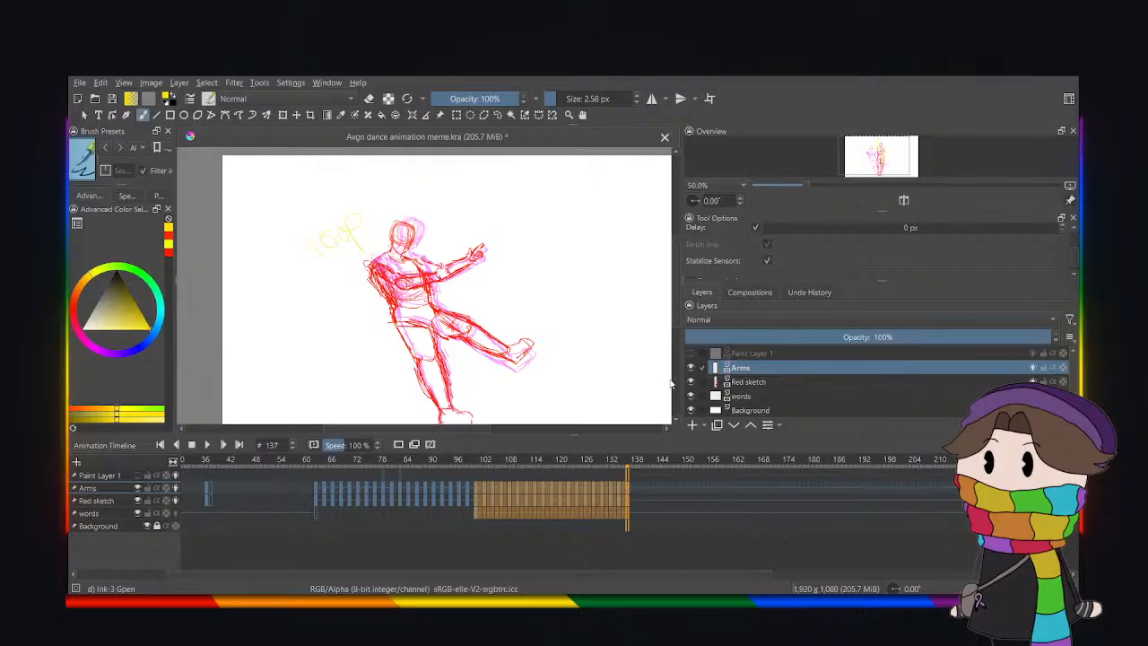
left_click(635, 486)
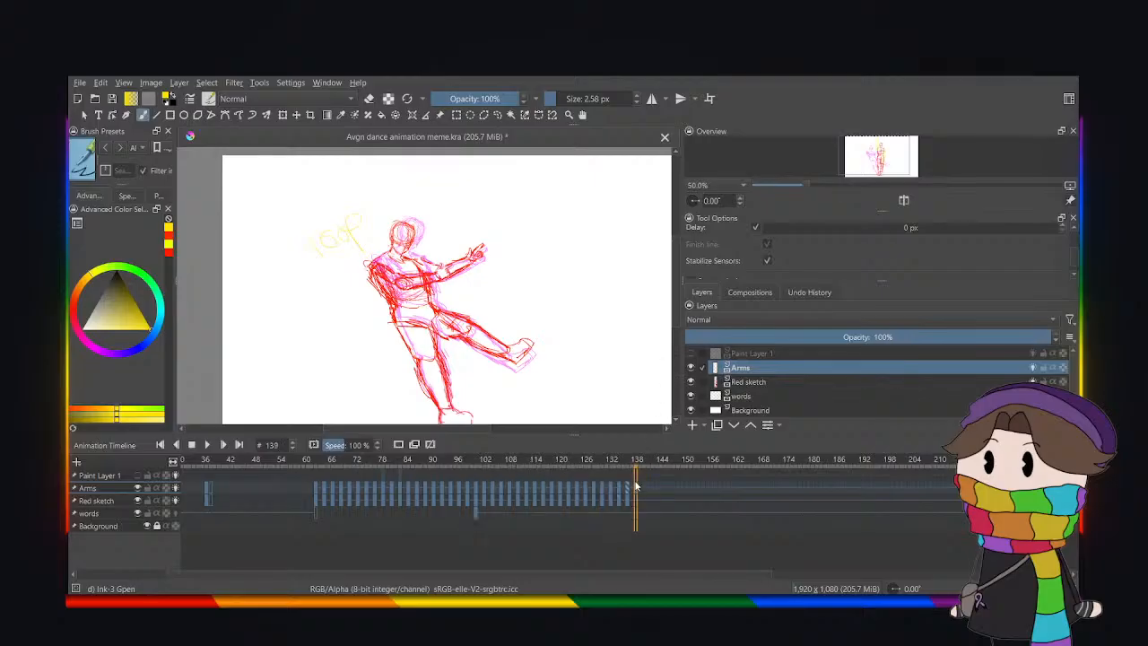
key("ctrl+v")
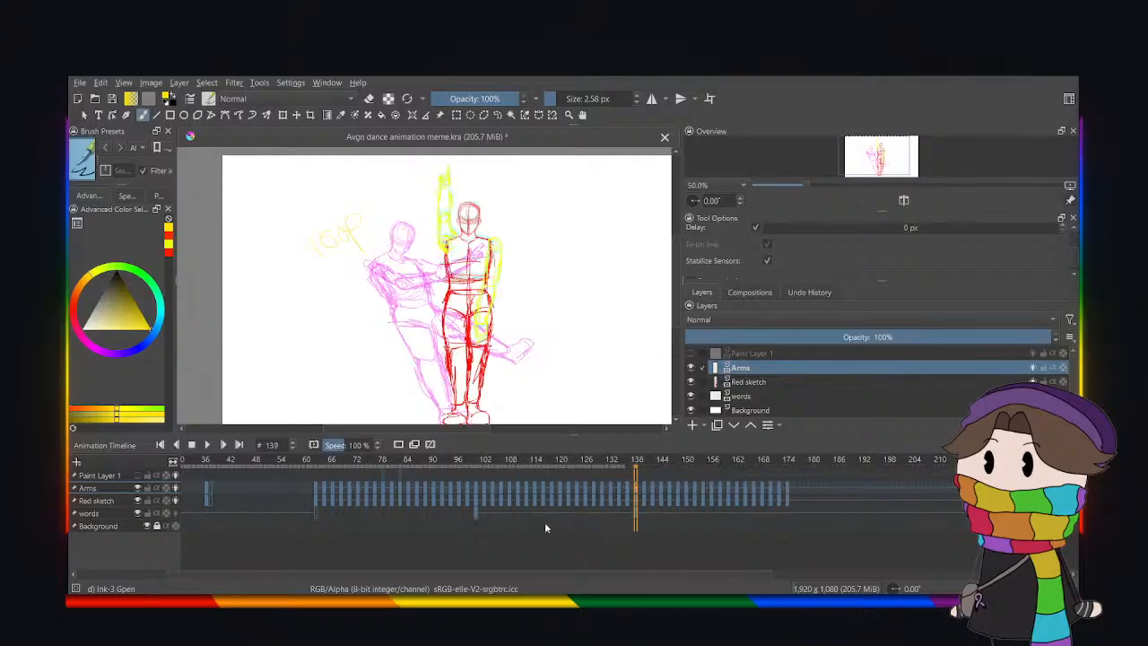
Copy the Arms, Red sketch and words keyframes from frame 101 through 175 and paste them at frame 177 on the Arms layer.
left_click(477, 515)
left_click(788, 488, "shift")
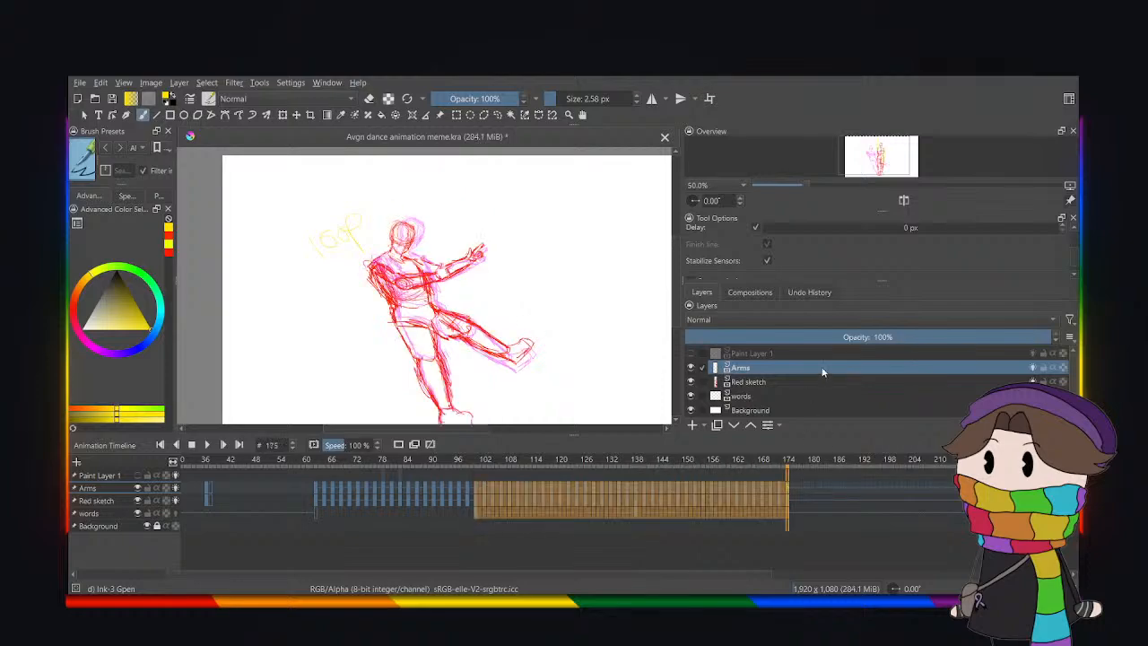
left_click(794, 488)
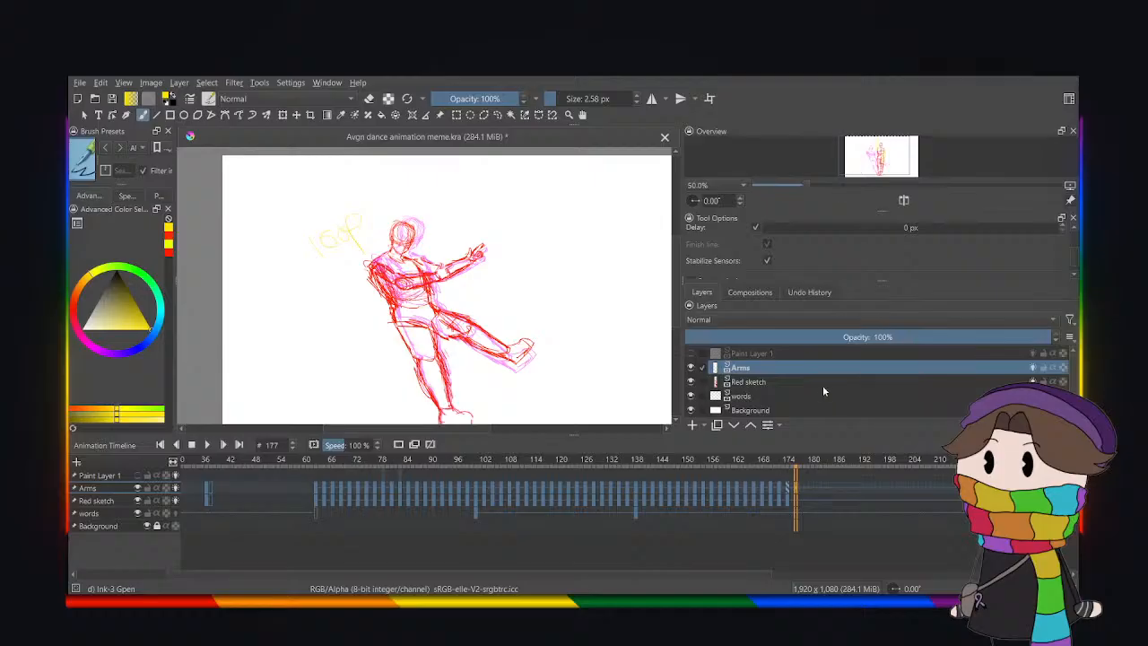
key("ctrl+v")
Paste the copied double dance loop at frames 253 and 329, starting on the Arms layer.
left_click_drag(691, 574, 1041, 574)
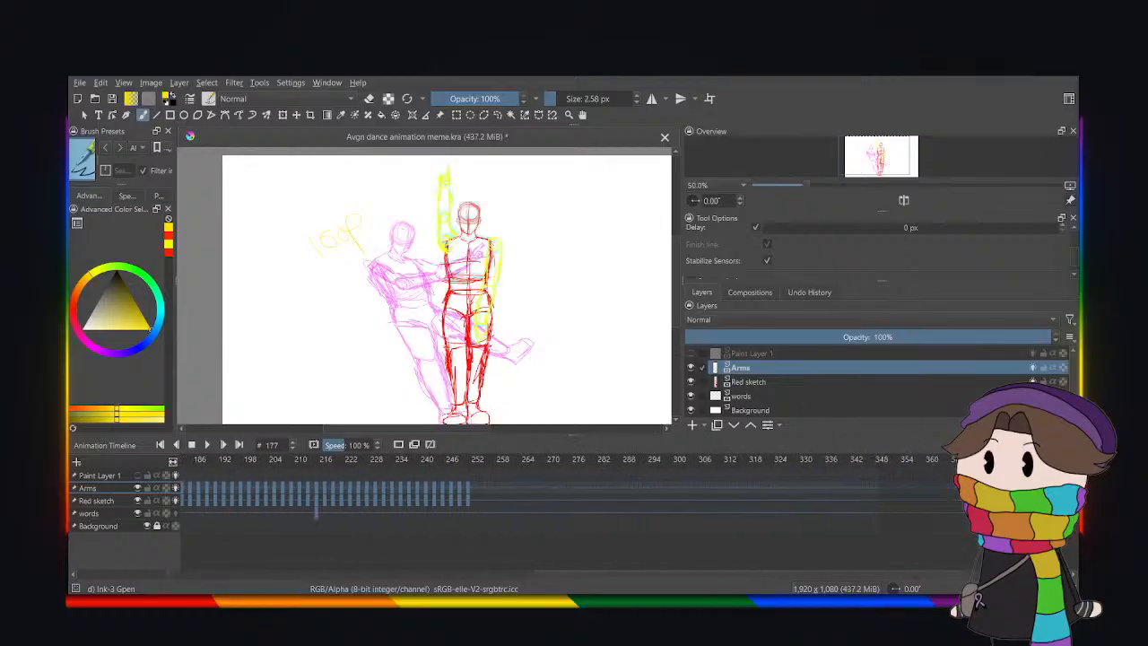
left_click(476, 490)
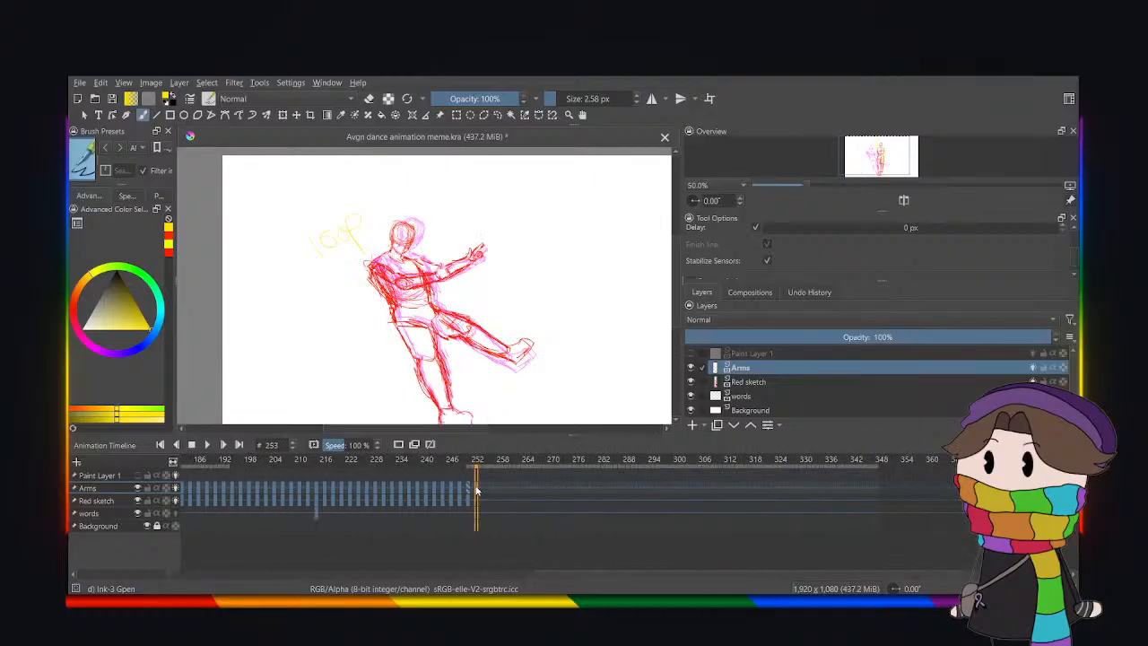
left_click(534, 397)
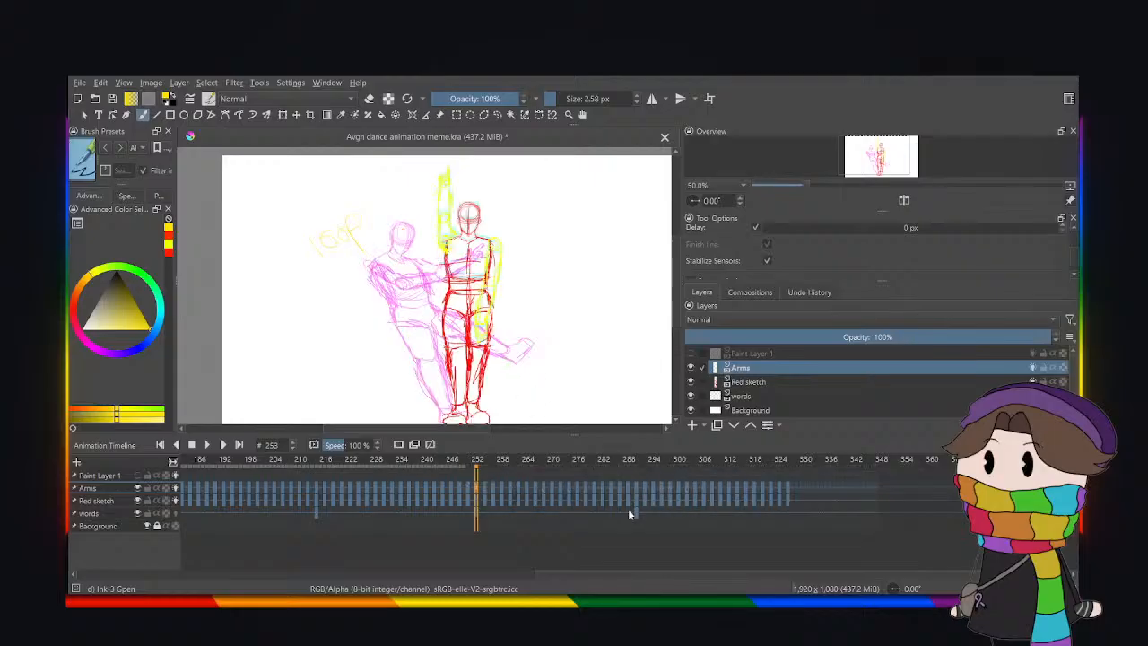
left_click_drag(674, 573, 697, 575)
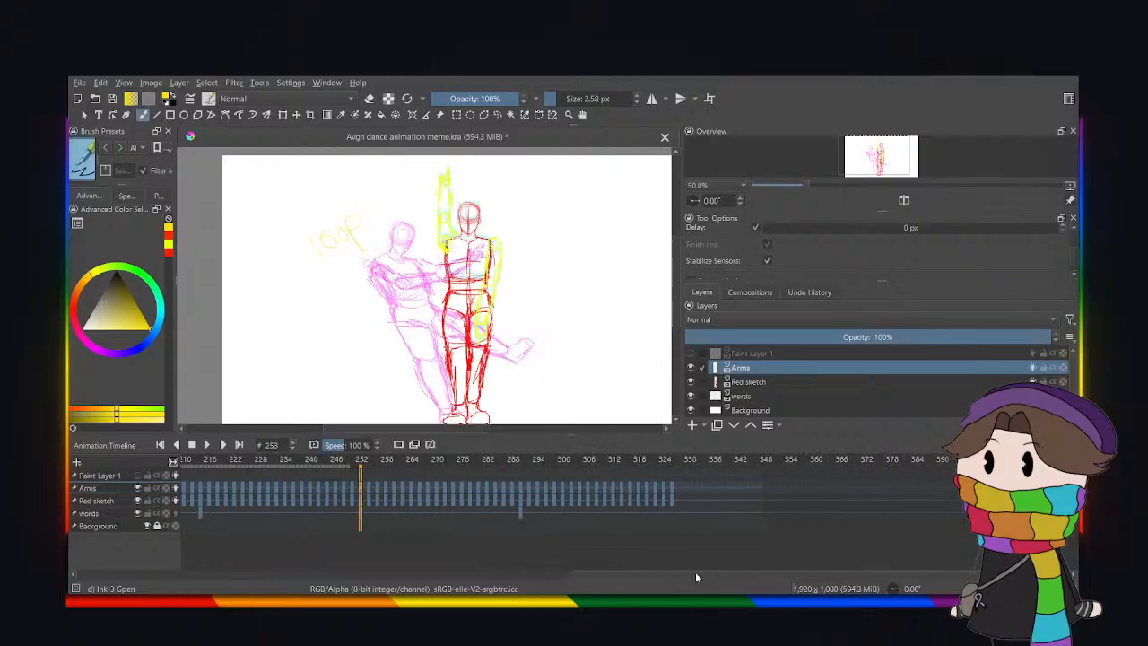
left_click(680, 489)
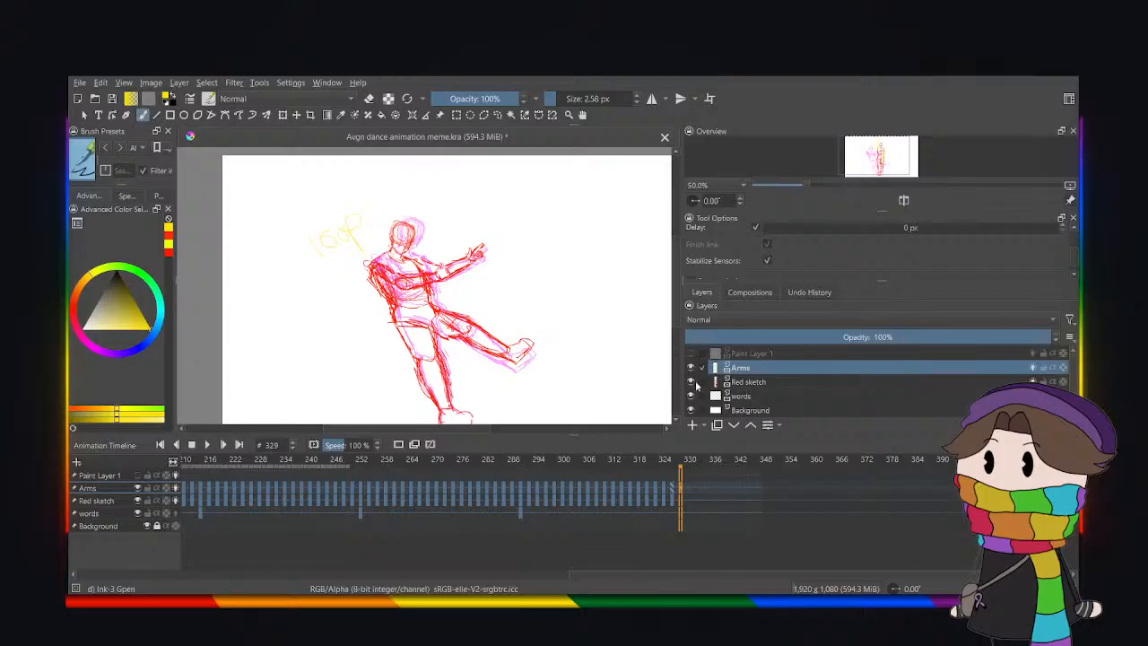
key("ctrl+v")
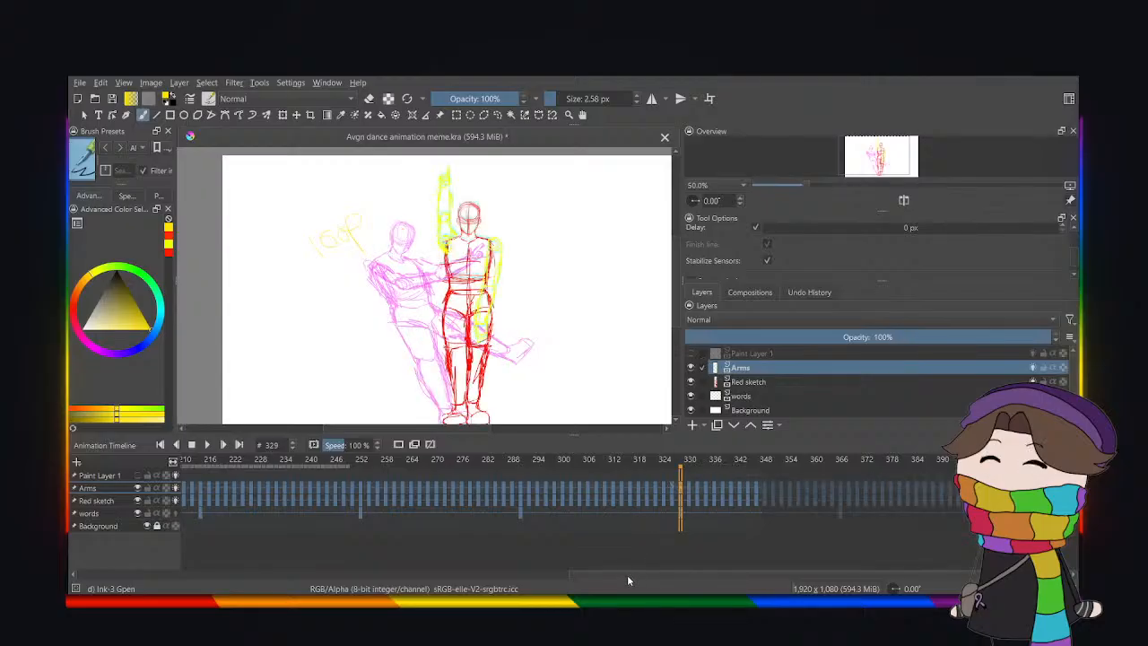
left_click_drag(627, 575, 203, 561)
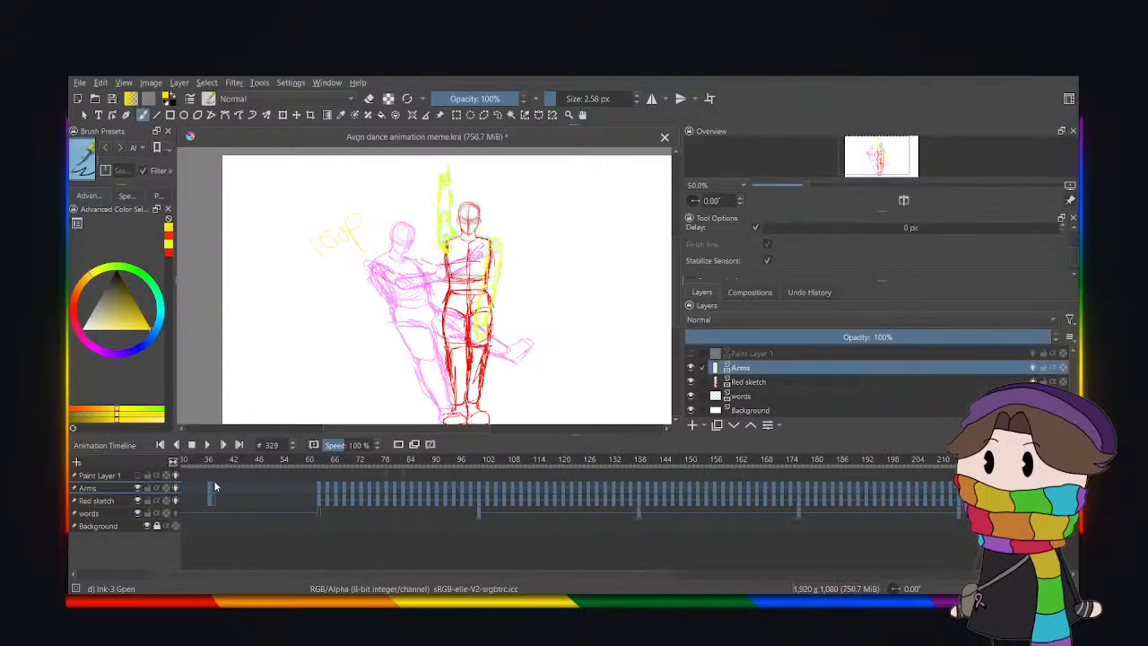
Play the animation from frame 37 and check the poses around frame 63 where the dance loop begins.
left_click(214, 487)
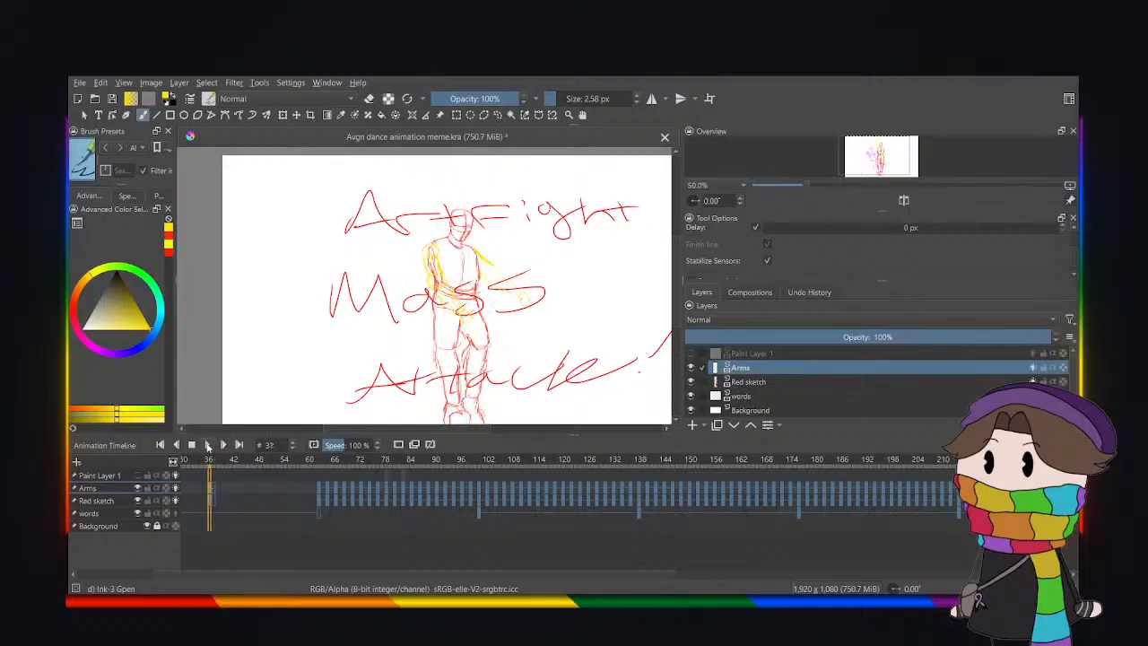
left_click(208, 445)
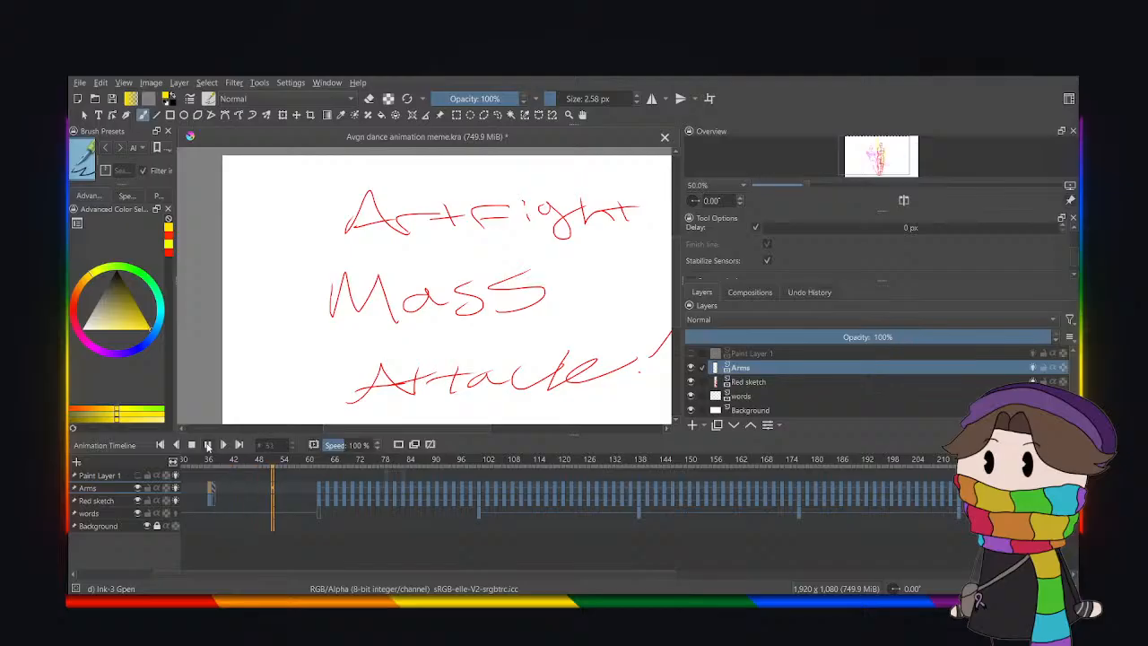
left_click(286, 485)
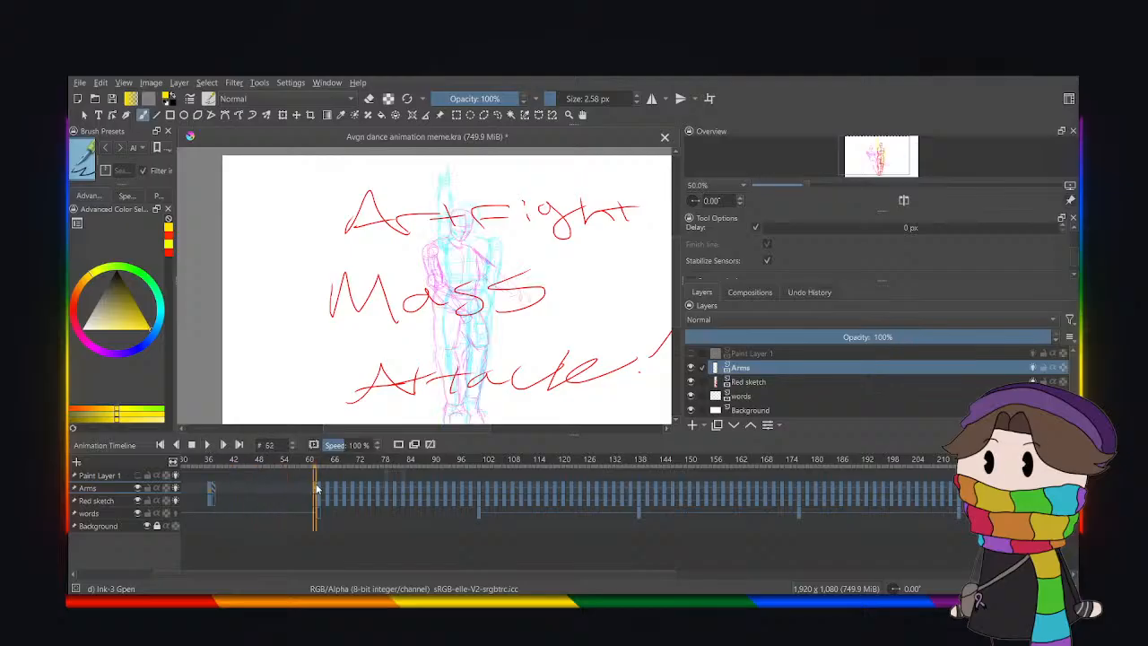
left_click_drag(316, 489, 337, 489)
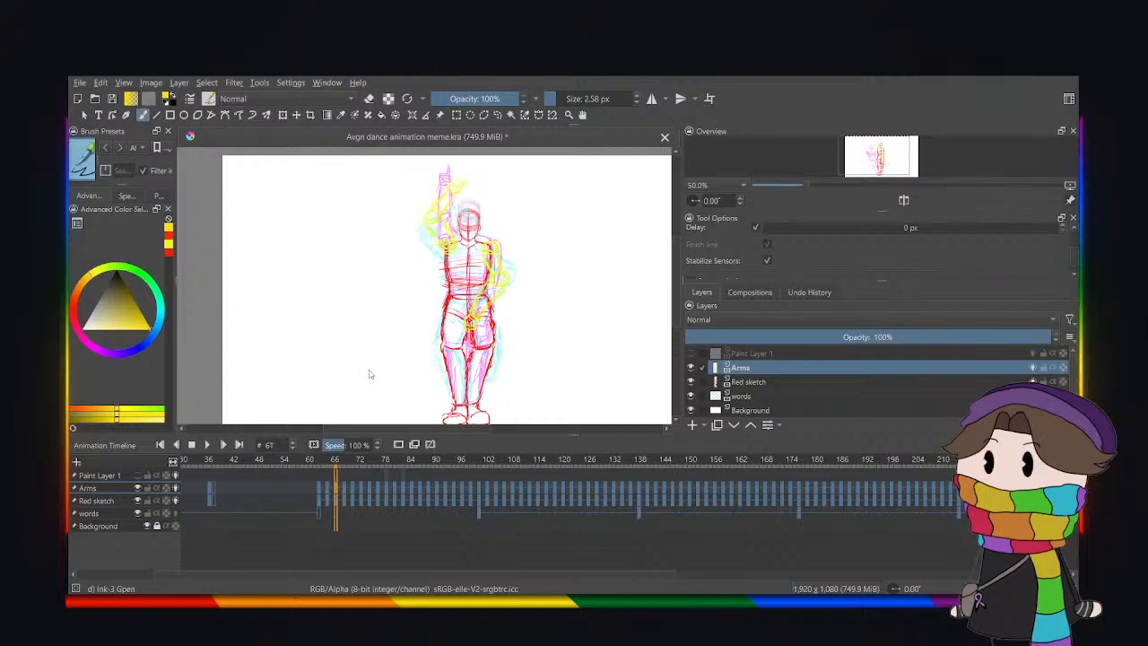
left_click(320, 493)
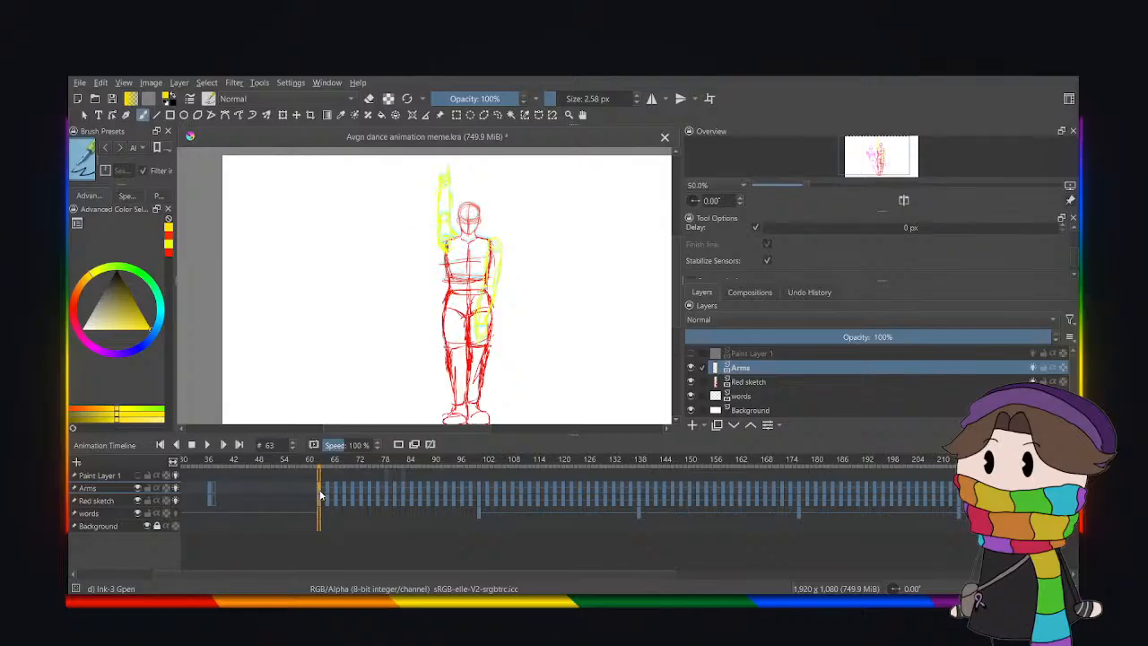
left_click(209, 488)
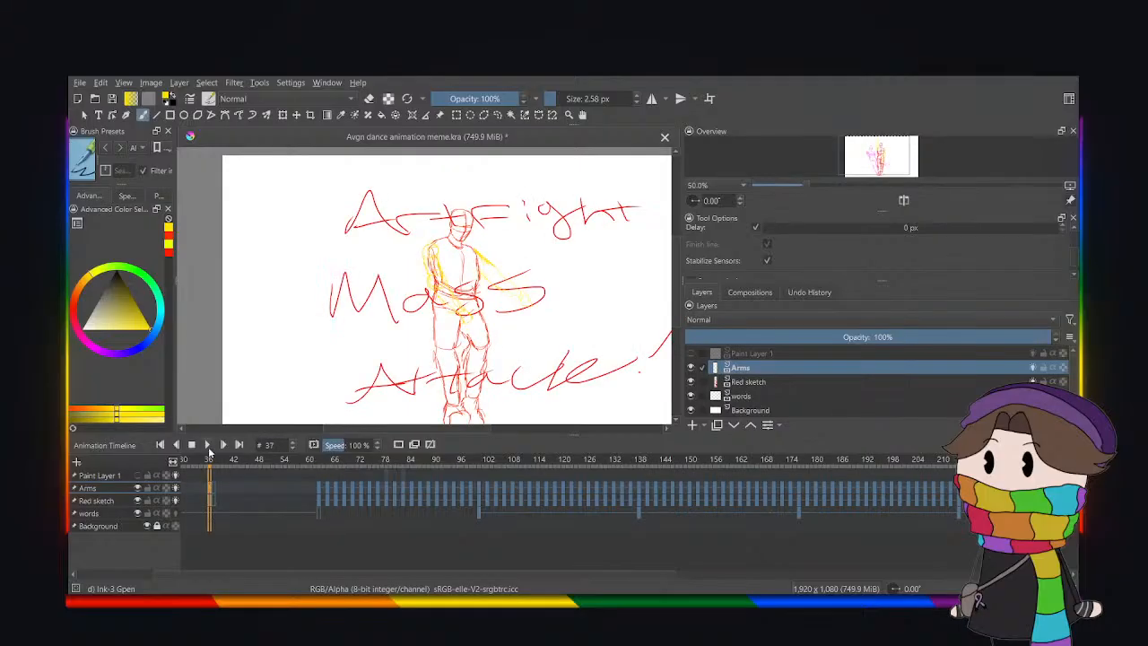
left_click(209, 446)
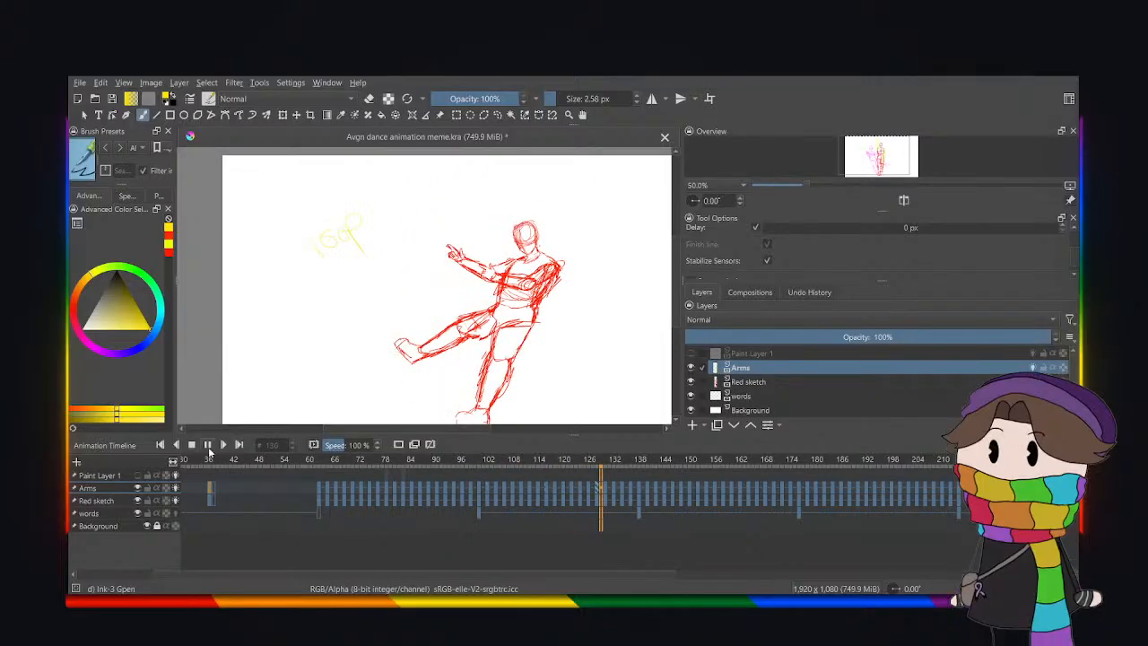
left_click(208, 447)
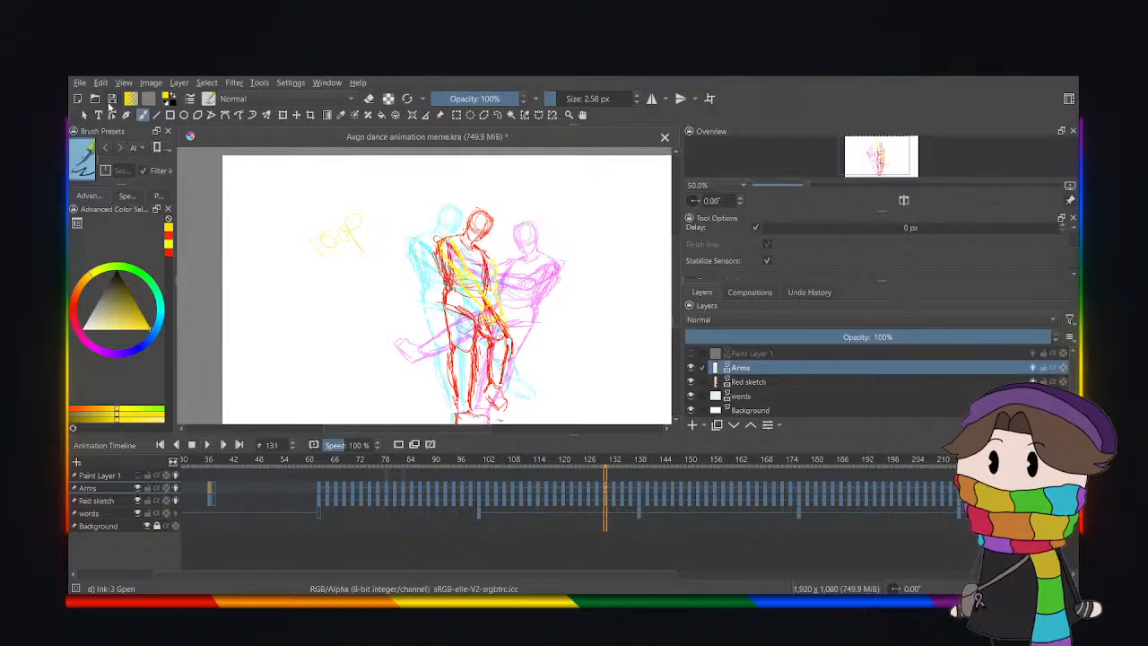
Save the animation file and replay the sequence from frame 35.
left_click(110, 103)
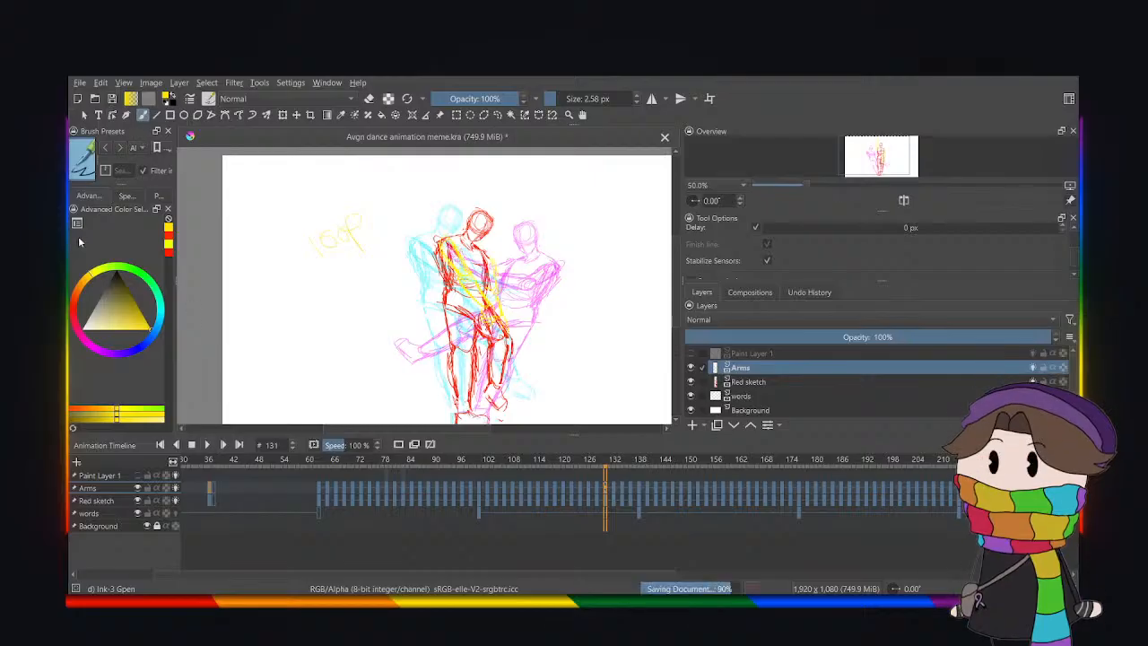
left_click(203, 487)
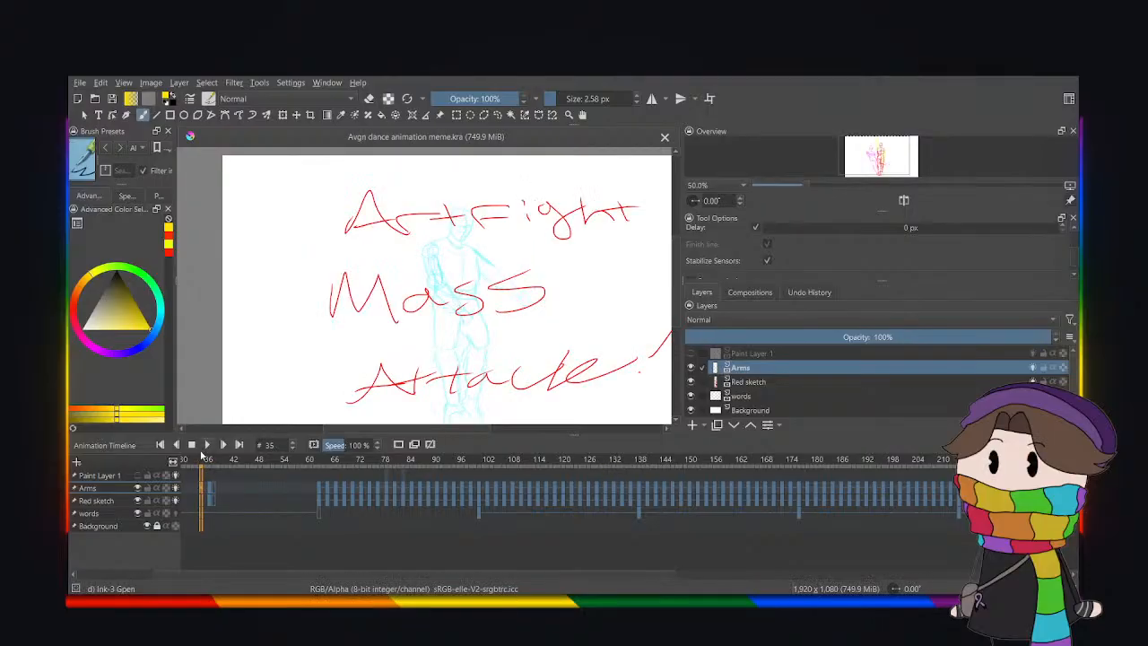
left_click(206, 445)
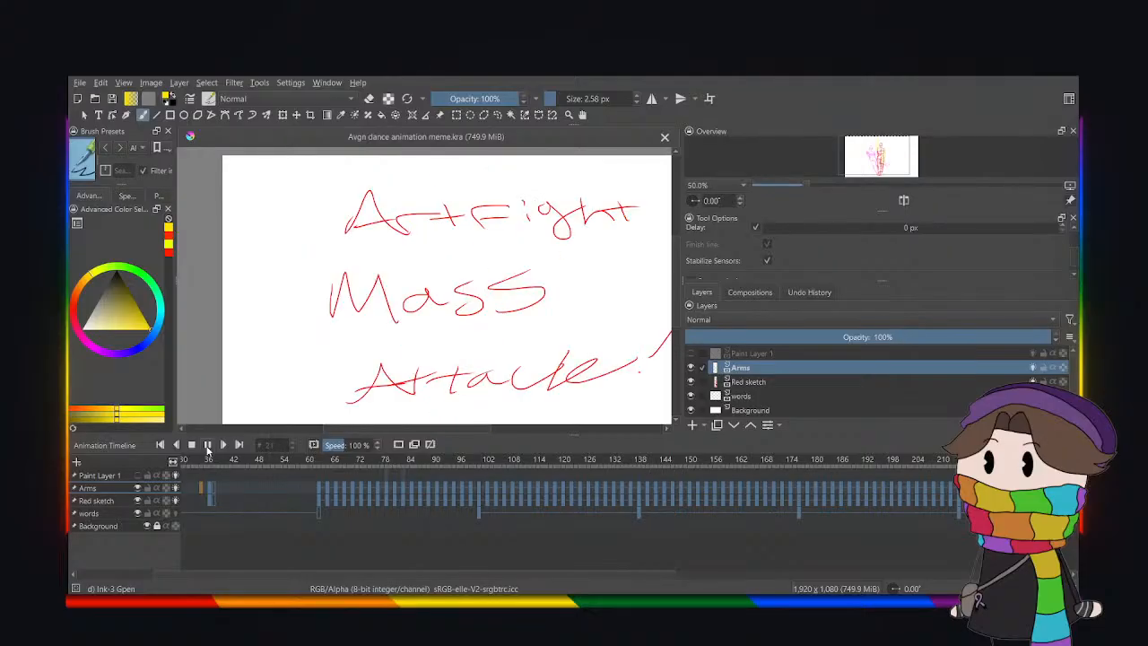
left_click(208, 444)
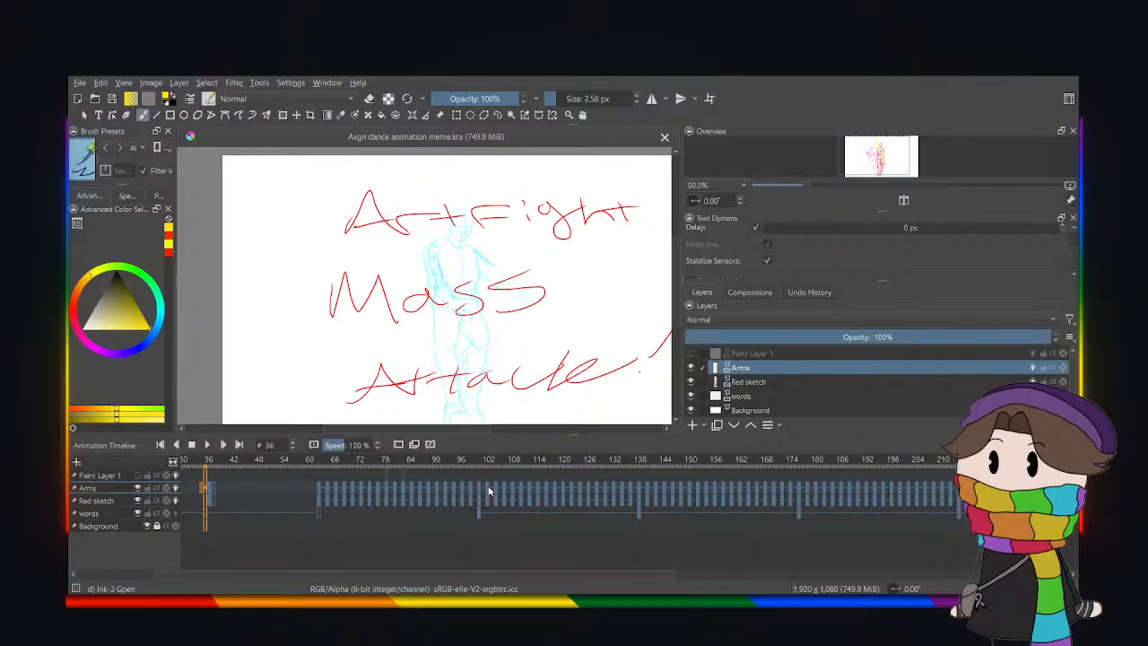
Undo the pasted Arms and Red sketch dance keyframes from frame 101 onward.
key("ctrl+z")
key("ctrl+z")
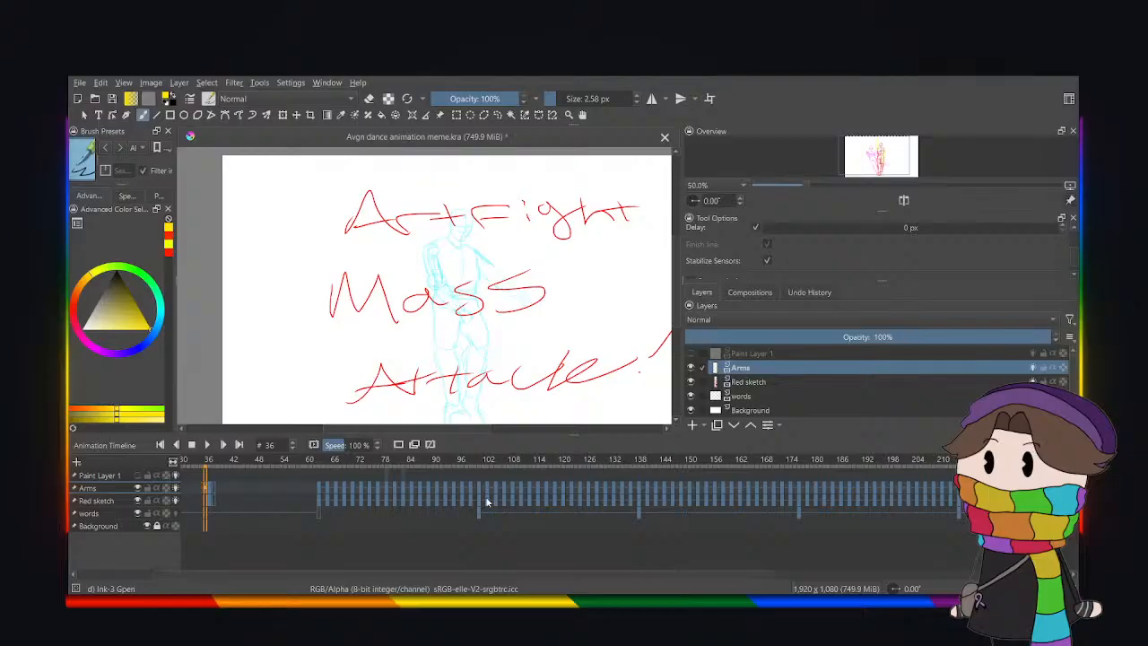
key("ctrl+z")
key("ctrl+z")
key("ctrl+z")
key("ctrl+z")
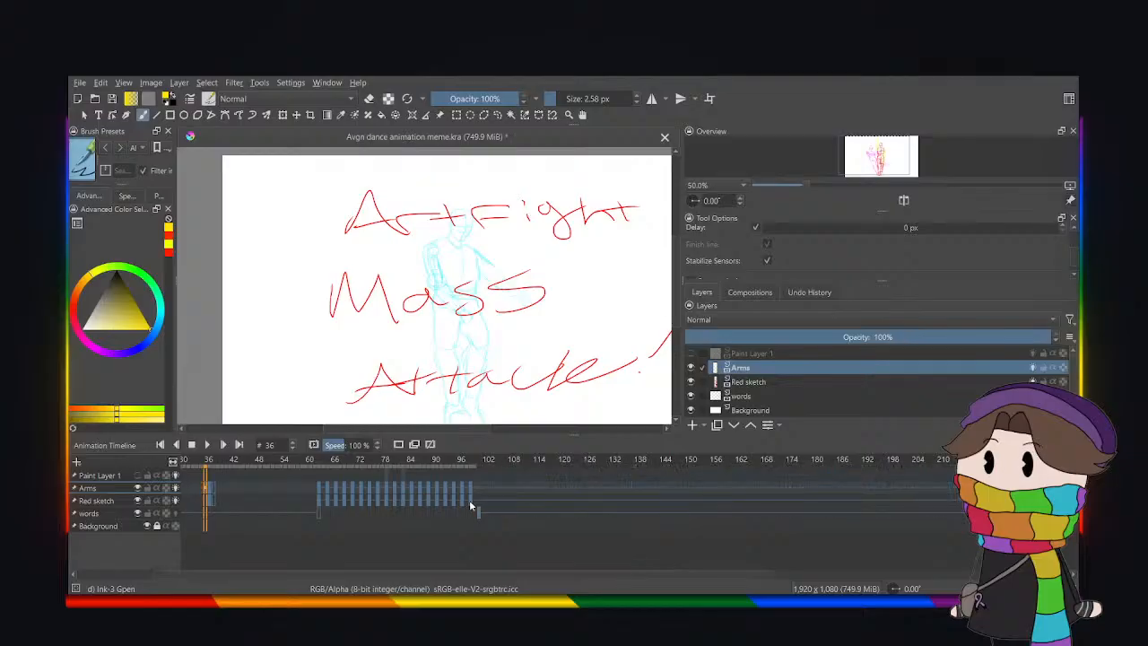
Try to duplicate the frame 63–99 dance keyframes at frame 101, undoing the Arms layer copies made instead.
left_click(469, 499)
left_click(319, 500)
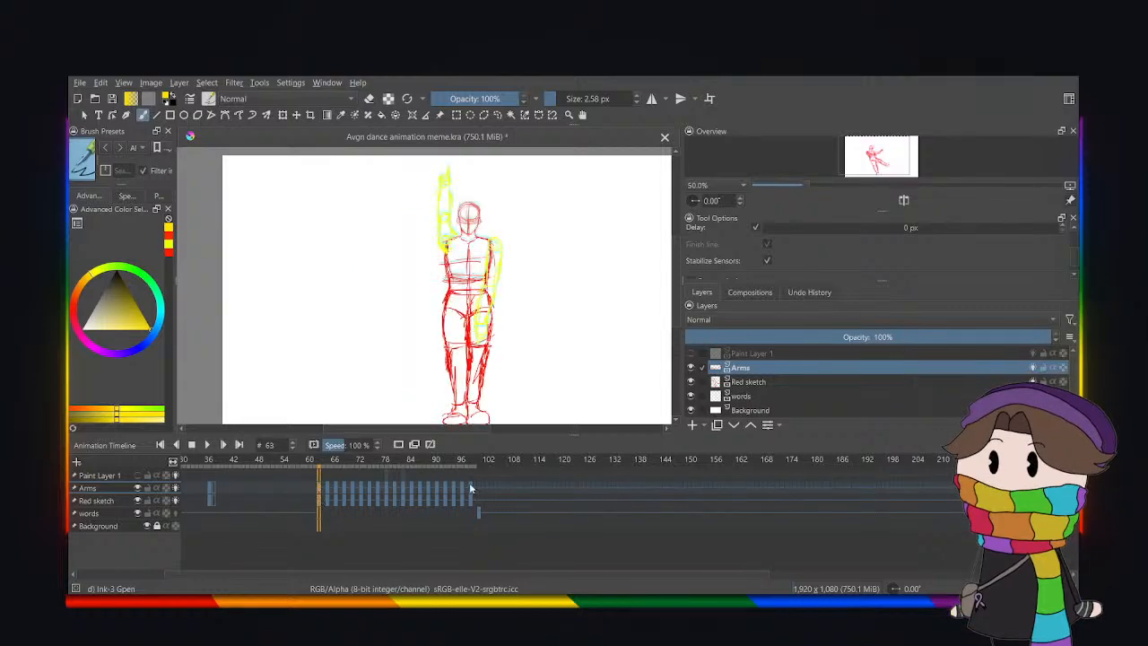
left_click_drag(469, 489, 319, 500)
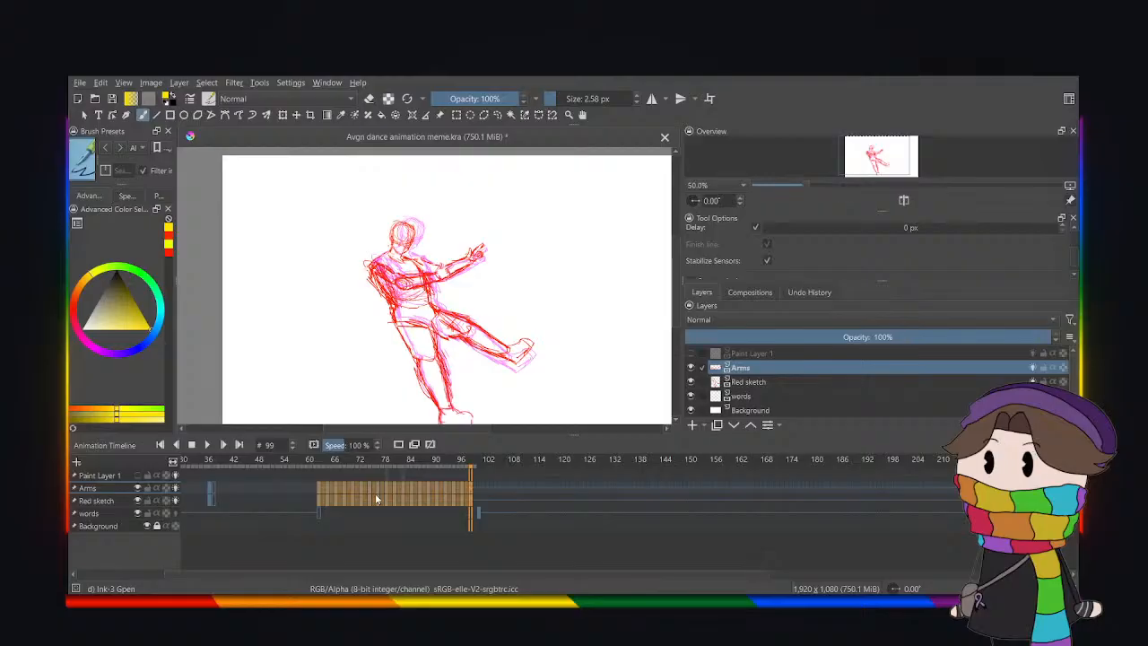
left_click(480, 494)
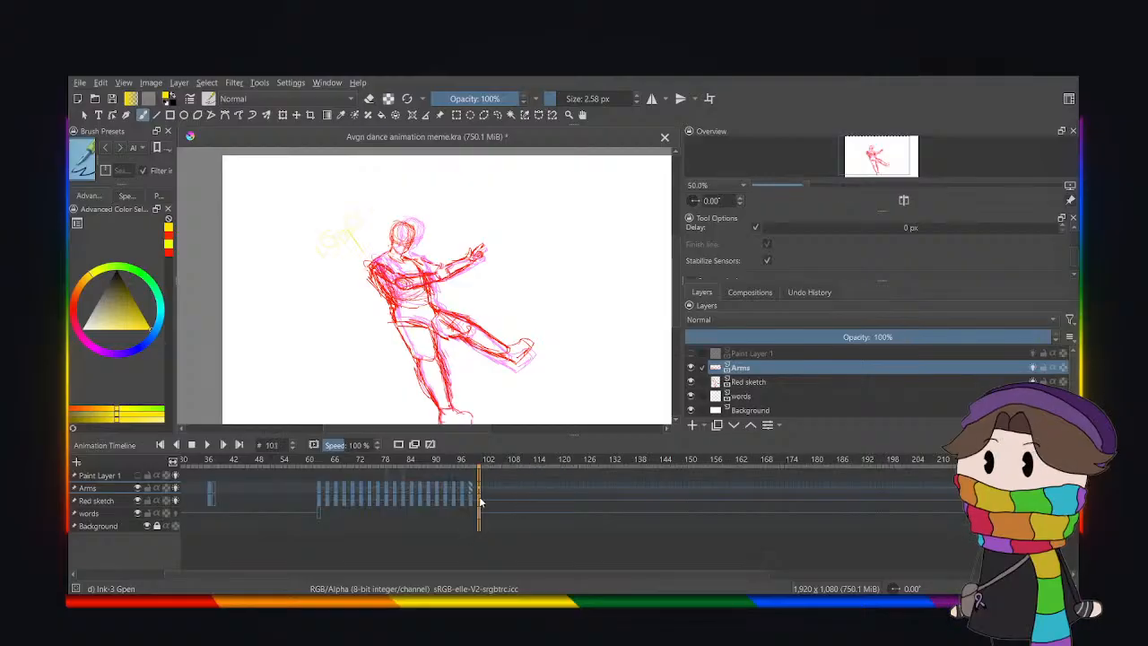
key("ctrl+j")
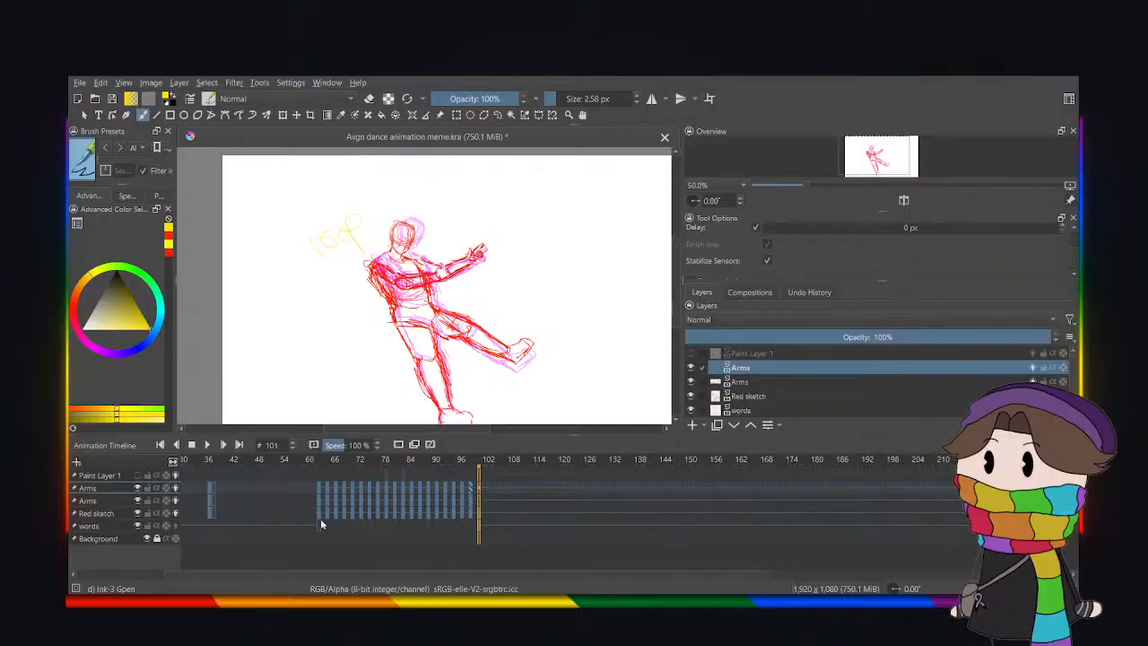
key("ctrl+z")
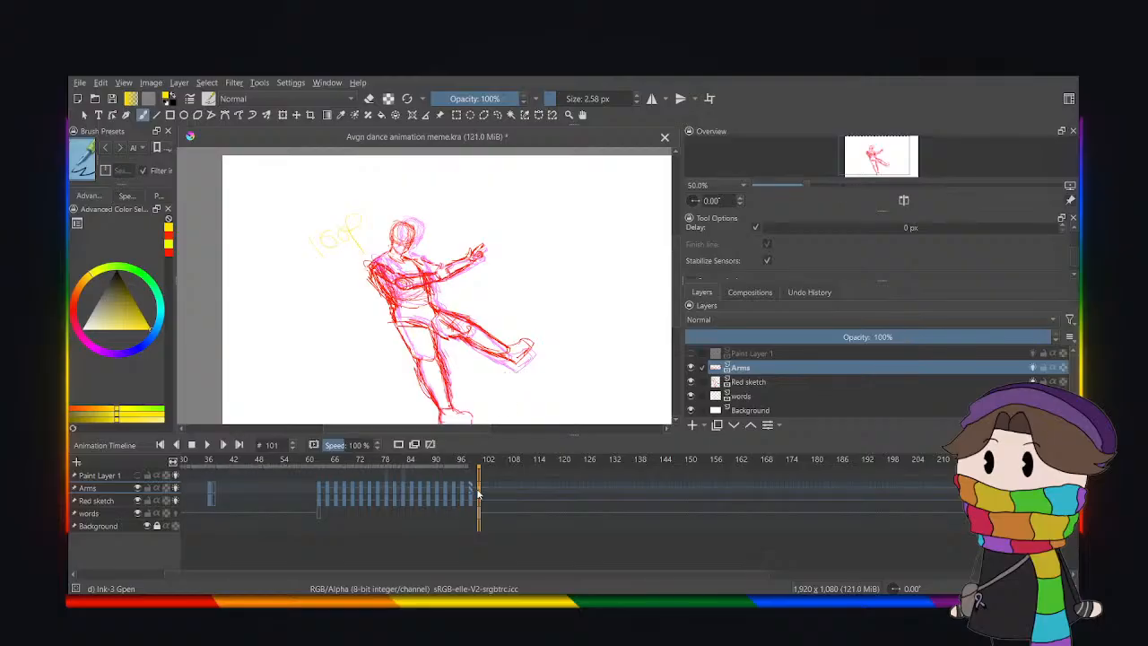
key("ctrl+j")
key("ctrl+z")
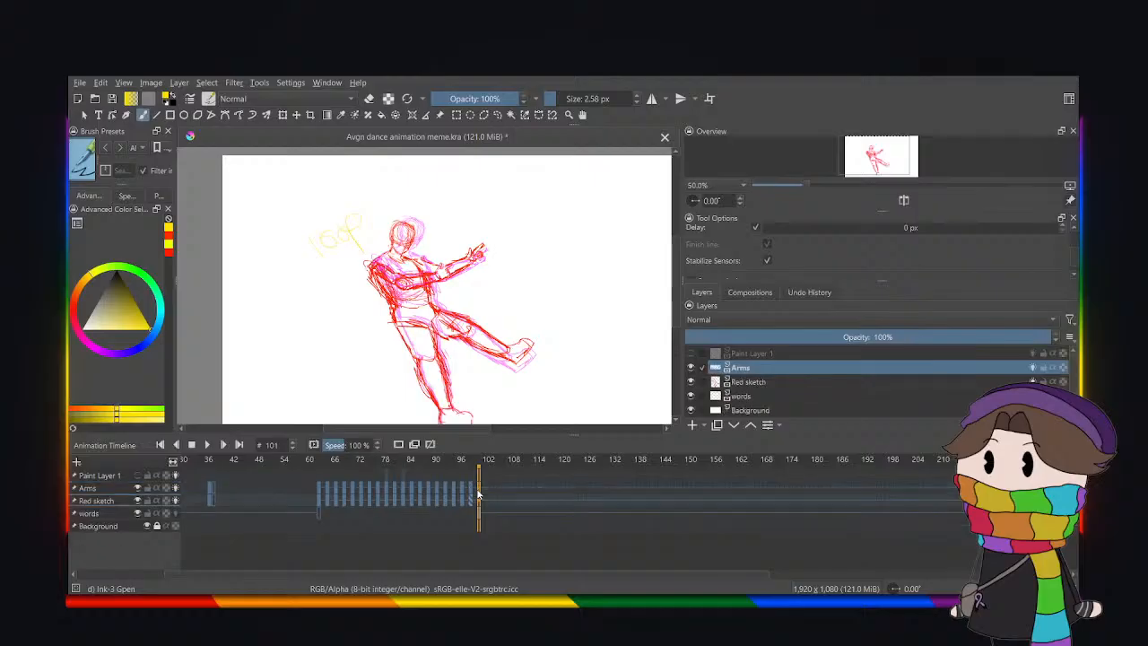
Copy the Arms and Red sketch keyframes of frames 63–99 and paste them at frame 101.
left_click(320, 498)
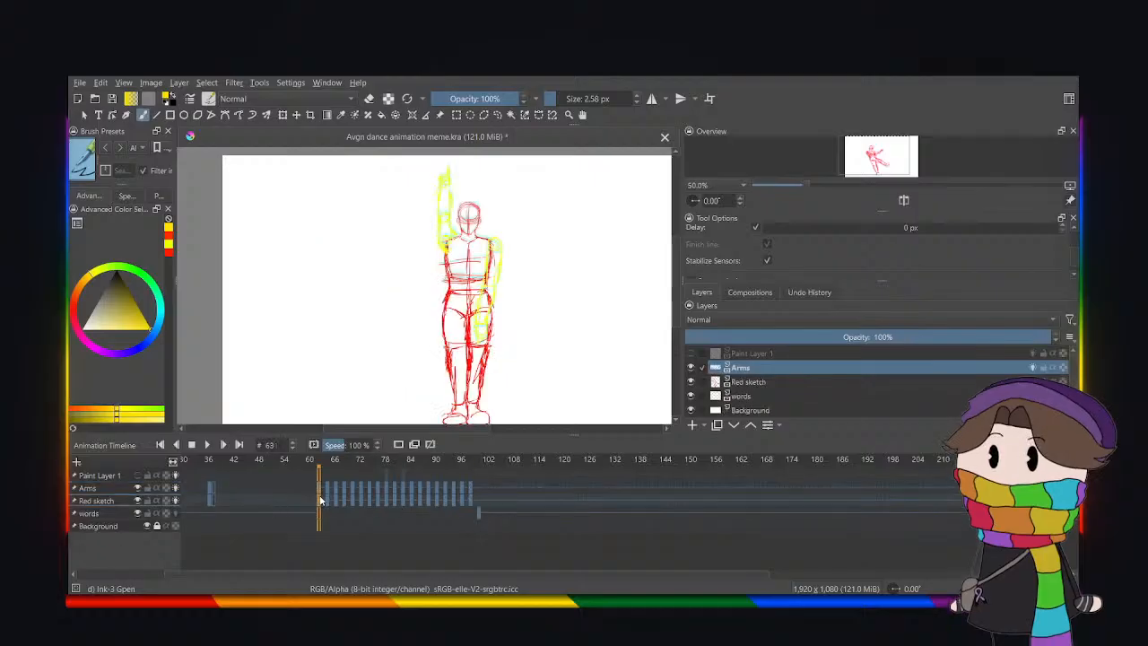
left_click(468, 489, "shift")
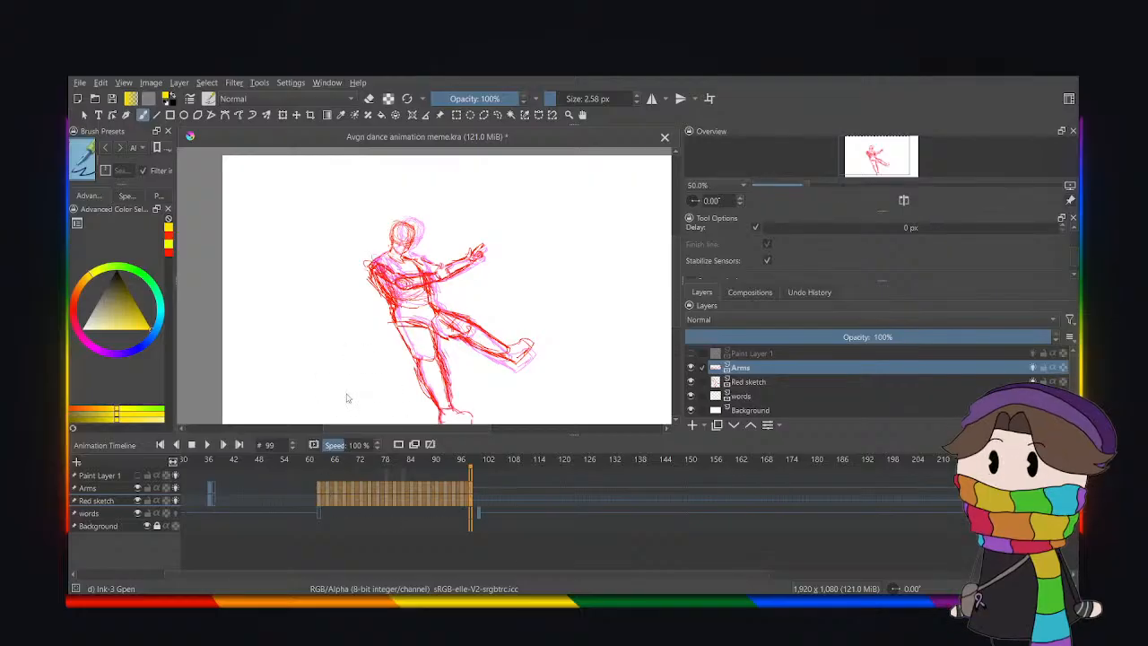
left_click(482, 500)
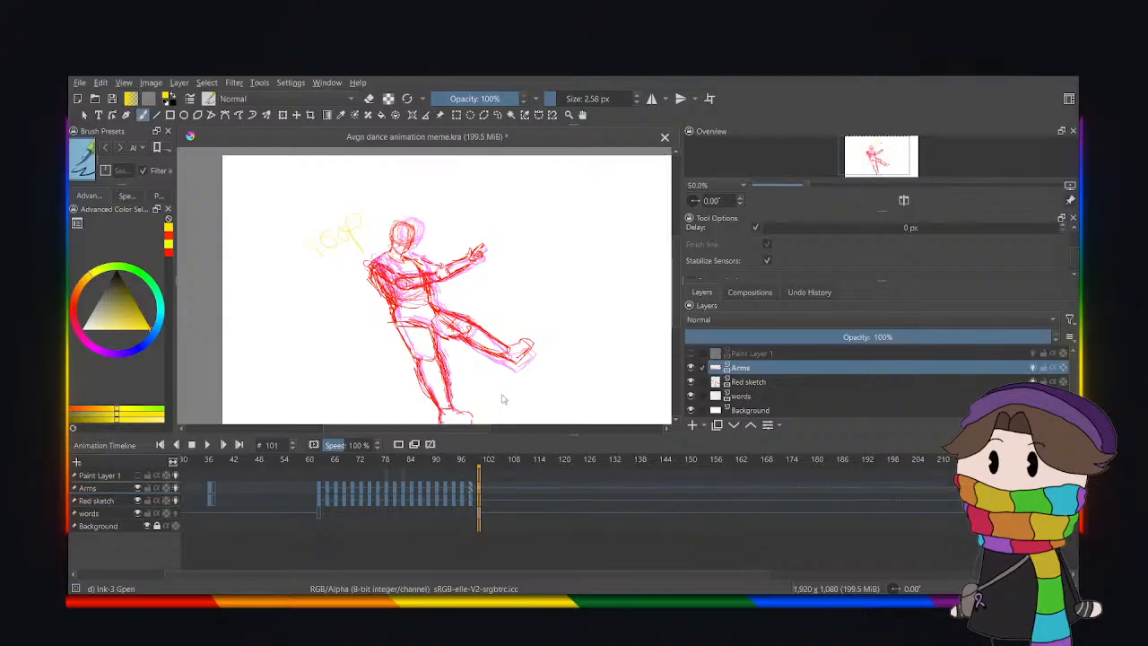
key("ctrl+v")
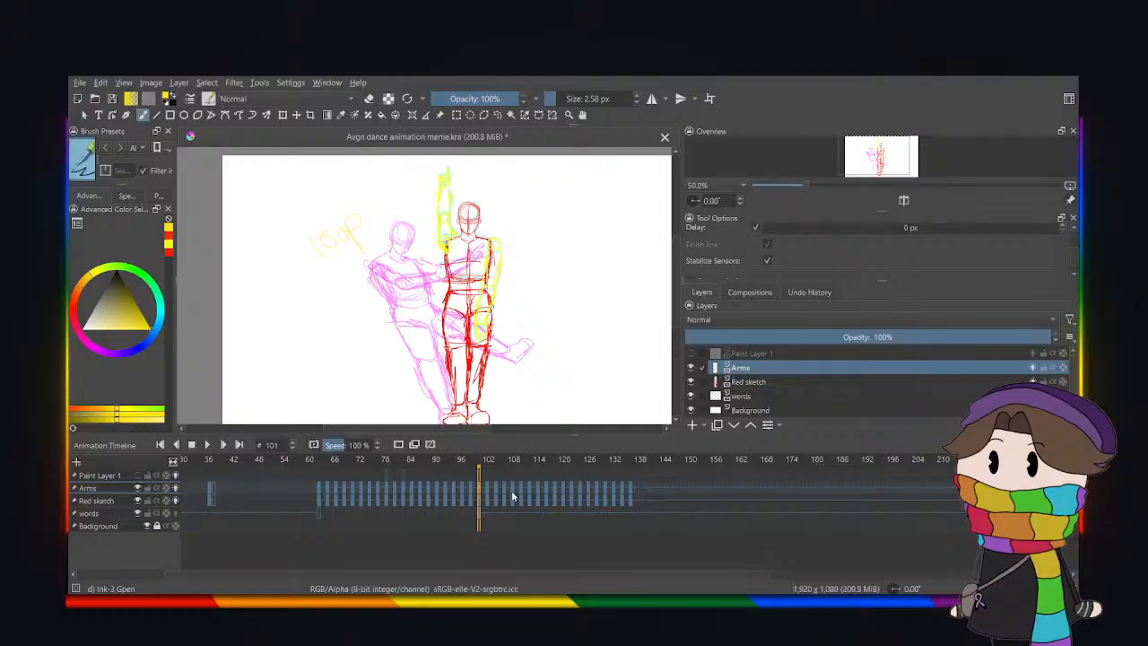
Step through the pasted poses from frame 101 and move the Arms and Red sketch keyframes of frames 115–137 to start at frame 142.
left_click(507, 495)
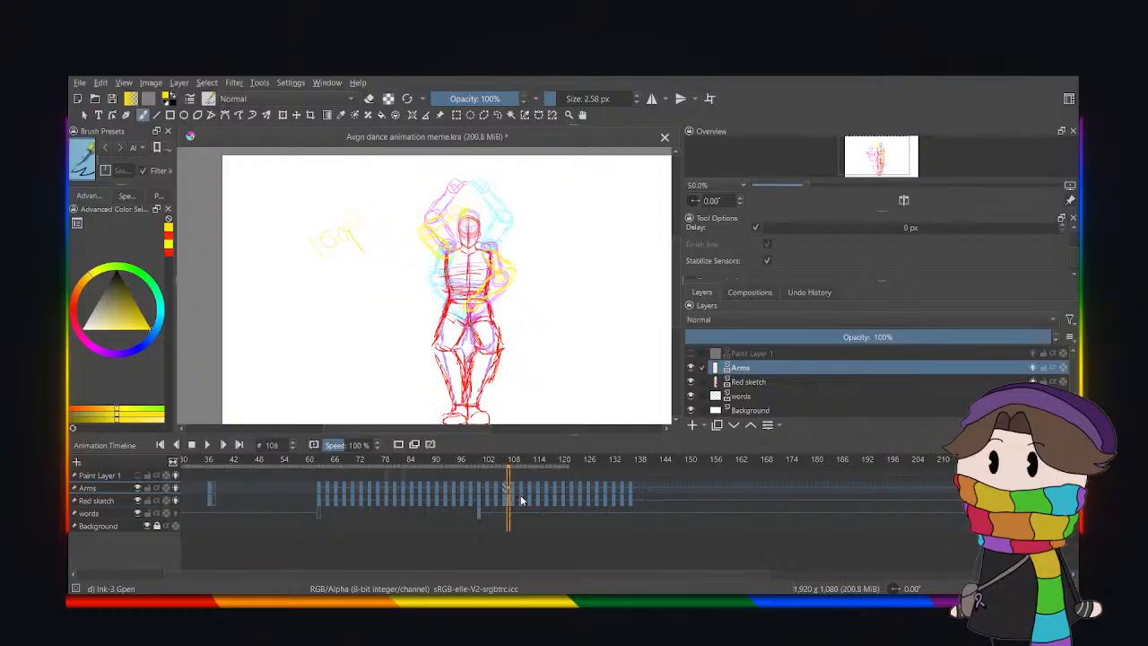
left_click(521, 495)
left_click(478, 502)
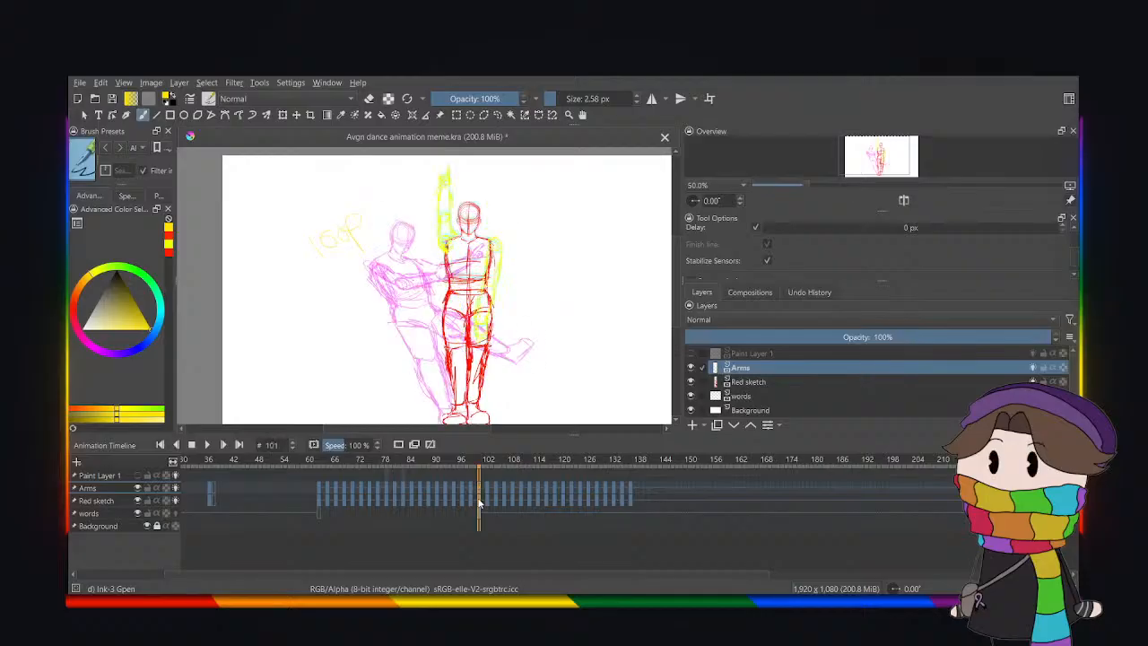
left_click(494, 502)
left_click(513, 503)
left_click(522, 506)
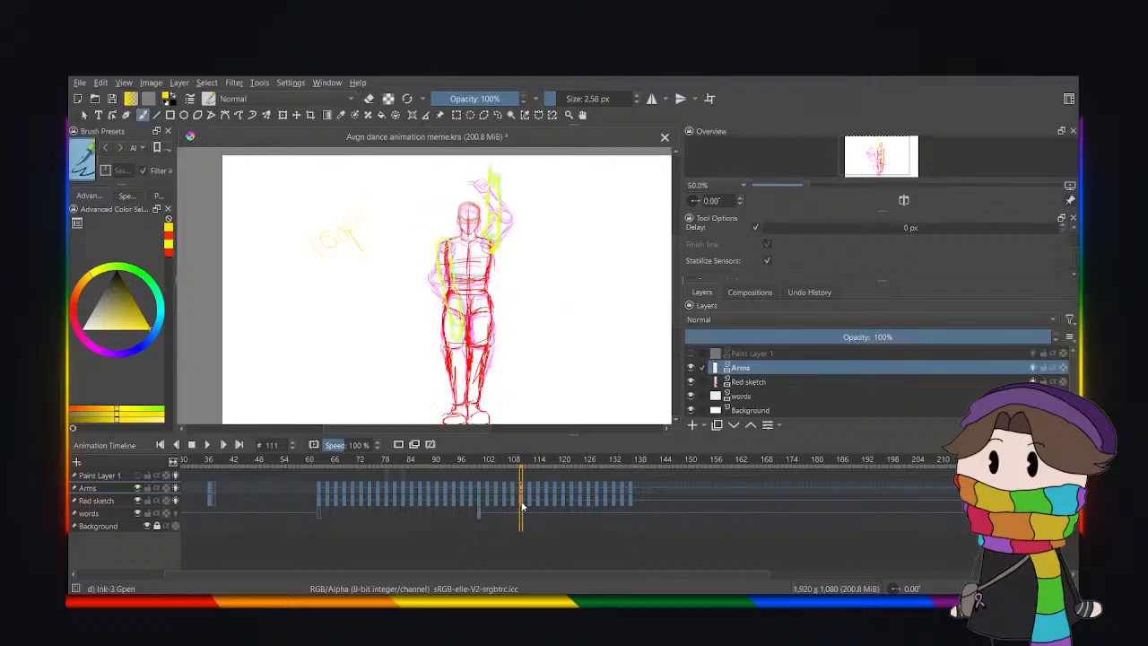
left_click(528, 500)
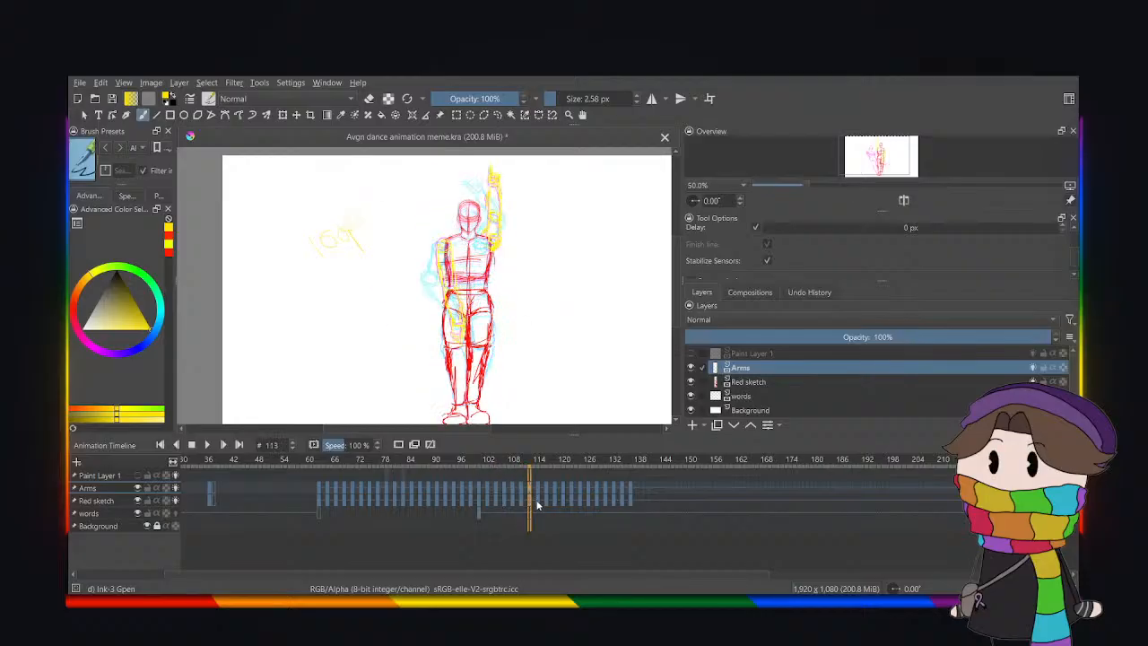
left_click(538, 505)
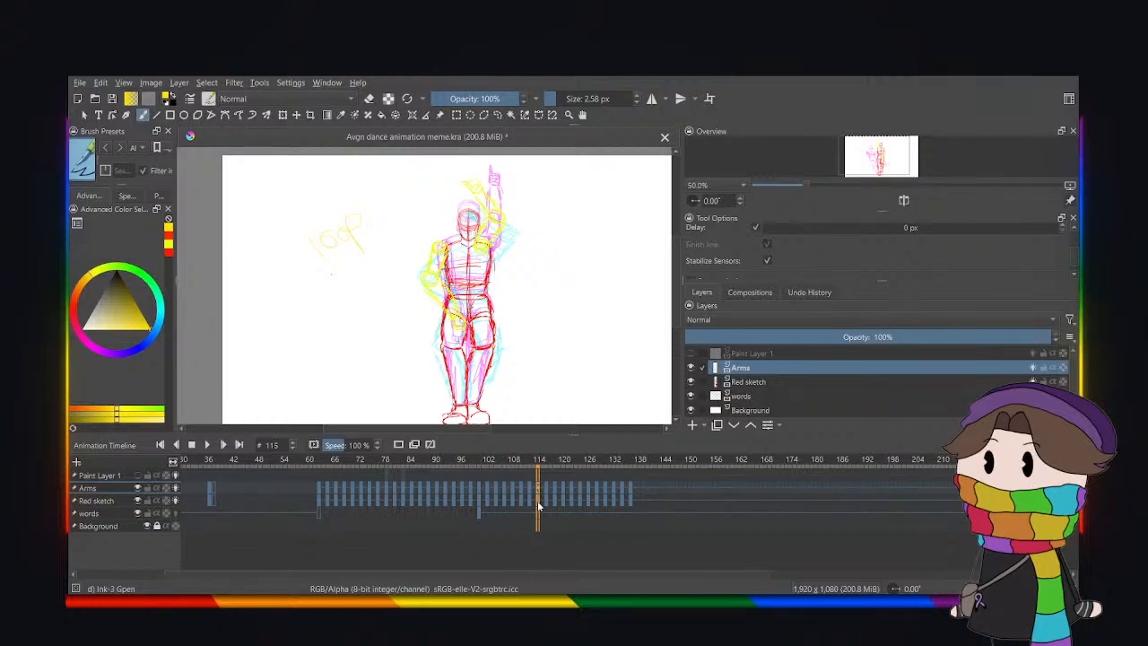
mouse_move(630, 492)
left_mouse_down()
mouse_move(538, 490)
mouse_move(651, 493)
left_mouse_up()
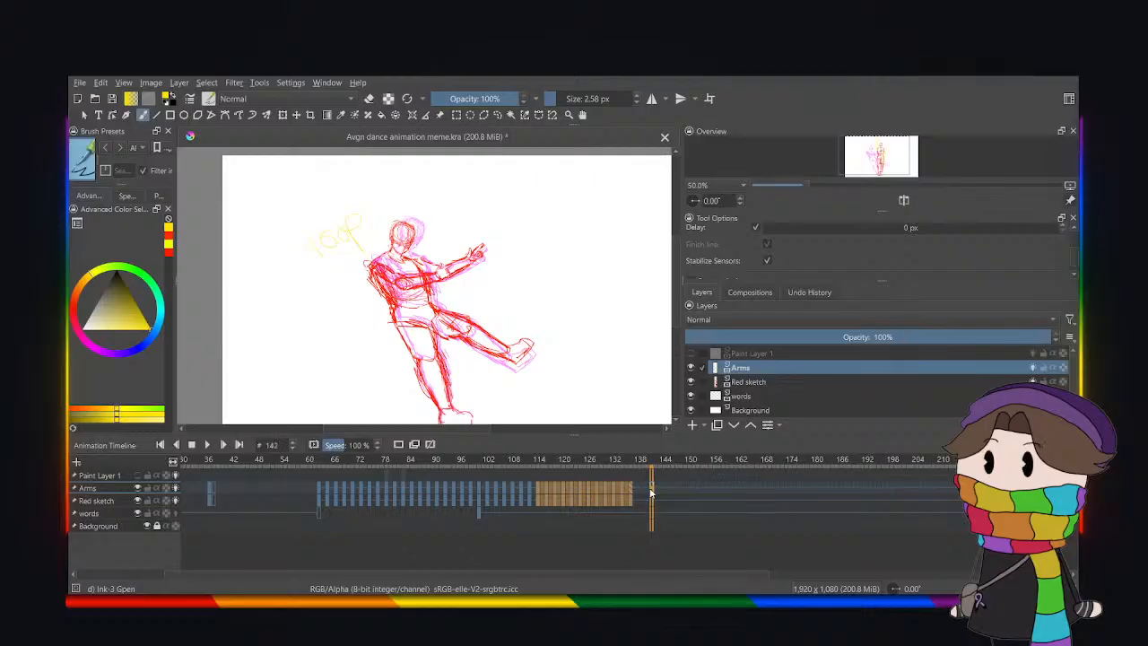
Move the Arms and Red sketch keyframes of frames 109–113 to start at frame 118.
left_click(480, 499)
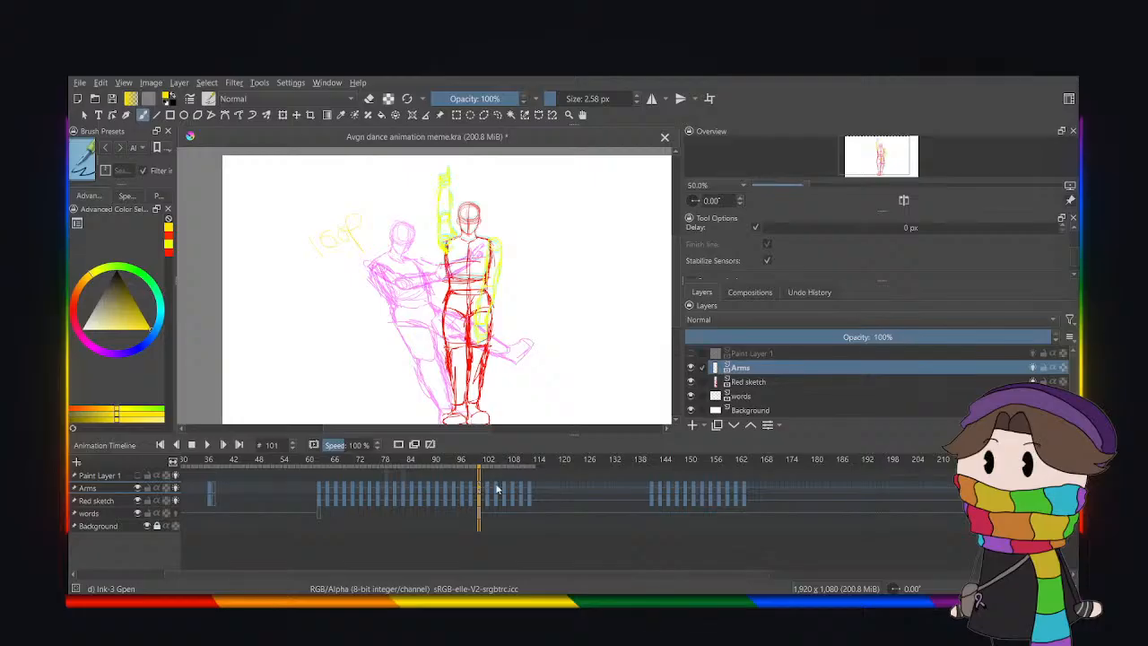
left_click(498, 490)
left_click(505, 491)
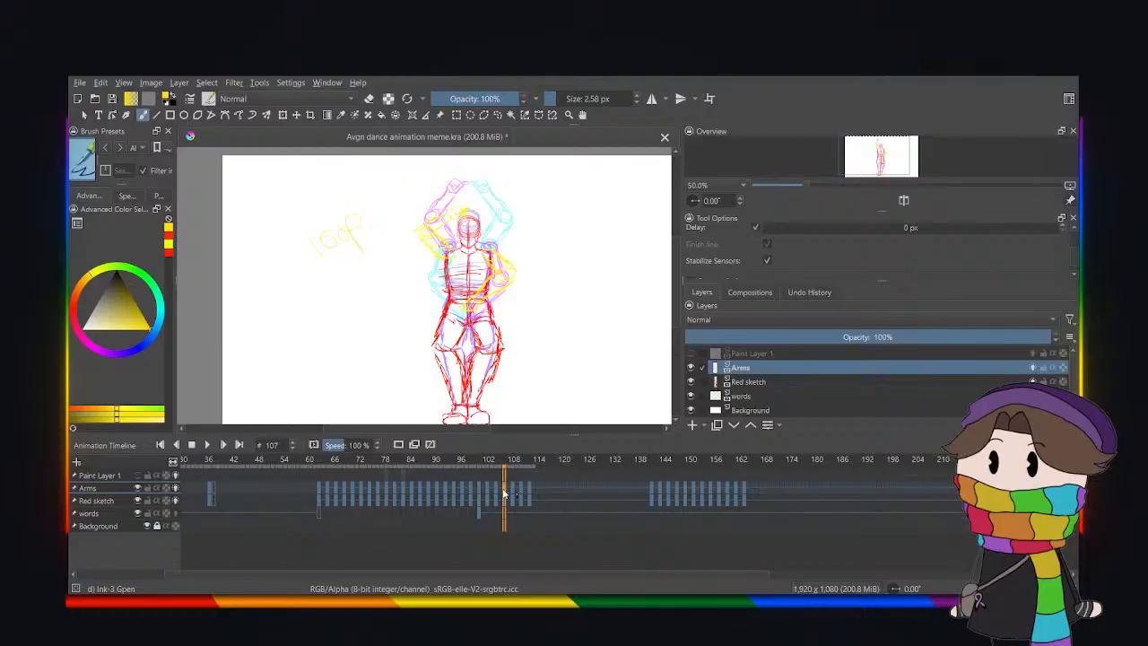
left_click(514, 490)
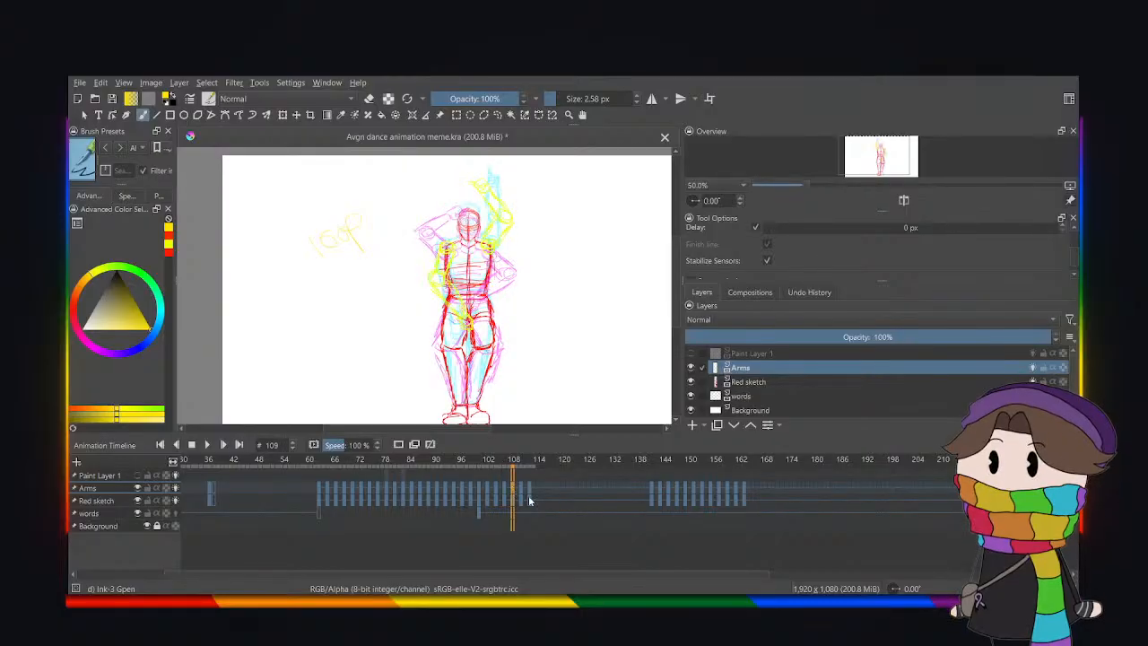
left_click(529, 500, "shift")
left_click_drag(513, 488, 554, 492)
Try shifting the last pose before the gap from frame 107 to frame 108 on the Arms and Red sketch layers.
left_click(480, 489)
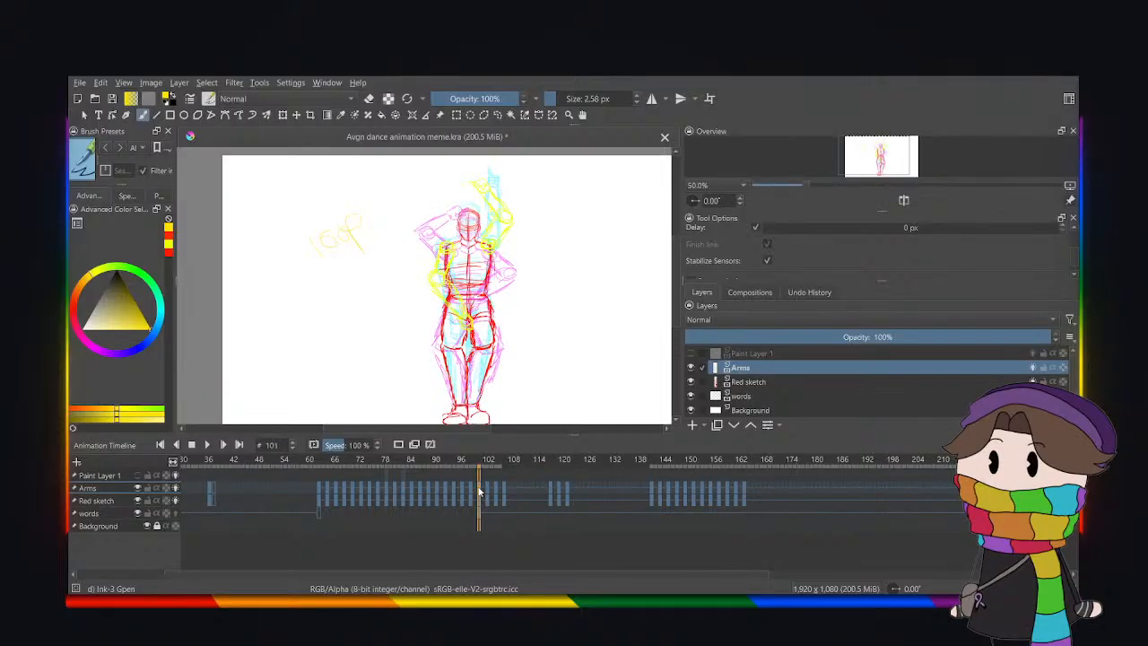
left_click(505, 492)
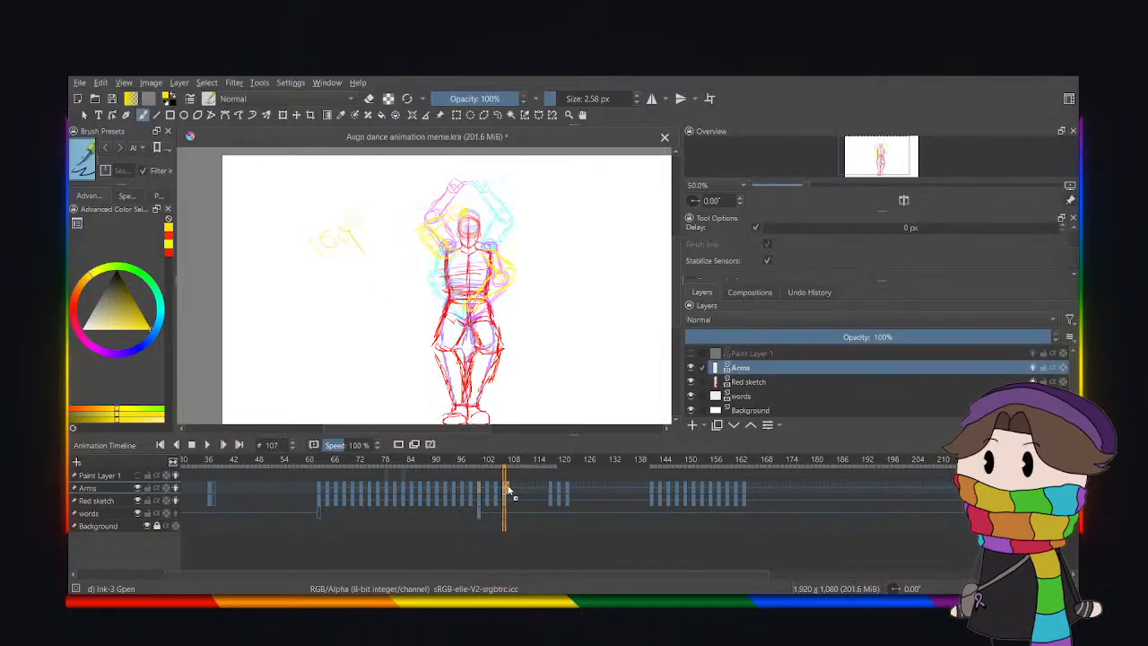
left_click(509, 499)
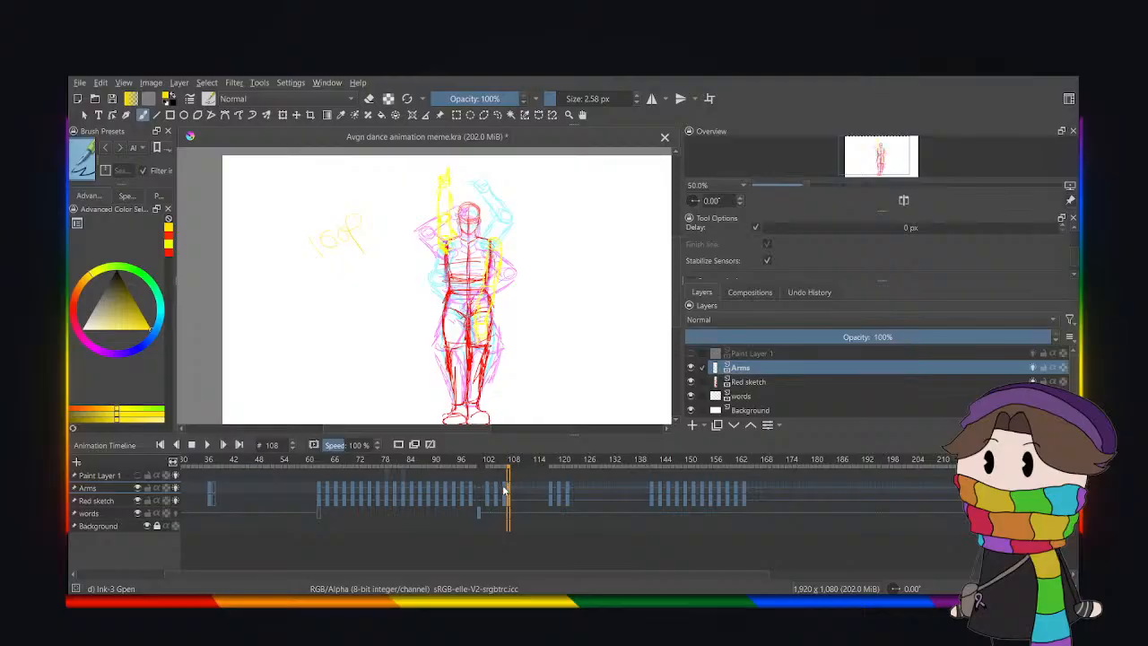
mouse_move(504, 490)
left_mouse_down()
mouse_move(480, 489)
mouse_move(505, 498)
mouse_move(482, 504)
mouse_move(503, 492)
mouse_move(505, 507)
mouse_move(497, 492)
mouse_move(490, 501)
mouse_move(497, 492)
mouse_move(502, 505)
mouse_move(486, 499)
left_mouse_up()
left_click(494, 501)
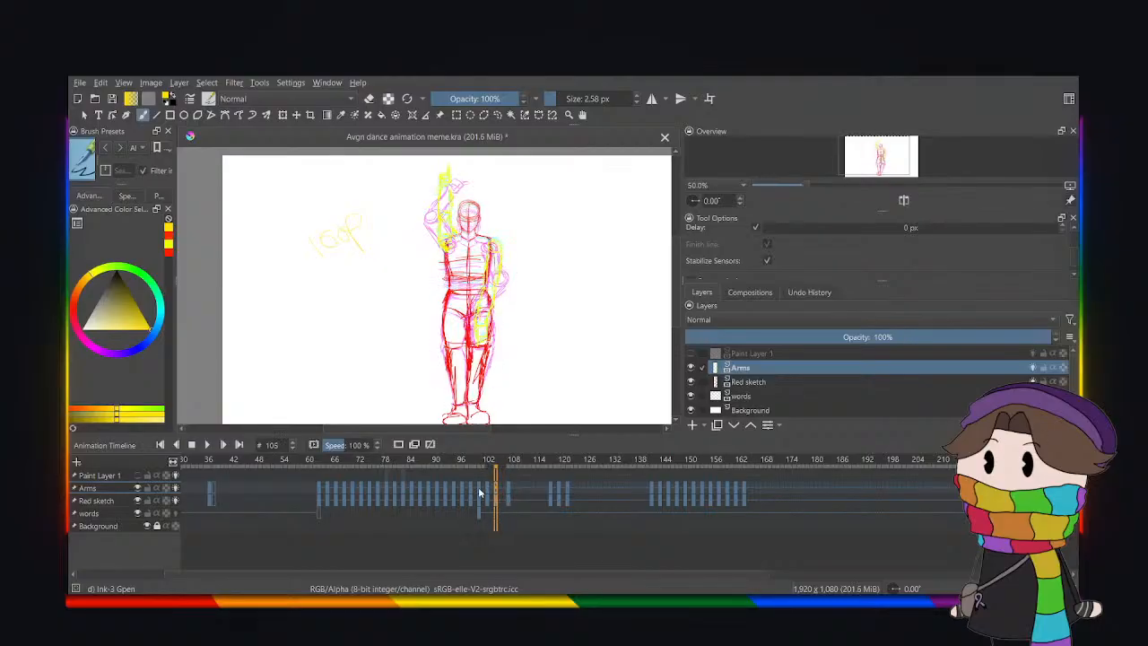
left_click(480, 493)
left_click(491, 491)
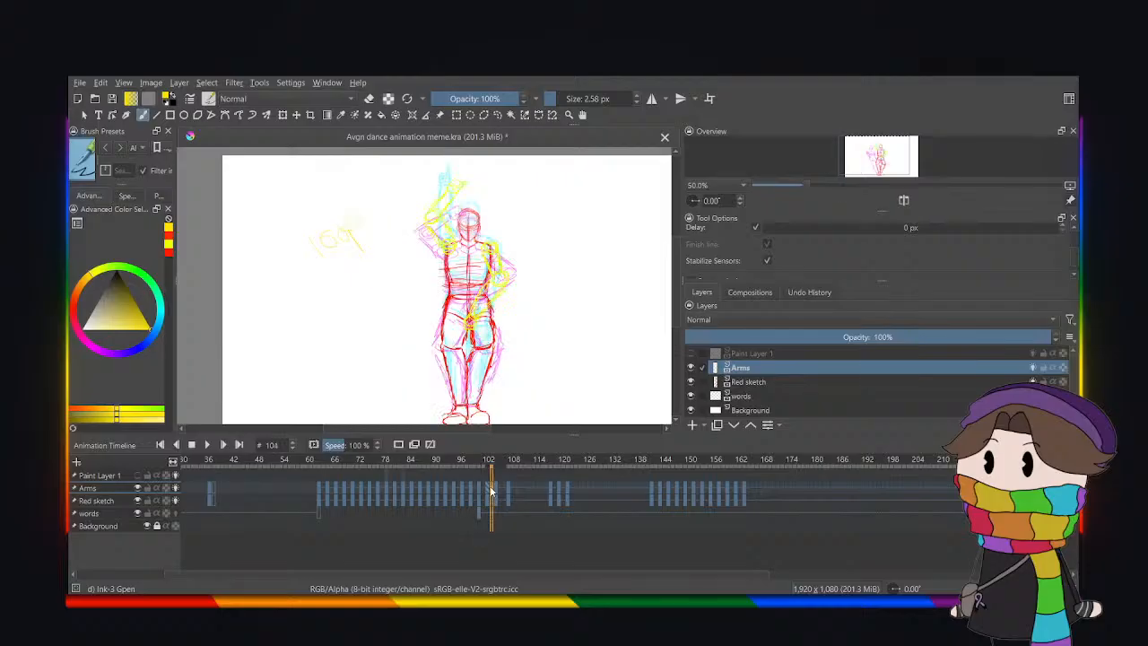
left_click(475, 489)
left_click(489, 489)
left_click(498, 490)
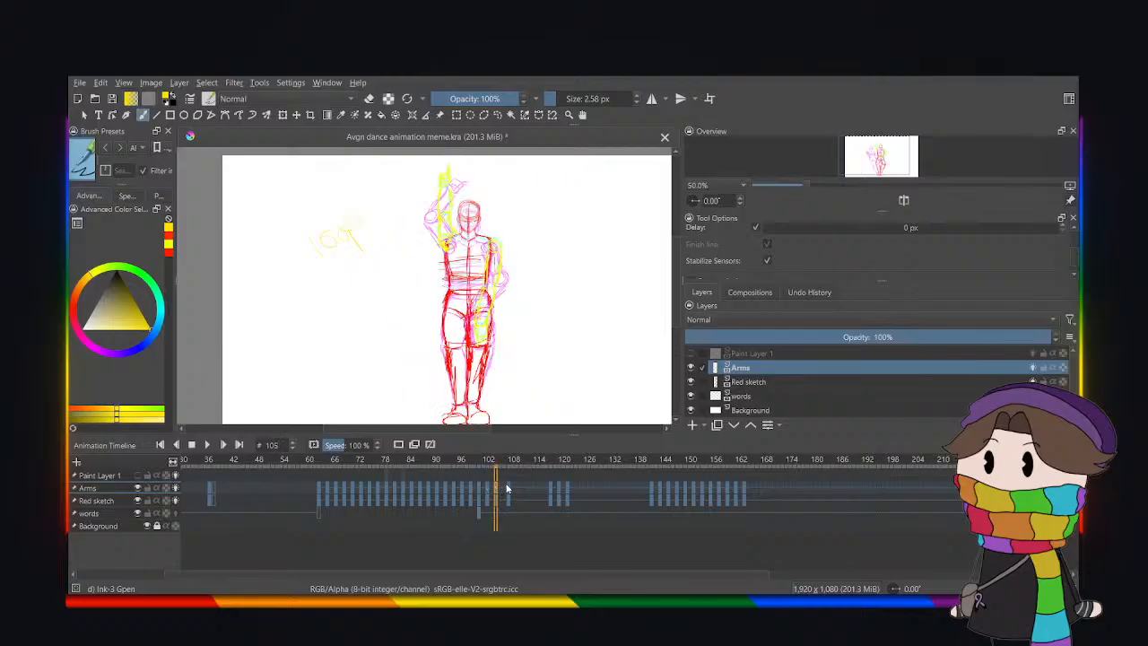
left_click(506, 489)
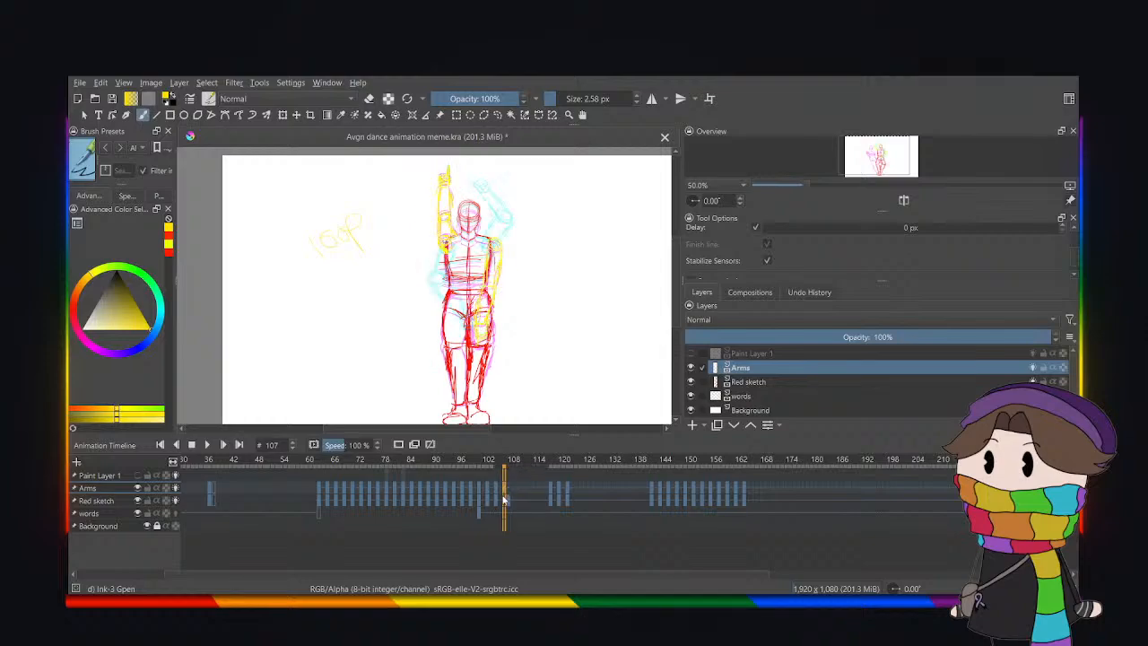
Examine the poses at frames 118–122 and compare them with the poses at frames 101–107.
left_click(548, 504)
left_click(553, 504)
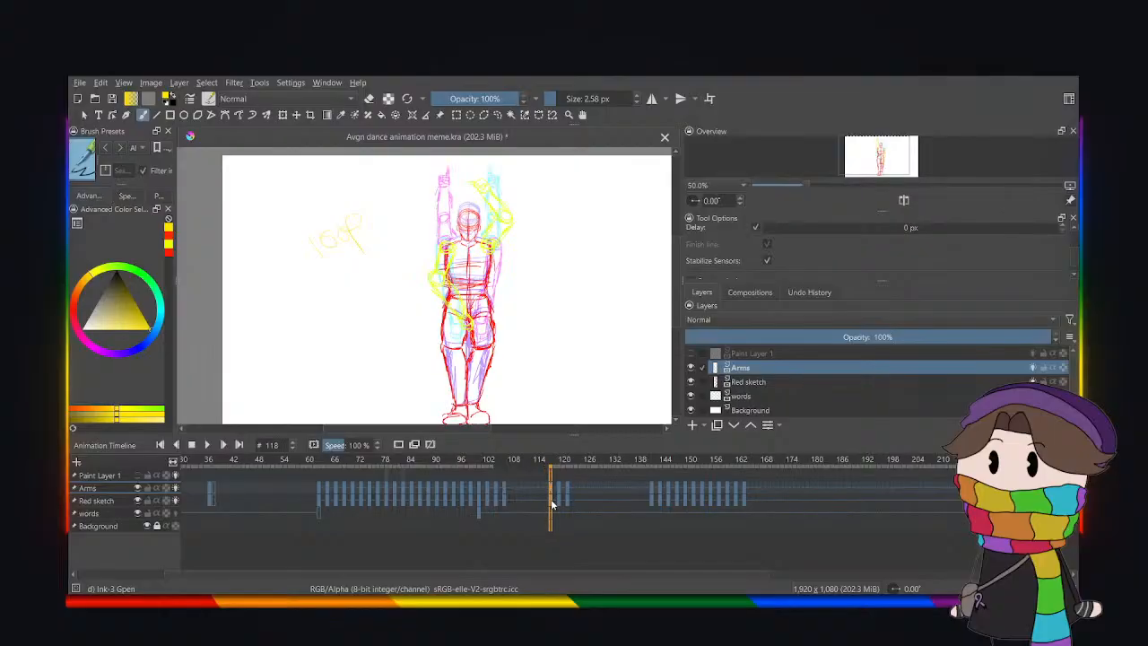
left_click(557, 502)
left_click(565, 503)
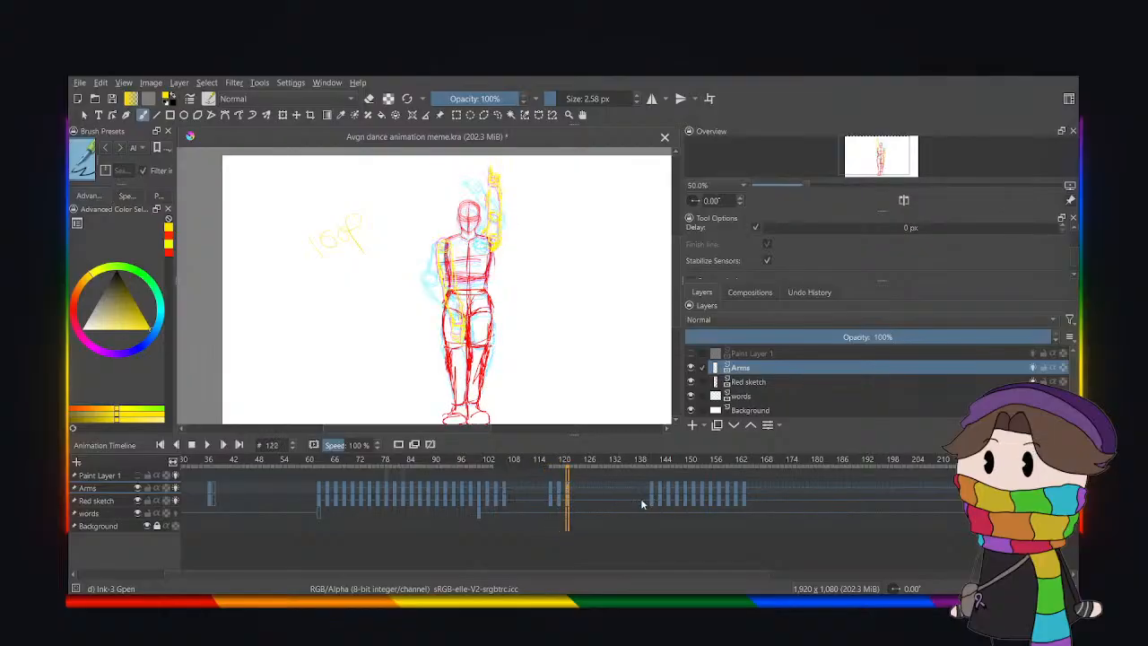
left_click(505, 491)
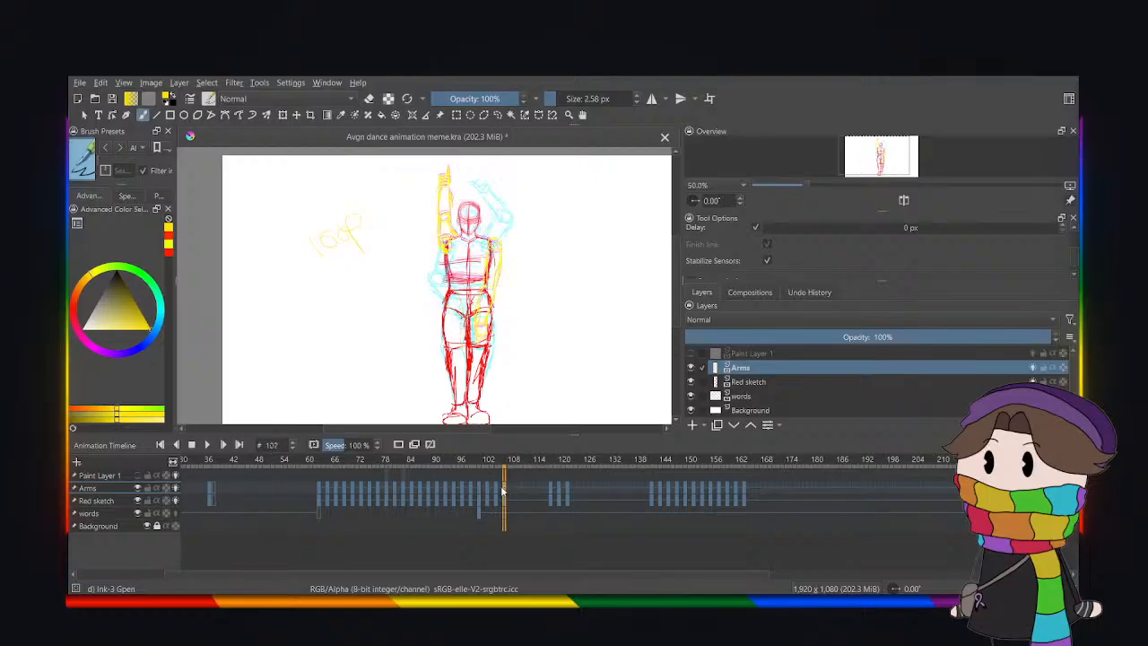
left_click(496, 491)
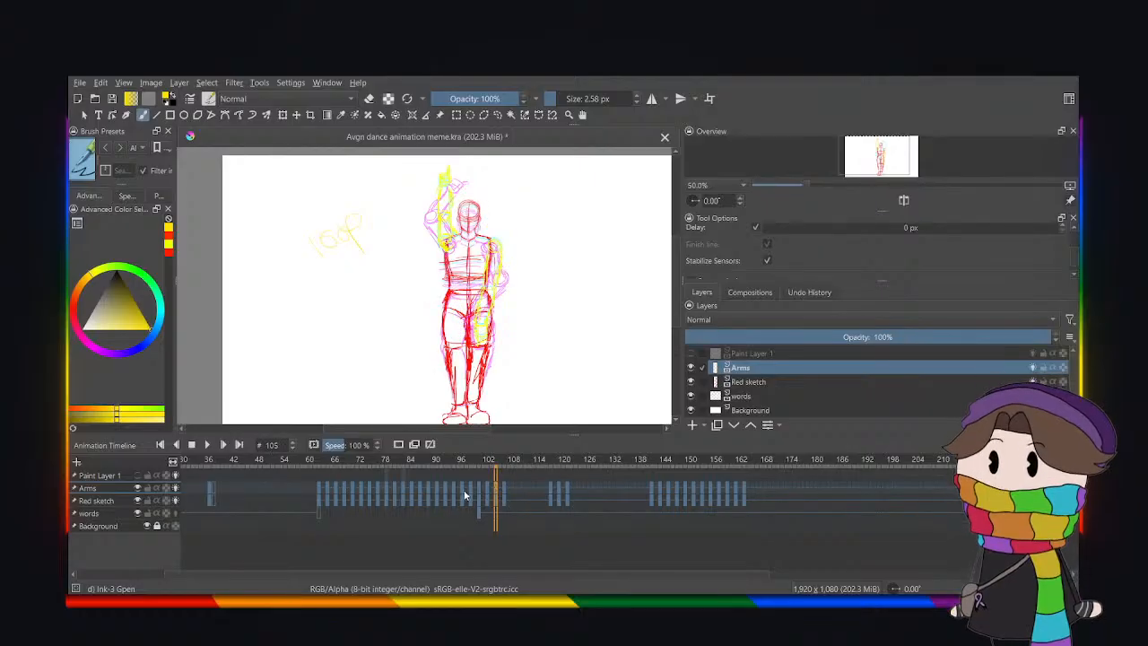
left_click(479, 491)
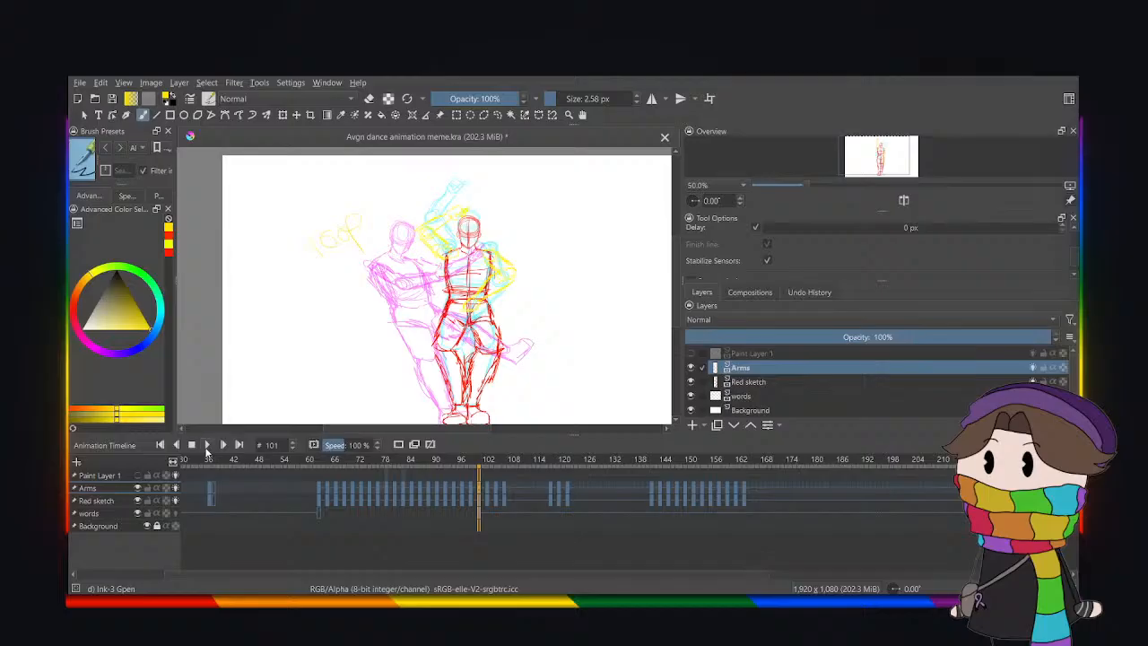
Play the animation from around frame 101 and check the timing of the poses at frames 103–107.
left_click(206, 446)
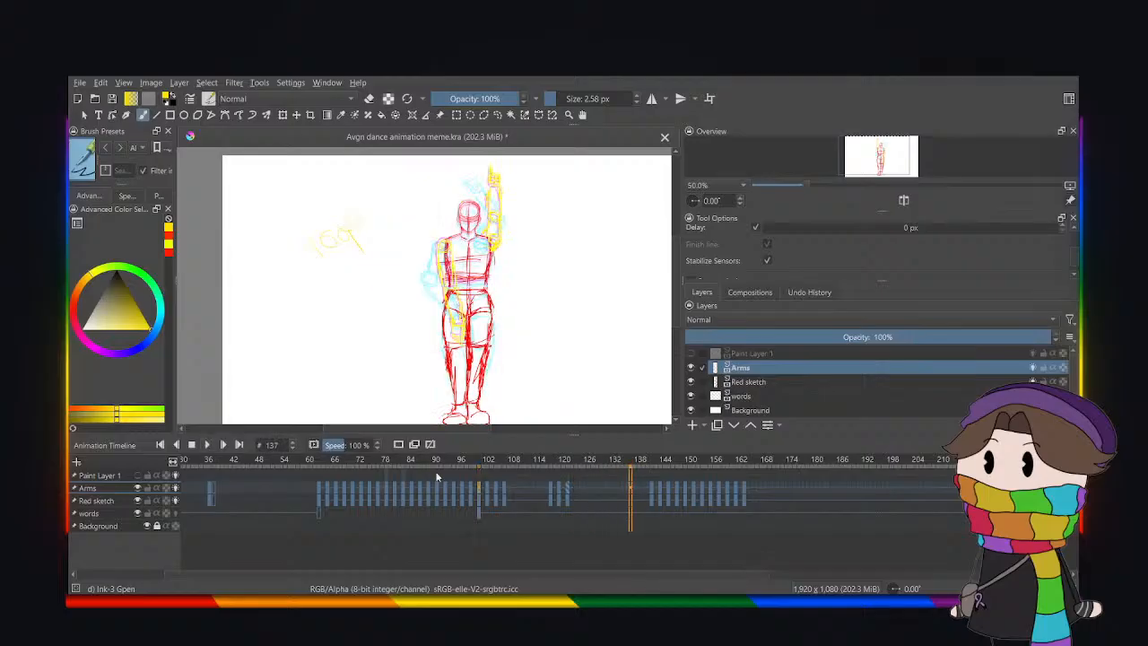
left_click(478, 489)
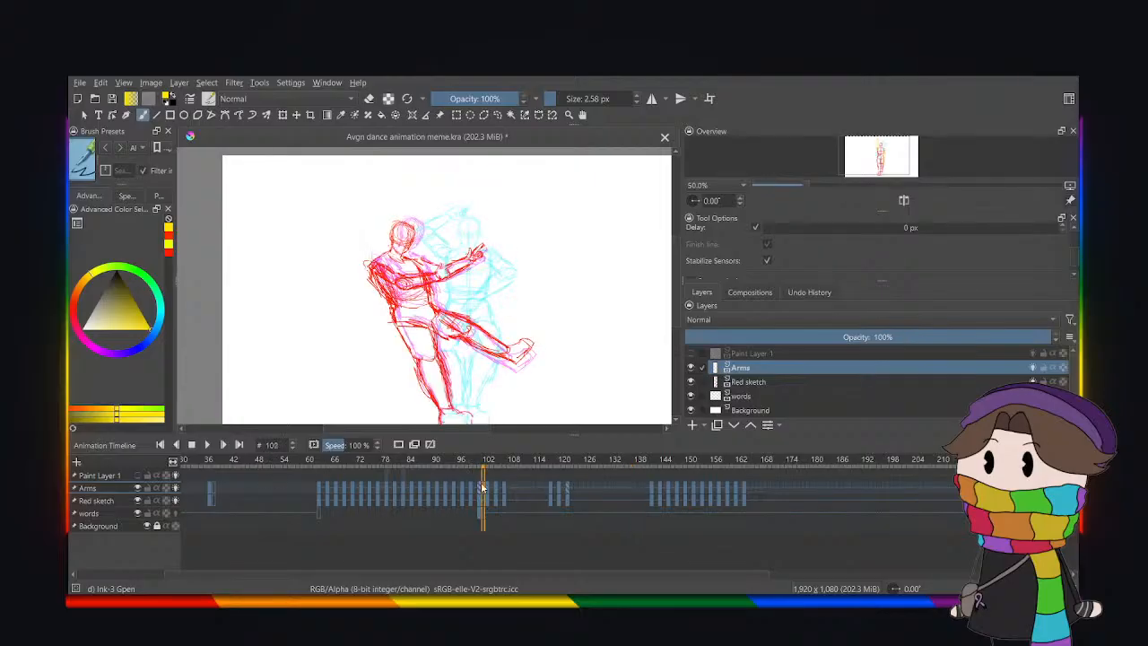
left_click(206, 446)
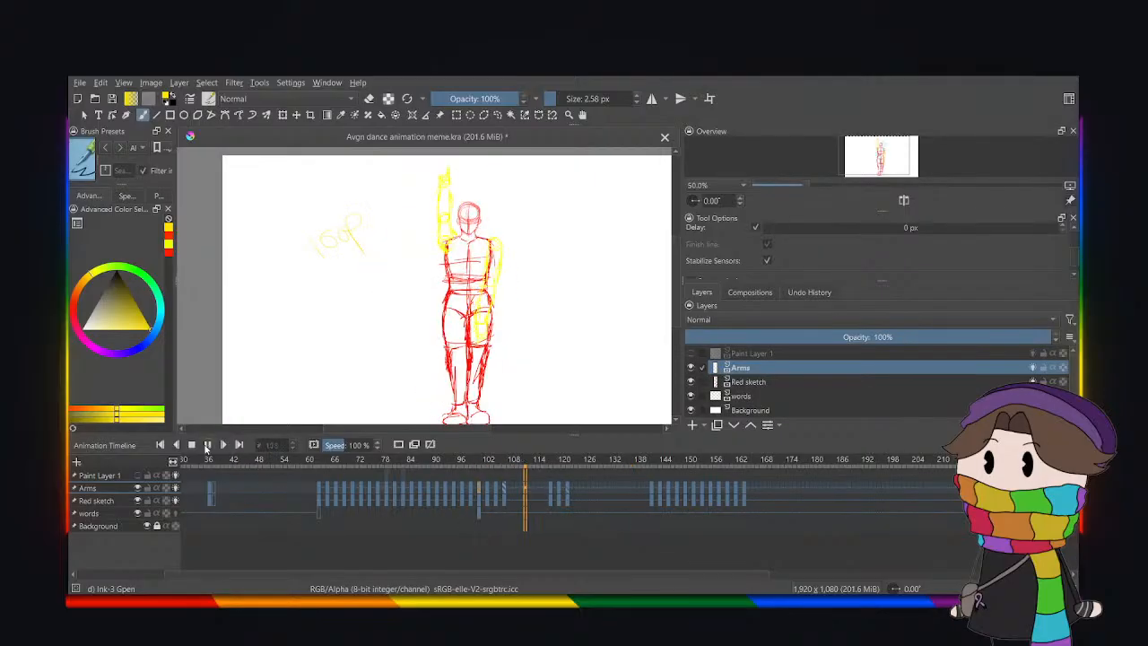
left_click(485, 488)
left_click(496, 488)
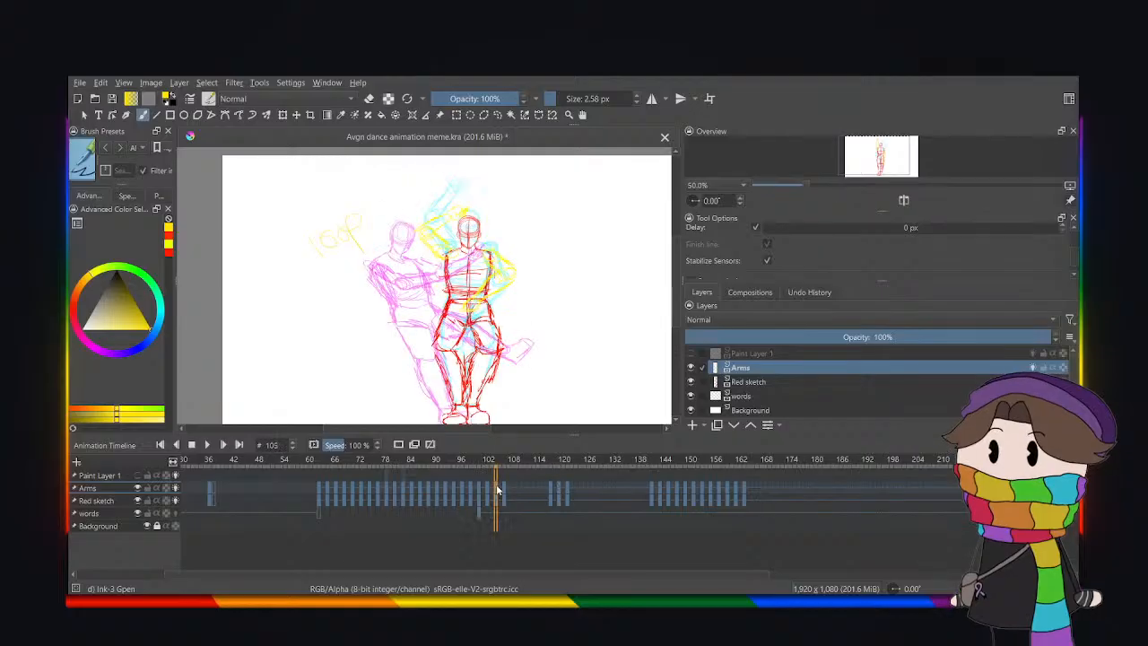
left_click(504, 487)
left_click(495, 489)
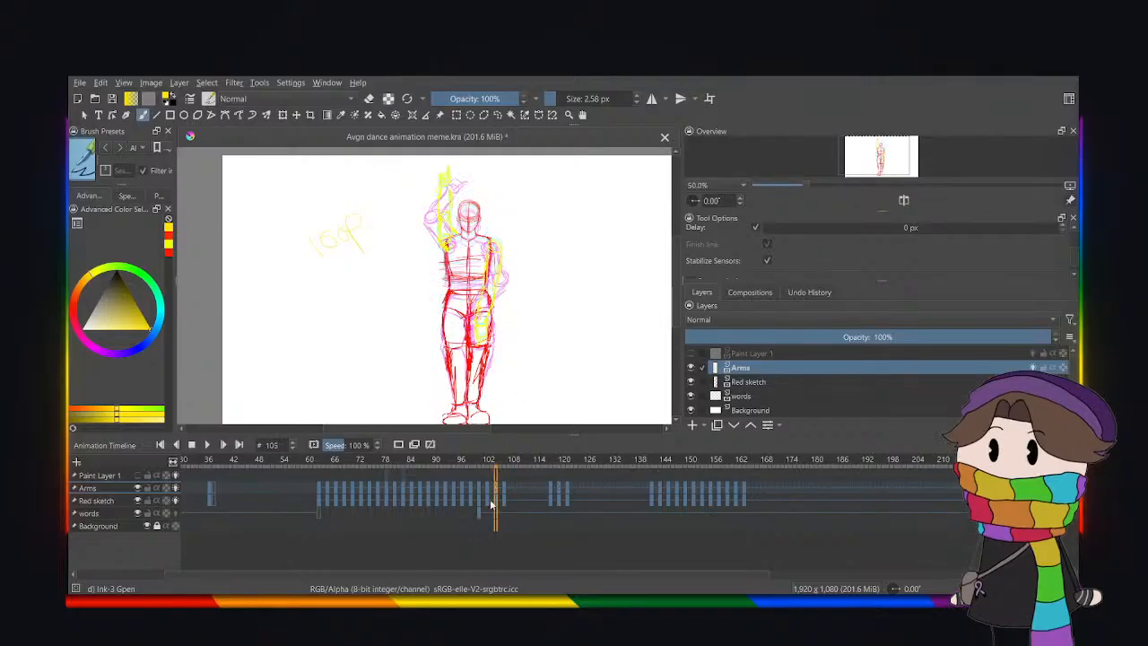
Copy the Red sketch keyframes of frames 105, 103 and 101 to frames 109, 111 and 113 in reverse order.
key("Page_Down")
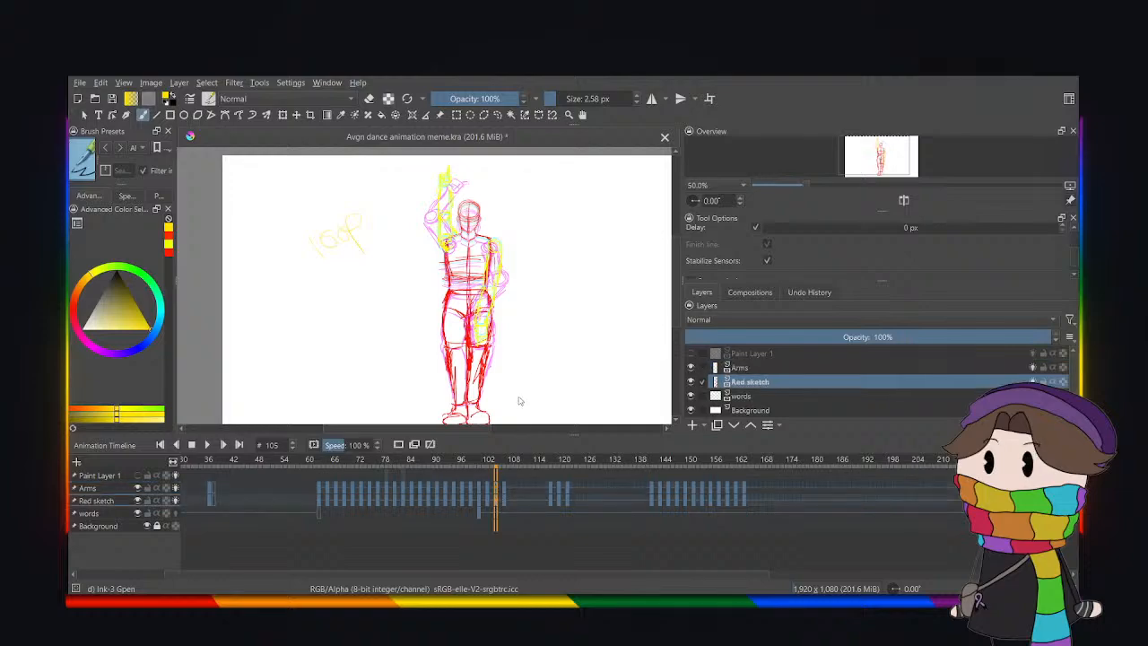
left_click(512, 492)
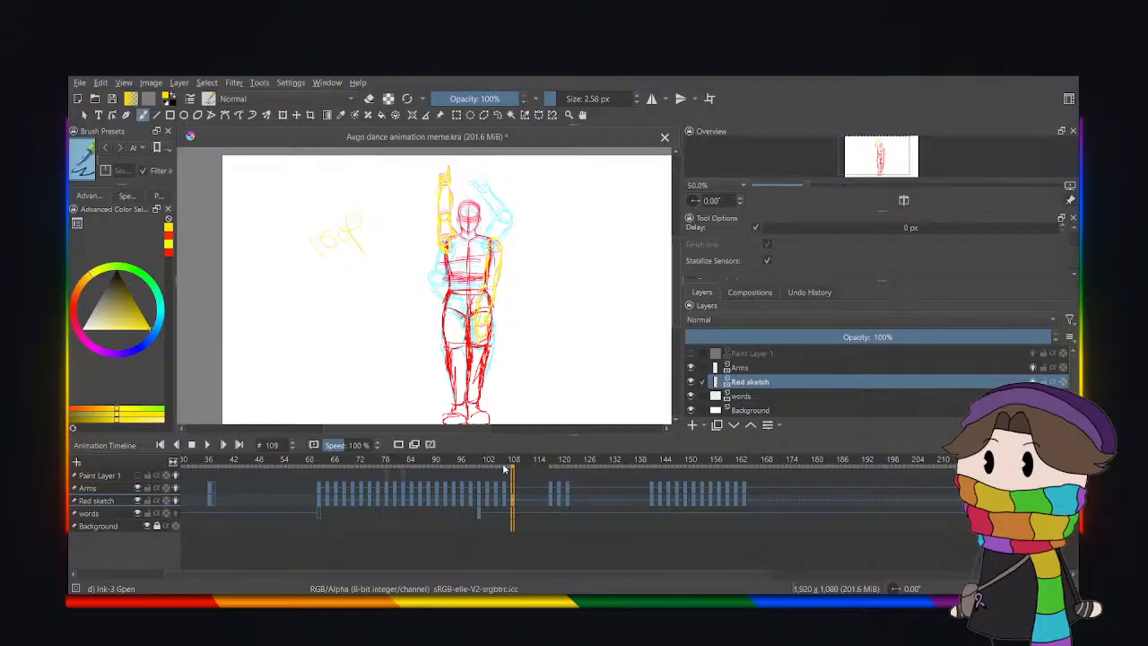
left_click(488, 501)
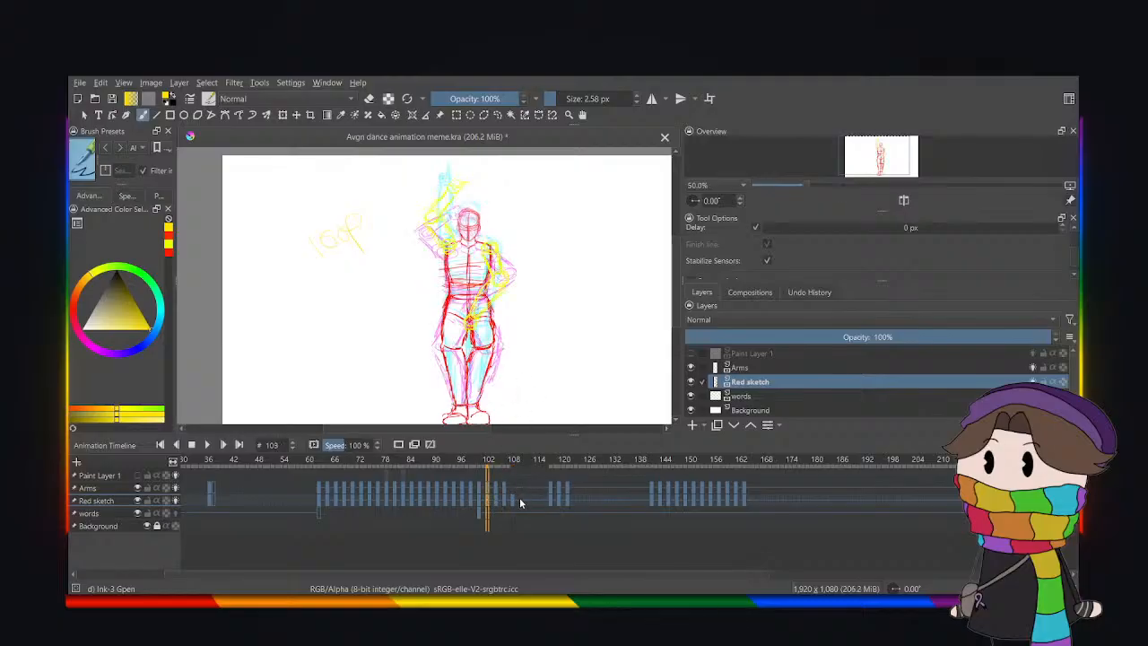
left_click(520, 502)
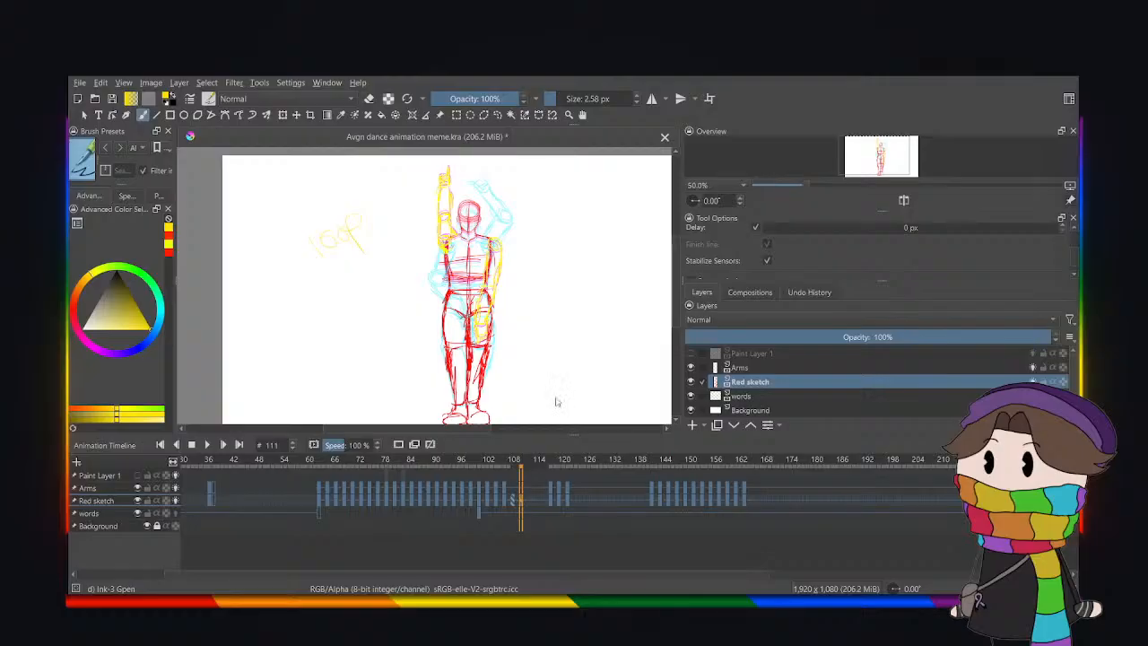
left_click(487, 495)
left_click(479, 499)
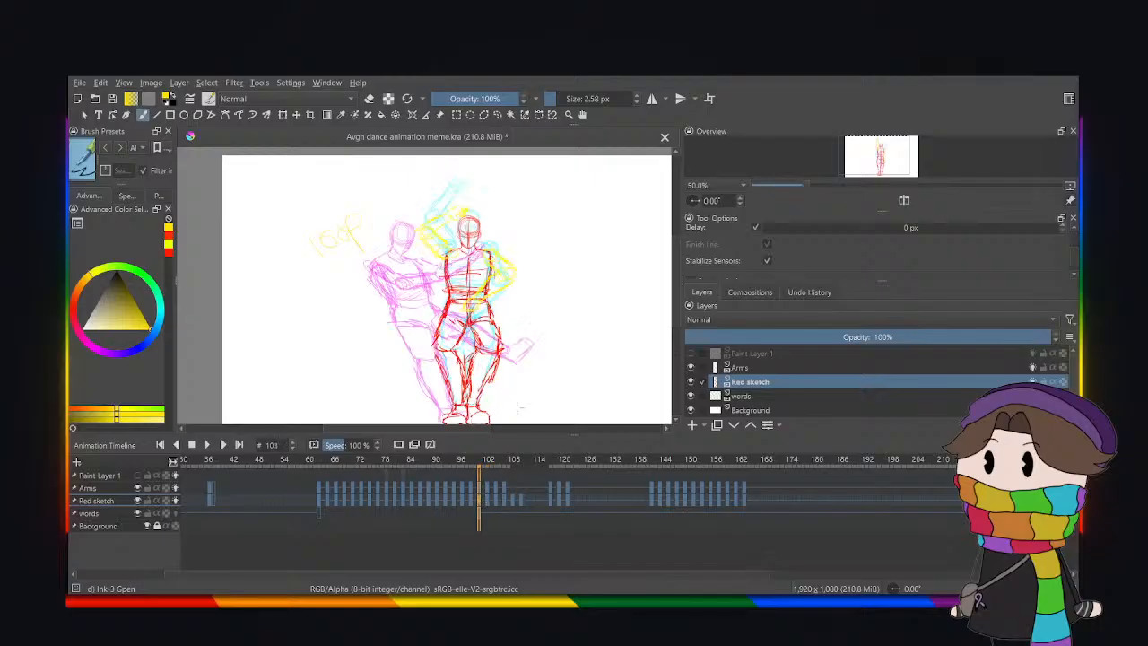
left_click(528, 507)
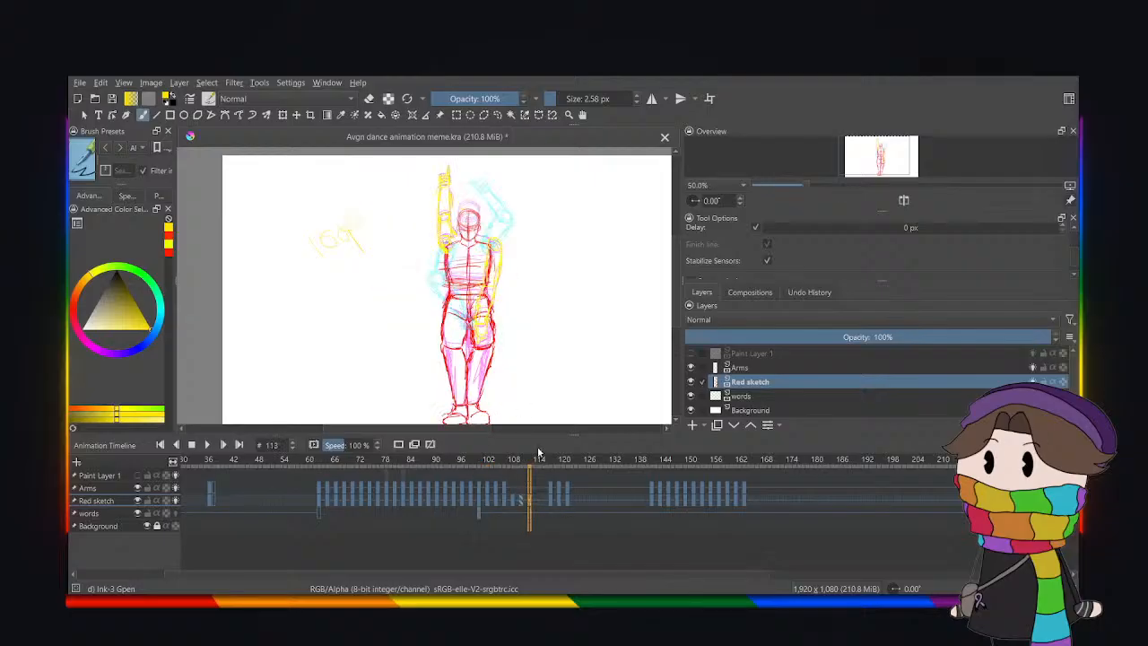
Copy the Arms keyframes of frames 105 and 103 to frames 109 and 111.
left_click(480, 493)
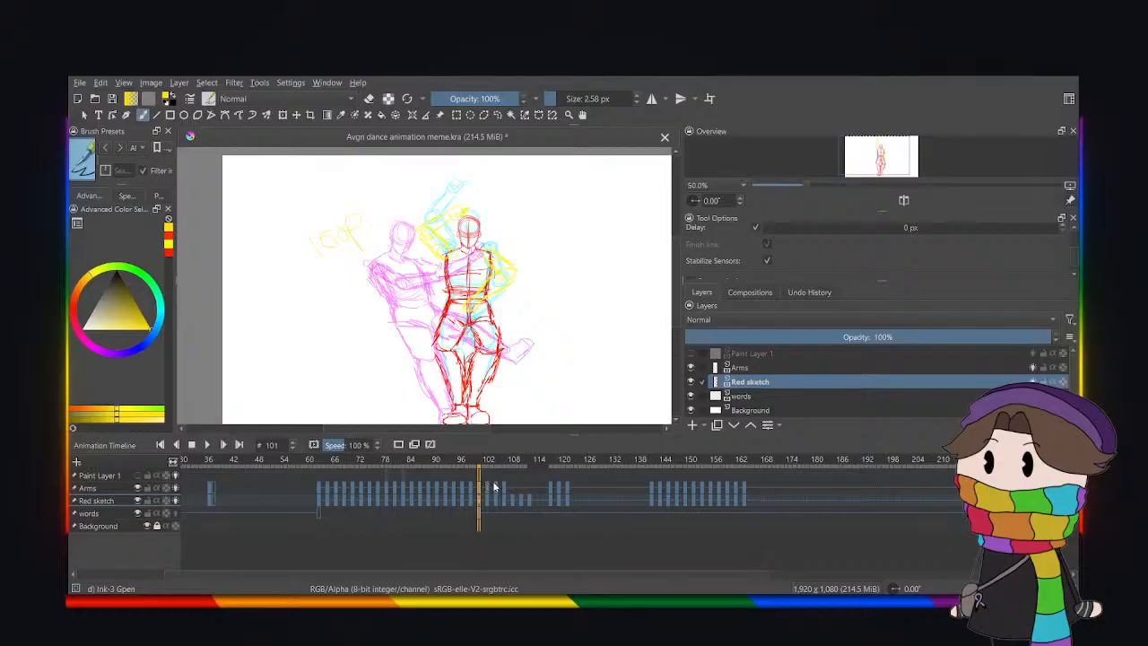
left_click(498, 488)
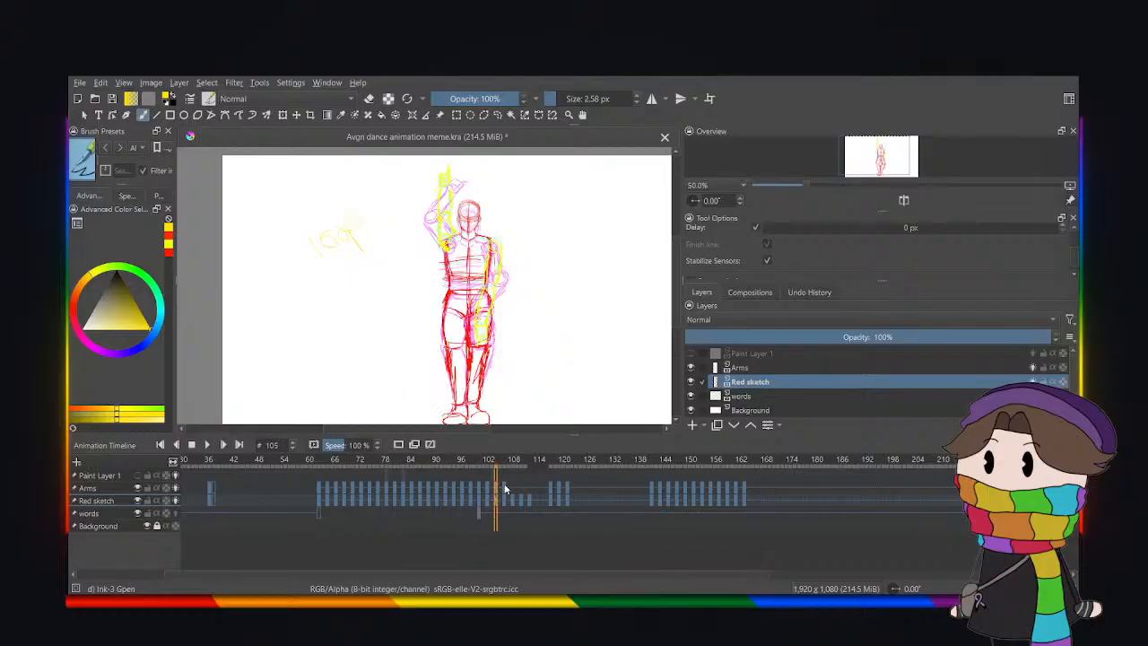
left_click(496, 490)
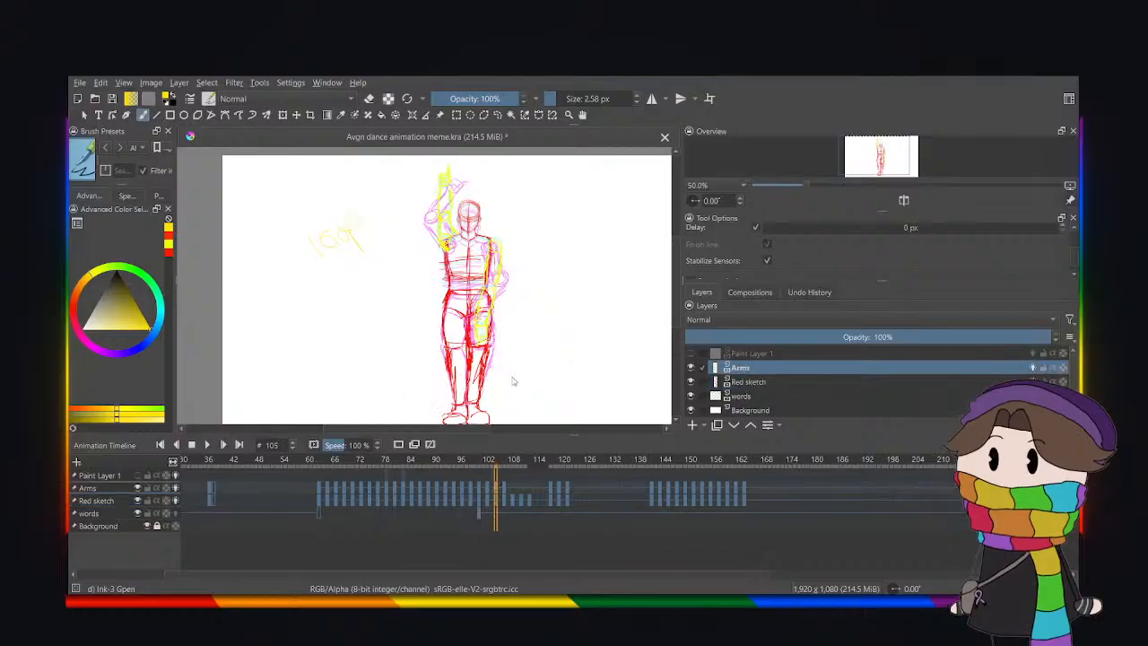
left_click(512, 485)
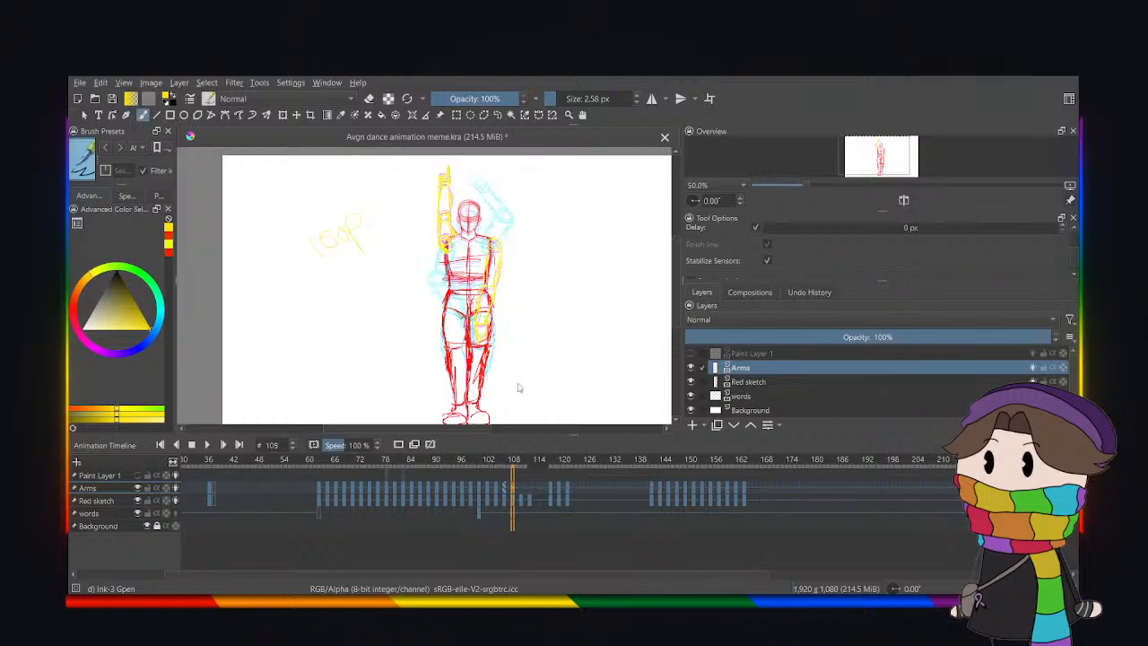
left_click(490, 493)
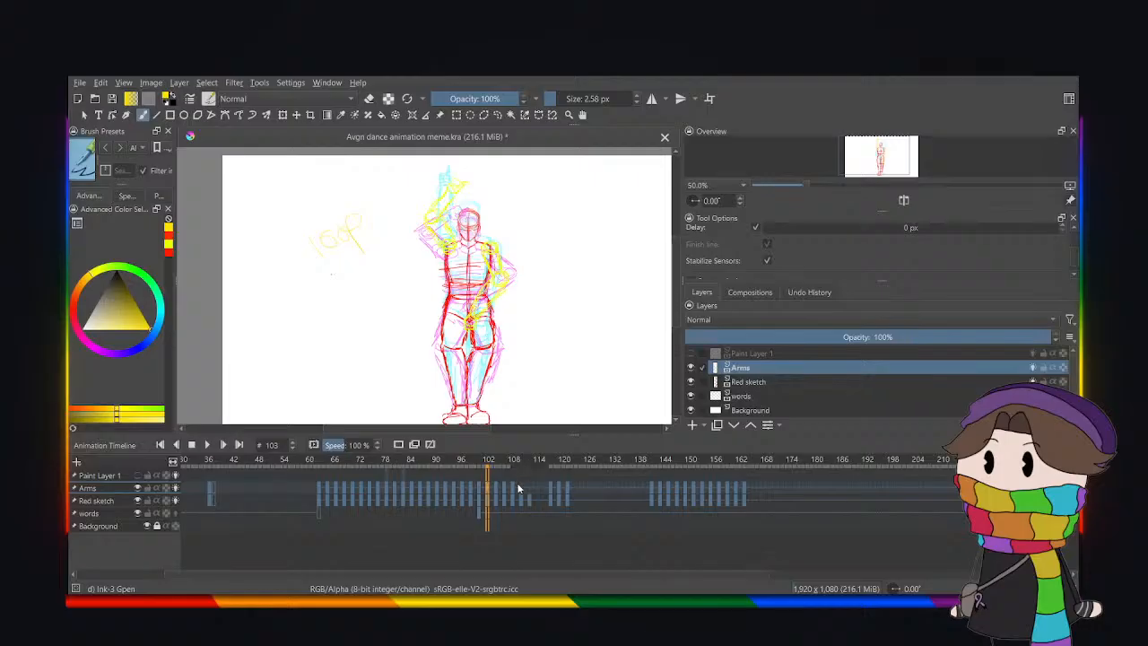
left_click(522, 488)
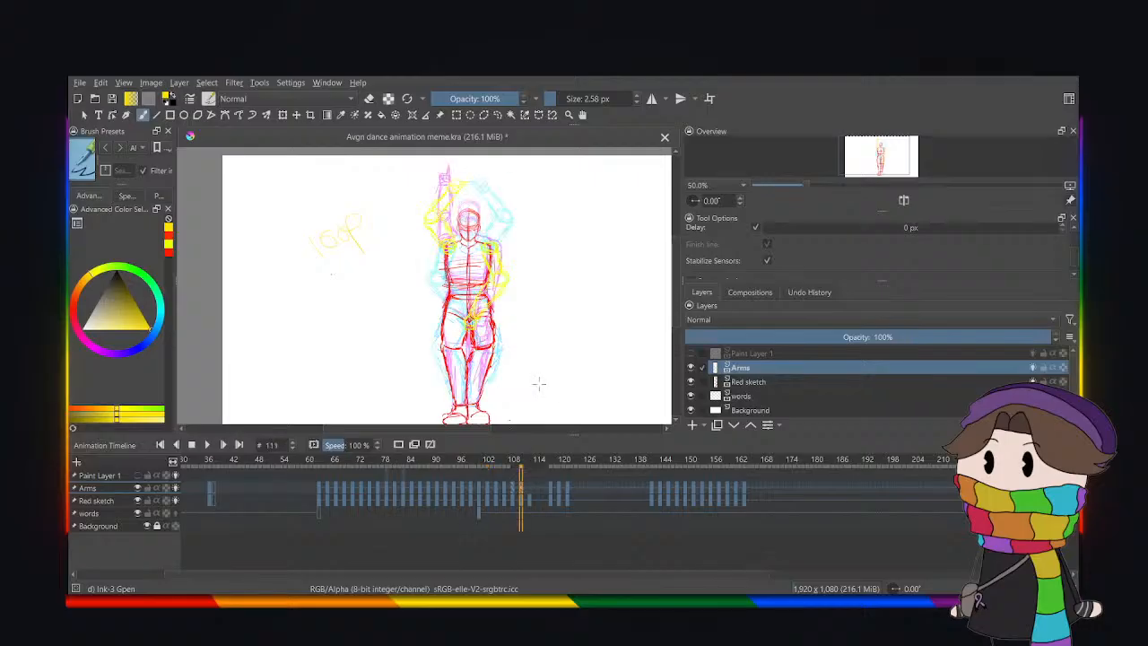
Compare the poses at frames 101, 117–122 and 142–144, and copy the Arms keyframe of frame 144 to frame 113.
left_click(478, 487)
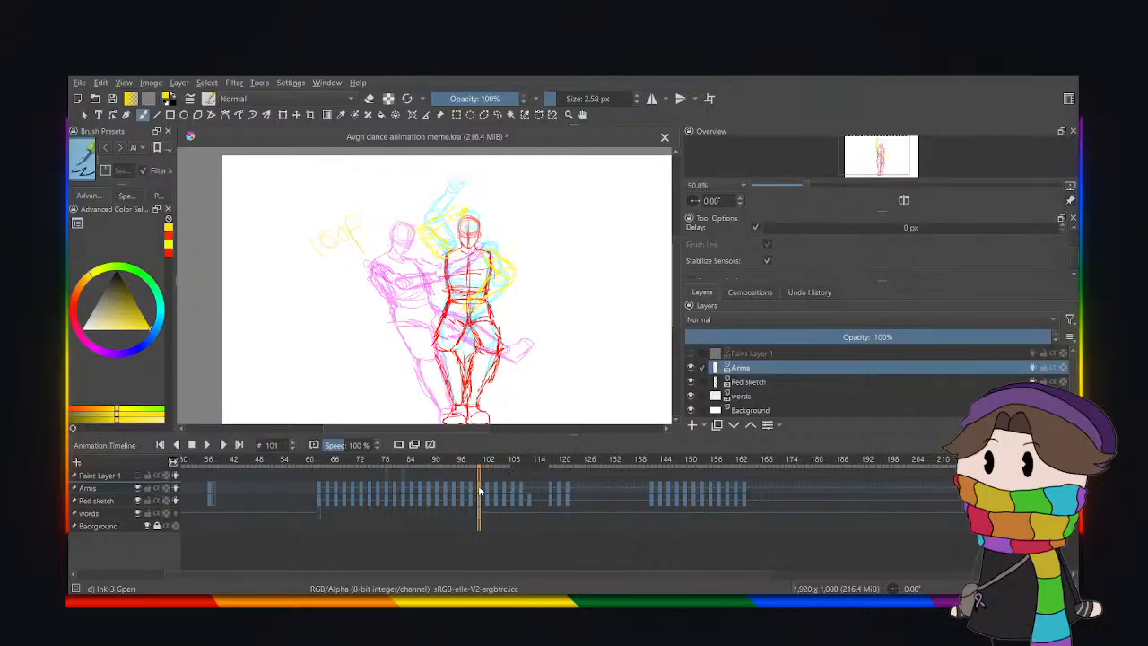
left_click(549, 491)
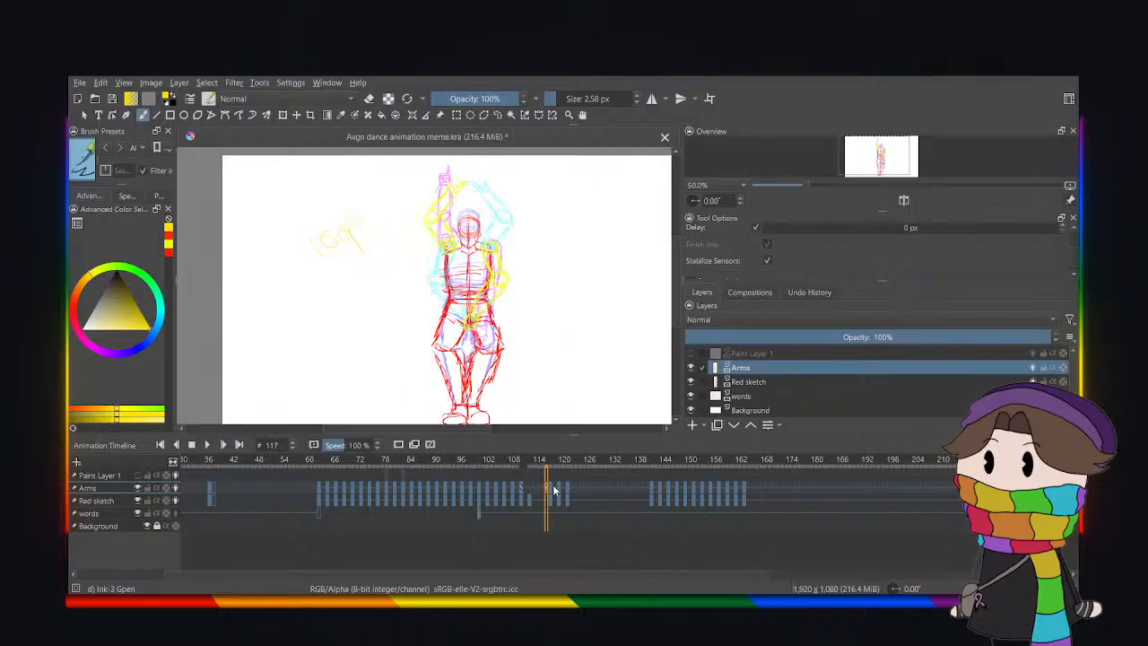
left_click(560, 491)
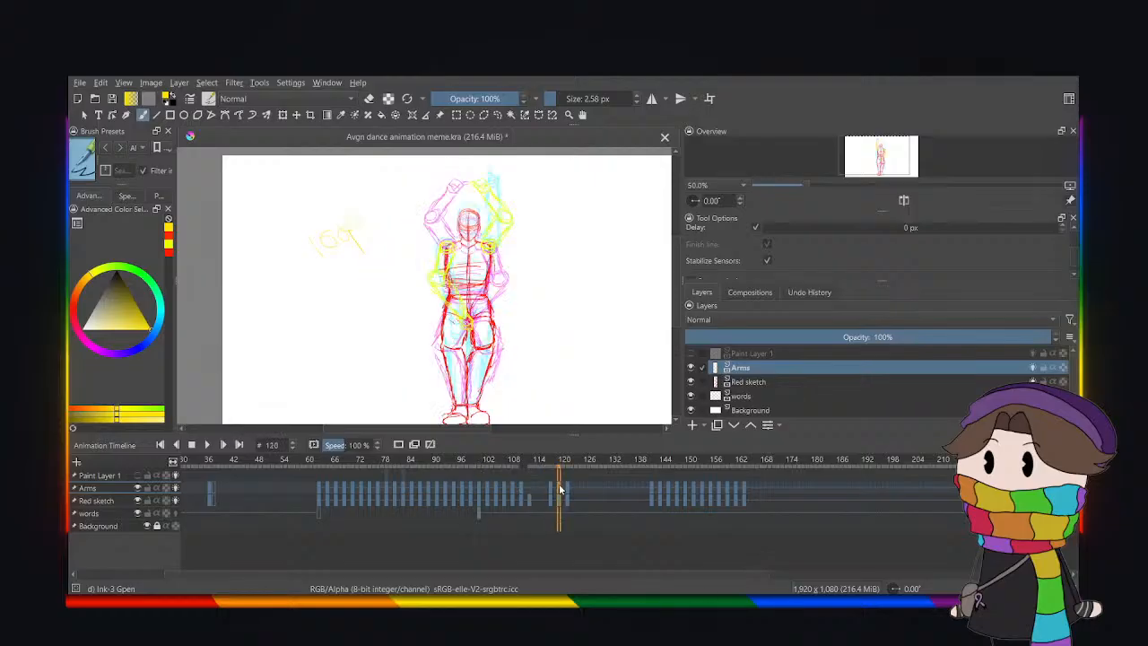
left_click(566, 489)
left_click(652, 493)
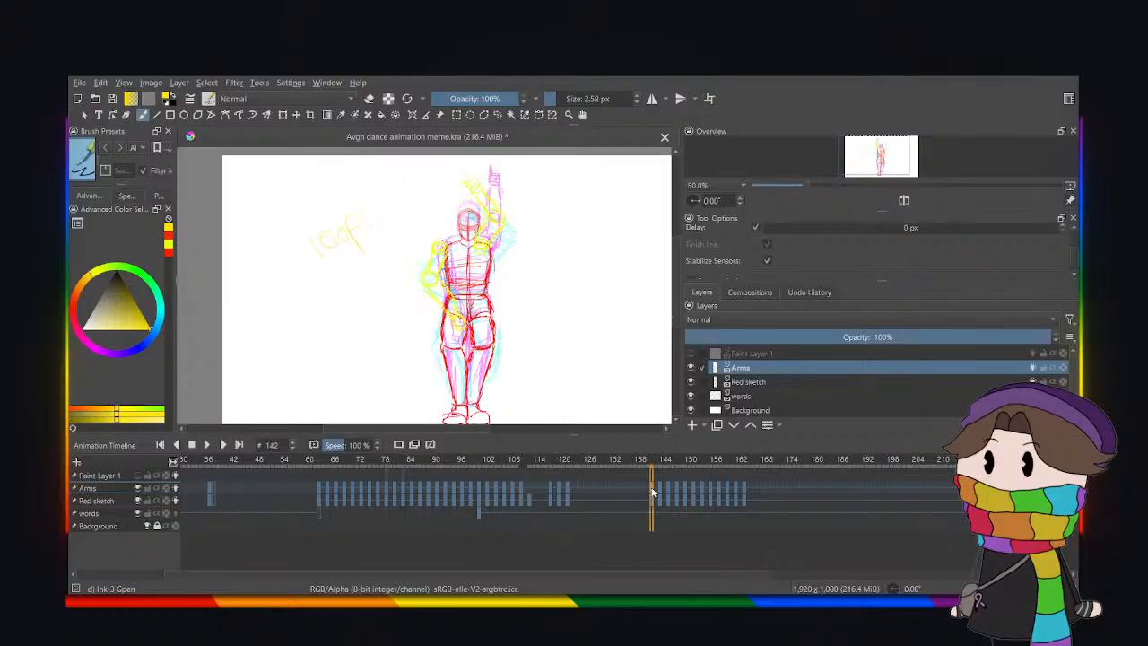
left_click(660, 487)
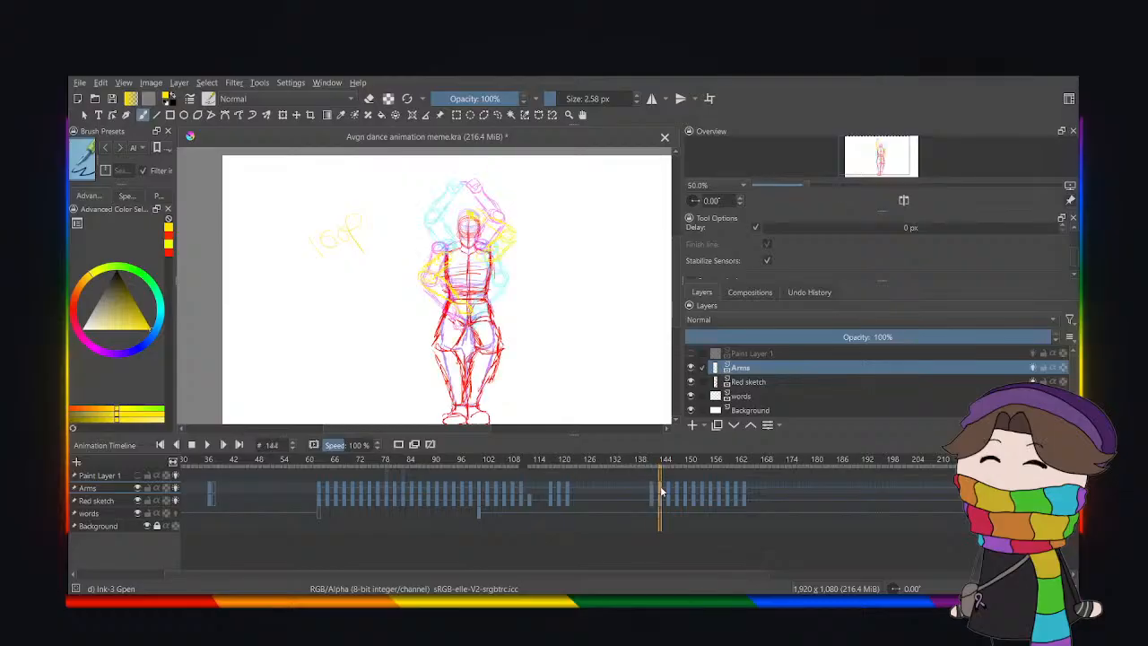
left_click(529, 479)
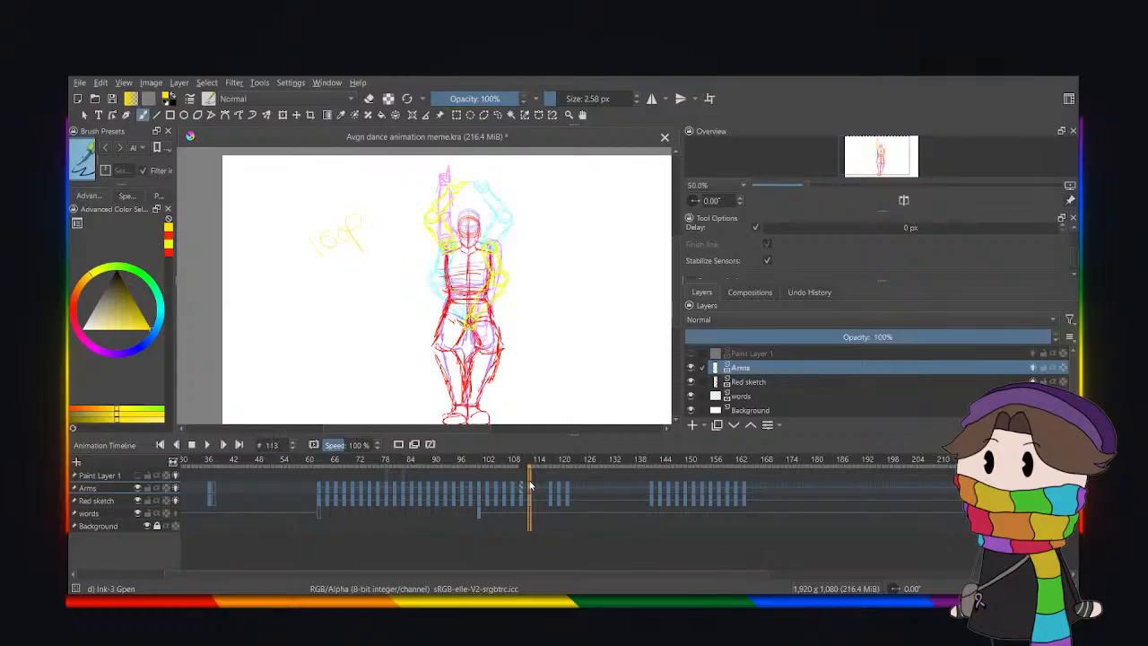
left_click(530, 482)
Move the Arms and Red sketch keyframes of frame 118 to frame 115.
left_click(551, 492)
left_click(558, 489)
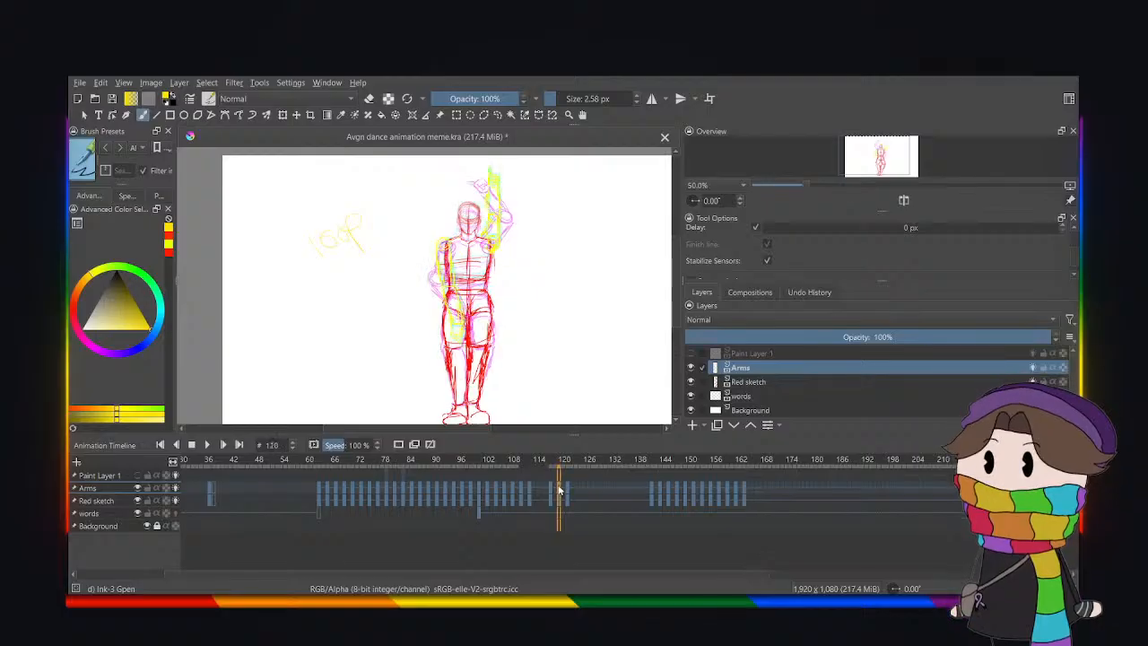
left_click(551, 492)
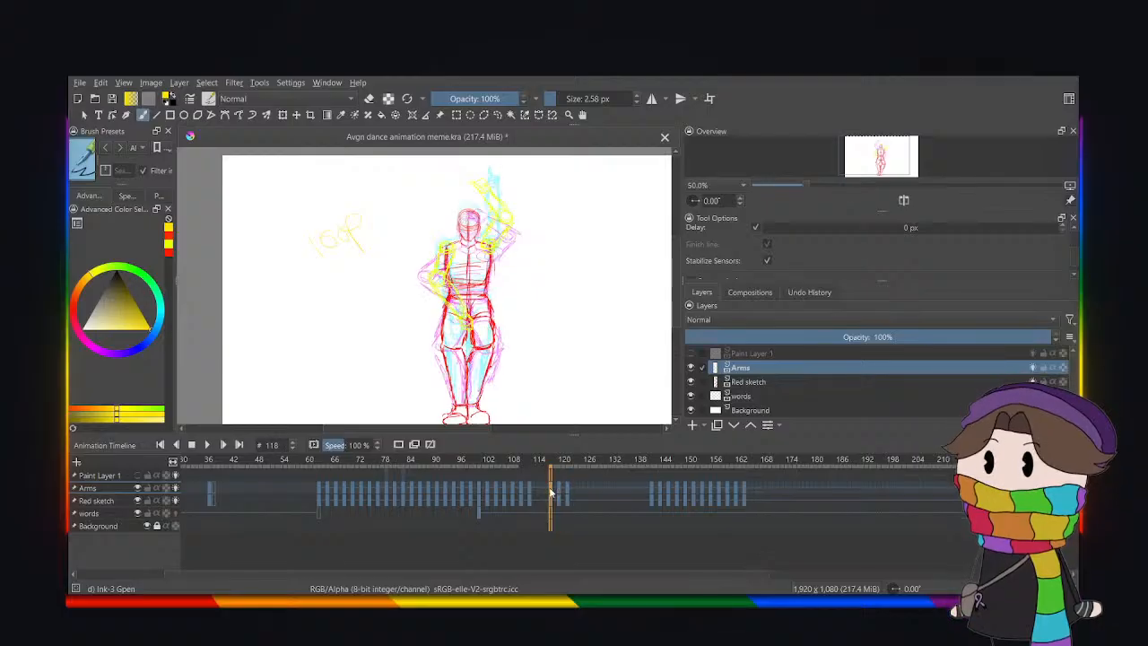
left_click(651, 487)
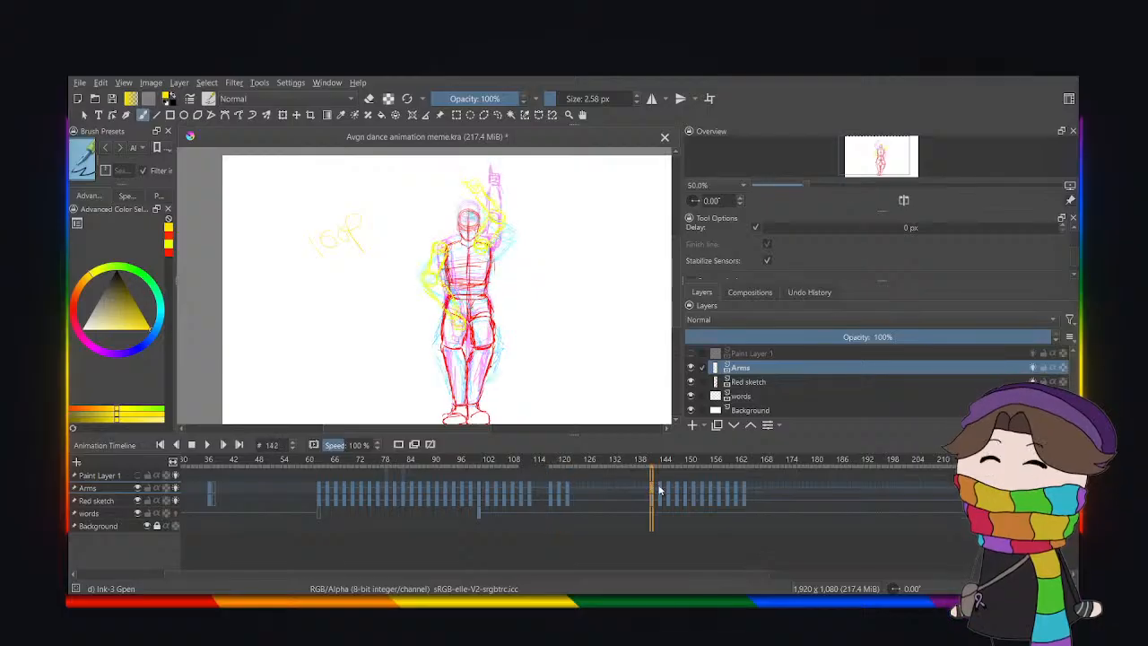
left_click(551, 490)
left_click(541, 491)
left_click(549, 490)
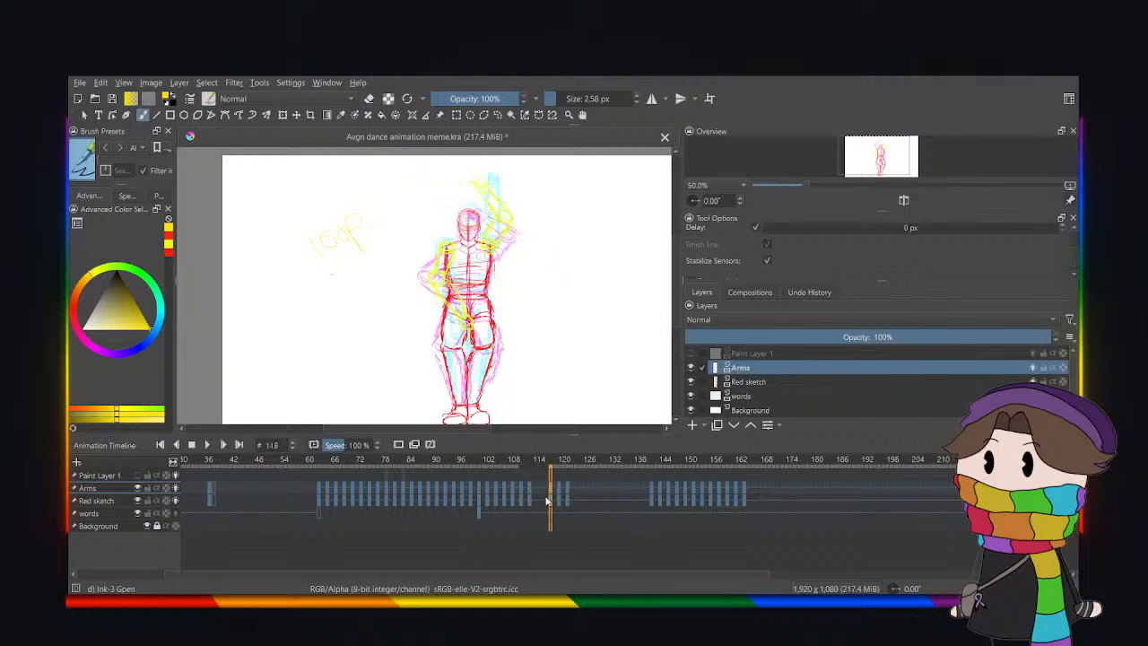
key("Left")
key("Left")
key("Left")
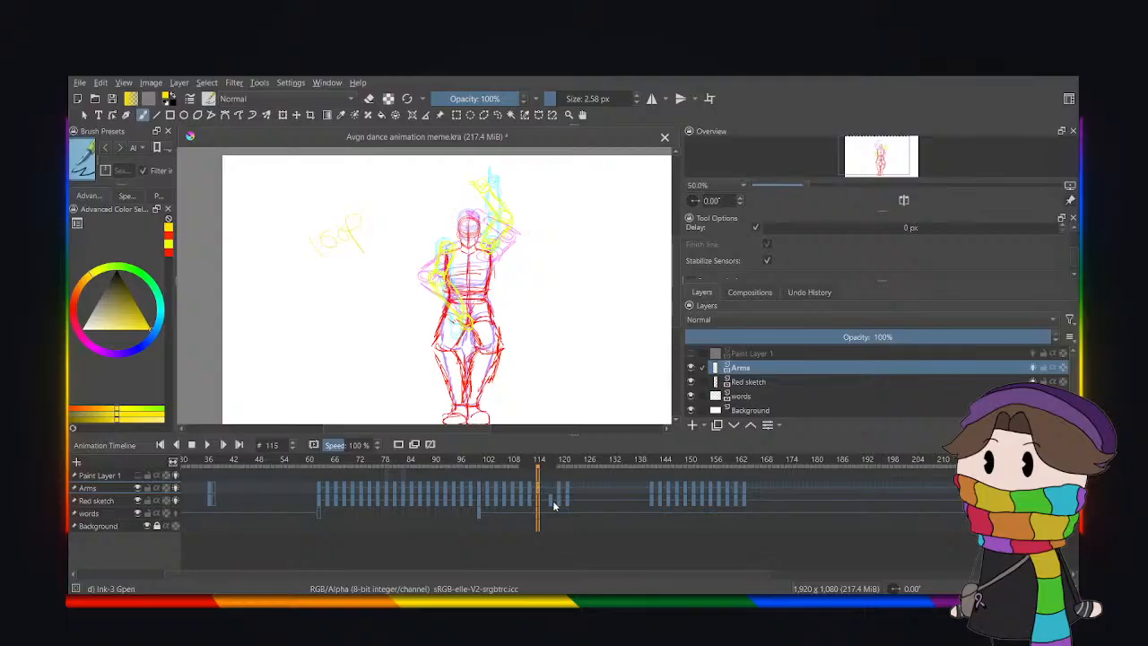
left_click_drag(551, 501, 540, 502)
Move the Arms and Red sketch keyframes of frames 120 and 122 to frames 117 and 119.
left_click(546, 490)
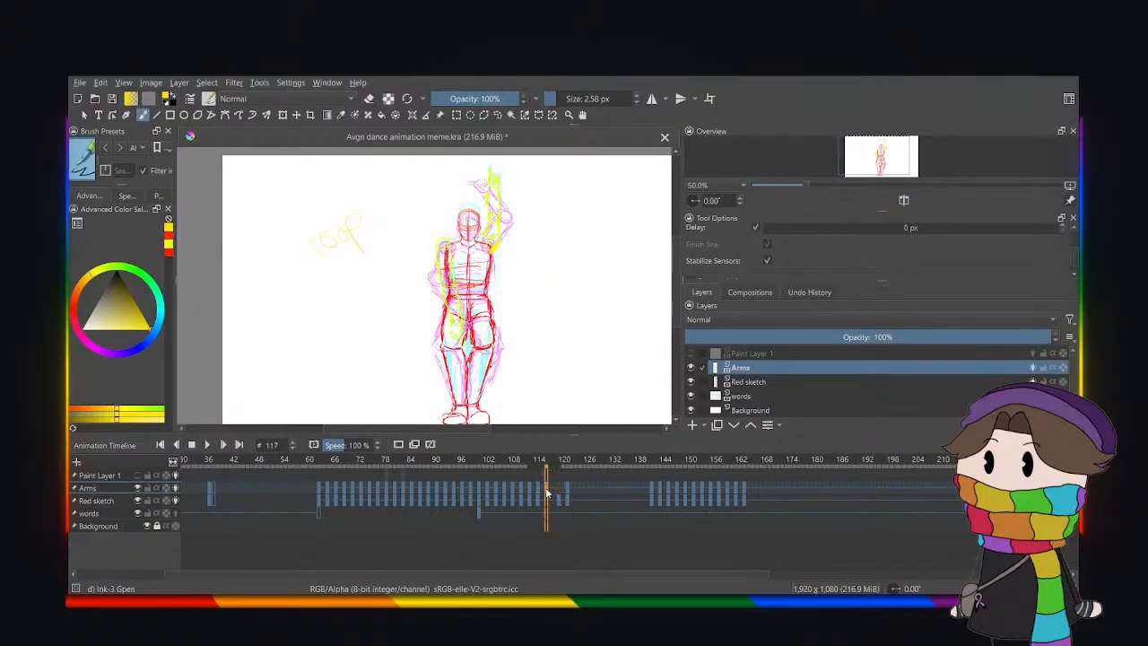
left_click(552, 501)
mouse_move(557, 502)
left_mouse_down()
mouse_move(546, 504)
mouse_move(556, 491)
mouse_move(556, 502)
left_mouse_up()
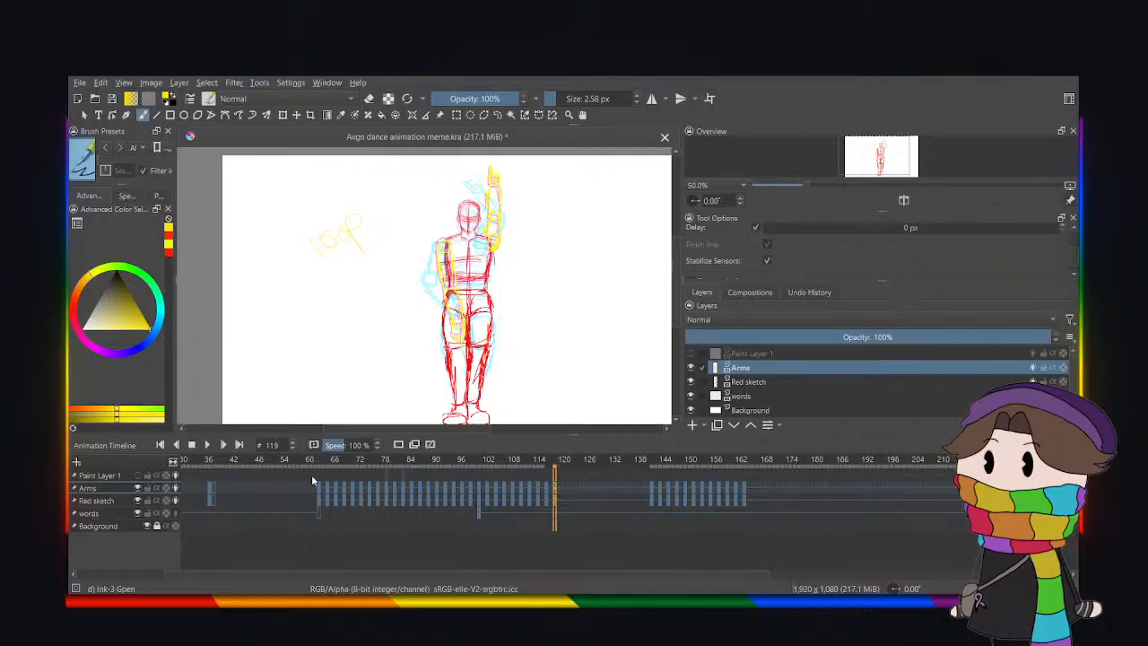
Play the animation from frame 101 and examine the poses at frames 105 to 109 for a repeated pose.
left_click(476, 491)
left_click(207, 445)
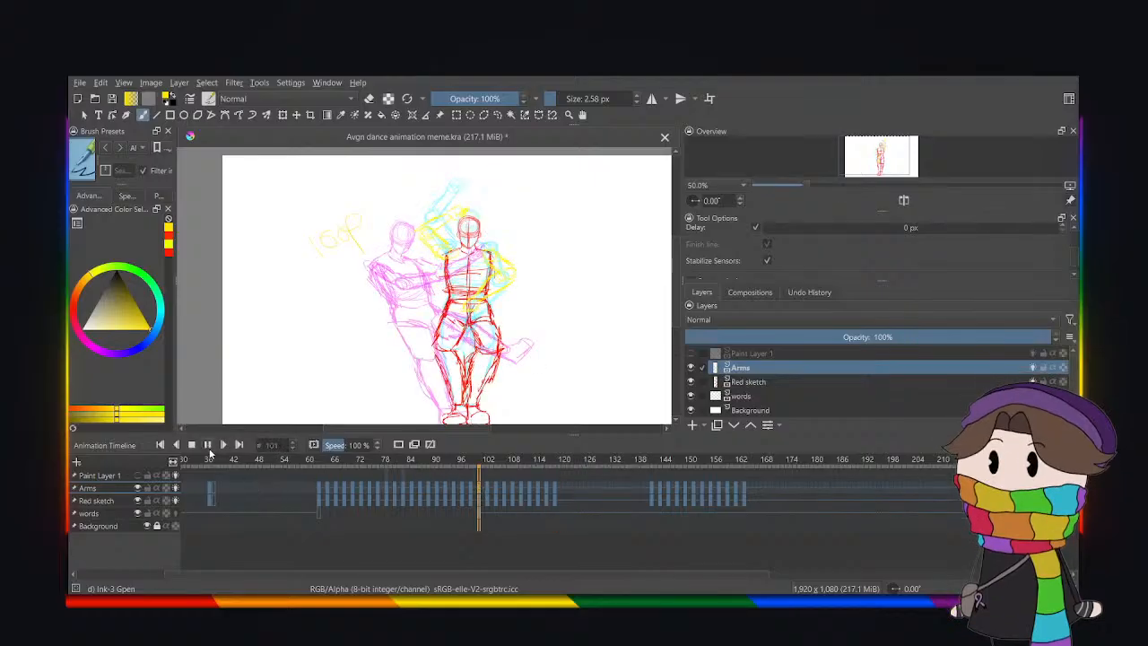
left_click(488, 490)
left_click(493, 490)
left_click(499, 490)
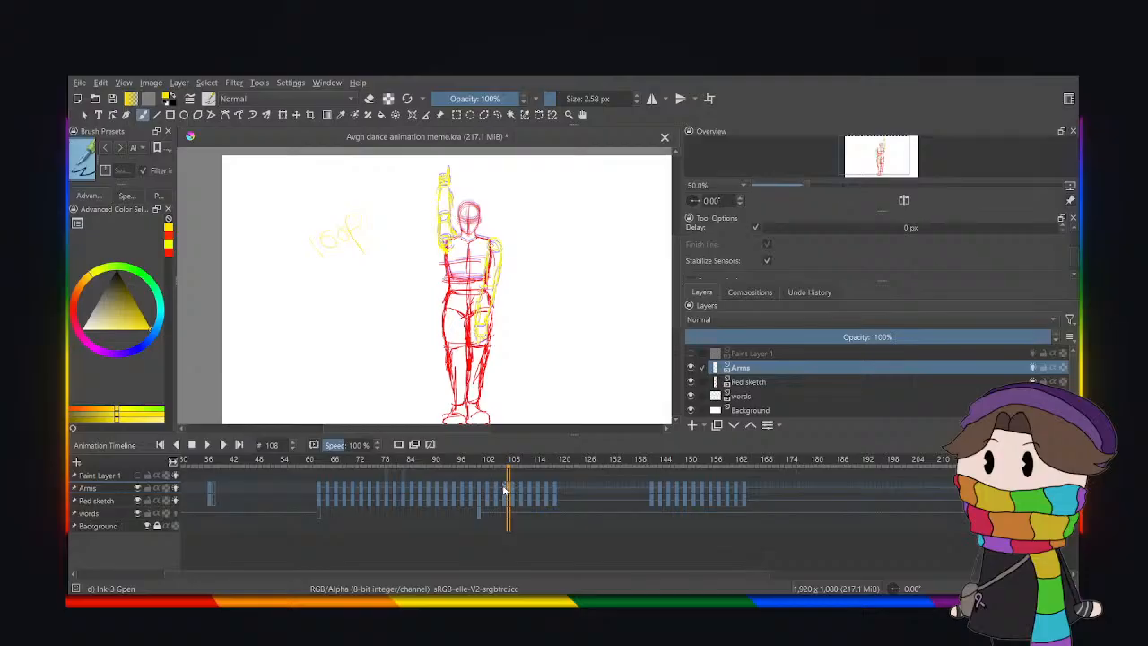
left_click(504, 491)
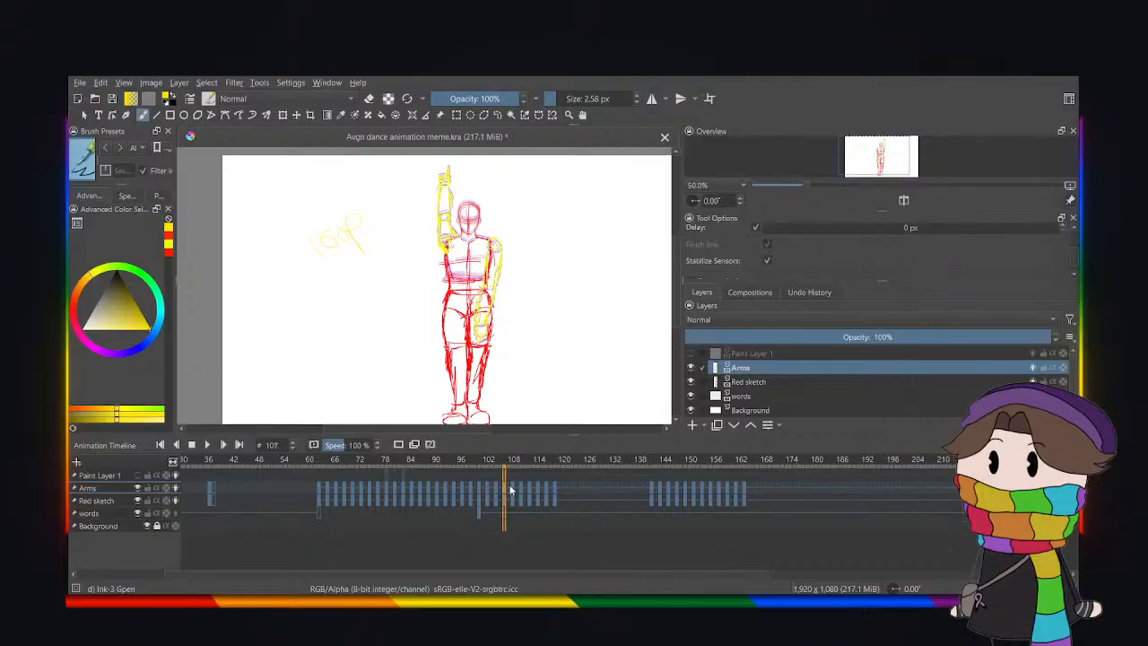
left_click(511, 490)
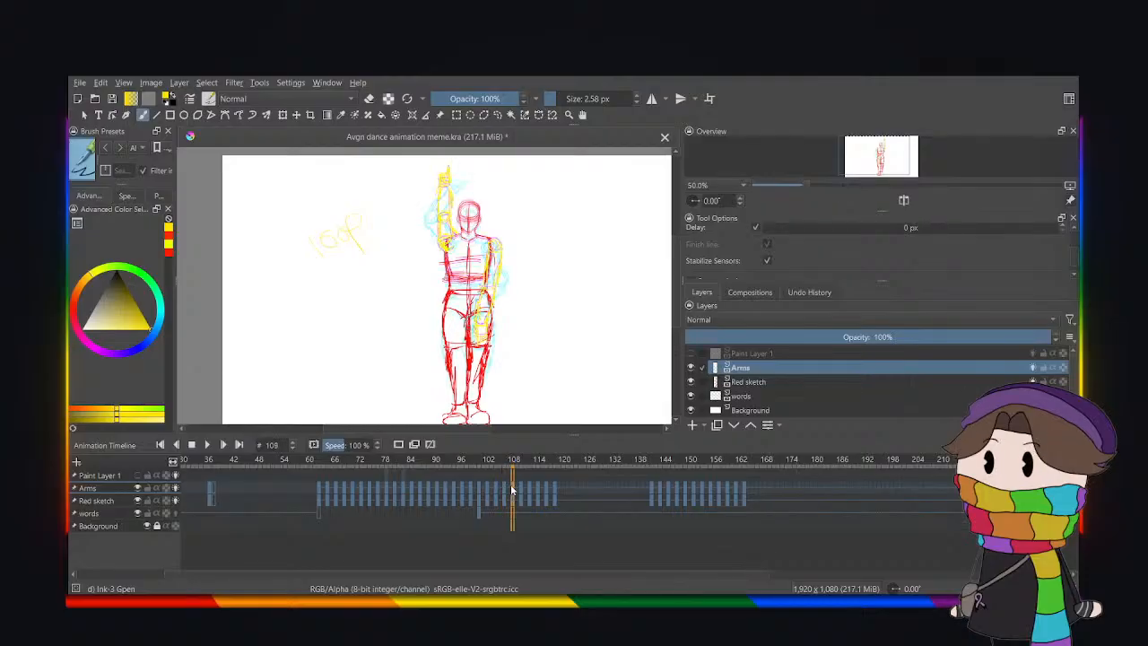
left_click(503, 490)
left_click(495, 491)
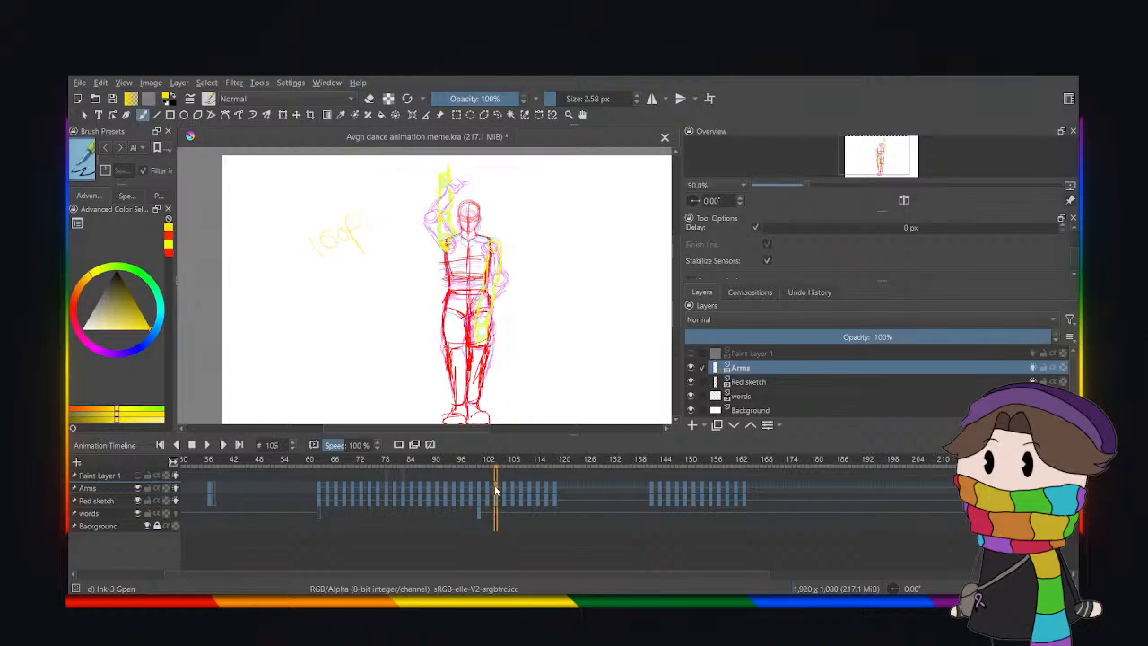
left_click(504, 492)
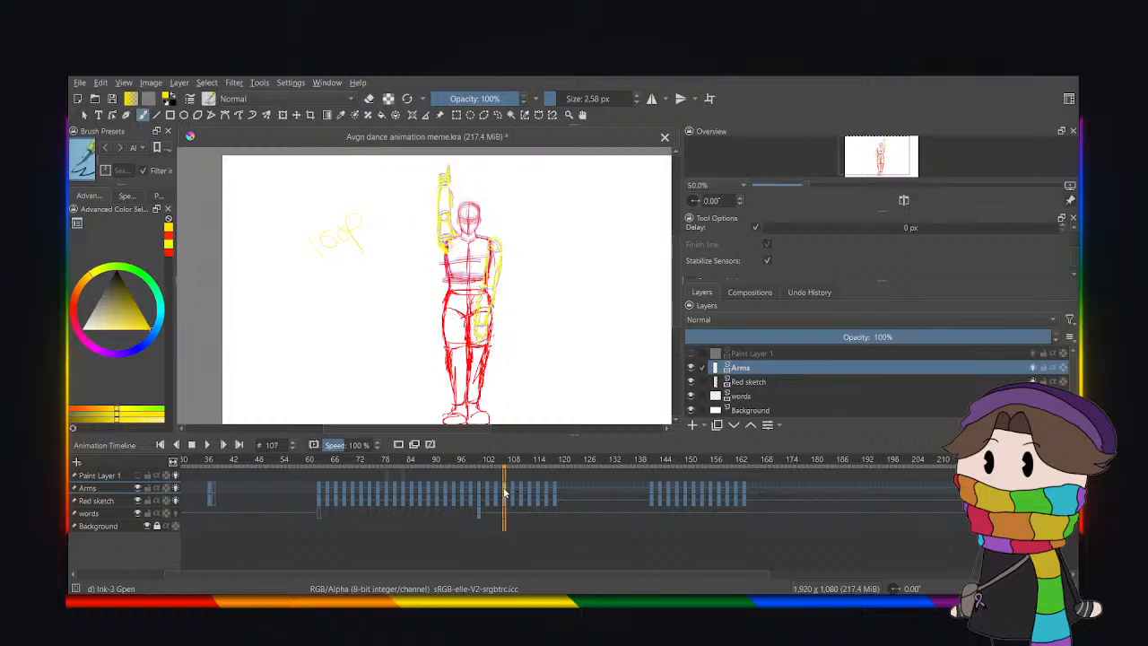
left_click(513, 491)
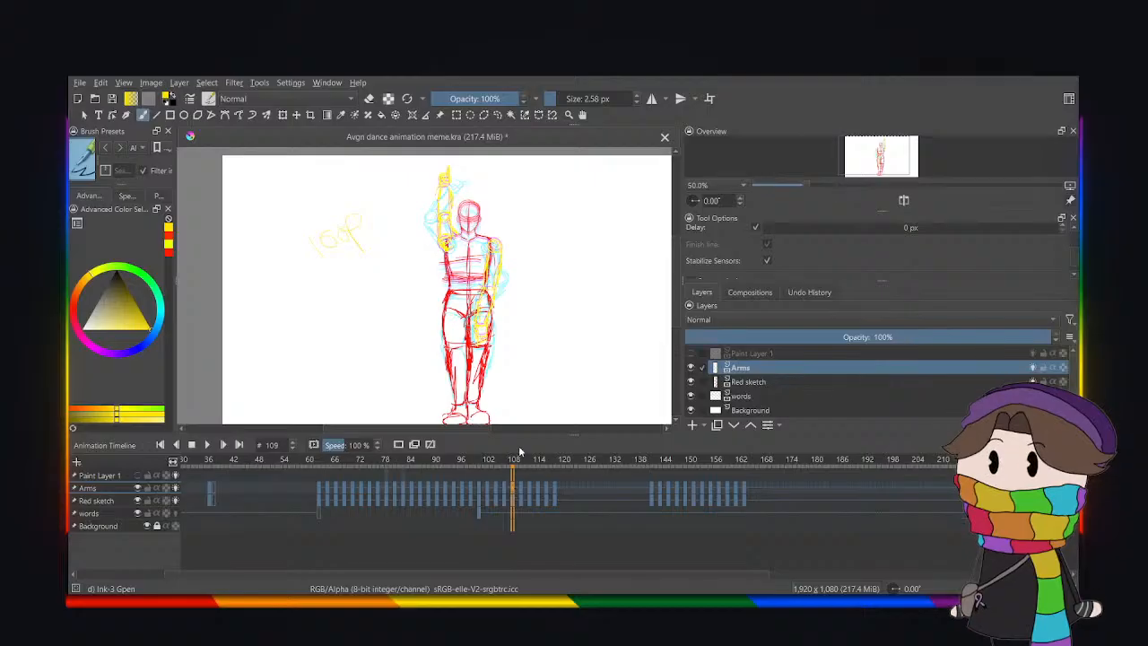
Replace the duplicate pose at frame 107 by moving the Arms and Red sketch keyframes of frames 109 and 111 to frames 107 and 109.
left_click(505, 503)
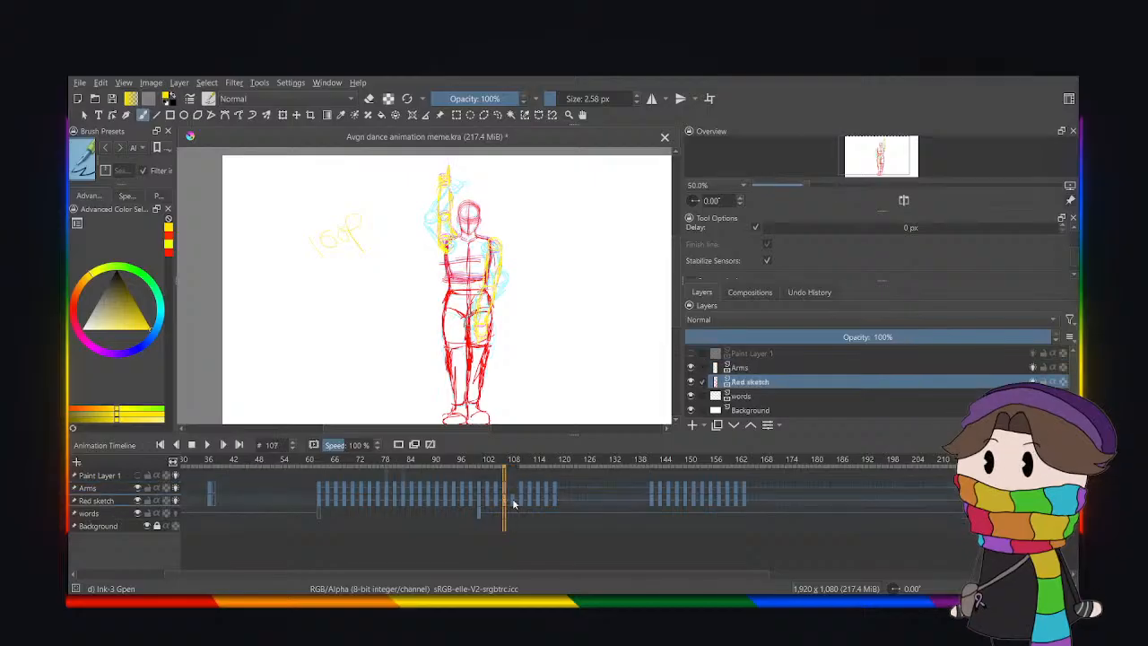
left_click(513, 504)
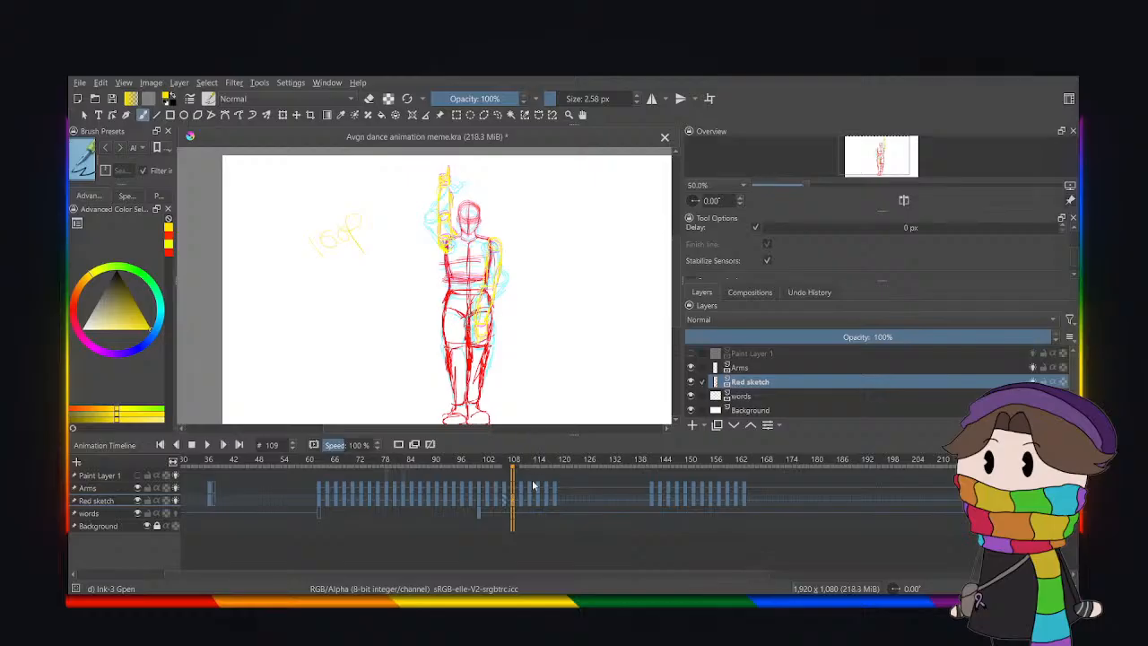
left_click(517, 504)
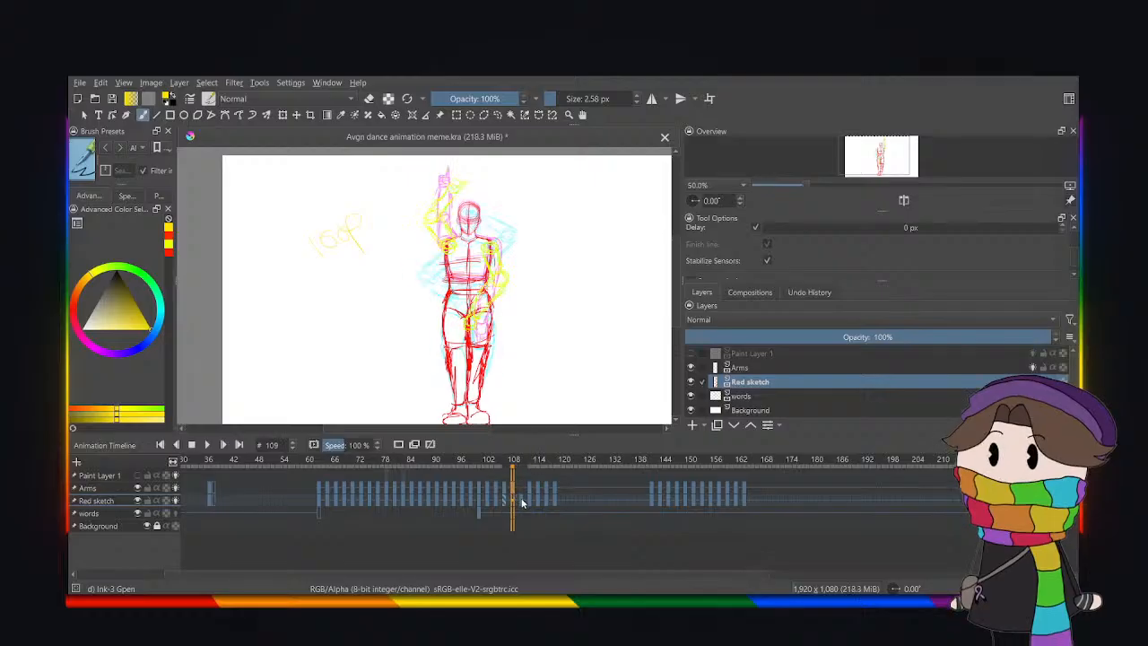
left_click(512, 499)
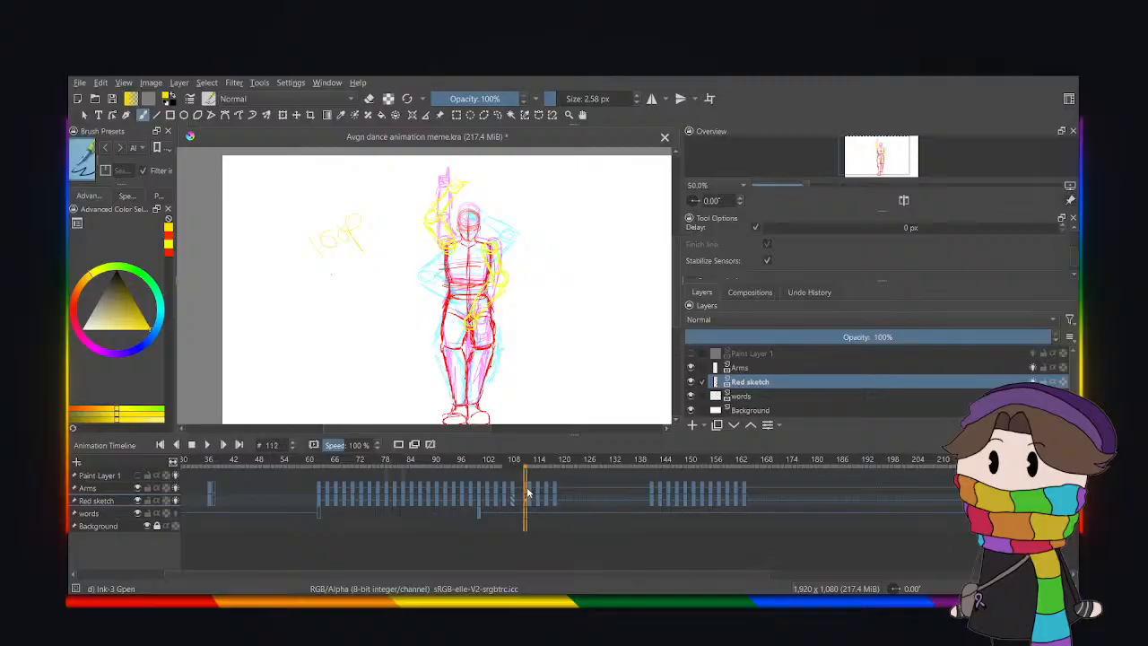
Shift the Arms and Red sketch keyframes of frames 113, 115, 117 and 119 to frames 111, 113, 115 and 117.
left_click_drag(529, 492, 523, 499)
left_click(533, 489)
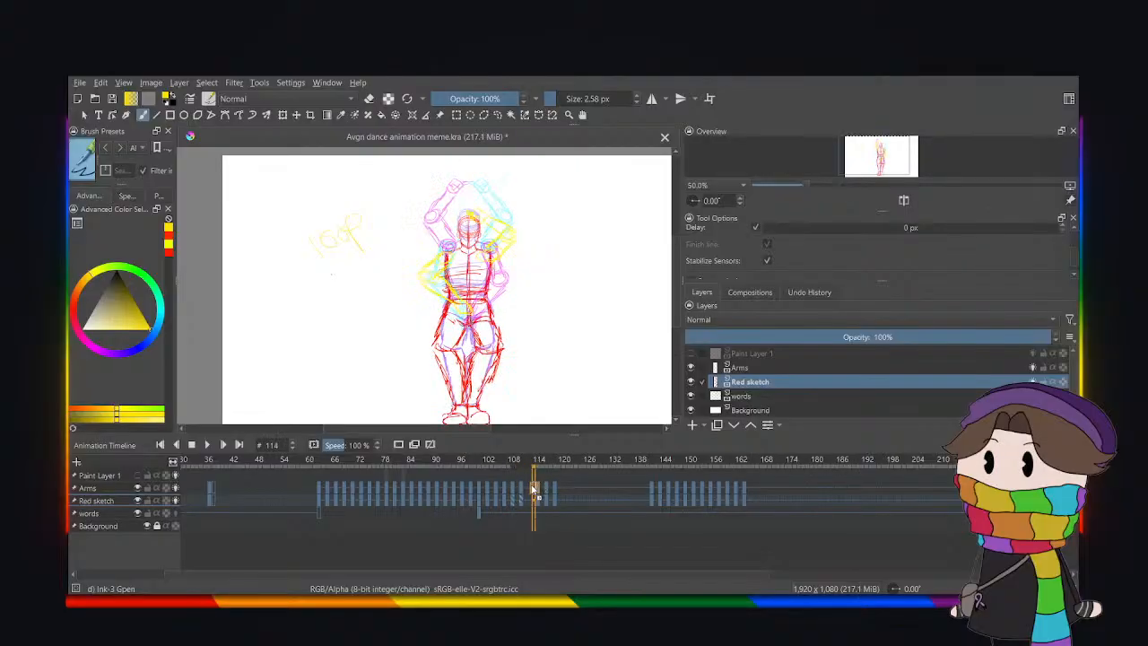
key("Left")
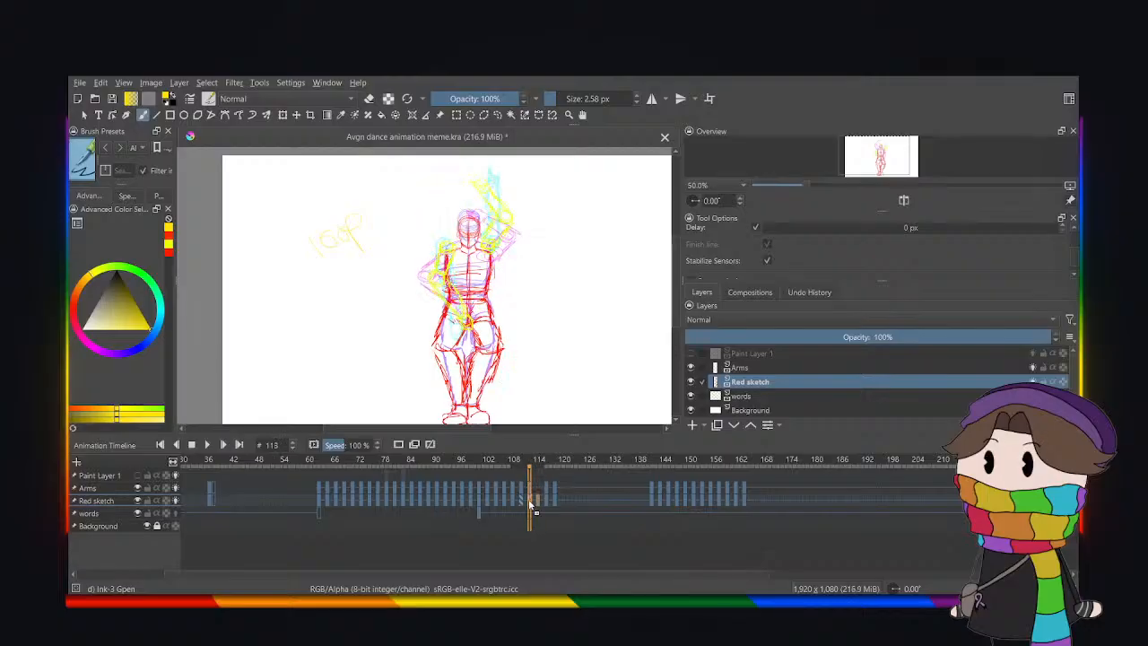
left_click(539, 492)
left_click_drag(539, 492, 539, 500)
left_click(549, 500)
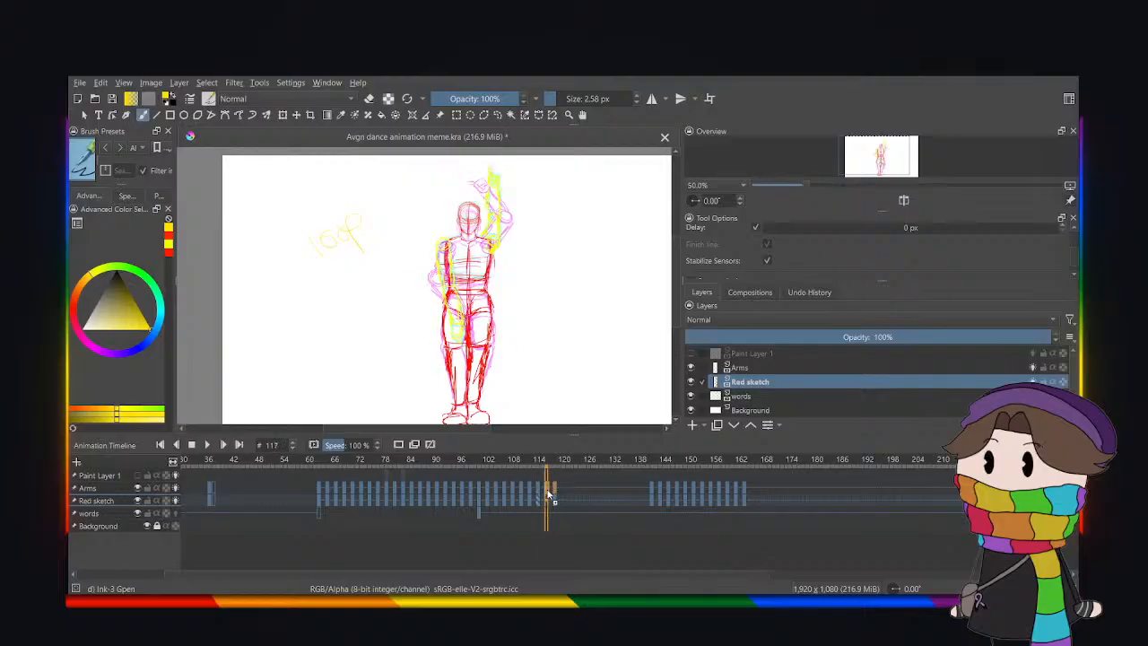
left_click_drag(556, 502, 549, 502)
Play the animation from frame 101 to check the closed-up dance sequence.
left_click(480, 490)
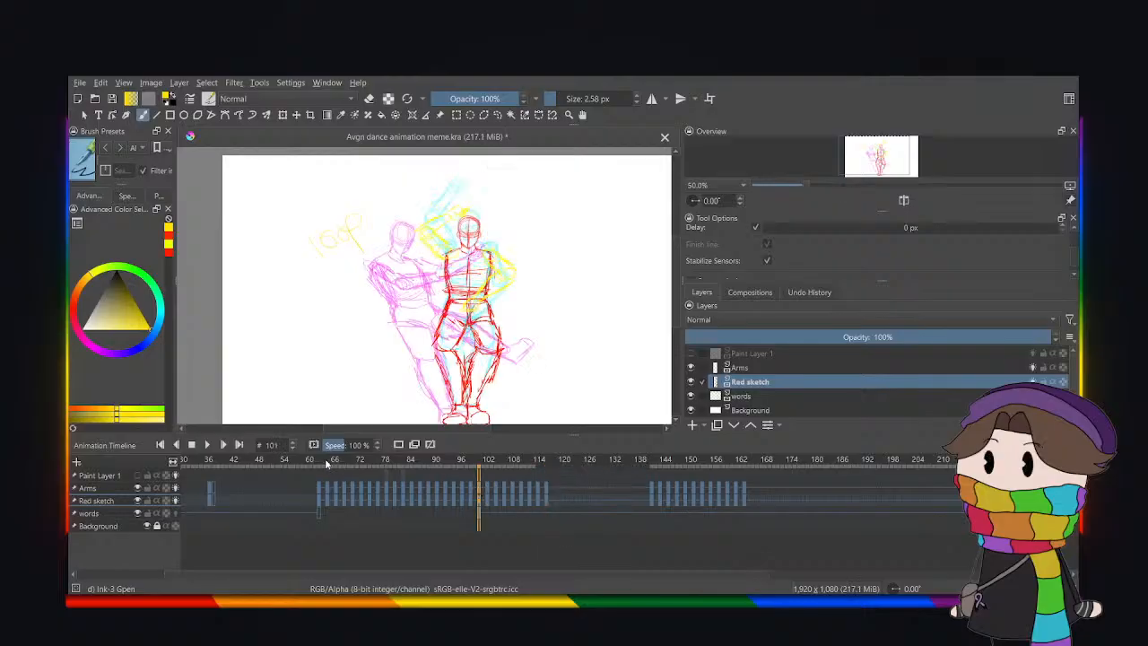
left_click(209, 445)
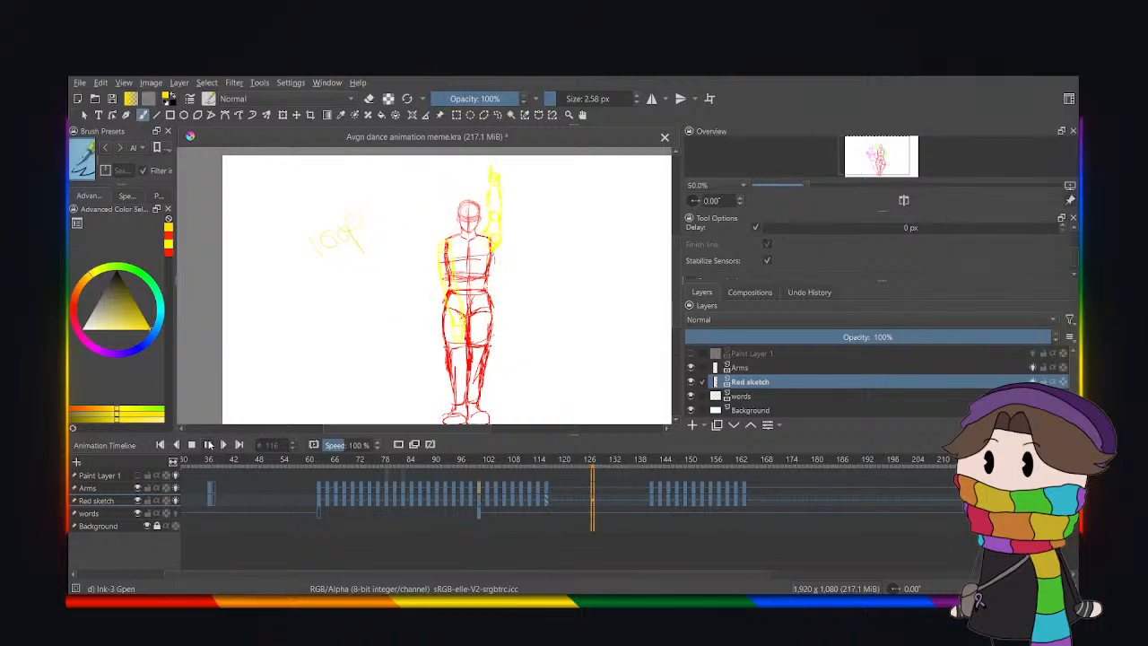
key("space")
Review the poses from frame 142 on, and move the Arms and Red sketch keyframes of frames 142–146 past the sequence's end, to around frame 179.
left_click(654, 492)
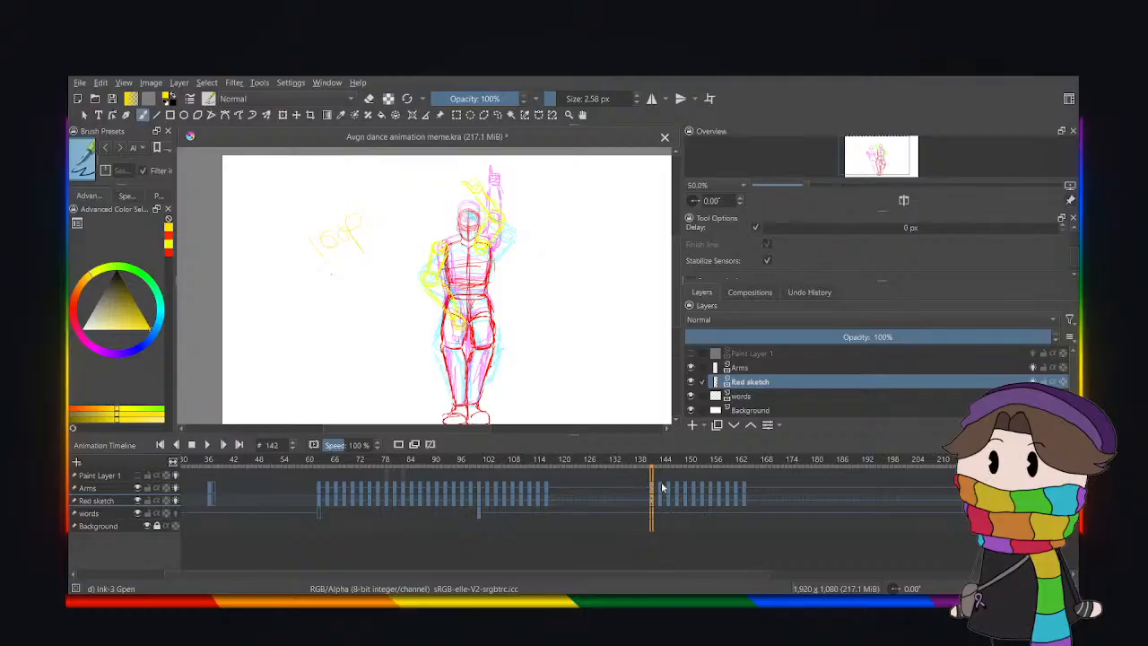
left_click(662, 487)
left_click(670, 487)
left_click(679, 487)
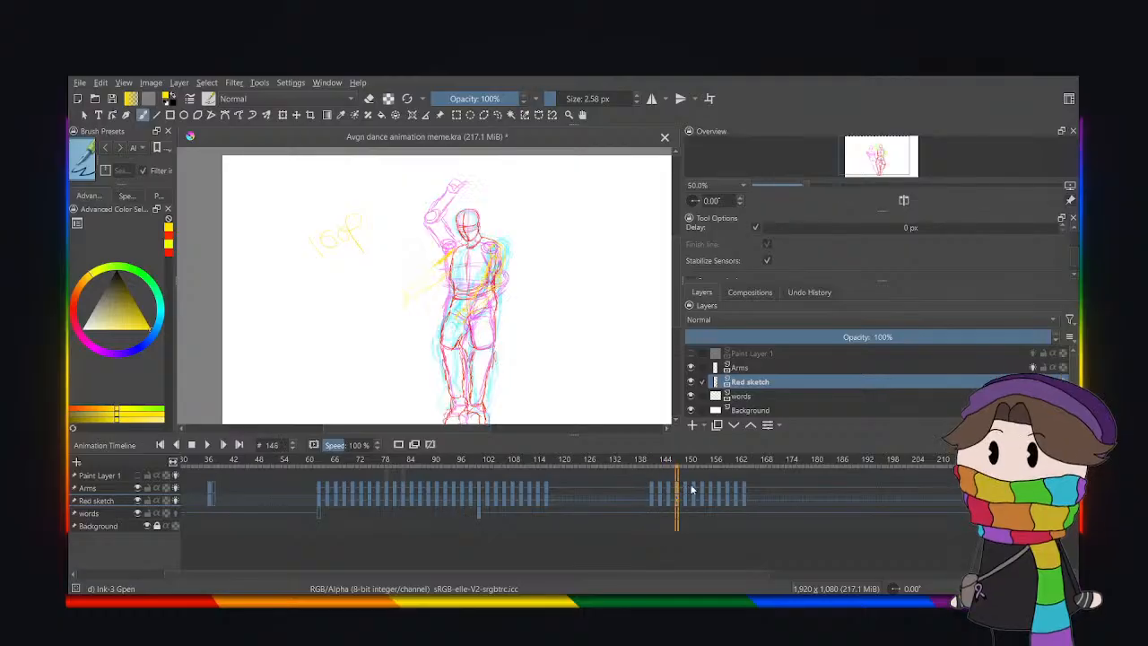
left_click(686, 487)
left_click(678, 487)
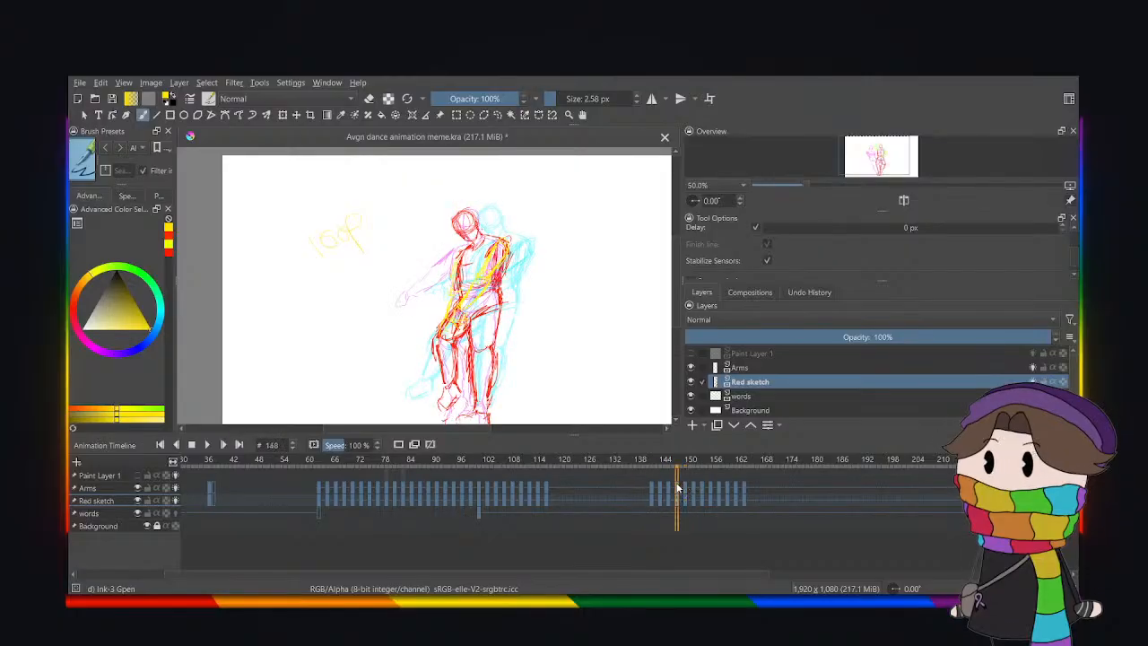
left_click(668, 489)
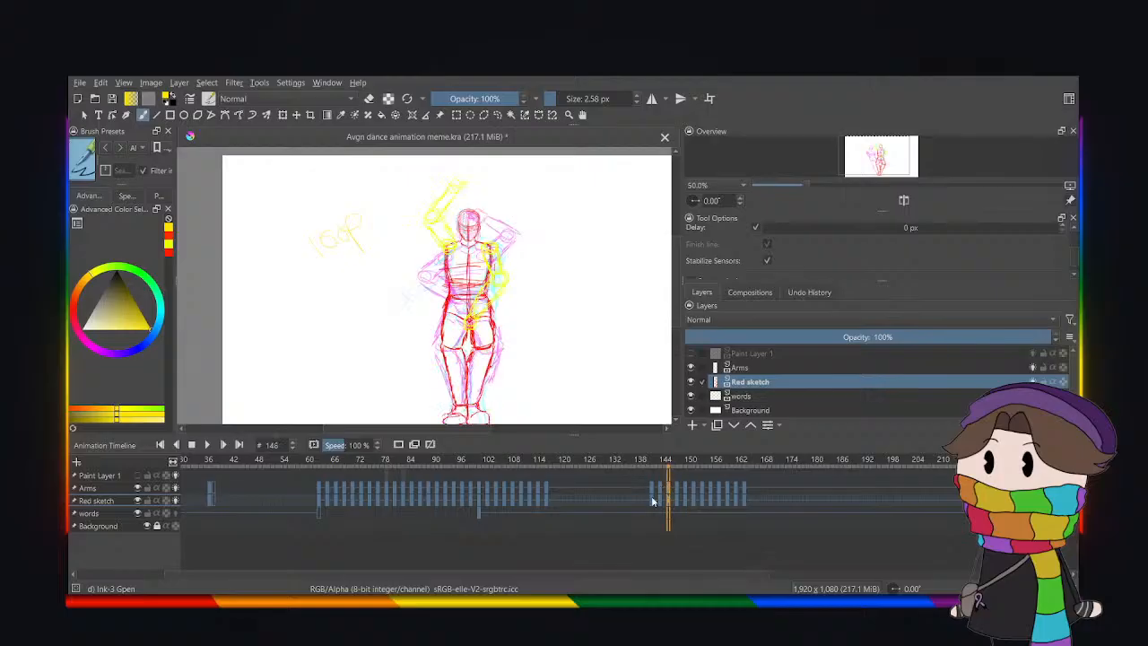
left_click(653, 501)
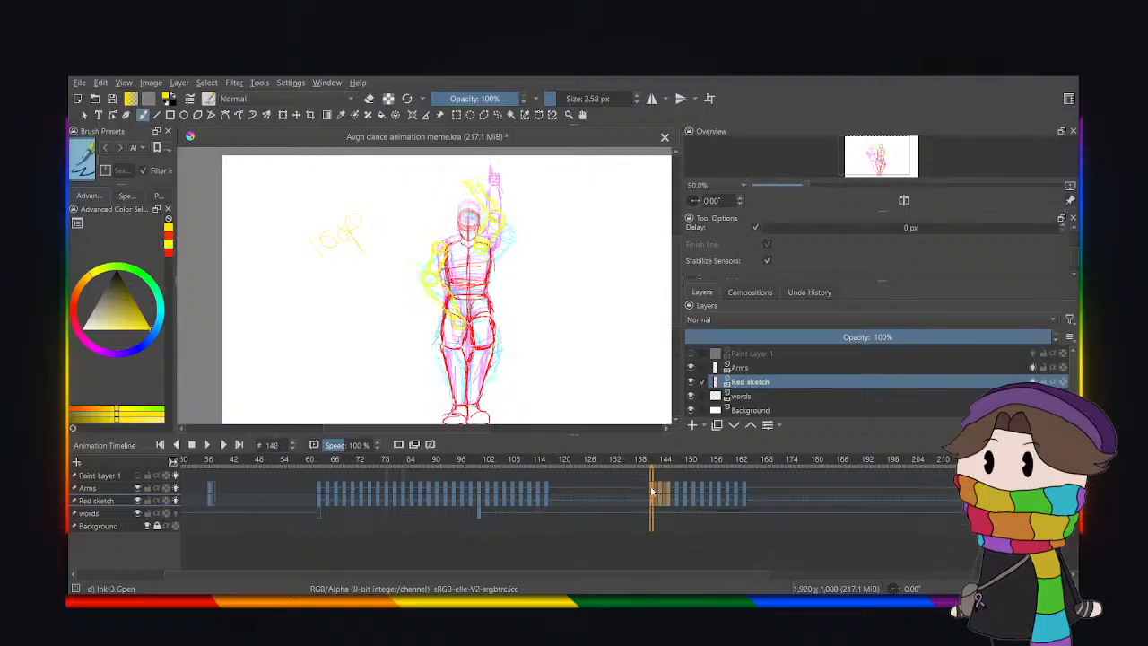
left_click_drag(654, 492, 878, 493)
left_click_drag(660, 493, 815, 493)
left_click(678, 489)
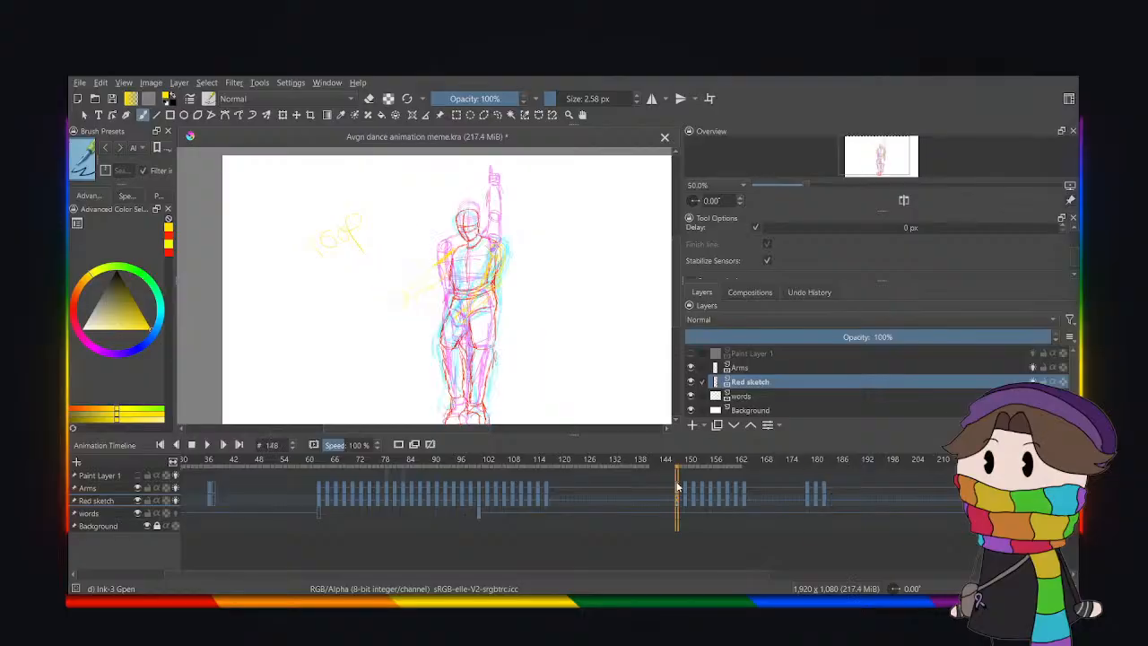
Move the Arms and Red sketch keyframes of frames 148–164 forward so they start at frame 119, directly after the preceding poses.
left_click(743, 502, "shift")
left_click_drag(678, 488, 560, 489)
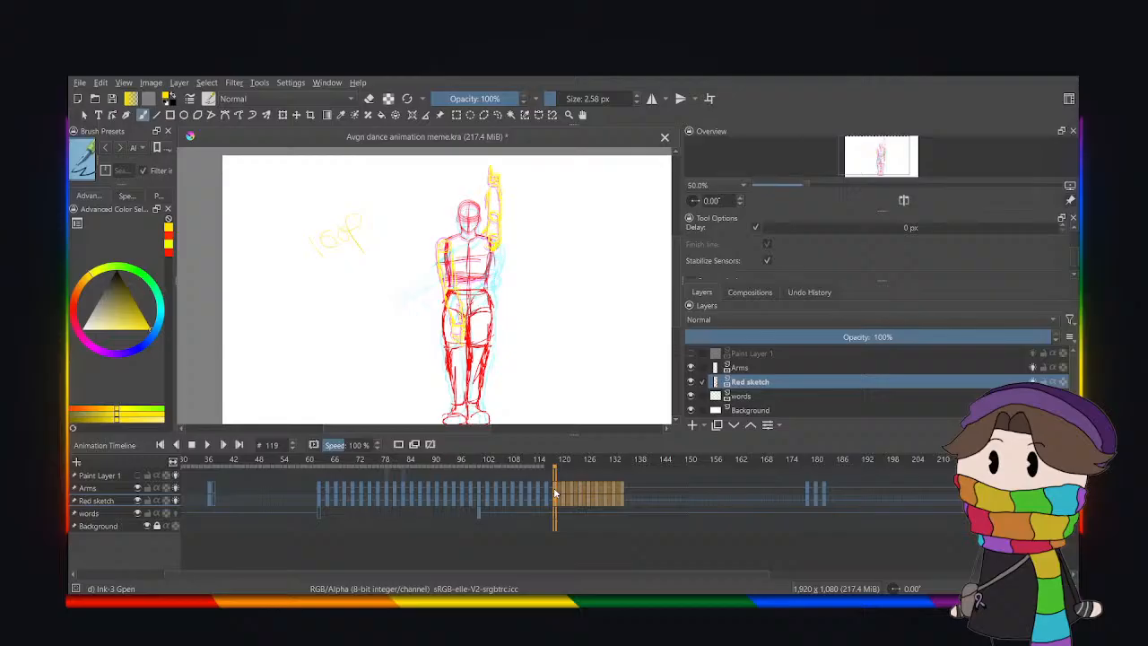
Play the animation twice from frame 101 to check the shortened dance sequence.
left_click(482, 491)
left_click(480, 491)
left_click(475, 490)
left_click(479, 490)
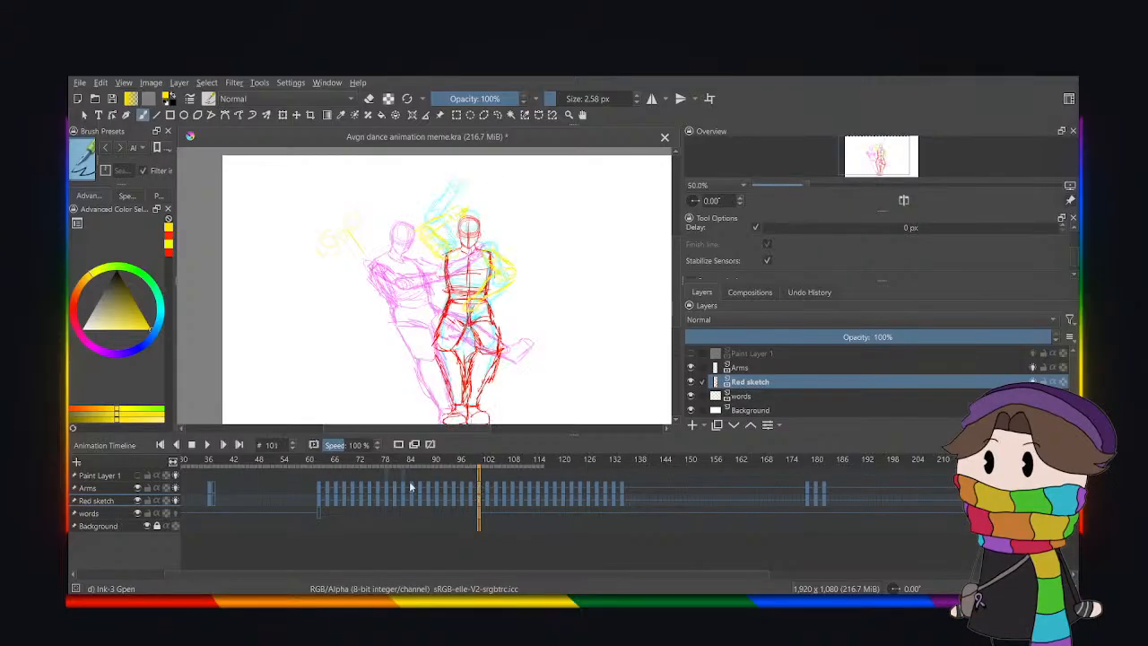
left_click(207, 444)
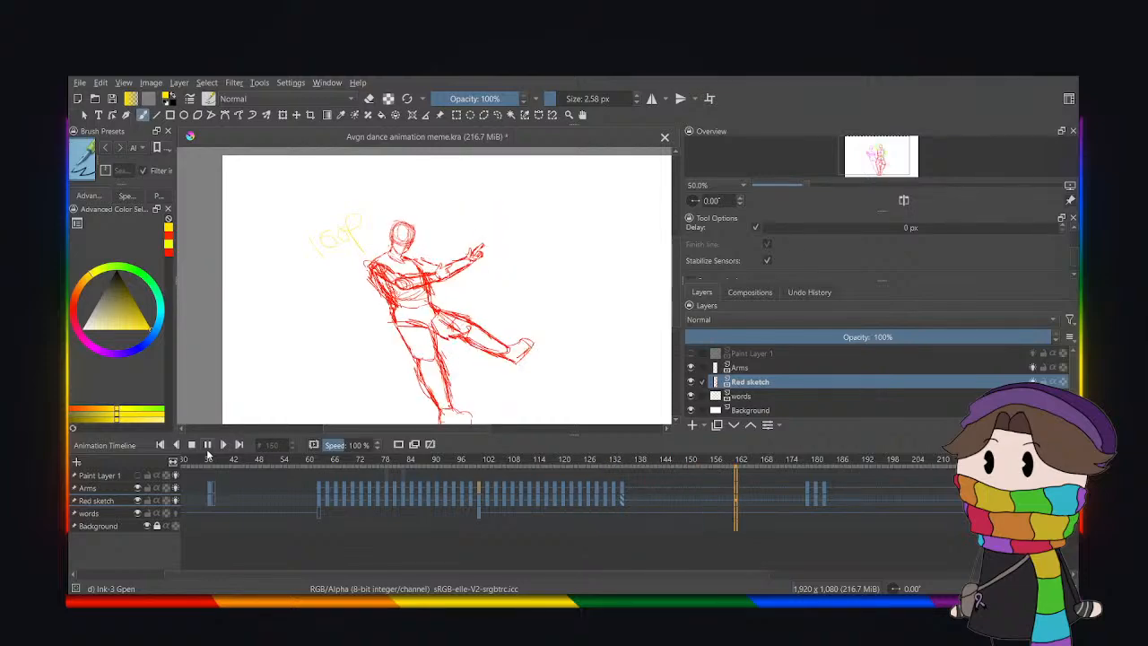
left_click(207, 450)
mouse_move(473, 485)
left_mouse_down()
mouse_move(487, 489)
mouse_move(477, 489)
left_mouse_up()
left_click(479, 489)
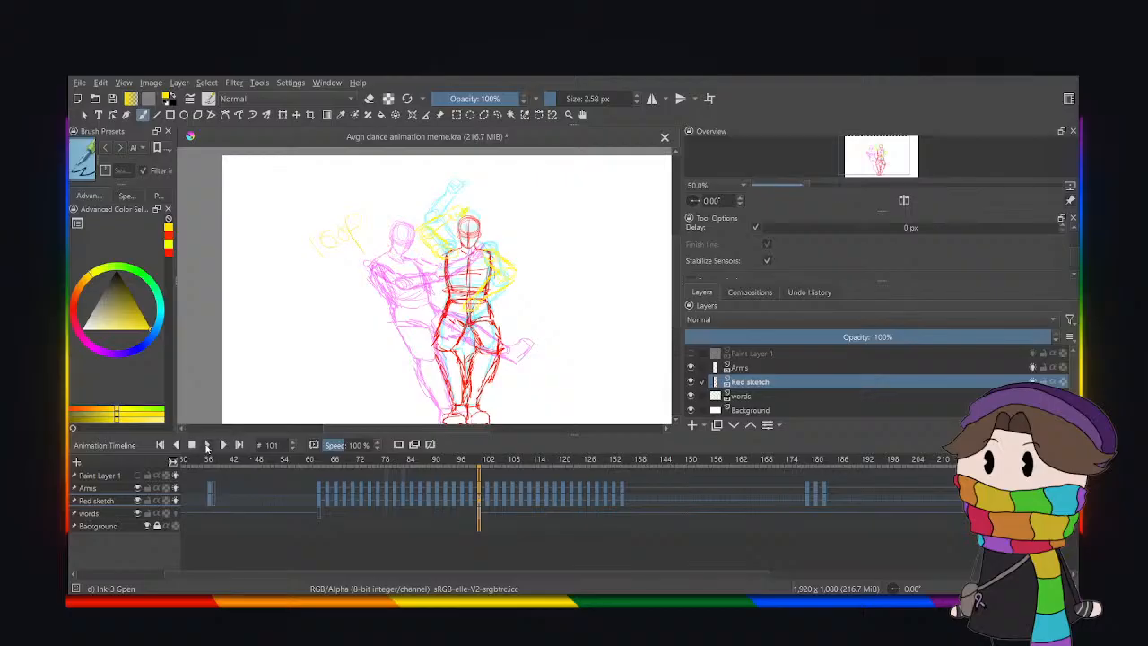
left_click(208, 445)
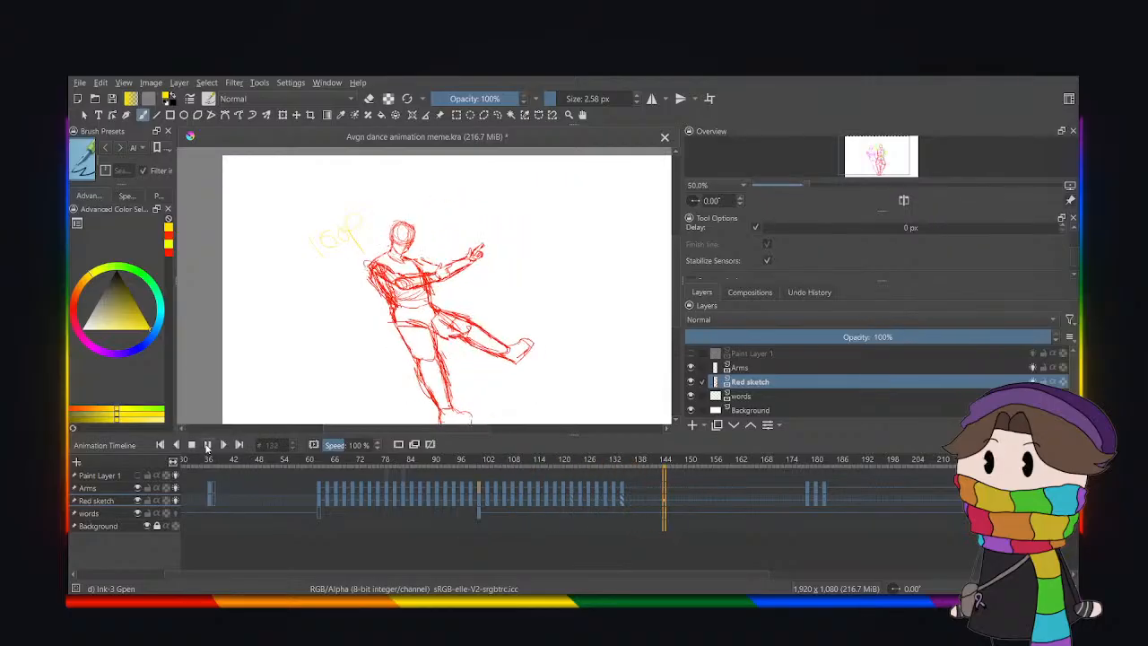
left_click(207, 445)
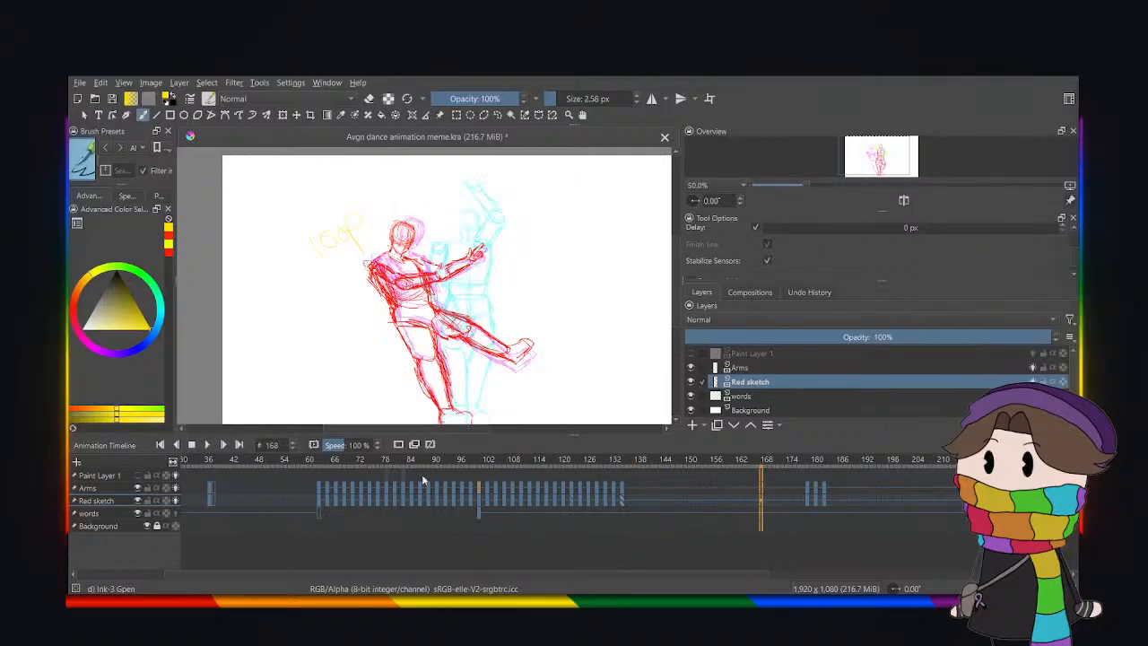
Step through the poses from frame 101 to frame 110 to compare the opening of the loop.
left_click(476, 493)
left_click(480, 490)
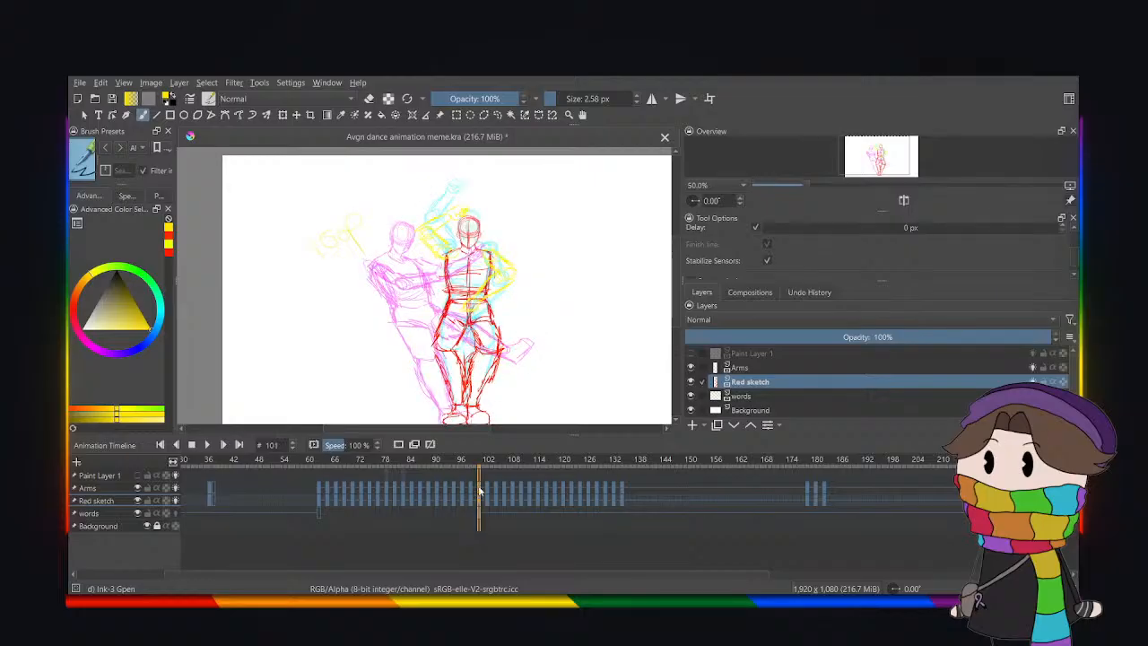
left_click(487, 489)
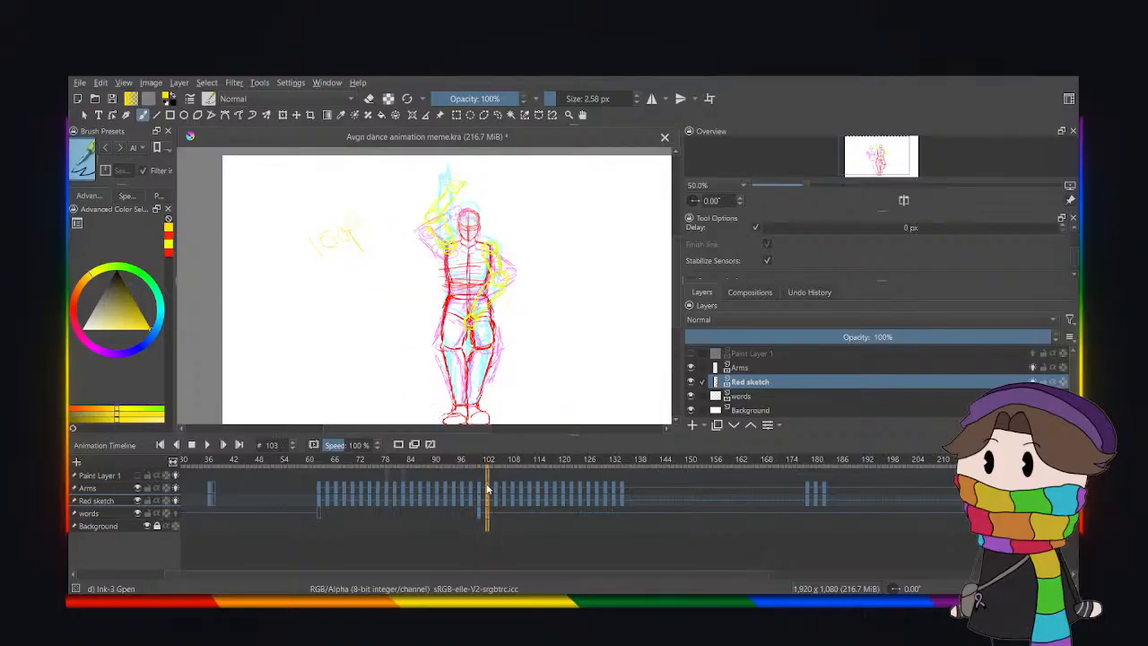
left_click(494, 489)
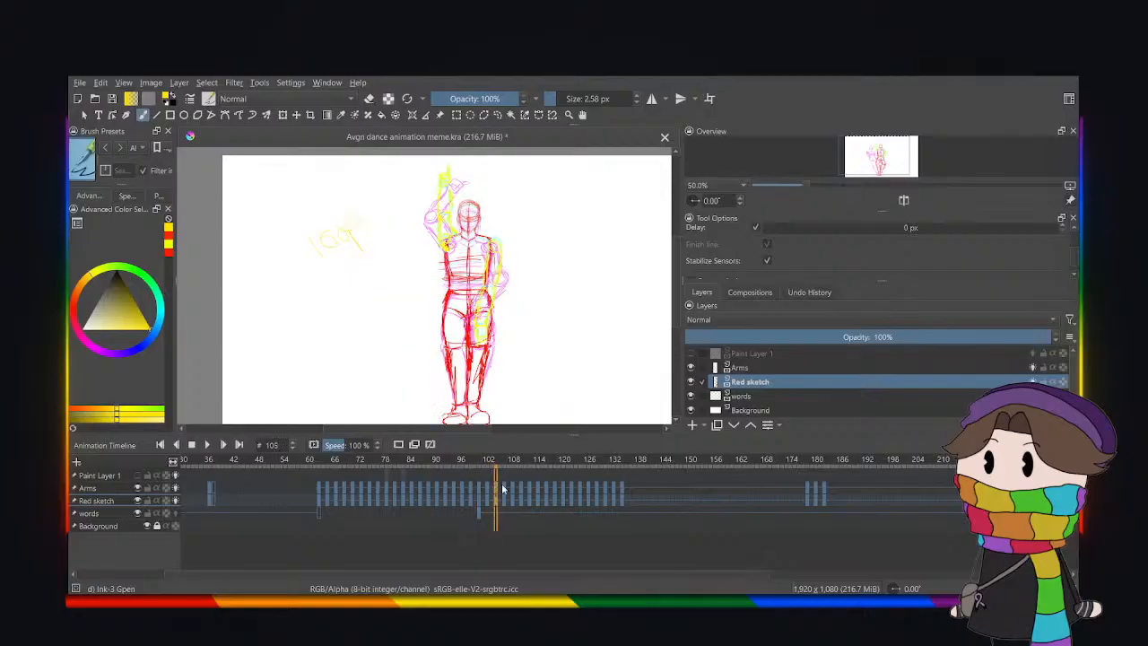
left_click(504, 489)
left_click(509, 489)
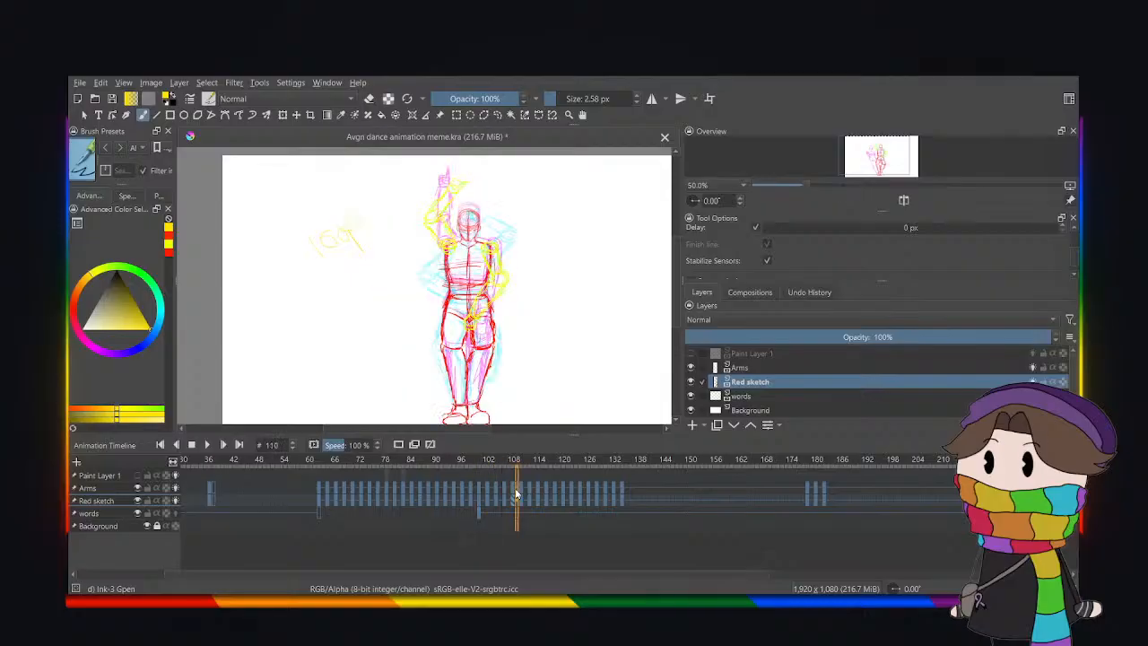
left_click(512, 489)
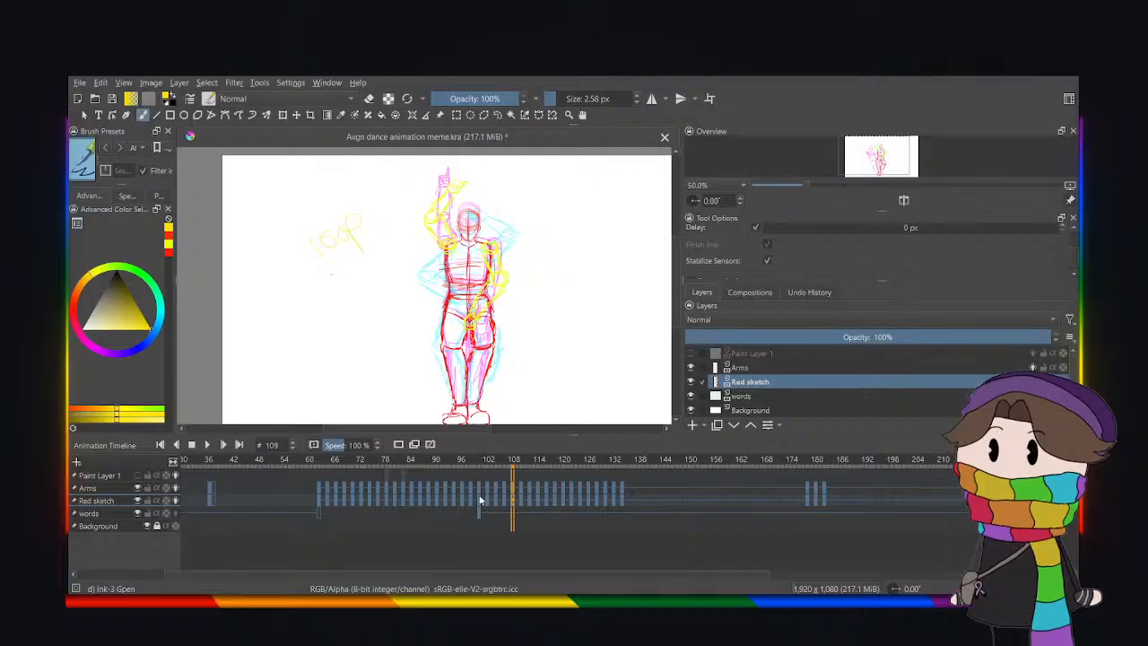
Play the animation from the earlier dance section, including from frame 63, to check how it leads into the loop.
left_click(339, 493)
left_click(207, 443)
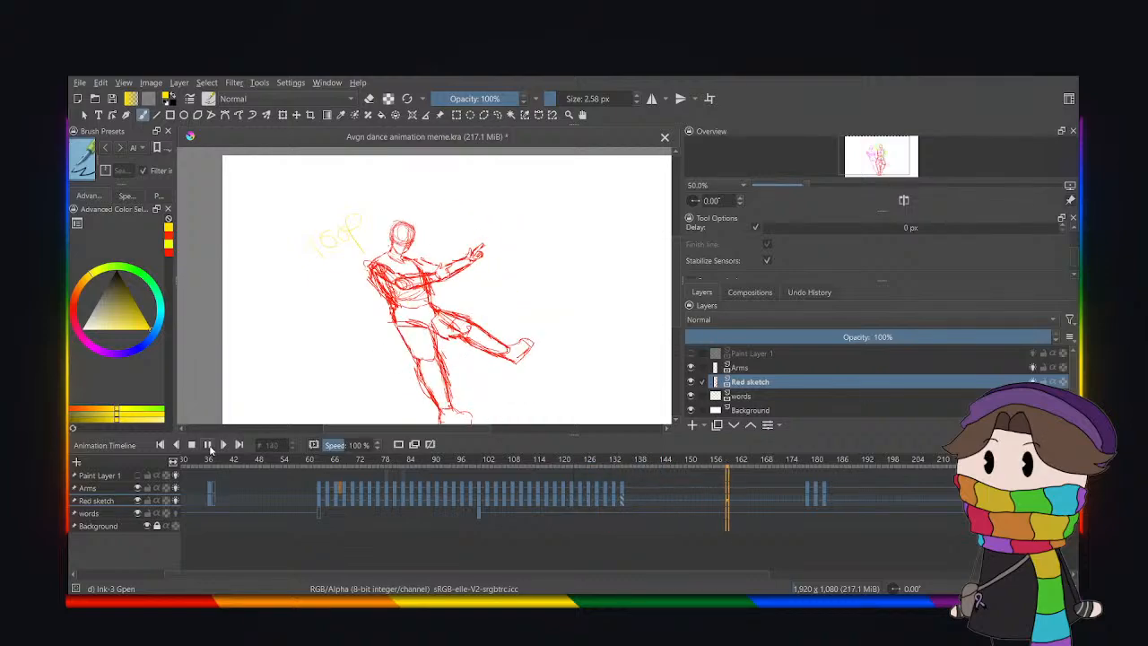
left_click(208, 445)
left_click(320, 488)
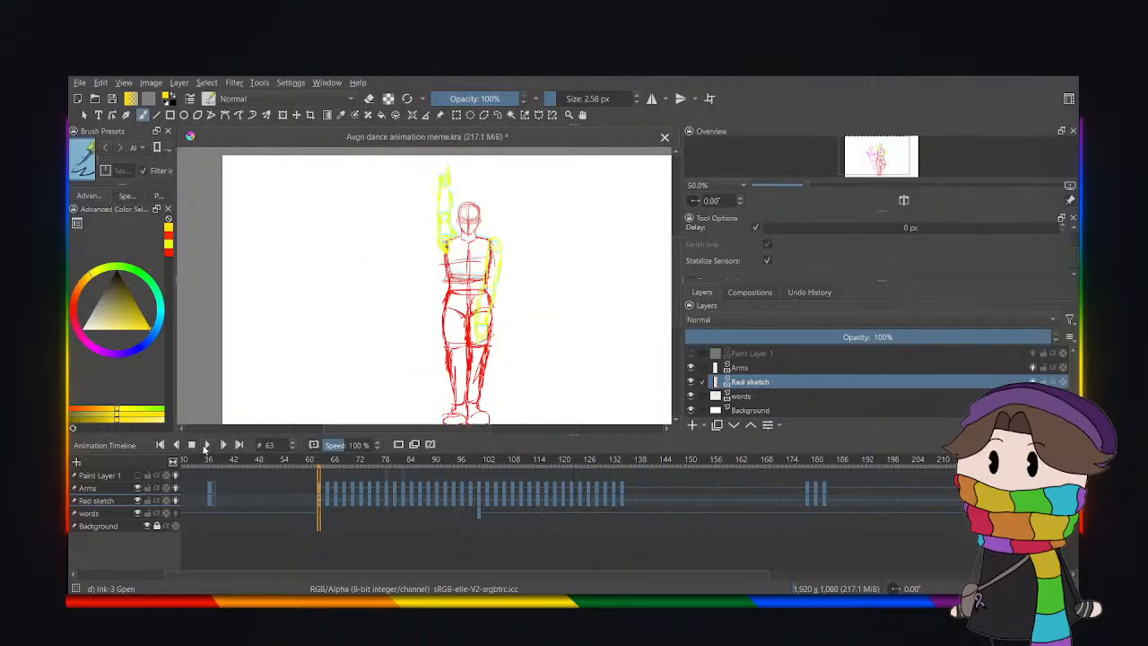
left_click(205, 446)
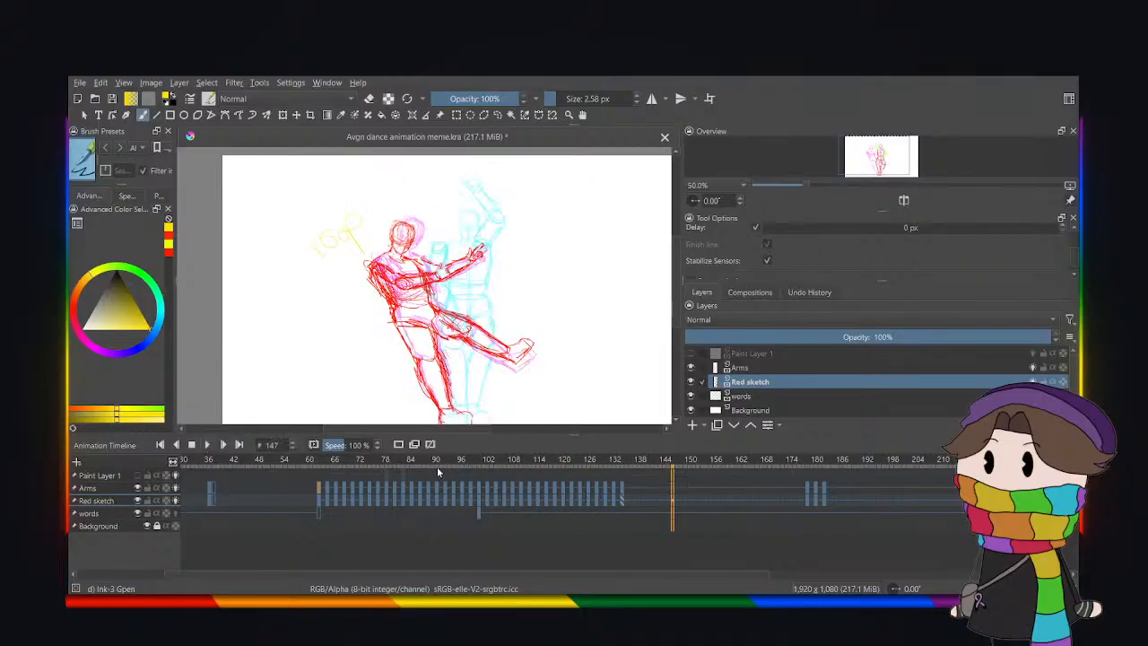
Replay the sequence from frame 101 and compare its first pose with its last pose around frame 135.
left_click(479, 489)
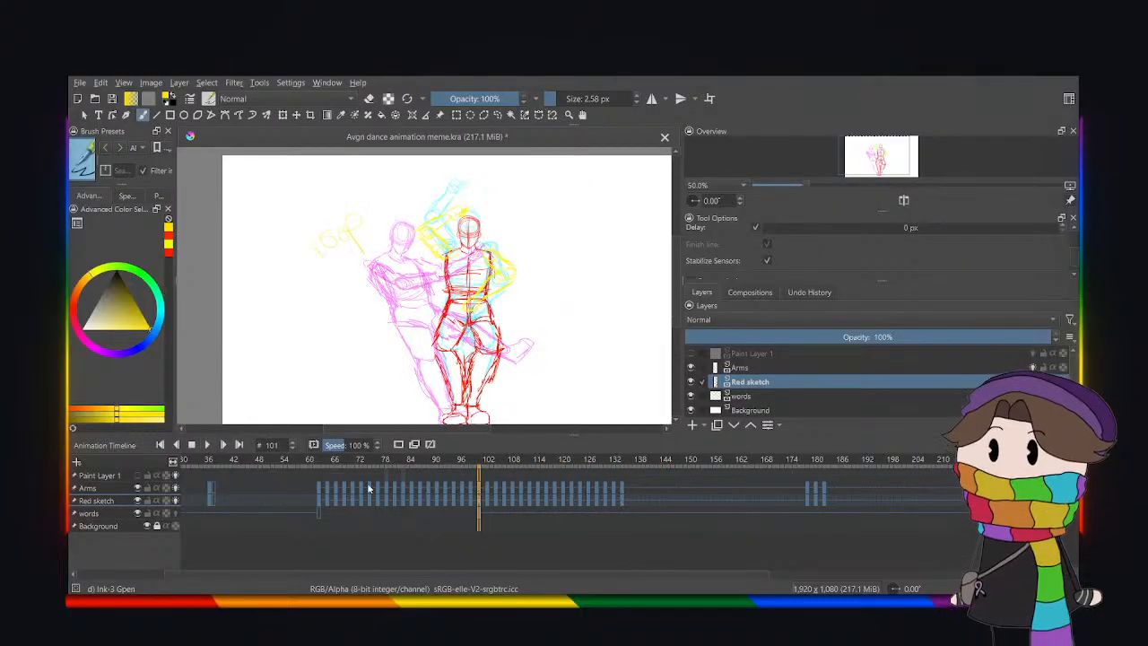
left_click(205, 446)
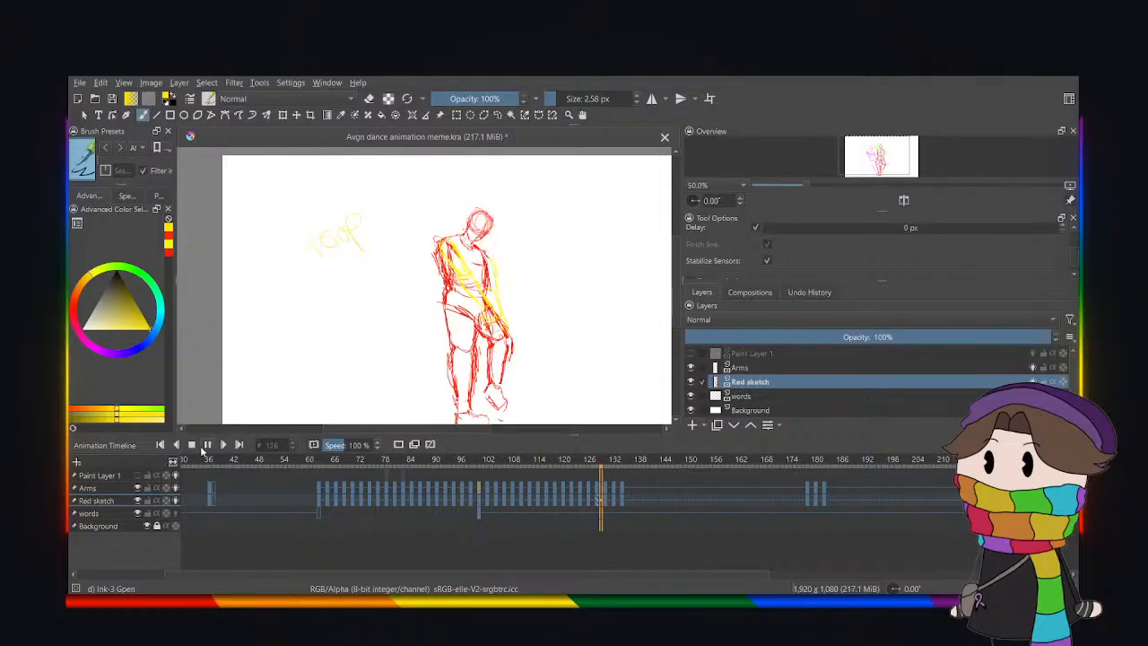
left_click(504, 490)
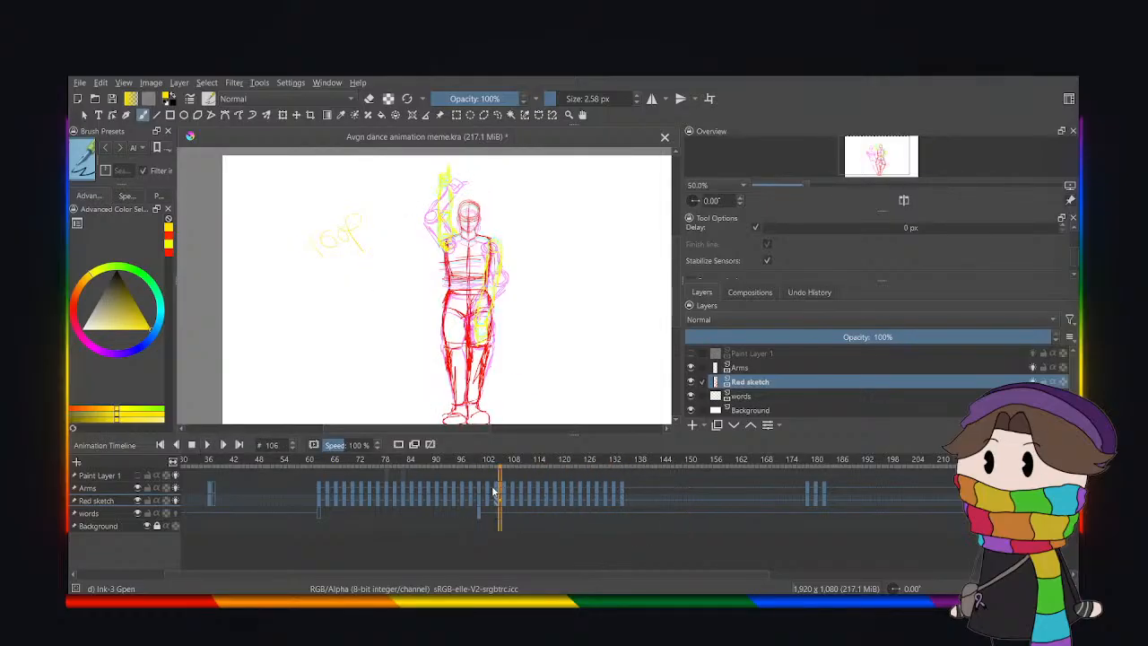
left_click(479, 489)
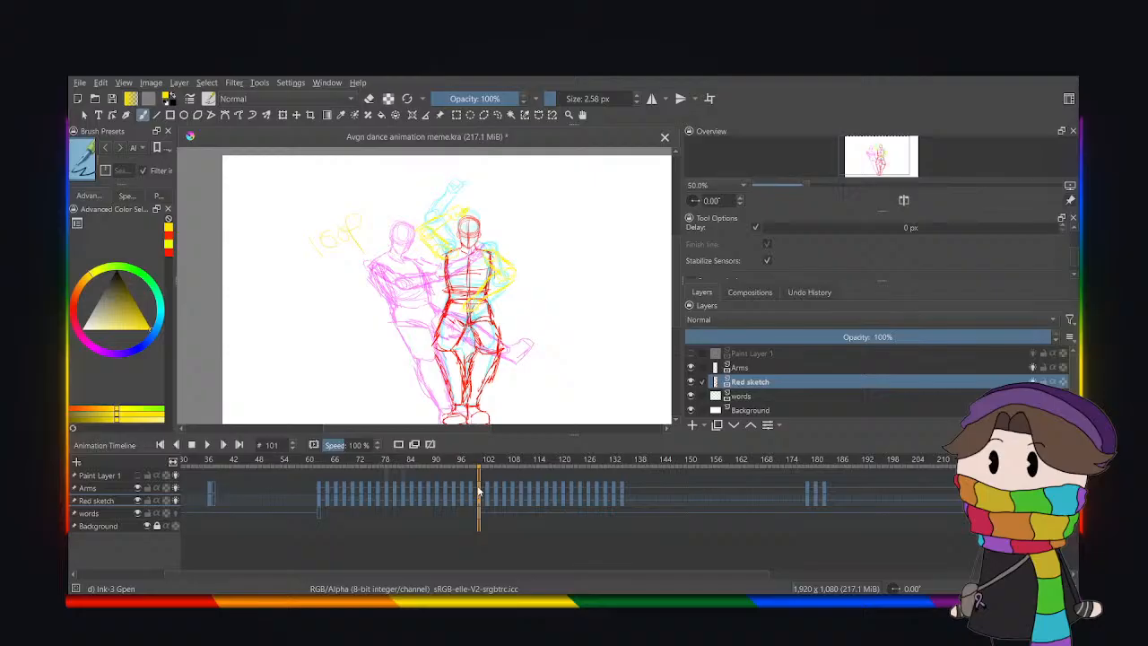
left_click(622, 490)
left_click(617, 490)
left_click(480, 490)
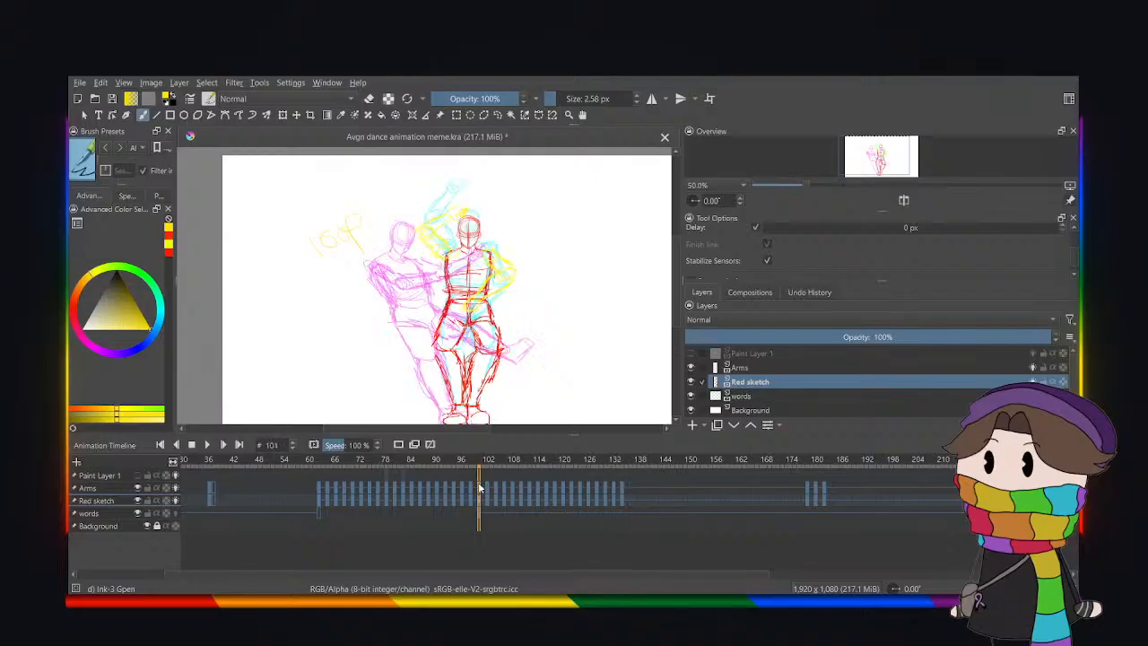
left_click(207, 446)
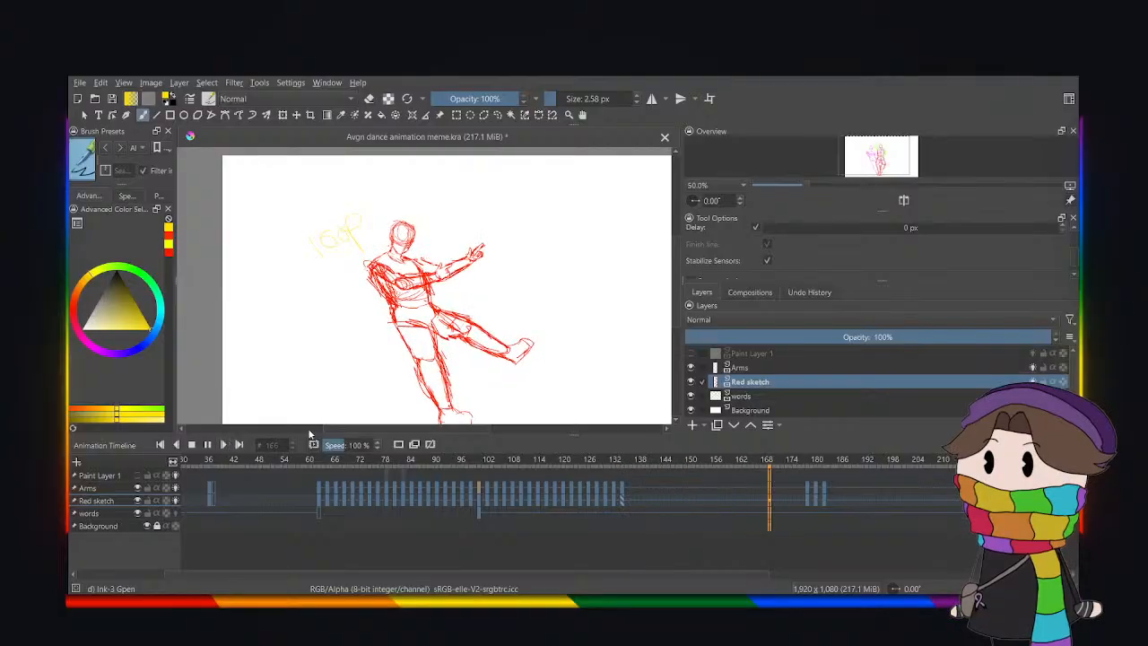
left_click(207, 445)
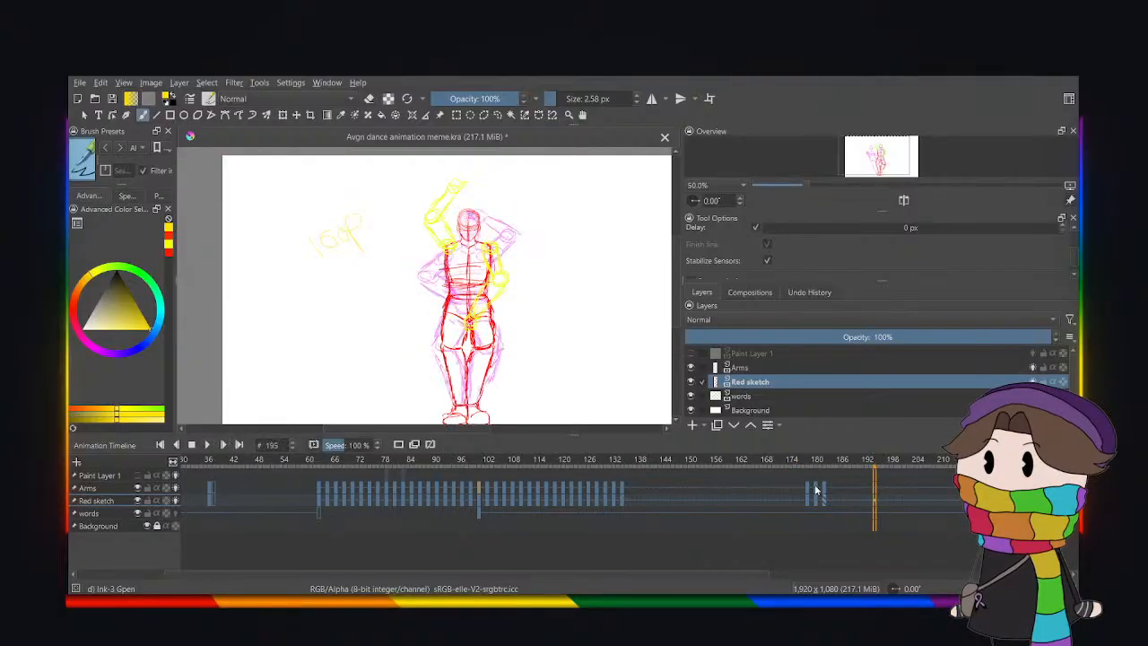
Move the set-aside Arms and Red sketch keyframes from frames 179–183 to around frames 42–46, before the dance.
left_click(807, 491)
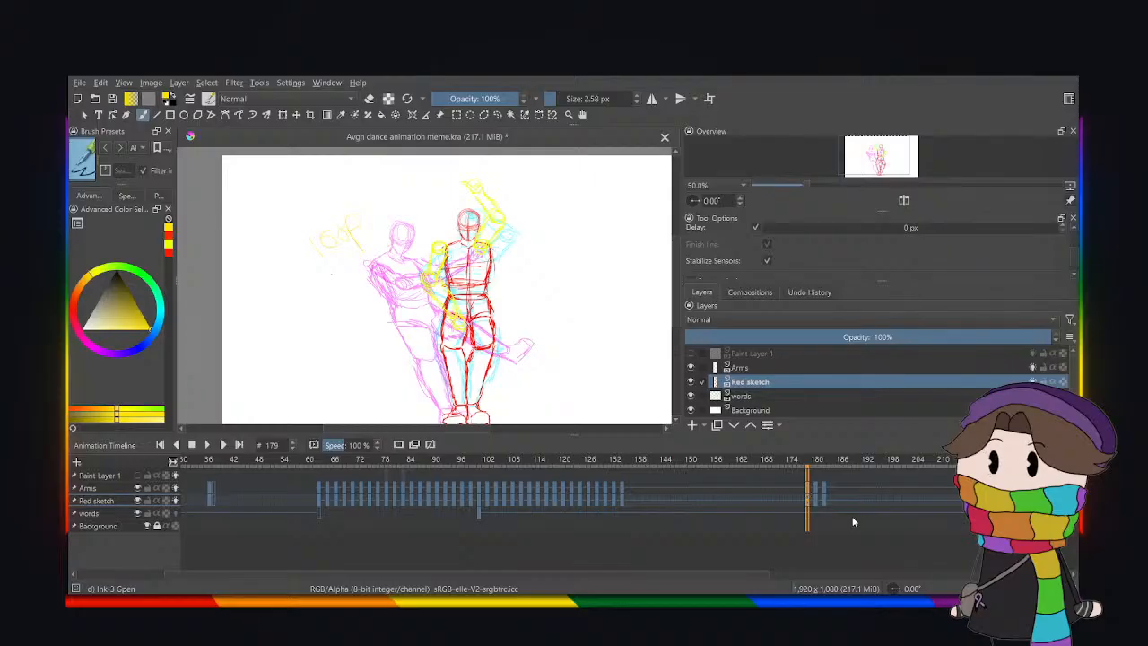
mouse_move(824, 505)
left_mouse_down()
mouse_move(810, 489)
mouse_move(227, 494)
left_mouse_up()
Copy the Arms, Red sketch and words keyframes of frames 101–135 and paste them at frames 137 and 173.
left_click(563, 499)
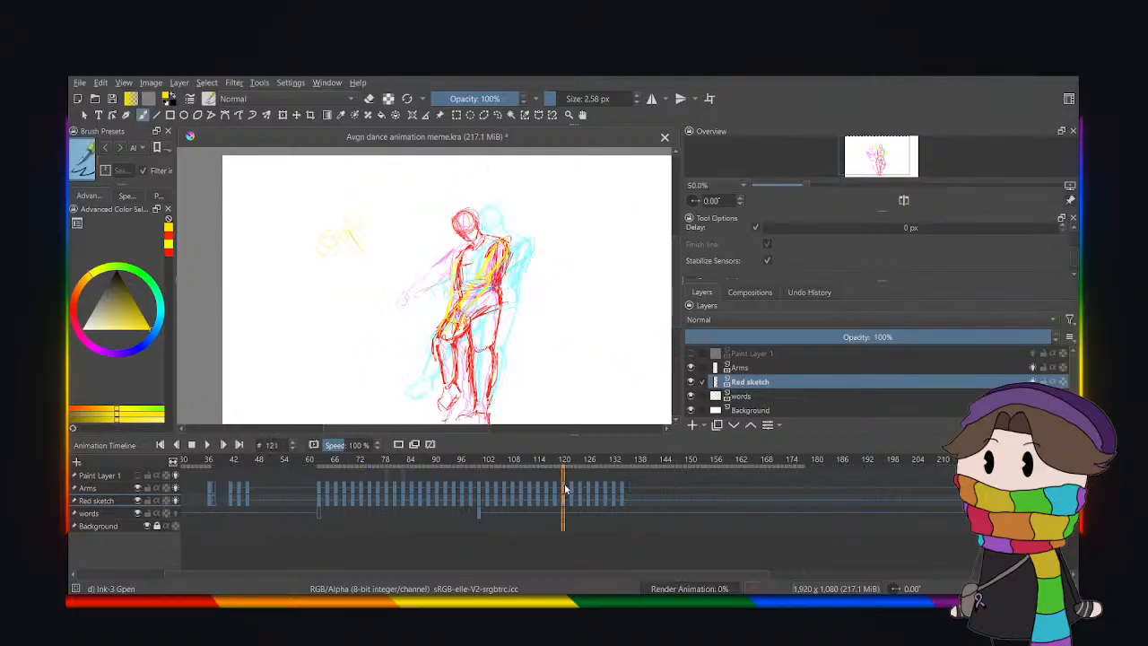
left_click(486, 505)
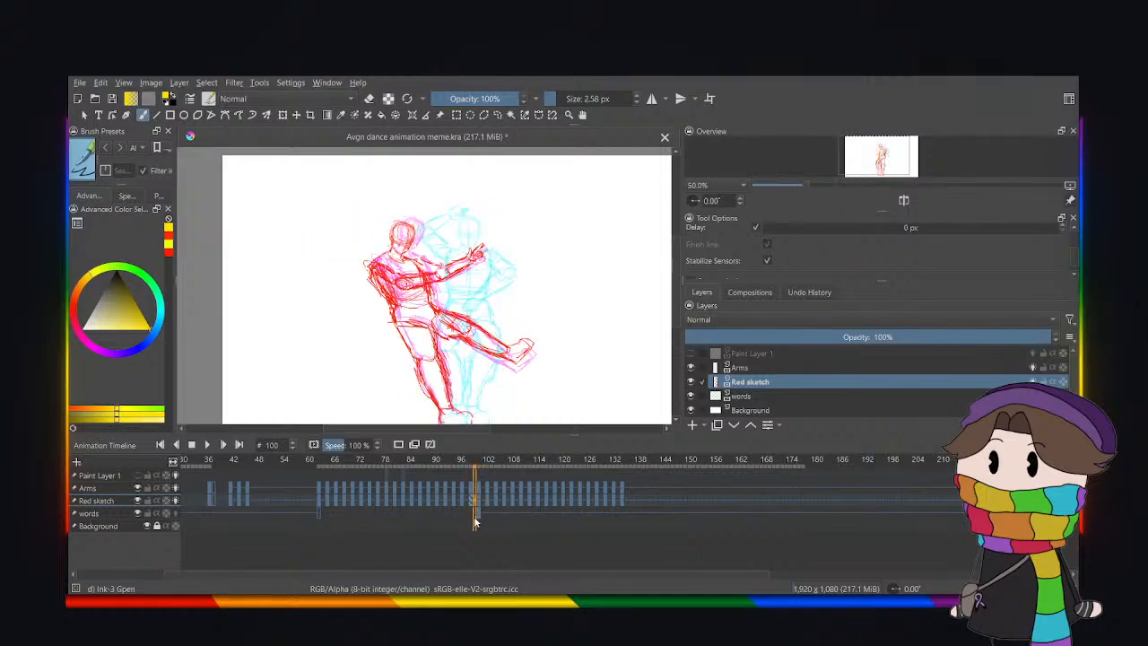
left_click(616, 493, "shift")
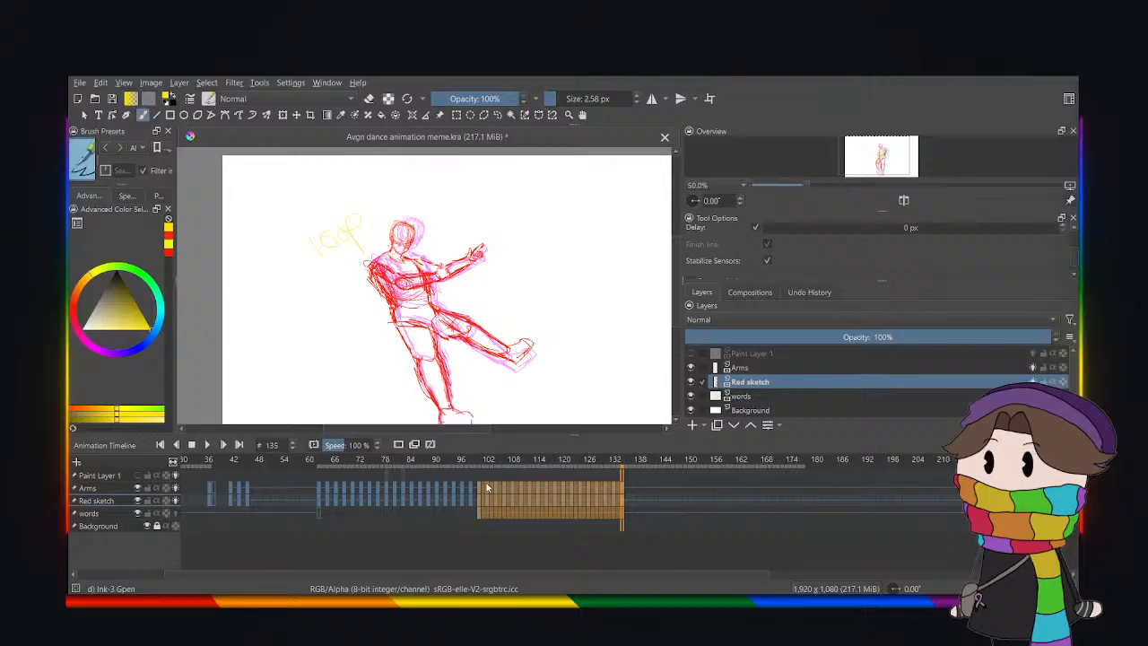
left_click(630, 488)
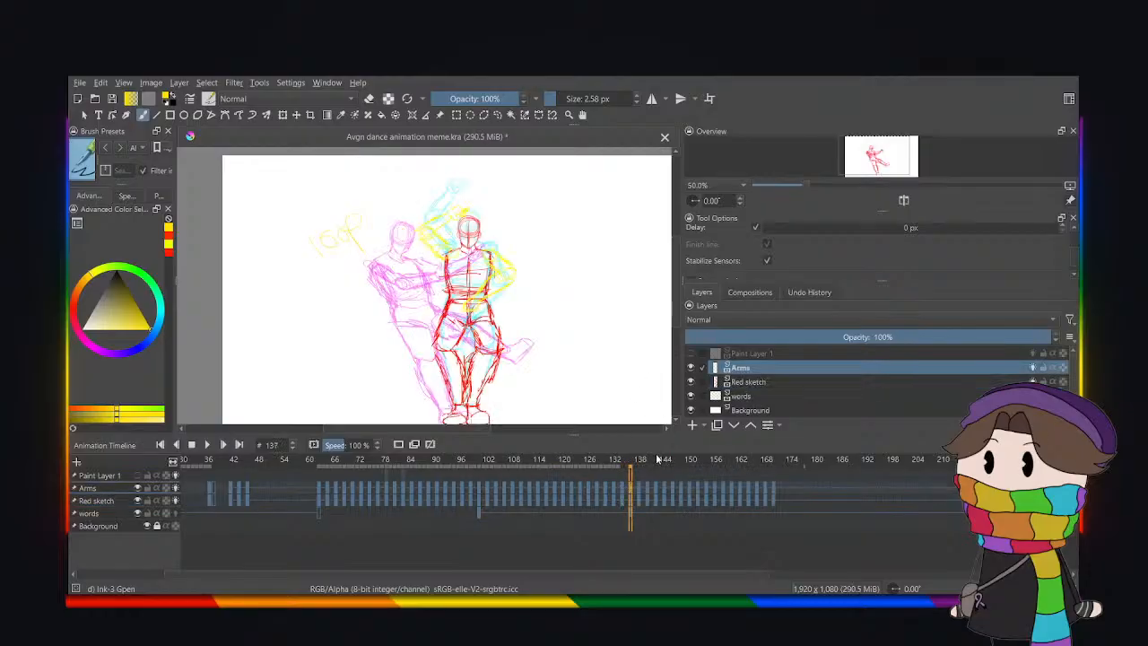
left_click(781, 468)
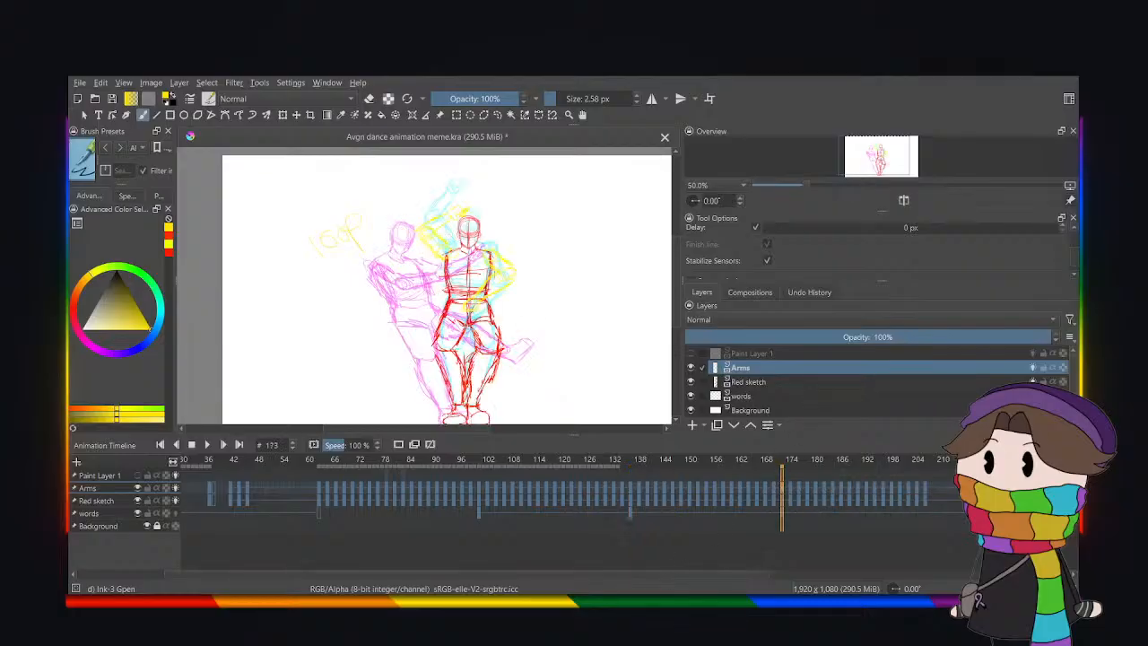
Paste the copied loop keyframes again at frames 209 and 245 on the same layers.
left_click_drag(669, 573, 754, 520)
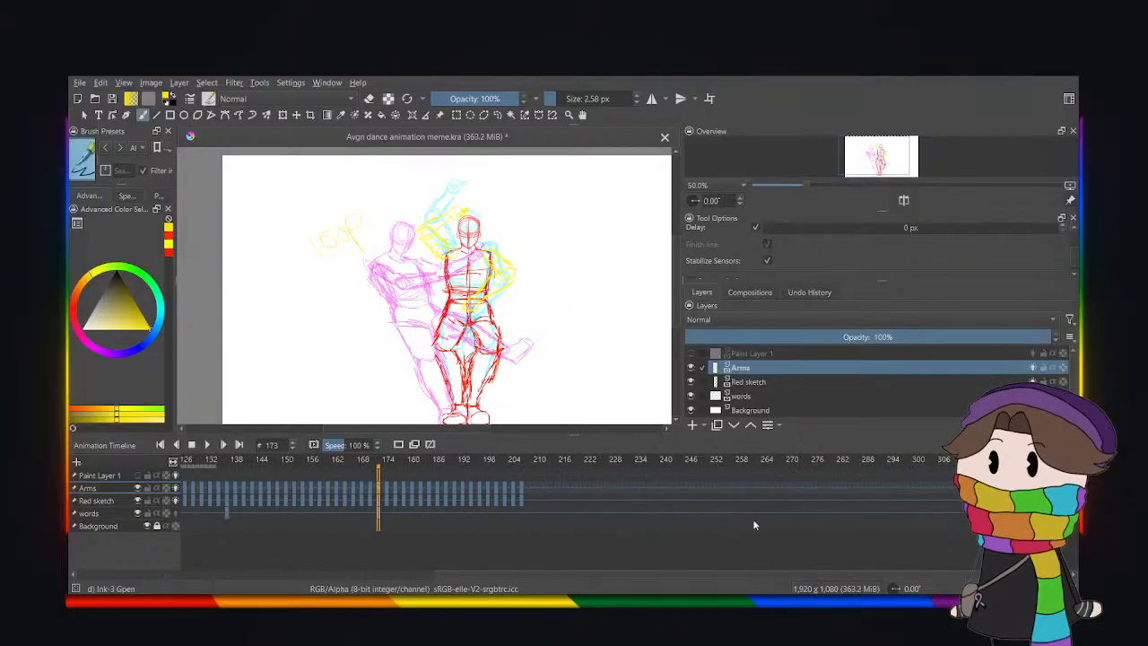
left_click(530, 489)
key("ctrl+v")
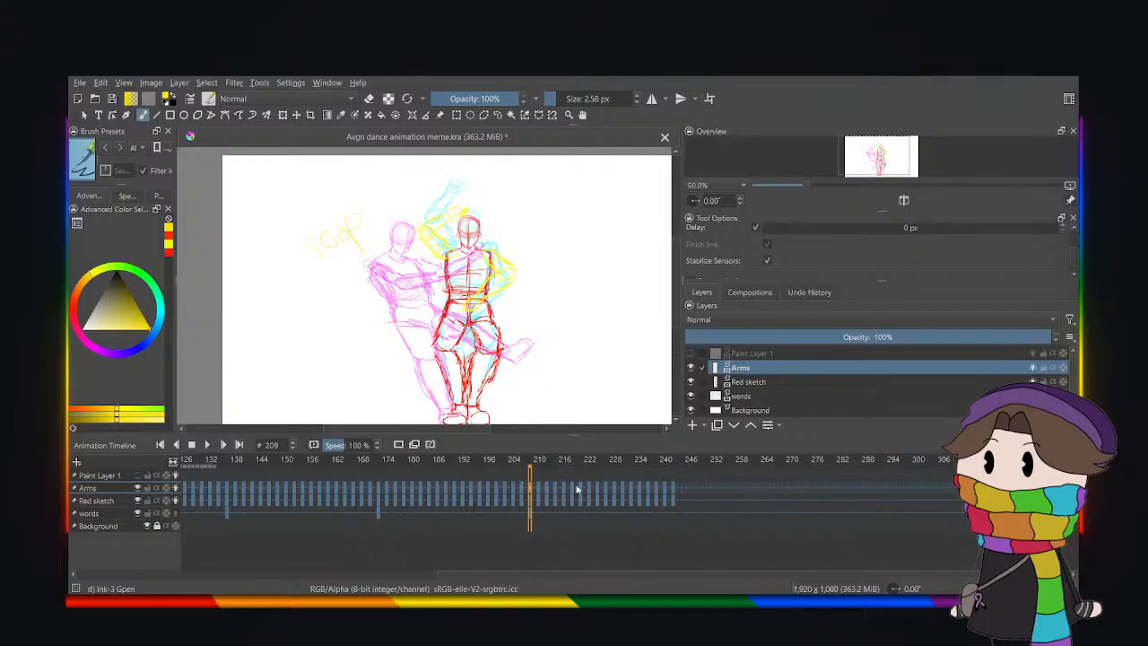
left_click(681, 490)
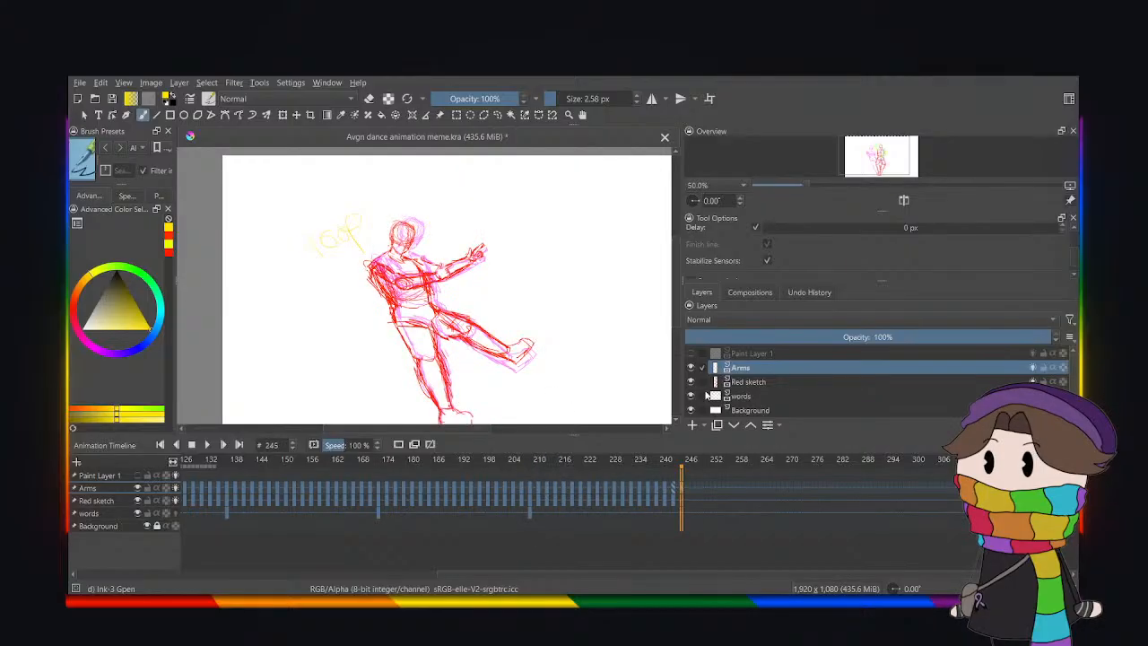
Extend the dance with two more pasted copies of the loop, starting at frames 281 and 317.
left_click_drag(602, 577, 736, 580)
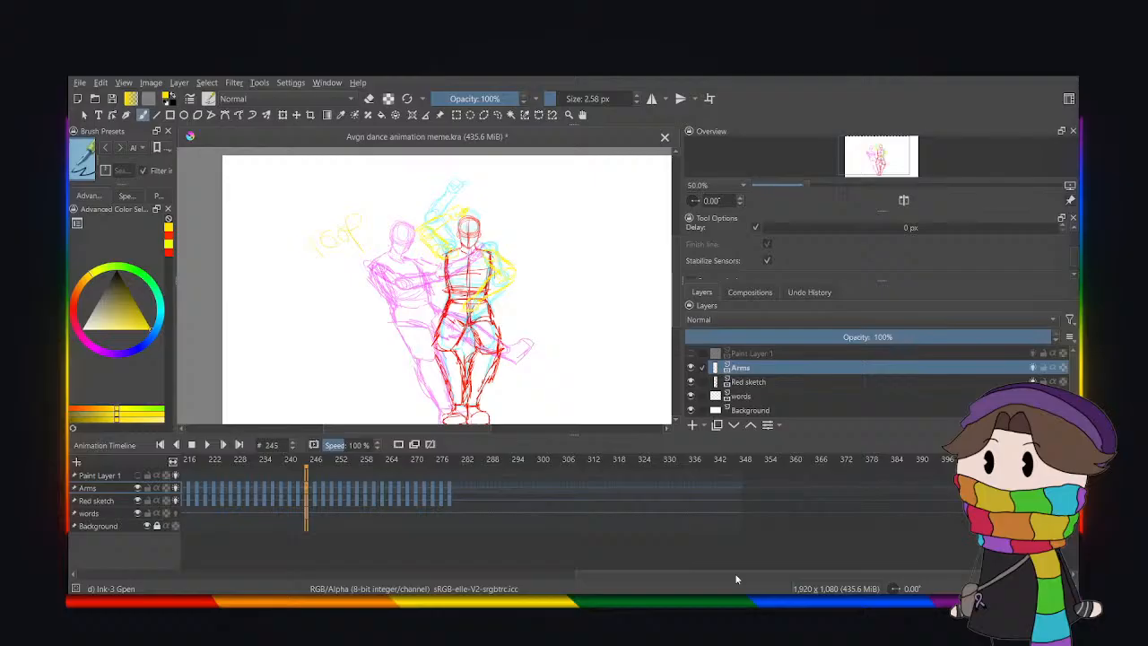
left_click(457, 489)
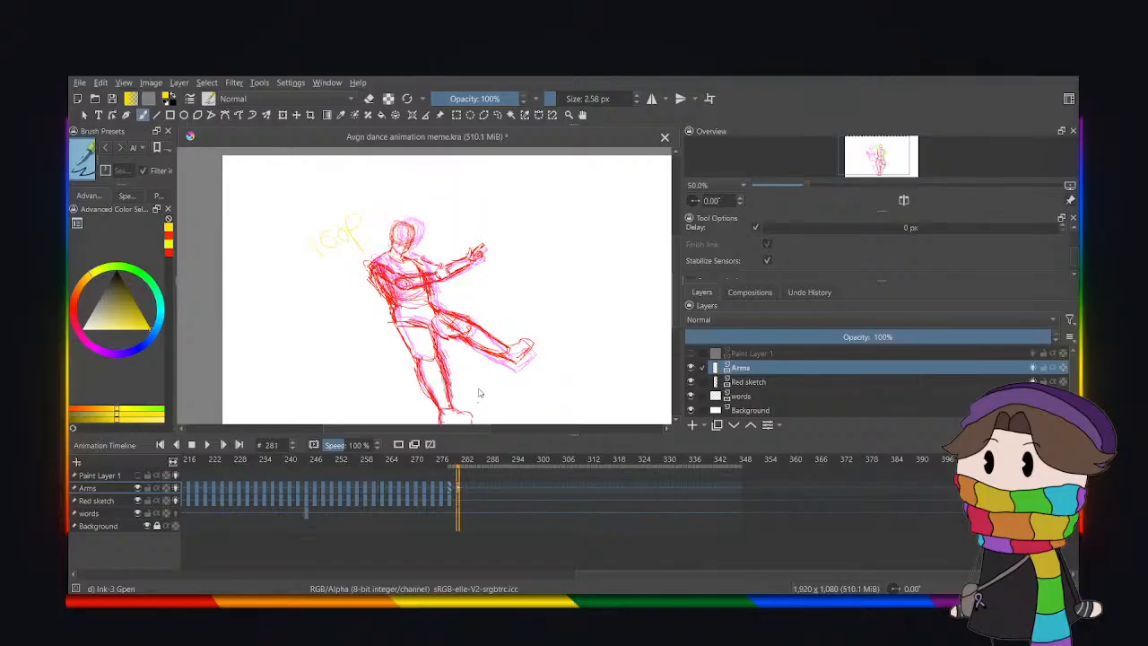
left_click(609, 489)
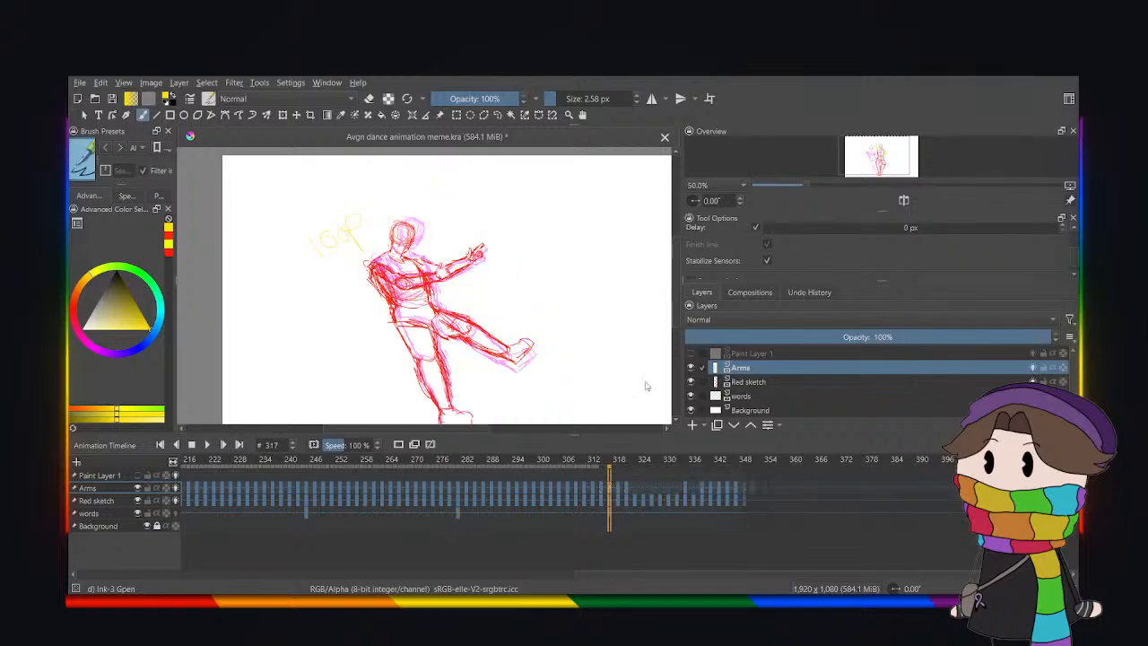
Play back the animation from frame 37 and check where the dance begins around frame 63.
scroll(644, 572, "left", 10)
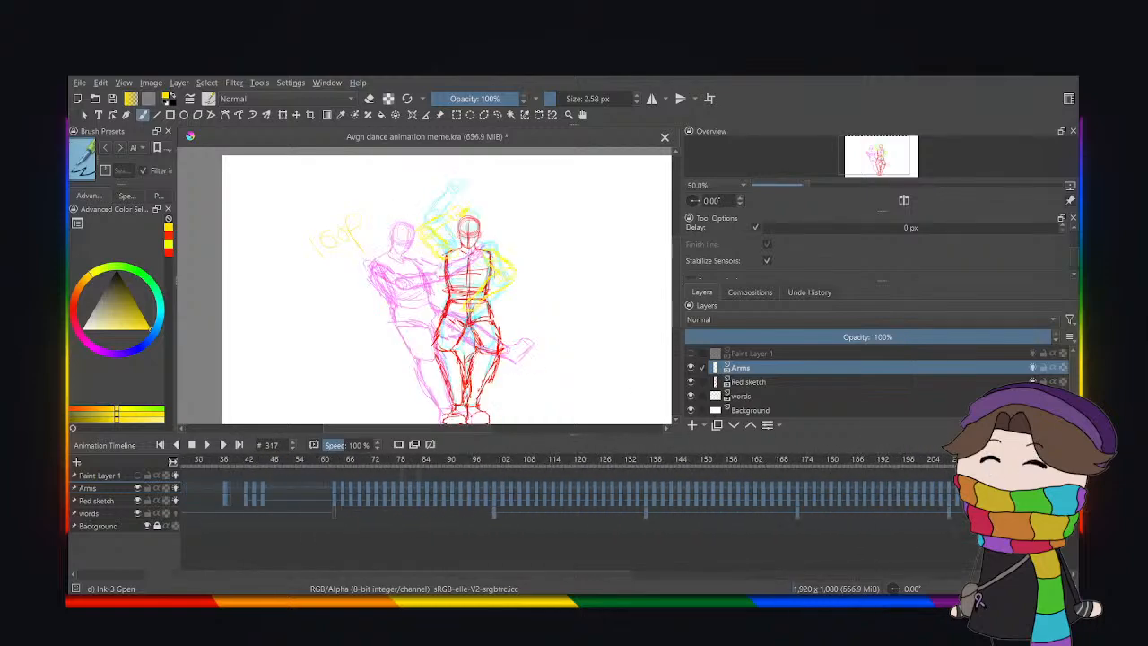
left_click(224, 485)
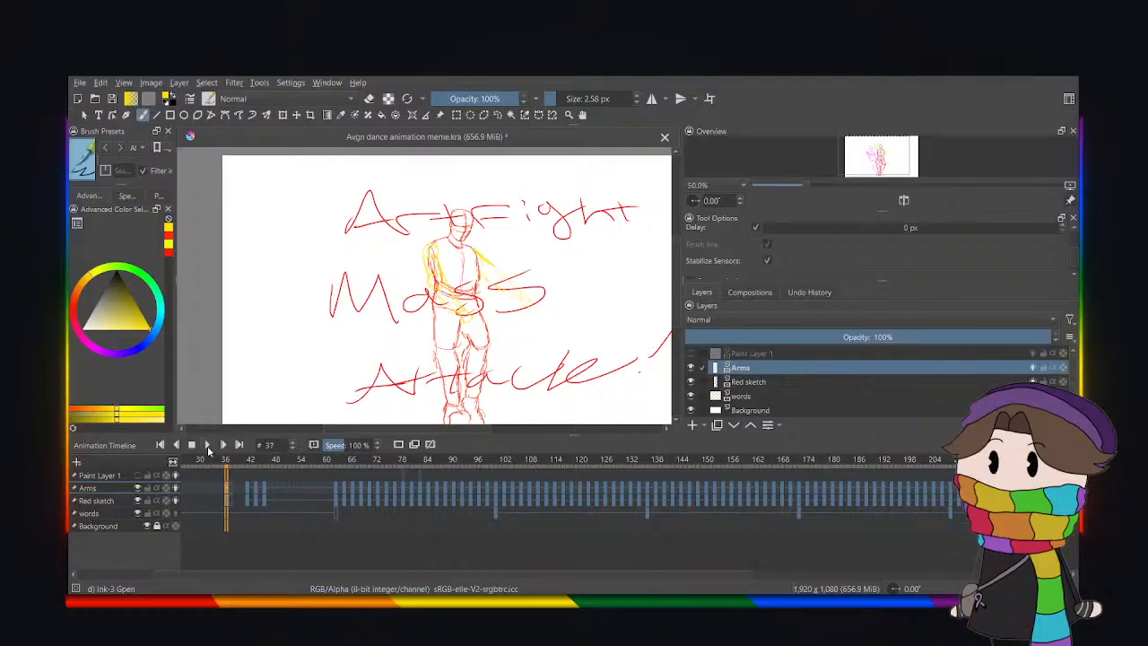
left_click(208, 448)
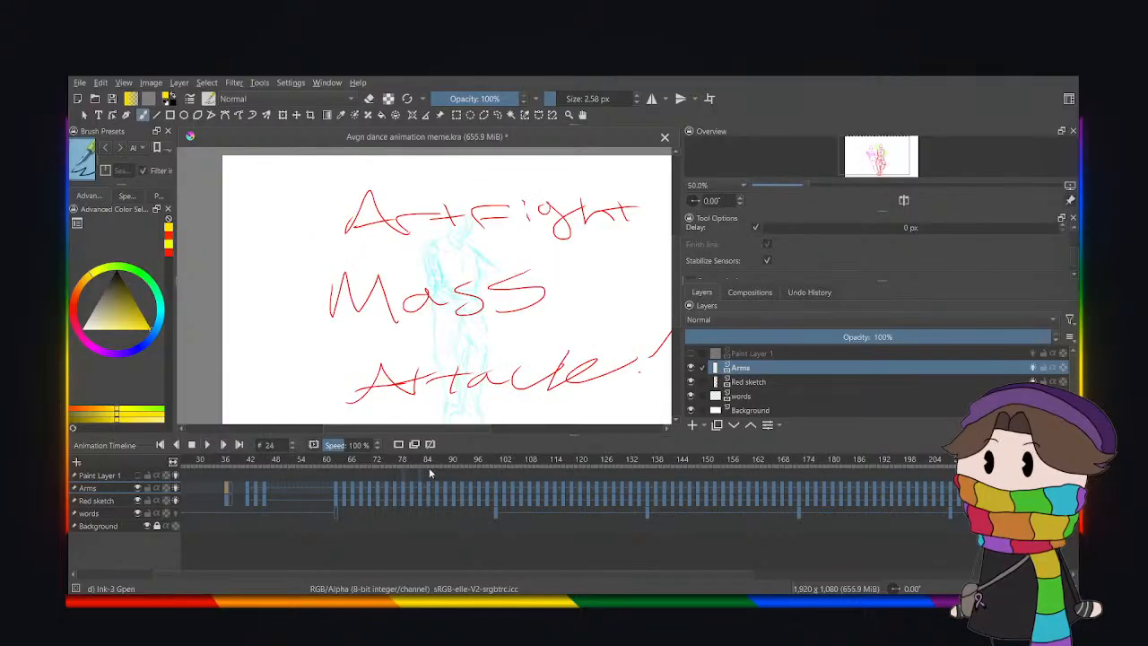
left_click(406, 489)
left_click(338, 490)
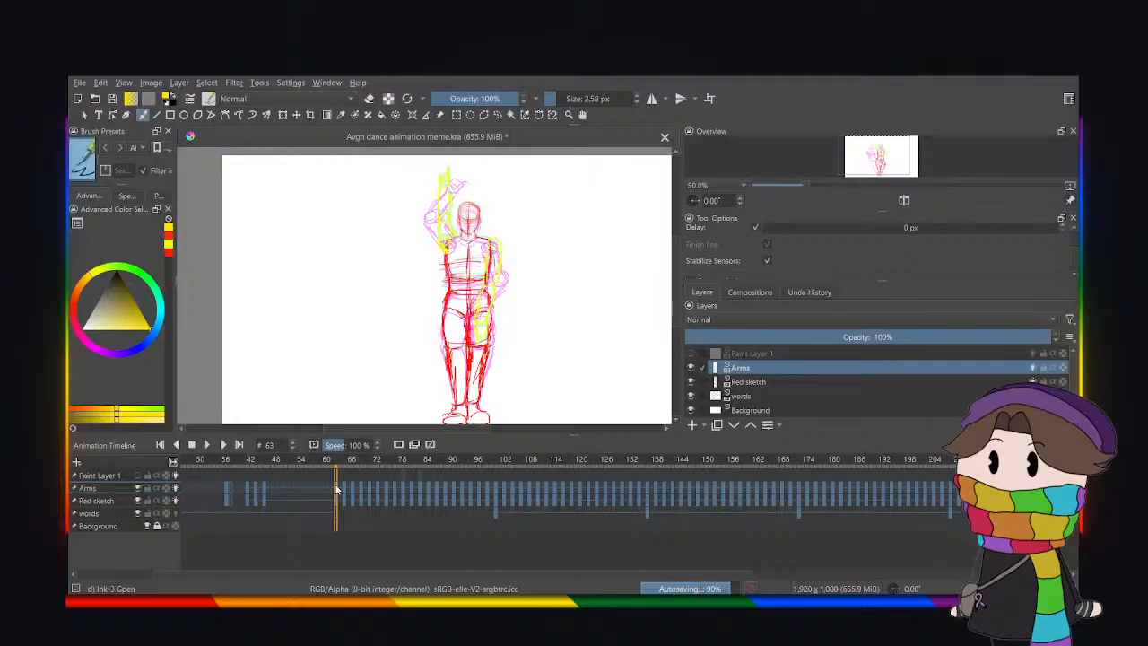
Delete the Arms and Red sketch keyframes from frame 37 through frame 99.
left_click(225, 502)
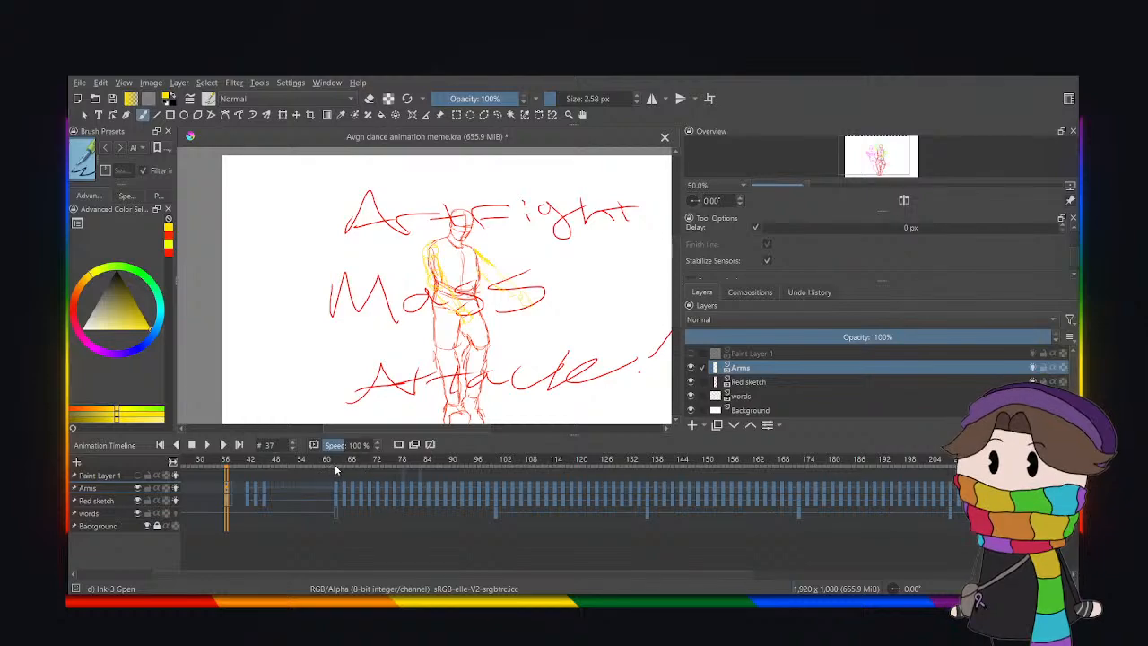
left_click(487, 500, "shift")
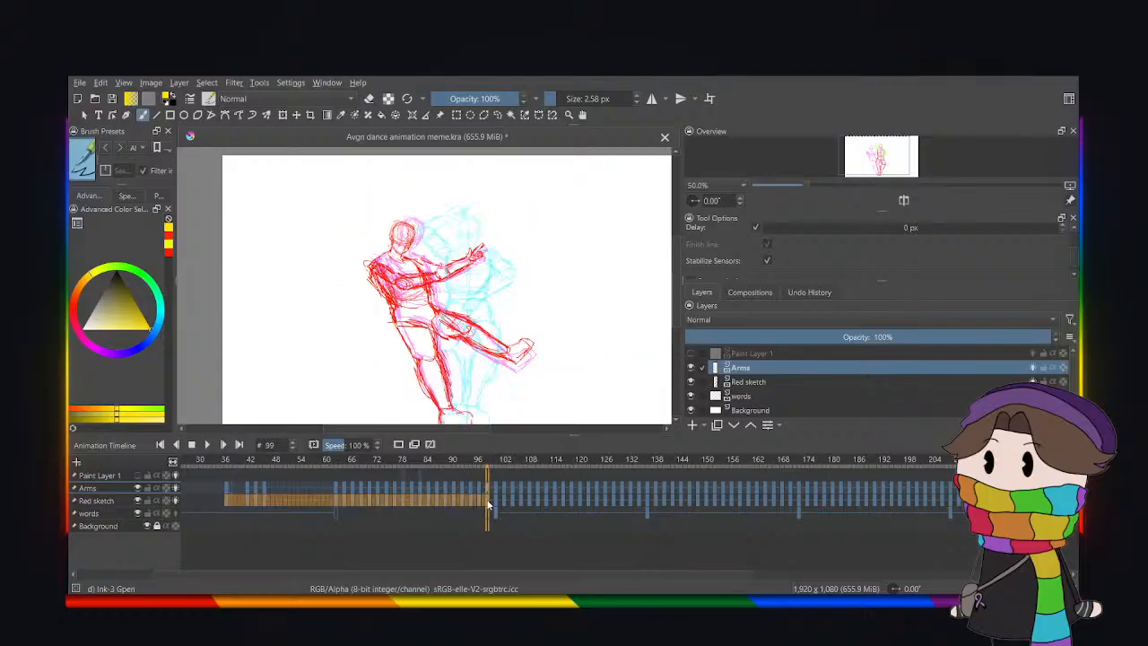
left_click(489, 491, "shift")
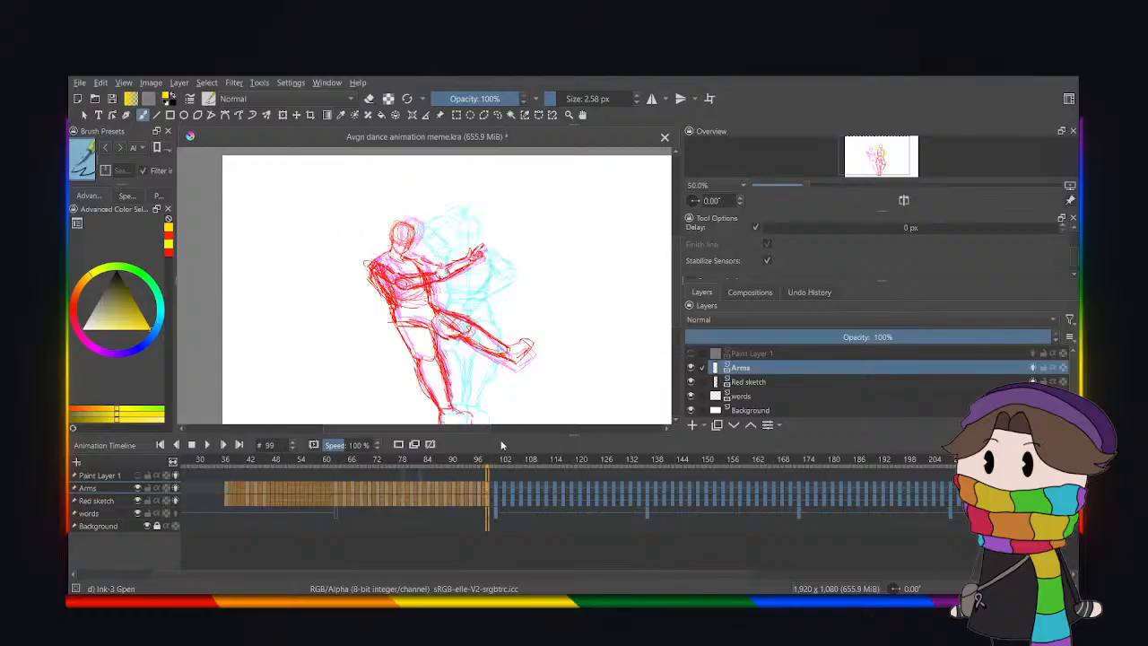
key("Delete")
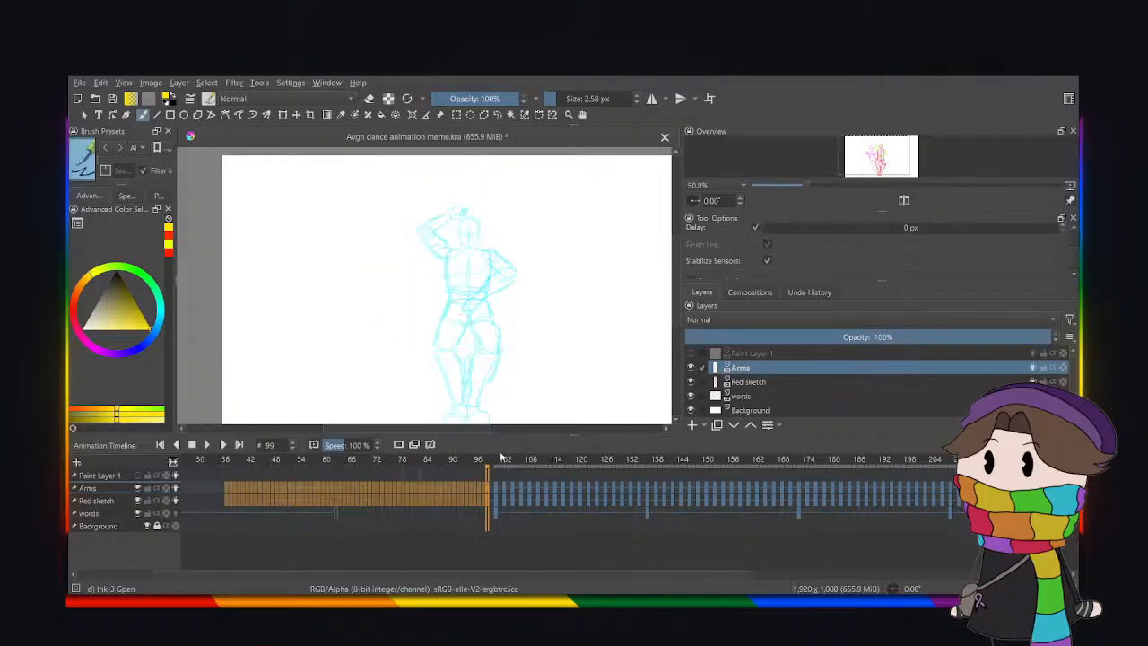
Copy the Arms, Red sketch and words keyframes of frames 101–135 into the cleared gap, shifting the copy to start at frame 65.
left_click(496, 513)
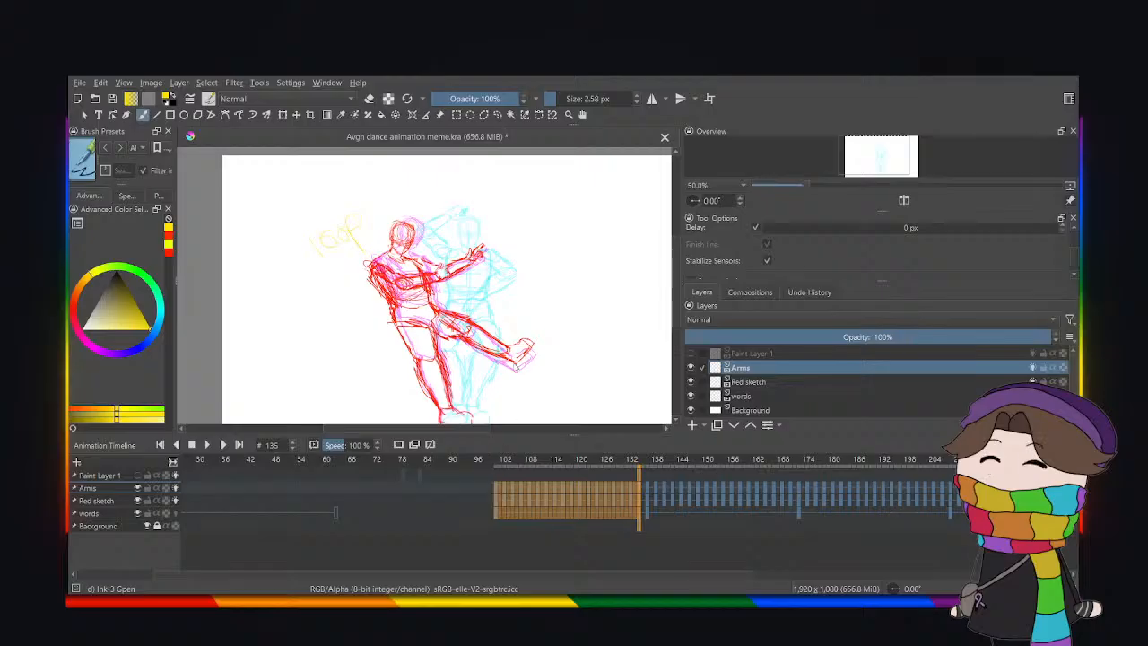
left_click(335, 490)
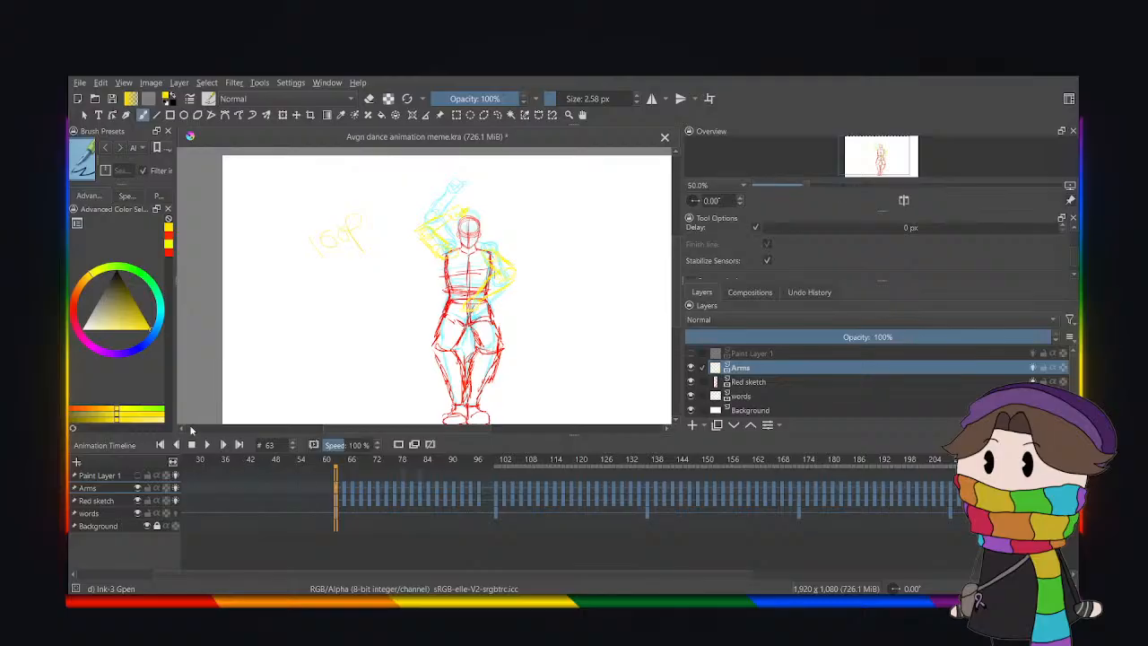
left_click(481, 494, "shift")
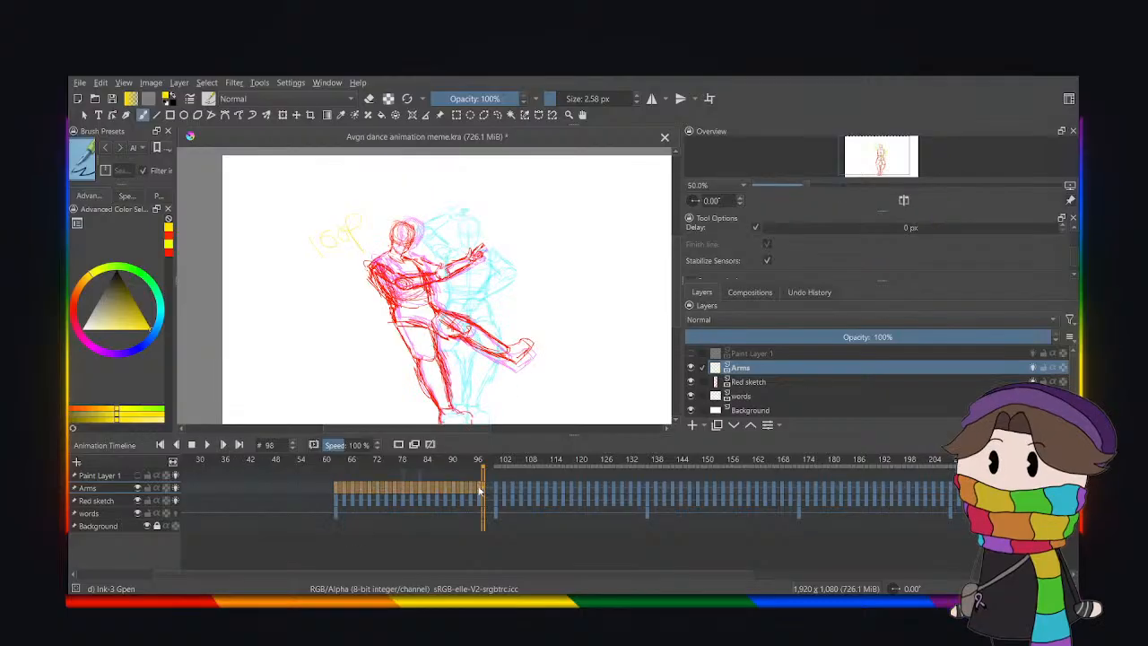
left_click(336, 517)
left_click_drag(476, 489, 348, 489)
Play back the extended dance from frame 58, and again from frame 317 to review its ending.
left_click(315, 491)
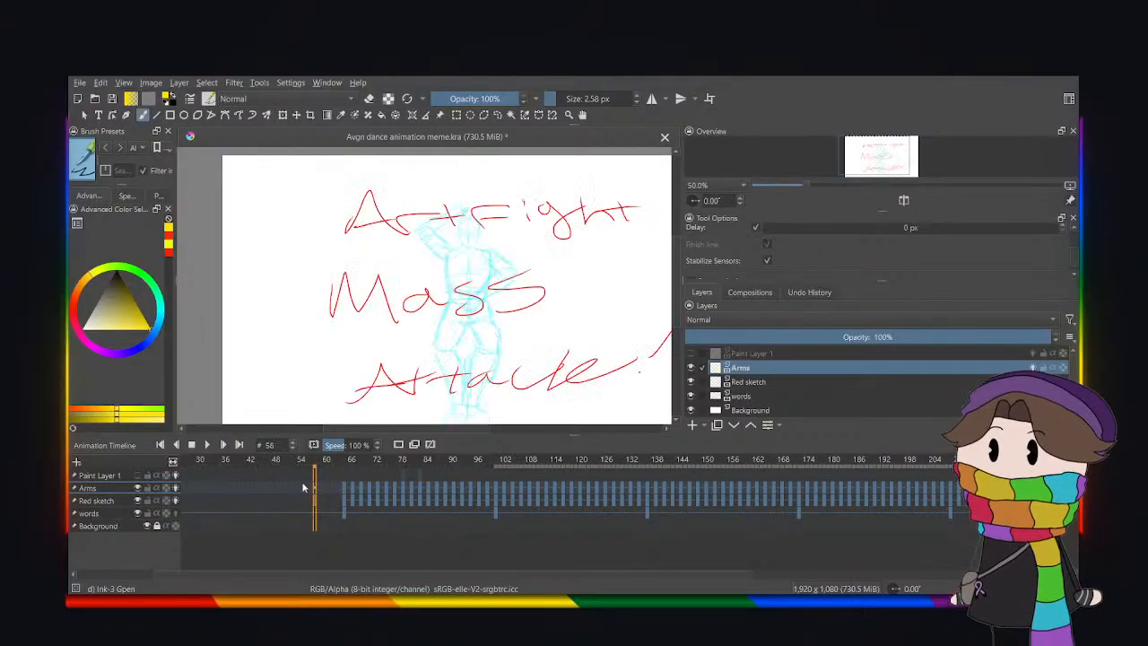
left_click(204, 448)
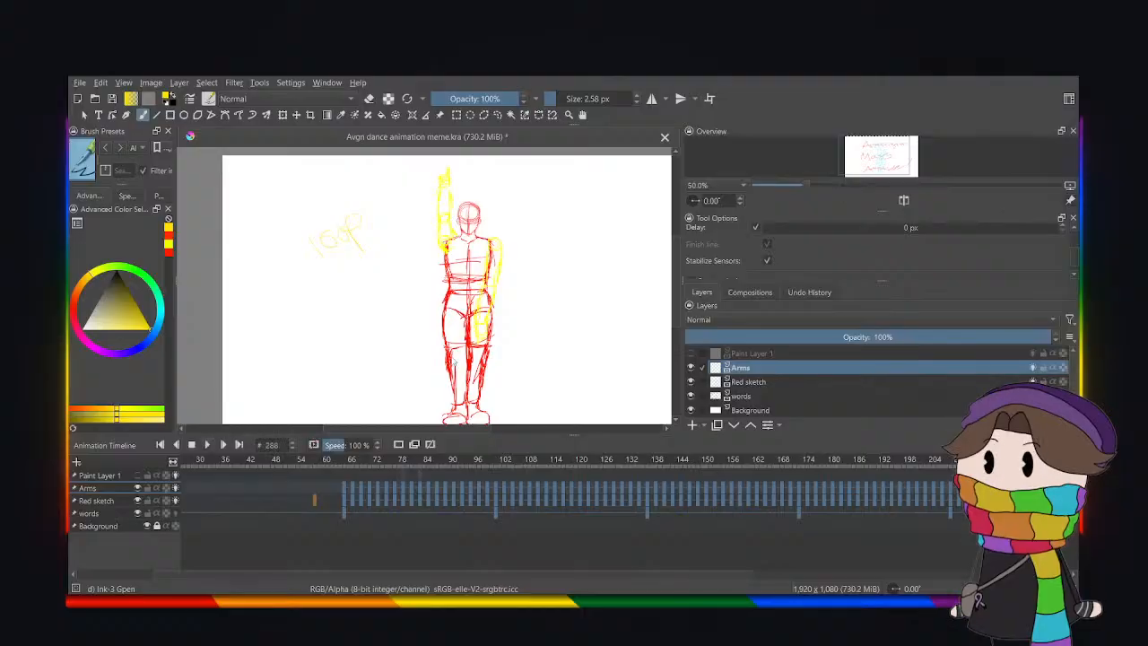
scroll(454, 361, "down", 1)
scroll(490, 363, "up", 1)
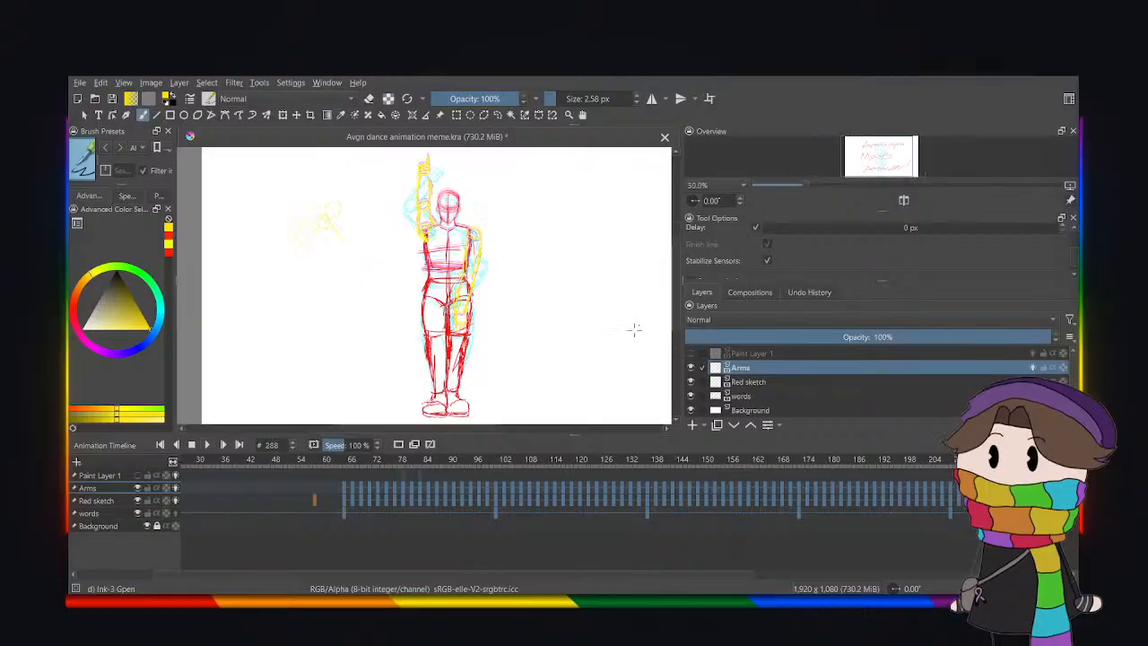
left_click_drag(489, 428, 499, 429)
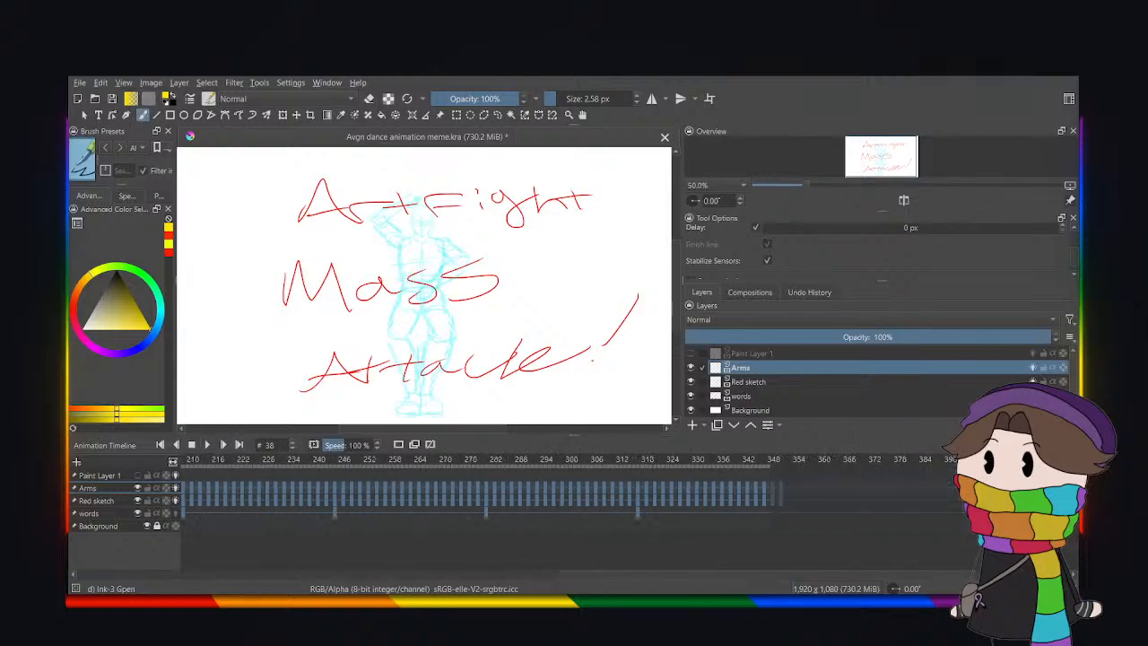
left_click(578, 487)
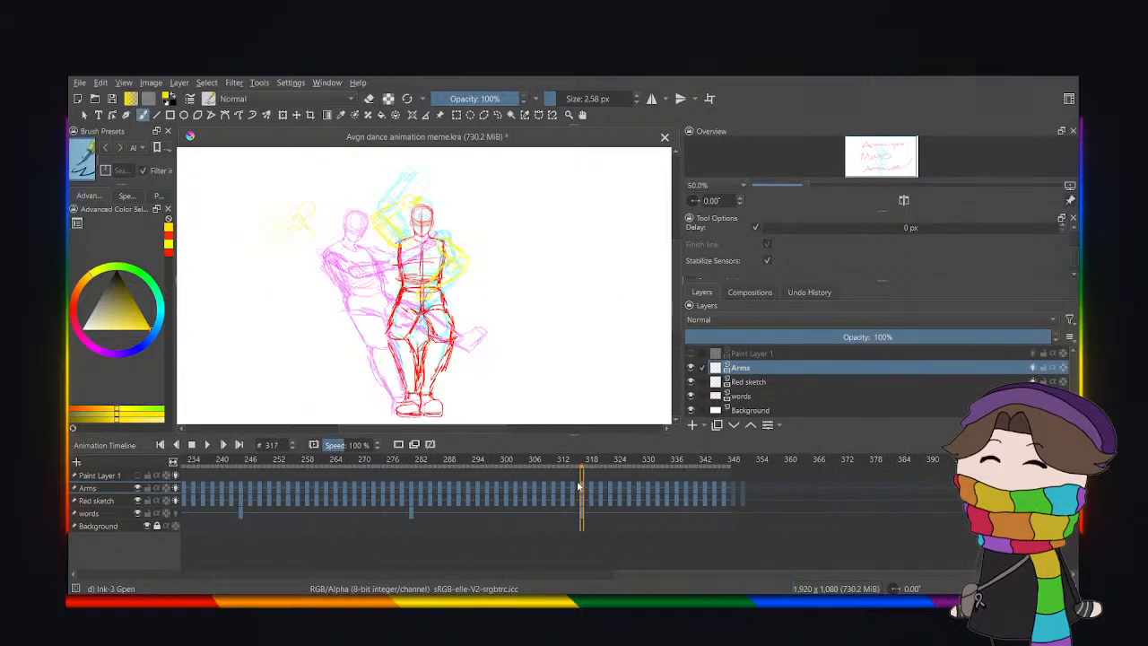
left_click(212, 445)
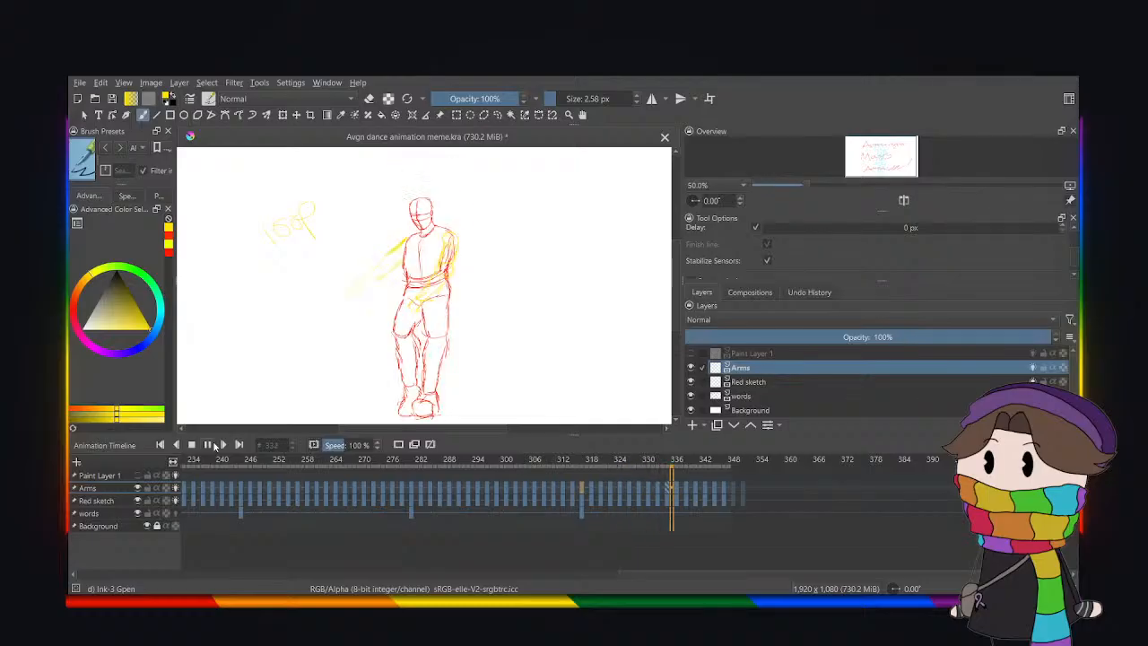
Delete the Arms and Red sketch keyframes from frame 335 through frame 351.
left_click_drag(699, 487, 668, 489)
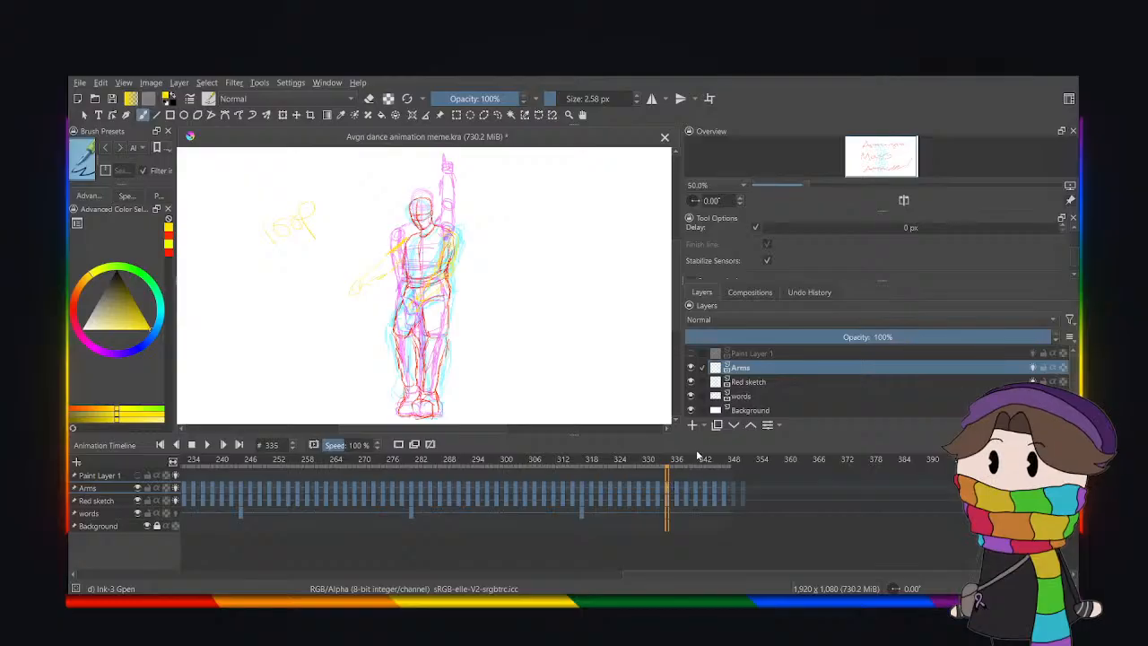
left_click(698, 455)
left_click(743, 501, "shift")
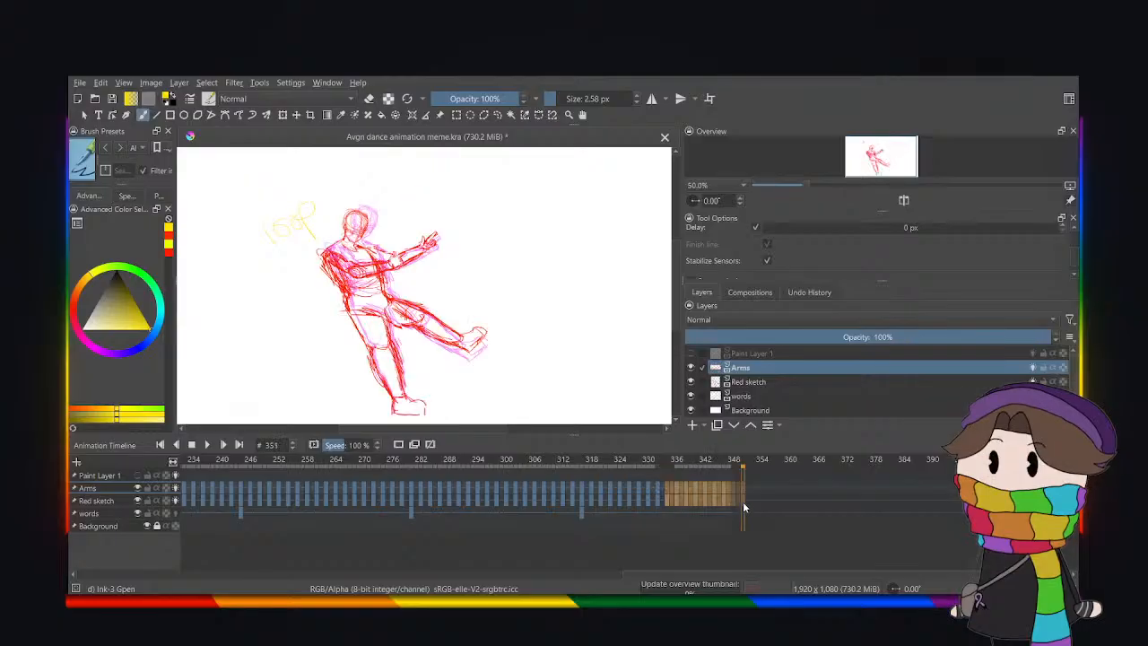
key("Delete")
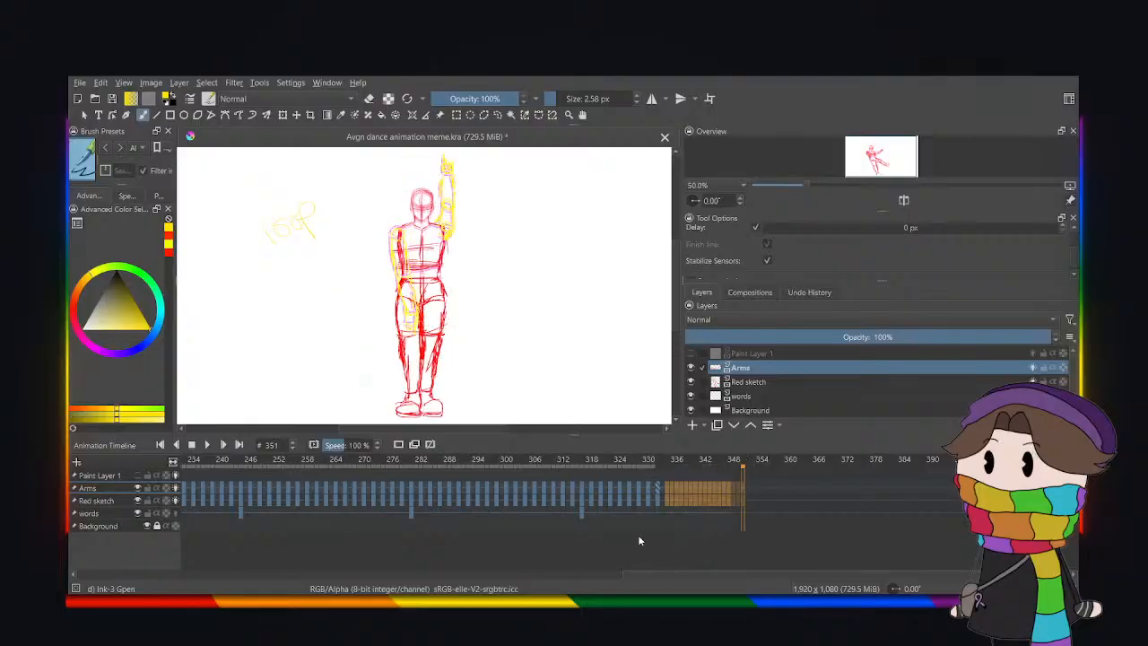
Add blank keyframes at frame 335 on the Red sketch and Arms layers to end the dance there.
left_click(644, 499)
left_click(668, 501)
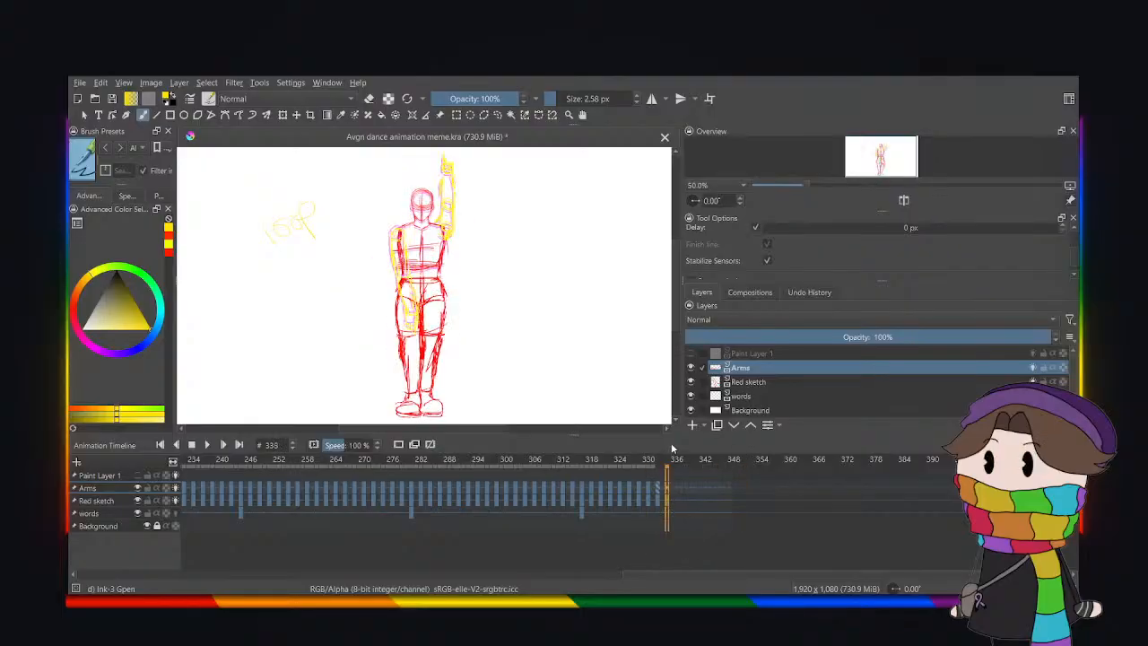
left_click(409, 448)
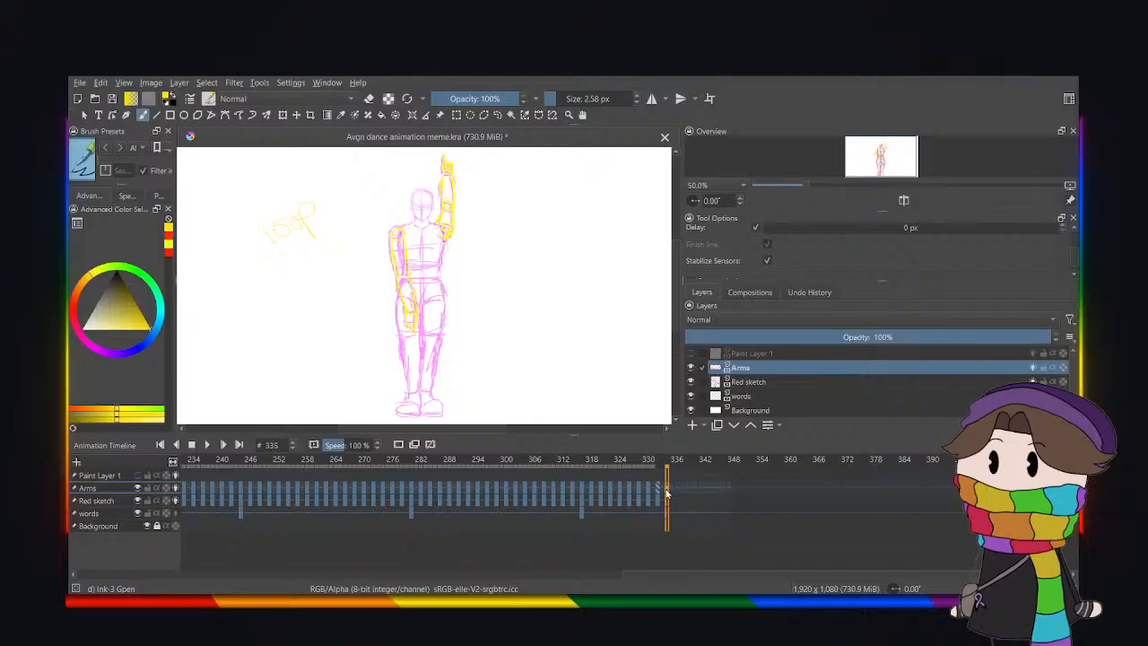
left_click(401, 449)
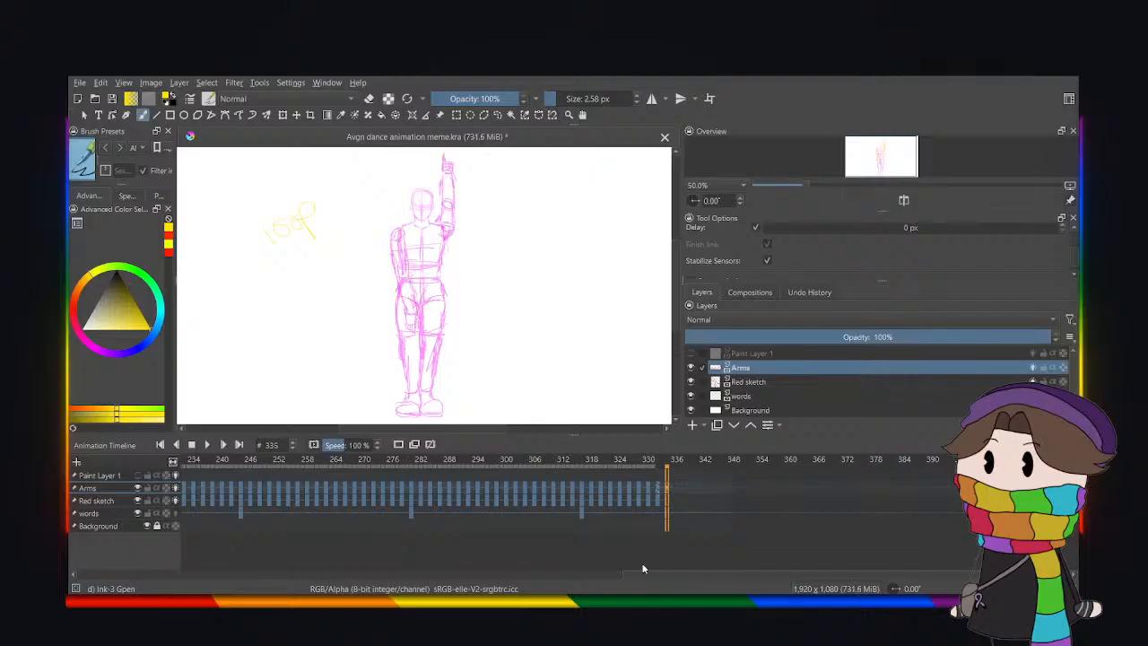
Play back the opening of the animation from the title frames before the dance.
left_click_drag(624, 576, 108, 574)
left_click(463, 489)
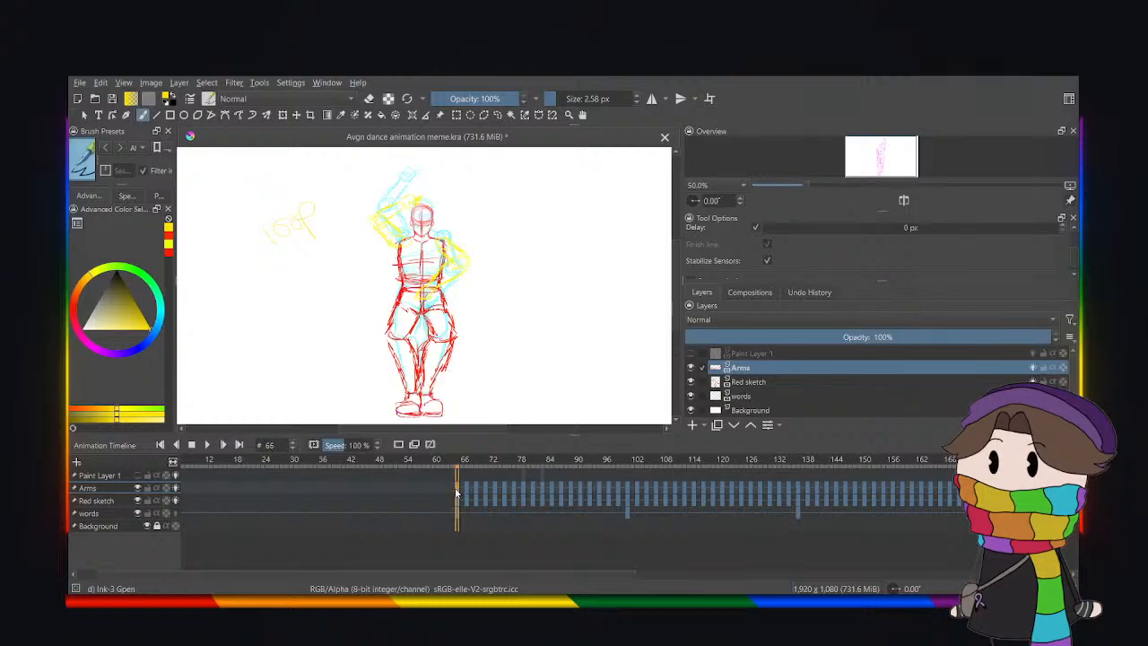
left_click(202, 489)
left_click(207, 445)
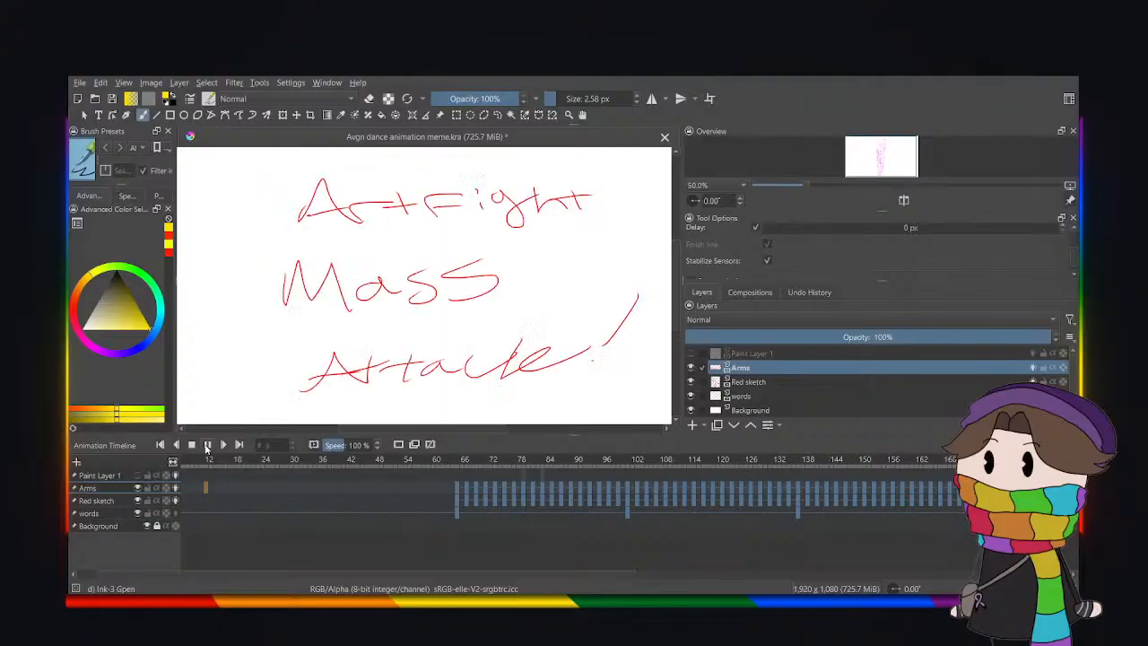
left_click(208, 444)
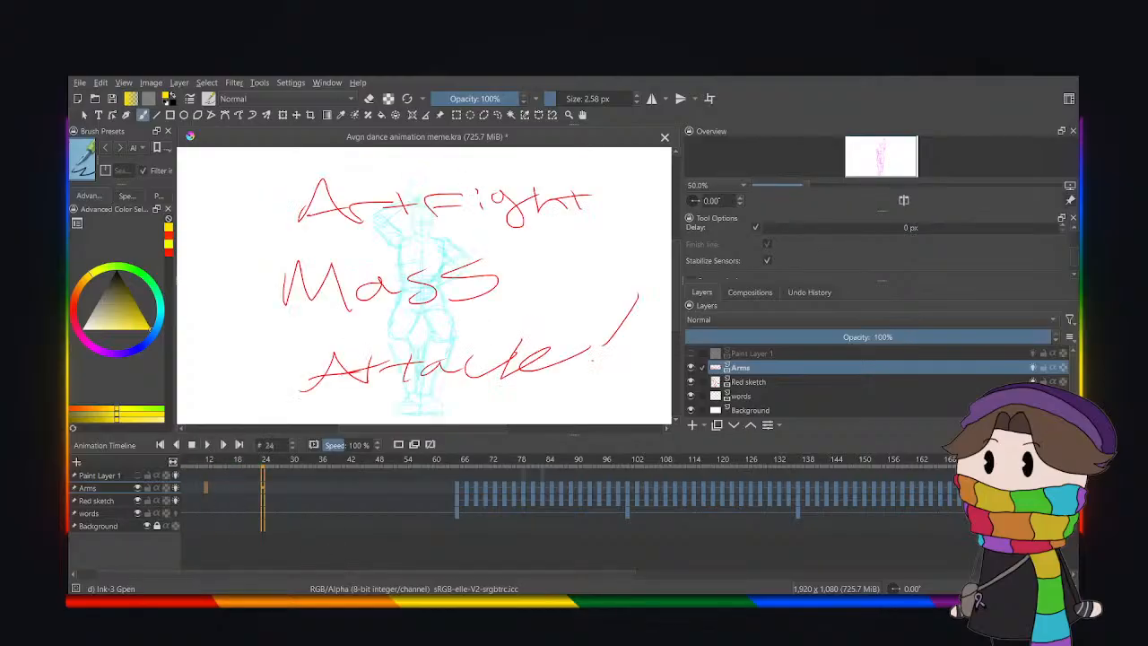
Add a blank keyframe at frame 335 on the words layer so the loop label ends with the dance.
scroll(646, 513, "right", 10)
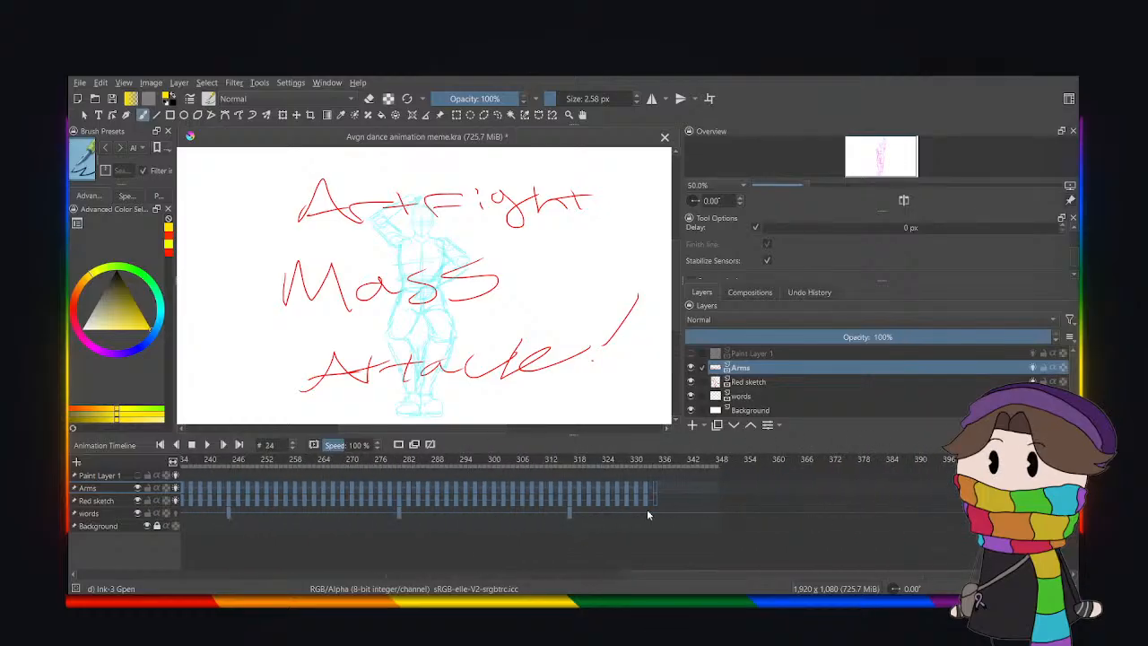
left_click(653, 514)
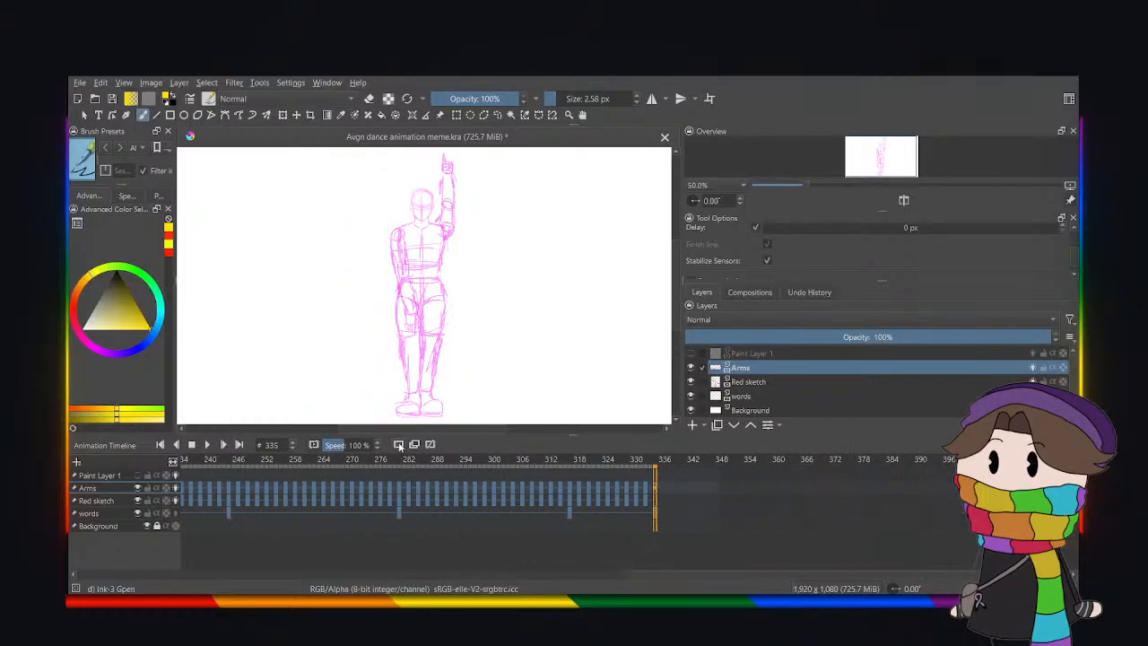
left_click(669, 491)
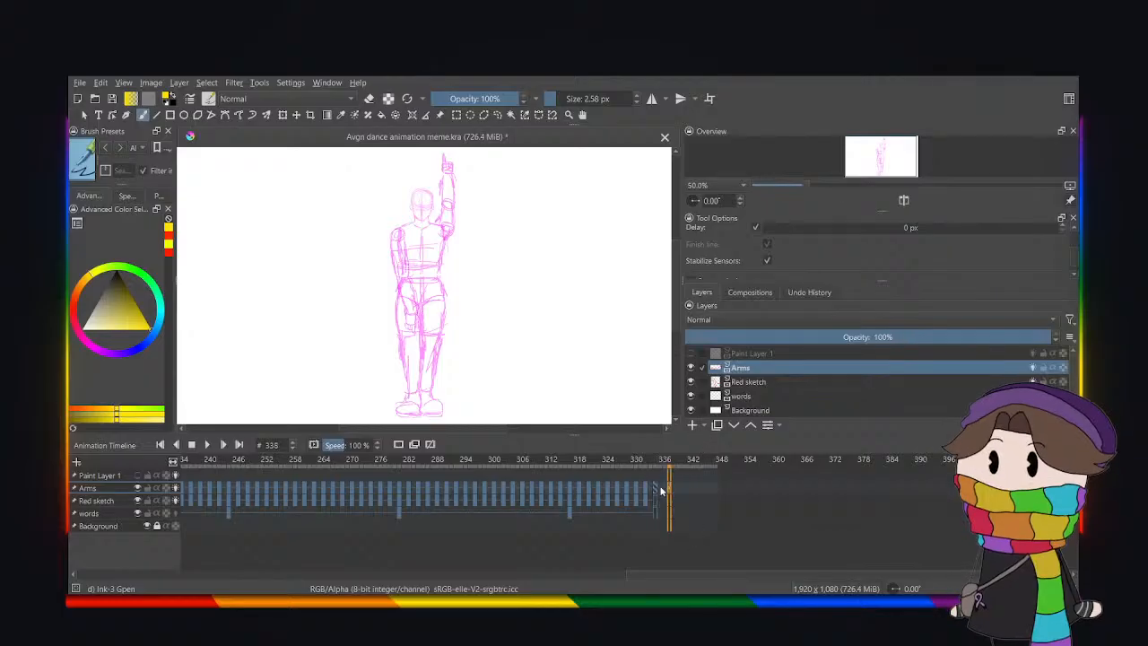
left_click(656, 488)
Play the whole animation from frame 0.
left_click_drag(722, 572, 165, 577)
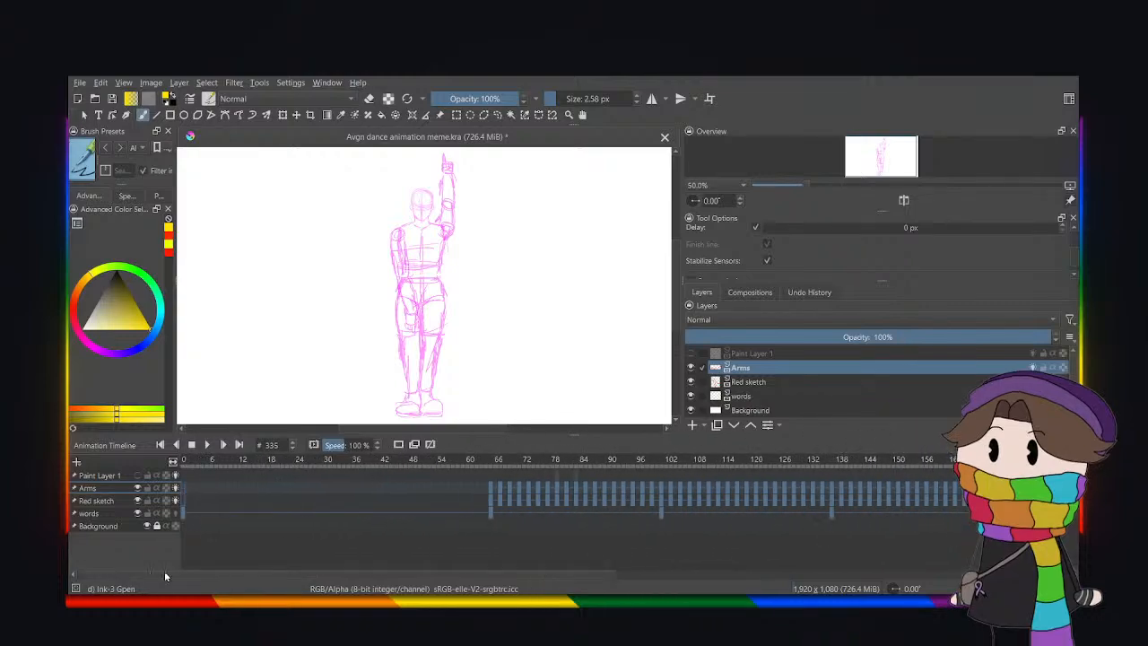
left_click(182, 488)
left_click(205, 445)
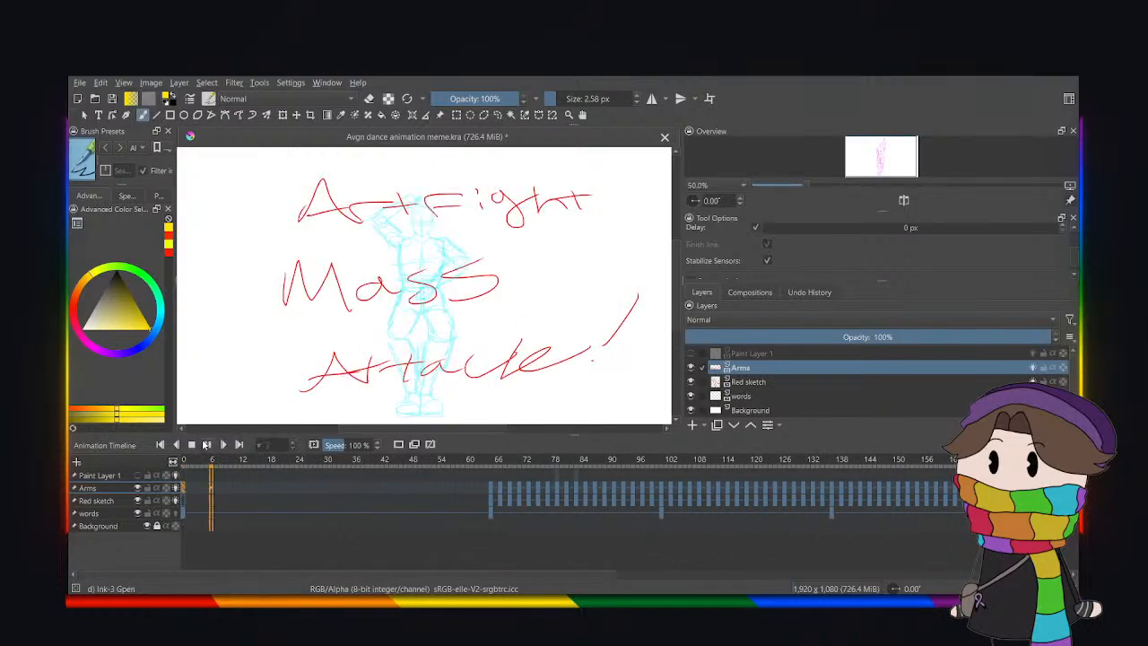